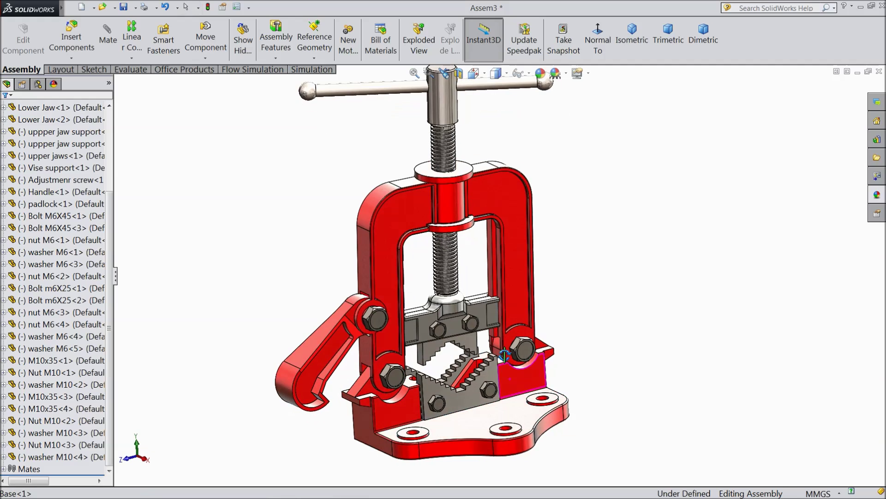
Step: Examine how the vise support and adjustment screw move in the assembly by moving them
mouse_move(381, 278)
mouse_down()
mouse_move(394, 234)
mouse_move(385, 267)
mouse_up()
mouse_move(456, 106)
mouse_down()
mouse_move(458, 90)
mouse_move(457, 104)
mouse_up()
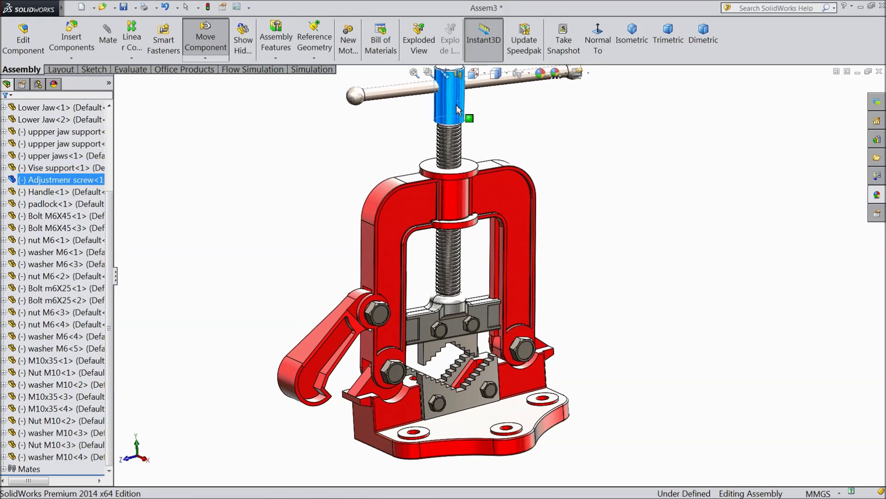
drag(400, 217, 339, 317)
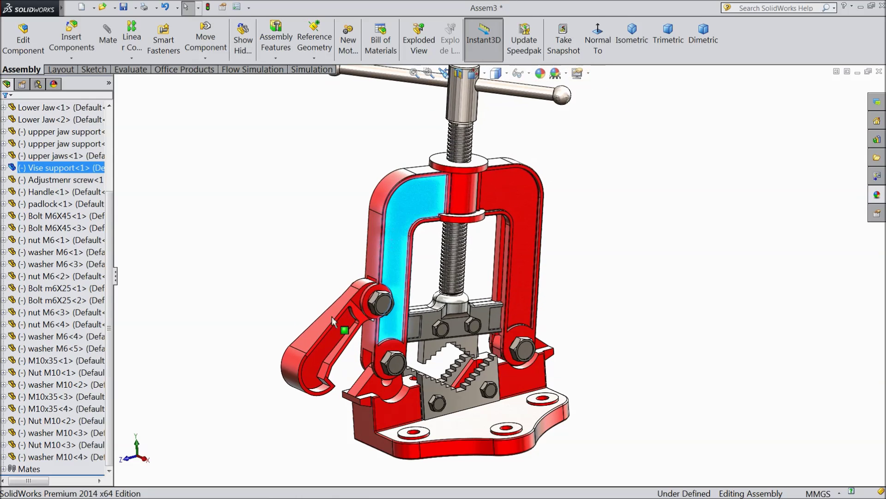
drag(397, 289, 381, 277)
middle_drag(382, 277, 295, 261)
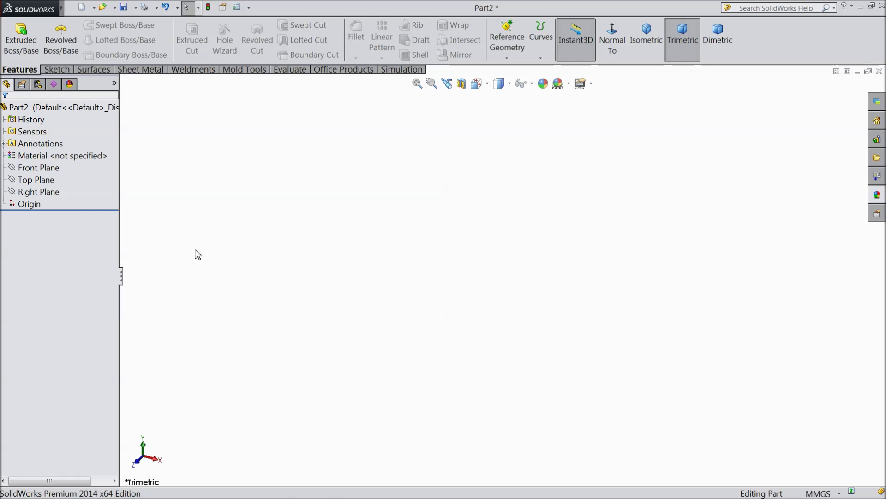
Step: Open a new sketch on the Top Plane of the part
click(50, 169)
click(50, 180)
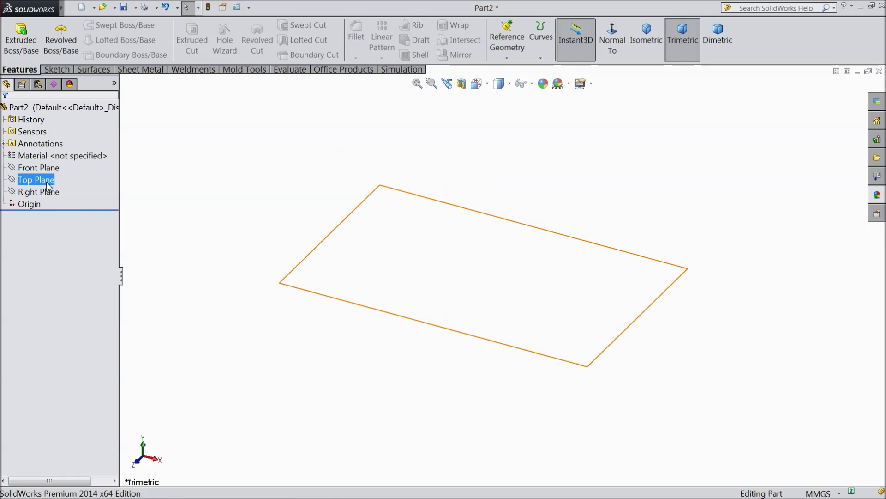
click(70, 173)
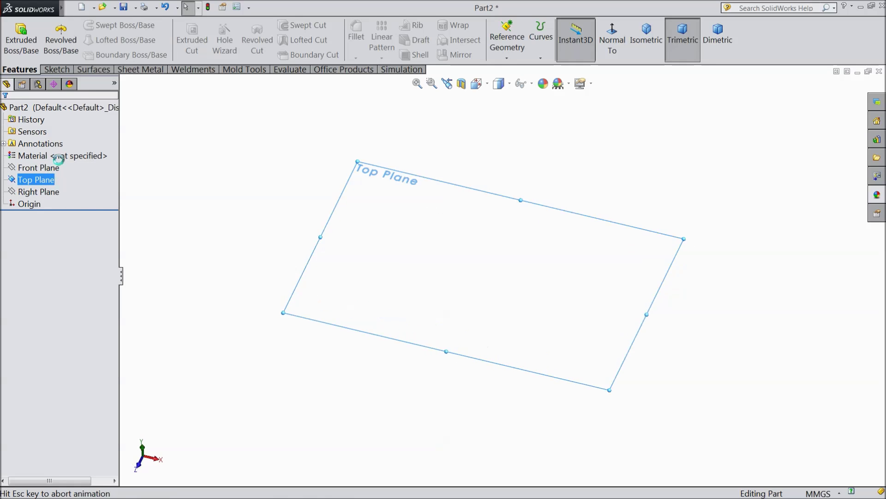
click(57, 69)
Step: Sketch a horizontal centerline about 128 mm long and a vertical centerline about 95 mm long, meeting at the origin
click(90, 25)
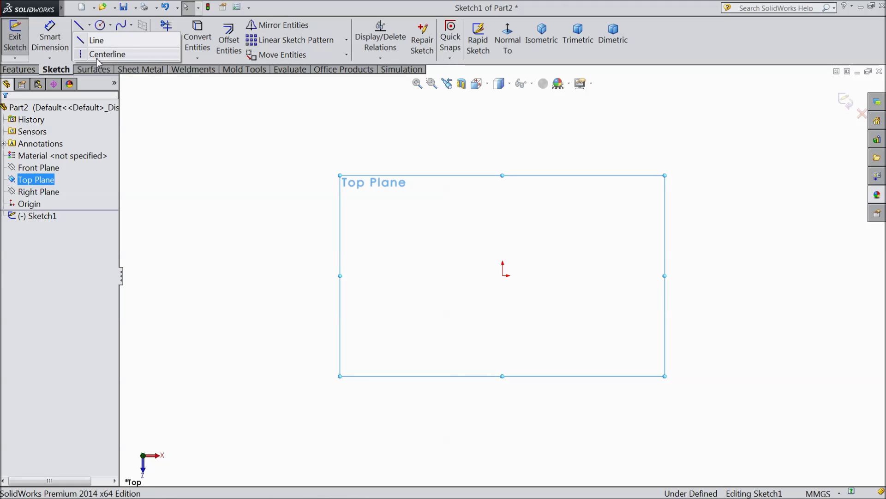
click(99, 52)
click(736, 276)
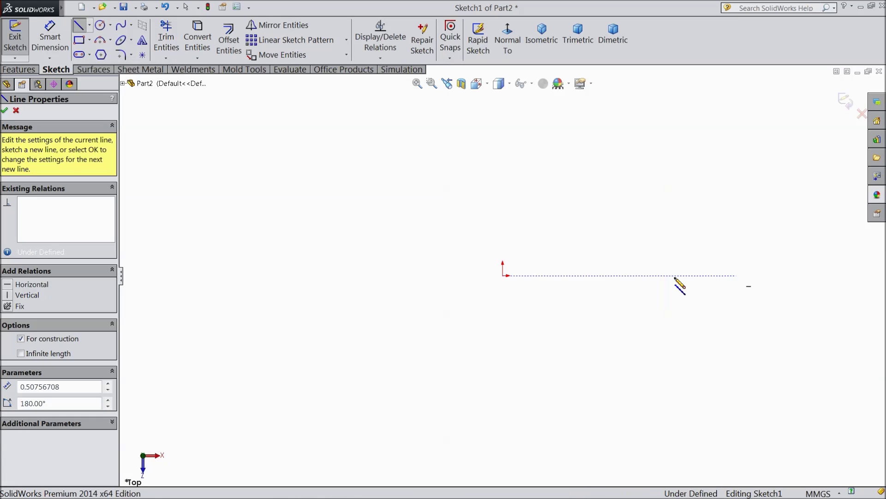
click(503, 275)
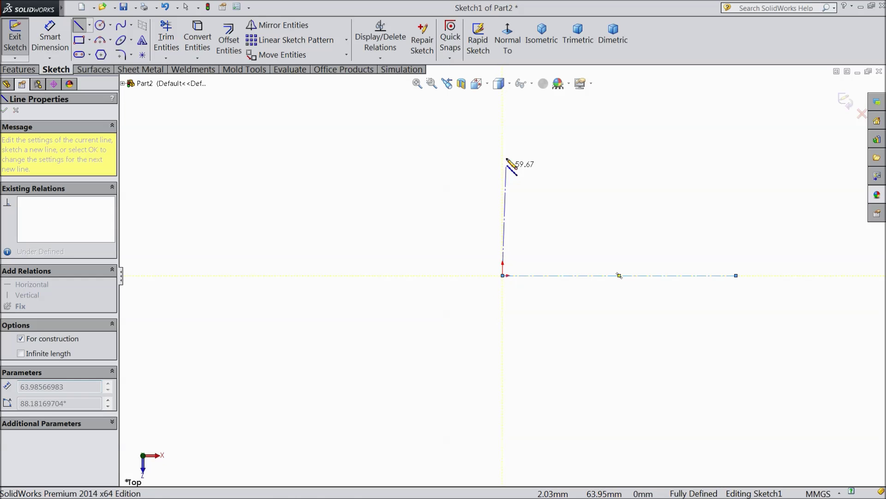
click(503, 101)
right_click(529, 121)
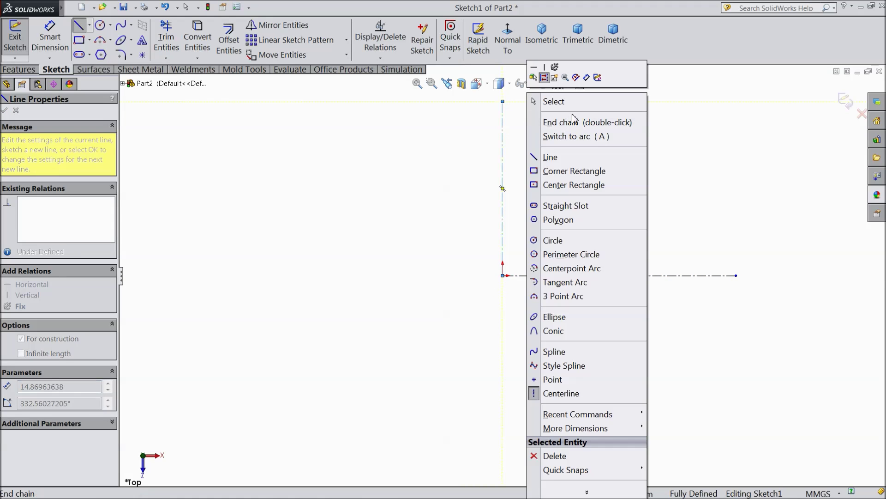
click(554, 101)
click(621, 276)
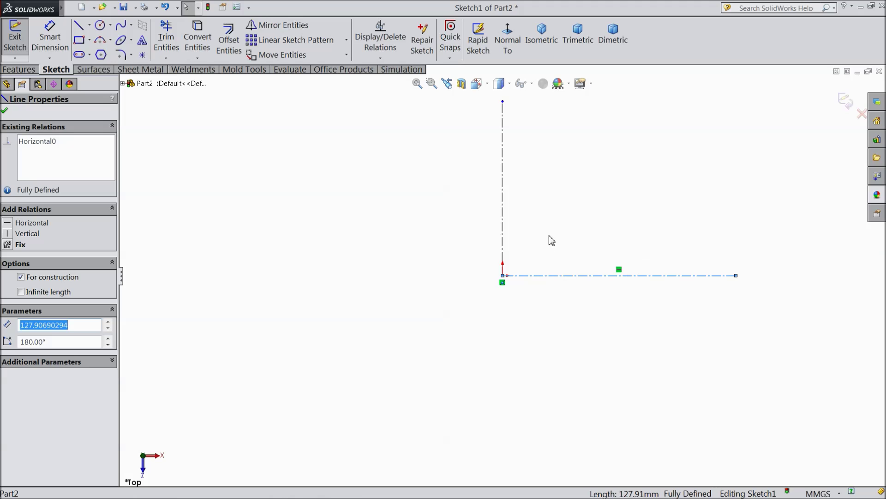
click(504, 225)
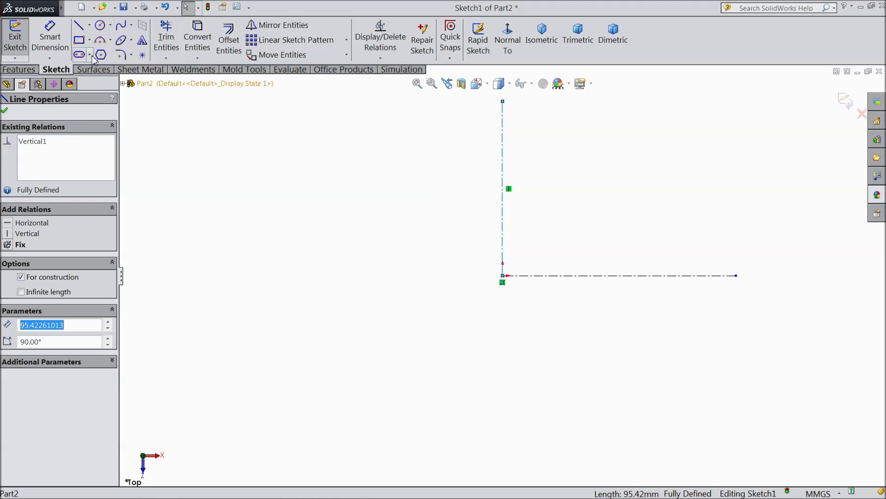
Step: Sketch the profile from the origin: a vertical line about 95 mm, a horizontal line, and two arcs forming an S-curve, the second about R36
click(79, 26)
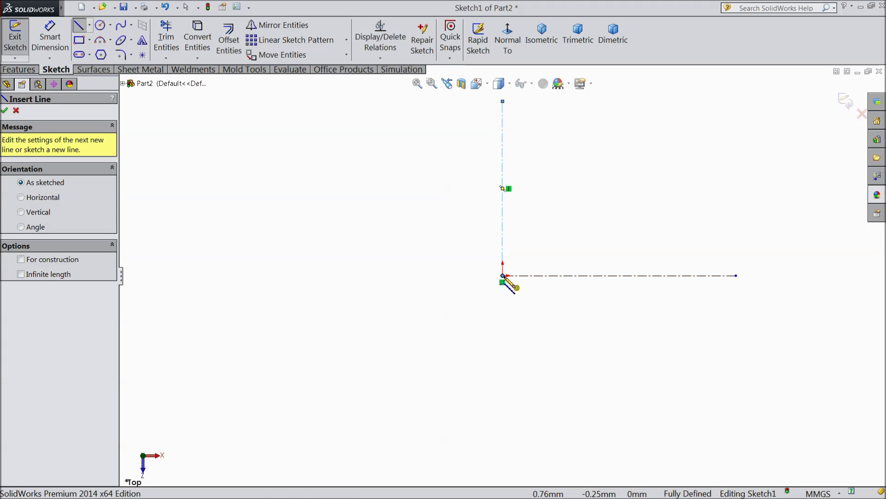
click(505, 277)
click(503, 101)
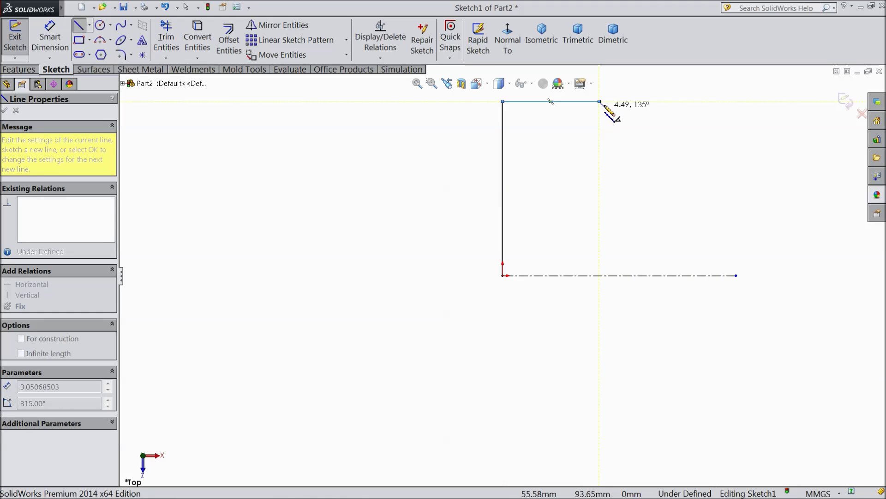
click(632, 140)
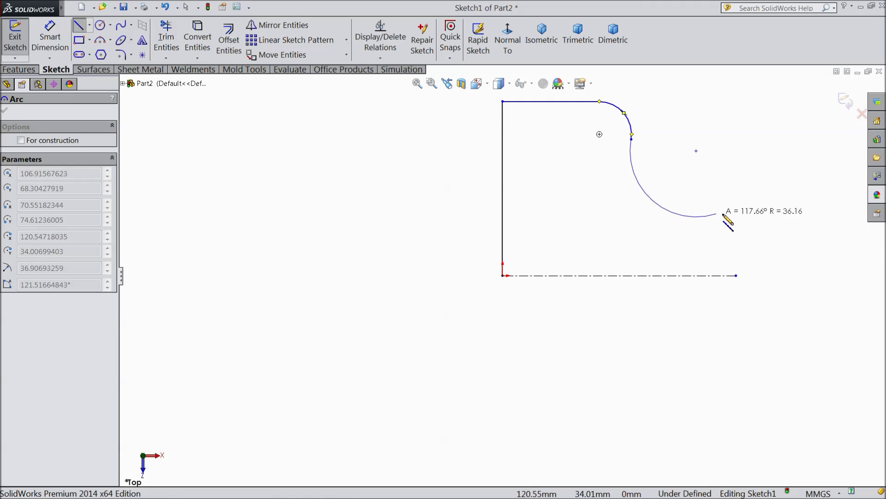
click(698, 216)
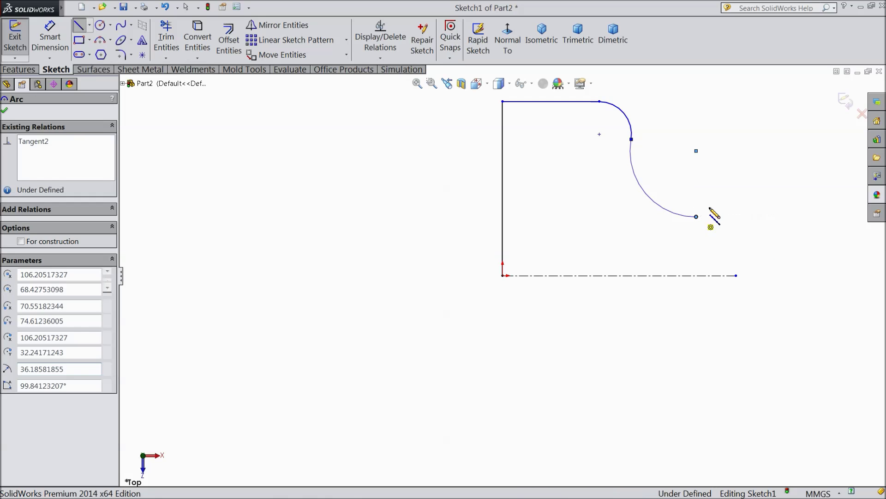
right_click(711, 215)
click(717, 80)
scroll(758, 184, down, 2)
scroll(751, 185, down, 1)
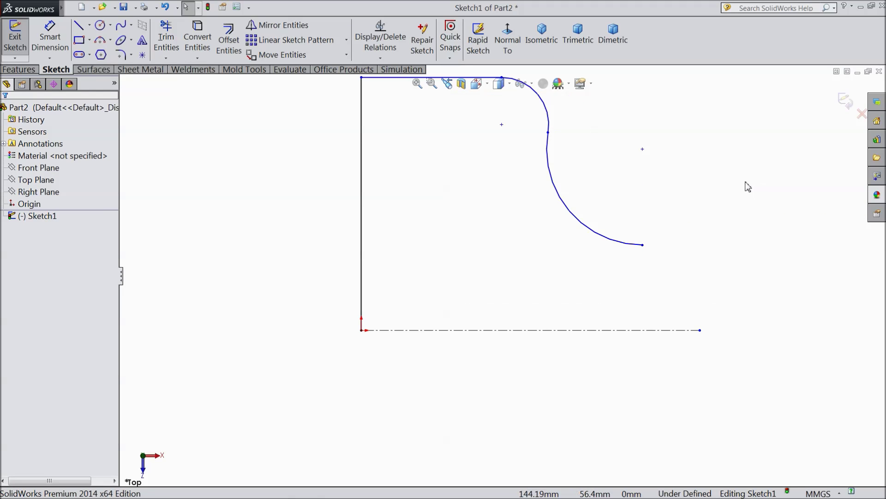
Step: Sketch a circle with a radius of about 26 mm centered on the free end of the horizontal centerline
click(100, 25)
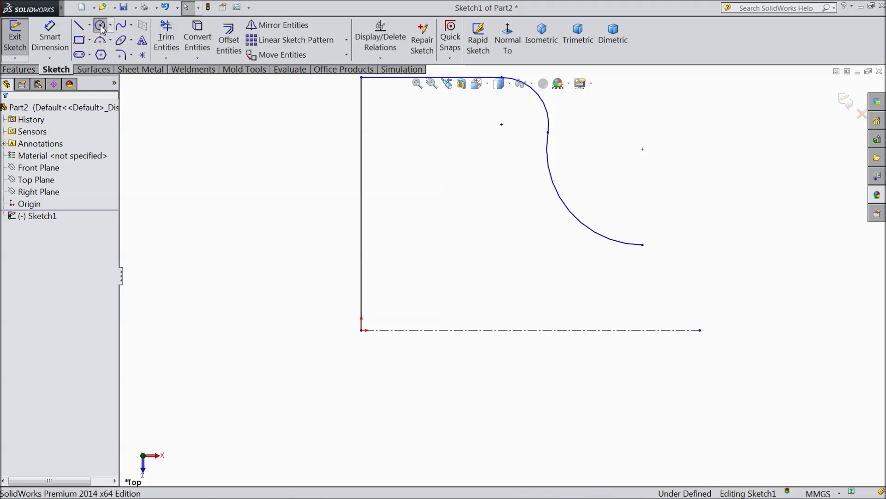
click(701, 330)
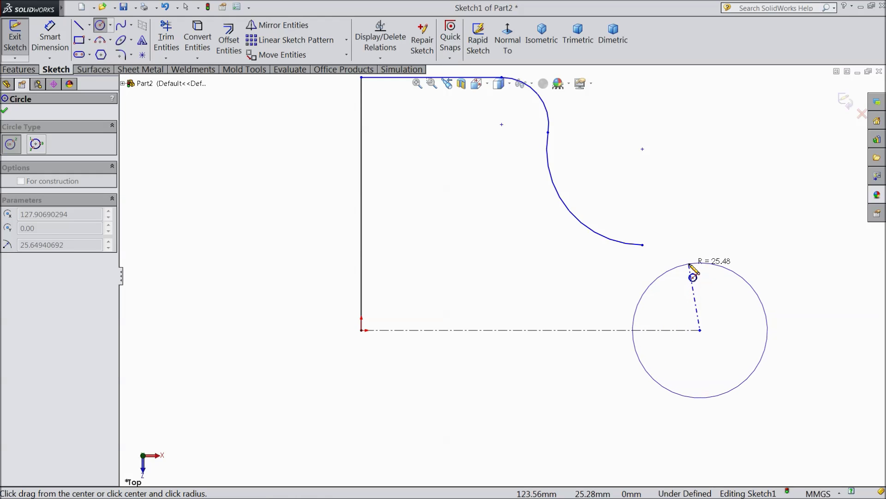
click(690, 263)
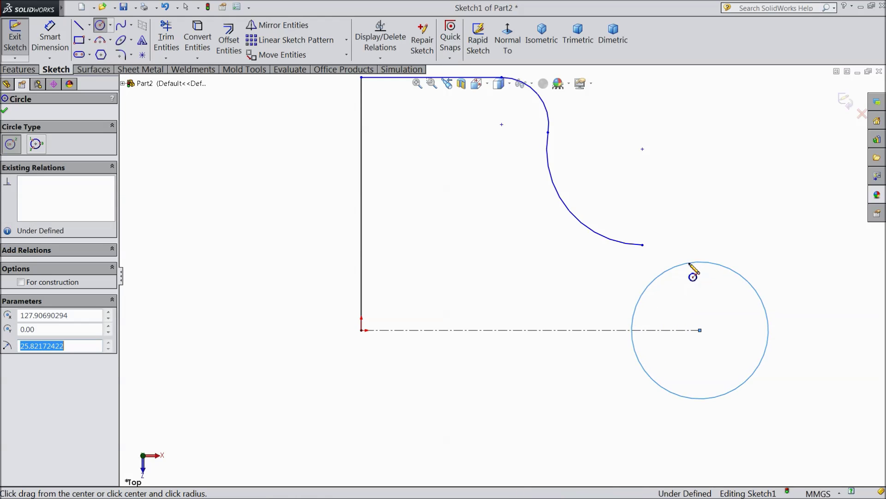
Step: Sketch a horizontal centerline about 26 mm long from the circle's center to its outer quadrant point
click(90, 26)
click(94, 52)
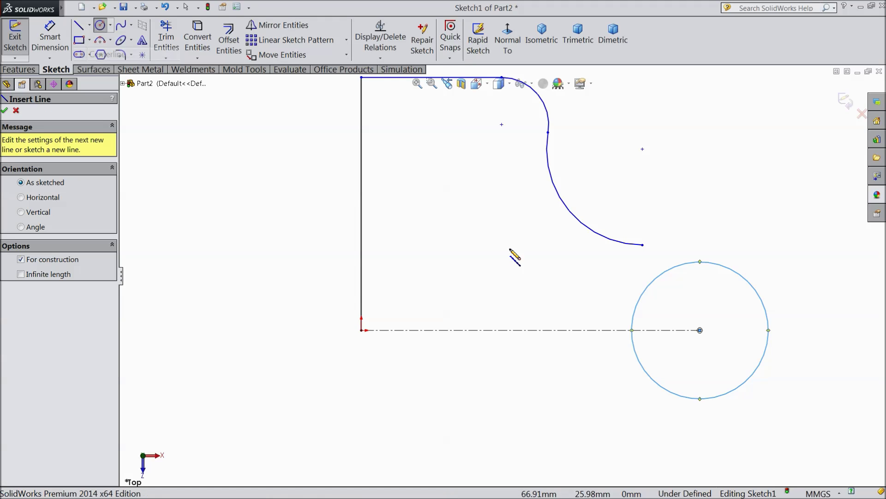
click(701, 330)
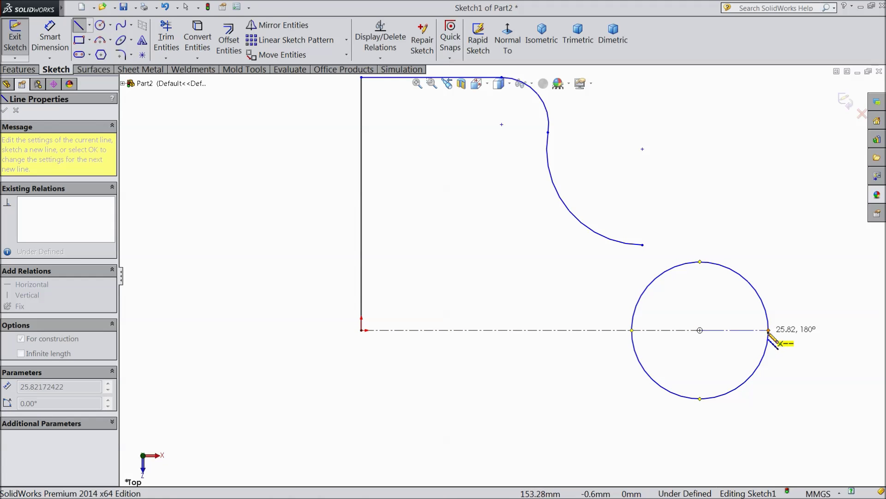
right_click(702, 82)
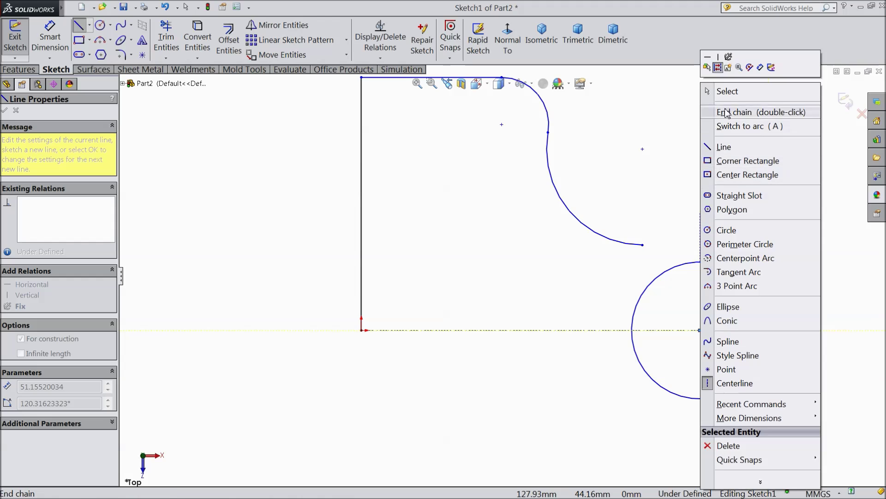
click(728, 93)
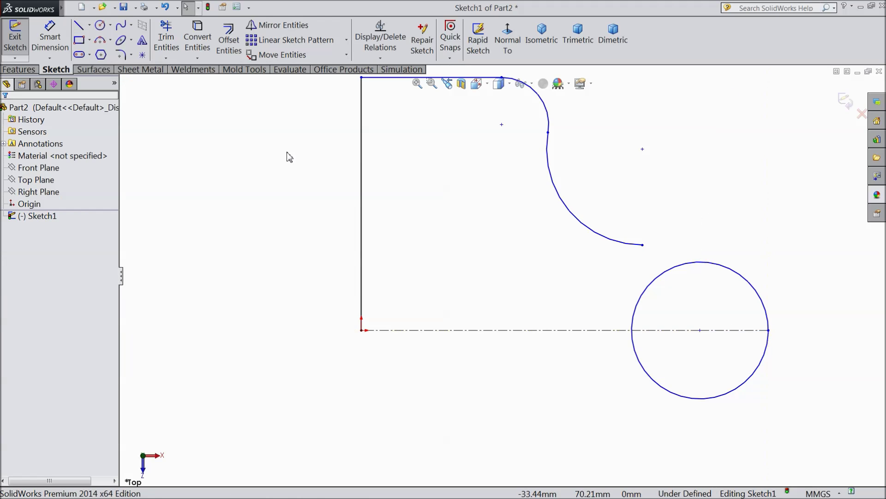
Step: Sketch a vertical centerline about 52 mm long through the circle, from its upper to its lower quadrant point
click(91, 27)
click(93, 30)
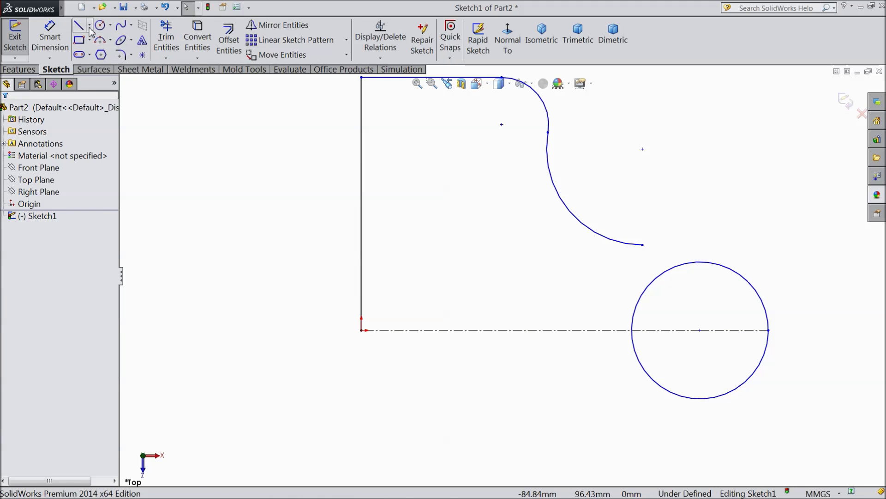
click(90, 26)
click(109, 53)
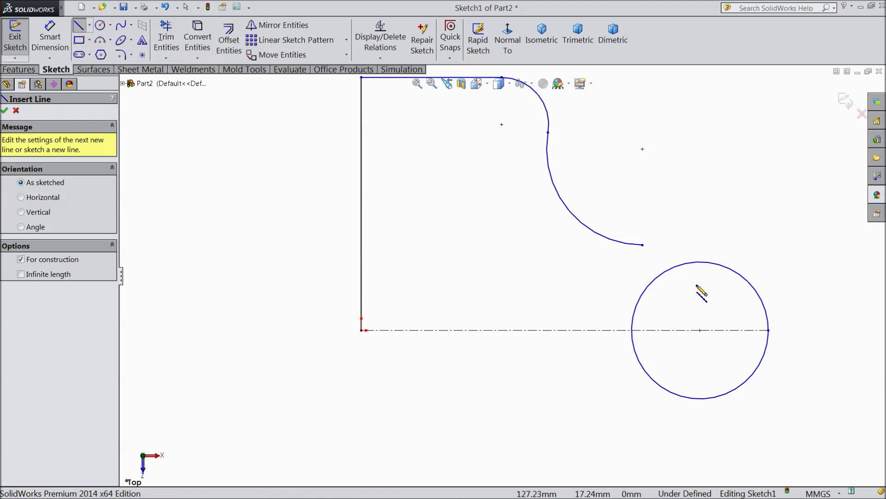
click(699, 262)
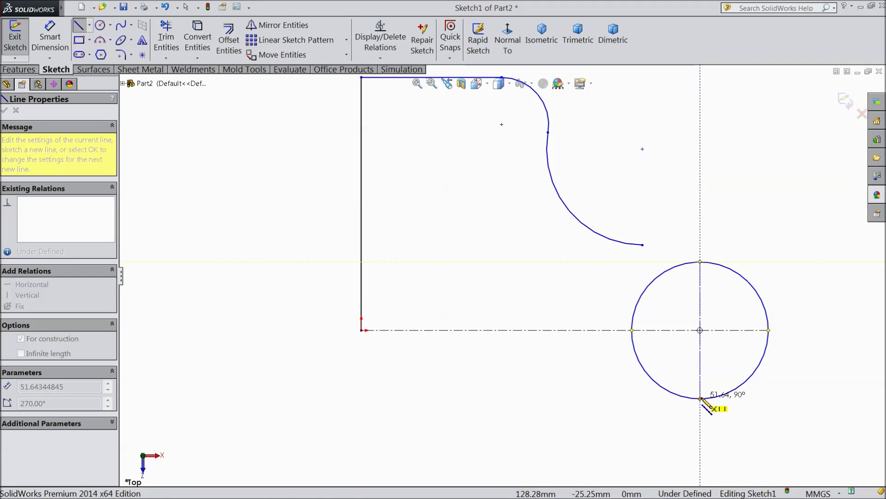
click(701, 398)
right_click(735, 83)
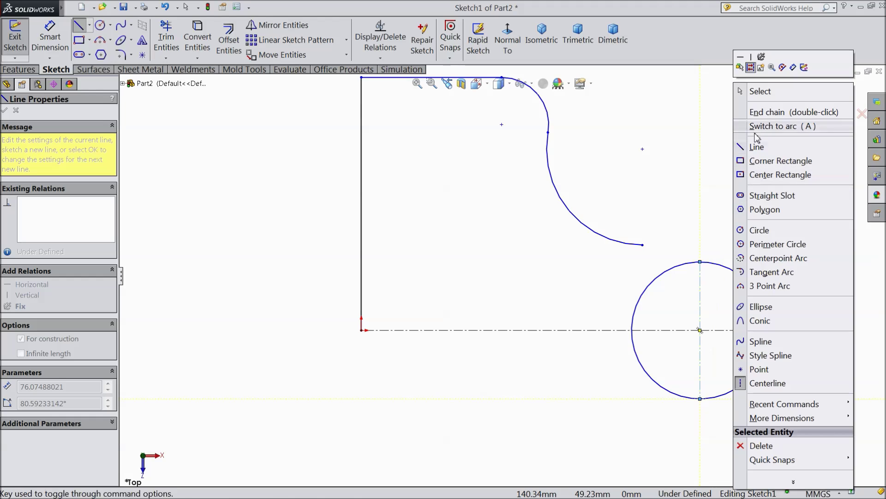
click(760, 92)
Step: Dimension the profile's vertical line at 80 mm
scroll(619, 192, up, 2)
key(f)
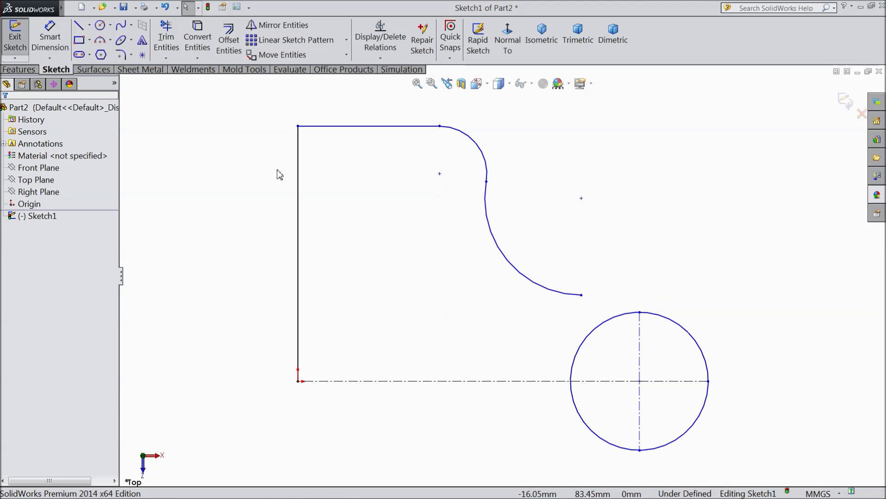
click(52, 41)
click(299, 290)
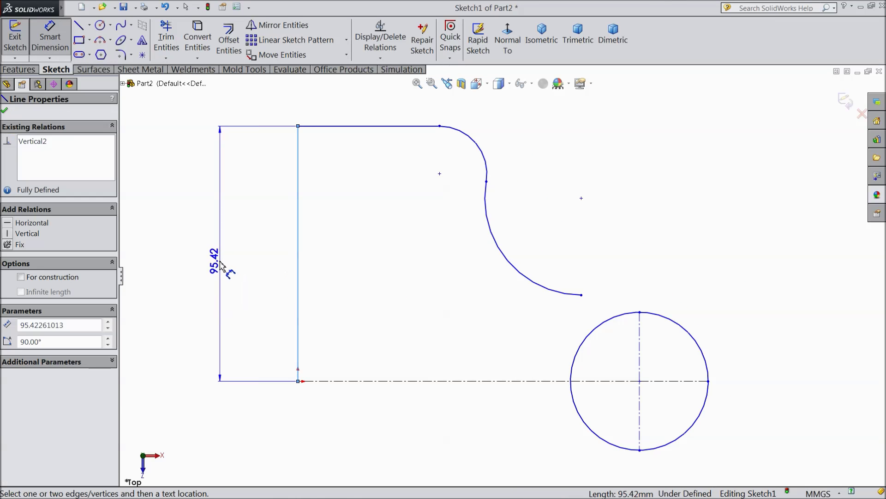
click(219, 261)
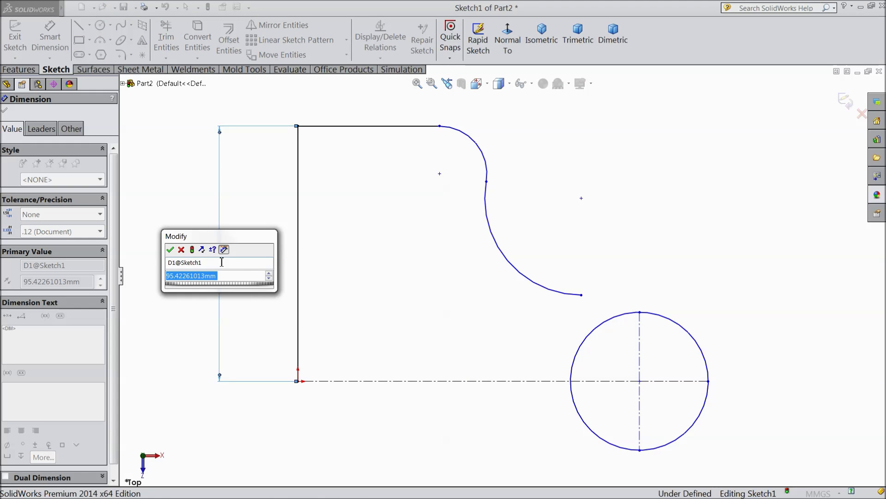
text(80)
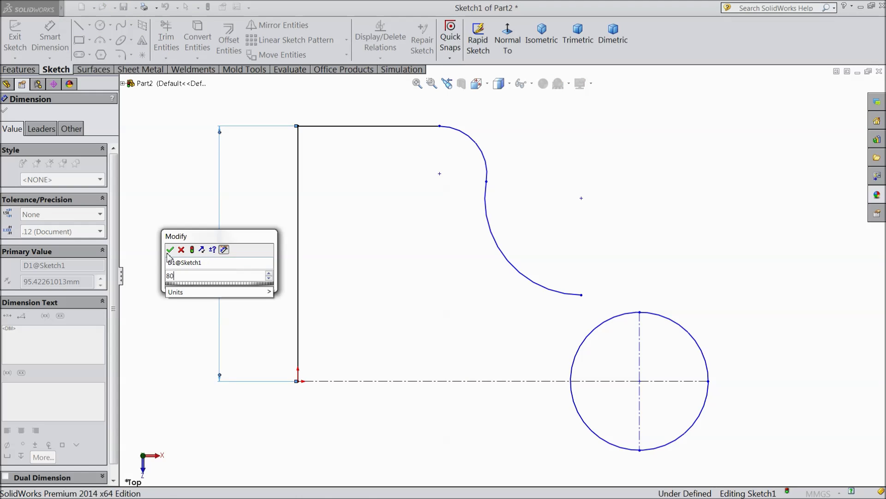
key(Return)
Step: Dimension the profile's upper horizontal line at 57 mm
click(368, 127)
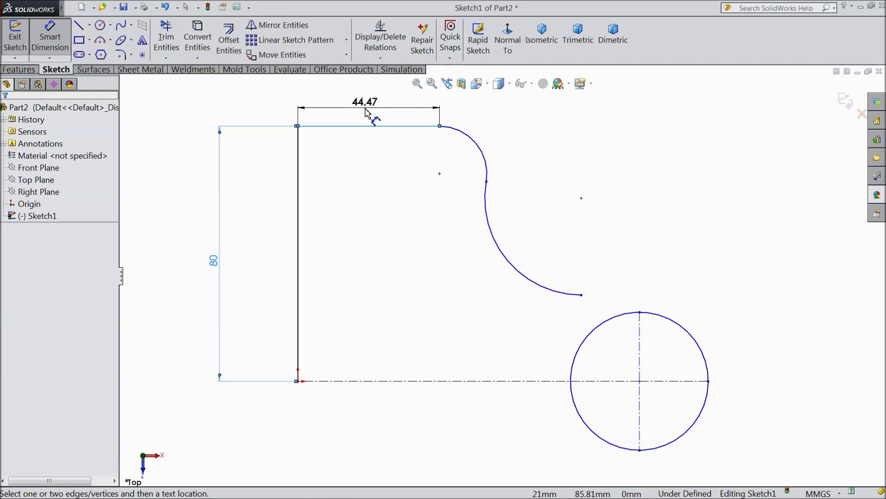
click(368, 109)
text(57)
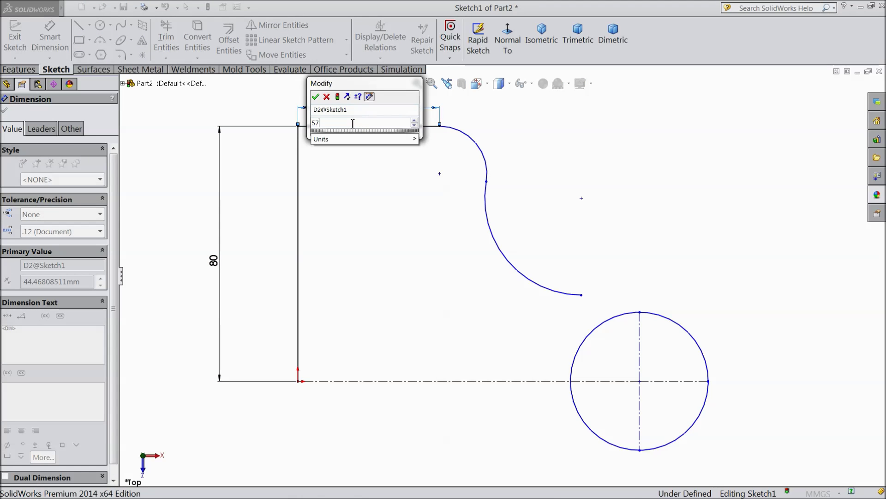
click(316, 97)
Step: Dimension the radius of the arc adjoining the upper horizontal line at 20 mm
scroll(479, 200, up, 1)
scroll(544, 210, down, 1)
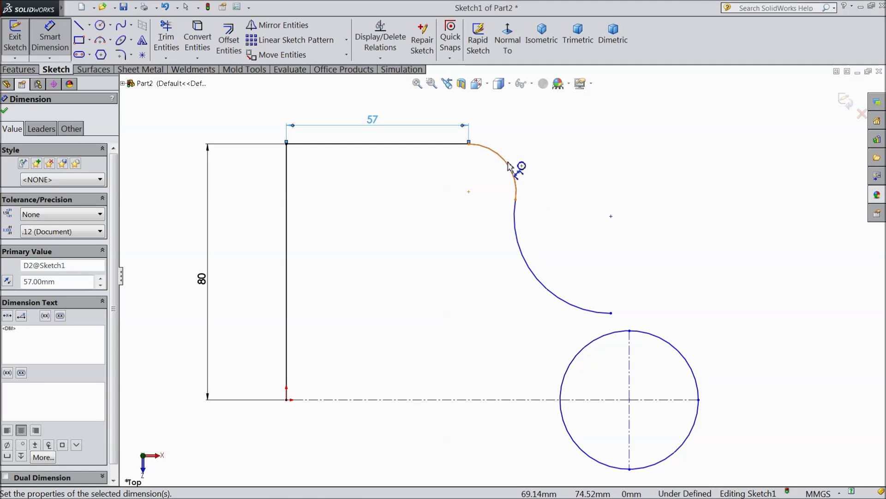
click(514, 166)
click(512, 169)
text(20)
click(477, 132)
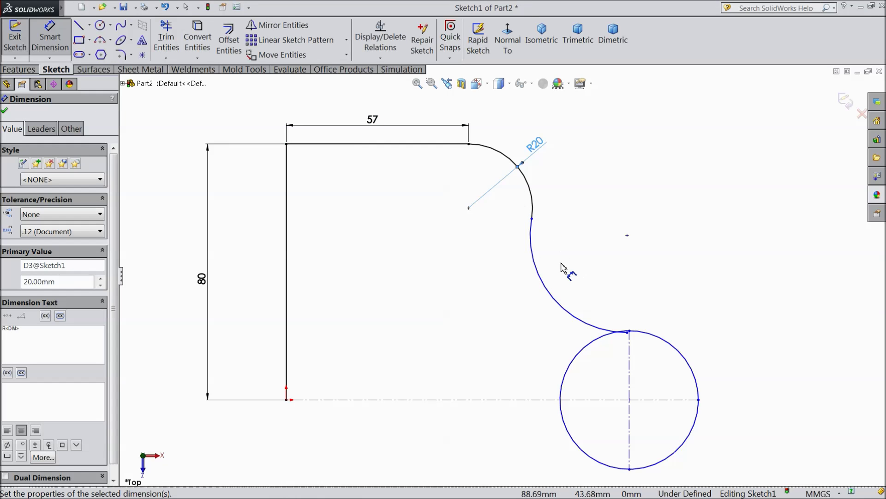
Step: Make the lower end point of the blue concave arc coincident with the circle
click(6, 112)
scroll(593, 362, down, 2)
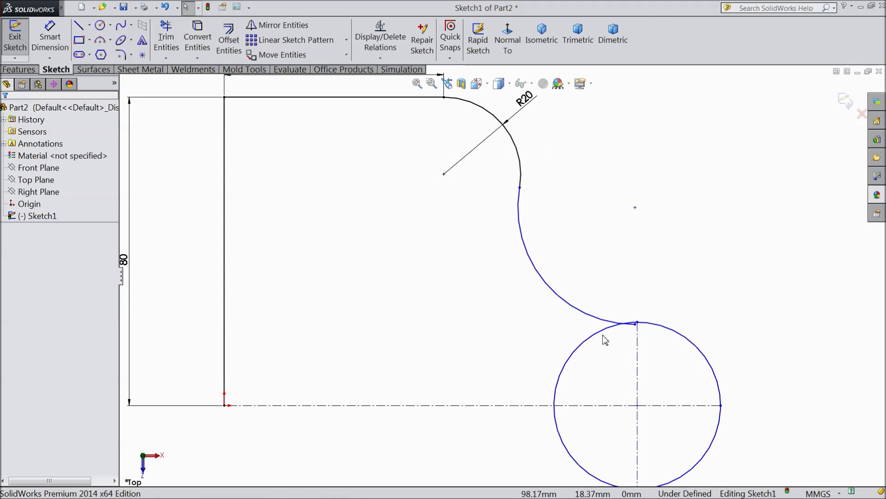
click(636, 325)
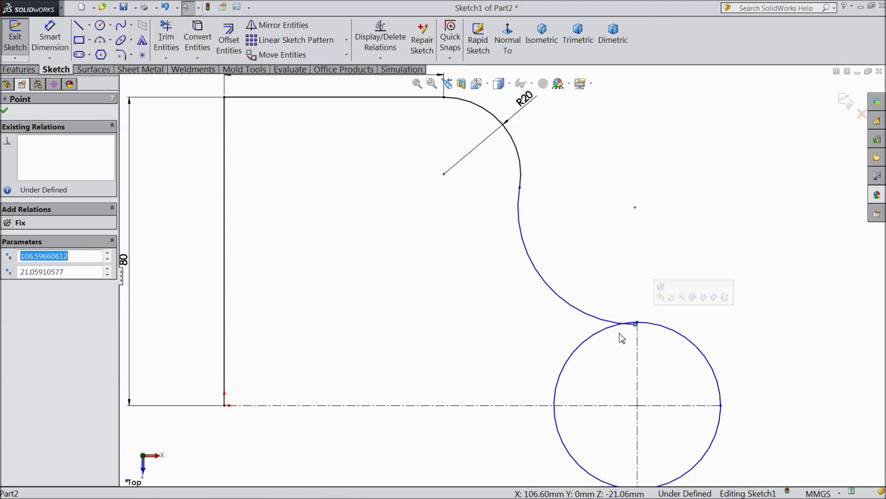
click(588, 344)
ctrl+click(636, 324)
click(623, 305)
scroll(639, 404, up, 2)
scroll(569, 271, down, 5)
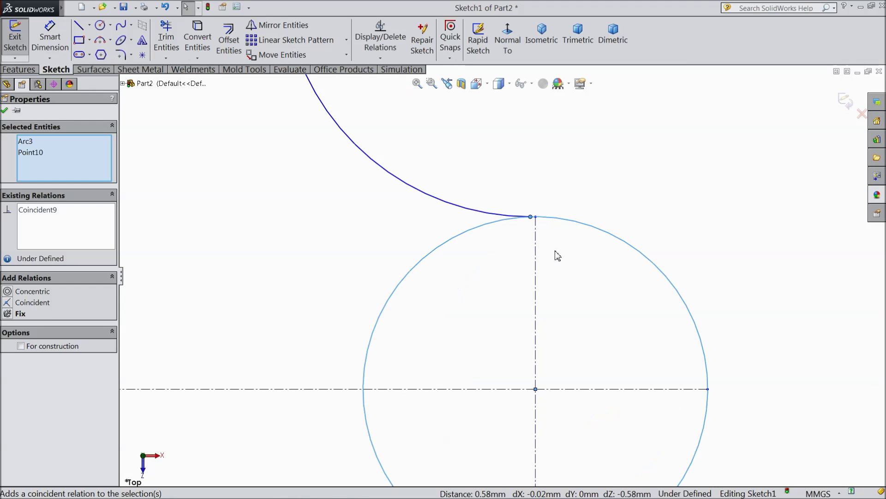
scroll(549, 275, up, 3)
Step: Dimension the circle's diameter at 50 mm
click(49, 44)
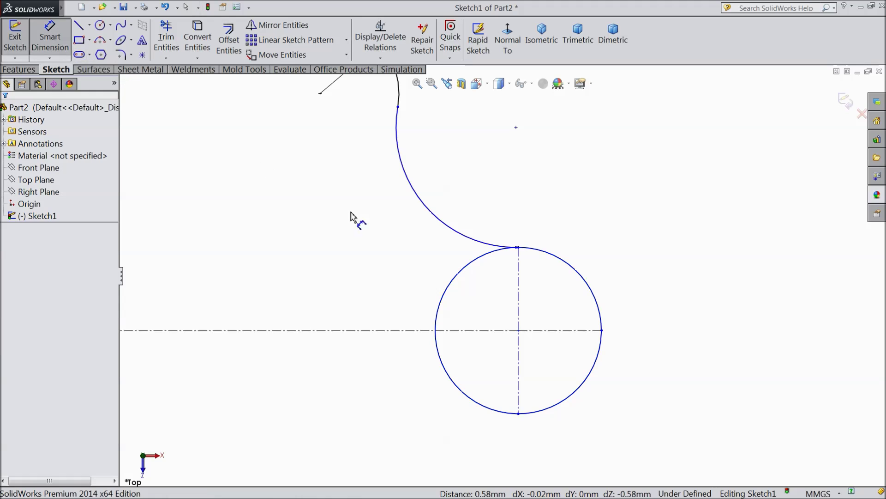
click(601, 320)
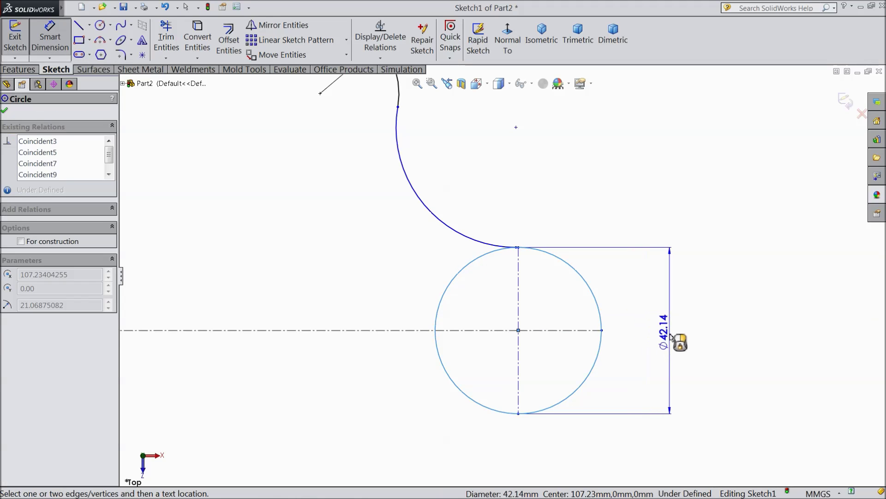
click(677, 340)
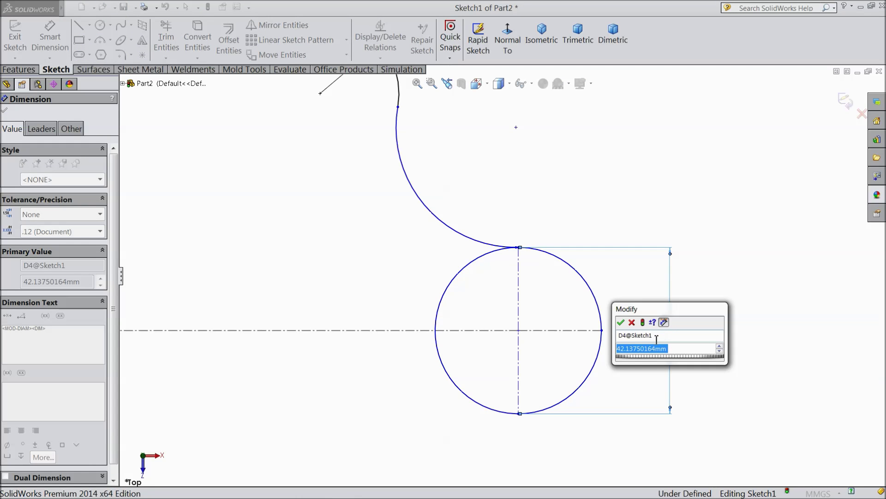
text(50)
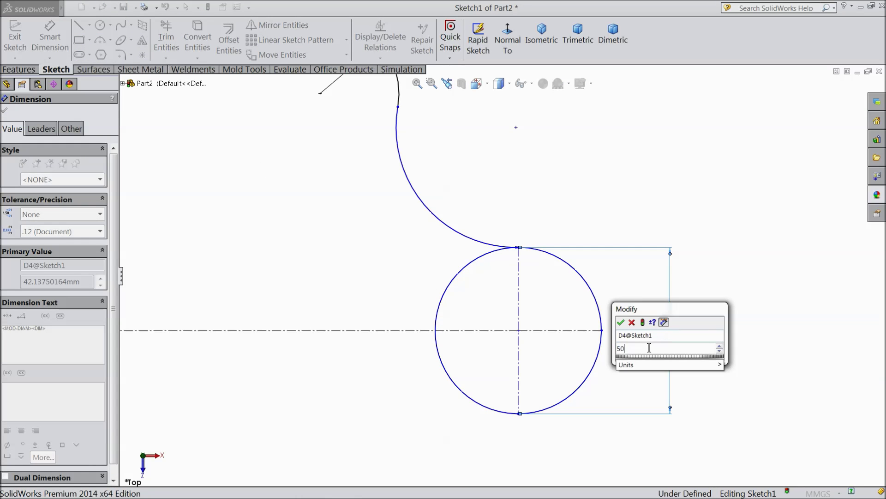
click(621, 322)
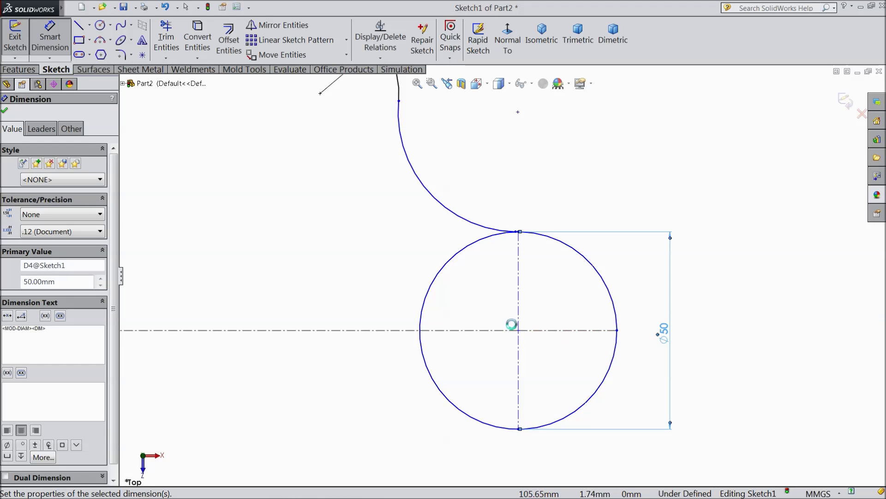
click(4, 113)
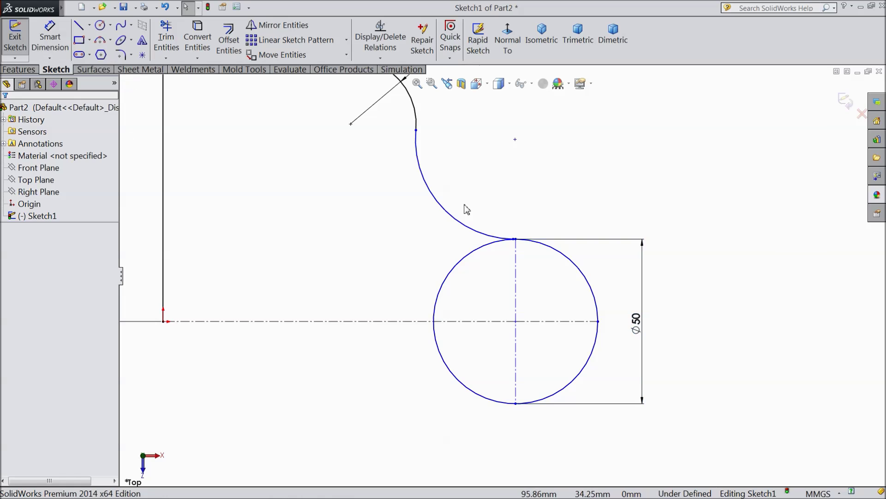
Step: Join the concave arc's lower end point to the circle's upper quadrant point on the vertical centerline
scroll(526, 250, down, 10)
scroll(504, 287, down, 8)
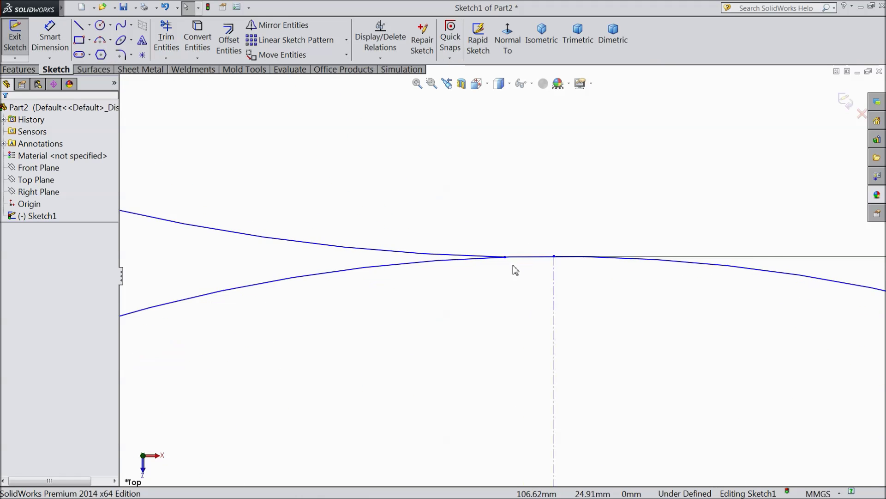
scroll(451, 277, up, 1)
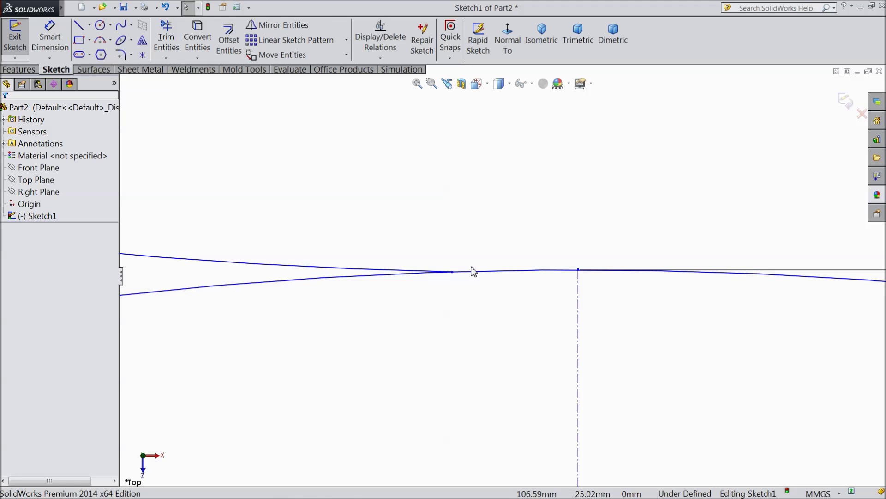
drag(472, 260, 428, 290)
scroll(441, 284, up, 3)
drag(493, 276, 470, 285)
scroll(469, 287, up, 5)
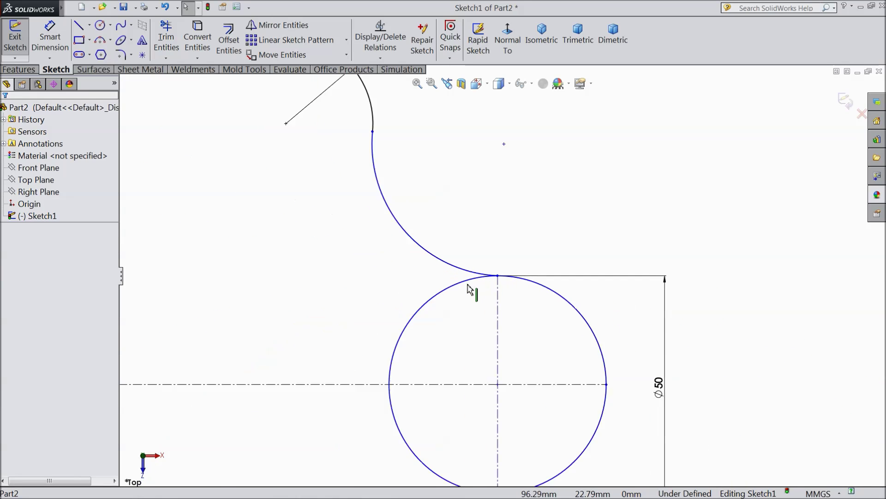
scroll(461, 275, down, 2)
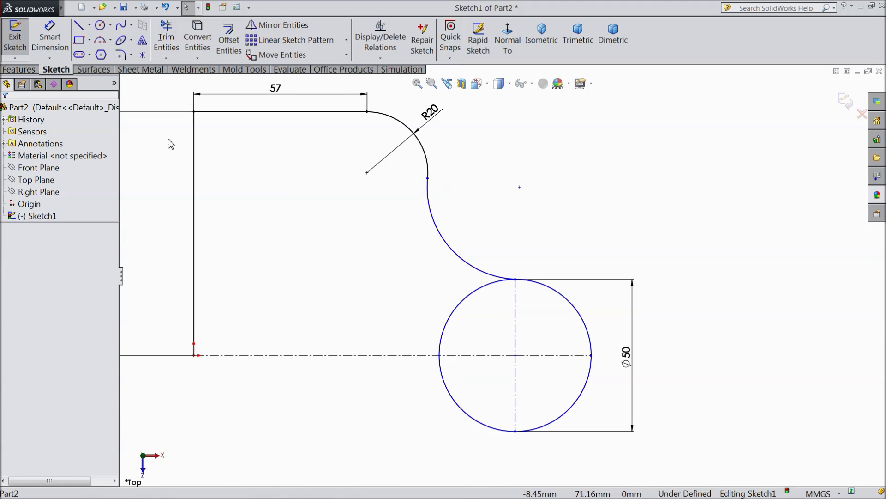
Step: Dimension the overall horizontal length from the origin to the circle's outer quadrant point at 118 mm
click(50, 37)
key(z)
click(246, 343)
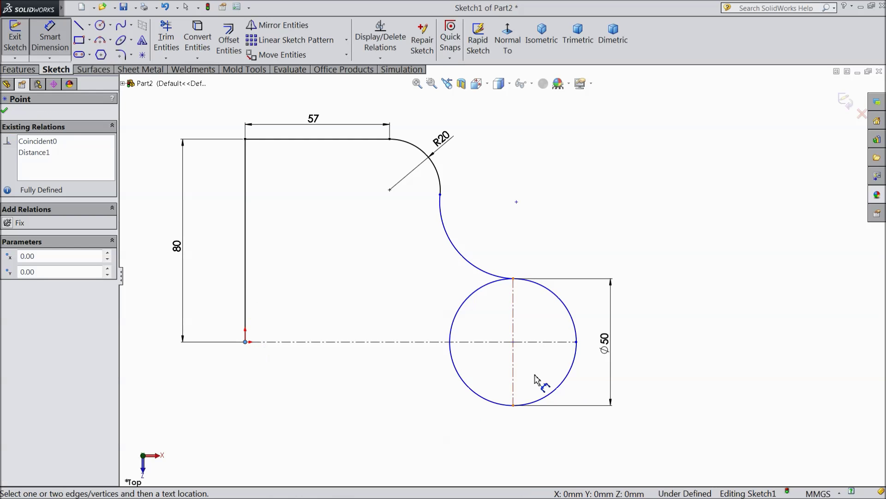
click(577, 342)
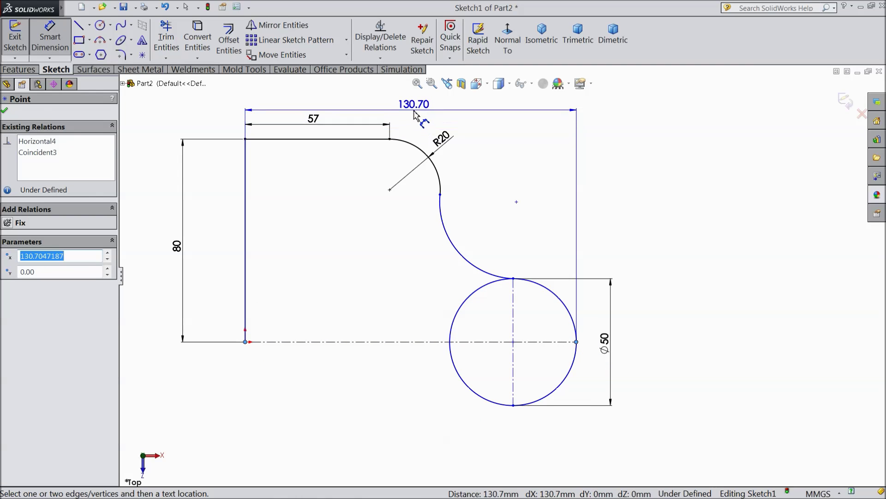
click(400, 105)
text(118)
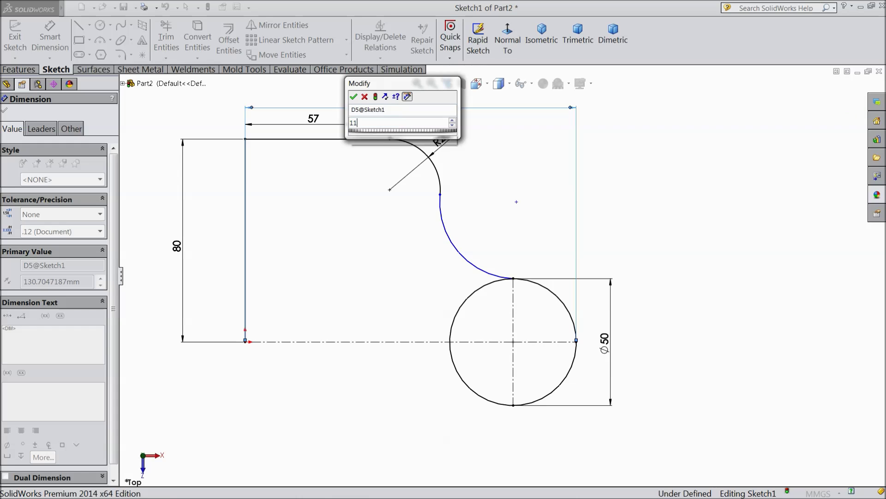
mouse_move(359, 137)
click(355, 99)
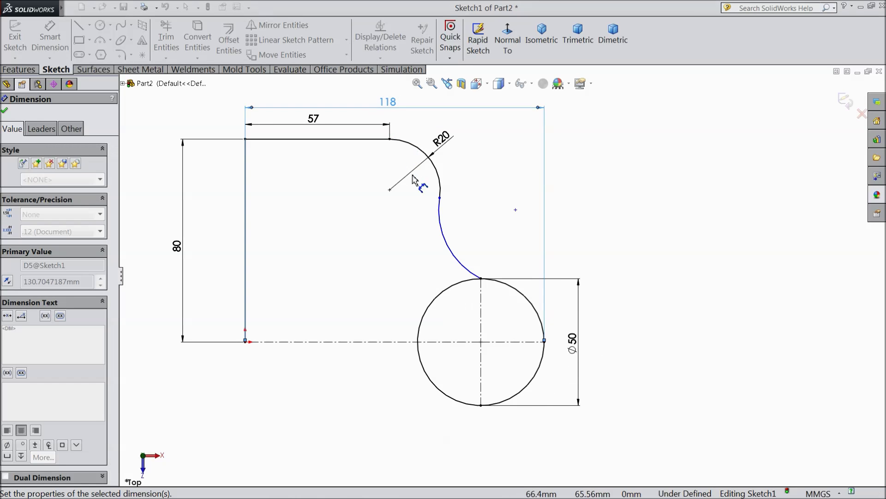
scroll(417, 208, up, 2)
scroll(447, 257, down, 2)
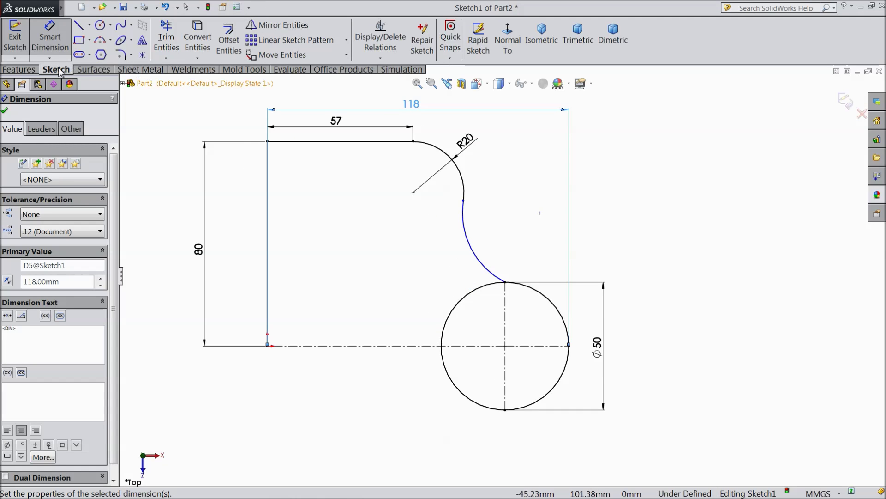
Step: Trim away the half of the circle facing the origin and both halves of the vertical centerline, using Trim to closest
click(166, 38)
click(465, 298)
click(465, 400)
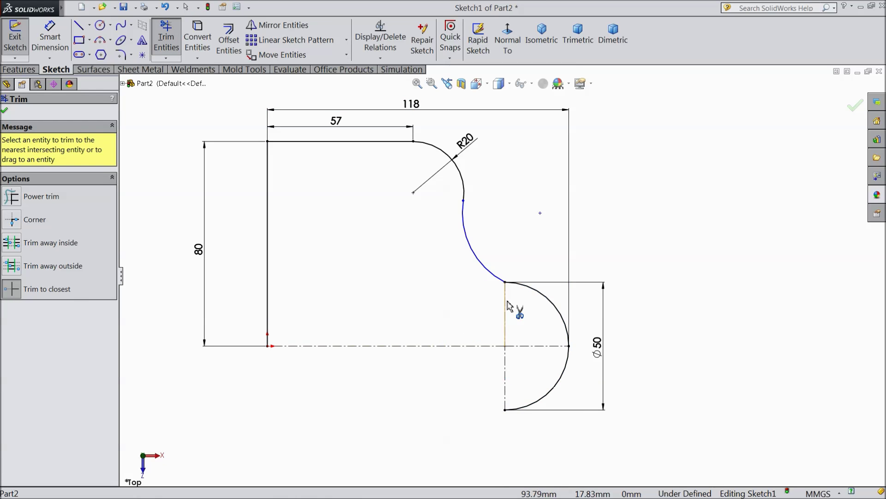
scroll(508, 305, down, 5)
click(496, 311)
scroll(499, 320, up, 5)
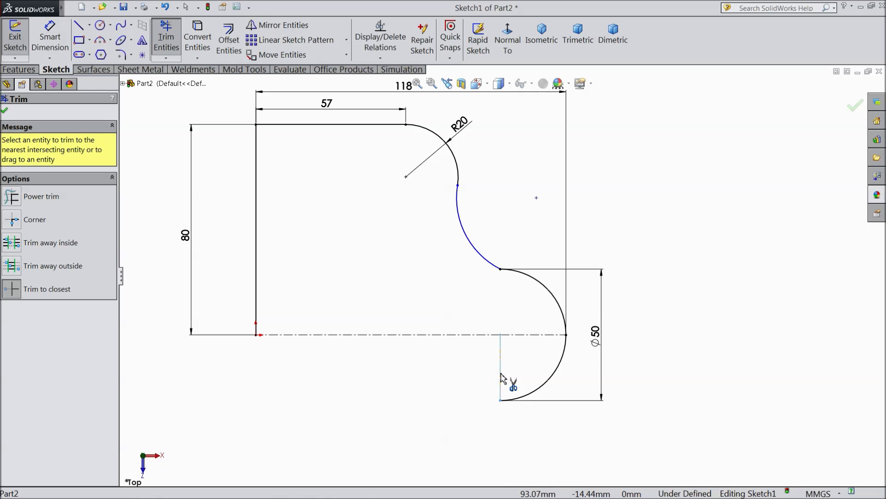
click(5, 111)
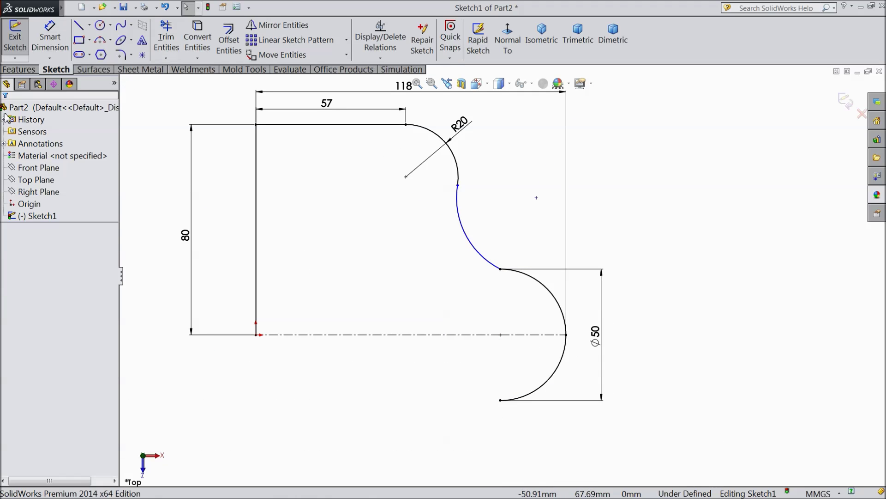
Step: Delete the vertical relation from the point where the concave arc meets the remaining semicircle
scroll(423, 233, down, 4)
drag(418, 219, 400, 236)
click(405, 244)
scroll(409, 230, down, 4)
click(428, 226)
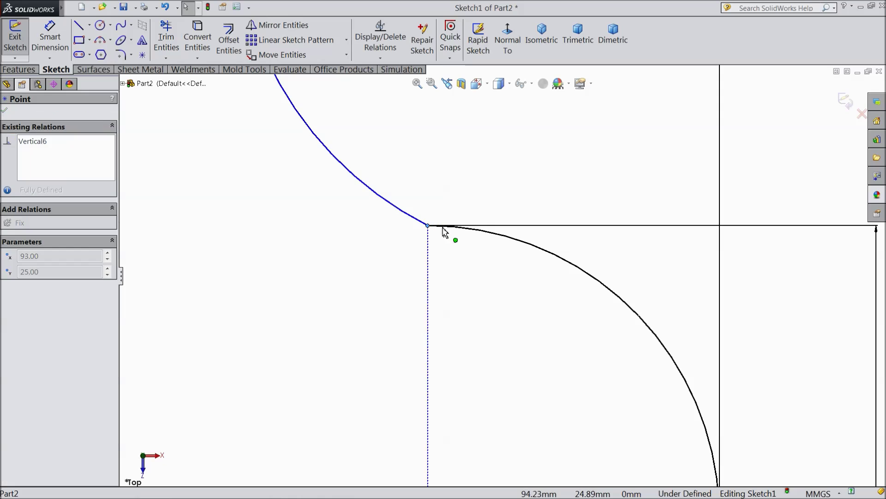
drag(457, 232, 456, 232)
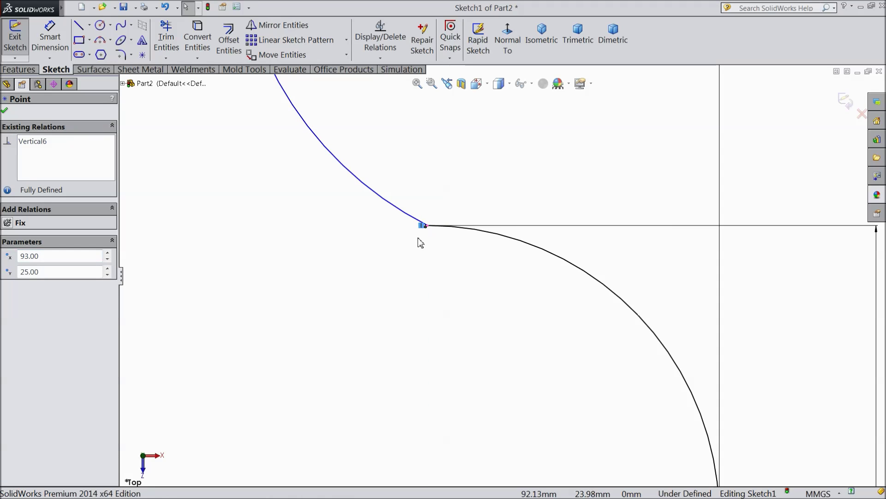
key(Delete)
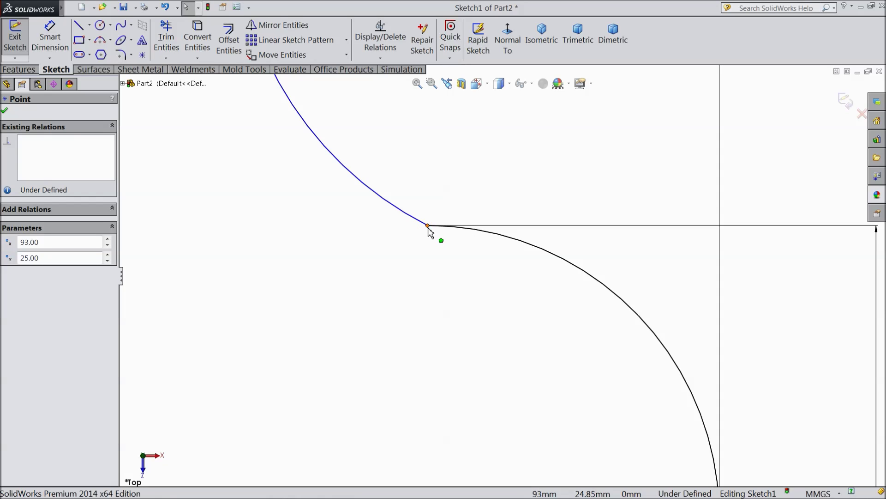
Step: Move the arcs' shared end point a little along the semicircle and make the two arcs tangent
mouse_move(429, 233)
mouse_down()
mouse_move(493, 238)
mouse_move(470, 247)
mouse_up()
click(495, 240)
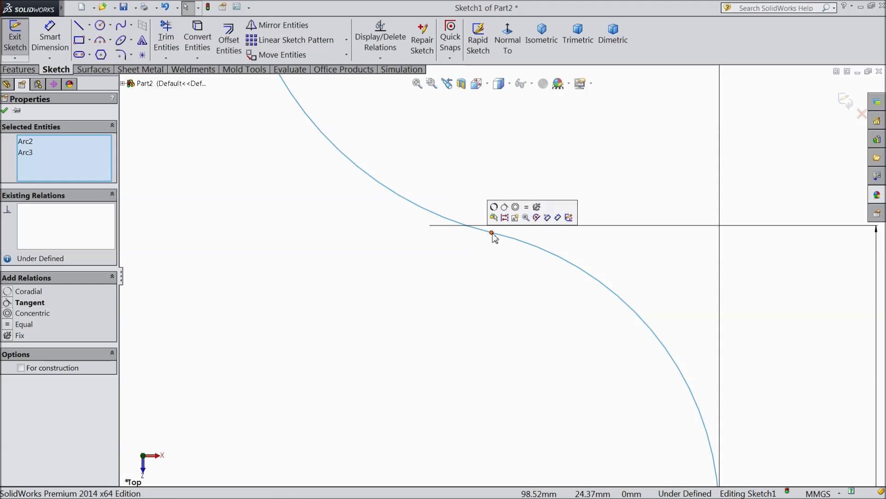
click(508, 214)
scroll(452, 244, up, 4)
scroll(451, 244, up, 3)
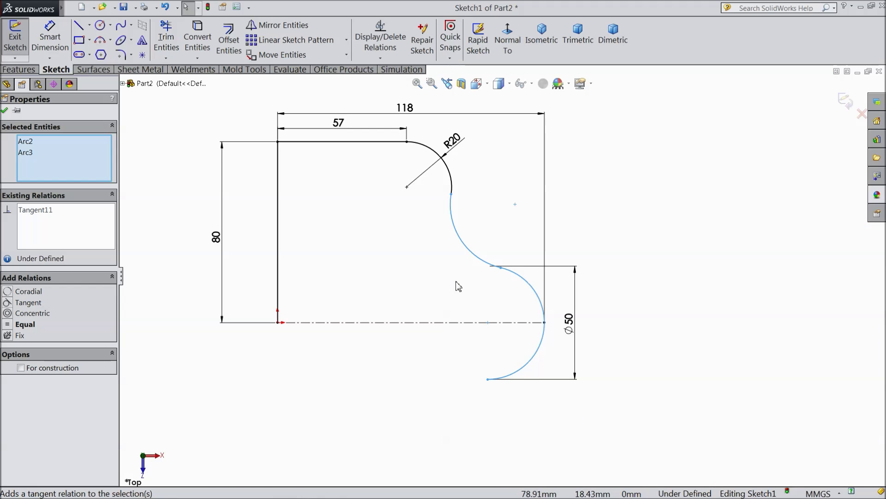
Step: Dimension the radius of the concave arc between the R20 arc and the semicircle at 110 mm
scroll(455, 283, down, 1)
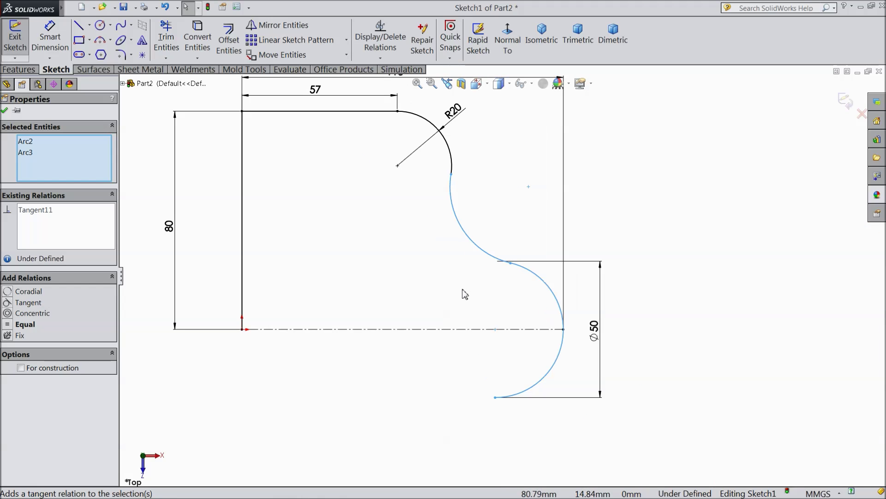
click(61, 43)
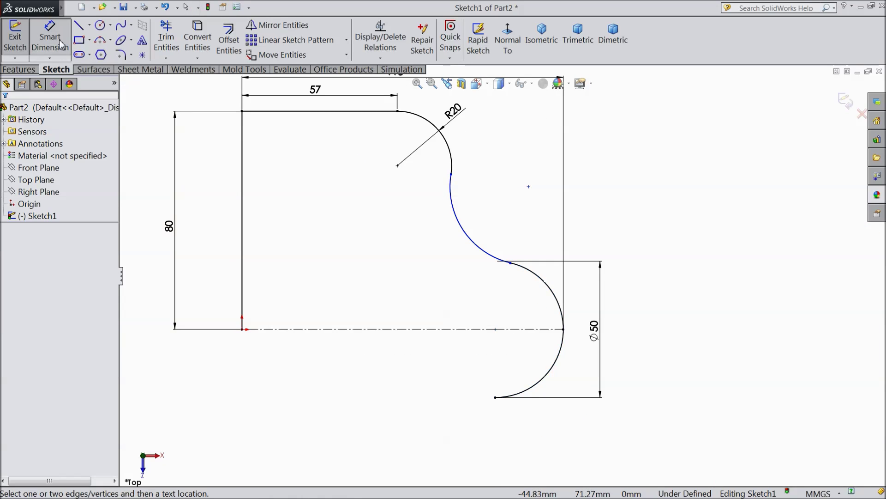
click(462, 228)
click(491, 216)
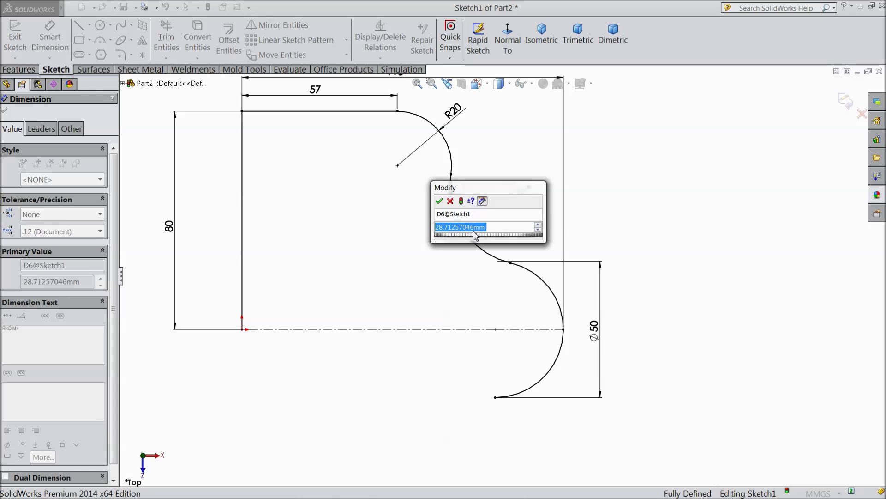
text(15)
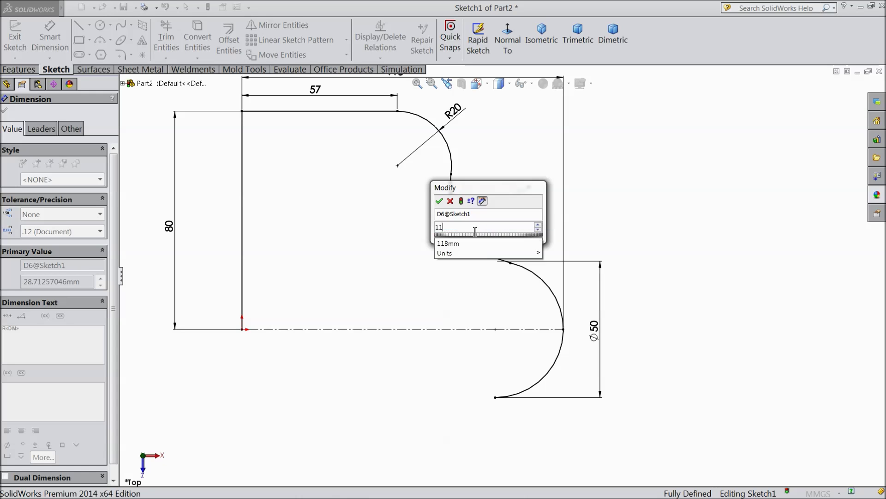
click(440, 201)
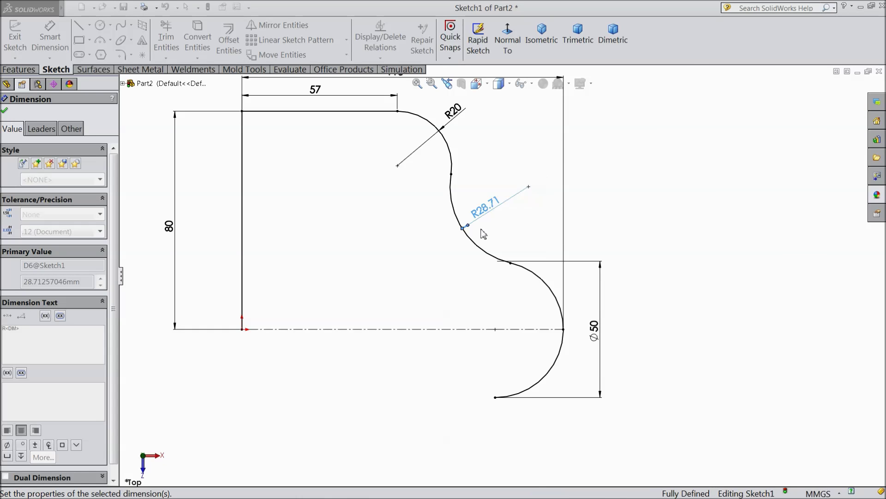
scroll(499, 272, up, 2)
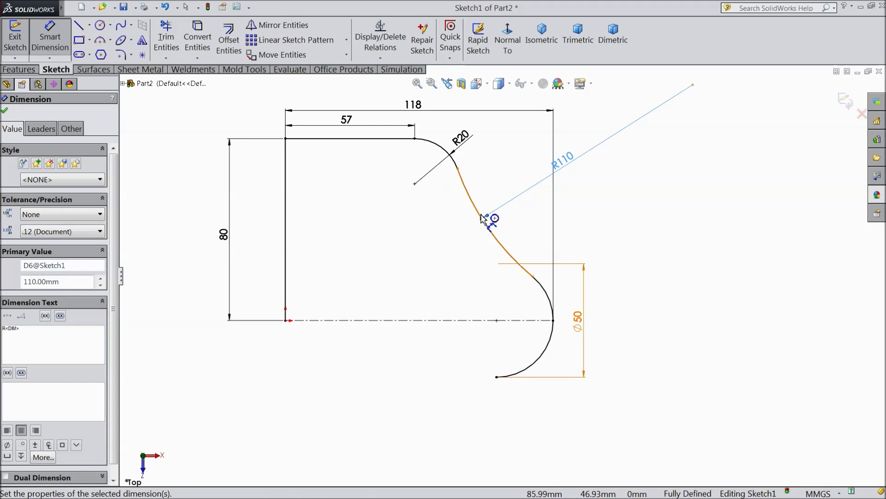
click(5, 112)
Step: Try to add a vertical relation between the semicircle's lower end point and its junction with the R110 arc
scroll(581, 340, down, 2)
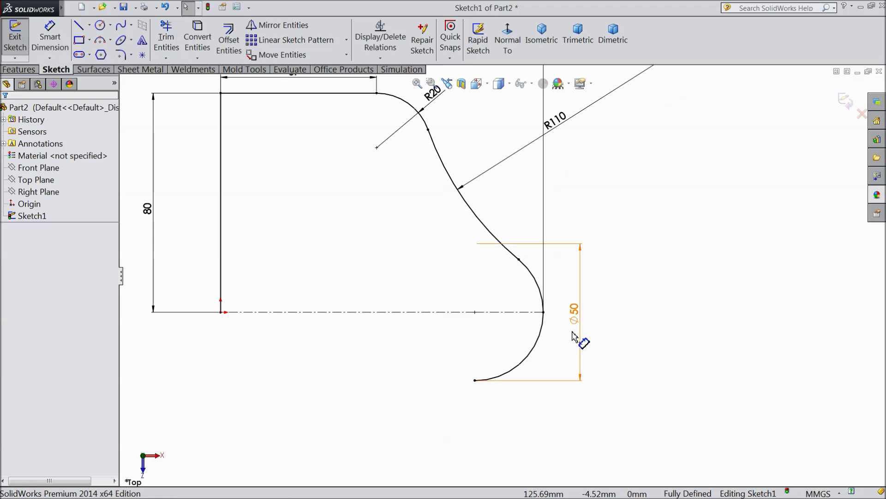
click(519, 260)
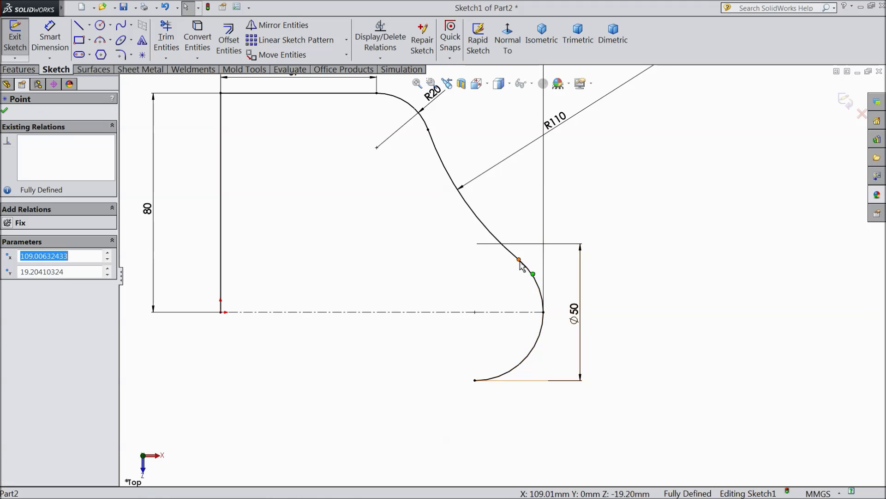
ctrl+click(475, 380)
click(512, 343)
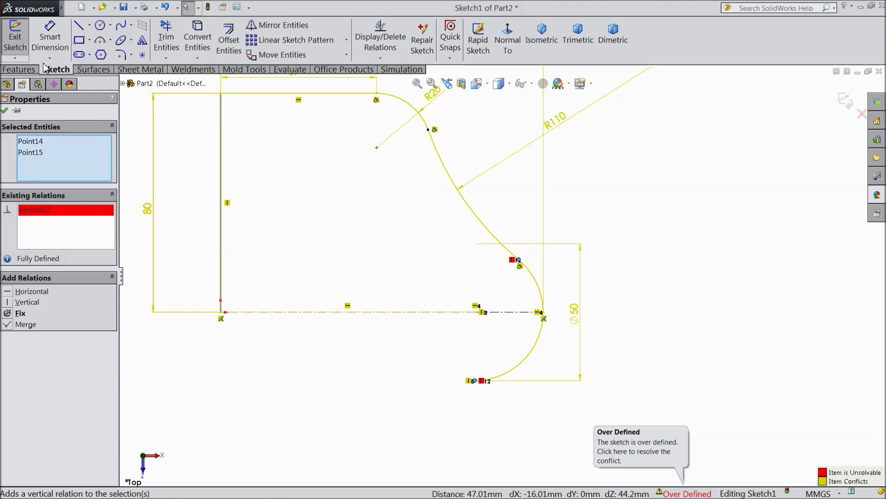
Step: Delete the vertical relation between the semicircle's lower end point and its centre point
click(492, 282)
click(475, 381)
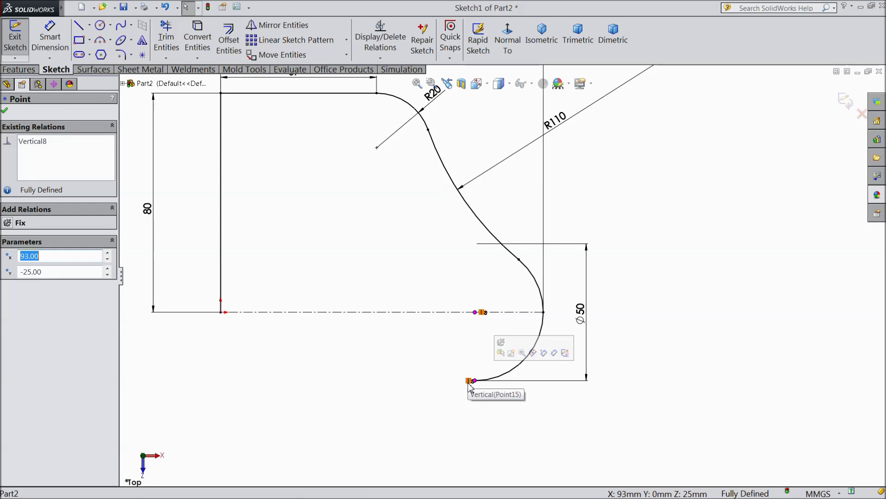
click(468, 383)
key(Delete)
Step: Move the semicircle's lower end point along the arc and make it vertical with the junction to the R110 arc
drag(480, 390, 502, 379)
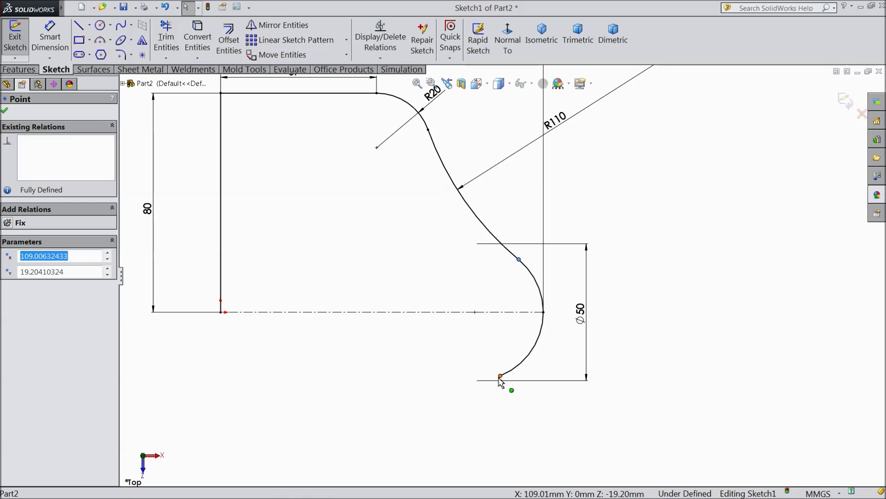
ctrl+click(500, 376)
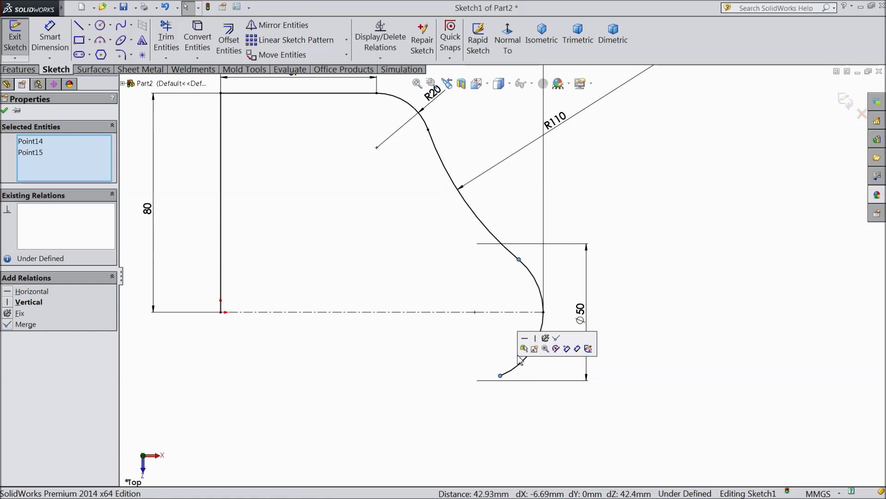
click(536, 341)
scroll(408, 276, up, 1)
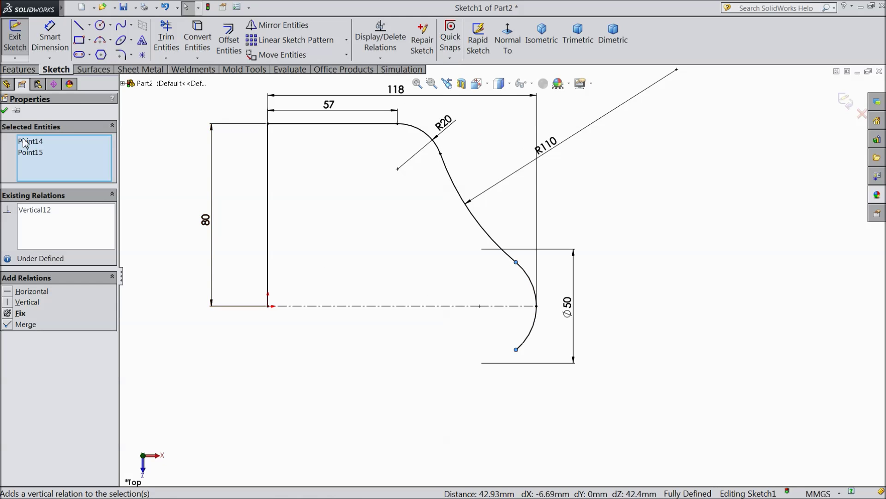
click(5, 111)
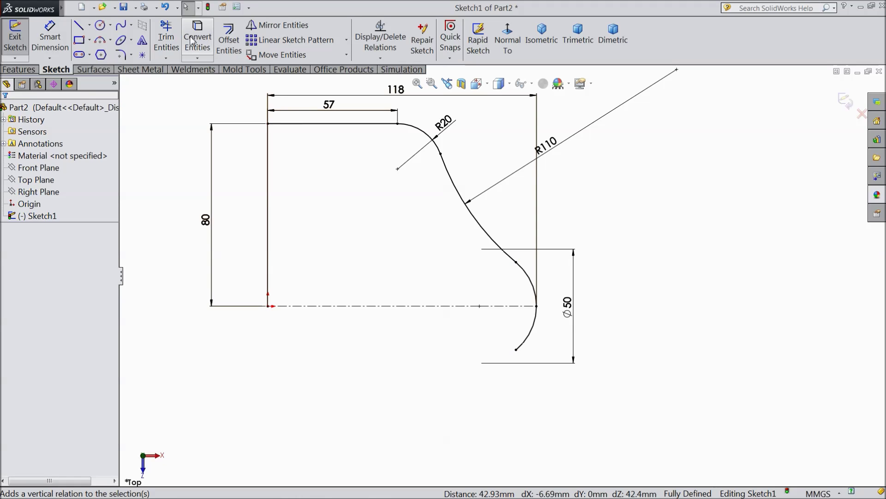
Step: Mirror the 57 mm and 80 mm lines, the R20 arc and the R110 arc about the horizontal centerline
click(277, 25)
click(378, 125)
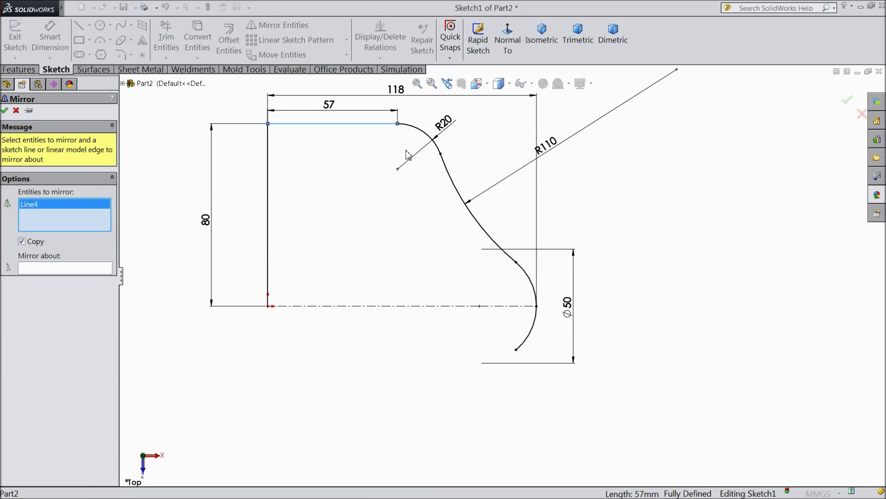
click(438, 142)
click(464, 196)
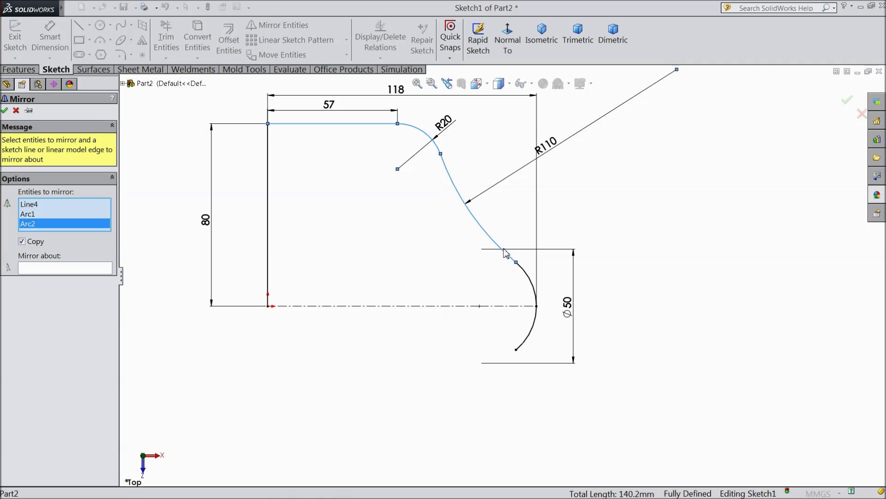
click(91, 269)
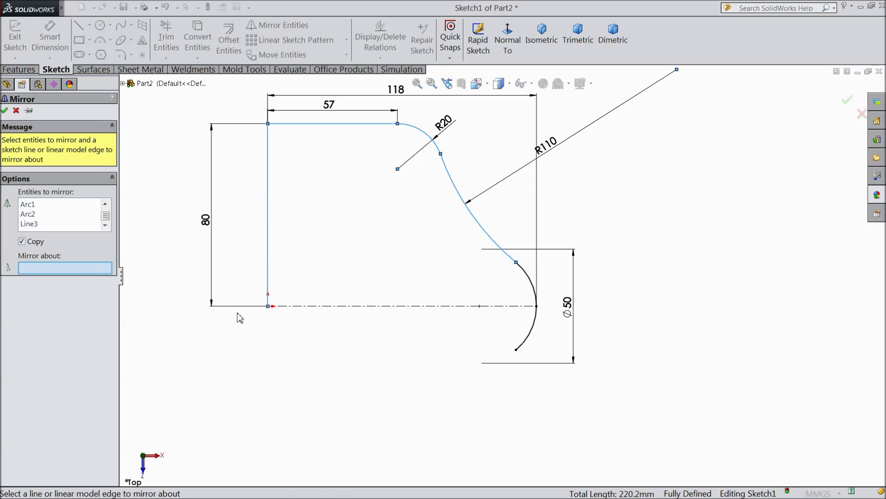
click(346, 309)
key(f)
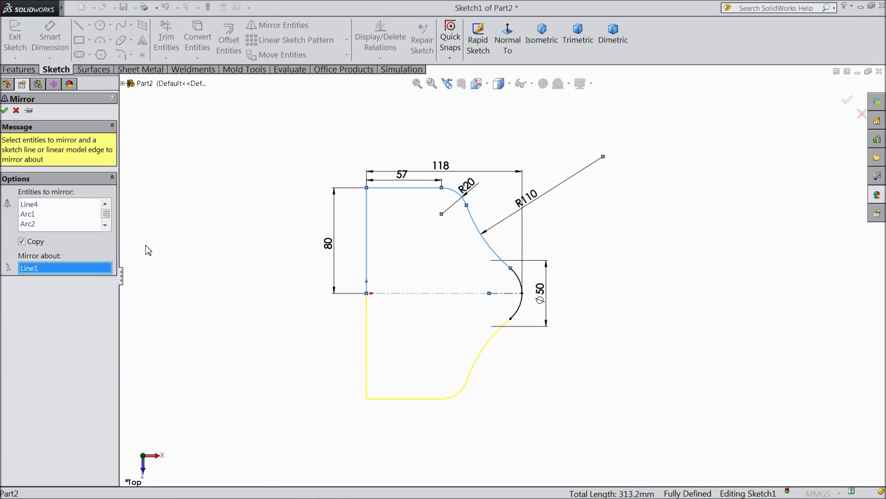
click(4, 111)
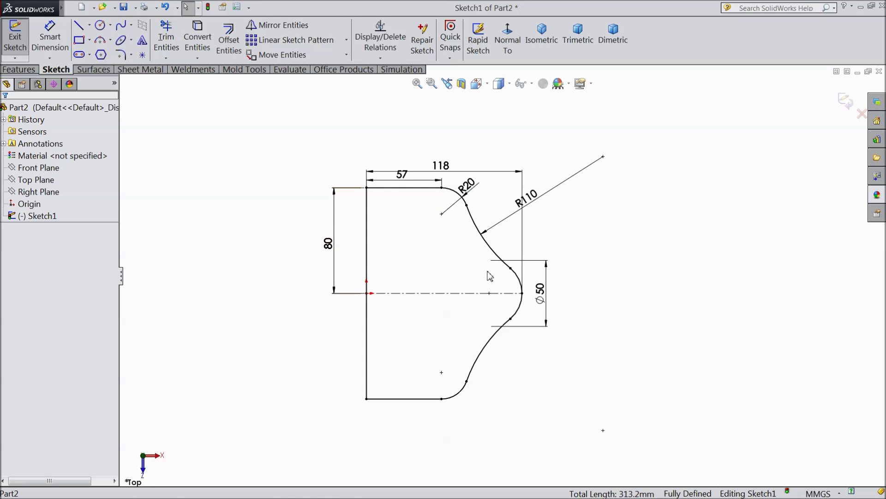
Step: Extrude the closed outline as a blind boss 14 mm thick
click(18, 69)
click(21, 39)
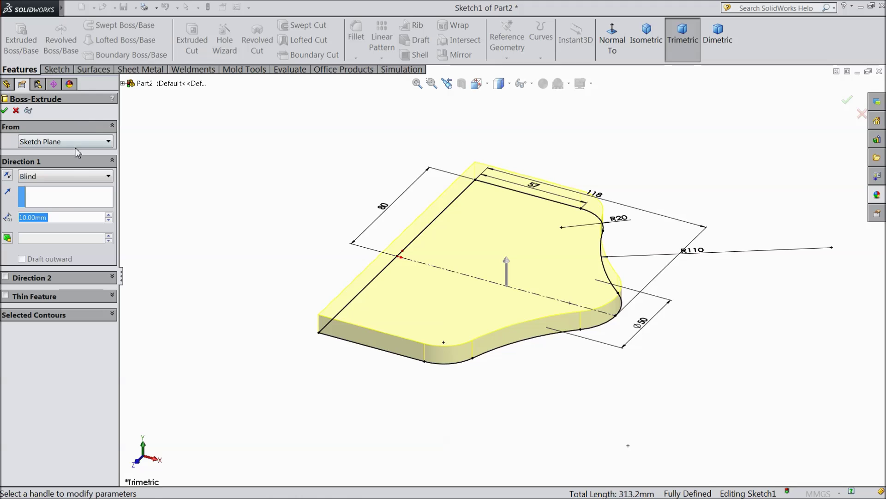
text(14)
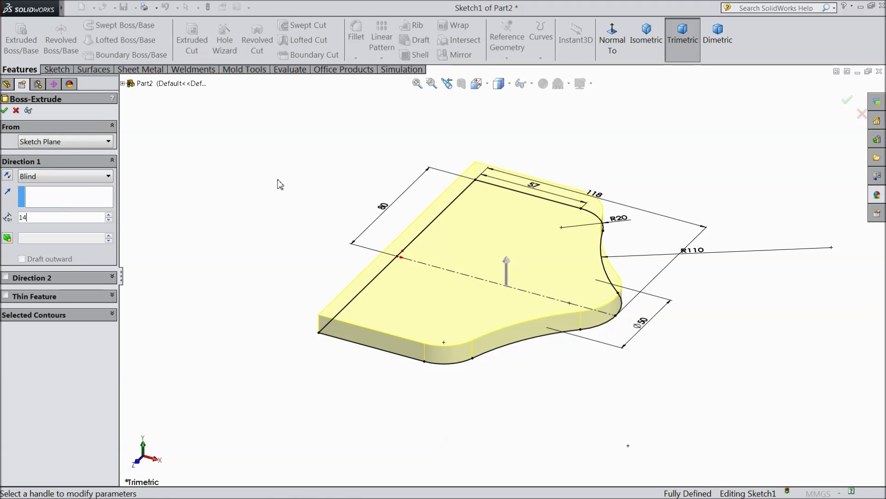
key(Return)
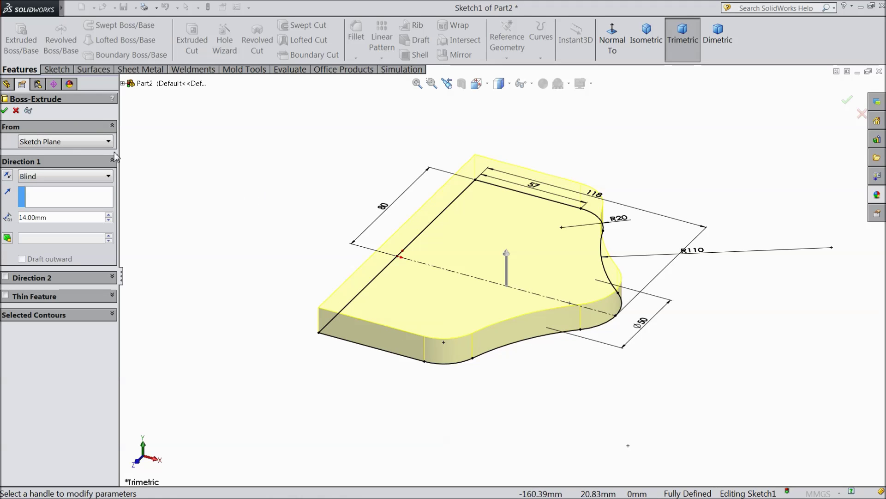
click(4, 111)
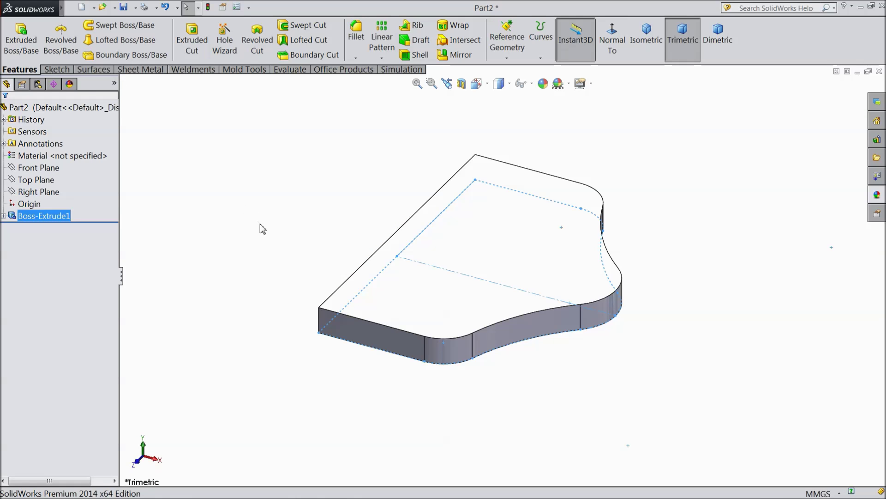
middle_drag(276, 242, 279, 217)
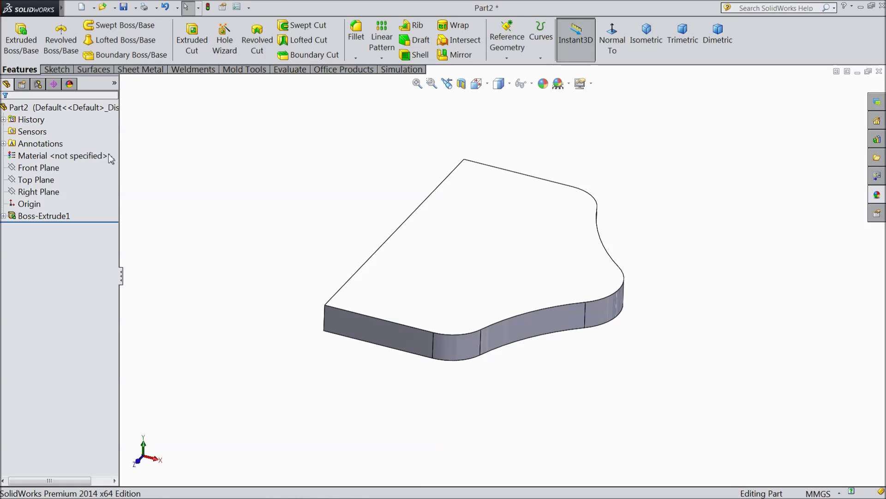
Step: Apply the cast carbon steel appearance to the whole part
click(877, 196)
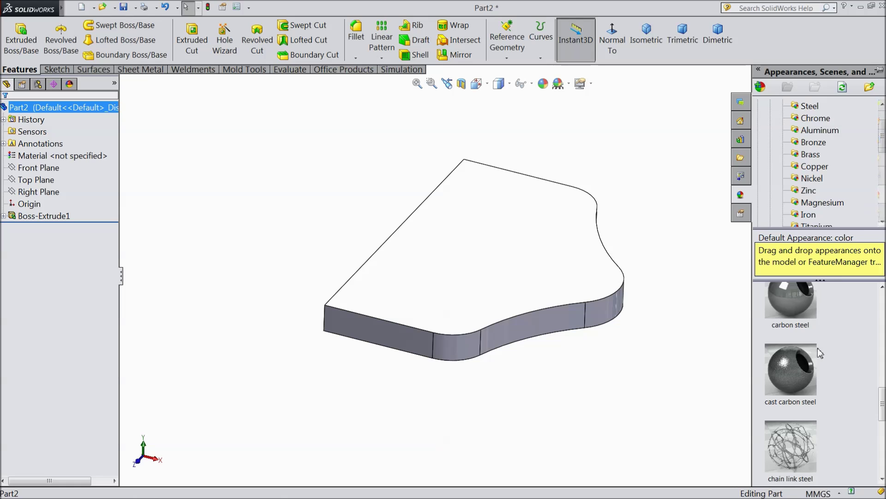
double_click(796, 386)
middle_drag(688, 342, 681, 321)
Step: Change the part's appearance colour to standard red (255, 0, 0)
click(543, 83)
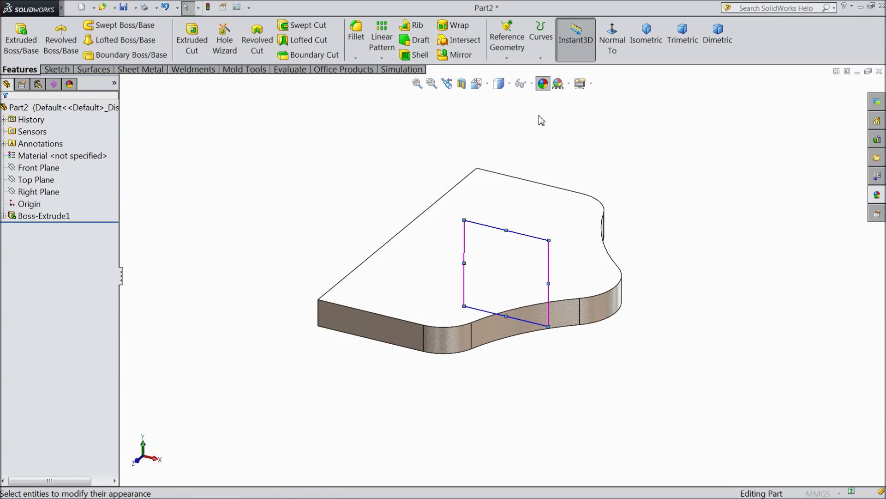
click(33, 363)
middle_drag(227, 303, 221, 329)
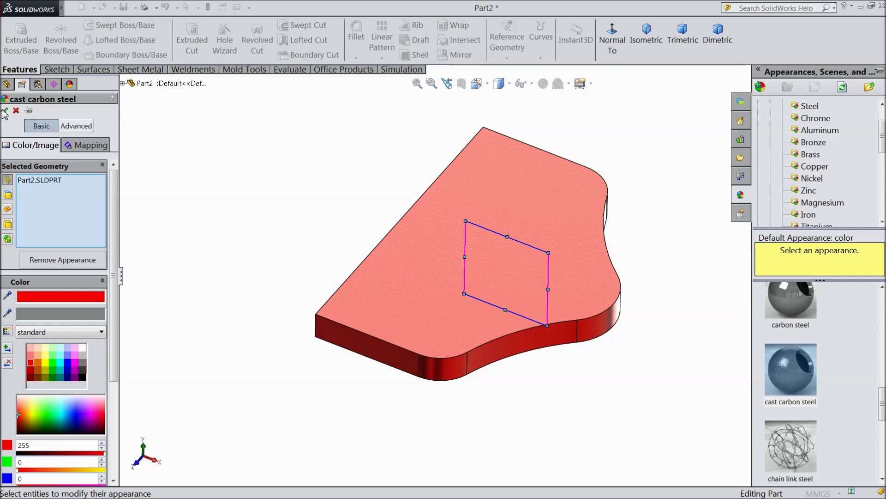
click(5, 110)
Step: Start a sketch on the plate's top face and draw a horizontal centerline from the origin to the rounded nose's outermost point
middle_drag(246, 248, 252, 235)
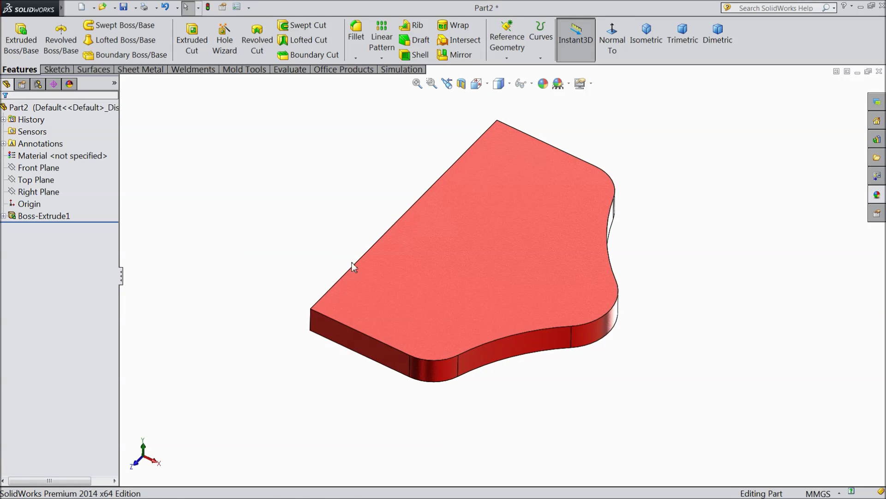
click(439, 283)
click(472, 251)
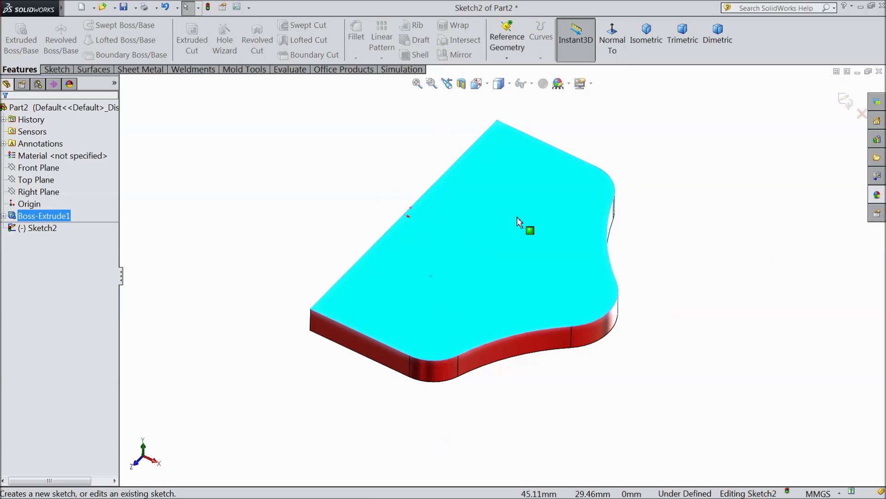
click(614, 46)
click(56, 69)
click(89, 26)
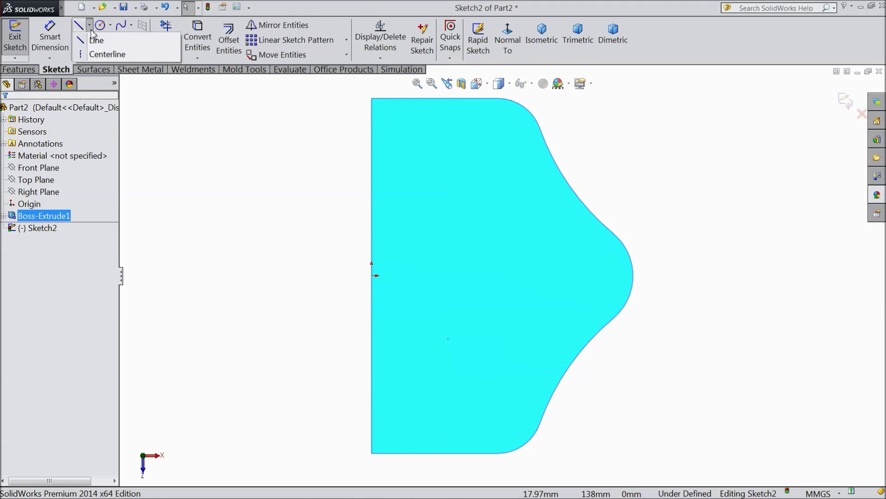
click(100, 54)
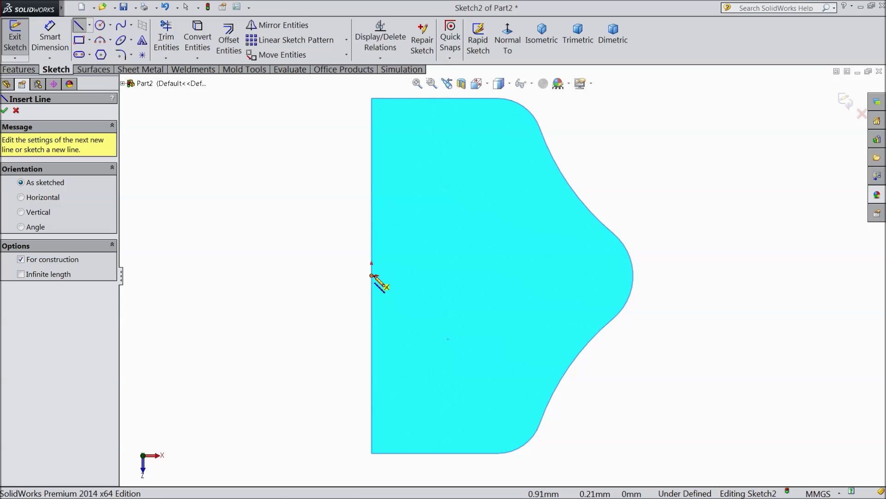
click(372, 275)
click(633, 276)
right_click(637, 275)
click(665, 89)
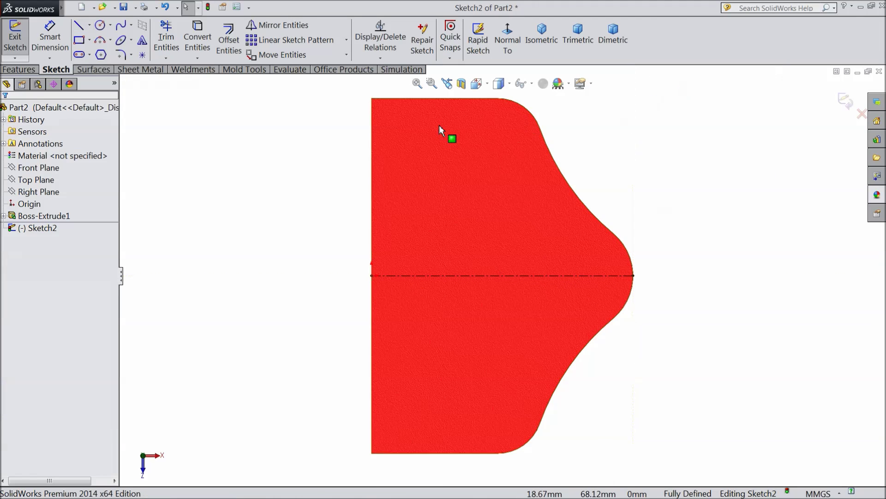
Step: Sketch three circles of about 10 mm radius, one near each rounded corner and one on the centerline near the nose
click(100, 26)
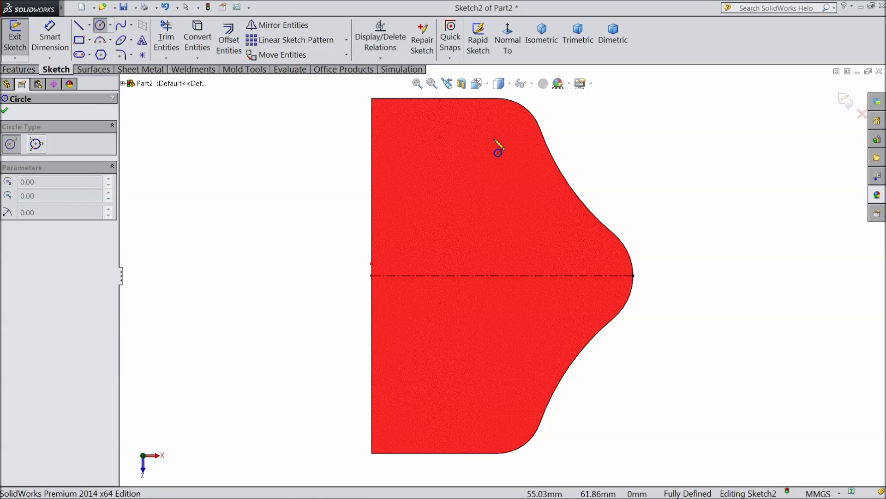
drag(494, 139, 504, 160)
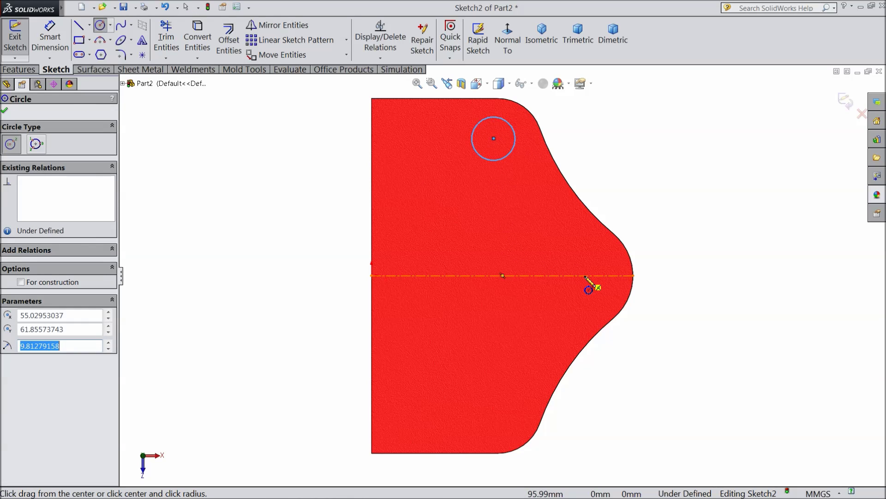
drag(585, 276, 590, 300)
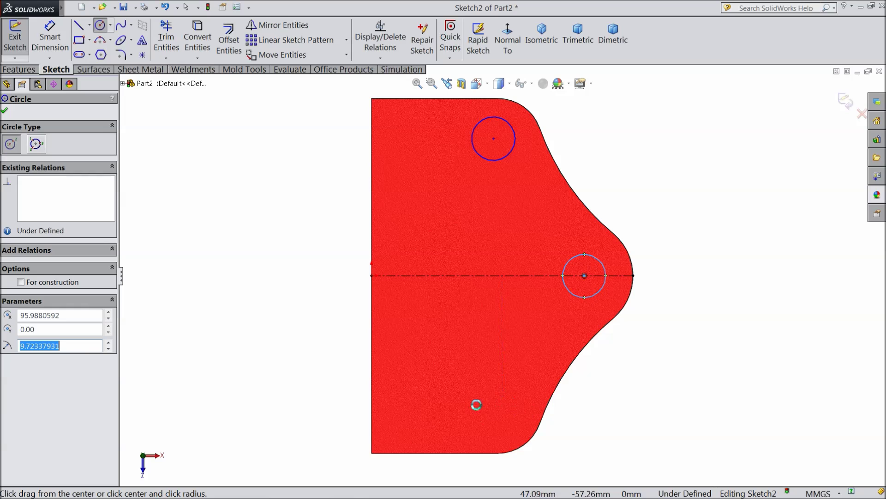
drag(487, 403, 502, 419)
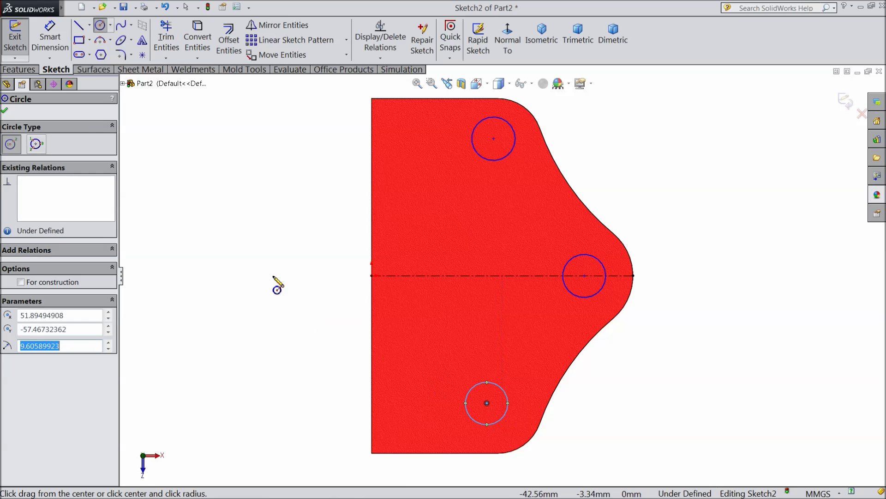
click(6, 112)
Step: Dimension the diameter of the circle near the upper rounded corner at 10 mm
key(d)
click(517, 143)
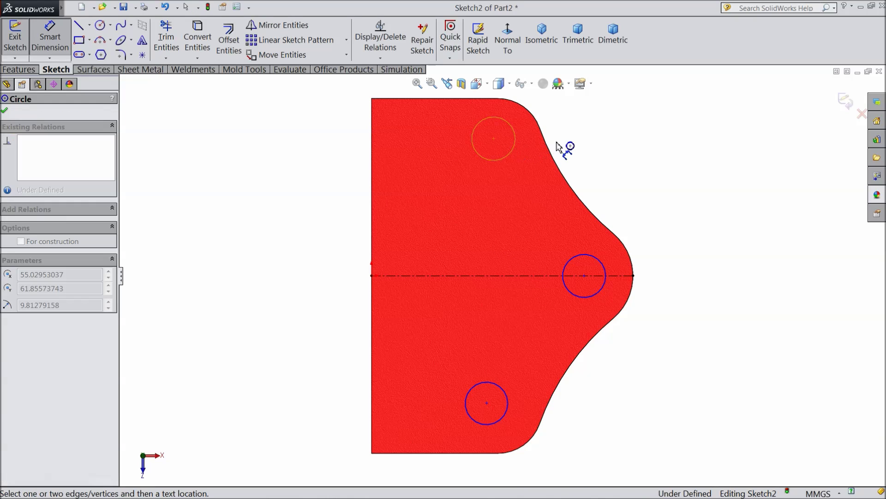
click(595, 138)
text(10)
key(Return)
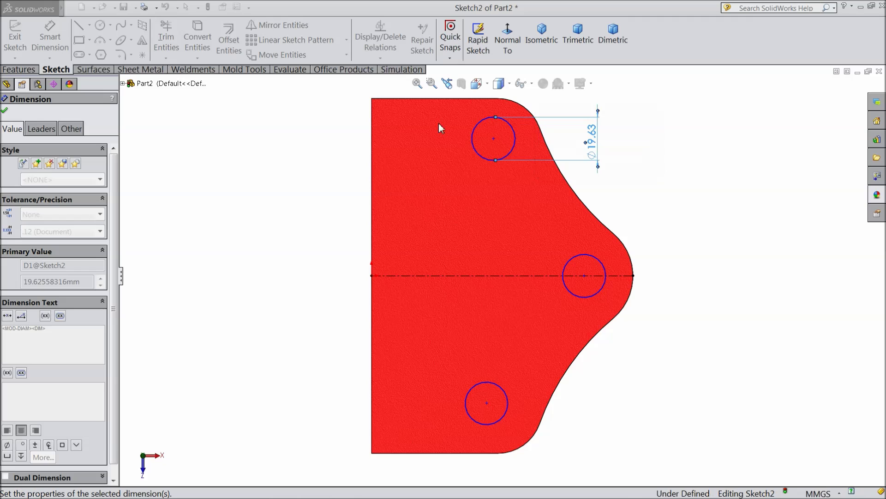
Step: Dimension the 10 mm circle's centre at 20 mm from the plate's upper edge
click(494, 139)
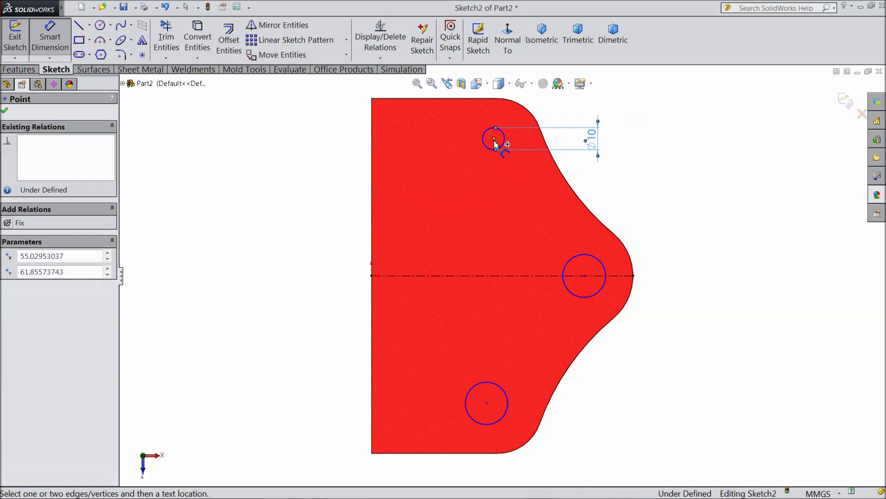
click(462, 100)
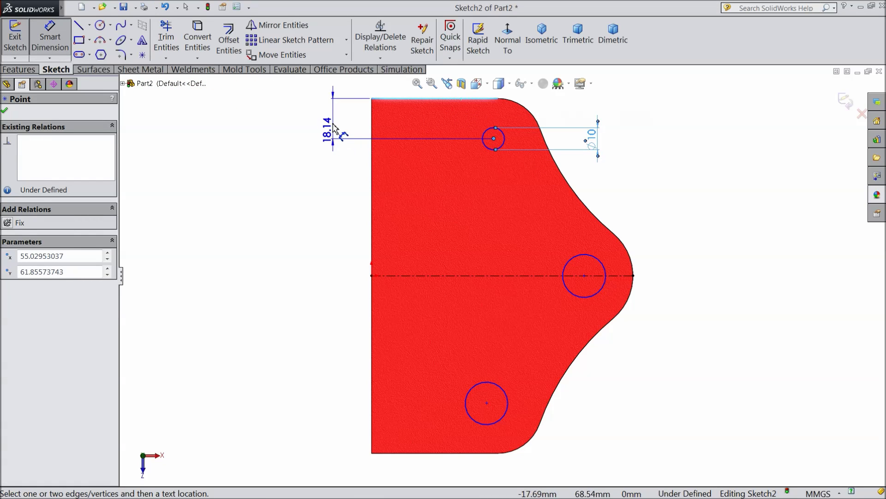
click(325, 121)
text(20)
click(283, 111)
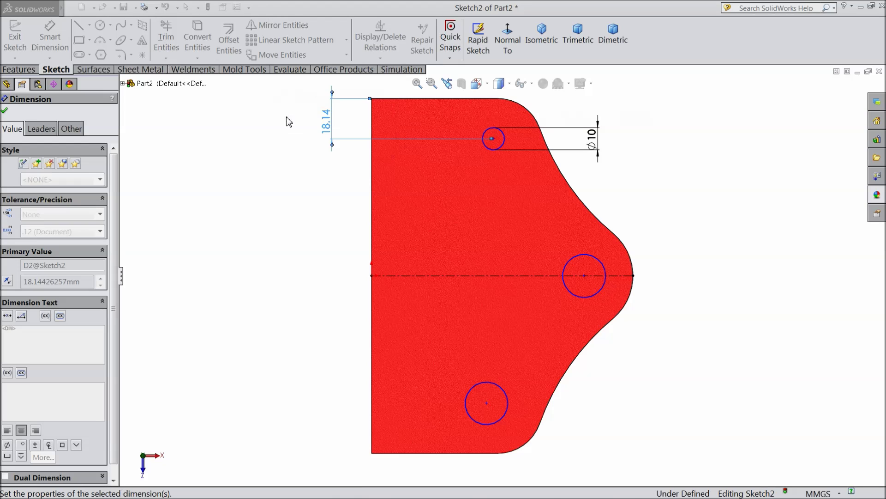
Step: Dimension the upper circle's centre at 57 mm from the plate's straight vertical edge
click(487, 149)
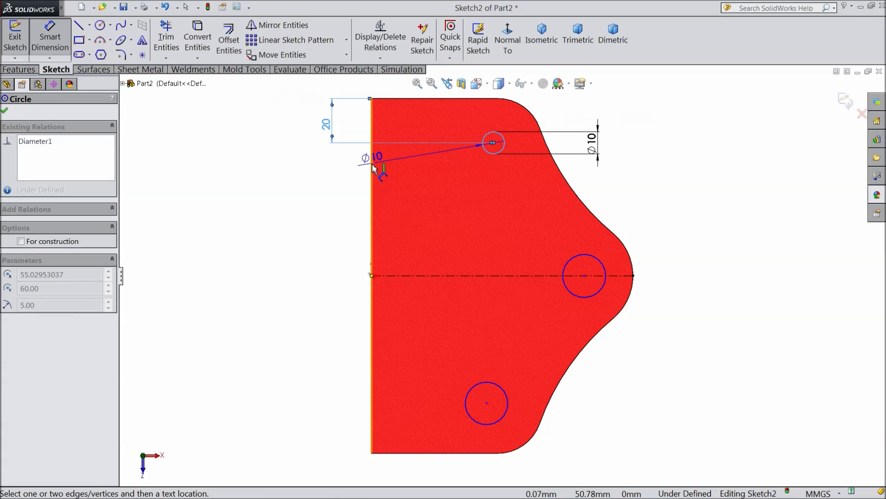
click(372, 163)
scroll(434, 147, up, 2)
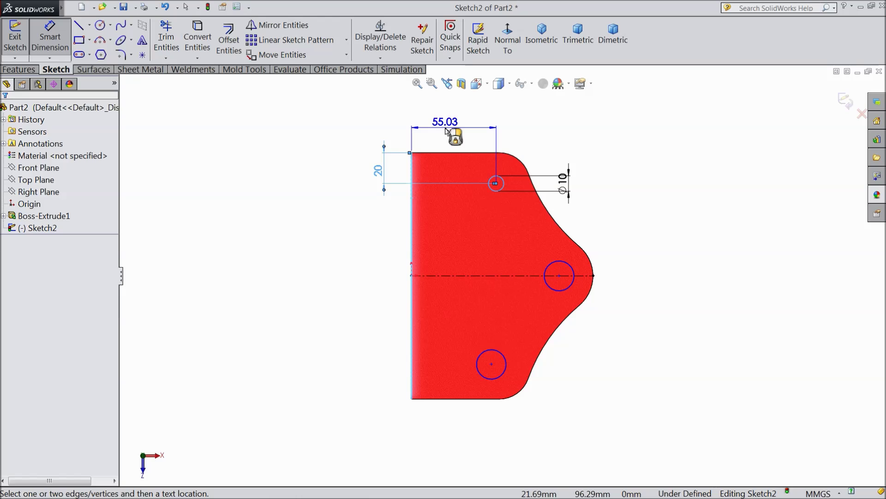
click(437, 141)
text(57)
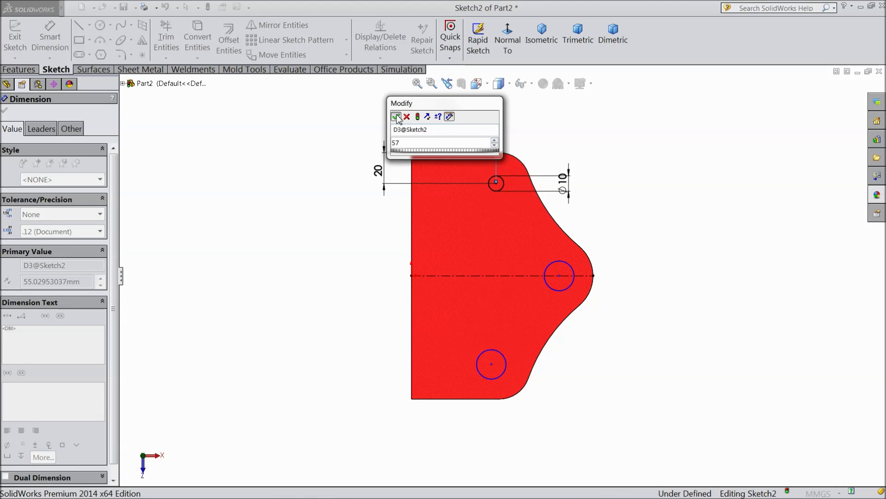
key(Return)
scroll(525, 239, down, 2)
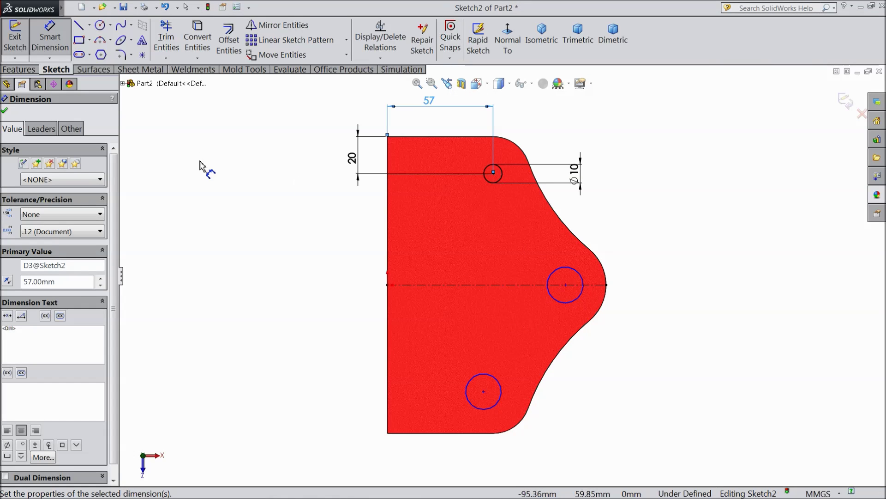
Step: Dimension the diameters of the circle near the lower rounded corner and the circle near the nose at 10 mm each
click(500, 394)
click(564, 401)
text(10)
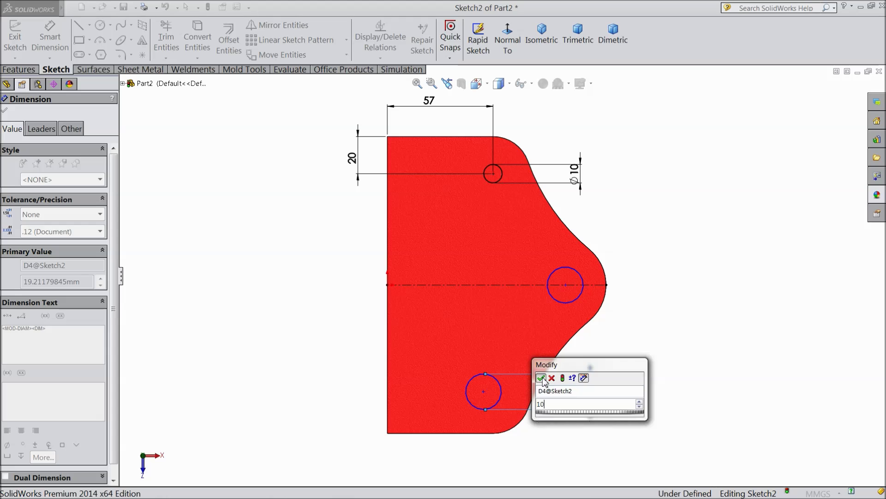
click(542, 378)
click(583, 293)
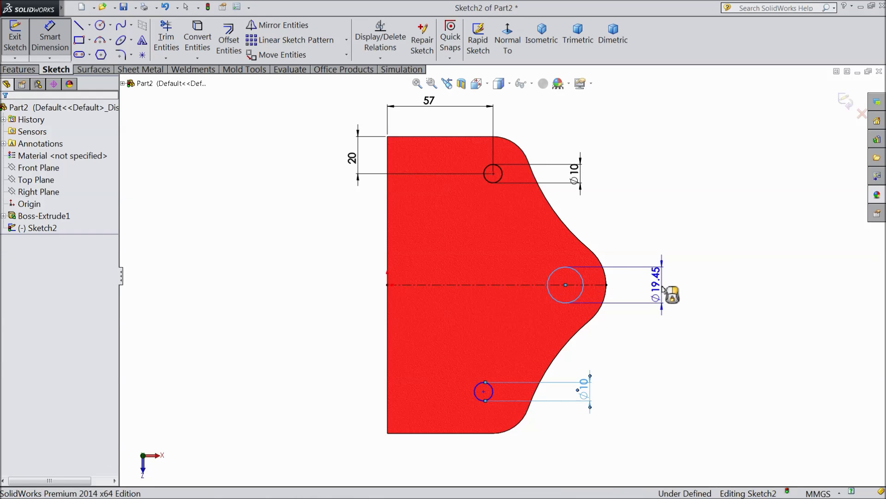
click(663, 289)
text(10)
key(Return)
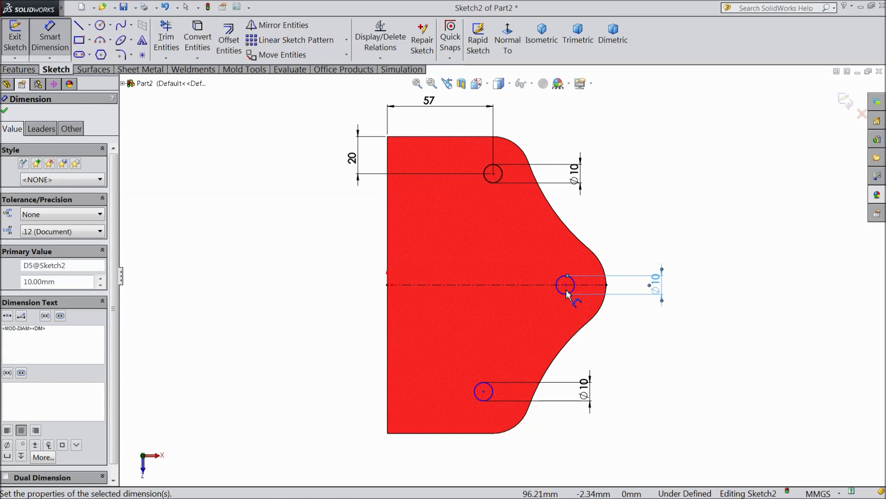
Step: Dimension the nose circle's centre at 98 mm horizontally from the origin
click(566, 286)
click(387, 285)
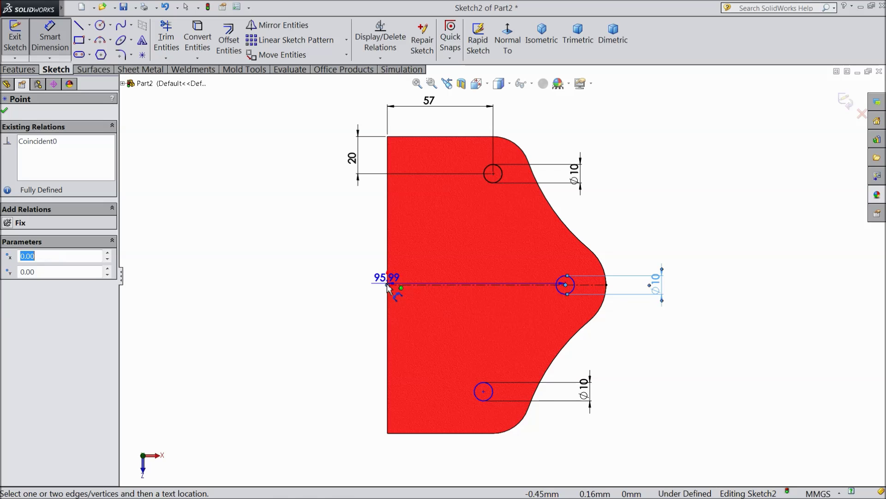
click(472, 454)
text(98)
click(421, 442)
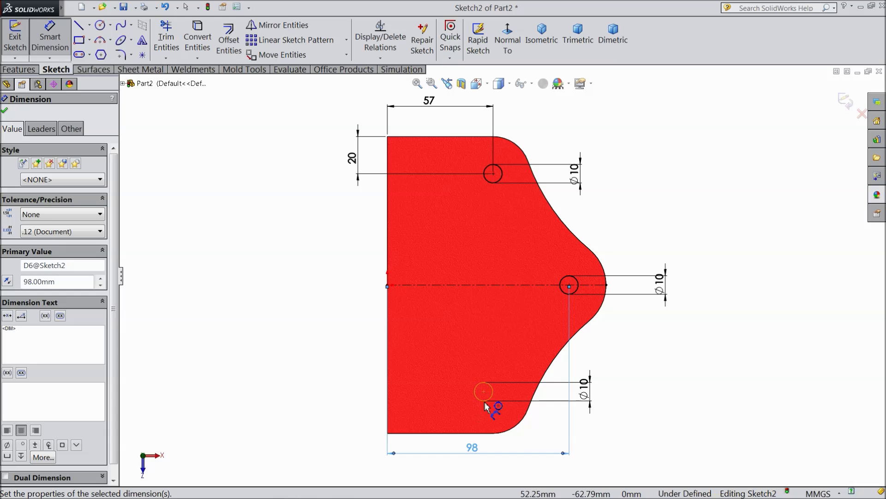
click(485, 401)
click(479, 434)
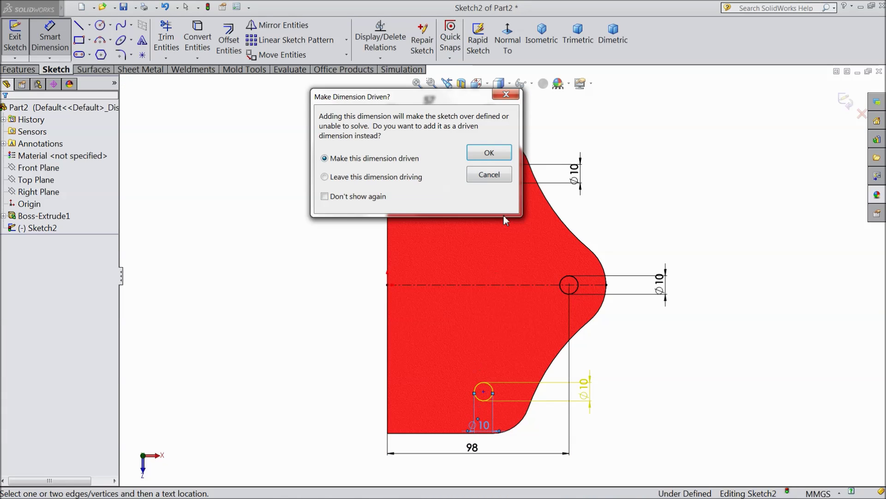
click(498, 175)
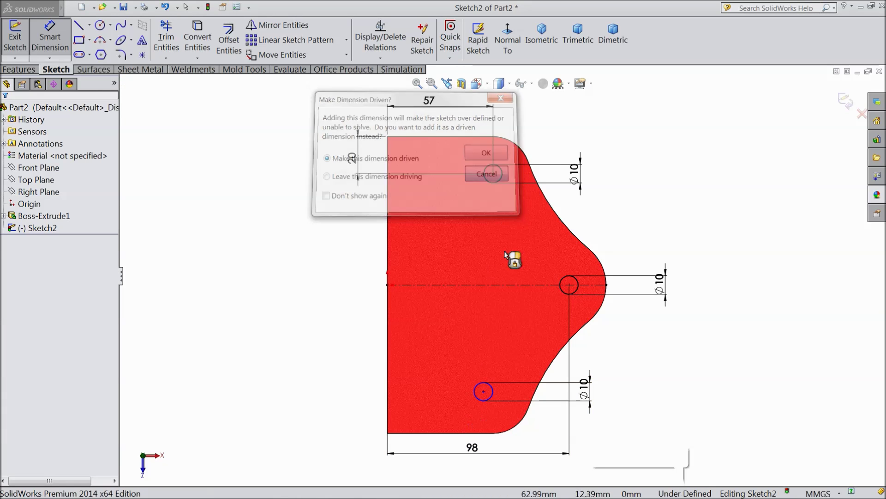
Step: Dimension the lower circle's centre at 20 mm from the plate's lower edge
click(480, 401)
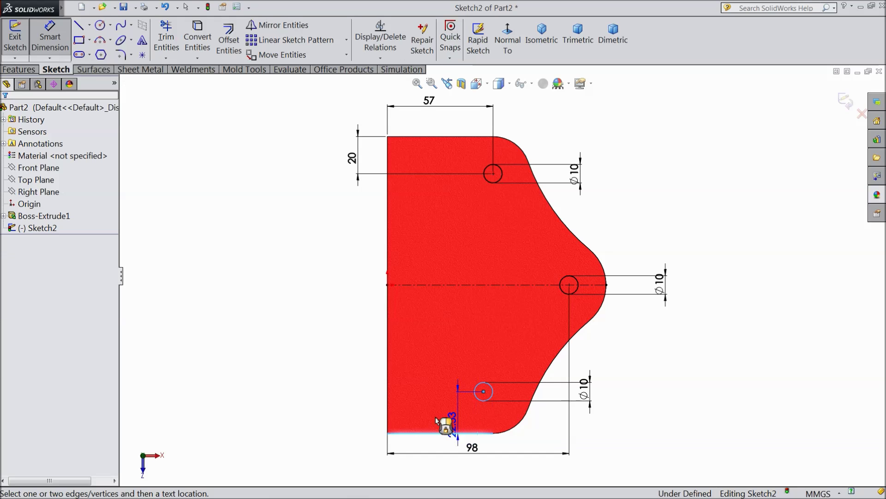
click(351, 405)
text(20)
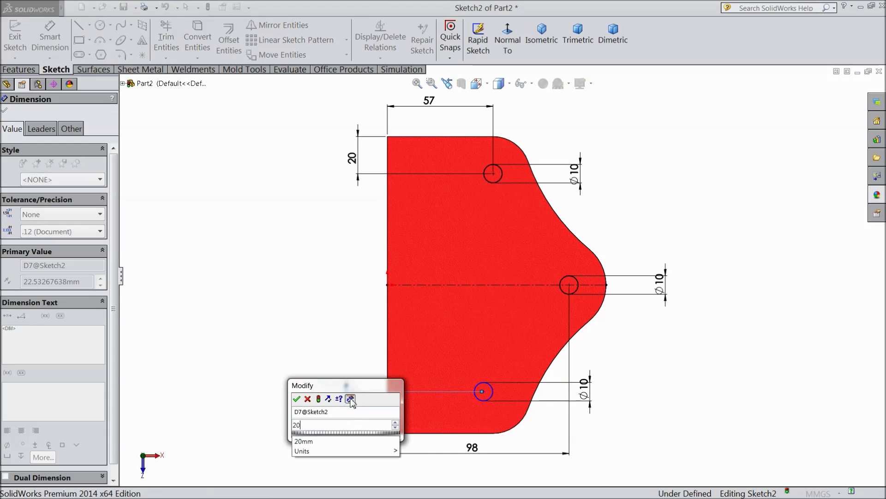
click(296, 399)
Step: Dimension the lower circle's centre at 57 mm from the plate's straight vertical edge and finish dimensioning
click(481, 406)
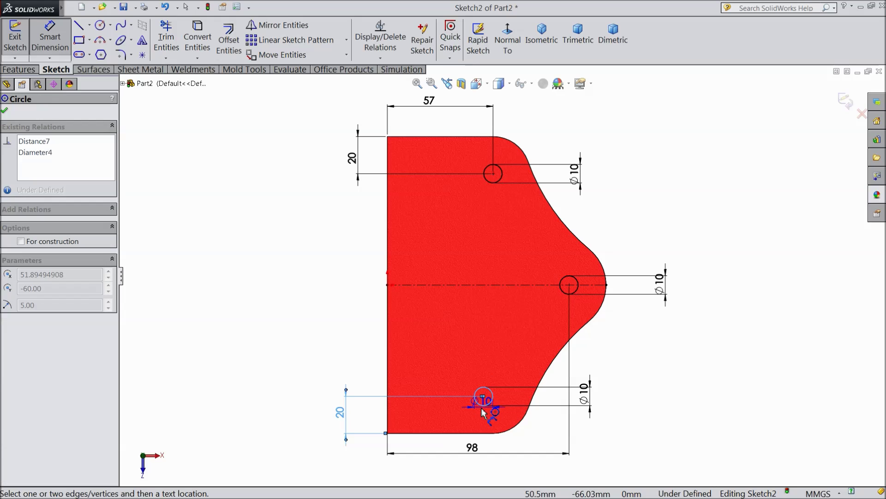
click(388, 382)
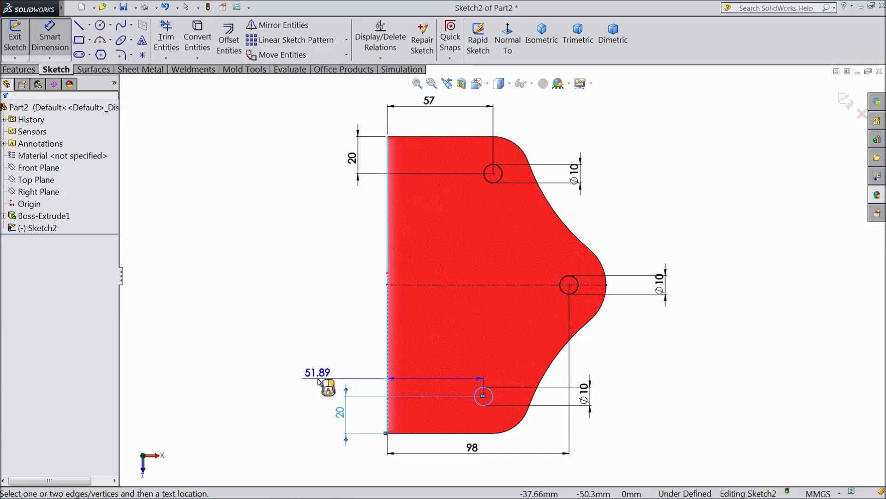
click(318, 381)
text(57)
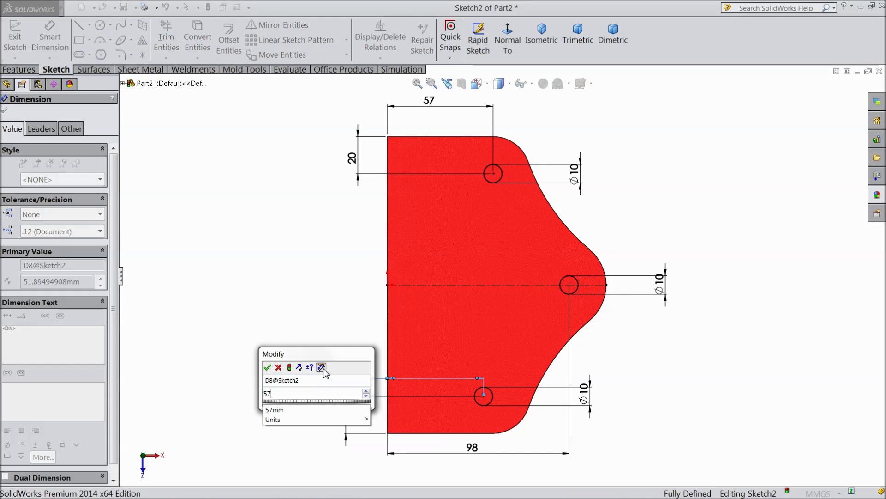
click(268, 368)
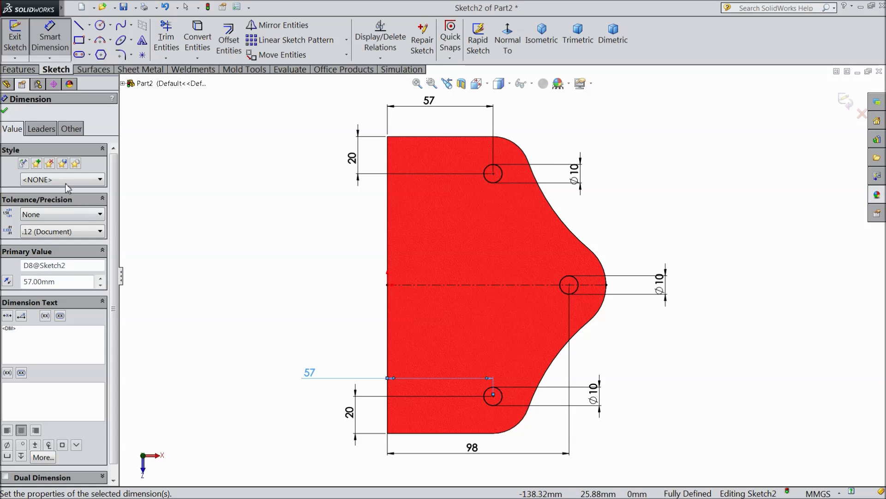
click(5, 111)
Step: Cut the three 10 mm circles through the plate with an Extruded Cut set to Through All
click(19, 69)
click(192, 40)
click(45, 178)
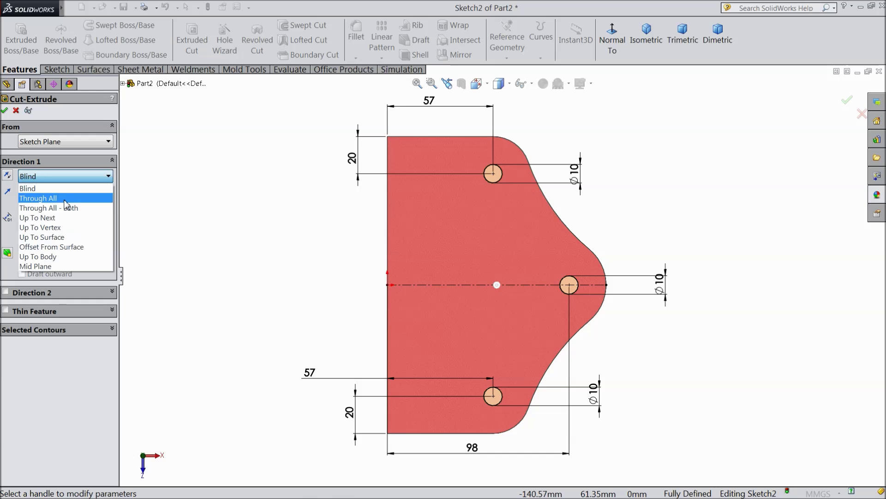
click(42, 198)
click(5, 111)
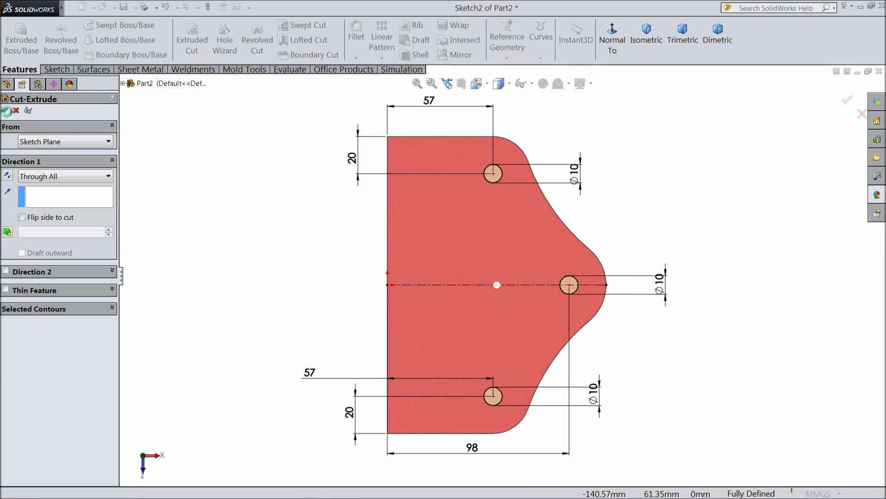
Step: Start a new sketch on the plate's top face and view it straight on
middle_drag(299, 310, 295, 233)
click(458, 301)
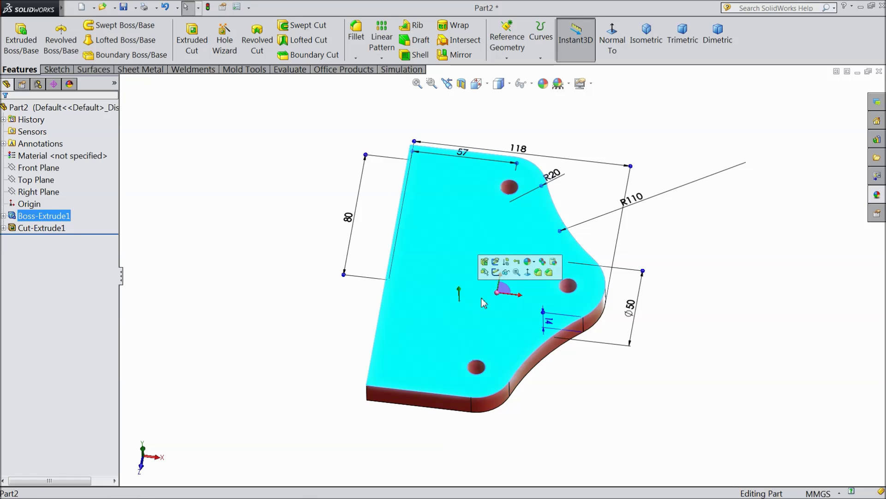
click(496, 273)
click(612, 39)
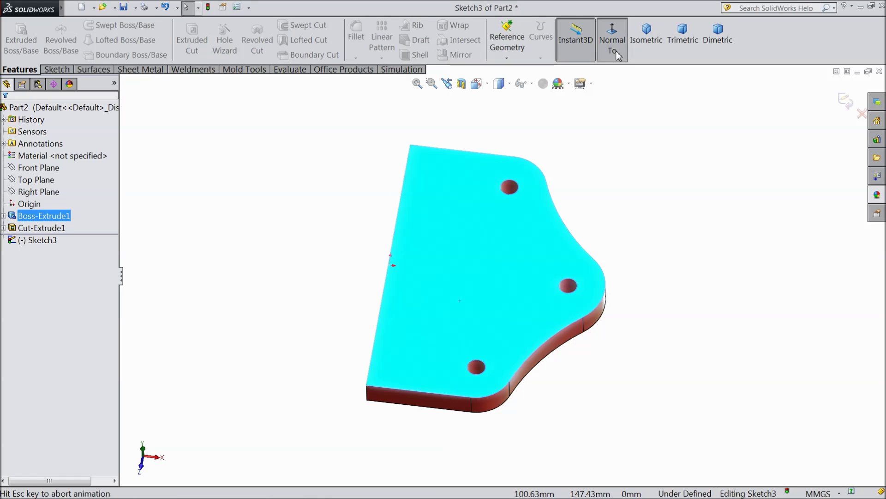
Step: Sketch a larger circle centred on each of the three holes, the upper one about 28 mm in diameter
click(63, 72)
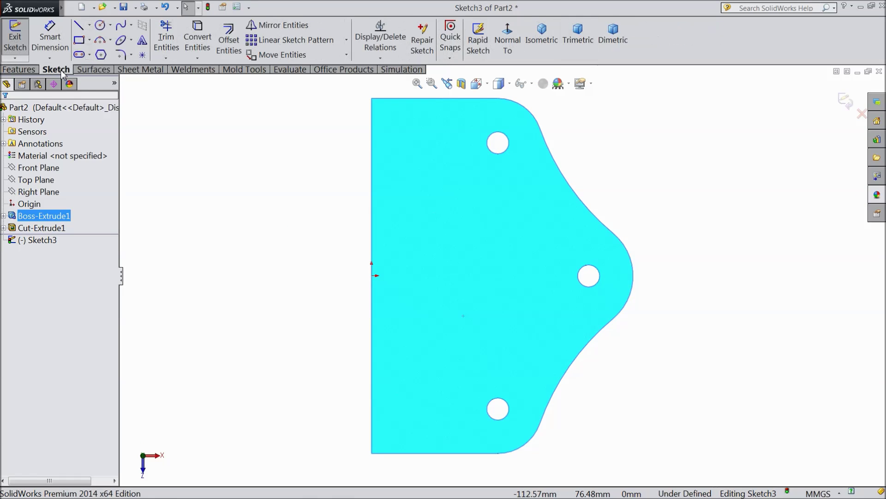
click(101, 25)
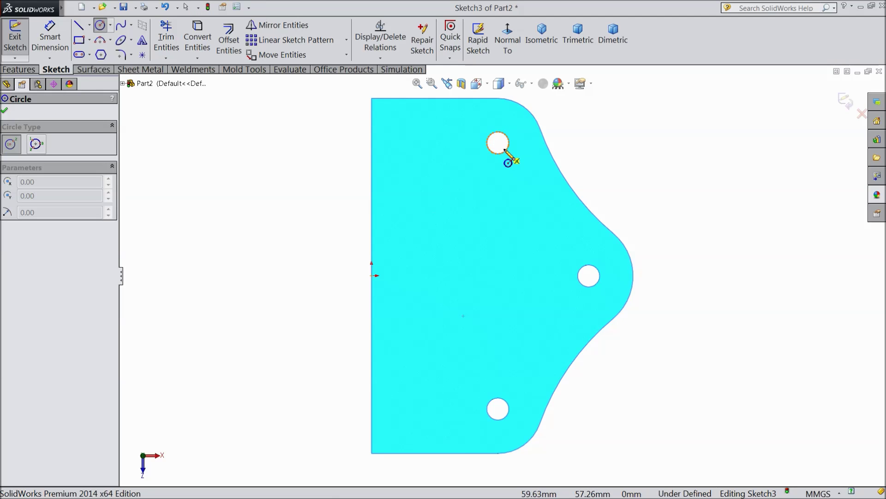
drag(498, 142, 512, 171)
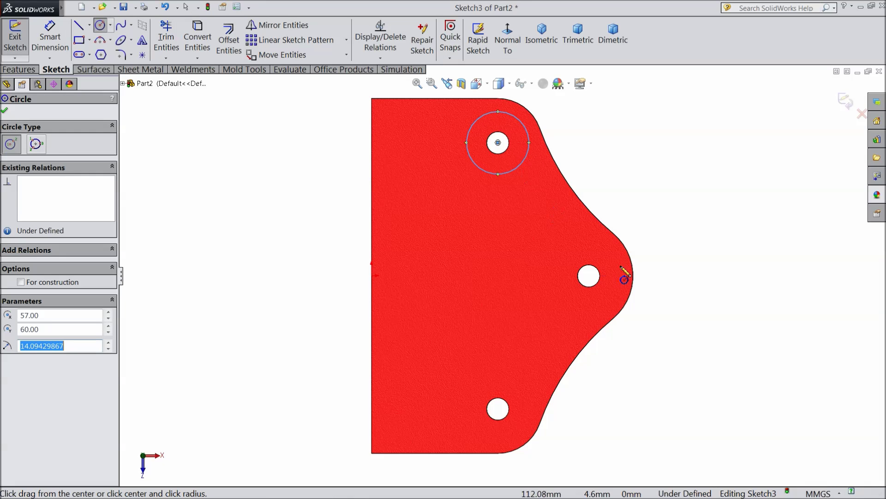
drag(589, 276, 584, 306)
mouse_move(498, 409)
mouse_down()
mouse_move(506, 411)
mouse_move(519, 379)
mouse_up()
Step: Dimension the diameter of the large circle around the upper hole at 25 mm
click(49, 44)
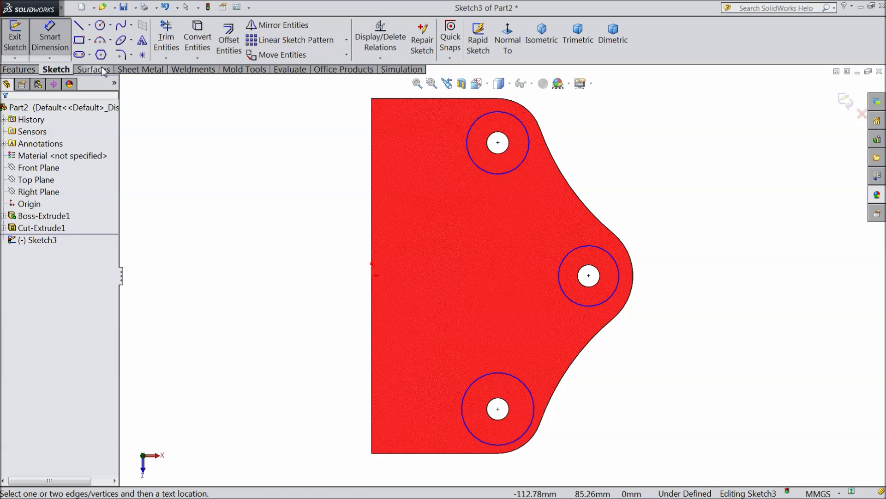
click(529, 153)
click(605, 148)
text(25)
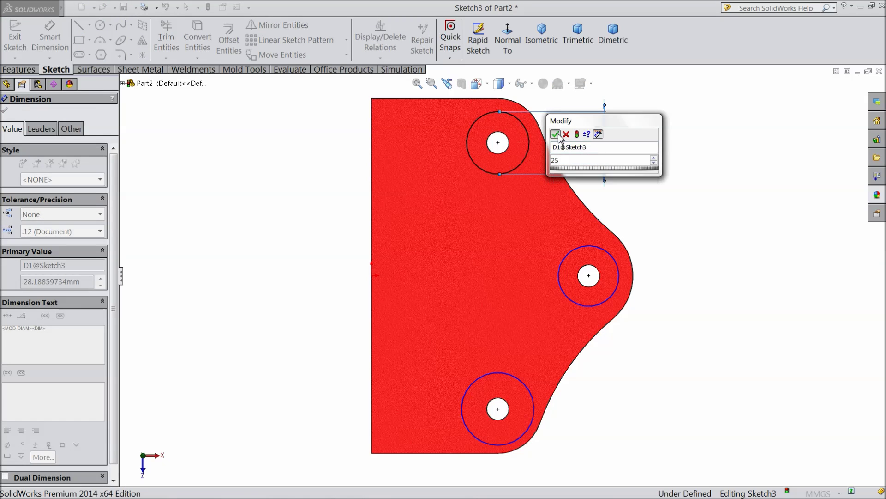
click(554, 134)
click(54, 48)
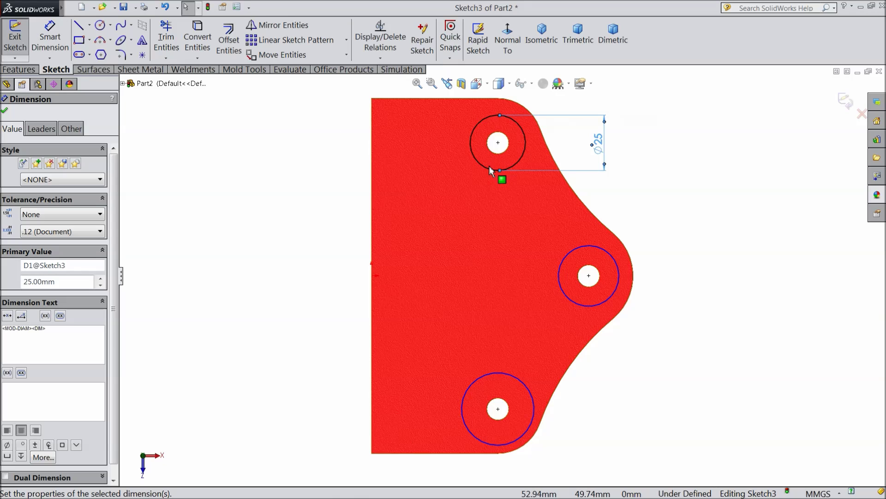
Step: Make the three large circles around the holes the same size with an Equal relation
click(484, 165)
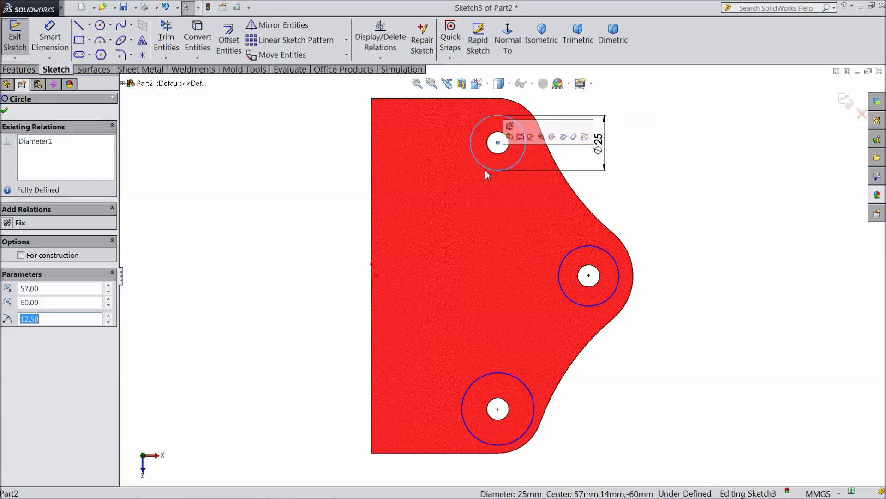
ctrl+click(560, 268)
ctrl+click(508, 373)
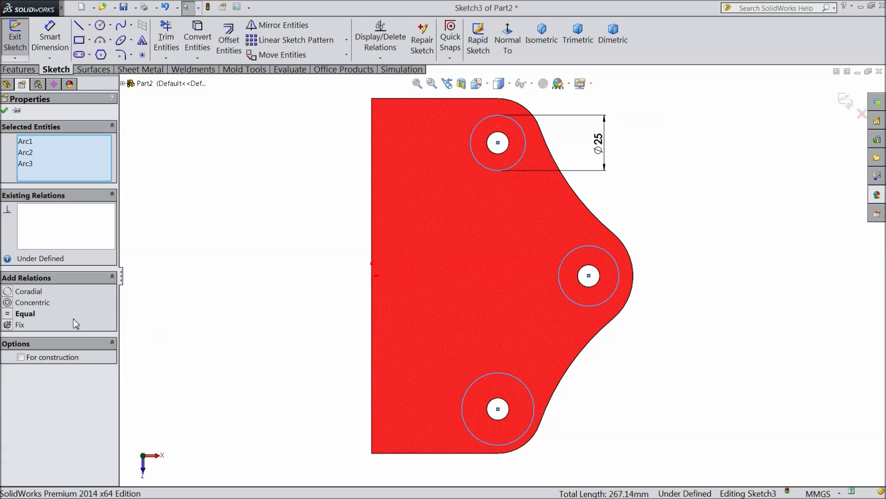
click(14, 314)
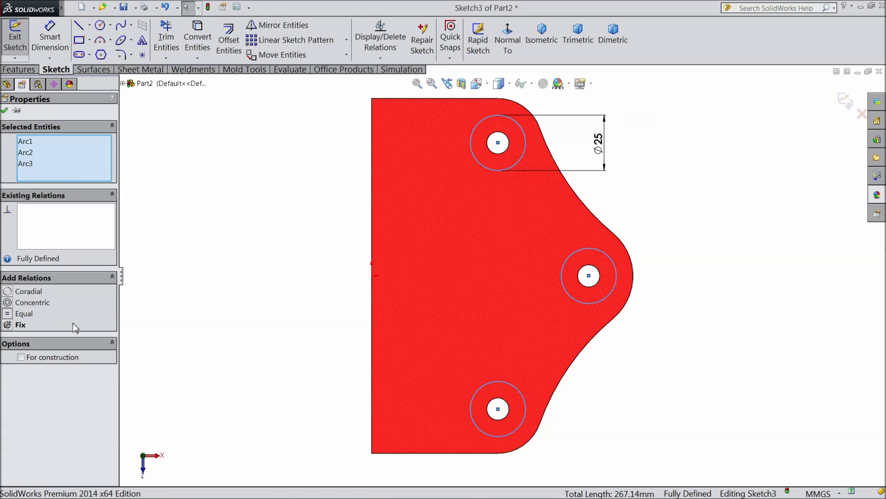
click(5, 111)
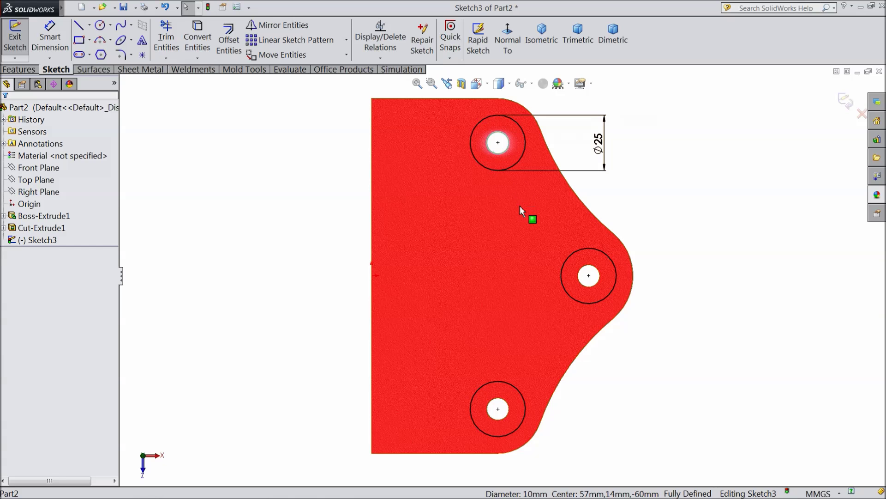
Step: Convert the edges of the three 10 mm holes into sketch circles inside the larger ones
ctrl+click(584, 288)
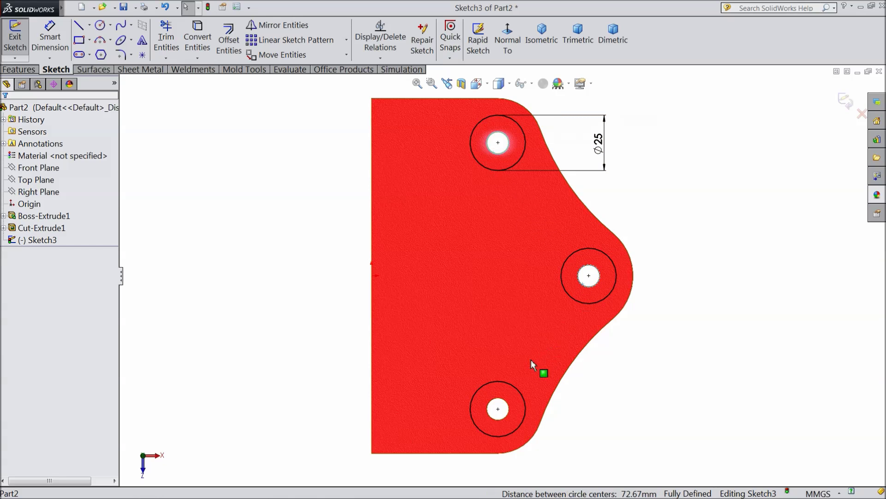
ctrl+click(497, 402)
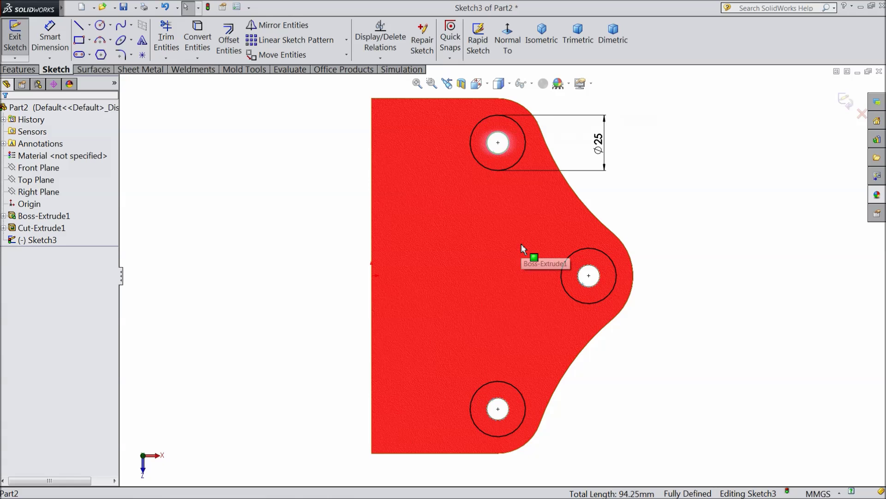
click(205, 41)
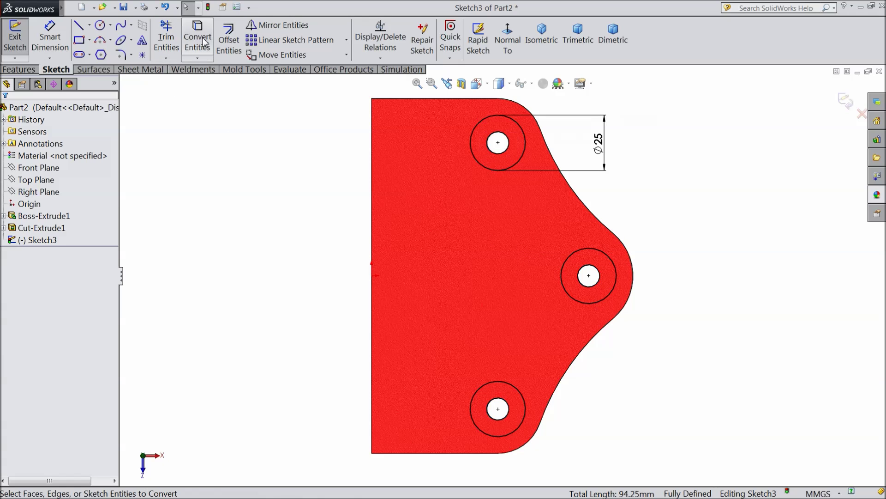
click(17, 70)
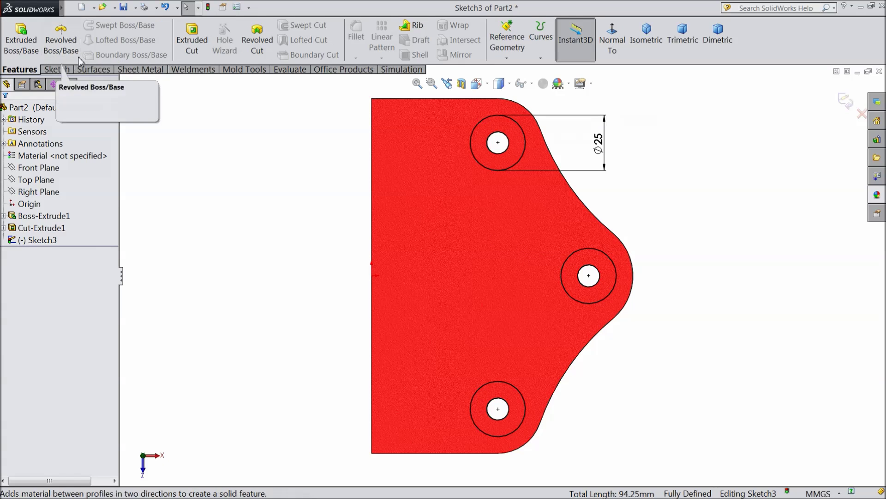
Step: Extrude the three ring profiles around the holes upward by 2 mm, merged with the plate
click(21, 38)
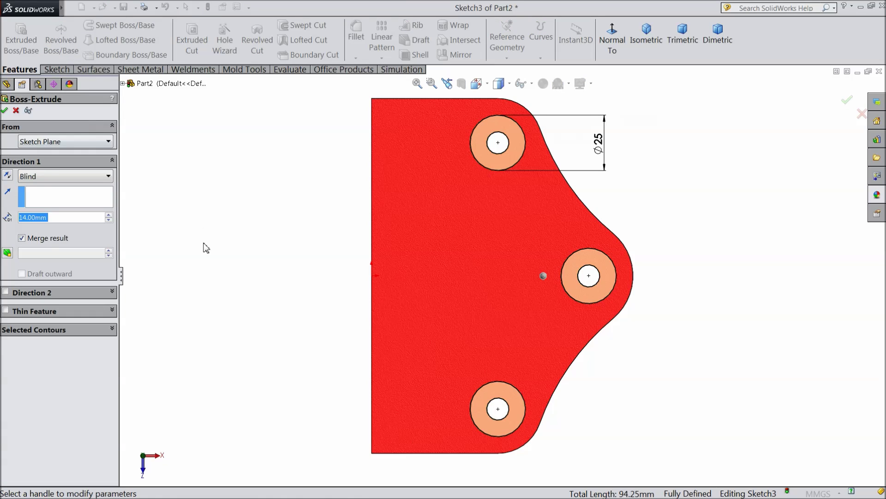
middle_drag(215, 177, 200, 151)
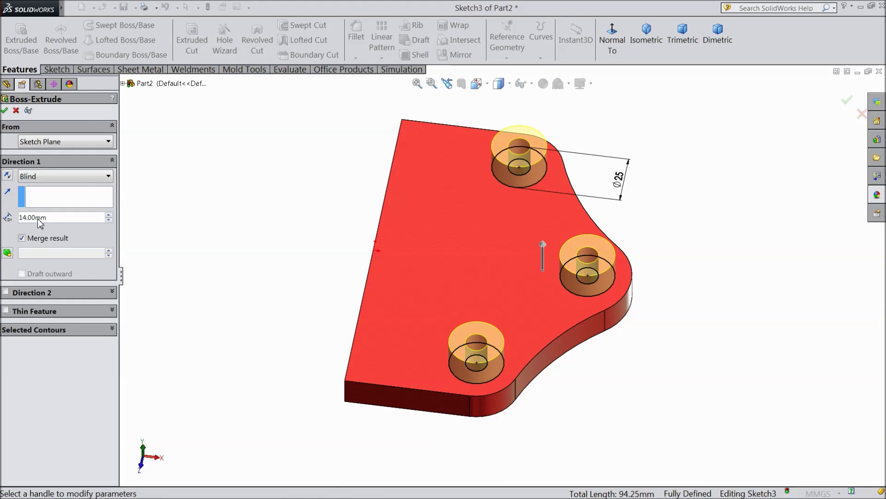
text(2)
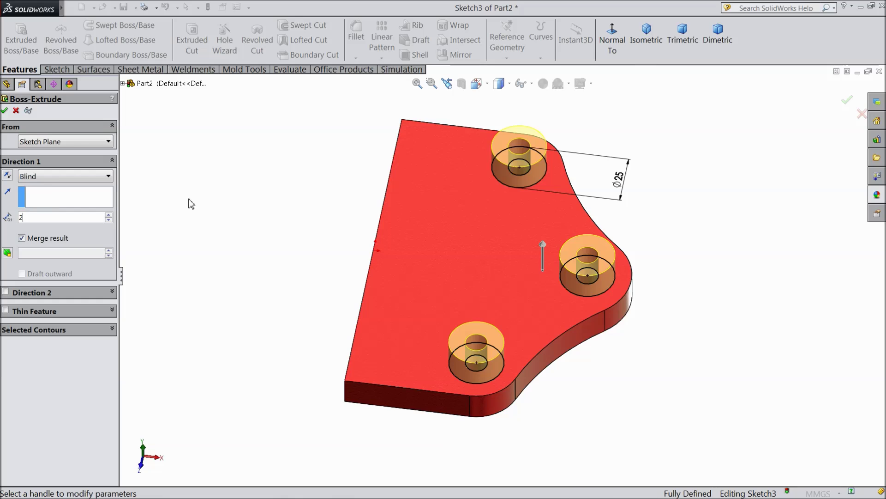
key(Return)
click(5, 111)
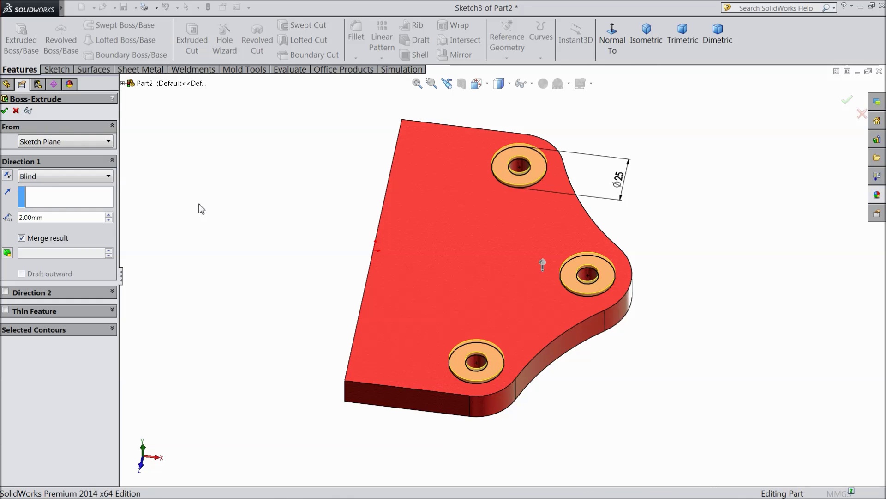
Step: Open a new sketch on the plate's flat underside and view it face-on
middle_drag(263, 247, 293, 245)
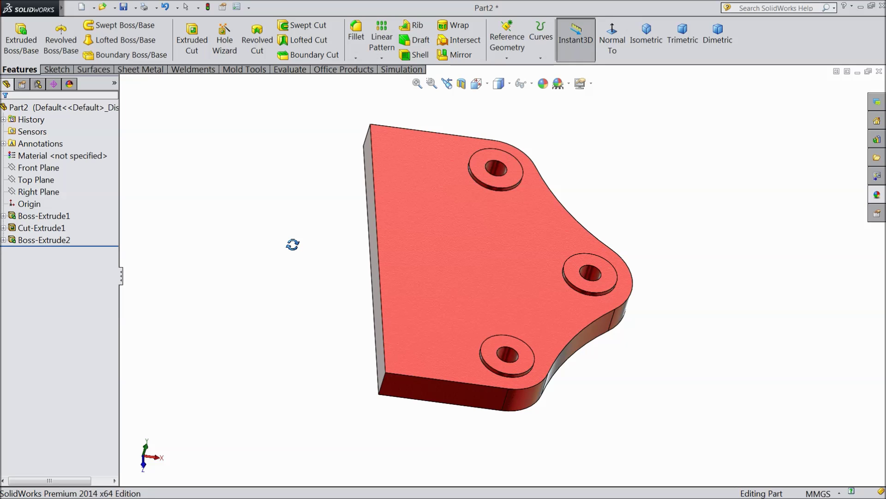
middle_drag(293, 244, 334, 224)
click(455, 266)
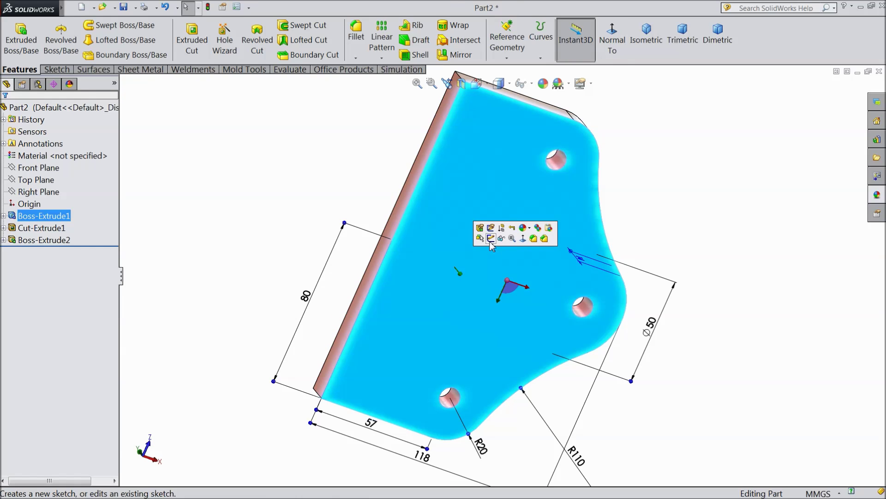
click(490, 240)
click(612, 37)
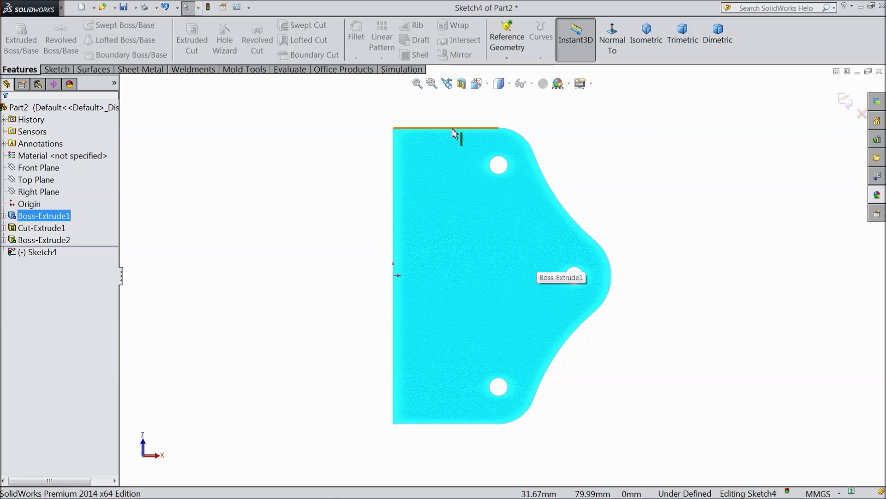
Step: Offset all outer edges of the underside face 3 mm inward as a closed sketch outline
click(455, 129)
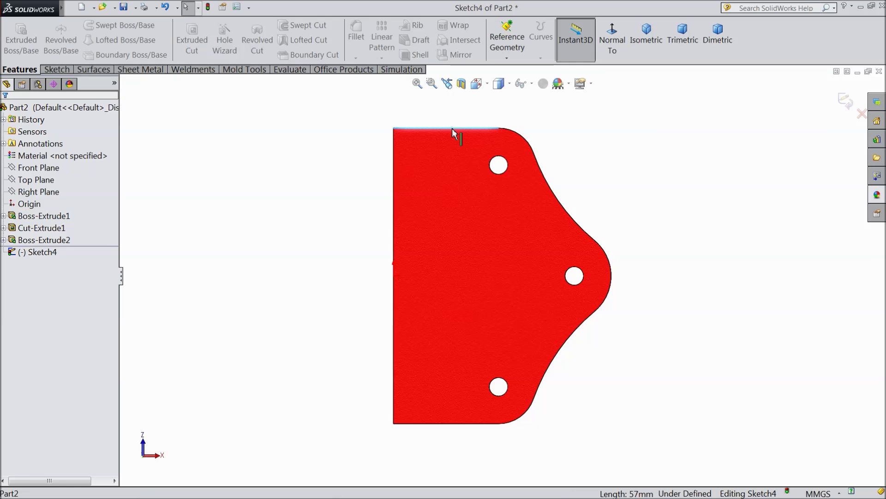
ctrl+click(394, 208)
click(443, 423)
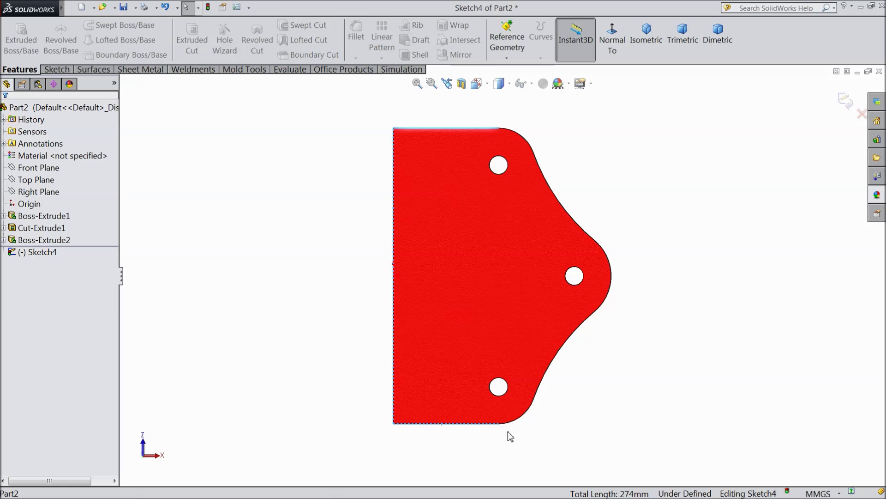
ctrl+click(521, 421)
ctrl+click(555, 368)
ctrl+click(605, 303)
ctrl+click(588, 234)
ctrl+click(521, 136)
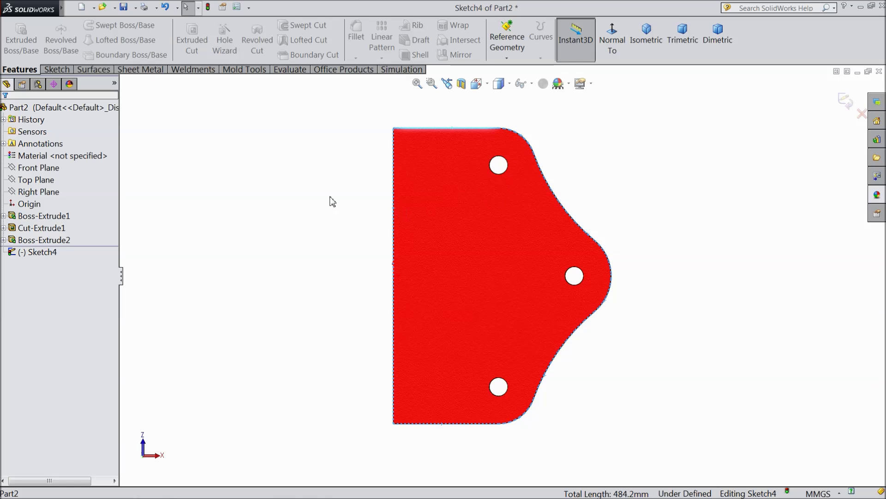
click(60, 69)
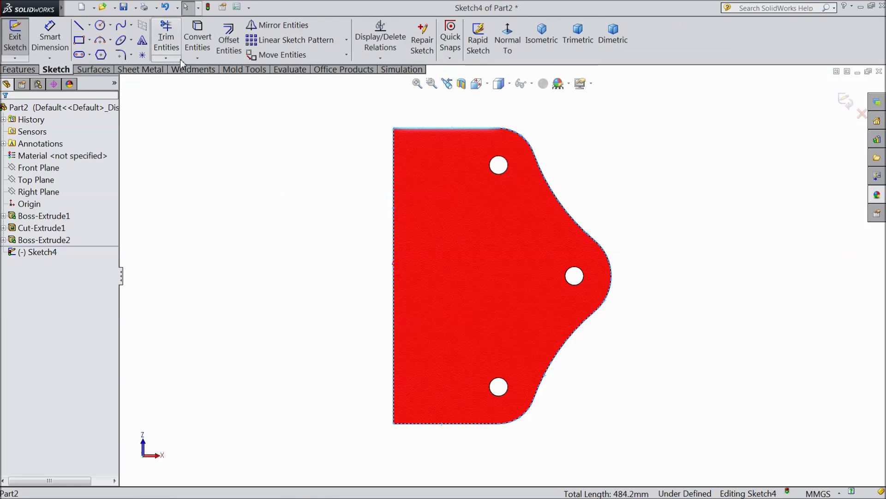
click(229, 46)
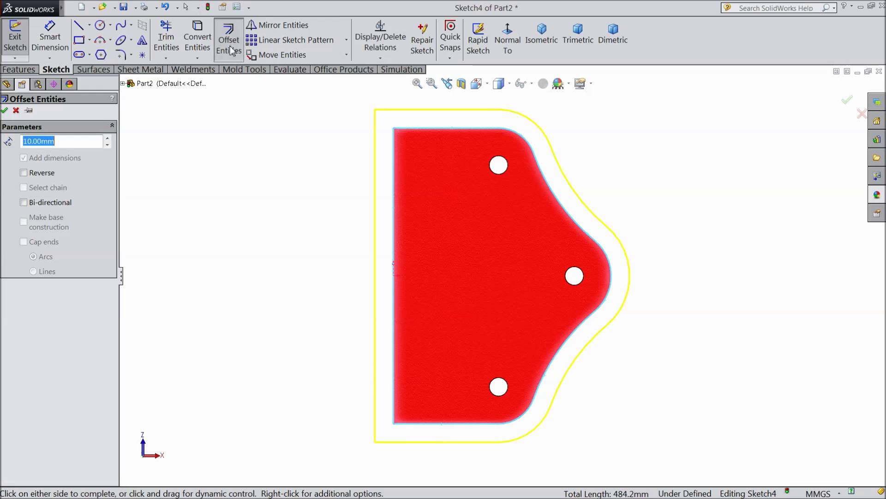
click(23, 173)
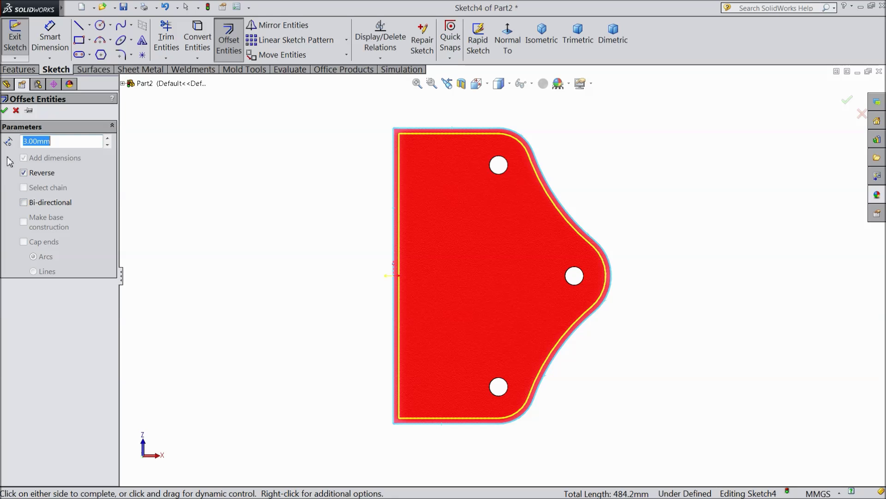
click(5, 111)
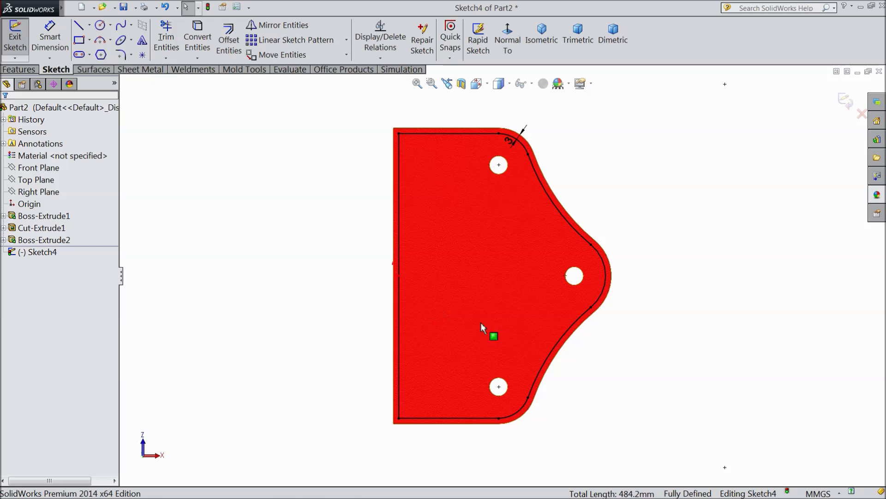
Step: Sketch a corner rectangle about 21 by 57 mm from the upper corner of the offset outline's straight side
scroll(500, 329, down, 1)
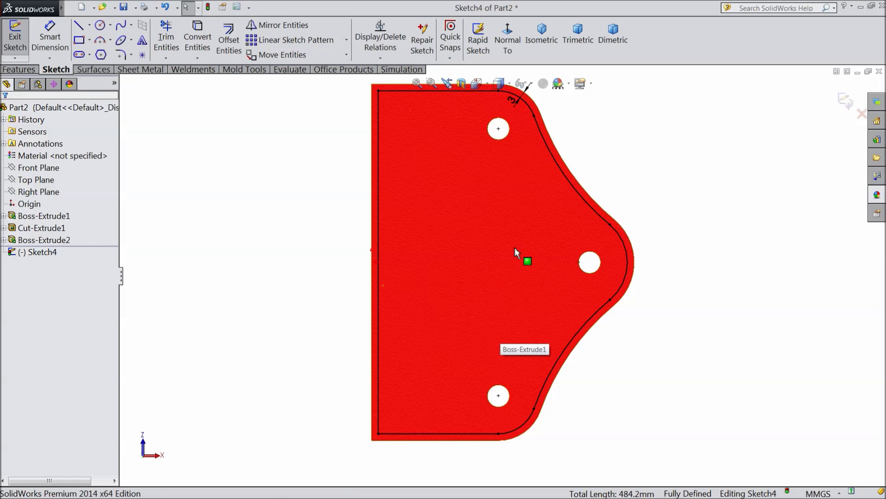
scroll(514, 247, up, 1)
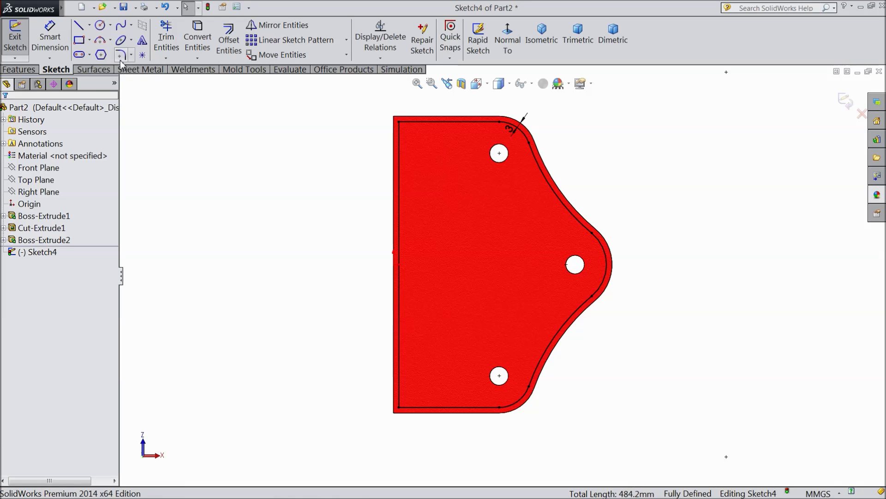
click(81, 44)
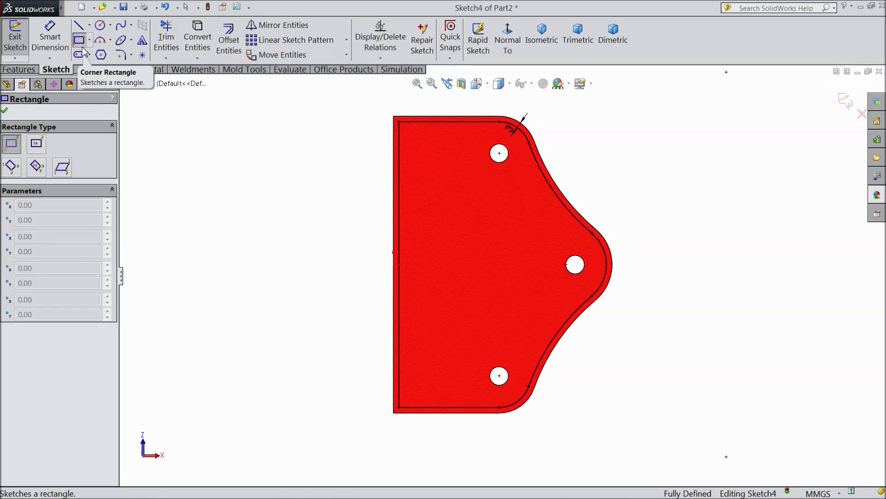
click(400, 122)
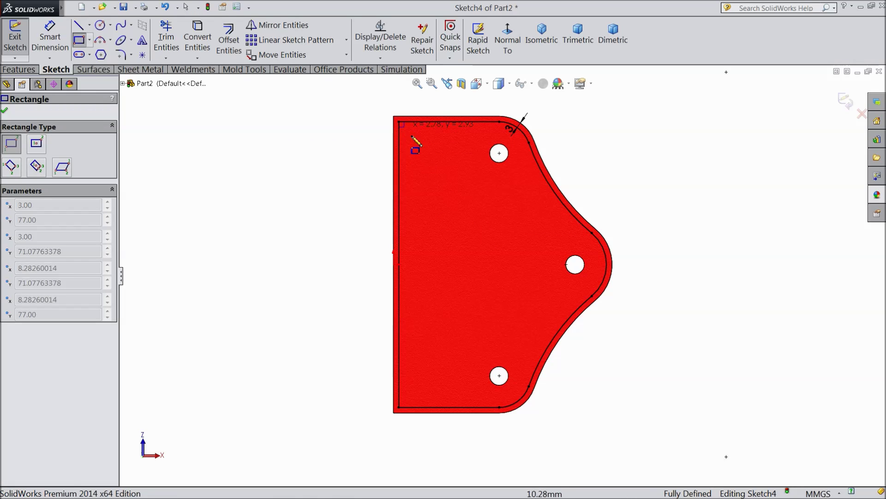
click(438, 227)
Step: Dimension the corner rectangle 45 mm high and 25 mm wide
click(50, 37)
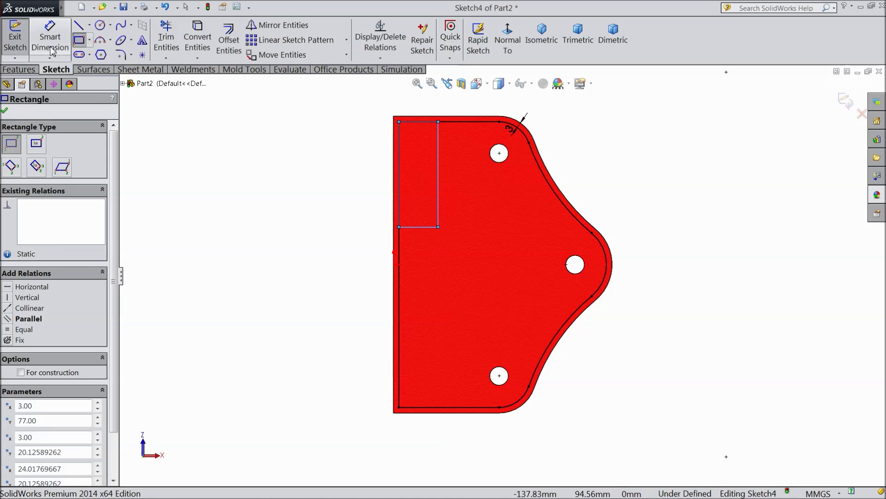
scroll(422, 154, down, 3)
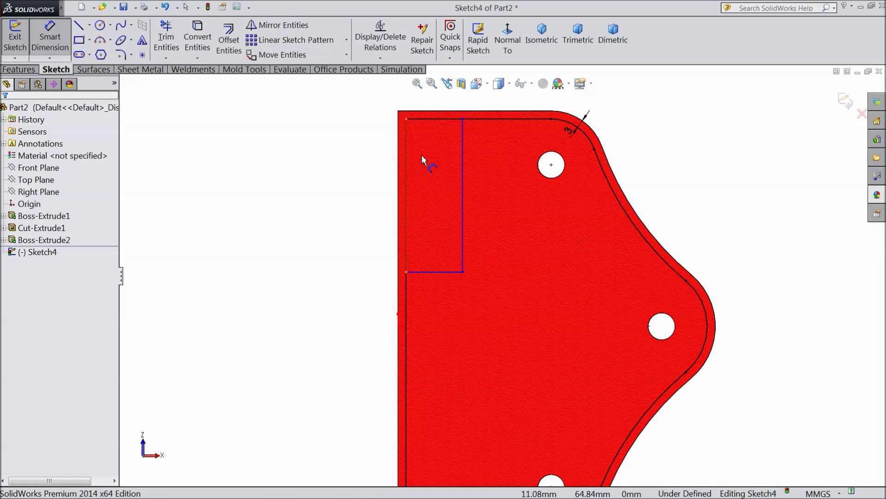
click(406, 173)
click(347, 191)
text(4)
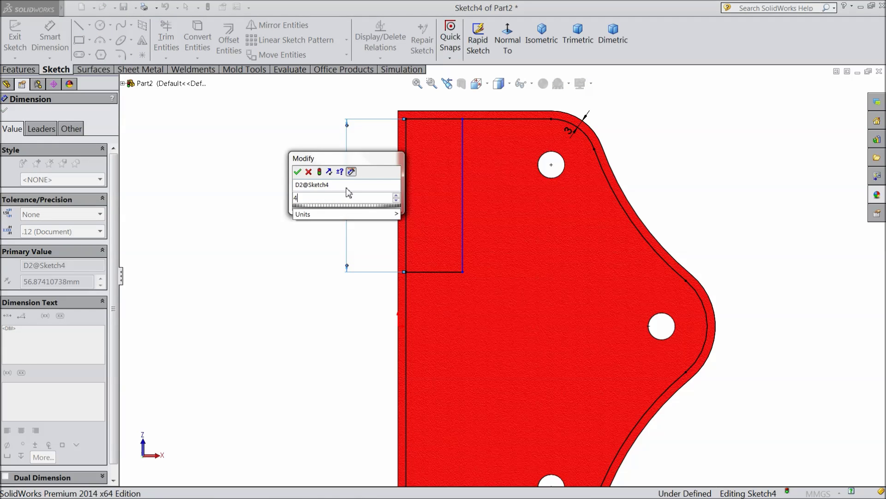
key(Return)
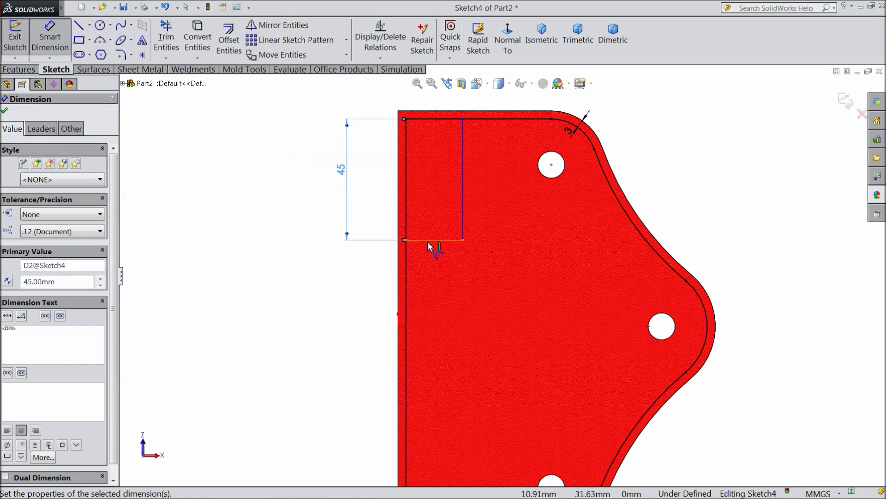
click(428, 240)
click(429, 222)
text(25)
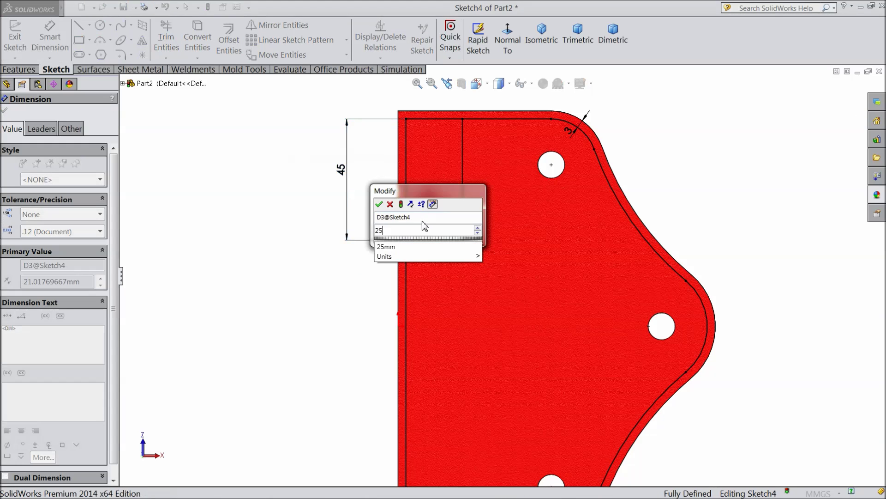
click(379, 204)
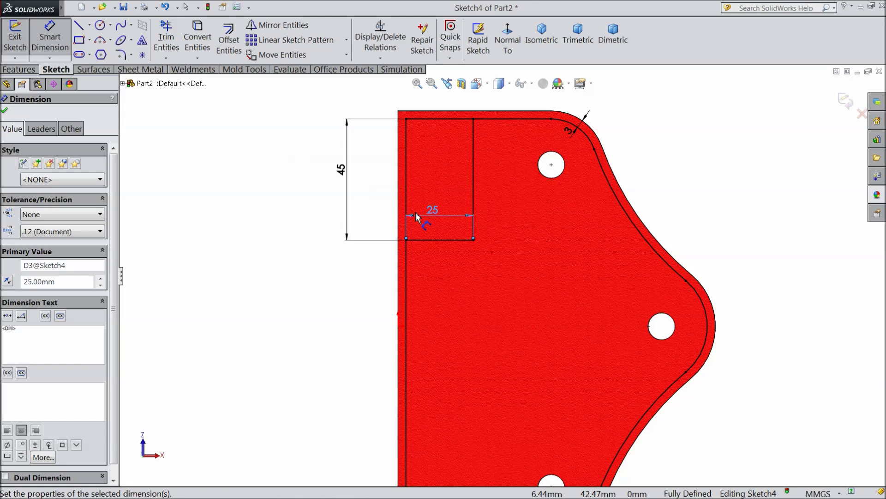
Step: Draw a vertical line about 4 mm beside the rectangle, down to its lower edge level, then a horizontal line to the curved outline
click(79, 28)
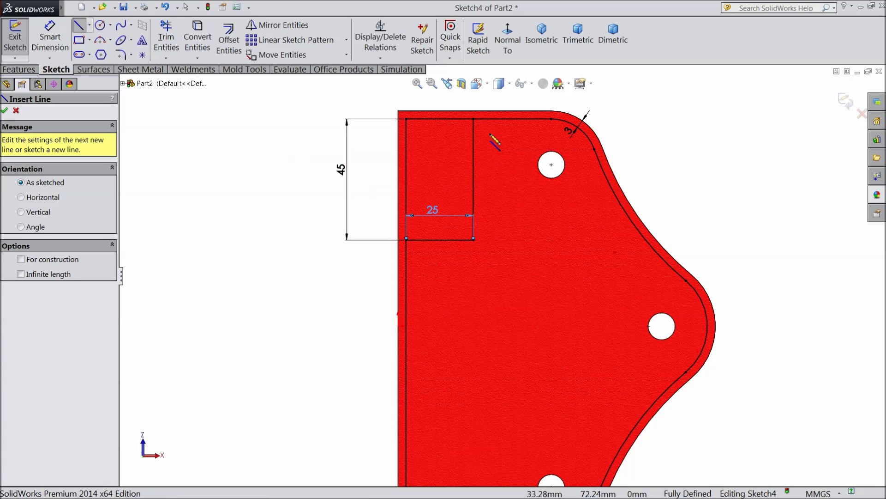
click(479, 120)
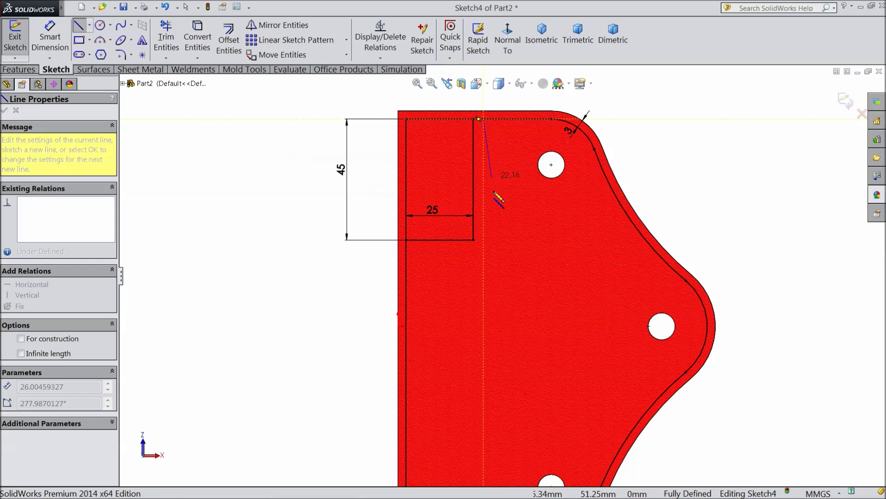
click(484, 239)
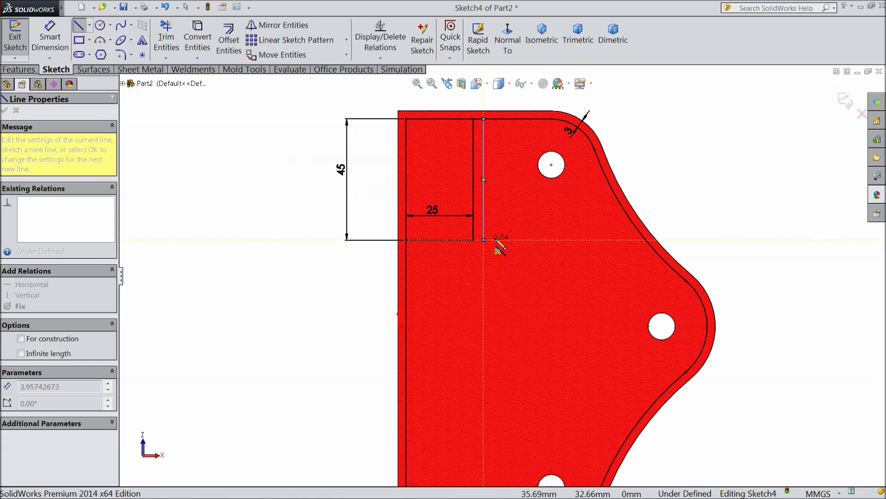
click(647, 240)
right_click(689, 76)
click(706, 85)
scroll(508, 273, down, 2)
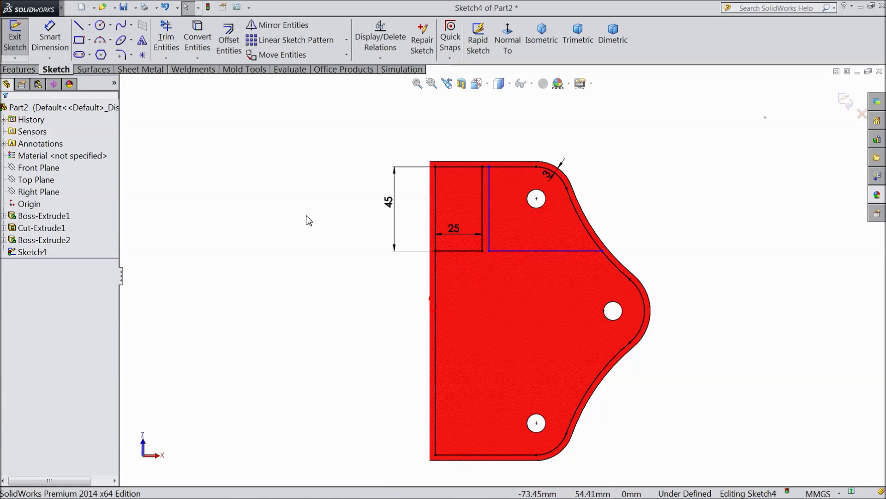
Step: Draw a horizontal centerline from the middle of the plate's straight edge to the rounded tip of the offset outline
click(89, 24)
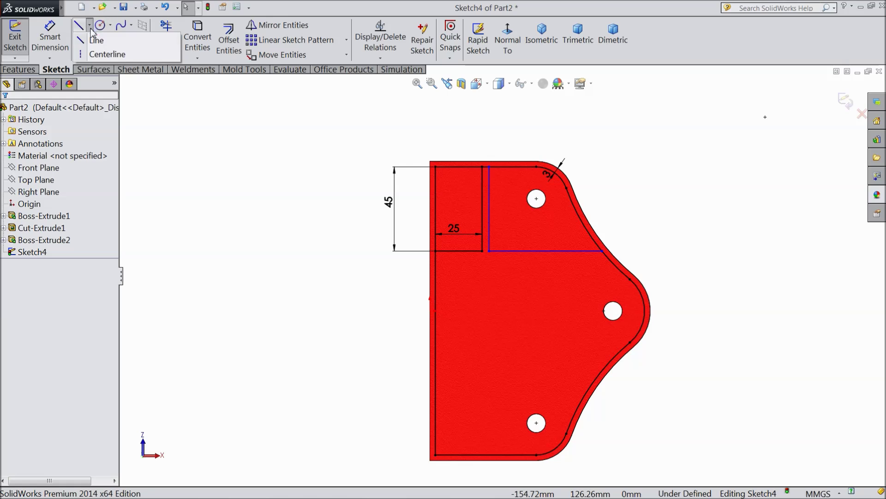
click(92, 52)
click(430, 311)
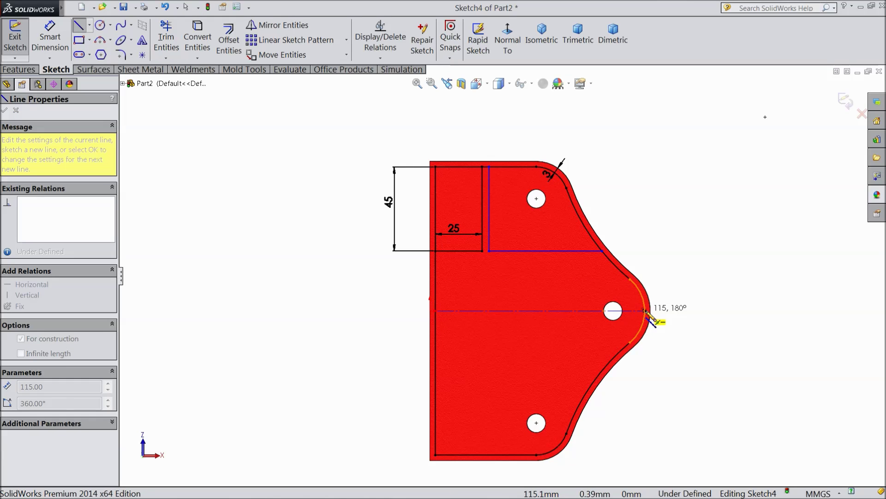
click(645, 311)
right_click(678, 256)
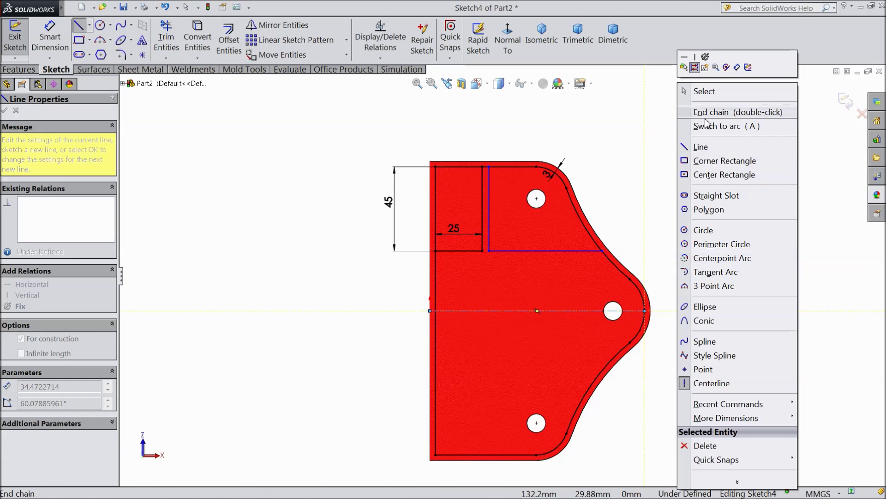
click(703, 89)
Step: Mirror the upper rectangle's four sides and the adjacent vertical and horizontal lines about the horizontal centerline
scroll(486, 205, up, 3)
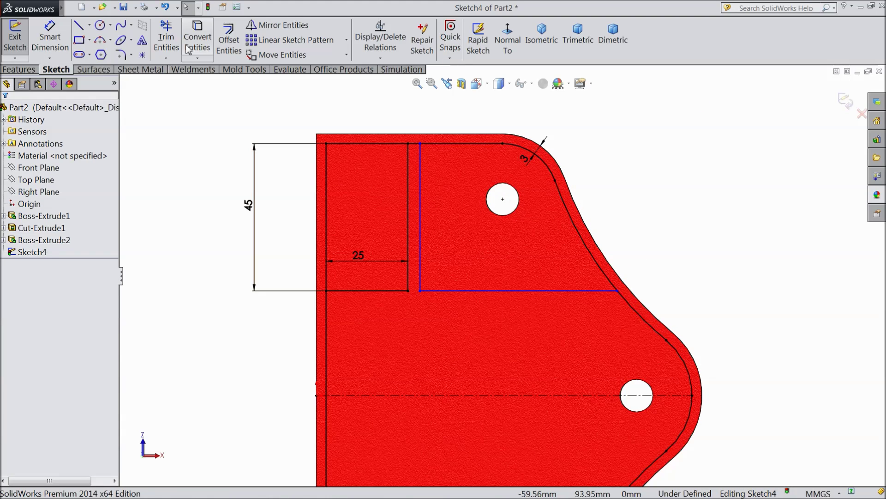
click(277, 25)
click(408, 171)
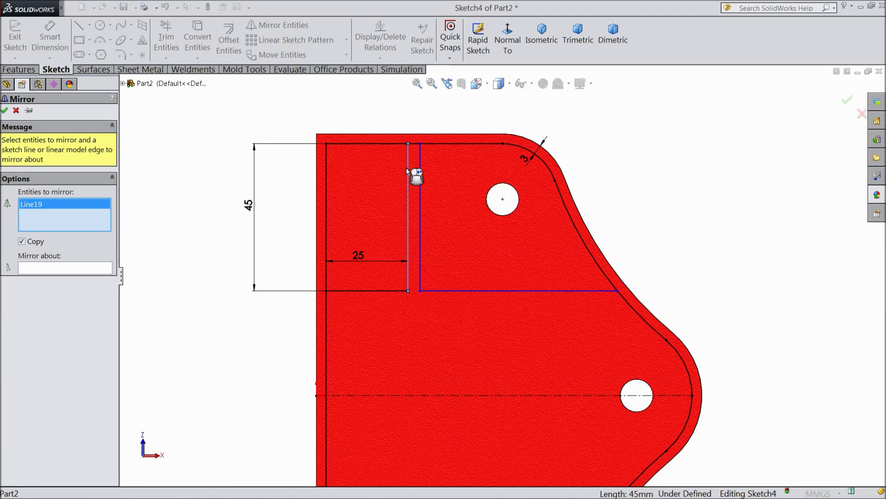
click(388, 145)
click(327, 199)
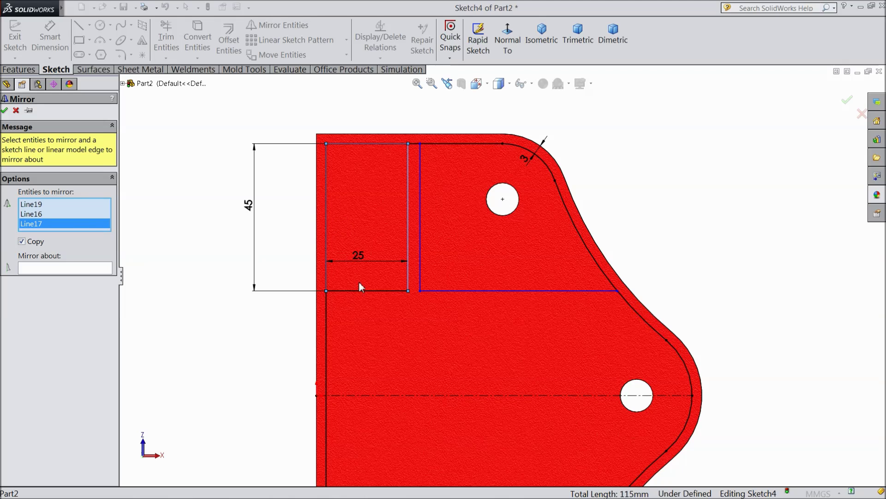
click(361, 296)
click(476, 293)
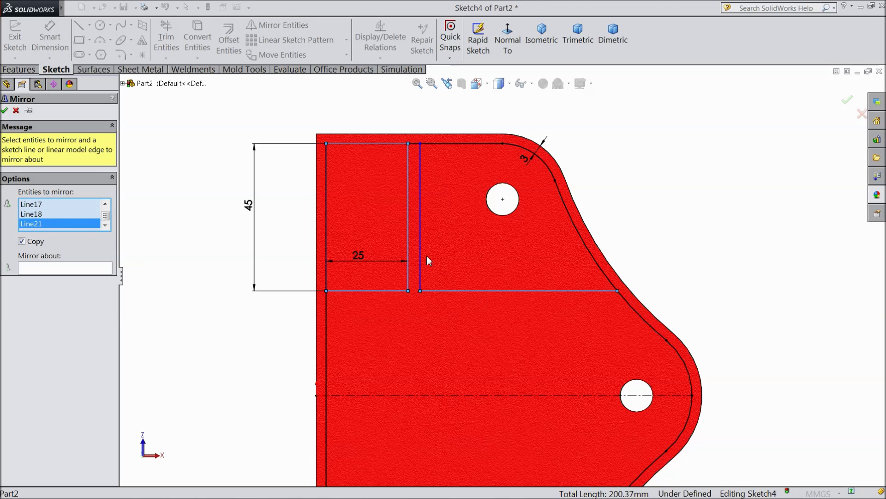
right_click(145, 294)
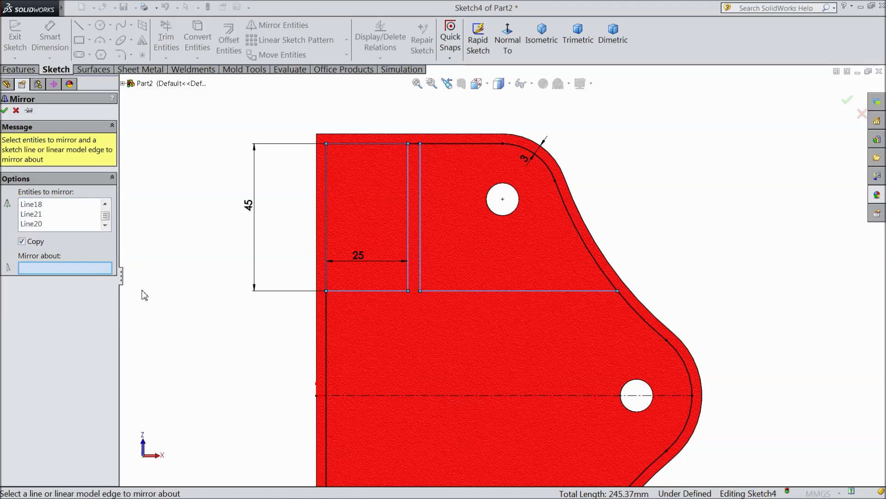
click(437, 396)
scroll(451, 386, up, 2)
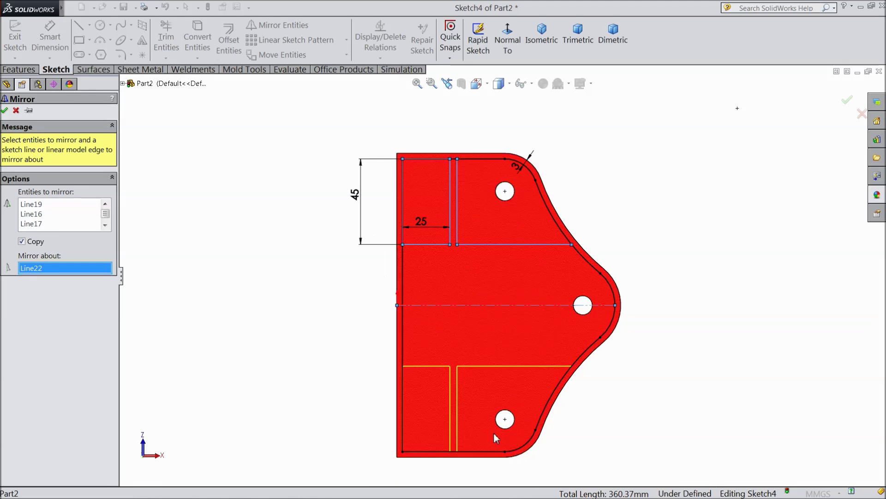
click(4, 110)
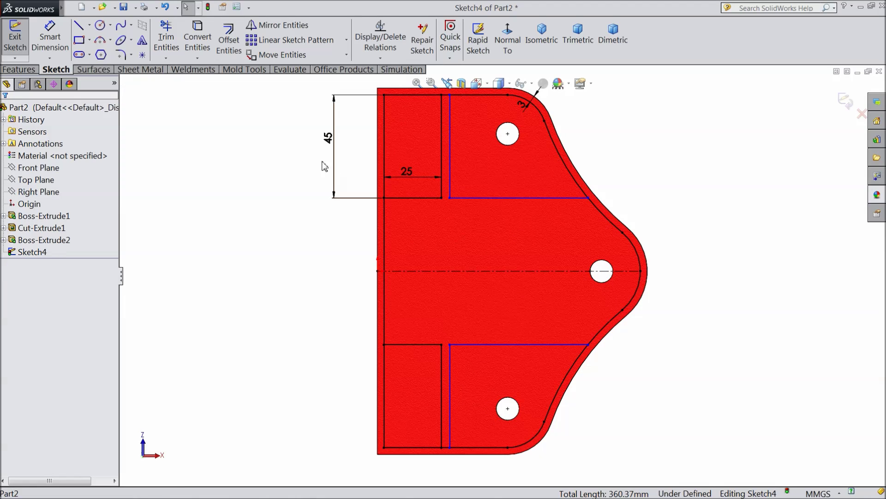
Step: Dimension the gap between the upper rectangle's inner side and the neighbouring vertical line as 3 mm
key(d)
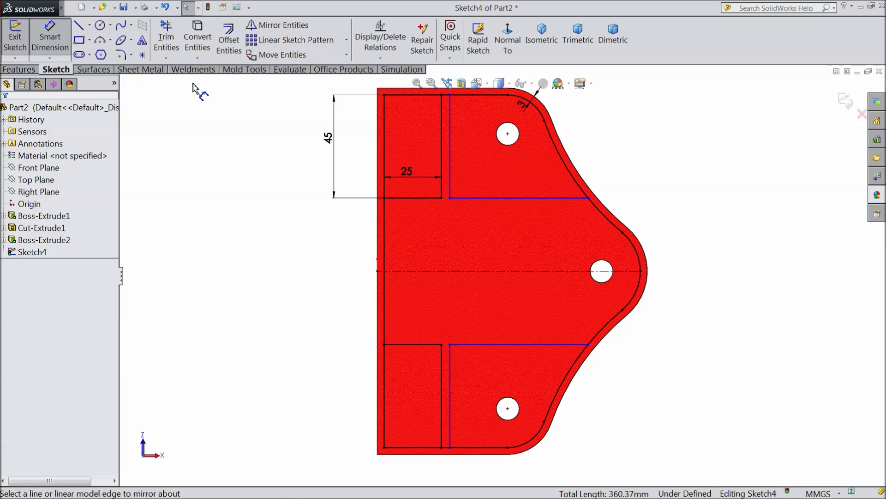
click(451, 160)
click(442, 157)
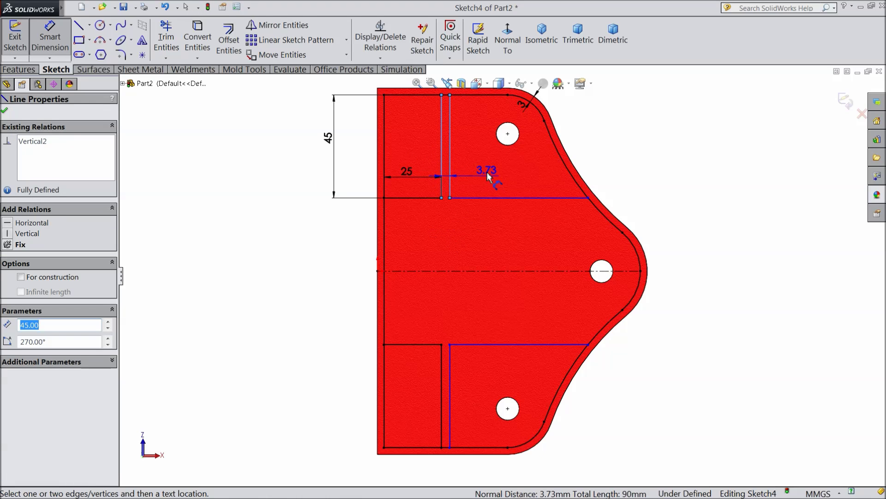
click(487, 170)
click(442, 160)
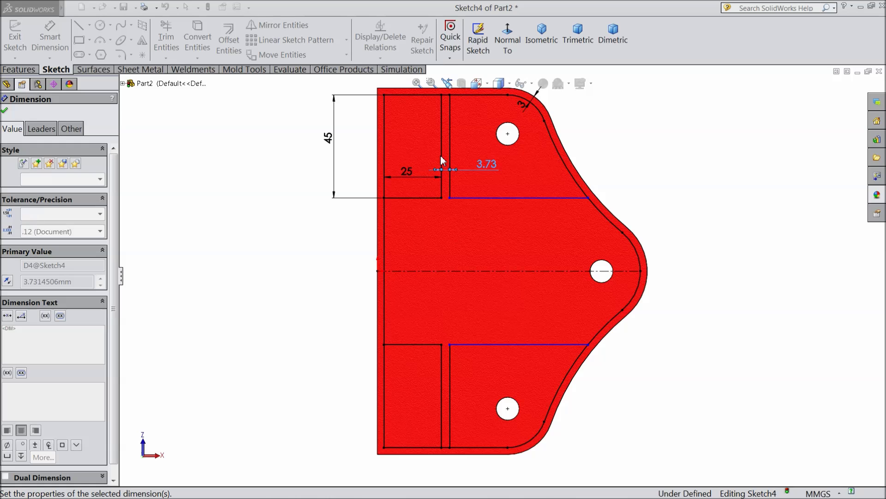
scroll(462, 206, down, 1)
scroll(465, 206, up, 1)
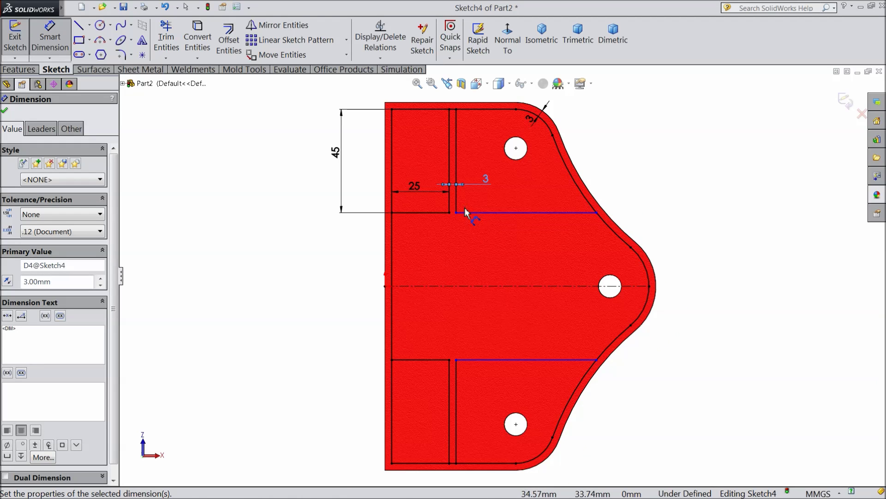
scroll(481, 226, down, 1)
scroll(481, 226, up, 1)
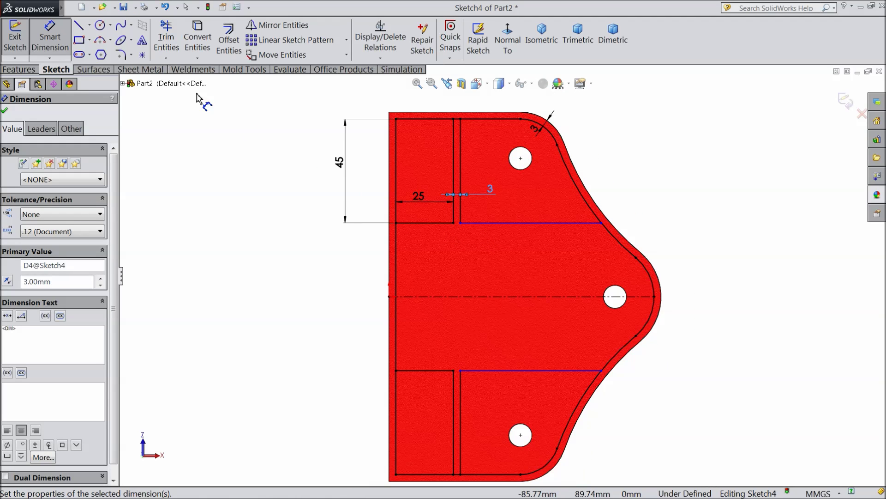
Step: Sketch a corner rectangle about 25 by 51 mm on the straight offset line, between the upper and lower rectangles
click(80, 39)
scroll(475, 263, down, 2)
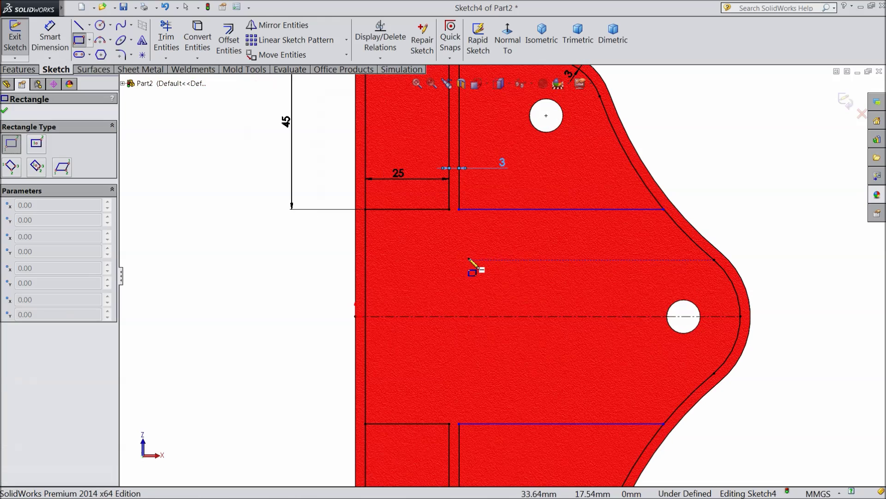
click(366, 221)
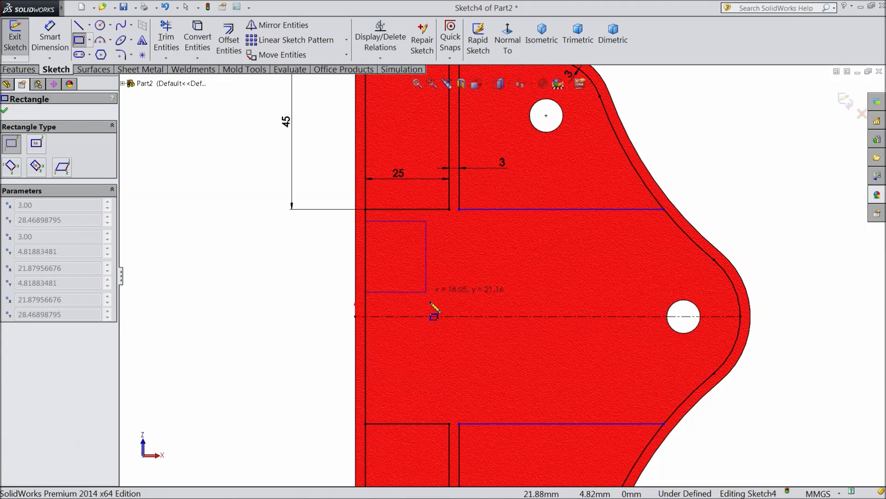
click(451, 391)
right_click(499, 277)
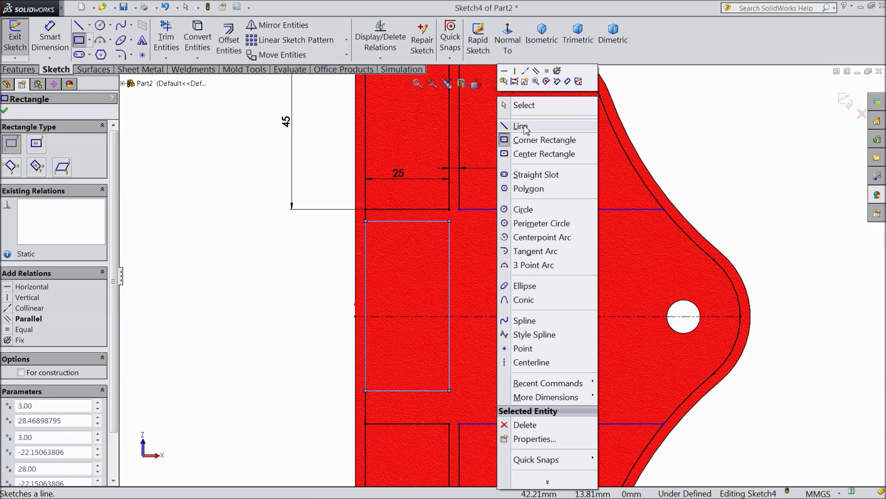
click(524, 106)
Step: Make the middle rectangle's upper and lower edges symmetric about the horizontal centerline
click(430, 222)
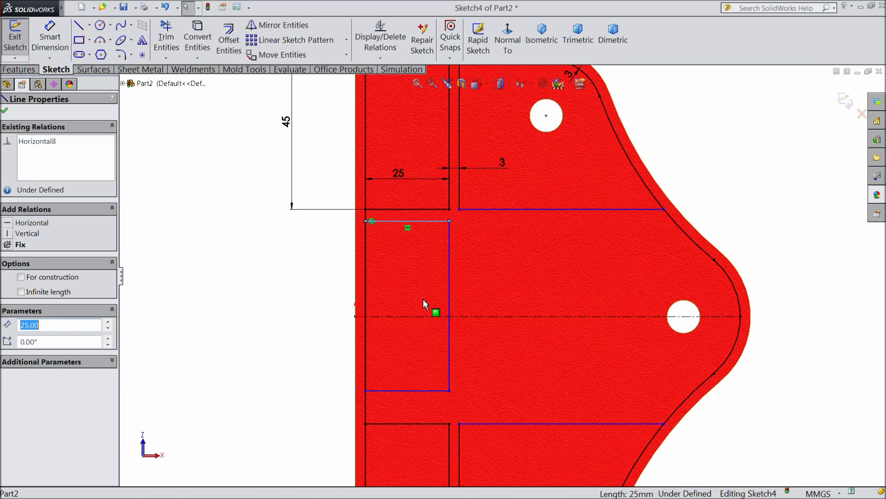
ctrl+click(412, 317)
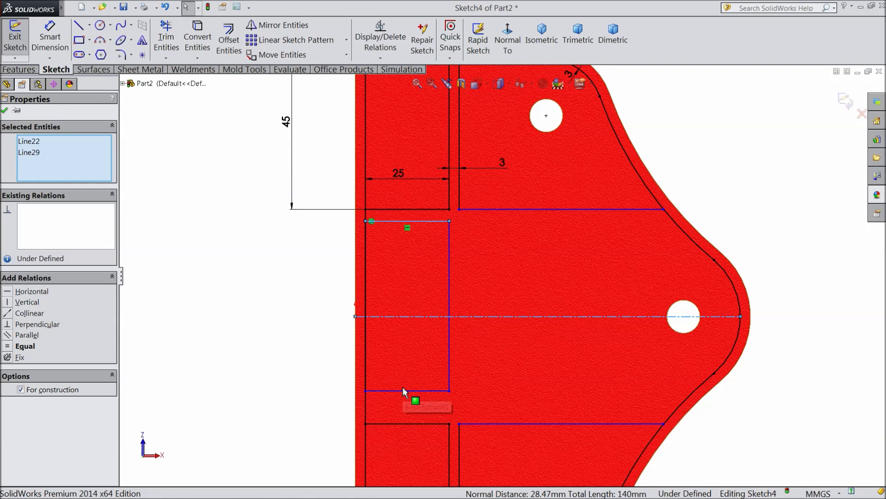
ctrl+click(401, 391)
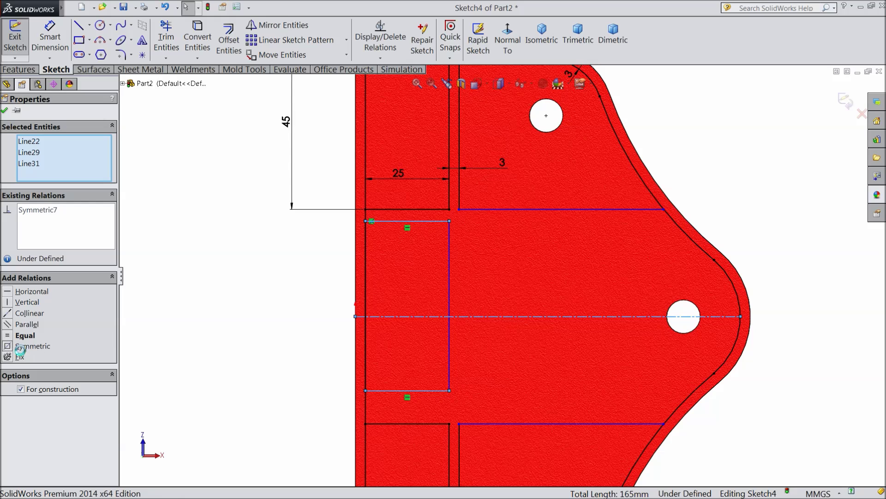
click(5, 111)
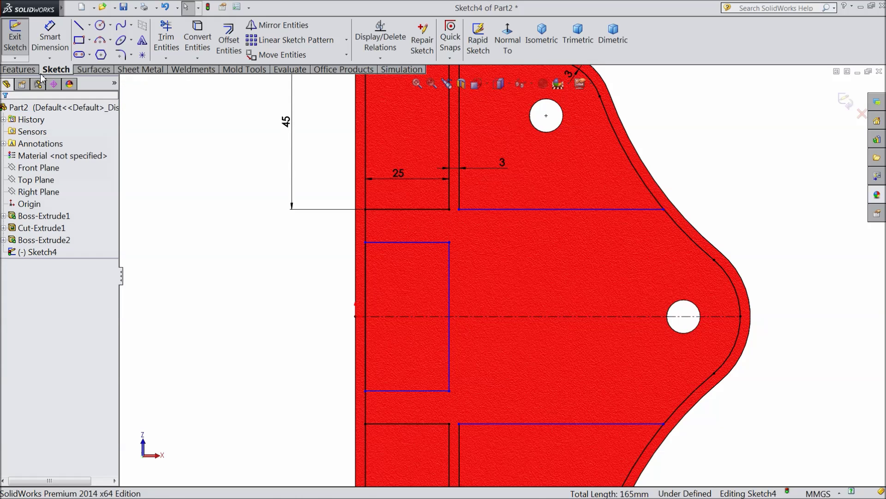
Step: Dimension the gap between the upper rectangle's lower edge and the middle rectangle's upper edge as 3 mm
click(400, 210)
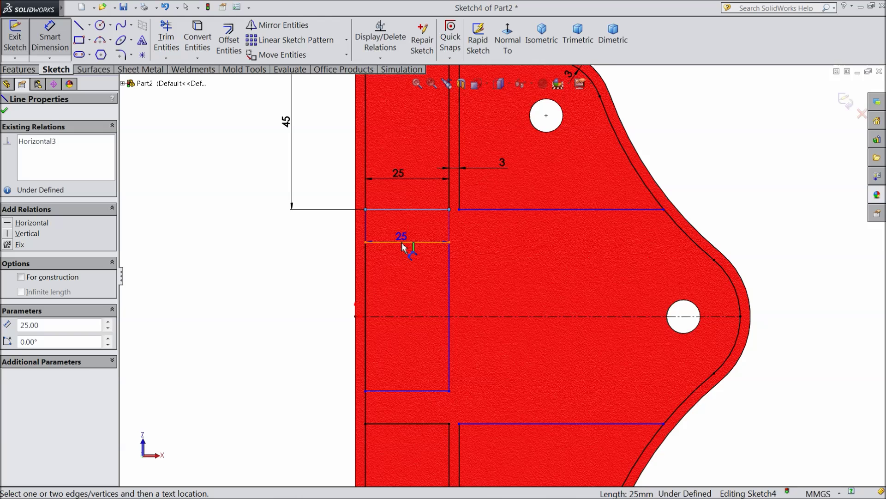
click(402, 241)
click(327, 234)
text(3)
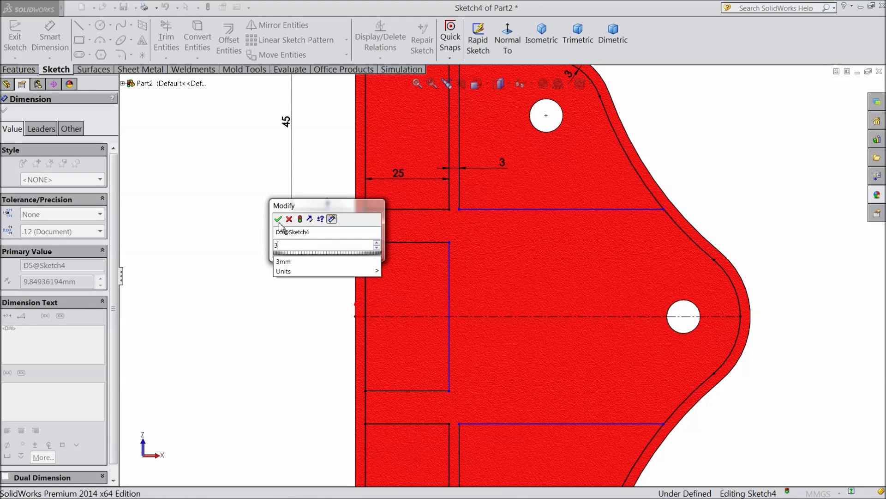
key(Return)
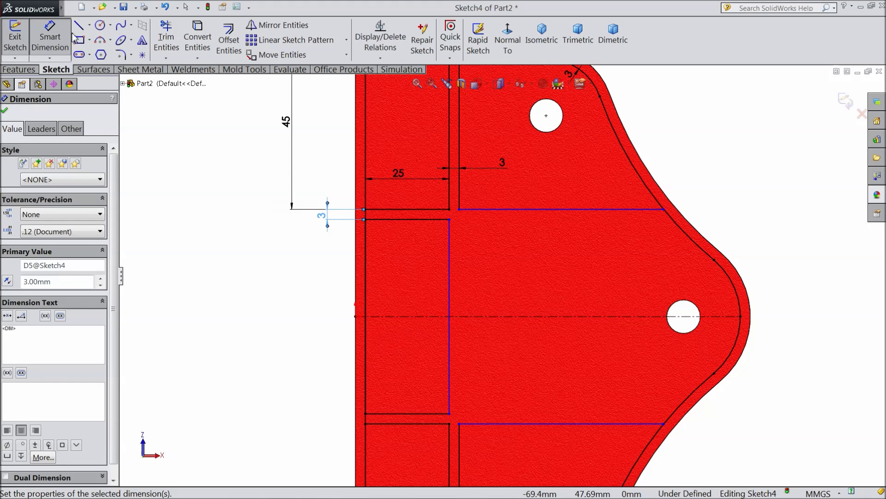
click(78, 25)
click(450, 220)
key(Escape)
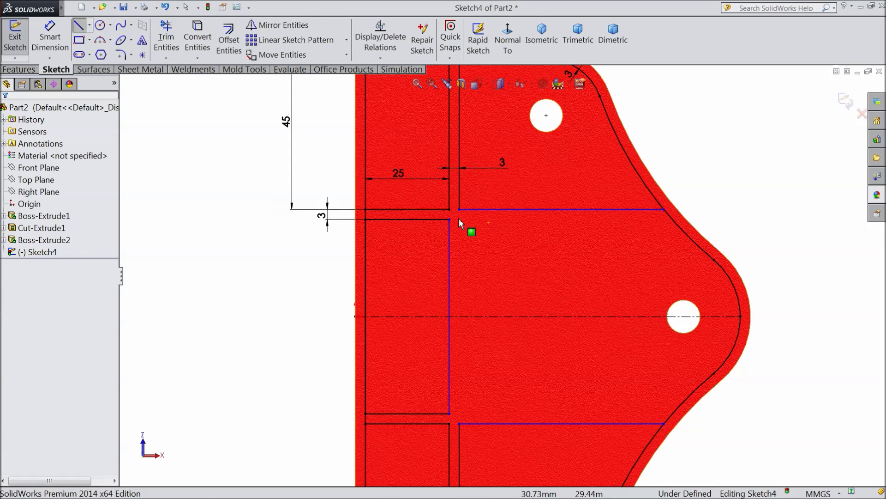
Step: Draw a line chain from the curved outline: about 64 mm horizontally inward, about 57 mm down beside the middle rectangle, and horizontally back to the lower curve
click(79, 26)
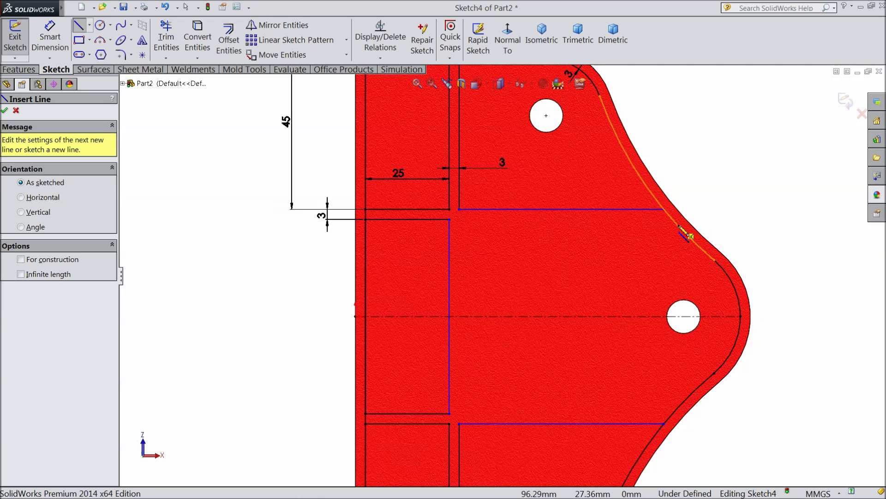
click(674, 221)
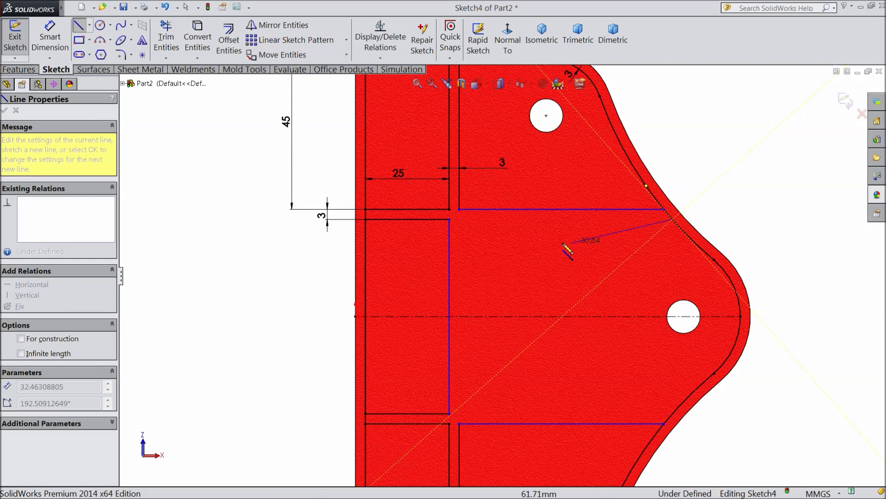
click(460, 220)
click(460, 410)
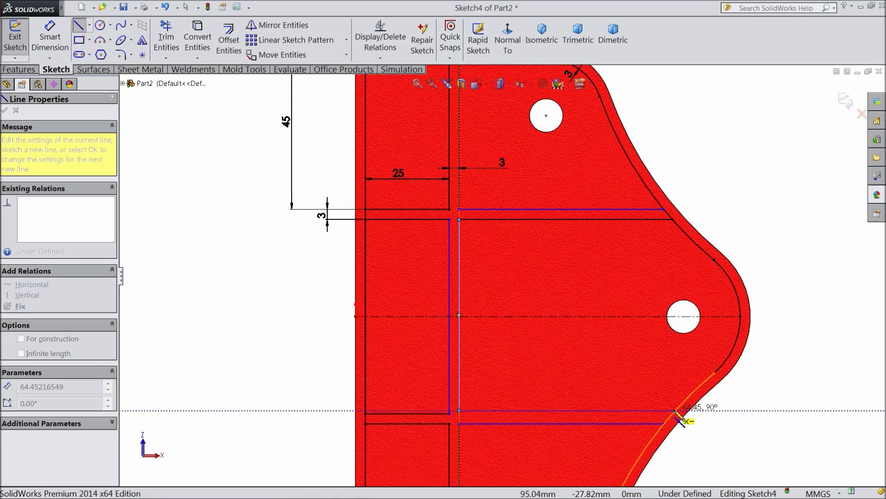
click(676, 410)
right_click(769, 298)
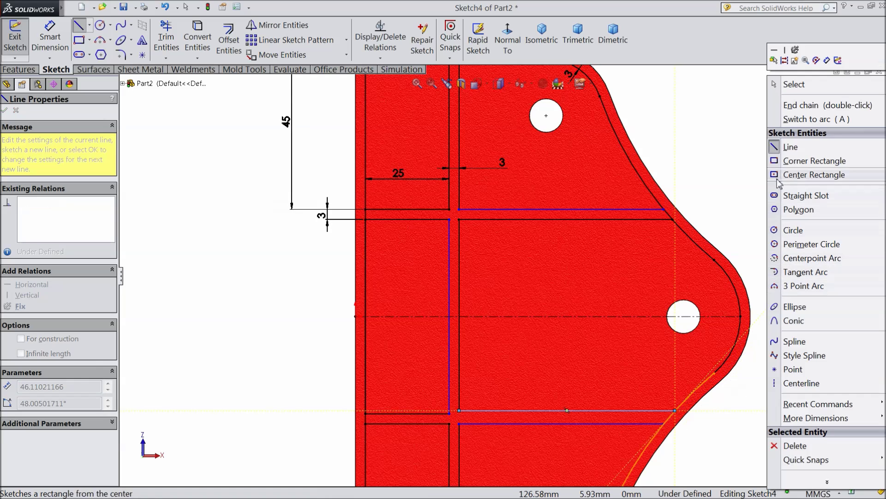
click(794, 85)
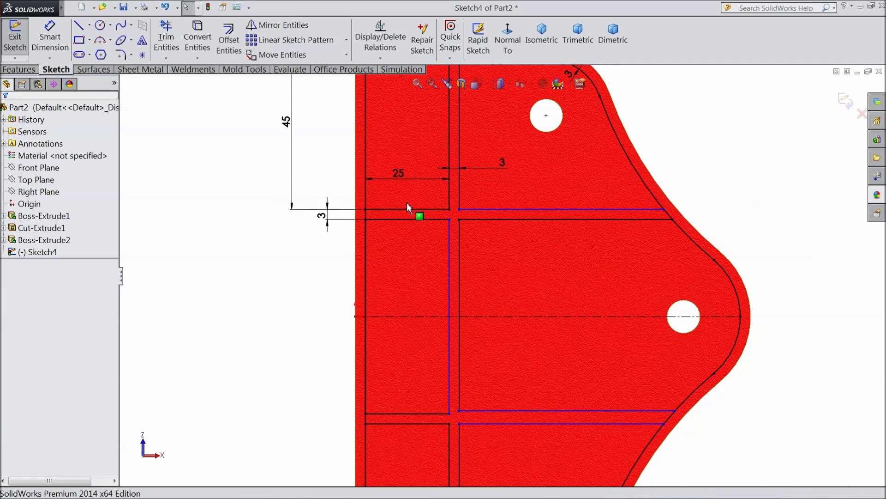
Step: Make the upper pocket's long horizontal line collinear with the upper rectangle's lower edge
scroll(489, 224, down, 2)
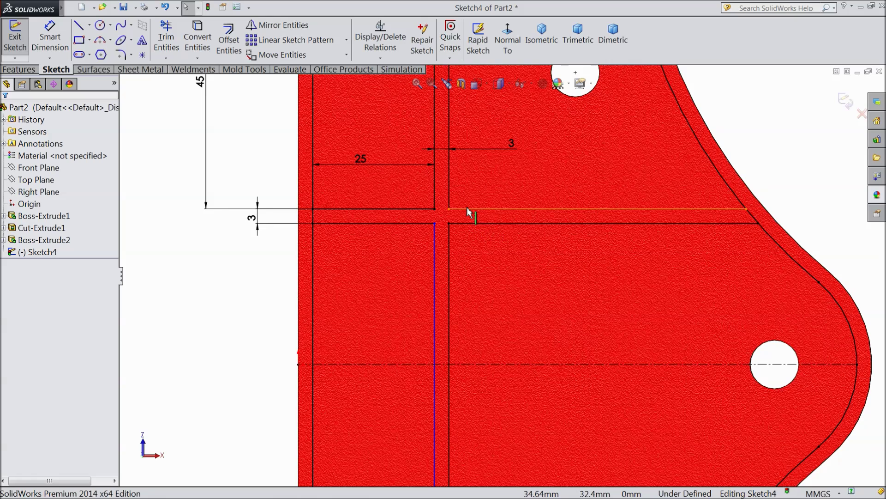
click(468, 211)
ctrl+click(417, 209)
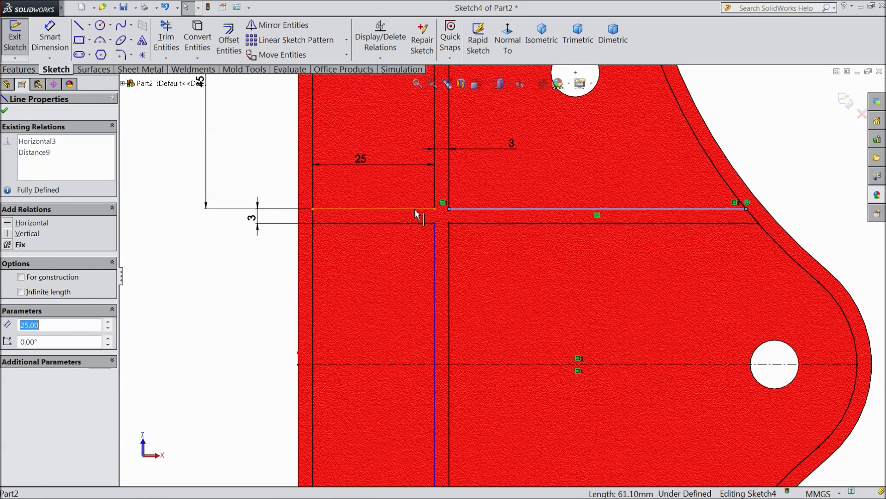
click(462, 170)
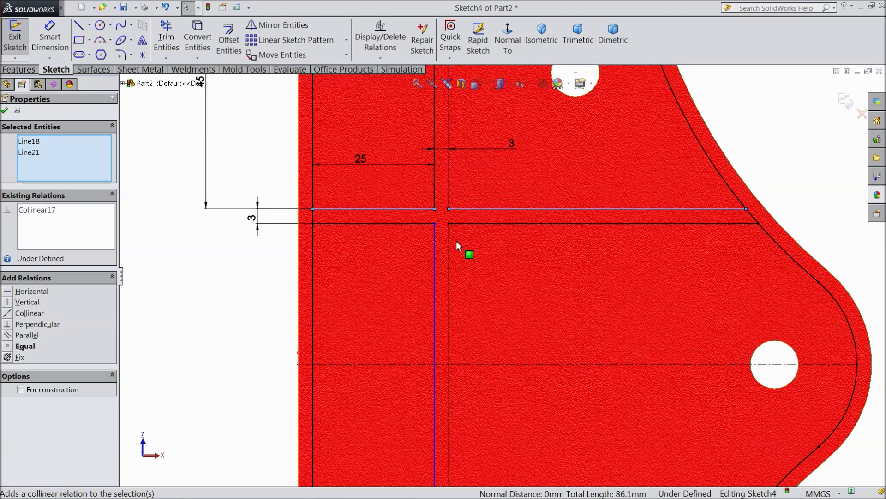
Step: Dimension the gap between the middle rectangle's inner side and the adjacent vertical line as 3 mm
click(52, 41)
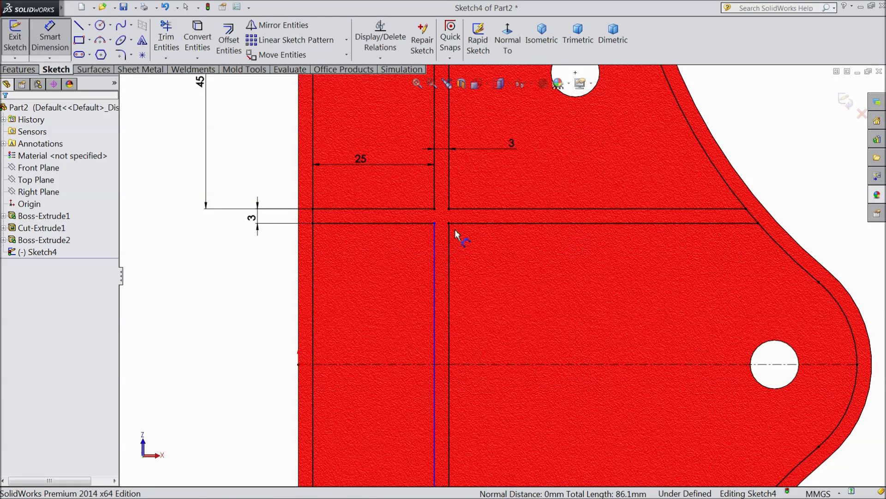
click(435, 248)
click(449, 244)
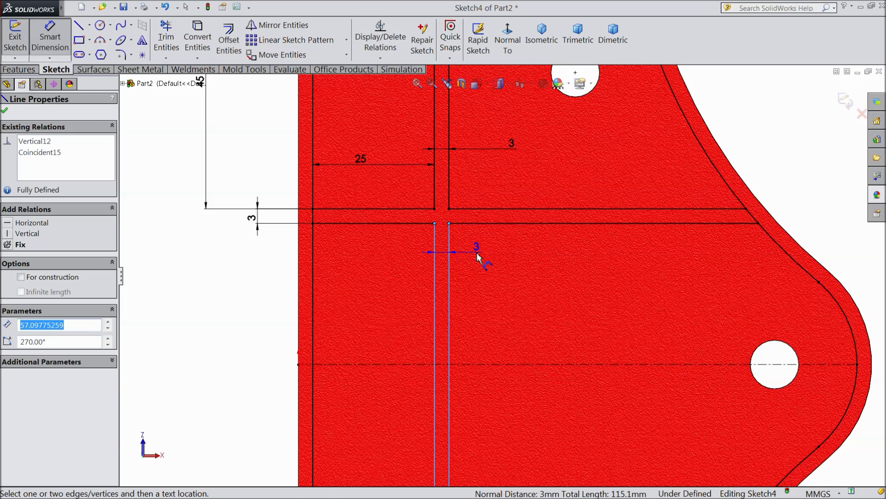
click(476, 253)
click(427, 240)
click(46, 46)
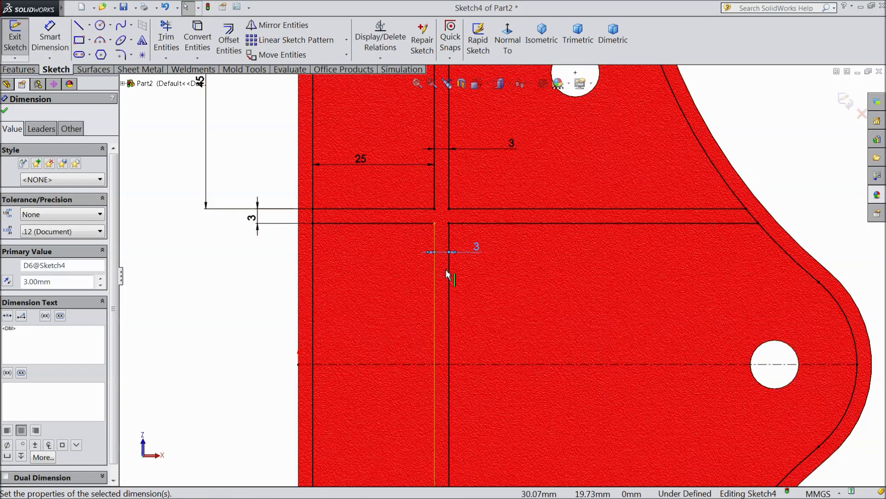
Step: Make the middle pocket's upper and lower horizontal lines collinear with the corresponding edges of the middle rectangle
click(457, 224)
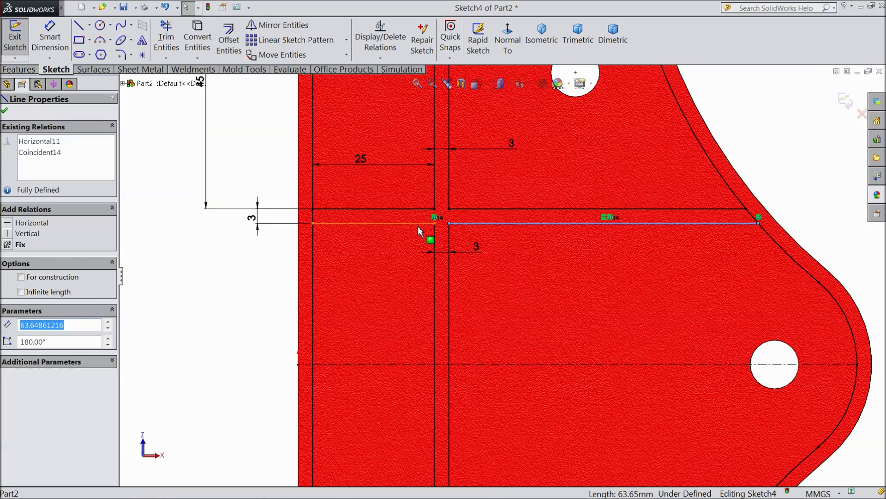
ctrl+click(418, 225)
click(466, 191)
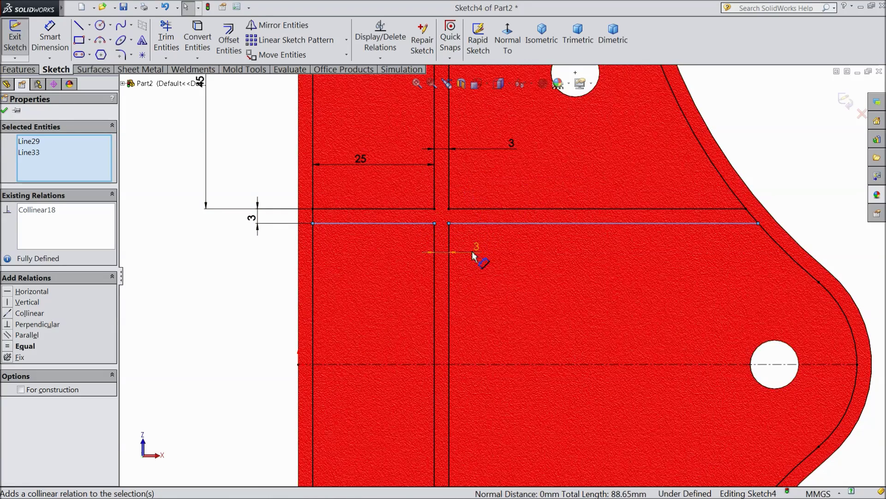
scroll(474, 246, up, 3)
scroll(465, 257, down, 10)
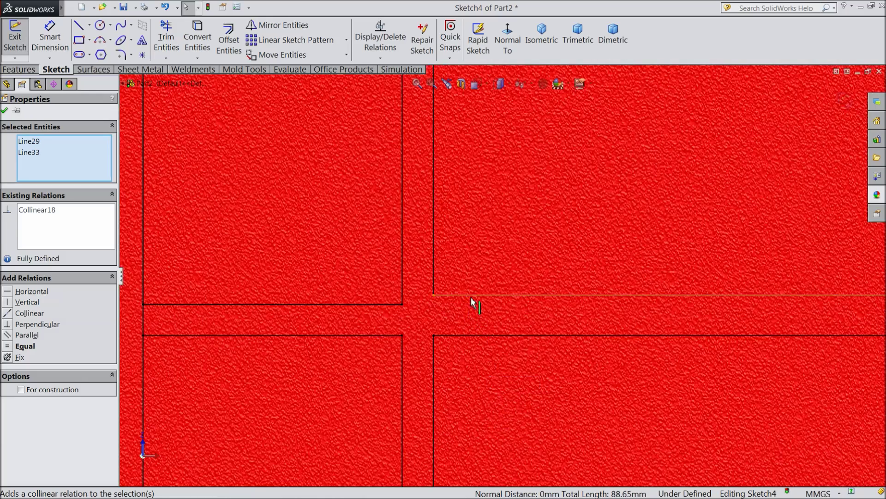
click(471, 295)
ctrl+click(393, 304)
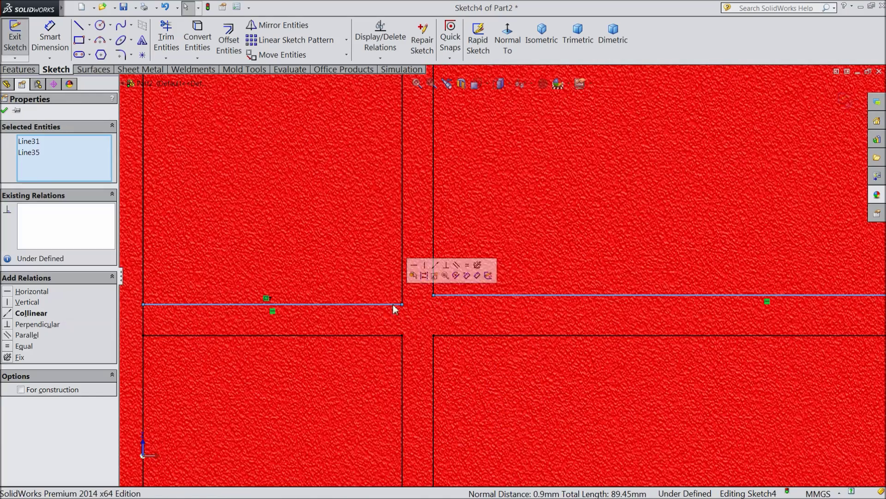
click(435, 264)
Step: Make the lower curved pocket's upper horizontal line collinear with the lower rectangle's upper edge
scroll(446, 333, up, 2)
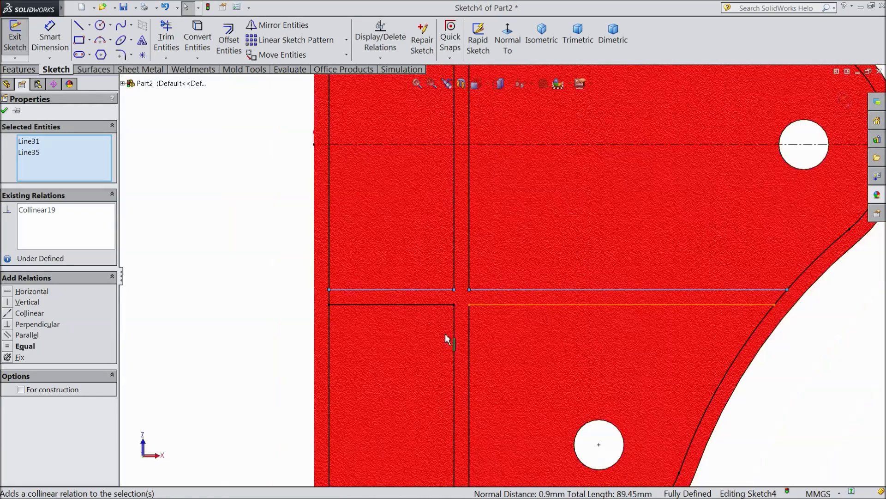
click(486, 307)
ctrl+click(439, 306)
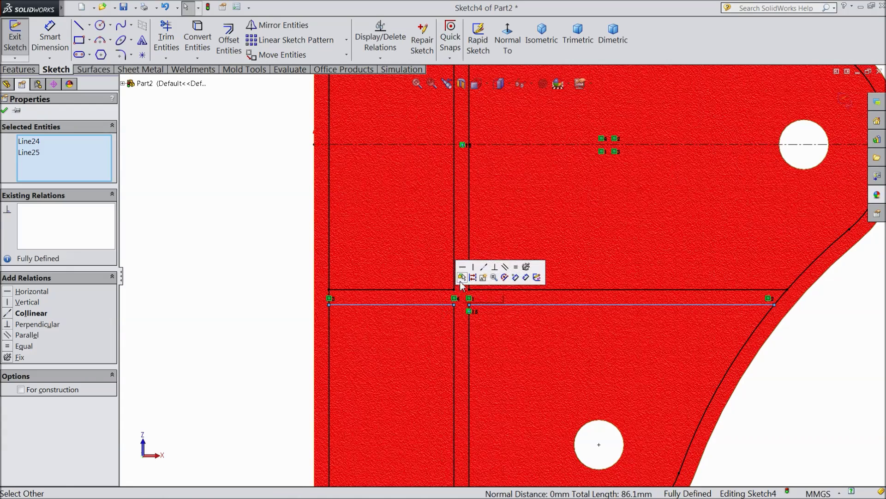
click(464, 282)
scroll(484, 259, up, 5)
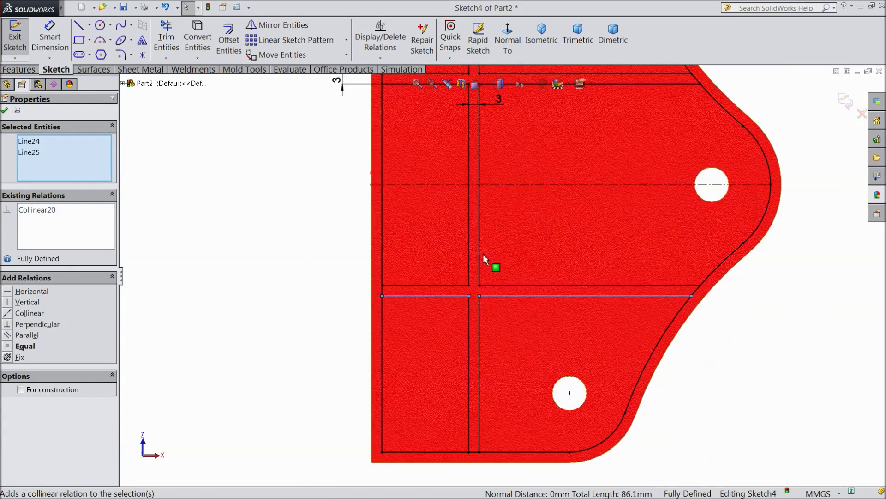
scroll(551, 161, down, 2)
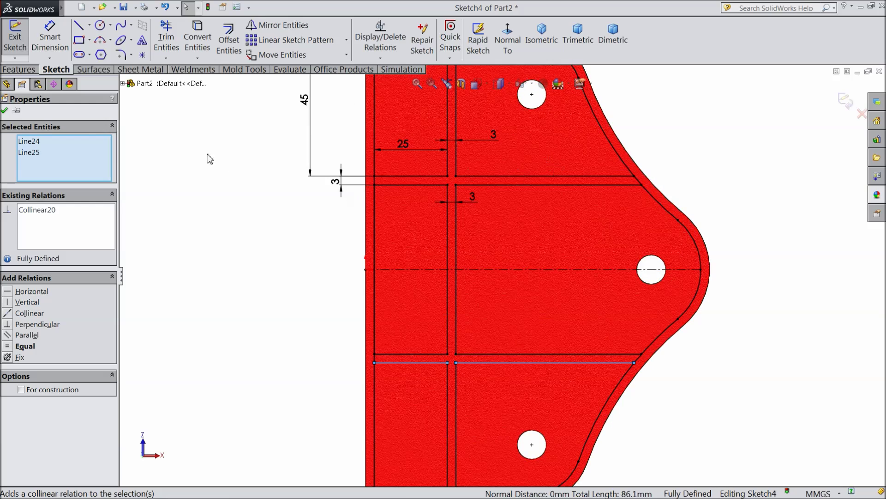
Step: Set a 5 mm sketch fillet radius and round the corner between the plate's straight inner outline and the lower rectangle's upper edge
click(121, 55)
text(5)
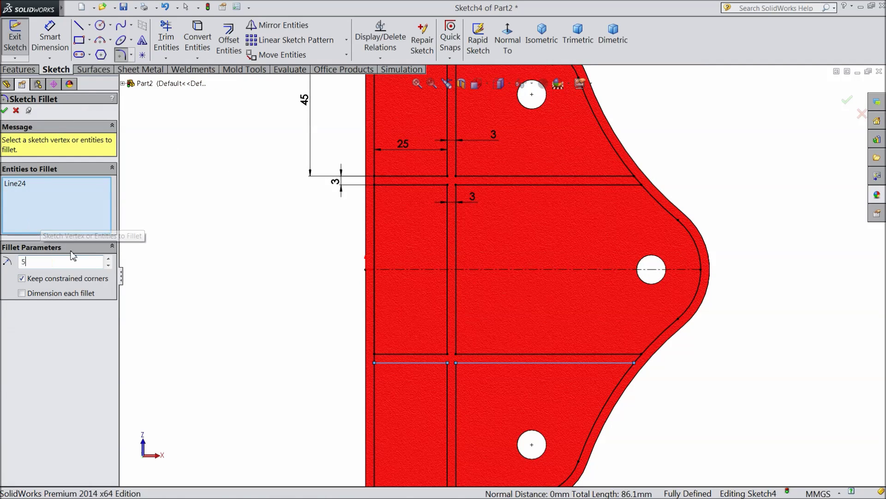
scroll(285, 271, up, 2)
scroll(404, 222, down, 1)
scroll(425, 184, up, 1)
scroll(475, 184, down, 2)
scroll(460, 162, down, 1)
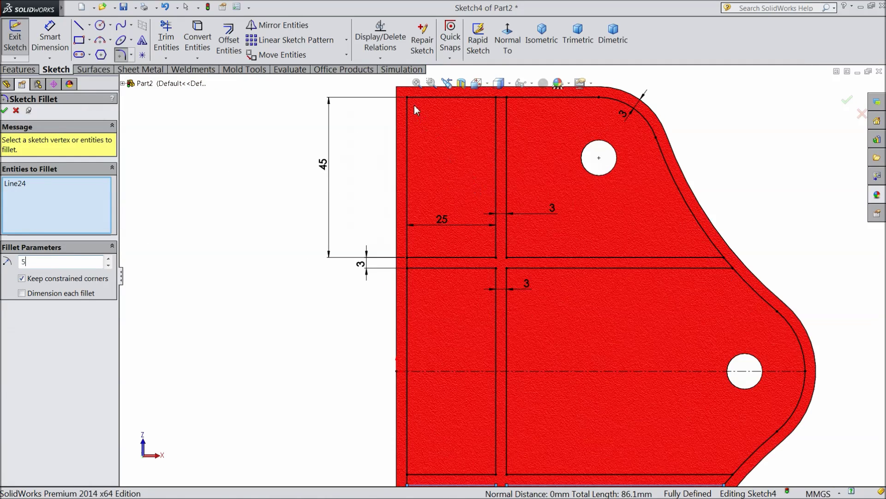
click(409, 108)
click(408, 105)
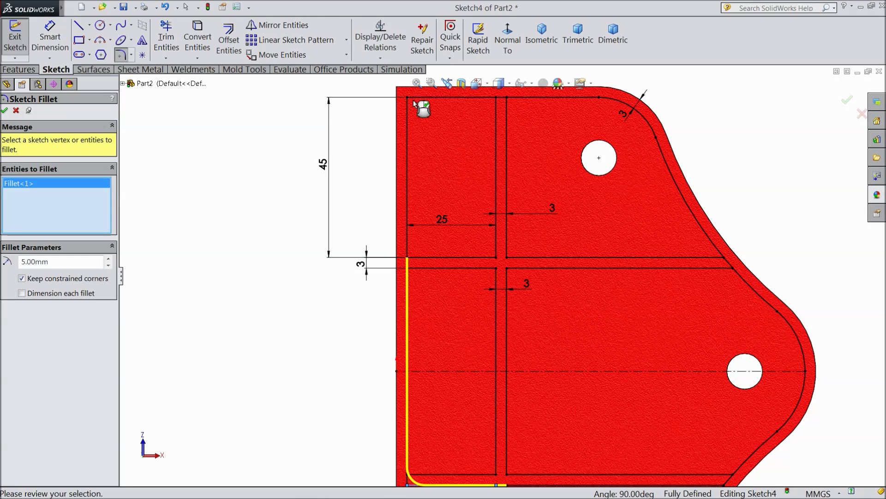
Step: Round the upper rectangle's top corner beside the vertical rib at 5 mm and apply the fillets
click(414, 98)
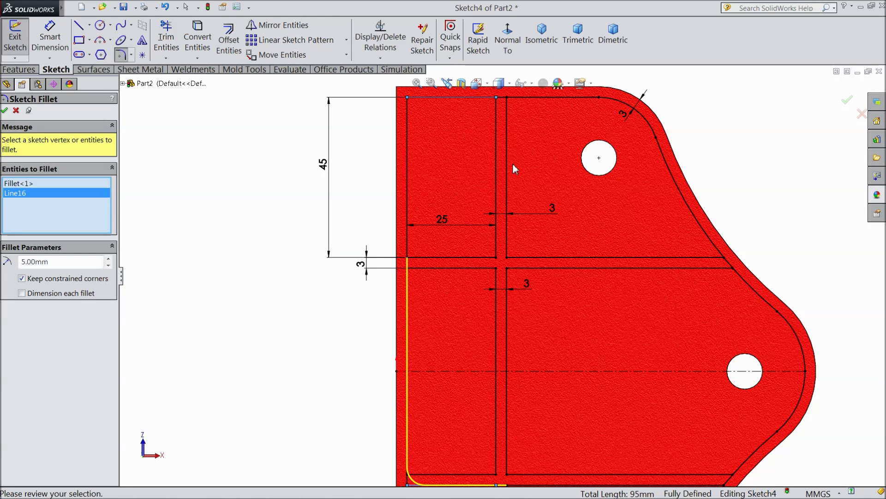
scroll(513, 164, down, 3)
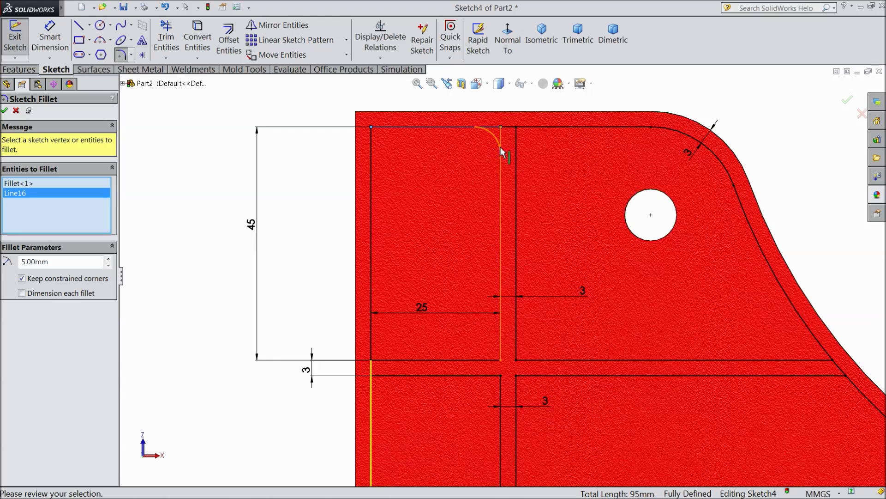
click(501, 149)
scroll(497, 270, up, 1)
scroll(483, 351, down, 2)
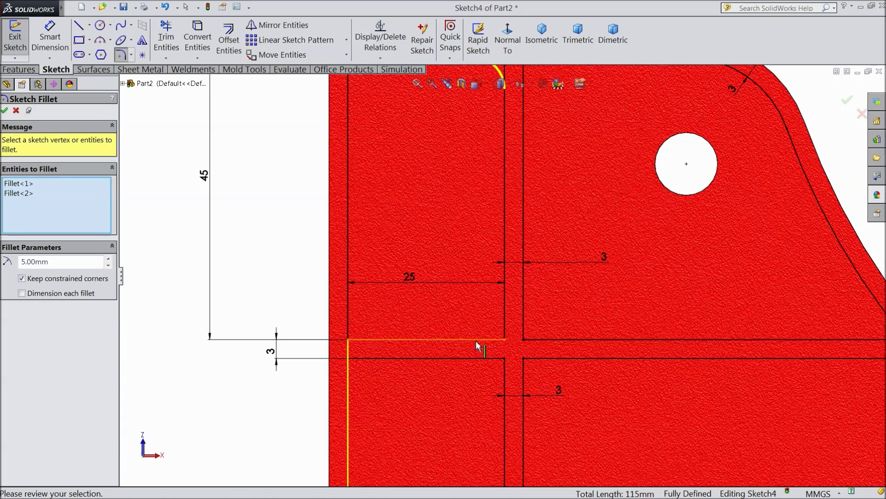
click(5, 111)
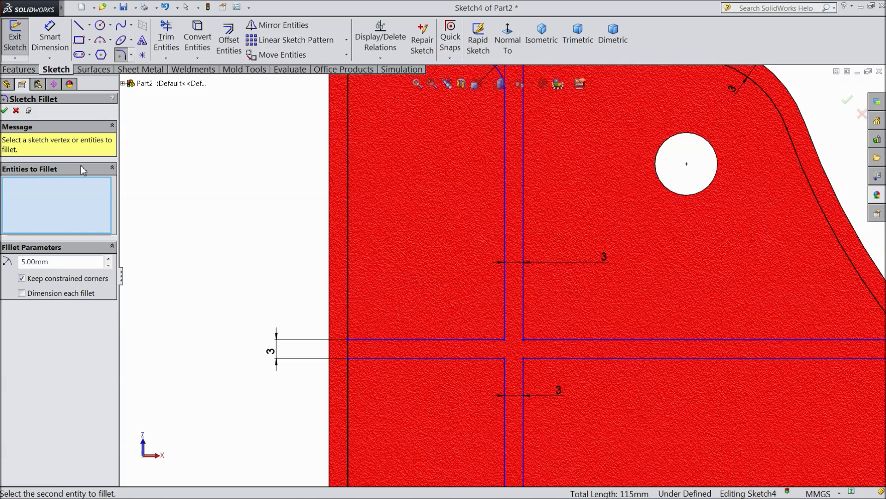
Step: Fillet the four pocket corners around the upper rib crossing with a 5 mm radius
click(505, 340)
click(505, 359)
click(523, 341)
click(523, 358)
scroll(524, 360, up, 6)
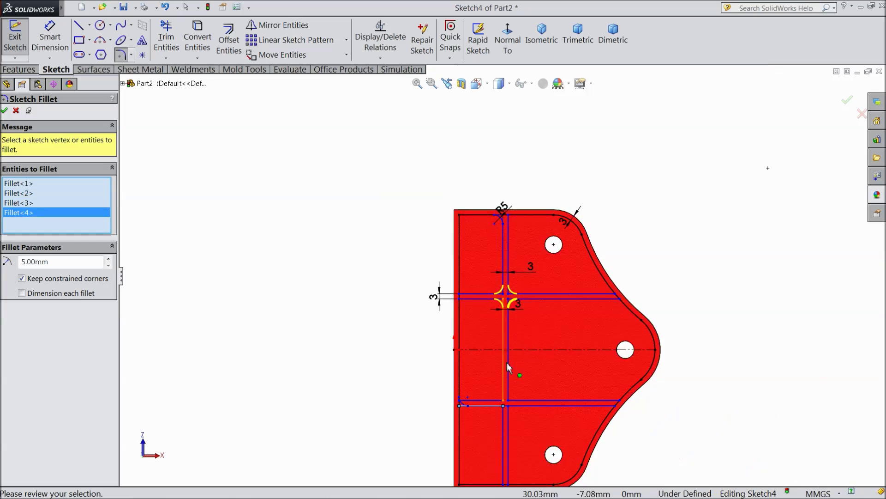
Step: Fillet the four pocket corners around the lower rib crossing at 5 mm and apply the fillets
scroll(502, 348, down, 3)
scroll(501, 347, down, 3)
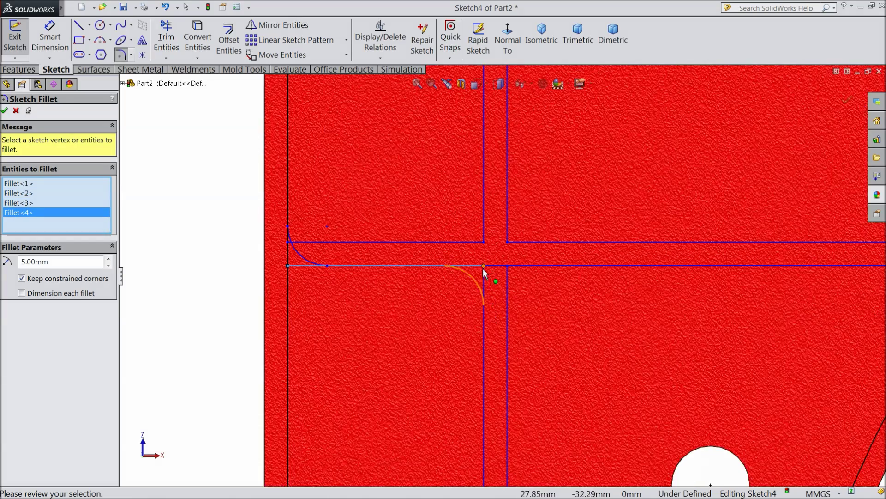
click(493, 319)
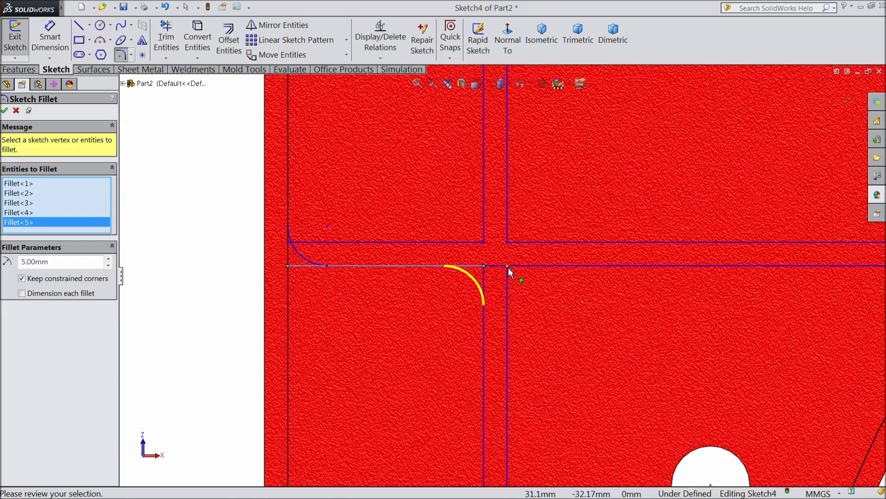
click(507, 267)
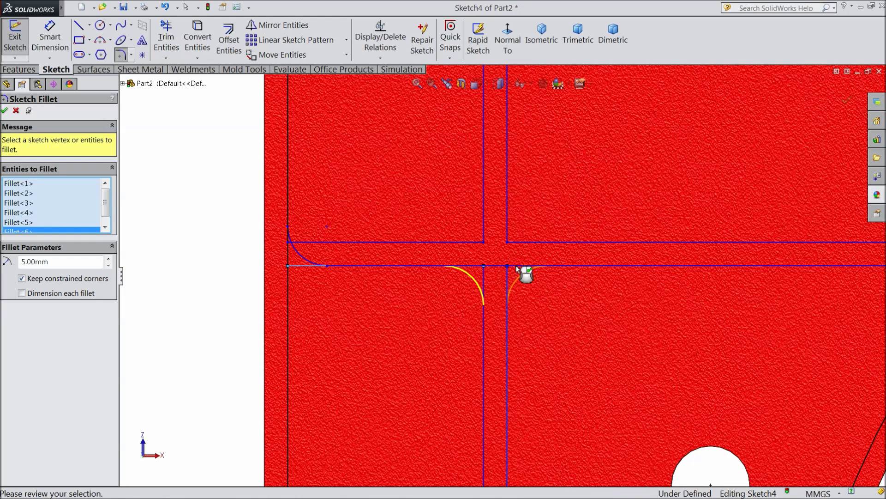
click(508, 242)
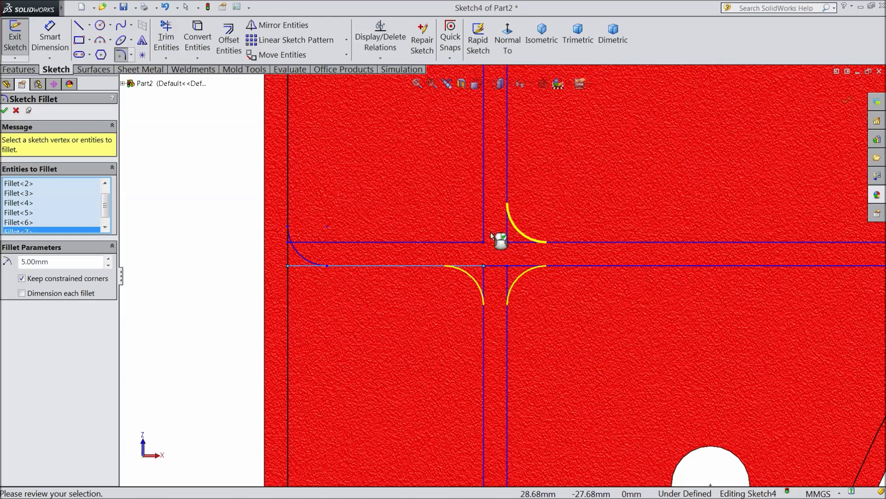
click(483, 242)
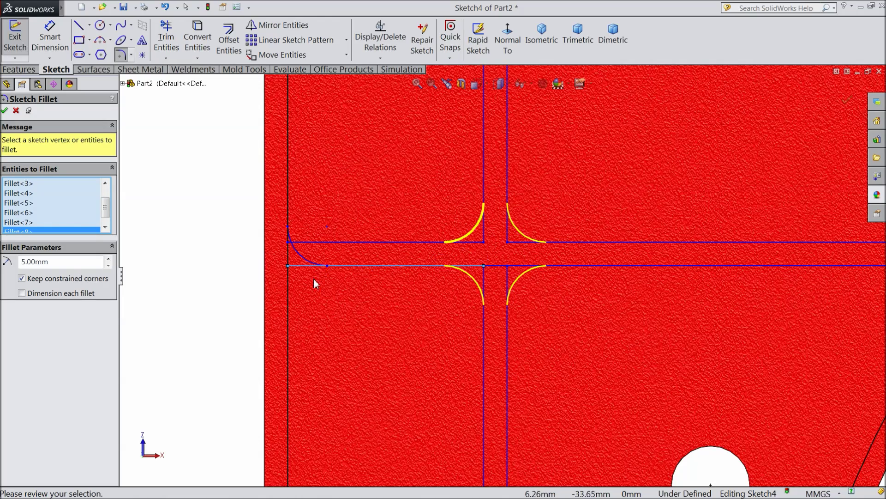
scroll(314, 283, up, 2)
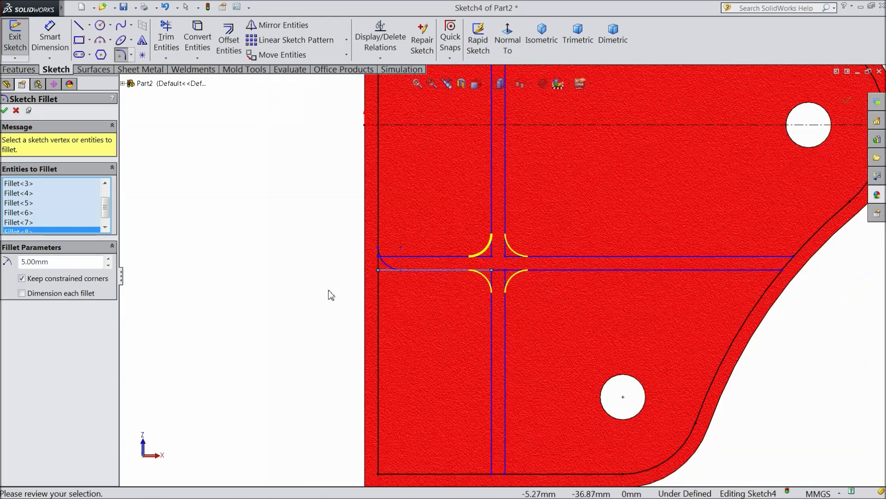
click(5, 110)
Step: Leave the sketch fillet command and delete the stray arc crossing the lower rib at the straight inner outline
scroll(381, 261, down, 3)
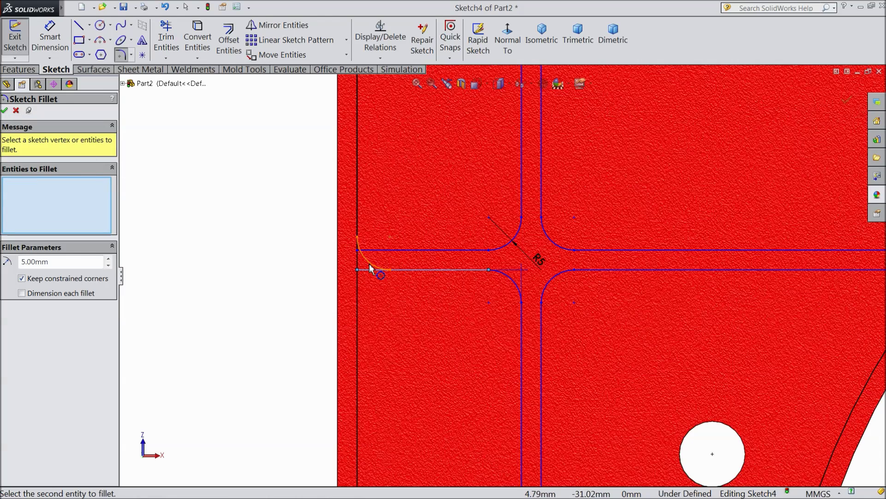
click(369, 267)
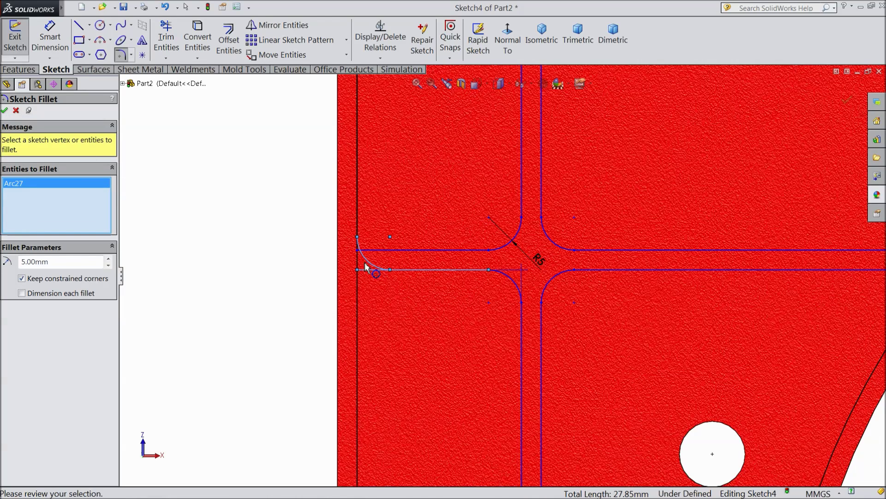
click(370, 268)
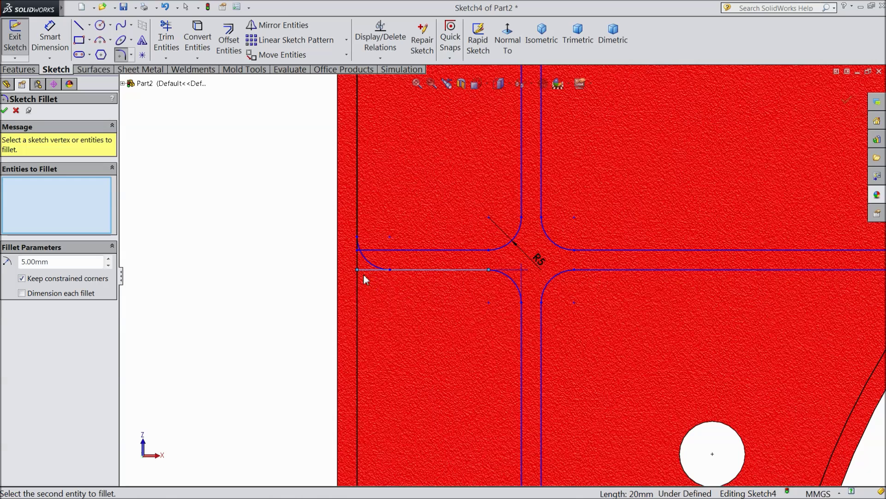
click(16, 111)
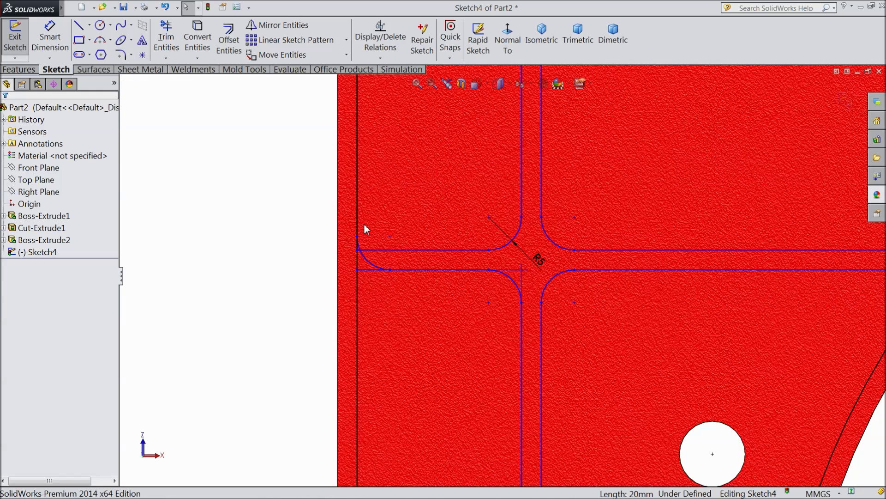
key(Delete)
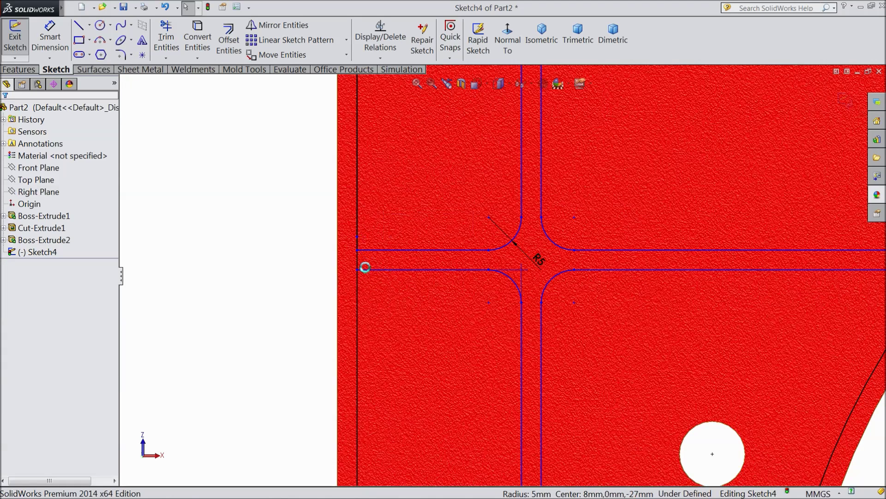
Step: Fillet the middle rectangle's lower corner at the straight inner outline with a 5 mm radius
scroll(436, 270, up, 1)
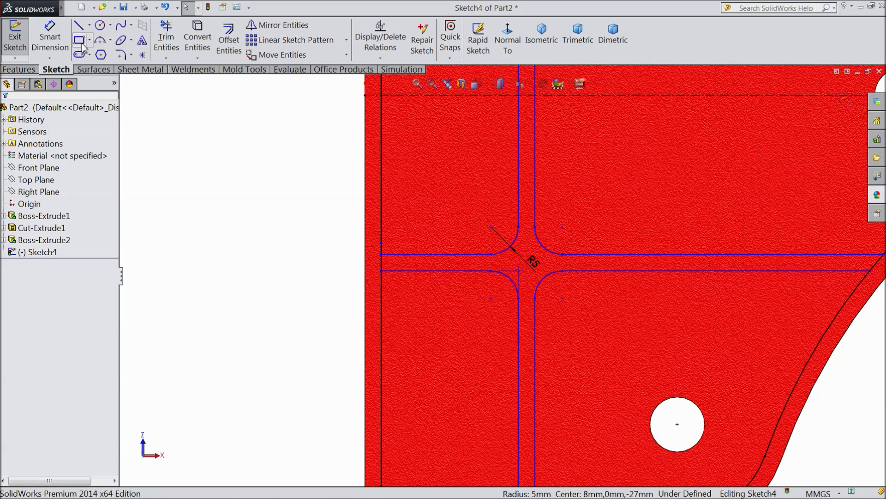
click(388, 254)
click(382, 240)
key(z)
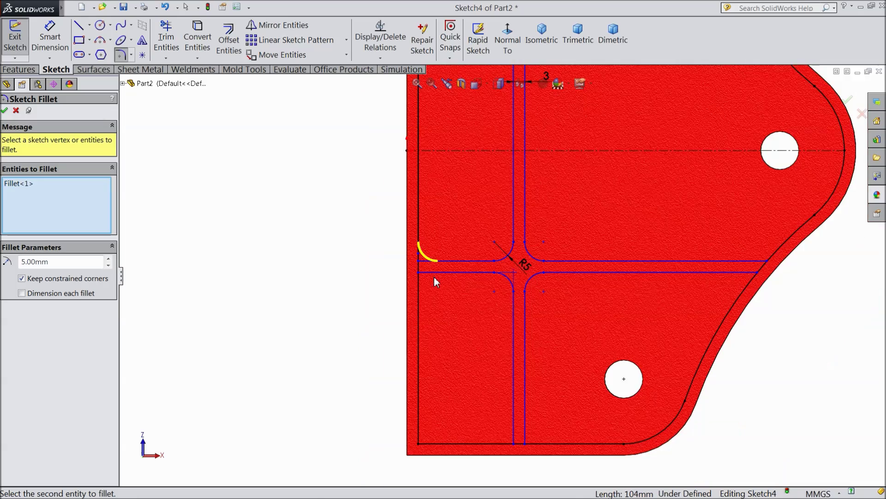
scroll(524, 444, down, 2)
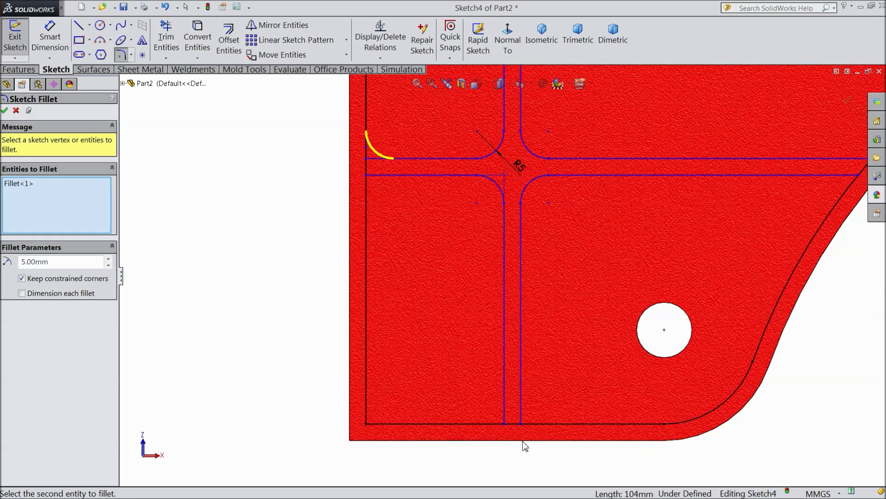
Step: Round the lower rectangle's two bottom corners at 5 mm, try the adjacent curved pocket's bottom corner too, and apply the fillets
click(503, 415)
click(490, 423)
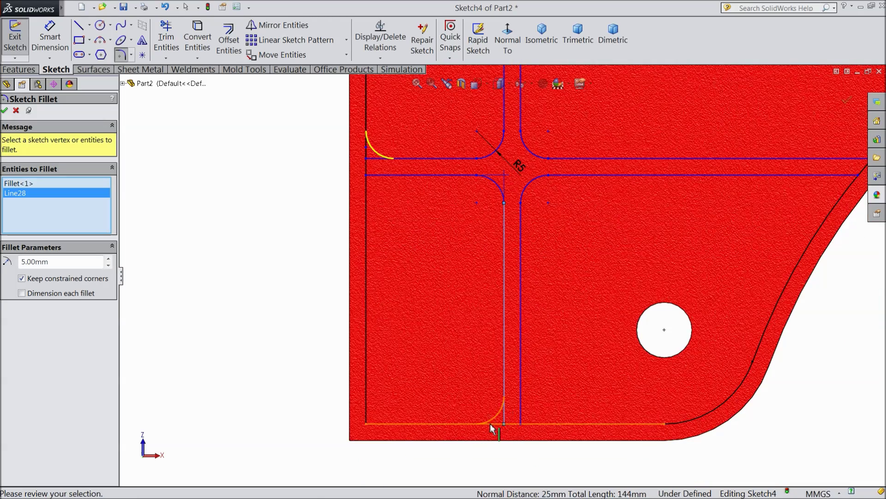
click(367, 394)
click(387, 424)
click(522, 416)
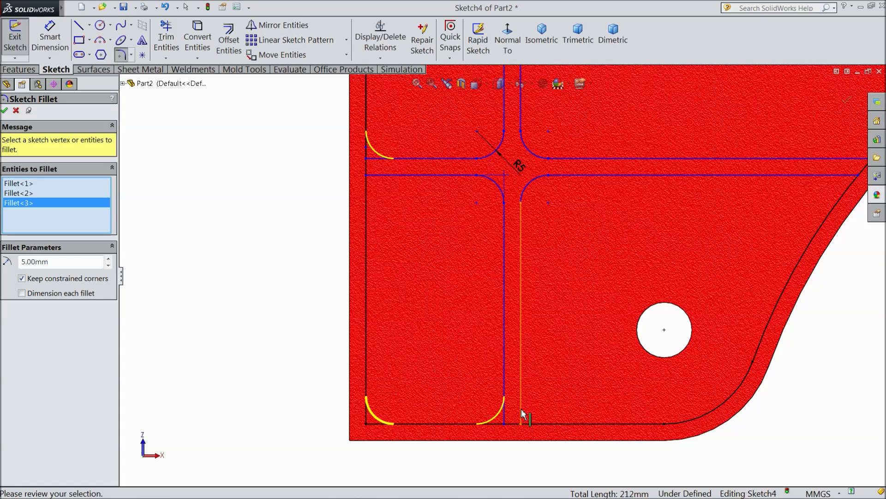
click(538, 424)
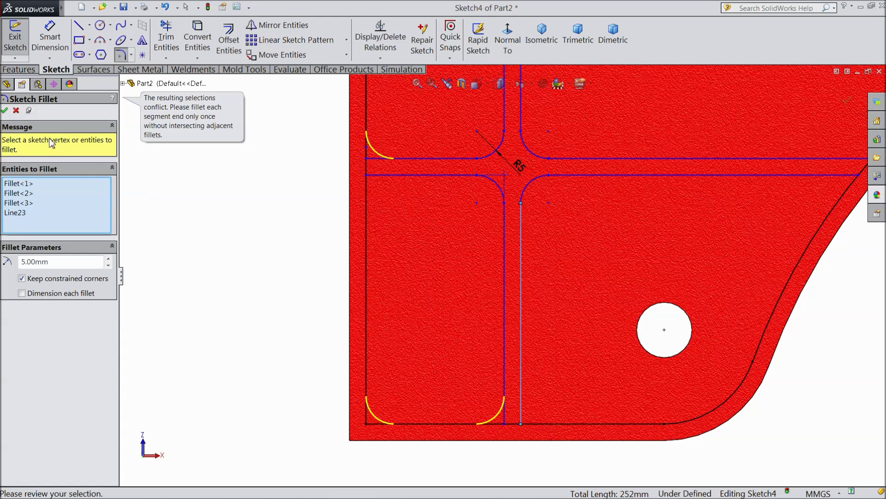
click(13, 112)
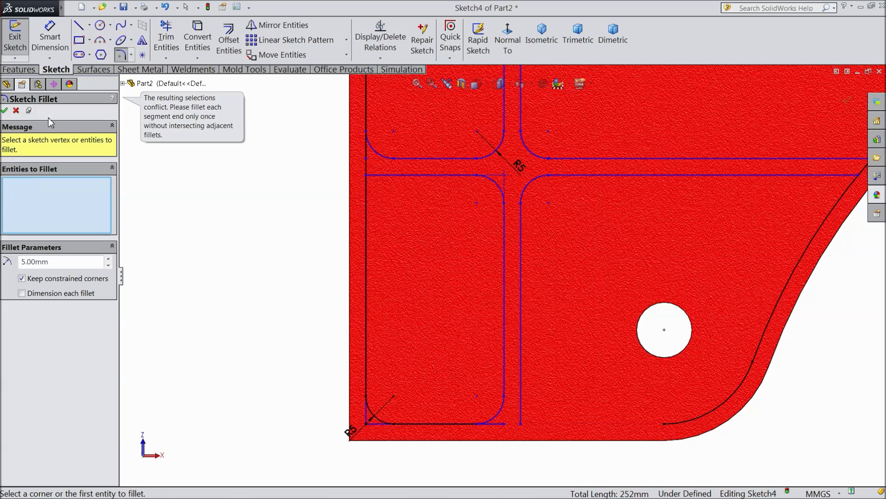
scroll(273, 218, up, 1)
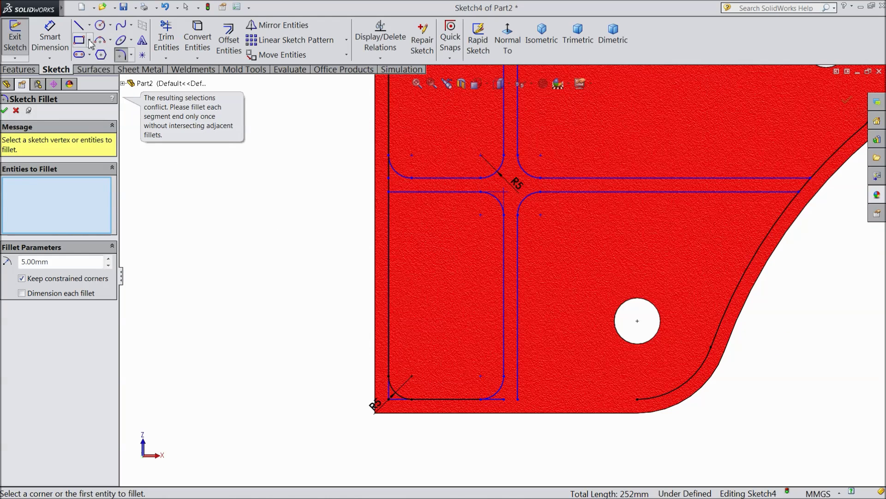
Step: Draw a 26 mm horizontal line along the lower curved pocket's bottom, from the outline arc's end to the vertical rib line
key(Escape)
click(79, 28)
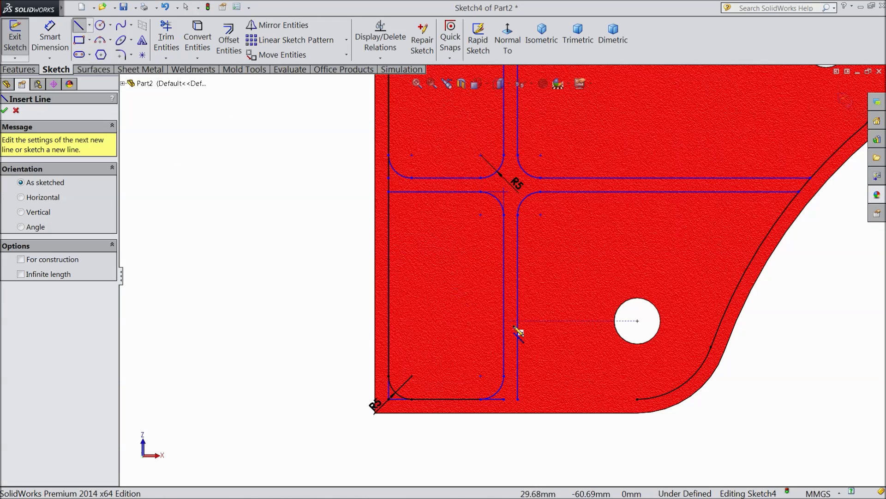
click(638, 399)
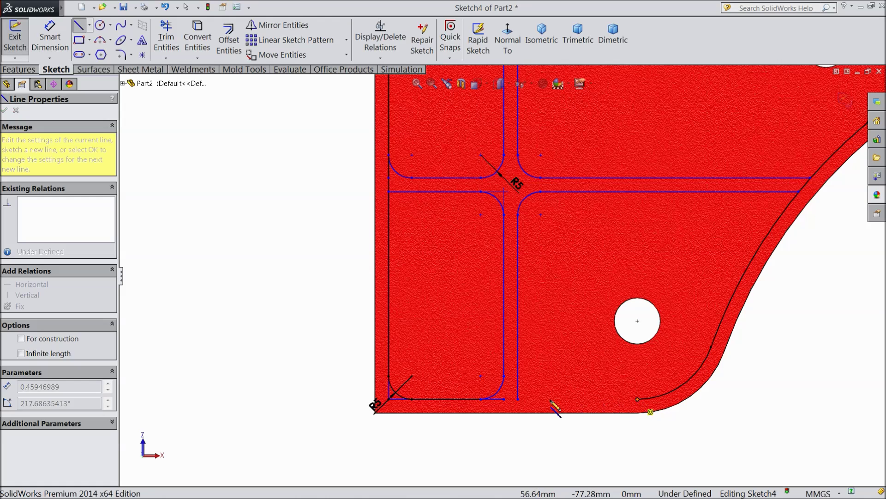
double_click(518, 399)
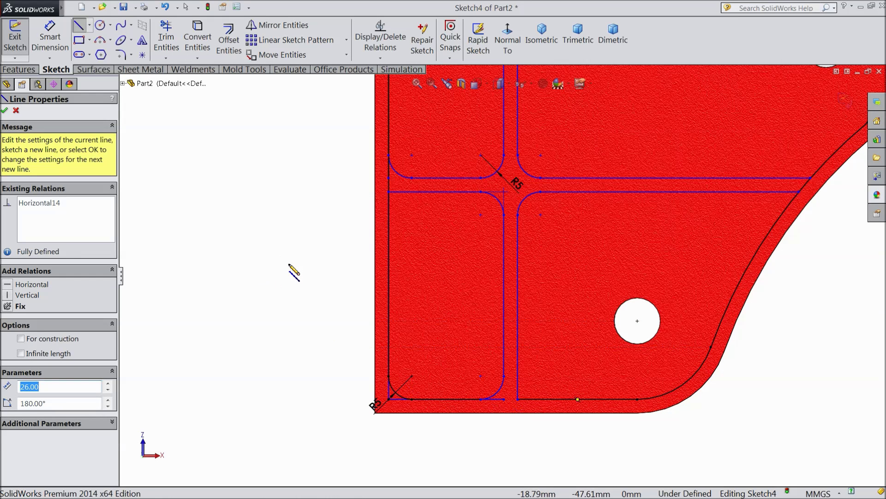
Step: Fillet the lower curved pocket's bottom corner at the vertical rib and its upper corner at the curved outline with a 5 mm radius
click(121, 55)
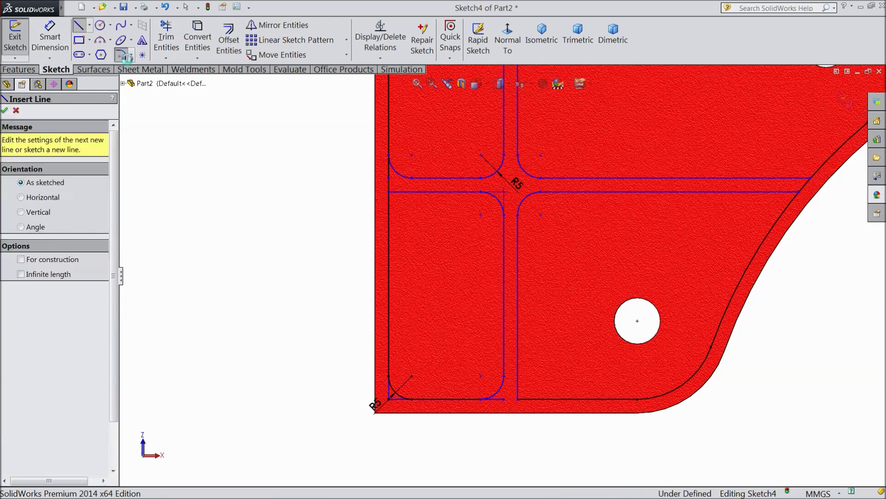
click(533, 399)
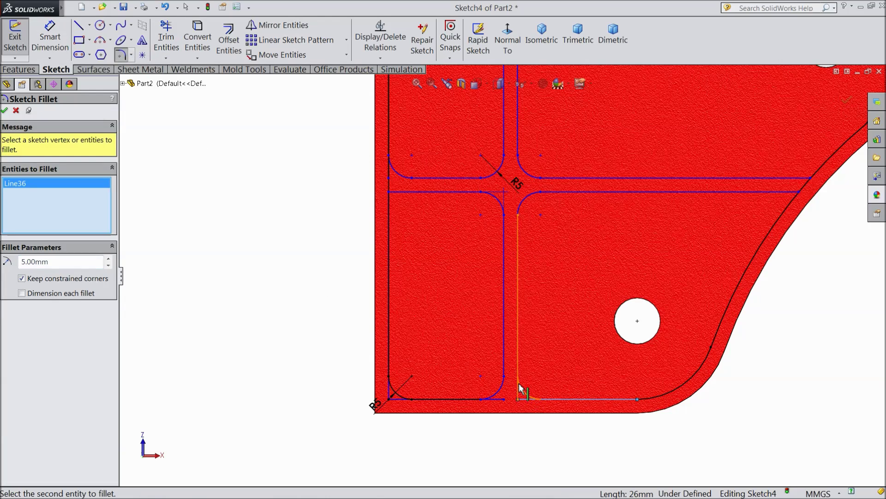
click(520, 389)
scroll(738, 210, up, 2)
scroll(738, 235, down, 5)
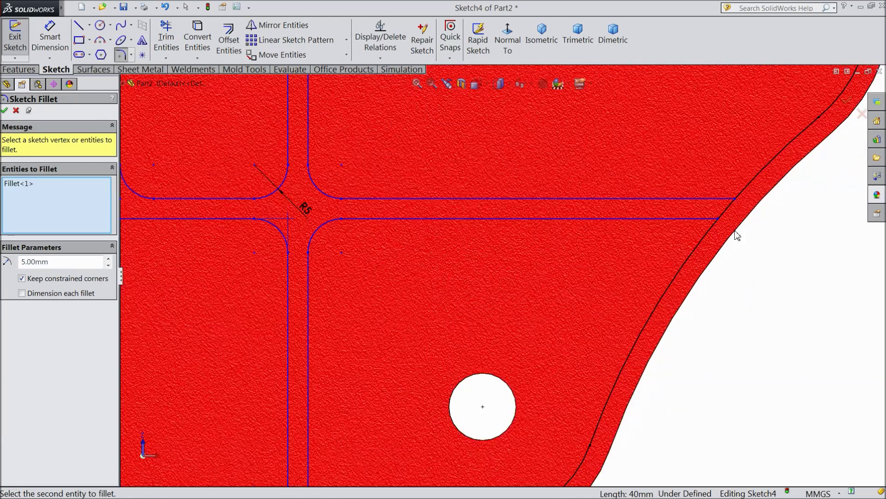
click(699, 219)
click(704, 236)
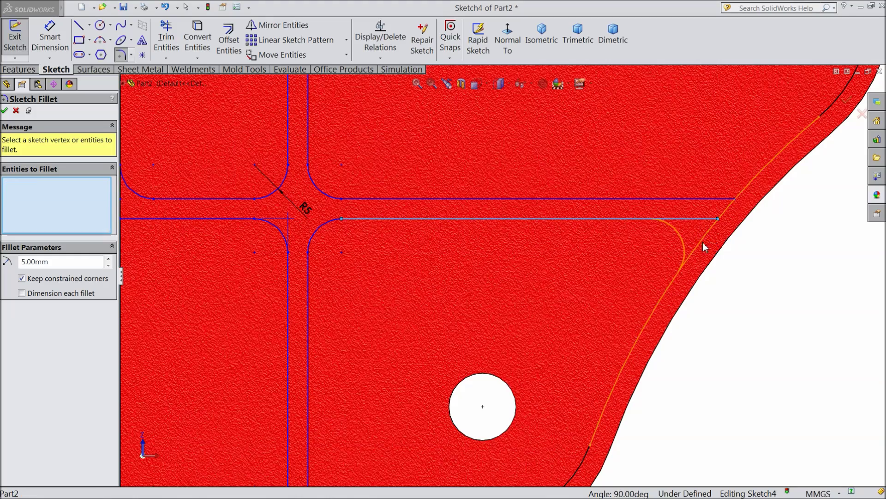
click(483, 263)
scroll(531, 263, up, 2)
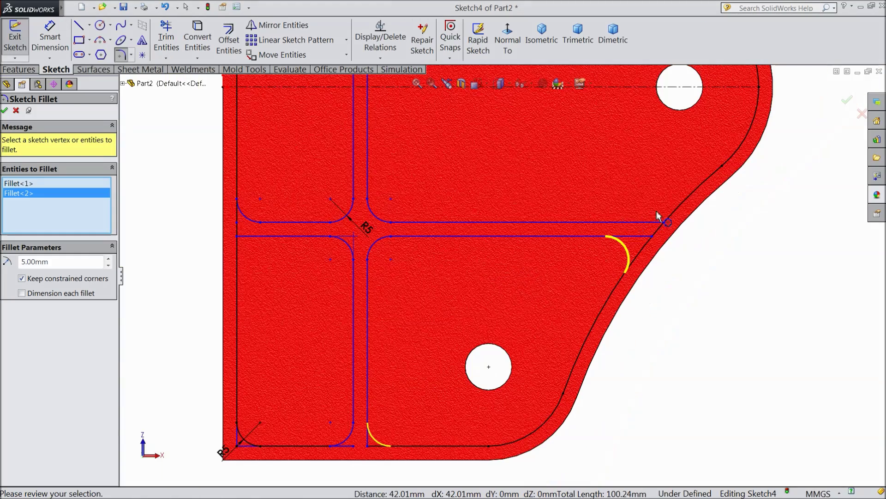
click(4, 111)
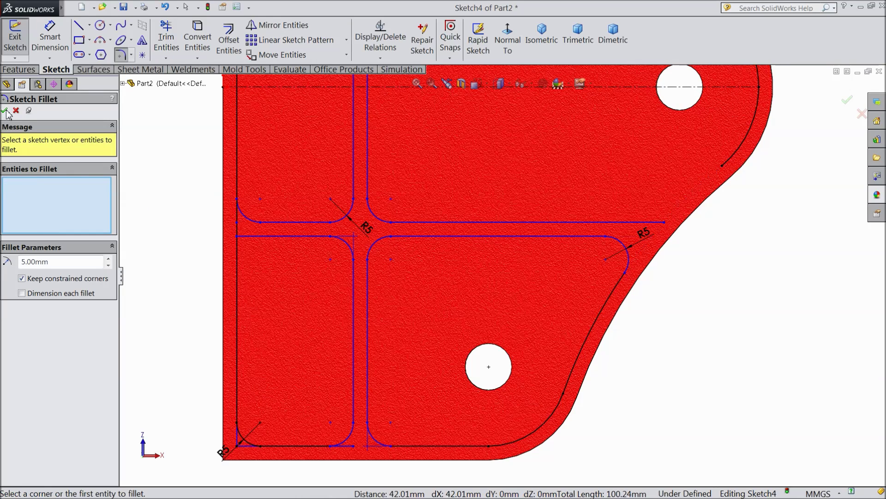
Step: Fillet the upper curved pocket's top corner between the vertical rib and the inner outline at 5 mm
click(124, 55)
scroll(526, 242, up, 3)
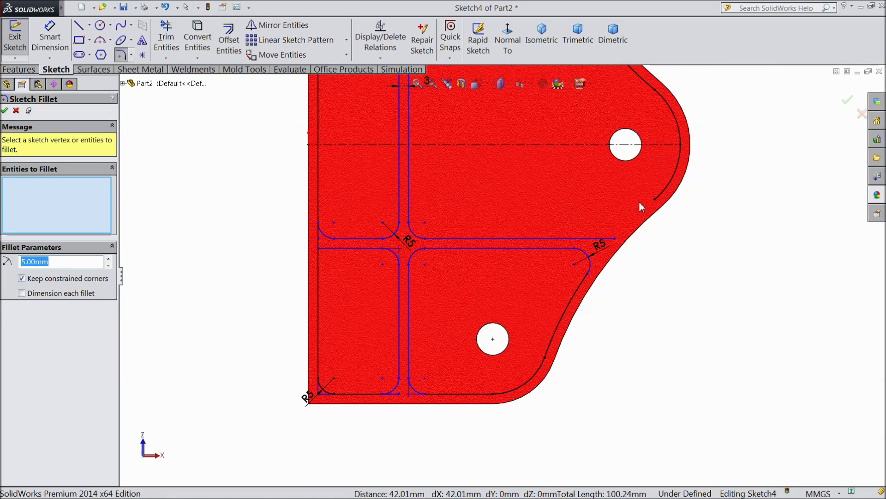
scroll(641, 207, up, 3)
scroll(533, 131, down, 4)
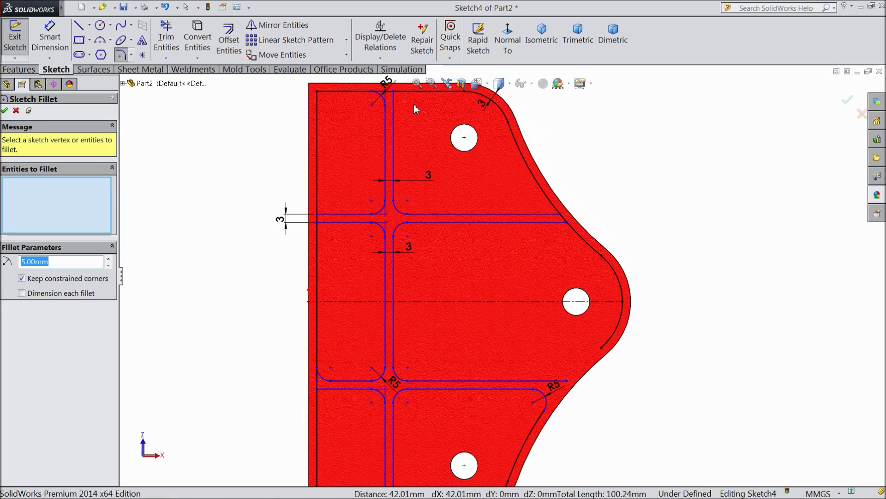
scroll(414, 107, down, 5)
click(418, 127)
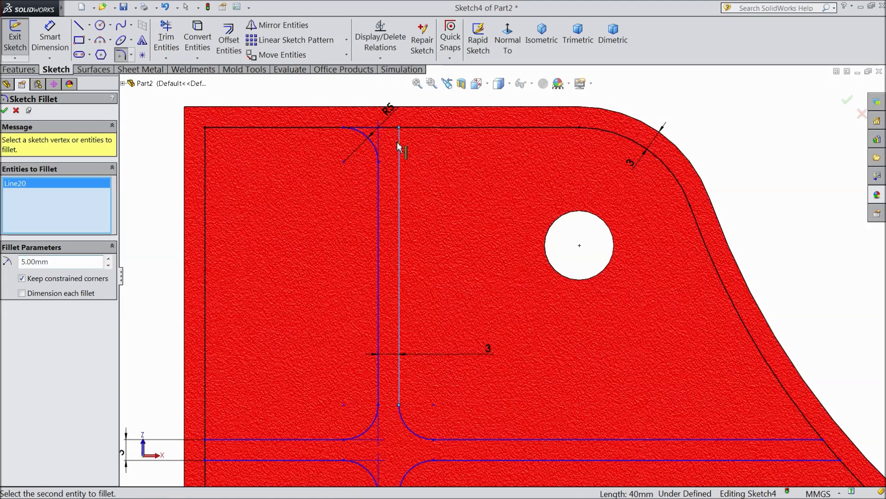
click(420, 131)
click(481, 263)
scroll(504, 291, up, 2)
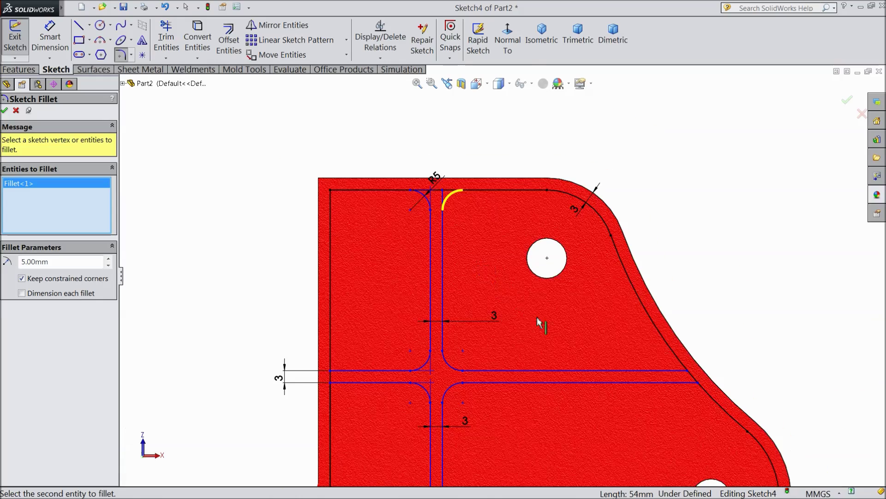
Step: Fillet the upper curved pocket's lower corner at the curved outline at 5 mm, try the middle pocket's adjacent corner too, and apply the fillets
scroll(670, 376, down, 3)
click(652, 354)
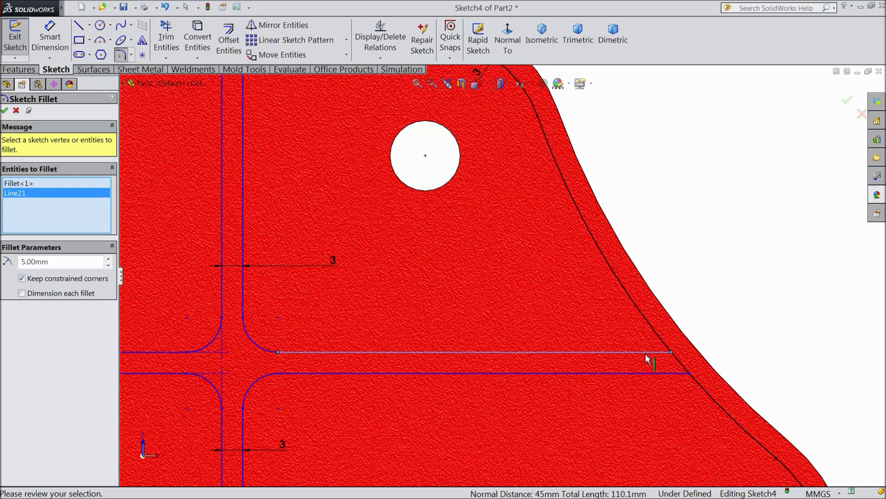
click(662, 340)
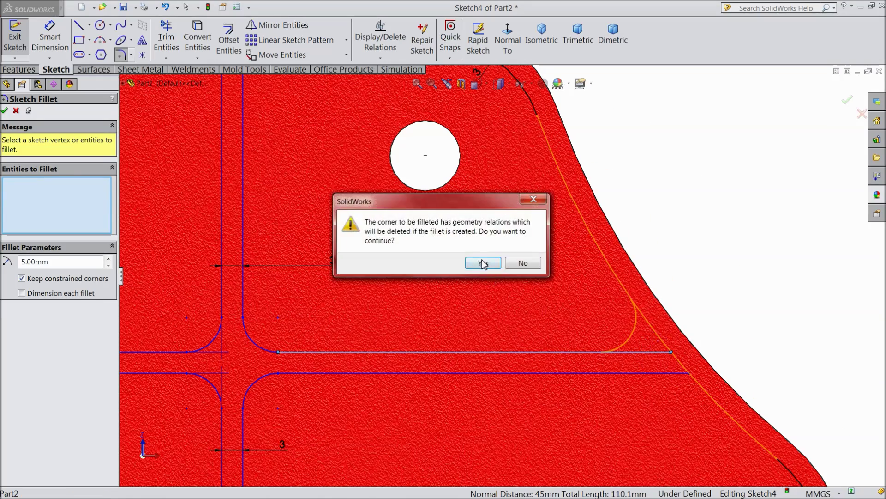
click(482, 264)
scroll(539, 328, up, 2)
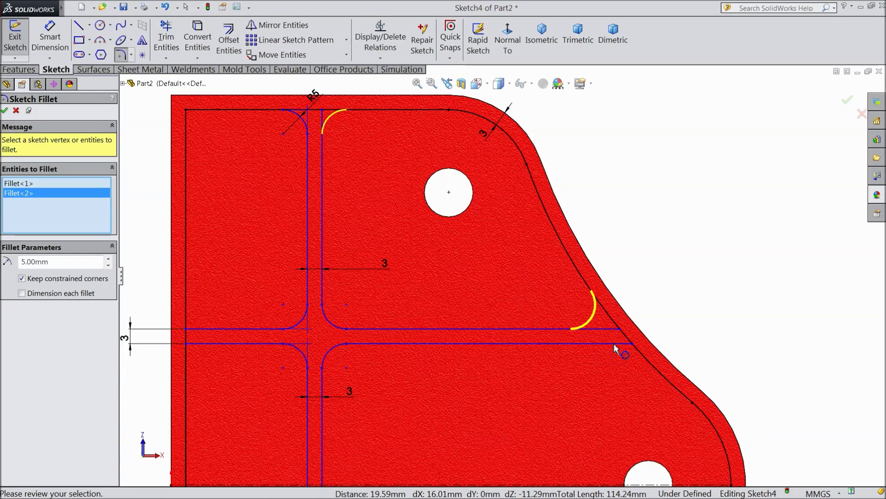
click(615, 344)
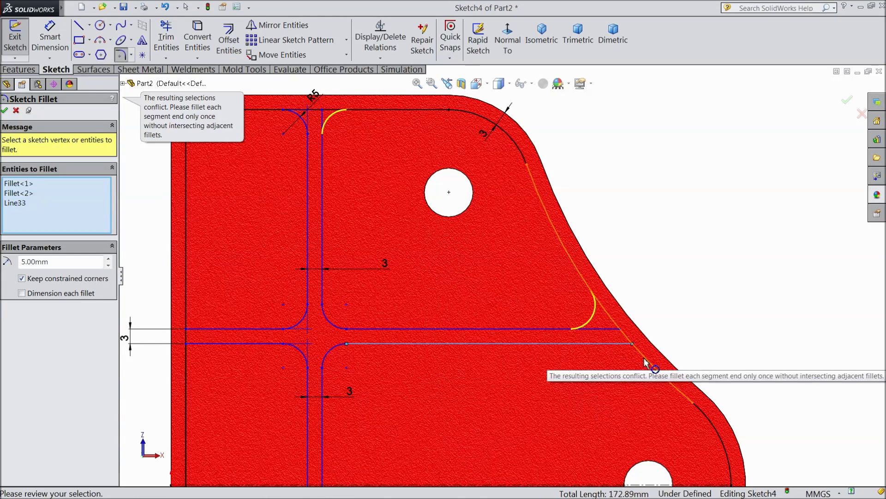
click(5, 112)
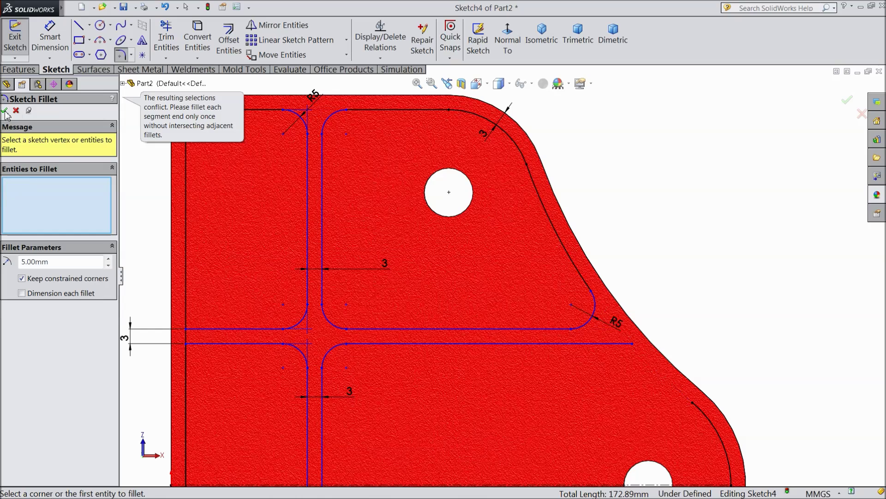
click(5, 112)
Step: Fillet the upper rectangle's lower corner at the straight inner outline at 5 mm, try the middle rectangle's adjacent corner too, and apply the fillet
key(z)
key(z)
key(z)
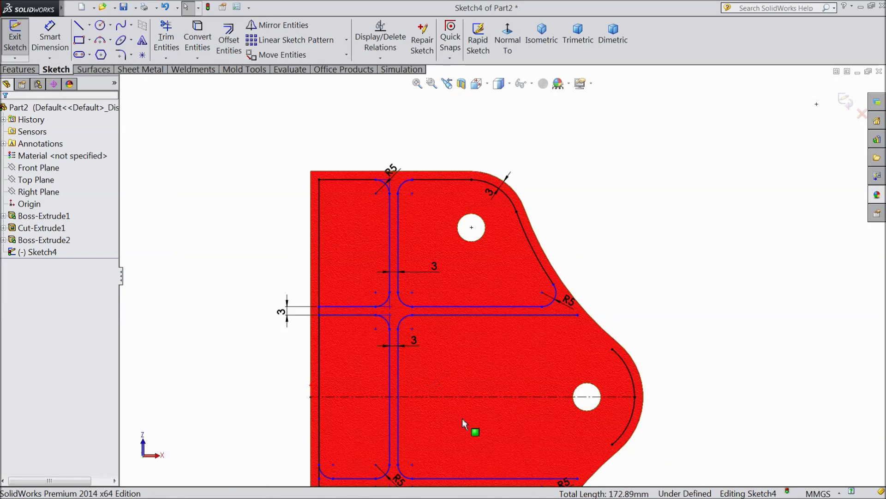
key(z)
scroll(377, 334, down, 3)
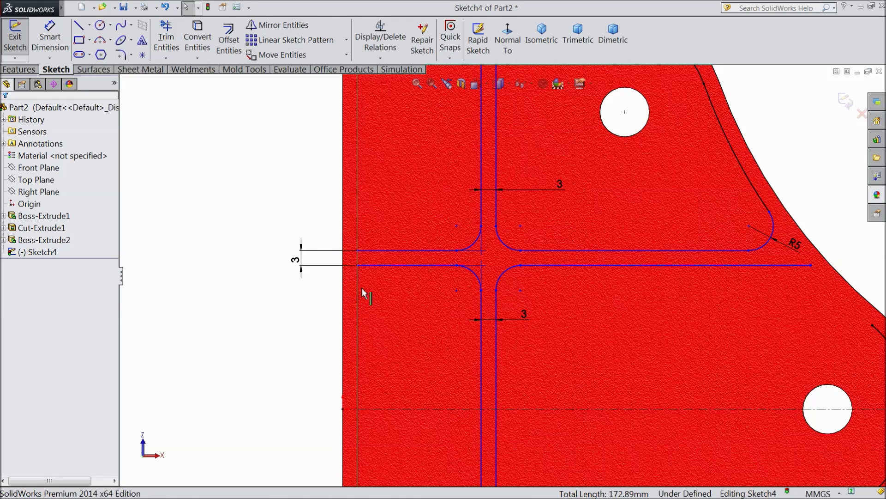
click(120, 55)
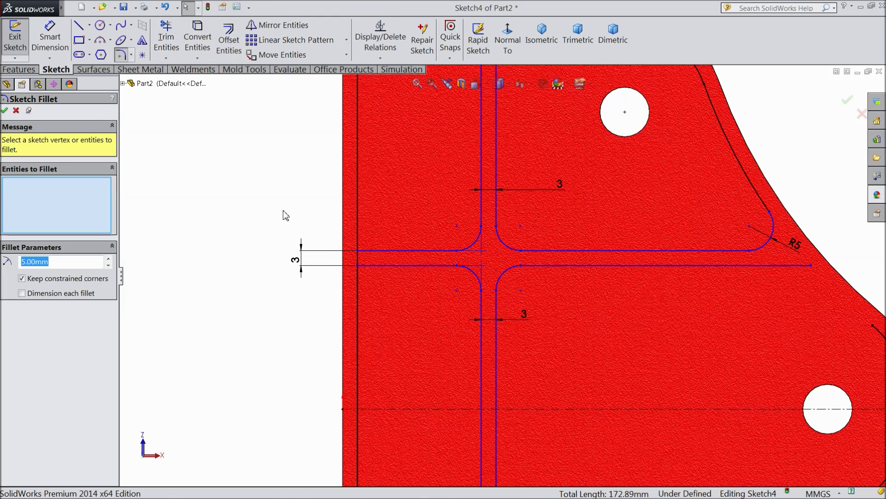
click(369, 251)
click(358, 234)
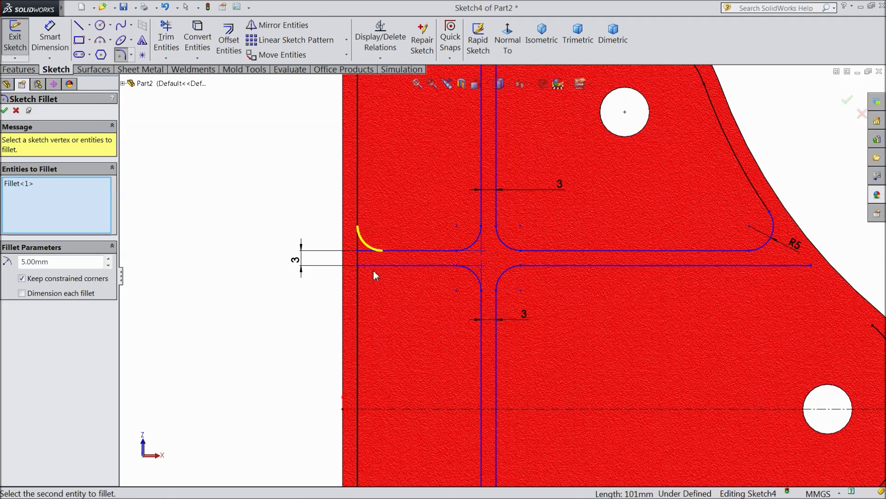
click(371, 265)
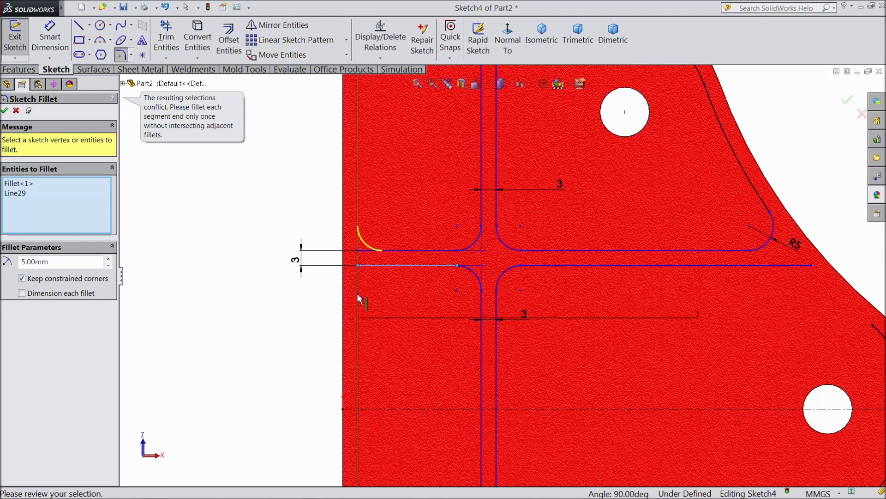
click(4, 110)
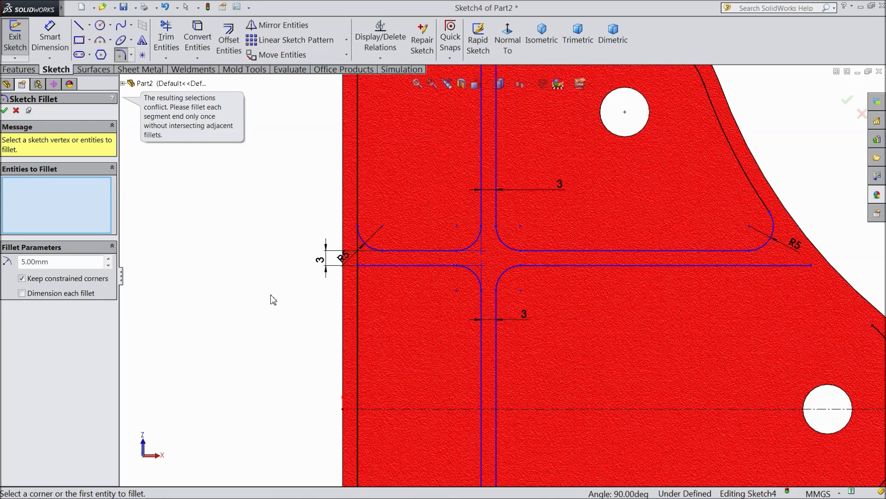
Step: Fillet the middle rectangle's upper corner at the straight inner outline at 5 mm, try the lower rectangle's upper corner too, and apply the fillet
click(381, 268)
click(358, 292)
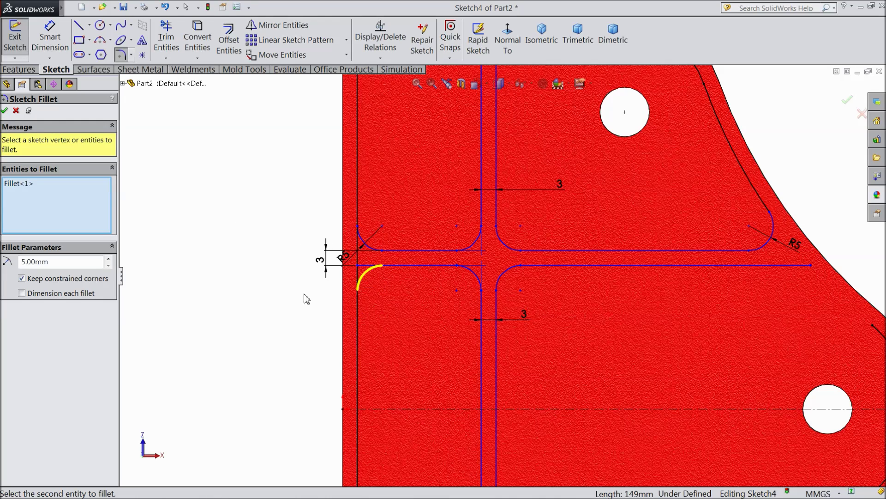
scroll(425, 295, up, 4)
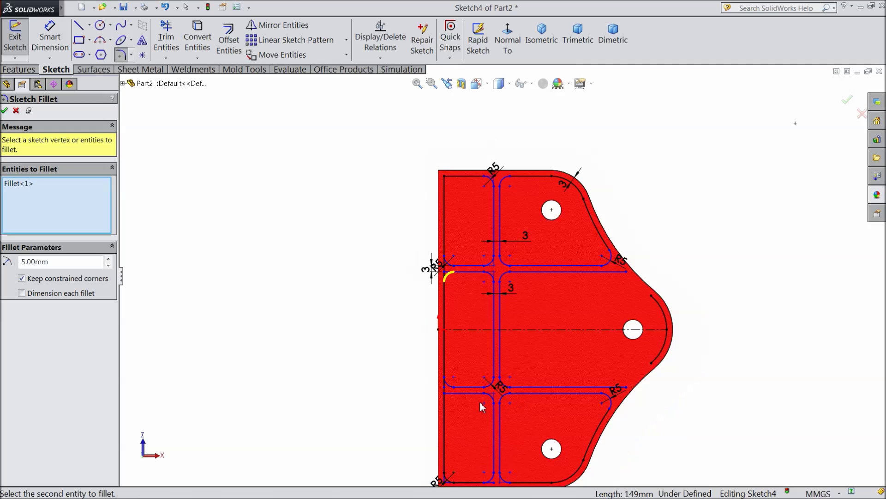
scroll(461, 400, down, 2)
scroll(461, 400, down, 3)
click(444, 326)
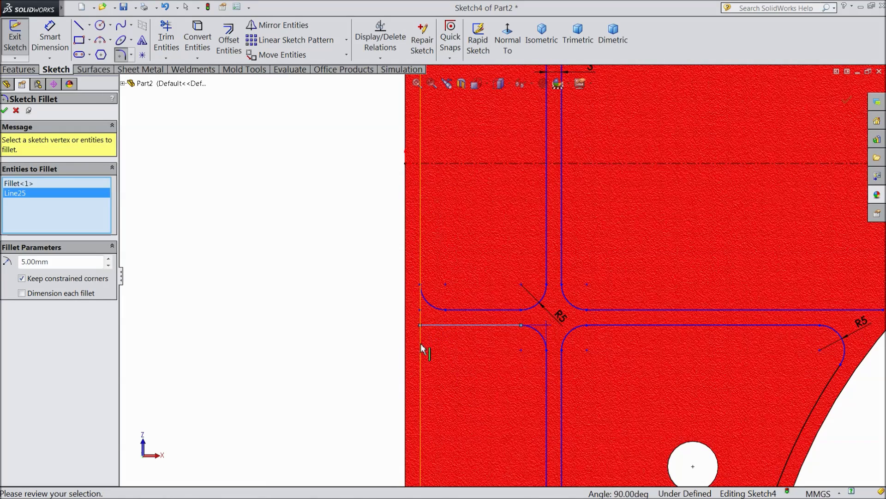
click(4, 111)
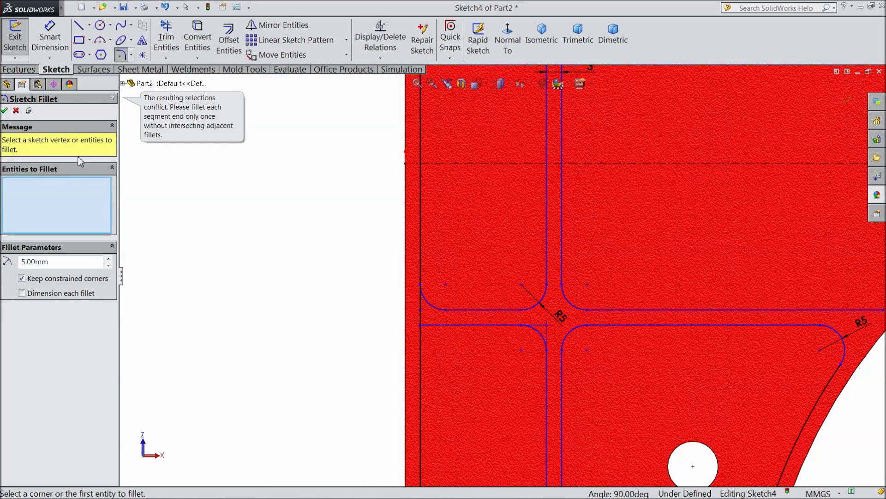
Step: Fillet the lower rectangle's upper corner at the straight inner outline with a 5 mm radius and finish the sketch fillet command
click(441, 326)
click(421, 352)
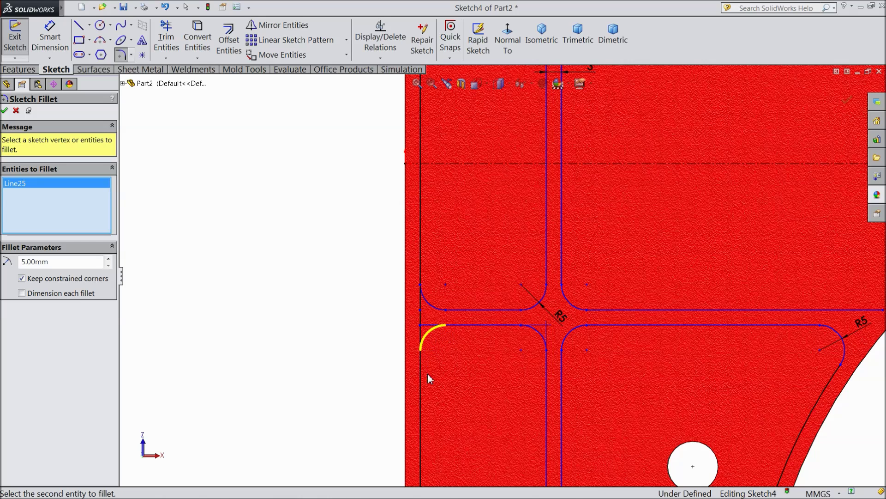
click(5, 111)
scroll(311, 246, up, 4)
scroll(620, 383, down, 1)
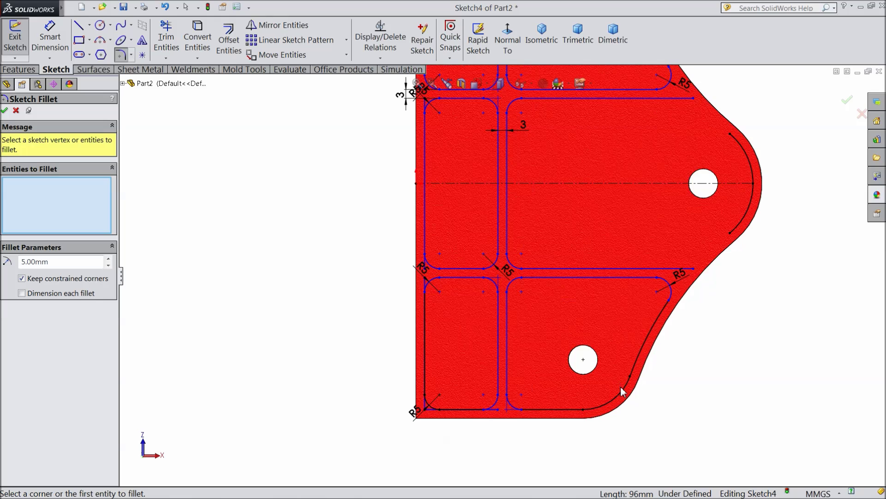
click(5, 110)
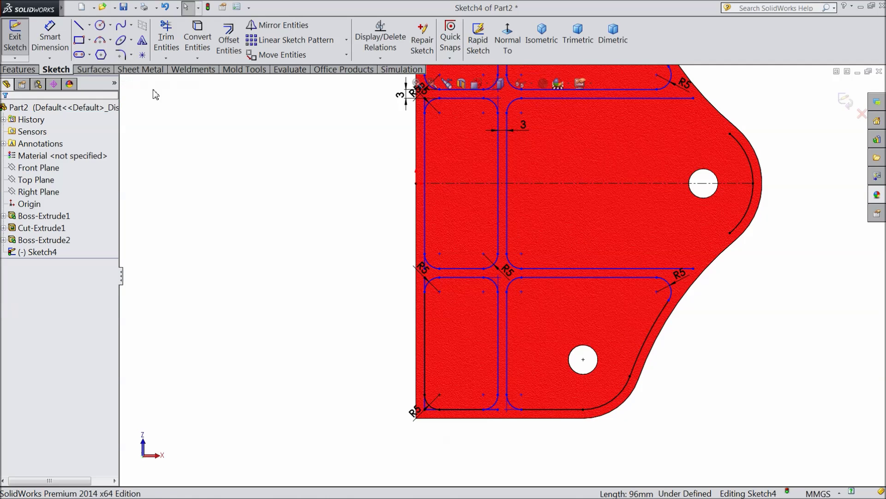
click(79, 29)
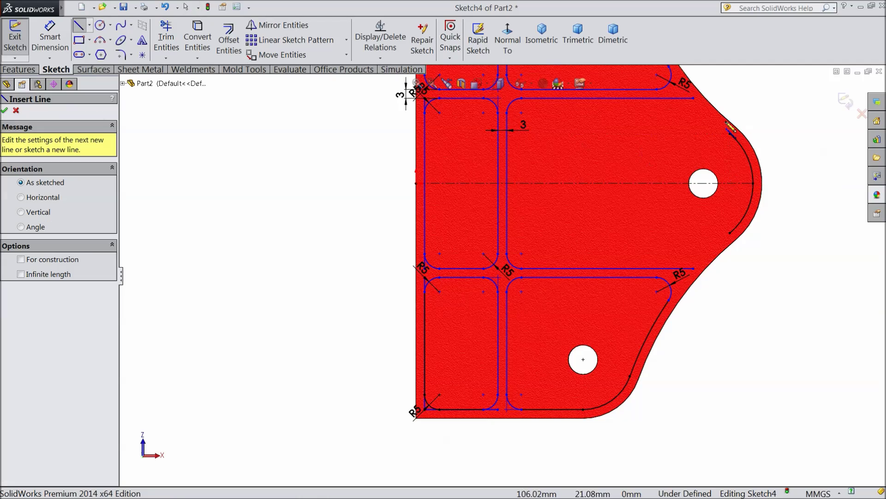
scroll(713, 152, down, 3)
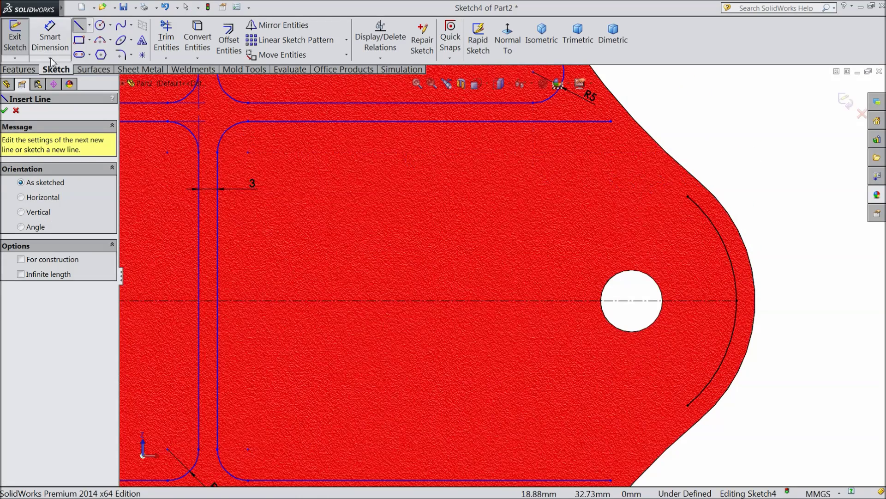
click(15, 112)
Step: Offset the upper concave outer edge of the plate 3 mm inward into the pocket sketch
scroll(501, 276, up, 2)
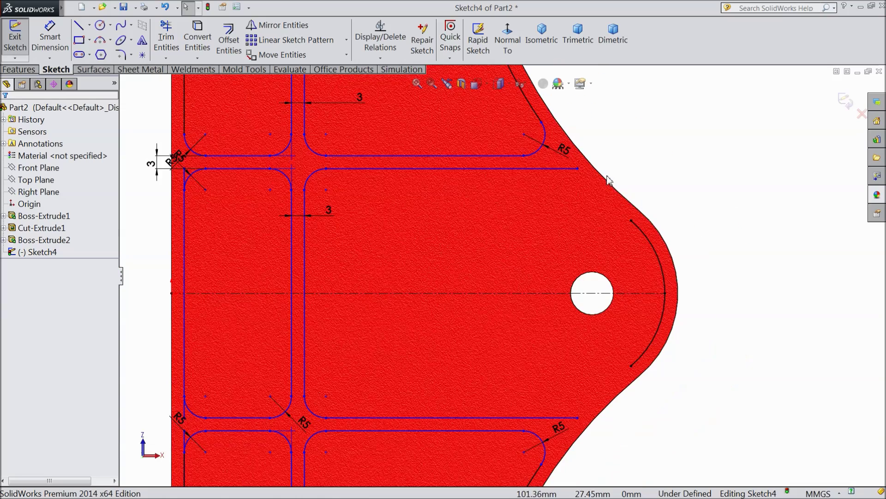
click(612, 191)
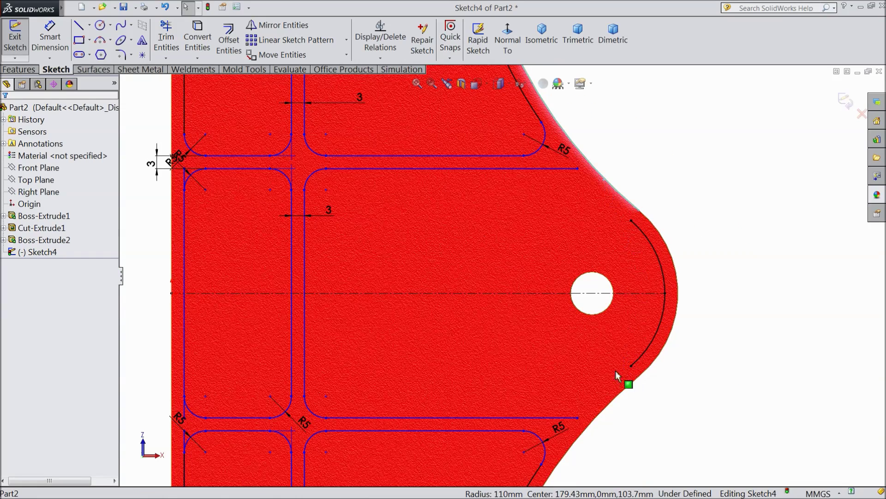
click(198, 40)
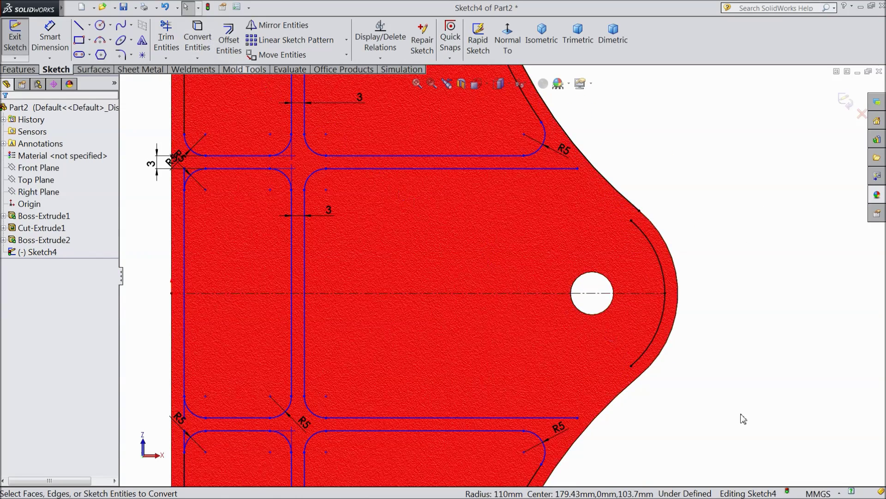
click(607, 186)
click(229, 39)
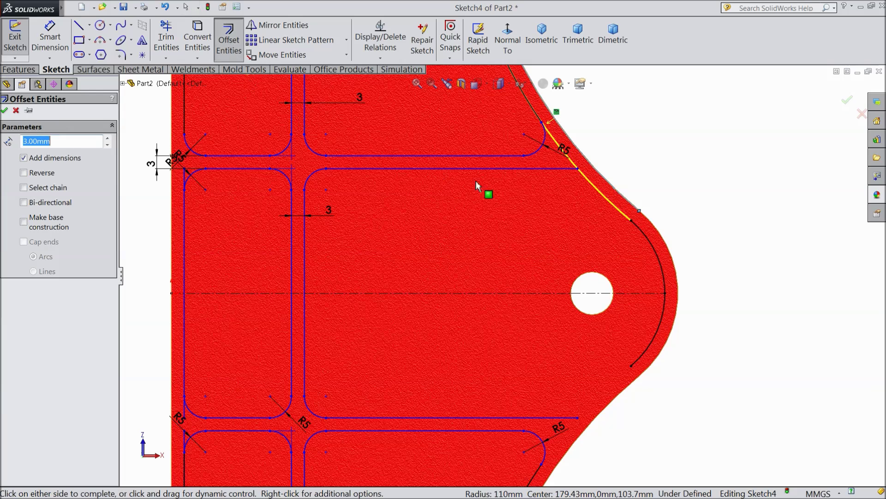
click(5, 110)
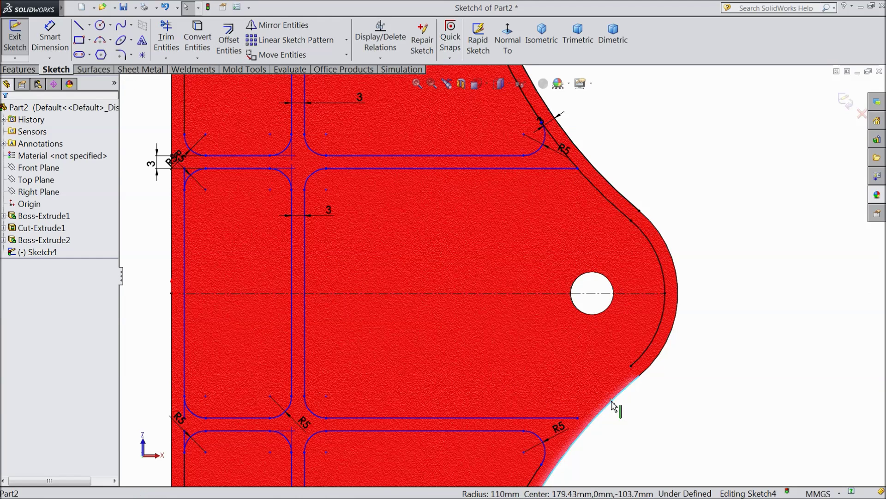
Step: Offset the lower concave outer edge of the plate 3 mm inward into the pocket sketch
click(197, 40)
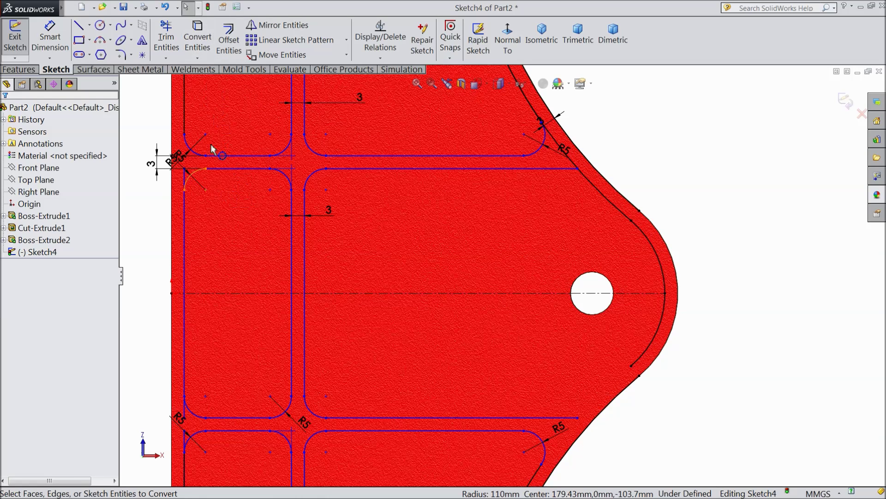
click(229, 41)
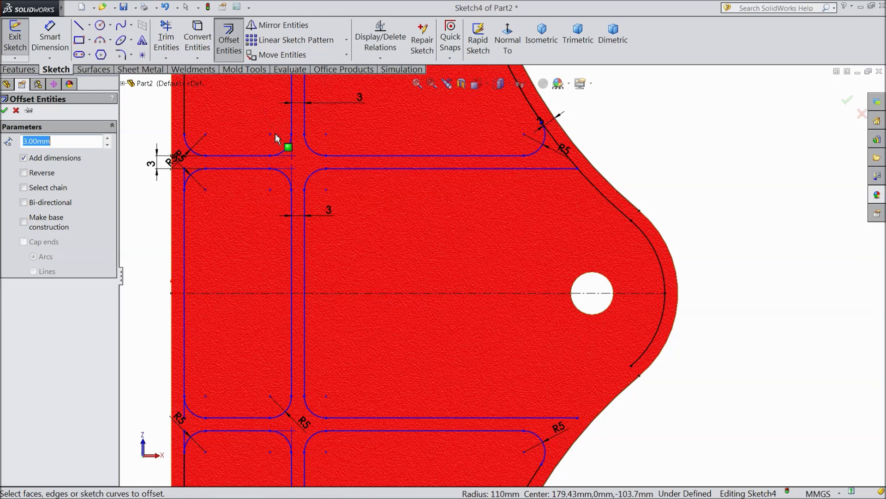
click(609, 409)
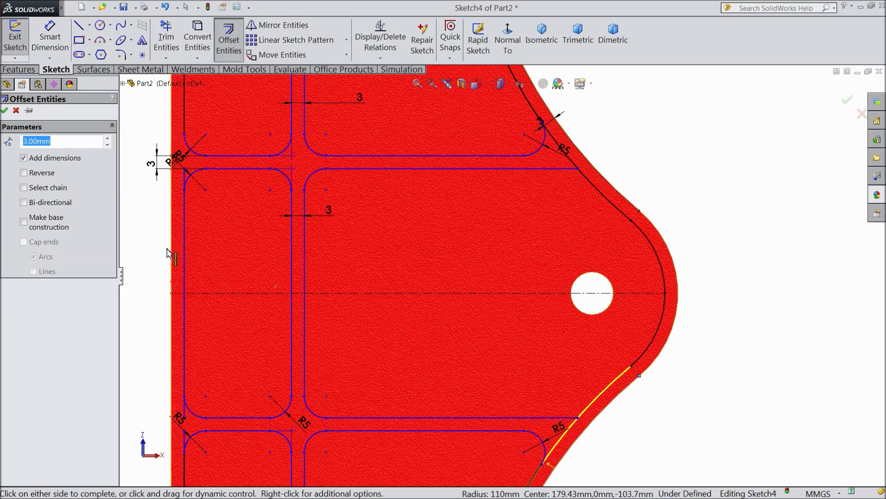
click(5, 111)
Step: Fillet the large middle pocket's upper corner at the curved outline with a 5 mm radius, accepting the removal of its geometry relations
click(121, 55)
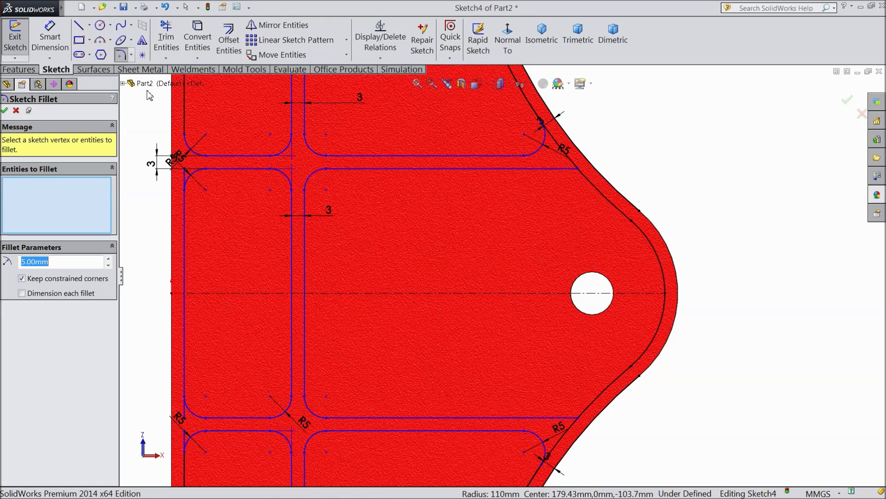
scroll(537, 184, down, 3)
click(540, 175)
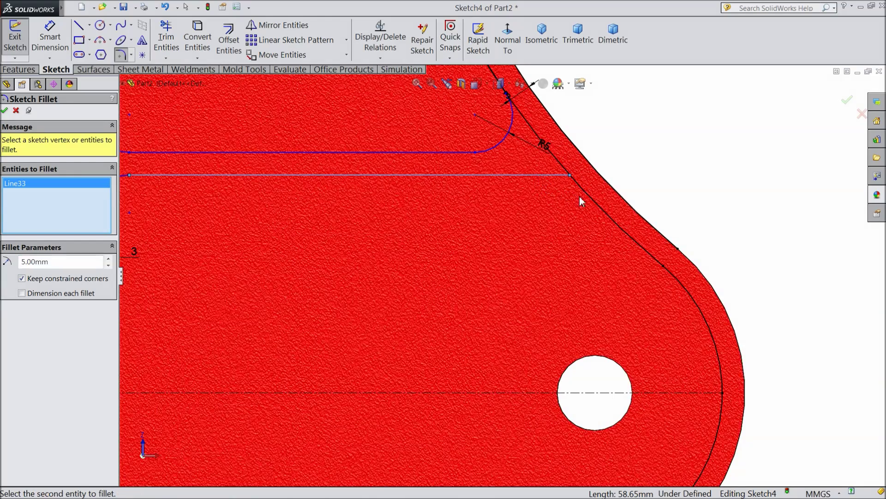
click(588, 200)
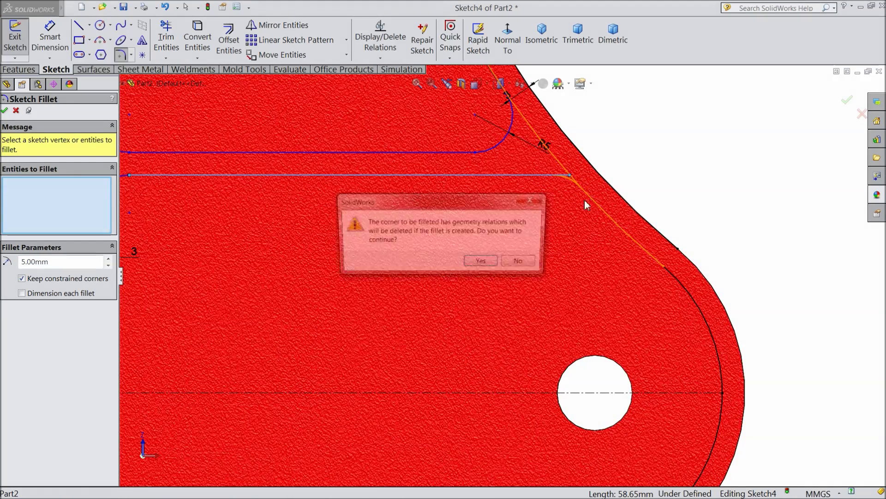
click(483, 262)
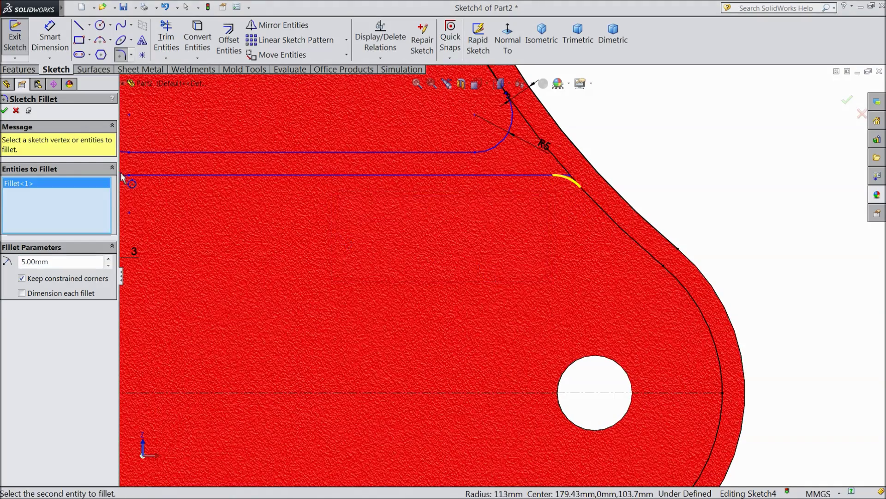
click(4, 111)
scroll(464, 238, up, 5)
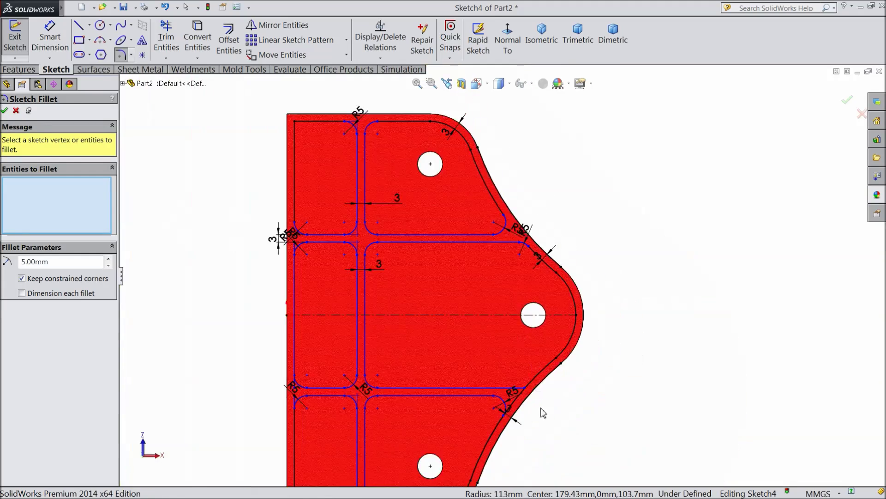
Step: Fillet the large middle pocket's lower corner at the curved outline with a 5 mm radius, accepting the removal of its geometry relations
scroll(543, 412, down, 5)
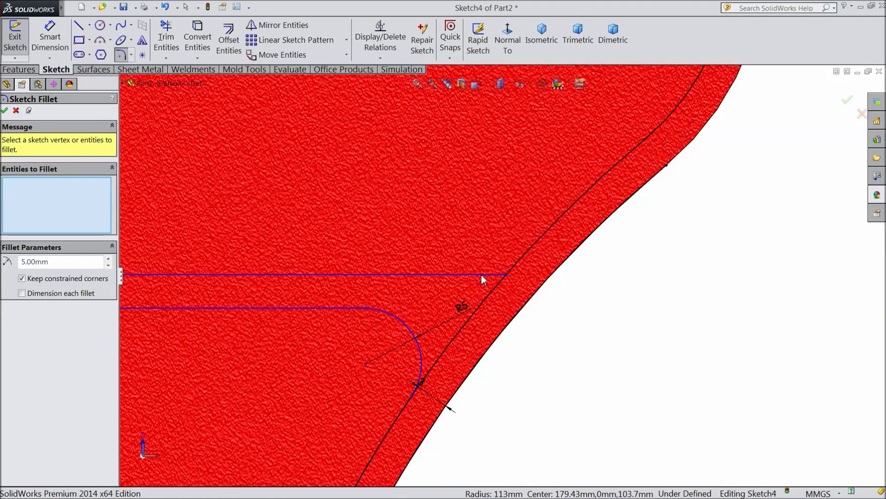
click(481, 275)
click(526, 253)
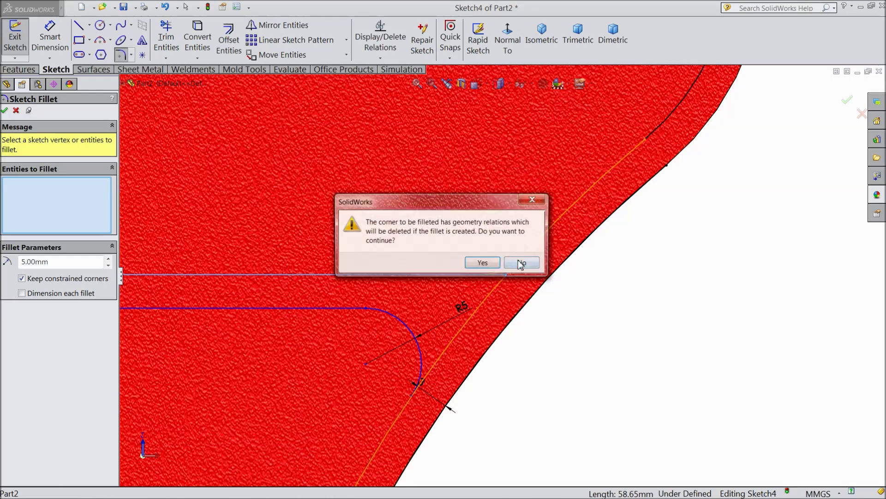
click(494, 265)
click(4, 111)
scroll(316, 233, up, 10)
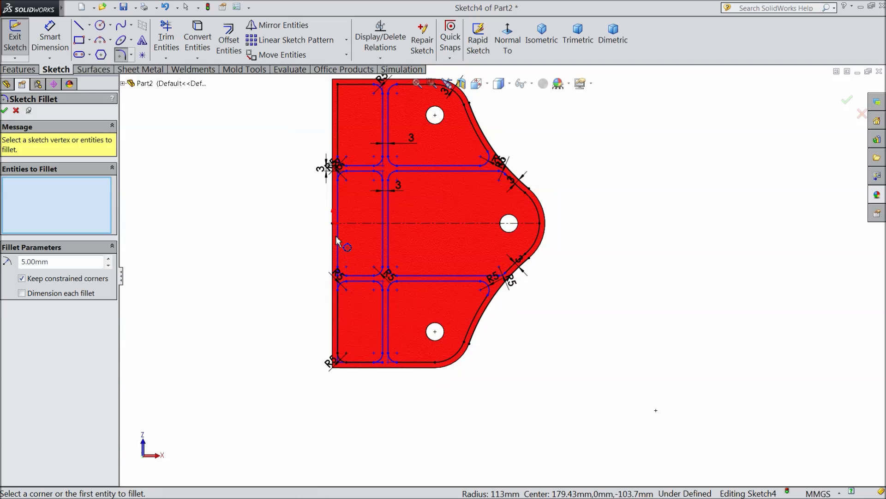
Step: Fillet the upper rectangular pocket's outer corner with a 5 mm radius and finish the sketch fillet command
scroll(337, 248, up, 2)
scroll(434, 264, down, 3)
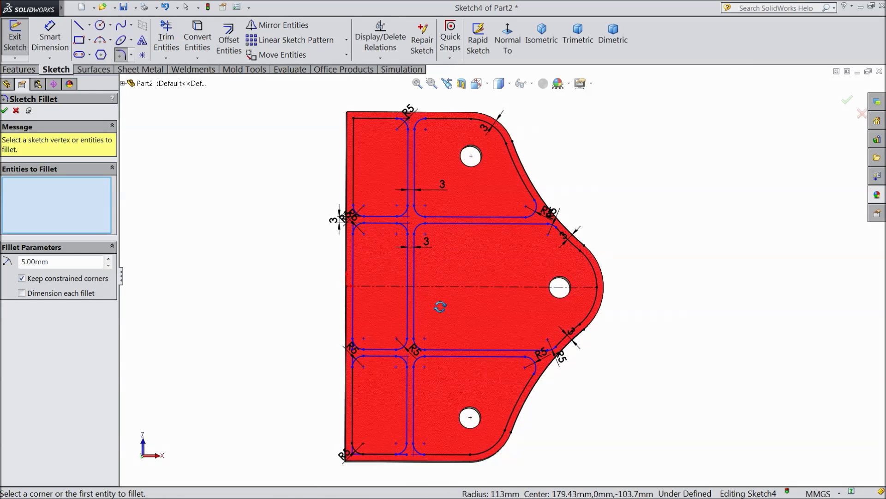
scroll(388, 143, down, 5)
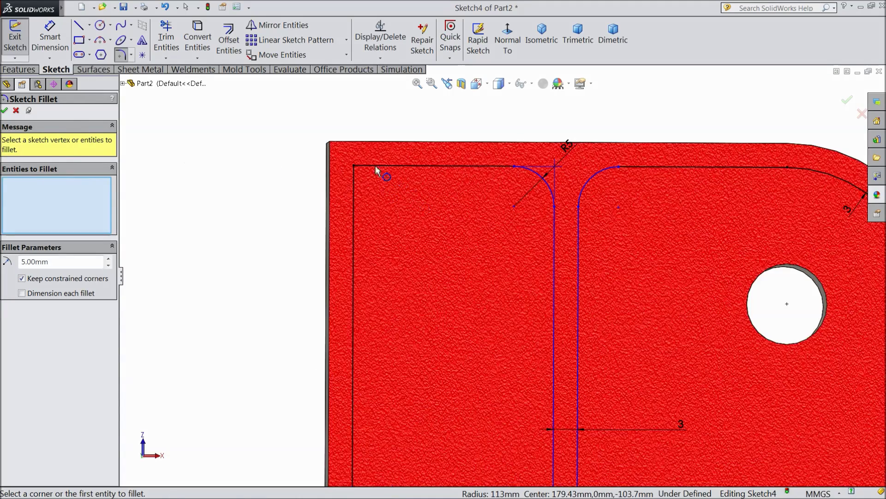
click(365, 167)
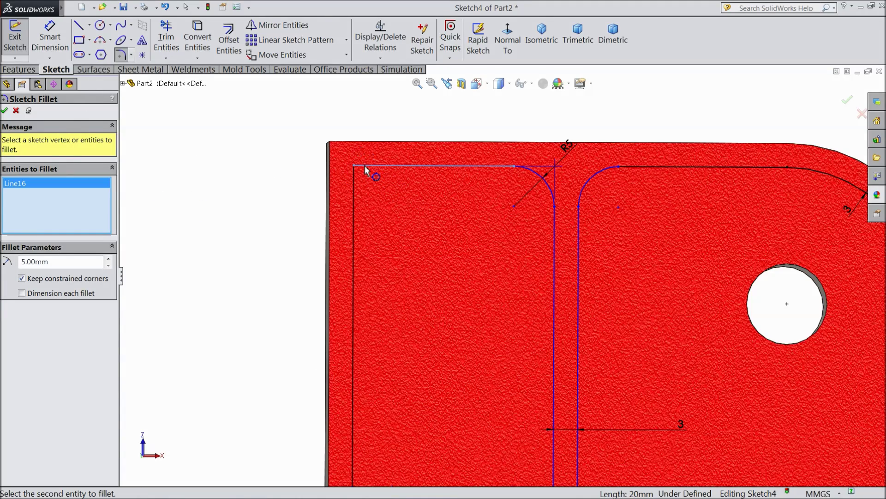
click(5, 110)
scroll(380, 230, up, 5)
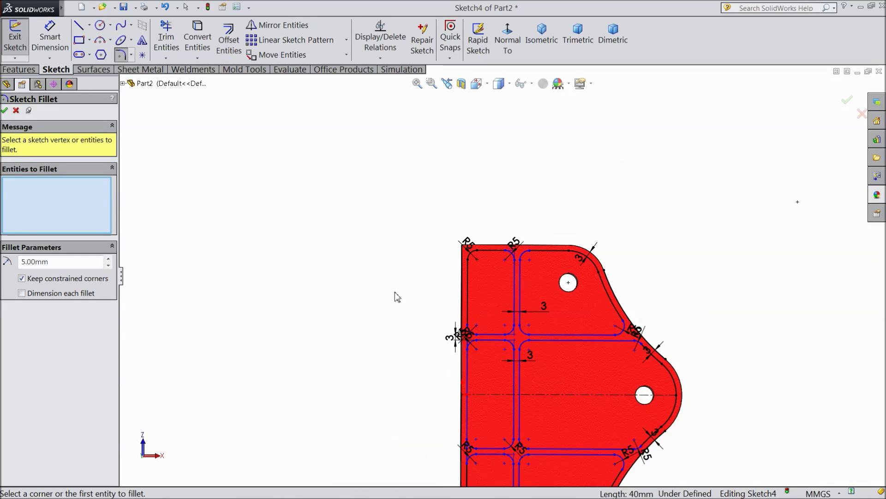
scroll(388, 276, up, 1)
mouse_move(396, 293)
middle_down()
mouse_move(388, 226)
mouse_move(381, 293)
mouse_move(375, 267)
middle_up()
scroll(521, 321, down, 6)
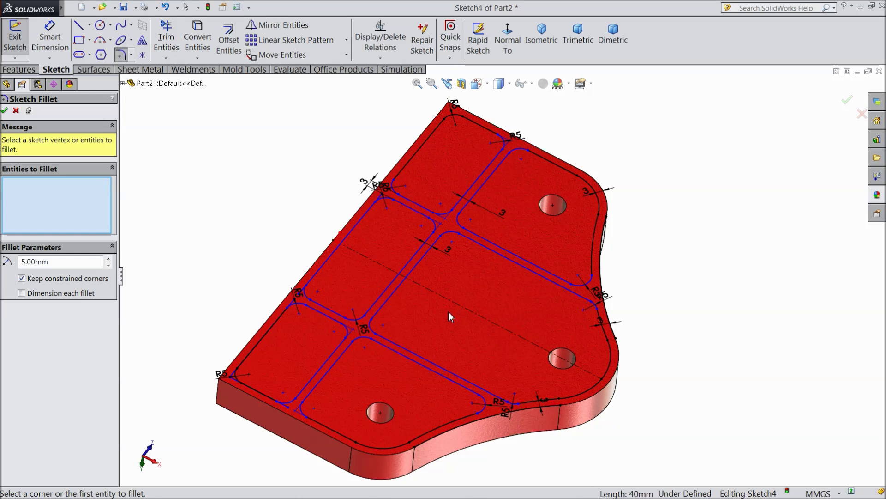
click(4, 111)
Step: Create an extruded cut of all six pocket regions with a blind depth of 5 mm
click(19, 69)
click(193, 56)
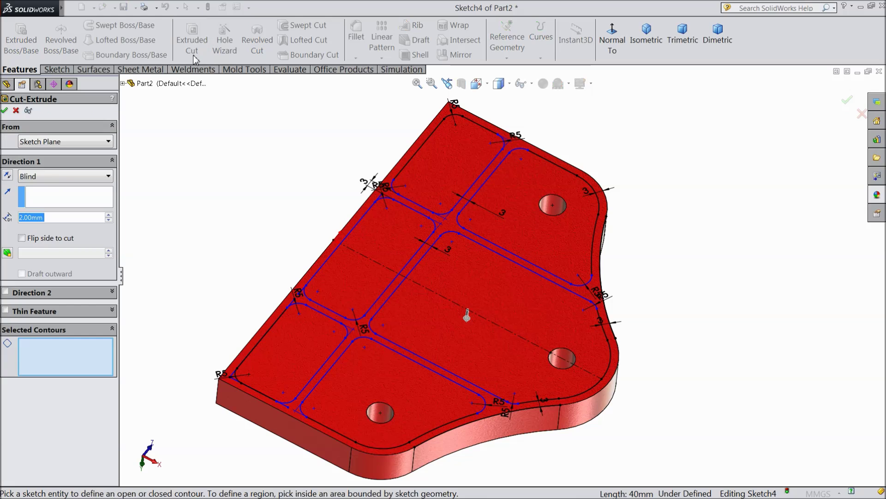
click(370, 283)
click(420, 323)
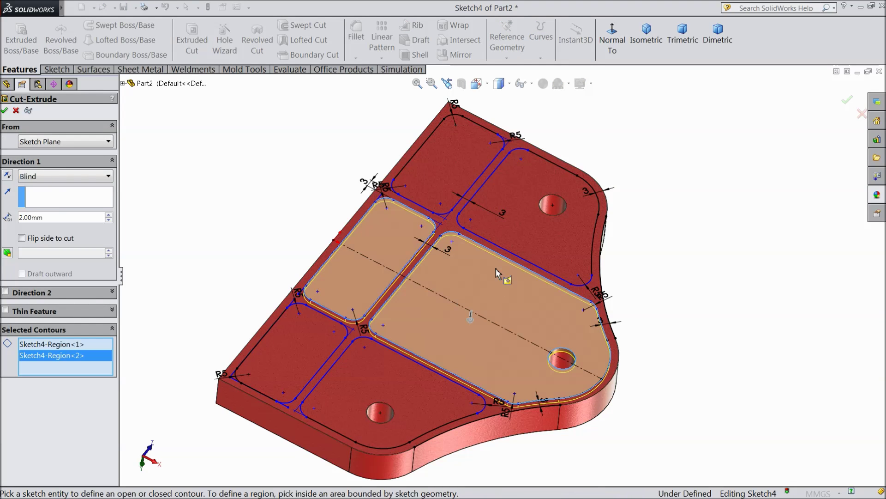
click(525, 241)
click(439, 177)
click(306, 351)
click(386, 387)
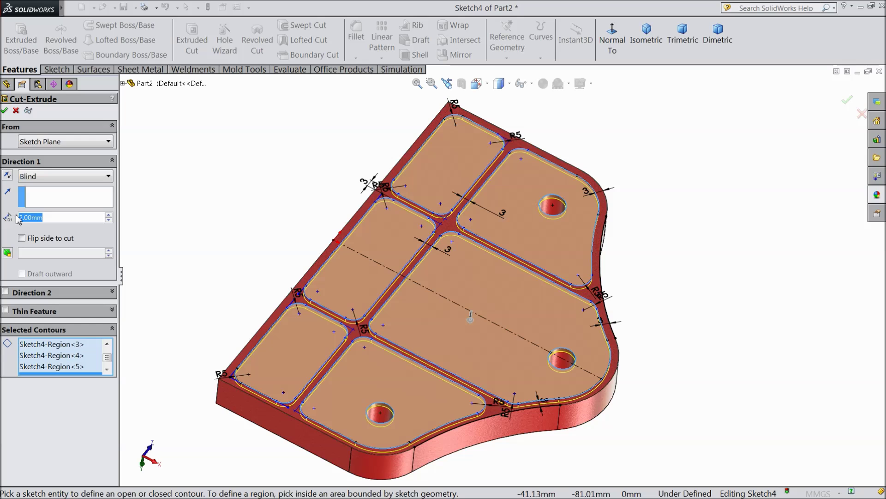
text(5)
key(Return)
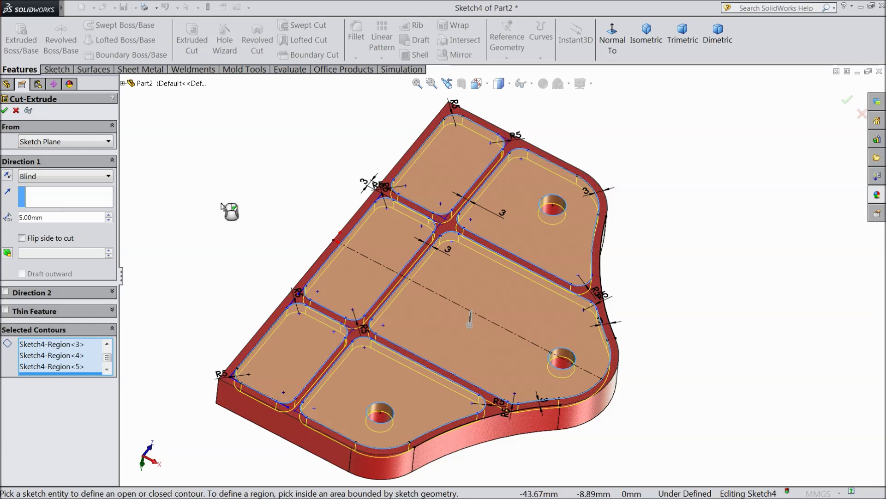
middle_drag(226, 225, 248, 200)
click(4, 111)
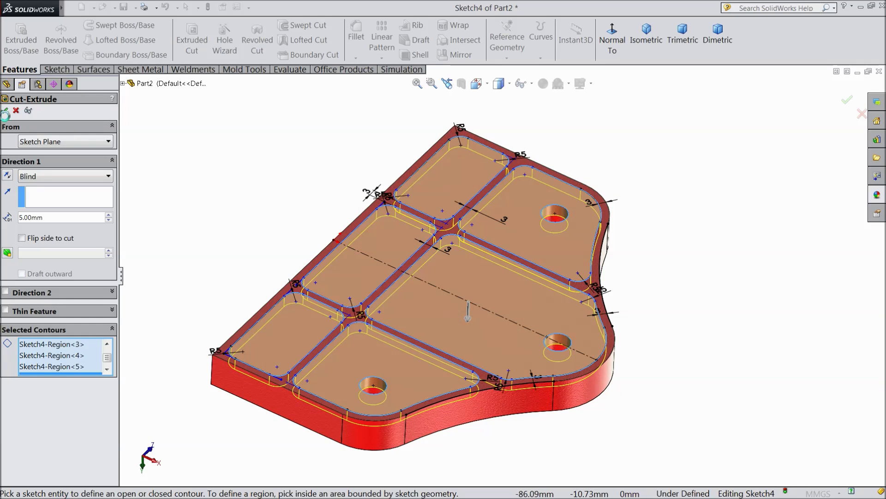
Step: Start a sketch on the raised-ring face and draw a corner rectangle 28.5 mm by 160 mm along the plate's full straight edge
mouse_move(253, 226)
middle_down()
mouse_move(256, 268)
mouse_move(254, 243)
mouse_move(443, 226)
middle_up()
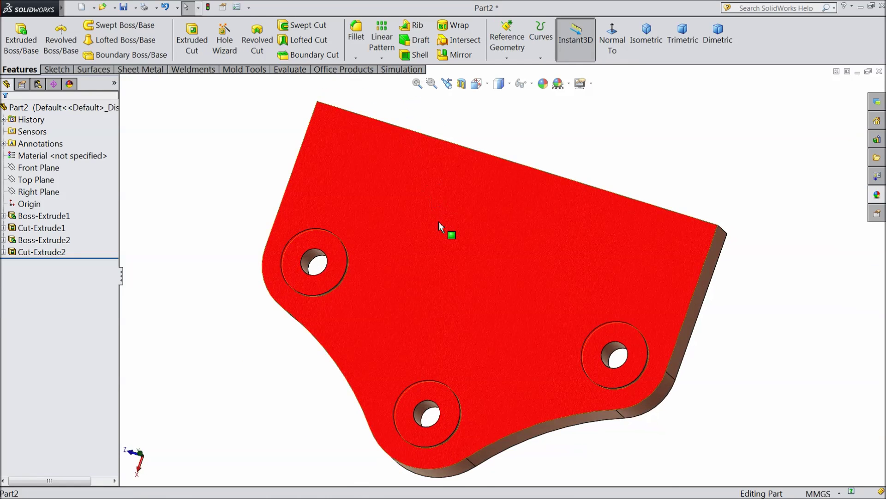
click(465, 209)
click(475, 193)
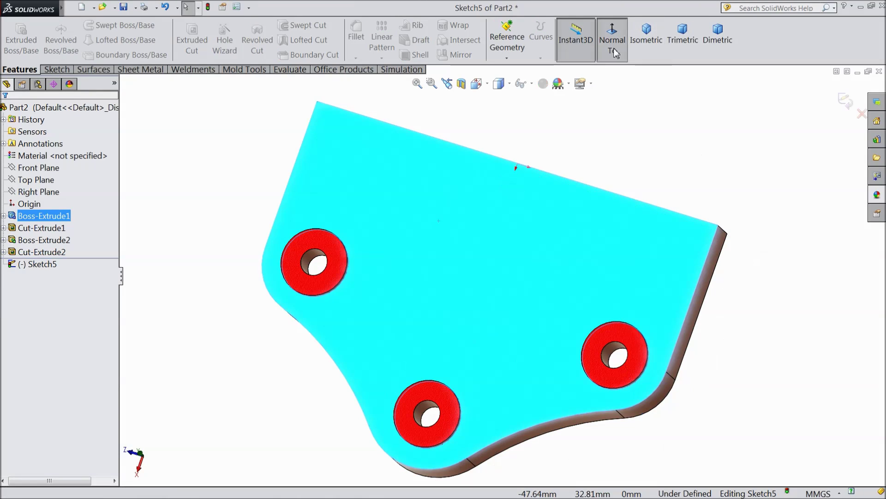
click(56, 69)
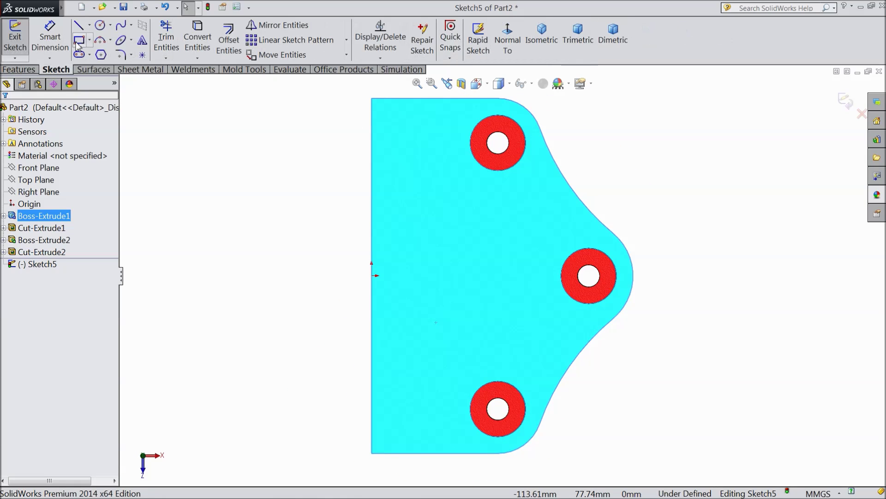
click(79, 40)
click(373, 99)
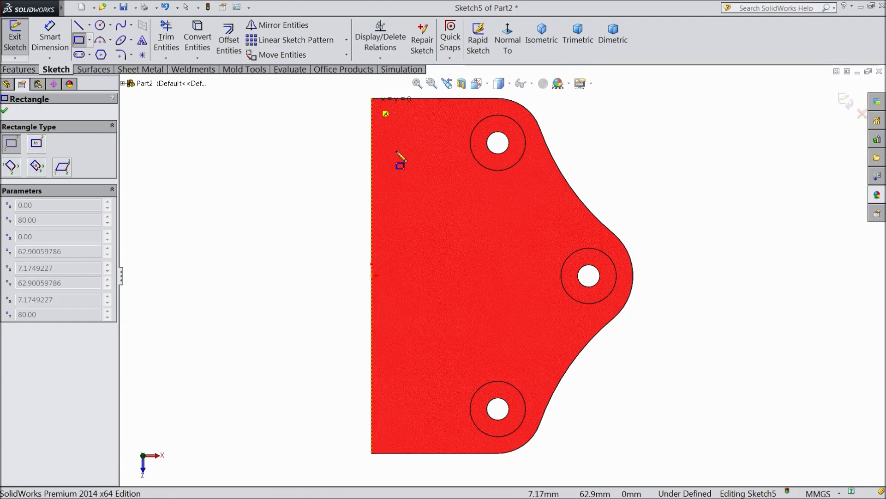
click(434, 452)
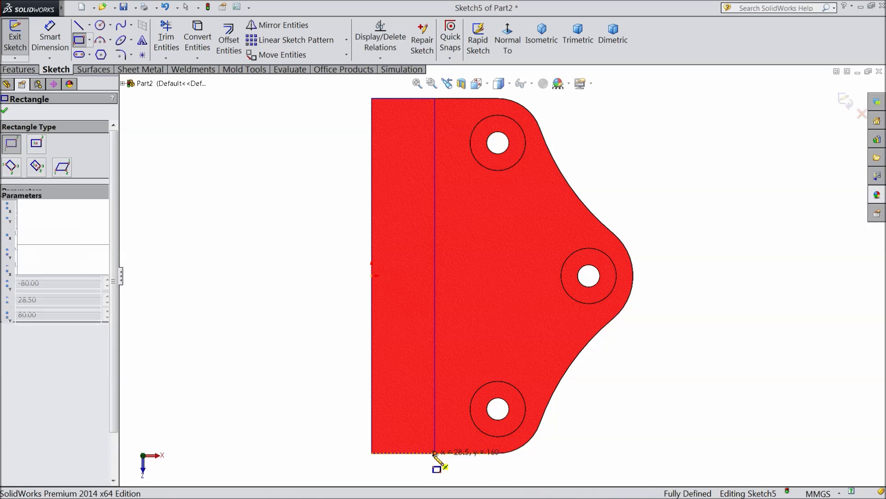
Step: Try to dimension the width of the rectangle along the straight edge
click(17, 70)
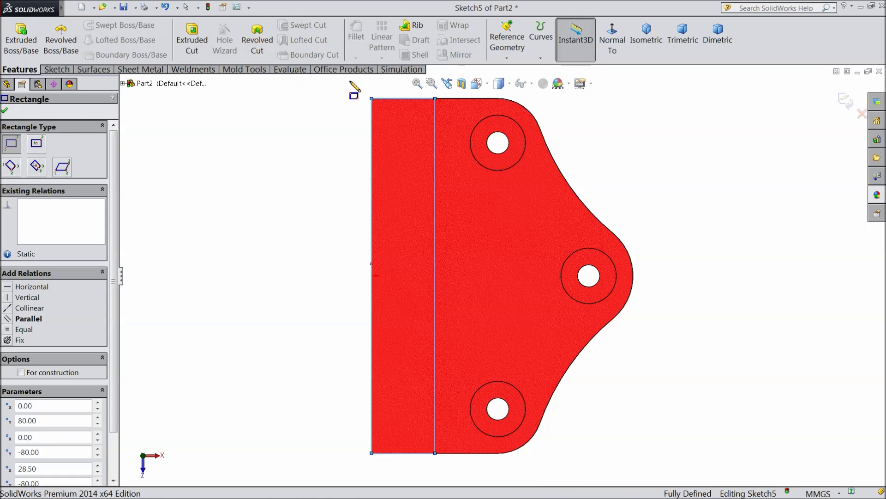
click(58, 68)
key(Escape)
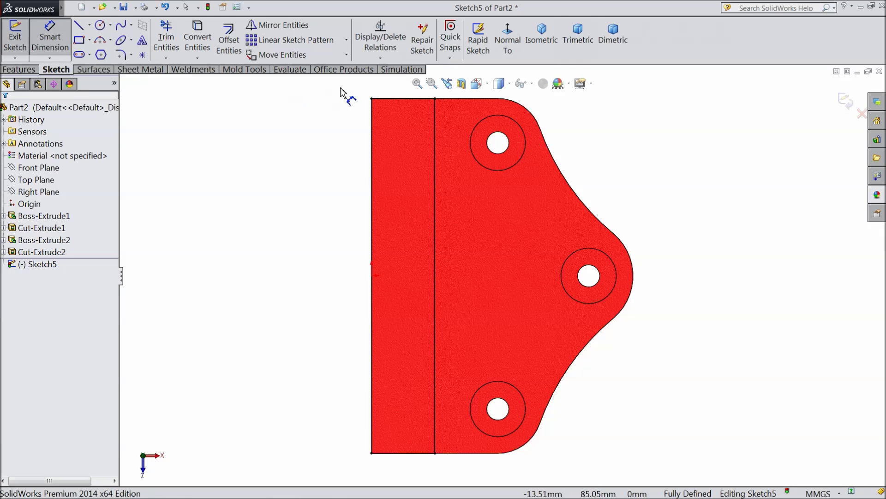
click(399, 98)
click(321, 156)
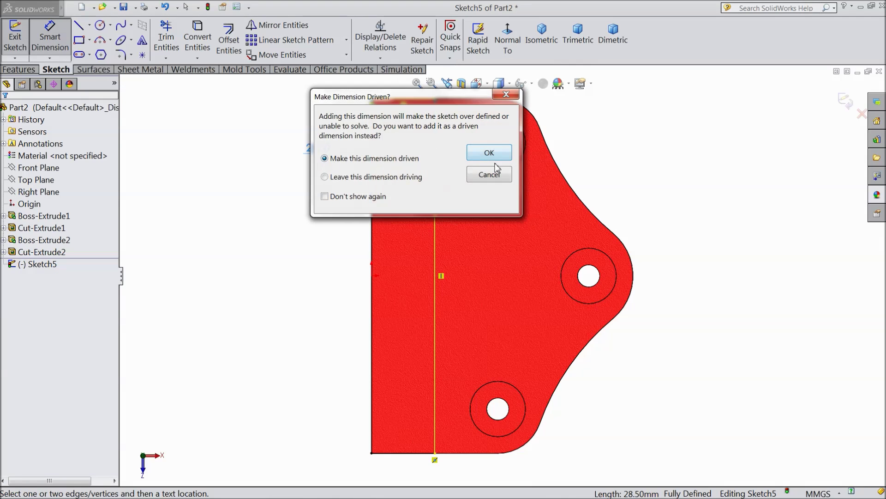
click(493, 178)
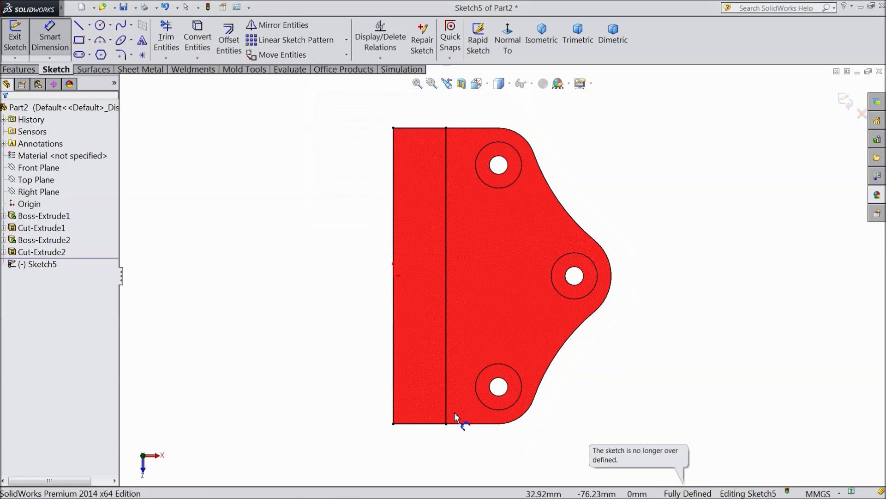
Step: Move the rectangle's lower inner corner off the plate edge's midpoint, slightly farther from the straight edge
scroll(454, 420, down, 3)
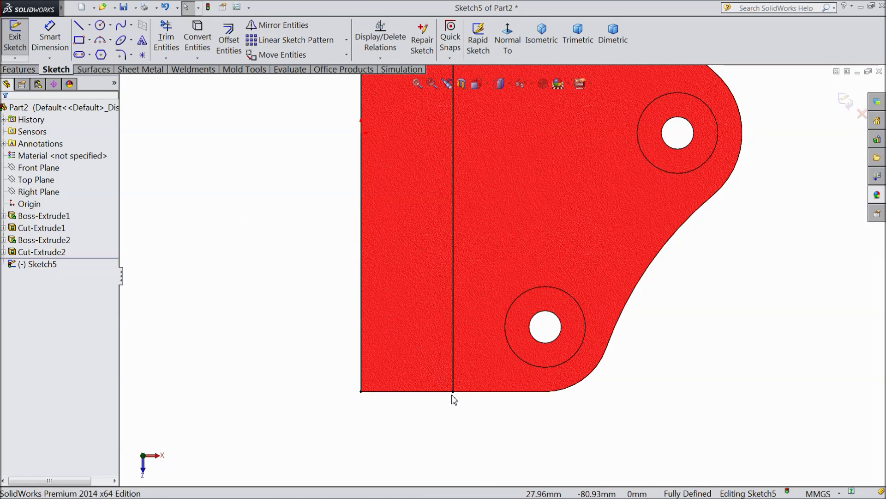
click(454, 398)
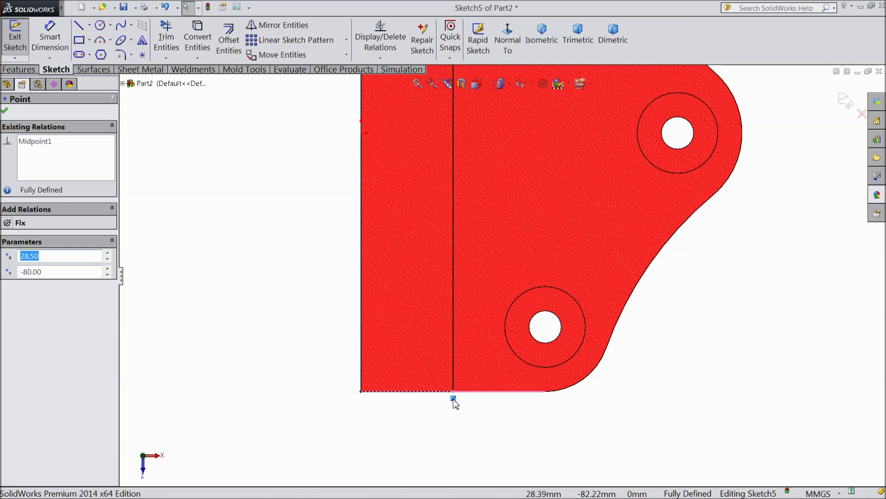
drag(456, 403, 466, 391)
key(Escape)
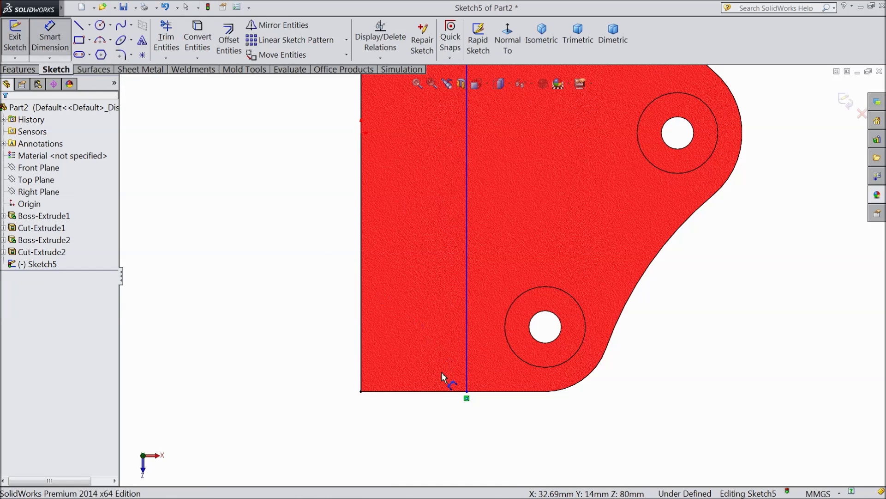
Step: Dimension the width of the rectangle along the straight edge as 32 mm
click(434, 394)
click(419, 406)
text(32)
click(374, 410)
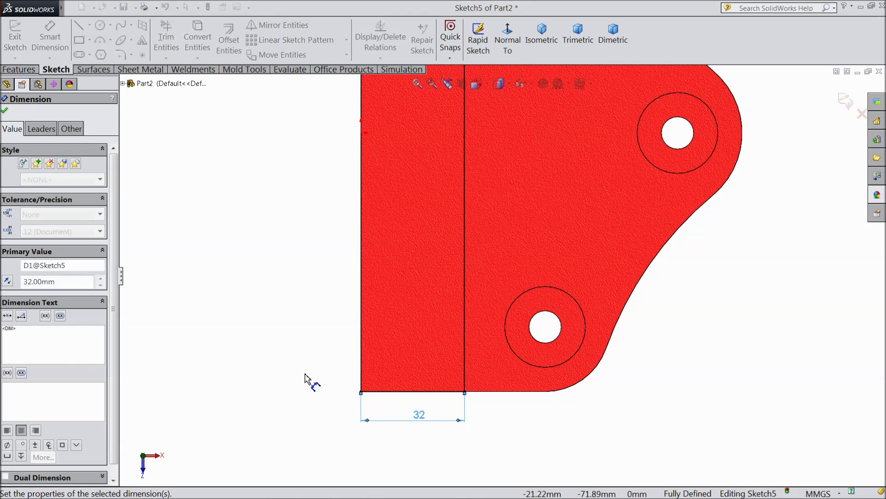
click(6, 112)
Step: Extrude the straight-edge rectangle upward as a boss with a blind depth of 29 mm, merged with the plate
click(26, 69)
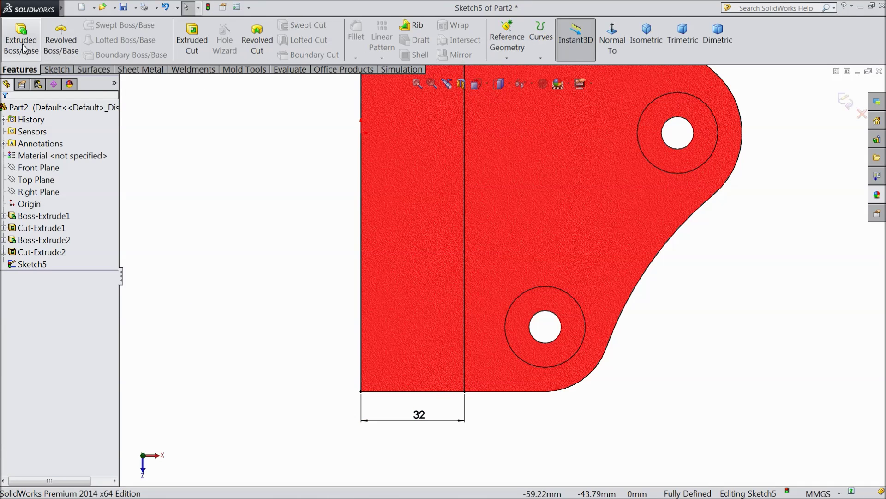
click(644, 43)
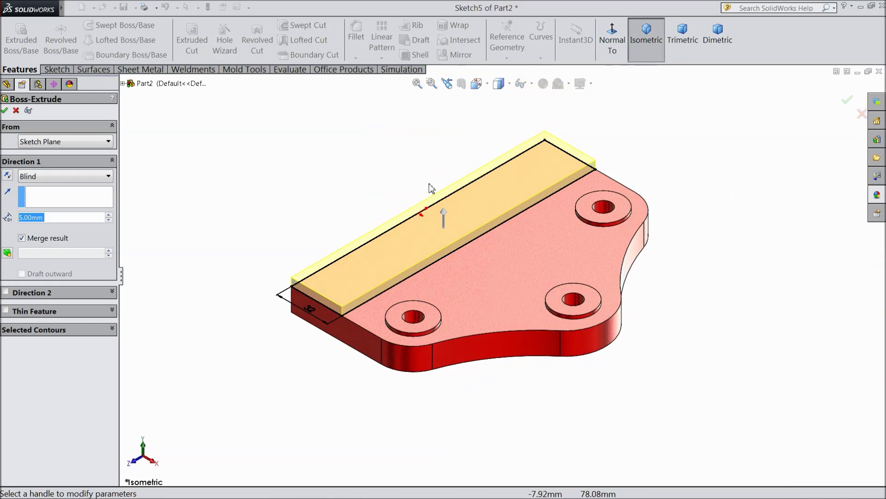
text(29)
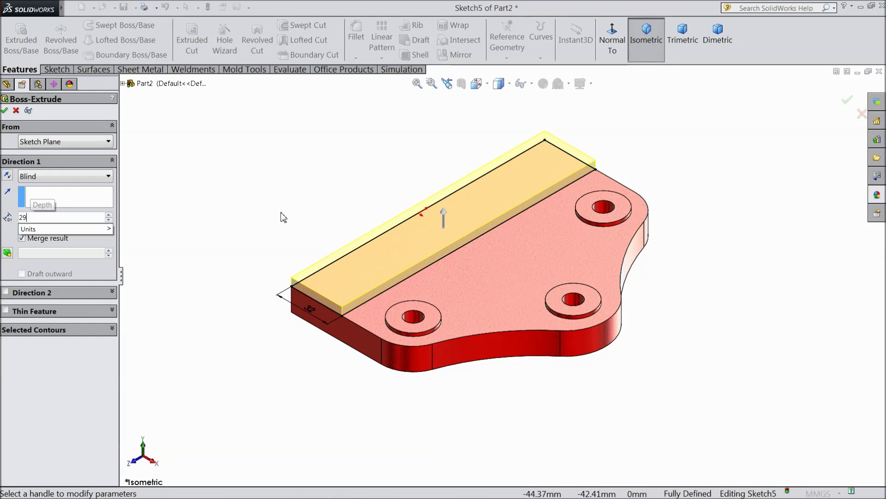
key(Return)
click(5, 110)
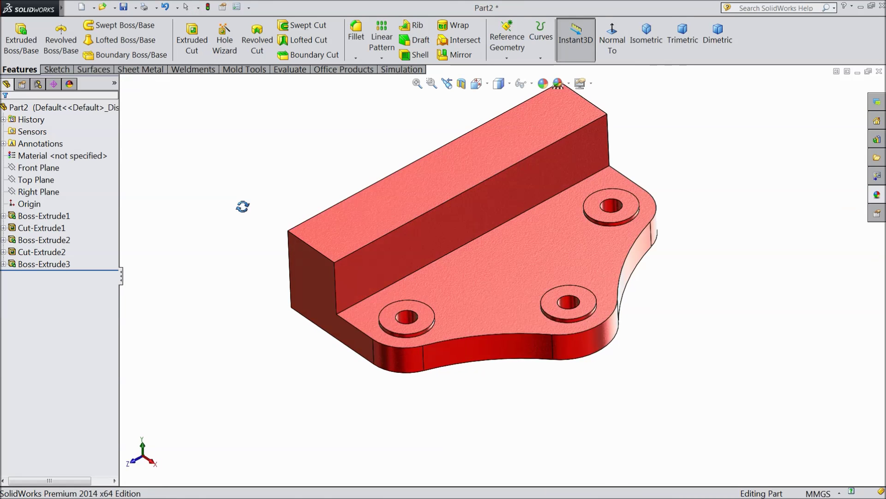
Step: Start a sketch on the extruded block's long inner face and view it face-on
scroll(498, 212, down, 5)
click(432, 245)
click(475, 221)
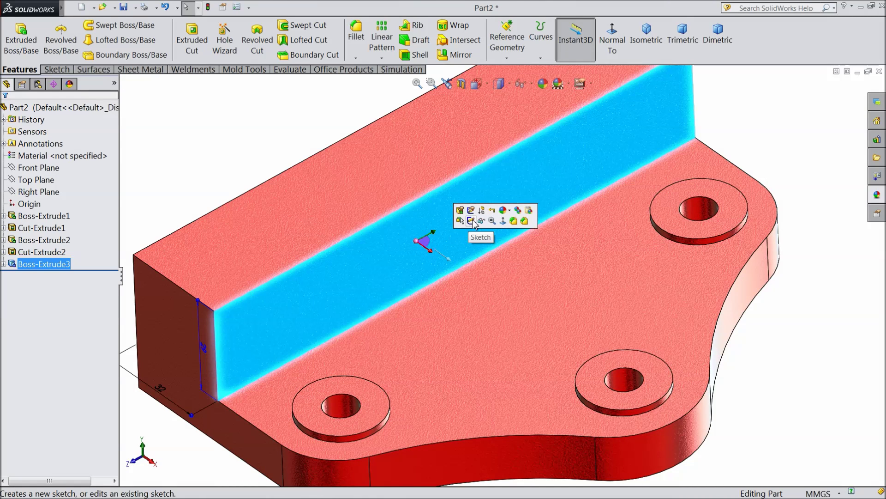
click(613, 40)
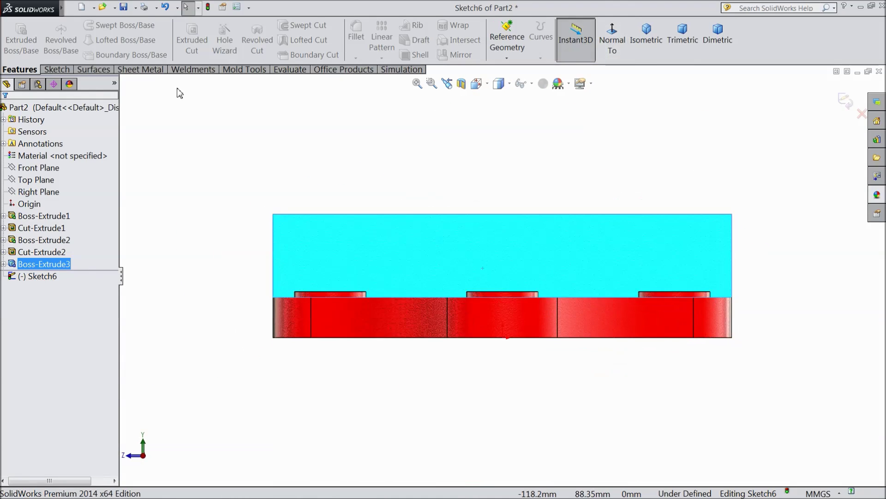
Step: Draw a centerline about 73.5 mm long from the middle of the plate's bottom edge up past the block and make it vertical
click(55, 69)
click(90, 26)
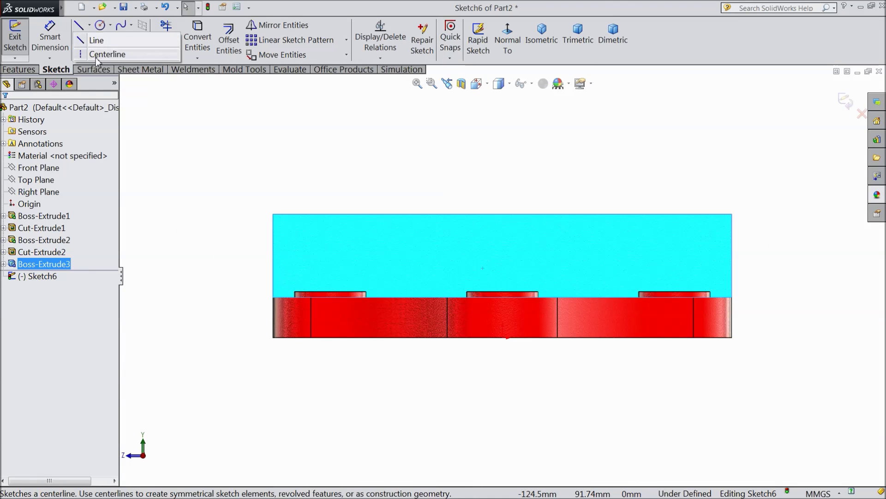
click(105, 54)
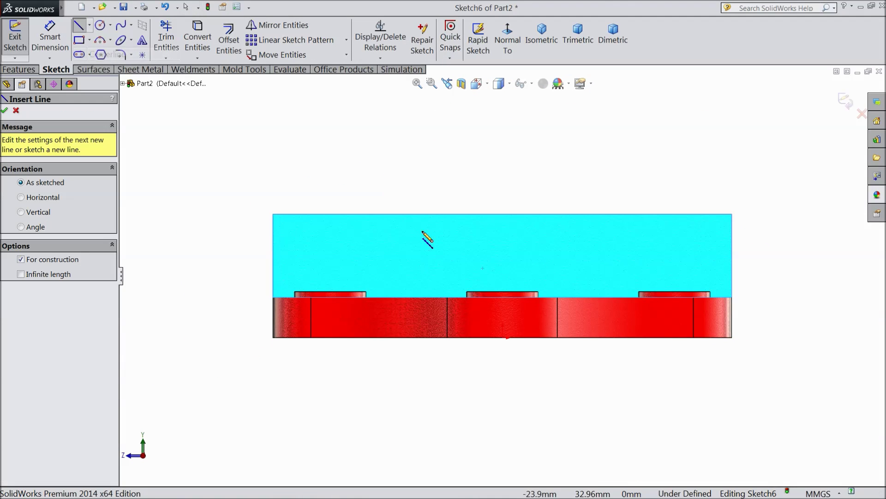
click(502, 338)
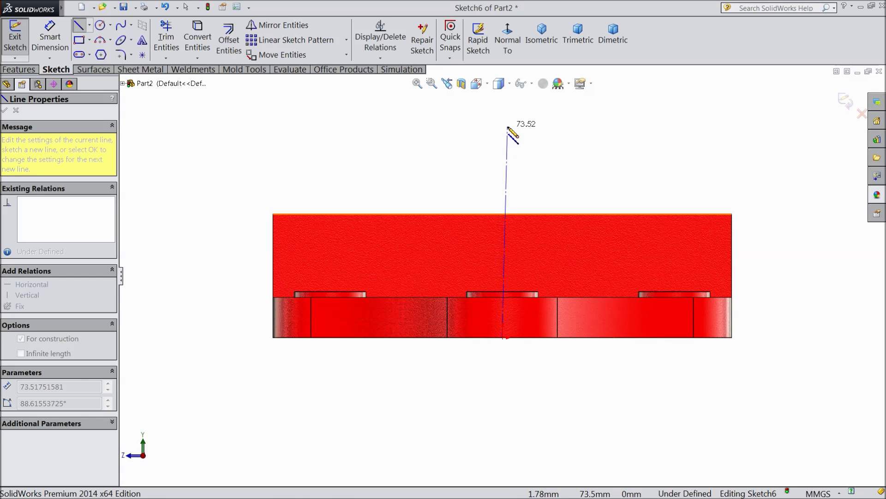
click(508, 127)
right_click(508, 127)
click(531, 99)
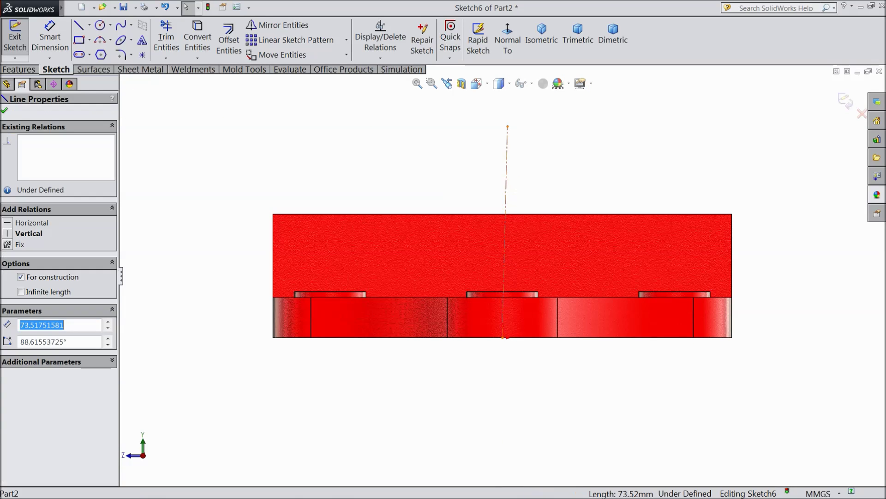
click(546, 137)
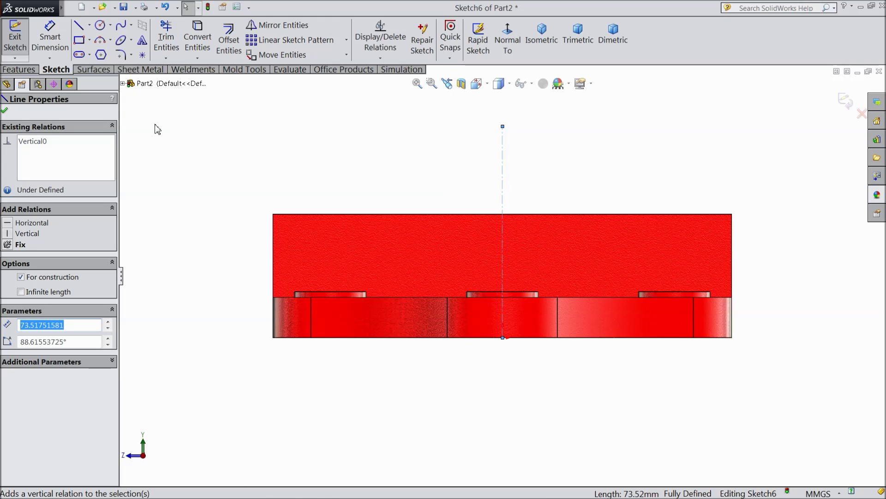
Step: Sketch a circle about 27 mm in diameter above the block, on the +Z side of the centerline
click(101, 30)
click(346, 153)
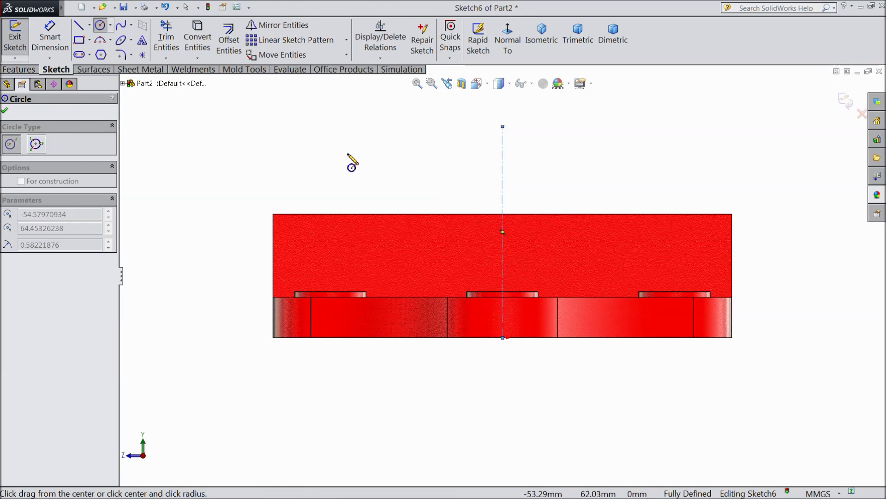
click(361, 189)
Step: Dimension the horizontal distance from the circle's center to the centerline as 60 mm
click(50, 37)
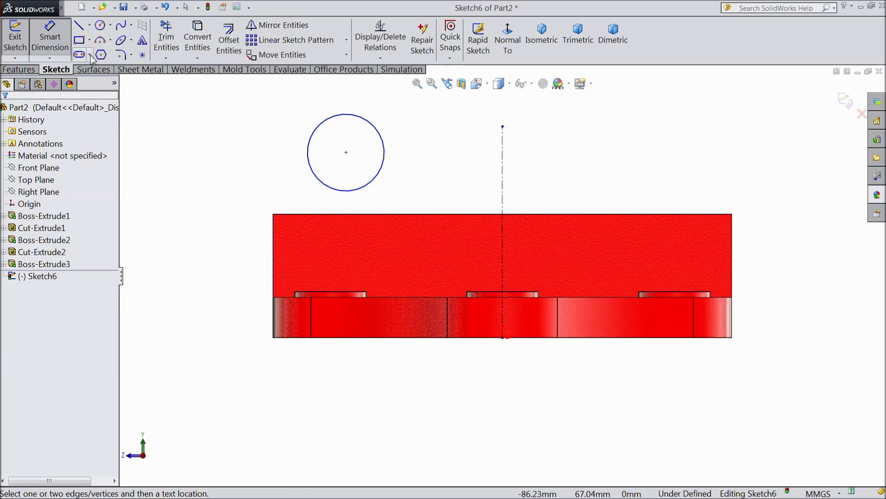
click(346, 153)
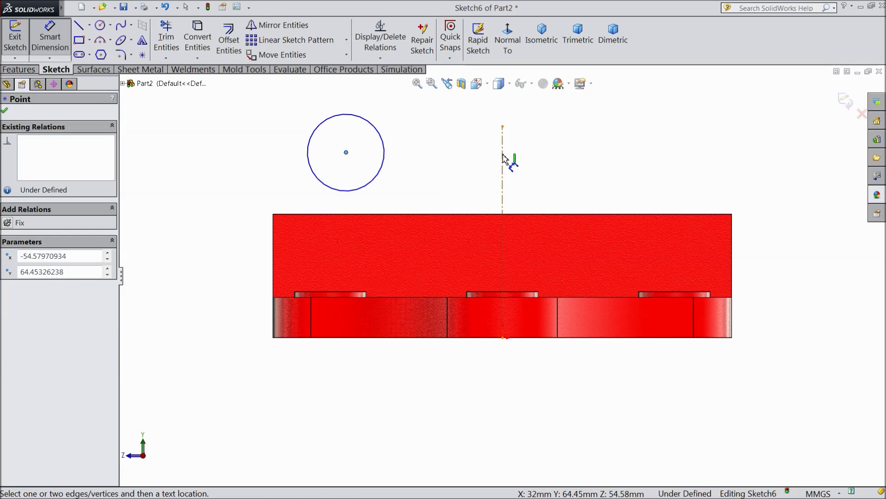
click(503, 159)
click(451, 116)
text(60)
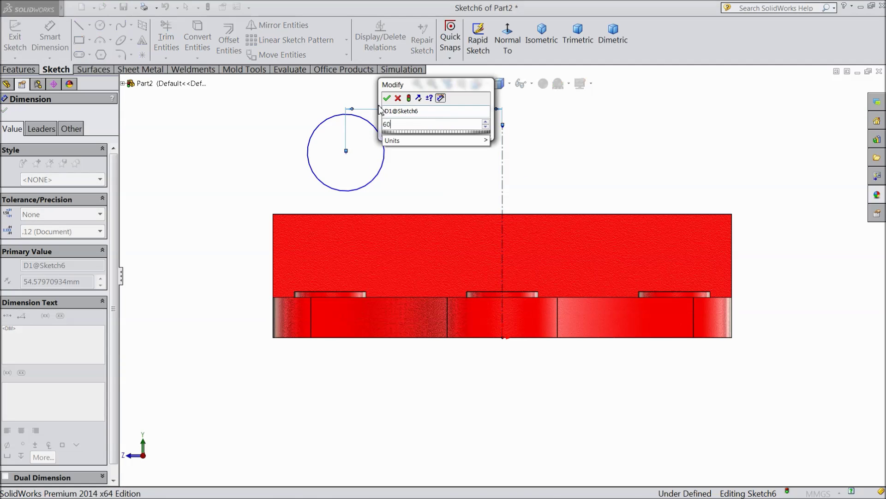
key(Return)
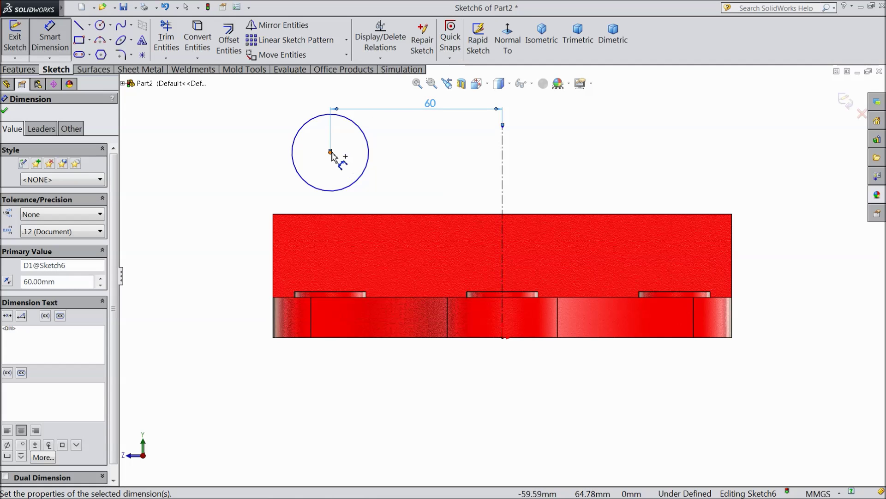
key(Escape)
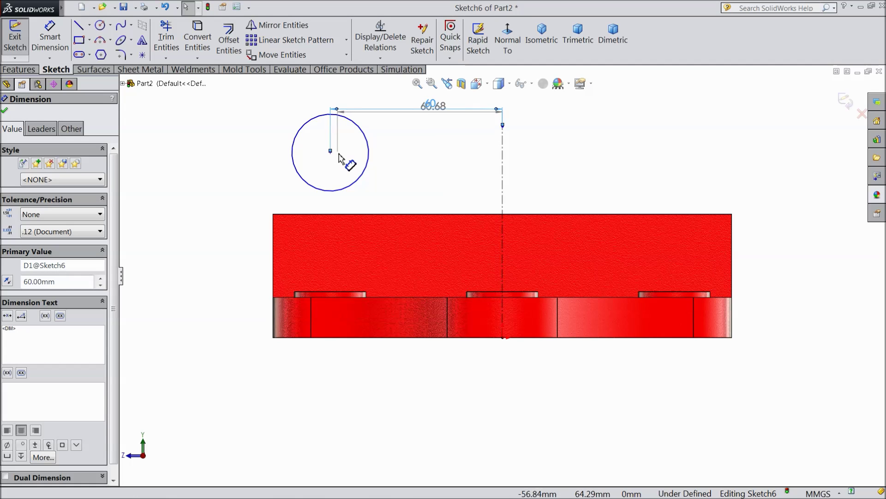
click(356, 186)
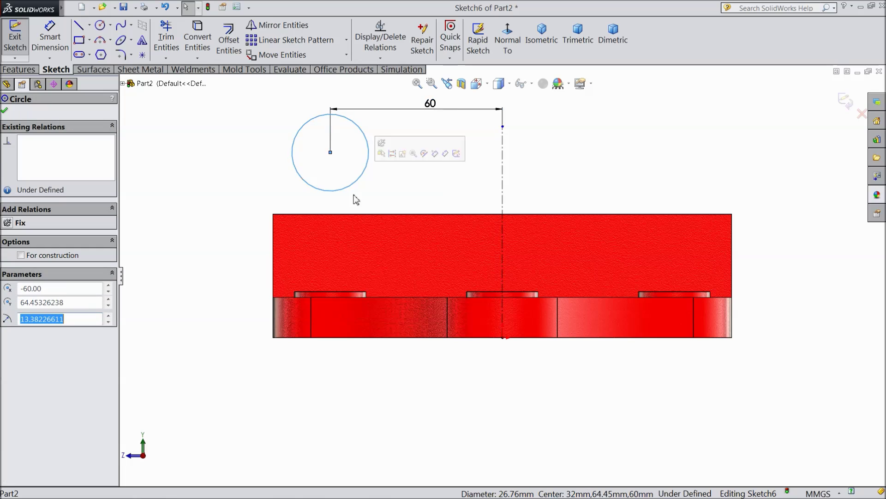
click(247, 284)
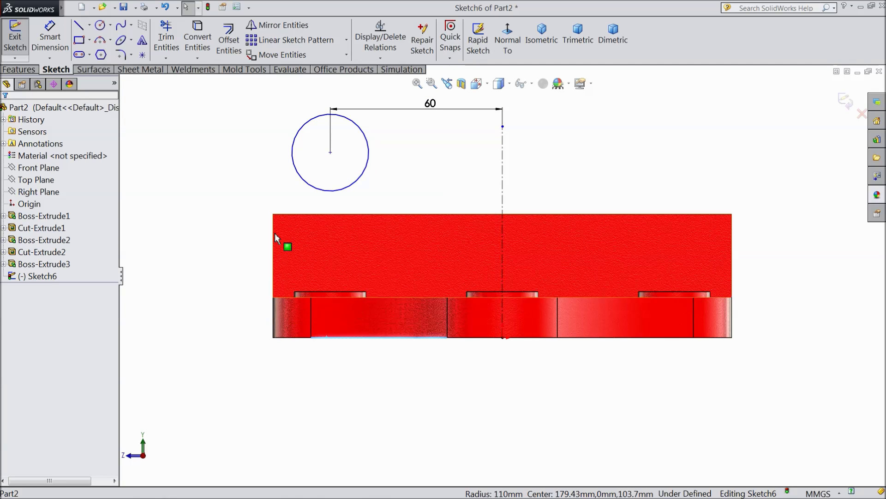
Step: Dimension the height of the circle's center above the plate's bottom edge as 50 mm
click(49, 54)
click(336, 191)
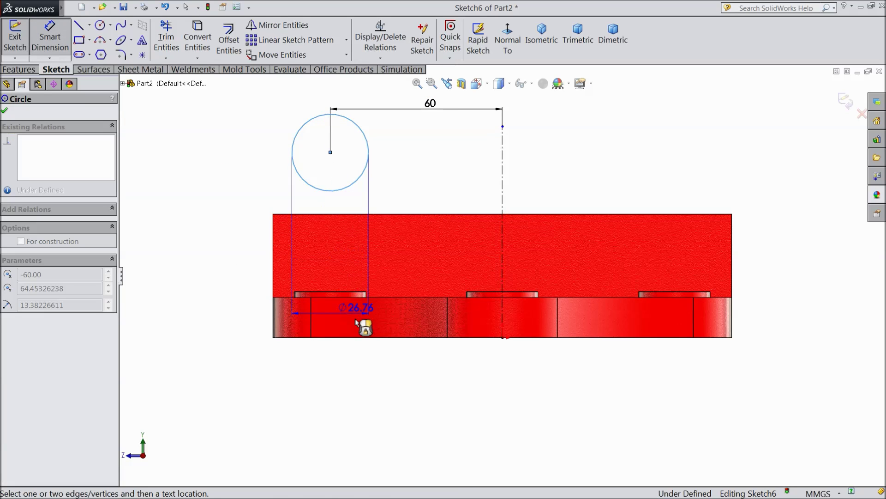
click(356, 338)
click(221, 244)
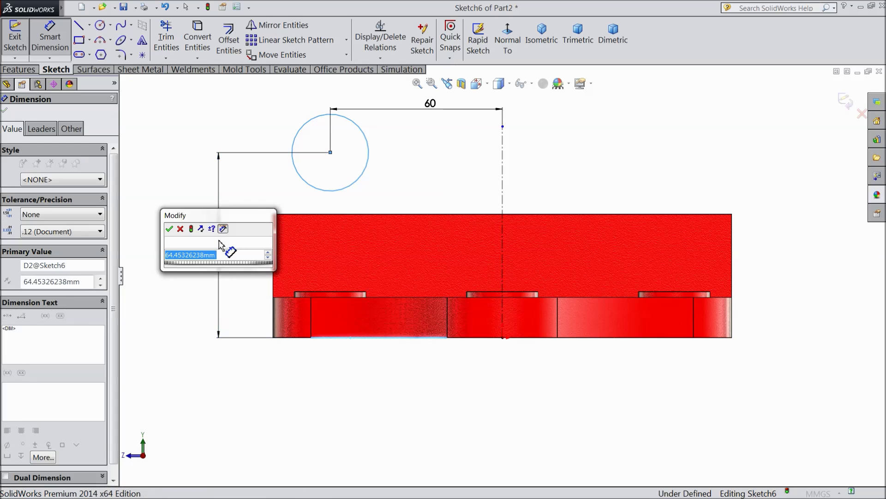
text(50)
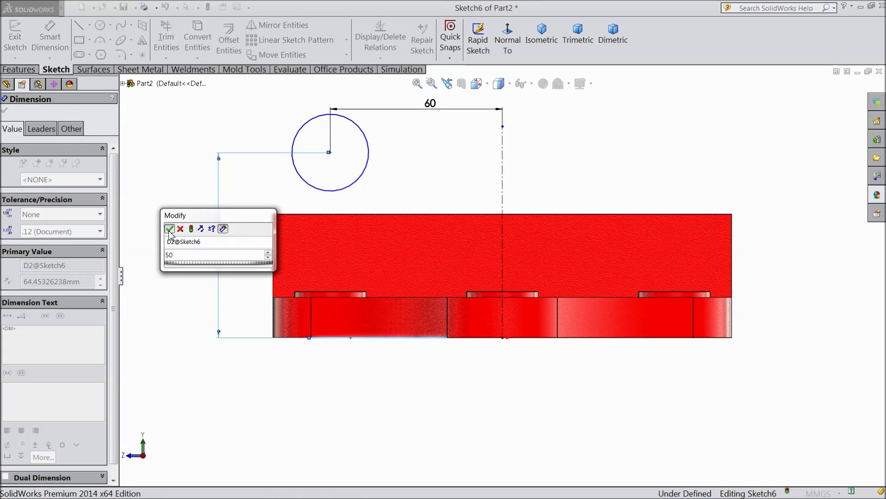
click(169, 229)
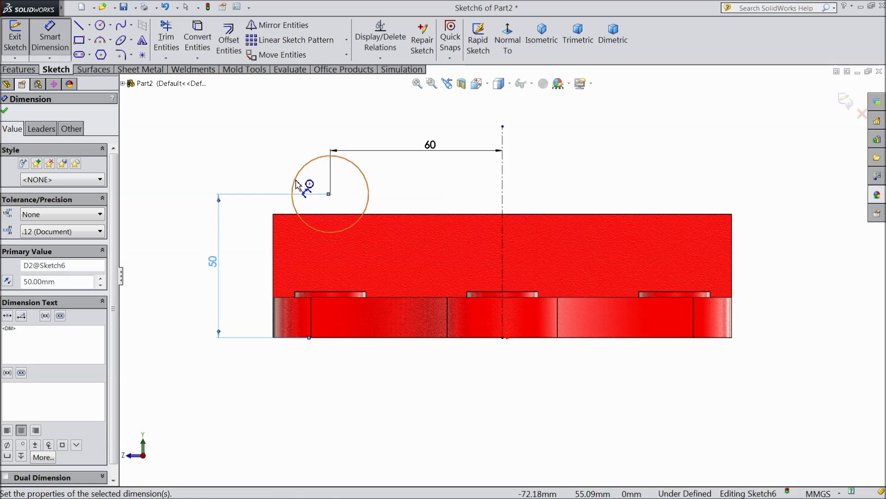
Step: Dimension the circle's diameter as 32 mm and finish dimensioning
click(298, 185)
click(254, 131)
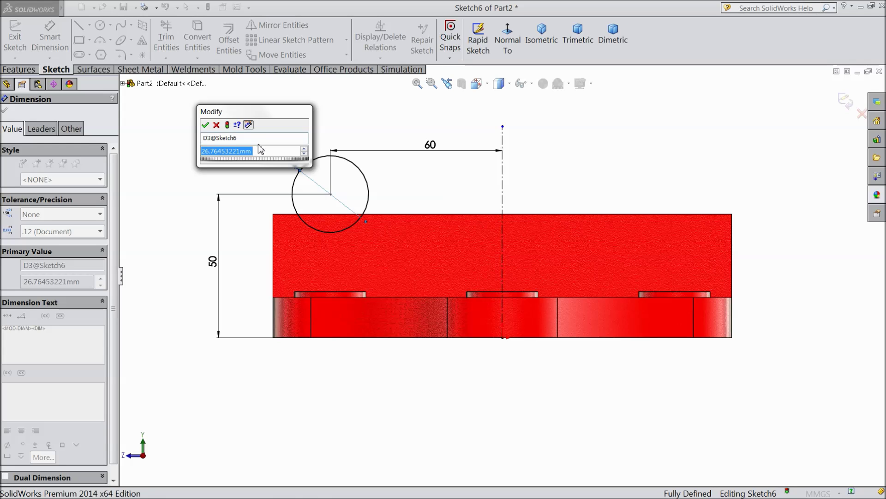
text(32)
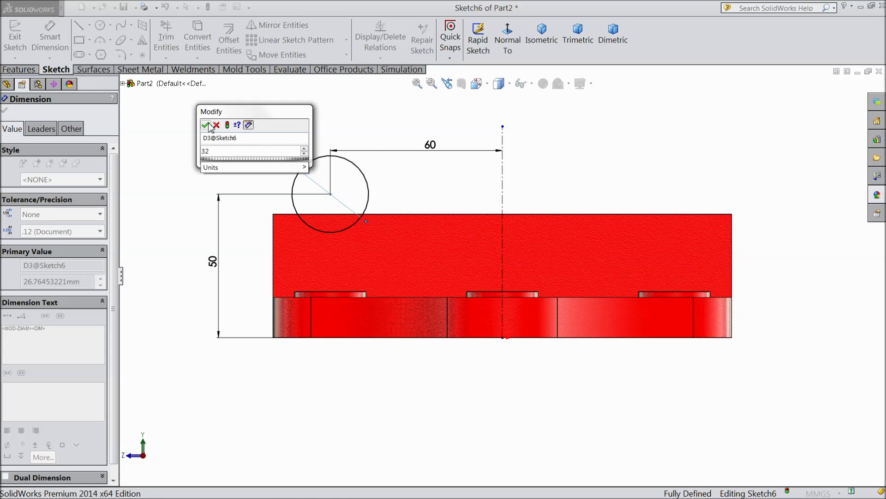
click(206, 125)
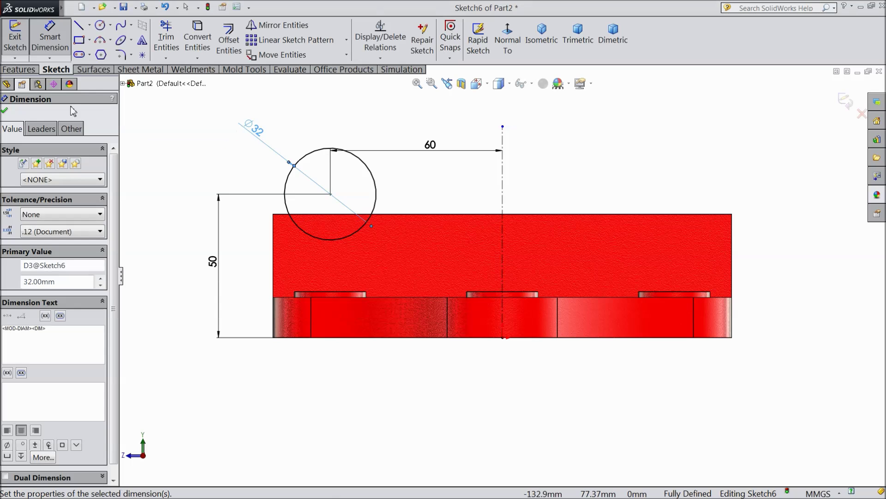
click(4, 111)
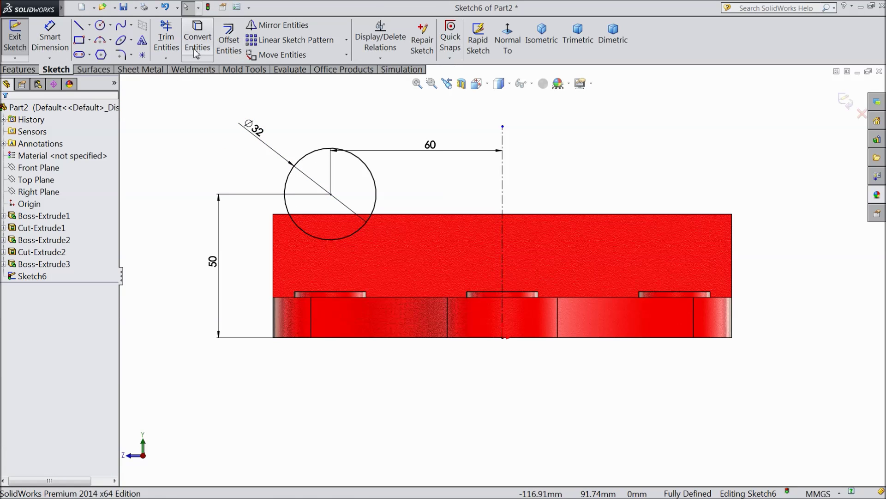
Step: Mirror the 32 mm circle about the vertical centerline, keeping the original
click(275, 26)
click(373, 186)
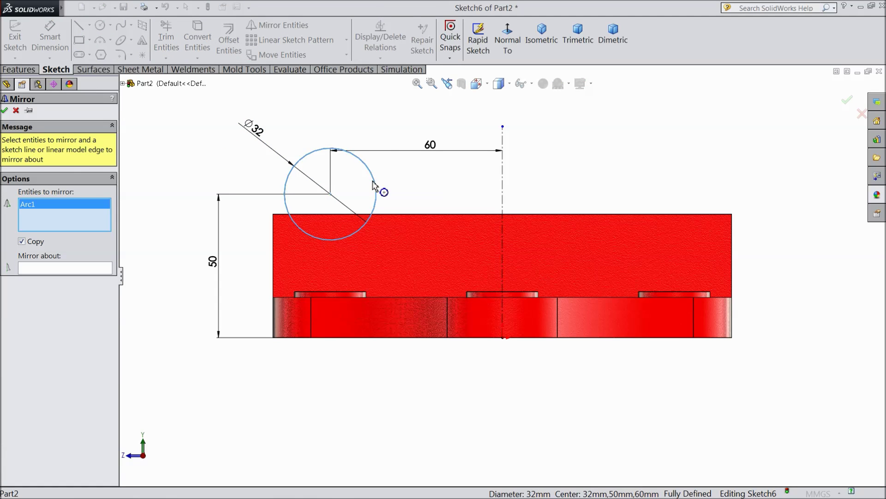
click(77, 269)
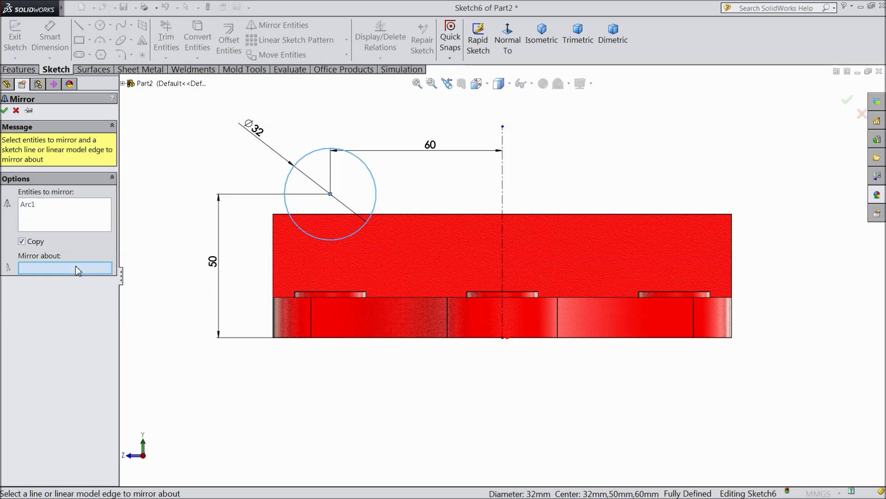
click(504, 188)
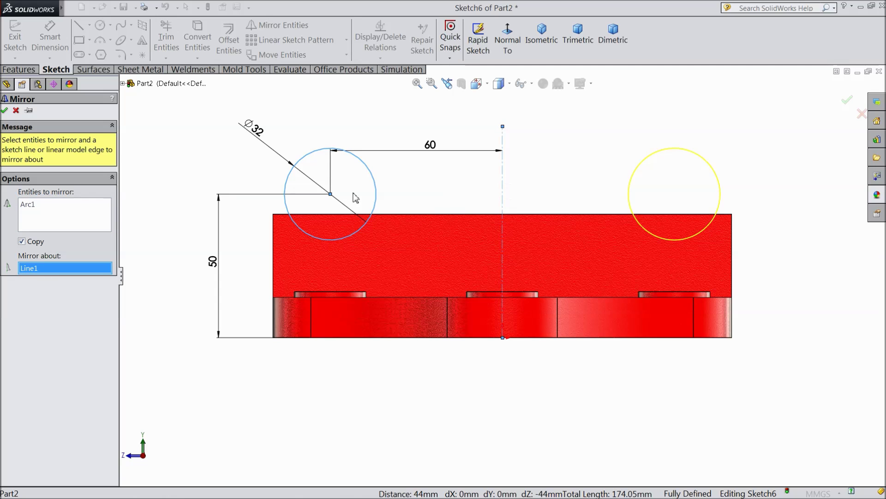
click(4, 111)
Step: Cut the two 32 mm circles 10 mm deep into the block with an Extruded Cut
click(28, 71)
click(192, 41)
middle_drag(269, 162, 418, 253)
scroll(386, 246, down, 3)
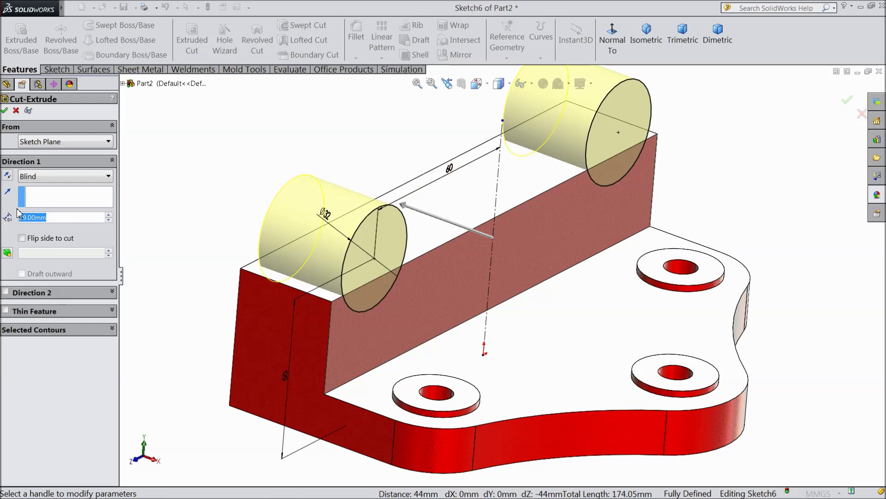
text(10)
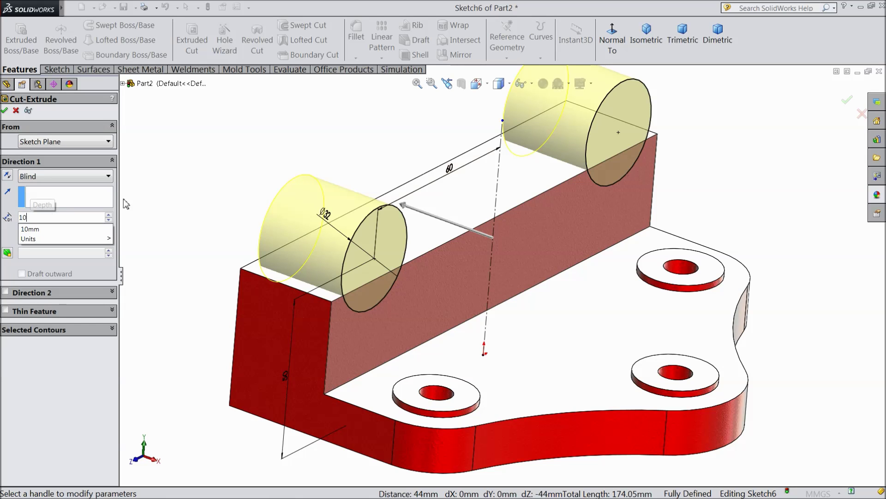
key(Return)
mouse_move(236, 188)
middle_down()
mouse_move(272, 197)
mouse_move(241, 194)
mouse_move(228, 180)
middle_up()
scroll(217, 213, up, 3)
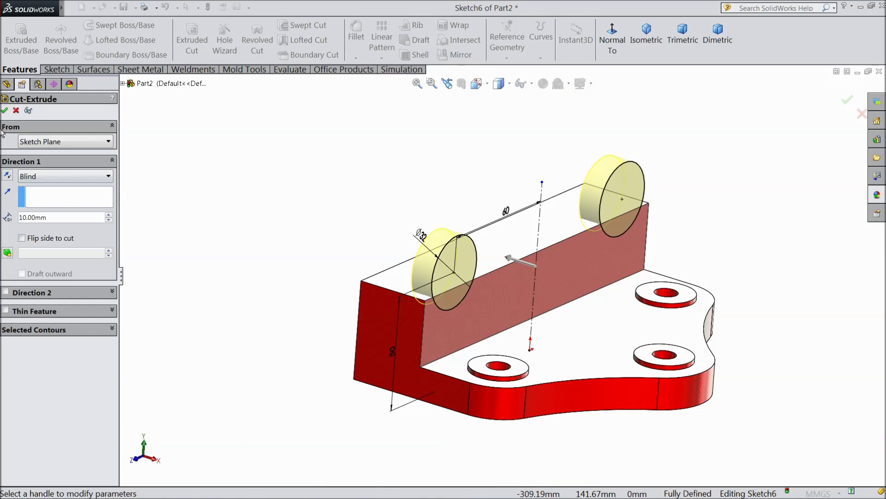
click(5, 110)
Step: Start a second Extruded Cut reusing the two-circle sketch, offset 32 mm from the sketch plane toward the block's back face
mouse_move(273, 242)
middle_down()
mouse_move(270, 253)
mouse_move(297, 259)
mouse_move(289, 263)
middle_up()
click(277, 248)
click(3, 276)
click(31, 289)
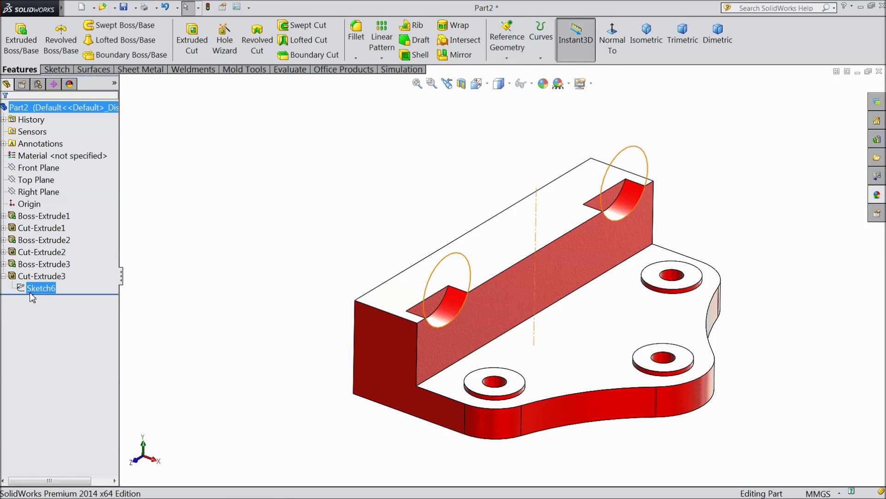
click(193, 51)
middle_drag(234, 234, 253, 241)
scroll(404, 272, down, 4)
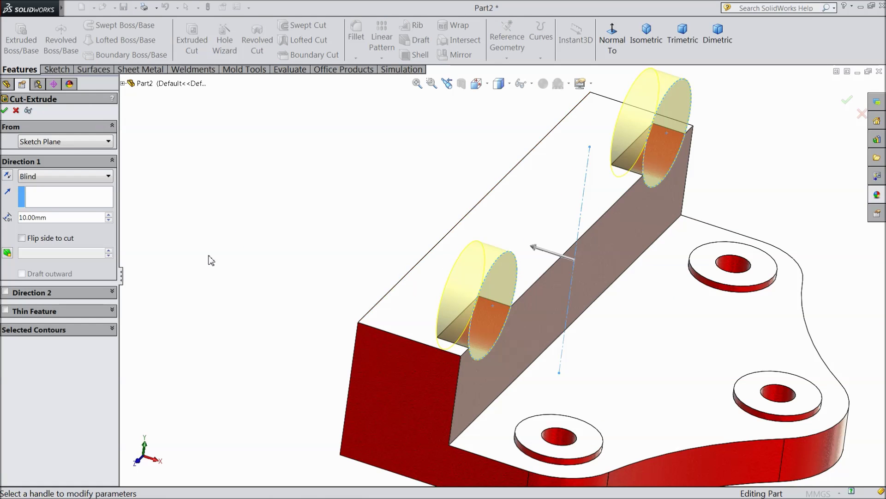
click(38, 143)
click(37, 184)
text(32)
key(Return)
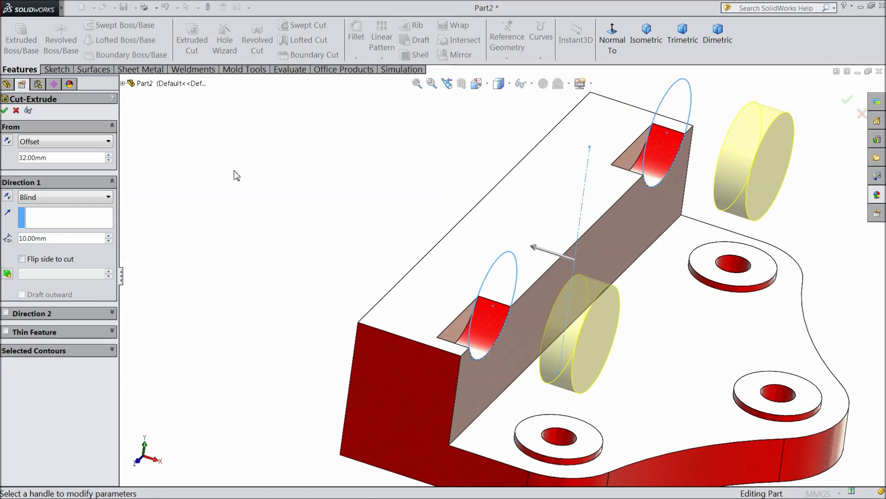
click(8, 141)
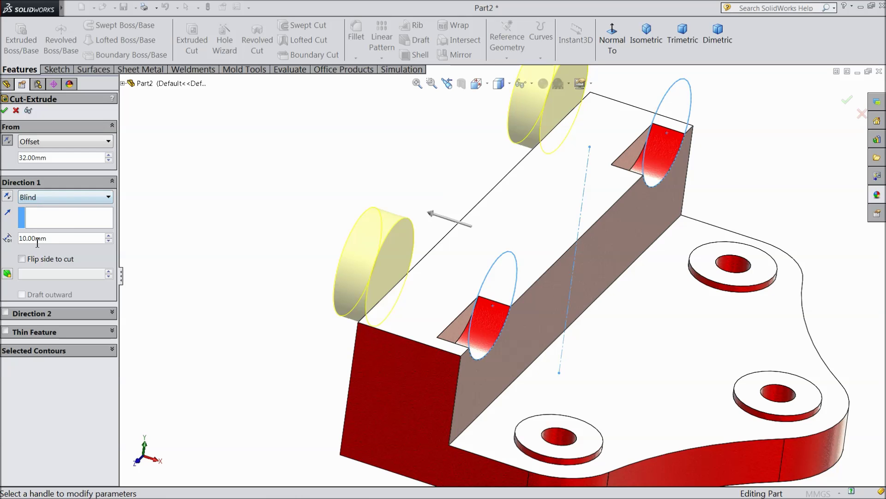
Step: Reverse the cut direction so it runs into the block from the back, and finish the 10 mm deep cut
middle_drag(191, 242, 214, 239)
scroll(370, 268, down, 2)
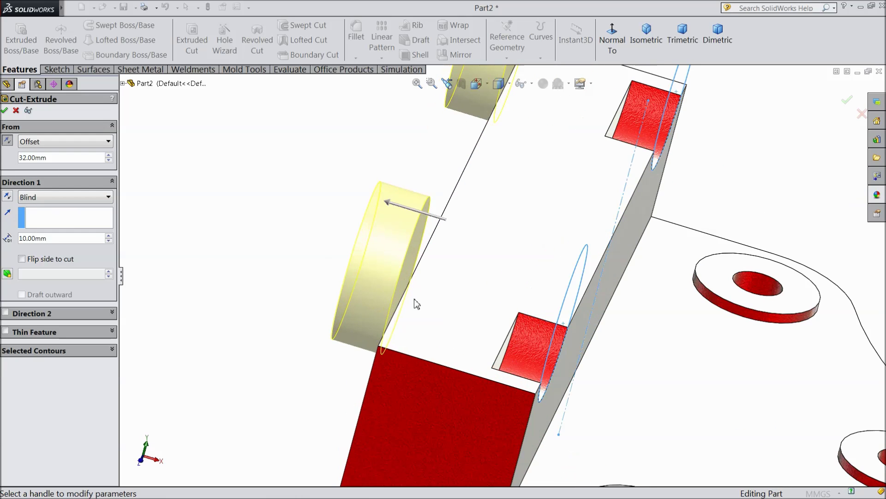
click(8, 198)
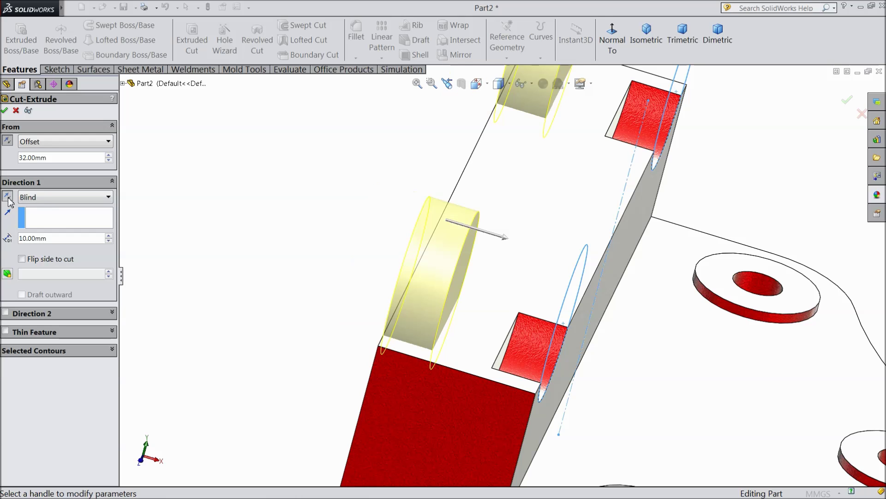
click(5, 111)
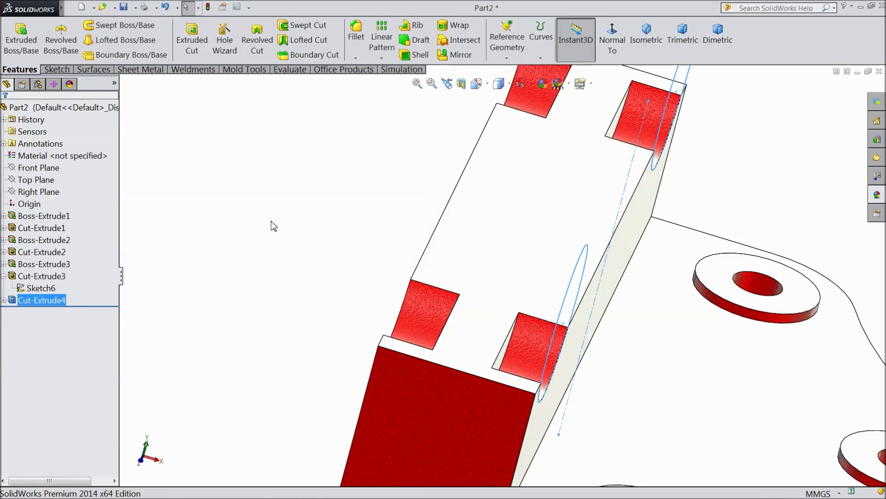
Step: Start a sketch on the underside's middle pocket floor beneath the block and convert the outlines of all three pocket floors in that row
scroll(300, 272, up, 3)
middle_drag(317, 278, 457, 239)
scroll(708, 231, down, 4)
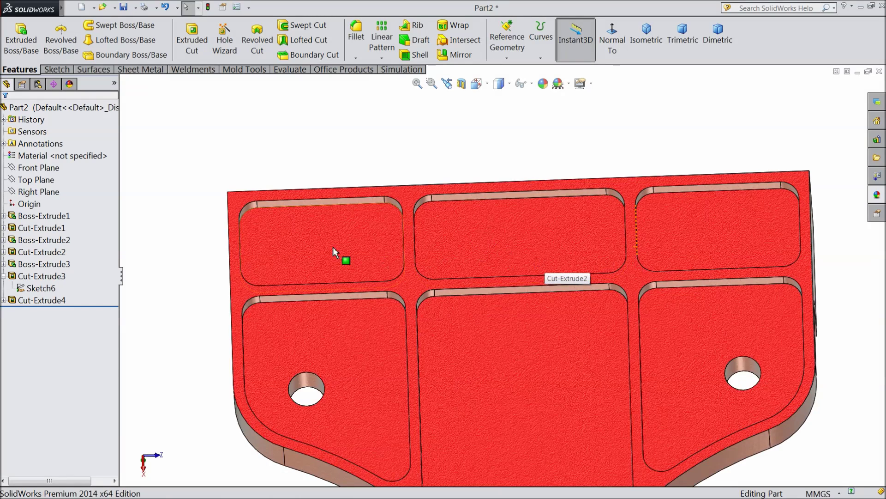
click(511, 242)
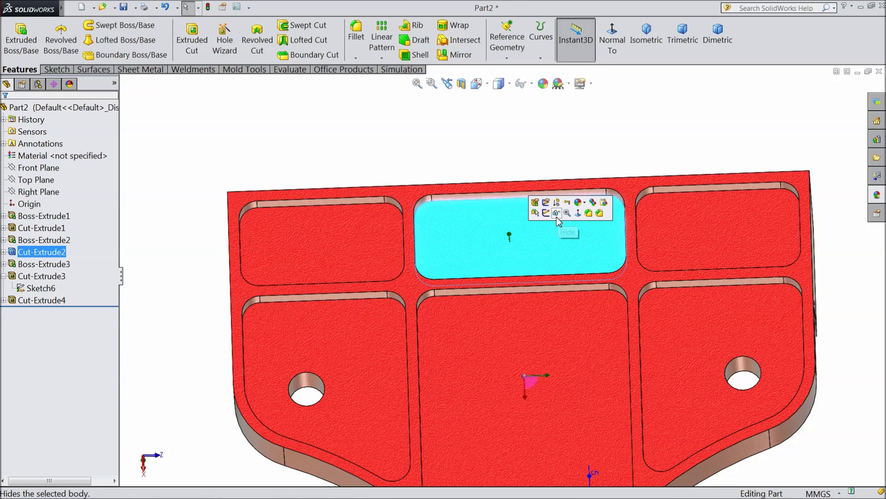
click(539, 211)
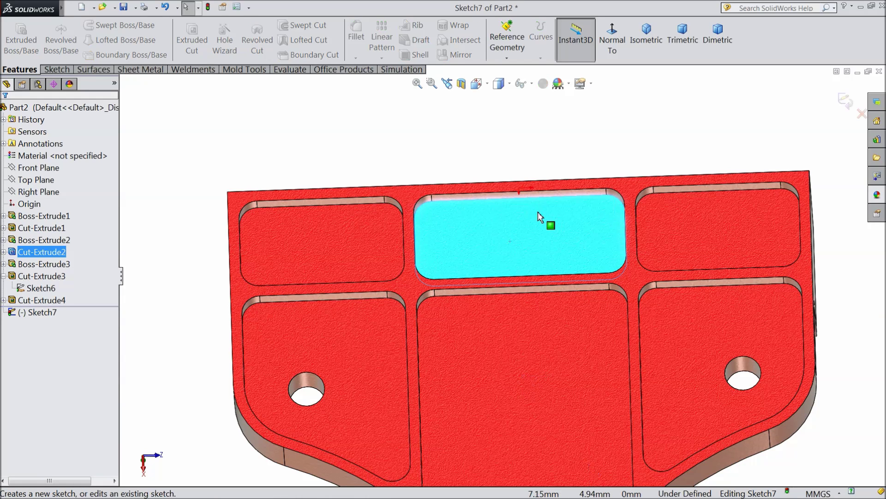
click(56, 69)
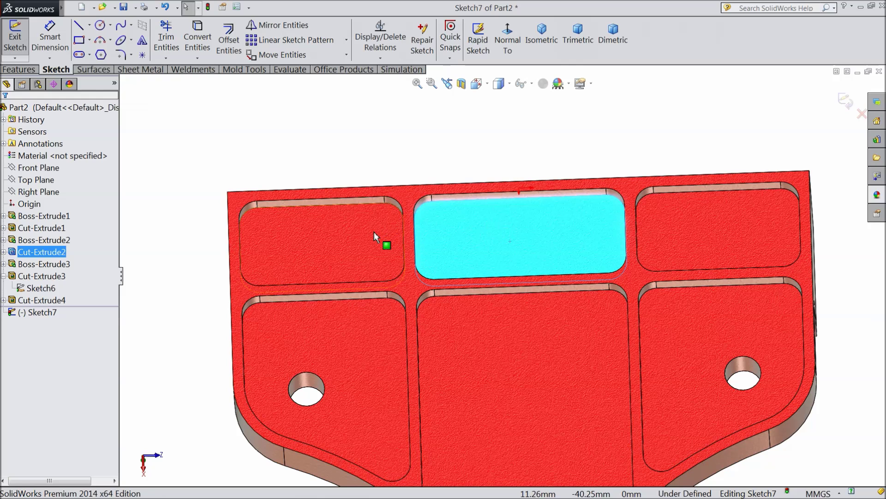
ctrl+click(378, 244)
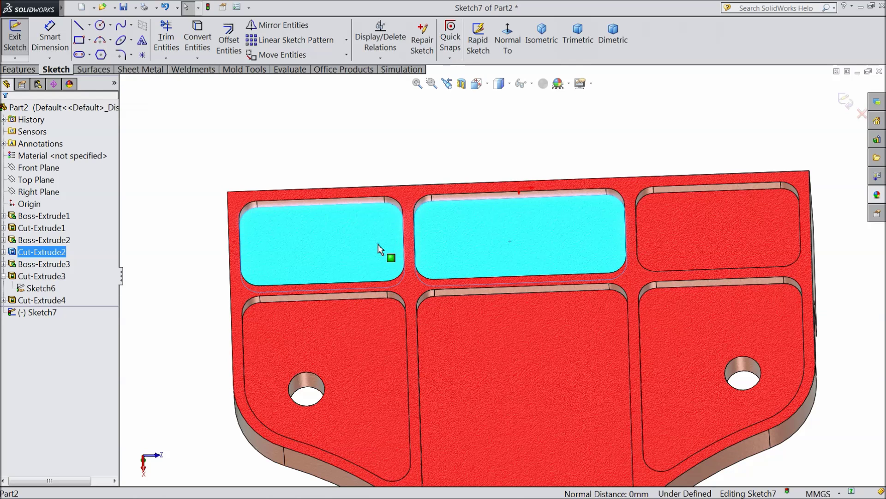
ctrl+click(683, 240)
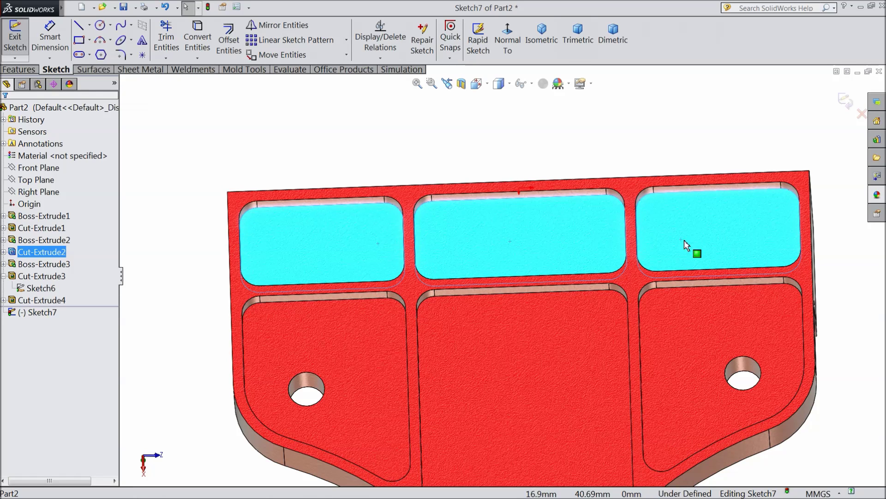
click(197, 49)
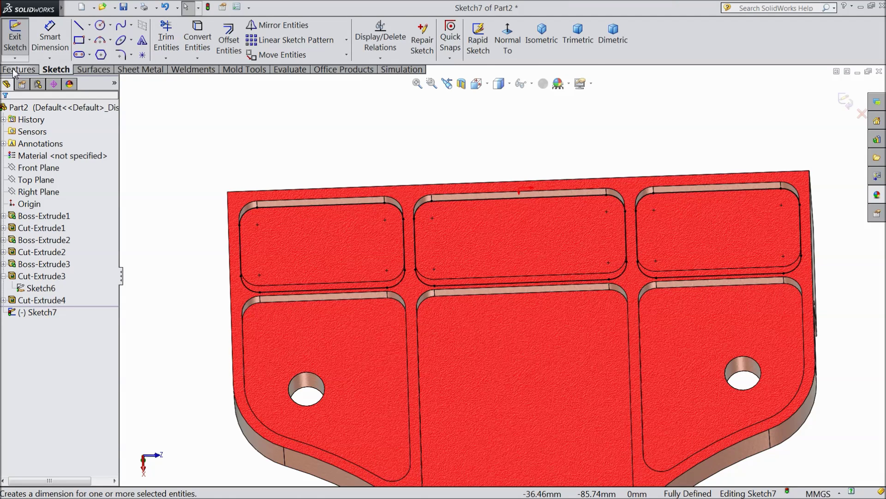
Step: Deepen the three underside pockets beneath the block with a 7 mm blind Extruded Cut
click(19, 69)
click(197, 46)
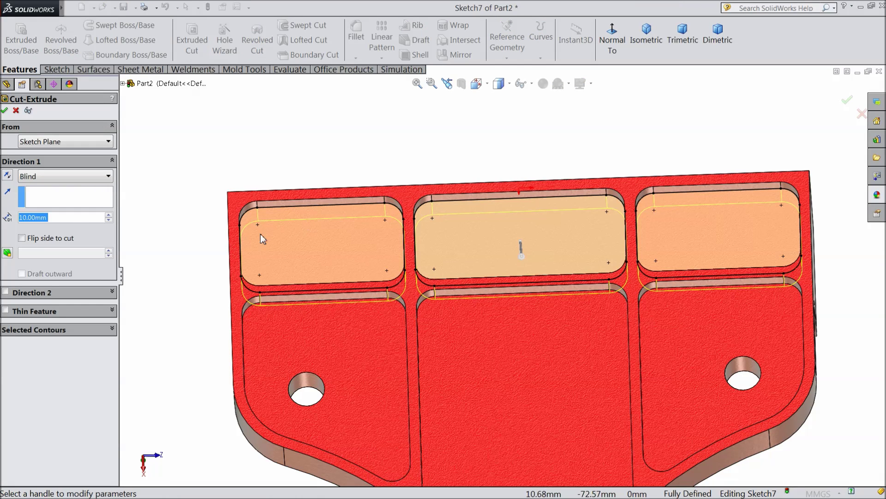
text(7)
key(Return)
middle_drag(182, 248, 190, 198)
scroll(221, 227, down, 3)
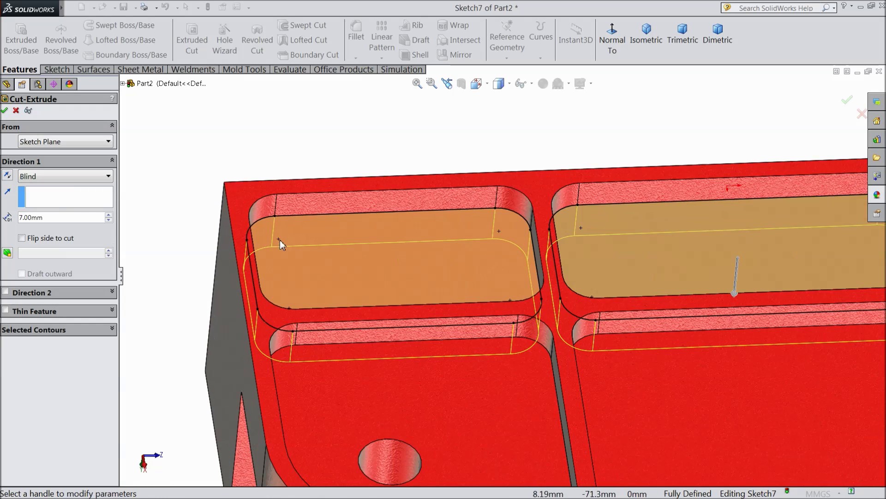
click(5, 111)
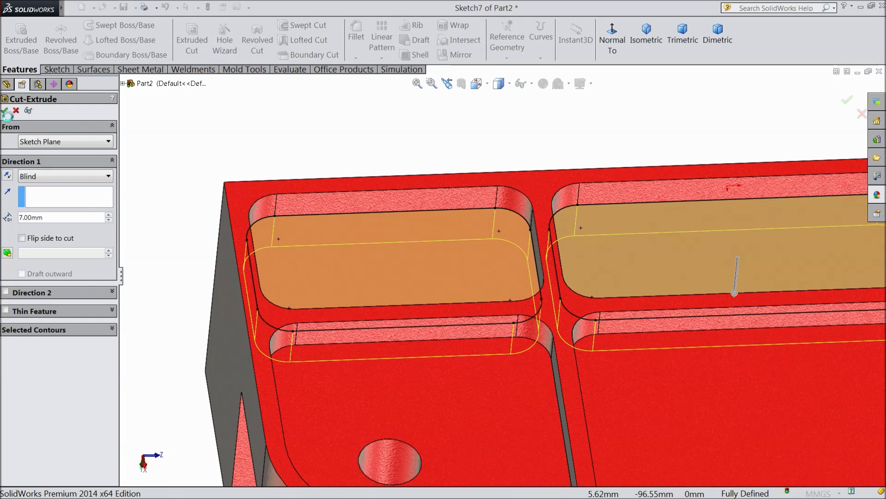
Step: Start a new sketch on the block's long front face above the plate
scroll(214, 179, up, 6)
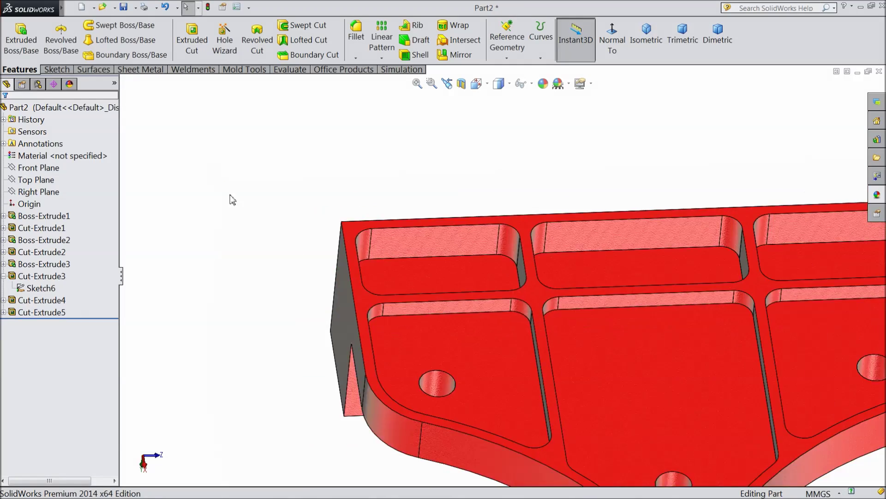
middle_drag(259, 259, 203, 245)
scroll(619, 321, down, 3)
middle_drag(622, 312, 560, 166)
scroll(530, 342, up, 3)
middle_drag(530, 343, 397, 374)
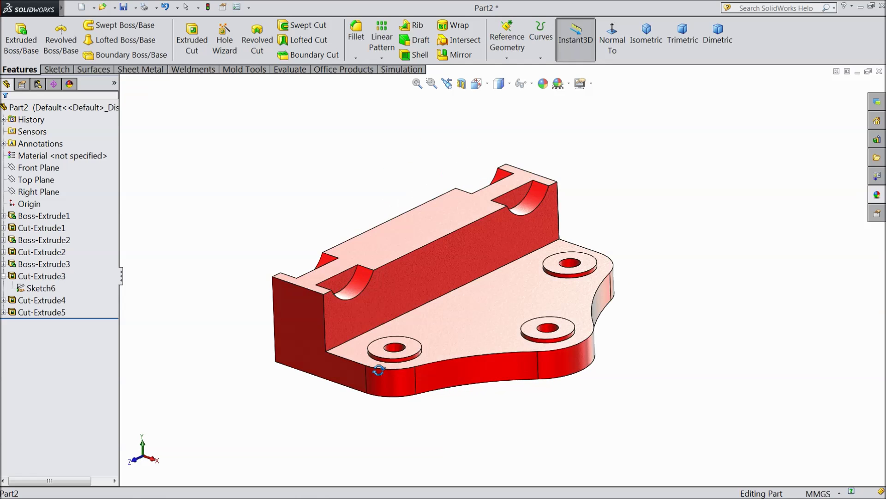
scroll(496, 282, down, 5)
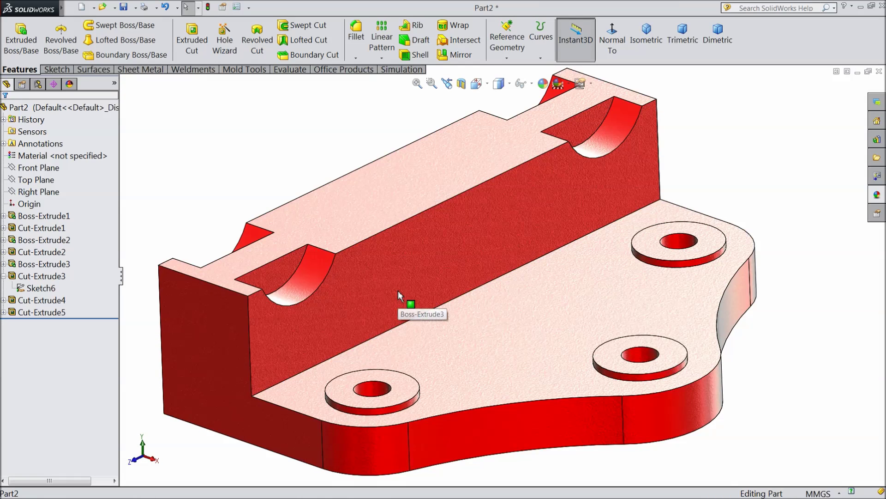
click(398, 290)
click(437, 262)
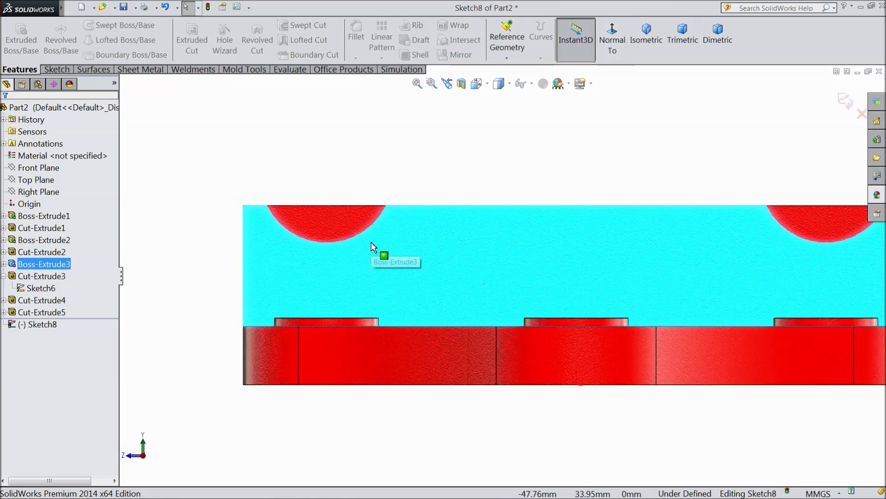
click(56, 69)
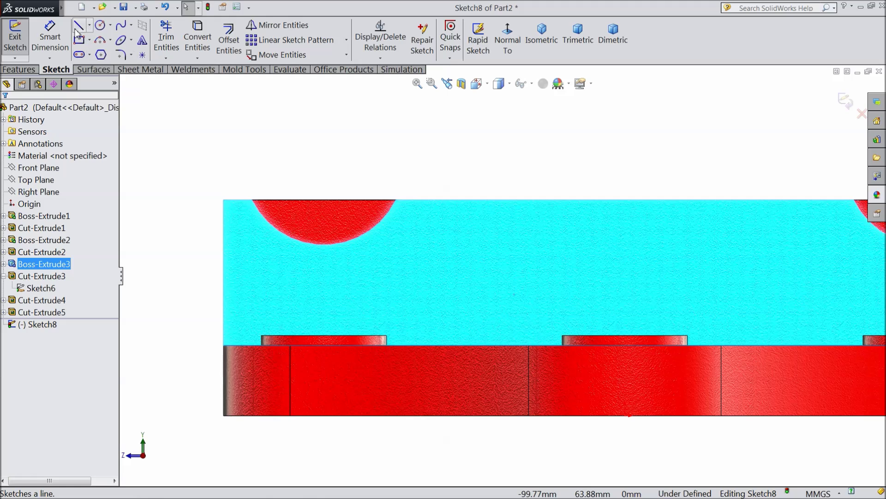
Step: Sketch a closed four-sided profile with a sloped lower edge outside the block's upper corner, about 10 mm tall against the block's end
click(80, 28)
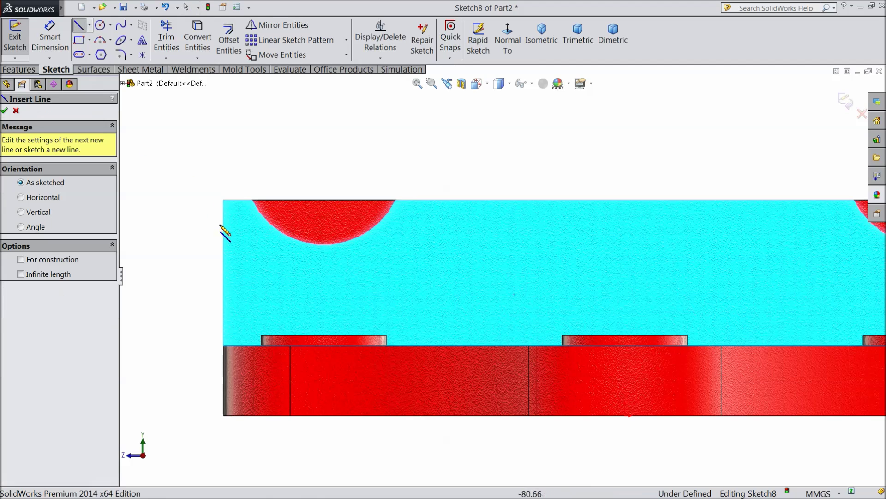
click(224, 200)
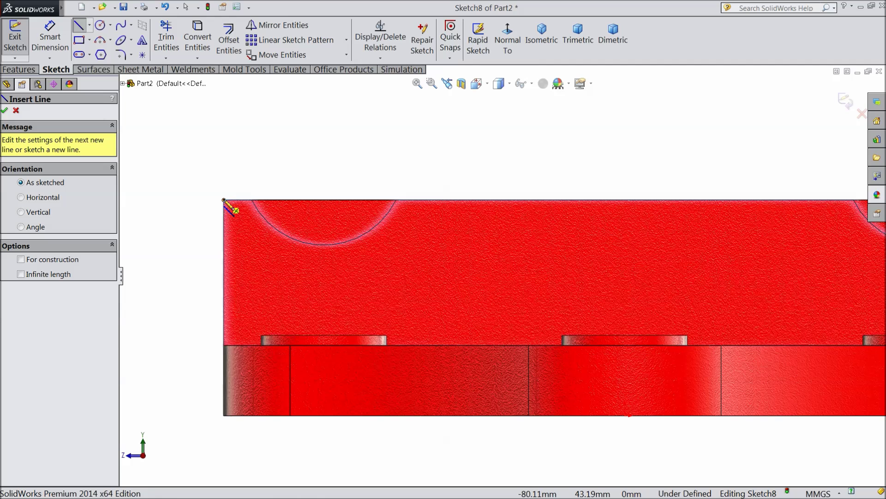
click(175, 199)
click(175, 231)
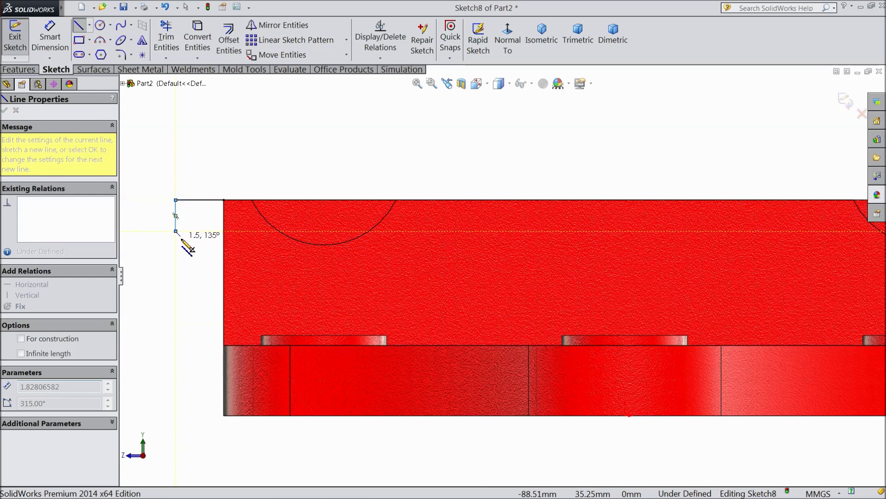
click(224, 248)
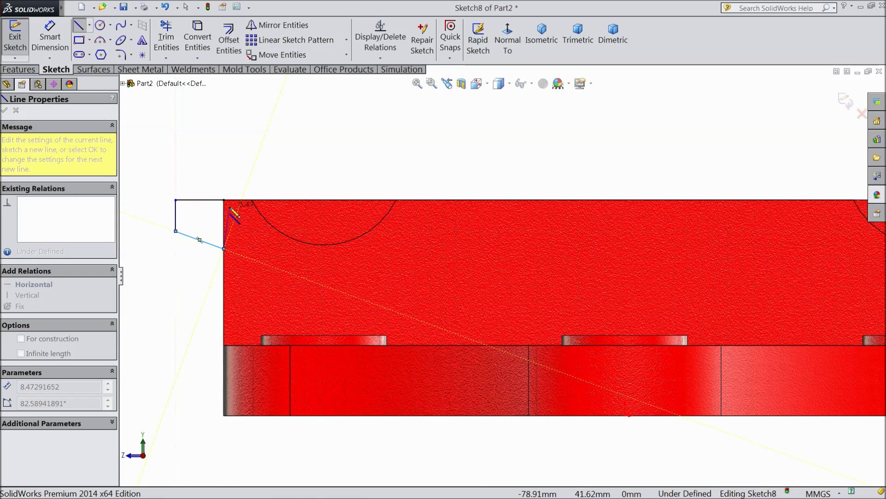
click(224, 200)
right_click(253, 174)
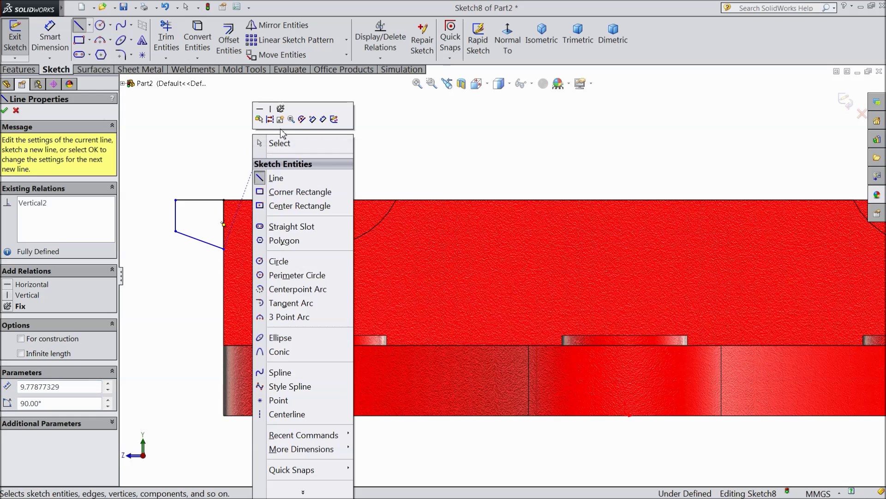
click(275, 141)
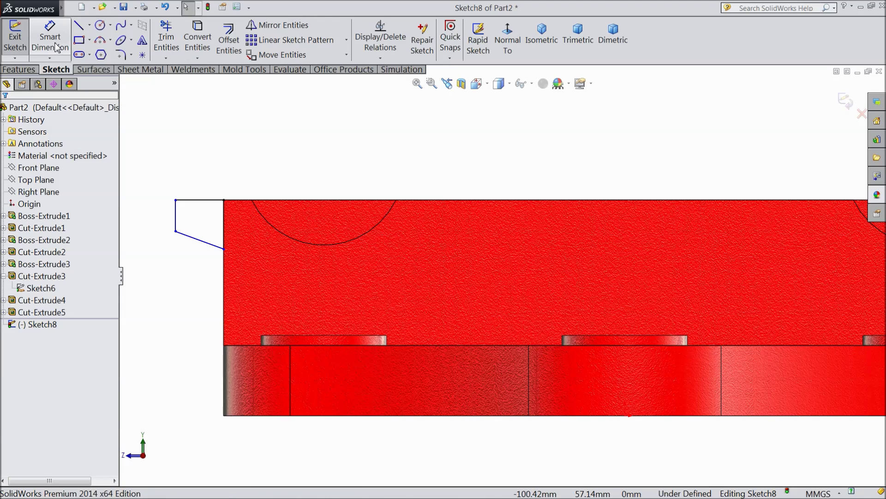
Step: Draw a vertical construction centerline about 82 mm long from the midpoint of the plate's bottom edge up past the block
click(89, 25)
click(103, 52)
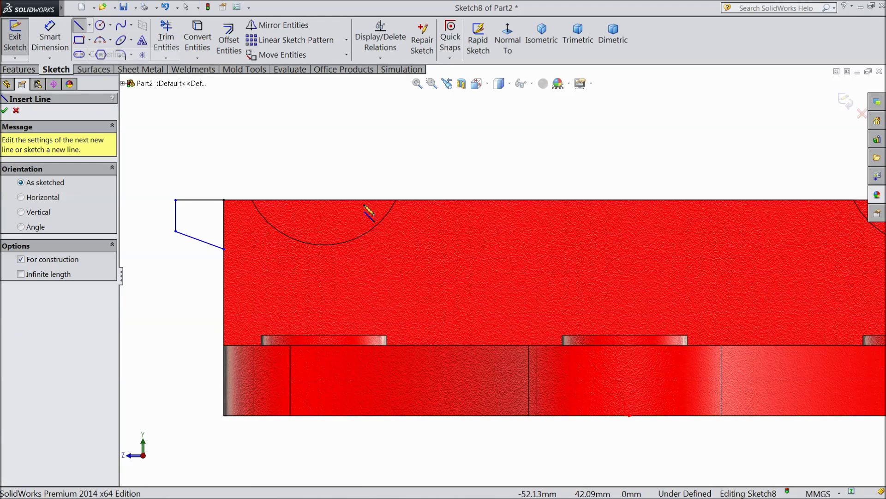
scroll(605, 351, up, 3)
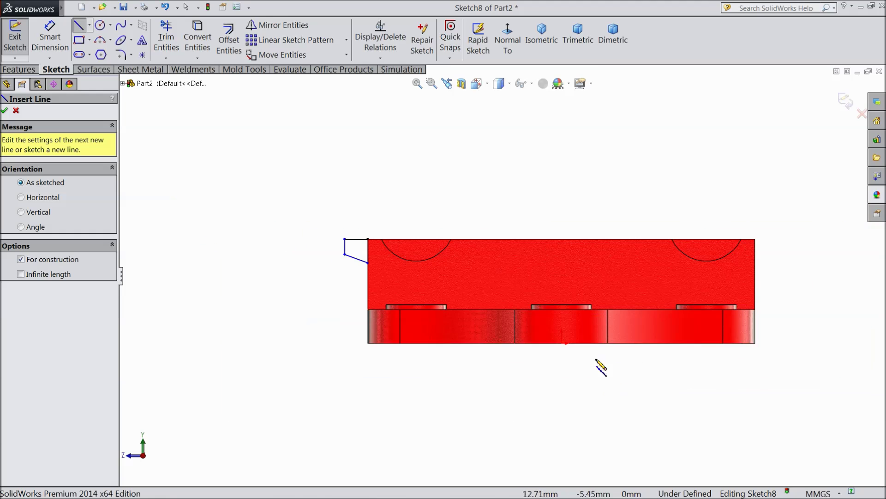
click(561, 343)
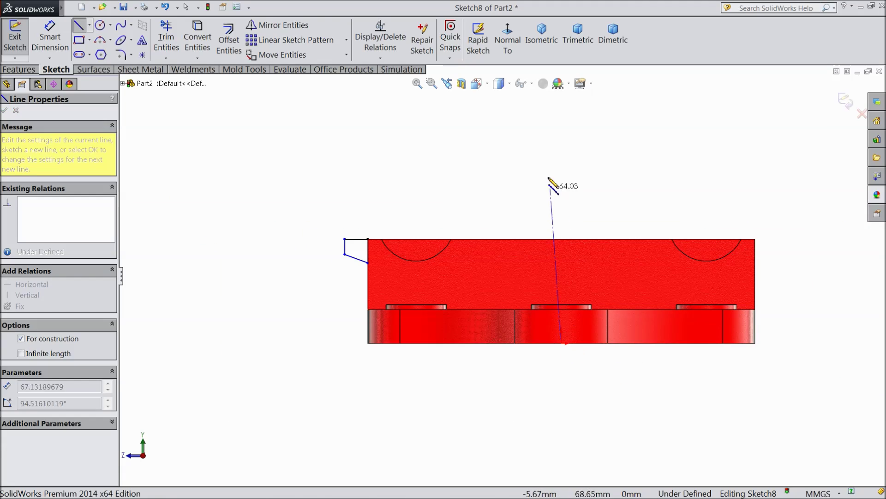
click(561, 144)
right_click(564, 144)
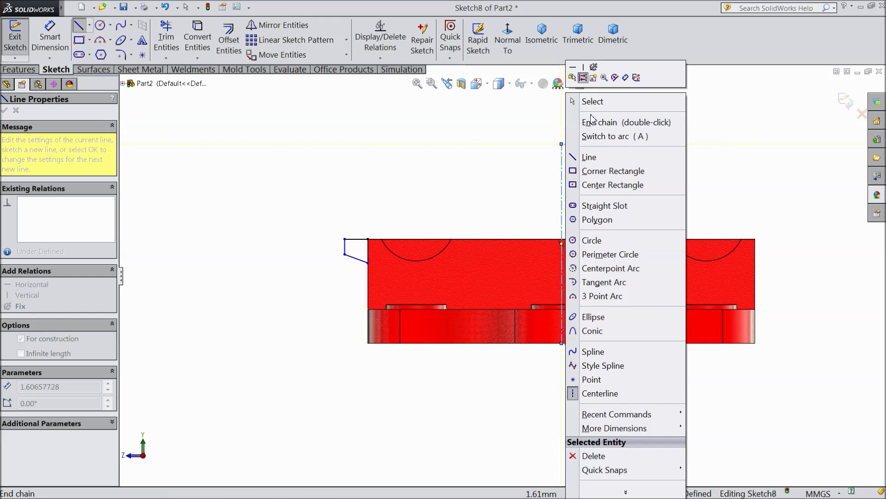
click(583, 98)
click(563, 174)
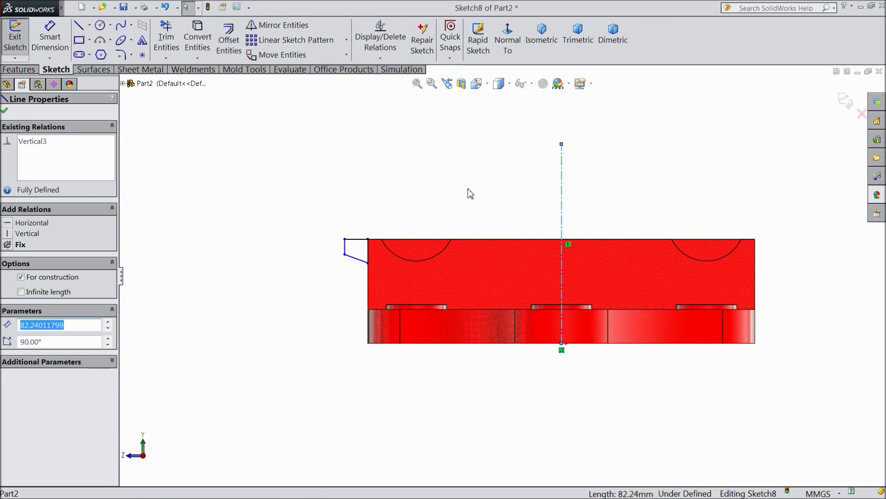
Step: Dimension the outer vertical edge of the lug profile at the block's end to 5 mm
click(69, 45)
scroll(333, 221, down, 3)
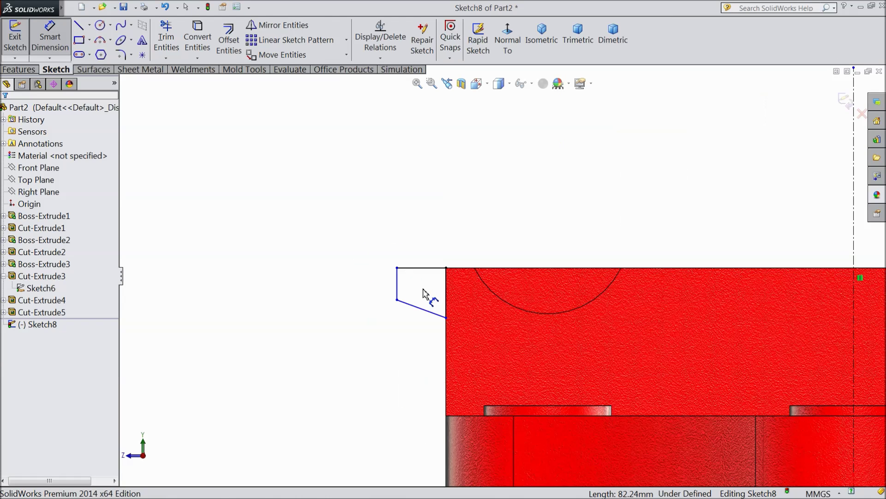
click(396, 288)
click(365, 290)
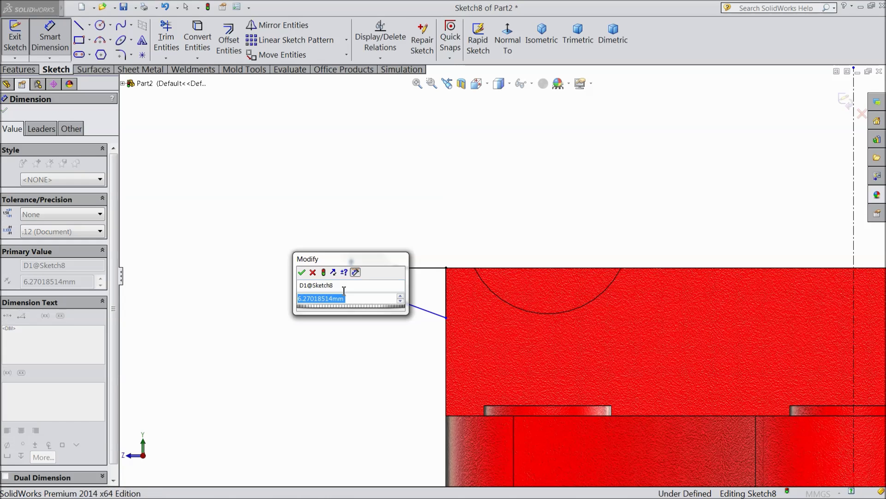
text(5)
click(302, 273)
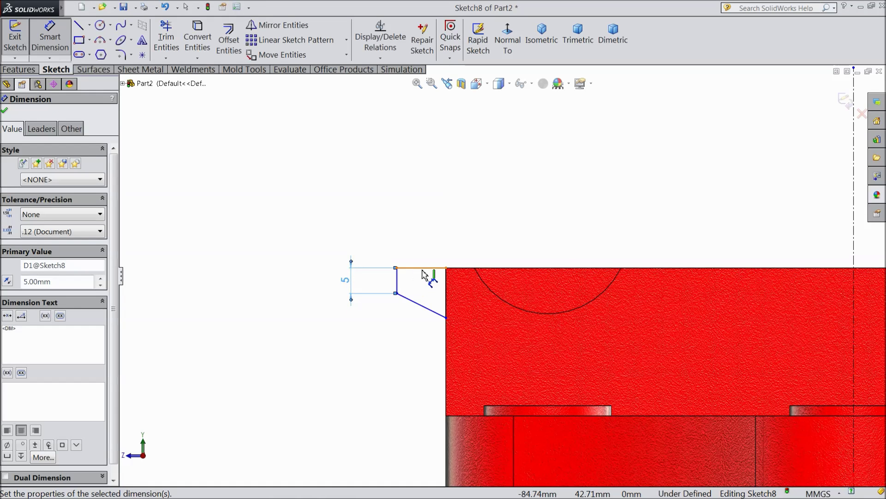
Step: Set the angle between the lug profile's sloped lower edge and its top edge to 20 degrees
click(421, 307)
click(420, 307)
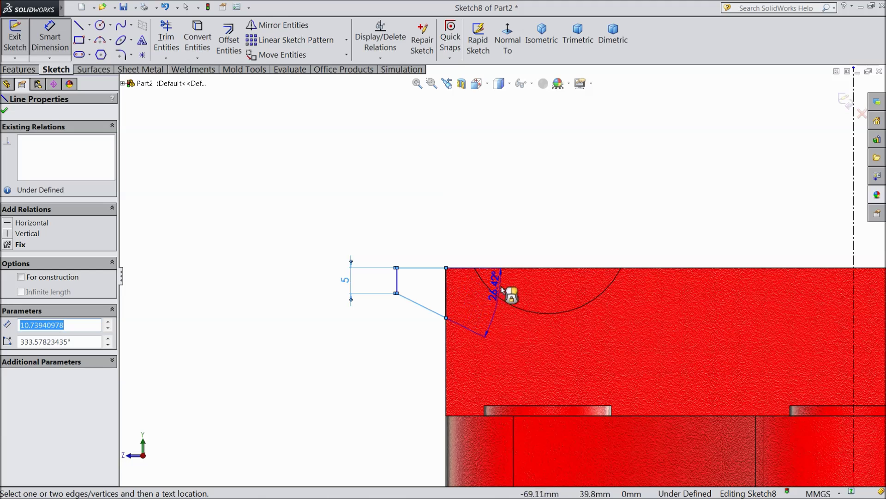
click(516, 301)
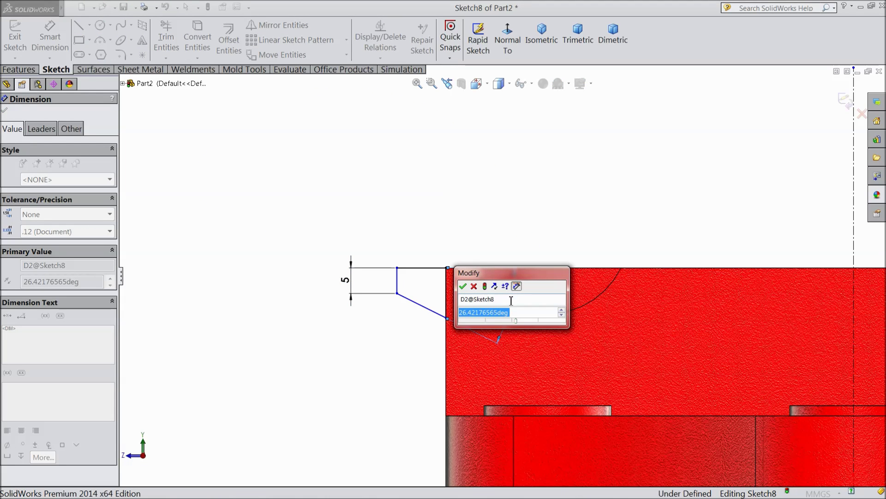
text(20)
click(462, 286)
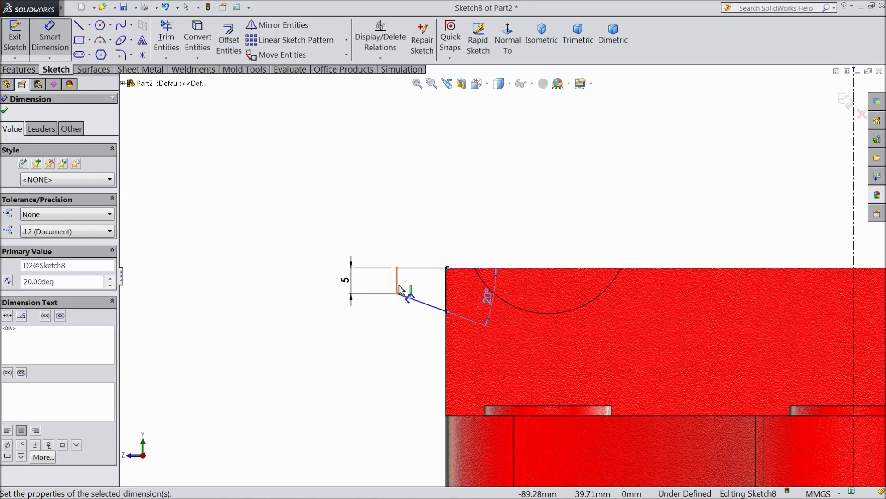
Step: Set the horizontal distance from the lug profile's outer vertical edge to the centerline to 90 mm
click(398, 287)
scroll(503, 276, up, 2)
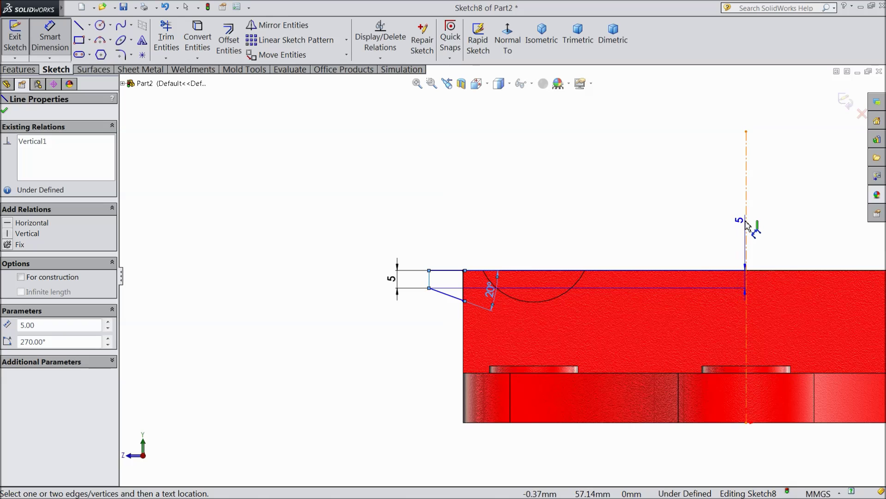
click(746, 277)
click(572, 175)
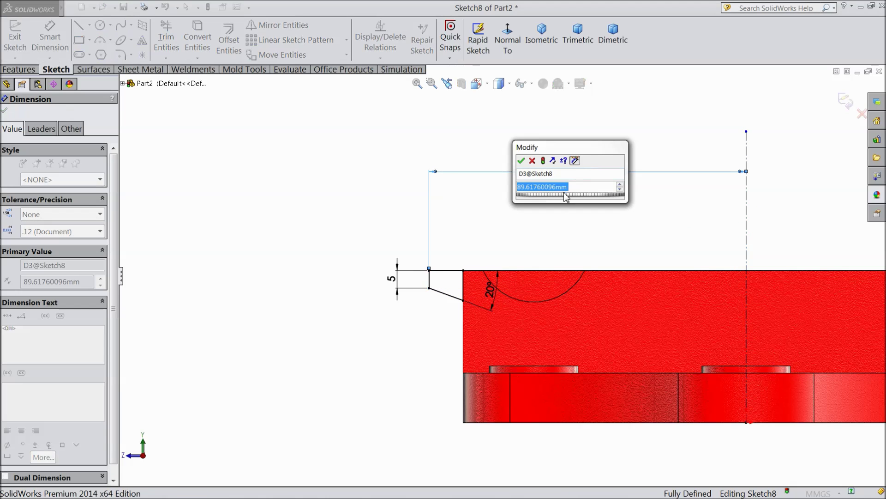
click(525, 158)
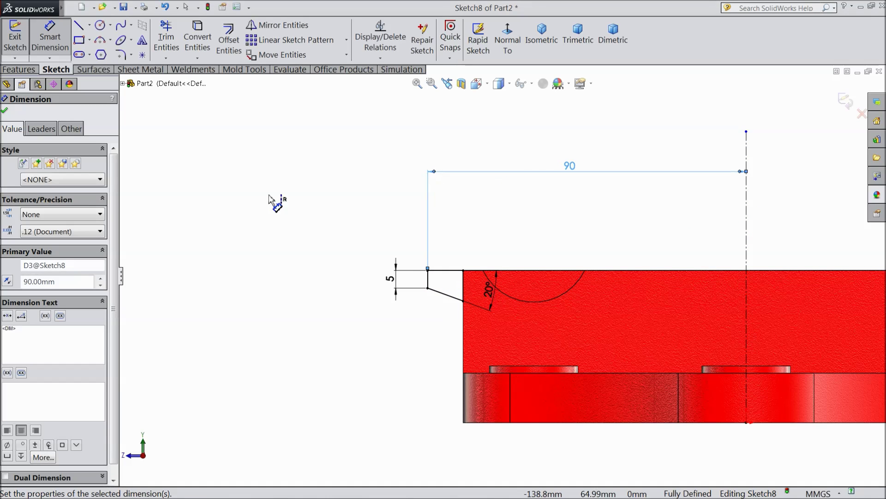
click(6, 111)
Step: Mirror the whole lug profile about the vertical centerline to the block's opposite end
scroll(485, 294, down, 5)
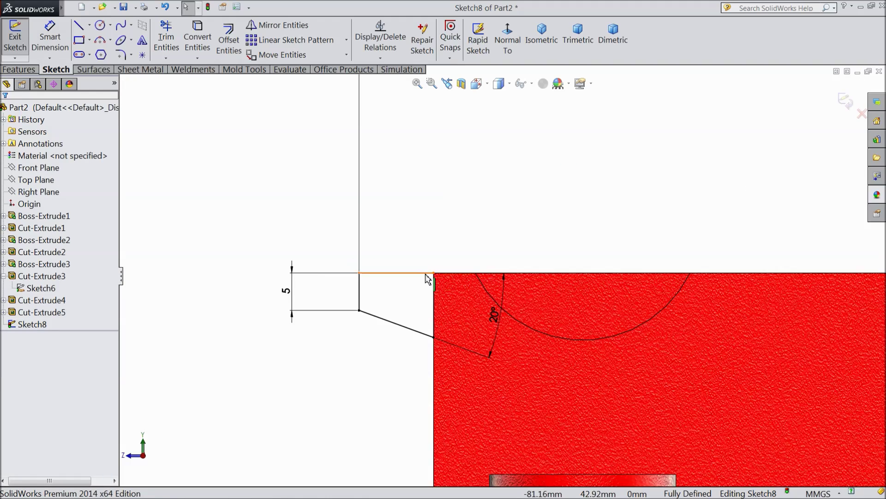
scroll(485, 289, up, 5)
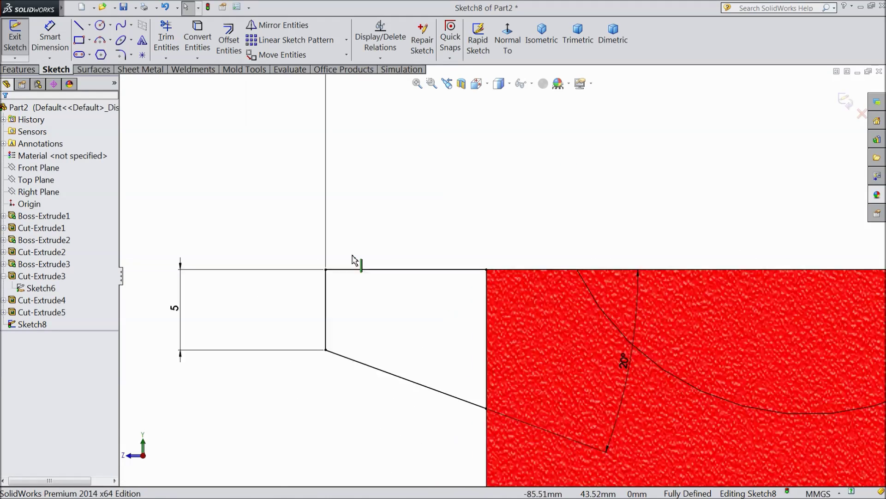
scroll(729, 297, up, 3)
scroll(718, 293, down, 3)
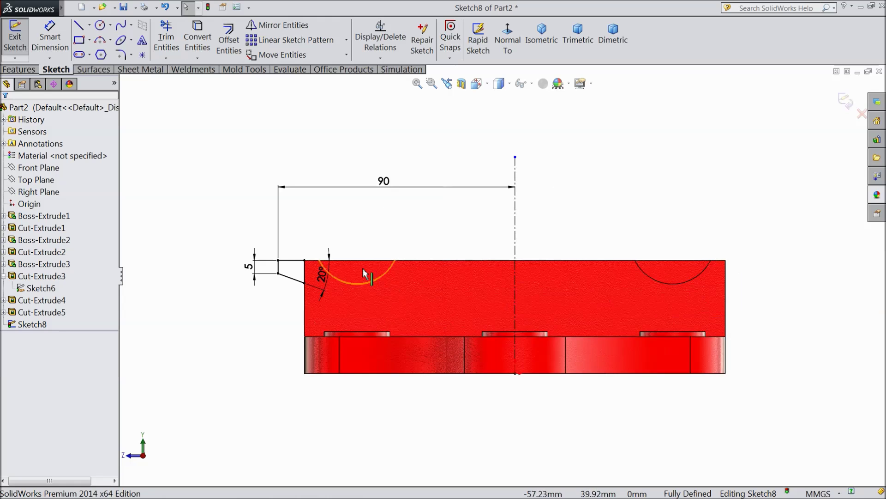
scroll(341, 267, down, 1)
drag(313, 237, 257, 310)
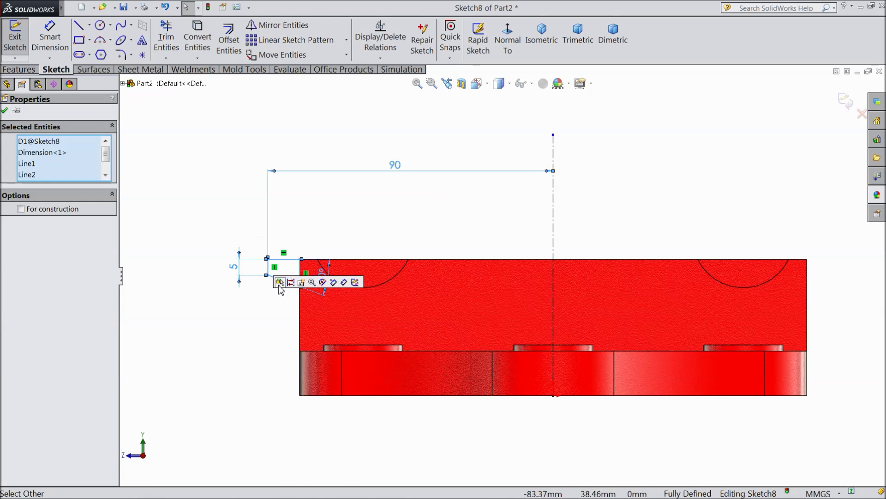
click(296, 25)
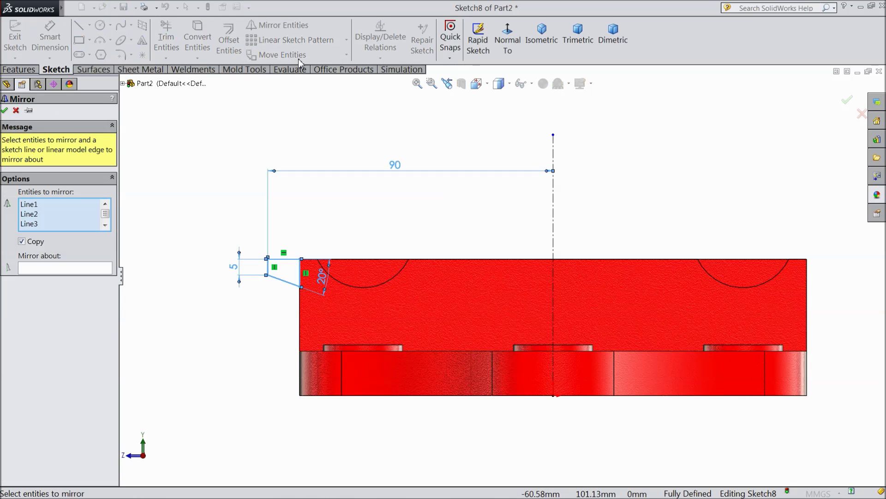
click(76, 268)
click(554, 227)
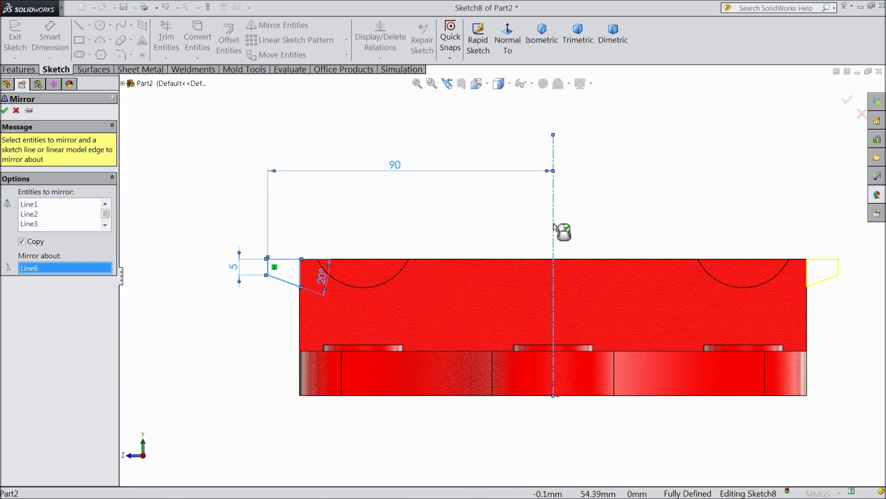
click(4, 110)
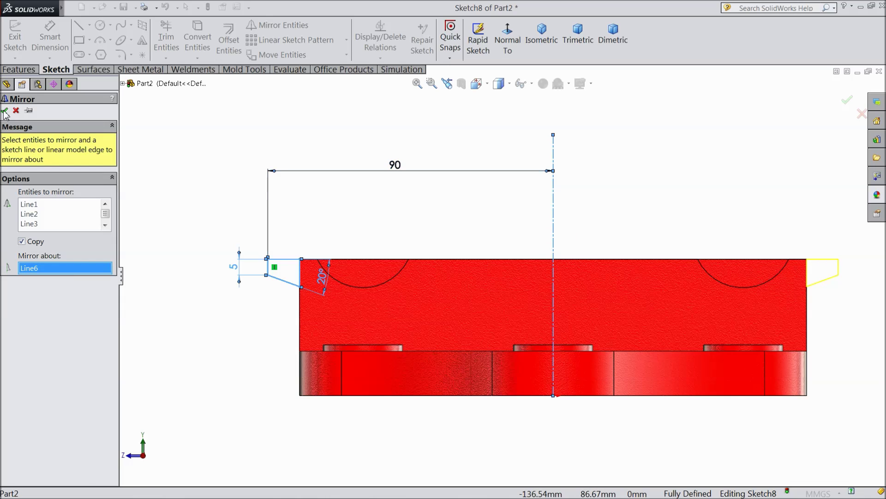
Step: Extrude both lug profiles as a 3 mm blind boss in the reversed direction, starting from a 3 mm offset of the sketch plane
key(f)
middle_drag(278, 225, 321, 299)
scroll(457, 280, down, 3)
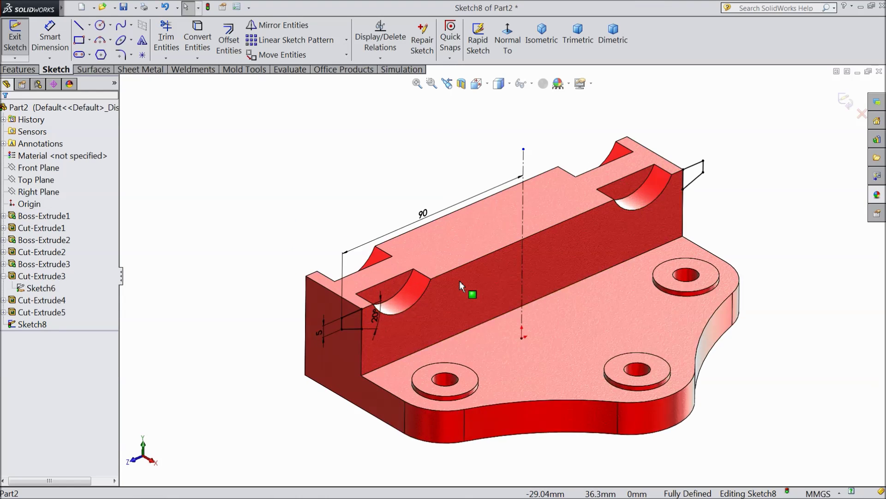
click(30, 70)
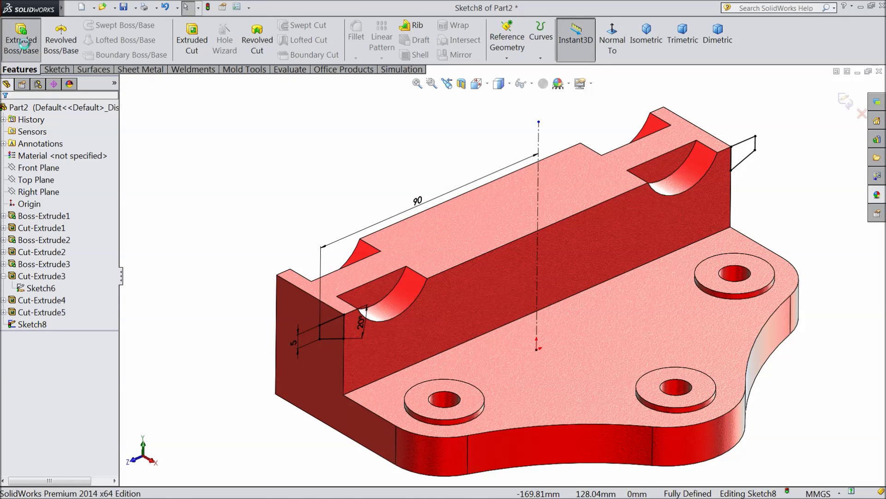
click(21, 40)
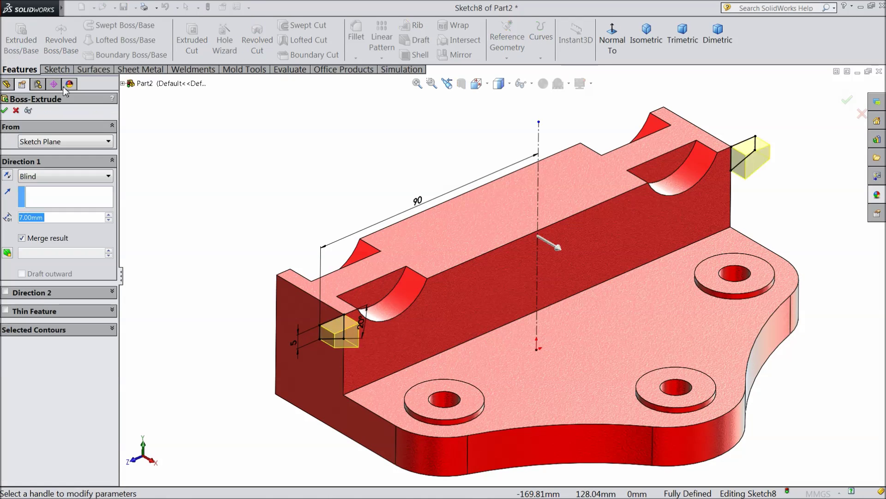
click(7, 176)
click(36, 144)
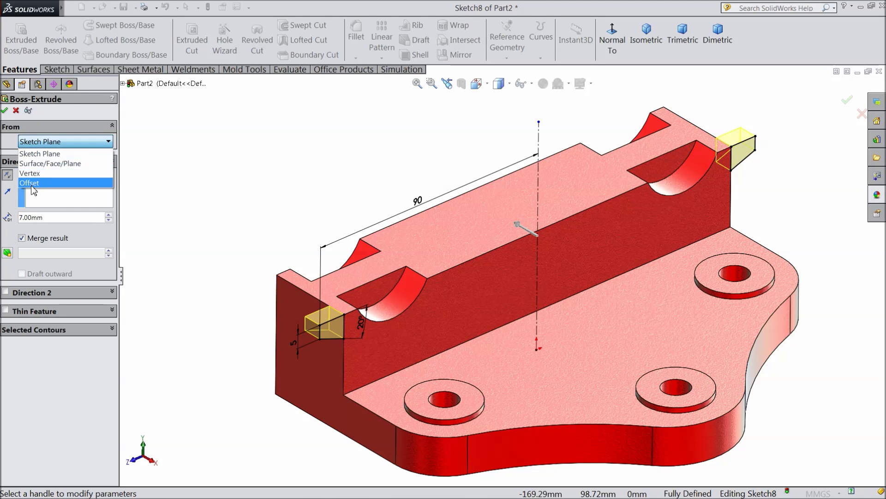
click(32, 183)
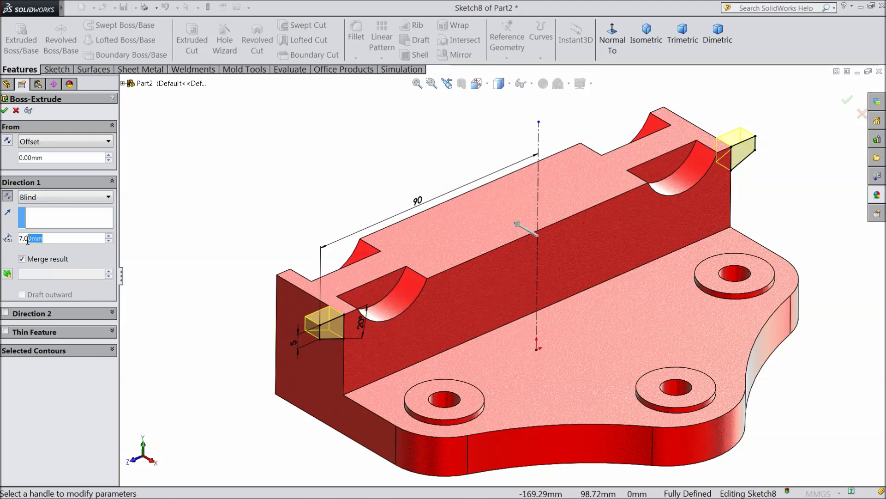
text(3)
key(Return)
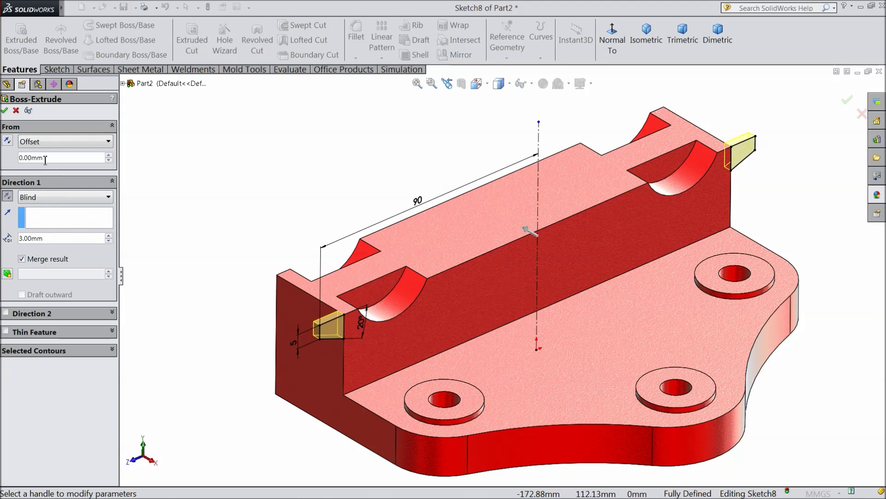
text(3)
key(Return)
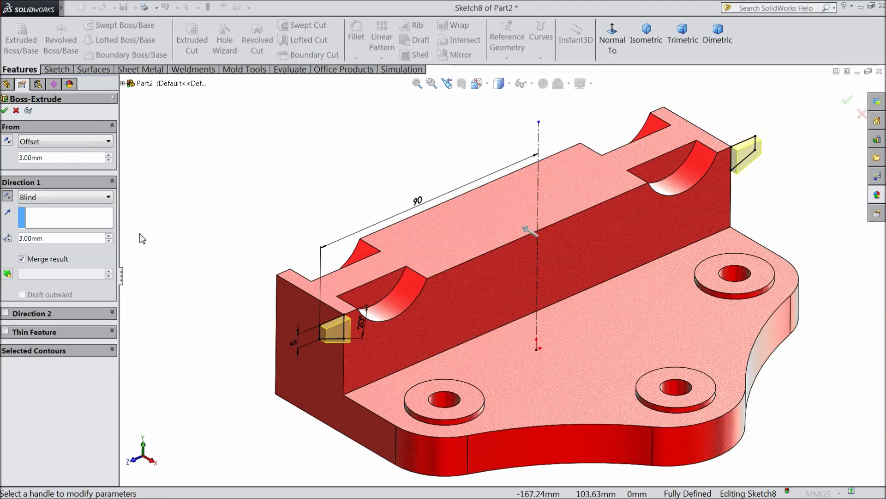
Step: Extrude the two end-ledge profiles 26 mm with the start offset direction reversed
text(26)
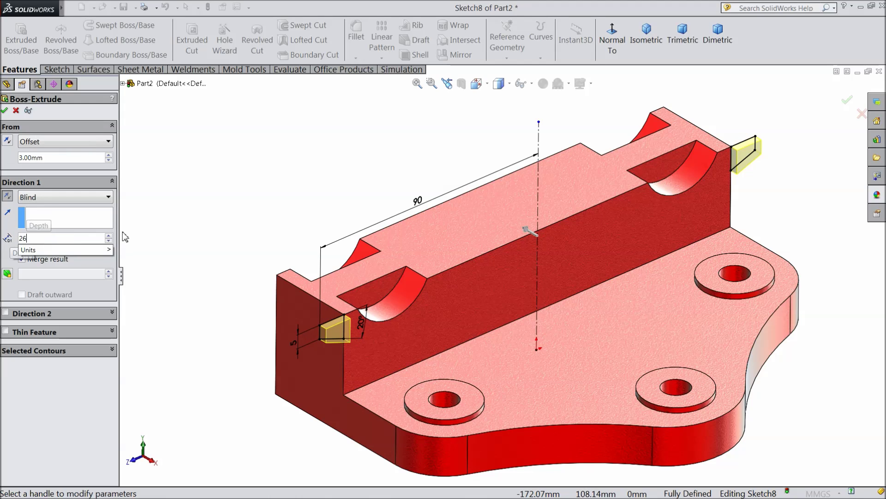
key(Return)
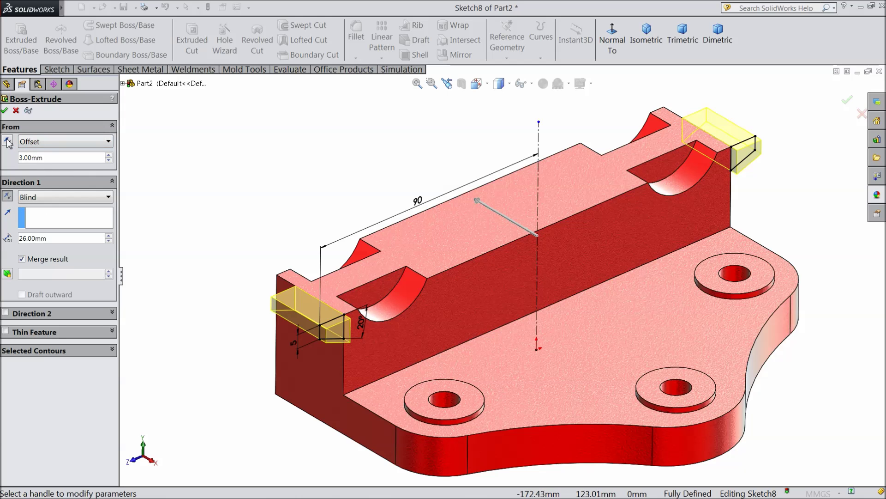
mouse_move(174, 222)
middle_down()
mouse_move(212, 259)
mouse_move(193, 252)
mouse_move(175, 225)
middle_up()
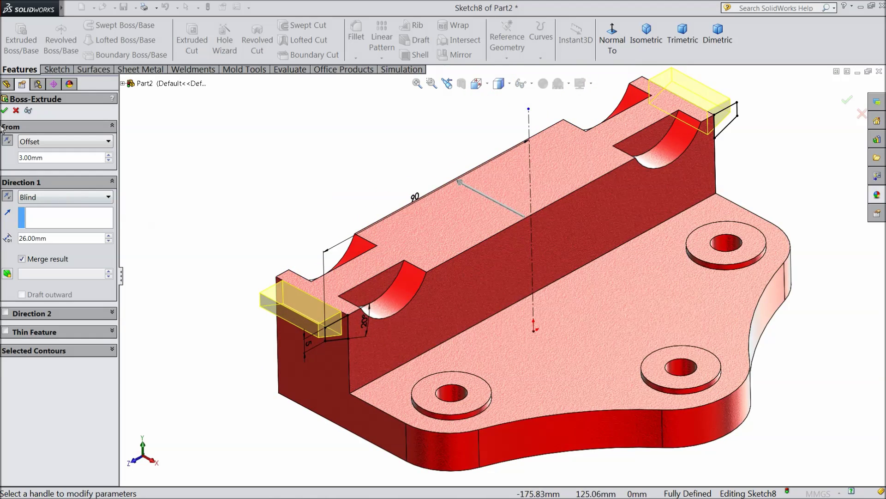
click(5, 111)
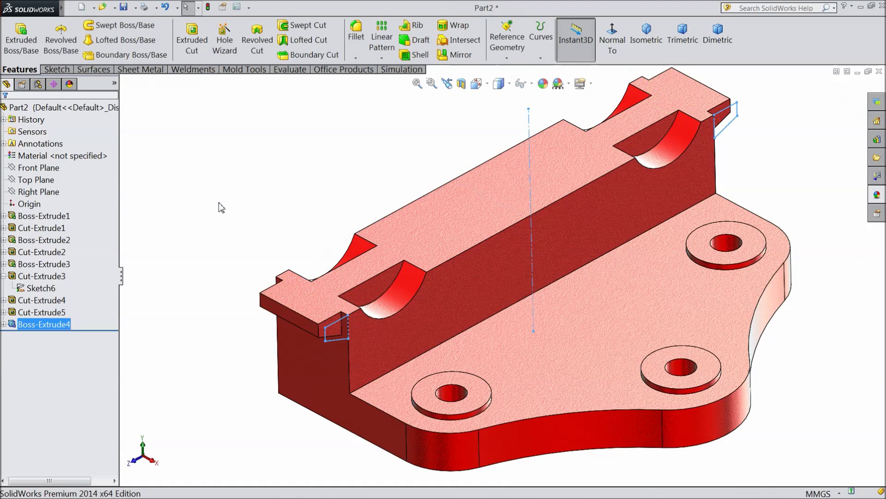
Step: Paste the copied appearance onto the newly extruded end ledges
middle_drag(226, 252, 267, 273)
scroll(220, 251, up, 5)
scroll(525, 320, down, 3)
mouse_move(525, 321)
middle_down()
mouse_move(495, 264)
mouse_move(503, 306)
mouse_move(518, 323)
mouse_move(513, 311)
middle_up()
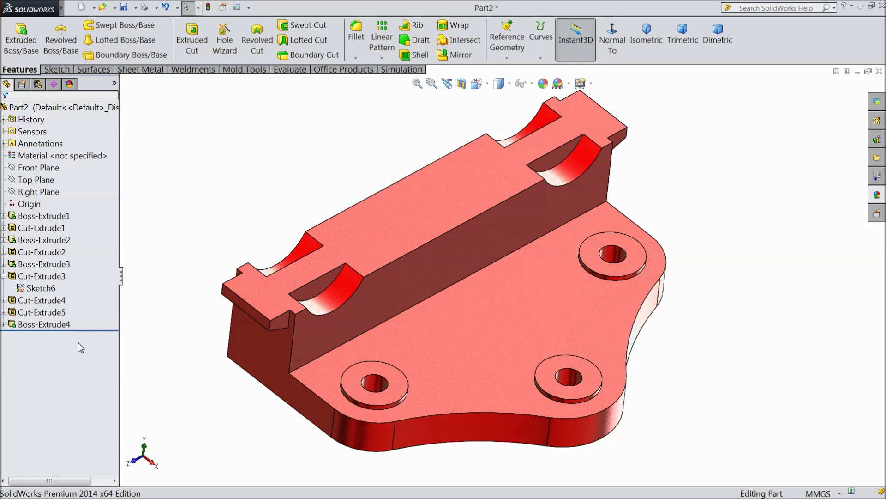
click(32, 324)
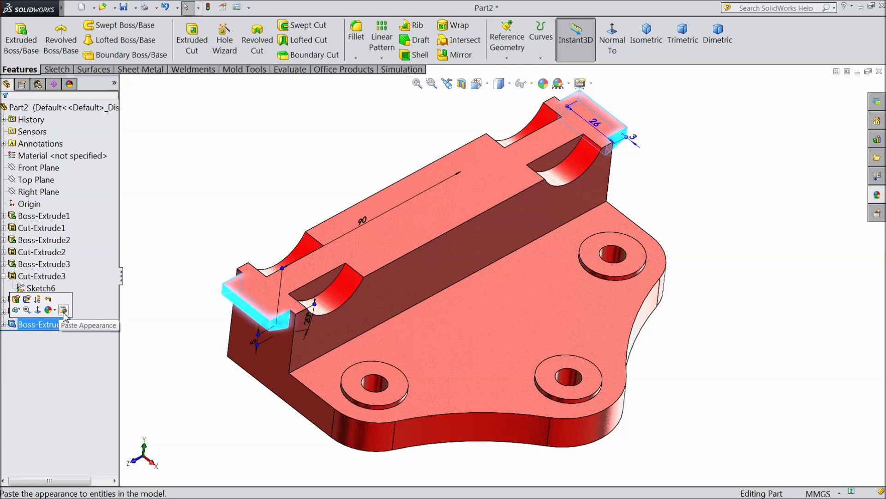
click(223, 437)
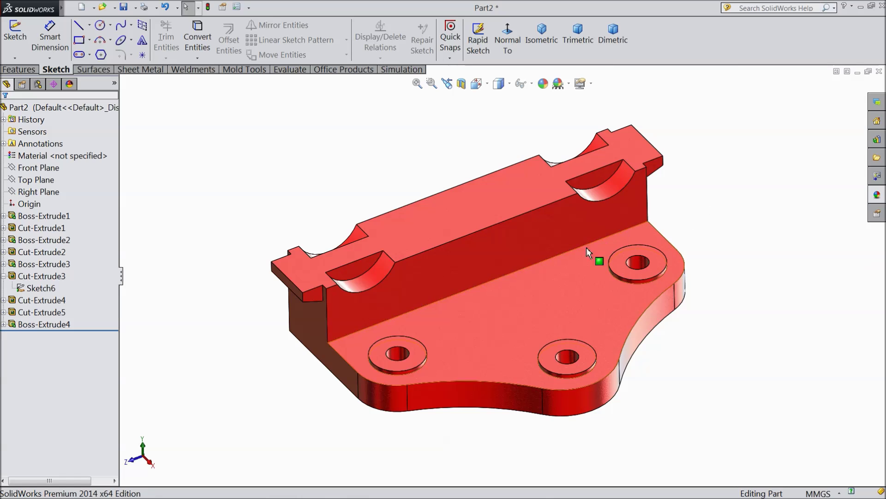
Step: Start a sketch on the flat half-round face inside the recess near the wall's end, viewed normal to it
scroll(453, 276, down, 6)
click(295, 259)
click(333, 233)
click(512, 43)
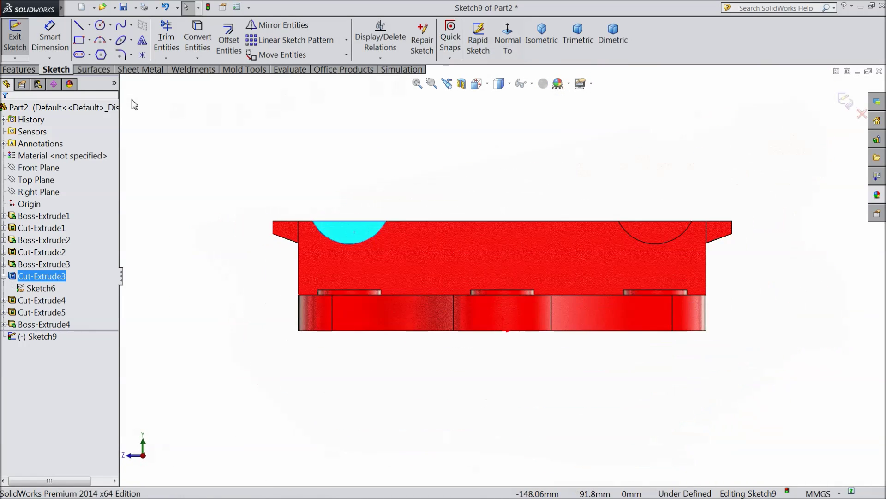
Step: Draw a vertical centerline from the origin to above the wall's top edge
click(89, 26)
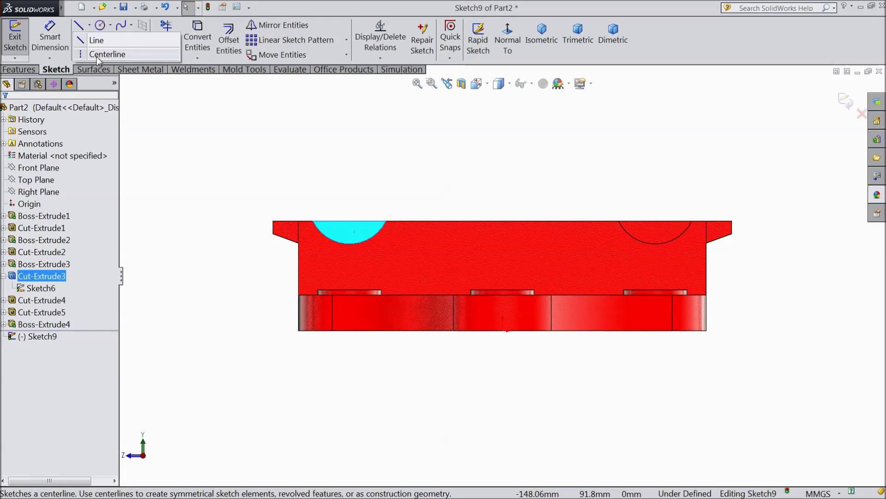
click(107, 55)
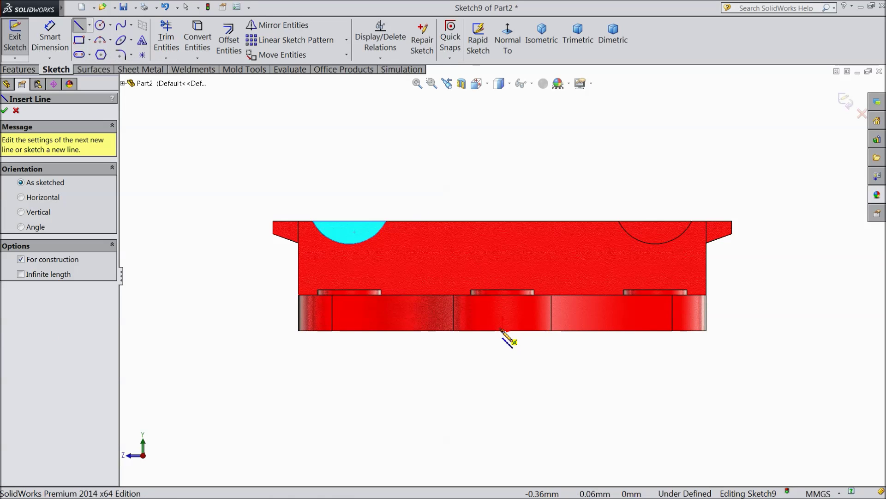
click(502, 331)
click(502, 119)
right_click(531, 62)
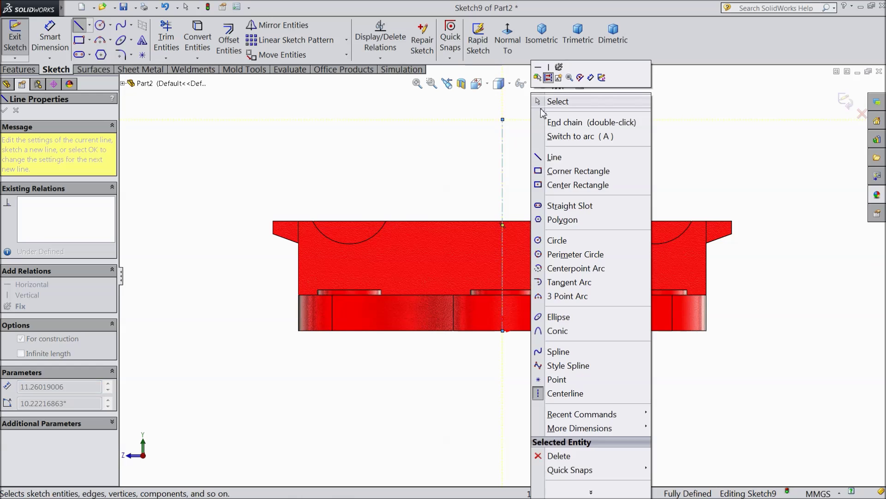
click(555, 102)
scroll(495, 184, down, 3)
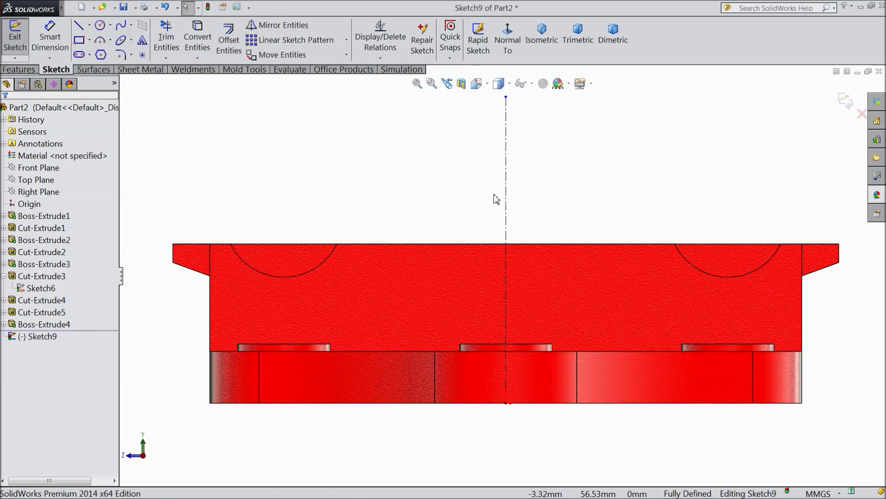
Step: Sketch a circle above the recess near the wall's end and set its diameter to 28 mm
click(101, 26)
click(282, 184)
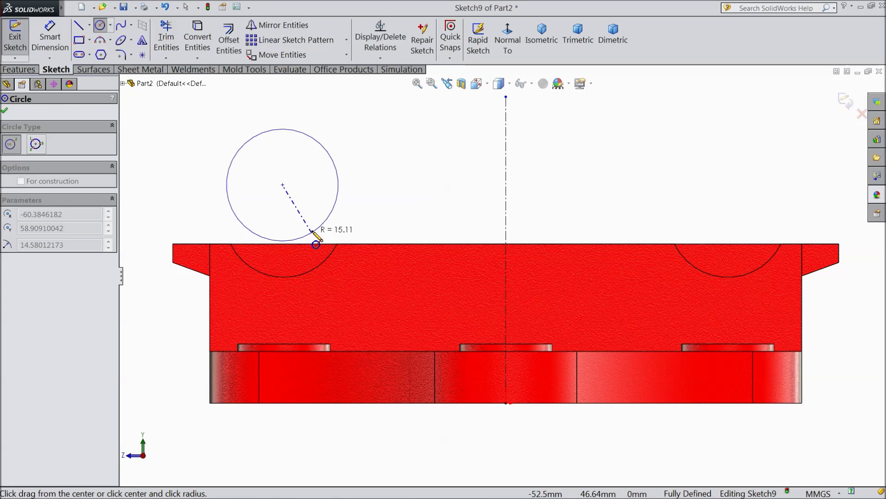
click(313, 231)
click(50, 37)
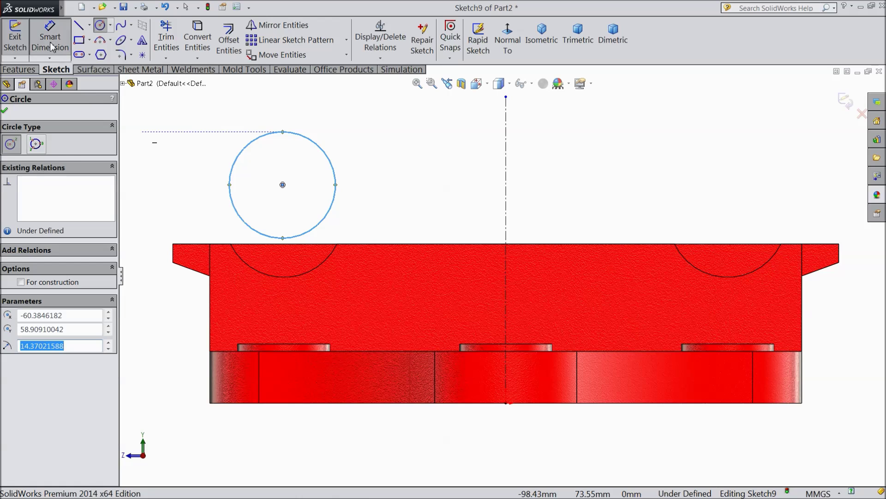
click(283, 134)
click(277, 111)
text(28)
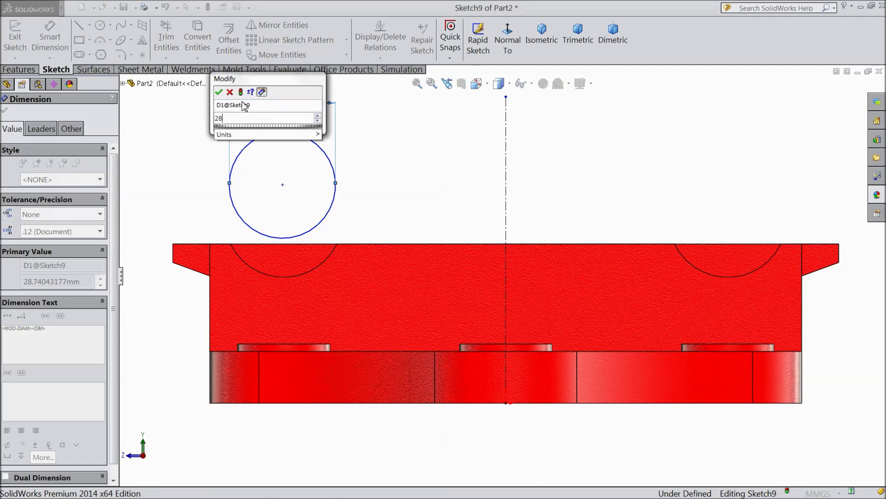
click(218, 92)
Step: Dimension the circle's centre 60 mm from the vertical centerline
click(283, 184)
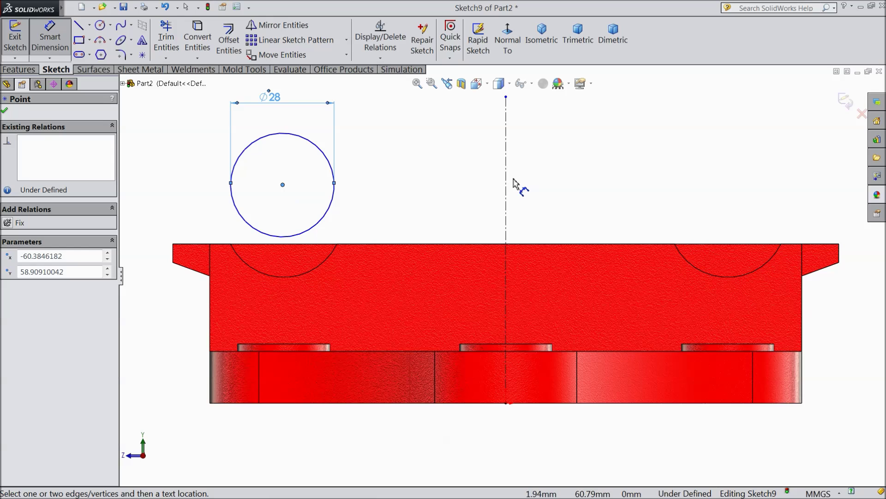
click(506, 183)
click(409, 131)
text(60.00mm)
click(353, 113)
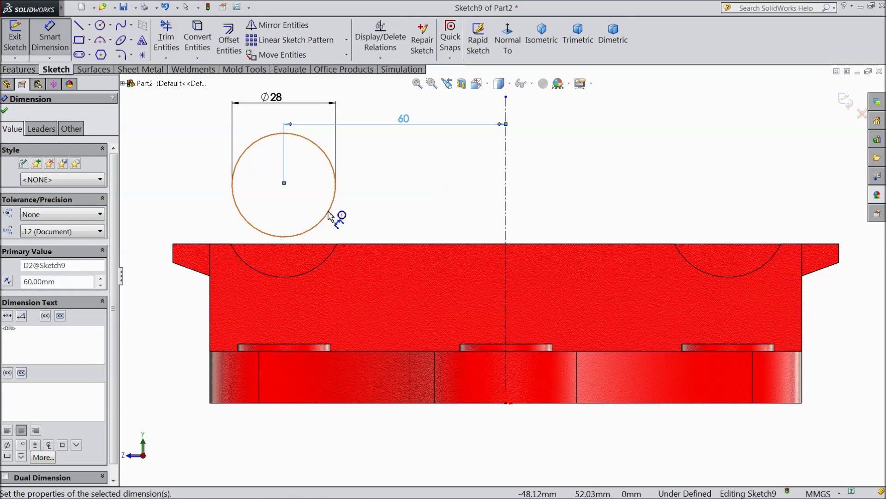
Step: Dimension the circle's centre 50 mm above the base's lower edge
click(330, 215)
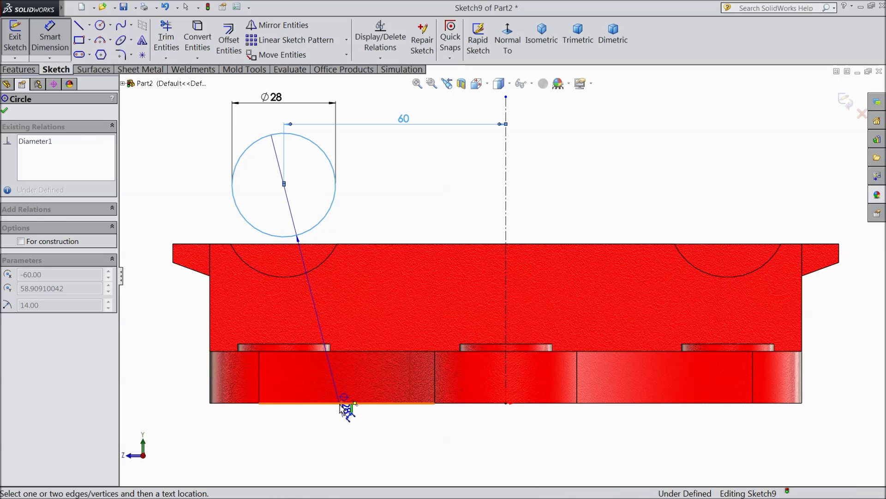
click(341, 403)
click(150, 318)
text(50)
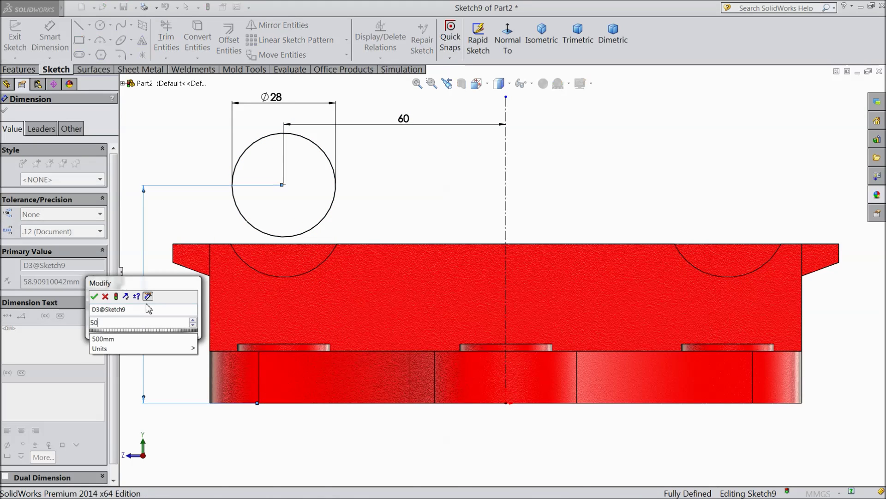
click(95, 297)
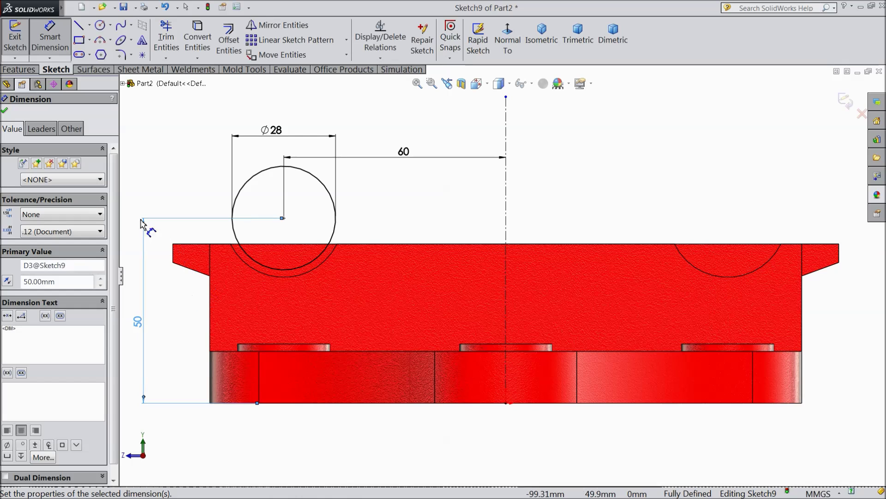
click(4, 112)
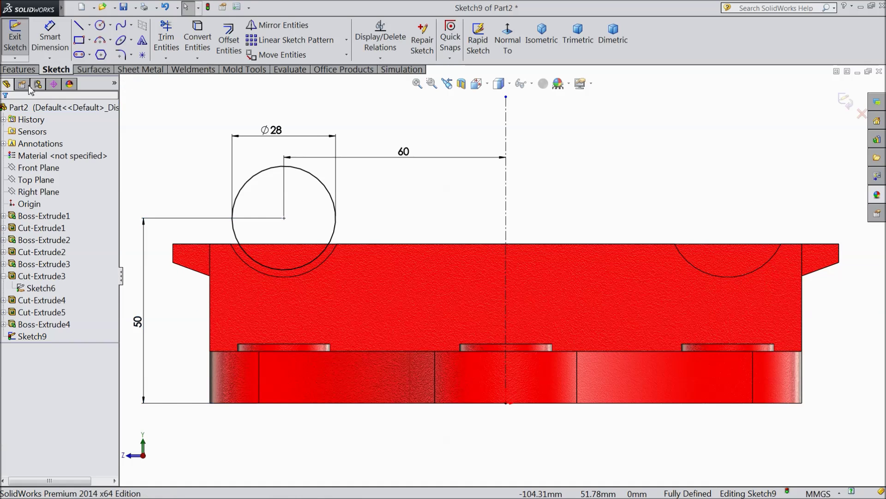
Step: Draw connected lines from the circle's inner side point down to the recess corner, along the wall's top to the ledge's outer corner, and back up to the circle
click(80, 26)
scroll(341, 250, down, 2)
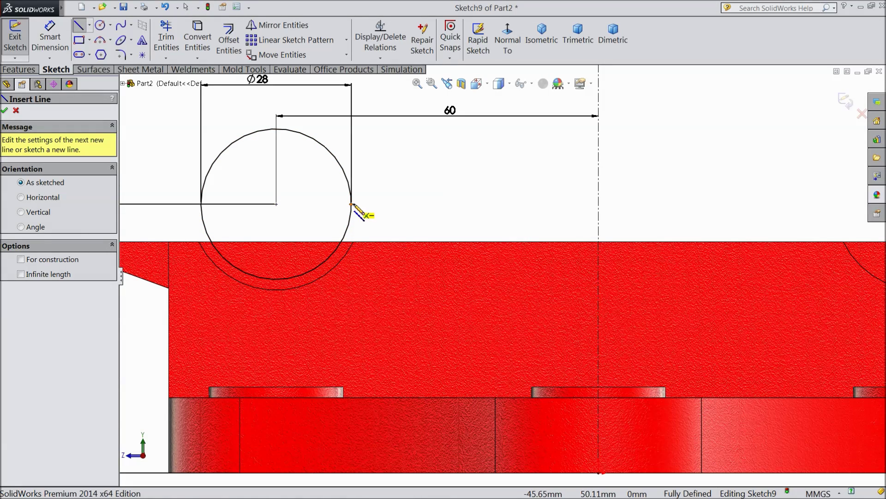
click(351, 205)
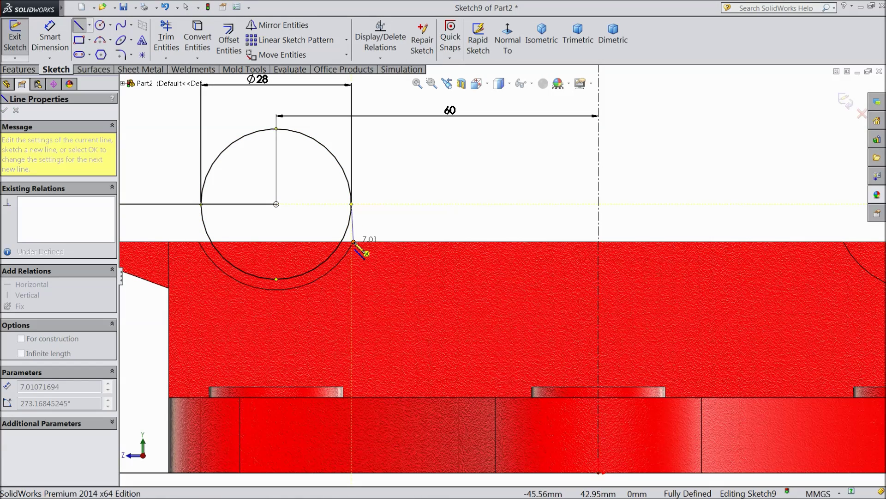
click(353, 242)
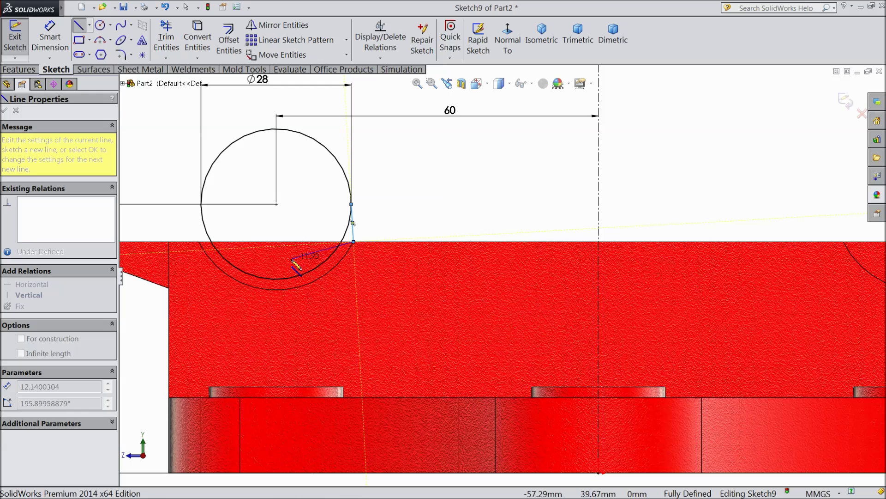
scroll(254, 264, up, 1)
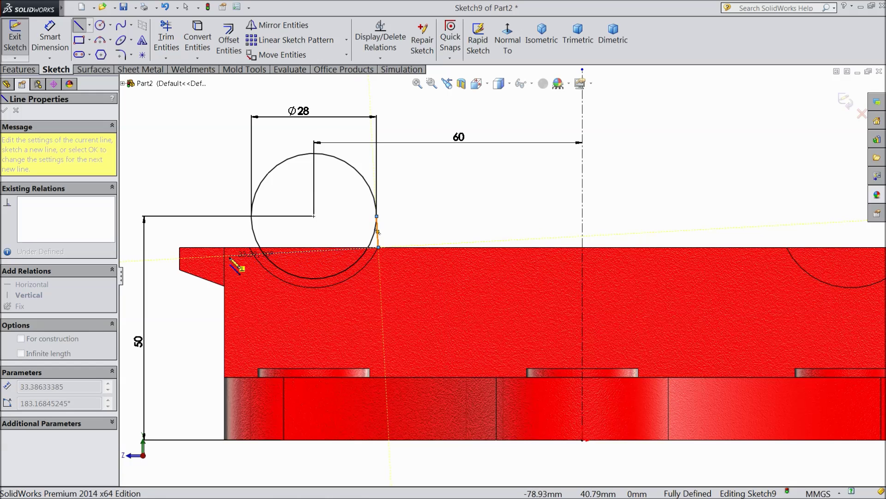
click(180, 247)
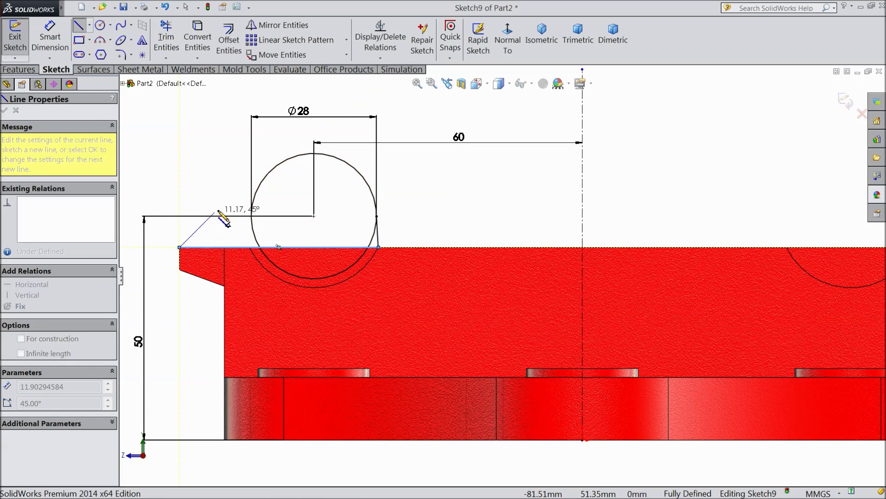
right_click(204, 176)
click(228, 87)
scroll(277, 182, down, 3)
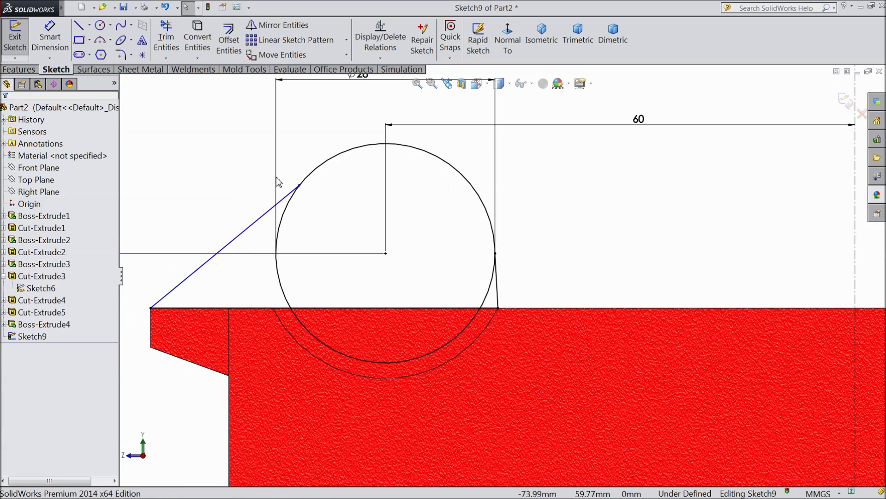
Step: Make the sloping line tangent to the 28 mm circle
drag(288, 195, 289, 195)
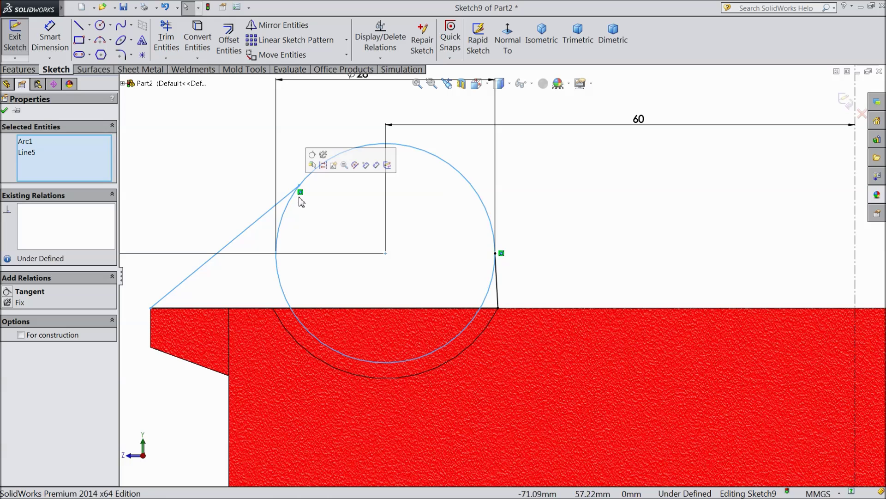
click(316, 159)
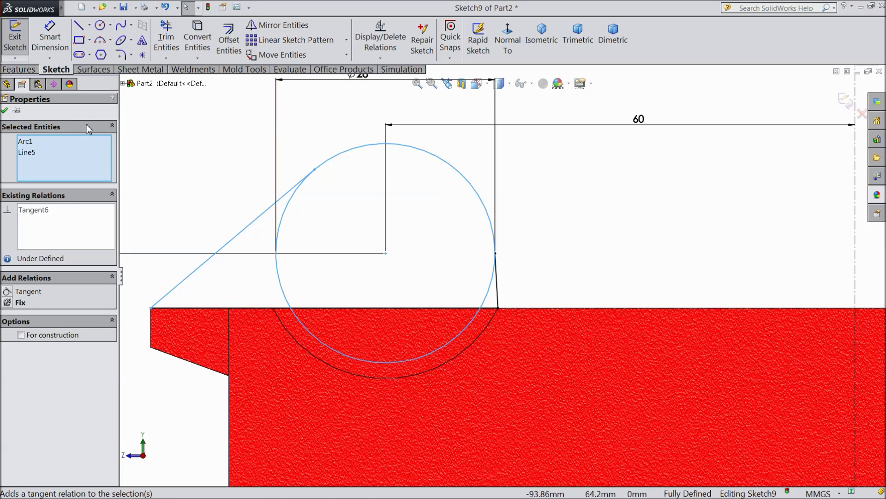
click(5, 111)
scroll(231, 176, up, 2)
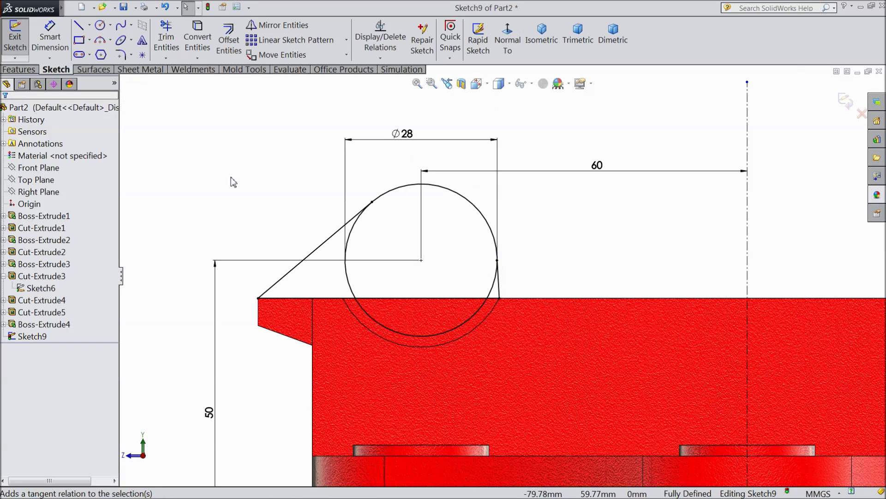
Step: Trim away the lower part of the circle between the sloping line and the short side line, using Trim to closest
scroll(232, 186, up, 1)
click(166, 39)
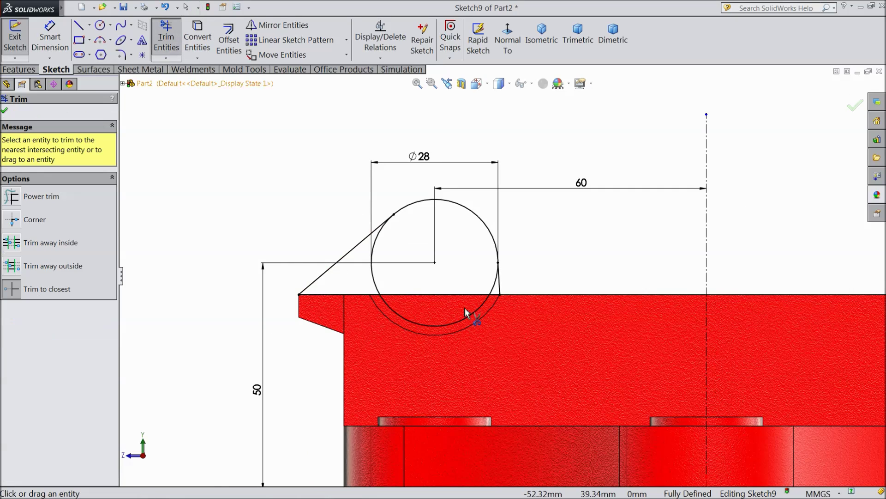
scroll(469, 312, down, 2)
click(472, 310)
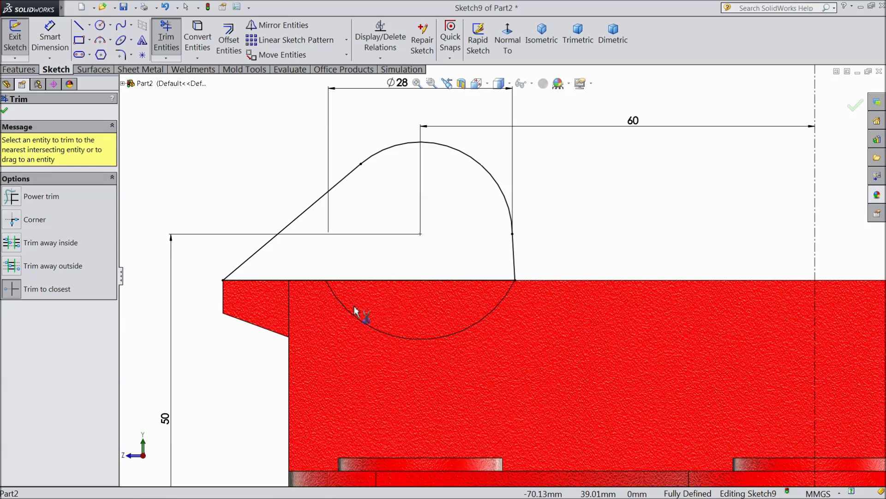
click(4, 111)
Step: Mirror the whole rounded lug profile about the vertical centreline to the other end of the wall
scroll(409, 212, up, 2)
mouse_move(542, 157)
mouse_down()
mouse_move(514, 230)
mouse_move(358, 292)
mouse_move(300, 301)
mouse_up()
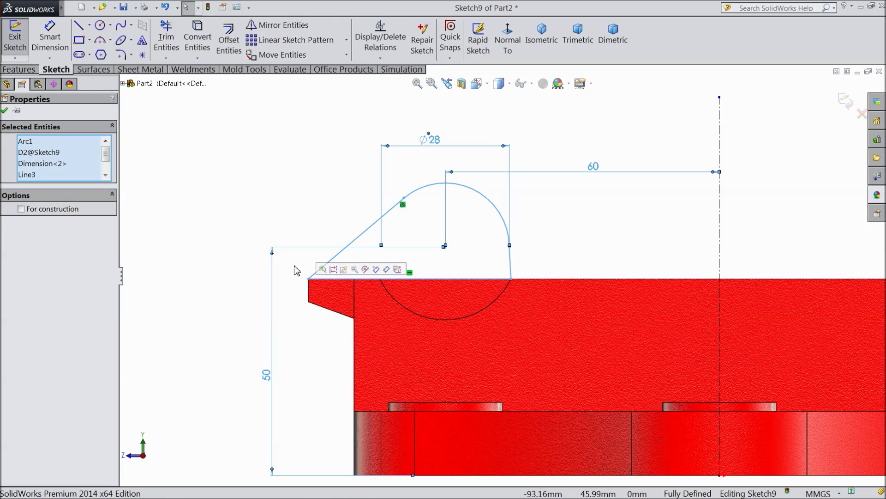
click(277, 24)
click(63, 271)
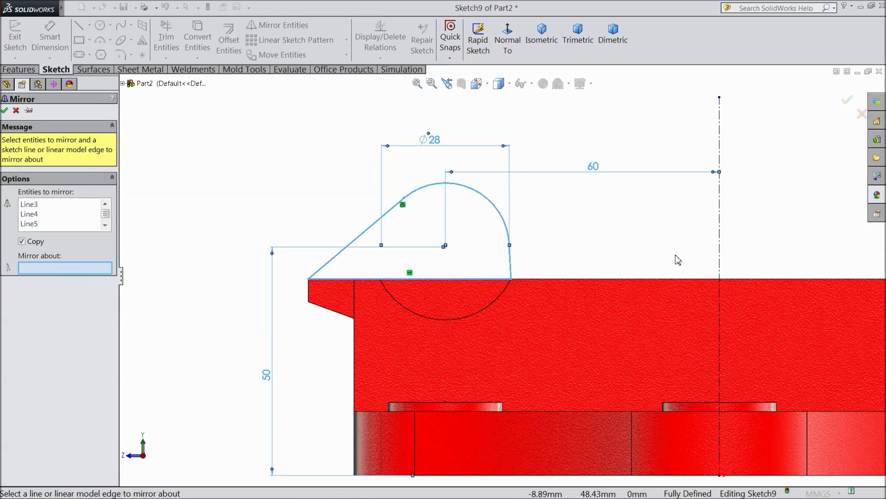
click(720, 238)
scroll(725, 242, up, 4)
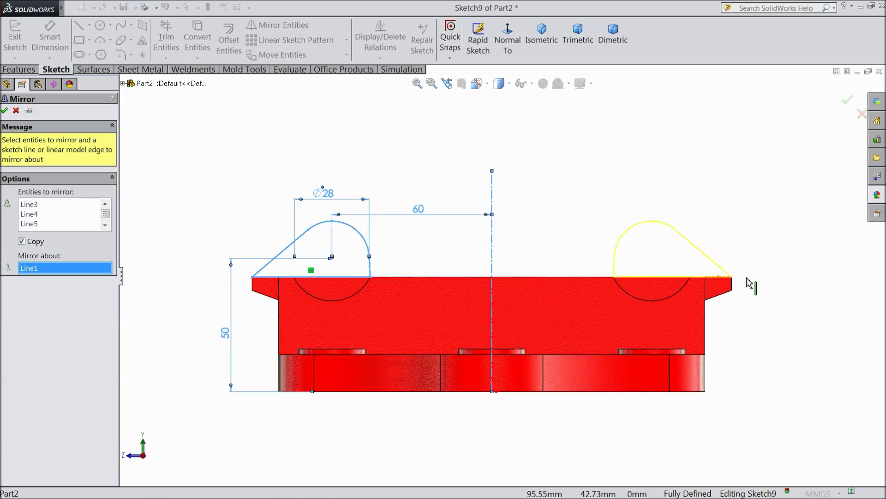
click(4, 110)
Step: Extrude both lug profiles 12 mm in the reversed direction, back over the wall
click(22, 71)
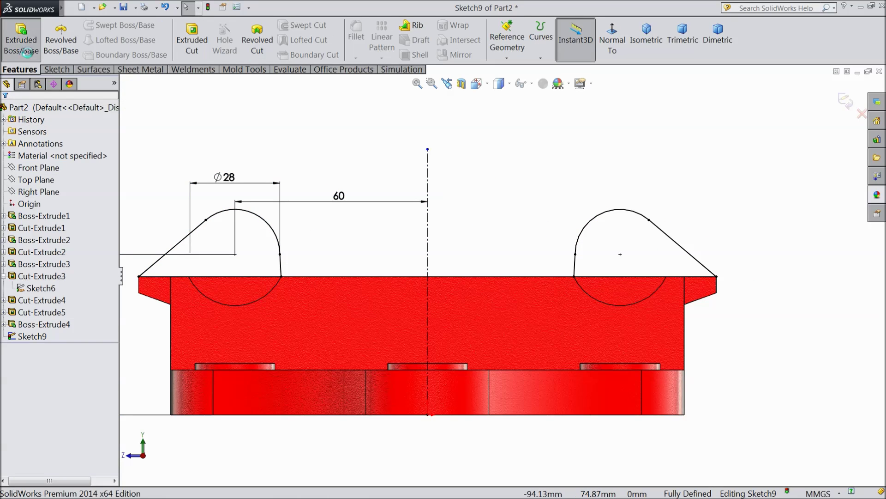
click(21, 39)
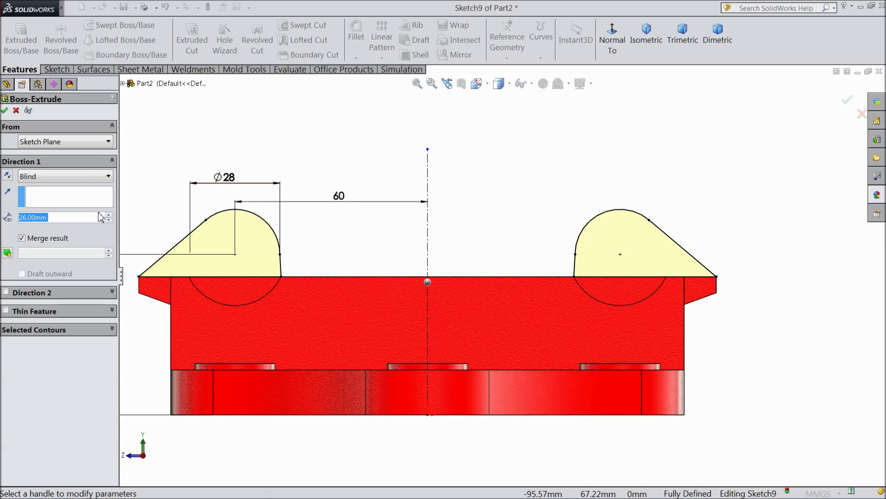
text(12)
key(Return)
scroll(227, 186, up, 3)
middle_drag(227, 186, 276, 258)
click(8, 176)
mouse_move(417, 258)
middle_down()
mouse_move(428, 268)
mouse_move(385, 327)
mouse_move(386, 307)
mouse_move(341, 267)
mouse_move(342, 251)
mouse_move(229, 237)
middle_up()
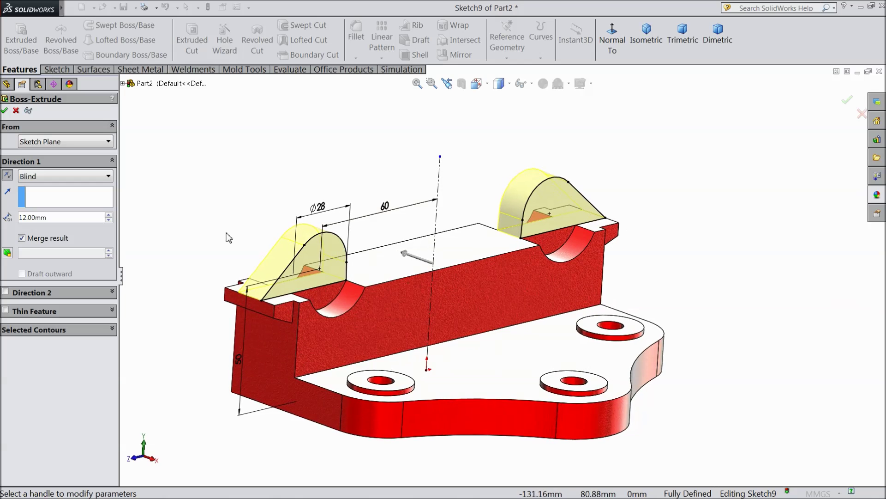
click(4, 111)
Step: Start a sketch on the wall's front face and draw a vertical centreline about 60 mm long up from the origin
mouse_move(224, 218)
middle_down()
mouse_move(311, 270)
mouse_move(208, 216)
middle_up()
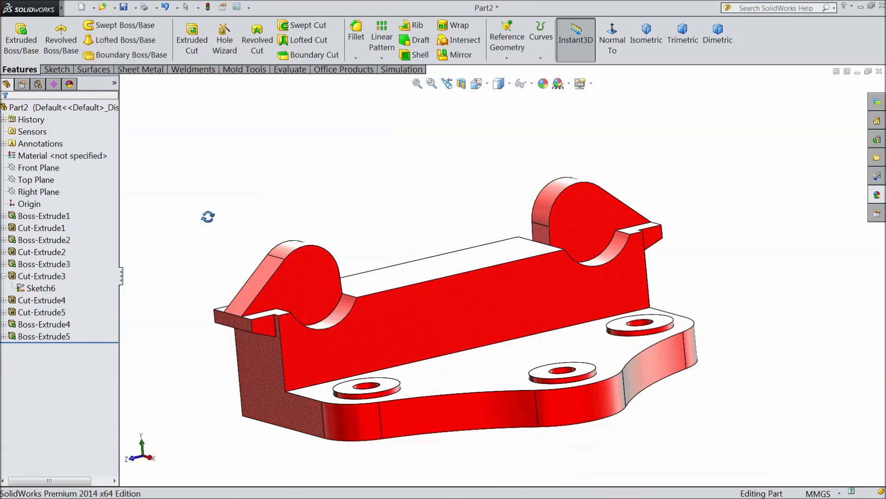
click(459, 315)
click(505, 286)
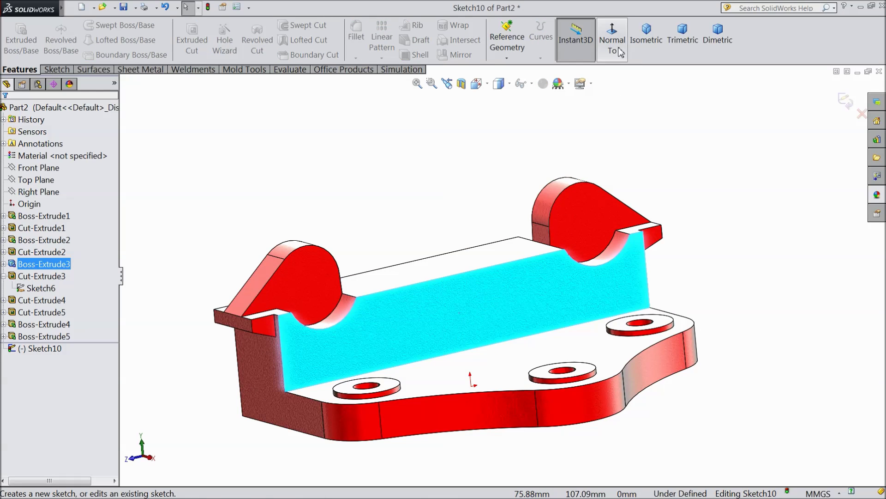
click(620, 51)
click(56, 69)
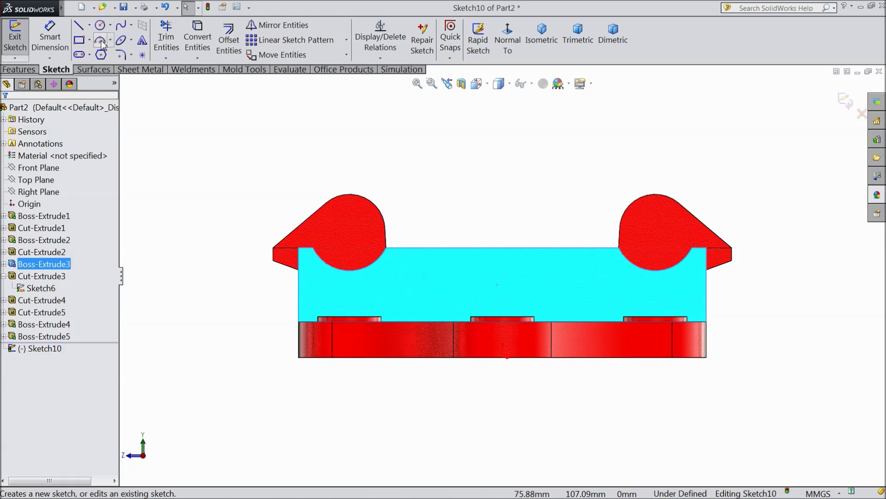
click(90, 25)
click(94, 54)
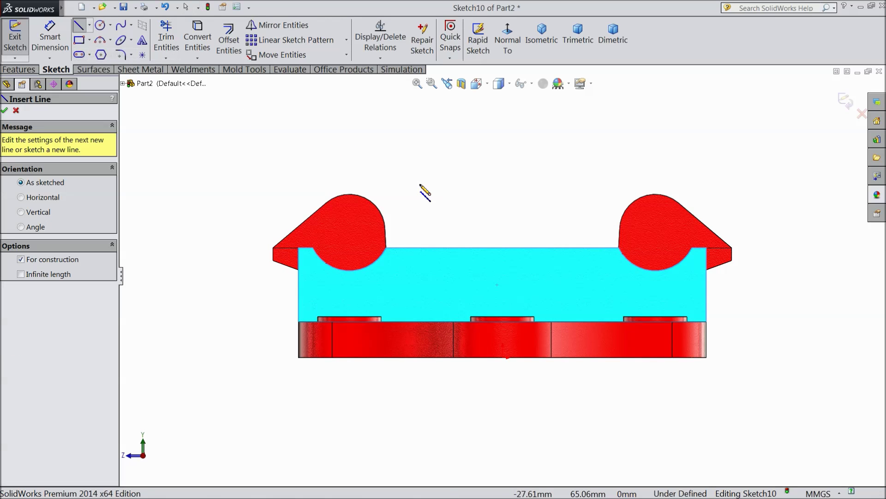
scroll(529, 300, down, 3)
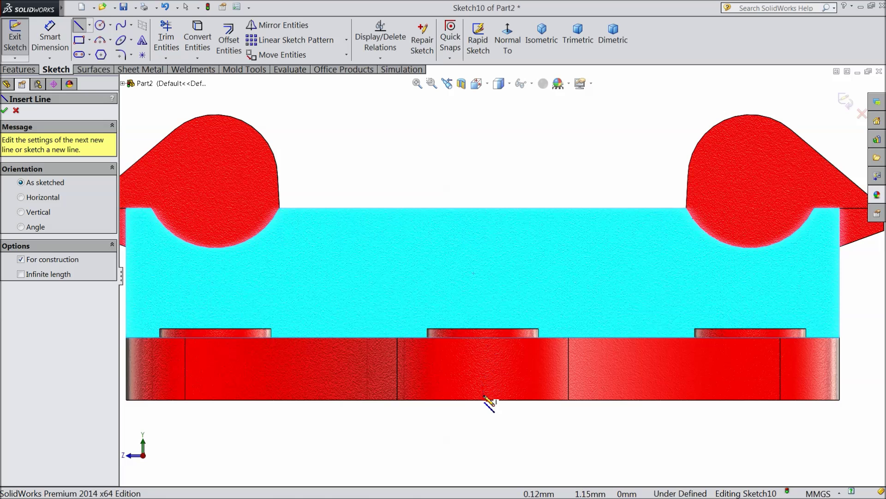
drag(483, 400, 485, 132)
right_click(483, 132)
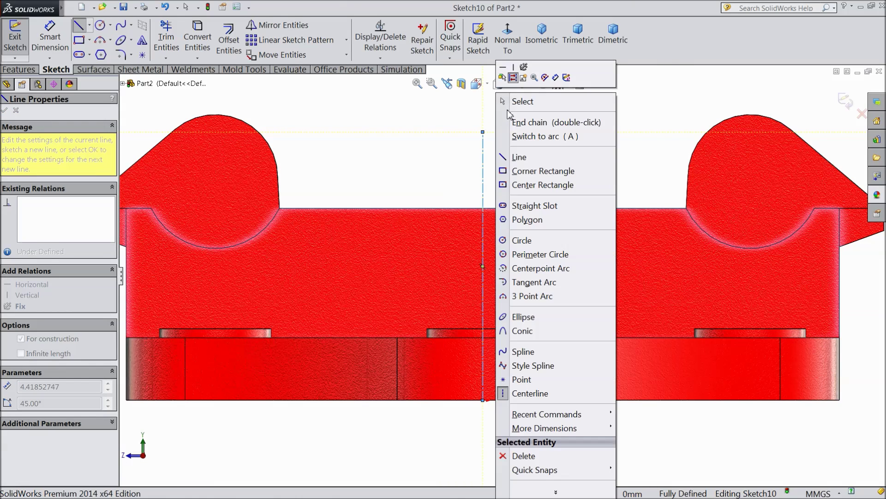
click(517, 113)
key(Escape)
click(483, 188)
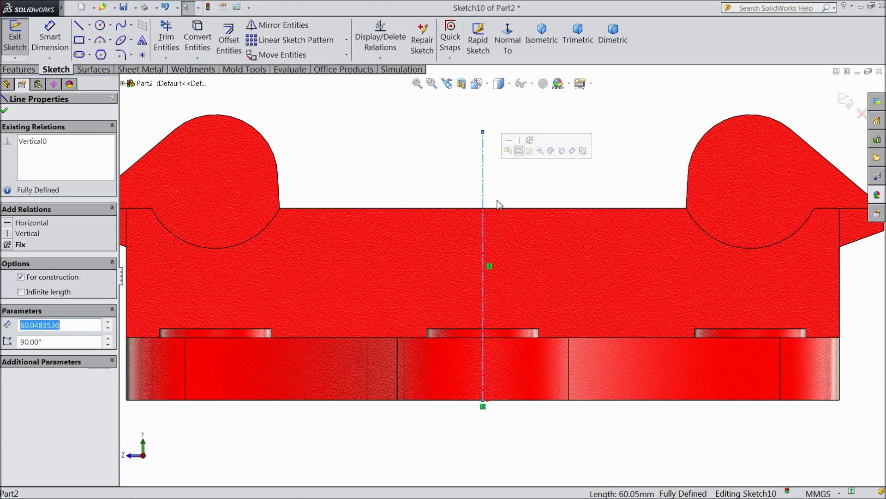
Step: Draw a closed triangle about 40 mm wide along the wall's top edge, with its lower tip on the centreline
click(78, 26)
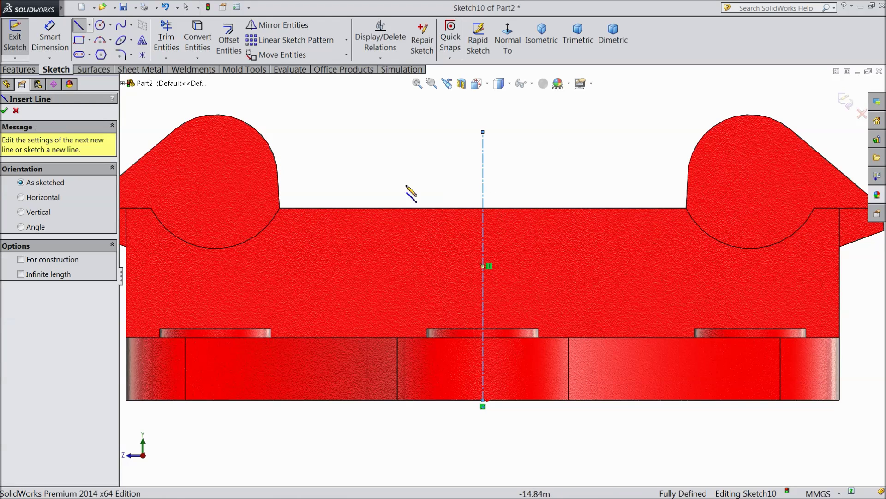
click(581, 209)
click(483, 296)
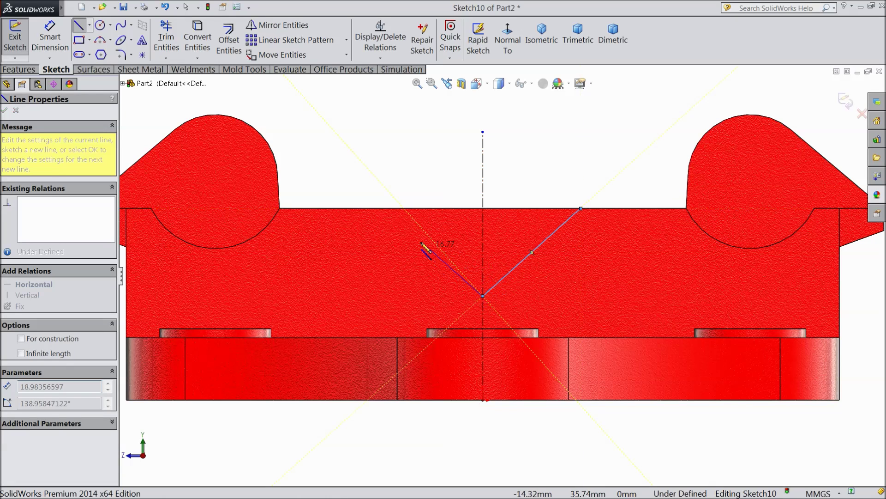
click(405, 209)
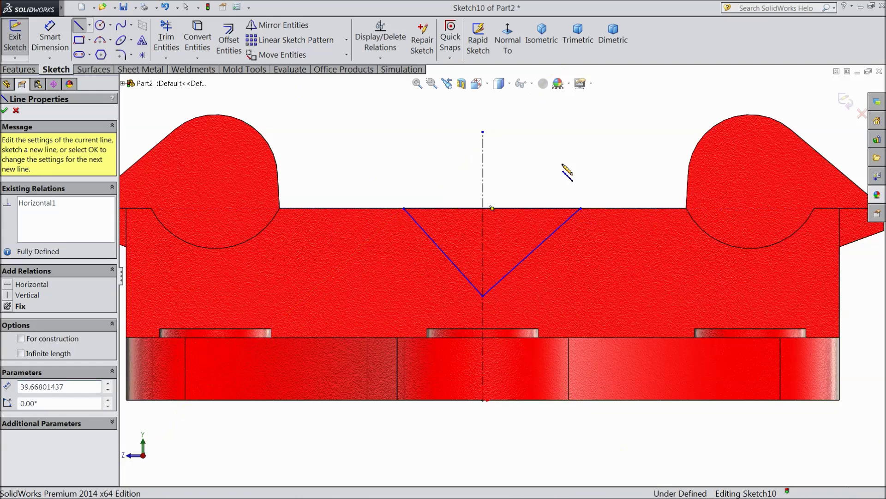
right_click(563, 102)
click(587, 142)
Step: Make the triangle's two sloping lines symmetric about the vertical centreline
scroll(540, 281, down, 3)
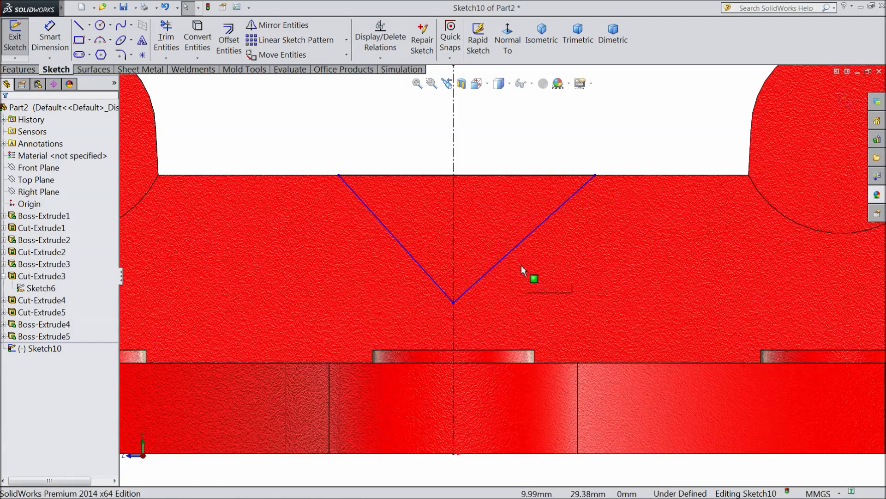
click(508, 257)
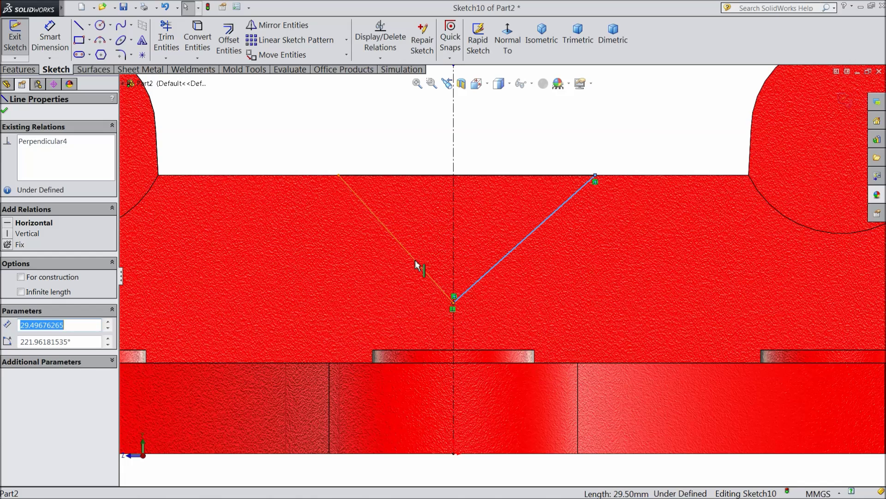
ctrl+click(417, 263)
click(454, 254)
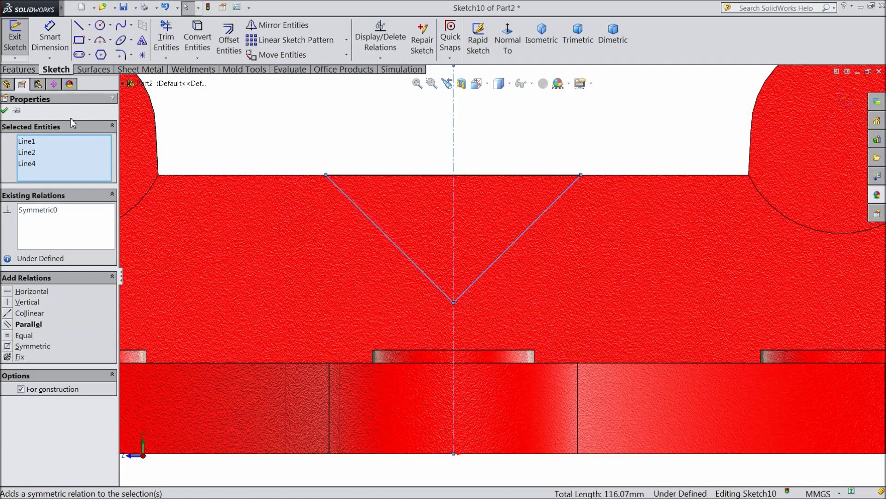
Step: Try to dimension the angle between the triangle's two sloping lines
click(50, 37)
click(502, 254)
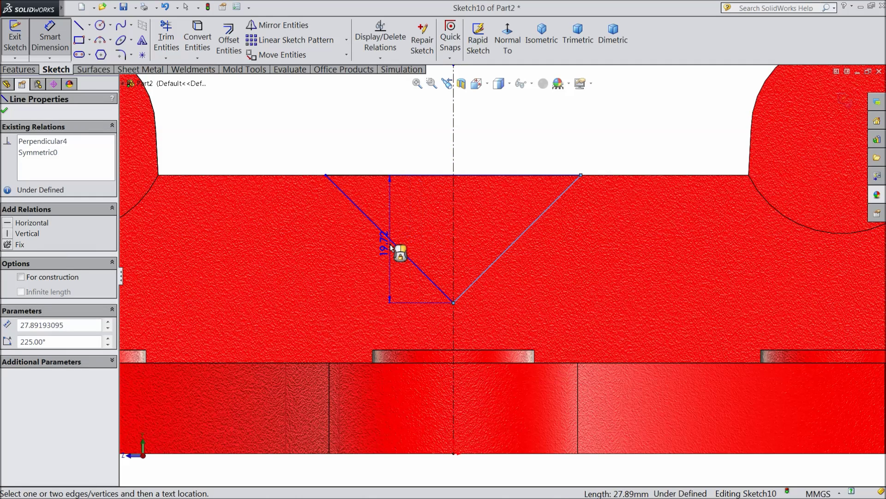
click(394, 243)
click(458, 132)
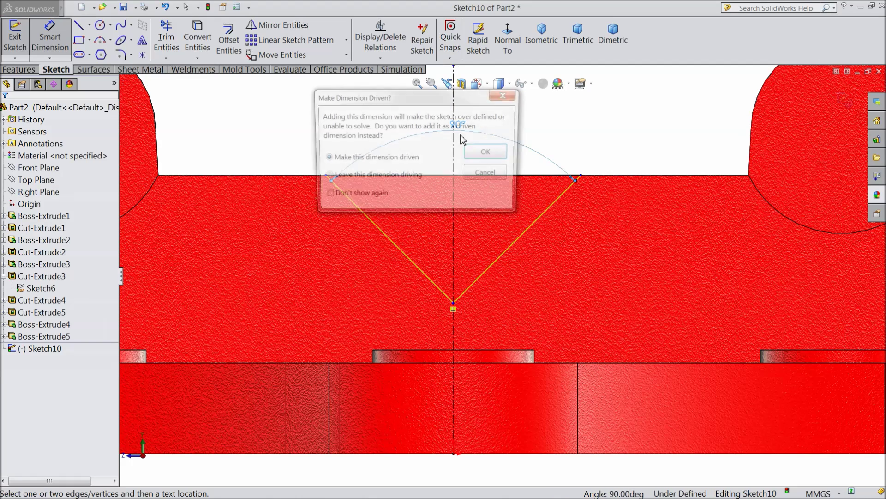
click(489, 174)
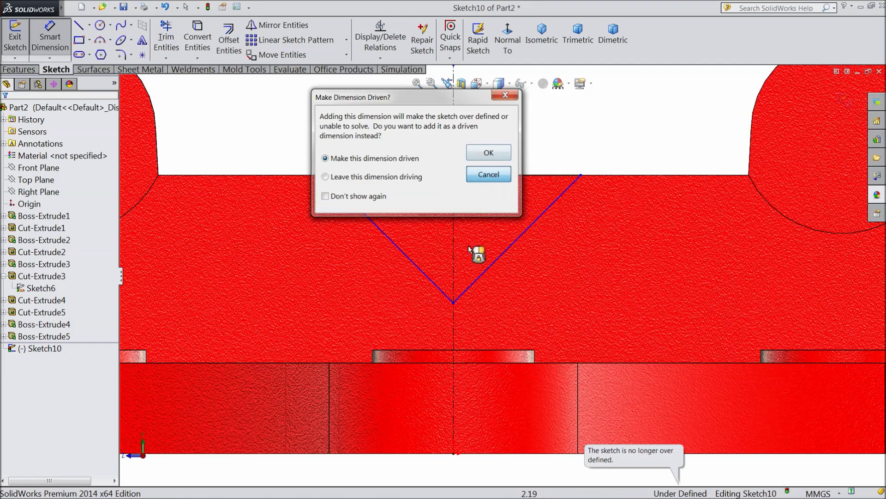
Step: Delete the perpendicular relation between the triangle's two sloping lines
click(50, 44)
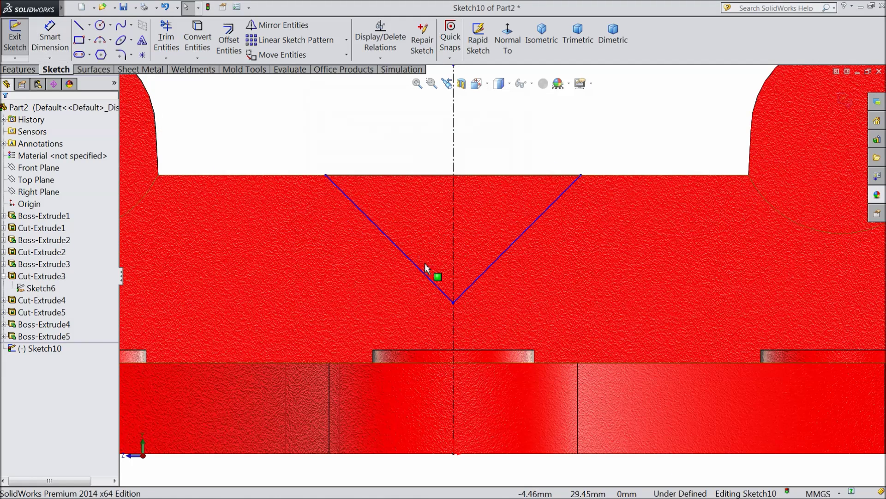
click(463, 298)
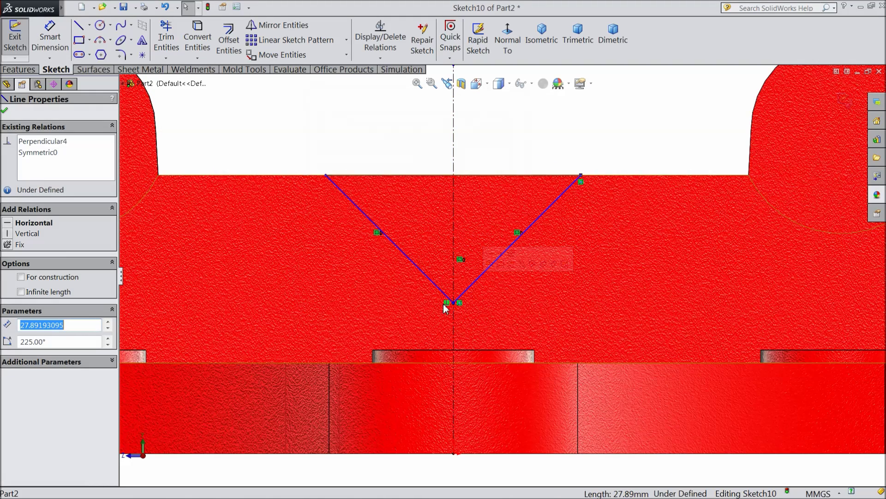
key(Escape)
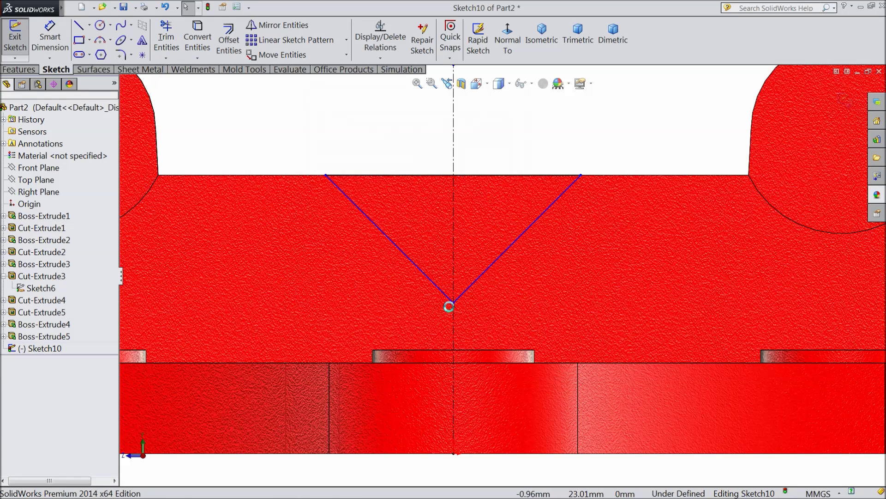
Step: Dimension the angle between the triangle's two sloping lines as 96 degrees
click(51, 41)
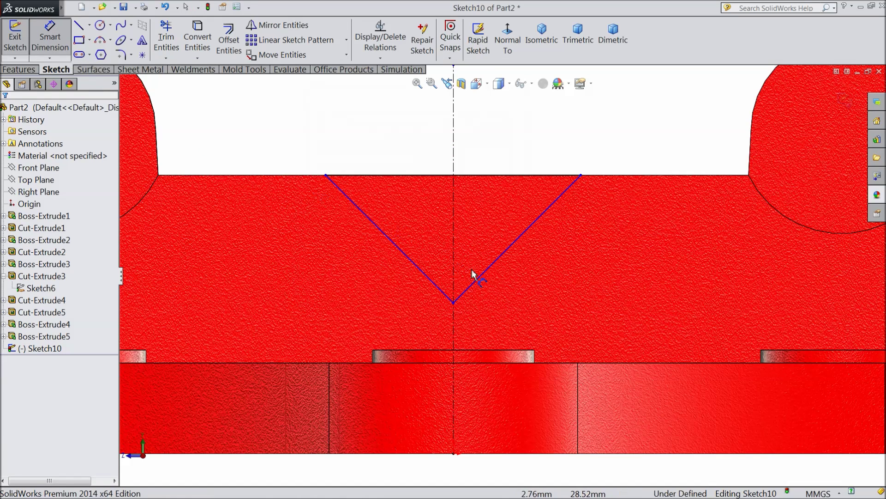
click(496, 264)
click(408, 255)
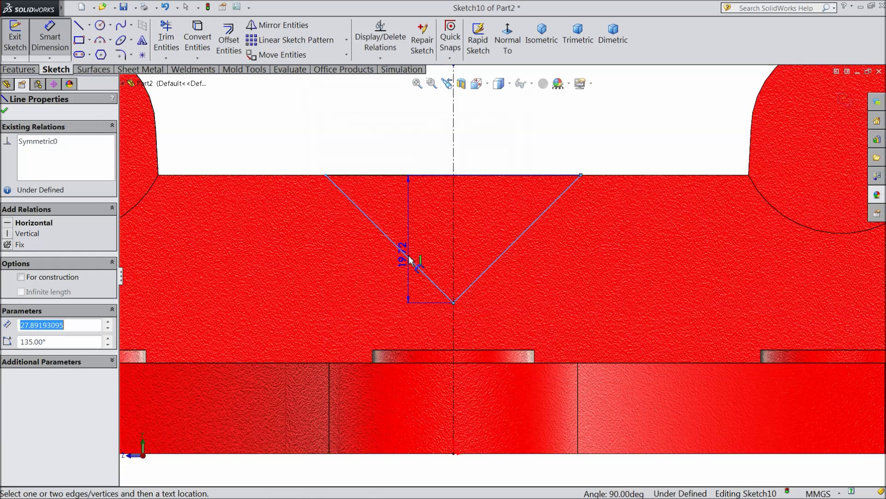
click(438, 158)
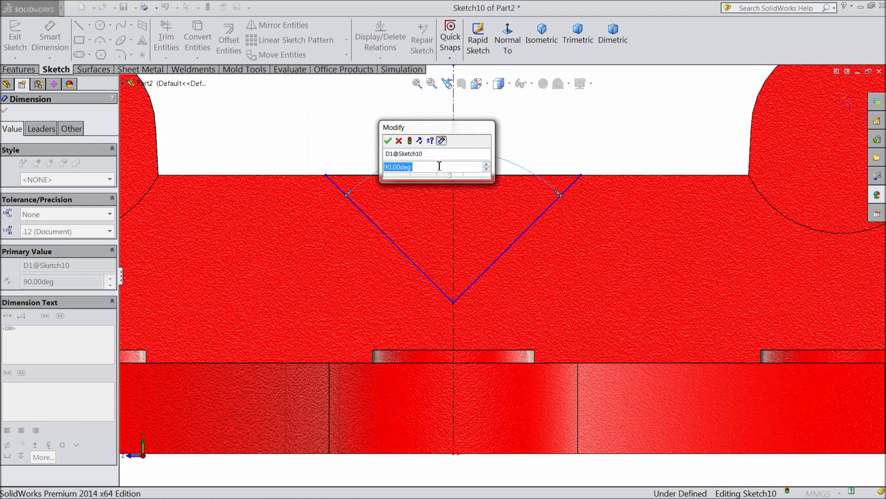
text(96)
click(389, 141)
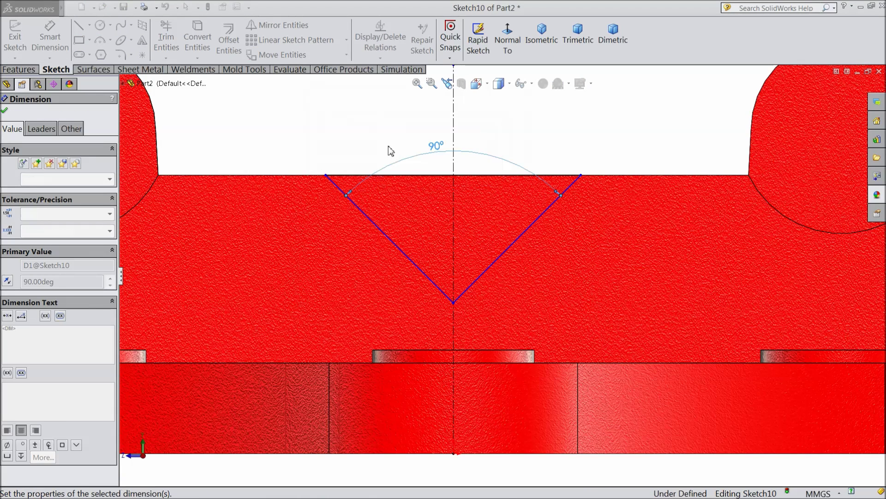
Step: Dimension the distance between the triangle's two upper corners as 56 mm
click(581, 175)
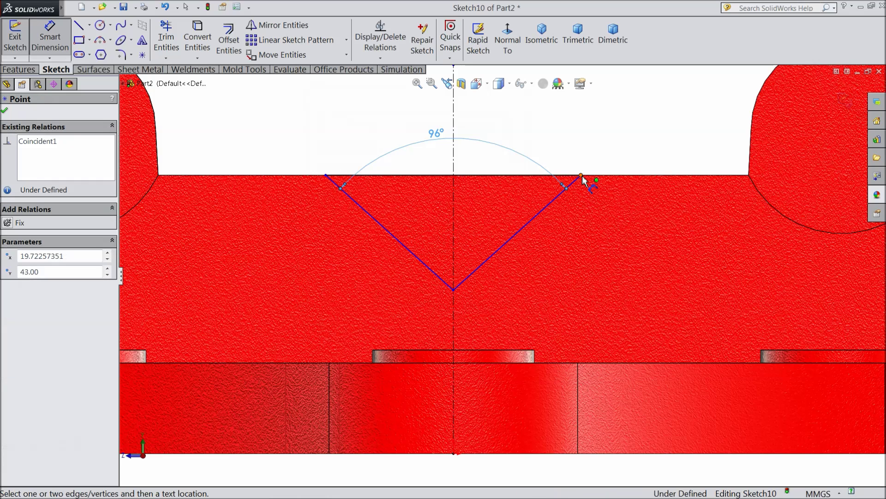
click(326, 176)
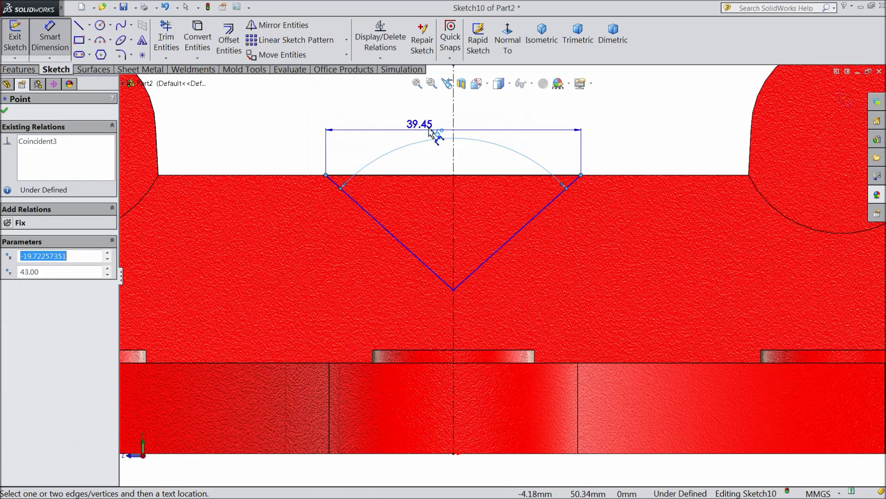
click(462, 129)
text(56)
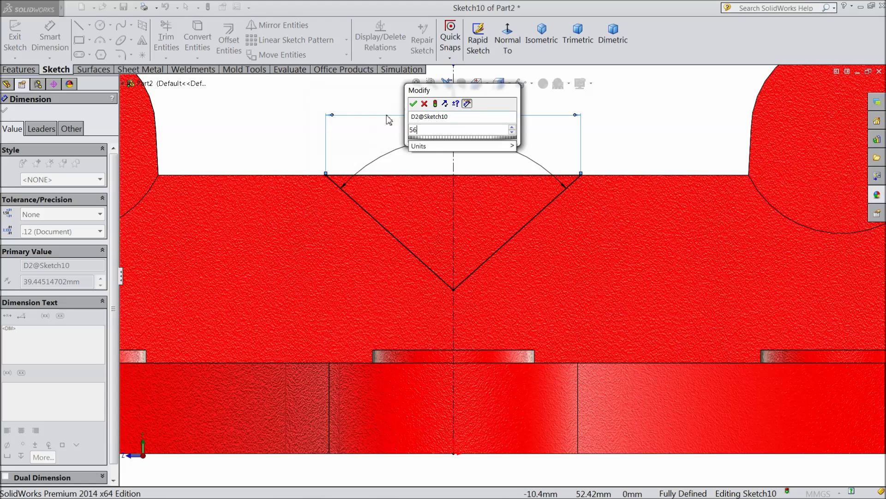
click(414, 104)
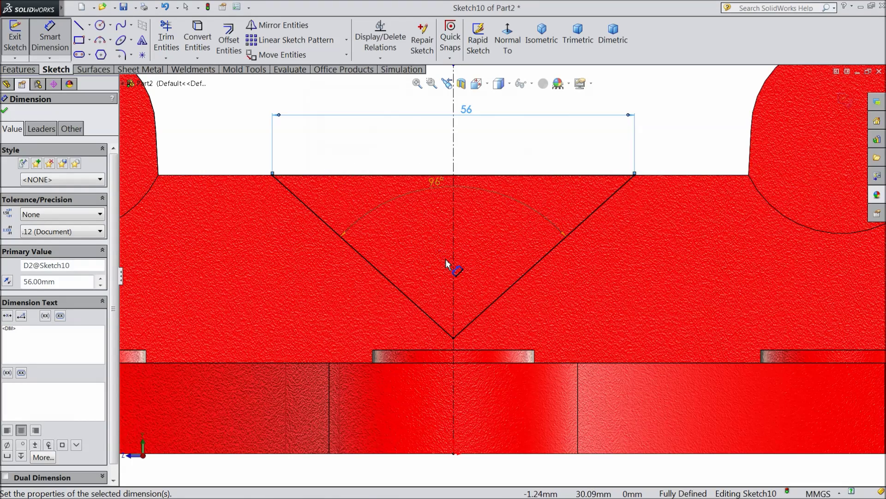
key(f)
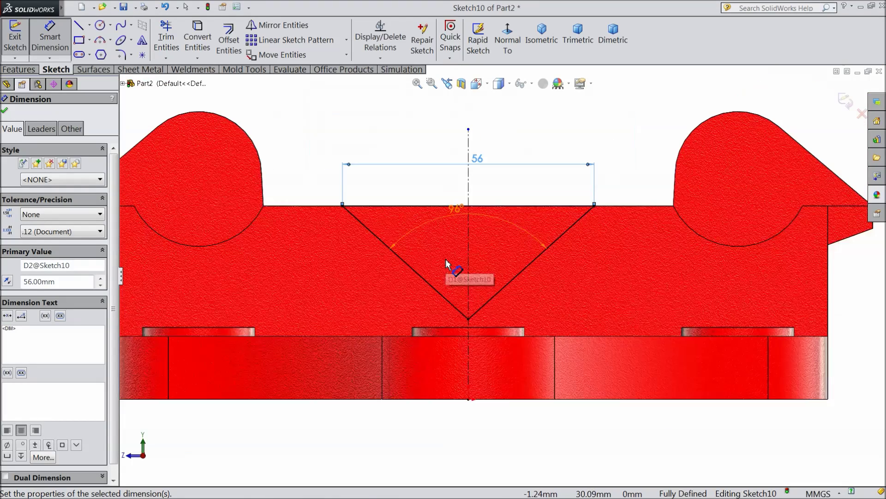
click(5, 111)
Step: Cut the dimensioned triangle through the whole wall with an Extruded Cut set to Through All
click(19, 69)
click(191, 39)
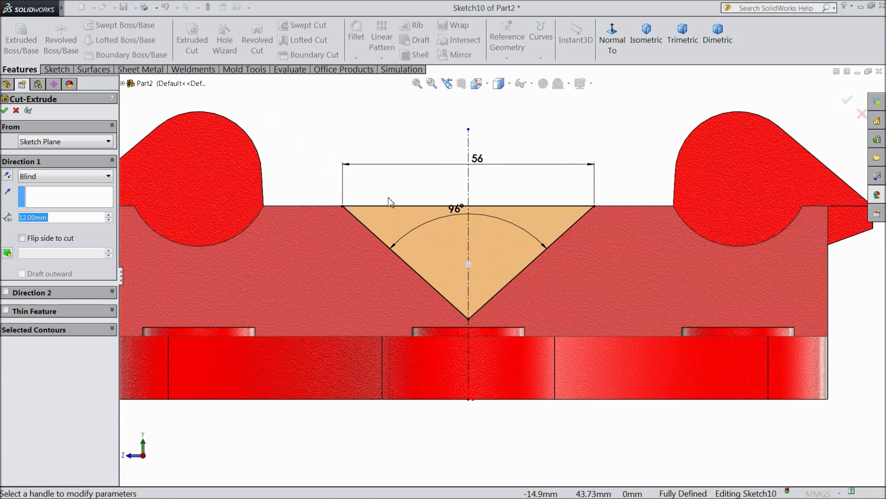
click(55, 180)
click(51, 204)
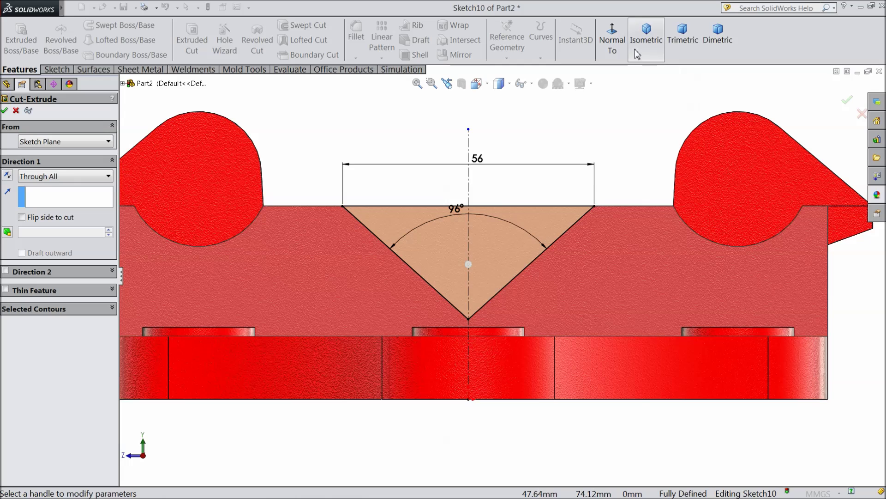
click(646, 35)
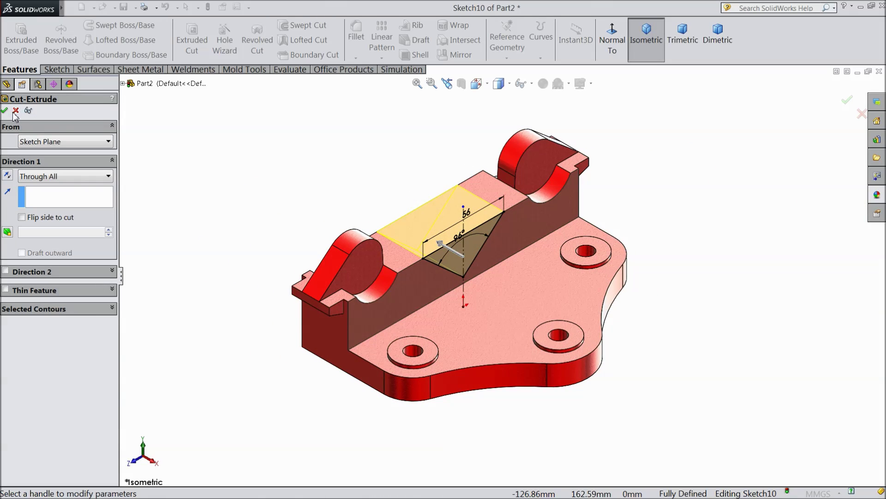
click(4, 112)
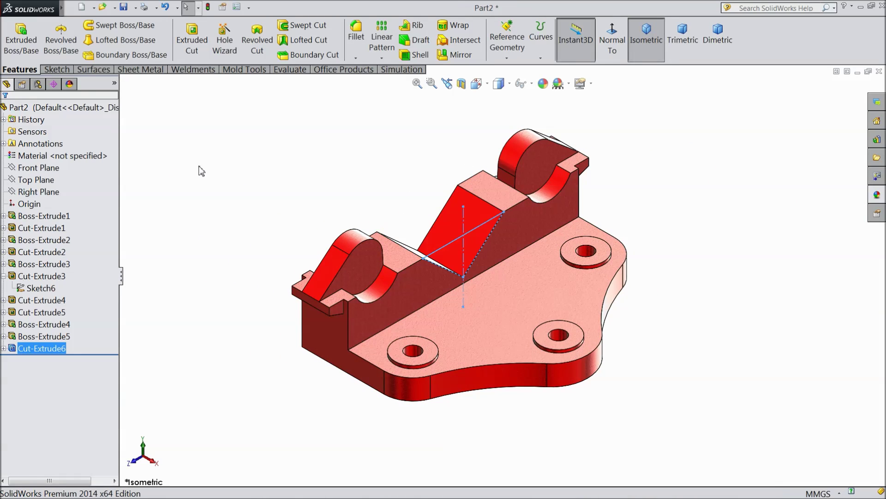
Step: Start a sketch on the wall's top face beside the V-notch and draw a rectangle about 11.6 by 66.4 mm against the wall's base-side edge
scroll(498, 247, down, 3)
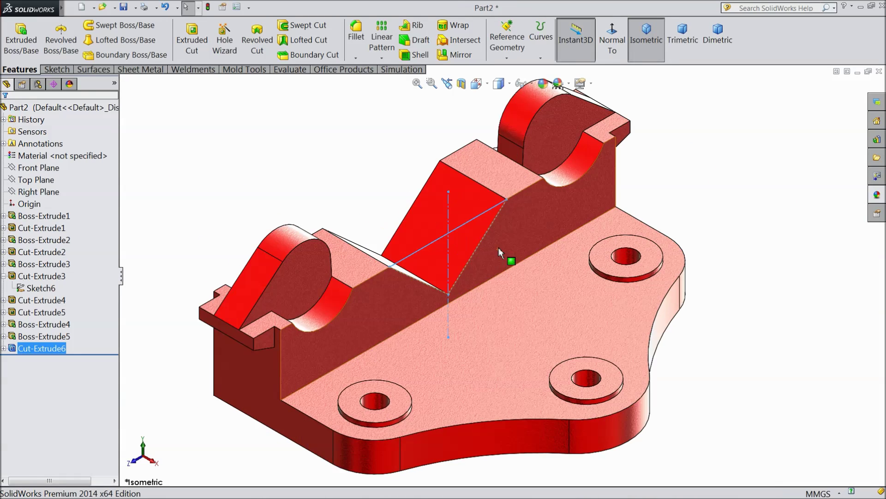
click(493, 178)
click(527, 145)
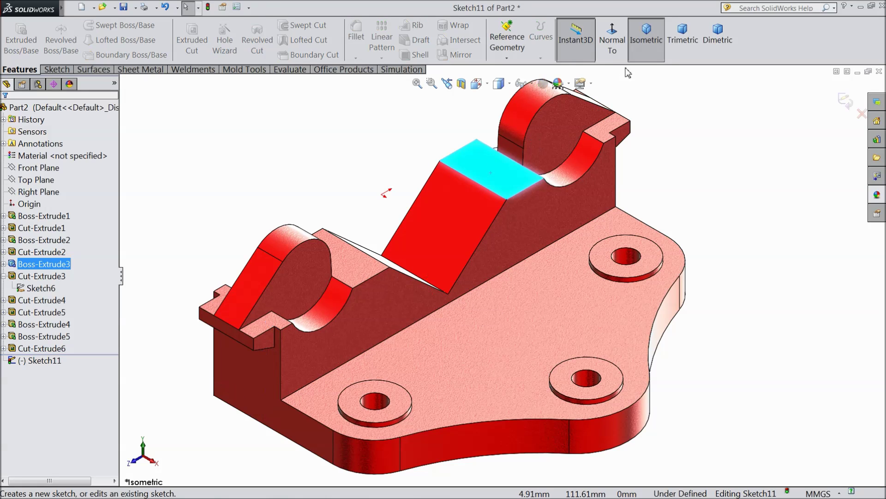
click(612, 44)
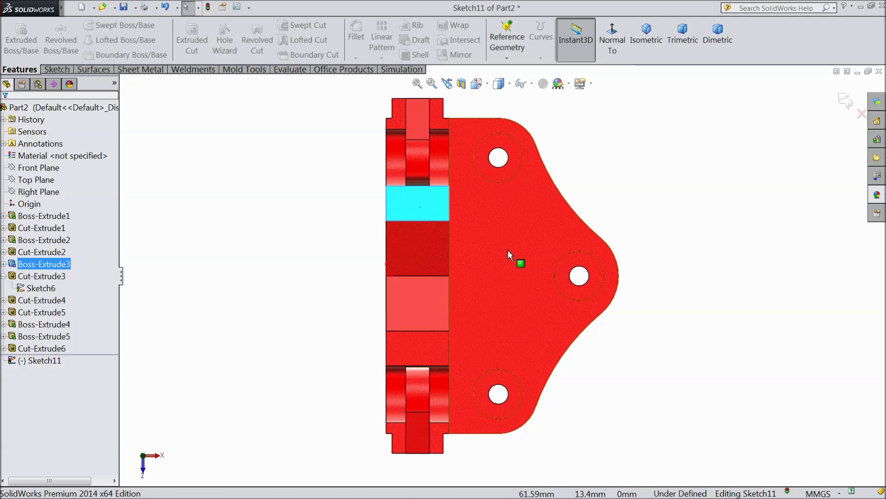
click(55, 69)
click(79, 40)
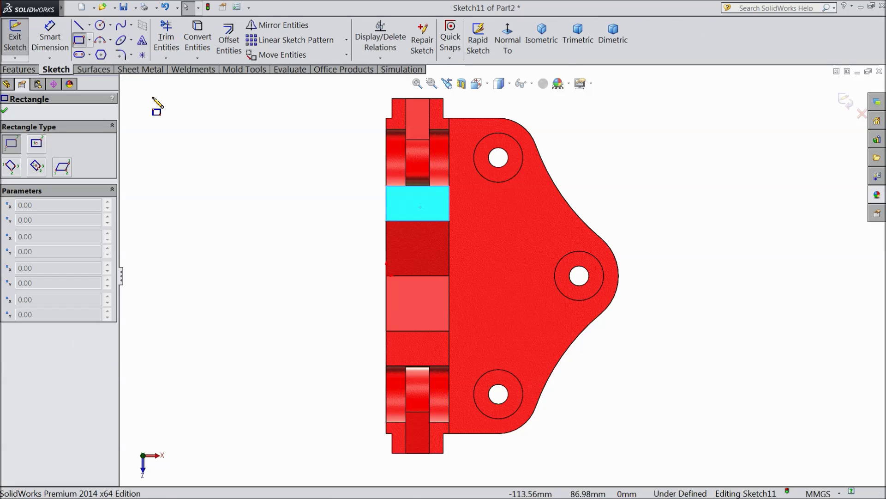
scroll(465, 300, up, 2)
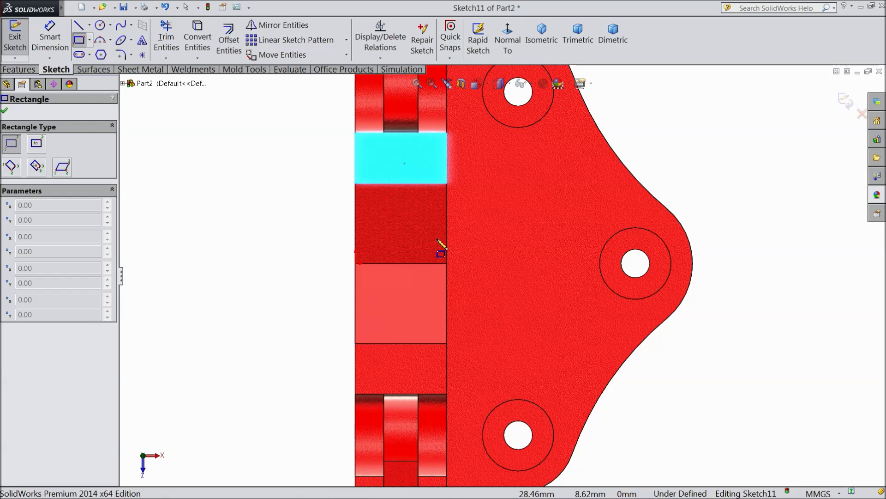
click(447, 154)
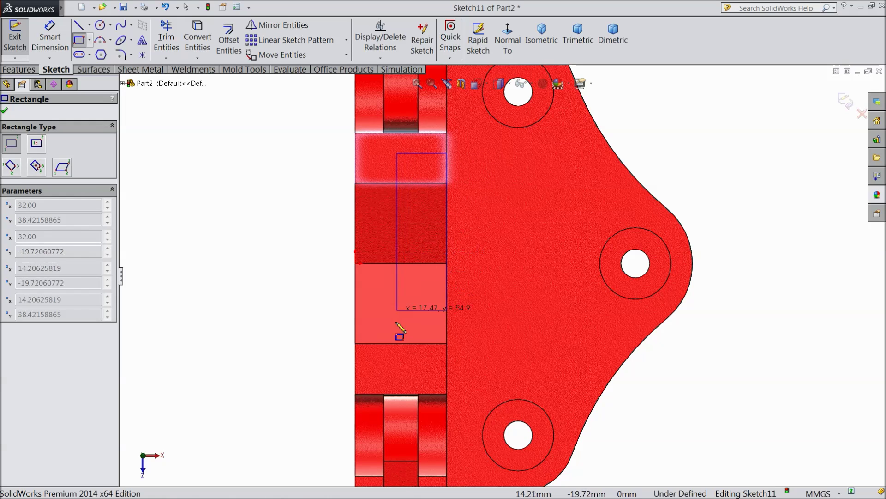
click(414, 343)
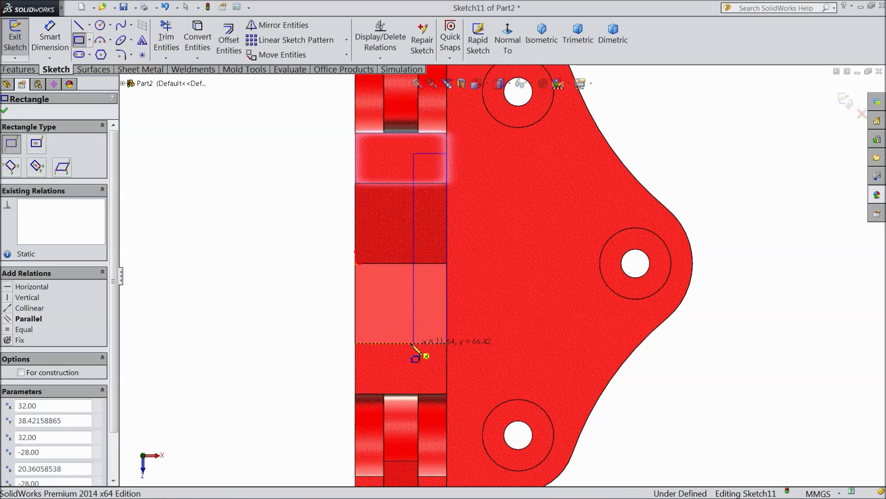
Step: Draw a second rectangle about 12.1 by 72.4 mm along the wall's outer edge and stretch the first rectangle's lower corner level with it
click(356, 154)
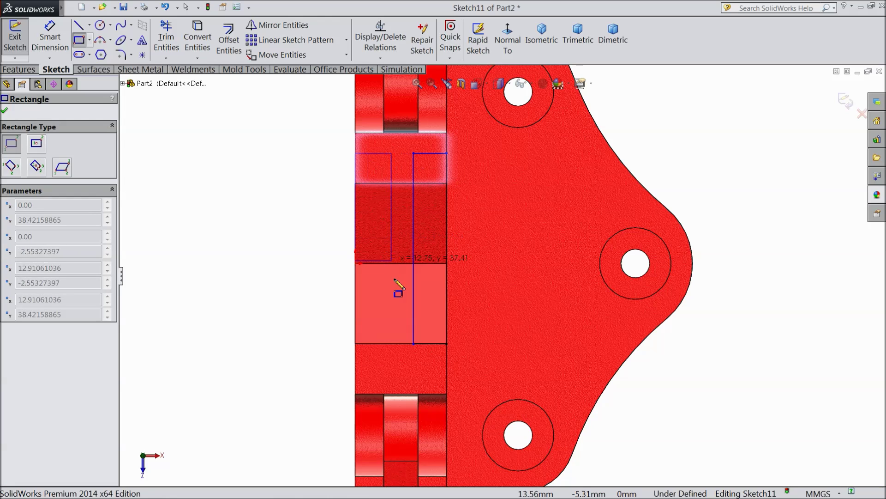
click(390, 361)
right_click(272, 242)
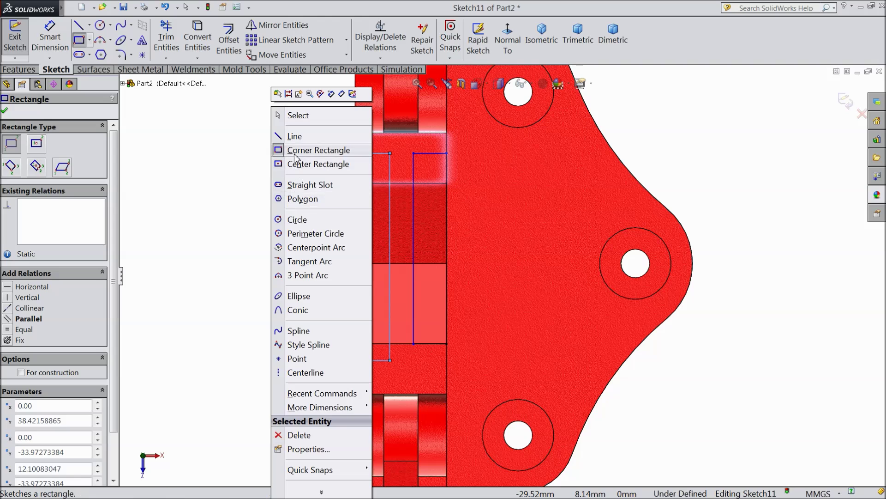
click(297, 115)
drag(413, 344, 414, 364)
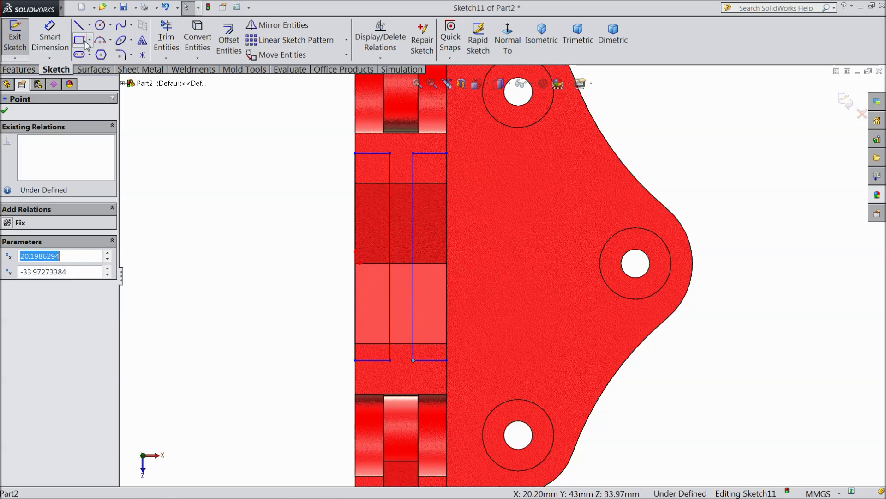
Step: Draw a centerline about 136 mm long from the origin across the base and past its far hole, and make it horizontal
click(89, 26)
click(99, 54)
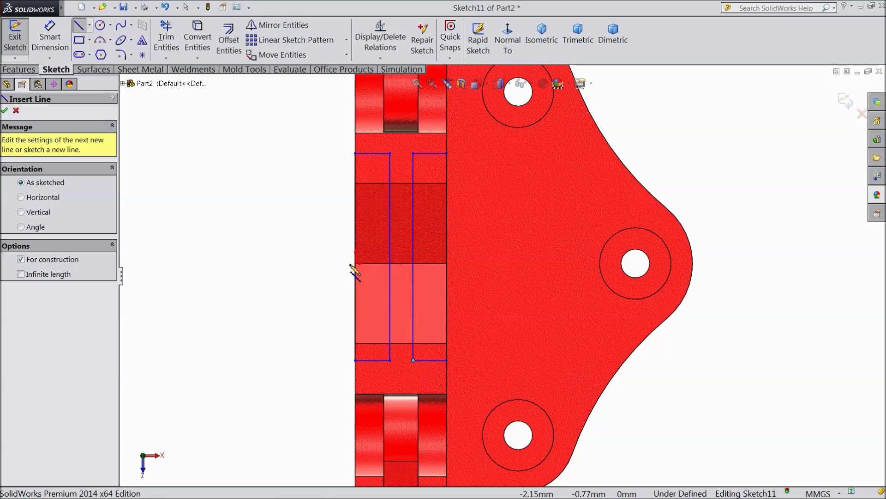
click(356, 264)
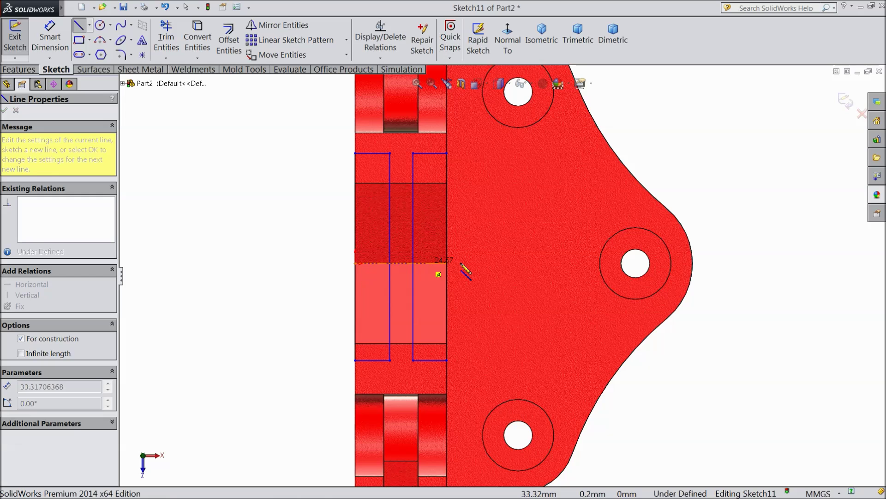
right_click(744, 260)
click(769, 91)
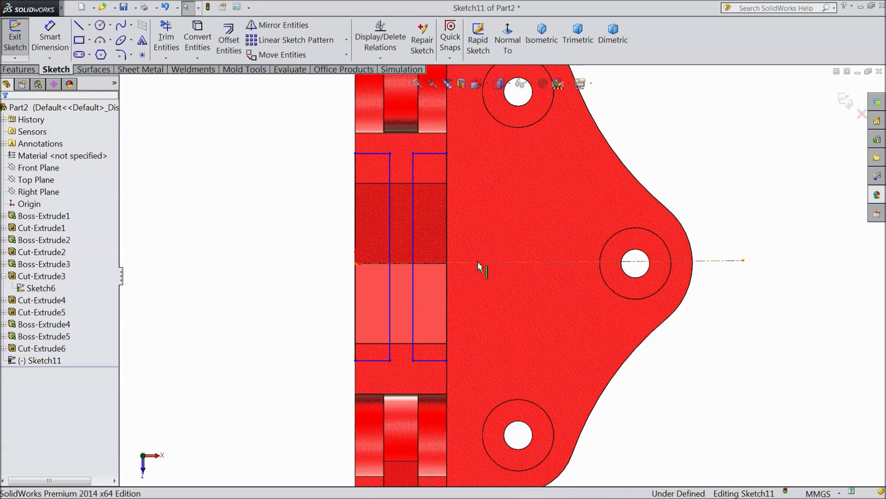
click(506, 263)
click(503, 222)
click(505, 264)
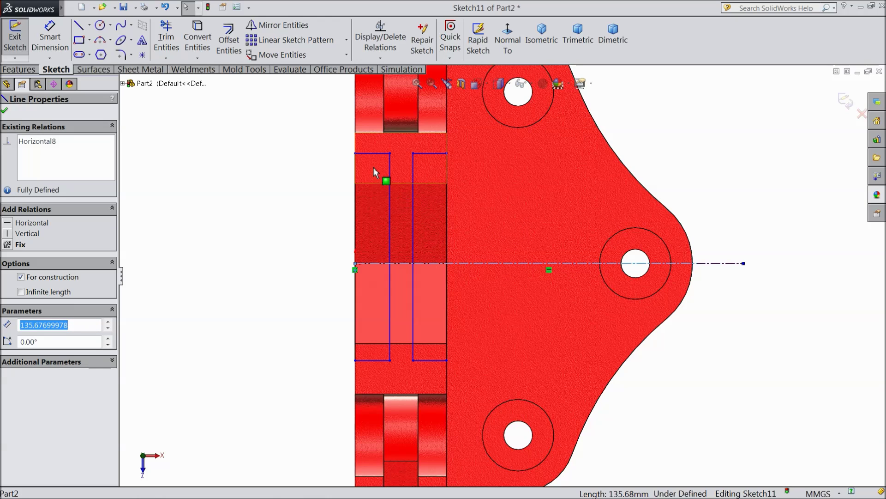
Step: Make the two short edges of the rectangle along the wall's outer edge symmetric about the centerline
click(371, 154)
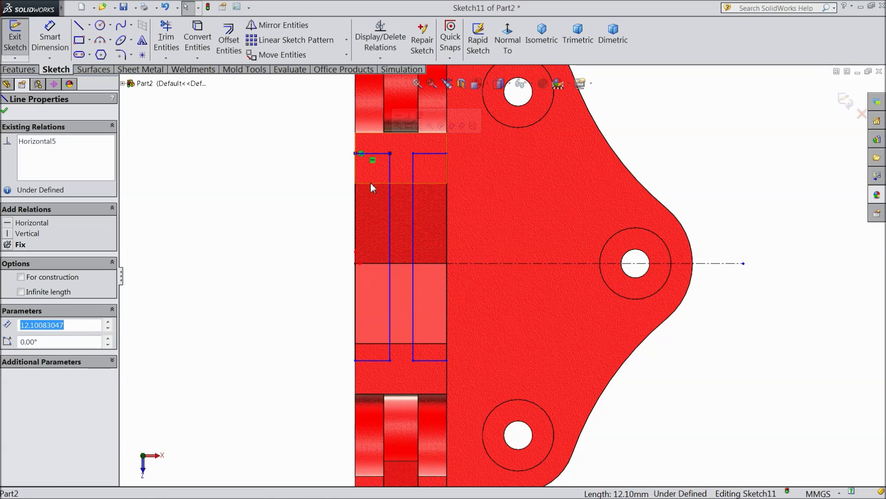
ctrl+click(498, 264)
ctrl+click(376, 360)
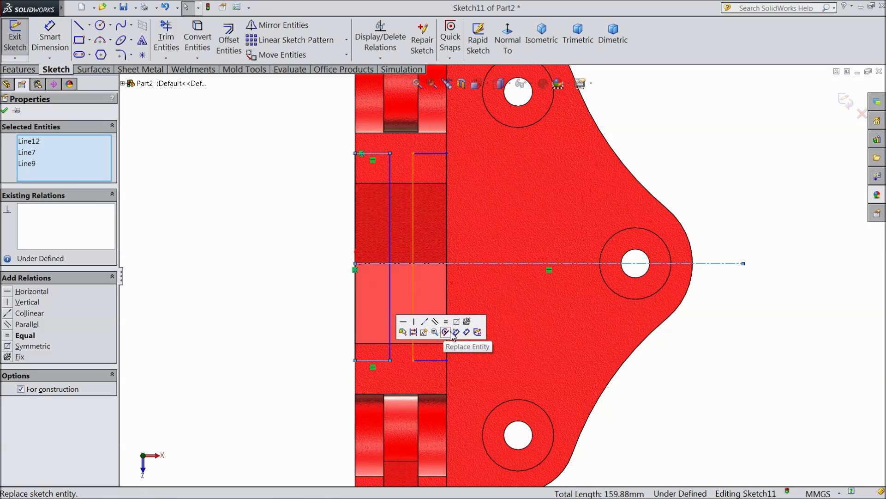
click(27, 346)
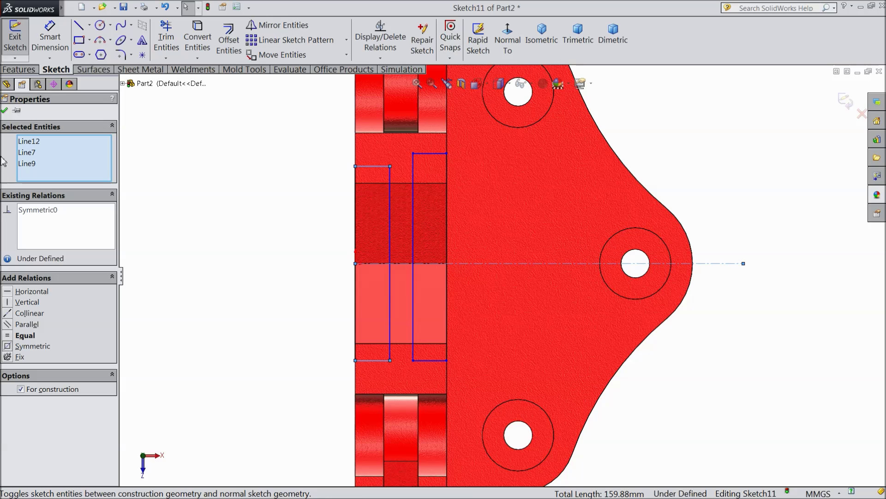
click(4, 111)
Step: Make the upper short edges of the two rectangles collinear, and do the same with their lower short edges
scroll(360, 197, down, 2)
click(460, 134)
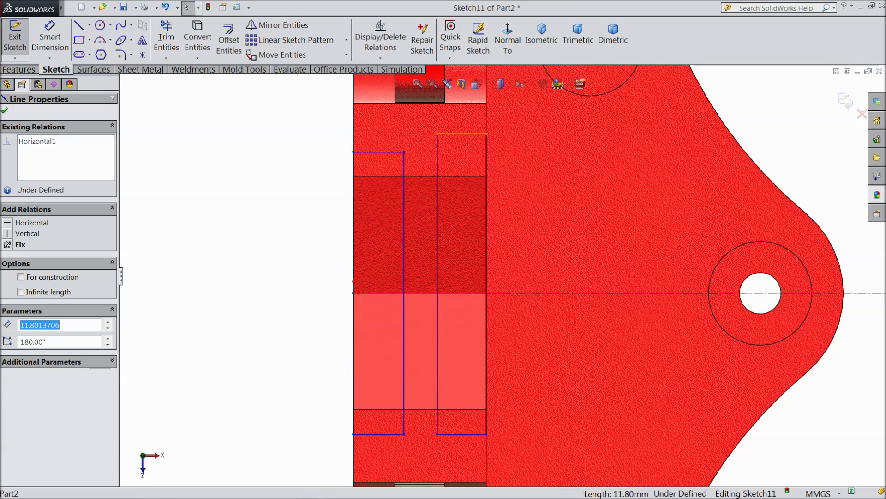
ctrl+click(377, 152)
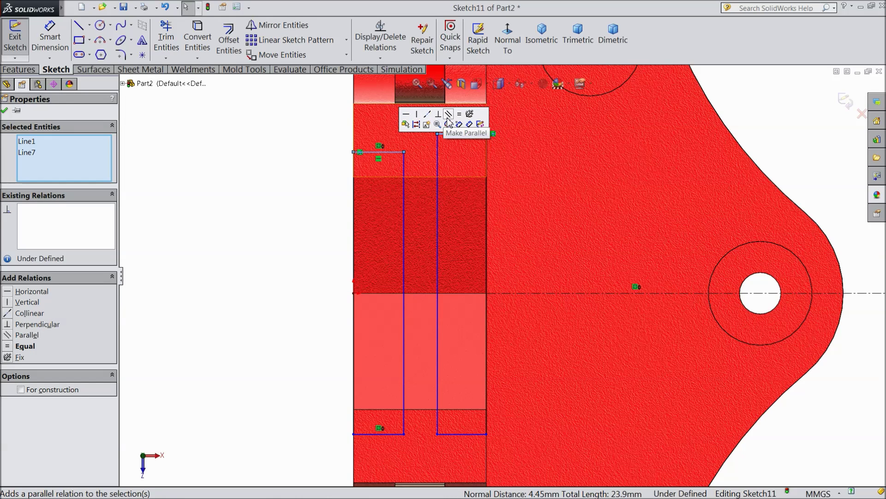
click(429, 121)
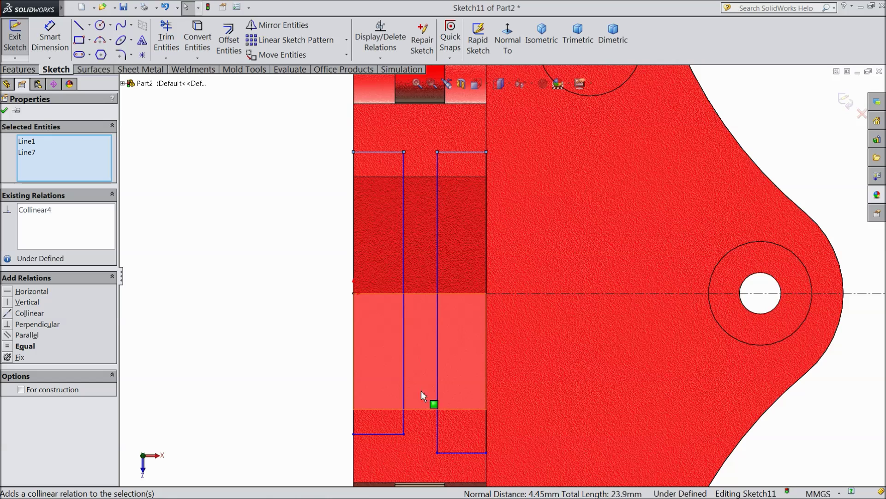
scroll(443, 401, up, 2)
click(478, 400)
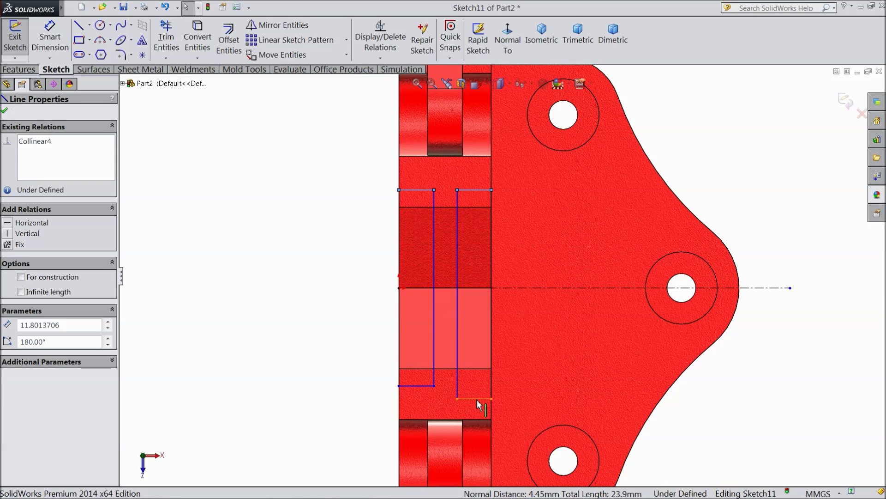
ctrl+click(420, 388)
click(468, 349)
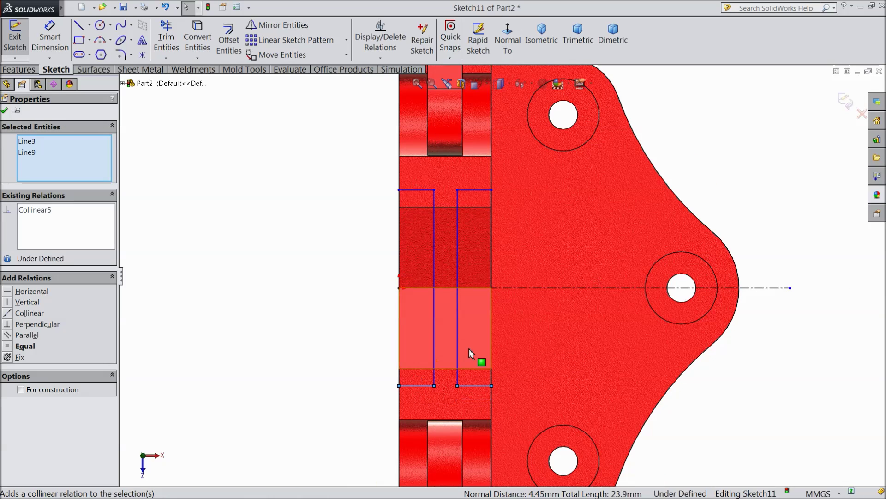
Step: Dimension the width of the rectangle along the wall's outer edge as 6 mm
click(50, 37)
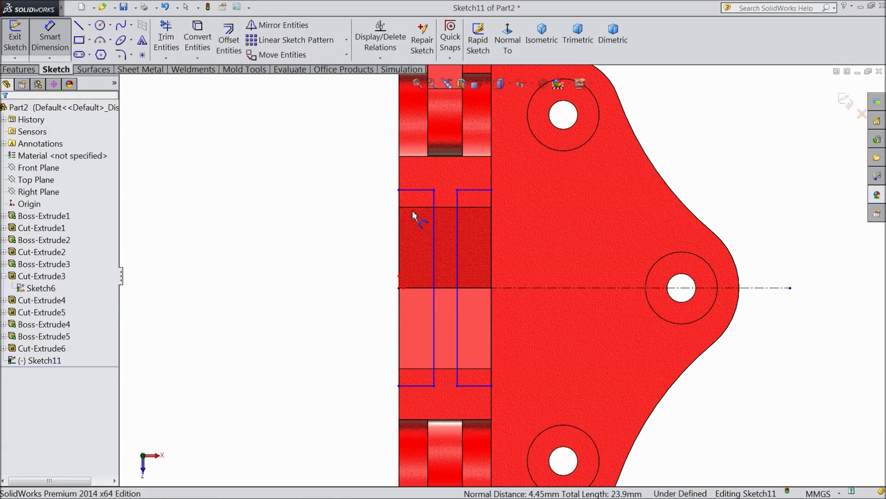
click(414, 190)
click(417, 175)
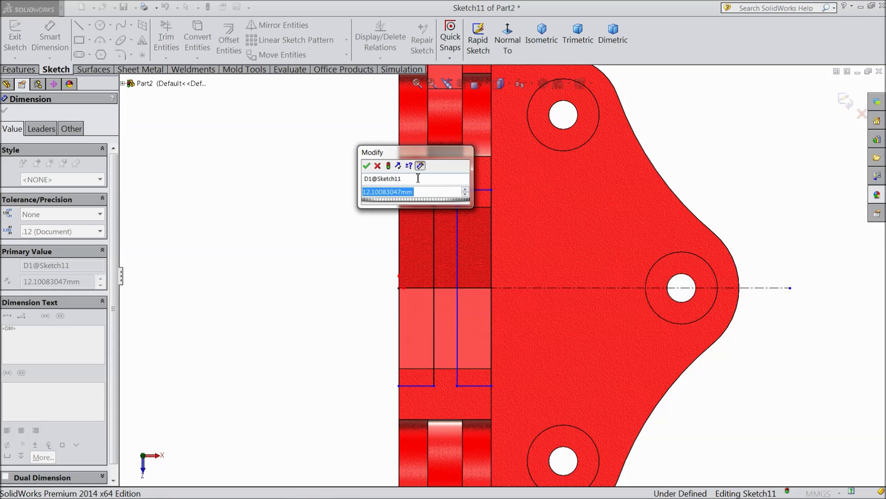
text(6)
click(366, 166)
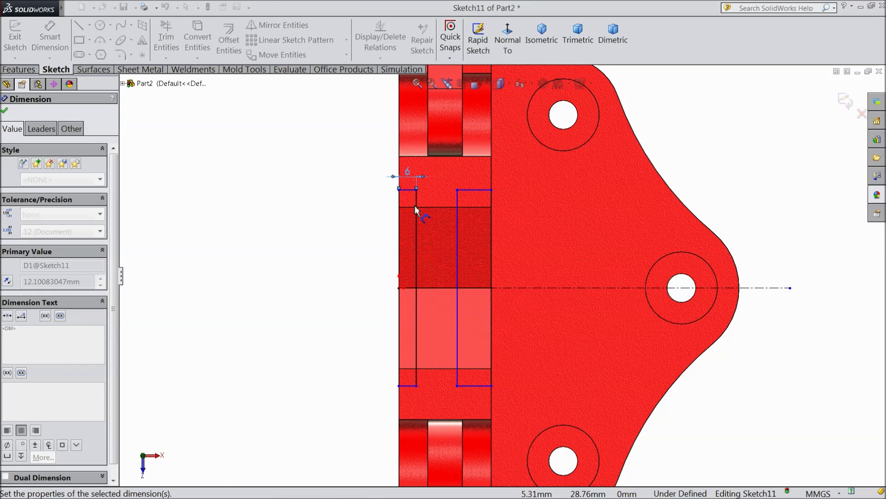
Step: Dimension the gap between the two rectangles' facing long edges as 5 mm
click(457, 231)
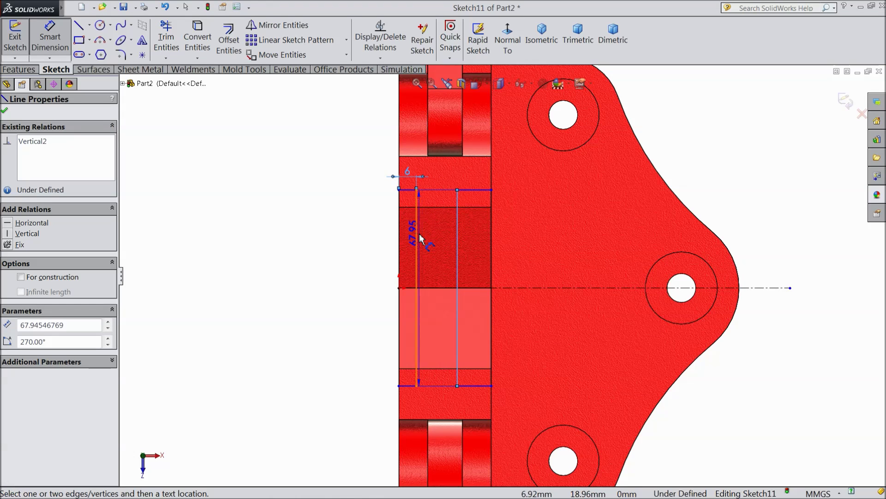
click(417, 233)
click(351, 244)
text(5)
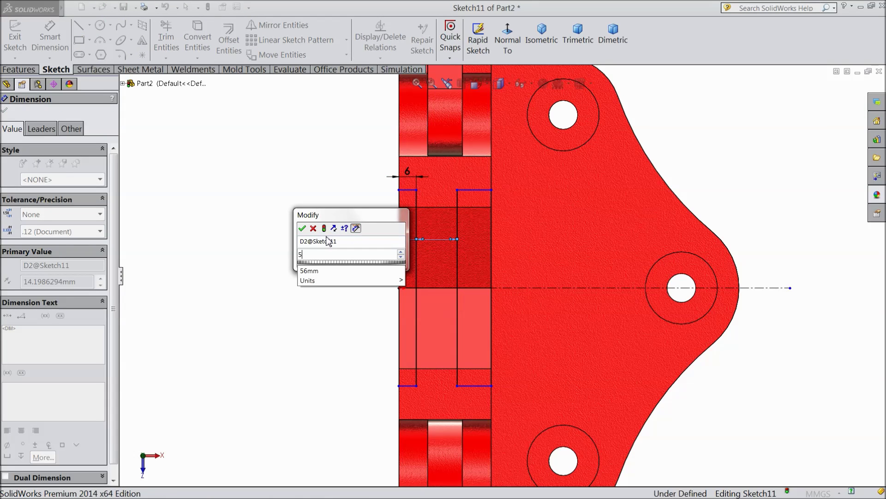
click(302, 229)
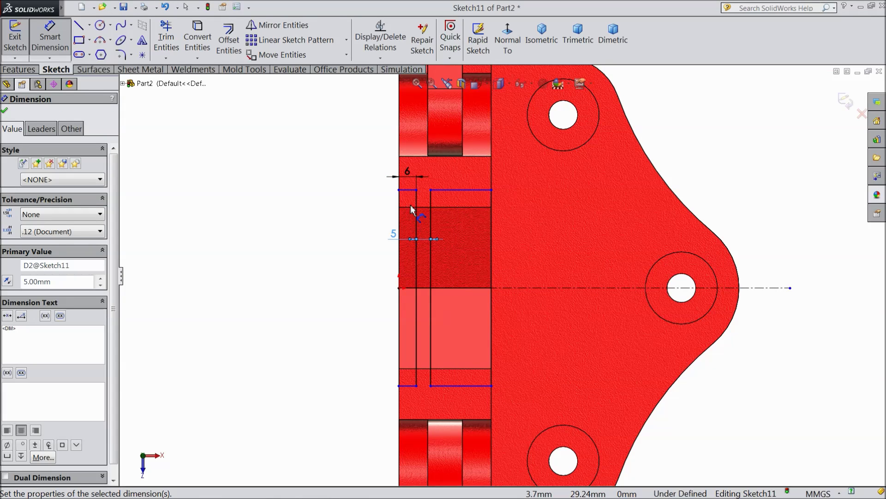
Step: Dimension the length between the outer rectangle's two short edges as 71 mm and finish dimensioning
click(408, 190)
click(404, 385)
click(326, 293)
text(71)
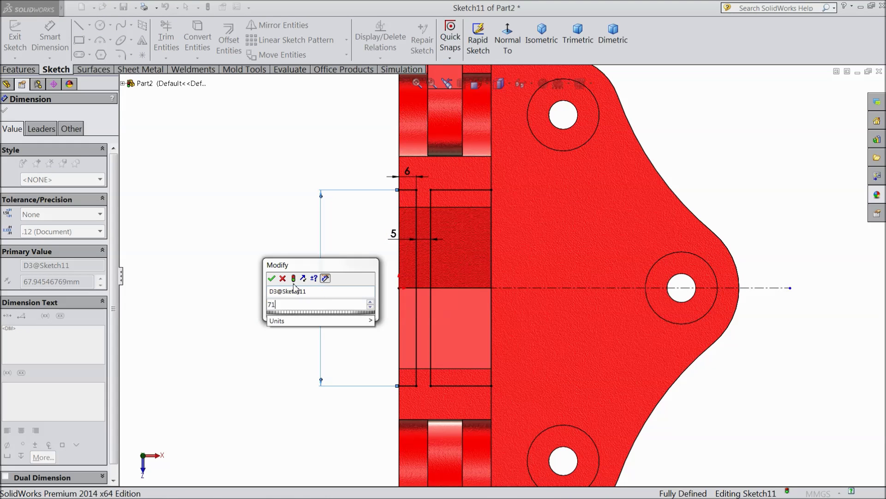
click(271, 278)
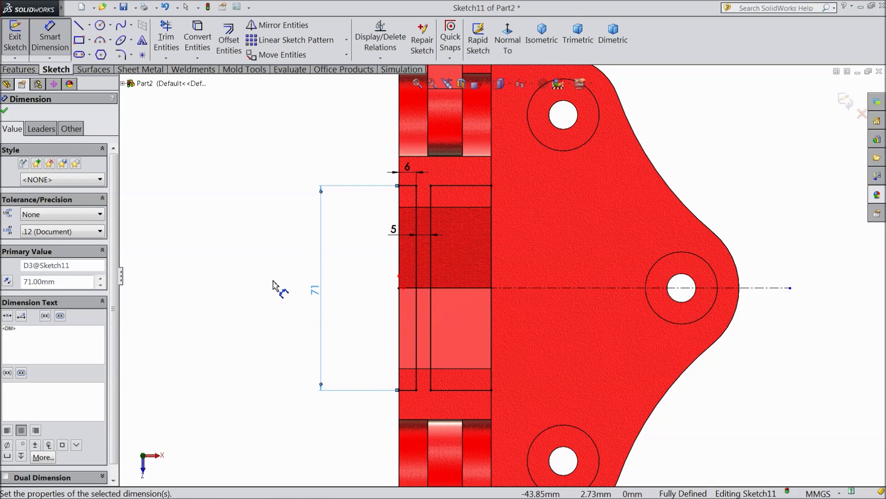
click(5, 111)
click(19, 69)
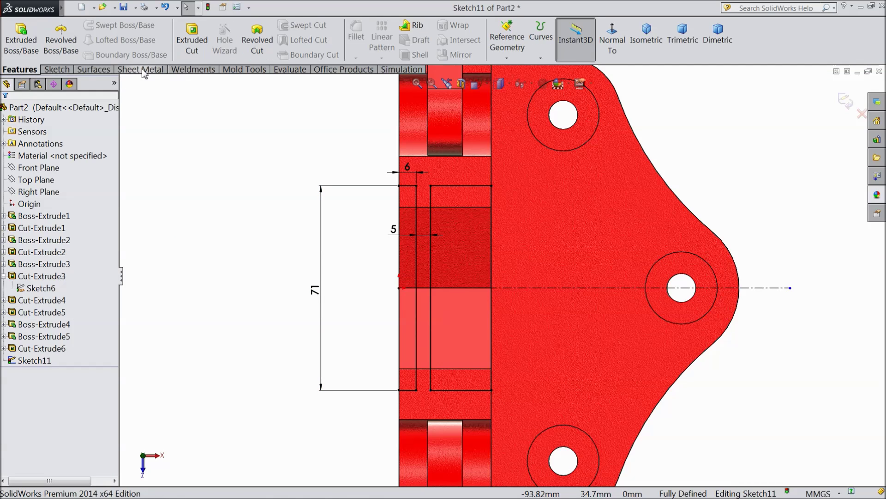
Step: Cut-extrude the two rectangle profiles with the Up To Surface end condition, ending at the top face of the flanged base
click(193, 42)
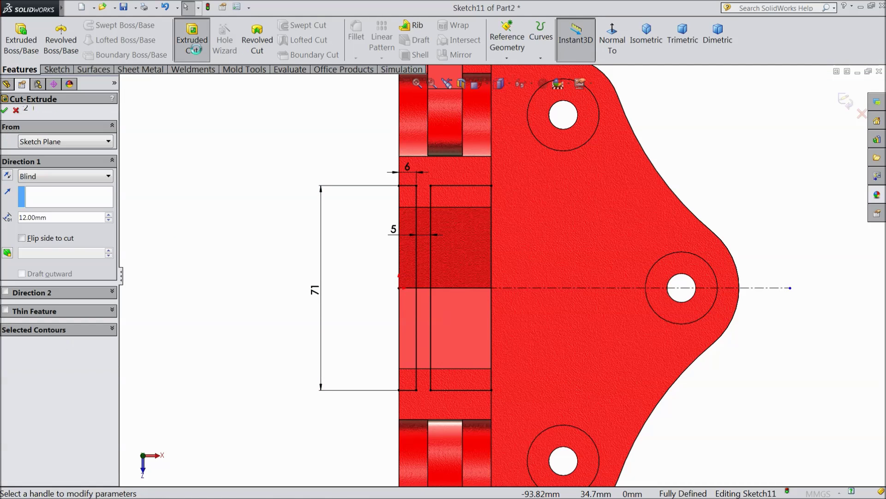
click(48, 181)
click(64, 238)
middle_drag(238, 360, 223, 253)
click(593, 384)
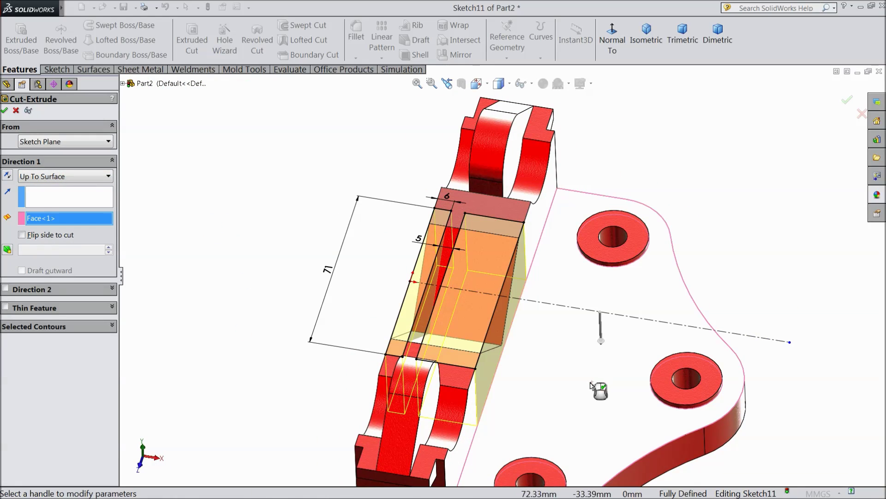
click(4, 110)
mouse_move(310, 295)
middle_down()
mouse_move(287, 340)
mouse_move(330, 384)
mouse_move(302, 282)
middle_up()
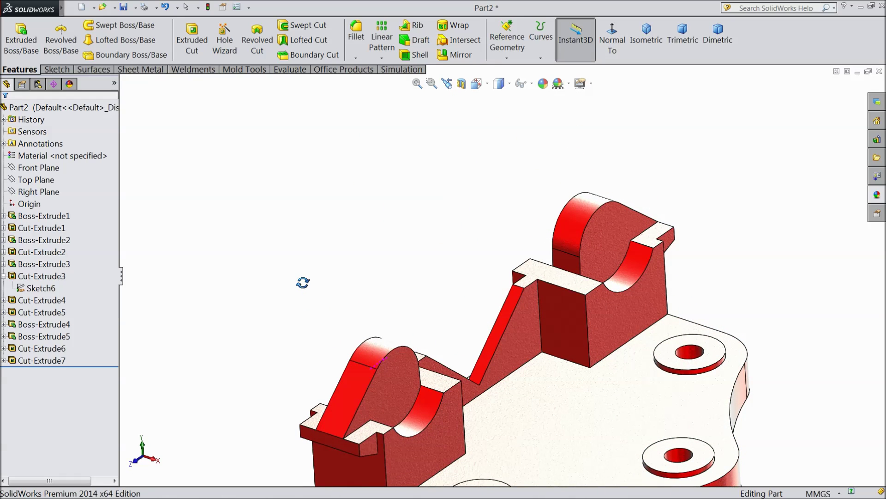
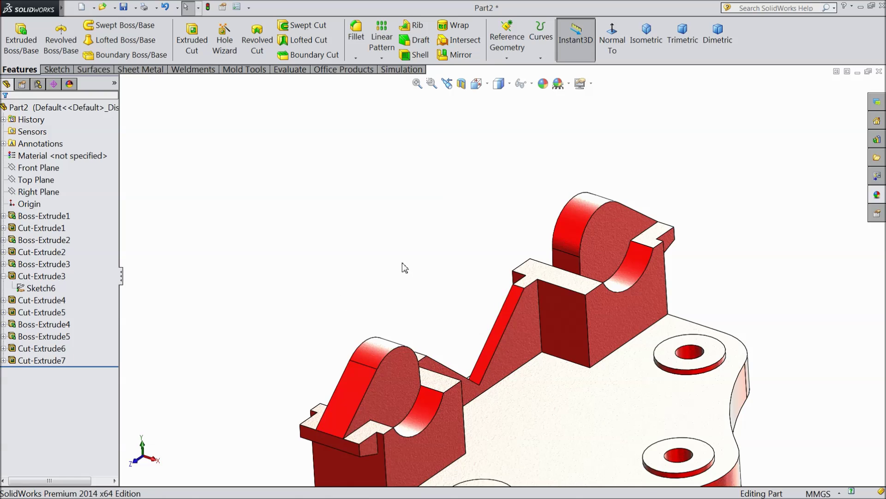
Step: Start a new sketch on the T-shaped top face of the wall where the thin web meets the lug block
middle_drag(403, 263, 419, 333)
scroll(517, 307, down, 3)
click(567, 239)
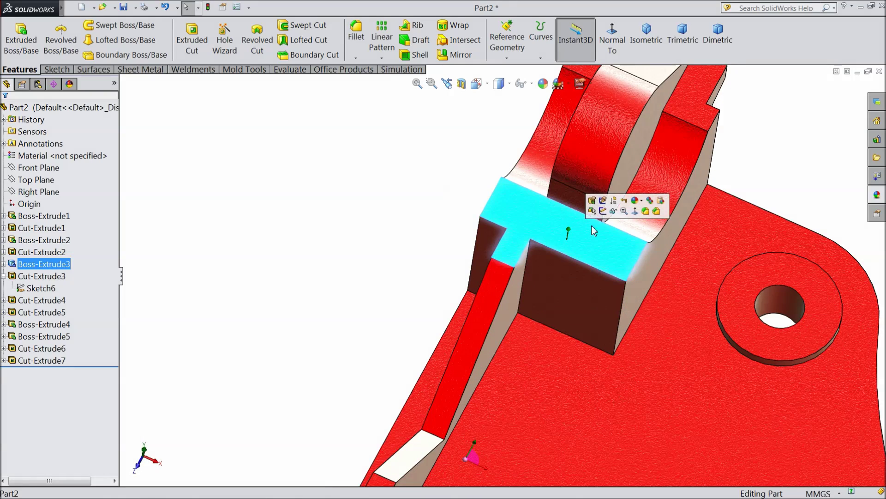
click(602, 210)
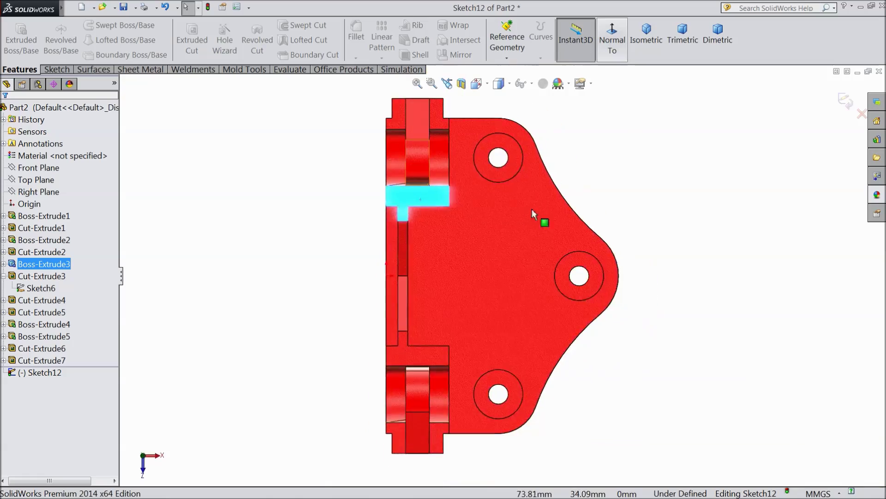
scroll(416, 216, down, 3)
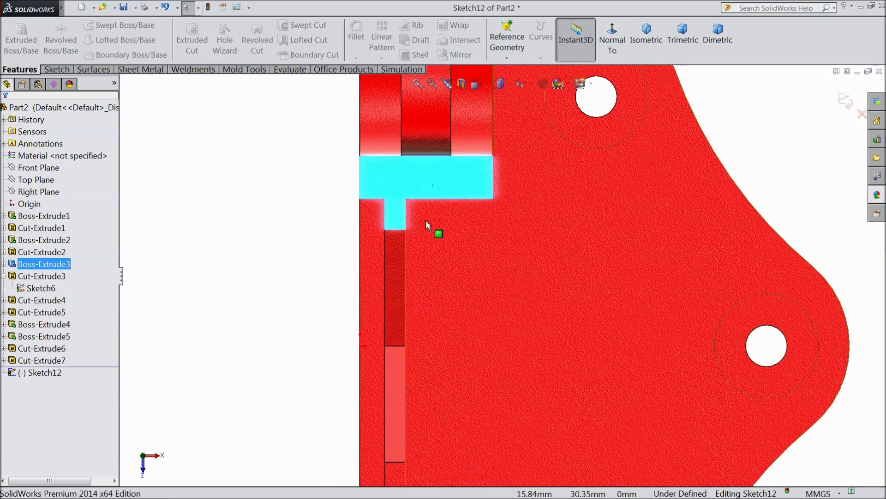
Step: Draw a closed rectangle of lines, about 15.6 by 5.9 mm, in the corner between the web and the wall block
click(56, 69)
click(79, 26)
scroll(408, 198, down, 3)
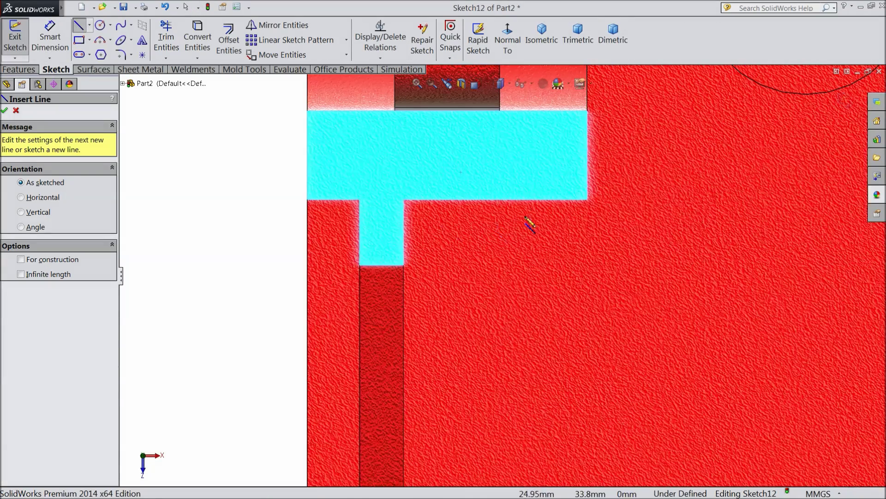
click(541, 199)
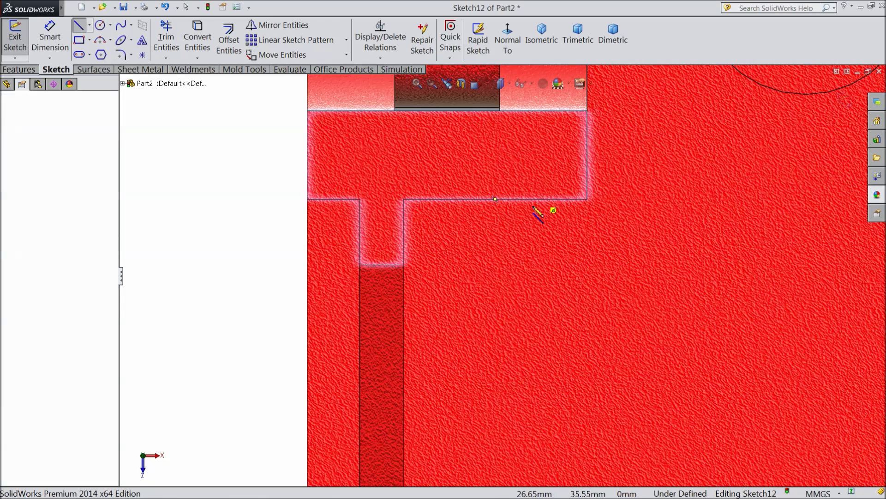
click(403, 200)
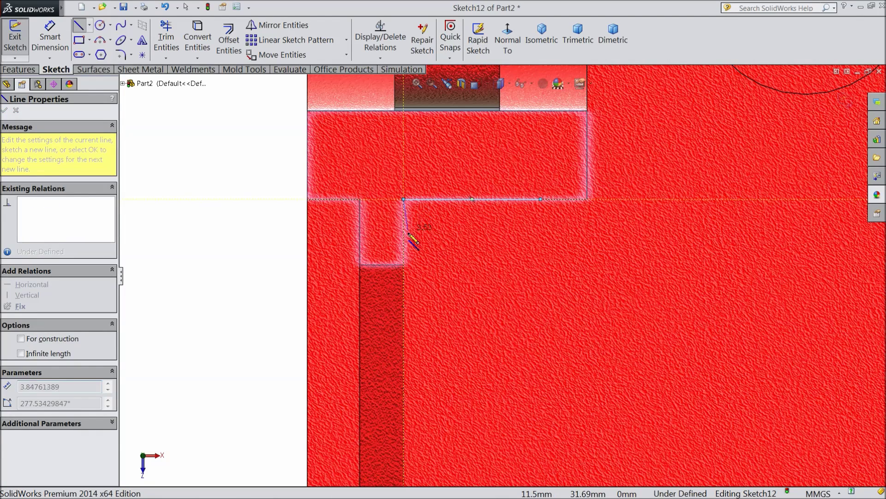
click(404, 251)
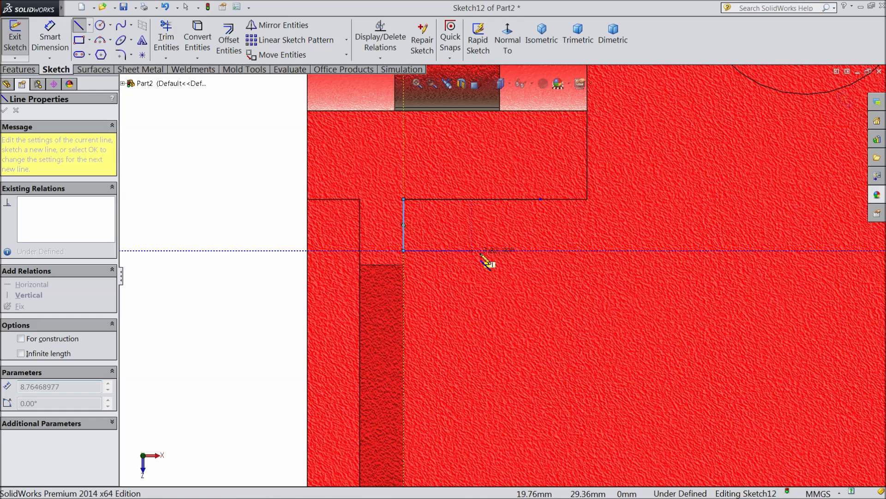
click(541, 251)
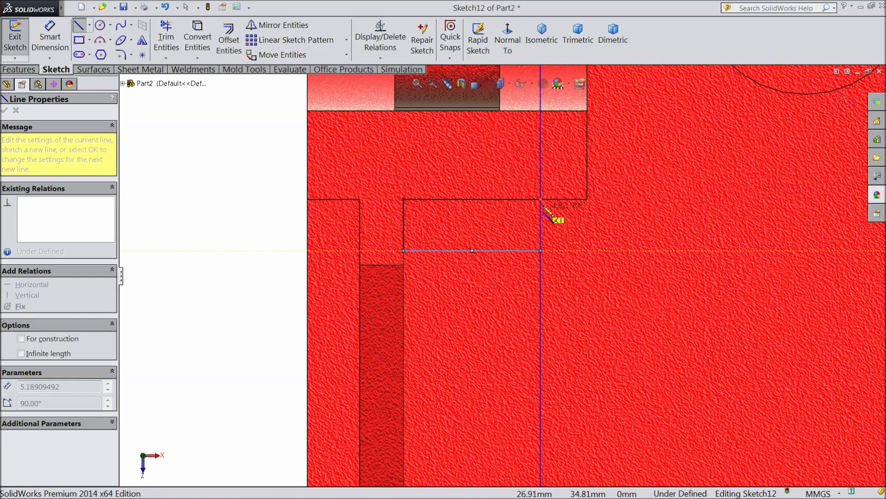
click(541, 200)
right_click(208, 135)
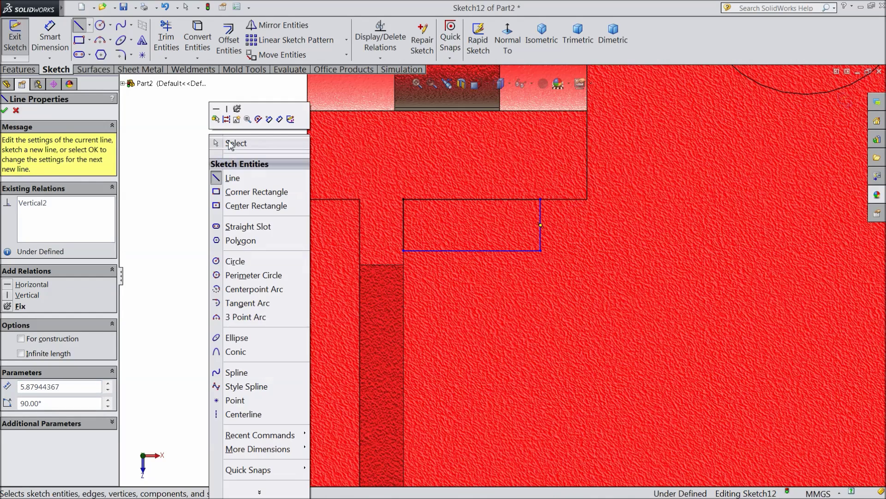
click(232, 145)
Step: Dimension the rectangle's long edge along the wall block as 15 mm
key(d)
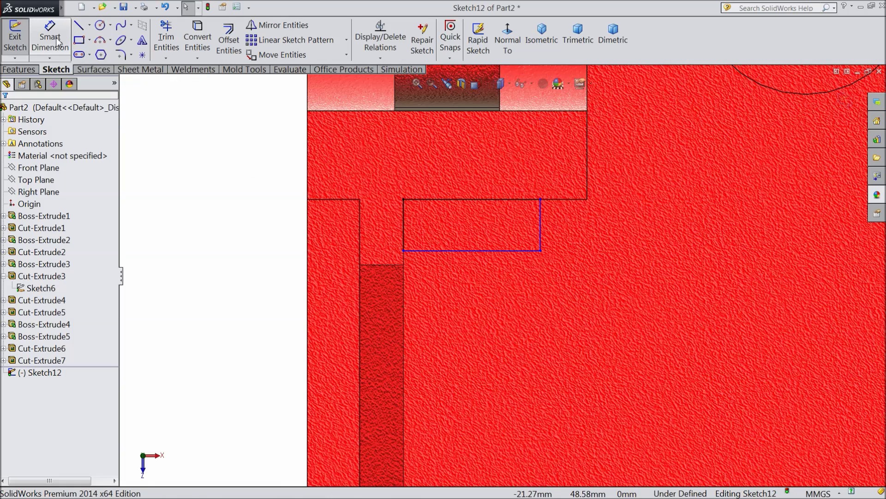
click(463, 200)
click(460, 173)
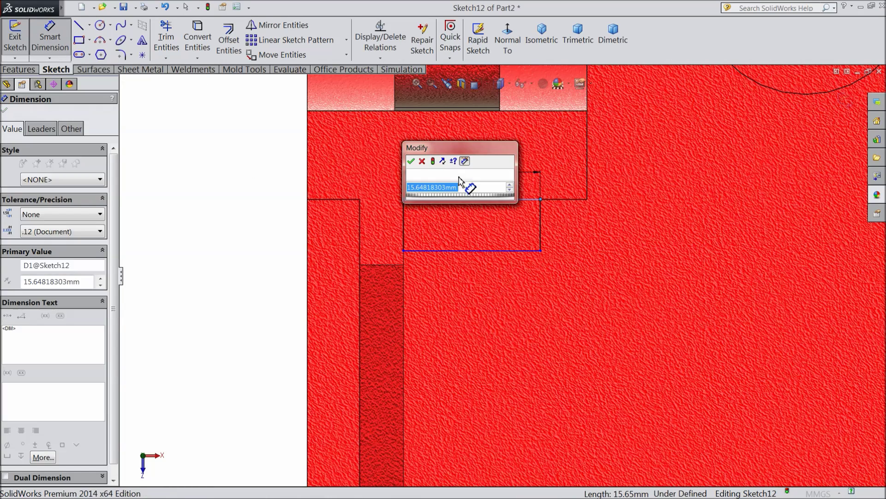
text(15)
click(412, 162)
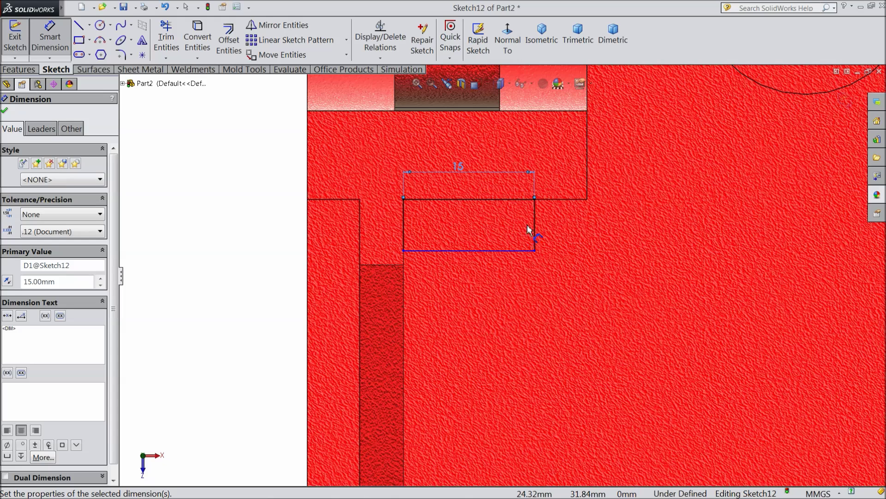
Step: Dimension the rectangle's short edge as 5.808 mm and finish dimensioning
click(536, 230)
click(594, 222)
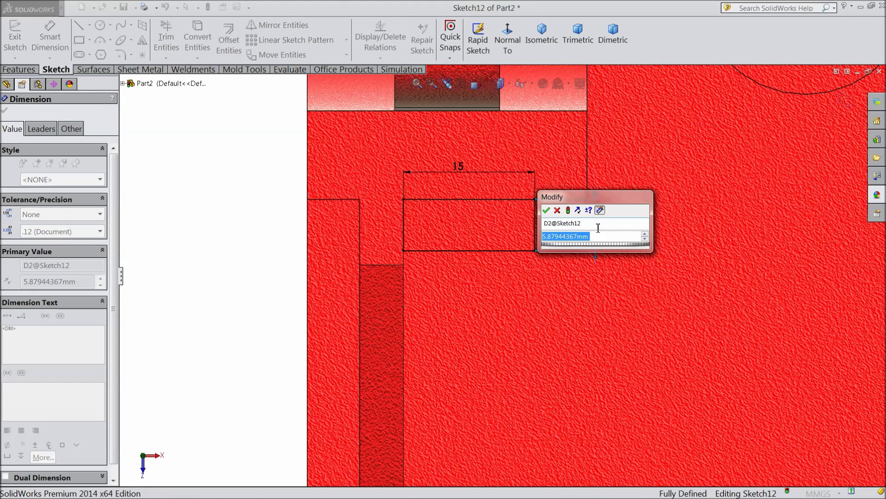
text(5.)
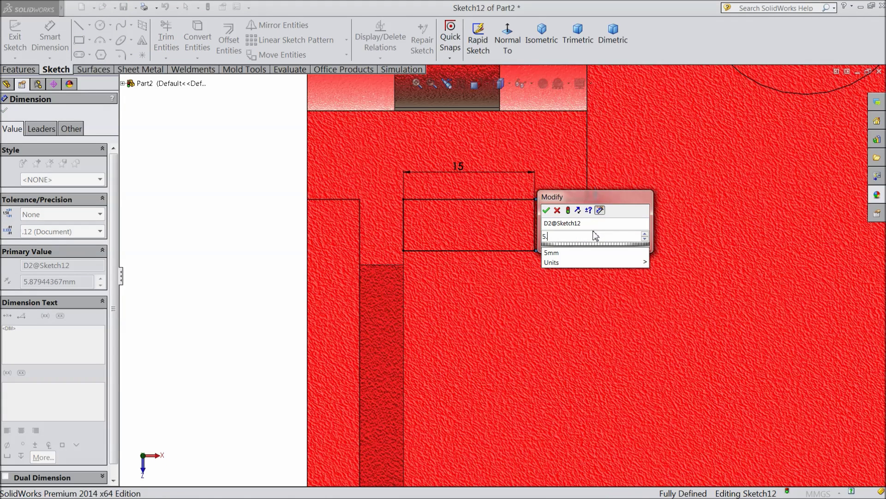
text(8)
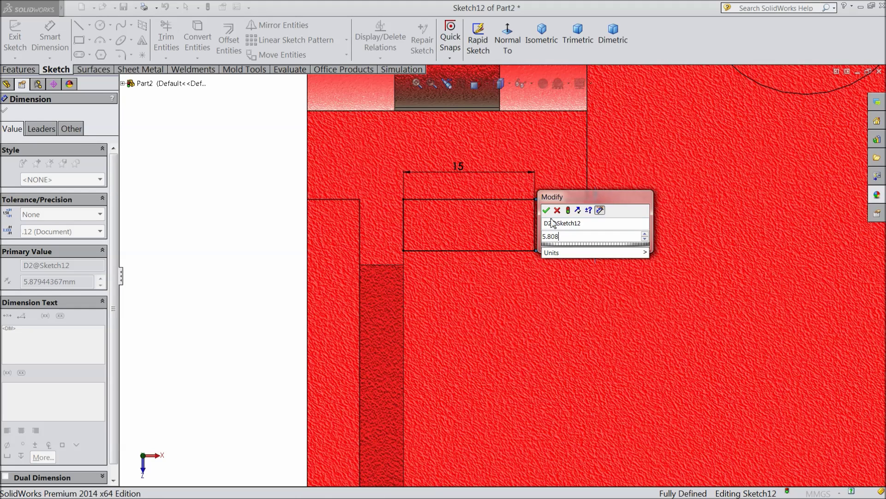
text(08)
click(546, 211)
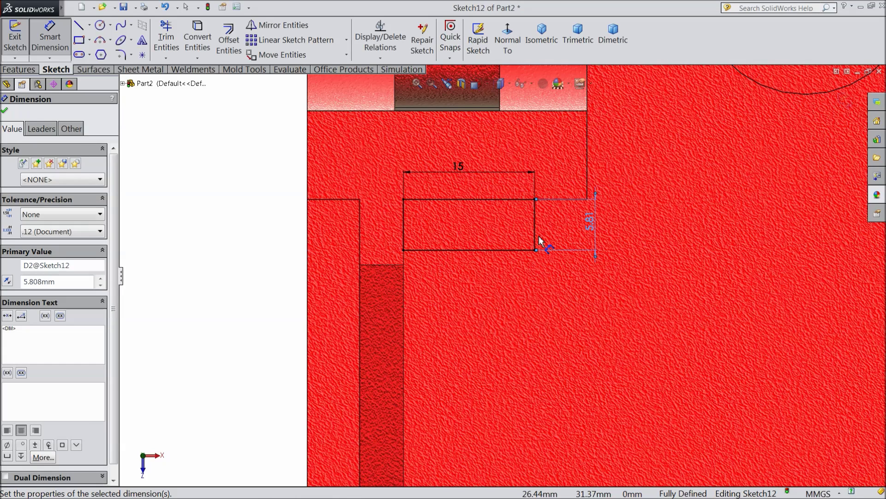
click(5, 112)
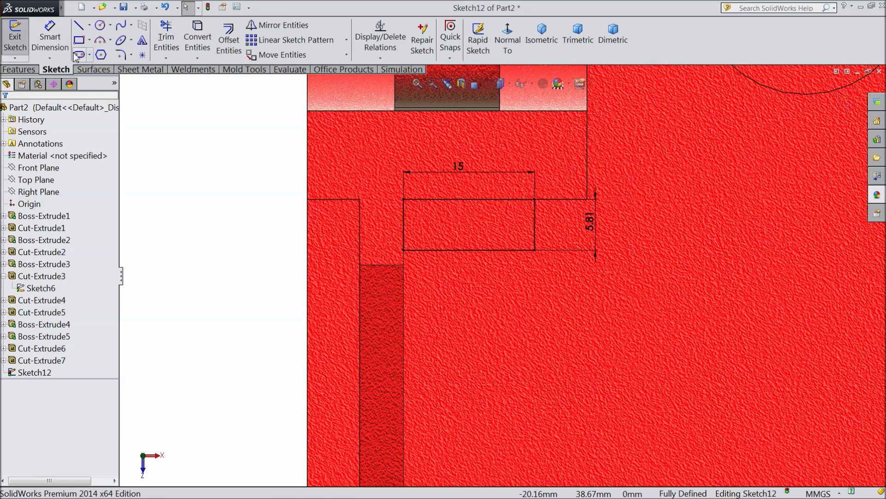
Step: Draw two tangent circles centred on the rectangle's free long edge, about 4 mm radius near the web and about 3 mm radius beside it
click(101, 26)
scroll(450, 258, down, 2)
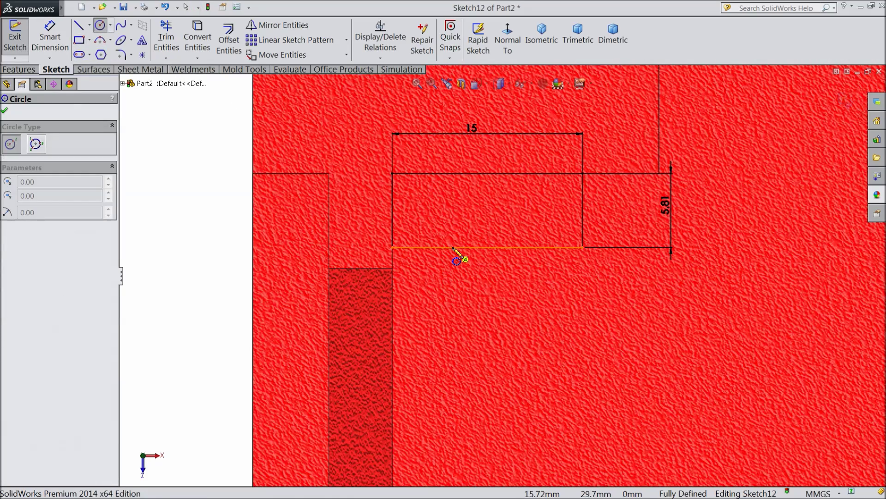
click(453, 248)
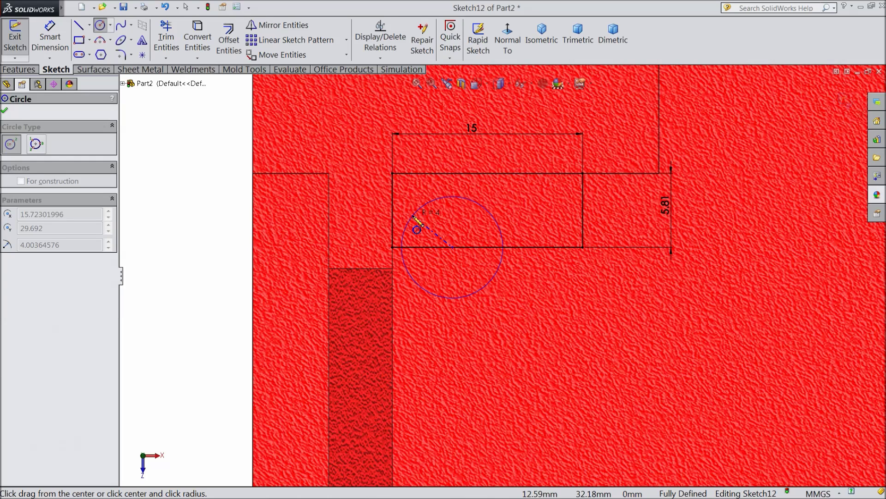
click(415, 217)
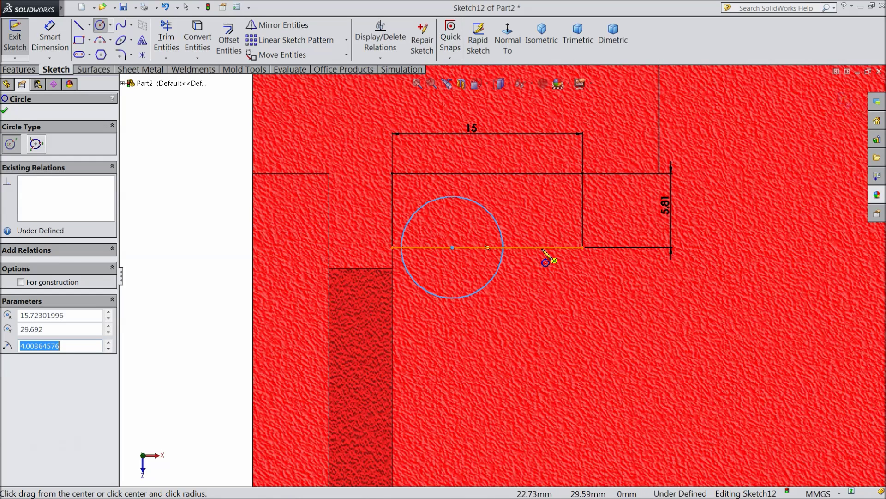
click(543, 248)
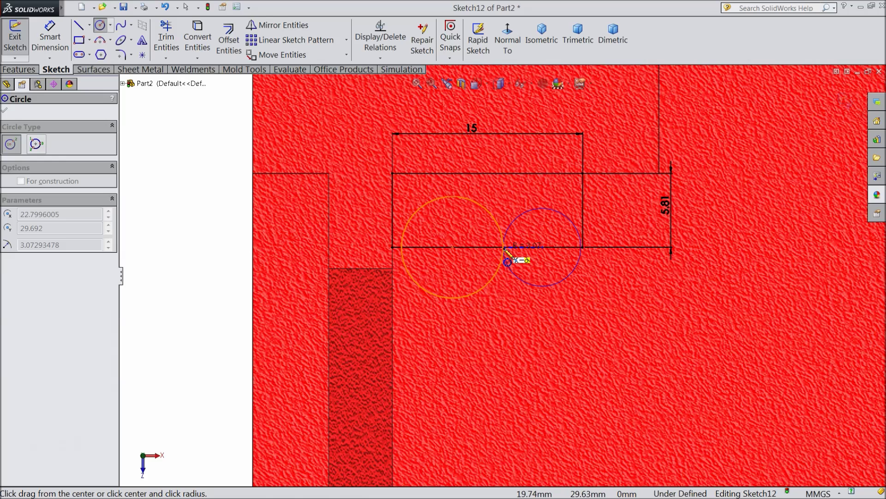
click(505, 250)
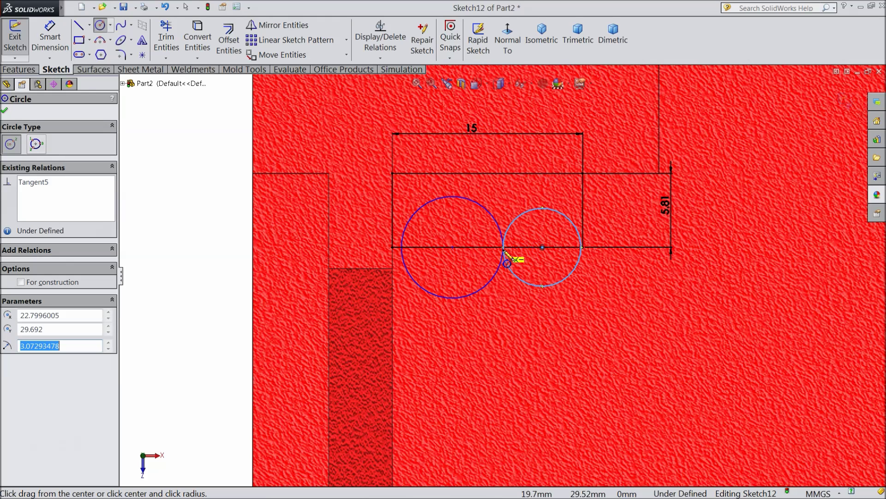
click(6, 112)
Step: Dimension the diameter of the circle nearest the web as 10 mm
click(63, 56)
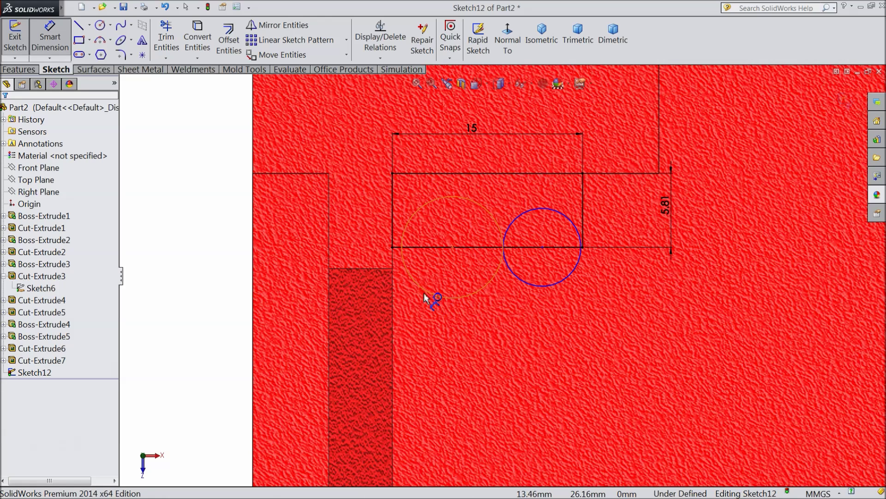
click(454, 303)
click(450, 332)
text(10)
key(Return)
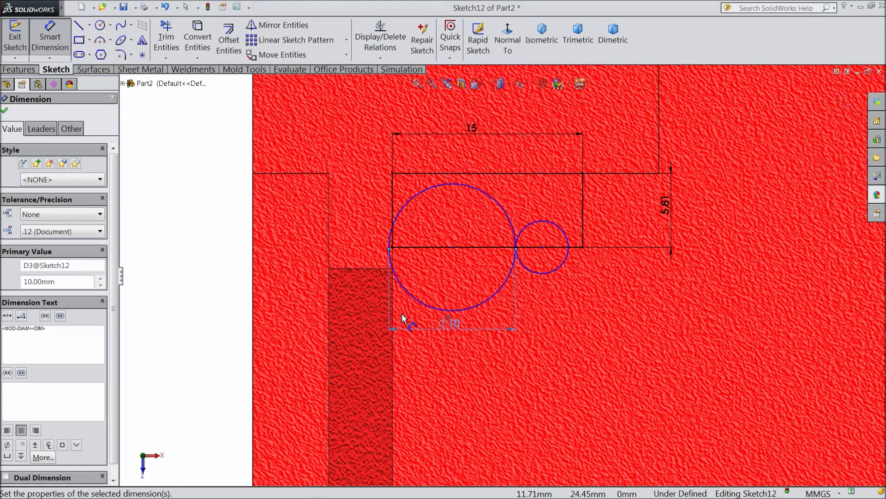
Step: Dimension the diameter of the smaller circle as 5 mm and finish dimensioning
scroll(397, 264, down, 2)
click(619, 282)
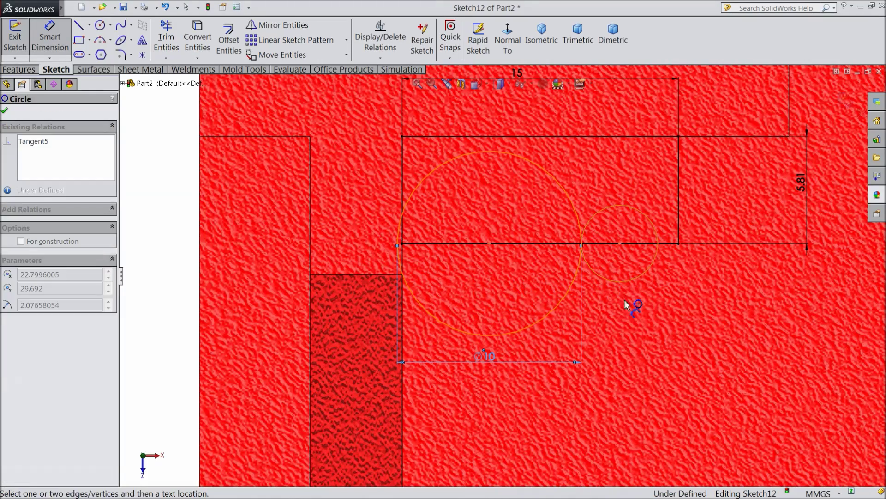
click(637, 332)
text(5)
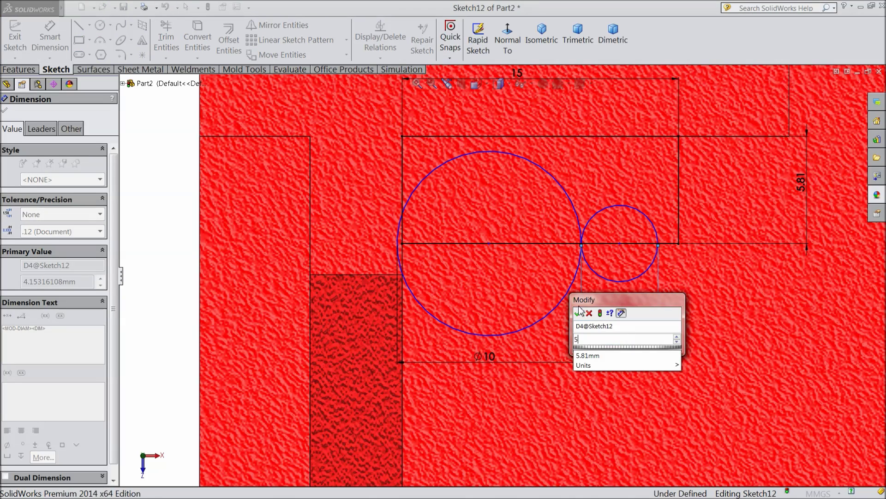
click(579, 313)
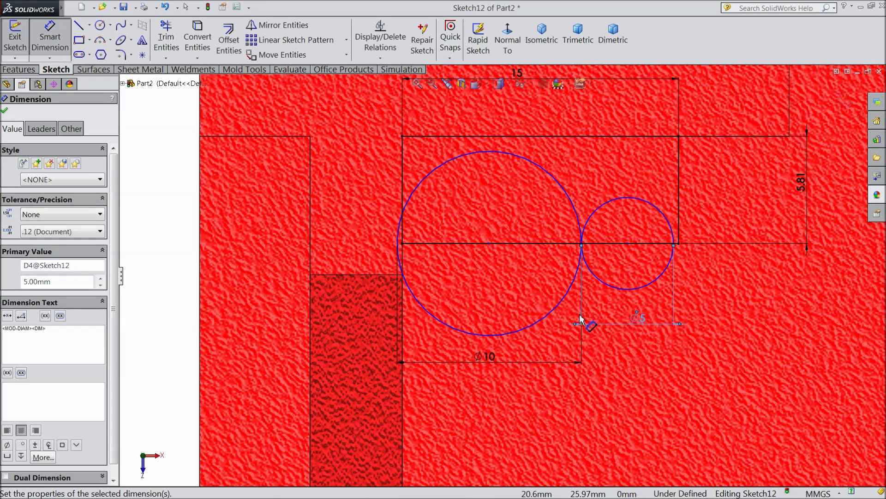
click(5, 111)
Step: Make the 10 mm circle coincident with the rectangle's corner point at the web
scroll(440, 283, down, 3)
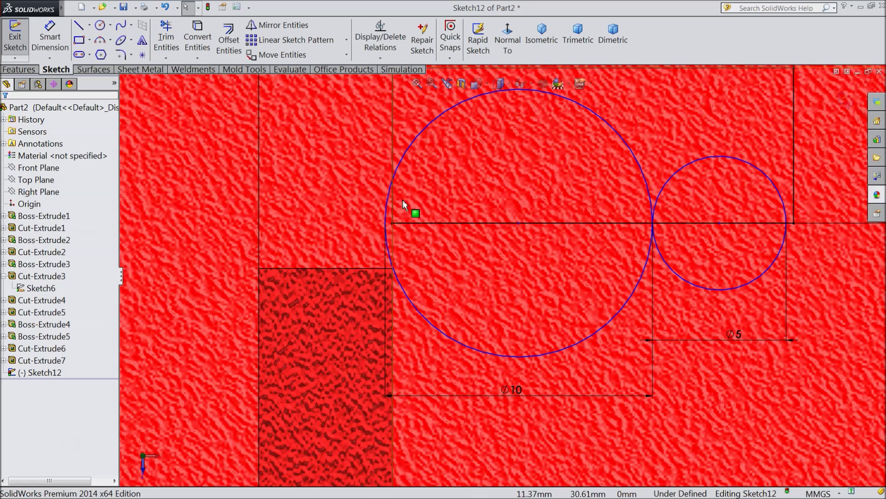
click(400, 168)
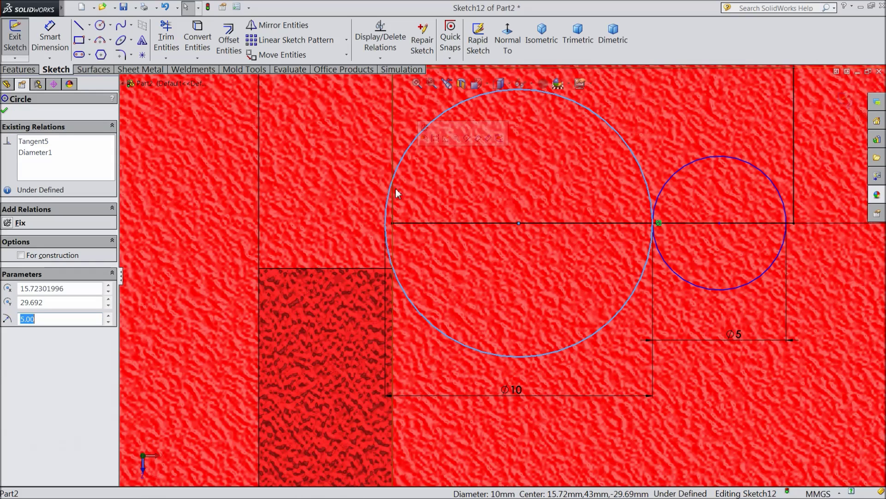
ctrl+click(393, 224)
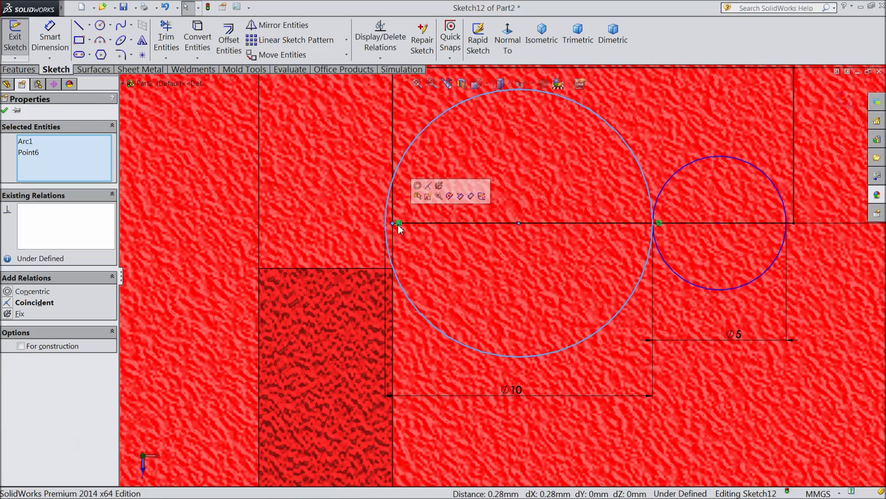
click(428, 187)
scroll(464, 254, up, 5)
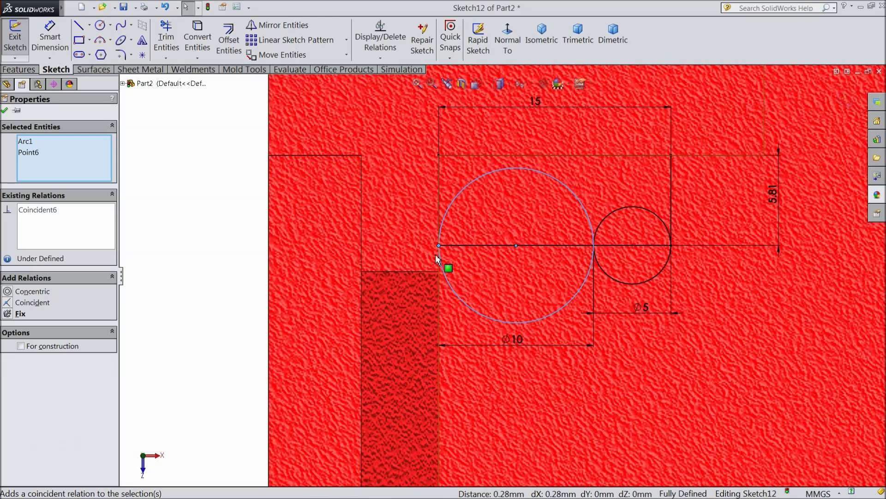
click(166, 39)
click(490, 176)
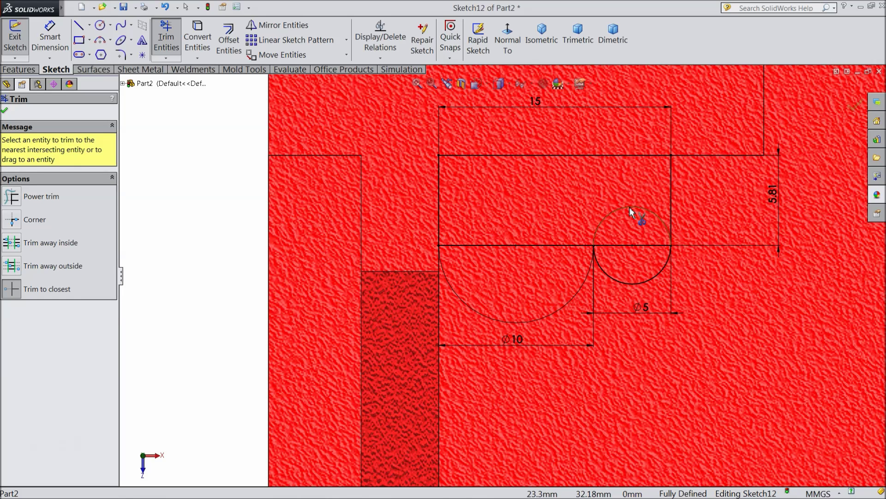
click(166, 7)
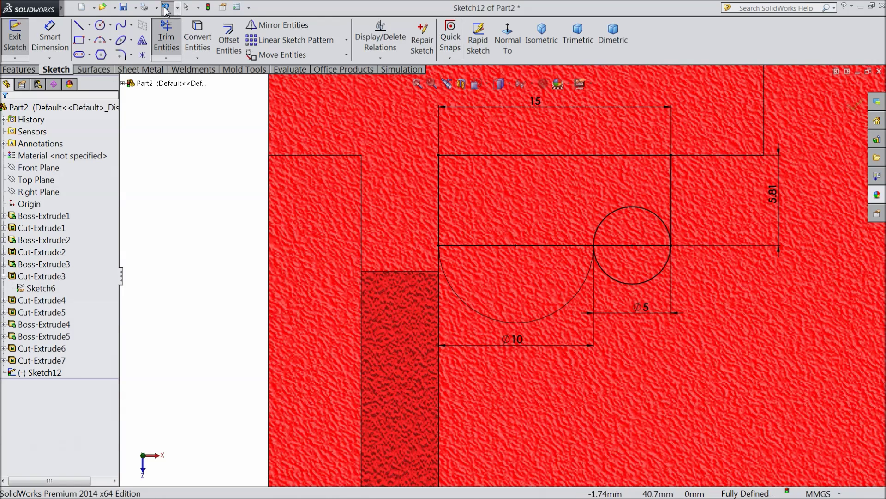
Step: Trim the 10 mm circle to its wall-side half, the 5 mm circle to its opposite half, and remove the rectangle edge between them
key(Return)
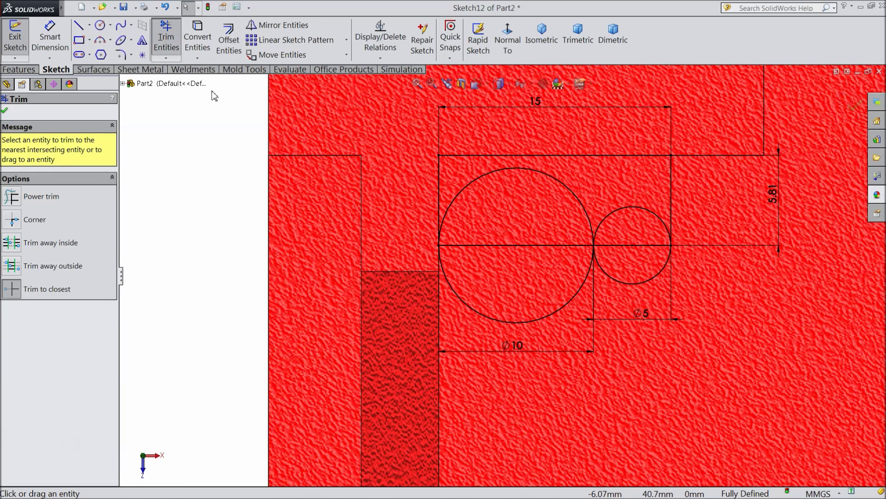
click(510, 323)
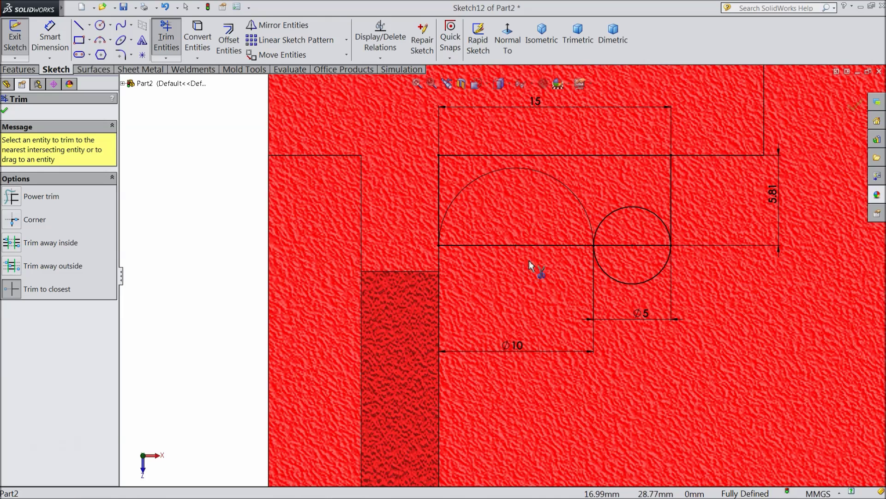
click(550, 246)
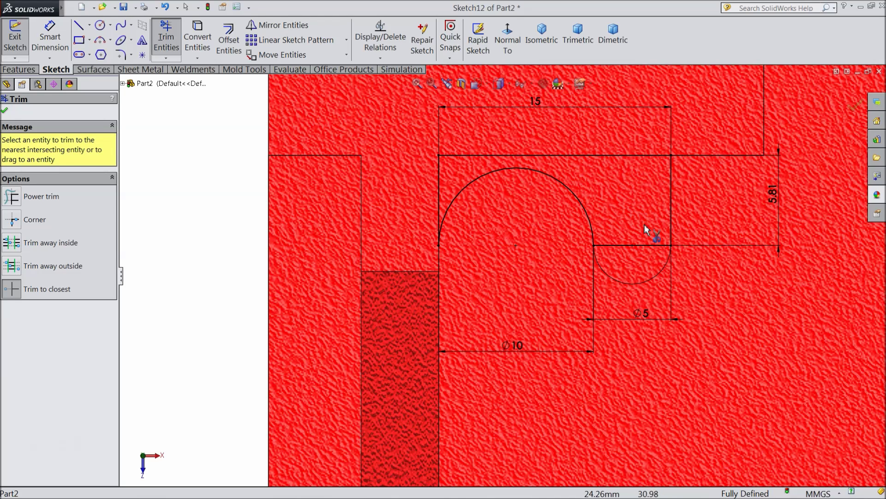
click(641, 246)
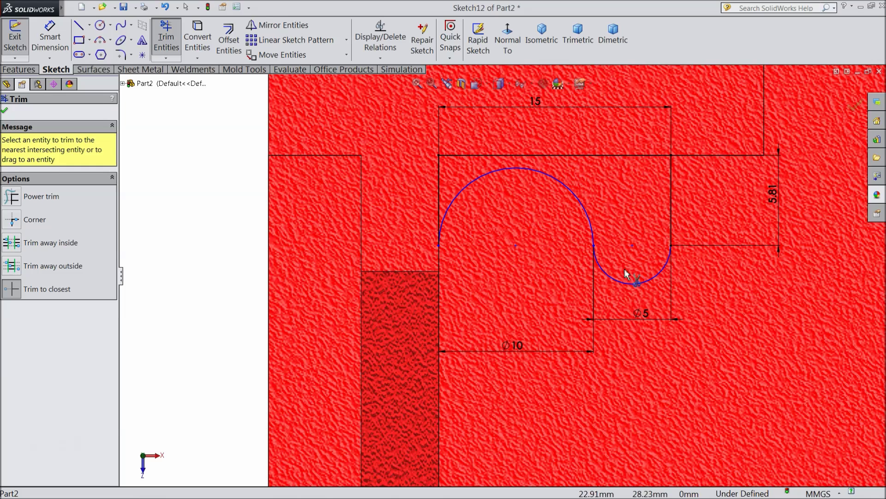
click(5, 112)
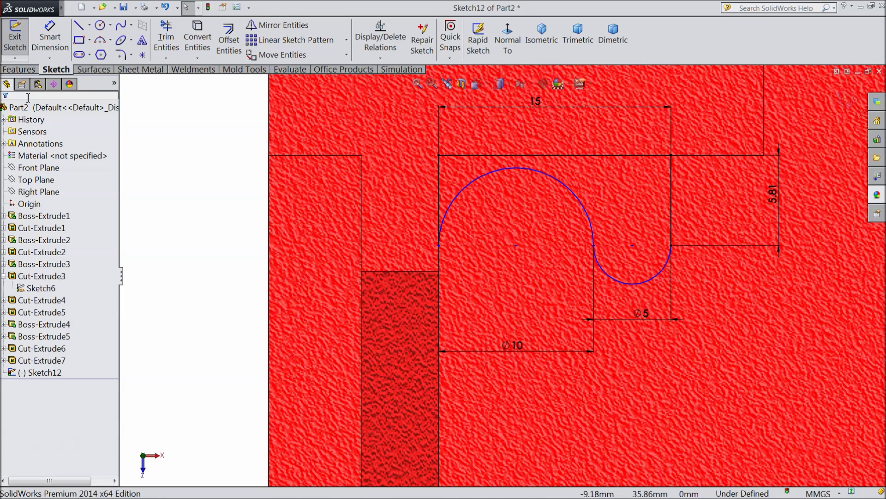
Step: Draw a construction line about 133 mm long from the origin across the base past the end hole and make it horizontal
click(89, 25)
click(102, 54)
scroll(440, 311, up, 6)
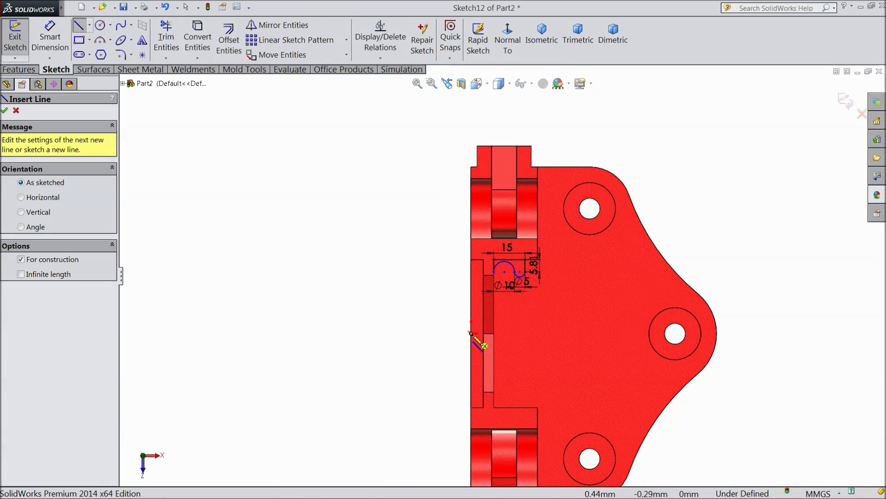
click(471, 332)
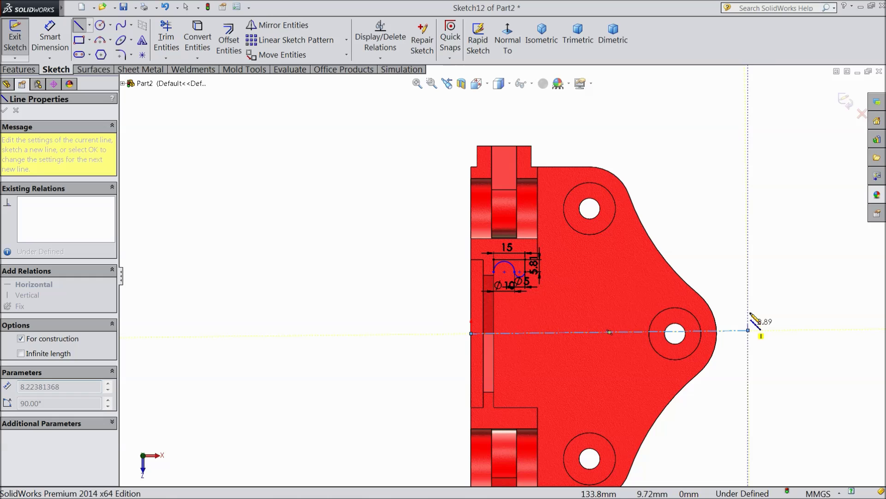
right_click(749, 330)
click(770, 90)
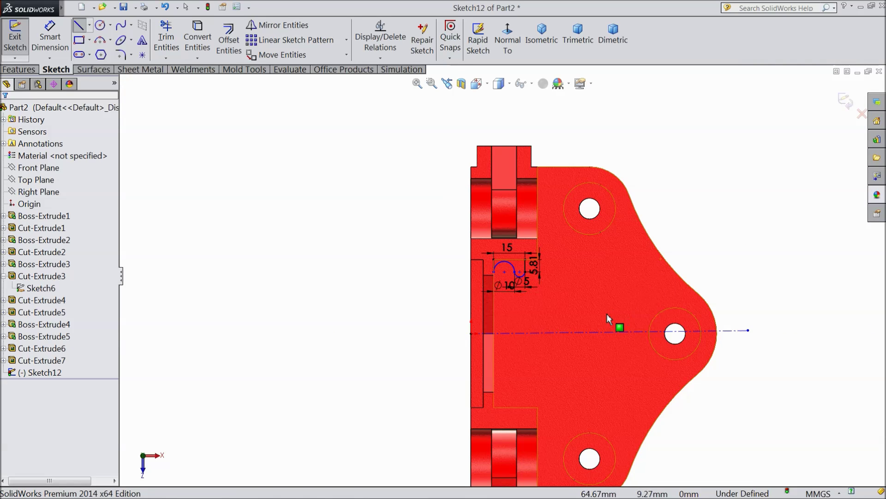
click(594, 331)
click(619, 300)
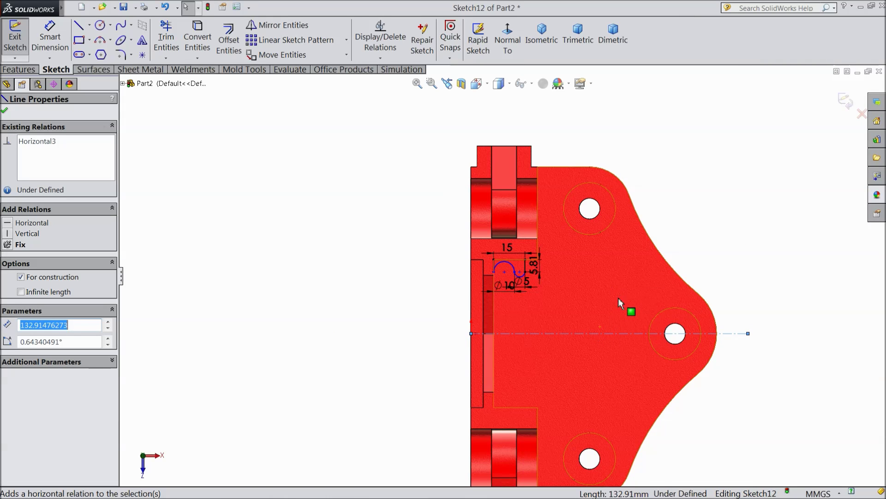
Step: Mirror the closed S-curve profile about the horizontal construction line to the opposite side of the web
scroll(535, 309, down, 8)
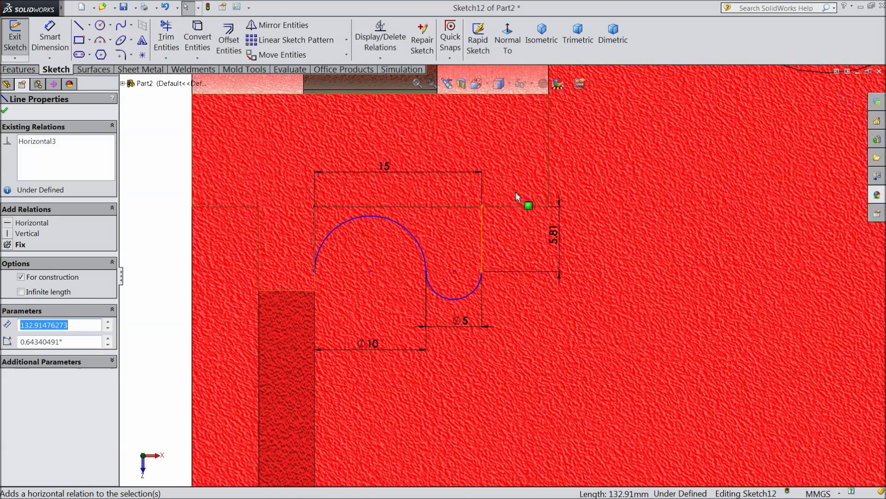
key(Escape)
drag(522, 158, 373, 313)
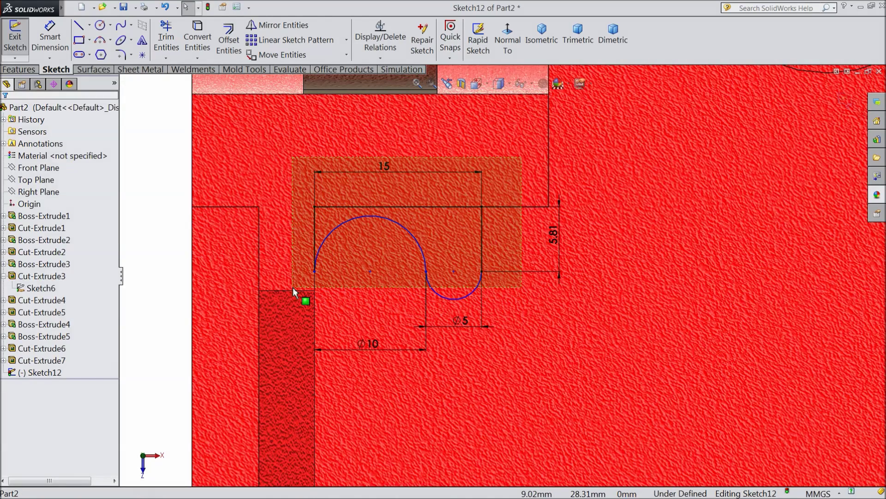
drag(294, 290, 296, 292)
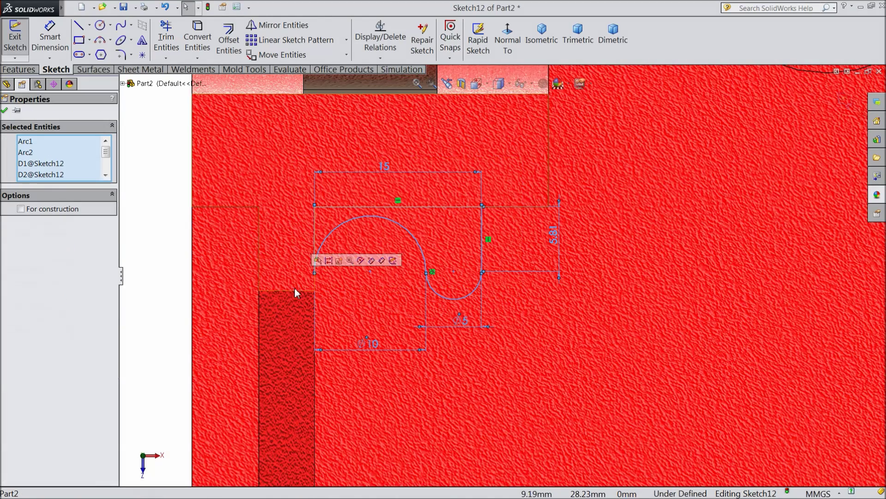
click(278, 31)
scroll(325, 176, up, 6)
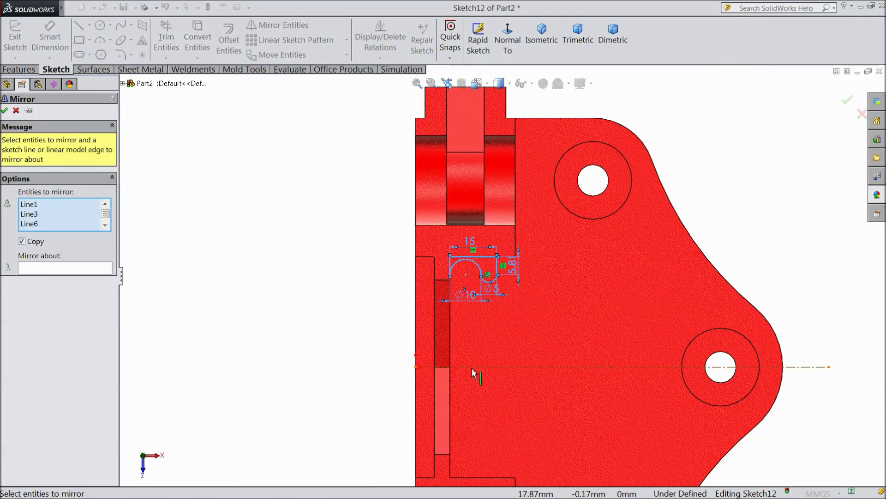
click(472, 368)
click(97, 269)
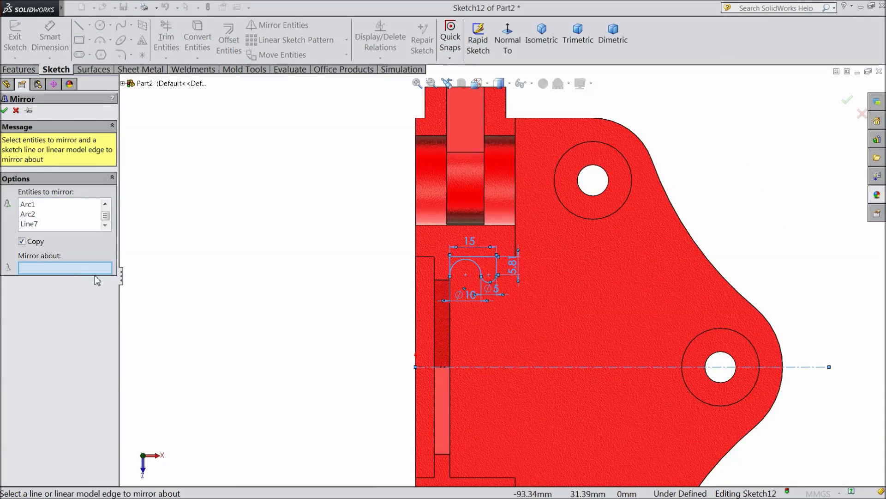
click(469, 368)
scroll(484, 387, up, 2)
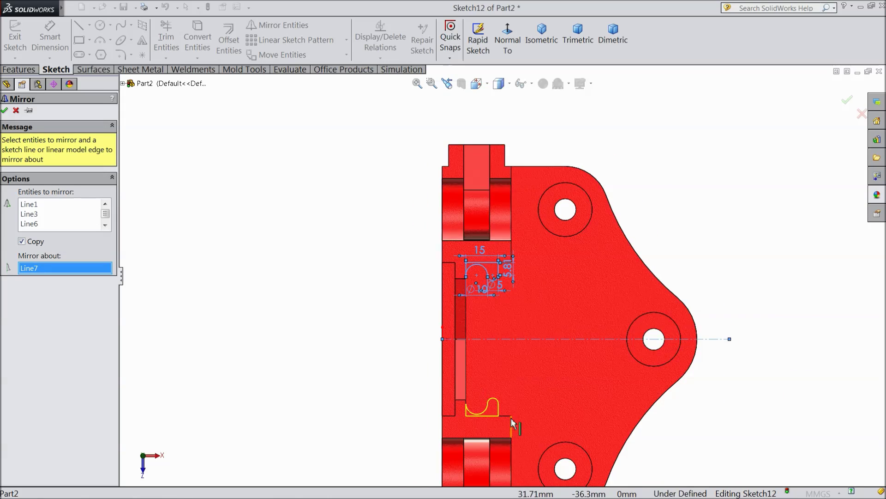
scroll(494, 371, down, 3)
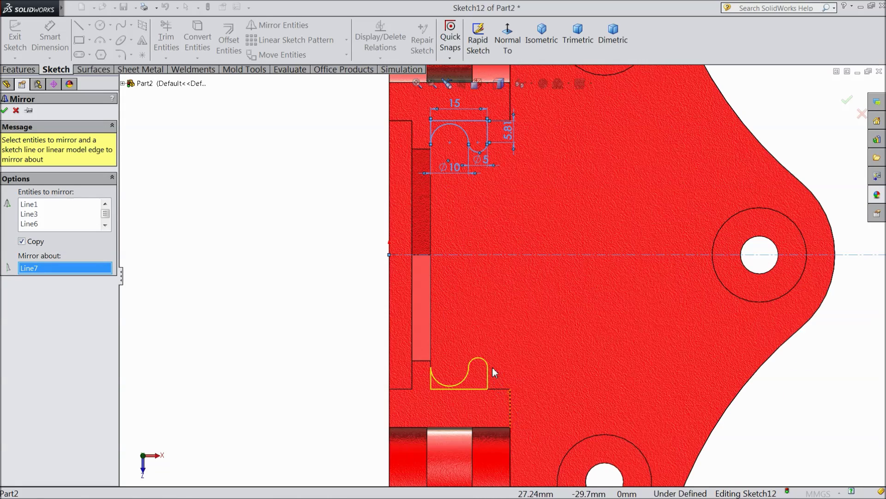
click(5, 110)
Step: Extrude both S-curve profiles with the Up To Surface end condition, ending at the base's top face
click(19, 70)
click(20, 49)
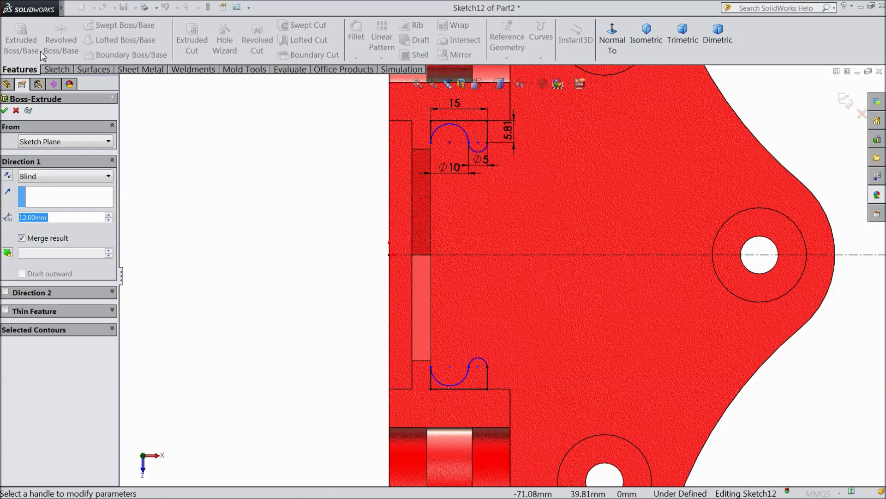
click(35, 180)
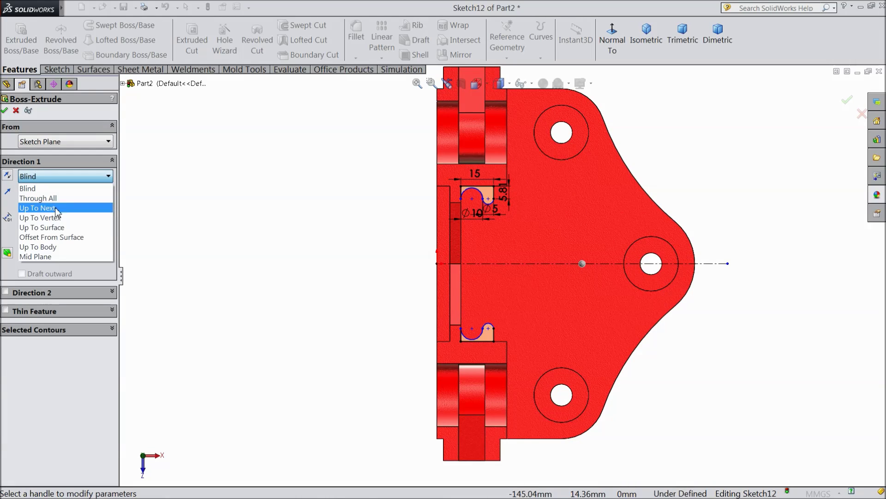
click(55, 226)
middle_drag(228, 347, 203, 265)
scroll(533, 282, down, 5)
click(557, 325)
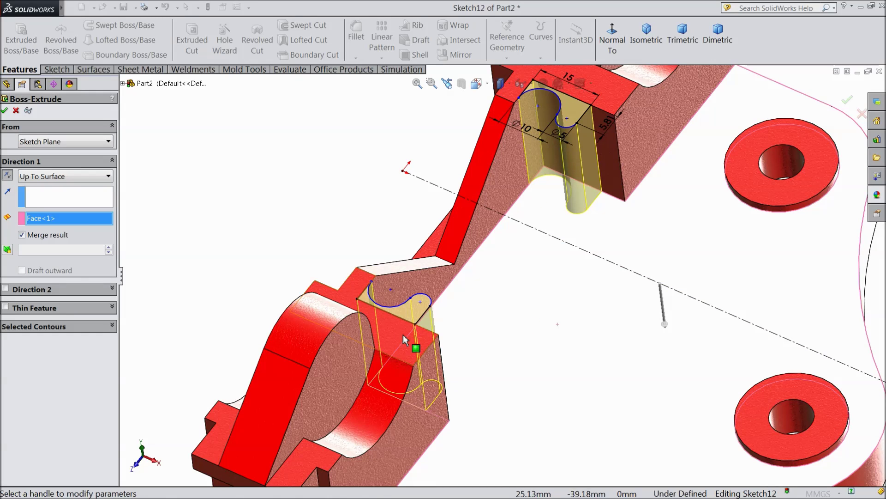
click(4, 110)
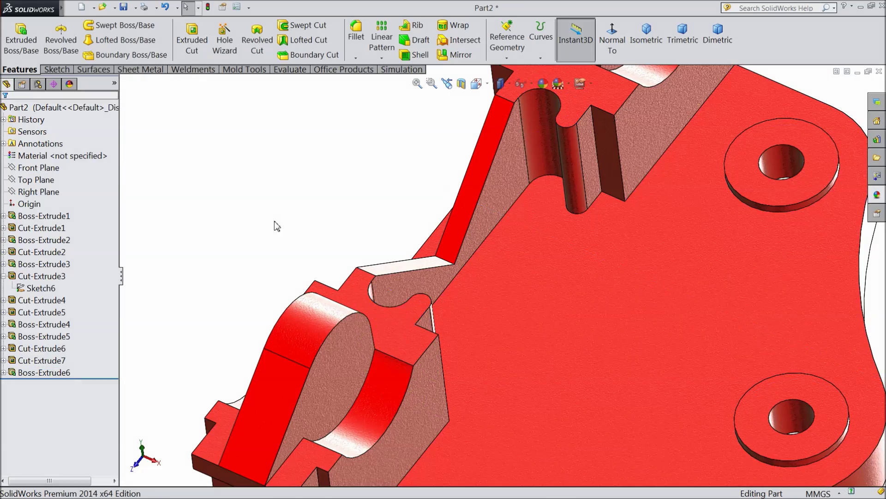
Step: Start a sketch on the V-notched web's face and draw a circle about 7 mm in radius centred on each lug's rounded end
middle_drag(277, 226, 228, 220)
click(459, 313)
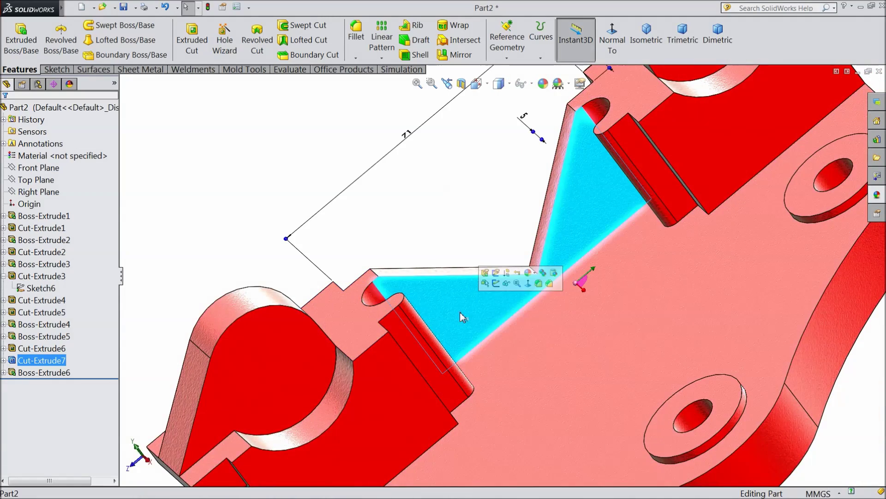
click(496, 283)
click(618, 50)
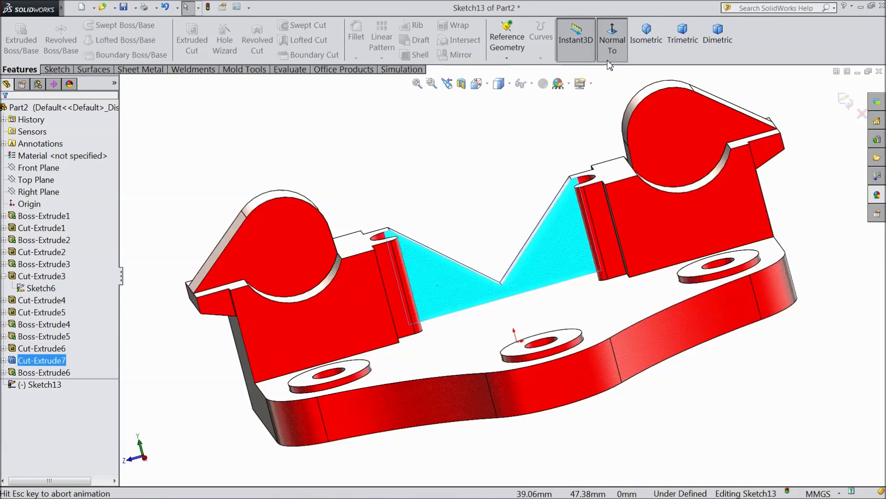
click(56, 69)
click(101, 26)
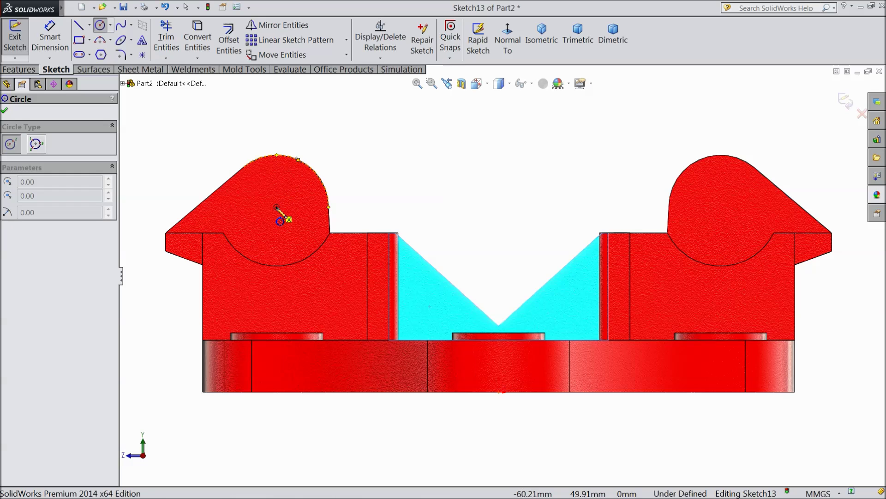
click(277, 207)
click(293, 226)
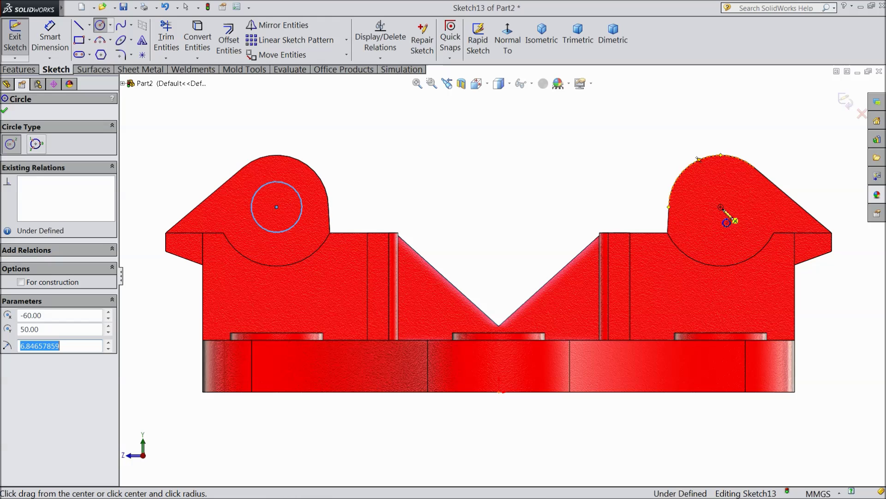
click(721, 207)
click(736, 227)
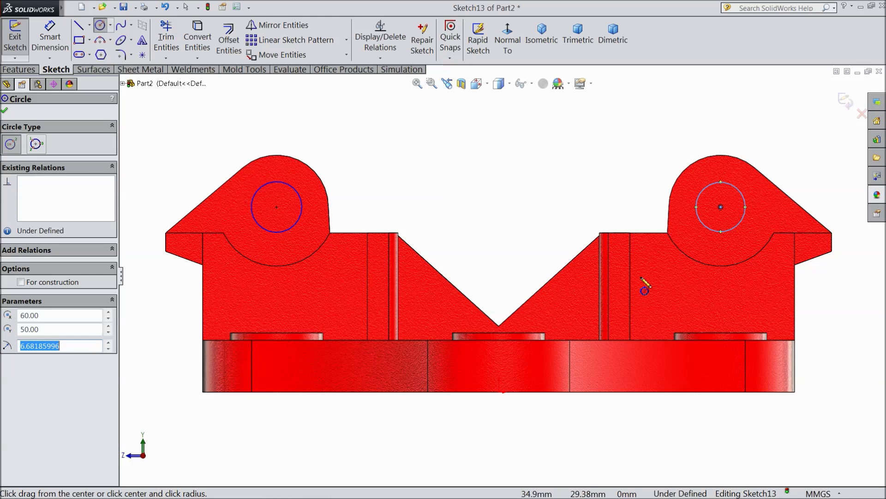
Step: Draw one circle about 4 mm in radius on each triangular part of the web, either side of the V-notch
click(562, 302)
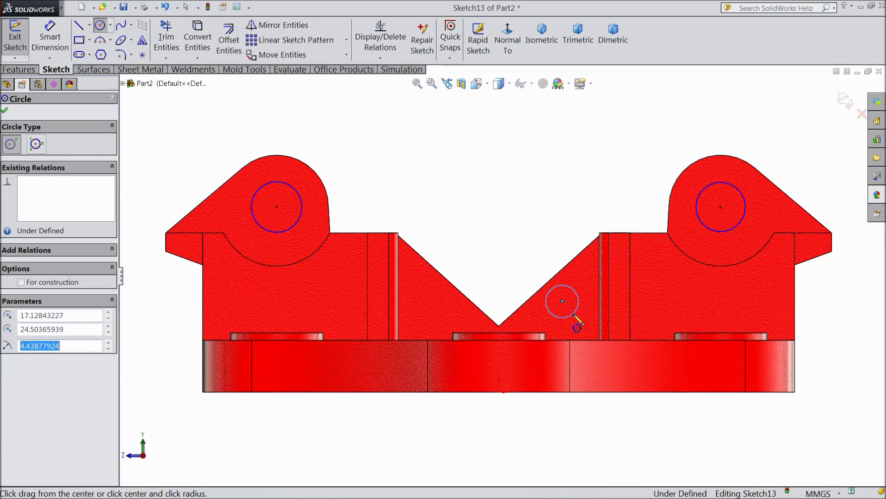
click(425, 301)
click(434, 312)
Step: Dimension the diameters of both lug circles as 10 mm
click(50, 37)
click(262, 187)
click(276, 127)
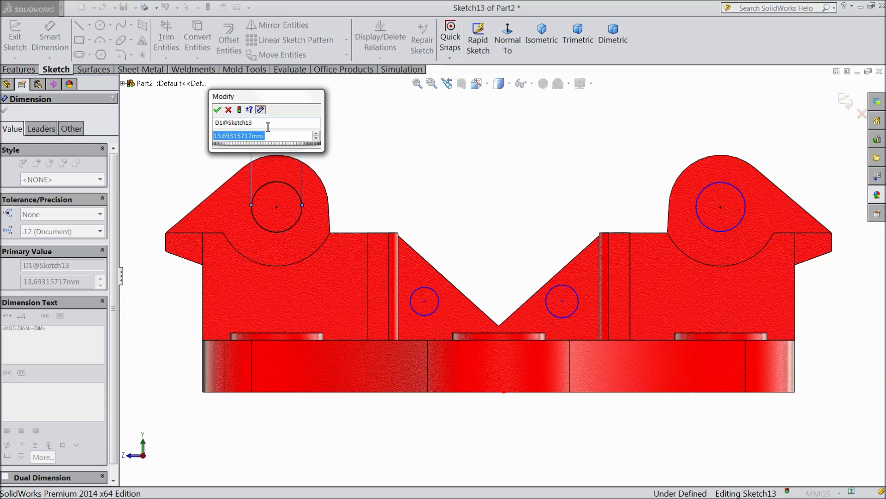
text(10)
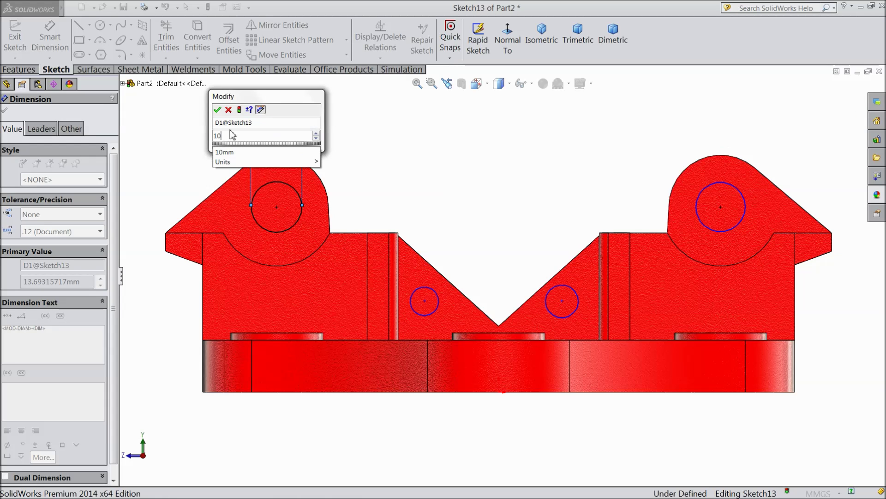
click(217, 110)
click(704, 191)
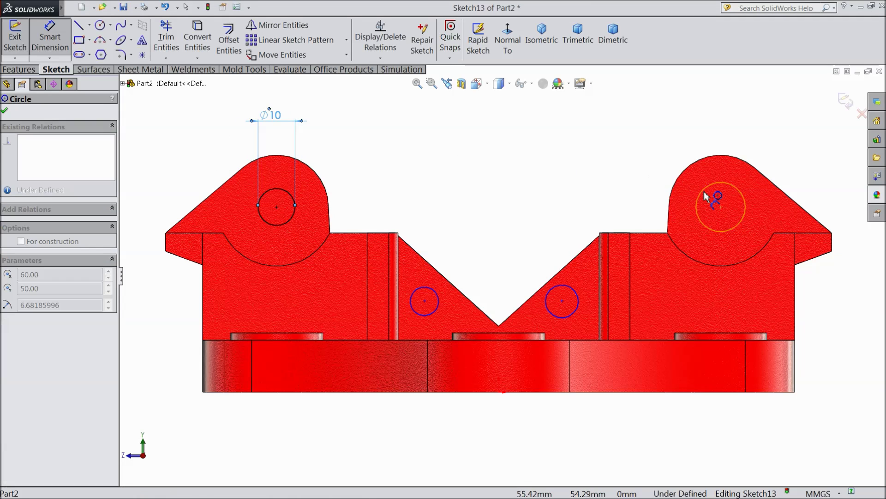
click(701, 126)
text(10)
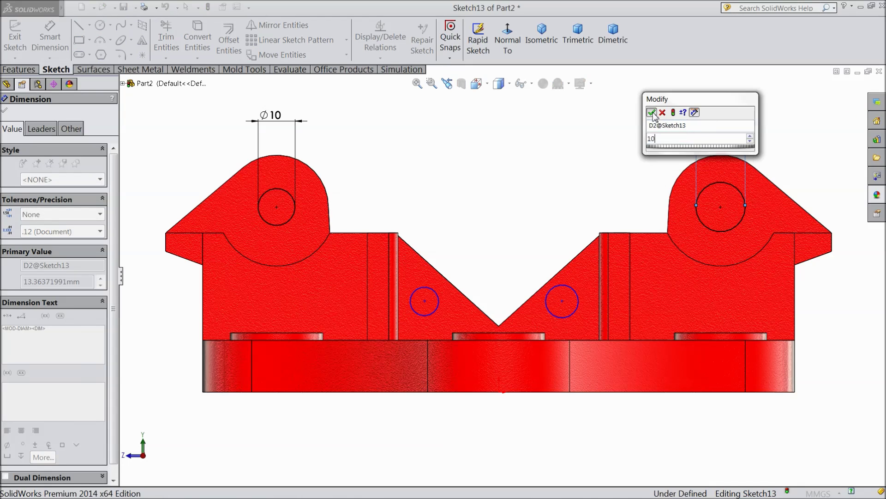
key(Return)
Step: Dimension the diameters of both circles on the web, either side of the V-notch, as 7 mm
click(580, 300)
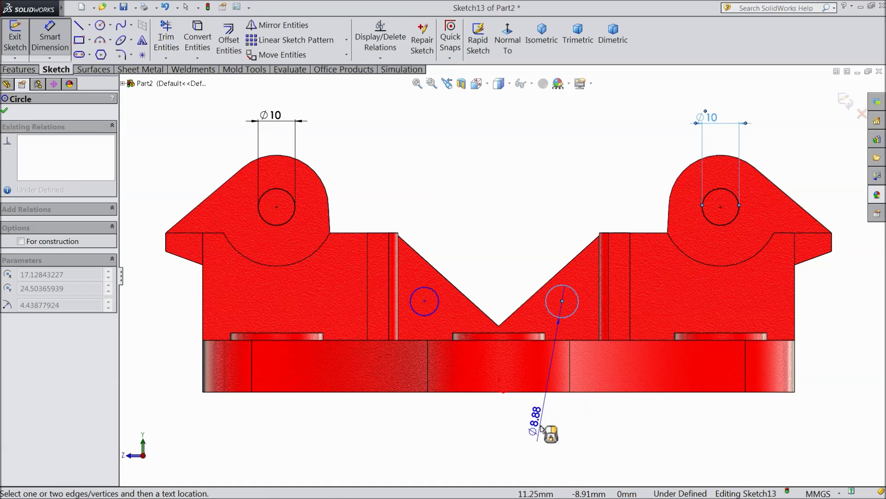
click(543, 432)
text(7)
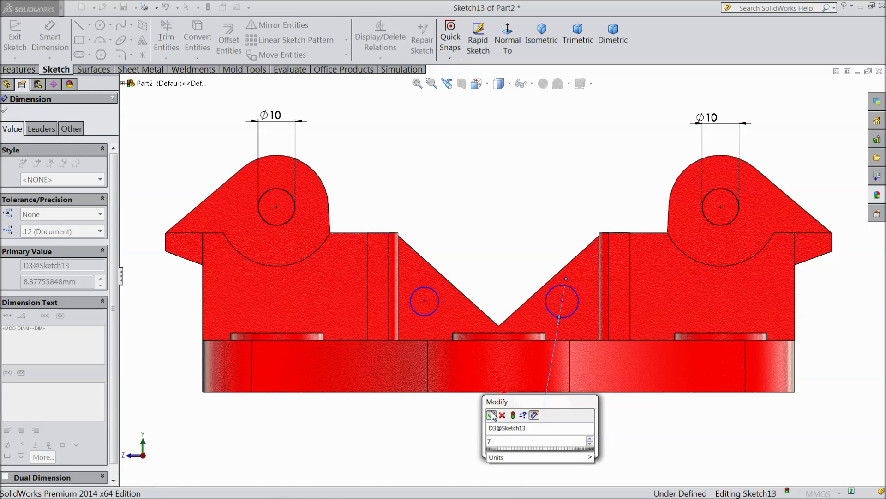
click(492, 415)
click(425, 315)
click(392, 417)
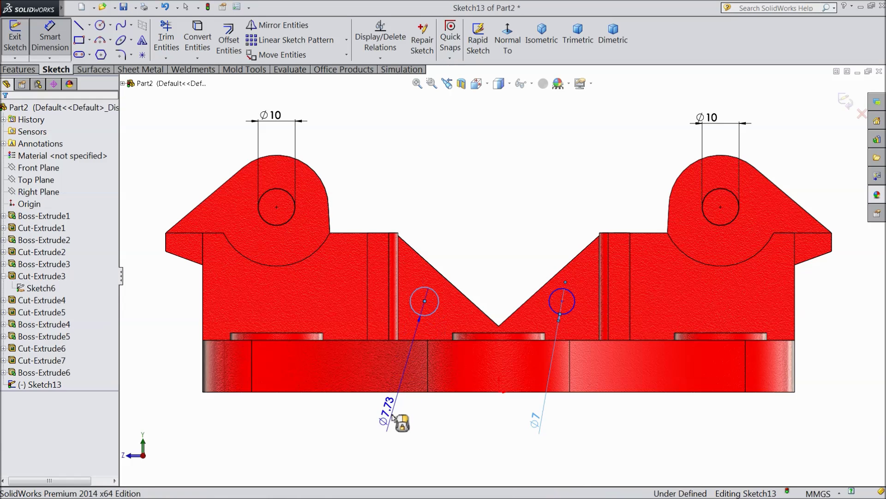
text(7)
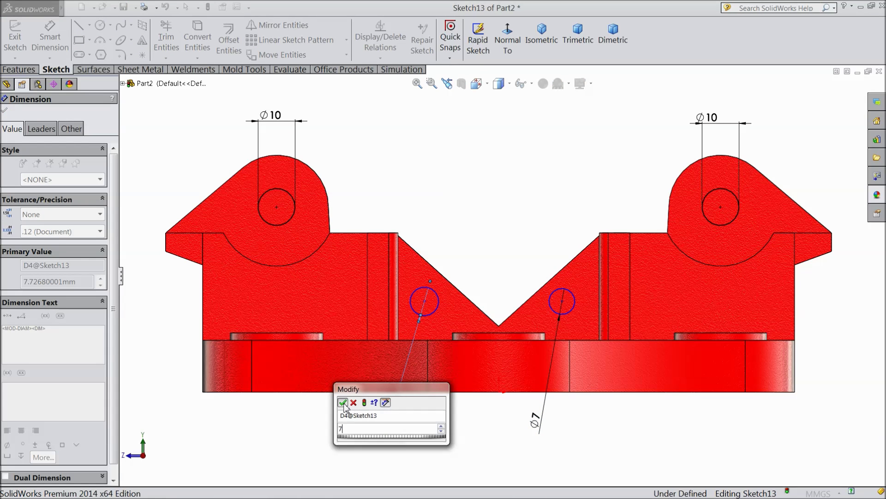
click(343, 402)
click(4, 111)
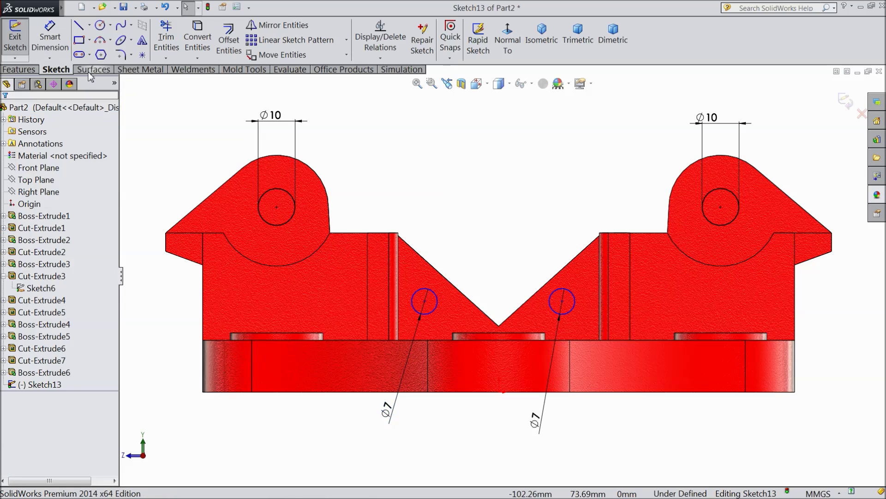
Step: Draw a vertical centerline about 40 mm long from the midpoint of the base's top edge up through the V-notch
click(89, 25)
click(106, 51)
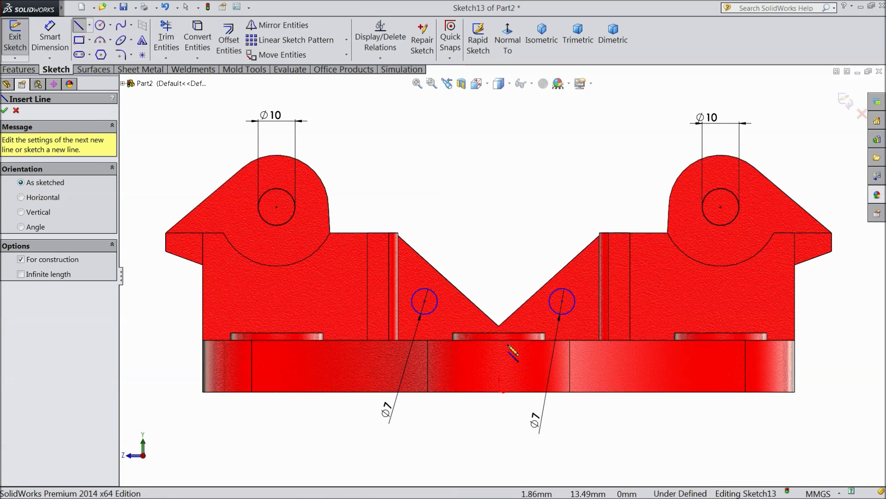
click(499, 340)
click(499, 191)
right_click(536, 185)
click(554, 89)
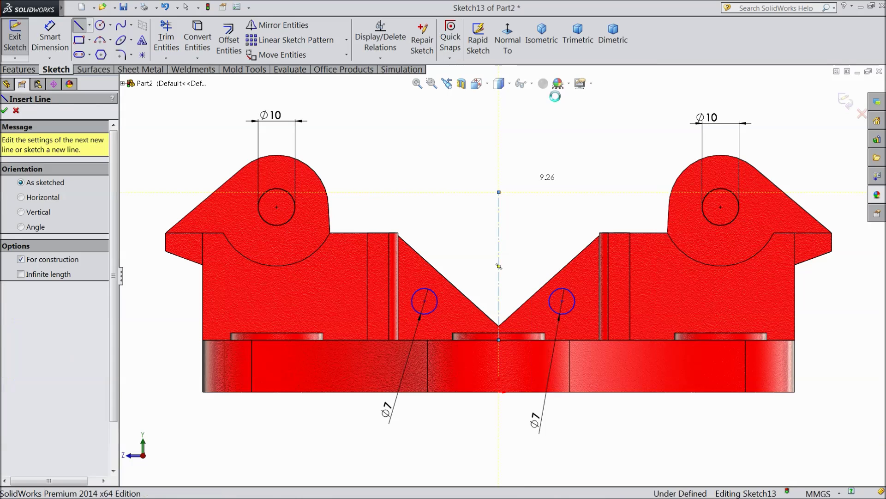
click(499, 244)
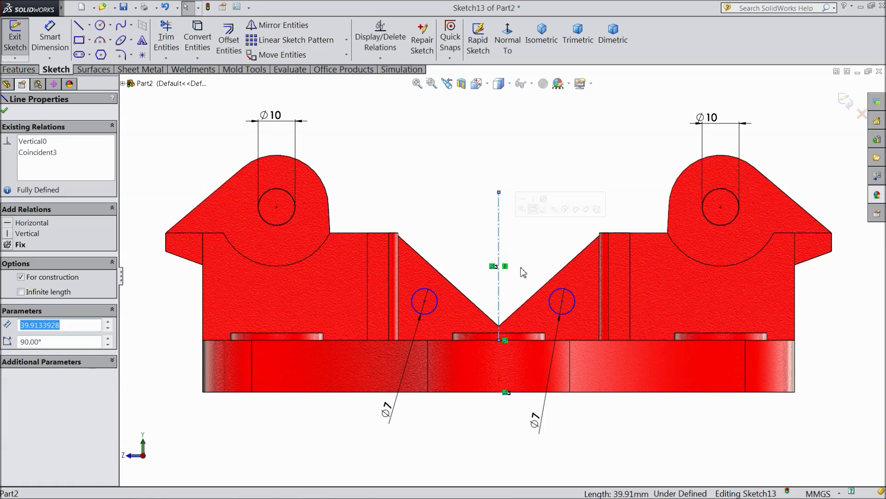
key(Escape)
Step: Dimension the centres of both web circles 12 mm above the base's top edge
click(54, 40)
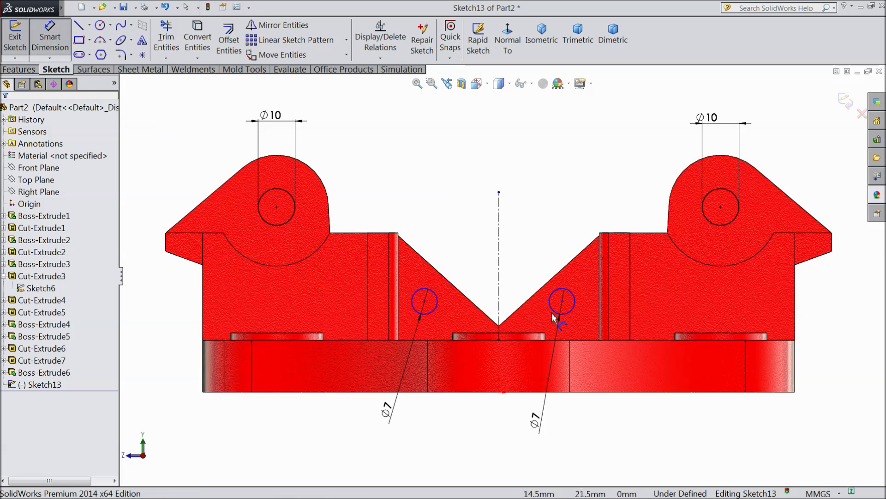
click(563, 302)
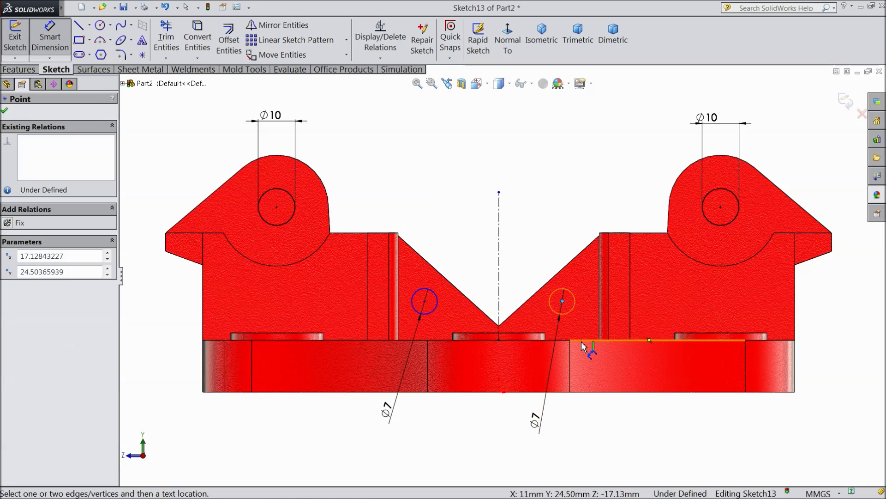
click(583, 341)
click(826, 318)
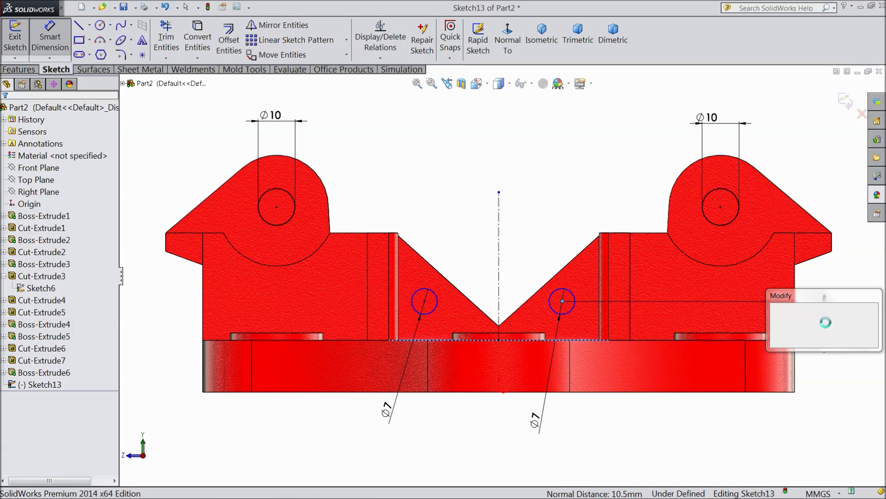
text(12)
click(776, 309)
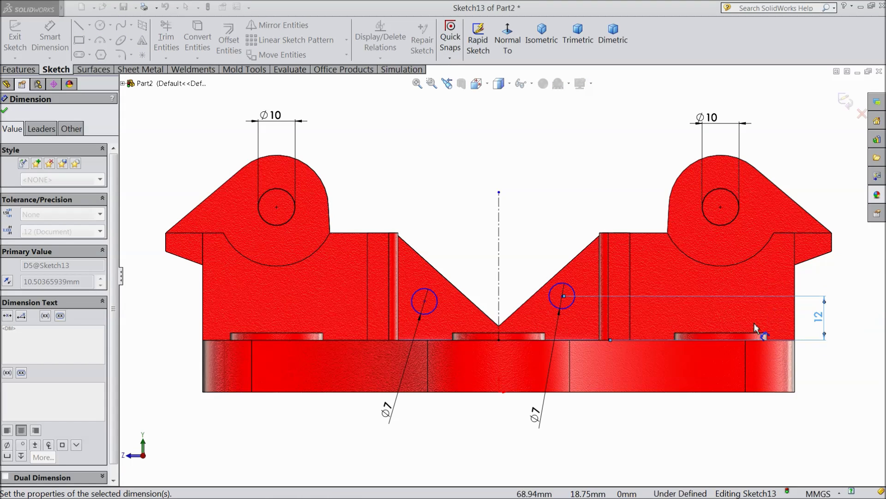
click(430, 312)
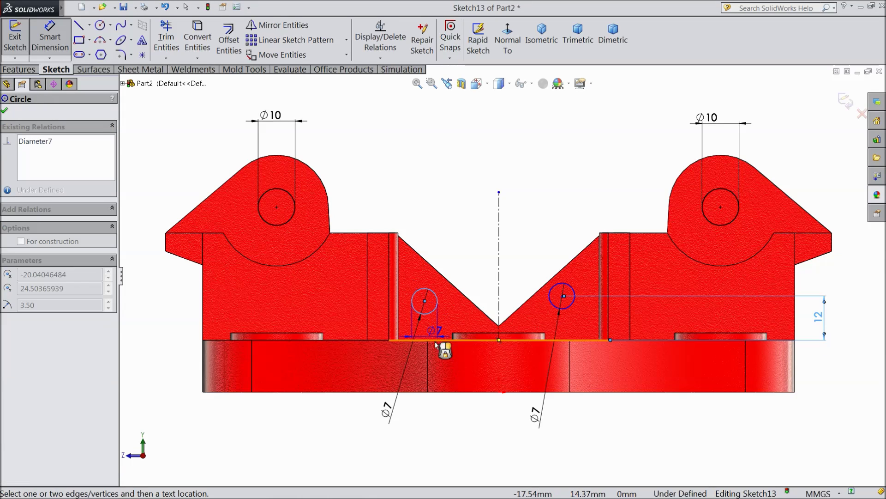
click(434, 340)
click(173, 321)
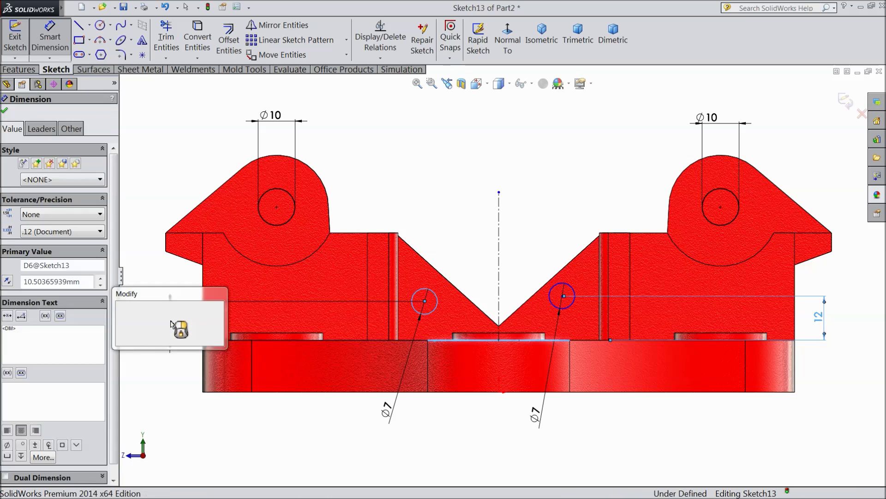
text(12)
click(121, 307)
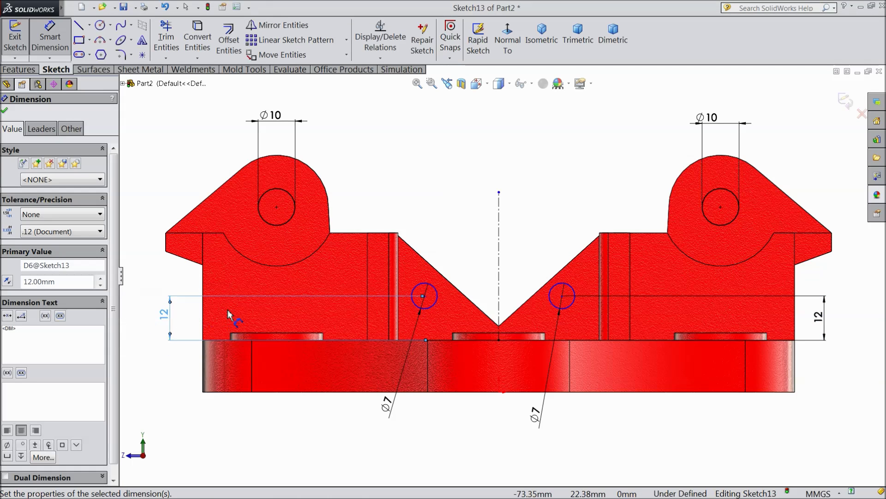
Step: Dimension each web circle's centre 24 mm horizontally from the vertical centerline
click(425, 296)
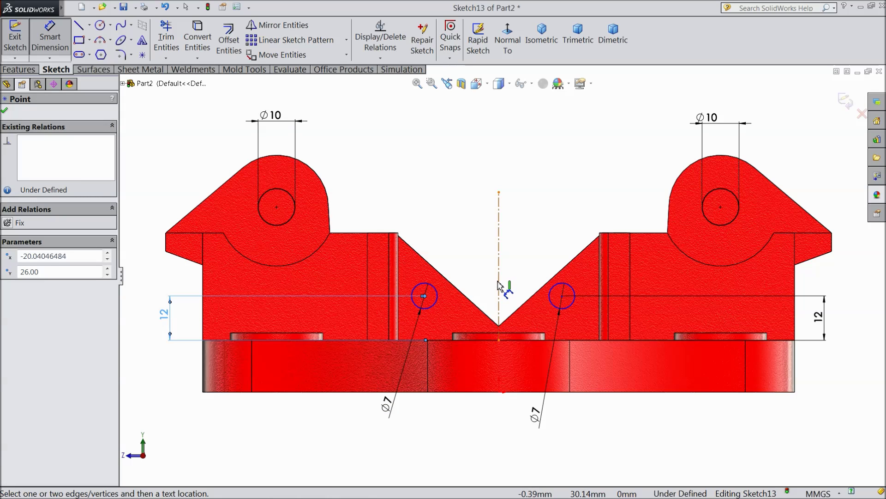
click(499, 287)
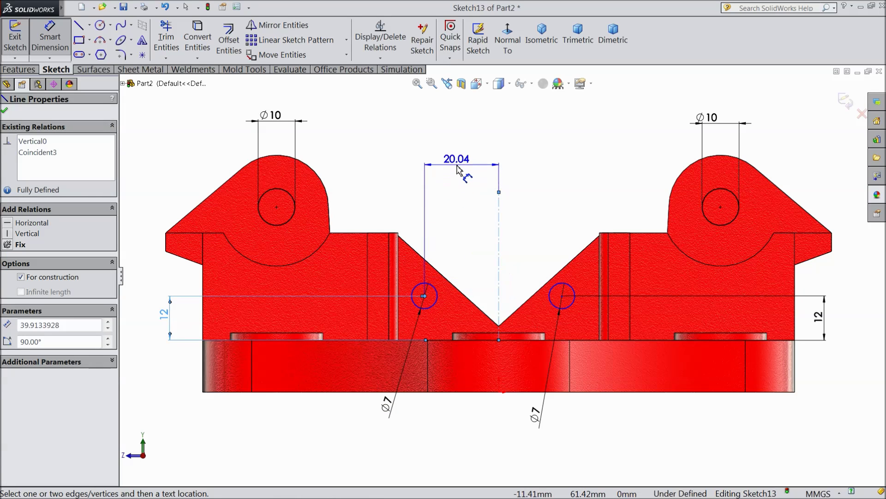
click(459, 170)
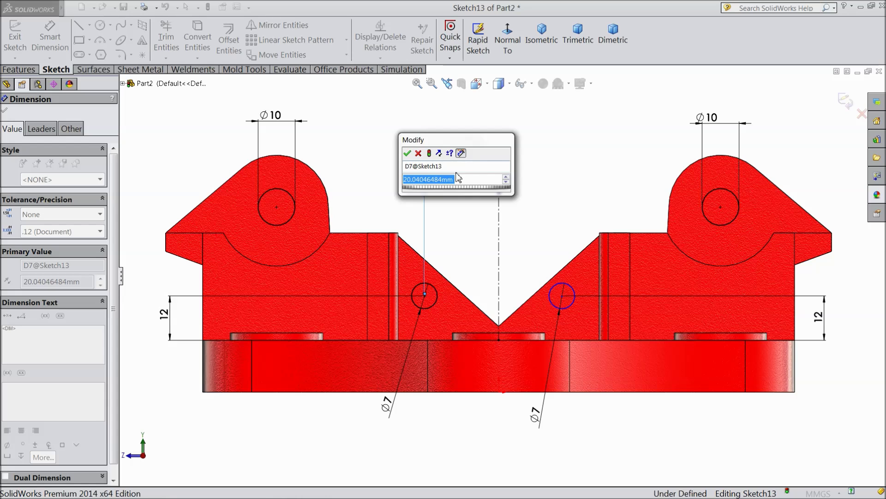
text(24)
click(411, 153)
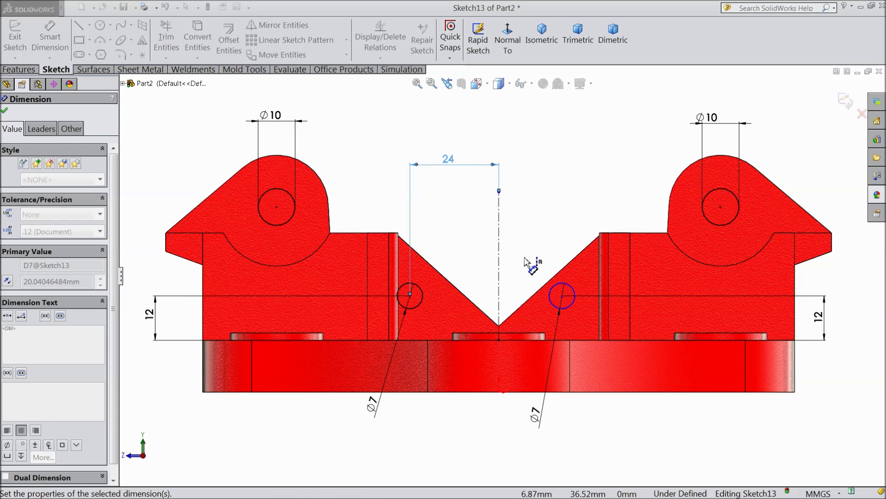
click(554, 286)
click(499, 272)
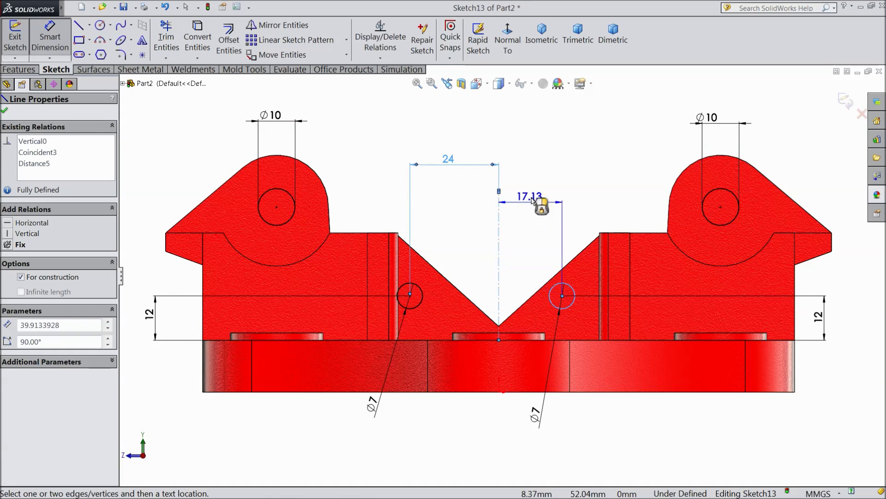
click(535, 189)
text(24)
click(485, 172)
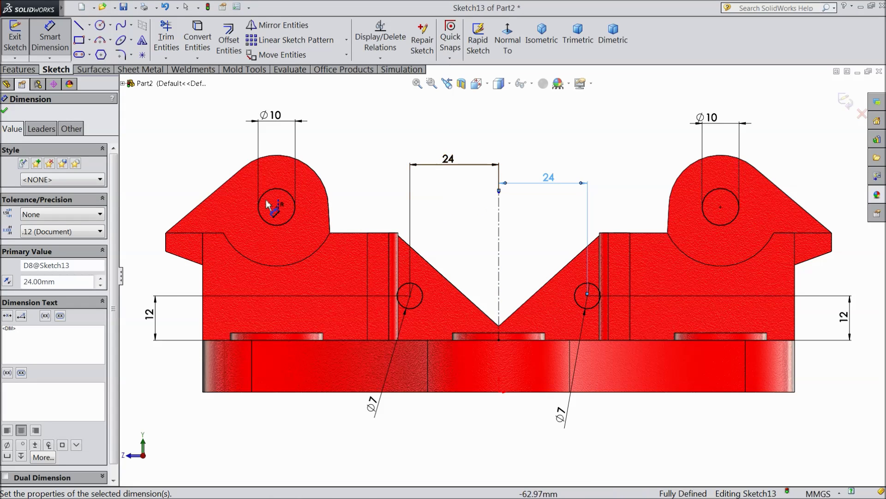
click(5, 110)
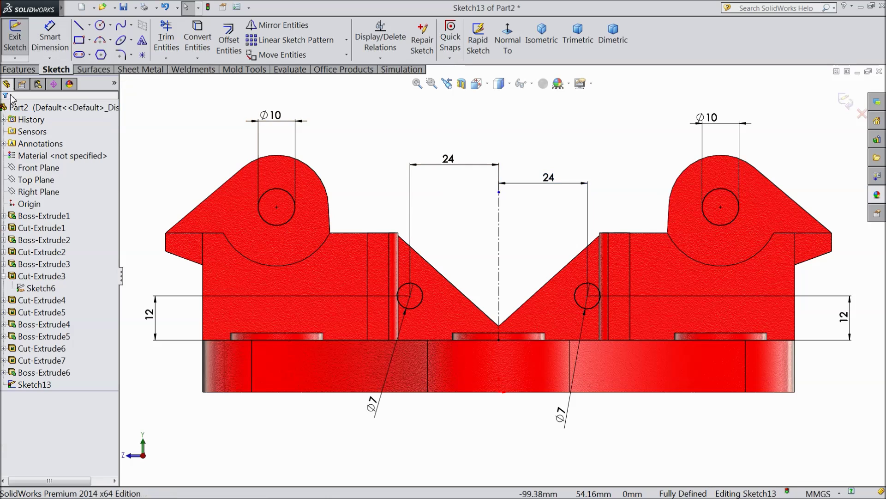
Step: Cut the four circles through the lugs and web with an Extruded Cut, using the Mid Plane end condition and 72 mm depth
click(19, 70)
click(191, 40)
mouse_move(208, 188)
middle_down()
mouse_move(297, 273)
mouse_move(278, 289)
mouse_move(304, 291)
middle_up()
mouse_move(454, 298)
middle_down()
mouse_move(455, 311)
mouse_move(459, 297)
middle_up()
scroll(507, 249, down, 3)
scroll(508, 250, down, 2)
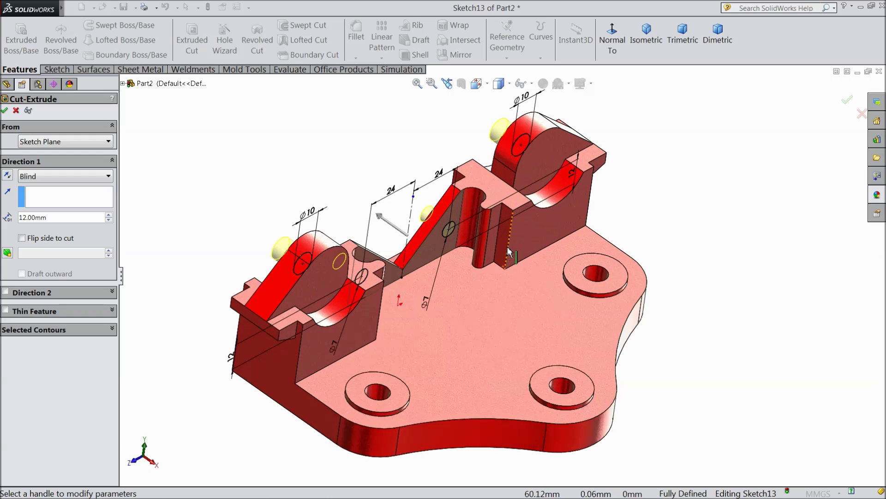
click(48, 177)
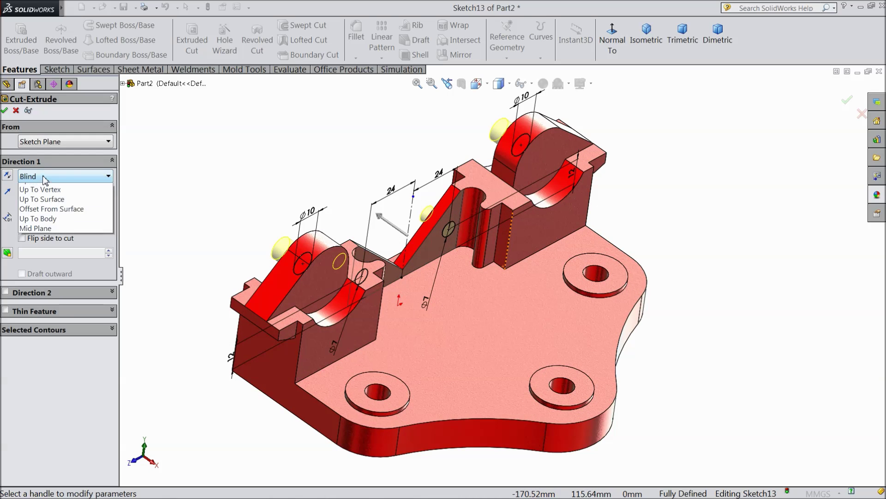
click(39, 267)
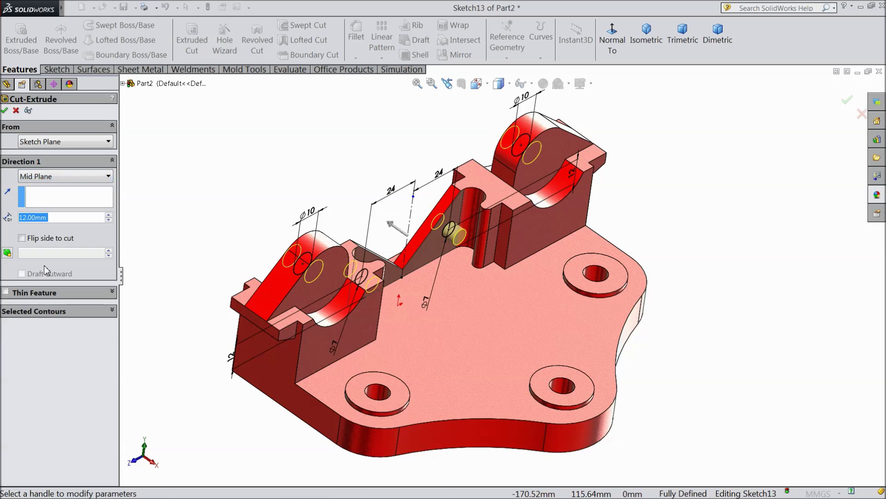
click(110, 215)
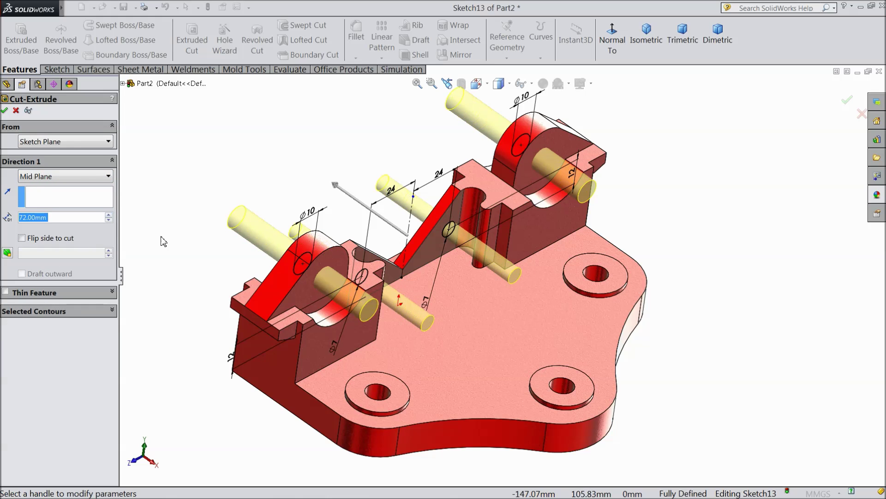
click(5, 111)
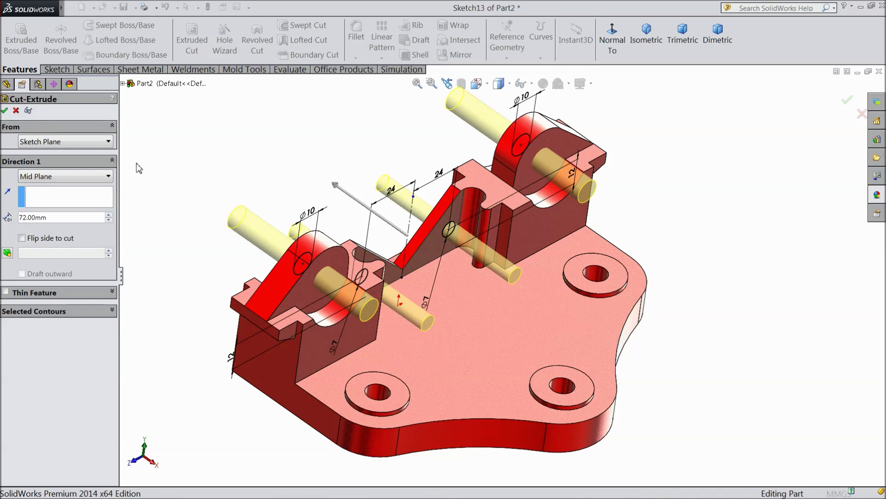
Step: Examine the holes cut through the lugs and web from the front, close up and from above
middle_drag(247, 171, 200, 185)
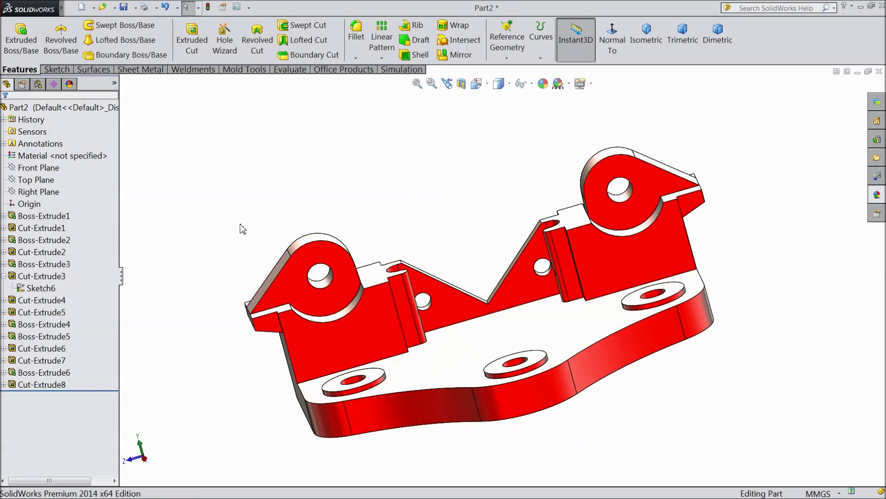
scroll(451, 323, down, 6)
scroll(457, 304, up, 8)
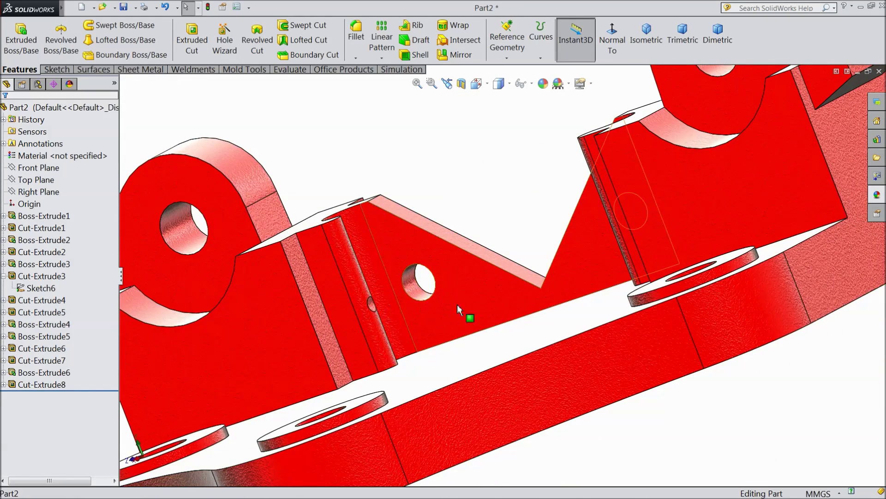
middle_drag(491, 332, 575, 320)
scroll(510, 366, up, 3)
middle_drag(510, 366, 449, 366)
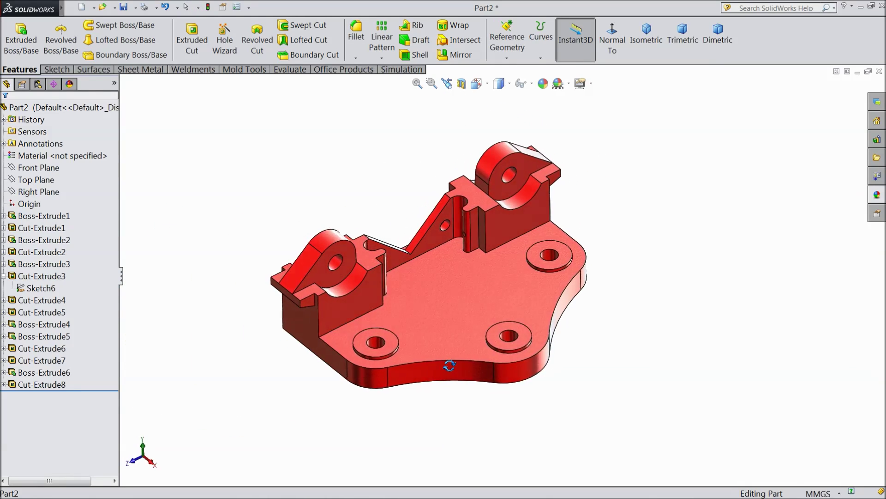
scroll(422, 276, down, 2)
middle_drag(467, 288, 435, 245)
middle_drag(484, 279, 453, 317)
Step: Start saving the part and create and open a new folder named Pipe Wise on the Desktop
click(123, 8)
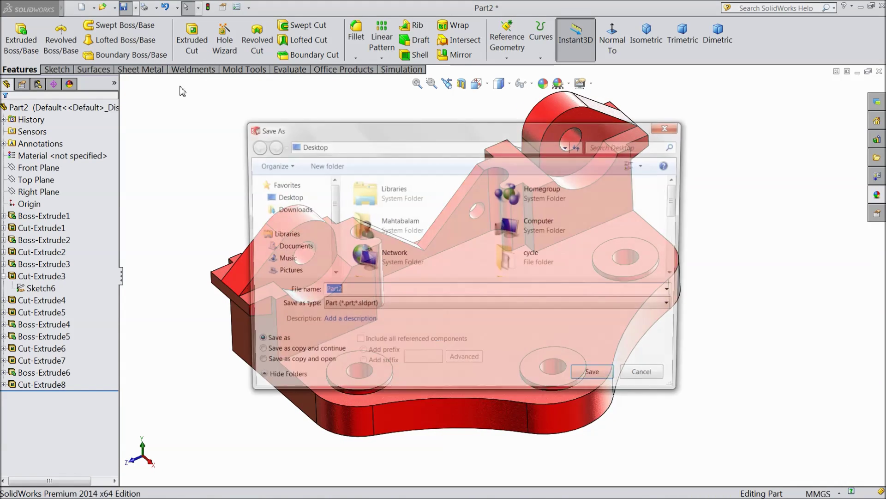
click(298, 203)
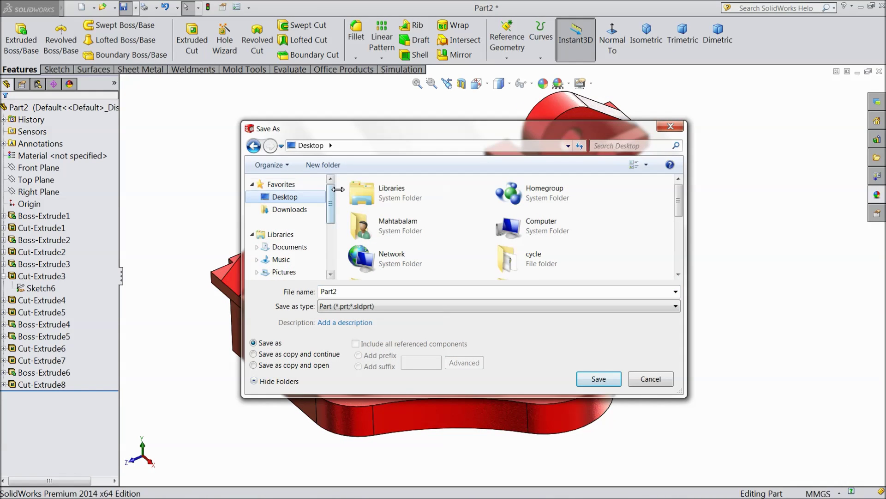
click(318, 166)
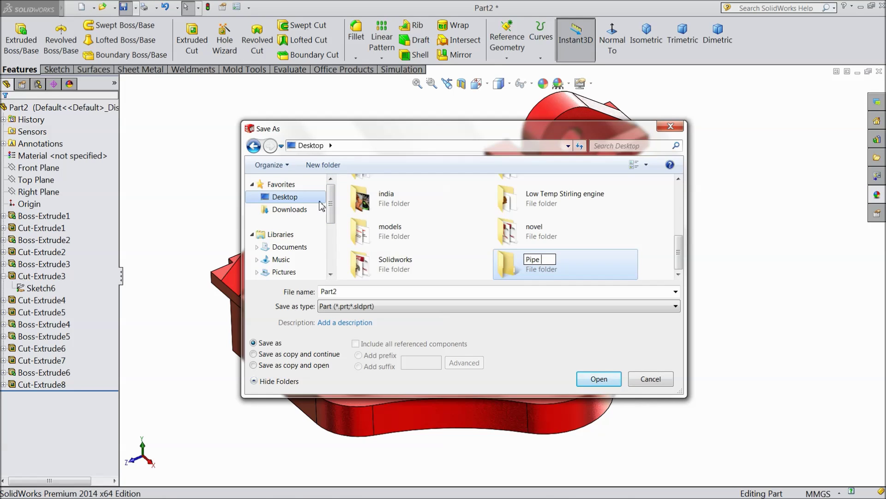
text(Pipe Wise)
key(Return)
double_click(579, 273)
Step: Name the part file Base and save it in the Pipe Wise folder
click(344, 292)
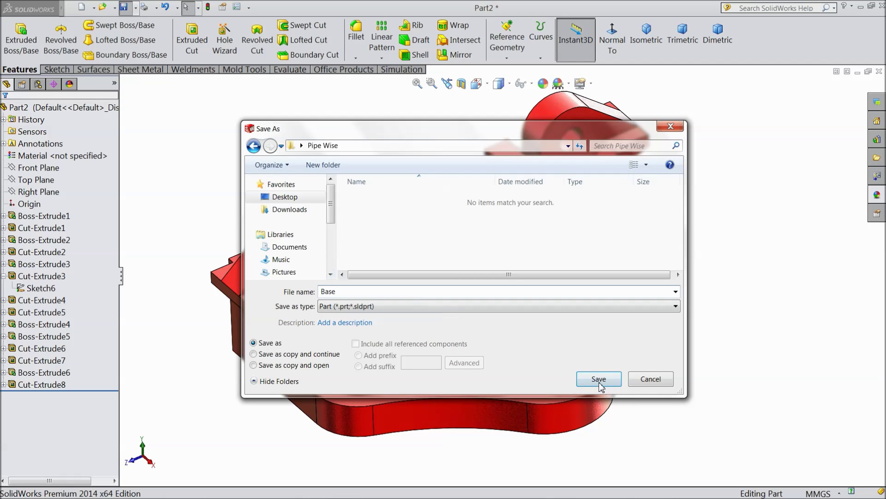
click(599, 379)
middle_drag(673, 363, 679, 409)
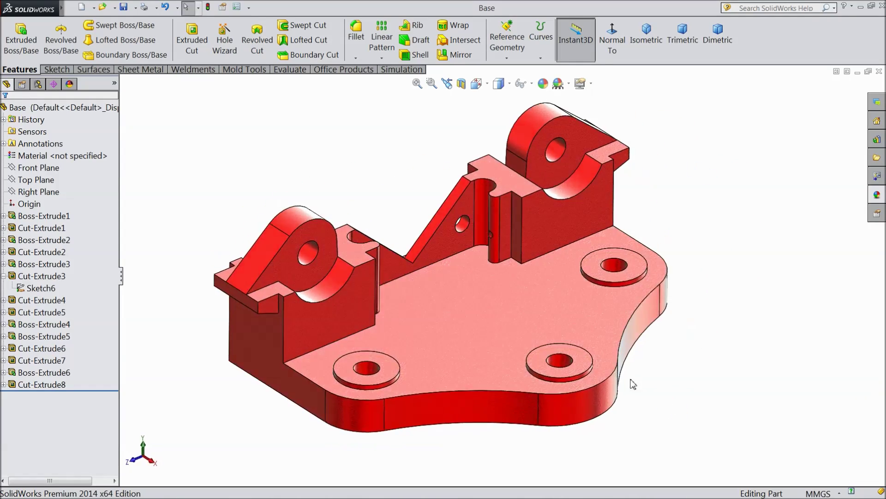
Step: Start a constant-size 1 mm Fillet and select the top and bottom outline edges of the base plate
click(356, 36)
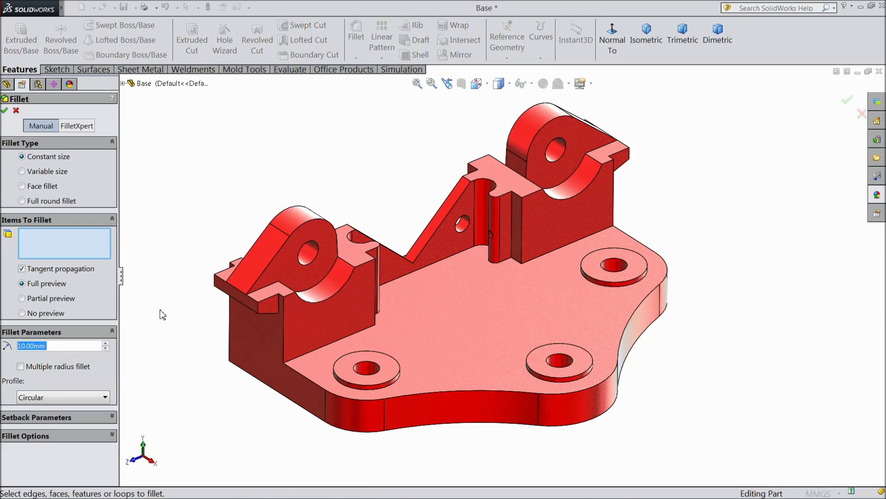
text(1)
key(Return)
scroll(255, 411, down, 2)
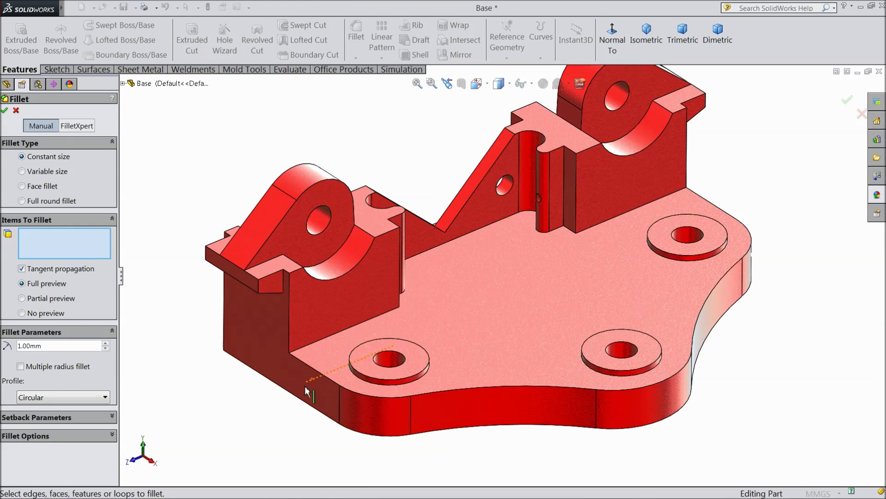
click(466, 388)
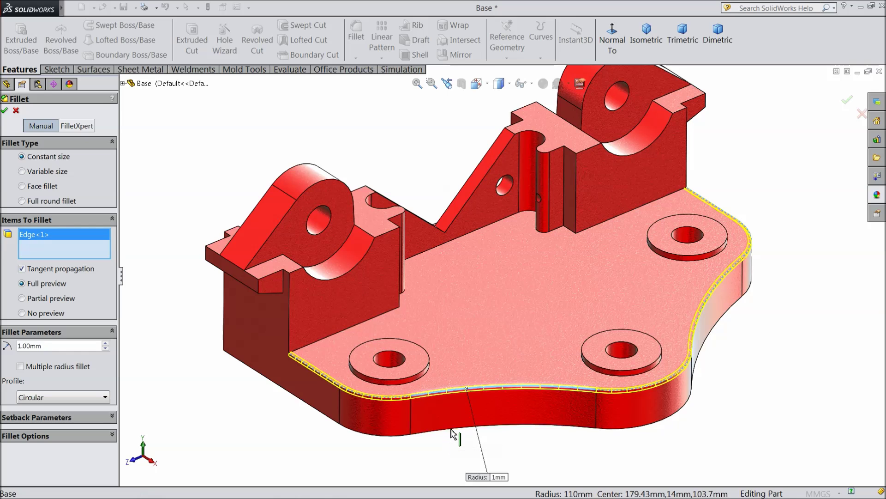
click(451, 433)
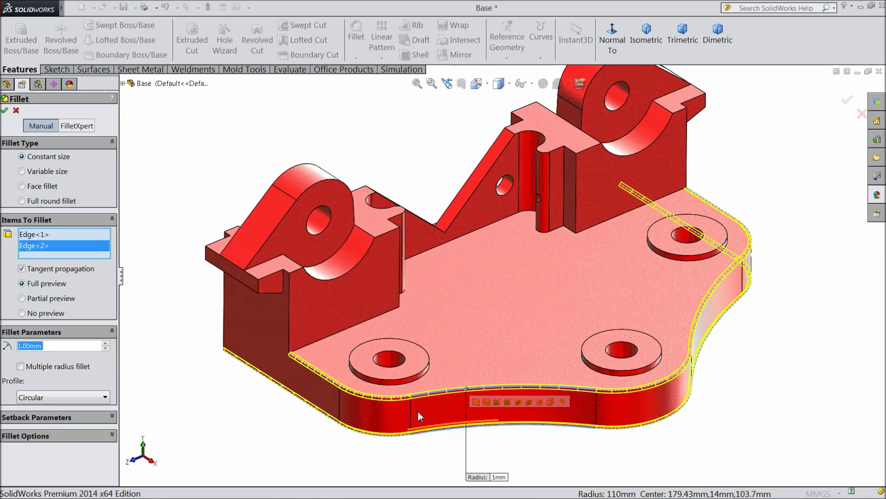
Step: Add the front-face edges of both upright blocks, including where they meet the plate, to the fillet and apply it
click(296, 275)
click(334, 336)
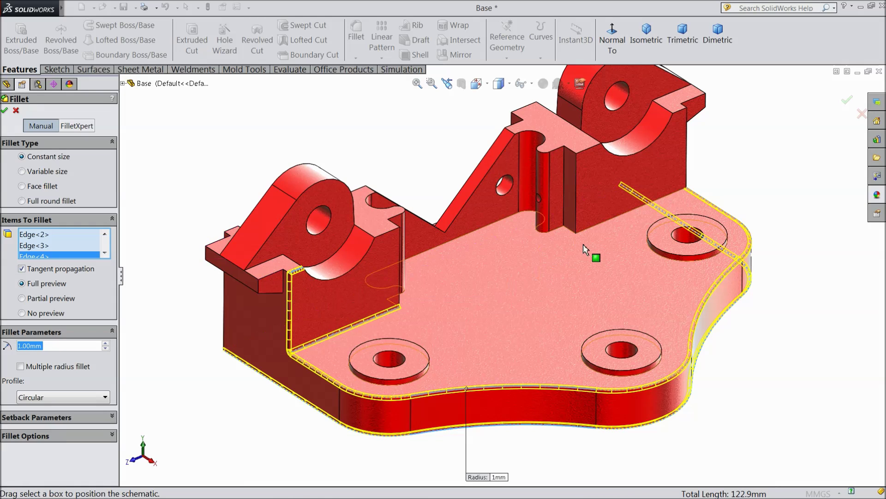
click(594, 227)
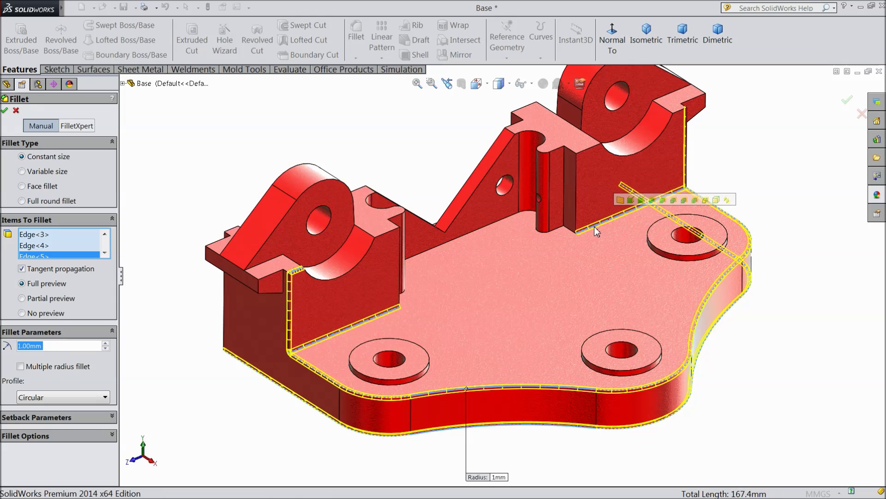
click(584, 151)
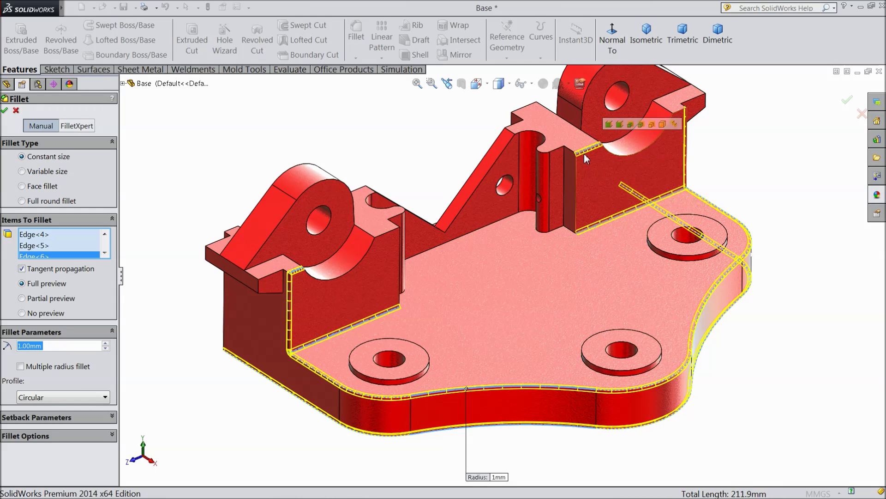
click(577, 179)
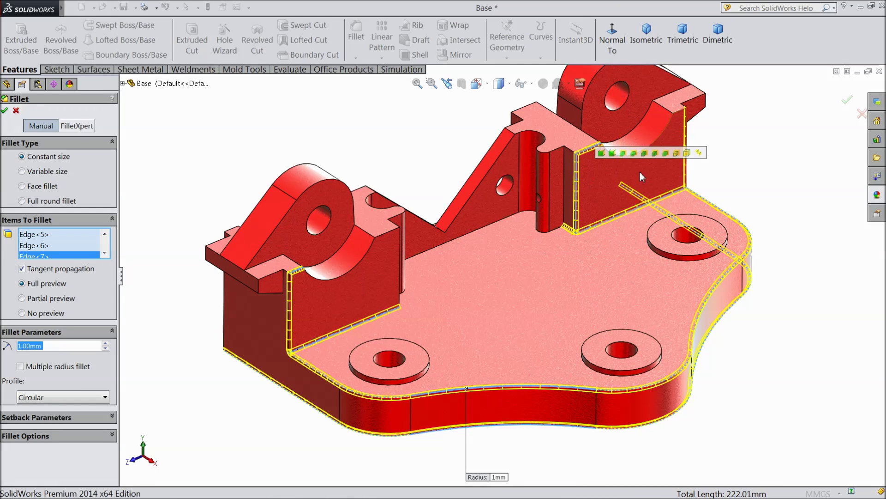
click(402, 273)
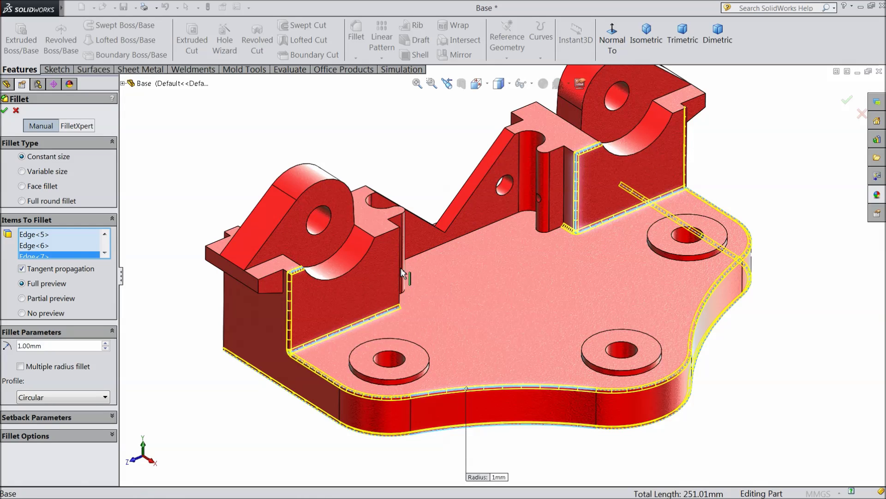
click(386, 234)
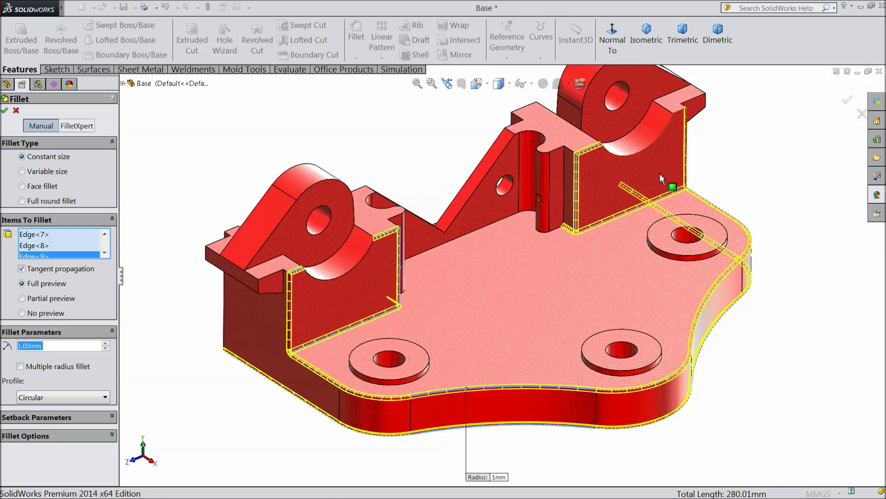
click(677, 118)
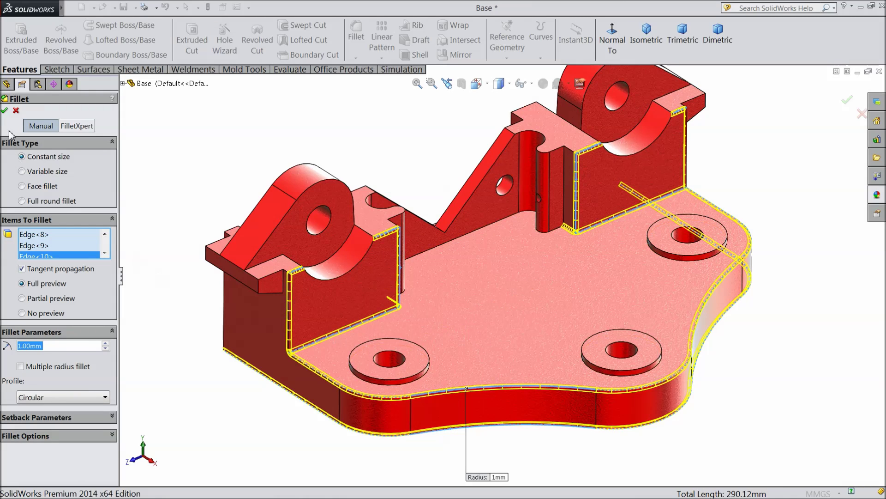
click(5, 110)
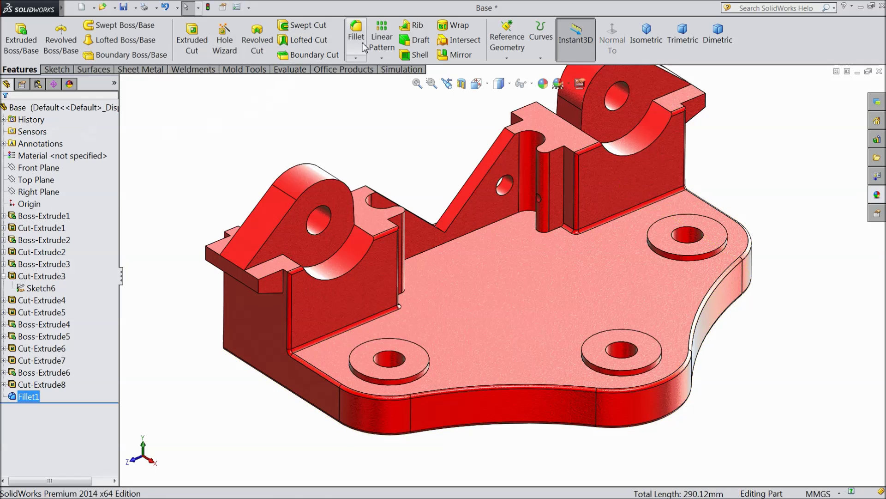
Step: Fillet all edges of the large flat rear face of the base with a 1 mm radius
click(356, 37)
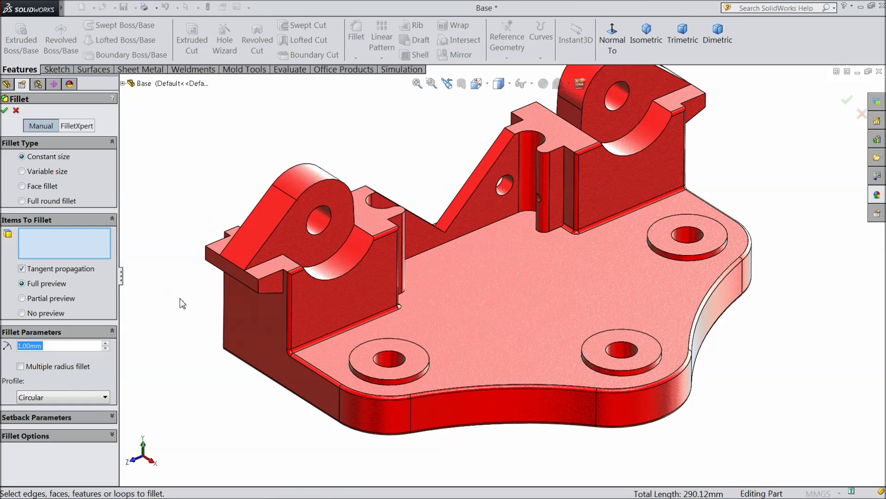
key(ctrl+3)
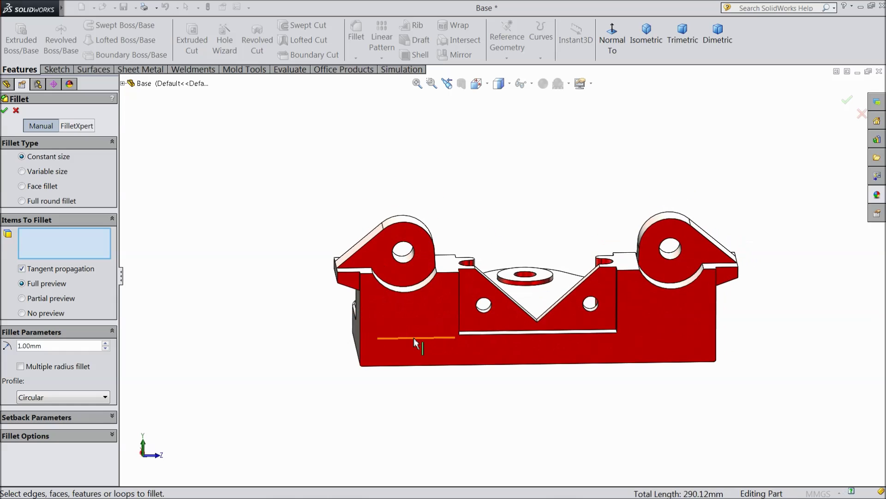
click(414, 342)
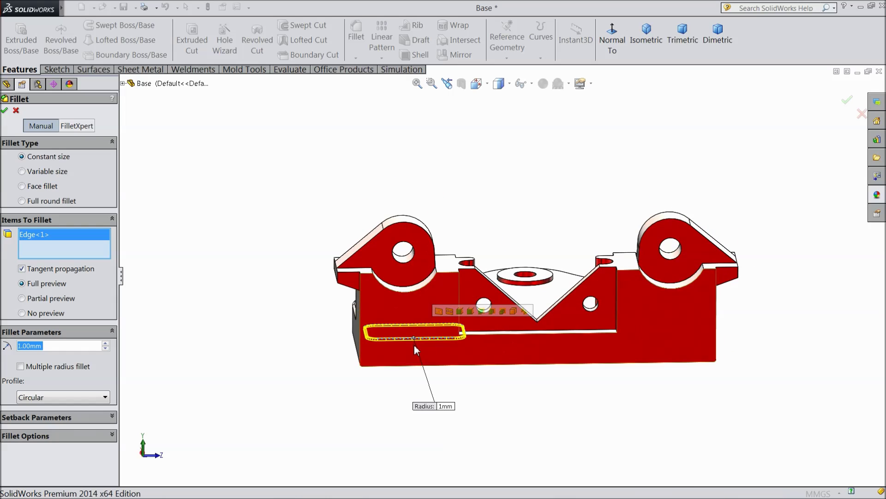
right_click(35, 242)
click(68, 244)
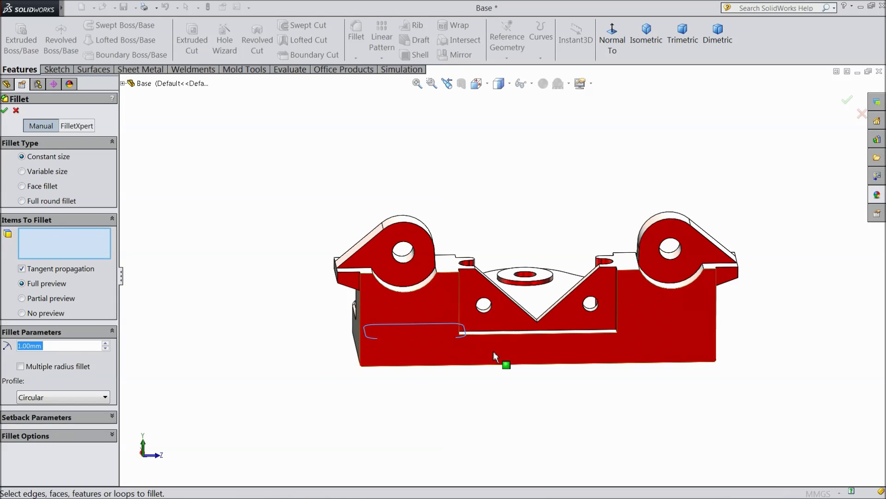
click(508, 353)
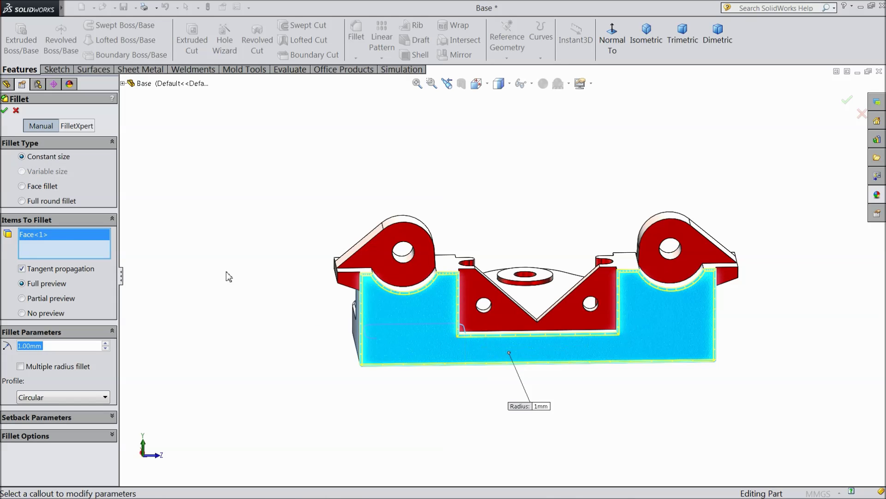
click(5, 111)
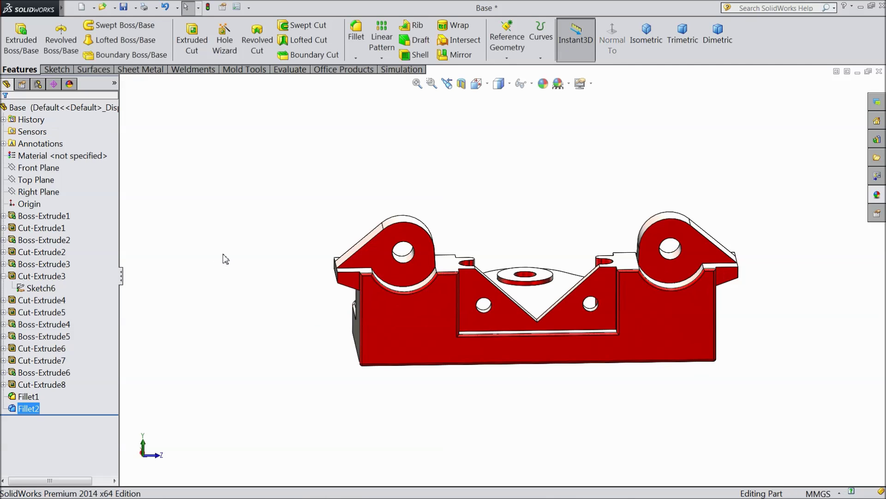
middle_drag(333, 261, 591, 244)
mouse_move(544, 289)
middle_down()
mouse_move(528, 289)
mouse_move(538, 279)
middle_up()
scroll(559, 248, up, 2)
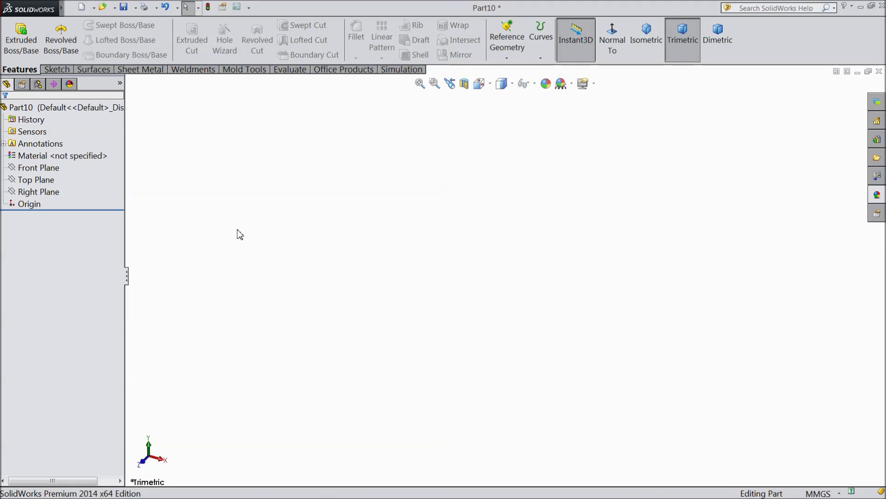
Step: Sketch a corner rectangle from the origin on the Front Plane of the new part, about 94 mm wide and 96 mm high
click(41, 168)
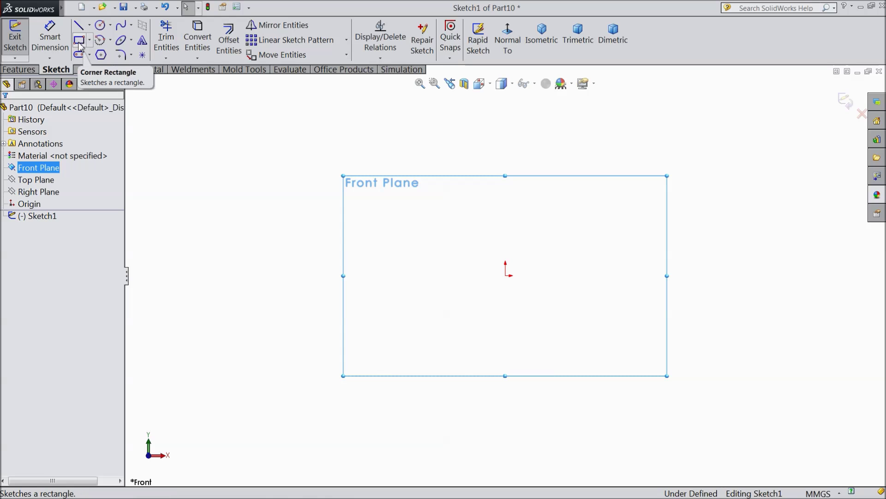
click(80, 40)
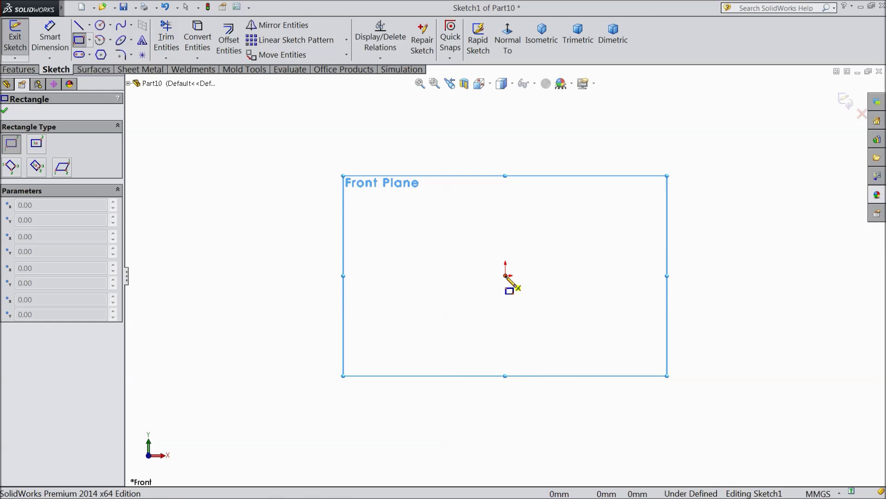
click(506, 275)
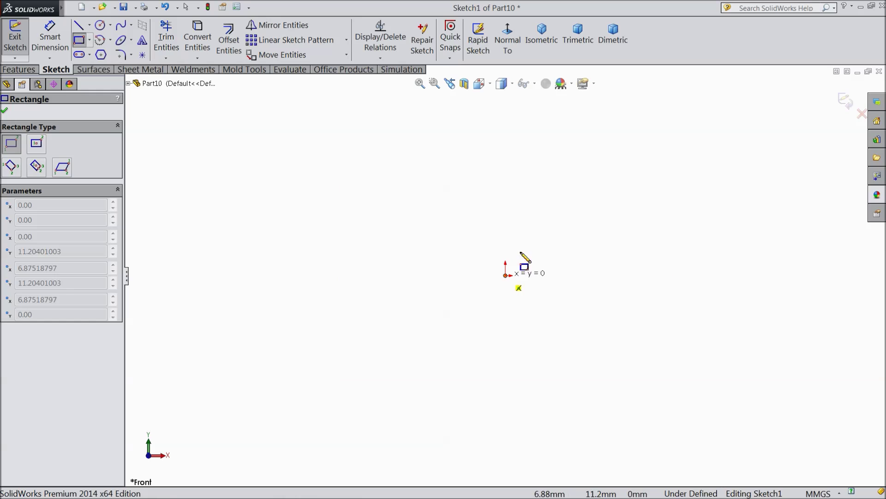
click(678, 102)
key(f)
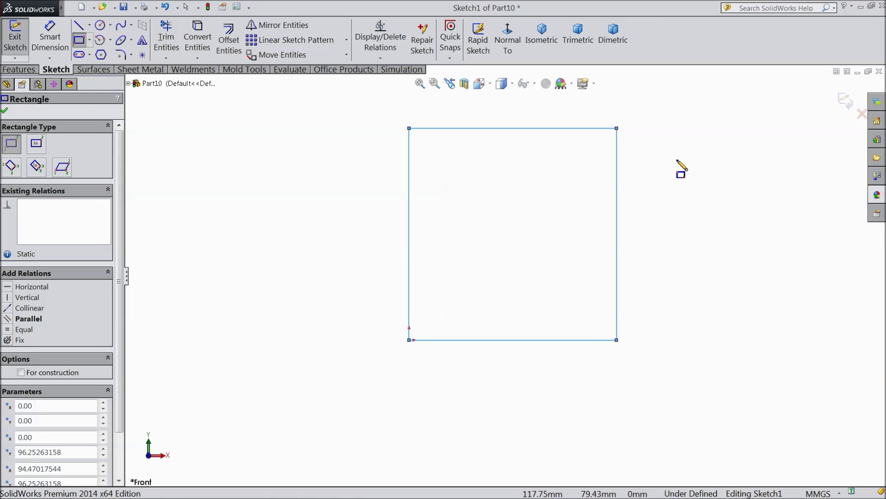
Step: Dimension the rectangle's height and width to 150 mm each
click(50, 38)
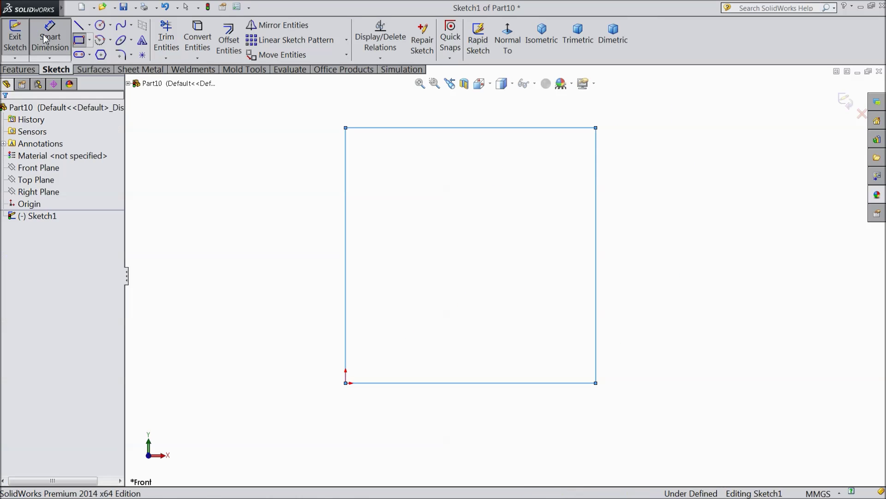
click(350, 244)
click(282, 252)
text(150)
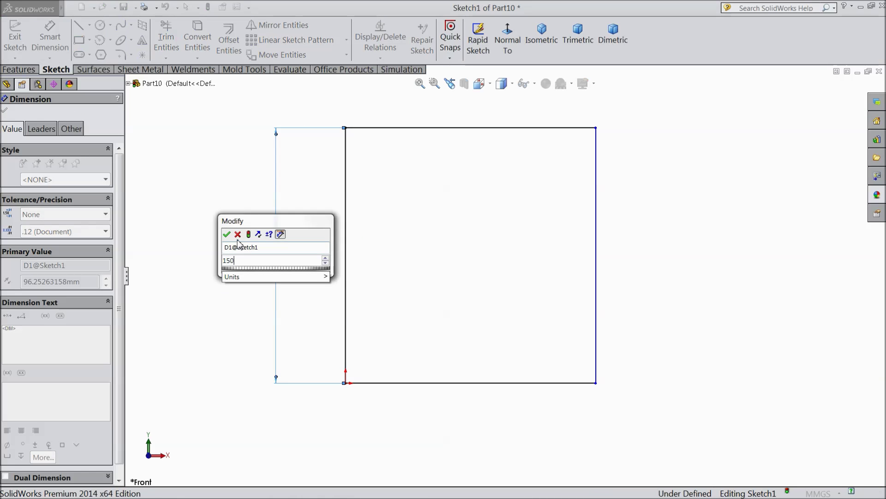
click(226, 234)
click(469, 128)
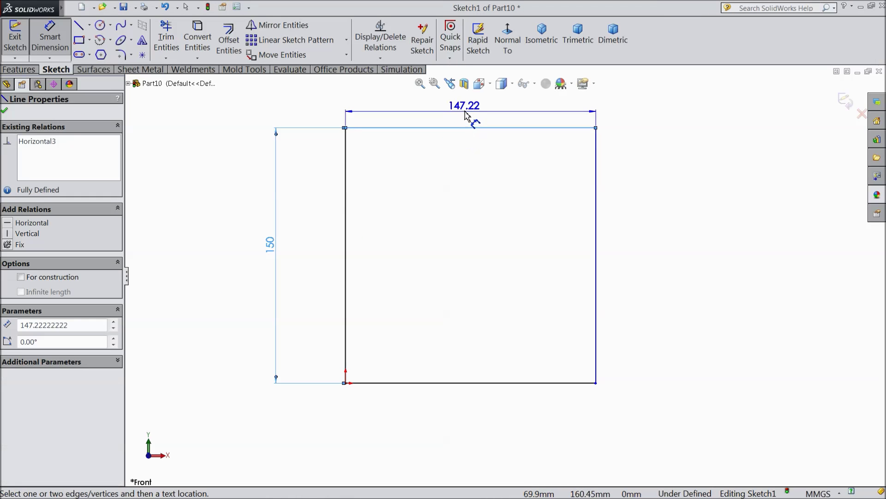
click(465, 115)
text(150)
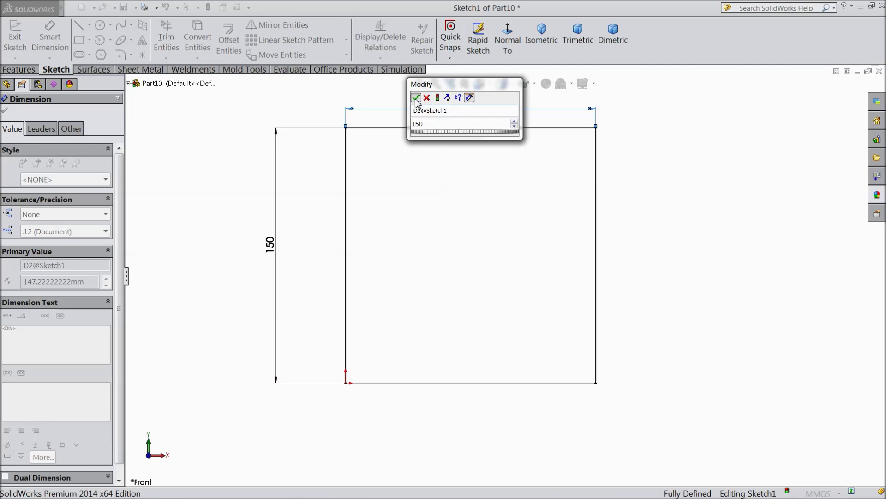
click(415, 98)
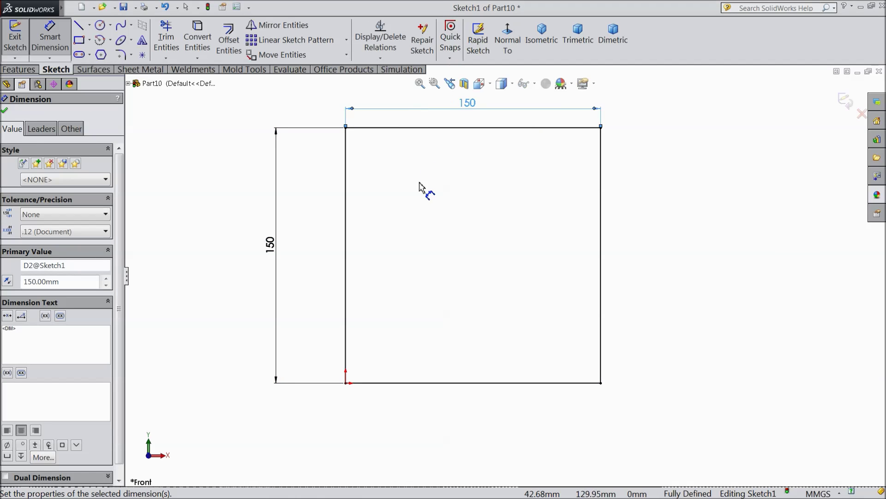
click(5, 111)
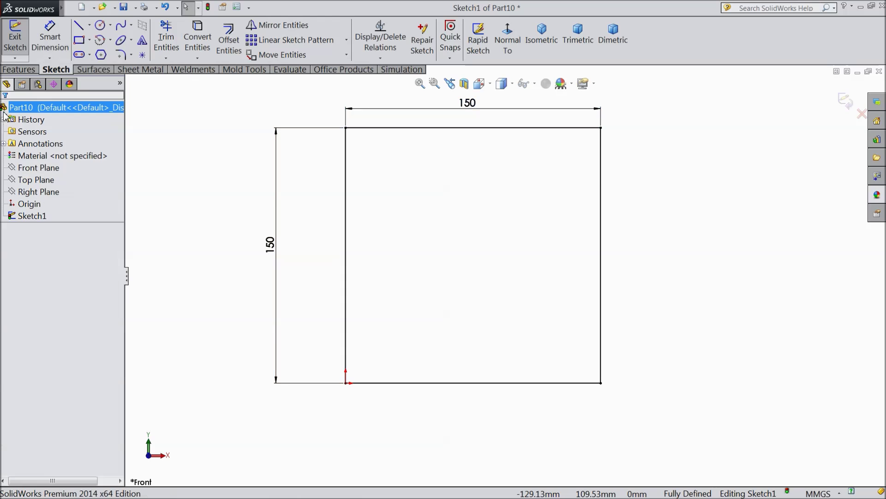
Step: Draw a vertical centerline between the midpoints of the square's bottom and top edges
click(90, 26)
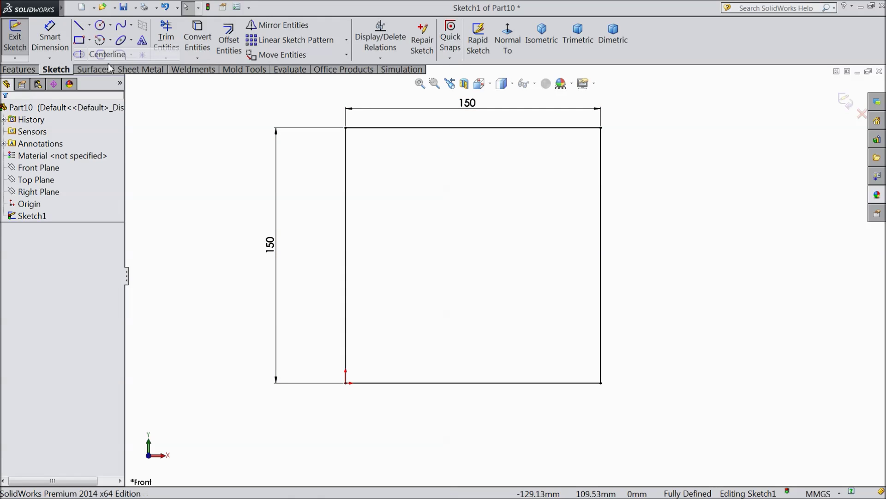
click(100, 51)
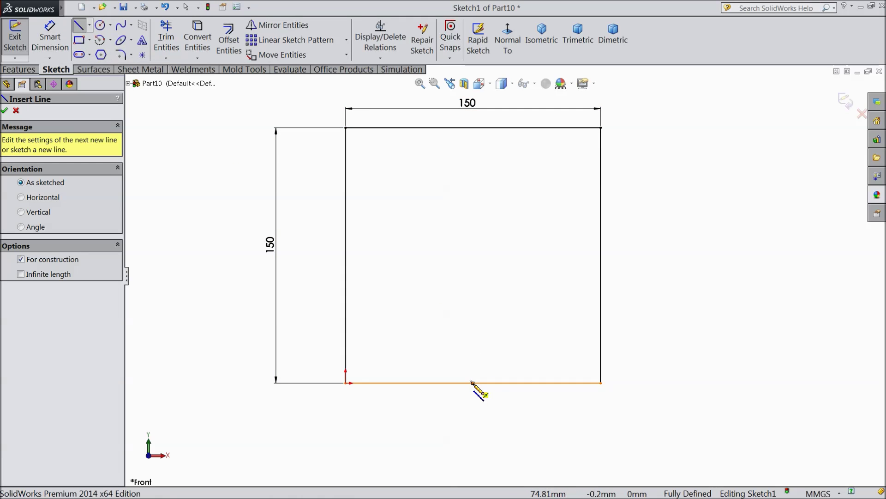
click(473, 382)
click(472, 128)
right_click(473, 138)
click(494, 112)
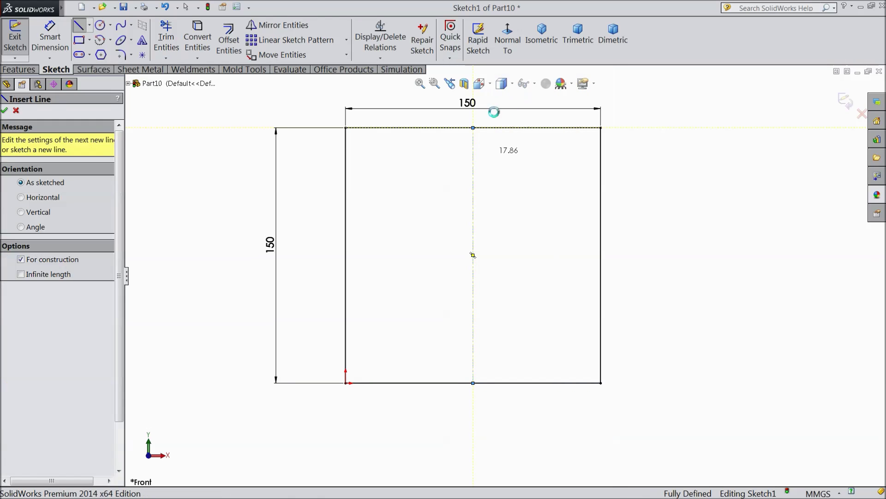
Step: Sketch an inner rectangle rising from the square's bottom edge and make its vertical sides symmetric about the centerline
click(79, 41)
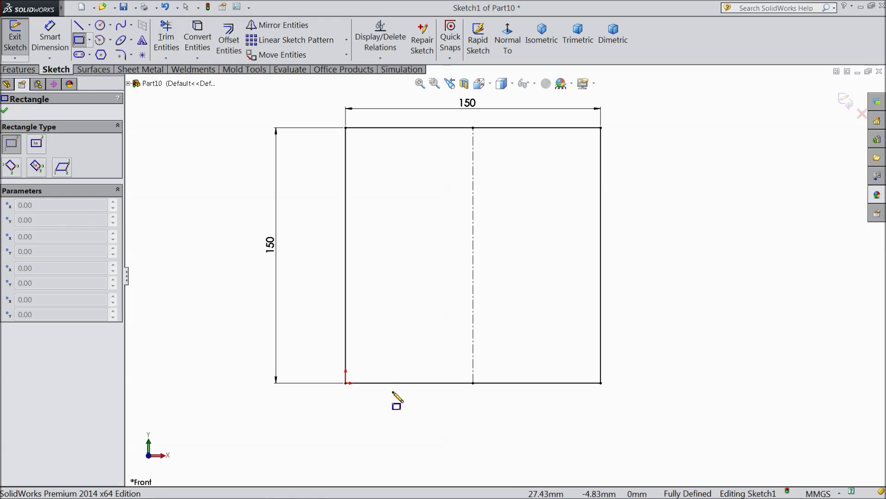
mouse_move(391, 383)
mouse_down()
mouse_move(549, 194)
mouse_move(550, 179)
mouse_up()
right_click(223, 166)
click(242, 116)
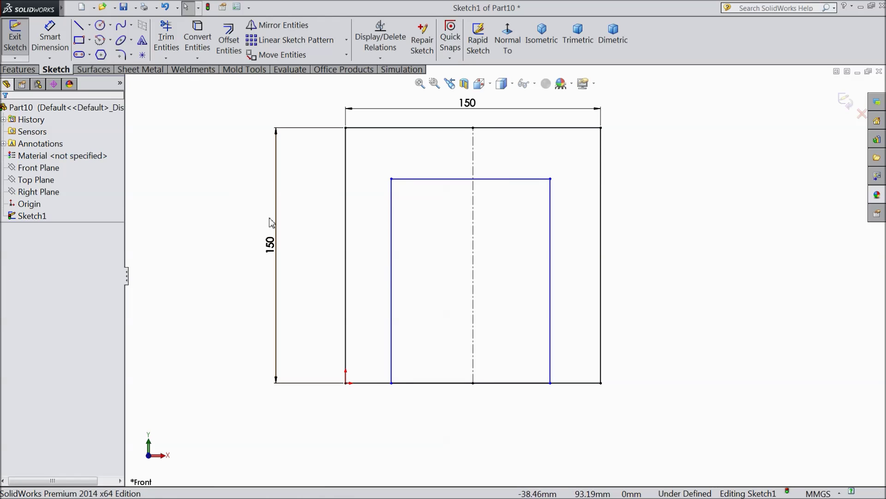
drag(564, 278, 378, 312)
click(457, 268)
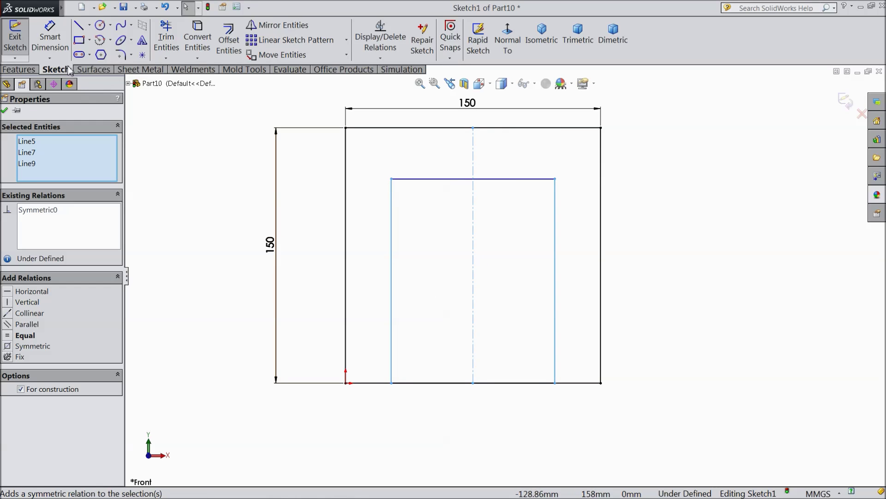
Step: Dimension the gap between the inner rectangle's right side and the square's right side to 30 mm
click(50, 37)
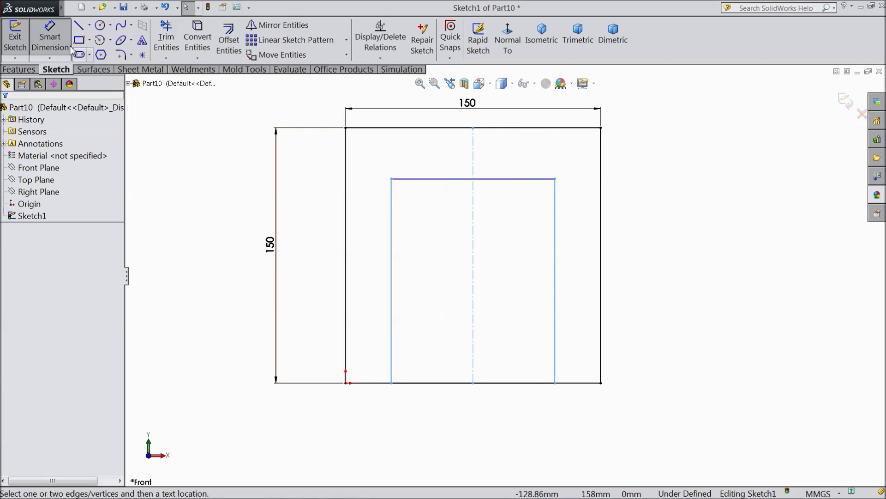
click(555, 310)
click(600, 323)
click(581, 418)
text(30)
click(529, 411)
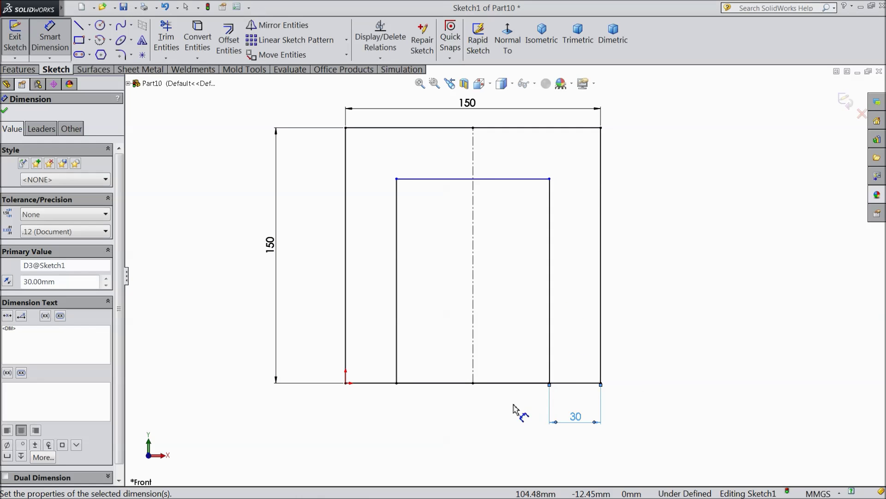
Step: Dimension the inner rectangle's top edge to 110 mm above the square's bottom edge
click(527, 179)
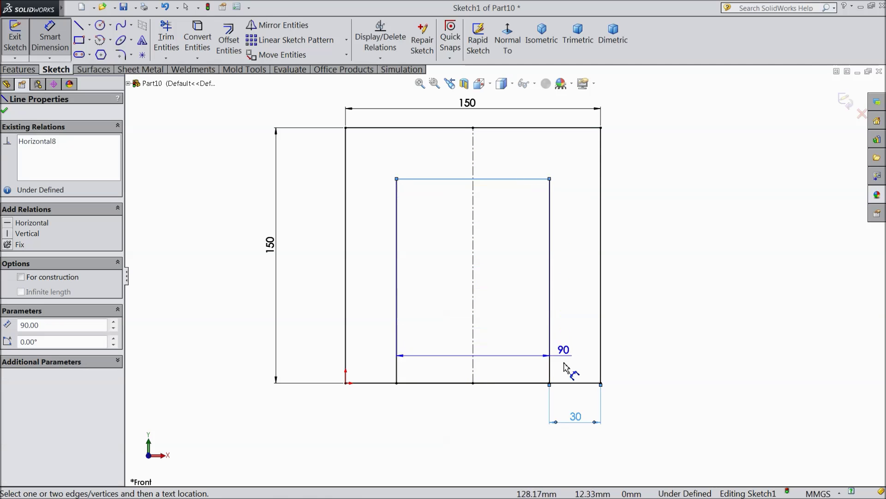
click(567, 383)
click(673, 295)
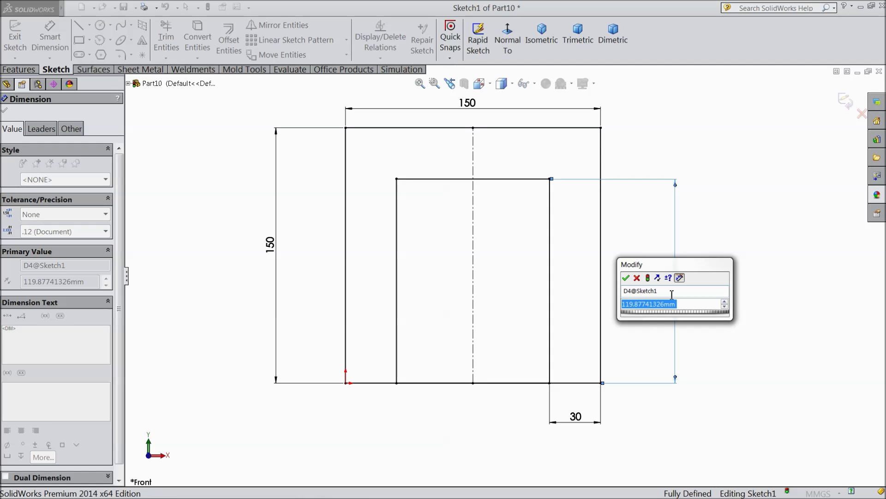
text(110)
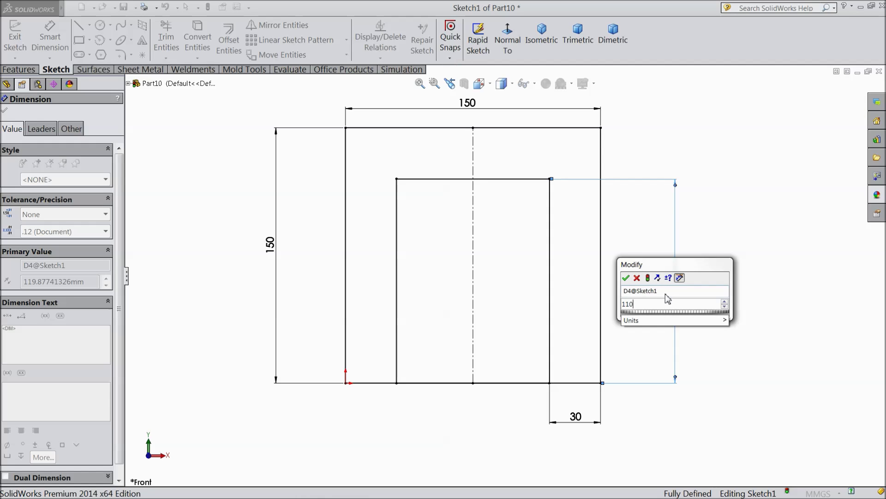
click(626, 278)
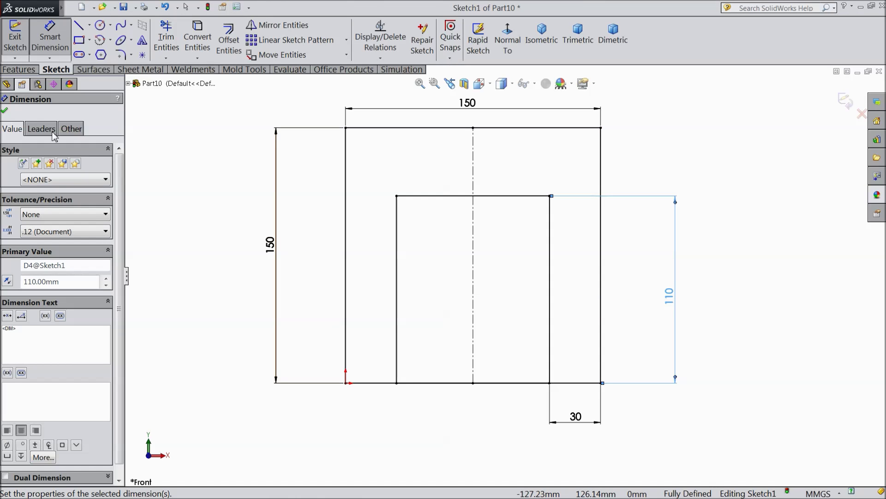
click(4, 111)
Step: Sketch two circles centered on the bottom edge, one per leg, with radii of about 16.5 mm on the left and 15.3 mm on the right
click(99, 25)
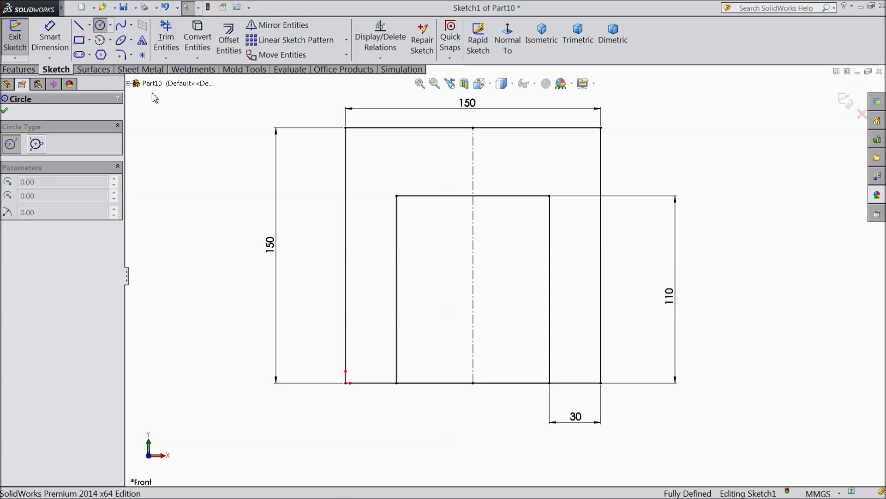
click(370, 383)
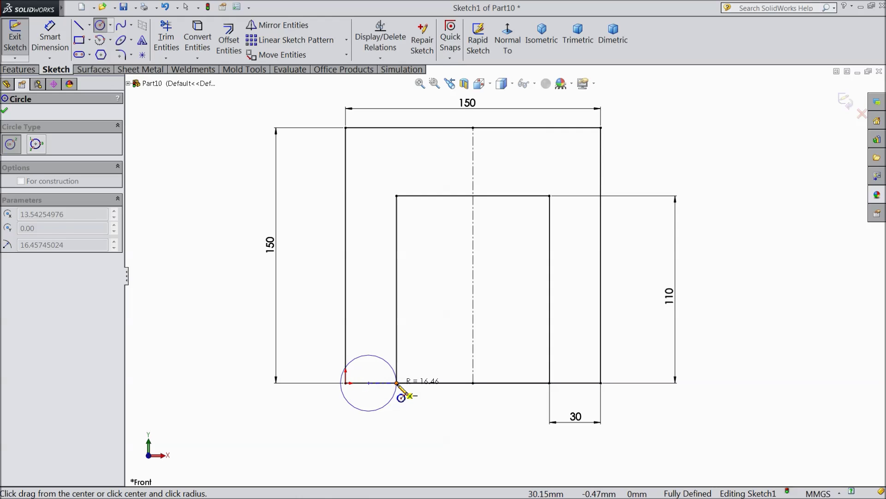
click(396, 383)
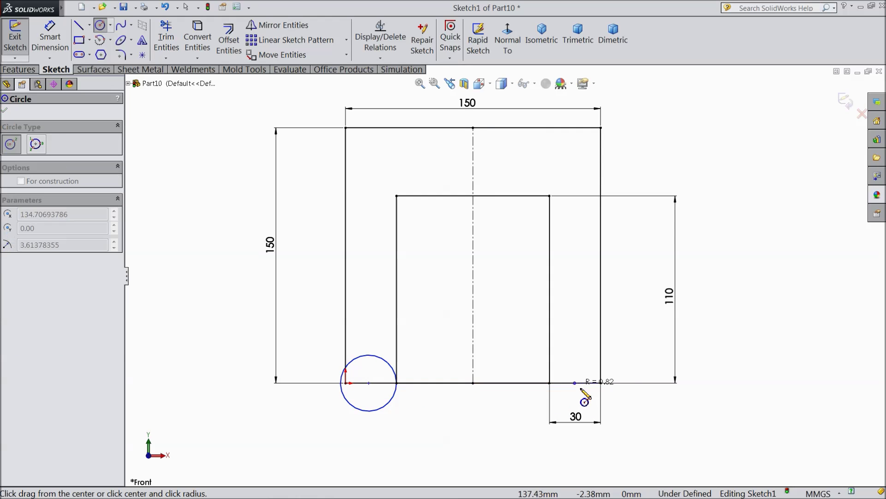
click(600, 383)
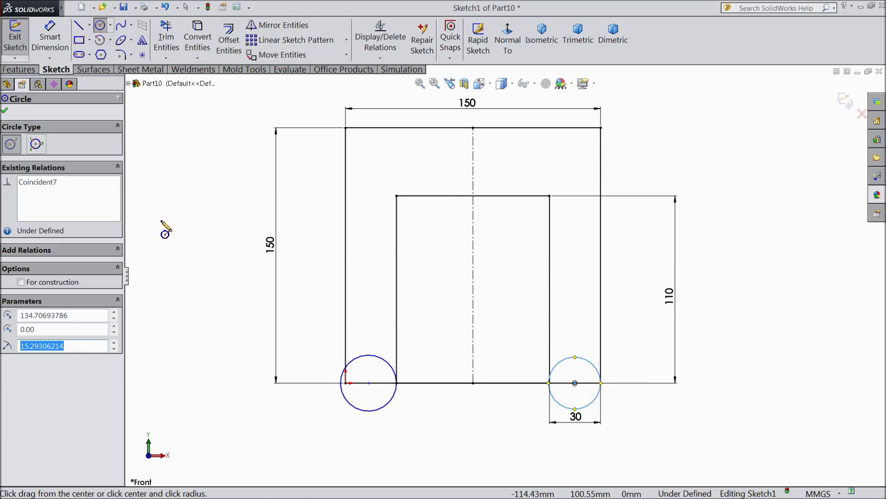
click(6, 112)
Step: Make the left circle coincident with the square's corner at the origin
scroll(415, 419, down, 4)
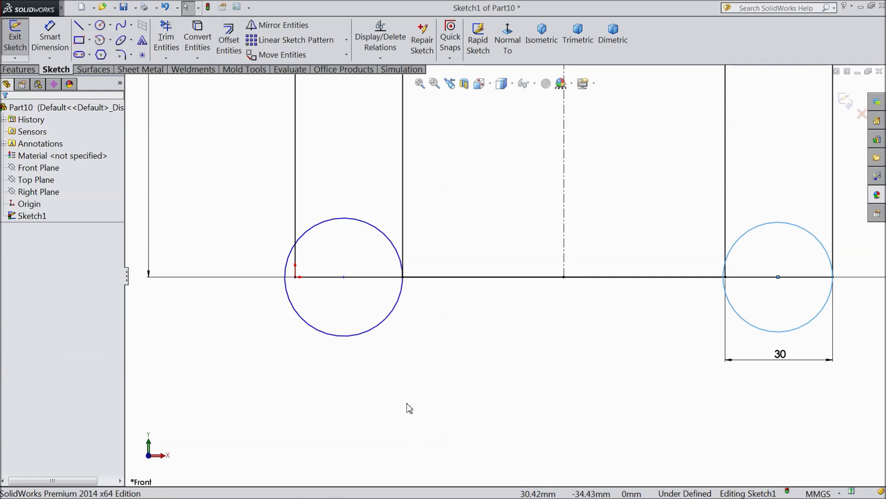
click(297, 283)
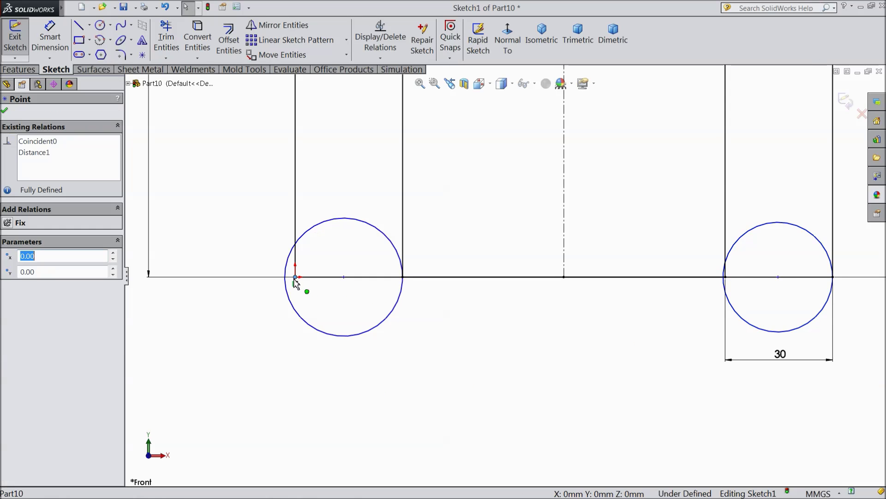
click(287, 284)
ctrl+click(295, 277)
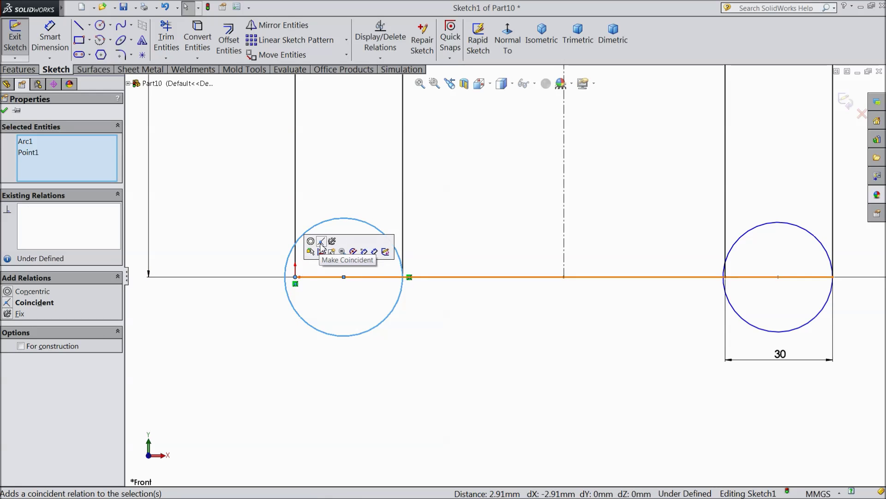
click(327, 242)
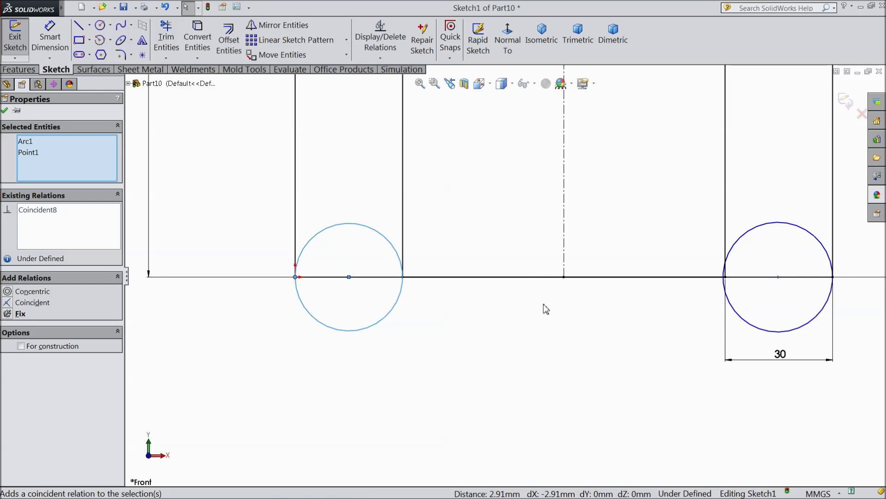
Step: Make the right circle coincident with the lower right corner of the inner rectangle
click(779, 277)
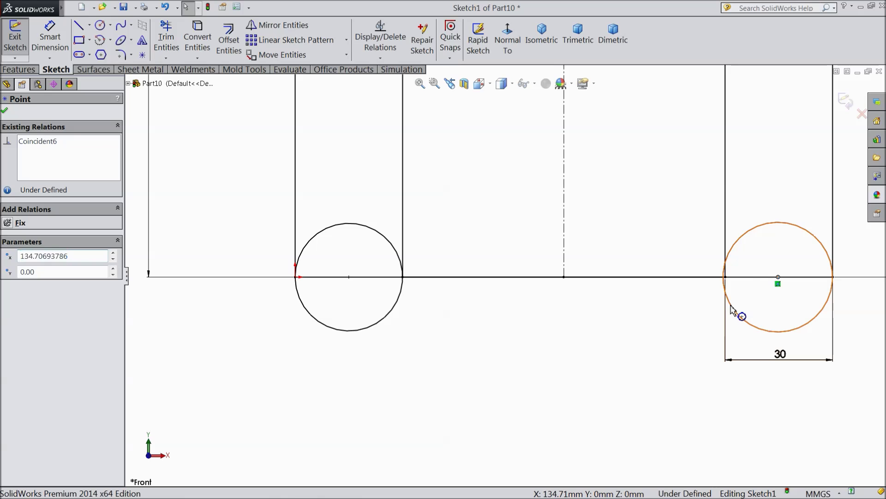
ctrl+click(731, 306)
scroll(736, 281, down, 3)
click(669, 279)
ctrl+click(666, 298)
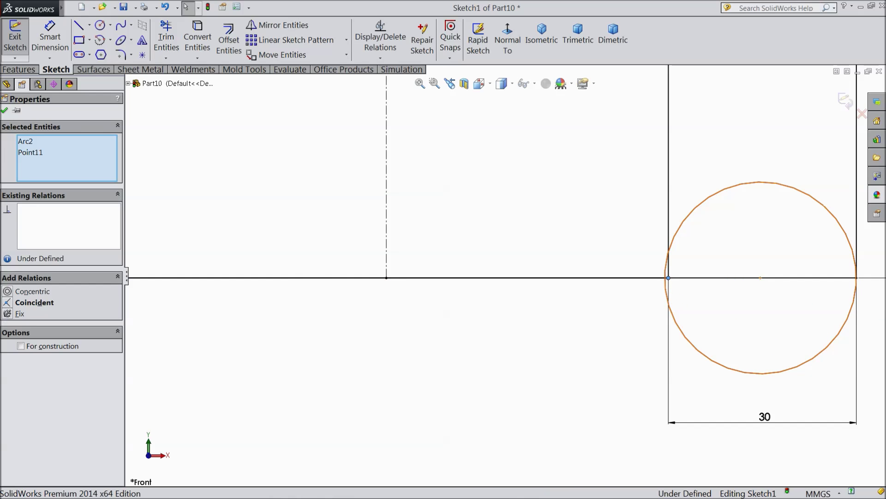
click(701, 267)
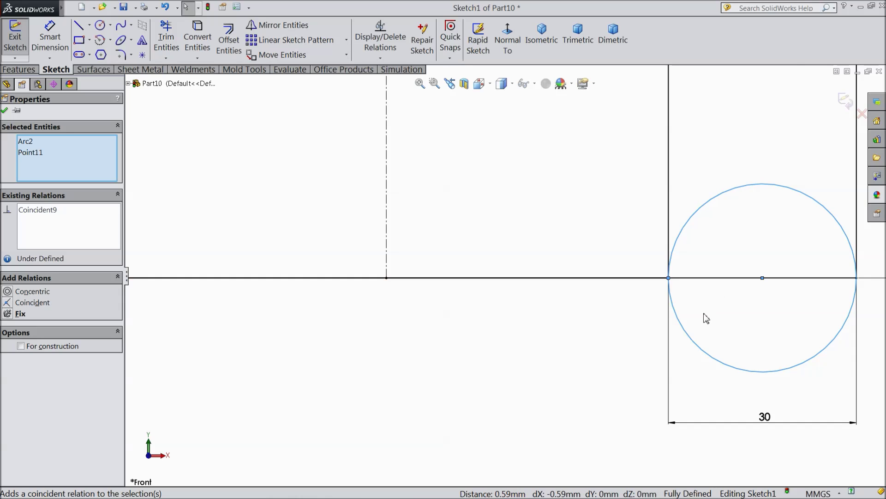
Step: Trim away the upper halves of both circles and the square's entire bottom edge, leaving rounded leg ends
scroll(704, 313, up, 4)
scroll(506, 296, up, 2)
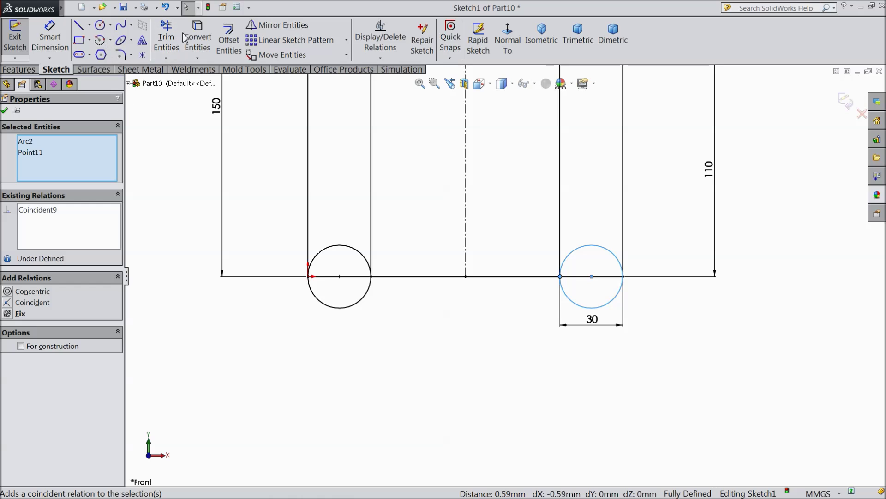
click(167, 44)
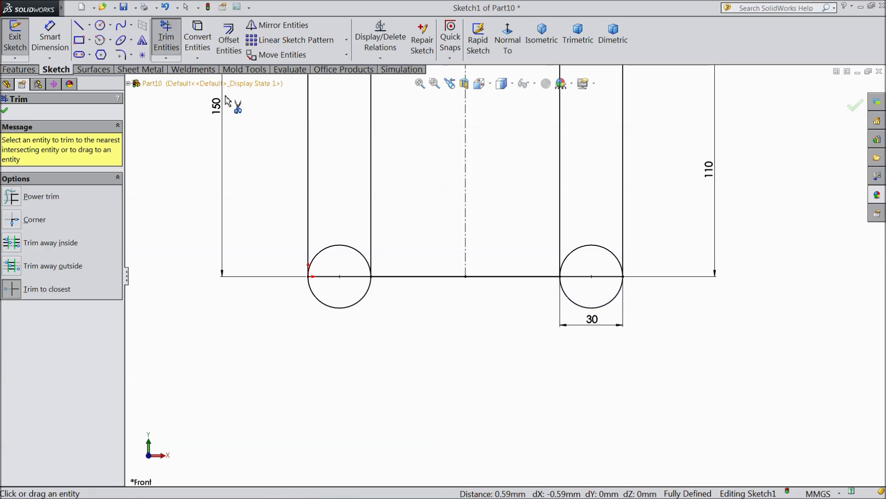
scroll(332, 254, down, 2)
click(356, 249)
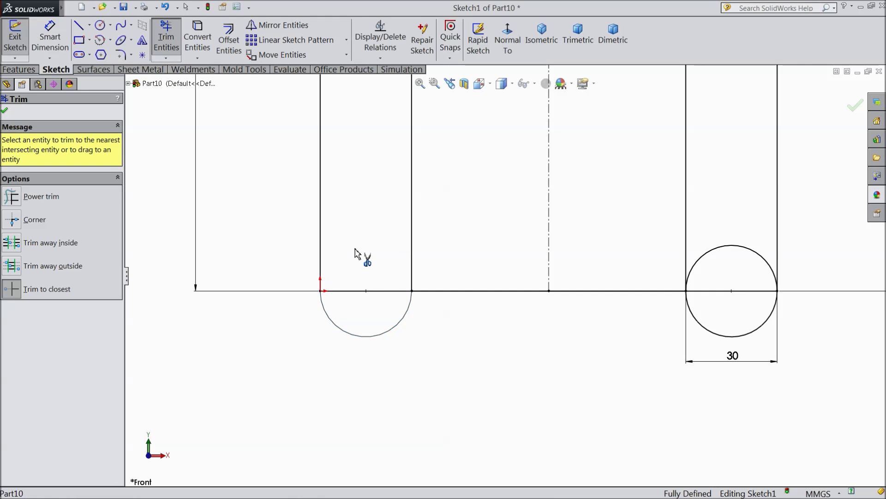
click(381, 291)
click(483, 263)
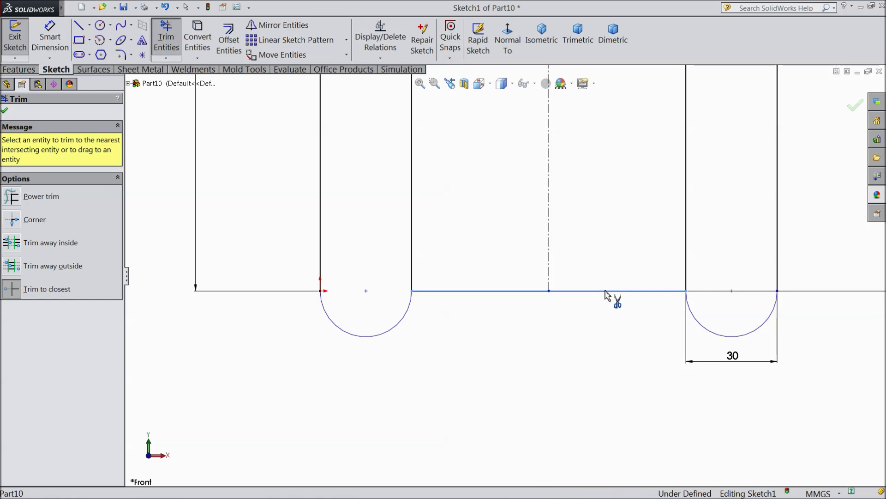
click(492, 293)
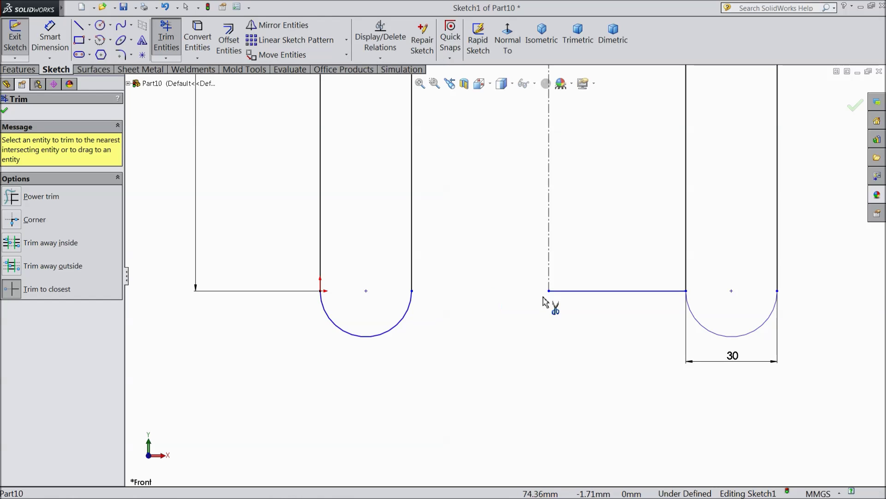
click(580, 294)
key(f)
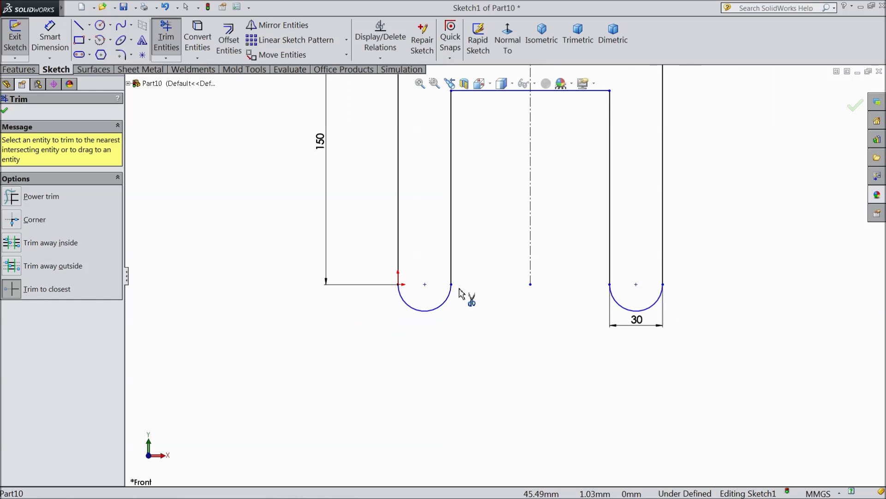
click(4, 112)
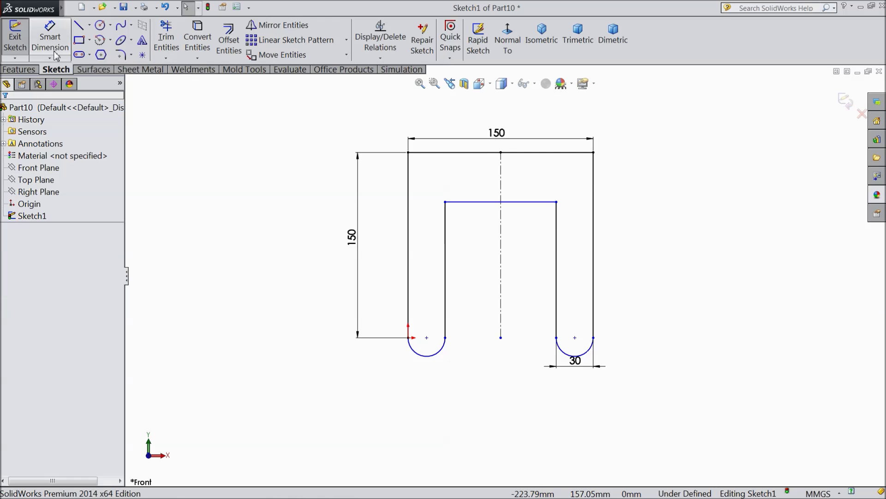
Step: Add 10 mm sketch fillets to the two upper corners of the inner opening
click(121, 55)
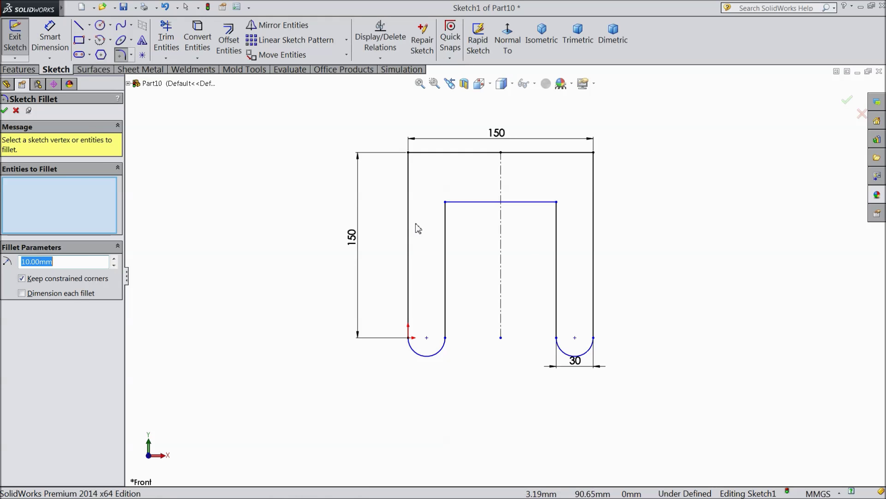
click(446, 203)
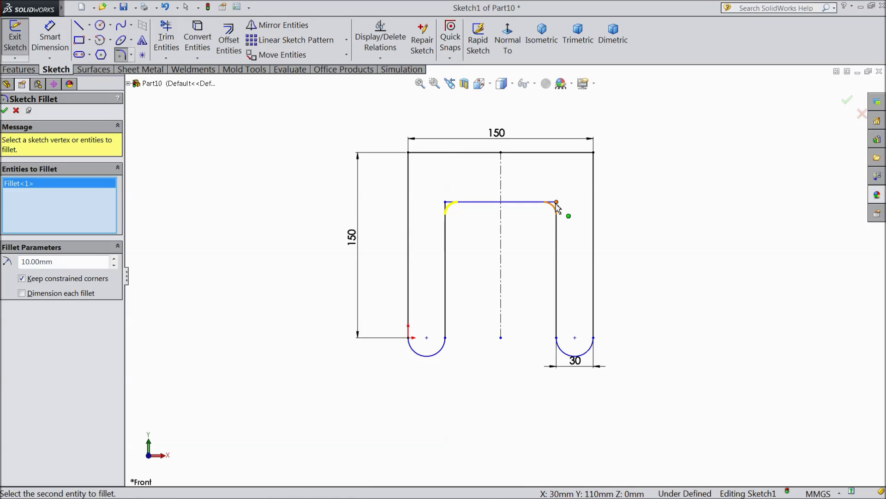
click(557, 204)
click(5, 111)
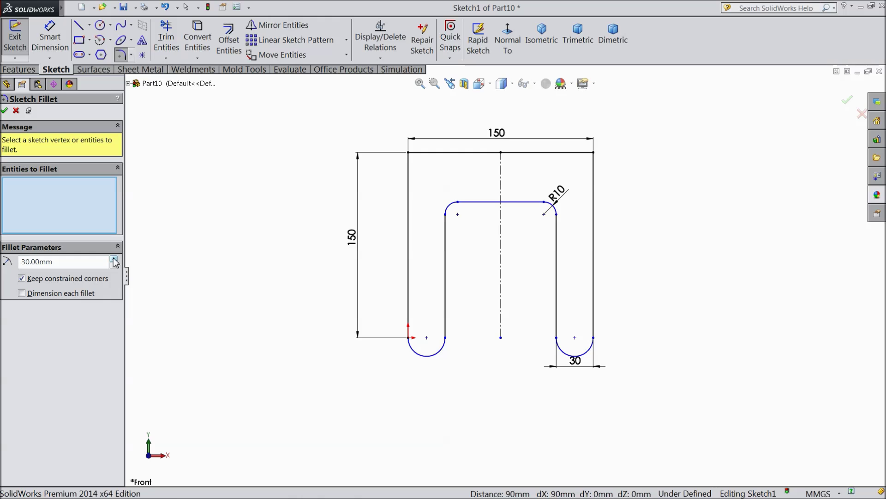
Step: Add 30 mm sketch fillets to the two outer top corners, accepting possible geometry movement
click(409, 155)
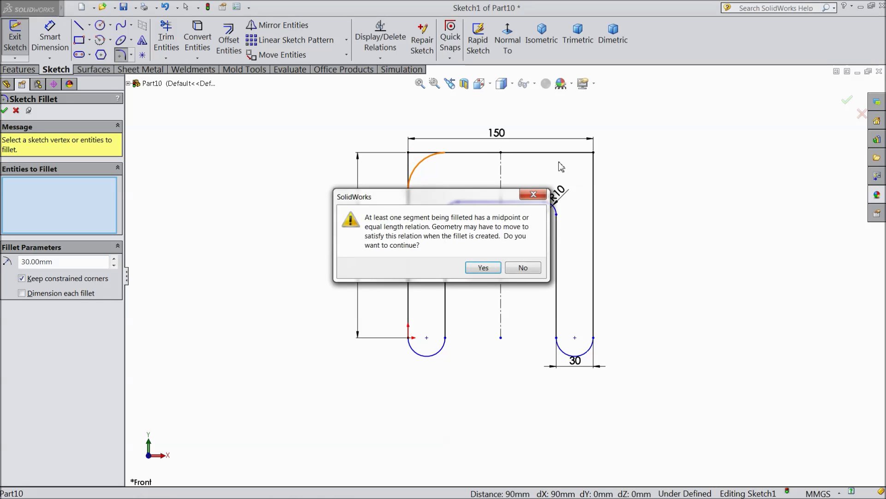
click(493, 270)
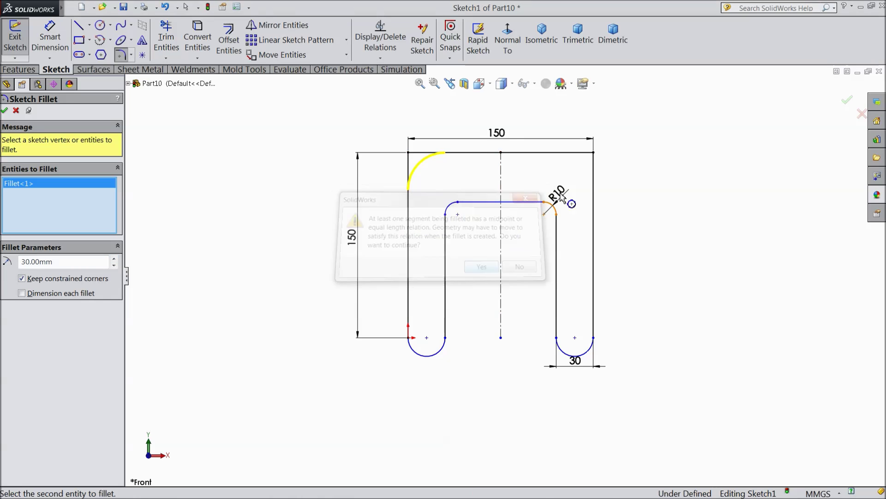
click(593, 153)
click(483, 269)
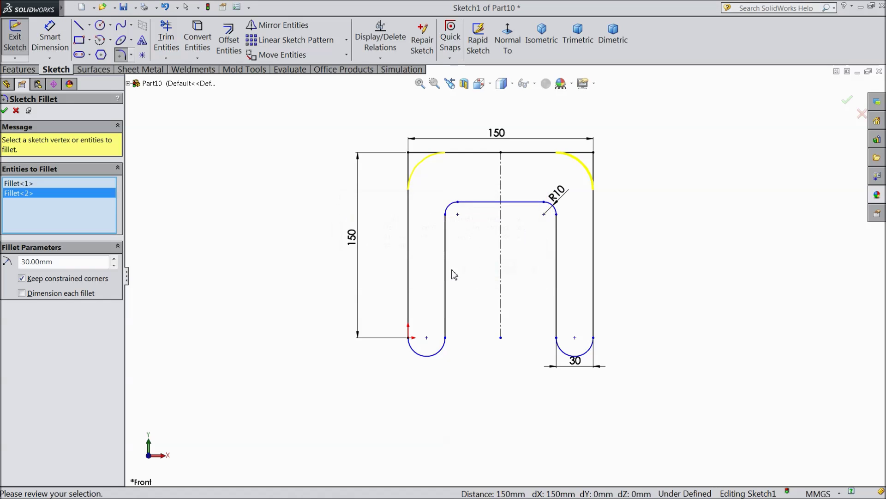
click(5, 110)
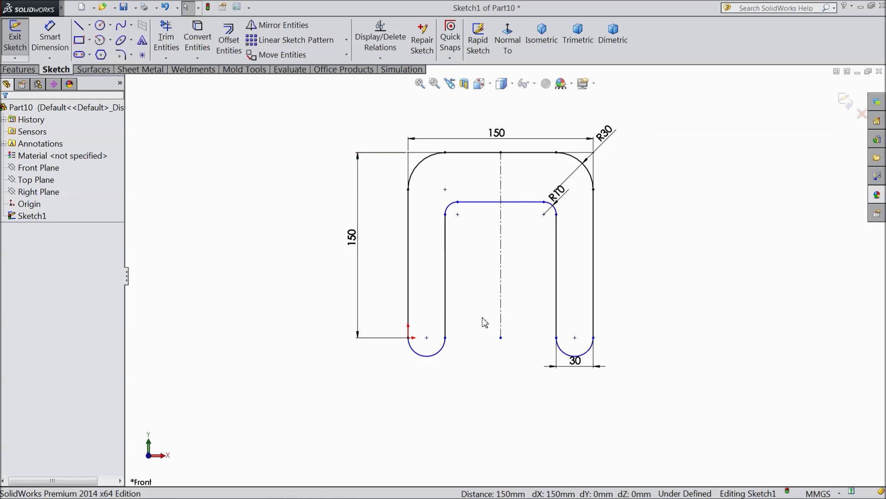
Step: Extrude the U-shaped profile 20 mm about the mid plane
scroll(535, 341, down, 2)
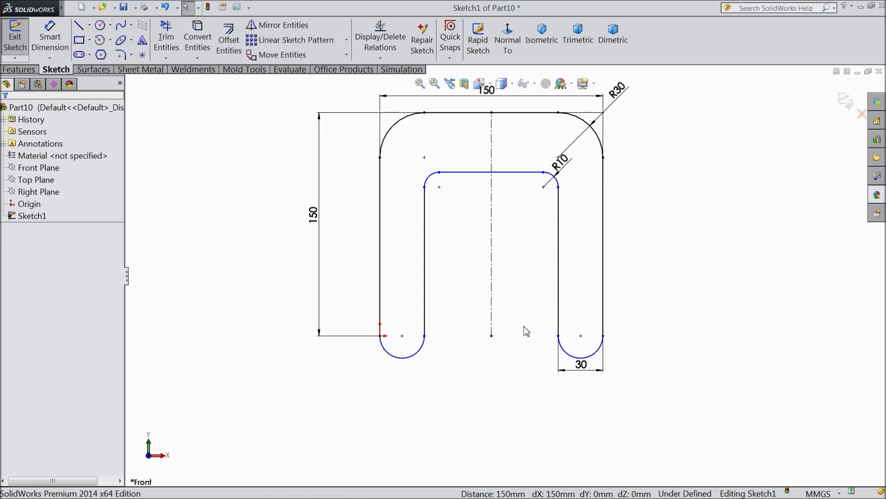
scroll(473, 258, up, 2)
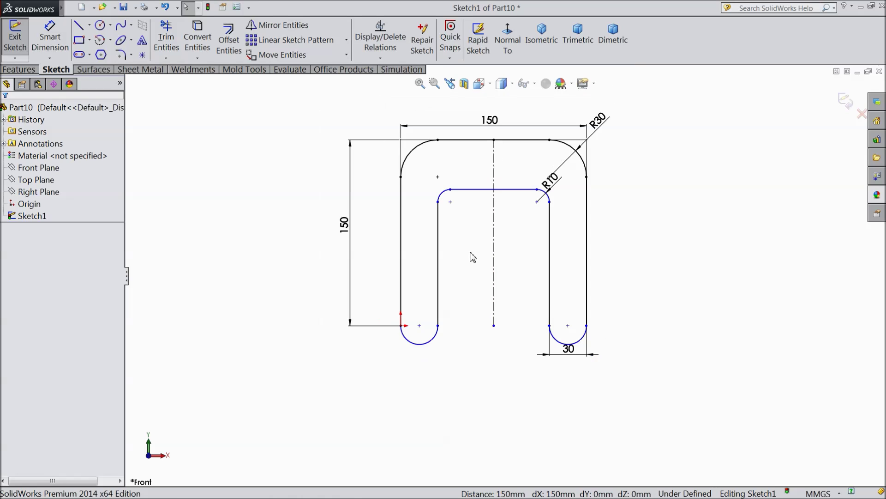
click(18, 69)
click(34, 50)
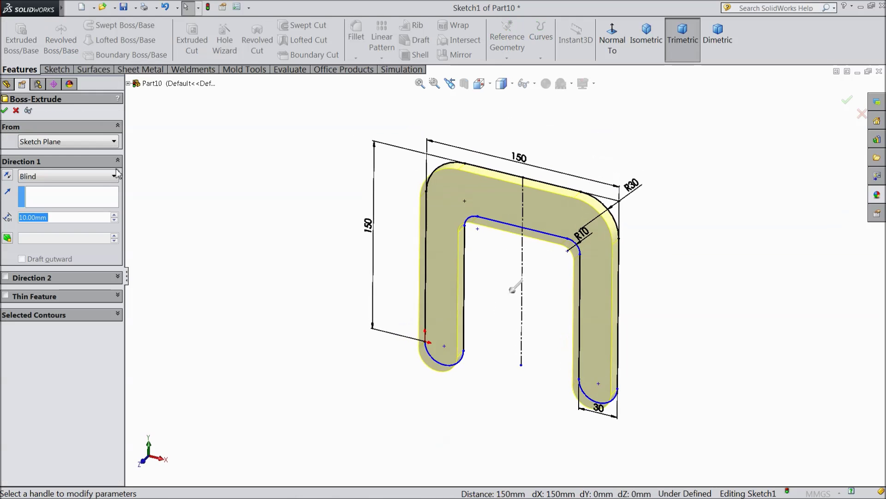
click(51, 177)
click(37, 237)
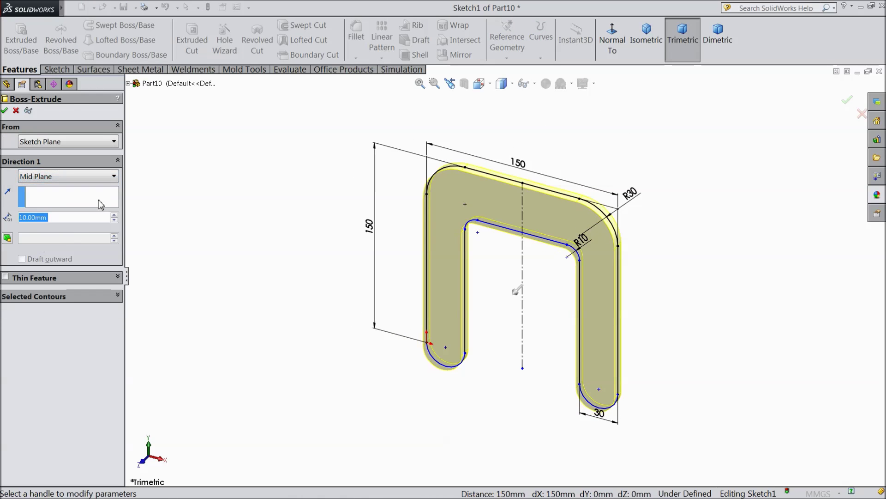
click(114, 215)
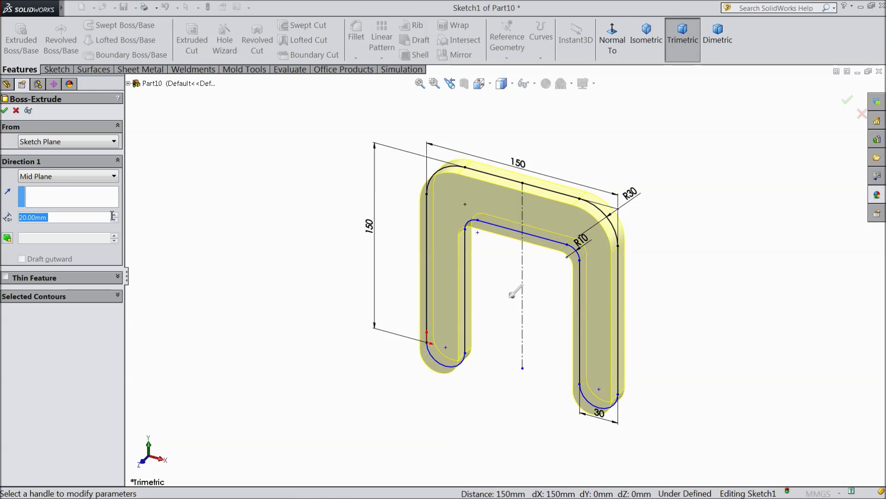
click(5, 110)
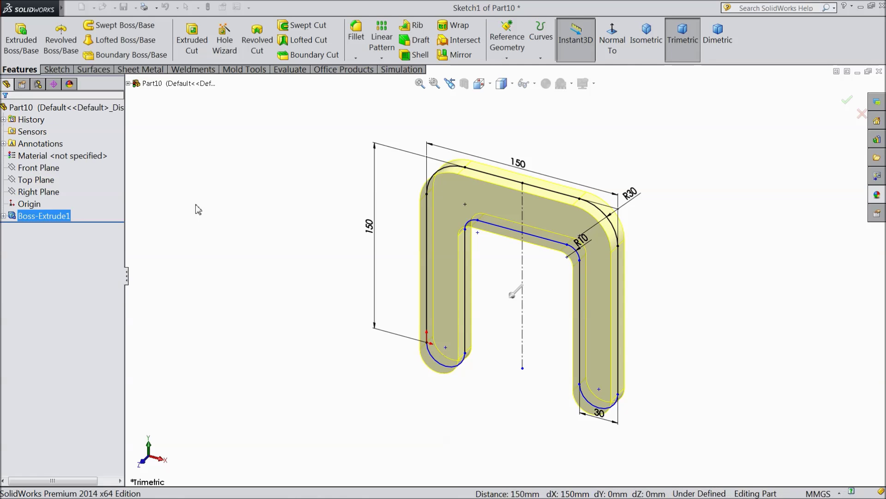
Step: Apply the cast carbon steel appearance from the Steel metals to the whole part
middle_drag(291, 300, 302, 275)
click(84, 111)
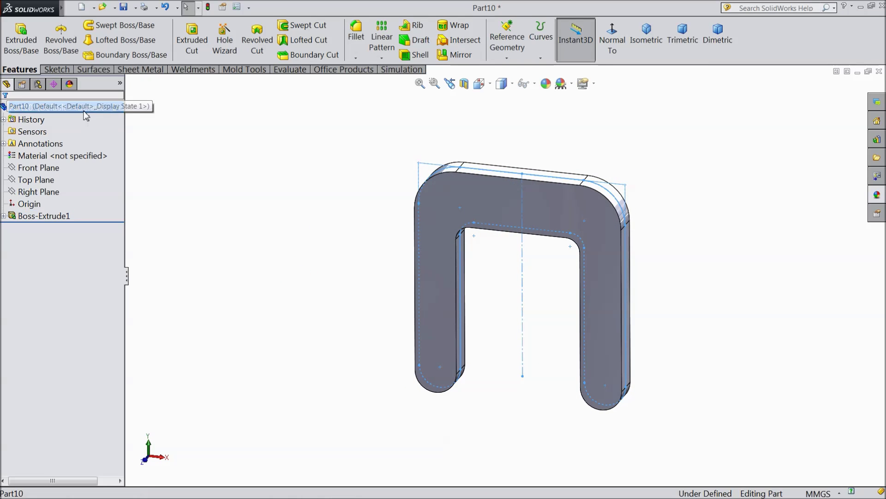
click(877, 196)
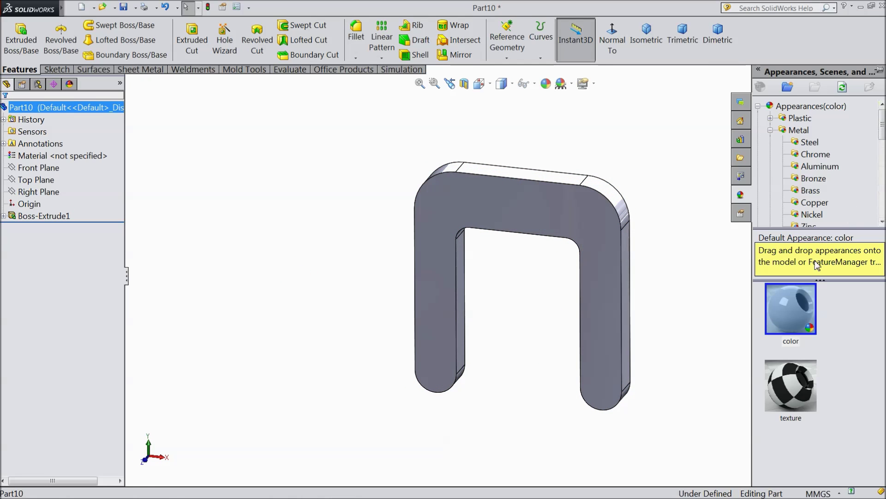
click(810, 142)
scroll(810, 376, down, 3)
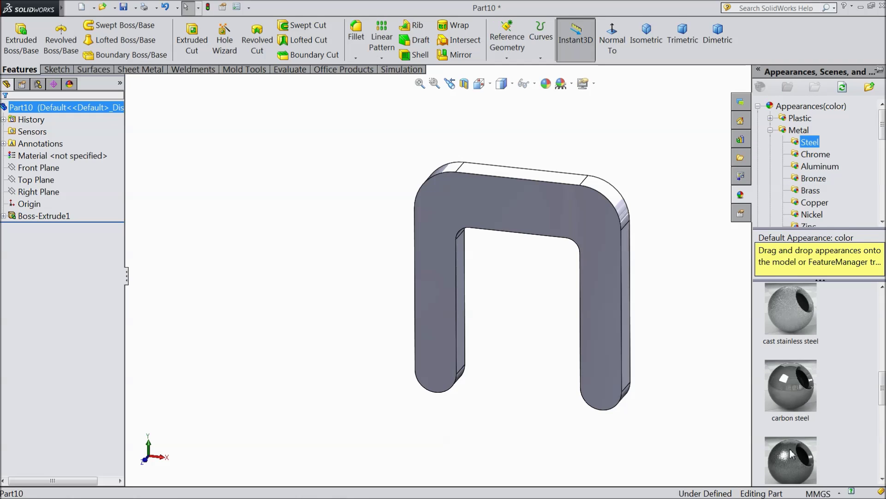
scroll(792, 454, down, 2)
double_click(795, 365)
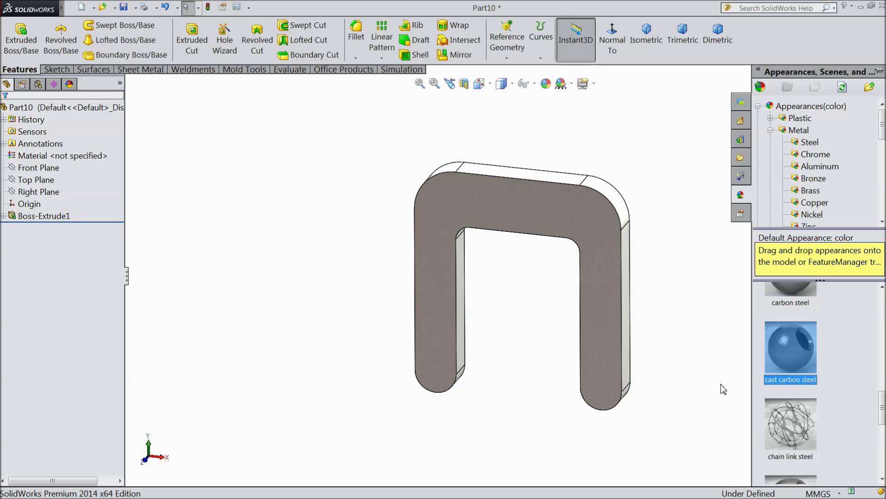
Step: Set the part's appearance colour to standard red (255, 0, 0)
scroll(698, 307, down, 1)
click(544, 88)
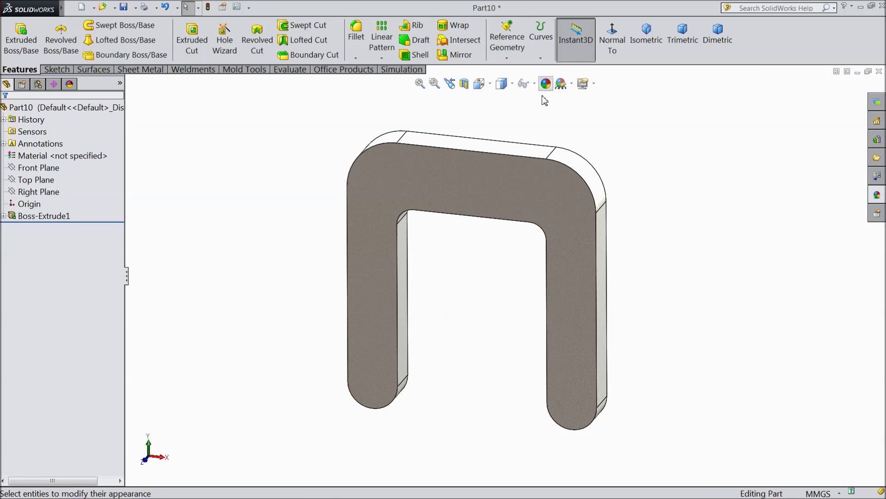
click(33, 364)
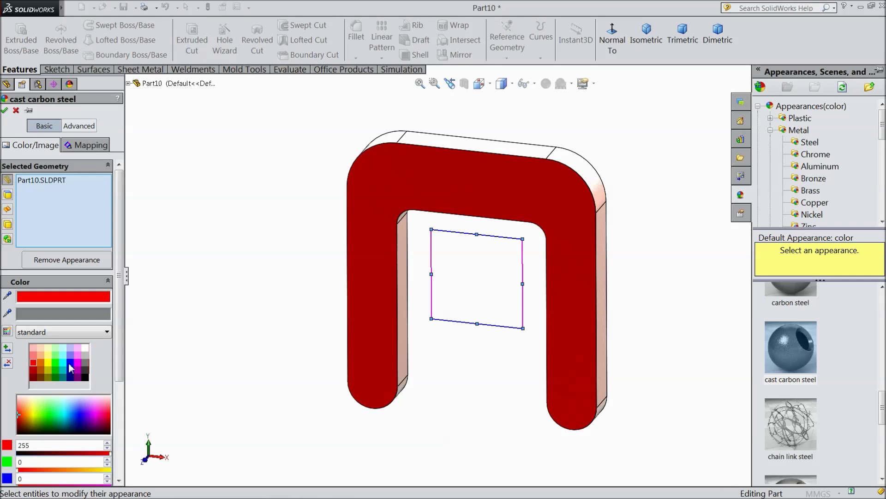
click(4, 110)
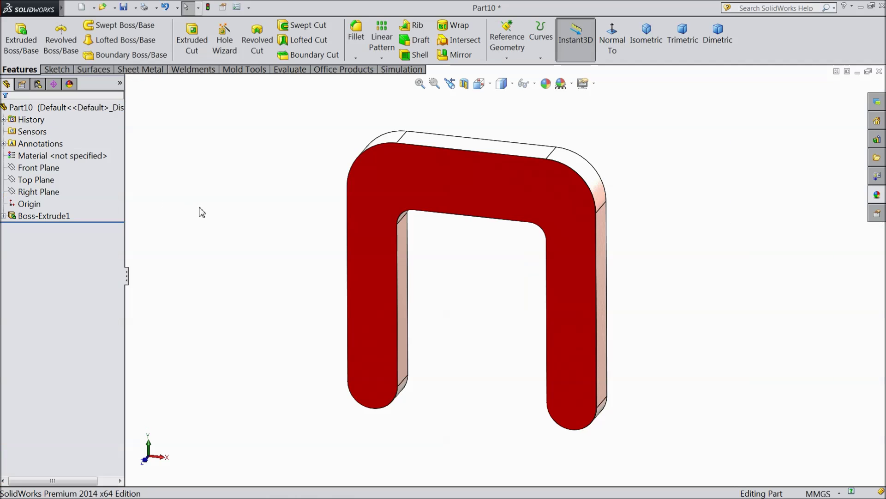
Step: Start a sketch on the frame's front face and draw a circle of about 19 mm radius centred on the left leg's outer edge
mouse_move(198, 209)
middle_down()
mouse_move(229, 203)
mouse_move(320, 226)
mouse_move(221, 190)
mouse_move(210, 207)
middle_up()
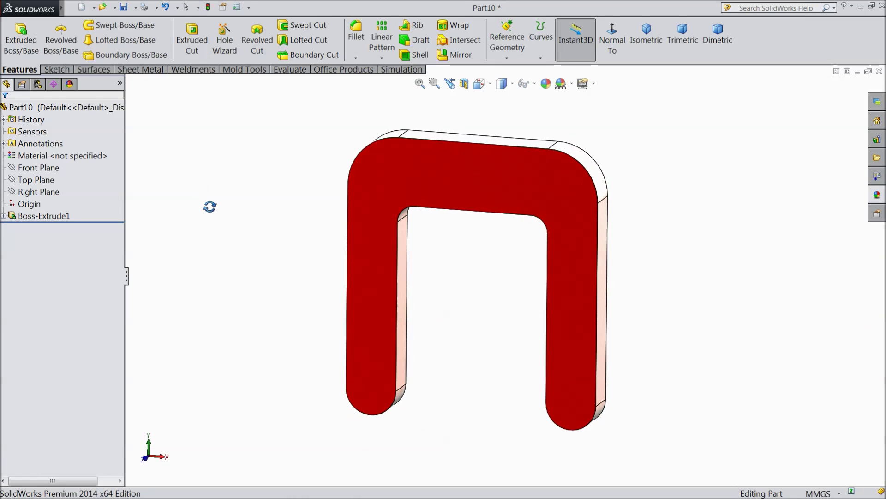
key(Escape)
click(366, 292)
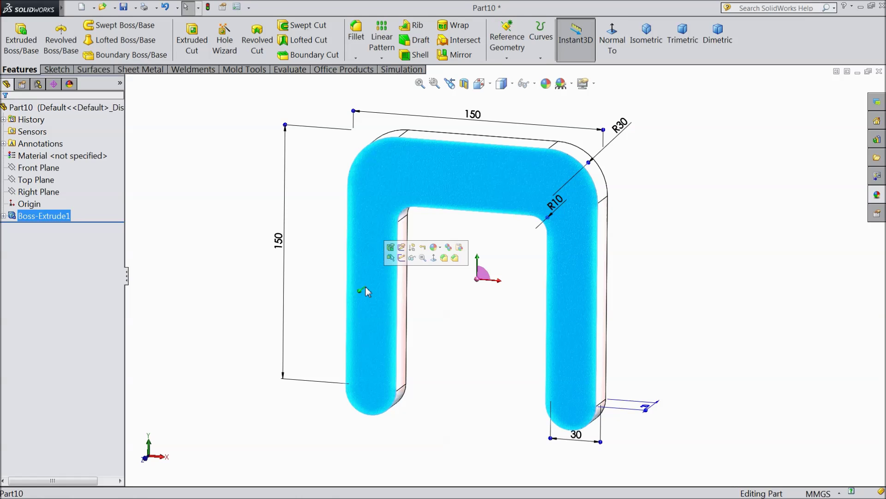
click(402, 260)
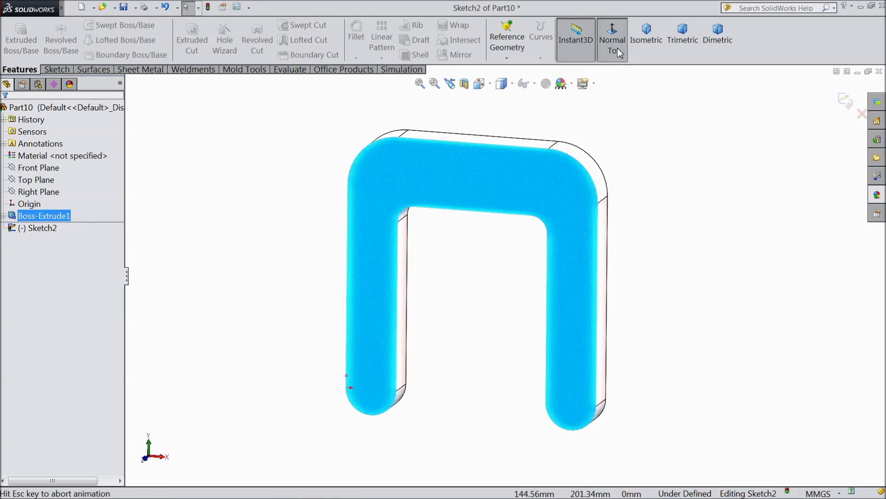
click(57, 70)
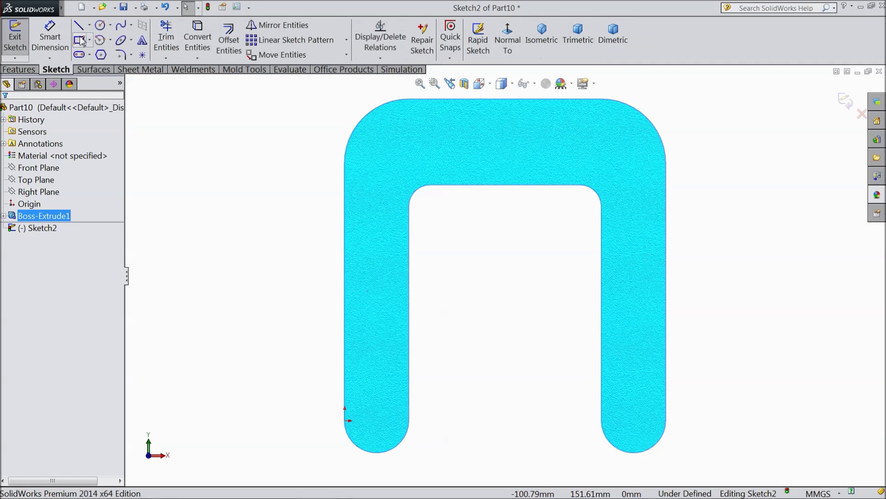
click(100, 26)
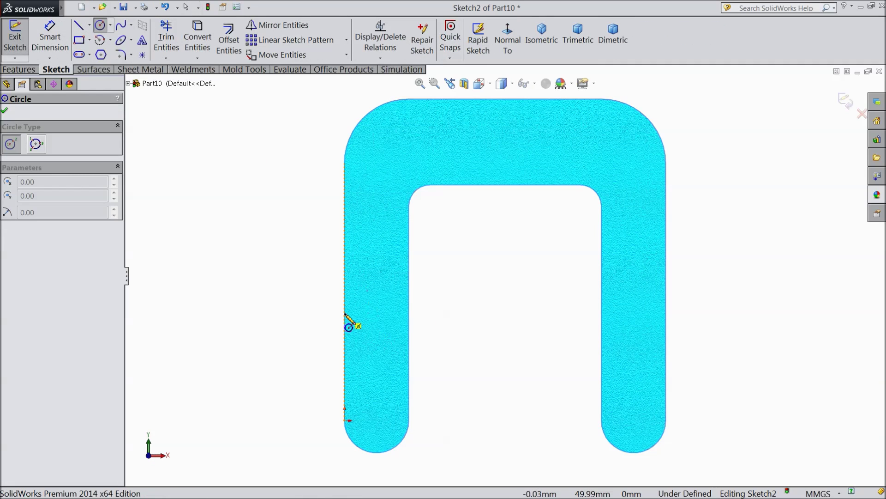
drag(345, 313, 359, 352)
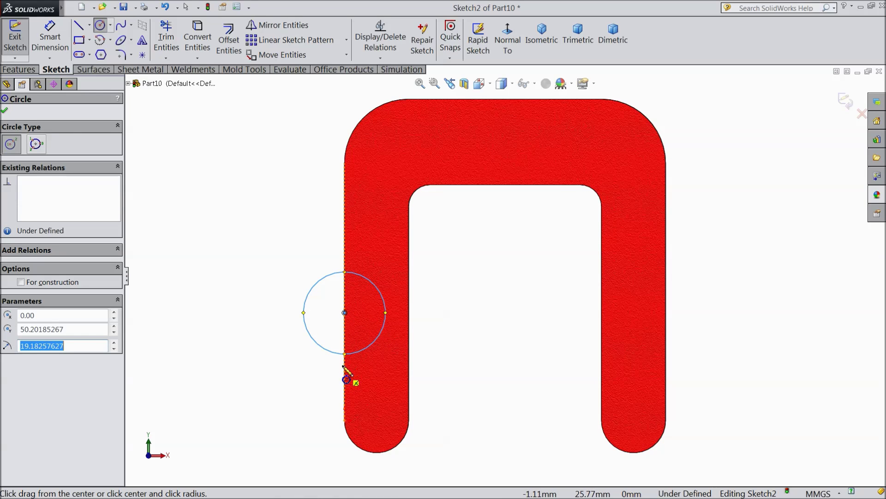
Step: Dimension the circle's centre 50 mm vertically above the lower end of the left leg's straight inner edge
right_drag(347, 385, 330, 270)
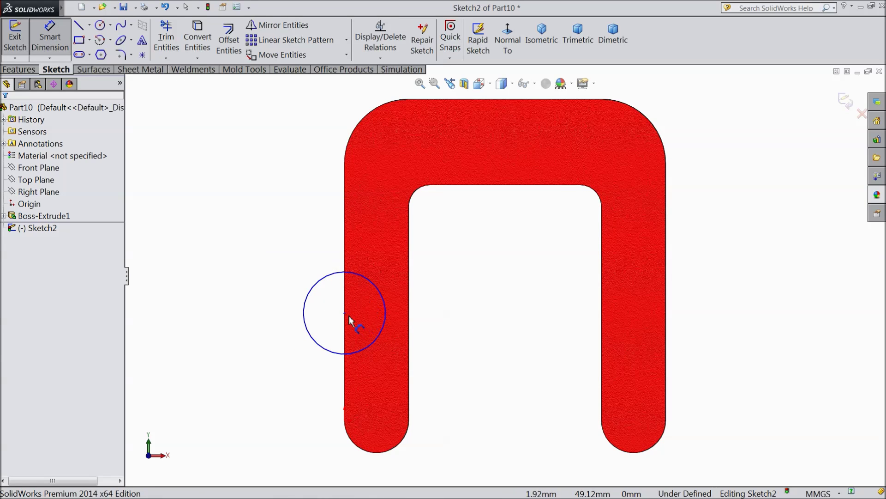
click(345, 313)
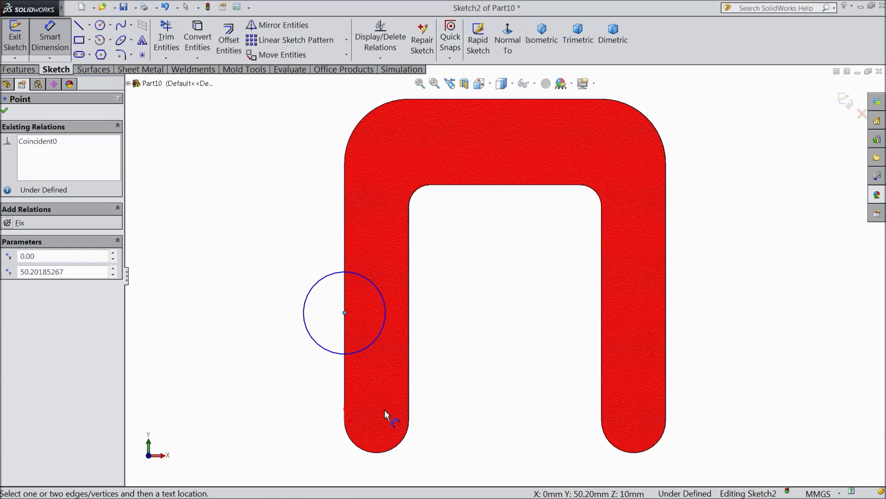
click(409, 422)
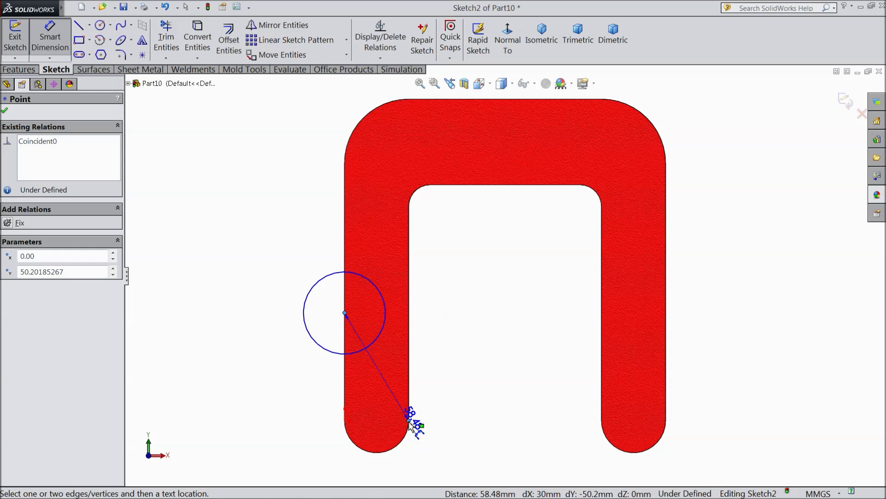
click(466, 372)
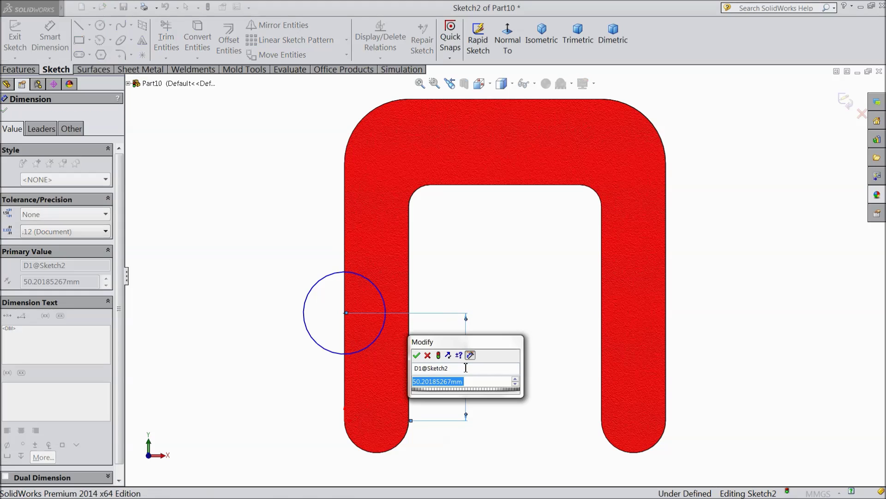
text(50)
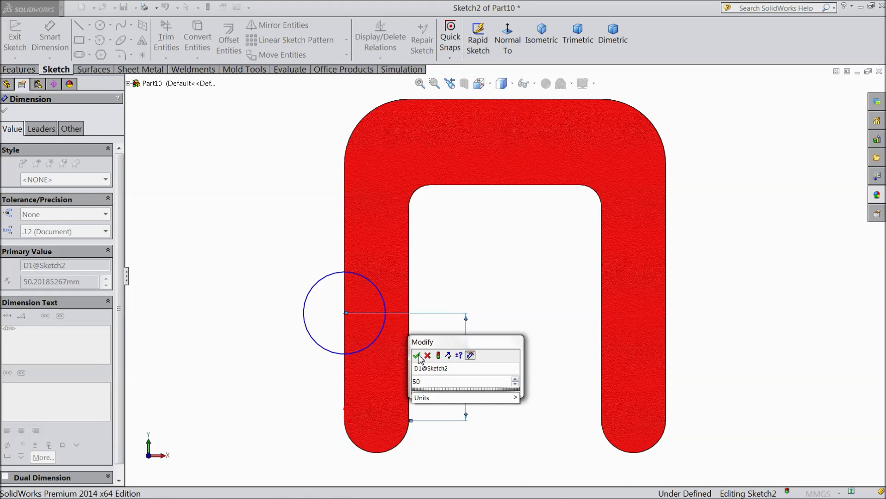
click(417, 356)
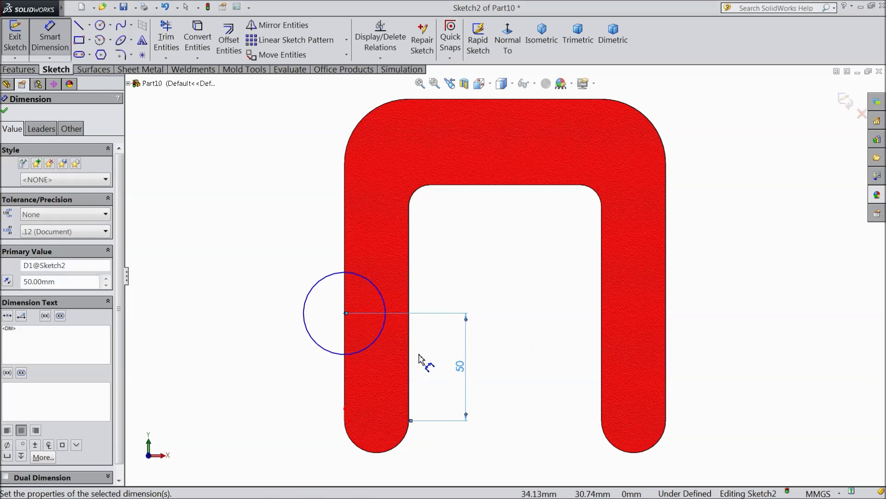
Step: Dimension the circle's diameter as 28 mm
click(305, 313)
click(261, 317)
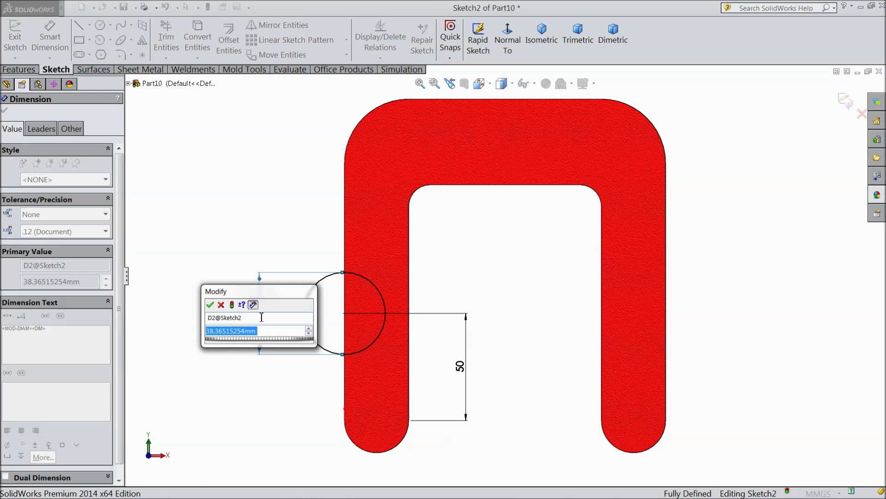
text(28)
click(210, 305)
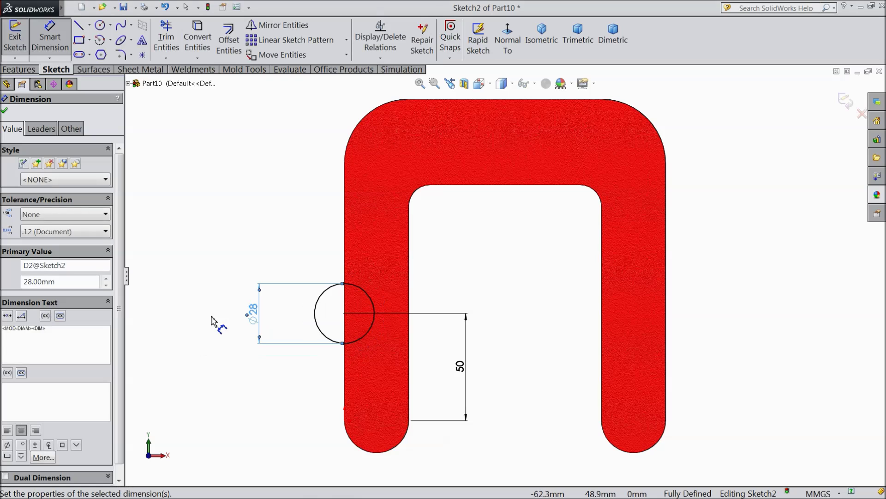
click(5, 112)
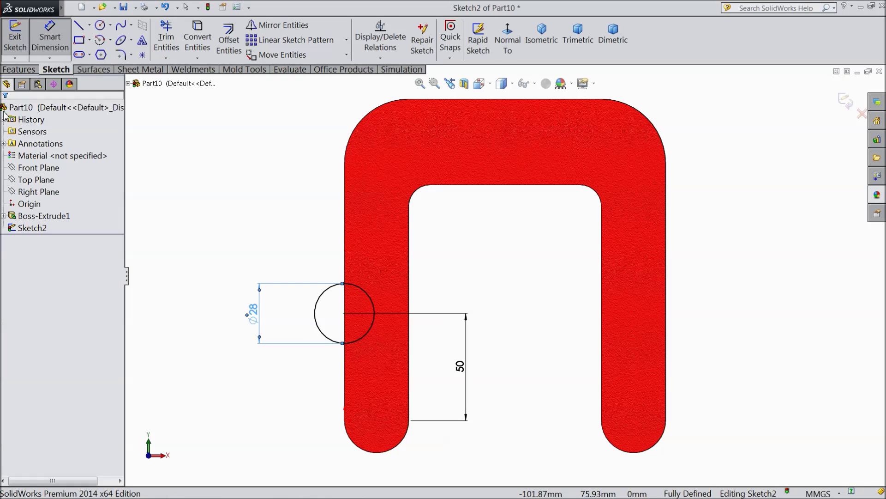
Step: Draw a vertical line across the circle's diameter along the leg's outer edge and trim away the half overlapping the leg
click(82, 28)
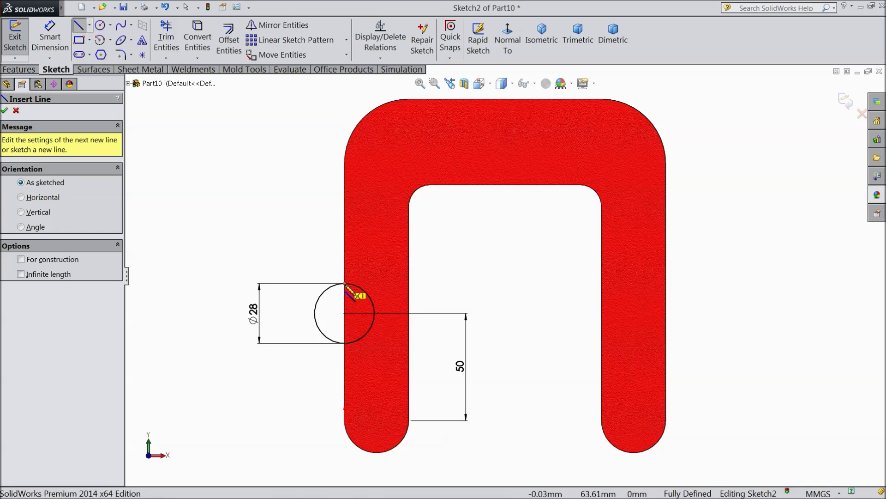
click(346, 343)
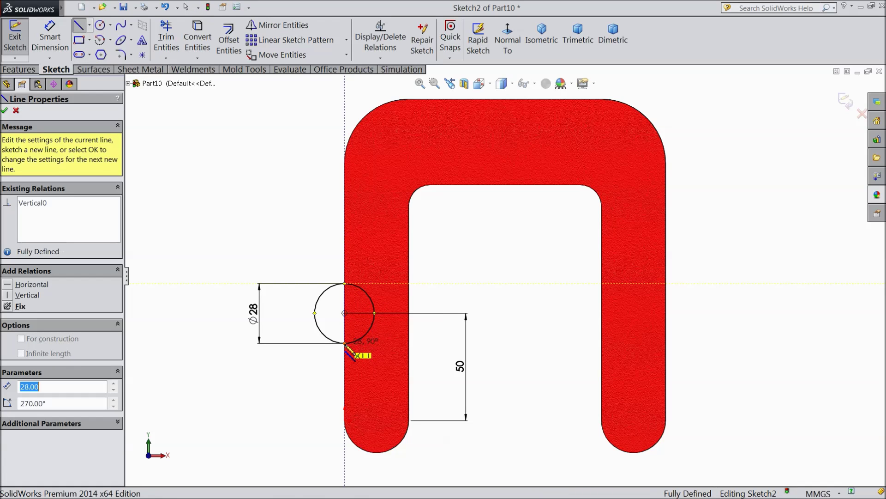
right_click(177, 248)
click(198, 83)
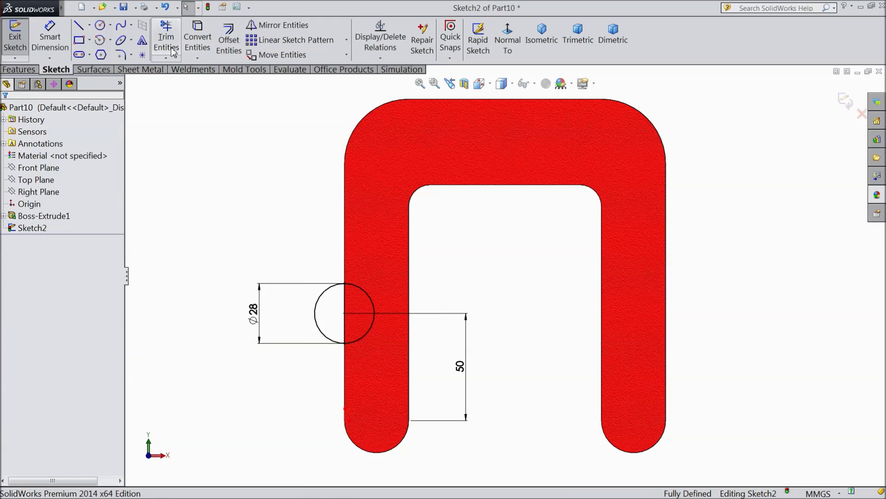
click(166, 37)
click(368, 334)
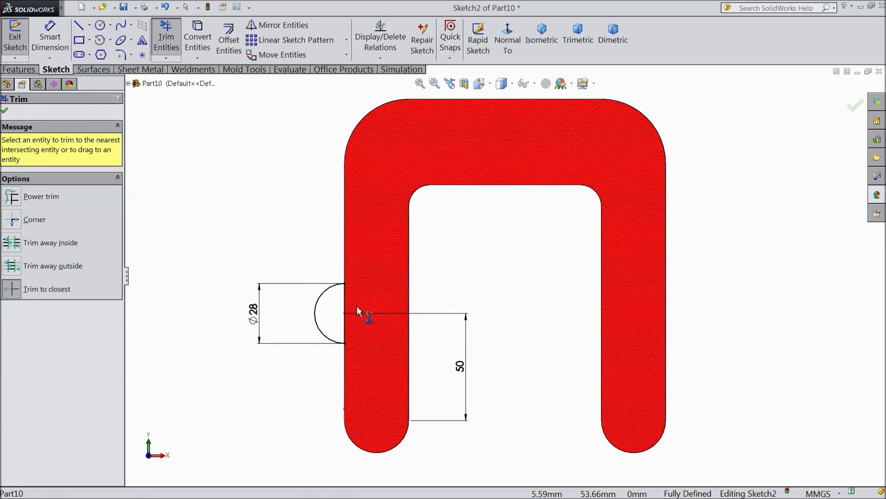
click(5, 112)
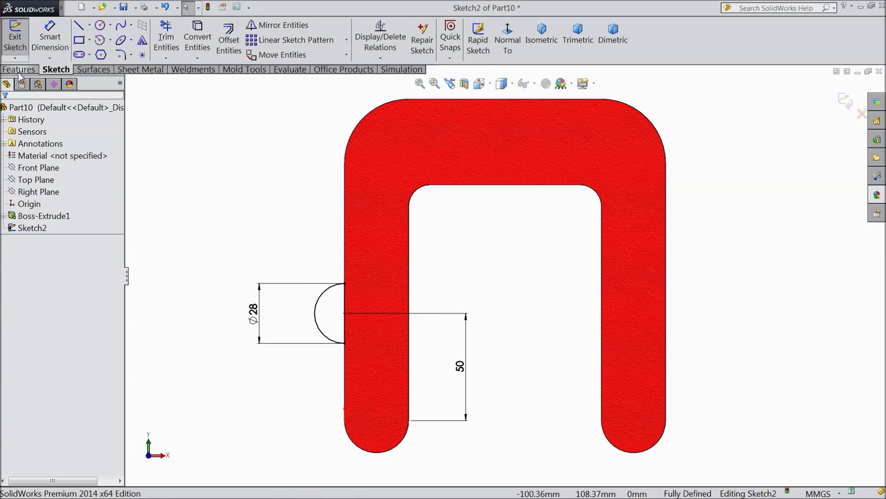
Step: Extrude the half-circle sketch with Up To Surface, ending at the frame's opposite face, with the result merged
click(19, 69)
click(21, 39)
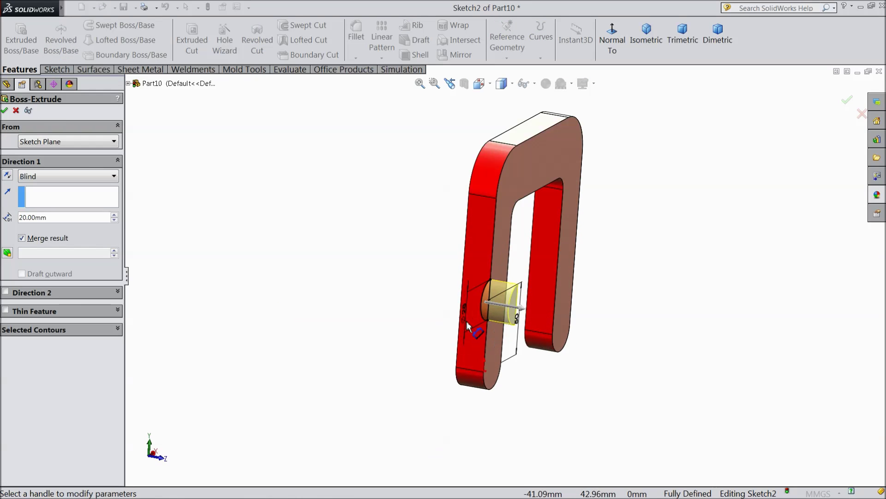
scroll(467, 320, down, 3)
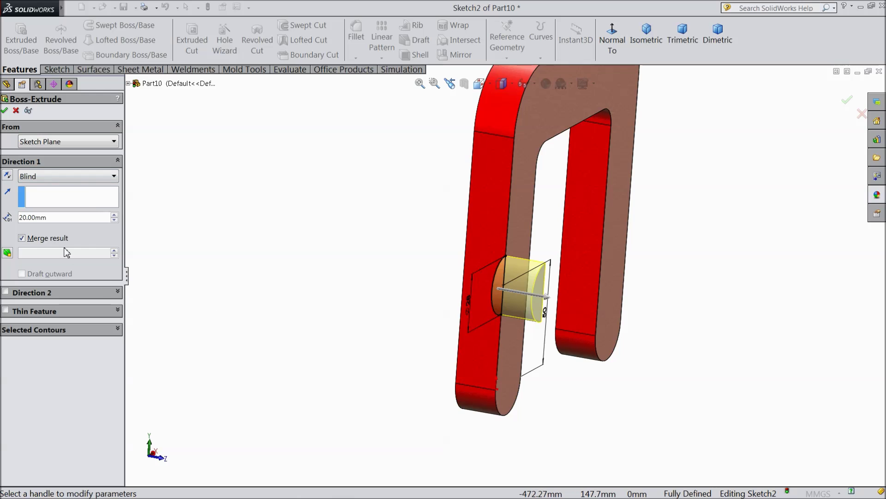
click(37, 177)
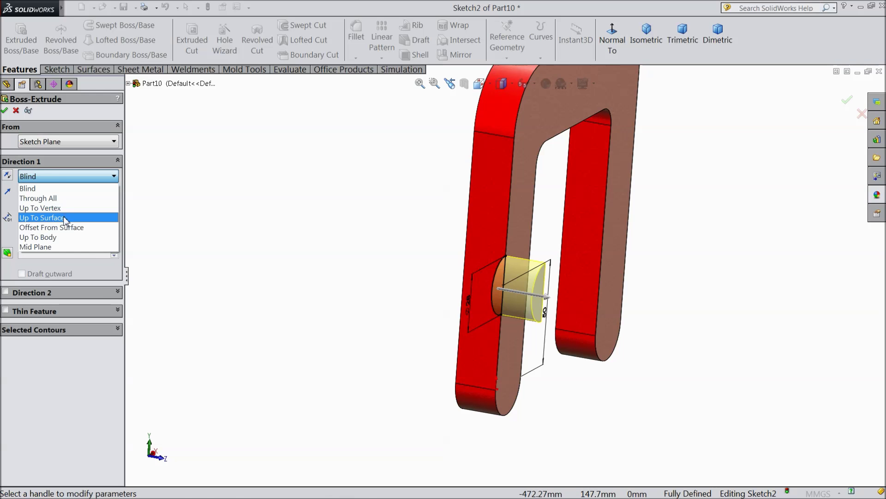
click(67, 217)
middle_drag(302, 325, 376, 340)
click(441, 309)
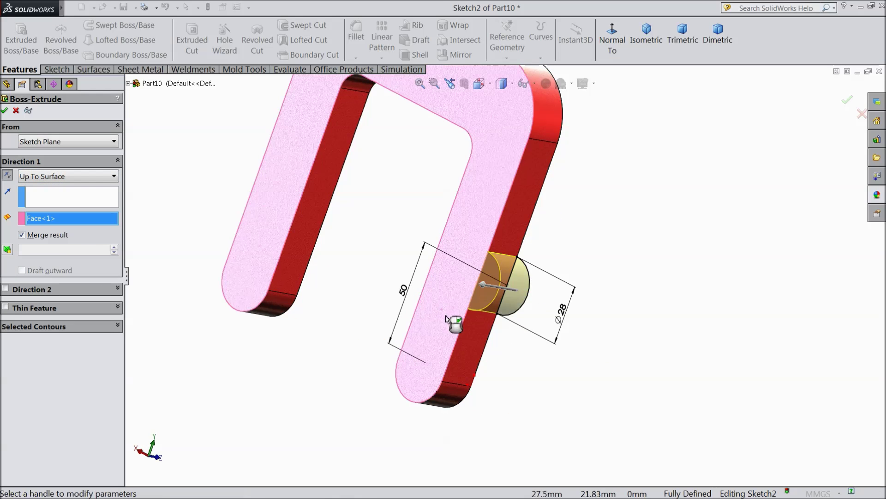
click(4, 110)
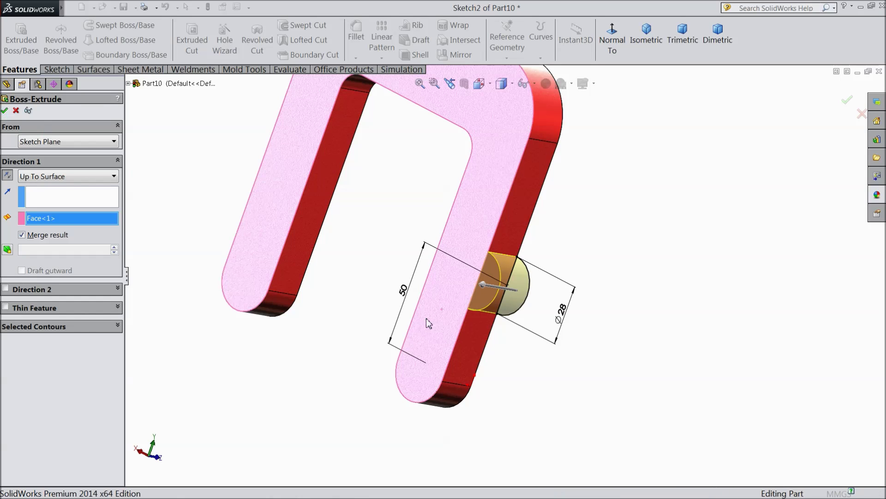
Step: Start a sketch on the Front Plane and draw a circle of about 8.4 mm radius centred on the half-round boss
middle_drag(539, 381, 434, 350)
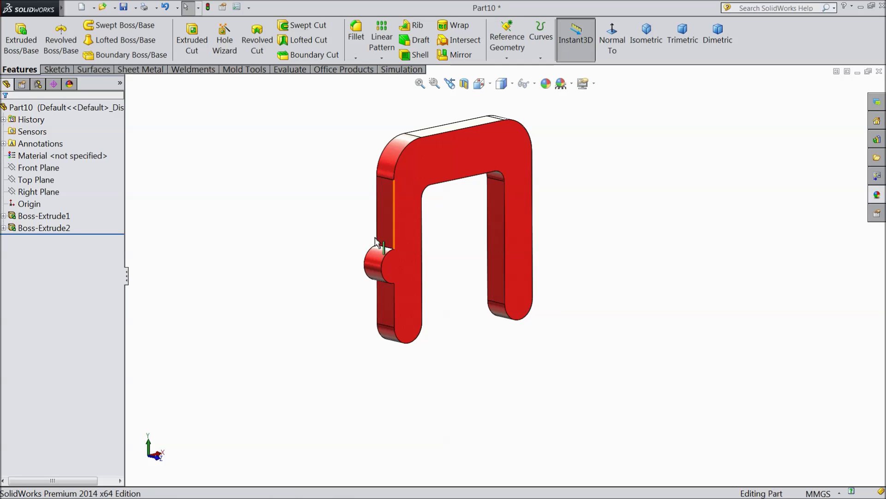
click(40, 168)
click(44, 156)
click(614, 43)
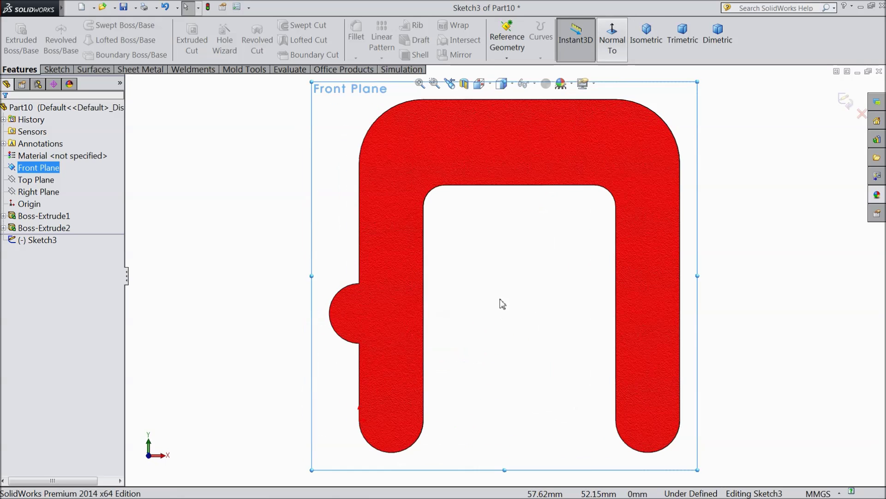
click(56, 69)
click(100, 25)
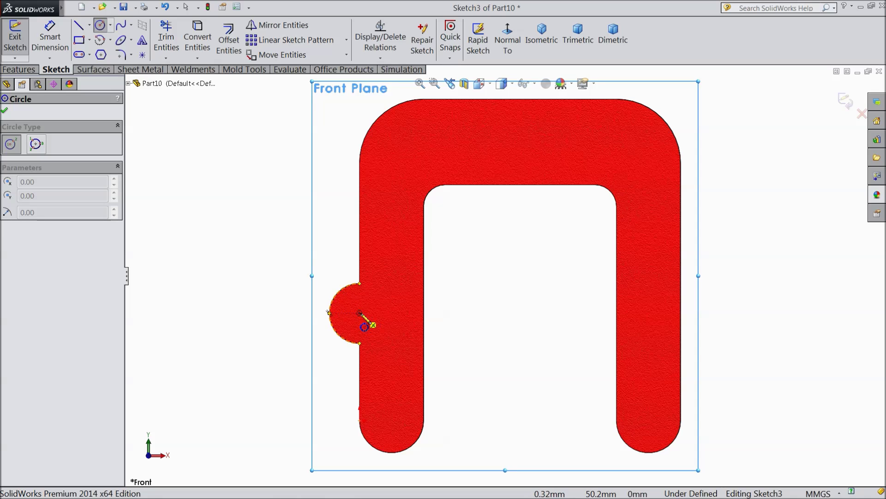
click(360, 314)
click(370, 330)
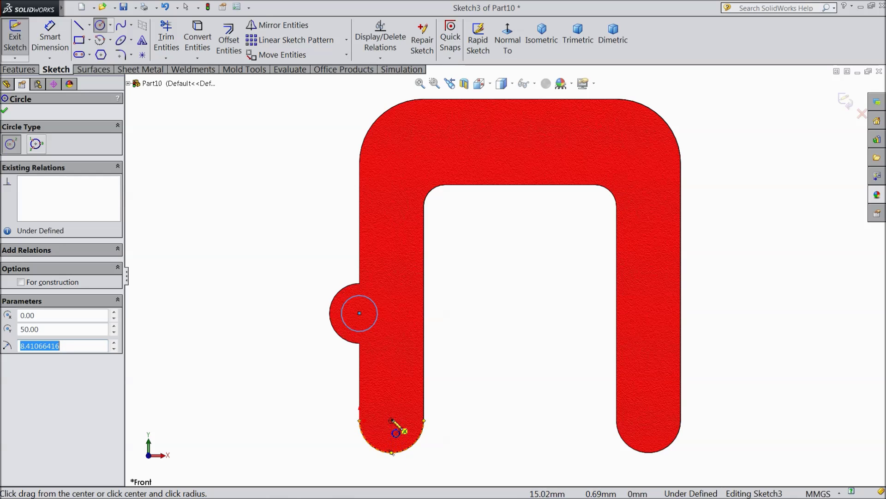
Step: Draw circles concentric with the legs' rounded lower ends, about 8.2 mm radius on the left leg and about 9.3 mm on the right
click(392, 420)
click(404, 431)
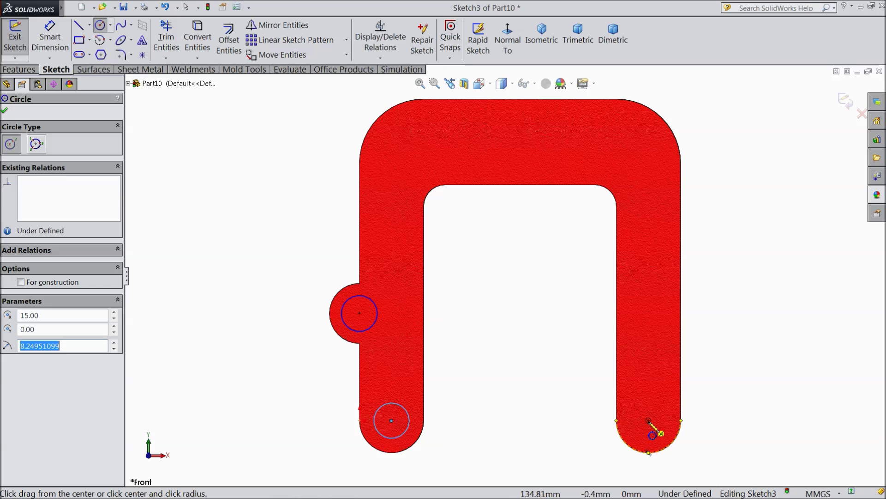
click(649, 420)
click(662, 435)
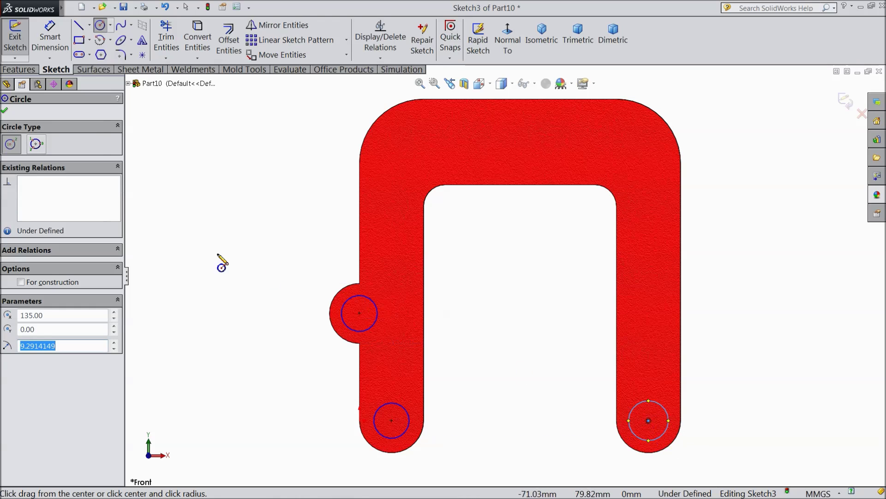
Step: Dimension the diameter of the circle on the half-round boss as 18 mm
click(50, 53)
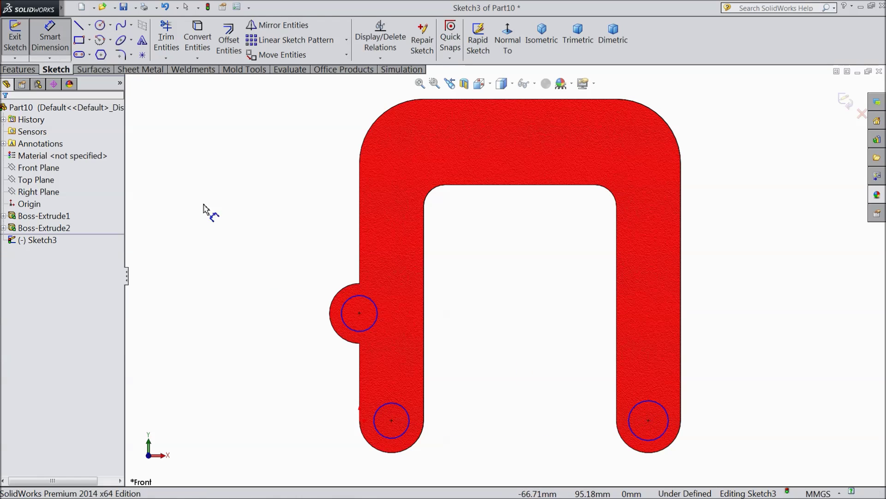
click(342, 314)
click(280, 320)
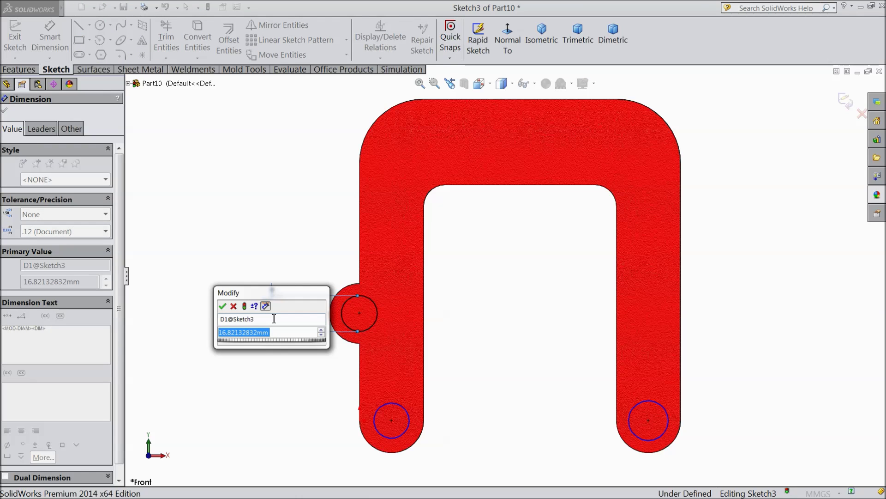
text(18)
key(Return)
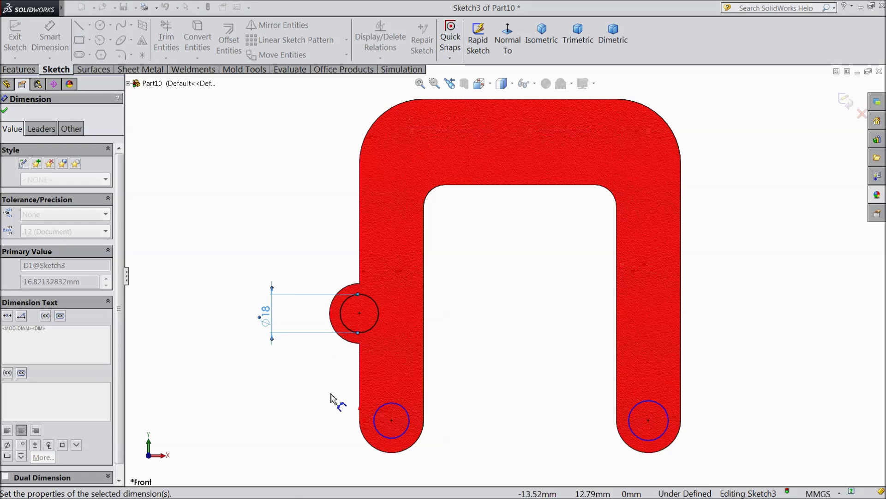
Step: Dimension the diameters of both circles at the lower ends of the legs as 16 mm
click(410, 425)
click(473, 425)
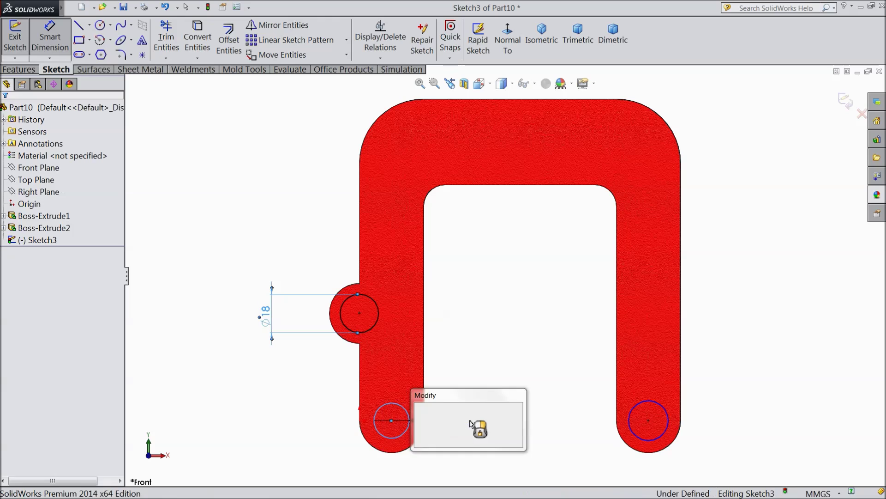
text(16)
click(419, 409)
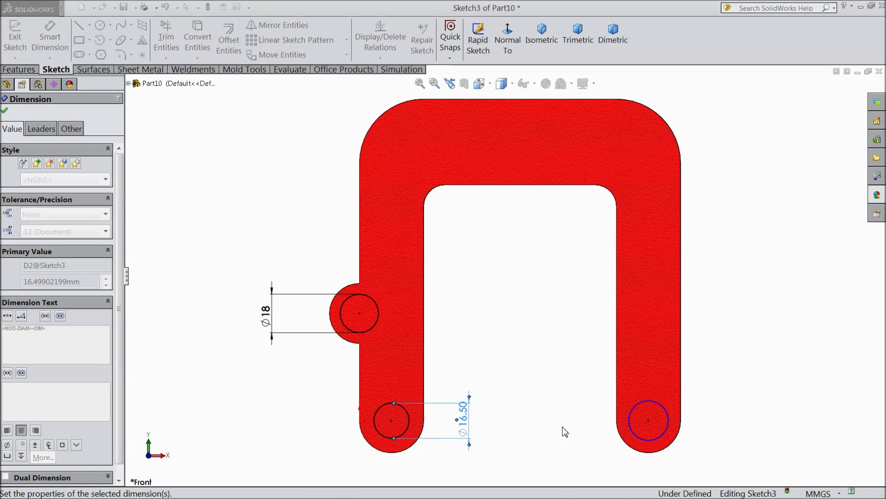
click(665, 433)
click(715, 429)
text(16)
click(660, 411)
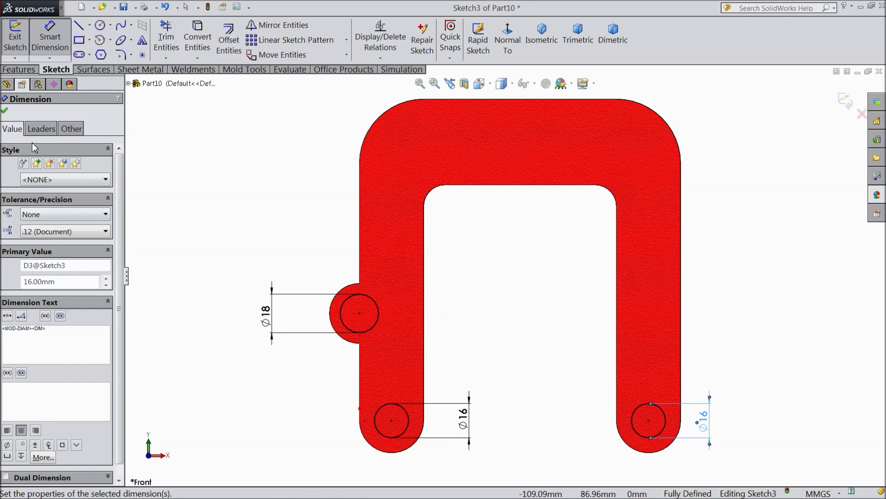
click(4, 110)
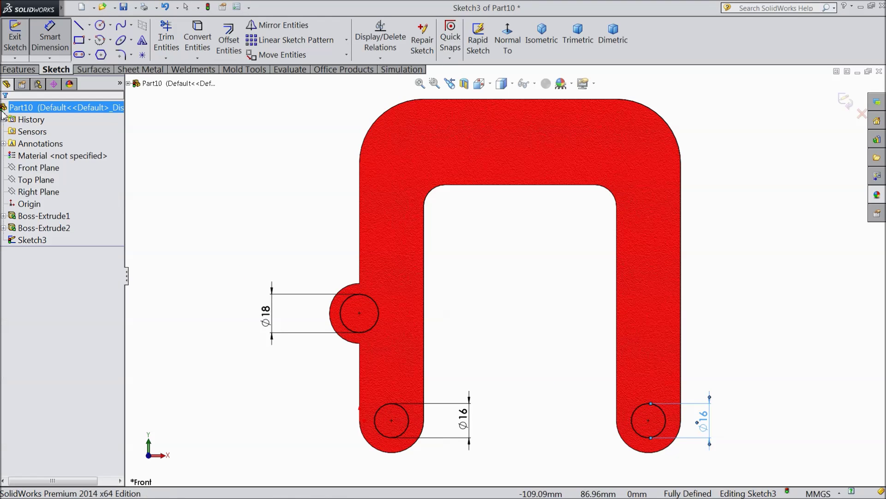
Step: Extrude the three circles 24 mm with the Mid Plane end condition, merged with the frame
click(17, 69)
click(35, 50)
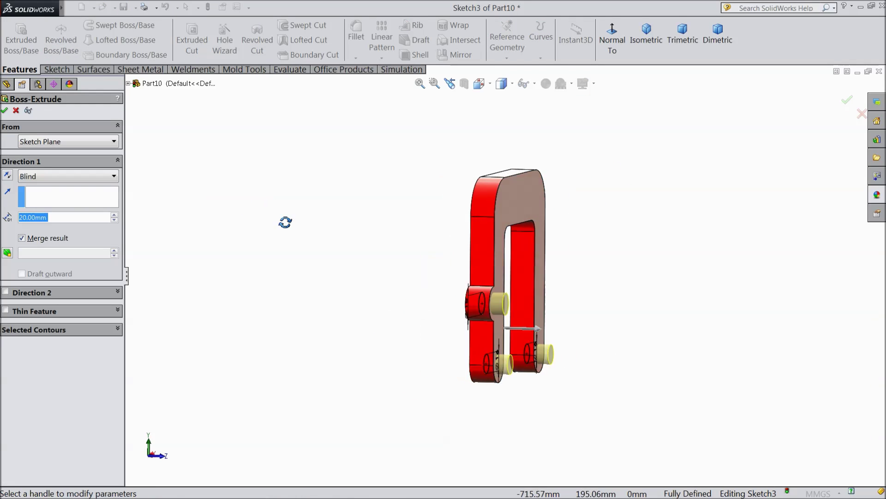
click(59, 176)
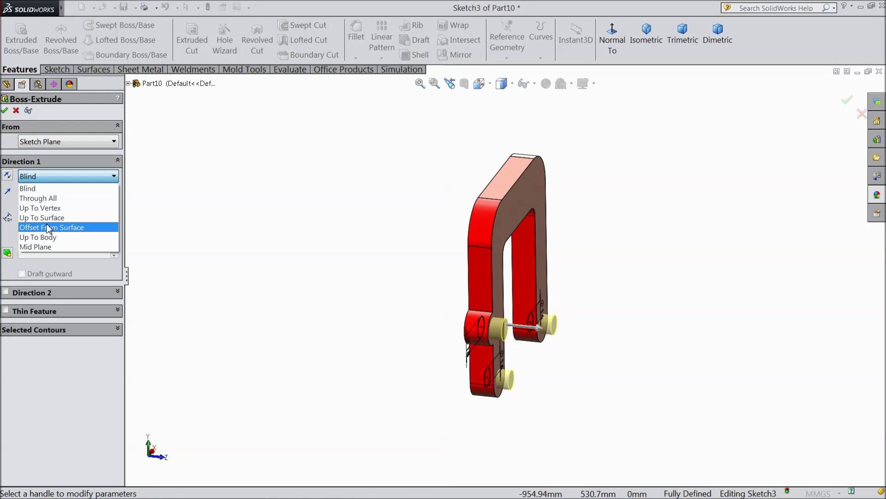
click(51, 250)
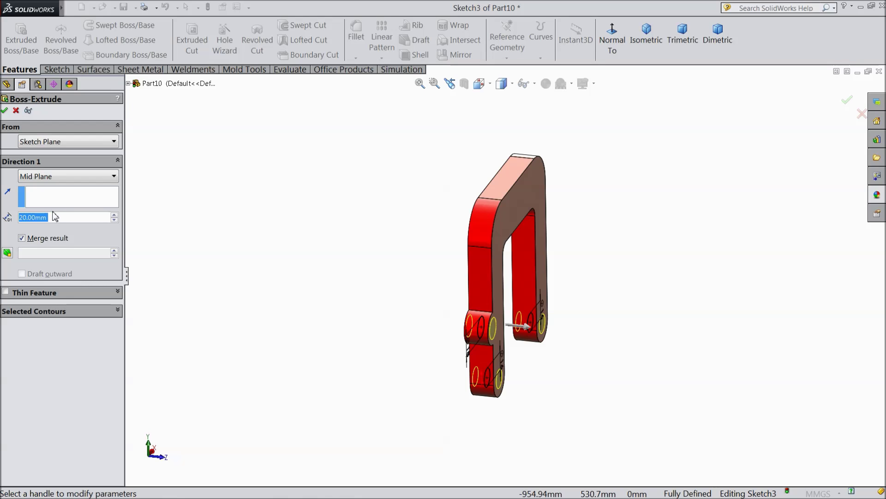
text(24)
key(Return)
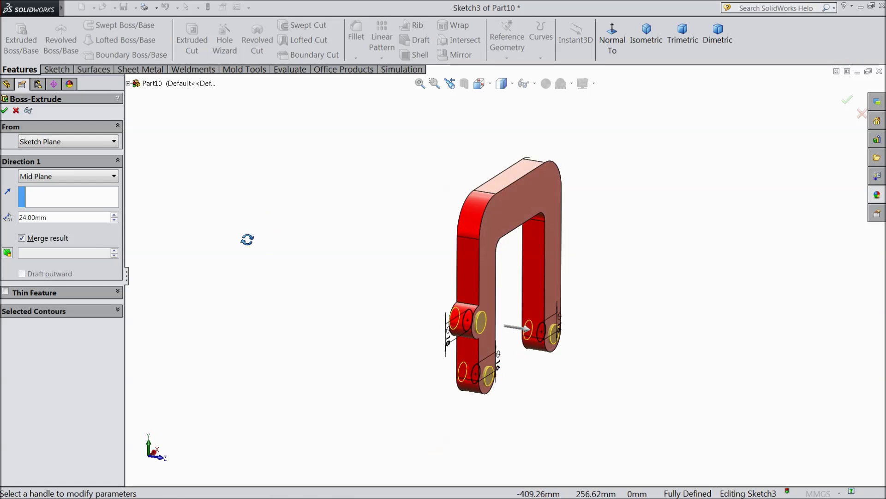
scroll(514, 341, down, 3)
middle_drag(258, 307, 259, 272)
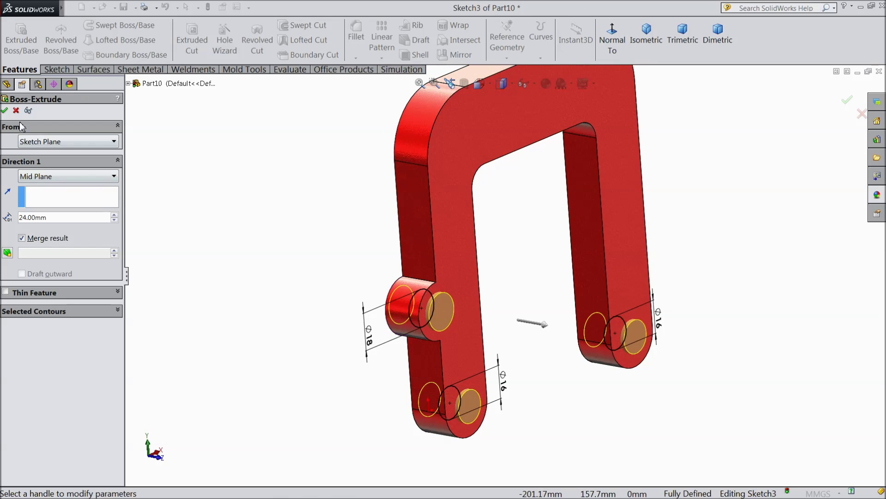
click(5, 110)
Step: Start a sketch on the Front Plane and draw a circle of about 42 mm diameter centred on the half-round boss
mouse_move(269, 299)
middle_down()
mouse_move(243, 261)
mouse_move(236, 277)
mouse_move(280, 296)
middle_up()
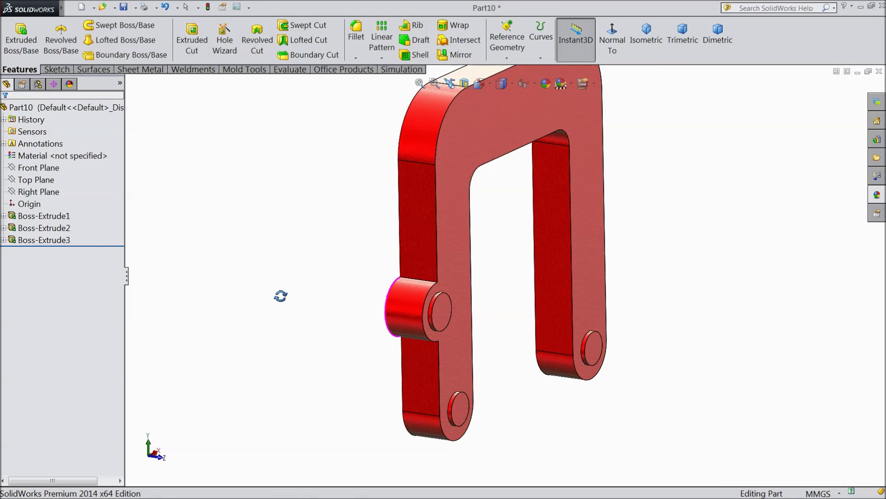
middle_drag(279, 292, 241, 326)
scroll(429, 295, down, 5)
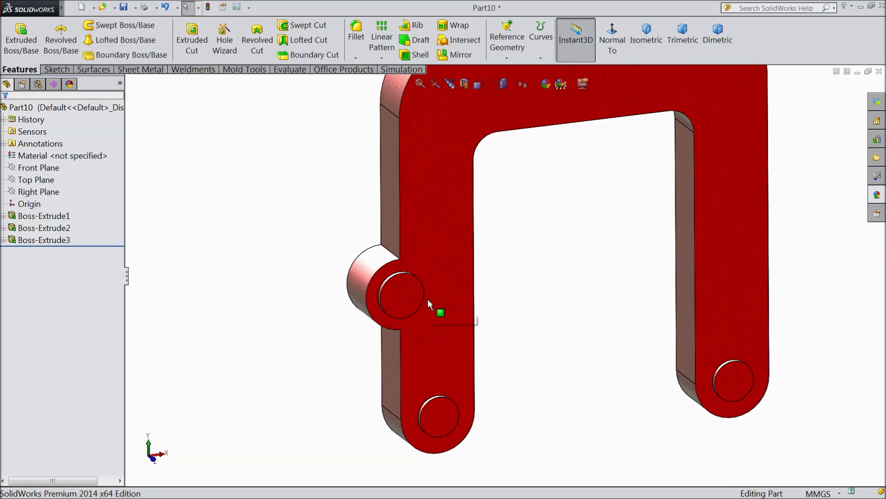
click(43, 171)
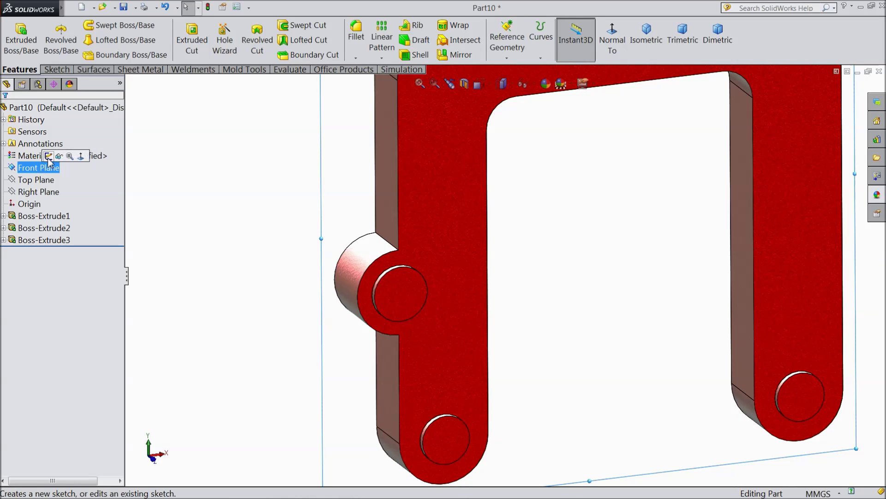
click(48, 157)
click(610, 47)
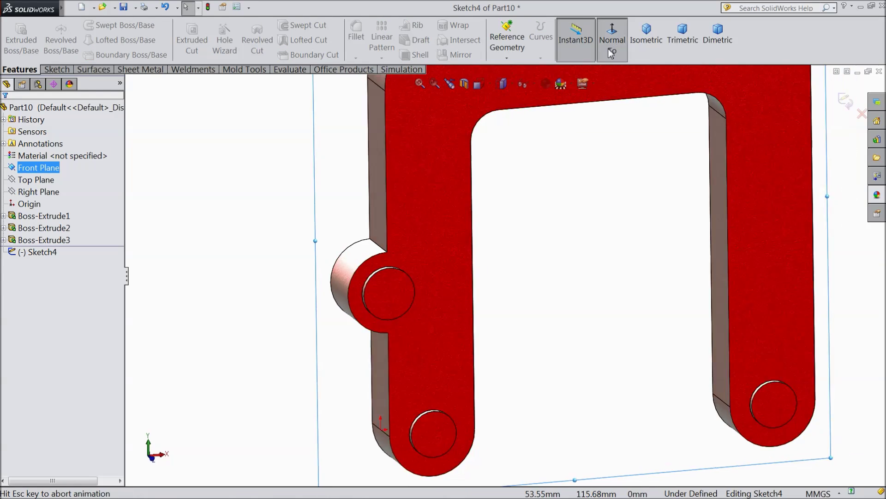
scroll(382, 312, down, 3)
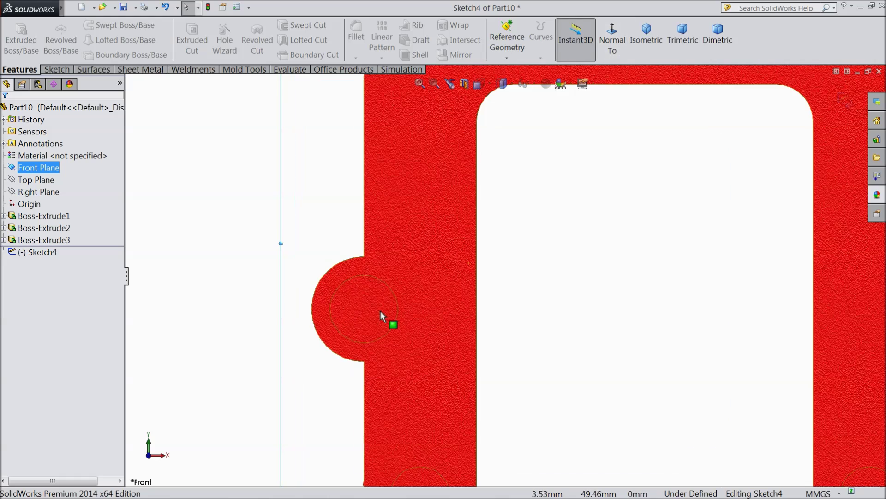
click(57, 69)
click(100, 26)
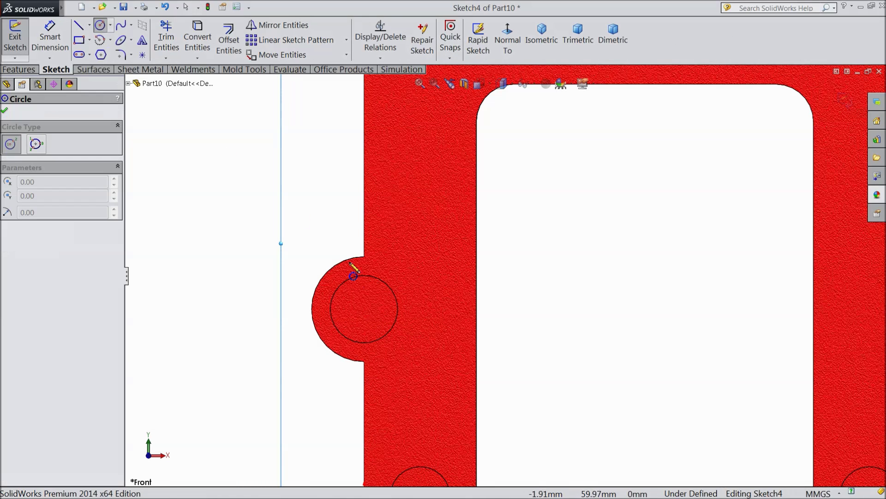
click(365, 308)
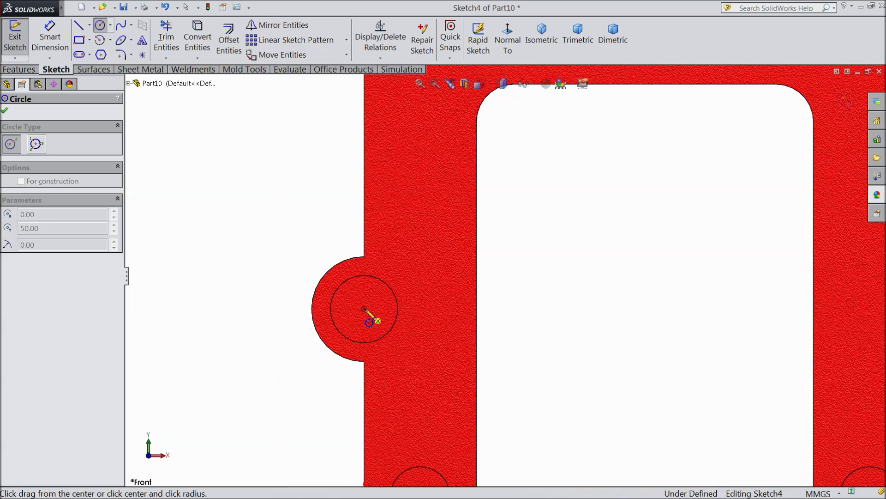
click(315, 247)
Step: Dimension the diameter of the large circle around the half-round boss as 34 mm
click(35, 43)
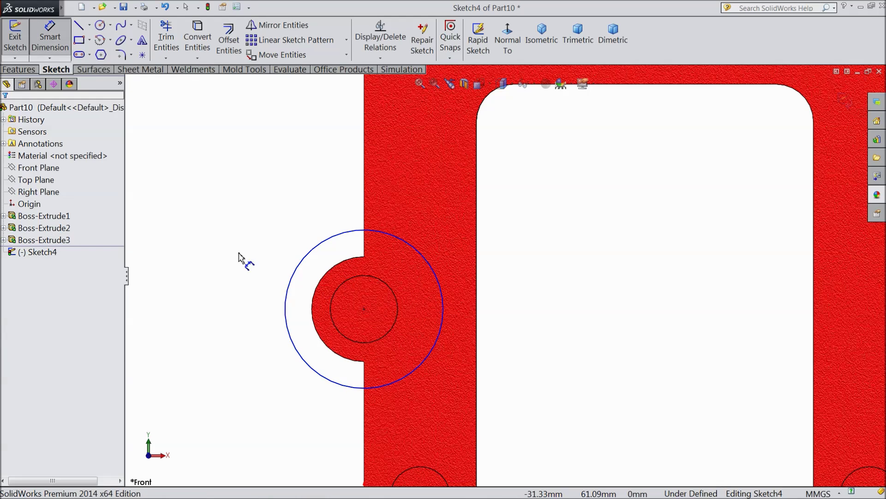
click(287, 317)
click(241, 296)
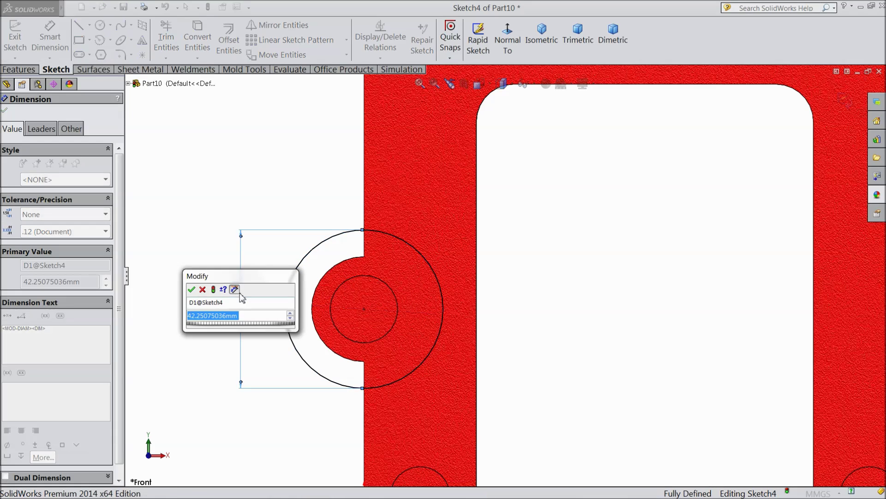
text(3)
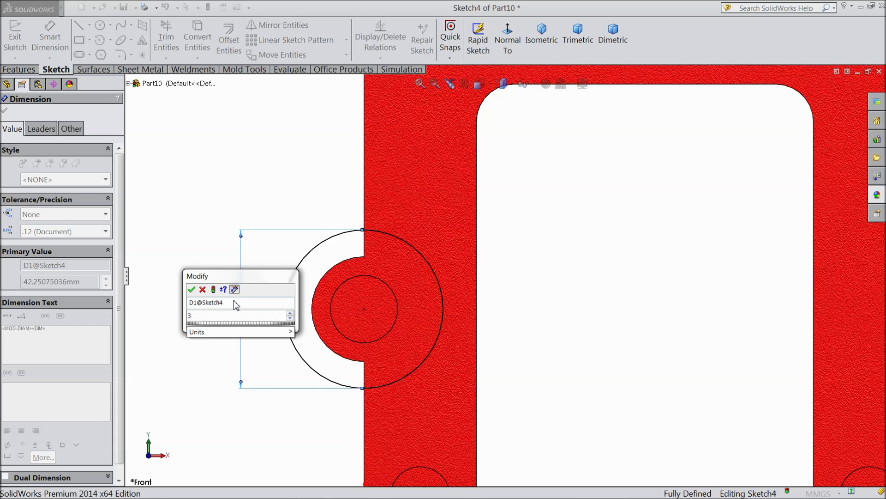
click(192, 290)
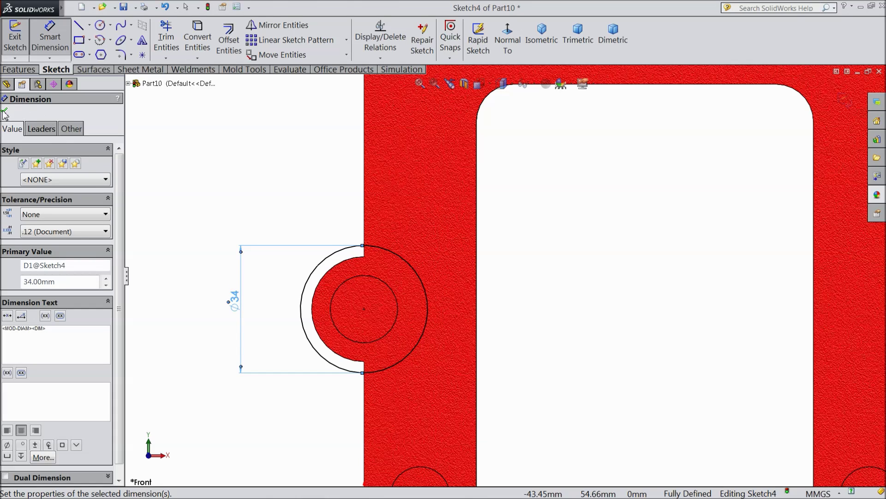
click(4, 112)
click(517, 42)
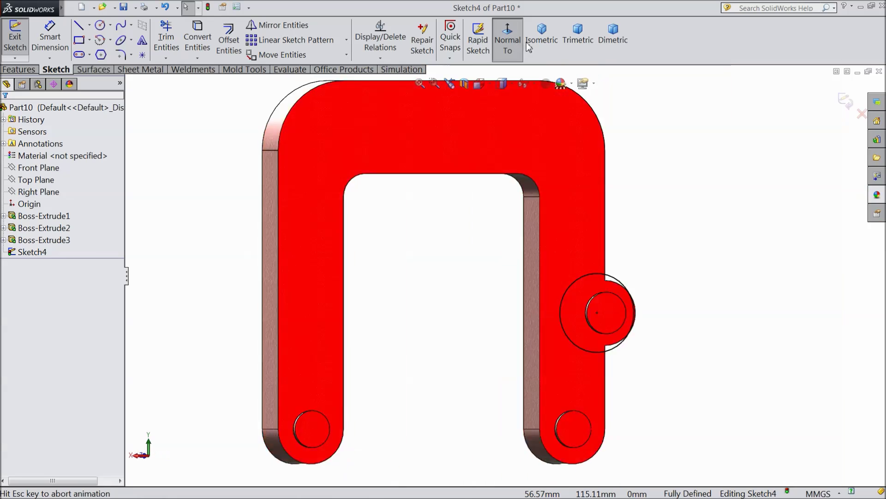
Step: Cut-extrude the 34 mm circle 13 mm through the half-round boss with the Mid Plane end condition
click(538, 38)
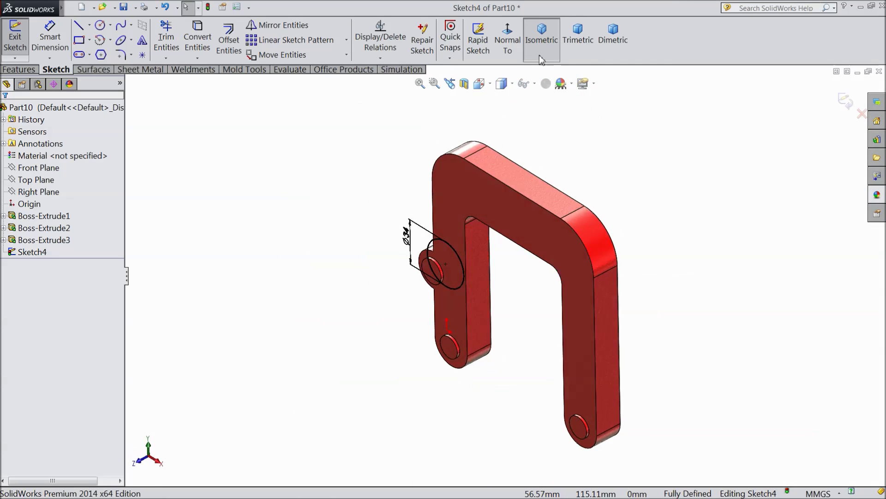
click(19, 69)
click(192, 39)
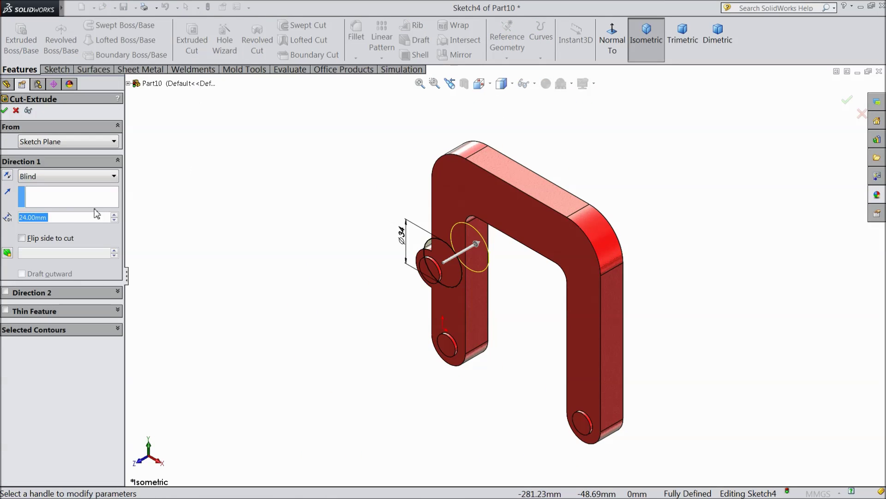
click(64, 176)
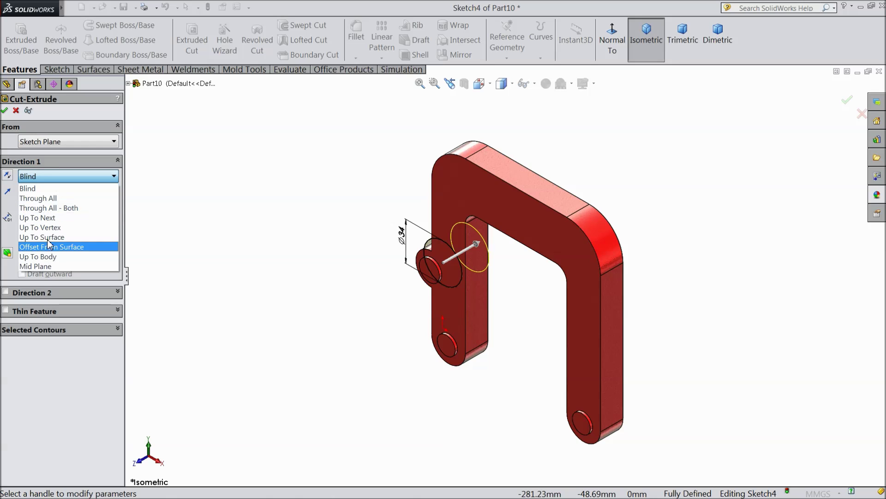
click(40, 267)
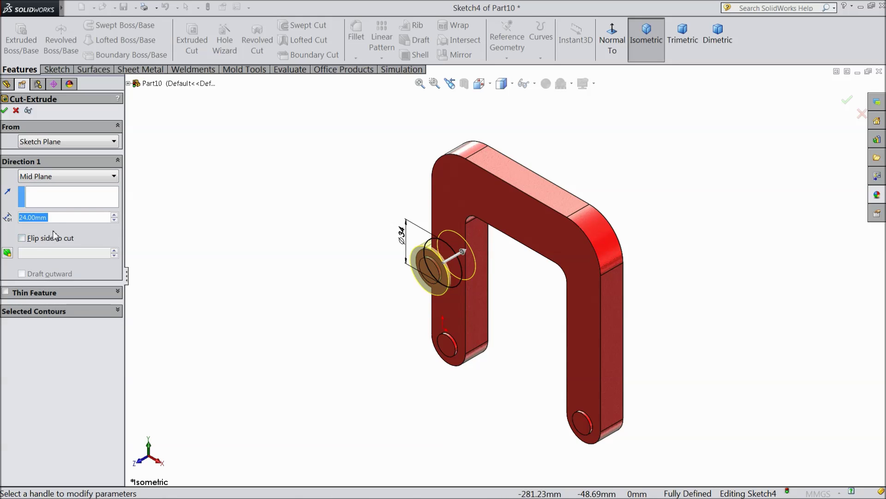
text(13)
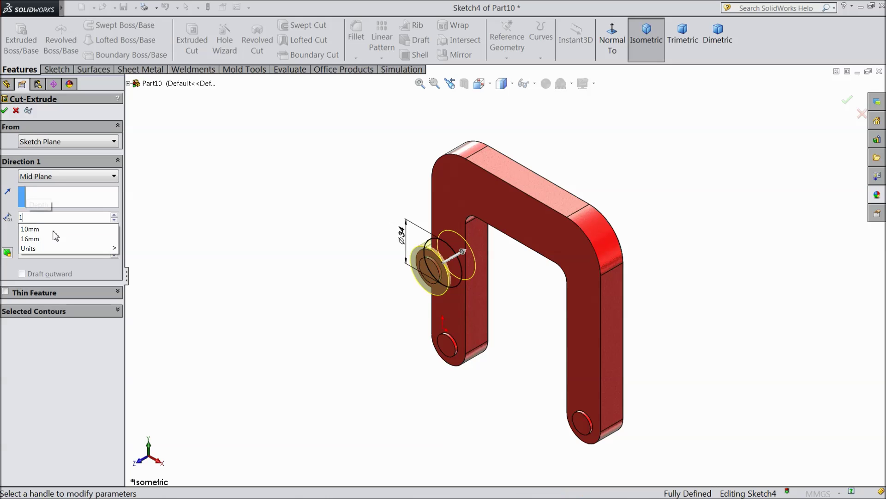
key(Return)
middle_drag(319, 323, 406, 375)
scroll(489, 367, down, 3)
scroll(441, 330, down, 2)
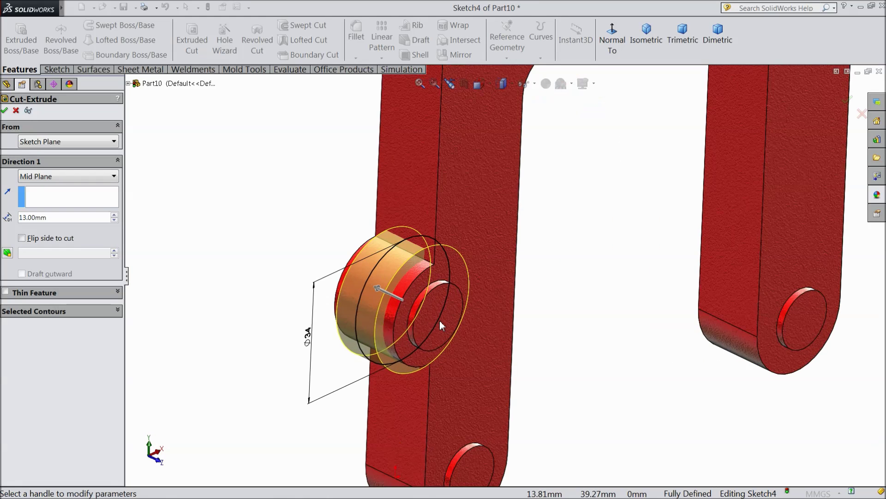
click(5, 112)
Step: Start a sketch on the Front Plane and draw a circle about 10.6 mm in diameter centred on the half-round boss
middle_drag(284, 254, 267, 244)
scroll(267, 243, up, 2)
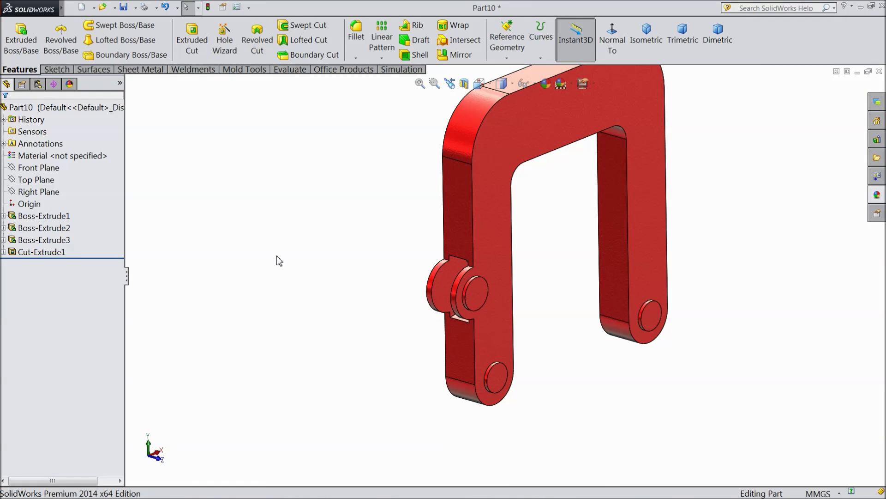
click(55, 70)
click(37, 168)
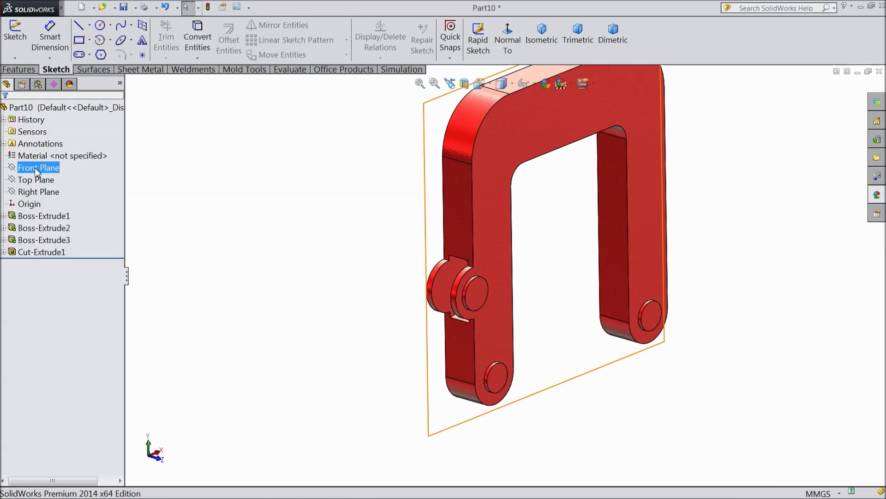
click(41, 155)
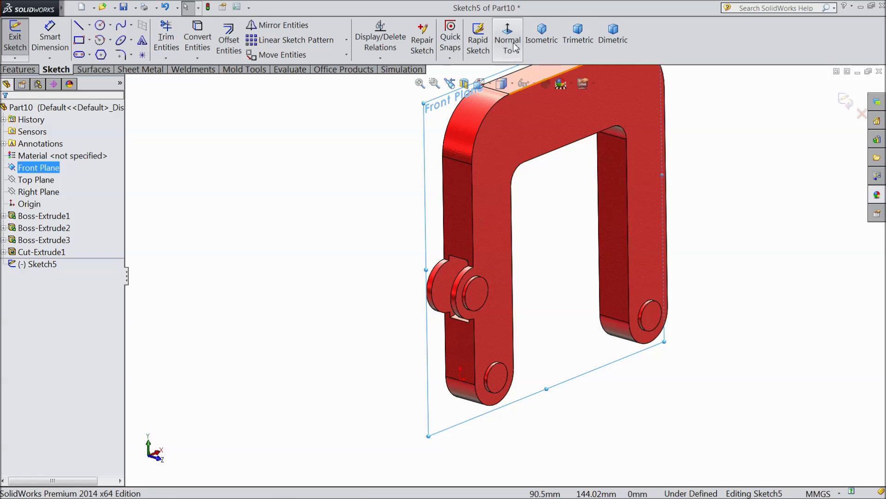
click(99, 25)
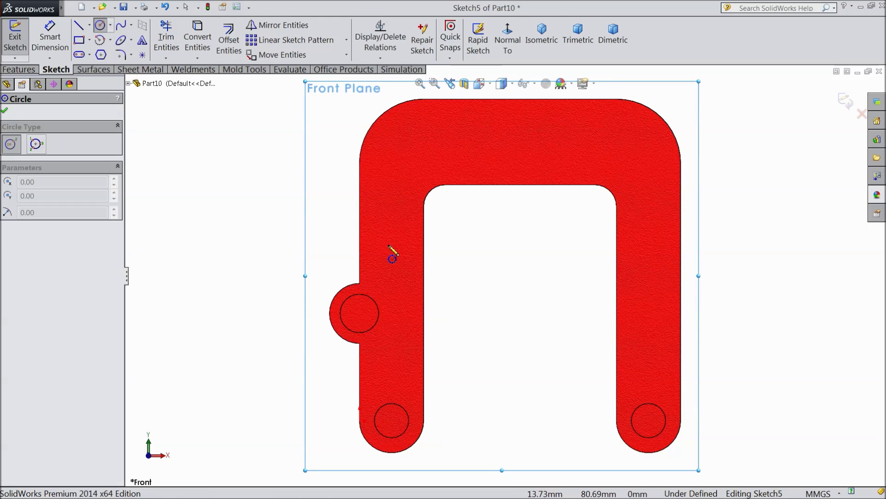
key(z)
key(z)
scroll(503, 360, down, 2)
scroll(448, 319, down, 2)
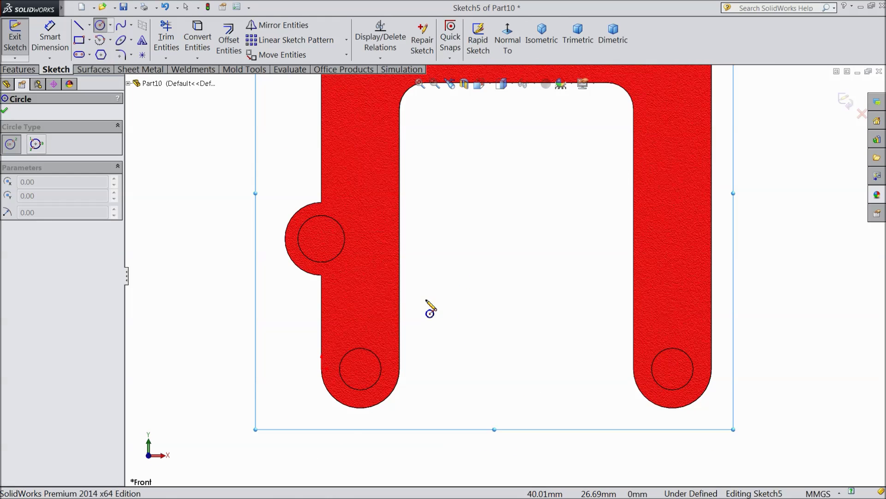
scroll(360, 263, down, 1)
click(303, 225)
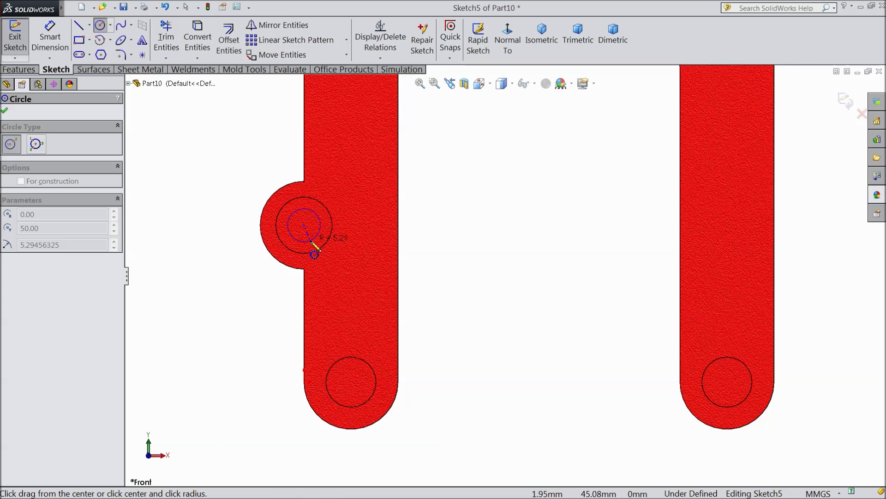
click(314, 238)
Step: Draw circles of about 10 to 11 mm diameter centred on the round pads at the lower ends of both legs
click(351, 382)
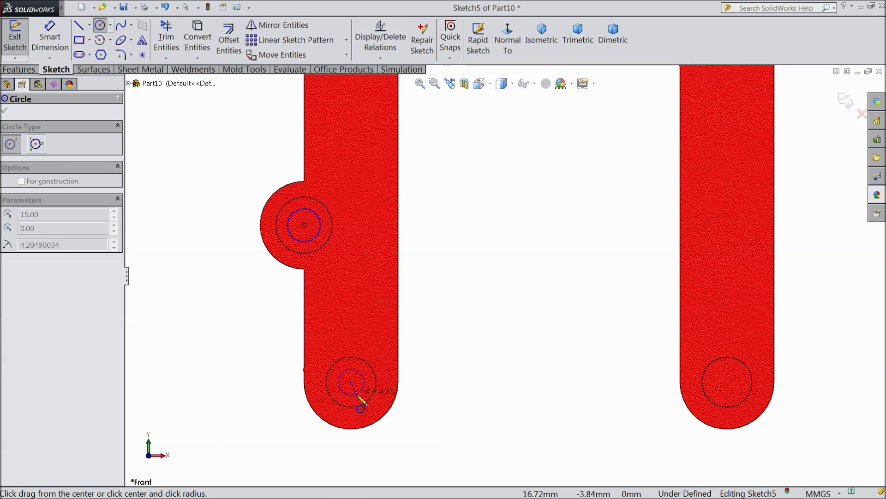
click(360, 397)
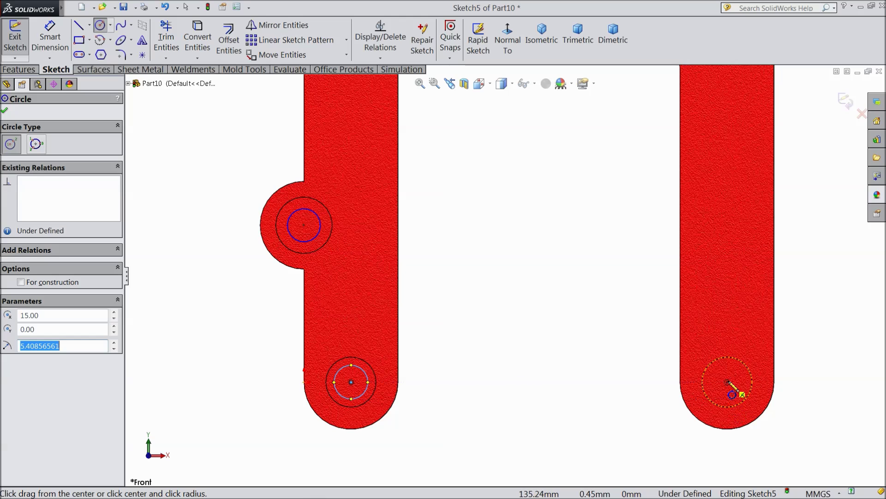
click(727, 382)
click(737, 395)
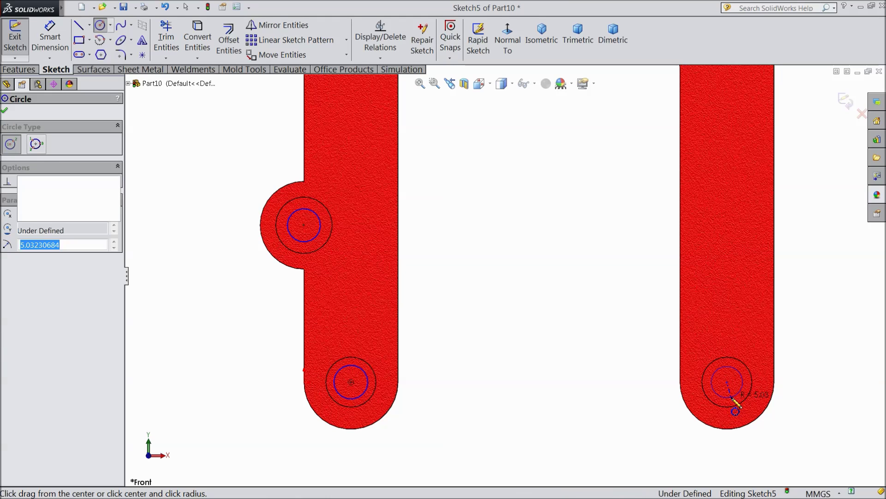
Step: Dimension the diameter of the small circle on the half-round boss as 10 mm
click(50, 39)
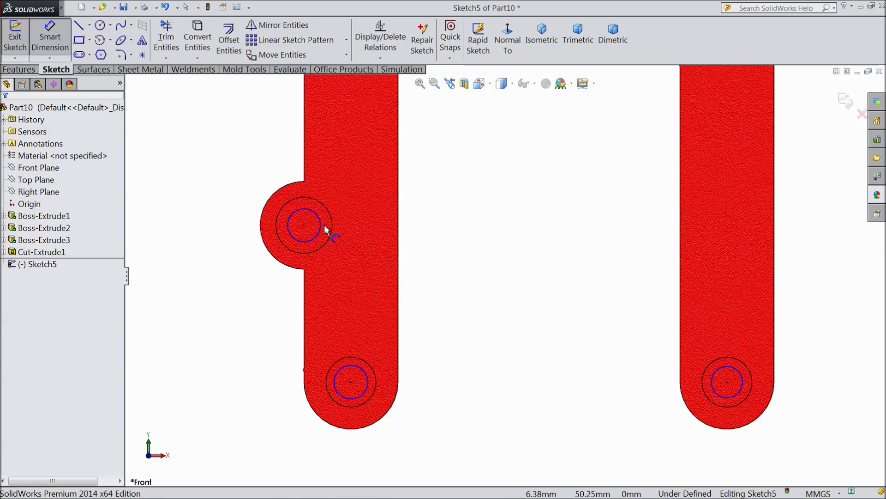
click(319, 228)
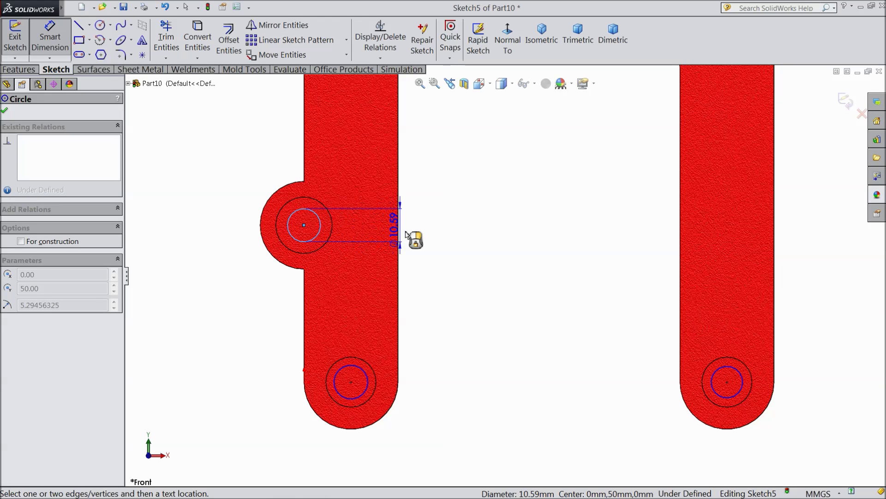
click(471, 235)
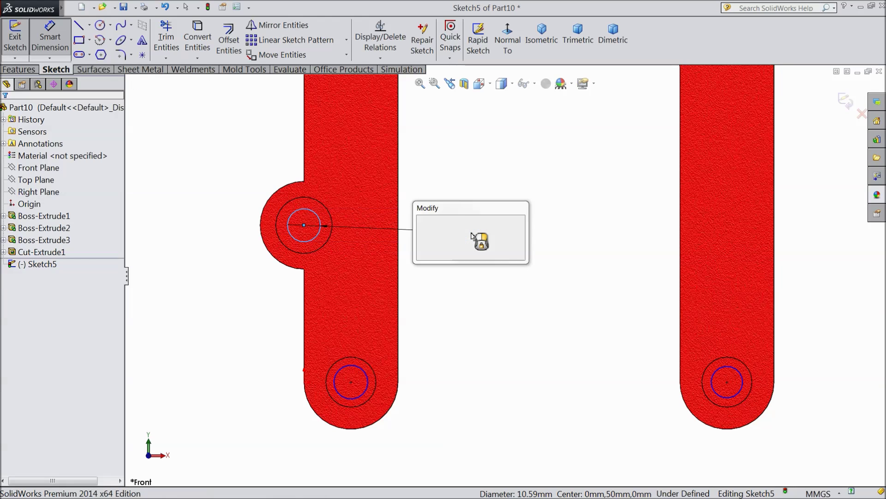
text(10)
click(421, 217)
key(Escape)
Step: Apply an Equal relation to the 10 mm circle and the two small circles at the leg ends
click(317, 239)
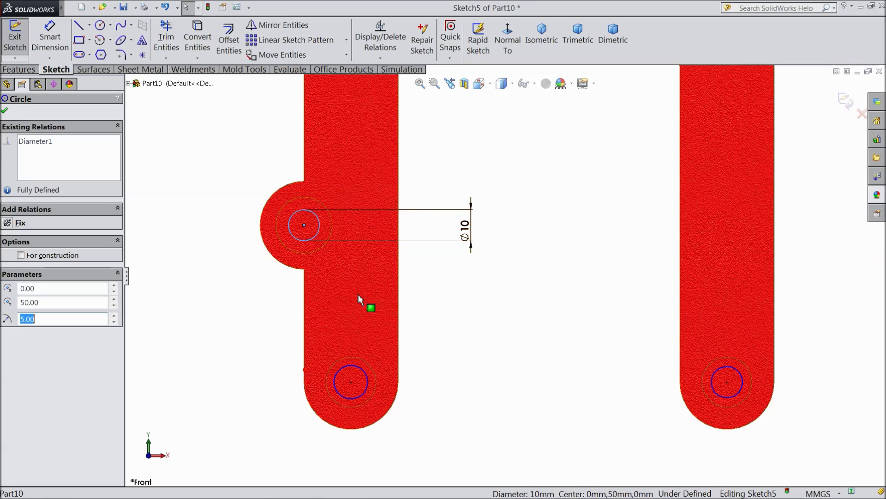
ctrl+click(364, 394)
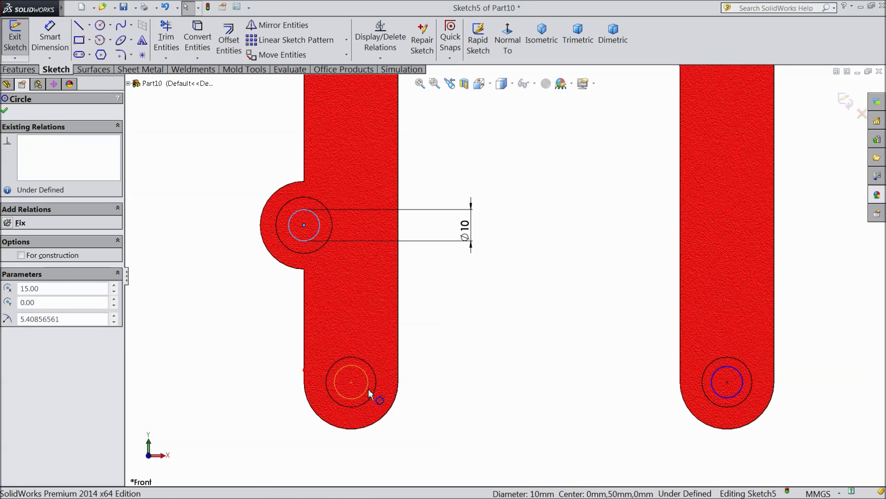
ctrl+click(737, 395)
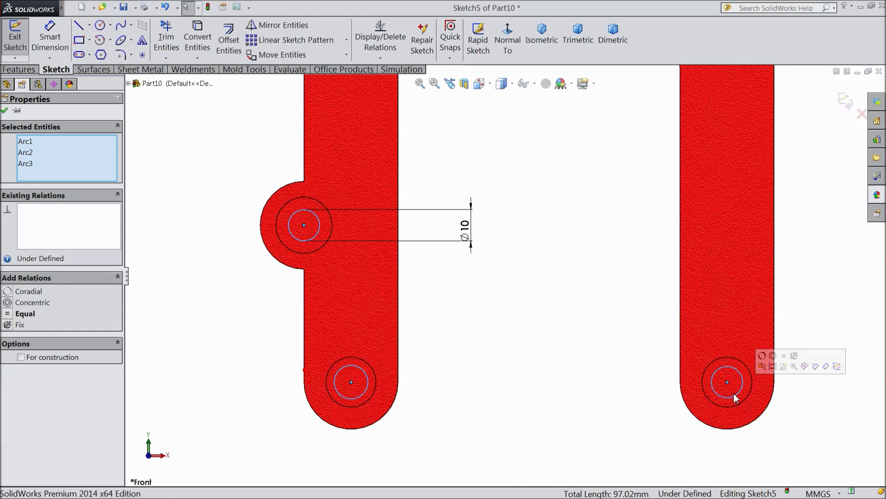
click(784, 356)
click(4, 110)
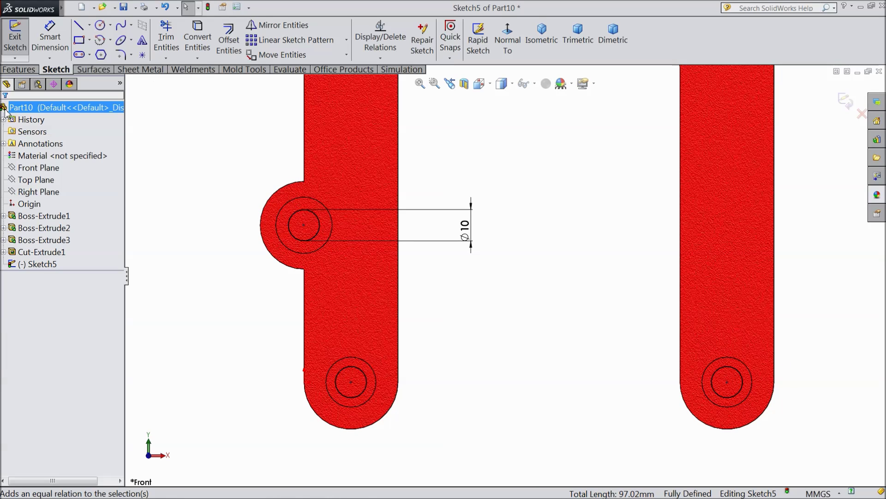
Step: Cut-extrude the three 10 mm circles with the Through All - Both end condition
click(19, 70)
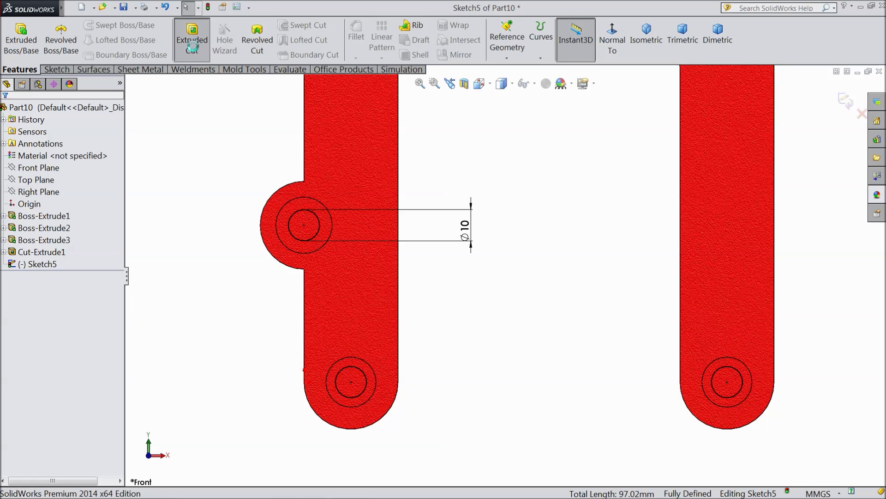
click(192, 46)
click(47, 177)
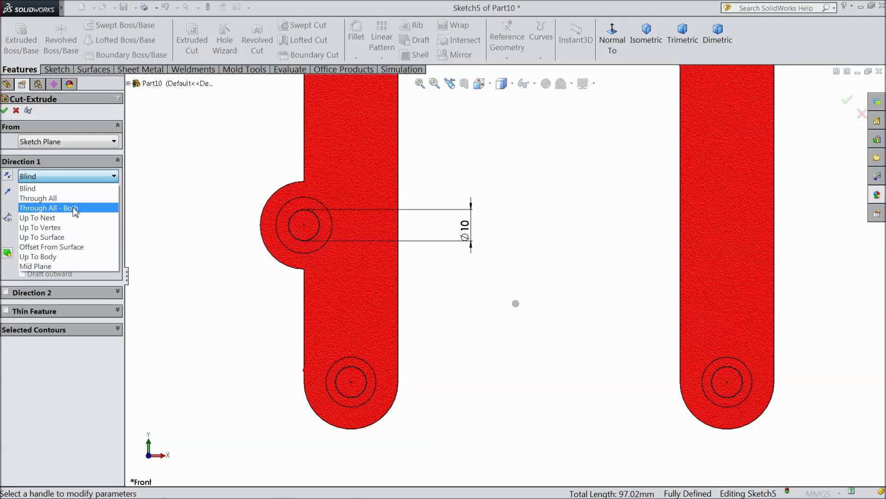
click(72, 214)
middle_drag(210, 230, 317, 294)
scroll(438, 303, down, 3)
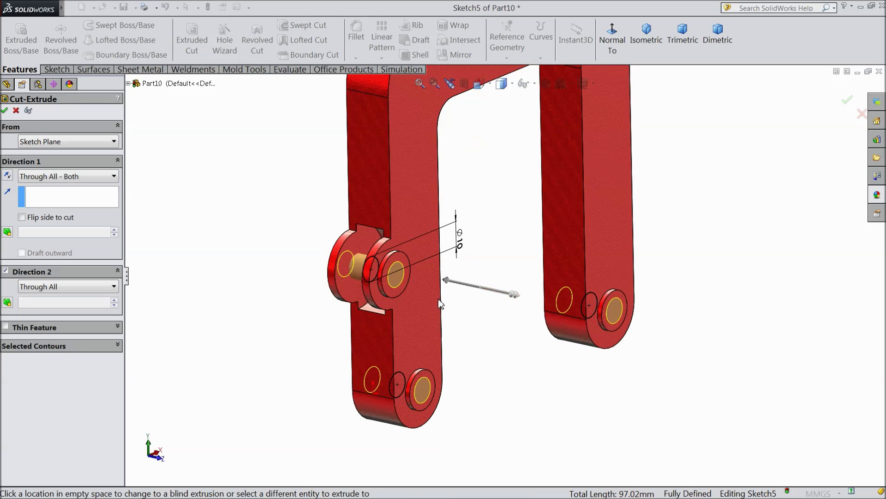
click(5, 111)
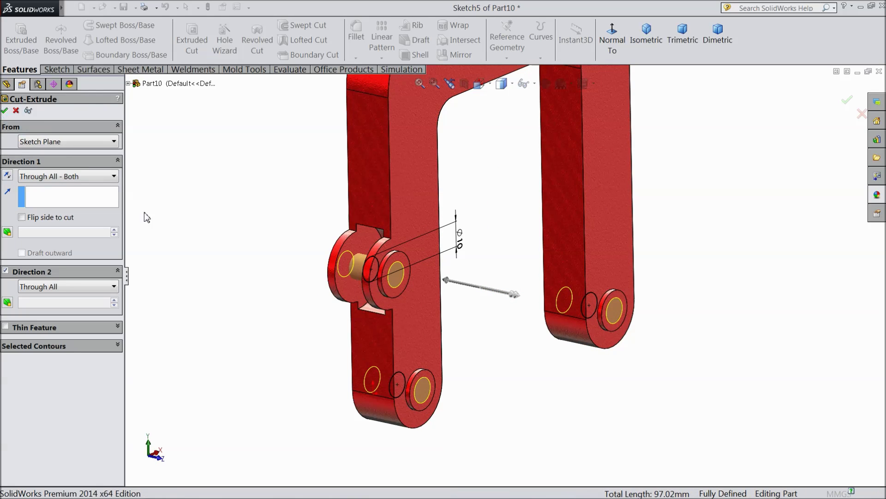
Step: Start a sketch on the crossbar's flat outer face and draw a circle about 52 mm in diameter near its middle, aligned with the long edge's midpoint
middle_drag(235, 253, 250, 283)
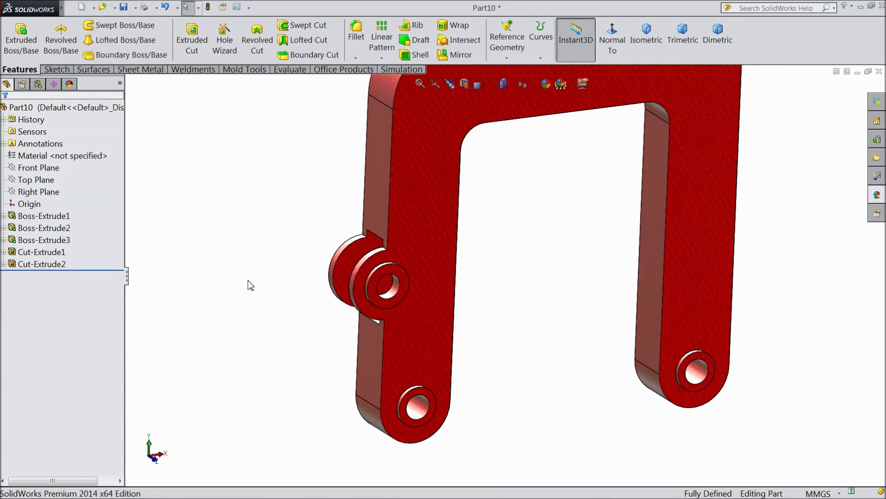
middle_drag(245, 277, 250, 305)
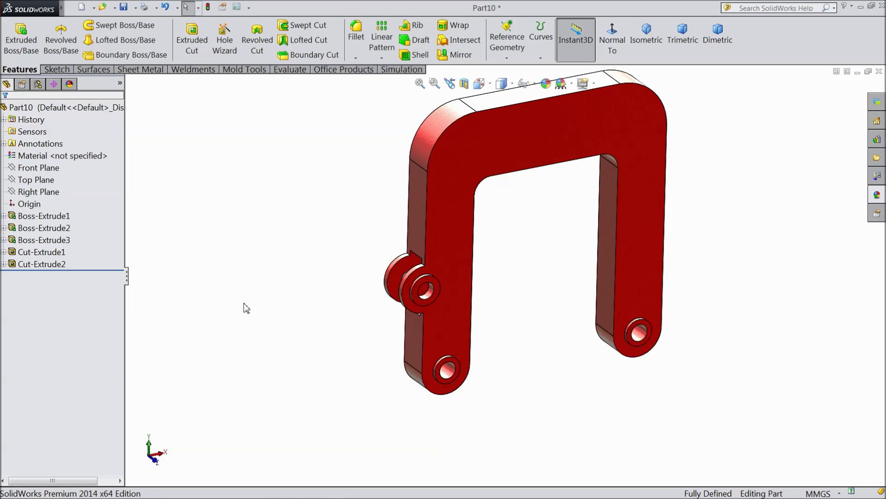
mouse_move(293, 248)
middle_down()
mouse_move(315, 247)
mouse_move(319, 280)
middle_up()
scroll(563, 207, down, 3)
click(483, 197)
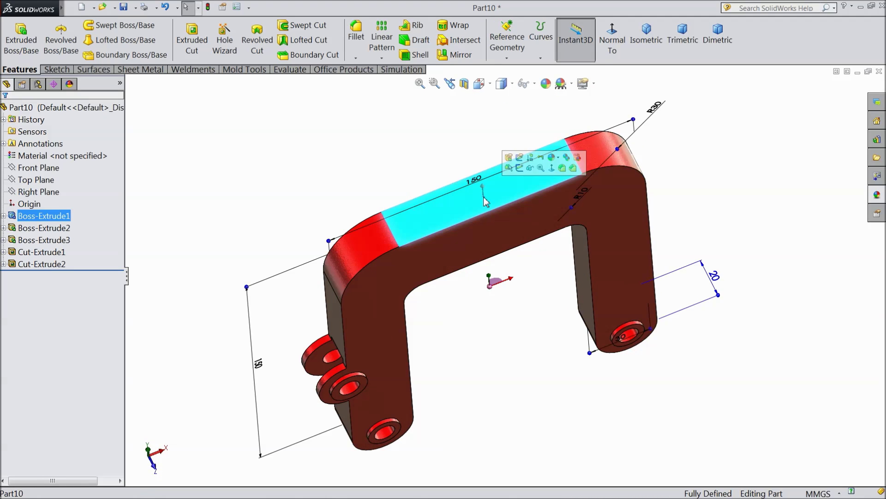
click(520, 172)
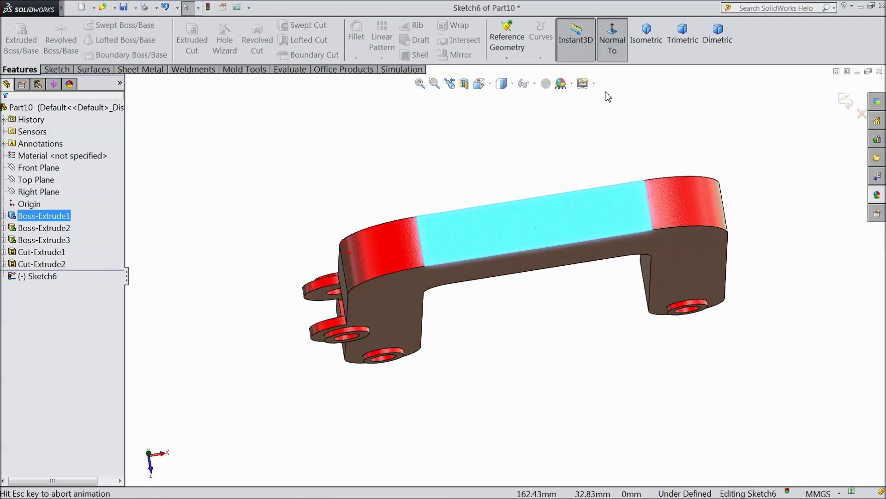
click(57, 70)
click(100, 25)
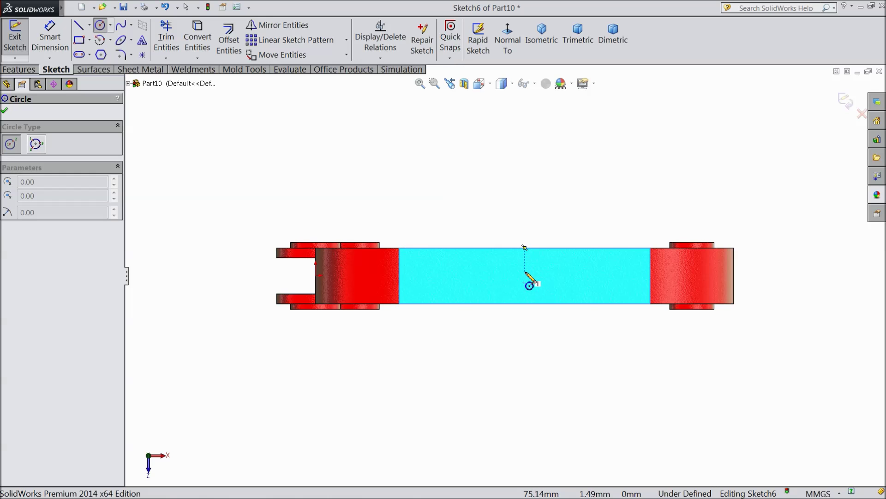
click(525, 272)
click(525, 198)
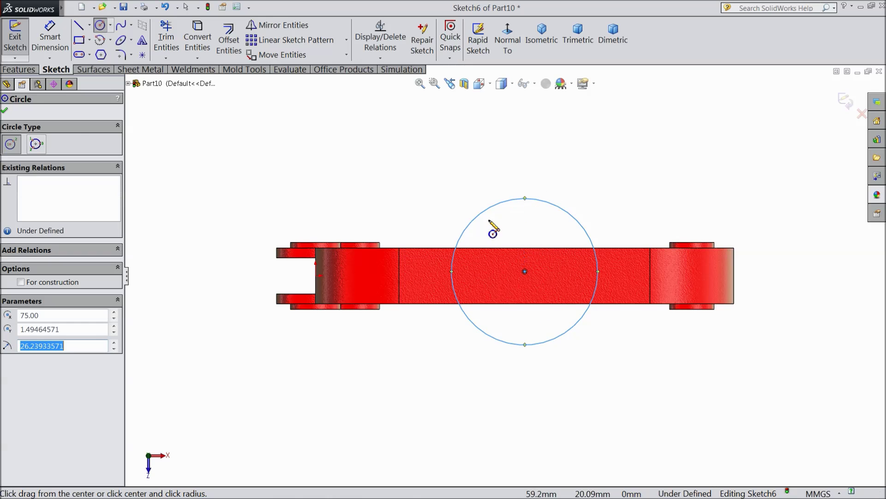
Step: Dimension the diameter of the circle on the crossbar's outer face as 46 mm
click(50, 37)
click(527, 200)
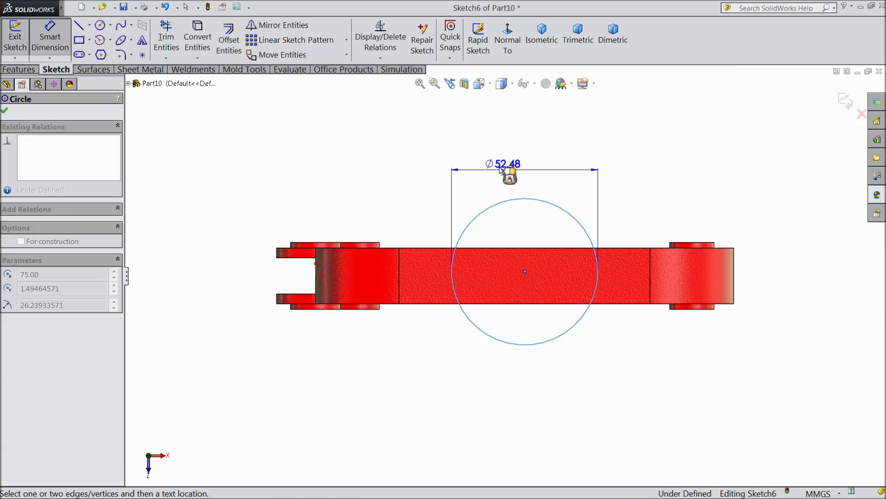
click(501, 168)
text(46)
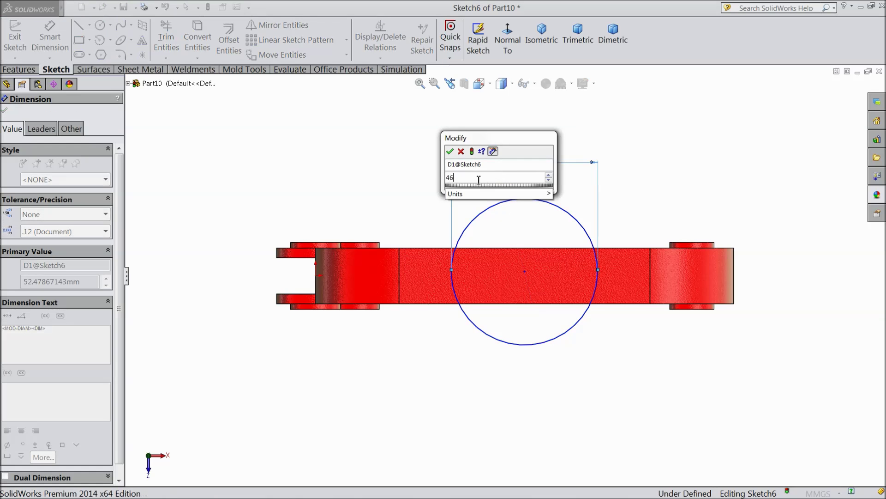
click(450, 152)
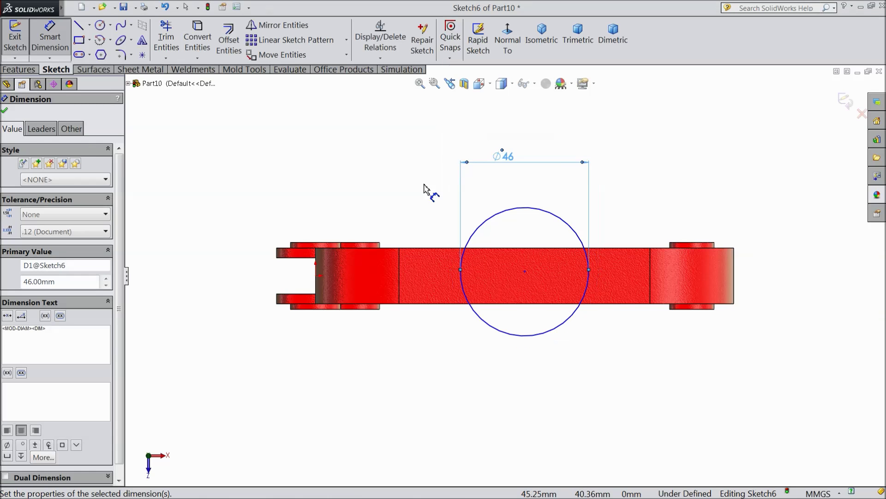
Step: Add a Horizontal relation between the 46 mm circle's centre and the origin
click(6, 112)
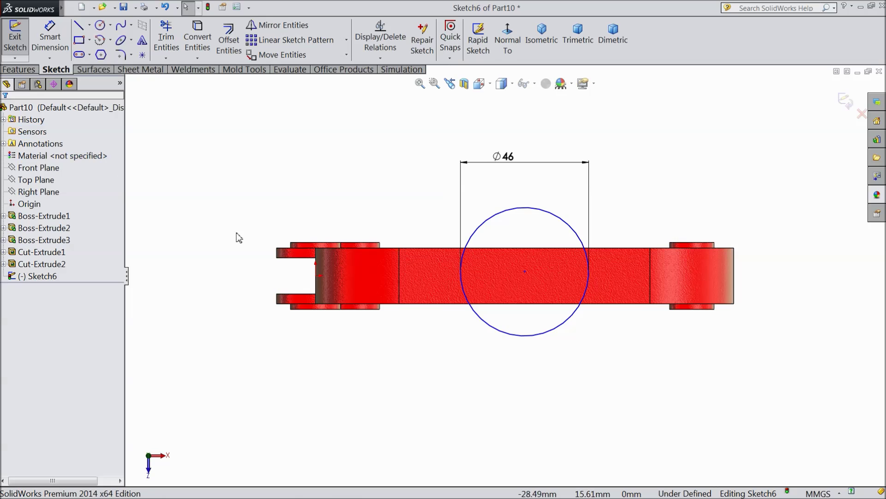
click(316, 277)
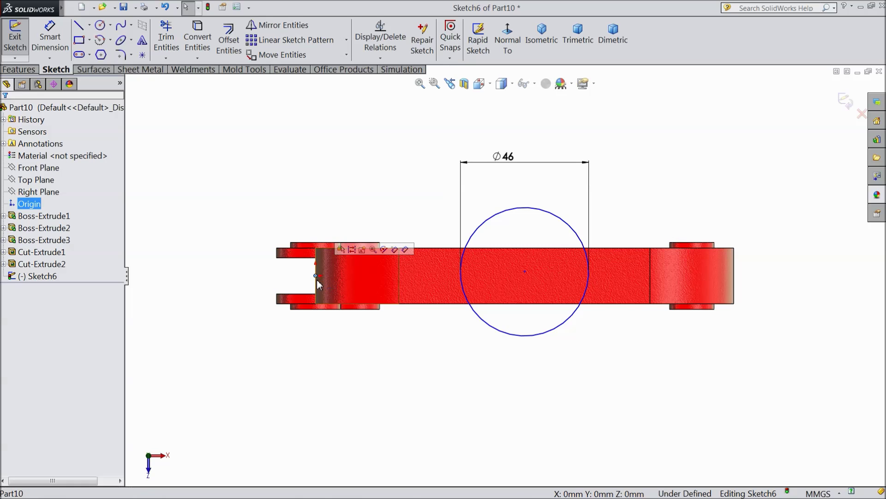
ctrl+click(525, 273)
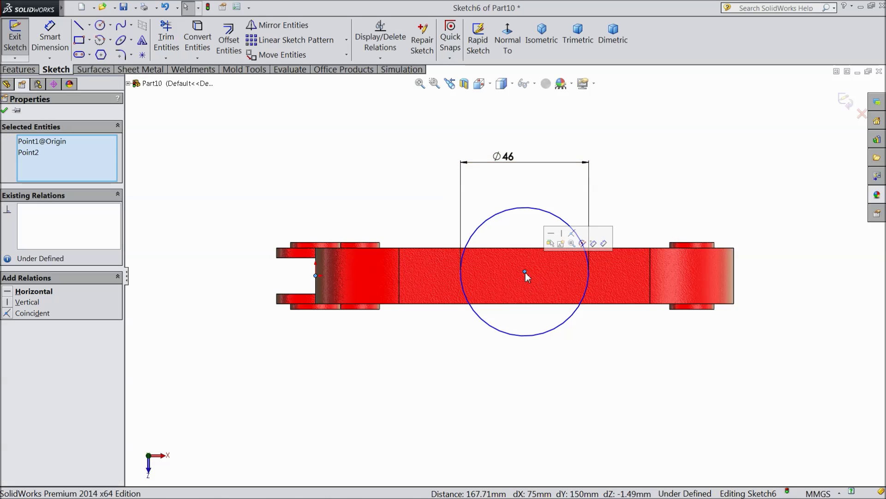
click(551, 234)
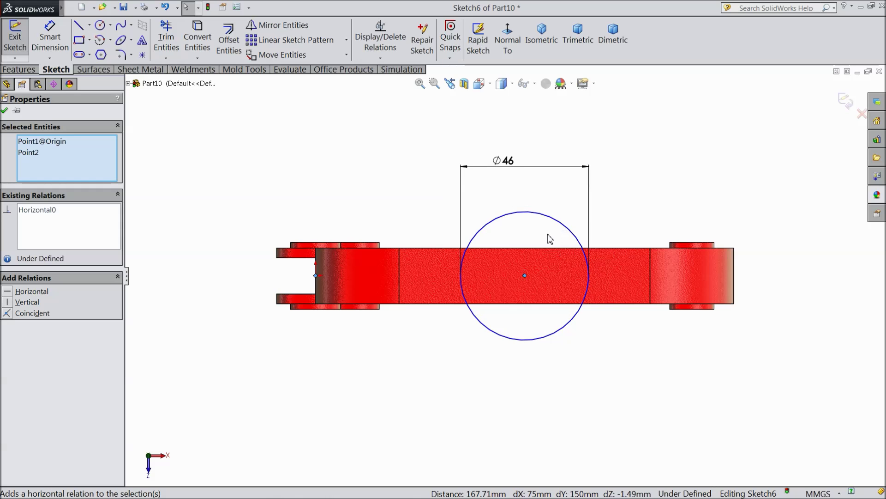
click(5, 111)
Step: Boss-extrude the 46 mm circle outward from the crossbar with a Blind depth of 5 mm
click(18, 70)
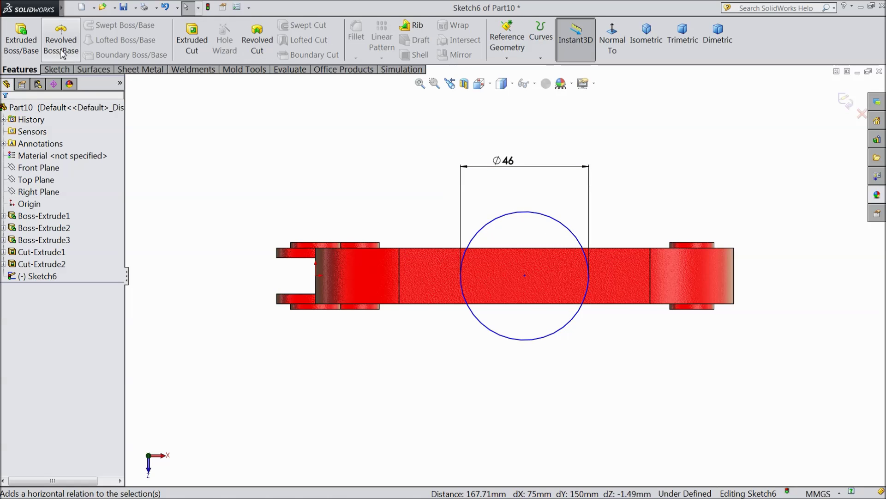
click(21, 46)
click(612, 44)
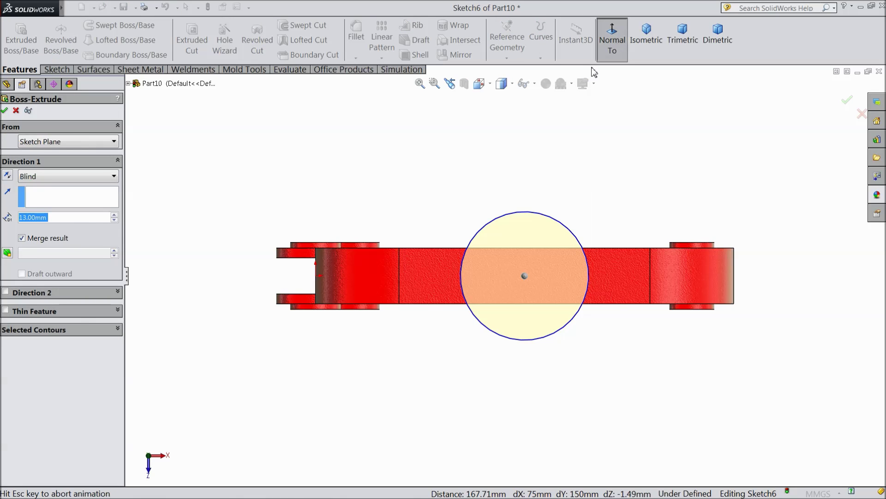
click(651, 42)
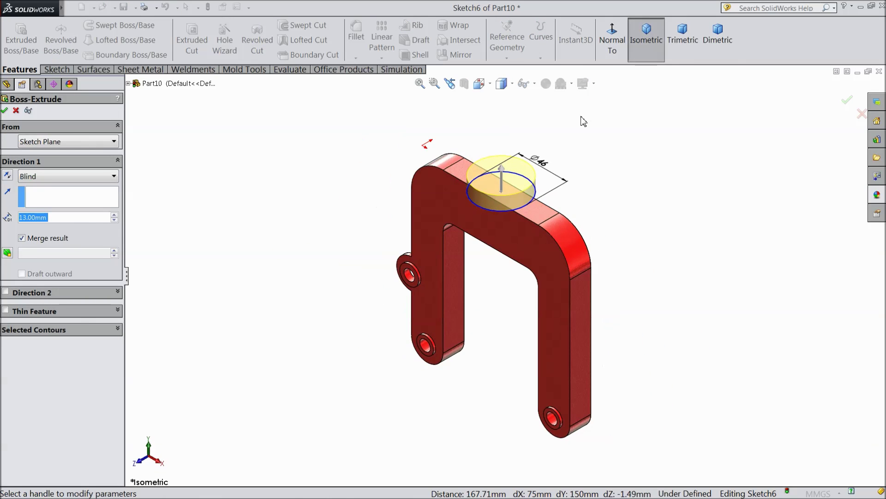
text(5)
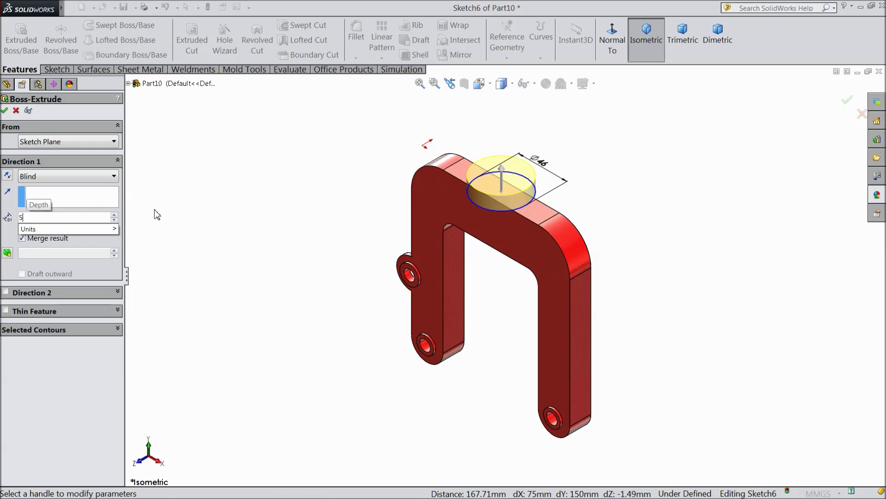
key(Return)
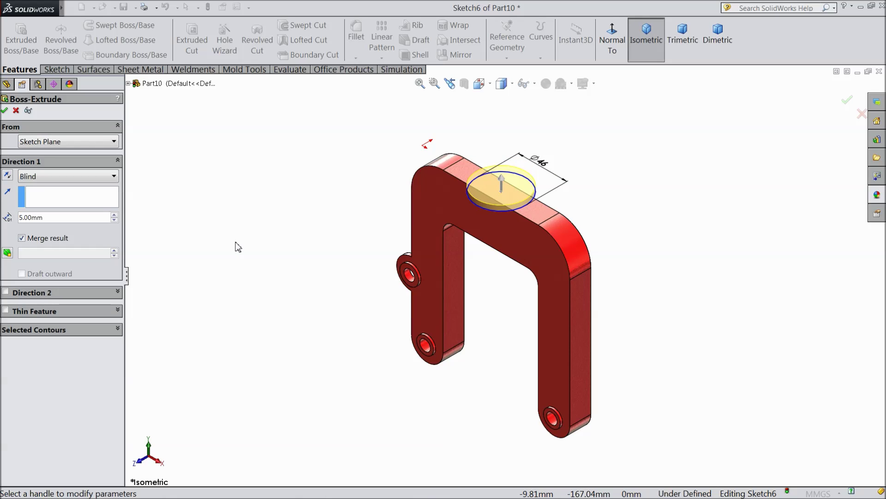
click(5, 111)
Step: Reuse the 46 mm circle's sketch and try a reversed 5 mm boss extrusion starting from the crossbar's inner face
middle_drag(342, 291, 375, 100)
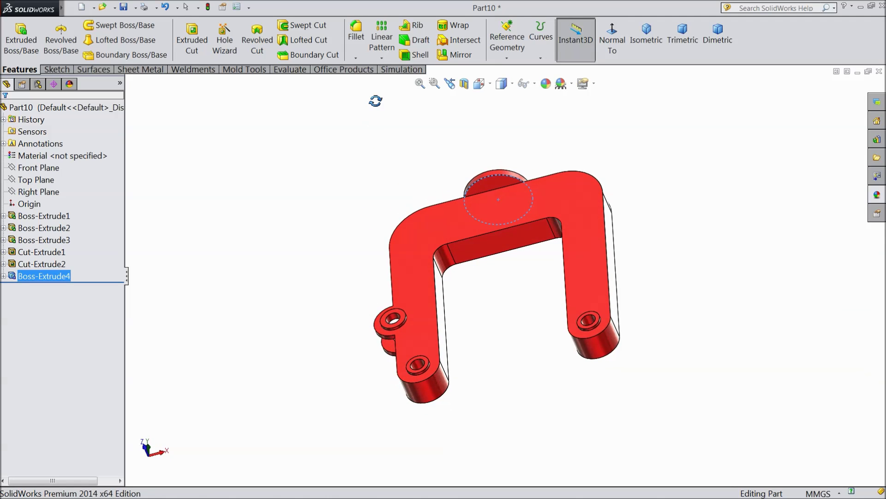
click(4, 276)
click(49, 290)
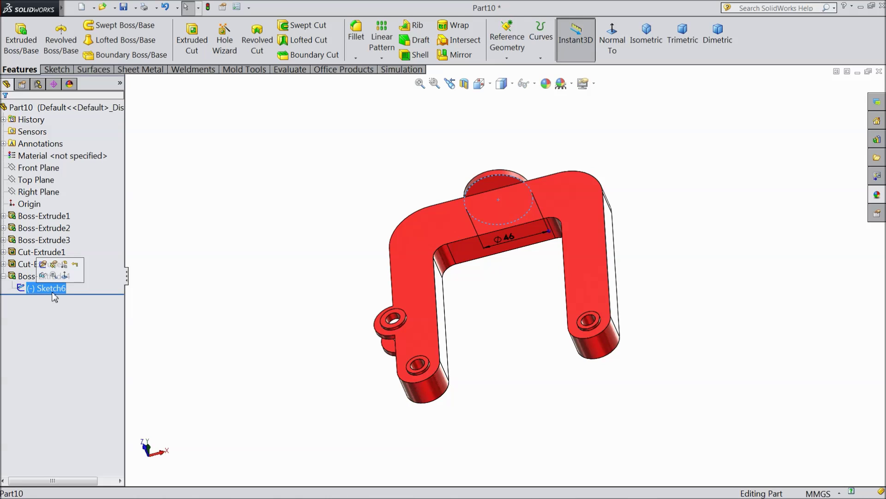
click(21, 39)
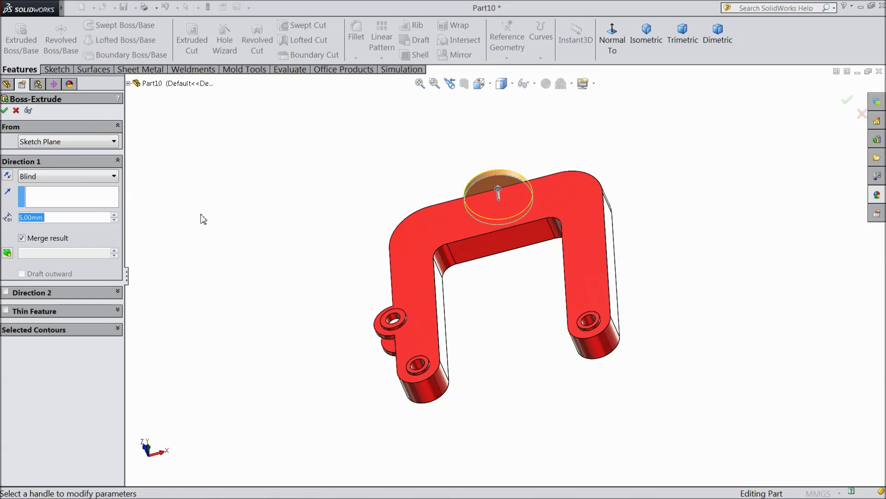
click(56, 146)
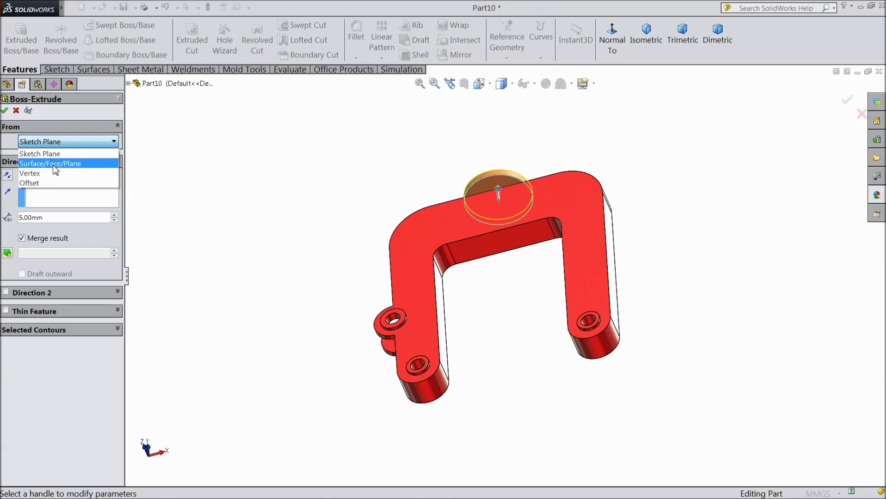
click(53, 164)
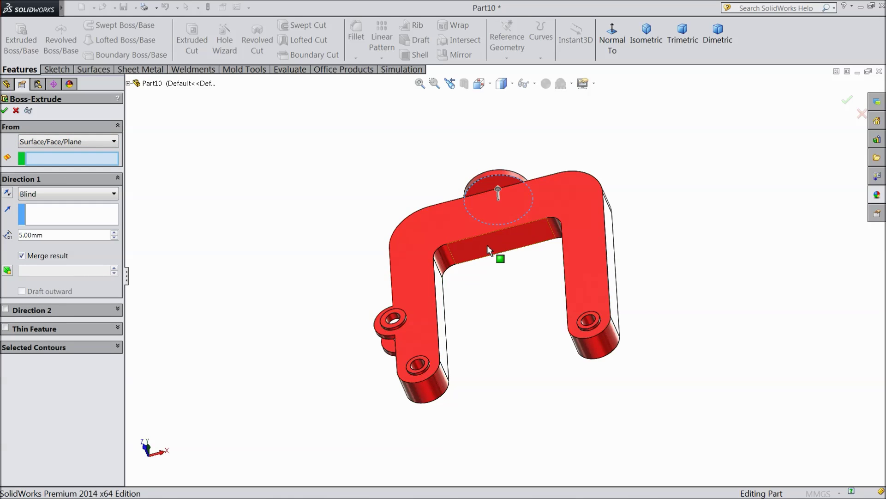
click(483, 261)
middle_drag(314, 180, 314, 231)
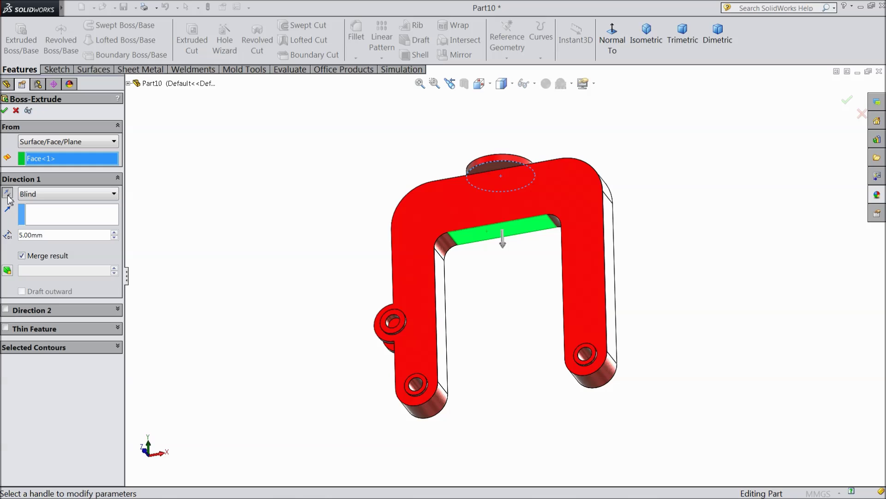
middle_drag(291, 192, 293, 222)
scroll(504, 222, down, 3)
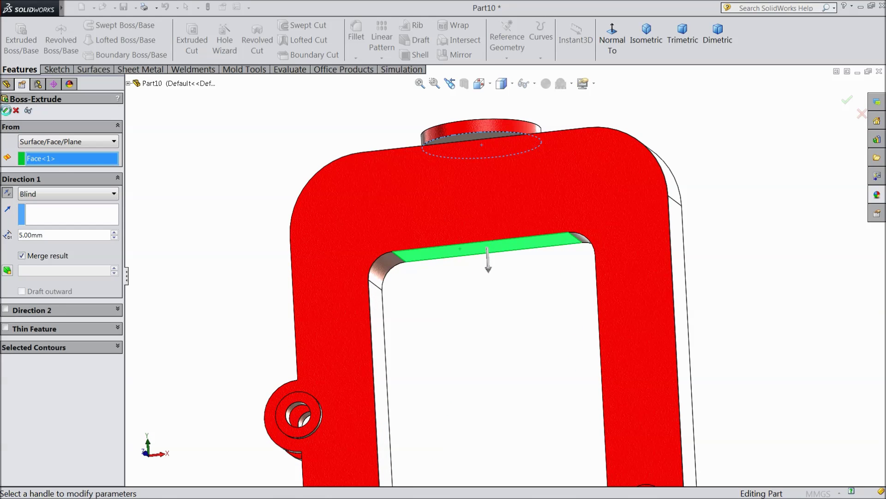
click(6, 111)
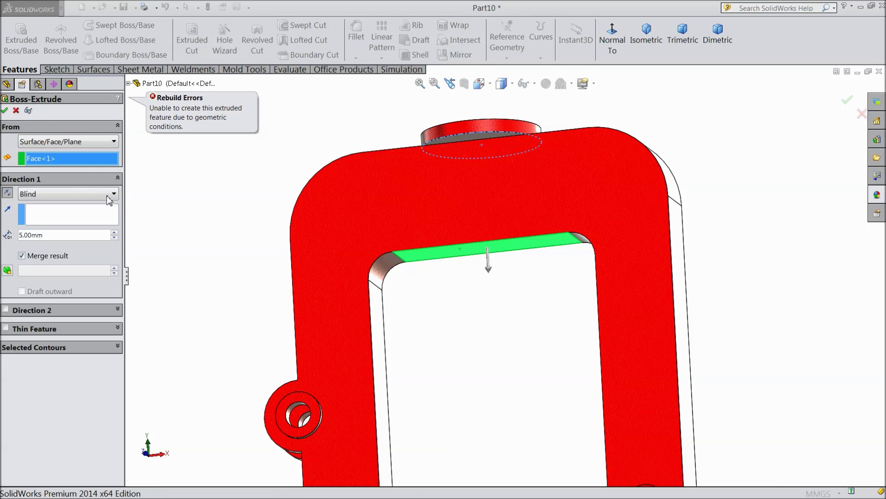
Step: Change the extrusion's start condition to Offset and enter an offset of 40 mm
click(65, 142)
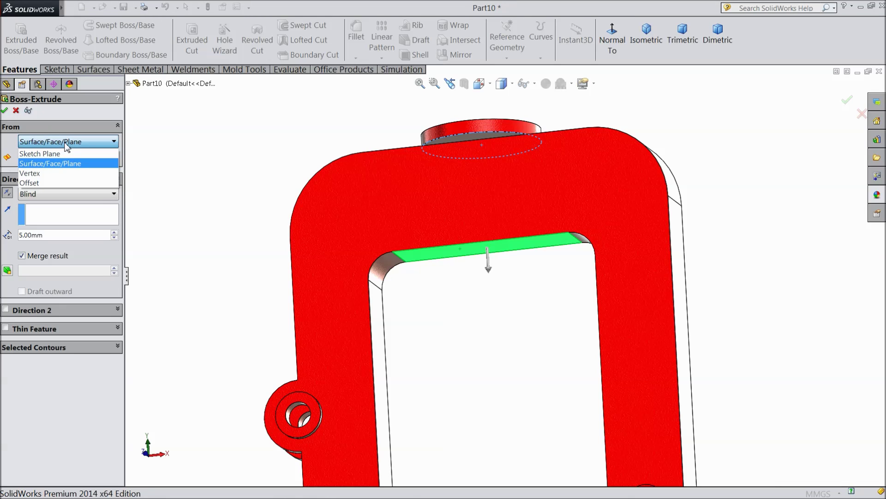
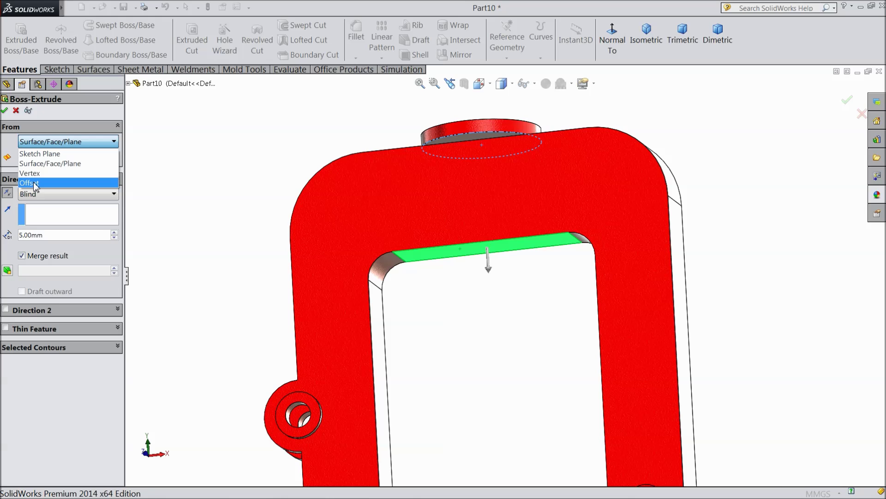
click(35, 184)
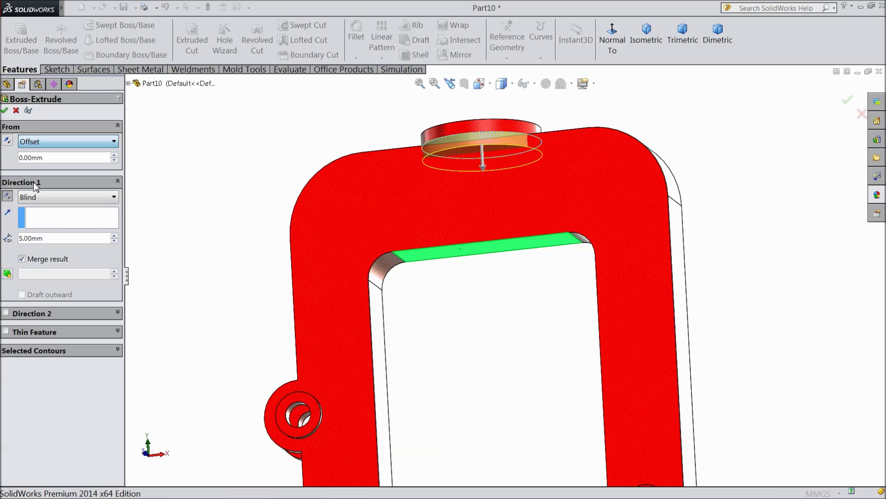
click(41, 142)
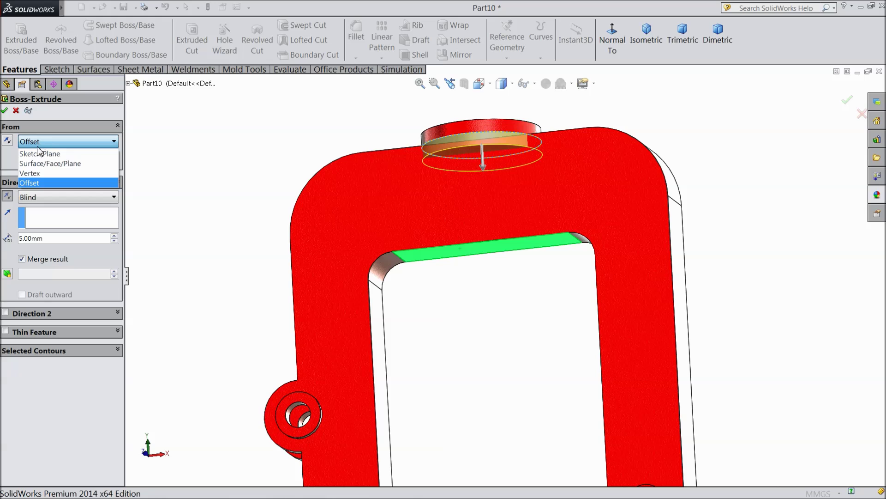
click(55, 182)
middle_drag(197, 221, 196, 178)
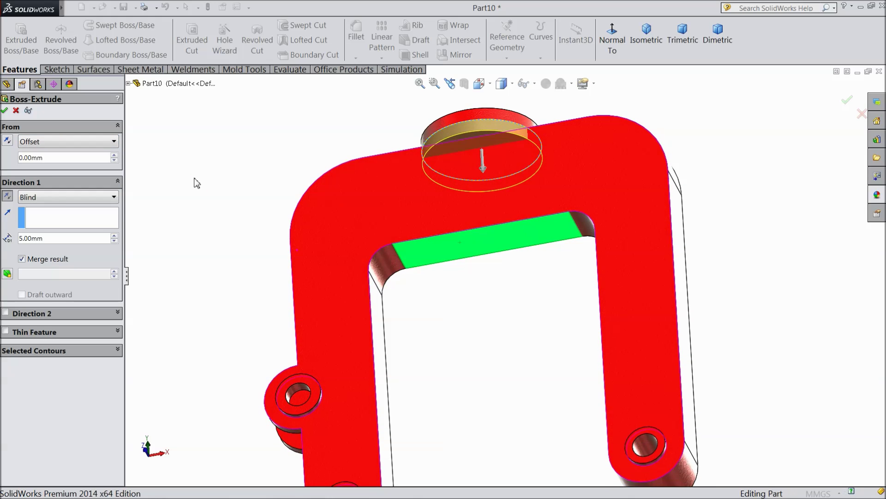
click(114, 156)
click(114, 156)
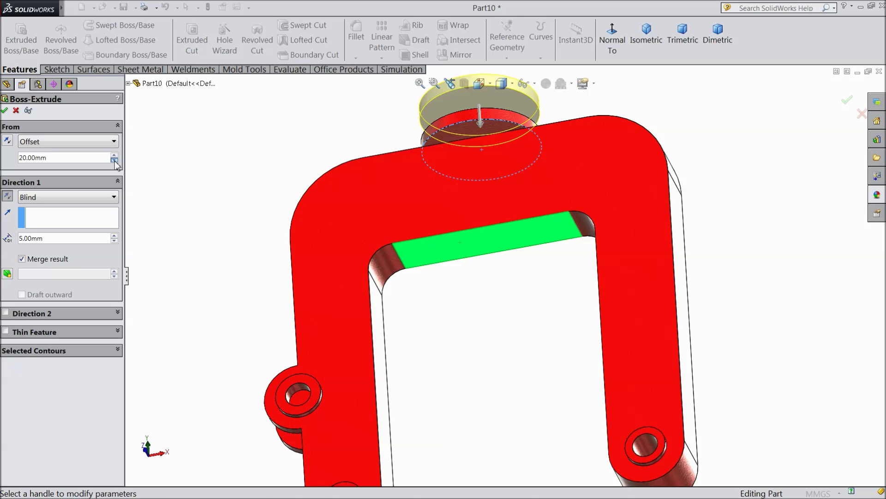
click(114, 159)
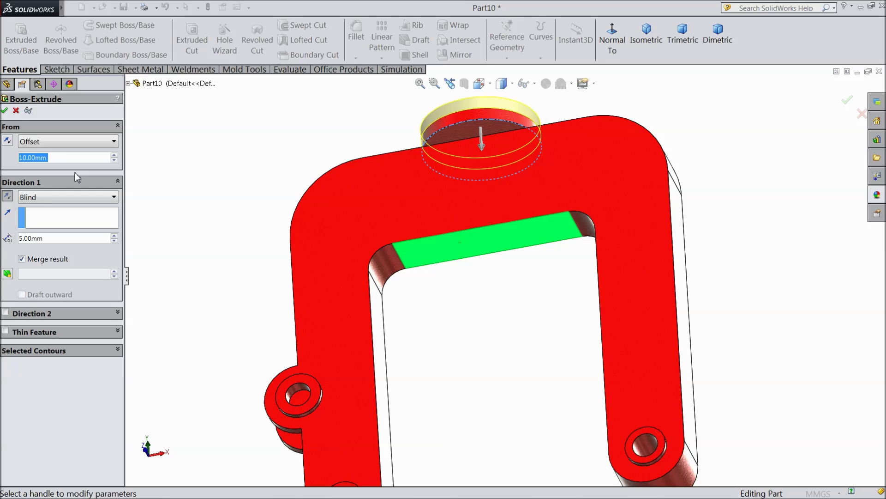
text(40)
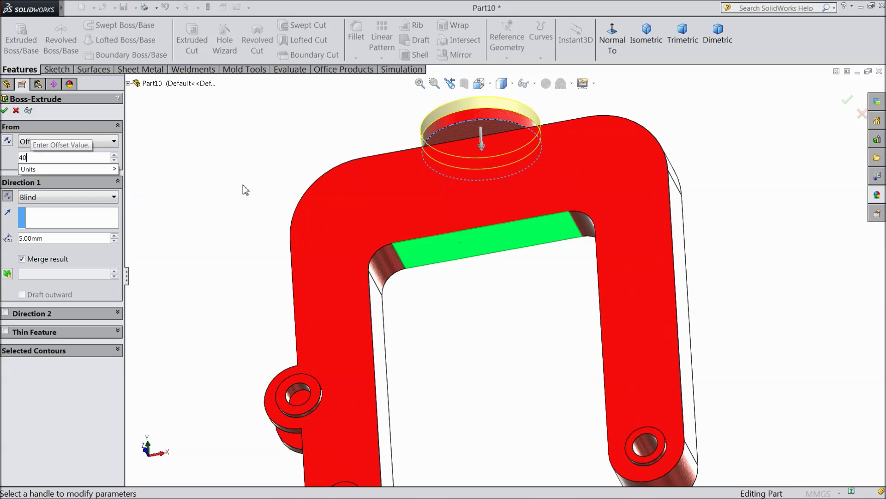
Step: Extrude the circular sketch 5 mm from a 40 mm offset to form a disc beneath the fork's crossbar
key(Return)
middle_drag(159, 214, 198, 278)
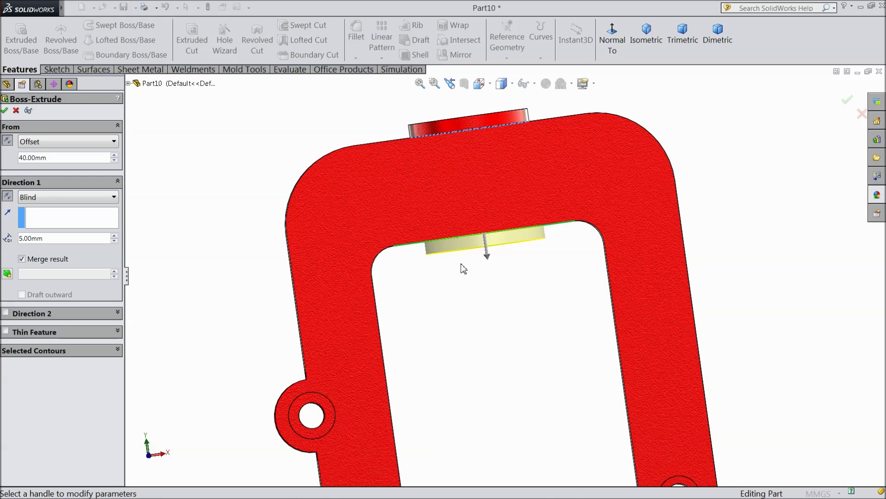
scroll(463, 268, down, 2)
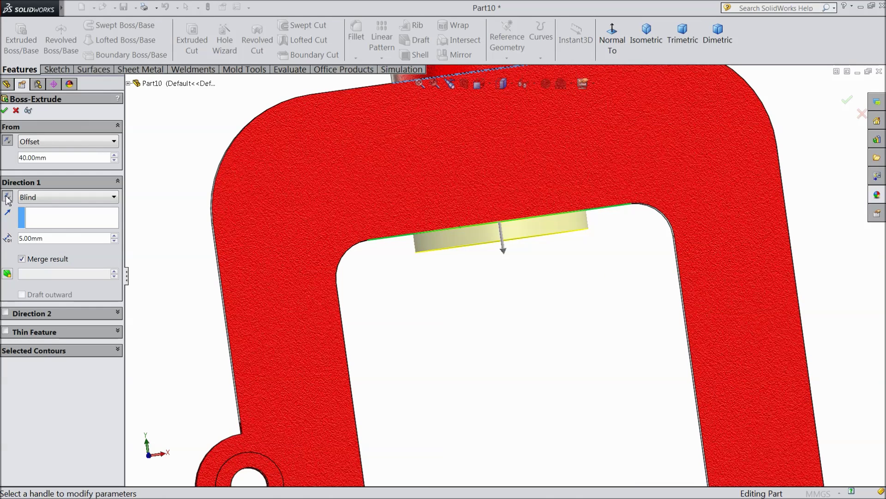
click(5, 112)
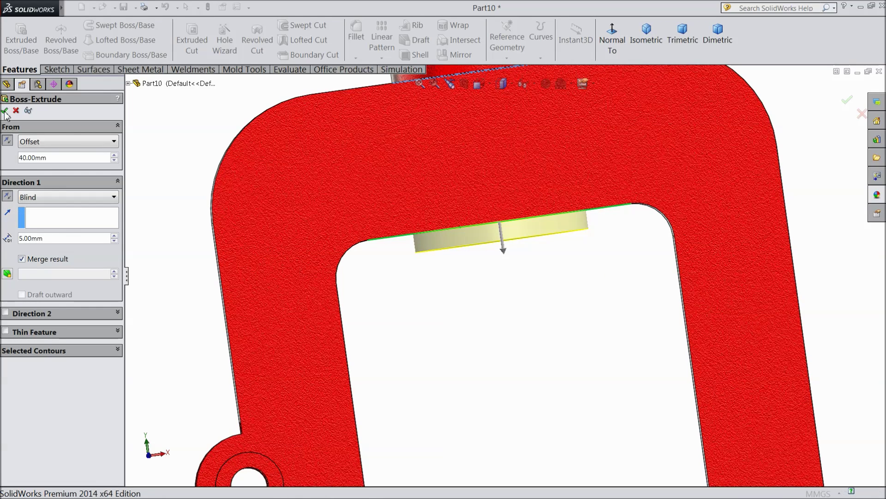
scroll(265, 297, up, 5)
middle_drag(265, 297, 515, 270)
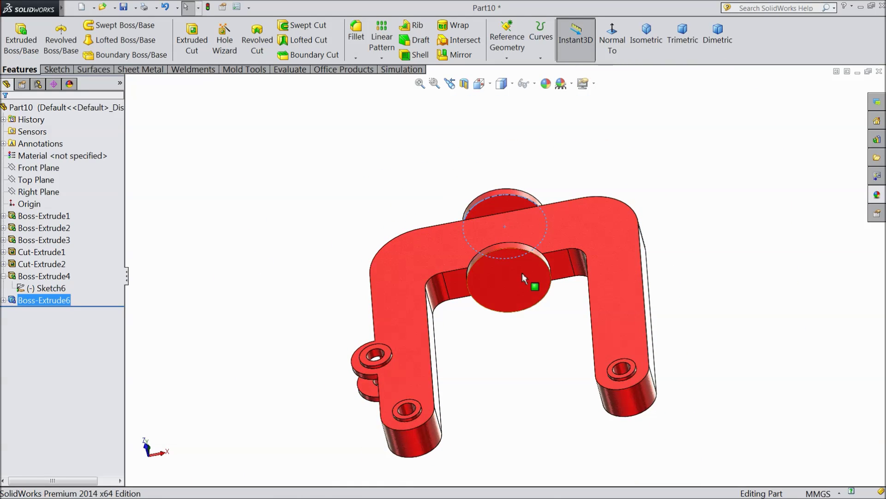
click(337, 196)
middle_drag(340, 206, 331, 292)
key(f)
Step: Start a new sketch on the Front Plane and view it face-on
click(29, 266)
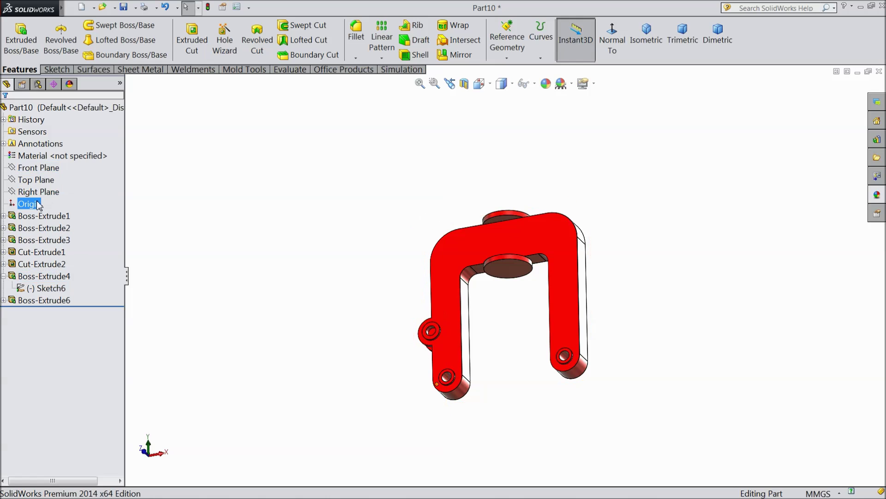
click(45, 168)
click(45, 156)
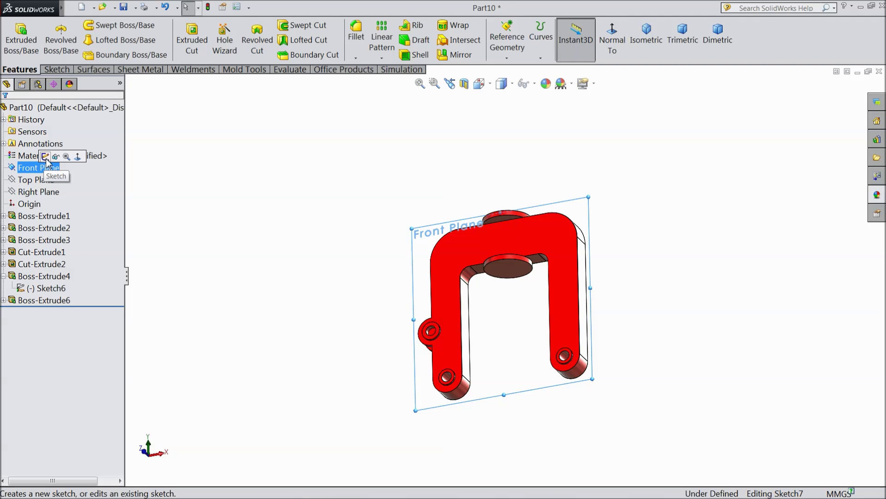
click(611, 43)
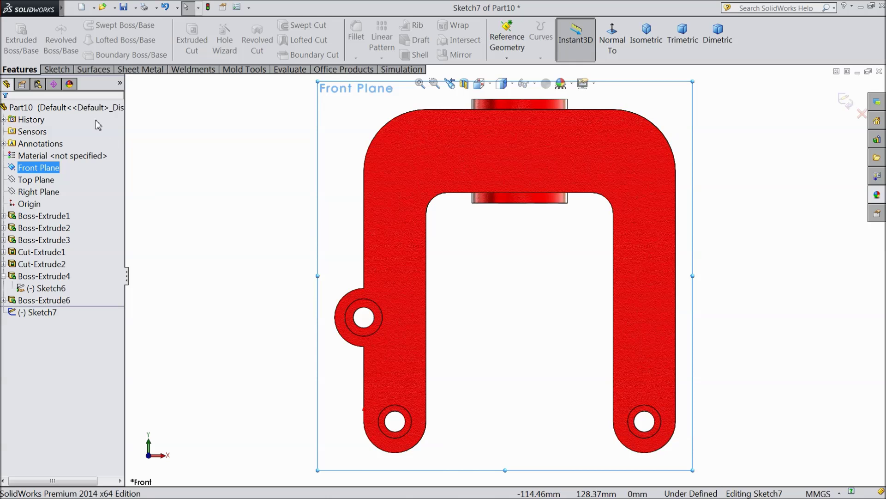
Step: Sketch a horizontal line about 8 mm long from the left leg's inner edge, continuing with a vertical line up to the crossbar's underside
click(56, 69)
click(78, 25)
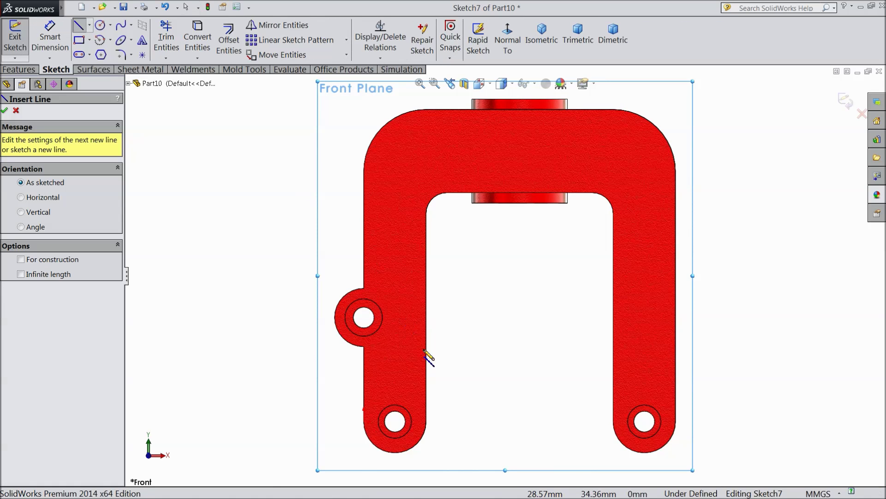
scroll(427, 369, down, 3)
click(430, 392)
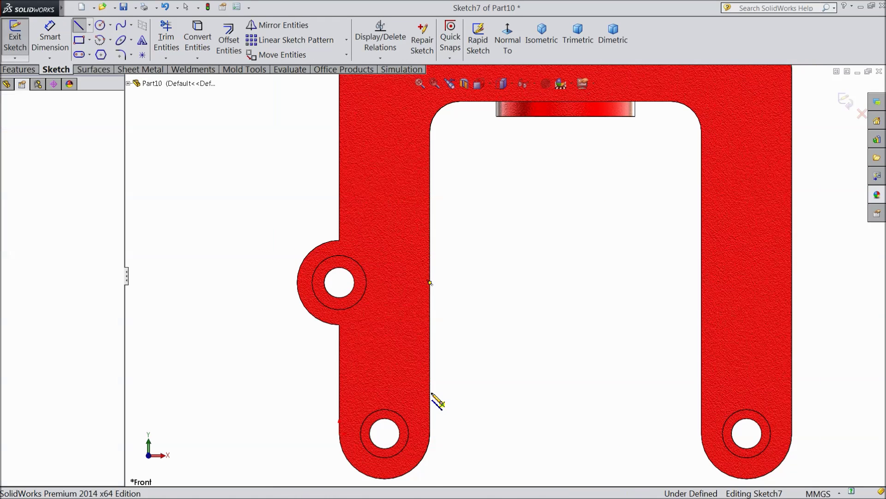
click(453, 392)
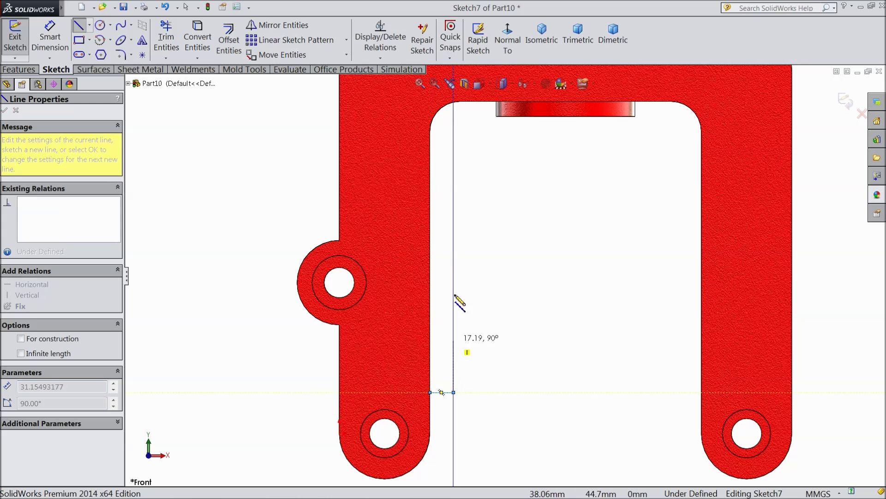
click(454, 102)
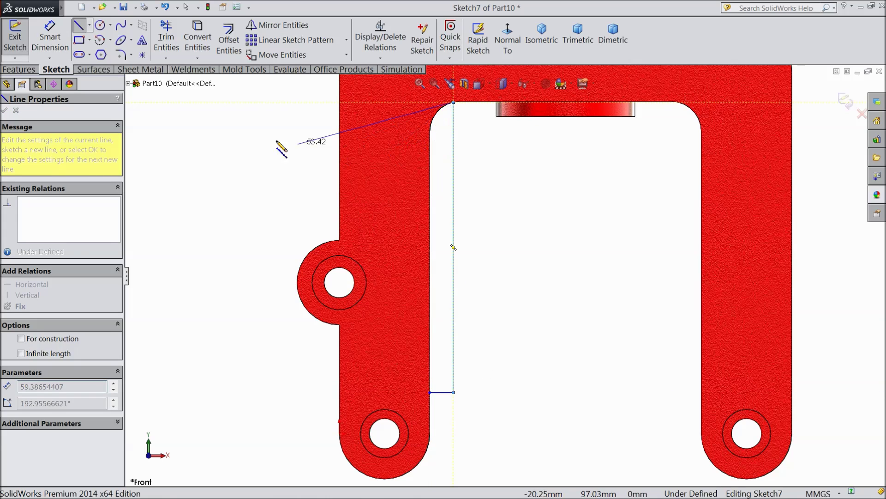
right_click(267, 138)
click(292, 95)
Step: Convert the left leg's straight inner edge and its adjoining corner arc into sketch entities
scroll(437, 199, up, 2)
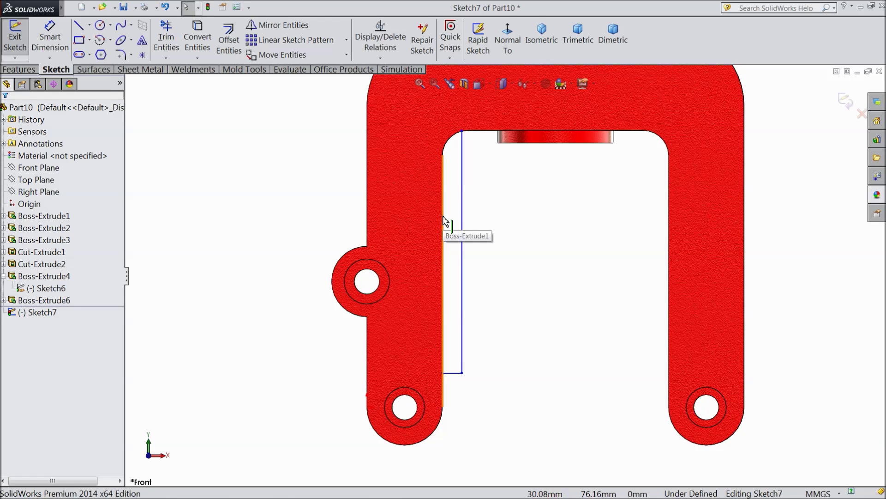
click(443, 218)
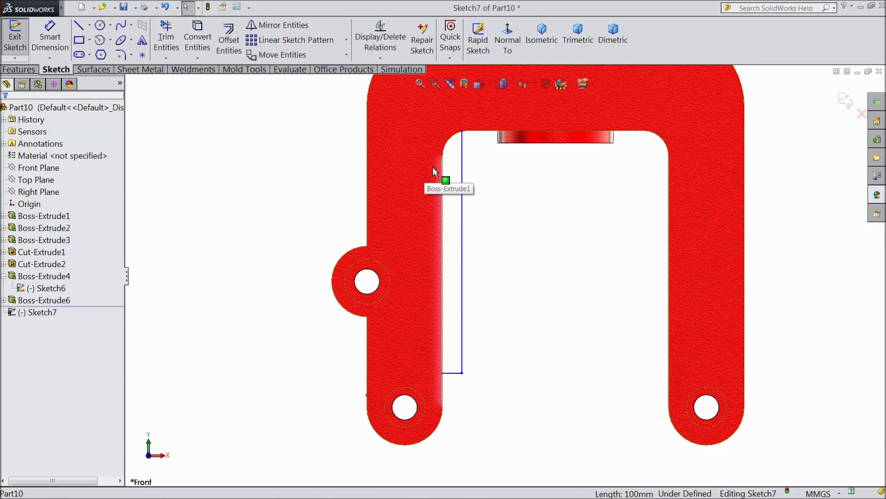
click(202, 40)
Step: Dimension the short horizontal line 10 mm above the centre of the left leg's lower hole
click(50, 37)
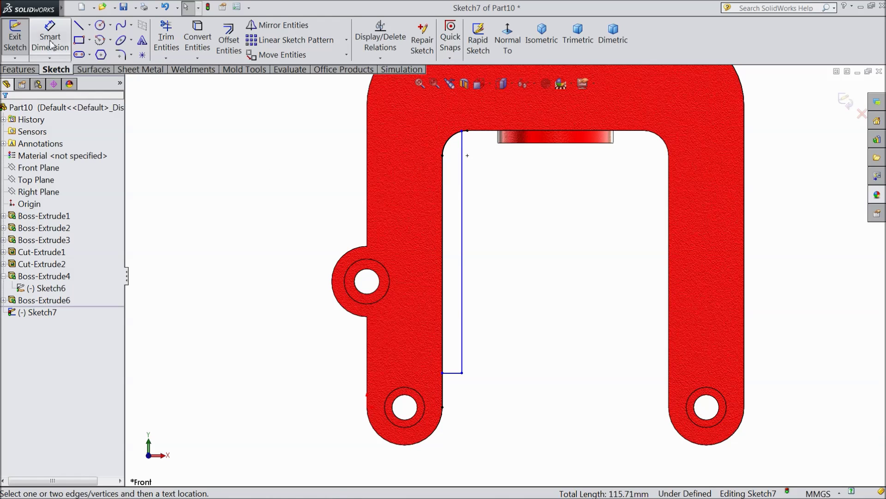
click(416, 413)
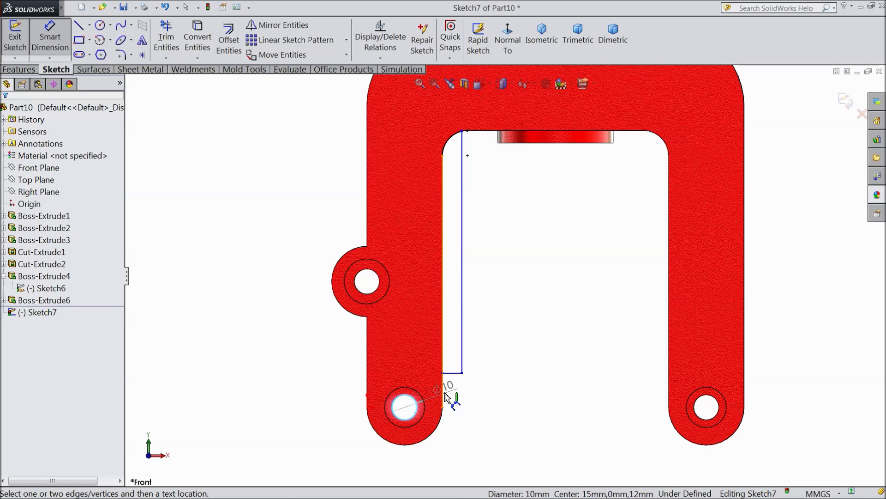
click(458, 373)
click(496, 396)
text(10.00mm)
click(444, 380)
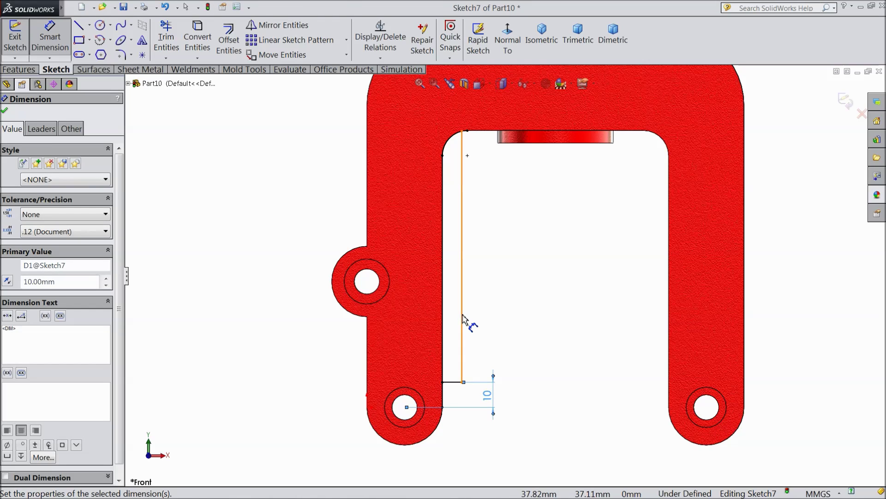
Step: Dimension the vertical line 4 mm from the left leg's inner edge
click(444, 318)
click(461, 314)
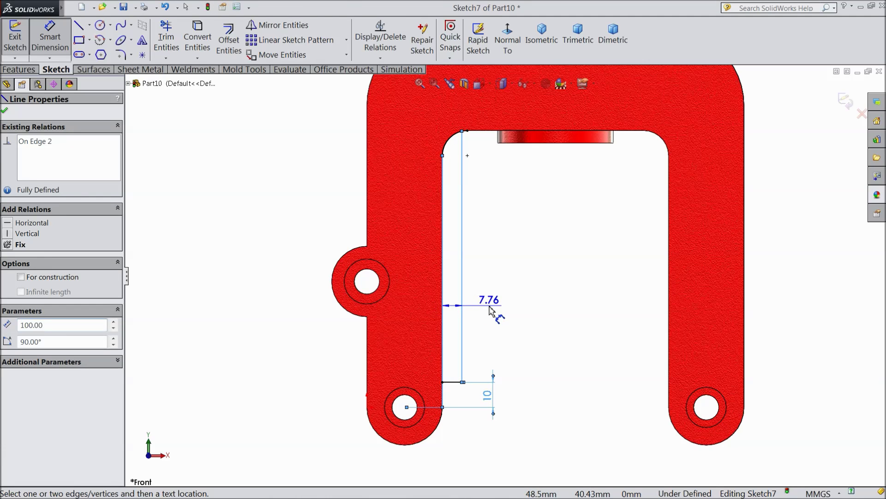
click(476, 304)
text(4)
click(440, 295)
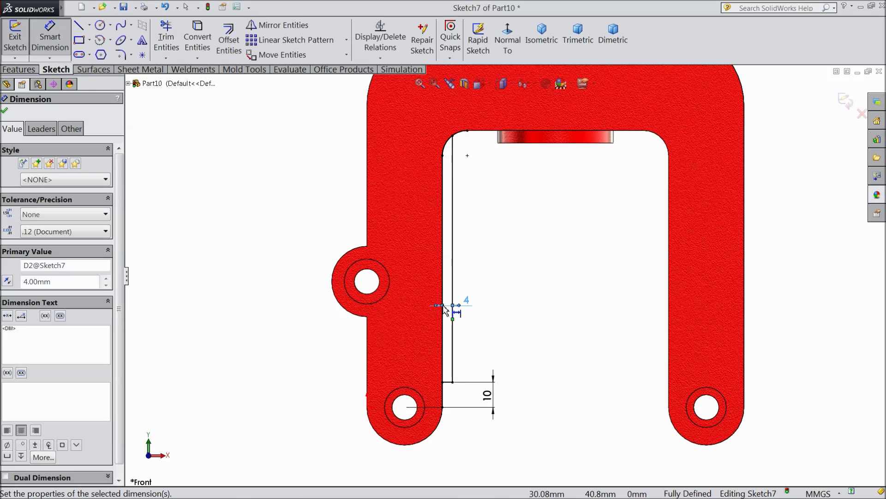
click(6, 111)
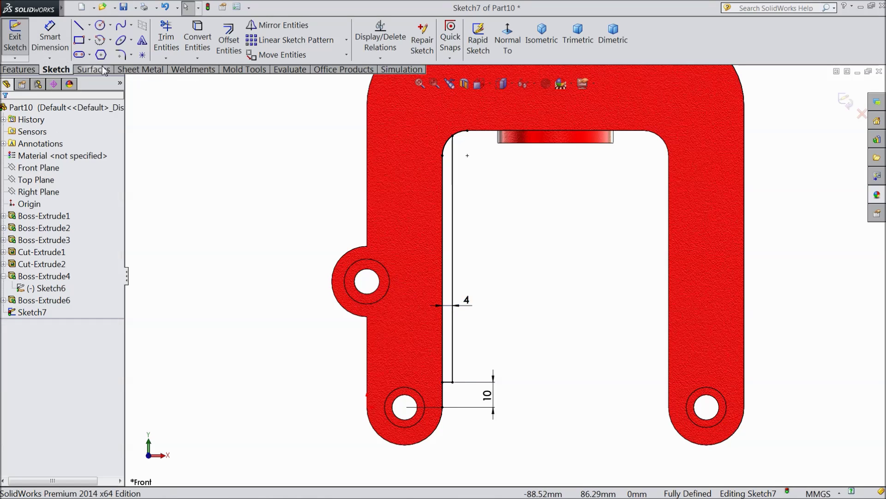
Step: Draw a vertical centerline through the middle of the fork, from the top disc down to the level of the leg ends
click(89, 25)
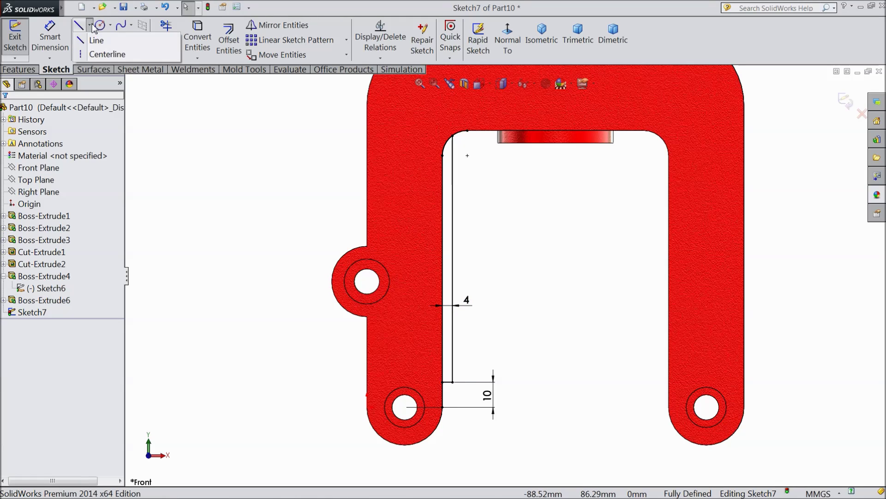
click(89, 55)
scroll(481, 259, up, 3)
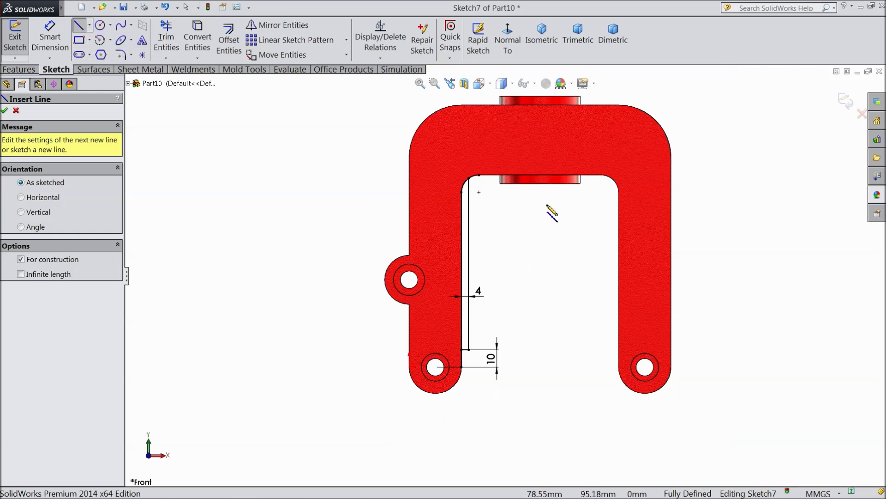
click(540, 97)
click(541, 389)
right_click(550, 393)
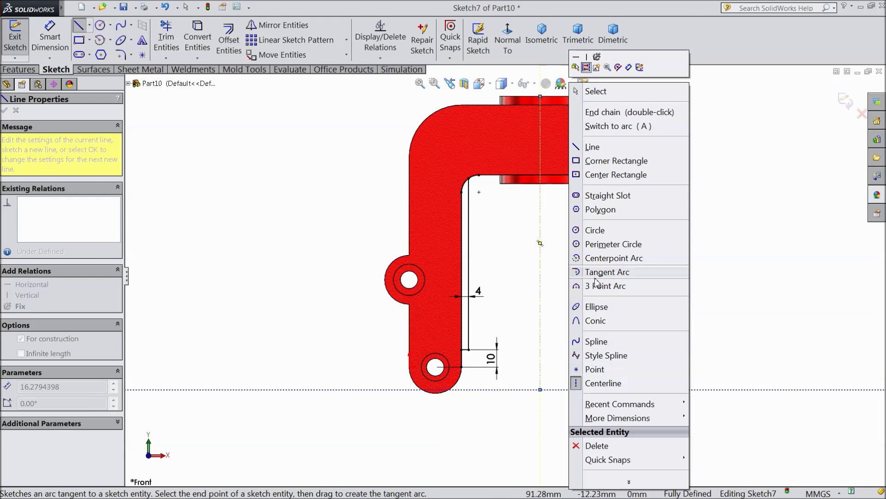
click(586, 91)
Step: Mirror the narrow strip profile and its converted edges about the vertical centerline onto the right leg, keeping the original
scroll(510, 256, down, 2)
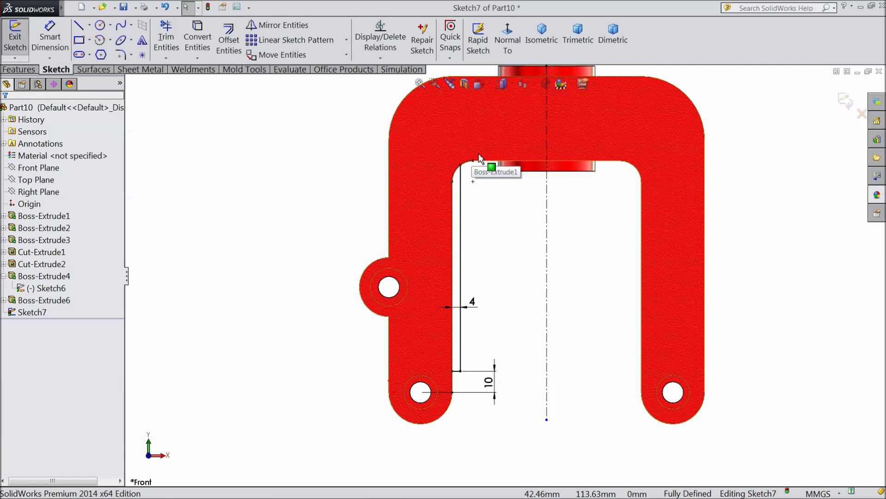
drag(466, 231, 445, 383)
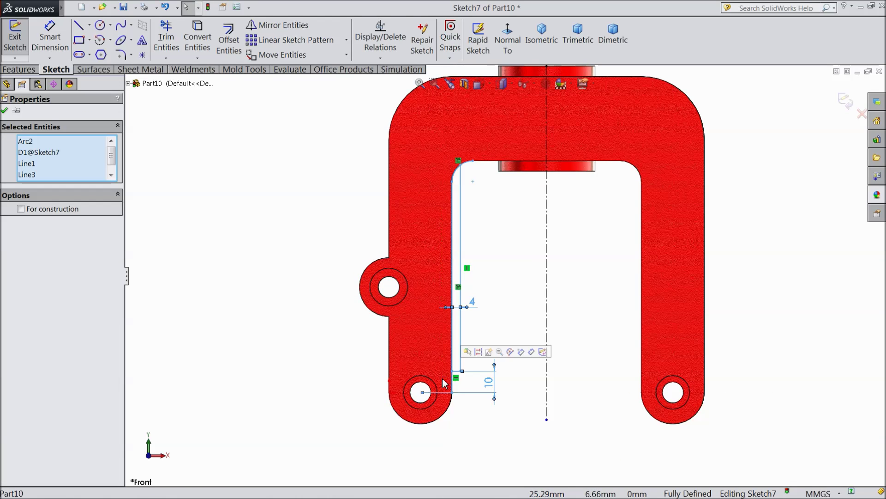
click(305, 25)
click(63, 268)
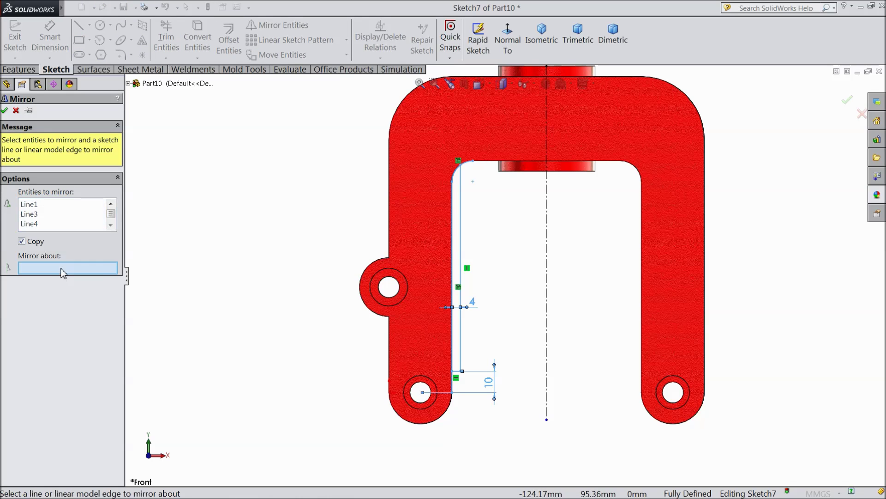
click(547, 271)
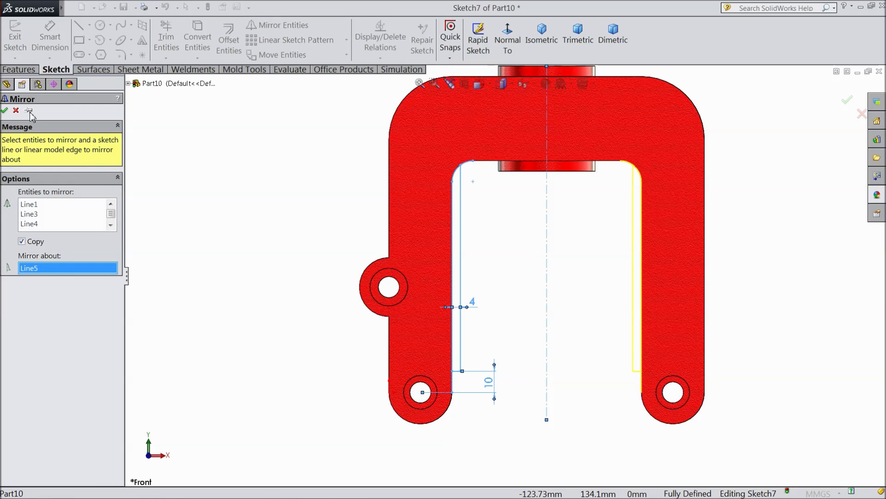
click(4, 110)
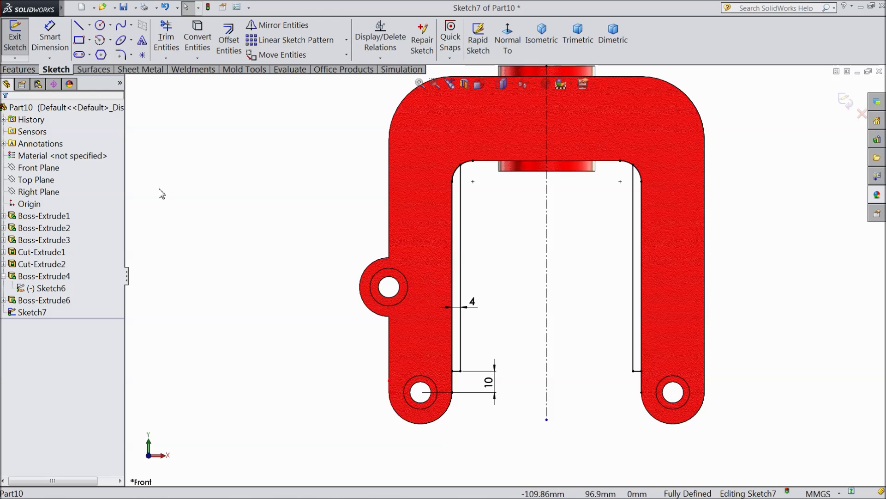
Step: Start an Extruded Boss with the narrow strip regions on both legs as selected contours and Thin Feature turned off
click(19, 69)
click(21, 39)
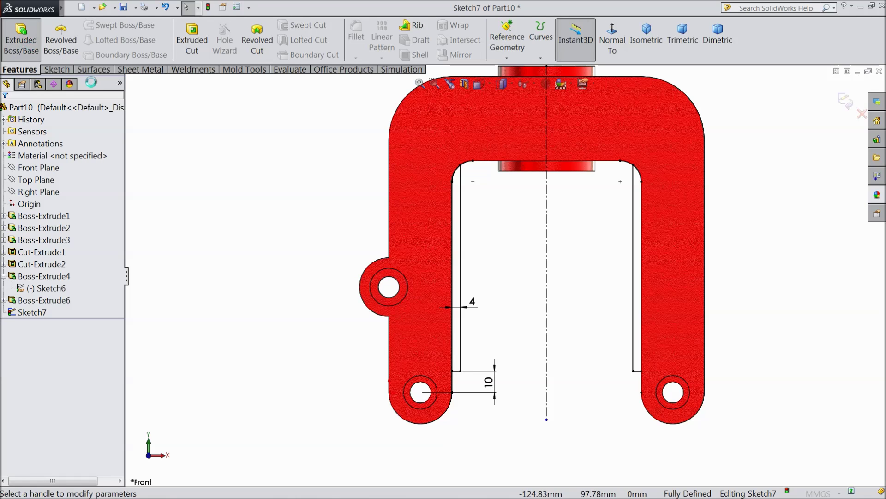
middle_drag(258, 264, 312, 295)
scroll(488, 333, down, 4)
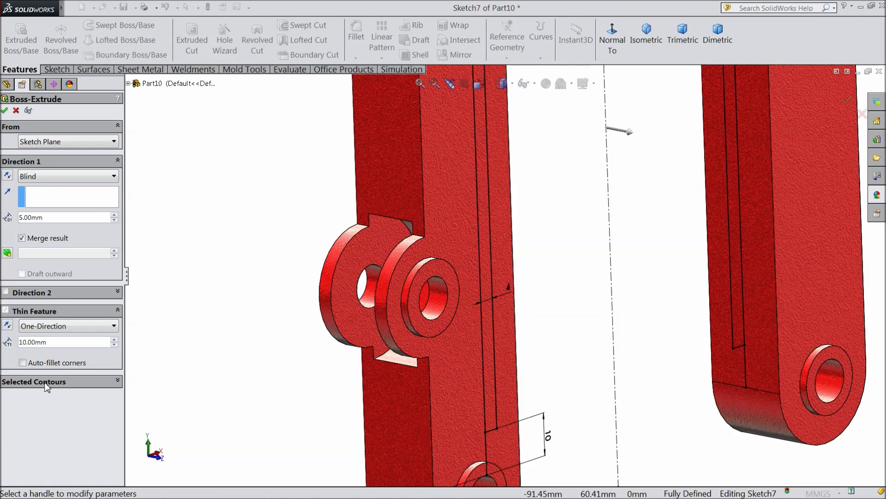
click(45, 384)
click(738, 331)
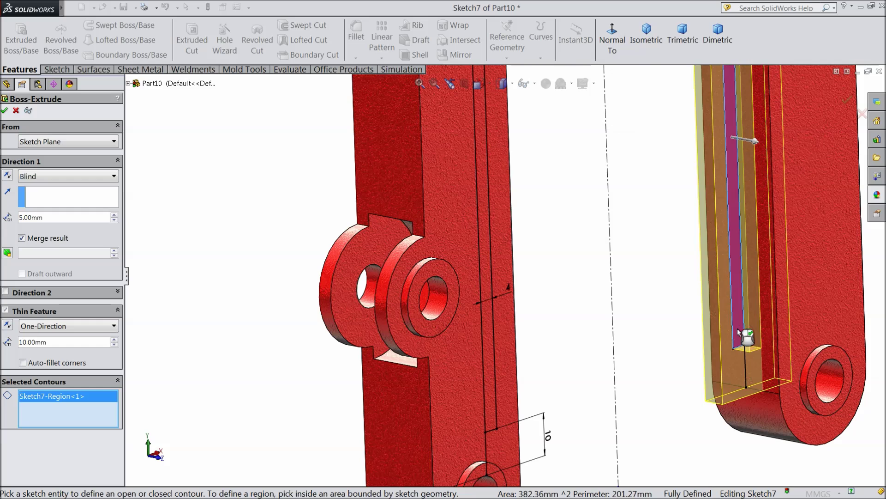
click(5, 310)
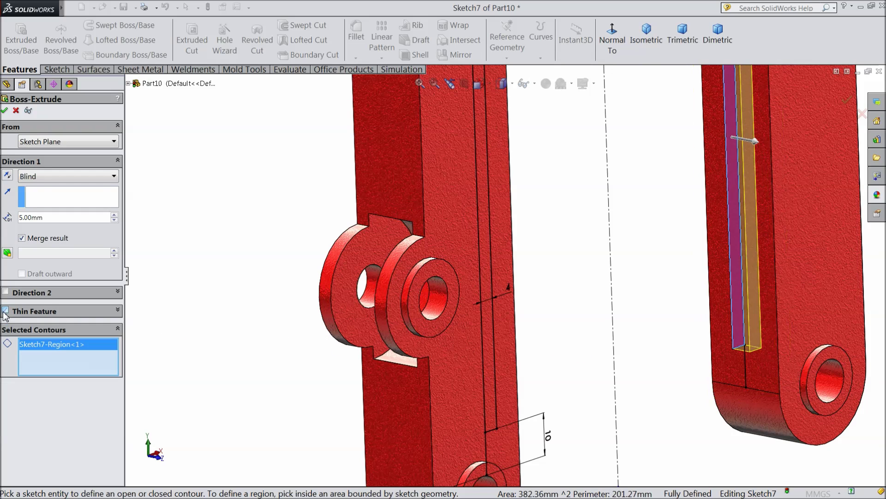
click(489, 324)
scroll(484, 333, up, 3)
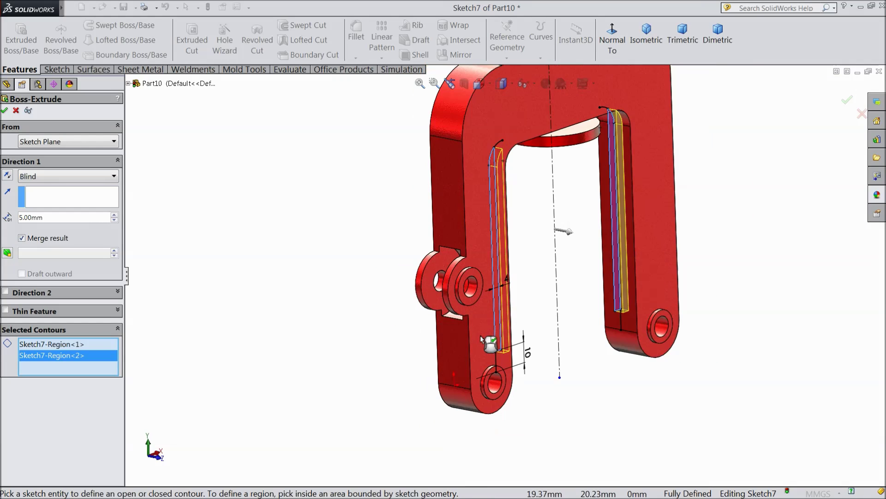
Step: Extrude the narrow strips on both legs with a Mid Plane end condition and a 7 mm depth
middle_drag(527, 265, 485, 247)
click(68, 177)
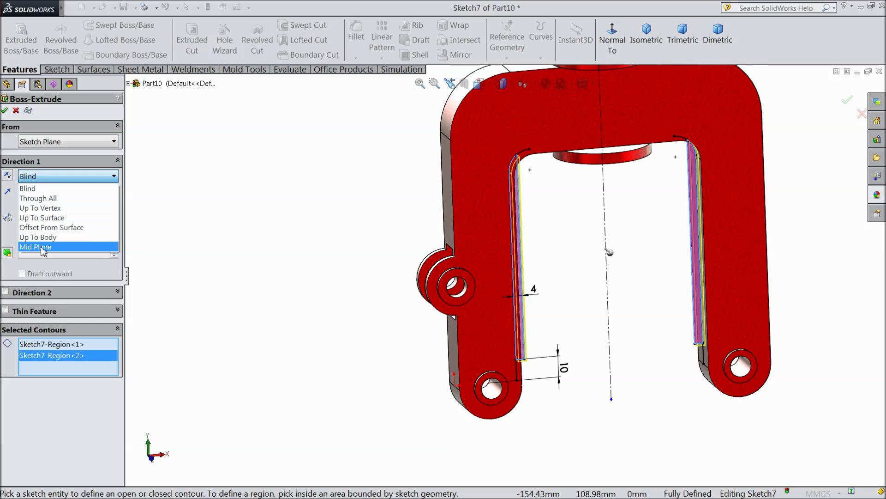
click(60, 239)
text(7)
key(Return)
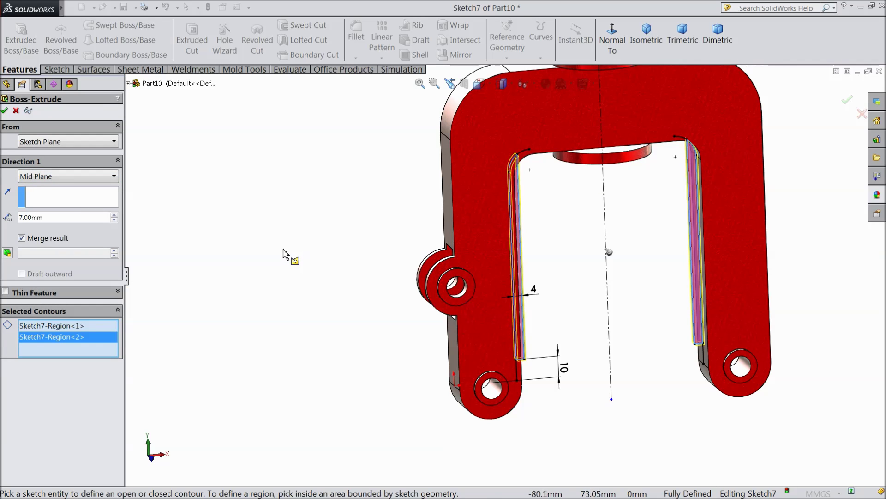
middle_drag(285, 252, 239, 257)
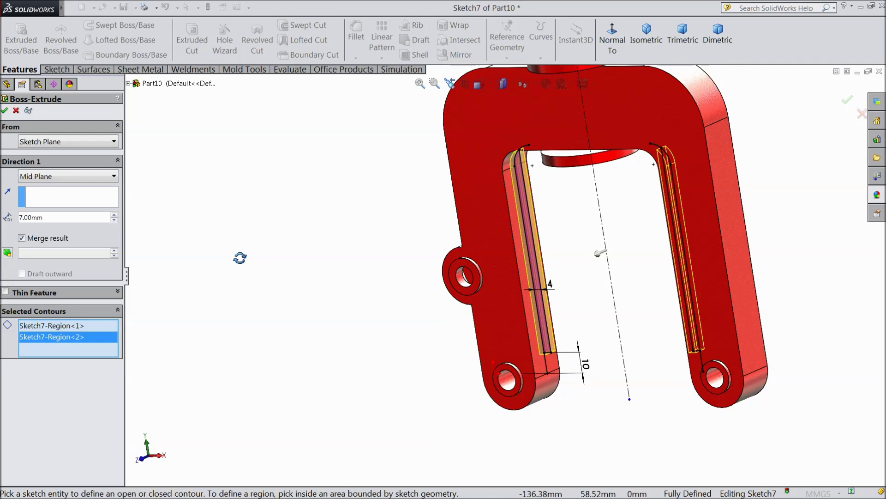
scroll(565, 252, down, 5)
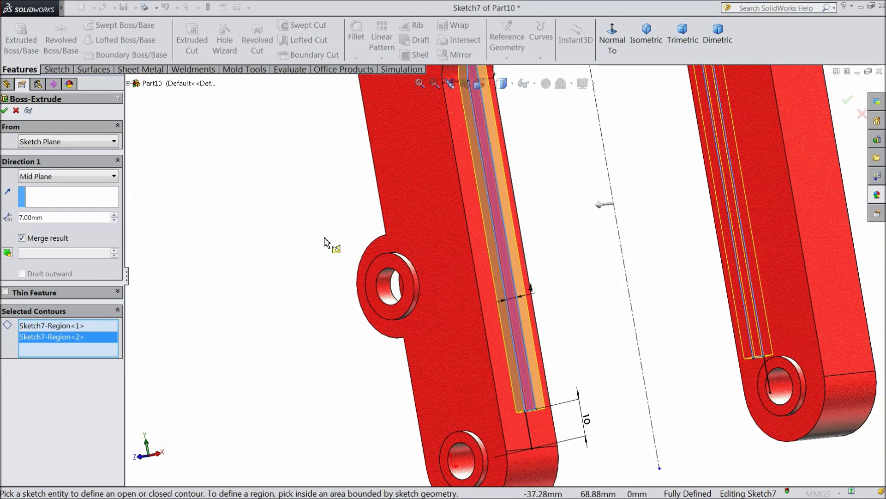
click(5, 110)
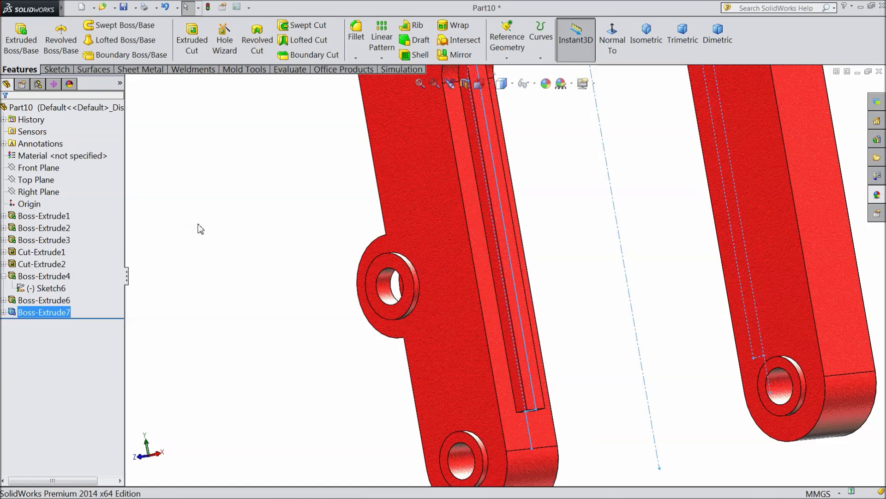
Step: Examine the extruded rails and the whole fork from several angles
middle_drag(257, 268, 363, 310)
scroll(529, 272, up, 3)
middle_drag(583, 267, 522, 326)
scroll(582, 190, down, 2)
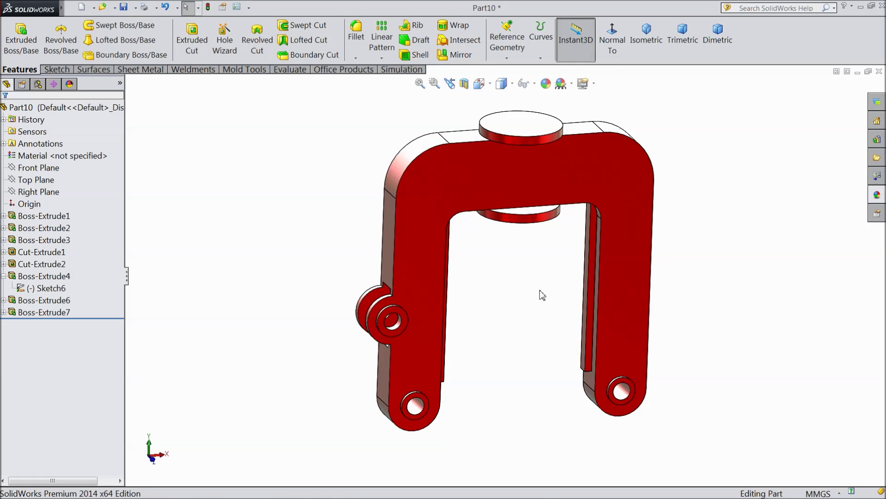
scroll(543, 266, up, 1)
scroll(563, 241, down, 2)
mouse_move(509, 312)
middle_down()
mouse_move(509, 271)
mouse_move(507, 317)
middle_up()
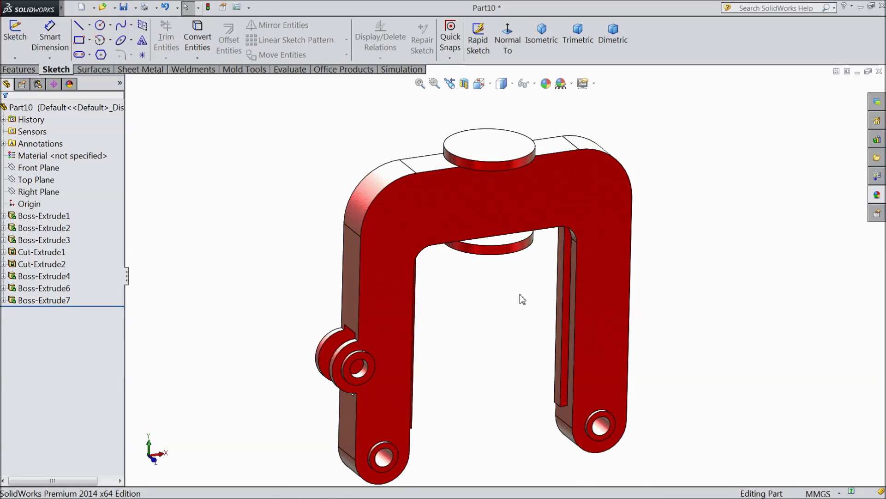
Step: Edit the extrusion of the disc under the crossbar and reverse its direction so it extends upward
click(50, 301)
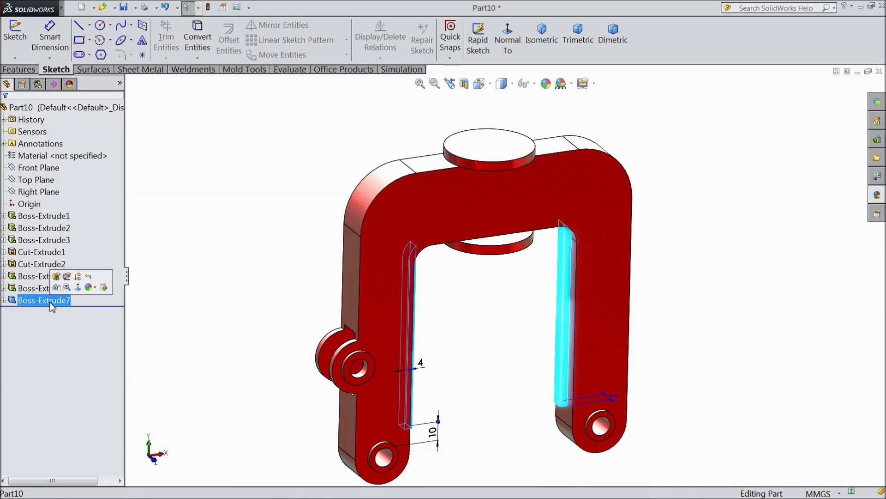
click(43, 287)
scroll(496, 249, down, 4)
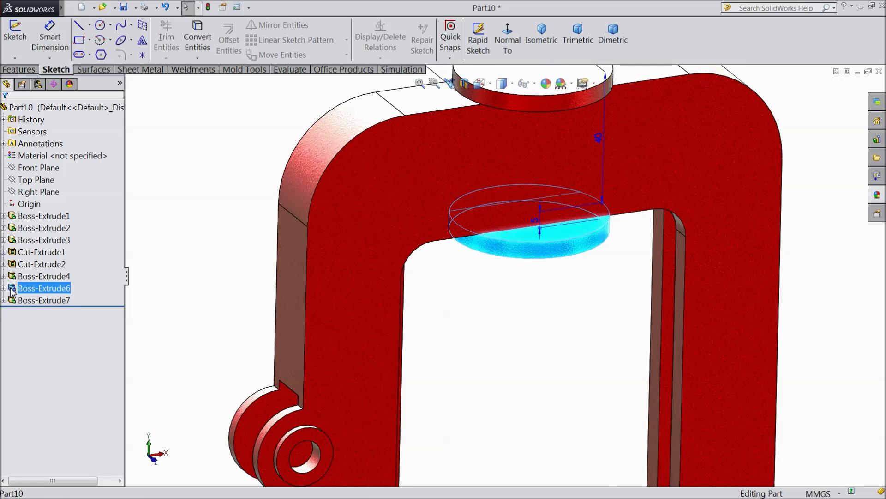
click(15, 263)
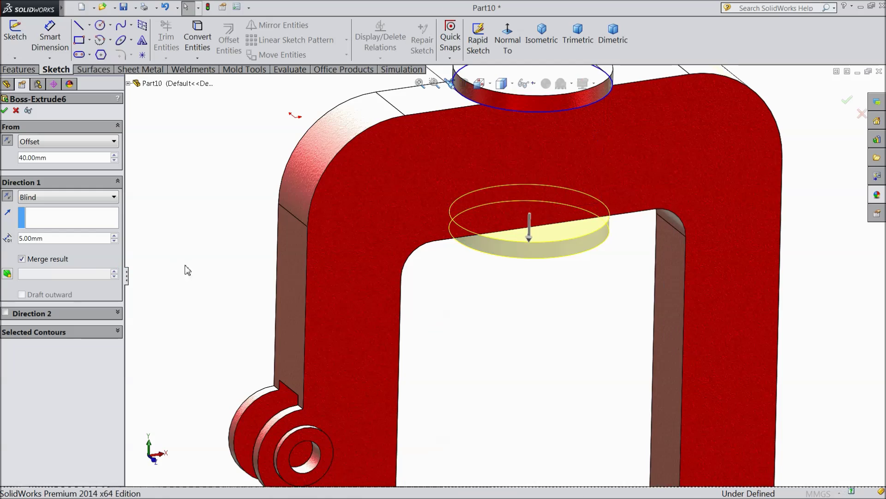
middle_drag(325, 265, 314, 174)
scroll(521, 276, down, 3)
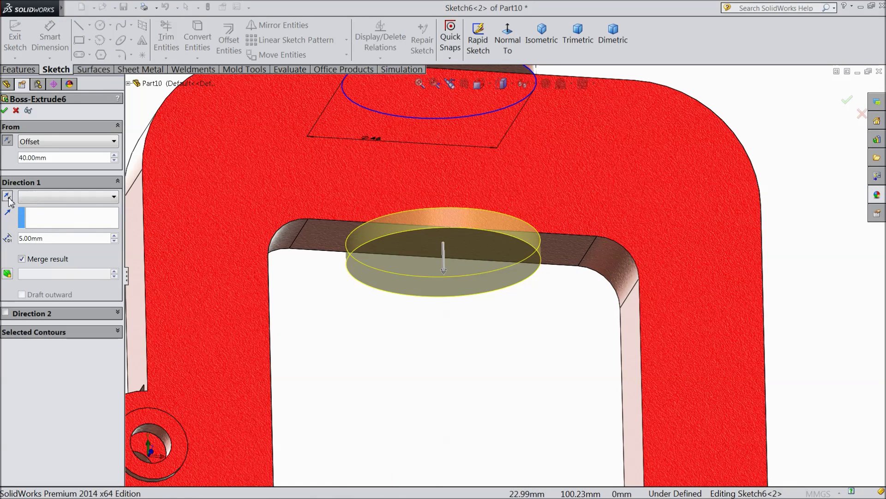
click(8, 211)
scroll(185, 226, up, 4)
middle_drag(202, 225, 204, 271)
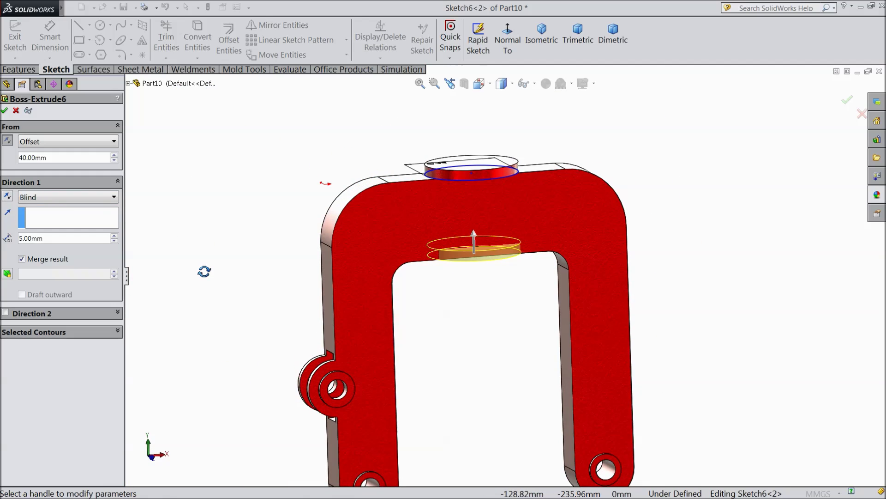
click(4, 110)
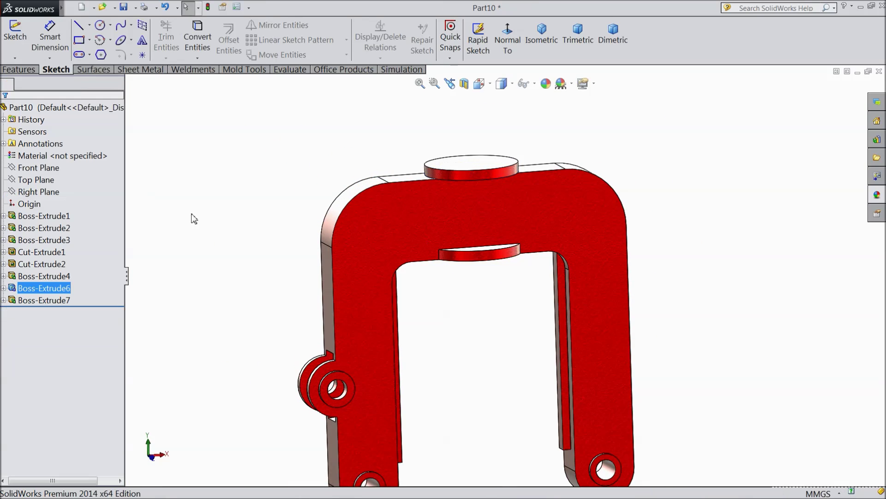
Step: Sketch a circle about 30 mm in diameter on the upper disc's top face, centred on the disc
middle_drag(234, 229, 244, 272)
scroll(490, 217, down, 3)
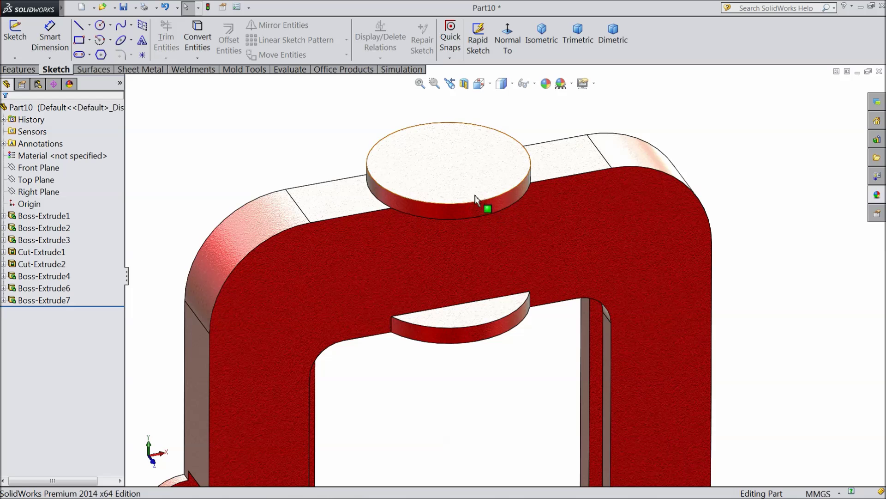
click(476, 184)
click(490, 156)
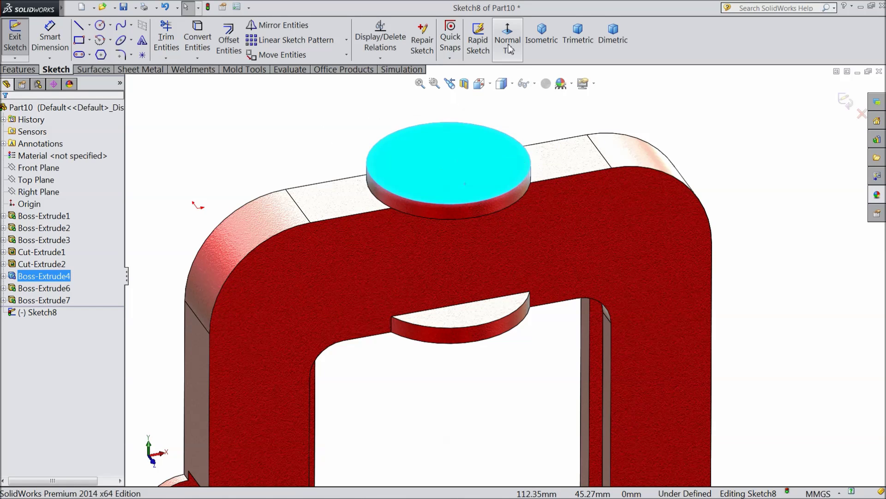
click(100, 26)
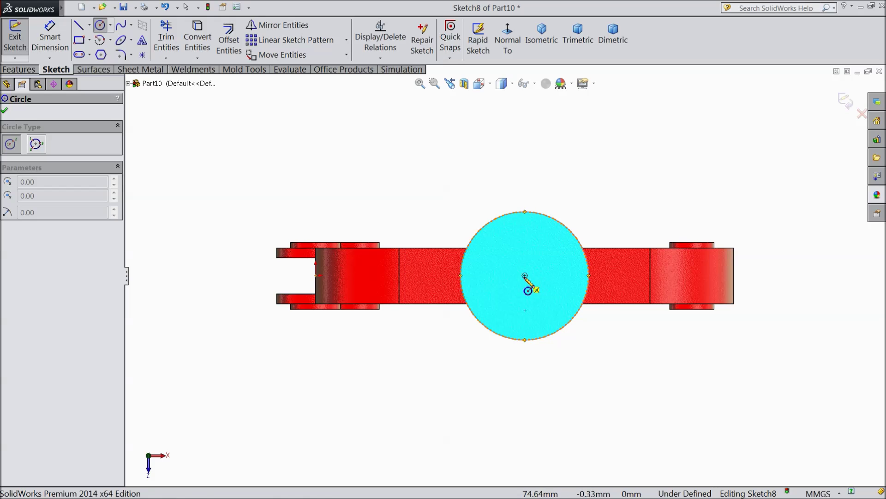
drag(525, 276, 562, 301)
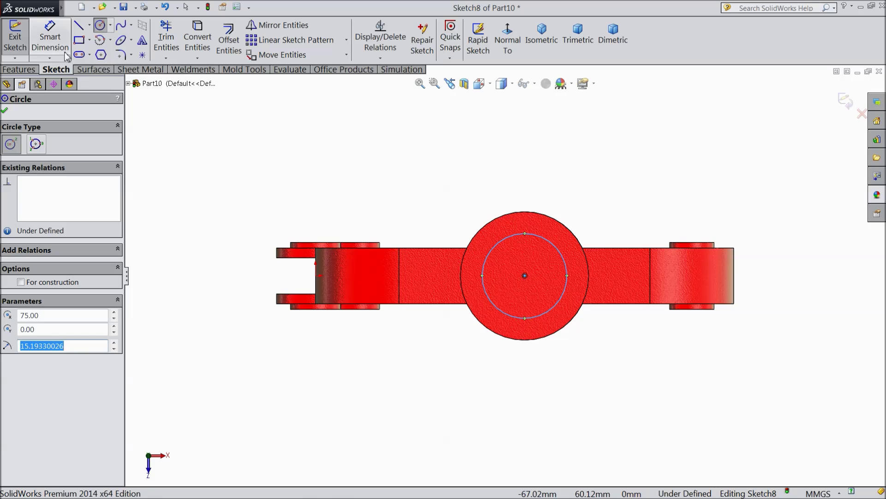
Step: Dimension the circle's diameter as 32 mm
click(50, 37)
click(500, 243)
click(528, 182)
text(32)
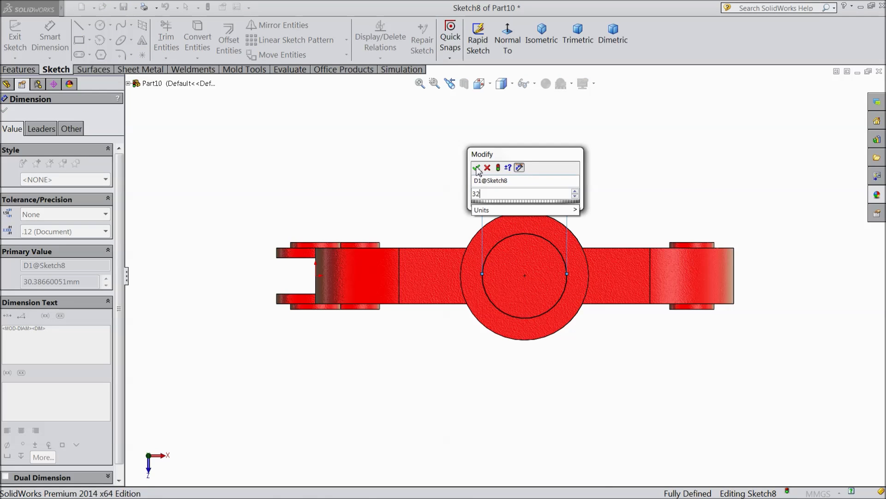
click(477, 169)
click(5, 112)
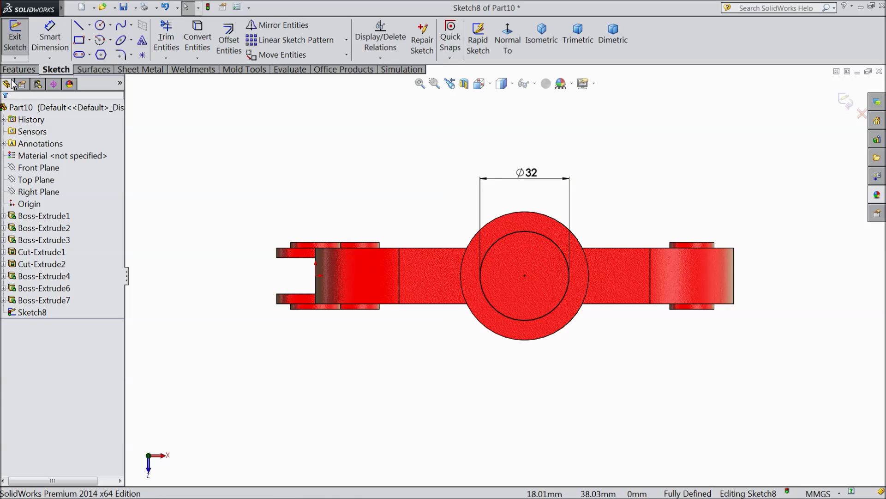
Step: Extrude the 32 mm circle as a boss with Up To Surface, ending at the lower disc's top face
click(18, 70)
click(21, 40)
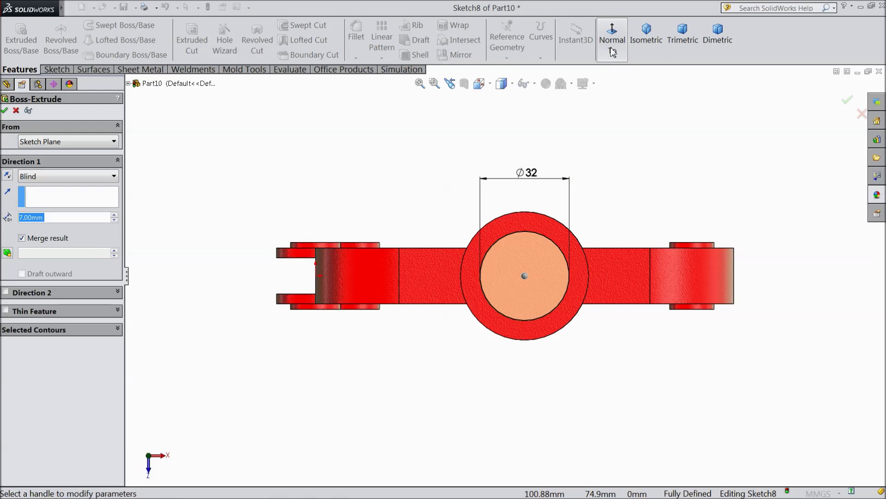
click(647, 37)
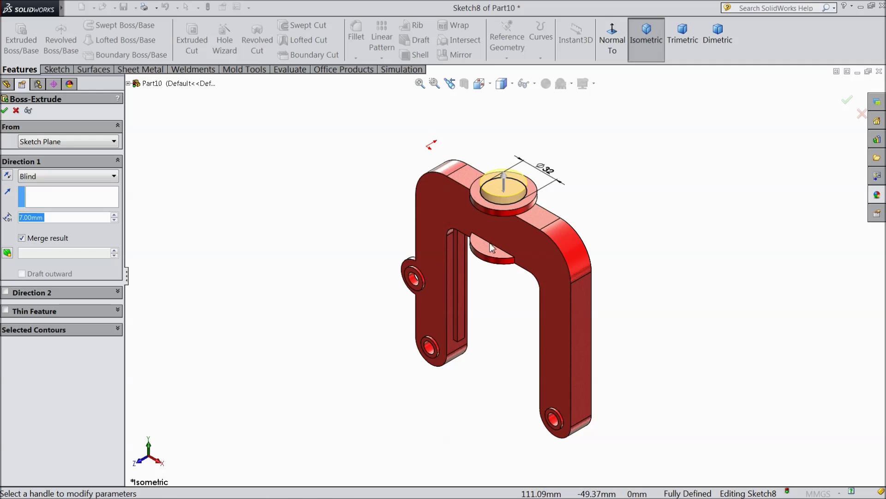
scroll(455, 217, down, 3)
click(45, 175)
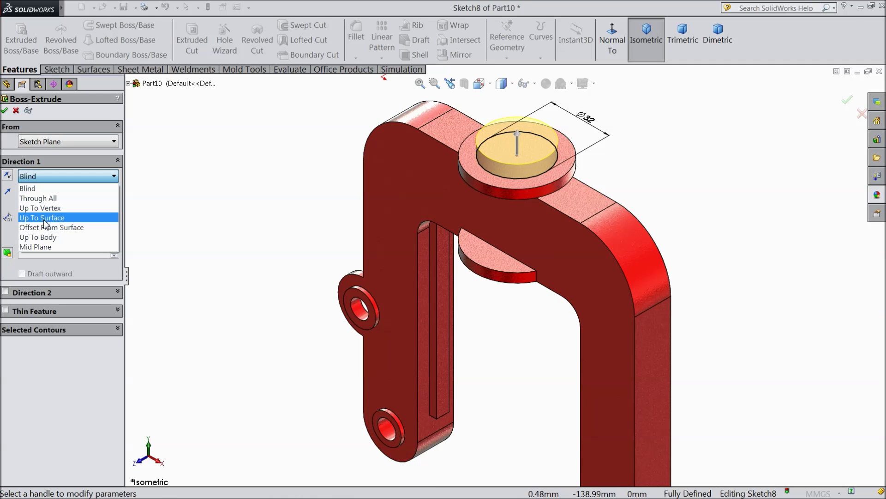
click(45, 217)
click(504, 275)
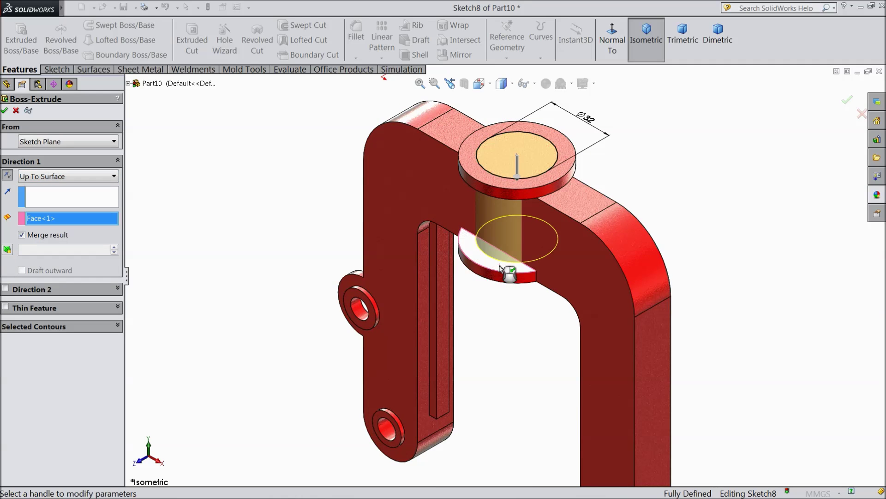
middle_drag(508, 328, 514, 297)
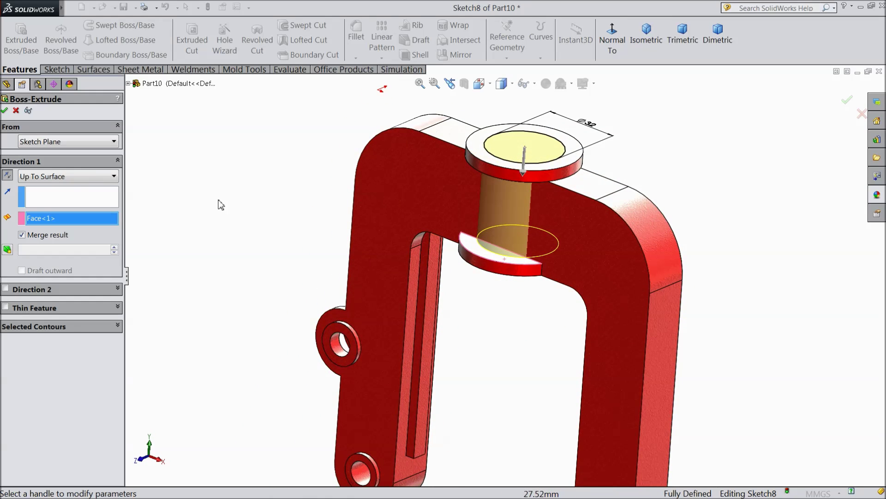
click(4, 111)
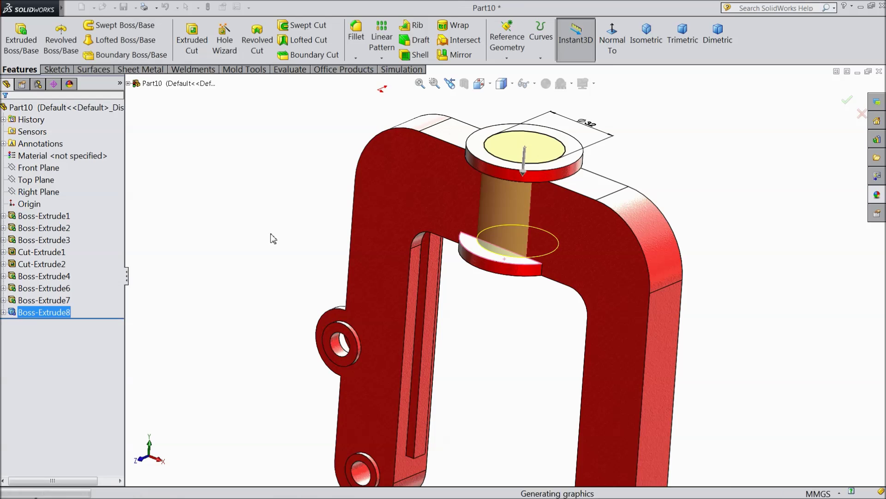
Step: Sketch a concentric circle about 19 mm in diameter on the upper disc's top face
middle_drag(279, 244, 311, 248)
key(f)
scroll(664, 306, down, 3)
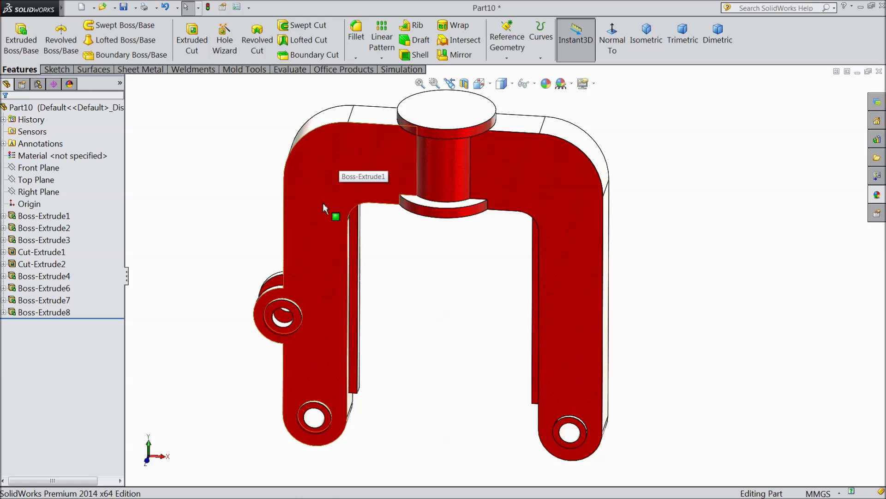
middle_drag(326, 204, 472, 171)
scroll(472, 171, down, 3)
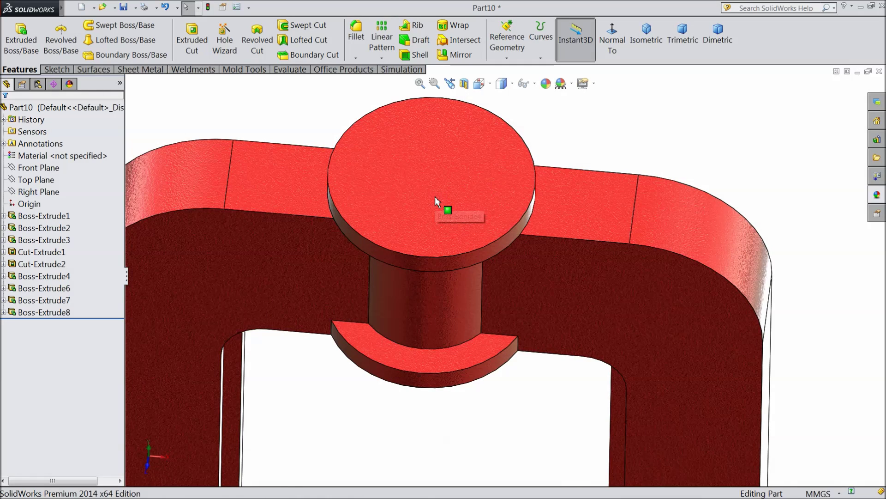
click(435, 195)
click(465, 168)
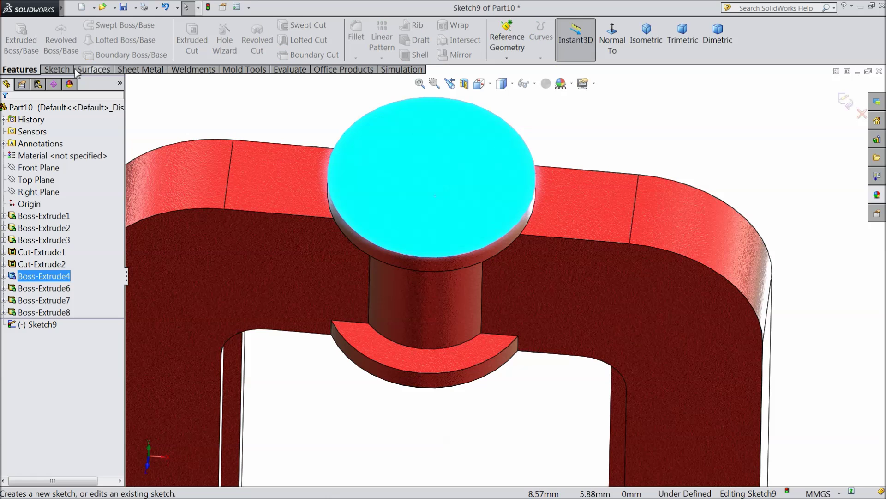
click(56, 69)
click(102, 27)
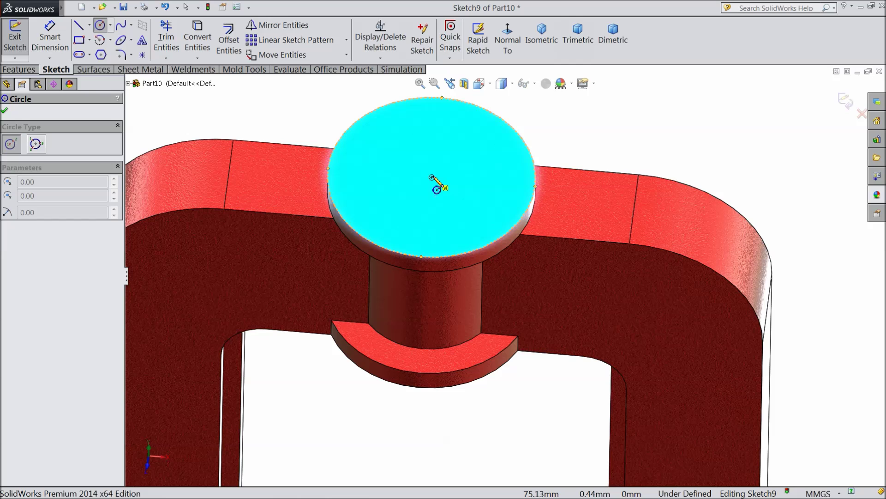
click(432, 177)
click(439, 210)
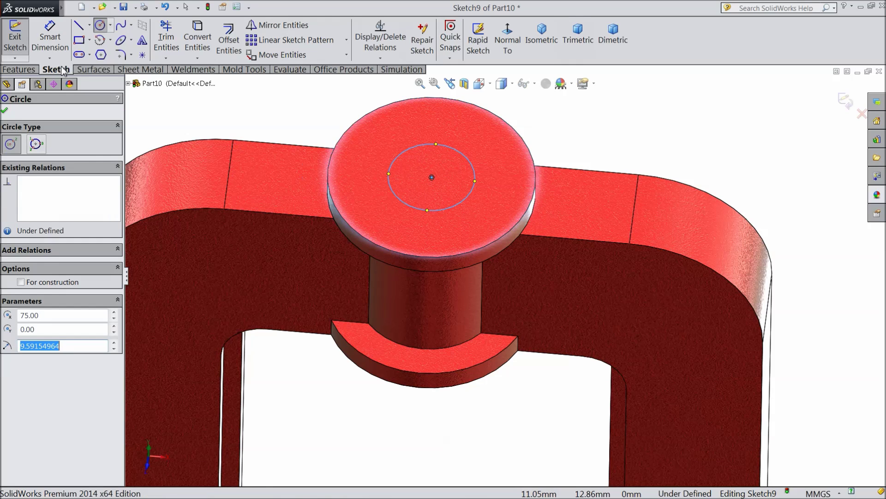
Step: Dimension the new circle's diameter as 16.05 mm
click(51, 44)
click(470, 187)
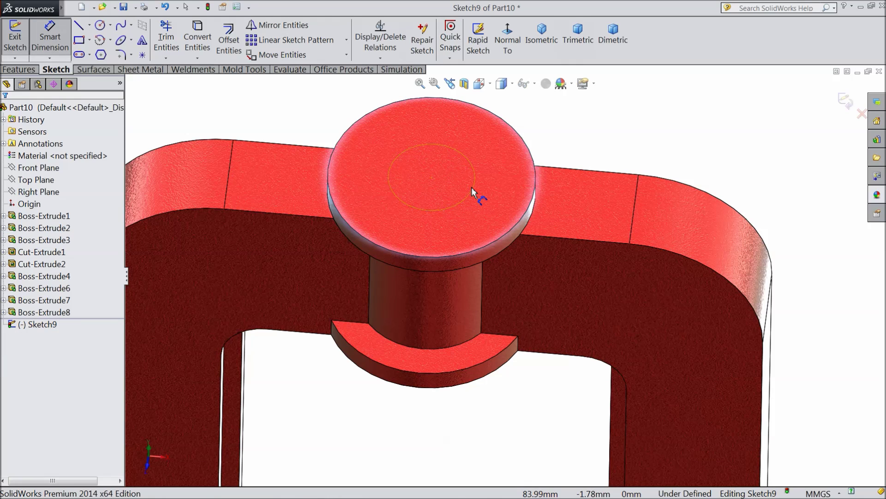
click(590, 131)
text(16.05)
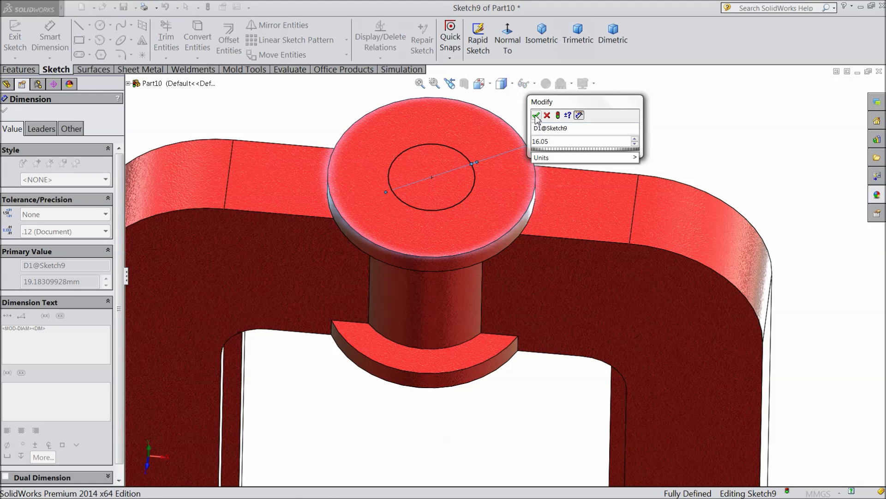
click(536, 115)
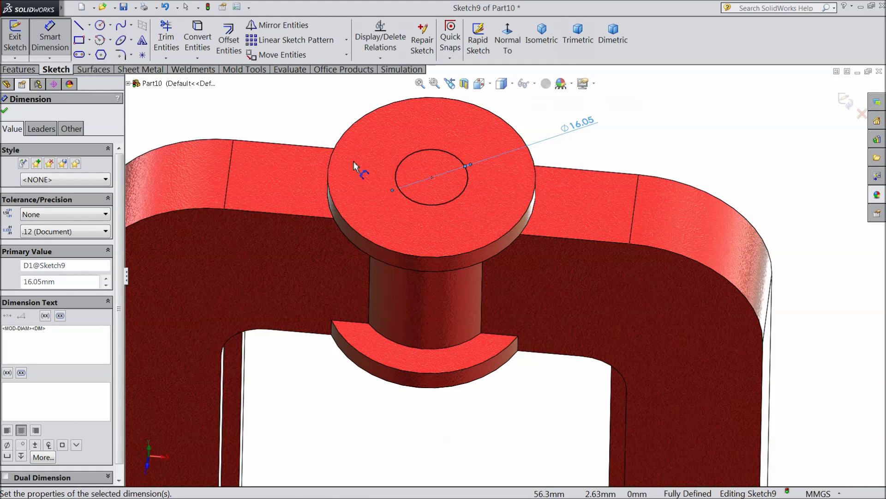
click(6, 112)
Step: Cut the 16.05 mm circle down through the hub and both discs with an Up To Next extruded cut
click(19, 69)
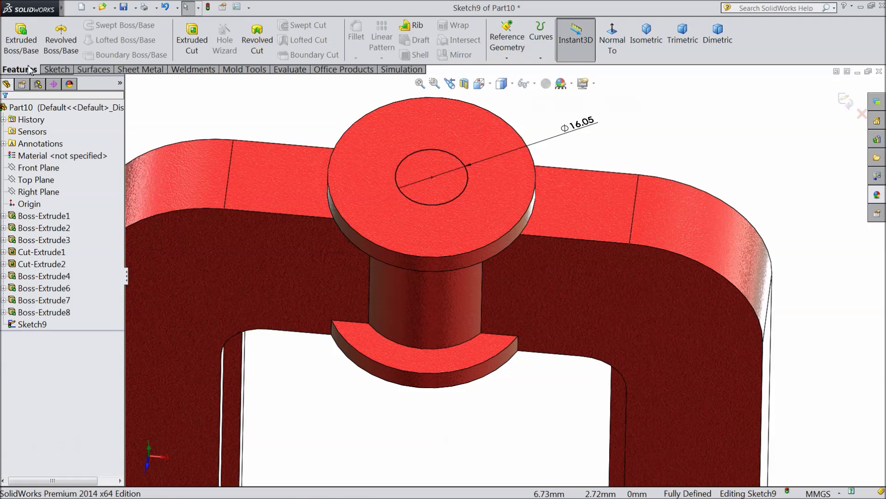
click(192, 46)
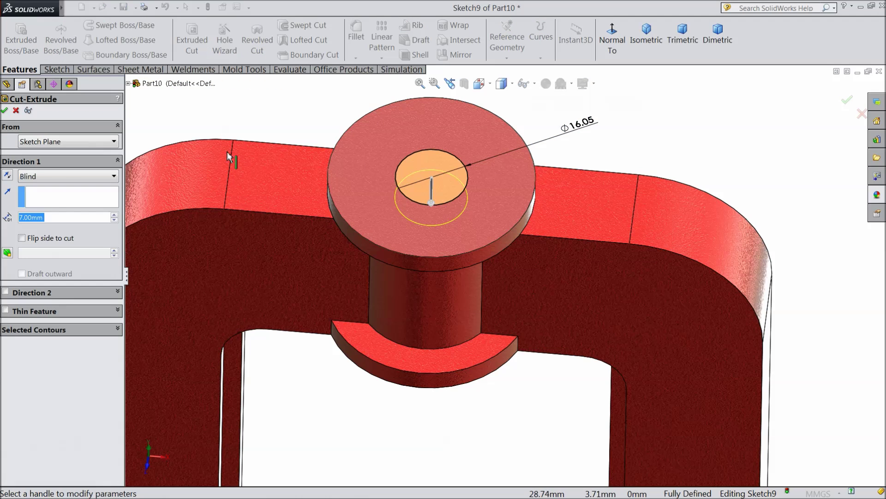
click(63, 178)
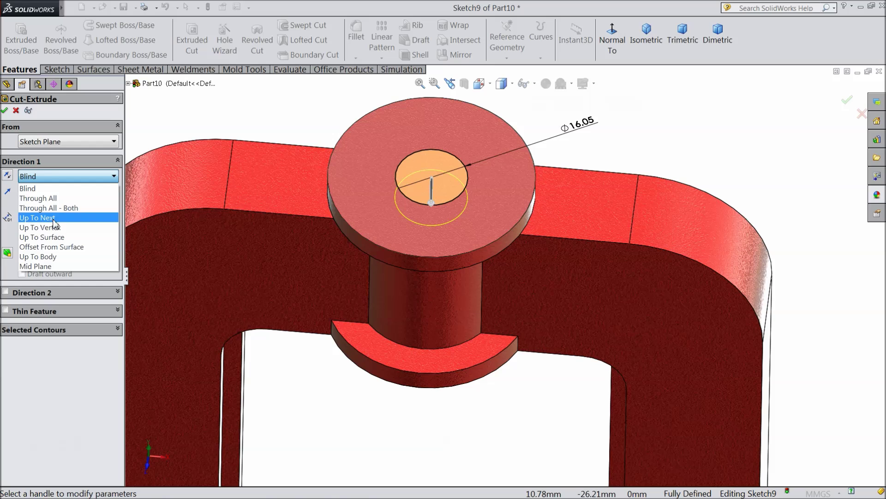
click(46, 218)
middle_drag(323, 360, 296, 185)
click(5, 111)
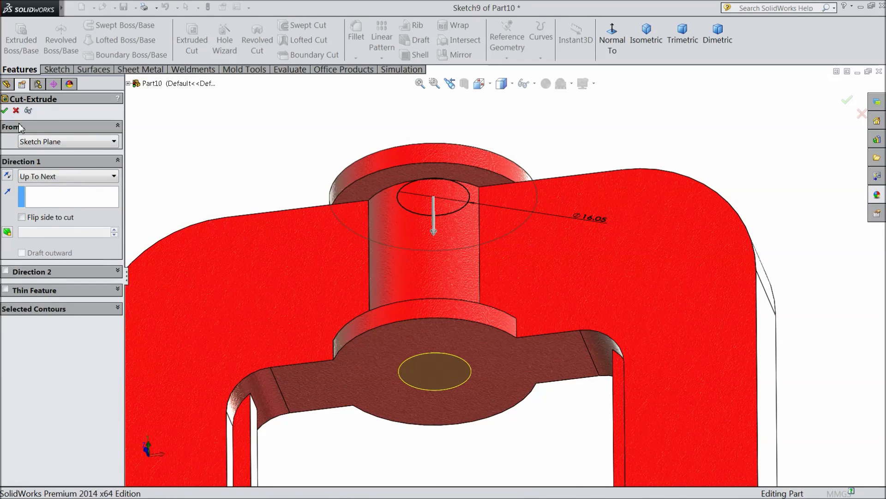
Step: Sketch a circle about 47 mm in diameter on the Front Plane, centred on the hole at the left leg's lower end
scroll(399, 309, up, 5)
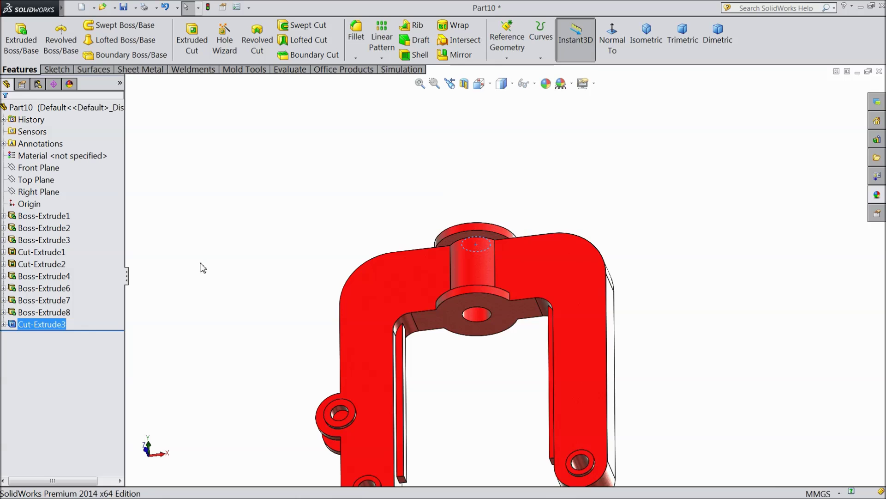
click(39, 168)
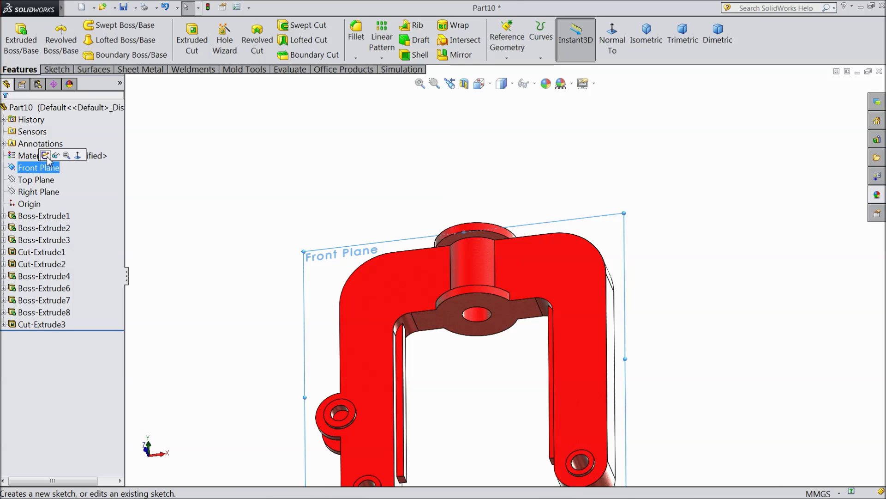
click(46, 155)
click(613, 43)
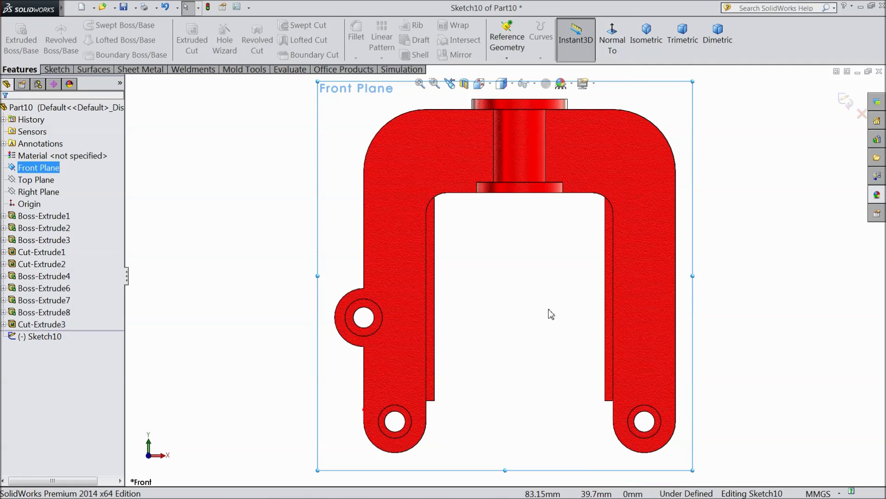
scroll(494, 429, down, 4)
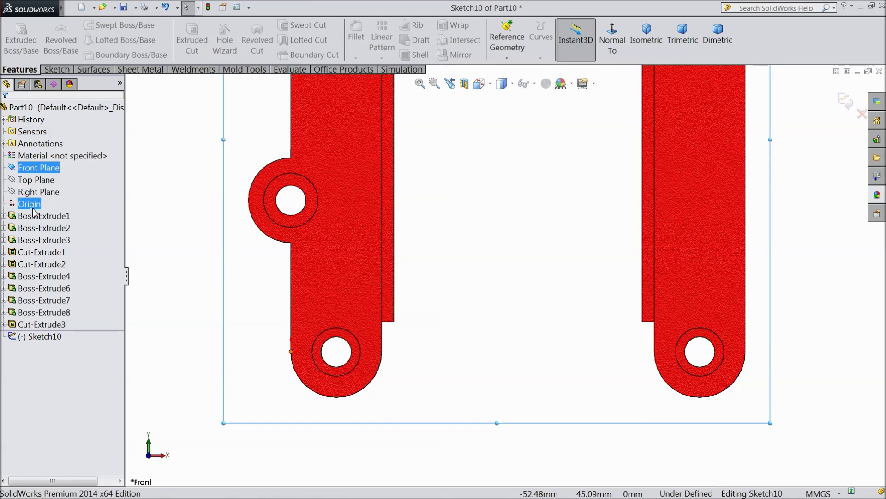
click(59, 69)
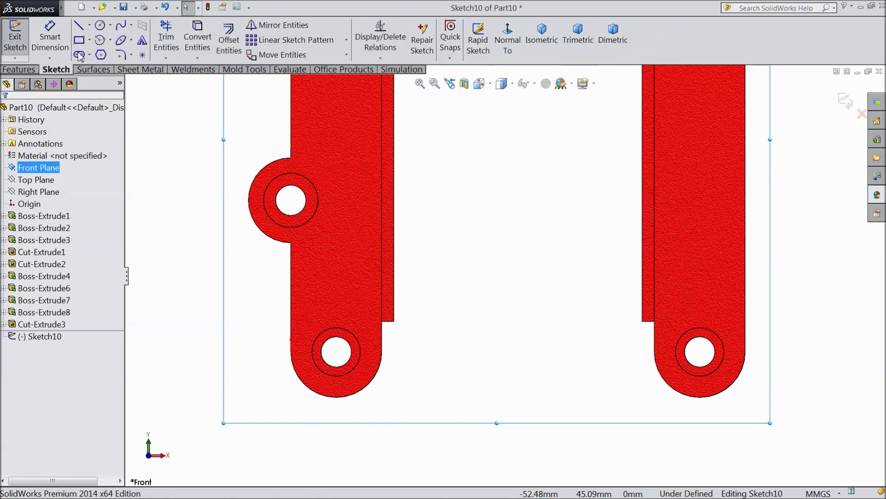
click(100, 26)
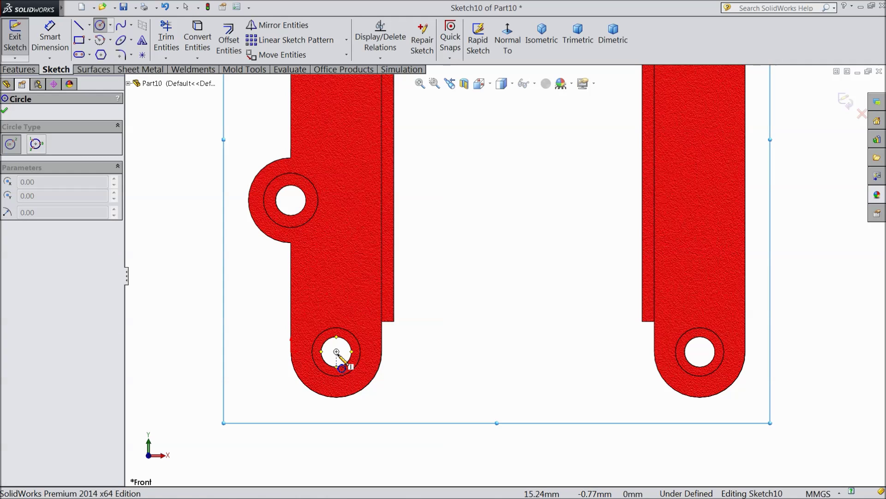
click(337, 352)
click(271, 338)
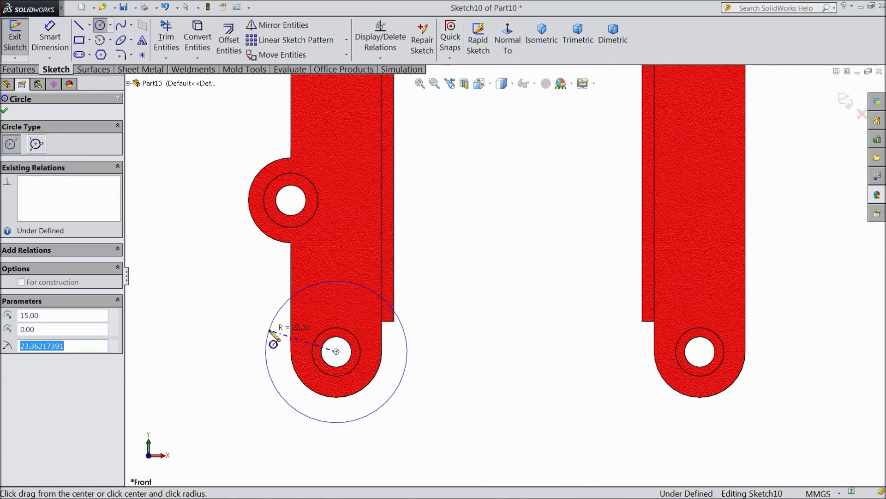
Step: Dimension the circle's diameter as 33.9 mm
click(56, 45)
click(269, 352)
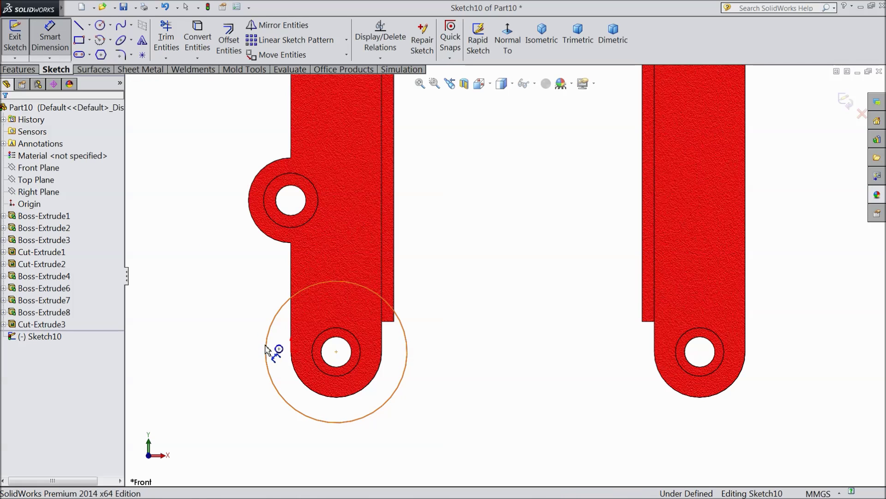
click(225, 353)
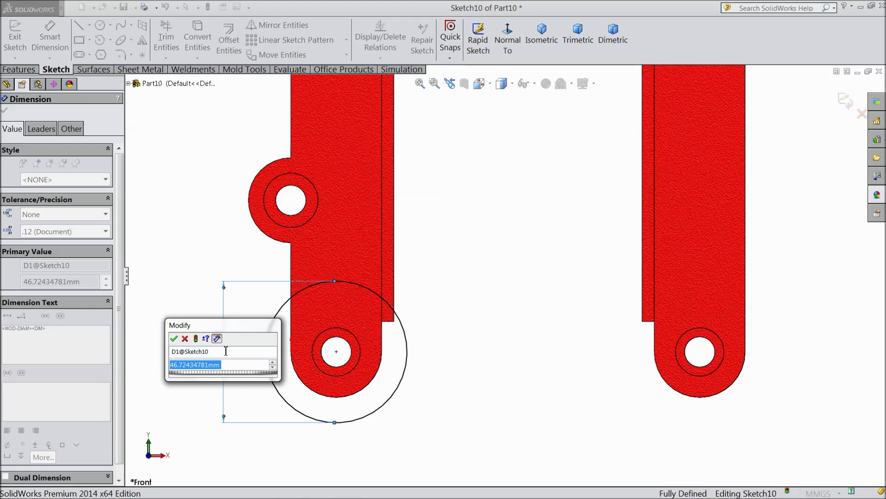
text(33.9)
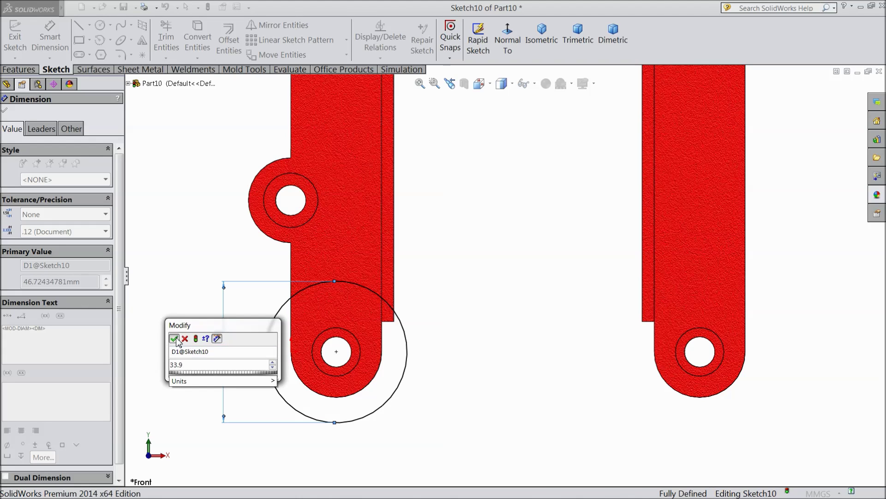
click(175, 339)
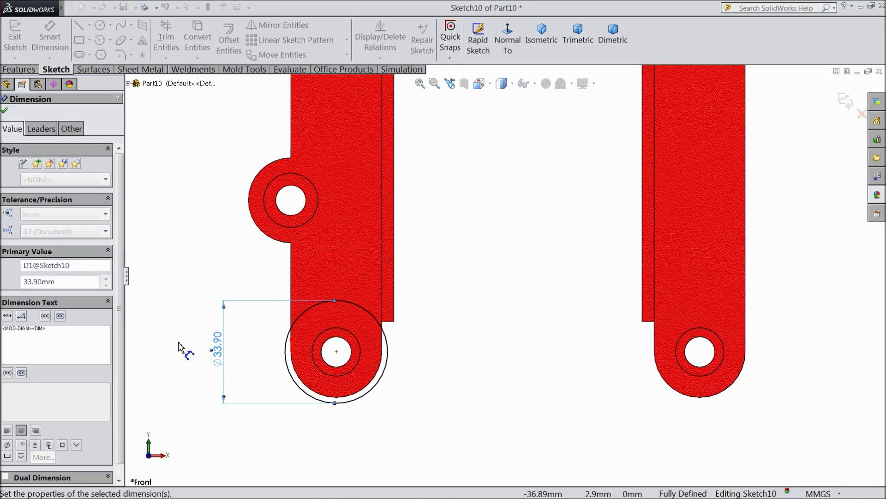
click(5, 111)
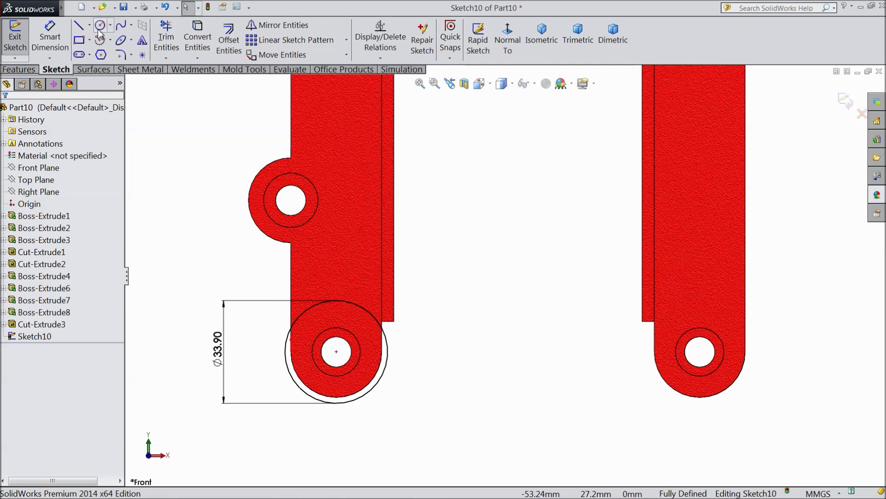
Step: Convert the rounded lower edge of the right leg into a sketch arc
scroll(748, 351, down, 3)
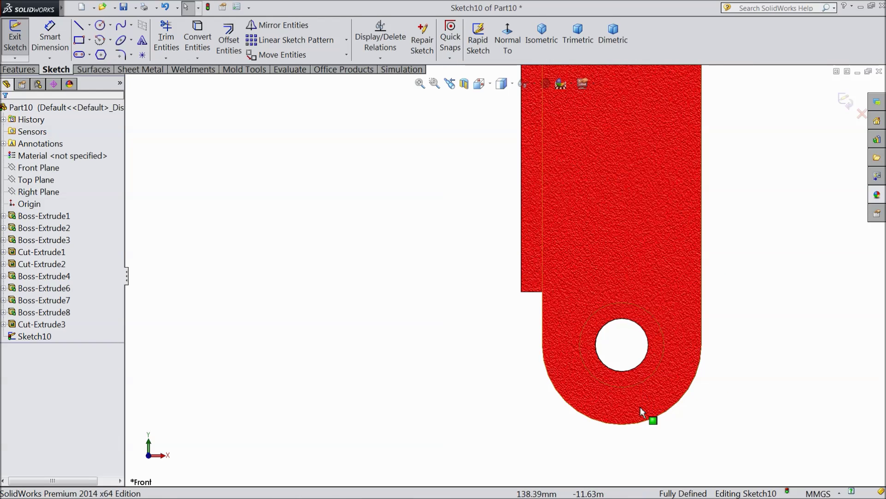
click(198, 40)
click(557, 364)
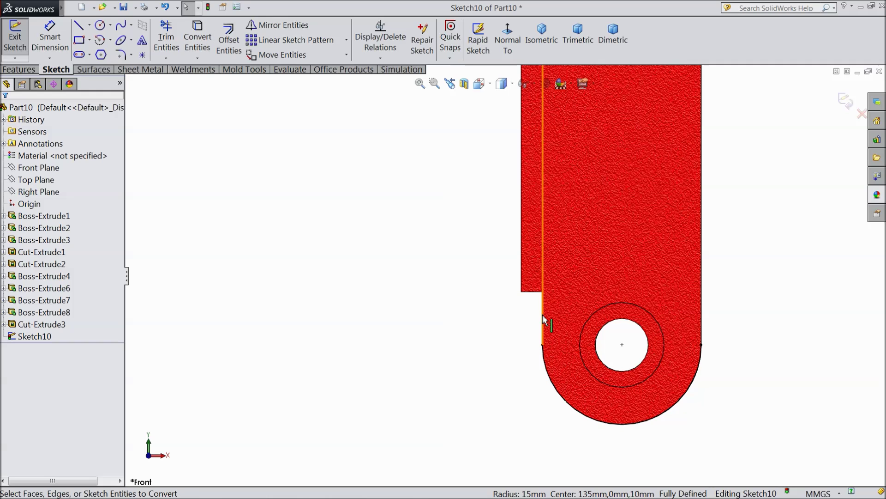
Step: Close the arc with an outer vertical line about 20.7 mm long, a slanted line to the inner rail's lower corner, and a 10 mm inner vertical line
click(80, 27)
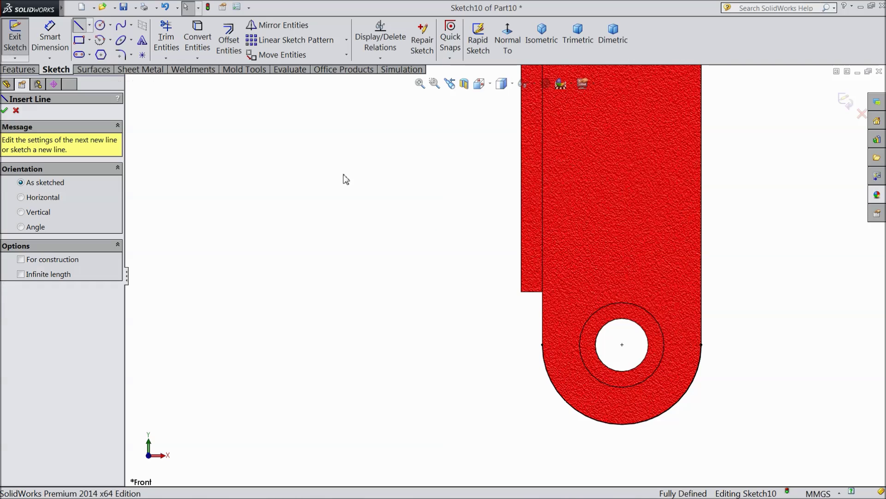
click(702, 344)
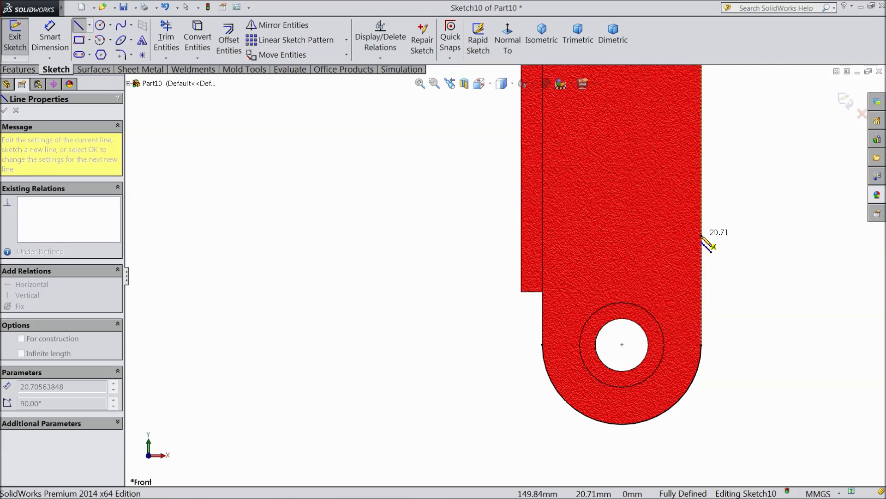
click(702, 235)
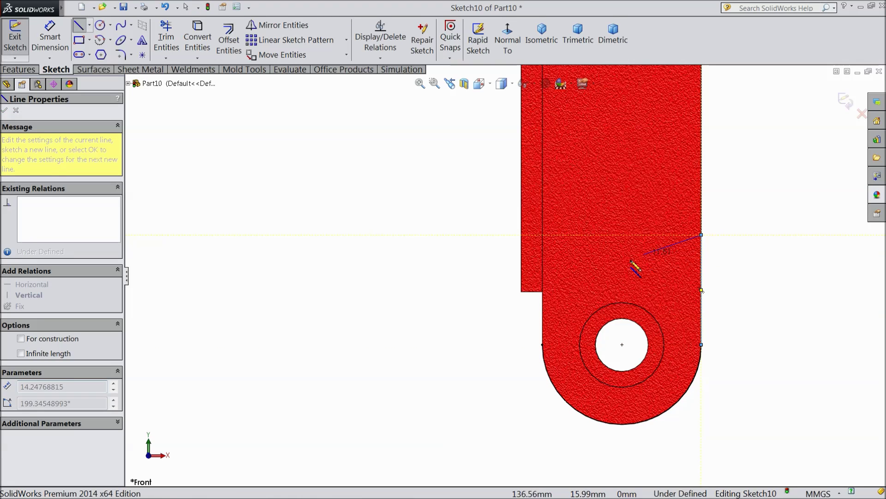
click(544, 292)
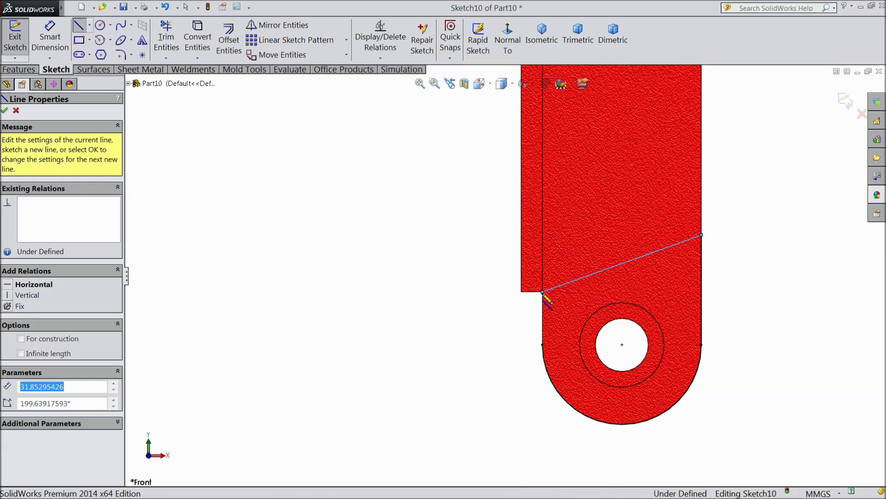
click(542, 345)
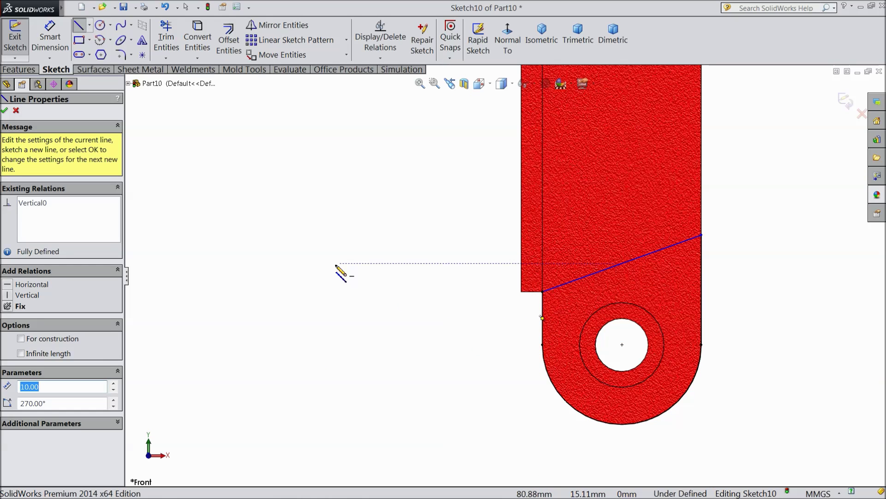
click(4, 111)
Step: Dimension the outer vertical line of the right leg's profile as 20 mm
click(50, 39)
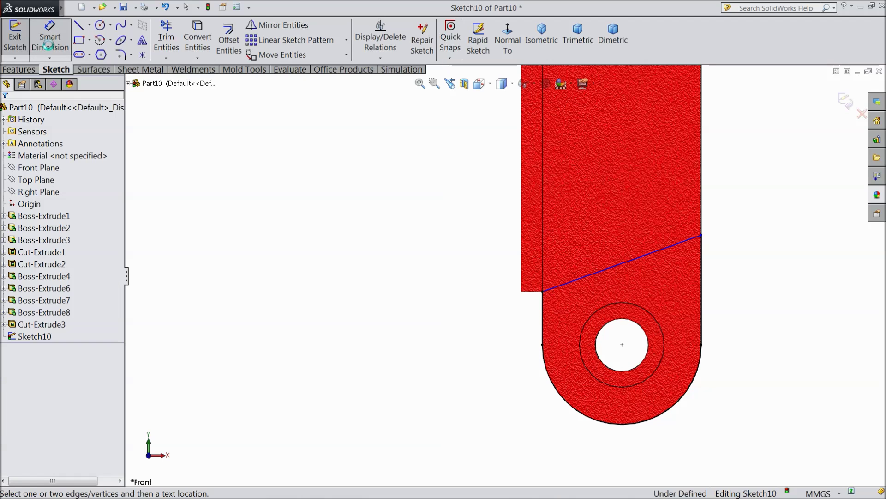
click(703, 293)
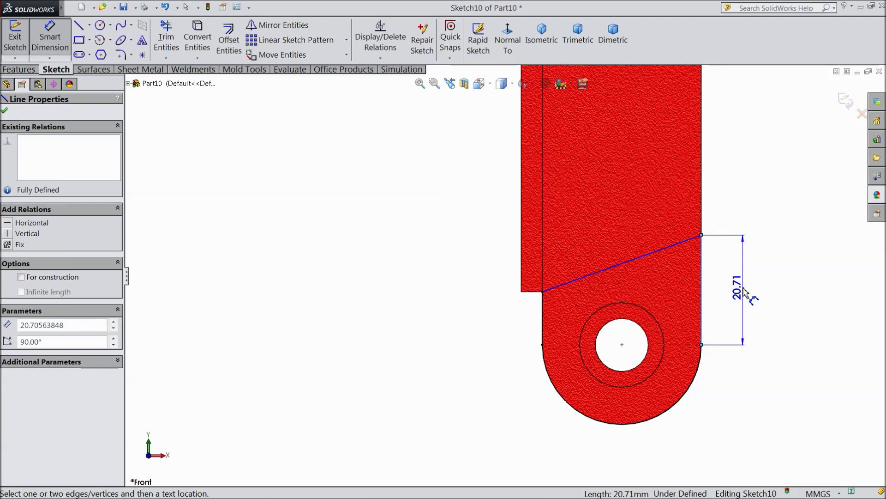
click(744, 297)
text(20)
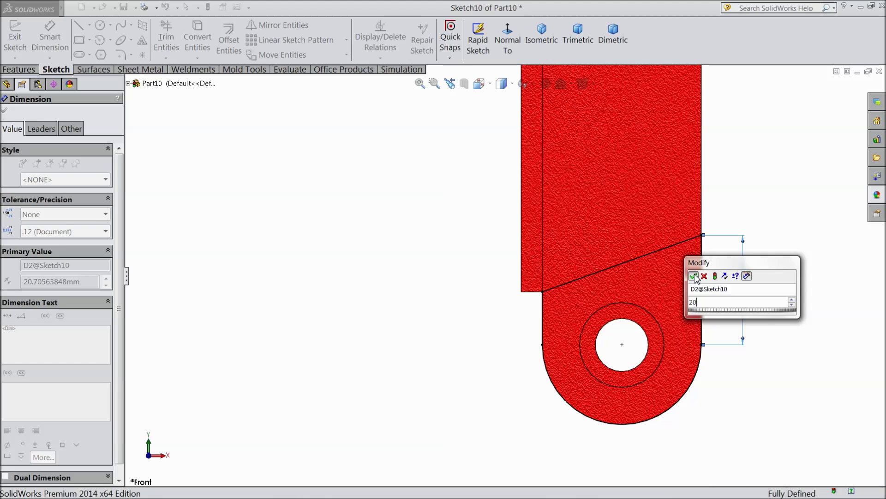
click(693, 275)
click(5, 110)
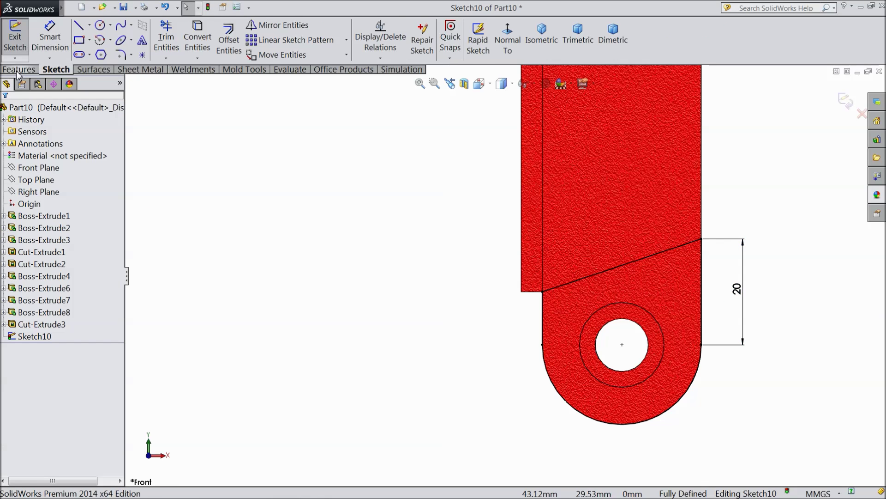
Step: Cut the circle and the closed profile through both leg ends with a Mid Plane extruded cut 13 mm deep
click(19, 70)
click(617, 46)
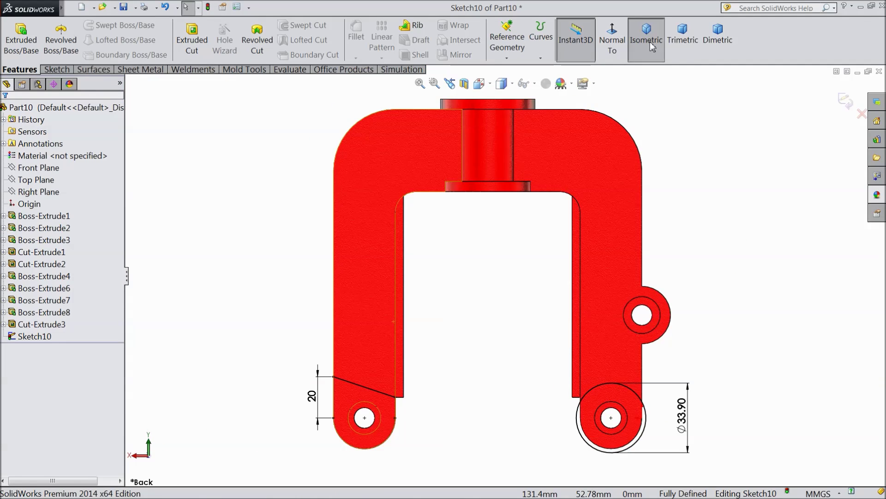
click(651, 41)
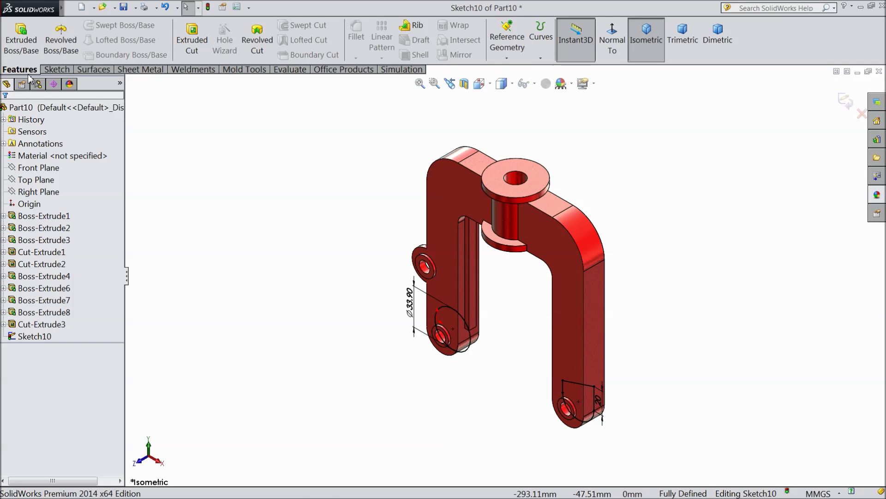
click(192, 41)
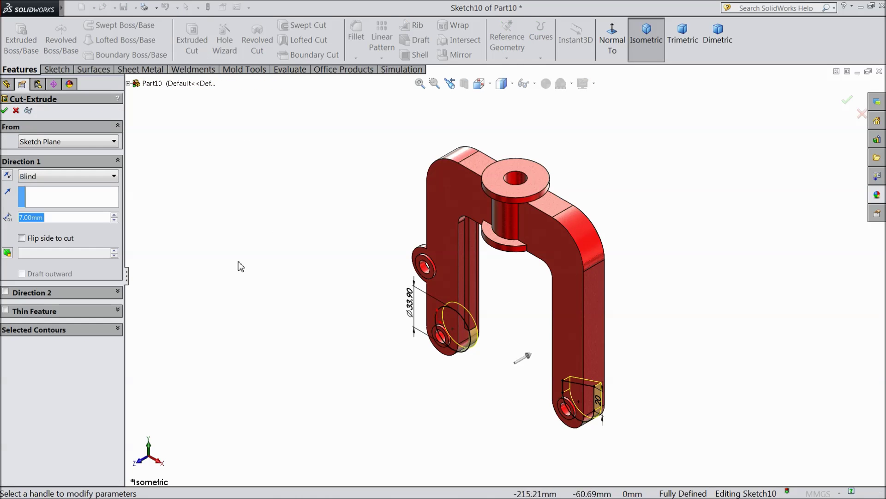
click(40, 176)
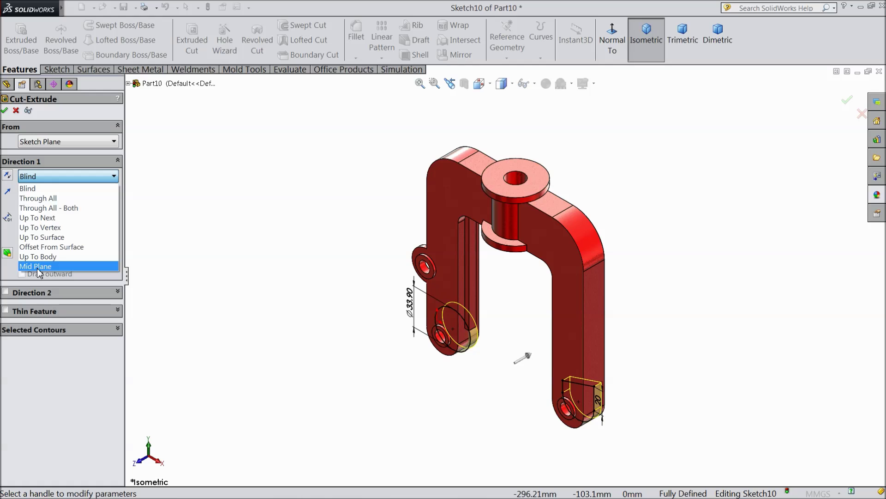
click(38, 267)
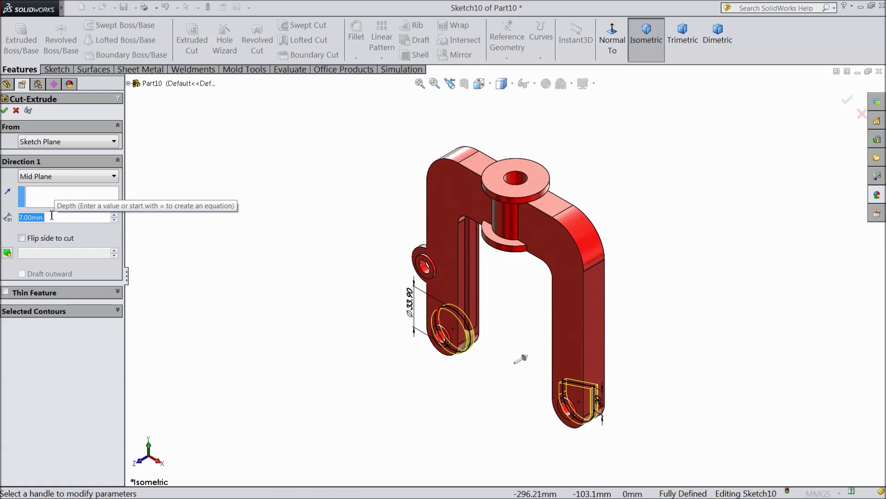
text(13)
key(Return)
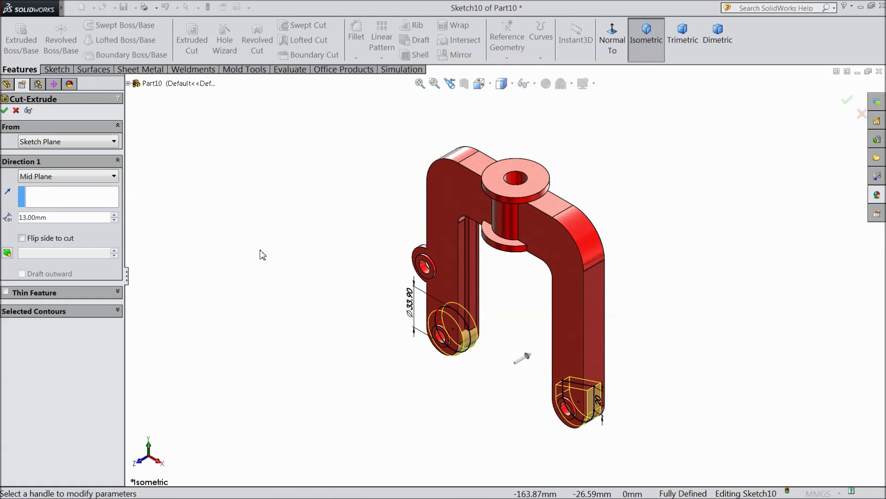
scroll(490, 368, down, 2)
middle_drag(322, 311, 425, 362)
scroll(305, 283, down, 4)
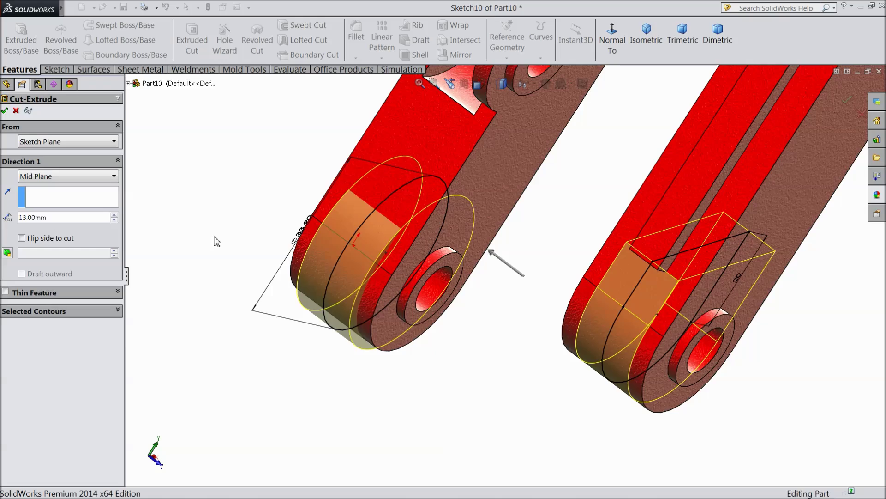
key(Return)
Step: Examine the slots cut into the lower ends of both legs from several angles
middle_drag(244, 263, 269, 245)
scroll(376, 306, up, 5)
middle_drag(377, 305, 375, 287)
scroll(514, 389, up, 3)
middle_drag(514, 390, 440, 392)
scroll(587, 392, down, 3)
scroll(443, 388, down, 3)
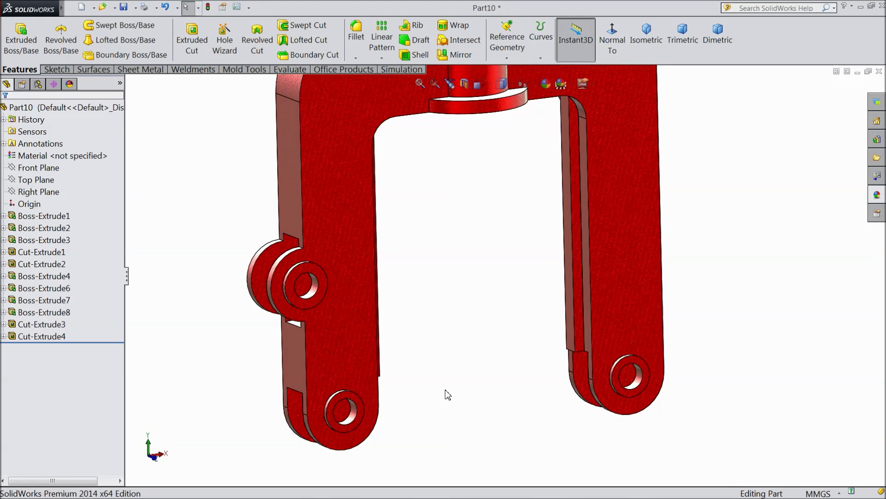
Step: Start a sketch on the front face of the fork's left half and view it face-on
scroll(445, 387, up, 3)
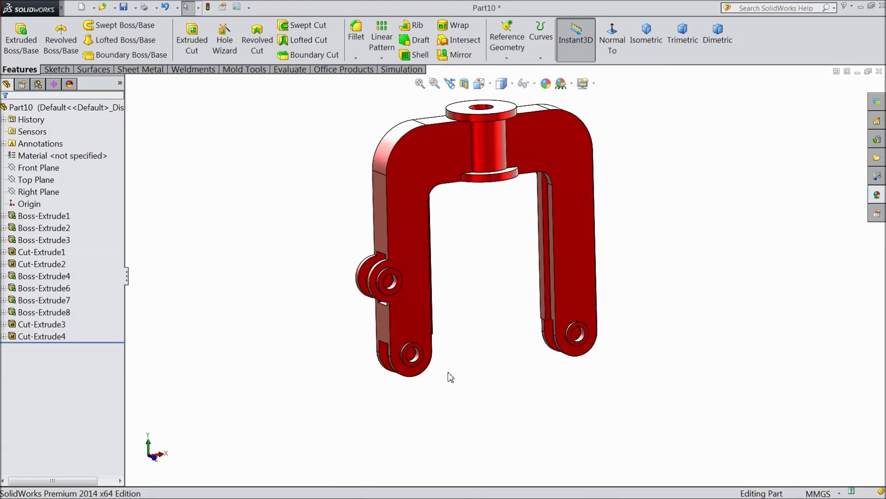
scroll(416, 209, down, 3)
click(404, 208)
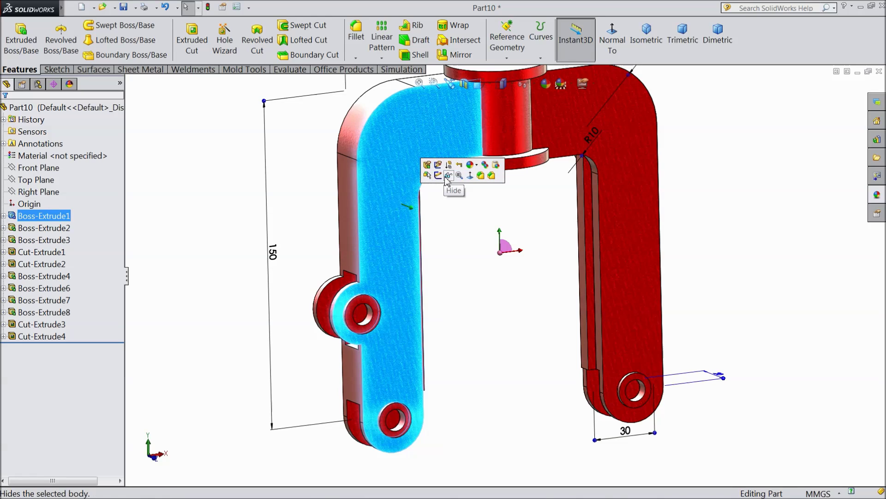
click(438, 175)
click(613, 50)
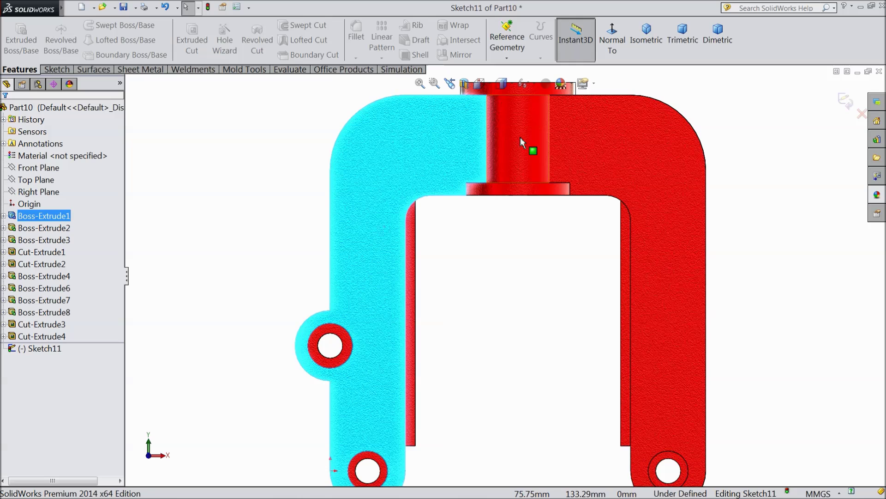
scroll(497, 124, up, 2)
scroll(475, 147, down, 4)
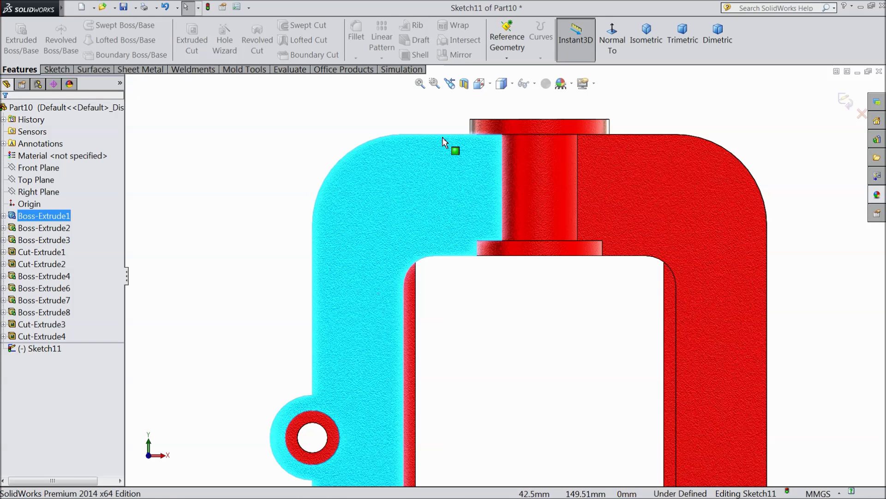
Step: Convert the left half's outer, inner and rounded-end edges plus the hub's adjacent vertical edge into sketch entities
click(420, 141)
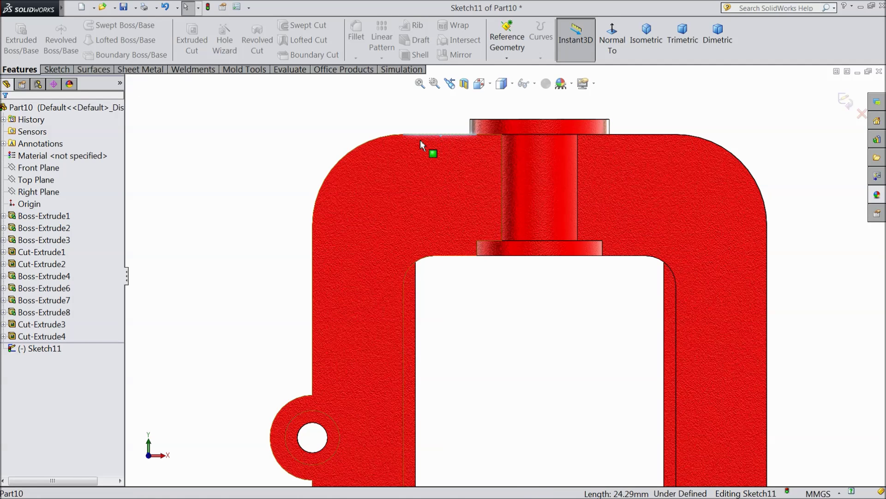
ctrl+click(358, 153)
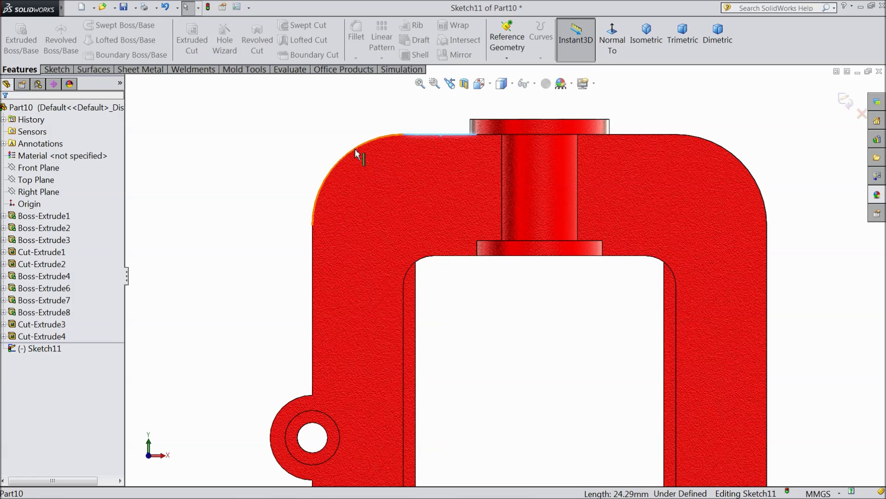
ctrl+click(316, 306)
ctrl+click(402, 301)
ctrl+click(412, 270)
ctrl+click(424, 256)
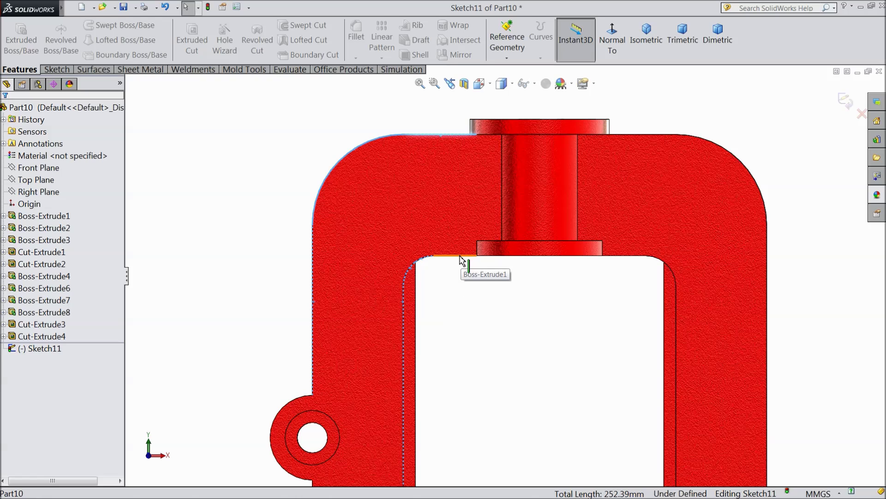
ctrl+click(460, 256)
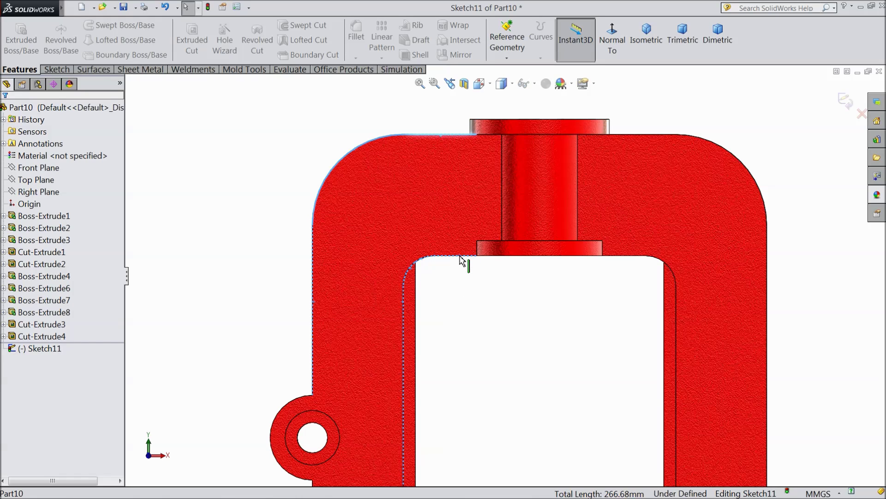
ctrl+click(502, 215)
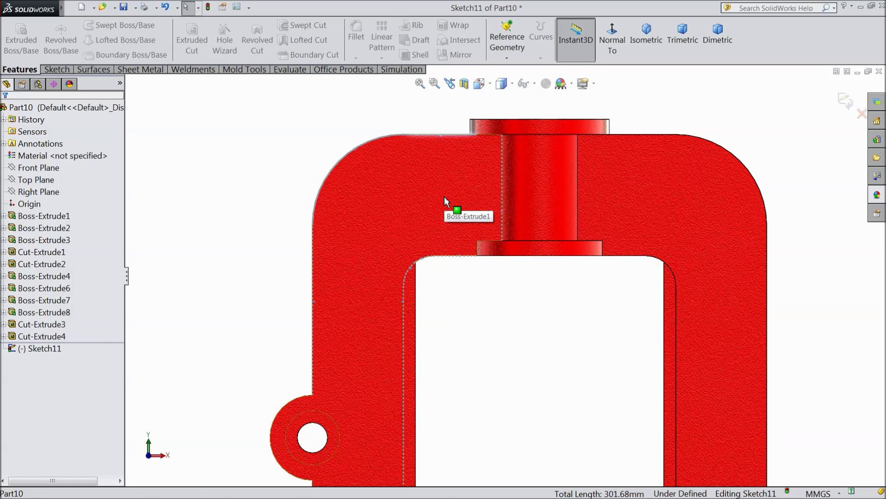
scroll(444, 196, up, 5)
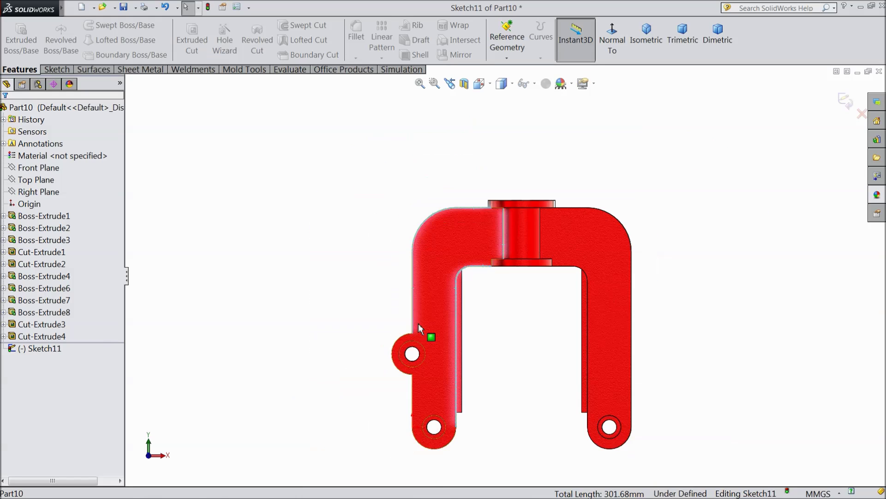
scroll(468, 397, down, 4)
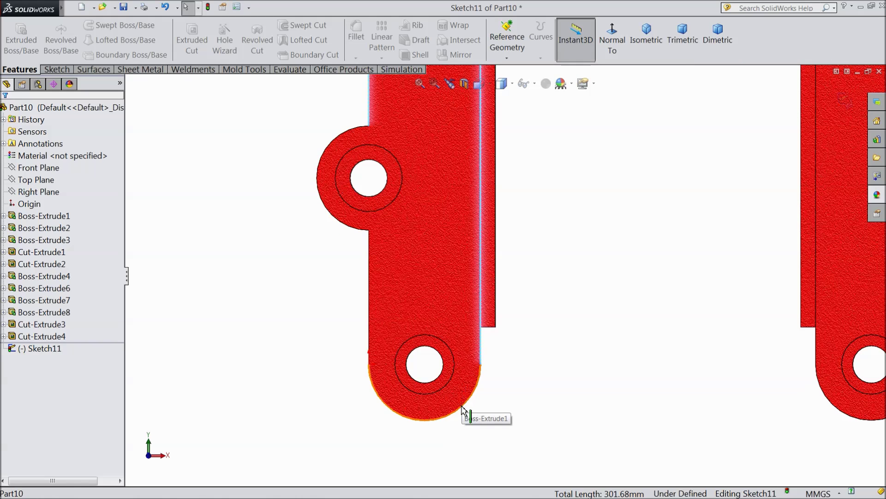
ctrl+click(458, 410)
ctrl+click(369, 320)
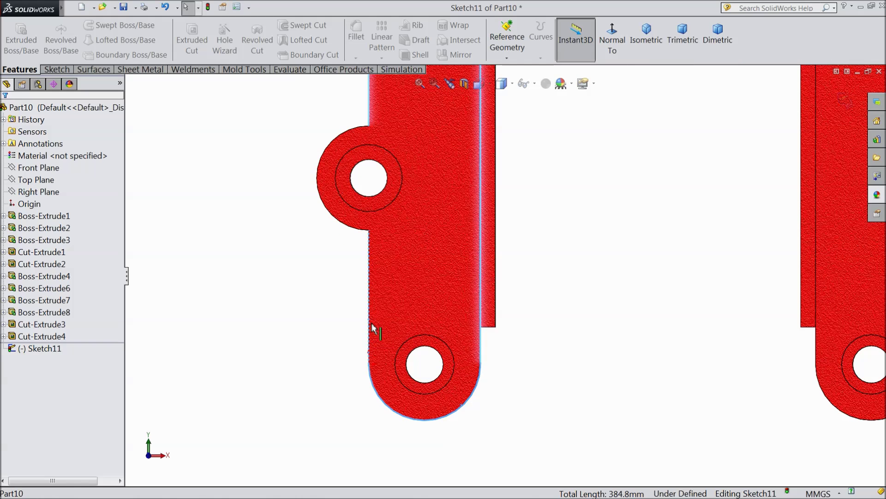
click(58, 70)
click(198, 40)
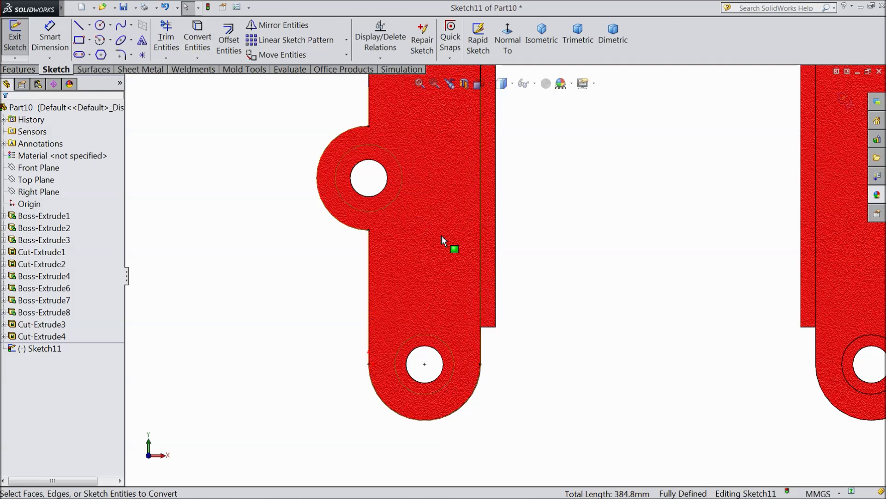
Step: Draw a circle of 14 mm radius centred on the side lug's hole, matching the lug's outer arc
scroll(457, 319, down, 5)
scroll(505, 134, up, 5)
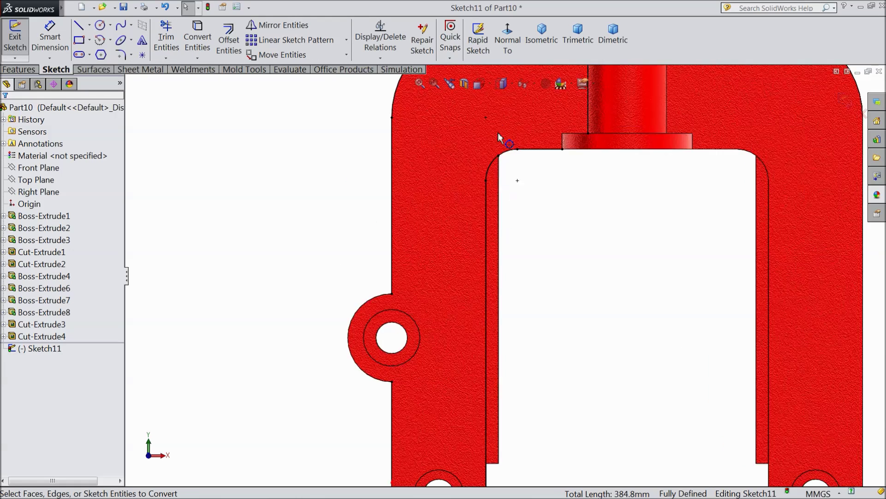
click(100, 26)
scroll(416, 358, up, 4)
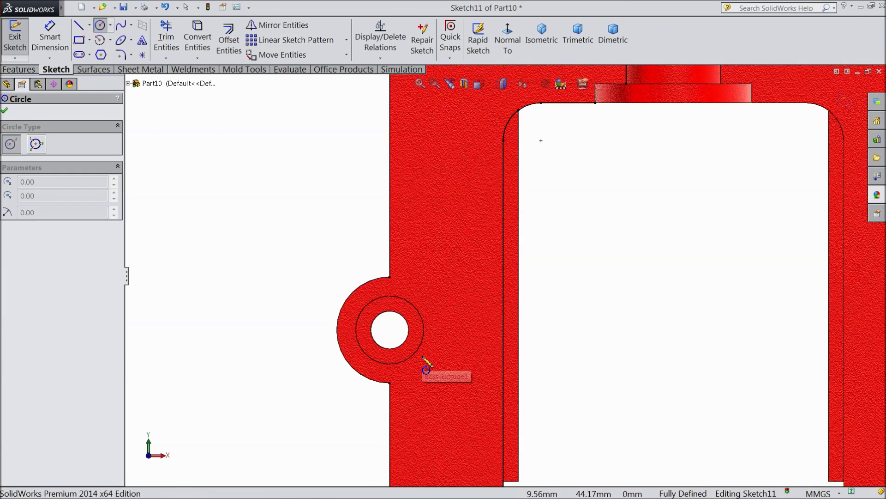
click(388, 320)
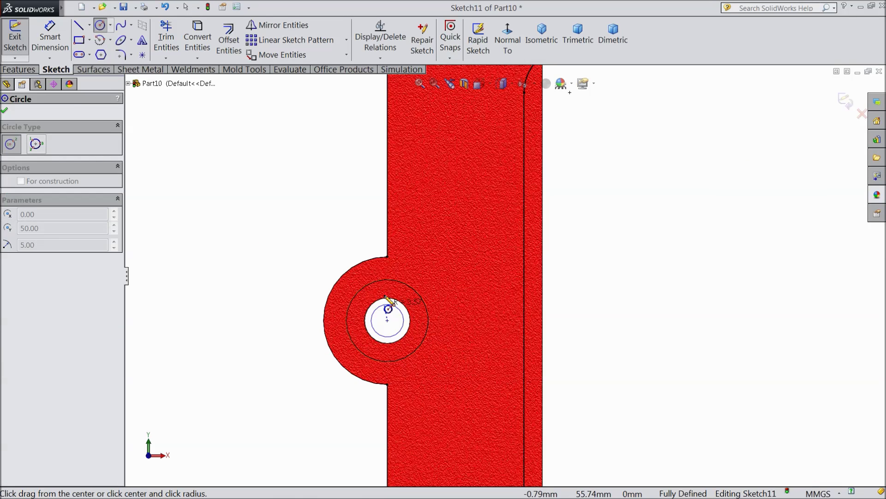
click(388, 258)
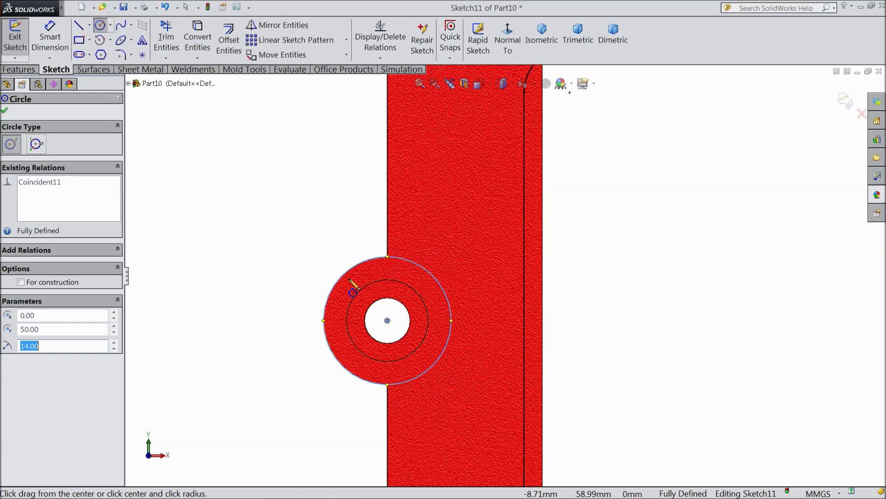
Step: Draw a horizontal line about 8.2 mm long from the converted top edge's inner end to the hub's vertical edge
scroll(345, 349, down, 3)
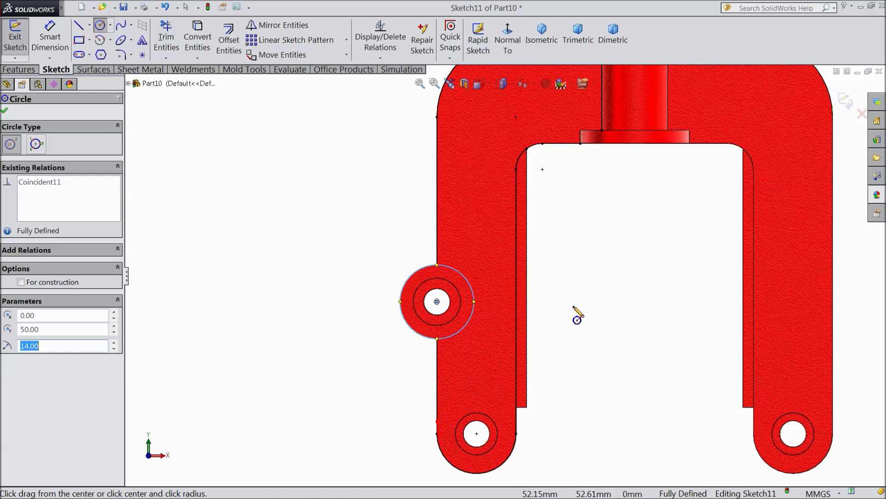
scroll(589, 138, up, 2)
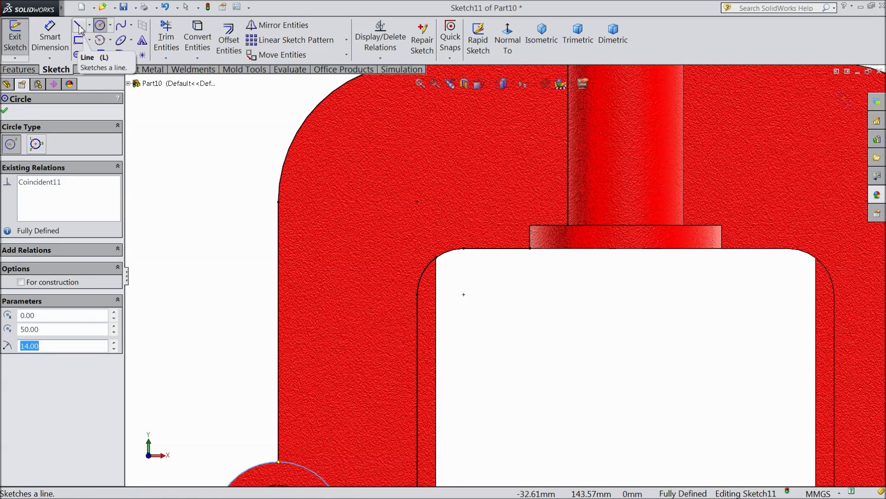
scroll(243, 148, up, 4)
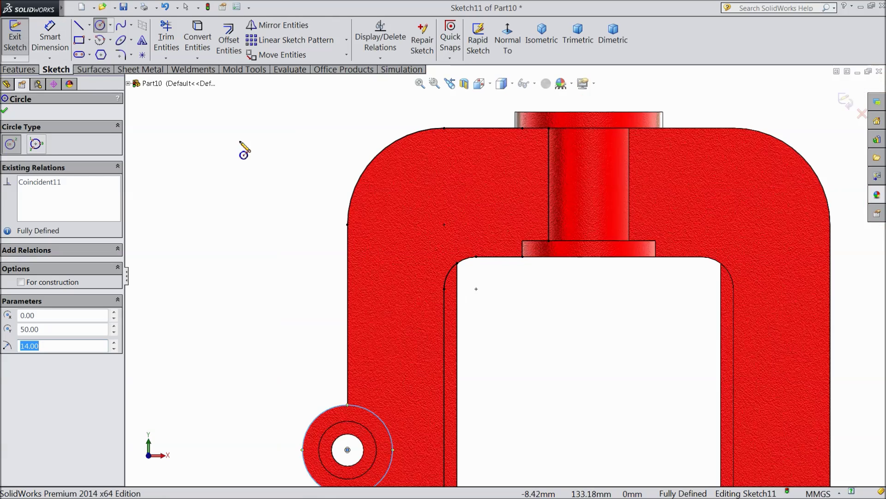
scroll(619, 224, down, 3)
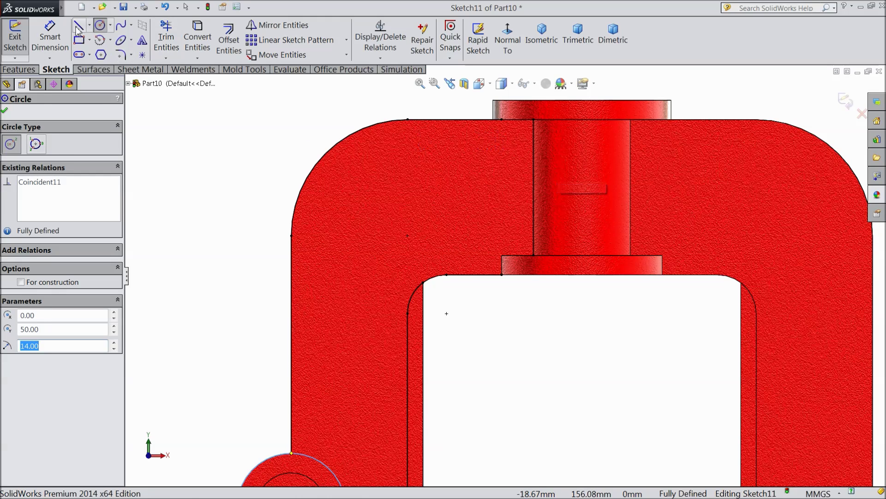
key(Escape)
key(l)
click(503, 119)
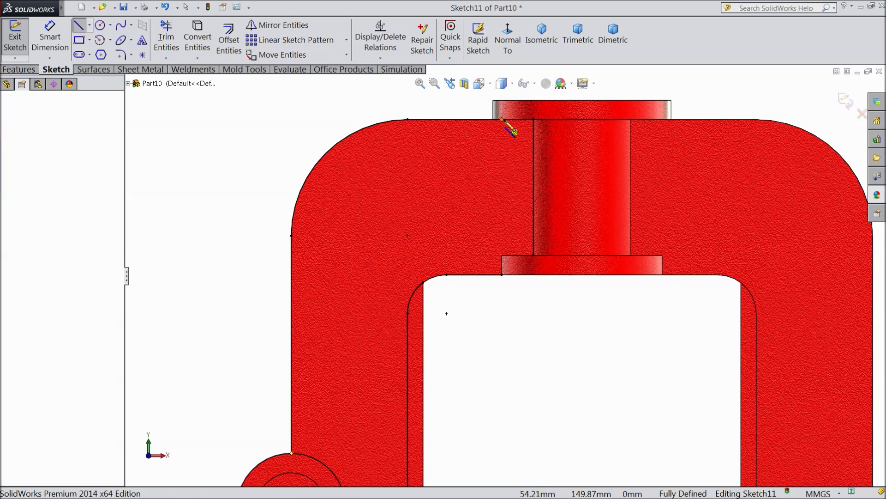
double_click(535, 120)
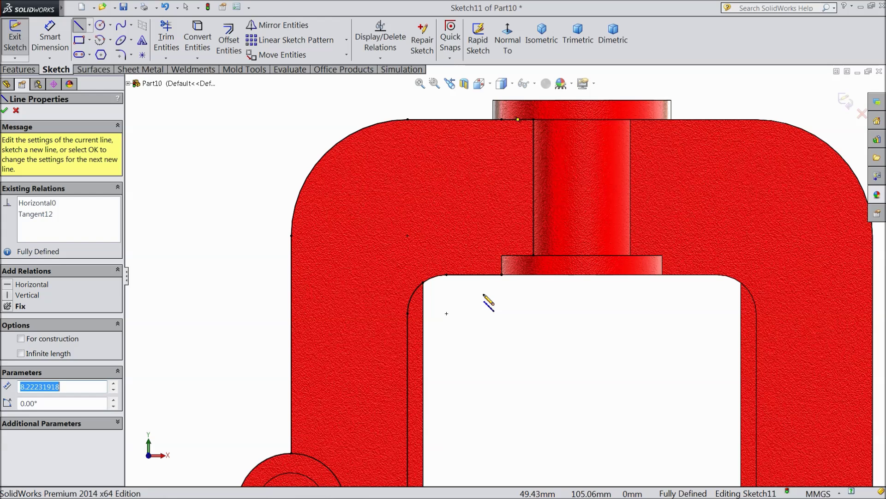
click(5, 110)
click(5, 111)
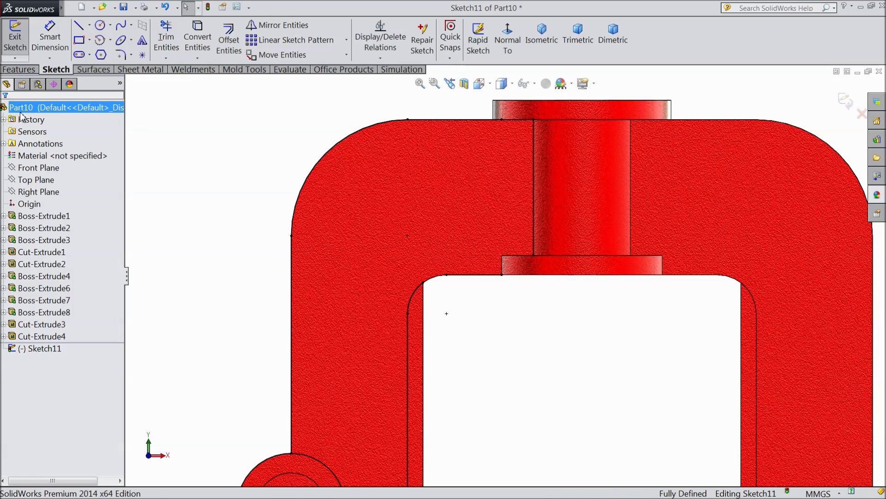
Step: Offset the chain of the upper outline and hub-side line by 3 mm, reversed to the inside of the face
click(231, 41)
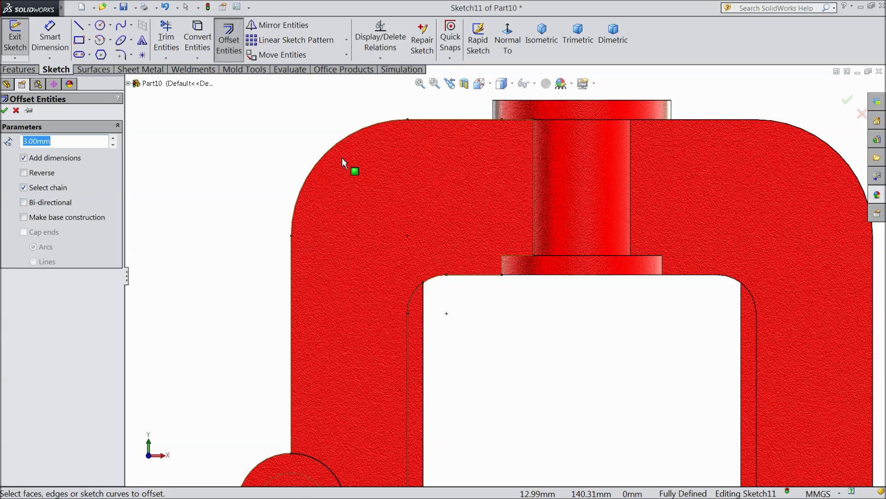
click(333, 148)
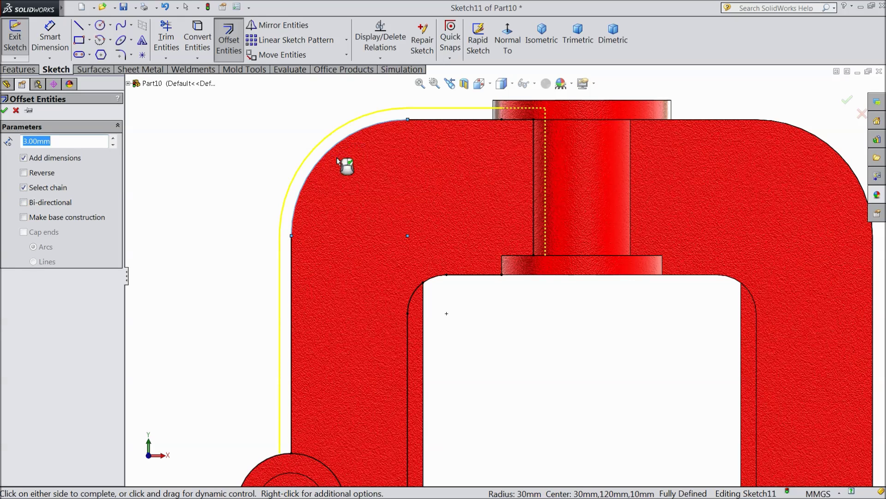
click(24, 172)
key(f)
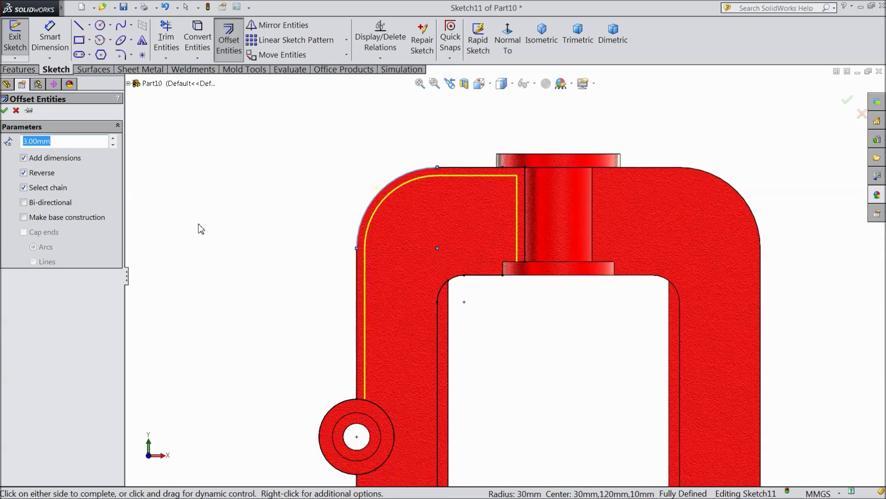
scroll(528, 347, down, 3)
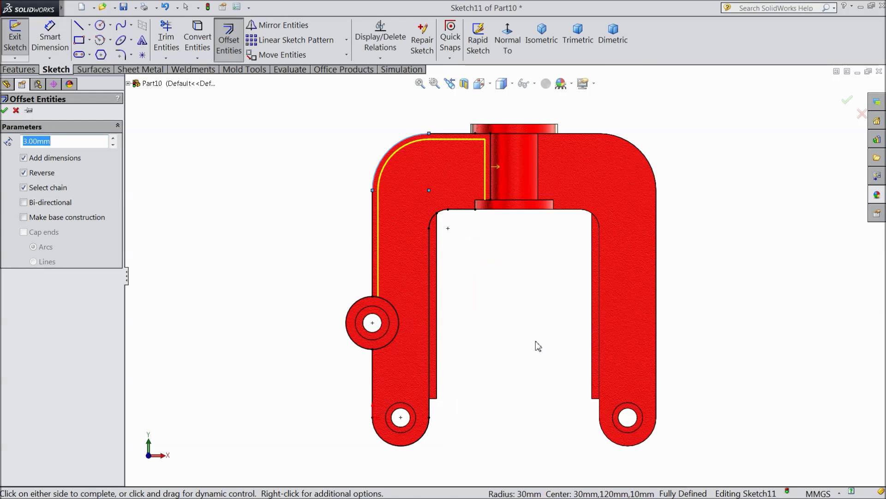
scroll(539, 346, down, 1)
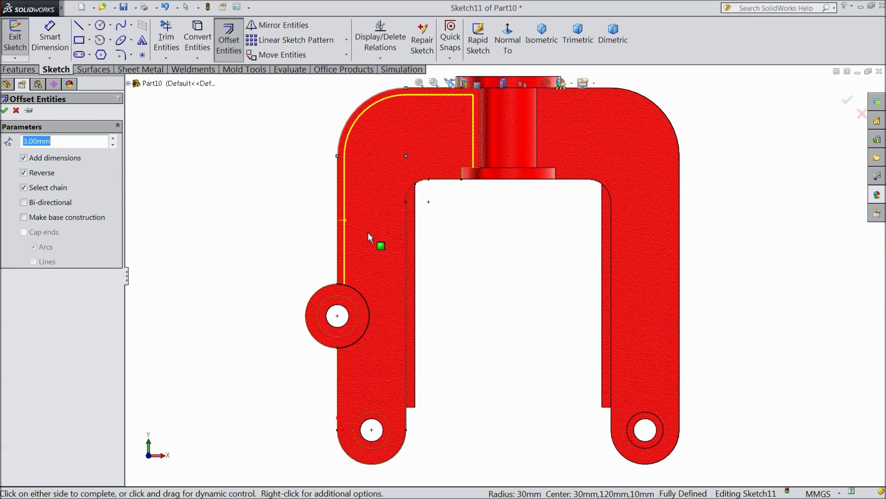
click(4, 111)
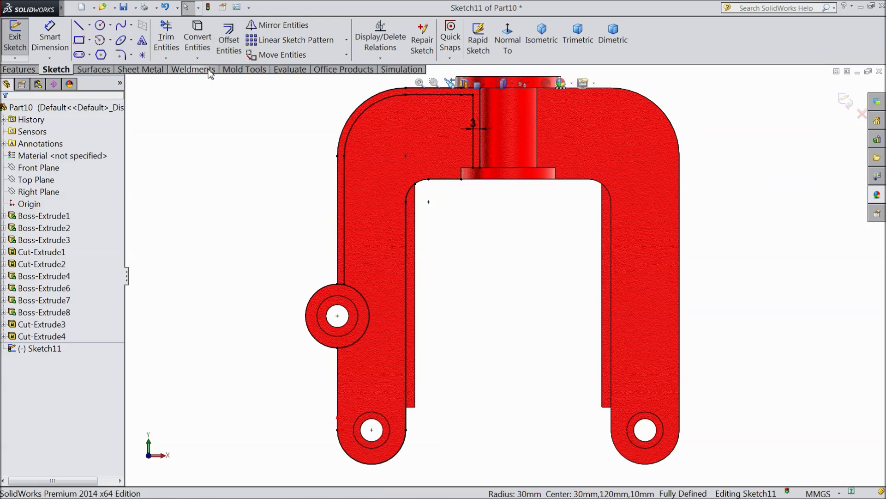
Step: Try to offset the left leg's inner edge and lower outline chain by 3 mm, reversed to the inside
click(229, 42)
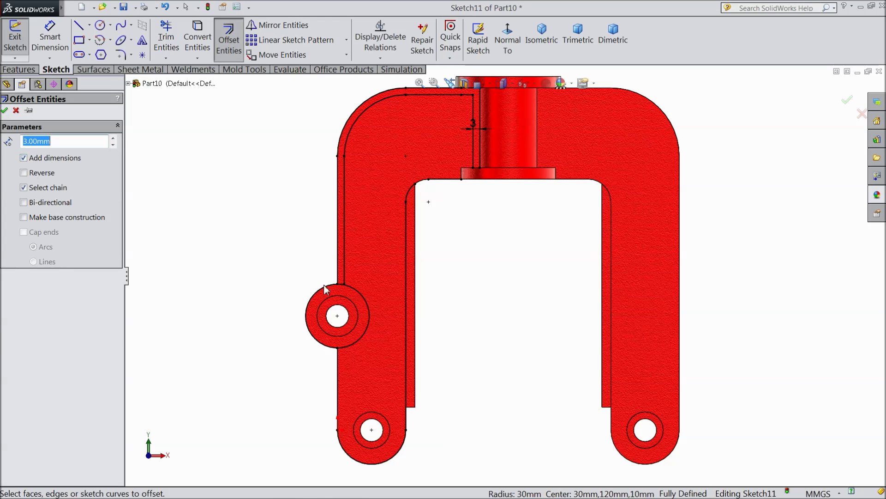
click(406, 232)
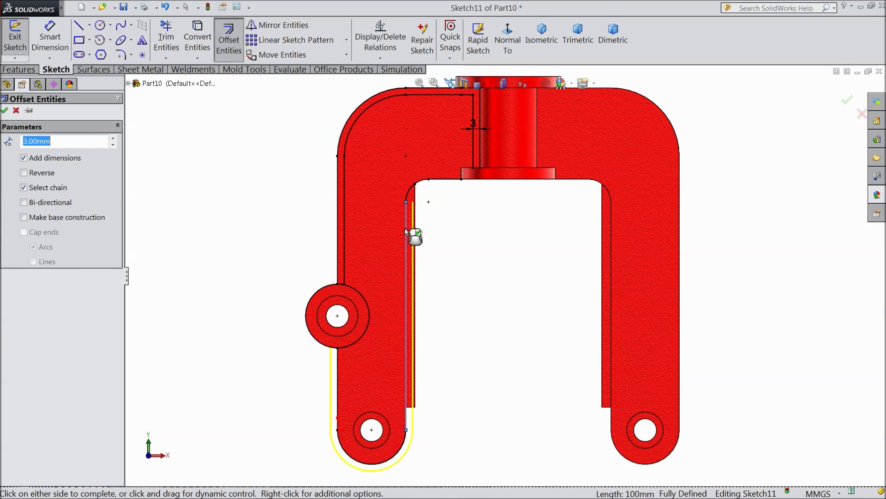
click(24, 172)
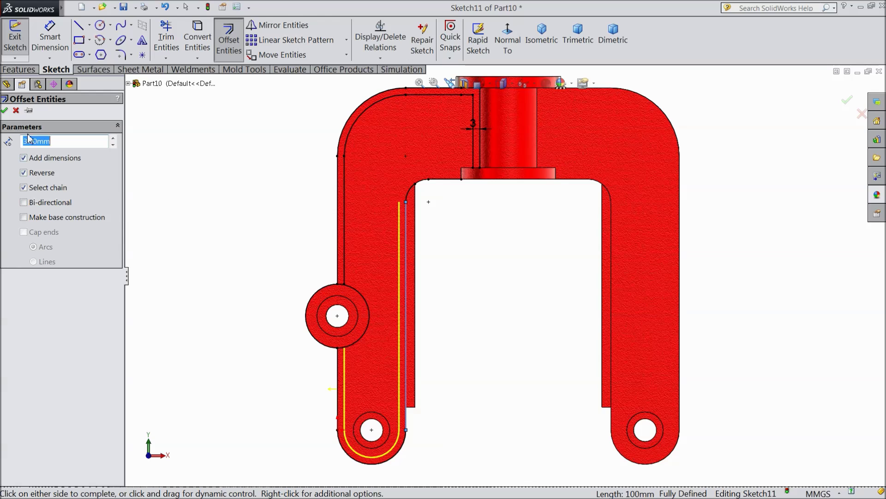
click(4, 110)
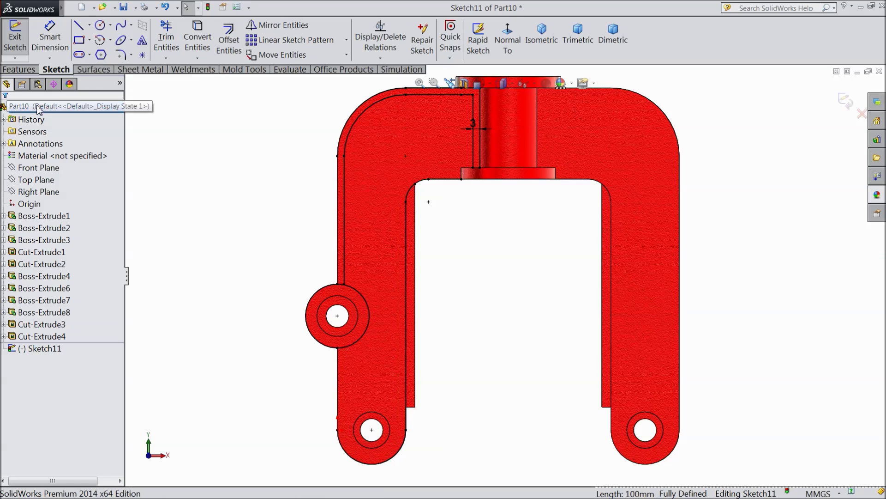
Step: Draw a circle of 15 mm radius centred on the left leg's bottom hole and trim away its lower half
click(101, 25)
click(372, 430)
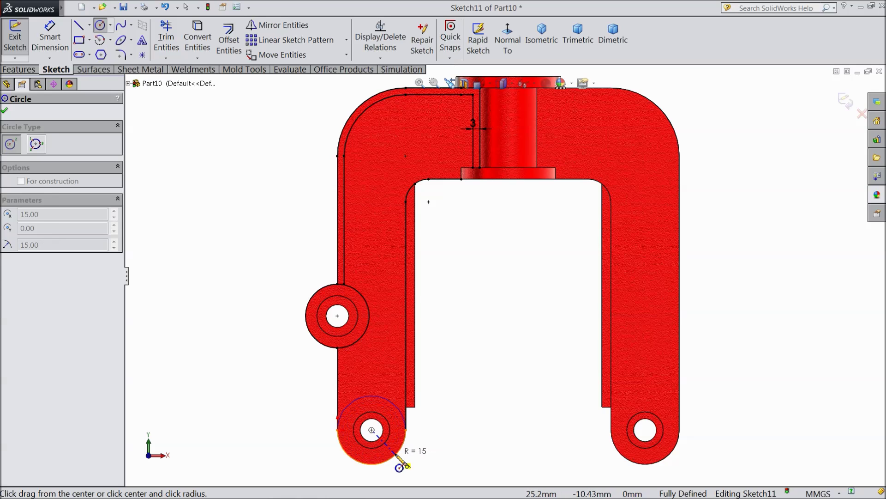
click(396, 457)
click(5, 112)
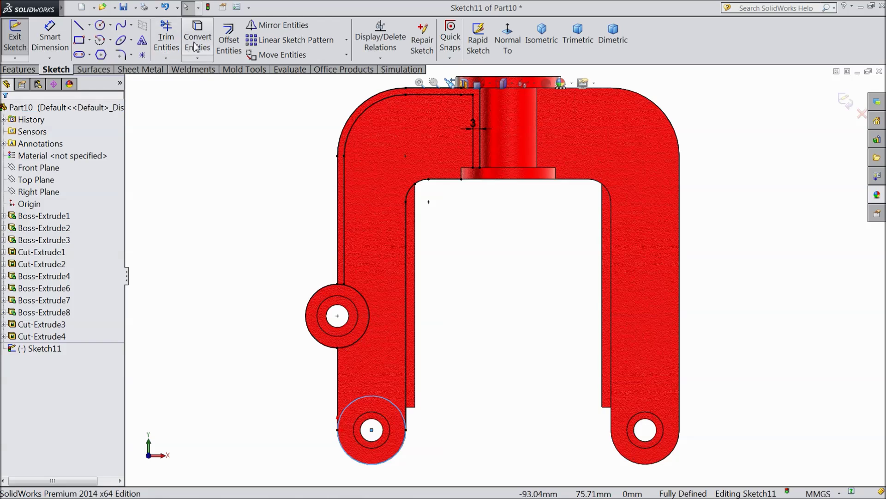
click(166, 40)
click(399, 455)
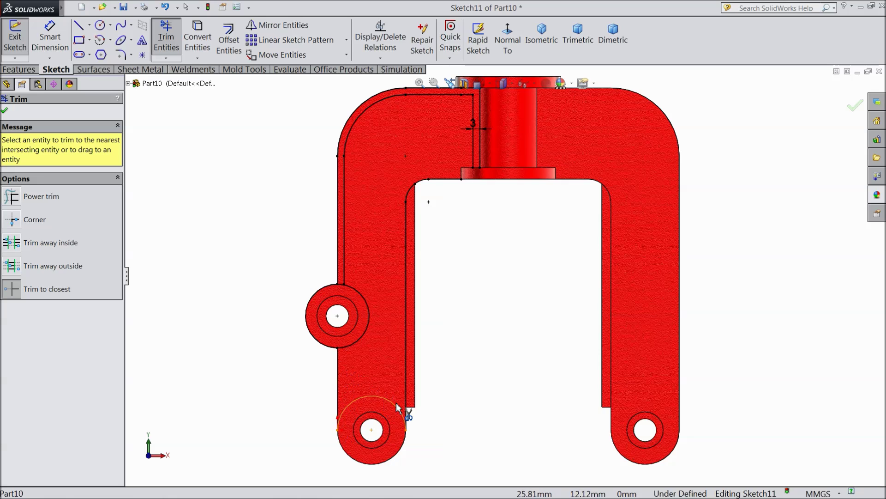
click(4, 112)
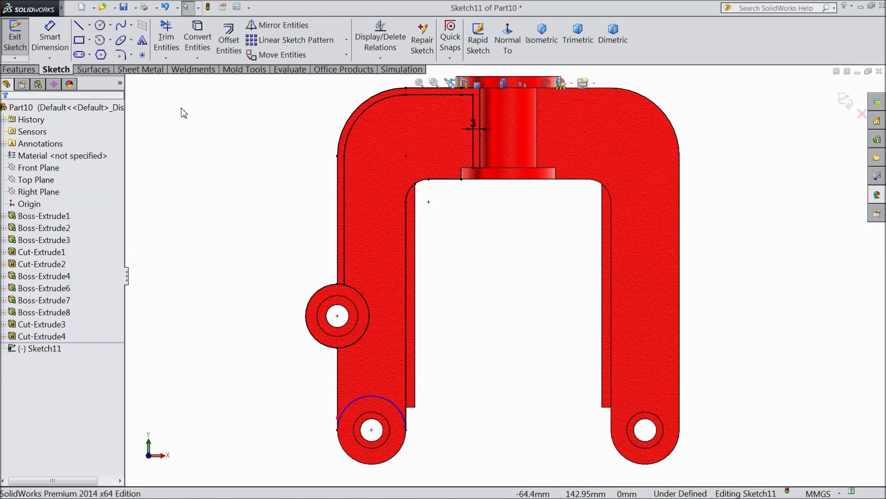
click(226, 44)
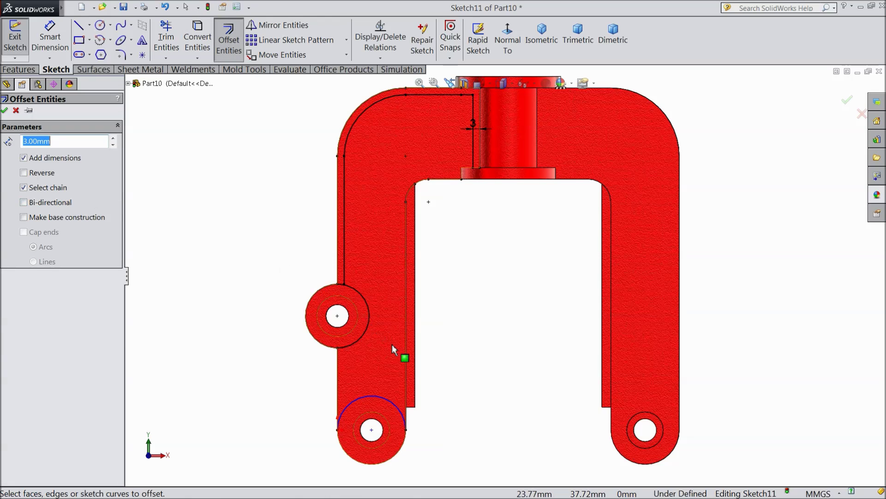
click(406, 367)
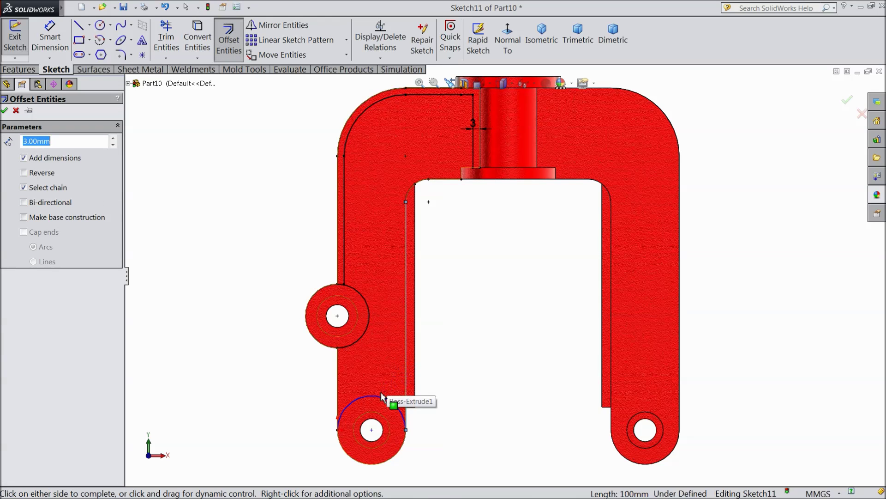
scroll(427, 408, down, 3)
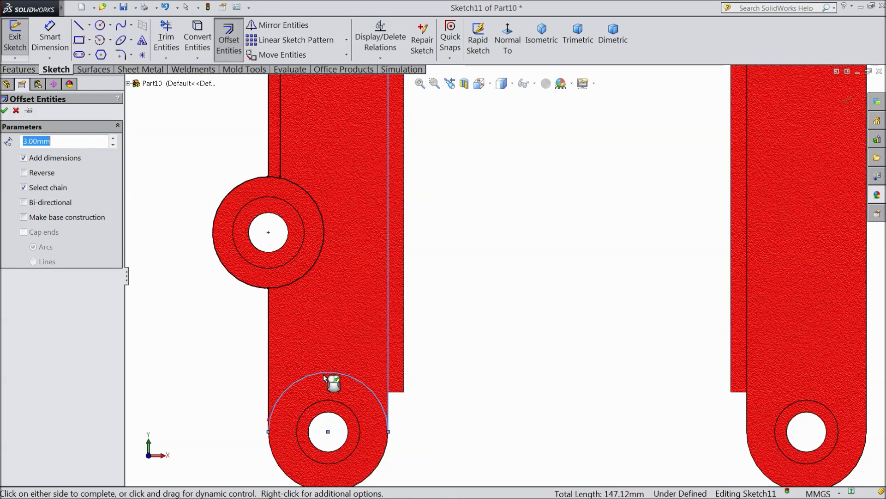
scroll(397, 390, up, 3)
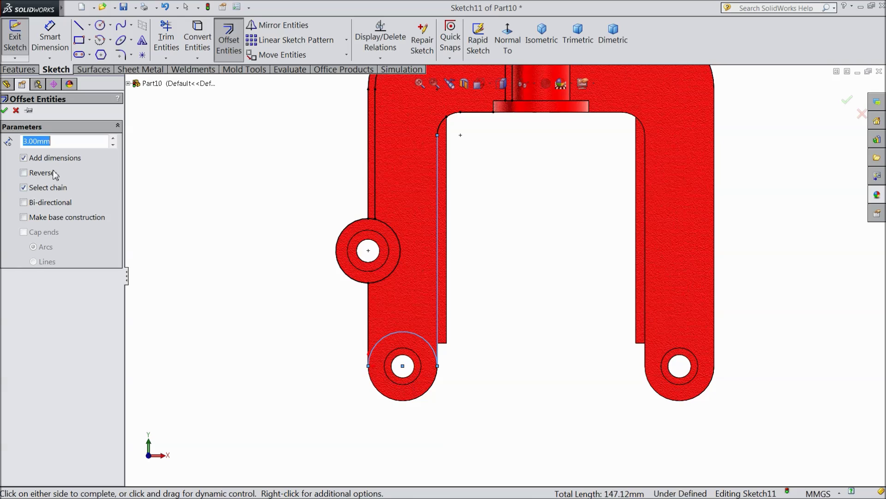
click(16, 110)
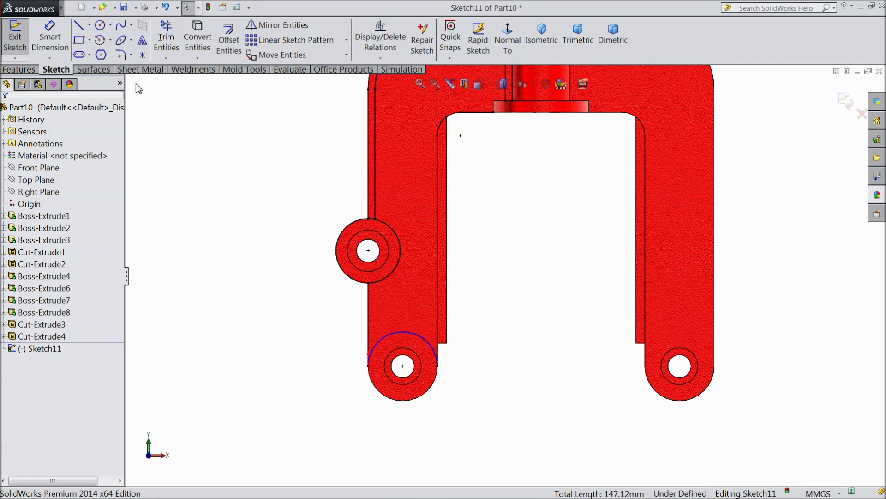
Step: Examine the junction of the trimmed arc and the left leg's inner edge, checking both entities and their shared endpoint
scroll(441, 295, down, 4)
scroll(449, 356, down, 3)
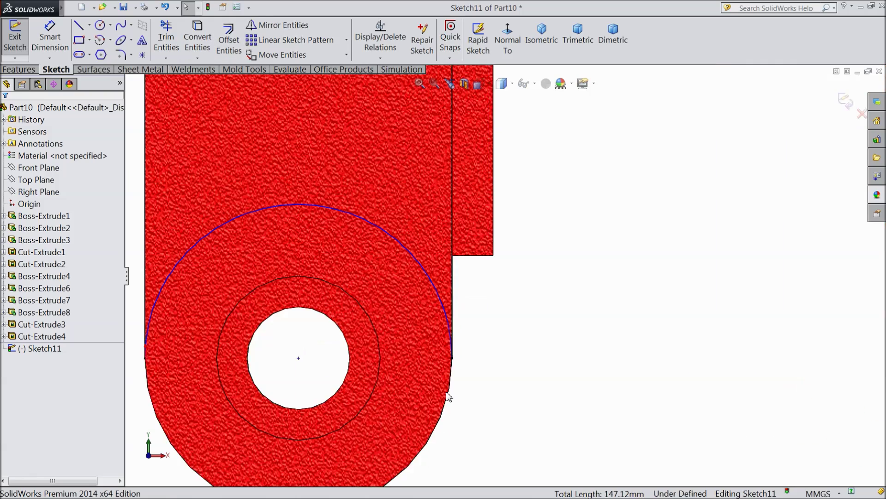
scroll(448, 396, down, 4)
scroll(484, 295, up, 2)
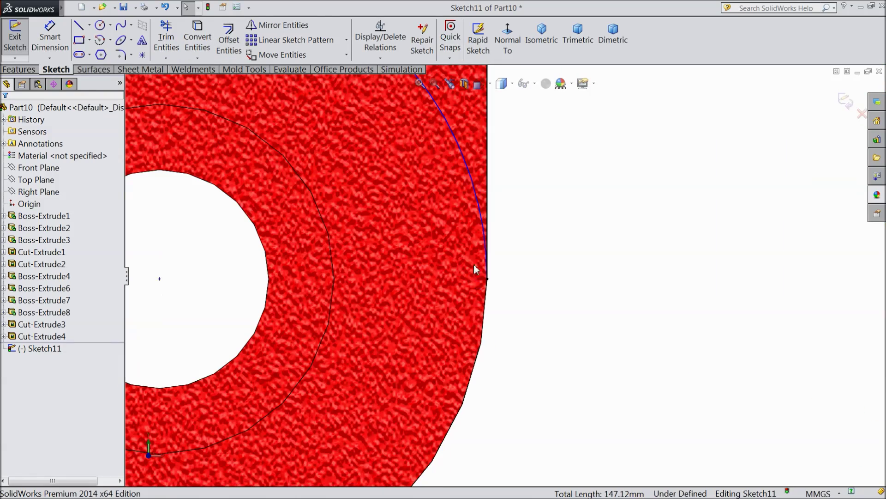
click(489, 213)
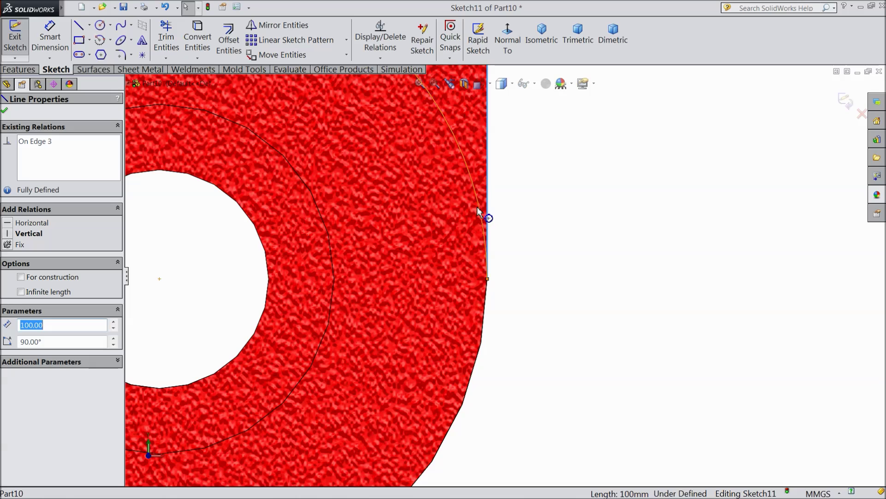
ctrl+click(480, 206)
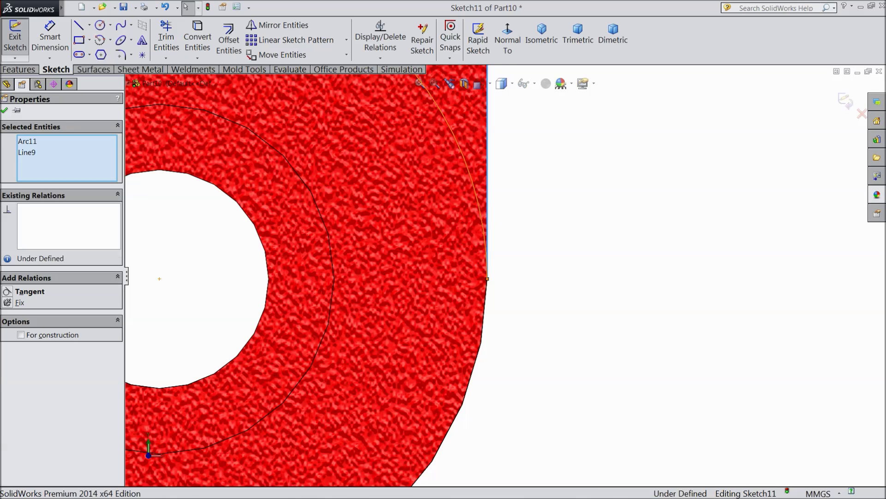
click(491, 291)
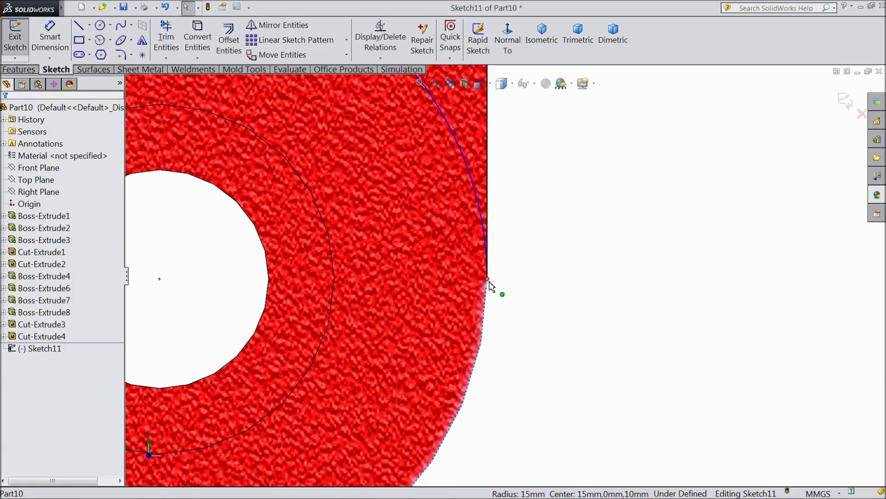
click(488, 279)
click(484, 248)
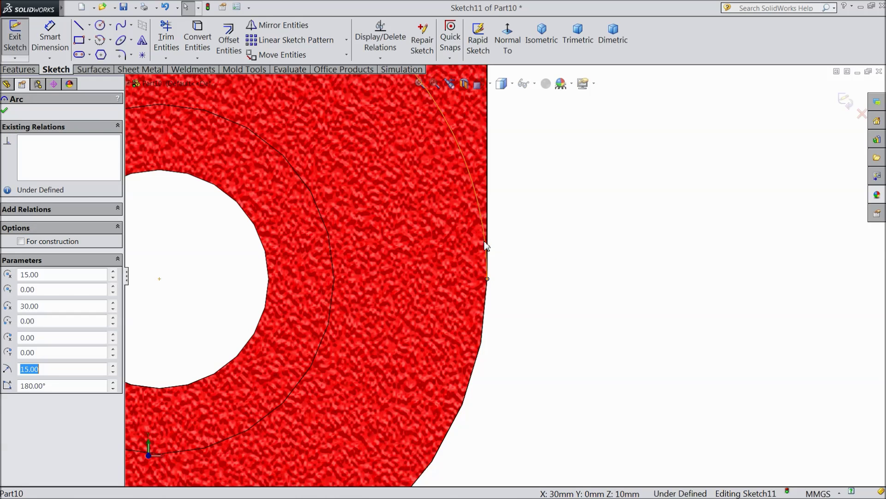
ctrl+click(488, 279)
click(496, 278)
Step: Offset the chain of the left leg's bottom arc and adjoining side lines by 3 mm toward the inside of the face
scroll(496, 278, up, 6)
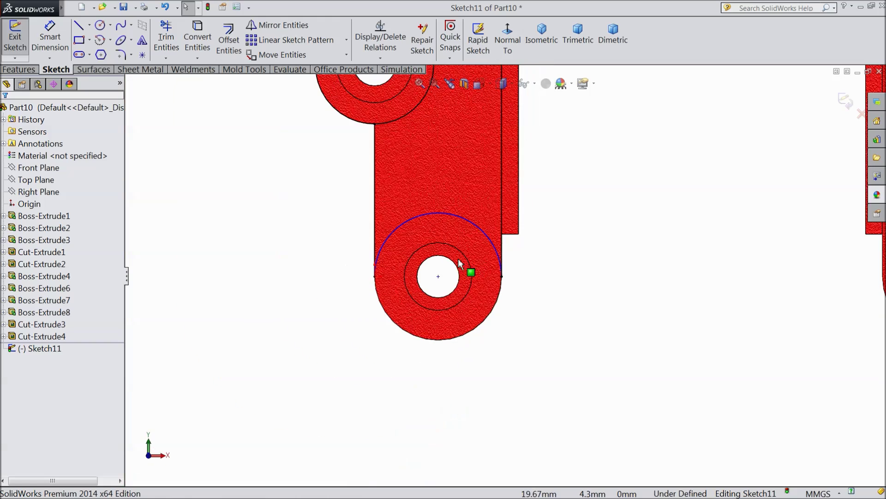
scroll(451, 211, up, 1)
scroll(486, 149, down, 1)
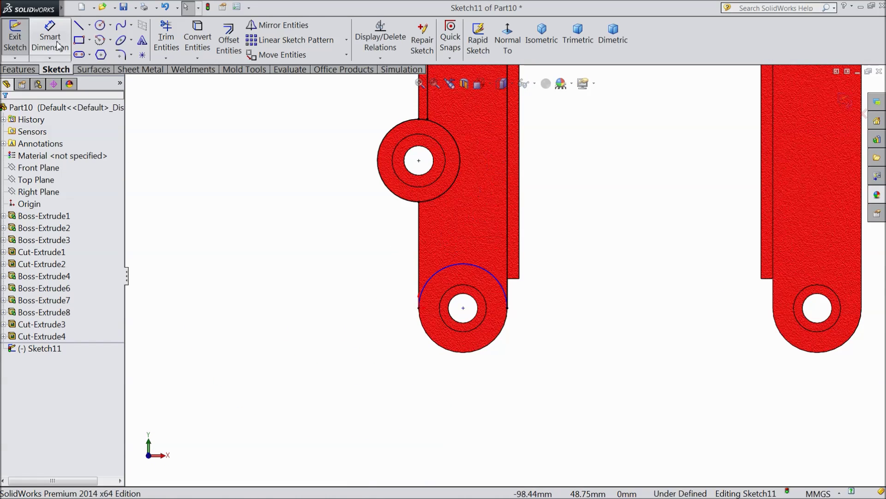
click(230, 51)
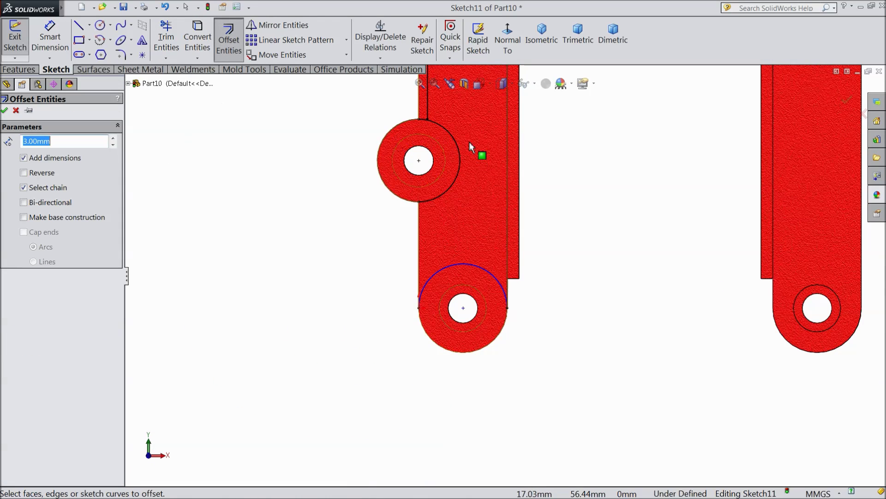
click(456, 266)
scroll(467, 231, up, 2)
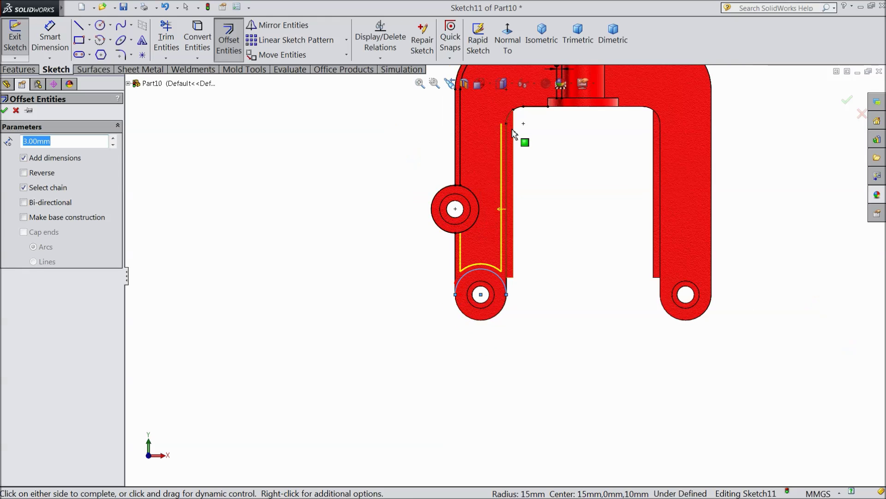
scroll(467, 252, down, 1)
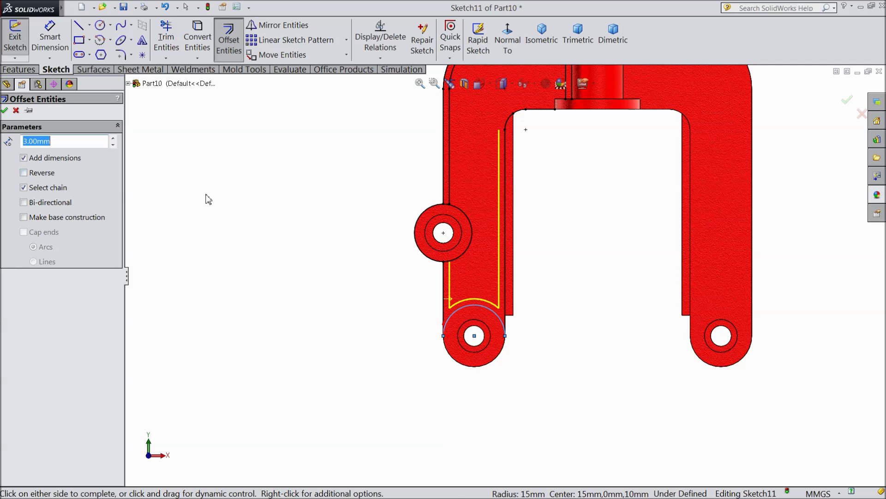
click(5, 111)
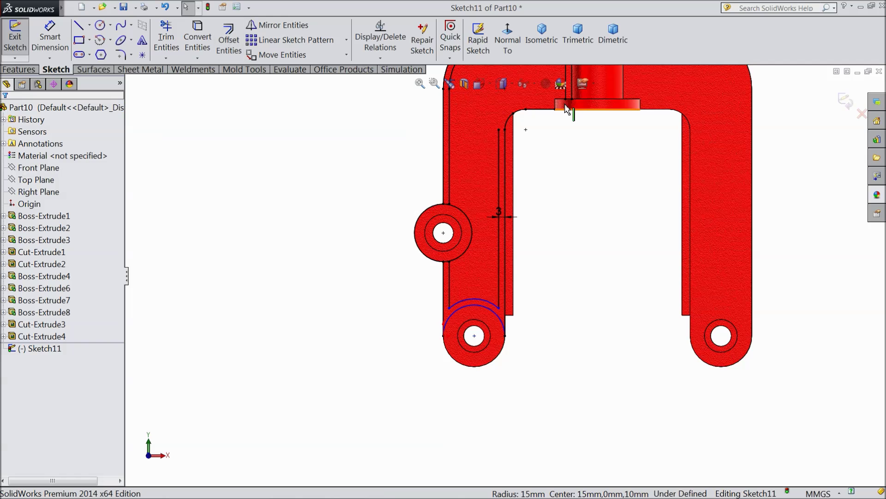
Step: Offset the inner corner arcs and the bridge's lower edge line by 3 mm into the left front face
scroll(514, 118, down, 2)
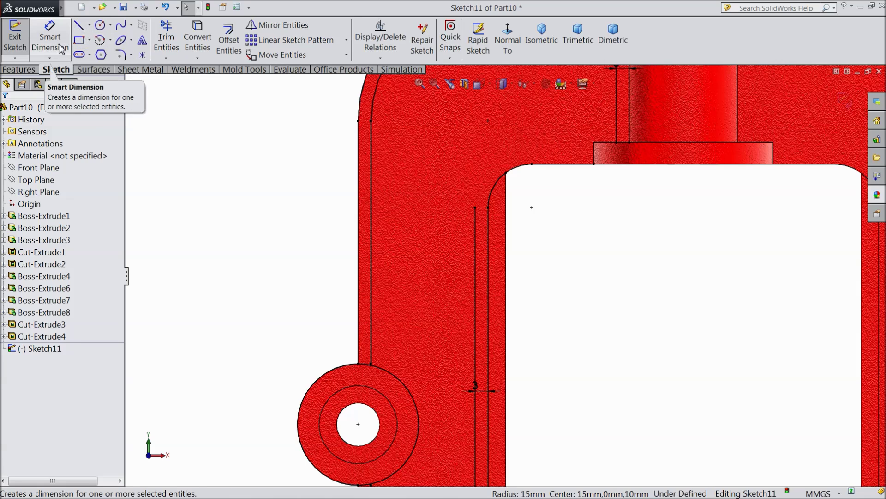
click(228, 43)
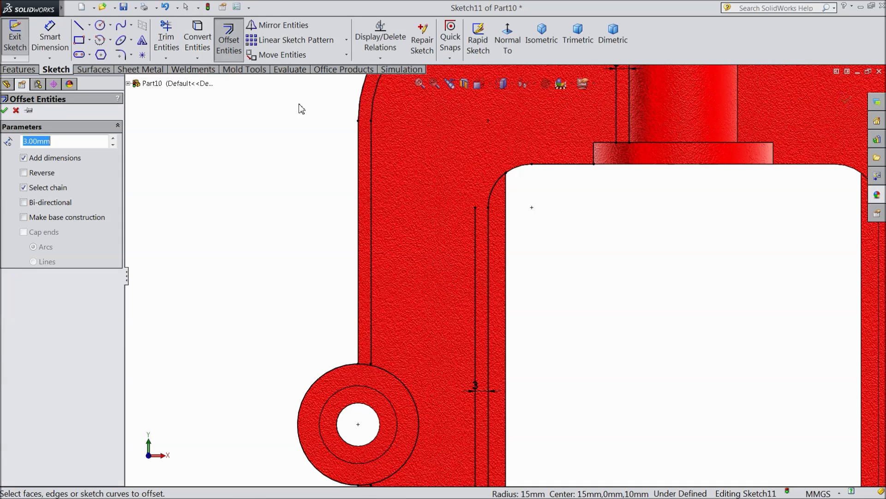
click(495, 185)
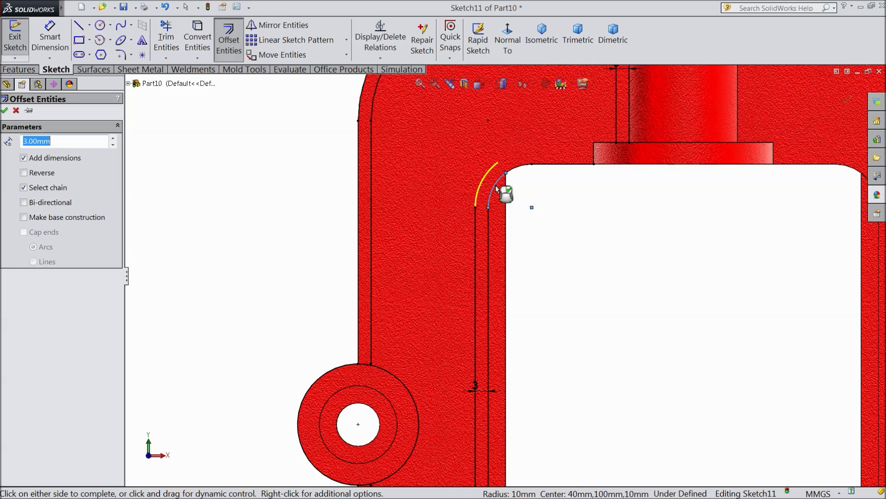
click(519, 167)
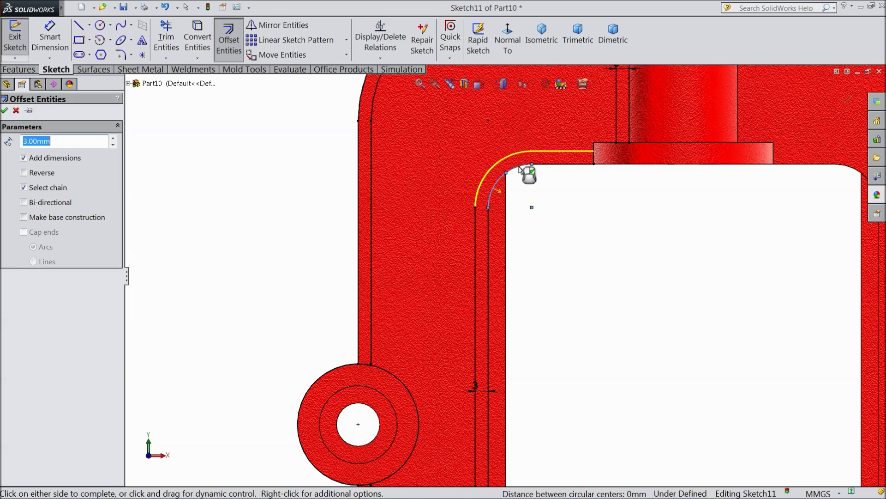
click(4, 110)
Step: Connect the hub-side offset line to the lower offset line with a horizontal line along the flange top and a 2 mm vertical line
key(f)
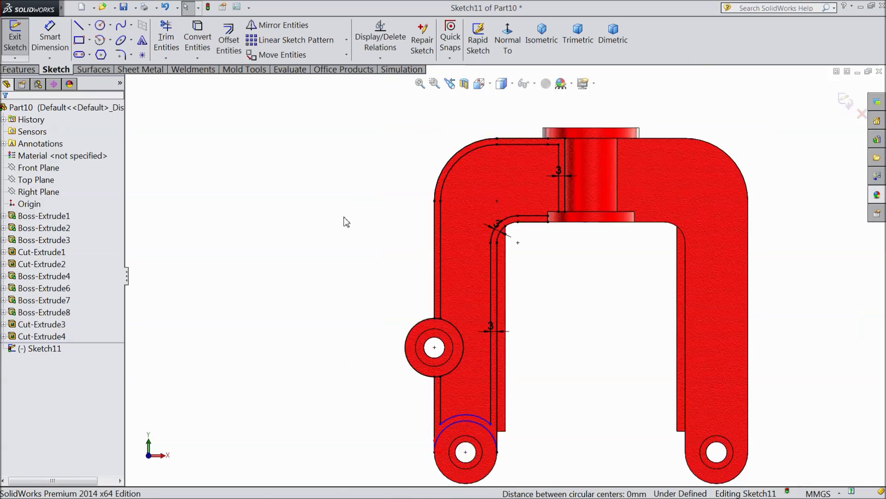
scroll(580, 232, down, 5)
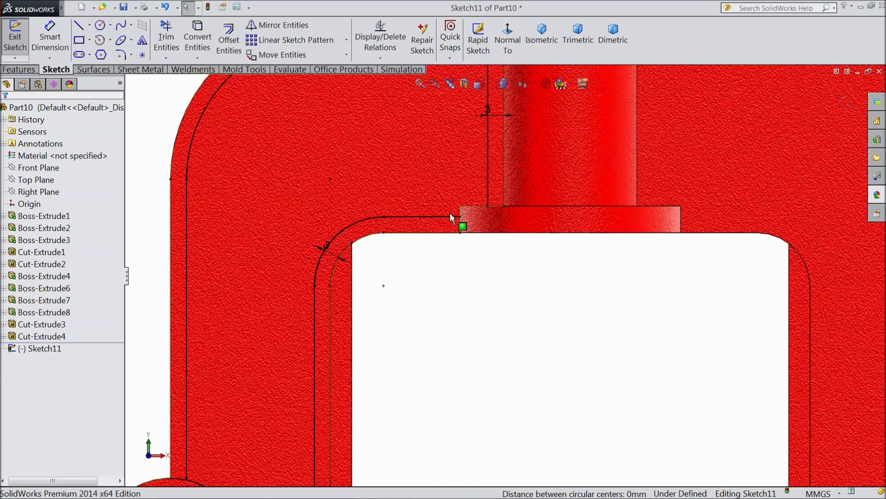
click(79, 26)
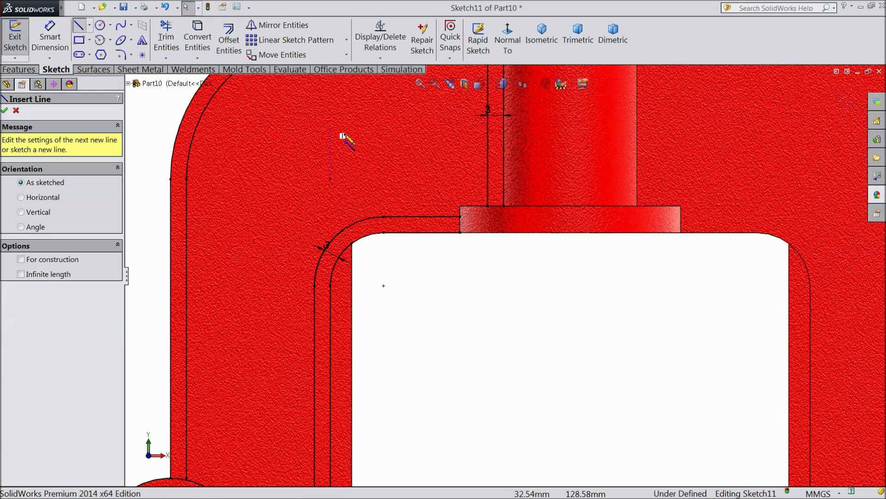
click(488, 206)
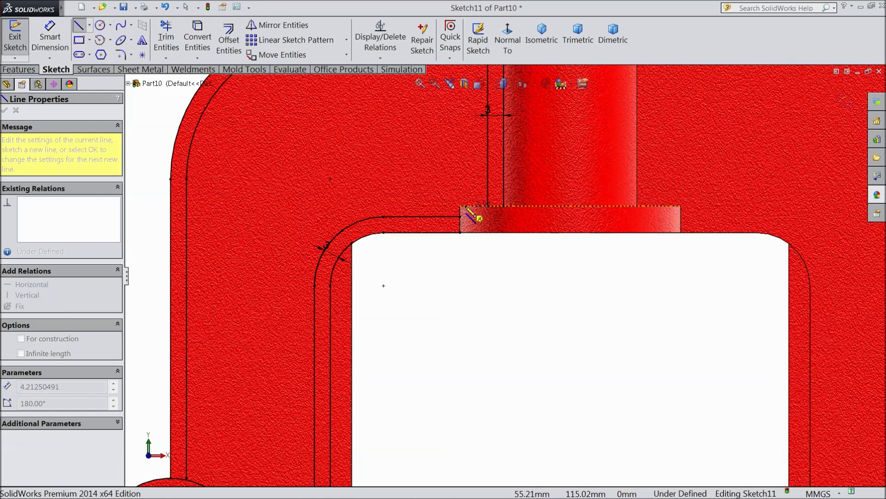
click(460, 217)
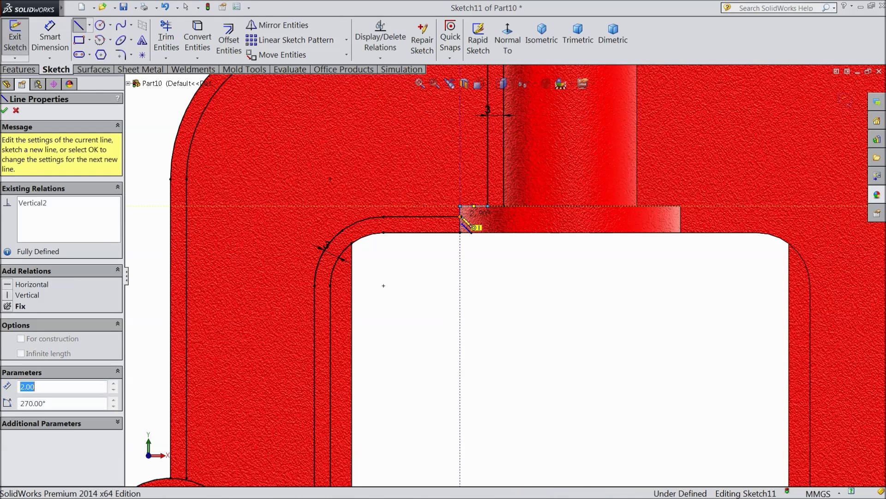
Step: Inspect the left leg's inset profile for gaps, especially where the offset side line meets the side boss's outer circle
scroll(445, 183, up, 3)
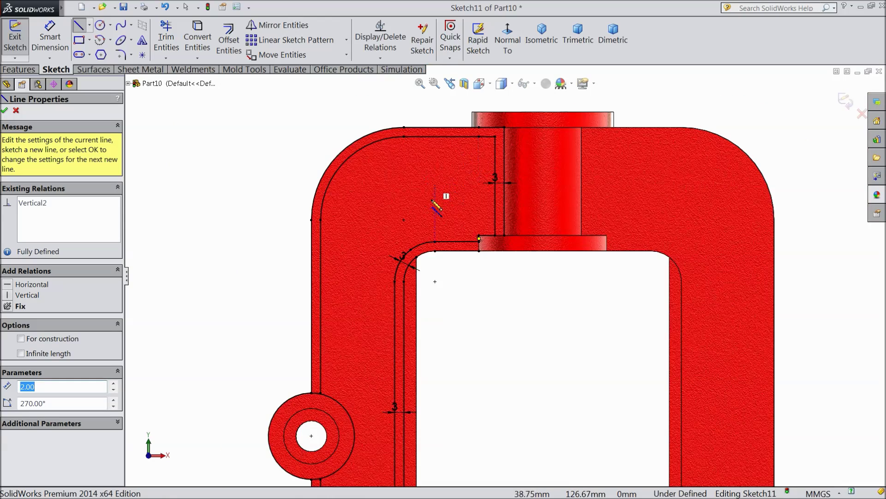
scroll(462, 259, up, 3)
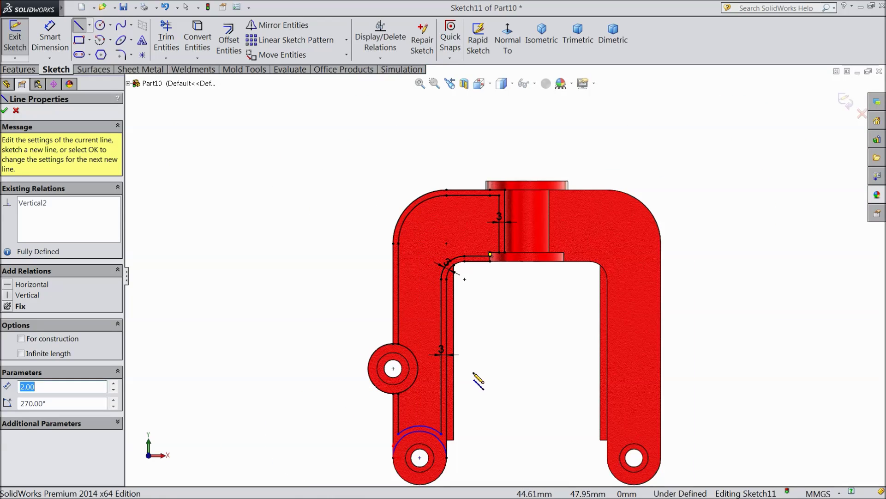
scroll(445, 439, down, 3)
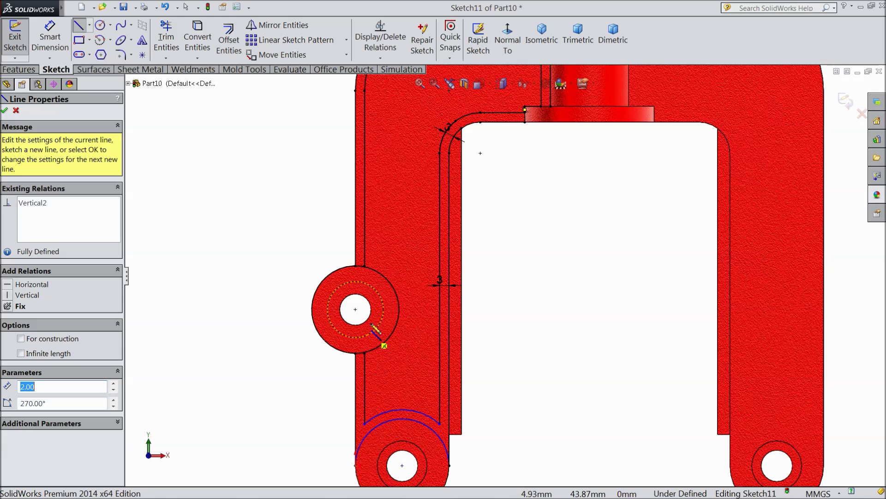
scroll(502, 276, up, 1)
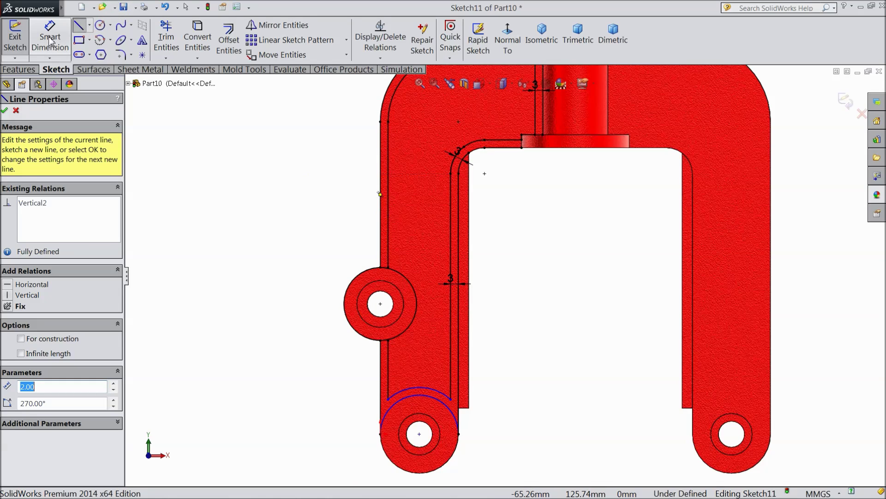
click(166, 41)
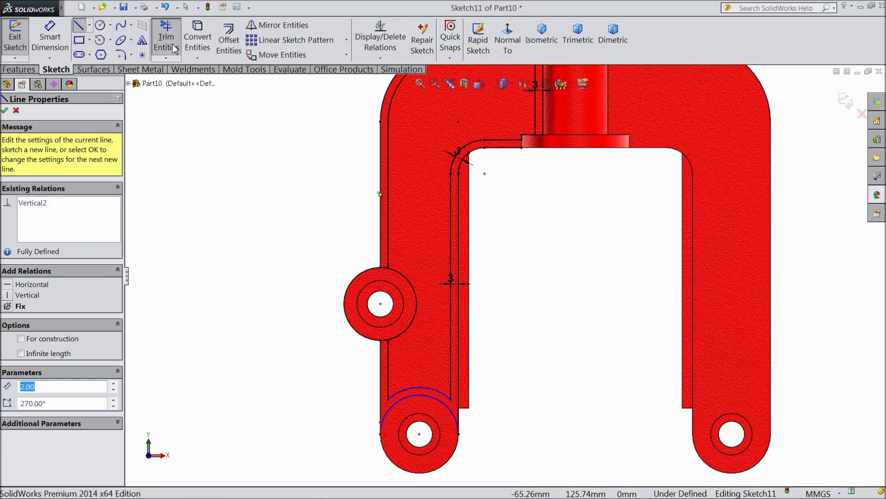
scroll(399, 282, down, 3)
scroll(399, 276, down, 3)
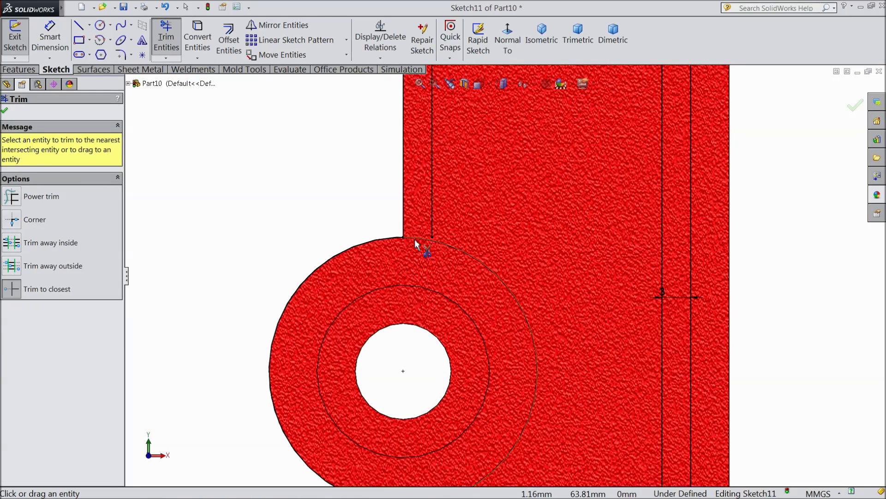
scroll(451, 240, up, 2)
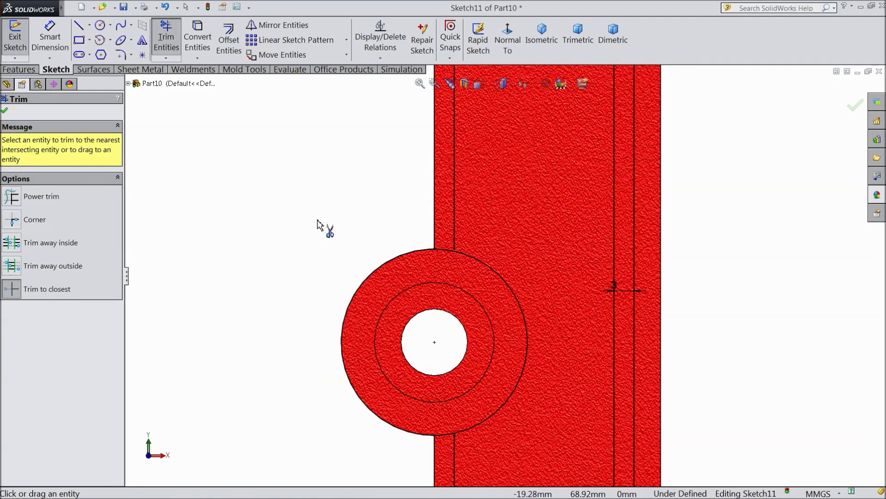
Step: Extend the offset side lines above and below the side boss until they meet the boss's outer circle
click(166, 58)
click(180, 88)
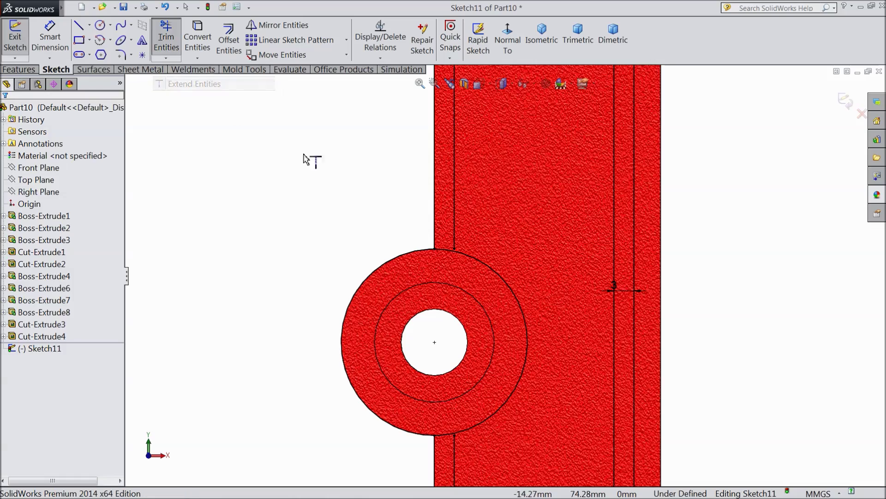
scroll(476, 267, down, 6)
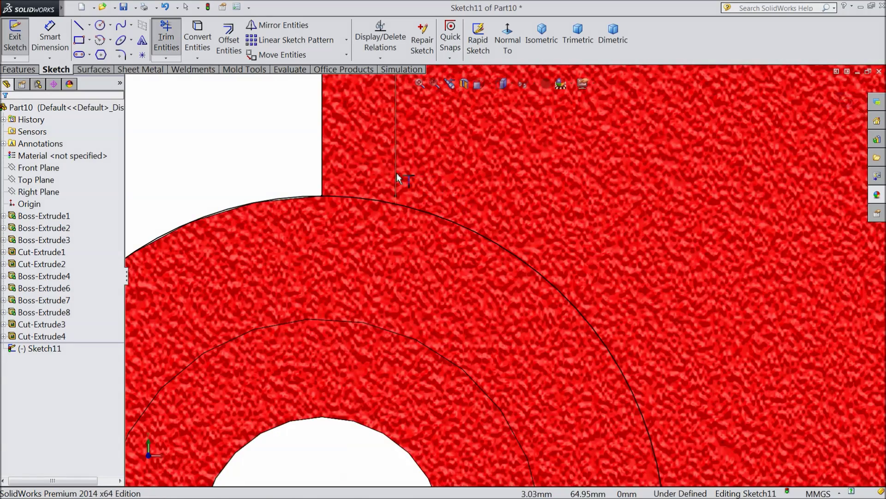
click(396, 190)
scroll(339, 203, up, 4)
scroll(471, 329, down, 6)
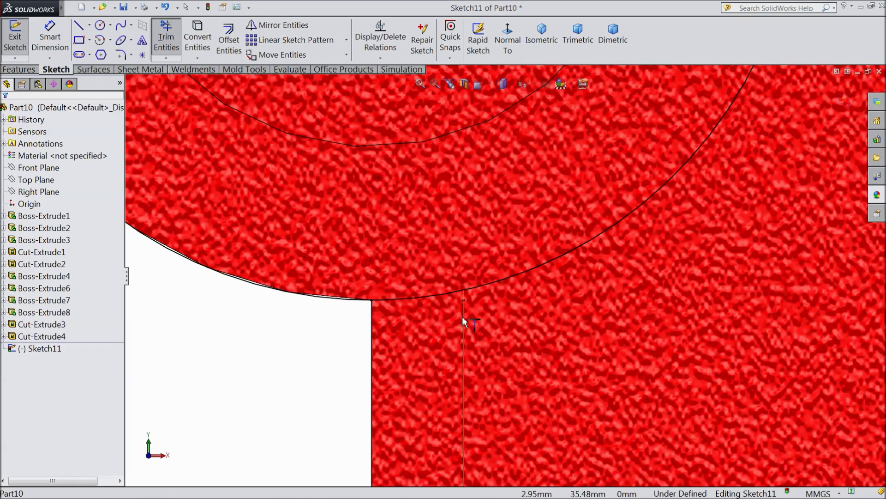
click(463, 319)
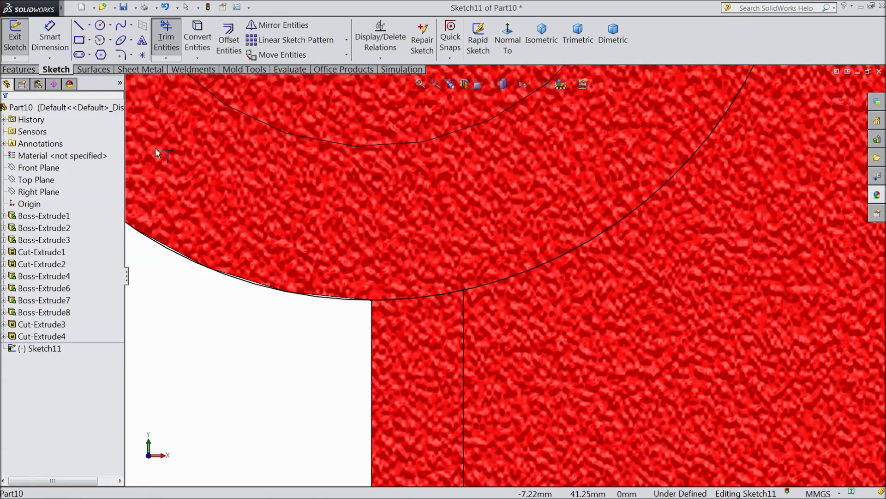
Step: Trim the side boss's sketch circle to the nearest intersections, keeping only the arc between the two offset side lines
click(165, 58)
click(180, 71)
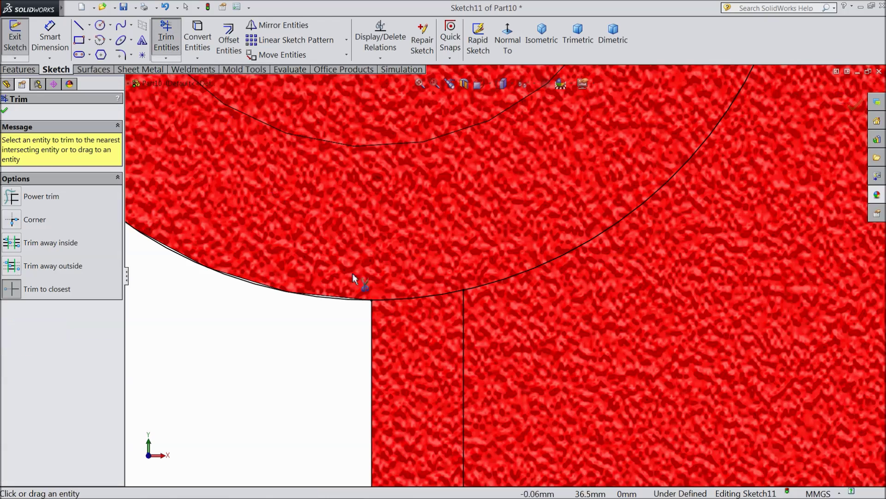
scroll(406, 332, up, 4)
click(460, 286)
scroll(489, 241, up, 3)
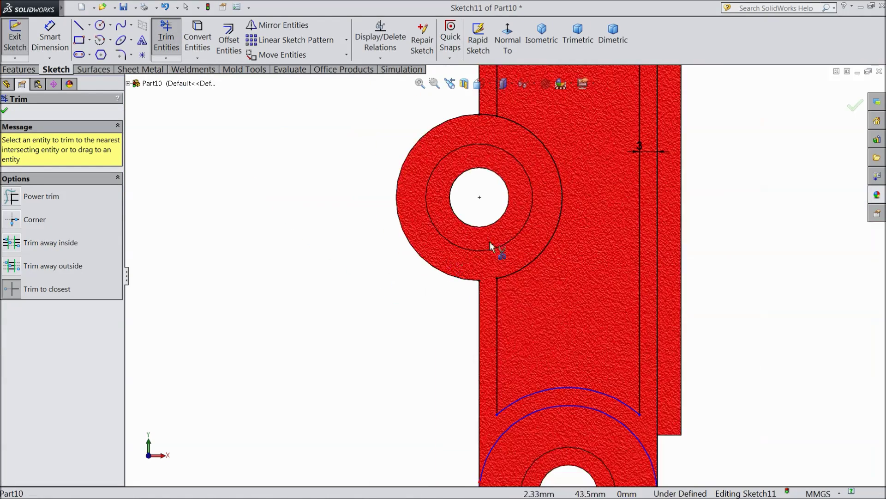
scroll(498, 129, down, 5)
click(482, 172)
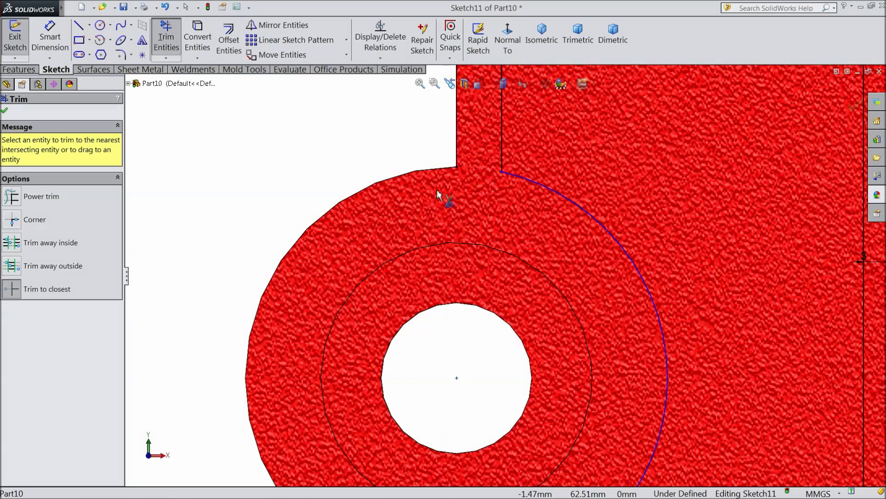
scroll(437, 192, up, 5)
scroll(553, 326, up, 1)
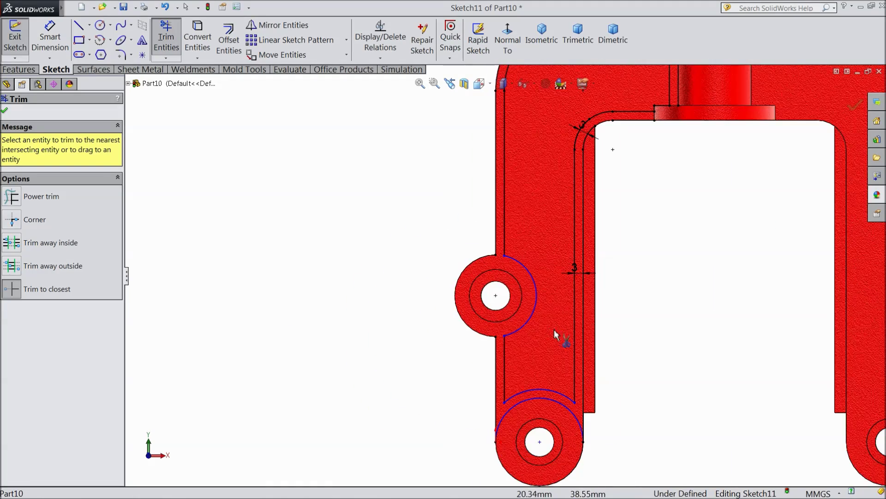
scroll(596, 312, up, 1)
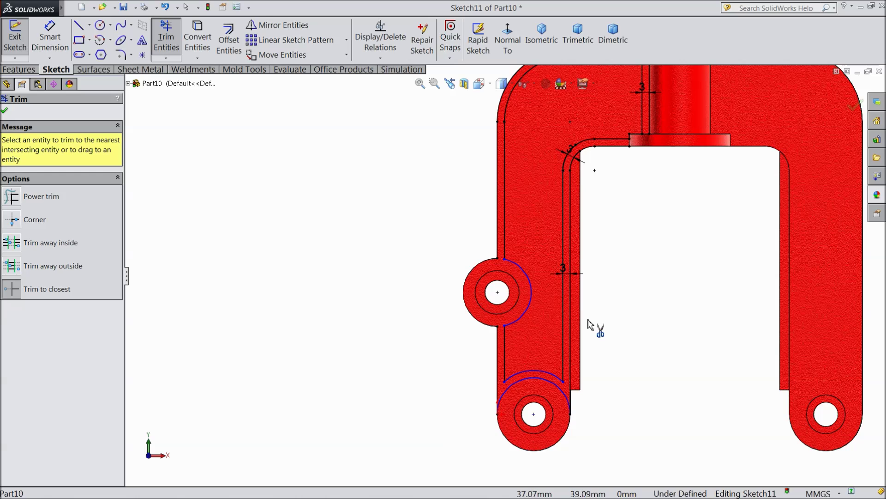
scroll(591, 315, up, 3)
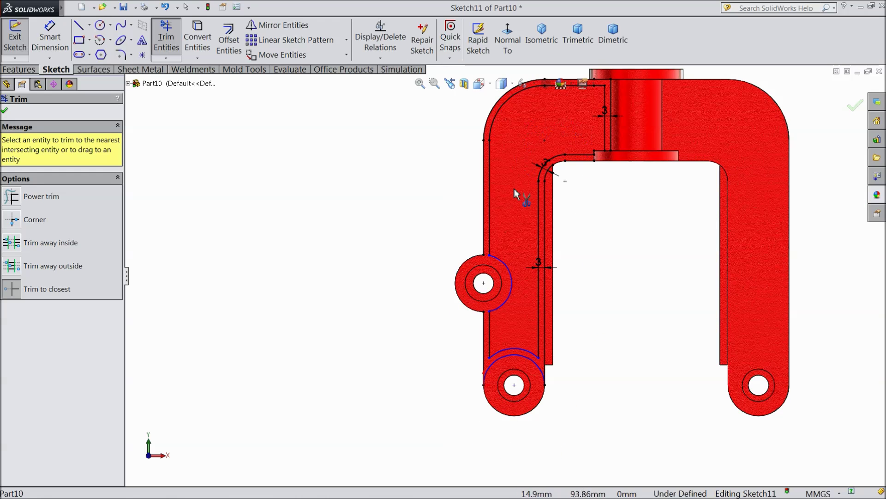
click(4, 112)
Step: Draw a vertical construction centerline from the midpoint of the hub's top edge down to below the bridge
scroll(615, 131, down, 1)
scroll(615, 132, up, 2)
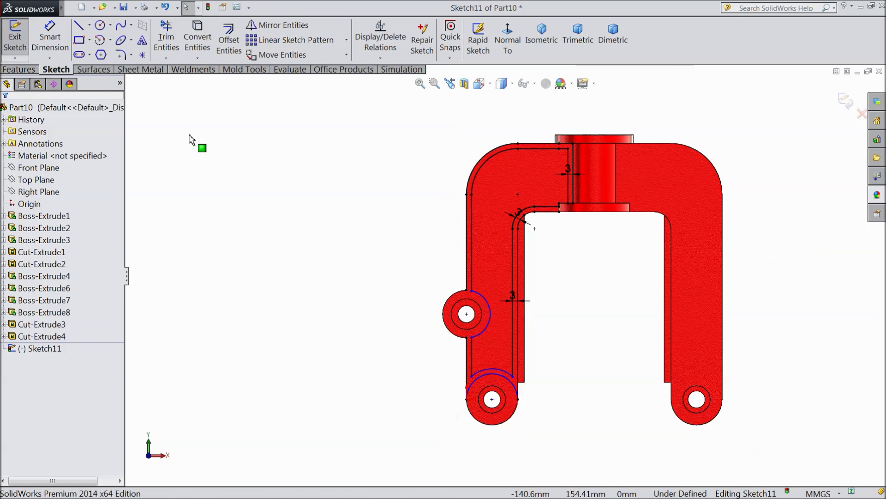
click(90, 25)
click(100, 51)
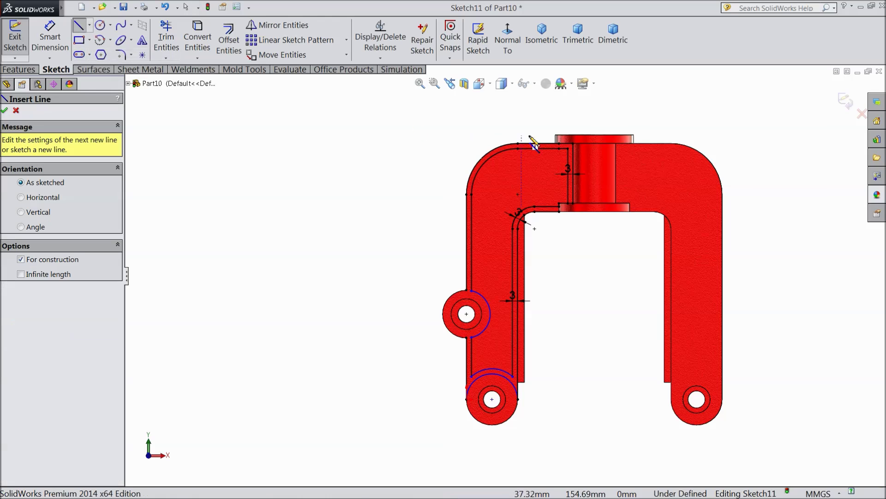
click(594, 134)
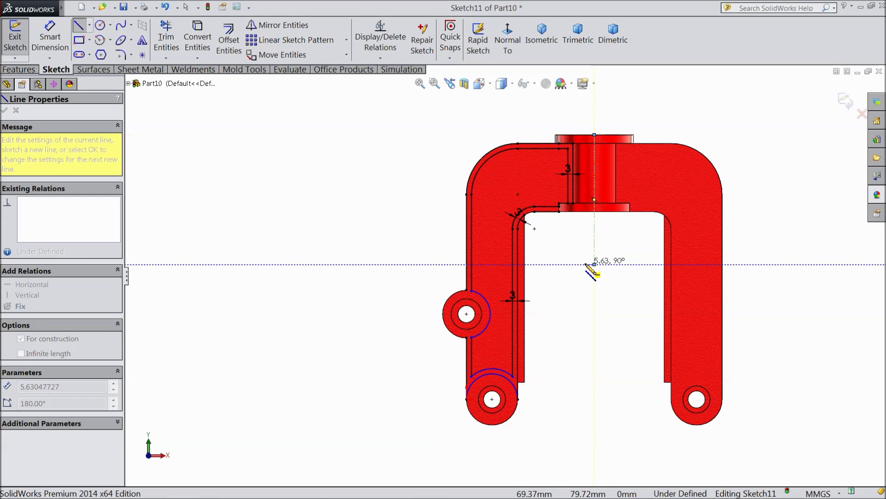
right_click(592, 265)
click(618, 95)
Step: Start mirroring sketch entities with the inset profile's top line segments, hub-side vertical line and flange-top line selected
scroll(583, 192, down, 3)
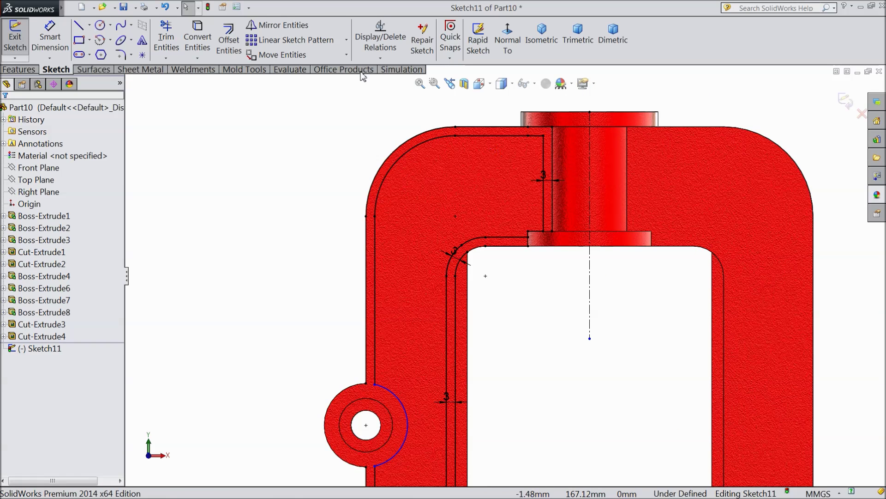
click(277, 25)
click(539, 136)
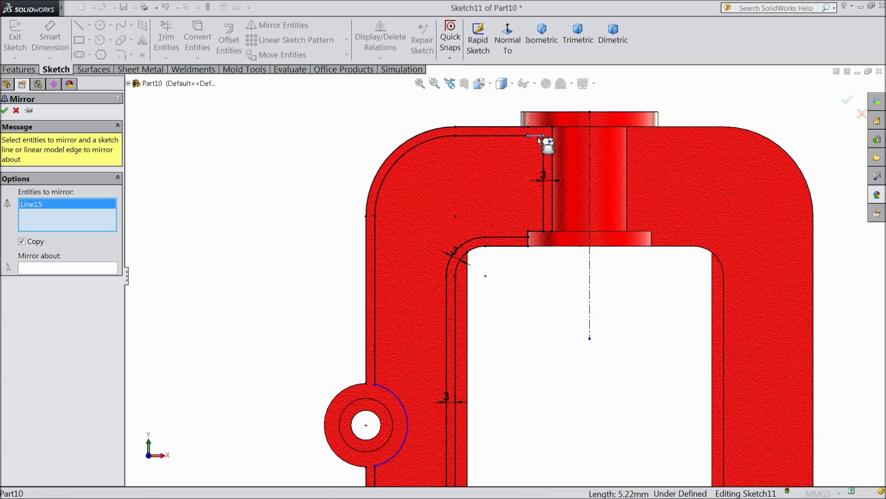
click(544, 159)
click(508, 136)
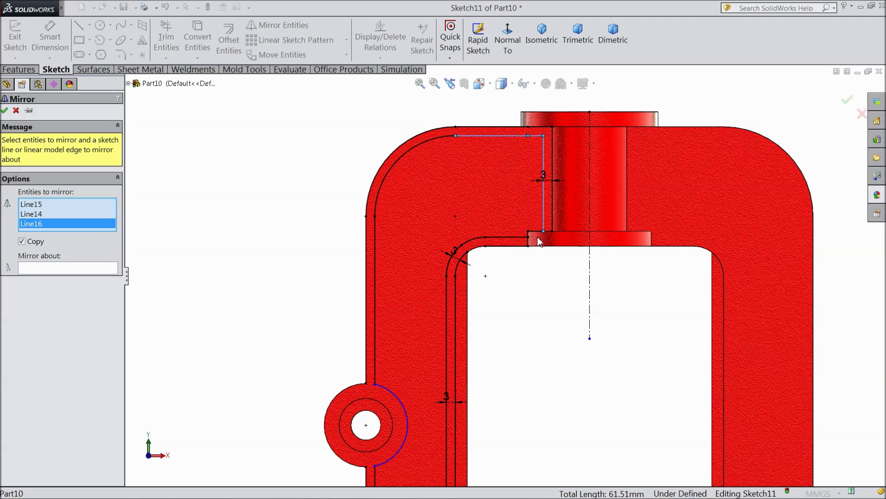
click(531, 239)
click(529, 245)
scroll(529, 243, down, 2)
scroll(529, 244, down, 2)
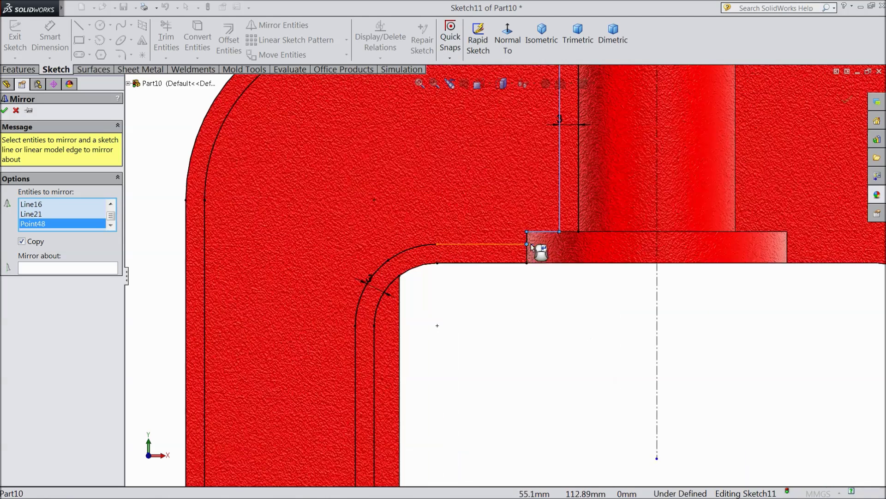
Step: Add the short flange line, lower bridge offset, inner corner arc, both long leg lines and outer corner arc to the mirror selection
click(527, 239)
click(515, 245)
click(422, 246)
click(355, 342)
click(205, 277)
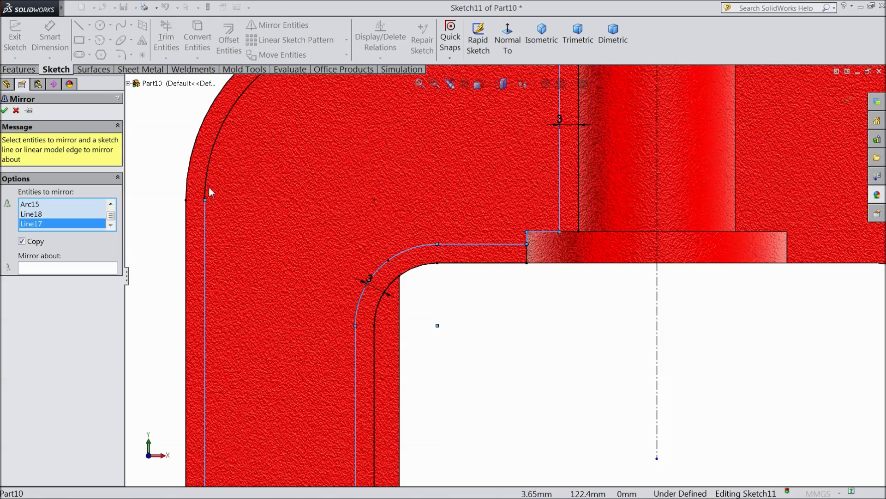
click(211, 176)
Step: Add the side boss arc, the leg's bottom offset arc and the side line below the boss to the mirror selection
scroll(303, 154, up, 5)
scroll(469, 193, down, 4)
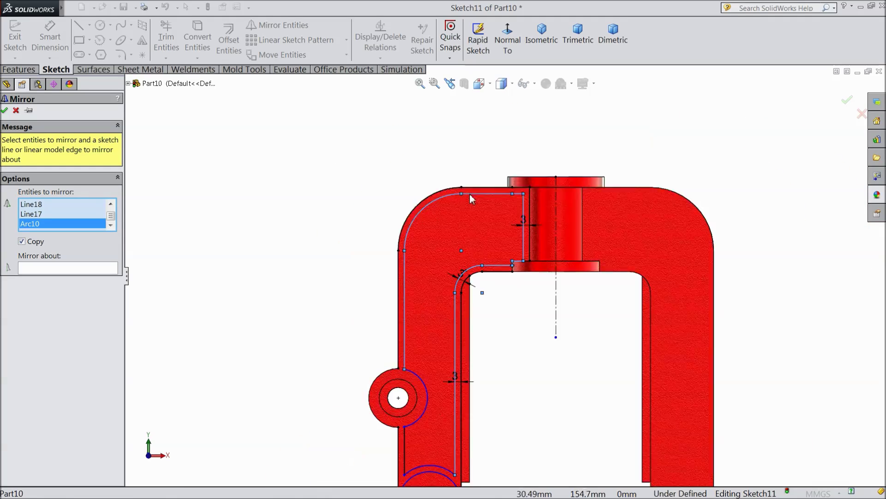
click(413, 342)
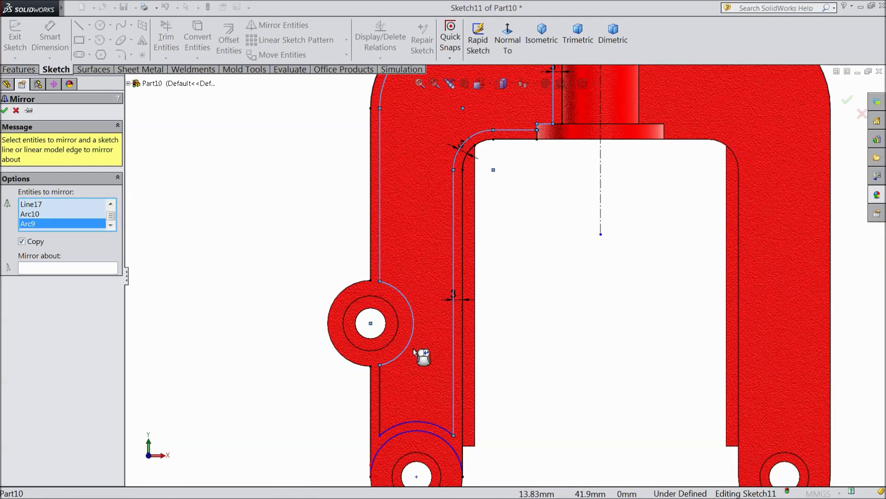
scroll(450, 392, down, 3)
click(450, 316)
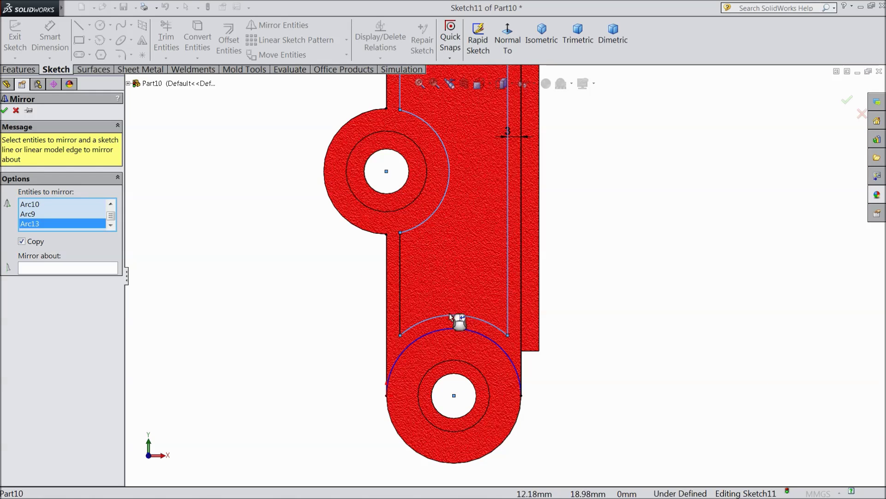
click(399, 288)
Step: Try to mirror the selected inset profile about the hub's vertical centerline onto the right leg
click(97, 268)
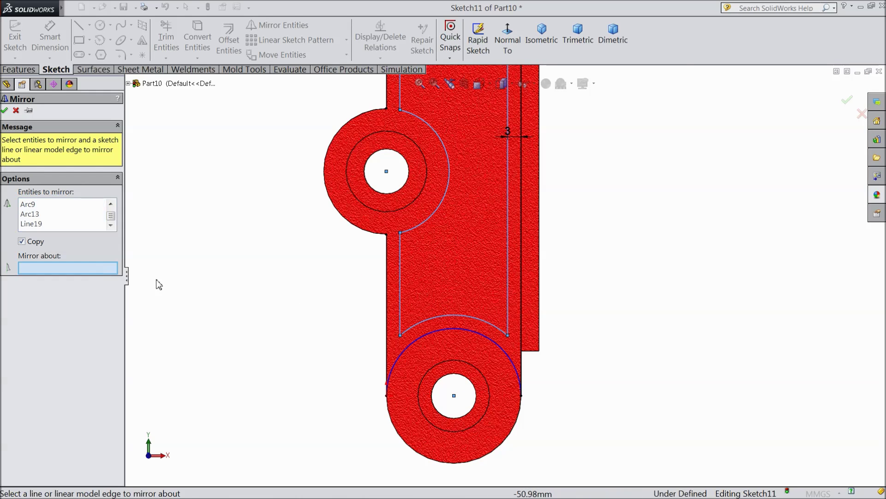
scroll(511, 281, up, 3)
click(611, 143)
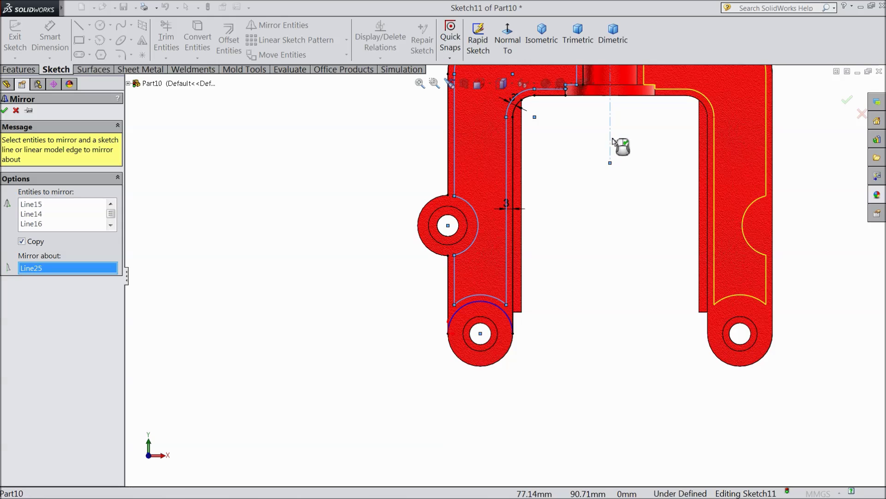
scroll(644, 134, up, 2)
scroll(655, 127, down, 2)
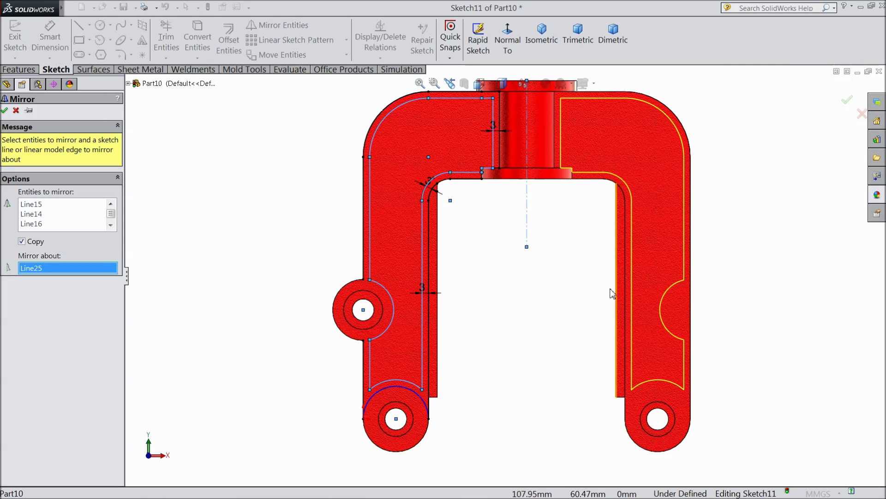
click(5, 110)
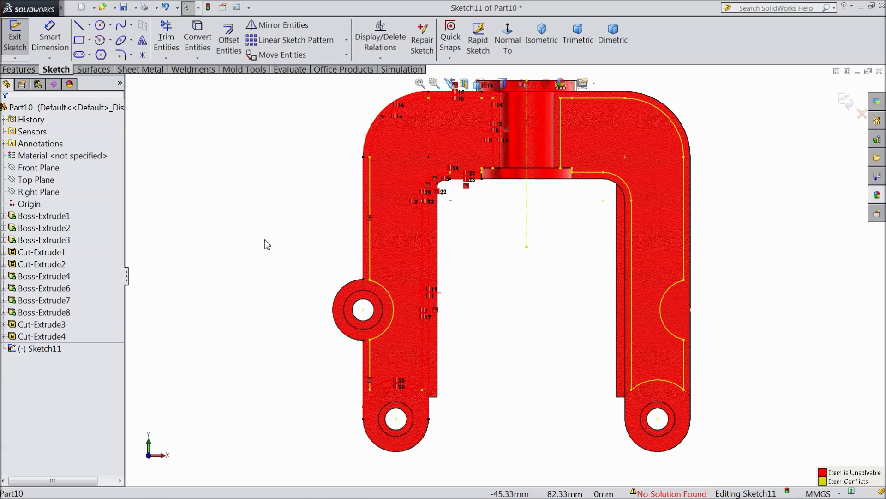
Step: Check the mirrored sketch around the bridge and hub, and undo the mirror operation
key(Return)
mouse_move(284, 235)
middle_down()
mouse_move(303, 224)
mouse_move(279, 240)
mouse_move(296, 246)
middle_up()
scroll(468, 150, down, 4)
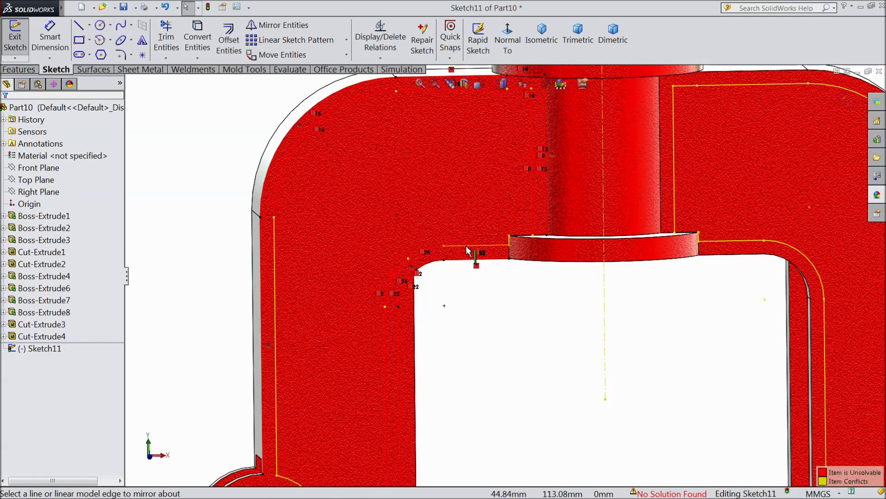
scroll(390, 252, up, 6)
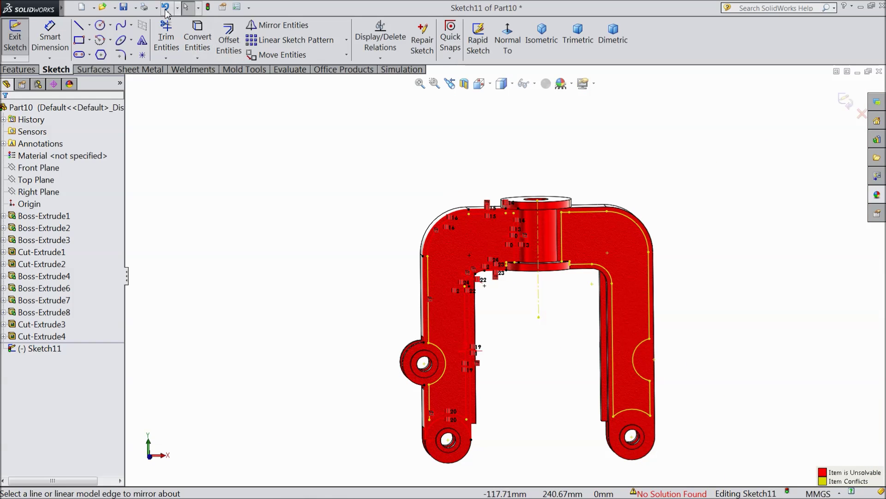
click(166, 9)
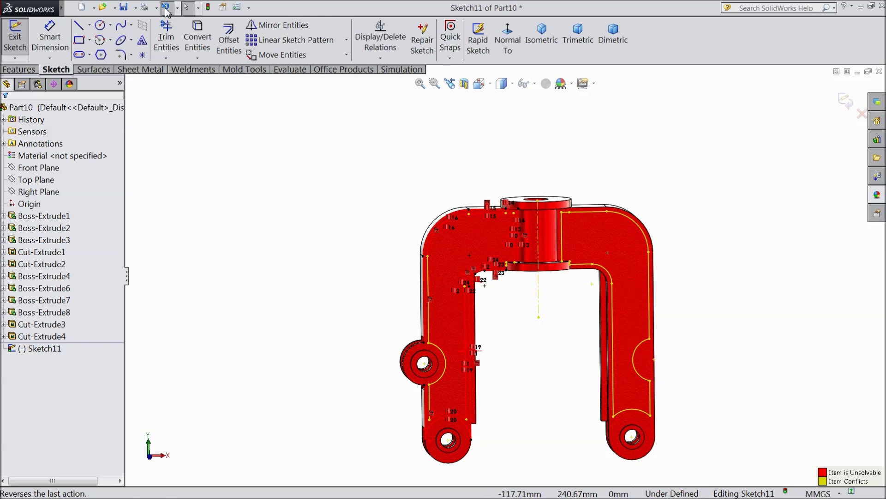
Step: Cut the closed inset region on the left leg as a blind pocket 3 mm deep
scroll(560, 348, down, 3)
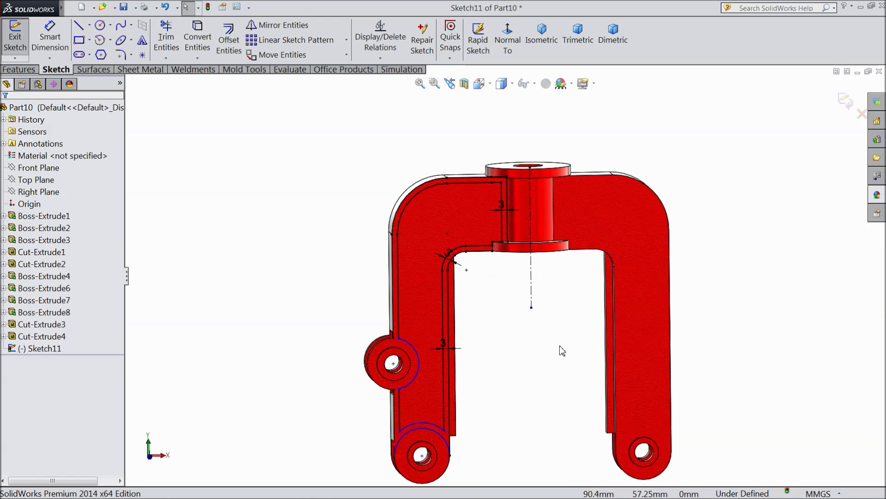
scroll(516, 282, up, 2)
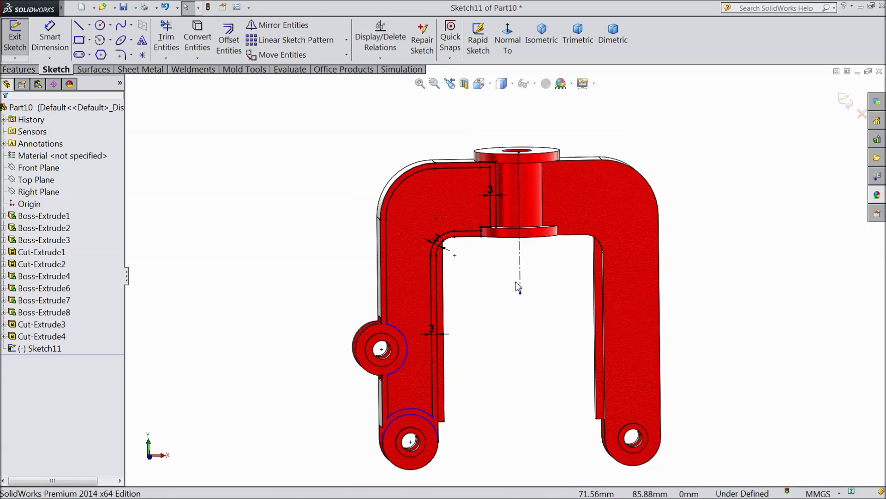
middle_drag(542, 350, 522, 340)
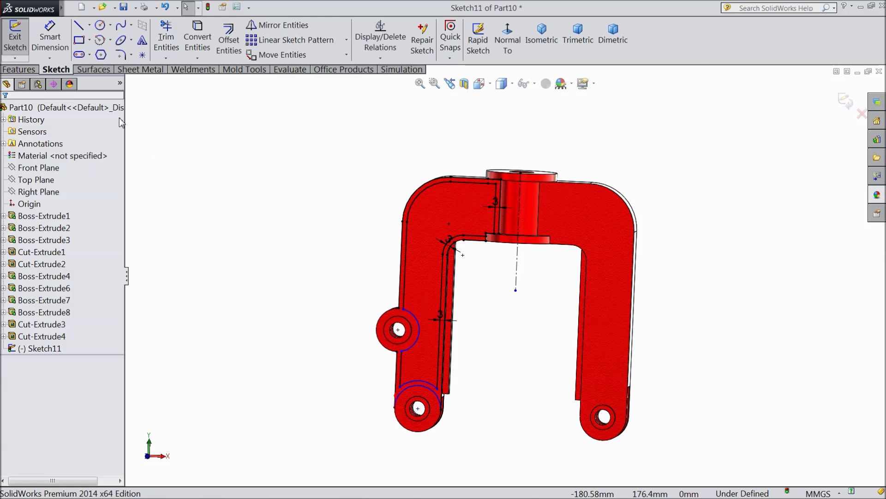
click(25, 70)
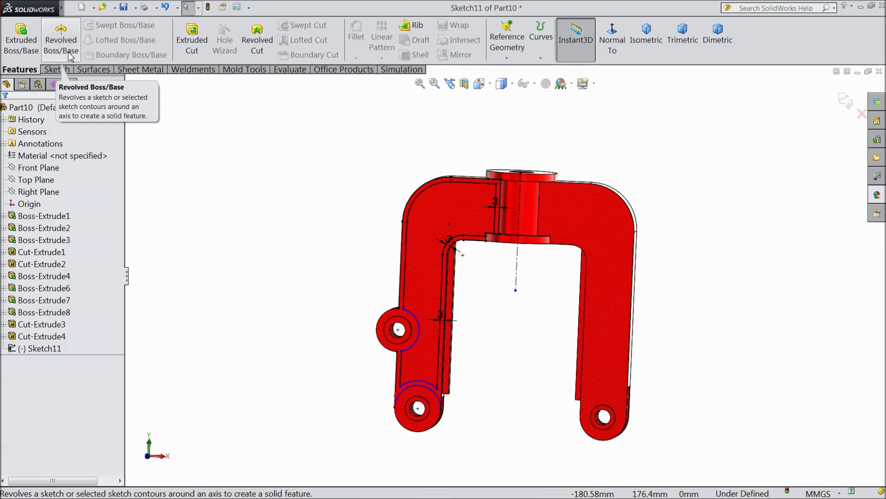
click(191, 41)
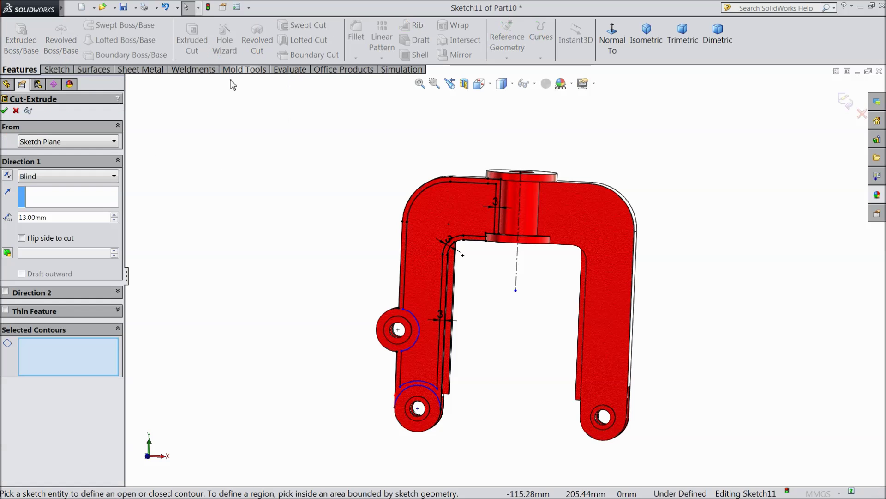
click(427, 293)
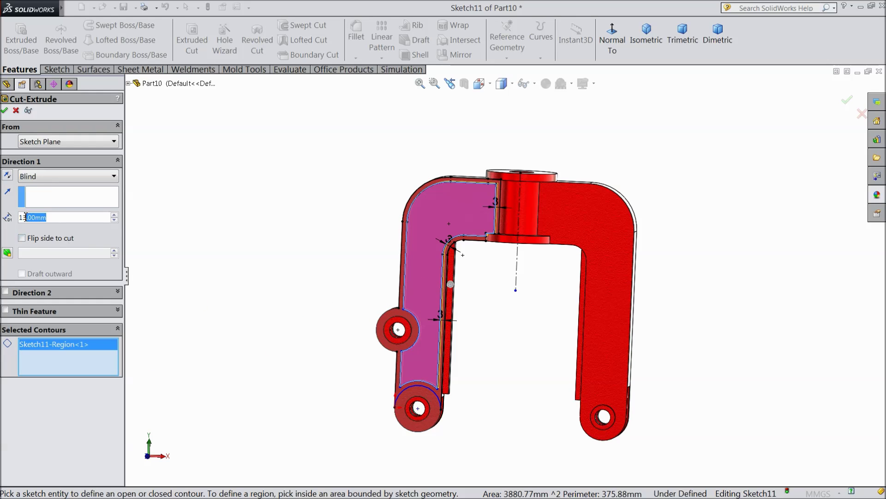
text(3)
key(Return)
click(5, 111)
mouse_move(305, 253)
middle_down()
mouse_move(328, 252)
mouse_move(302, 273)
mouse_move(283, 257)
mouse_move(314, 253)
middle_up()
click(314, 243)
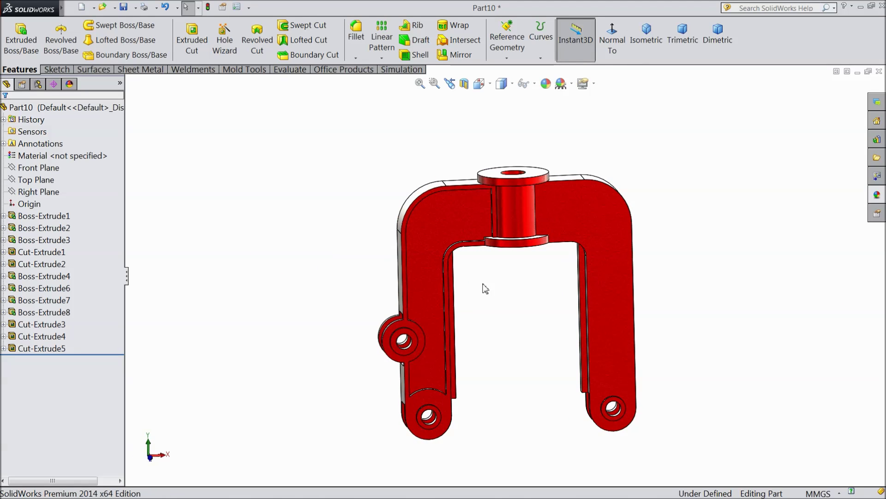
Step: Start a sketch on the left leg's pocket floor and convert the floor's outline into sketch entities
click(429, 271)
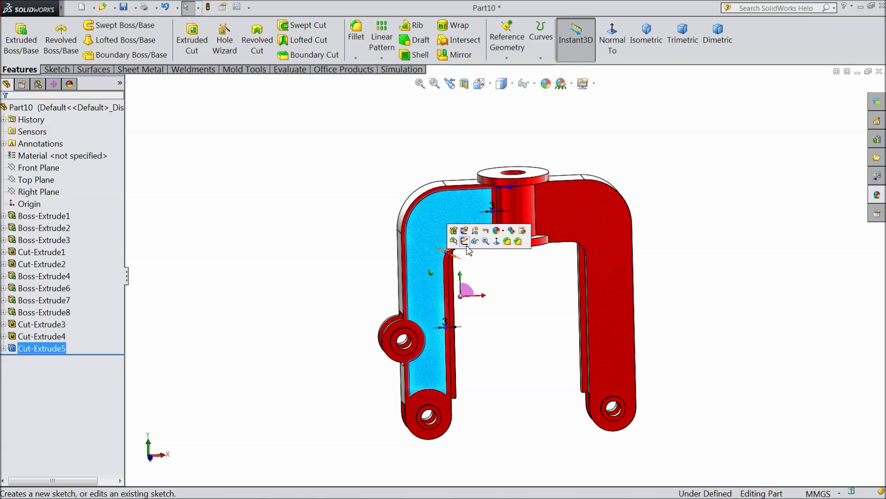
click(465, 242)
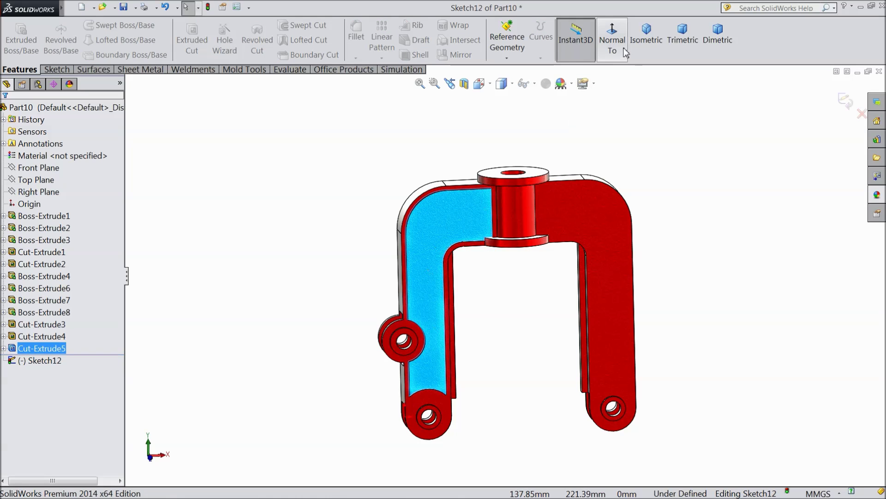
click(613, 44)
click(56, 69)
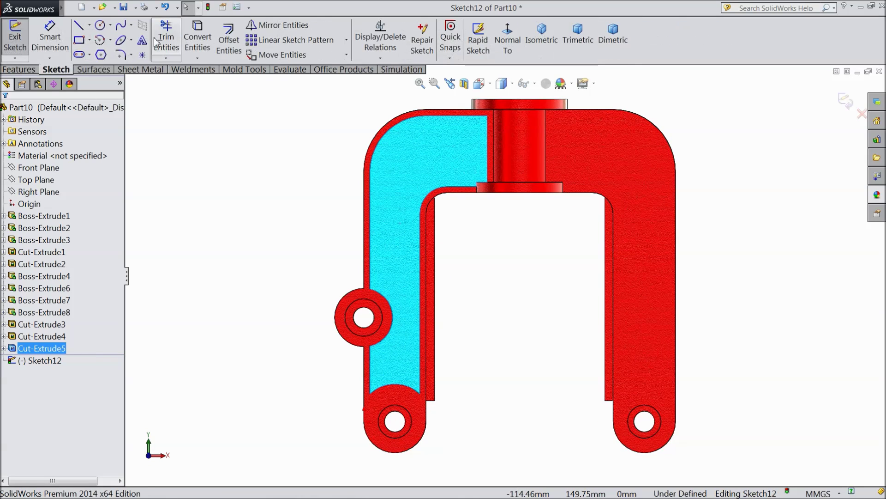
click(200, 46)
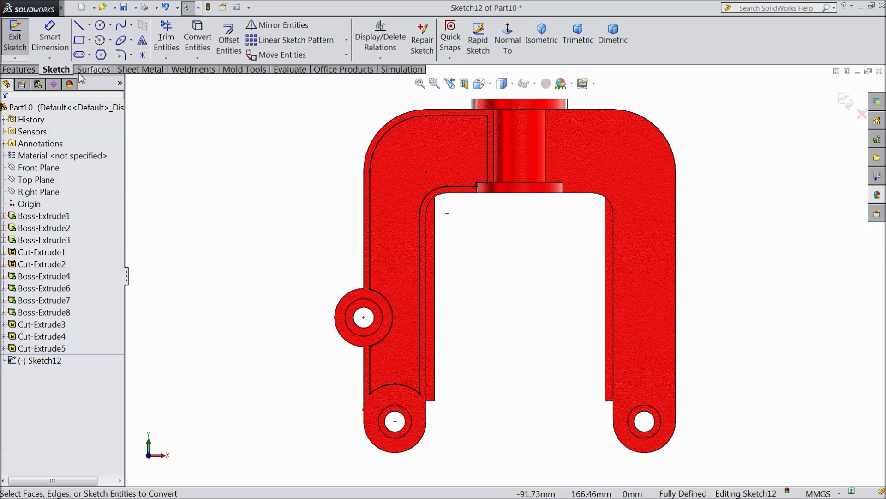
Step: Draw a vertical centerline downward from the midpoint of the hub's lower flange edge
click(90, 25)
click(98, 53)
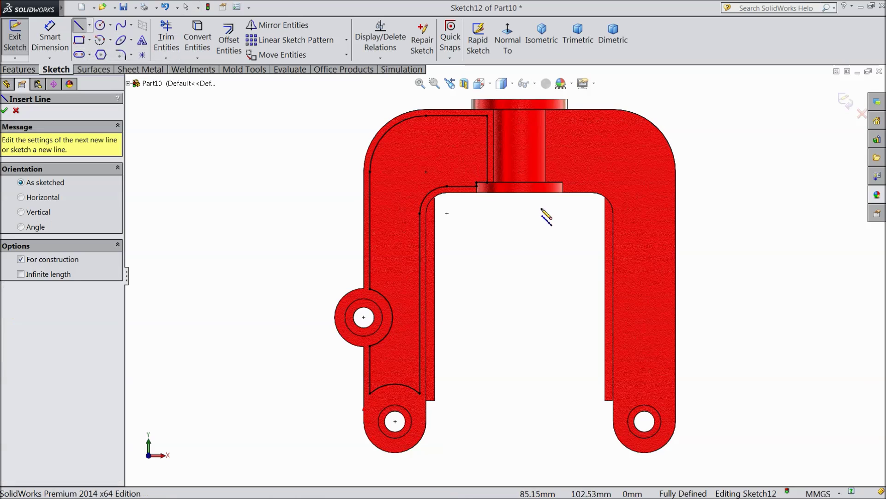
scroll(531, 185, up, 2)
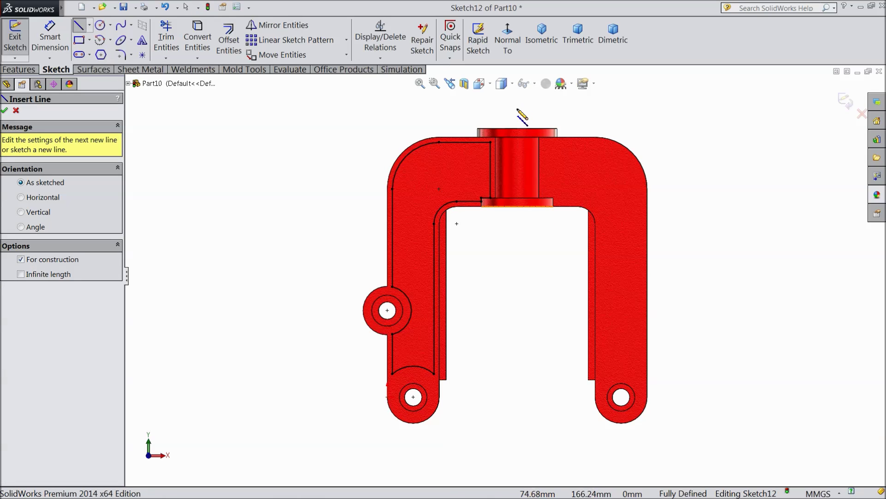
click(518, 206)
click(517, 318)
right_click(531, 298)
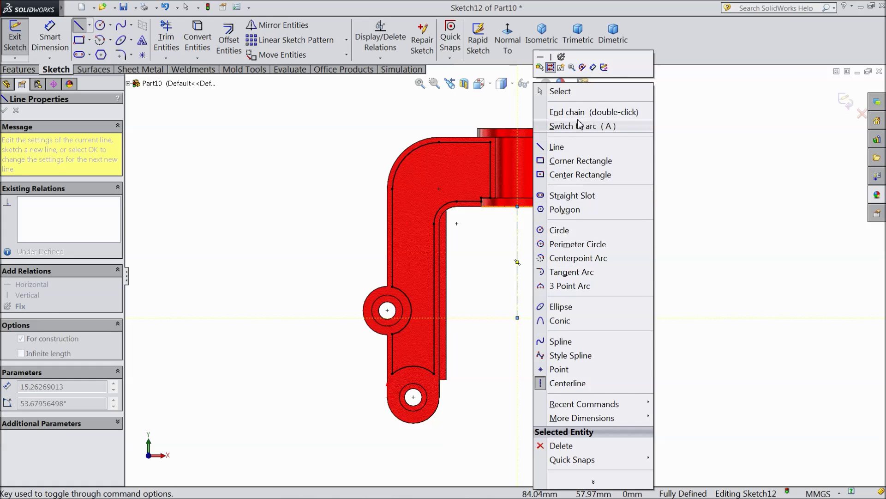
click(561, 91)
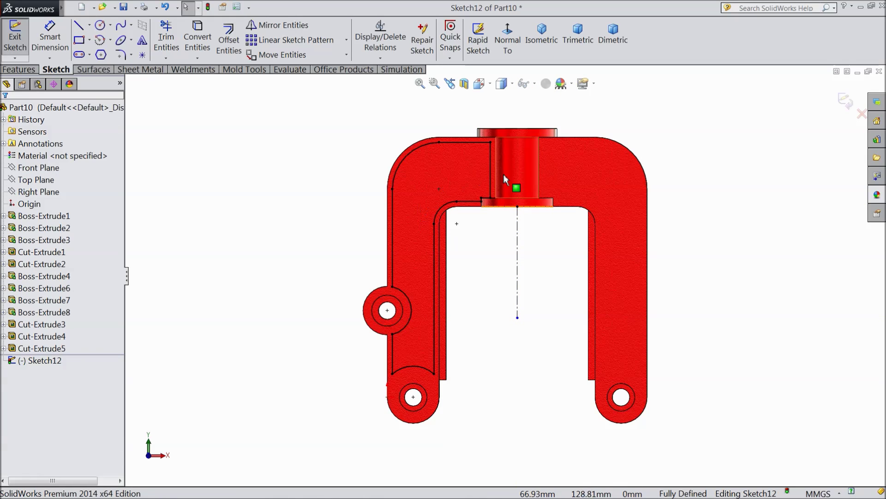
Step: Mirror the converted pocket outline about the hub's vertical centerline onto the right leg
mouse_move(499, 121)
mouse_down()
mouse_move(362, 410)
mouse_move(352, 402)
mouse_up()
click(278, 25)
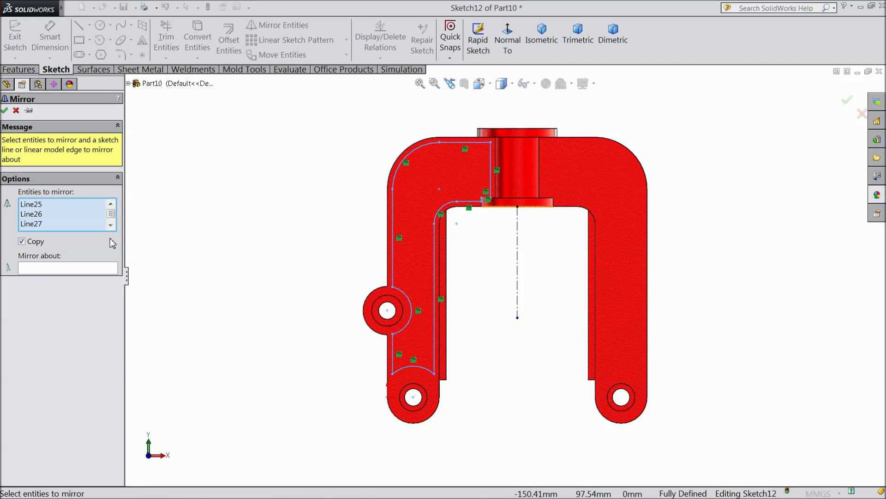
click(517, 249)
click(4, 110)
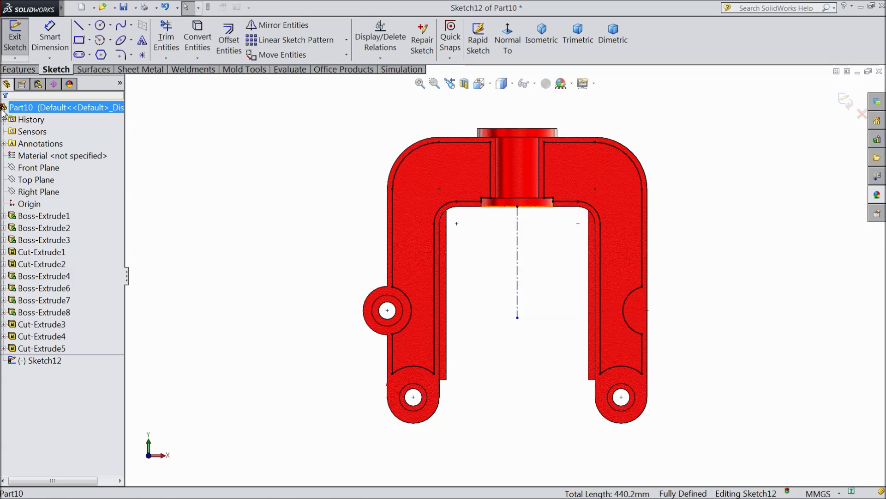
Step: Try a 3 mm blind cut of the mirrored region on the right leg from the pocket-floor sketch
click(21, 70)
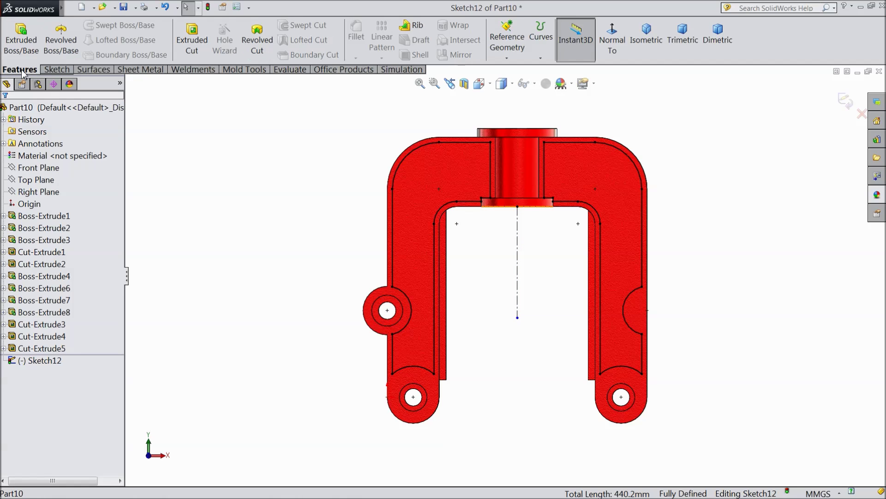
click(192, 40)
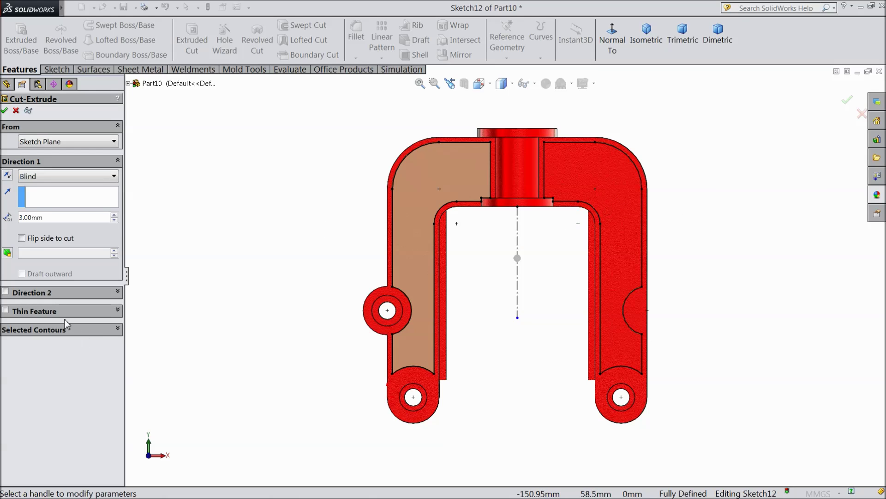
click(58, 330)
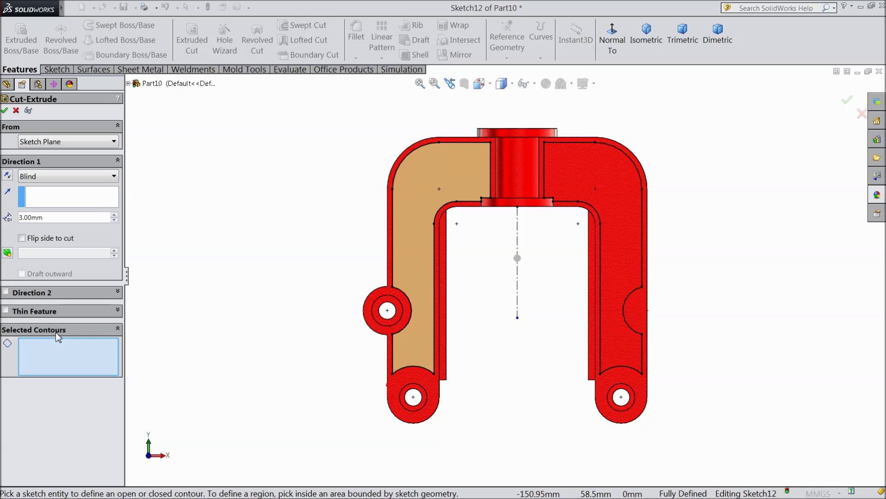
click(627, 267)
middle_drag(640, 268, 641, 293)
scroll(596, 270, down, 3)
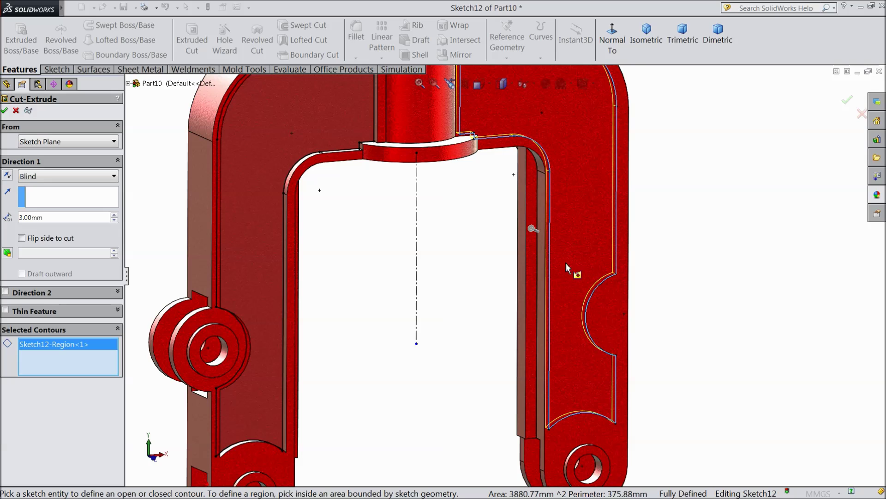
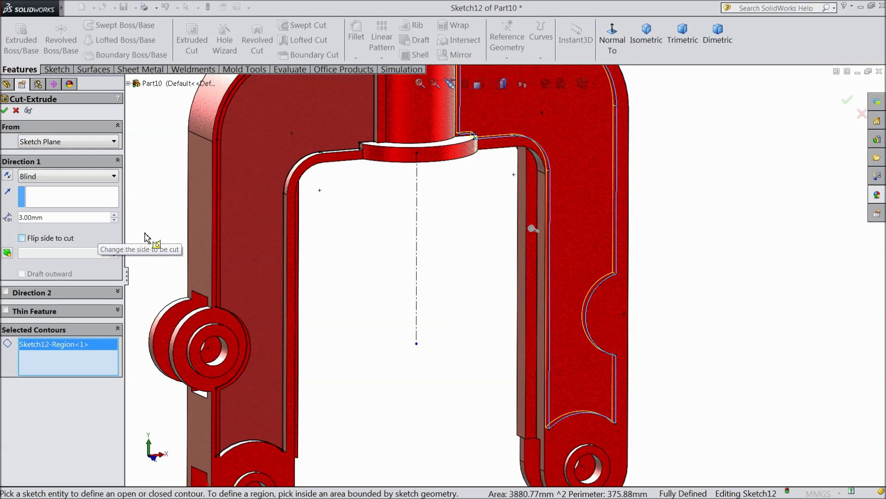
scroll(267, 237, up, 2)
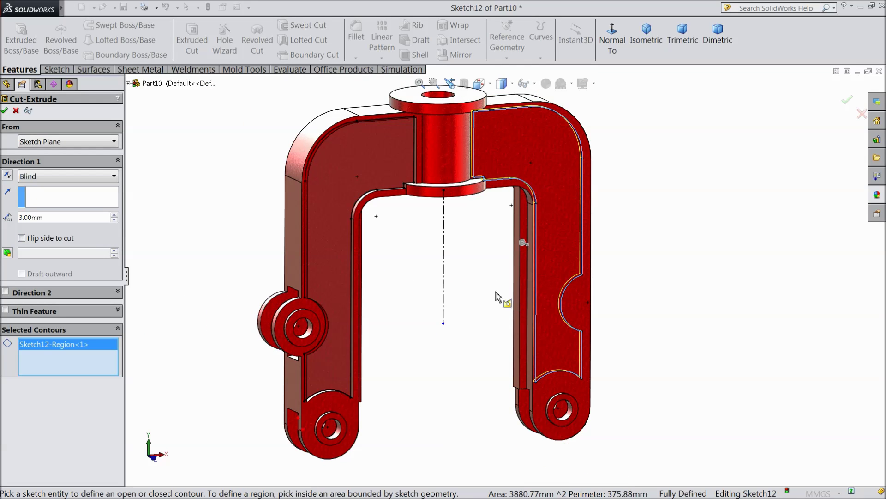
click(862, 113)
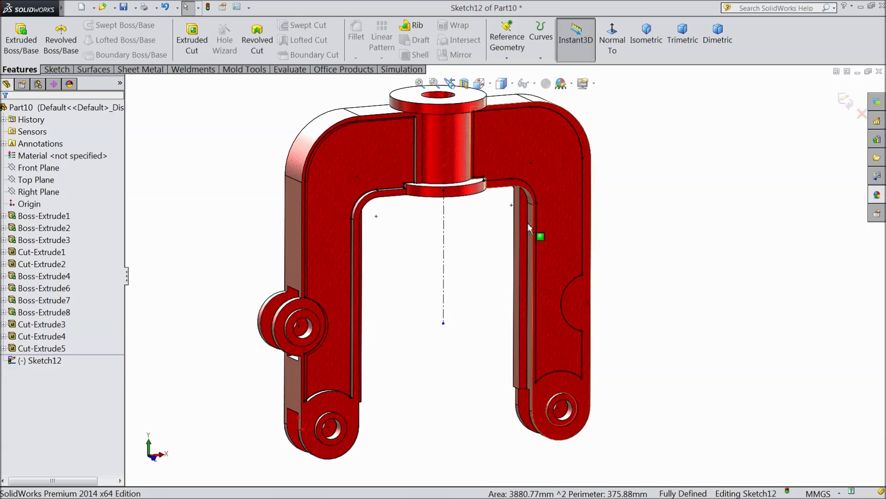
Step: Exit the pocket-floor sketch with the mirrored outline and delete it
click(854, 106)
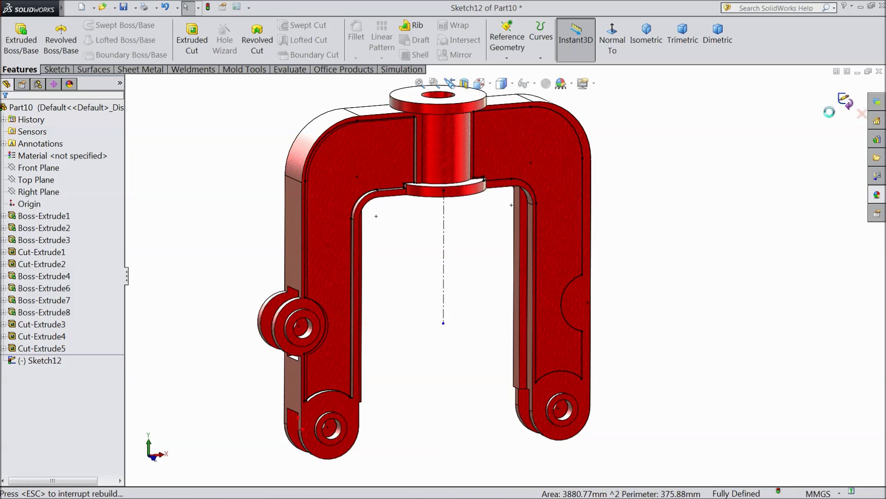
right_click(32, 360)
click(55, 348)
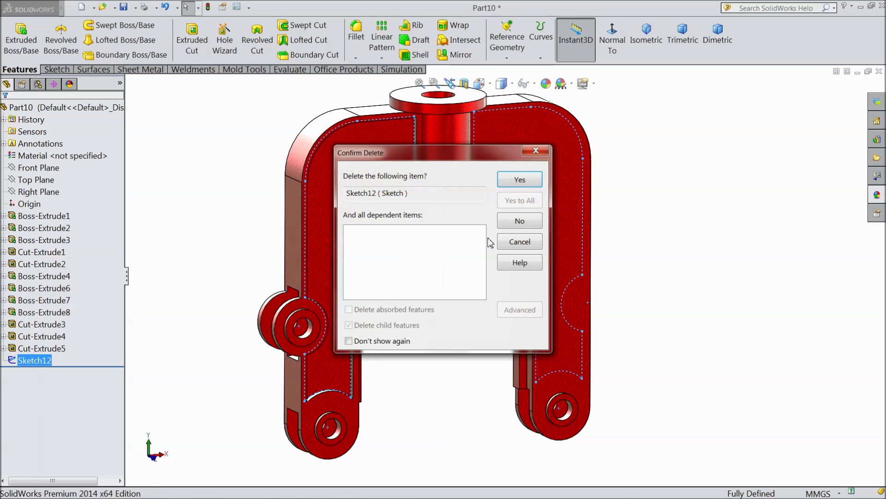
click(520, 180)
Step: Start a sketch on the right leg's front face and convert the left pocket floor's outline into it
scroll(561, 259, down, 3)
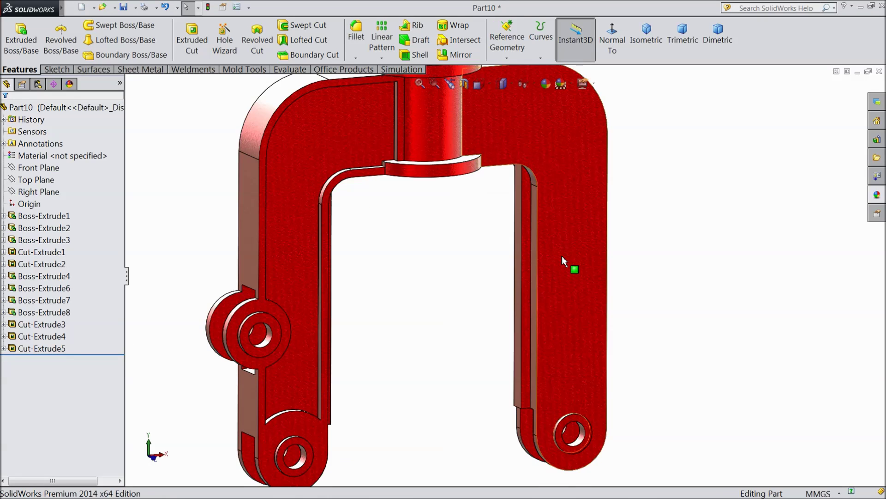
click(565, 244)
scroll(565, 243, up, 3)
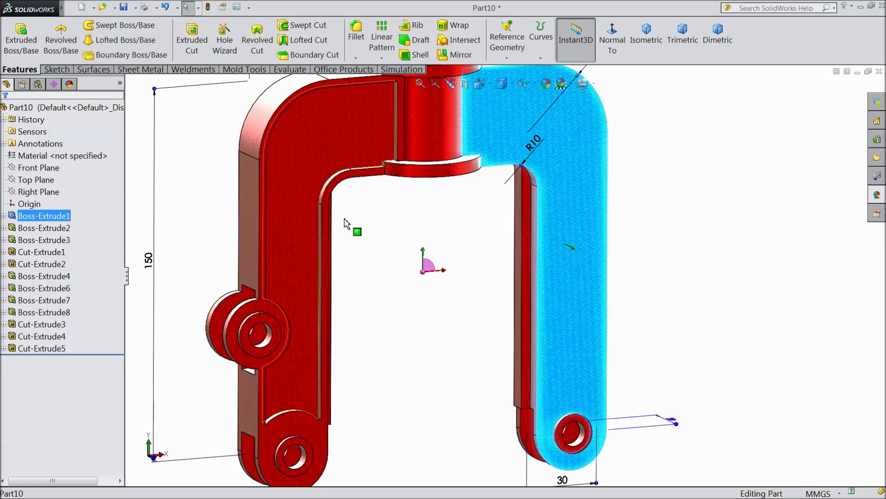
click(548, 232)
click(585, 207)
scroll(397, 244, down, 4)
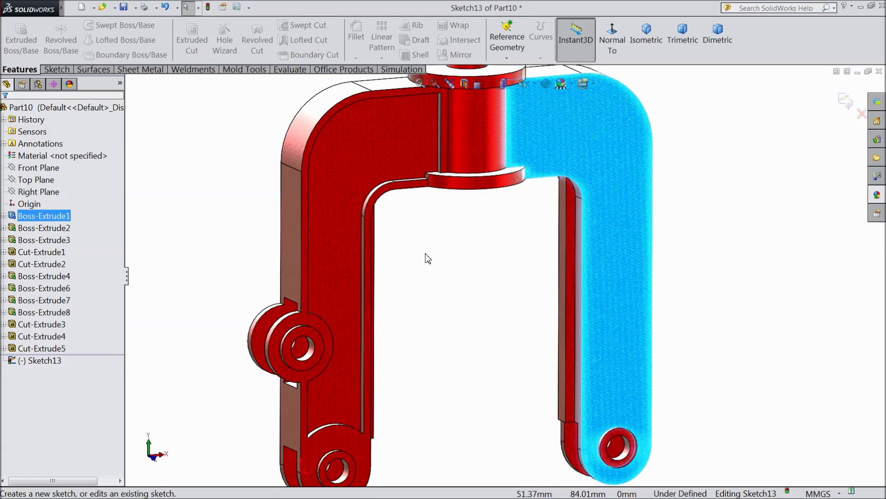
click(344, 192)
scroll(316, 264, up, 2)
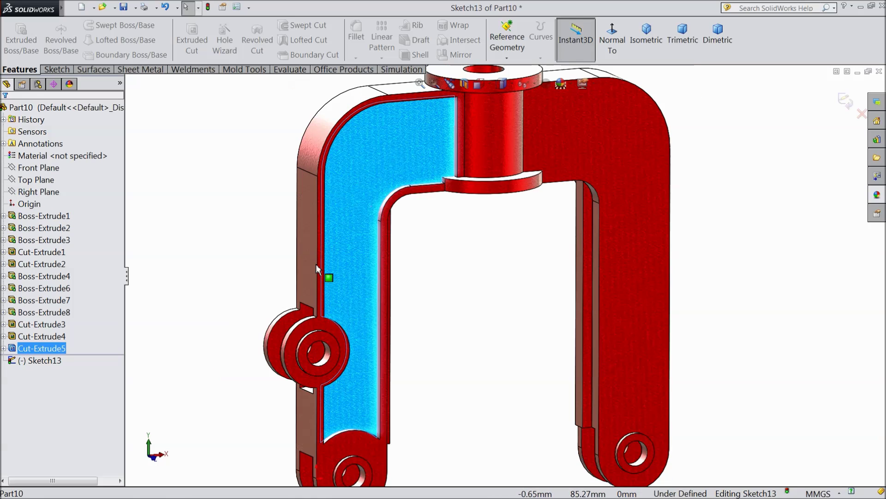
click(57, 70)
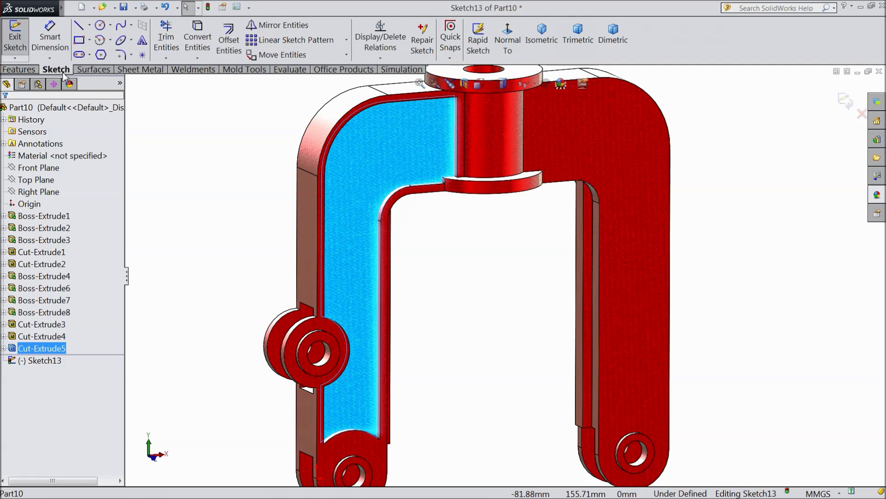
click(198, 45)
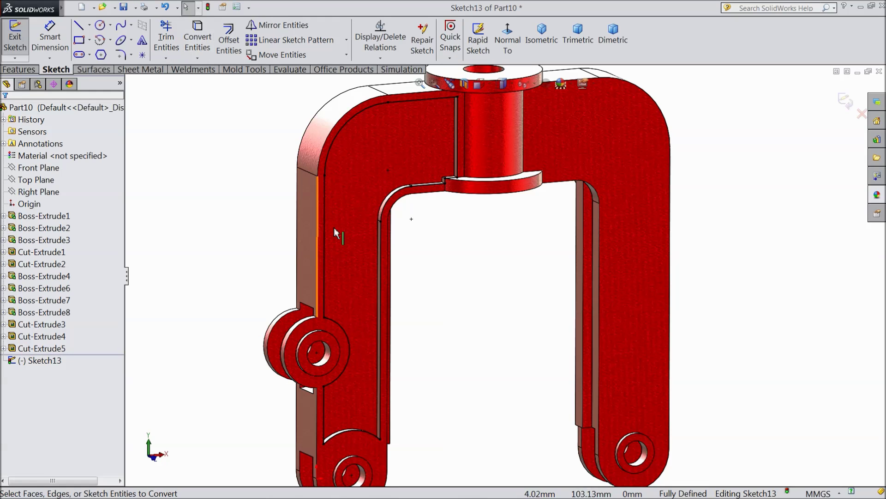
Step: Draw a vertical centerline downward from the midpoint of the hub's lower edge, in two segments of about 4 mm and 73 mm
mouse_move(245, 250)
middle_down()
mouse_move(281, 251)
mouse_move(250, 232)
mouse_move(237, 259)
middle_up()
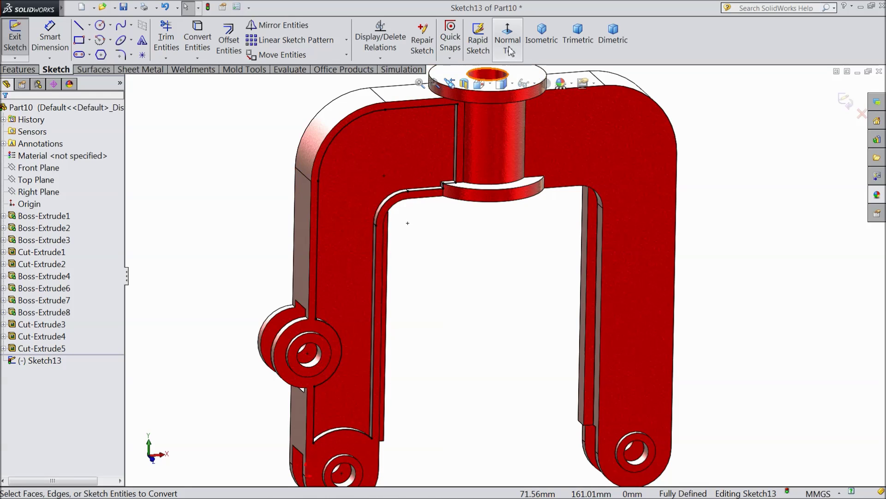
click(508, 43)
click(94, 29)
click(100, 52)
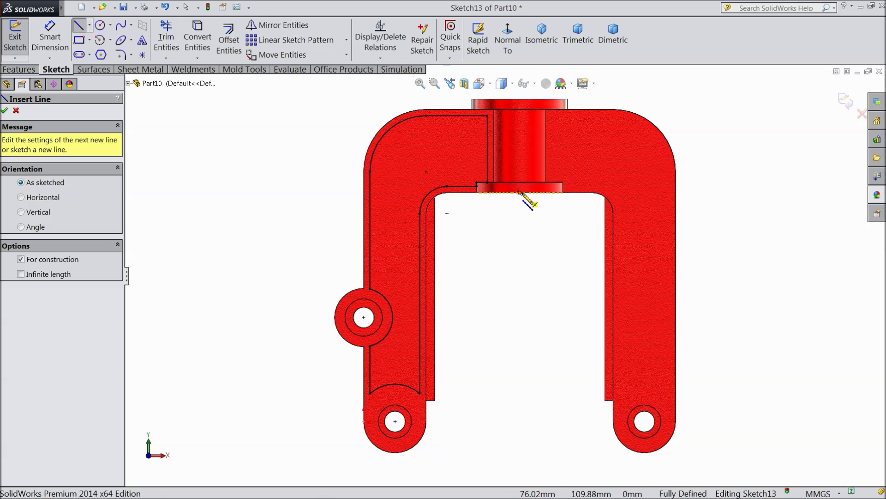
drag(520, 193, 520, 202)
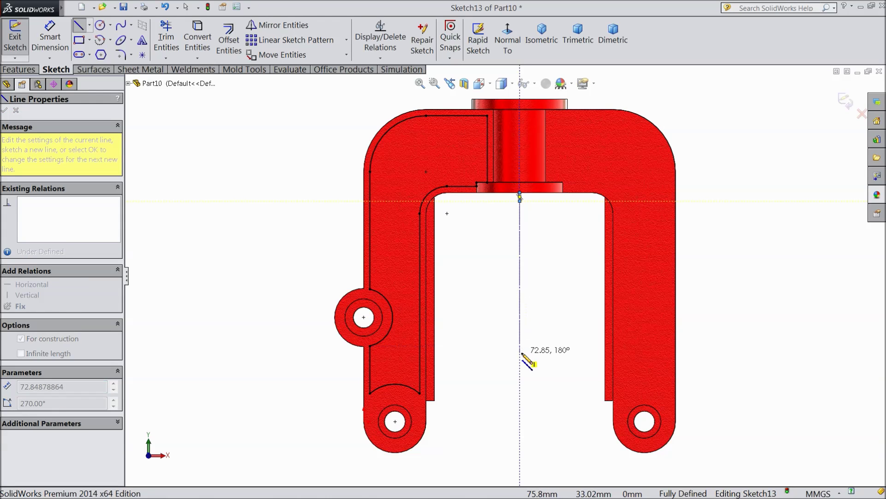
right_click(539, 340)
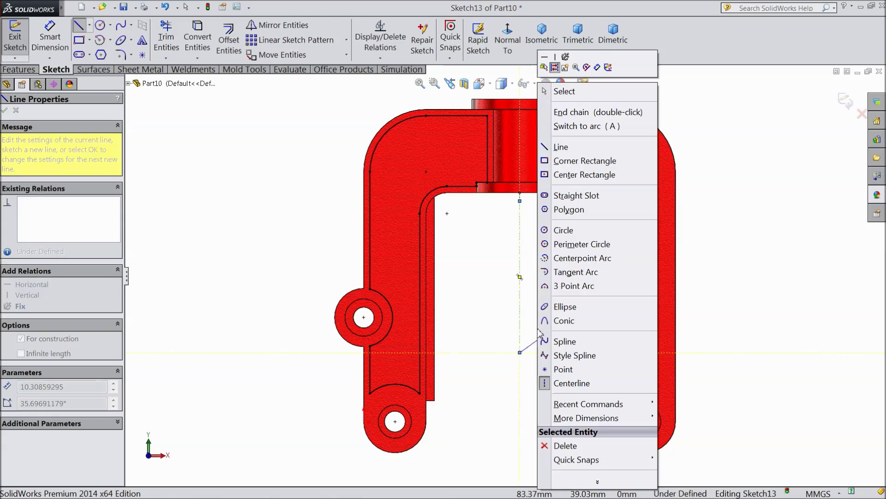
click(562, 93)
scroll(524, 208, down, 3)
scroll(521, 228, down, 3)
click(496, 234)
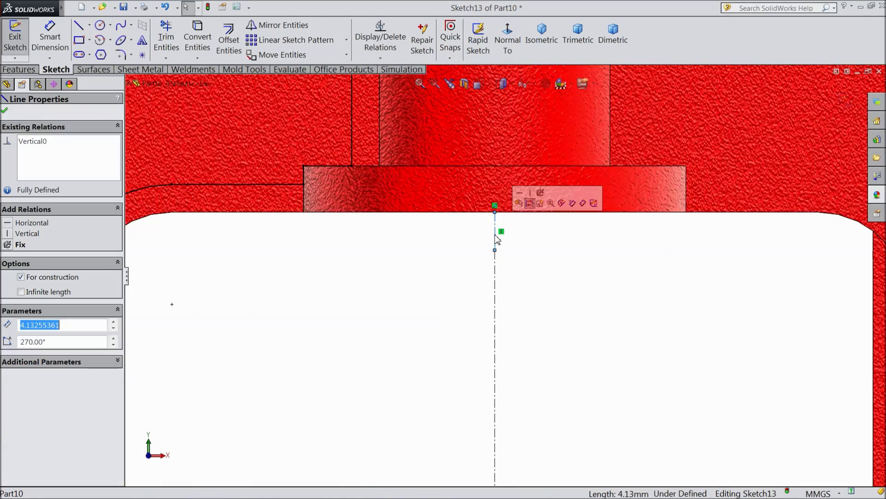
scroll(519, 283, up, 5)
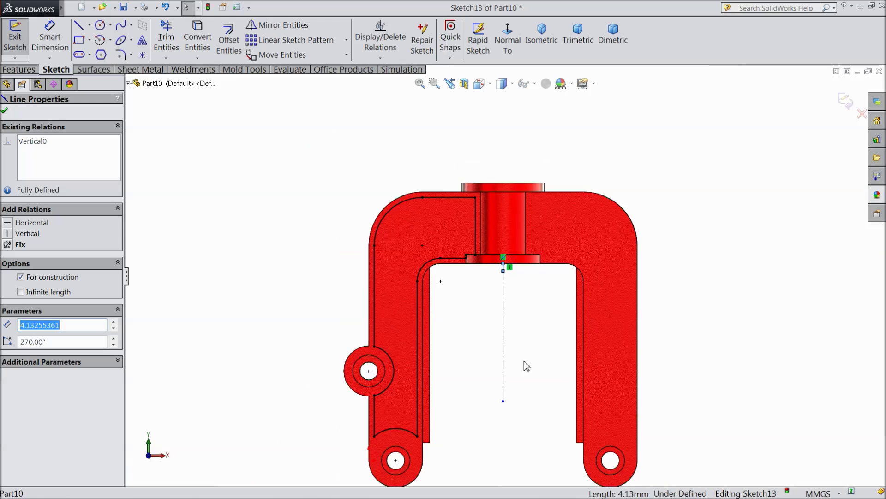
scroll(492, 376, down, 2)
Step: Mirror the whole converted left pocket outline about the vertical centerline onto the right leg
mouse_move(491, 99)
mouse_down()
mouse_move(400, 406)
mouse_move(329, 458)
mouse_up()
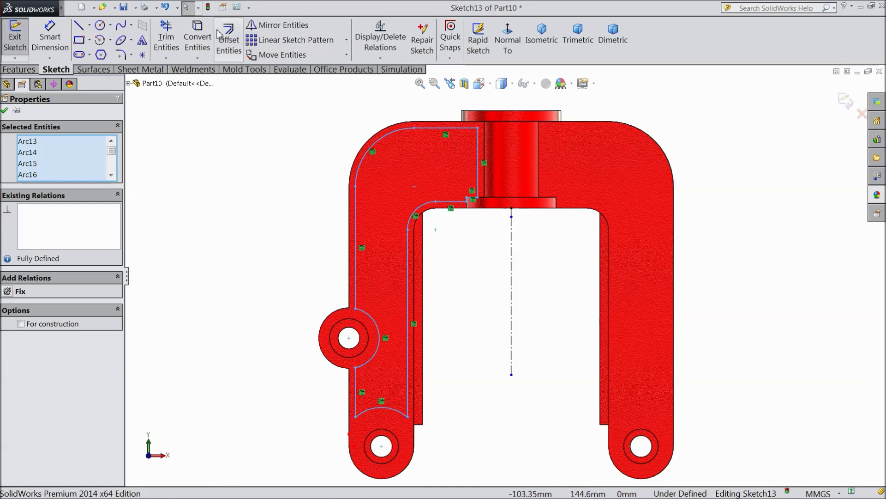
click(275, 25)
click(64, 268)
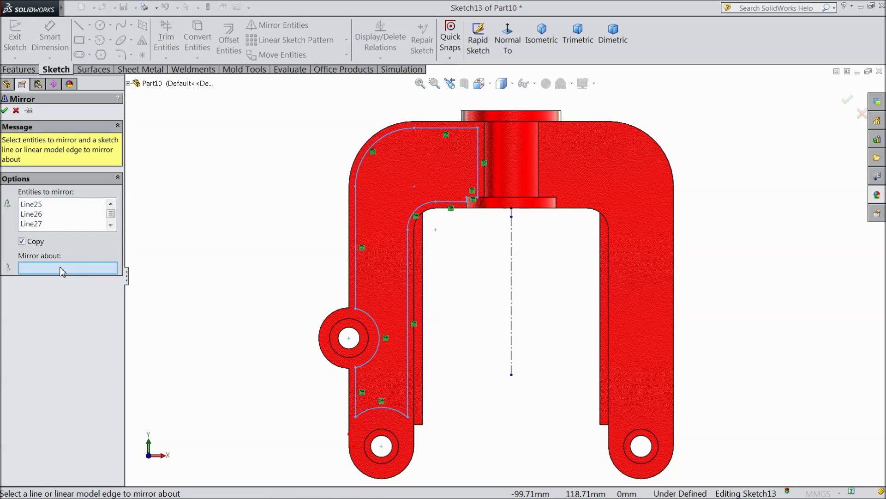
click(511, 286)
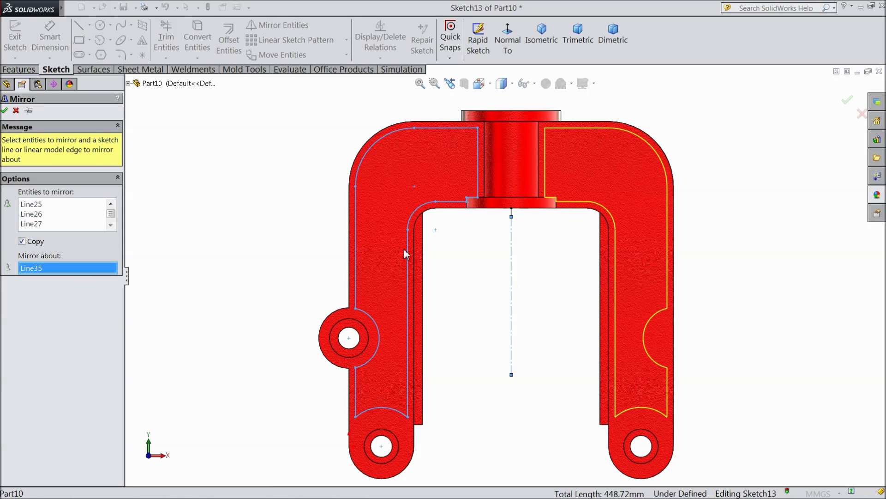
click(4, 110)
Step: Cut only the mirrored region on the right leg with a 3 mm blind Extruded Cut
click(20, 69)
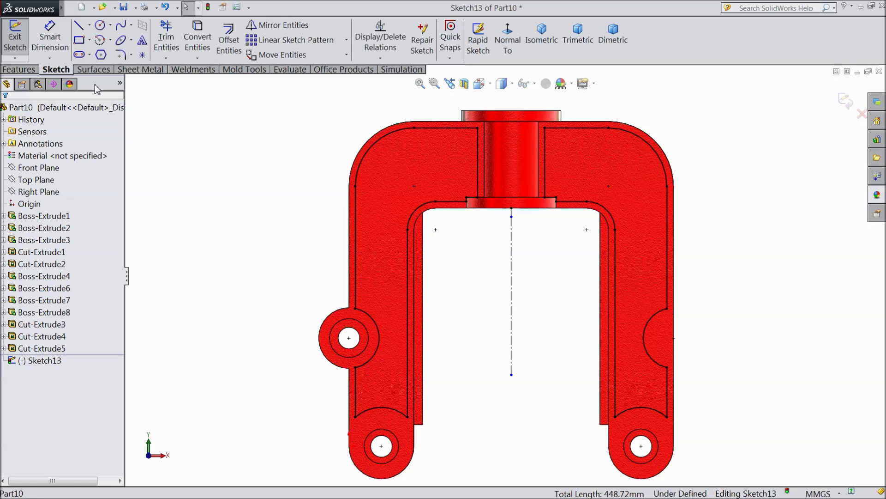
click(192, 37)
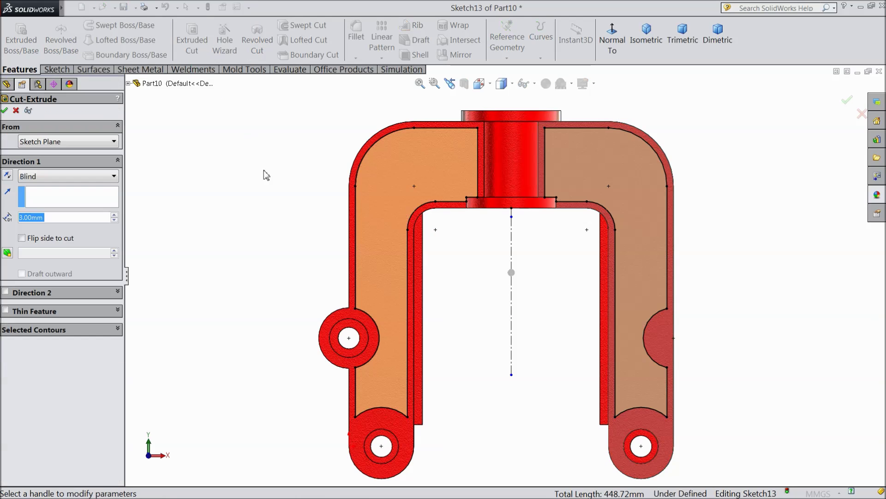
middle_drag(268, 244, 293, 280)
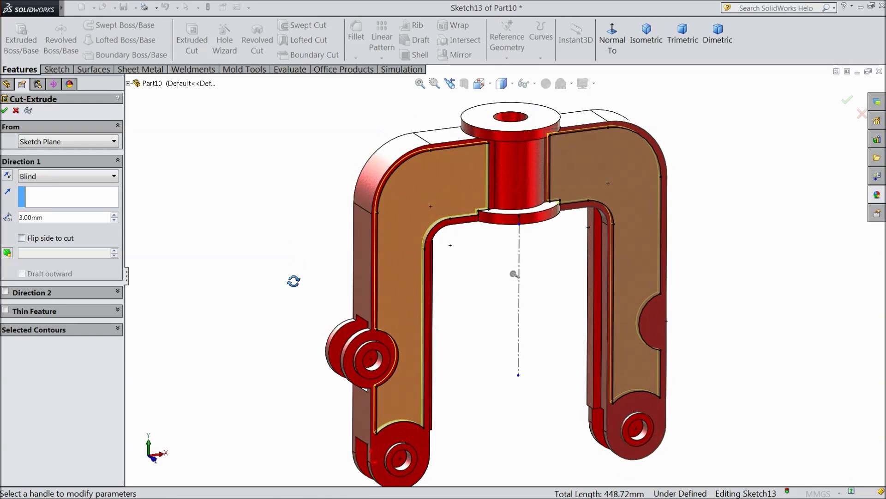
click(55, 331)
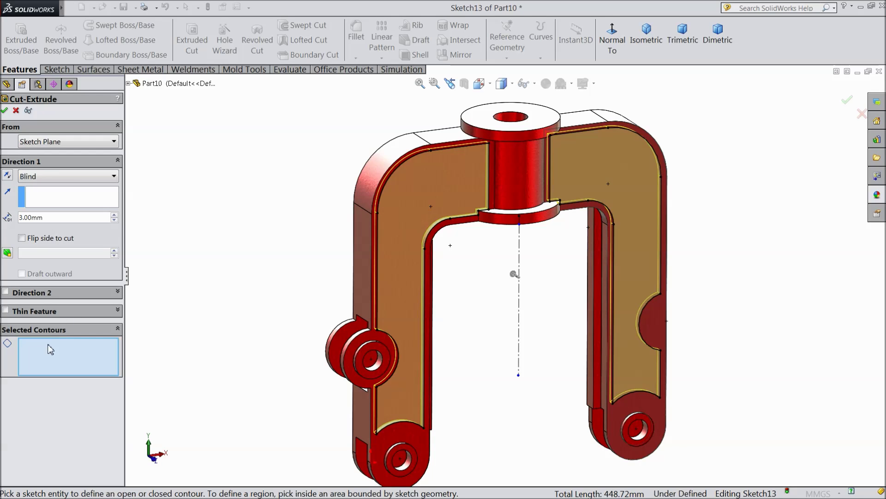
click(640, 268)
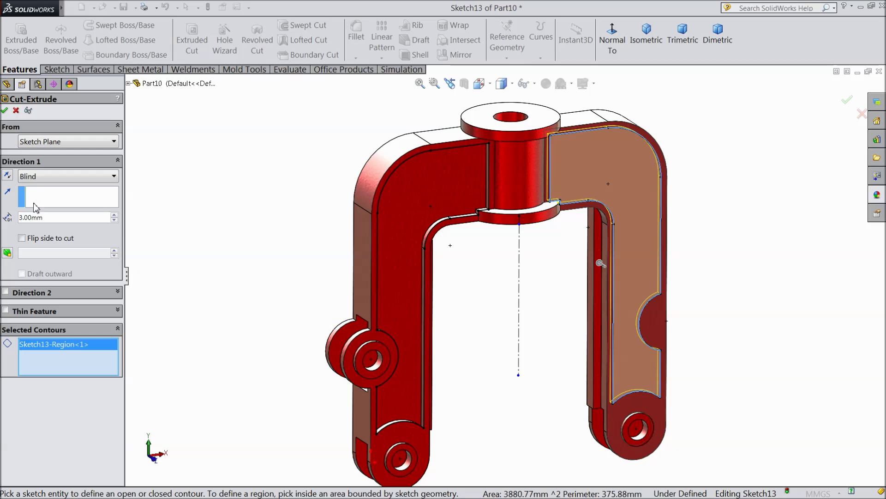
click(5, 111)
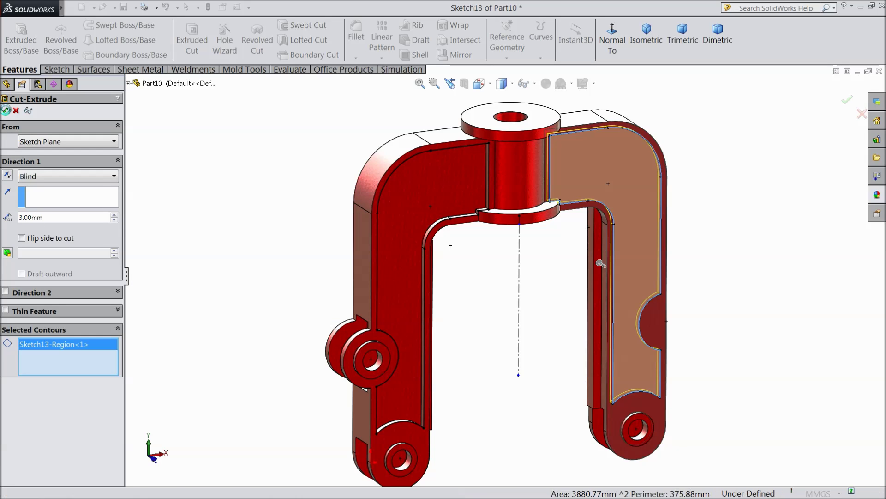
Step: Mirror the left and right pocket cuts, Cut-Extrude5 and Cut-Extrude6, about the Front Plane to the bracket's back side
mouse_move(274, 252)
middle_down()
mouse_move(217, 162)
mouse_move(250, 186)
mouse_move(253, 222)
mouse_move(226, 225)
mouse_move(255, 243)
mouse_move(309, 251)
mouse_move(303, 287)
mouse_move(271, 279)
mouse_move(268, 216)
mouse_move(270, 251)
mouse_move(251, 234)
mouse_move(270, 268)
middle_up()
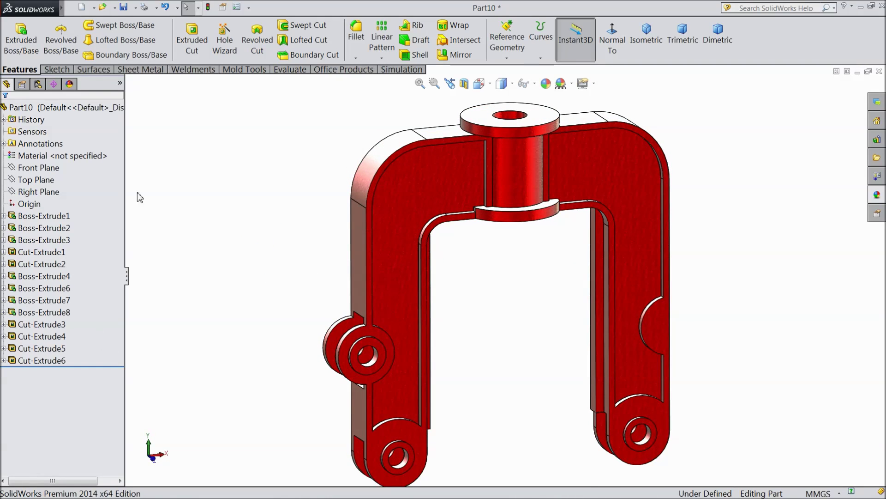
click(42, 168)
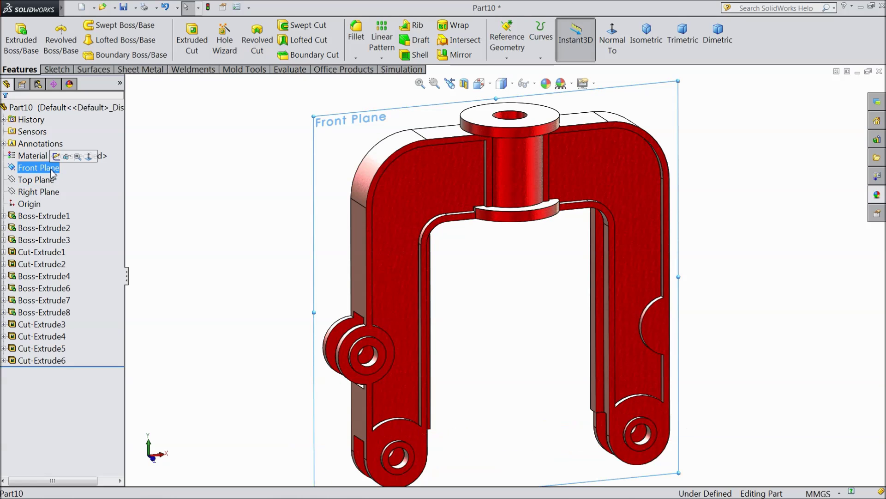
click(456, 55)
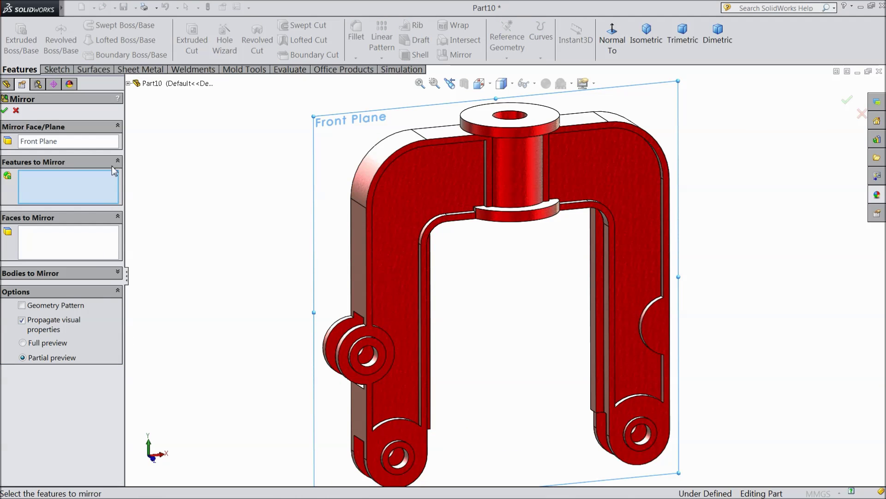
click(129, 84)
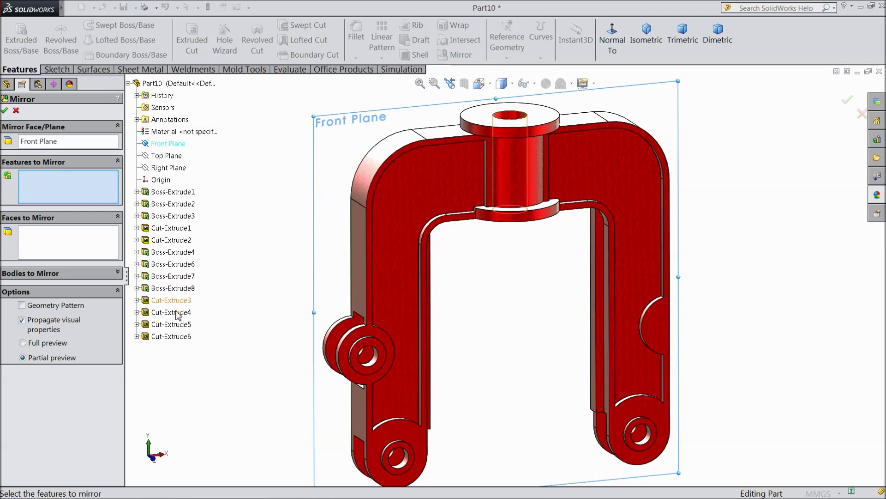
click(170, 337)
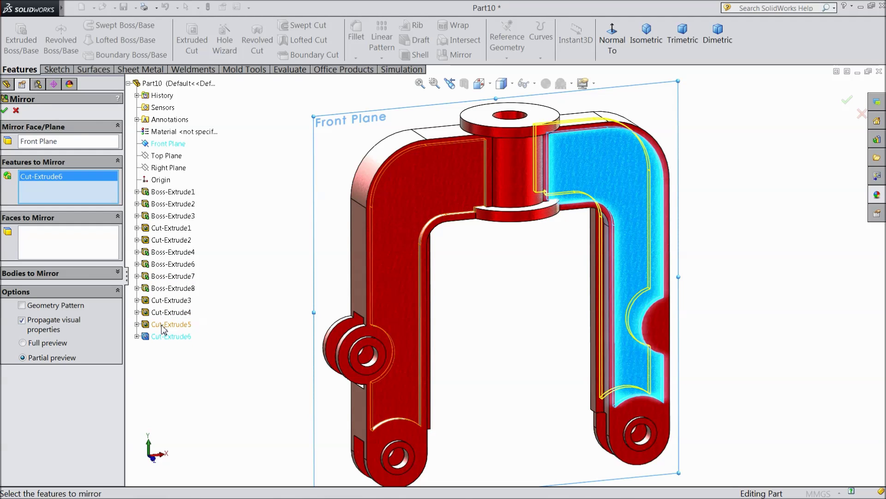
click(170, 324)
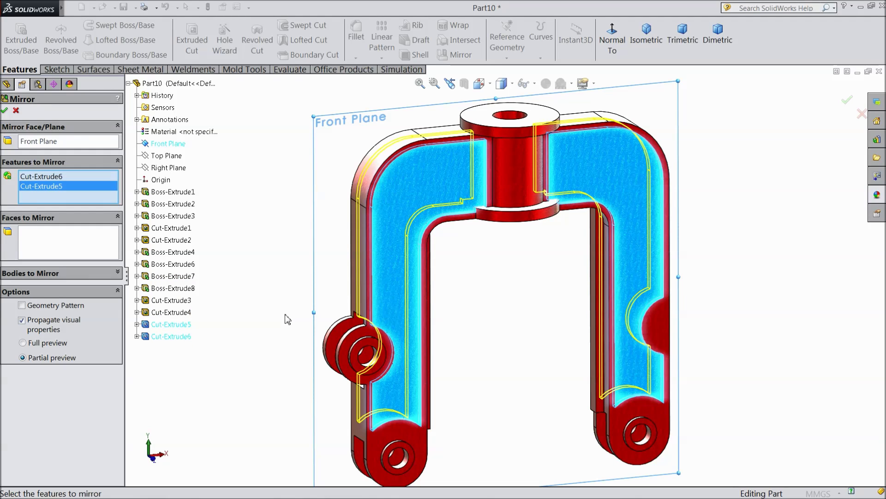
middle_drag(307, 301, 405, 329)
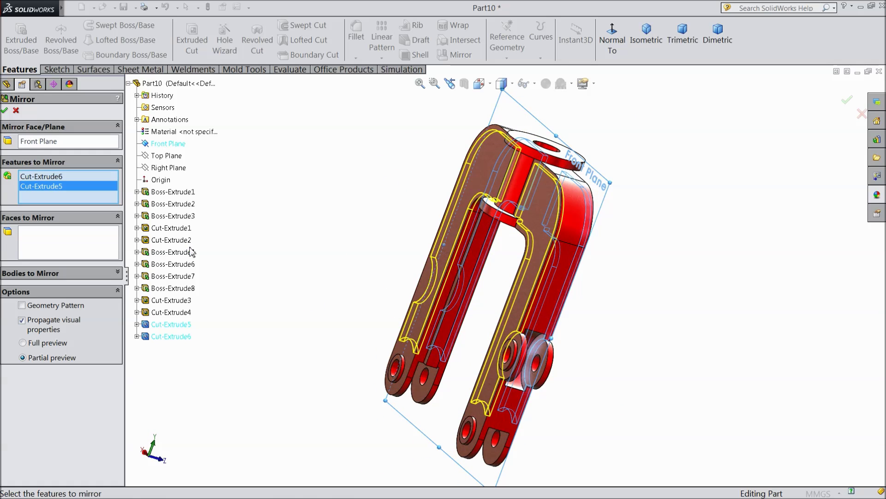
click(5, 111)
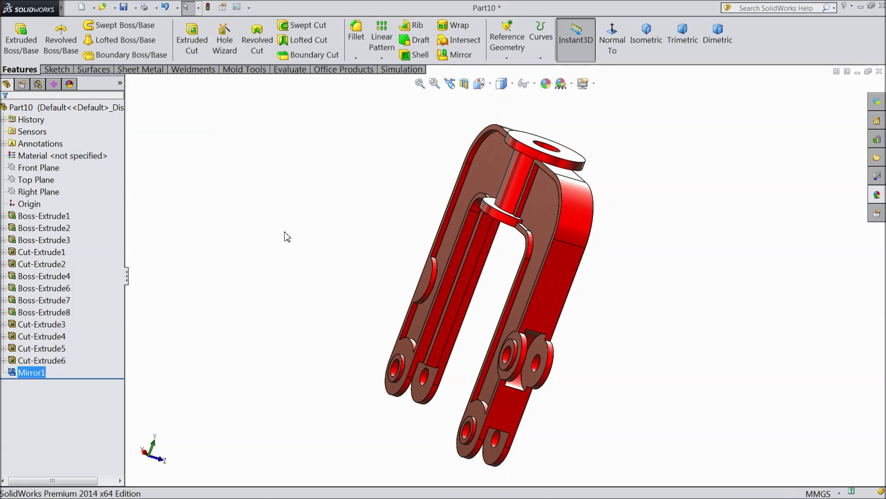
Step: Examine the bracket's pockets from several angles, particularly the half-round area at the right leg's outer edge
middle_drag(347, 278, 239, 323)
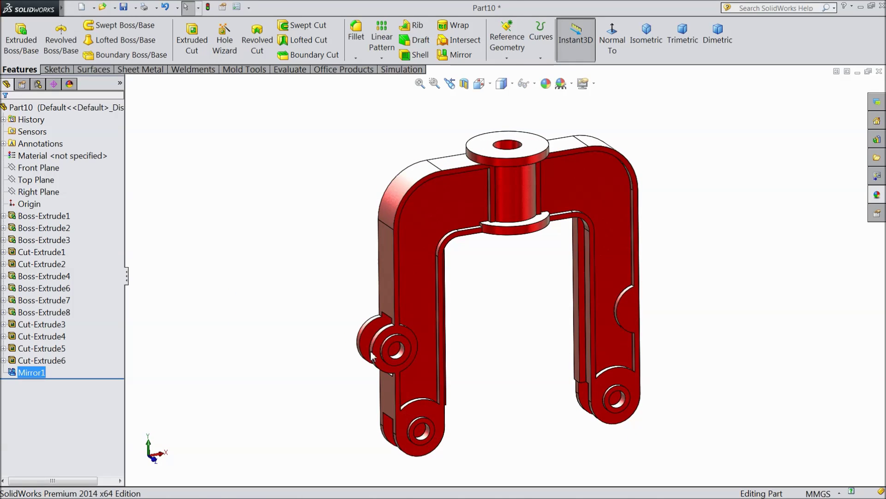
key(f)
middle_drag(588, 359, 545, 330)
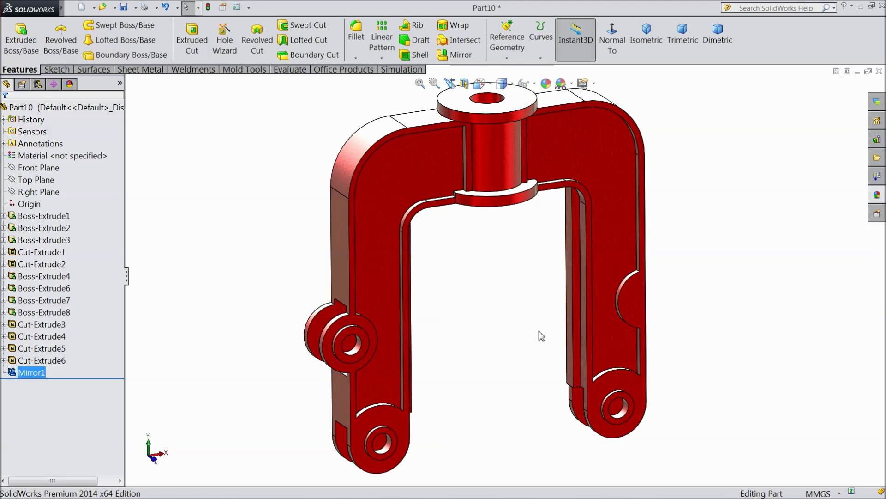
scroll(538, 335, up, 2)
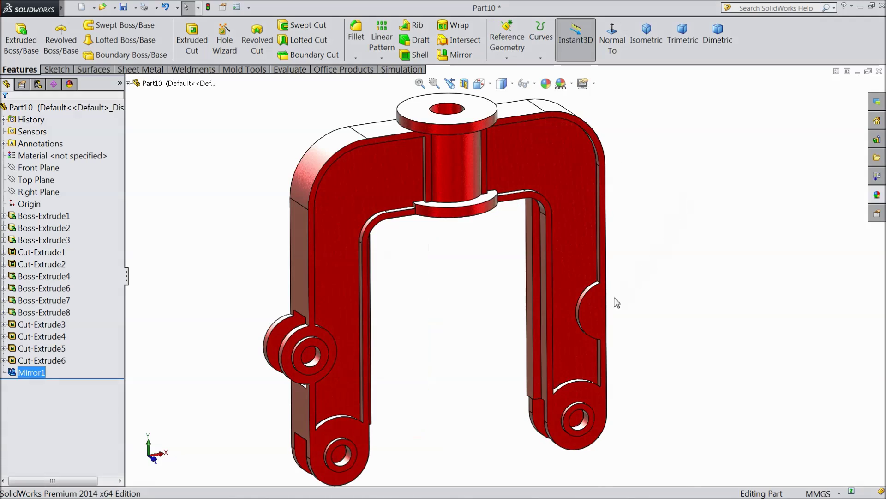
scroll(493, 364, down, 1)
middle_drag(493, 364, 492, 335)
scroll(577, 331, down, 4)
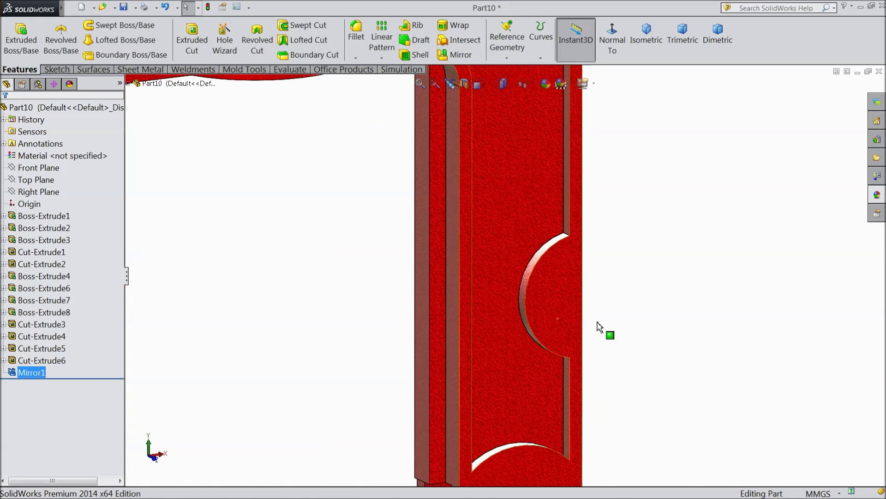
scroll(552, 310, up, 5)
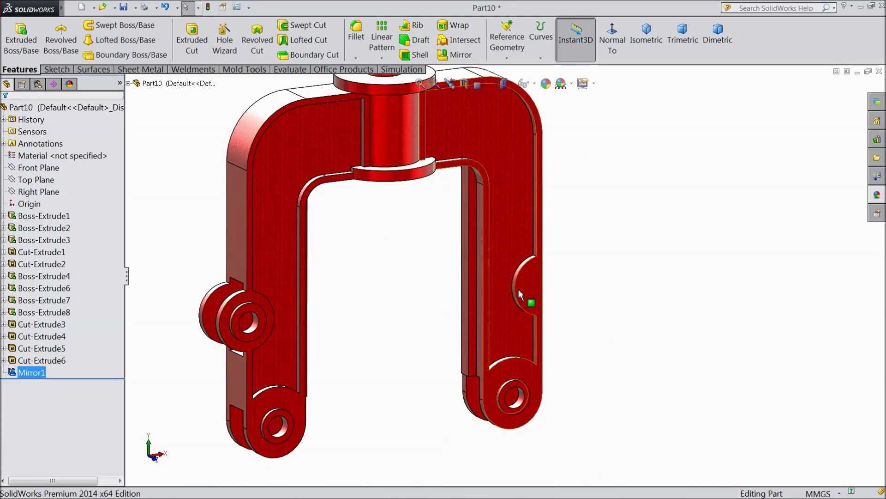
Step: Reopen the sketch of the right leg's pocket cut for editing and view it face-on
click(16, 361)
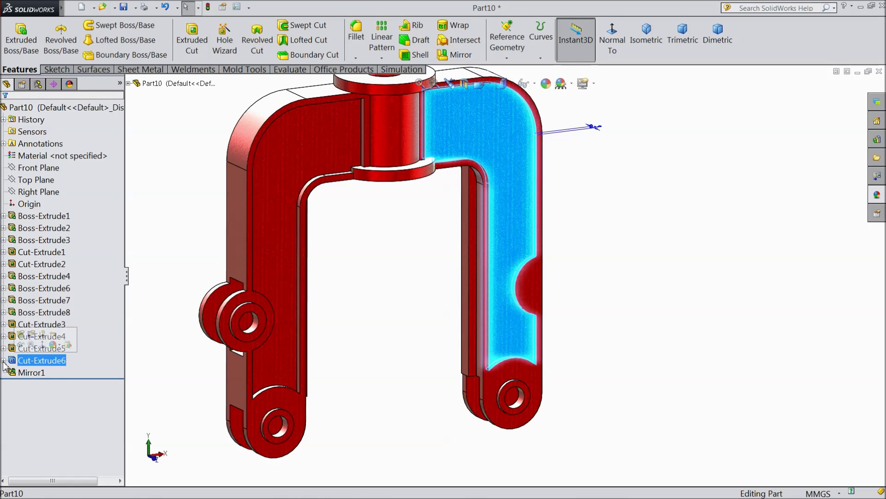
click(4, 360)
click(27, 372)
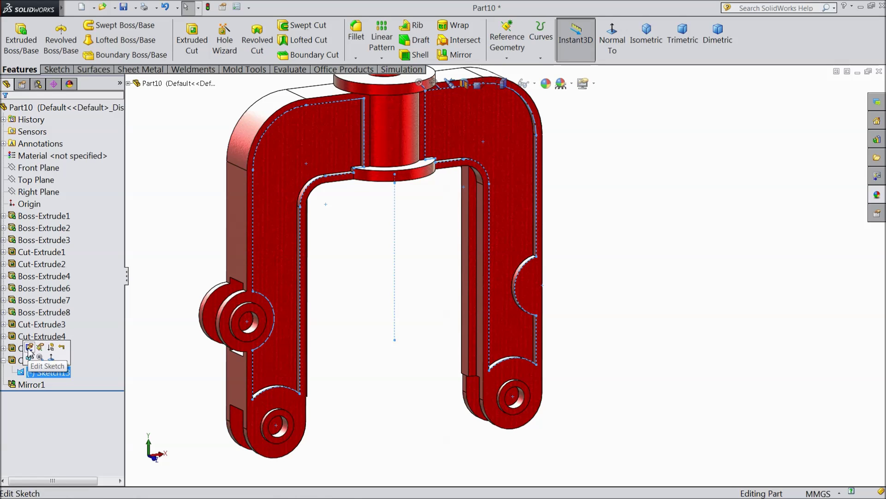
click(29, 347)
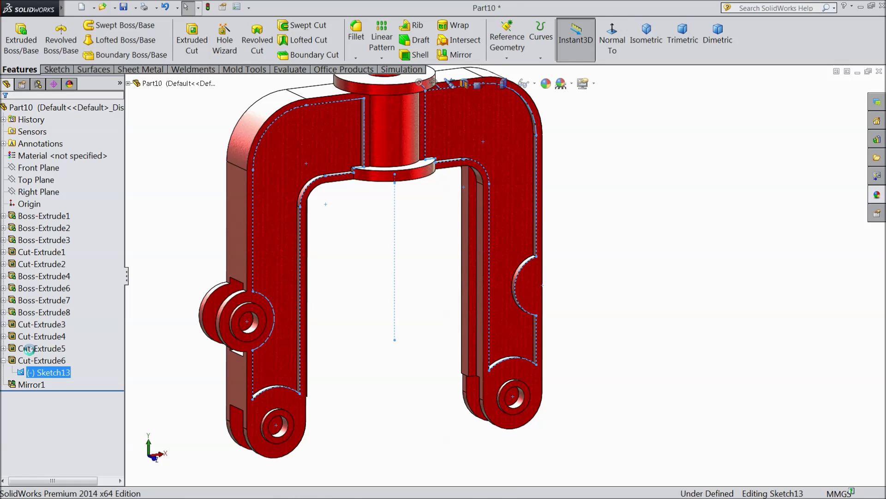
click(614, 53)
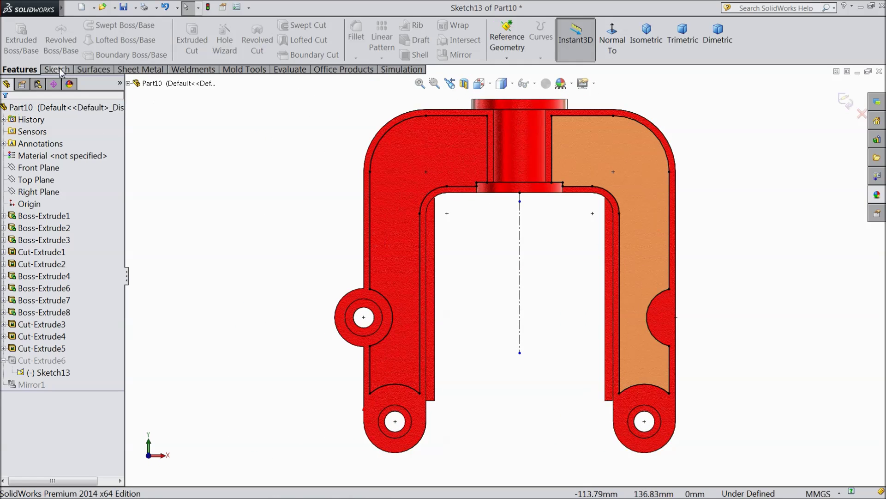
Step: Draw a vertical line about 27 mm long joining the two ends of the half-round notch in the right pocket outline
click(57, 69)
click(79, 26)
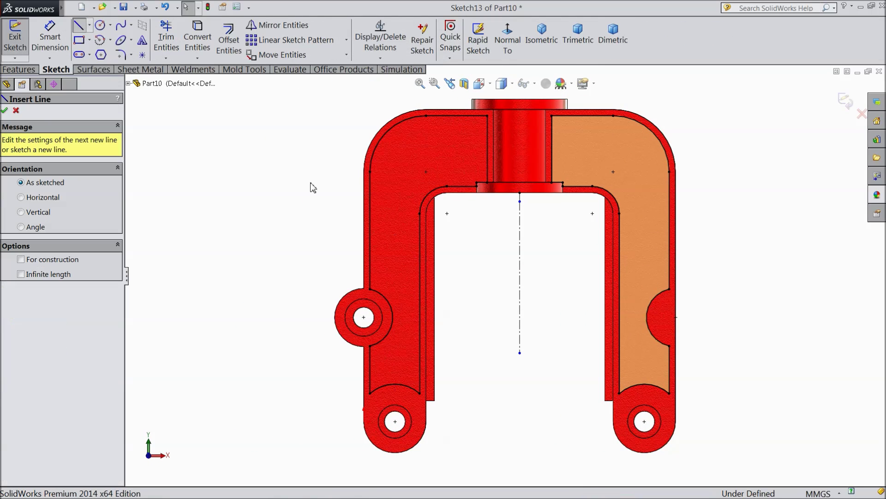
scroll(682, 342, up, 3)
click(632, 244)
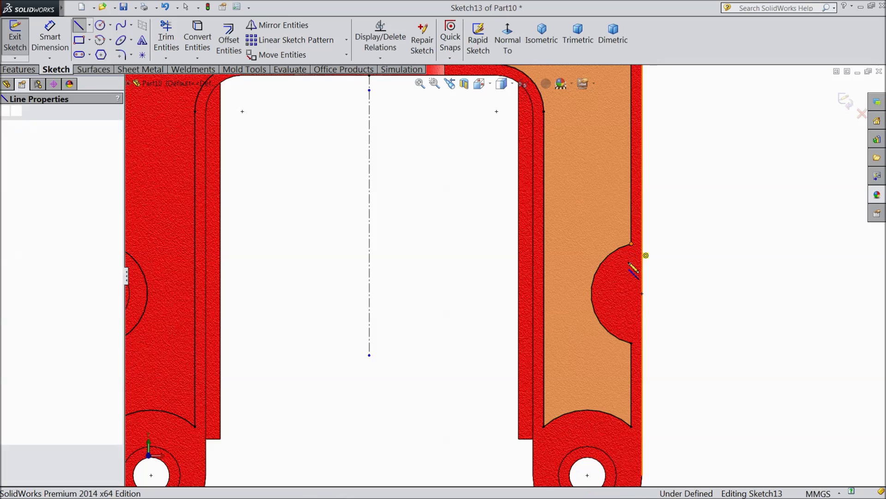
click(632, 343)
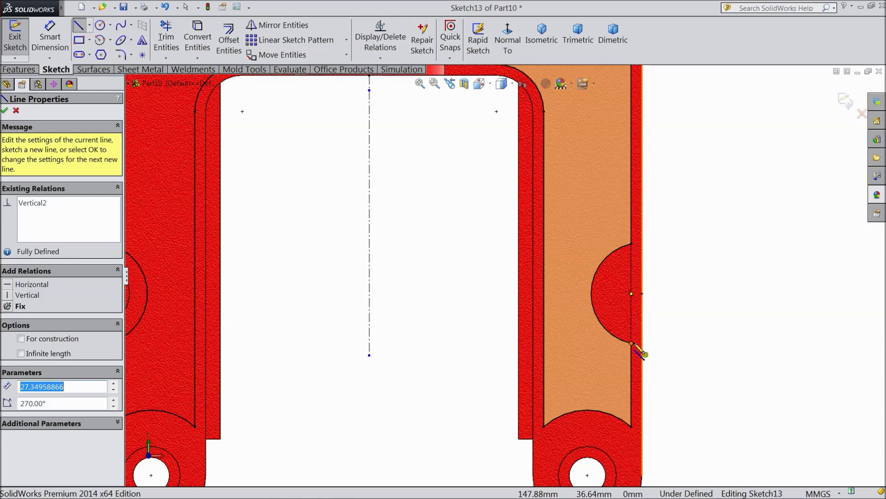
Step: Trim the half-round arc out of the right leg's pocket outline and exit the sketch to rebuild the cut
right_click(690, 293)
click(721, 134)
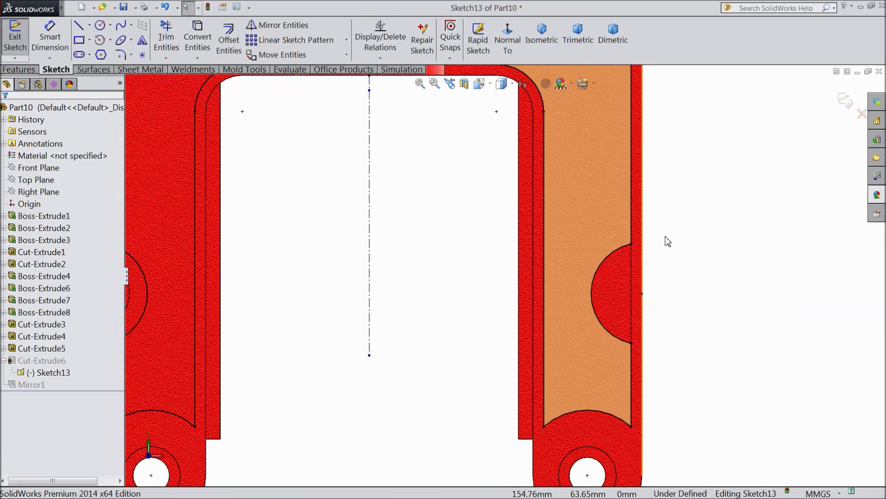
click(179, 45)
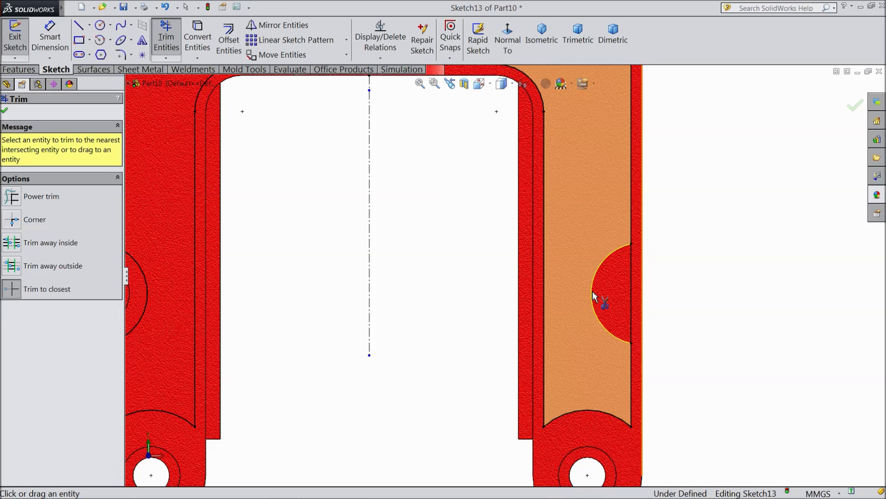
click(7, 112)
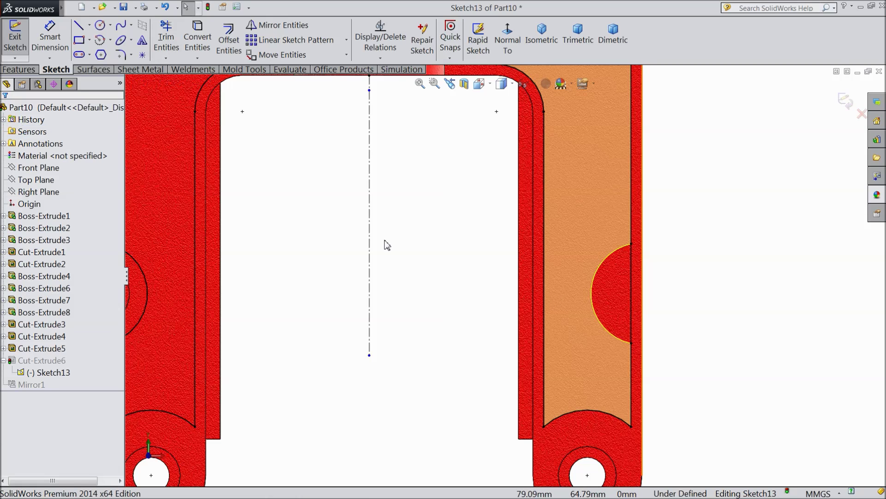
scroll(491, 279, up, 5)
middle_drag(445, 295, 477, 331)
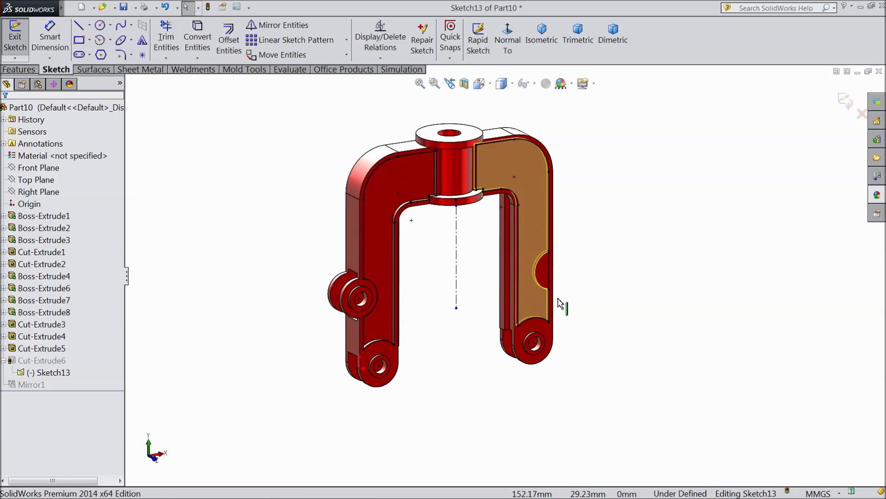
scroll(563, 288, down, 2)
click(845, 102)
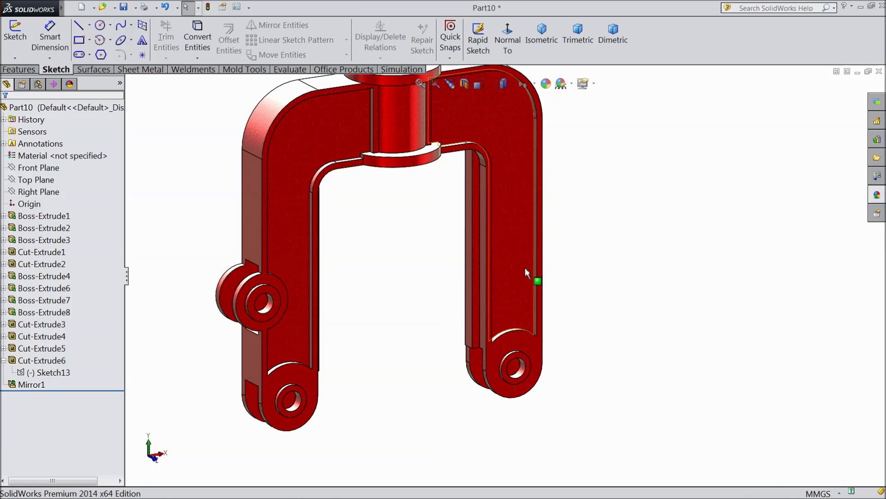
Step: Apply a constant-size 0.5 mm fillet to the floor faces of all four leg pockets, front and back
scroll(521, 250, up, 3)
middle_drag(503, 267, 666, 307)
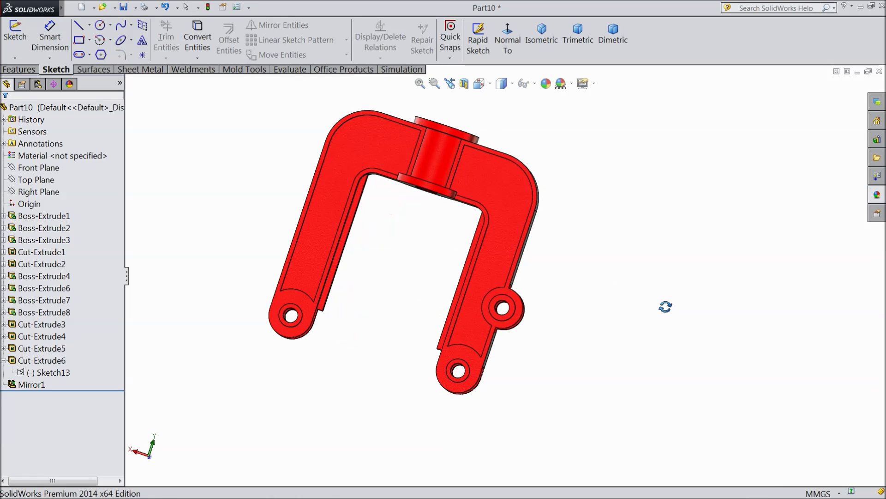
middle_drag(489, 288, 423, 214)
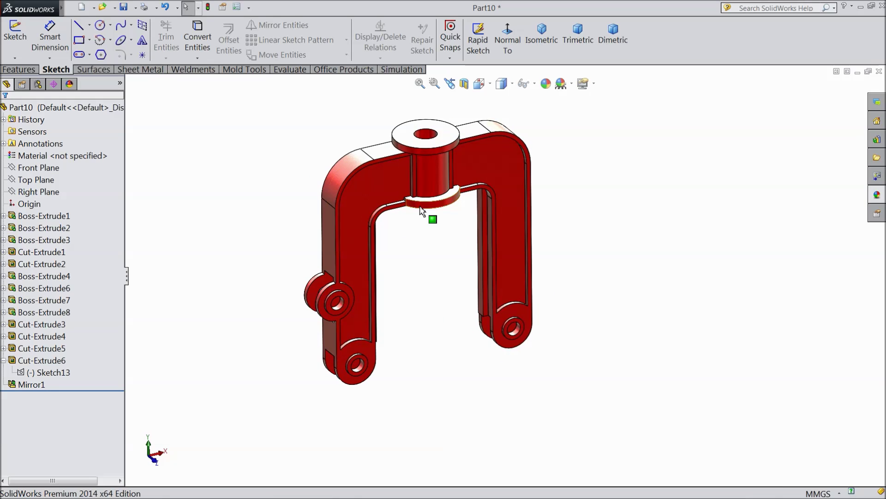
scroll(420, 277, down, 3)
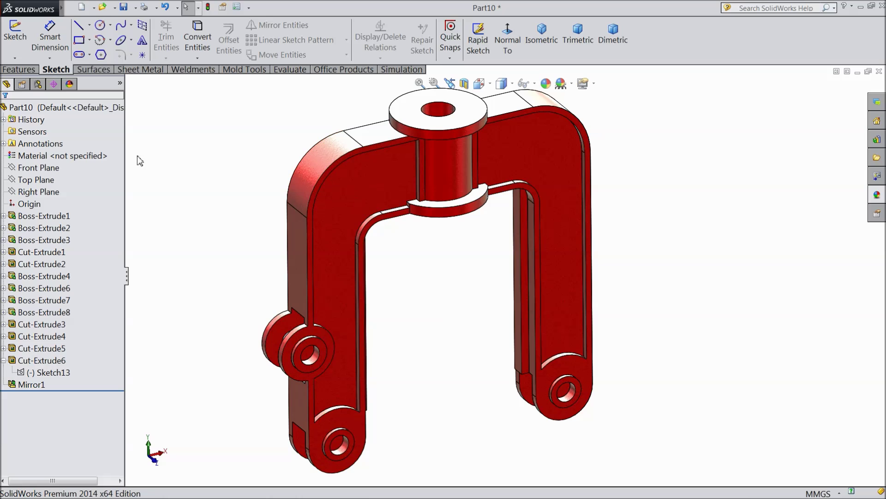
click(32, 69)
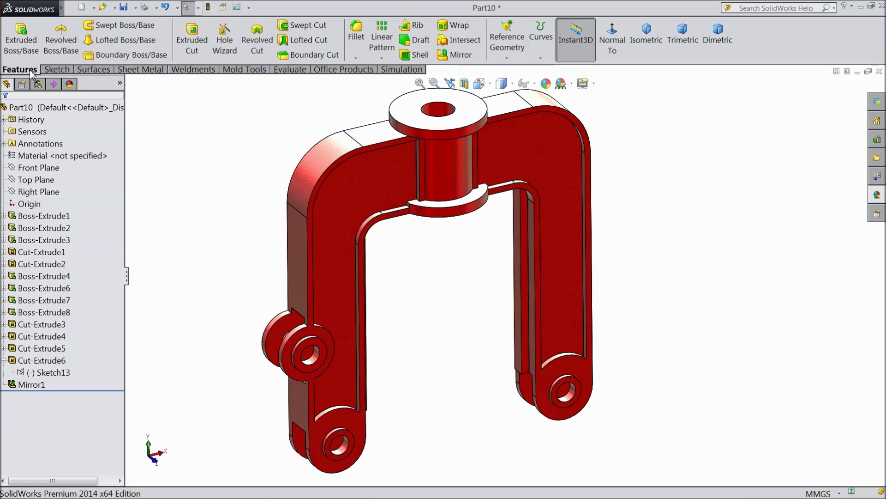
click(356, 35)
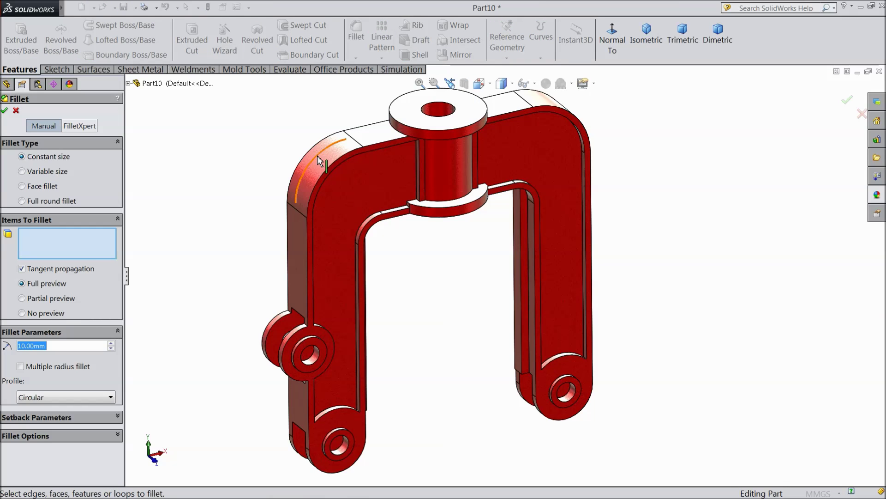
text(00)
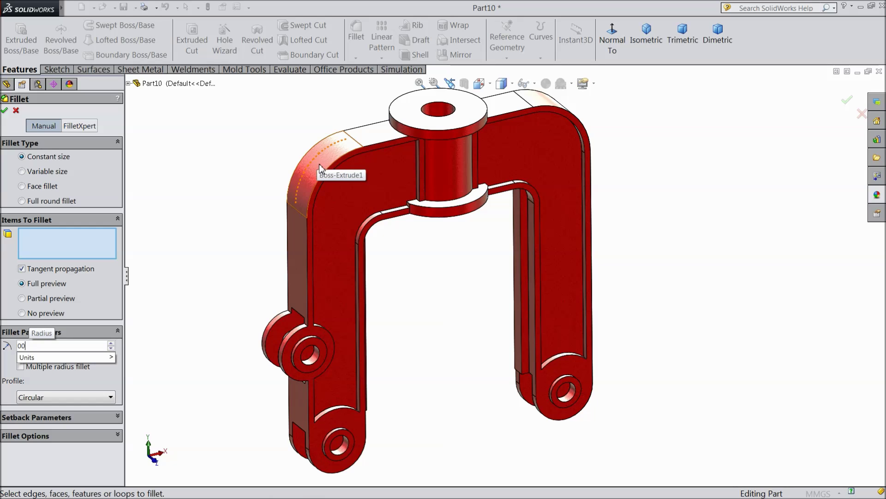
key(BackSpace)
text(.5)
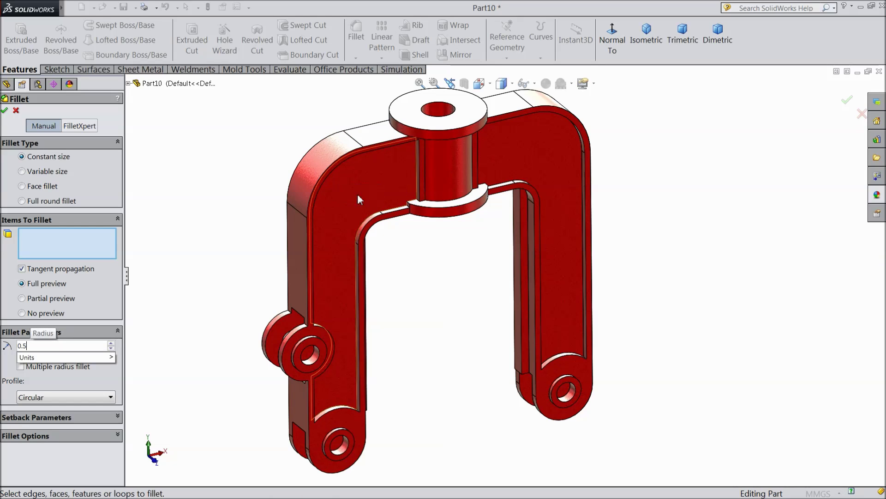
click(331, 243)
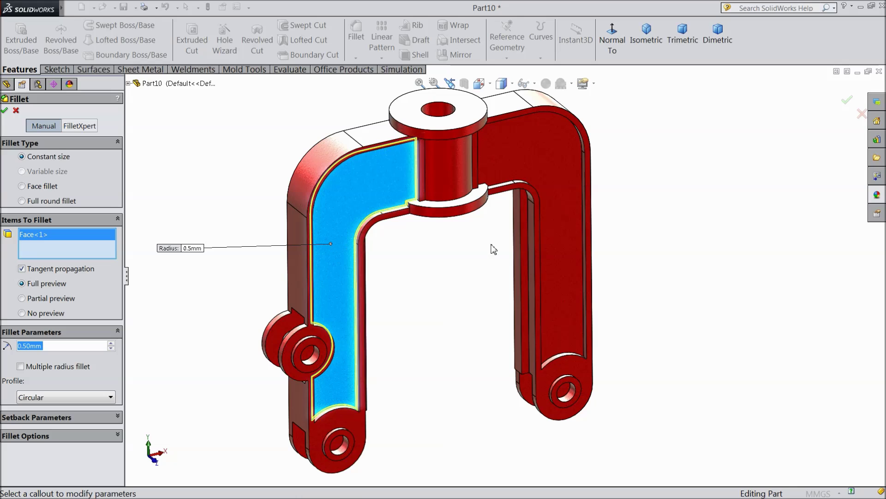
click(558, 202)
middle_drag(432, 293, 593, 292)
click(545, 217)
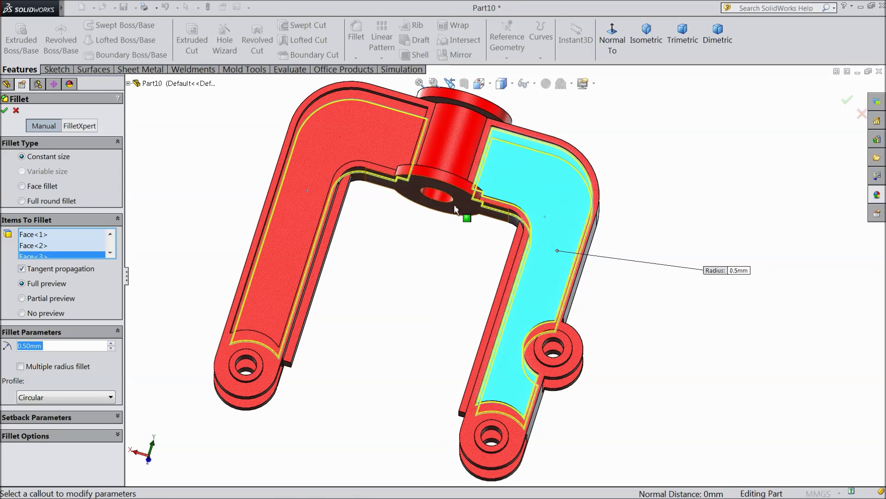
click(320, 164)
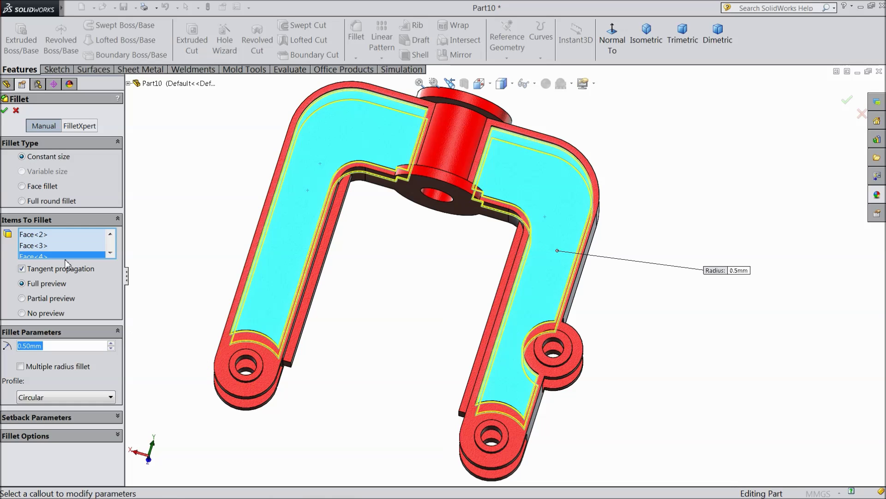
click(5, 110)
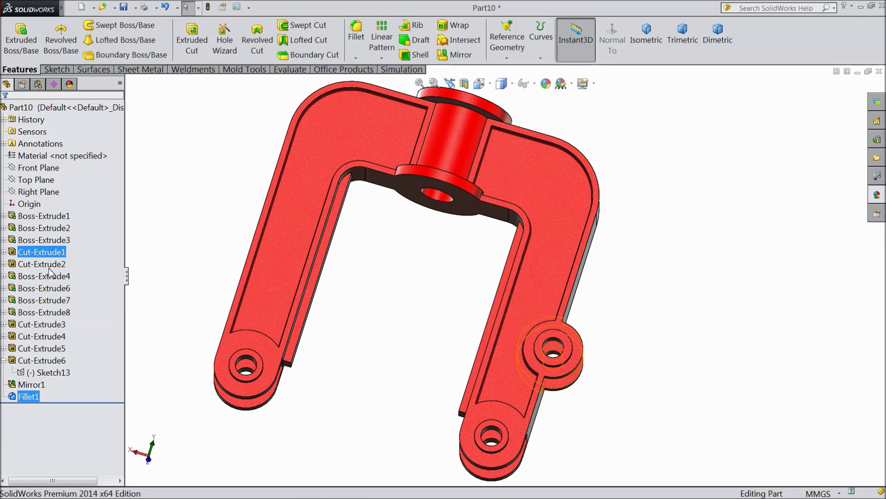
Step: Set up a 0.5 mm fillet on both outer edges of the plain leg and the back outer and inner edges of the lug leg
click(361, 41)
scroll(319, 185, down, 8)
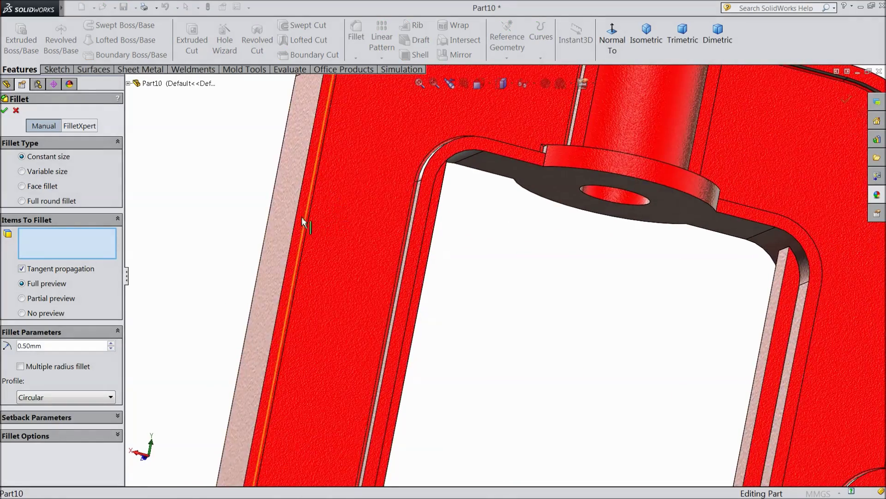
click(296, 227)
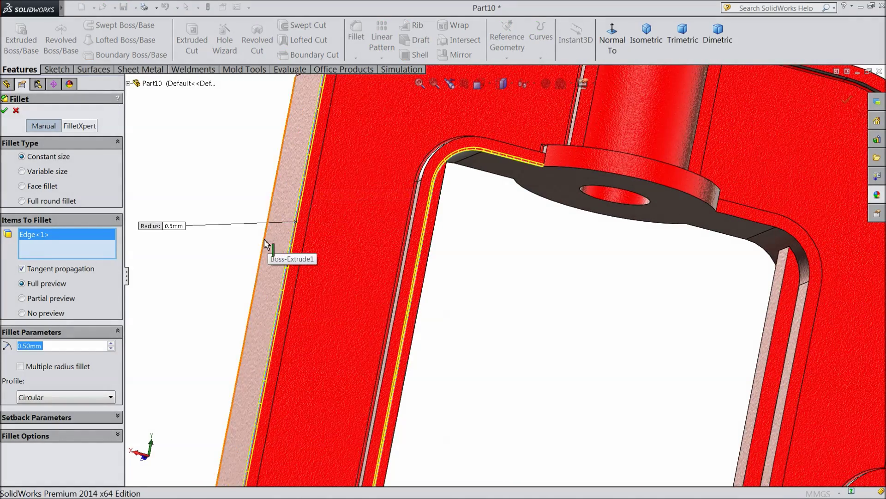
click(264, 241)
scroll(442, 275, up, 5)
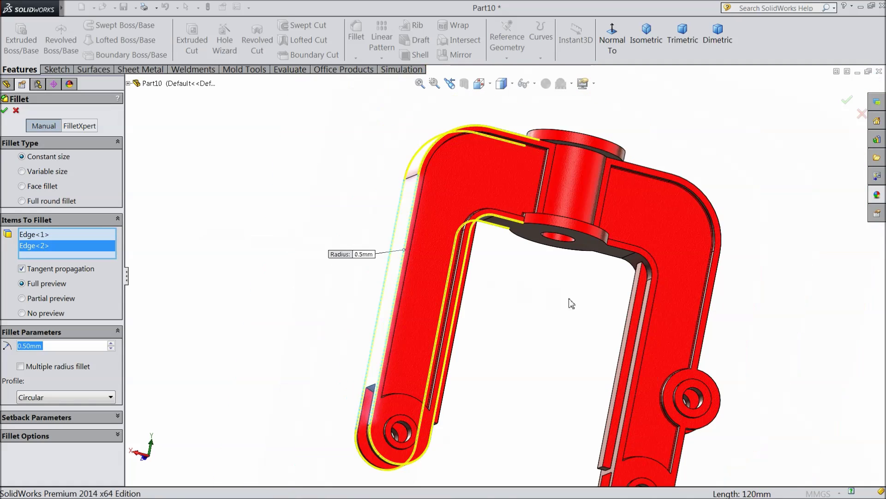
scroll(656, 307, down, 2)
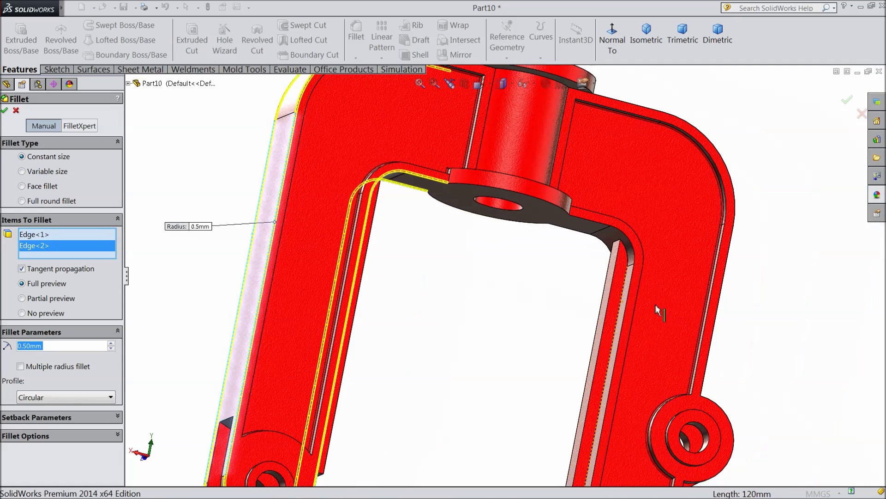
click(726, 272)
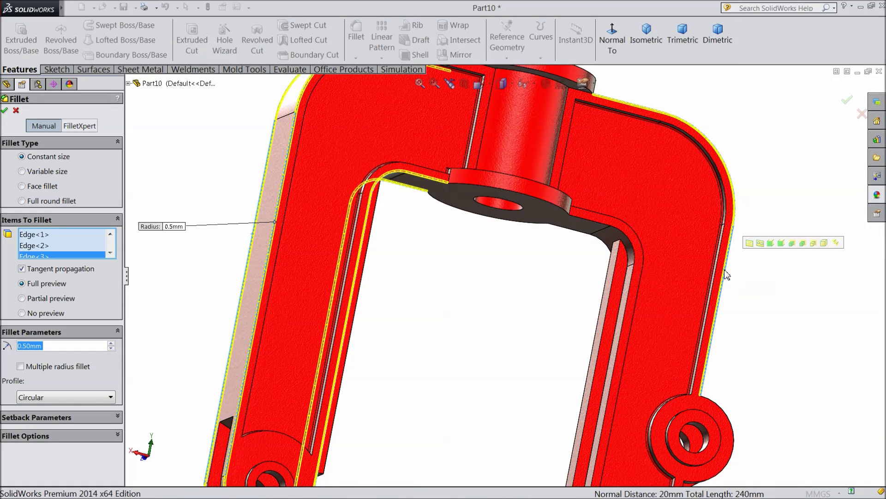
click(630, 299)
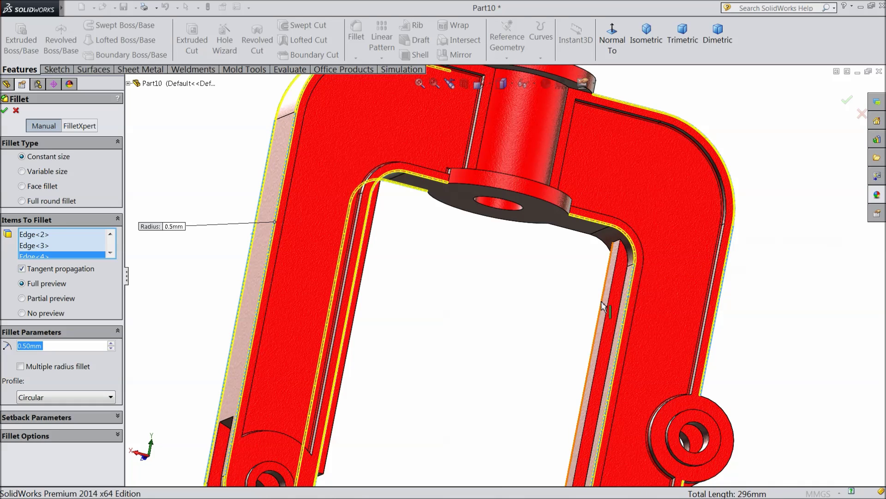
Step: Add the lug leg's front inner and front outer edges to the fillet selection and apply the 0.5 mm fillet
scroll(614, 301, up, 5)
middle_drag(623, 312, 503, 342)
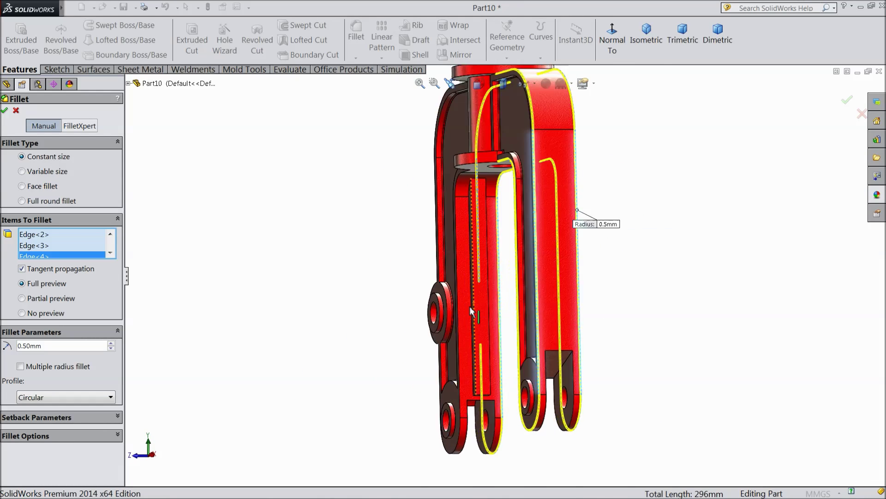
scroll(455, 209, down, 5)
click(452, 209)
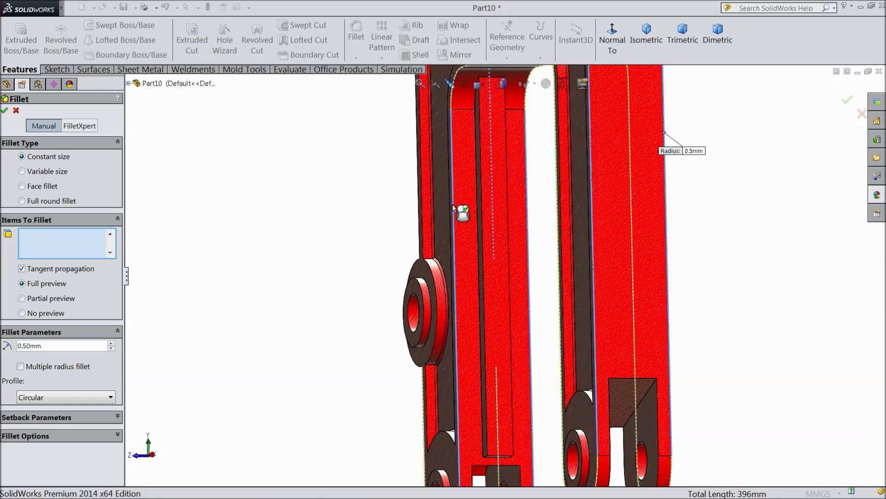
scroll(365, 232, up, 5)
middle_drag(365, 232, 442, 228)
scroll(442, 224, down, 3)
click(438, 222)
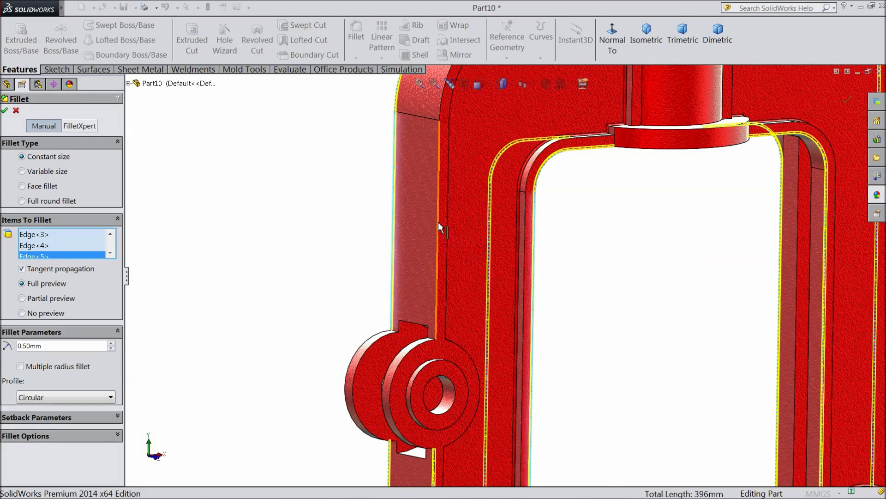
click(5, 110)
Step: Set up another 0.5 mm fillet on the two vertical edges and the upper and lower arc edges of the hub's front cylindrical face
key(f)
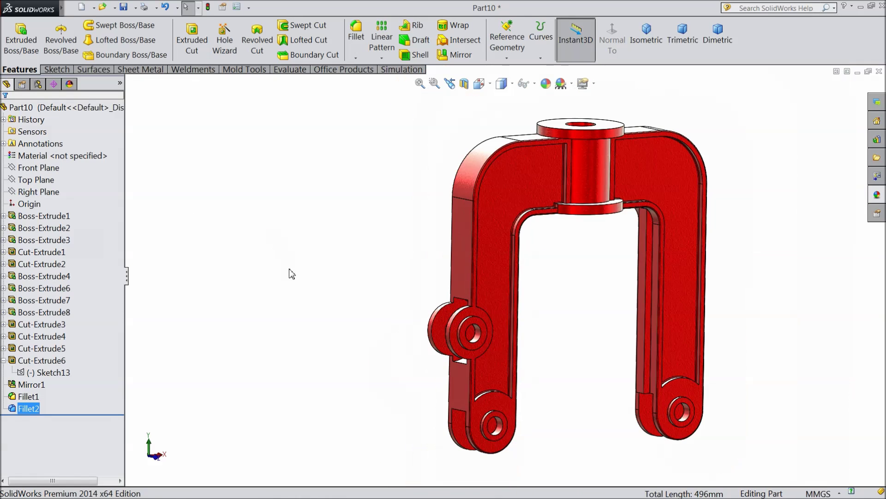
click(360, 46)
scroll(600, 189, down, 2)
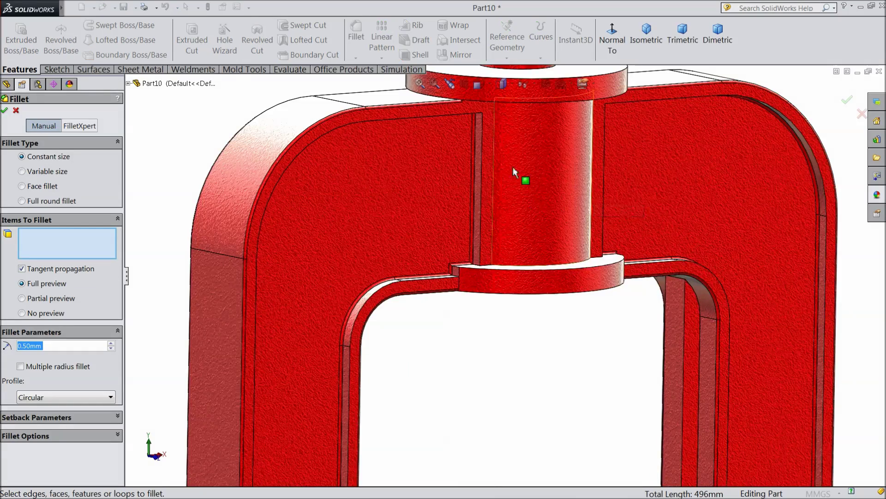
scroll(512, 168, down, 3)
click(486, 167)
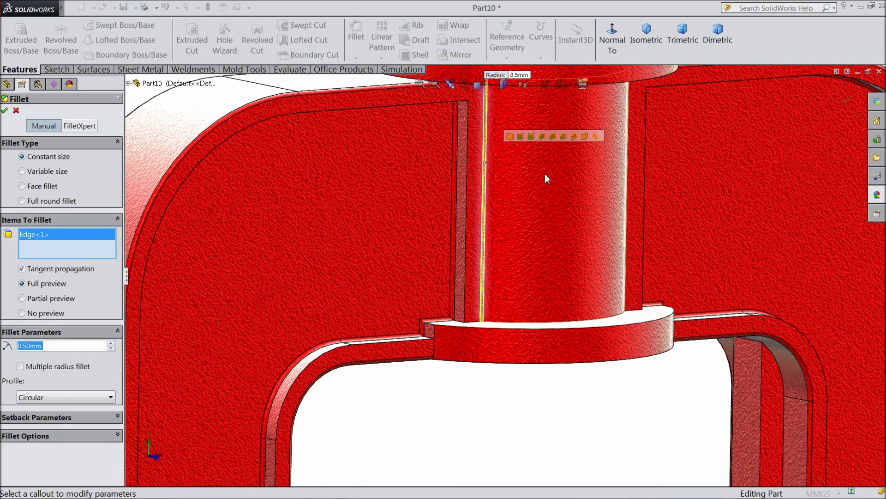
scroll(519, 170, up, 3)
middle_drag(605, 192, 584, 124)
scroll(585, 124, down, 2)
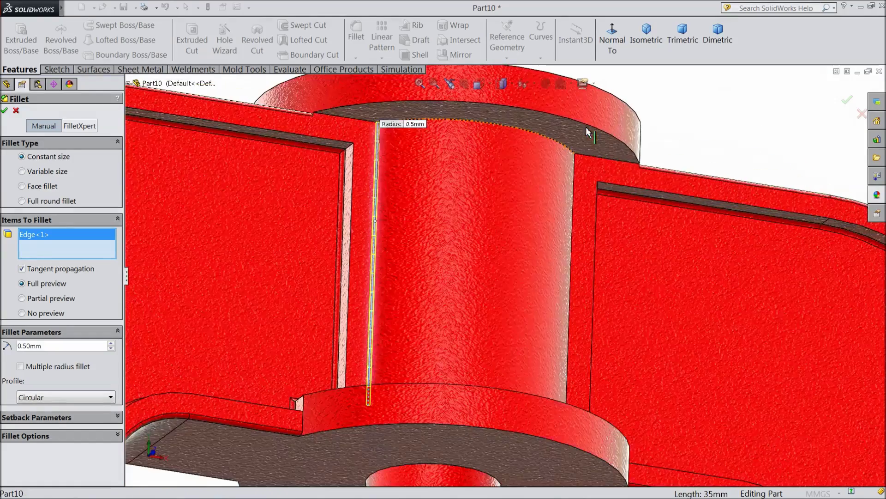
click(572, 159)
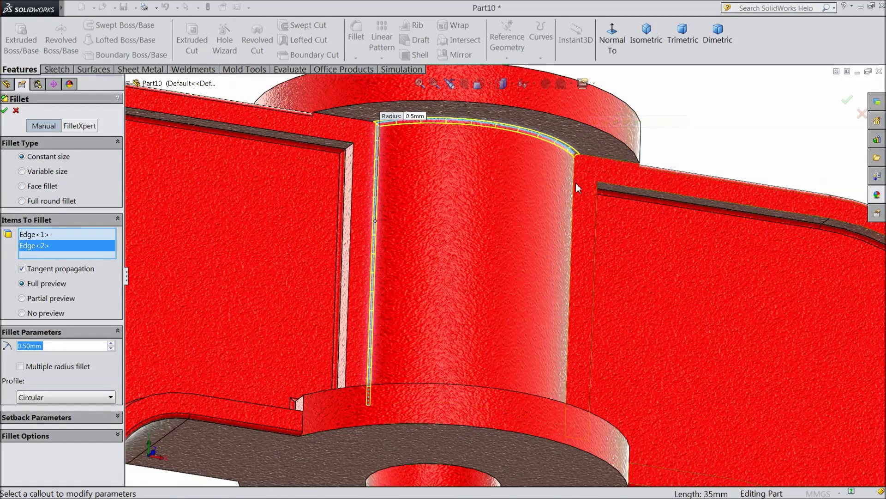
click(574, 203)
middle_drag(574, 204, 538, 296)
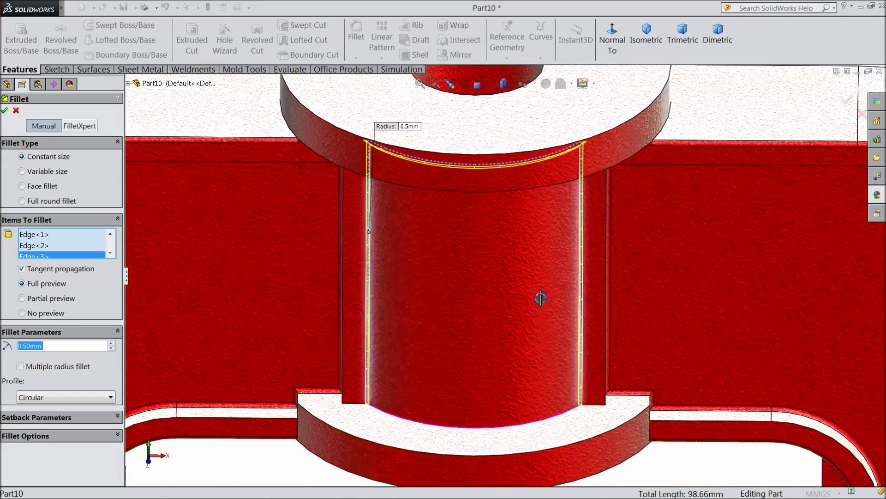
click(541, 426)
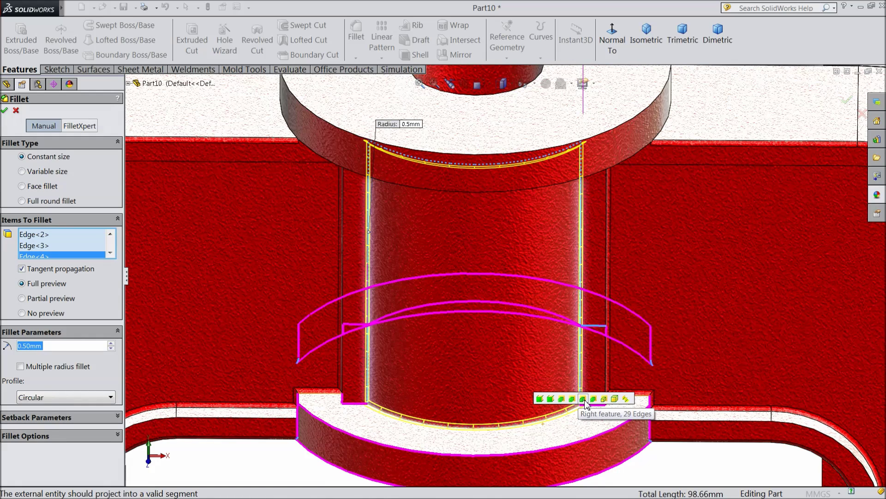
Step: Extend the fillet selection to the 29 edges of the hub's lower flange feature and try to apply the fillet
click(585, 402)
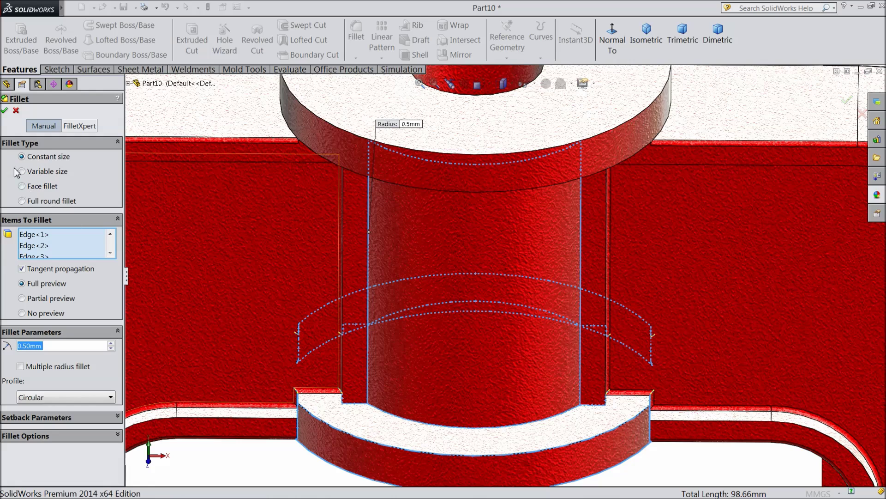
click(5, 111)
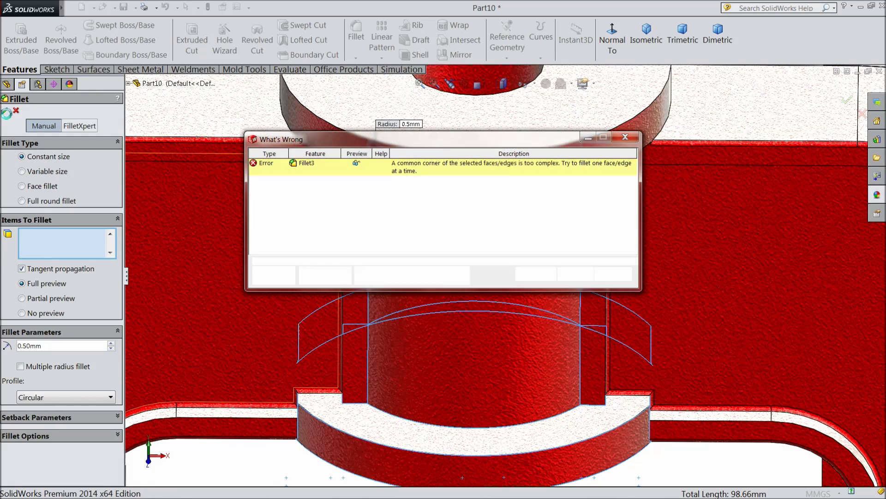
click(575, 274)
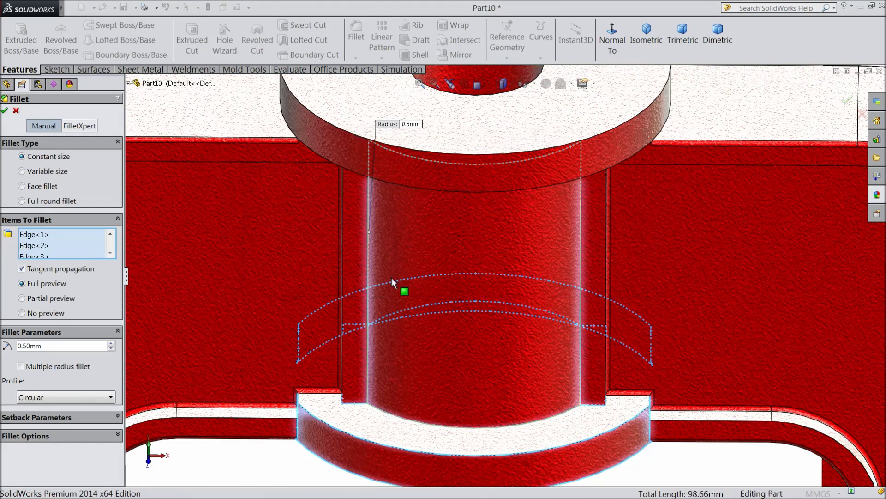
Step: Restart the fillet selection from a vertical edge of the hub's cylinder, extend it to the related body edges and try to apply the 0.5 mm fillet
right_click(38, 248)
click(68, 255)
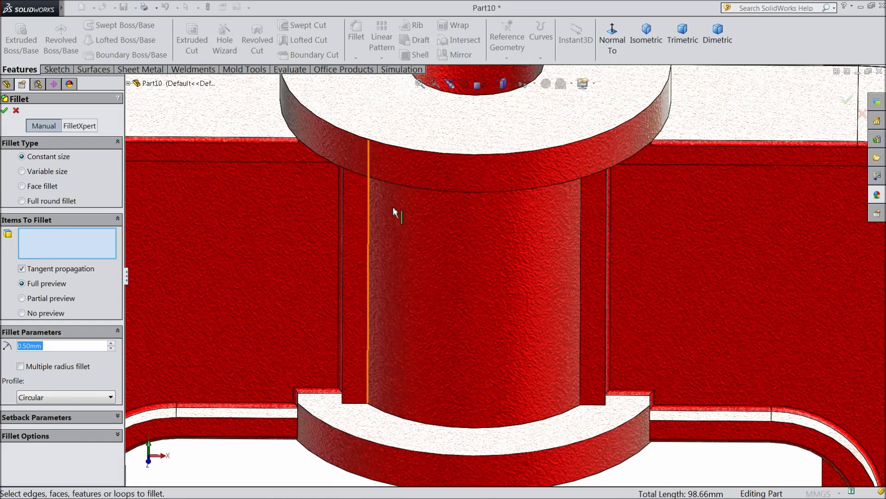
click(370, 225)
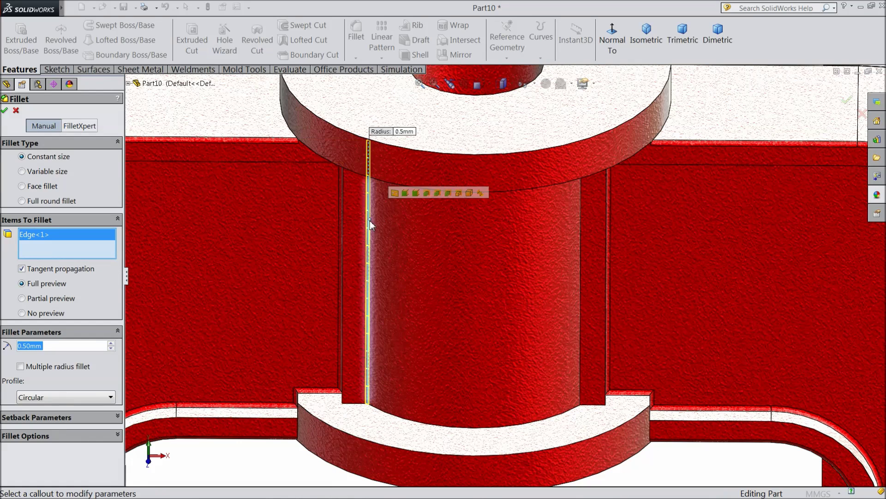
click(426, 194)
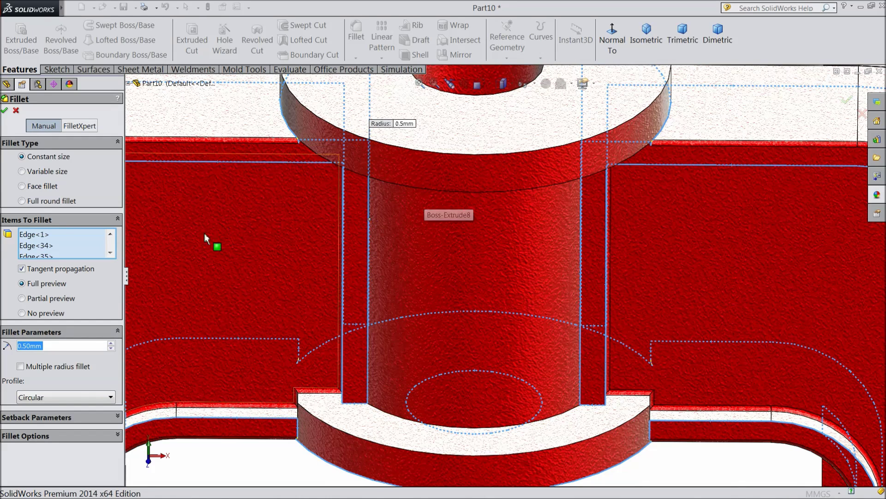
click(5, 111)
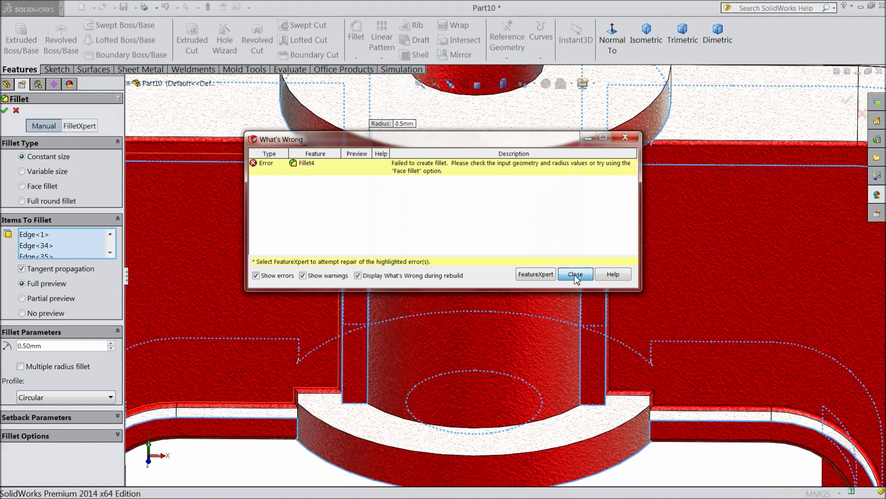
click(576, 275)
Step: Clear the fillet selection and select the front cylinder's two vertical edges, its lower arc and the two short straight edges beside that arc
right_click(40, 250)
click(78, 253)
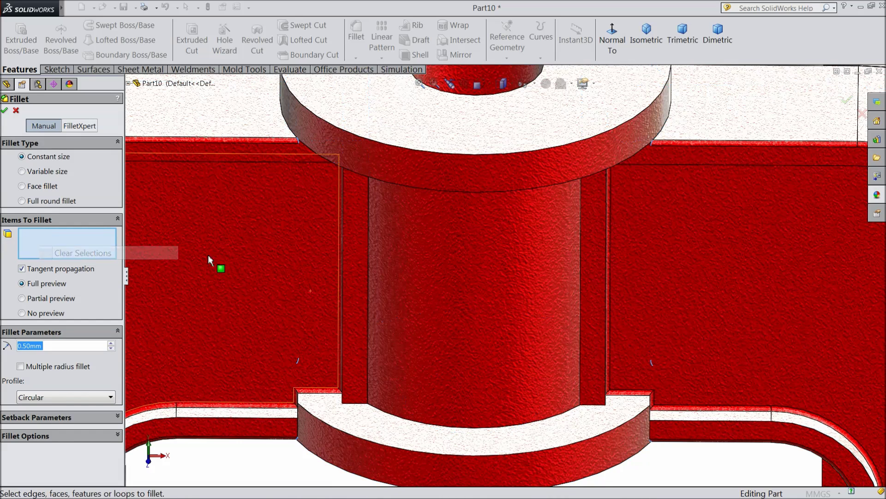
click(368, 224)
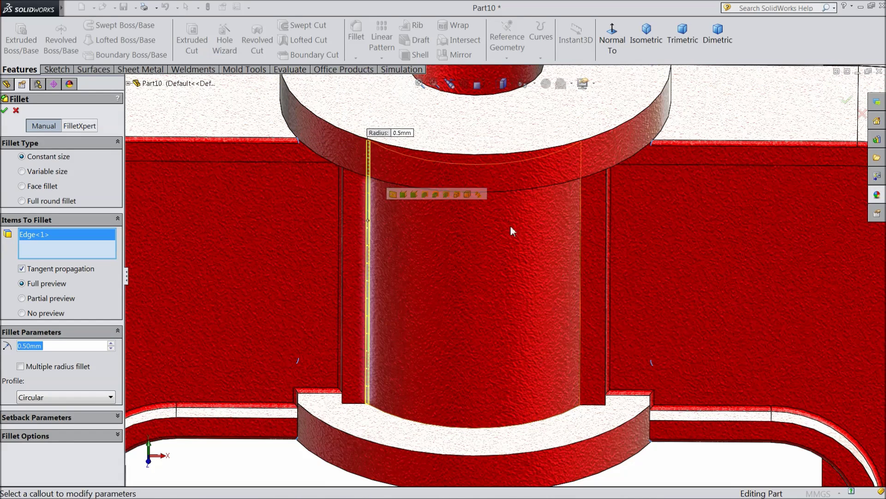
click(582, 222)
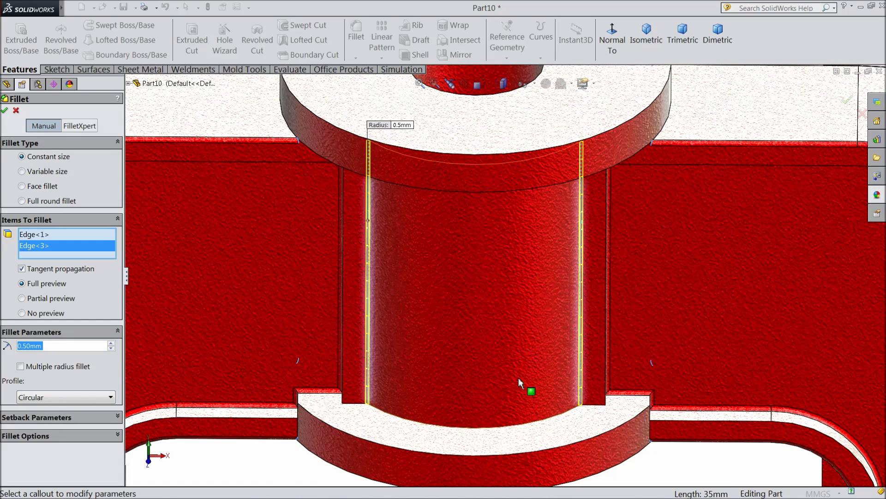
click(513, 428)
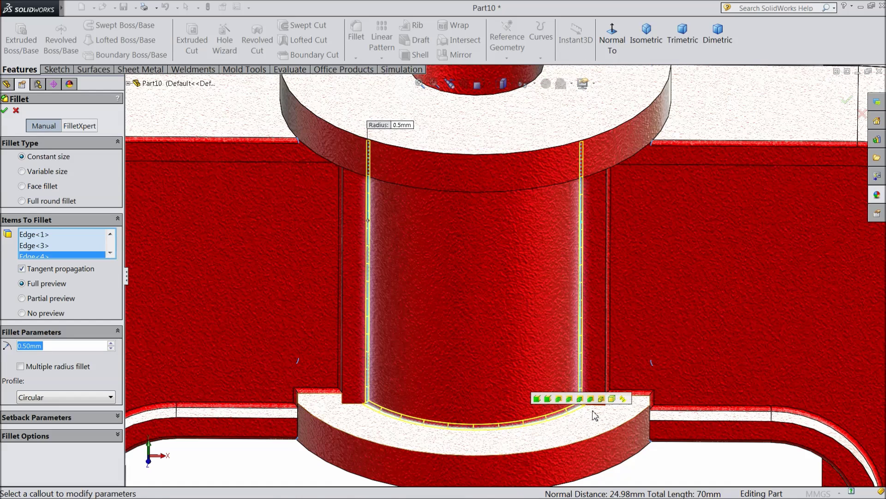
click(353, 404)
click(591, 407)
Step: Add the front cylinder's upper arc, the straight edges on both sides of it and the short edge at the lower pocket corner to the fillet selection
middle_drag(540, 331, 533, 218)
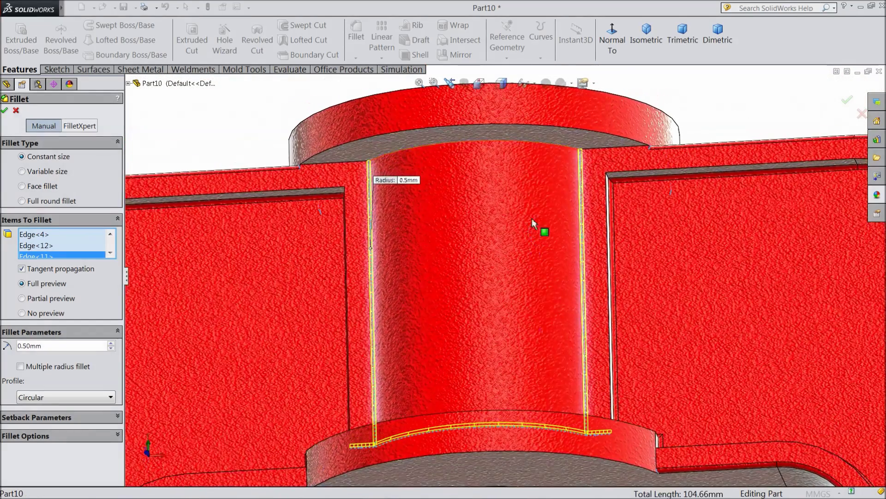
click(496, 142)
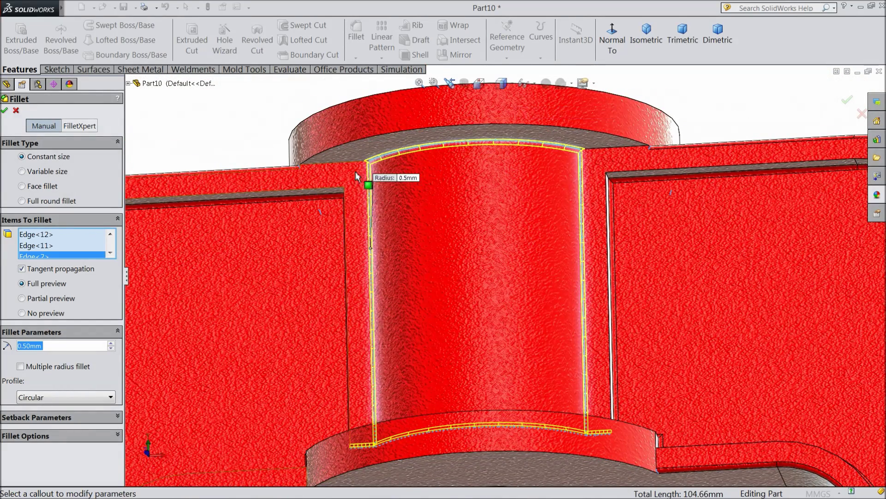
click(343, 165)
click(600, 147)
click(611, 183)
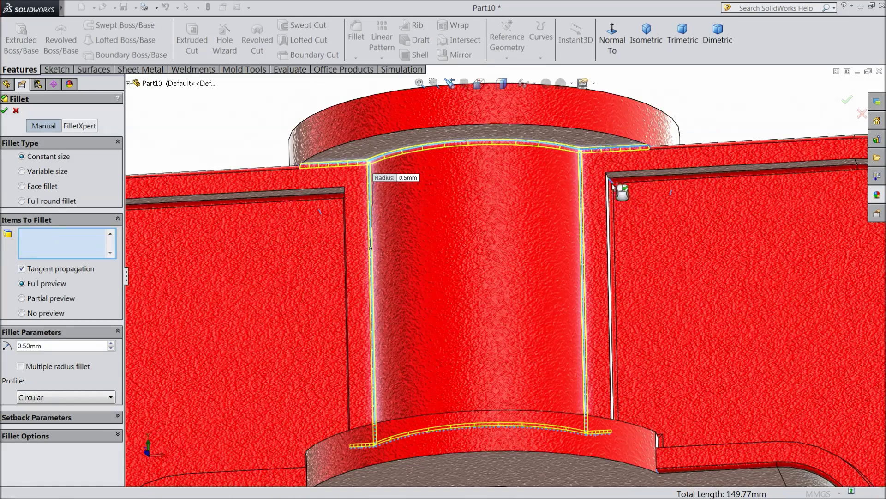
scroll(627, 209, down, 5)
scroll(591, 319, down, 8)
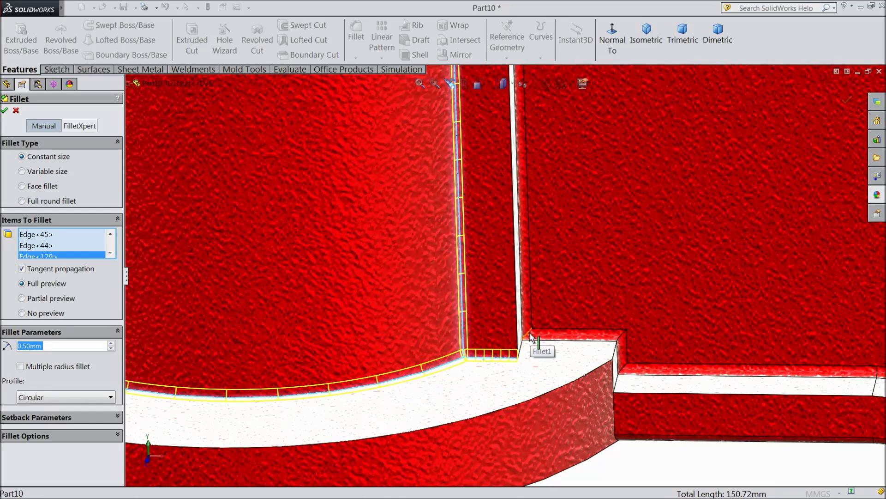
scroll(517, 314, up, 3)
scroll(522, 303, down, 2)
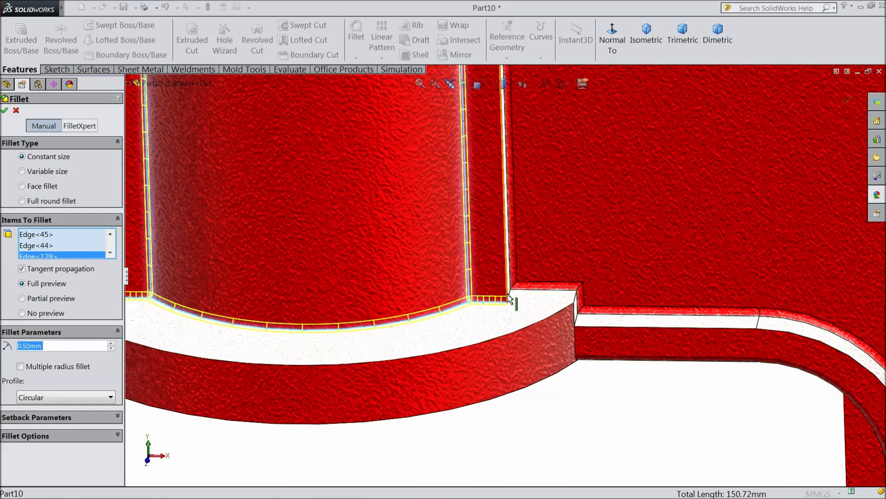
click(511, 299)
Step: Add the bore's top edge and, on the hub's opposite side, the cylinder's upper arc and two vertical edges to the fillet selection
scroll(489, 323, up, 10)
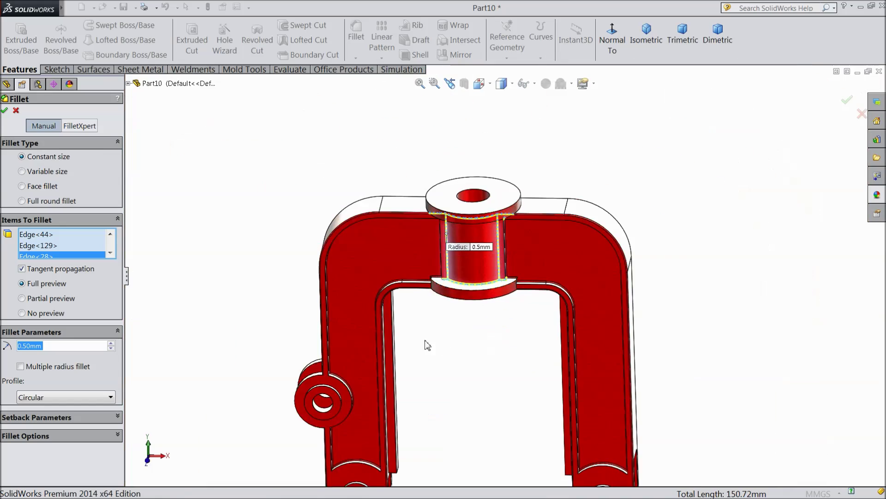
middle_drag(425, 346, 619, 299)
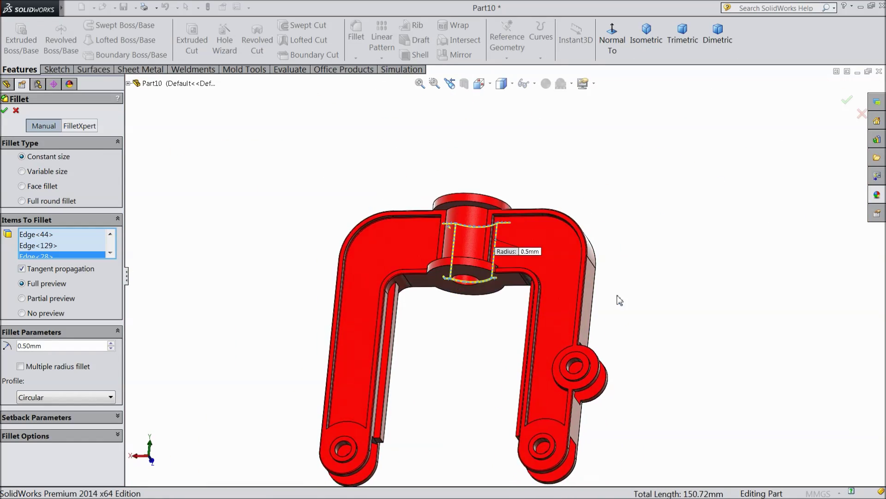
scroll(480, 253, down, 5)
click(464, 253)
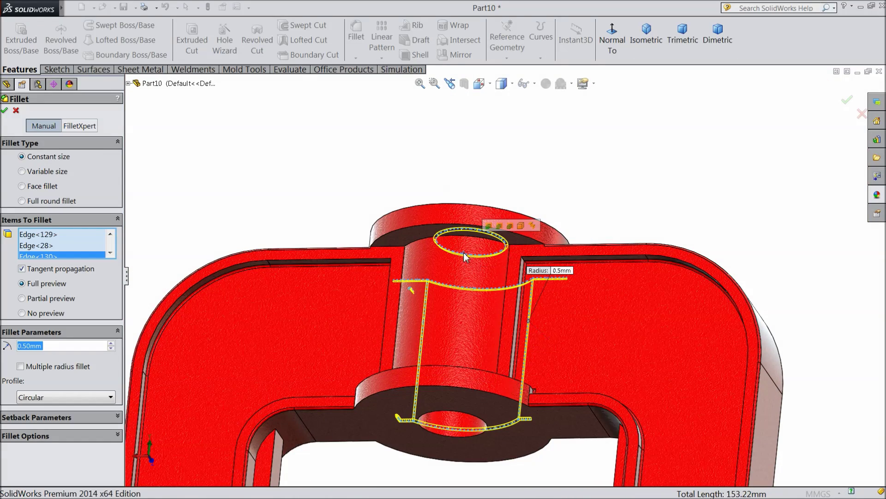
click(427, 245)
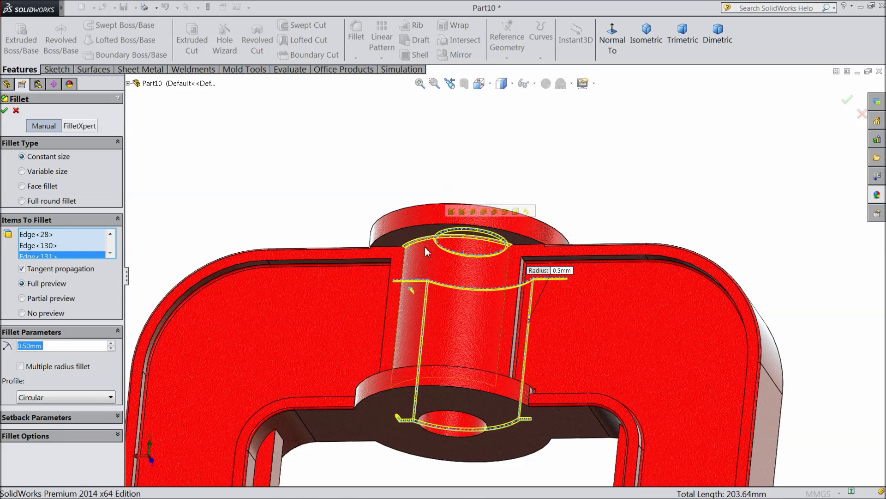
click(400, 308)
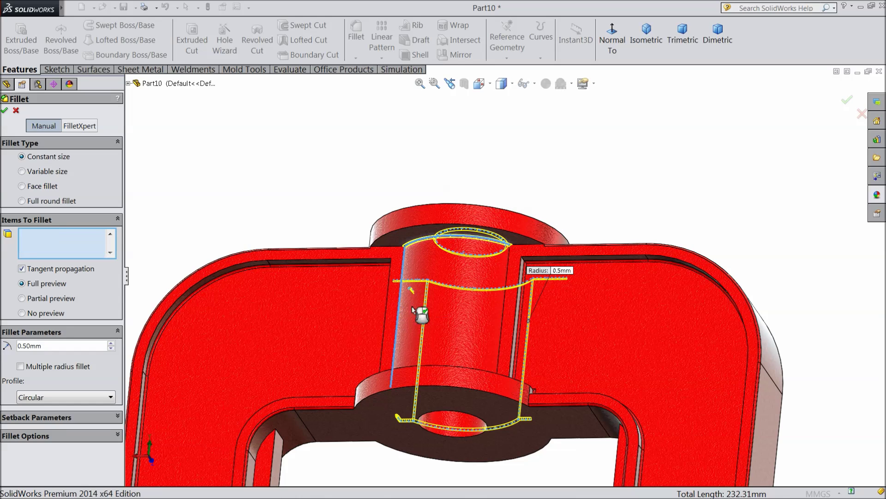
click(505, 319)
Step: Add the opposite side's lower arc and the short edges beside it, and apply the 0.5 mm fillet
middle_drag(478, 323, 466, 401)
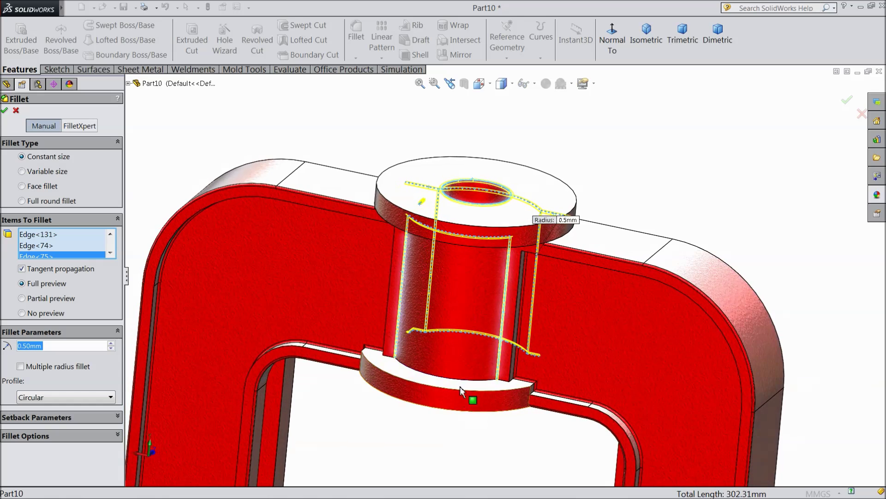
click(459, 380)
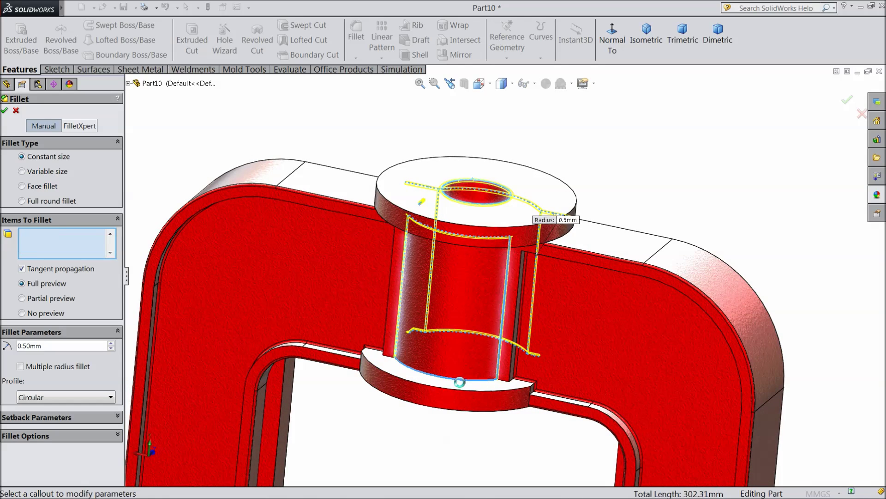
click(503, 381)
click(389, 360)
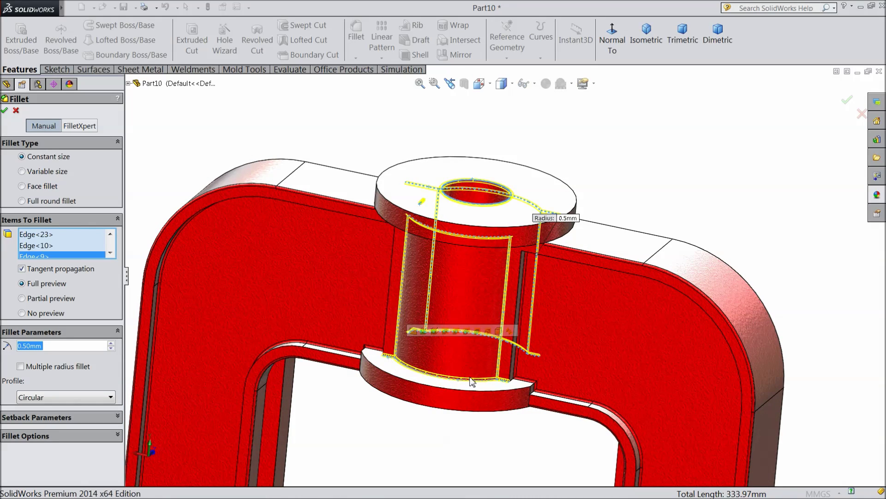
click(513, 382)
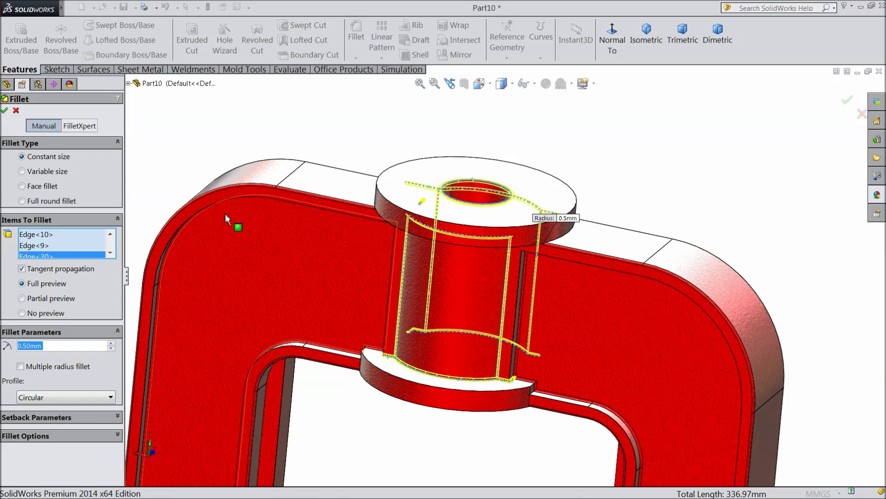
click(5, 111)
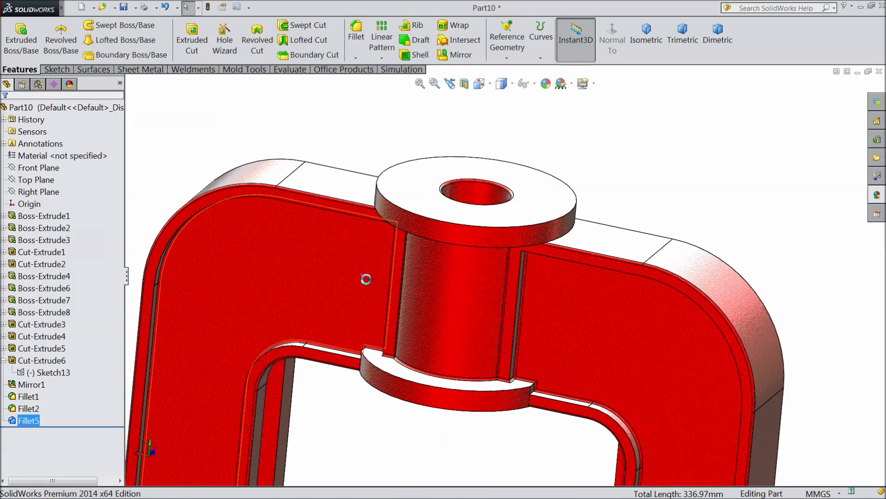
Step: Examine the filleted hub, legs and slotted ends of the bracket from several directions
scroll(365, 278, up, 2)
middle_drag(378, 272, 419, 447)
scroll(419, 447, down, 5)
middle_drag(451, 388, 573, 261)
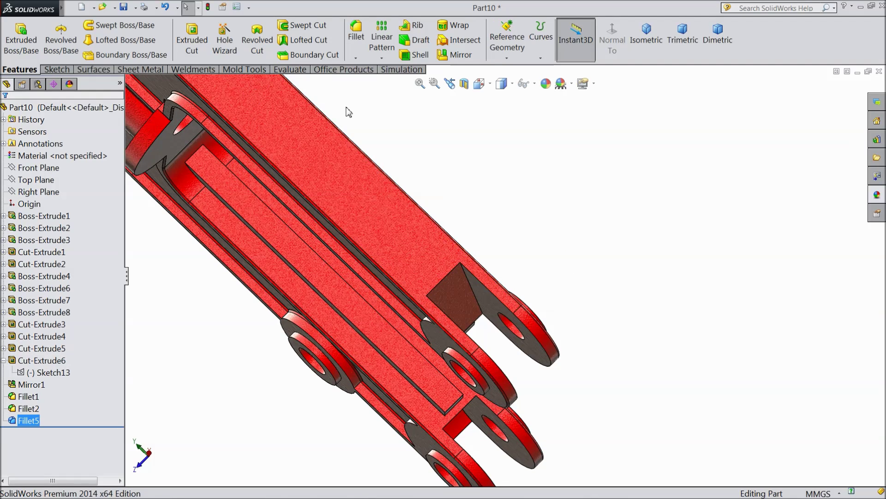
key(f)
middle_drag(471, 221, 351, 380)
scroll(522, 337, down, 5)
middle_drag(518, 353, 447, 311)
scroll(507, 352, up, 3)
scroll(505, 340, up, 4)
scroll(437, 248, up, 2)
scroll(467, 178, down, 6)
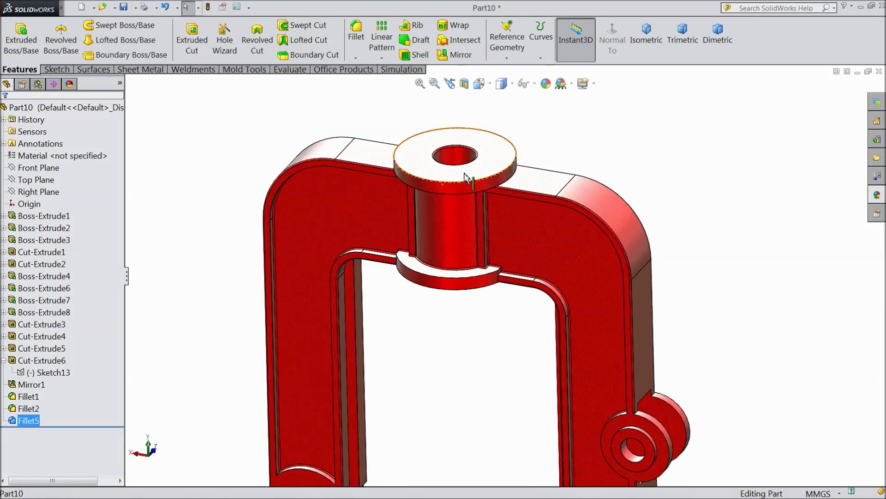
Step: Chamfer the bottom edge of the hub's bore with a distance of 1 mm at 45 degrees
middle_drag(418, 417, 443, 200)
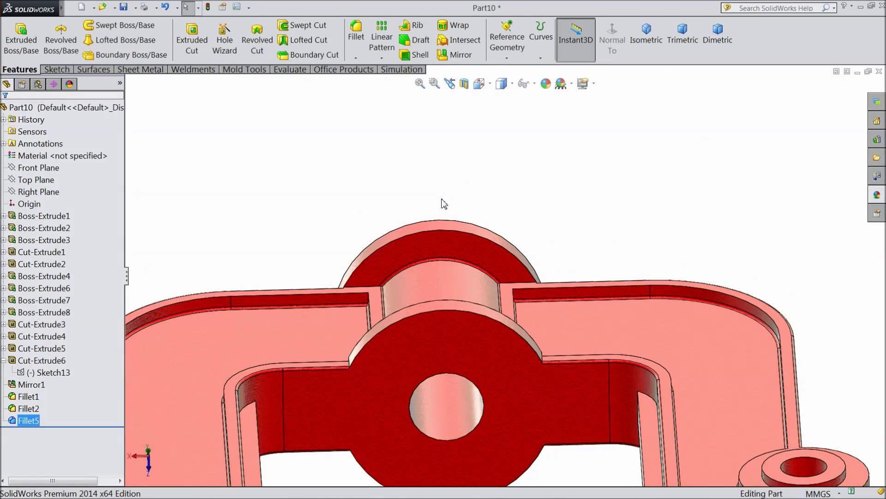
click(355, 59)
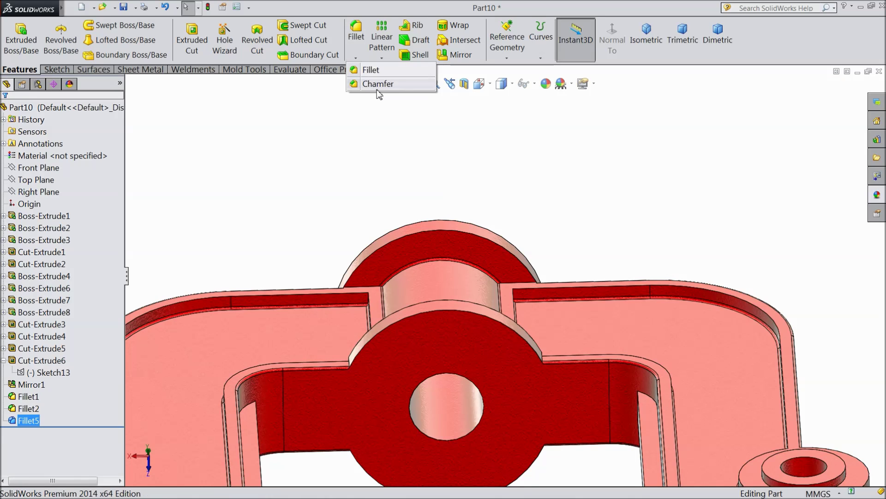
click(375, 81)
text(1)
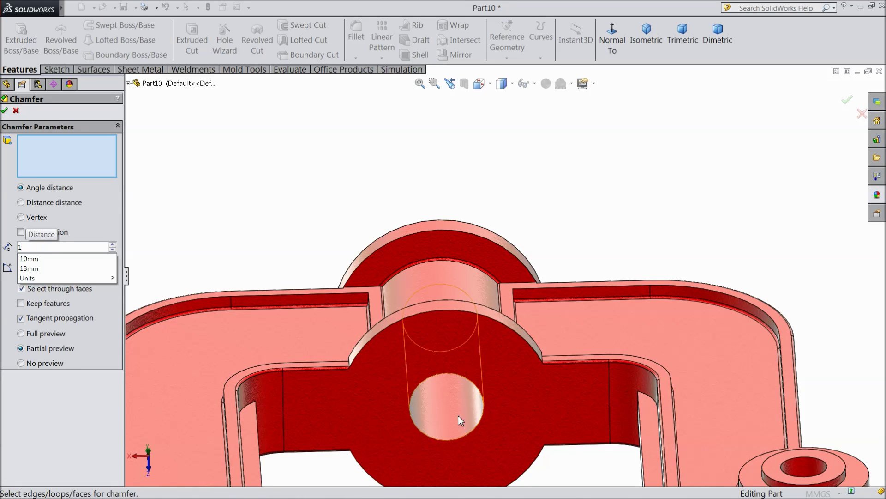
scroll(453, 408, down, 2)
key(Return)
click(456, 417)
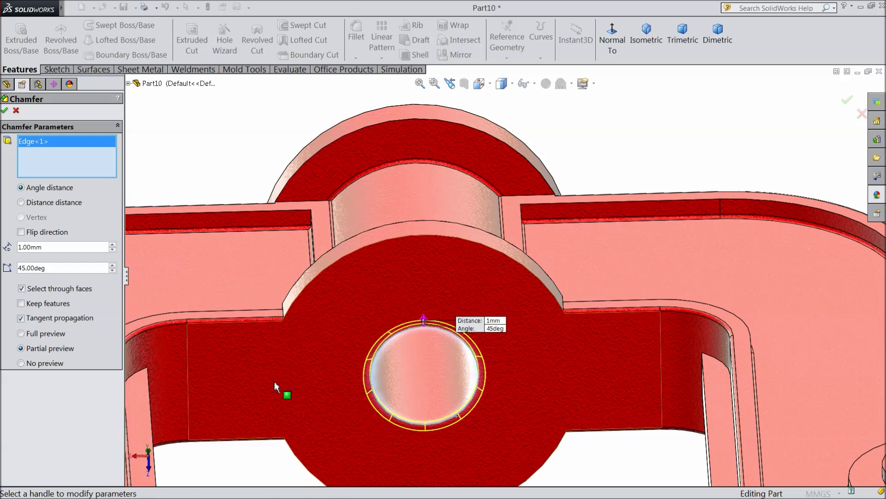
click(5, 111)
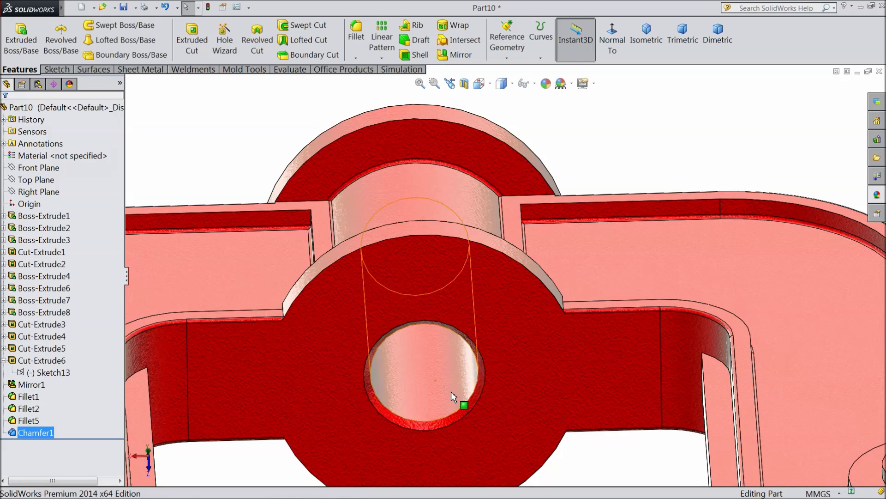
Step: Start a sketch on the hub's bottom face and convert the bore's inner circular edge into a sketch circle
scroll(451, 391, down, 3)
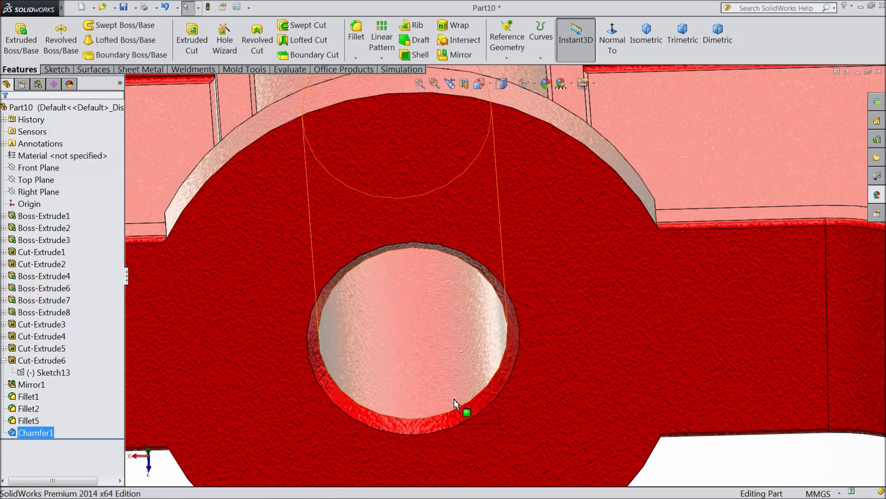
click(480, 434)
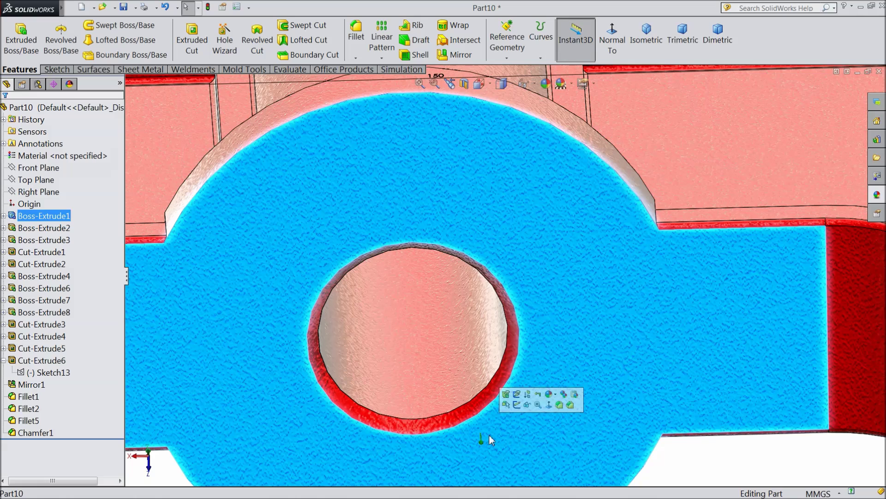
click(517, 406)
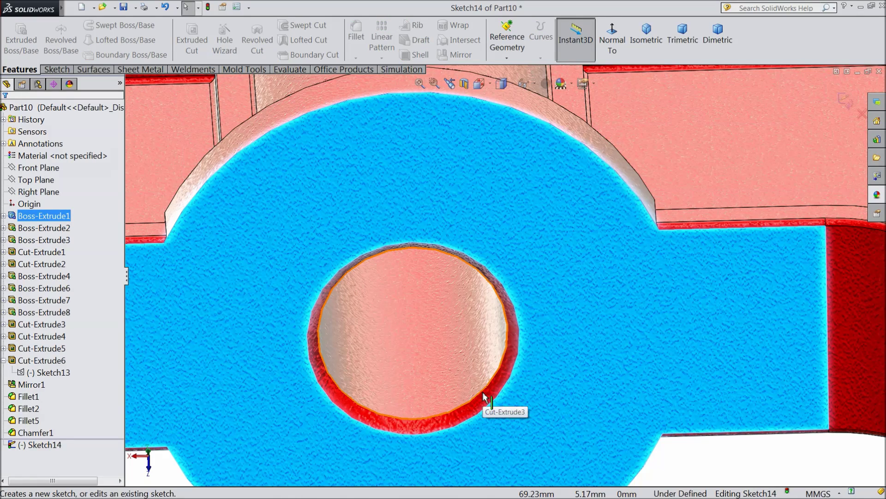
click(483, 392)
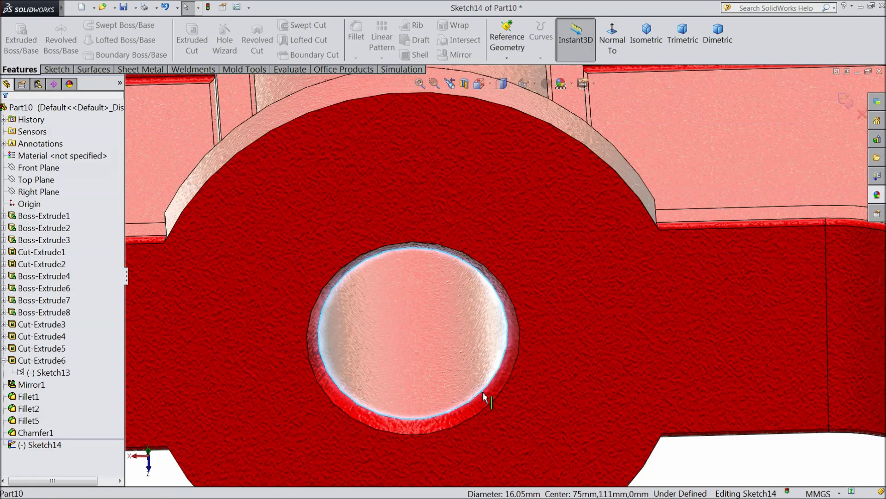
click(56, 69)
click(202, 44)
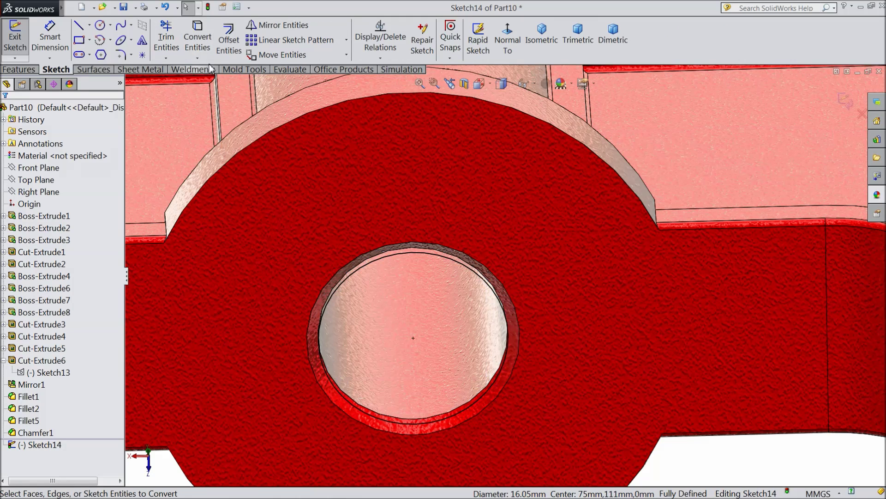
Step: Create a helix from the bore circle with constant 3 mm pitch, 15.75 revolutions, reversed direction, 0-degree start angle and clockwise rotation
click(18, 69)
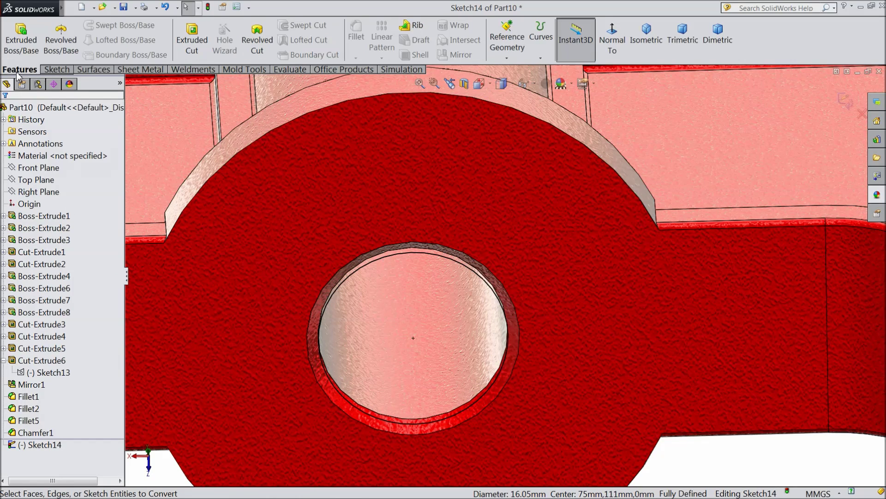
click(541, 58)
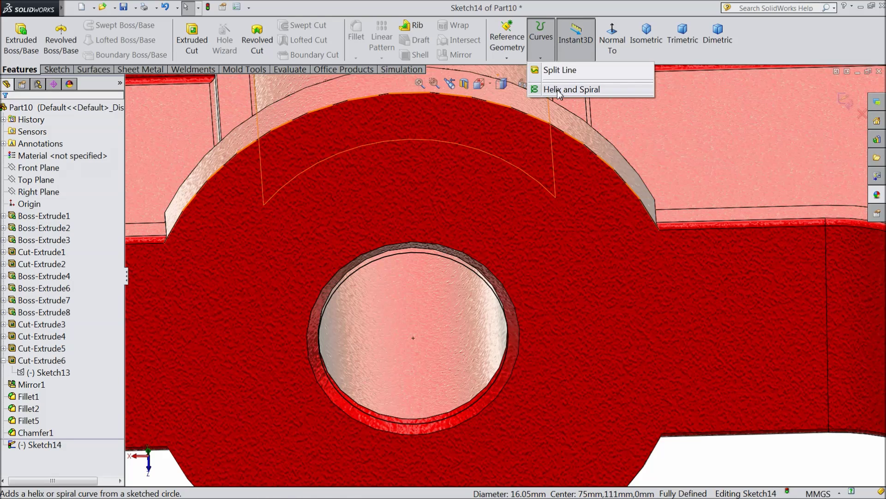
click(559, 91)
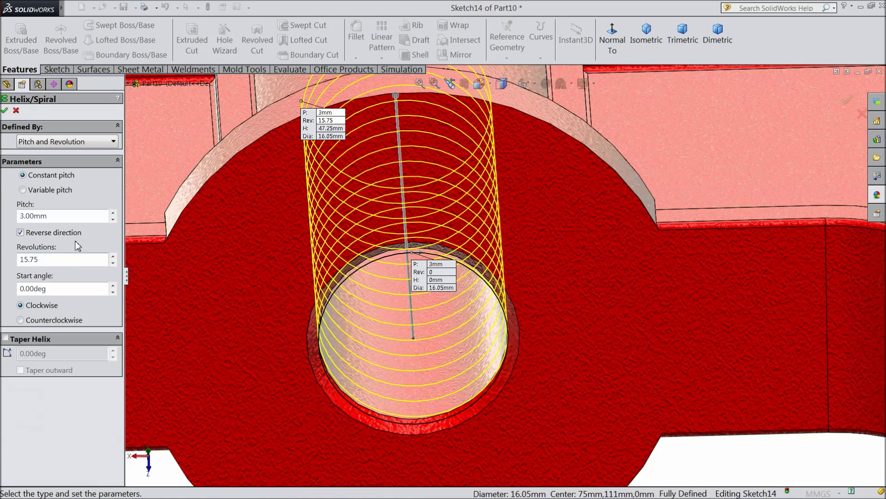
click(38, 144)
click(52, 151)
scroll(310, 281, up, 4)
middle_drag(322, 273, 421, 226)
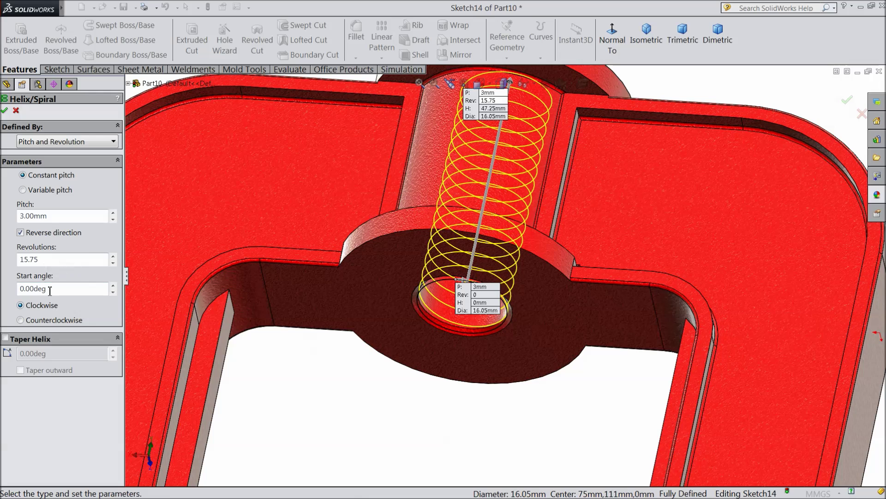
click(4, 111)
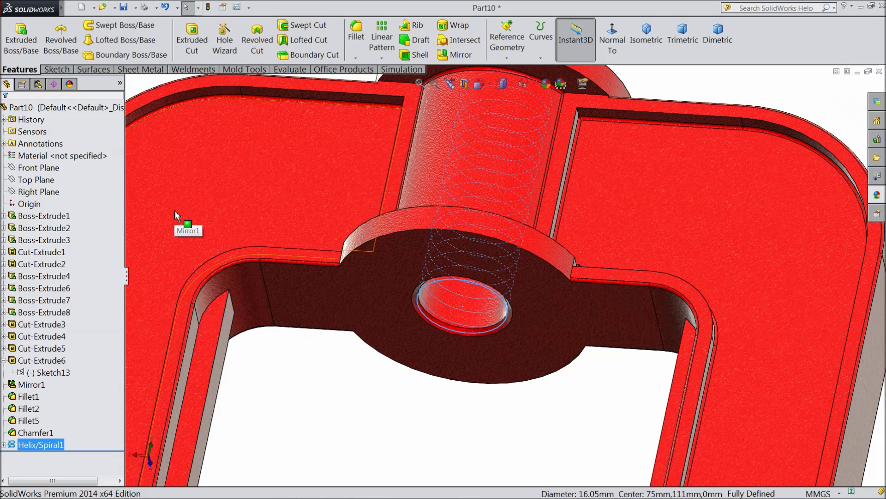
Step: Start a sketch on the Front Plane, view it face-on and display the model in wireframe
click(57, 169)
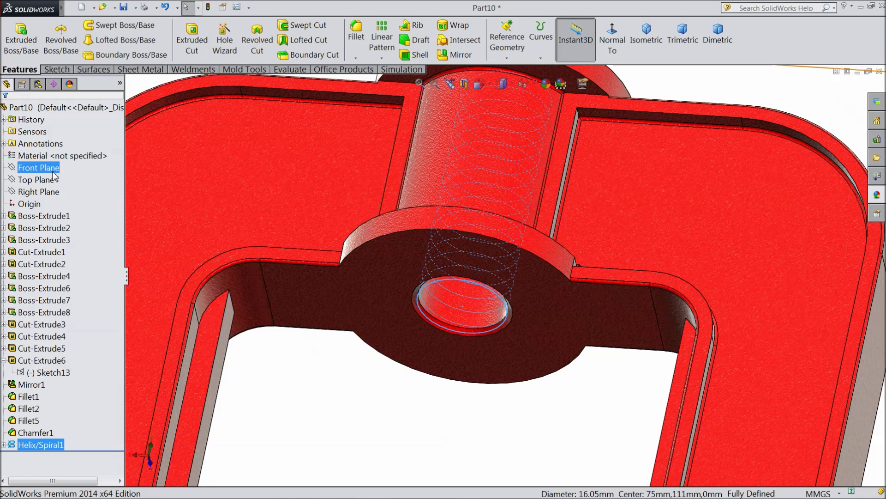
click(59, 158)
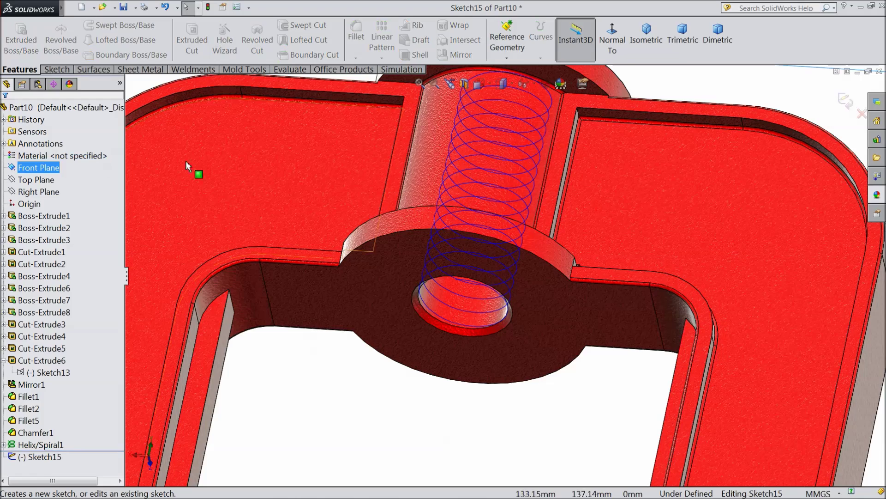
click(613, 45)
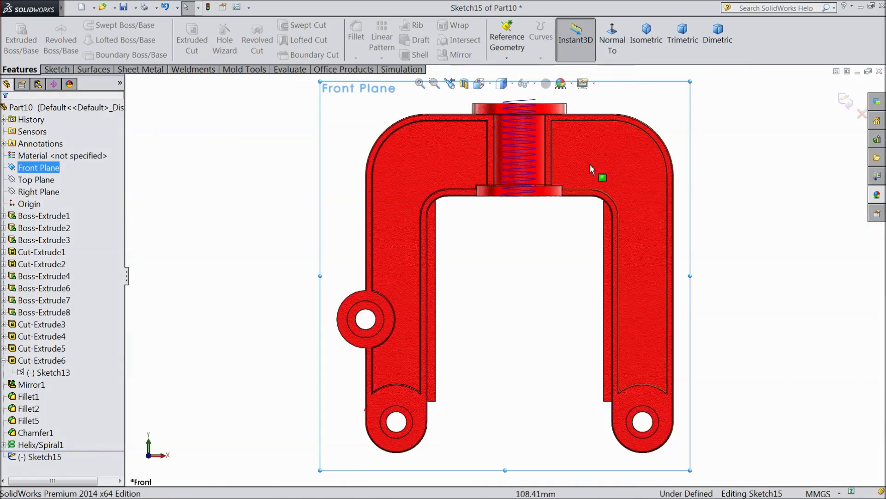
scroll(529, 176, down, 3)
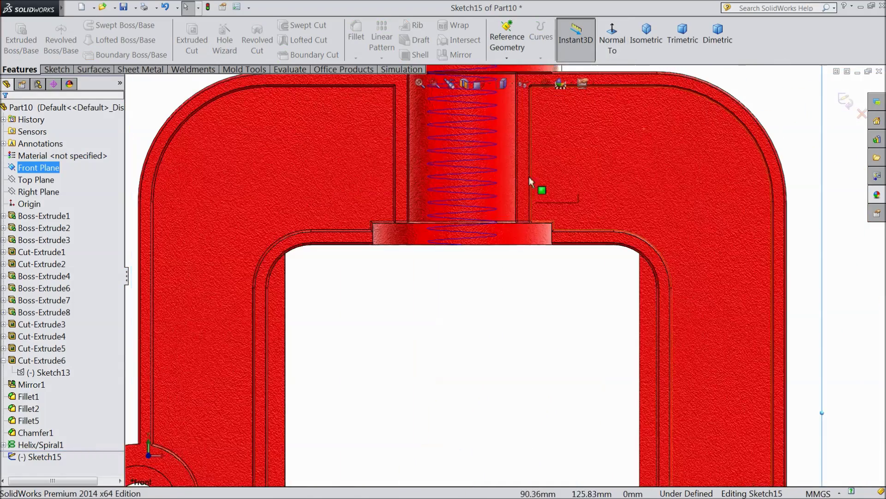
click(511, 84)
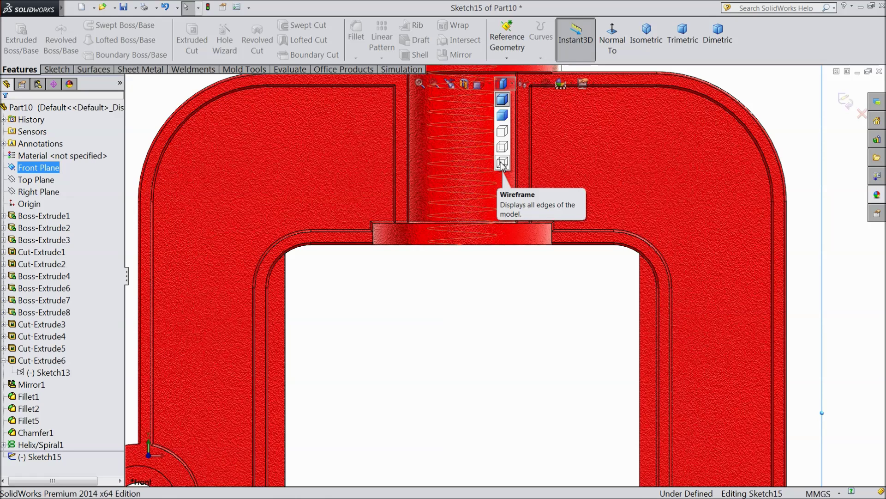
click(503, 162)
scroll(500, 249, down, 5)
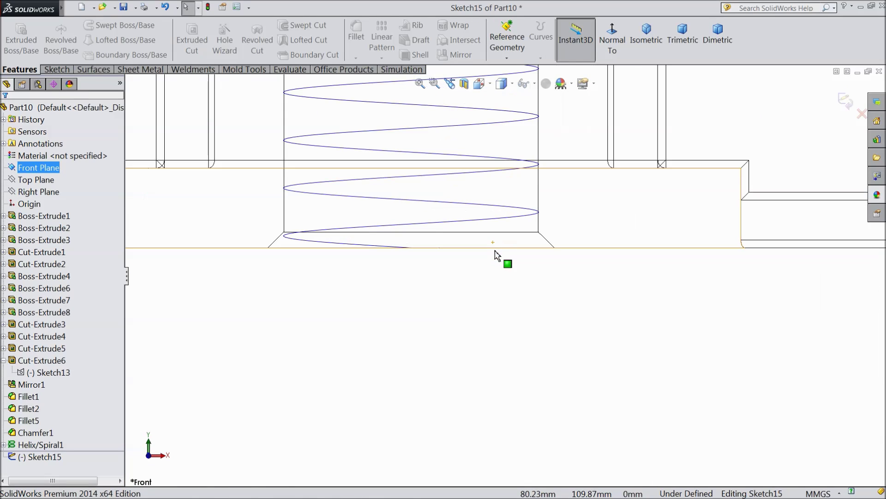
Step: Sketch a closed trapezoid below the hub's bottom edge, with a long vertical side about 3.6 mm and a short one about 1.3 mm
click(63, 70)
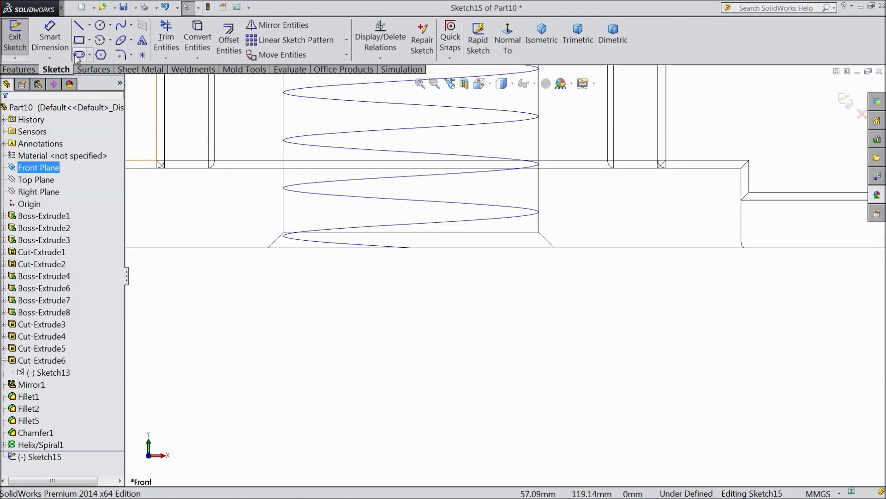
click(79, 27)
scroll(512, 289, down, 1)
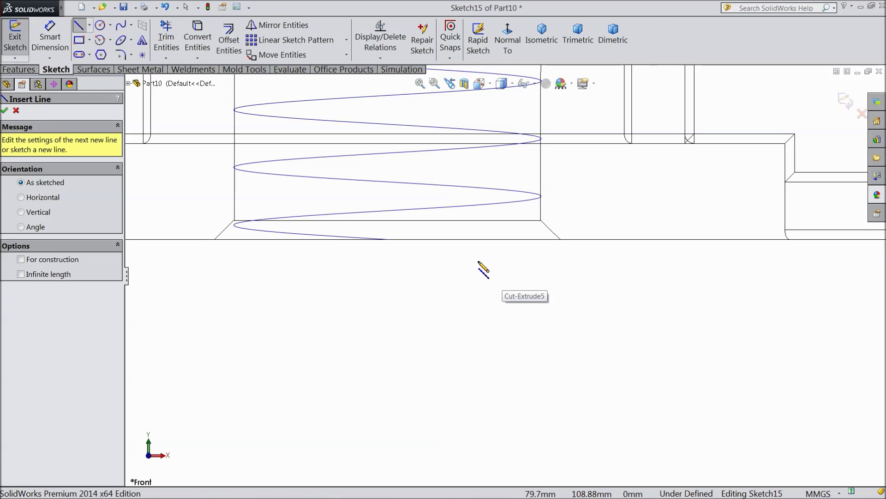
click(543, 251)
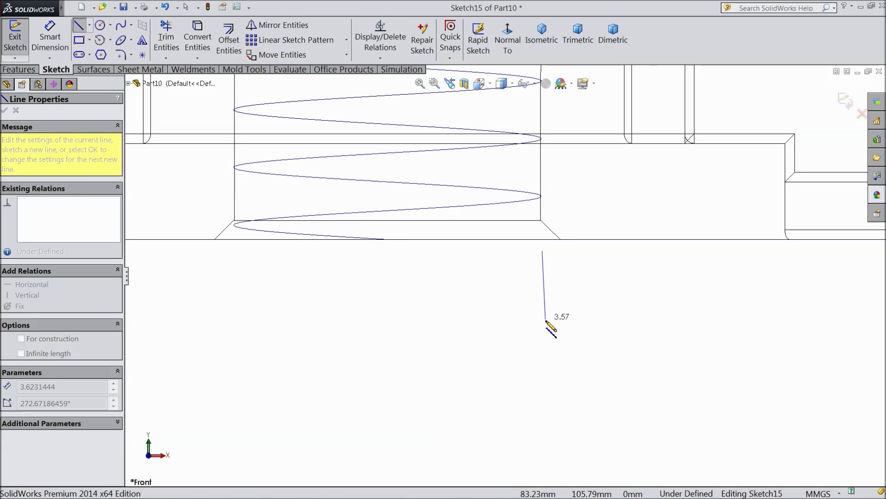
click(543, 321)
click(623, 302)
click(623, 277)
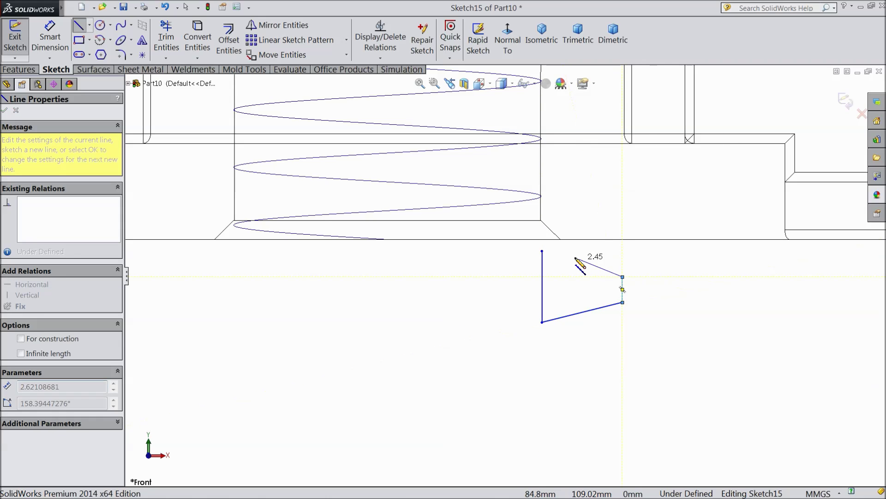
click(543, 251)
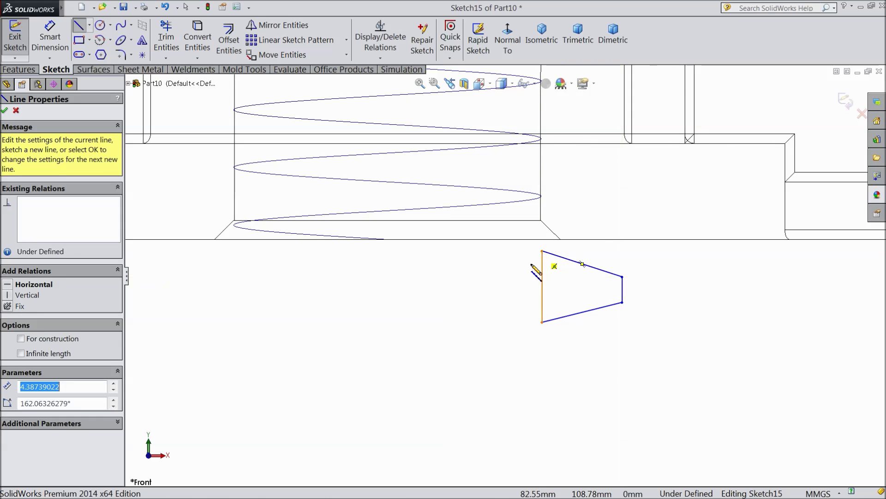
Step: Add a horizontal centerline about 5.7 mm long from the short side's midpoint through the trapezoid and past its long side
click(90, 25)
click(99, 53)
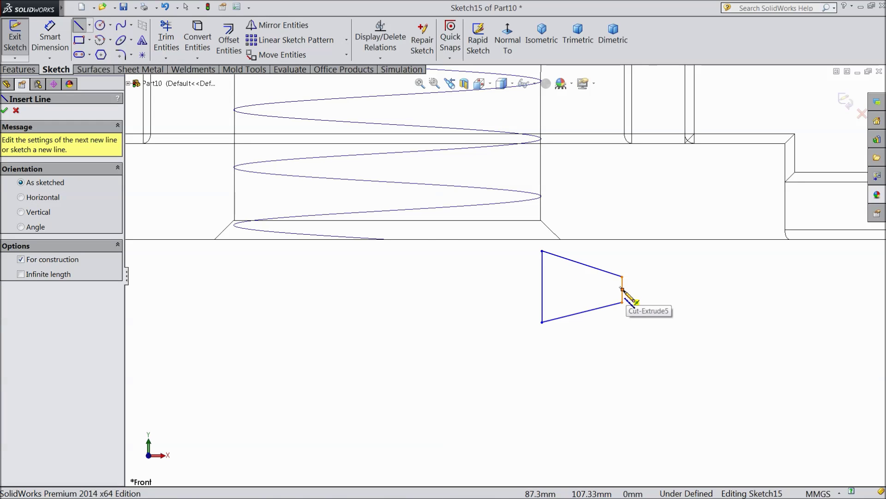
click(623, 289)
click(513, 290)
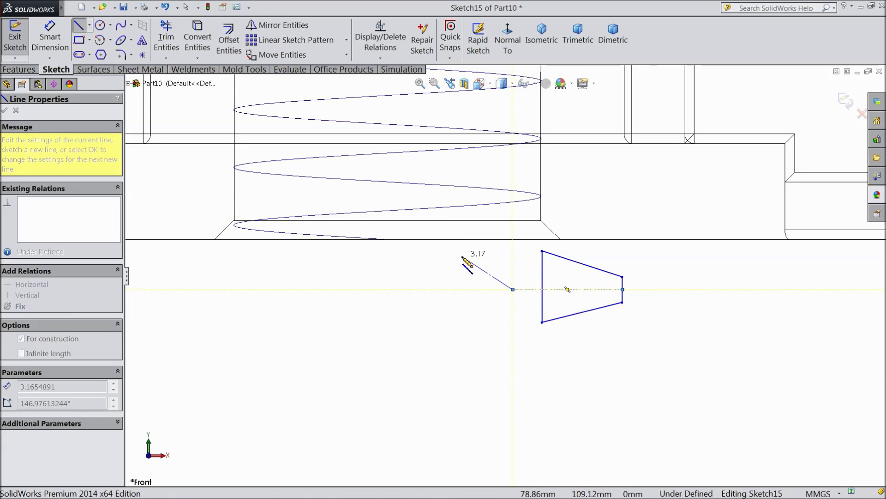
right_click(463, 289)
click(480, 89)
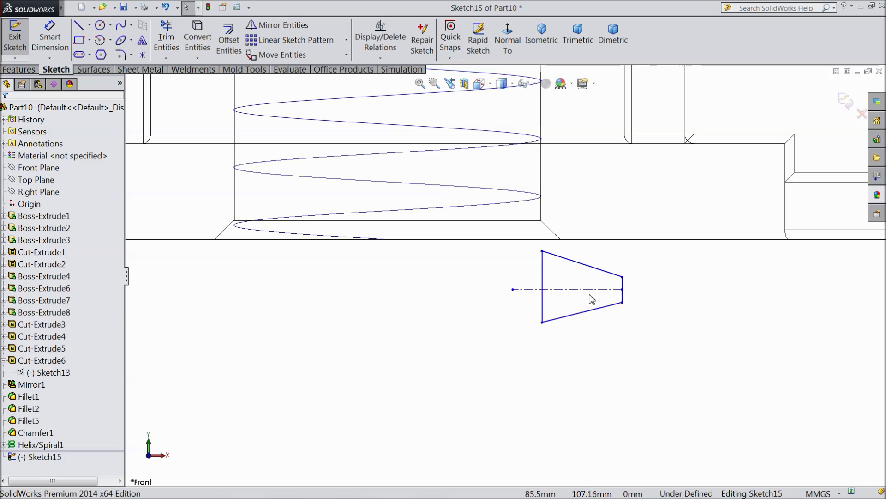
Step: Make the trapezoid's two sloped sides symmetric about the horizontal centerline
click(588, 290)
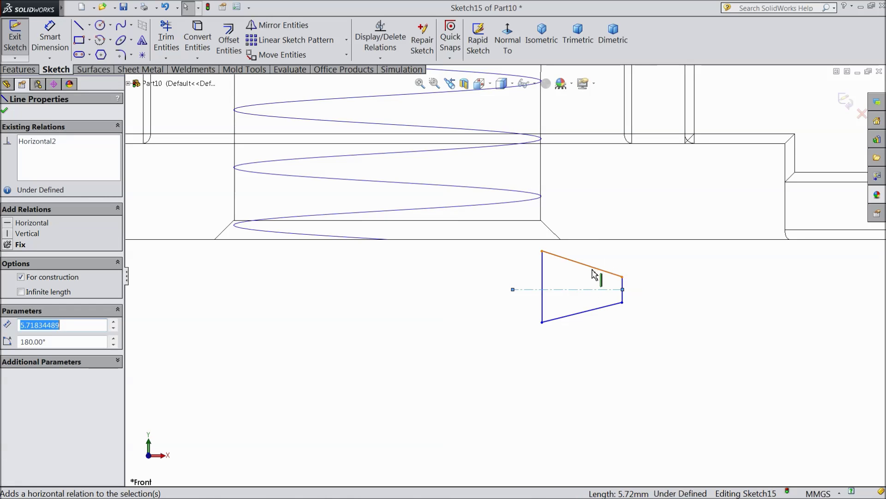
scroll(600, 277, down, 3)
scroll(599, 294, down, 2)
click(587, 262)
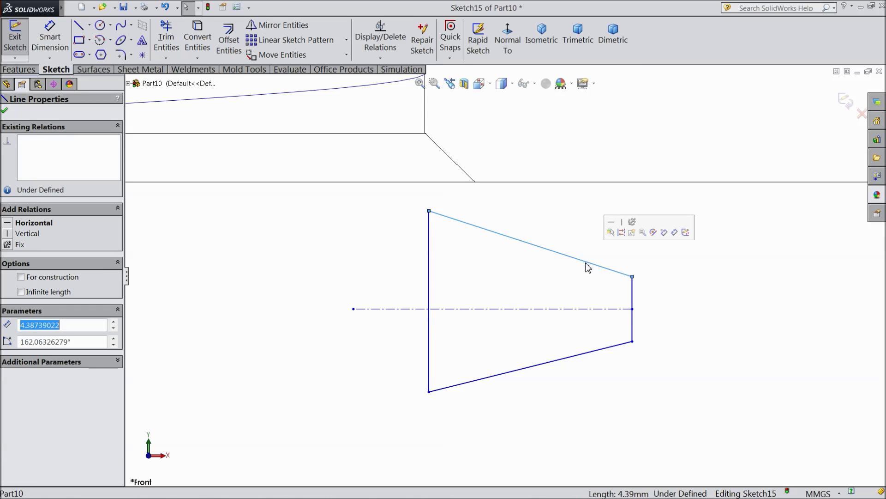
ctrl+click(586, 308)
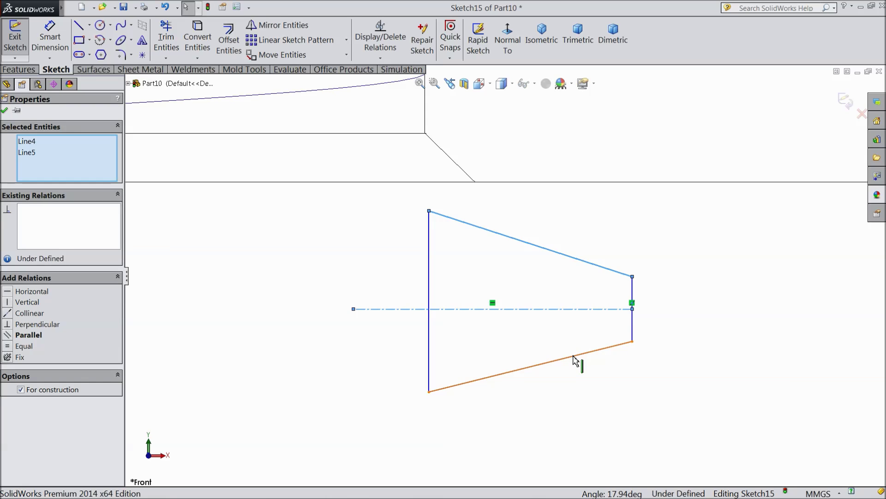
ctrl+click(580, 356)
click(28, 345)
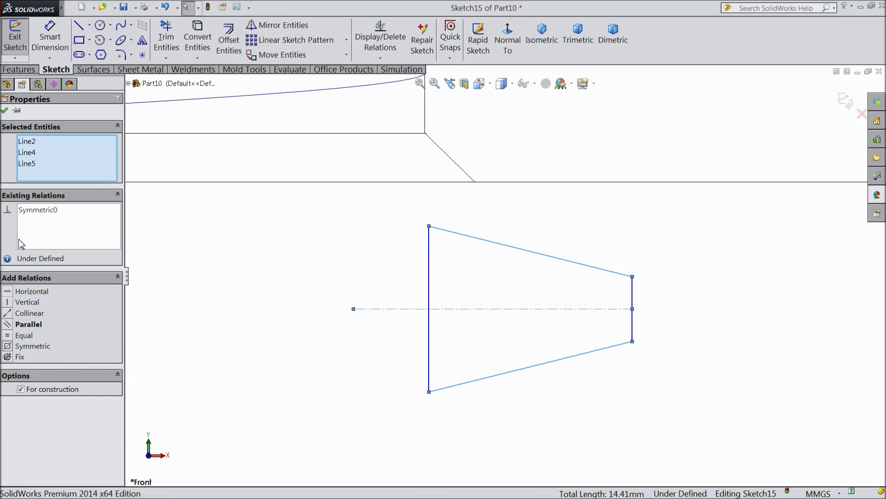
click(5, 111)
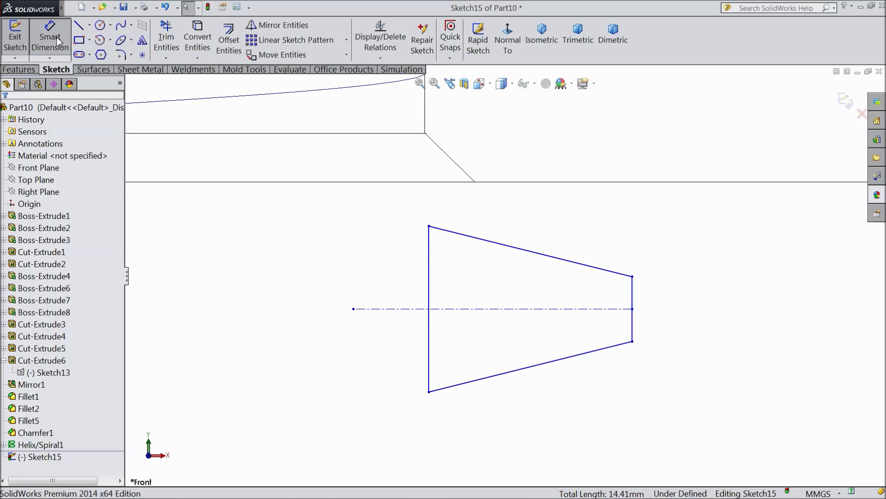
Step: Dimension the trapezoid's short vertical side as 1.11 mm and the distance between its parallel sides as 1.5 mm
click(633, 305)
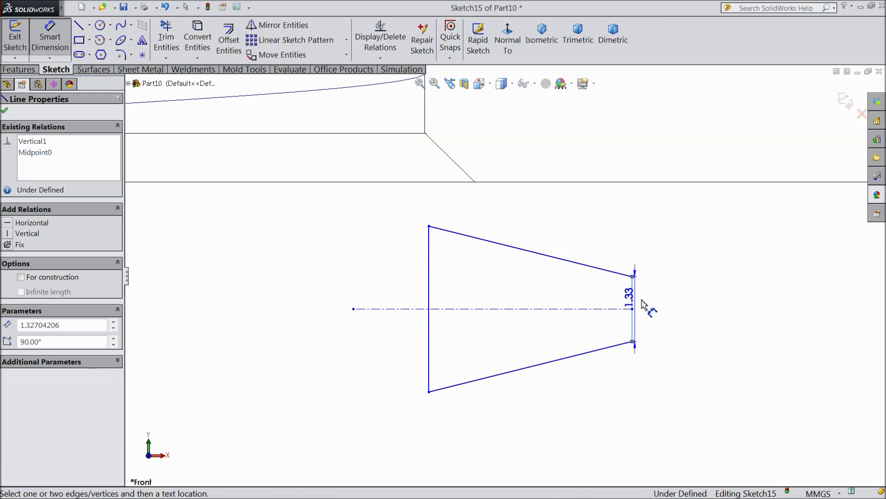
click(674, 325)
text(1.11)
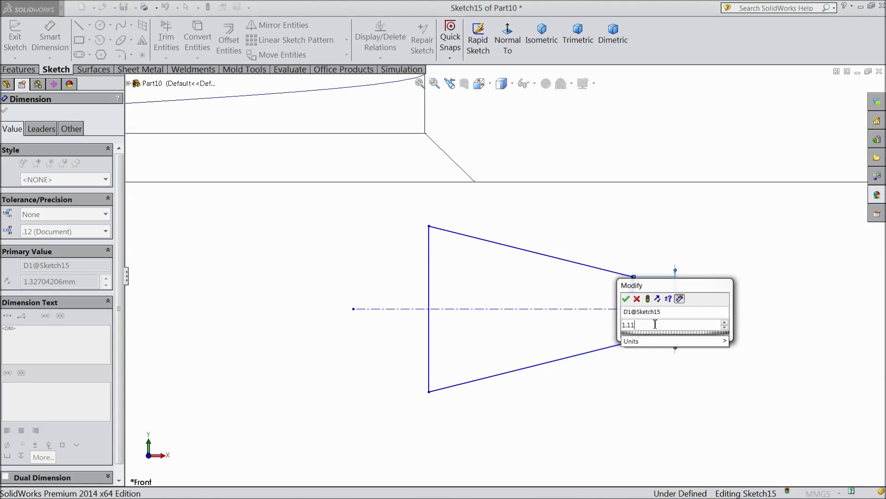
click(626, 299)
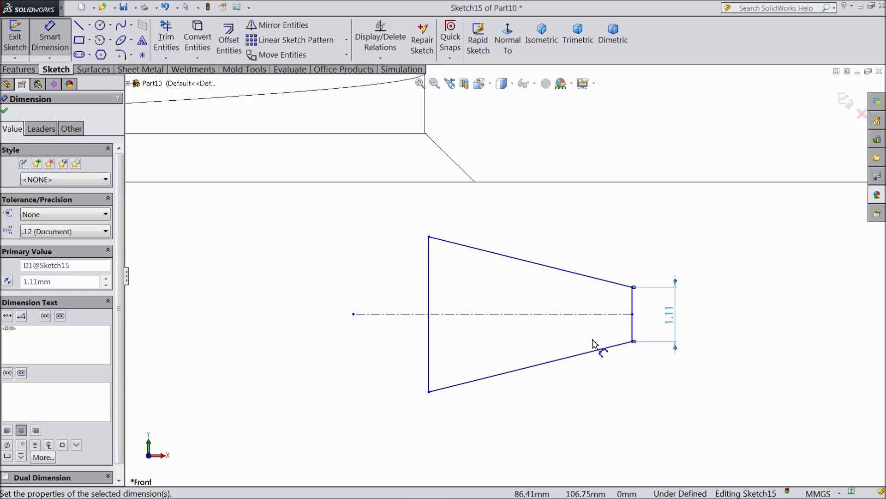
click(634, 332)
click(429, 339)
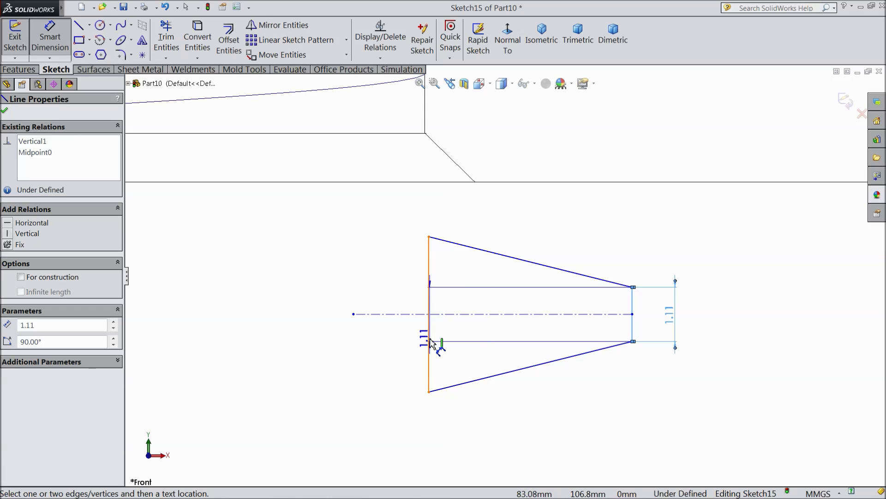
click(515, 408)
text(1.5)
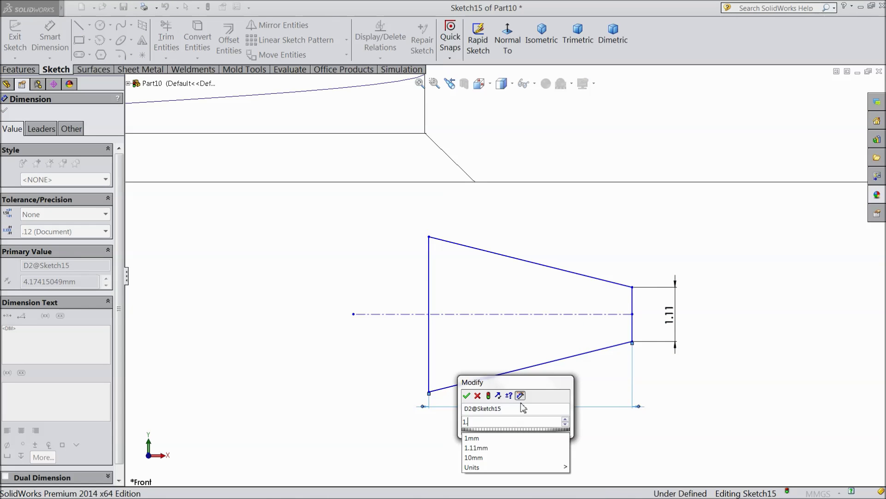
click(468, 395)
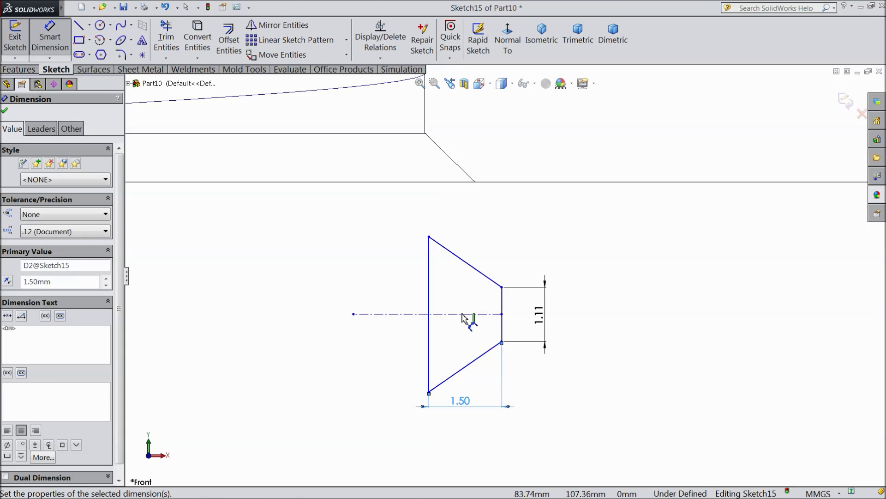
Step: Dimension the angle between the trapezoid's two sloped sides as 29 degrees
click(473, 276)
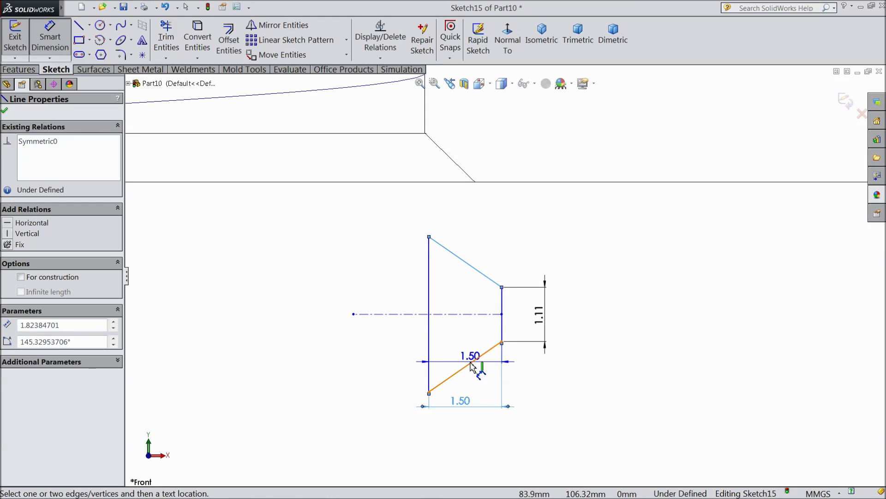
click(467, 367)
click(312, 333)
text(2)
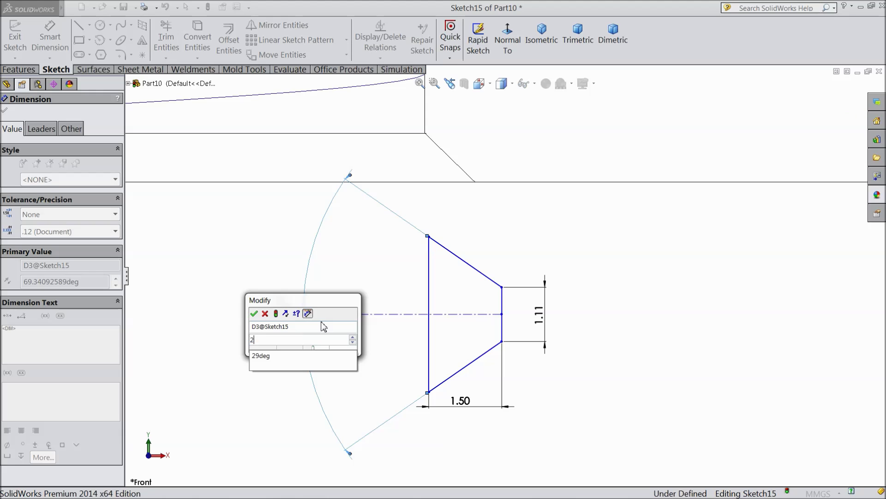
text(9)
click(254, 313)
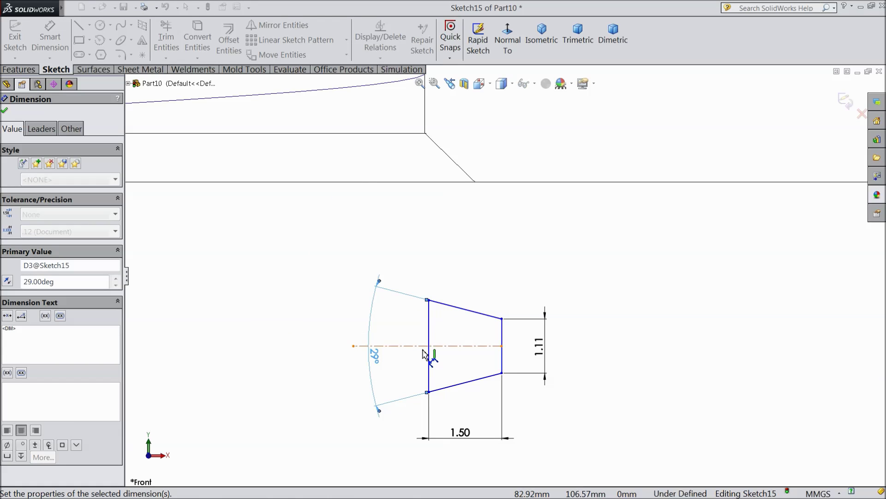
scroll(456, 403, up, 1)
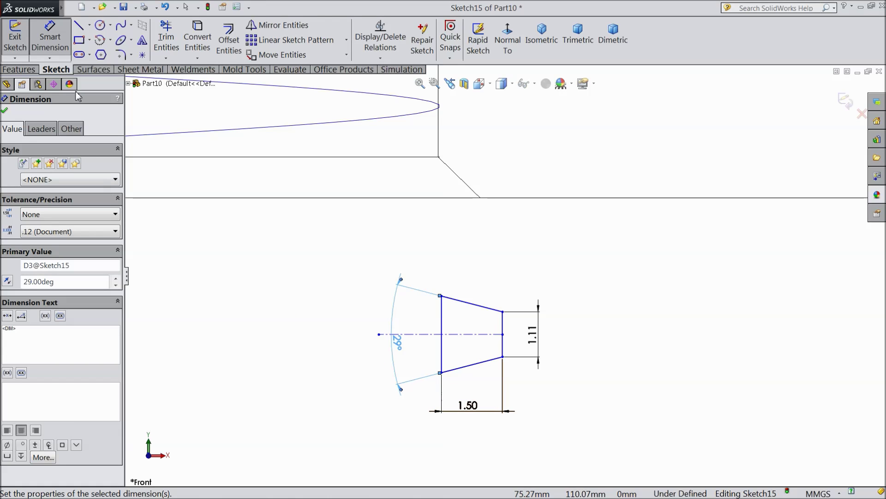
key(Escape)
scroll(472, 210, up, 3)
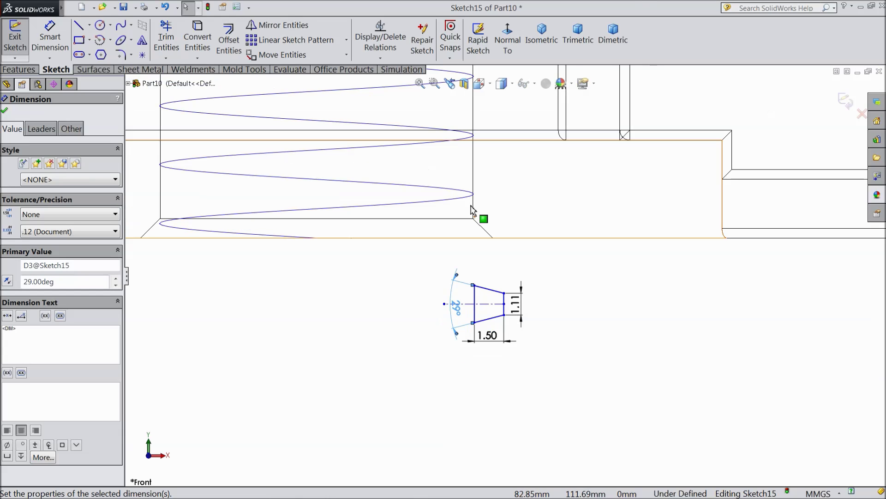
Step: Make the trapezoid's long vertical side collinear with the hub bore's silhouette edge
click(475, 214)
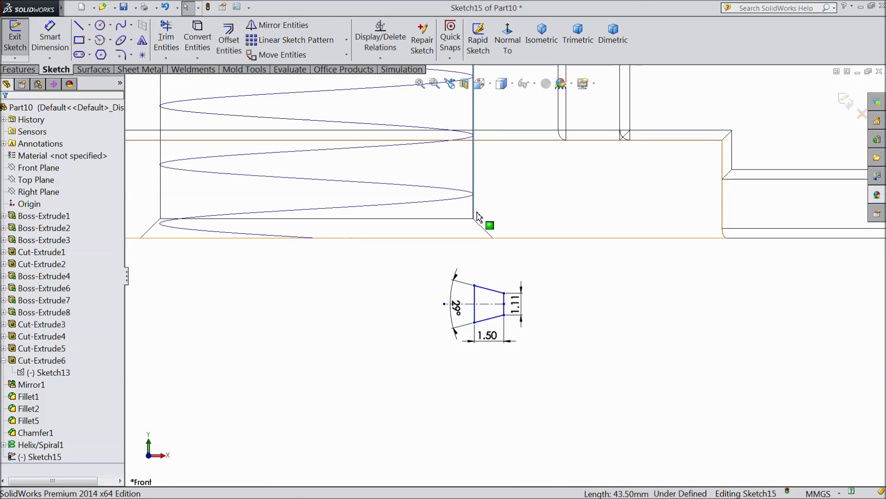
scroll(477, 277, down, 2)
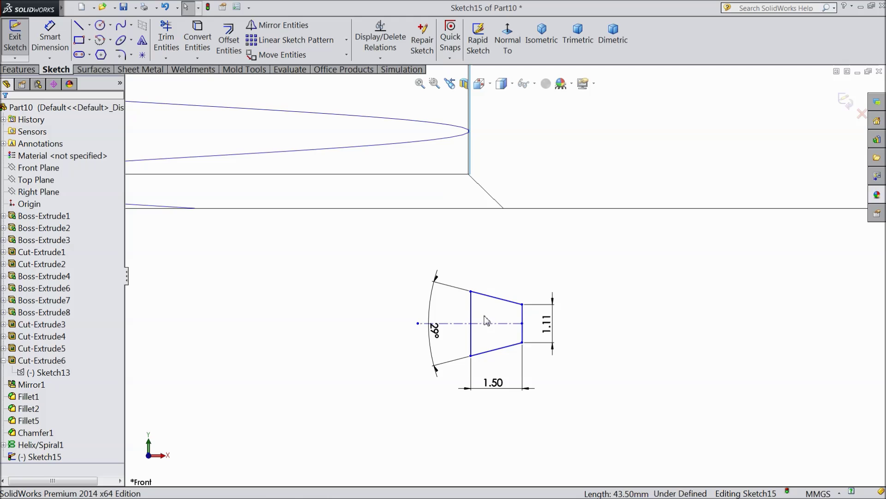
ctrl+click(474, 313)
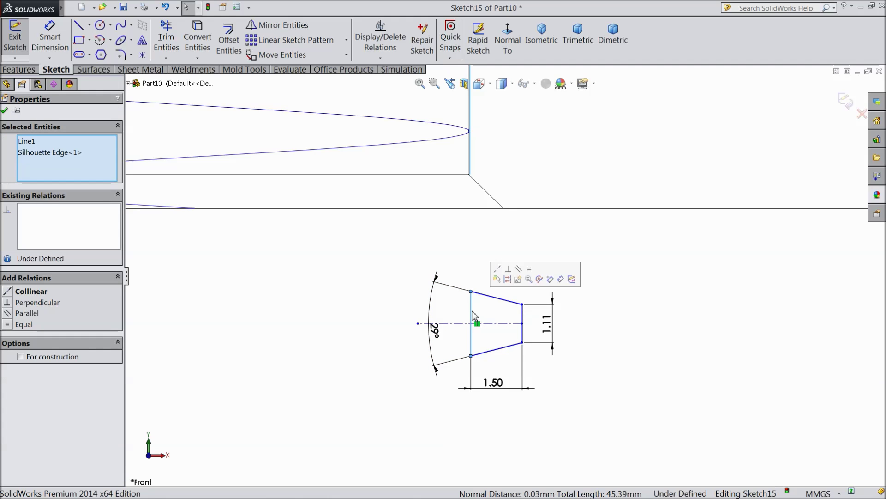
click(496, 270)
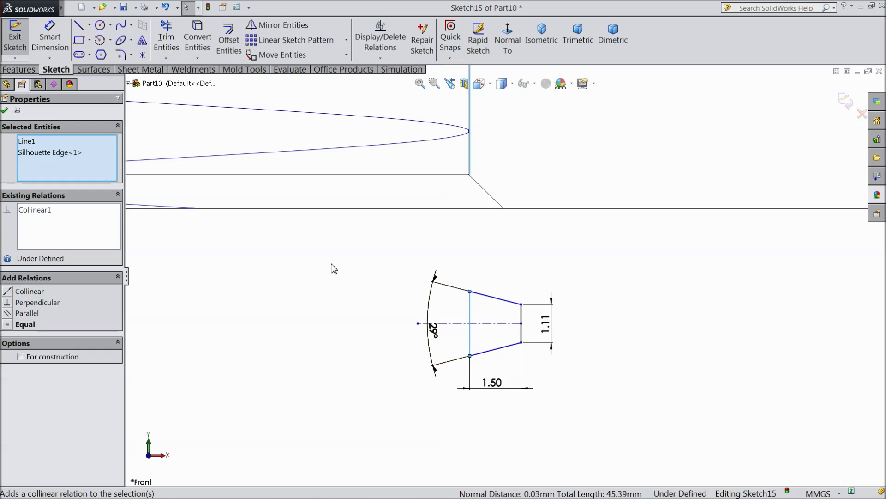
click(5, 111)
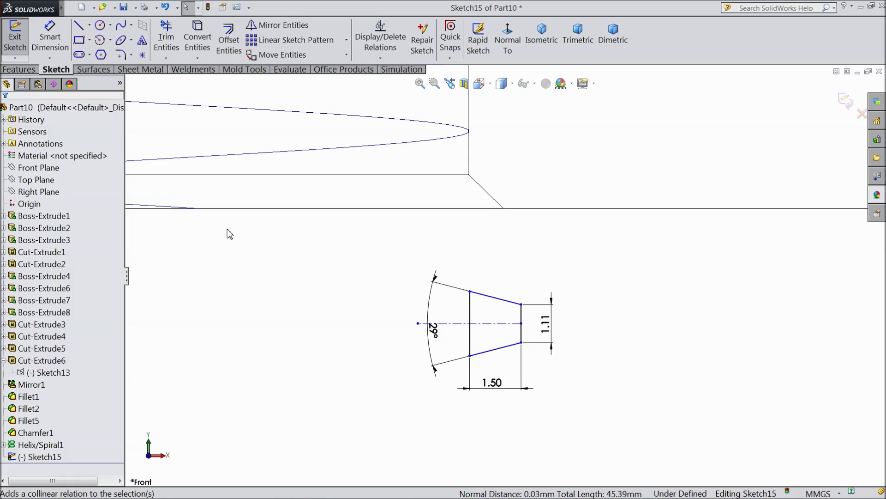
Step: Move the trapezoid profile up along the bore edge to just below the hub's lower face and finish the sketch
scroll(535, 291, up, 2)
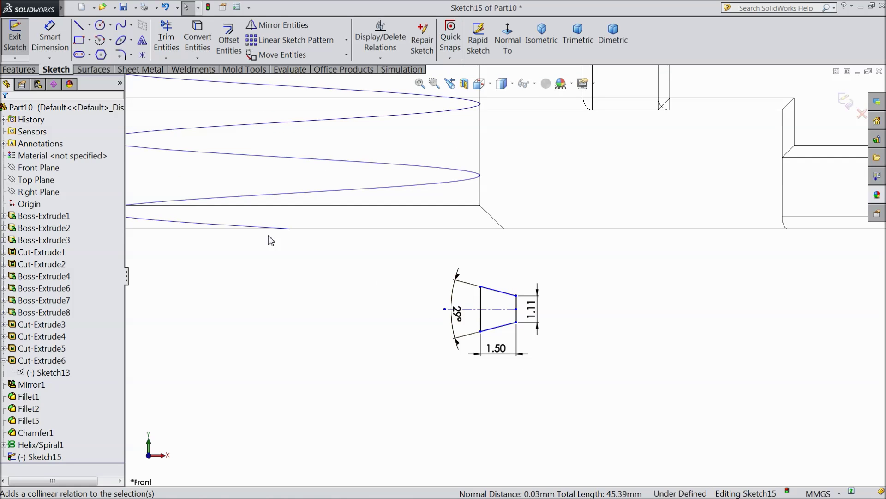
drag(498, 316, 494, 260)
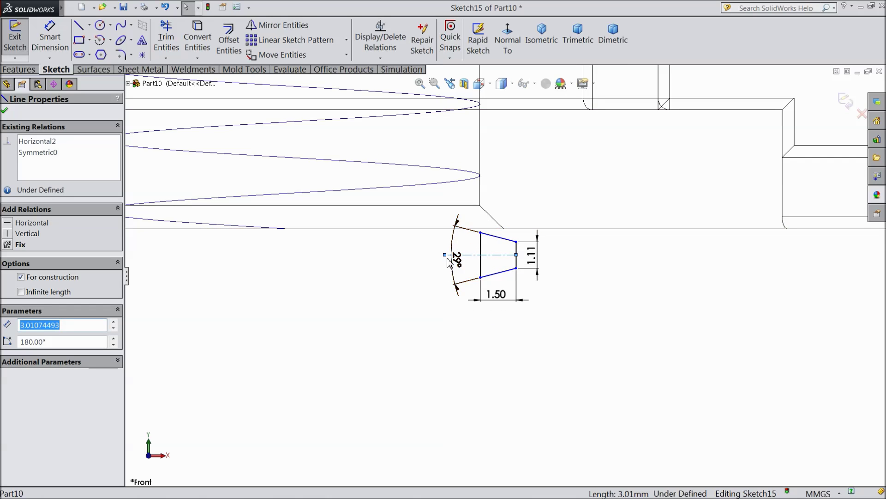
scroll(453, 259, up, 3)
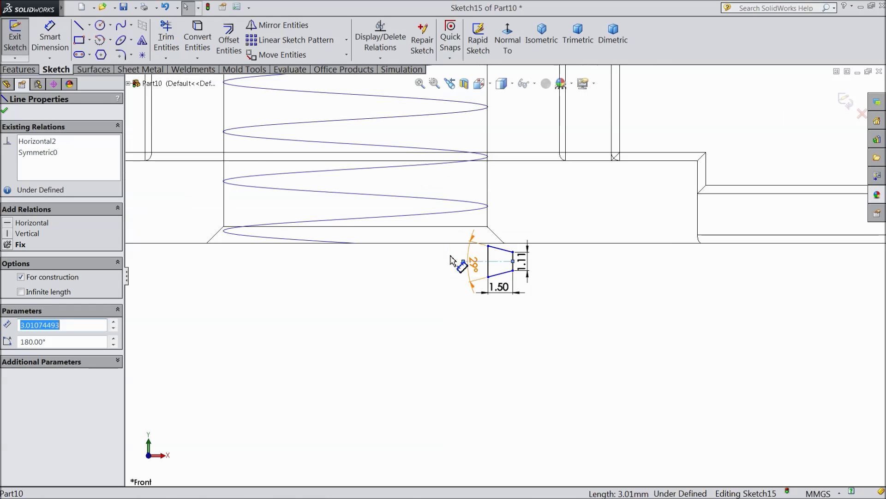
click(847, 102)
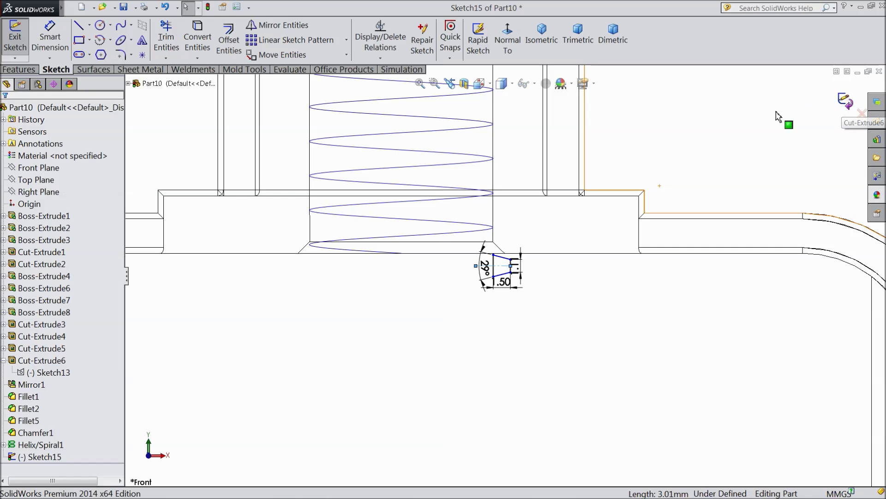
Step: Change the model's display style to shaded with edges
click(490, 89)
click(513, 86)
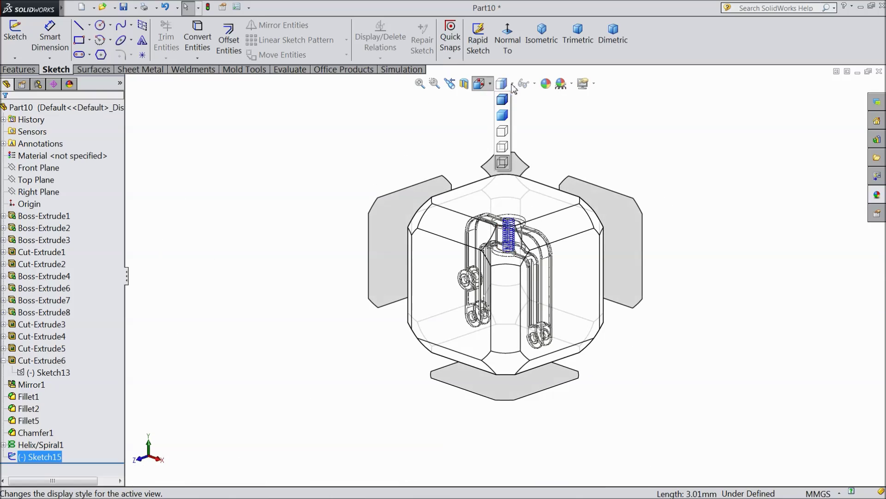
click(502, 100)
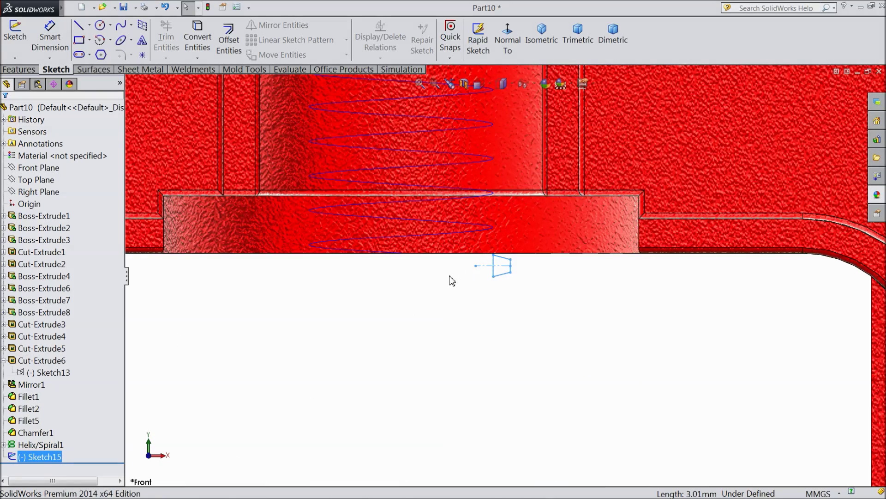
Step: Cut the thread in the hub bore with a Swept Cut, using the trapezoid sketch as profile and the helix as path
scroll(430, 292, up, 5)
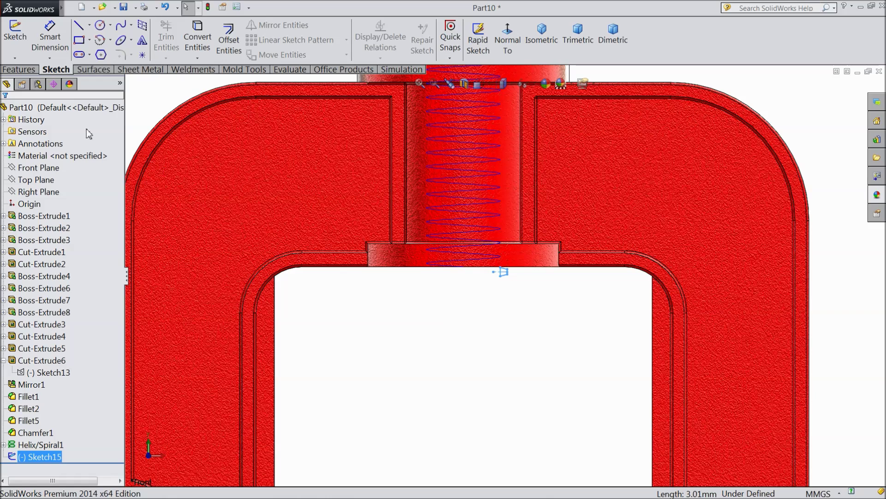
click(21, 70)
click(304, 25)
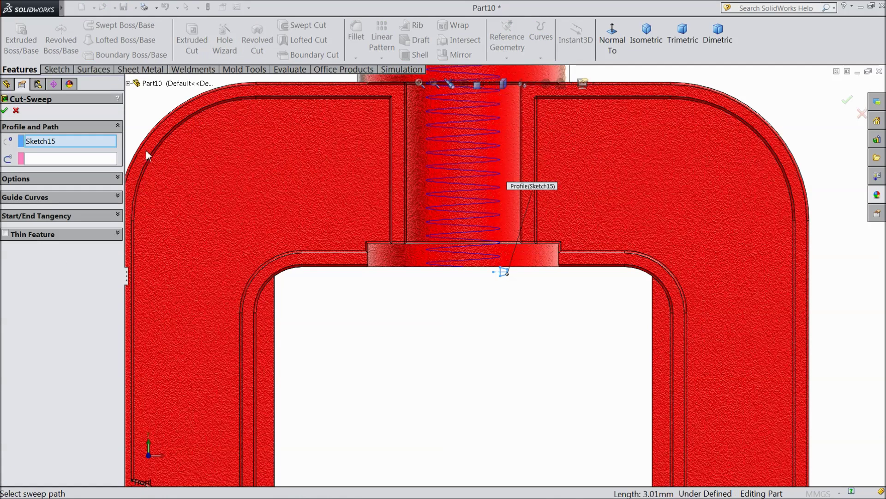
click(65, 161)
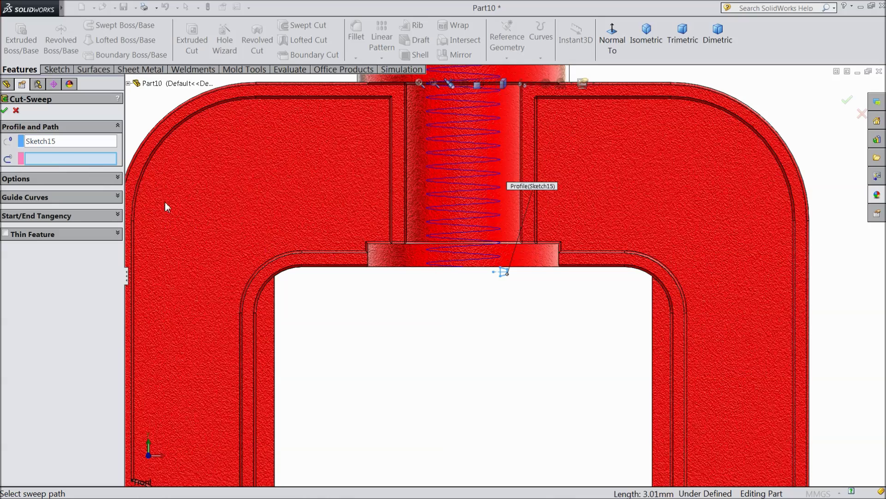
scroll(471, 279, down, 5)
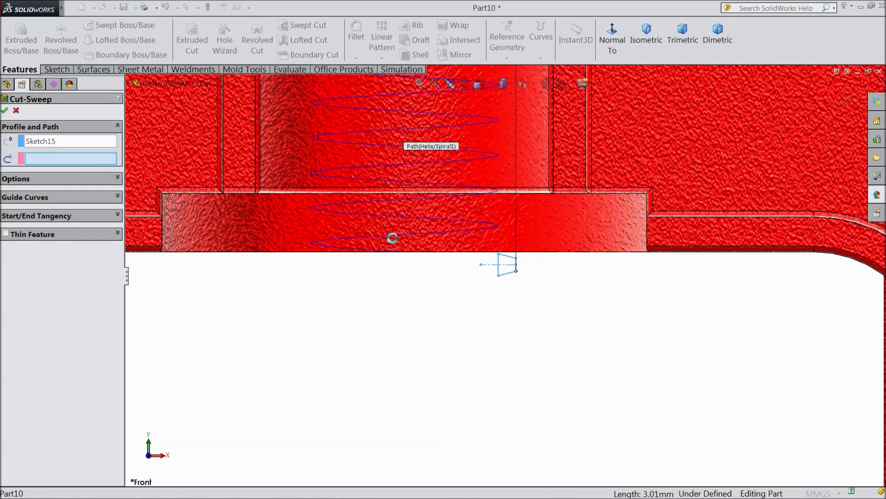
click(393, 237)
scroll(443, 341, up, 5)
scroll(452, 333, down, 3)
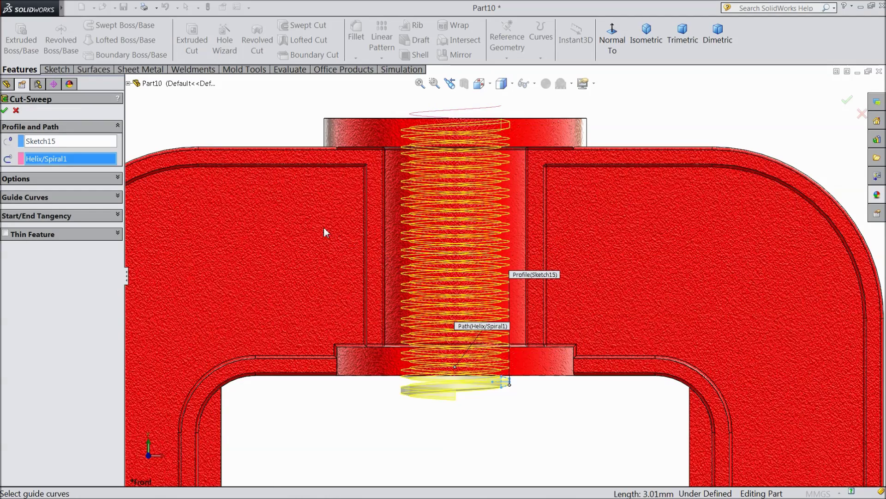
click(6, 111)
Step: Examine the thread cut in the hub bore from several angles, and the whole bracket
scroll(492, 220, up, 4)
middle_drag(484, 165, 513, 257)
scroll(517, 277, down, 3)
middle_drag(525, 356, 534, 279)
scroll(520, 292, up, 6)
middle_drag(496, 314, 495, 297)
click(503, 372)
middle_drag(499, 340, 524, 393)
scroll(512, 379, down, 5)
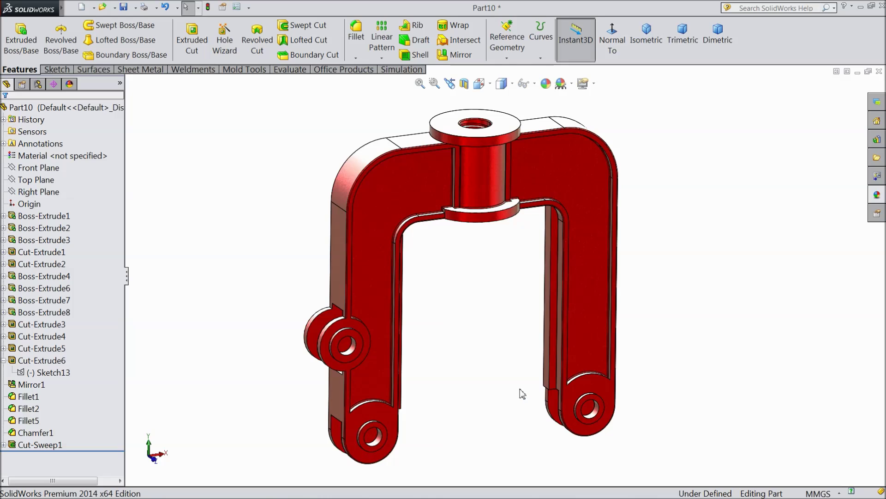
Step: Save the part as Vise support in the Pipe Vise folder
click(124, 8)
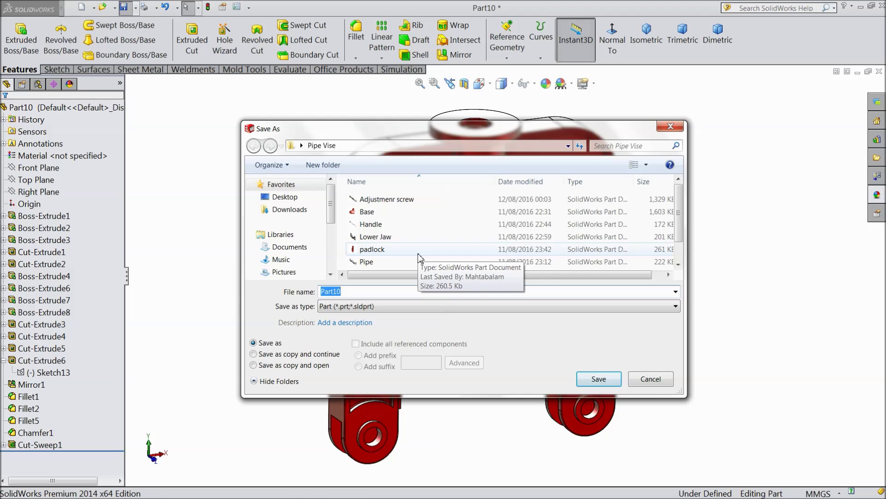
text(Vise support)
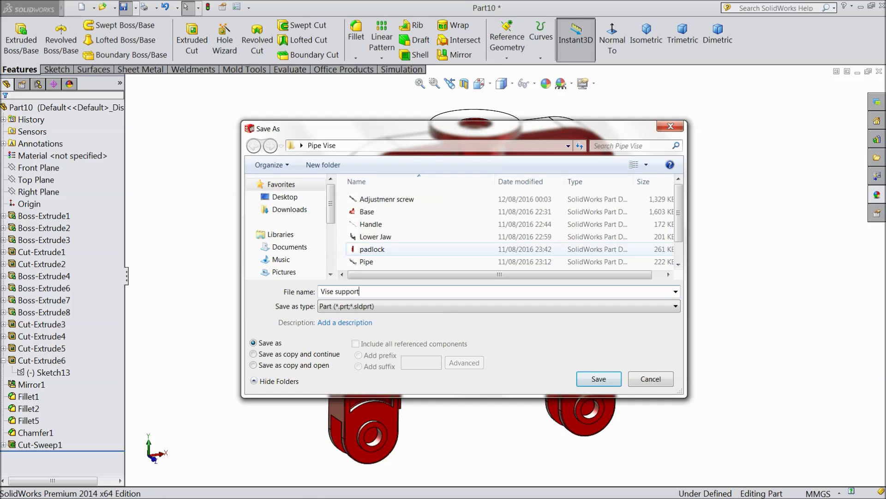
click(599, 379)
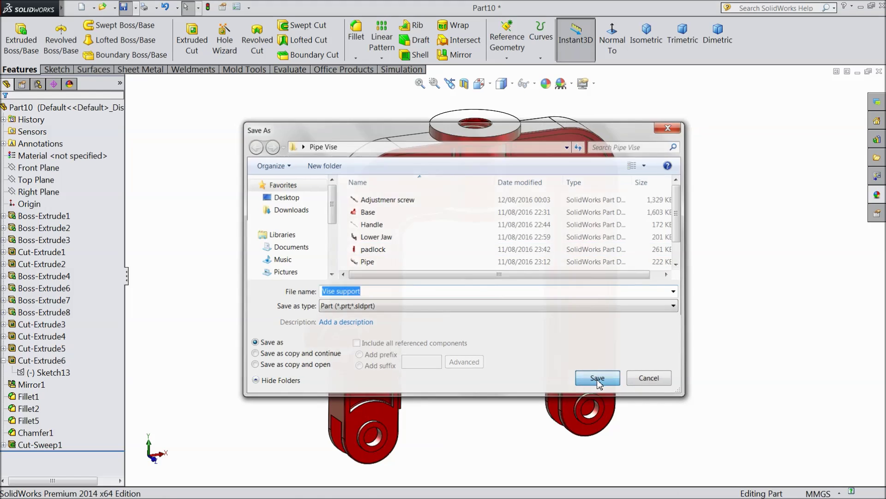
Step: In the empty Part7, start a sketch on the Front Plane and draw a circle of about 43.3 mm radius centered on the origin
scroll(531, 349, down, 2)
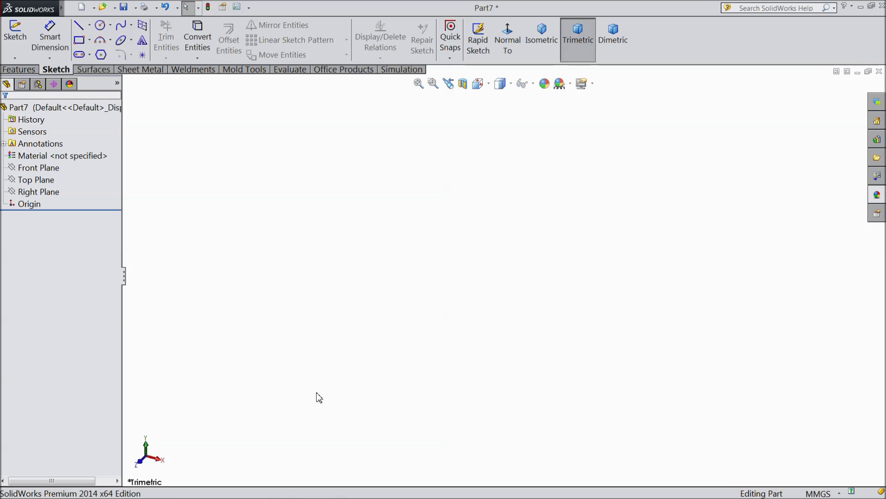
click(47, 169)
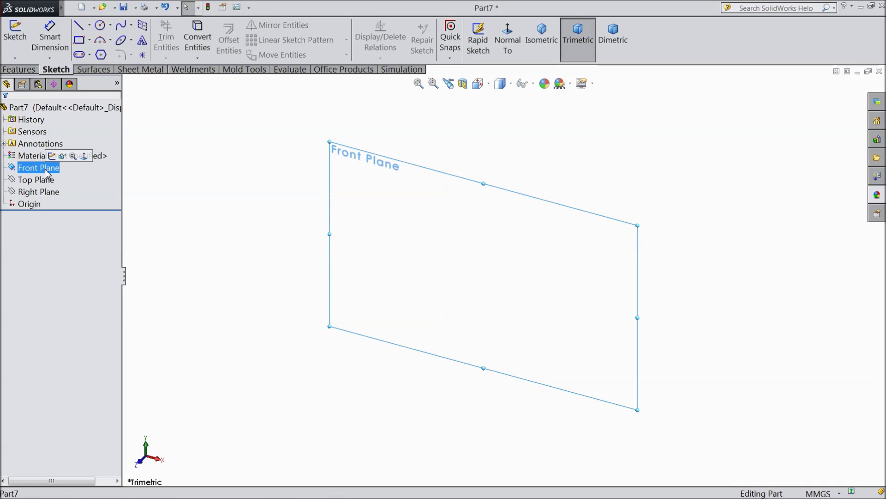
click(52, 157)
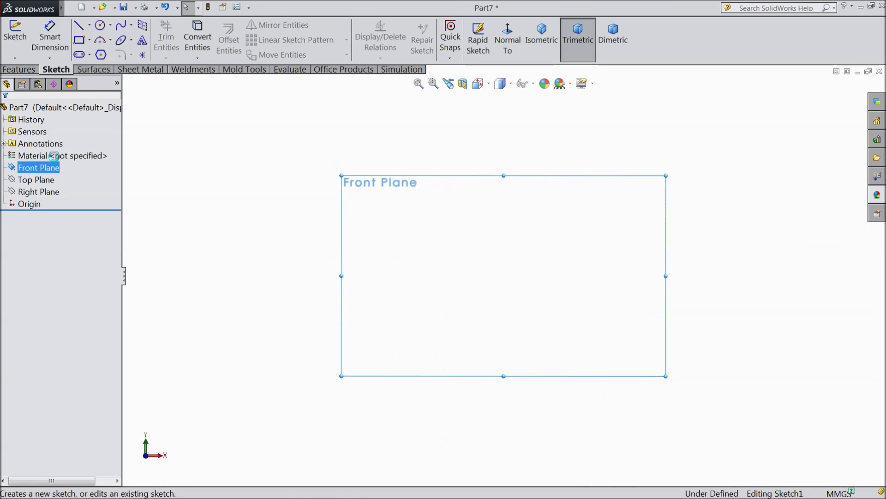
click(23, 70)
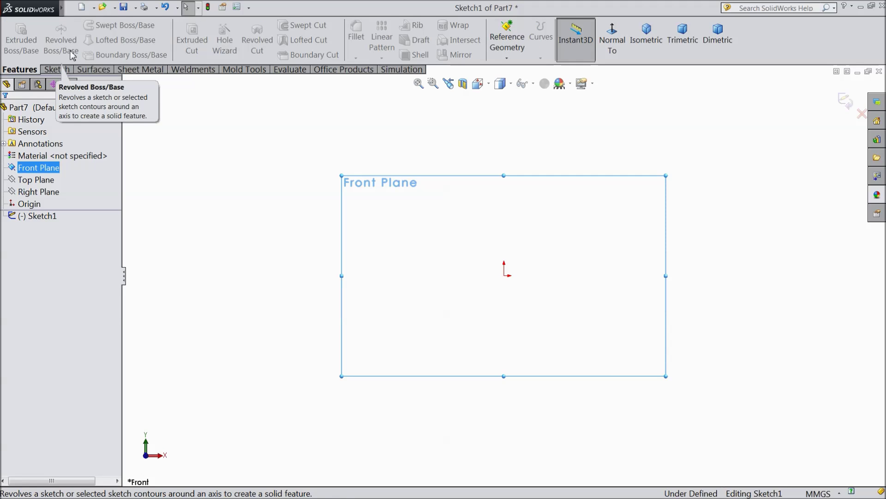
click(59, 70)
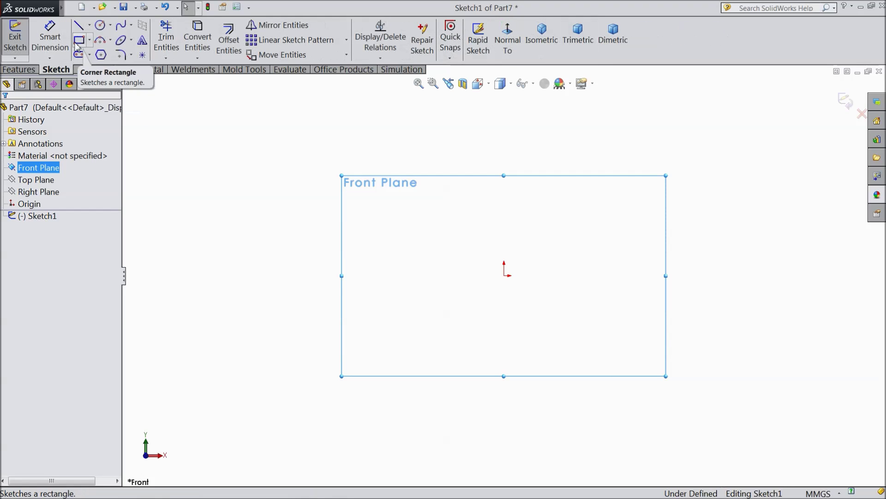
click(100, 25)
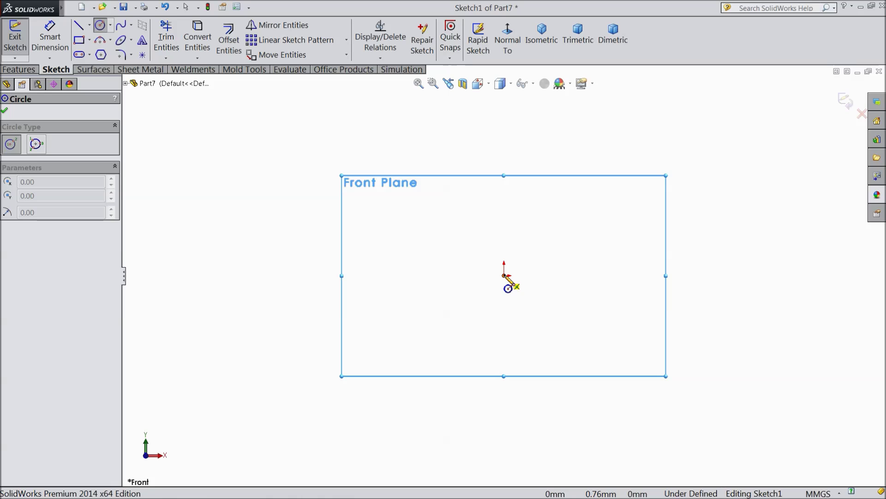
click(504, 276)
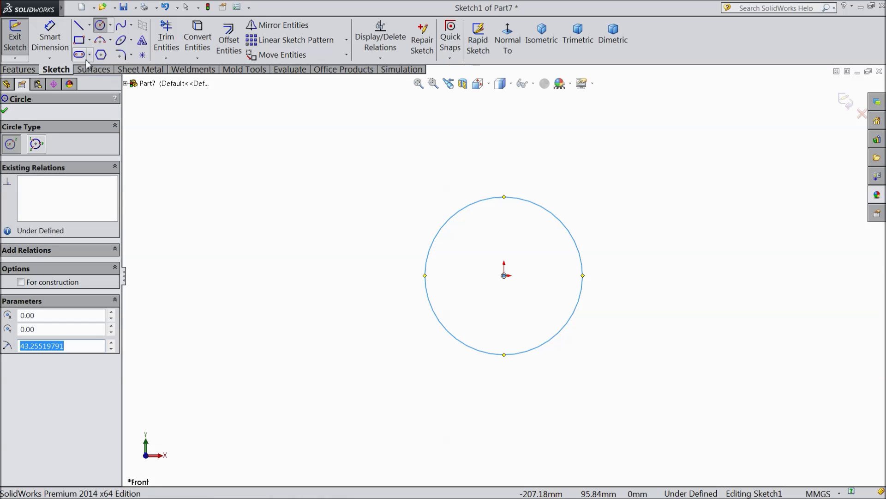
Step: Draw a vertical centerline about 153 mm long upward from the origin through the circle
click(89, 25)
click(88, 51)
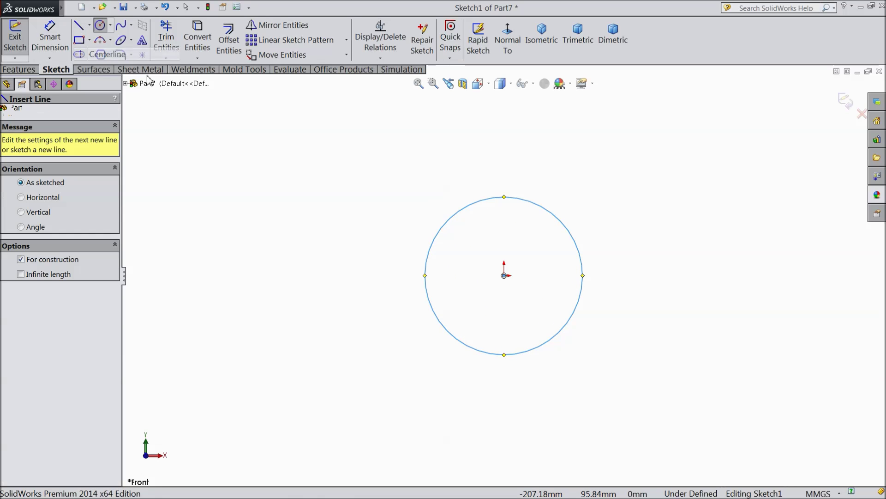
click(504, 276)
key(z)
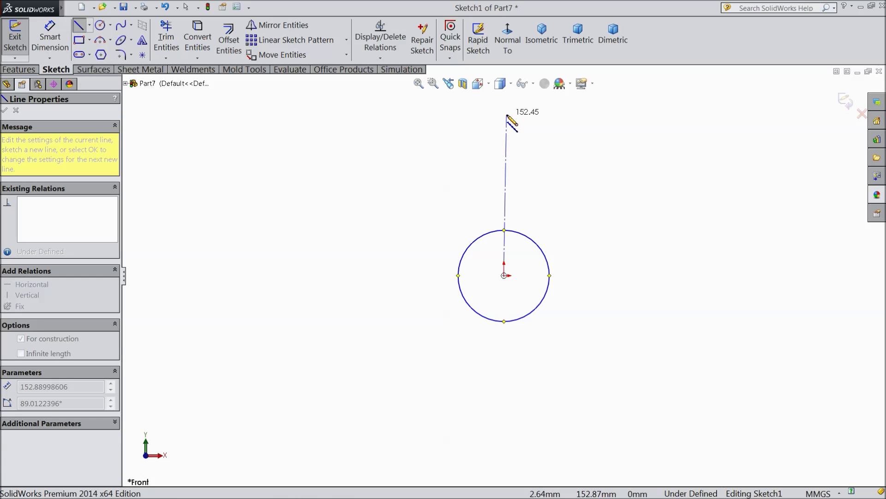
click(504, 115)
right_click(519, 115)
click(543, 102)
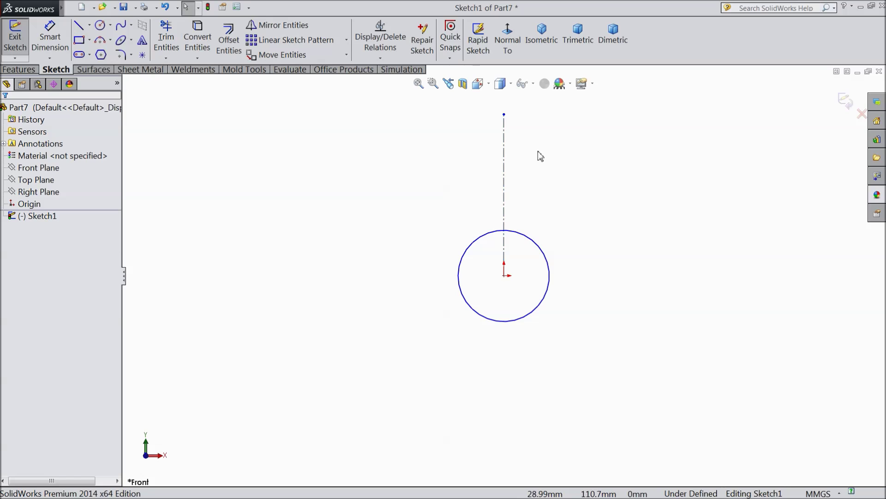
click(504, 182)
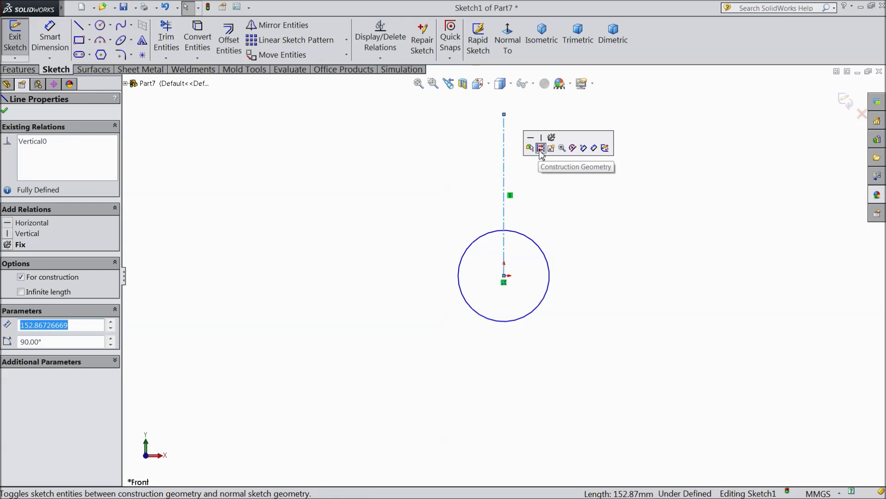
Step: Sketch a horizontal line about 133 mm long across the upper part of the vertical centerline and convert it to construction geometry
click(80, 29)
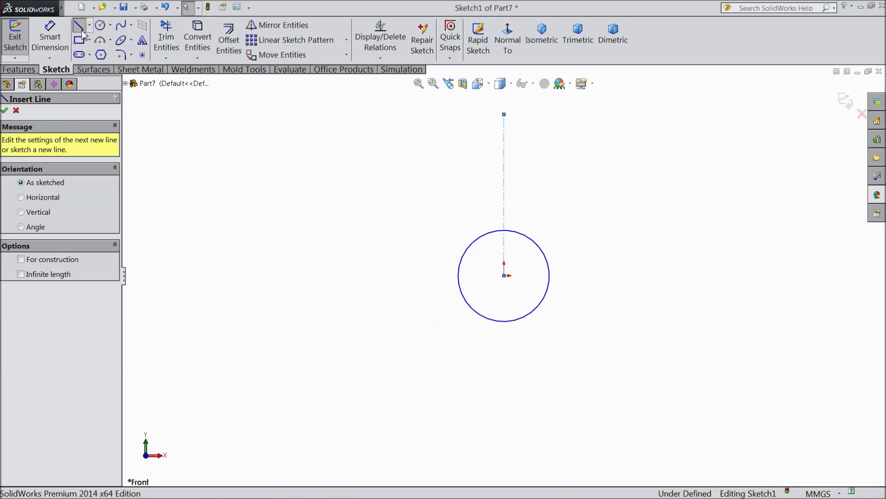
click(486, 134)
click(600, 133)
right_click(610, 109)
click(635, 95)
scroll(600, 134, down, 1)
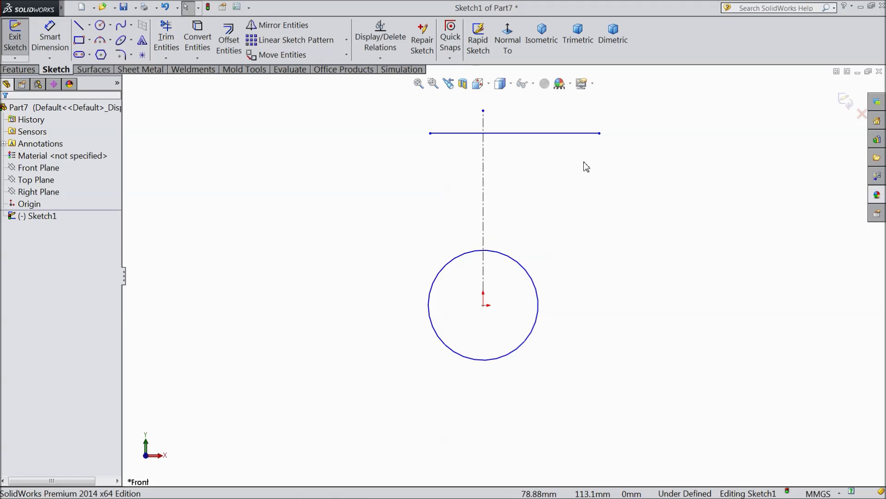
click(505, 134)
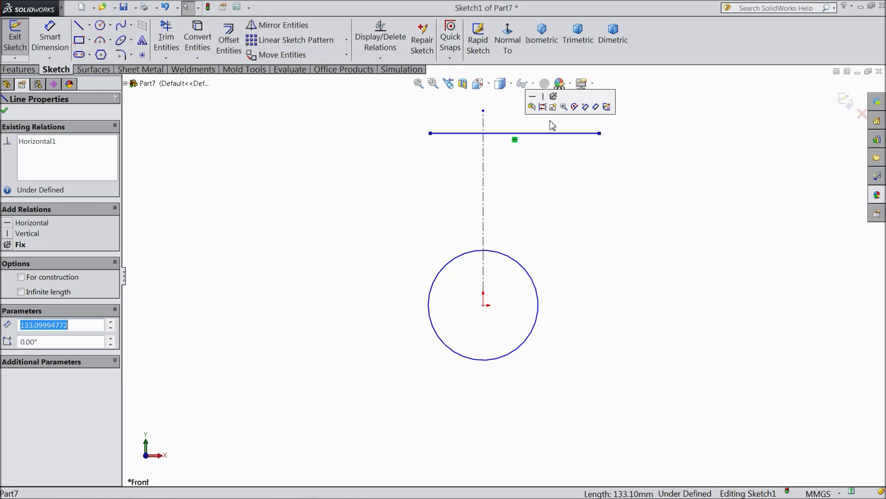
click(543, 107)
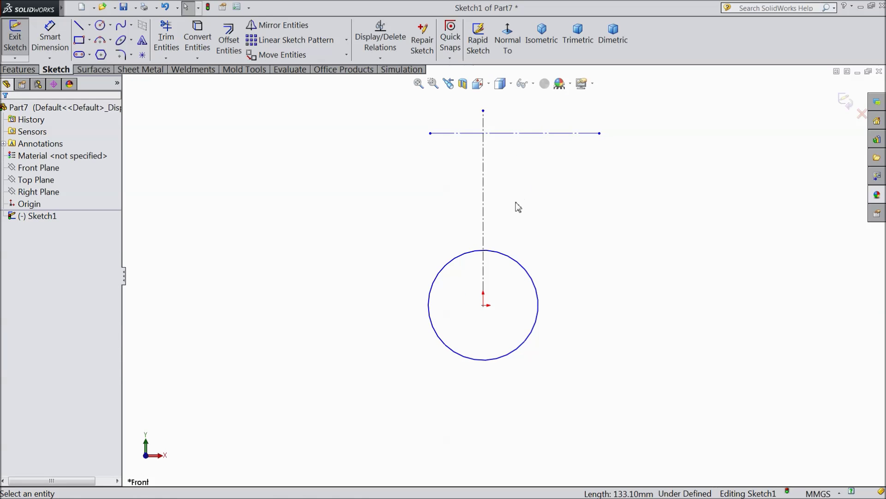
Step: Dimension the circle's diameter and set it to 20.42*2 mm
click(49, 44)
click(547, 310)
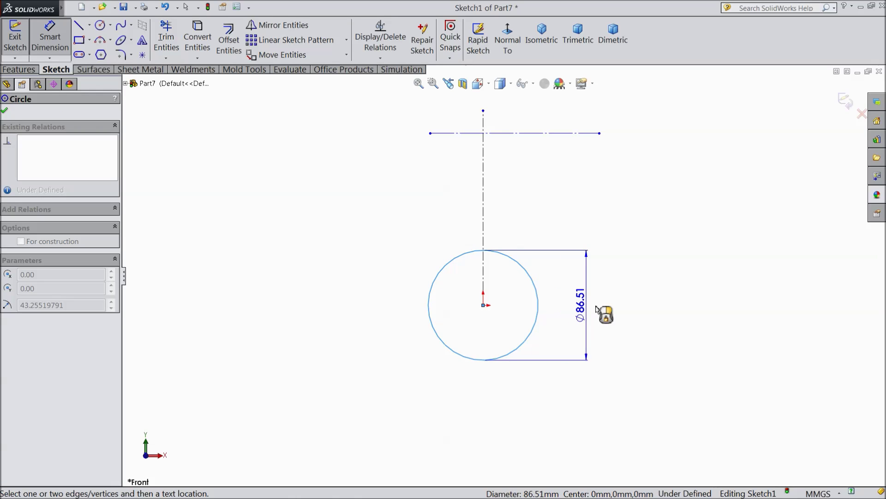
click(681, 310)
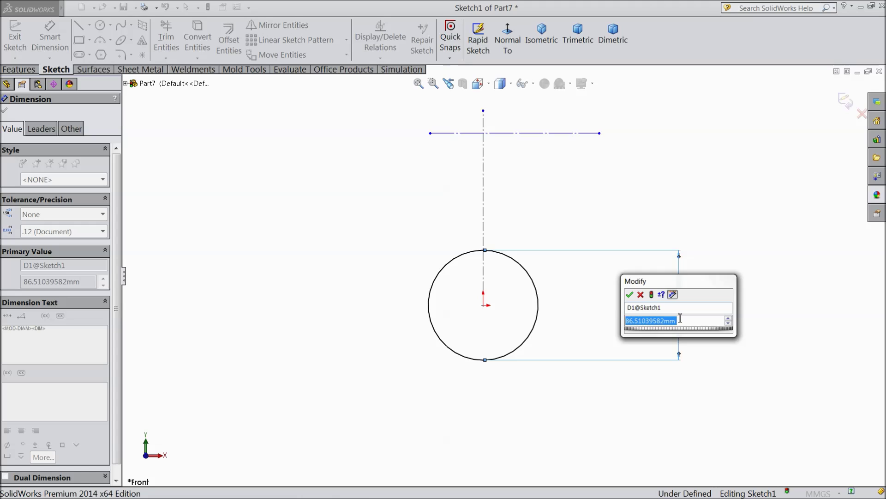
text(20.42*2)
mouse_move(641, 334)
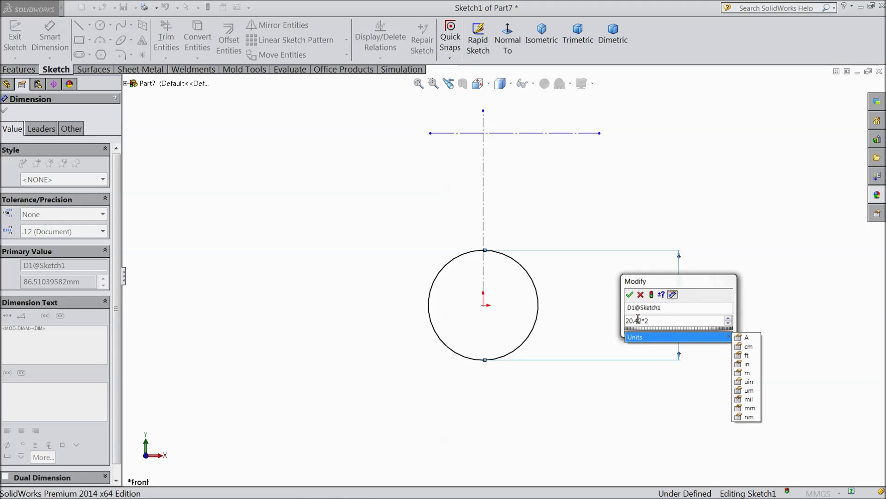
click(631, 295)
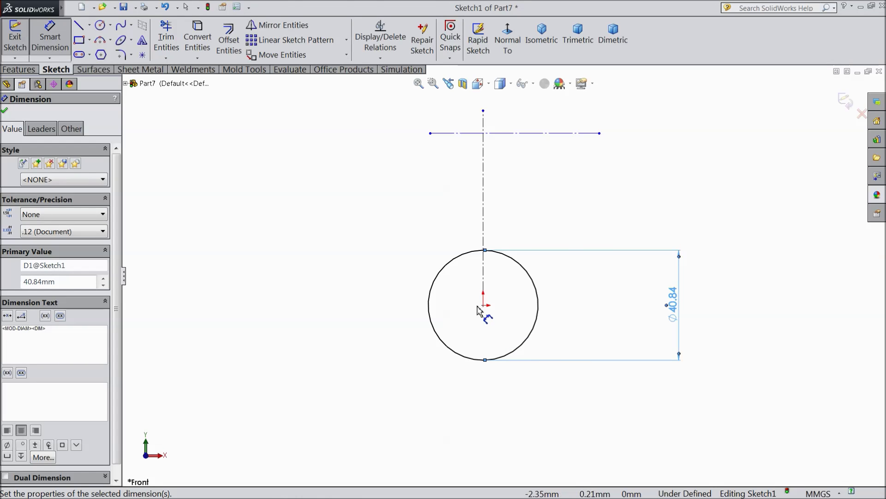
Step: Dimension the horizontal construction line's distance from the origin and set it to 69 mm
click(468, 135)
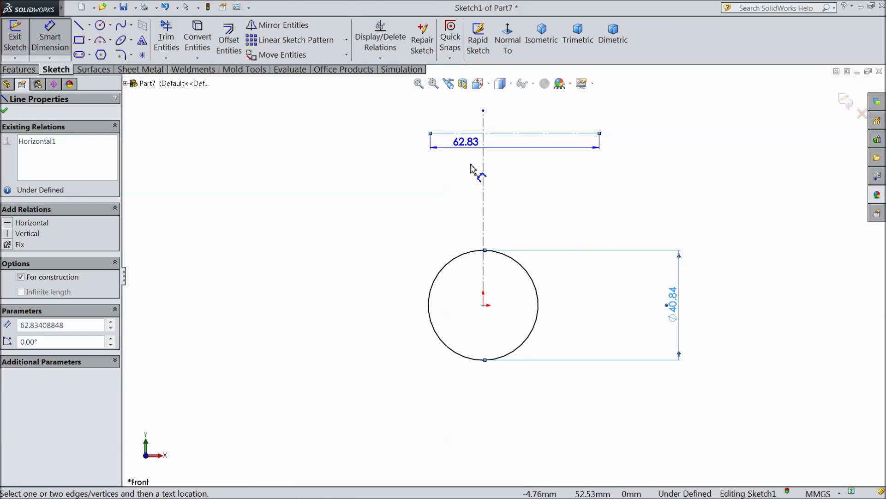
click(484, 304)
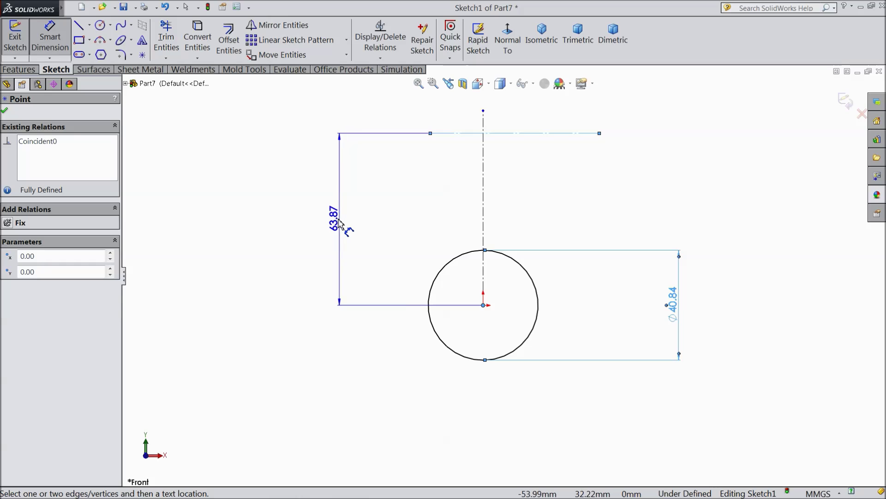
click(323, 223)
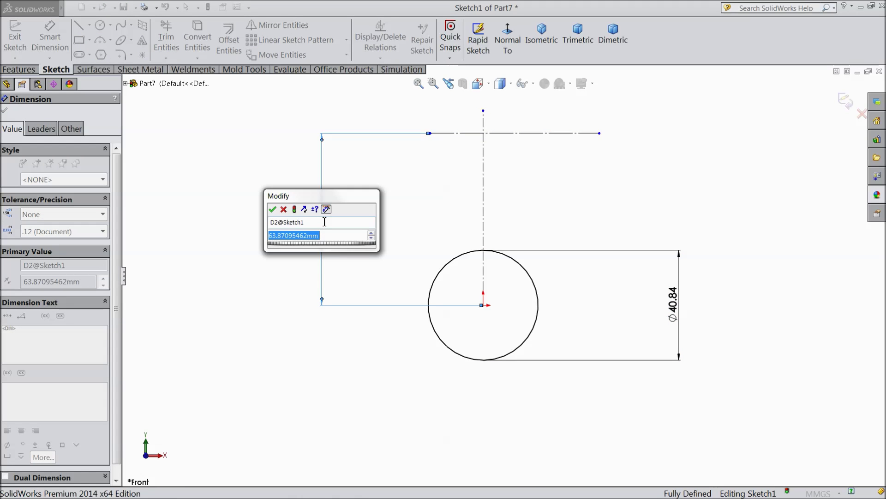
text(9)
text(6)
key(BackSpace)
key(BackSpace)
text(69)
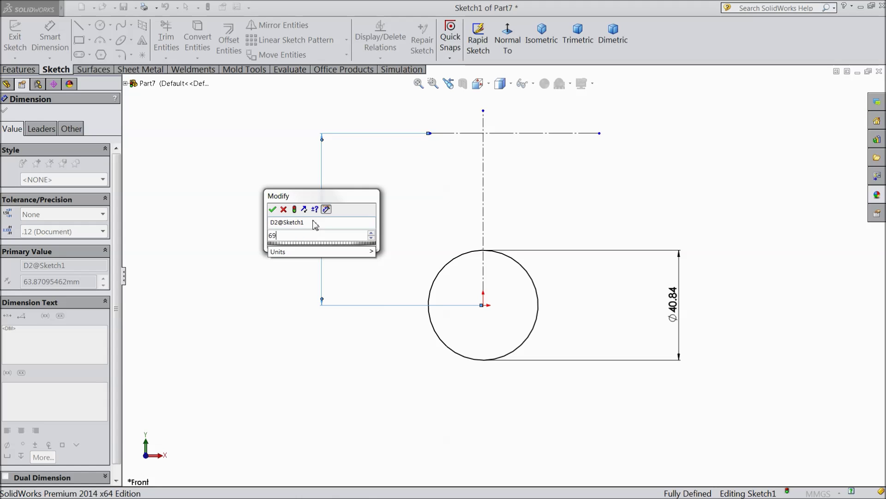
click(272, 210)
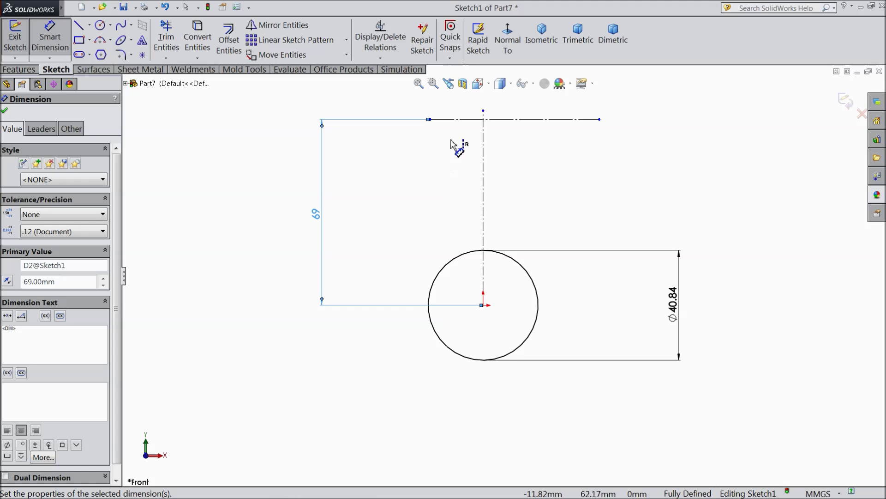
scroll(457, 141, down, 3)
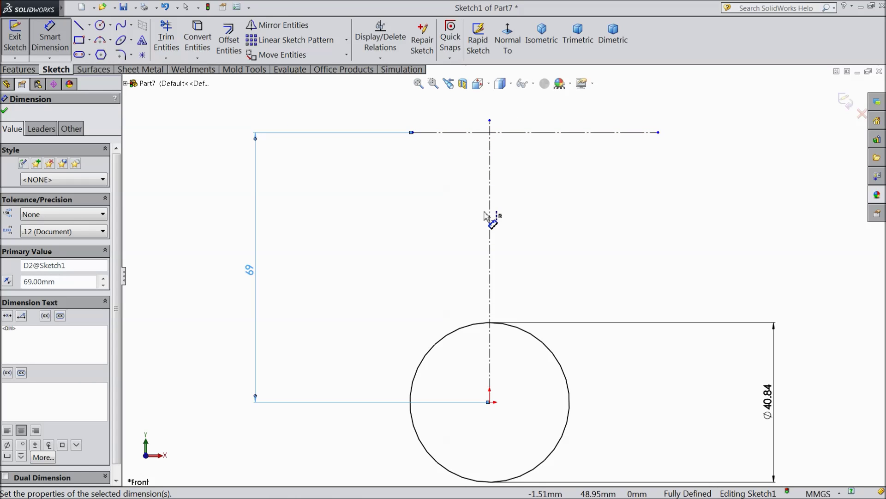
click(5, 112)
Step: Move the vertical centerline's upper endpoint onto the horizontal construction line so the two are coincident
click(490, 122)
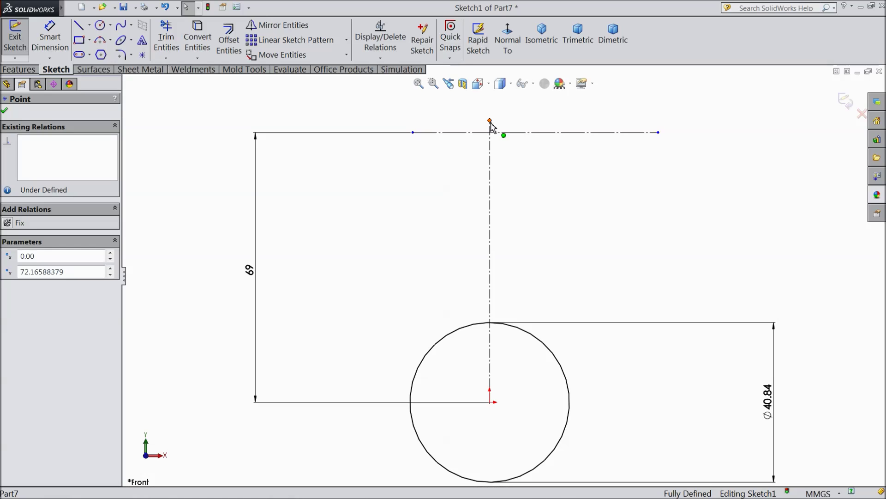
drag(492, 134, 491, 134)
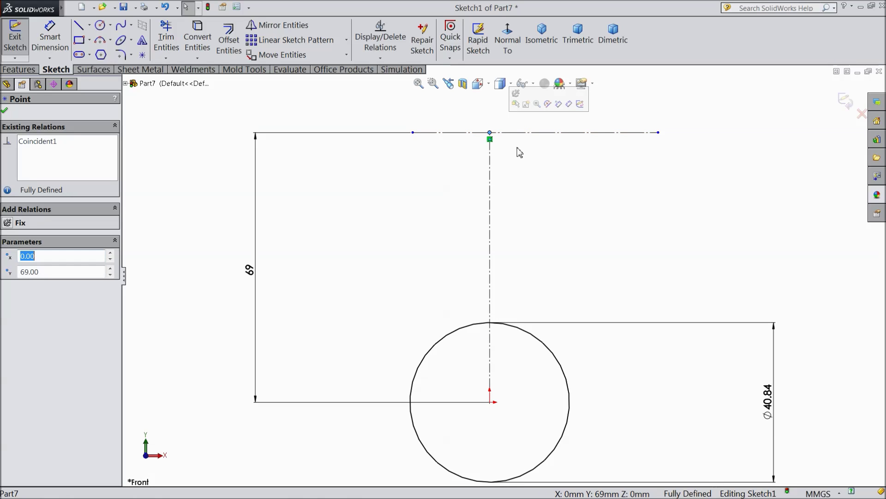
Step: Sketch a circle of about 17.3 mm radius centred on the horizontal construction line, about 5 mm right of the vertical centerline
scroll(462, 152, up, 2)
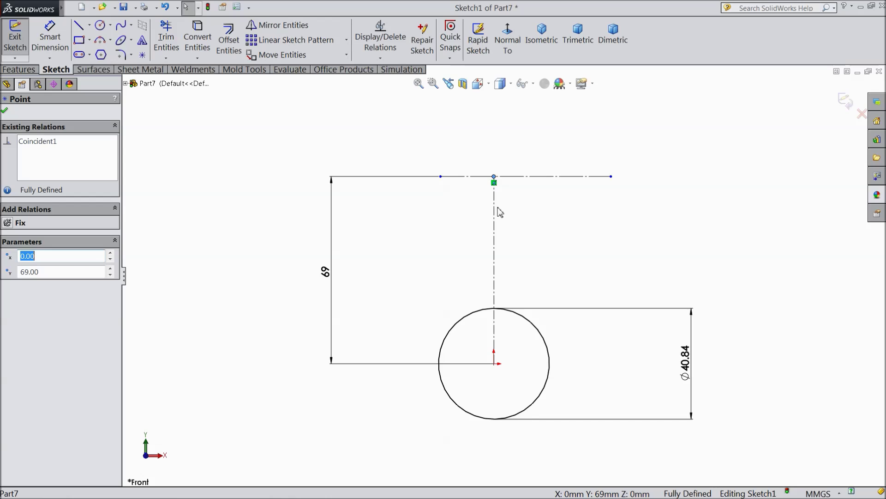
scroll(506, 336, down, 2)
scroll(501, 231, up, 1)
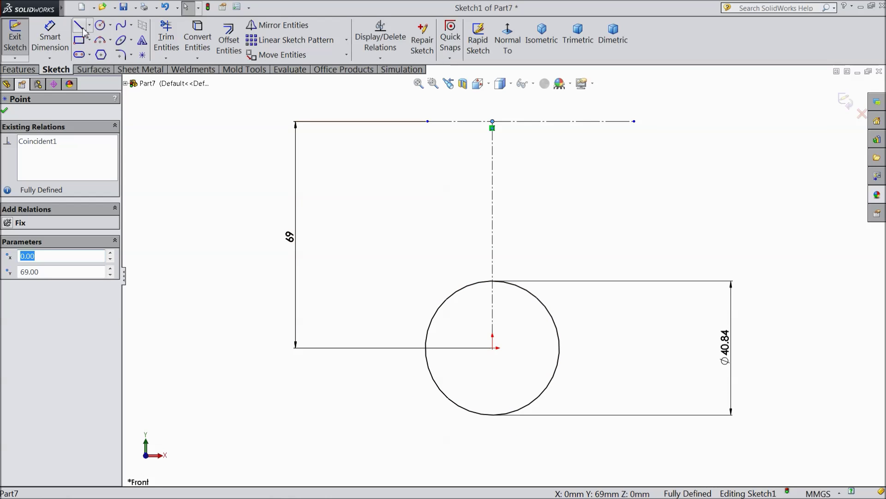
click(101, 26)
scroll(505, 182, up, 1)
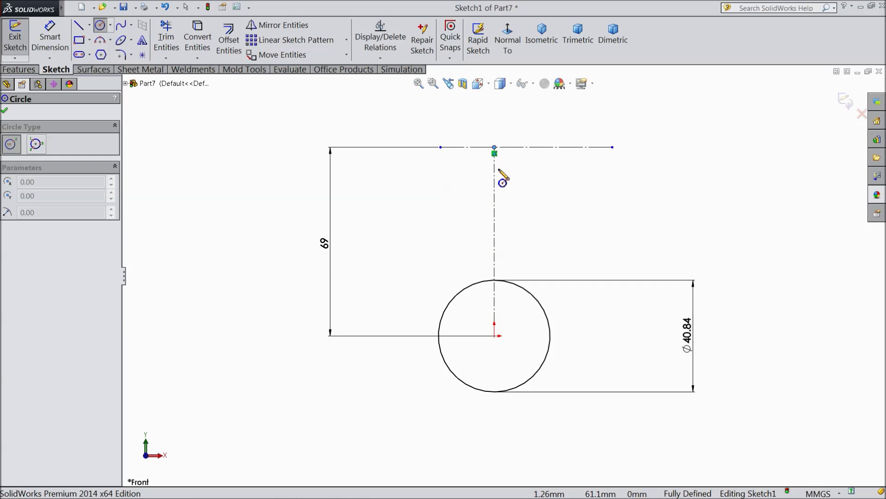
click(508, 147)
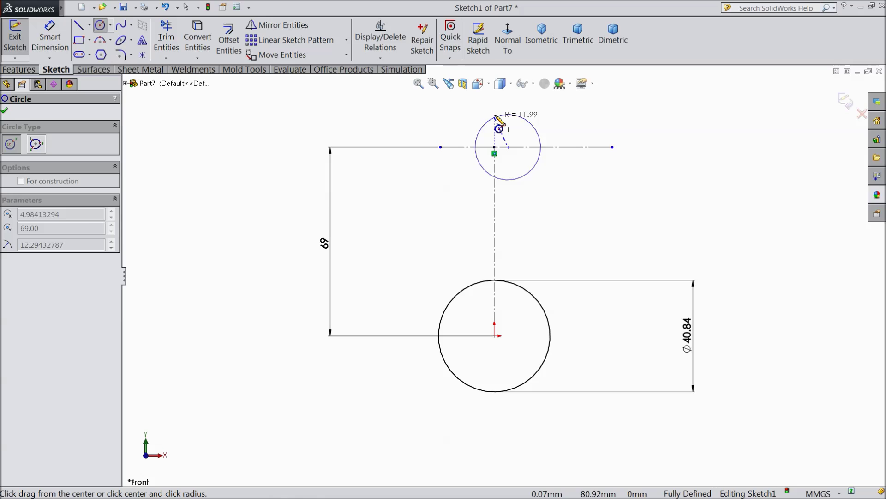
click(512, 194)
Step: Dimension the upper circle's diameter and set it to 30 mm
click(50, 37)
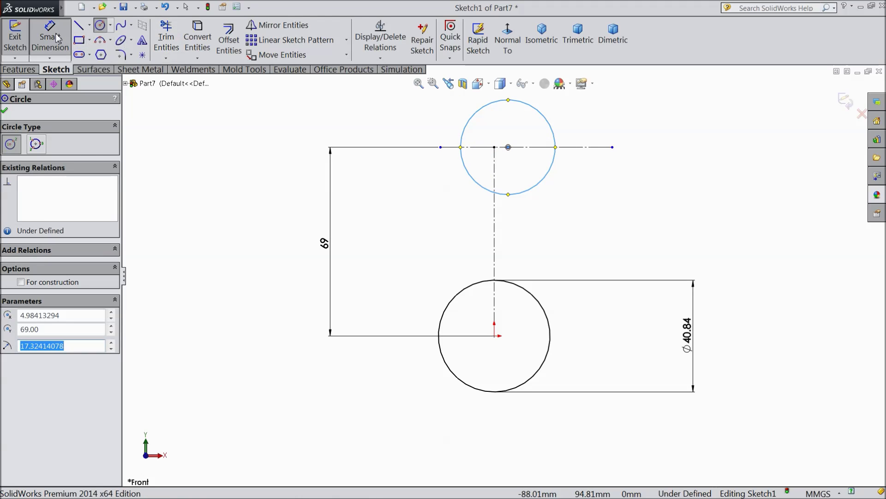
click(554, 160)
click(669, 159)
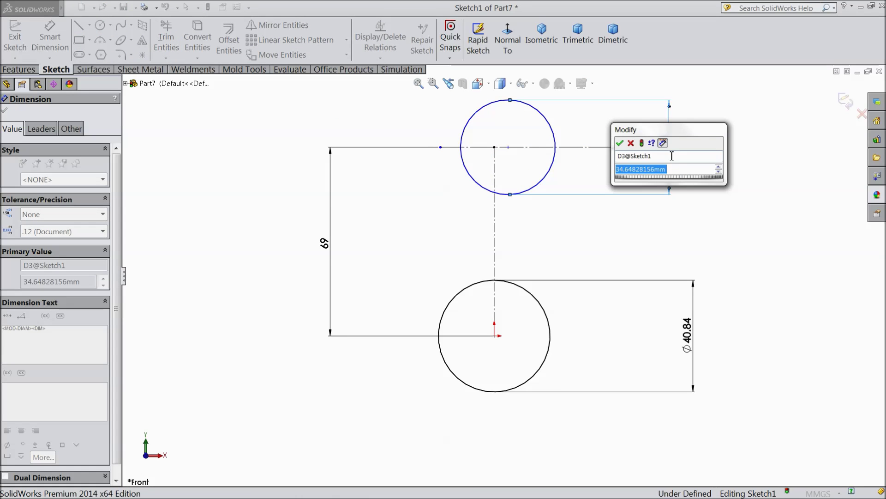
text(30)
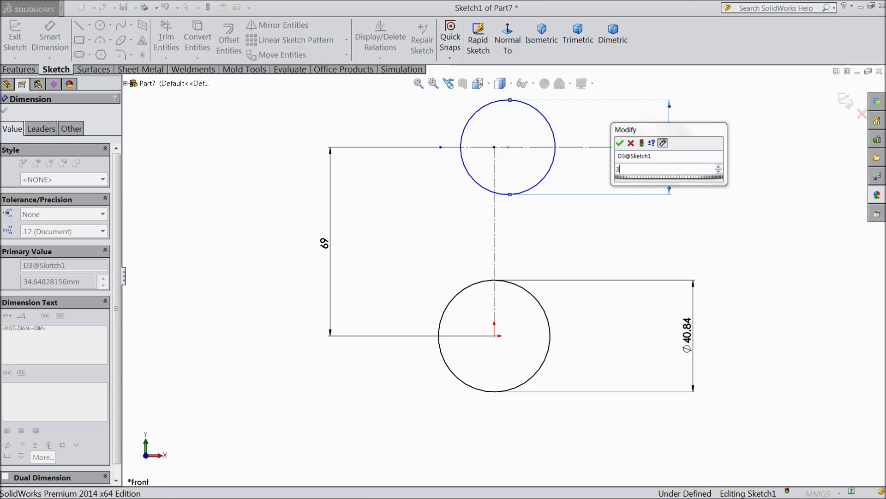
click(621, 144)
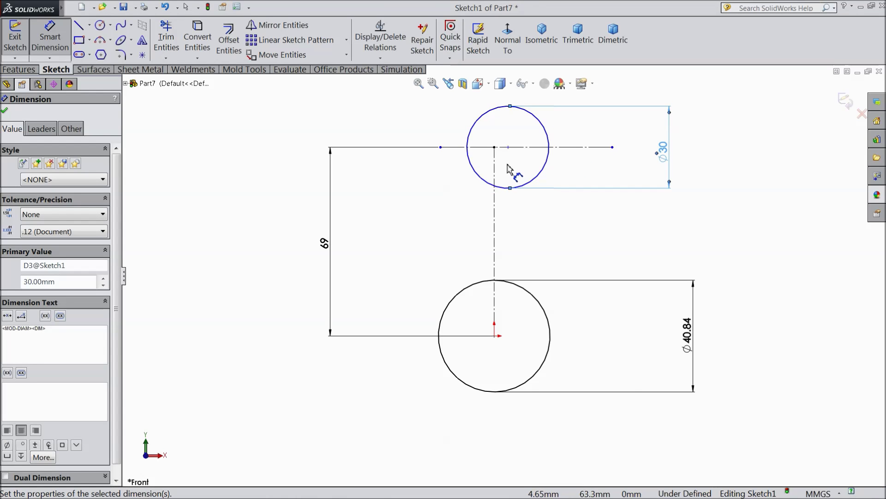
scroll(517, 147, down, 2)
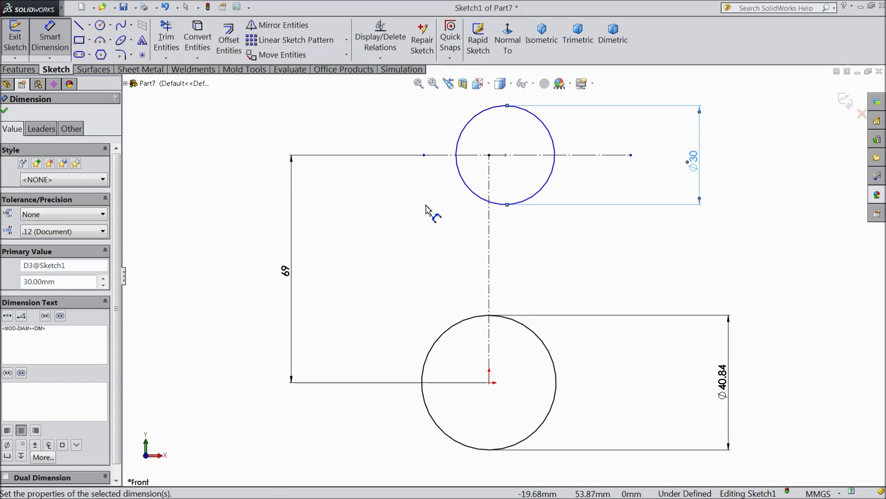
click(5, 112)
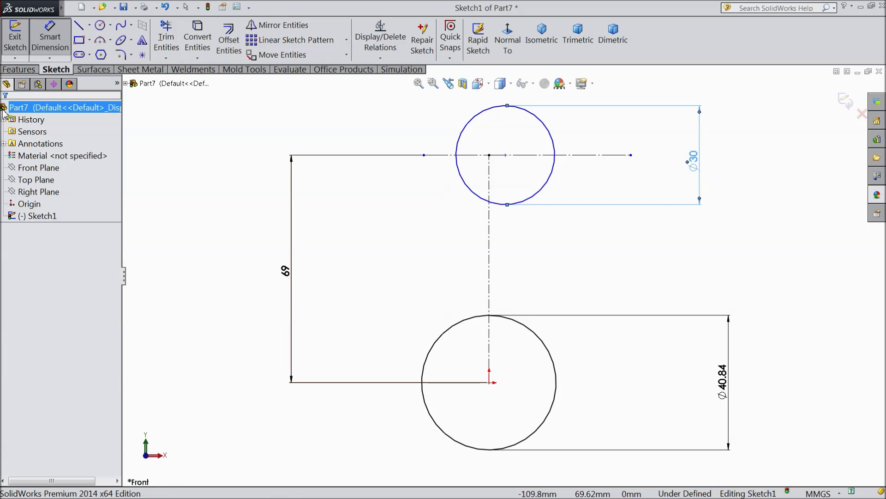
Step: Draw a horizontal centerline from the origin to the right quadrant point of the lower circle
click(90, 25)
click(104, 51)
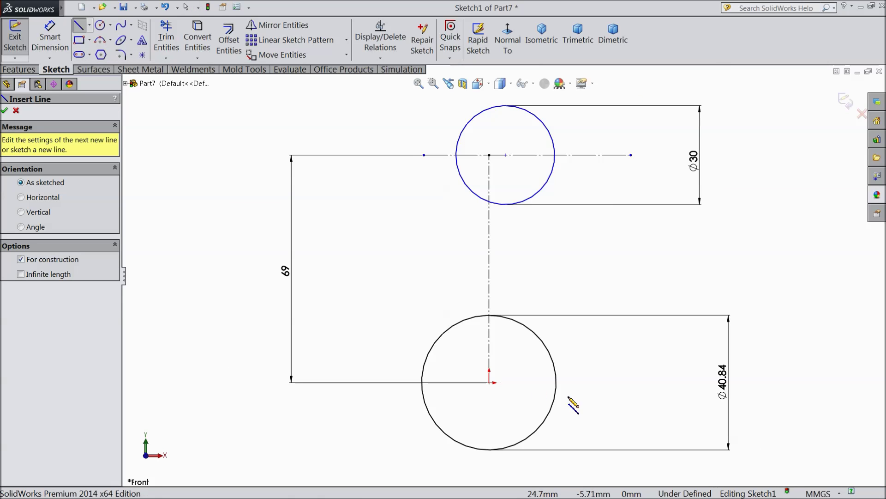
scroll(568, 396, down, 3)
click(447, 364)
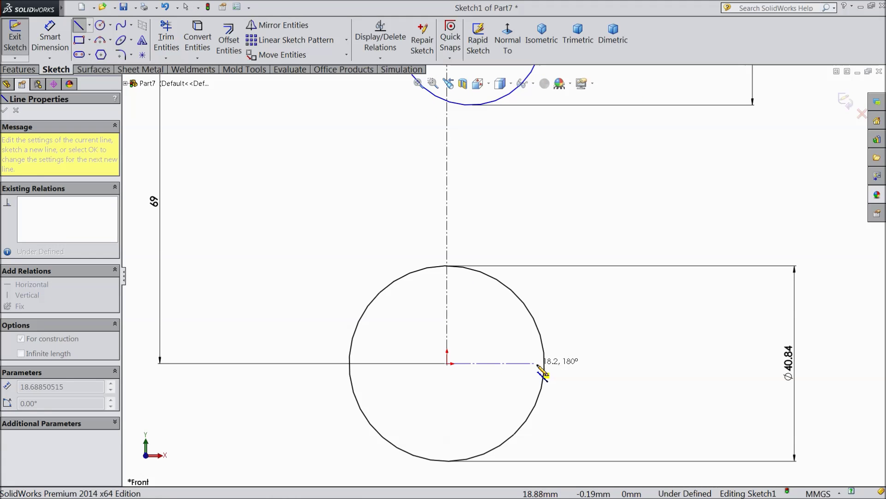
click(545, 364)
right_click(565, 324)
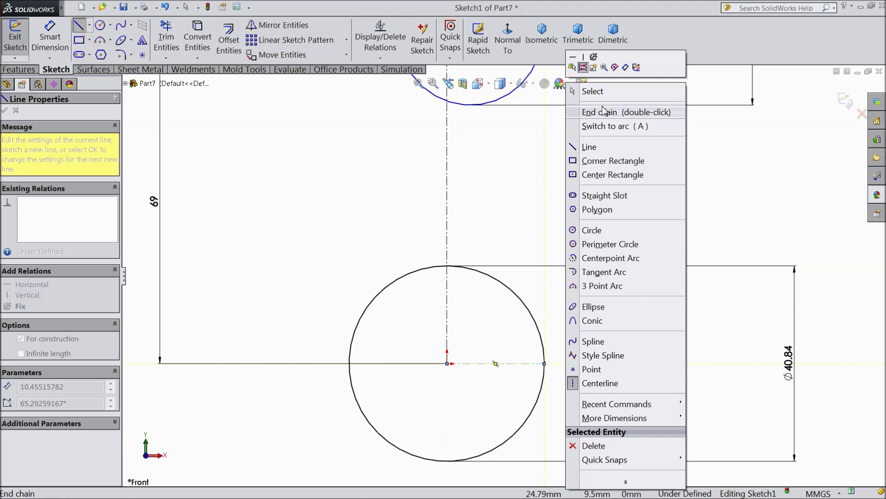
click(594, 91)
Step: Trim away the upper-right quarter of the lower circle using Trim to closest
click(167, 39)
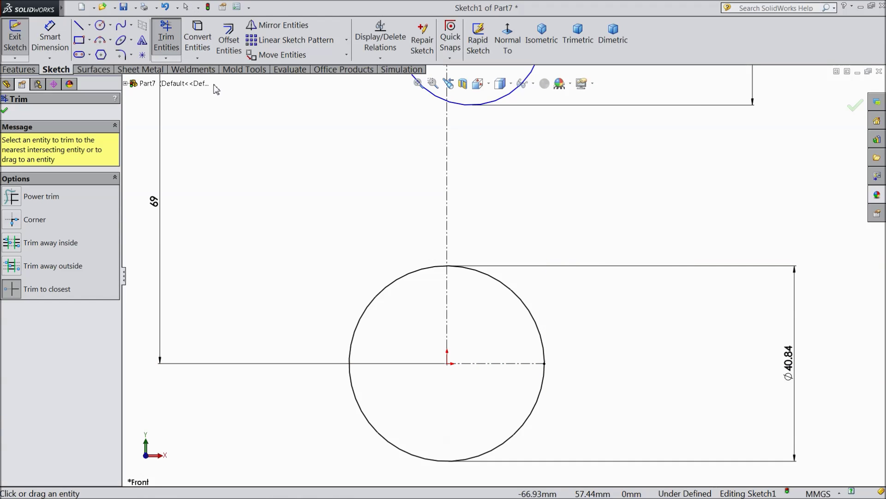
click(520, 301)
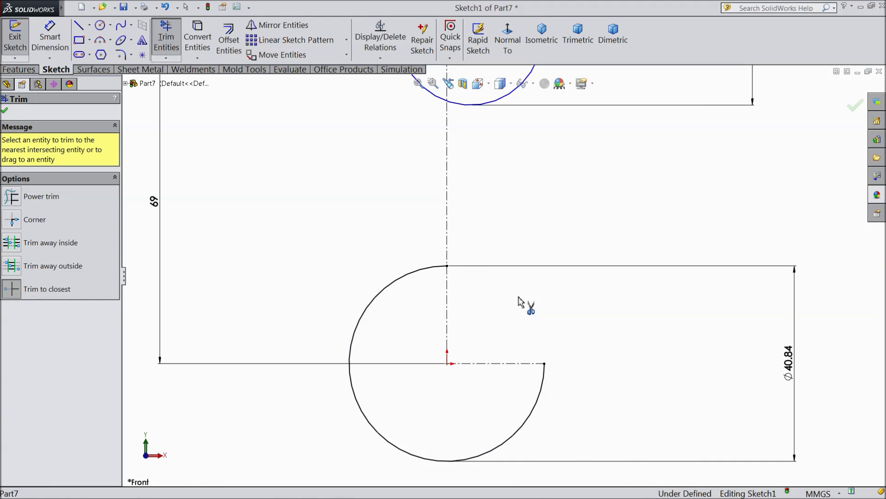
Step: Sketch connected lines from the lower arc's right end: about 9 mm horizontally inward, about 10 mm slanting up-left, and about 37 mm vertically up
click(4, 111)
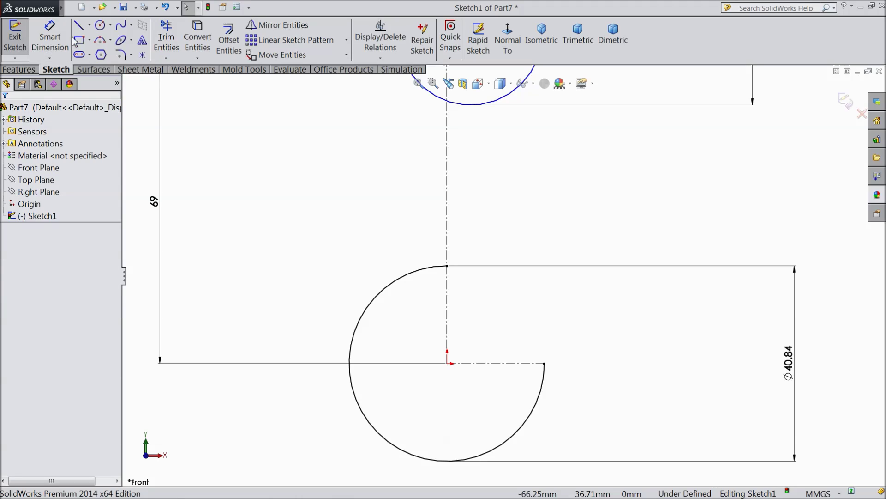
click(79, 25)
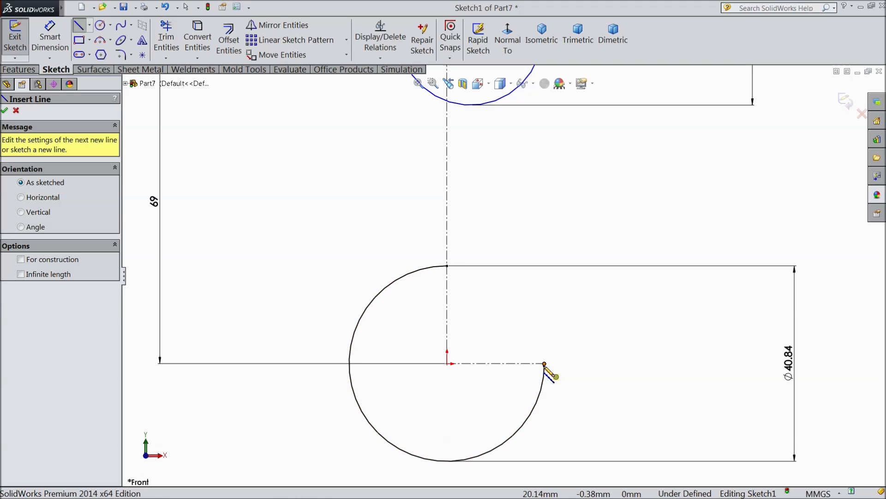
click(545, 364)
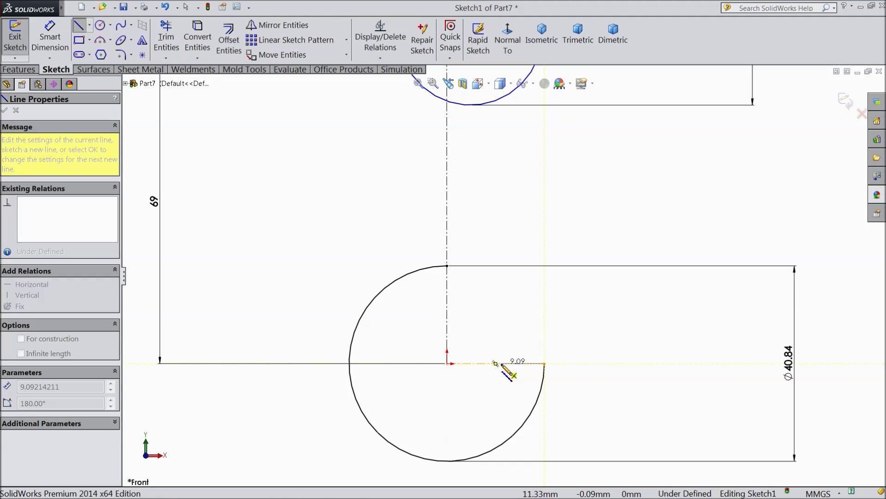
click(501, 363)
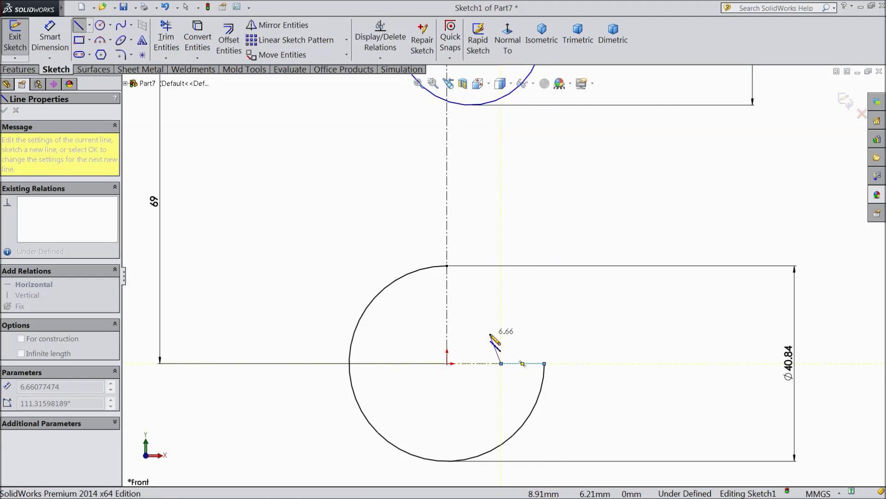
click(479, 319)
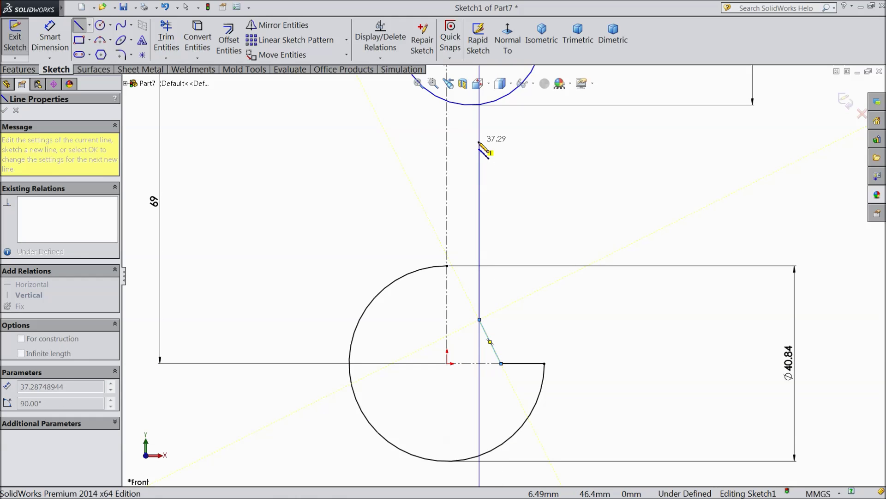
click(480, 142)
right_click(520, 149)
click(641, 83)
Step: Dimension the short horizontal line on the lower arc's centerline and set its length to 10 mm
key(d)
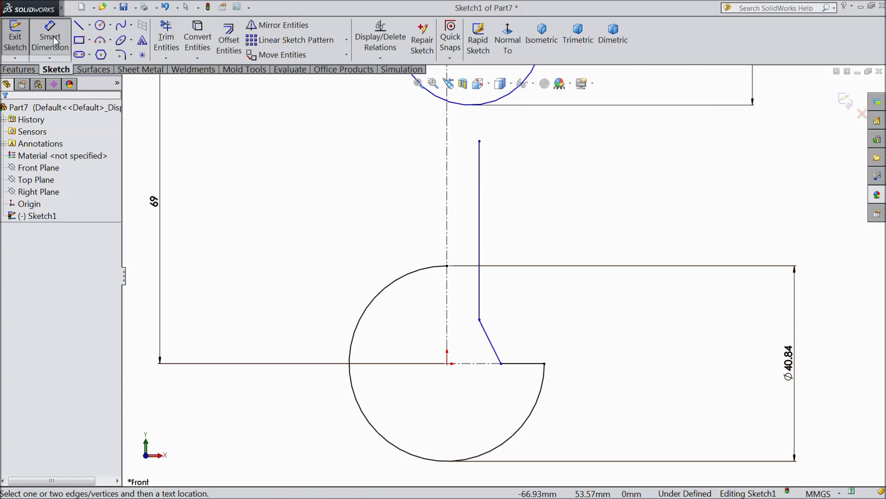
click(521, 365)
click(525, 389)
text(10)
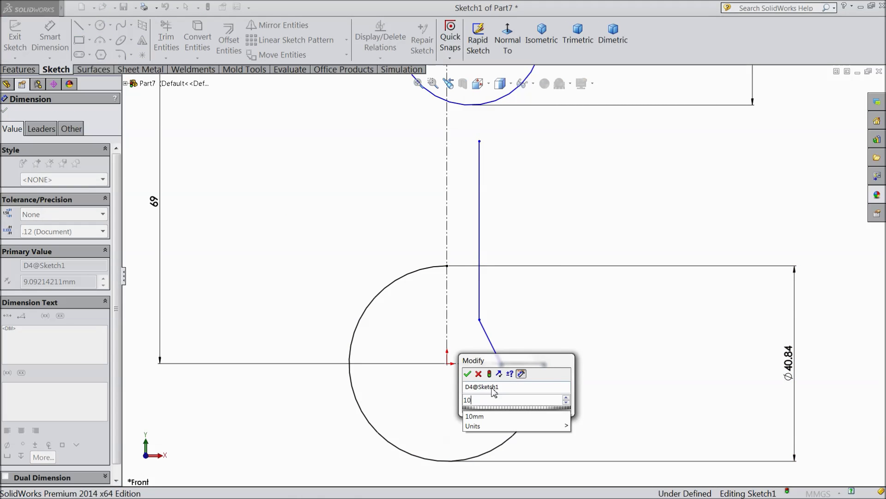
click(468, 374)
Step: Dimension the slanted line along its own direction and set its length to 10 mm
click(490, 348)
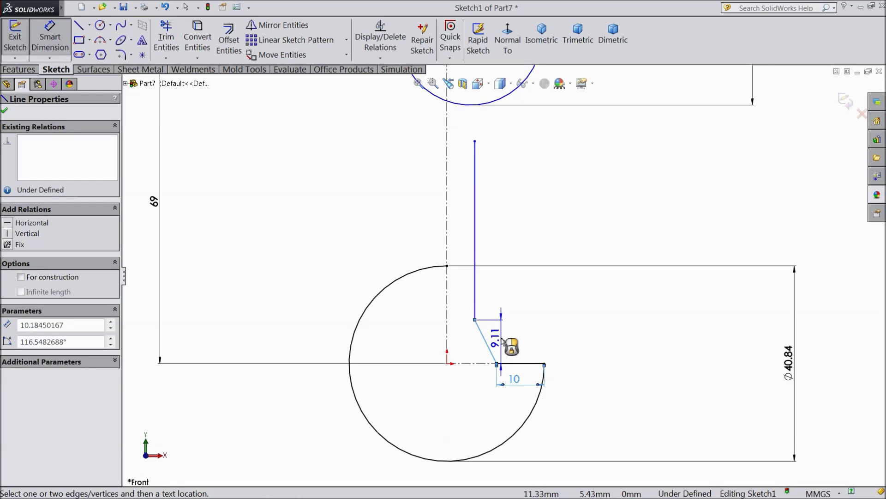
click(510, 307)
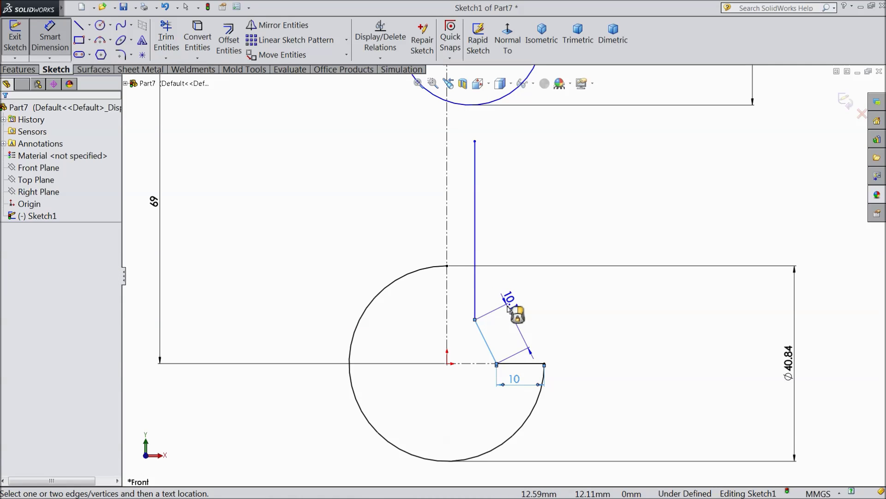
text(10)
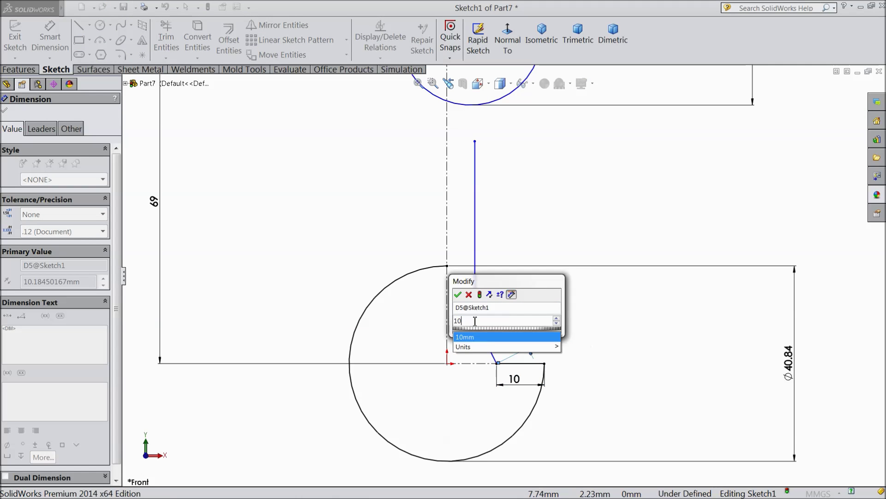
click(458, 295)
Step: Dimension the angle between the slanted line and the short horizontal line and set it to 110°
click(489, 346)
click(517, 363)
click(531, 293)
text(110)
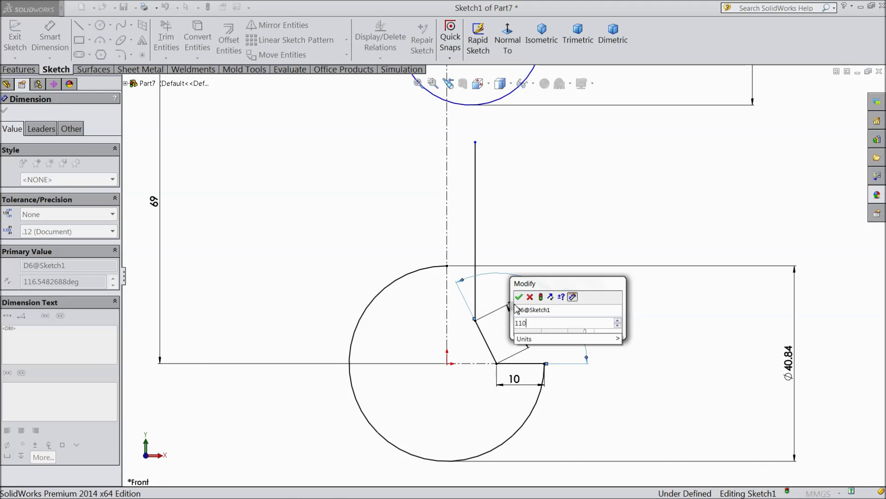
click(518, 297)
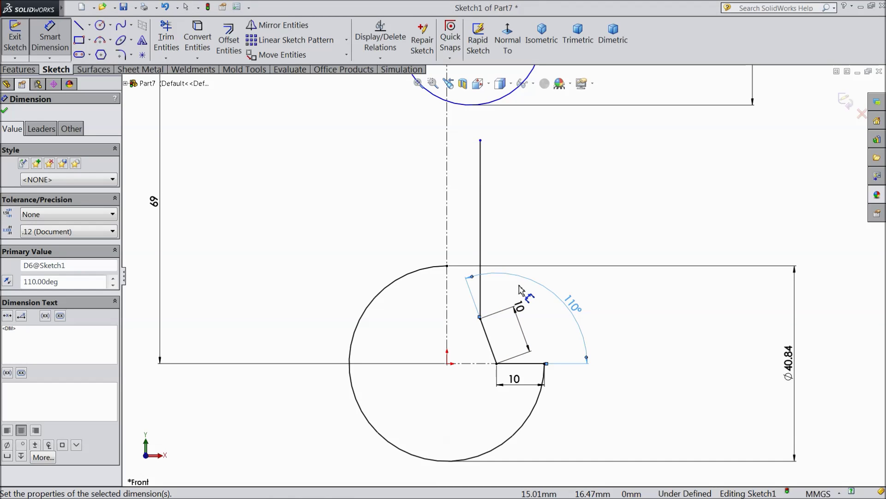
scroll(503, 280, up, 3)
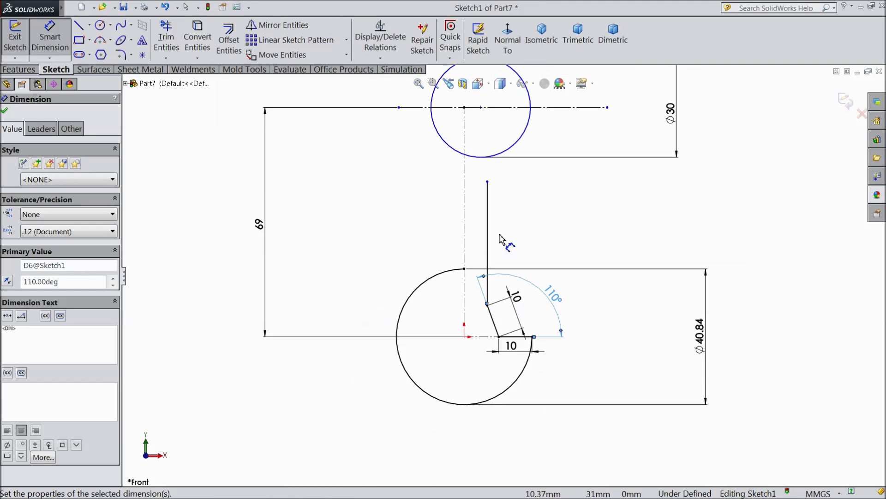
click(5, 111)
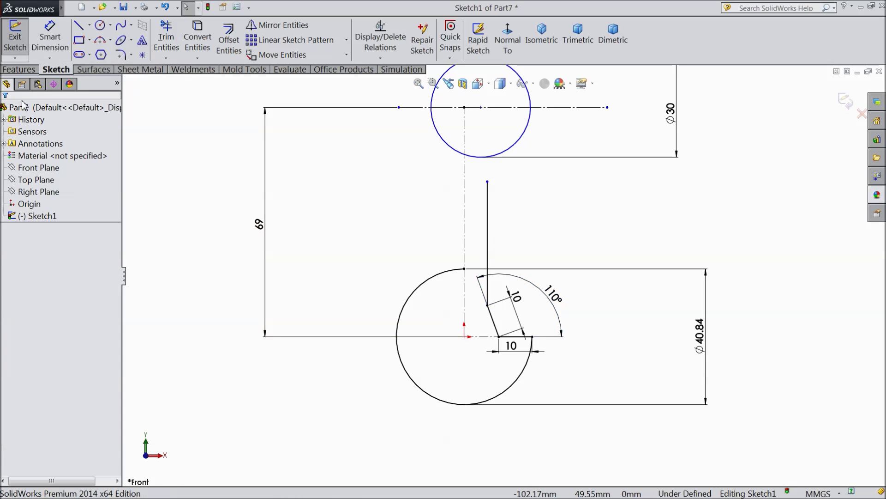
Step: Sketch a line about 67 mm long, tangent to the lower arc's left side, up to the upper circle's left quadrant point
click(79, 26)
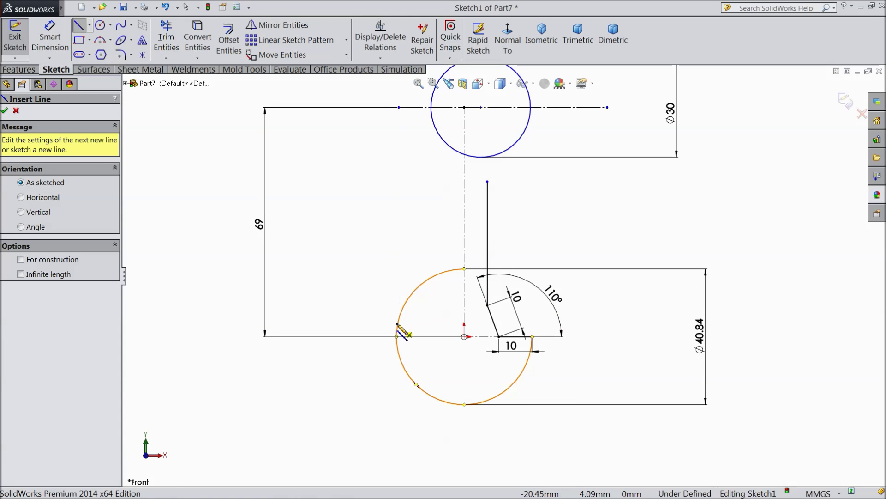
click(397, 324)
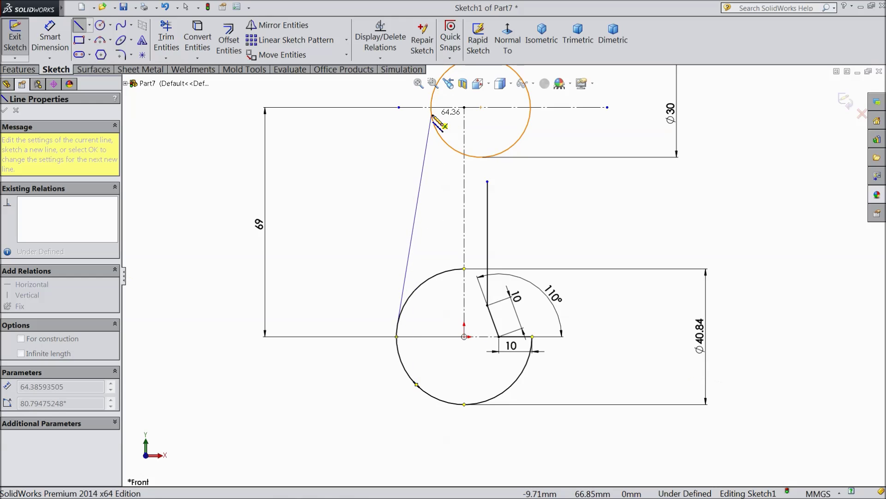
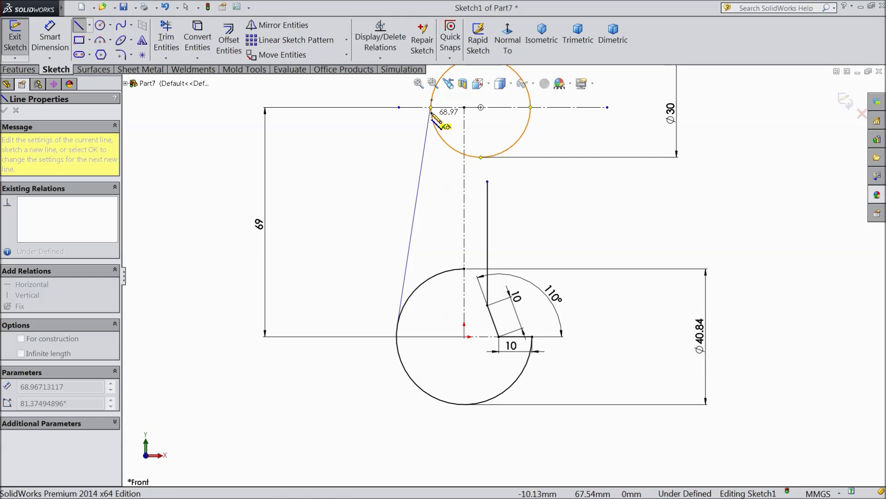
click(430, 107)
right_click(357, 141)
click(384, 85)
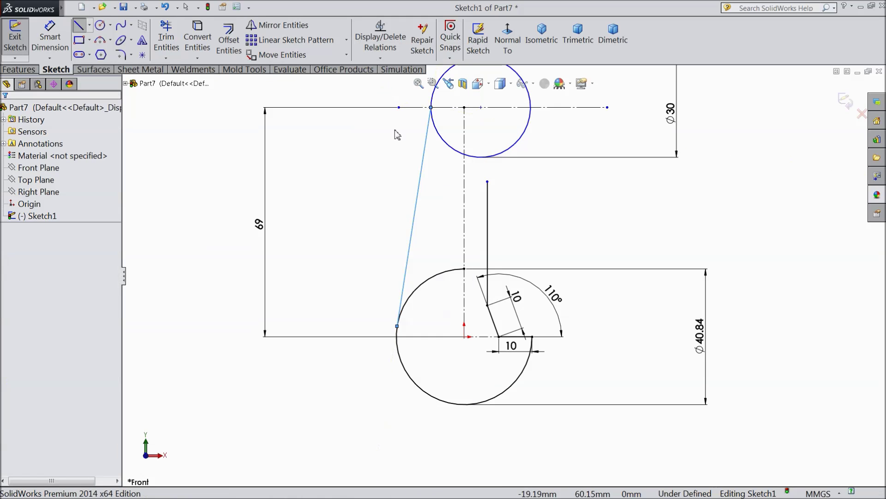
Step: Draw a vertical centerline about 63 mm long upward from the tangent line's lower end
click(89, 26)
click(110, 56)
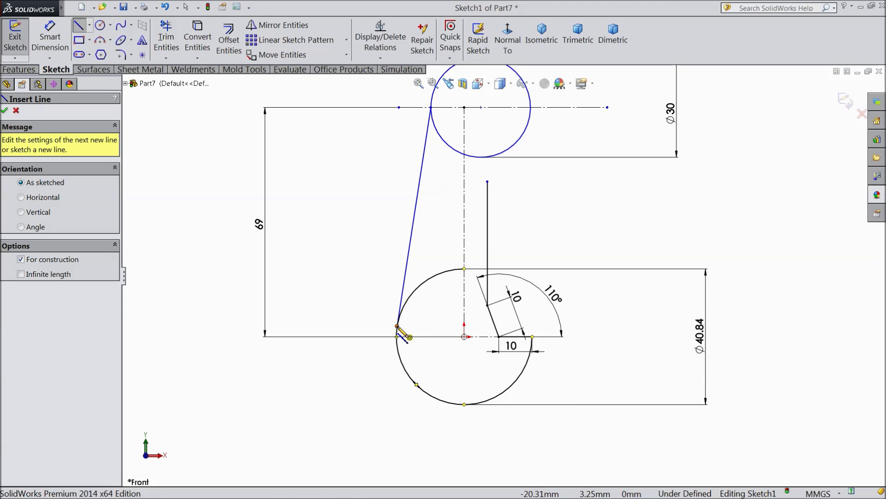
click(397, 326)
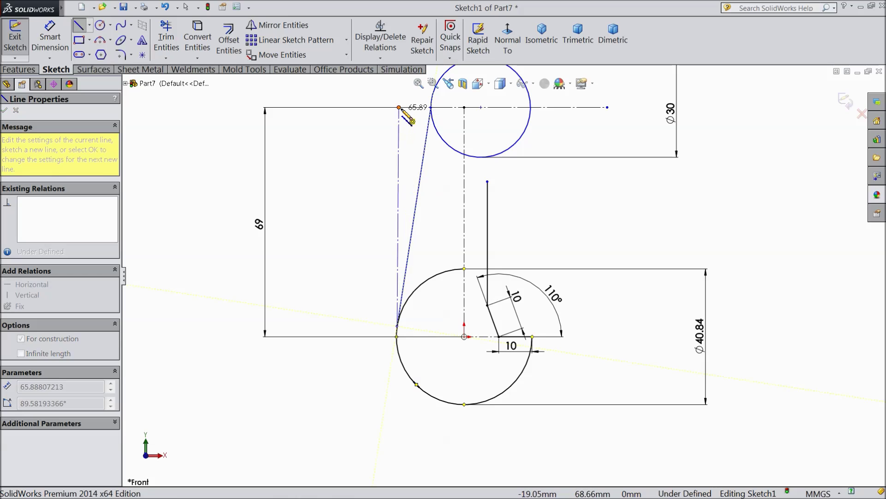
click(397, 115)
right_click(398, 116)
click(425, 101)
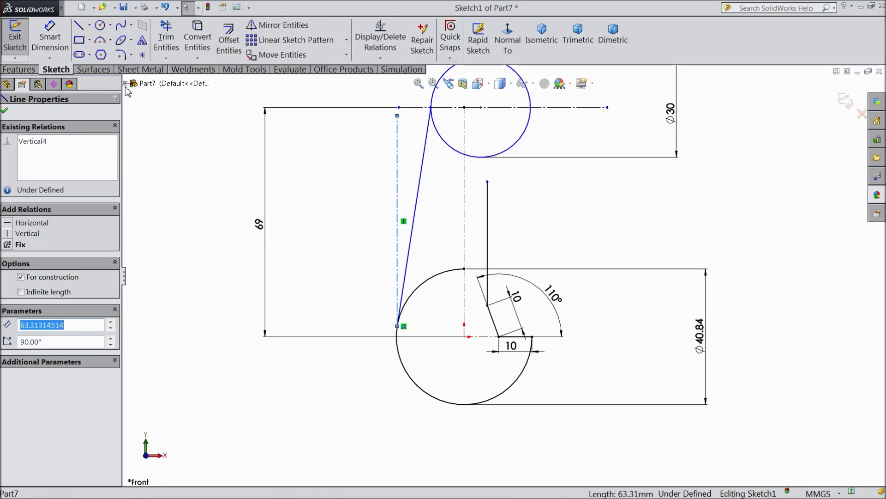
Step: Dimension the angle between the vertical centerline and the tangent line and set it to 4.53°
key(d)
click(397, 217)
click(416, 205)
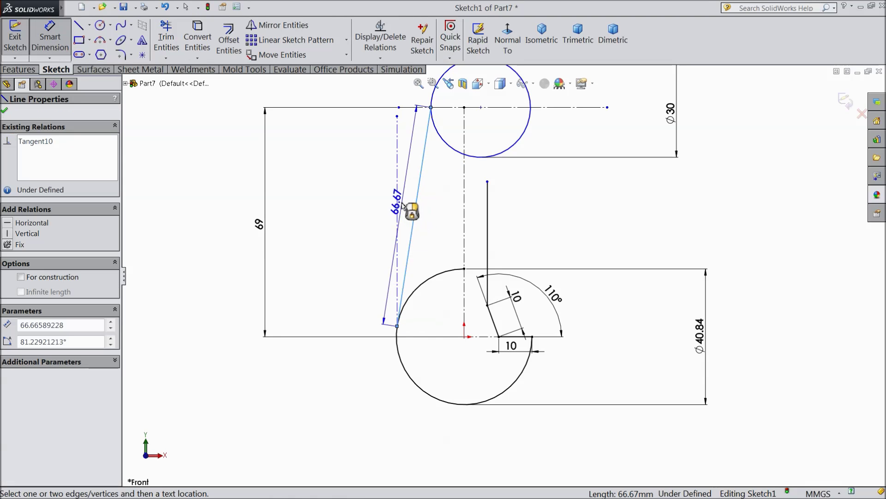
click(409, 159)
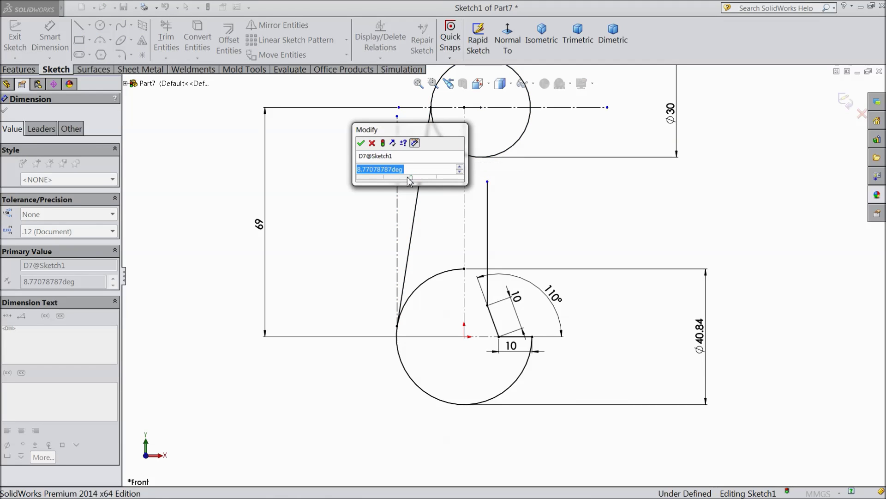
text(4.53)
mouse_move(398, 184)
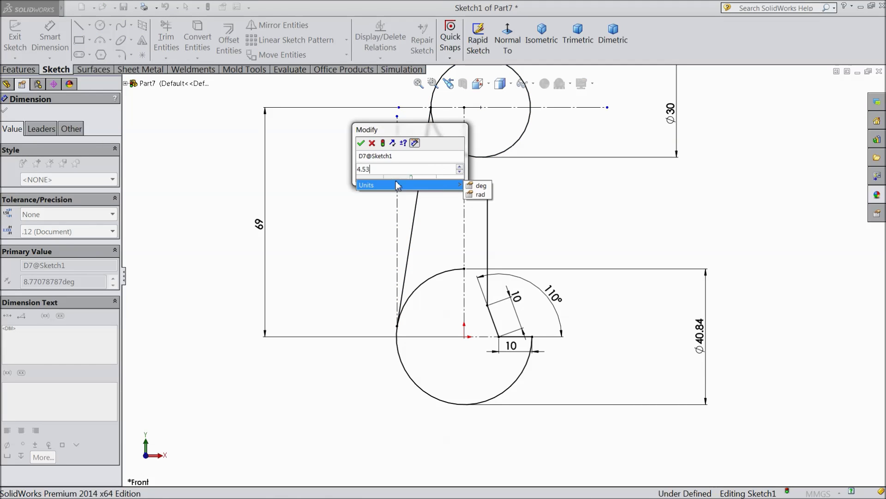
click(361, 144)
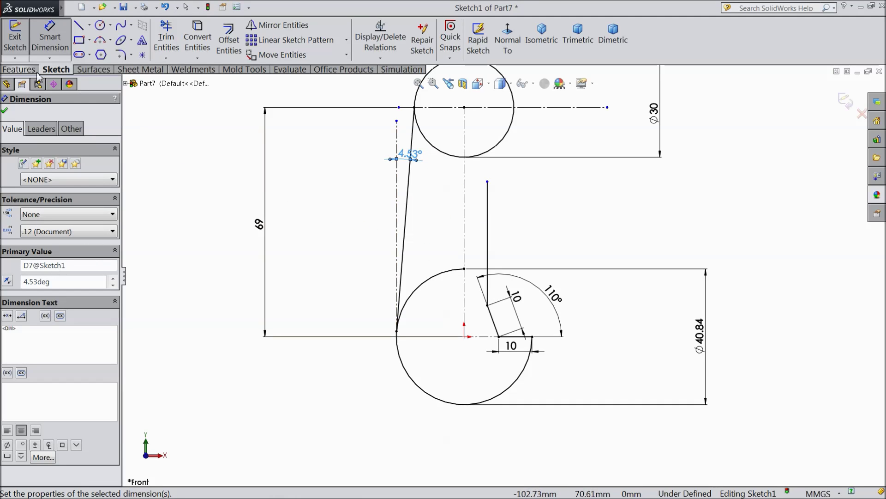
click(5, 111)
Step: Trim away the lower arc's upper-left portion and the upper circle's lower-left quarter
click(166, 38)
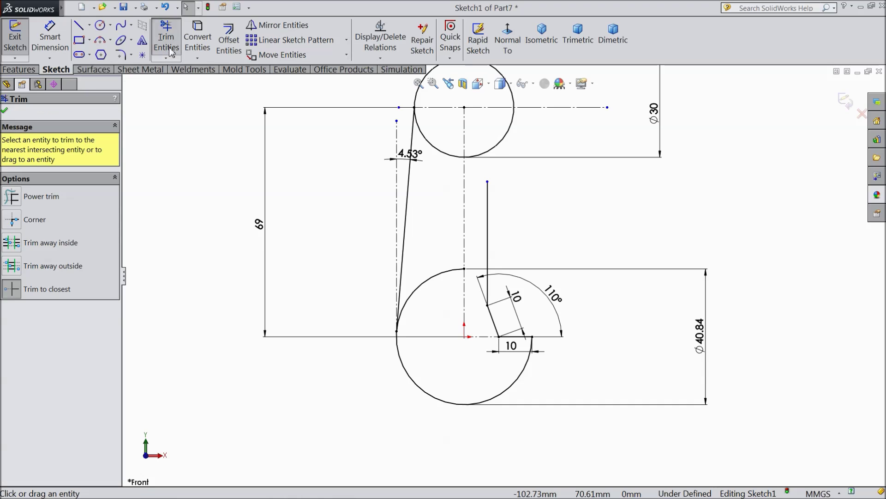
click(436, 277)
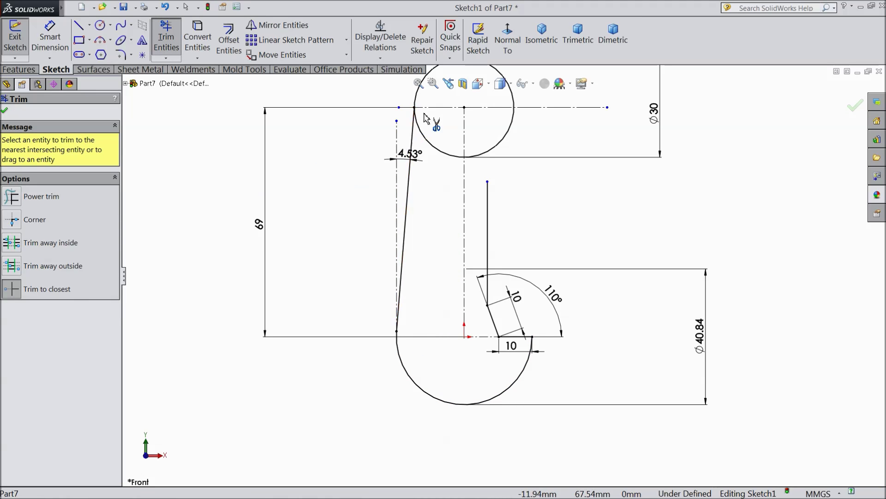
scroll(469, 125, down, 3)
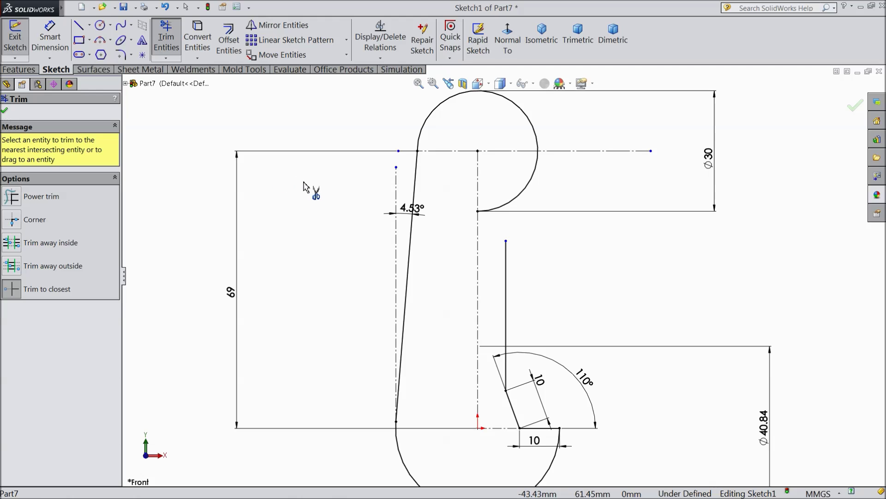
click(5, 112)
Step: Delete the coincident relation at the upper arc's lower endpoint and shorten the arc to about X 11.5 mm, Y 59.4 mm
click(478, 211)
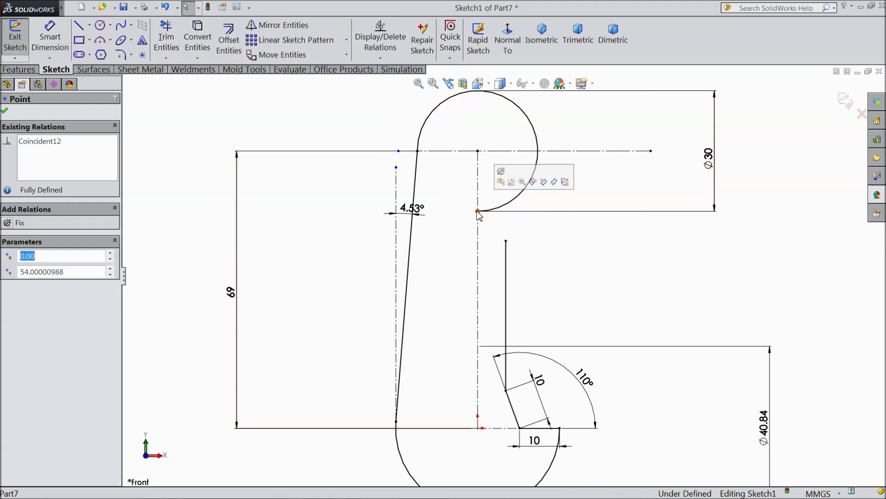
click(485, 212)
key(Delete)
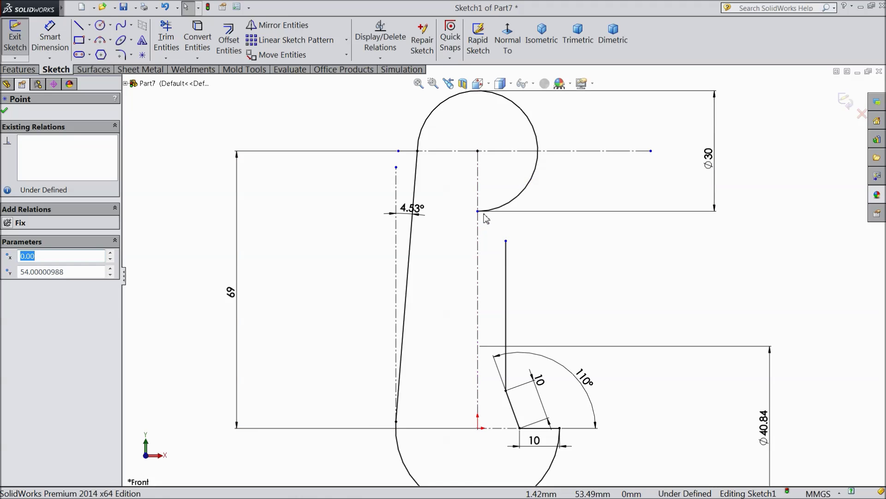
drag(478, 213, 530, 199)
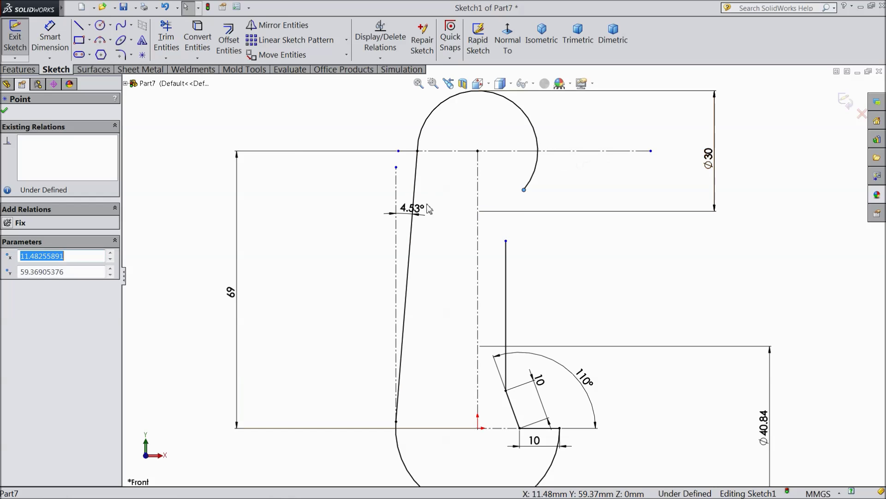
Step: Sketch a three-point arc of about 9.5 mm radius from the upper arc's free end to the vertical line's top, bulging left
click(110, 41)
click(117, 83)
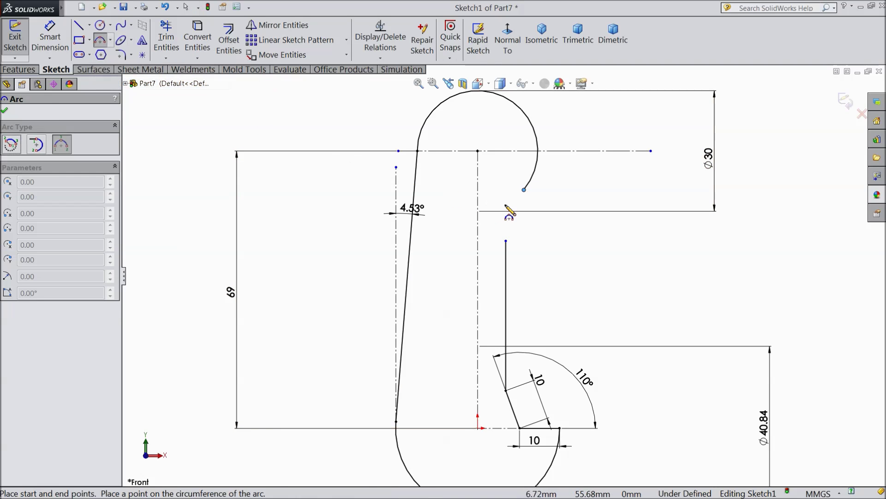
click(524, 190)
click(506, 241)
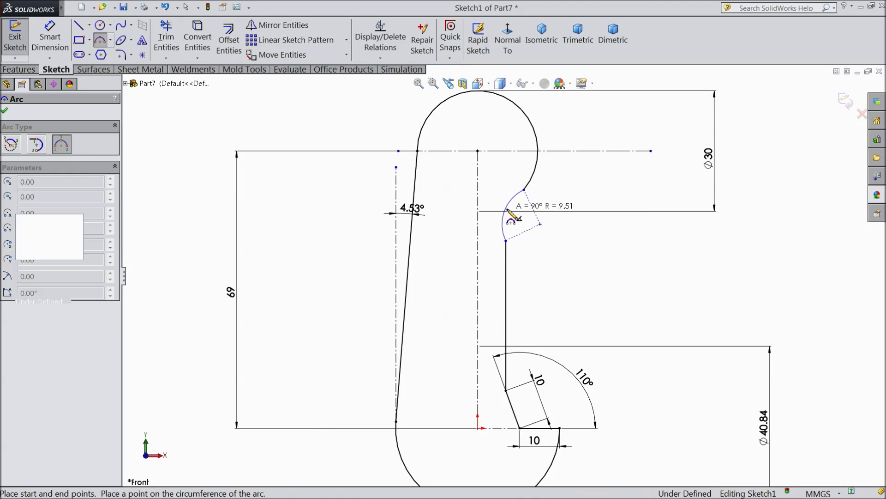
click(511, 217)
right_click(291, 121)
click(311, 116)
Step: Make the connecting arc tangent to both the upper arc and the vertical line
scroll(508, 200, down, 3)
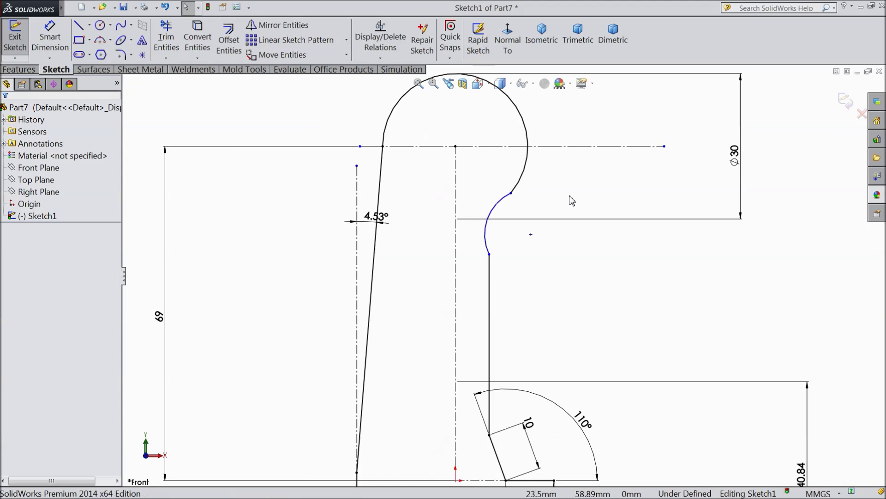
drag(507, 190, 469, 213)
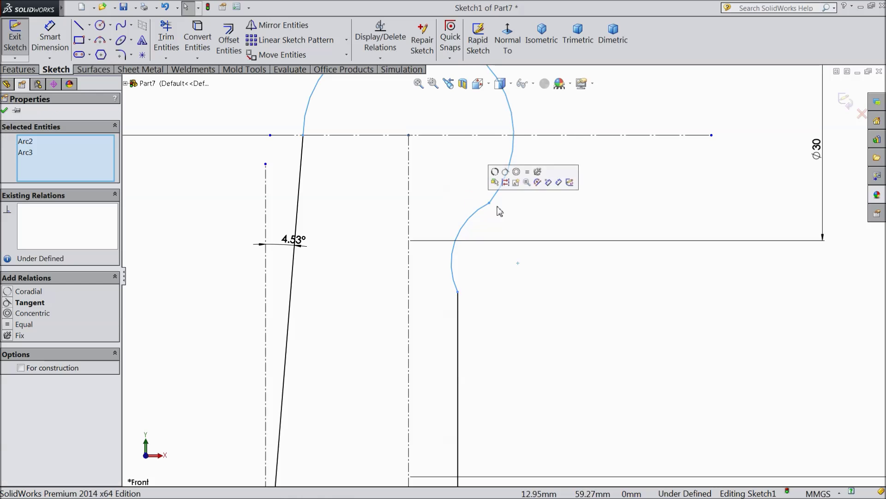
drag(473, 281, 453, 302)
click(478, 259)
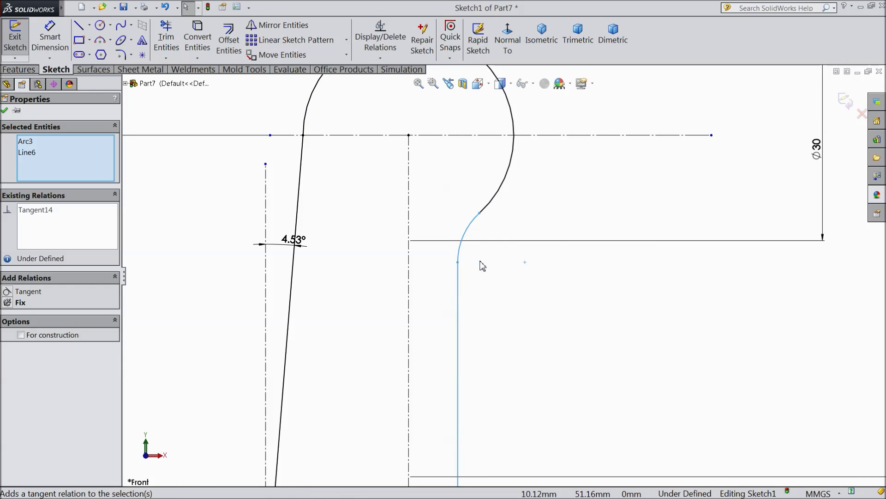
Step: Dimension the connecting arc's radius and set it to 12 mm
click(50, 37)
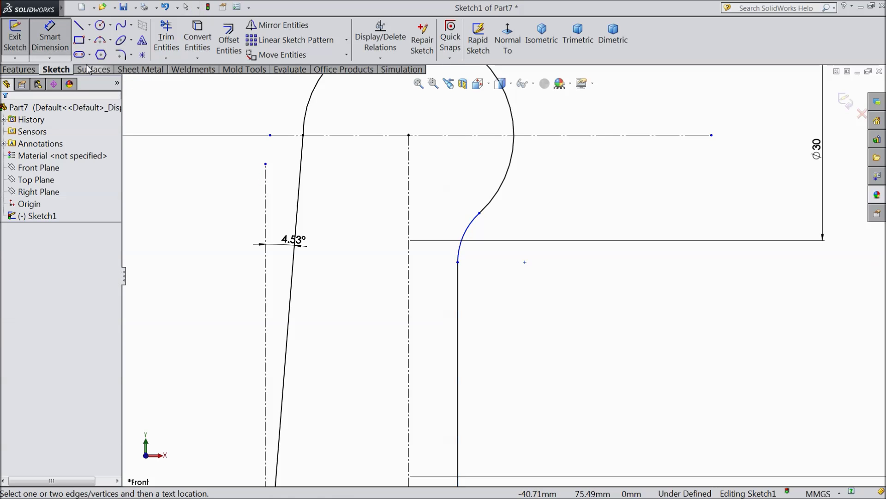
click(470, 230)
click(482, 245)
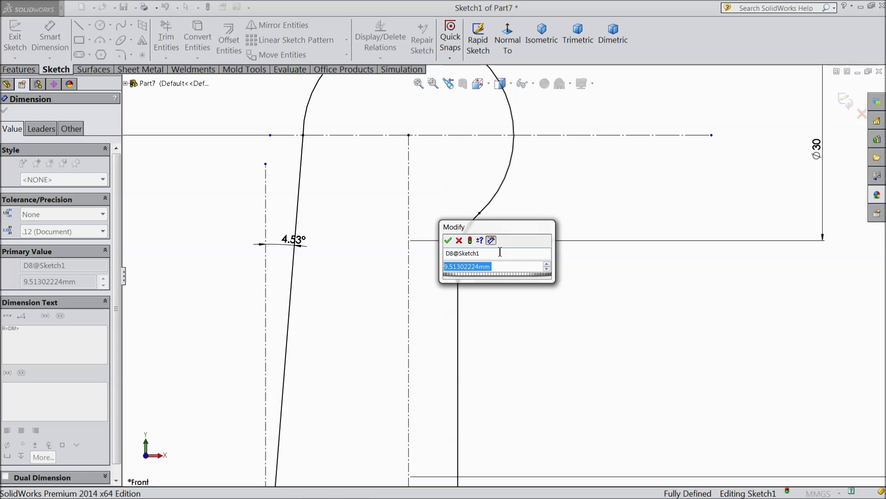
text(12)
click(447, 241)
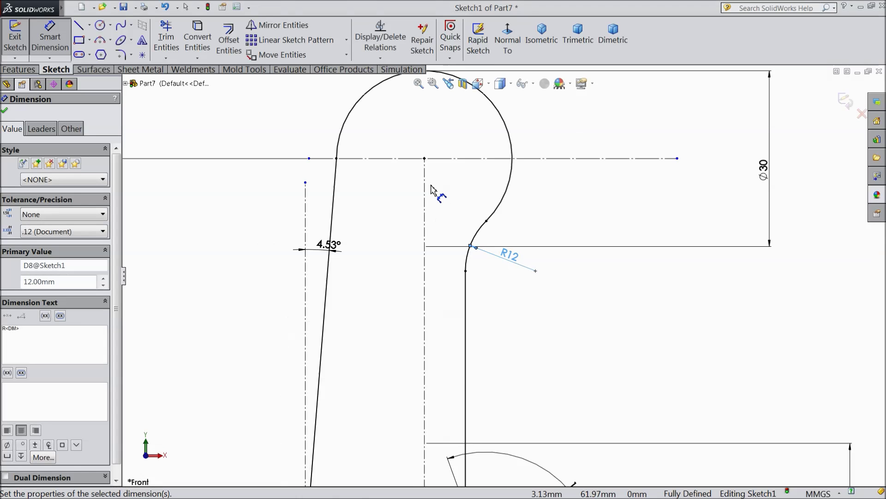
Step: Sketch a circle of about 6.2 mm radius inside the upper arc, centred at about X 5.75 mm, Y 73 mm
click(100, 25)
key(z)
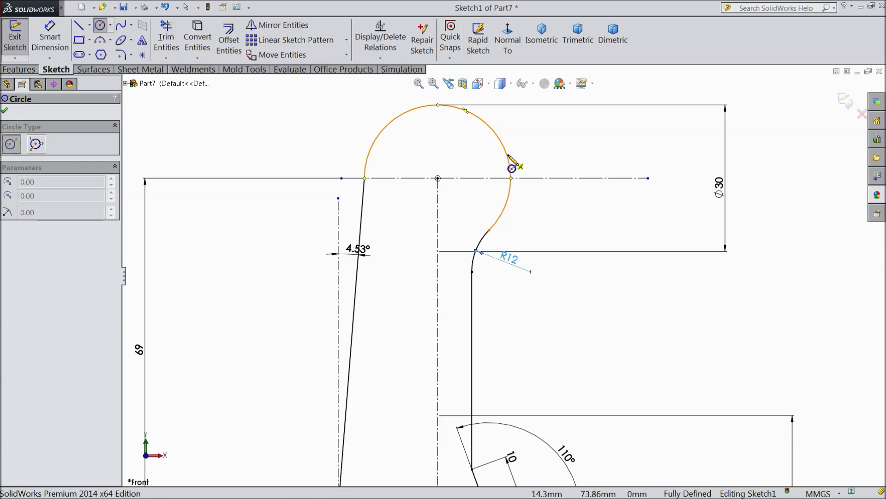
click(465, 158)
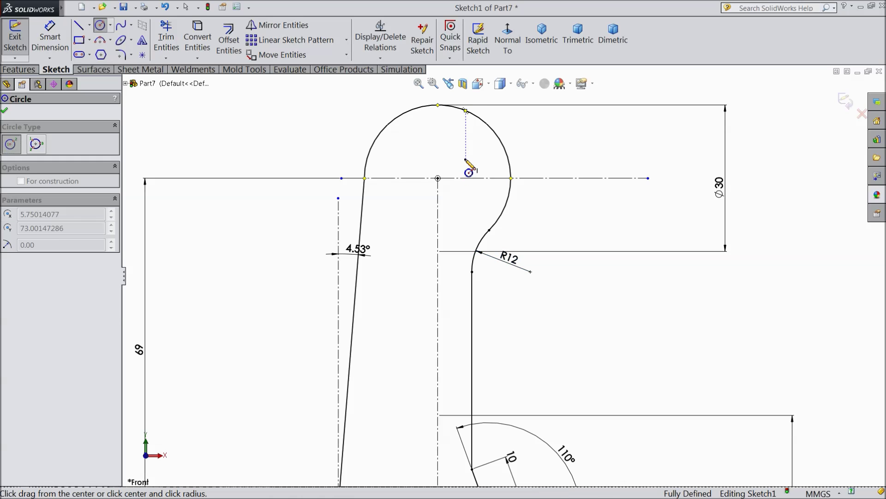
click(467, 189)
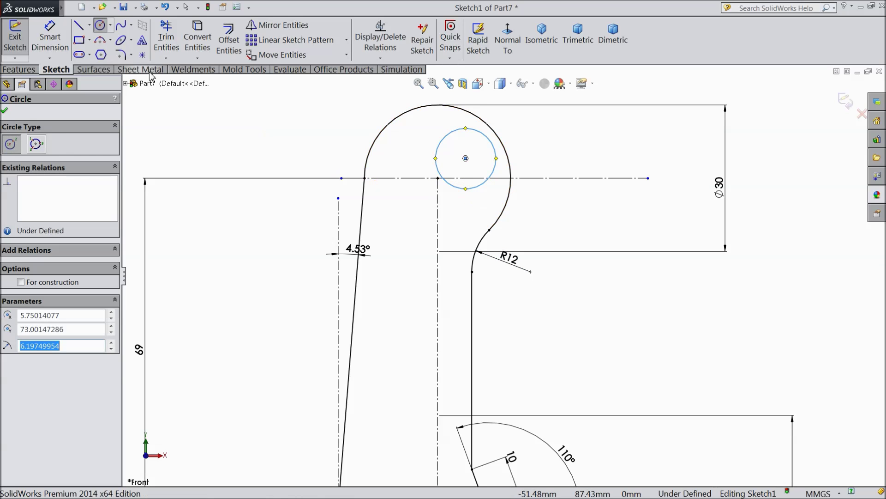
Step: Dimension the horizontal distance from the upper arc's left endpoint to the circle's centre and set it to 18 mm
click(44, 37)
scroll(352, 168, up, 2)
click(477, 194)
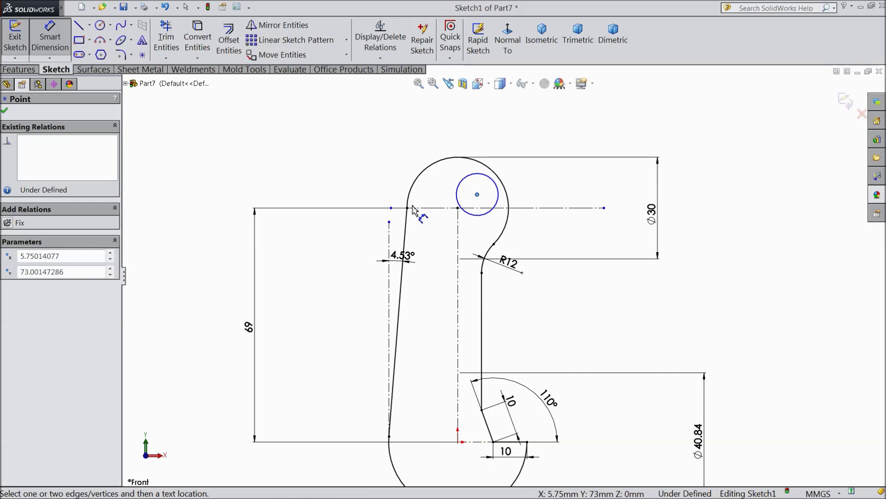
click(407, 208)
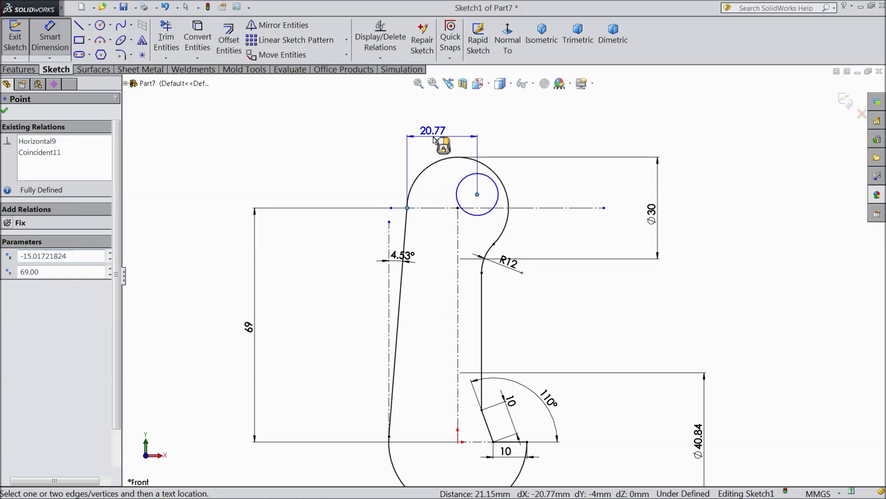
click(439, 139)
text(18)
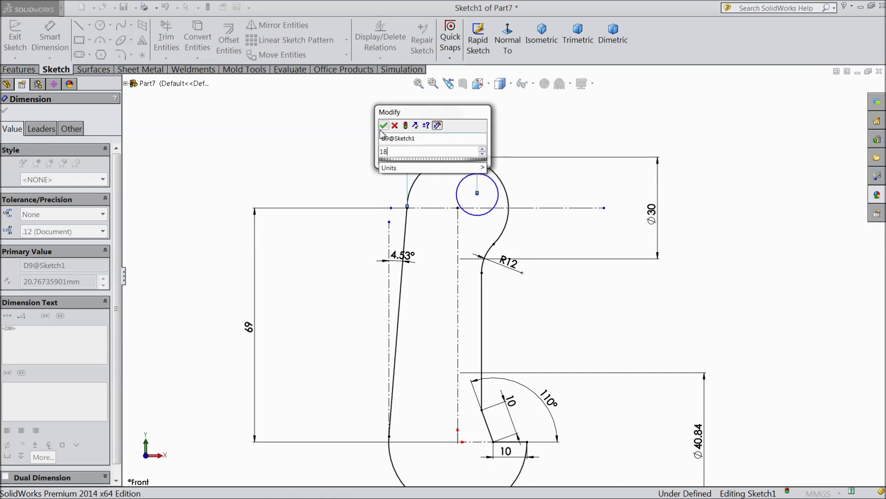
click(383, 125)
Step: Dimension the circle centre's height above the upper horizontal centerline and set it to 3 mm
scroll(471, 203, down, 2)
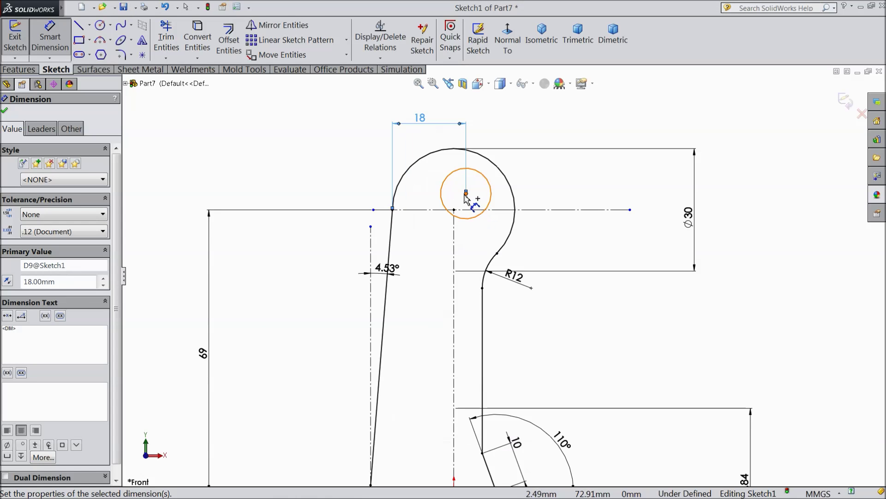
click(466, 198)
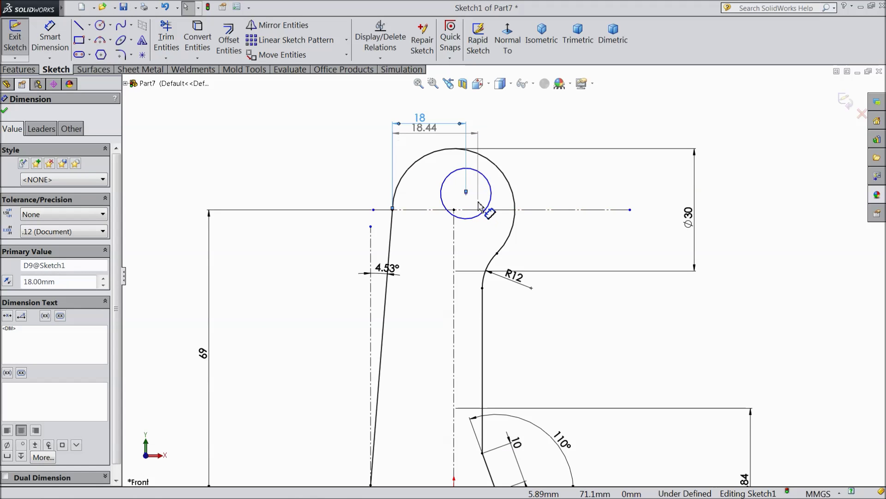
key(Escape)
click(492, 208)
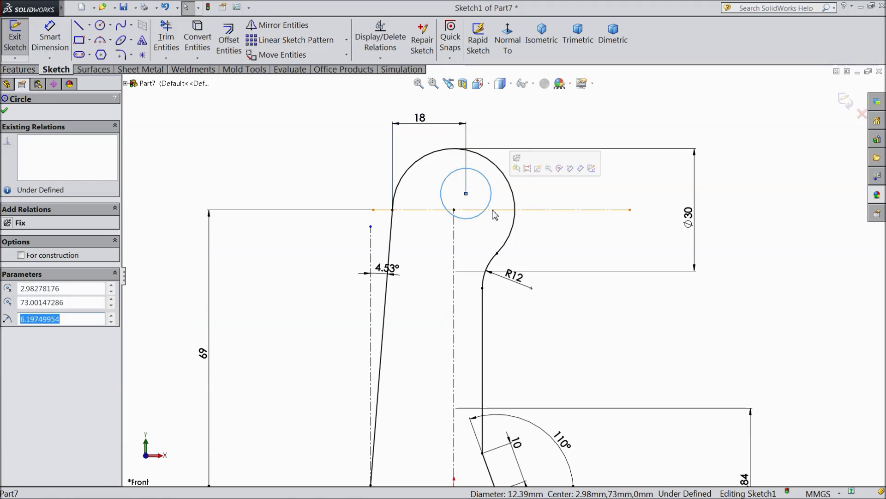
click(50, 37)
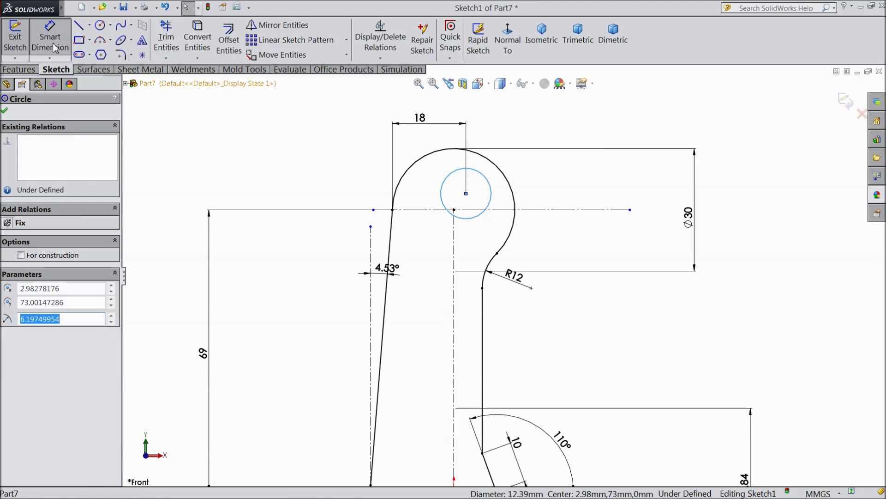
click(492, 203)
click(504, 209)
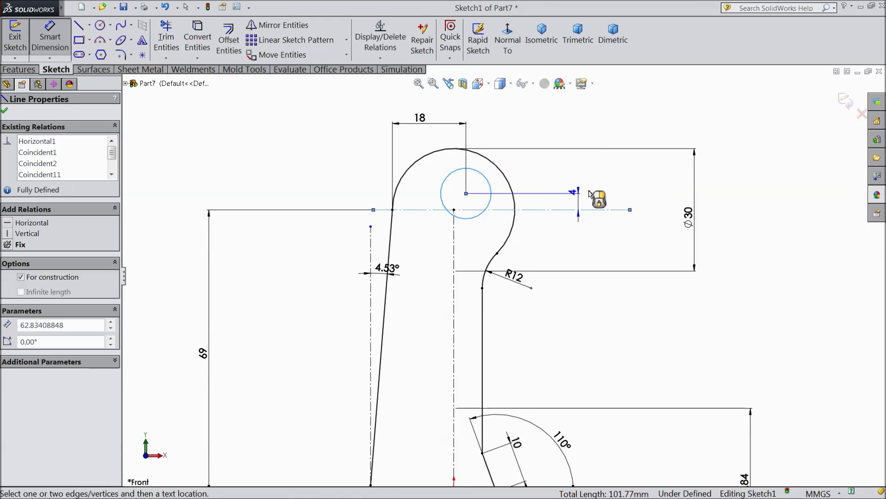
click(605, 181)
text(3)
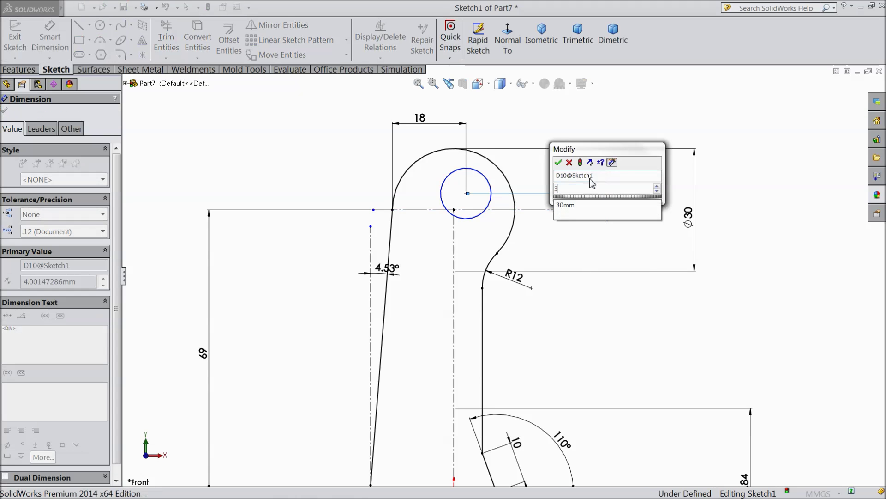
key(Return)
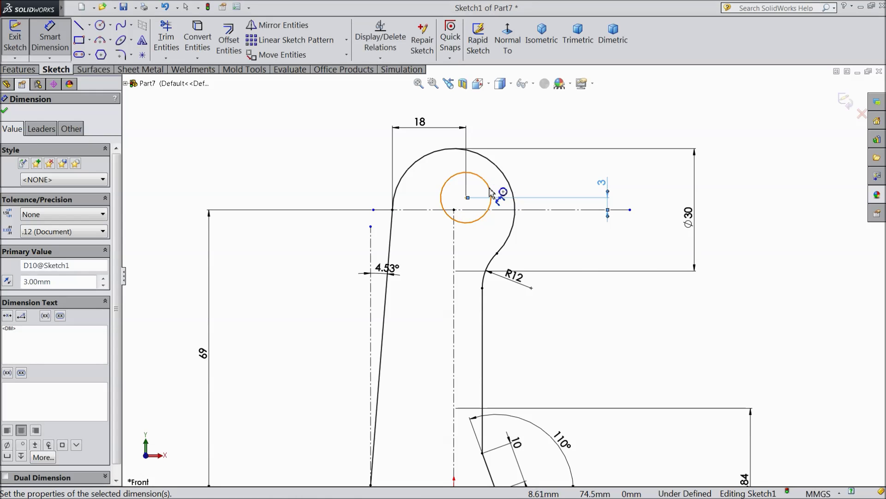
Step: Dimension the circle's diameter and set it to 10 mm
click(491, 192)
click(556, 133)
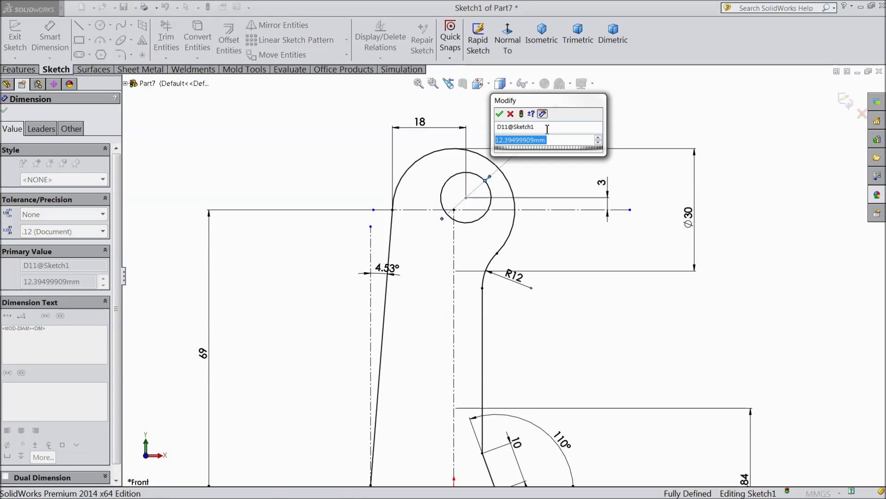
text(10)
click(499, 114)
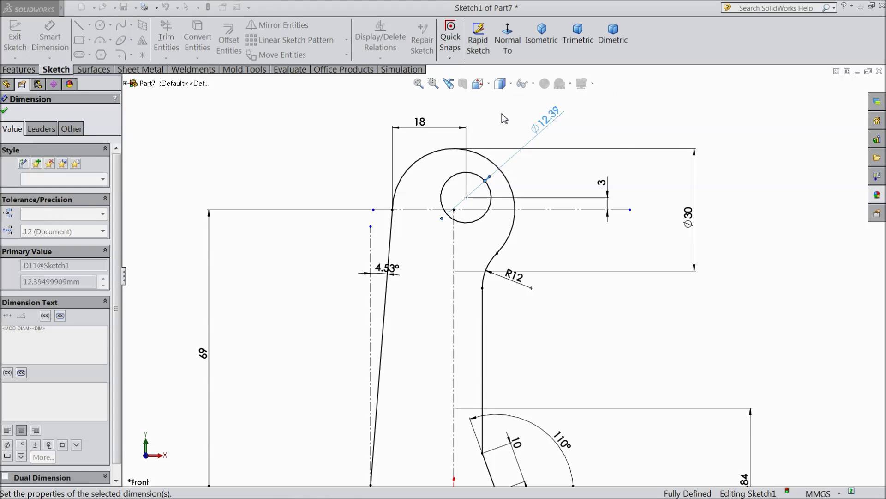
click(4, 111)
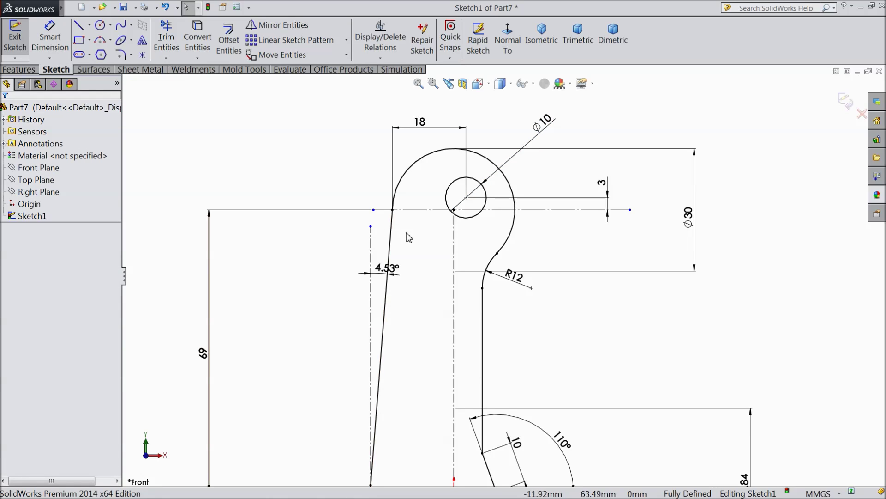
Step: Try a tangent relation between the upper arc and the slanted left line, and delete that relation again
scroll(420, 238, up, 1)
scroll(429, 231, down, 4)
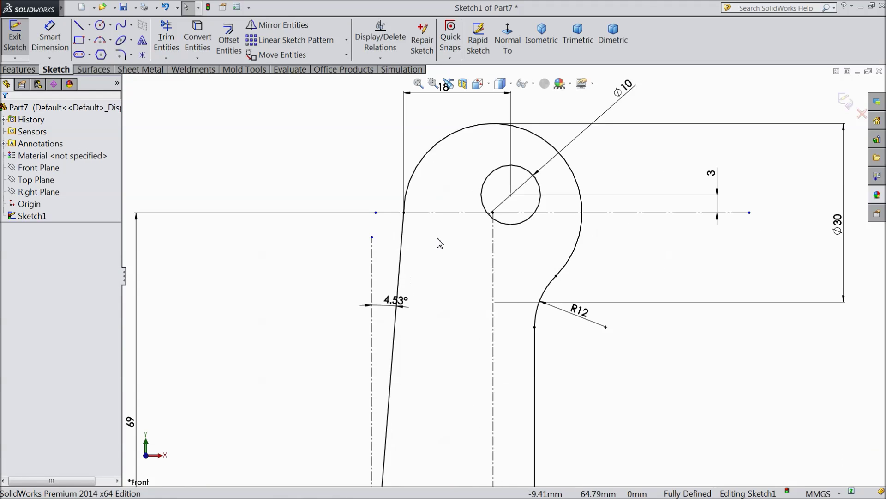
click(402, 191)
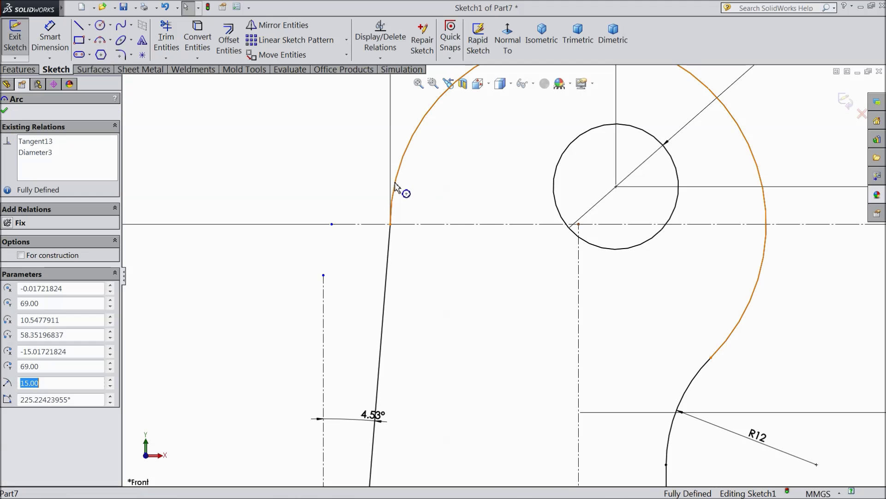
ctrl+click(390, 259)
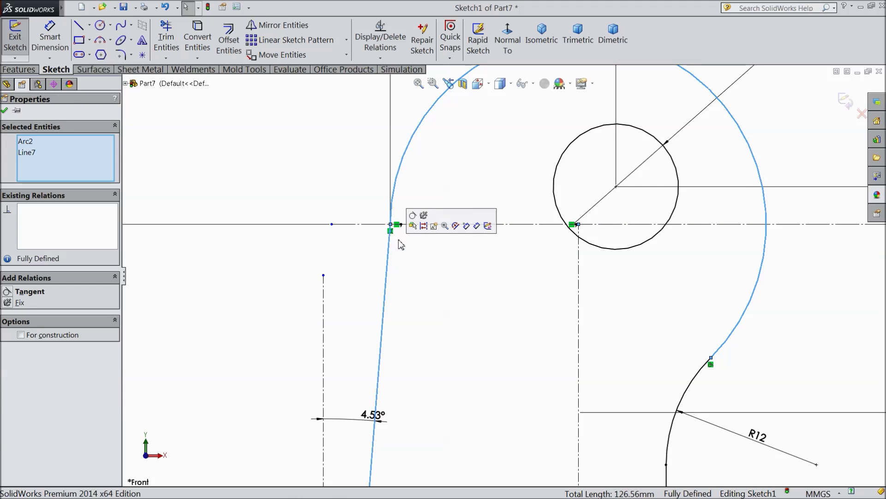
click(416, 224)
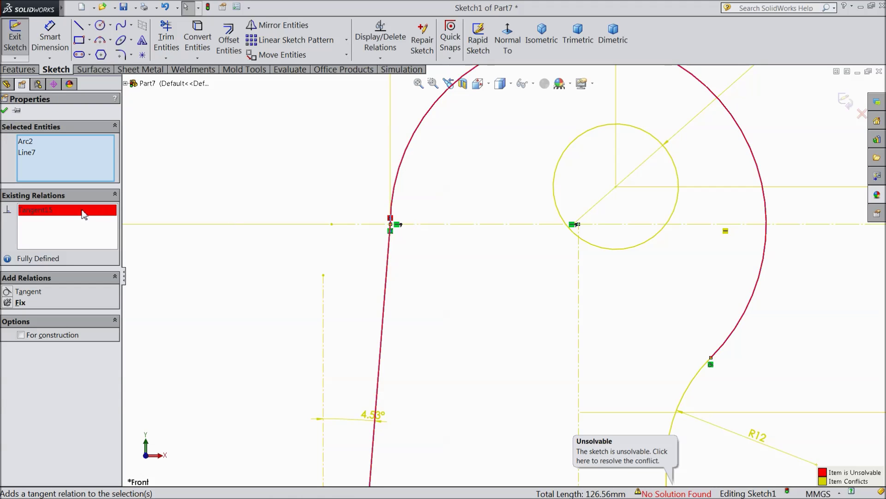
right_click(51, 210)
click(78, 228)
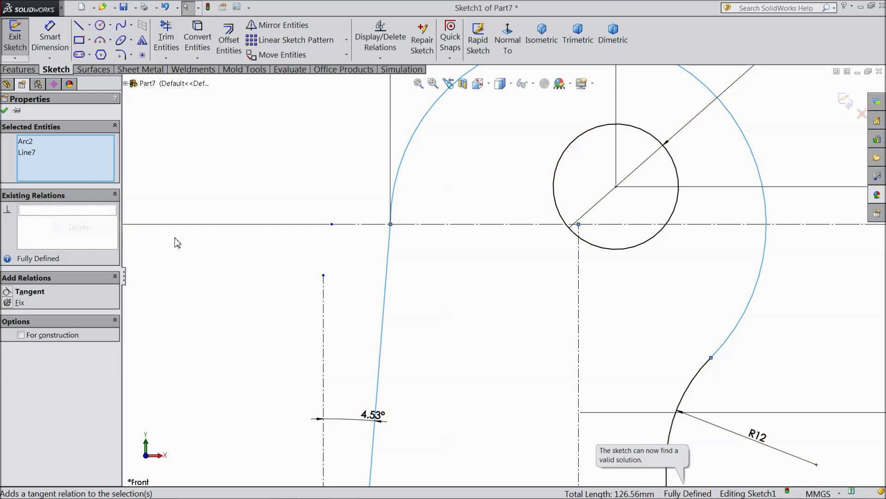
click(5, 110)
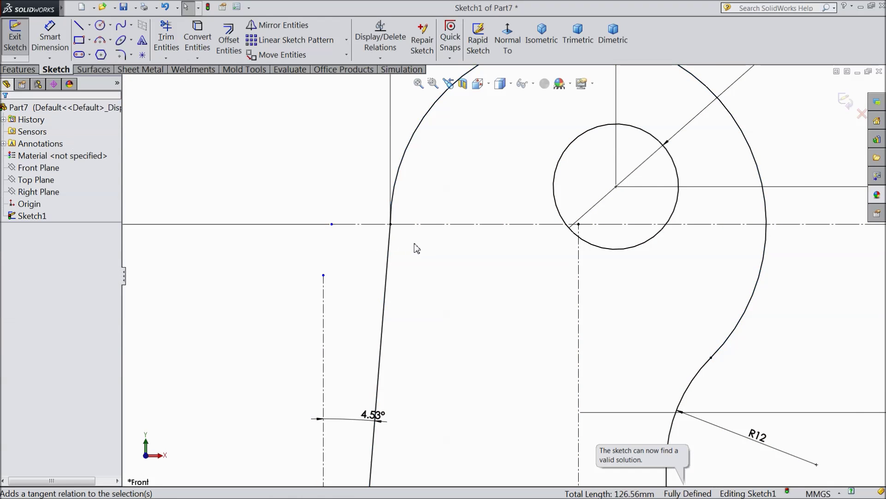
scroll(389, 221, down, 2)
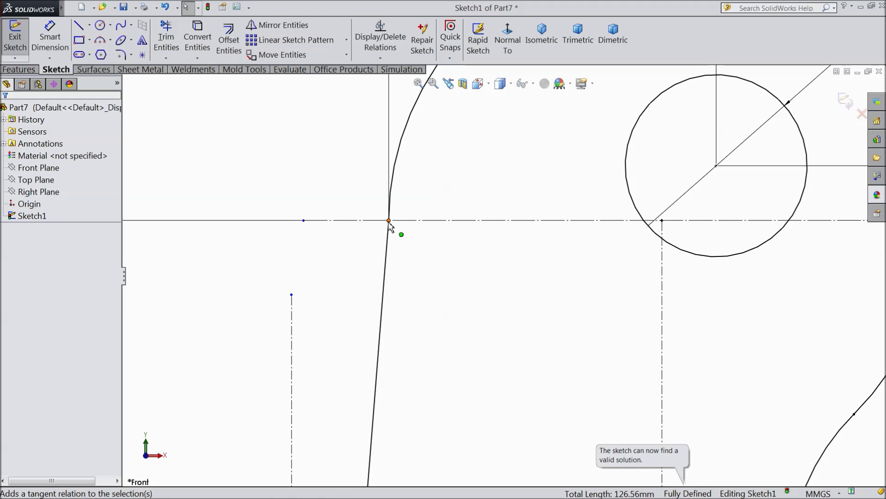
scroll(402, 245, up, 5)
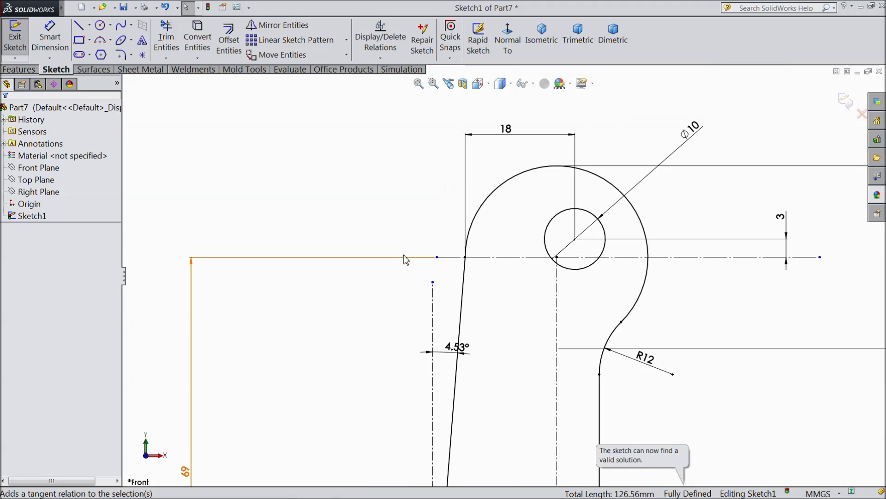
scroll(403, 251, up, 2)
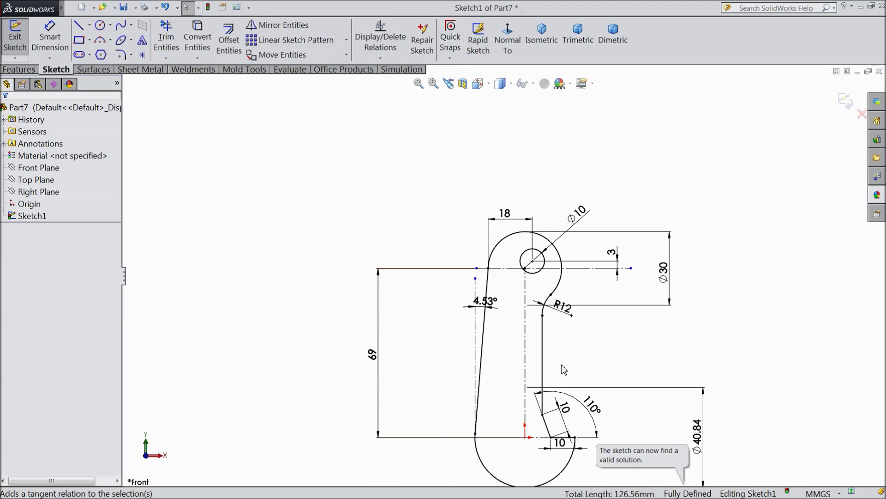
scroll(562, 367, up, 2)
scroll(562, 366, down, 1)
scroll(562, 366, down, 2)
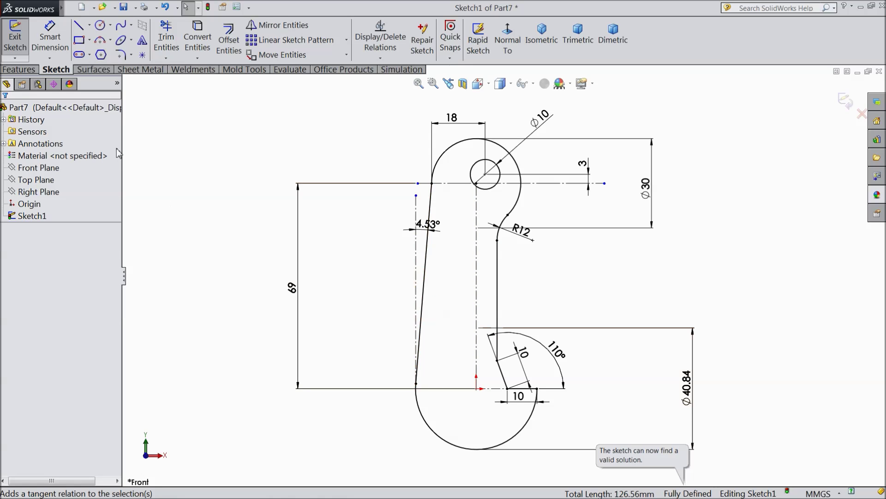
Step: Extrude the lever profile as a boss with a Mid Plane end condition and a depth of 25 mm
click(28, 70)
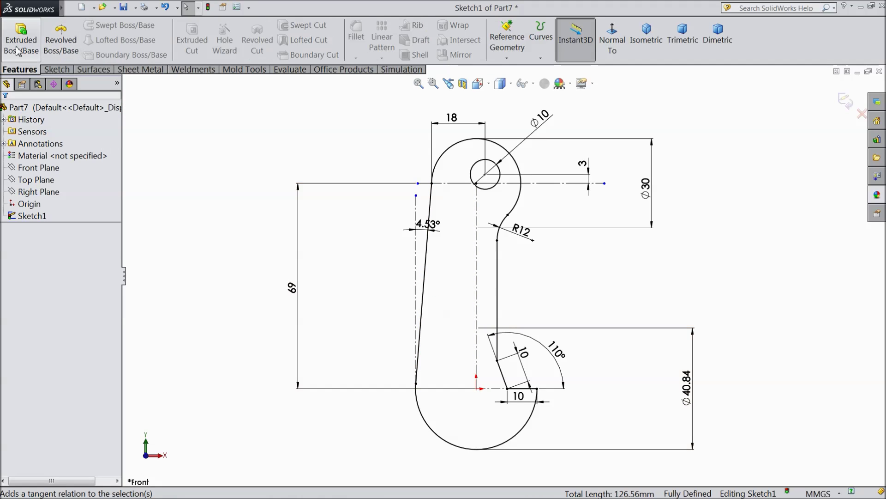
click(20, 45)
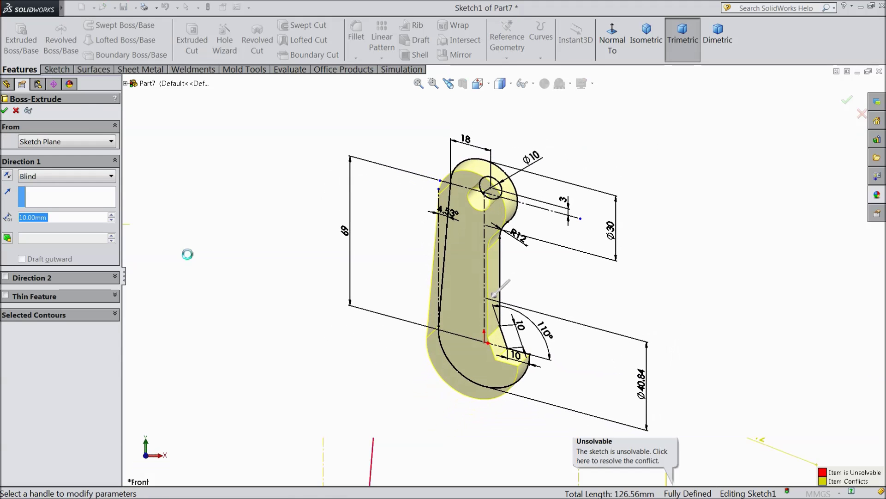
click(50, 177)
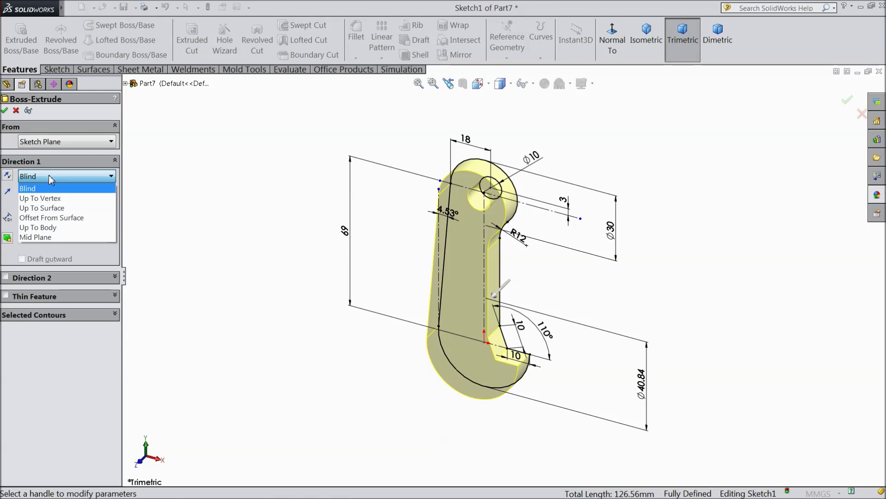
click(46, 237)
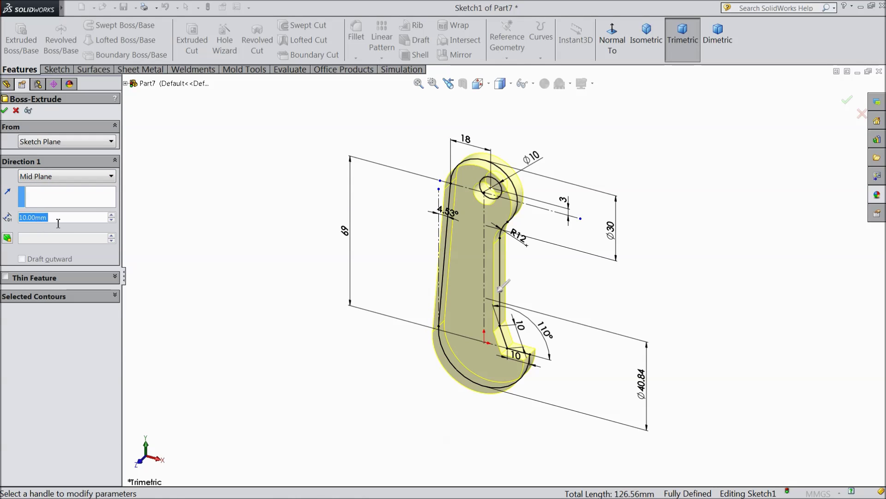
text(25)
key(Return)
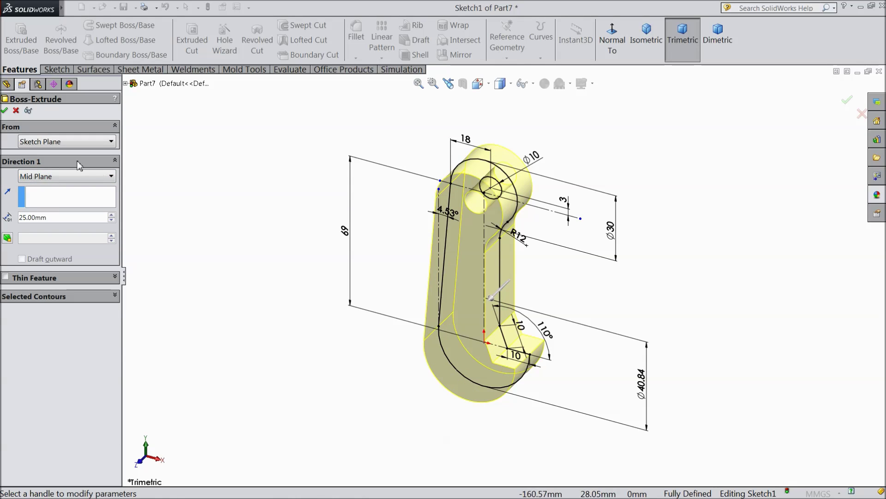
click(4, 111)
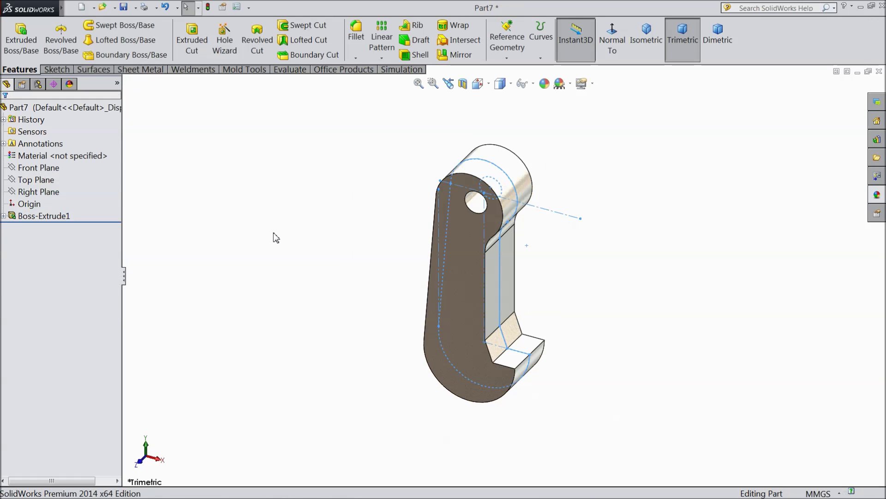
Step: Start a new sketch on the Right Plane and view it normal to the plane
middle_drag(303, 266, 270, 222)
scroll(471, 203, down, 2)
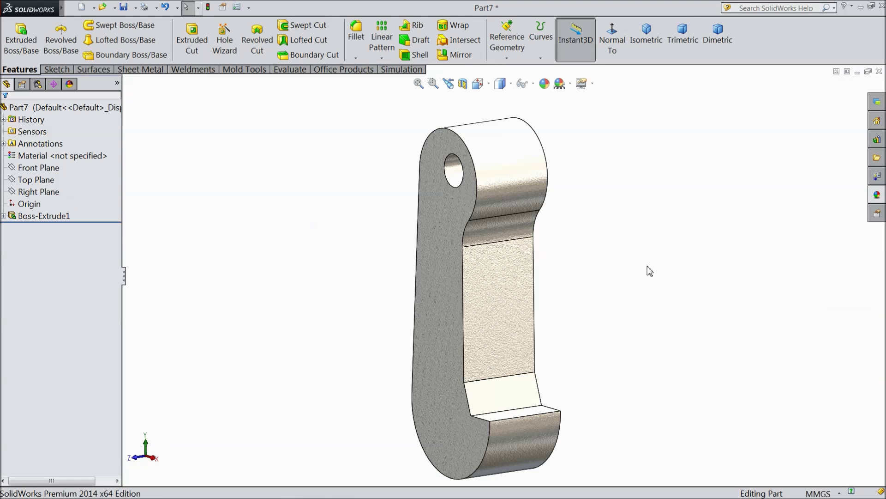
click(36, 193)
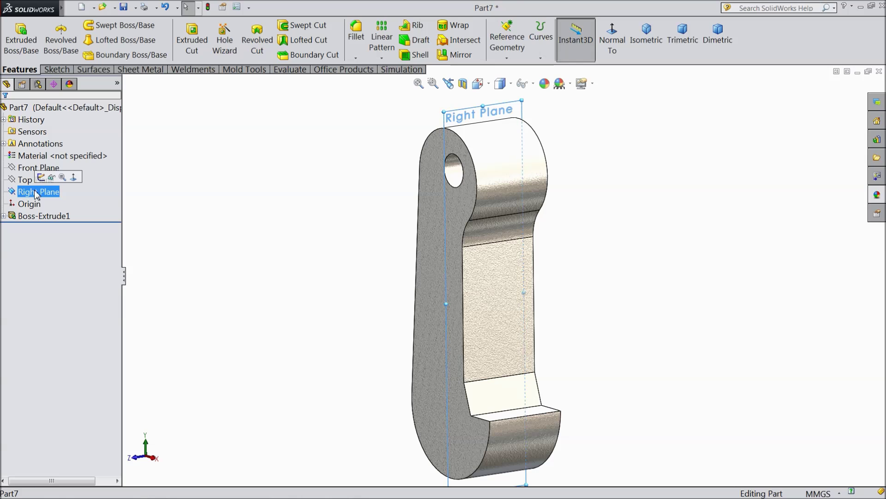
click(45, 178)
click(605, 57)
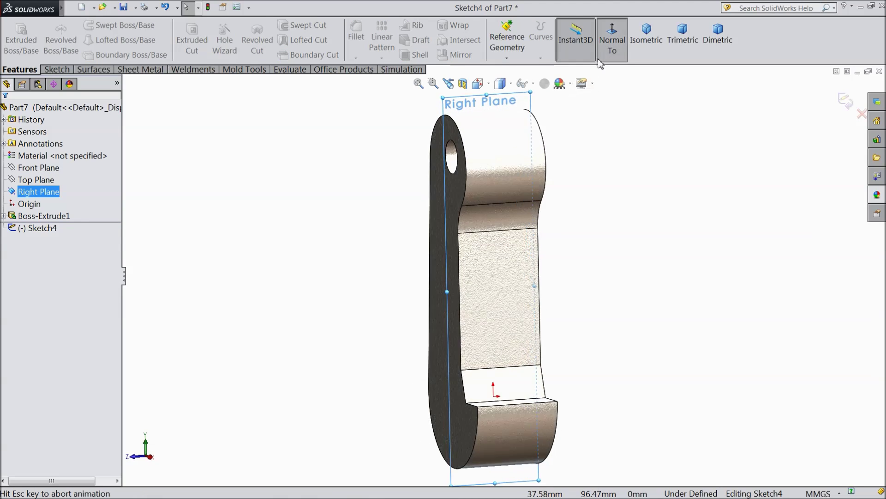
click(56, 69)
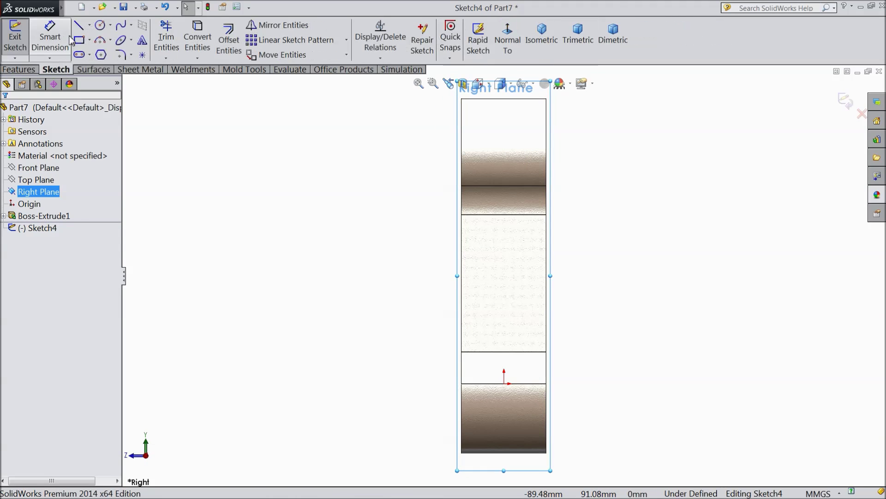
Step: Sketch a closed four-line profile along the body's left side edge, from origin height to the top, with a slanted line about 59 mm long
click(79, 25)
scroll(514, 375, down, 2)
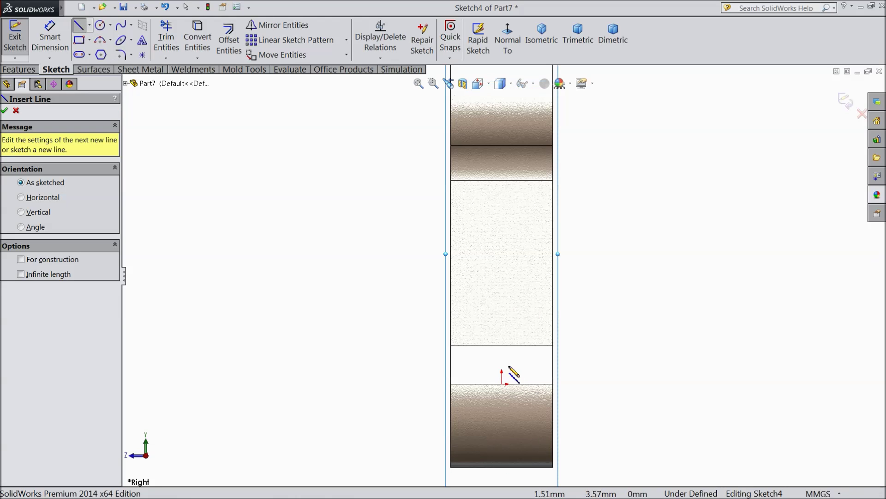
click(451, 384)
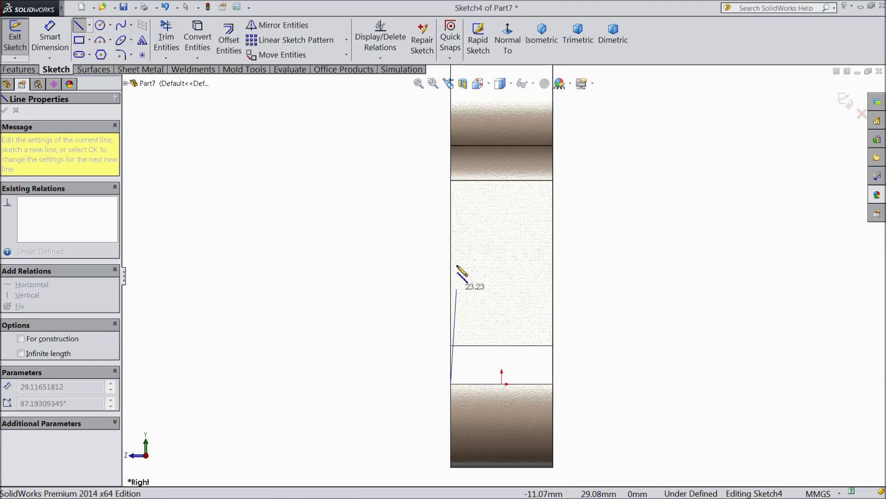
scroll(455, 254, up, 2)
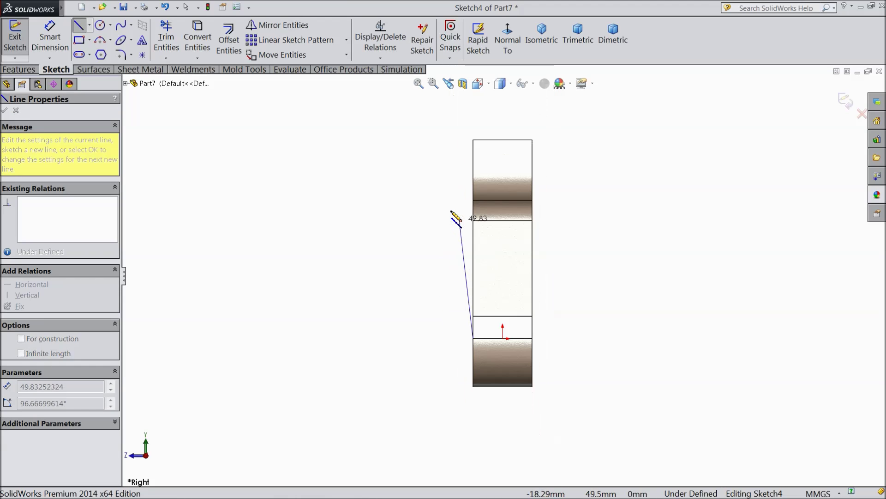
click(473, 140)
click(488, 139)
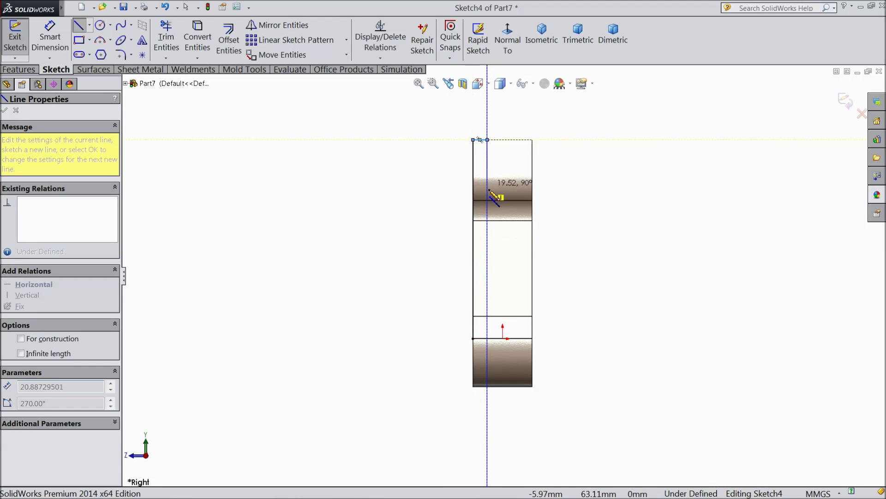
click(488, 200)
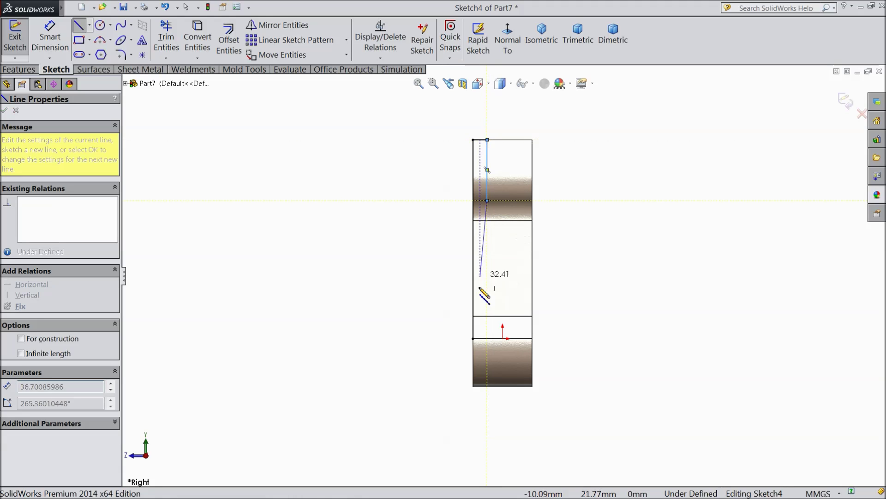
double_click(473, 339)
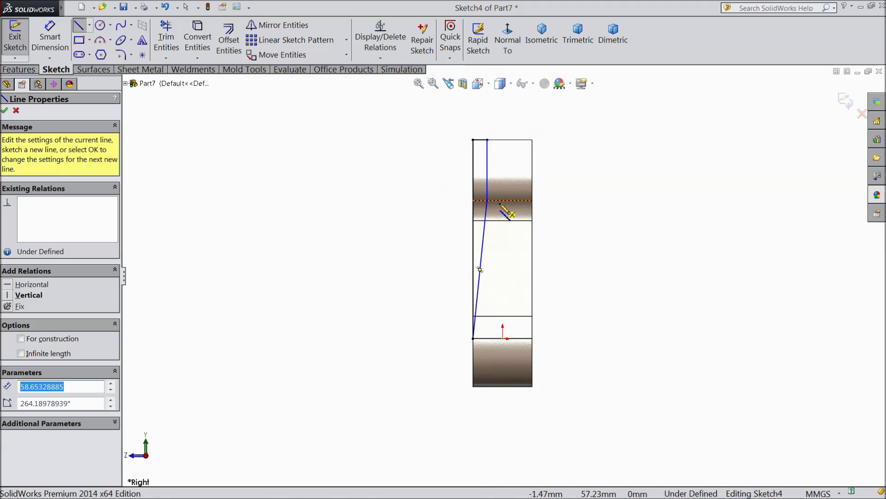
scroll(493, 201, down, 2)
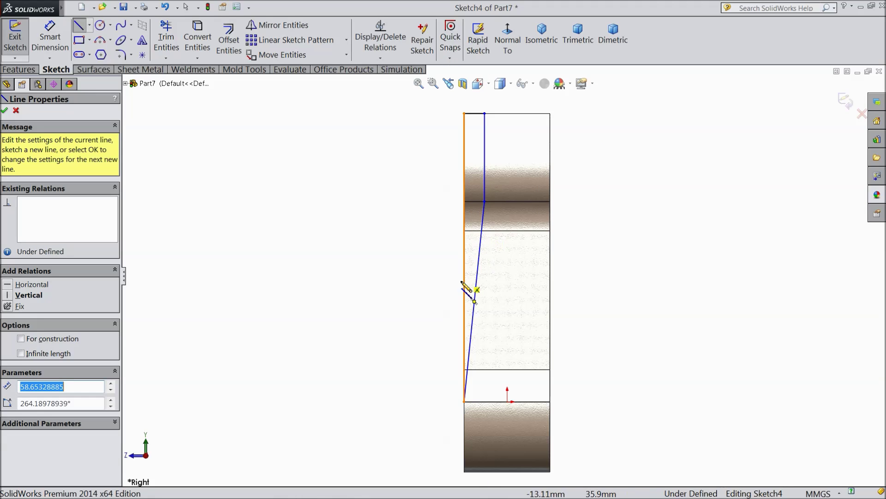
click(4, 111)
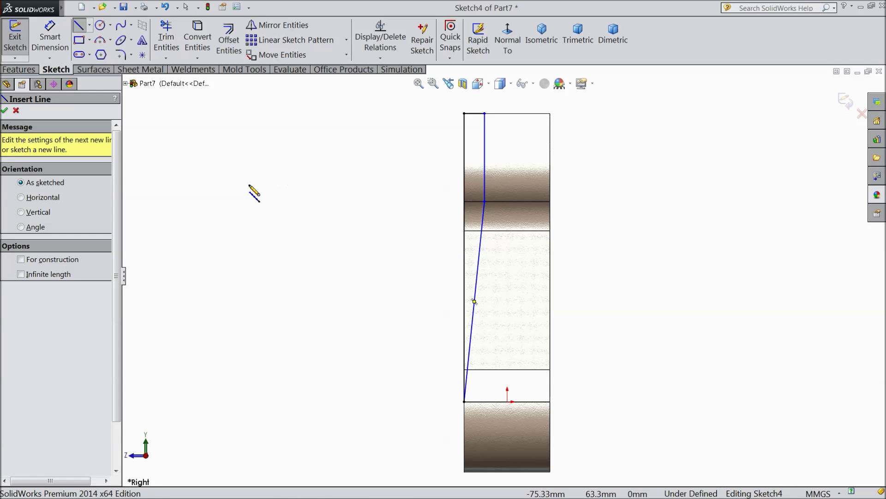
Step: Draw a centerline from the origin up past the body's top edge and make it vertical
scroll(480, 157, up, 1)
click(90, 26)
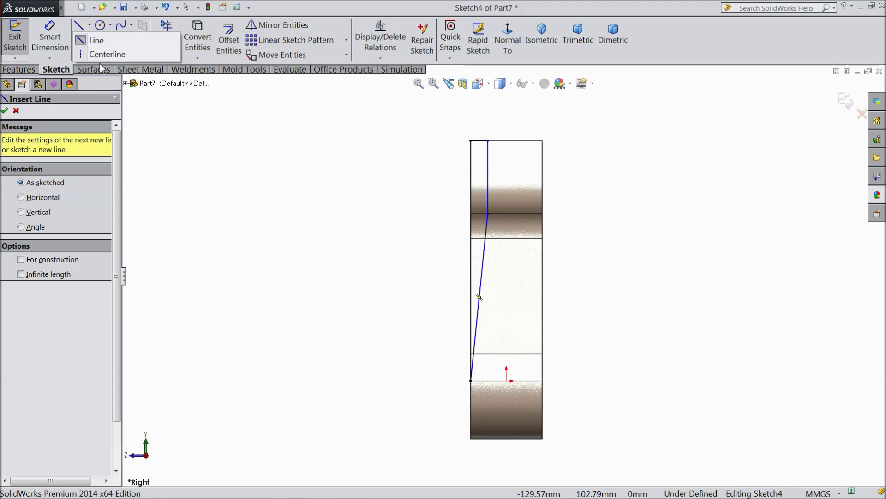
click(104, 52)
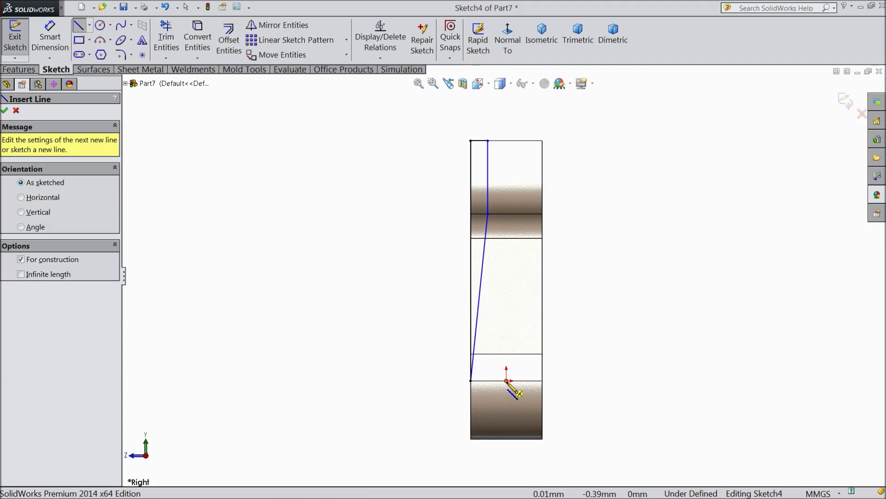
click(506, 381)
right_click(516, 110)
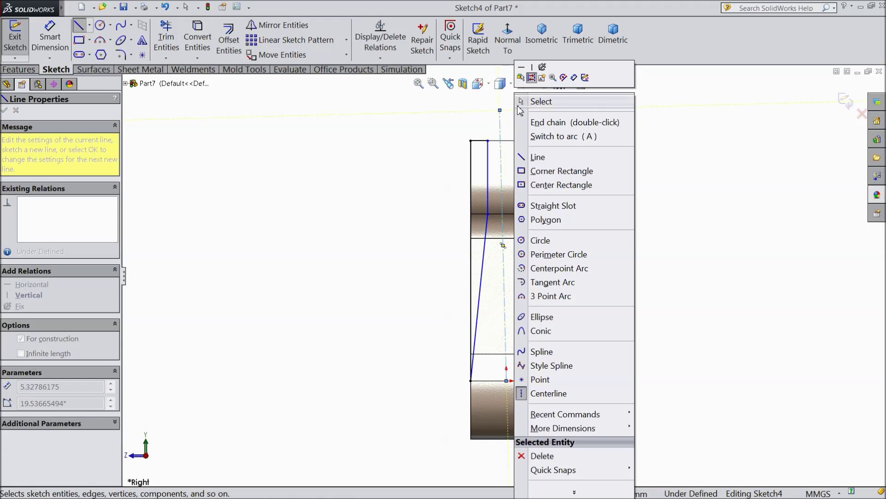
click(535, 103)
click(502, 171)
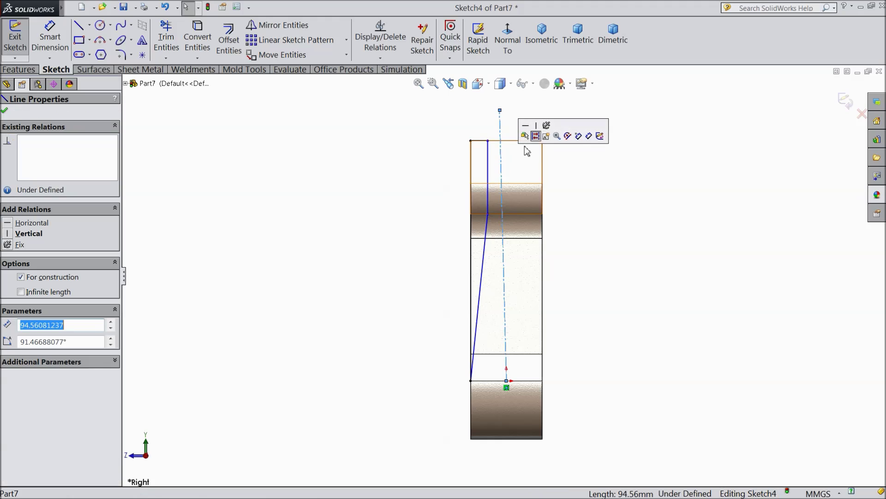
click(536, 125)
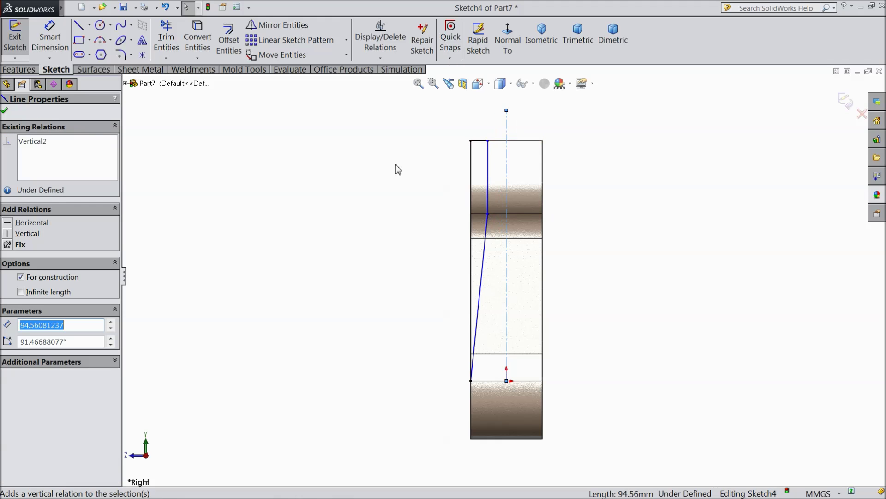
click(5, 111)
Step: Mirror the four-line side profile about the vertical centerline
drag(497, 130, 444, 401)
click(278, 25)
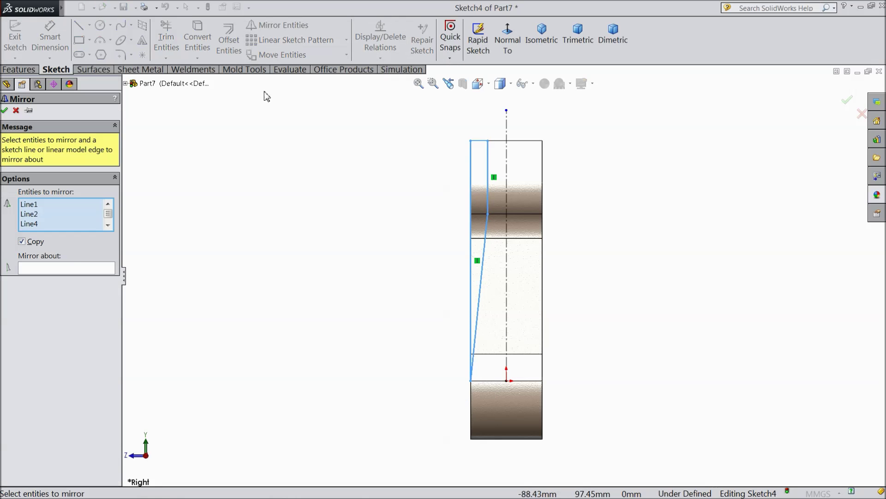
click(65, 267)
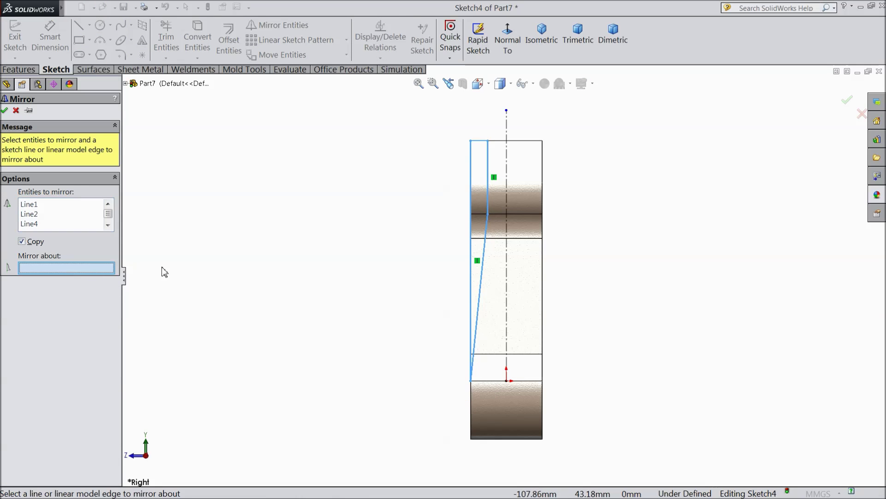
click(507, 125)
click(6, 110)
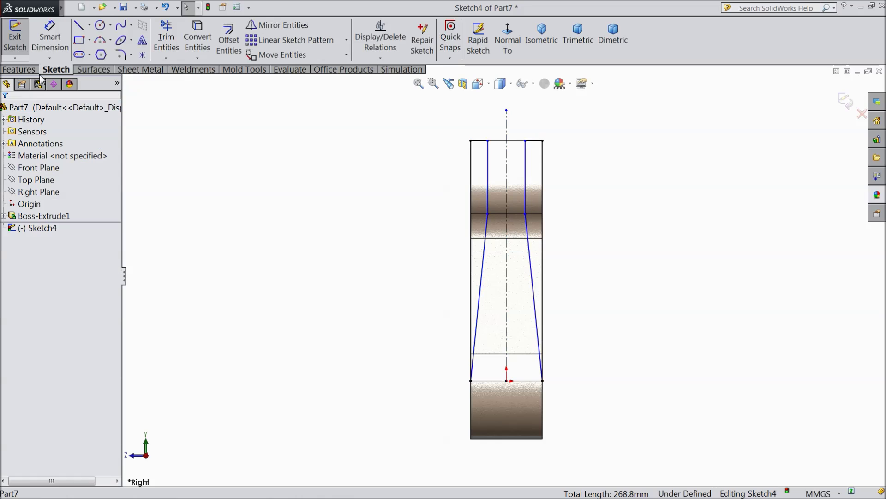
Step: Dimension the distance between the two profiles' inner upper corners and set it to 12.7 mm
click(50, 37)
click(526, 141)
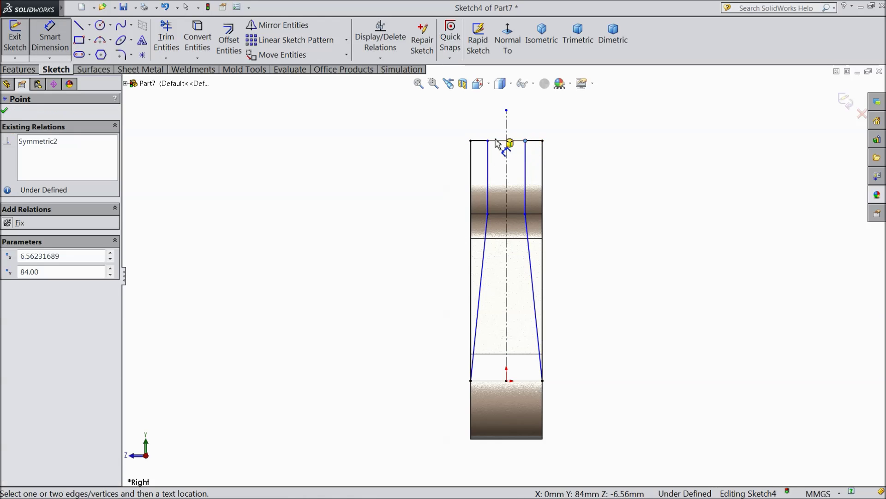
click(488, 140)
click(495, 103)
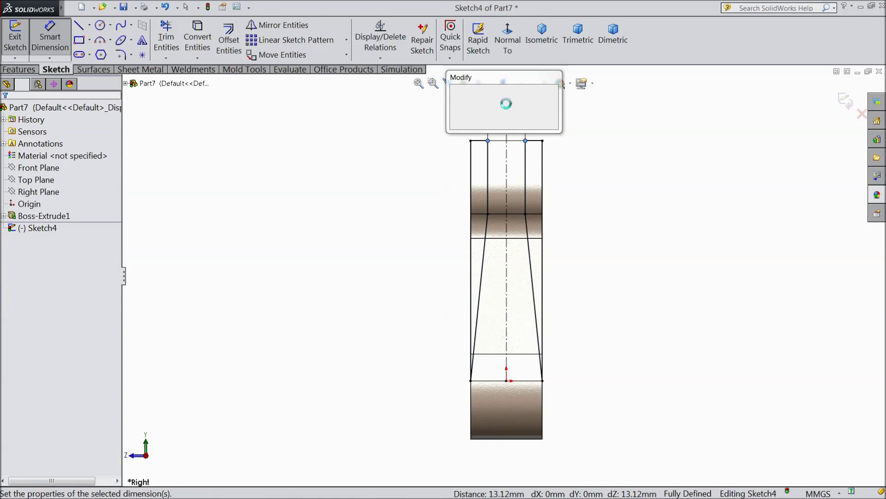
text(123)
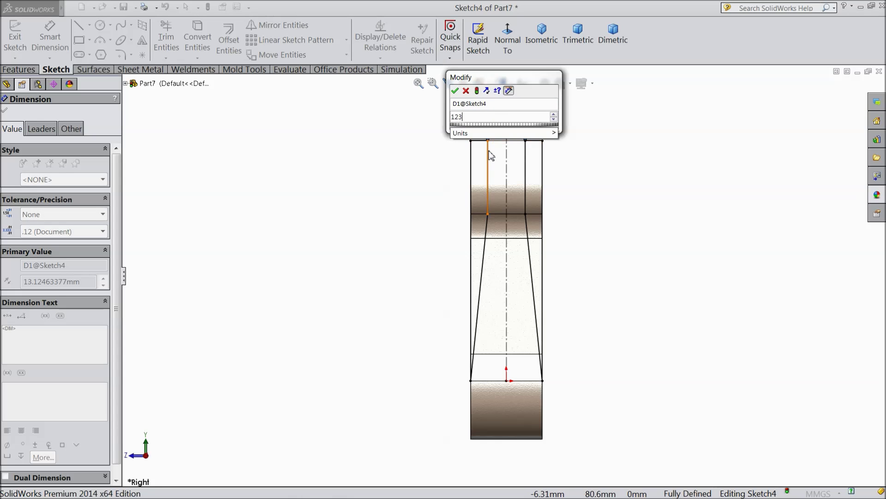
key(BackSpace)
text(.7)
key(Return)
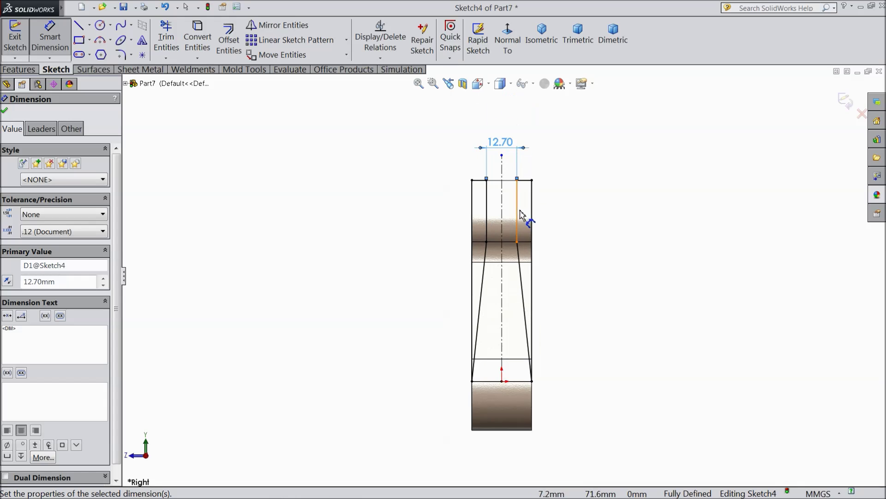
click(4, 111)
Step: Cut the two mirrored side profiles out of the body with a 75 mm Mid Plane extruded cut
click(19, 70)
click(192, 39)
middle_drag(257, 218, 338, 342)
scroll(454, 330, down, 3)
middle_drag(586, 307, 601, 291)
click(69, 180)
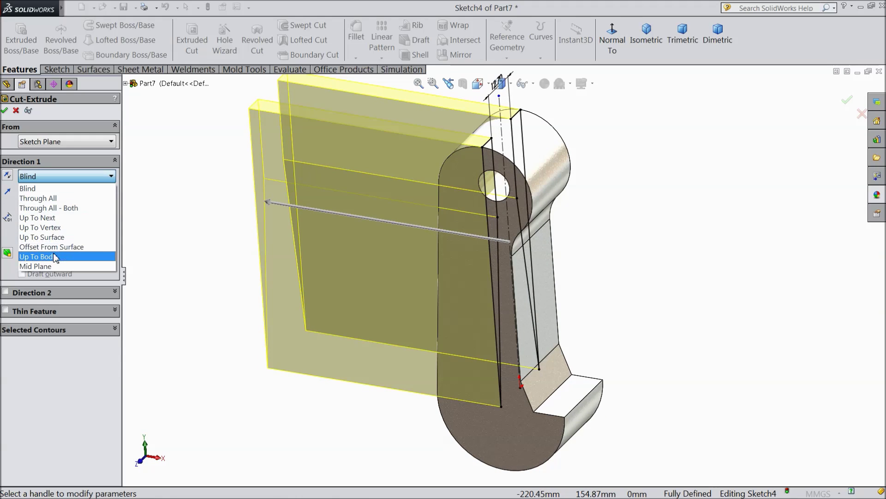
click(46, 270)
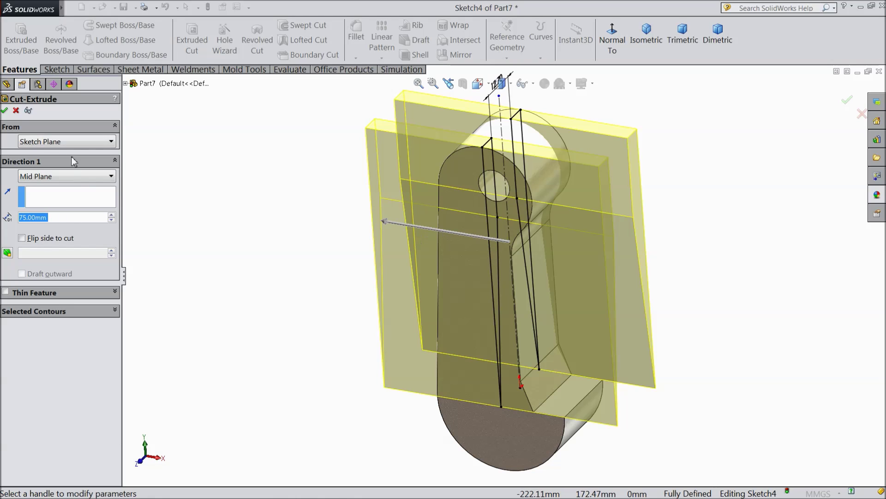
click(5, 110)
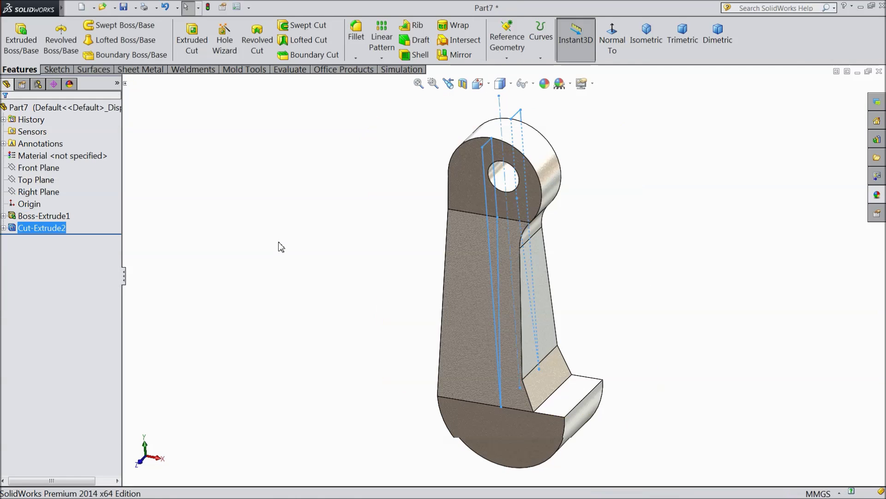
Step: Start a sketch on the half-round face at the lever's lower end and view it face-on
middle_drag(303, 289, 298, 258)
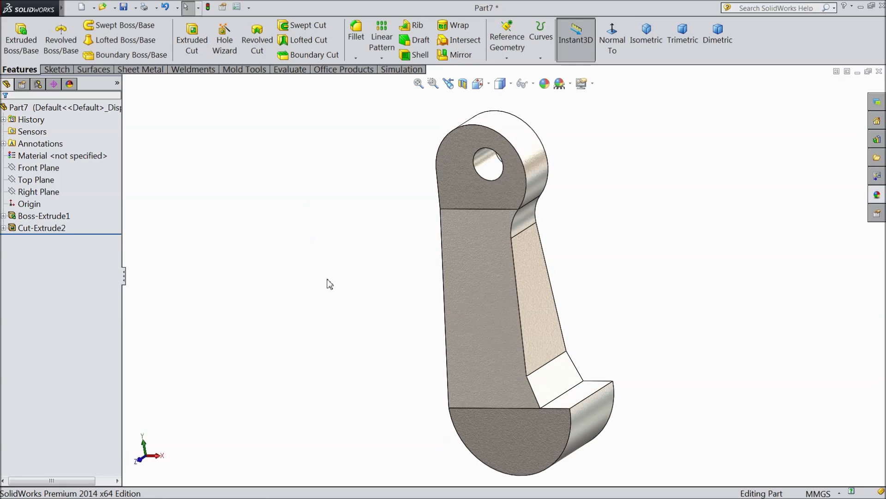
mouse_move(349, 337)
middle_down()
mouse_move(357, 261)
mouse_move(340, 328)
middle_up()
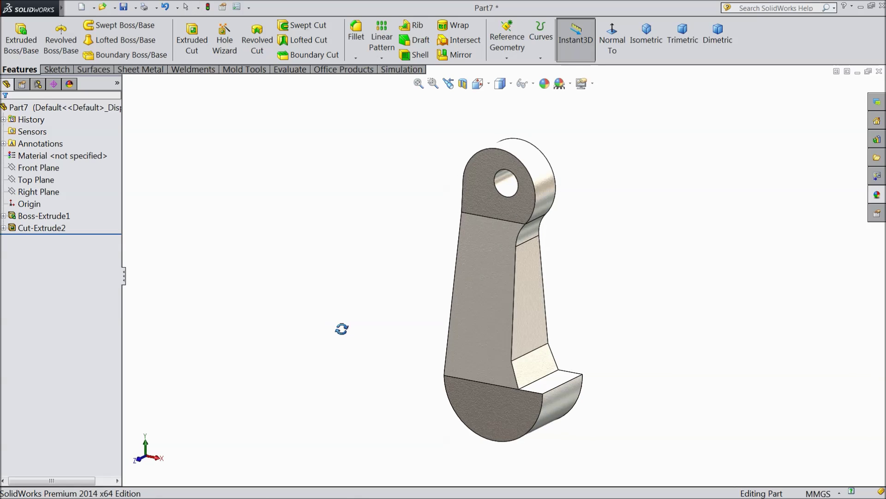
middle_drag(552, 353, 497, 408)
click(485, 431)
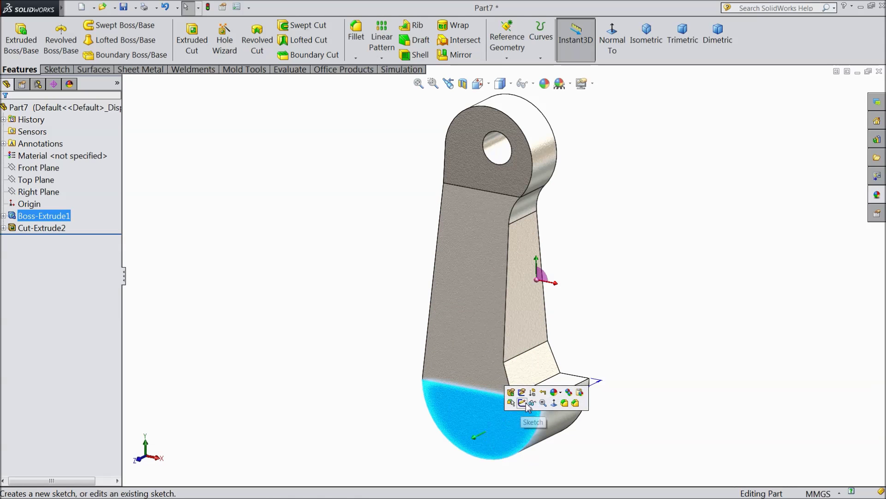
click(523, 409)
click(613, 44)
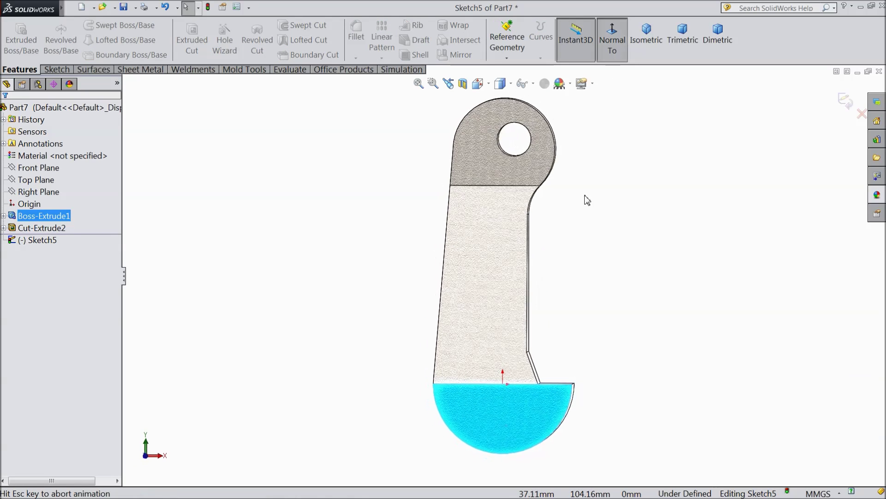
scroll(552, 350, down, 3)
scroll(536, 384, up, 3)
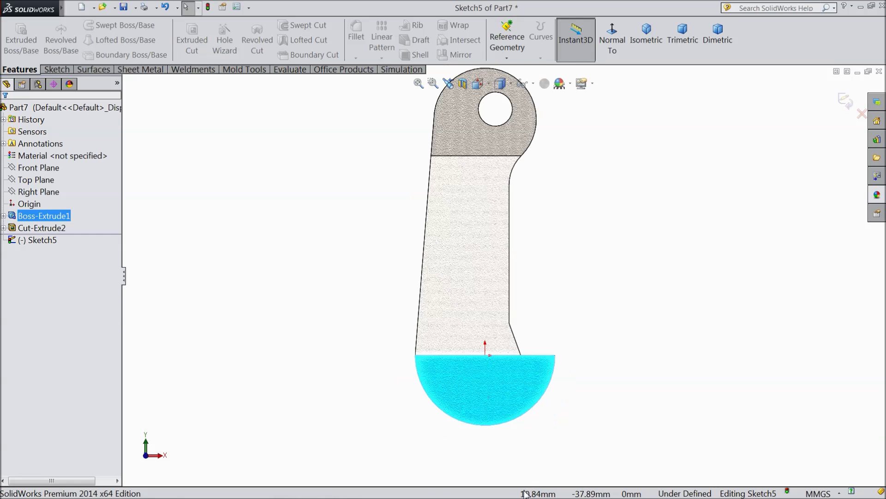
Step: Convert the half-round arc, ledge, slanted, right straight and left tapered edges of the lever into sketch entities
click(545, 389)
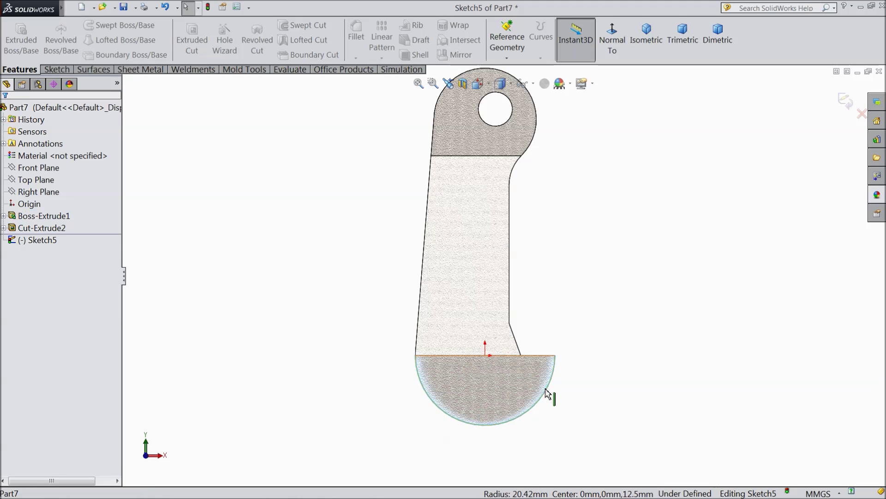
ctrl+click(536, 356)
ctrl+click(510, 308)
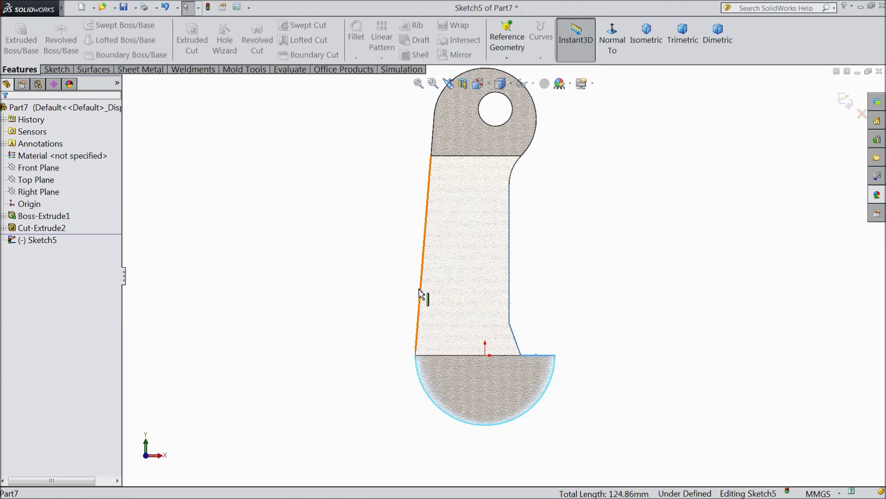
ctrl+click(421, 291)
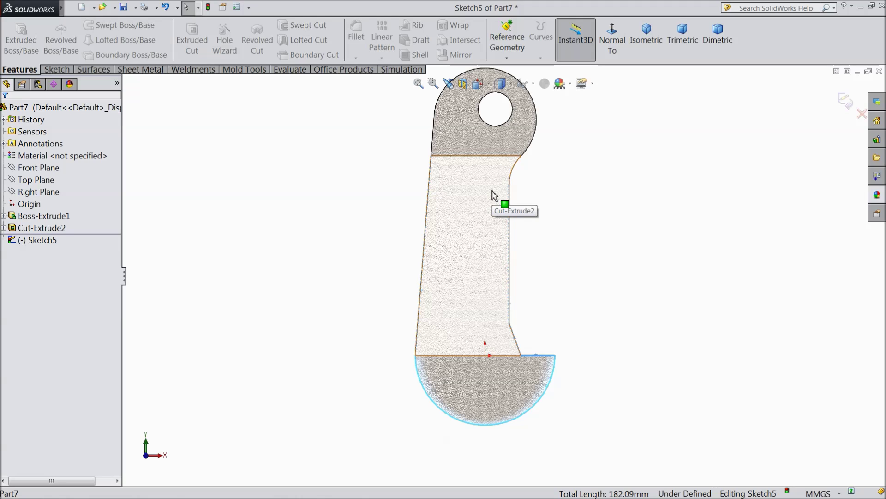
click(66, 71)
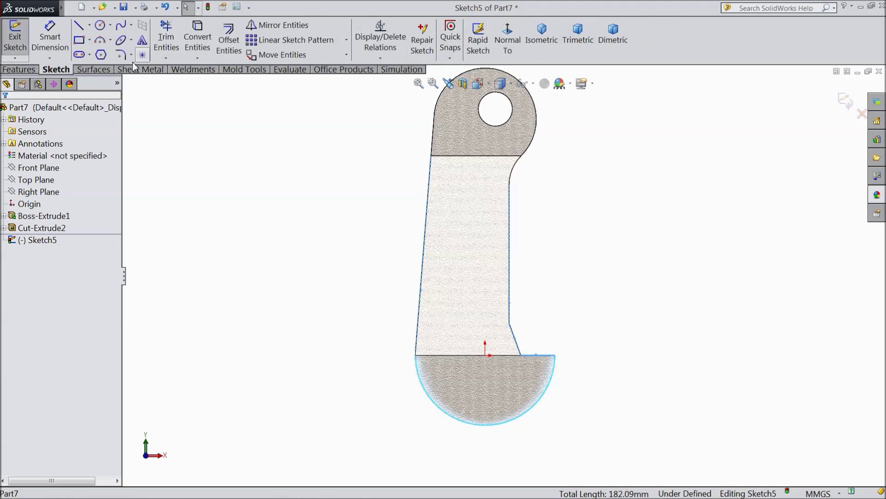
click(197, 42)
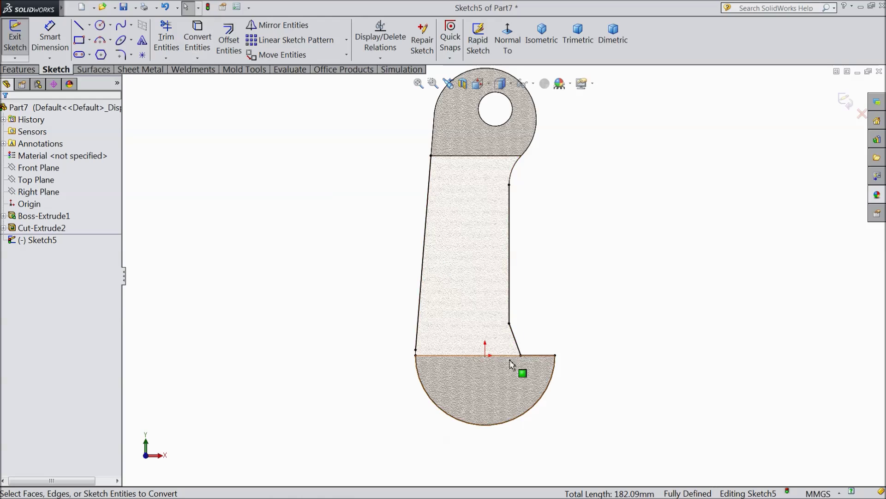
Step: Convert the remaining short arc edge between the left tapered edge and the half-round into a sketch entity
scroll(429, 350, down, 4)
scroll(412, 358, down, 3)
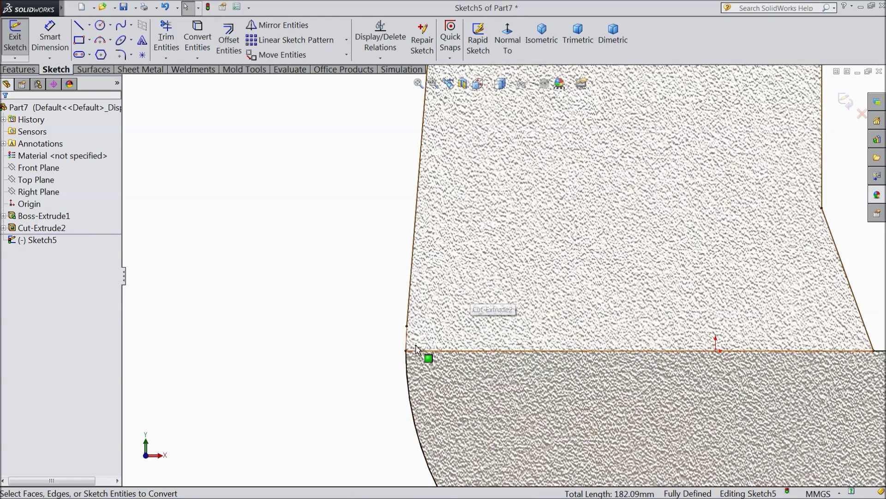
click(197, 40)
Step: Offset the whole chain of converted edges inward by 3 mm, with Select chain enabled
scroll(352, 340, up, 9)
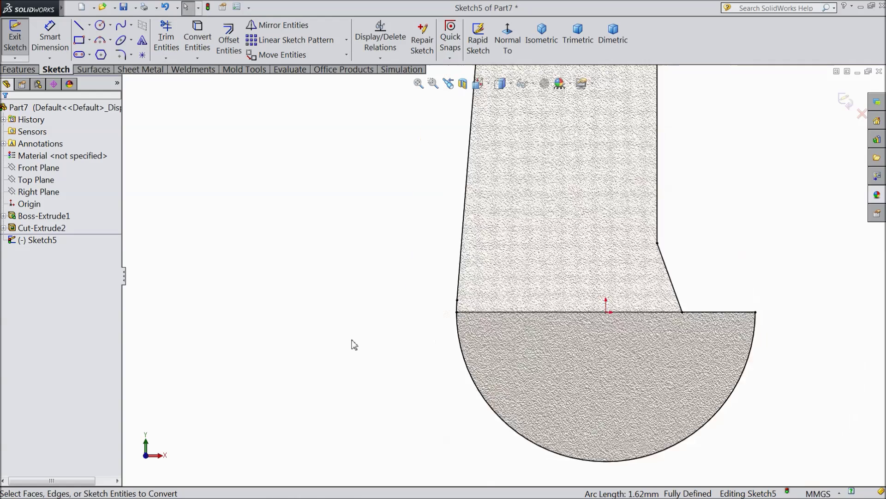
scroll(462, 254, up, 1)
scroll(549, 109, down, 2)
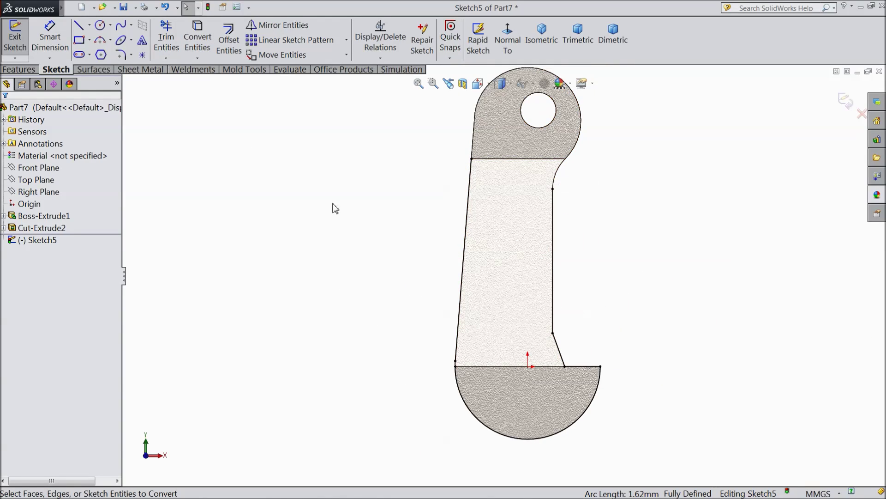
click(231, 48)
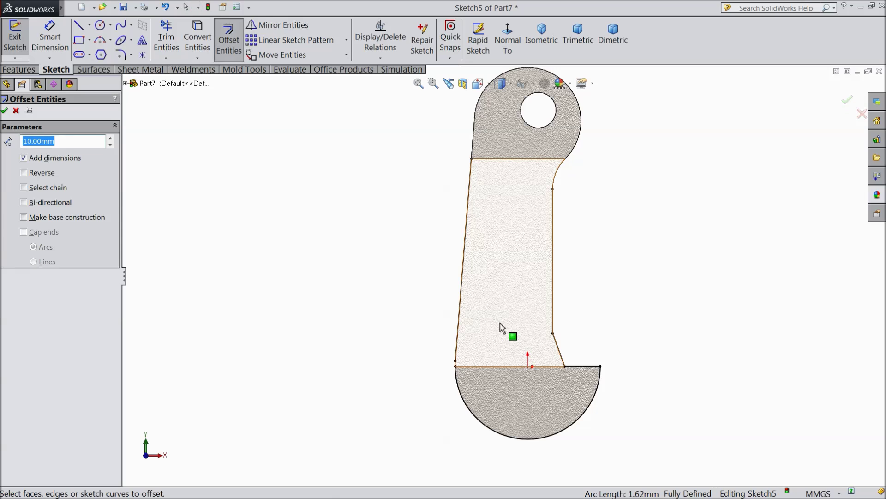
text(3)
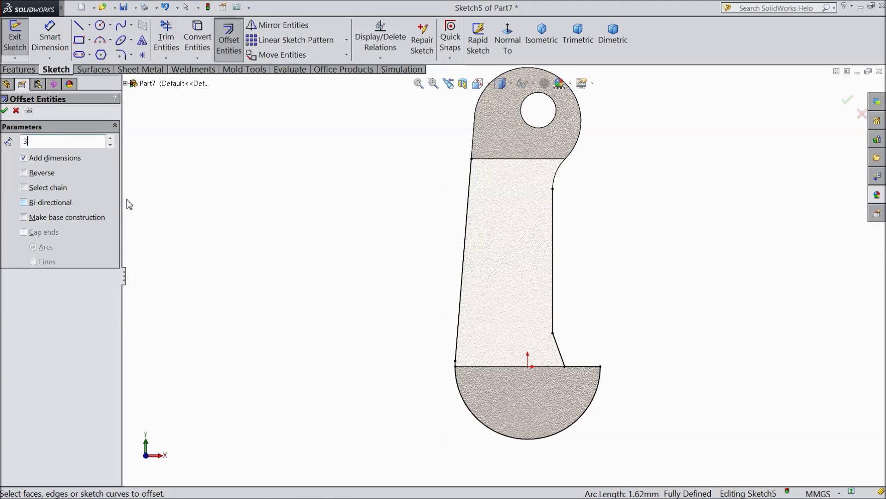
click(24, 187)
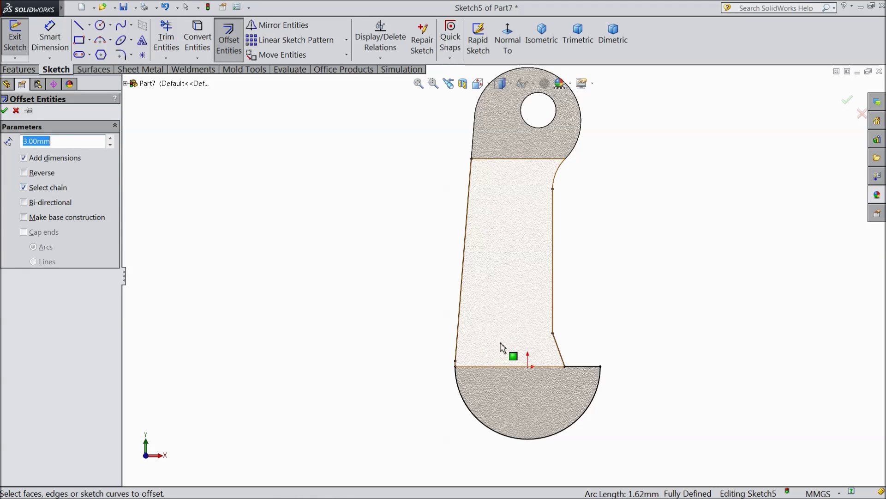
click(465, 317)
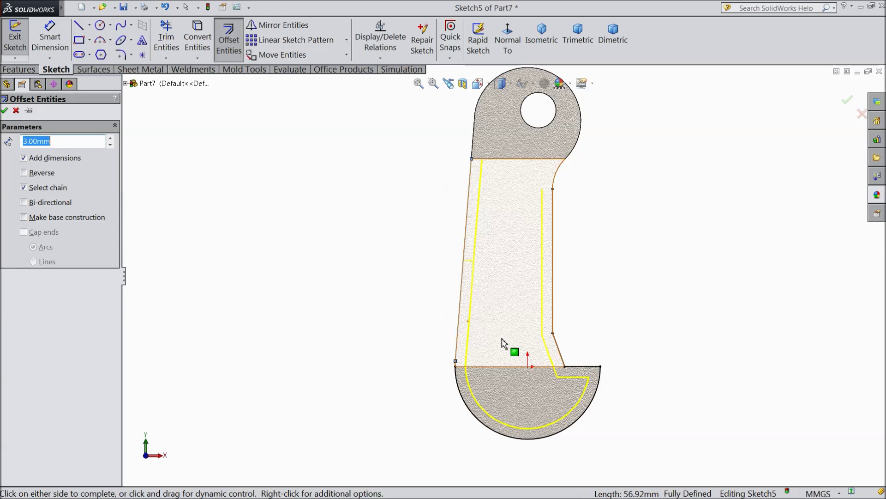
scroll(511, 194, down, 5)
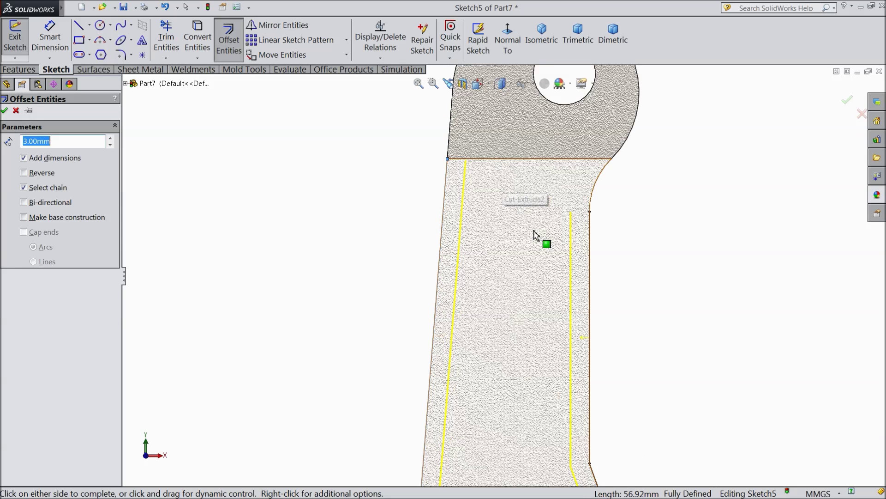
click(5, 110)
Step: Draw a circle centred on the rounded upper end's arc centre and set its diameter to 36 mm
click(100, 25)
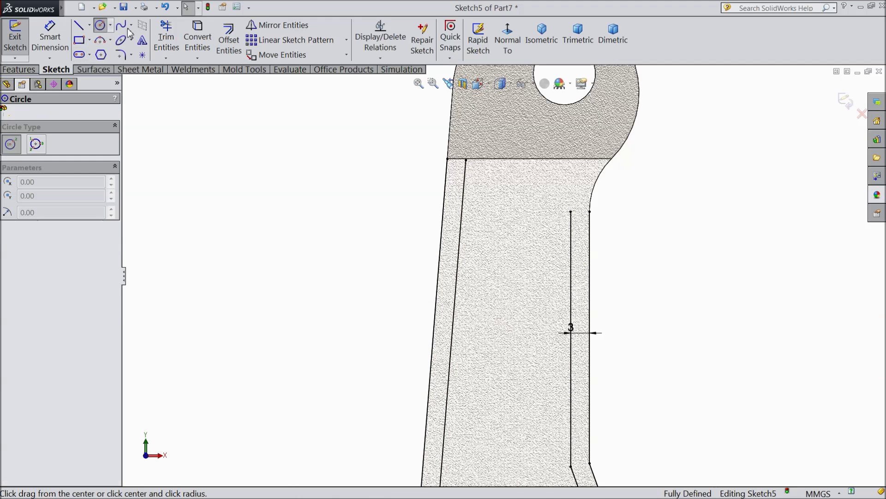
scroll(464, 152, up, 3)
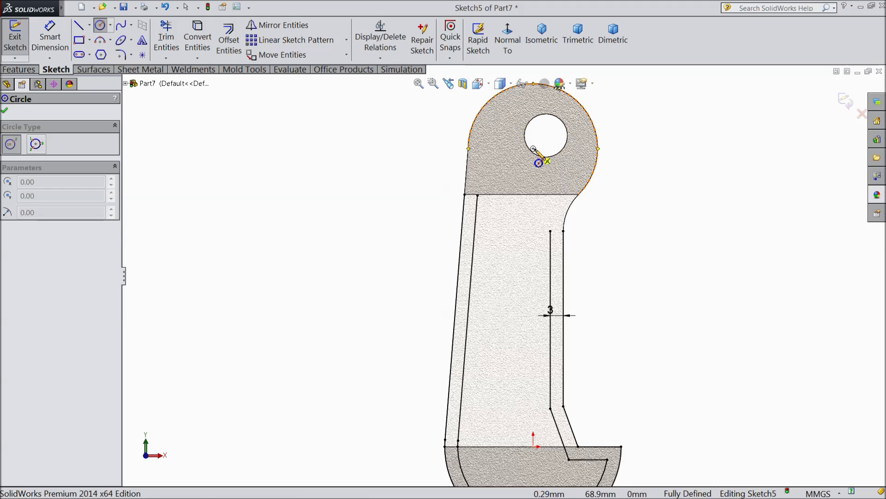
click(533, 149)
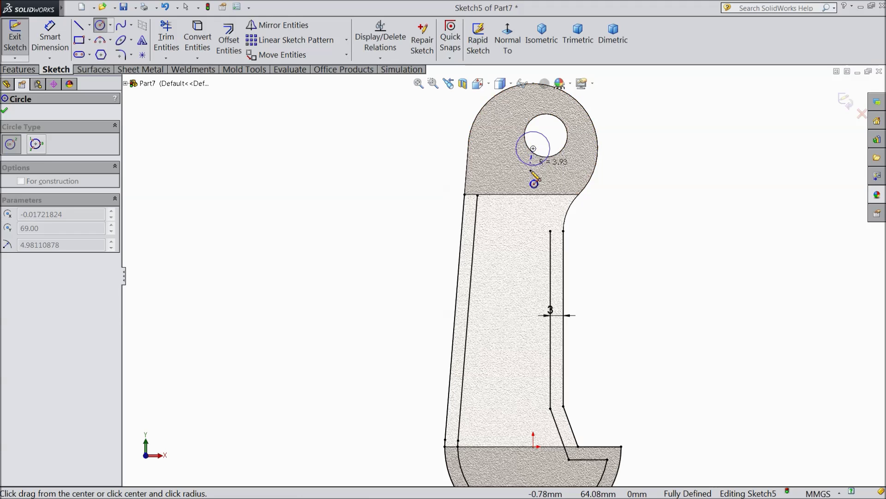
click(516, 223)
click(52, 42)
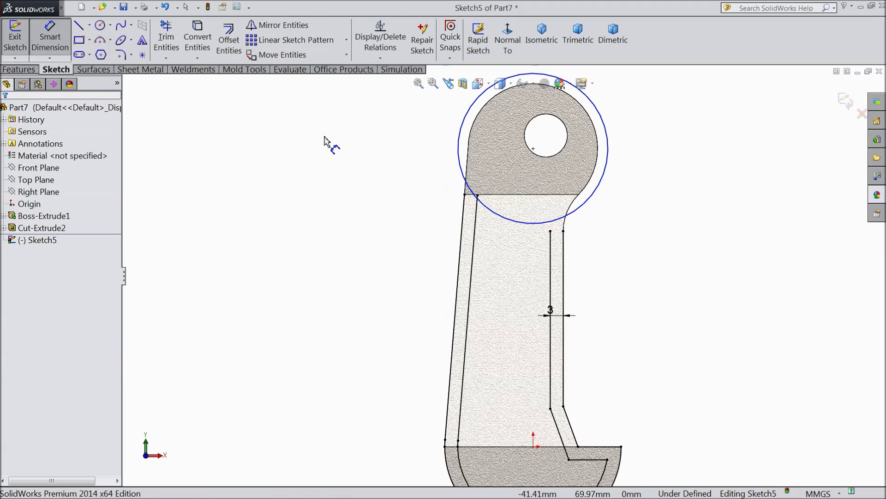
click(608, 174)
click(669, 178)
text(36)
click(618, 161)
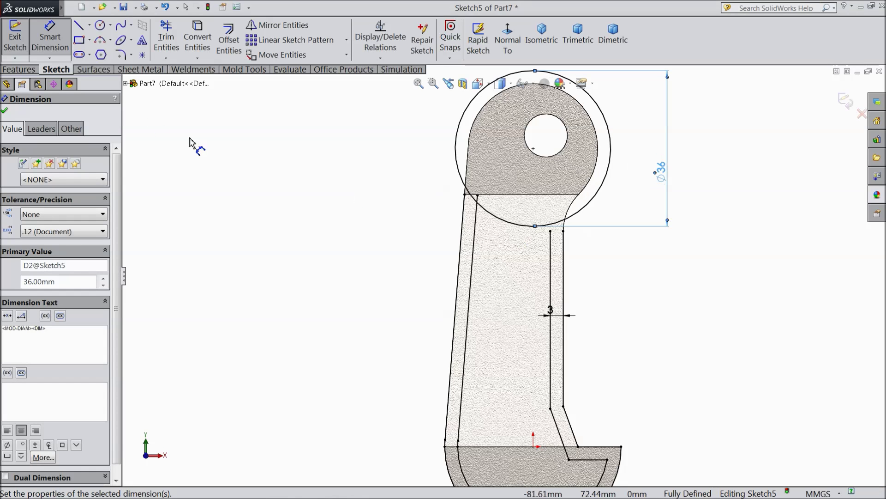
click(4, 113)
Step: Try to make the right offset line's upper endpoint coincident with the circle, and delete that relation
scroll(549, 235, down, 3)
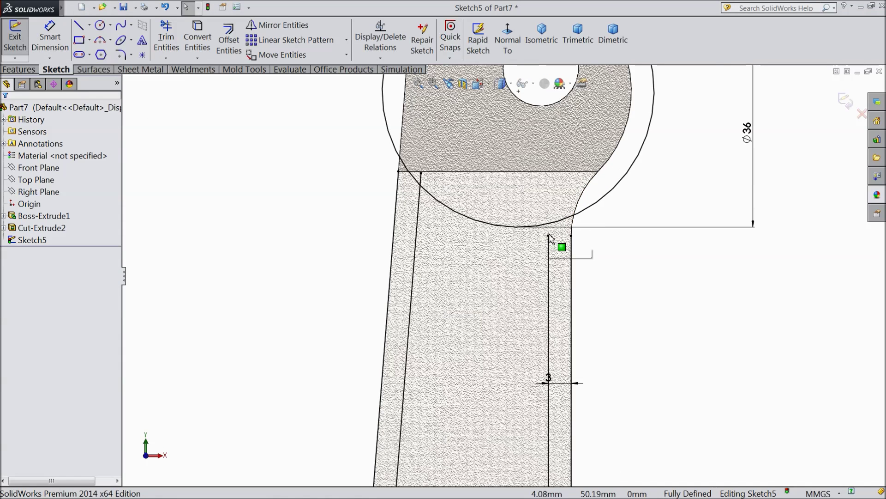
click(549, 236)
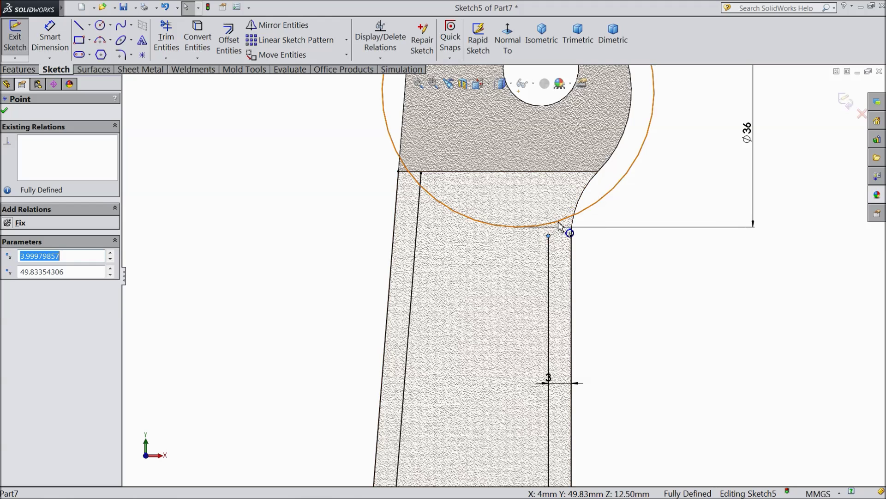
ctrl+click(567, 225)
click(595, 183)
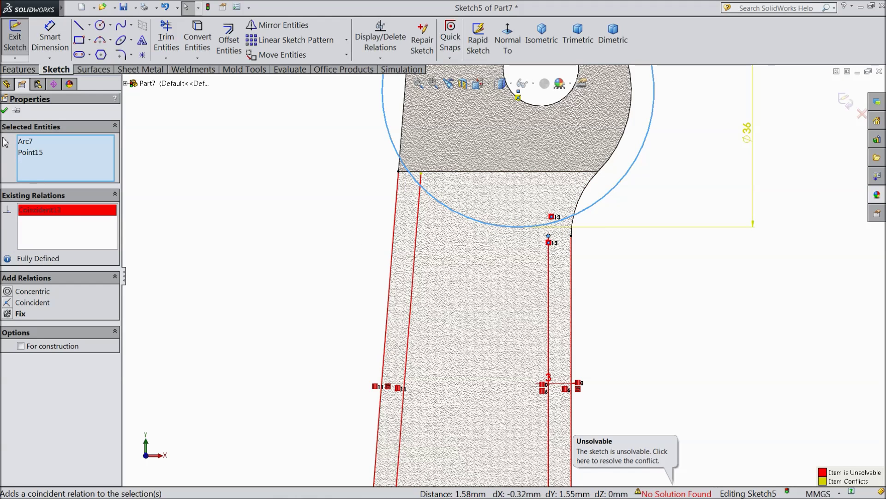
right_click(36, 217)
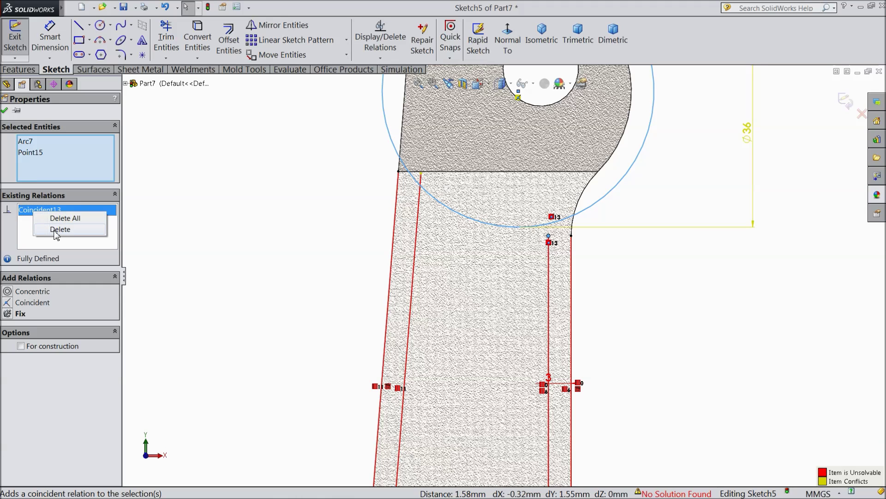
click(60, 230)
click(5, 111)
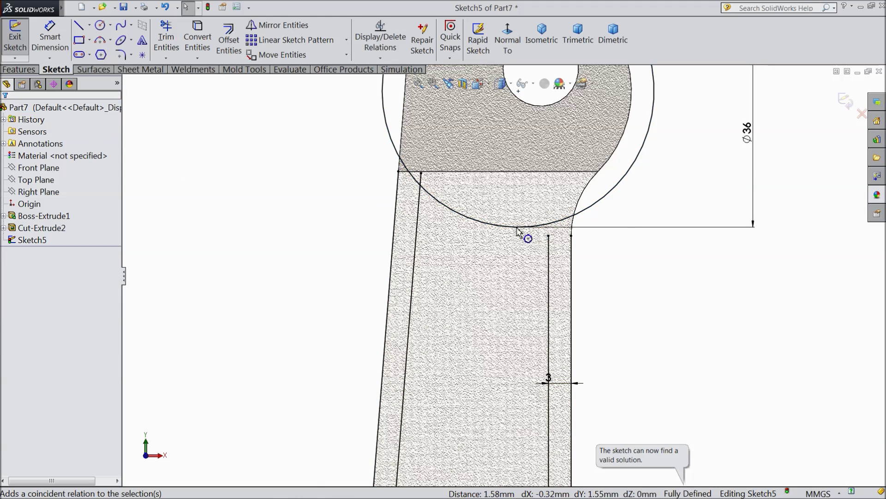
Step: Extend the right offset line up to the 36 mm circle with Extend Entities
scroll(647, 243, down, 2)
click(166, 59)
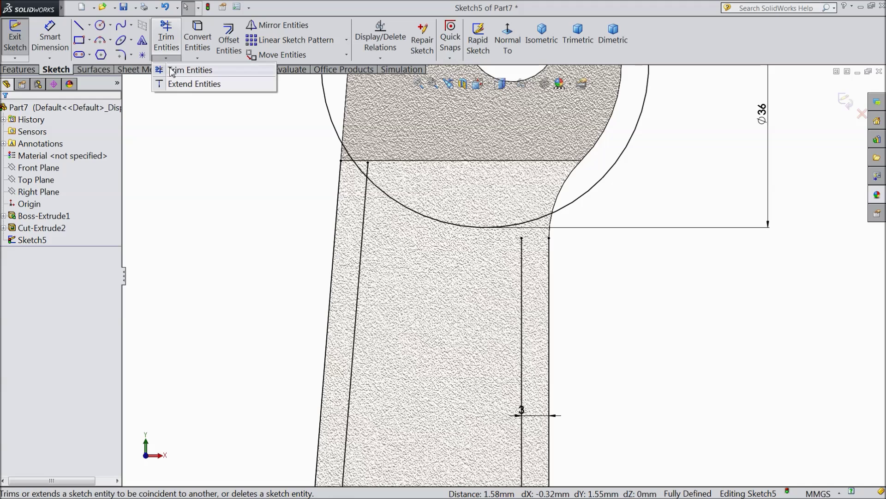
click(175, 85)
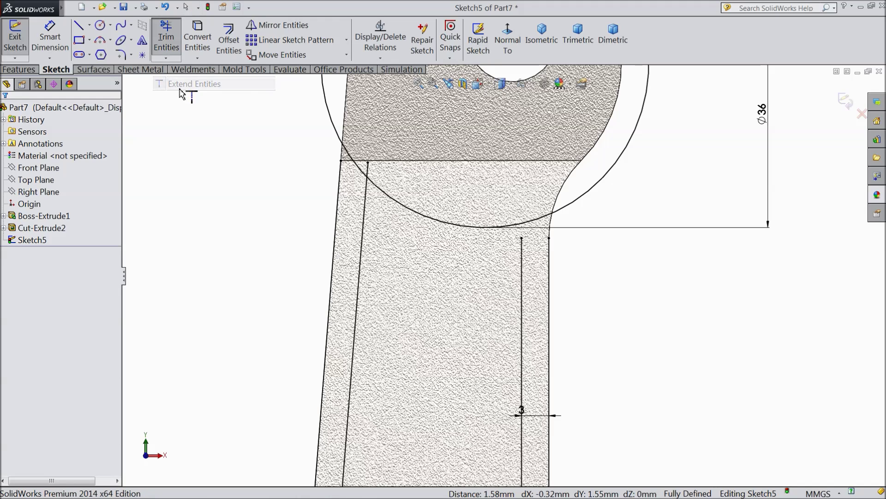
click(523, 240)
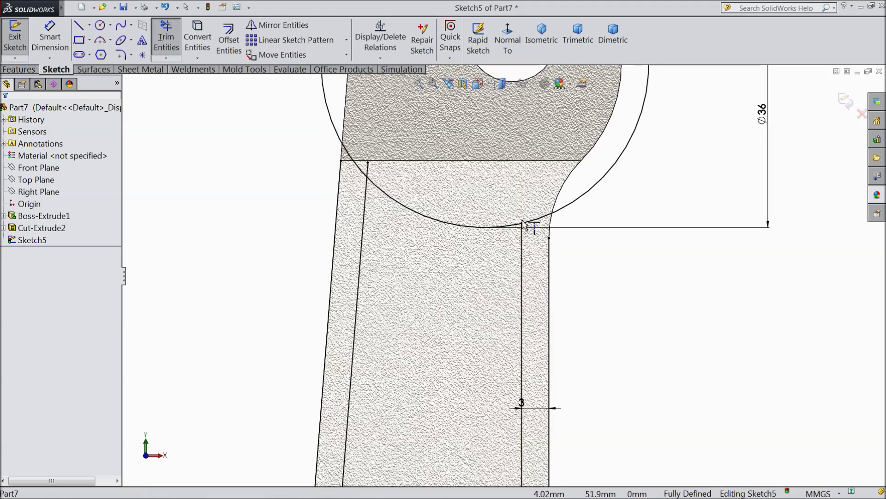
click(368, 180)
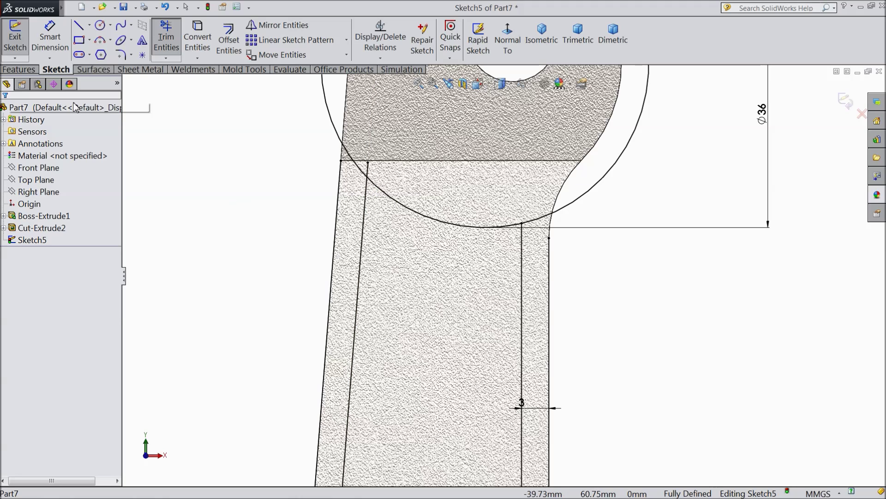
Step: Trim the left offset line above the 36 mm circle and the circle outside the two offset lines with Trim to closest
click(166, 59)
click(176, 85)
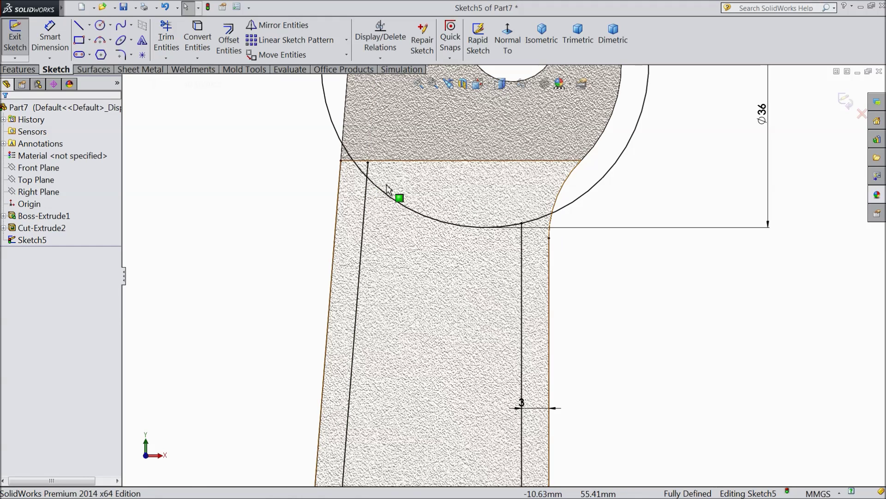
scroll(372, 177, down, 1)
click(372, 177)
click(166, 36)
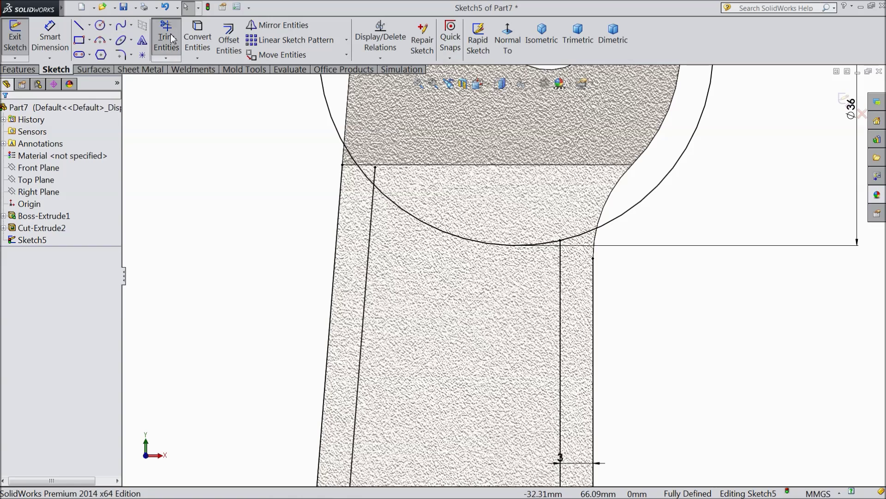
scroll(379, 175, down, 2)
click(378, 173)
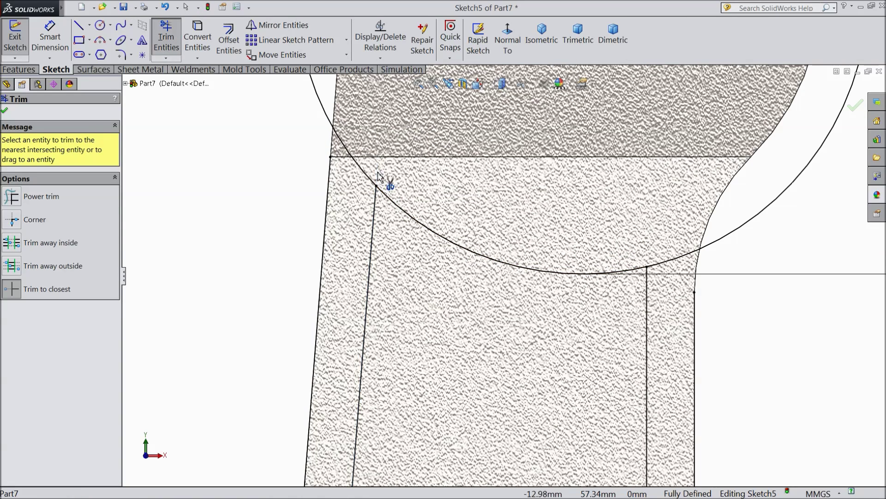
click(372, 181)
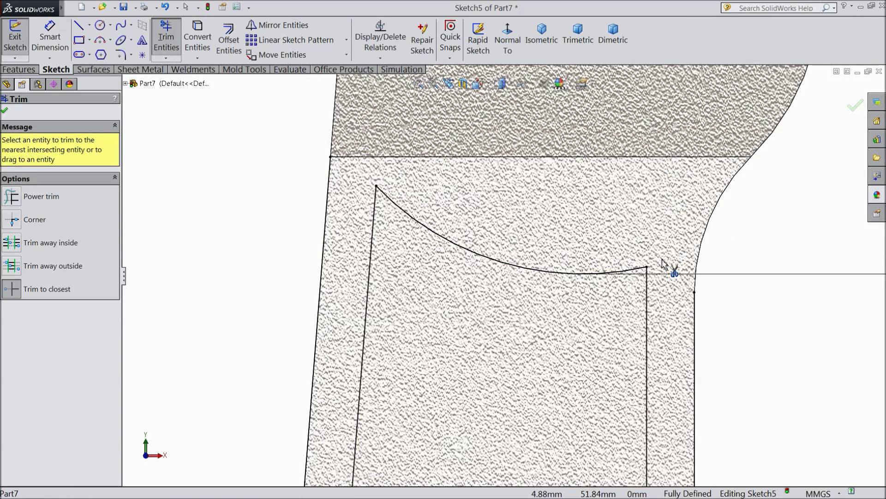
click(4, 112)
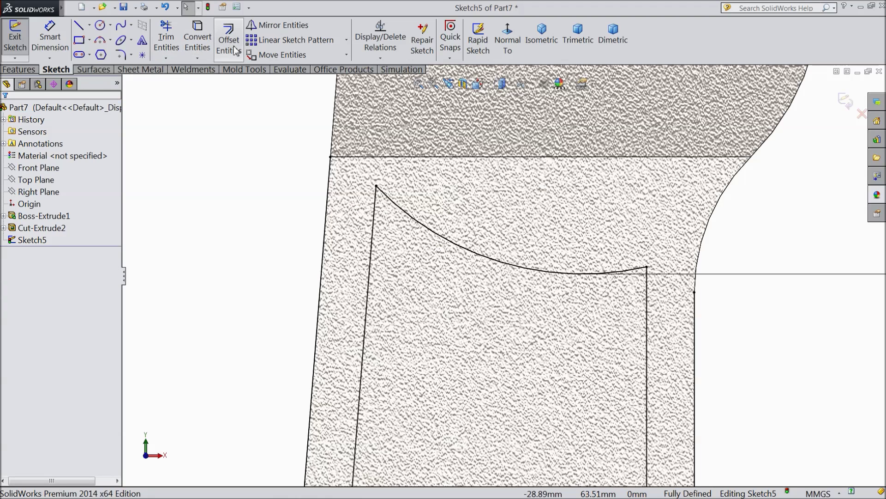
Step: Round both upper corners of the inset outline, where the arc meets the offset lines, with 2 mm sketch fillets
click(120, 55)
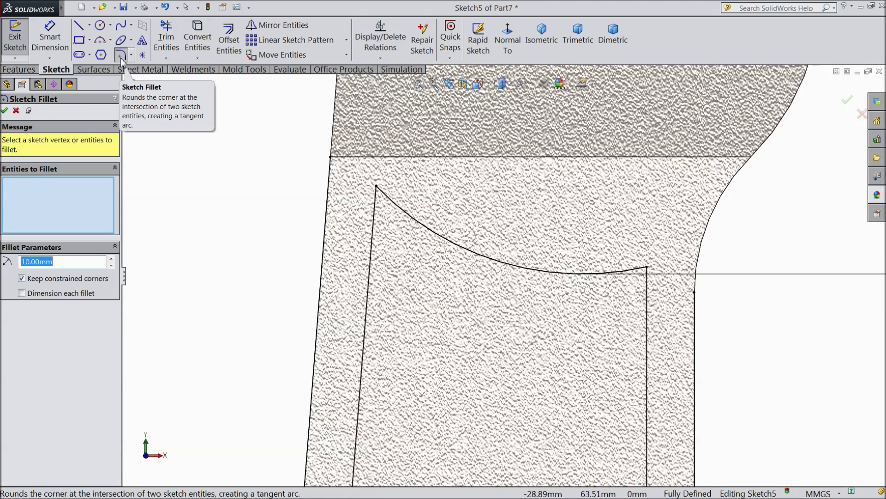
text(2)
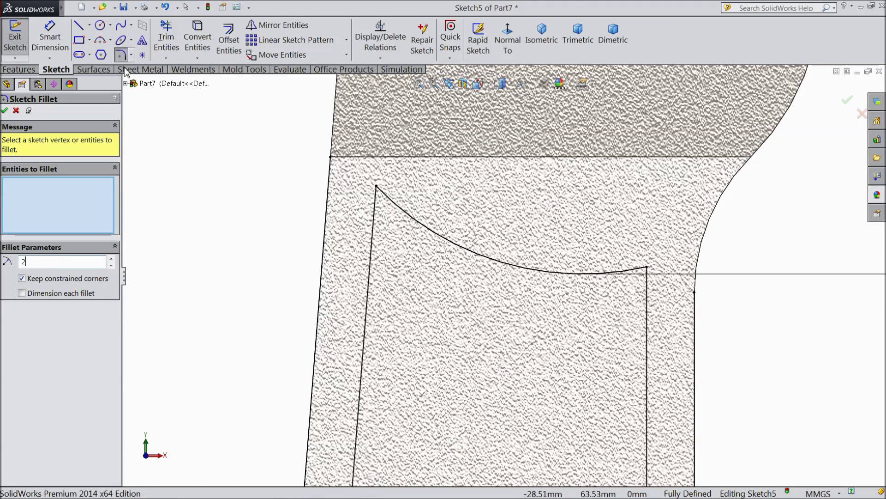
click(377, 186)
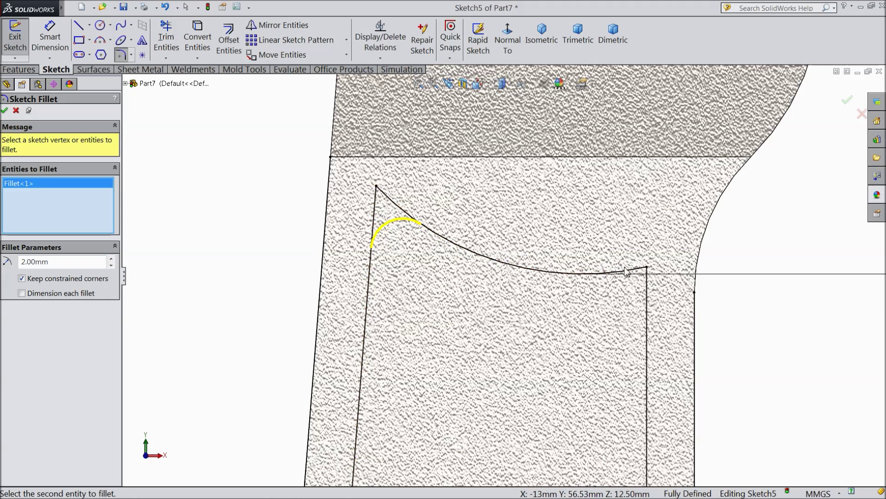
click(648, 268)
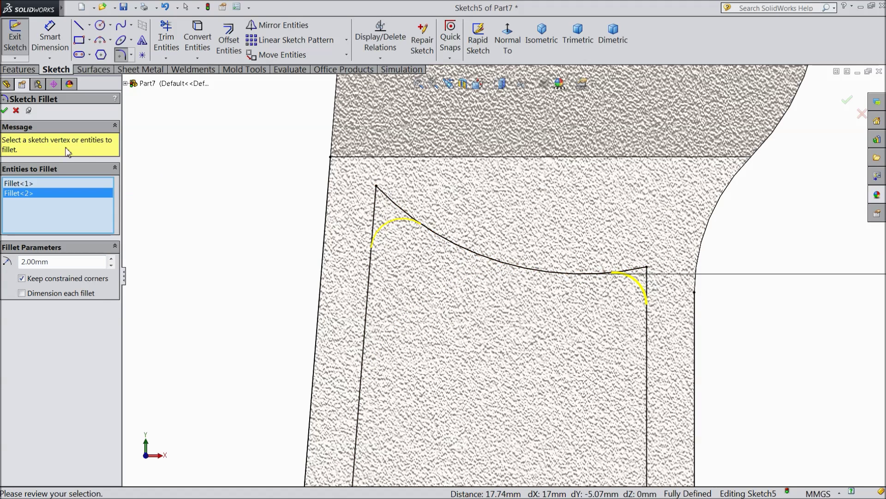
click(4, 111)
click(4, 111)
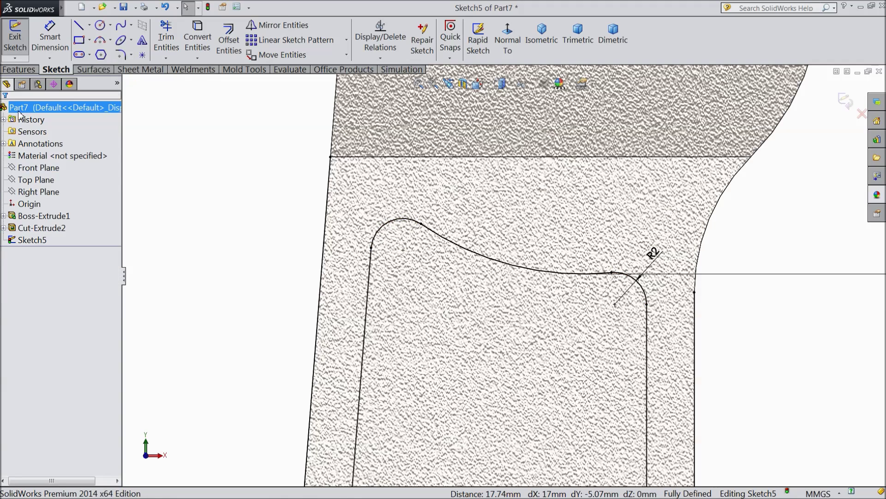
Step: Cut-extrude the two regions inside the inset outline, the lever body and the lower half-round, to a blind depth of 10.5 mm
key(f)
scroll(528, 373, down, 3)
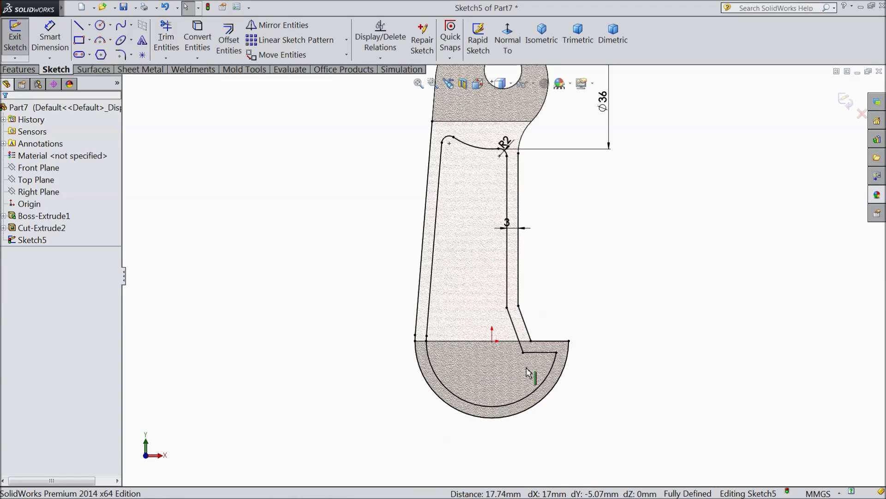
middle_drag(564, 276, 541, 312)
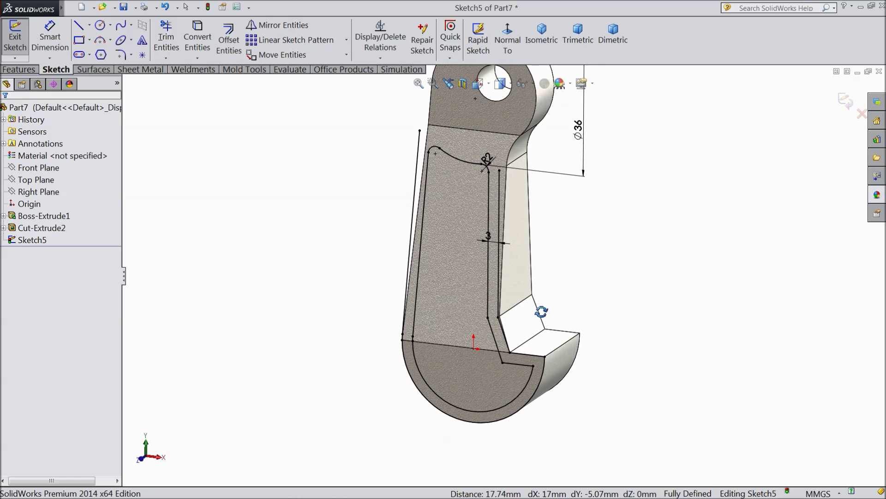
scroll(511, 303, down, 1)
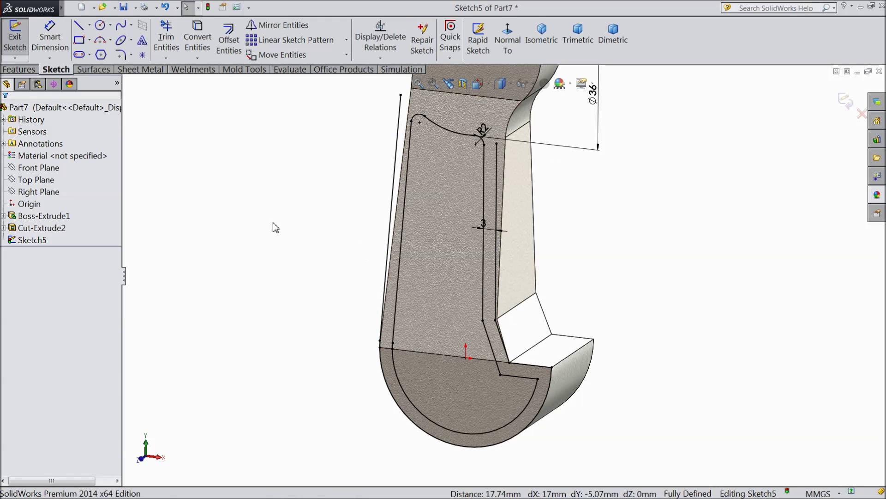
click(15, 70)
click(192, 41)
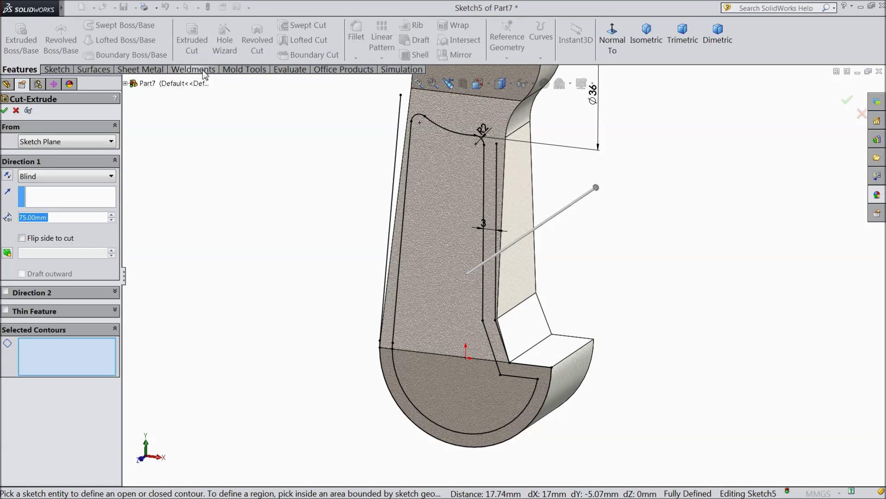
click(440, 296)
click(455, 387)
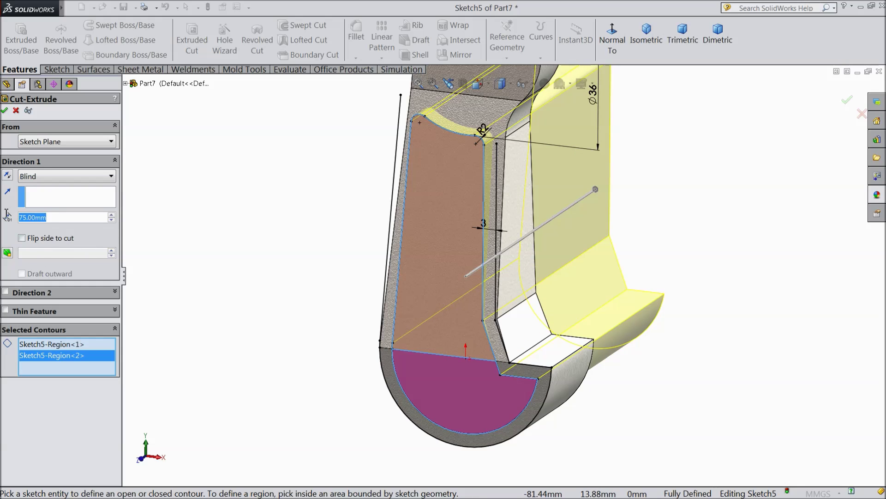
text(10)
key(Return)
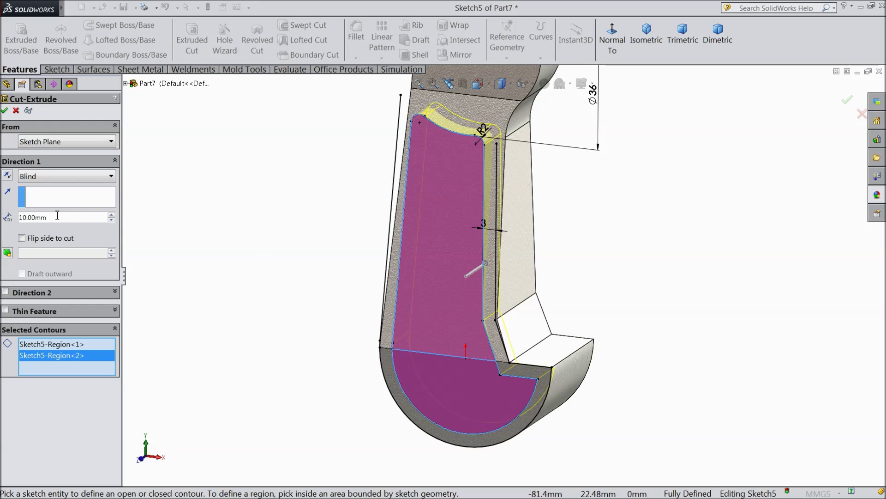
text(10.5)
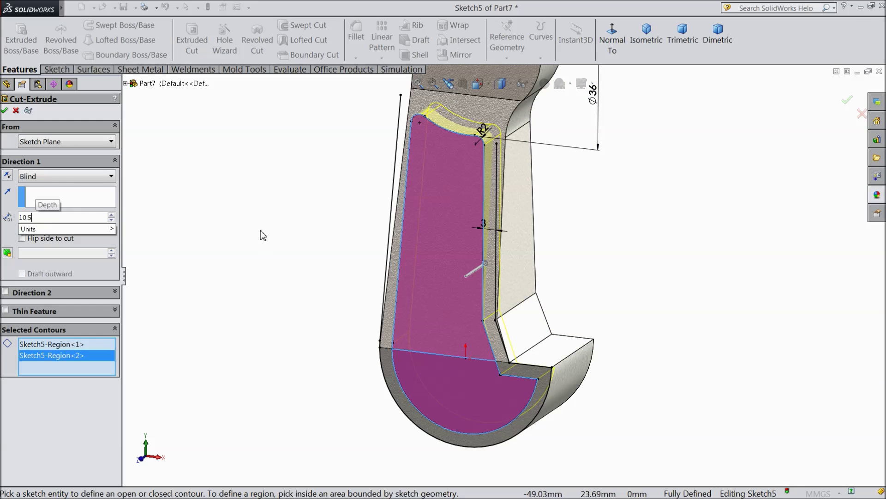
key(Return)
middle_drag(271, 260, 232, 251)
click(4, 110)
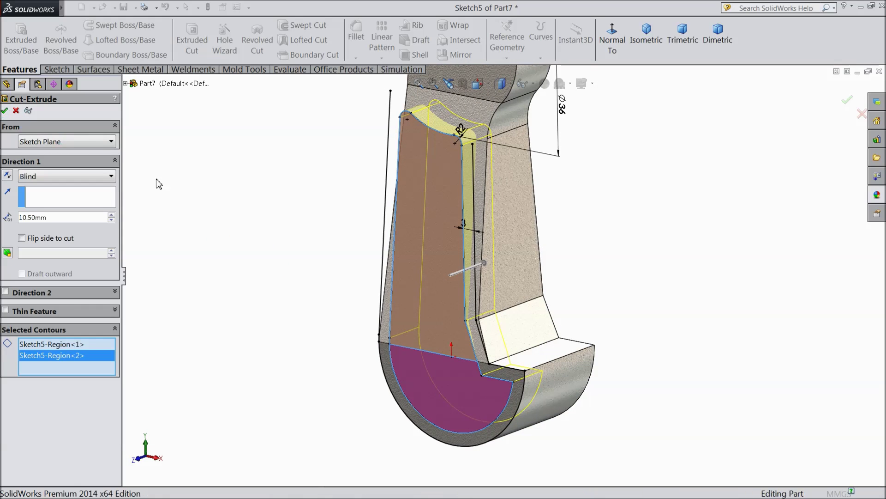
Step: Mirror the 10.5 mm pocket cut about the Front Plane
middle_drag(273, 259, 218, 265)
click(40, 181)
click(44, 193)
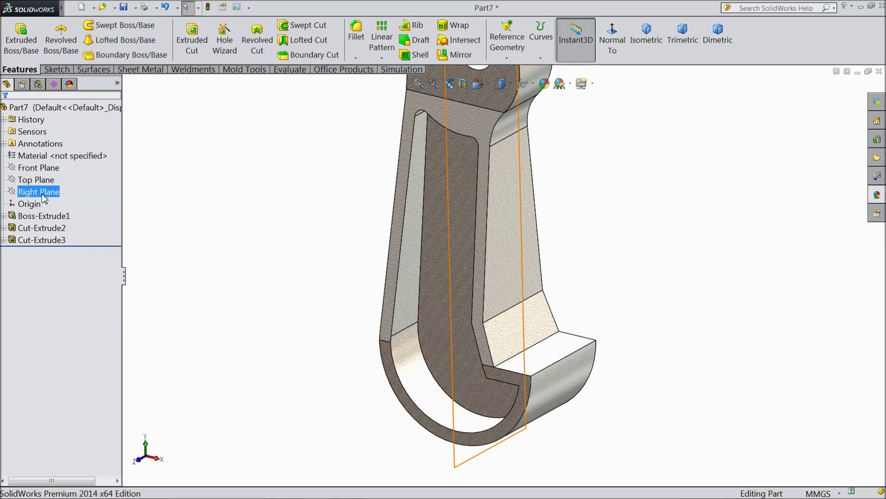
click(43, 168)
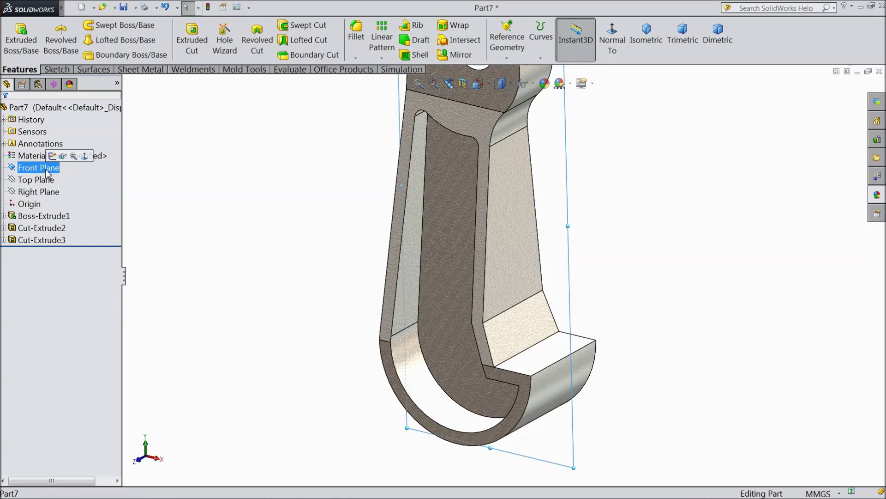
key(f)
mouse_move(372, 249)
middle_down()
mouse_move(263, 232)
mouse_move(337, 251)
mouse_move(356, 287)
mouse_move(355, 249)
middle_up()
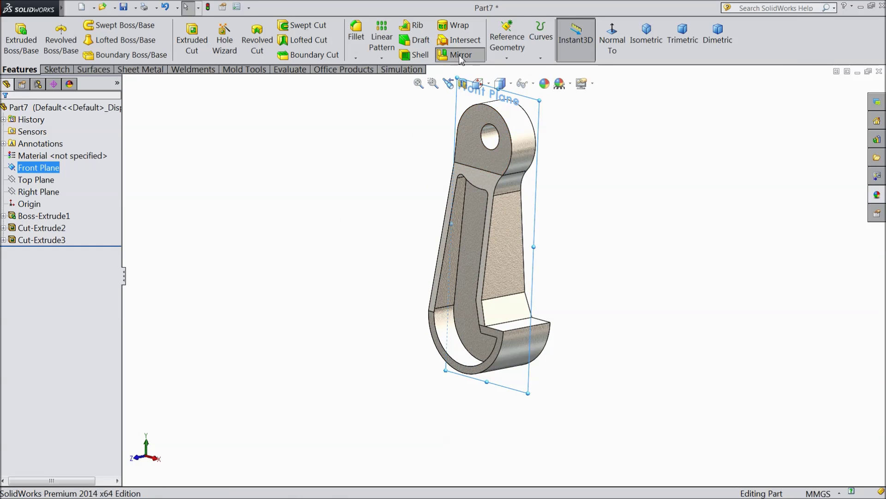
click(457, 55)
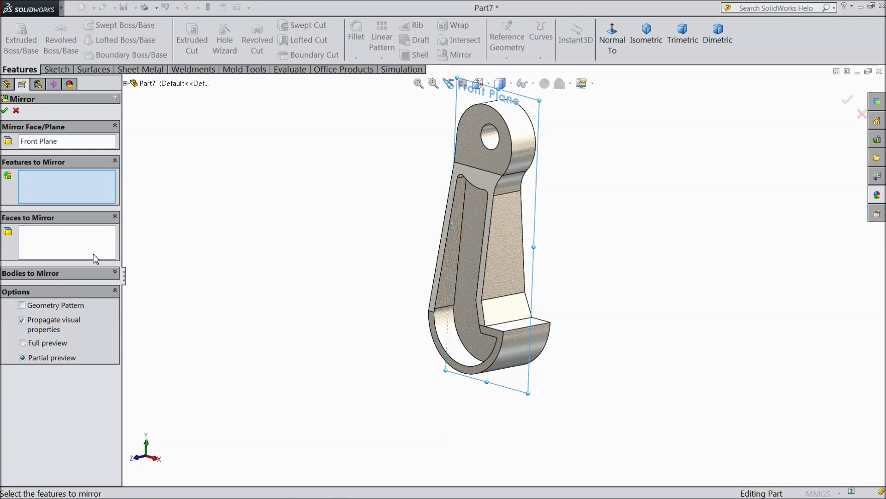
click(125, 83)
click(168, 215)
middle_drag(259, 277, 308, 271)
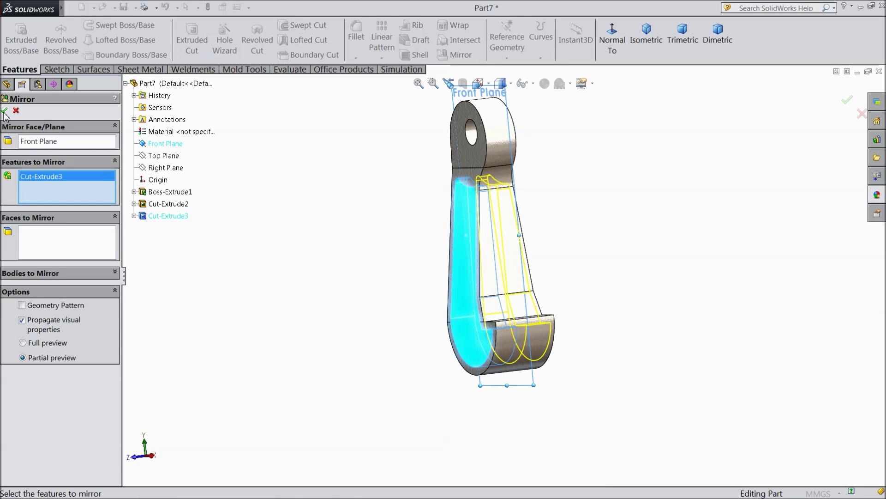
click(4, 111)
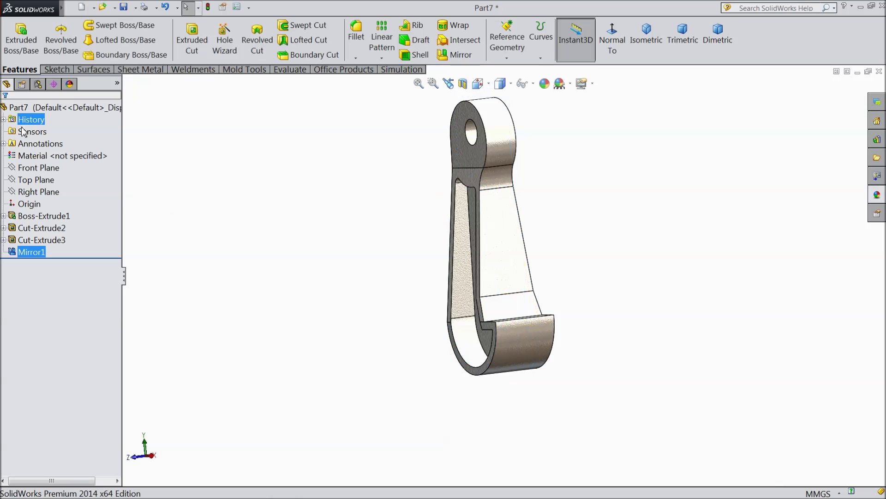
Step: Apply a red colour appearance (RGB 255, 0, 0) to the whole part
click(74, 108)
click(549, 88)
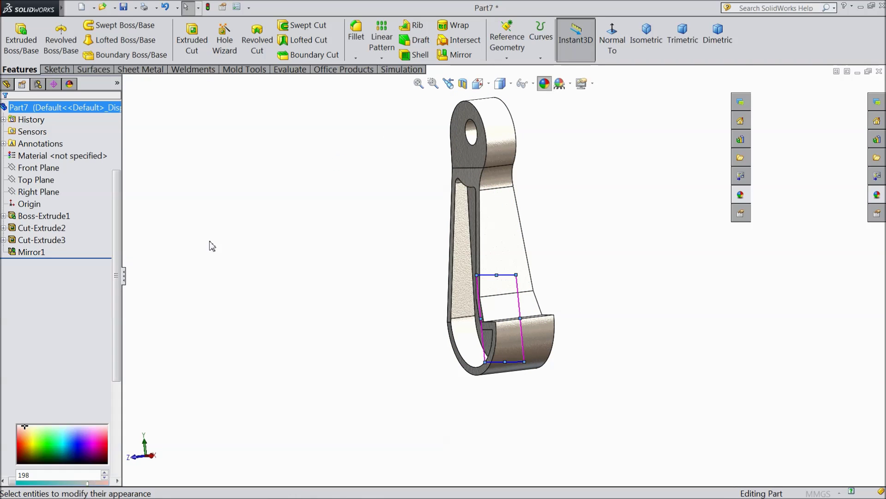
click(31, 362)
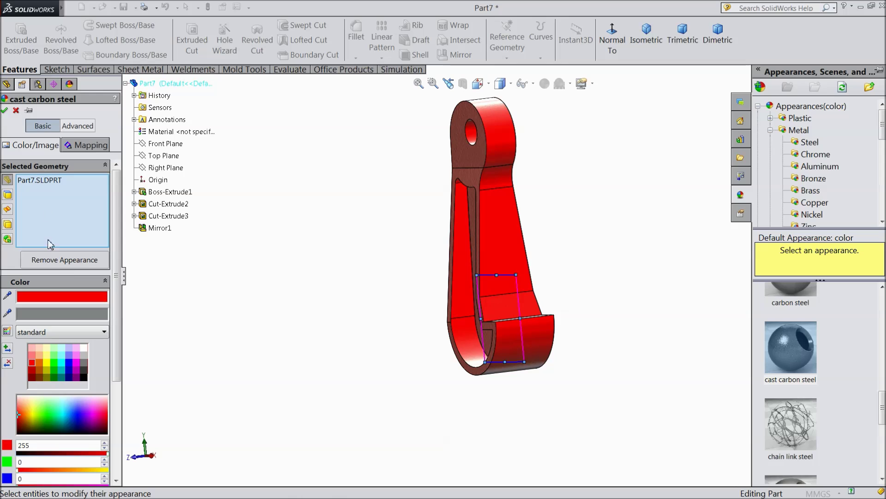
click(5, 112)
middle_drag(325, 245, 356, 290)
scroll(548, 213, down, 3)
middle_drag(548, 256, 547, 236)
click(874, 196)
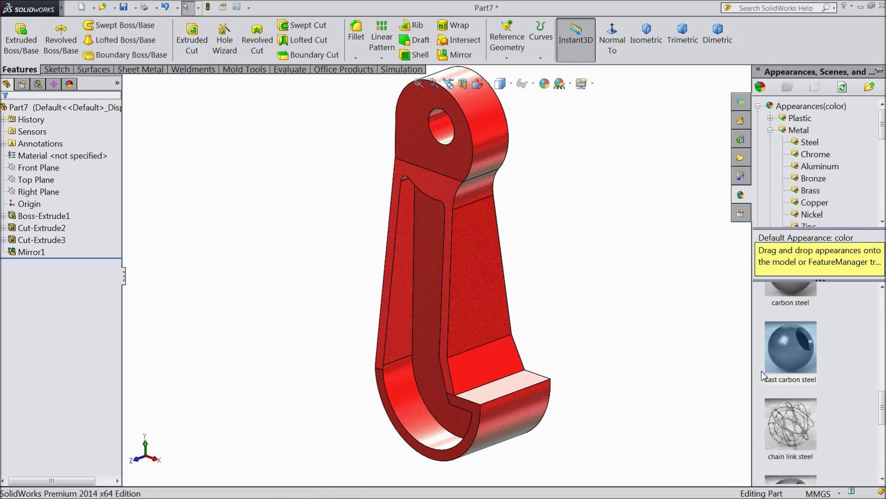
Step: Save the part as padlock in the Pipe Vise folder
mouse_move(594, 306)
middle_down()
mouse_move(626, 231)
mouse_move(562, 284)
mouse_move(453, 311)
mouse_move(453, 326)
mouse_move(601, 277)
mouse_move(625, 293)
mouse_move(591, 320)
middle_up()
middle_drag(531, 281, 564, 286)
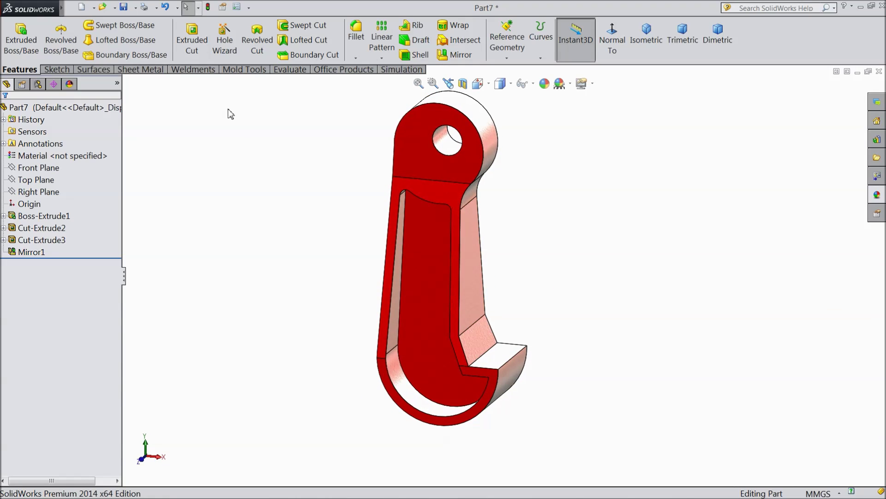
scroll(505, 210, down, 1)
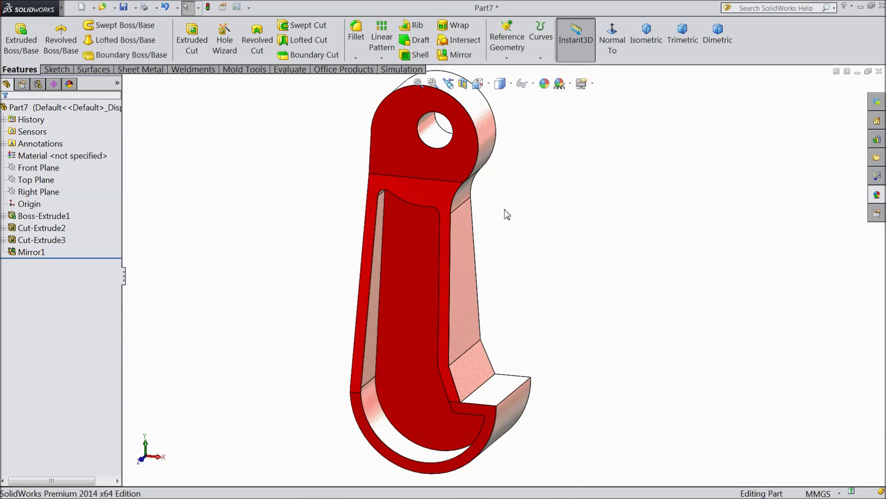
click(128, 9)
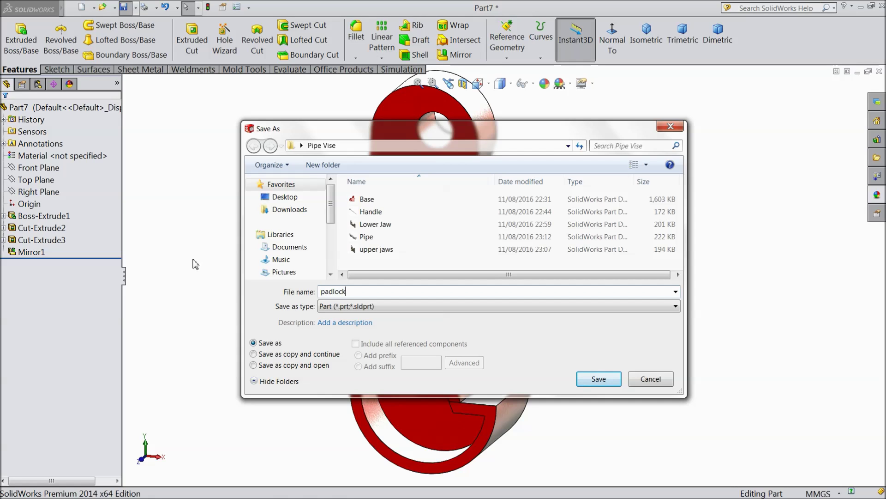
click(599, 379)
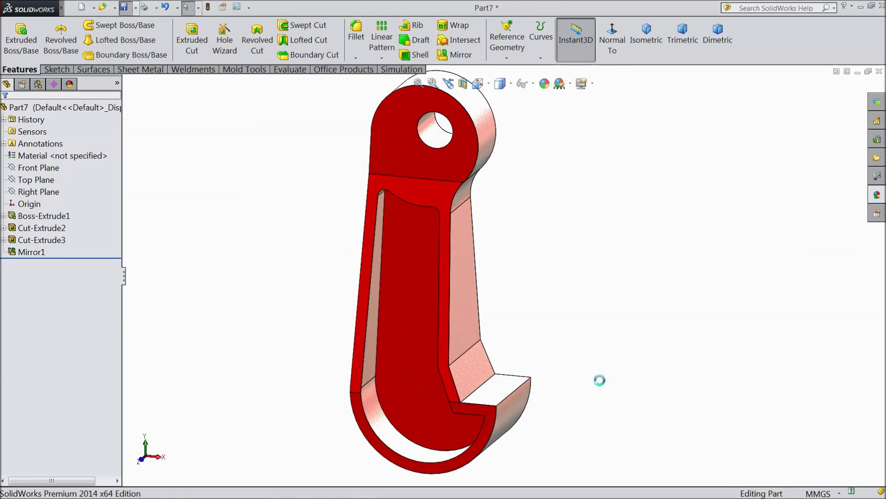
middle_drag(548, 358, 524, 337)
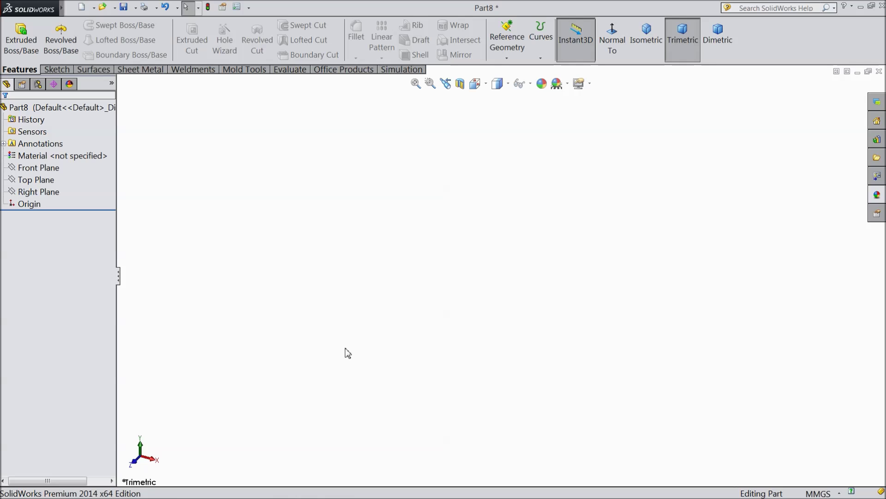
Step: Start a sketch on the Top Plane and draw from the origin a head about 22 mm high and 50 mm long, followed by a lower, long shank line
click(34, 180)
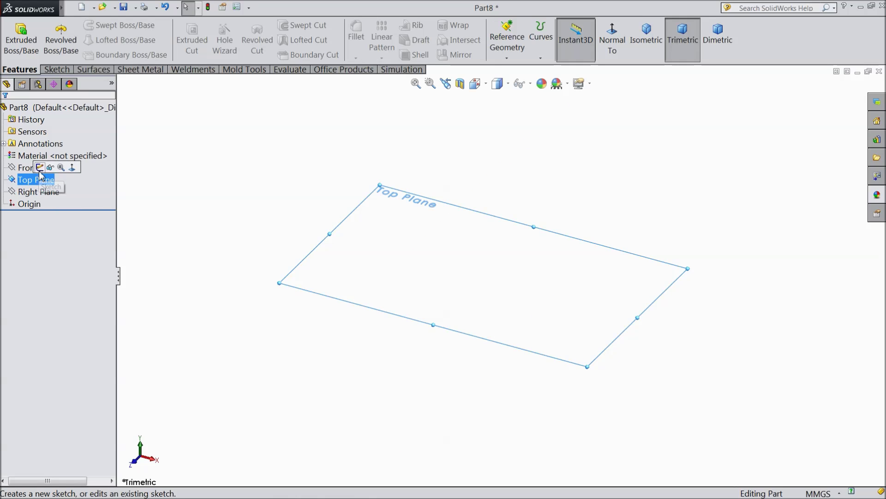
click(39, 168)
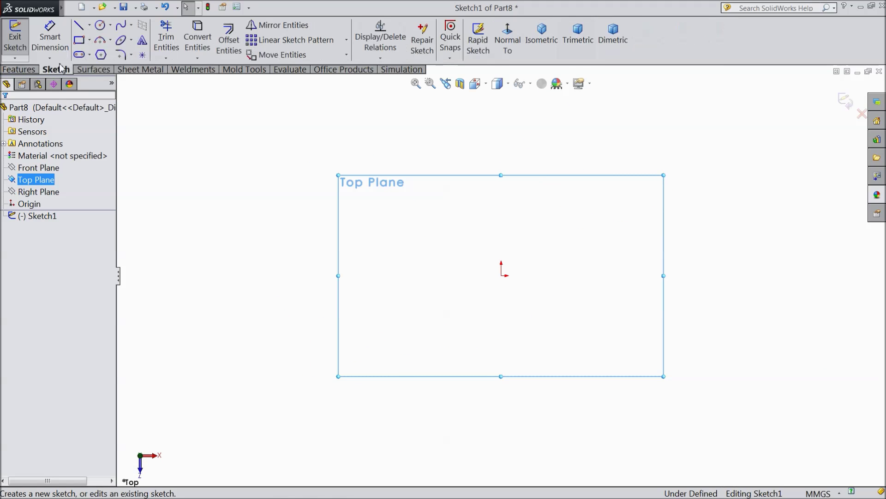
click(83, 27)
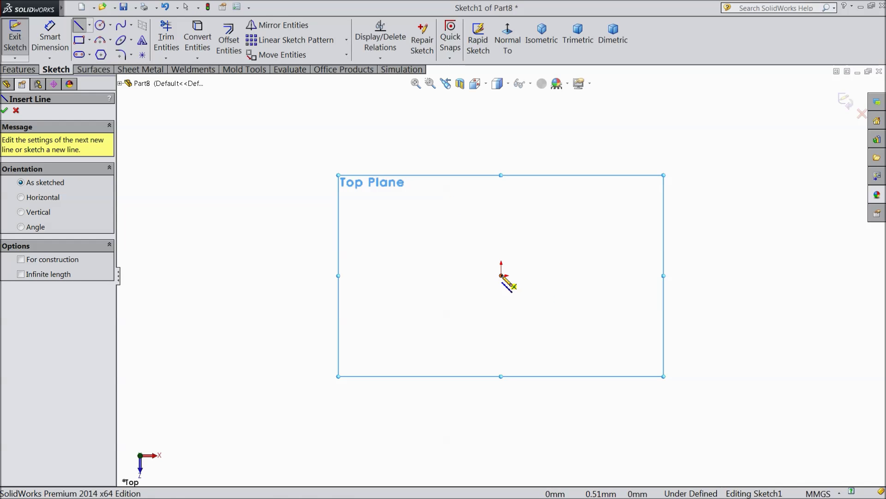
click(501, 276)
click(501, 236)
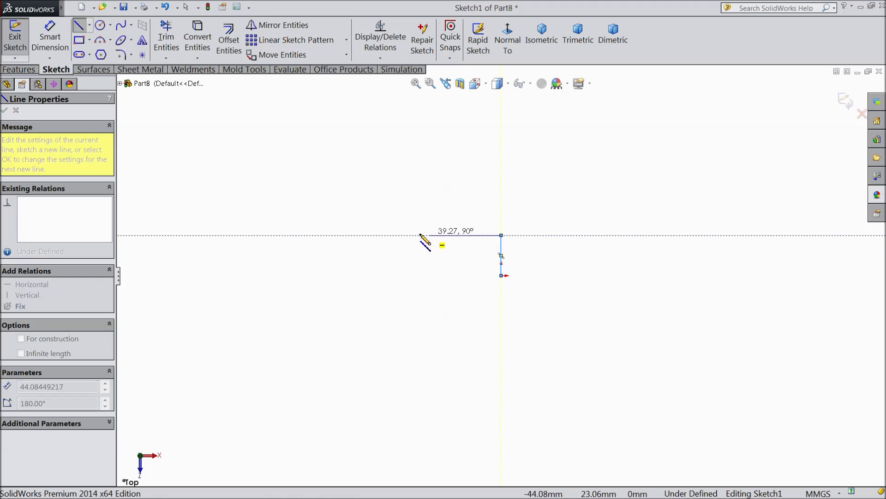
click(410, 235)
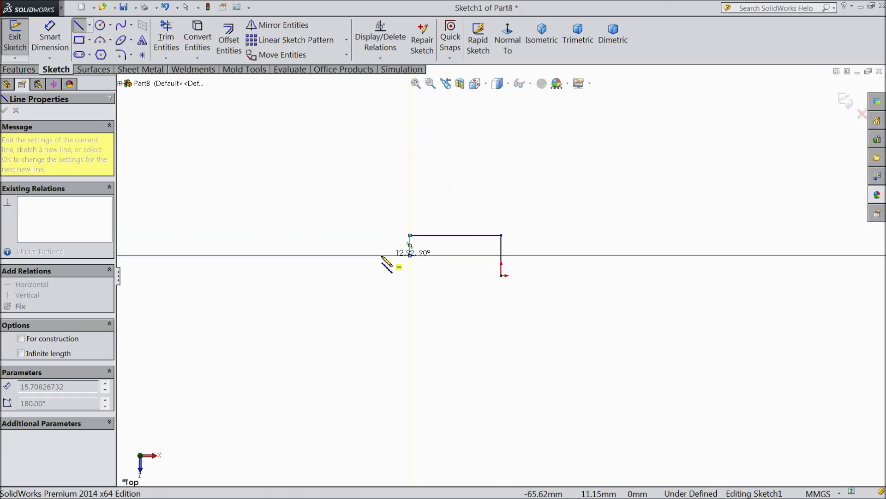
click(300, 255)
key(z)
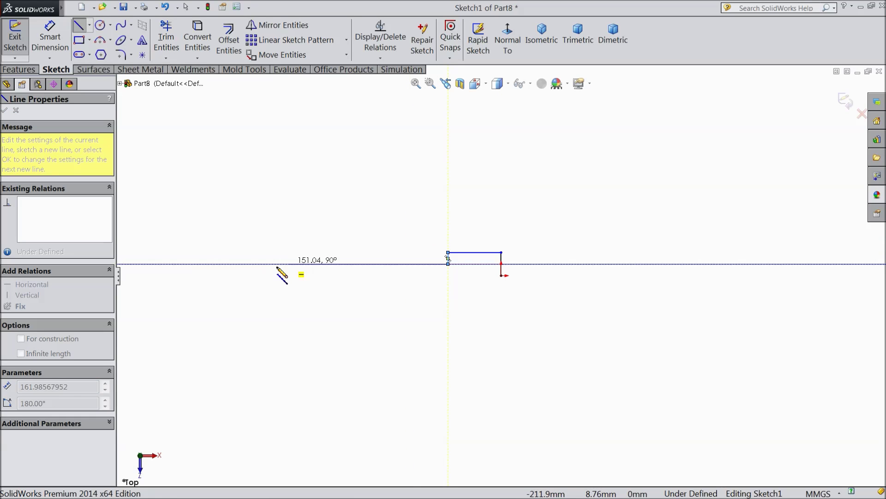
click(251, 263)
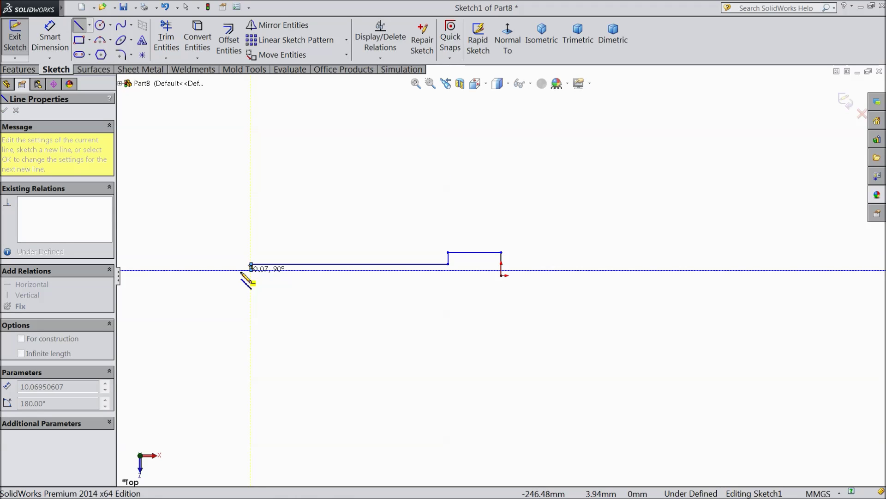
Step: Add a small groove and end lip to the shank's far end, and close the profile with a baseline about 252 mm long back to the origin
click(241, 271)
scroll(247, 277, down, 6)
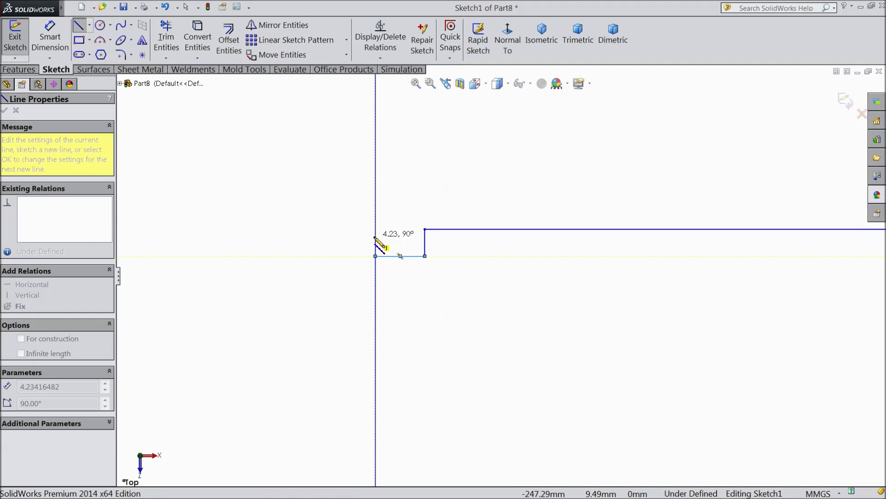
click(375, 236)
click(352, 236)
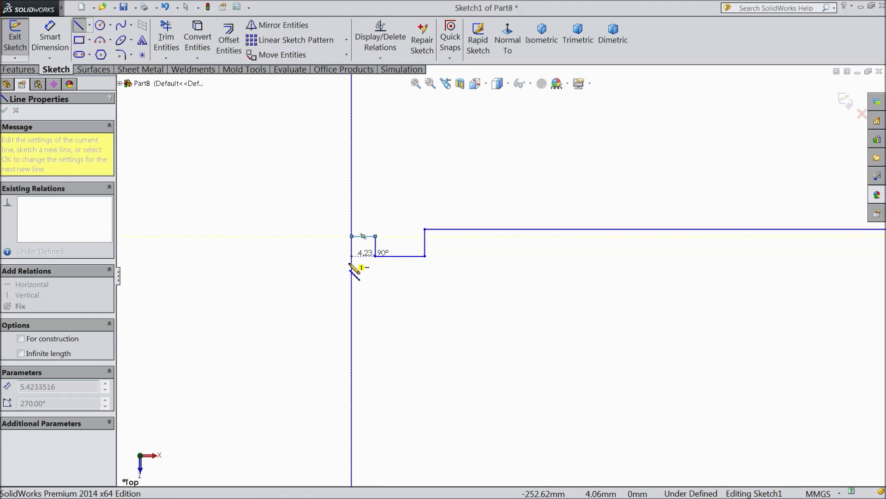
click(352, 281)
scroll(344, 304, up, 6)
scroll(641, 305, down, 3)
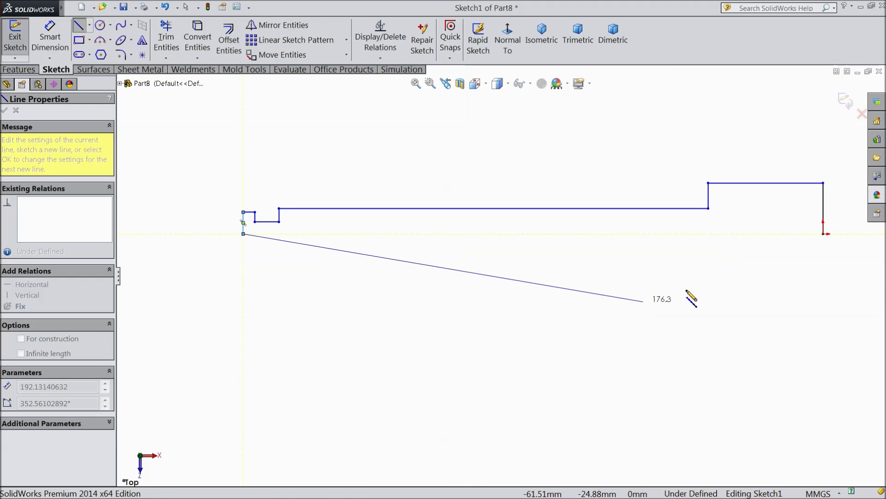
click(824, 234)
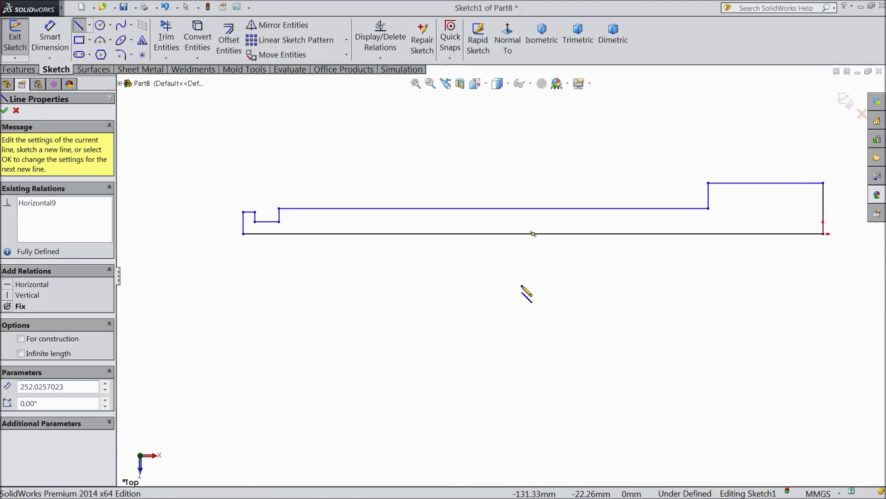
right_click(521, 286)
click(559, 137)
scroll(749, 217, down, 1)
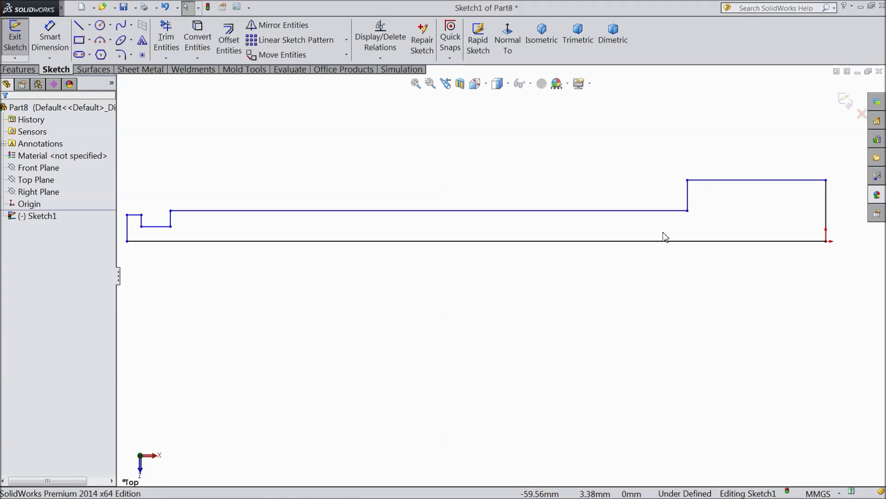
scroll(651, 241, up, 1)
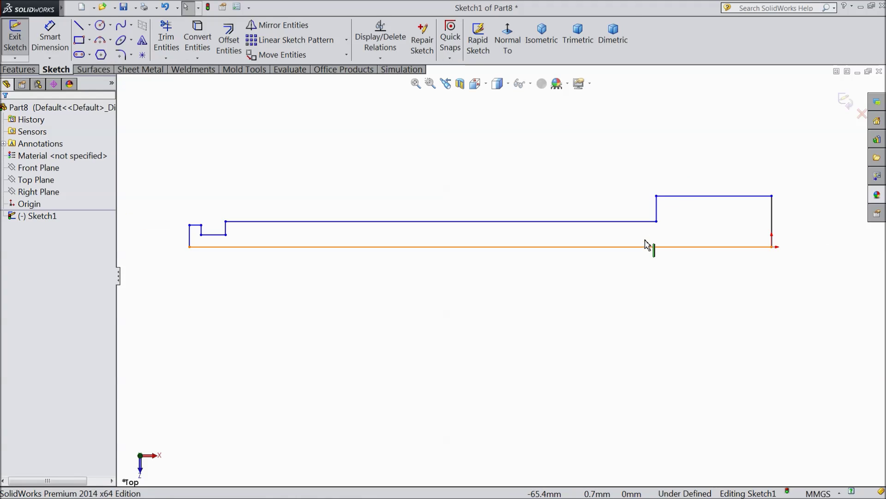
click(557, 252)
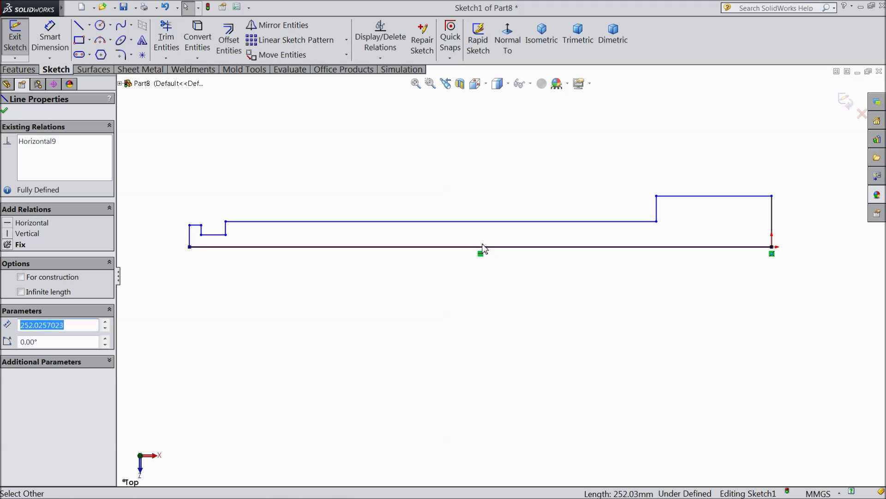
click(499, 222)
key(Escape)
click(705, 200)
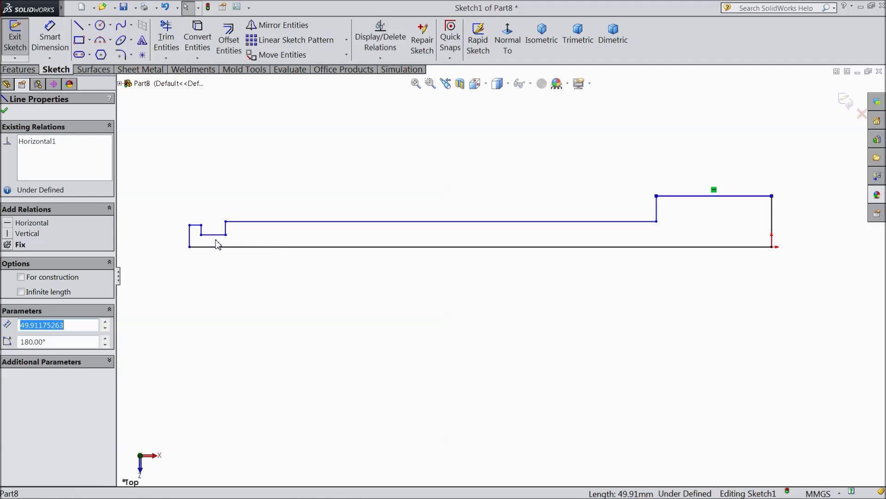
click(208, 235)
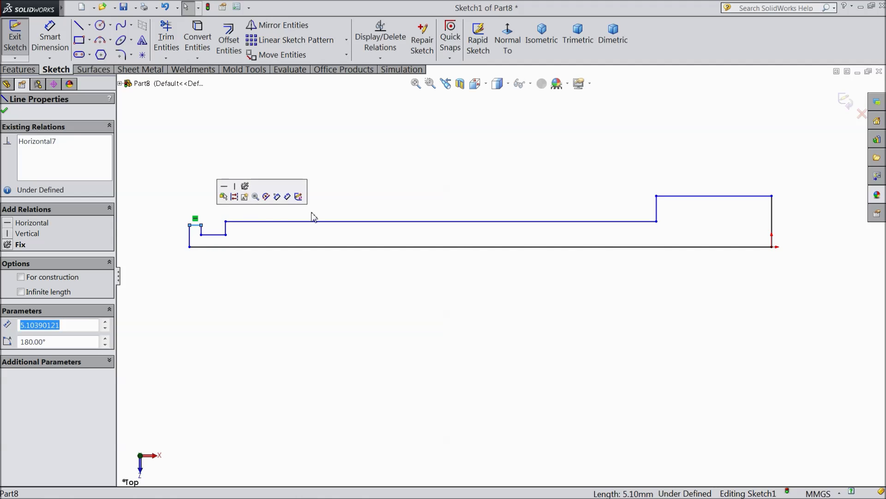
click(7, 83)
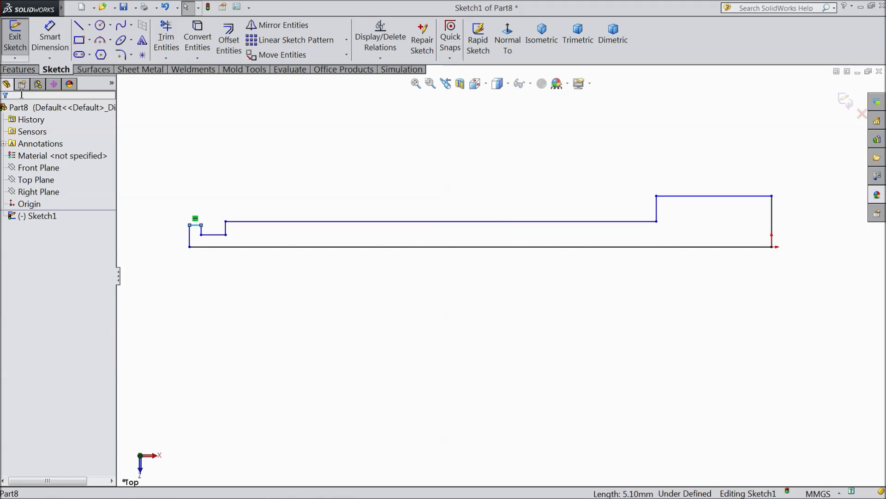
Step: Dimension the vertical end line of the head at the origin to 12 mm
click(50, 41)
scroll(364, 198, down, 1)
scroll(462, 240, up, 1)
scroll(499, 258, up, 1)
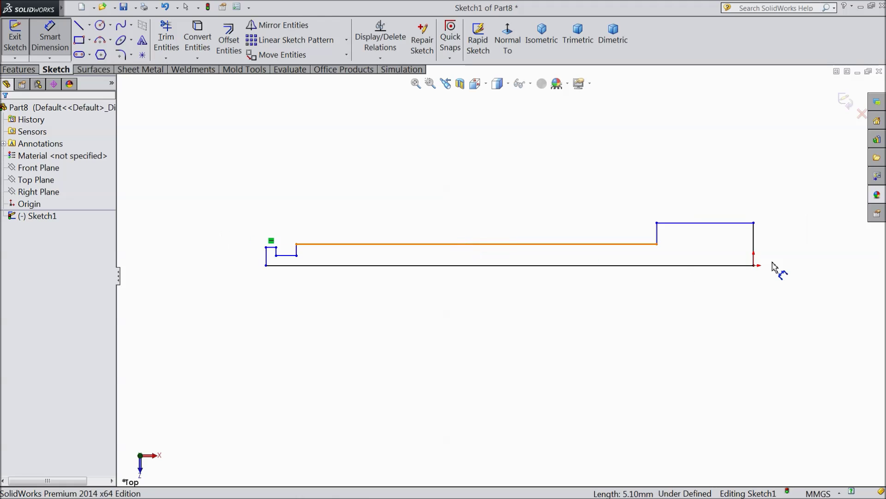
scroll(762, 263, down, 1)
scroll(739, 244, down, 2)
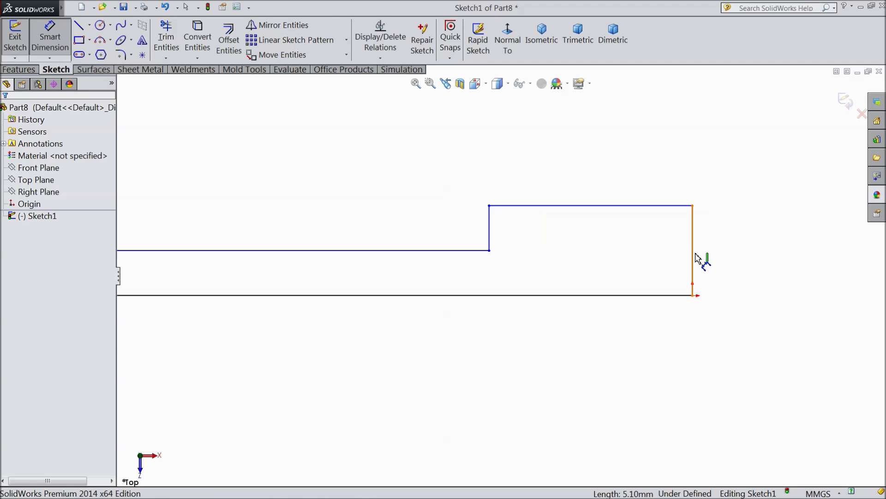
click(694, 257)
click(735, 251)
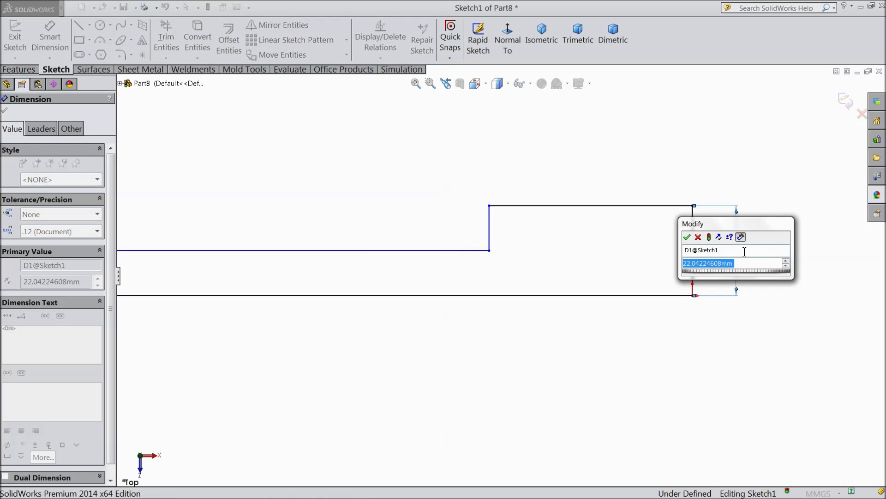
text(12)
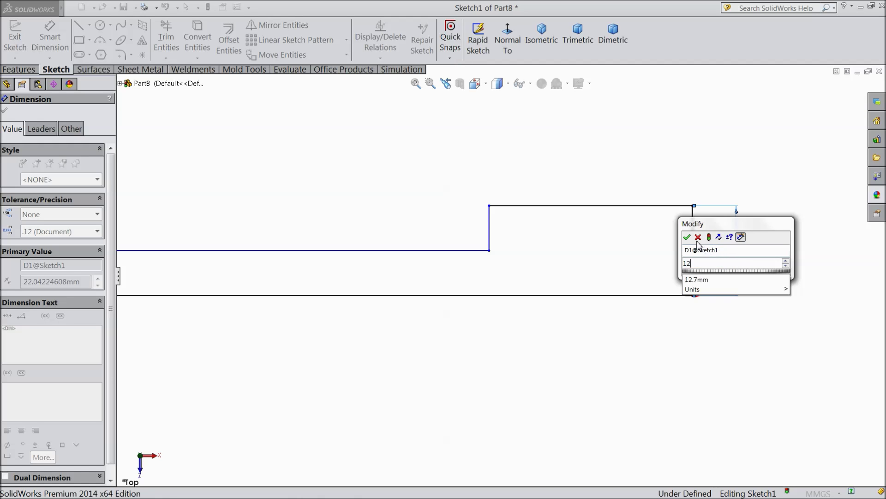
click(687, 237)
Step: Dimension the horizontal top line of the head to 44 mm
click(619, 206)
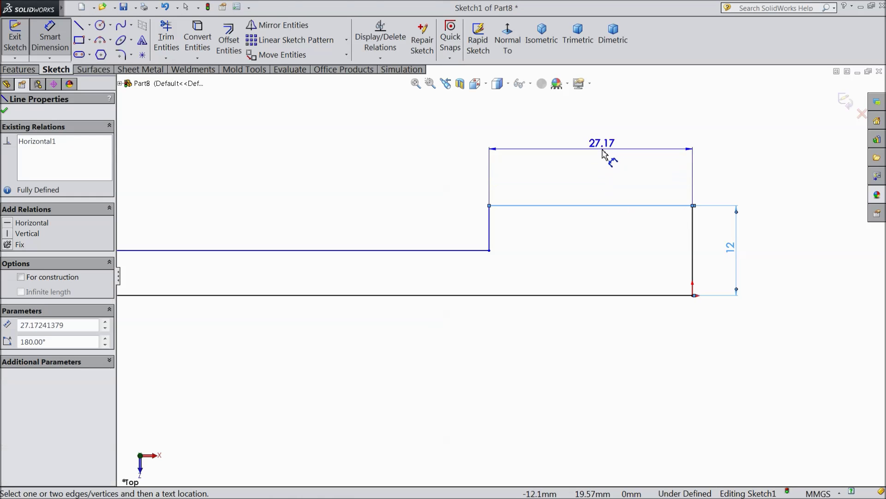
click(606, 151)
text(44)
click(553, 138)
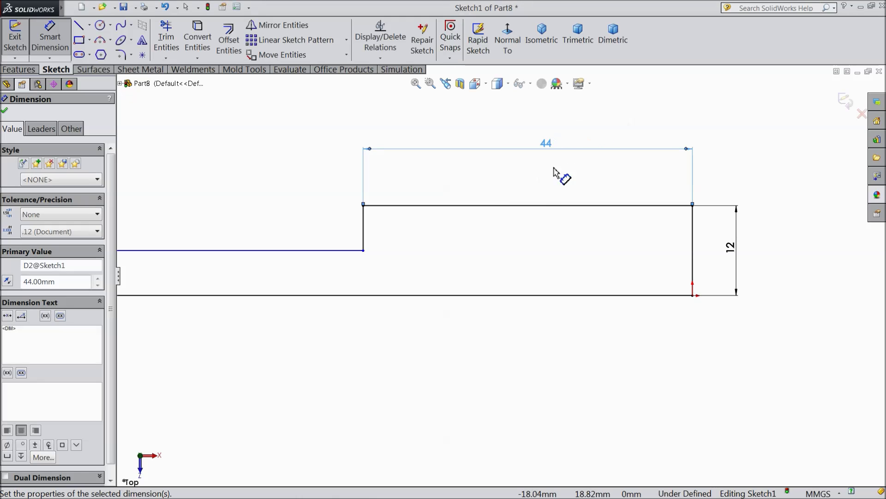
Step: Dimension the width of the small lip at the shank's far end to 5 mm
scroll(531, 231, up, 4)
scroll(312, 300, down, 3)
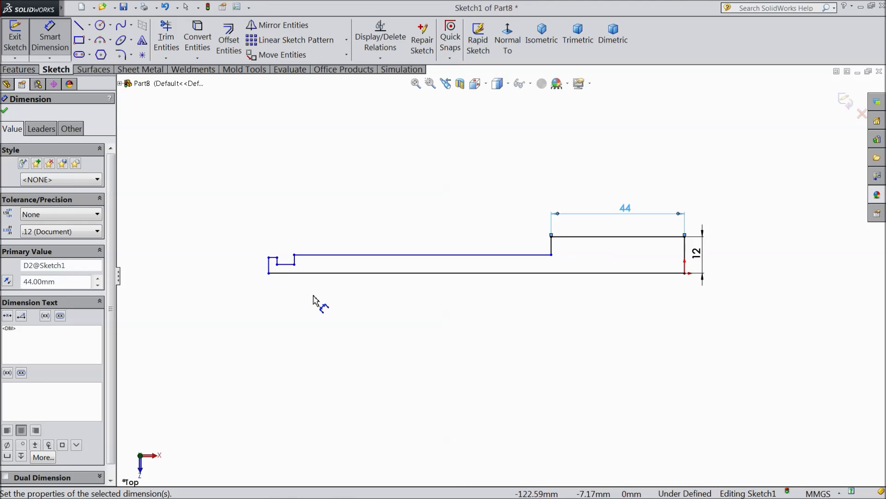
scroll(319, 291, down, 4)
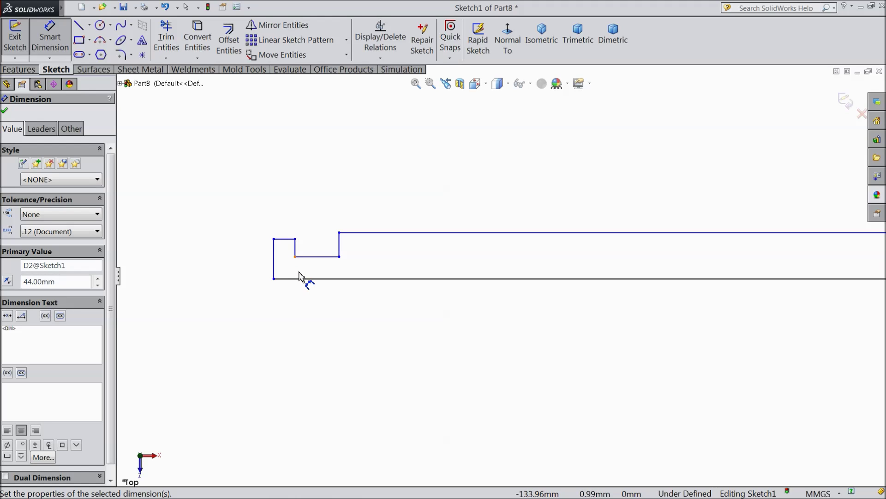
click(287, 239)
click(289, 192)
text(5)
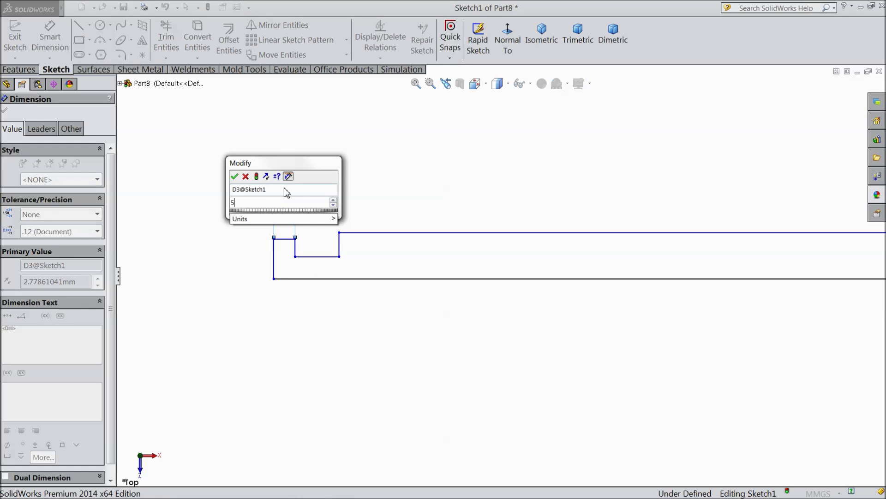
click(234, 178)
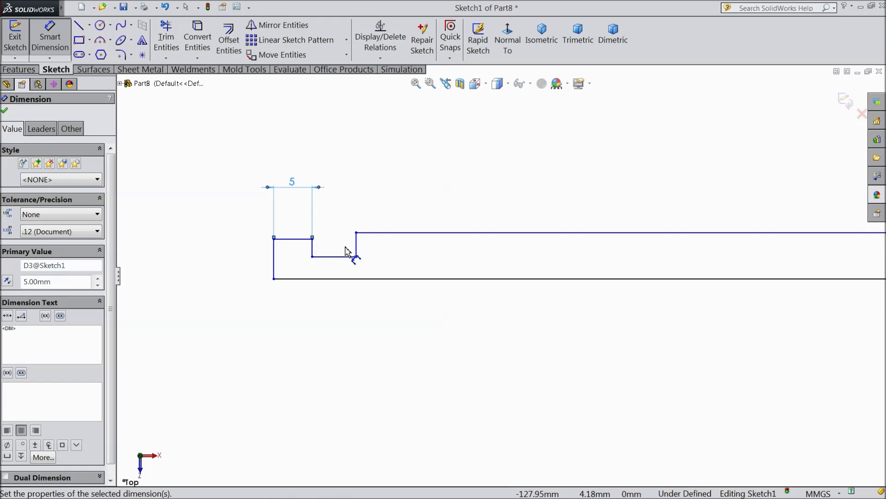
Step: Dimension the width of the groove beside the end lip to 6 mm
click(340, 256)
click(340, 205)
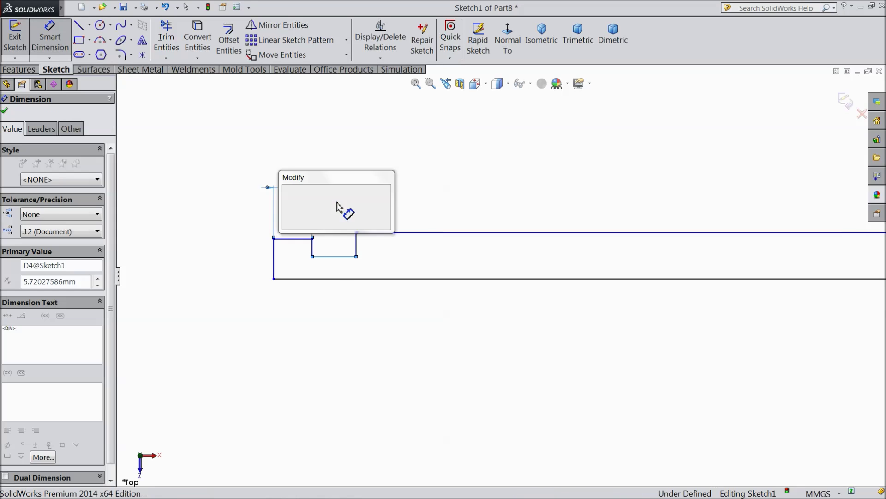
text(6)
click(287, 190)
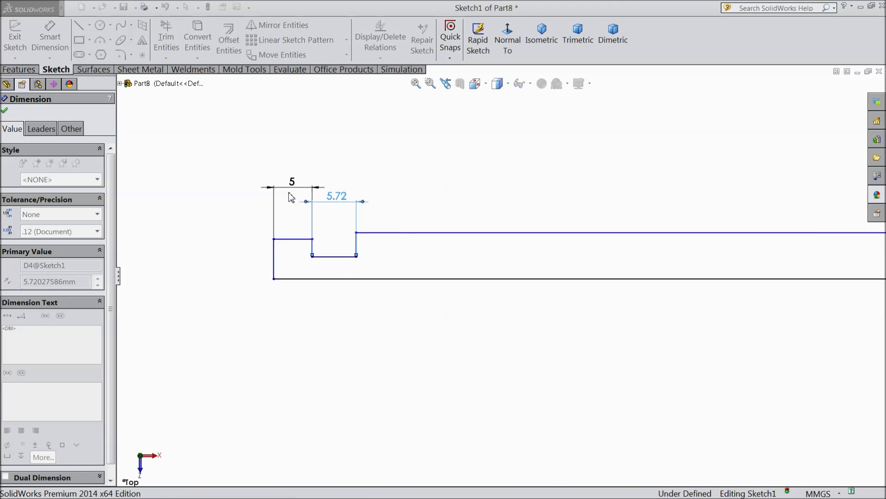
Step: Dimension the long shank line between the groove and the head to 140 mm
scroll(579, 263, up, 2)
click(573, 259)
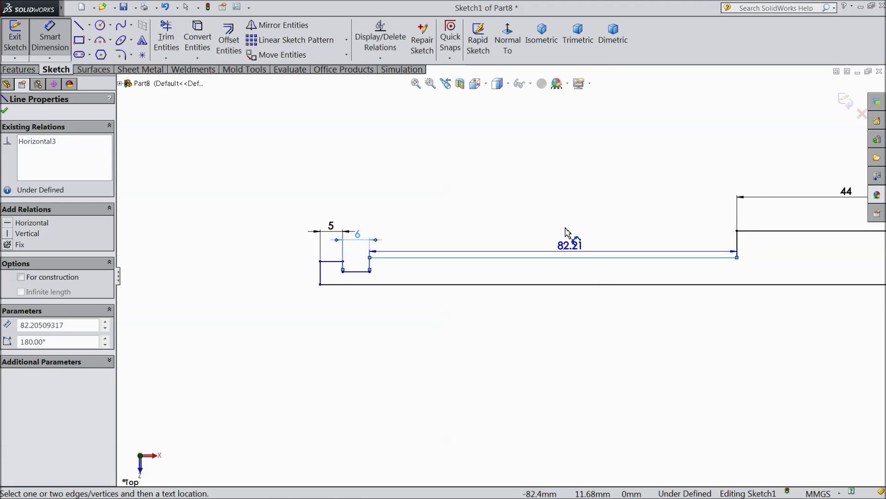
click(553, 193)
text(140)
click(502, 177)
key(f)
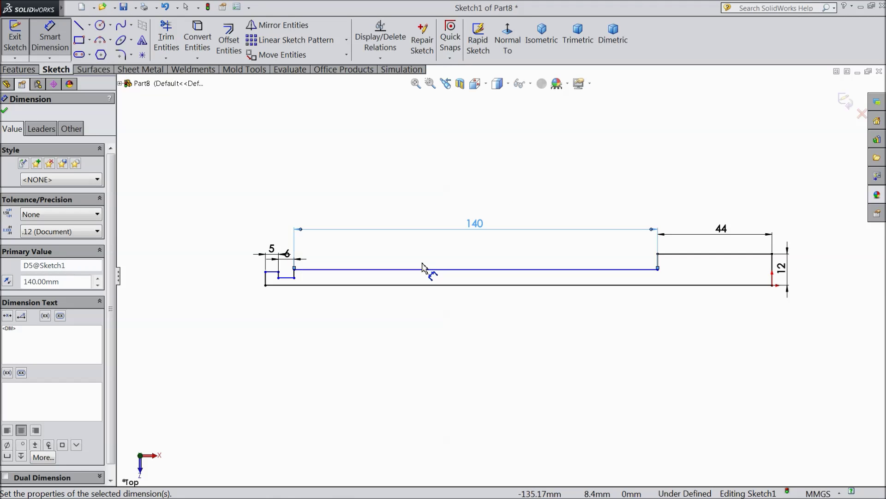
Step: Dimension the groove floor's height above the profile's long base line as 5.5/2 mm
click(67, 52)
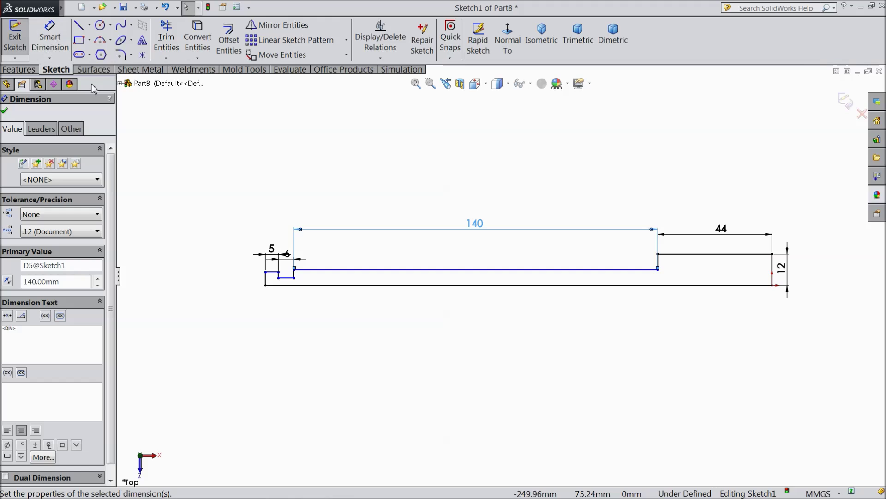
scroll(286, 277, down, 3)
scroll(355, 276, down, 4)
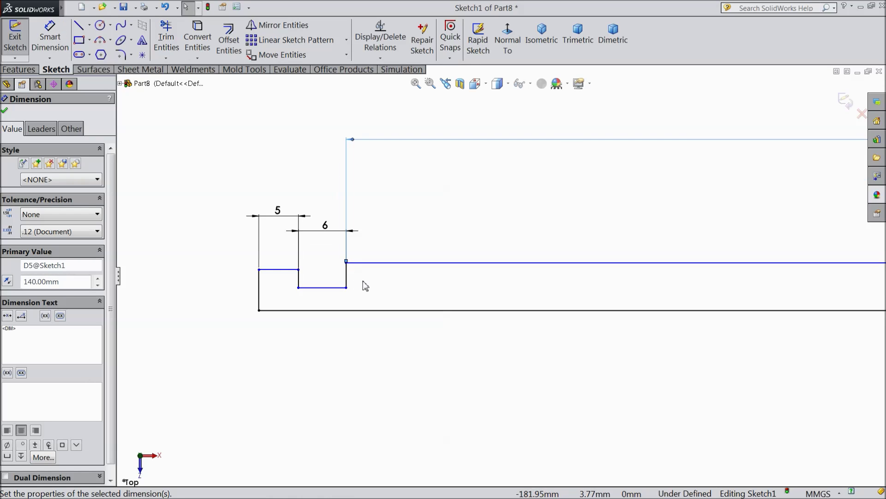
click(331, 295)
click(50, 39)
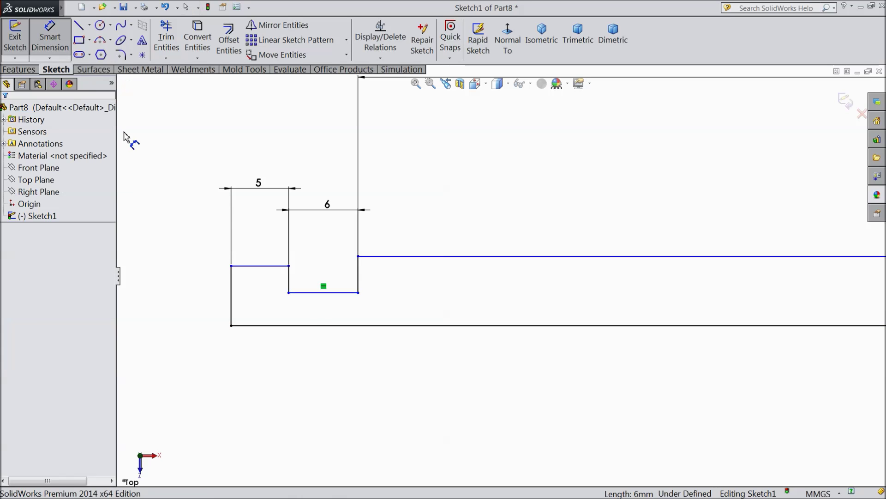
click(322, 294)
click(322, 325)
click(194, 313)
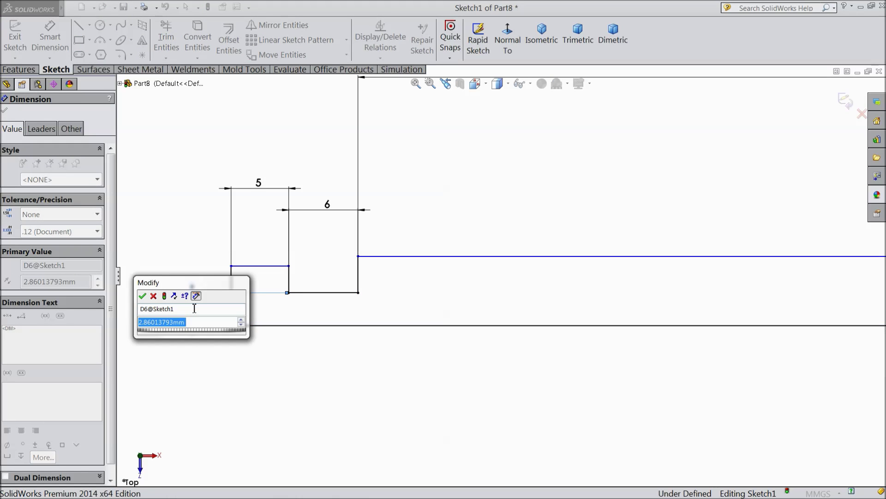
text(5.5)
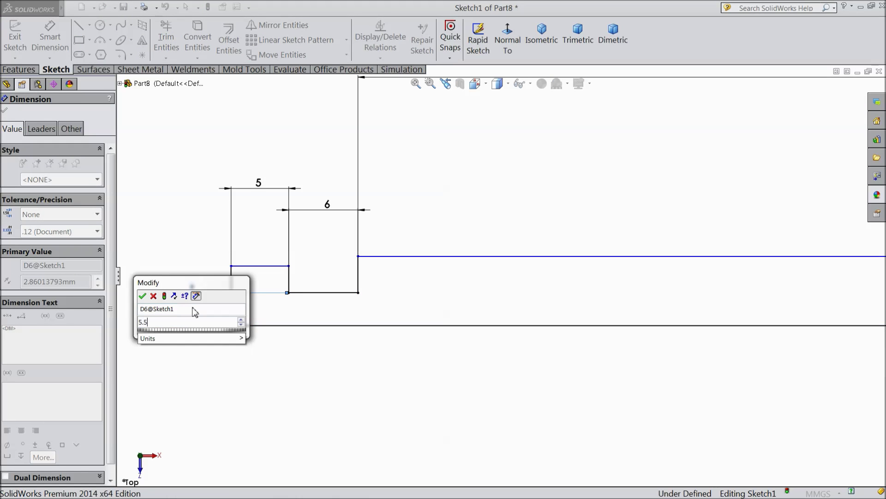
text(/2)
click(142, 296)
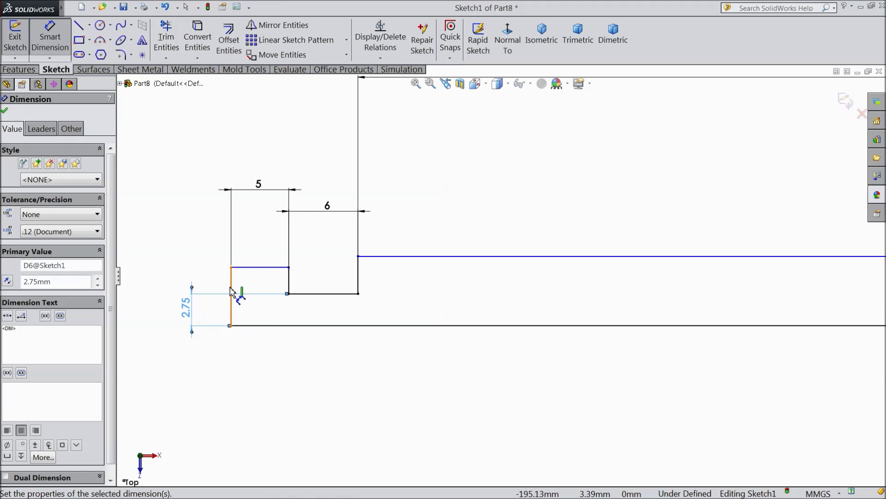
Step: Dimension the small end lip's height above the base line to 7.5 mm
click(256, 268)
click(254, 325)
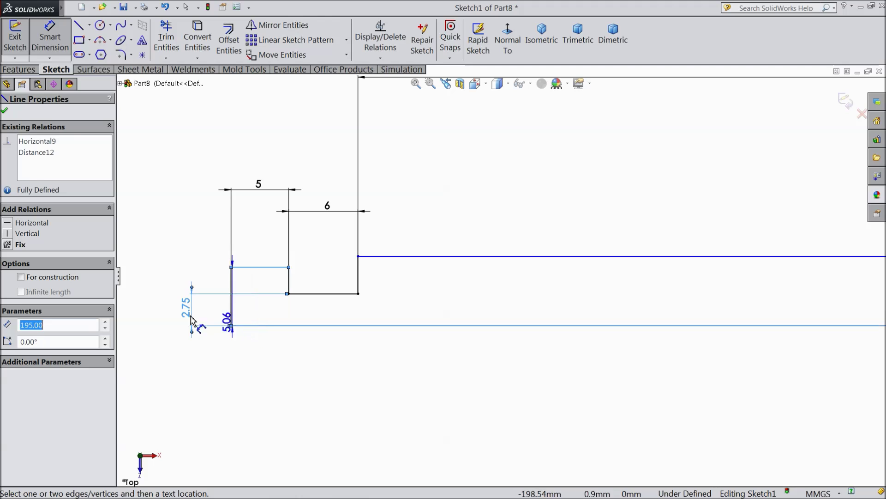
click(155, 307)
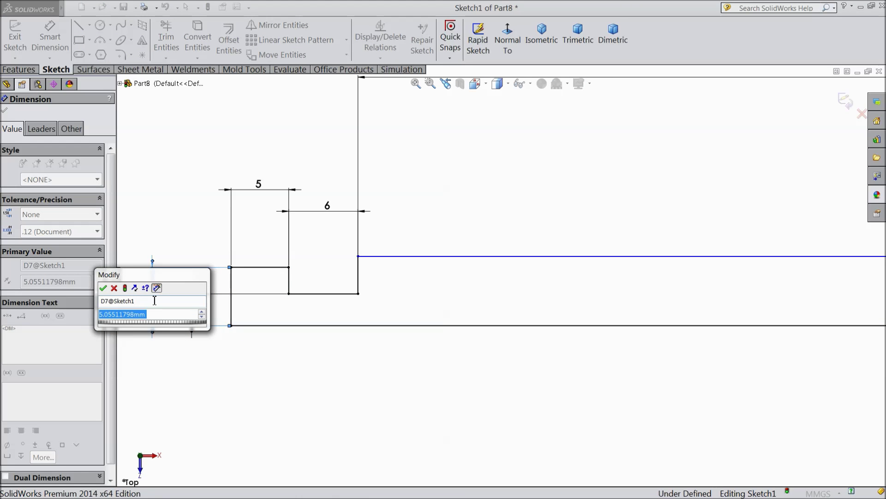
text(7.5)
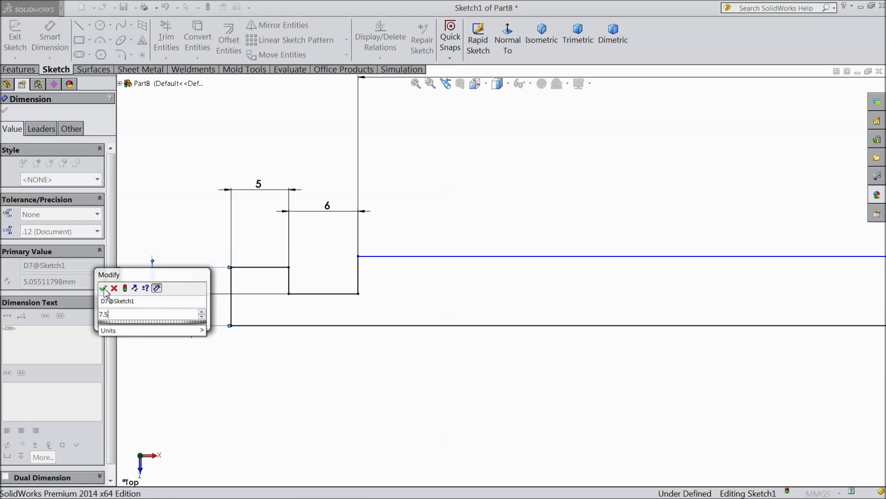
click(103, 288)
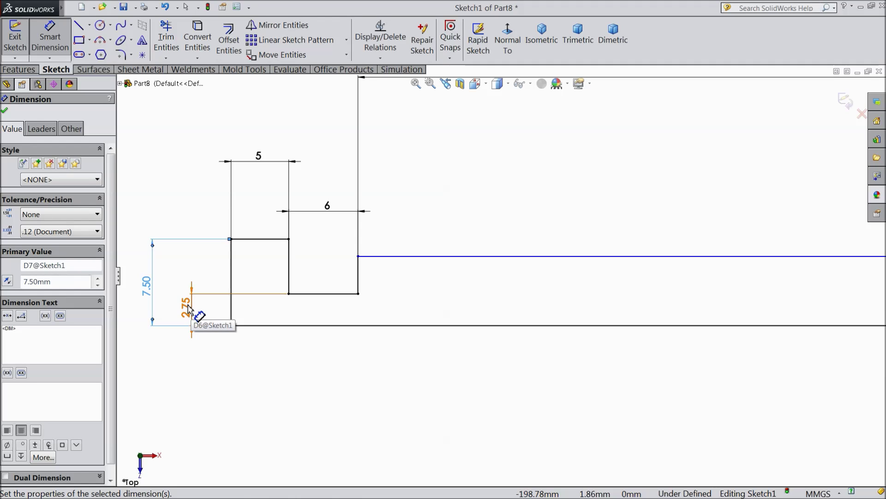
Step: Set the groove floor's height above the base line to 5.5 mm
double_click(188, 308)
text(5.5)
click(138, 294)
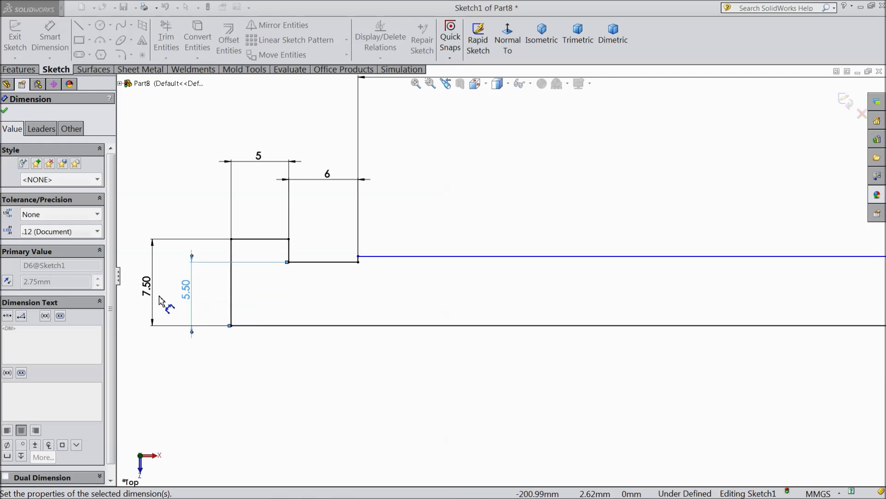
Step: Move the 7.5 mm and 5.5 mm height dimensions farther out from the lip's end of the profile
key(z)
key(z)
key(z)
key(z)
key(z)
key(z)
key(z)
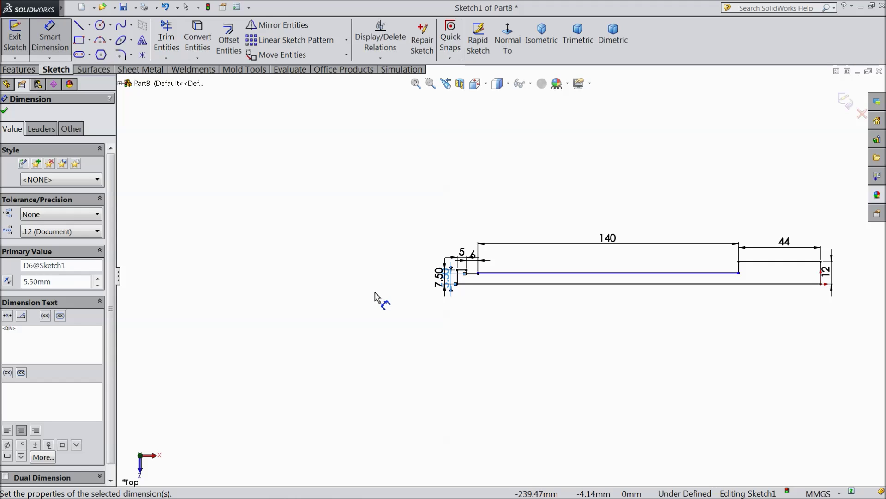
scroll(813, 280, down, 2)
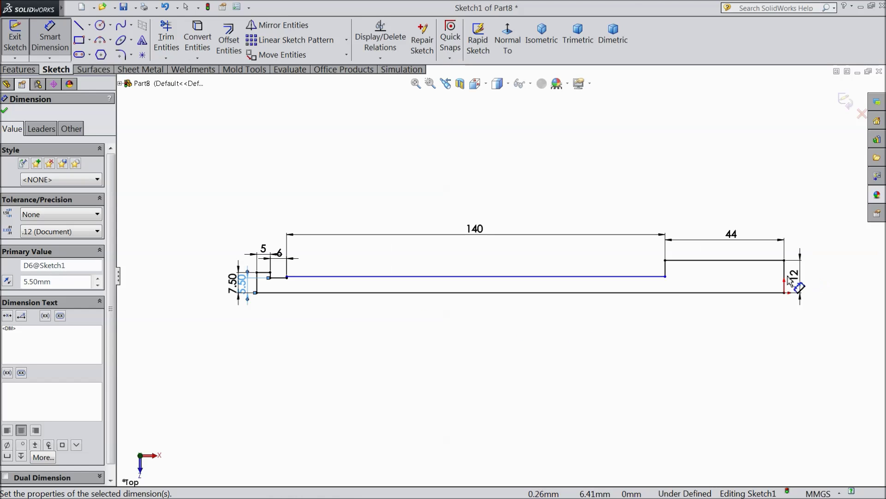
scroll(668, 285, down, 1)
scroll(612, 295, up, 1)
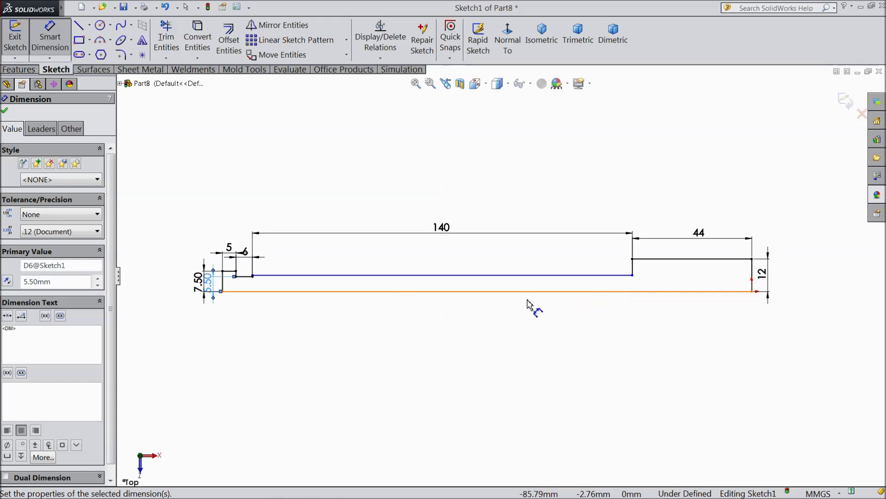
scroll(393, 293, down, 1)
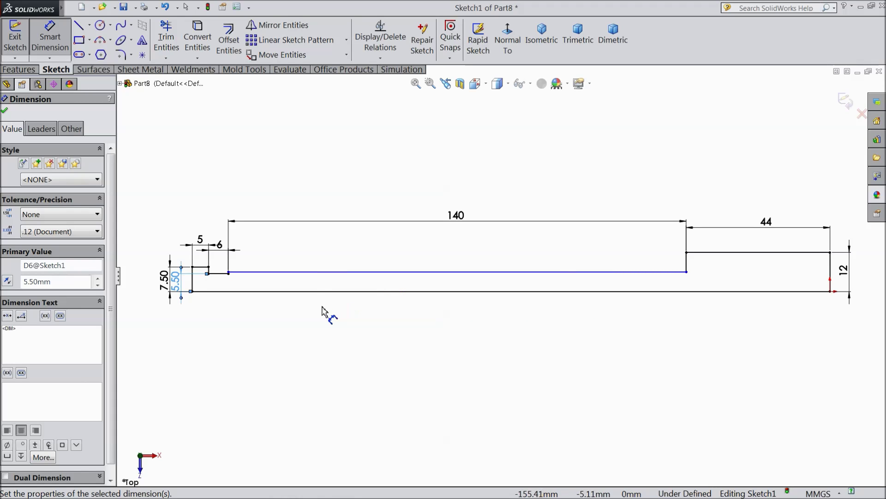
key(Escape)
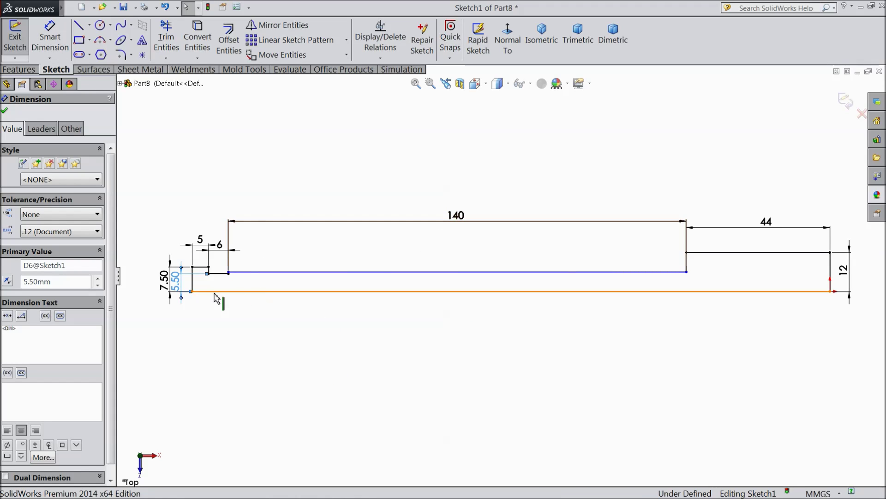
scroll(217, 298, down, 1)
click(159, 272)
drag(209, 279, 189, 277)
Step: Dimension the long shank line's height above the base line as 19.05/2 mm
click(50, 37)
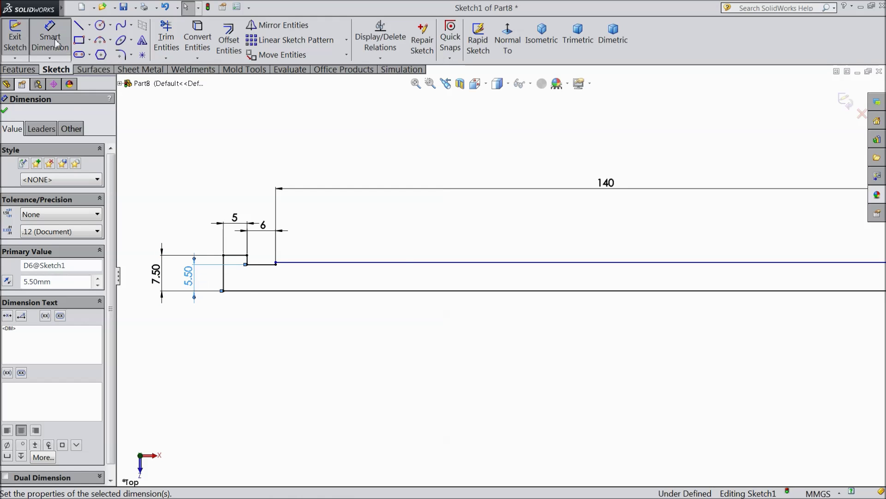
click(429, 262)
click(426, 291)
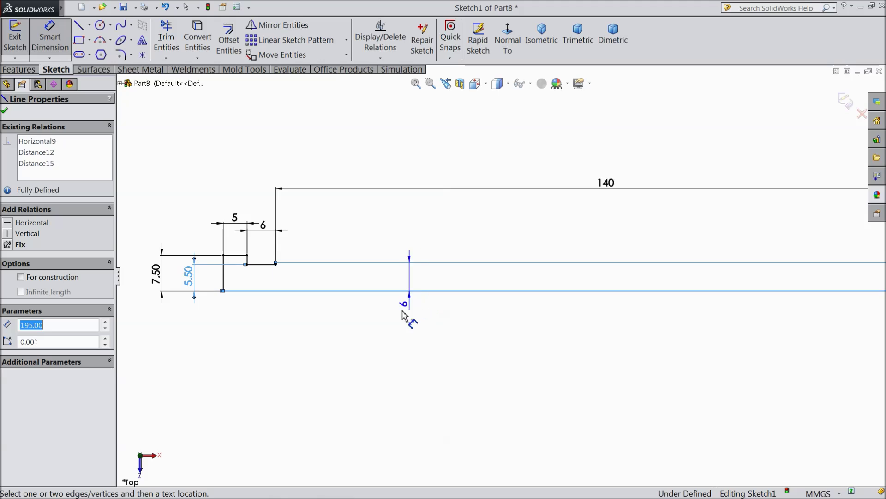
click(396, 323)
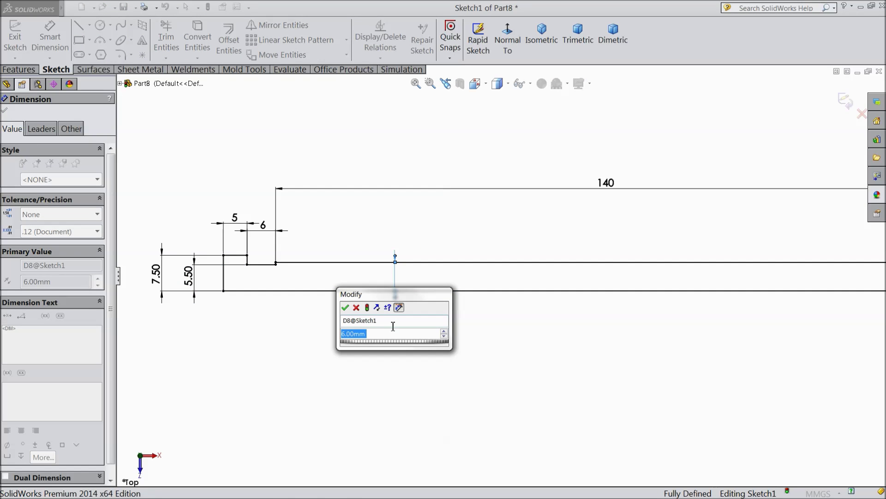
text(19.05)
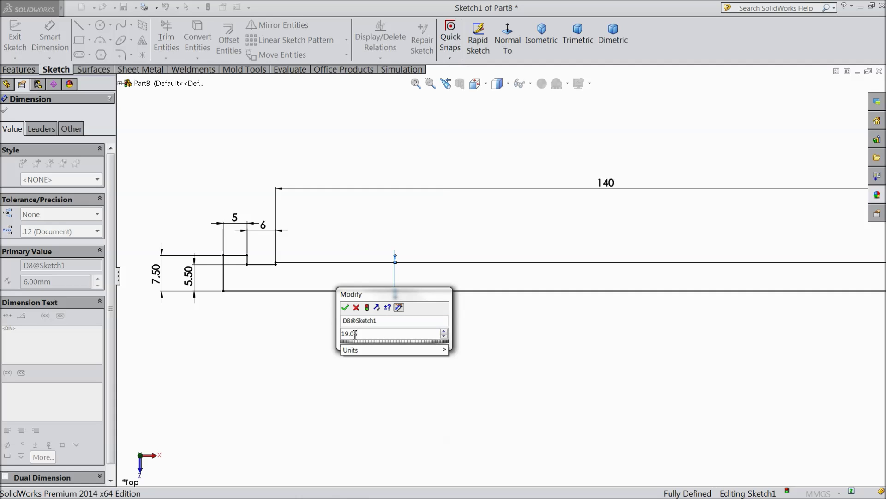
text(/2)
click(346, 309)
Step: Move the shank's height dimension out beyond the lip's end, clear of the other dimensions, and finish dimensioning
scroll(329, 307, up, 5)
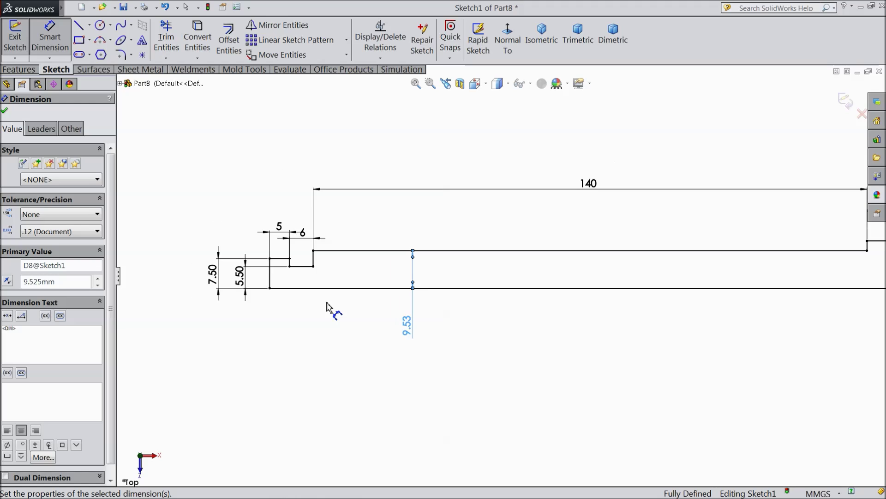
drag(449, 304, 285, 309)
scroll(438, 305, up, 1)
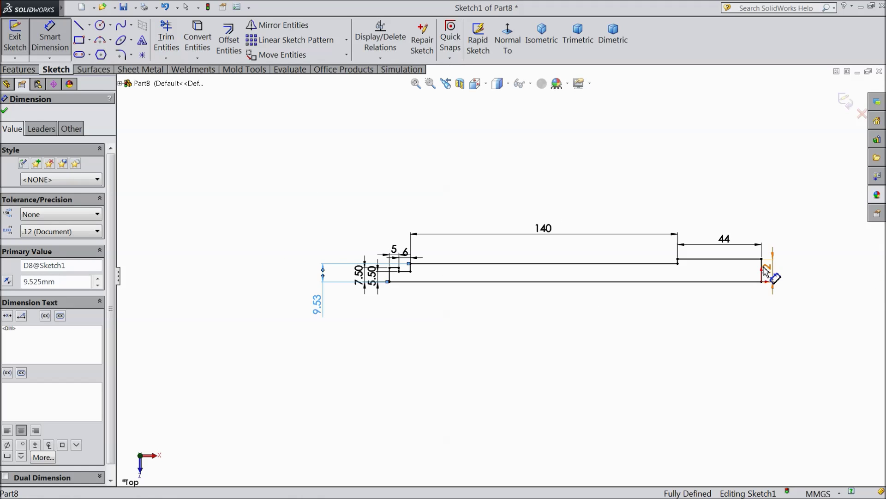
scroll(762, 272, down, 2)
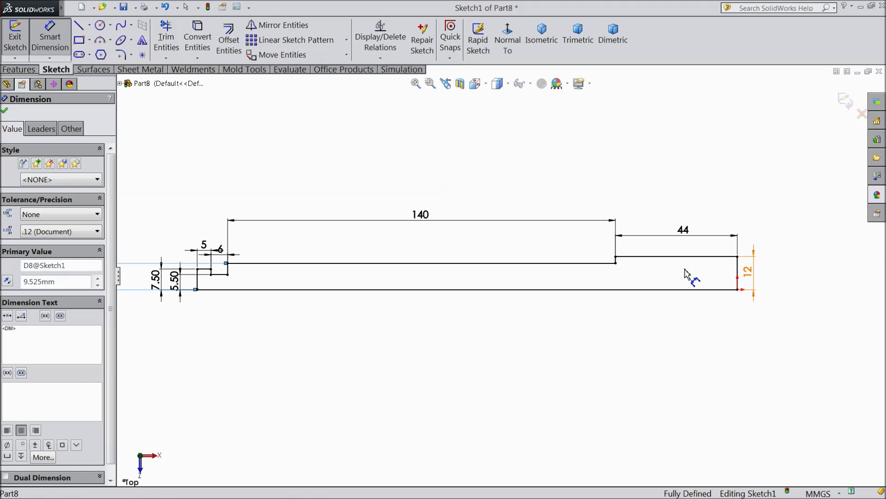
click(5, 110)
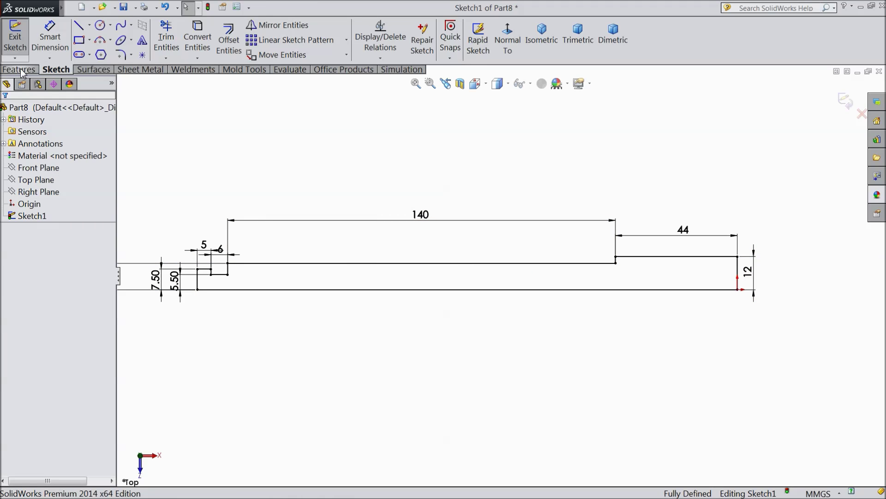
Step: Revolve the stepped half-profile 360 degrees about its long base line
click(19, 69)
click(61, 39)
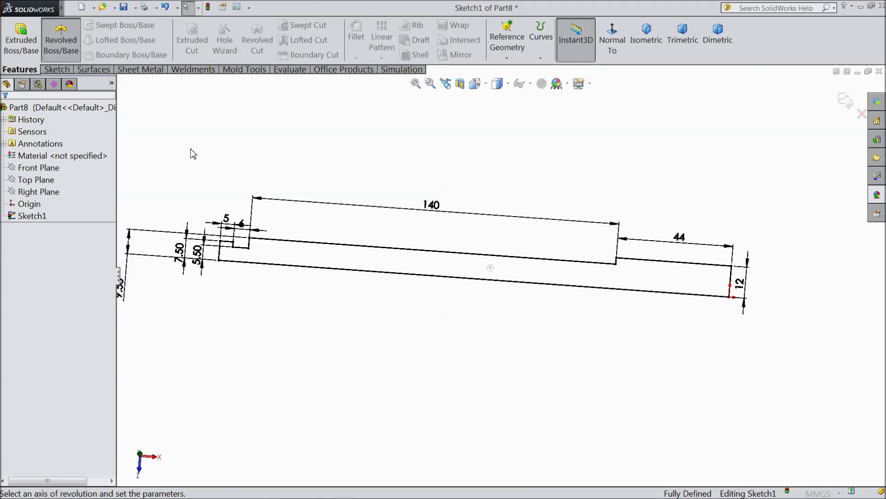
scroll(481, 277, down, 1)
click(489, 283)
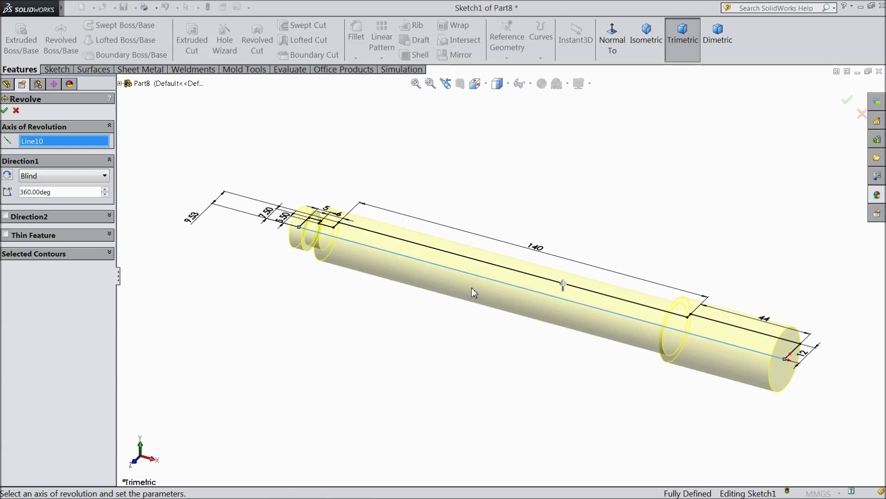
click(4, 111)
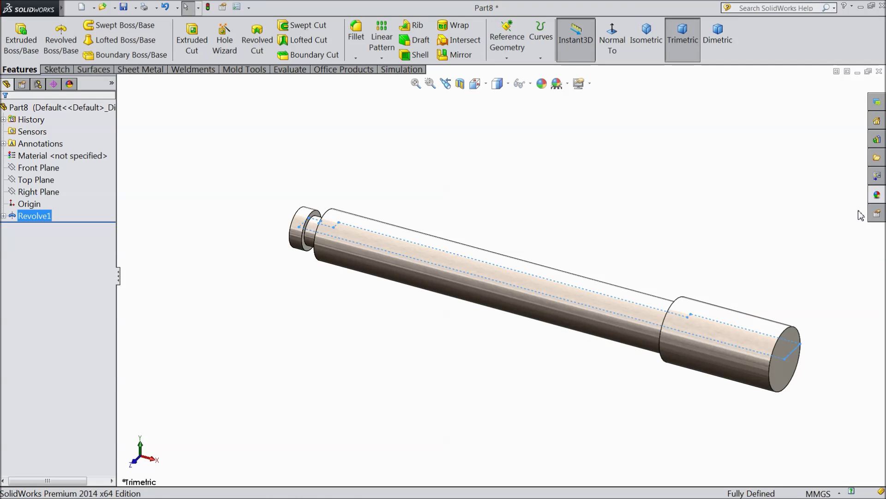
click(877, 196)
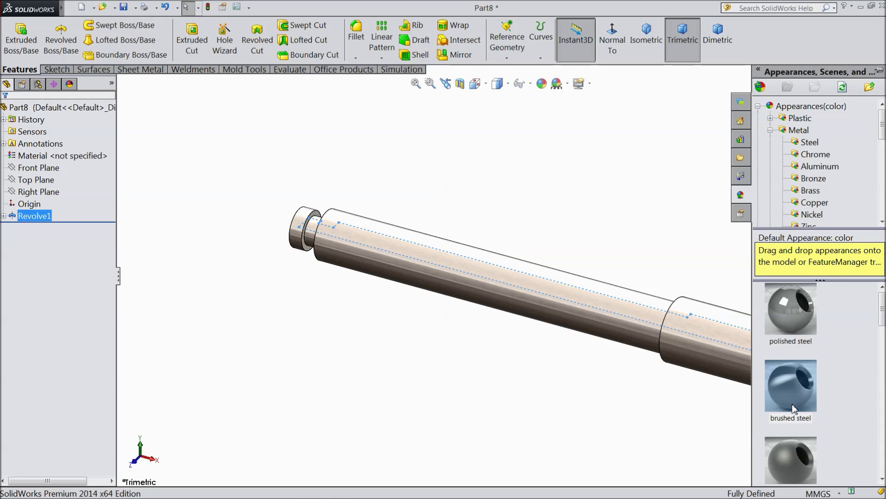
click(647, 236)
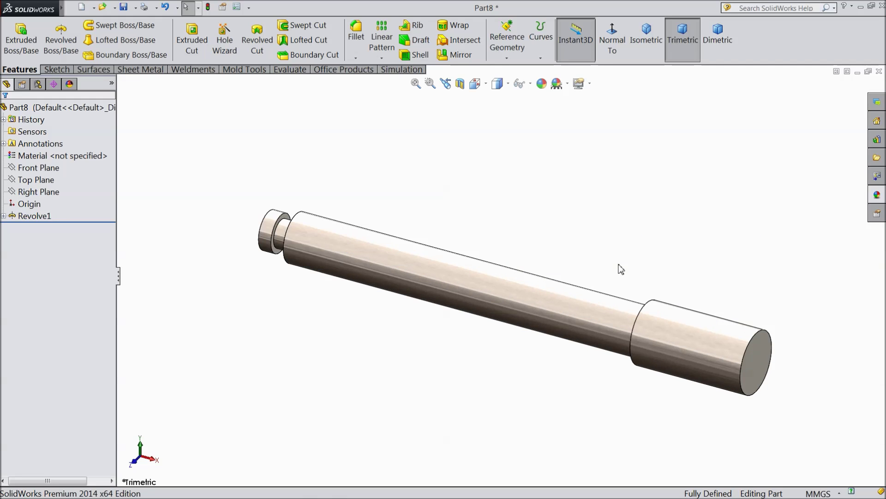
Step: On a new Top Plane sketch, draw a circle about 14.5 mm in diameter on the head's axis, about 20 mm from its end face
click(36, 179)
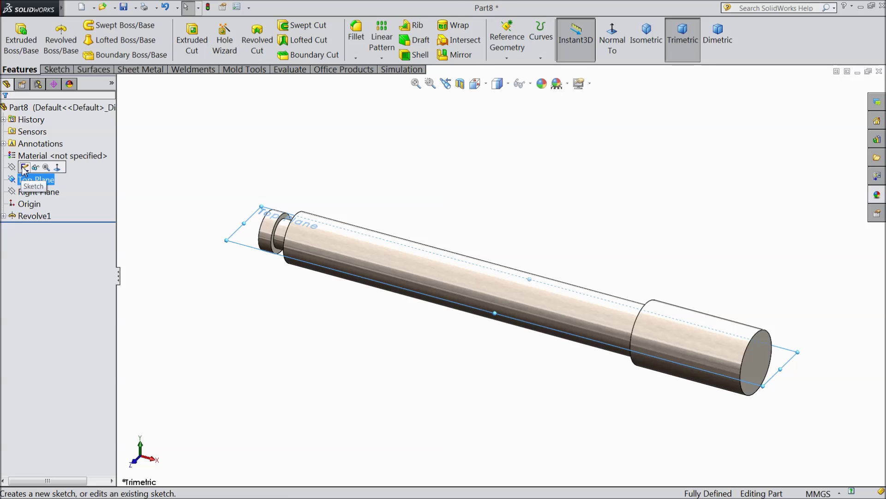
click(26, 172)
click(609, 45)
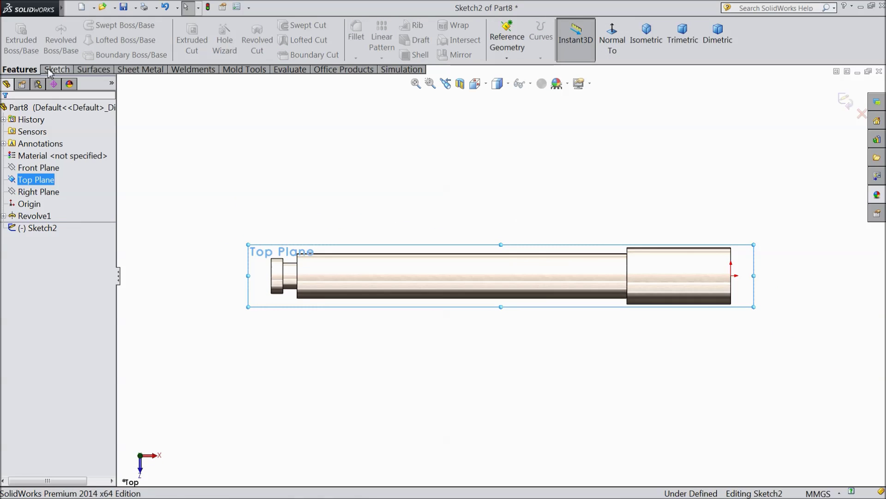
click(100, 25)
scroll(762, 306, down, 3)
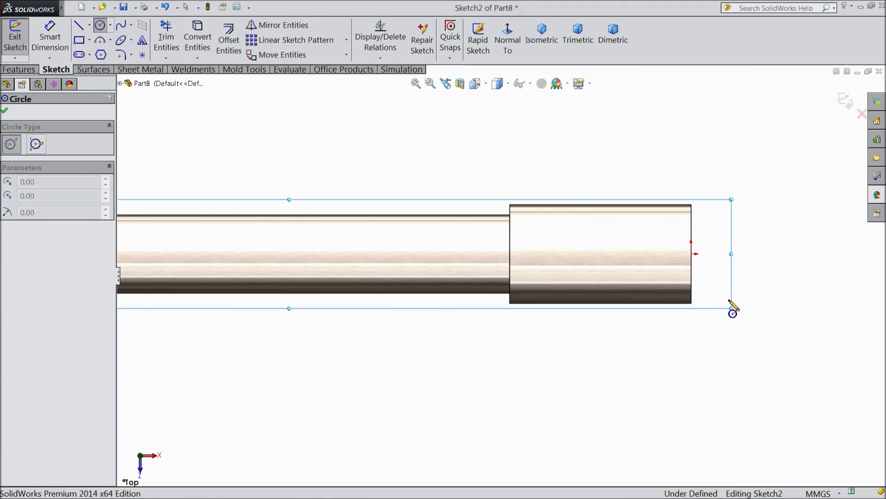
click(610, 254)
click(621, 281)
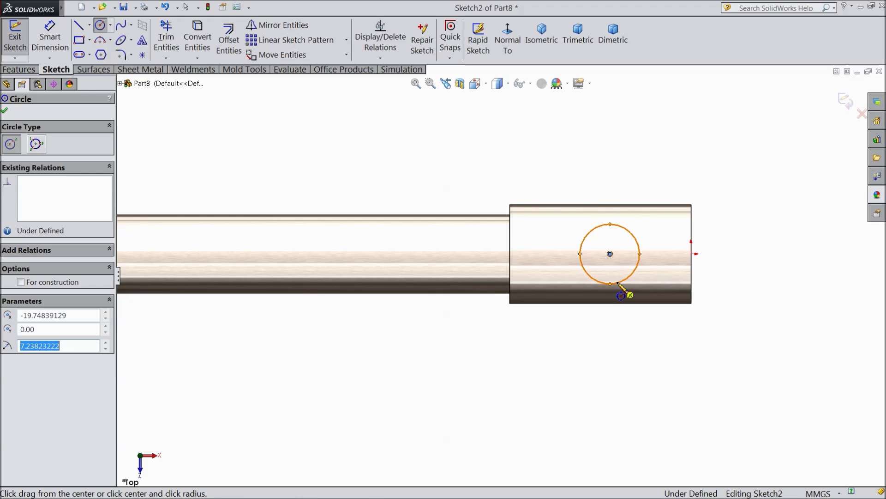
Step: Dimension the circle on the head to a diameter of 10 mm
click(57, 48)
click(620, 226)
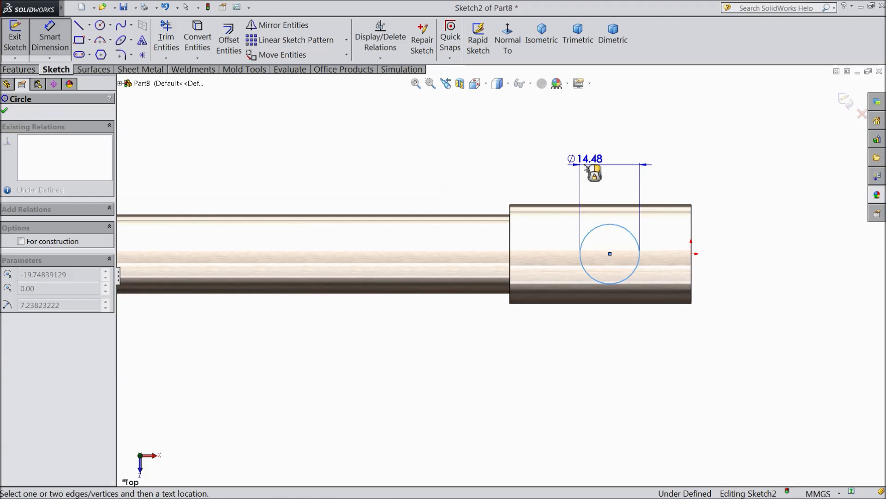
click(605, 166)
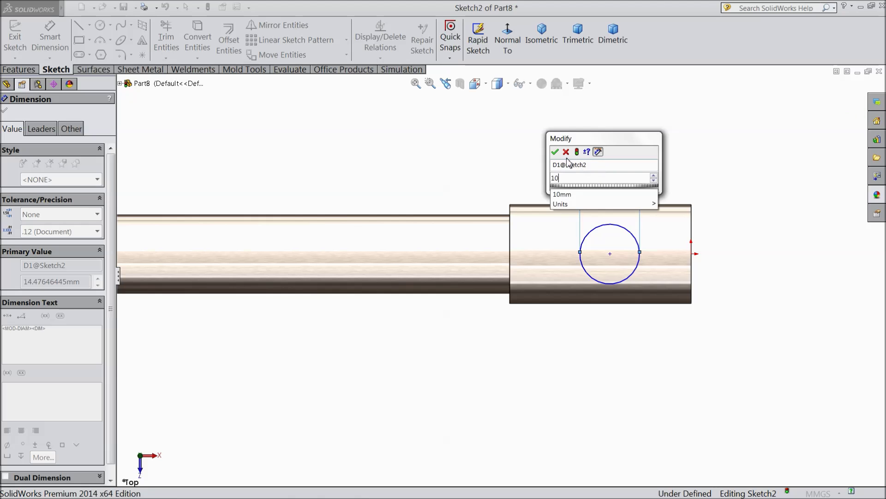
click(559, 157)
Step: Dimension the circle's centre at 15 mm from the head's end face
click(610, 255)
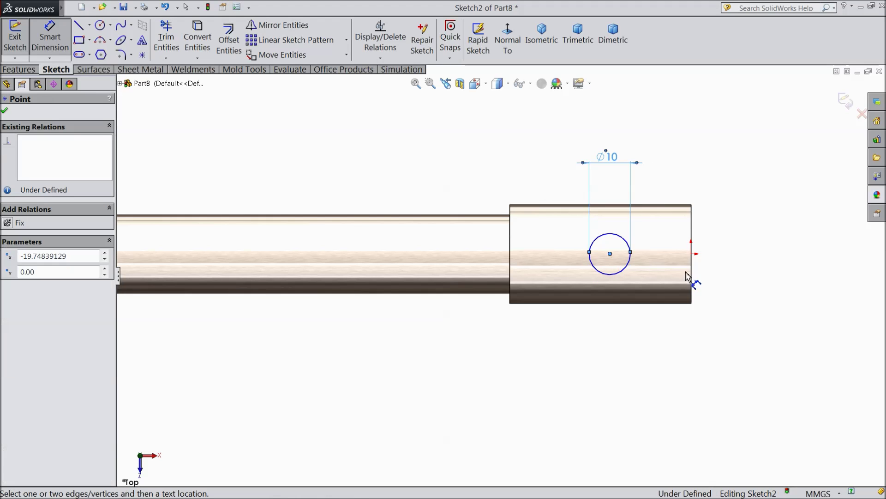
click(692, 279)
click(659, 343)
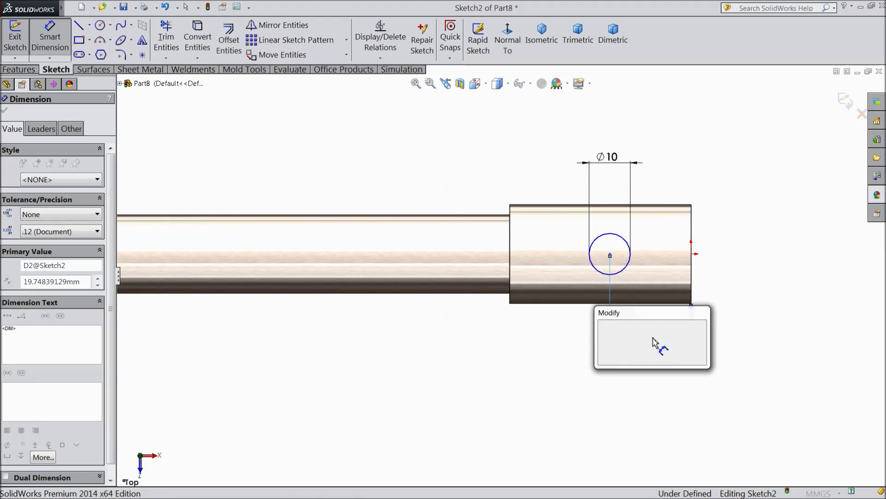
text(15)
click(604, 326)
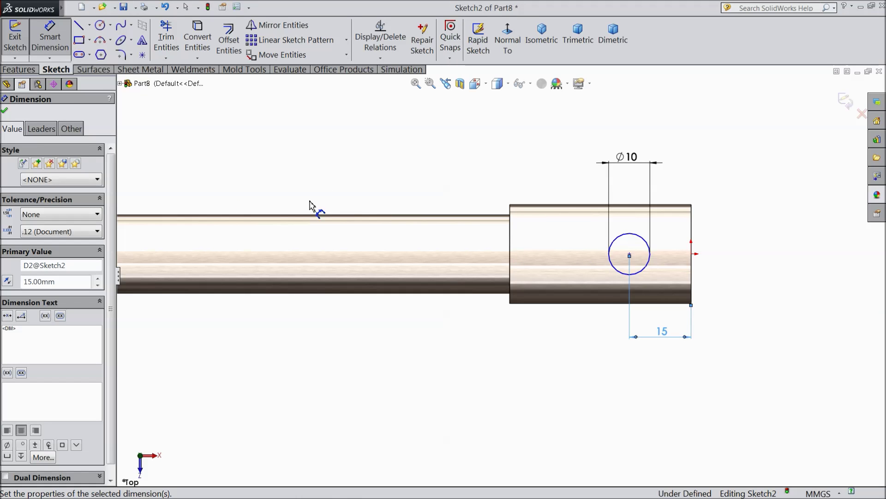
Step: Align the circle's centre horizontally with the origin, deleting the conflicting vertical relation set between them
click(630, 254)
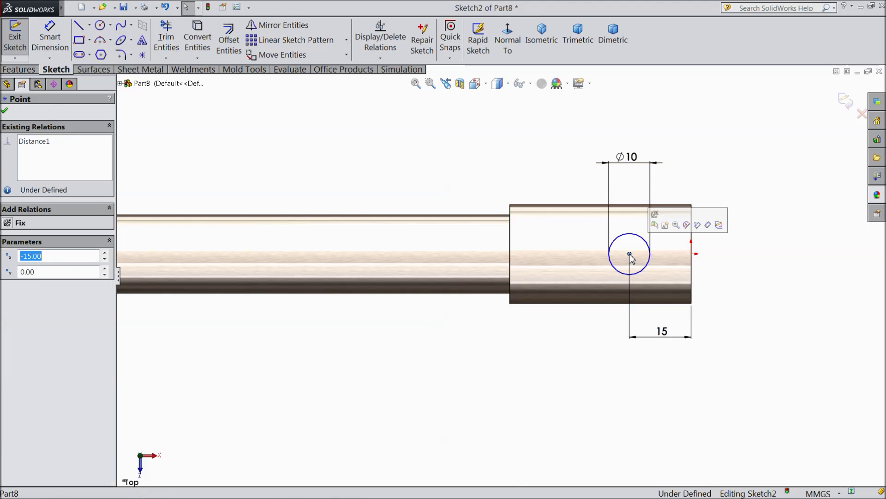
ctrl+click(691, 253)
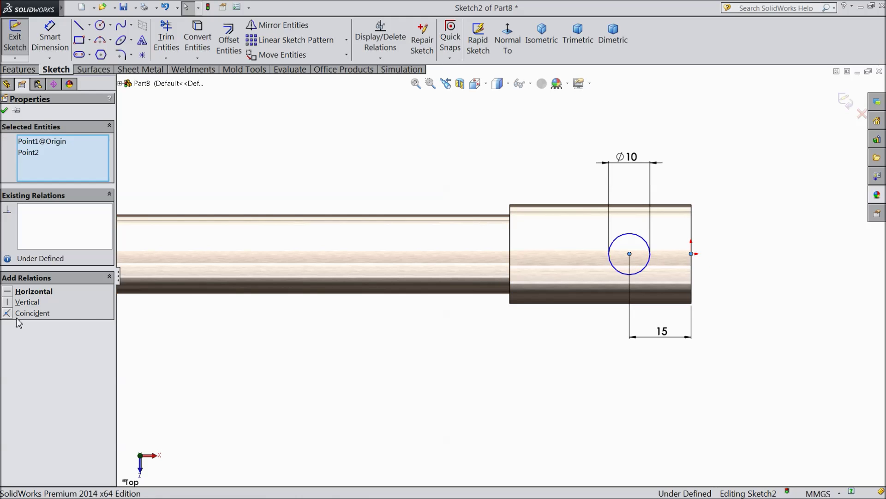
click(19, 303)
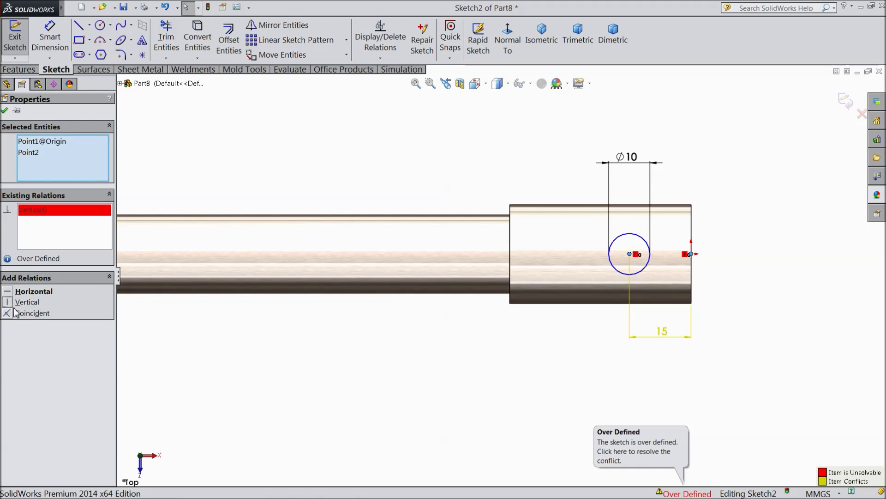
click(15, 292)
right_click(30, 214)
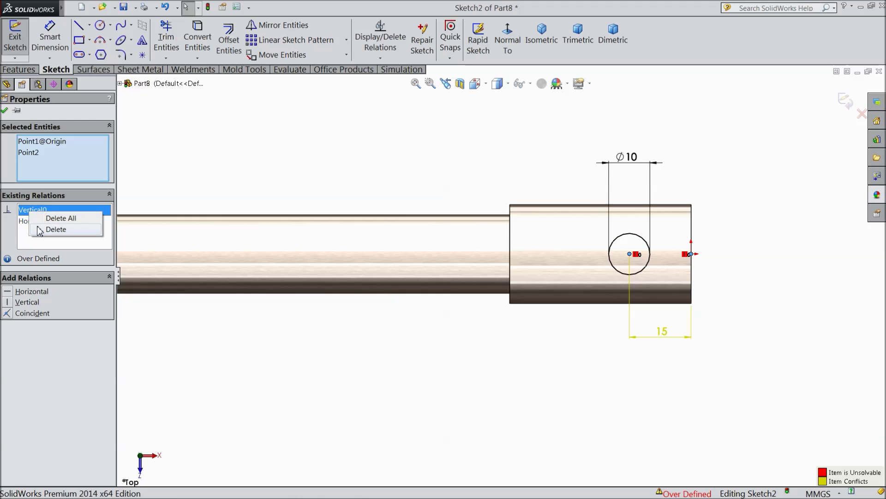
click(50, 218)
click(10, 293)
click(4, 111)
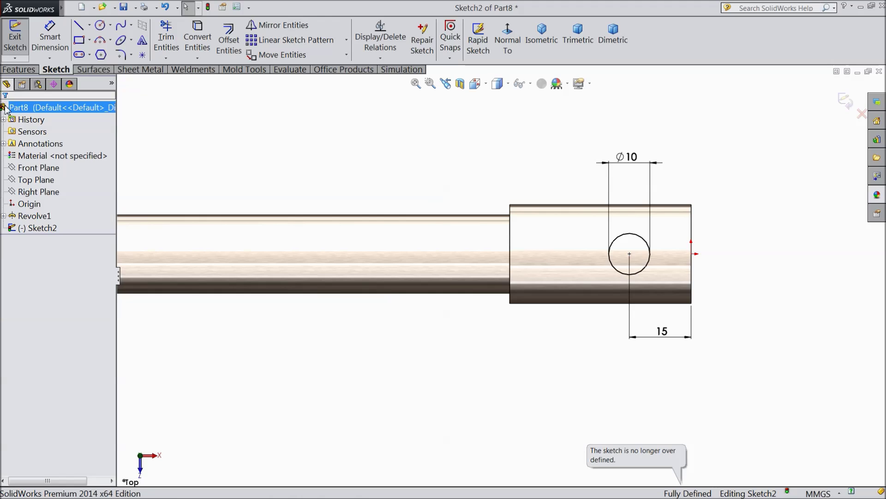
Step: Cut the 10 mm circle through the head with an Extruded Cut set to Through All - Both
click(18, 69)
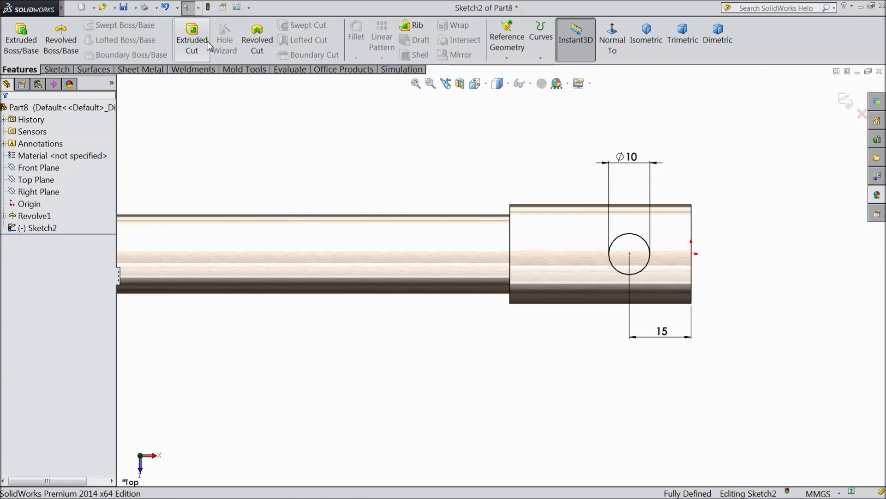
click(192, 39)
click(55, 178)
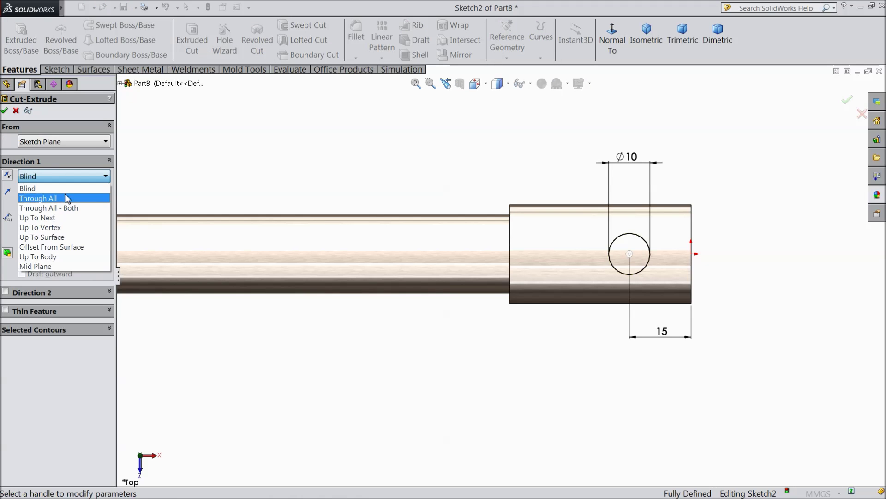
click(62, 208)
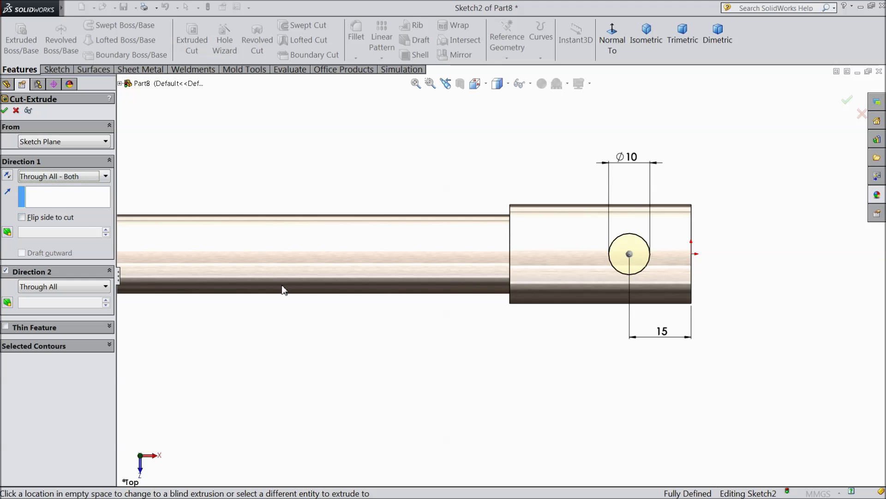
key(z)
middle_drag(447, 364, 473, 223)
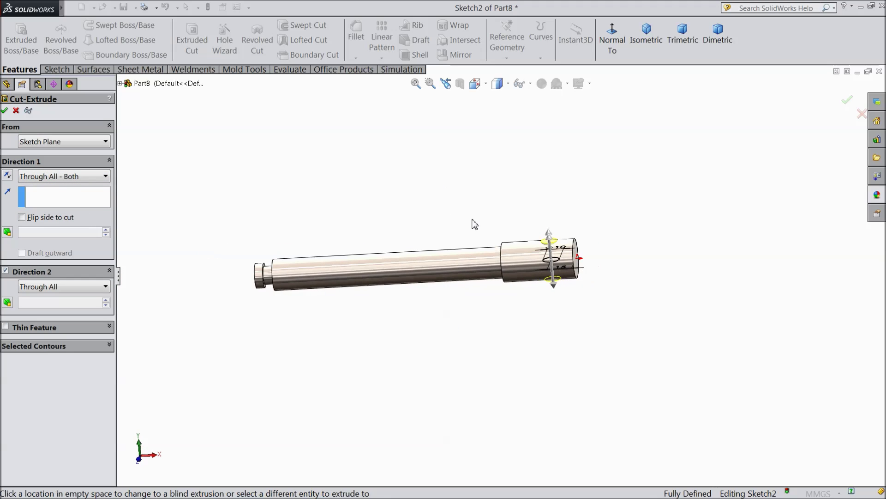
scroll(544, 270, down, 5)
scroll(544, 270, down, 3)
middle_drag(544, 270, 547, 301)
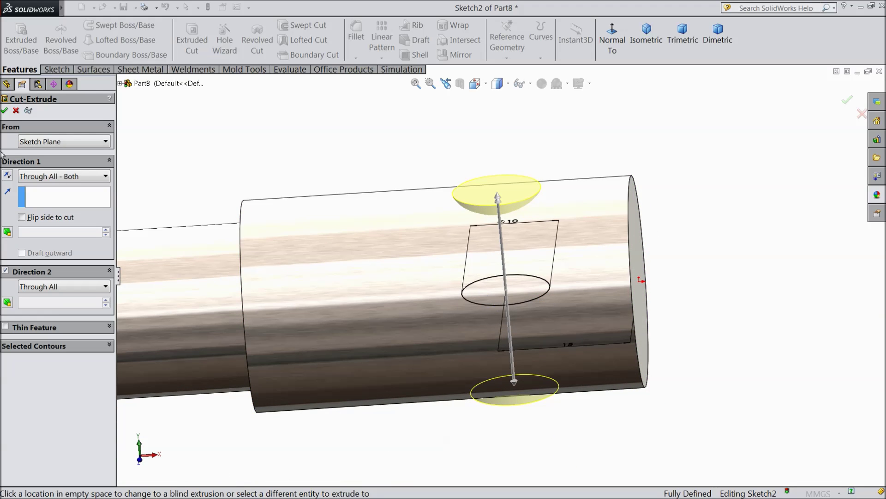
click(4, 110)
Step: Set up a 1 mm by 45-degree chamfer on the circular edge of the head's end face
scroll(466, 253, up, 5)
click(469, 204)
middle_drag(470, 204, 435, 263)
click(356, 58)
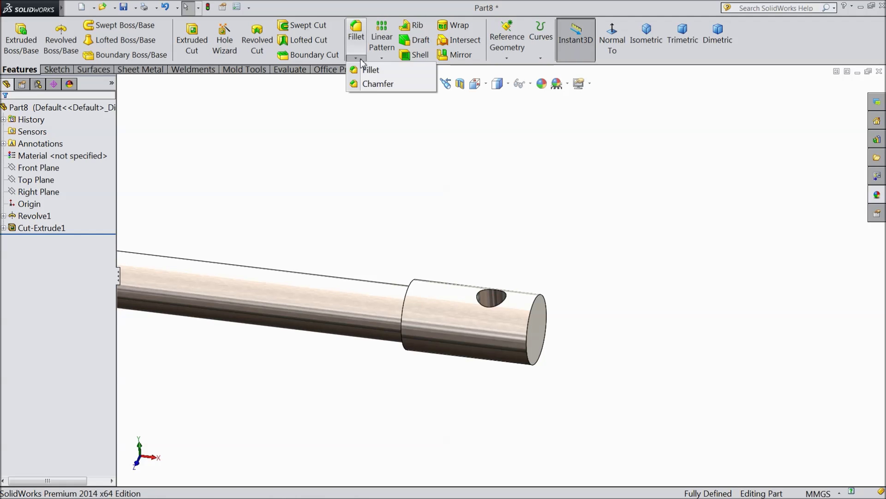
click(372, 82)
middle_drag(380, 122, 401, 225)
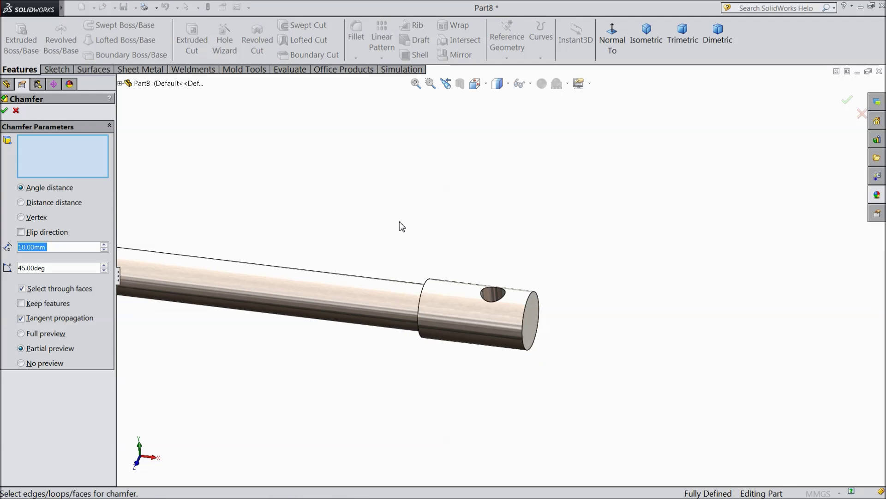
text(1)
key(Return)
middle_drag(352, 208, 483, 307)
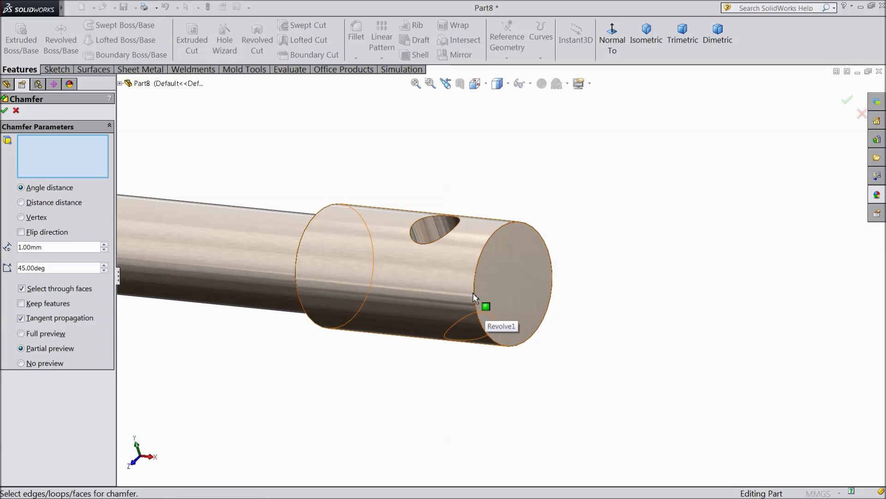
click(484, 299)
Step: Add the shank's outer edge beside the narrow neck to the chamfer and apply it
scroll(485, 302, up, 5)
middle_drag(477, 300, 371, 270)
scroll(435, 300, down, 8)
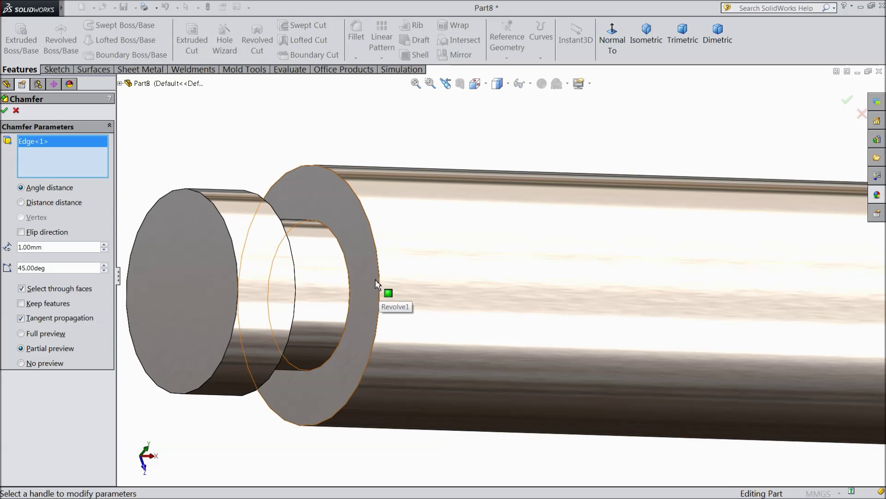
click(380, 283)
click(6, 111)
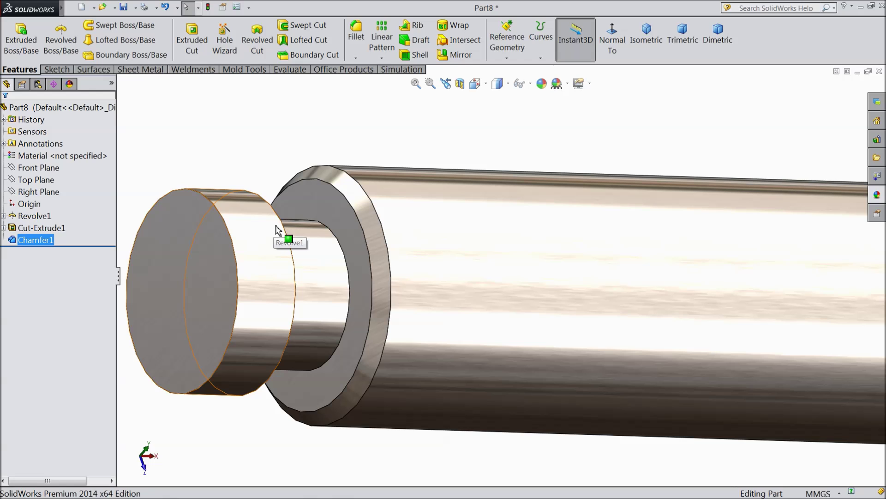
Step: Sketch on the shank's ring-shaped end face and convert the shank's 19.05 mm outer chamfer edge into a sketch circle
scroll(340, 270, up, 6)
middle_drag(551, 269, 559, 295)
scroll(832, 303, down, 3)
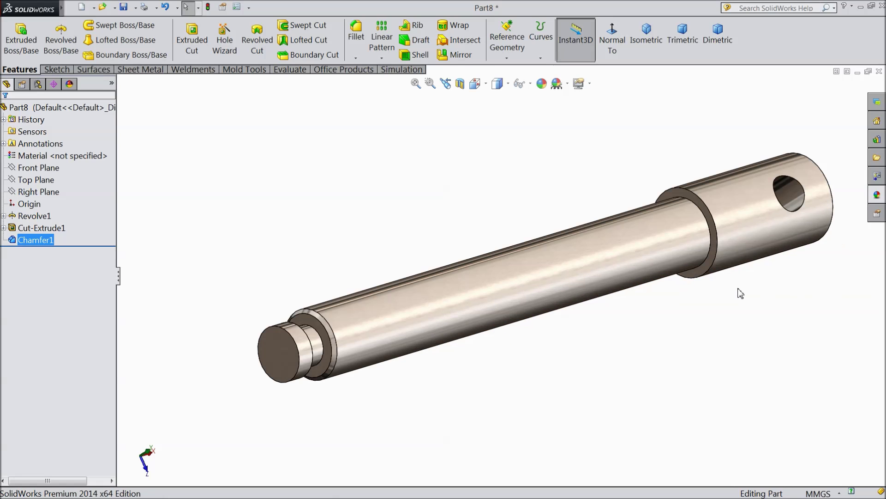
scroll(495, 328, down, 2)
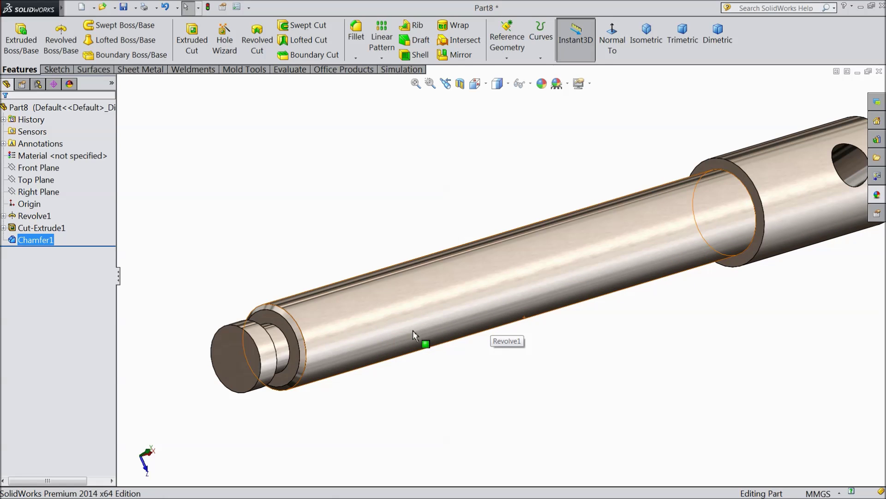
scroll(326, 340, down, 2)
click(313, 342)
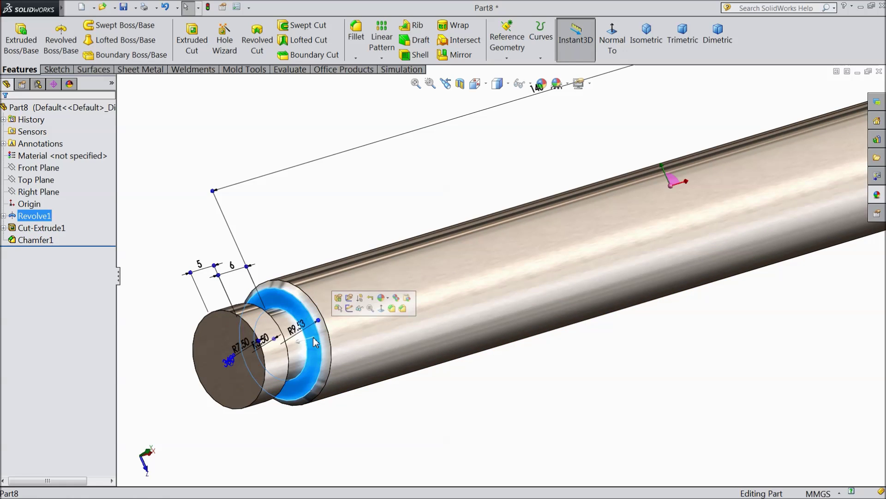
click(351, 312)
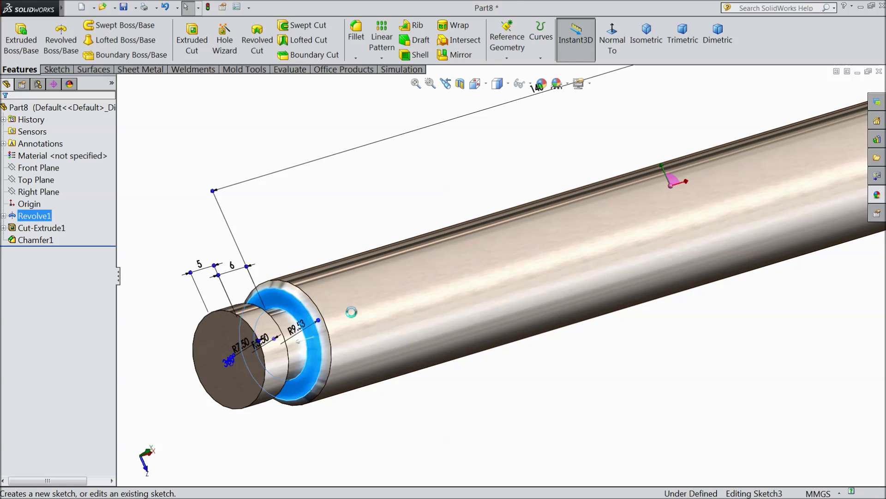
click(332, 337)
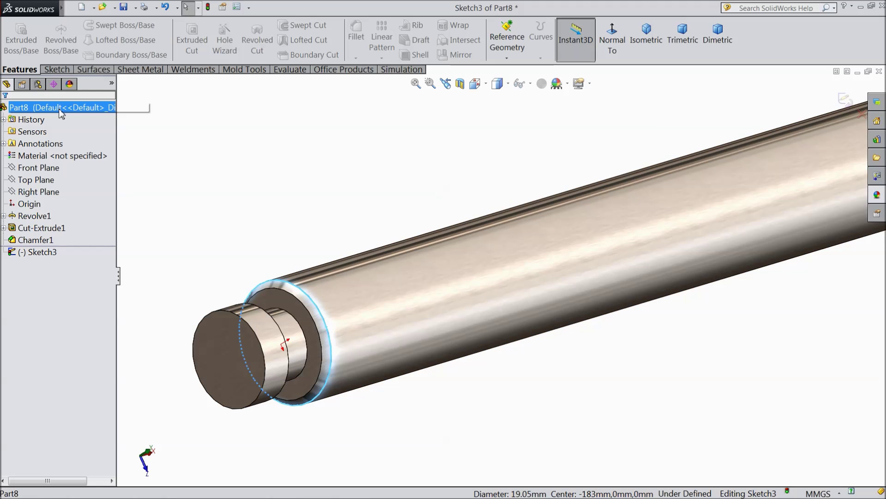
click(56, 69)
click(198, 48)
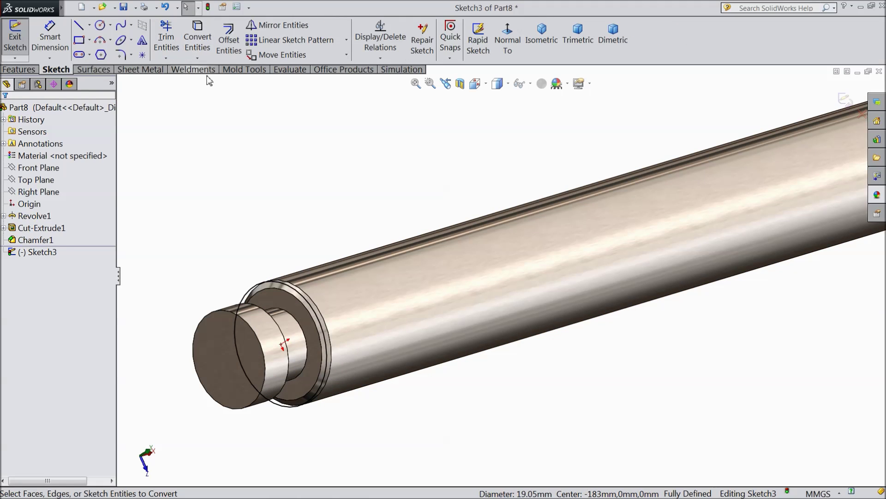
Step: Create a clockwise helix from the converted circle with constant 3 mm pitch, 46.5 revolutions, reversed direction and 0-degree start angle
click(23, 70)
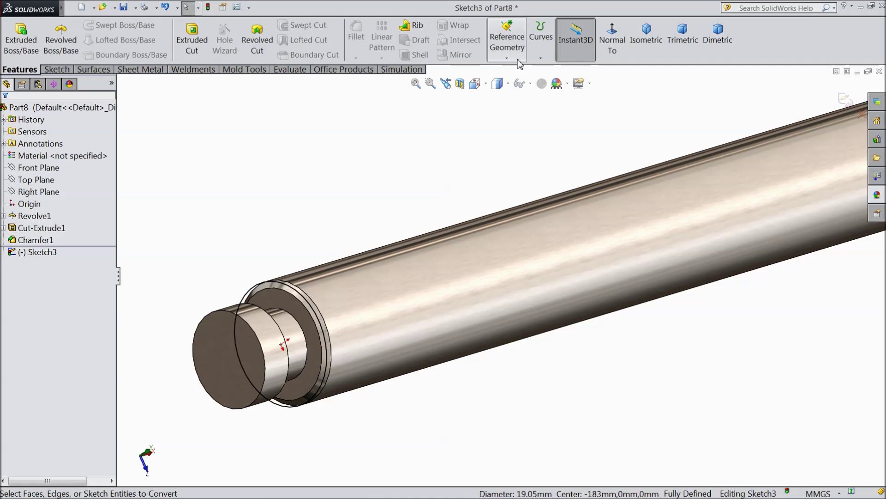
click(541, 58)
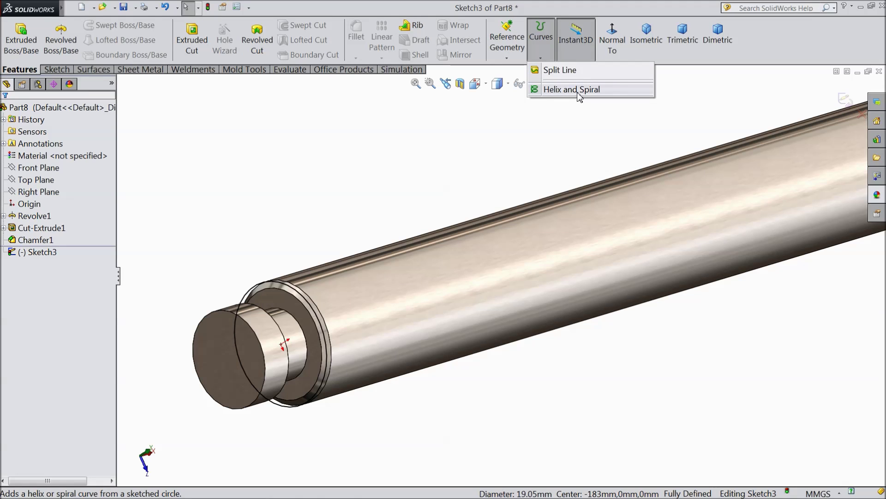
click(573, 89)
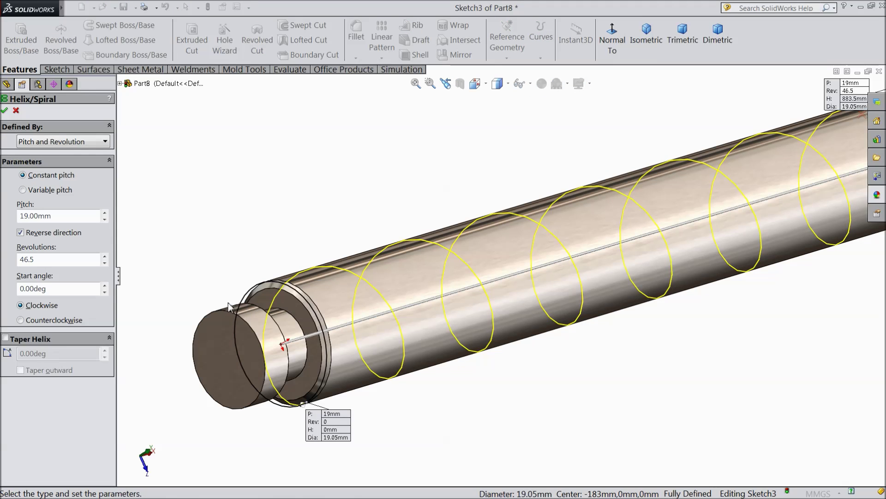
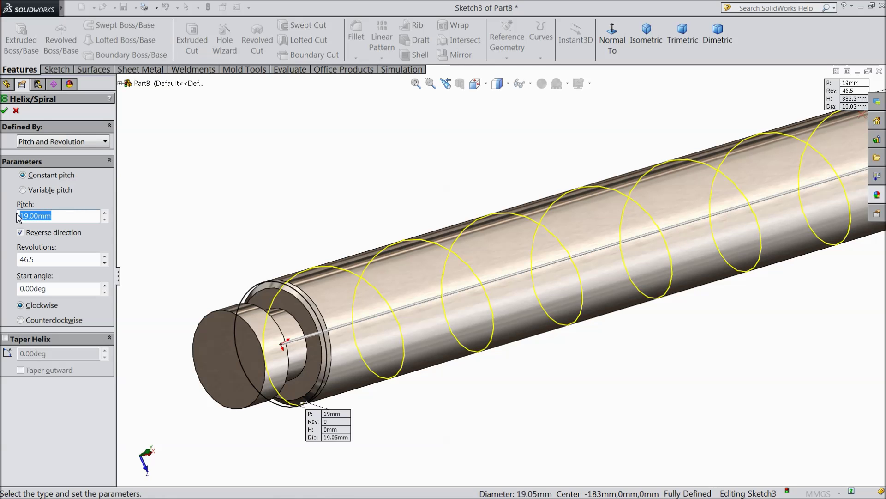
text(3)
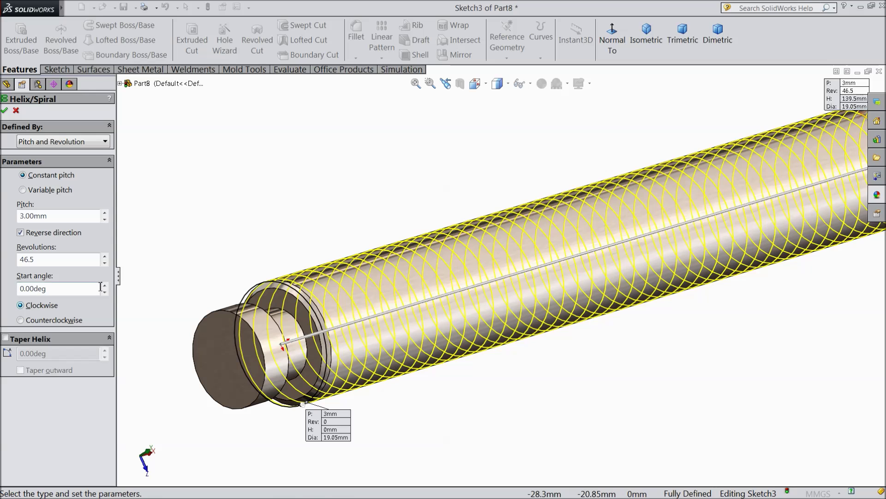
click(5, 111)
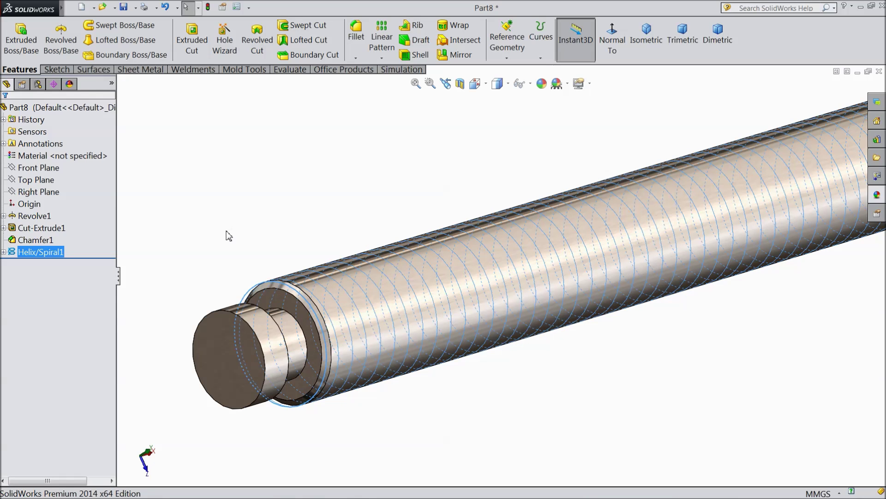
Step: Start a sketch on the Top Plane and view it square-on at the shank's chamfered end
click(36, 179)
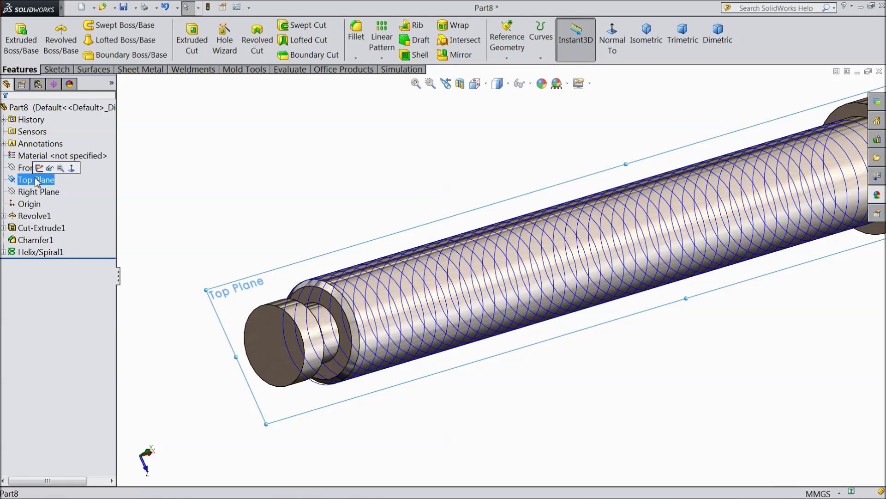
click(42, 171)
click(612, 50)
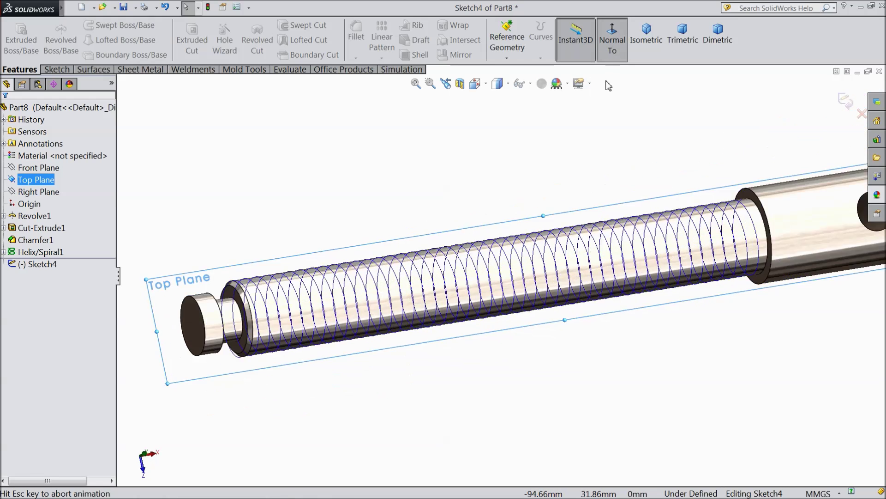
scroll(322, 300, down, 8)
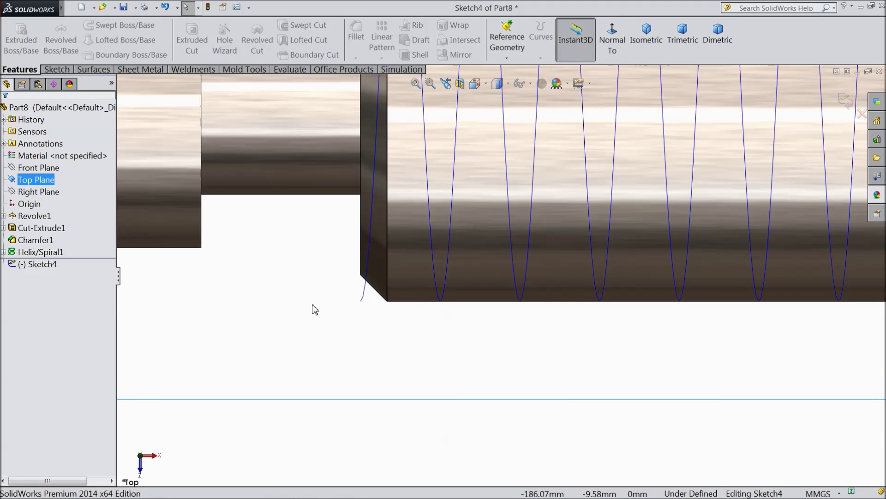
click(56, 69)
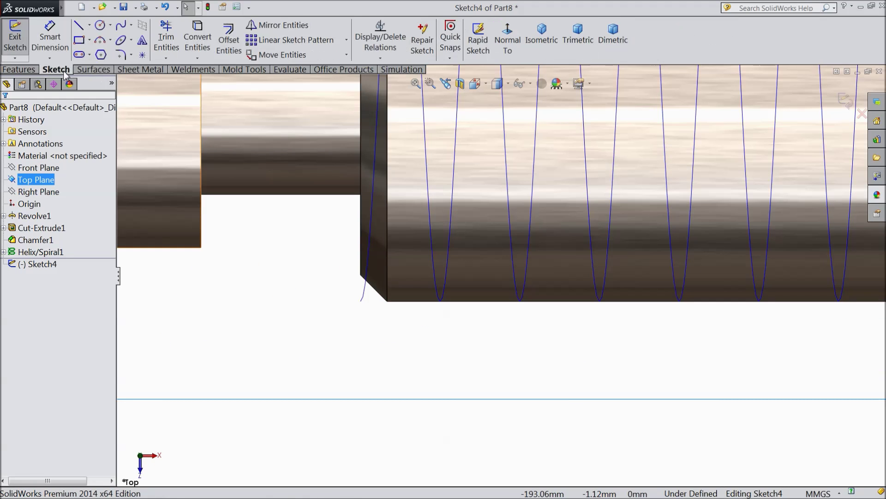
Step: Sketch a closed trapezoid about 2.8 mm high with a 1.5 mm wide narrow edge, beside the shank's chamfered end below the neck
click(78, 27)
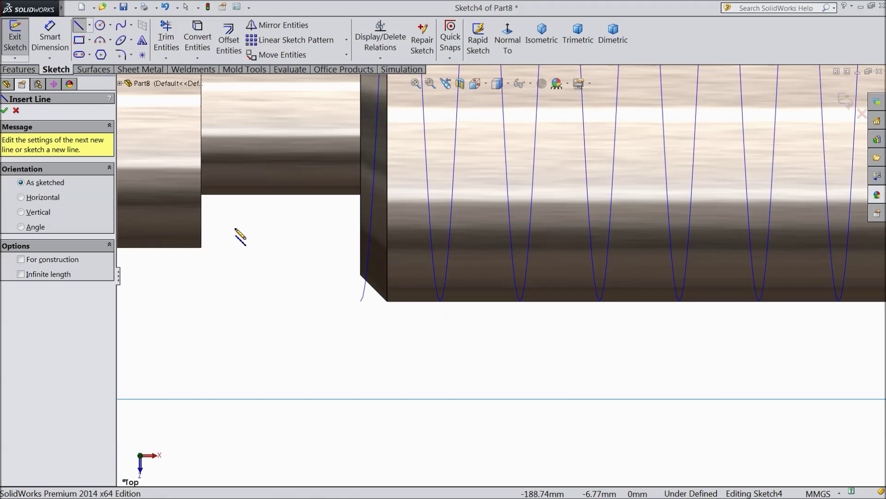
click(288, 286)
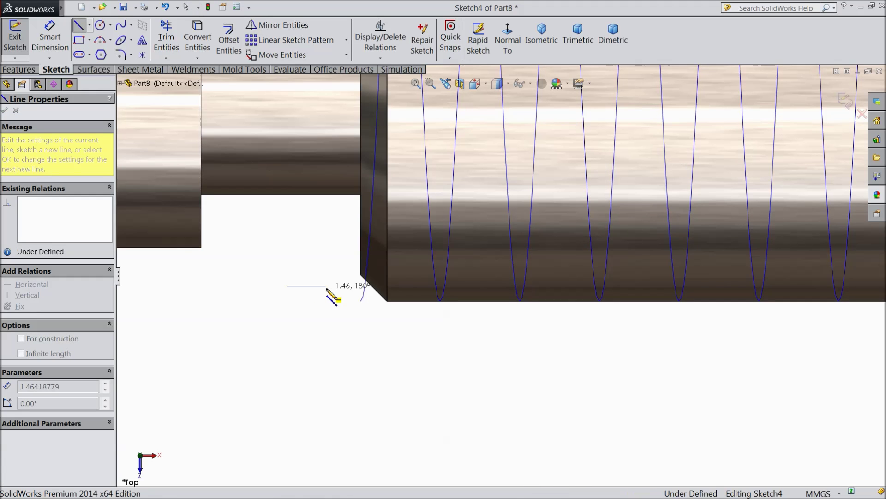
click(327, 286)
click(338, 360)
click(266, 360)
click(288, 286)
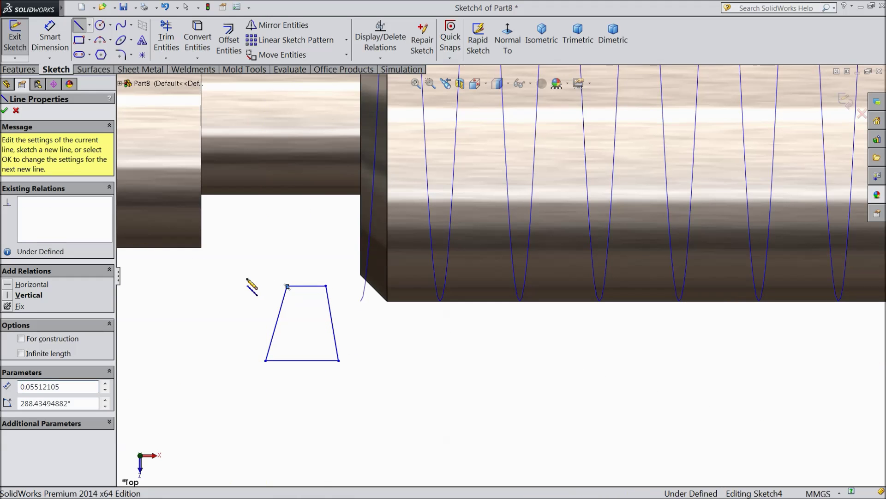
right_click(252, 291)
click(272, 74)
Step: Delete the tiny stray line at the corner of the trapezoid's narrow edge
scroll(382, 293, down, 6)
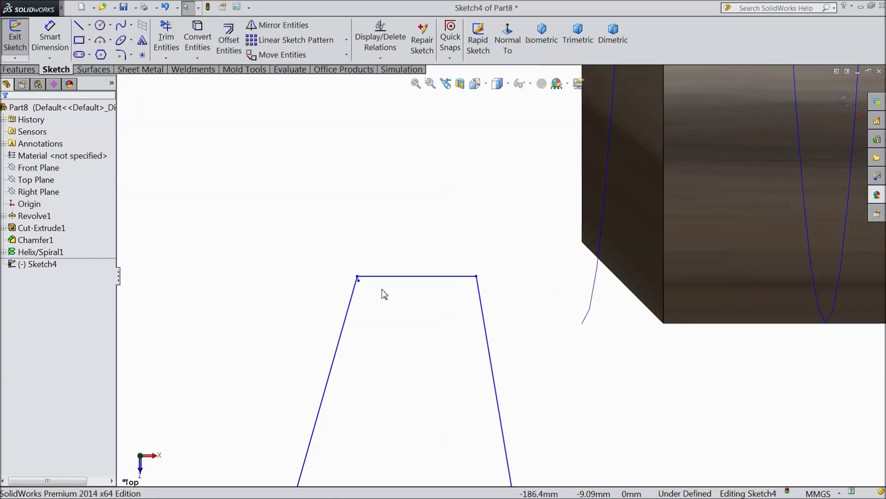
click(370, 271)
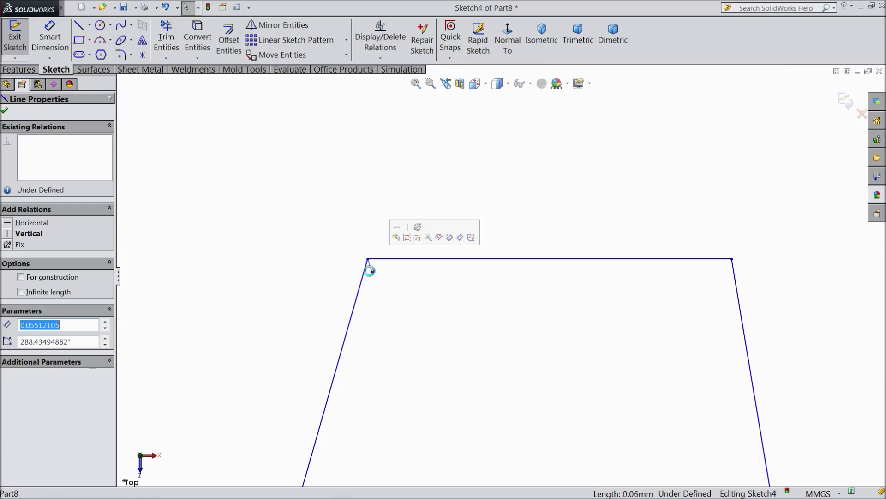
key(Escape)
scroll(337, 291, up, 8)
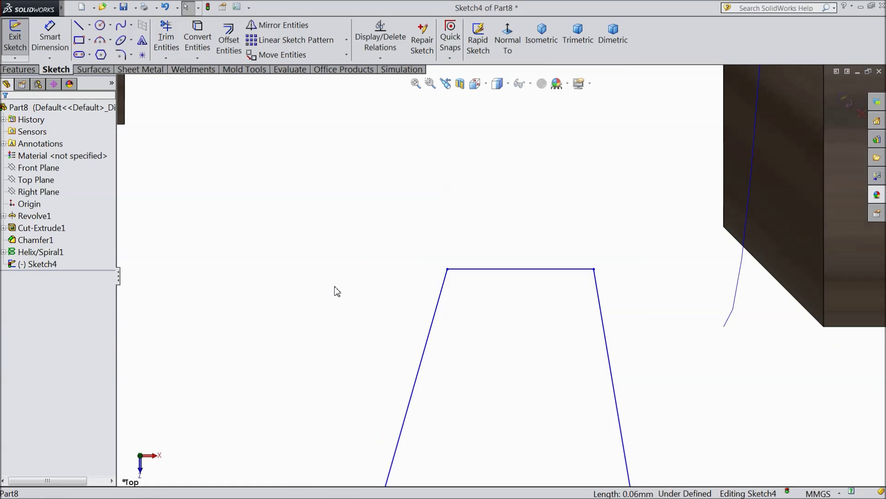
scroll(567, 326, down, 2)
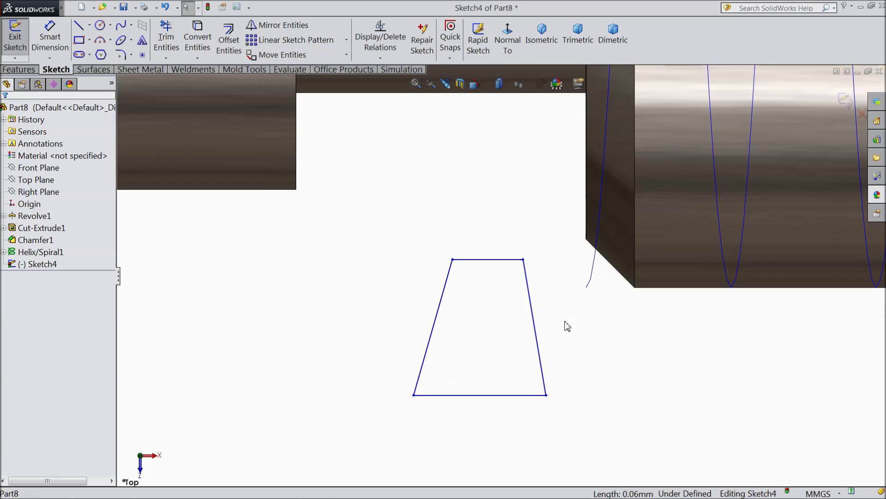
Step: Draw a vertical centerline from the midpoint of the trapezoid's narrow edge to just beyond its wide edge
click(89, 25)
click(107, 53)
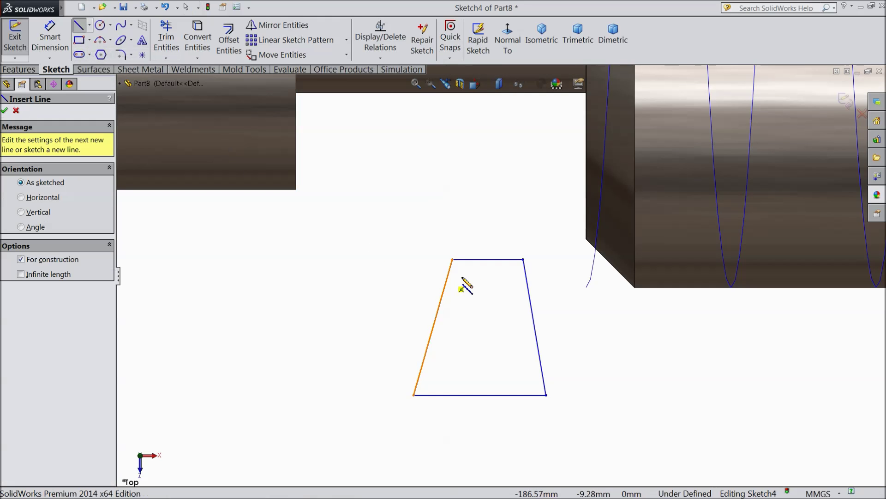
click(488, 259)
click(488, 411)
right_click(318, 347)
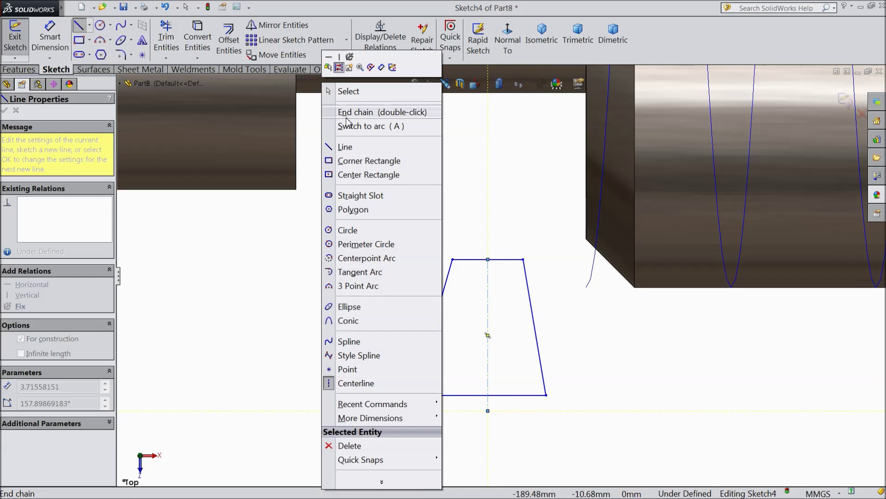
click(349, 95)
Step: Make the trapezoid's two slanted sides symmetric about the centerline
click(535, 316)
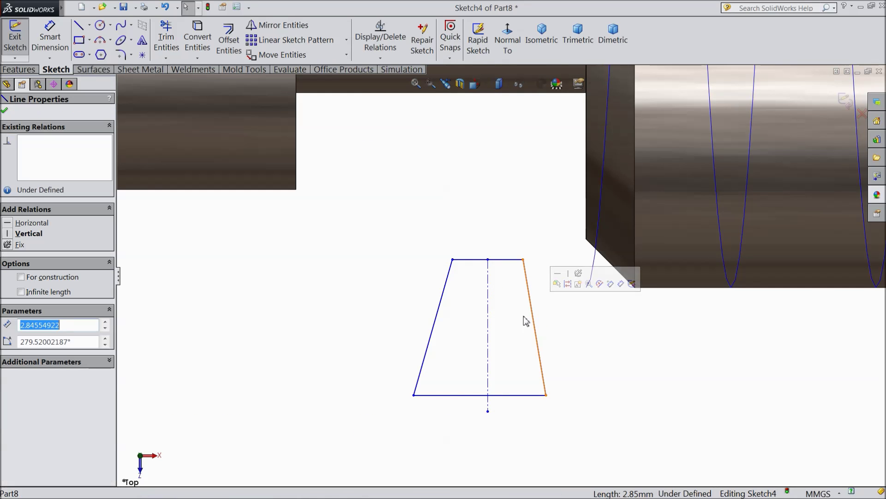
ctrl+click(488, 323)
ctrl+click(434, 331)
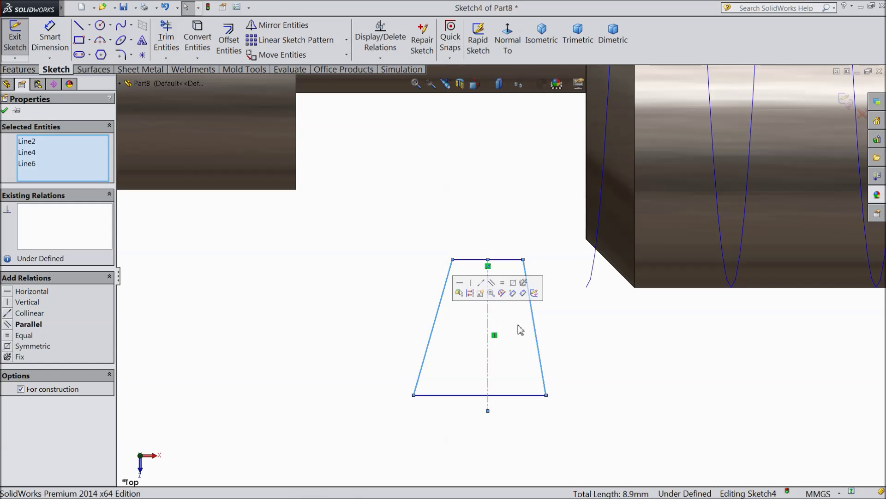
click(514, 285)
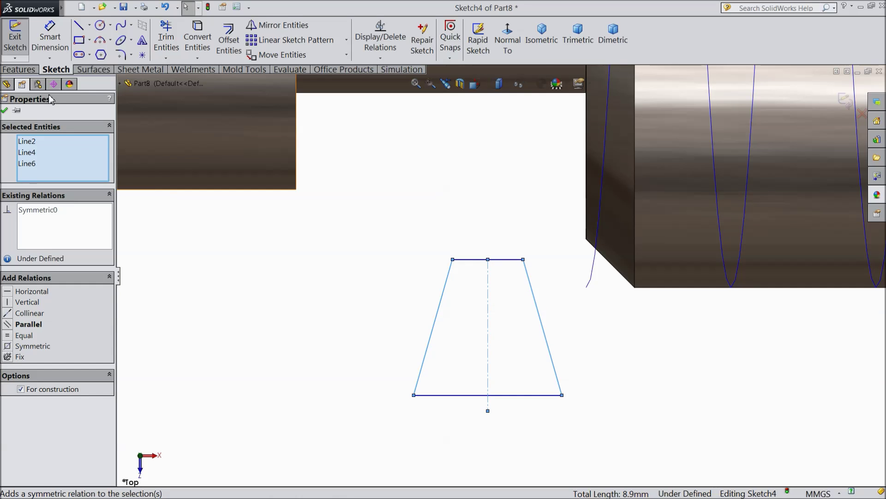
Step: Dimension the trapezoid's narrow edge to 1.11 mm
click(50, 40)
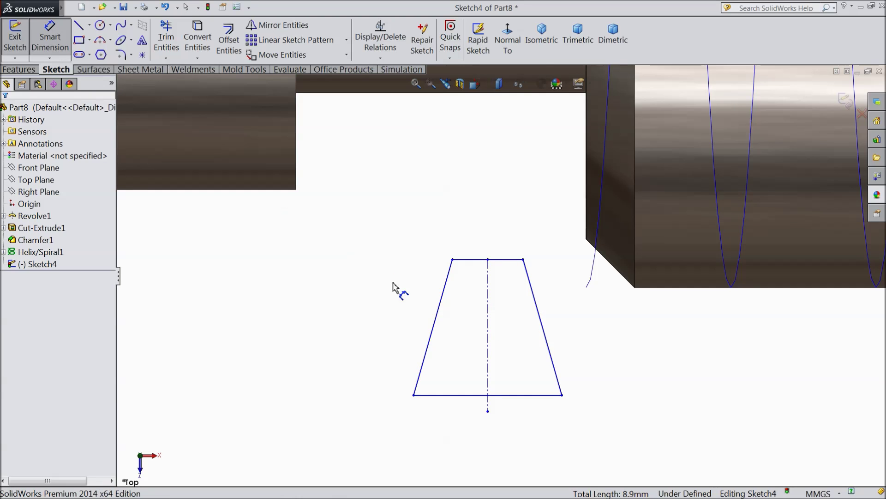
click(480, 267)
click(485, 233)
text(1.11)
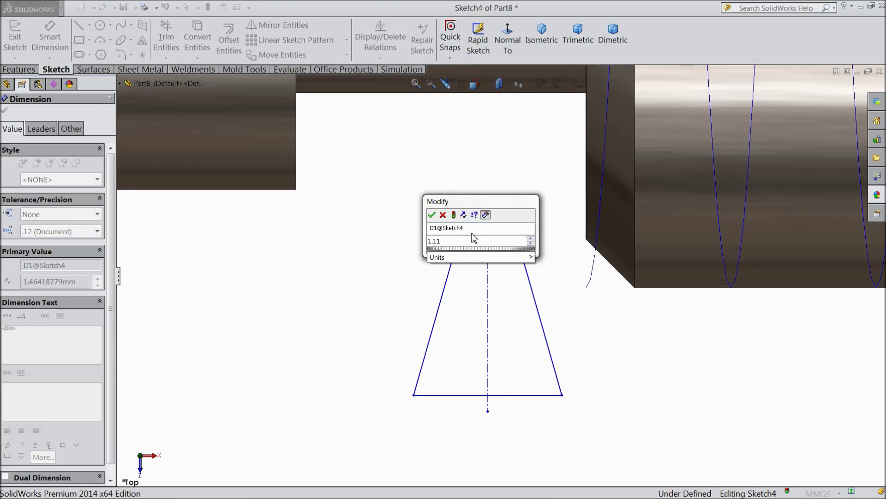
click(432, 215)
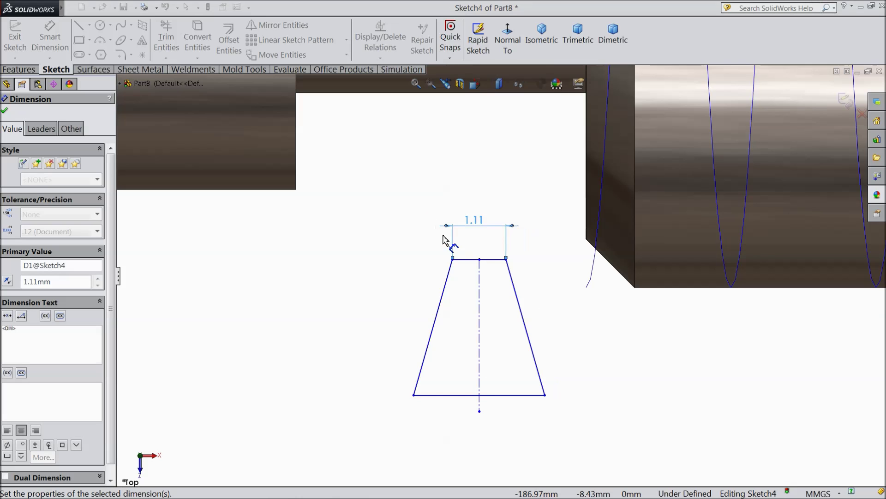
Step: Dimension the angle between the trapezoid's slanted sides to 29 degrees
click(526, 333)
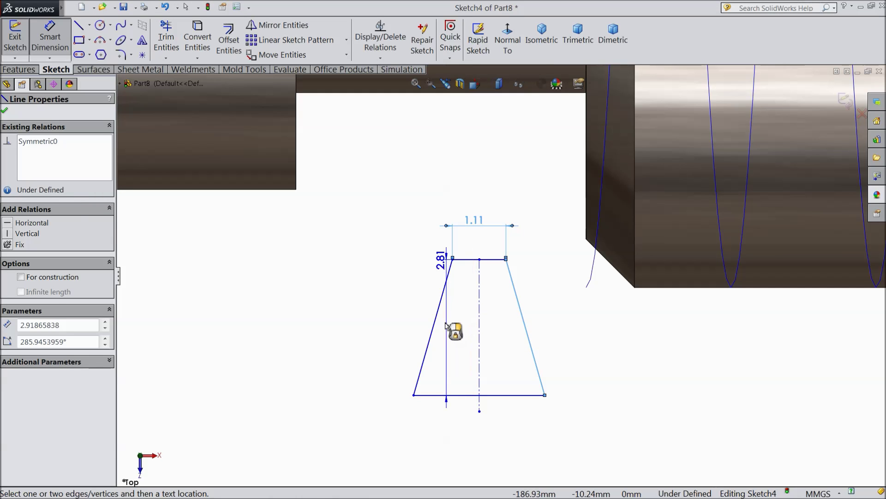
click(434, 326)
click(475, 444)
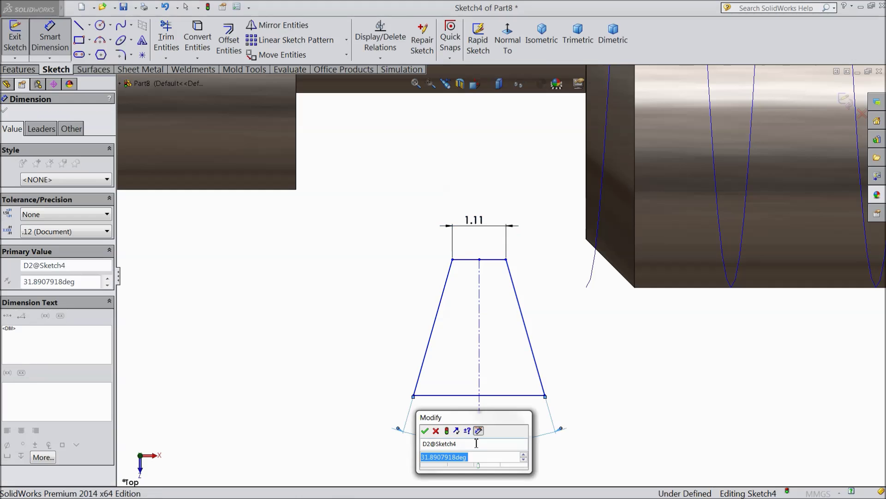
text(29)
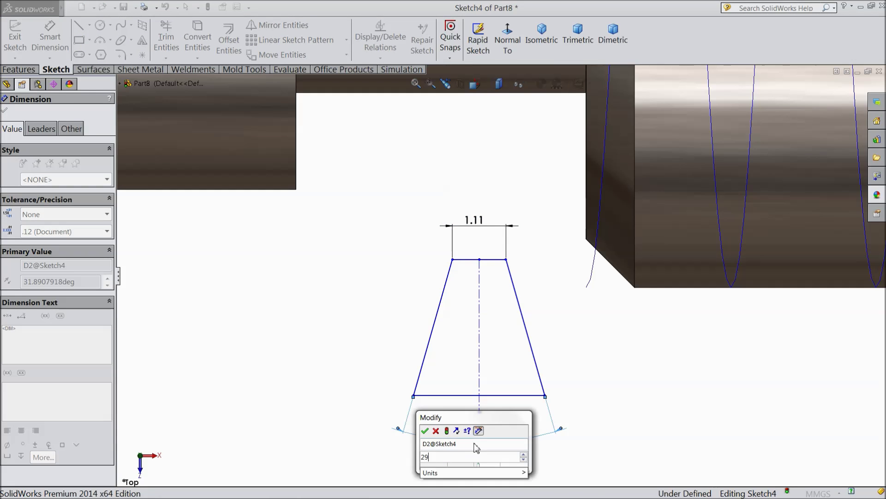
click(425, 430)
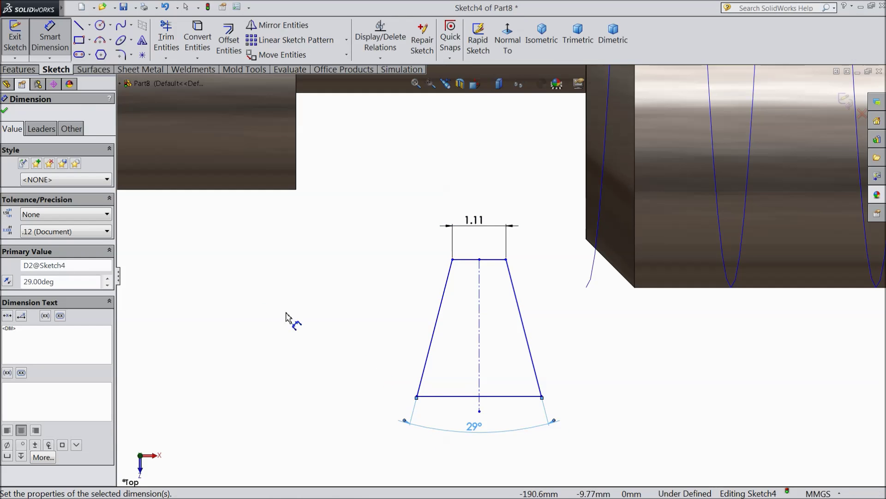
click(52, 50)
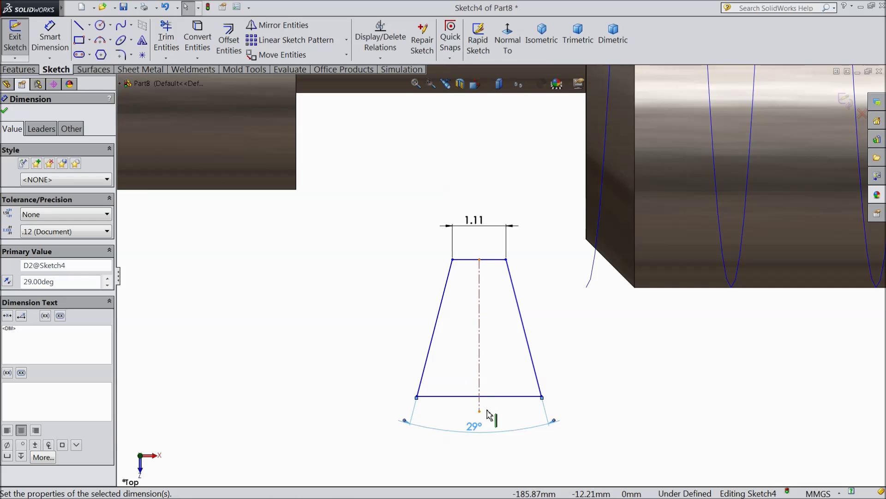
Step: Make the trapezoid's wide edge collinear with the shank's outer silhouette edge
click(515, 396)
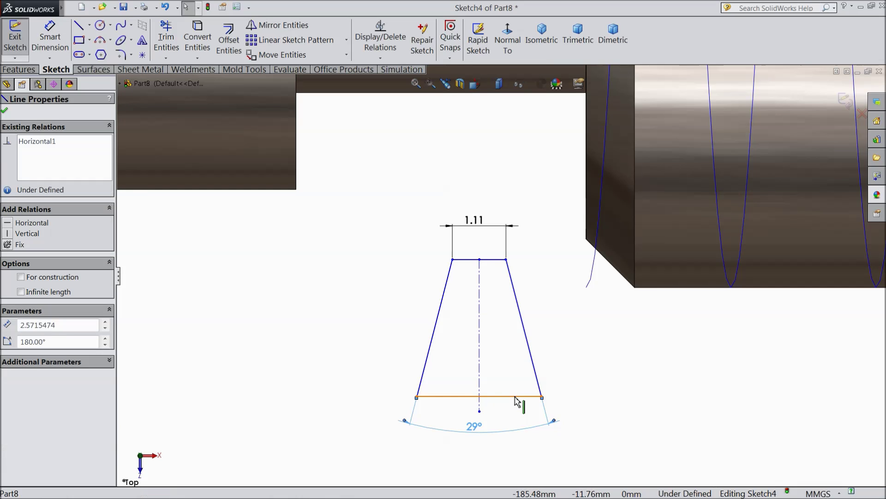
ctrl+click(668, 291)
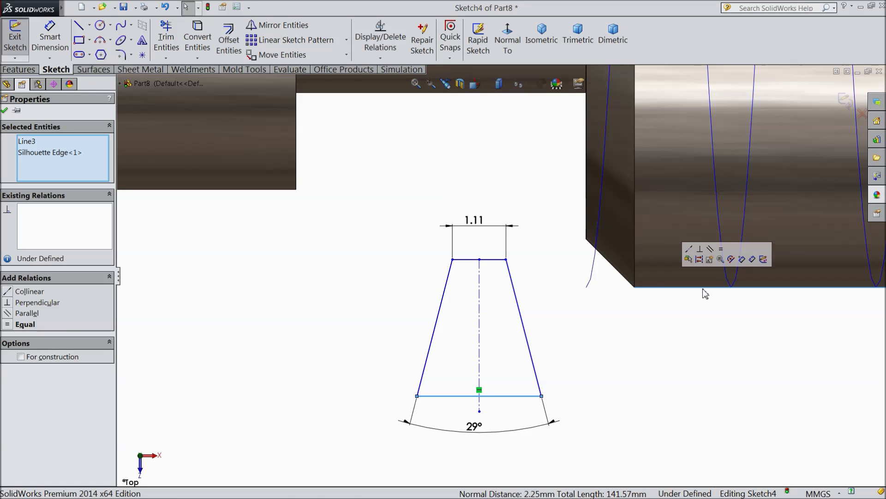
click(8, 292)
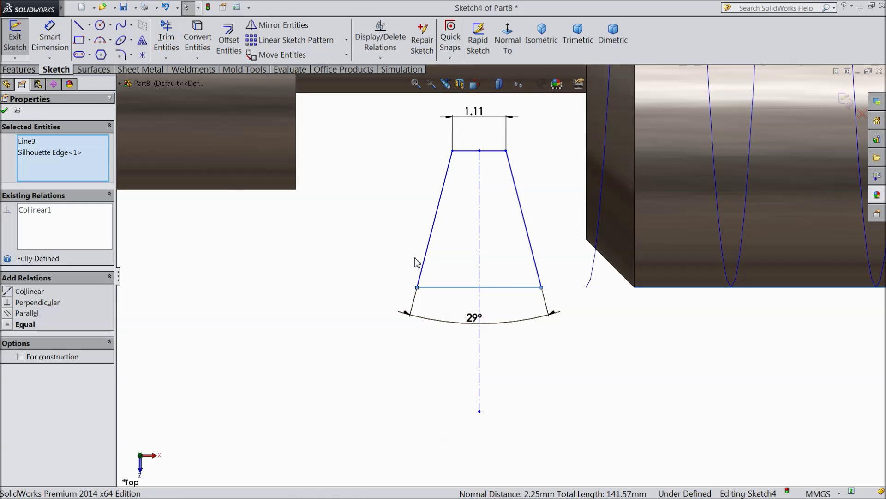
click(6, 110)
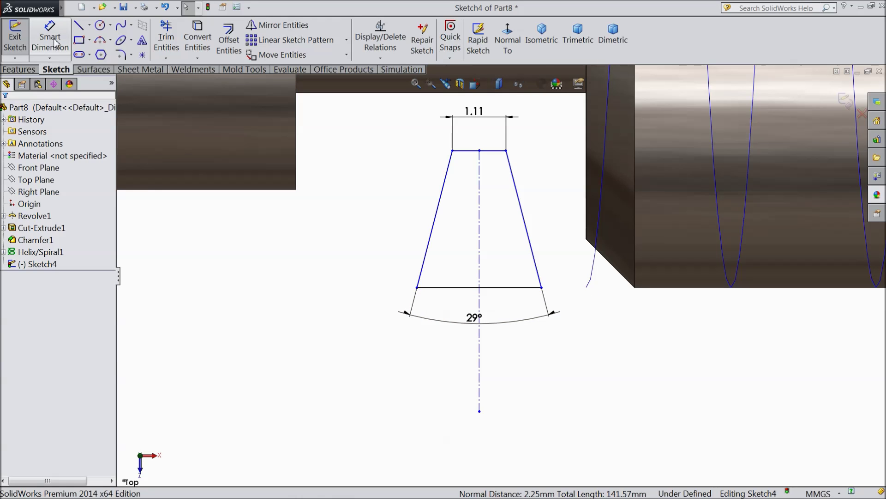
Step: Dimension the trapezoid's height between its two parallel edges to 1.5 mm
click(55, 43)
click(471, 152)
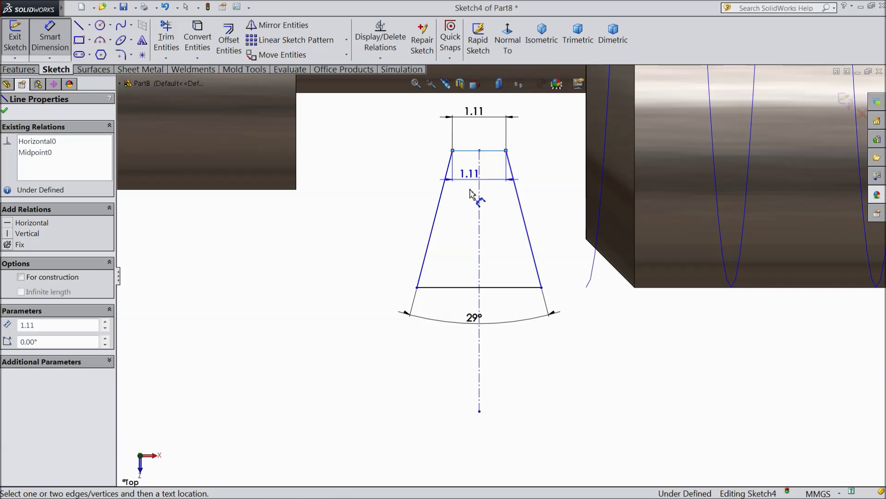
click(460, 288)
click(364, 245)
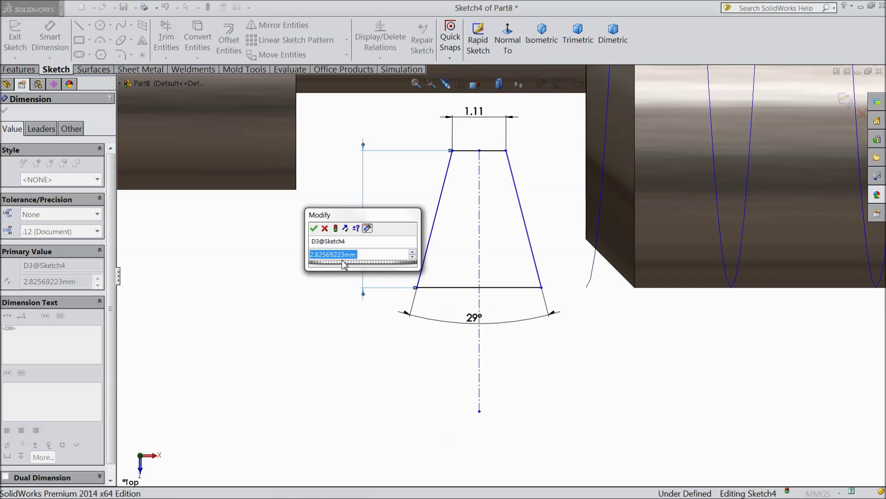
text(1.5)
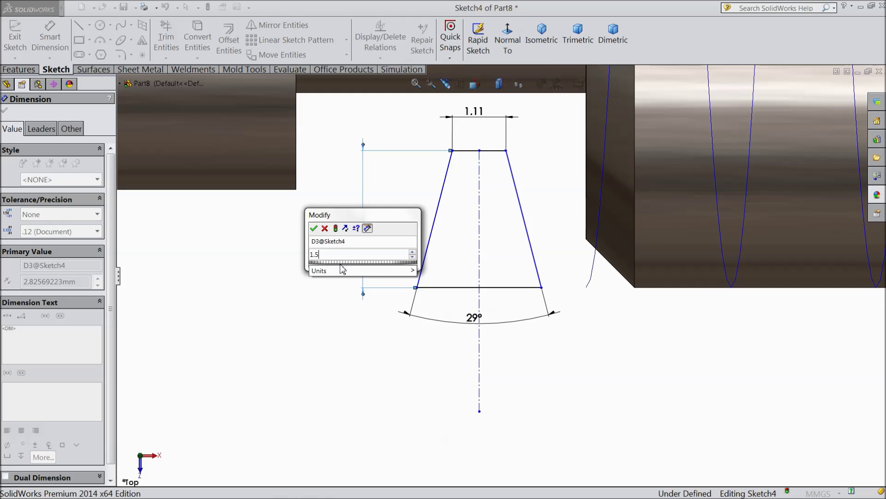
click(314, 228)
scroll(476, 319, up, 1)
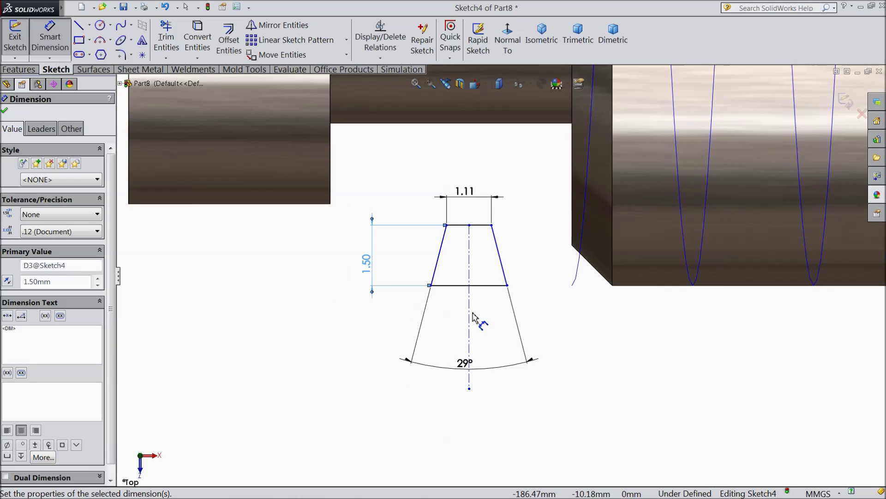
scroll(475, 317, up, 3)
scroll(531, 305, up, 1)
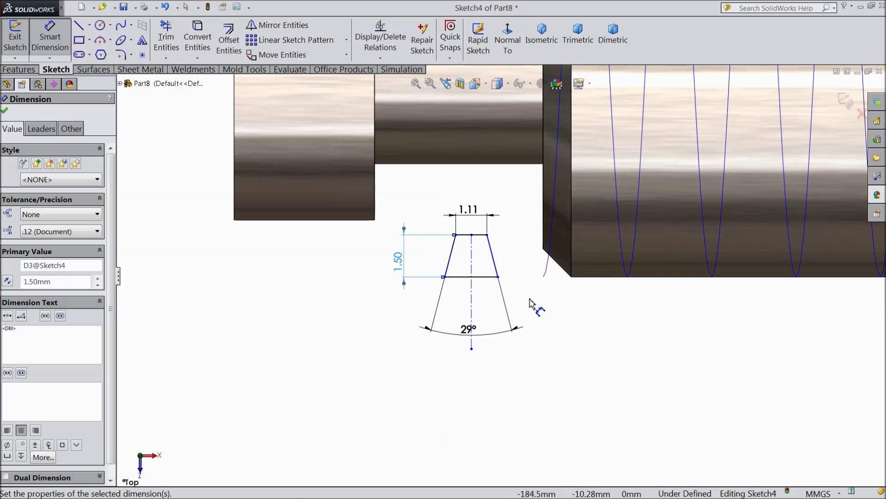
scroll(507, 282, down, 2)
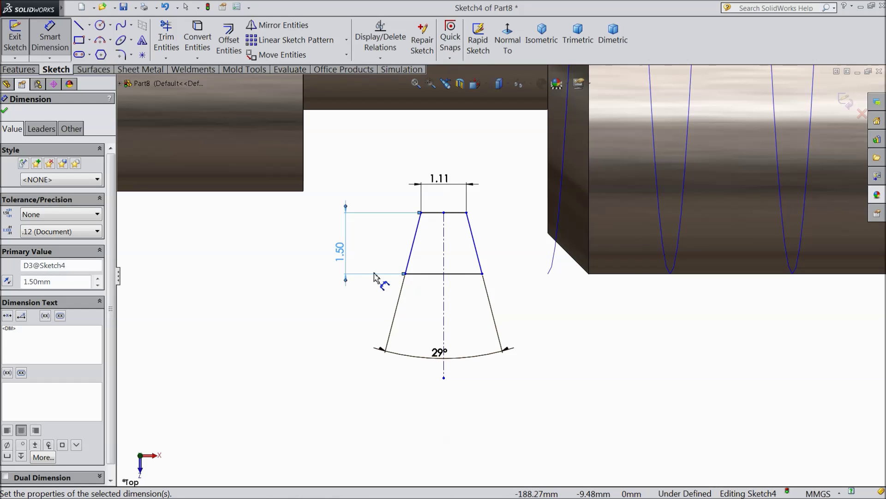
click(5, 111)
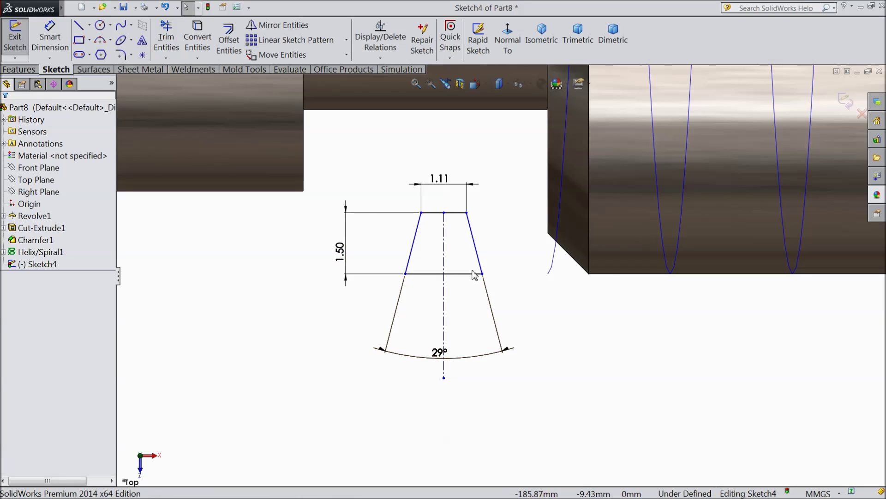
Step: Check the trapezoid's slanted side against the shank and helix, and close the thread profile sketch
scroll(475, 275, down, 3)
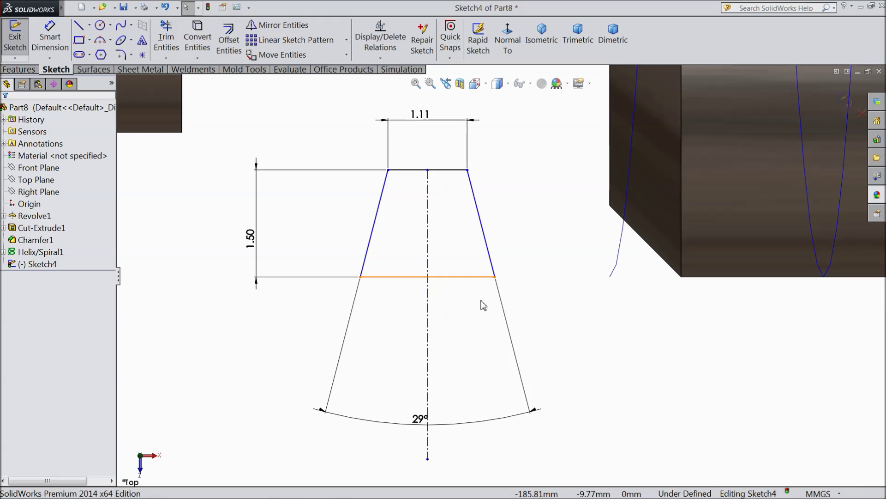
click(487, 252)
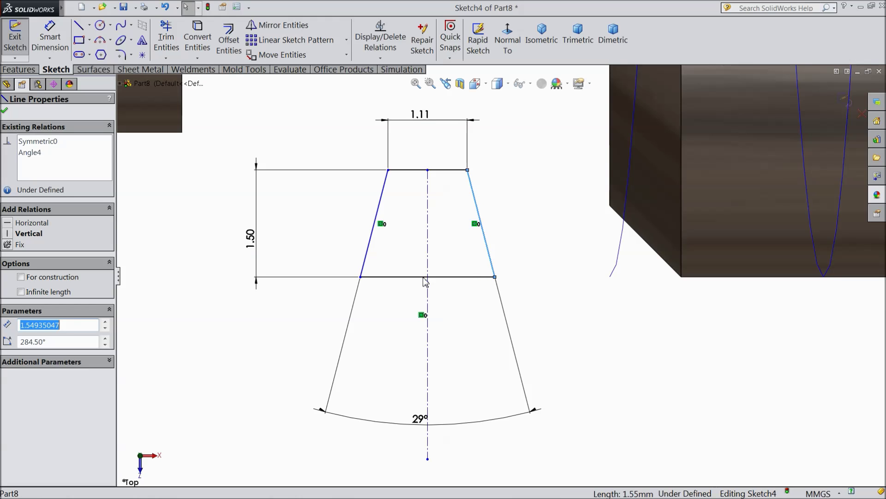
scroll(426, 282, up, 4)
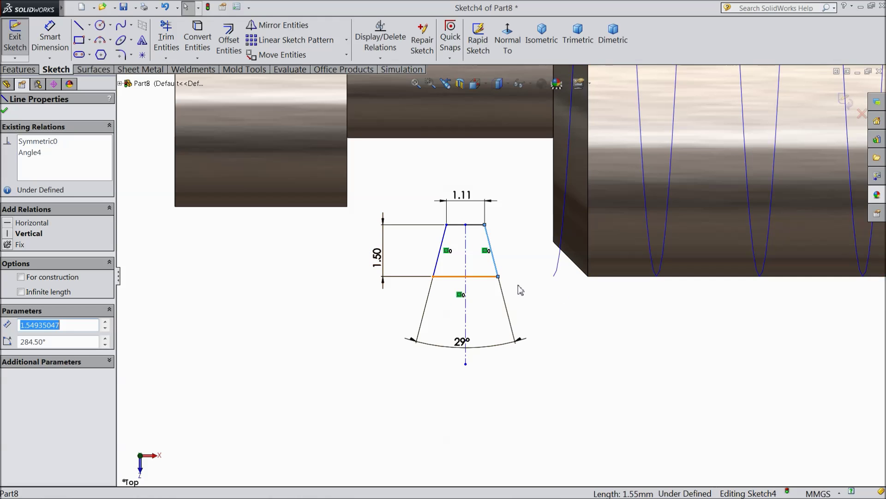
scroll(517, 291, up, 4)
click(5, 111)
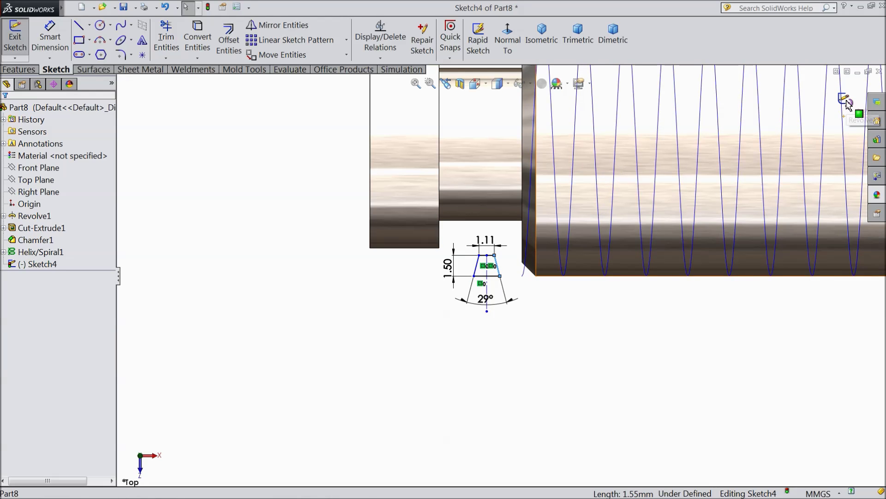
click(846, 100)
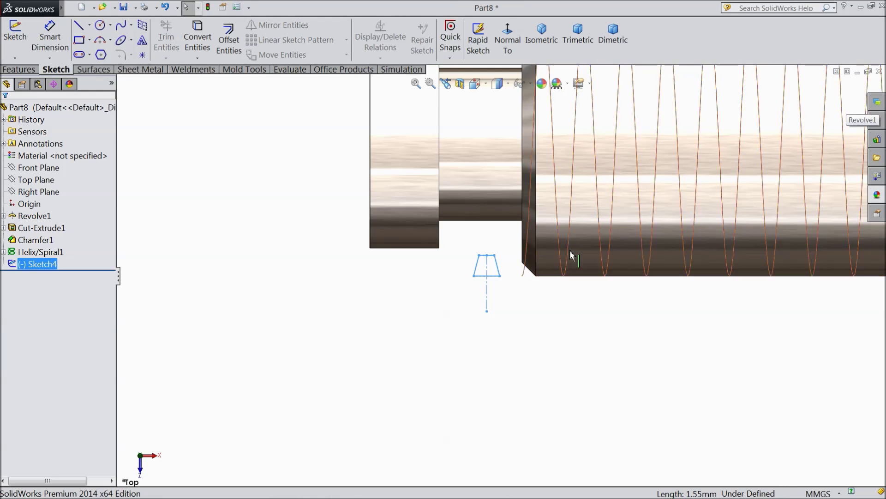
Step: Cut the thread into the shank with a Swept Cut, using the trapezoid sketch as profile and the helix as path
click(27, 69)
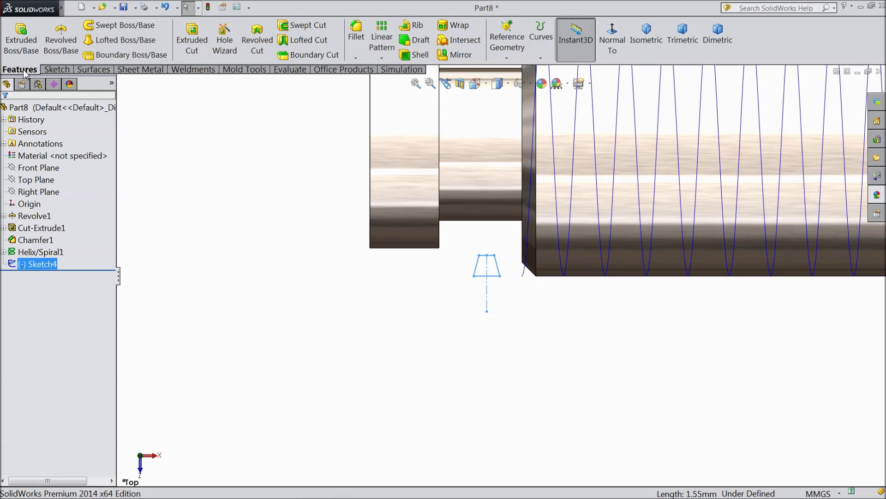
click(306, 26)
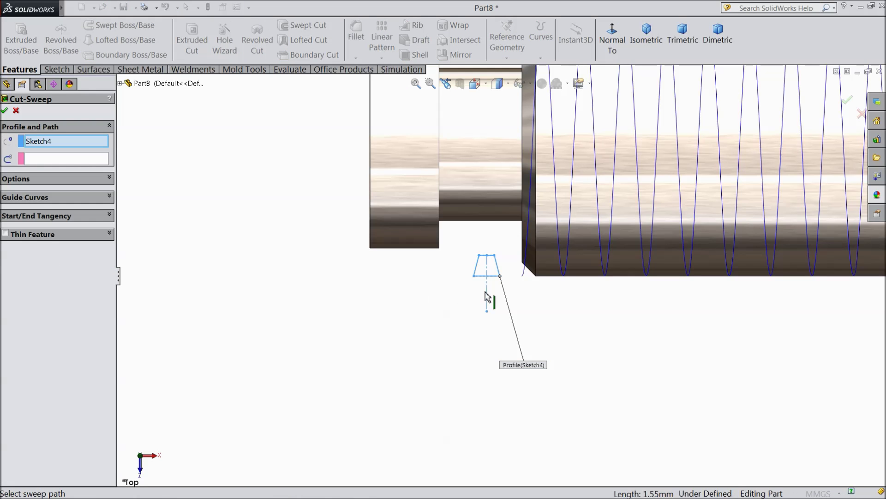
click(49, 159)
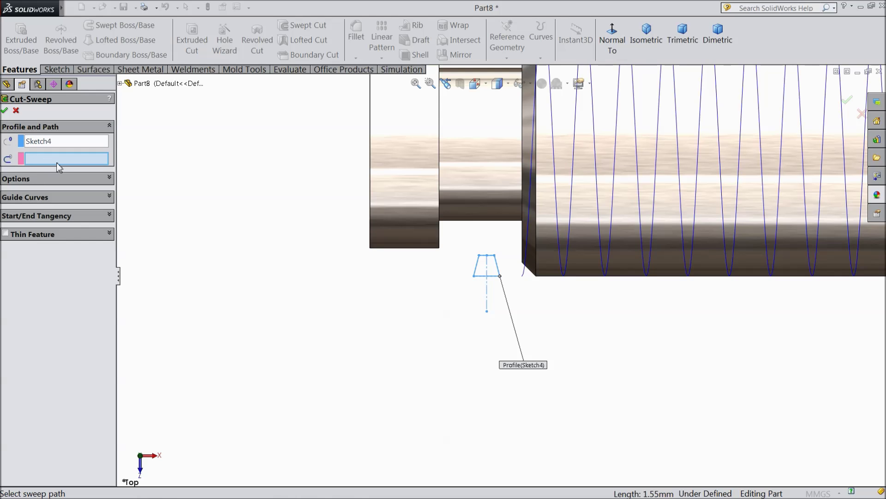
scroll(466, 365, up, 7)
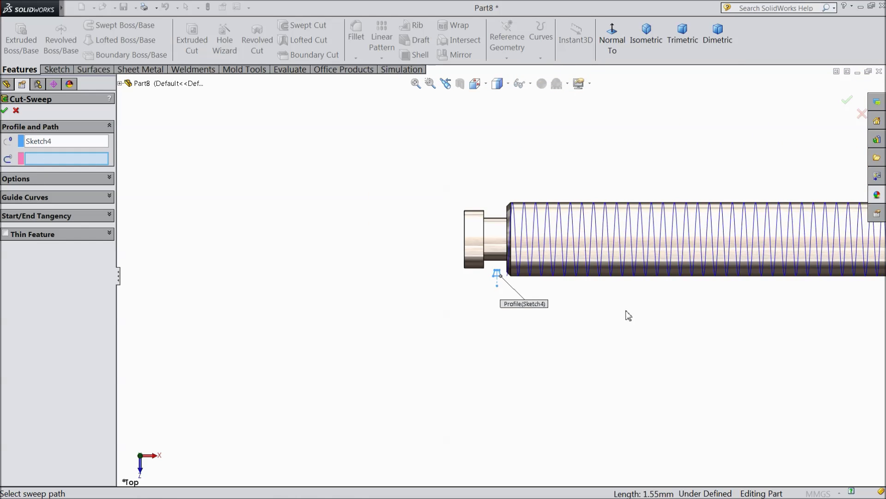
scroll(757, 253, down, 4)
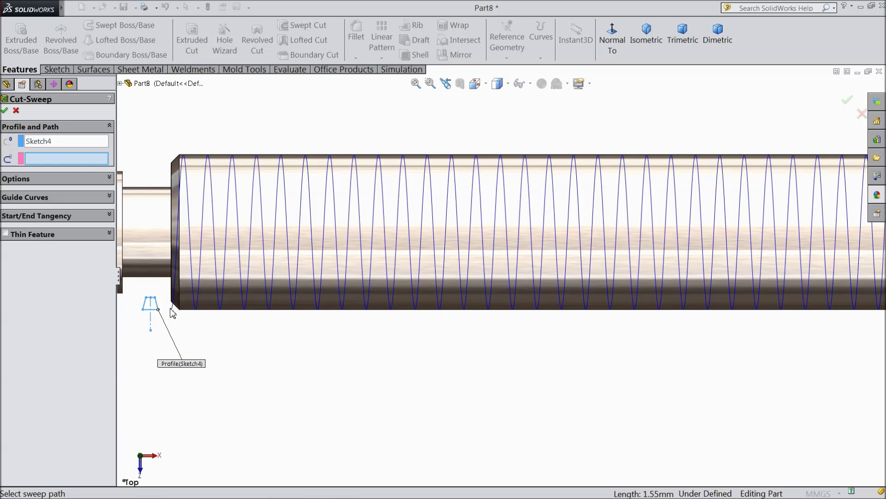
click(174, 310)
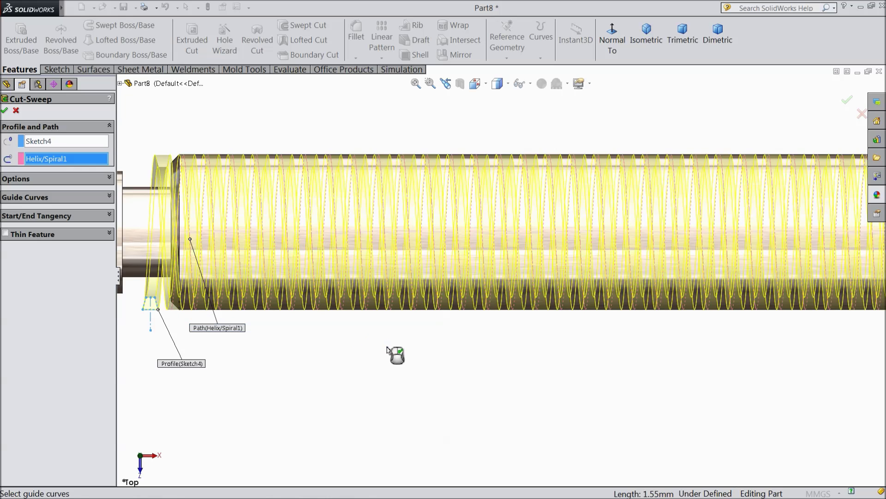
scroll(365, 356, up, 4)
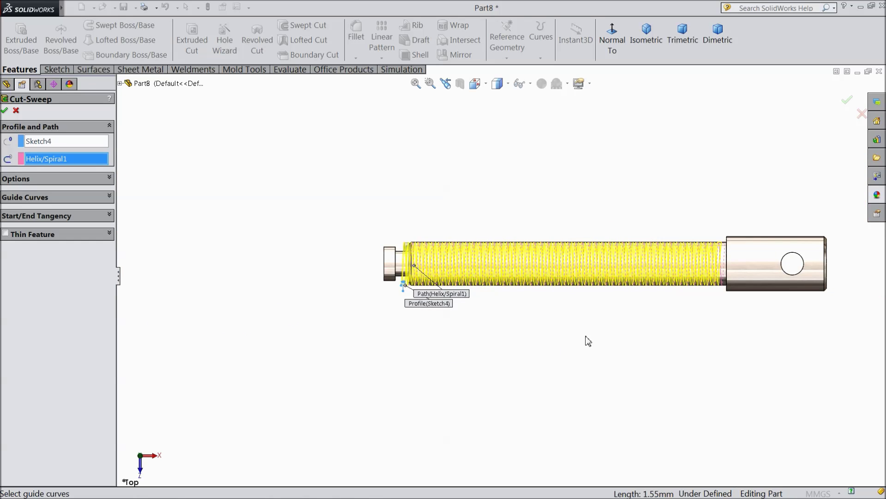
scroll(694, 291, down, 4)
scroll(695, 236, down, 2)
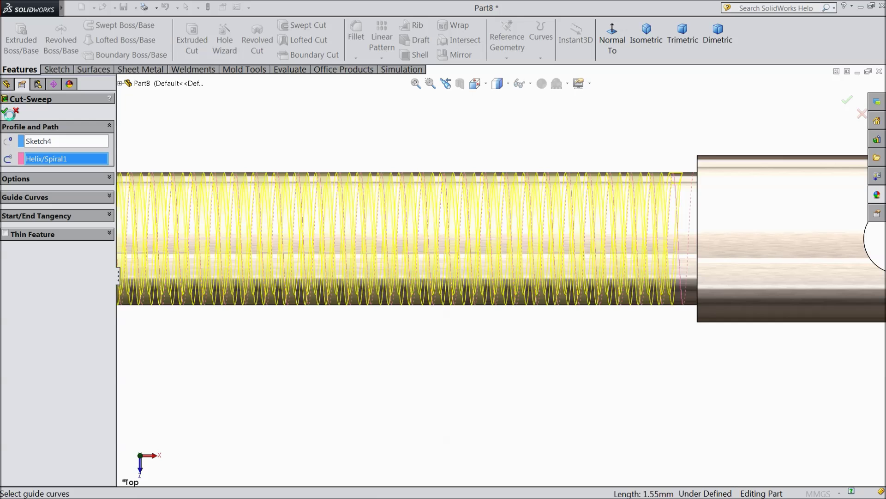
key(Return)
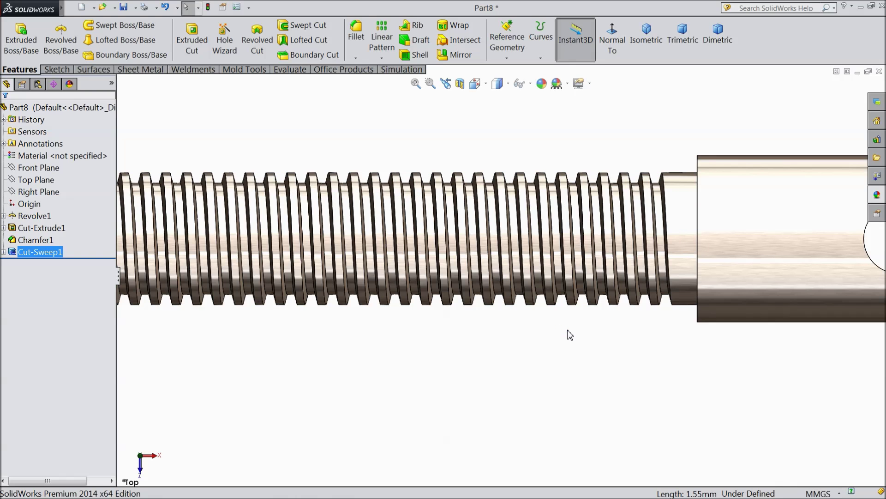
Step: Open the shaft's revolve sketch for editing and view it normal to the sketch plane at the shank-to-head shoulder
scroll(530, 342, up, 4)
middle_drag(502, 349, 540, 344)
scroll(609, 282, down, 3)
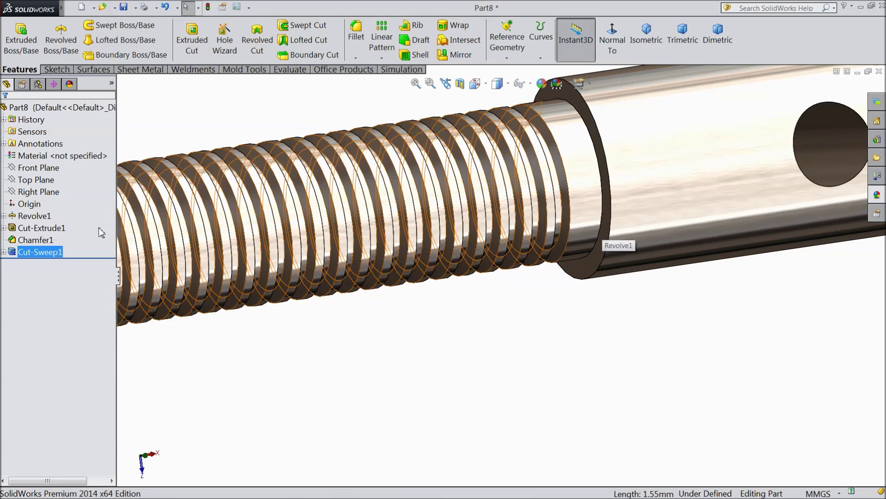
click(4, 215)
click(29, 230)
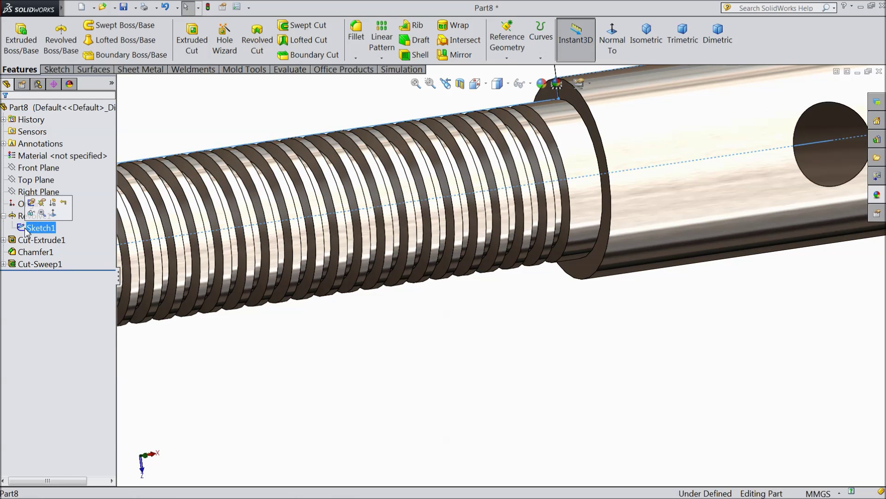
click(32, 205)
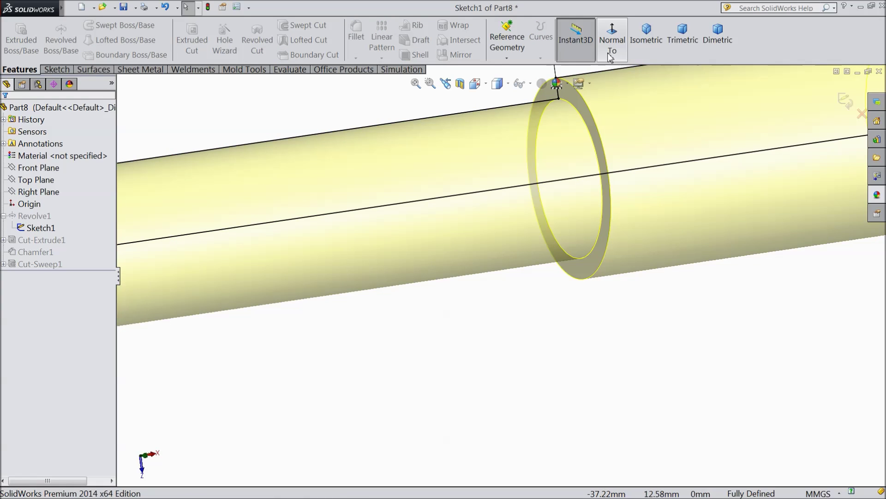
click(612, 48)
scroll(629, 192, down, 5)
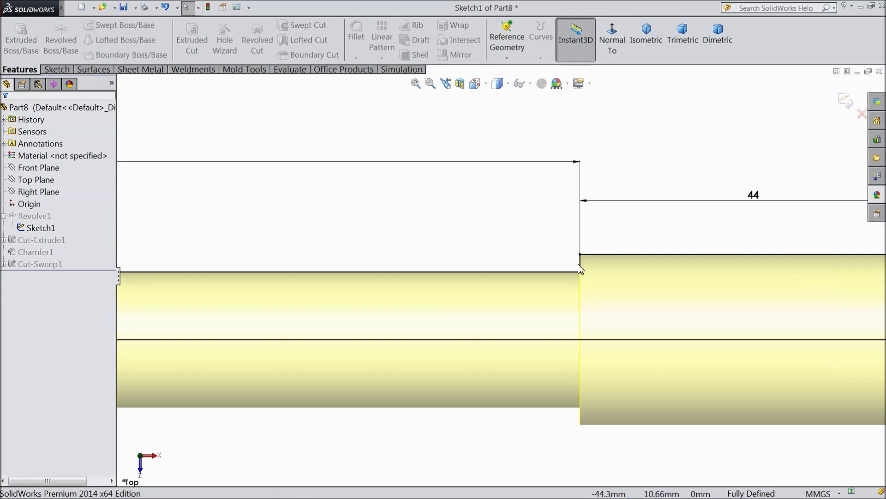
Step: Draw a circle about 3.07 mm in diameter, centred on the shank's outer line and touching the head's shoulder line
click(54, 70)
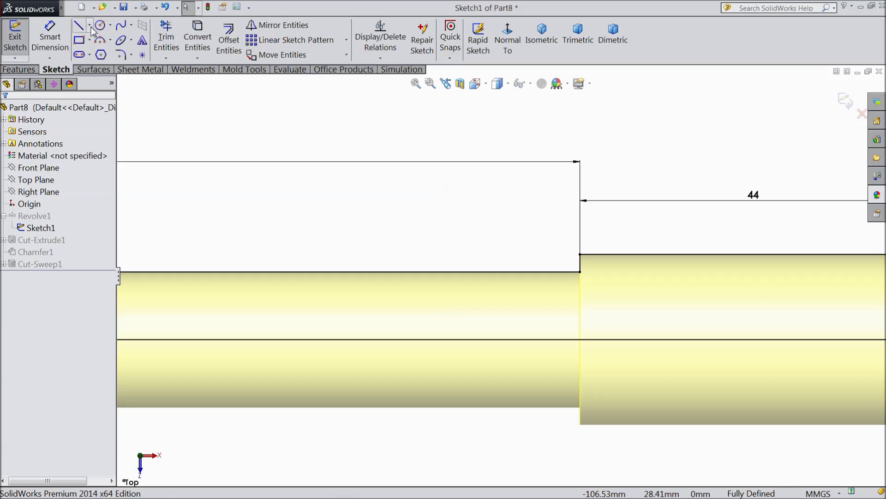
click(99, 25)
scroll(566, 303, down, 4)
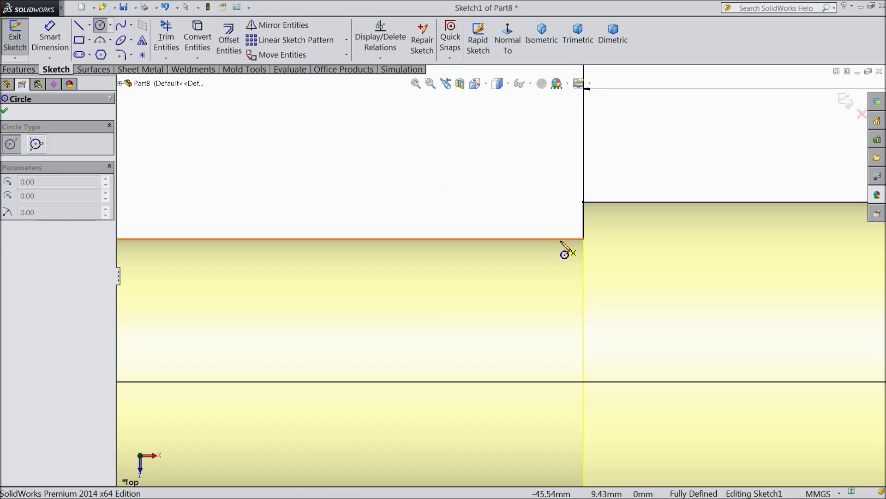
drag(561, 239, 588, 252)
Step: Dimension the circle at the shoulder to a diameter of 2 mm
click(50, 37)
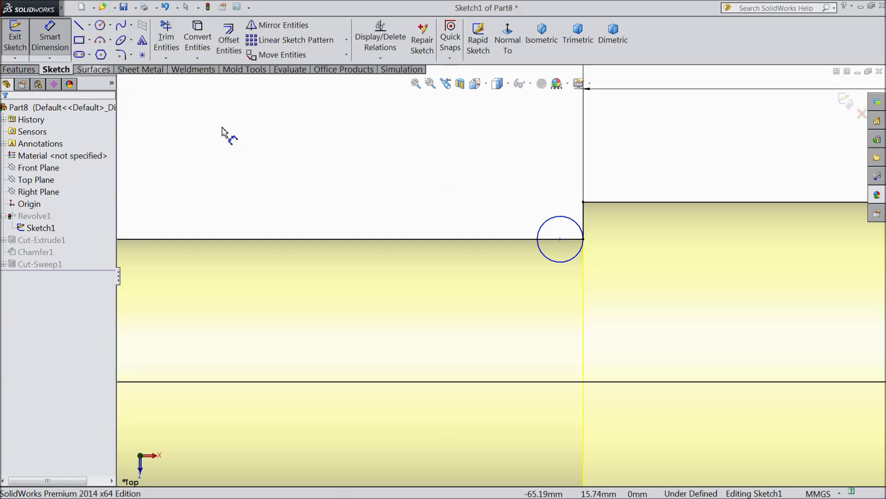
click(544, 230)
click(466, 193)
text(2)
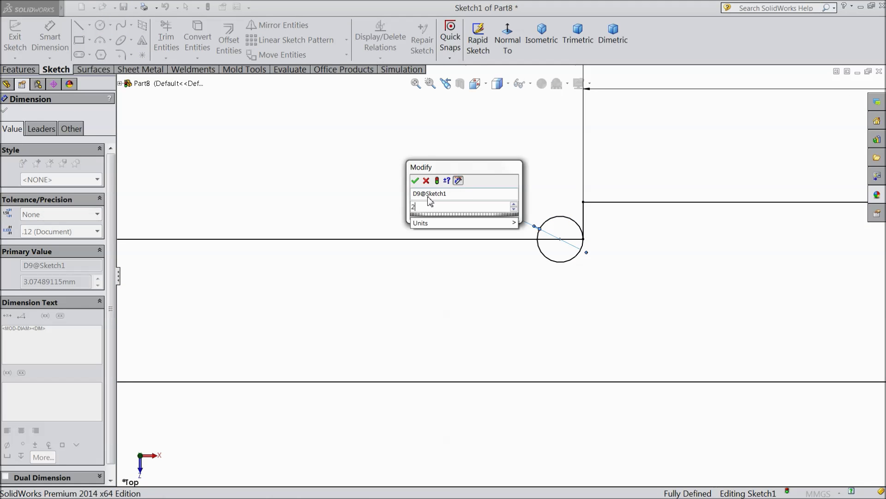
click(415, 181)
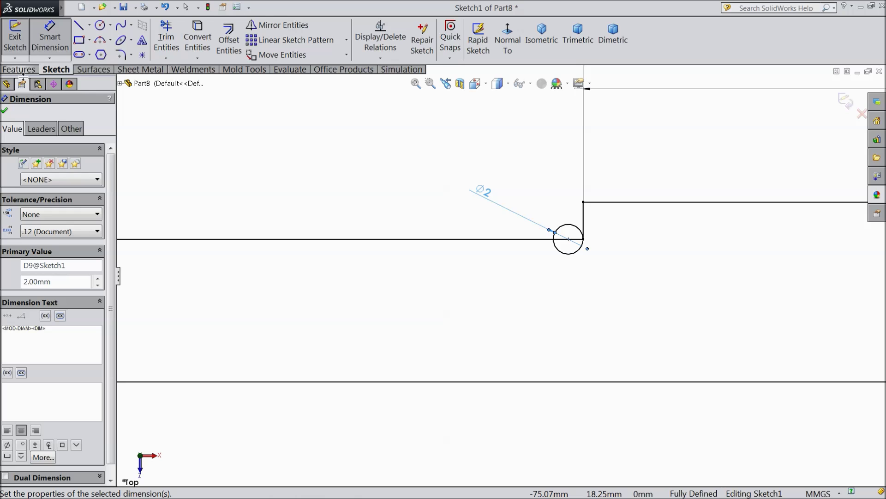
Step: Trim the circle's upper half and the shank line inside it, leaving a semicircular relief groove at the shoulder
click(166, 37)
scroll(574, 251, down, 1)
scroll(573, 247, down, 2)
click(553, 215)
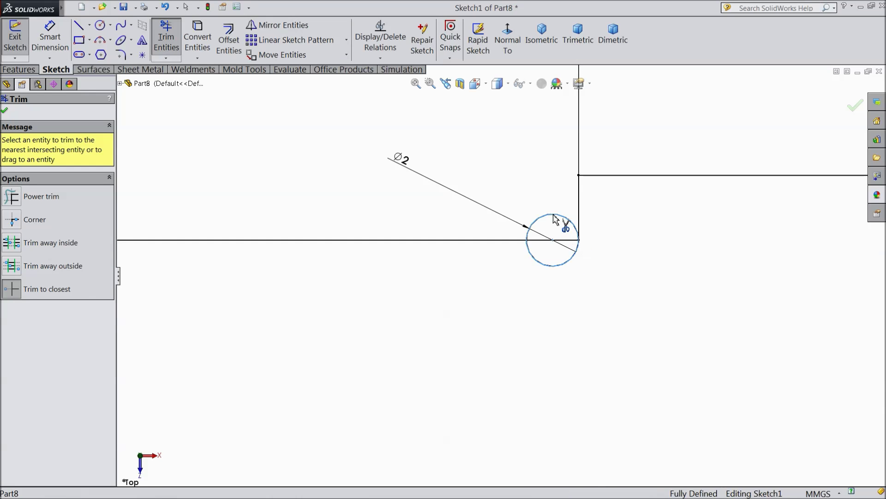
click(562, 240)
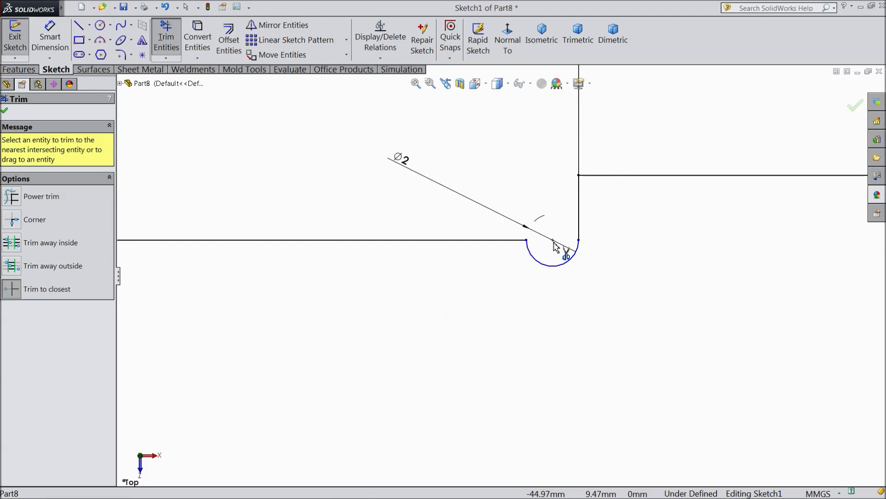
click(4, 111)
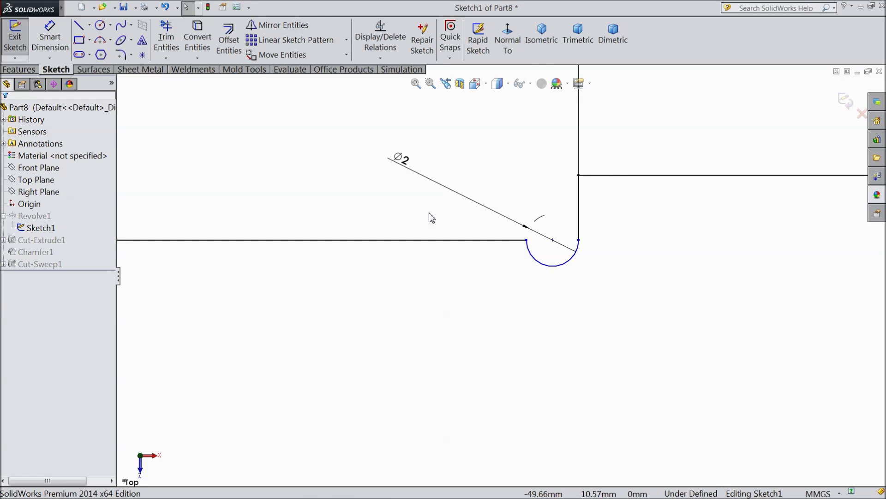
Step: Exit the revolve sketch to rebuild the screw with the relief groove, and inspect the model from several sides
scroll(429, 216, up, 3)
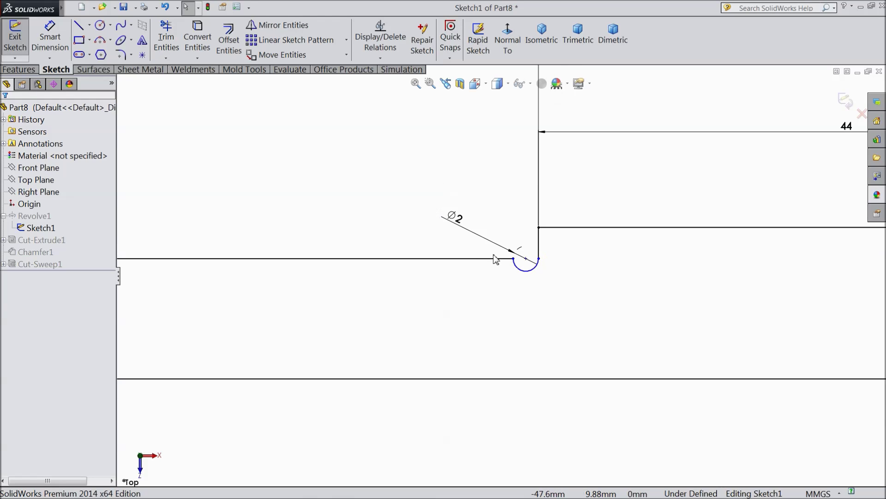
click(845, 101)
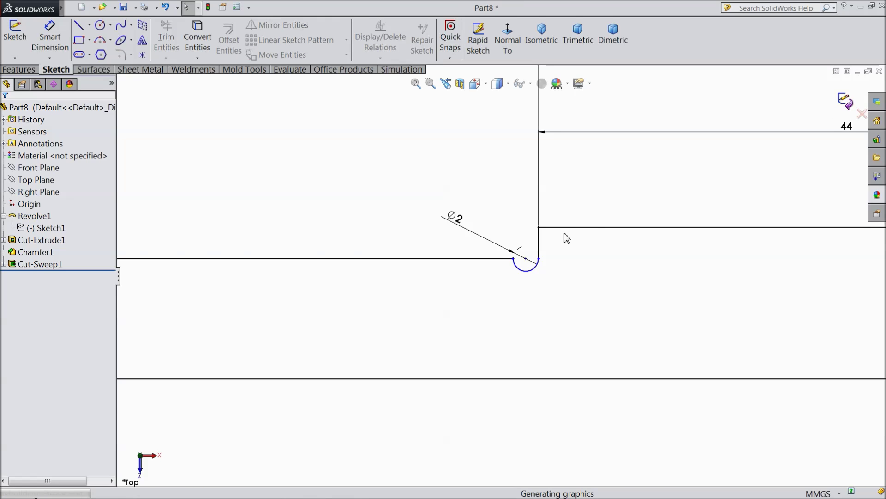
scroll(528, 263, up, 8)
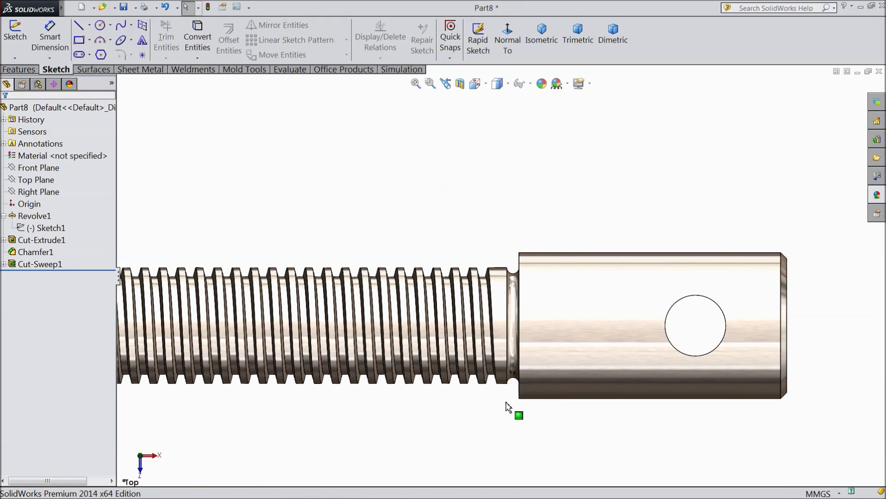
middle_drag(435, 360, 455, 428)
scroll(374, 337, down, 3)
middle_drag(384, 353, 446, 323)
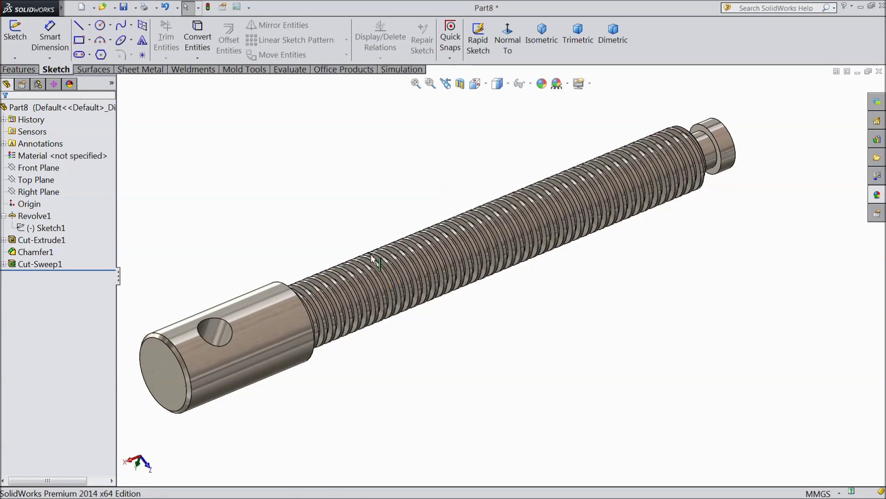
Step: Save the part in the Pipe Vise folder as "Adjustmenr screw"
click(124, 7)
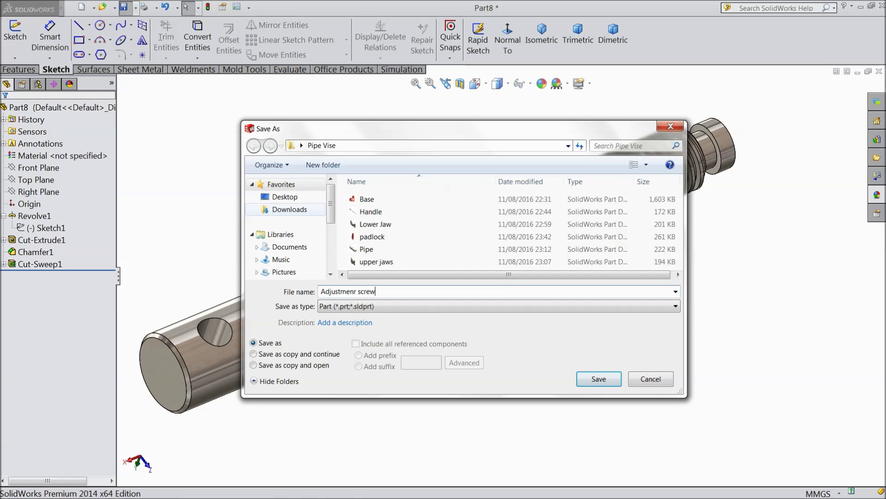
click(596, 384)
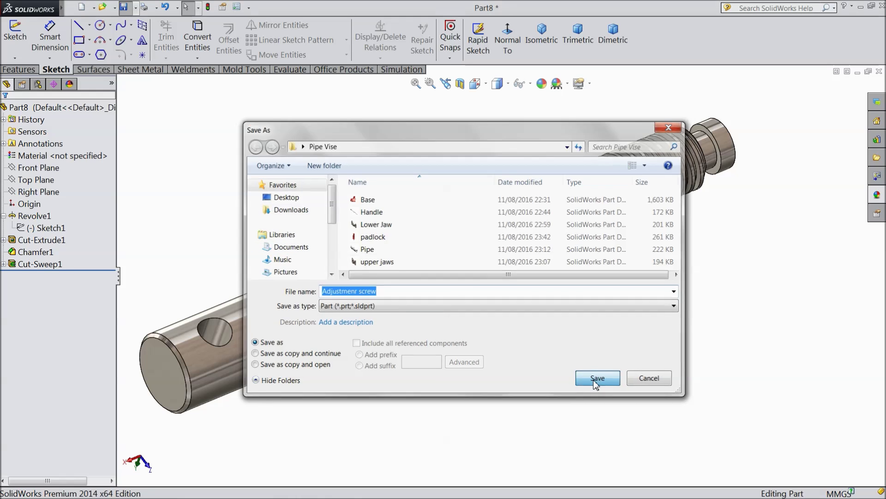
middle_drag(398, 364, 574, 253)
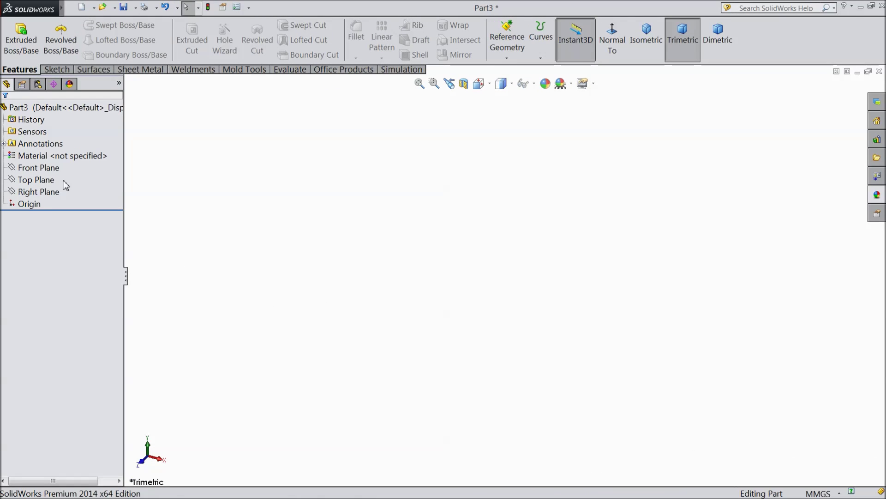
Step: Open a sketch on the Front Plane and draw a circle about 54 mm in diameter centred on the origin
click(36, 169)
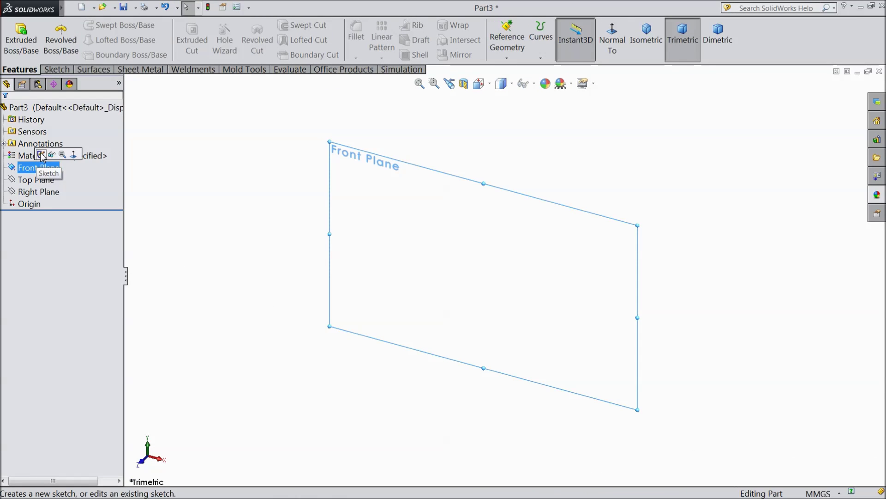
click(42, 155)
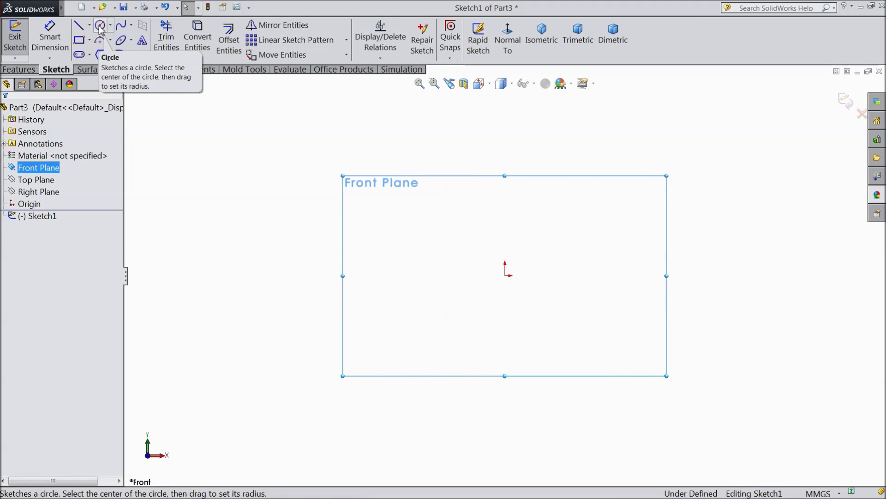
click(99, 25)
drag(505, 275, 482, 231)
Step: Dimension the circle at the origin to a diameter of 15 mm
click(50, 37)
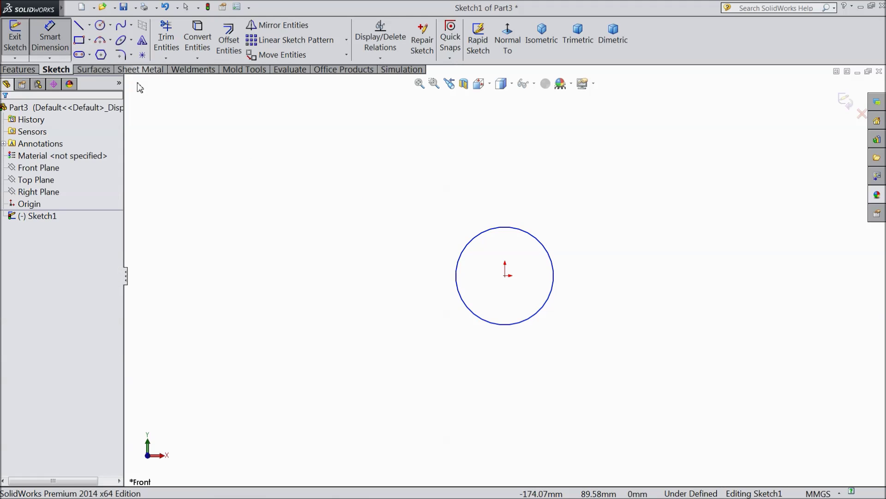
click(460, 271)
click(396, 291)
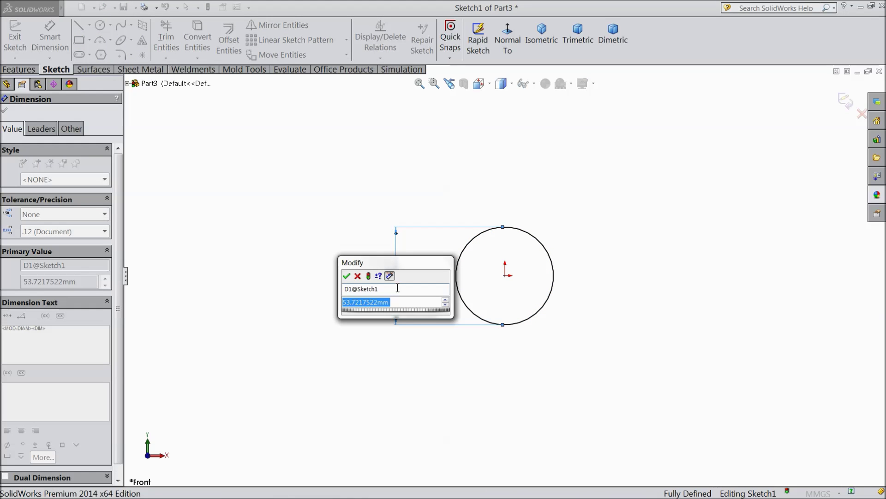
text(20)
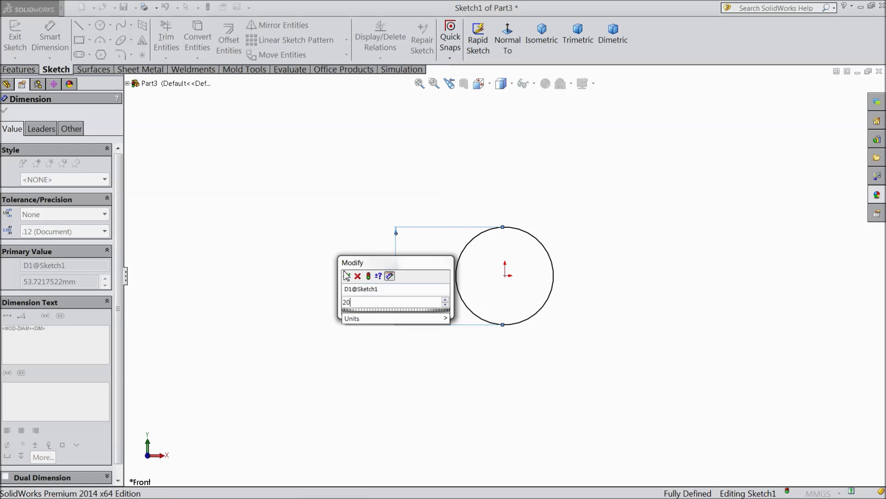
key(BackSpace)
key(BackSpace)
text(15)
click(347, 276)
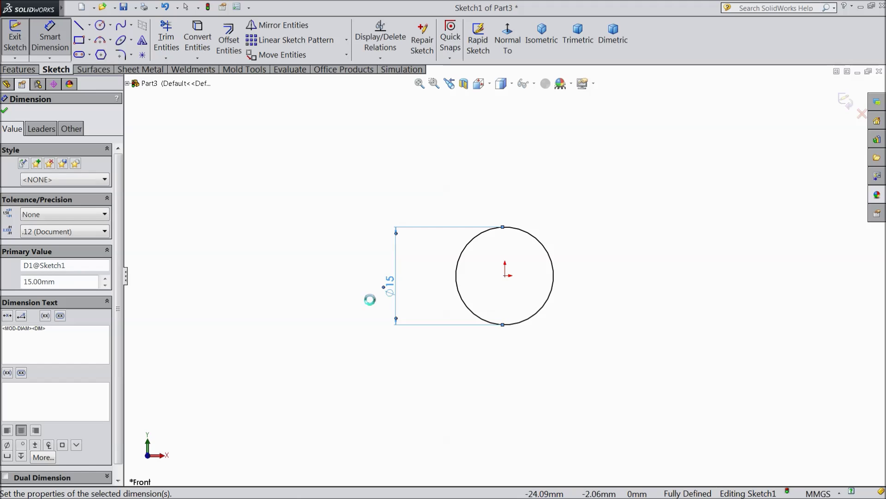
Step: Draw a horizontal centerline about 81 mm long from the circle's left quadrant through the origin and out past its right side
click(89, 25)
click(85, 54)
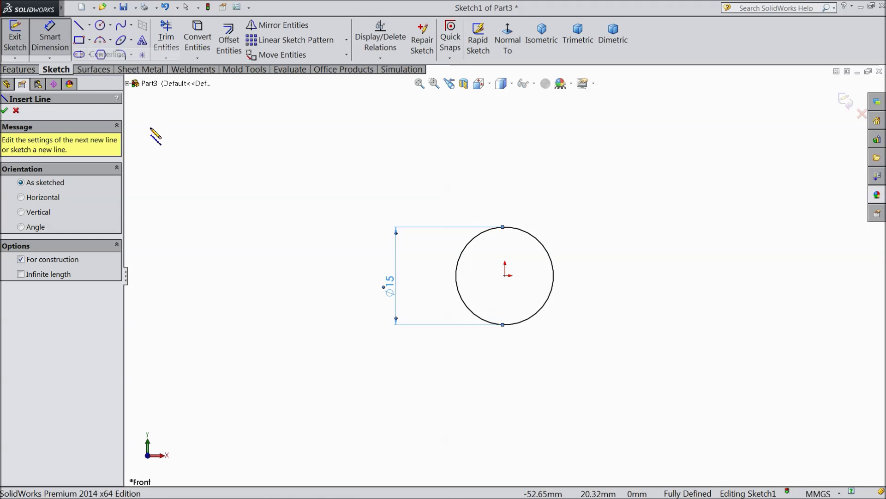
key(z)
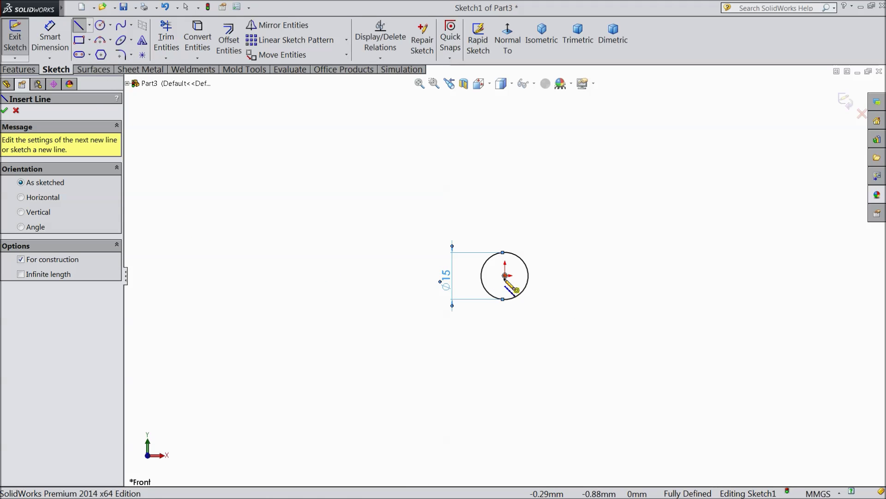
click(482, 275)
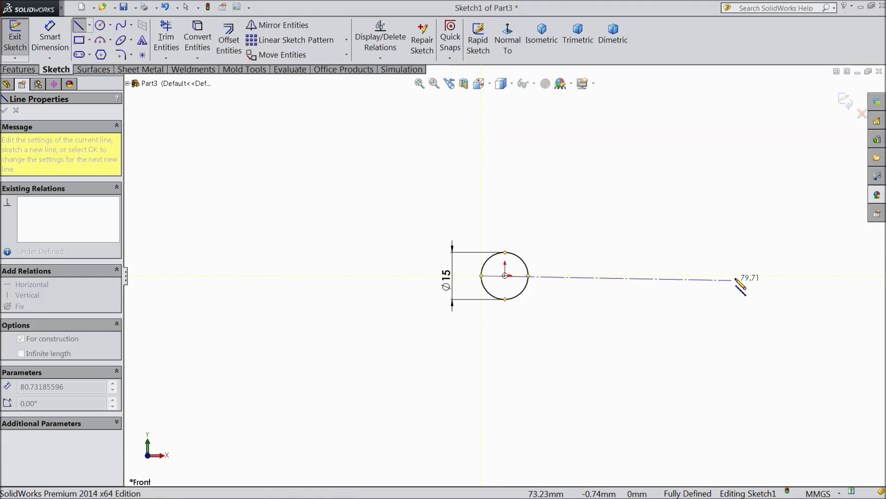
click(737, 276)
right_click(738, 275)
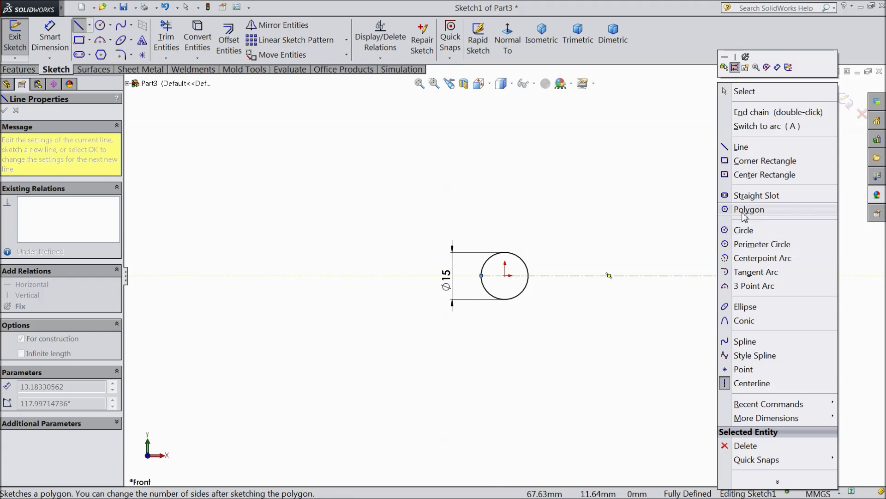
click(755, 92)
key(f)
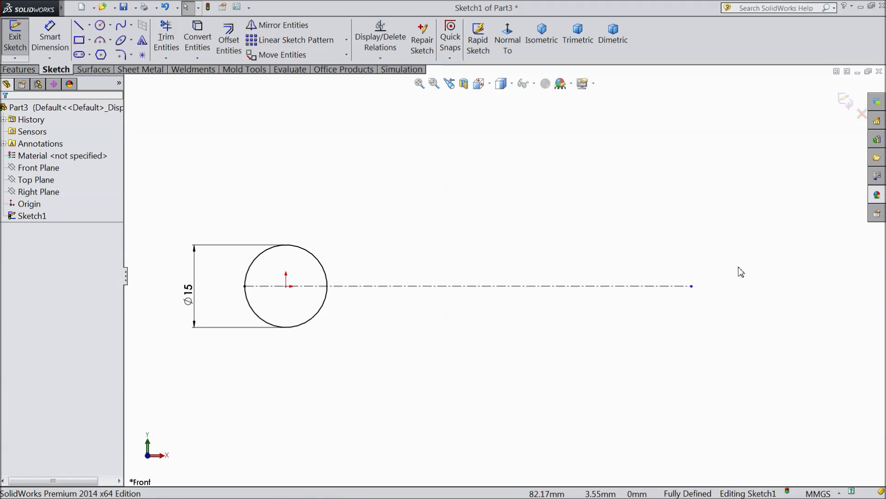
Step: Sketch a second circle of about 5.3 mm radius, centred on the centerline and passing through its right endpoint
click(101, 26)
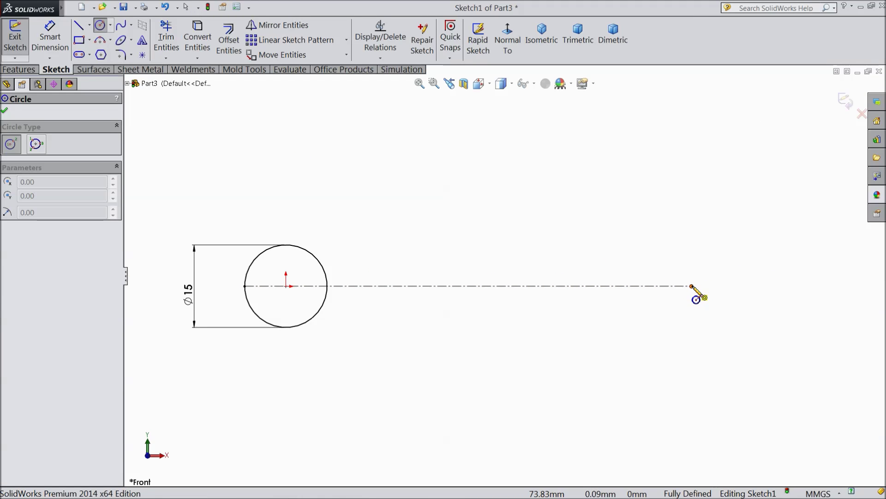
click(663, 285)
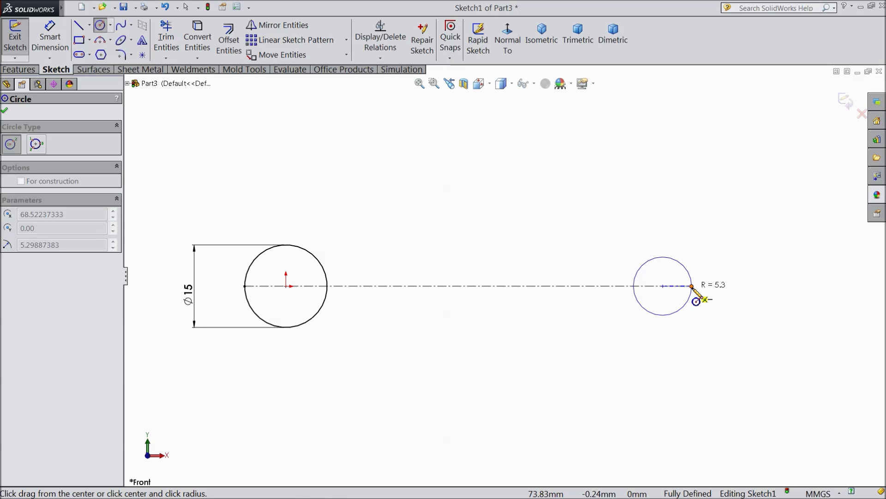
click(696, 300)
Step: Dimension the second circle to a diameter of 15 mm
click(50, 37)
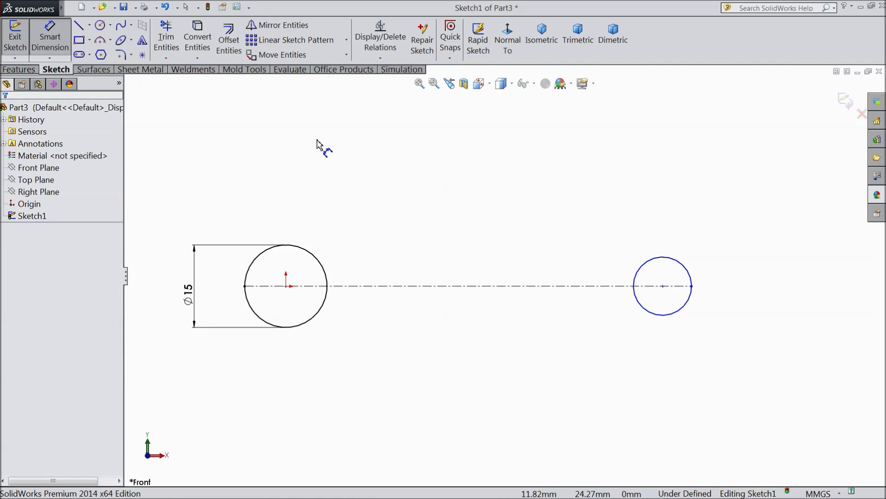
click(691, 277)
click(741, 292)
text(15)
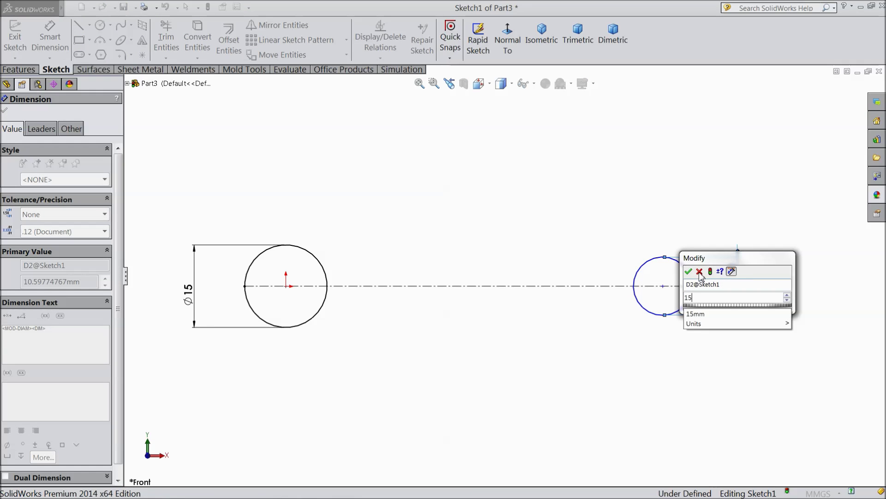
key(Return)
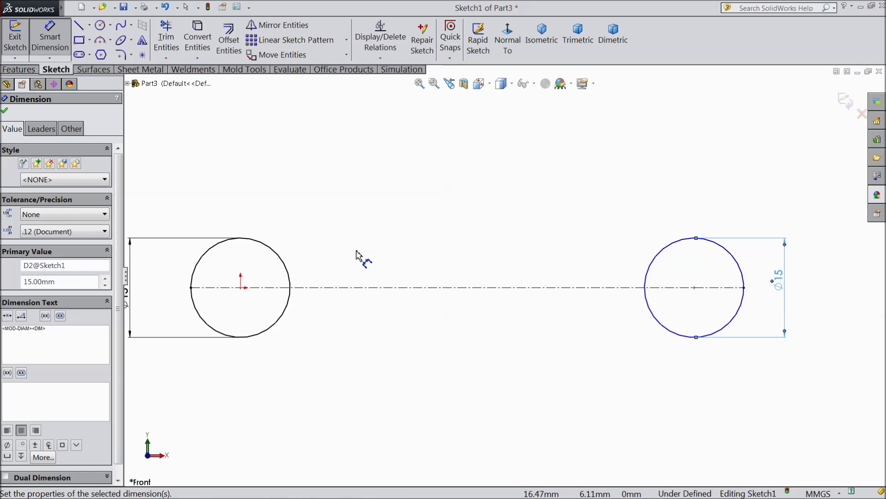
click(67, 60)
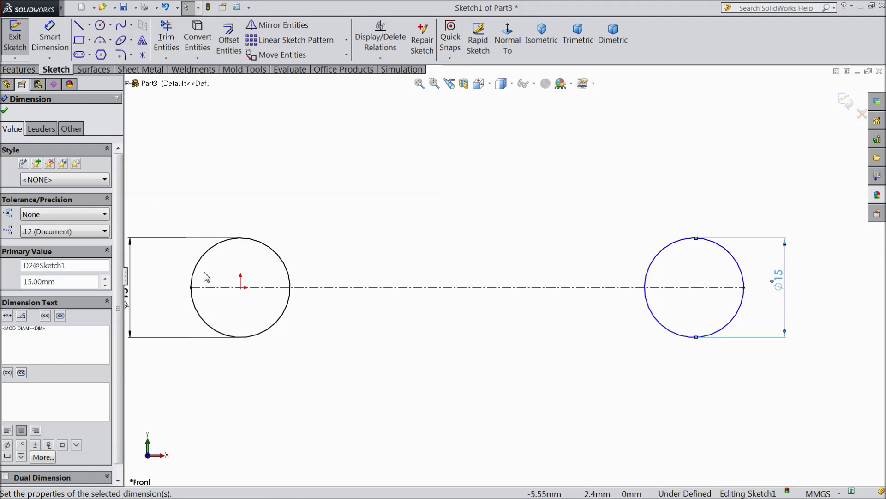
Step: Offset the centerline 5 mm to its upper side only, with the dimension added
click(79, 27)
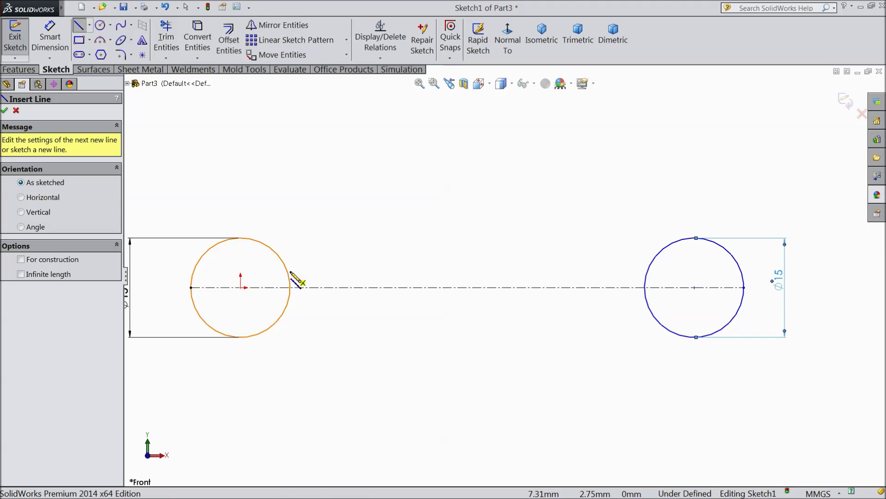
click(229, 41)
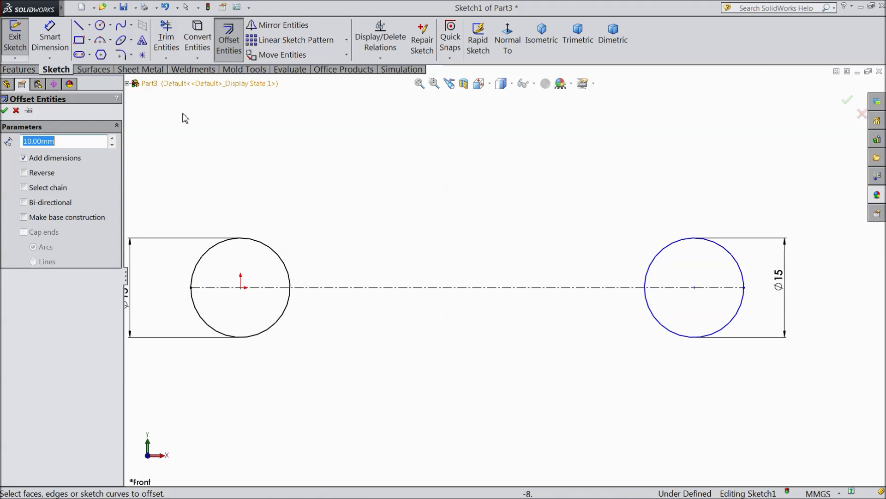
text(5)
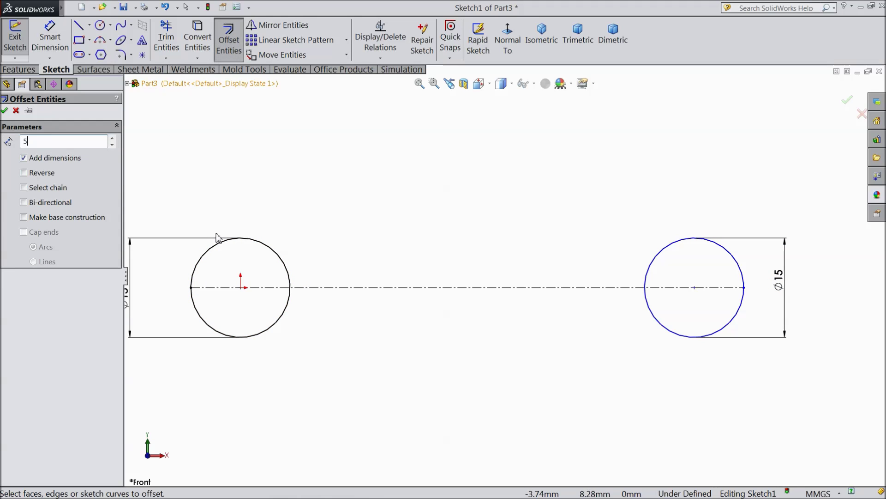
click(24, 203)
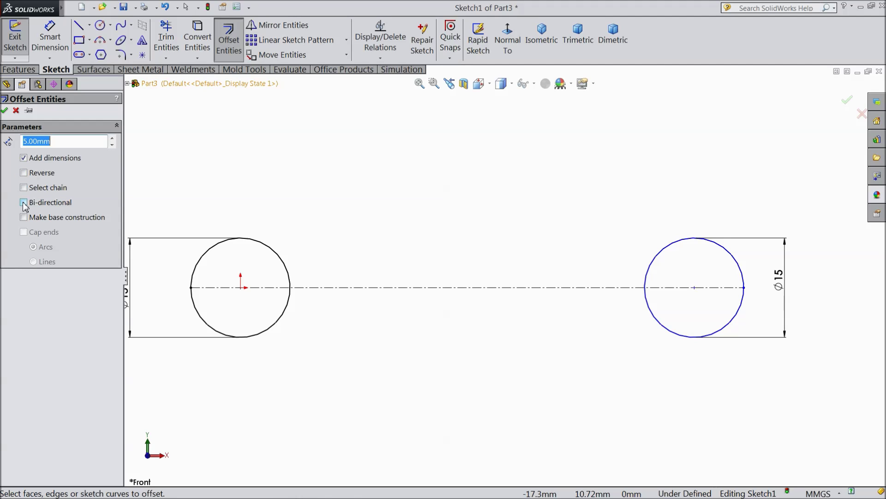
click(404, 290)
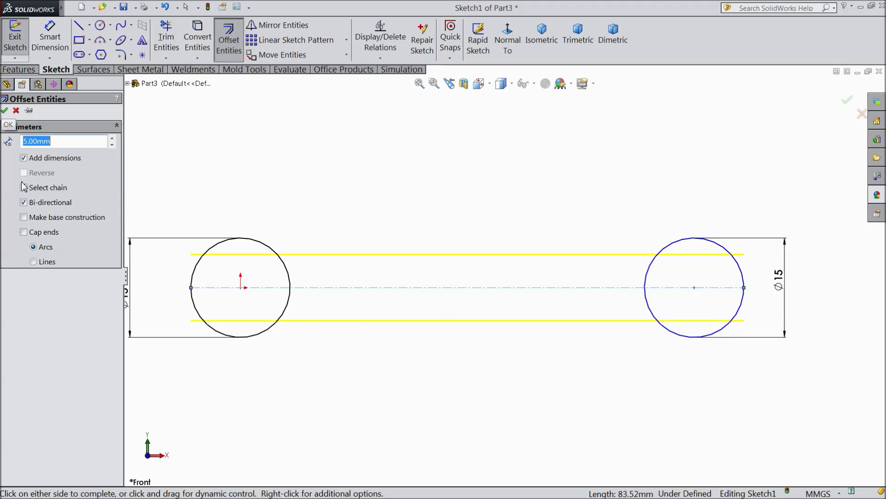
click(25, 204)
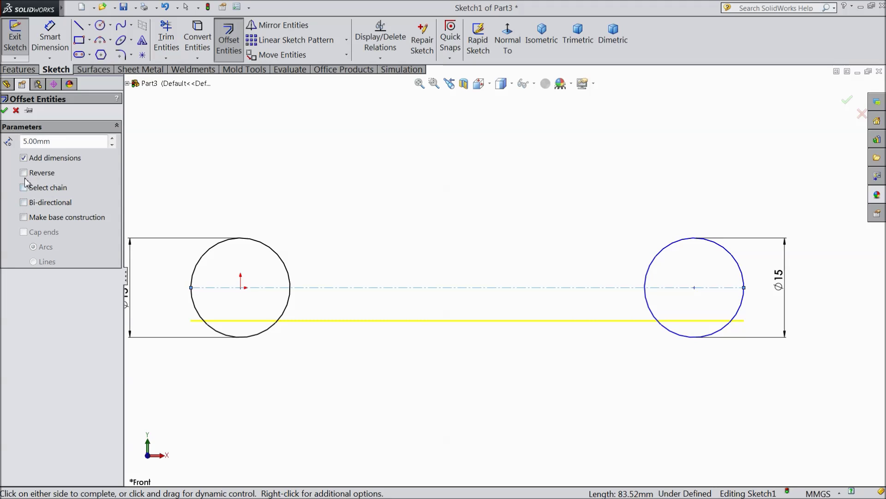
click(24, 174)
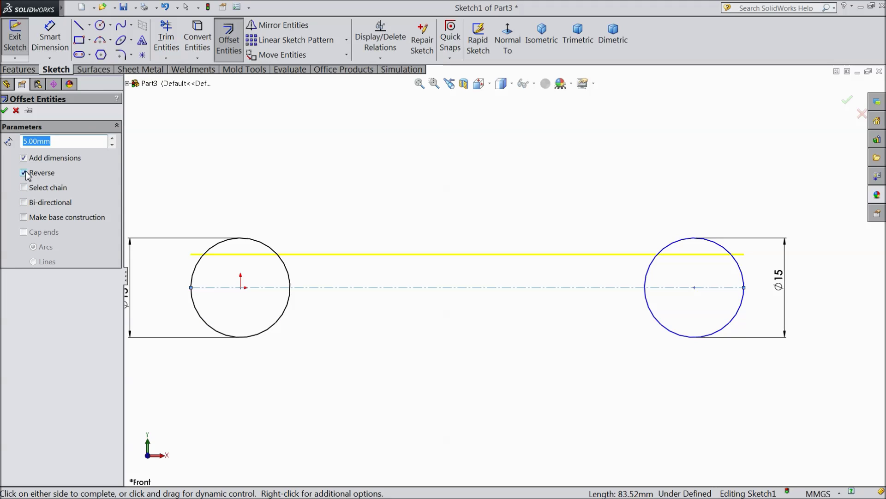
click(5, 111)
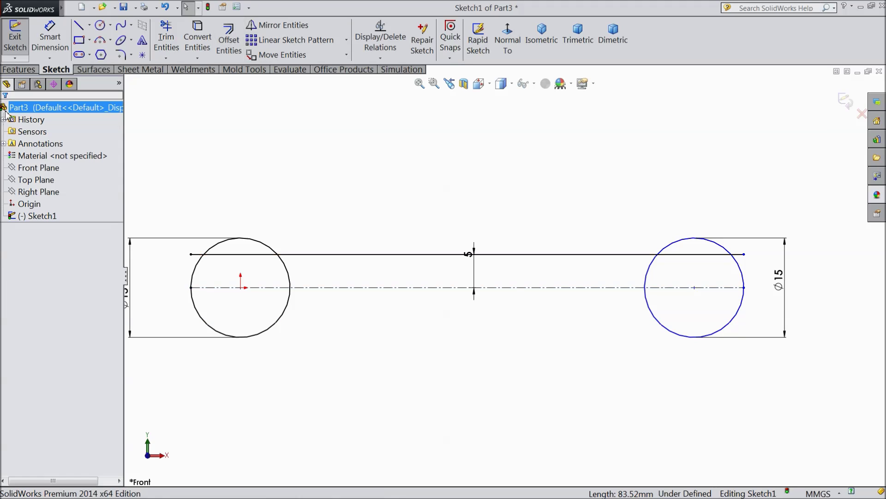
Step: Trim the offset line's ends so that it spans only between the two circles
click(167, 39)
click(193, 255)
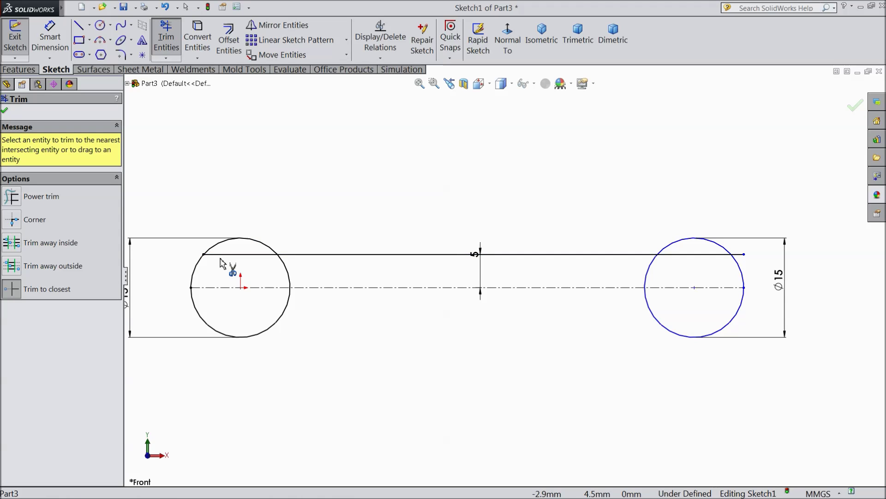
click(226, 255)
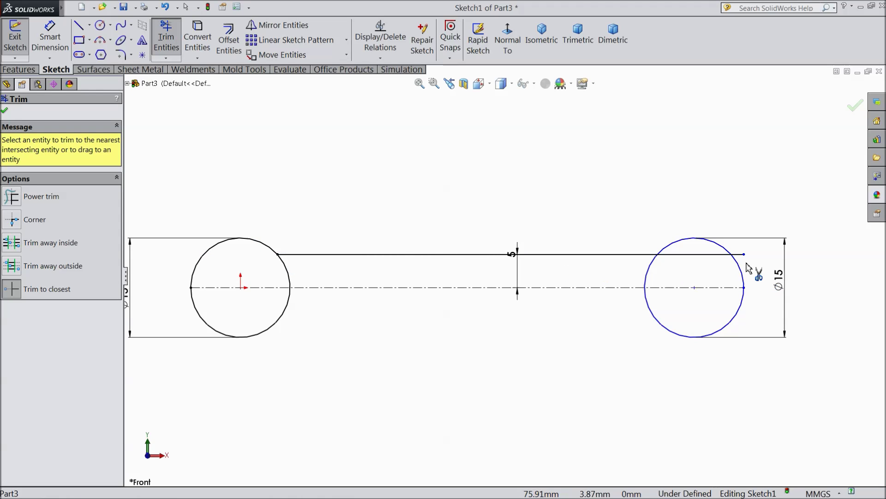
click(713, 254)
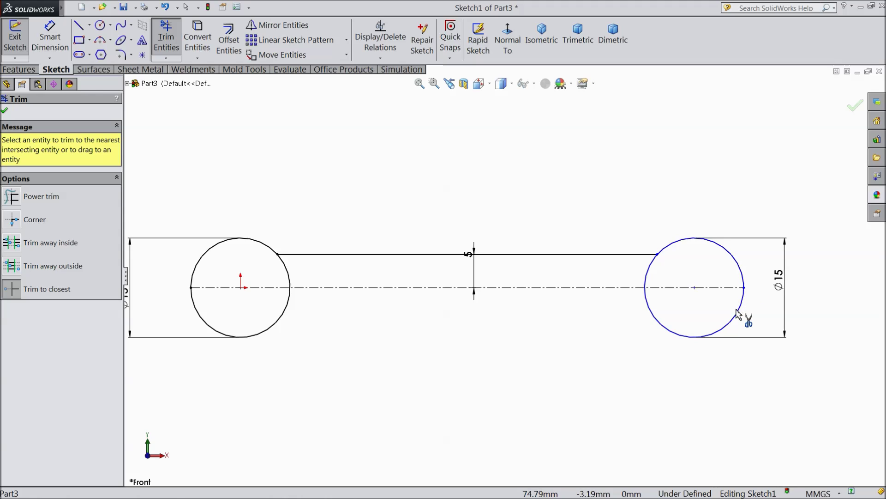
Step: Trim the lower halves of both circles and the inner arcs below the offset line, leaving an open half profile
click(716, 331)
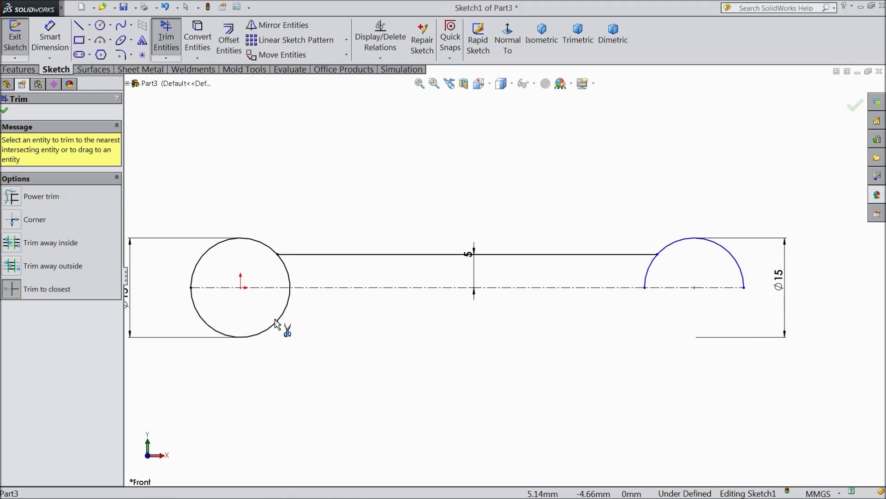
click(287, 274)
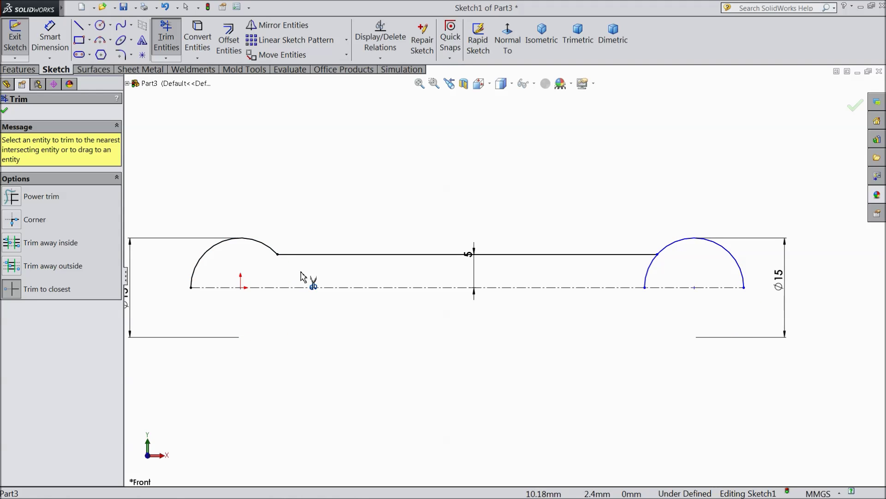
click(651, 266)
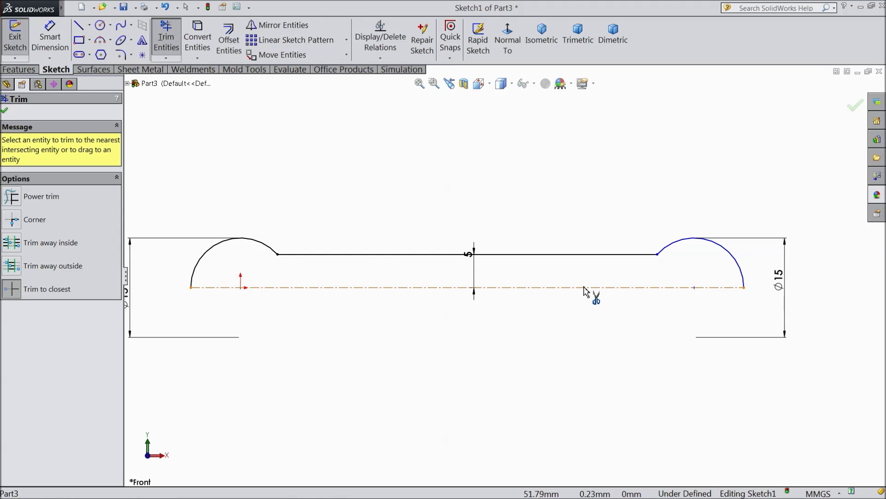
click(5, 112)
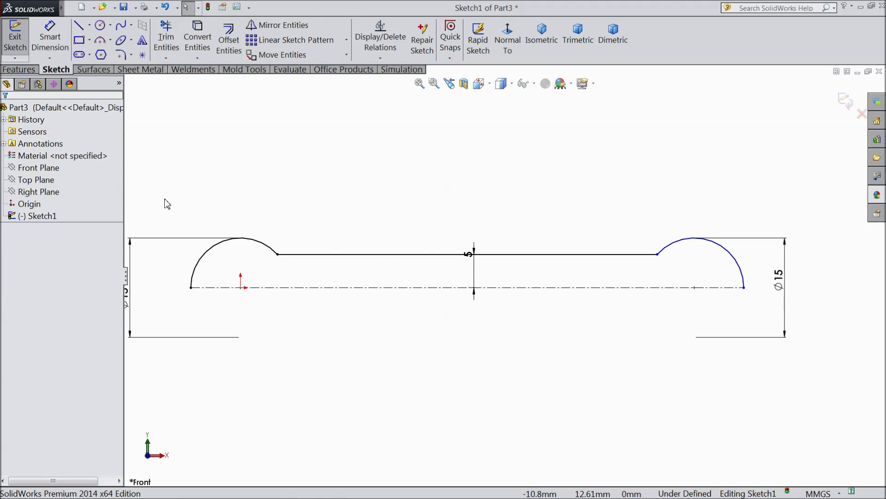
Step: Dimension the centerline to set the profile's overall length to 200 mm
click(467, 288)
click(472, 385)
text(200)
click(419, 370)
scroll(440, 356, up, 3)
scroll(704, 281, down, 2)
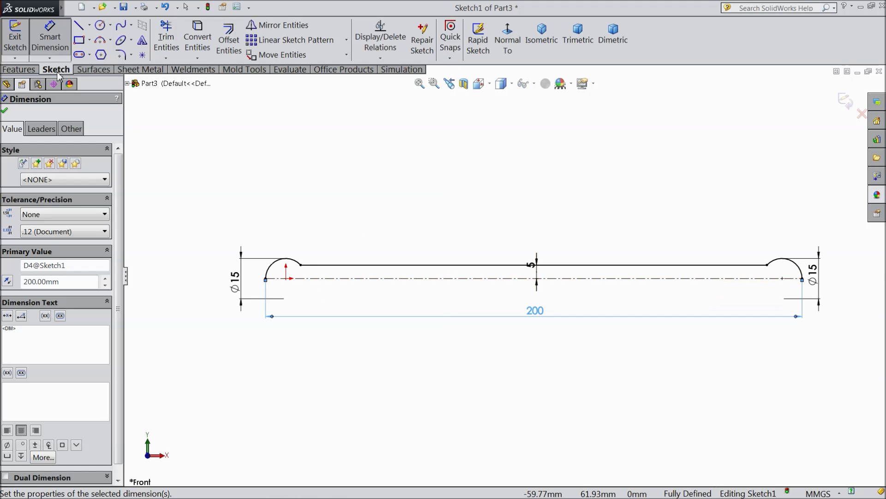
Step: Close the profile with a 200 mm solid line along the centerline between the outer ends of the two arcs
click(79, 25)
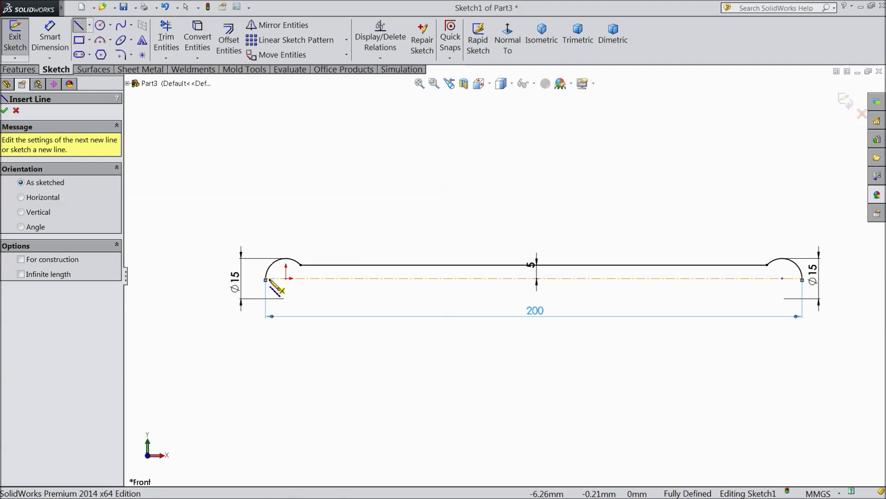
click(267, 279)
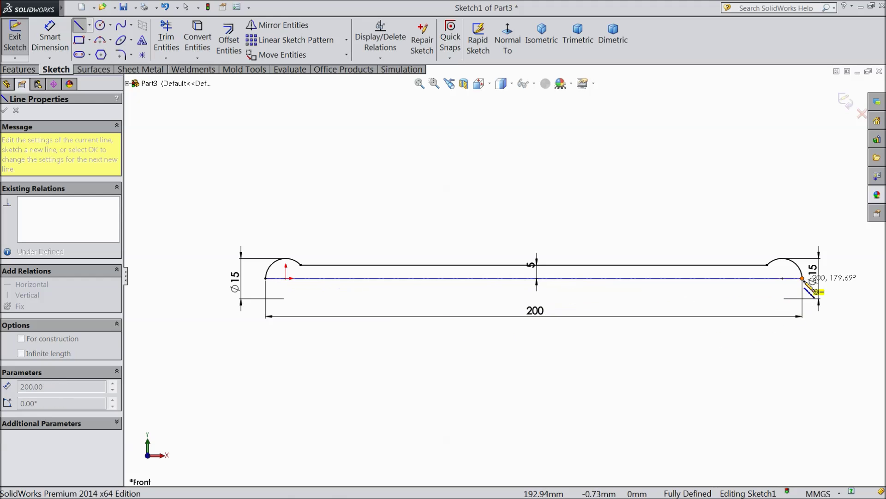
click(802, 278)
right_click(586, 249)
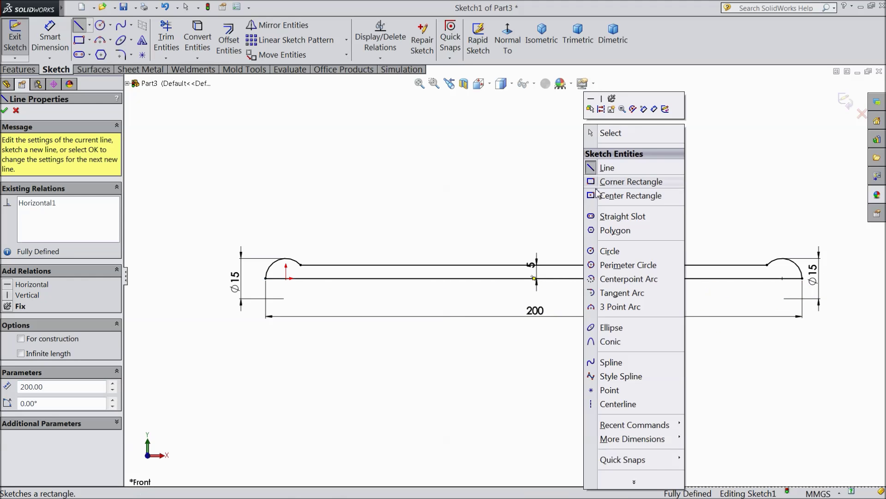
Step: Revolve the closed profile 360 degrees about its 200 mm base line to form the solid handle
click(610, 133)
click(19, 70)
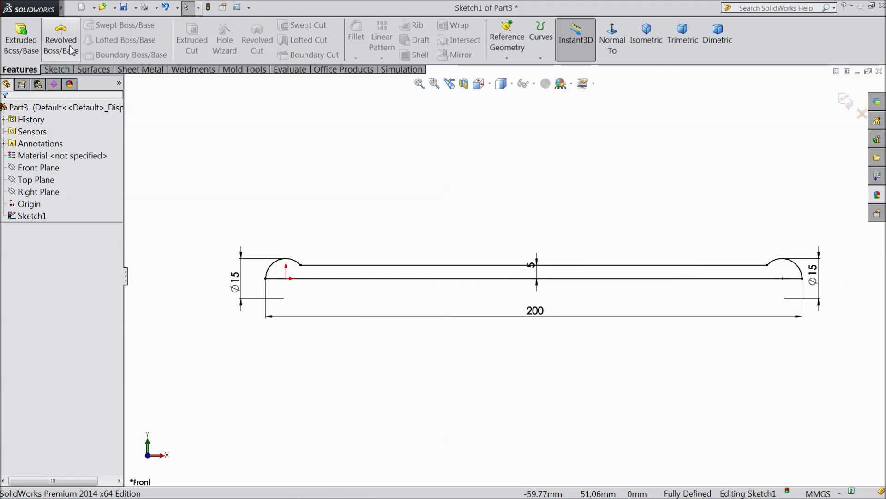
click(65, 44)
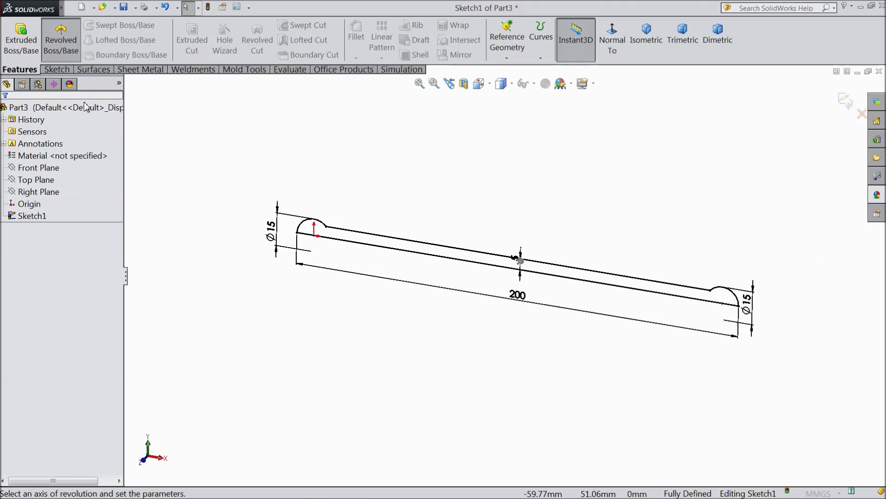
click(485, 268)
scroll(483, 271, down, 4)
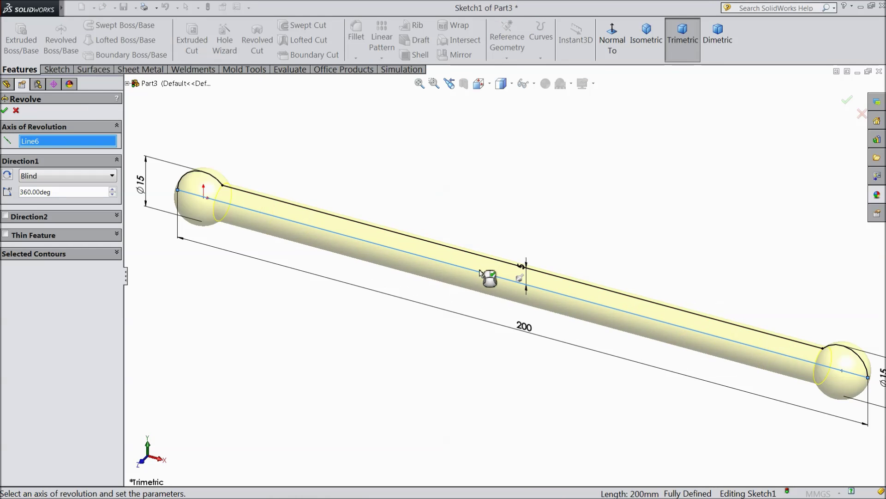
click(5, 111)
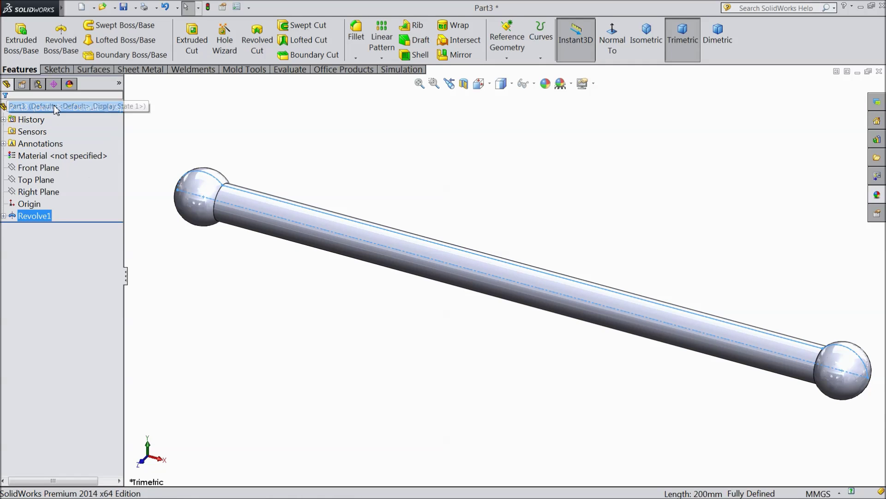
Step: Apply the polished steel appearance to the revolved handle
click(875, 196)
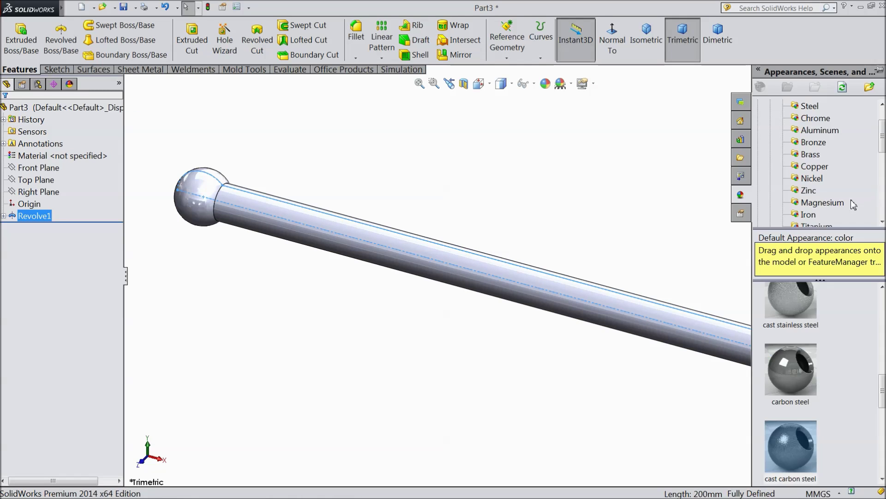
click(810, 107)
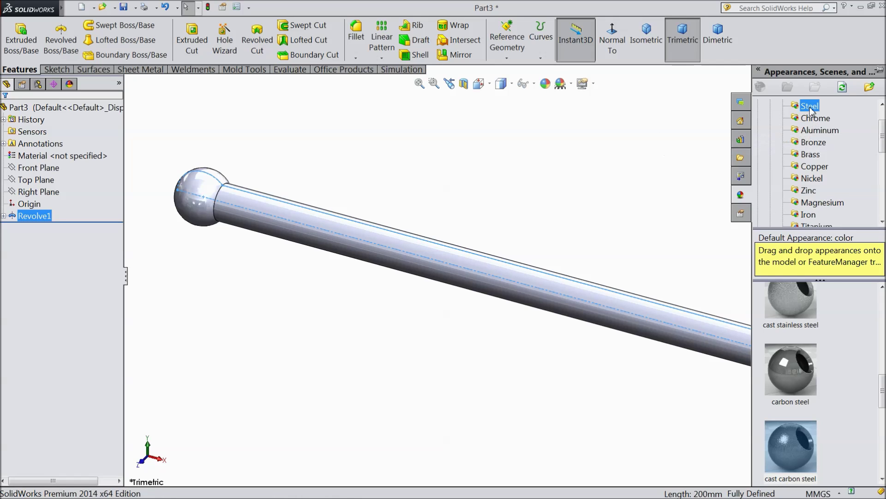
scroll(819, 320, up, 3)
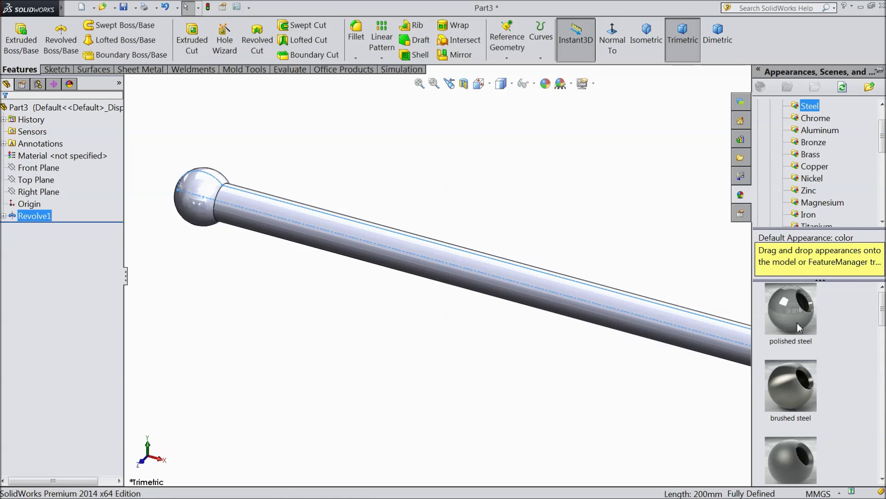
double_click(799, 323)
click(658, 272)
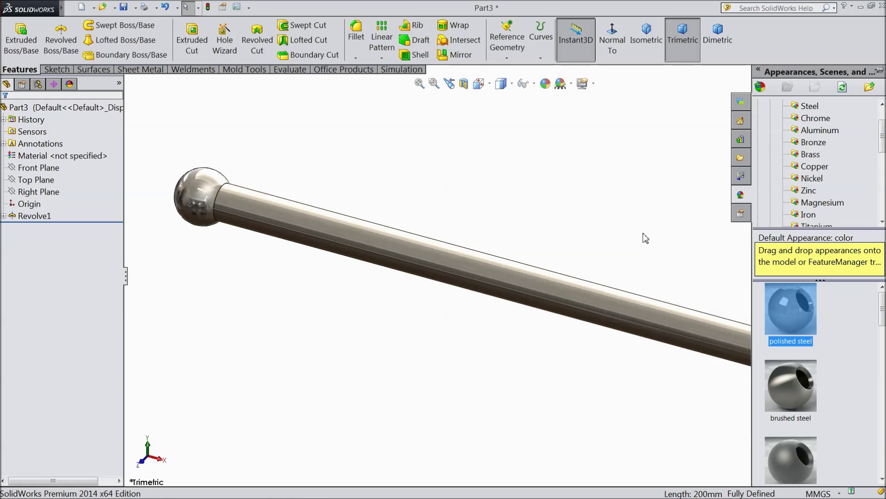
middle_drag(655, 259, 434, 279)
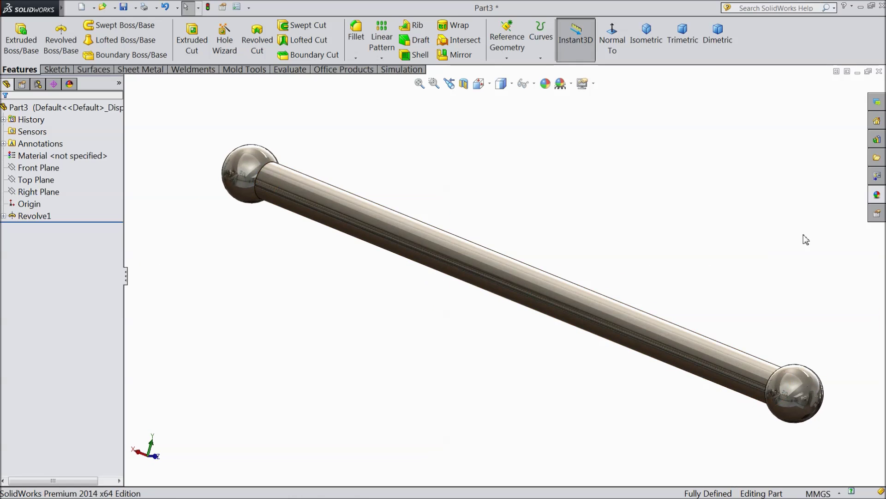
Step: Apply the brushed steel appearance to the revolved handle feature
click(877, 200)
click(803, 391)
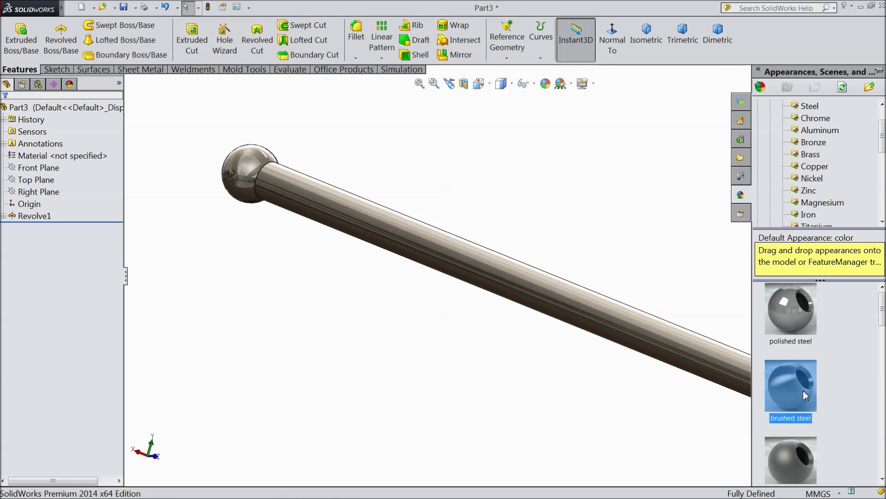
drag(802, 391, 300, 201)
click(877, 195)
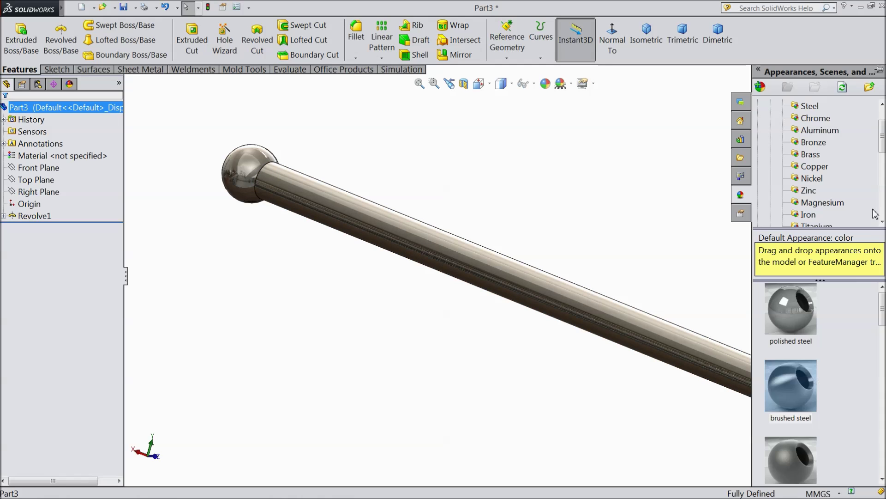
click(792, 384)
click(33, 216)
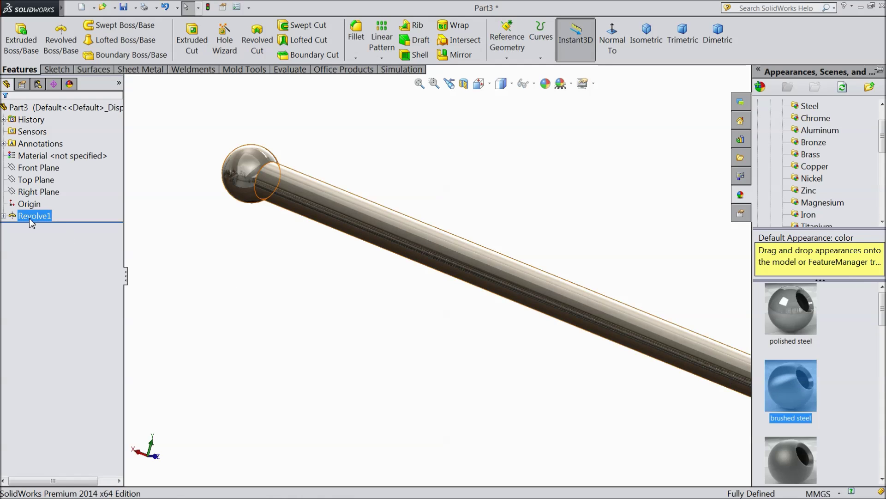
click(876, 197)
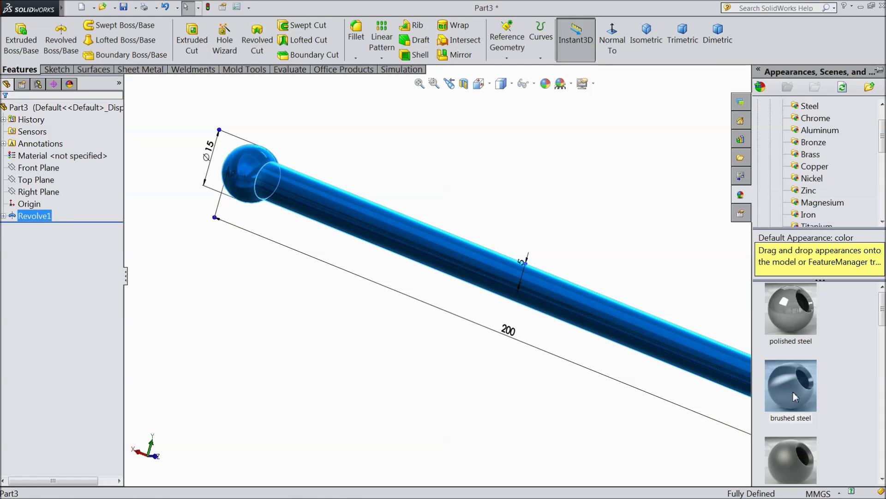
click(792, 401)
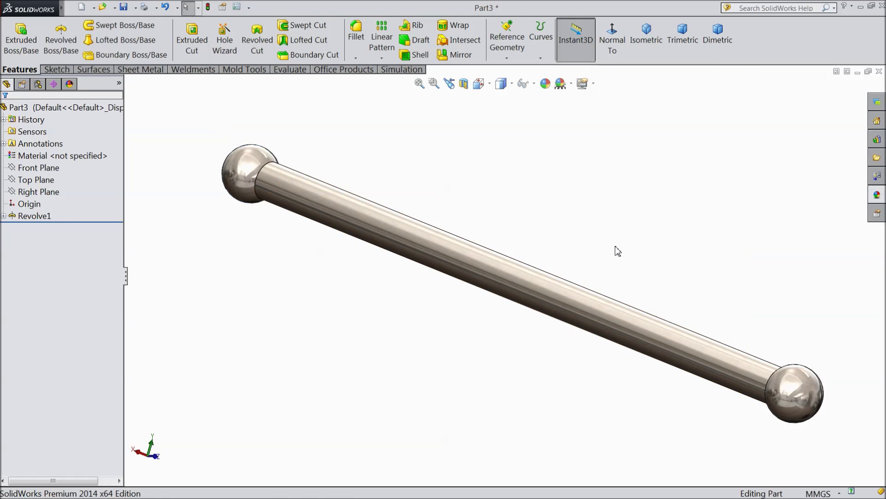
middle_drag(668, 297, 456, 278)
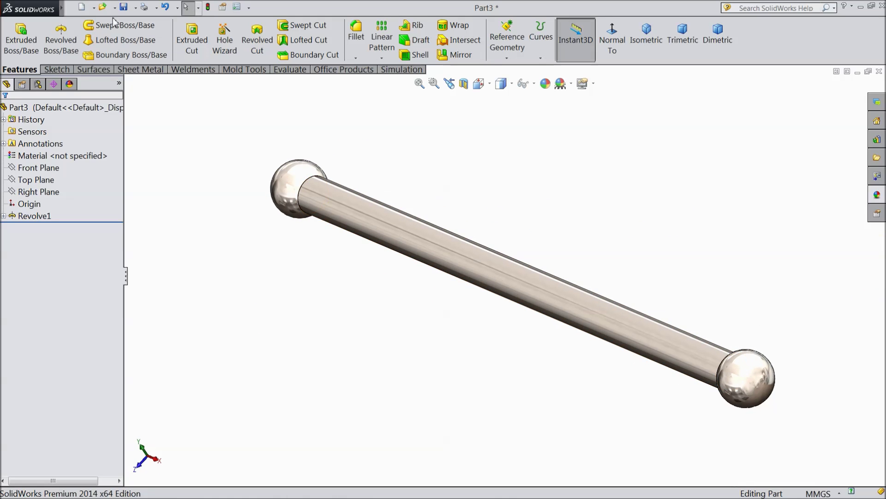
Step: Save the part as Handle in the Pipe Vise folder on the Desktop
click(125, 7)
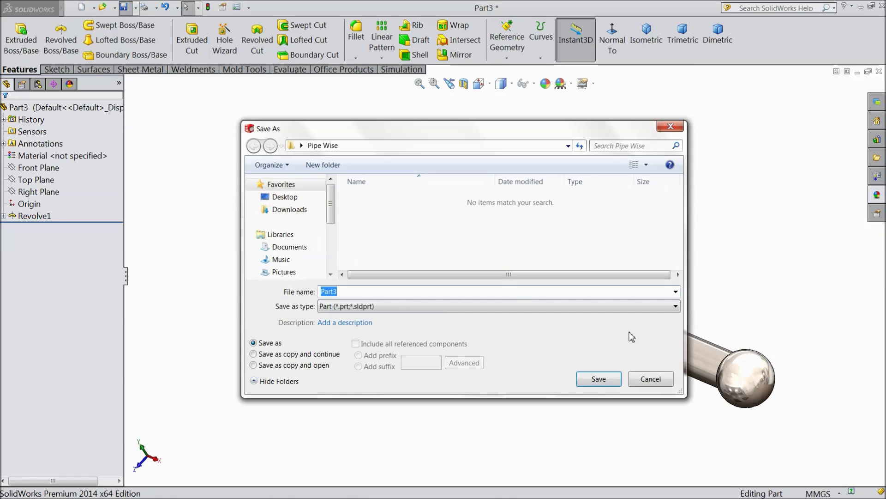
click(277, 200)
drag(681, 195, 659, 253)
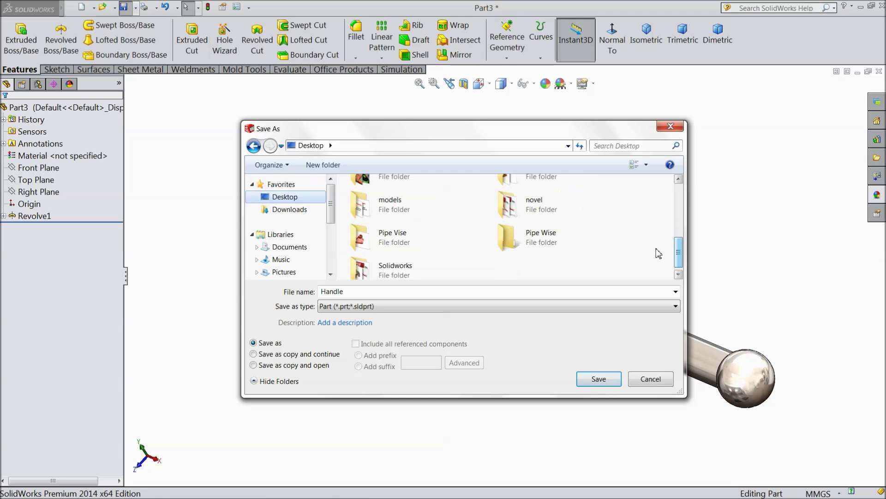
double_click(400, 247)
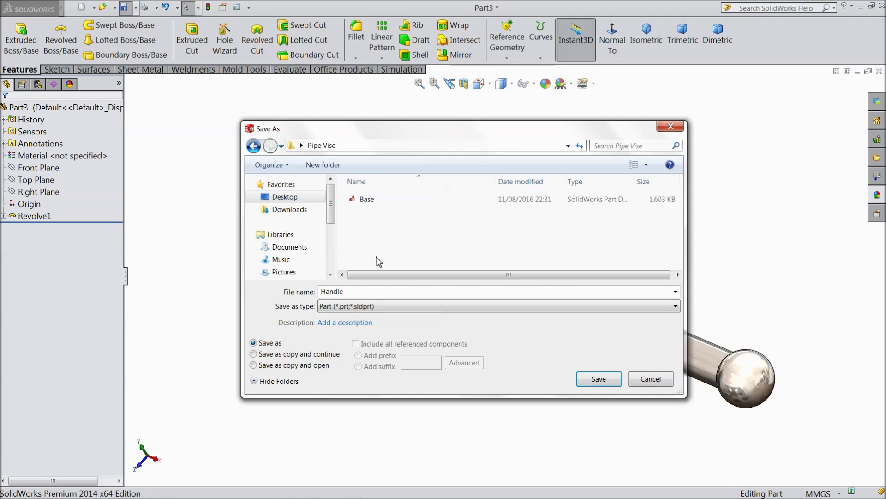
click(599, 380)
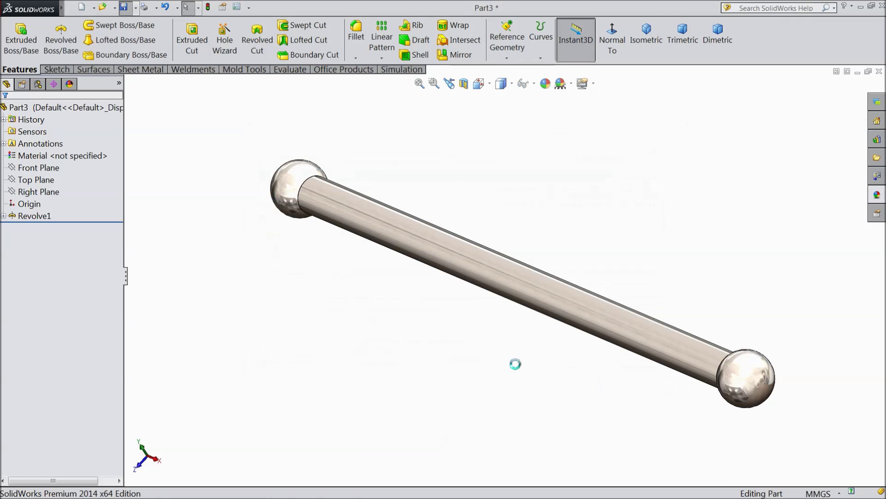
mouse_move(440, 323)
middle_down()
mouse_move(464, 331)
mouse_move(444, 311)
middle_up()
mouse_move(442, 330)
middle_down()
mouse_move(376, 314)
mouse_move(336, 258)
mouse_move(443, 328)
middle_up()
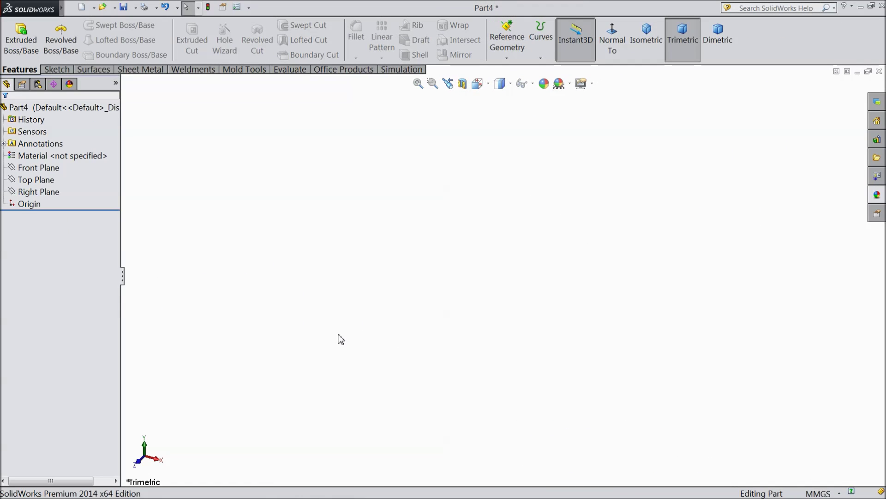
Step: Start a sketch on the Front Plane and draw a horizontal line from the origin, followed by a tall vertical line up from its end
click(46, 168)
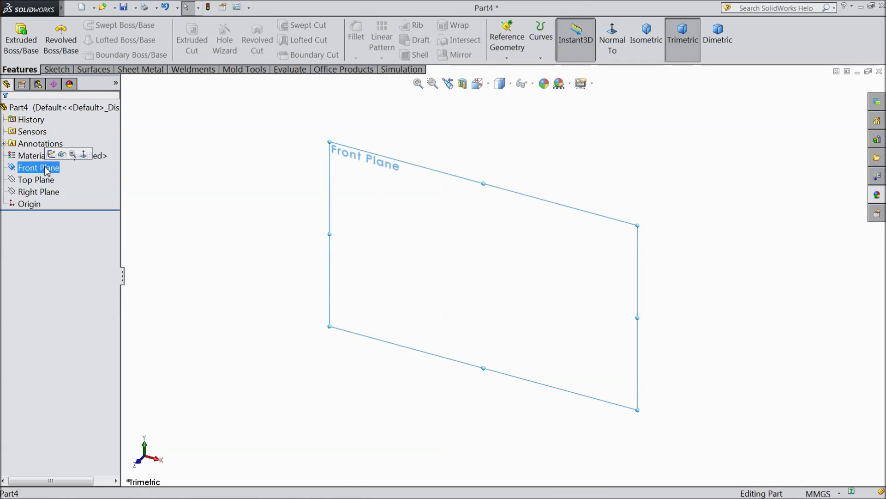
click(57, 153)
click(79, 25)
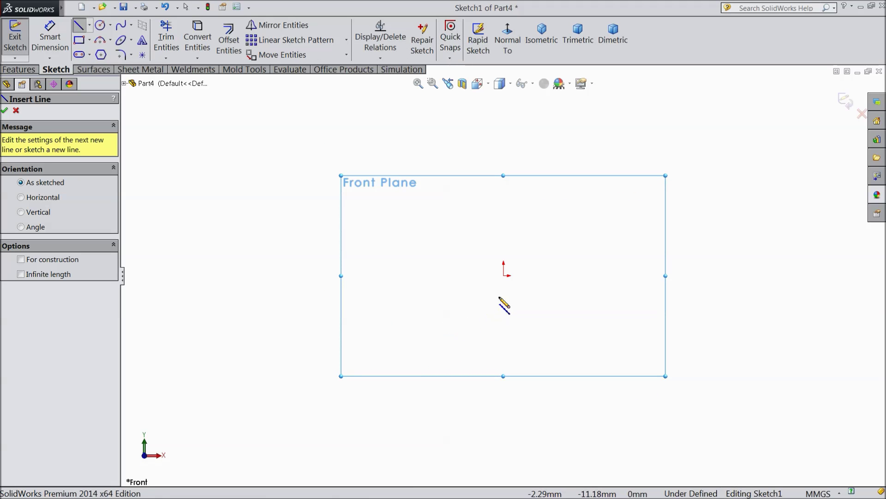
drag(504, 276, 680, 276)
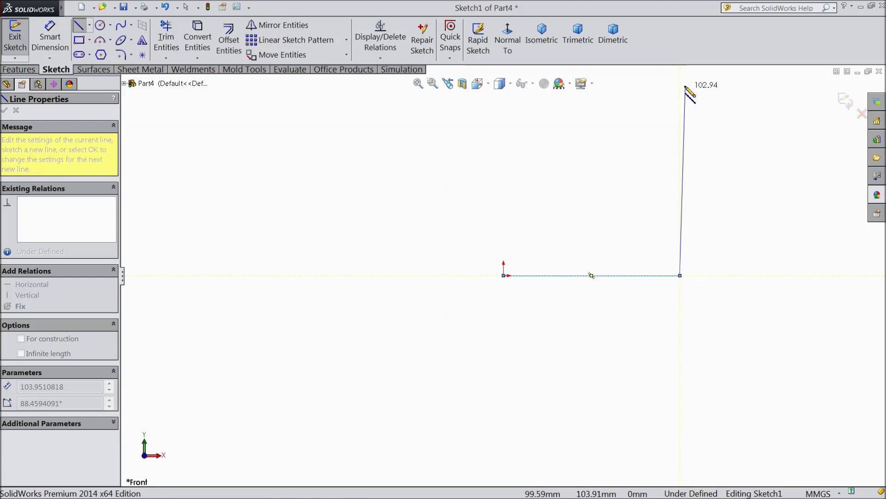
scroll(679, 90, up, 1)
scroll(635, 140, down, 4)
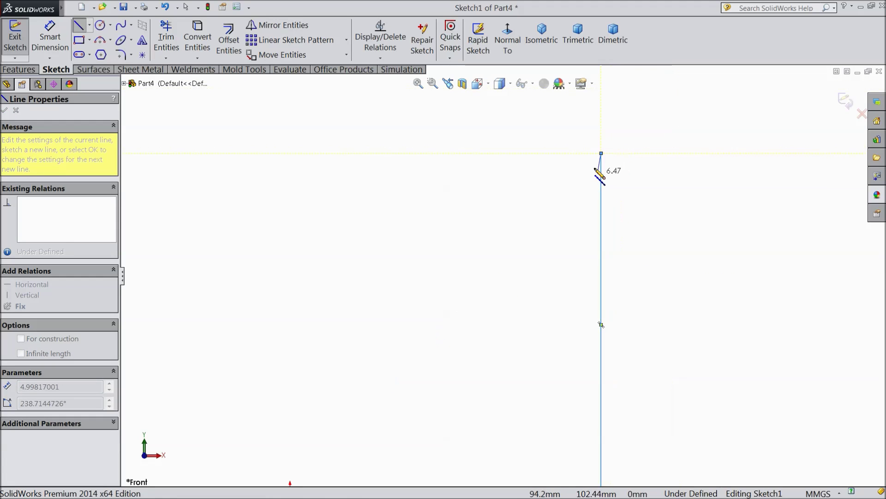
Step: Continue the outline from the vertical line's upper end with a descending staircase of four horizontal treads joined by three vertical risers
click(558, 152)
click(558, 180)
click(509, 180)
click(509, 210)
click(465, 210)
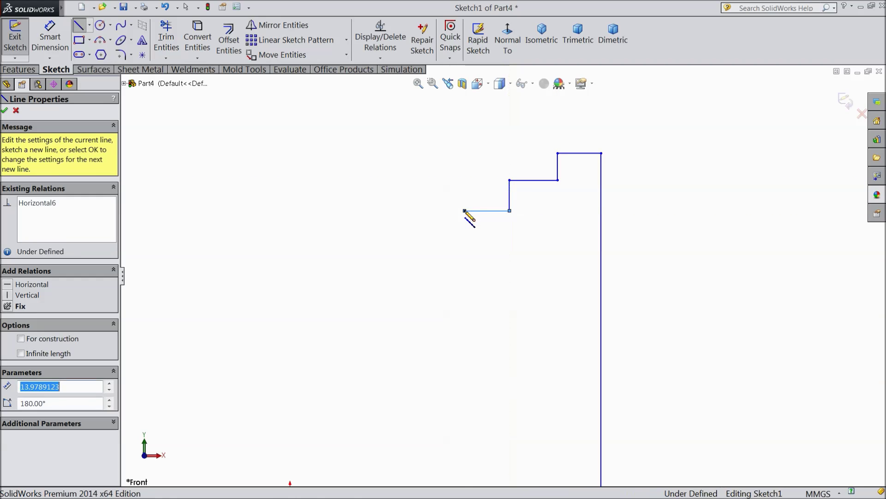
click(464, 250)
click(413, 251)
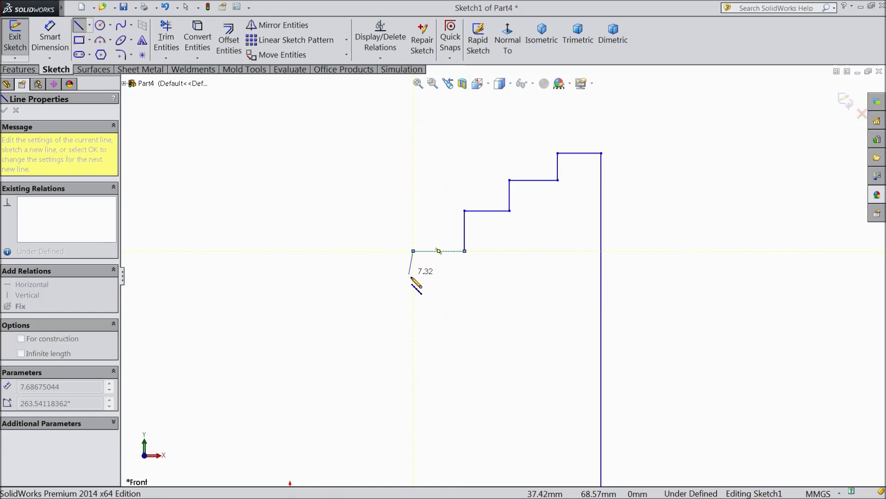
Step: Extend the staircase downward with four more risers and treads, ending the lowest tread just beyond the origin's vertical alignment
click(368, 280)
click(367, 279)
click(367, 304)
click(329, 305)
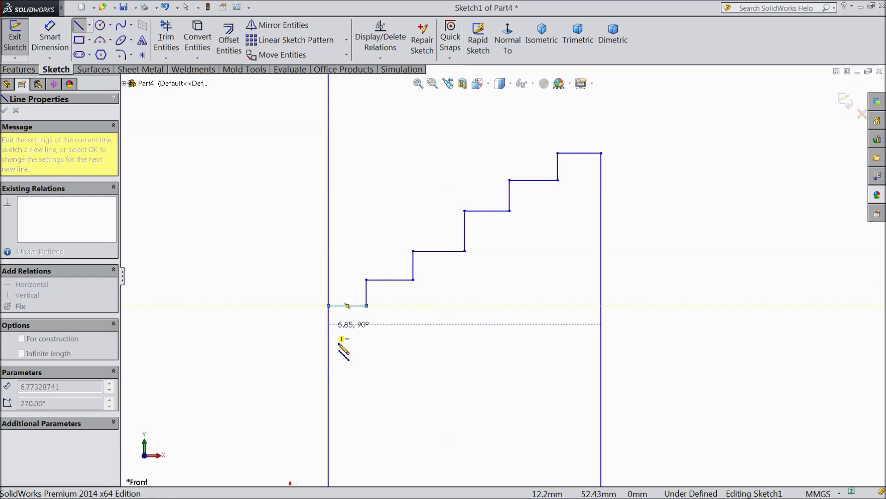
click(328, 331)
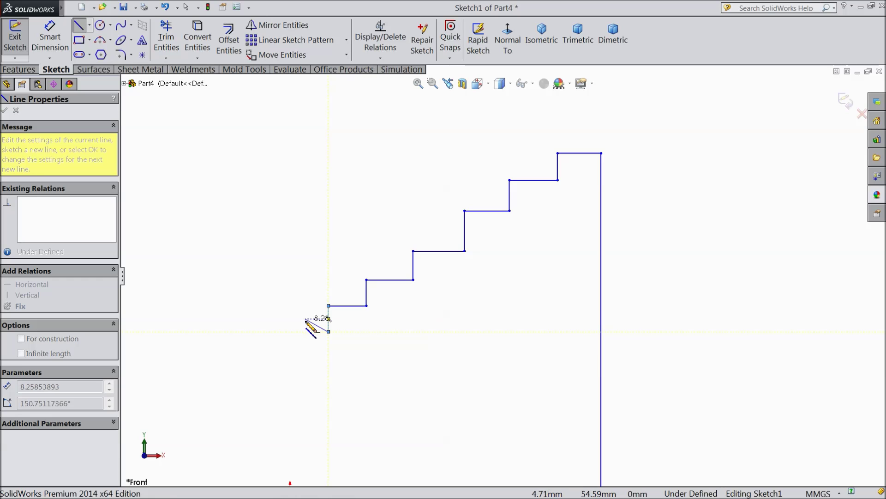
click(301, 331)
click(301, 361)
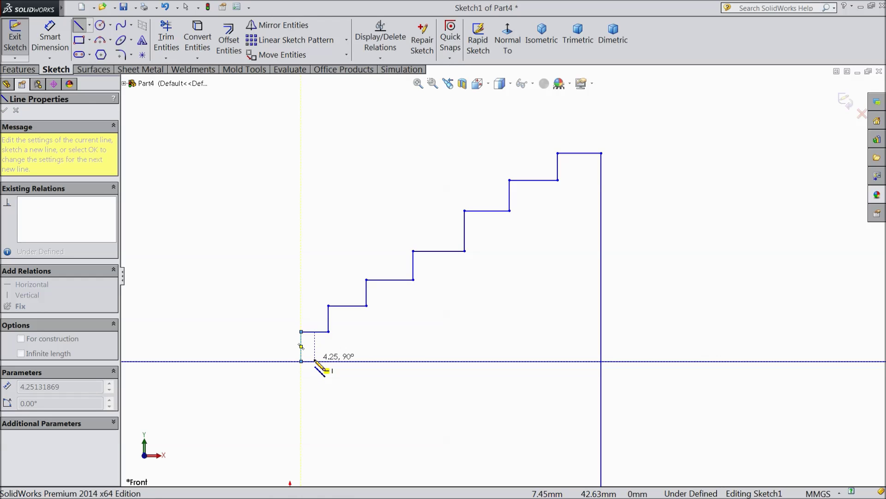
mouse_move(301, 361)
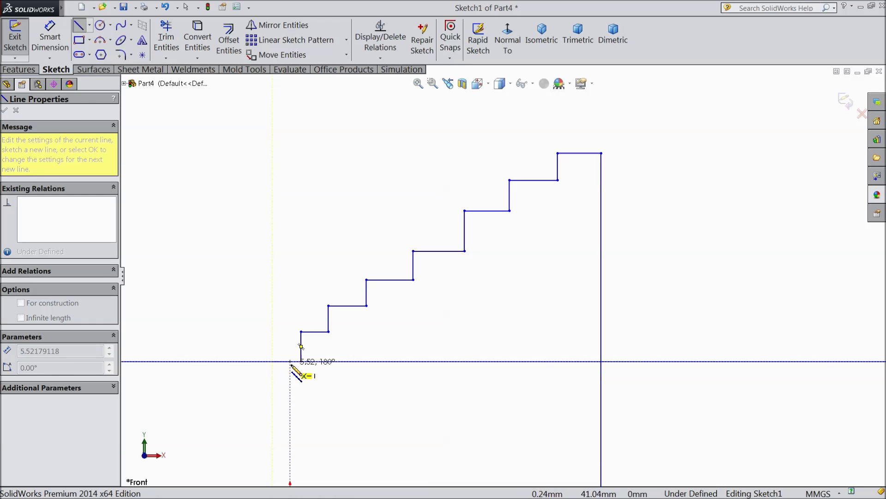
click(284, 369)
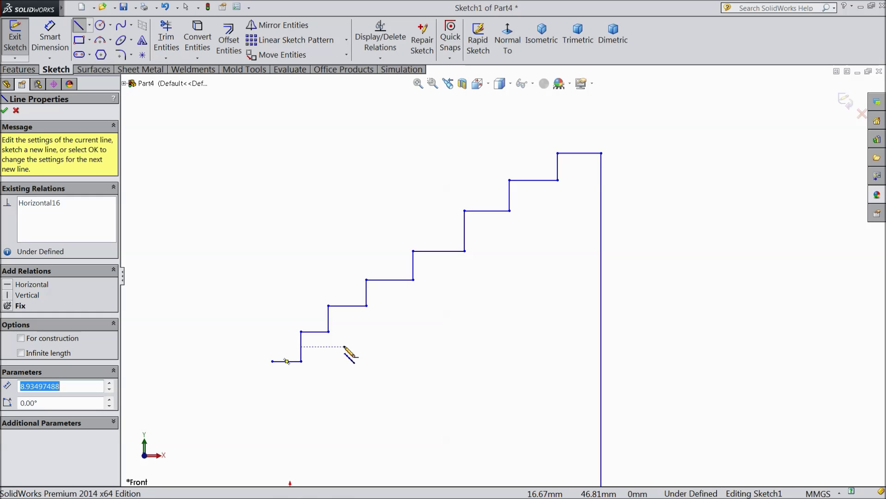
Step: Close the stepped profile with a slanted line from the lowest tread's free end to the origin and finish the line chain
key(z)
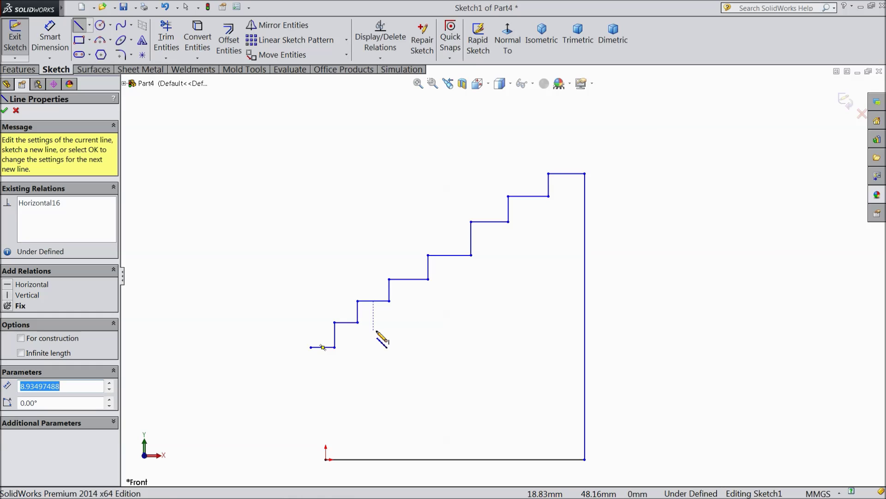
click(310, 347)
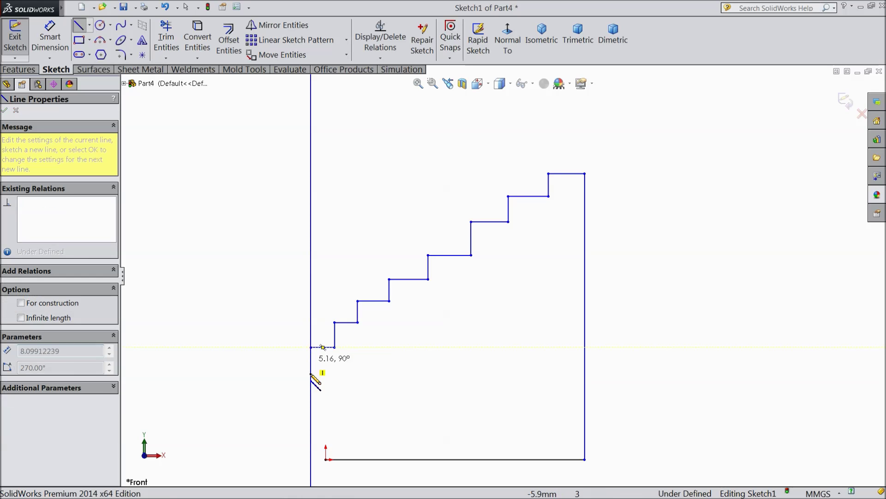
click(326, 459)
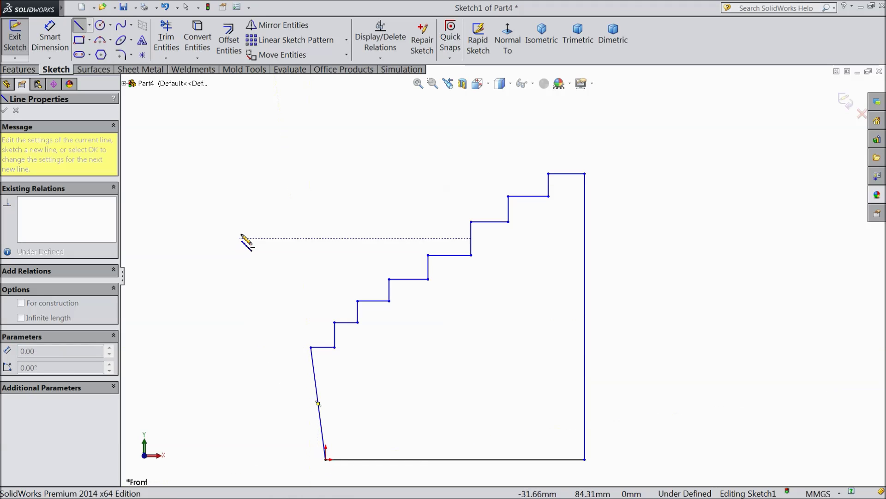
right_click(242, 92)
click(290, 134)
scroll(391, 312, down, 2)
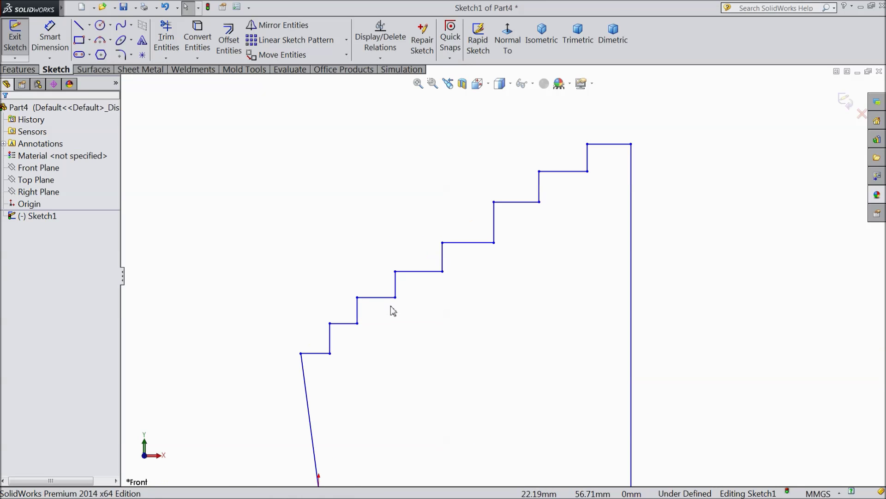
Step: Dimension the topmost tread of the stepped profile to 3.5 mm
scroll(613, 180, up, 1)
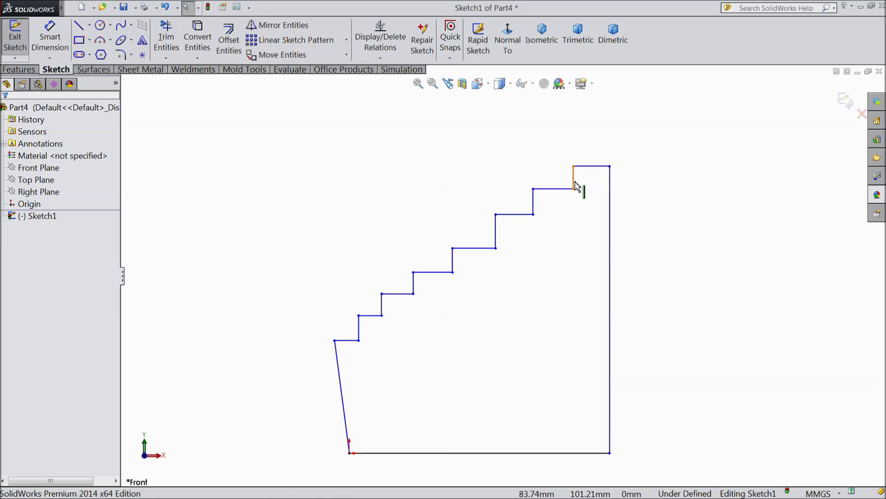
click(49, 37)
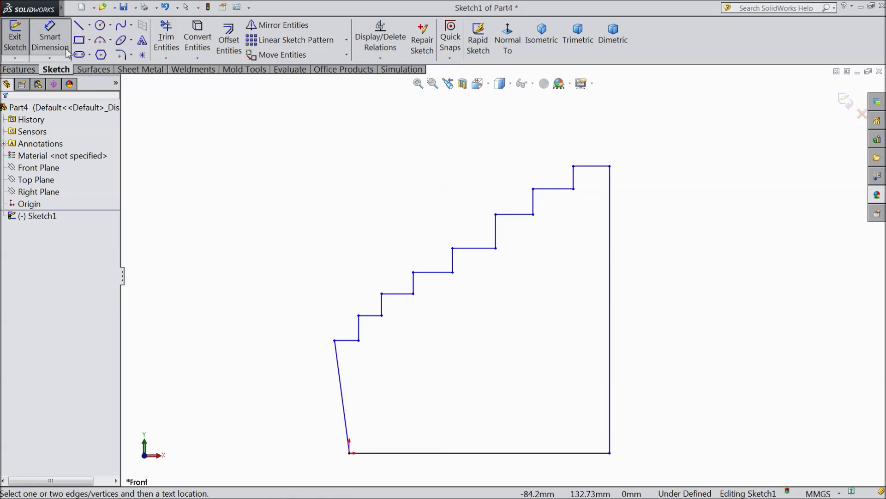
click(592, 167)
click(593, 143)
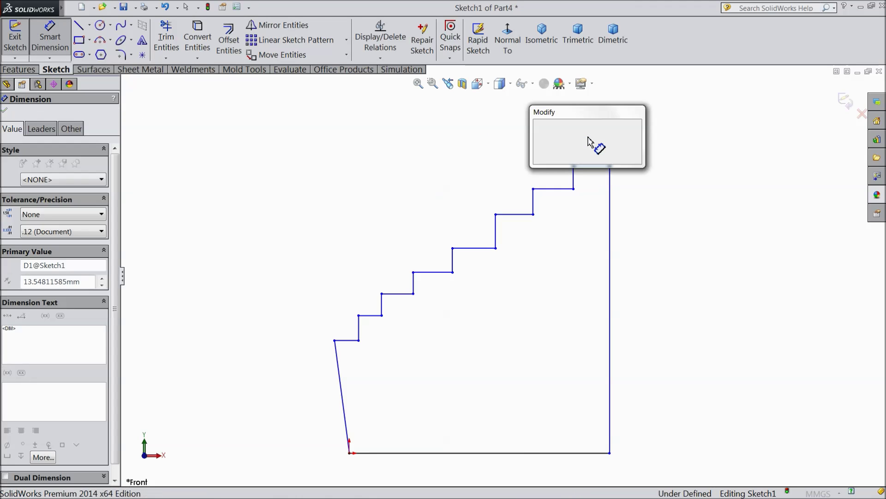
text(3.5)
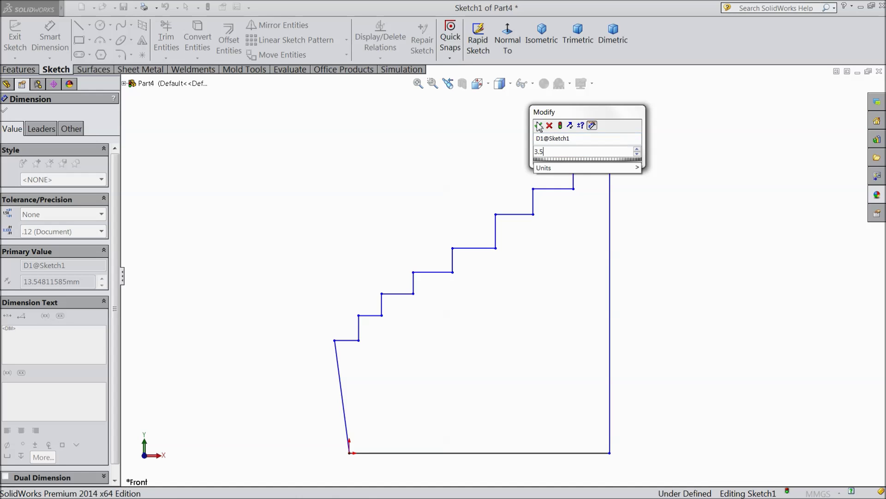
click(538, 125)
Step: Dimension the second tread from the top to 4.5 mm and finish dimensioning
click(557, 189)
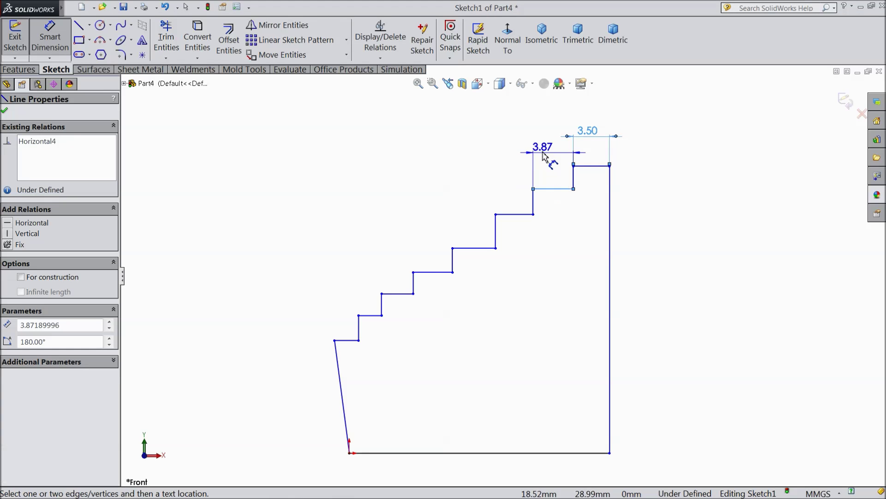
click(549, 122)
text(4.5)
click(496, 106)
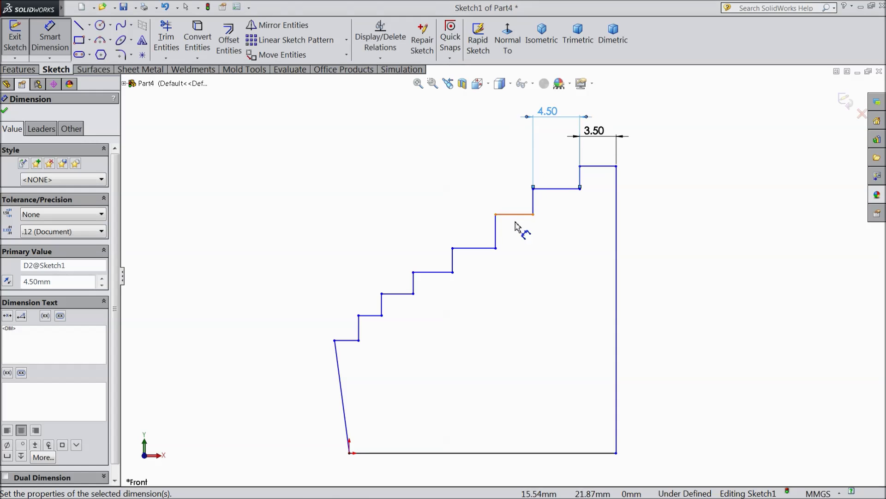
click(5, 112)
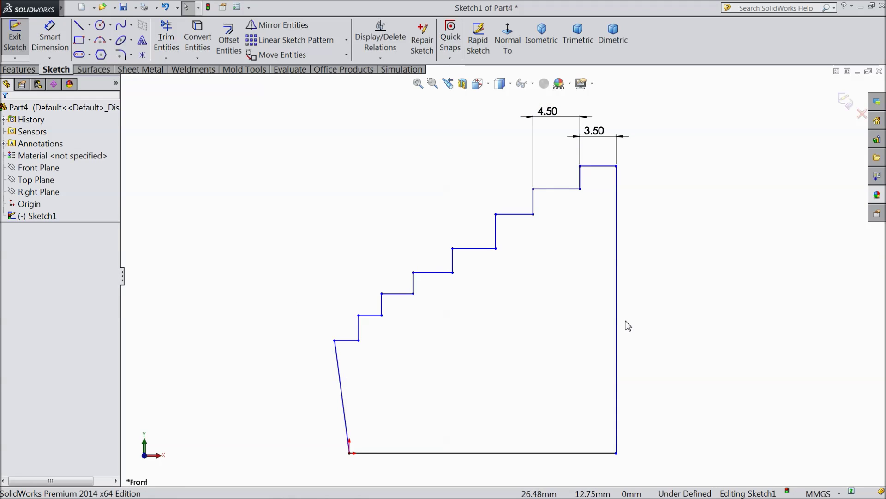
Step: Dimension the profile's tall vertical line to a height of 37 mm
click(50, 39)
click(617, 284)
click(709, 295)
text(37)
click(656, 276)
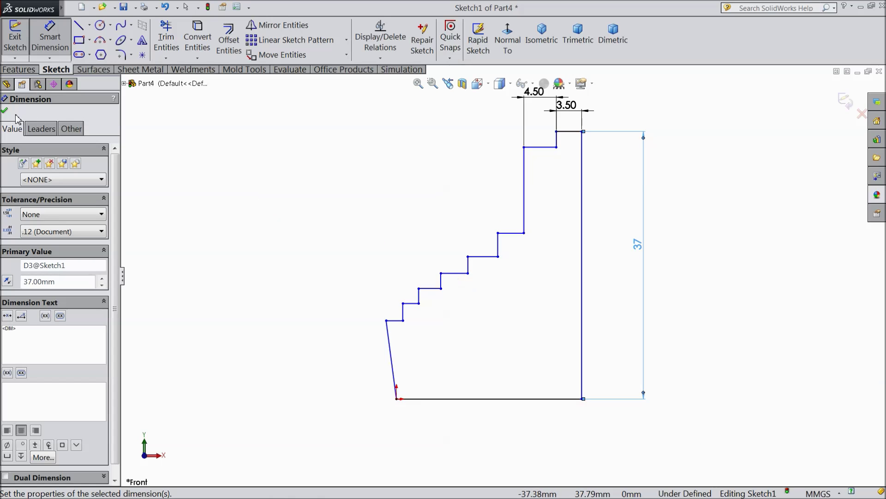
key(Escape)
Step: Dimension the uppermost riser, just below the top tread, to 3 mm
scroll(540, 156, down, 2)
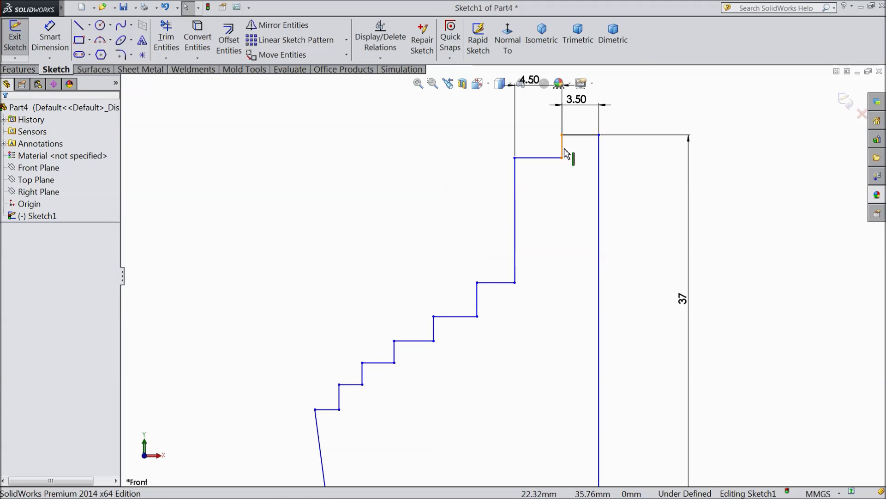
click(48, 46)
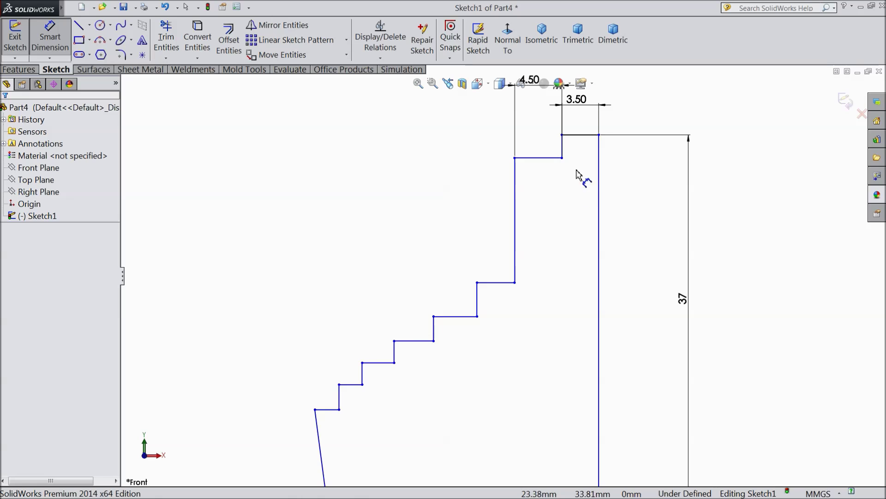
click(563, 149)
click(648, 151)
text(3)
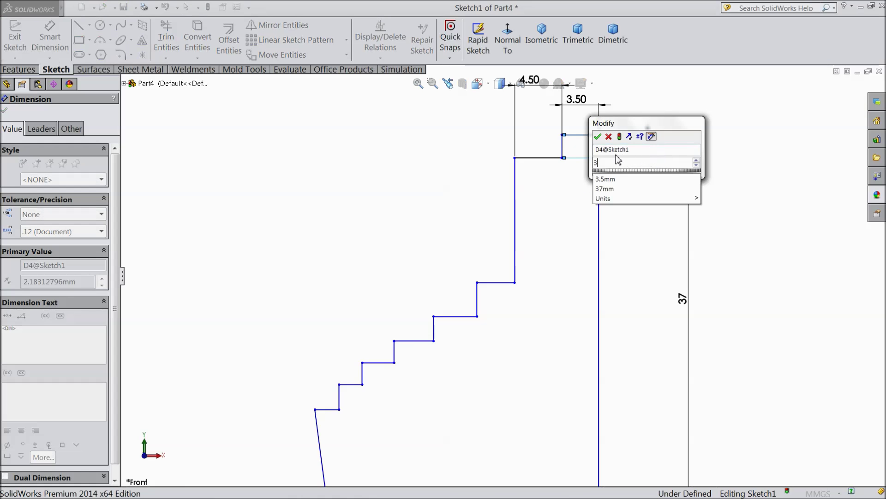
click(599, 138)
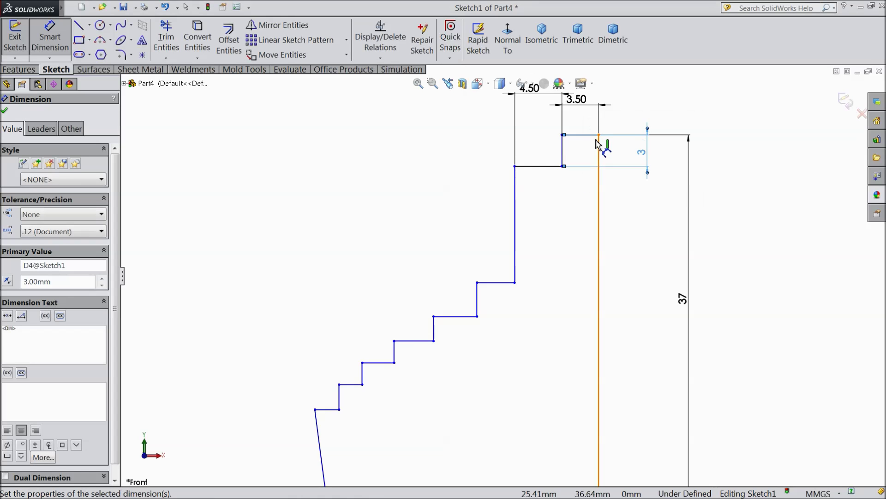
click(4, 112)
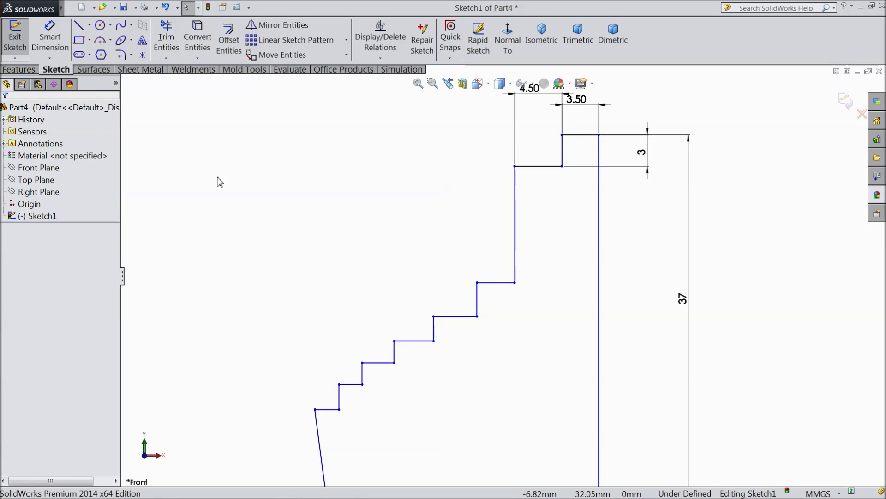
Step: Make all seven risers of the staircase equal in length to the 3 mm riser
click(564, 157)
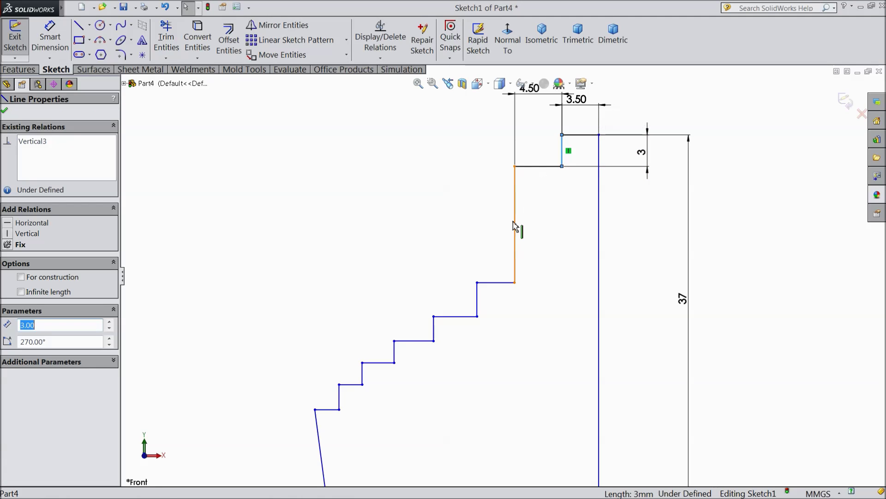
ctrl+click(516, 254)
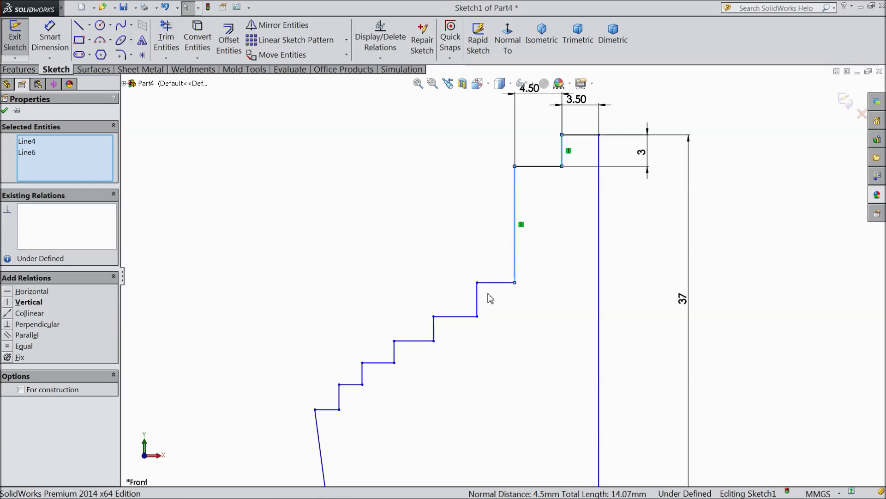
ctrl+click(477, 305)
ctrl+click(434, 331)
ctrl+click(395, 352)
ctrl+click(363, 377)
ctrl+click(341, 398)
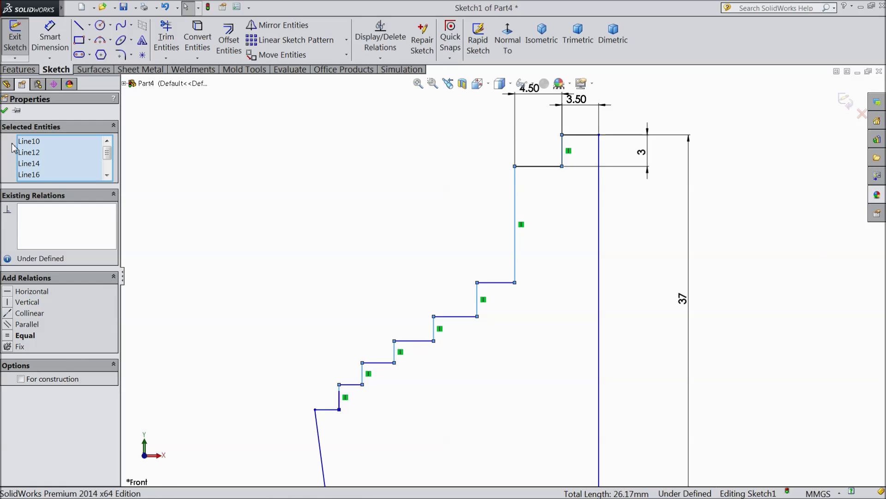
click(7, 339)
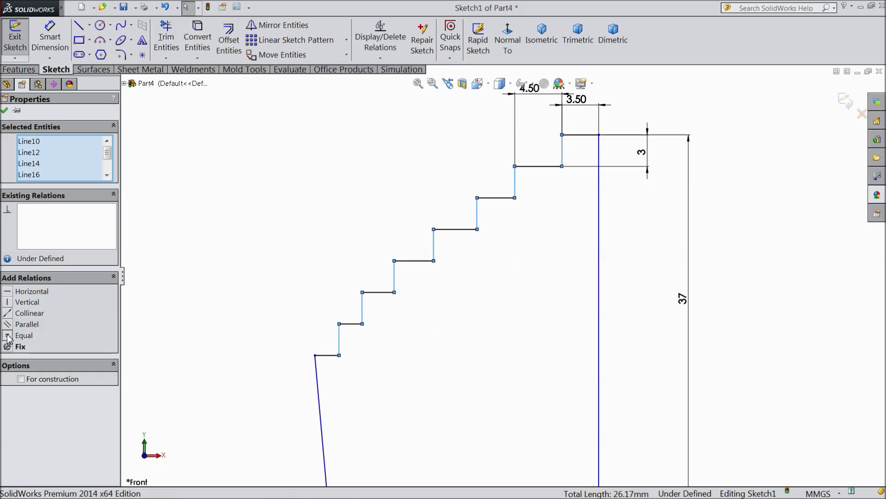
scroll(474, 278, up, 2)
scroll(532, 254, down, 1)
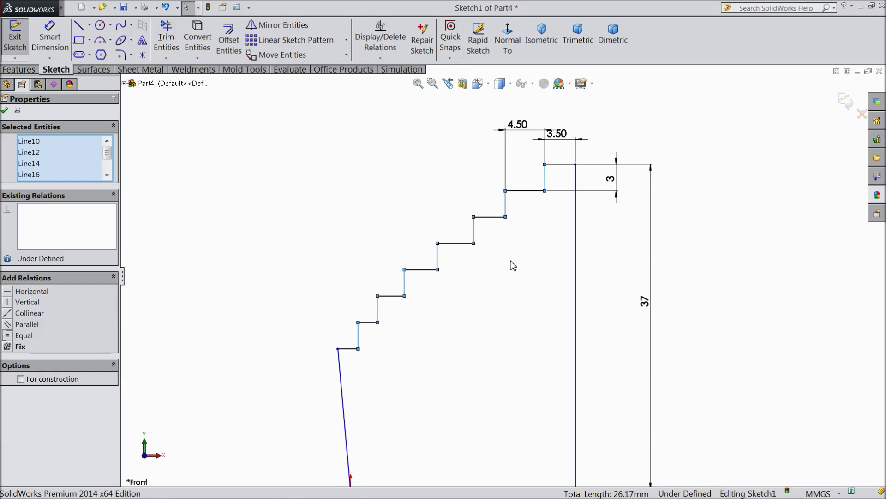
scroll(494, 265, up, 2)
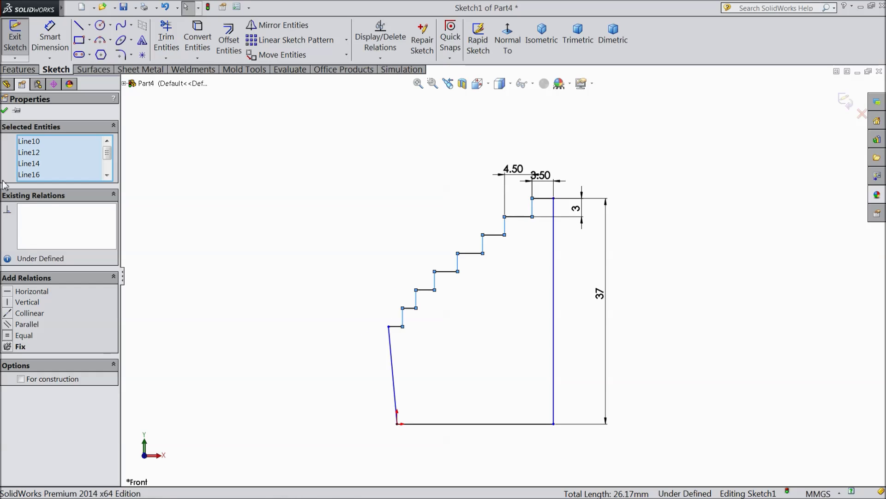
click(4, 110)
Step: Apply a Vertical relation to the slanted line between the lowest tread and the origin
scroll(402, 388, down, 1)
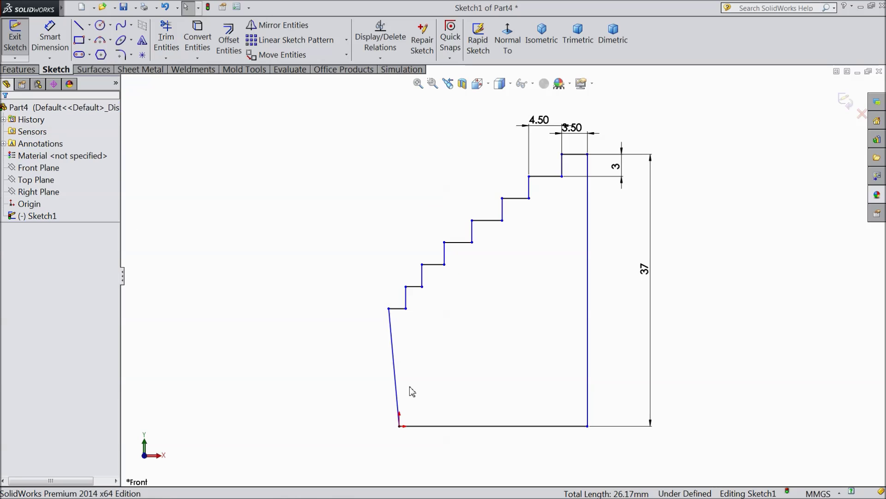
click(394, 377)
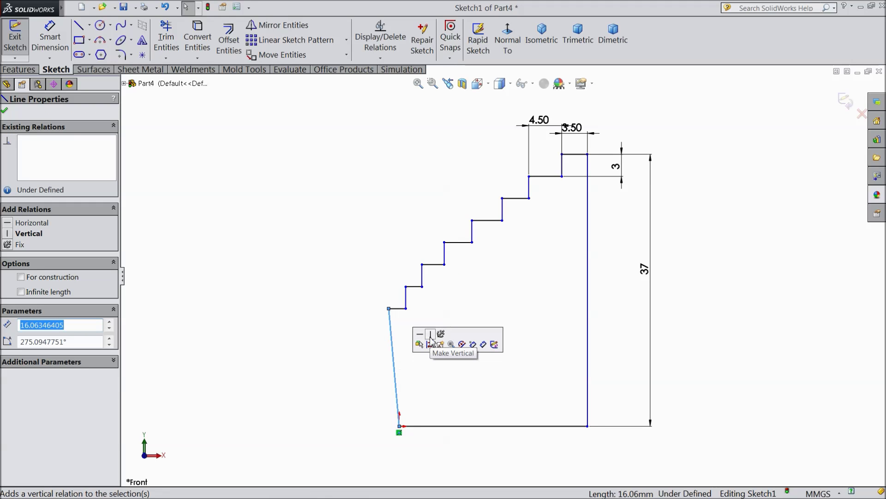
click(431, 335)
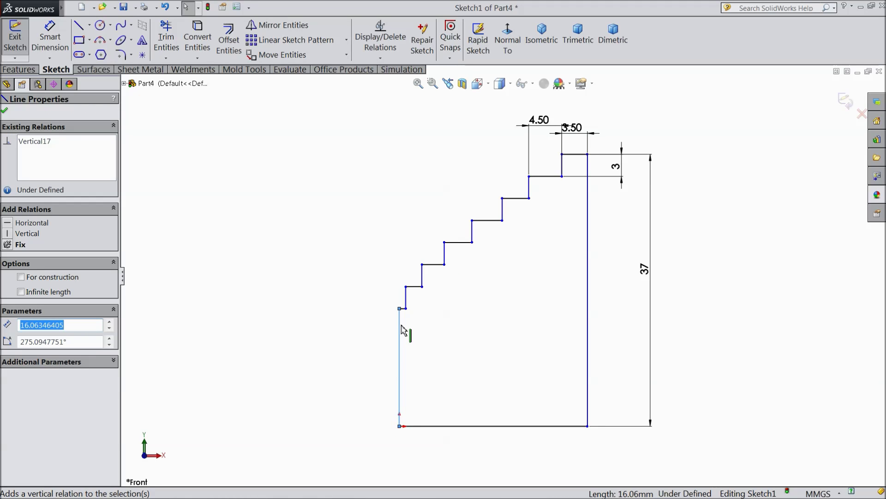
click(4, 110)
Step: Make the six lower treads equal in length to the 4.5 mm tread
scroll(604, 210, down, 3)
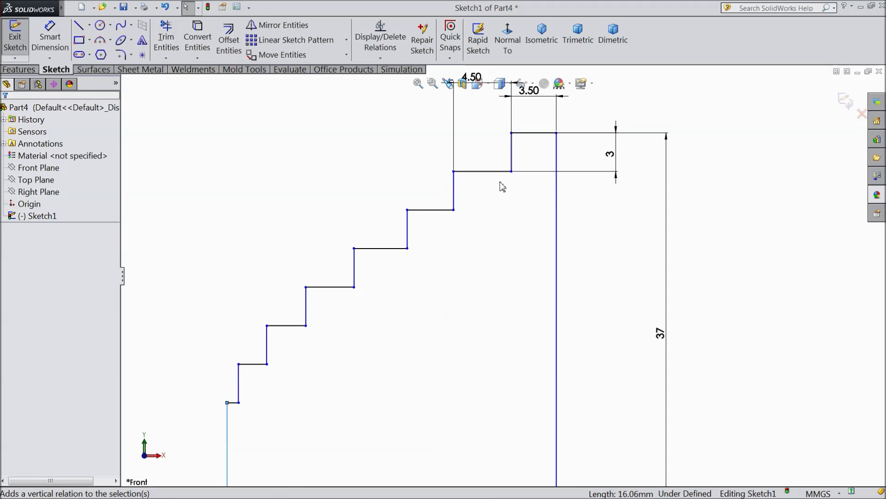
click(487, 172)
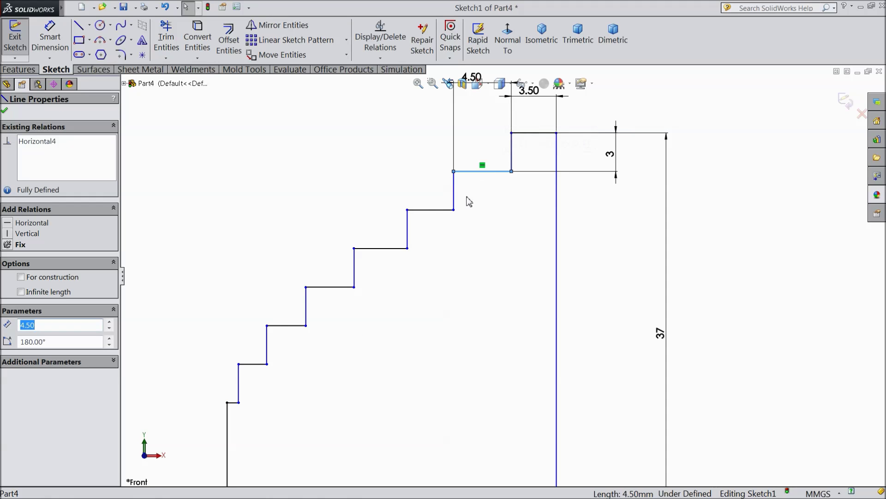
ctrl+click(434, 210)
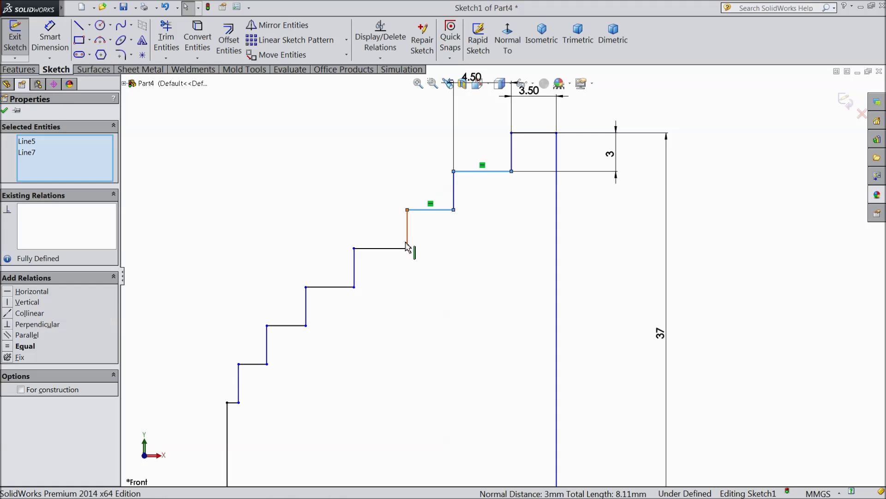
ctrl+click(382, 249)
ctrl+click(342, 287)
ctrl+click(284, 325)
ctrl+click(252, 364)
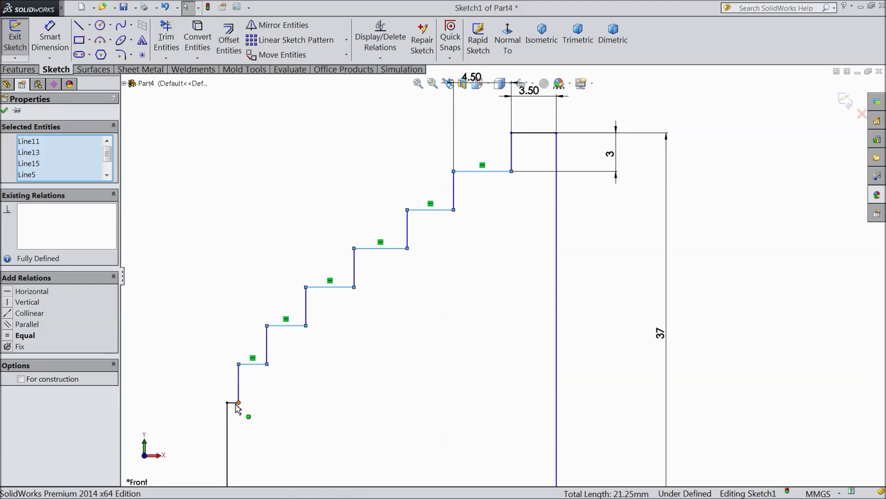
ctrl+click(232, 403)
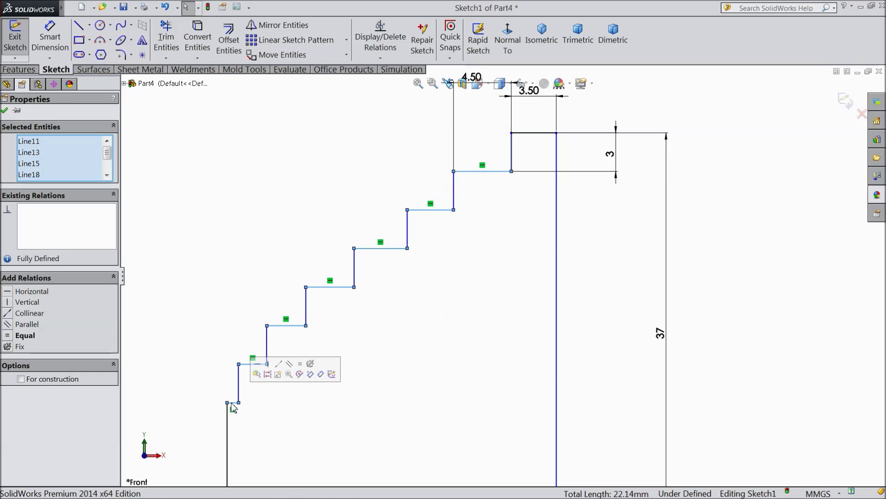
click(24, 337)
key(f)
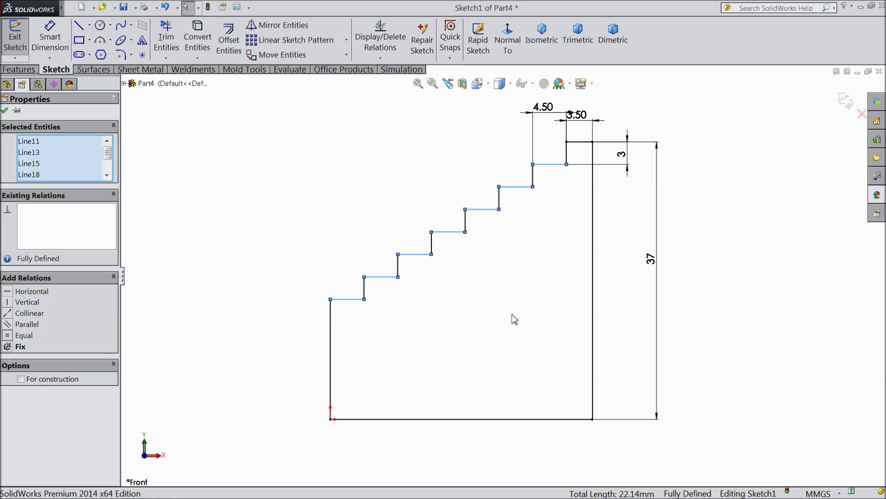
click(5, 112)
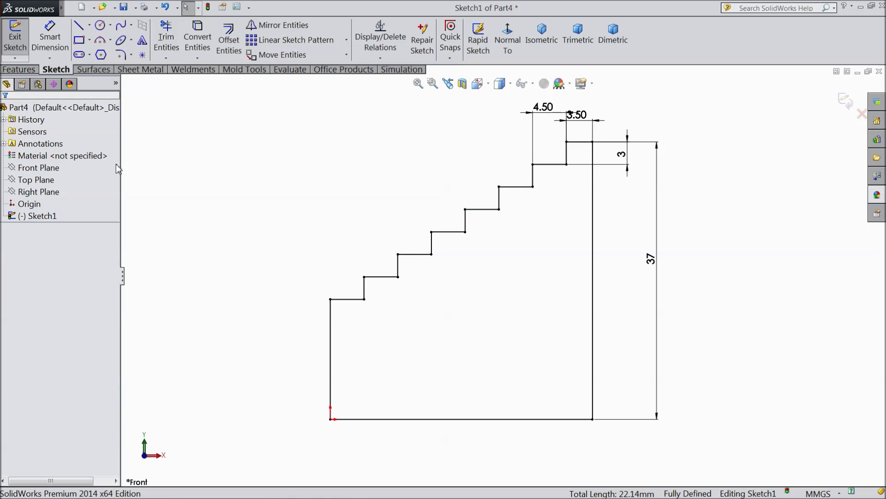
Step: Mirror the entire stepped profile about the vertical line rising from the origin, keeping the original
scroll(512, 233, up, 2)
mouse_move(617, 142)
mouse_down()
mouse_move(471, 337)
mouse_move(350, 385)
mouse_up()
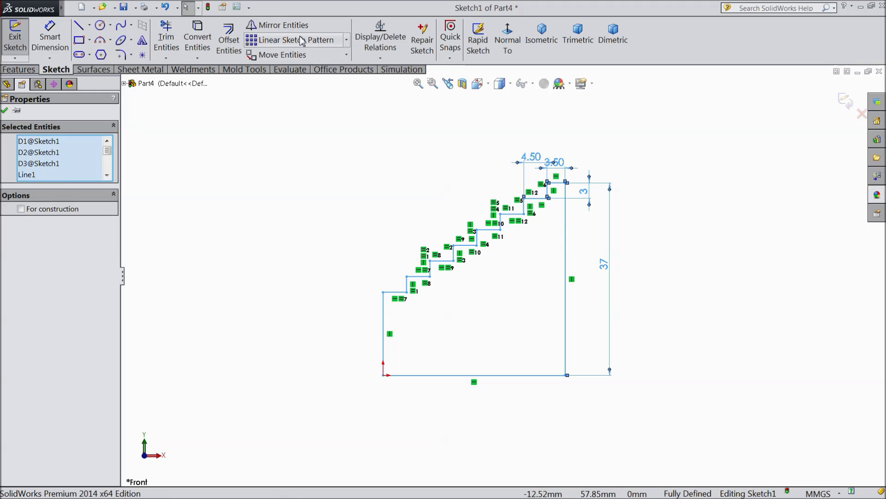
click(279, 25)
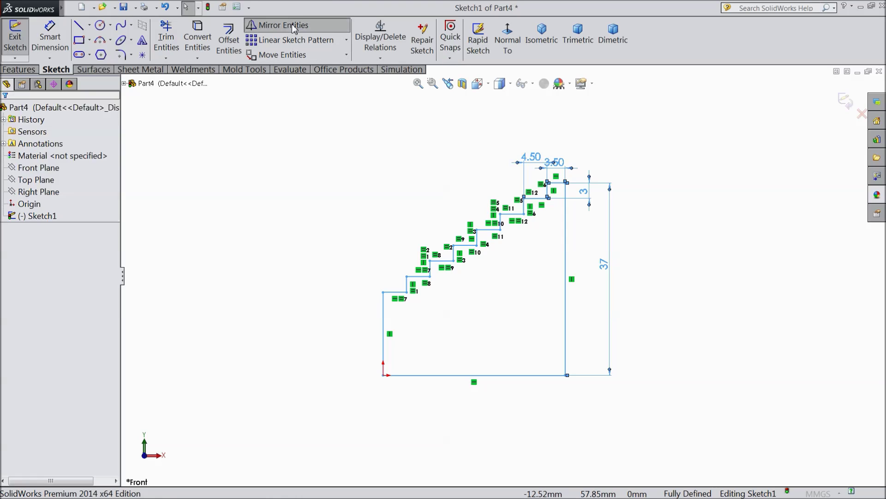
click(385, 332)
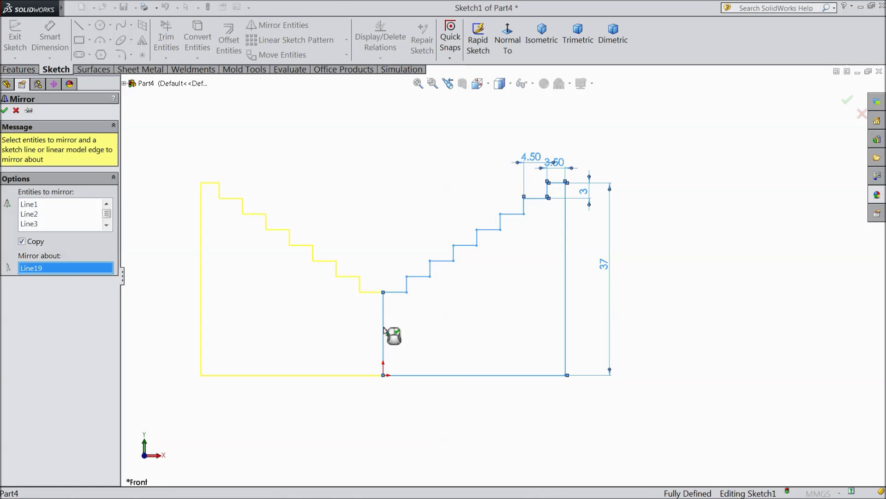
click(5, 111)
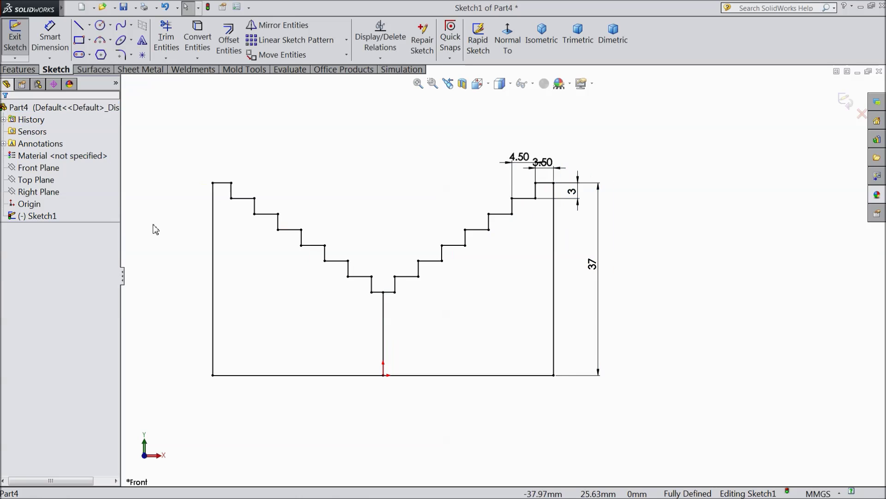
Step: Convert the vertical mirror line at the middle of the profile to construction geometry
click(384, 326)
click(418, 297)
click(420, 319)
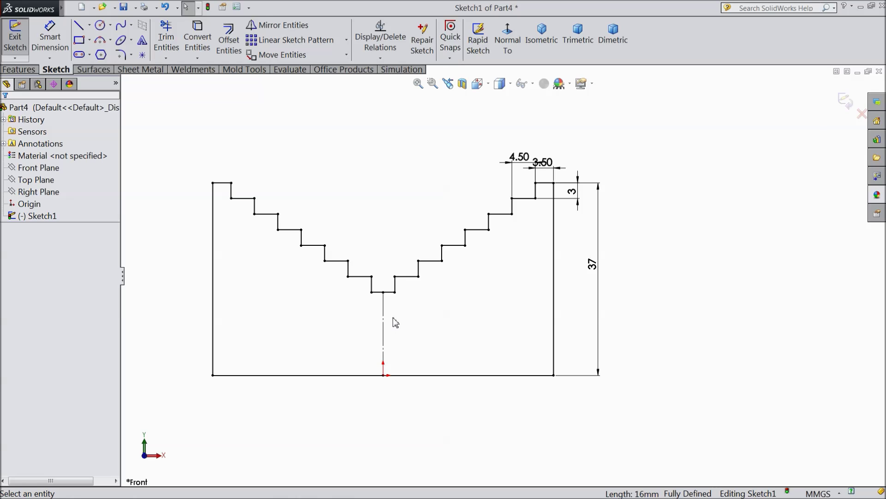
scroll(395, 322, down, 3)
scroll(401, 309, up, 1)
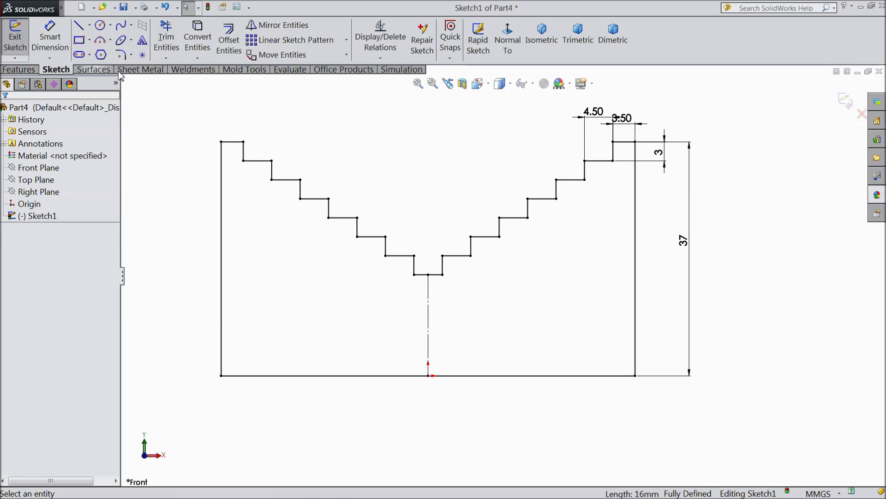
click(50, 37)
scroll(451, 317, down, 2)
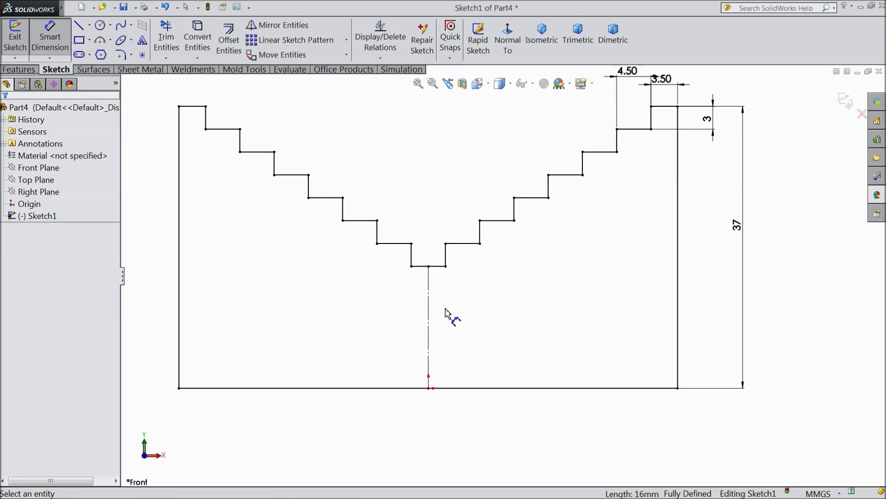
click(450, 258)
click(428, 259)
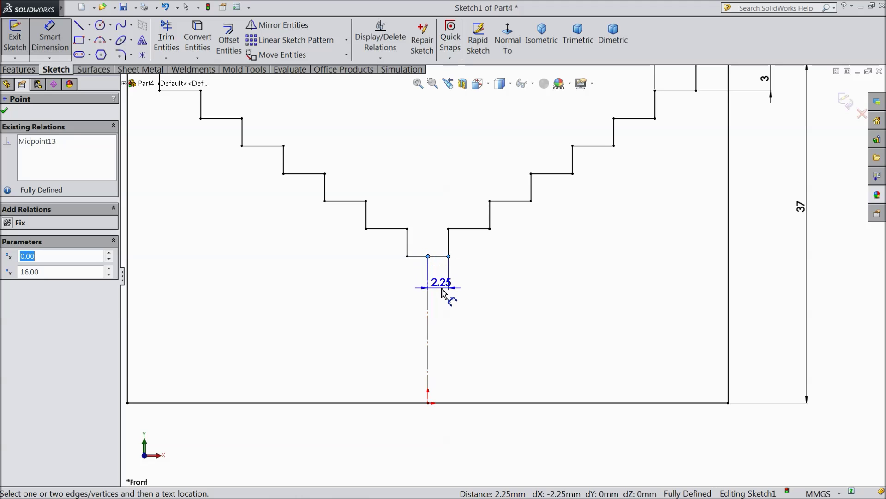
click(443, 293)
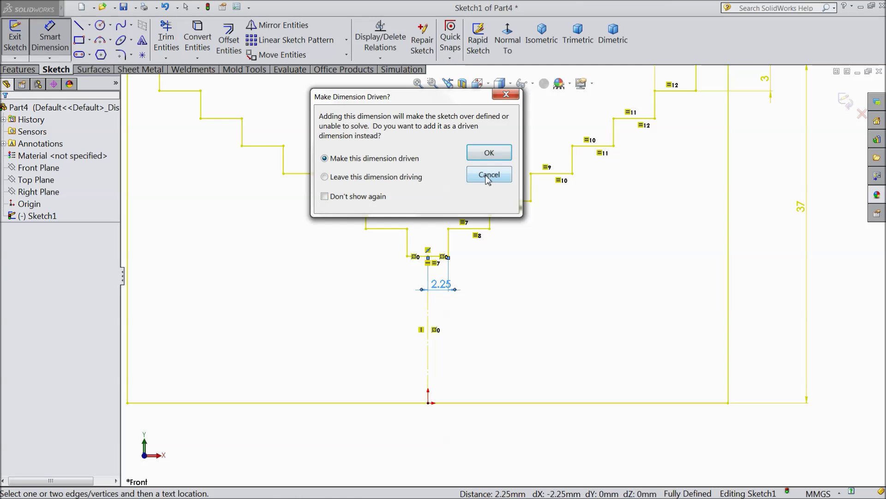
click(488, 176)
scroll(453, 275, up, 2)
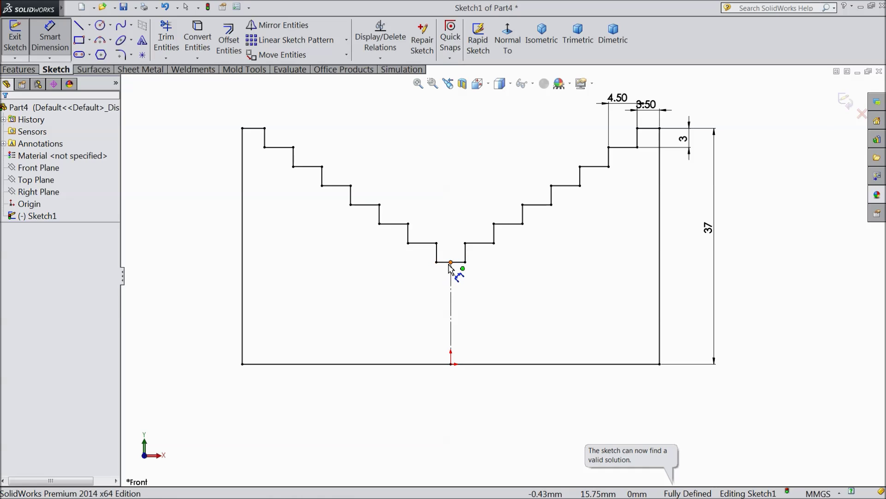
scroll(450, 267, down, 3)
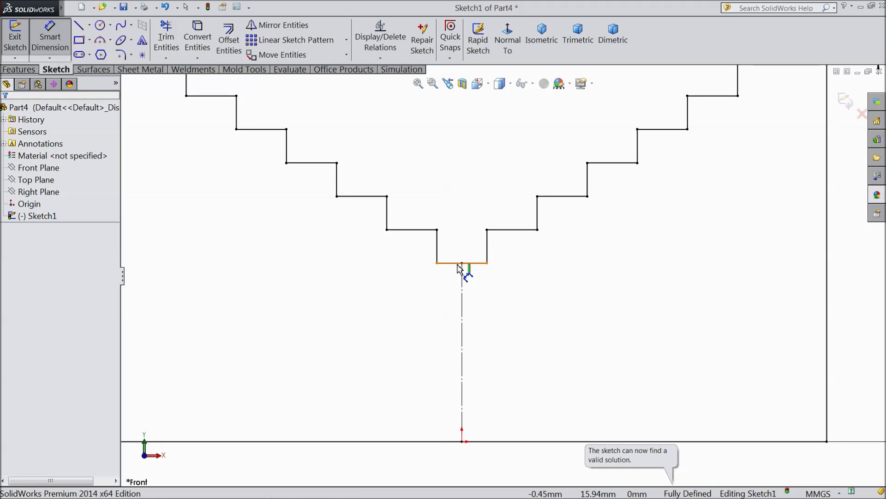
click(462, 264)
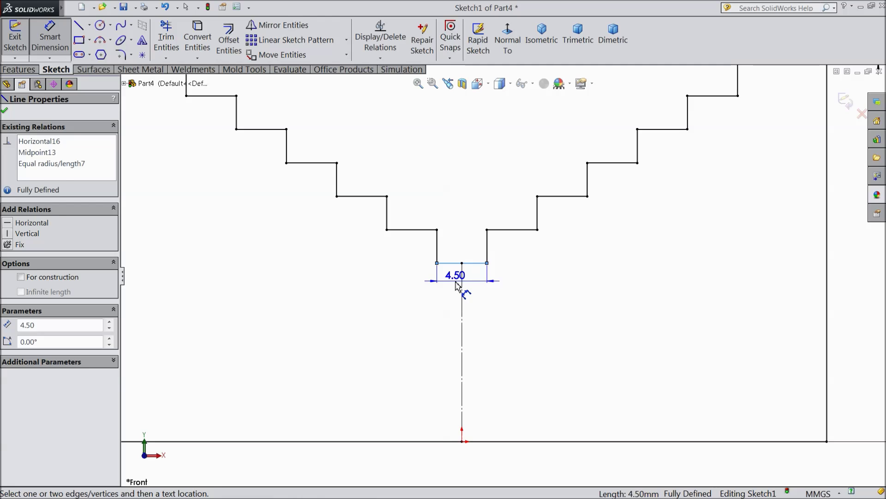
key(Escape)
key(Escape)
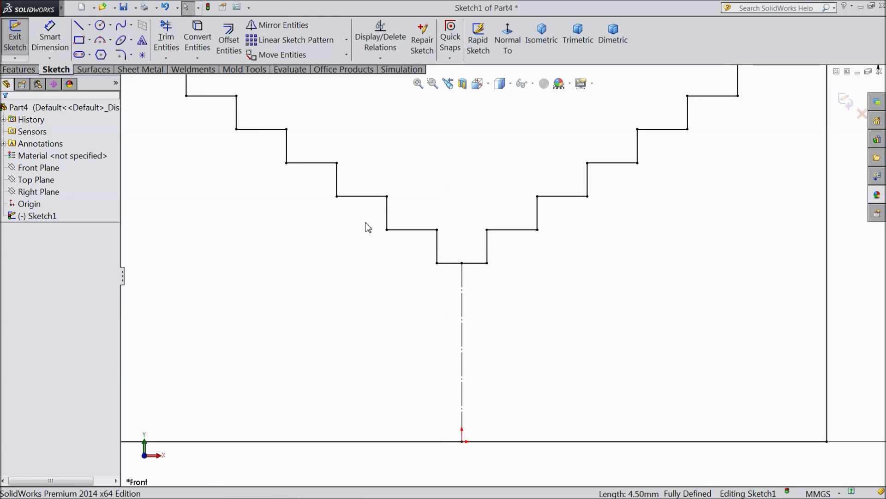
Step: Replace the lowest tread with a horizontal line from the lower end of the right-hand riser to the centreline's upper end
click(461, 264)
key(Delete)
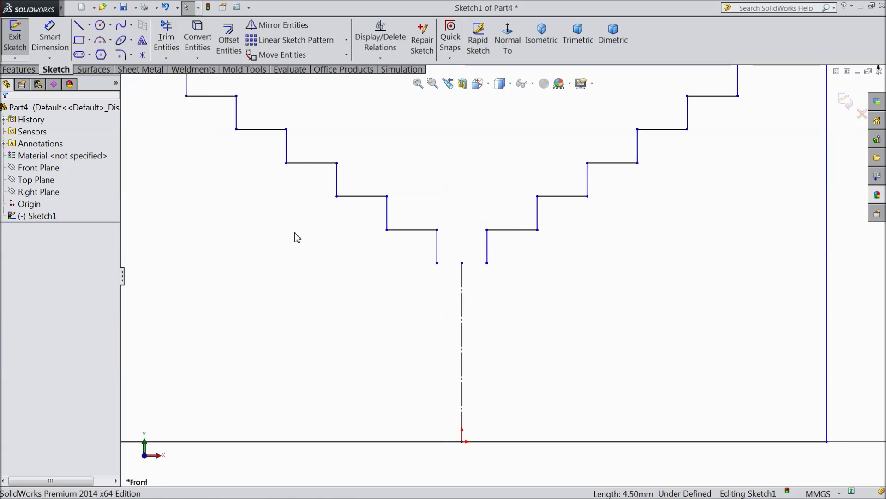
click(80, 27)
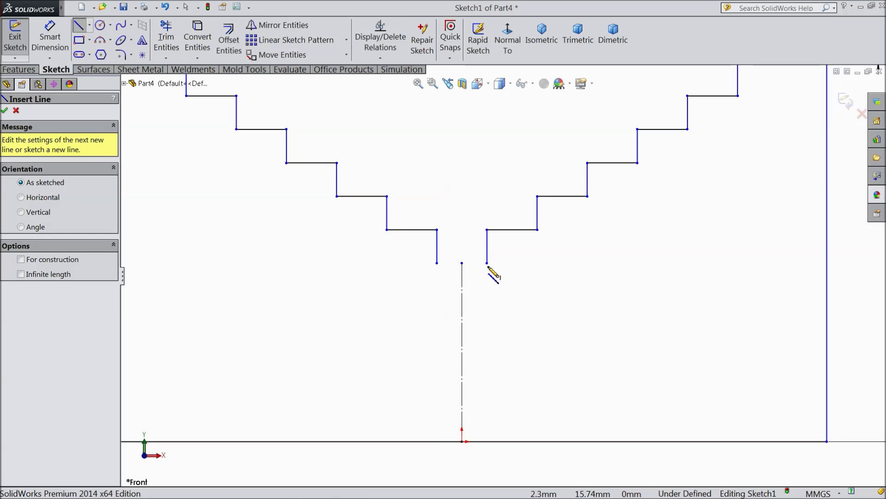
click(487, 263)
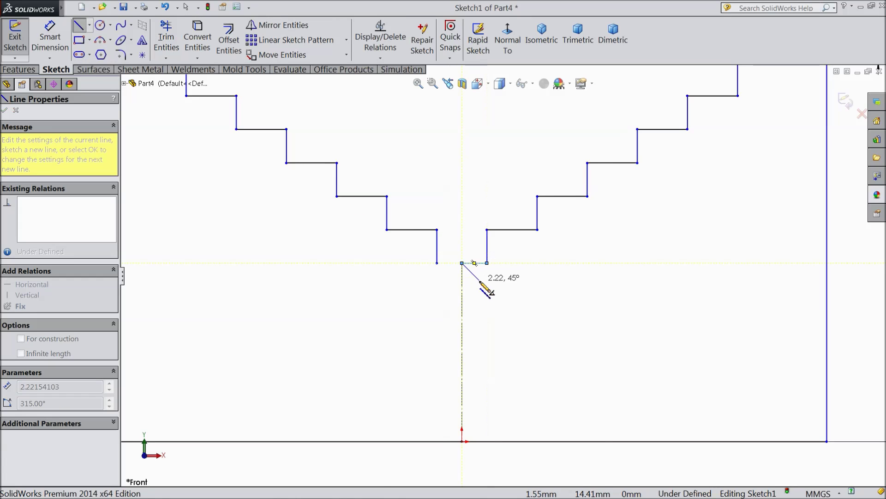
right_click(476, 264)
click(489, 84)
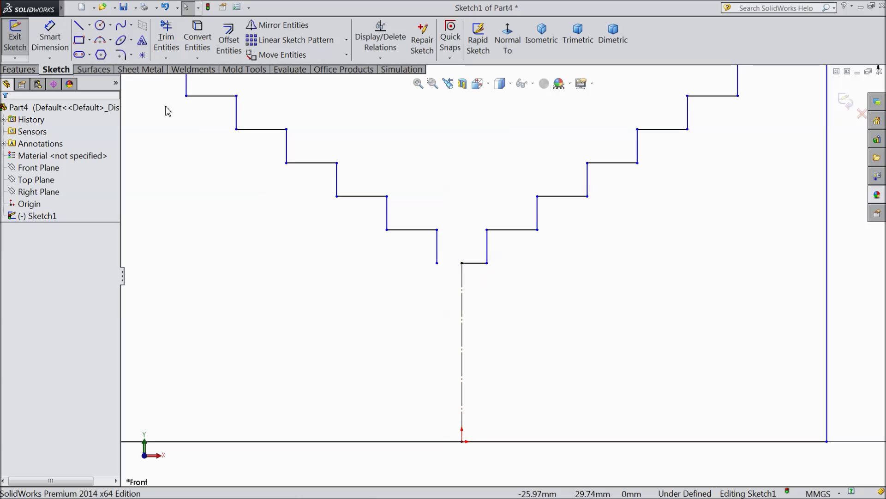
Step: Dimension the new horizontal line beside the centreline to 4.5 mm
click(50, 37)
click(474, 264)
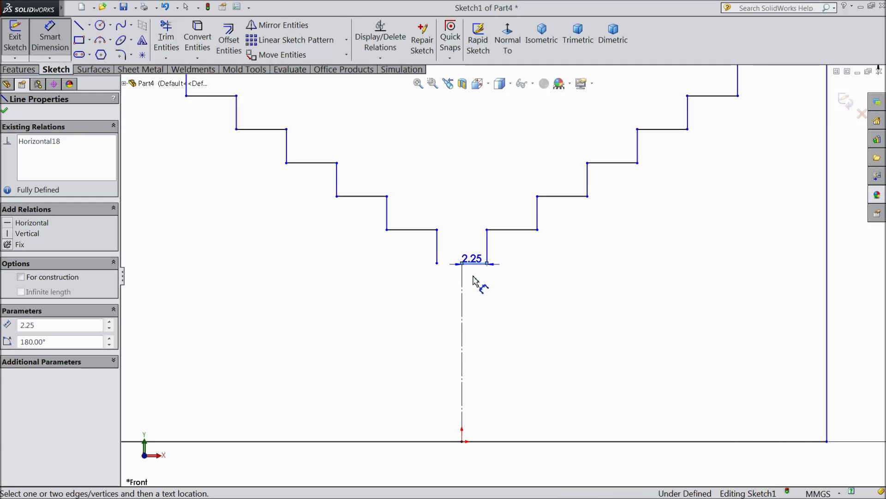
click(476, 280)
text(1)
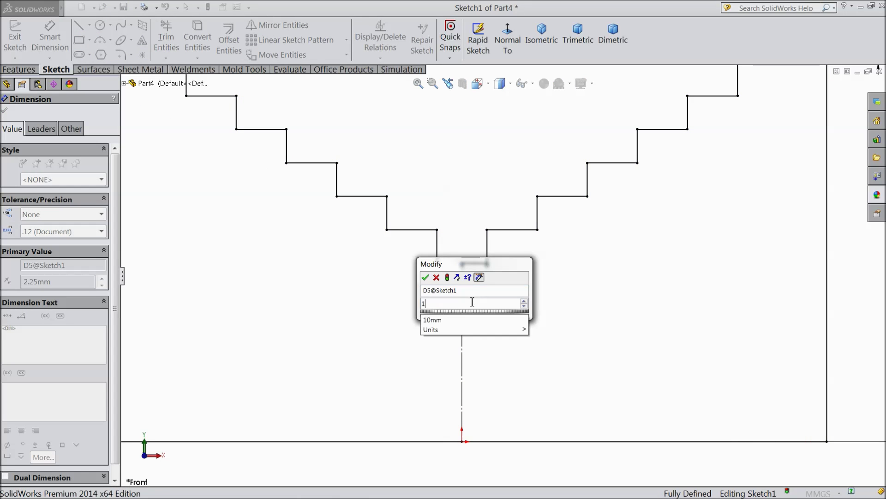
key(BackSpace)
text(4.5)
click(425, 278)
scroll(458, 293, up, 3)
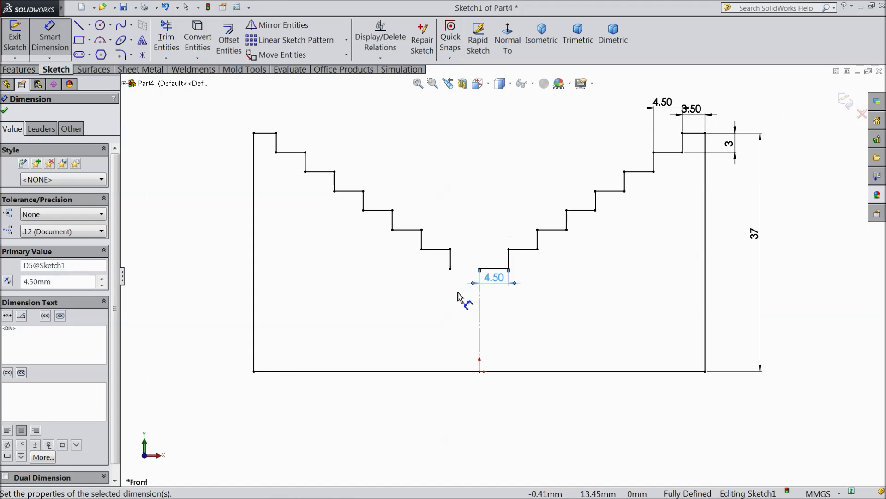
Step: Close the profile with a horizontal line from the centreline's upper end to the lower end of the left-hand riser
click(79, 25)
scroll(469, 272, down, 2)
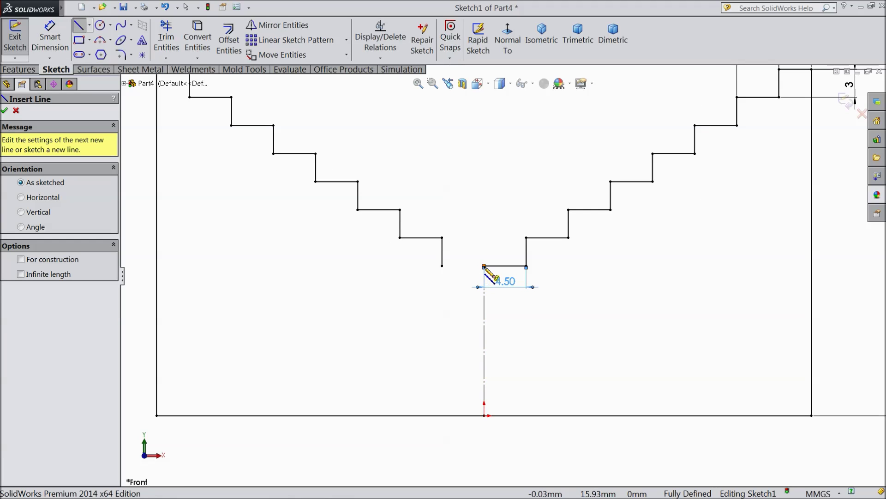
click(484, 266)
click(442, 266)
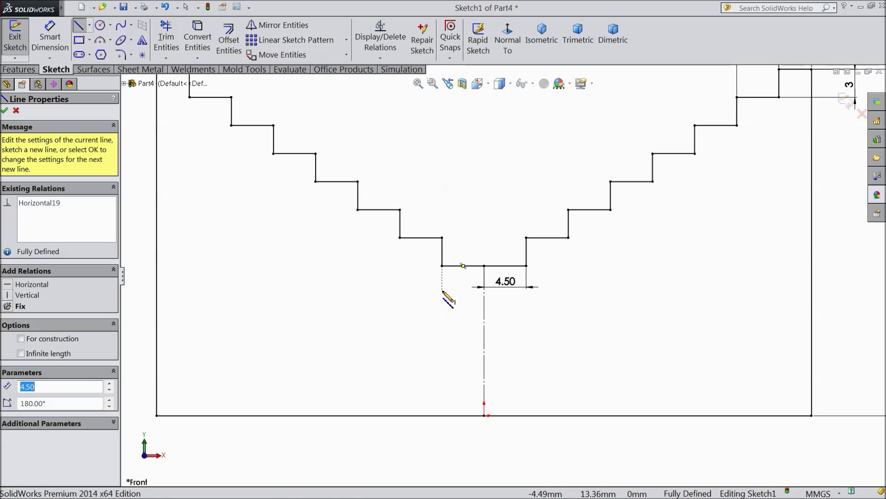
click(4, 111)
scroll(289, 241, up, 3)
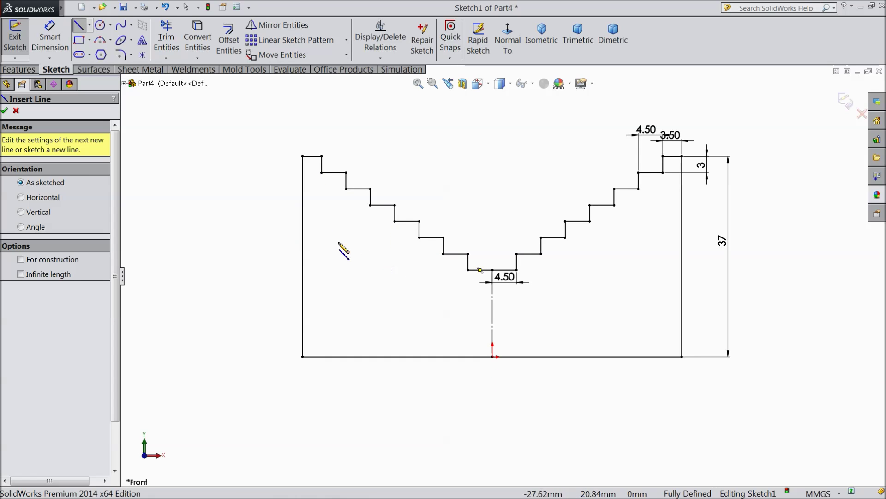
click(4, 111)
Step: Extrude the closed stepped profile as a solid with a blind depth of 8 mm
click(19, 69)
click(21, 39)
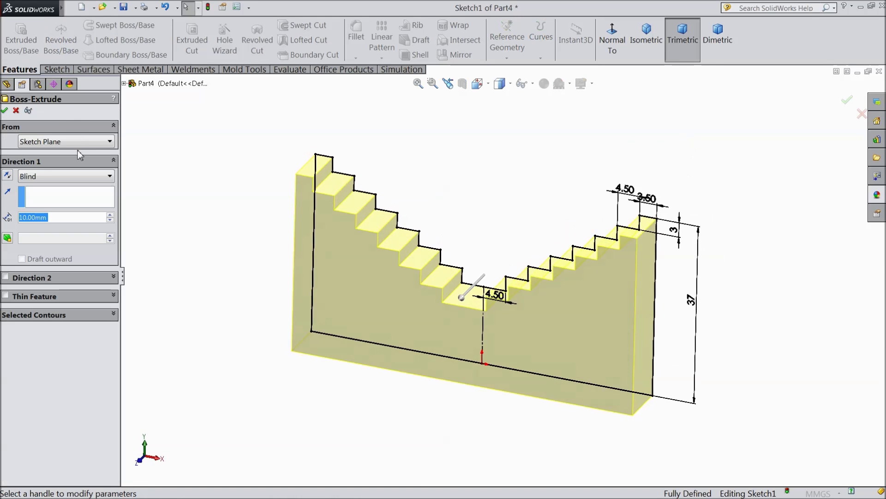
text(8)
key(Return)
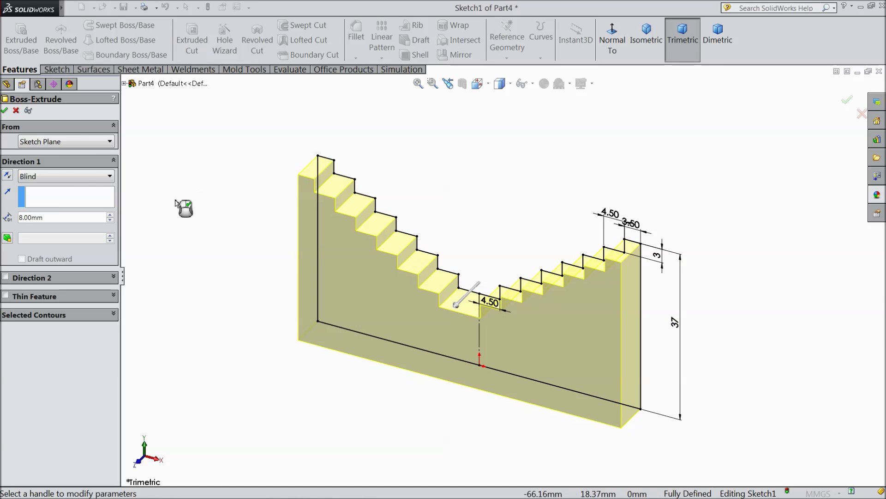
click(4, 111)
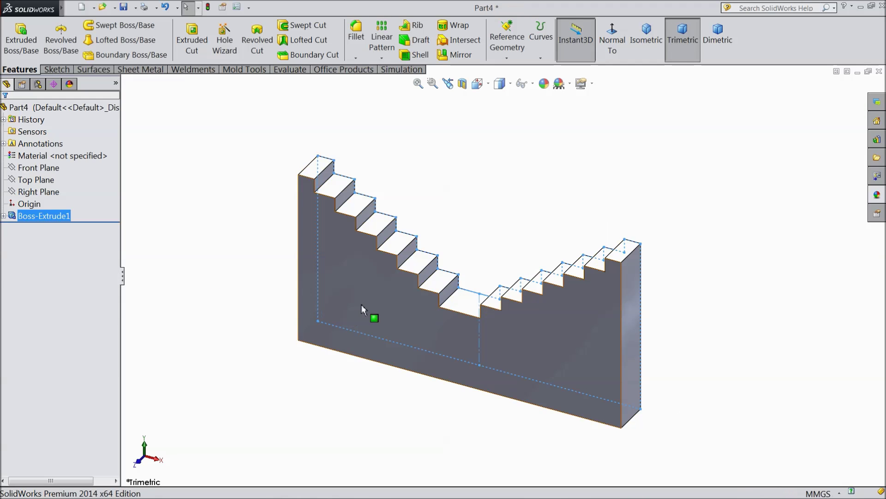
Step: Start a new sketch on the large front face of the stepped block and view it face-on
click(405, 299)
click(440, 275)
click(608, 44)
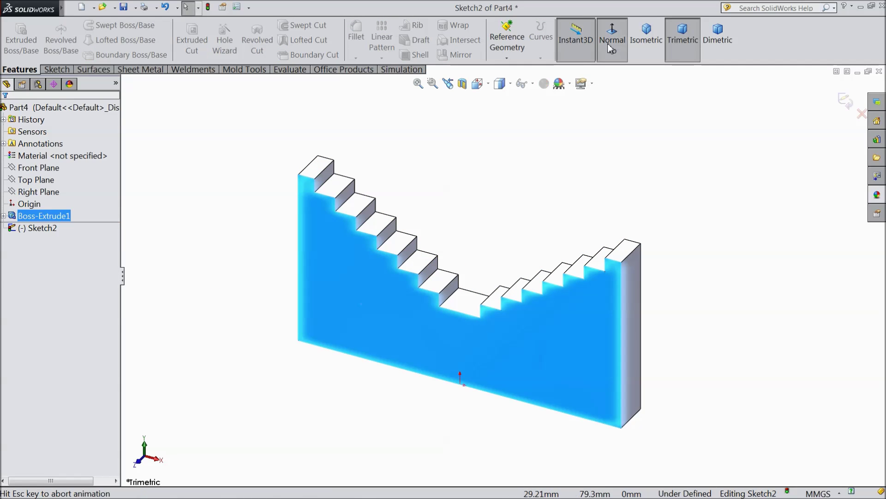
Step: Draw a centreline about 34.4 mm long upward from the origin and give it a Vertical relation
click(56, 69)
click(89, 25)
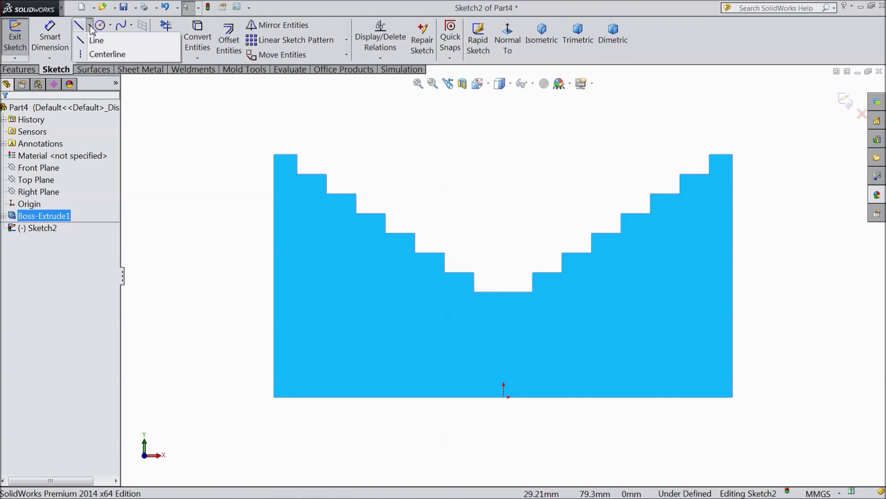
click(96, 55)
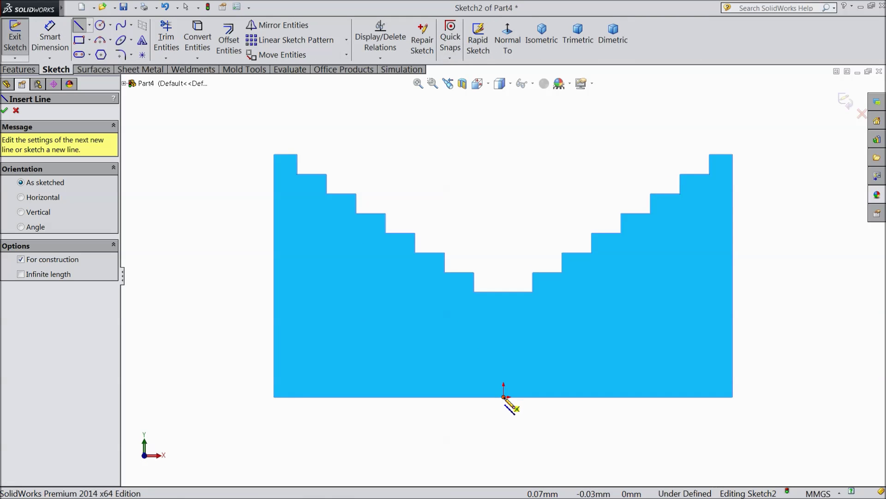
click(504, 396)
click(501, 173)
right_click(502, 172)
click(526, 89)
click(502, 235)
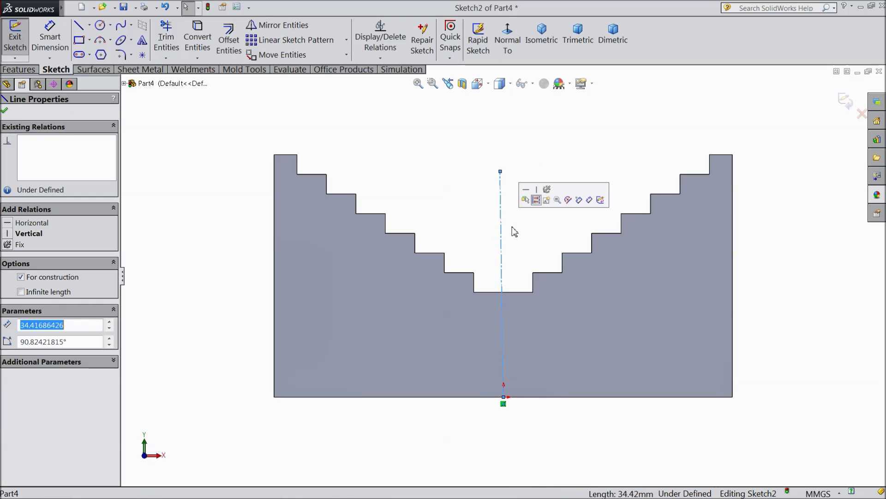
click(532, 196)
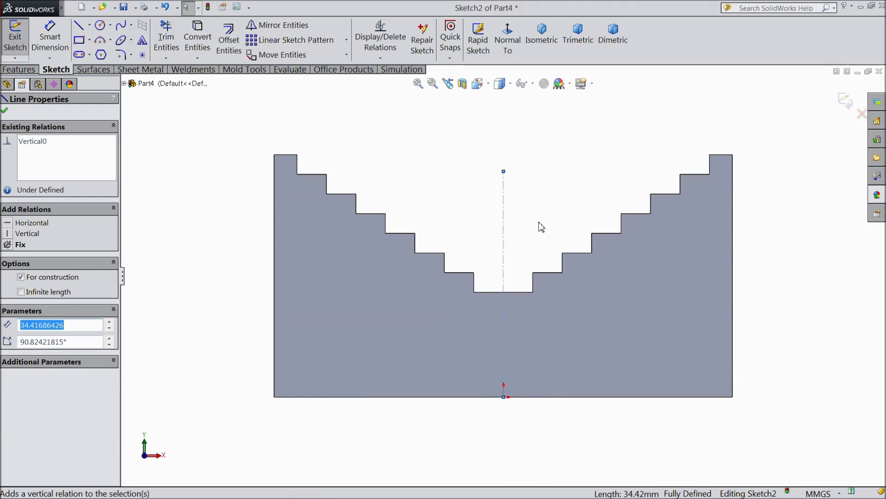
Step: Sketch a circle on the face left of the centreline and set its diameter to 6.2 mm
click(100, 25)
click(350, 324)
click(358, 345)
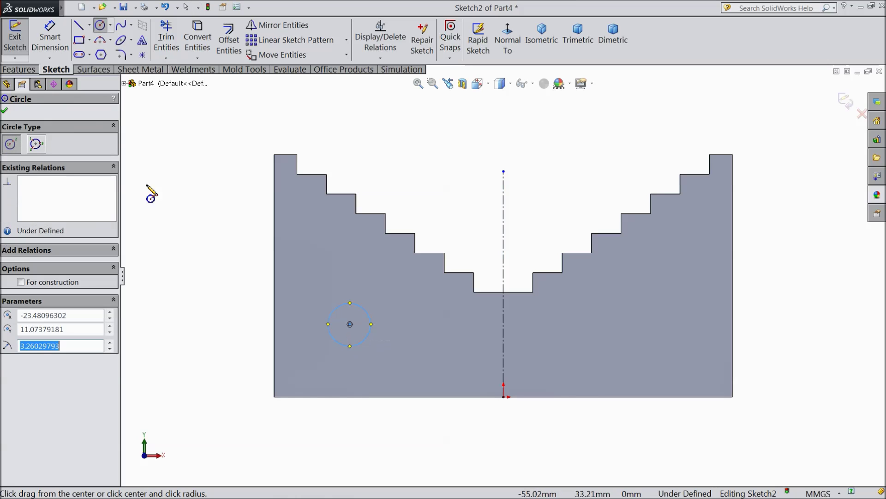
click(50, 38)
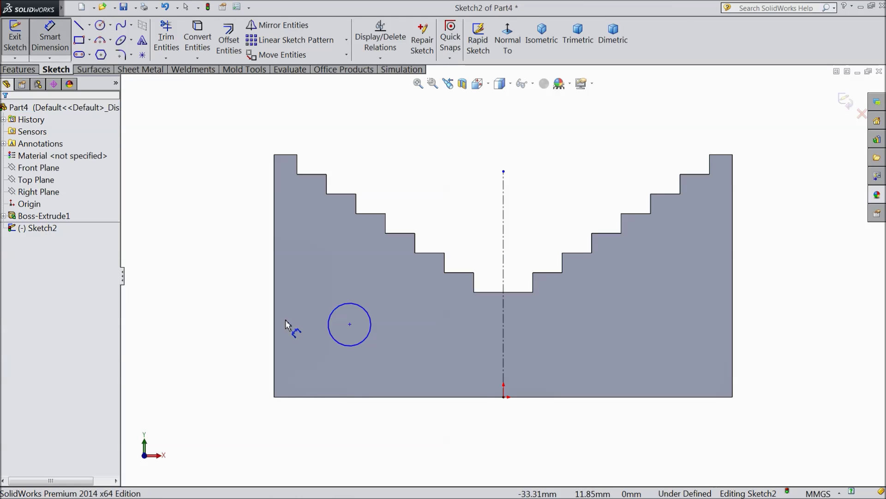
click(333, 328)
click(240, 331)
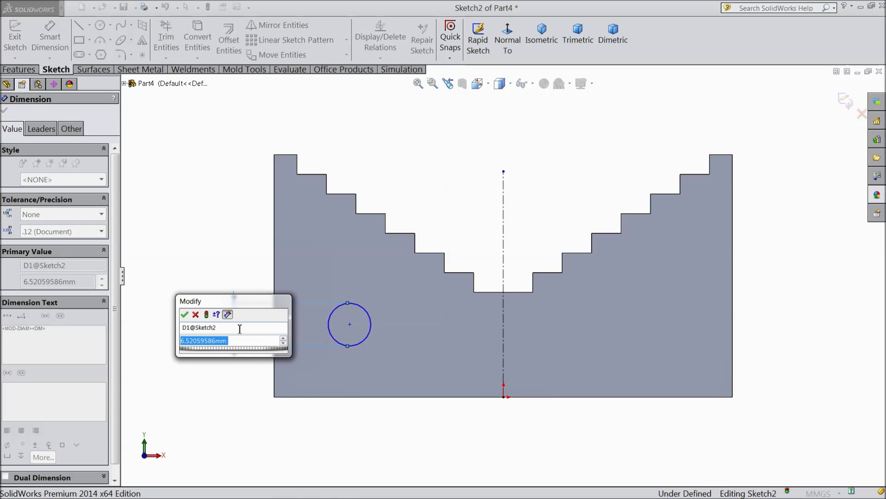
text(6.5)
click(185, 315)
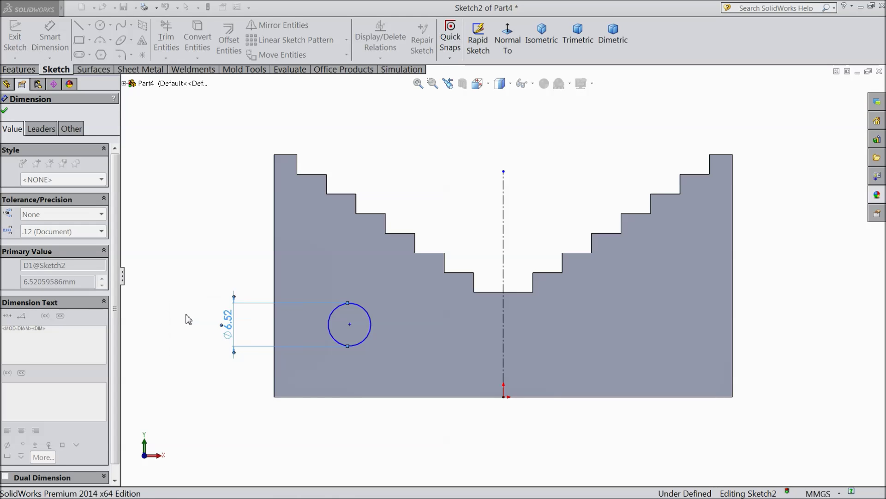
Step: Dimension the circle's centre 12 mm above the bottom edge of the block
click(367, 341)
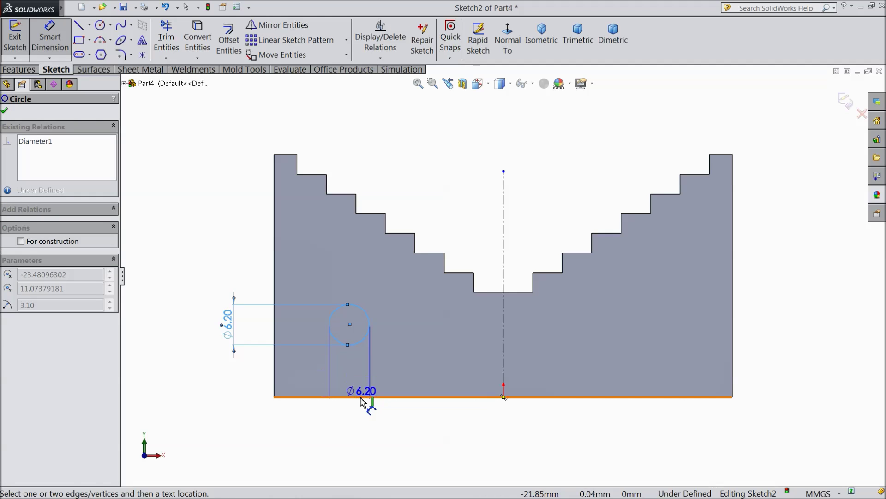
click(363, 397)
click(198, 369)
text(12)
key(Return)
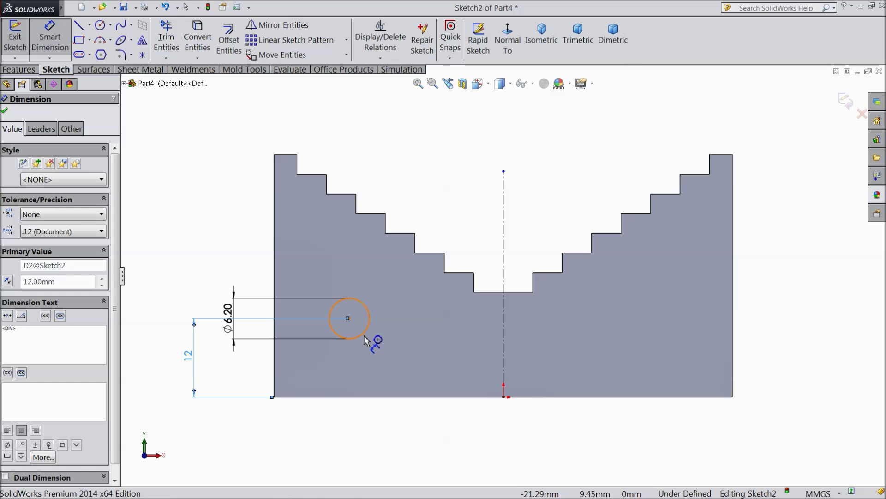
Step: Dimension the circle's centre 24 mm horizontally from the vertical centreline
click(368, 340)
click(504, 341)
click(433, 438)
text(2)
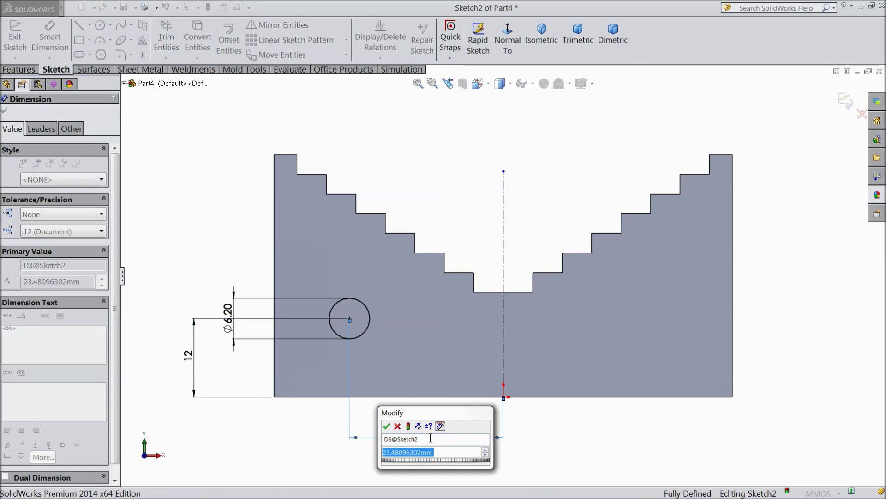
text(4)
click(387, 425)
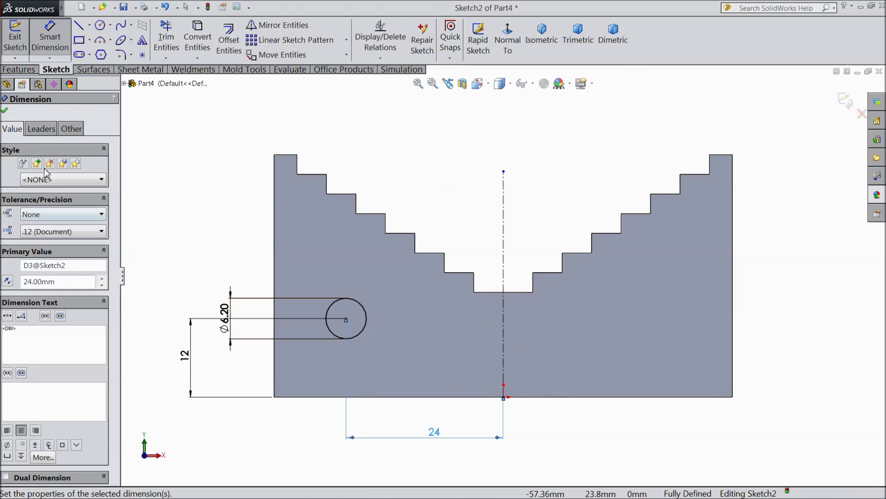
click(5, 110)
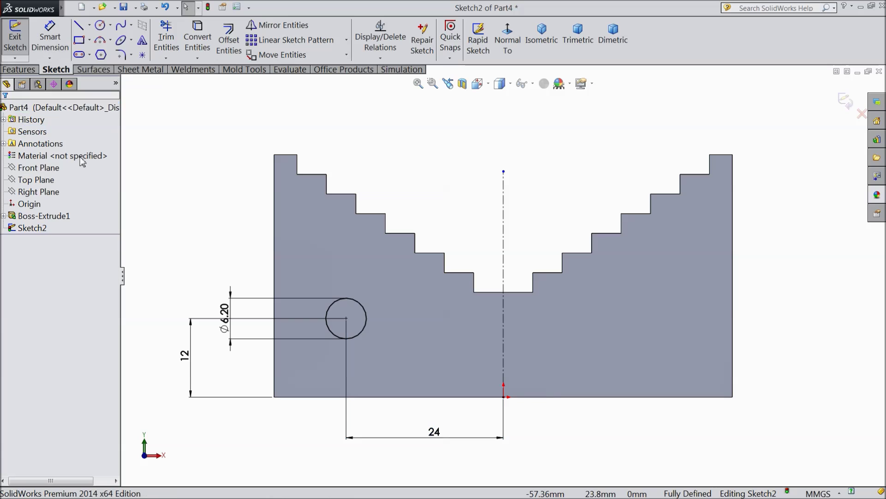
Step: Mirror the 6.2 mm circle about the vertical centreline, keeping the original
click(365, 331)
click(282, 26)
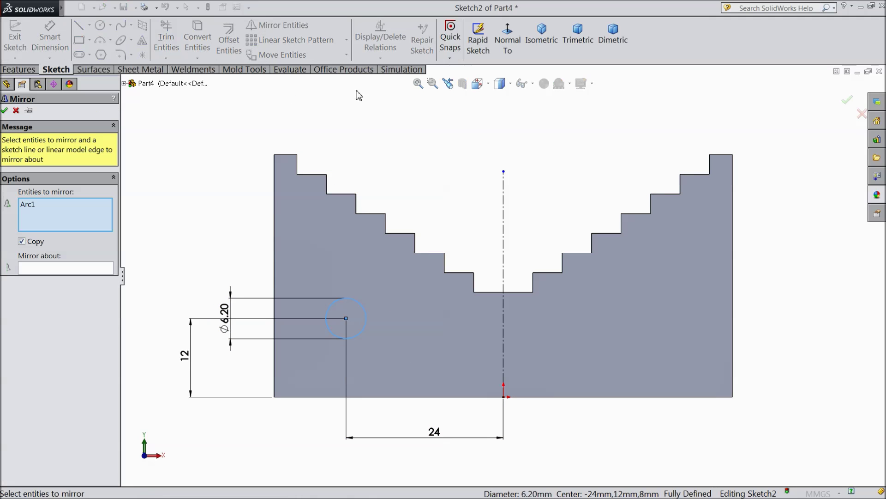
click(504, 226)
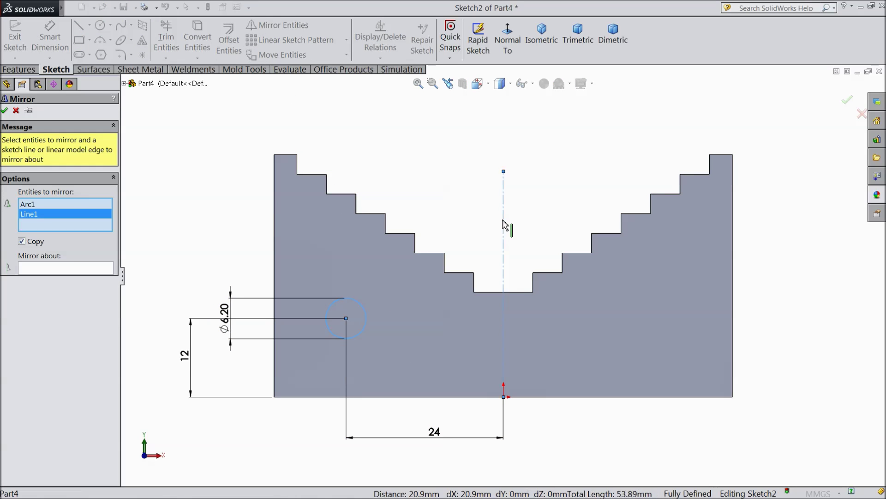
click(75, 269)
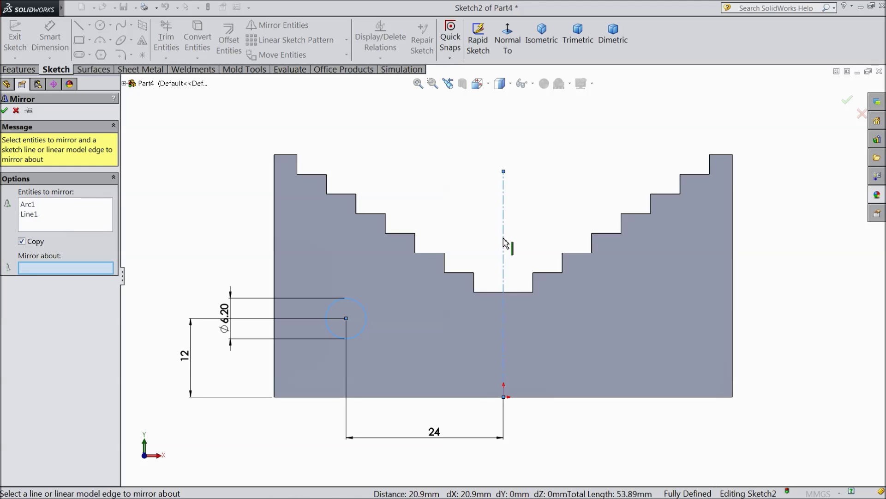
click(503, 243)
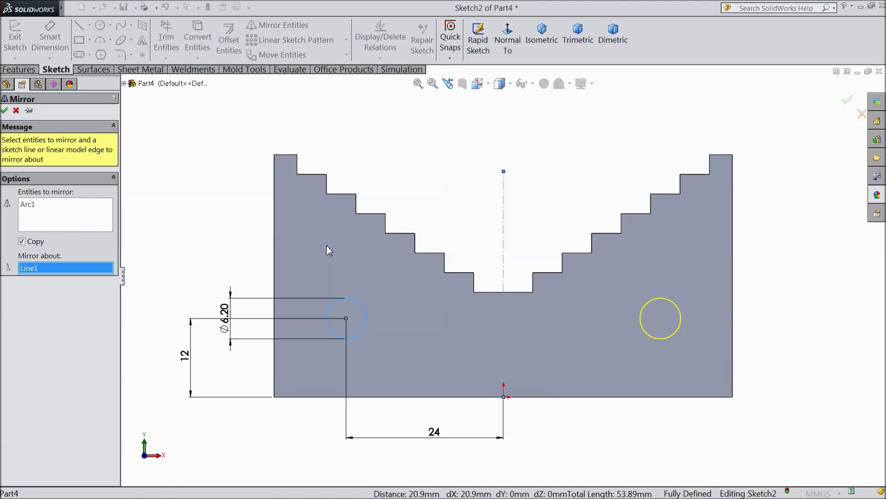
click(6, 110)
Step: Cut both circles through the stepped block with an Extruded Cut set to Through All
click(21, 69)
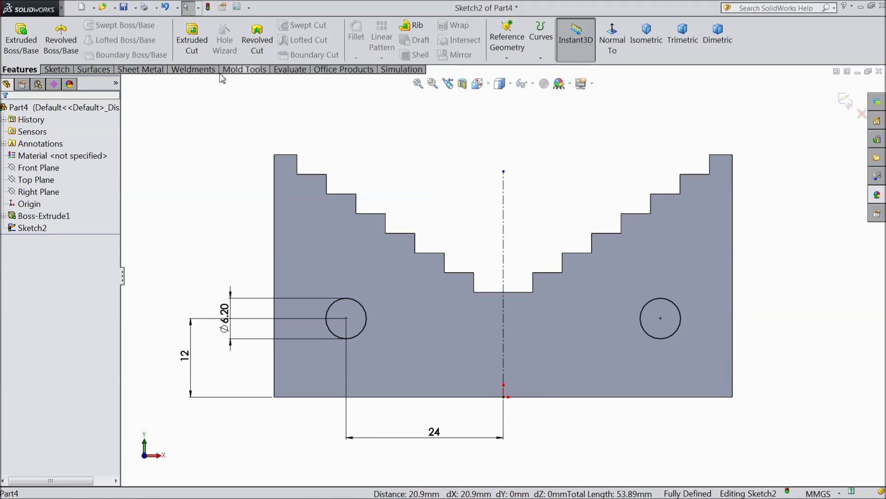
click(192, 39)
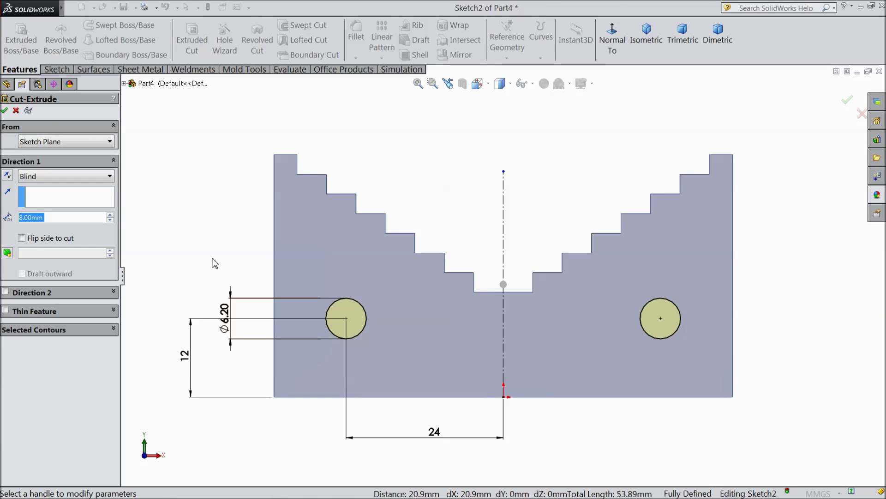
click(39, 177)
click(38, 192)
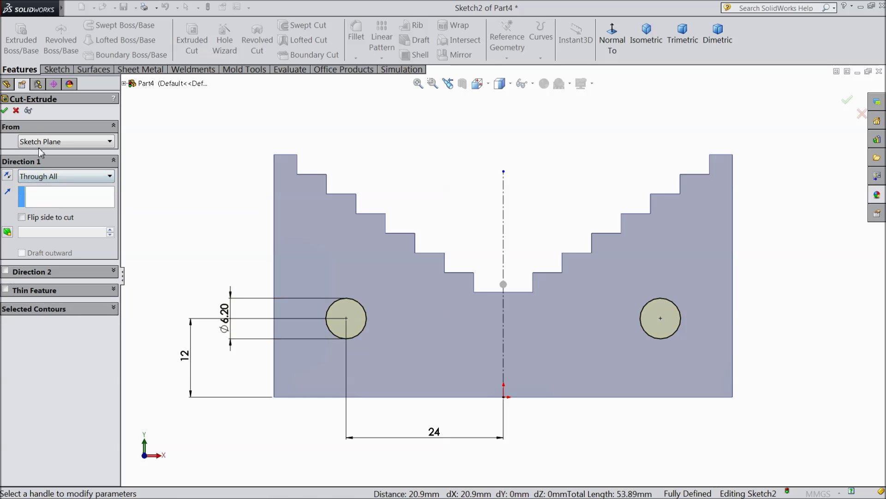
click(5, 110)
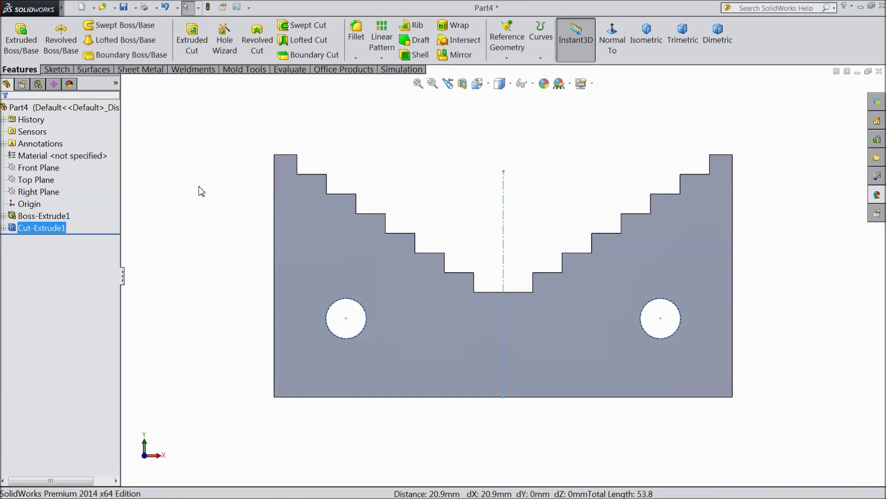
middle_drag(205, 190, 236, 263)
key(Escape)
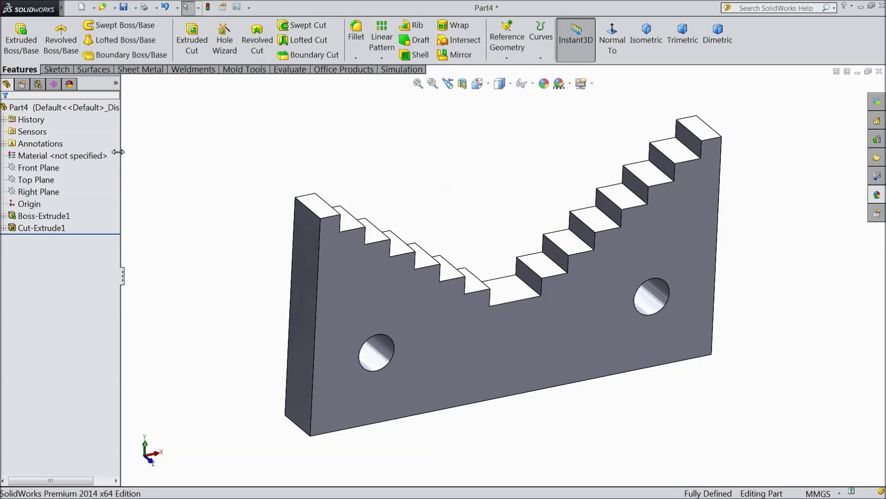
Step: Apply the brushed steel appearance to the whole part
click(92, 108)
click(877, 196)
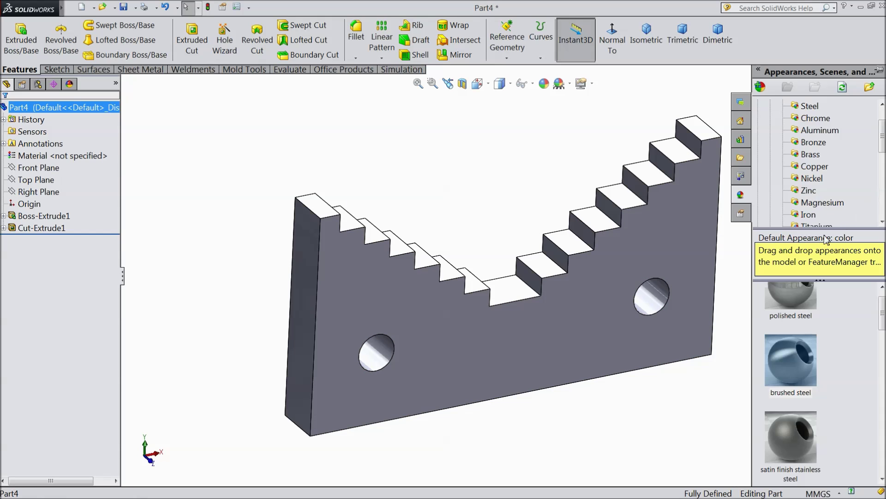
double_click(794, 383)
mouse_move(597, 418)
middle_down()
mouse_move(592, 382)
mouse_move(619, 362)
mouse_move(459, 400)
mouse_move(403, 428)
mouse_move(563, 397)
mouse_move(620, 404)
mouse_move(607, 407)
middle_up()
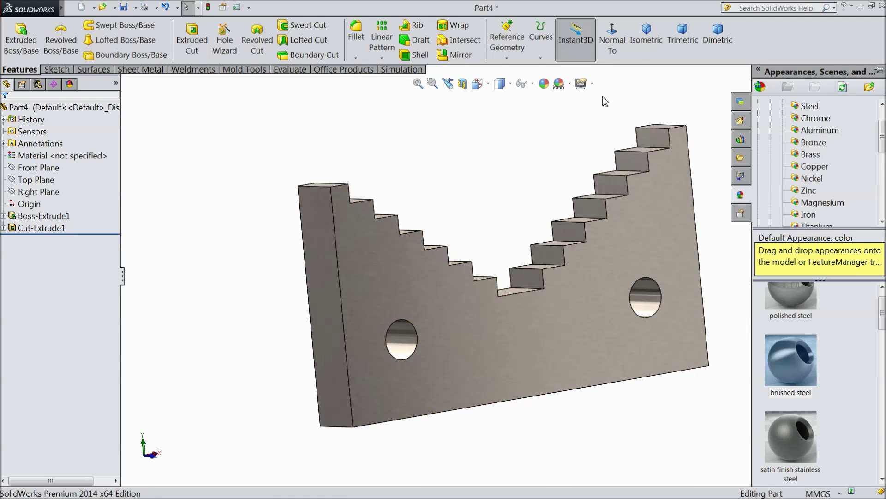
Step: Switch the model display to perspective view
click(582, 83)
click(594, 142)
middle_drag(522, 194, 596, 301)
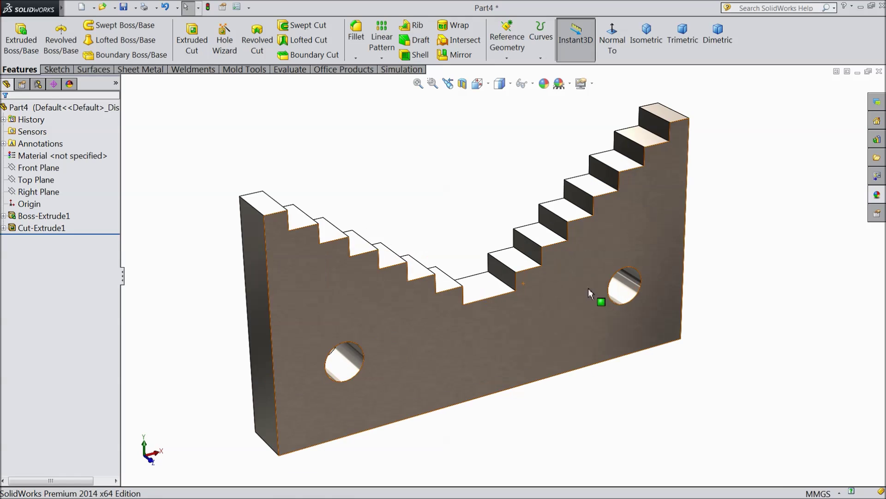
Step: Save the part as Lower Jaw in the Pipe Vise folder
click(124, 7)
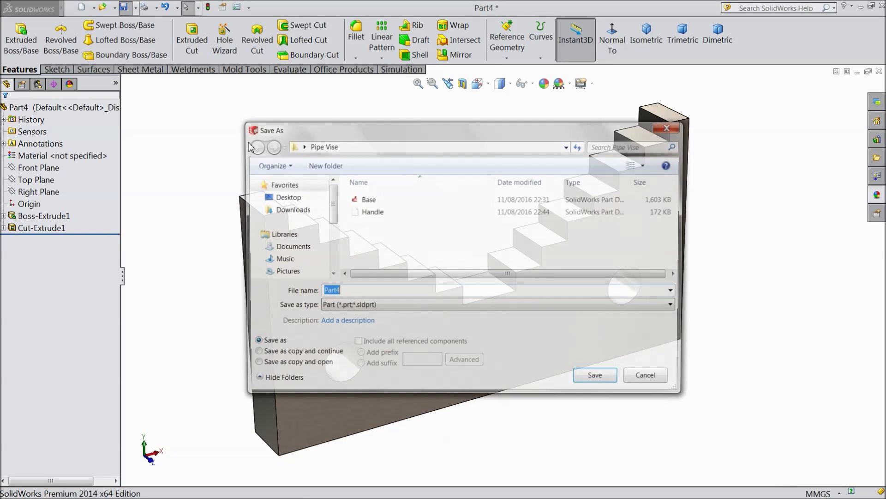
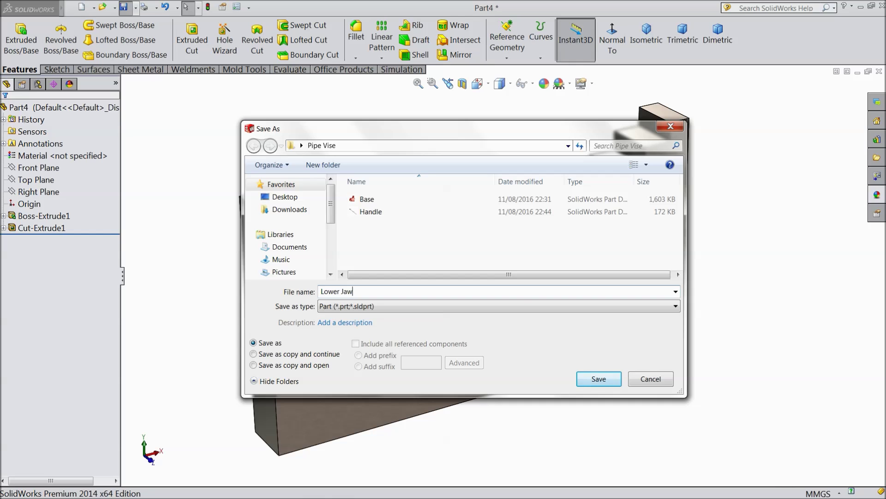
click(601, 384)
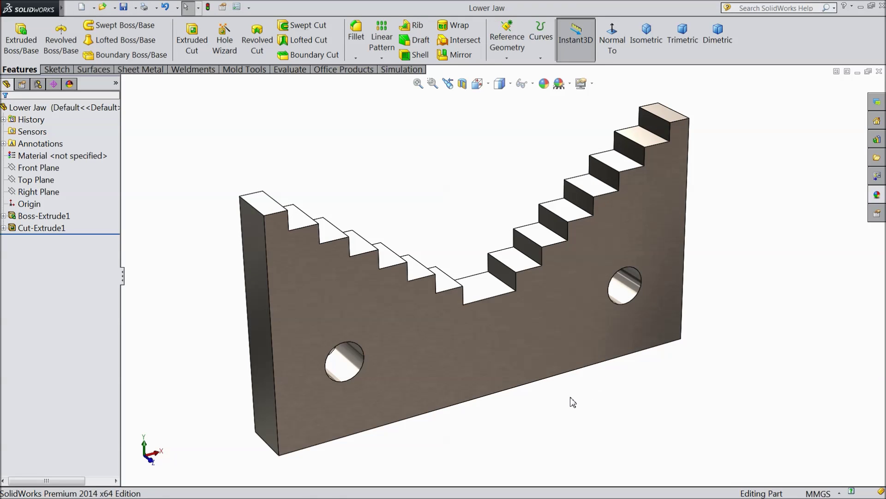
mouse_move(565, 400)
middle_down()
mouse_move(583, 381)
mouse_move(566, 386)
middle_up()
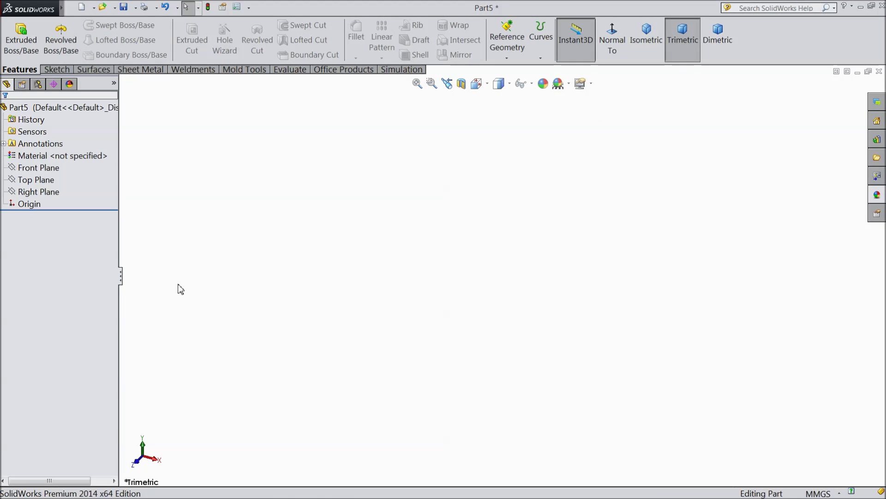
Step: On the Front Plane of a new part, sketch a horizontal line about 104 mm long from the origin and a vertical line about 99 mm up from its end
click(37, 167)
click(53, 156)
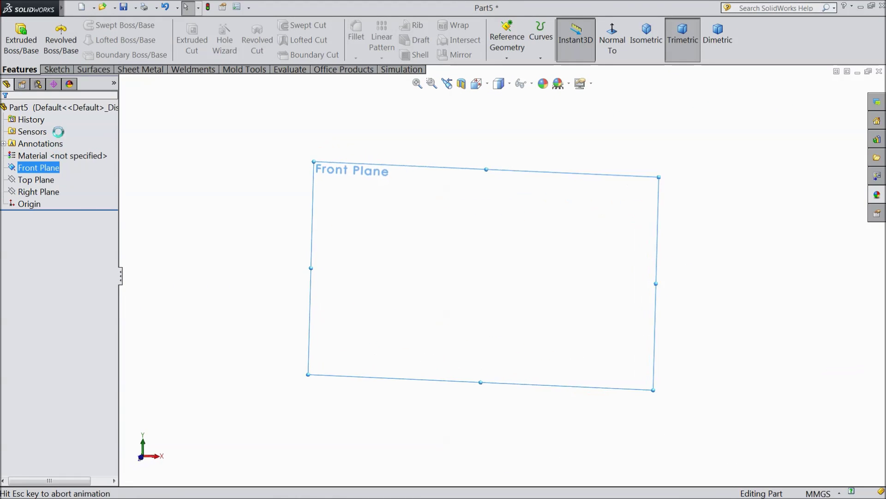
click(77, 29)
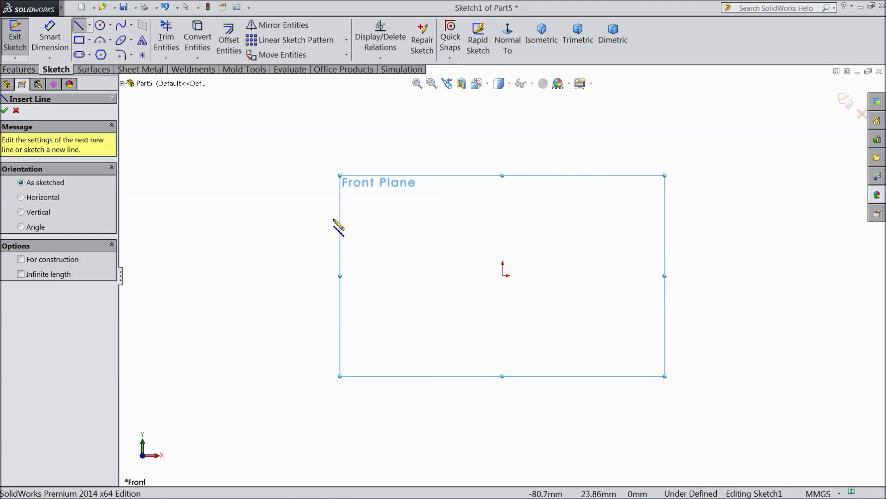
click(503, 276)
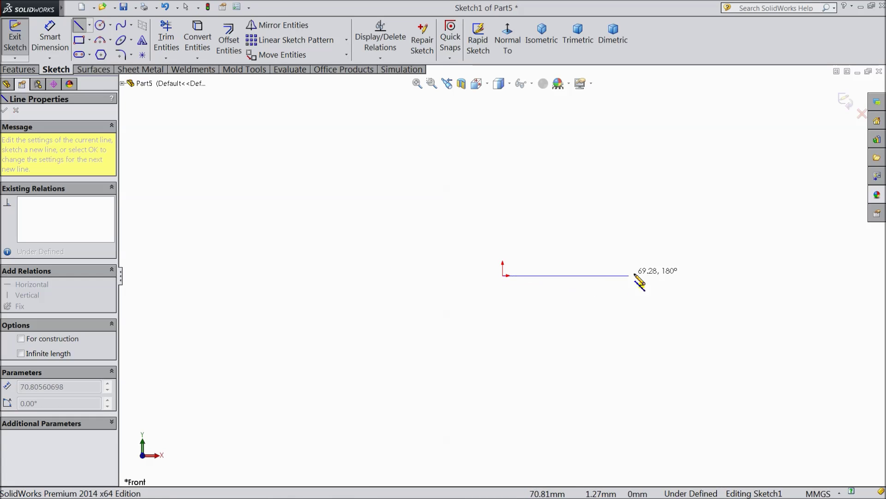
click(692, 275)
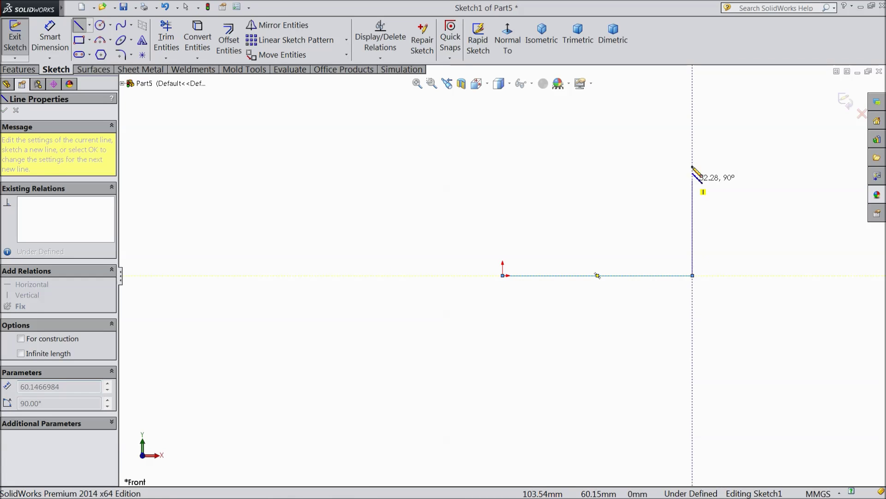
click(693, 95)
scroll(683, 138, down, 3)
scroll(643, 144, up, 2)
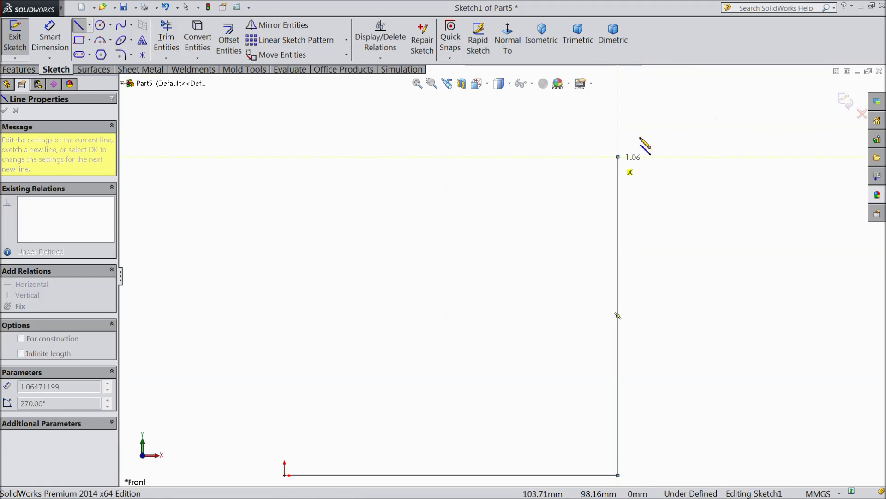
Step: Continue the profile with a short top edge and three descending stair steps toward the origin, ending in a tread about 20 mm long
click(566, 177)
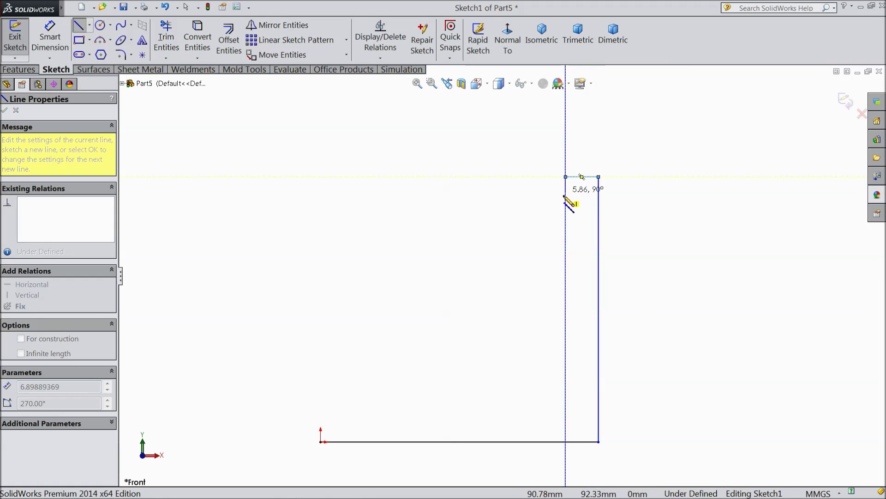
click(566, 209)
click(516, 210)
click(516, 244)
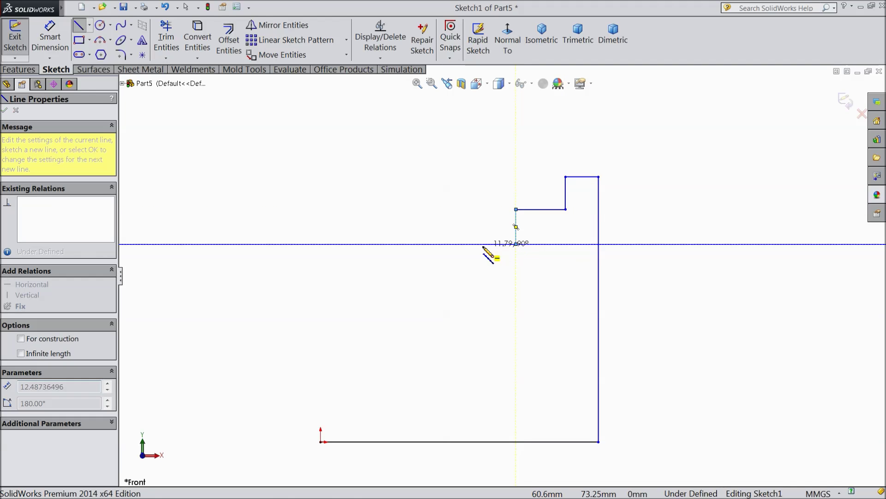
click(477, 244)
click(476, 277)
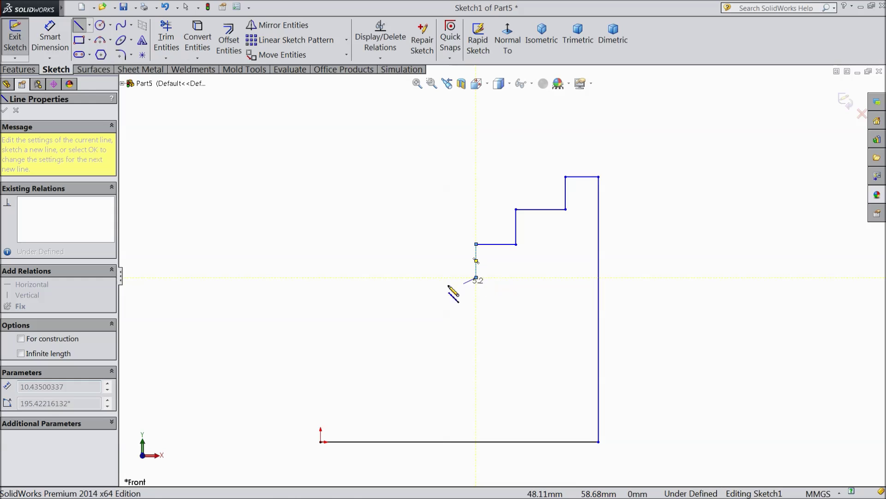
click(423, 277)
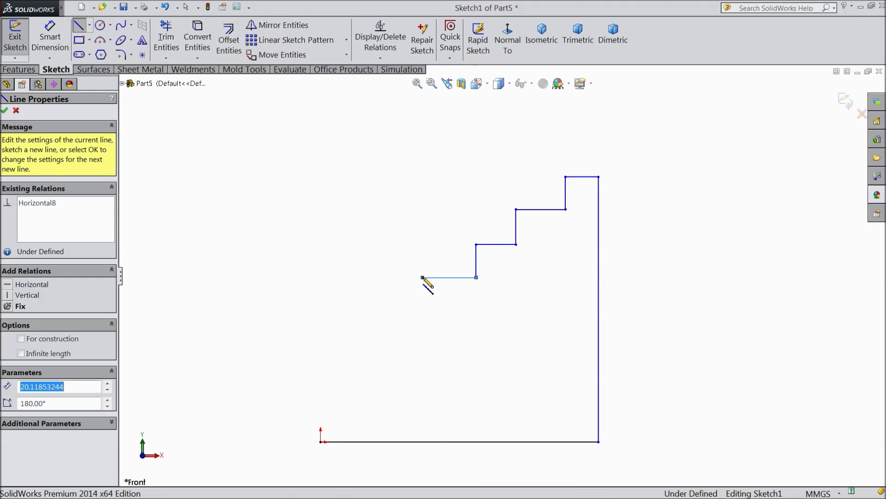
Step: Add two more descending stair steps to above the origin and close the profile with a vertical line about 38 mm long down to it
click(377, 313)
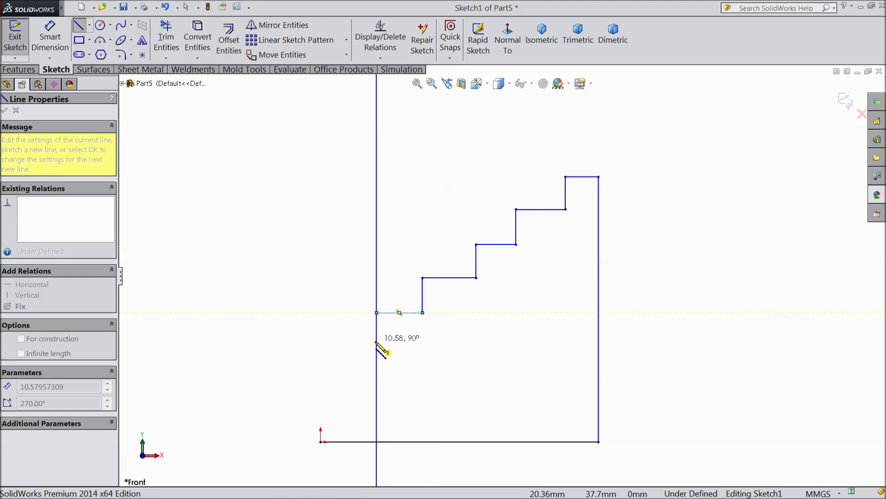
click(377, 341)
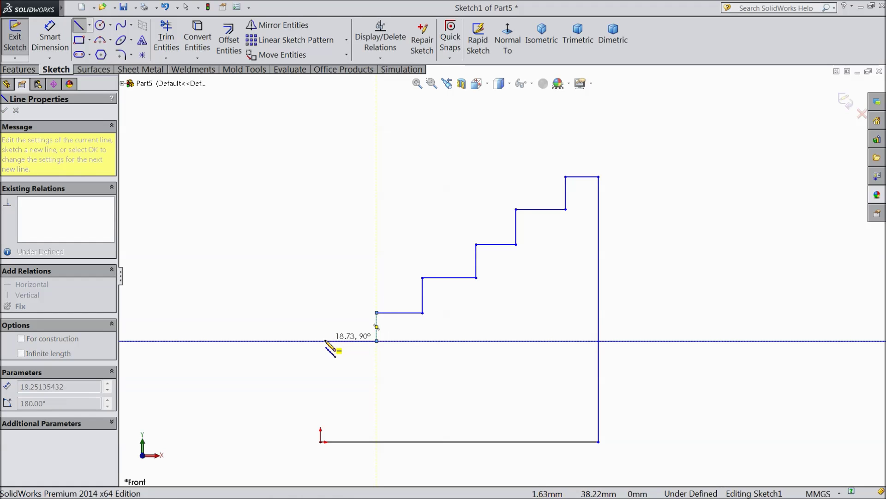
click(321, 340)
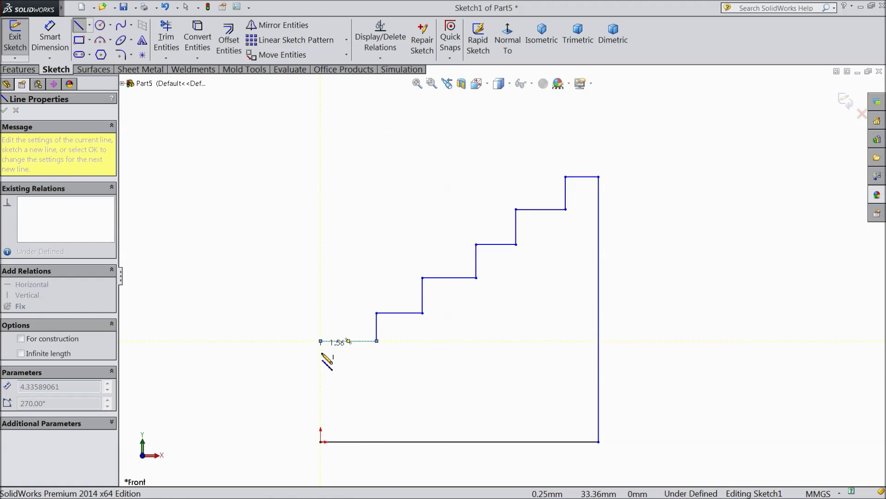
click(321, 441)
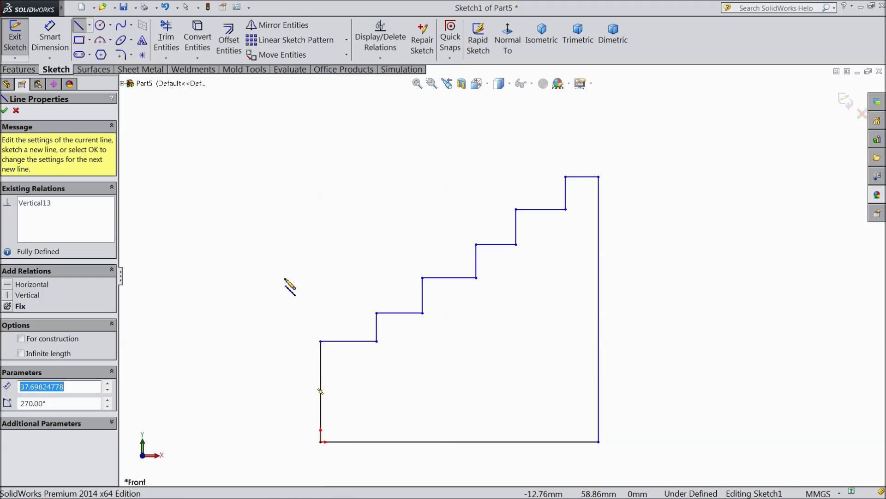
right_click(302, 215)
click(328, 133)
Step: Give the five horizontal stair treads below the top edge an Equal relation
scroll(451, 249, up, 3)
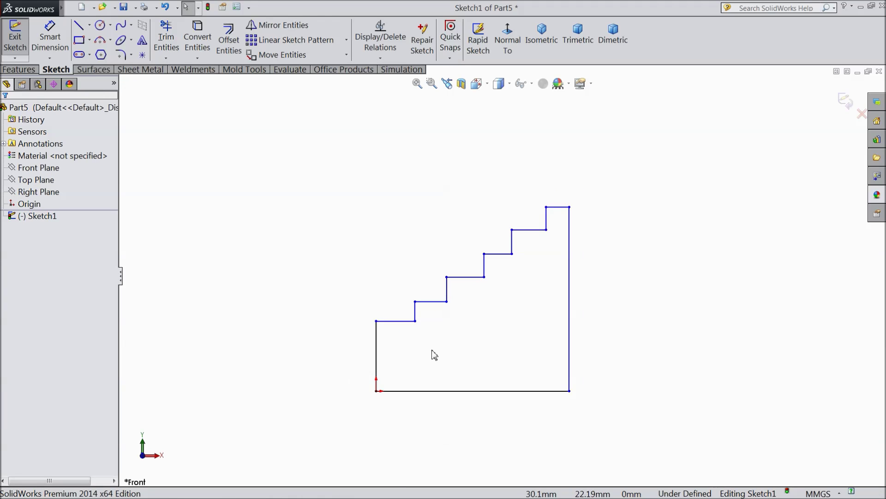
scroll(457, 330, down, 3)
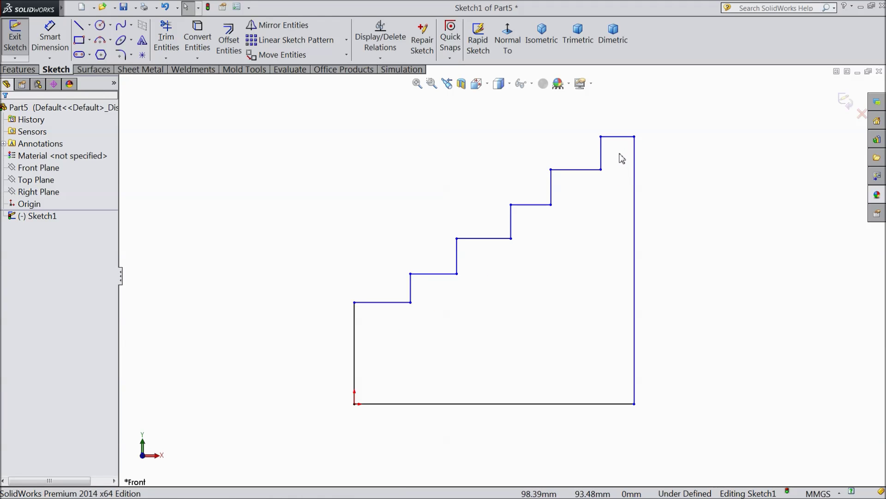
click(575, 170)
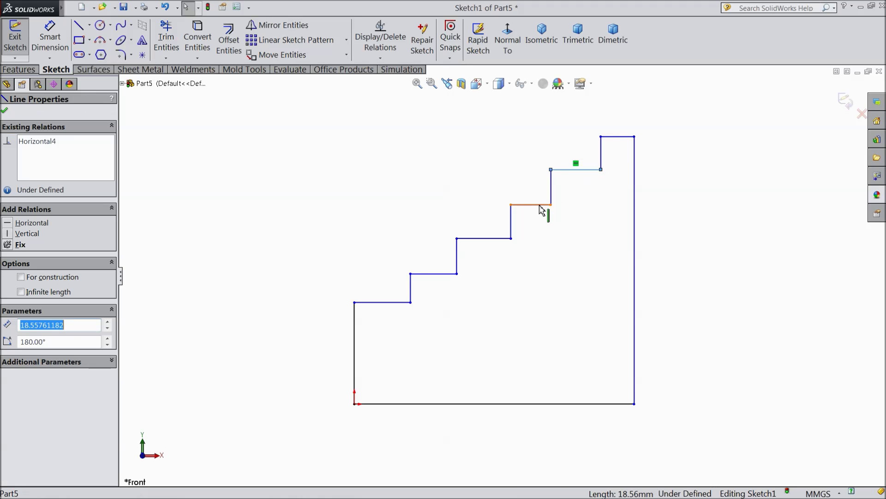
ctrl+click(538, 204)
ctrl+click(477, 238)
ctrl+click(437, 274)
ctrl+click(388, 302)
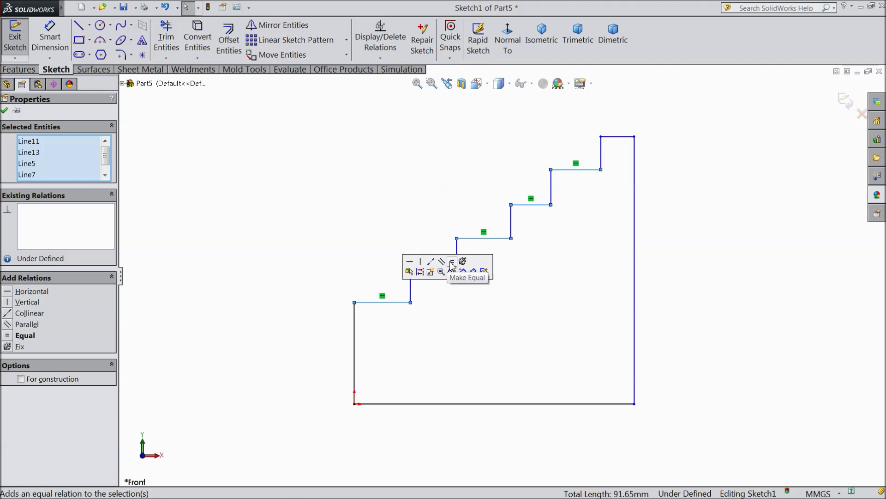
click(453, 261)
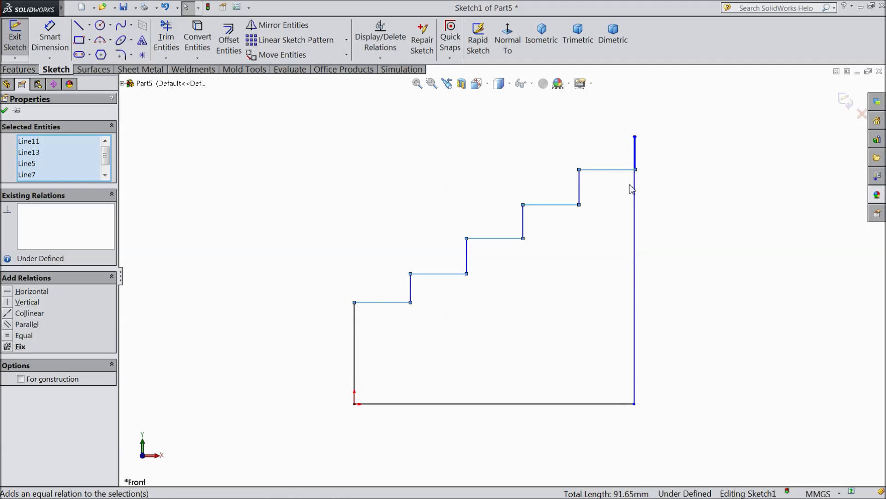
click(9, 112)
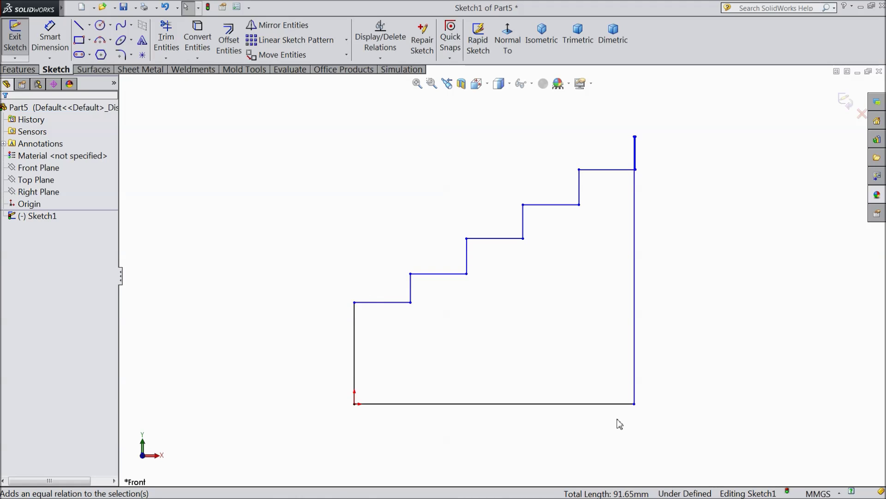
Step: Pull the profile's outer vertical side outward to widen the top edge, and give the five stair risers an Equal relation
drag(635, 405, 677, 410)
click(637, 159)
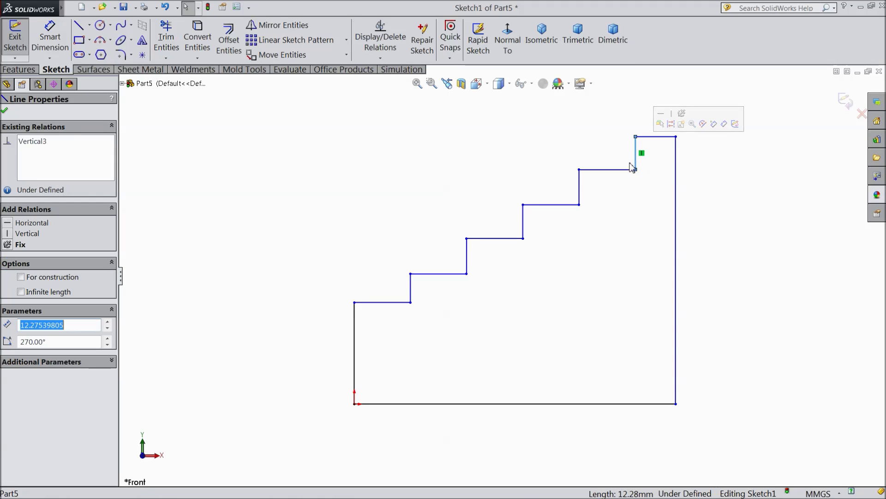
ctrl+click(523, 228)
ctrl+click(467, 255)
ctrl+click(410, 288)
click(21, 337)
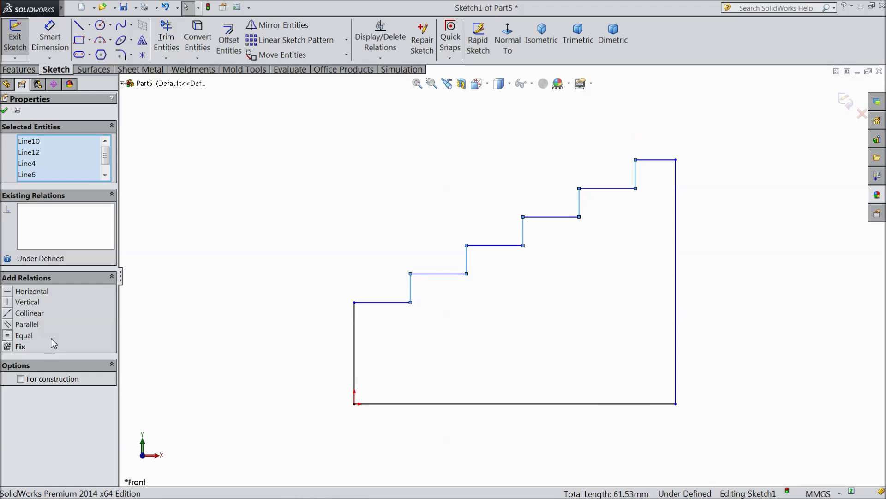
click(4, 111)
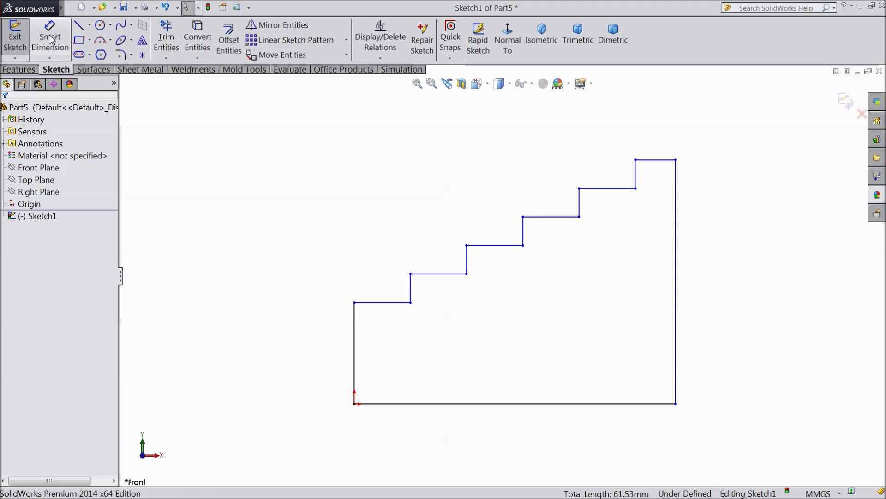
Step: Dimension the tall outer vertical side to 37 mm and the short top edge to 2.5 mm
click(50, 37)
click(677, 267)
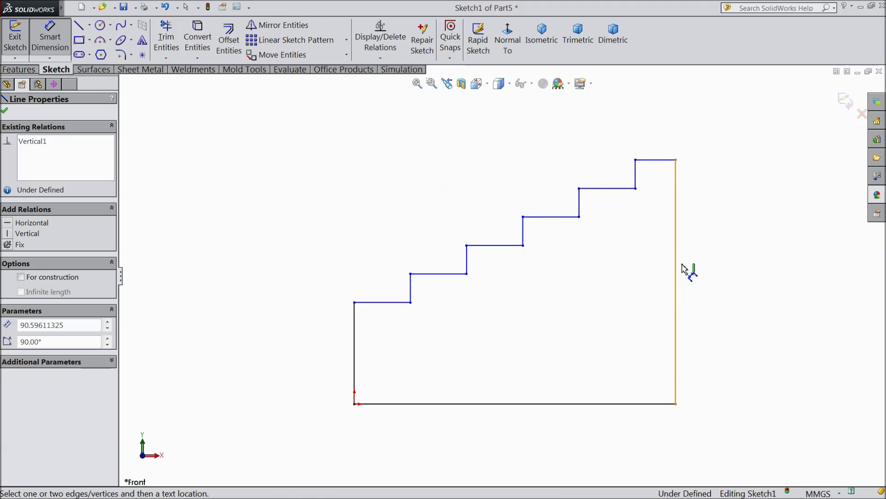
click(727, 273)
text(37)
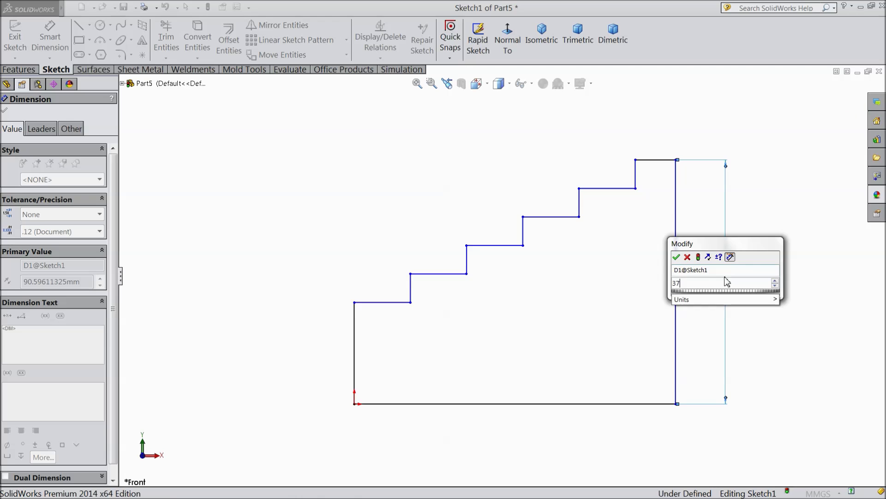
click(676, 257)
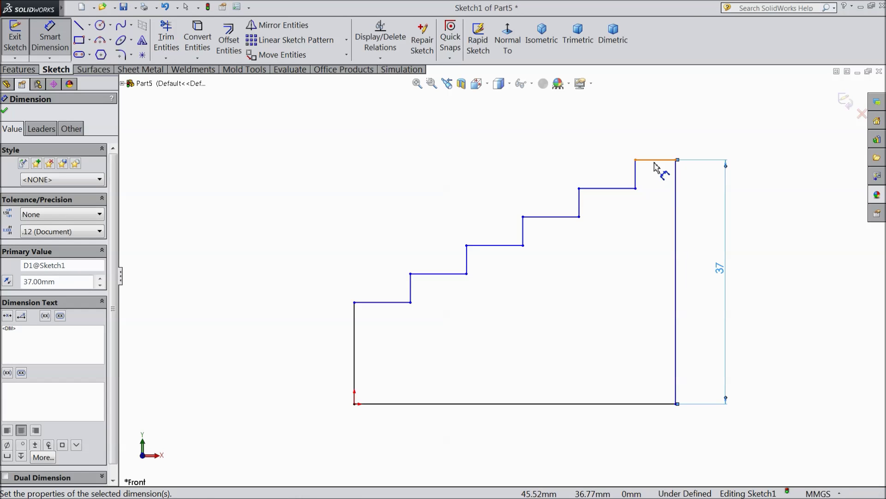
click(661, 160)
click(648, 120)
text(2.5)
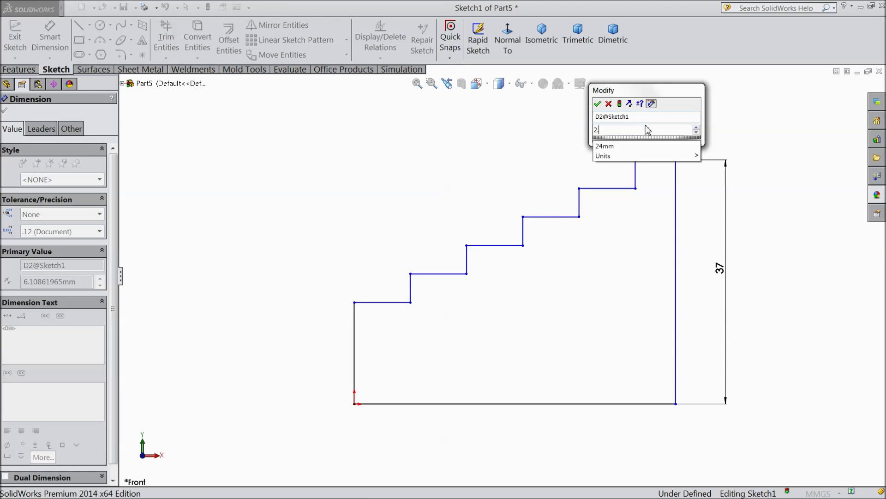
click(597, 104)
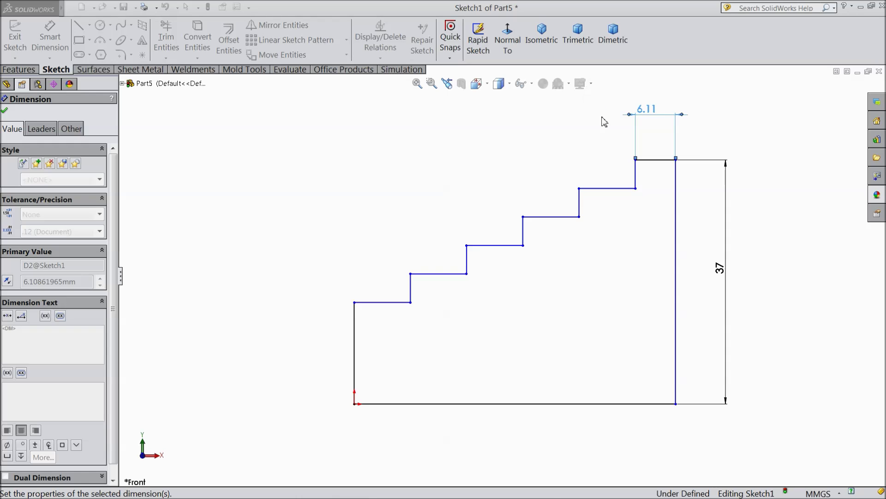
Step: Dimension the uppermost riser to 3 mm and the uppermost stair tread to 4.5 mm
click(637, 173)
click(741, 183)
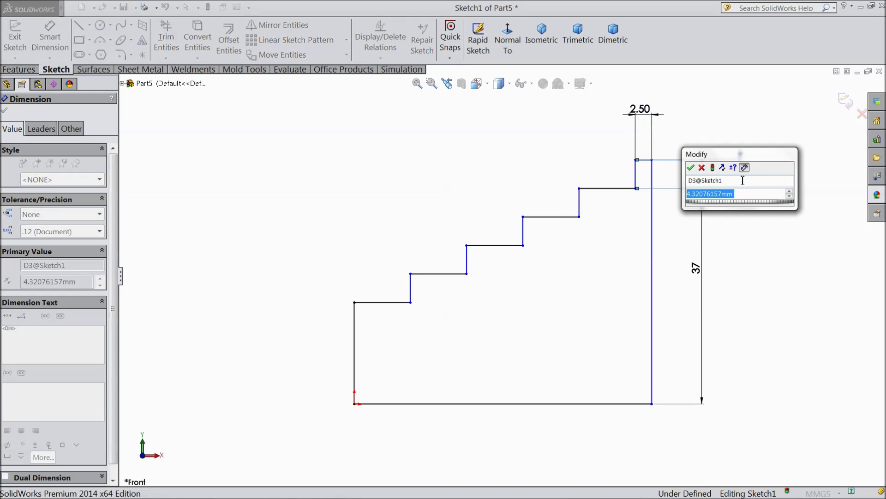
click(693, 168)
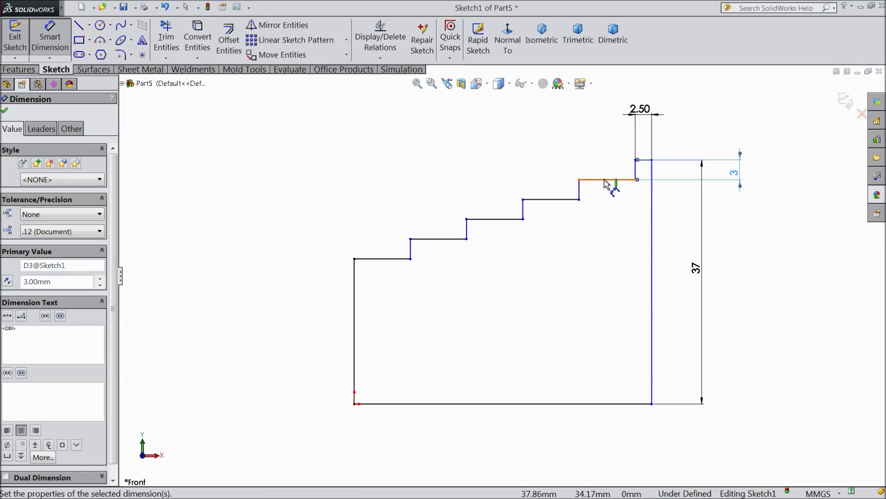
click(606, 180)
click(603, 145)
text(4.)
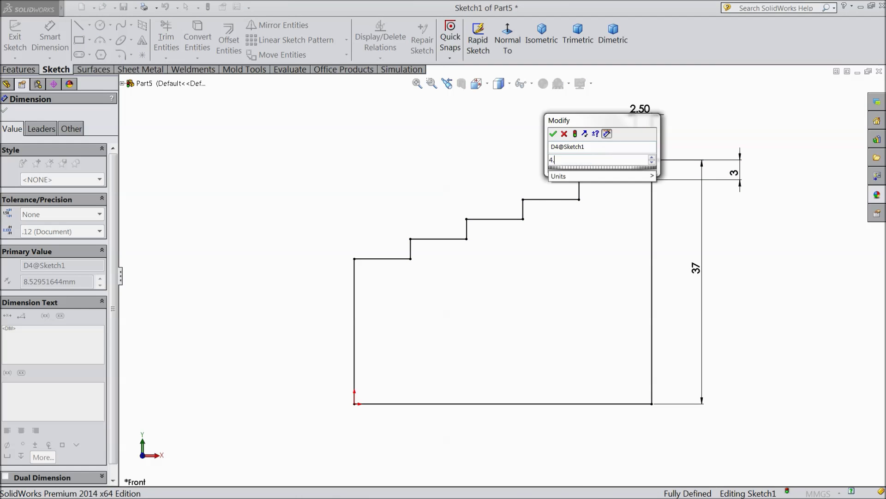
text(5)
key(Return)
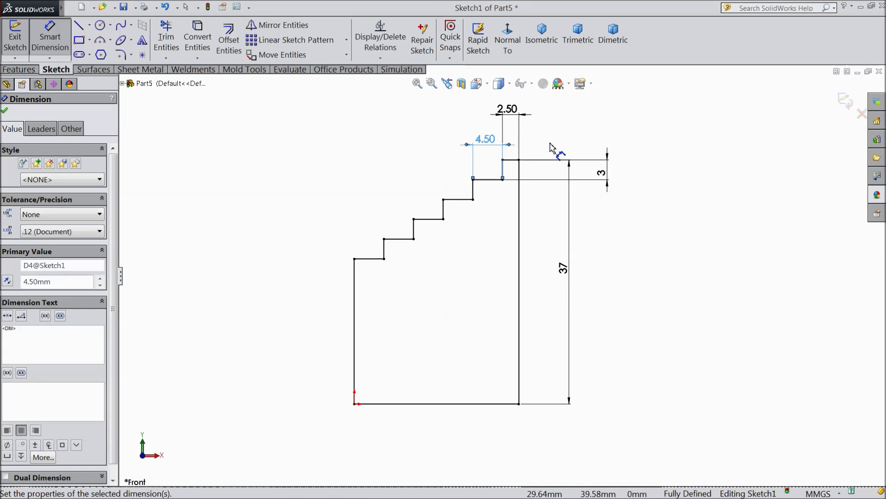
scroll(412, 202, down, 1)
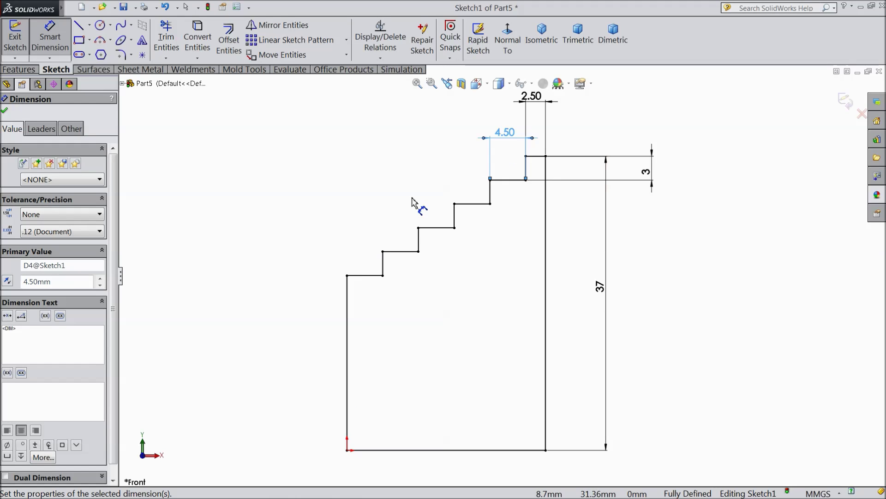
scroll(420, 212, up, 1)
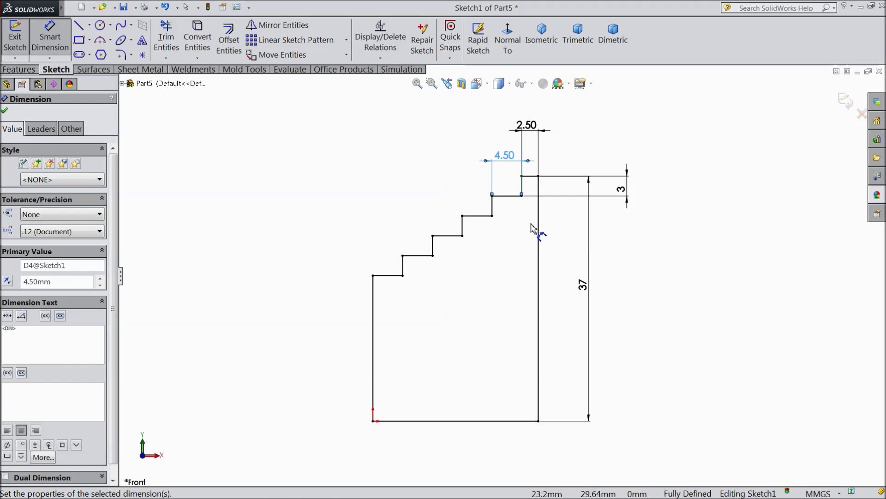
click(4, 112)
Step: Try mirroring the entire half profile, including the vertical line at the origin, about that vertical line
scroll(502, 276, up, 1)
mouse_move(663, 145)
mouse_down()
mouse_move(396, 433)
mouse_move(344, 438)
mouse_up()
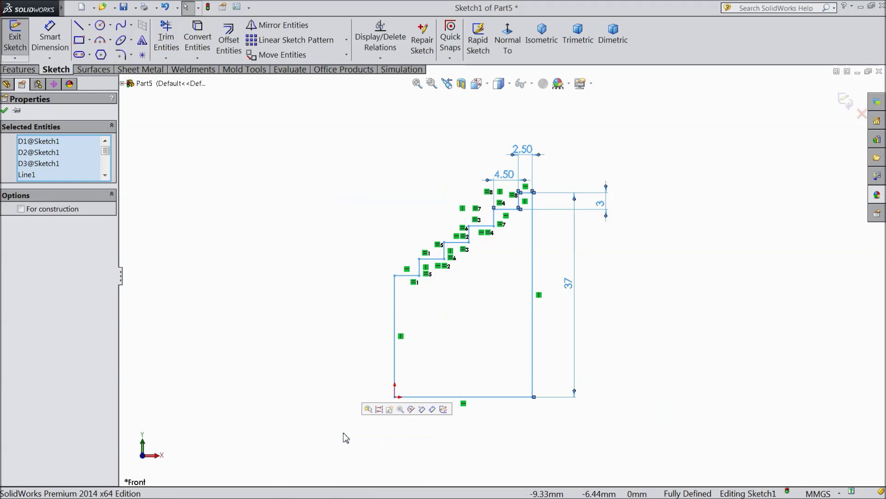
click(301, 25)
click(88, 271)
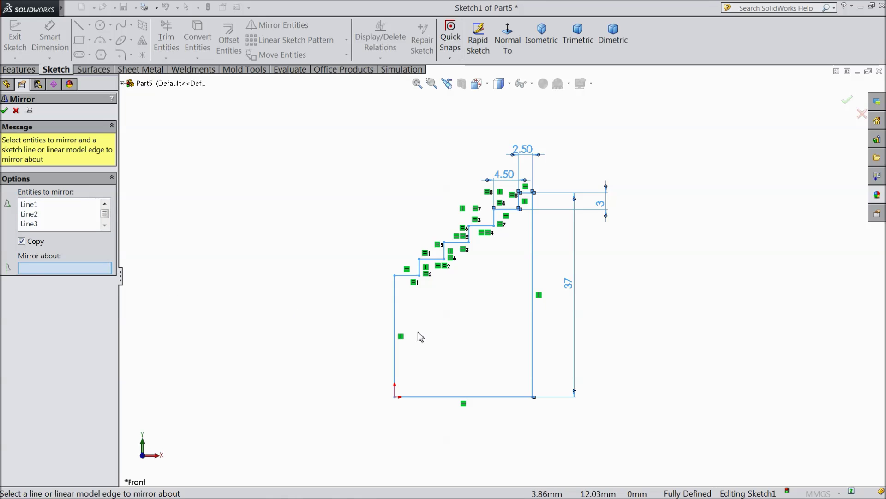
click(396, 325)
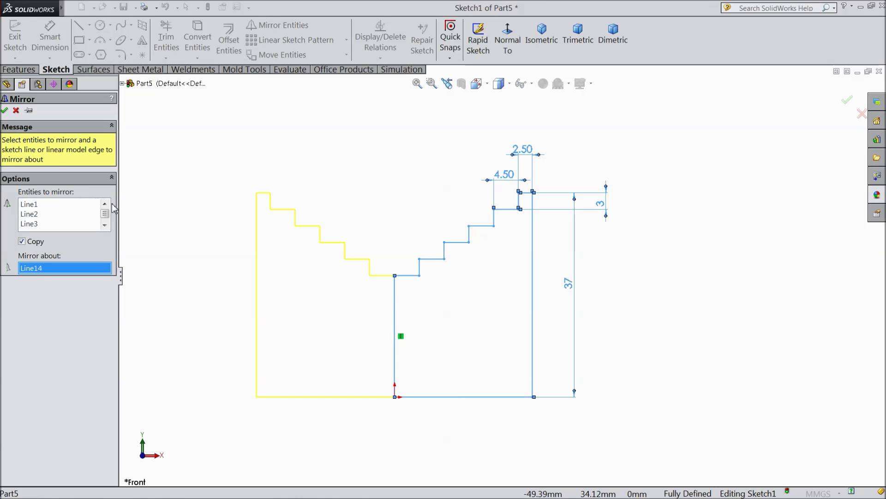
click(4, 111)
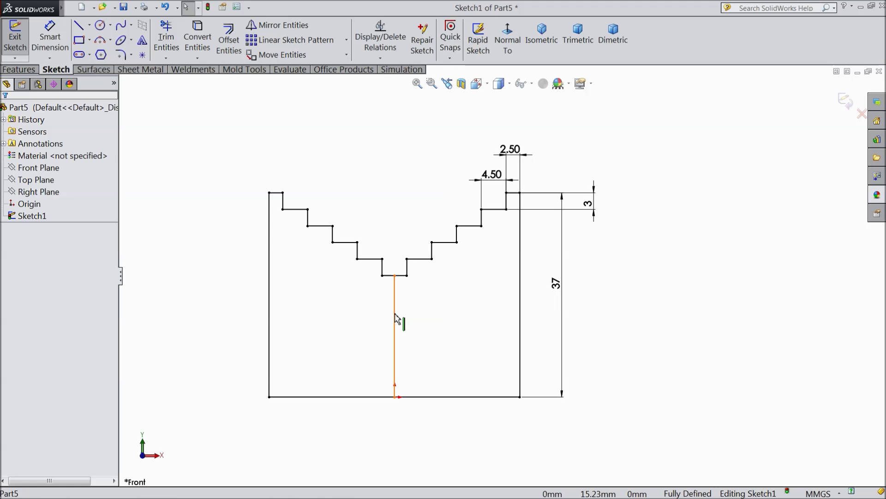
scroll(402, 292, down, 3)
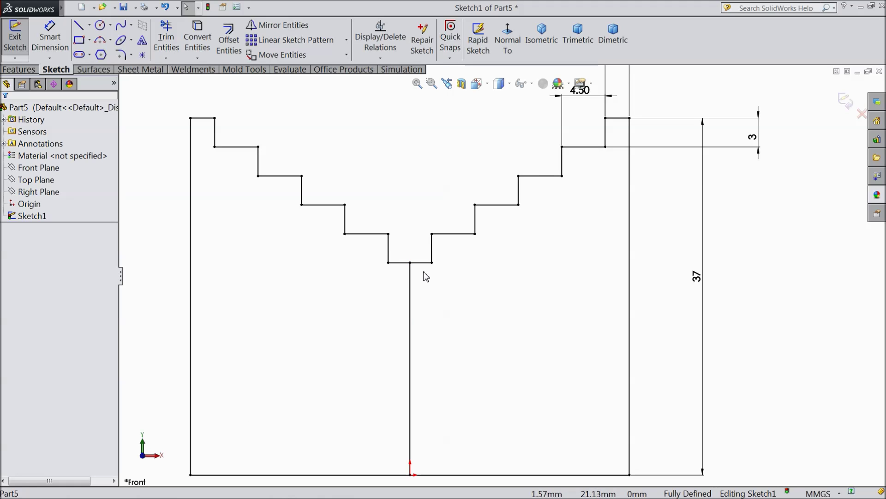
scroll(421, 276, up, 3)
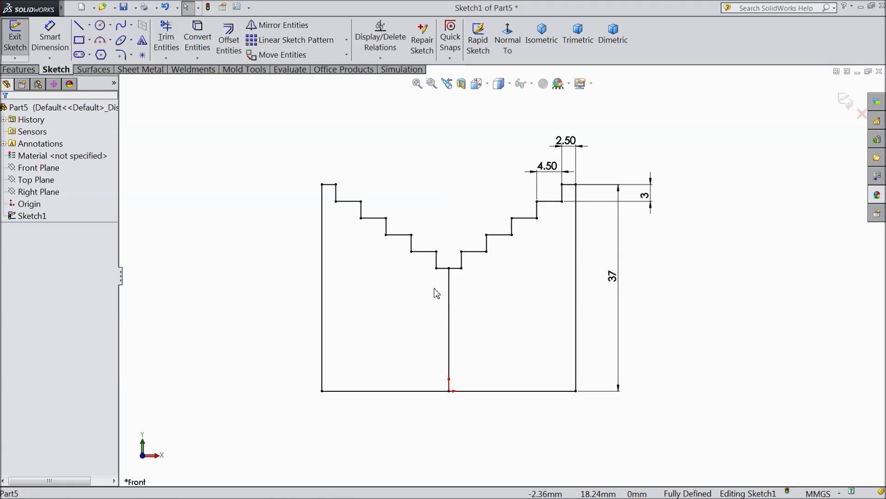
click(165, 6)
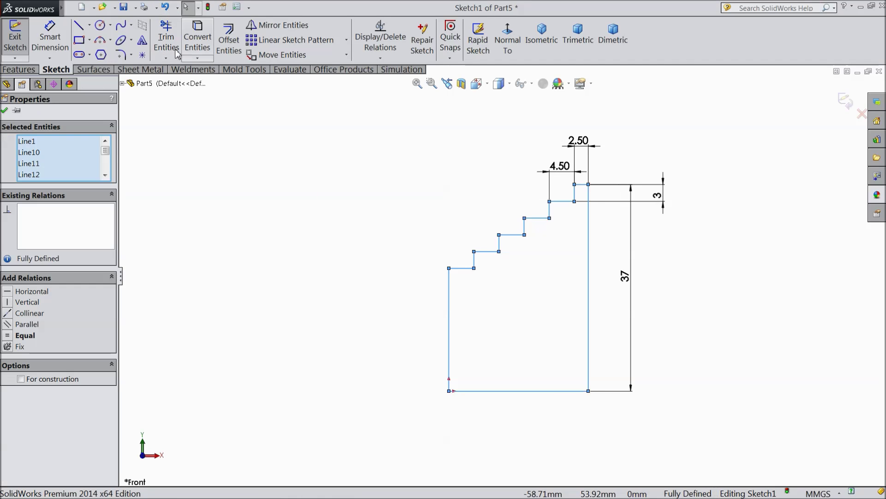
scroll(486, 305, down, 1)
scroll(105, 154, down, 3)
click(24, 176)
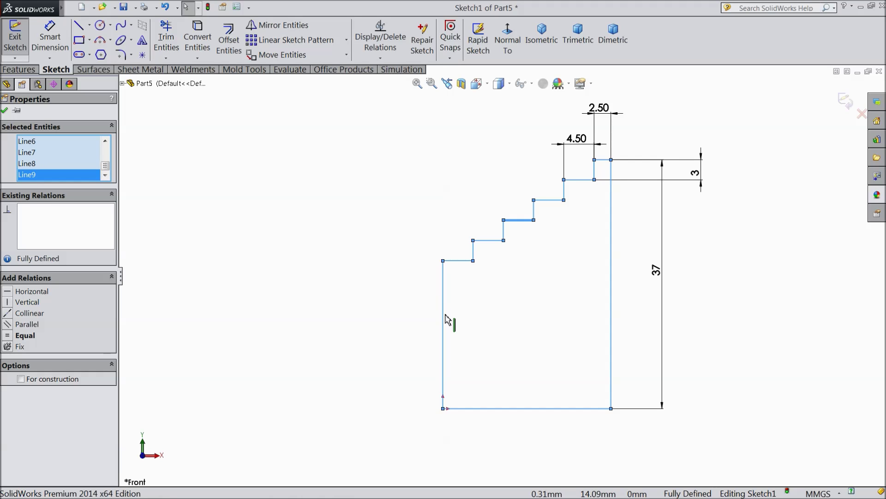
key(ctrl+a)
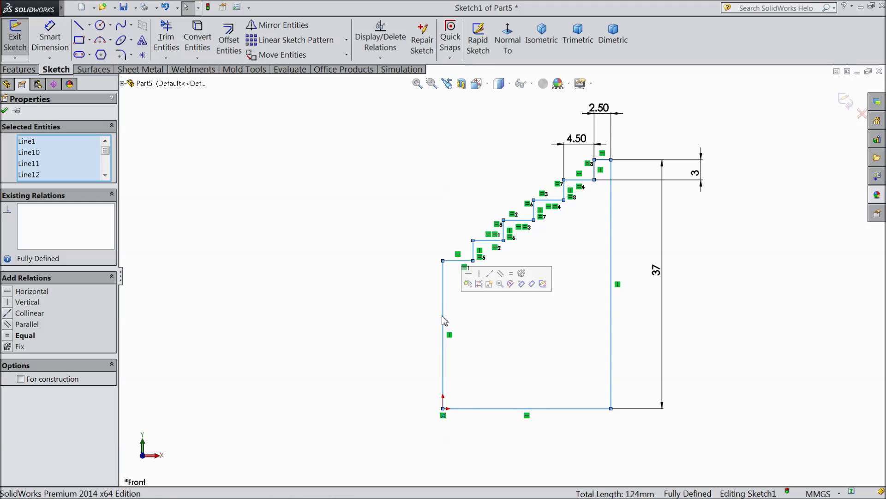
click(4, 111)
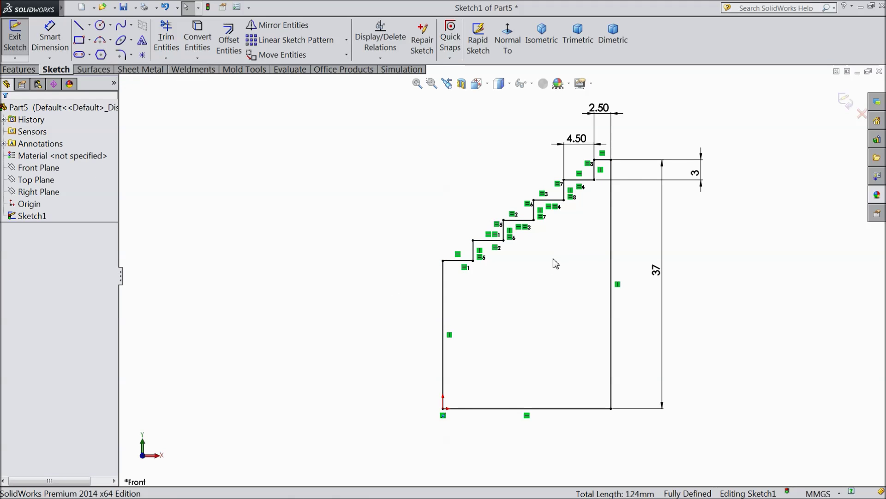
Step: Mirror the stairs, top edge, outer side and base line about the vertical line at the origin, leaving that line out of the mirrored entities
drag(653, 132, 463, 274)
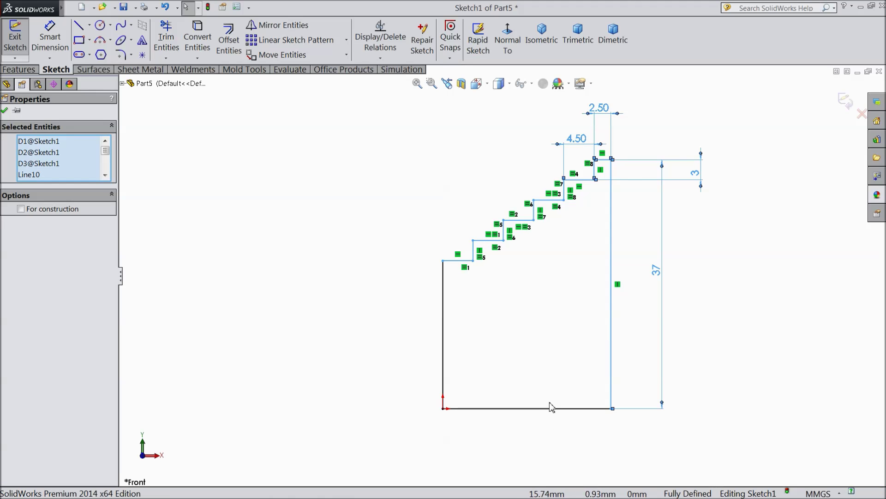
ctrl+click(525, 409)
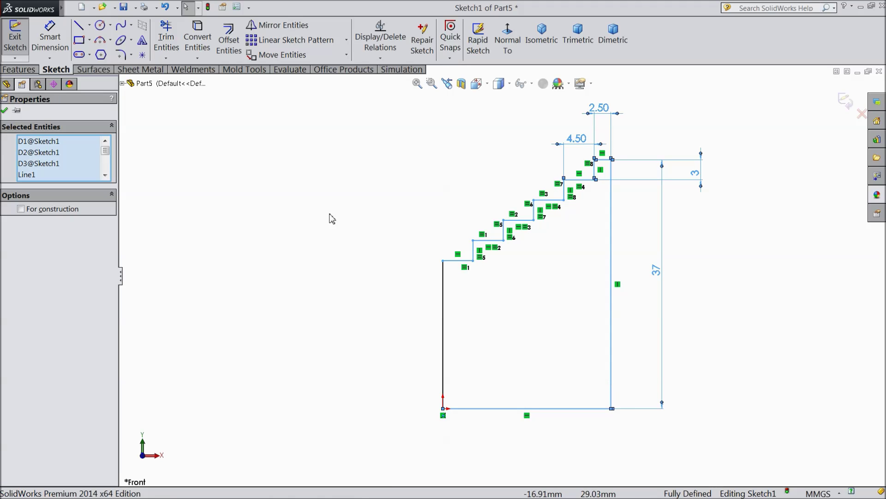
click(284, 28)
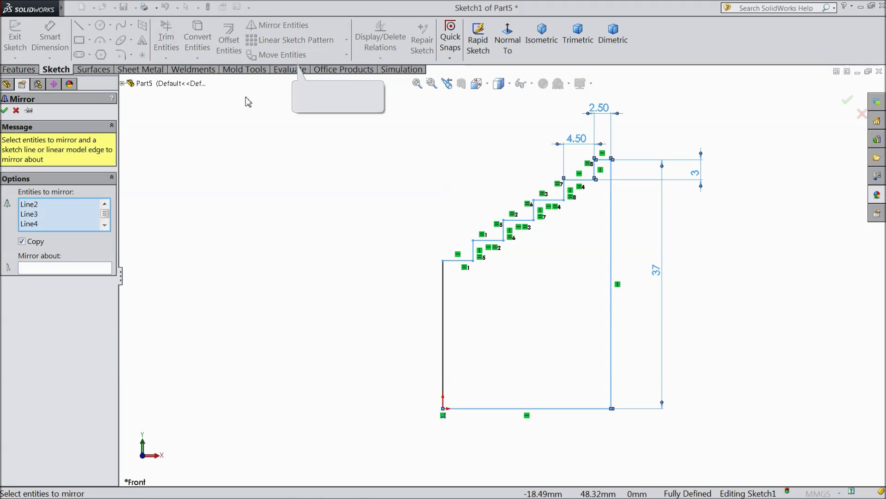
click(442, 329)
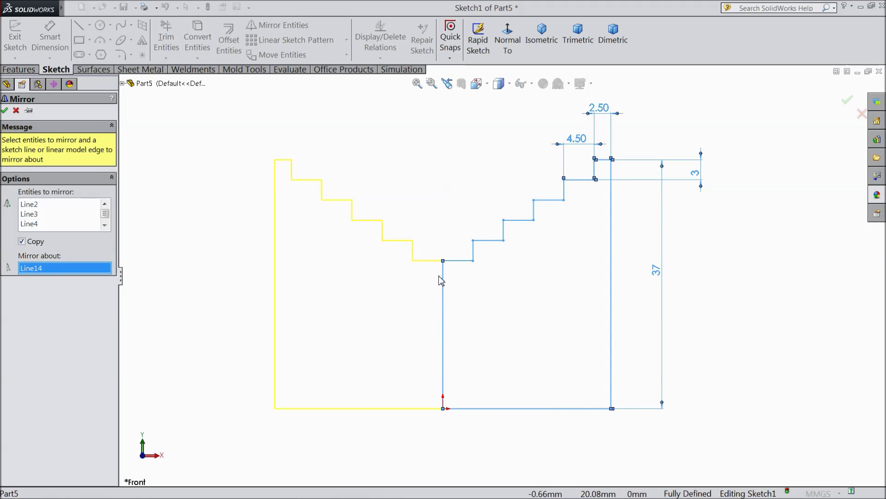
click(5, 111)
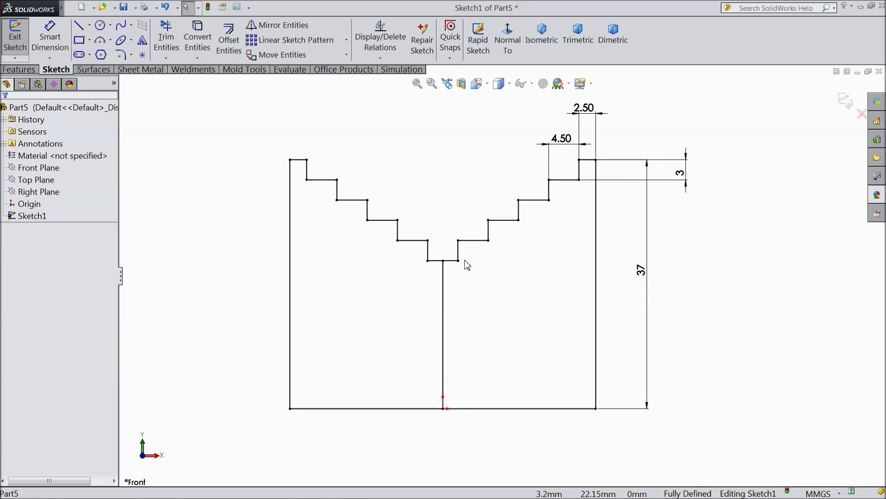
Step: Replace the lowest tread with a 2.25 mm horizontal line from the center line's upper end to the foot of the lowest original riser
scroll(459, 266, down, 3)
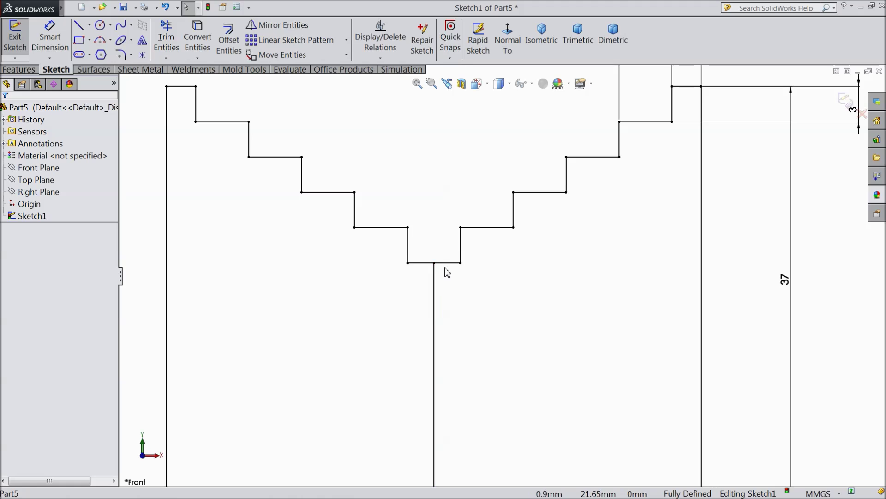
click(442, 264)
key(Delete)
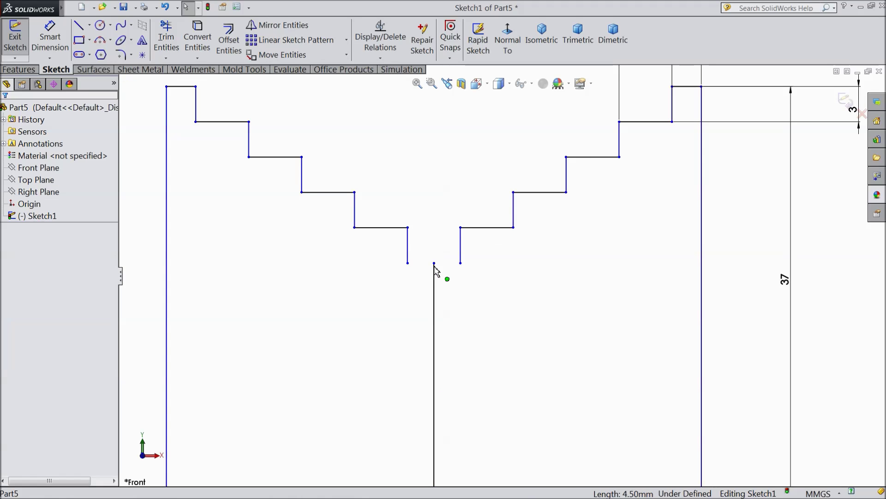
click(80, 27)
click(434, 263)
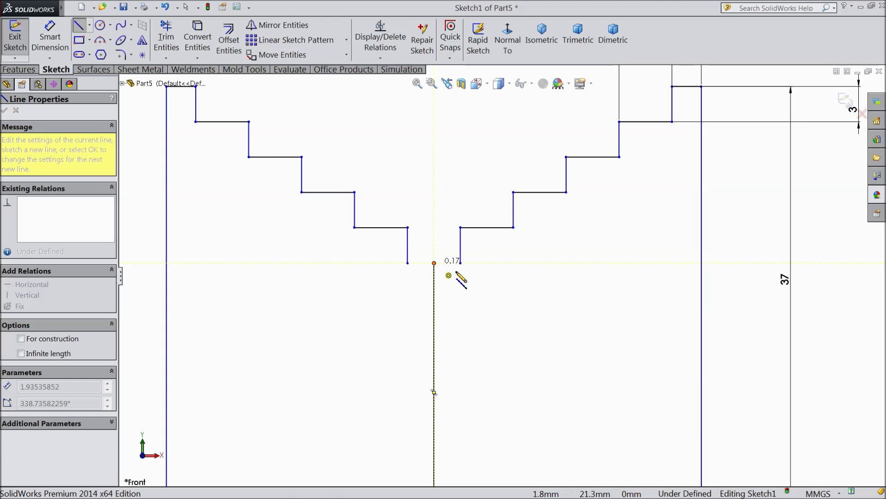
click(461, 263)
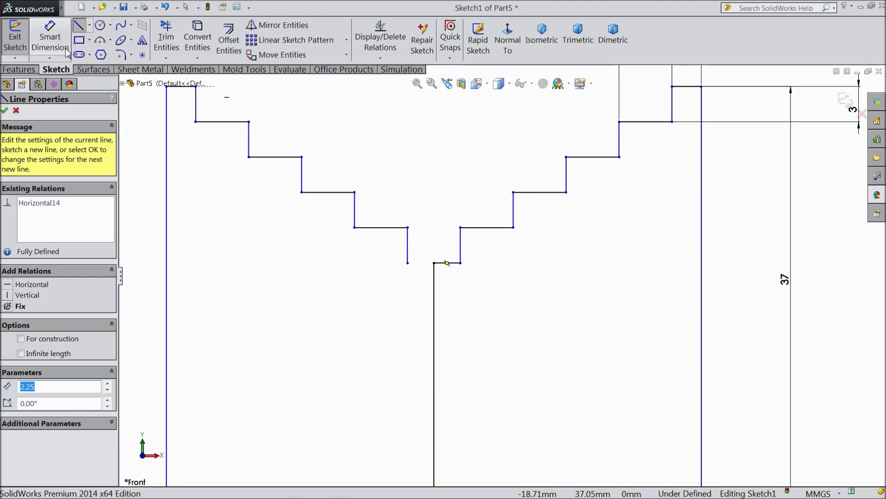
Step: Dimension the lowest tread beside the vertical center line to 1.5 mm
click(51, 39)
click(447, 264)
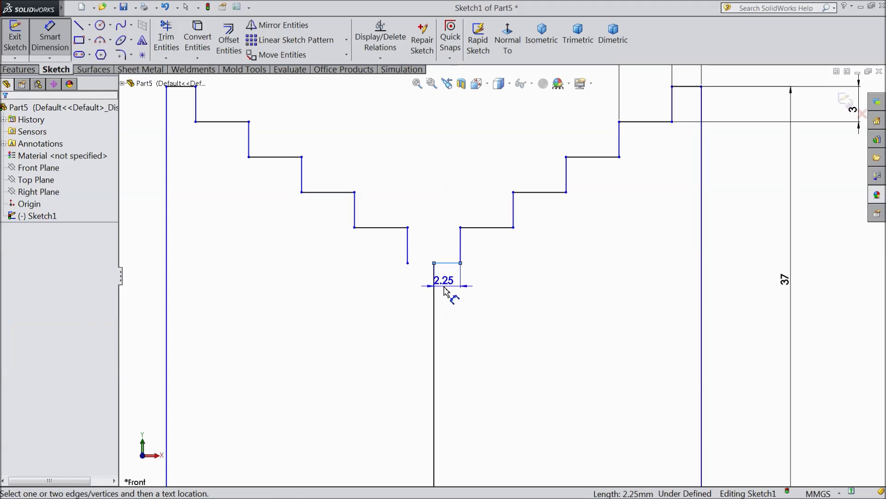
click(450, 288)
text(1.5)
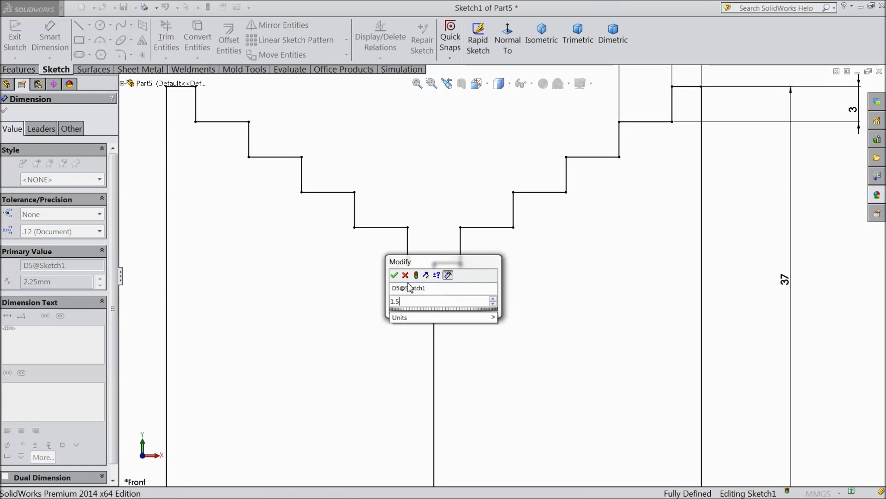
click(394, 277)
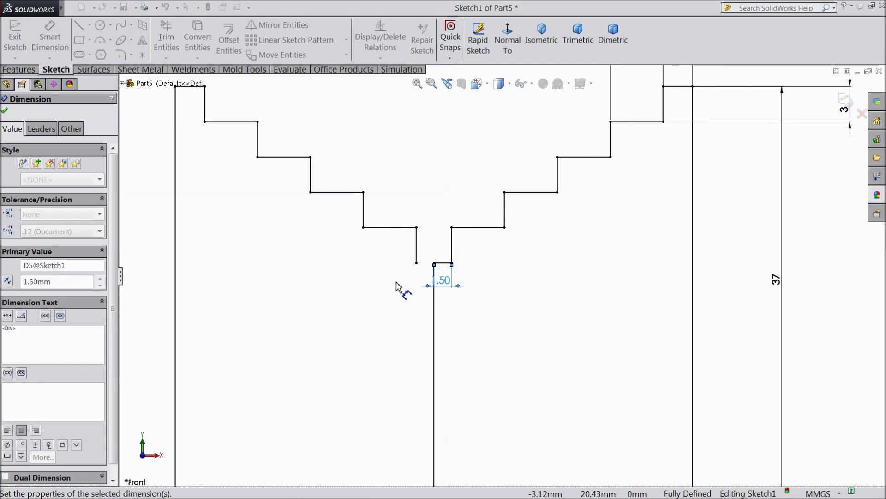
Step: Set the lowest tread's length dimension to 4.5 mm
double_click(444, 280)
text(4.5)
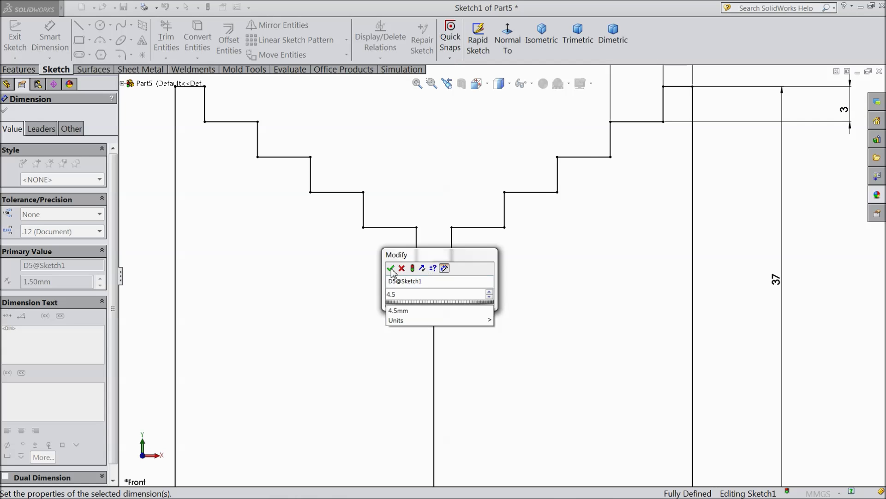
click(391, 268)
Step: Close the stepped profile with a horizontal line from the center line's upper end to the foot of the lowest mirrored riser
key(l)
click(434, 263)
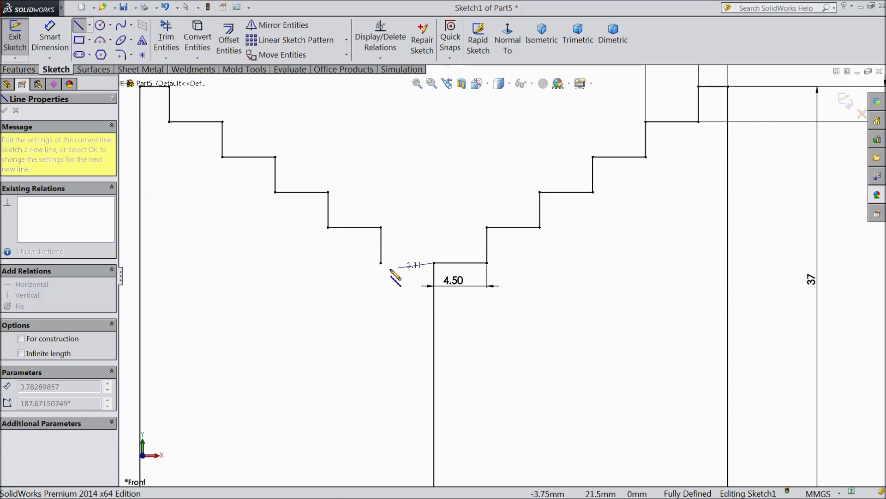
click(382, 263)
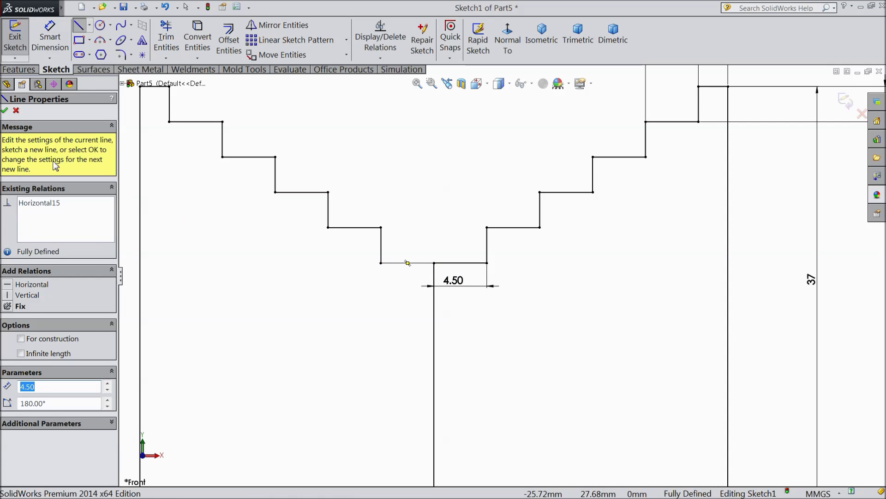
click(5, 111)
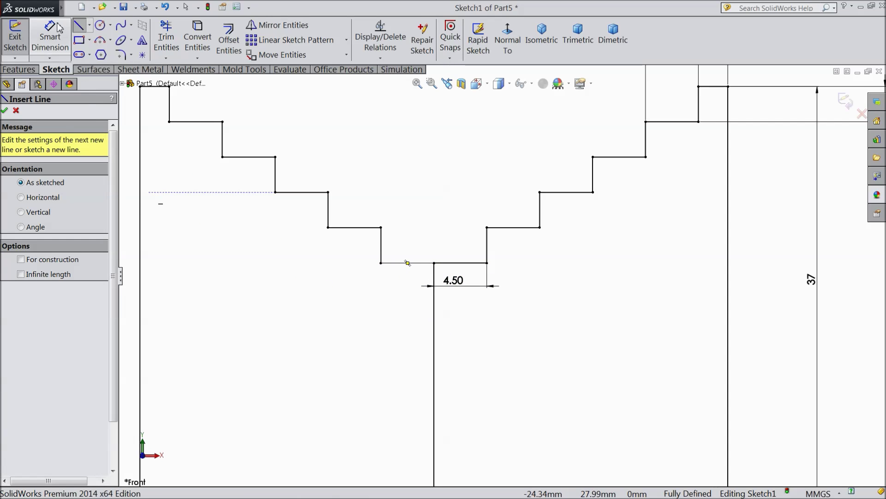
click(51, 42)
Step: Convert the vertical line at the origin to construction geometry
scroll(503, 271, up, 3)
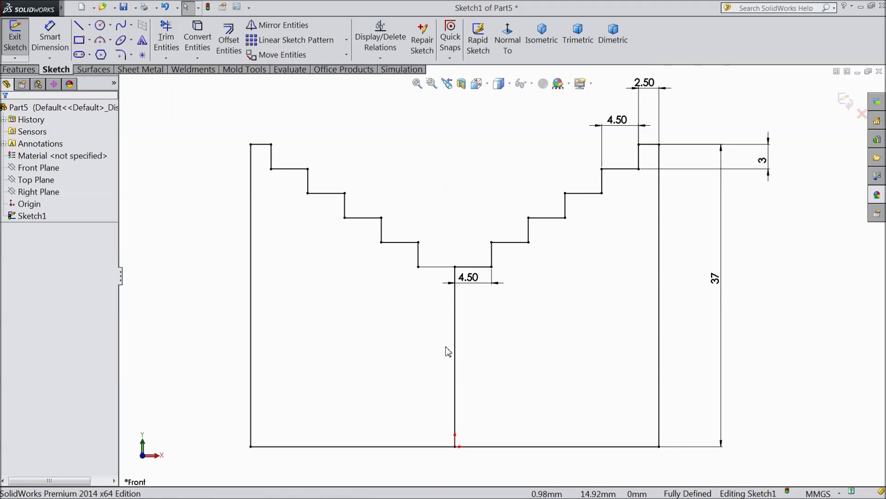
scroll(458, 358, down, 2)
click(470, 357)
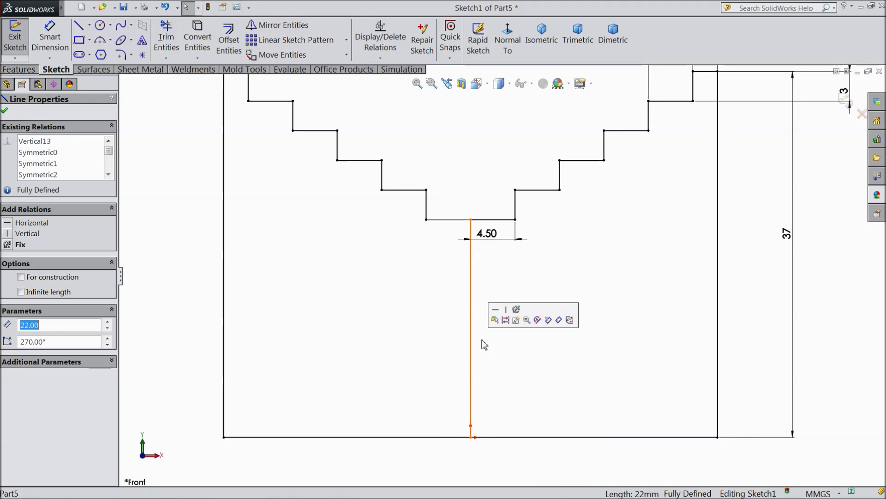
click(506, 323)
Step: Extrude the closed stepped profile as a blind boss 8 mm deep
scroll(430, 360, up, 3)
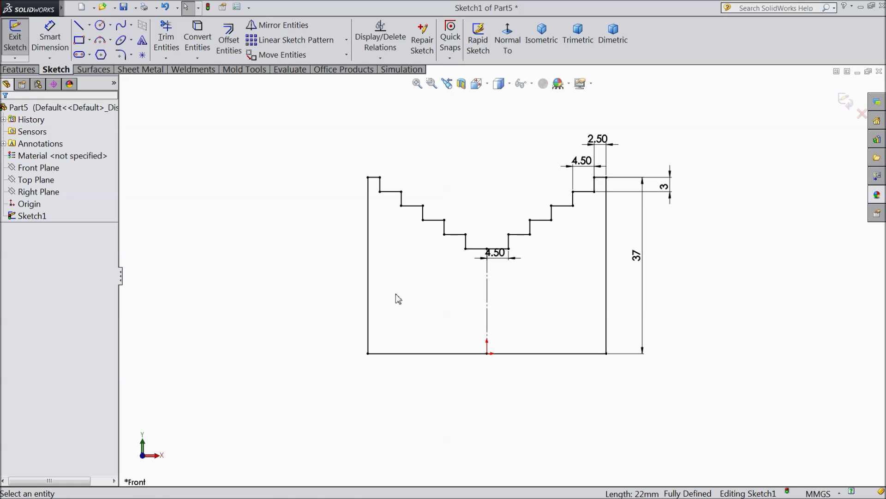
scroll(606, 252, down, 2)
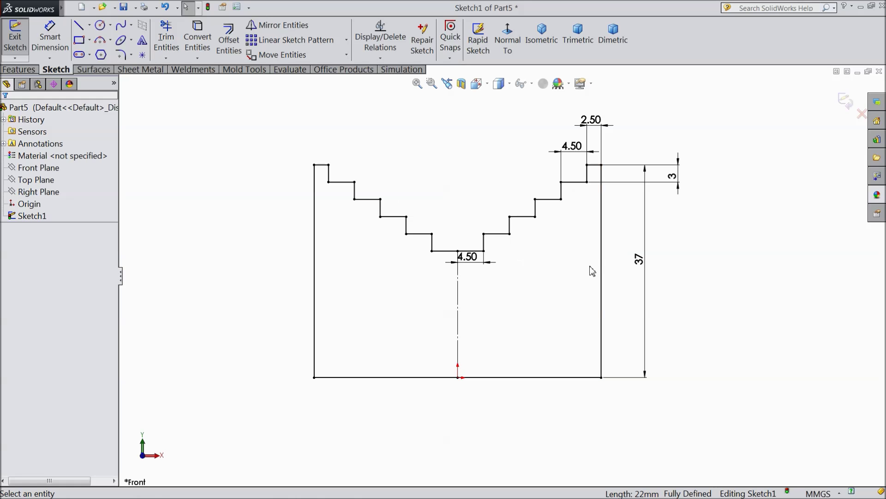
click(18, 70)
click(22, 40)
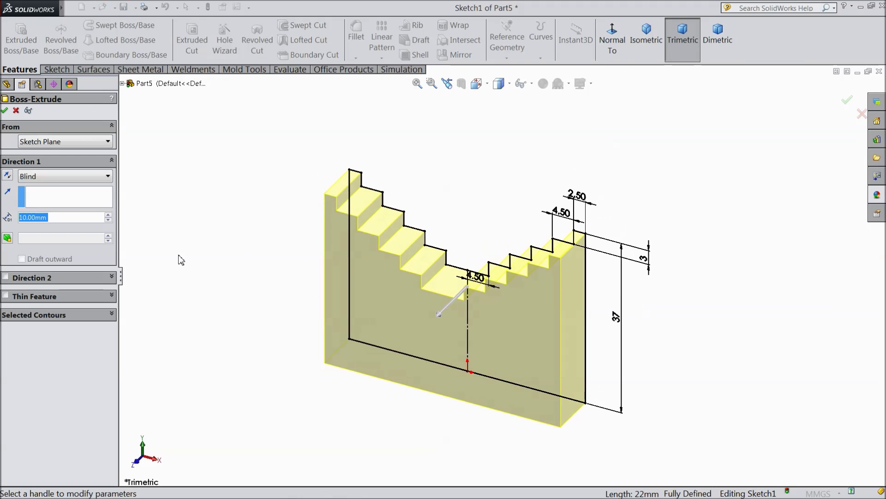
text(8)
key(Return)
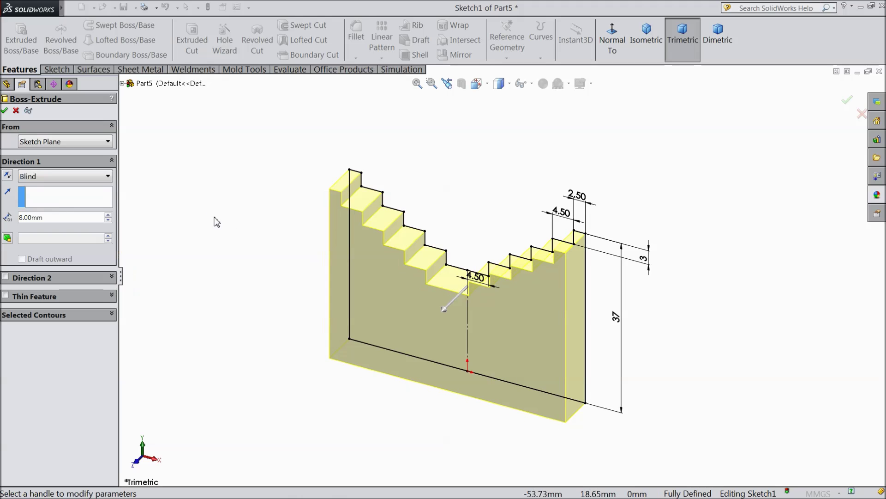
click(4, 111)
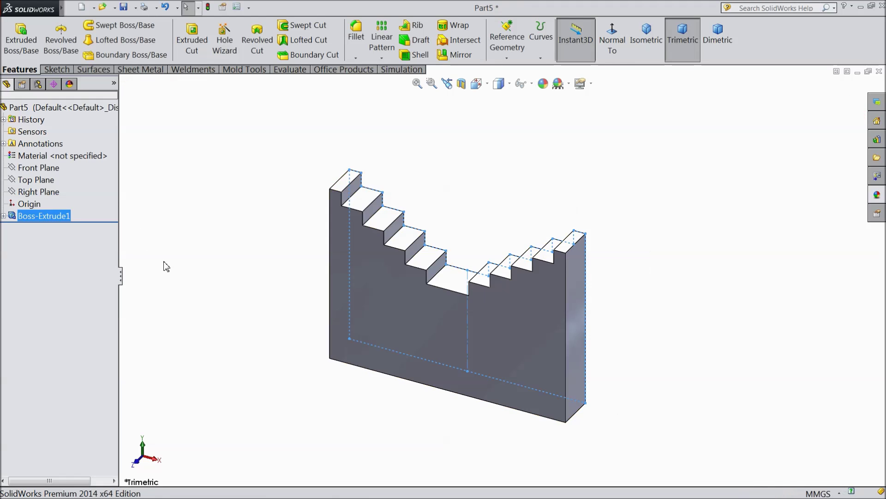
Step: Start a new sketch on the front face of the stepped block and view it face-on
click(439, 352)
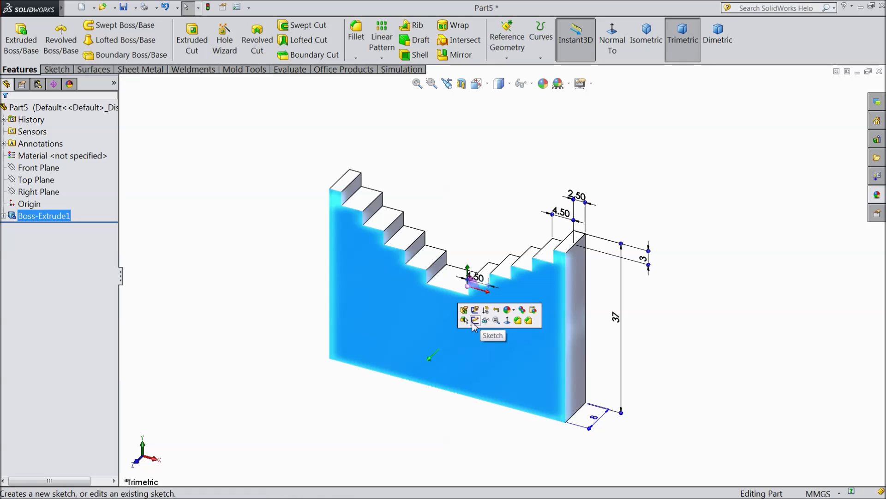
click(475, 320)
click(619, 50)
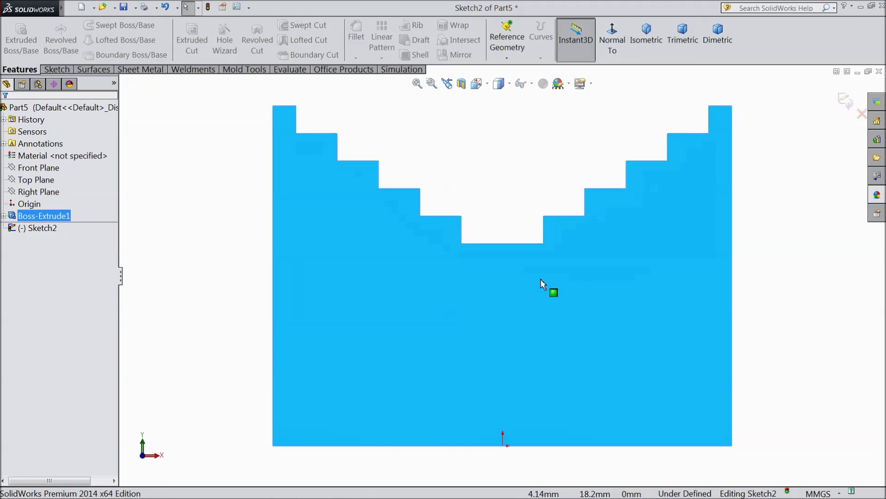
click(53, 69)
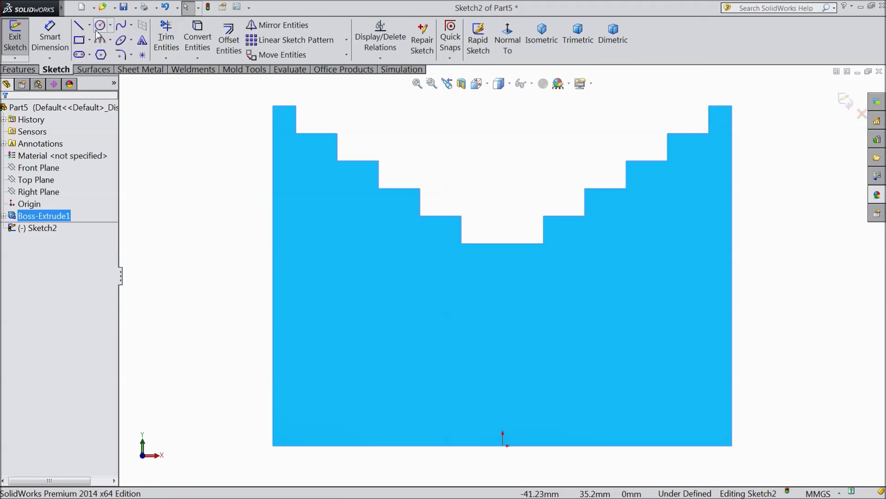
Step: Draw a centerline about 31.8 mm long upward from the origin and make it vertical
click(91, 26)
click(99, 52)
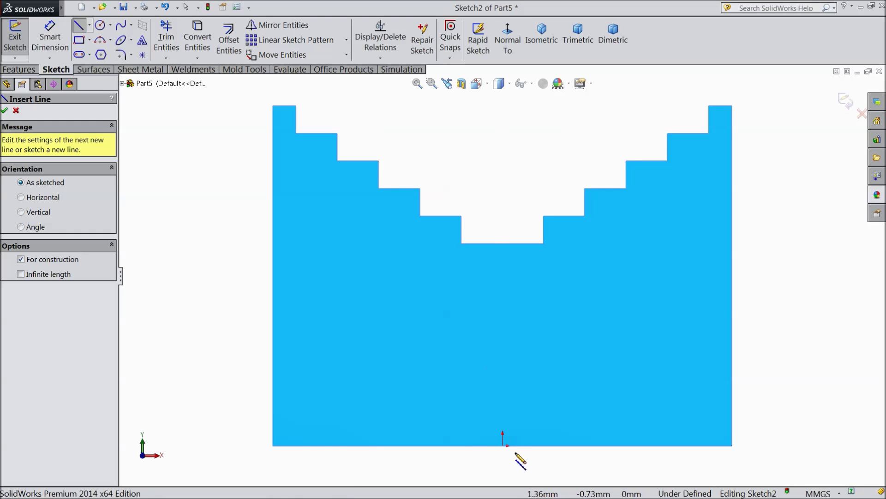
click(503, 445)
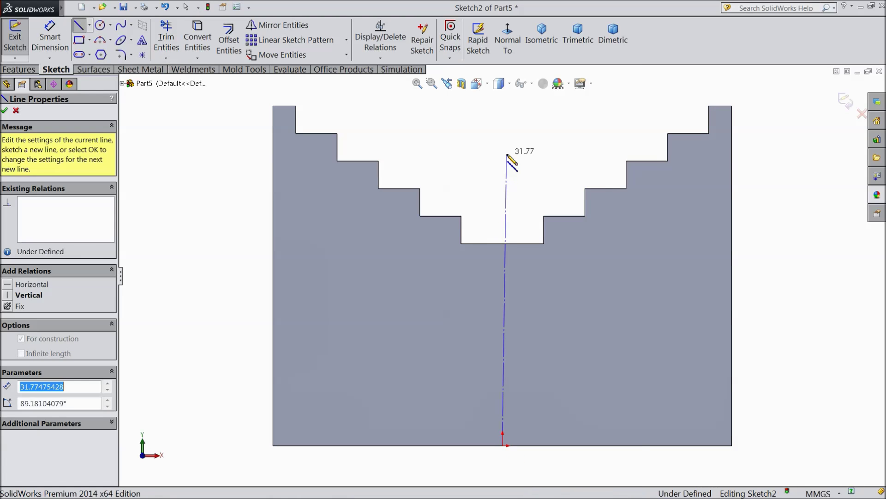
right_click(507, 153)
click(547, 101)
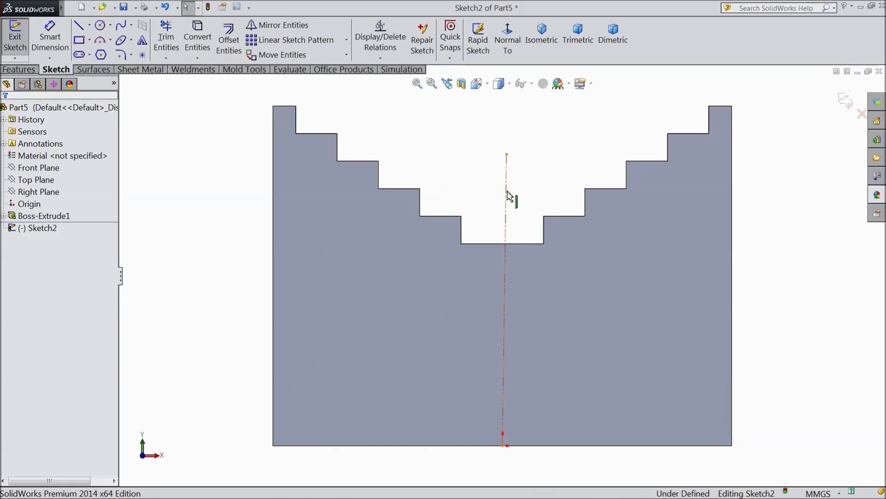
click(506, 196)
click(544, 151)
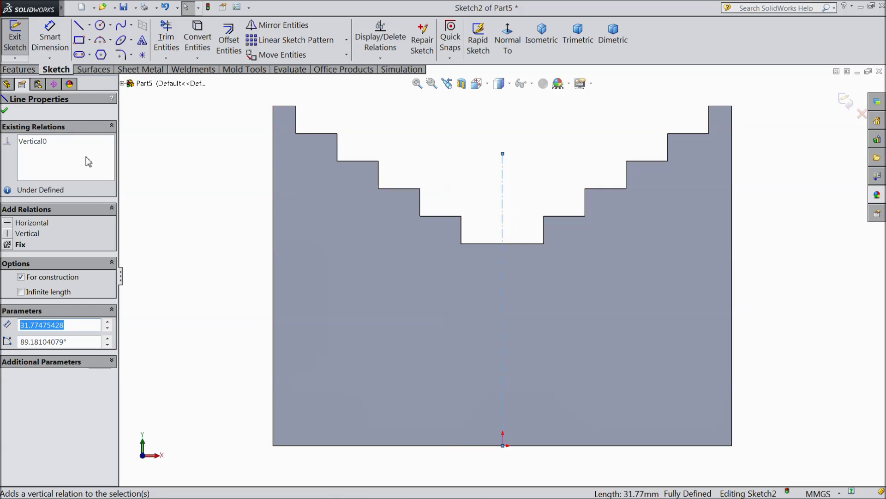
Step: Sketch a circle on the lower part of the face, left of the centerline, and dimension its diameter to 7 mm
click(99, 24)
click(366, 340)
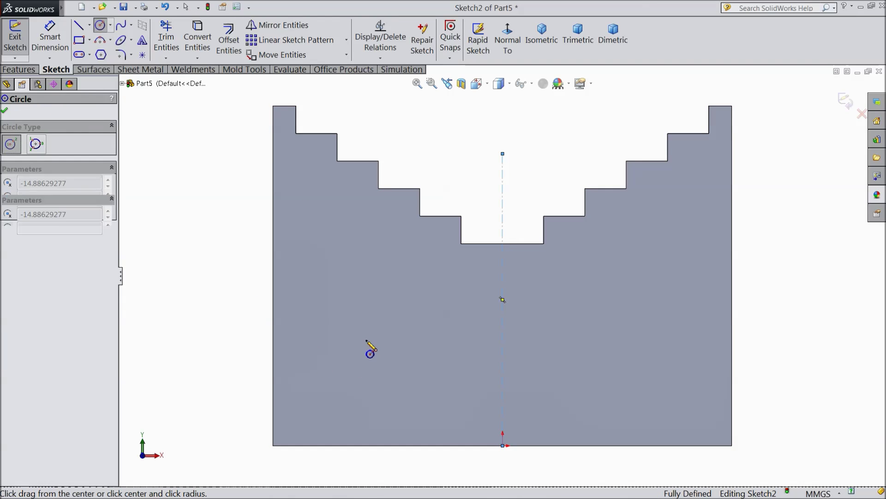
click(389, 371)
key(d)
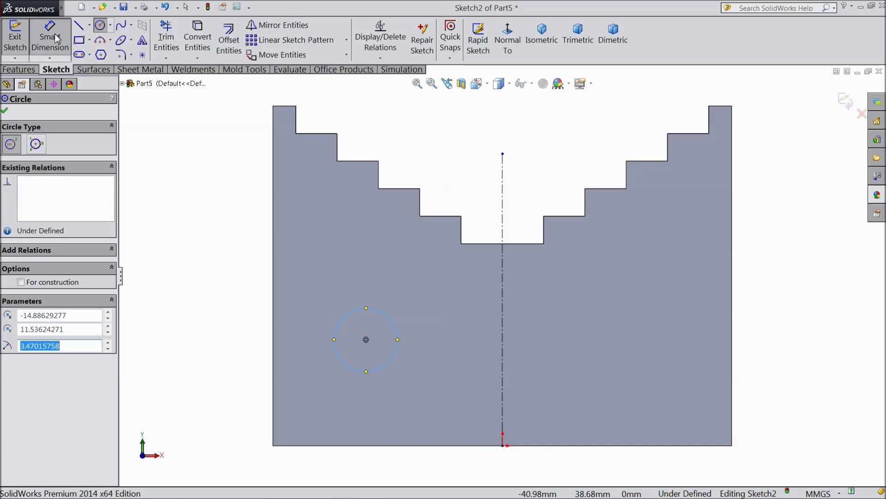
click(336, 353)
click(258, 337)
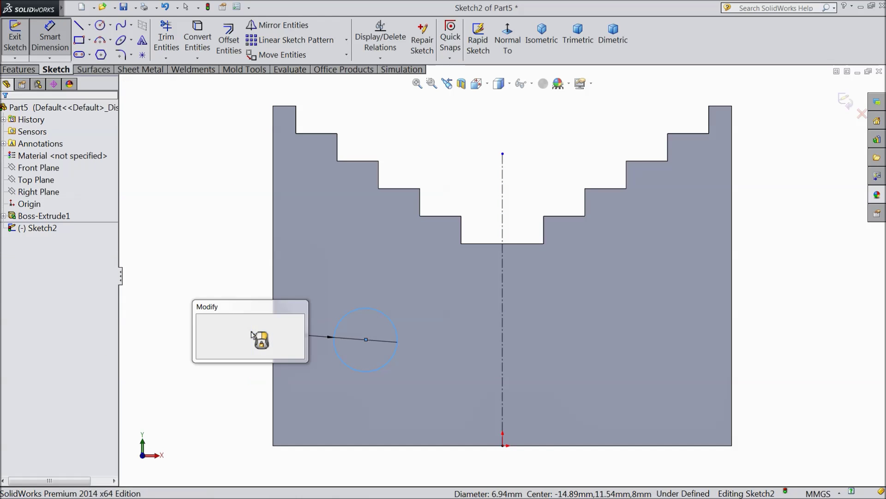
text(7)
click(202, 319)
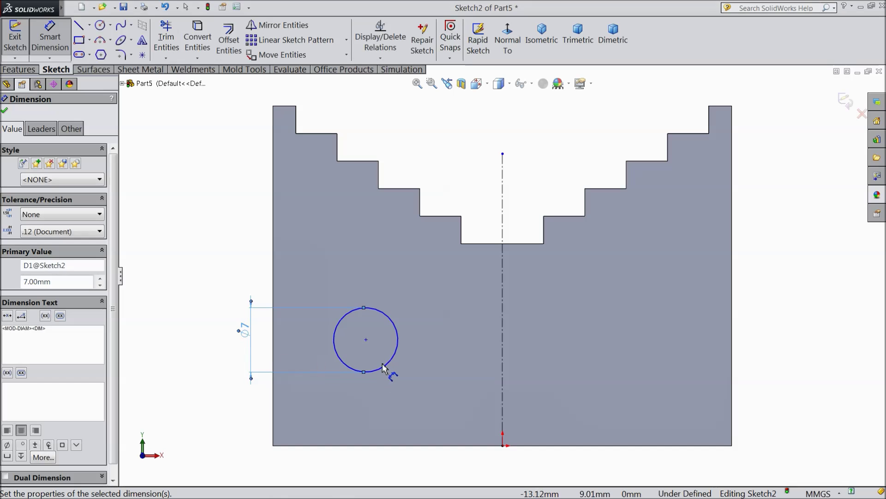
Step: Dimension the horizontal distance between the circle's center and the centerline to 15 mm
click(387, 368)
click(503, 354)
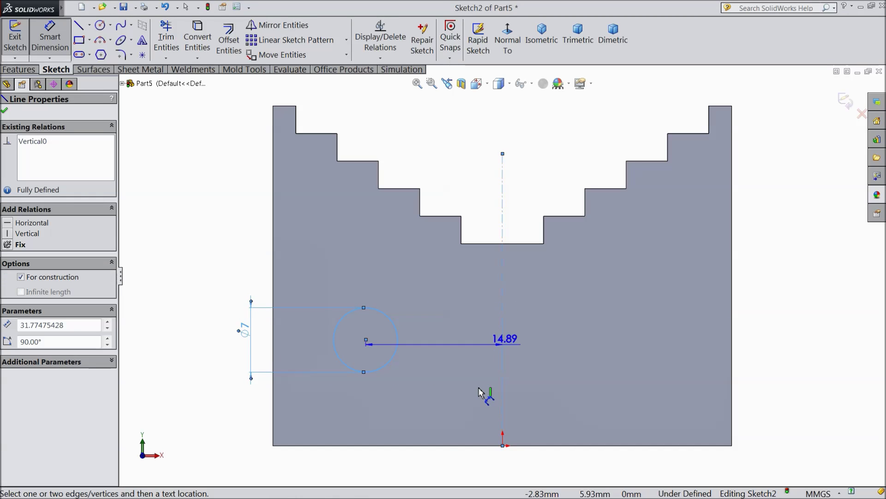
click(435, 451)
text(45)
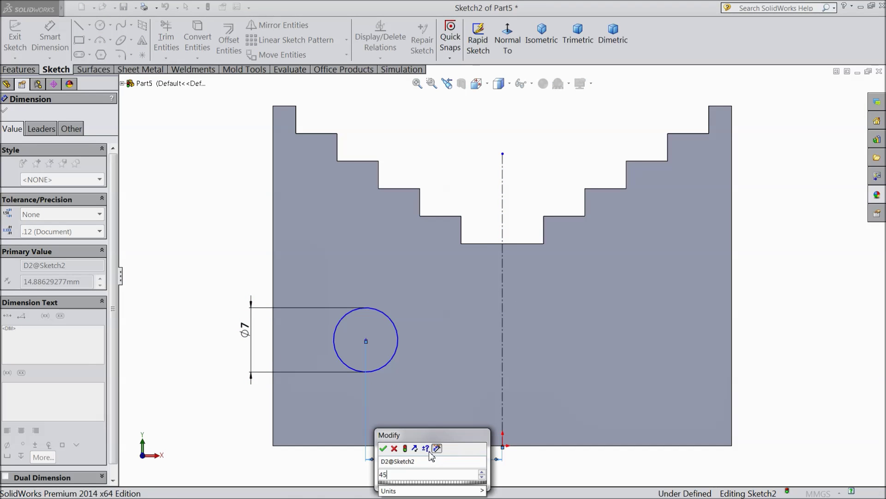
key(BackSpace)
key(BackSpace)
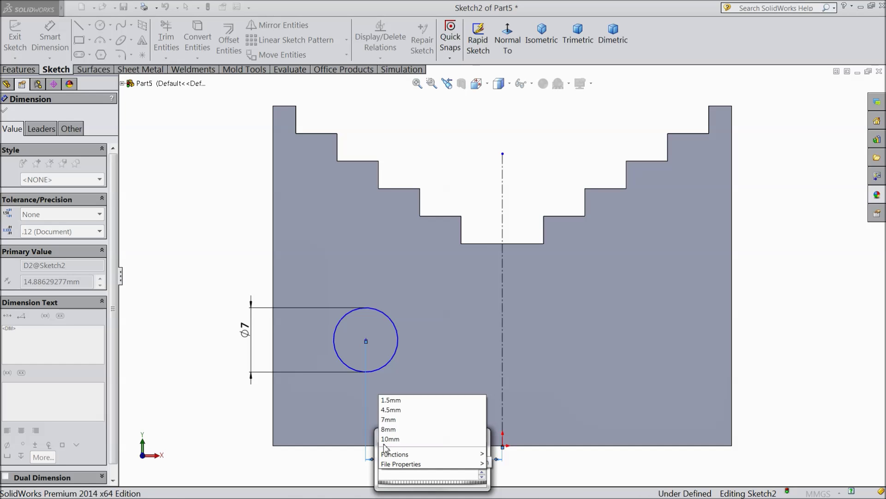
text(15)
click(384, 447)
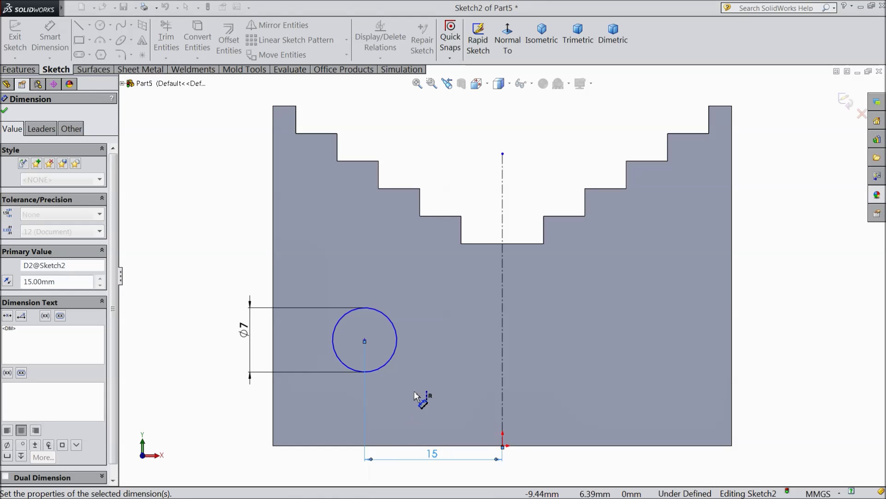
Step: Dimension the height of the circle's center above the block's bottom edge to 8 mm
key(z)
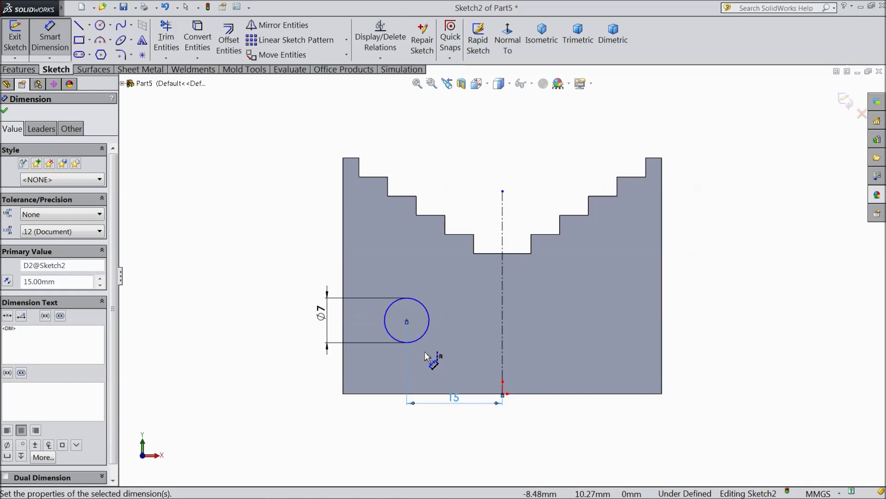
click(390, 322)
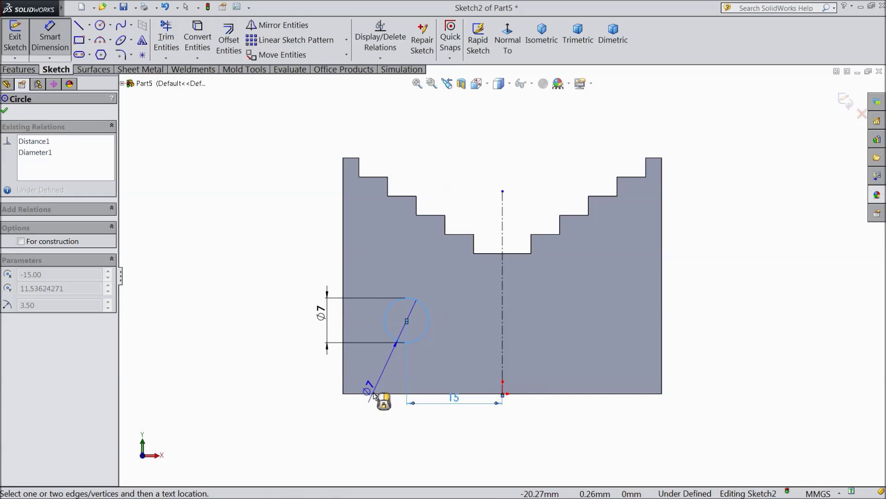
click(369, 393)
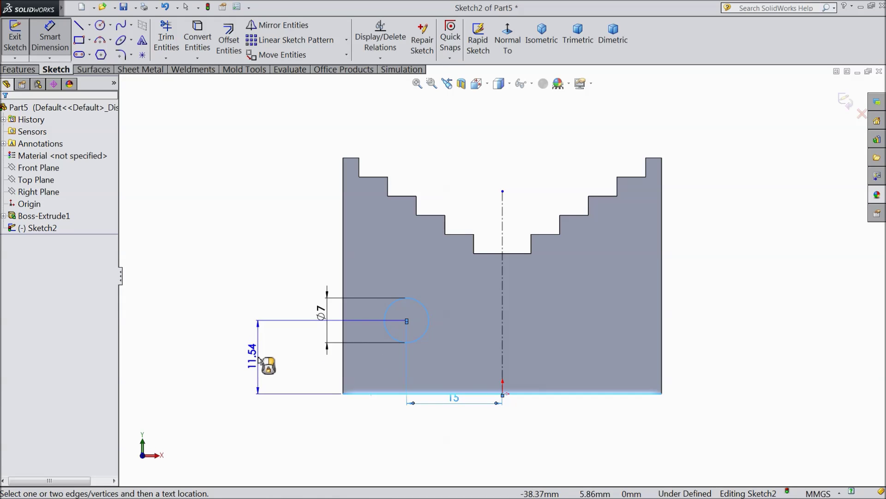
click(260, 361)
text(8.00mm)
click(209, 346)
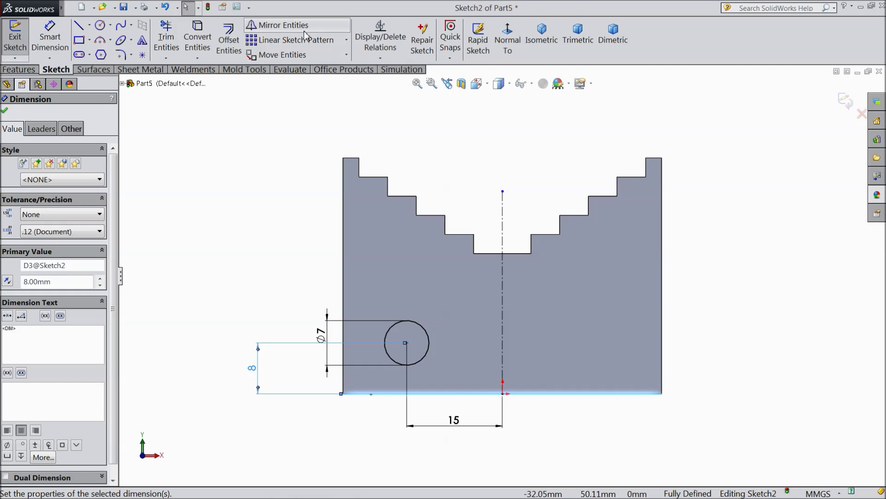
Step: Mirror the 7 mm circle about the vertical centerline, keeping the original
click(277, 25)
click(427, 352)
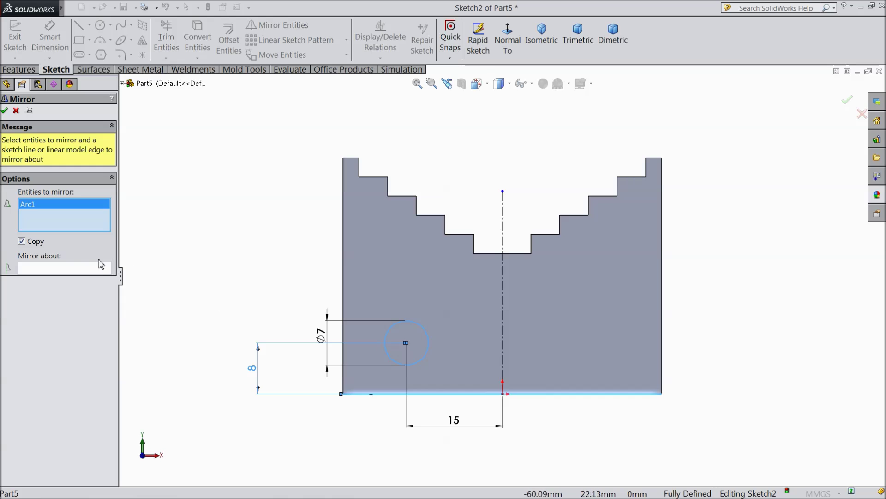
click(80, 269)
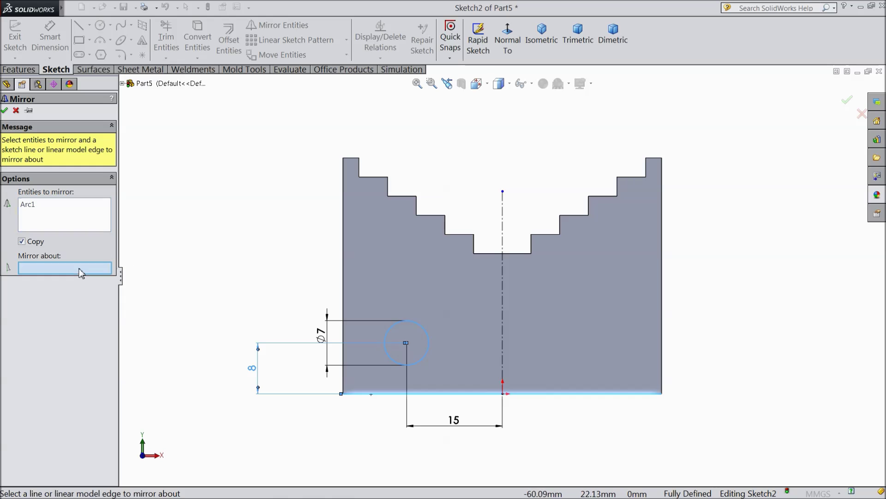
click(503, 312)
click(5, 111)
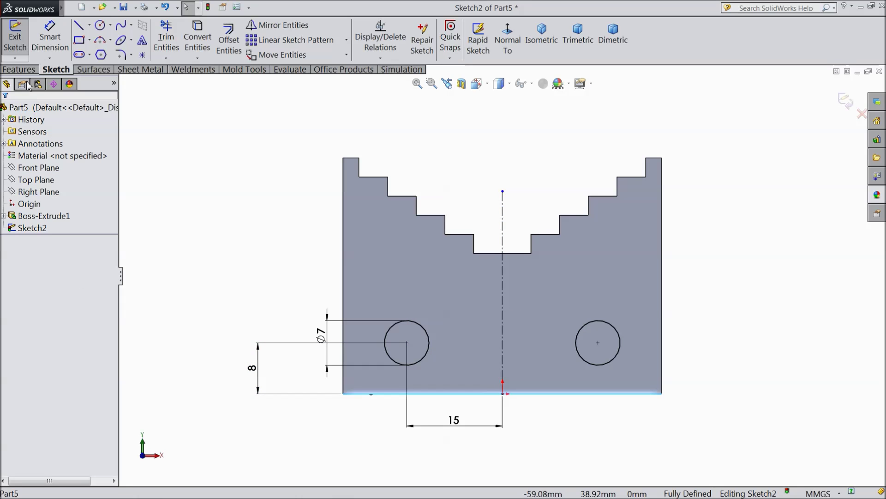
Step: Cut both circles through the stepped jaw with an Extruded Cut set to Through All
click(19, 69)
click(192, 41)
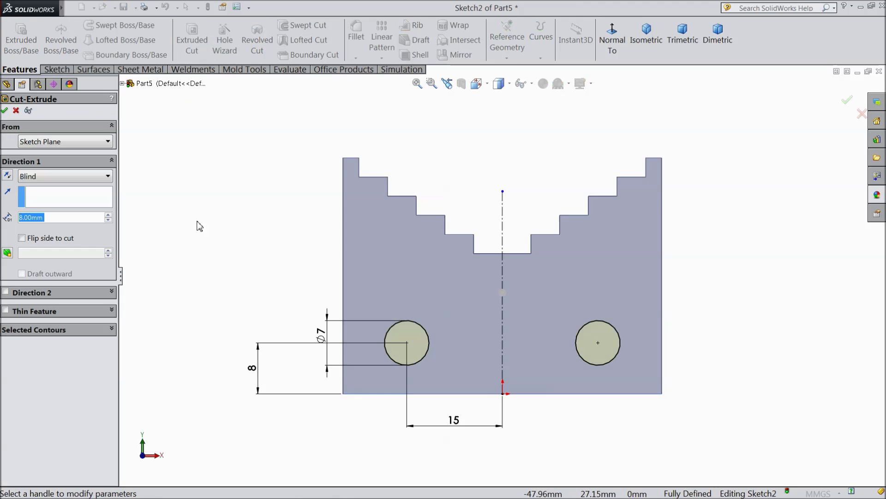
click(67, 180)
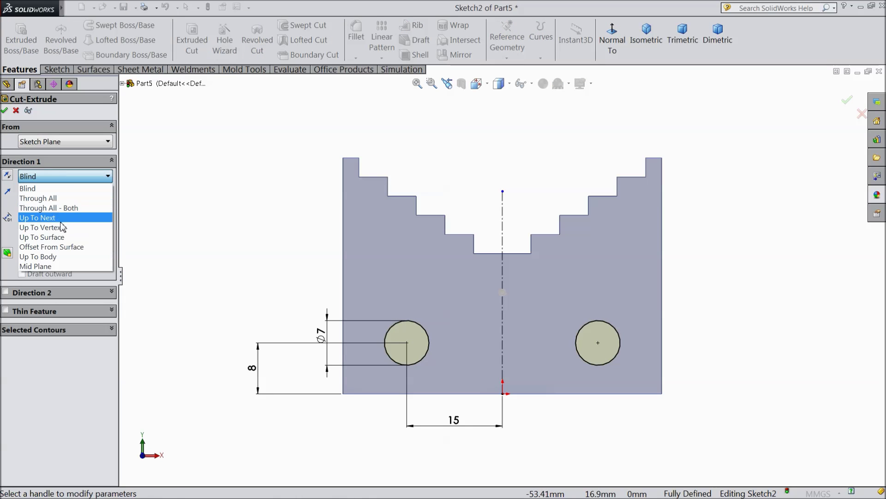
click(42, 194)
click(5, 111)
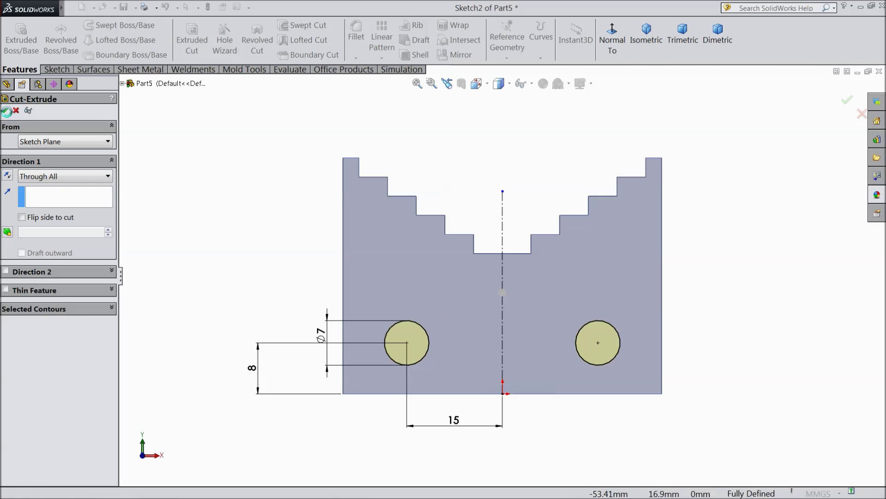
middle_drag(233, 271, 235, 294)
click(225, 284)
Step: Apply the brushed steel appearance to the whole jaw part
click(74, 106)
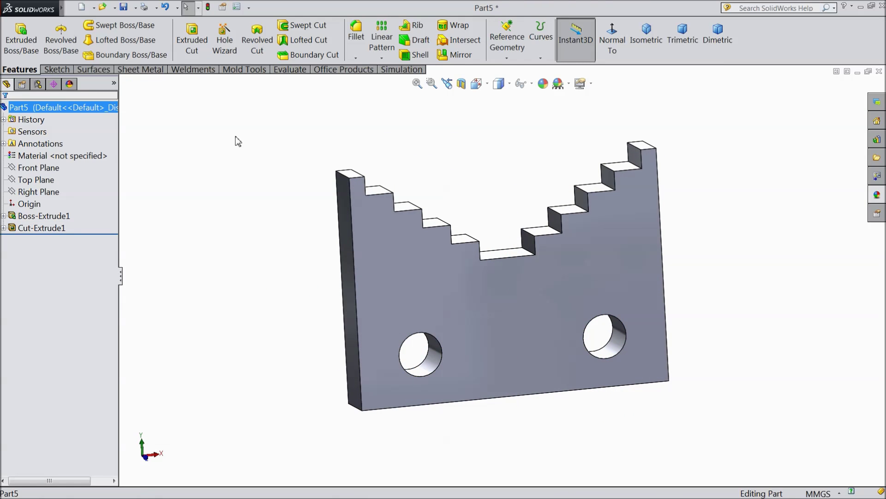
click(881, 198)
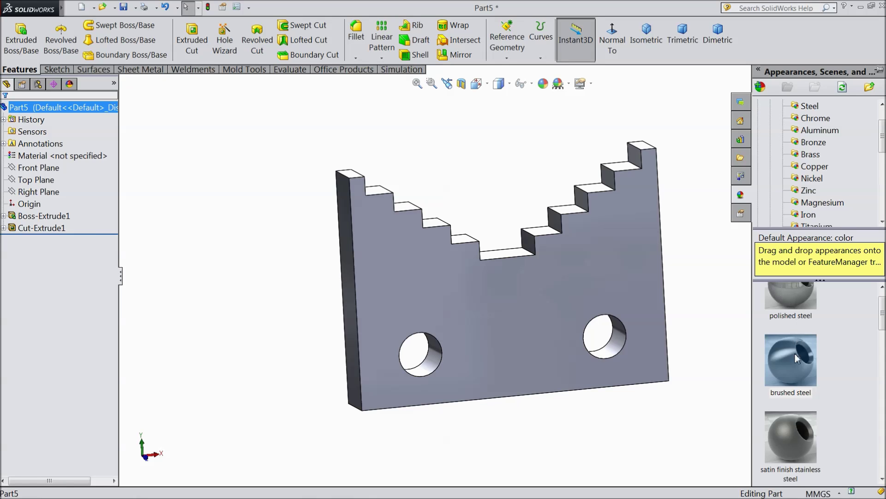
double_click(792, 379)
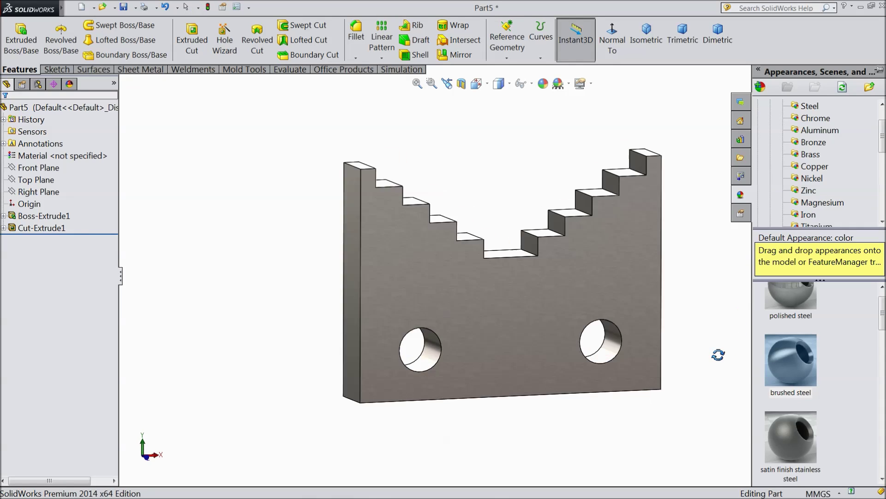
double_click(778, 314)
double_click(791, 386)
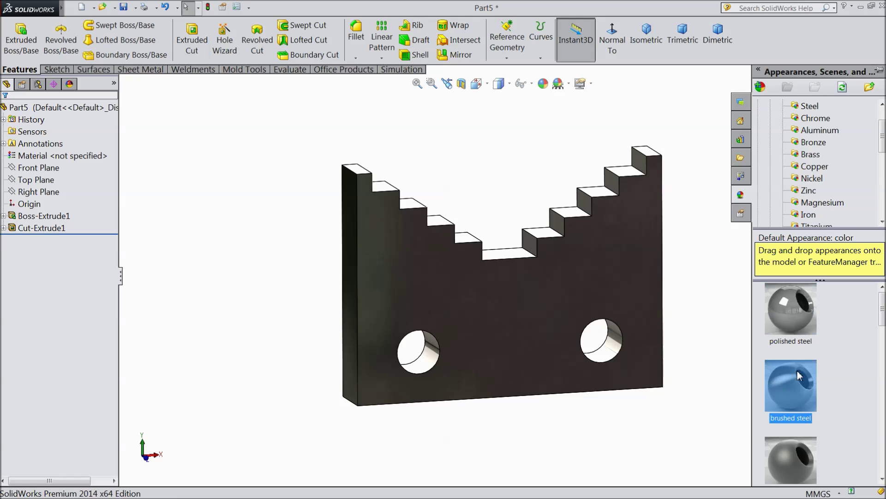
mouse_move(737, 383)
middle_down()
mouse_move(728, 283)
mouse_move(709, 321)
mouse_move(731, 367)
mouse_move(701, 343)
mouse_move(729, 350)
mouse_move(700, 336)
mouse_move(637, 324)
mouse_move(681, 321)
mouse_move(677, 359)
middle_up()
scroll(660, 321, down, 3)
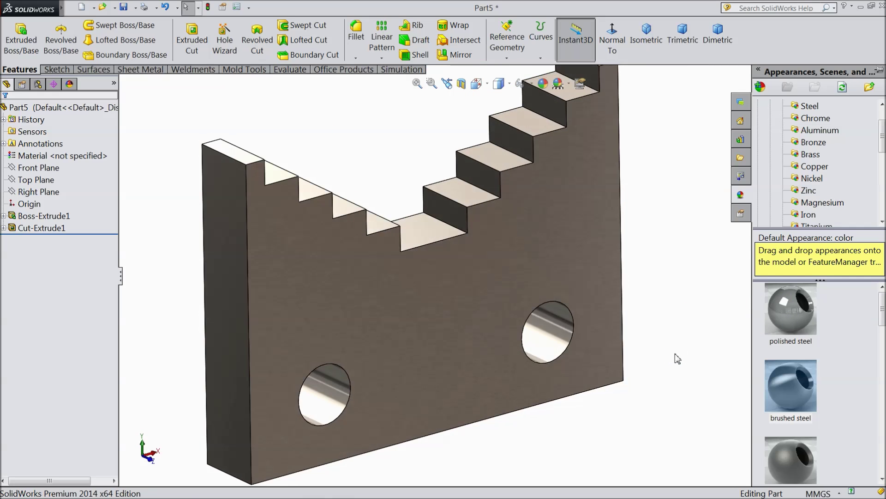
scroll(643, 317, up, 2)
mouse_move(643, 317)
middle_down()
mouse_move(671, 324)
mouse_move(656, 308)
mouse_move(634, 309)
middle_up()
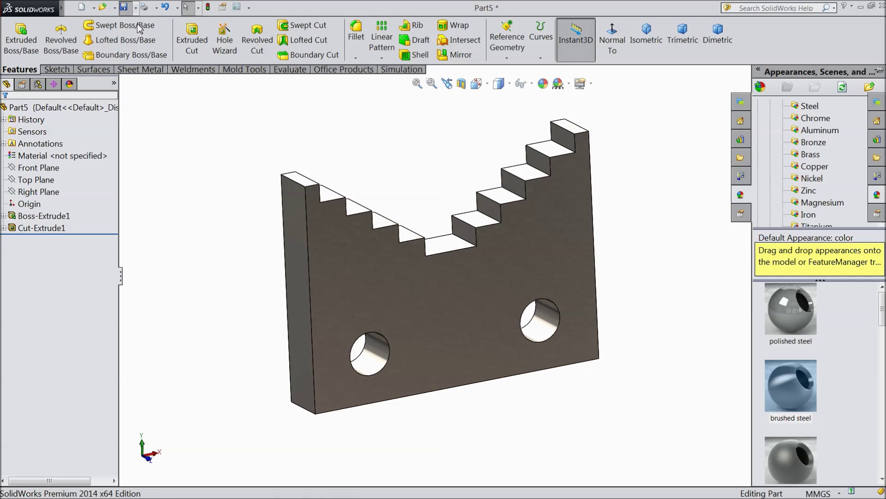
Step: Save the part as "upper jaws" in the Pipe Vise folder and show it in isometric view
key(ctrl+s)
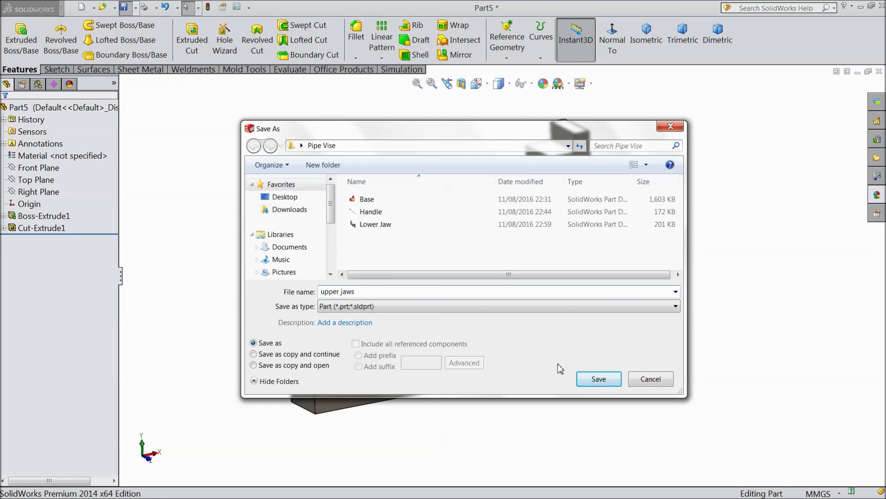
click(585, 382)
middle_drag(643, 329, 654, 366)
click(647, 51)
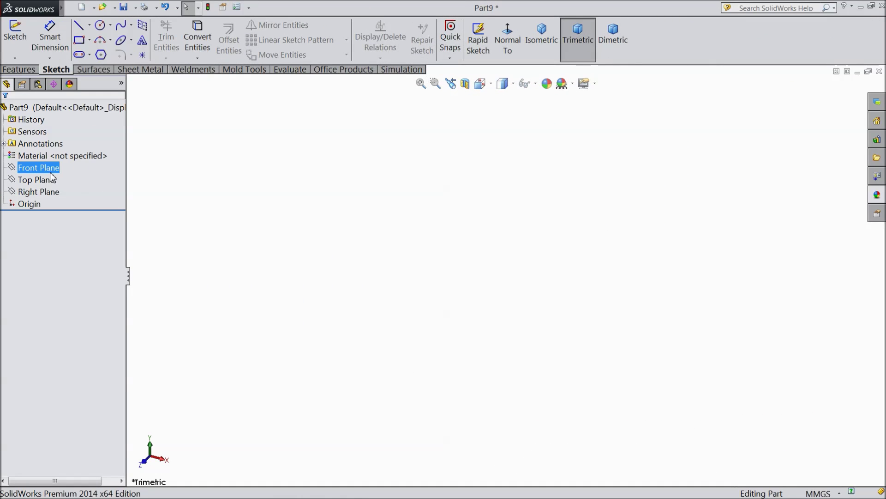
Step: Start a sketch on the Front Plane of the new part and draw a corner rectangle about 149.6 x 42.1 mm, up and left from the origin
click(40, 167)
click(55, 160)
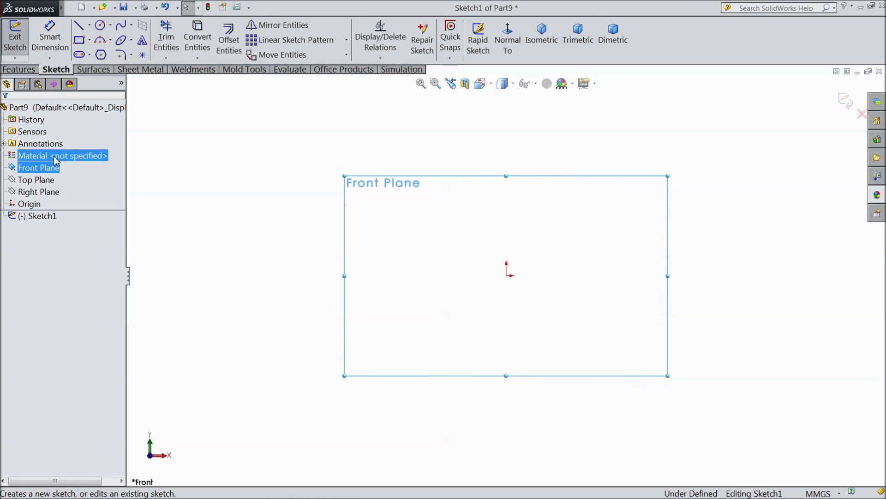
click(79, 40)
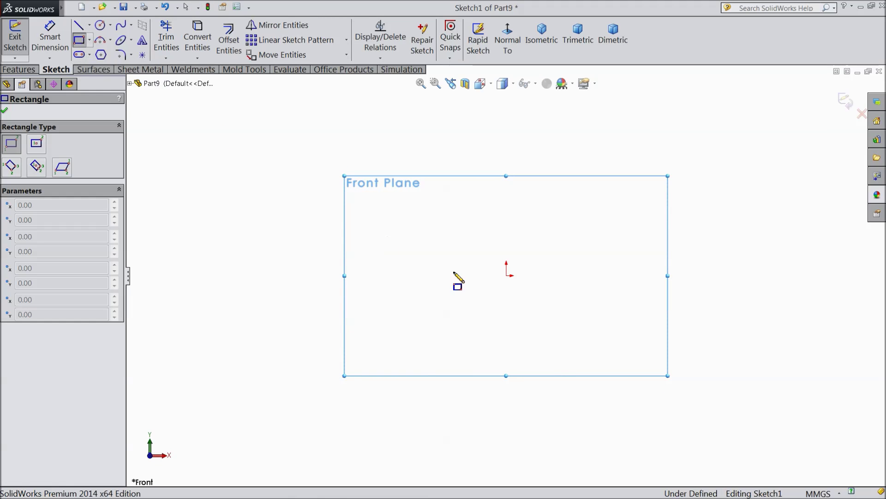
click(506, 276)
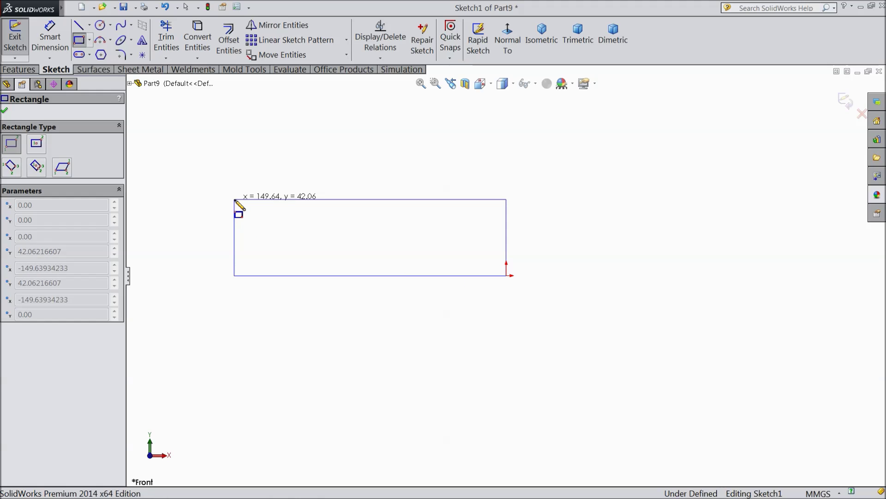
click(234, 199)
Step: Dimension the rectangle's top edge to 79.5+8 mm
click(44, 46)
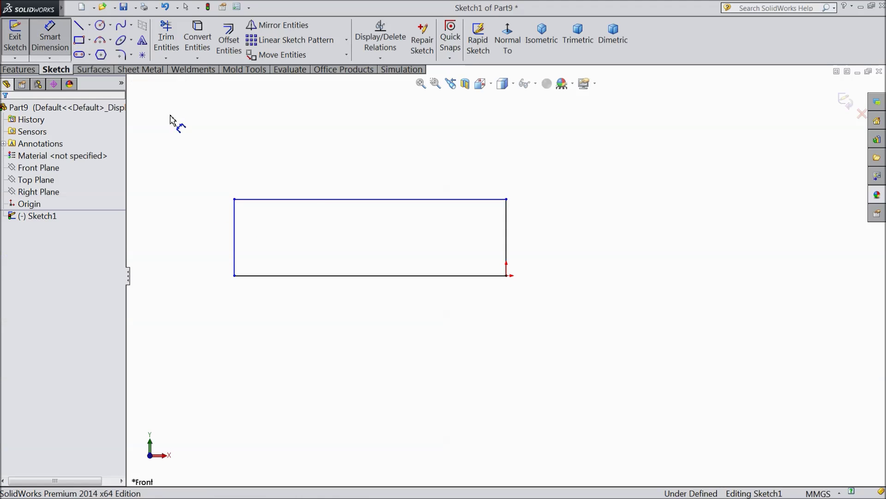
click(331, 204)
click(350, 138)
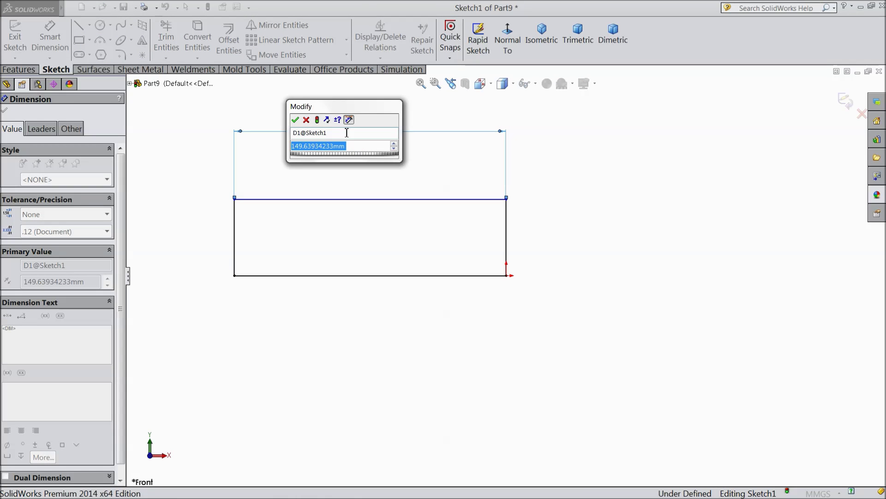
text(79.5)
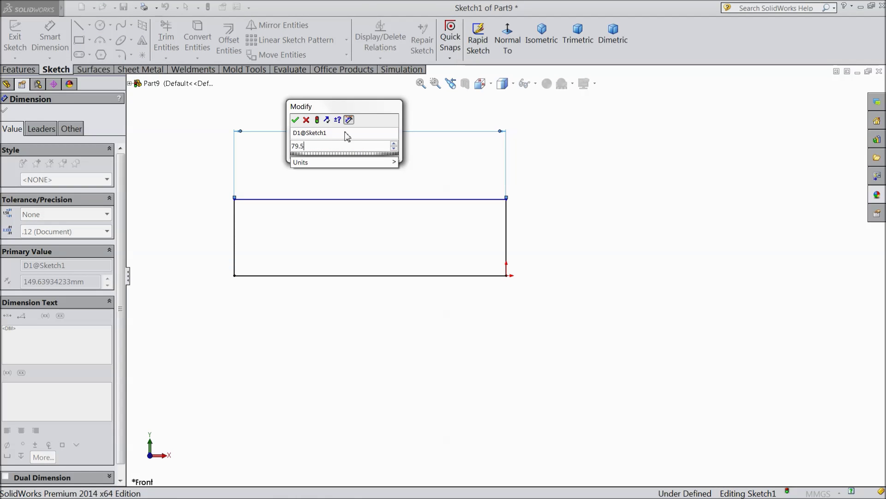
text(+8)
click(296, 120)
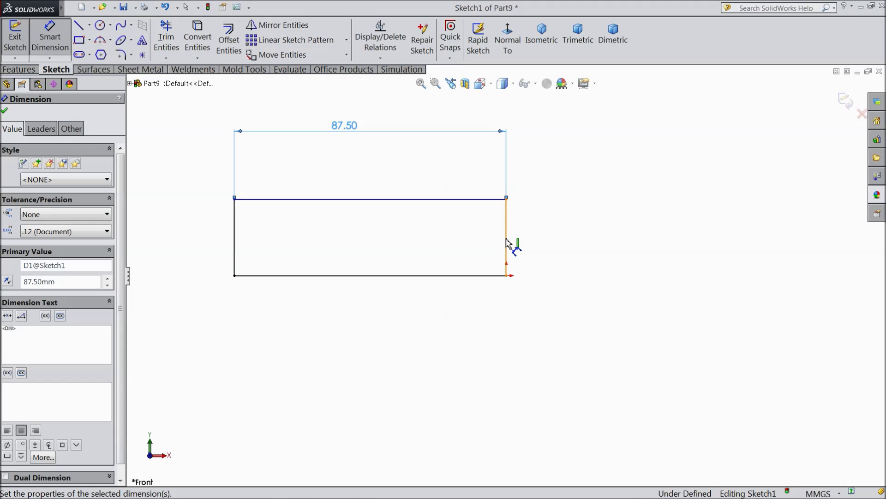
Step: Dimension the rectangle's right edge to 8.5 mm
click(507, 241)
click(573, 240)
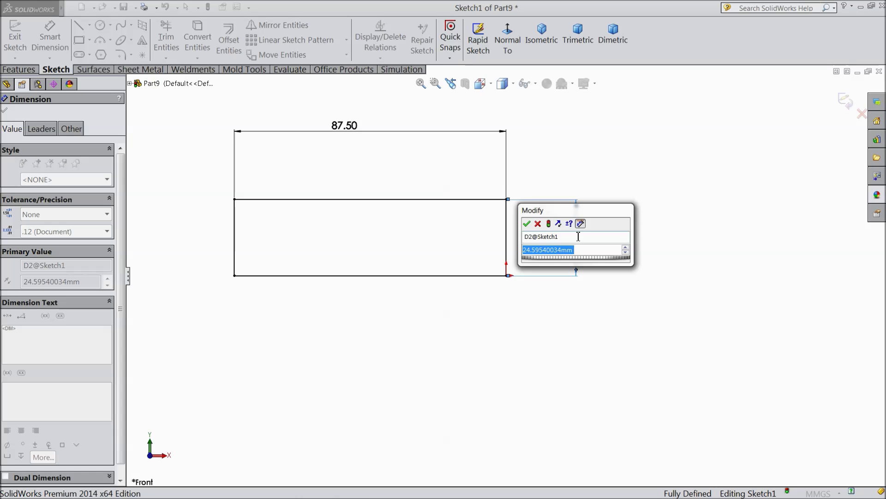
text(8.5)
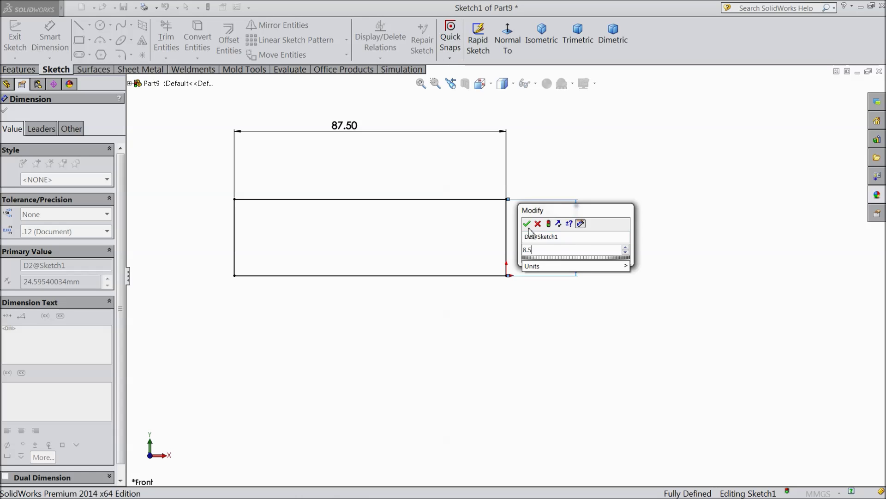
click(528, 225)
scroll(275, 256, up, 3)
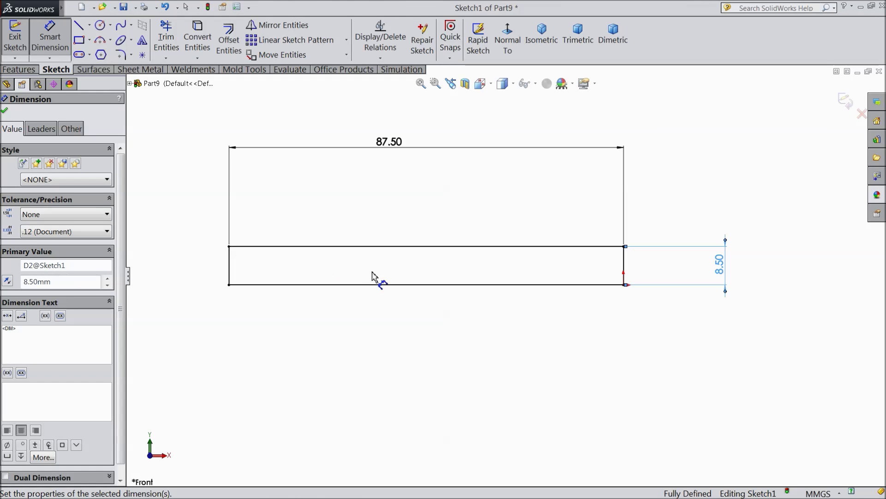
Step: Draw two lines forming a notch about 4.6 mm wide and 3.9 mm high in the rectangle's corner at the origin
click(79, 27)
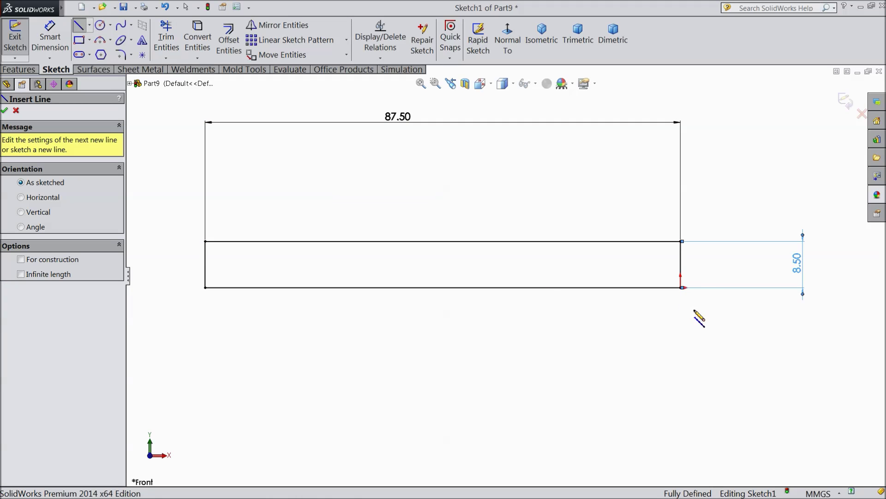
scroll(693, 282, up, 2)
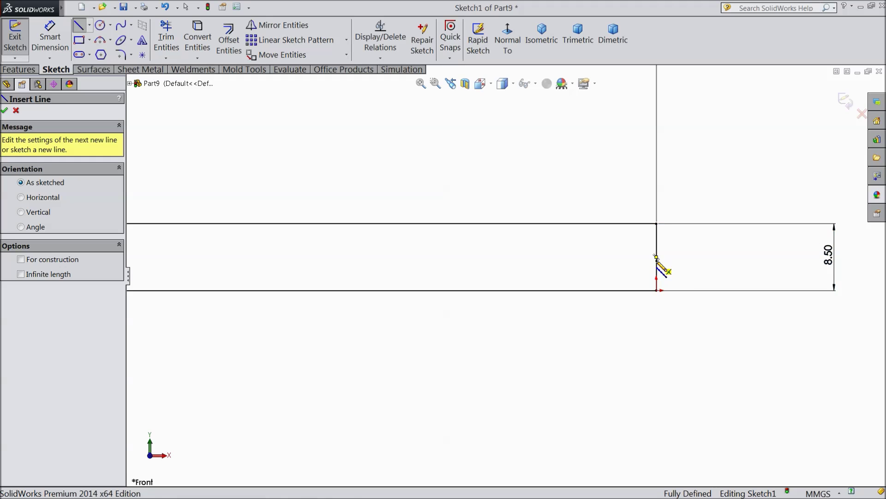
click(657, 257)
click(620, 260)
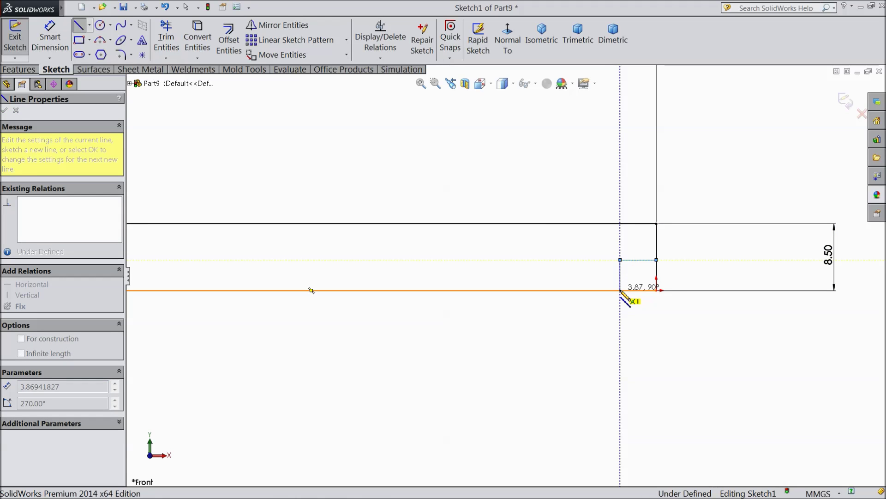
scroll(594, 307, down, 2)
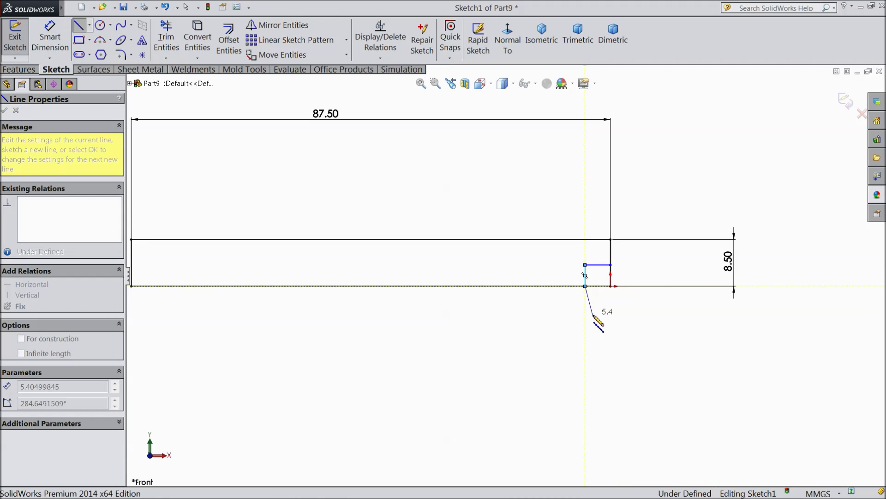
key(Escape)
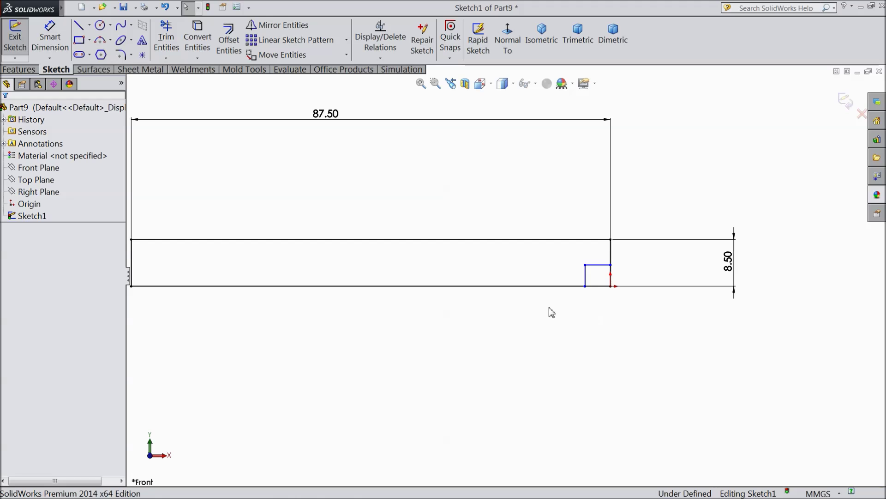
Step: Dimension the notch's horizontal line to 4 mm
click(51, 43)
scroll(599, 271, up, 1)
click(590, 271)
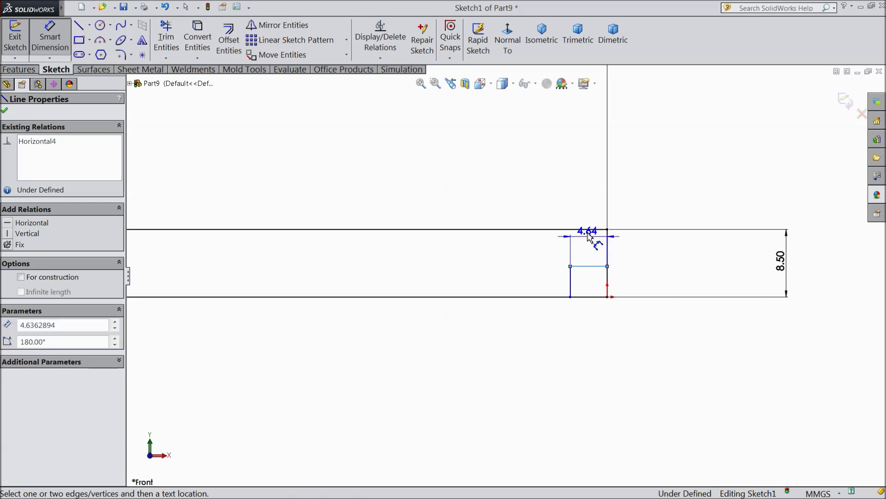
click(588, 204)
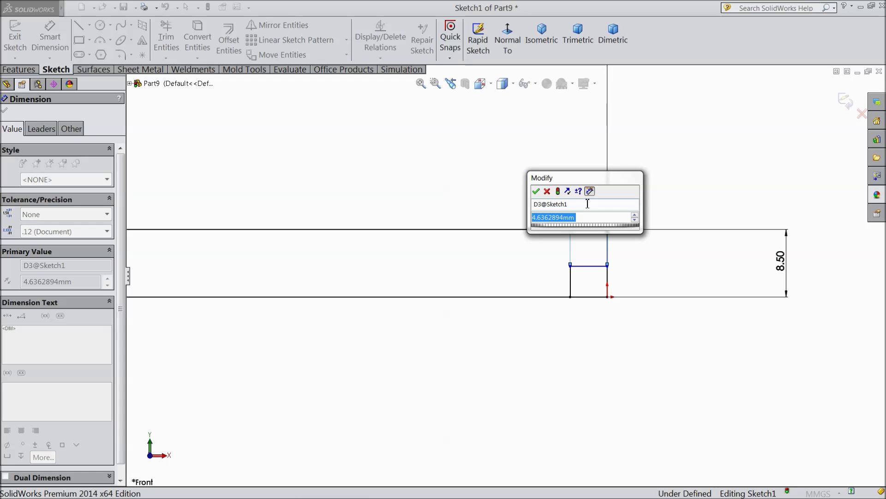
text(4)
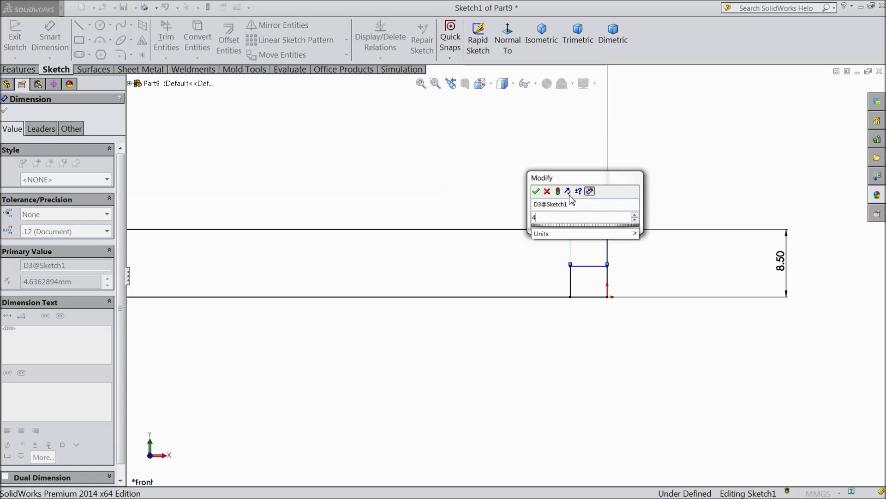
click(536, 191)
Step: Dimension the notch's vertical line to 3 mm
click(576, 286)
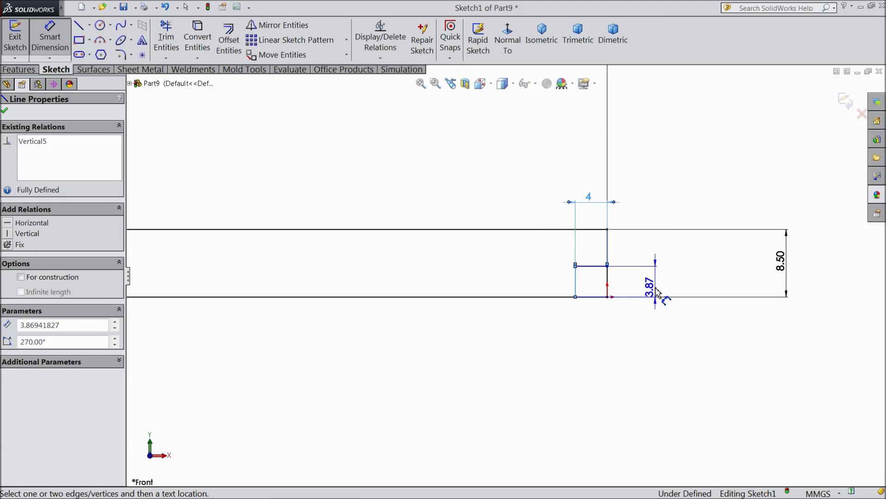
click(666, 295)
text(3)
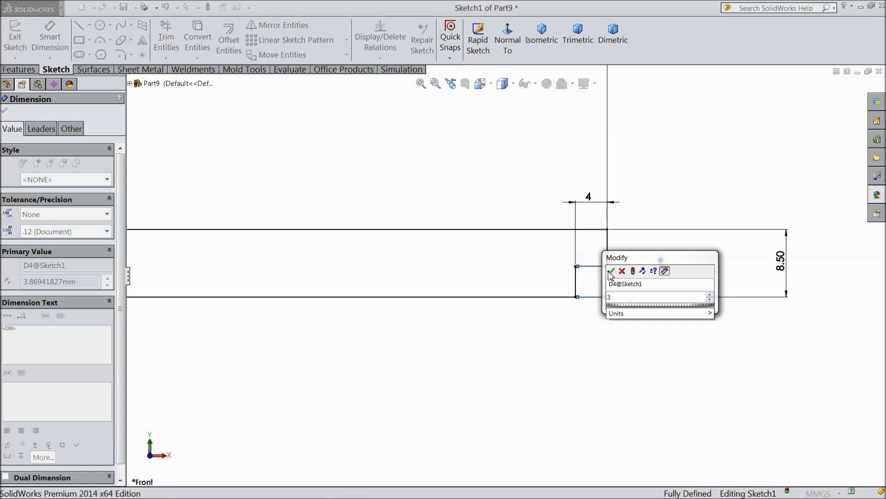
click(611, 271)
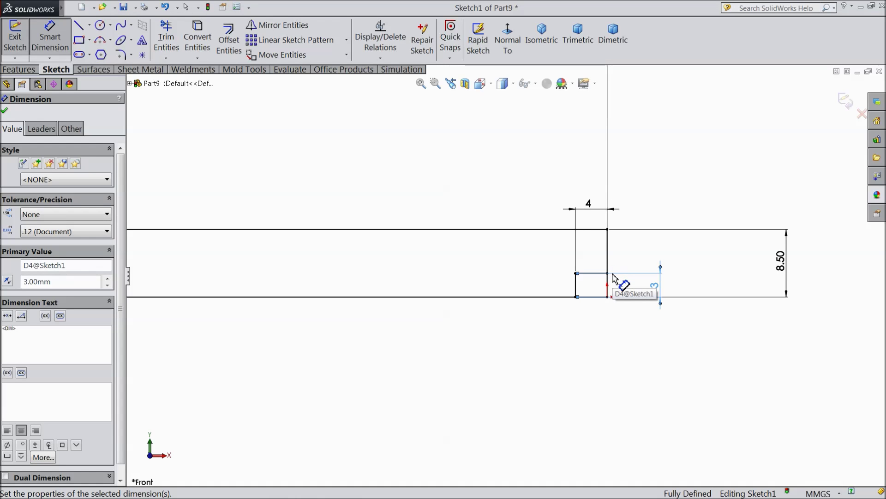
Step: Change the notch's vertical dimension to 3.5 mm
double_click(658, 288)
text(3.5)
click(610, 277)
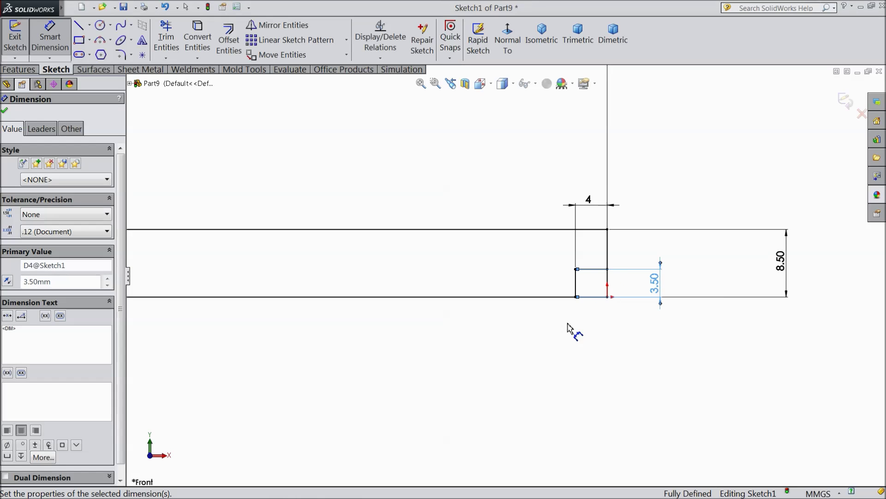
Step: Draw a vertical centerline from the midpoint of the rectangle's lower edge up past its upper edge
scroll(498, 284, up, 2)
scroll(301, 283, up, 2)
scroll(257, 277, down, 3)
click(89, 25)
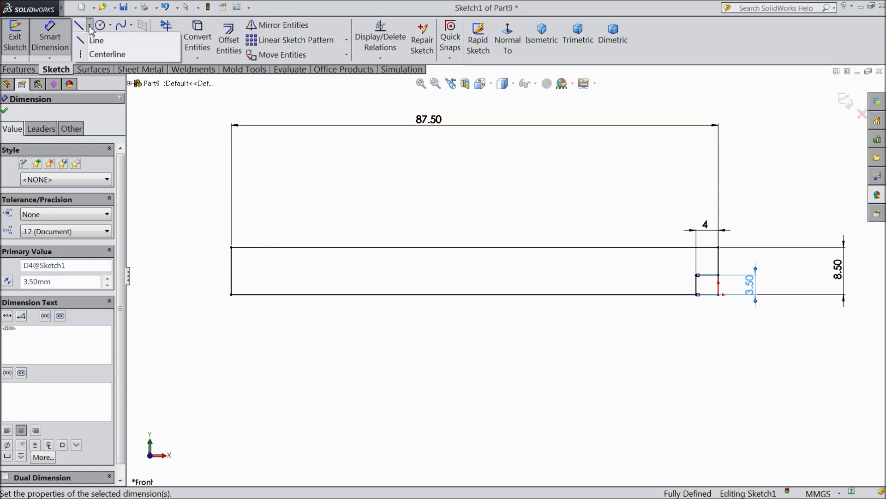
click(95, 52)
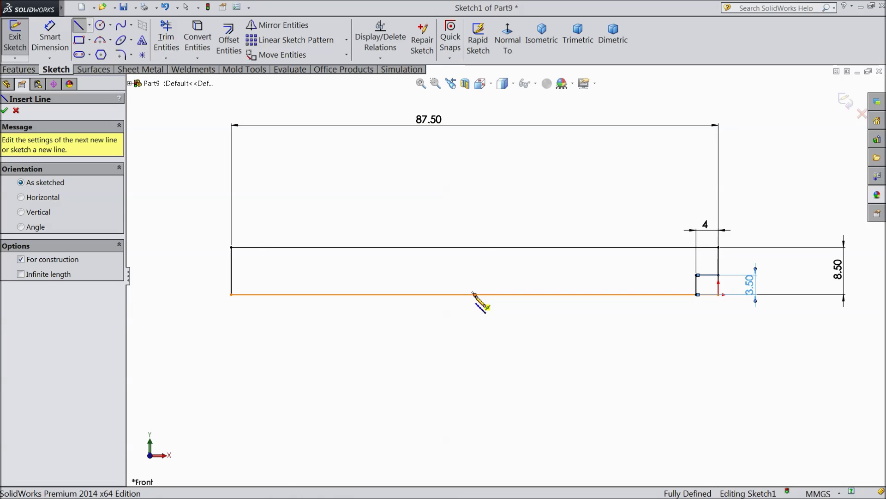
click(475, 294)
click(474, 220)
right_click(495, 208)
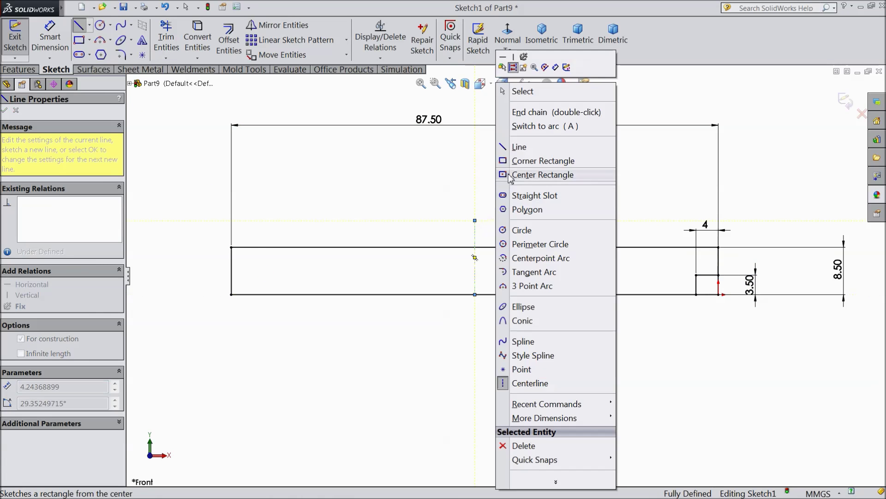
click(526, 91)
Step: Mirror the notch's horizontal and vertical lines about the vertical centerline to the rectangle's other end
scroll(711, 291, down, 4)
click(726, 262)
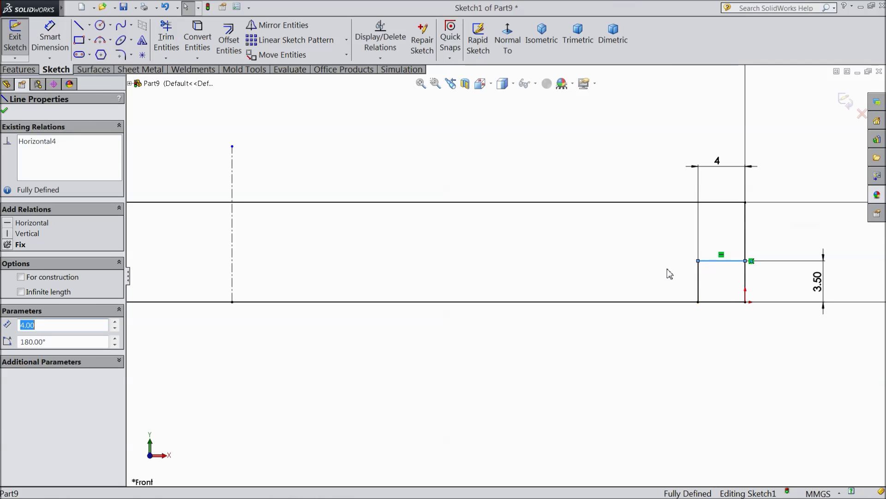
ctrl+click(699, 284)
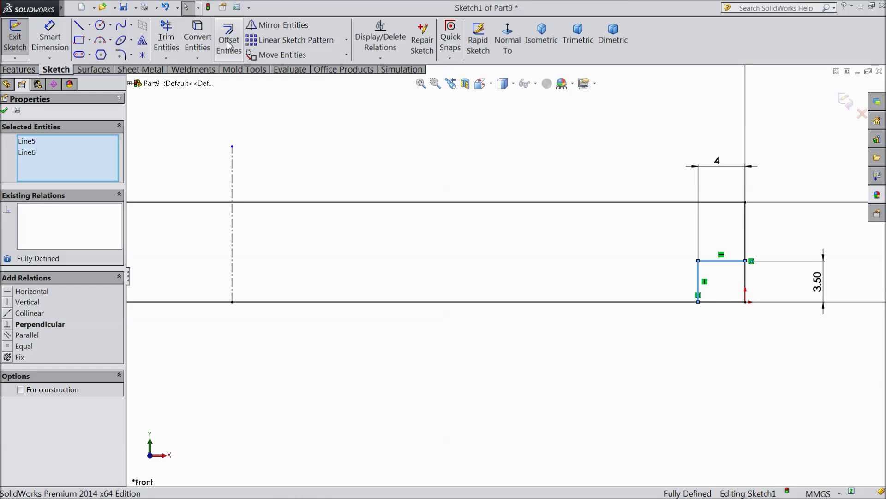
click(281, 25)
scroll(327, 215, up, 3)
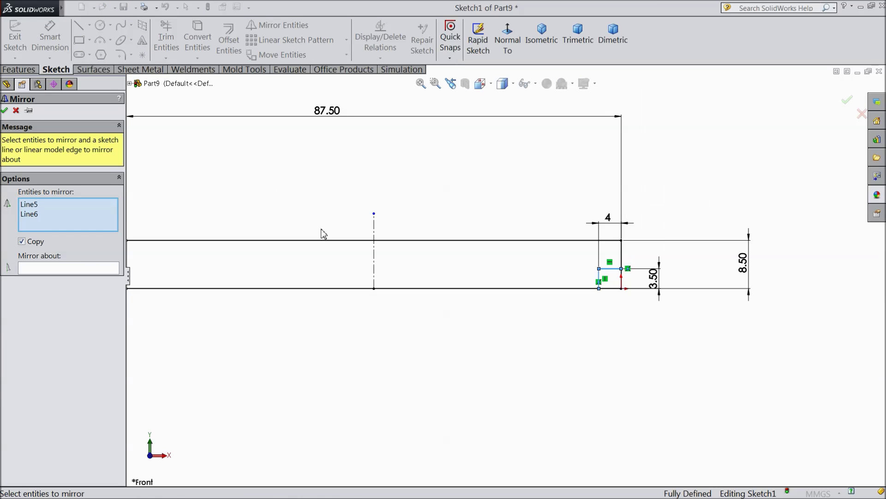
click(375, 270)
scroll(342, 284, up, 1)
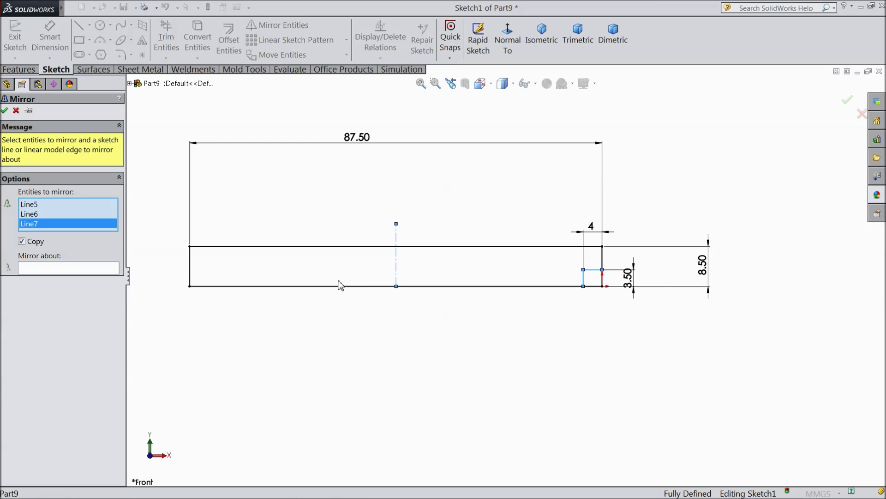
scroll(342, 284, down, 1)
click(84, 267)
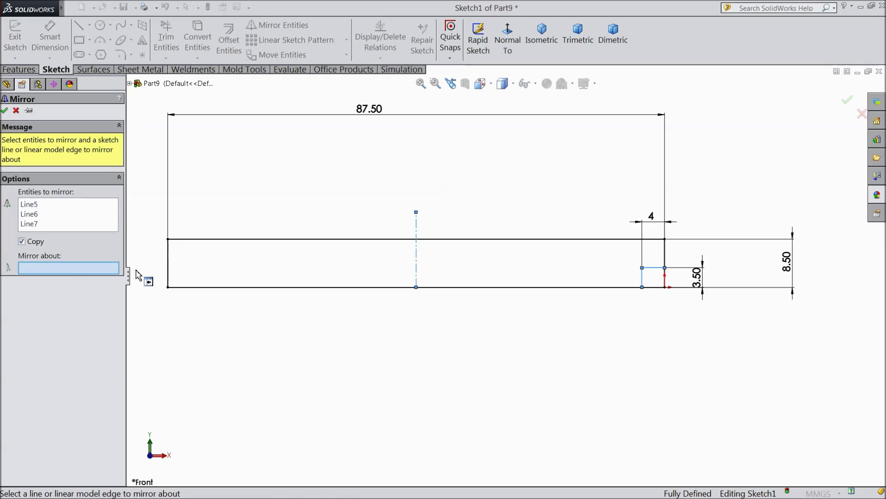
click(417, 273)
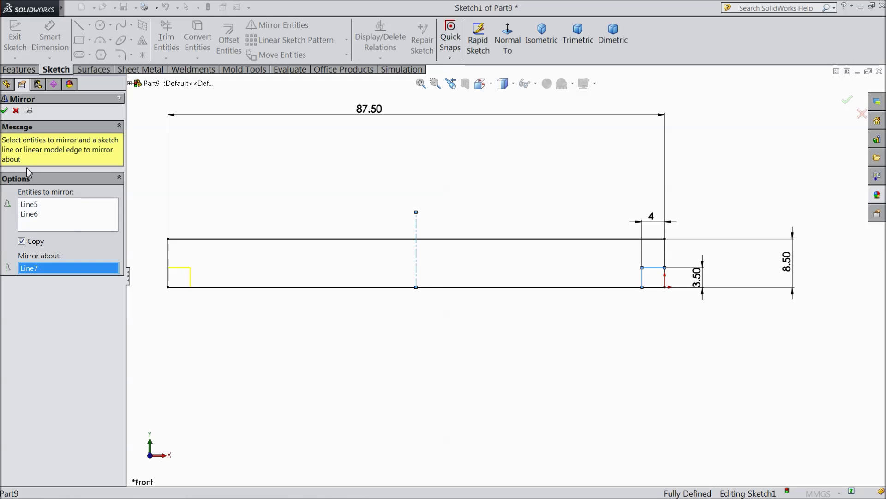
click(5, 110)
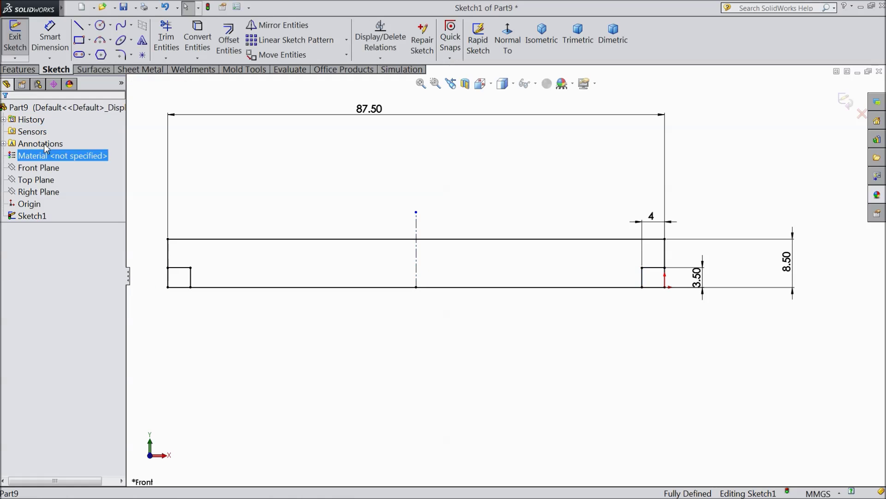
Step: Trim away the rectangle's outer corner segments at both notches, accepting the loss of the affected relations, to leave a stepped profile
click(166, 40)
drag(189, 294, 408, 281)
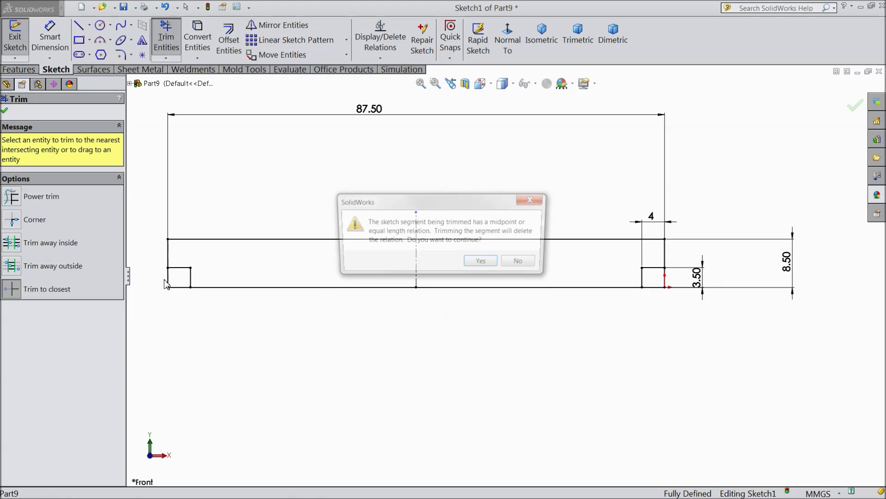
click(483, 263)
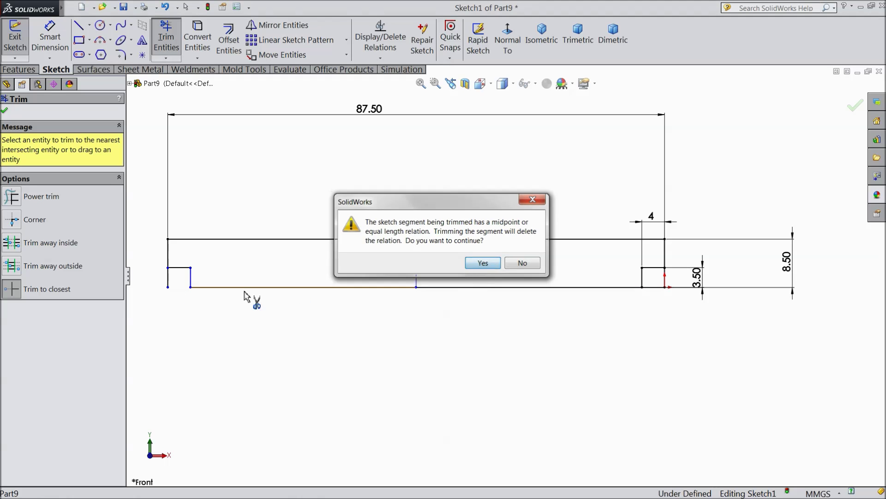
click(168, 277)
scroll(693, 287, down, 3)
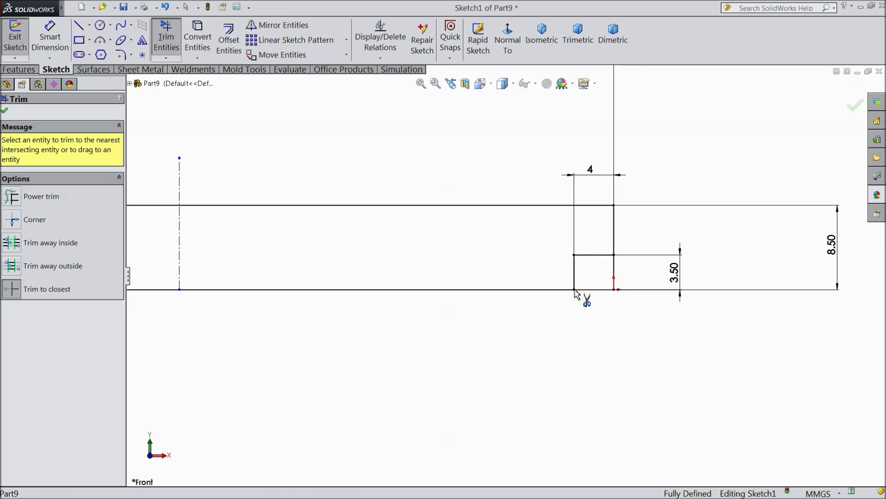
click(588, 290)
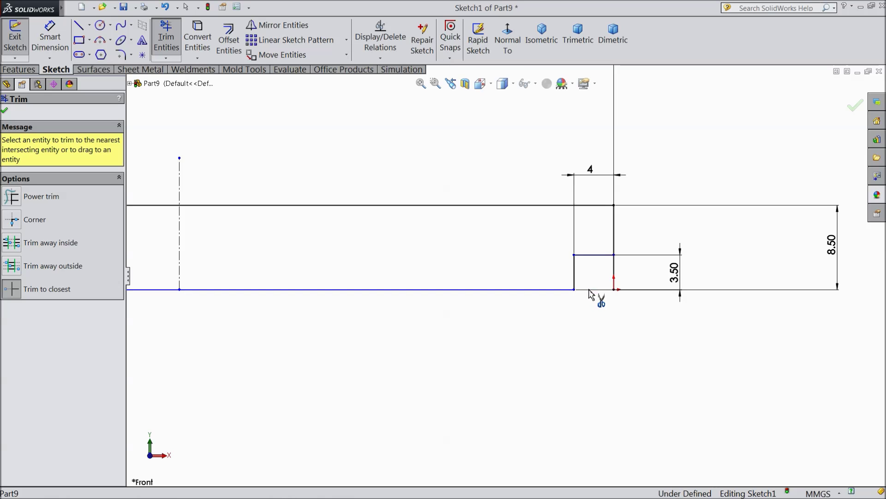
click(614, 275)
click(483, 262)
scroll(599, 300, up, 4)
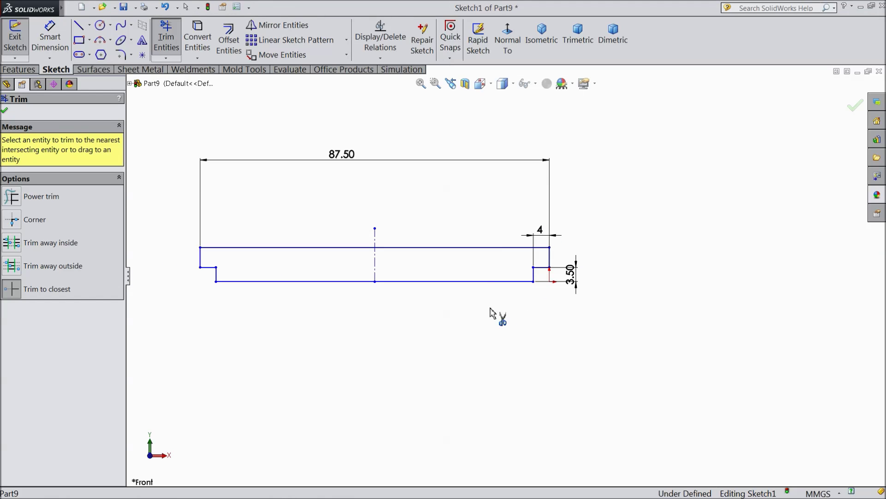
scroll(399, 309, up, 1)
scroll(323, 254, down, 2)
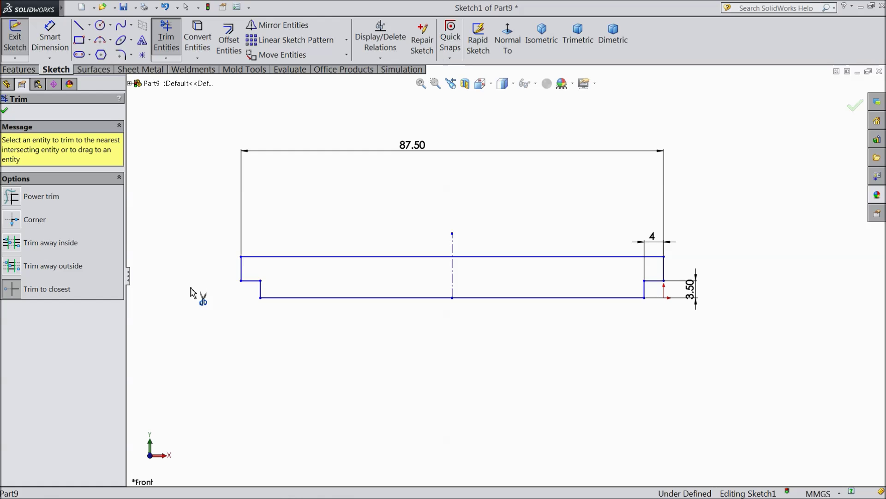
click(4, 111)
Step: Extrude the notched profile as a blind boss 24 mm deep
click(20, 69)
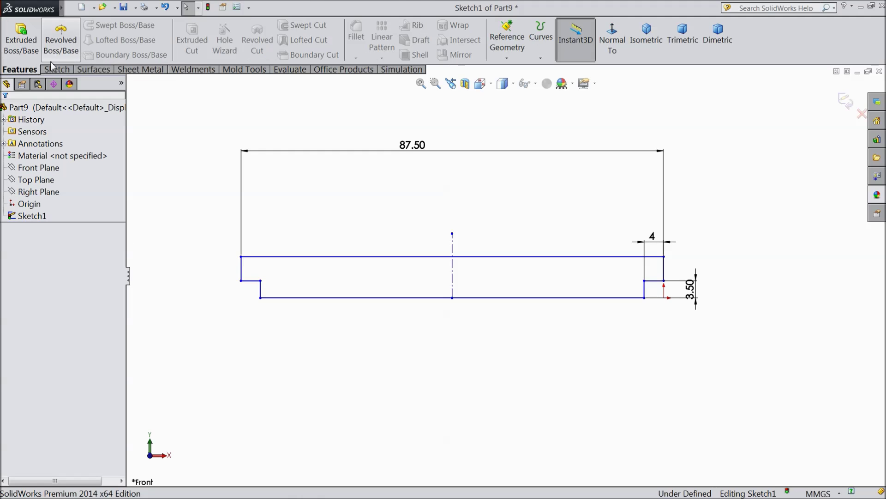
click(23, 44)
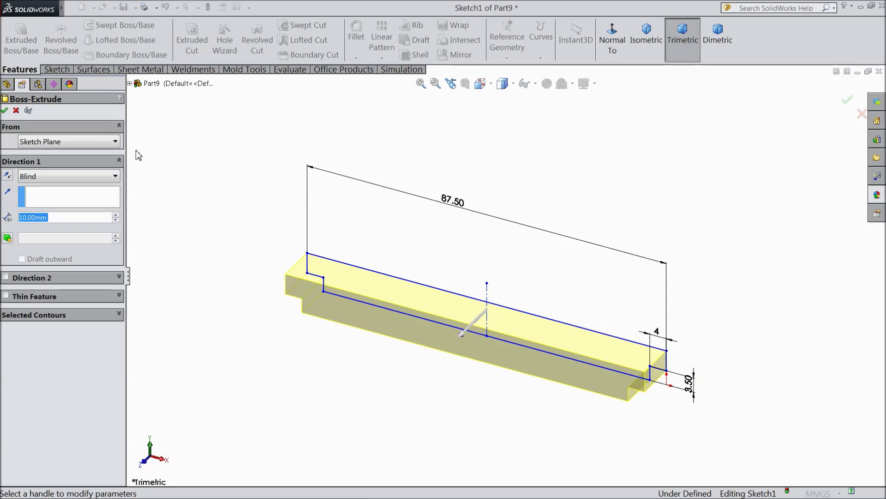
text(24)
key(Return)
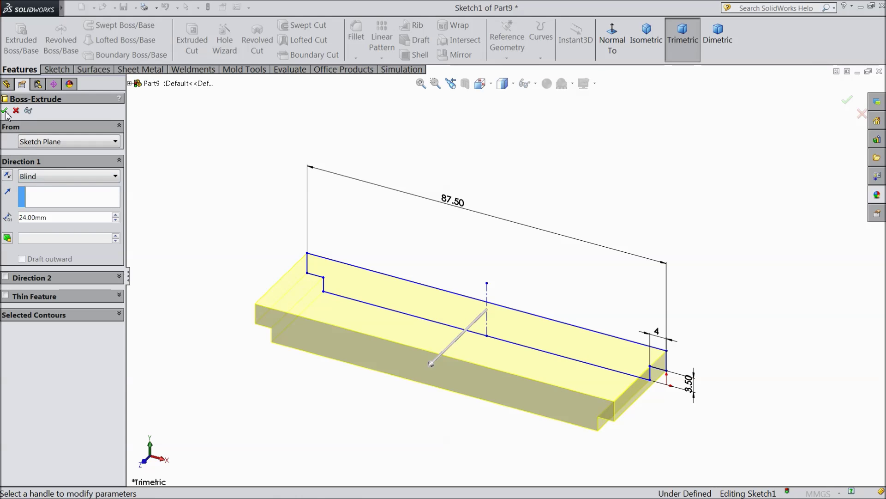
click(4, 110)
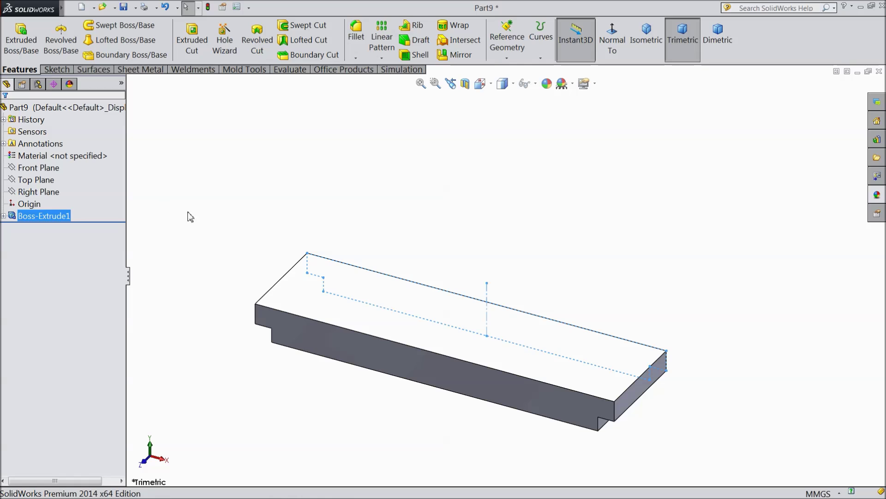
Step: In a new Front Plane sketch, draw a 180° centerpoint arc of about 13.7 mm radius centred on the lower edge's midpoint
click(37, 169)
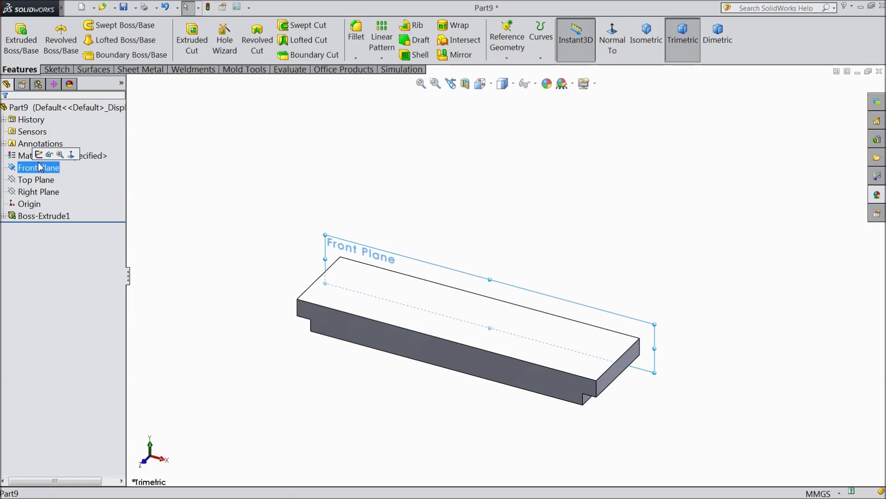
click(38, 155)
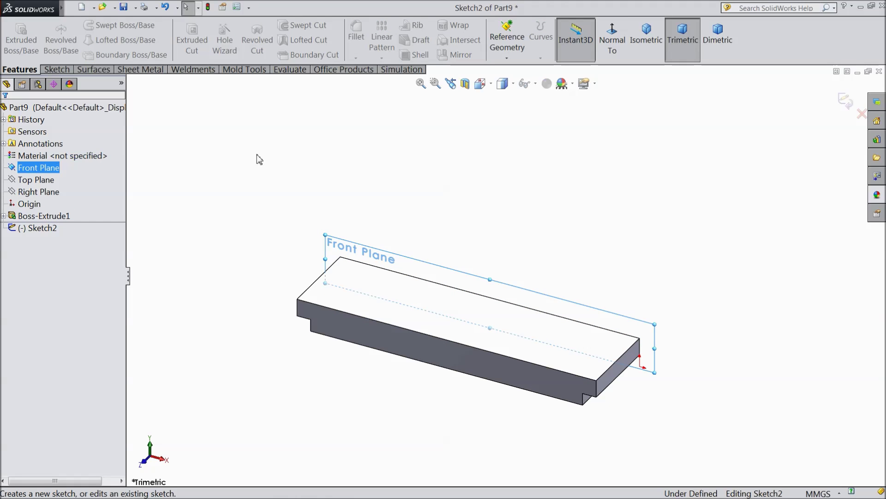
click(613, 52)
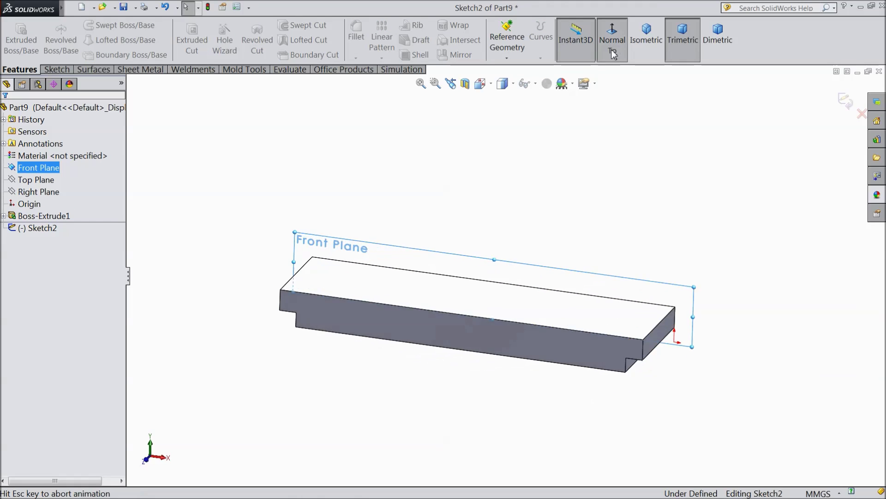
click(59, 70)
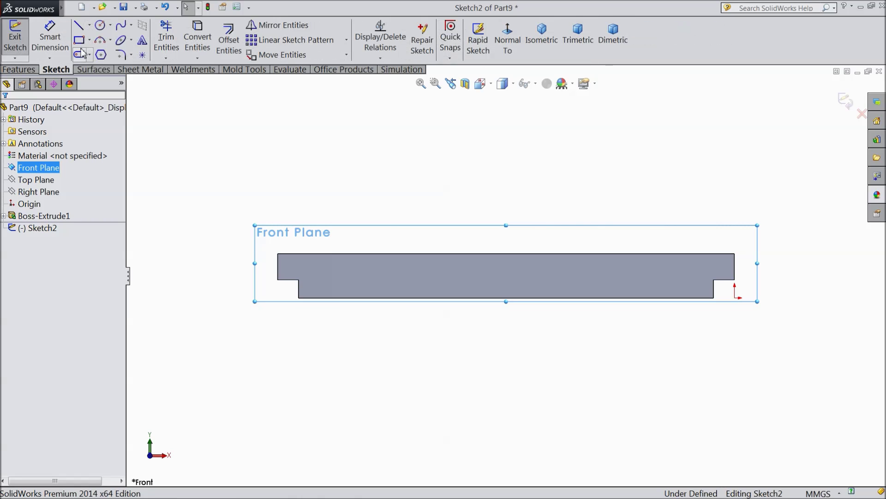
click(109, 40)
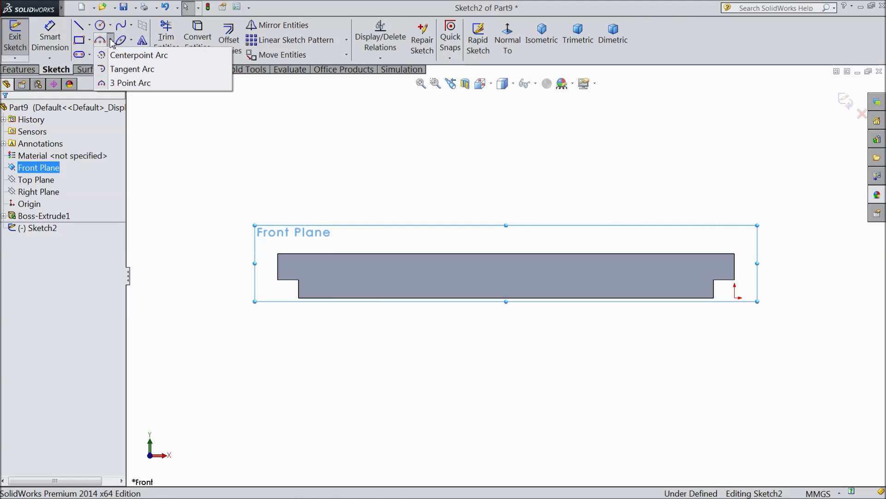
click(132, 56)
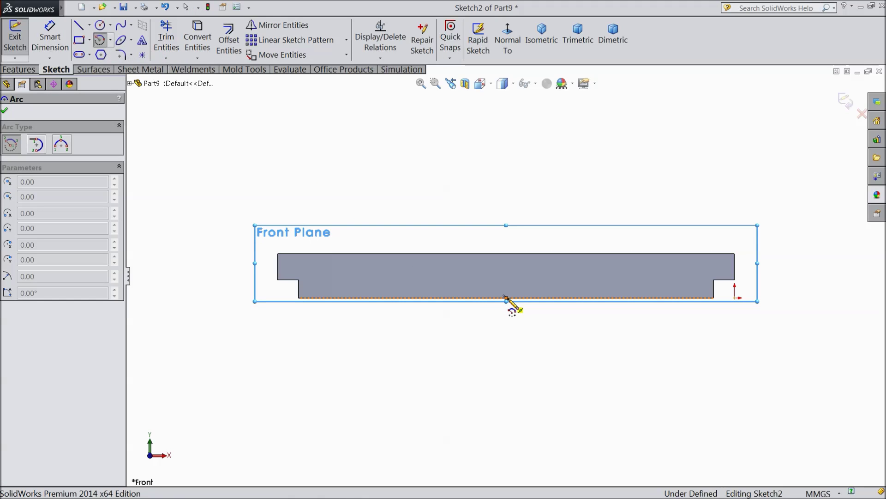
click(506, 298)
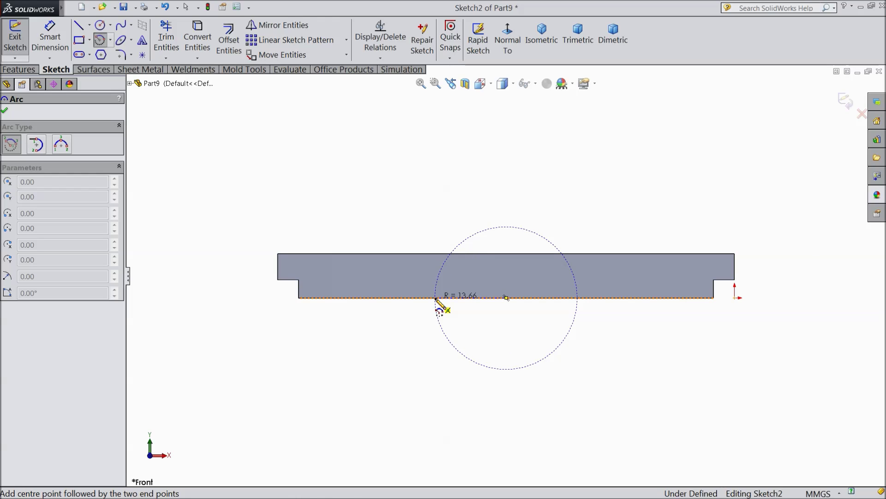
click(436, 298)
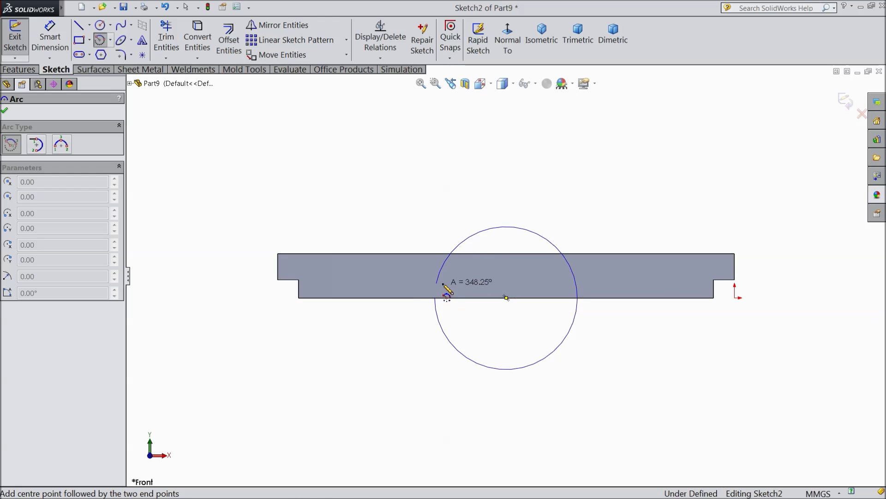
click(577, 298)
right_click(577, 317)
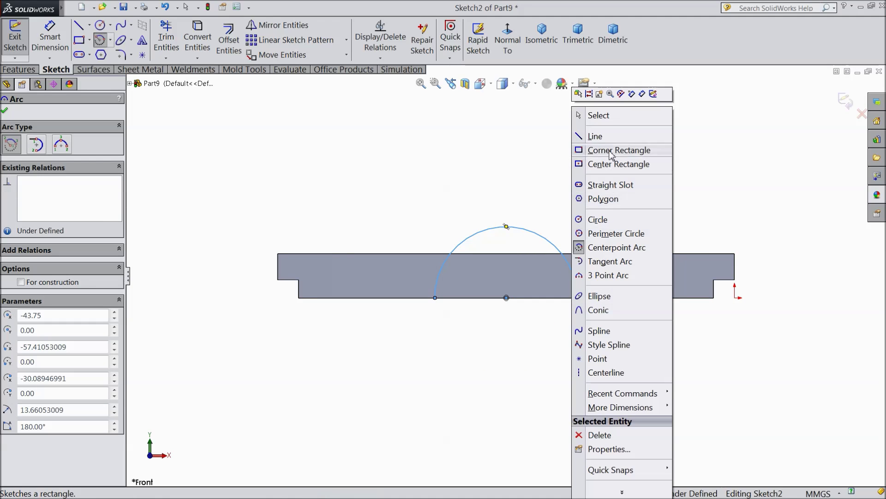
click(597, 116)
Step: Close the semicircle with a horizontal line between the arc's two endpoints
click(50, 37)
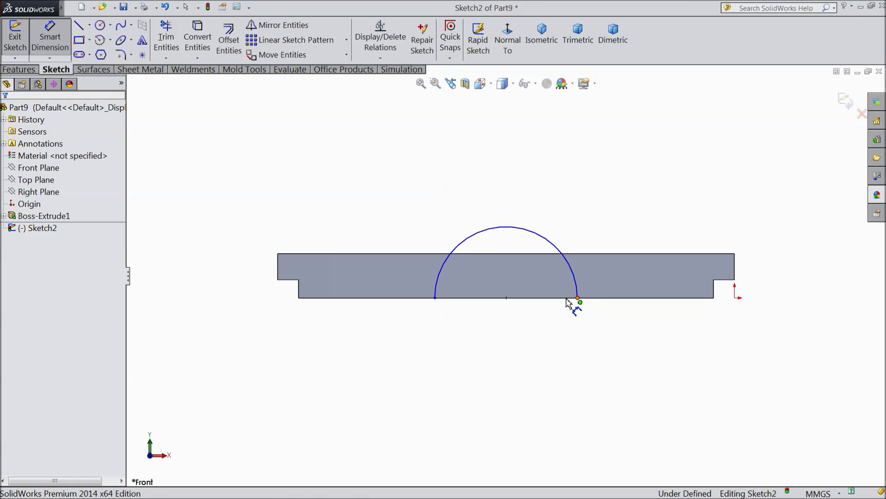
click(80, 26)
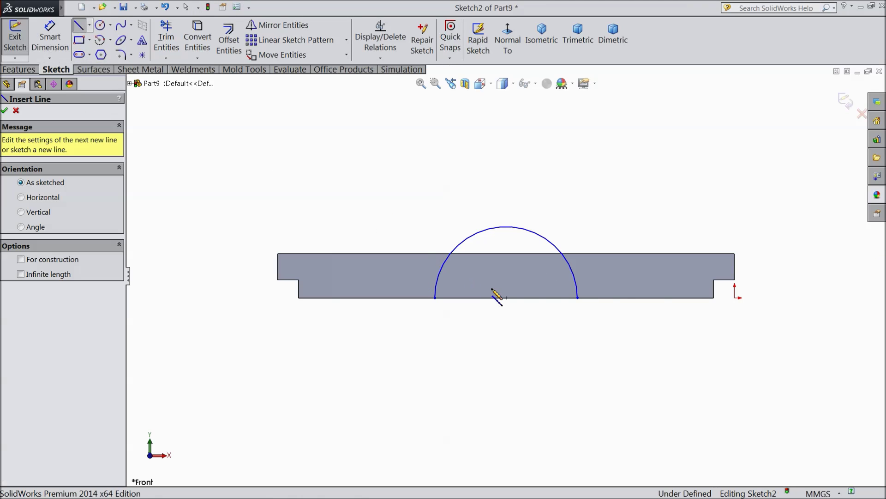
click(578, 297)
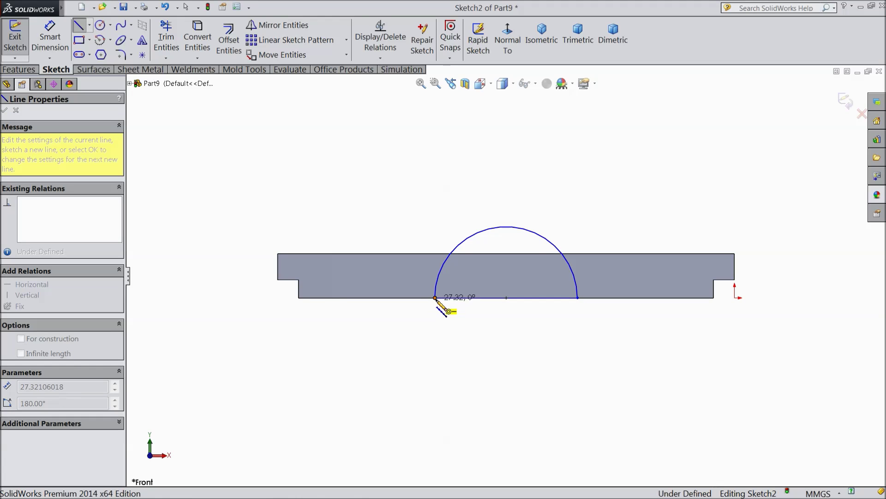
click(436, 298)
Step: Dimension the semicircular arc with a radius of 28 mm
click(50, 37)
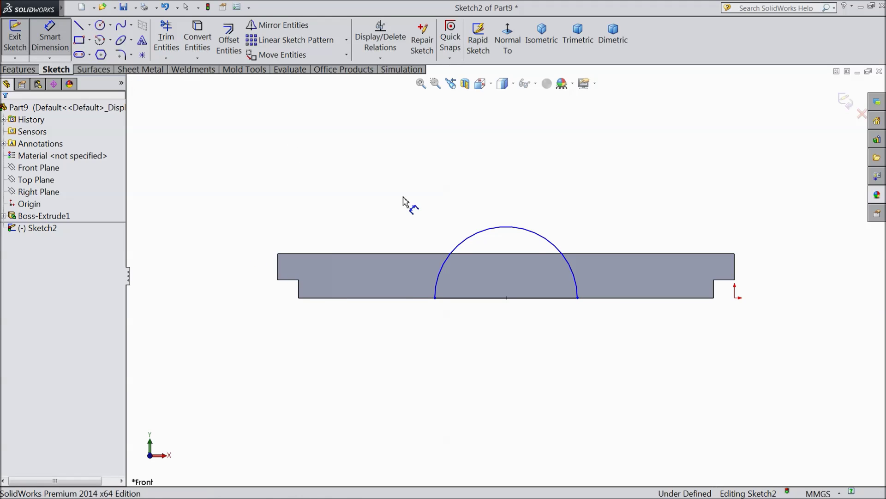
click(492, 233)
click(493, 185)
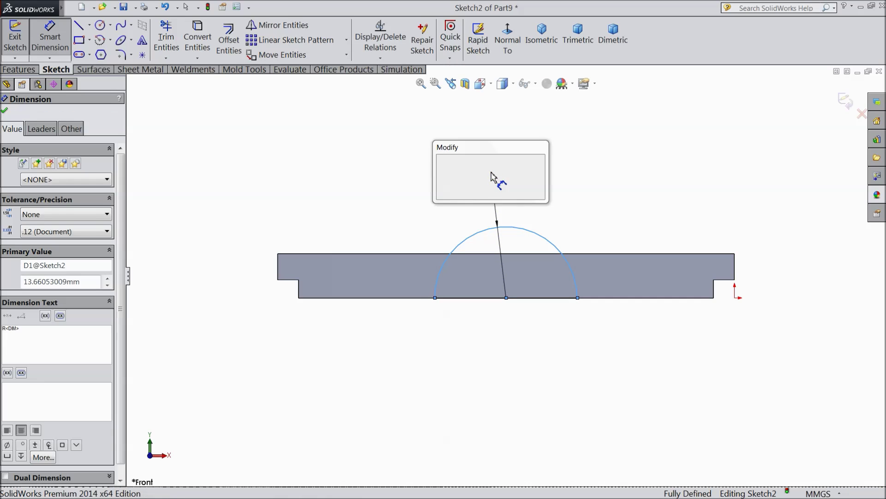
text(28)
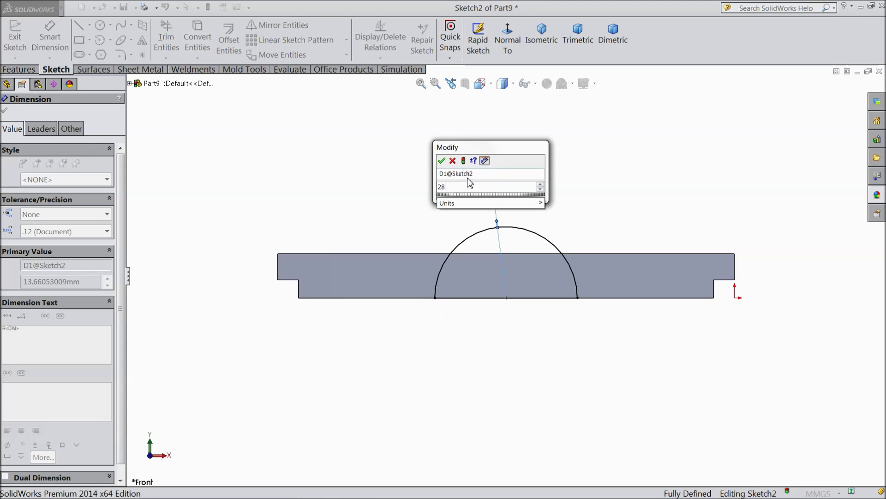
click(442, 161)
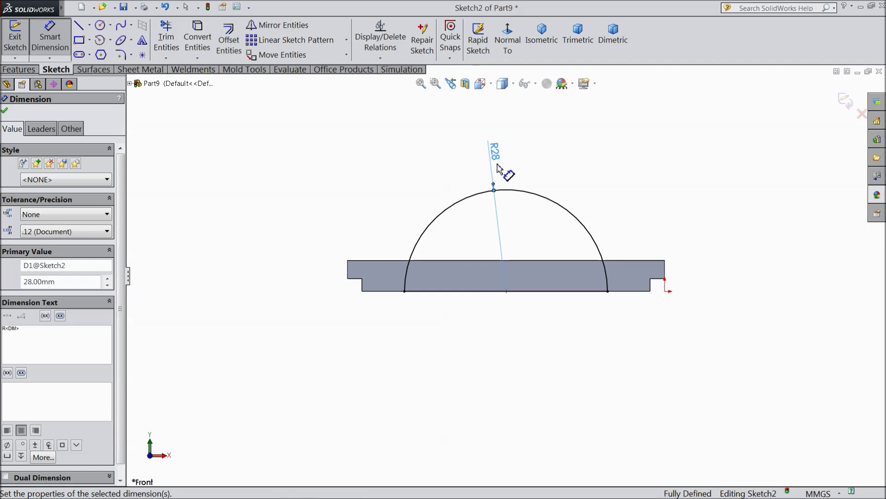
Step: Correct the semicircular arc's radius dimension to 14 mm
double_click(495, 152)
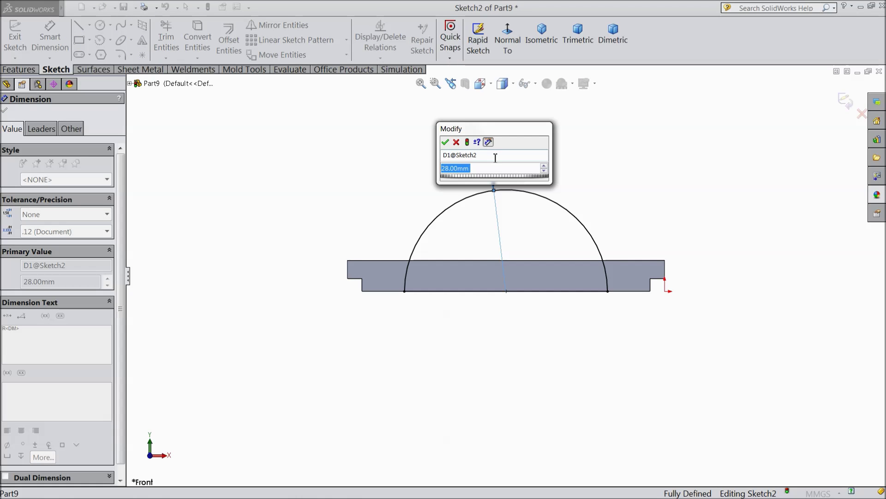
text(14)
click(445, 142)
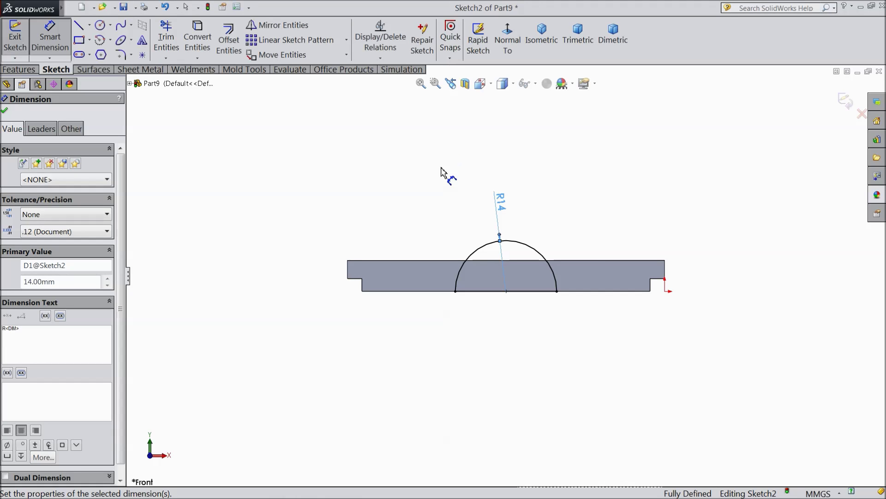
scroll(503, 258, down, 2)
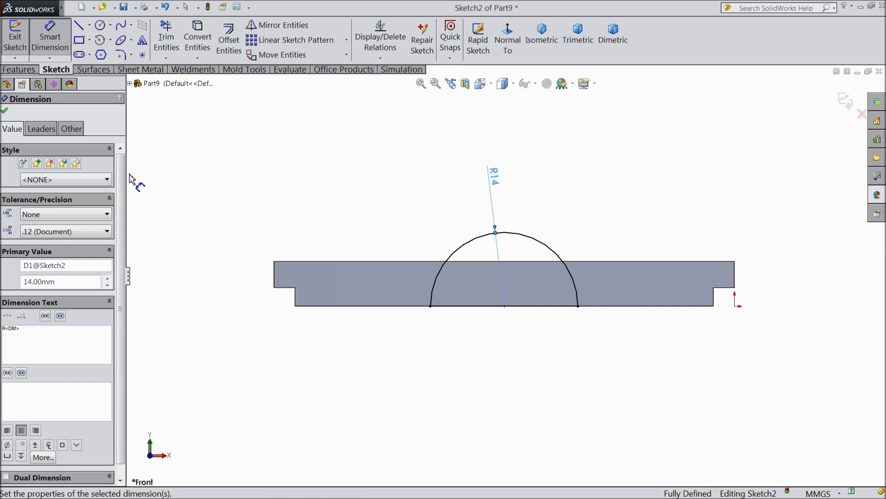
click(6, 111)
Step: Set up a blind boss extrusion of the semicircle, 3 mm deep in the first direction into the bar, with merged result
click(19, 69)
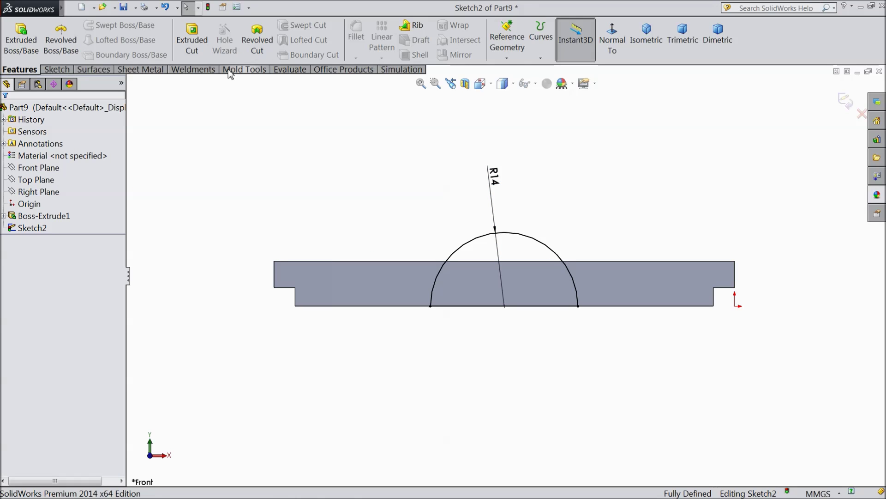
click(21, 39)
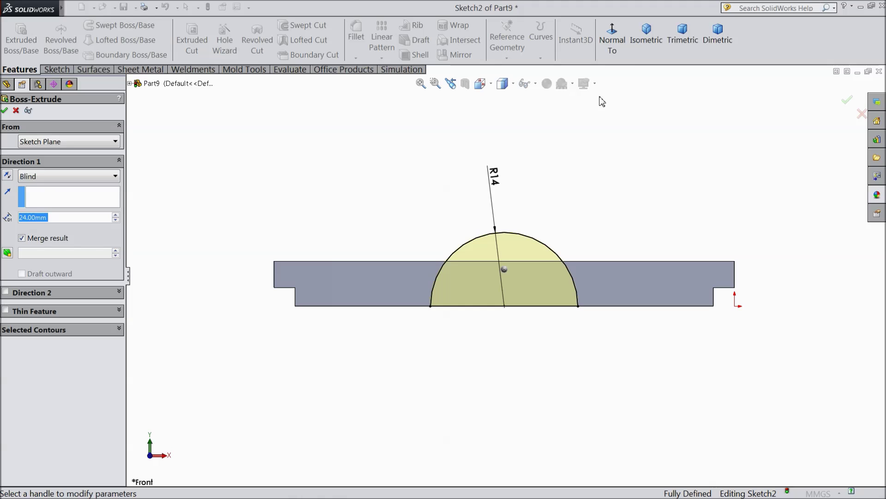
click(645, 40)
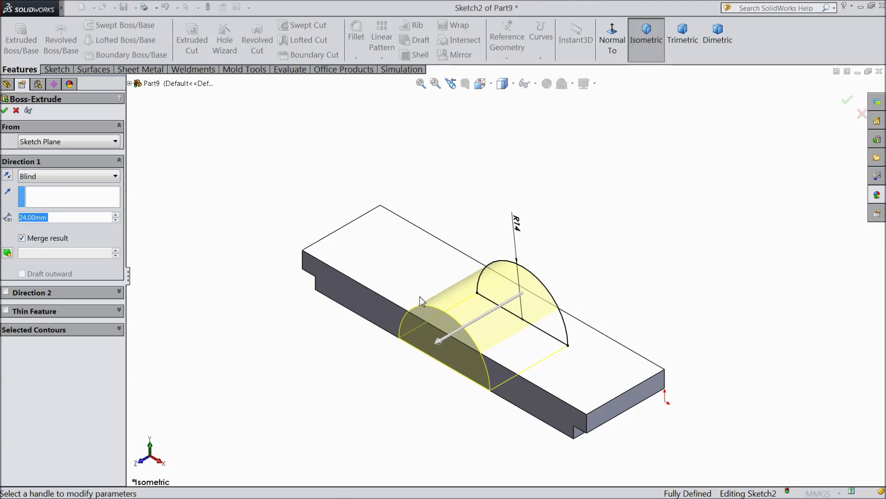
click(7, 176)
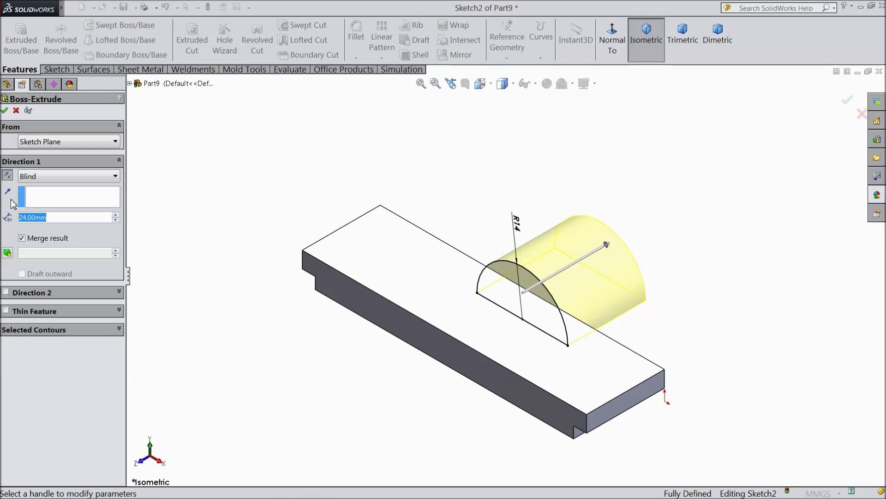
click(7, 176)
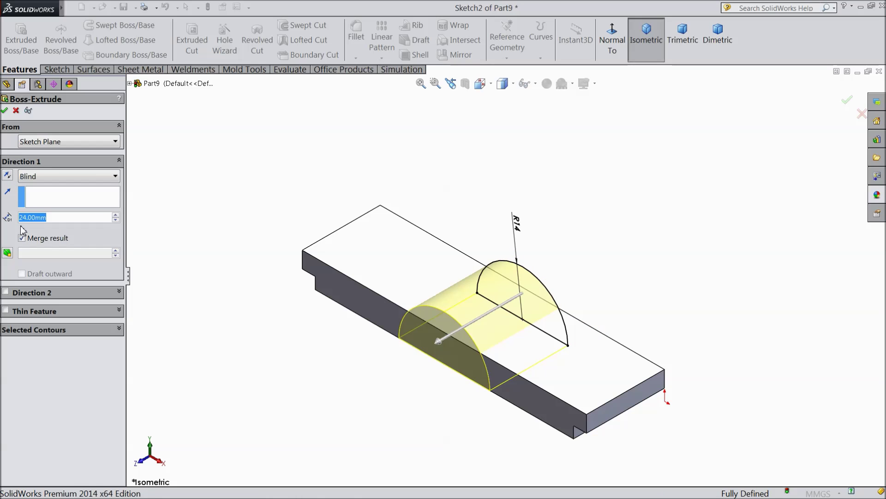
text(3)
key(Return)
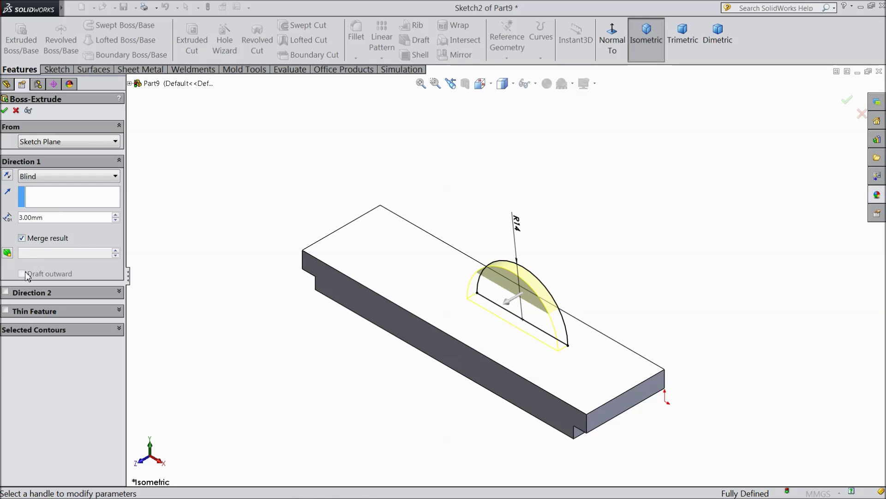
Step: Add a blind second direction 10 mm deep and complete the semicircular boss extrusion
click(5, 292)
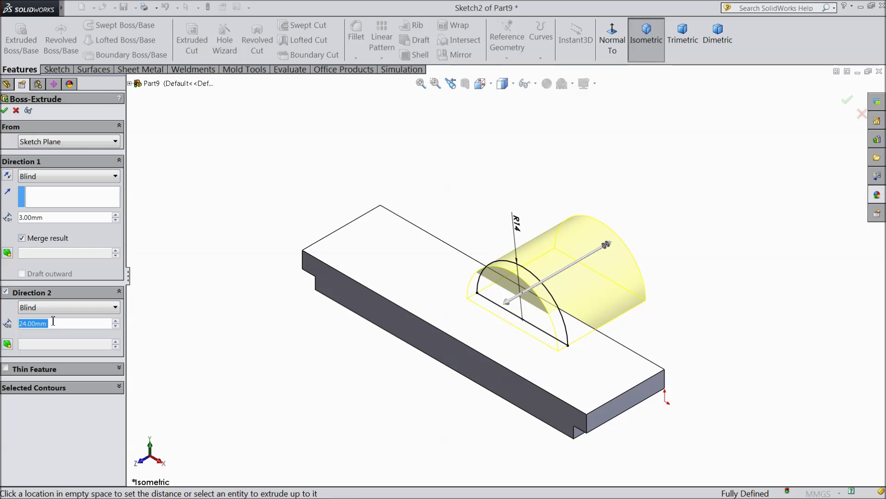
text(10)
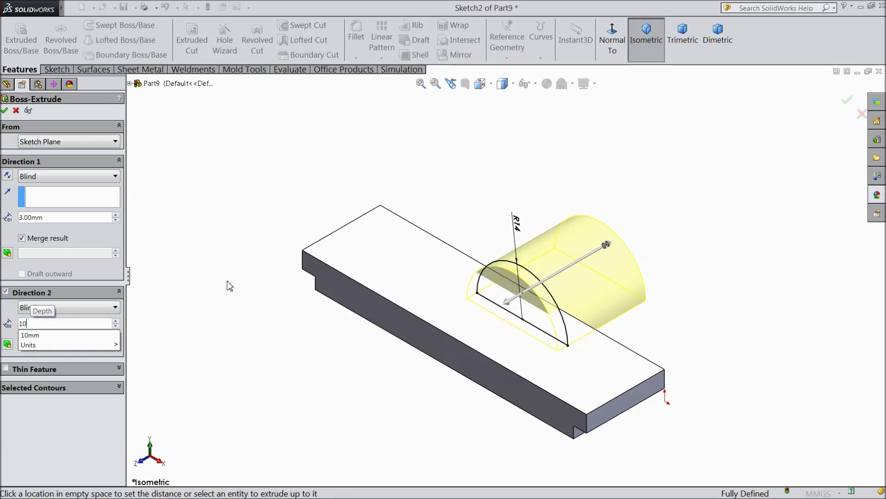
key(Return)
scroll(548, 352, down, 3)
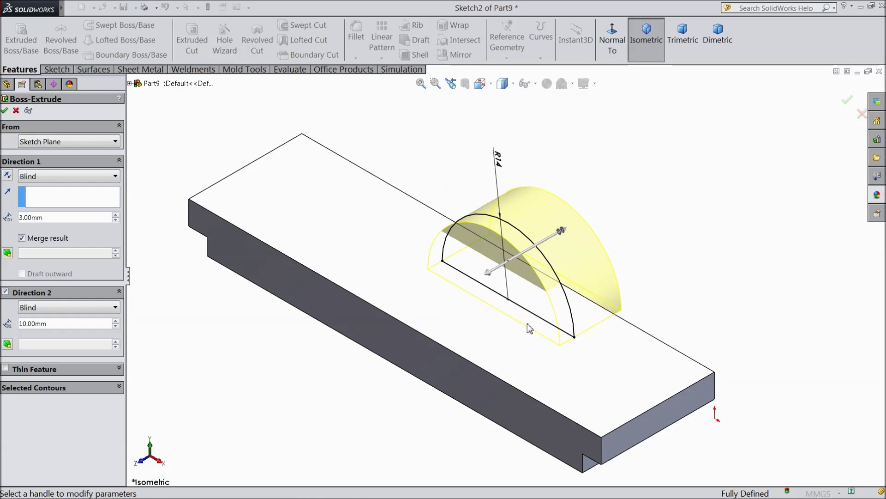
click(5, 111)
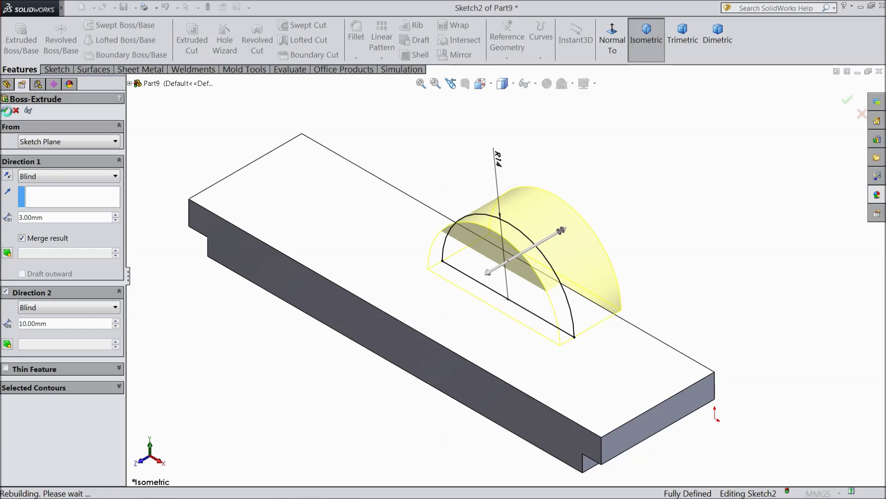
Step: In a new sketch on the boss's outer semicircular face, draw a circle of about 7.9 mm radius centred on the lower edge's midpoint
scroll(326, 343, up, 3)
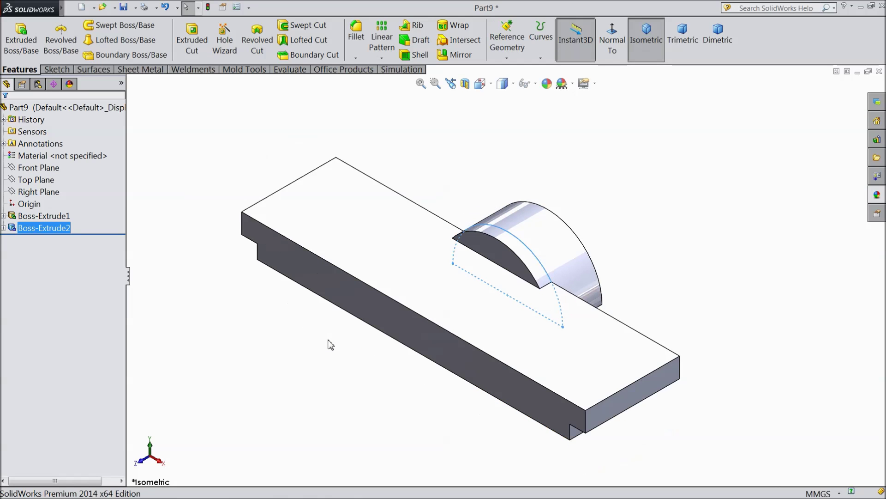
middle_drag(346, 339, 336, 395)
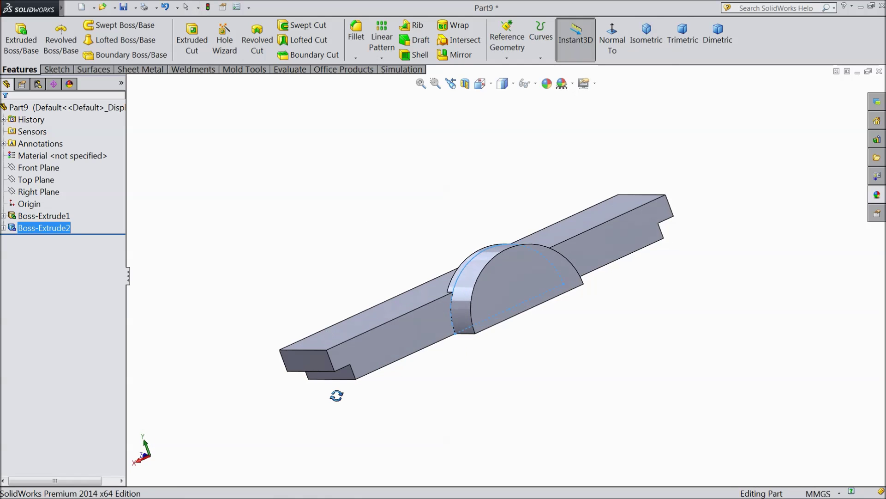
click(514, 297)
click(552, 269)
click(609, 49)
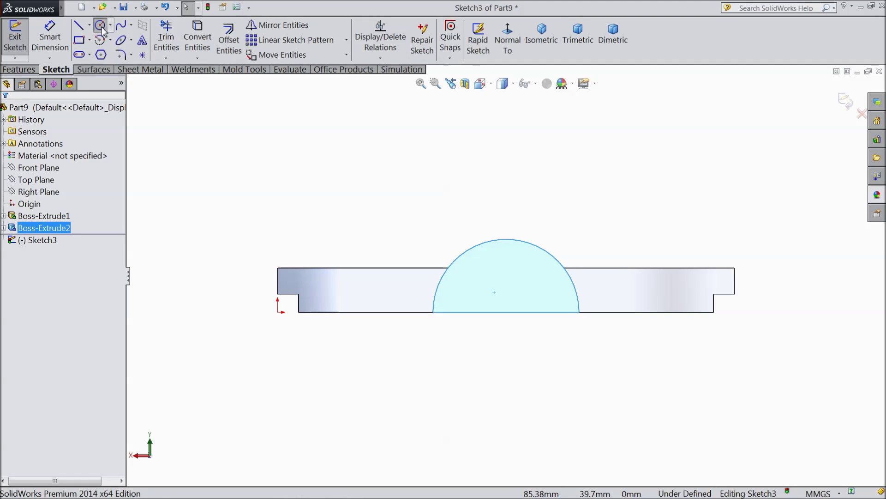
click(101, 26)
scroll(562, 340, down, 2)
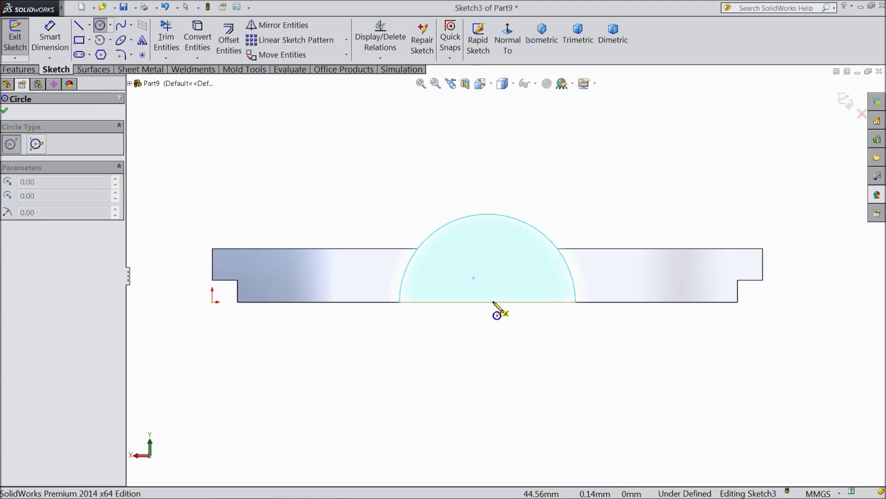
click(488, 302)
click(487, 252)
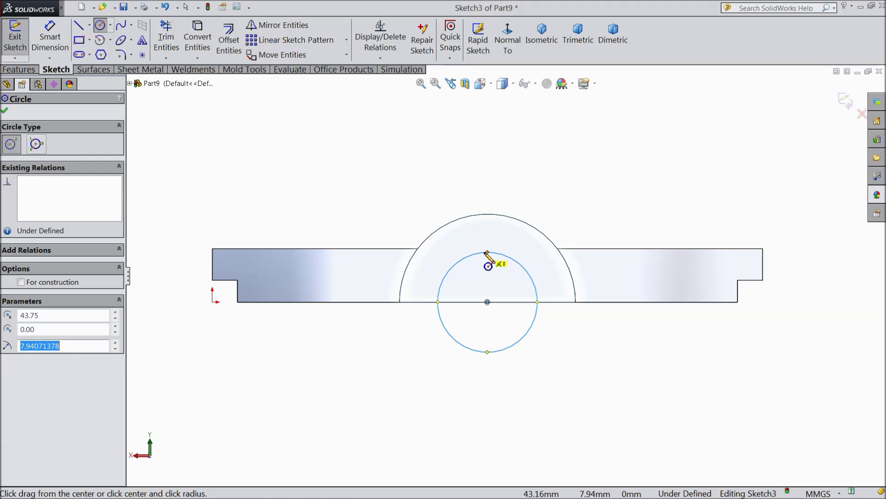
Step: Dimension the circle's diameter as 12 mm
click(50, 37)
click(508, 347)
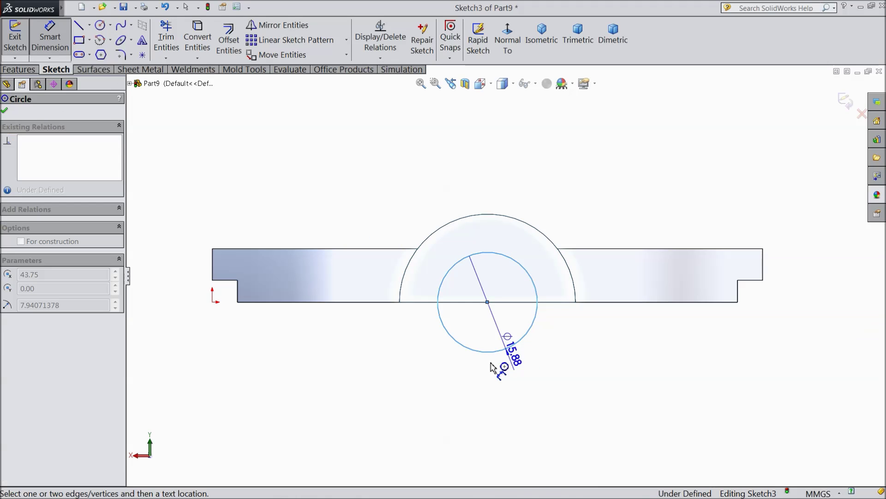
click(485, 403)
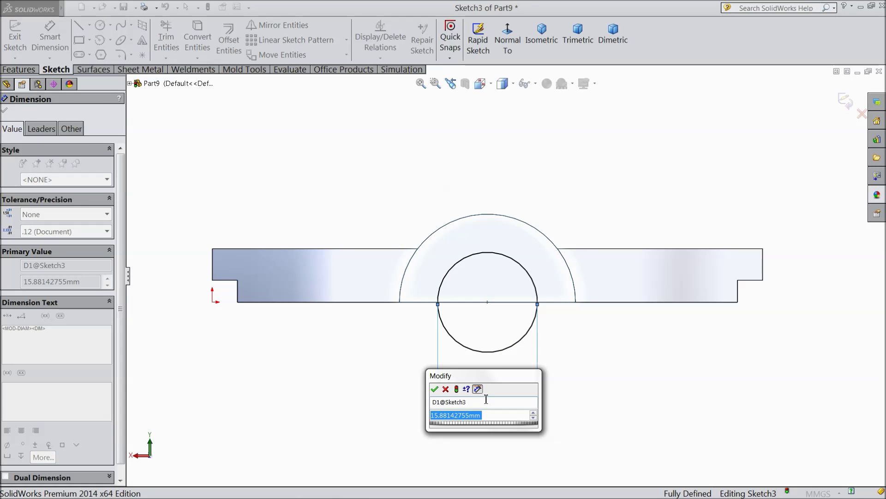
text(12)
click(435, 389)
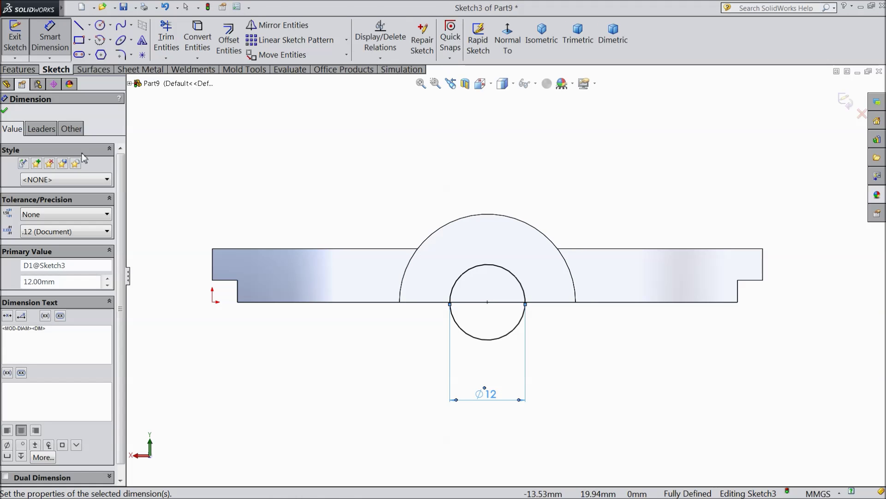
click(5, 112)
Step: Cut the 12 mm circle through the semicircular boss, using Up To Surface with the bar's adjacent long side face as the limit
click(19, 69)
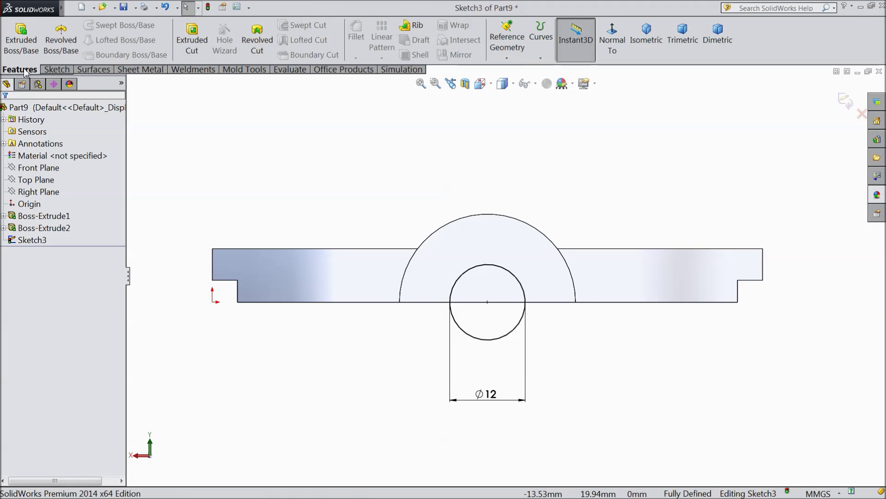
click(194, 44)
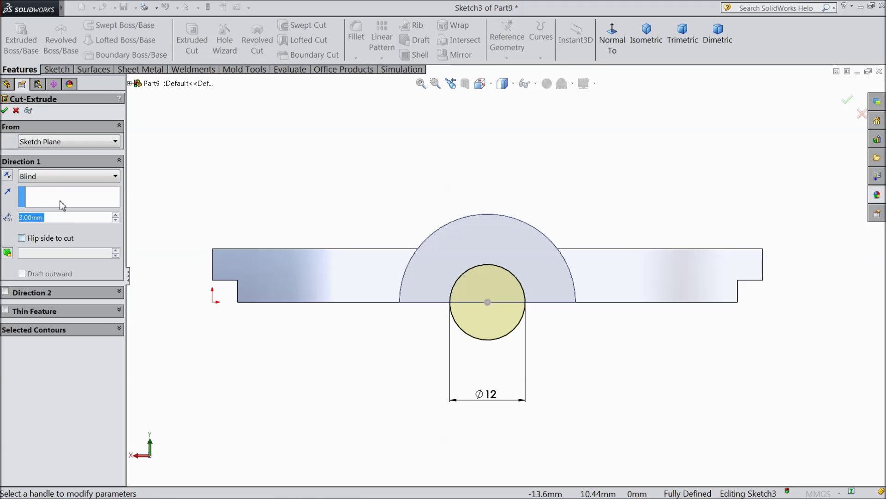
click(59, 177)
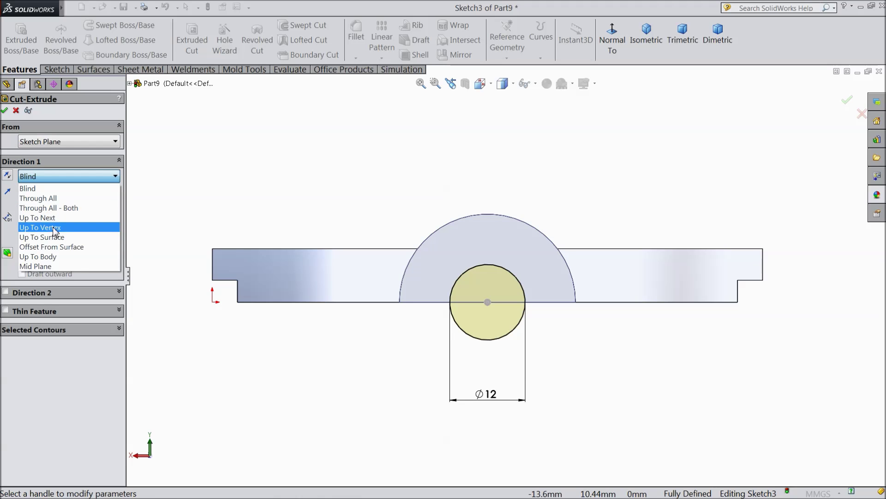
click(55, 241)
middle_drag(263, 185, 300, 235)
click(391, 326)
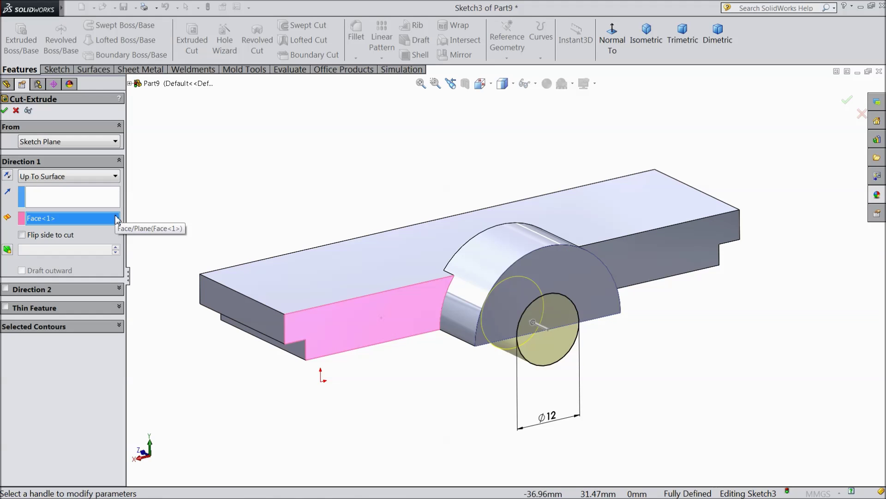
click(4, 111)
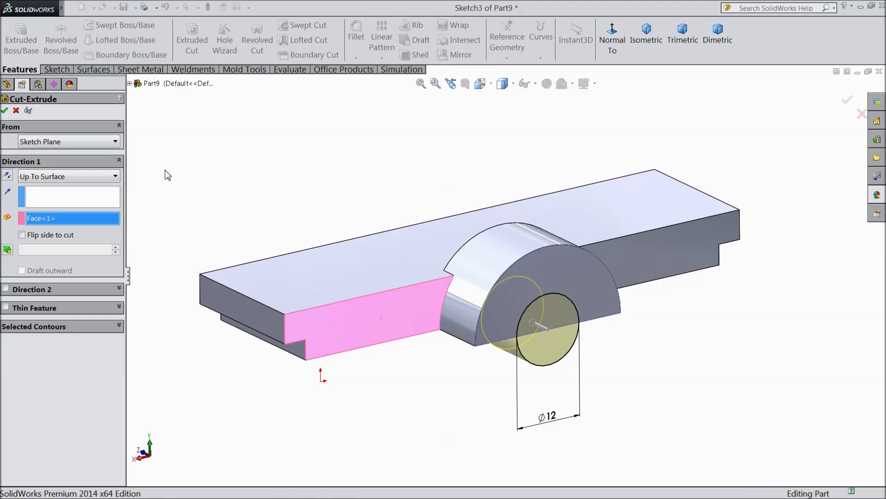
Step: In a new sketch on the bar's long side face, draw a circle of about 9 mm radius concentric with the boss's hole
middle_drag(307, 241, 286, 200)
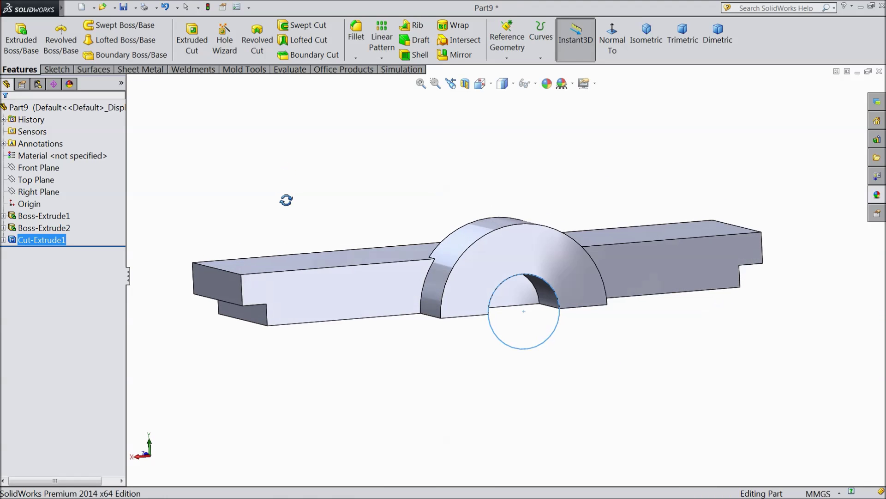
click(400, 309)
click(427, 272)
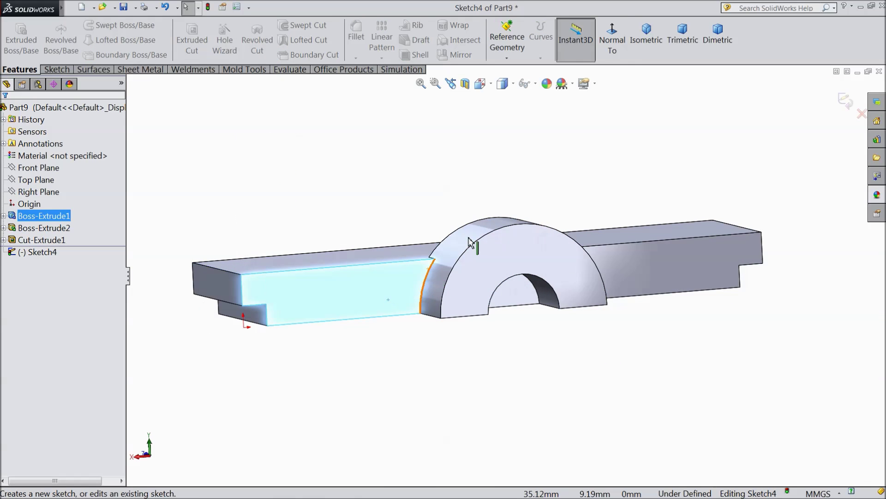
click(613, 42)
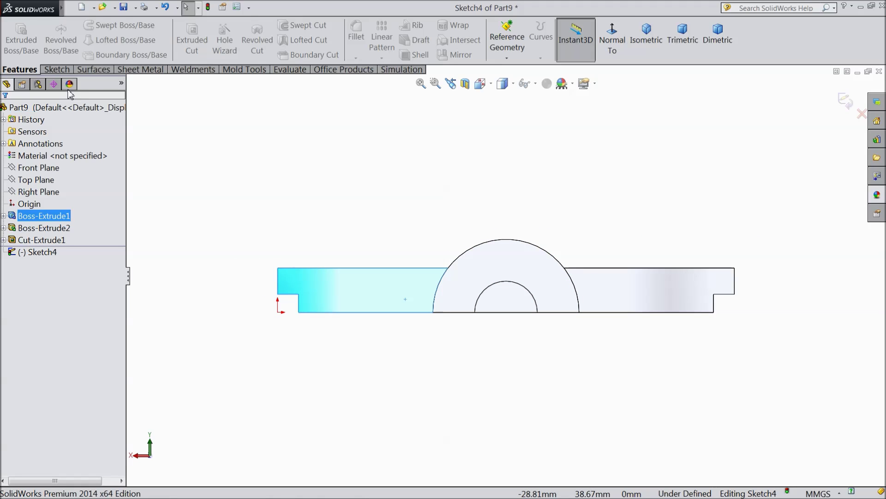
click(62, 71)
click(101, 26)
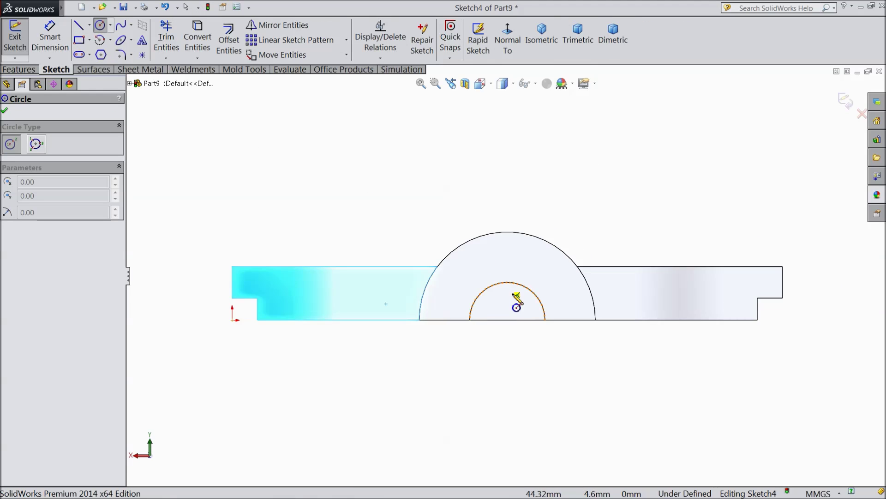
scroll(517, 301, down, 3)
click(506, 330)
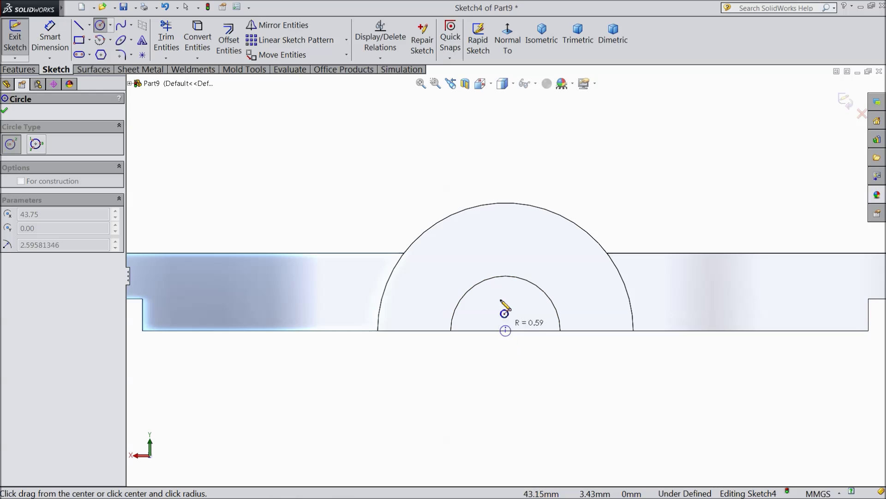
click(505, 248)
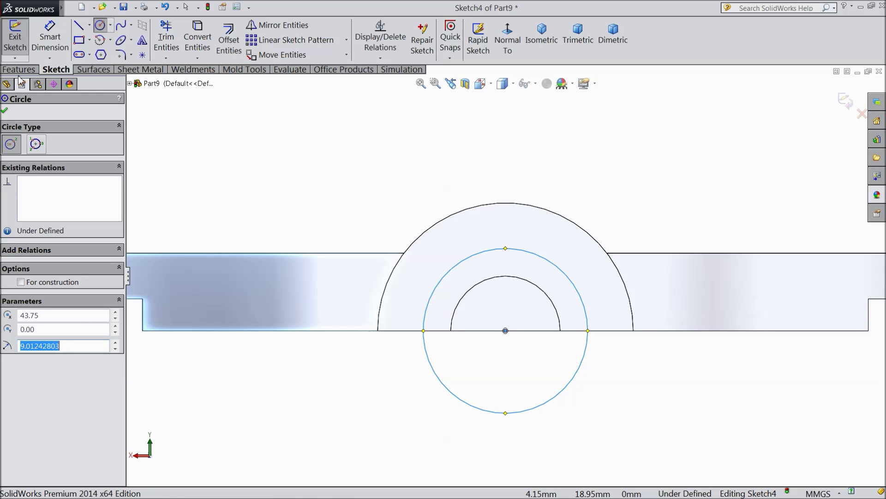
Step: Dimension the new circle's diameter as 17 mm
click(50, 37)
click(532, 412)
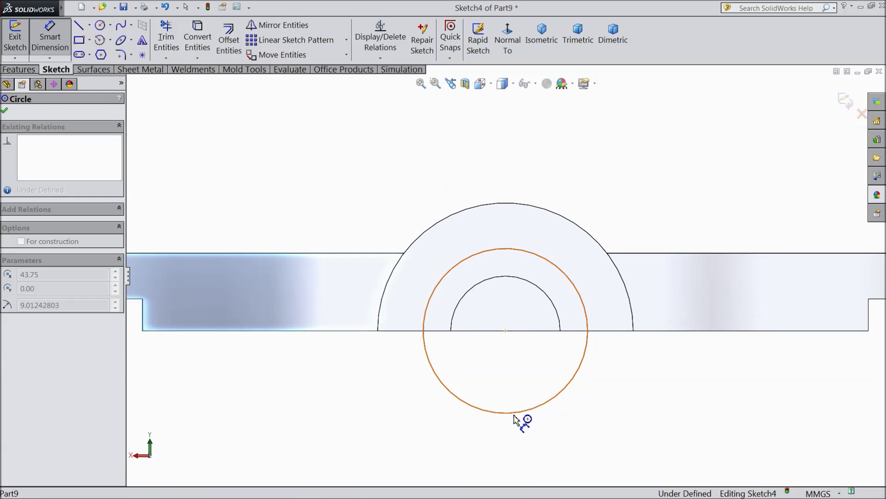
click(501, 166)
text(17)
click(442, 149)
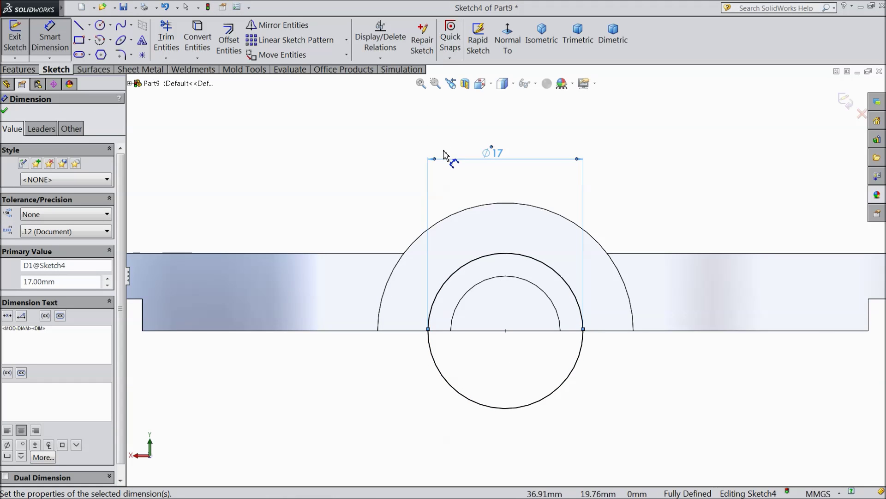
key(f)
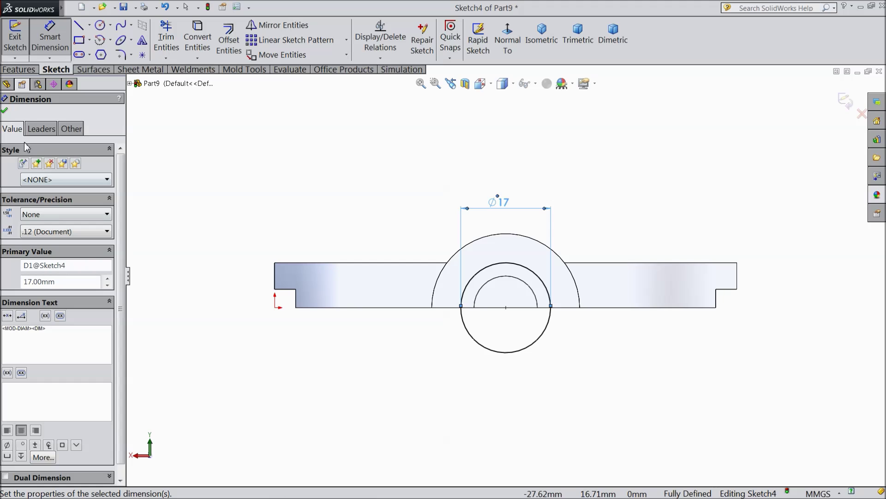
click(6, 111)
Step: Cut the 17 mm circle 5.1 mm deep as a blind cut, reversing the direction so it goes into the semicircular boss
click(18, 69)
click(192, 40)
middle_drag(300, 199, 289, 290)
scroll(549, 332, down, 3)
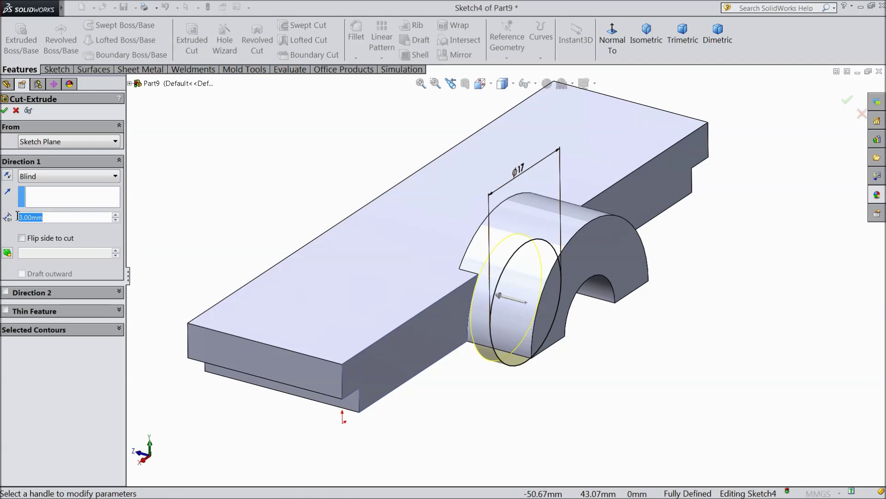
text(5.1)
key(Return)
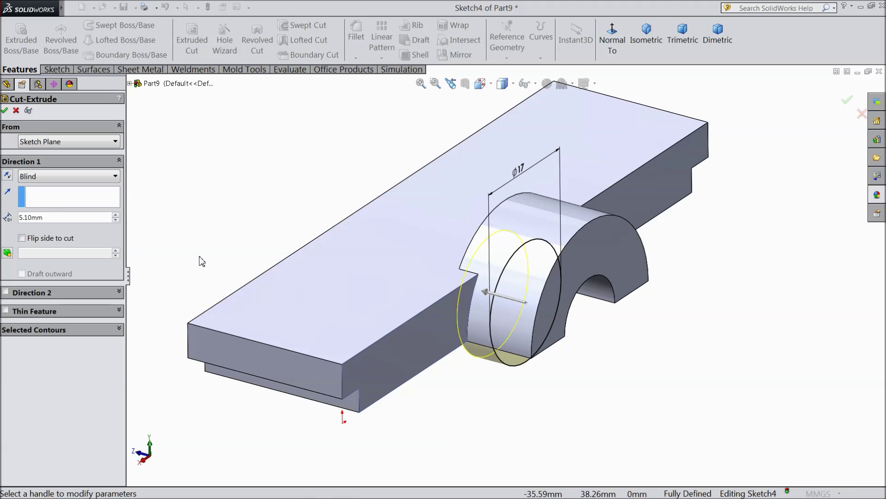
click(8, 176)
middle_drag(480, 363, 468, 348)
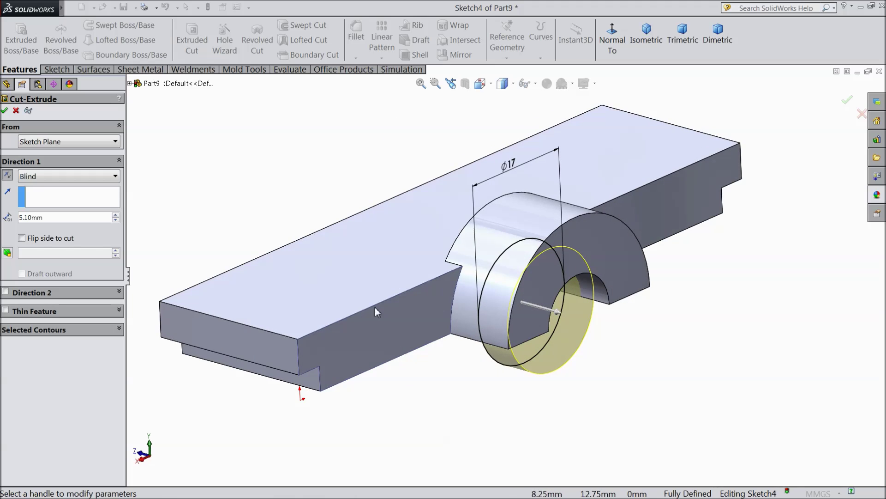
click(5, 111)
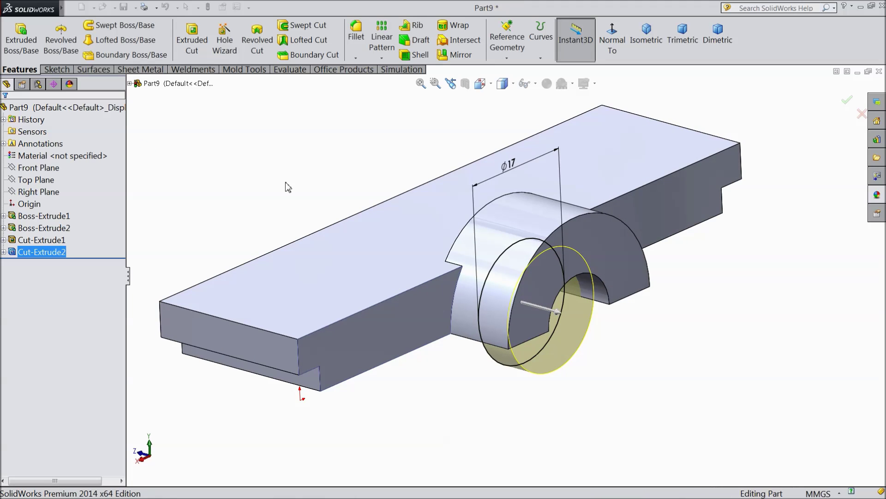
Step: Set up a constant-size 5 mm fillet on the semicircular boss's outer curved edge
middle_drag(277, 178, 268, 188)
middle_drag(459, 375, 450, 185)
middle_drag(533, 197, 511, 354)
scroll(540, 181, down, 4)
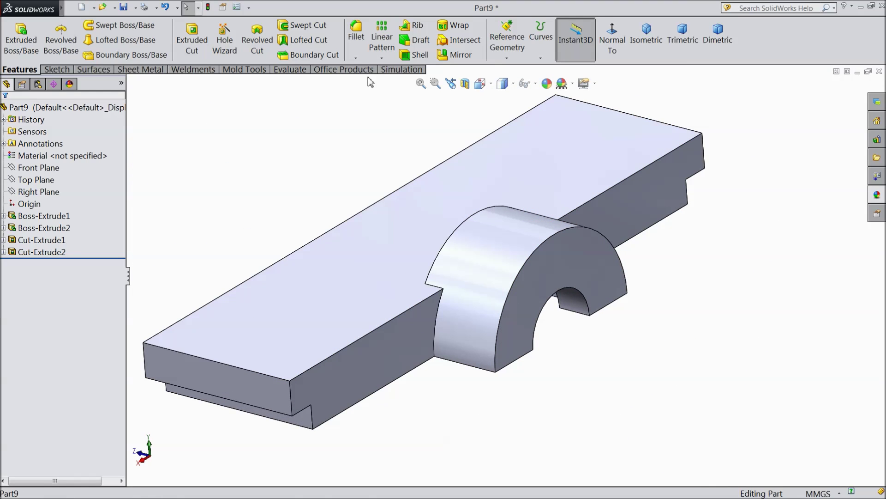
click(359, 43)
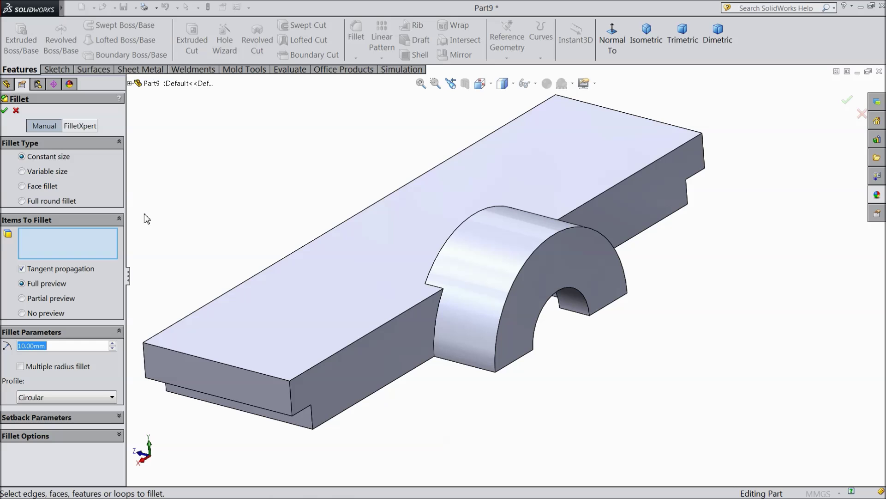
text(5)
key(Return)
scroll(440, 224, down, 2)
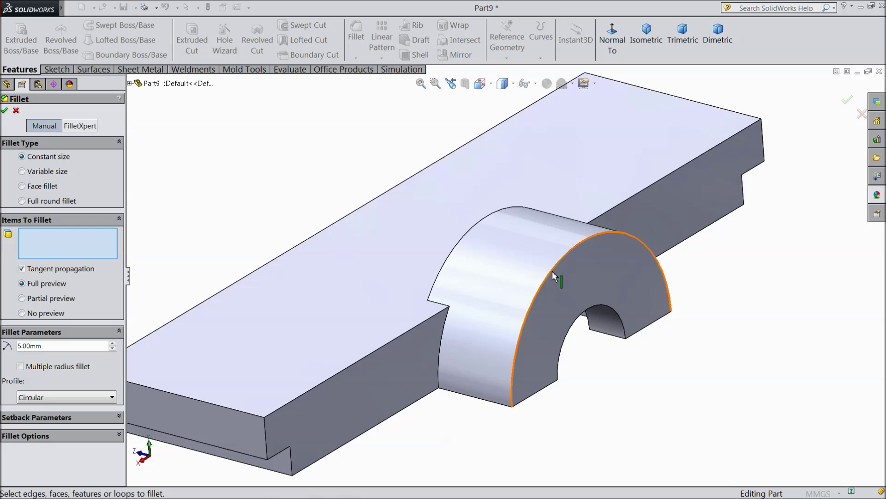
click(554, 276)
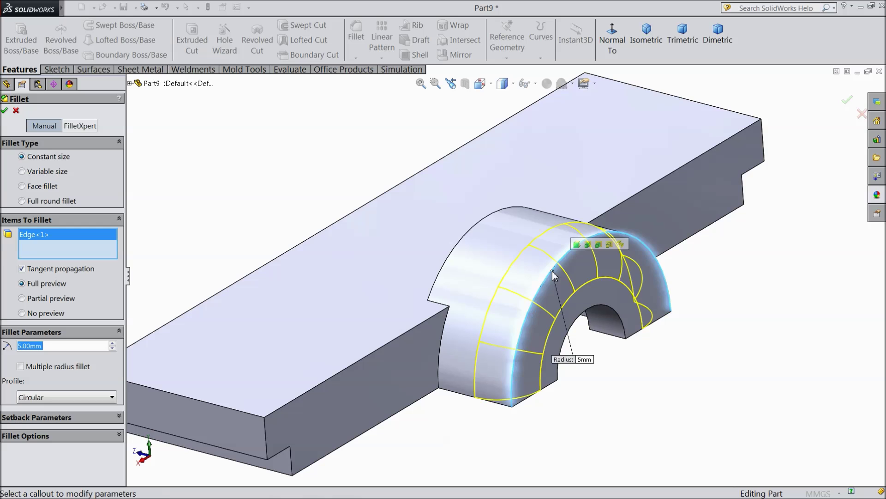
Step: Add the two curved edges where the boss meets the bar's side face to the selection and complete the fillet
click(439, 356)
scroll(441, 359, up, 3)
middle_drag(441, 362, 513, 403)
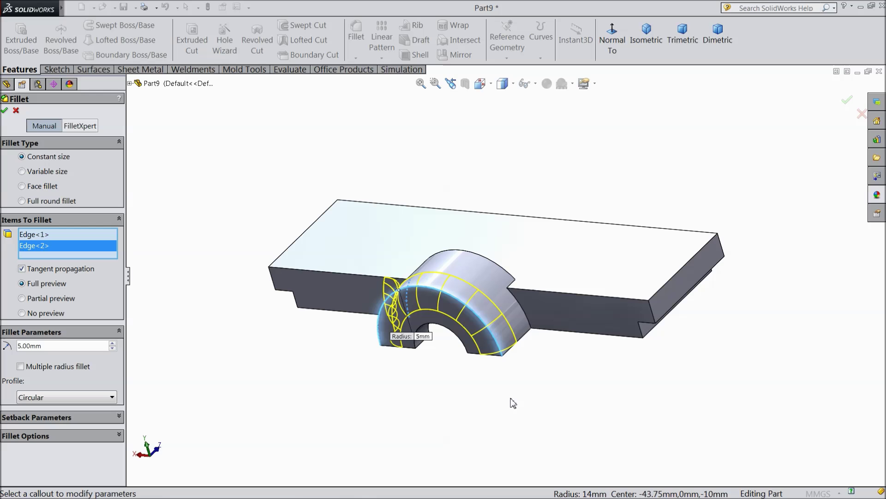
click(526, 319)
middle_drag(526, 319, 572, 444)
scroll(588, 344, down, 3)
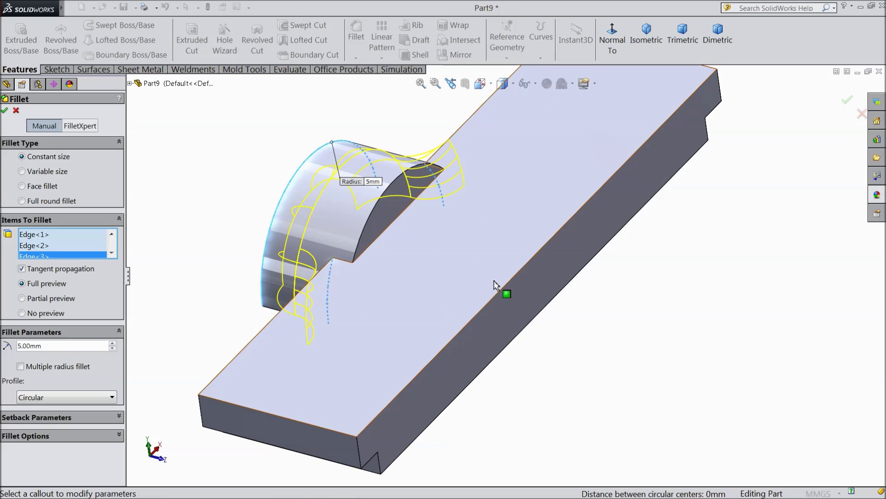
click(4, 111)
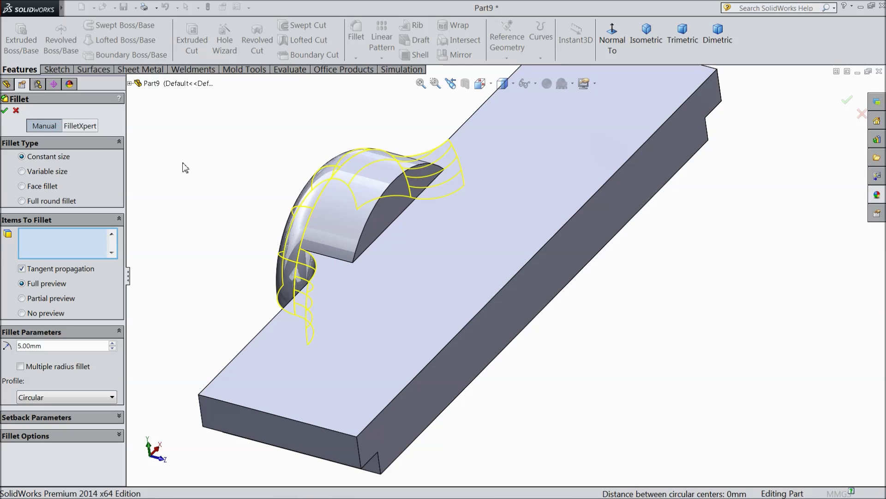
Step: Fillet the three straight edges where the boss meets the bar's top face with a 5 mm radius
mouse_move(320, 198)
middle_down()
mouse_move(366, 179)
mouse_move(356, 200)
mouse_move(318, 206)
middle_up()
click(356, 37)
scroll(406, 194, down, 2)
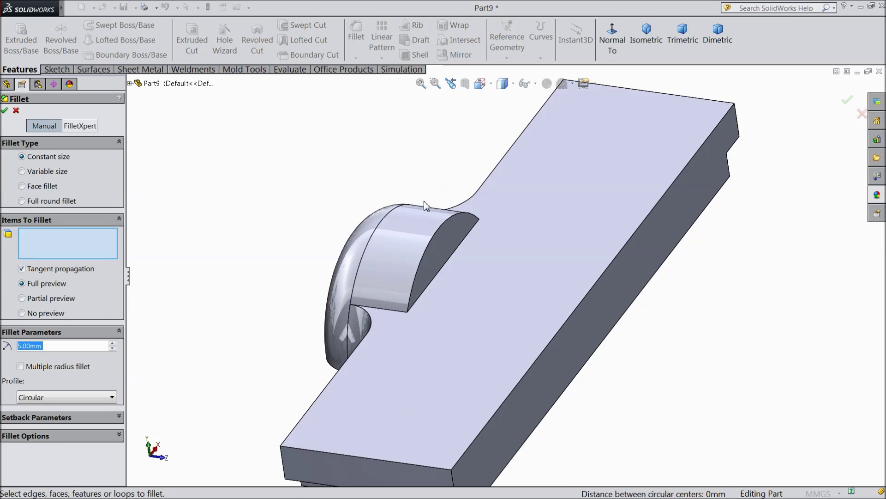
click(449, 262)
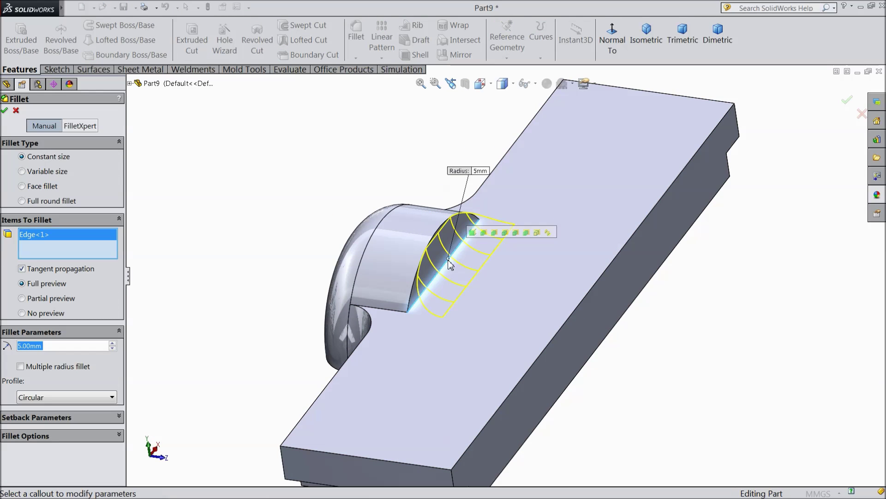
click(390, 312)
middle_drag(390, 317, 447, 355)
scroll(534, 198, down, 3)
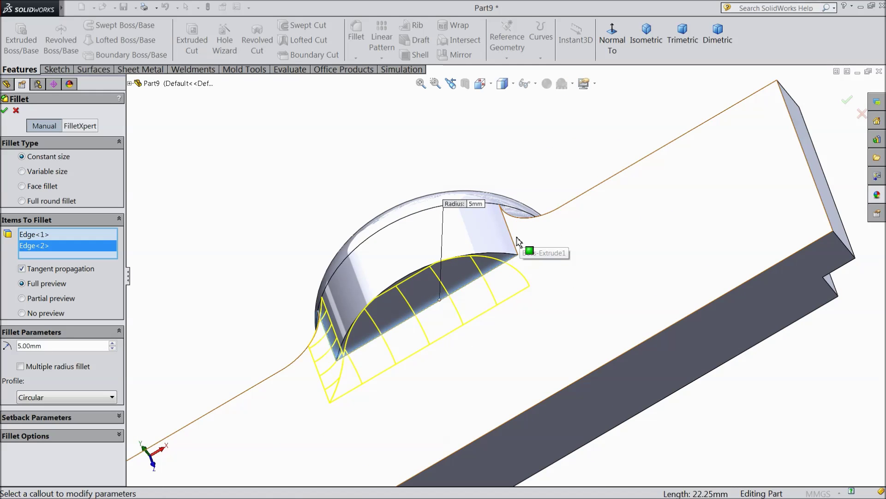
click(512, 238)
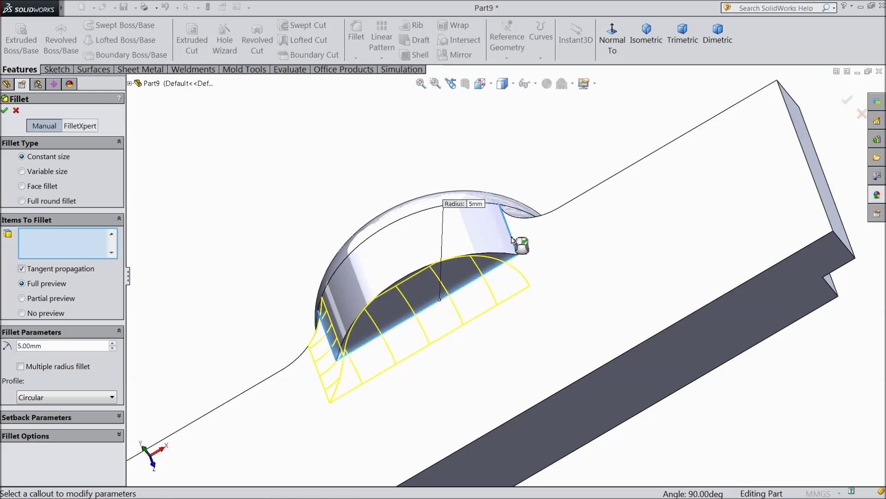
click(5, 111)
Step: Start a new sketch on the bar's underside face and view it straight on
scroll(262, 295, up, 5)
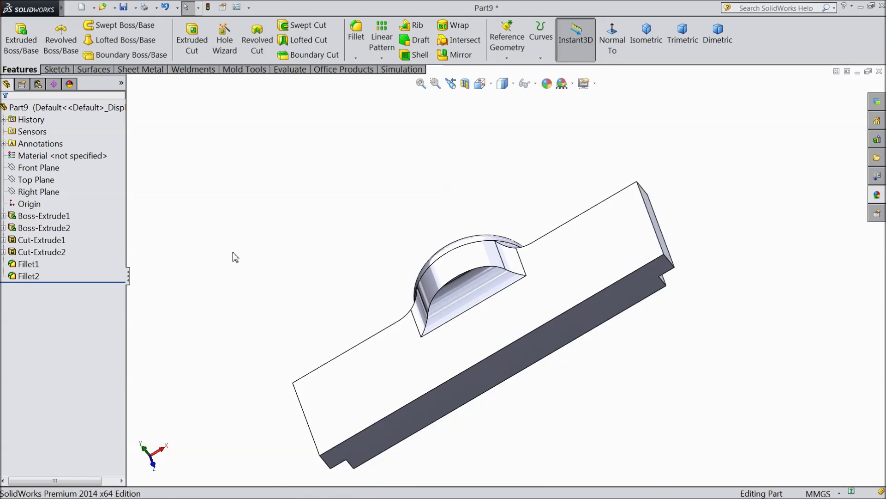
middle_drag(260, 290, 270, 144)
middle_drag(309, 336, 284, 169)
scroll(489, 295, down, 2)
scroll(491, 295, down, 2)
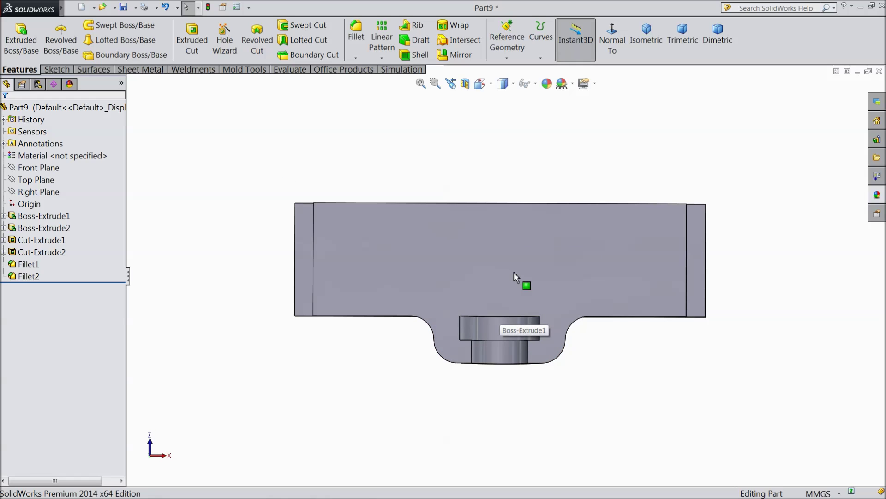
click(515, 267)
click(551, 239)
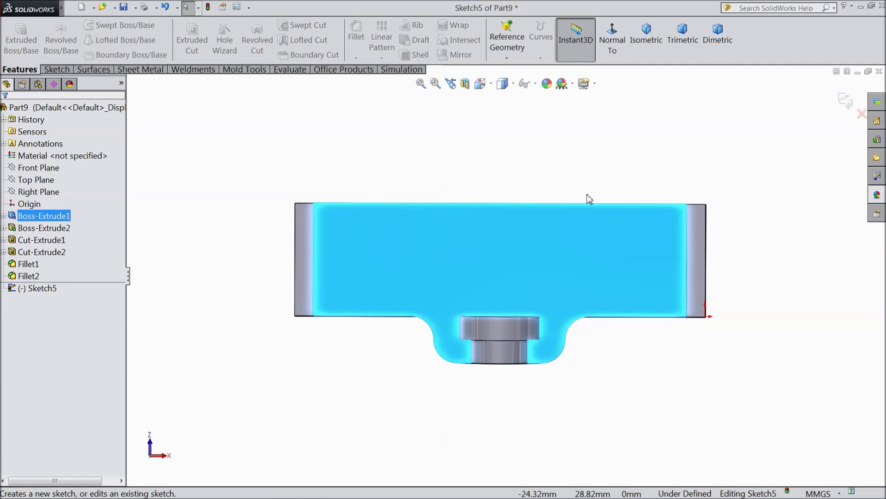
click(614, 47)
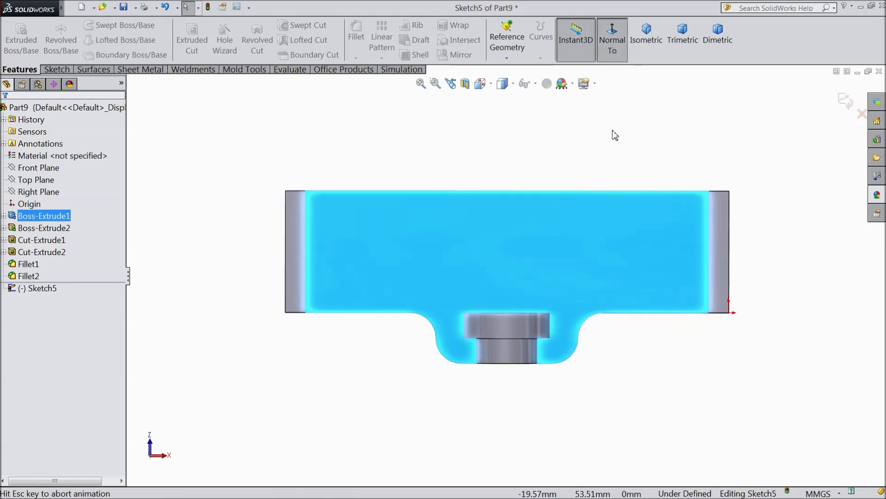
Step: Draw a vertical centerline about 39 mm long from the midpoint of the bar's long straight edge to beyond the boss
click(55, 69)
click(89, 25)
click(94, 49)
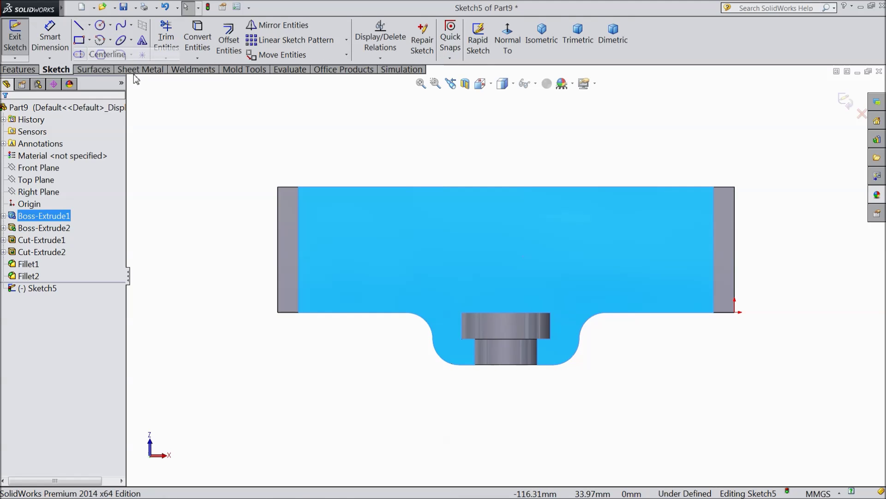
click(507, 187)
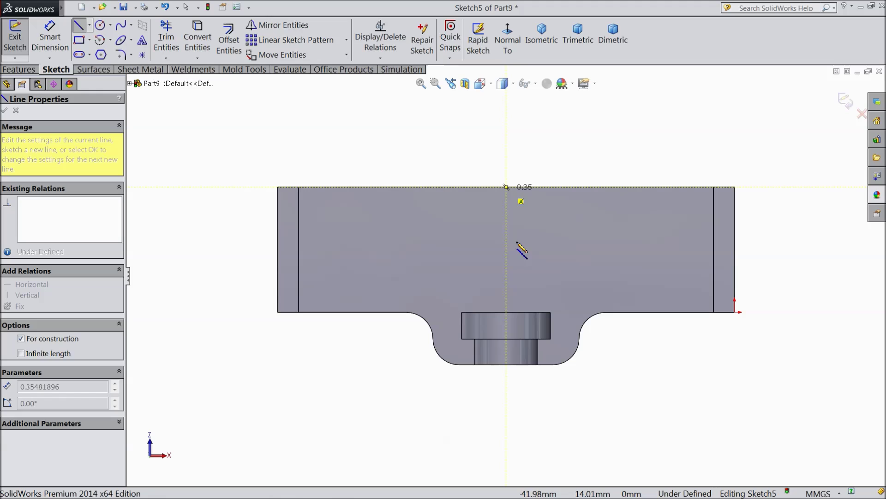
click(506, 392)
right_click(538, 389)
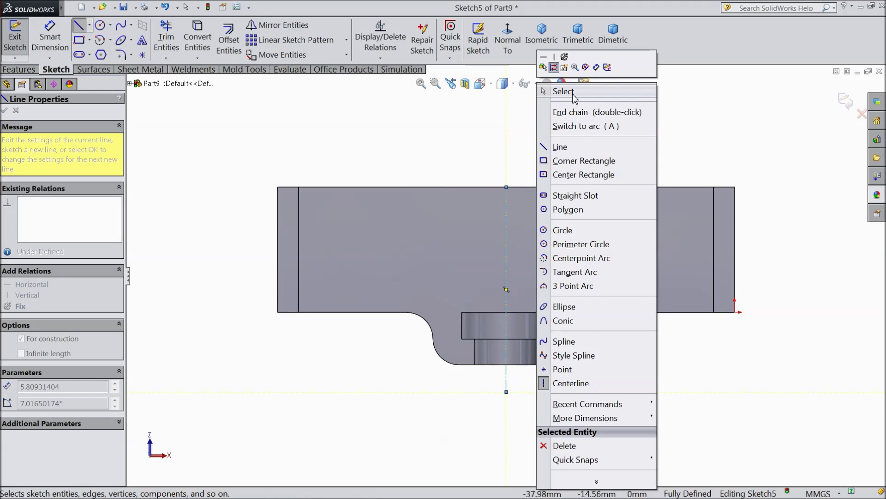
click(563, 89)
click(506, 233)
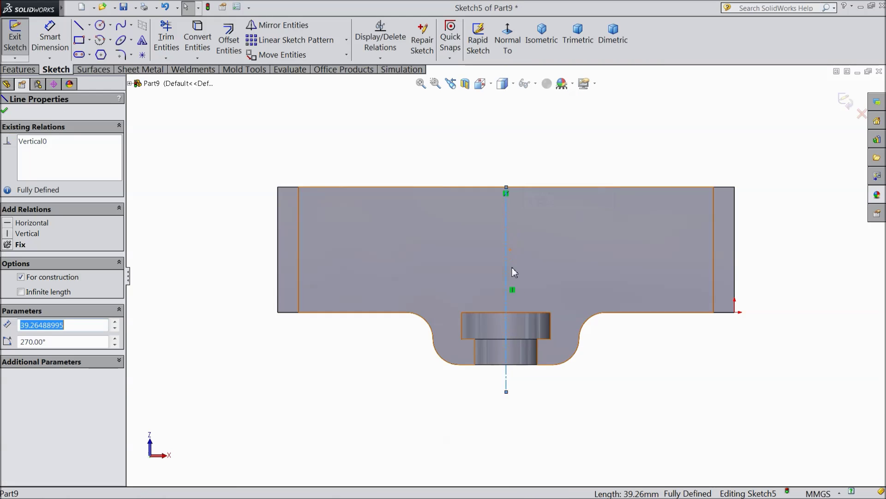
Step: Sketch a corner rectangle about 57 by 16.6 mm across the centerline, with one long side on the bar's straight edge
click(80, 41)
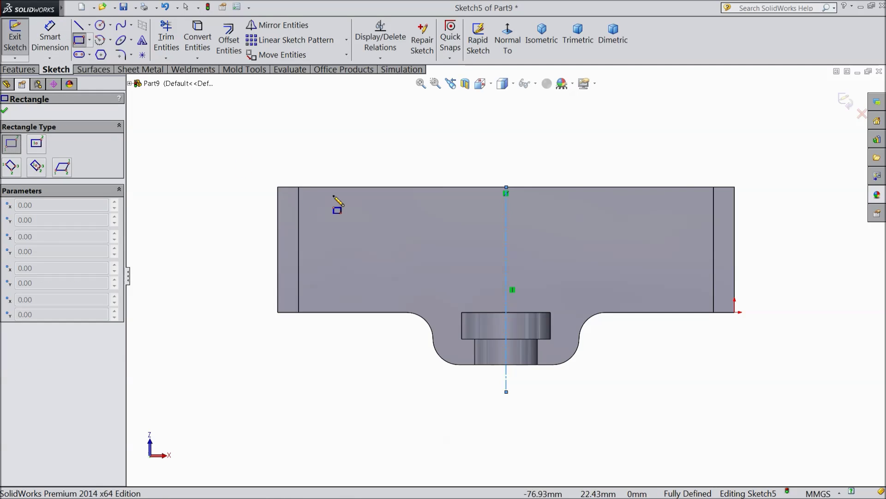
mouse_move(356, 187)
mouse_down()
mouse_move(468, 234)
mouse_move(652, 273)
mouse_up()
scroll(652, 274, down, 2)
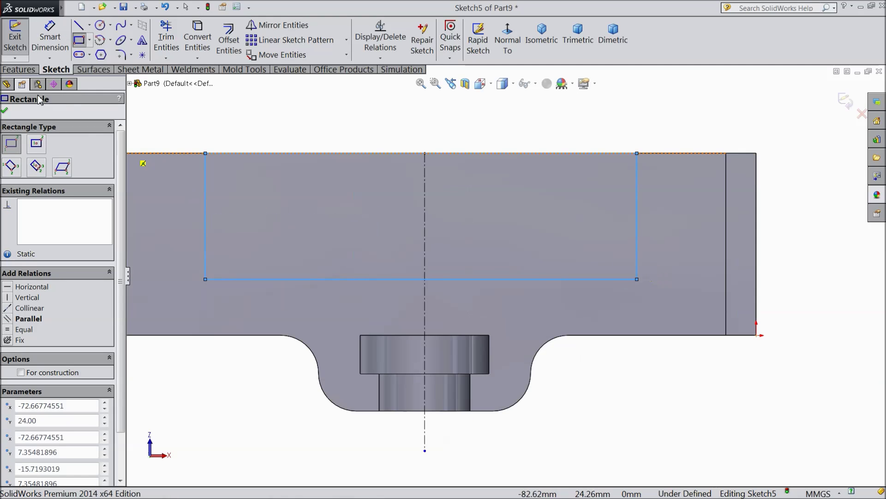
click(5, 111)
scroll(270, 217, up, 1)
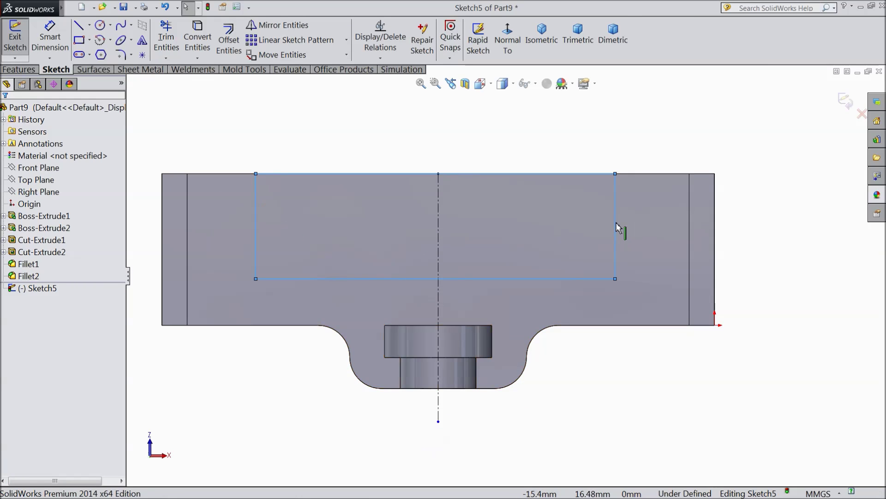
Step: Make the rectangle's two short sides symmetric about the vertical centerline
drag(631, 212, 403, 233)
drag(227, 237, 232, 235)
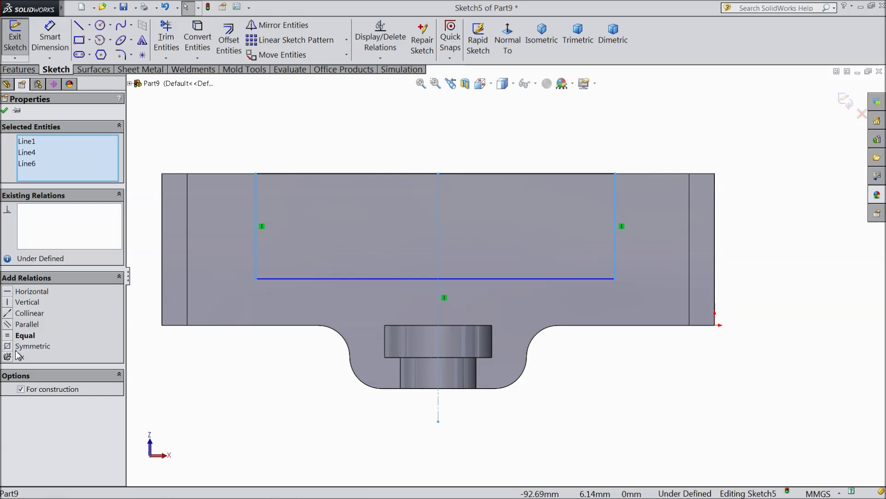
click(5, 111)
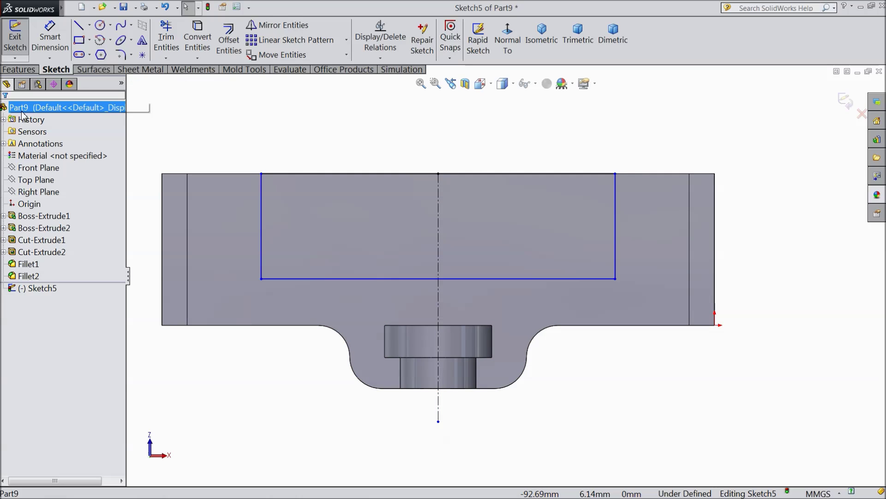
Step: Dimension the rectangle 64 mm wide and 18 mm high
click(432, 174)
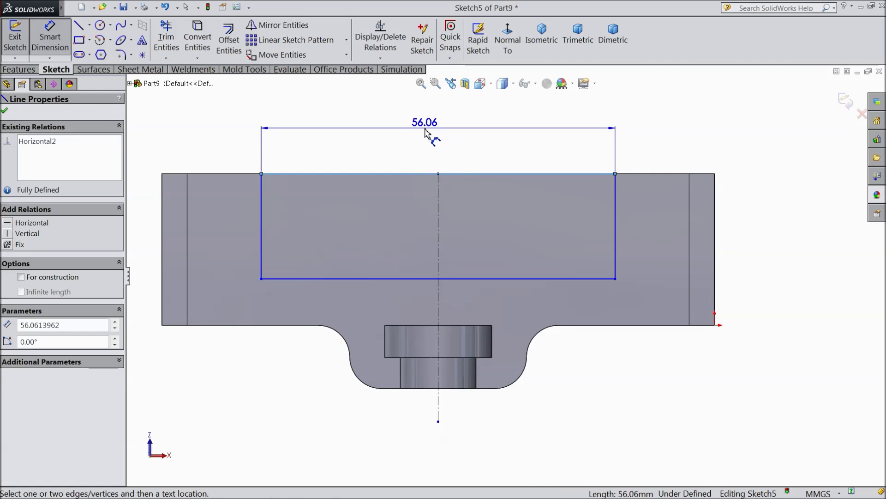
click(429, 132)
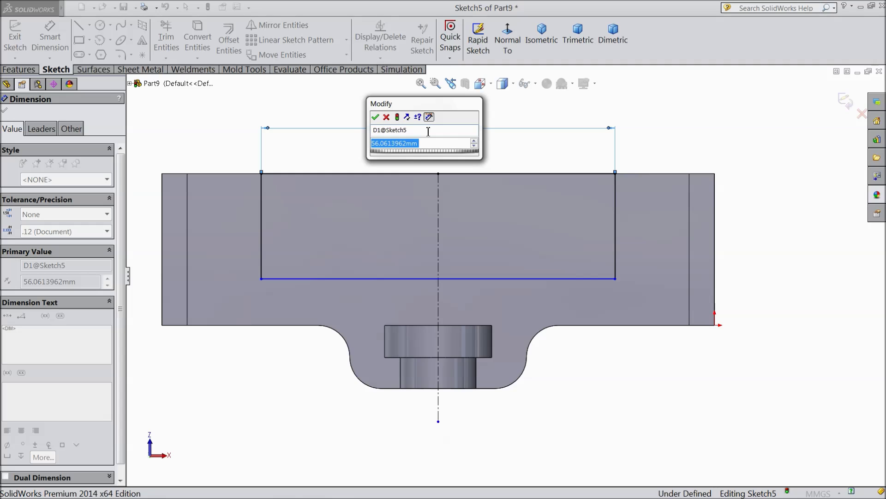
text(64)
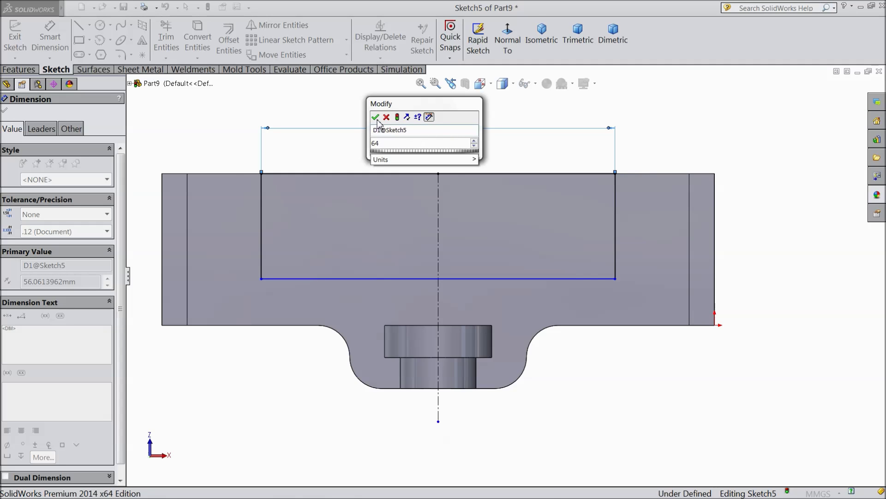
click(375, 117)
click(641, 225)
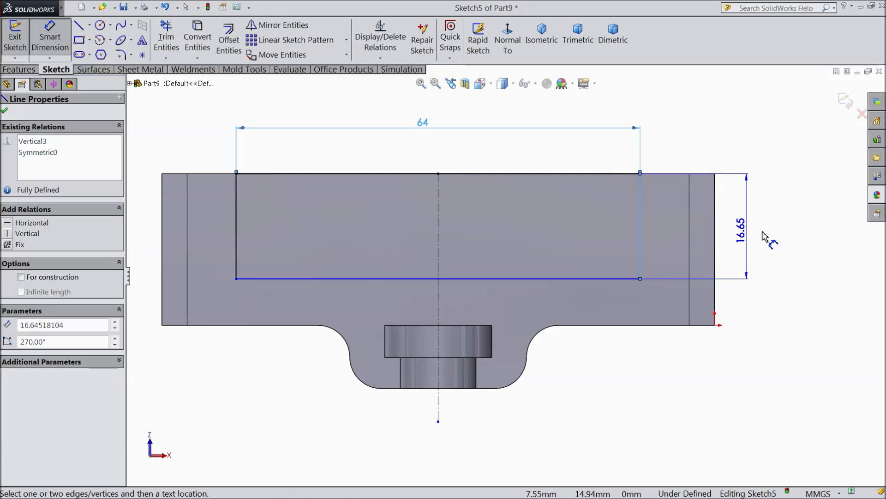
click(767, 238)
text(18)
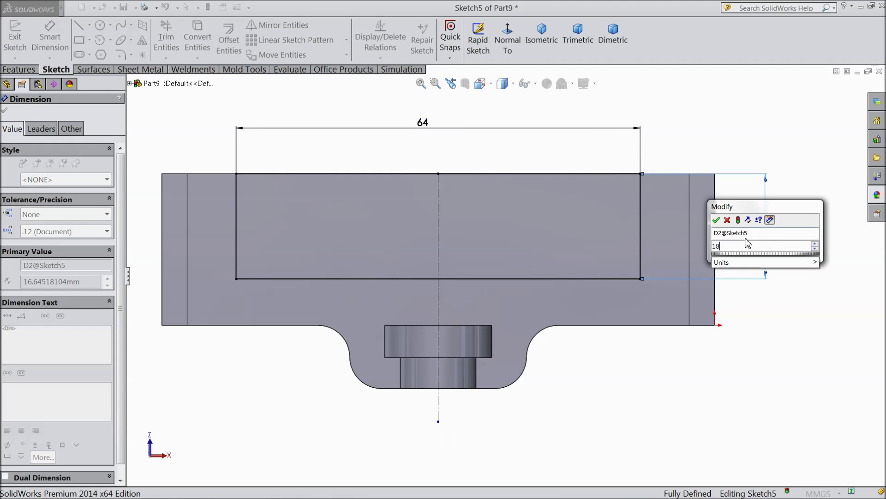
click(716, 221)
click(5, 112)
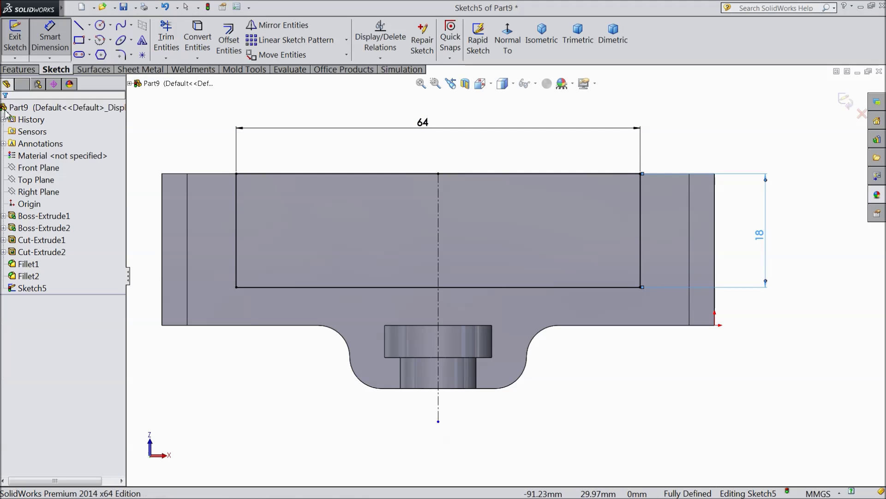
Step: Sketch two lines forming a corner notch about 6.8 by 6 mm inside the rectangle's upper right corner
click(79, 27)
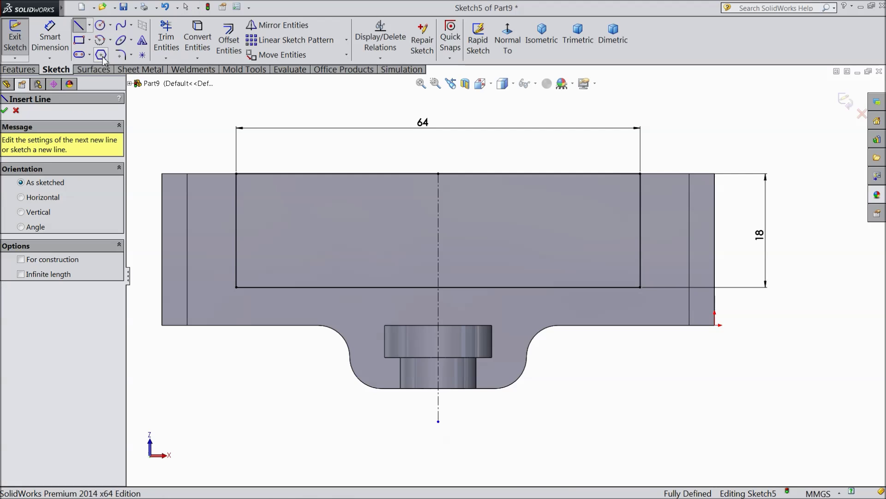
scroll(617, 189, down, 2)
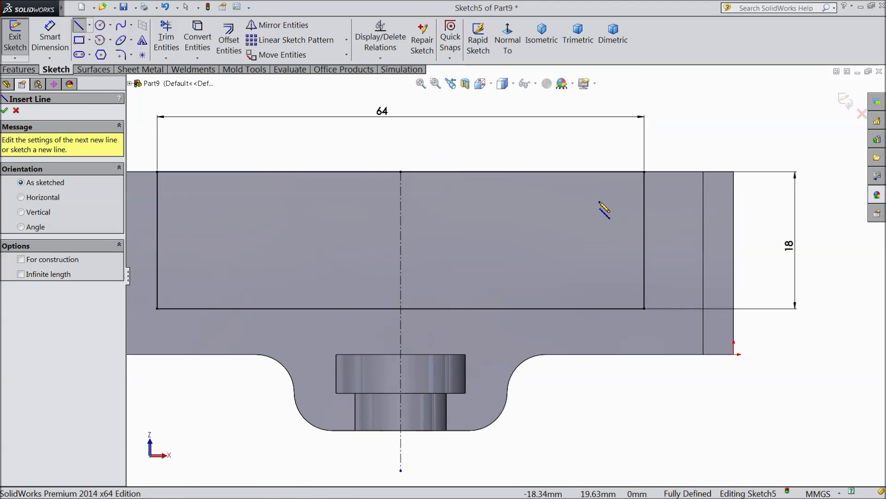
click(592, 172)
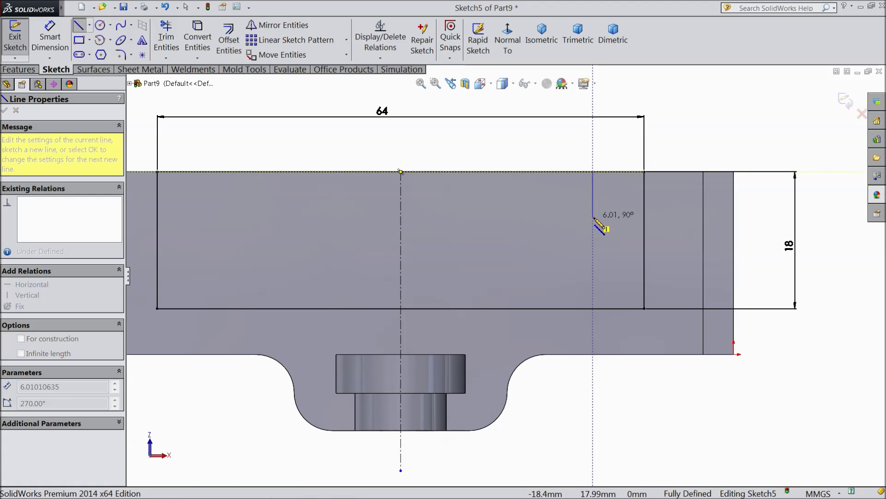
click(594, 217)
click(645, 217)
right_click(677, 77)
click(698, 86)
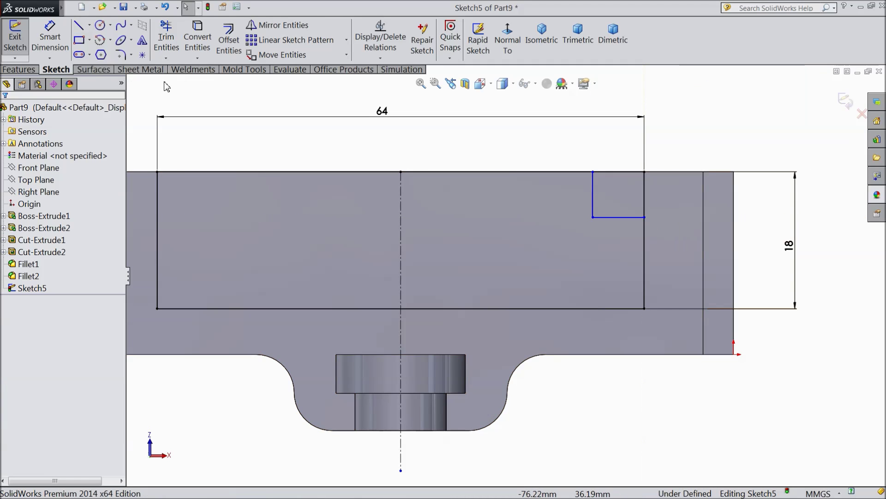
Step: Dimension the corner notch 5 mm high and 5 mm wide
click(50, 37)
click(595, 193)
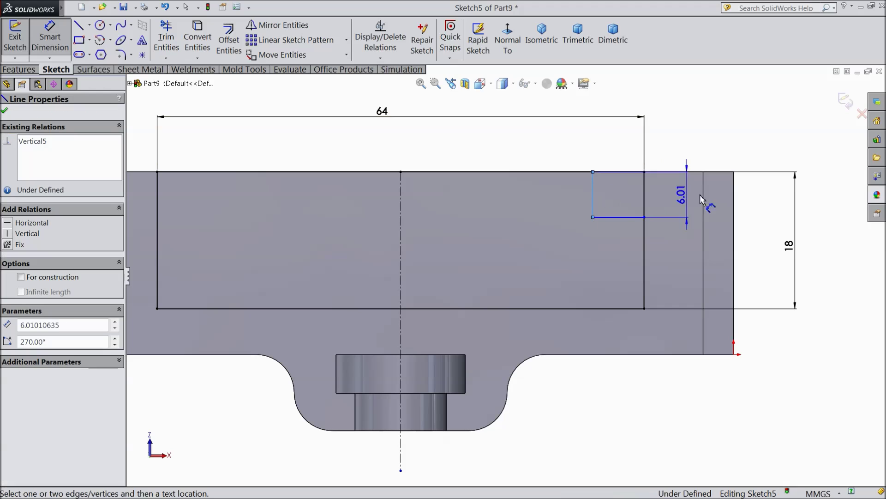
click(718, 198)
text(5)
key(Return)
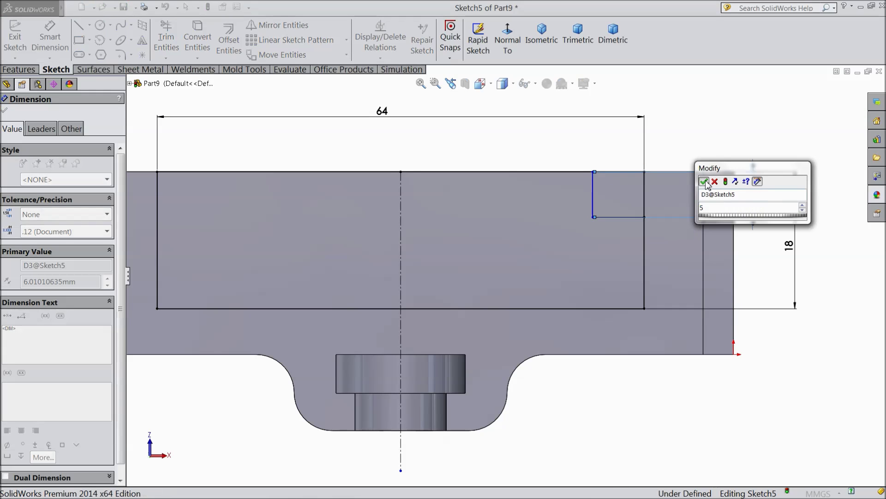
click(623, 211)
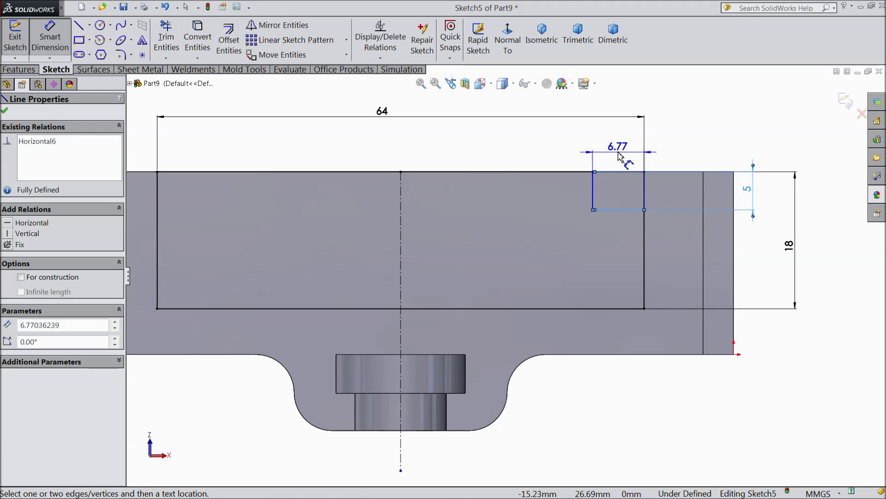
click(621, 152)
text(5)
click(570, 138)
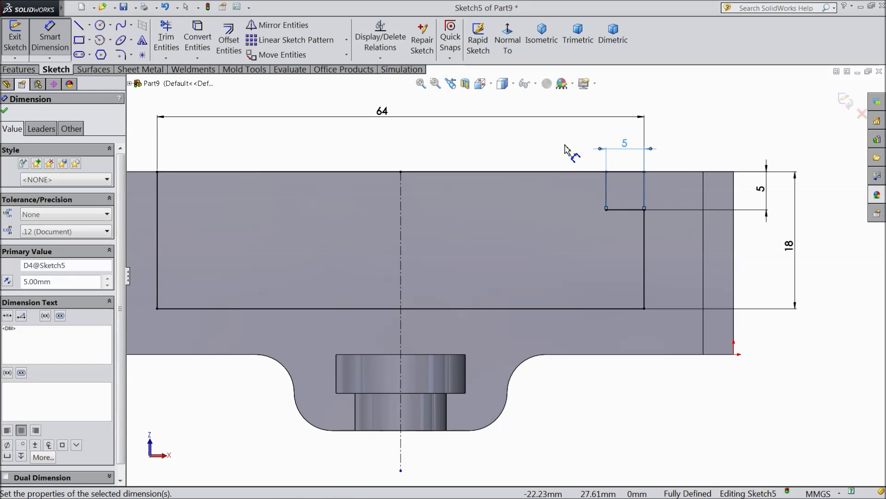
click(5, 112)
Step: Trim away the rectangle's corner outside the 5 mm notch, accepting deletion of the associated dimensions
click(166, 39)
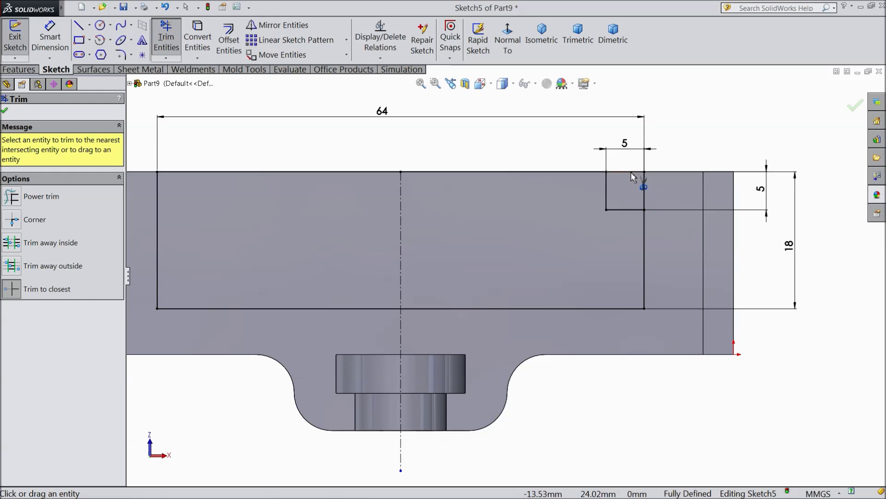
click(644, 192)
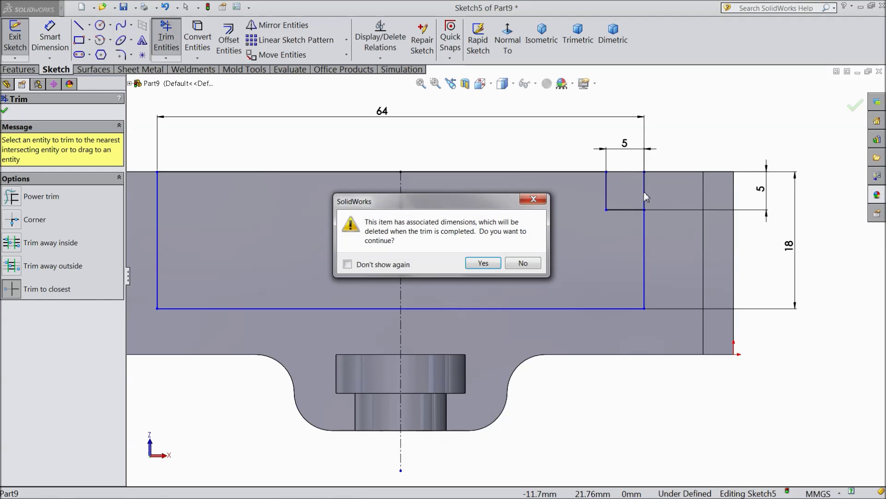
click(493, 265)
scroll(538, 226, up, 2)
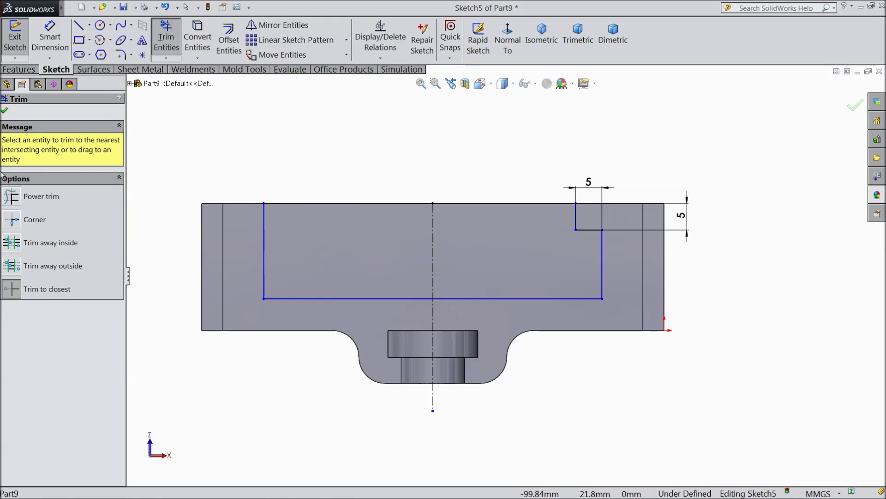
click(5, 111)
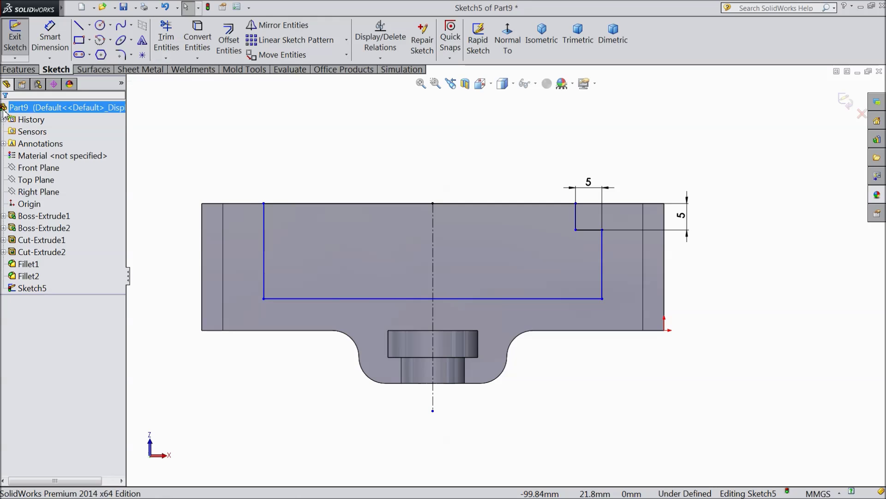
Step: Mirror the two notch lines about the vertical centerline, keeping the originals
click(277, 25)
click(588, 229)
click(575, 225)
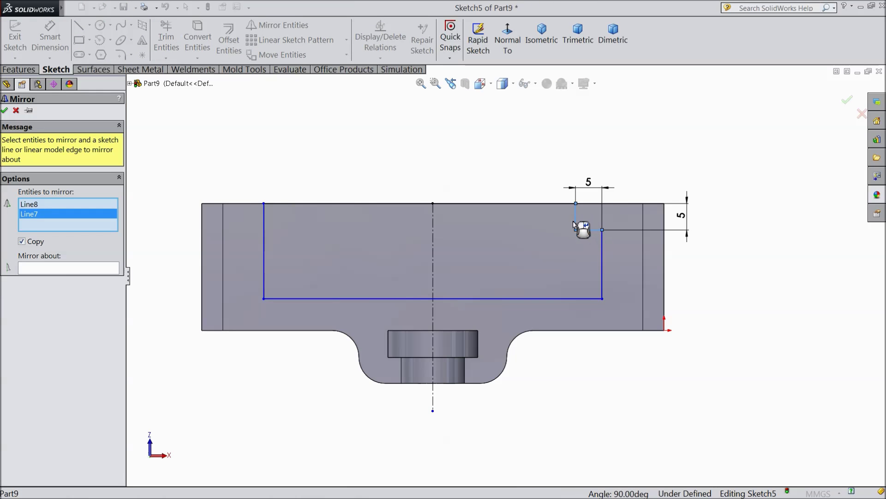
click(73, 270)
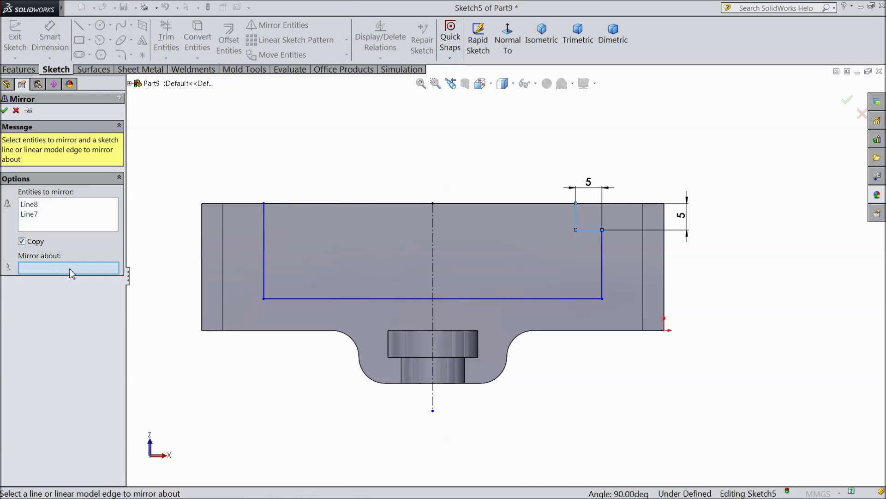
click(432, 248)
click(4, 111)
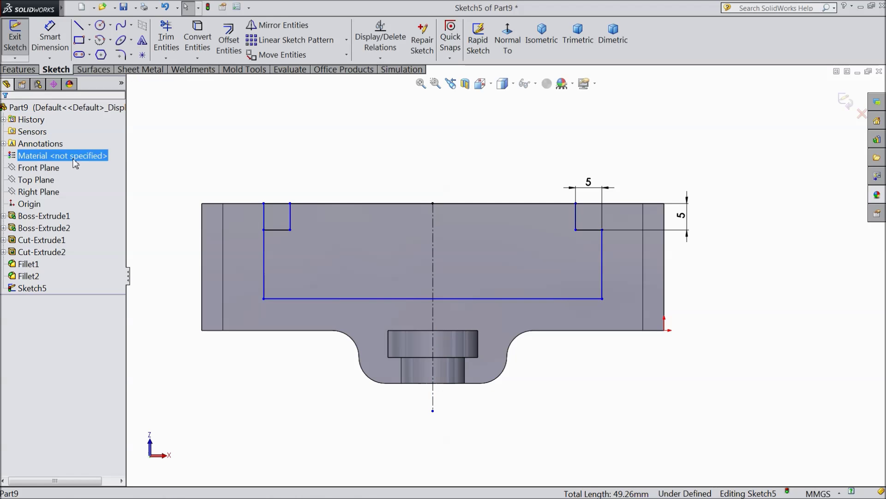
Step: Trim away the rectangle's corner outside the mirrored notch to leave one closed stepped profile
click(166, 40)
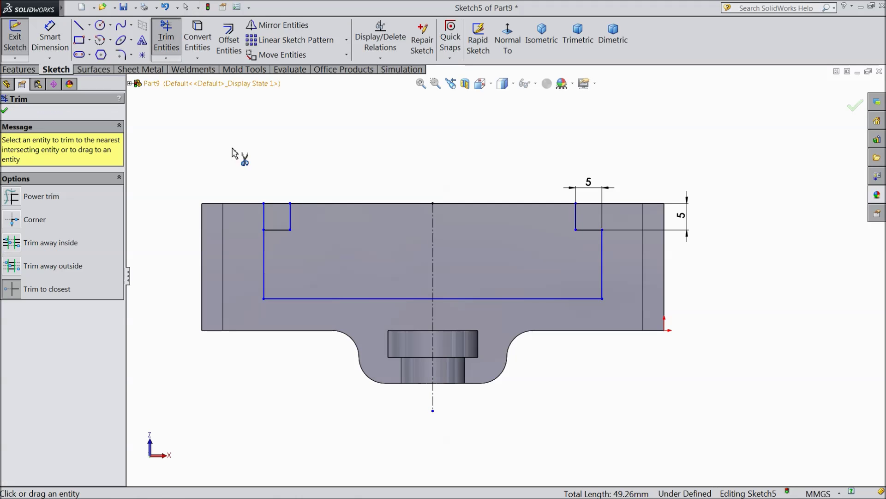
click(276, 204)
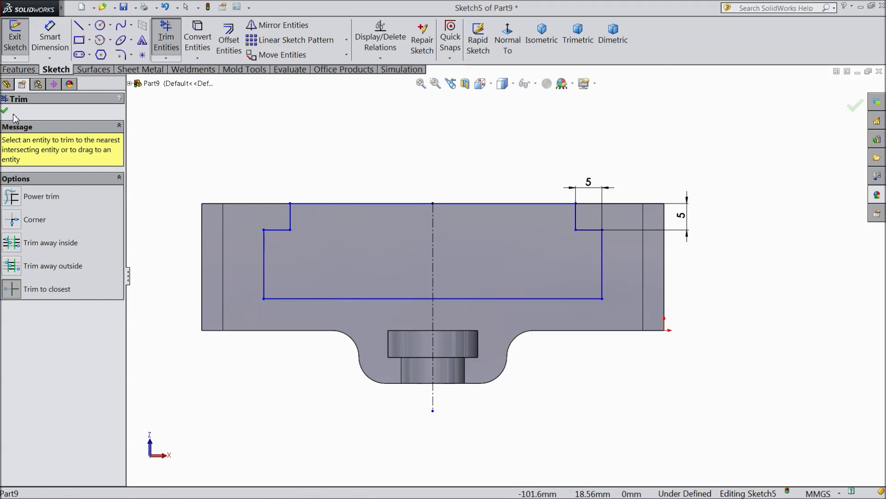
click(5, 111)
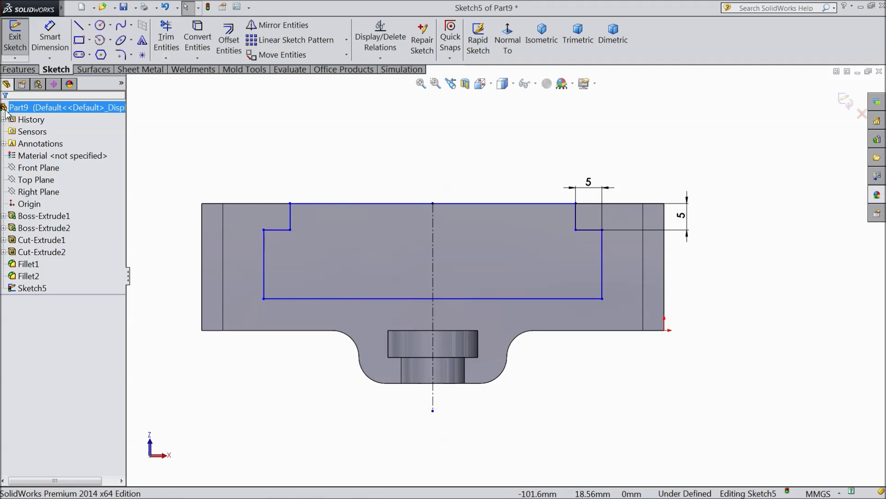
Step: Cut-extrude the stepped profile blind 4 mm into the bar's underside
click(30, 71)
click(192, 40)
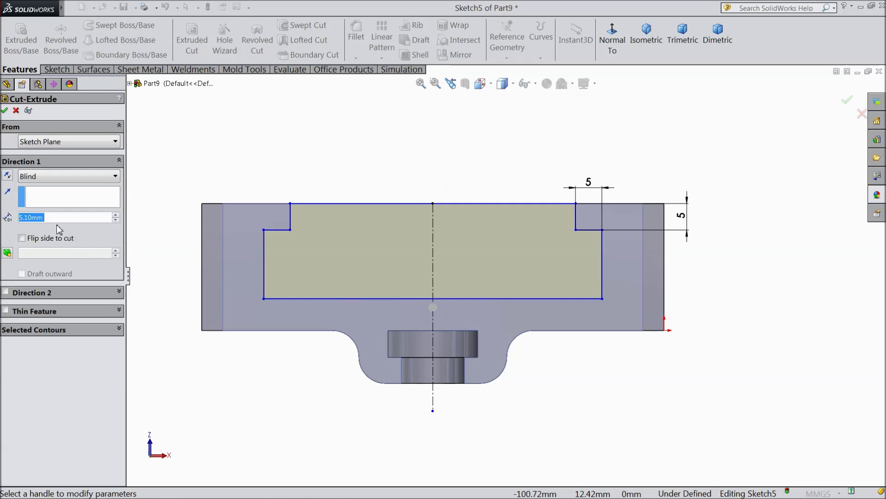
text(4)
key(Return)
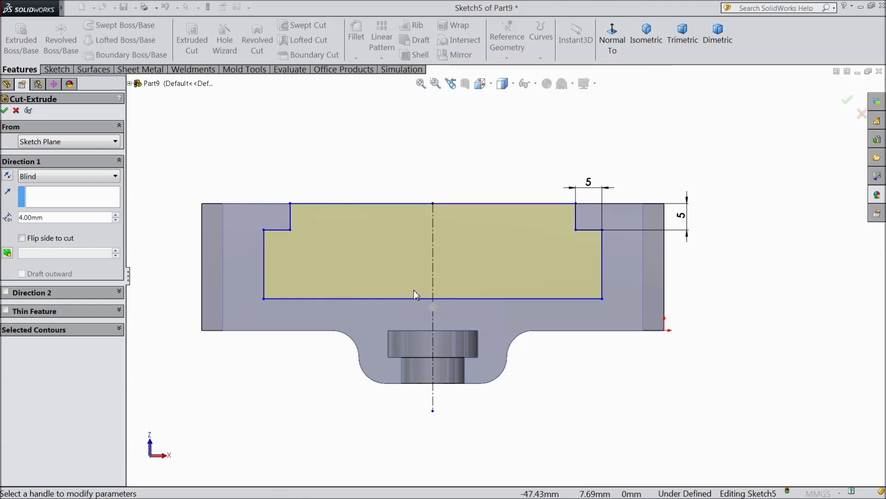
middle_drag(276, 392, 183, 226)
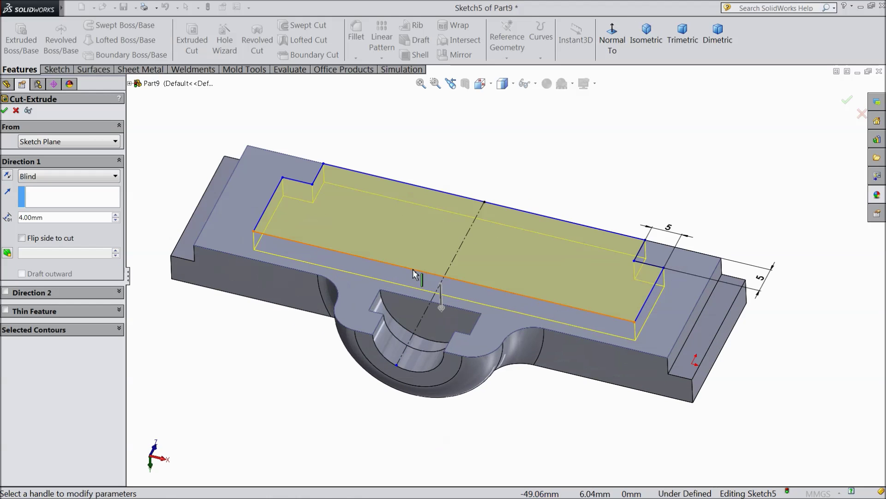
click(5, 111)
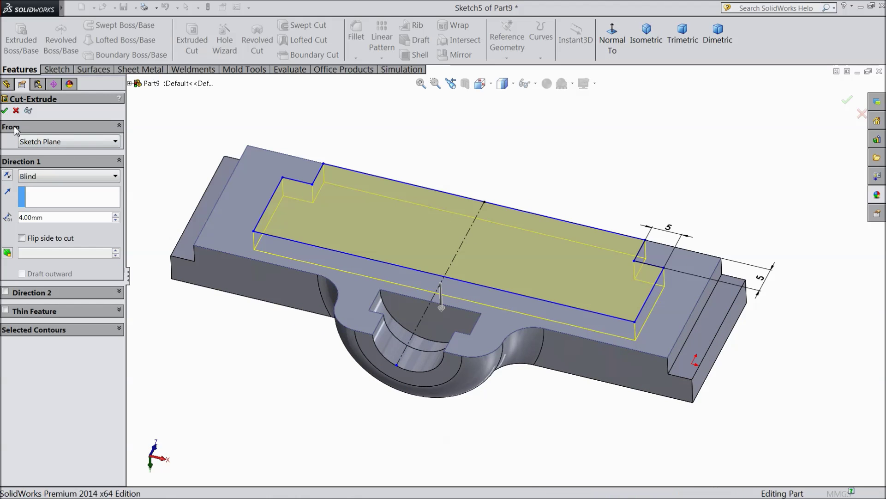
Step: Start a sketch on the pocket floor and draw a vertical centerline from the boss's outer edge midpoint to beyond the bar's opposite edge
click(390, 237)
click(425, 208)
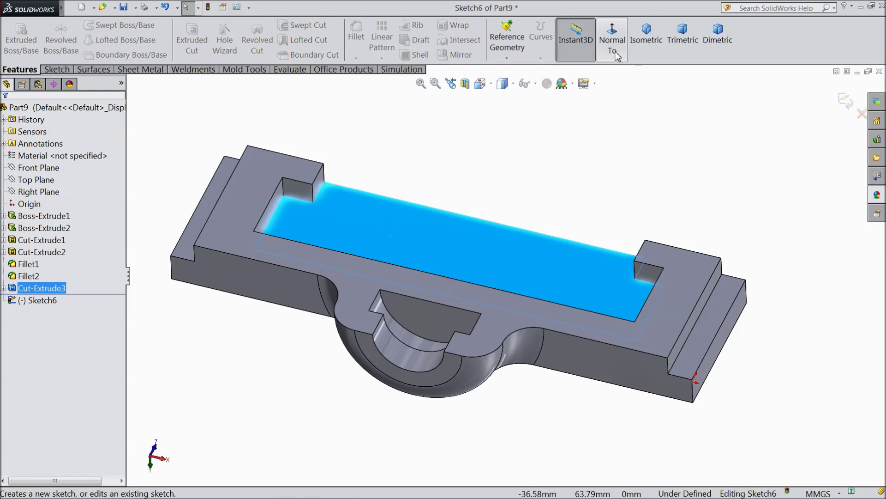
click(65, 71)
click(89, 25)
click(109, 51)
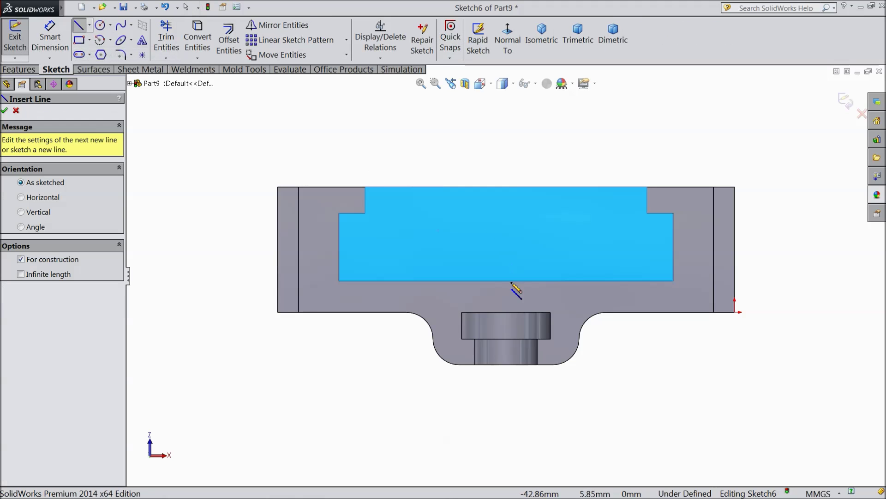
click(507, 364)
click(507, 143)
right_click(527, 138)
click(554, 103)
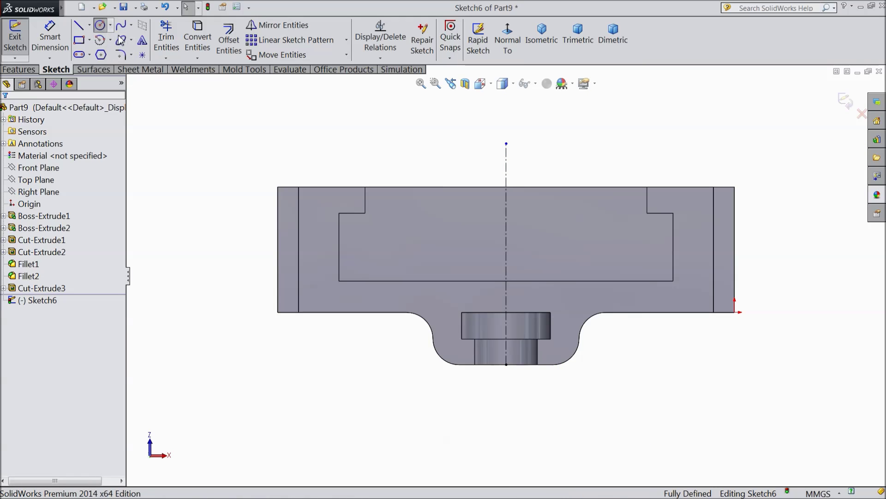
Step: Sketch a circle on the pocket floor, on one side of the centerline, and set its diameter to 6.2 mm
scroll(498, 243, down, 2)
drag(387, 233, 408, 255)
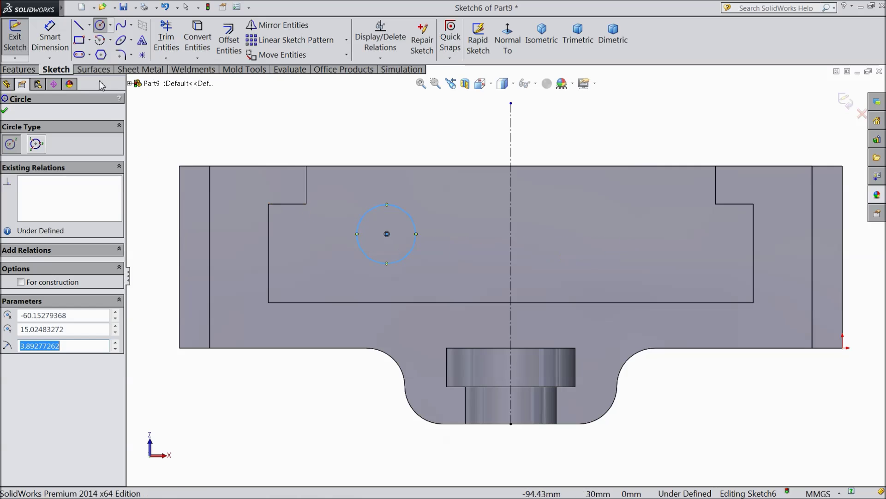
click(50, 37)
click(377, 213)
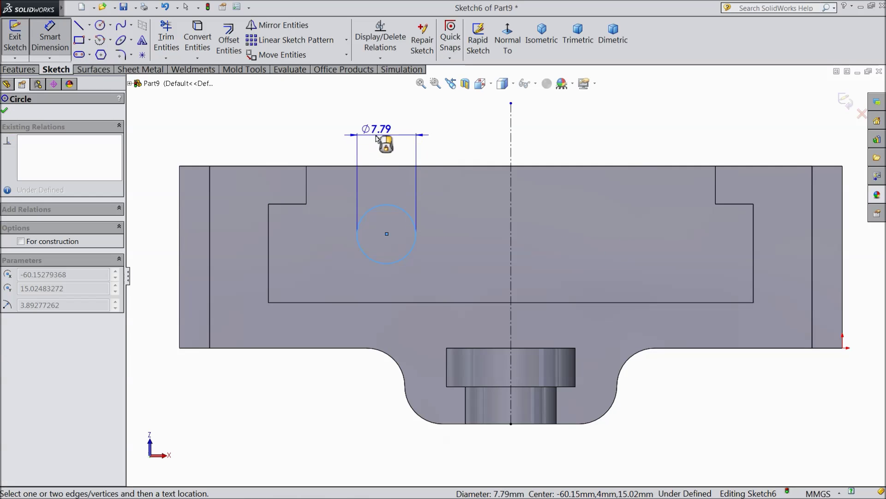
click(388, 141)
text(6.2)
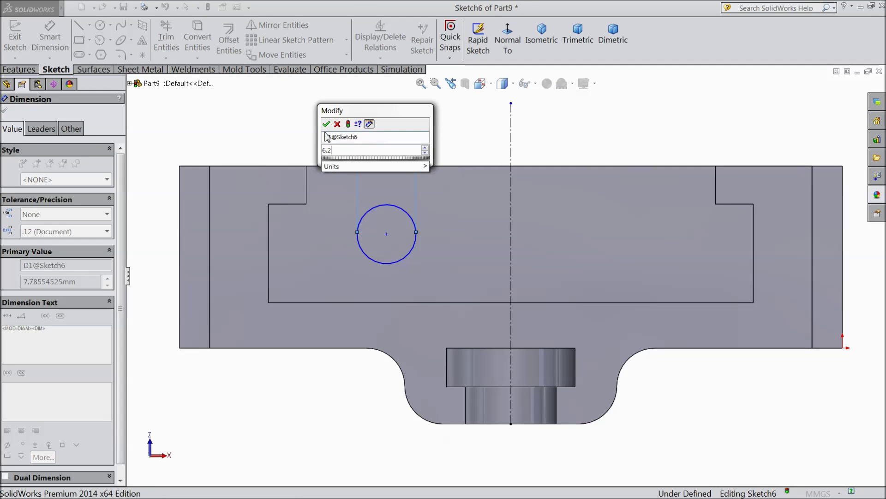
key(Return)
Step: Dimension the circle's center 9 mm from the bar's long edge opposite the boss
click(387, 234)
click(346, 166)
click(163, 197)
text(9)
click(112, 187)
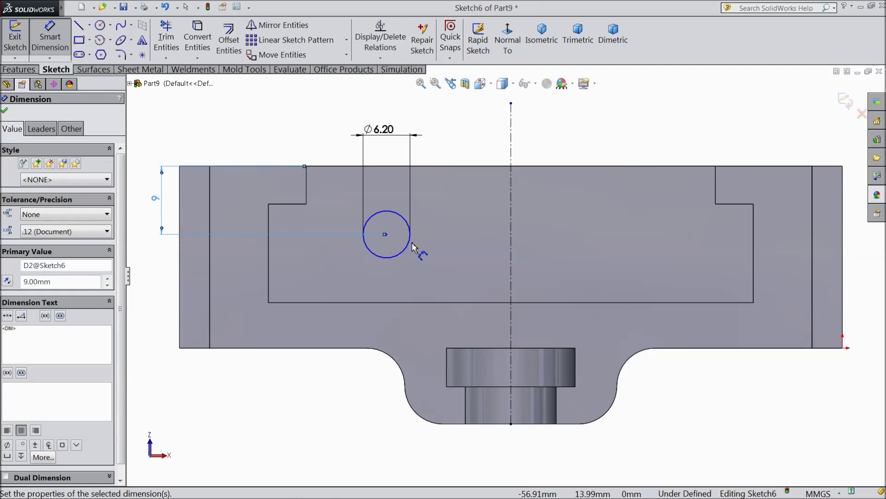
Step: Dimension the circle's center 15 mm from the vertical centerline
click(409, 245)
click(511, 231)
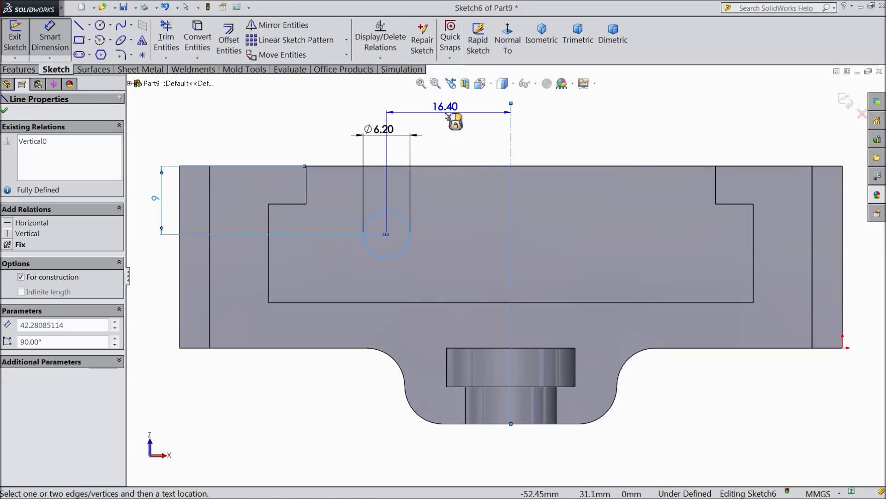
click(453, 116)
text(15)
click(396, 102)
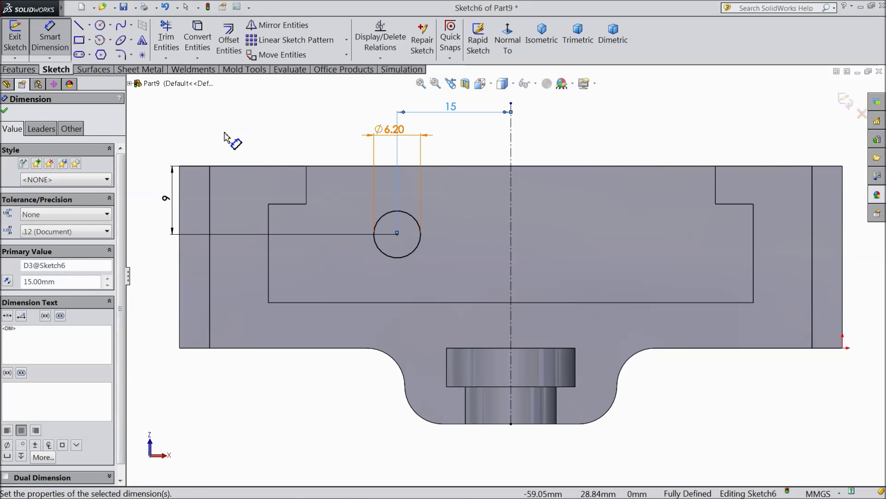
click(5, 111)
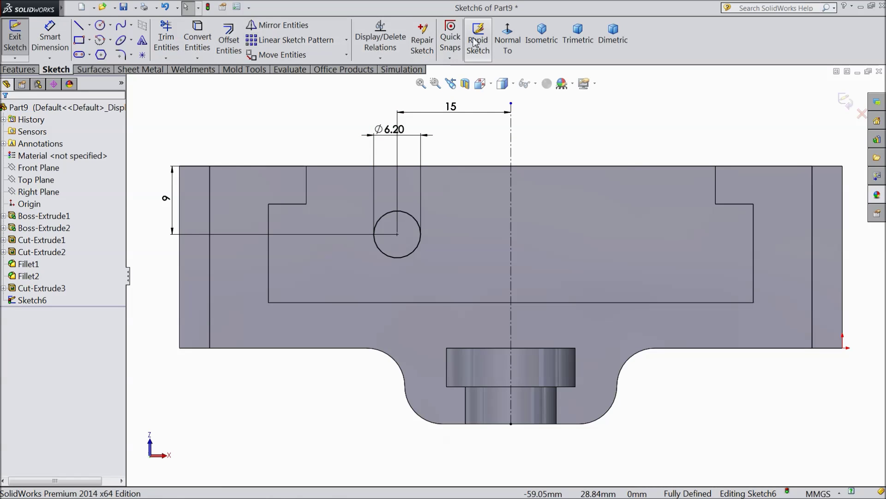
Step: Mirror the 6.2 mm circle about the vertical centerline, keeping the original
click(295, 25)
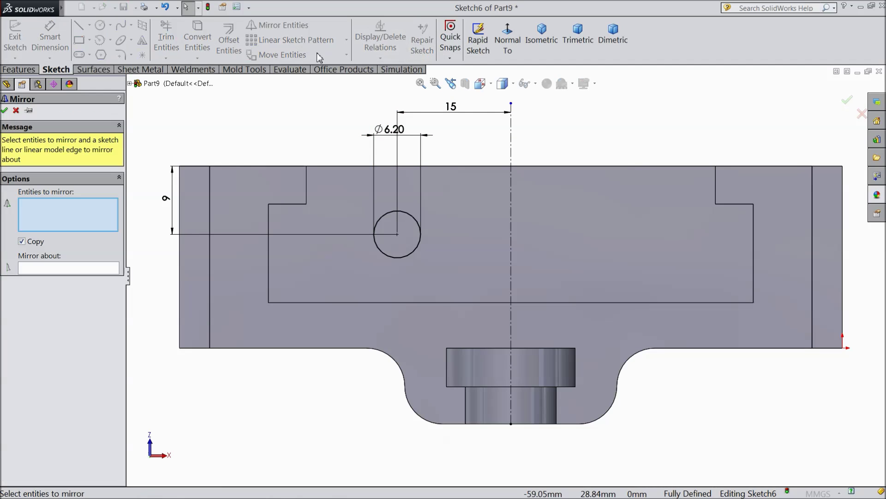
click(408, 258)
click(77, 269)
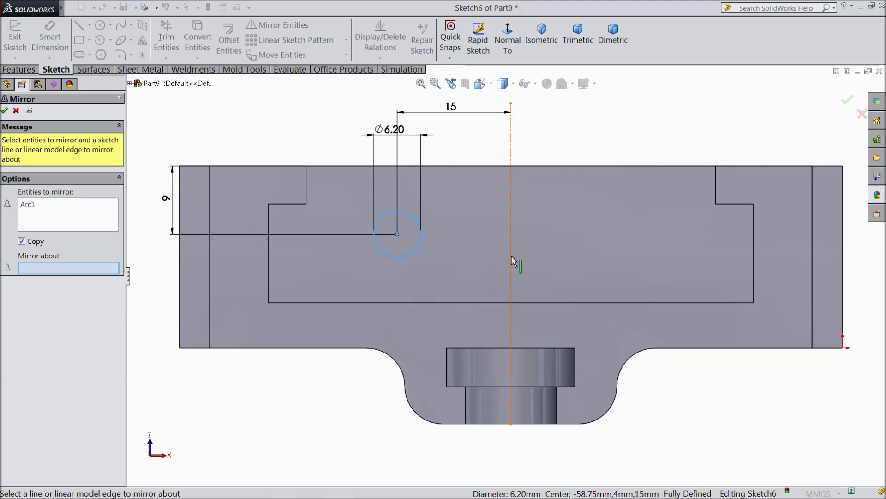
click(511, 262)
click(5, 110)
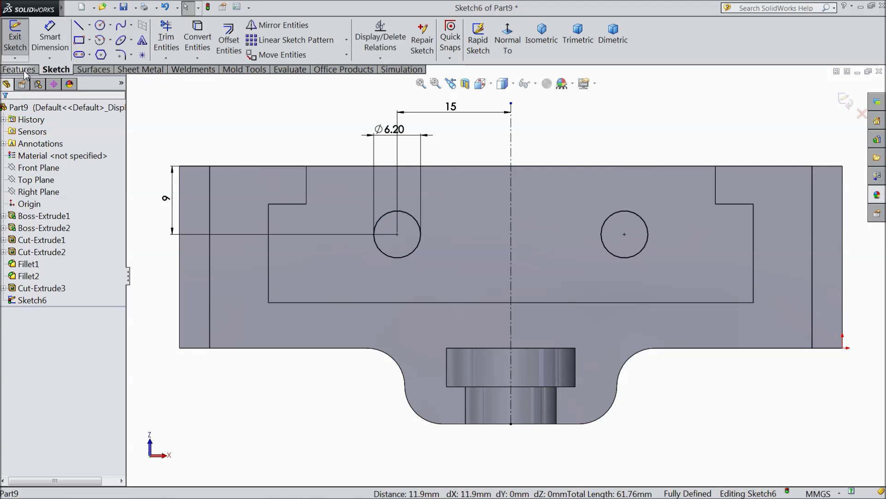
Step: Cut-extrude both circles Through All to make two holes in the bar
click(19, 70)
click(191, 39)
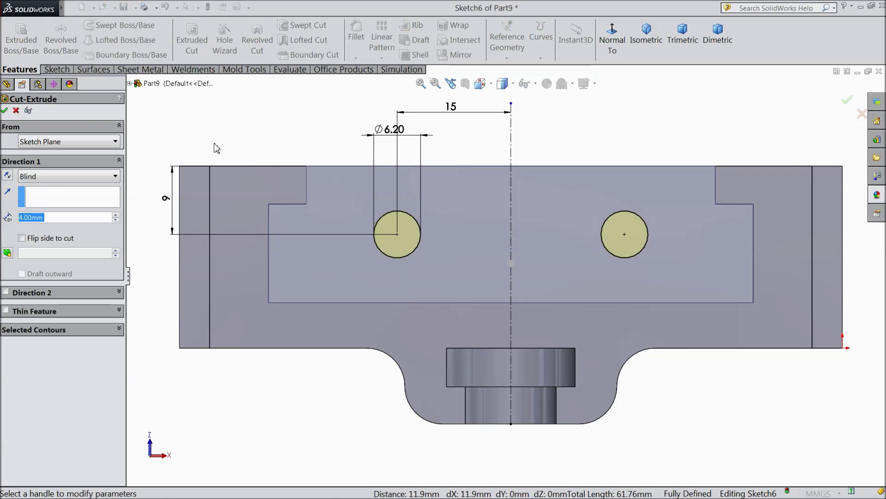
click(52, 199)
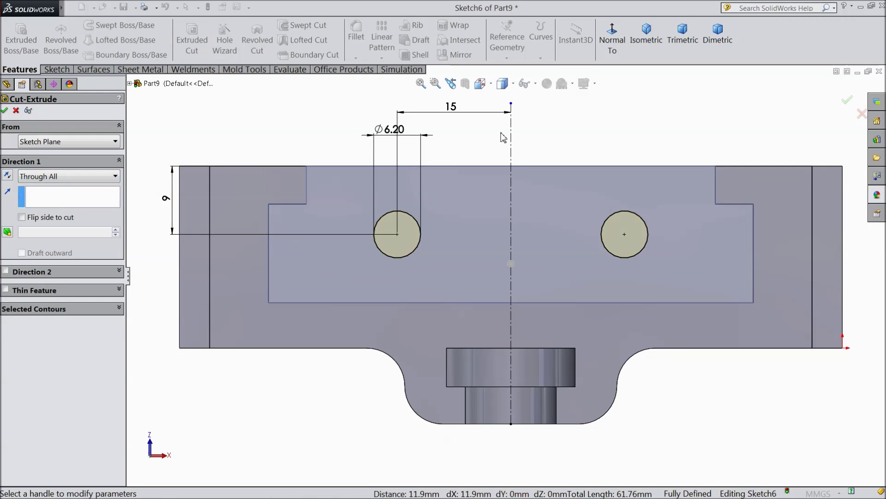
click(646, 37)
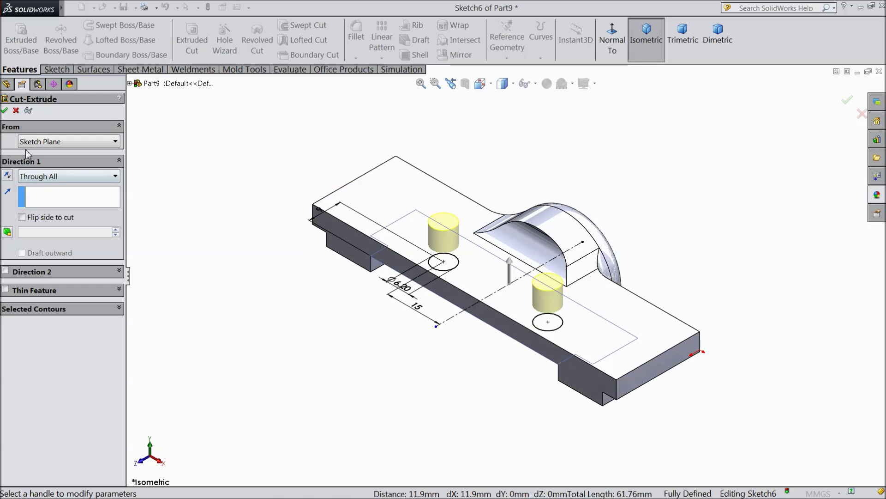
click(5, 110)
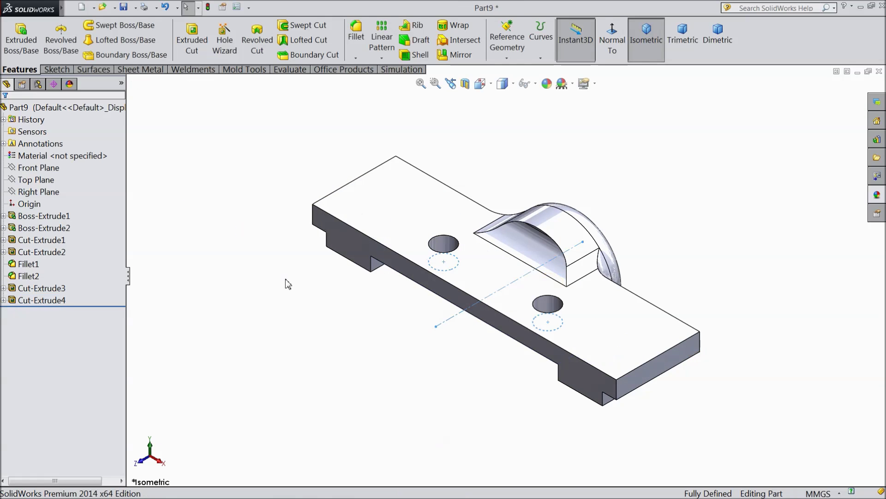
Step: Start a sketch on the bar's upper face and draw a corner rectangle against one short edge, inset about 4 mm from both long edges
middle_drag(309, 282, 342, 259)
click(374, 228)
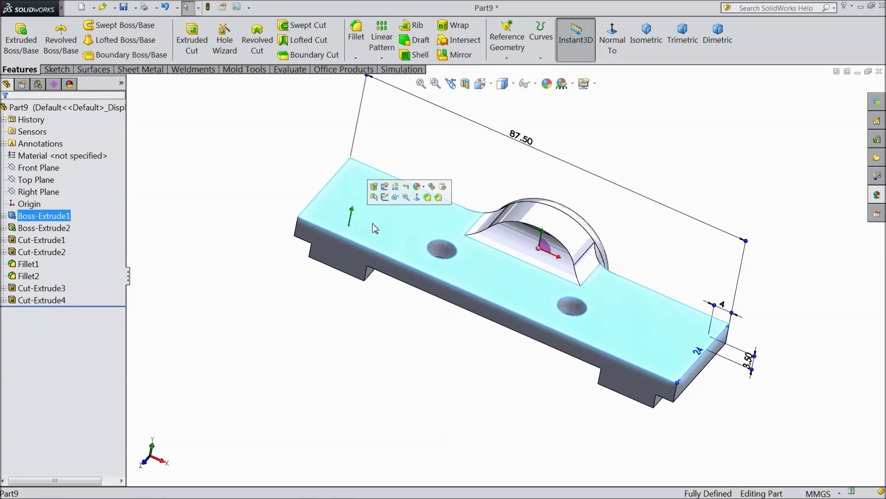
click(385, 197)
click(612, 40)
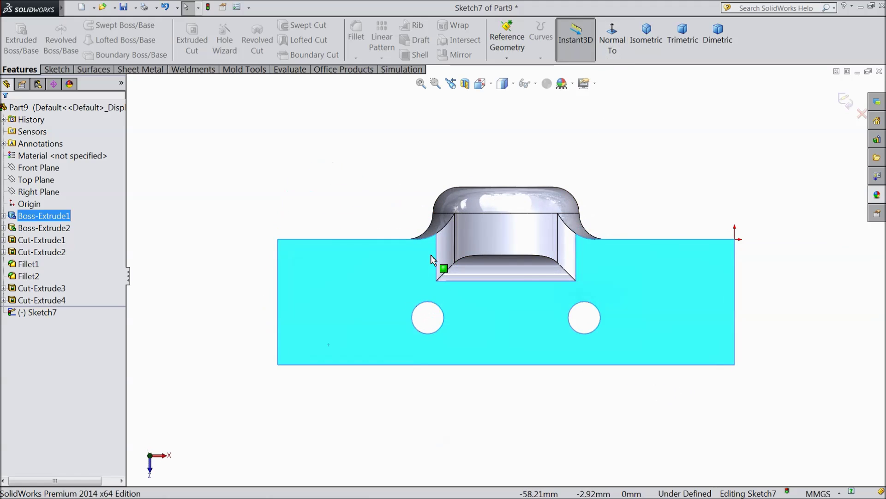
click(57, 70)
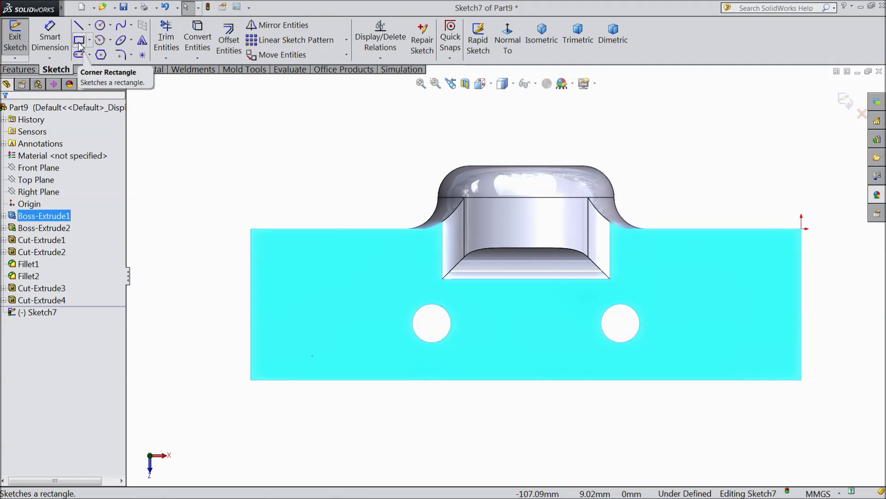
click(79, 41)
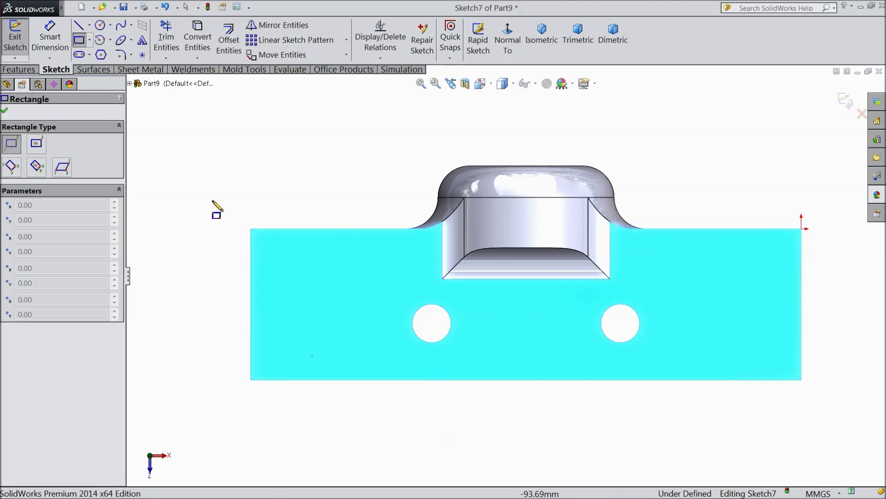
click(251, 255)
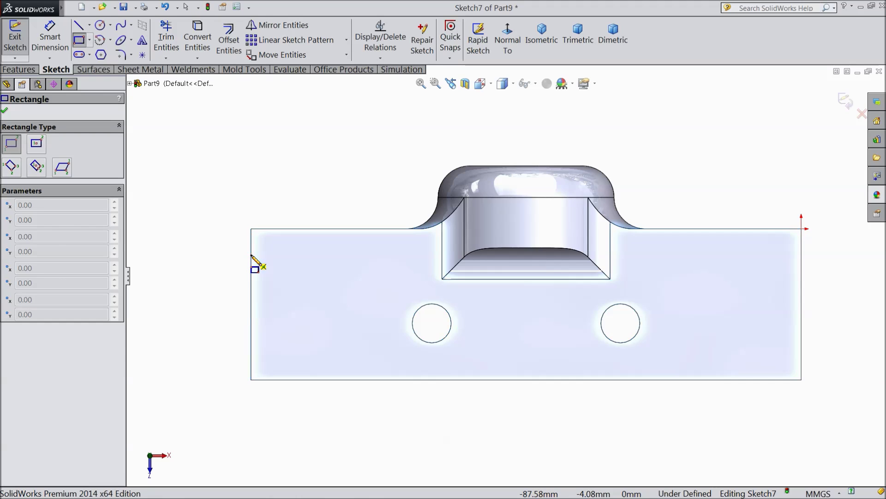
click(330, 354)
click(6, 112)
Step: Set the rectangle's width along the bar's length to 12 mm
click(50, 37)
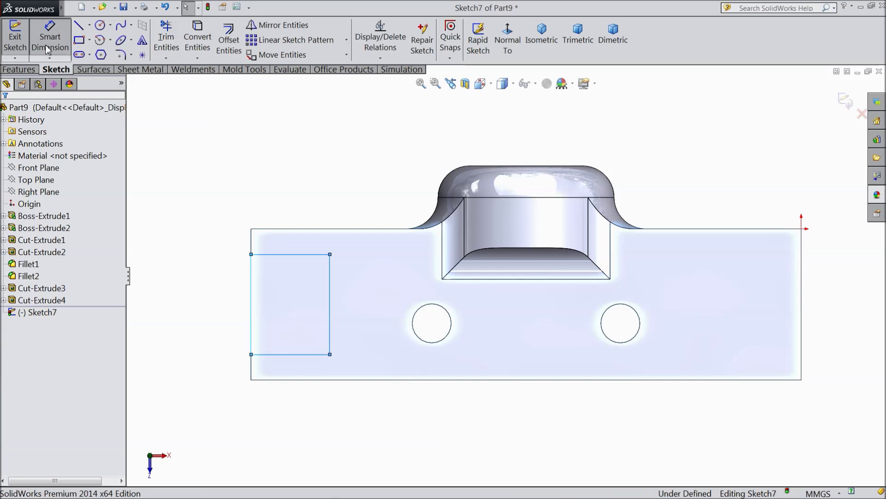
click(284, 254)
click(286, 194)
text(12)
key(Return)
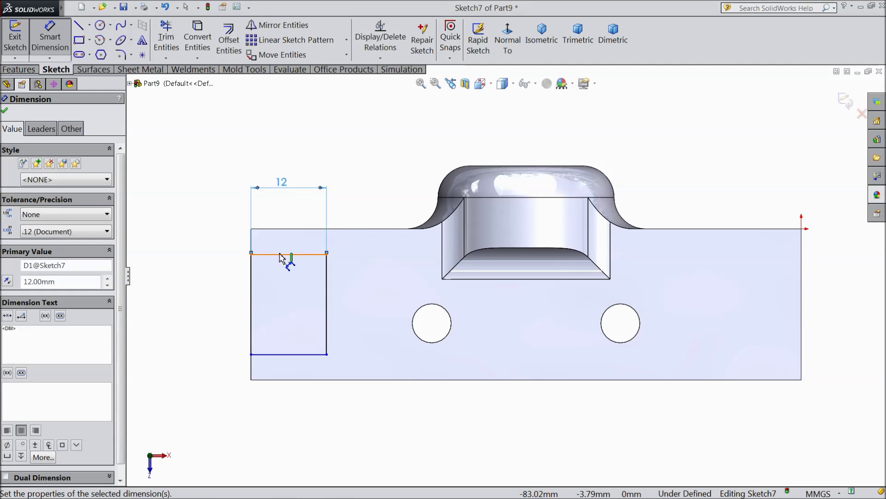
Step: Dimension the rectangle's boss-side line 3 mm from the bar's boss-side long edge
click(280, 254)
click(289, 228)
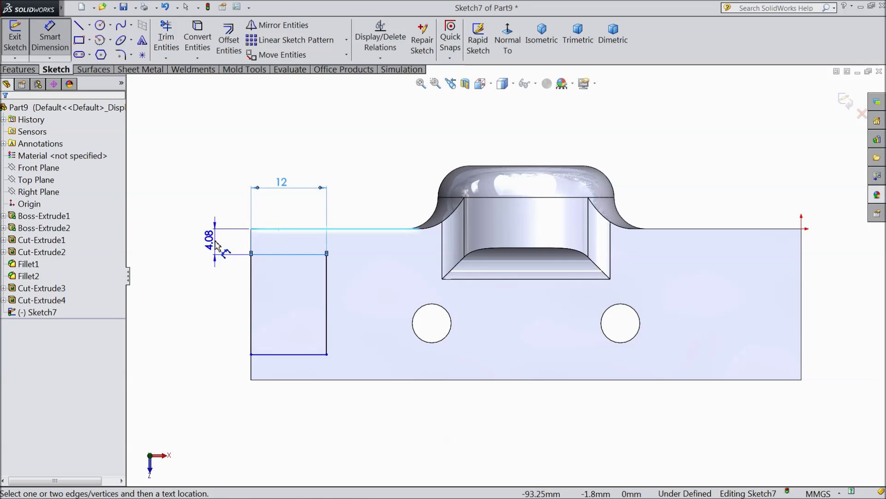
click(216, 245)
text(3)
click(165, 229)
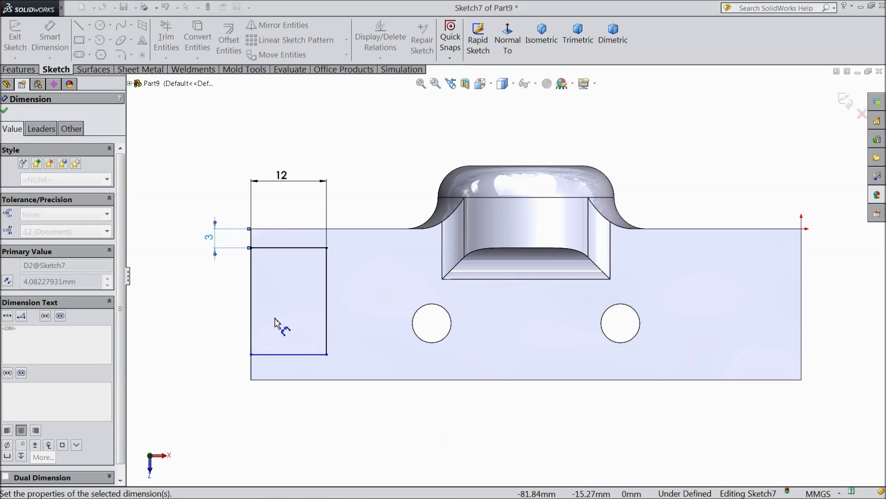
Step: Dimension the rectangle's opposite line 3 mm from the bar's long edge away from the boss
click(300, 354)
click(291, 381)
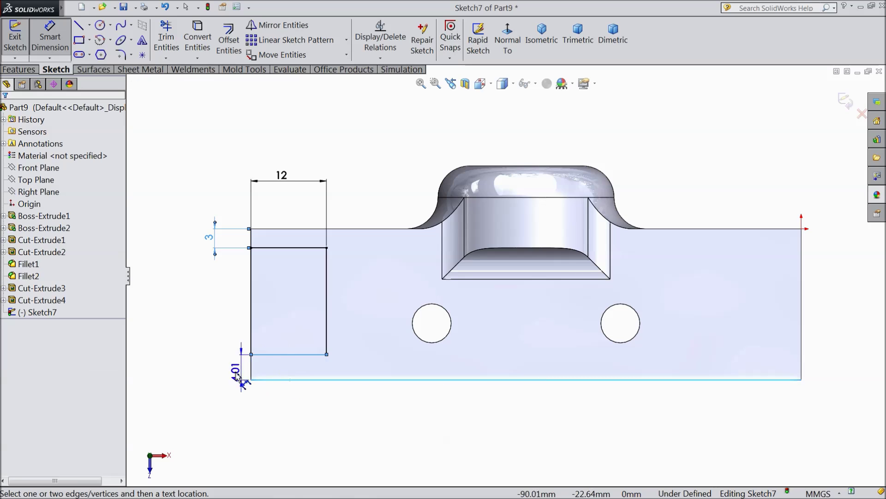
click(220, 369)
text(3)
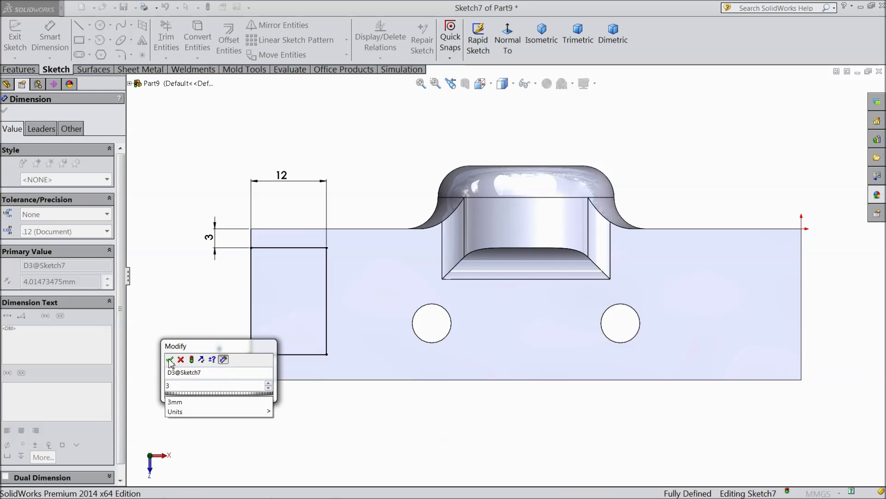
click(169, 359)
click(5, 111)
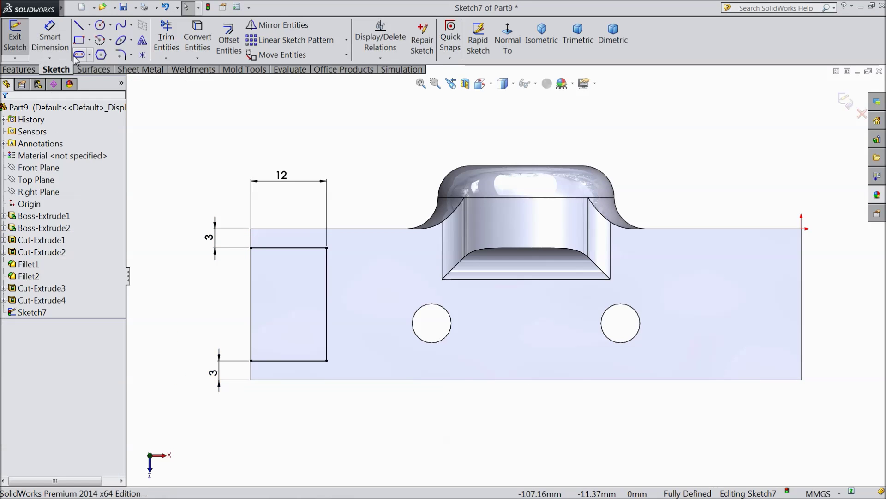
Step: Begin a centerline for the rectangle sketch at the middle of the bar
click(90, 26)
click(103, 54)
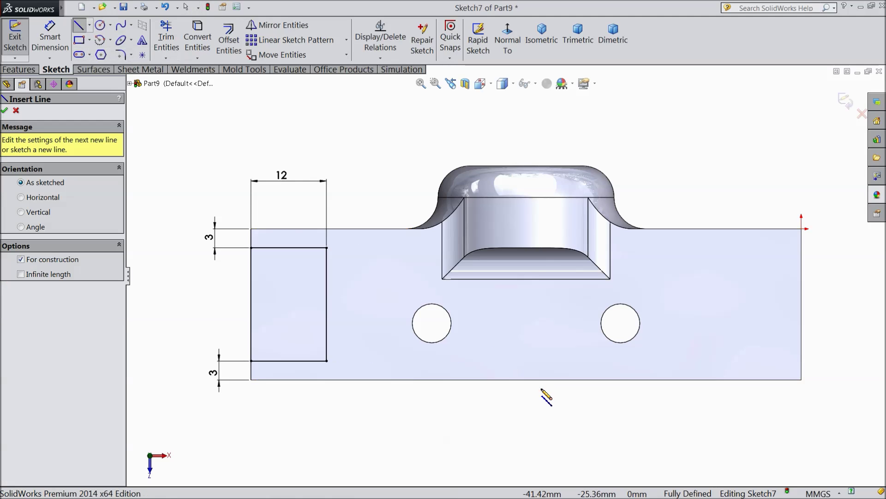
Step: Draw a vertical construction centerline from the midpoint of the plate's lower long edge up past the arched boss
click(527, 379)
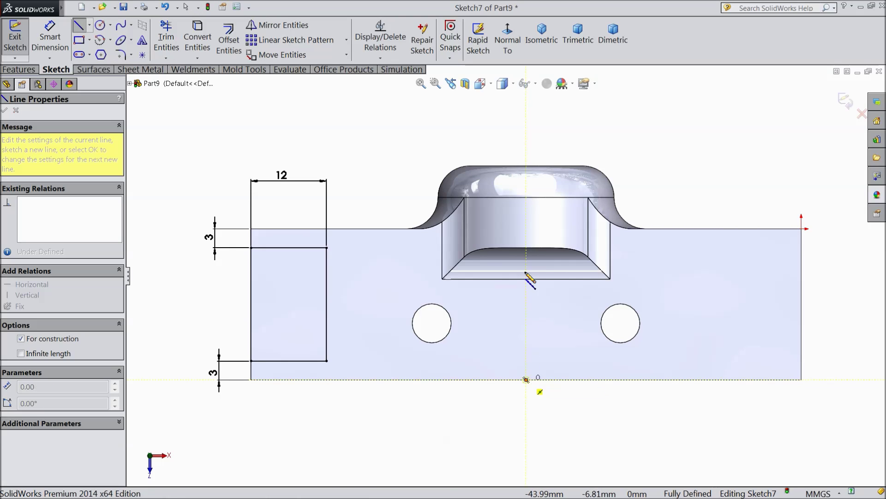
click(526, 135)
right_click(538, 135)
click(560, 100)
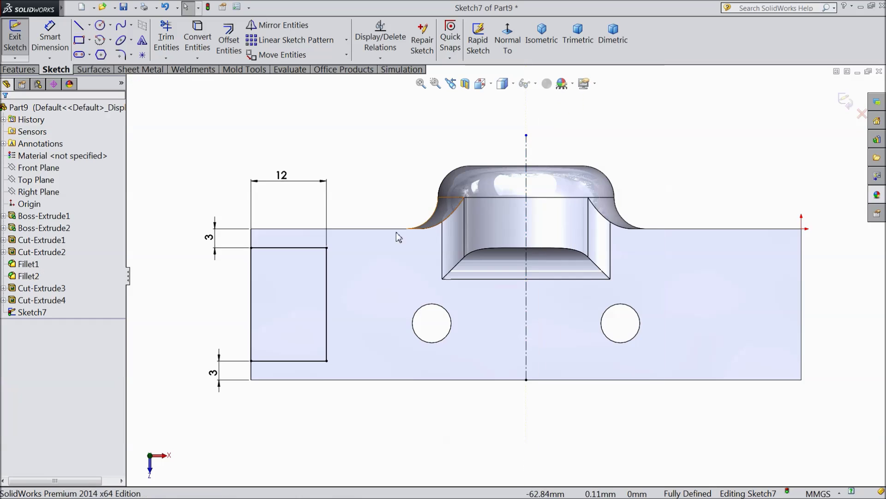
Step: Mirror the 12 mm wide sketch rectangle about the vertical centerline to the plate's opposite end
drag(349, 237, 243, 378)
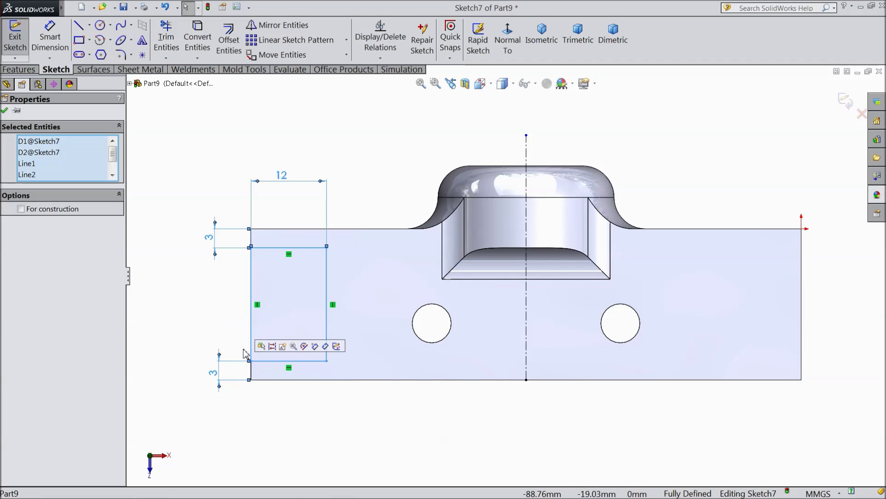
click(295, 25)
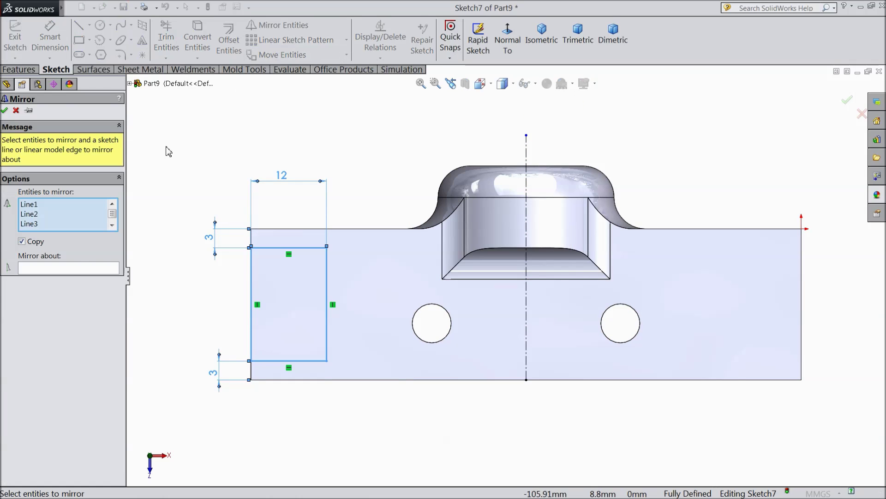
click(59, 270)
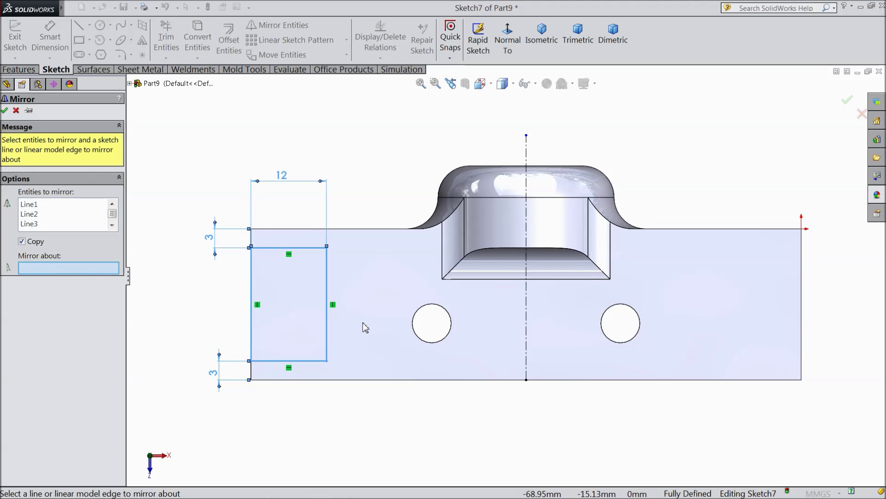
click(527, 348)
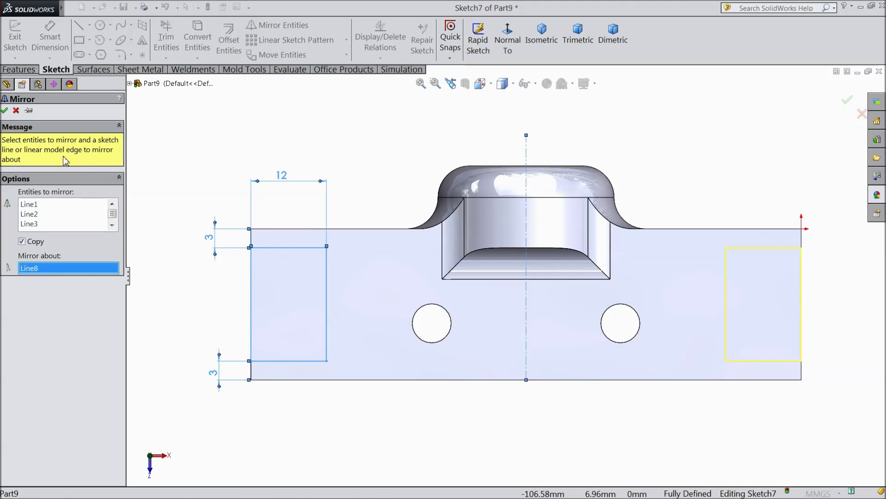
click(4, 111)
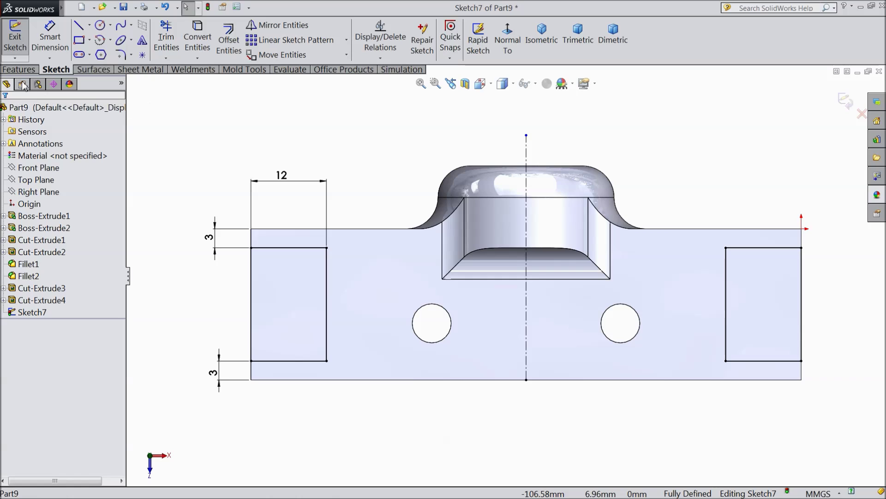
Step: Cut-extrude both end rectangles into the plate with a blind depth of 2 mm
click(18, 70)
click(192, 39)
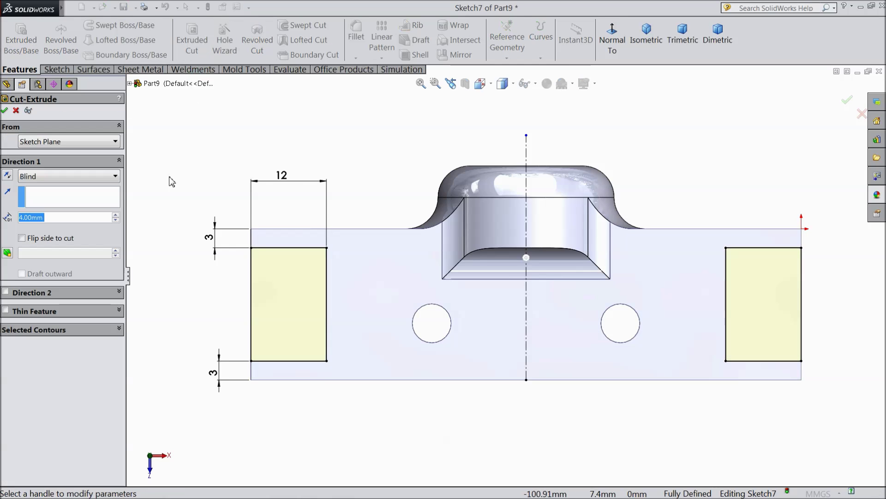
text(2)
key(Return)
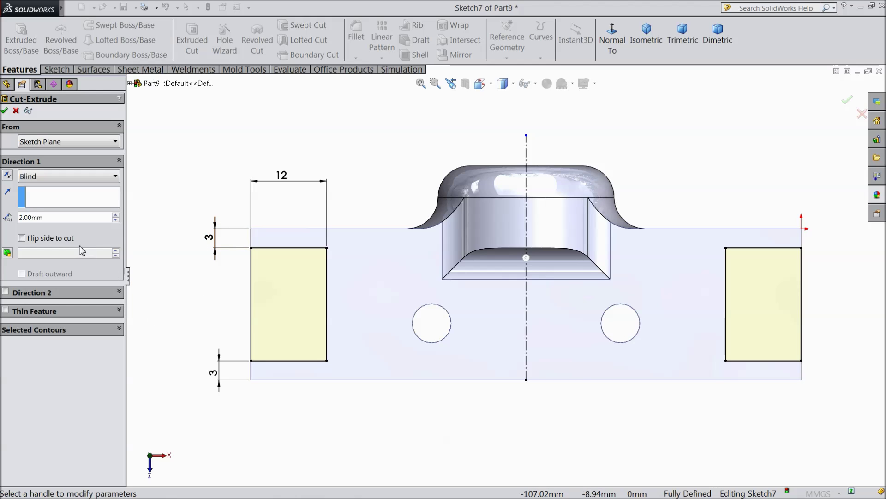
middle_drag(242, 442, 226, 301)
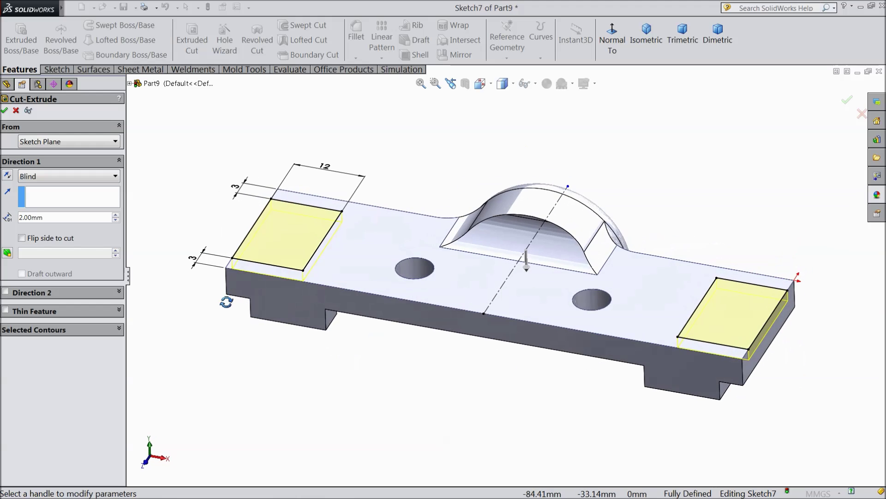
click(4, 111)
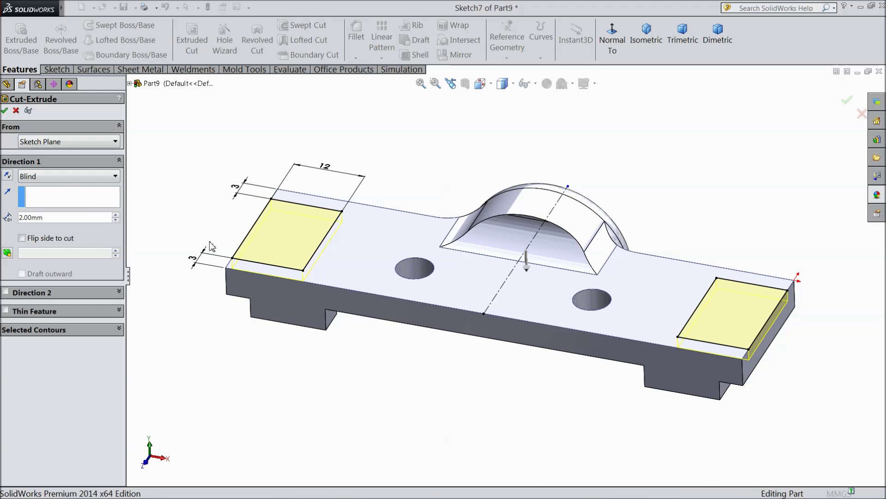
Step: Fillet the plate's long upper front edge and the two rear edges beside the arched boss with a 1 mm radius
middle_drag(340, 372, 361, 386)
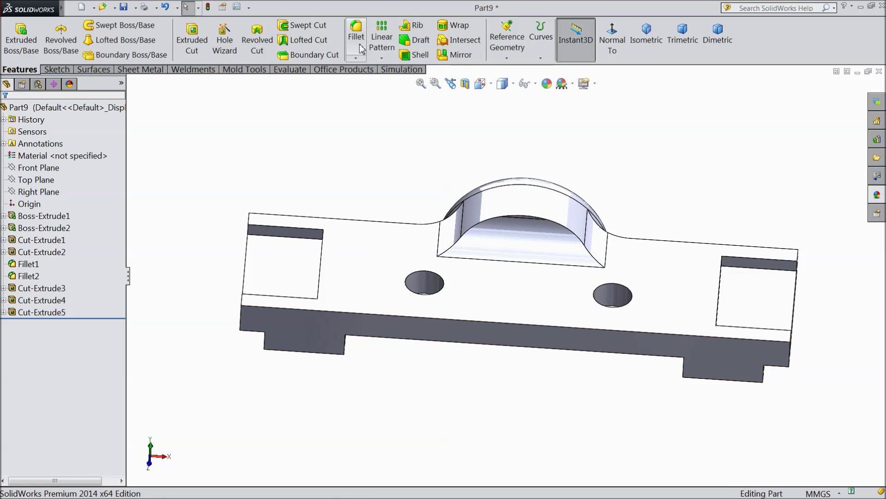
click(361, 46)
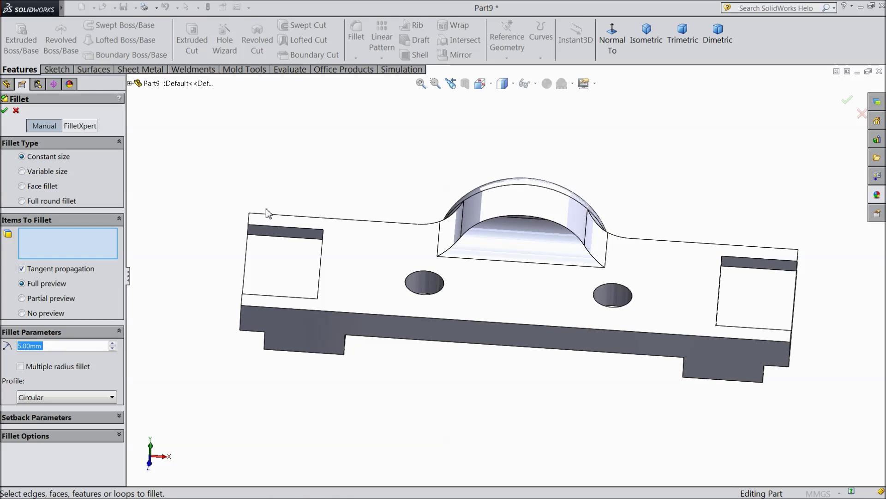
text(1)
key(Return)
scroll(421, 321, down, 4)
scroll(418, 326, up, 3)
click(416, 317)
scroll(416, 277, down, 2)
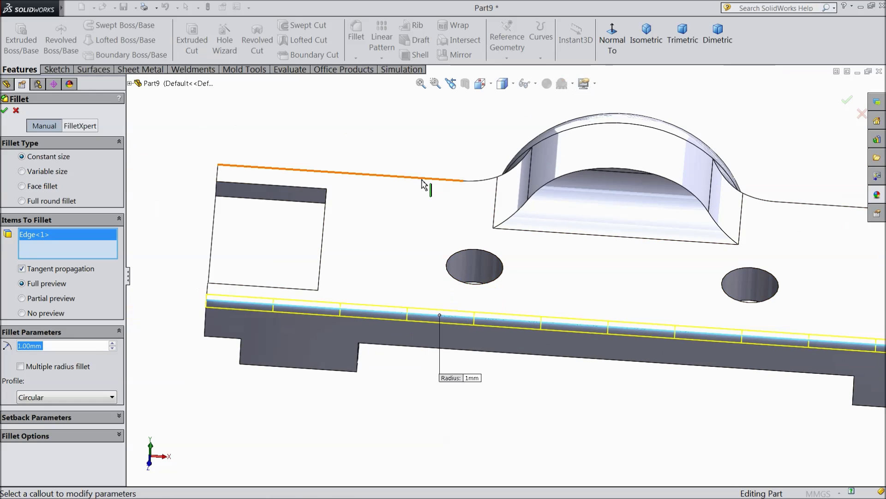
click(422, 181)
scroll(447, 197, up, 2)
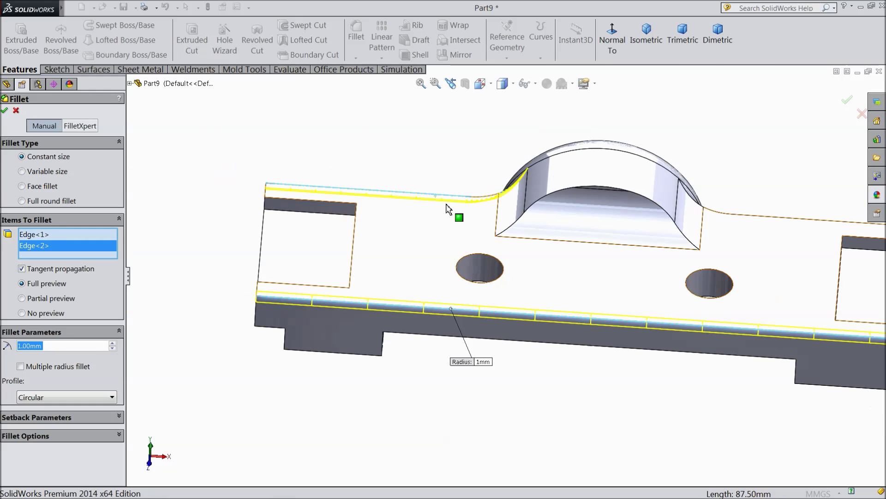
click(761, 222)
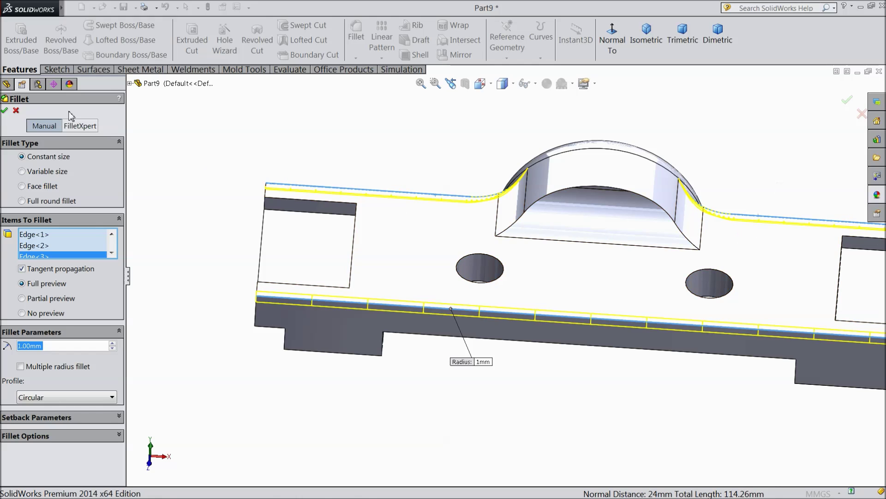
click(5, 110)
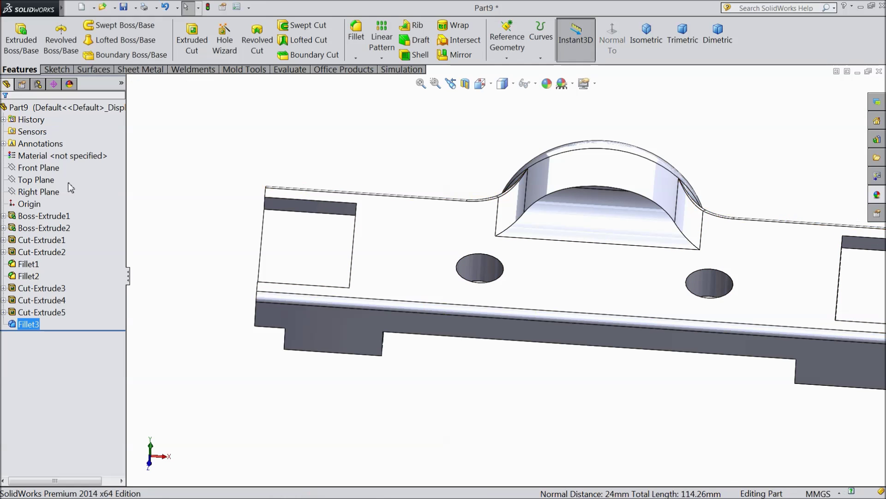
Step: Apply the cast stainless steel appearance to the whole part
click(27, 107)
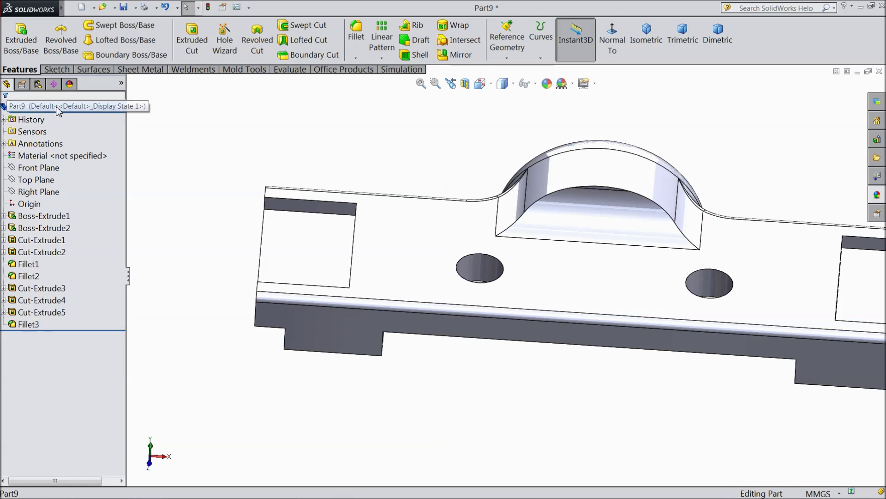
click(641, 55)
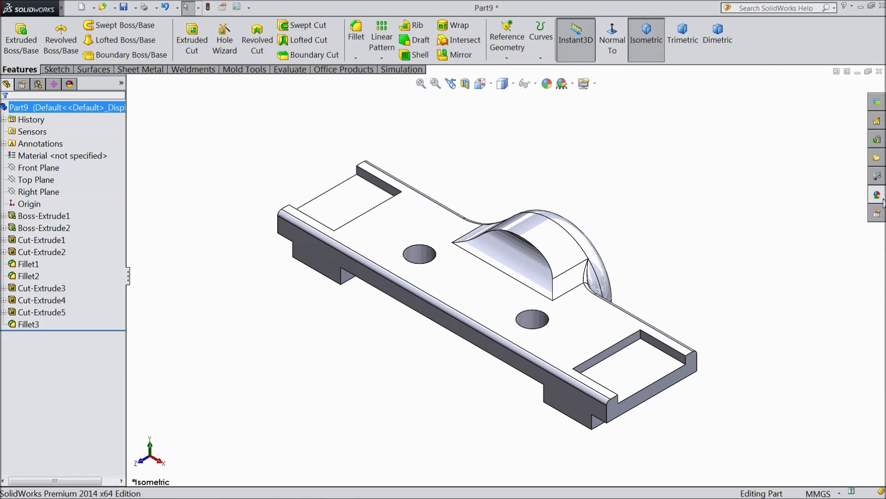
click(882, 199)
scroll(813, 347, down, 2)
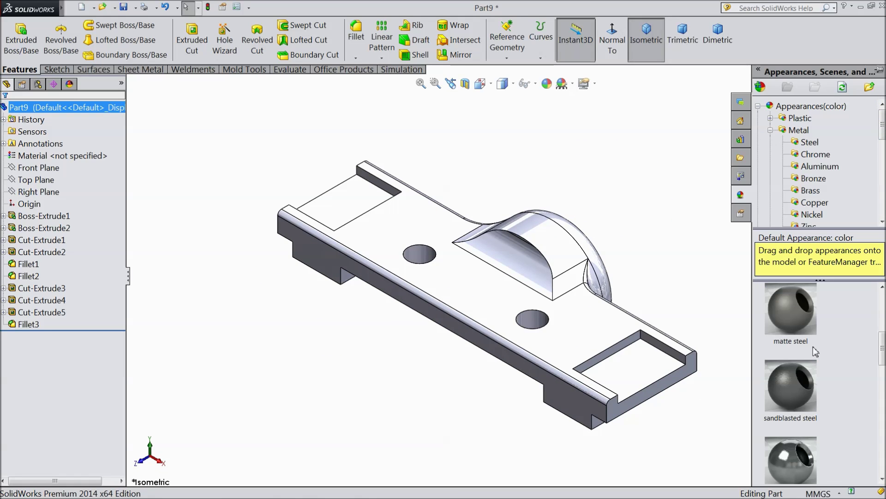
scroll(813, 349, down, 2)
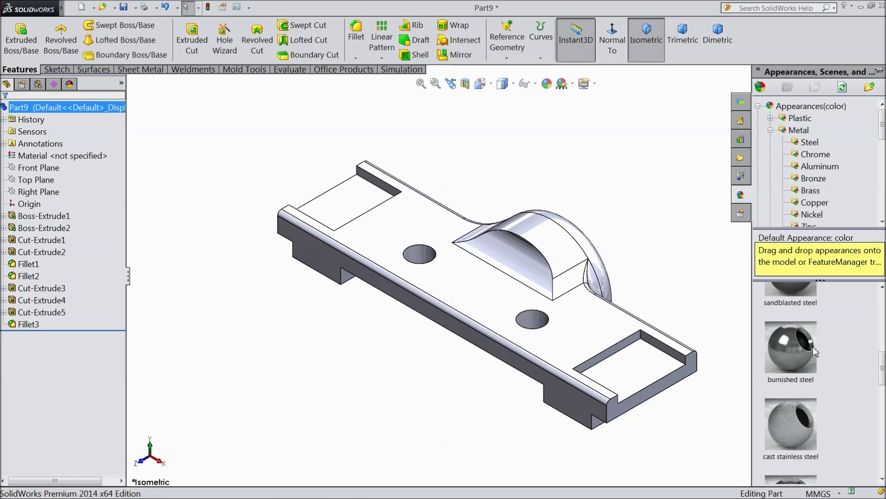
mouse_move(789, 431)
double_click(789, 430)
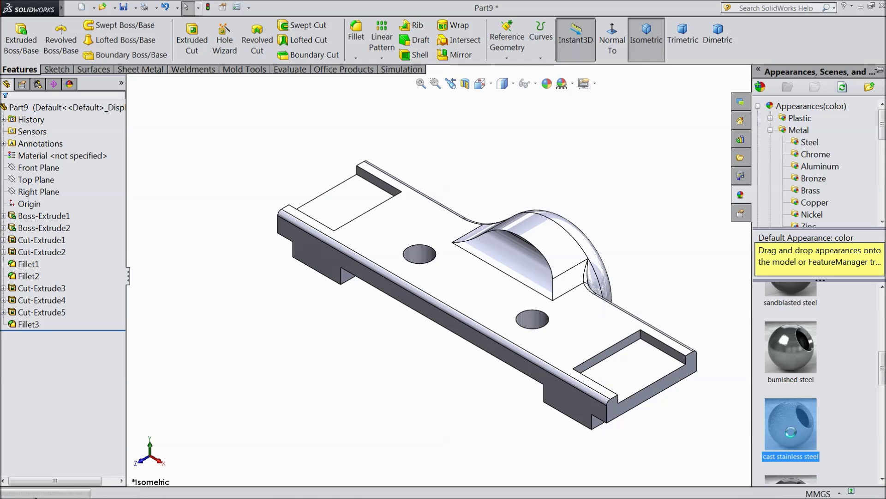
Step: Apply the cast carbon steel appearance to the whole part
drag(883, 370, 883, 399)
click(794, 401)
double_click(790, 402)
middle_drag(737, 393, 613, 405)
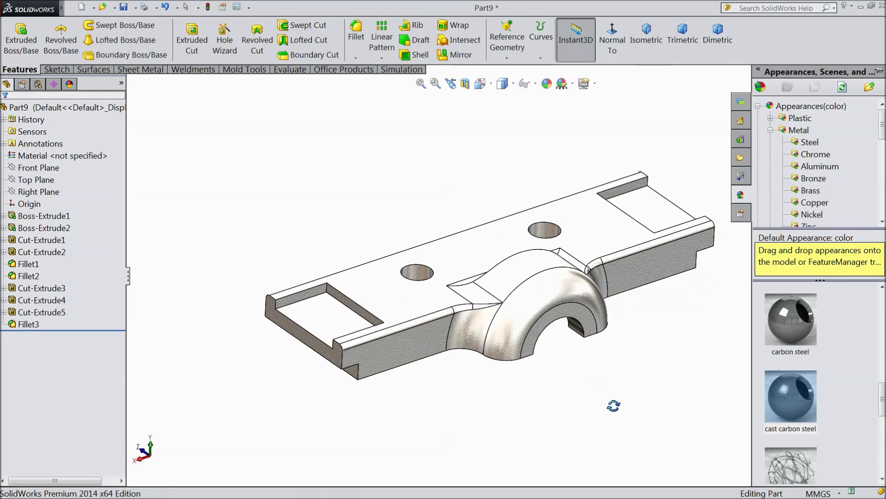
scroll(559, 293, down, 2)
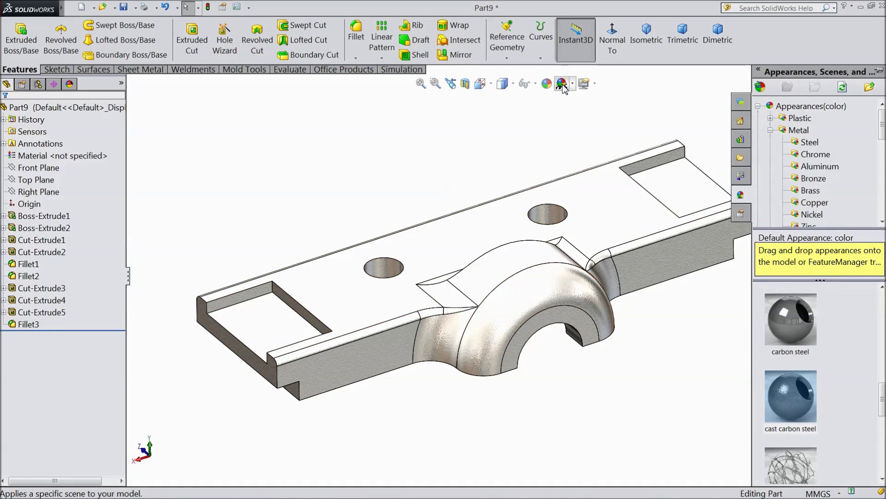
Step: Change the color of the part's cast carbon steel appearance to dark gray, RGB 64, 64, 64
click(547, 83)
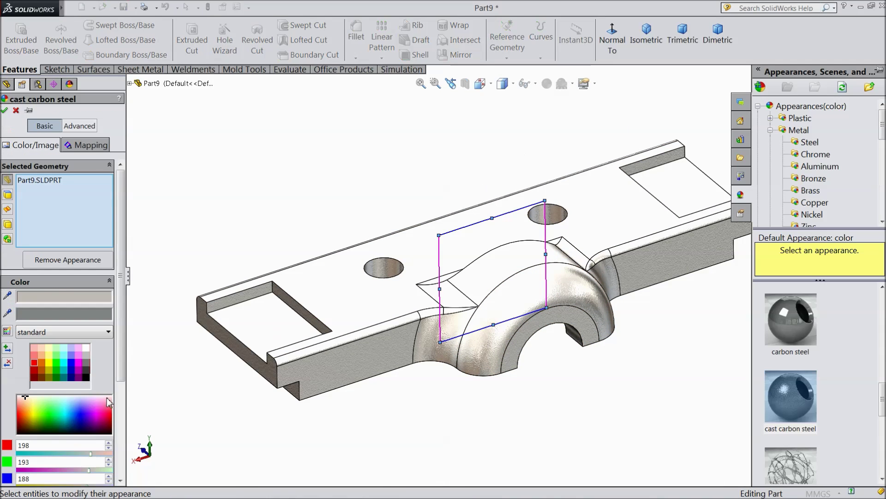
click(87, 363)
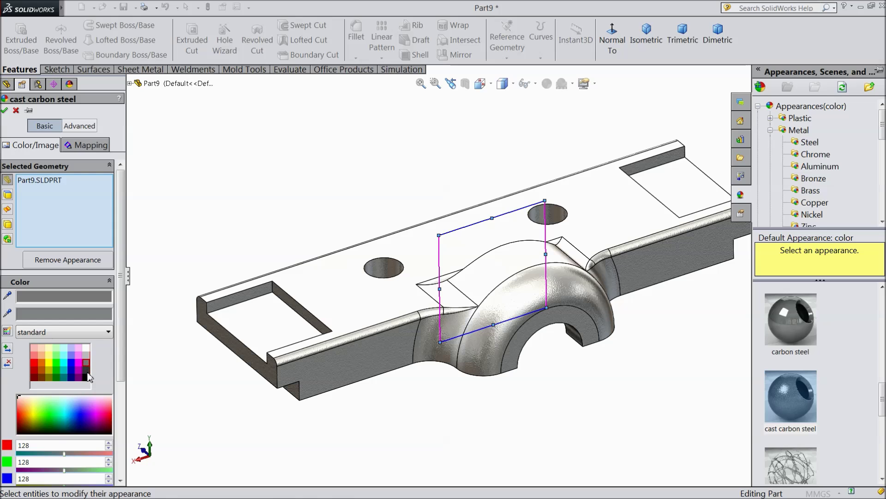
click(87, 371)
middle_drag(206, 402, 228, 381)
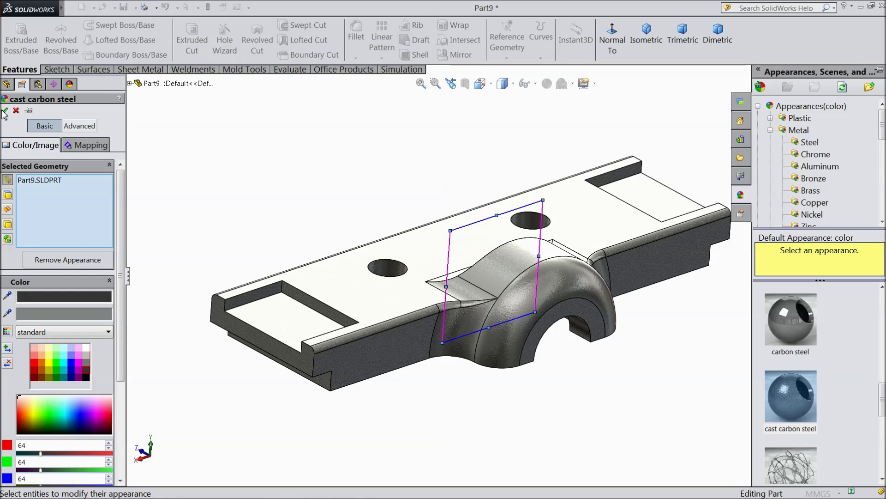
click(4, 111)
Step: Set the part to an isometric view and save it in the Pipe Vise folder as "uppper jaw support"
middle_drag(233, 226, 566, 396)
click(633, 48)
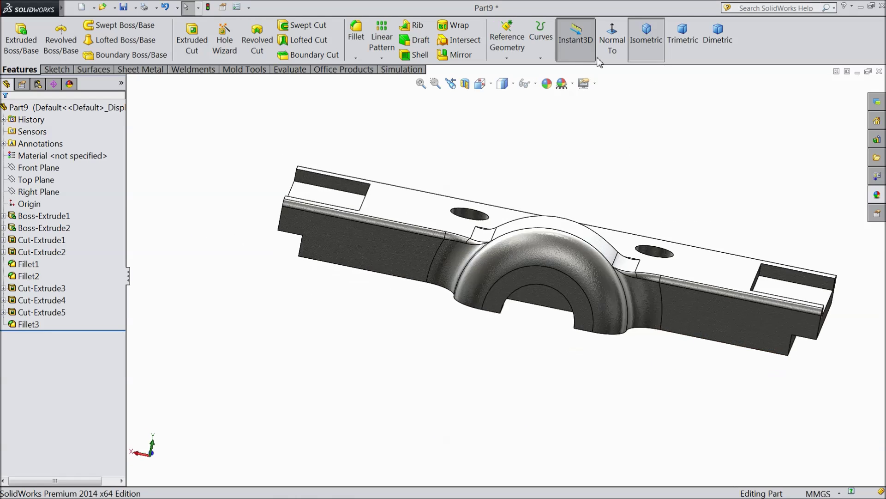
click(124, 8)
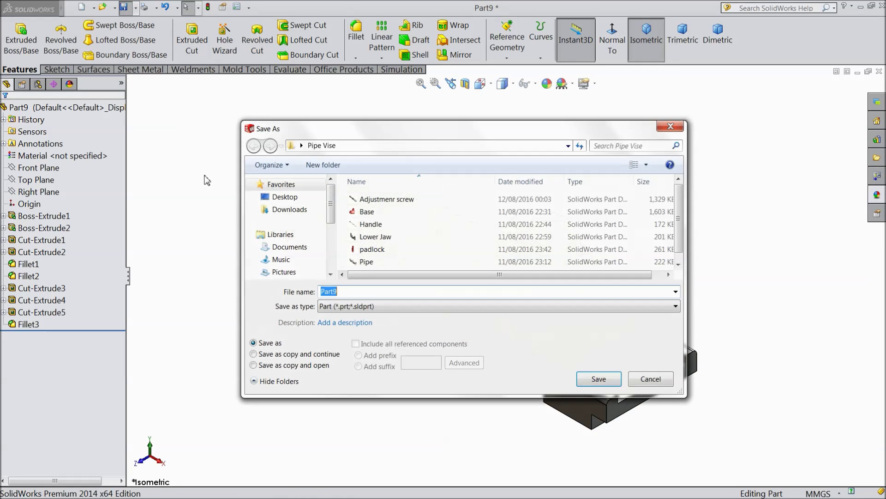
text(uppe)
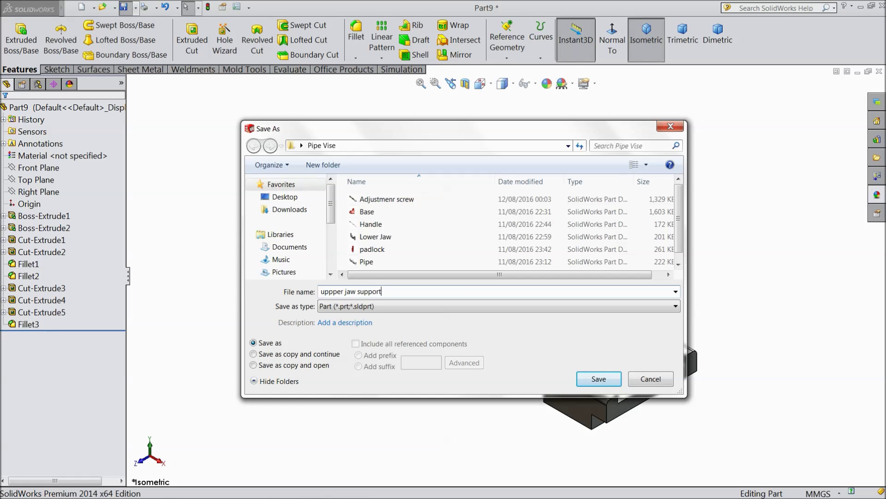
click(593, 383)
middle_drag(416, 353, 582, 431)
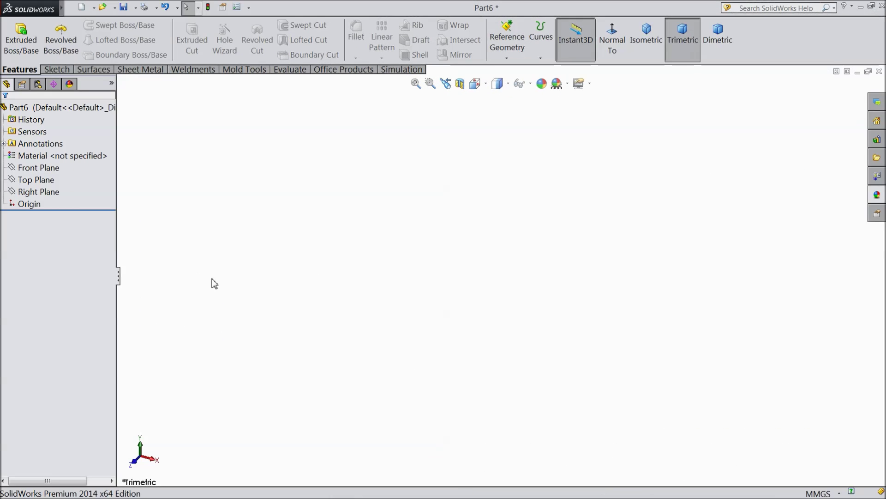
Step: Sketch two concentric circles centered on the origin of the Right Plane, with radii of about 76 mm and 60 mm
click(44, 192)
click(51, 178)
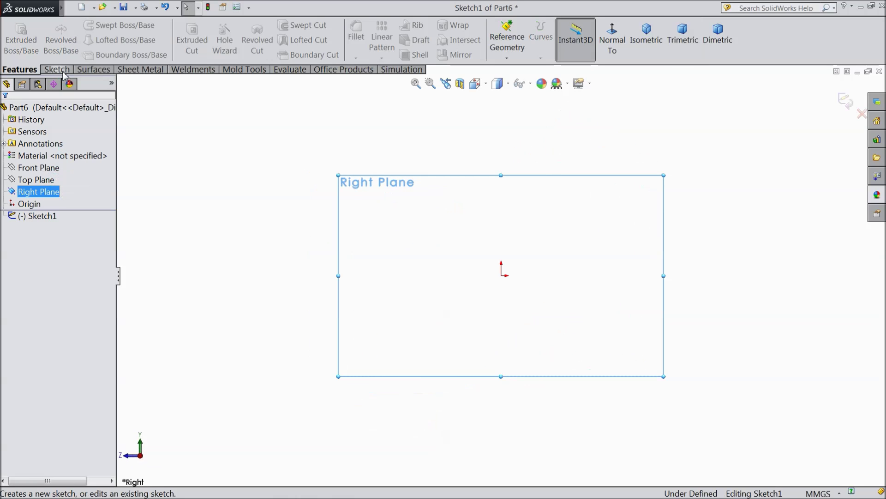
click(501, 276)
click(398, 185)
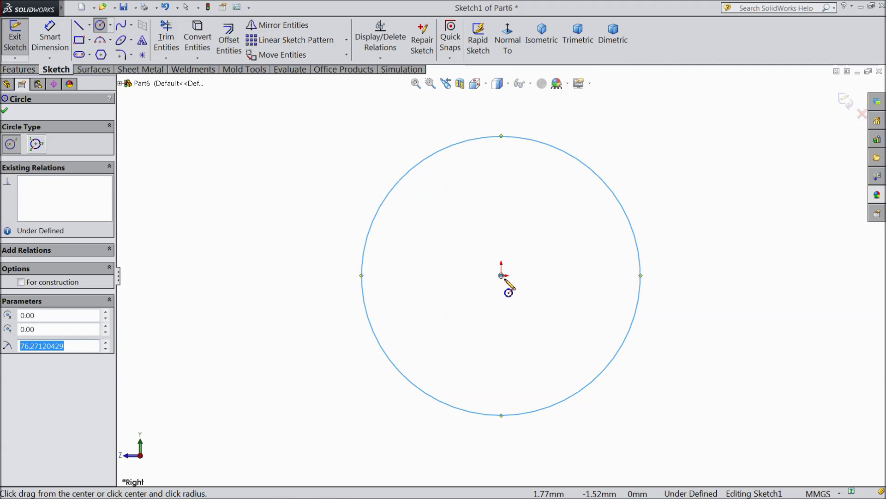
click(501, 275)
click(407, 221)
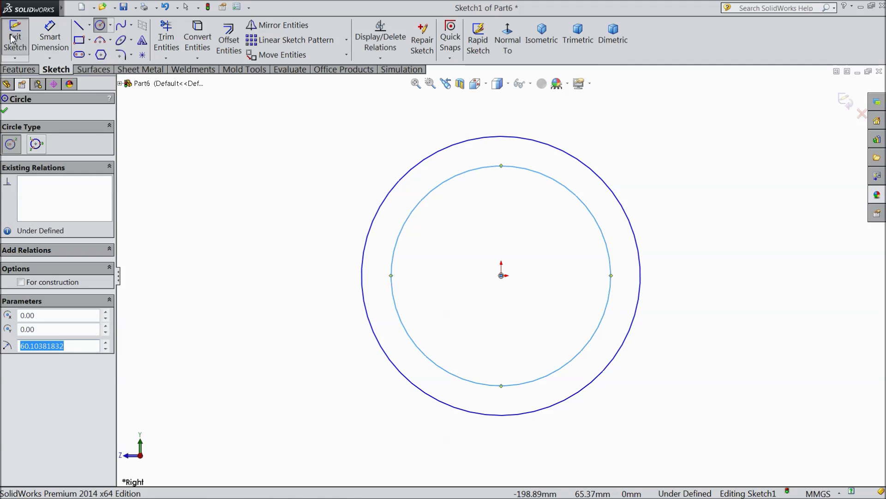
Step: Dimension the outer circle's diameter at 60.33 mm
click(50, 37)
click(366, 271)
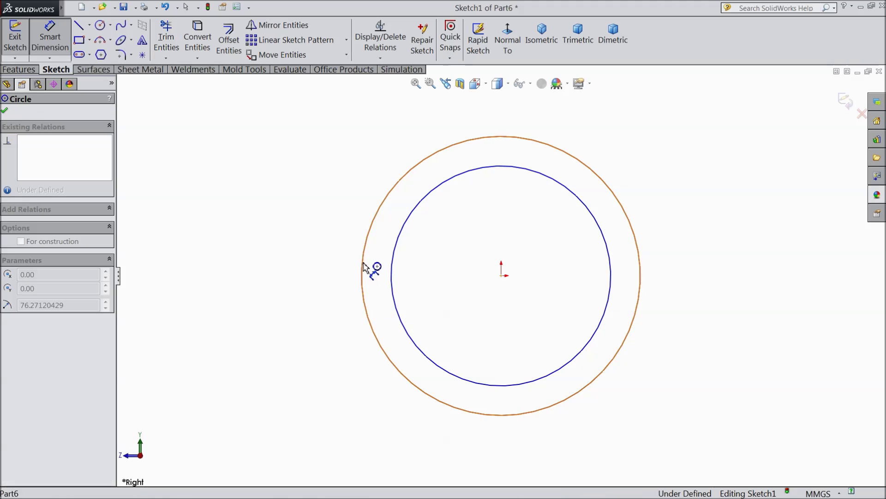
click(267, 274)
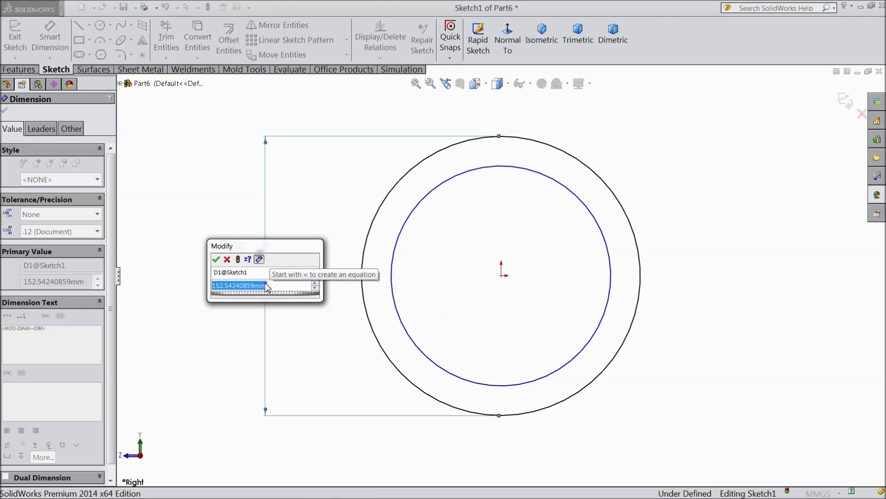
text(60)
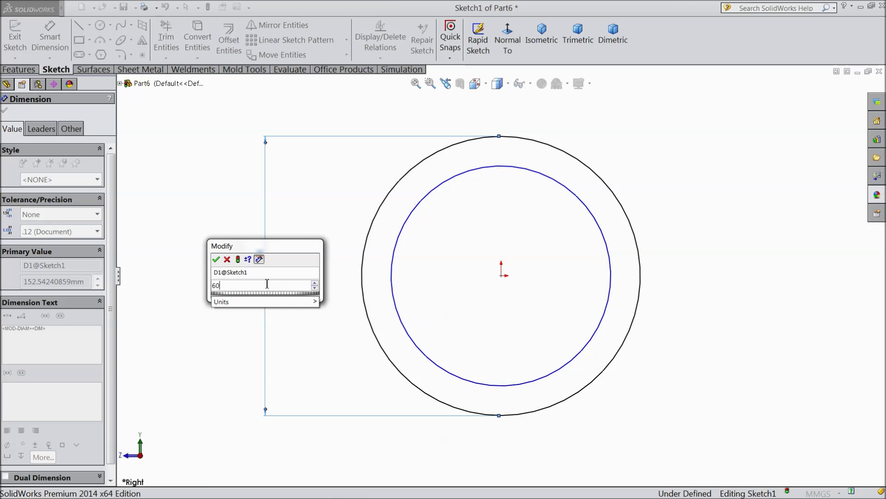
text(.33)
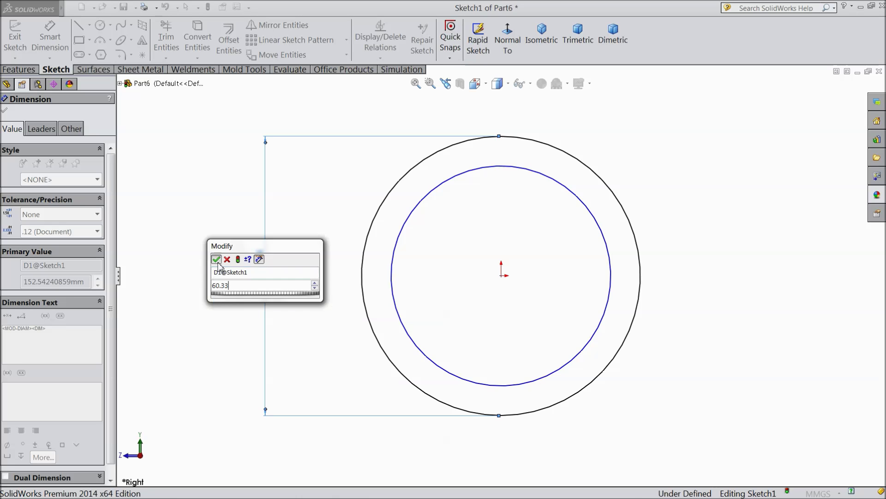
key(Return)
Step: Dimension the inner circle's diameter at 52.83 mm
click(392, 280)
click(328, 279)
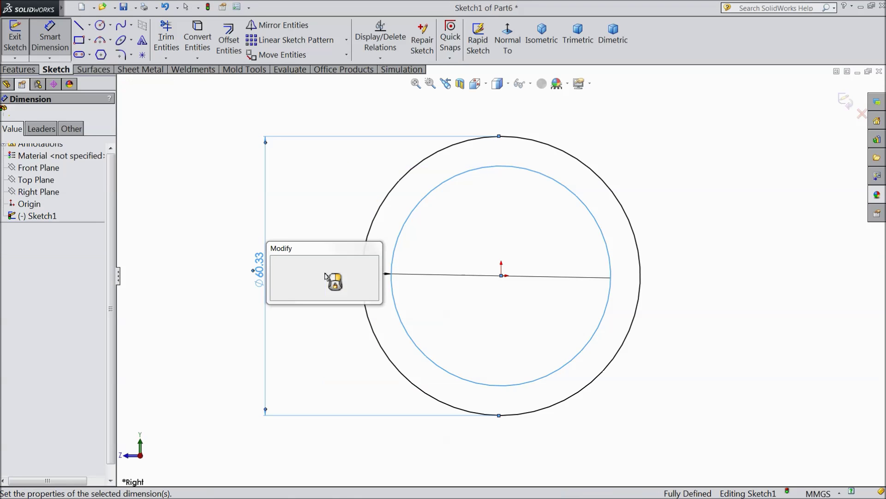
text(52)
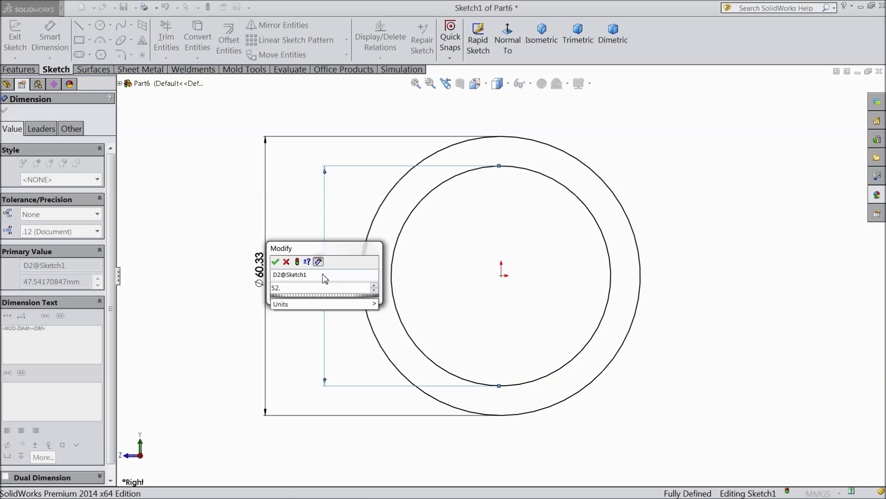
text(.83)
key(Return)
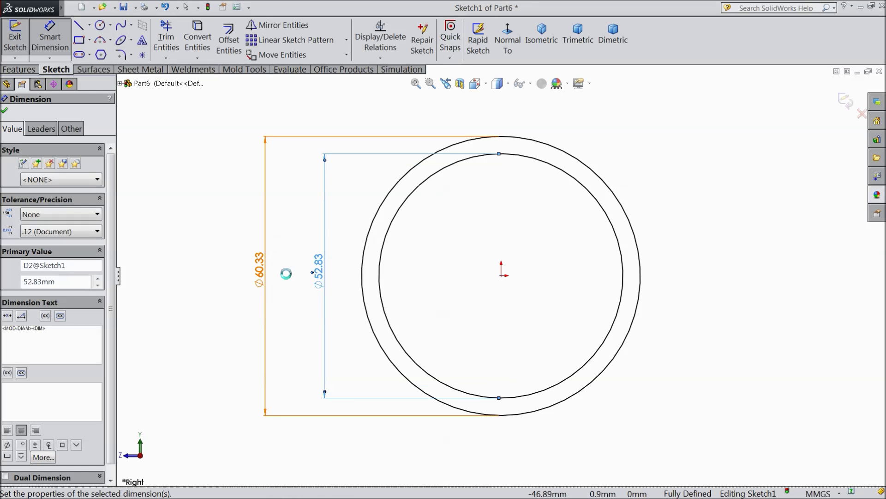
click(5, 111)
Step: Extrude the ring profile as a boss with a blind depth of 250 mm to form the pipe
click(19, 70)
click(20, 39)
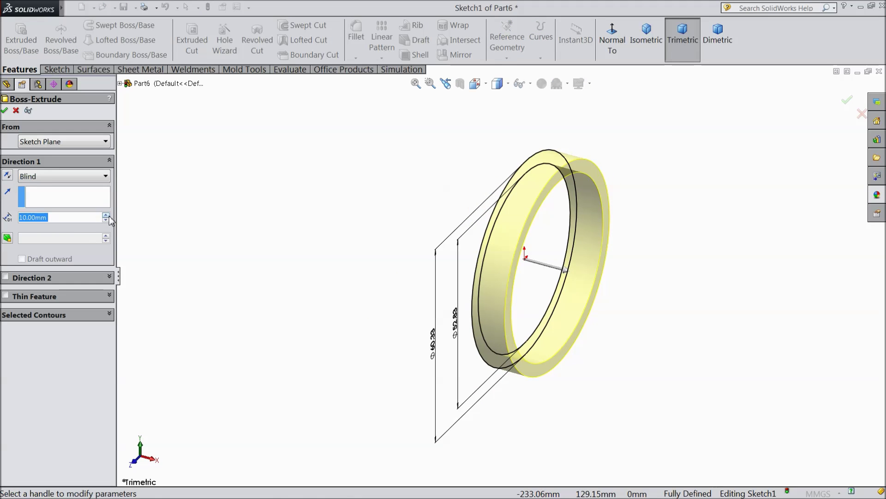
text(100)
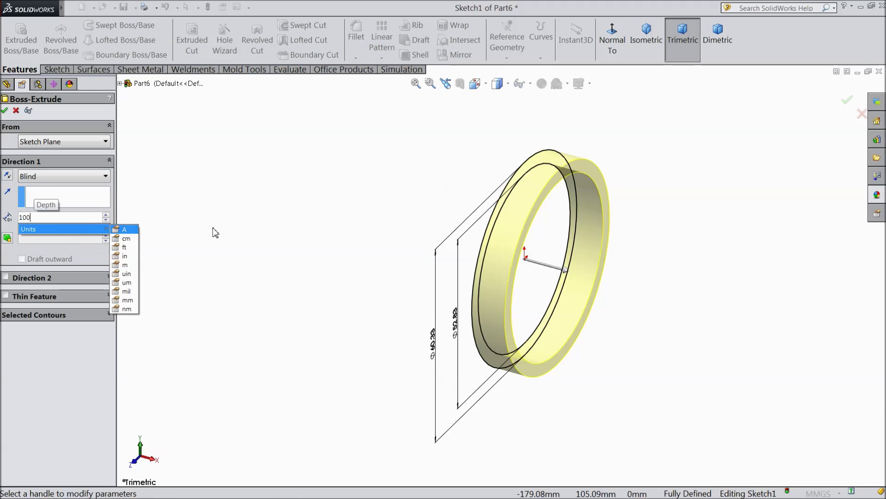
key(Return)
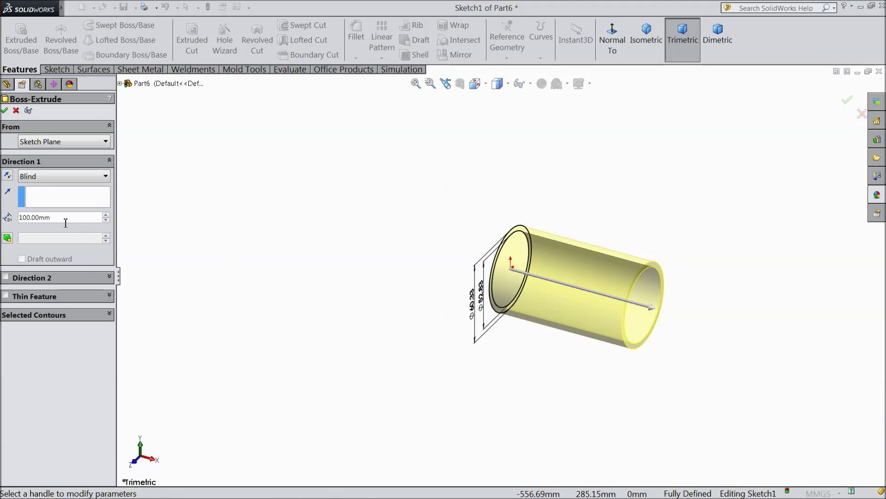
text(200)
key(Return)
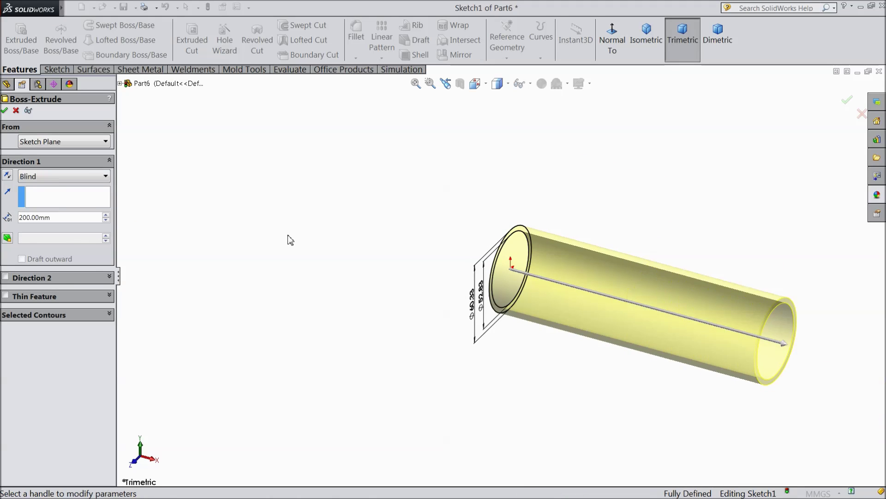
key(f)
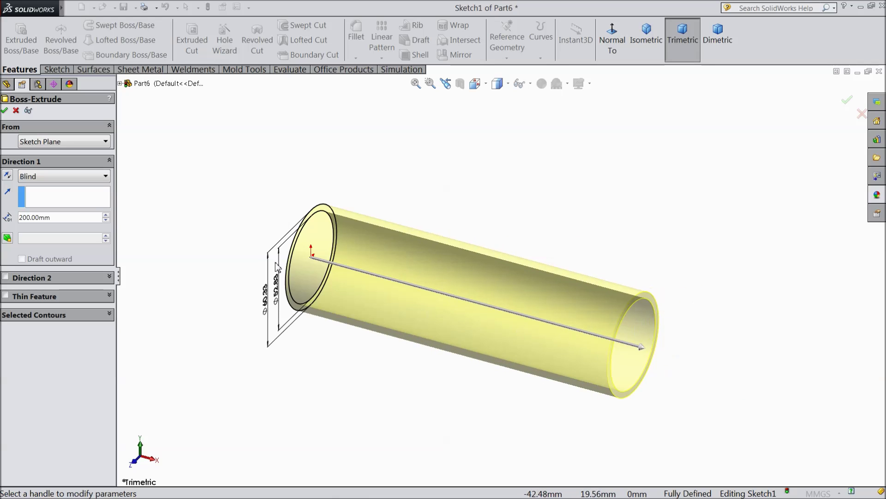
text(250)
key(Return)
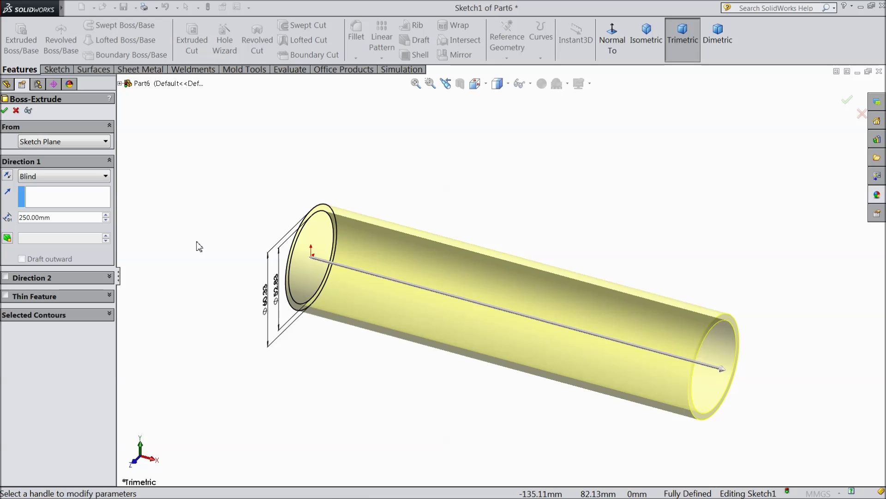
middle_drag(189, 245, 114, 225)
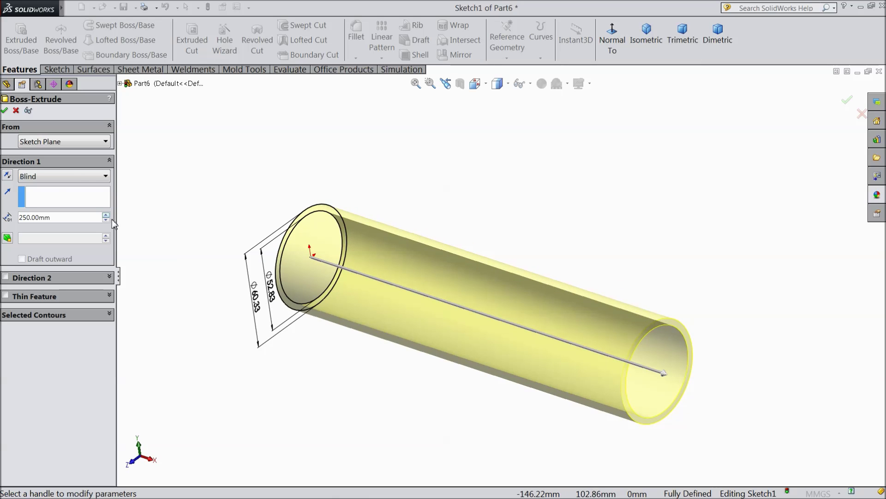
click(4, 110)
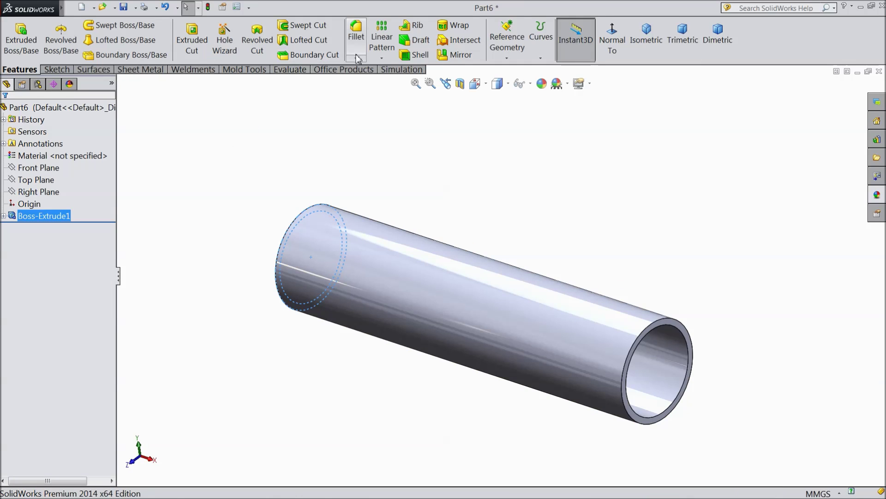
Step: Chamfer both annular end faces of the pipe with a 1 mm distance at 45 degrees
click(356, 59)
click(370, 81)
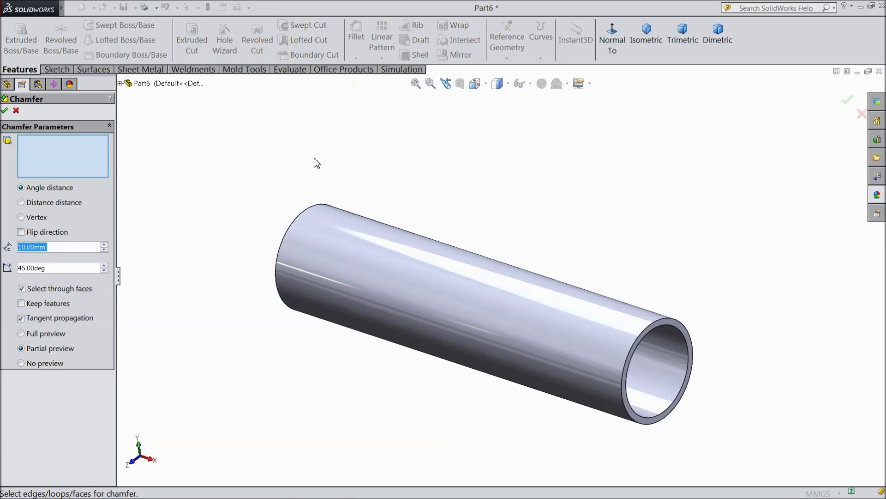
text(1)
scroll(594, 372, down, 5)
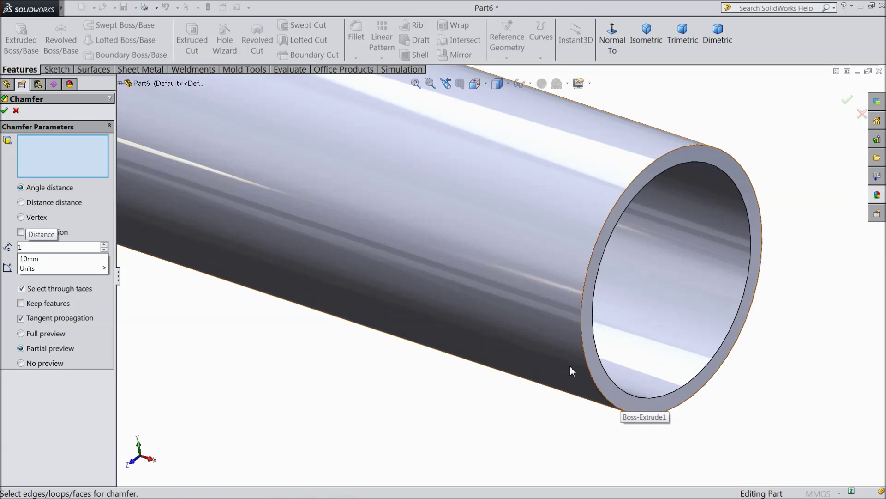
click(593, 369)
scroll(396, 344, up, 5)
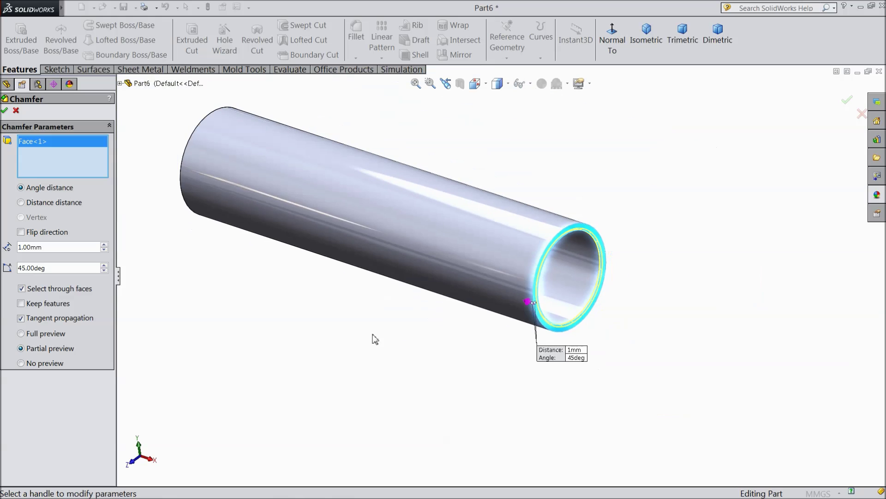
middle_drag(258, 298, 352, 420)
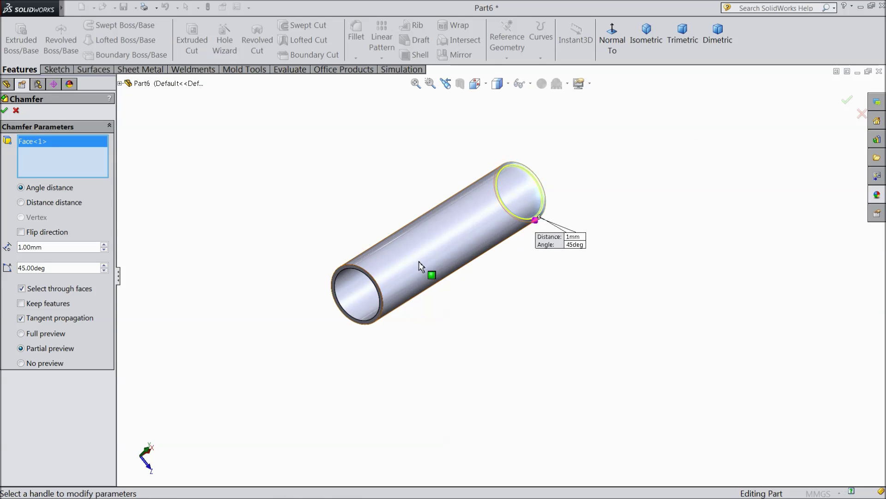
scroll(354, 315, down, 5)
click(363, 311)
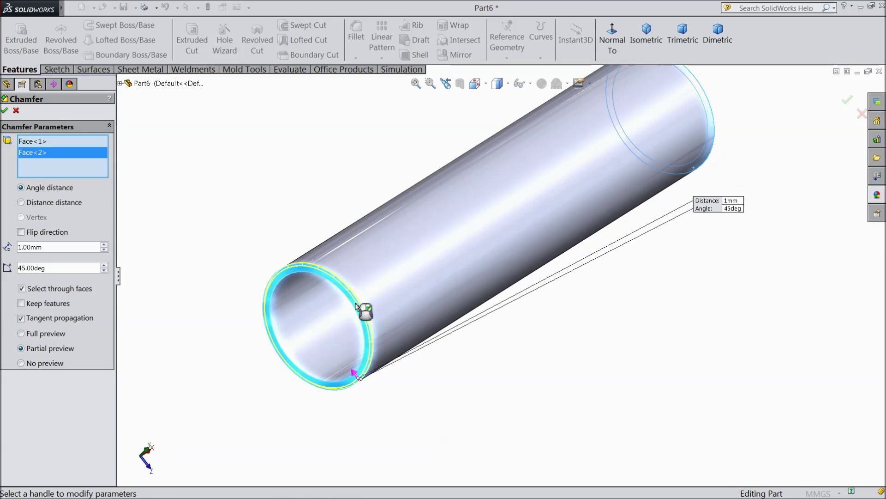
click(4, 112)
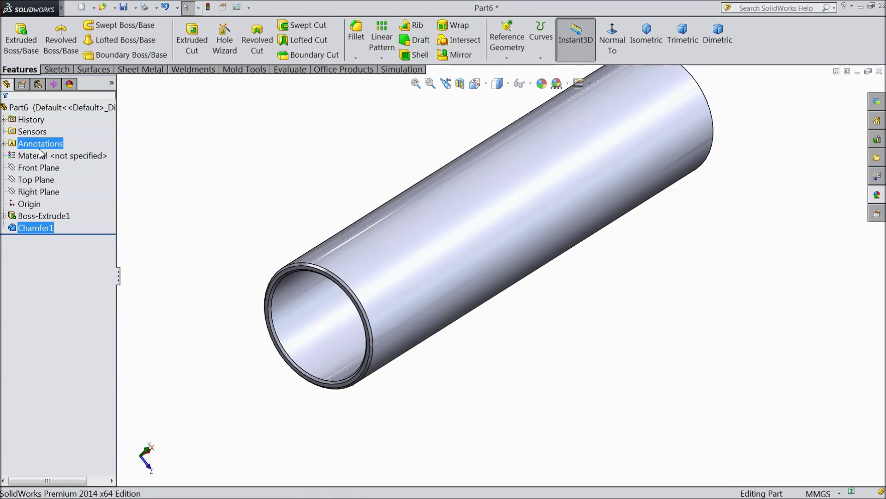
Step: Apply the cast carbon steel appearance to the whole pipe part
click(36, 108)
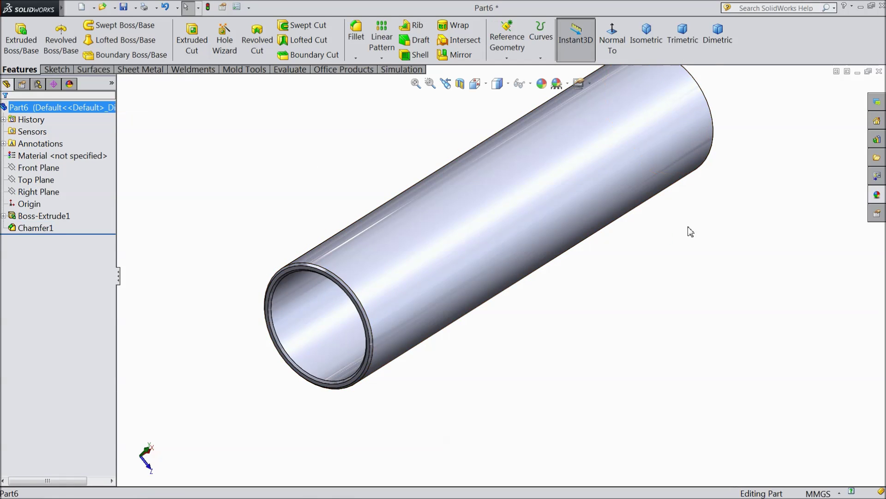
scroll(665, 222, up, 2)
scroll(637, 212, down, 2)
click(877, 200)
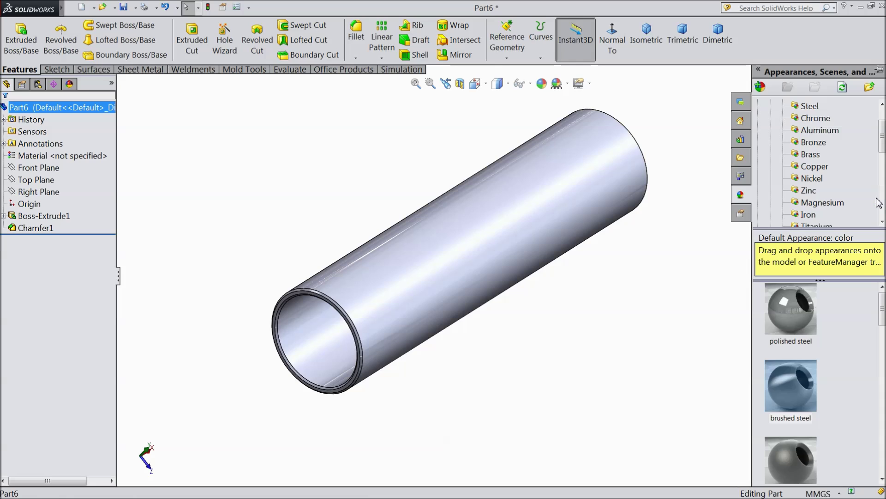
drag(885, 306, 885, 367)
scroll(850, 421, down, 5)
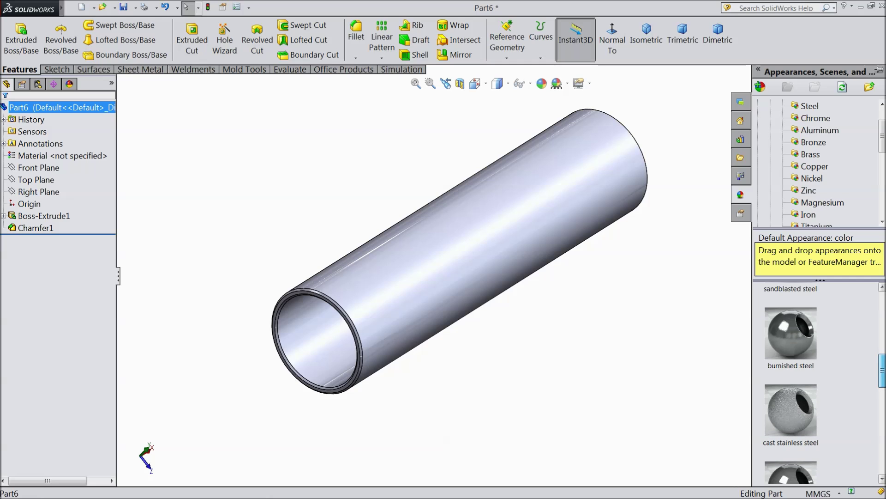
double_click(793, 424)
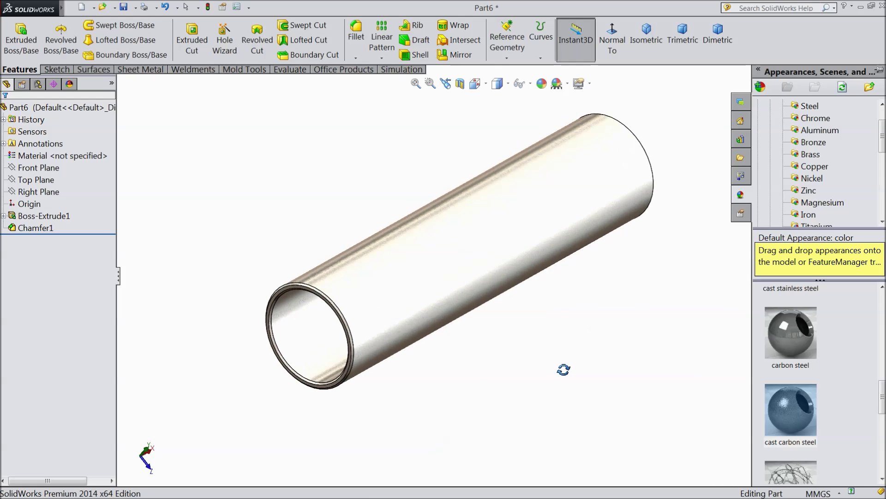
Step: Change the color of the pipe's cast carbon steel appearance to a gray from the standard palette
click(541, 84)
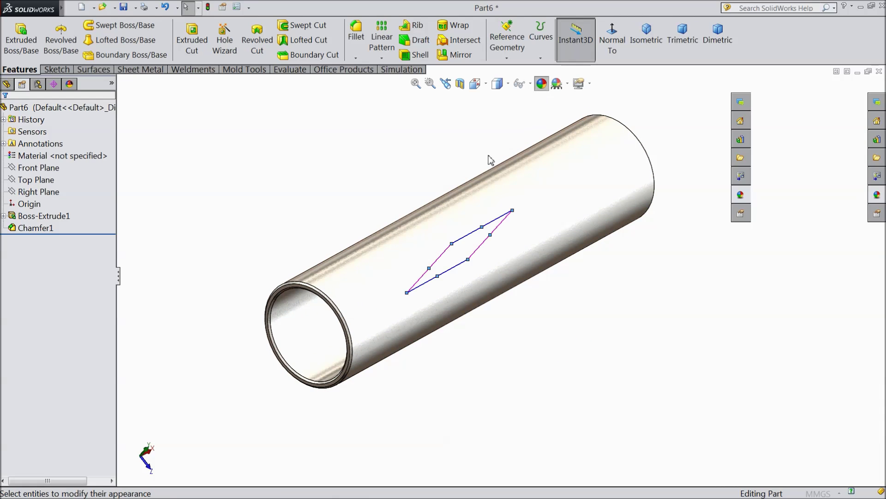
click(82, 360)
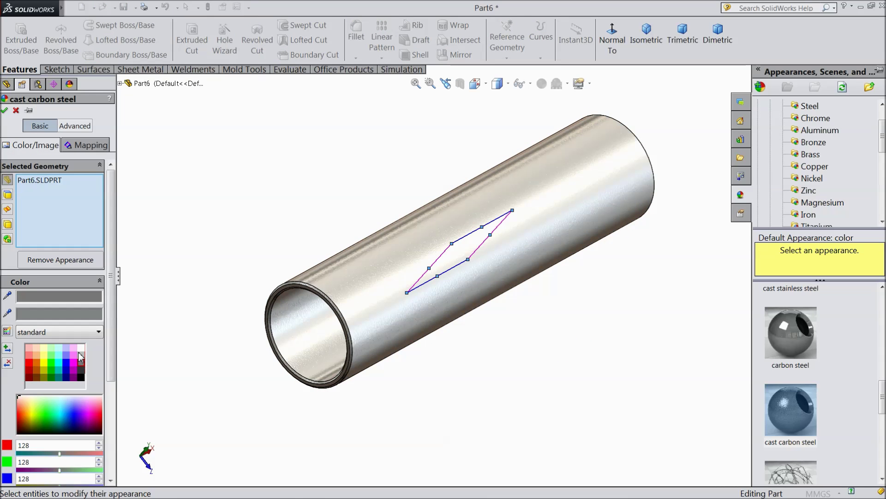
click(81, 370)
click(82, 363)
click(4, 110)
middle_drag(158, 178, 270, 222)
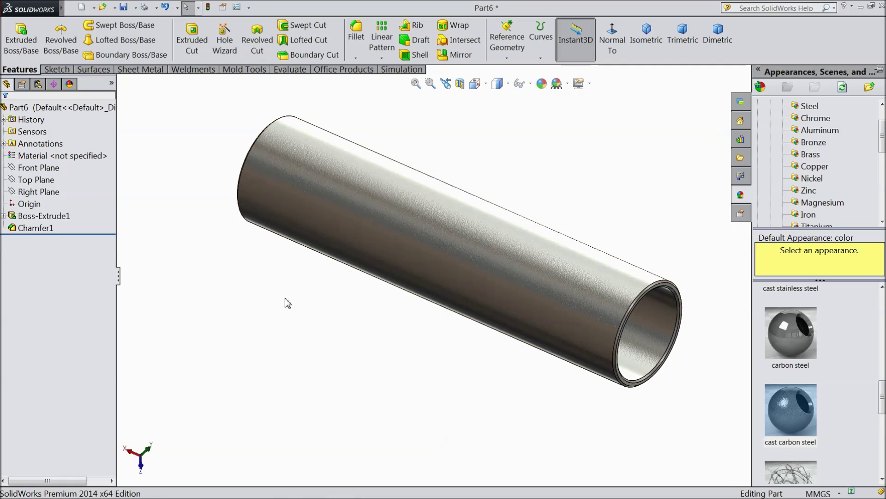
scroll(454, 217, down, 2)
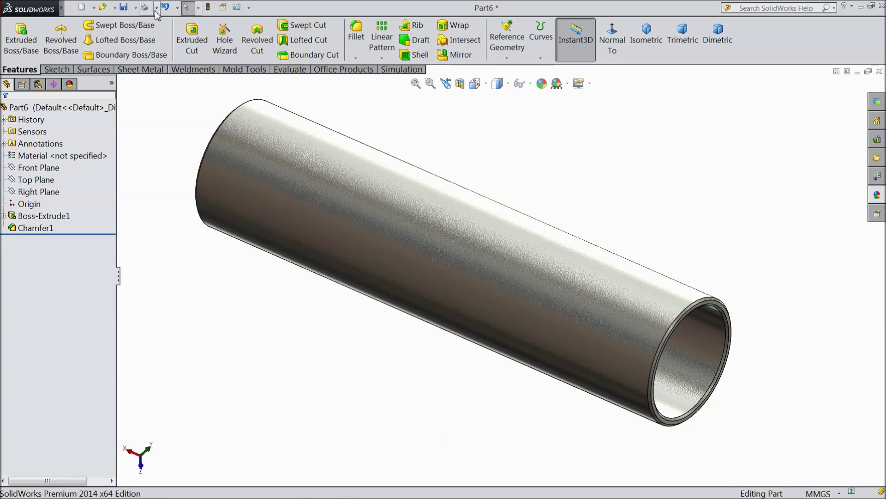
Step: Save the part in the Pipe Vise folder under the file name "Pipe"
click(135, 7)
click(143, 35)
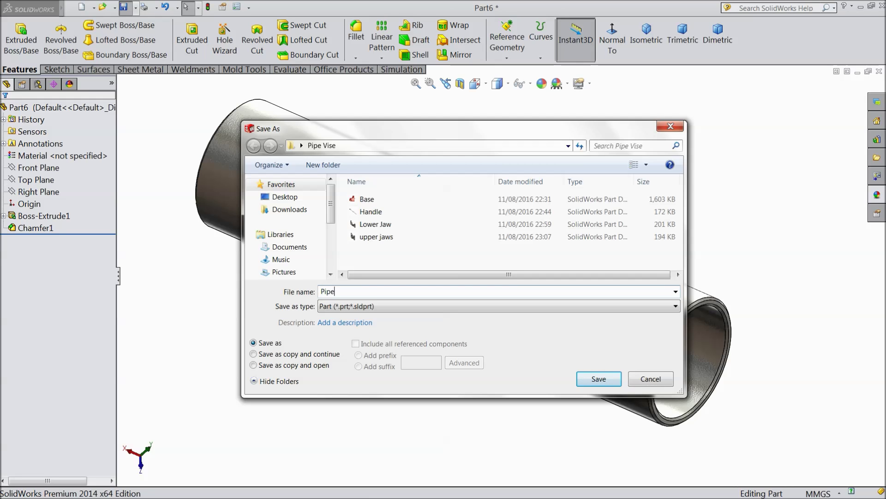
key(Return)
middle_drag(346, 277, 319, 359)
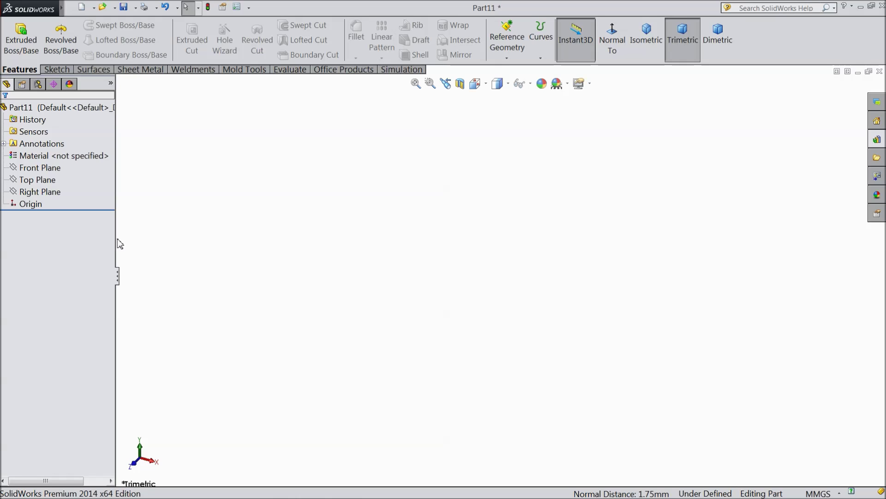
Step: Sketch a six-sided polygon centered on the origin of the new part's Front Plane, with an inscribed circle about 135 mm in diameter
click(46, 170)
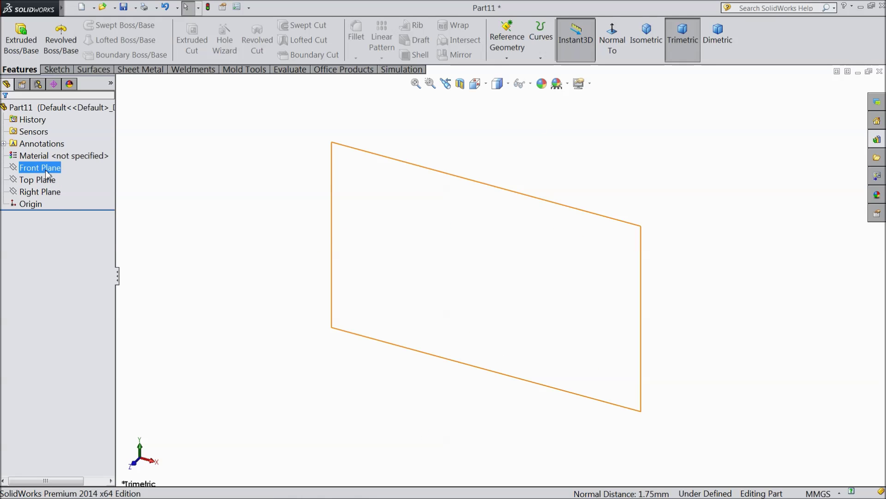
click(55, 172)
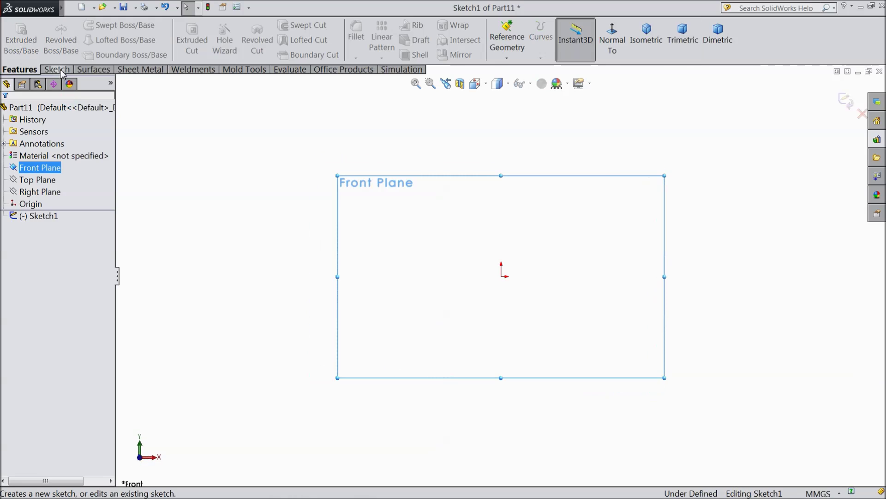
click(60, 70)
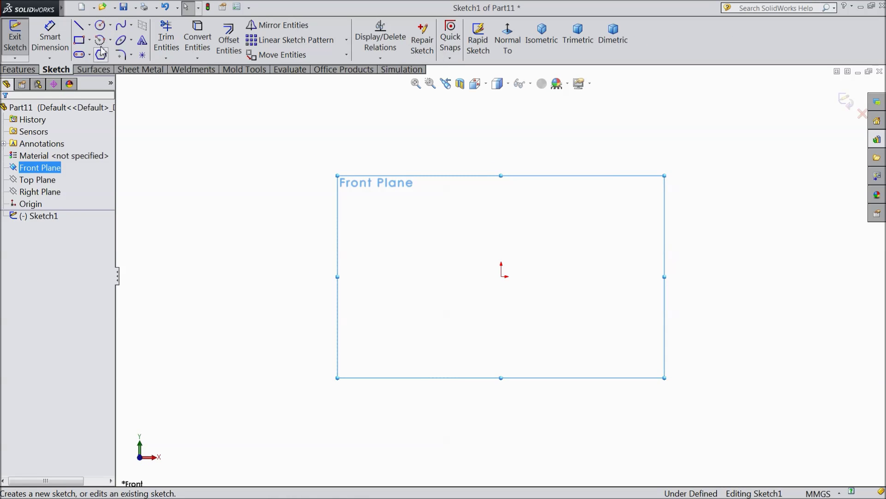
click(101, 54)
drag(502, 276, 450, 143)
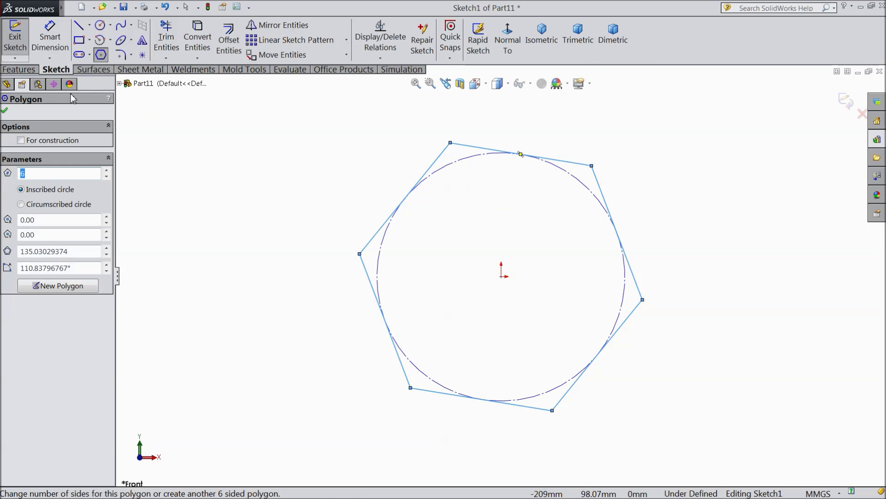
Step: Dimension the distance between two opposite parallel sides of the hexagon and set it to 18 mm
click(50, 39)
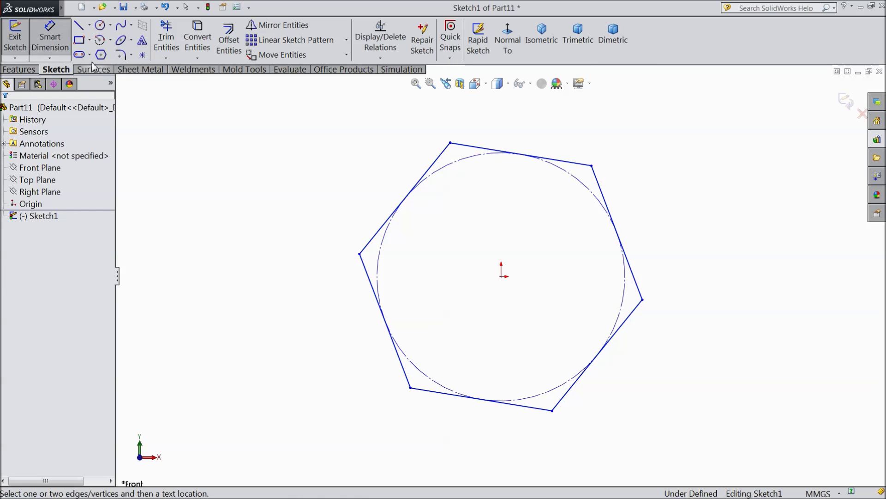
click(617, 232)
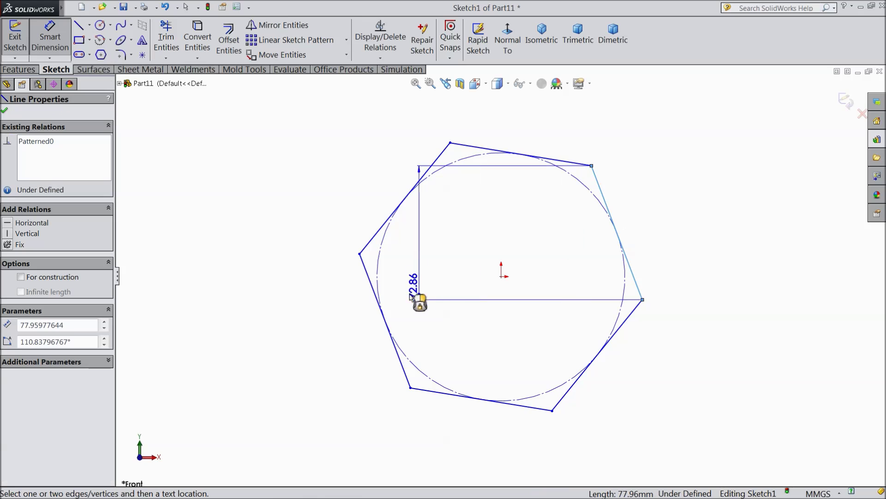
click(382, 322)
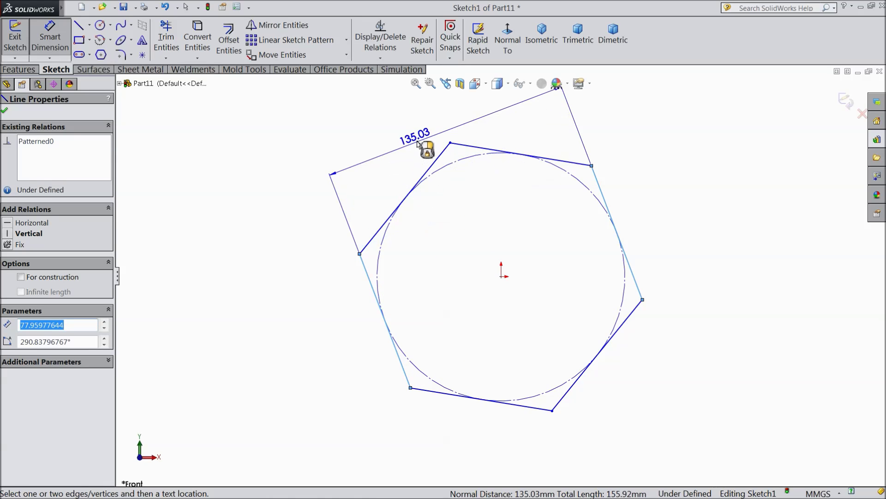
click(417, 172)
text(18)
click(367, 128)
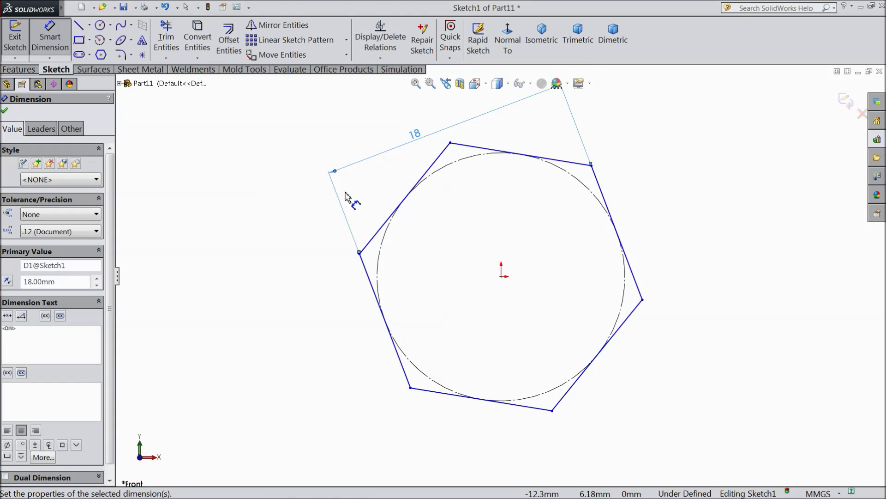
click(4, 112)
Step: Extrude the hexagon sketch as a blind boss with a depth of 7.5 mm
click(19, 69)
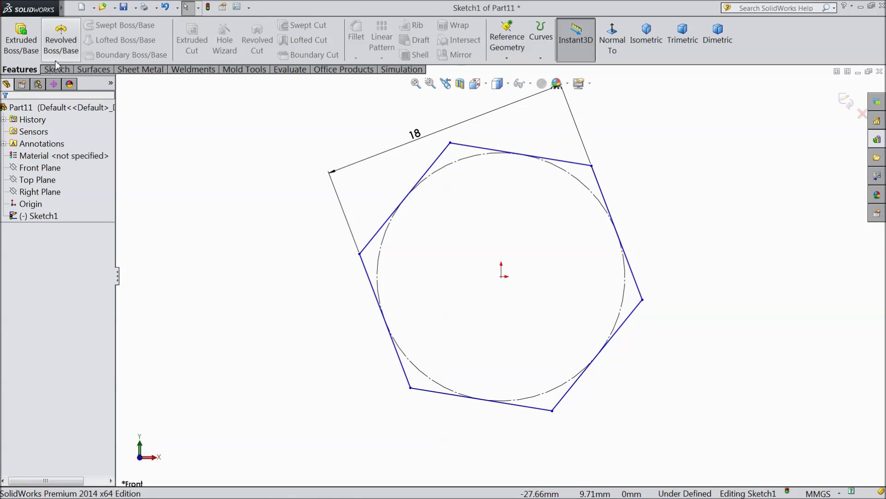
click(22, 45)
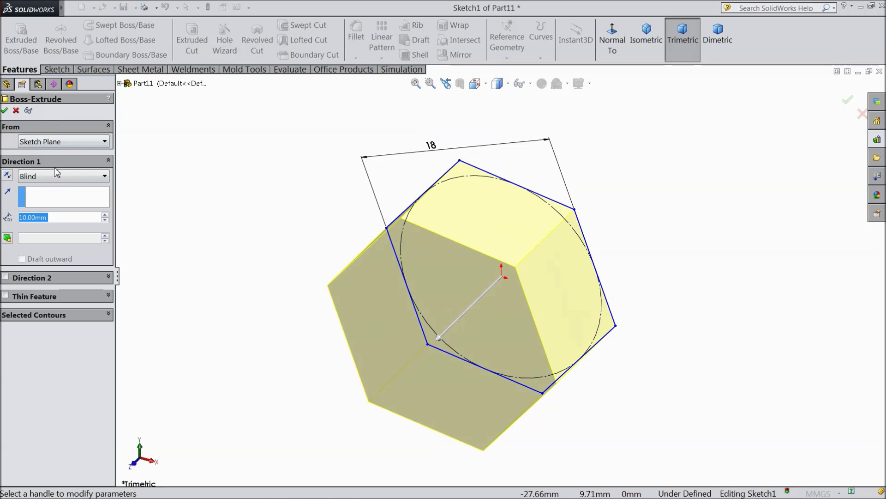
text(7.5)
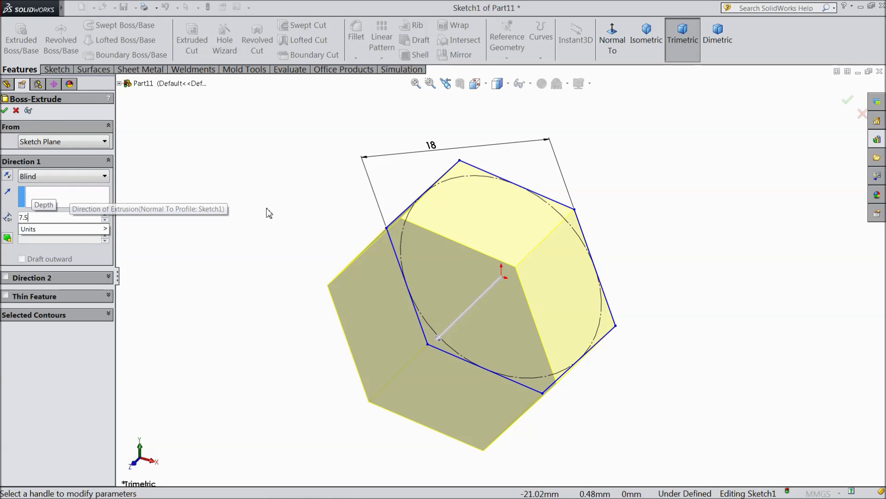
key(Return)
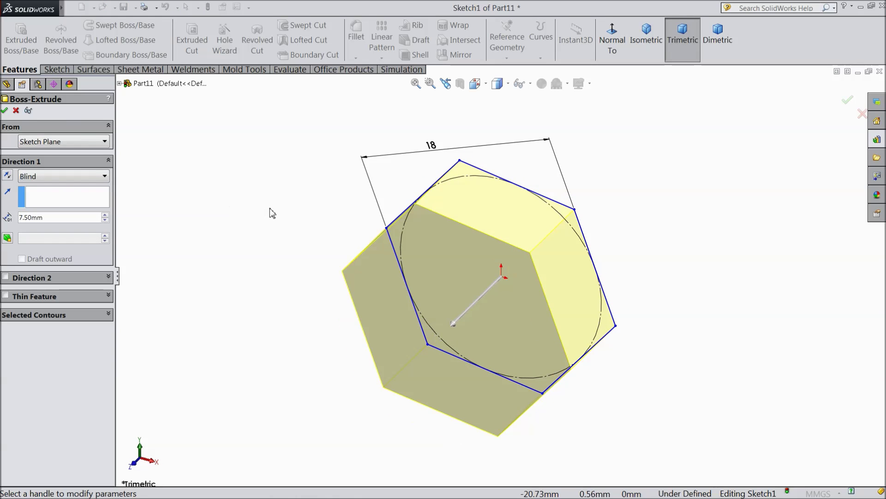
click(6, 111)
Step: Start a sketch on the hexagonal block's front face and draw a circle about 9 mm in diameter centered on the origin
scroll(490, 366, up, 3)
scroll(478, 237, down, 3)
click(478, 236)
click(520, 211)
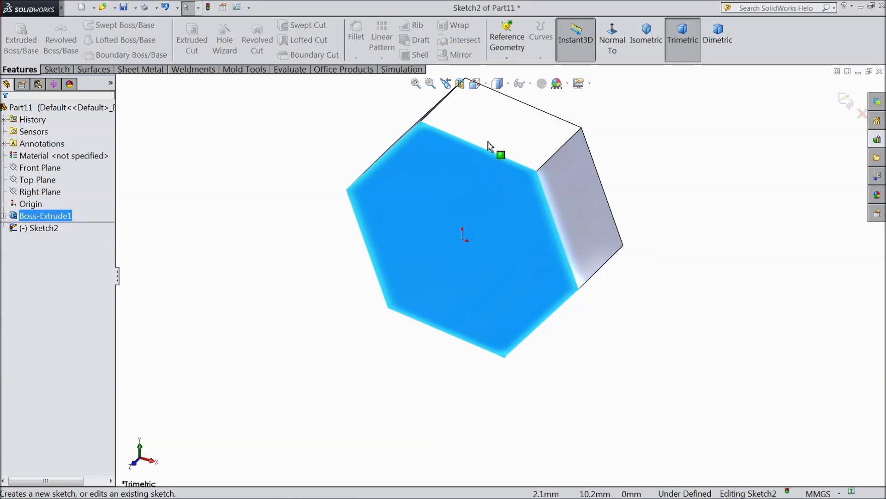
click(56, 69)
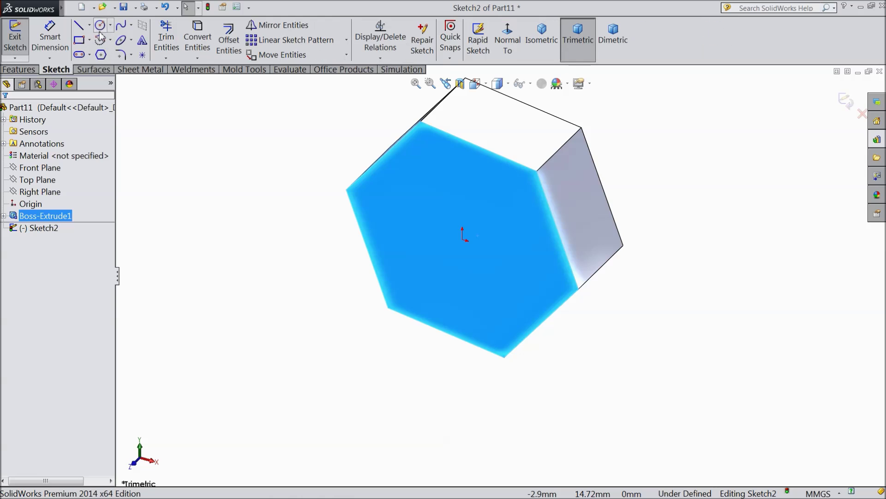
click(100, 26)
click(463, 240)
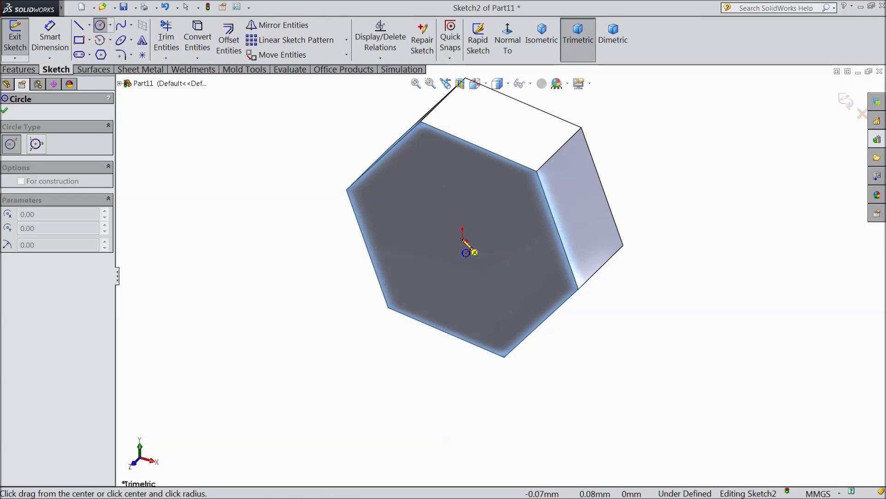
click(462, 190)
Step: Dimension the circle on the hexagonal face and set its diameter to 10 mm
click(51, 48)
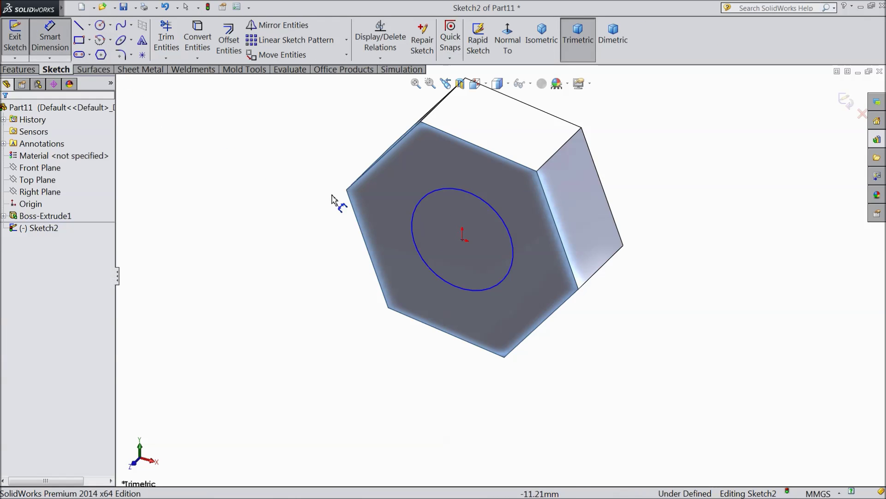
click(411, 225)
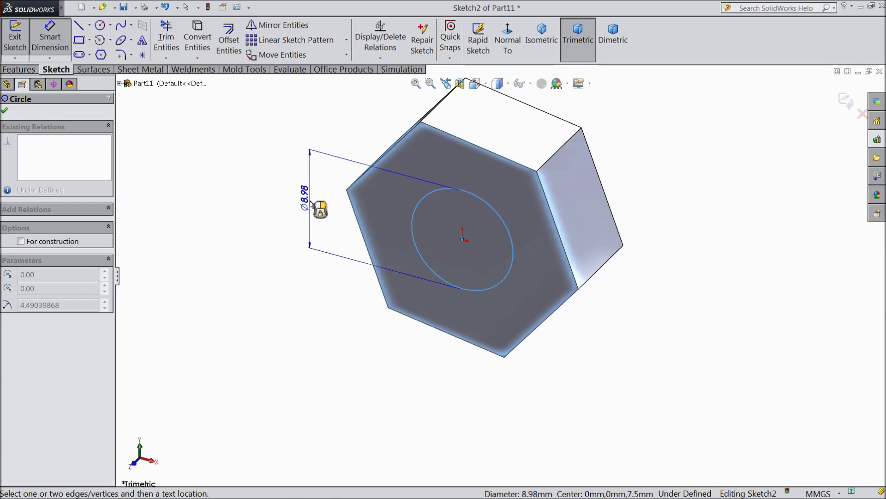
click(305, 199)
text(10)
click(259, 189)
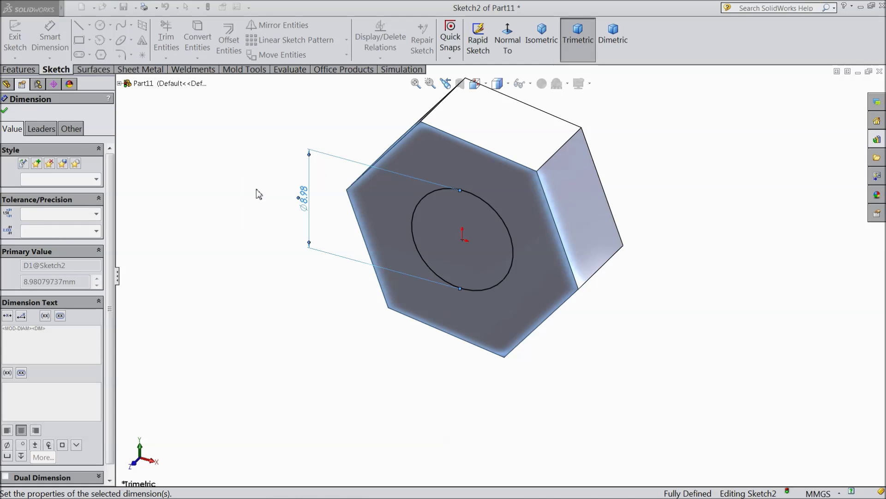
Step: Extrude the 10 mm circle 35 mm outward as the bolt shank, merged with the hexagonal head
click(19, 69)
click(21, 40)
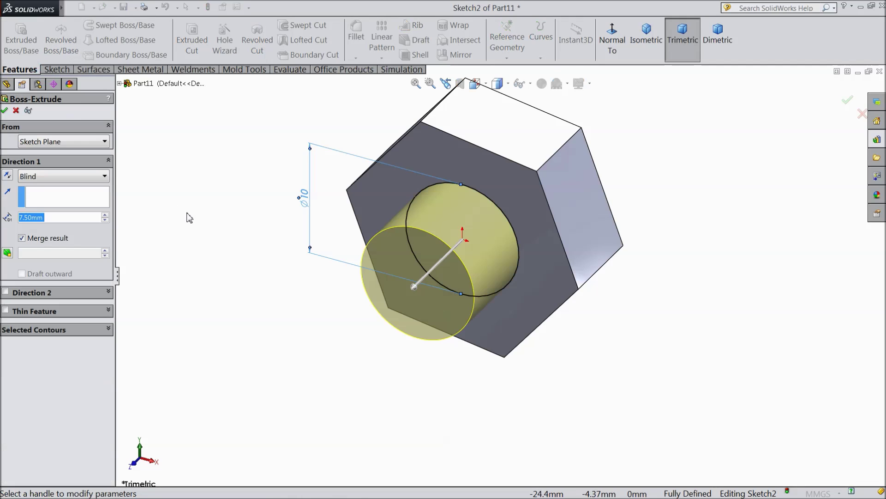
text(35)
key(Return)
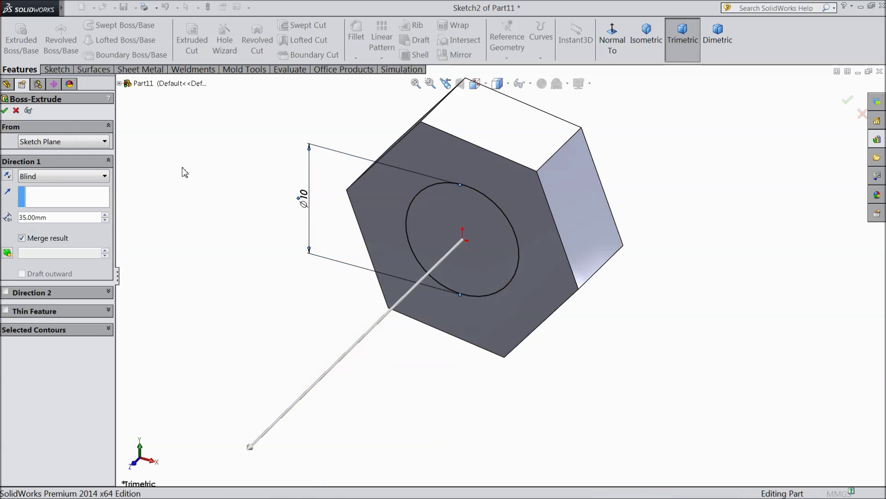
Step: Sketch a circle of 9 mm radius centered on the origin on the head's outer face, reaching the hexagon's sides
key(f)
middle_drag(310, 253, 231, 342)
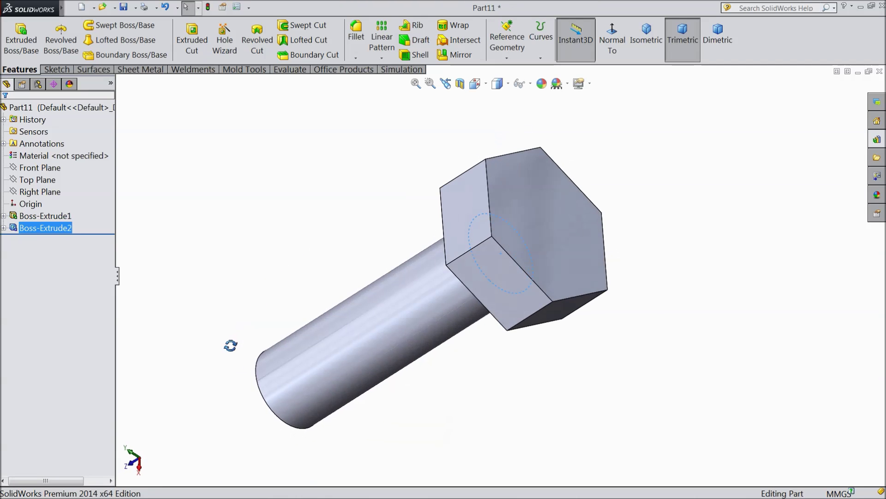
scroll(431, 291, down, 5)
click(565, 228)
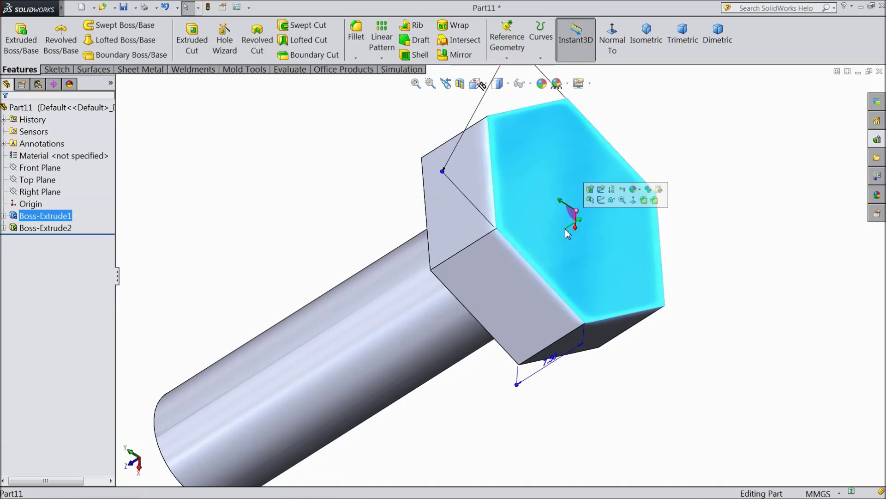
click(603, 201)
middle_drag(522, 218, 504, 241)
click(57, 69)
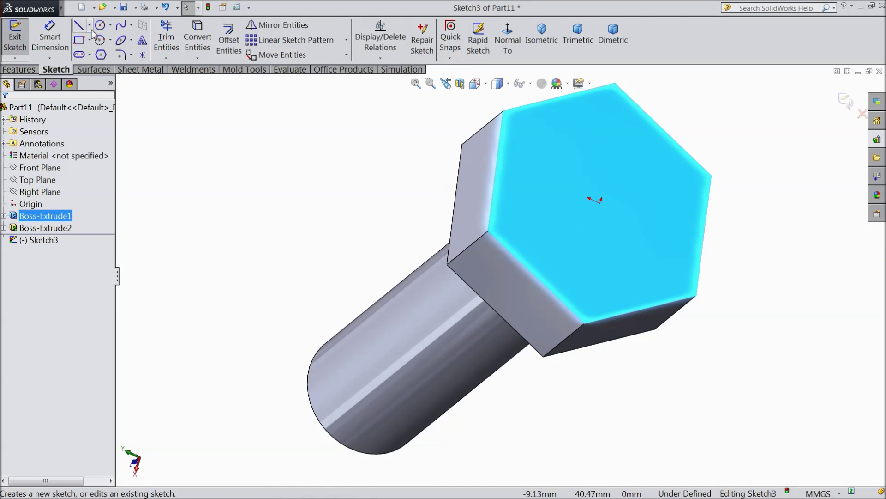
click(102, 26)
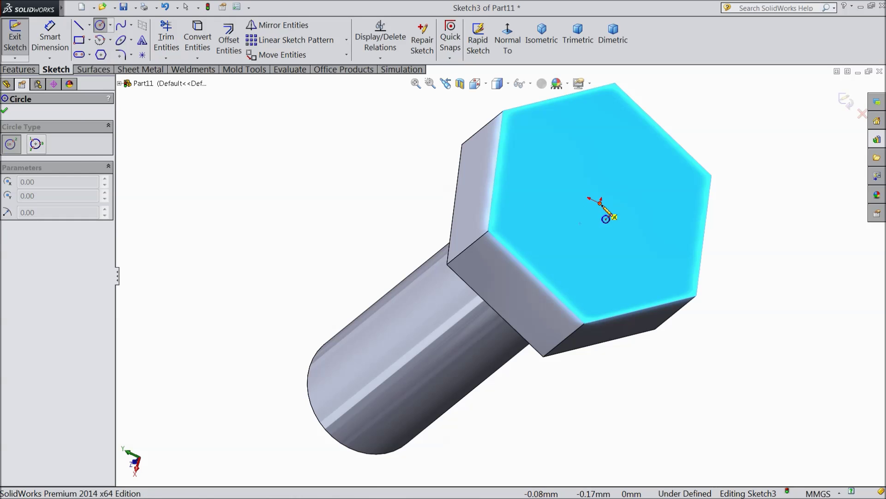
click(601, 203)
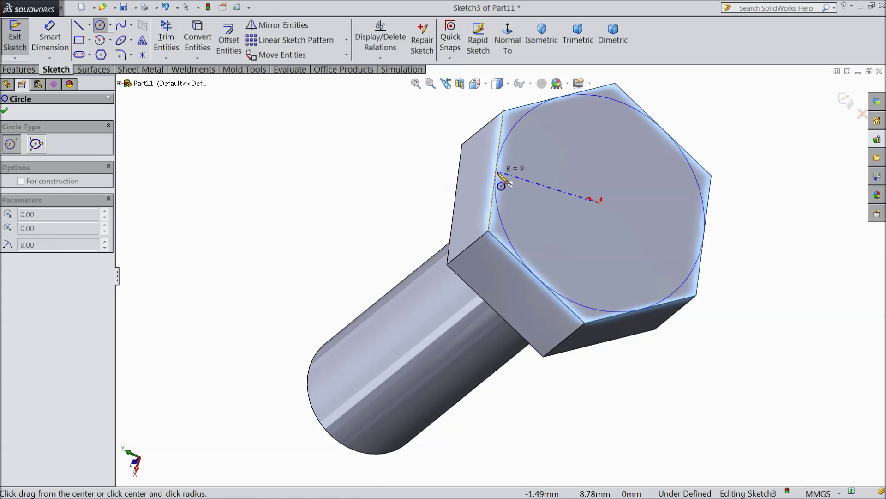
click(508, 204)
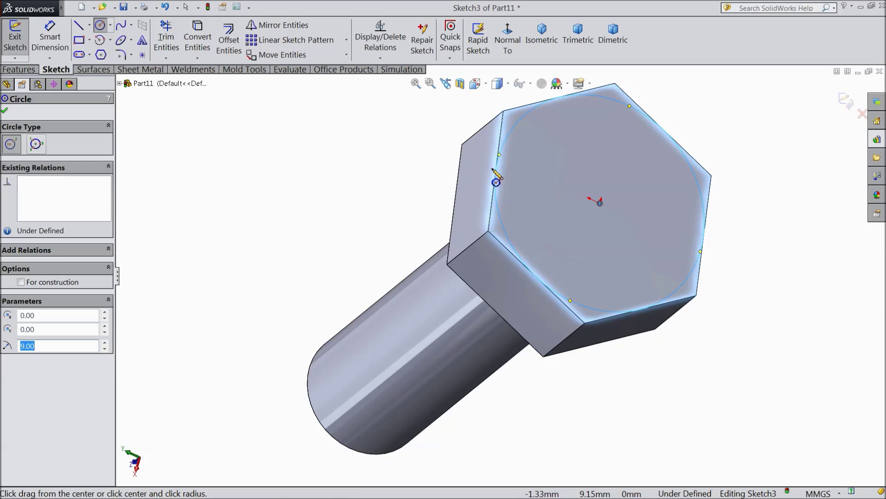
Step: Start a 35 mm blind extruded cut from the head circle, with the side to cut flipped and draft turned on
click(25, 70)
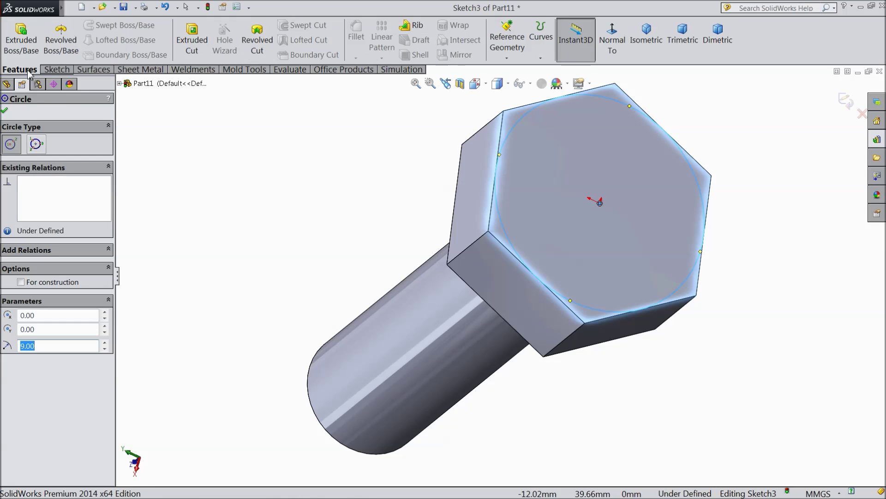
click(178, 42)
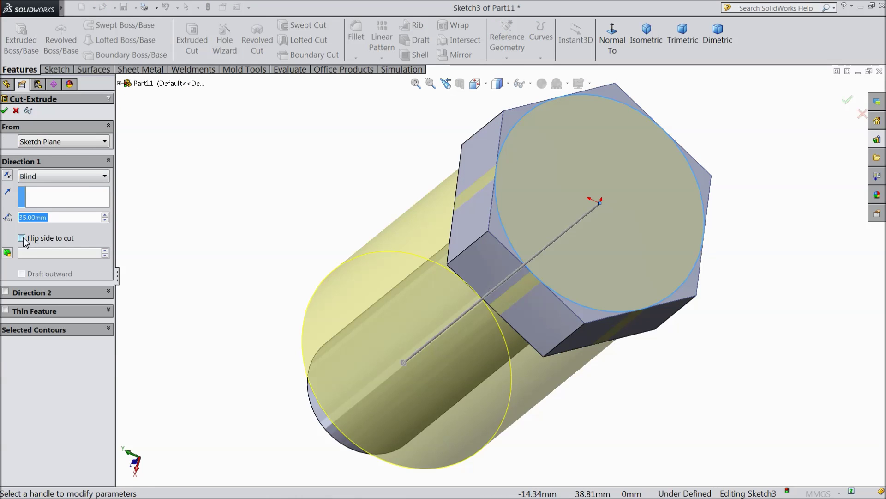
click(22, 238)
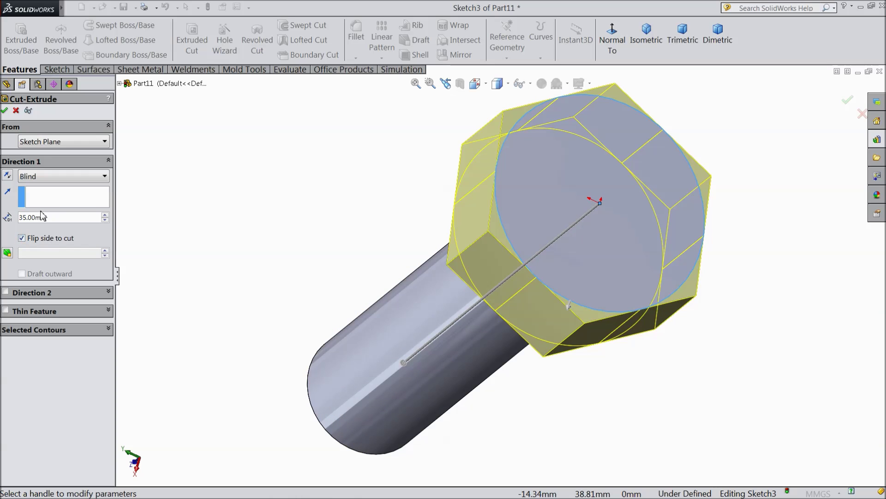
click(8, 254)
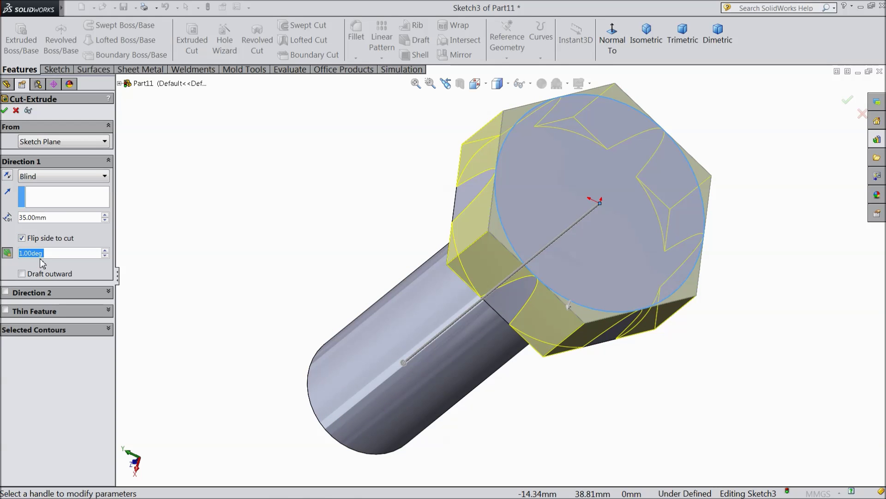
Step: Increase the cut's draft angle in one-degree increments to 41 degrees
middle_drag(226, 286, 281, 265)
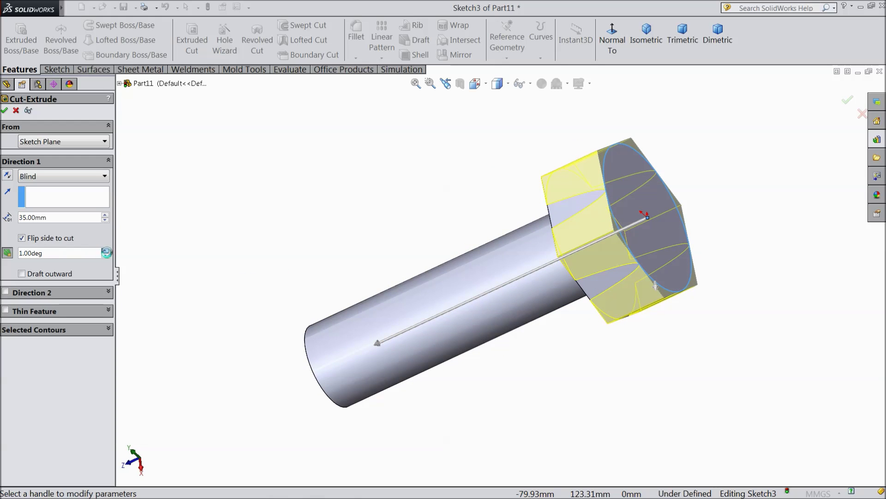
click(105, 251)
click(105, 251)
click(106, 250)
click(105, 251)
click(106, 251)
click(105, 250)
click(105, 251)
click(105, 251)
click(105, 250)
click(105, 250)
click(106, 250)
click(105, 250)
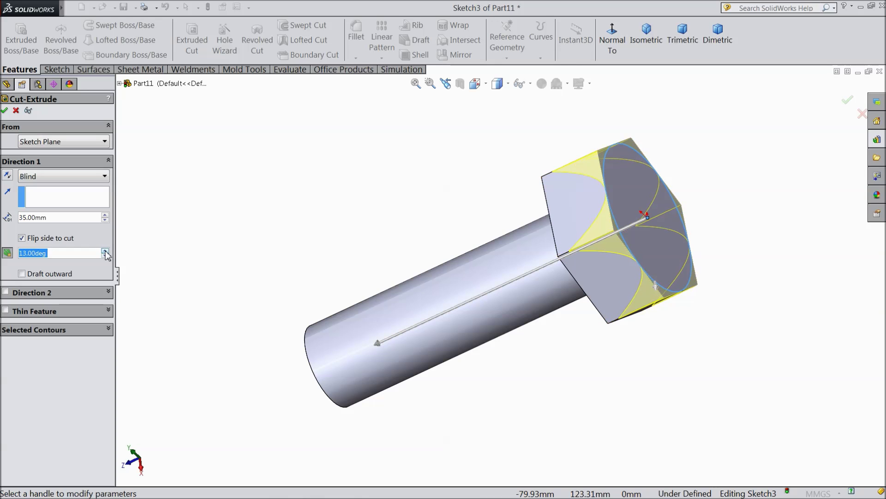
click(106, 250)
click(105, 250)
click(105, 251)
click(105, 250)
click(105, 251)
click(105, 251)
click(105, 251)
click(105, 251)
click(105, 250)
click(105, 251)
click(106, 251)
click(106, 250)
click(105, 250)
click(105, 250)
click(105, 251)
click(105, 251)
click(105, 251)
click(105, 251)
click(105, 250)
click(105, 251)
click(105, 251)
click(105, 251)
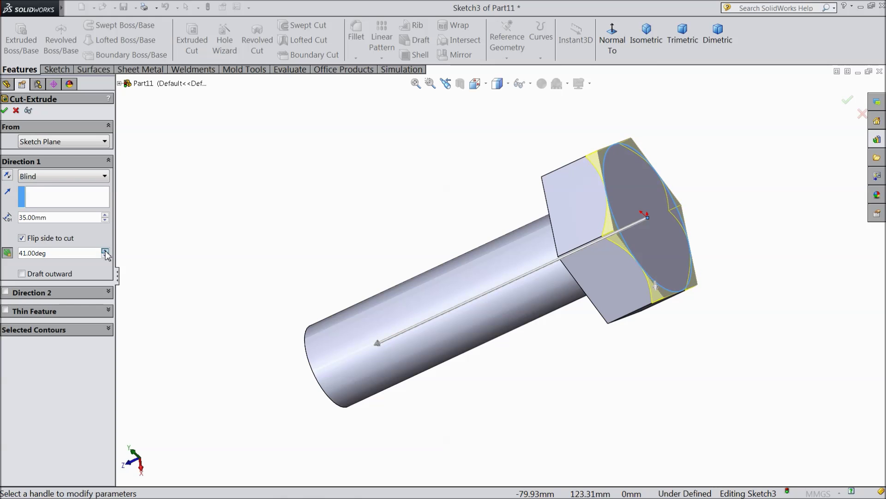
Step: Set the cut's draft angle to 45 degrees and complete the cut that chamfers the head's corners
click(106, 251)
text(45)
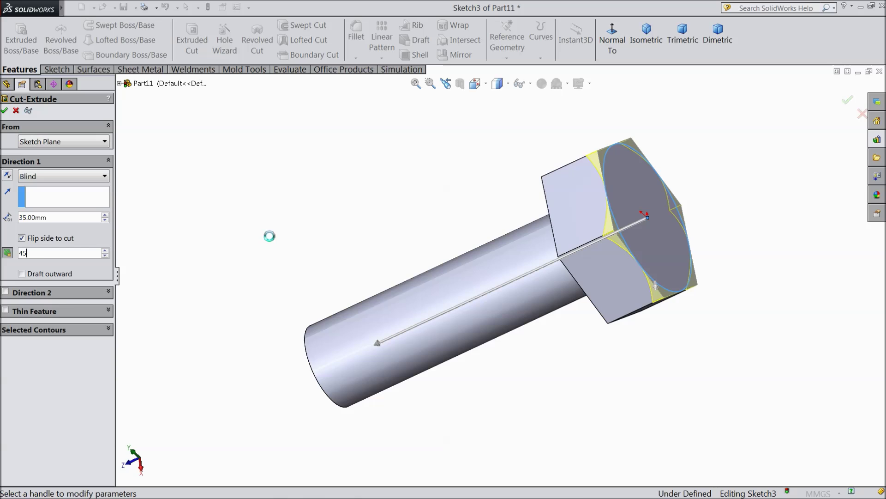
key(Return)
middle_drag(422, 212, 389, 219)
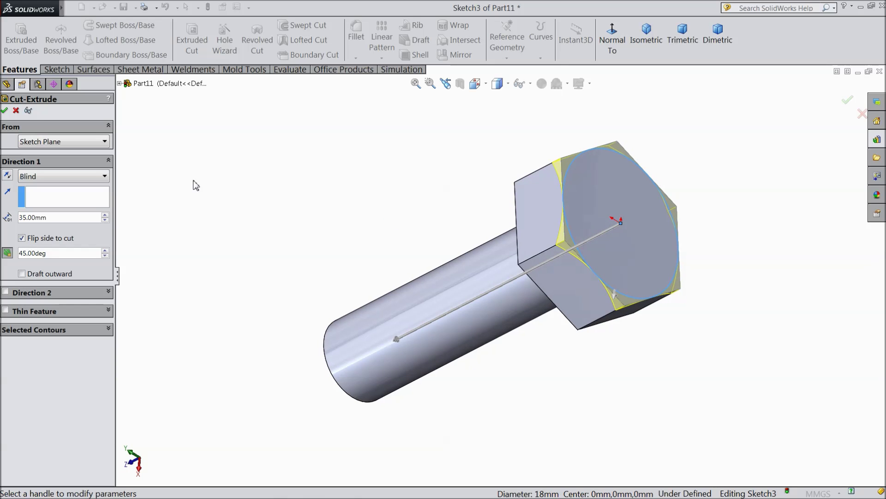
click(6, 111)
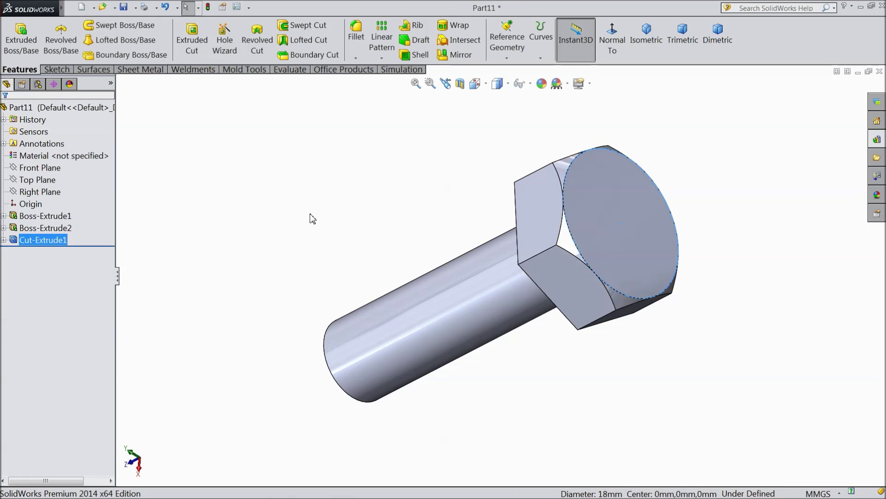
Step: Sketch a circle of about 7.87 mm radius centered on the origin on the bolt head's outer face
middle_drag(401, 224, 358, 242)
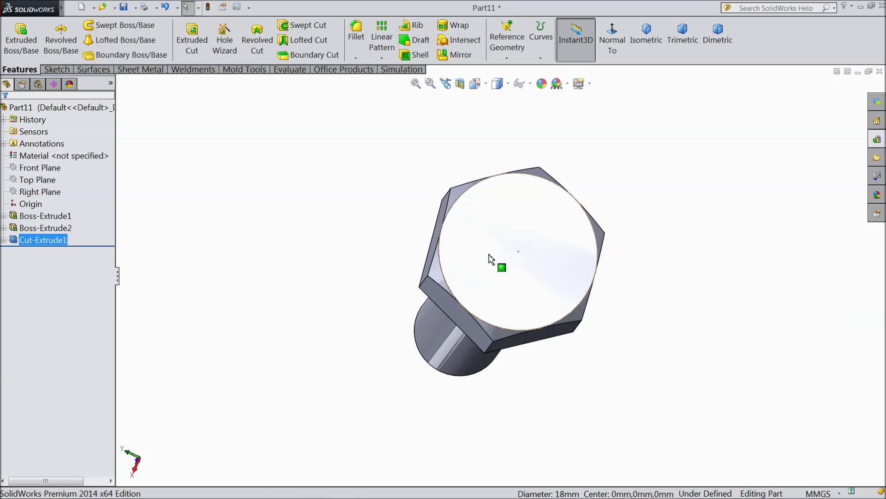
click(527, 266)
click(552, 233)
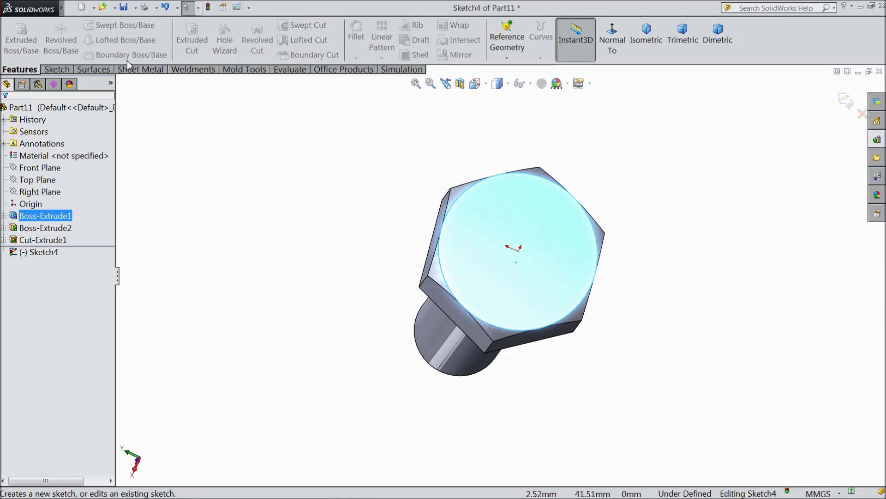
click(56, 69)
click(100, 25)
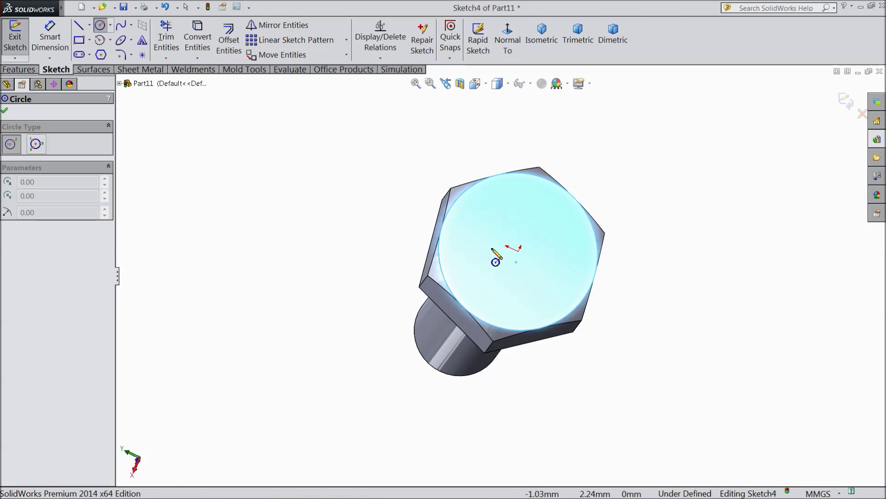
click(519, 250)
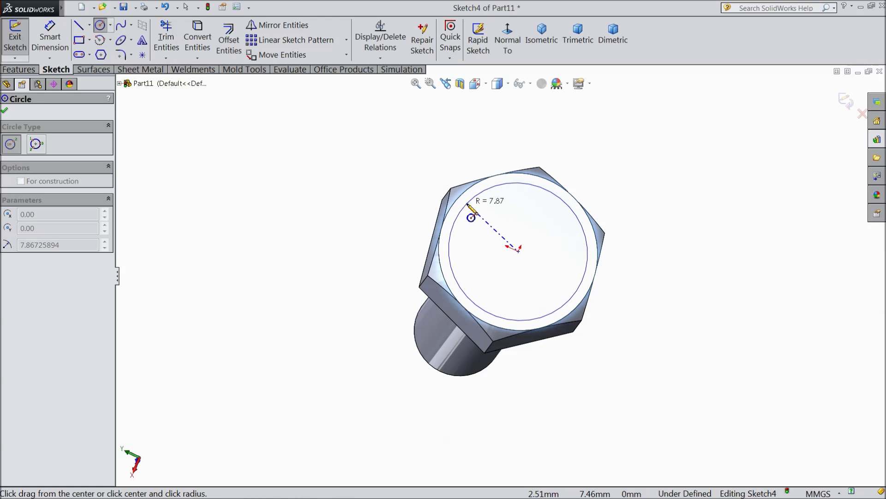
click(471, 217)
Step: Dimension the circle on the head face with a diameter of 15 mm
click(50, 37)
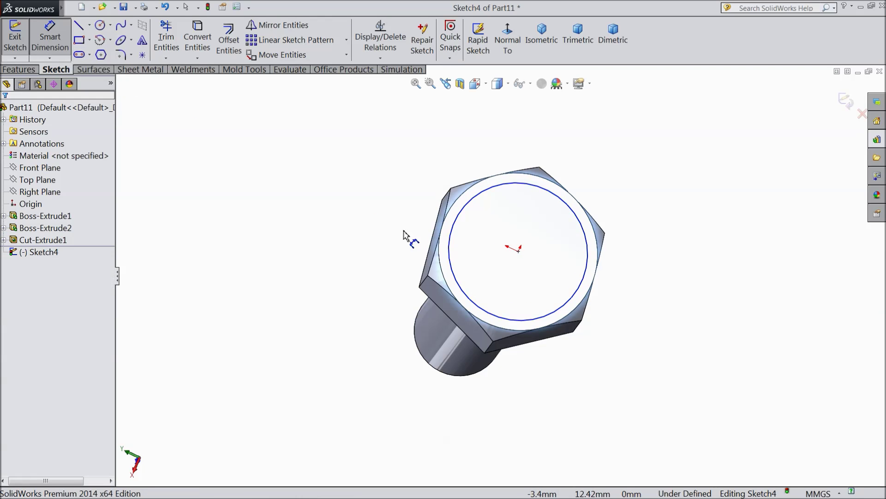
click(454, 241)
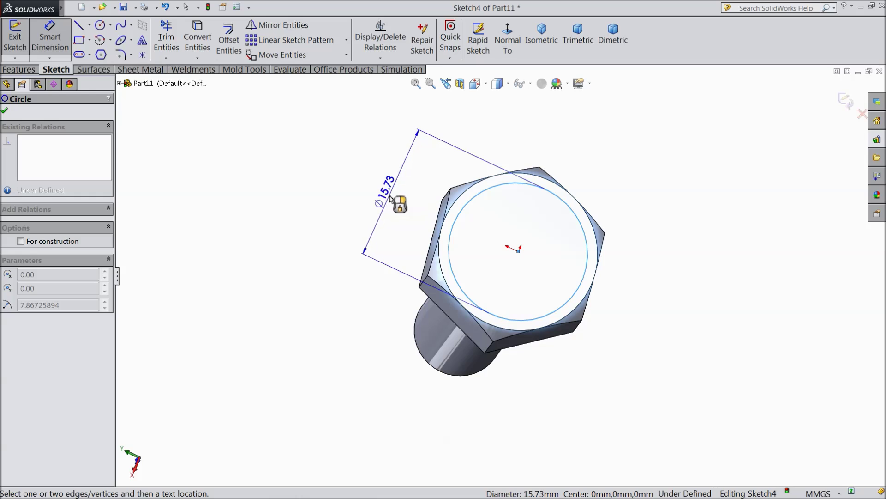
click(395, 222)
text(15)
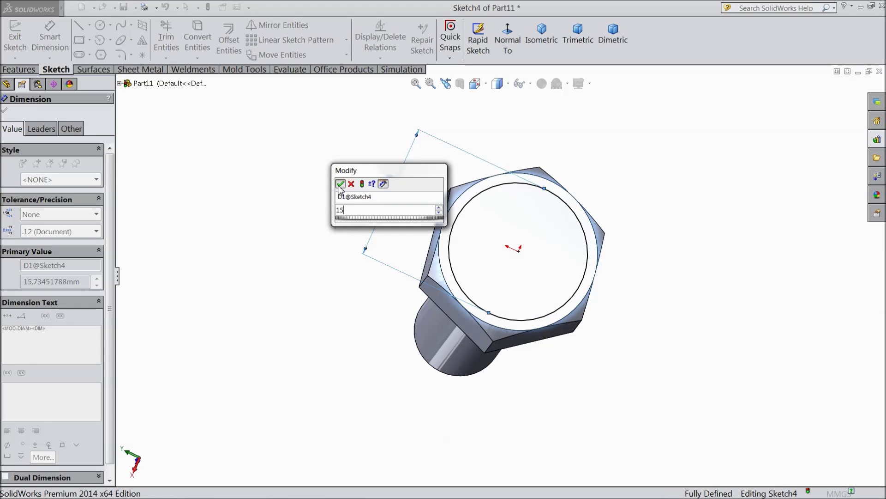
key(Return)
click(6, 112)
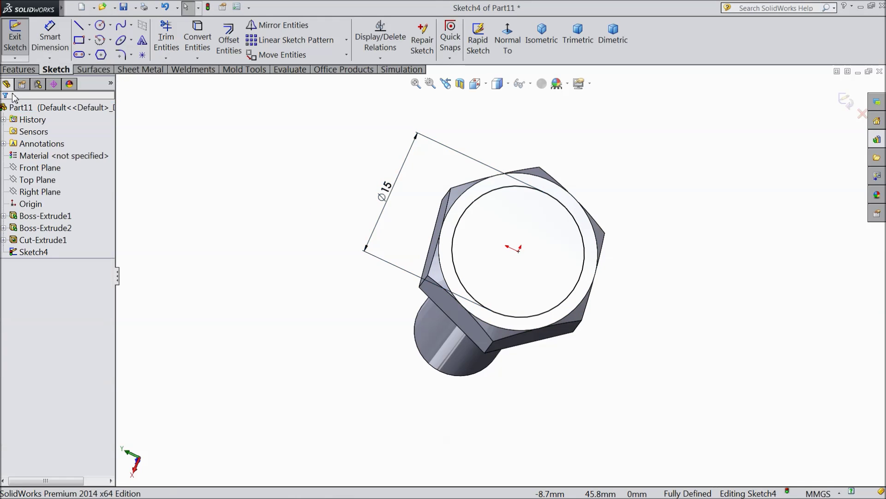
Step: Cut a 1 mm deep blind recess into the bolt head from the circle sketch using Extruded Cut
click(18, 69)
click(192, 42)
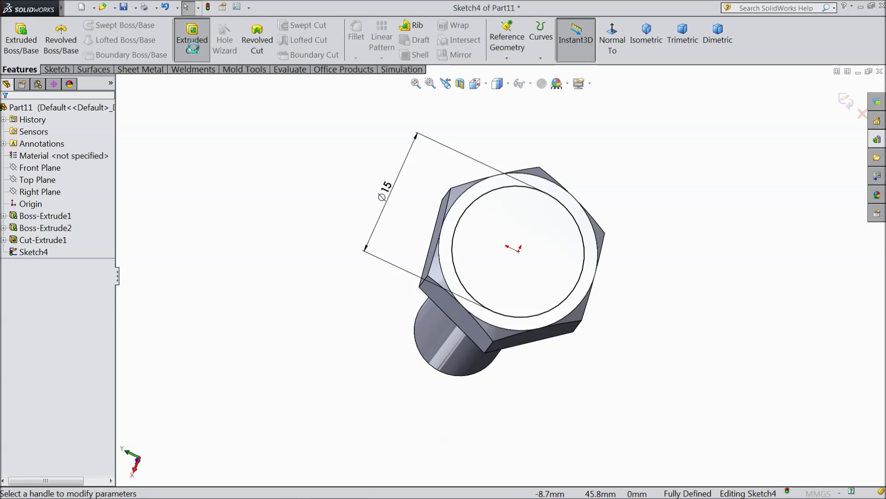
middle_drag(264, 246, 263, 242)
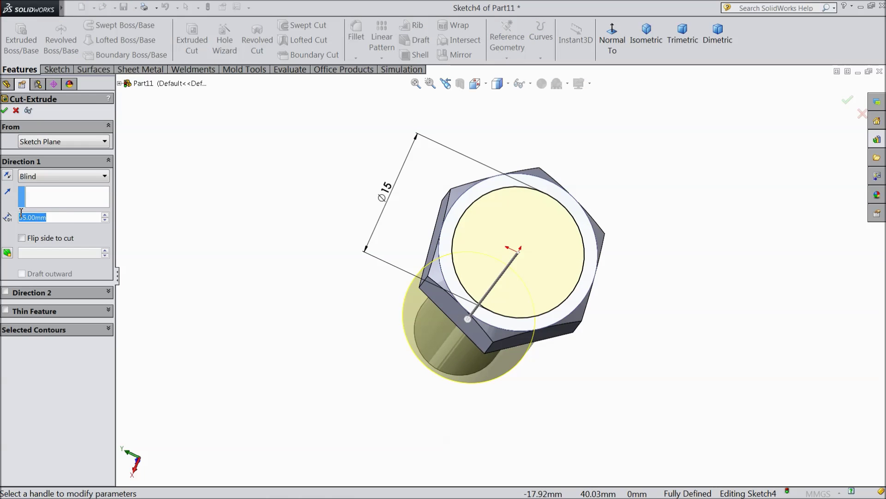
text(2)
key(Return)
middle_drag(212, 234, 289, 275)
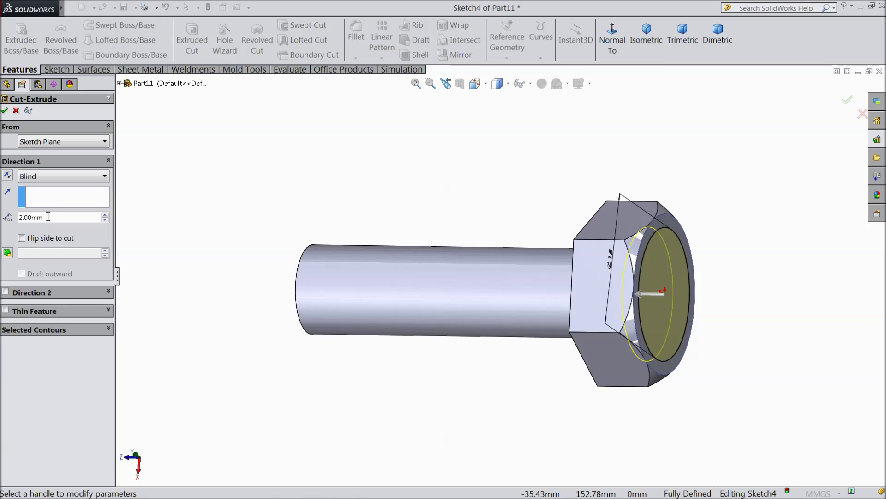
text(1)
key(Return)
middle_drag(249, 220, 227, 223)
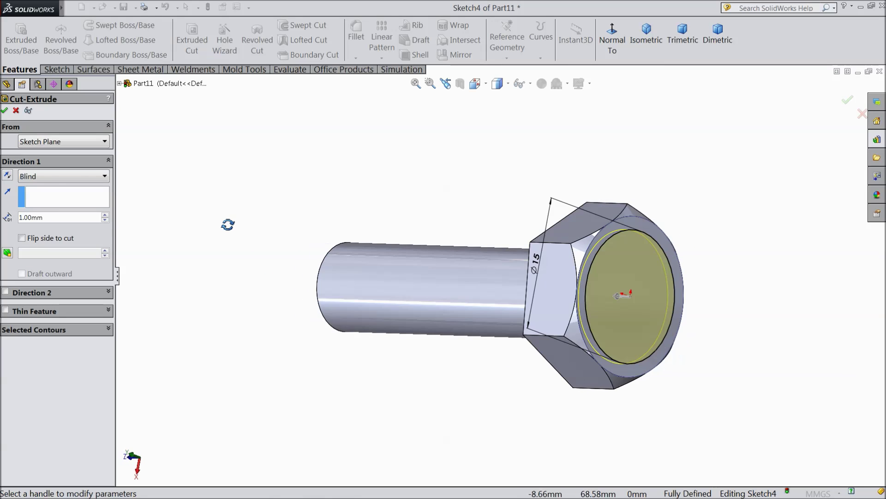
click(5, 110)
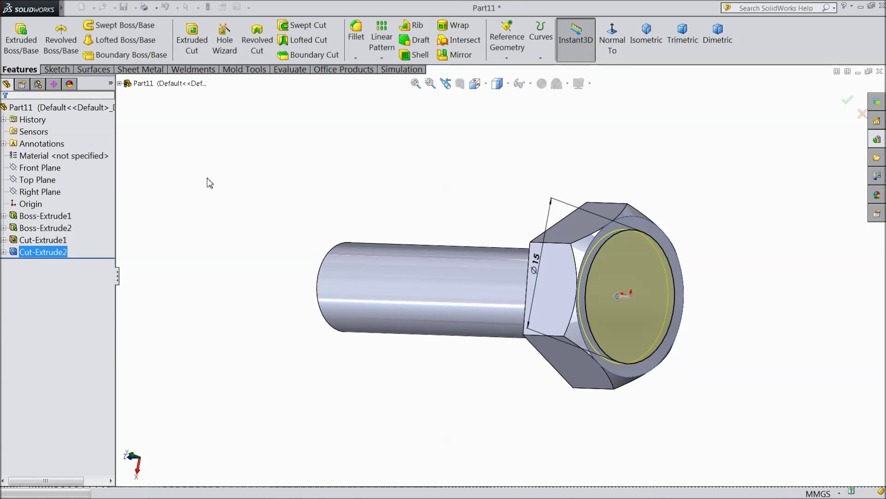
Step: Apply the satin finish stainless steel appearance to the whole bolt part
middle_drag(254, 229, 286, 220)
click(59, 108)
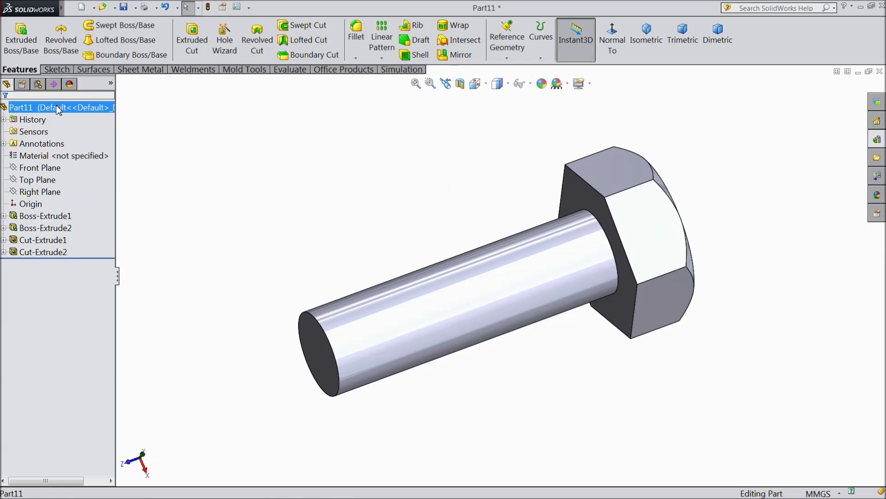
click(877, 194)
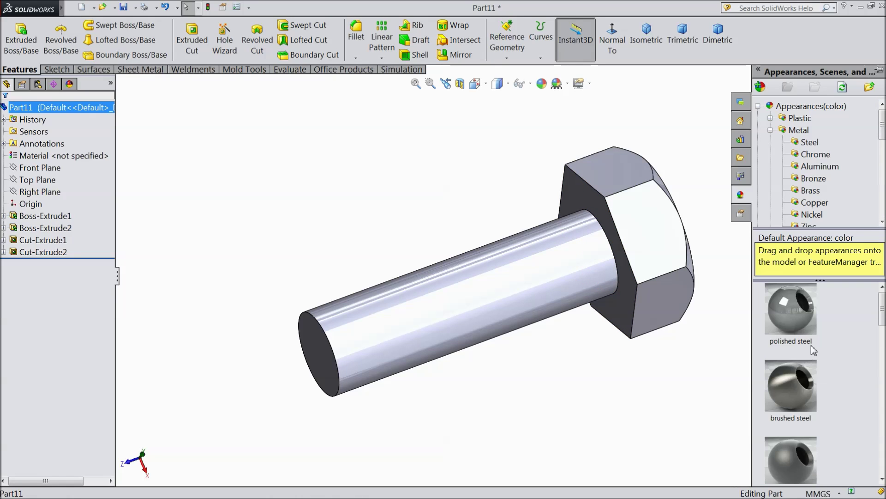
click(793, 314)
double_click(793, 409)
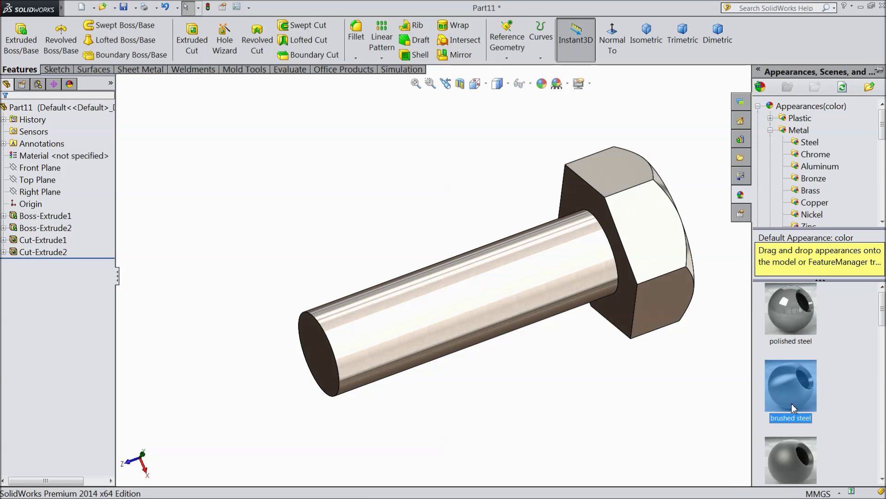
double_click(793, 457)
mouse_move(687, 408)
middle_down()
mouse_move(620, 412)
mouse_move(720, 422)
mouse_move(645, 406)
mouse_move(646, 308)
mouse_move(679, 337)
middle_up()
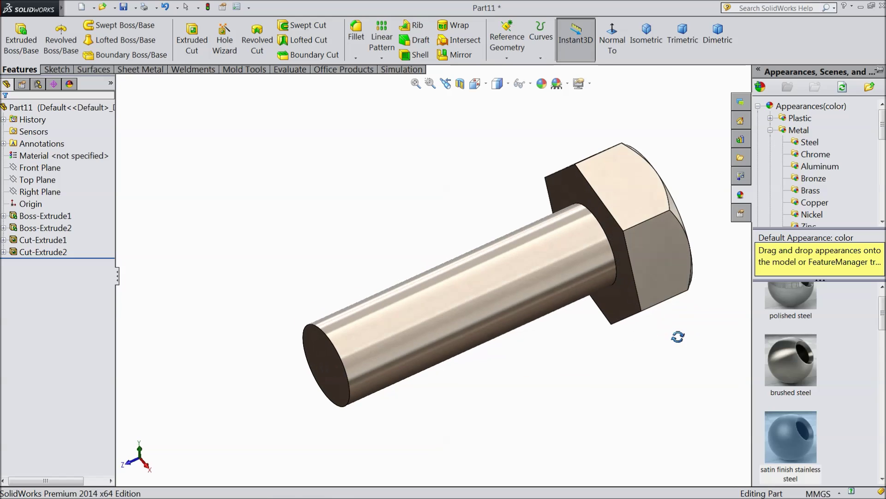
Step: Save the bolt part as M10x25 in the Pipe Vise folder on the Desktop
click(124, 8)
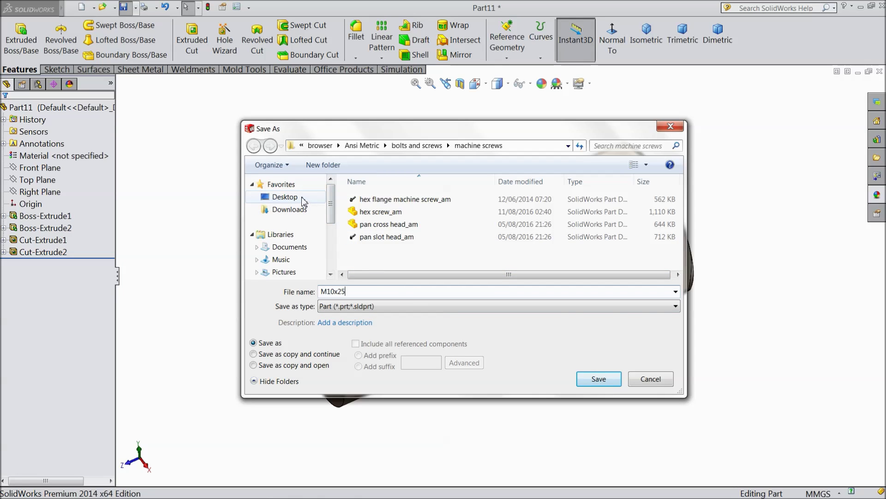
click(285, 196)
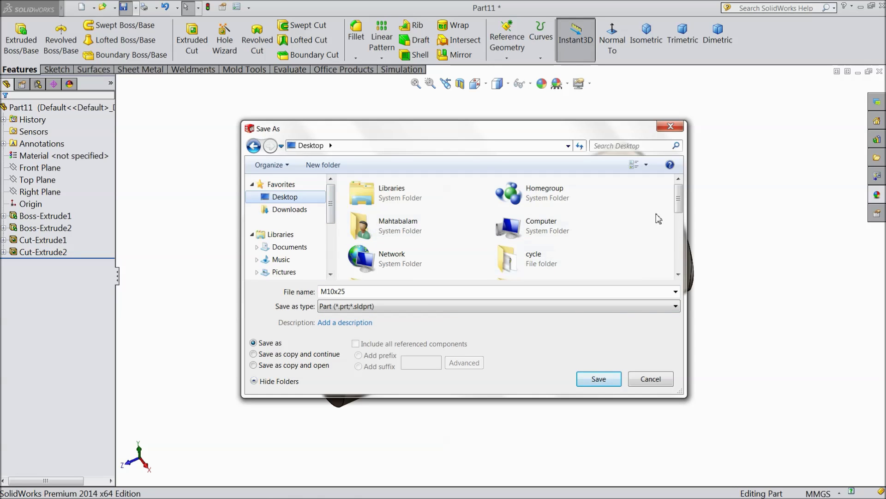
scroll(577, 198, down, 5)
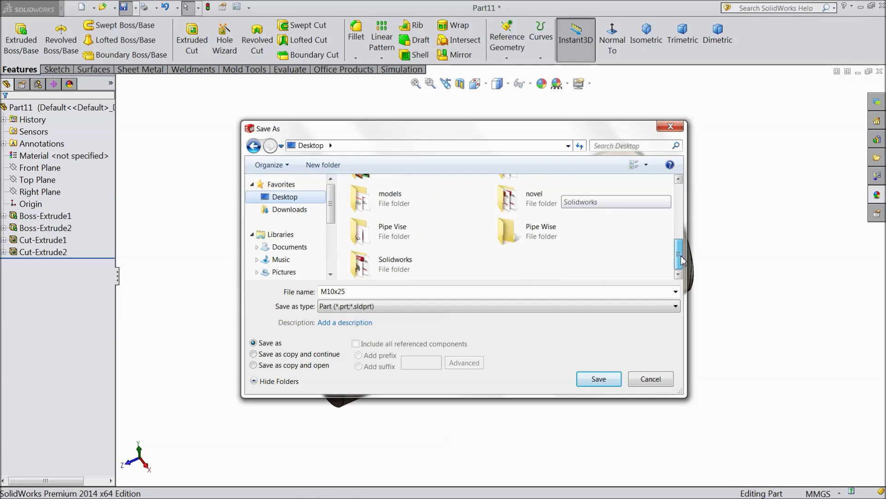
double_click(393, 233)
click(597, 379)
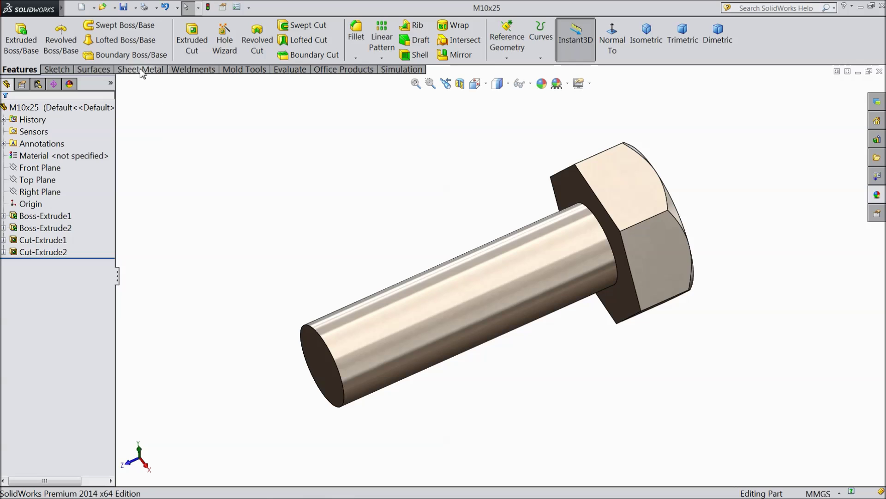
Step: Create a new part document and apply the Plain White scene to it
click(81, 8)
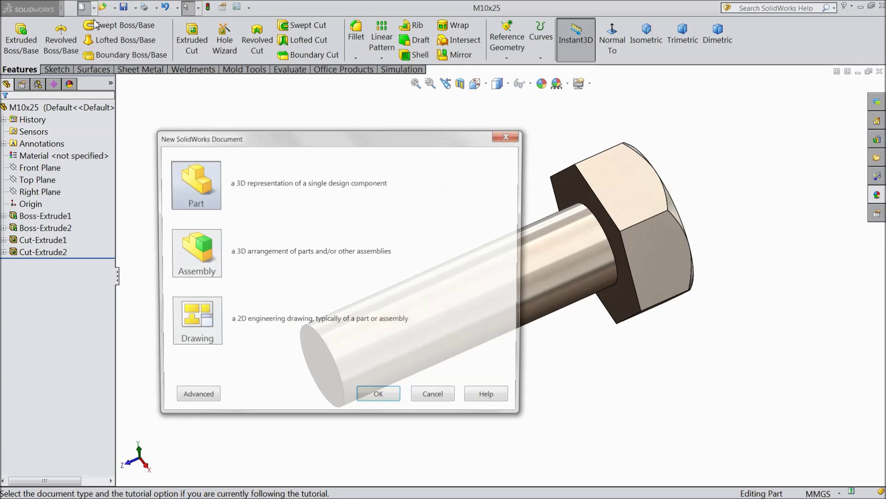
click(378, 399)
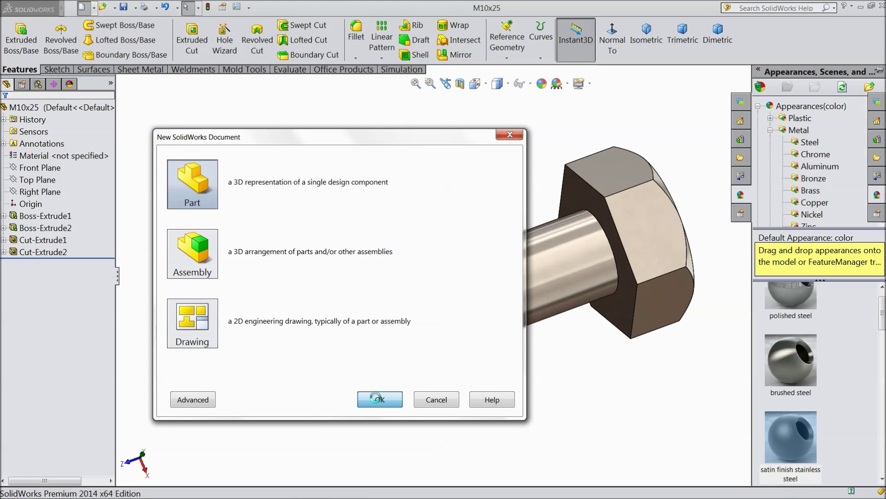
drag(87, 230, 108, 230)
click(553, 84)
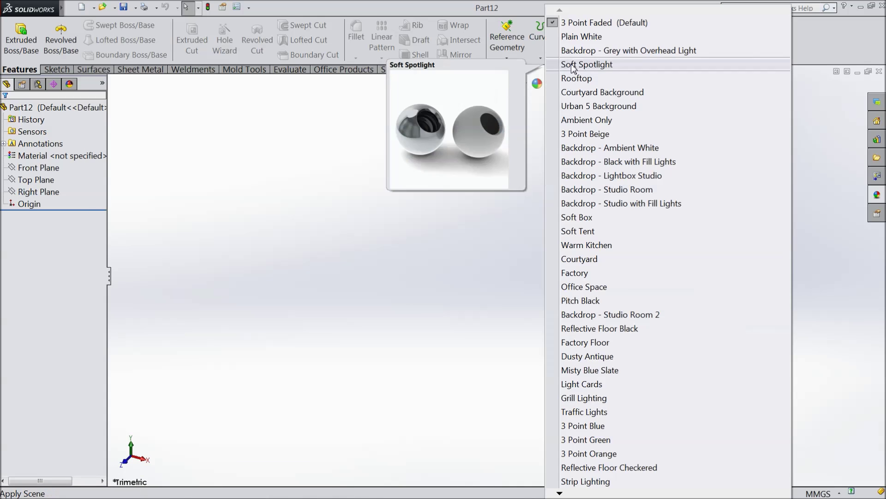
click(580, 37)
Step: Sketch a six-sided polygon on the Top Plane, centered on the origin, with an inscribed circle about 126.57 mm in diameter
click(39, 169)
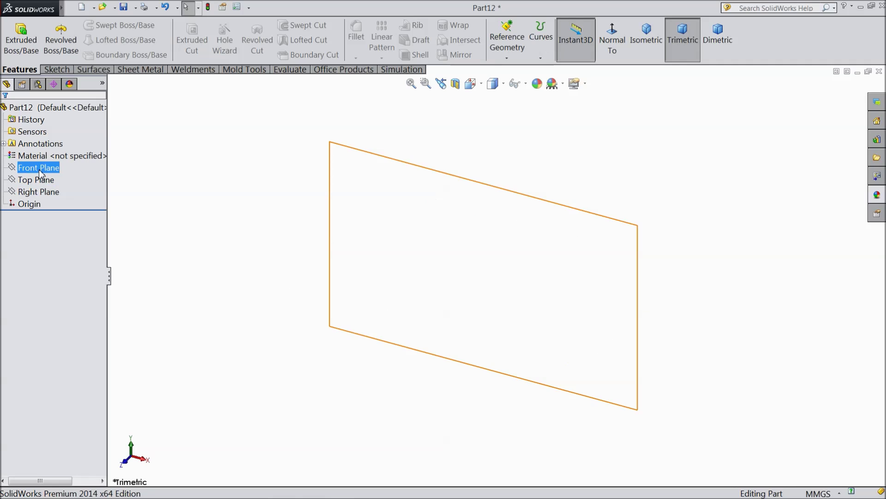
click(47, 180)
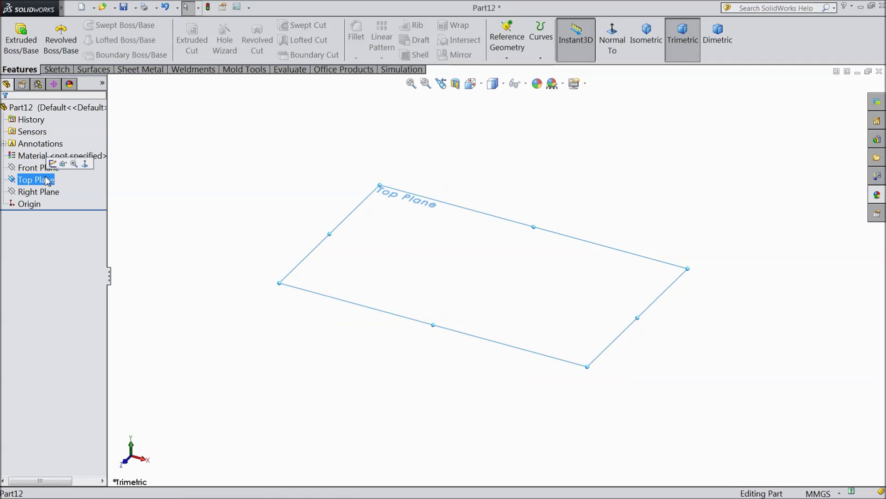
click(52, 164)
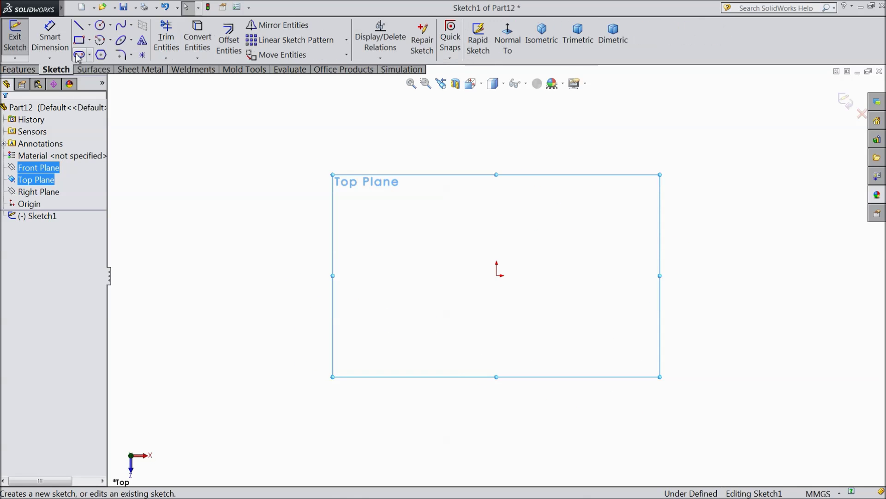
click(100, 54)
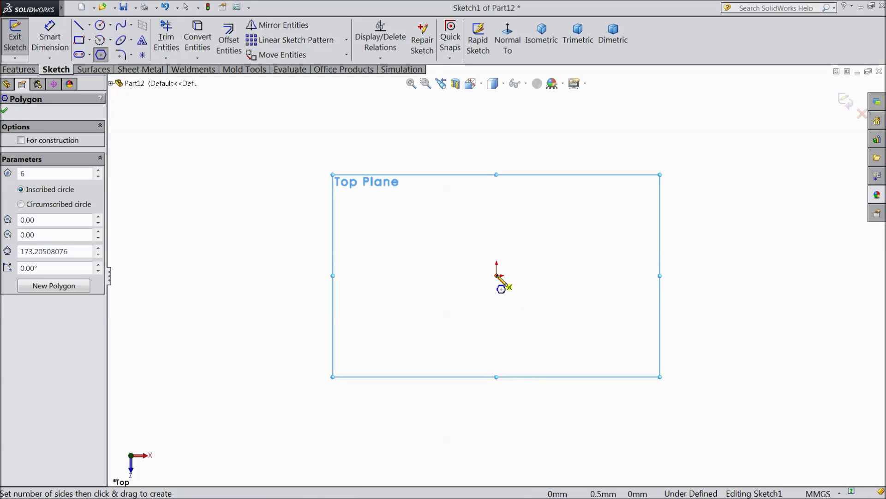
click(496, 276)
click(393, 191)
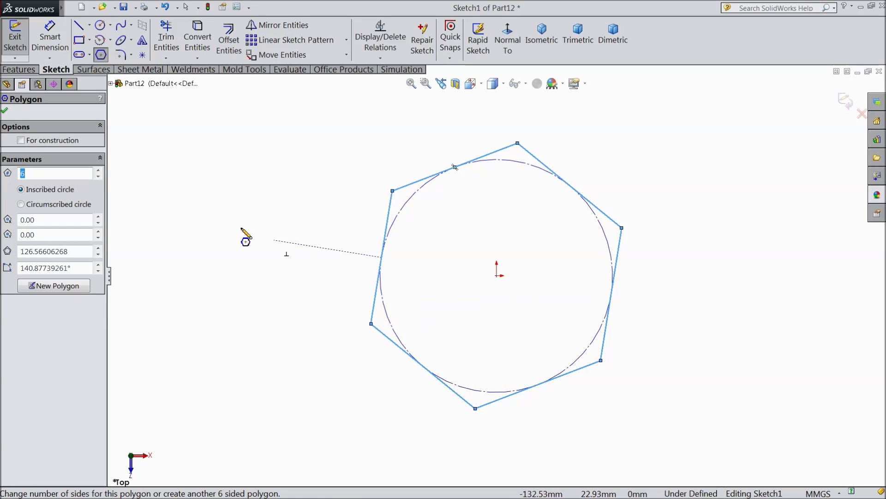
click(6, 113)
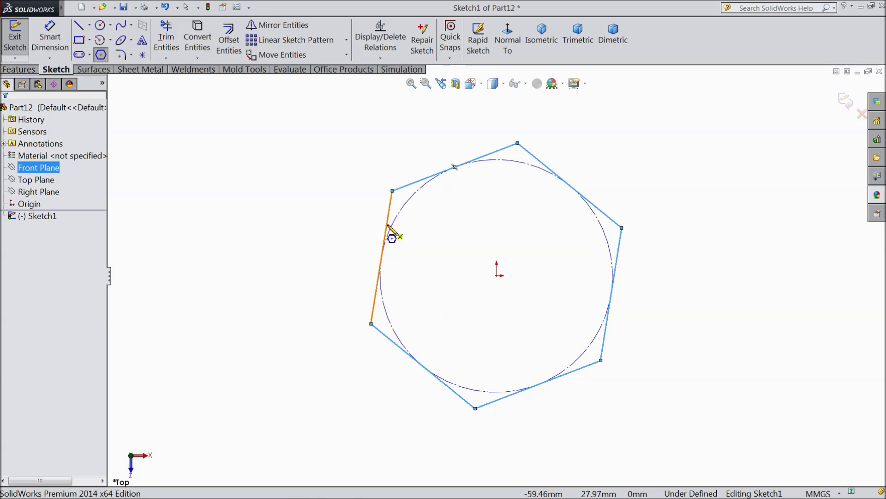
key(Escape)
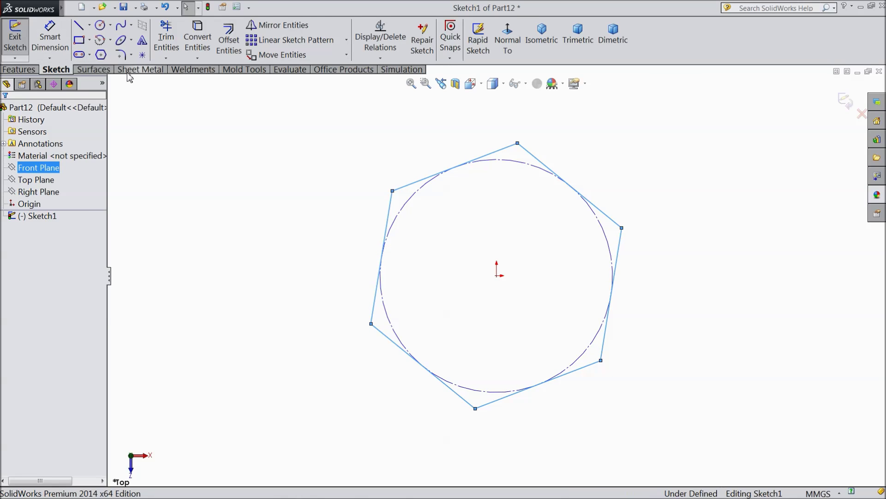
Step: Try to add a vertical relation to all selected sides of the hexagon at once
double_click(390, 217)
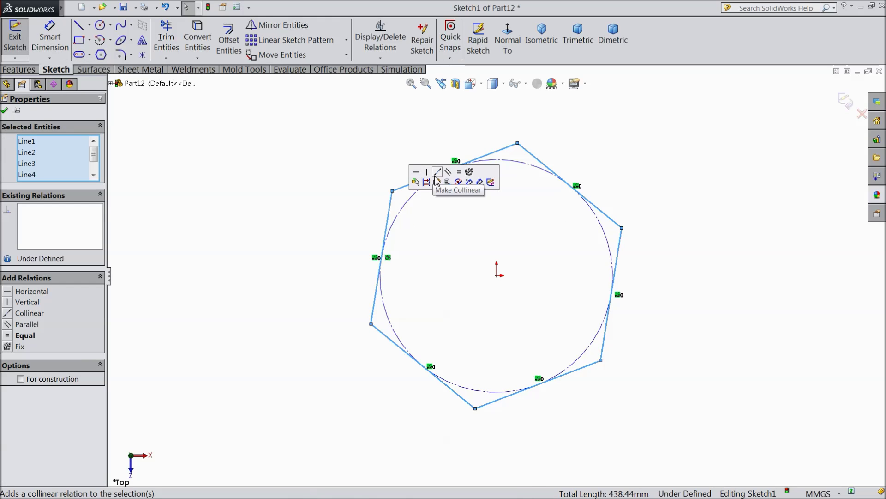
click(429, 173)
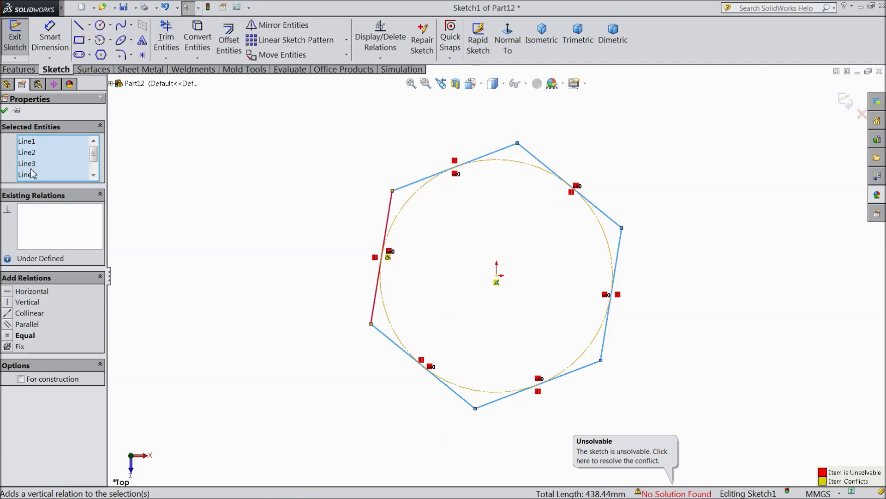
click(9, 303)
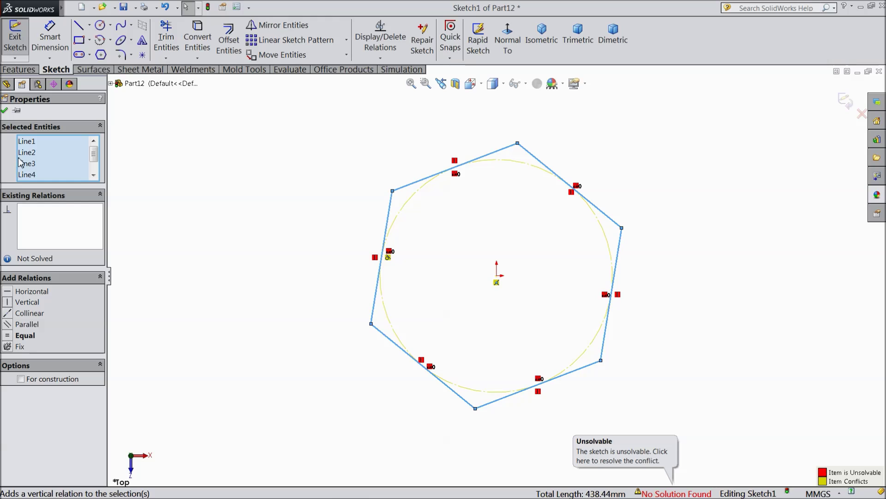
click(17, 112)
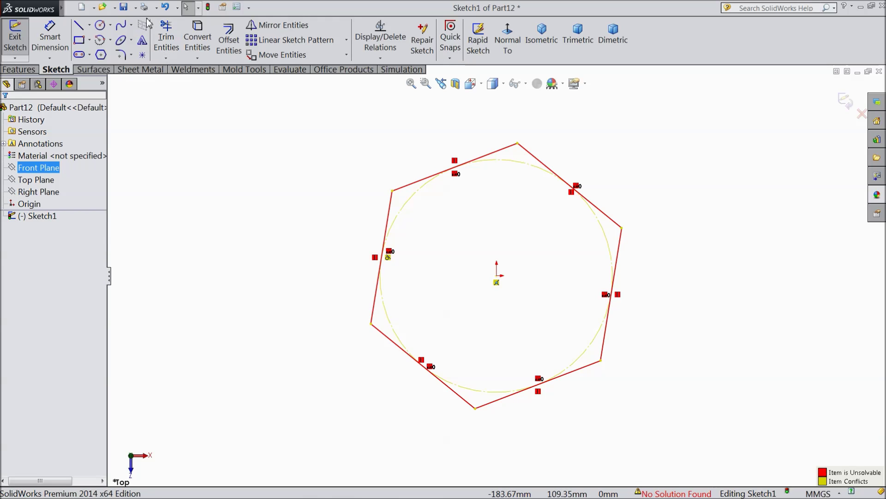
Step: Undo the relations added to all sides of the hexagon and clear the selection
click(158, 8)
click(165, 8)
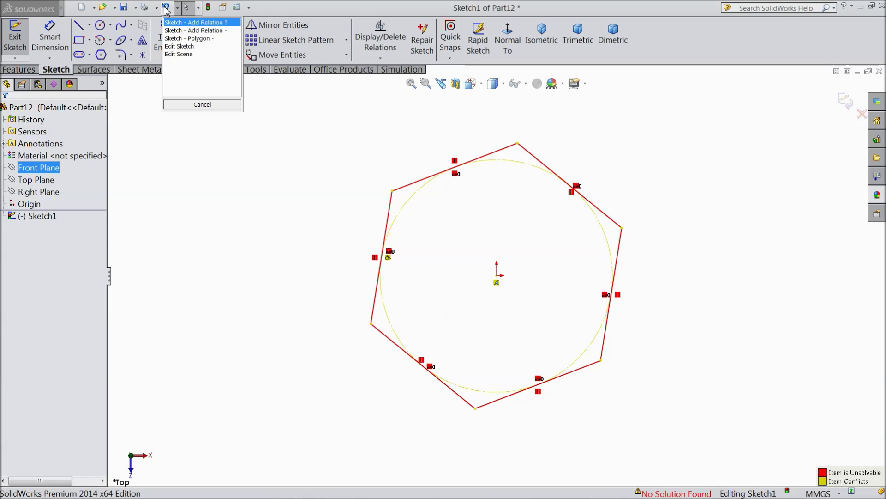
click(195, 194)
click(165, 8)
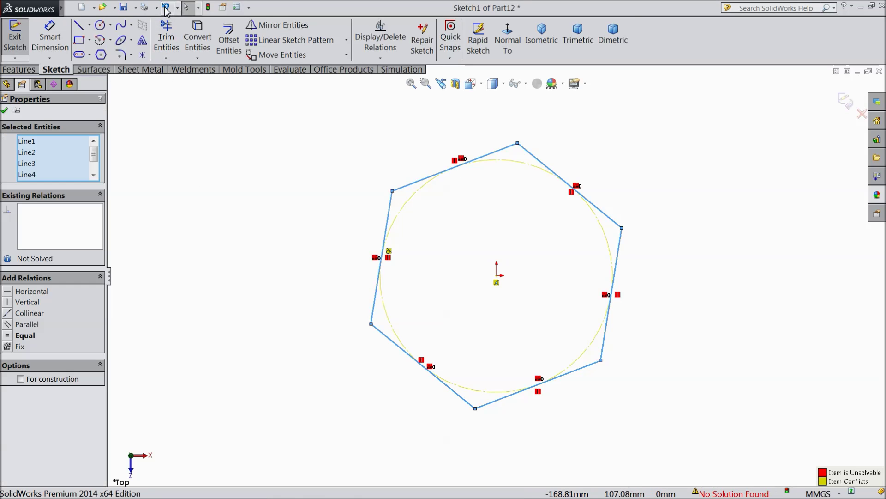
click(165, 8)
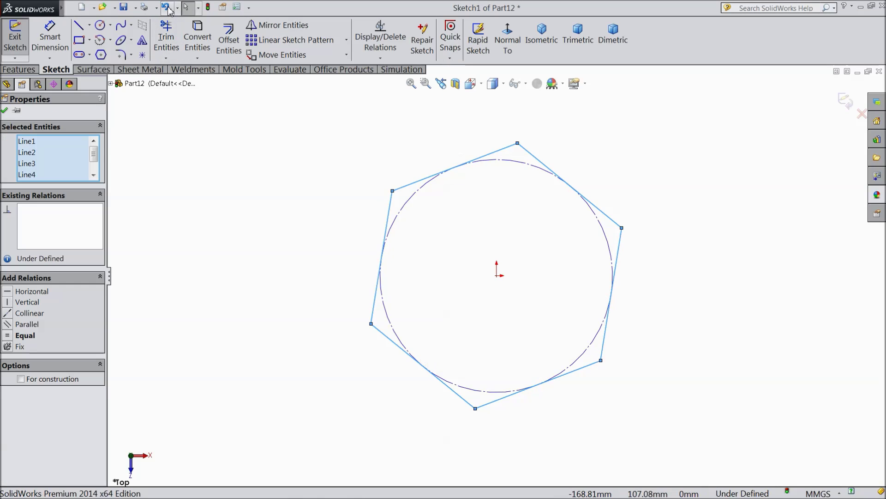
click(280, 250)
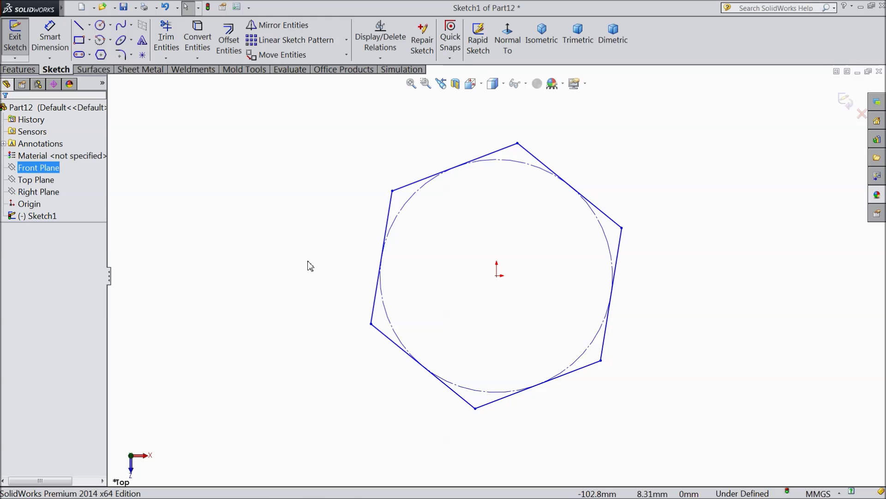
Step: Add a vertical relation to a single side of the hexagon, the one on the negative X side
click(507, 42)
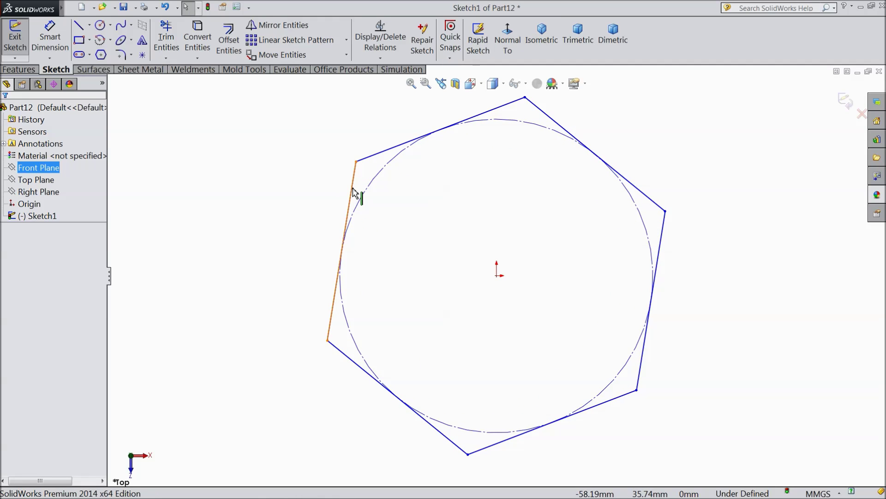
click(353, 189)
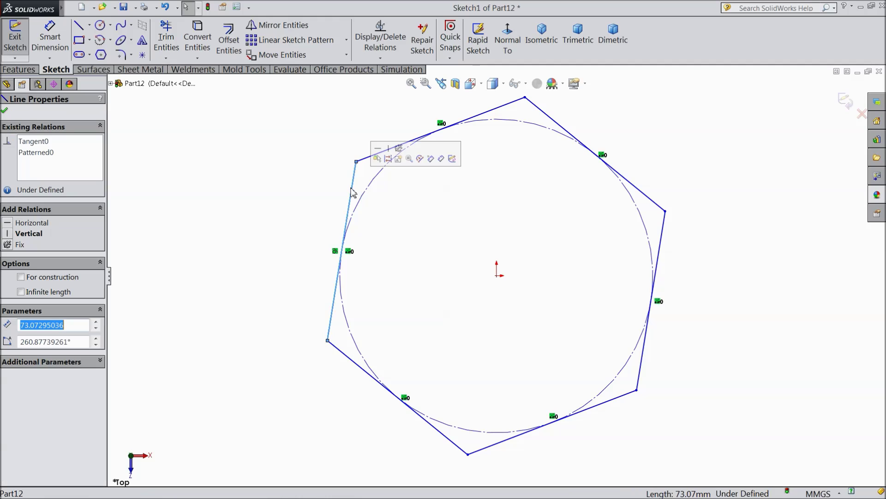
click(389, 152)
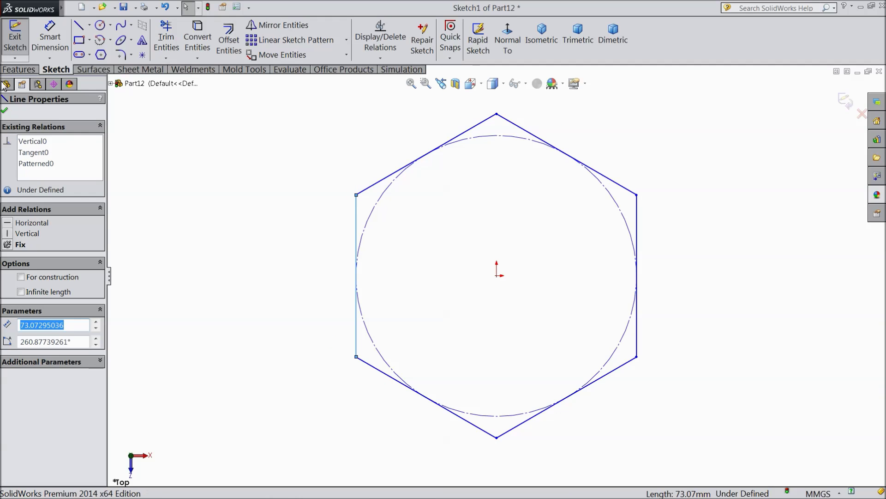
click(6, 113)
Step: Dimension the distance between the hexagon's two vertical sides and set it to 18 mm
click(49, 37)
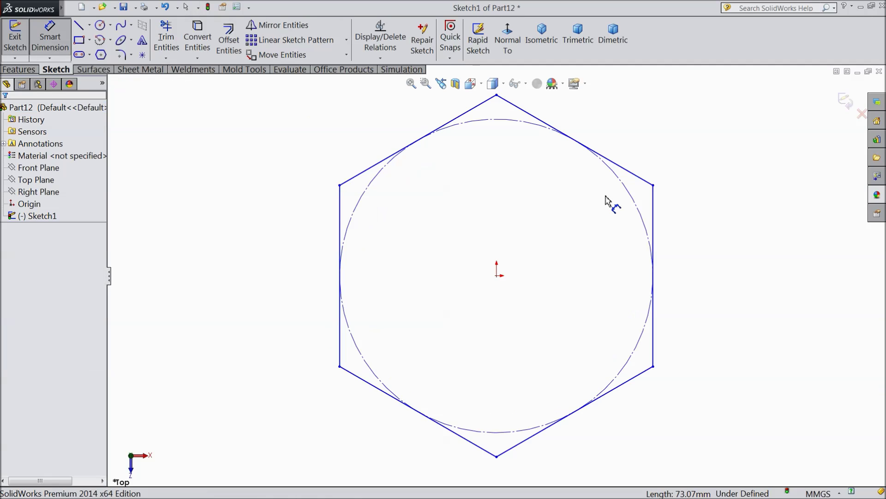
click(657, 206)
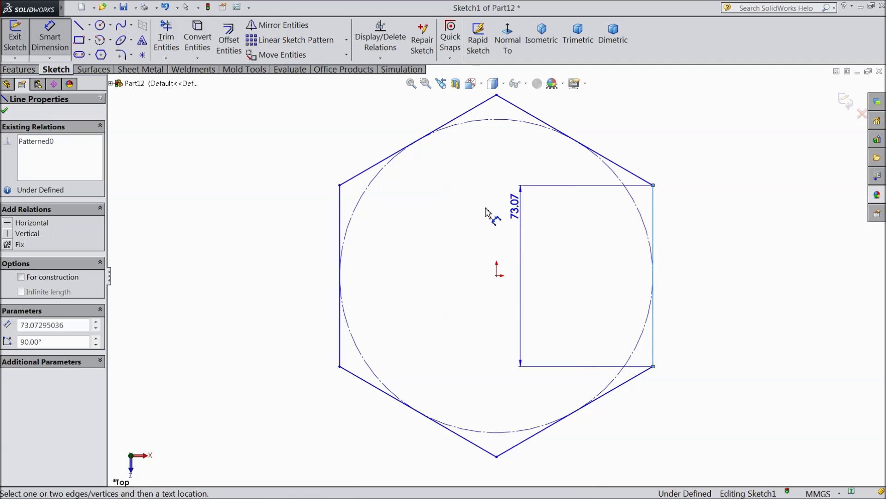
click(341, 213)
click(484, 150)
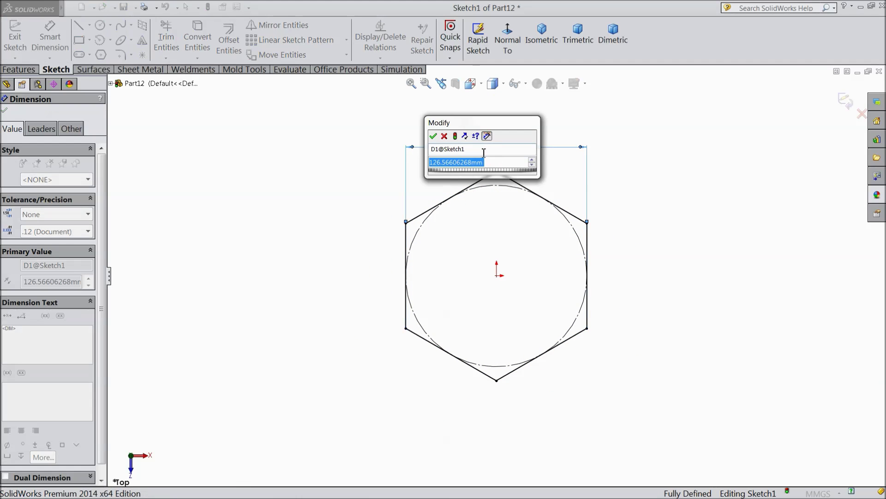
text(18)
click(433, 135)
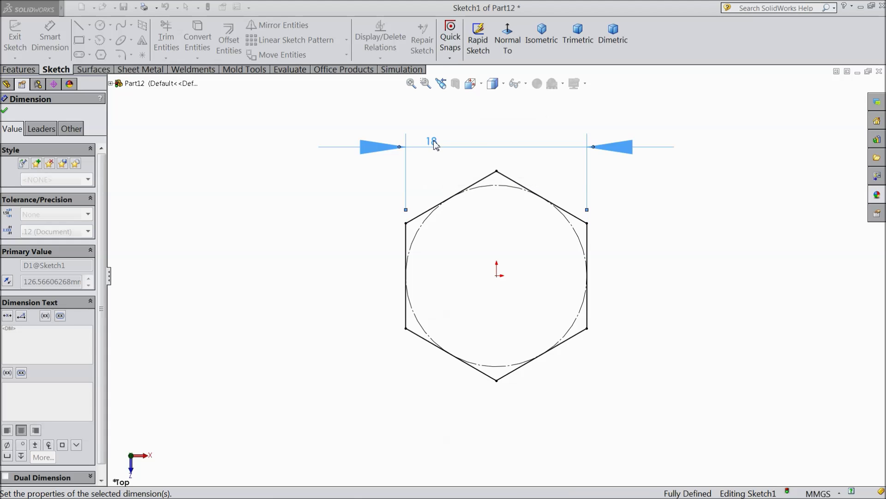
click(6, 112)
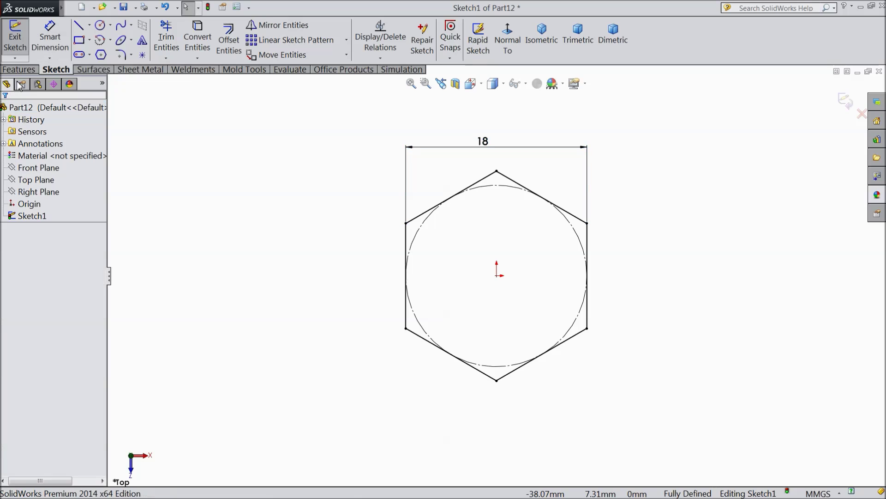
Step: Extrude the hexagon sketch as a boss 5 mm thick with the Mid Plane end condition
click(19, 69)
click(22, 39)
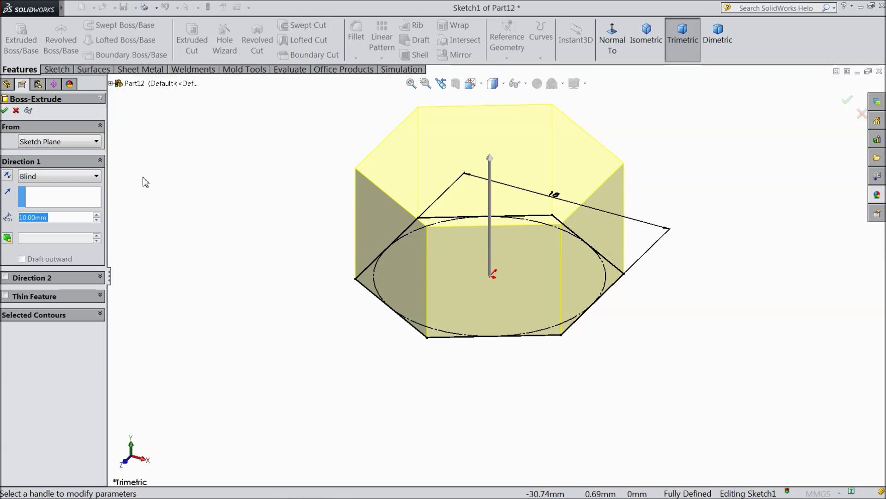
text(5)
key(Return)
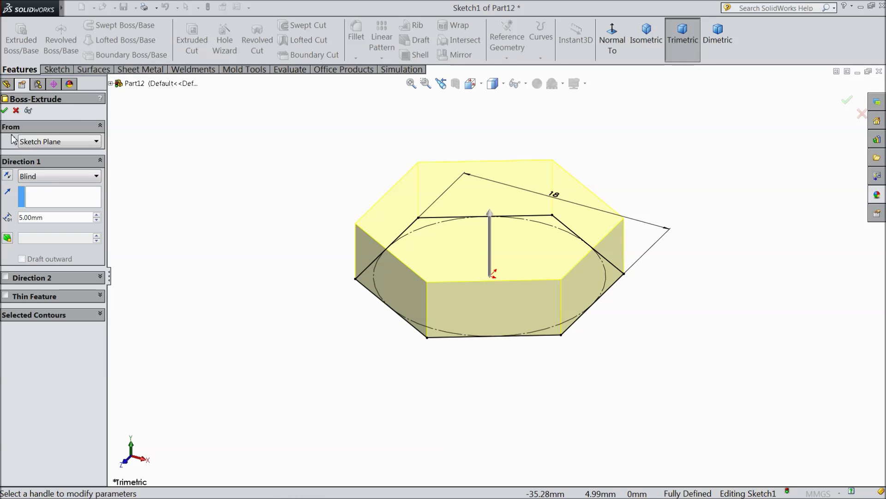
click(42, 177)
click(51, 239)
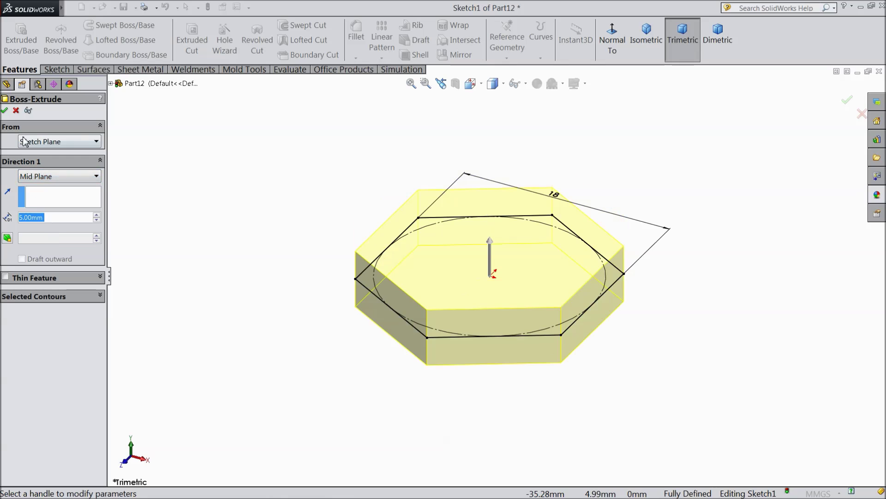
click(5, 111)
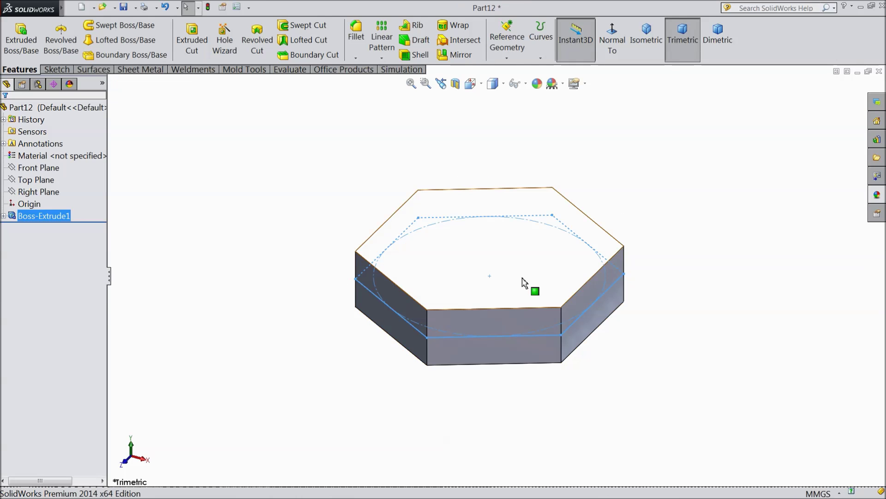
Step: Sketch a circle with a 9 mm radius on the hexagonal body's upper face, centered on the origin and touching the sides
click(516, 280)
click(545, 249)
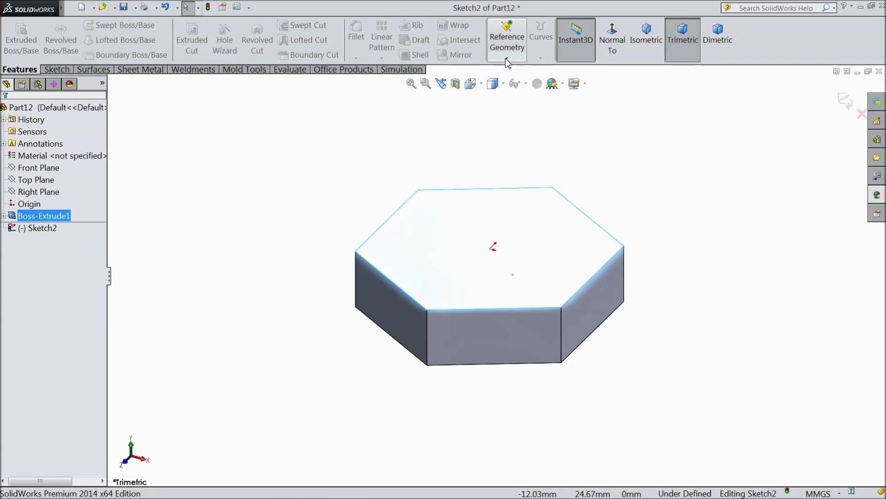
click(54, 70)
click(100, 25)
middle_drag(337, 169, 334, 245)
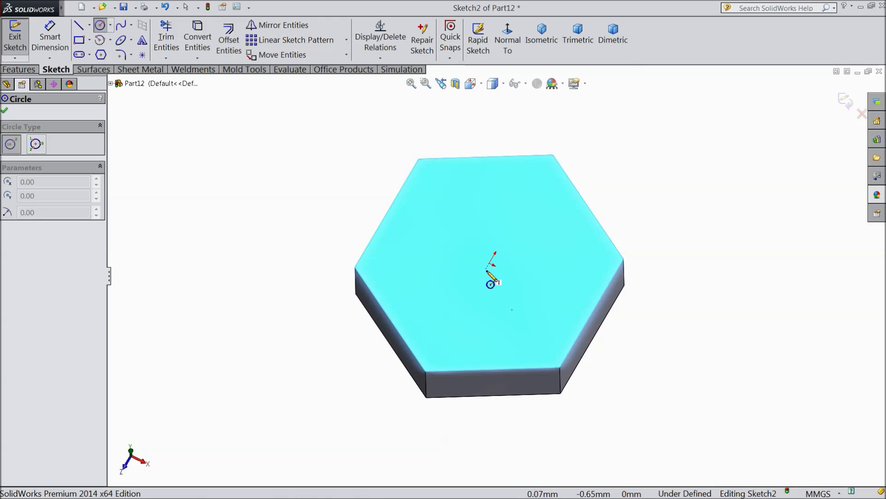
drag(490, 264, 396, 222)
Step: Cut the corners outside the circle with a 5 mm blind Extruded Cut, side to cut flipped and a 45-degree draft
click(13, 69)
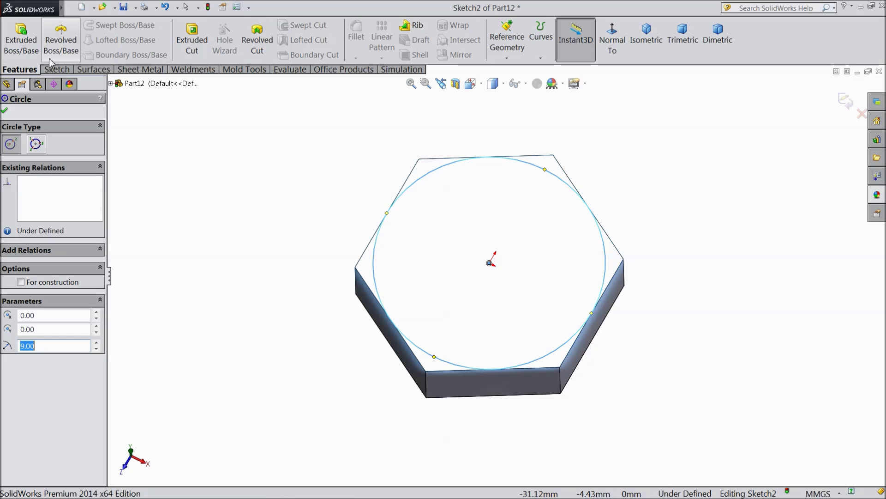
click(191, 39)
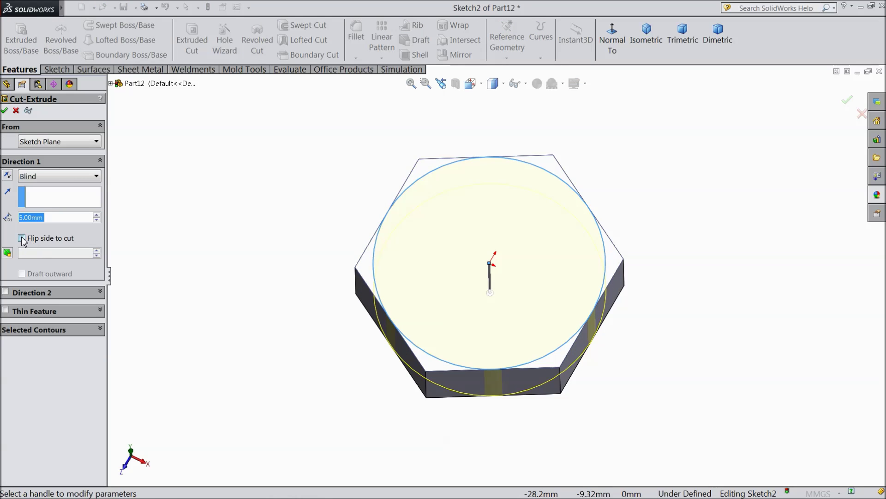
click(22, 238)
click(10, 253)
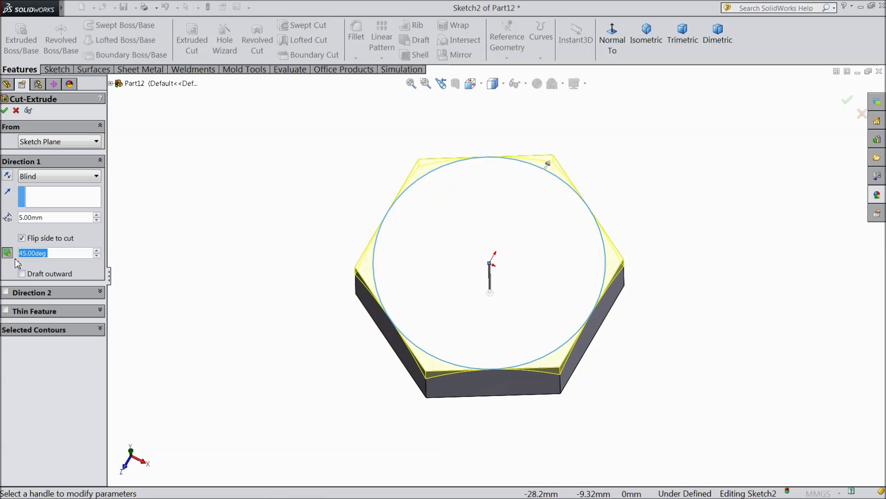
middle_drag(123, 268, 180, 234)
click(5, 111)
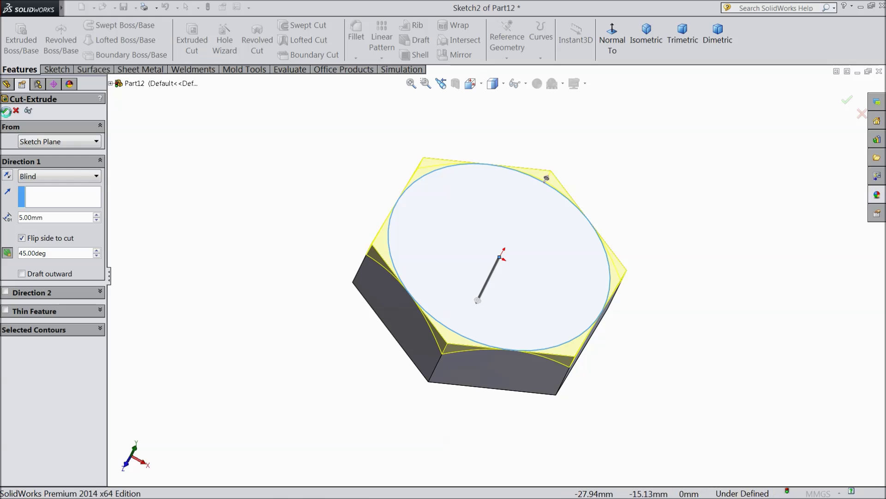
Step: Mirror the corner chamfer cut about the Top Plane onto the opposite side of the body
middle_drag(256, 267, 300, 262)
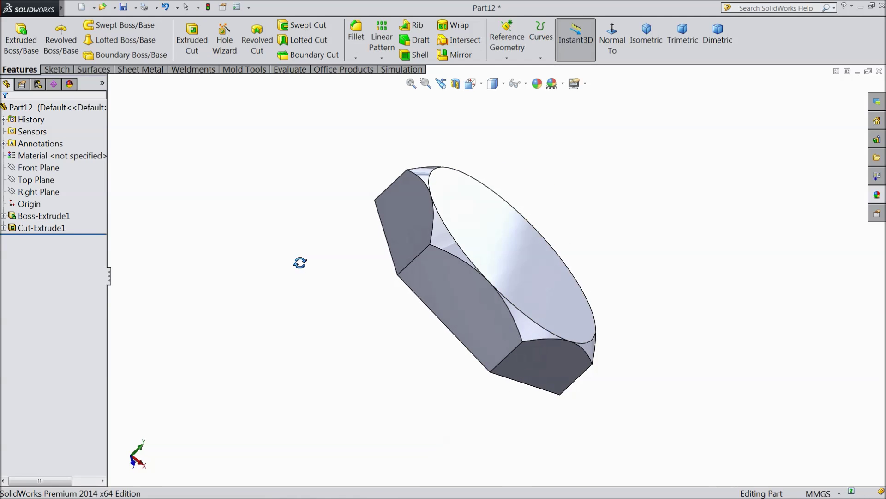
click(37, 180)
mouse_move(253, 230)
middle_down()
mouse_move(282, 222)
mouse_move(249, 236)
middle_up()
click(465, 59)
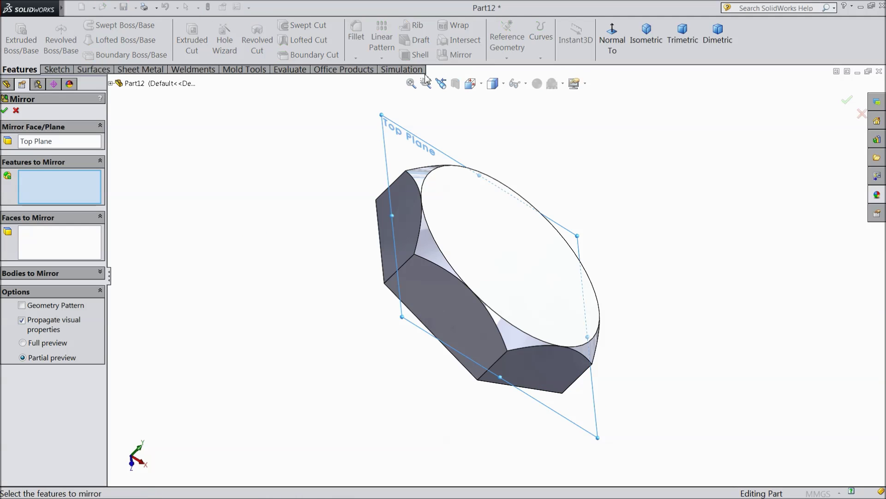
click(145, 203)
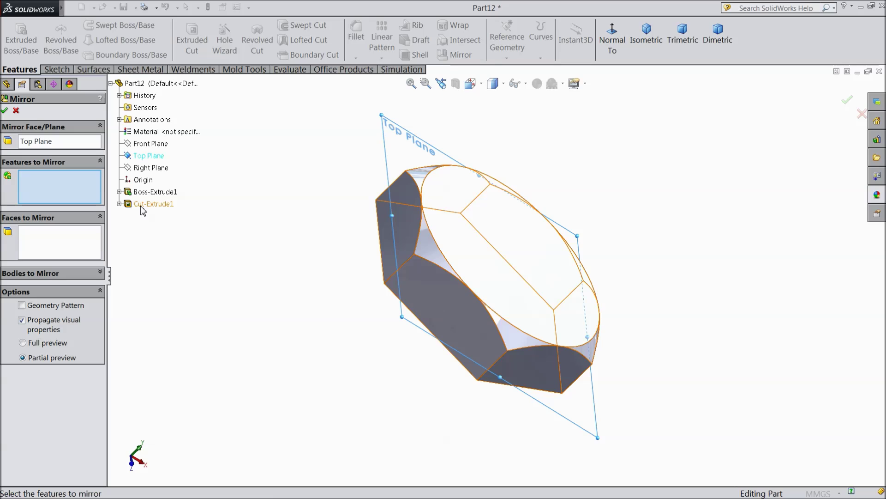
click(5, 110)
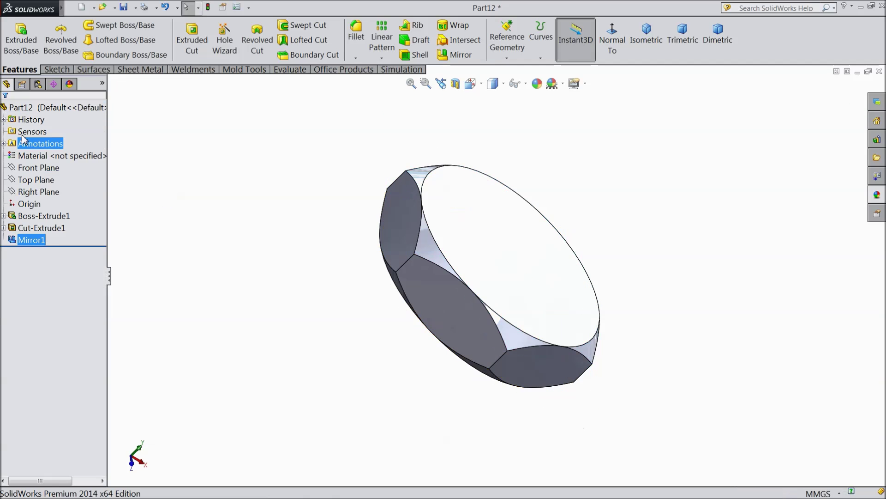
Step: Sketch a circle about 9.86 mm in diameter on the round upper face, centered on the origin
middle_drag(222, 241, 233, 287)
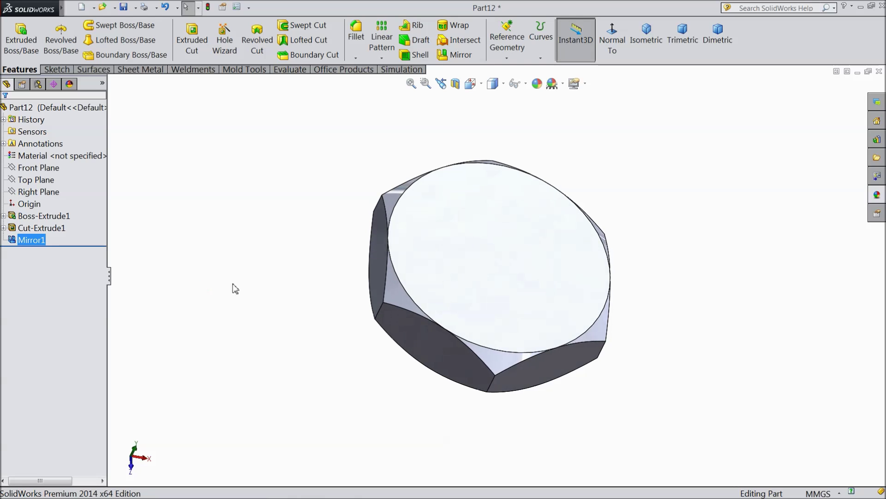
click(454, 293)
click(499, 263)
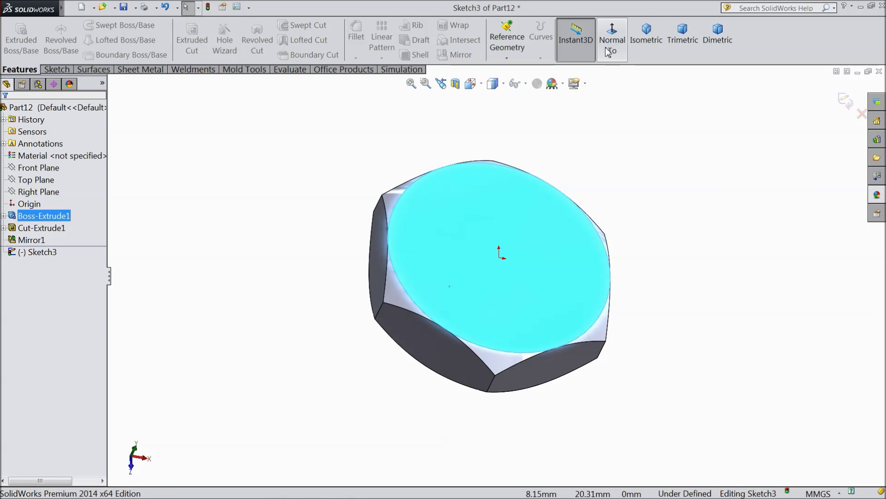
click(54, 69)
click(100, 25)
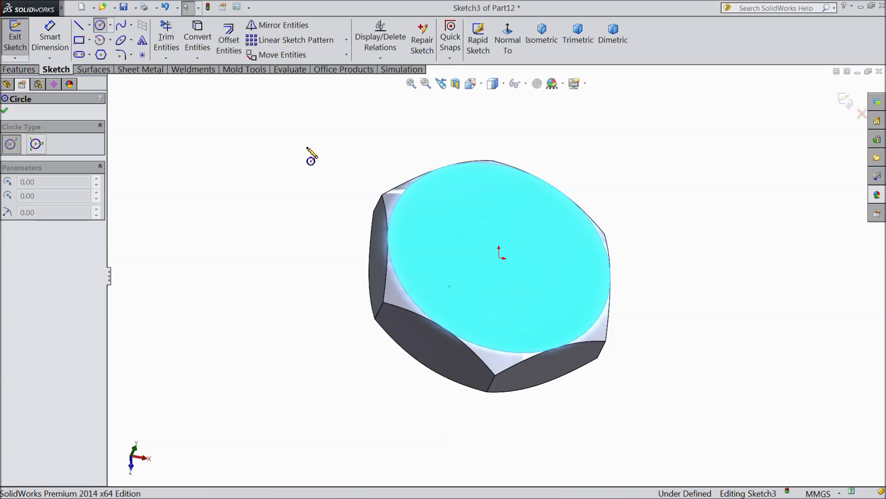
click(499, 257)
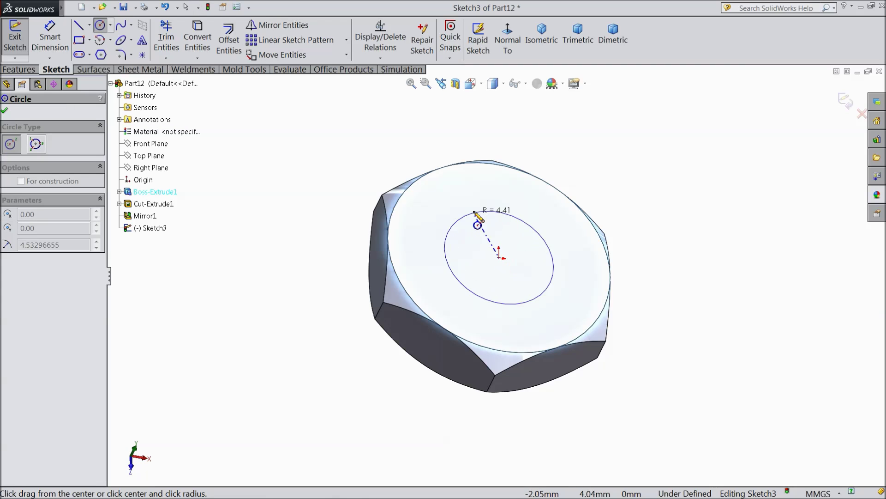
click(483, 207)
Step: Dimension the circle's diameter and set it to 10 mm
click(67, 53)
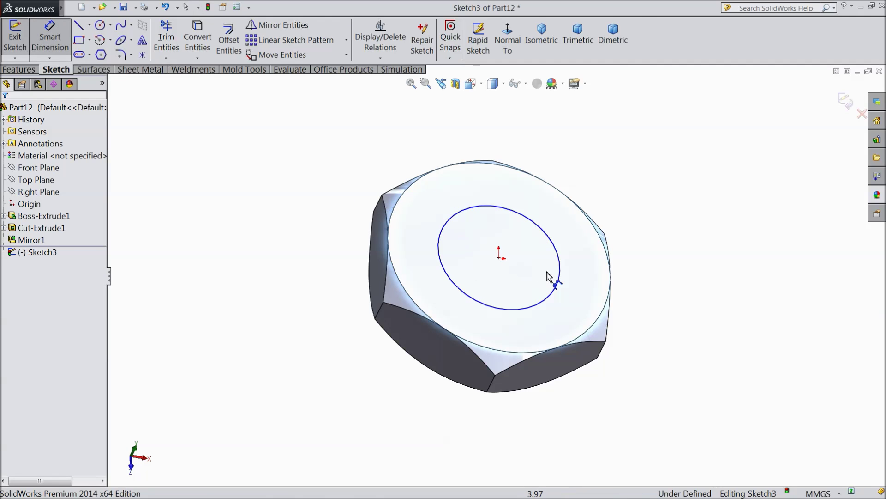
click(560, 265)
click(585, 170)
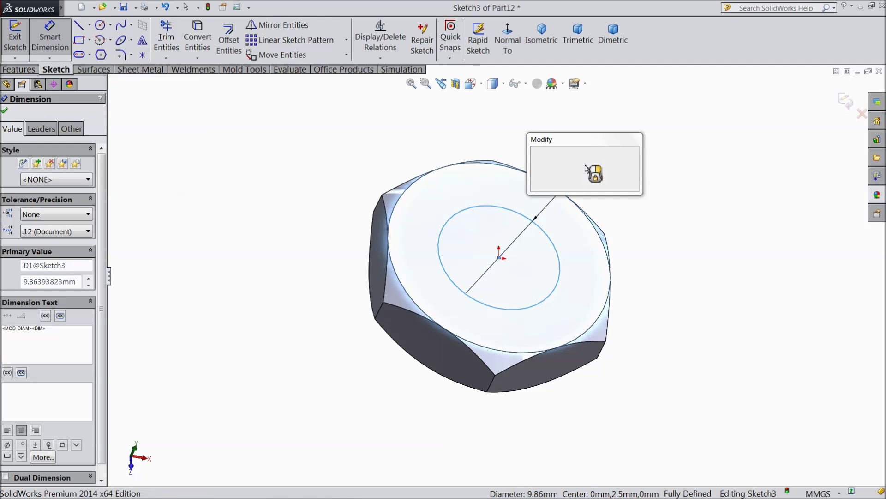
text(10)
click(536, 153)
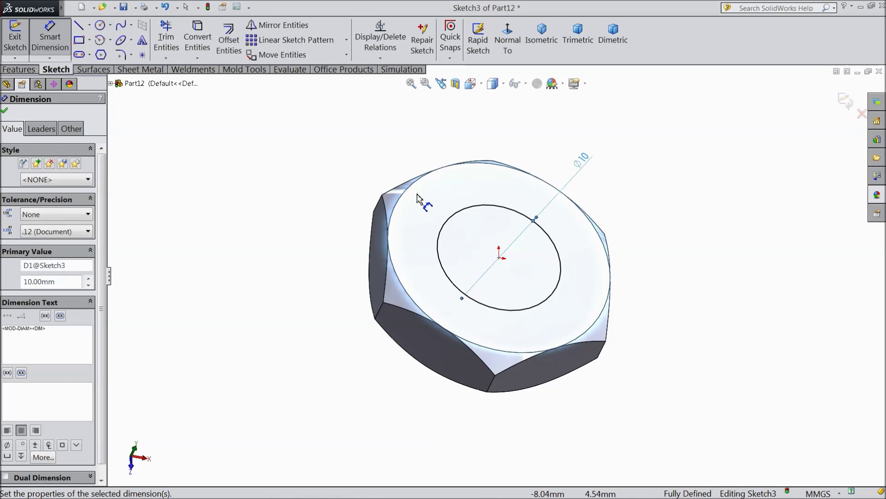
Step: Cut the 10 mm circle through the nut with an Extruded Cut using the Up To Next end condition
click(20, 69)
click(192, 39)
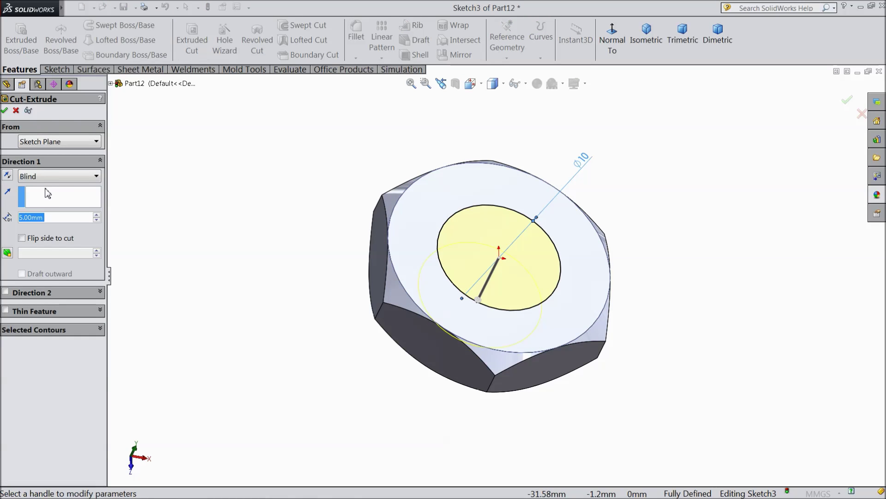
click(52, 176)
click(48, 219)
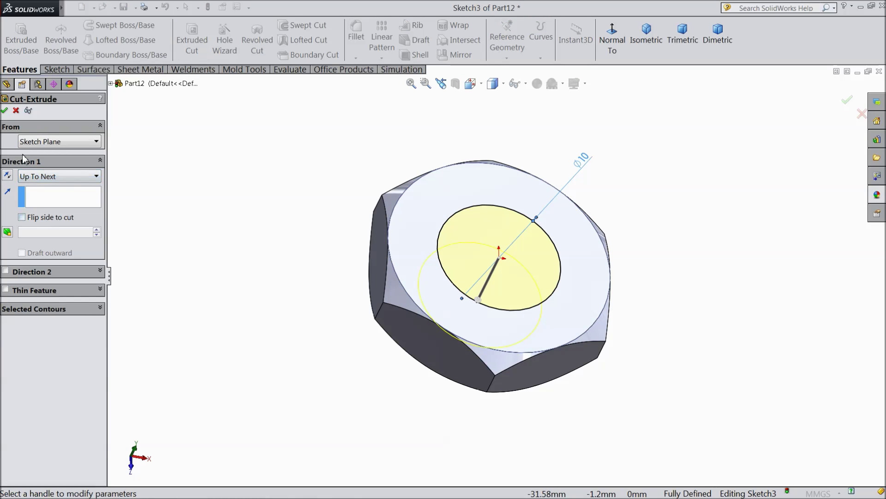
click(5, 111)
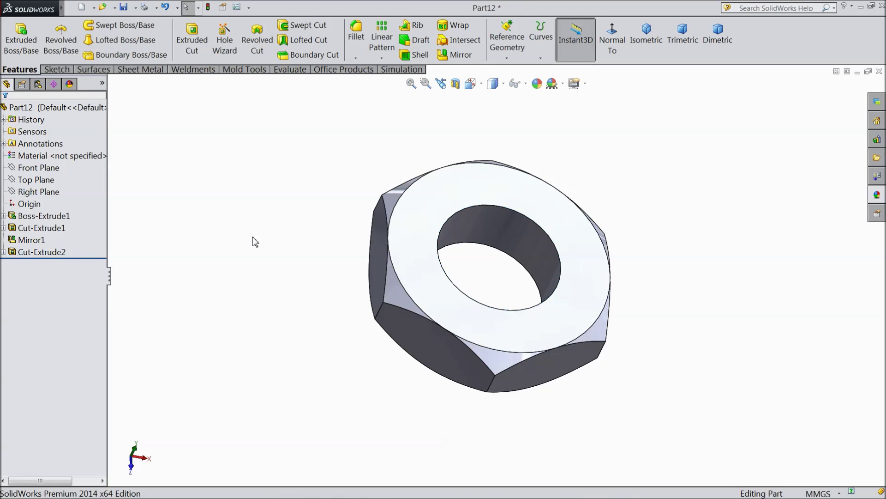
middle_drag(273, 252, 257, 232)
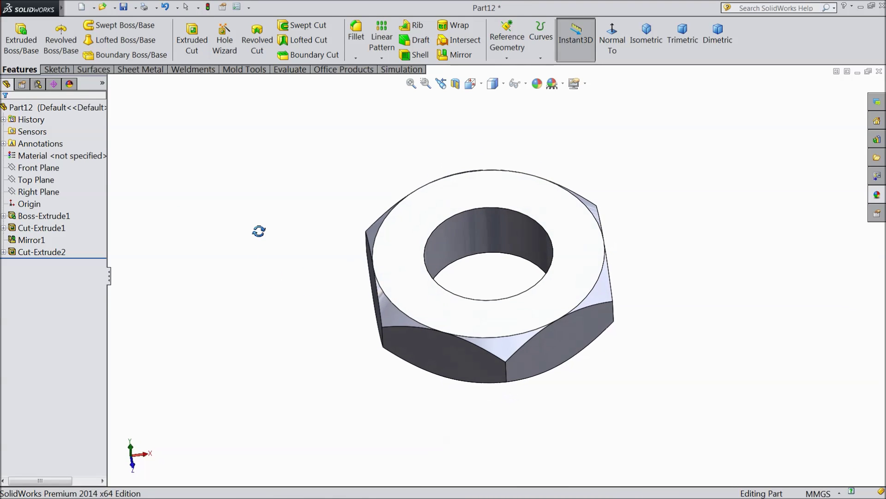
Step: Apply the satin finish stainless steel appearance to the nut
click(877, 195)
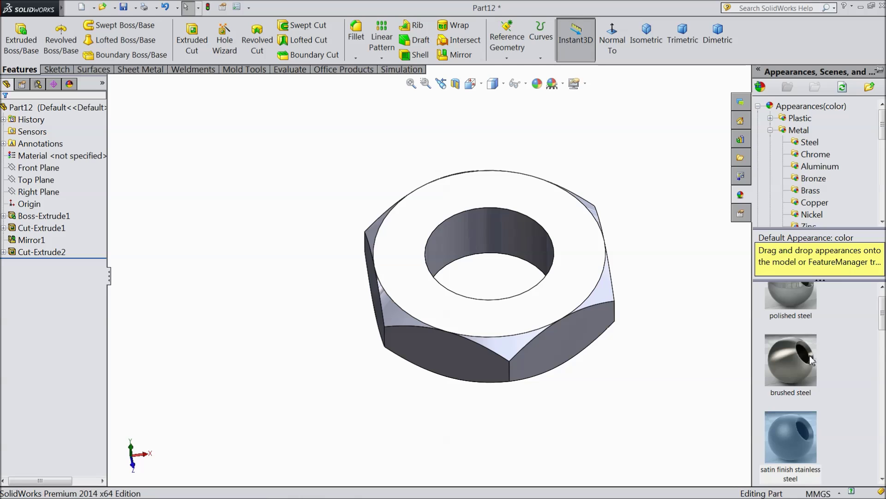
click(787, 435)
middle_drag(686, 411, 509, 241)
scroll(543, 251, down, 2)
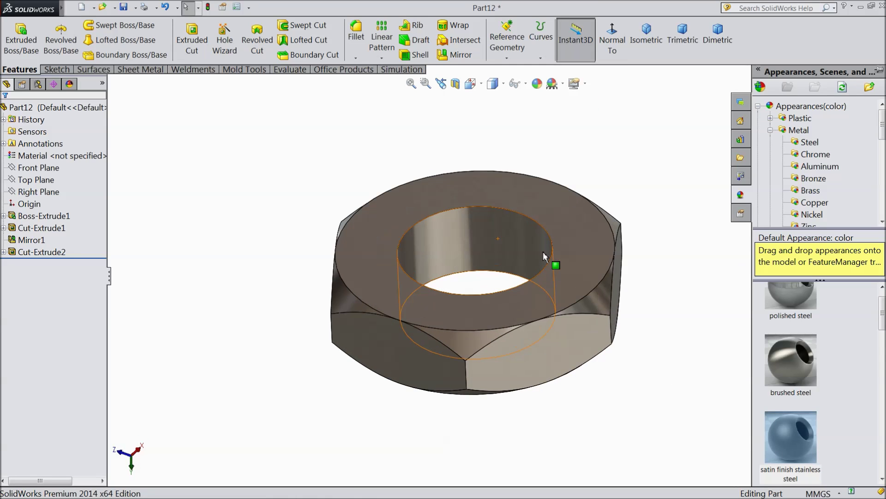
middle_drag(301, 238, 306, 226)
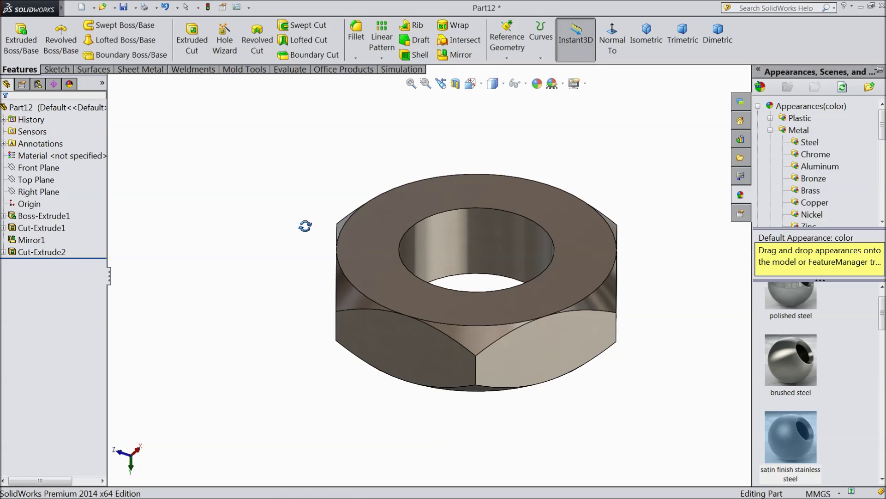
Step: Chamfer the edges of the nut's hole face by 0.5 mm at 45 degrees
click(356, 58)
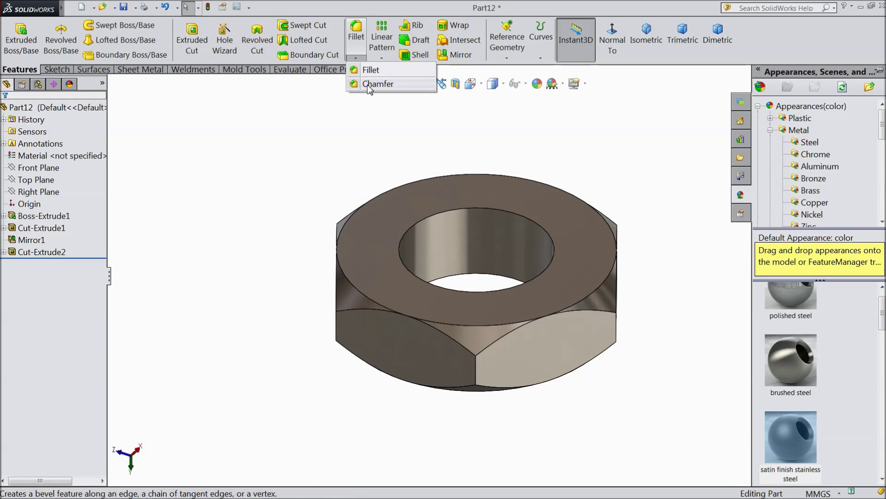
click(374, 84)
text(1.00mm)
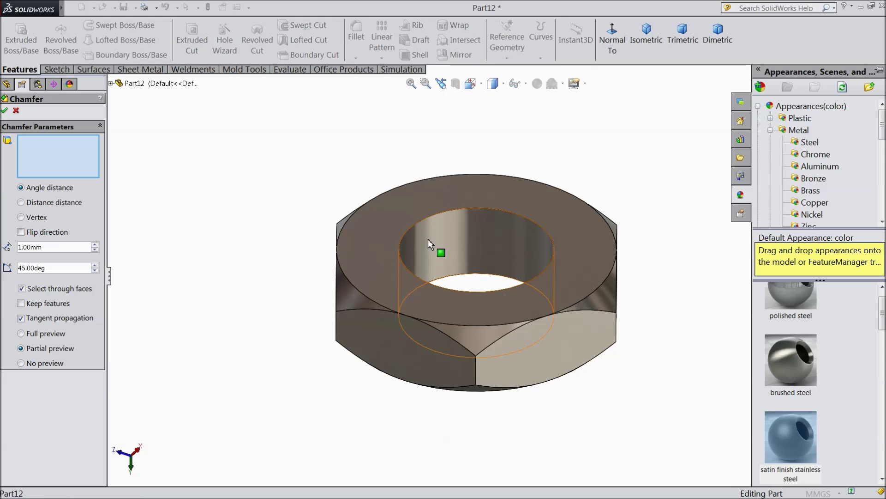
click(427, 242)
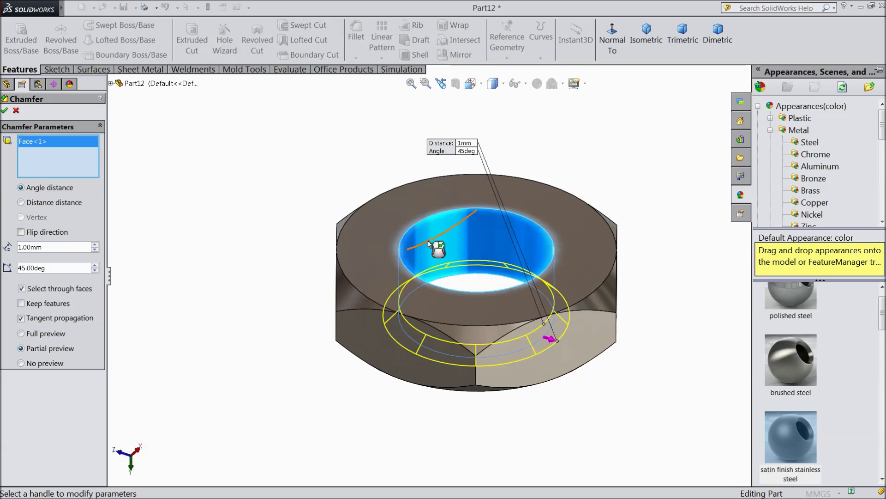
double_click(49, 248)
text(0.5)
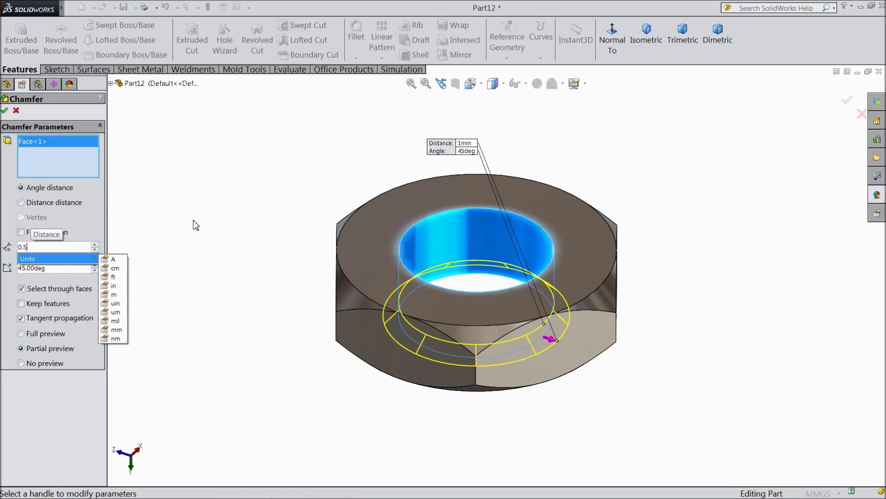
key(Return)
click(5, 111)
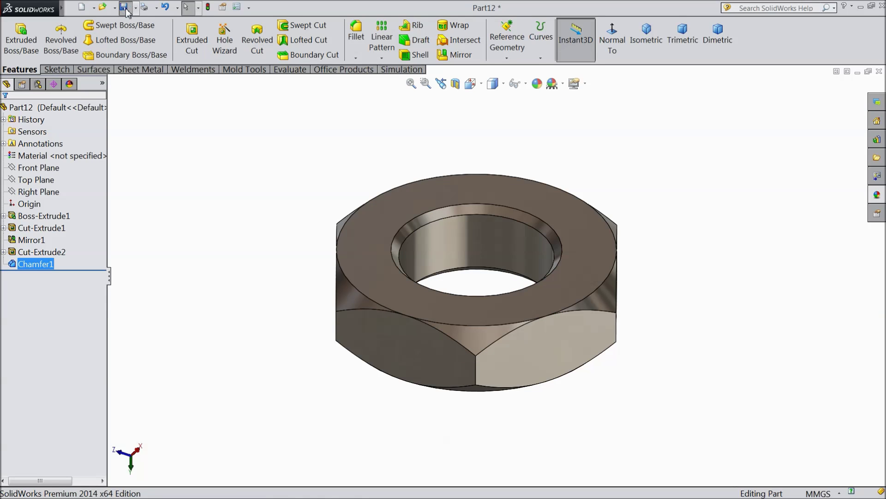
Step: Save the part as Nut M10 in the Pipe Vise folder and create a new part document
click(123, 7)
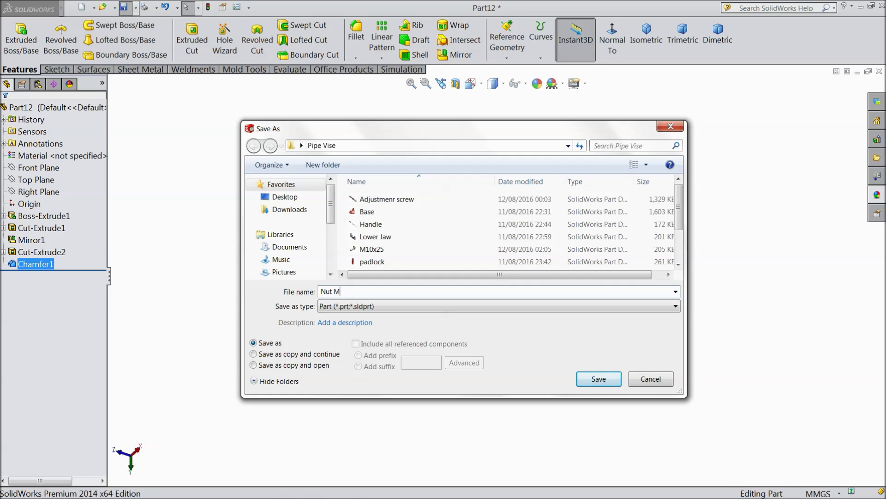
click(597, 380)
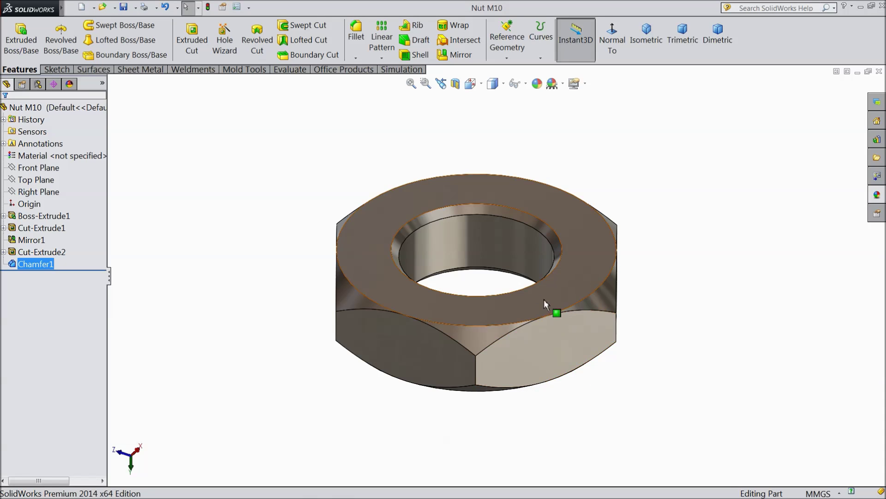
click(82, 7)
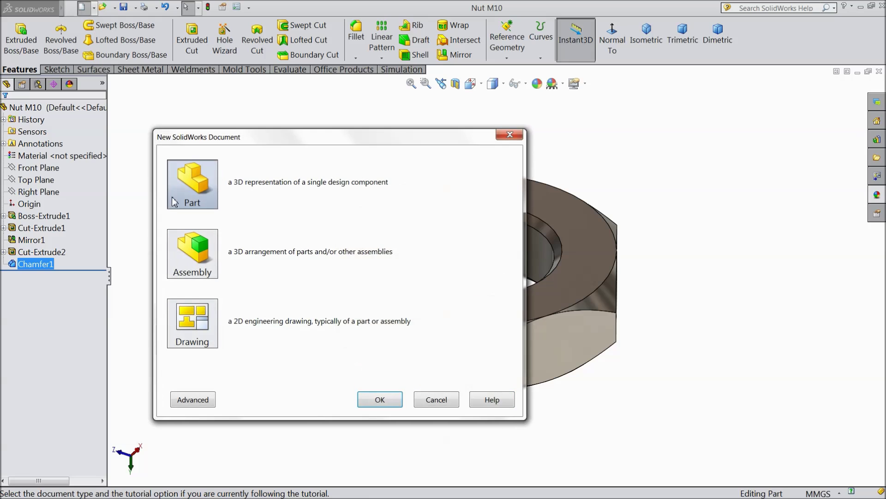
click(379, 400)
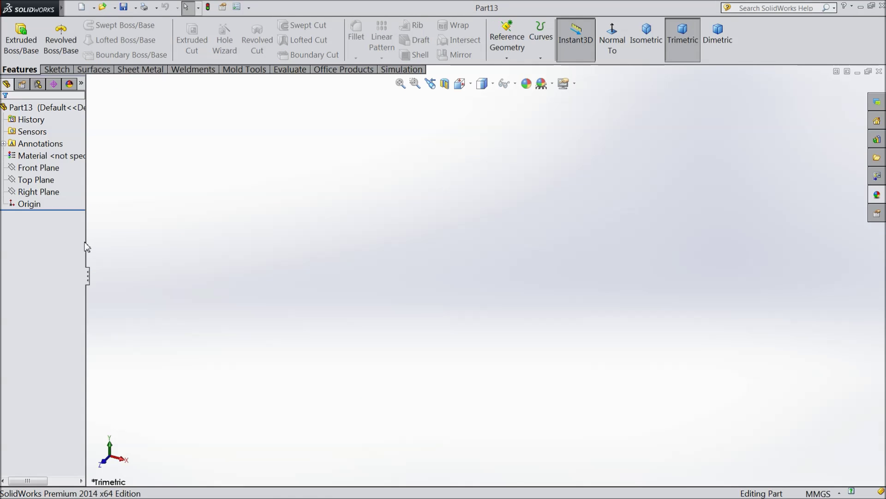
drag(87, 240, 116, 241)
Step: Sketch two concentric circles centered on the origin on the Top Plane, the outer one about 141 mm in diameter
click(44, 181)
click(54, 165)
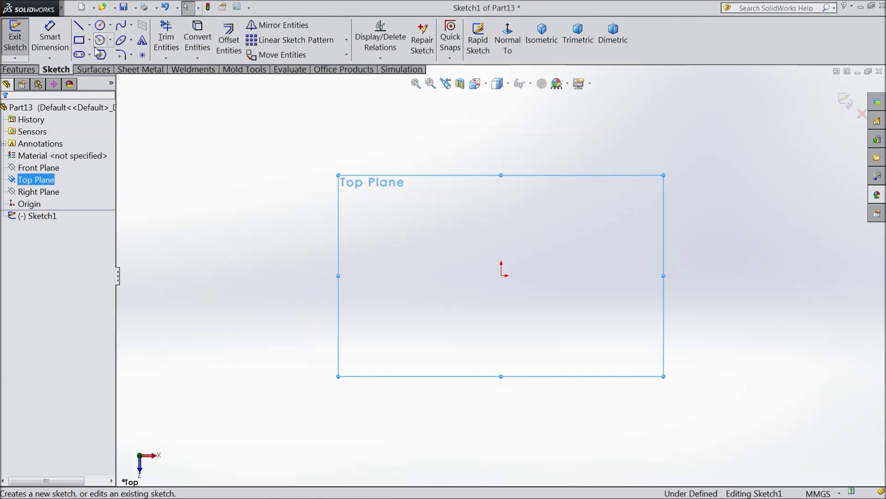
click(100, 24)
drag(501, 275, 378, 238)
drag(502, 276, 435, 276)
Step: Dimension the outer circle's diameter at 20 mm and the inner circle's diameter at 10 mm
click(49, 54)
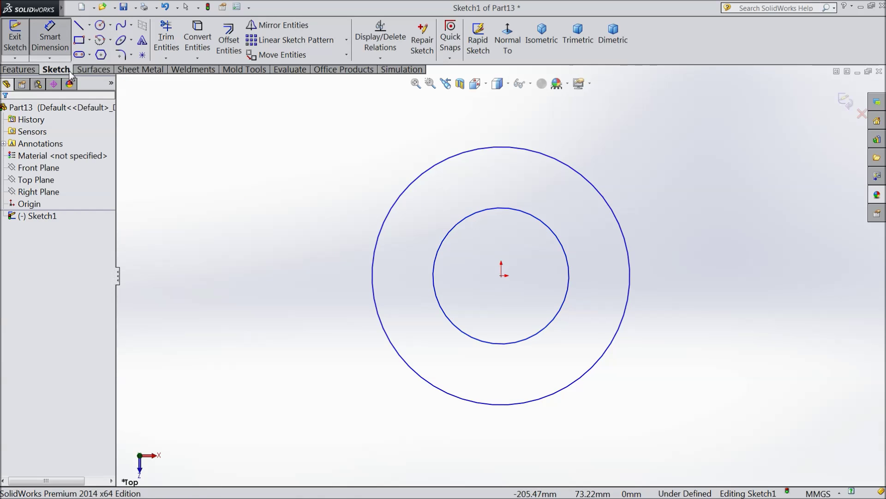
click(376, 272)
click(325, 285)
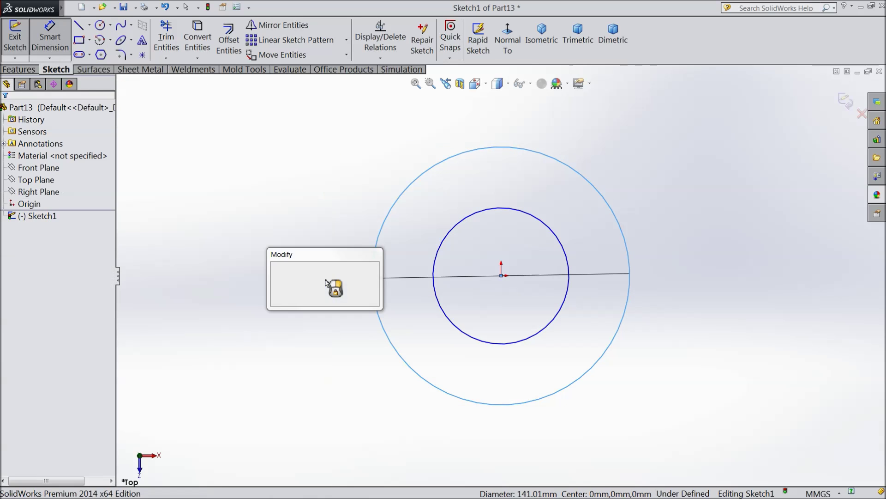
text(20)
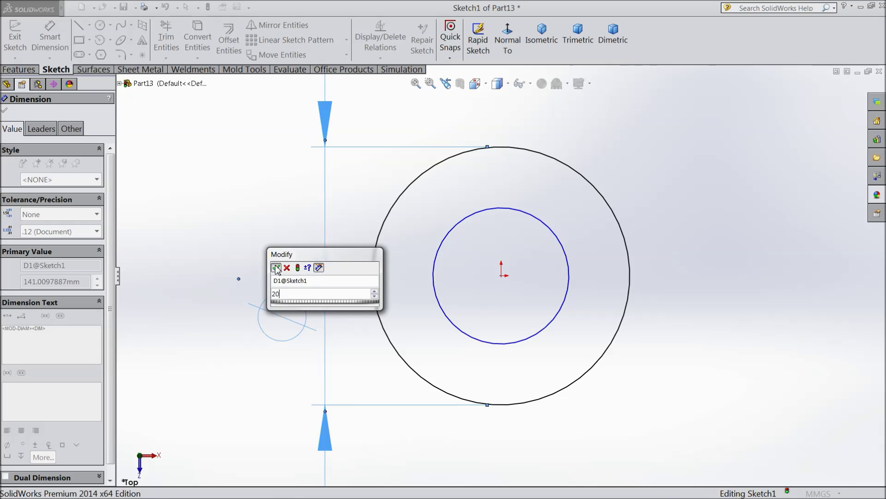
key(Return)
click(434, 281)
click(357, 287)
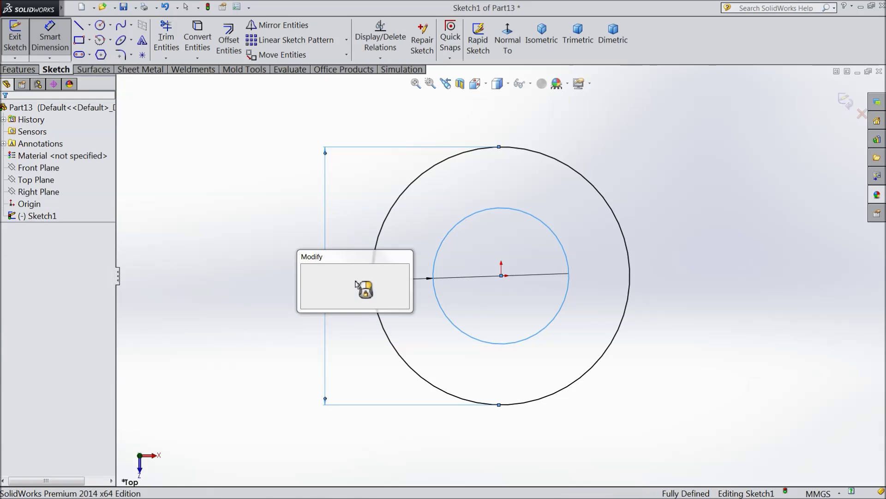
click(307, 272)
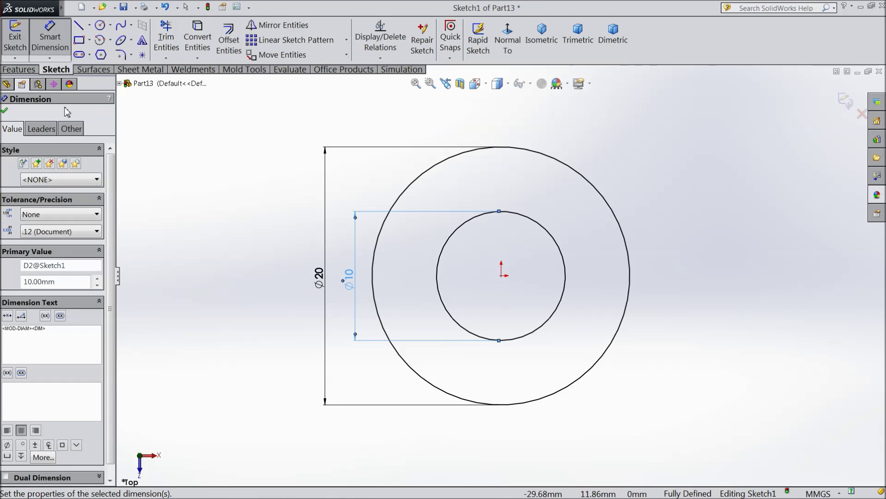
Step: Extrude the ring profile 2.3 mm as a blind boss
click(18, 70)
click(21, 39)
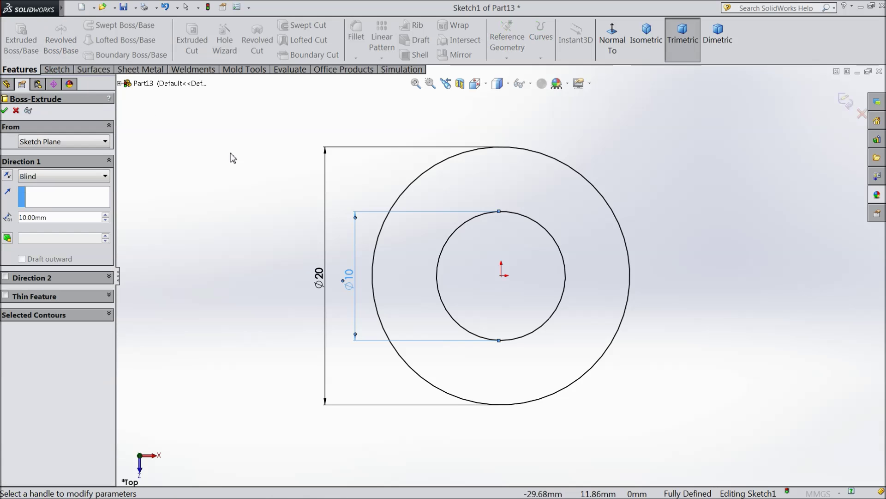
text(2.3)
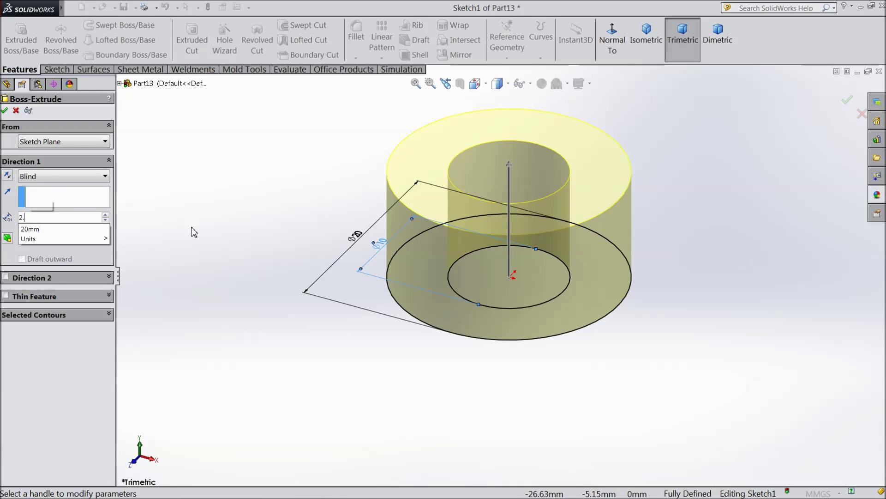
key(Return)
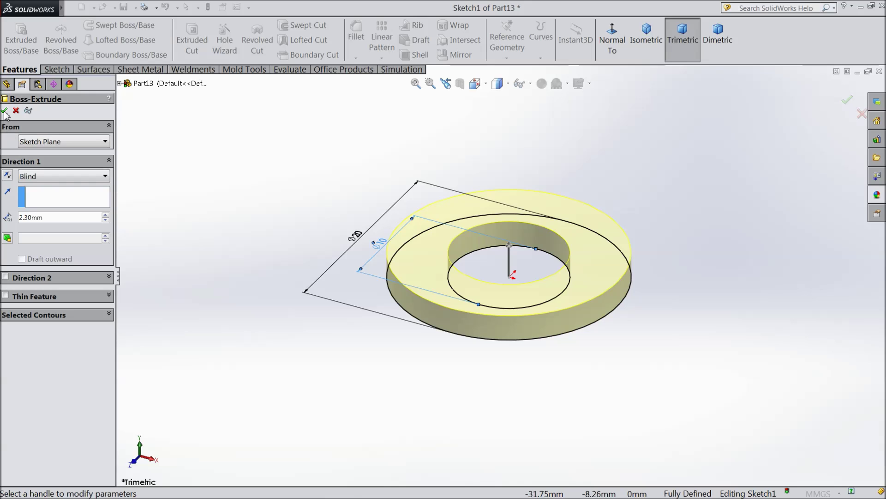
click(5, 111)
Step: Apply the satin finish stainless steel appearance to the washer and set the scene to Plain White
click(877, 196)
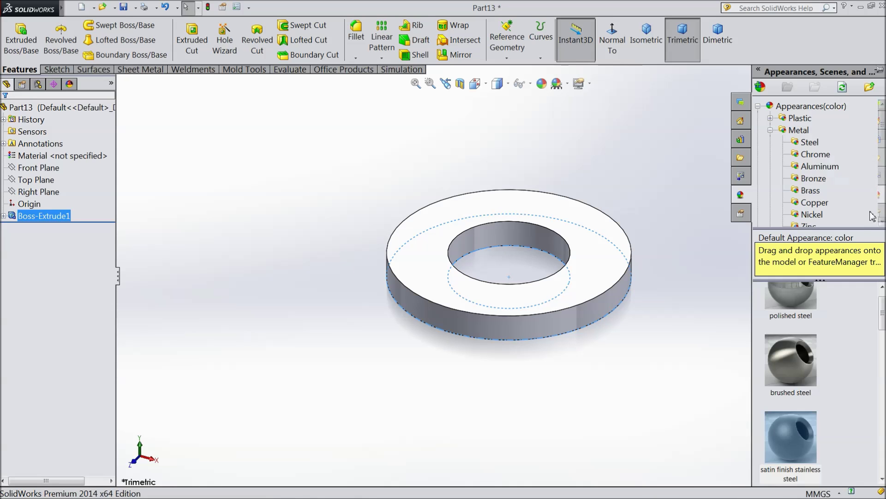
click(791, 438)
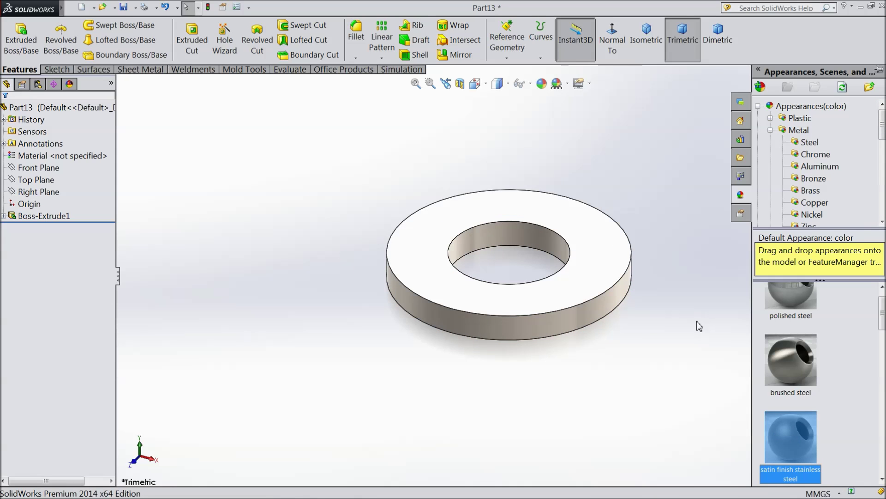
click(567, 84)
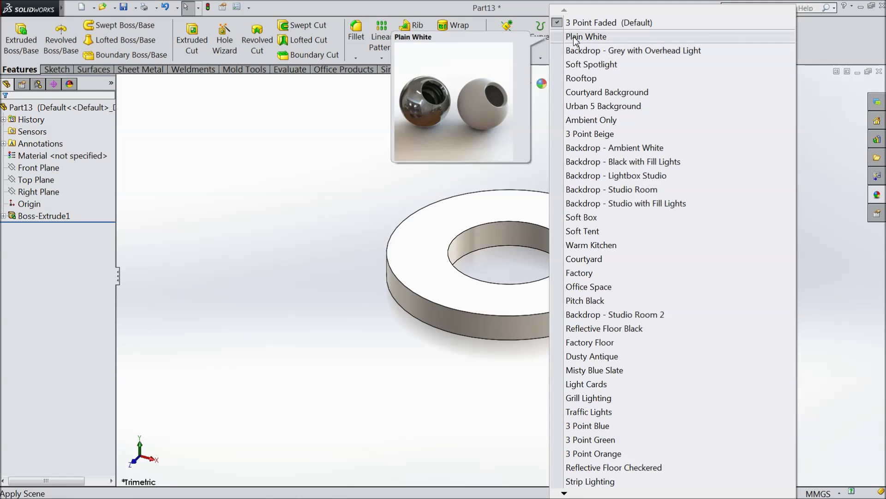
click(595, 36)
middle_drag(619, 158, 393, 213)
Step: Save the part as washer M10 in the Pipe Vise folder
click(125, 7)
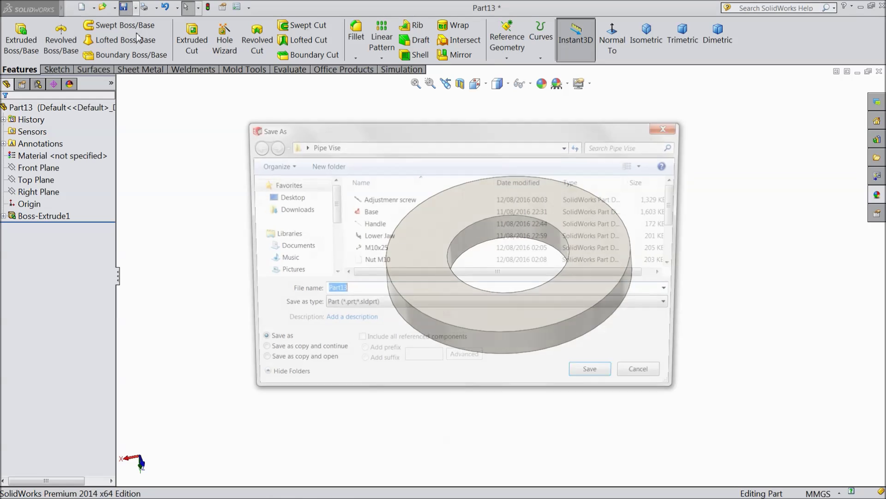
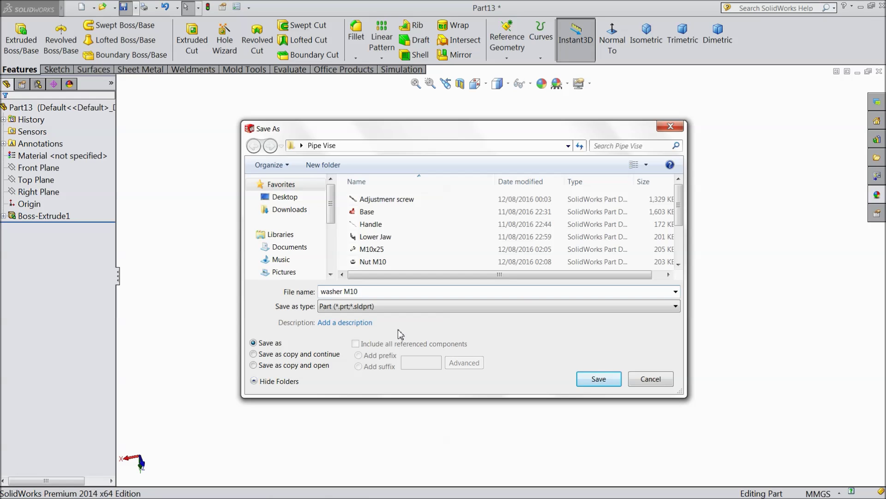
click(599, 379)
middle_drag(579, 404, 503, 417)
middle_drag(539, 386, 546, 376)
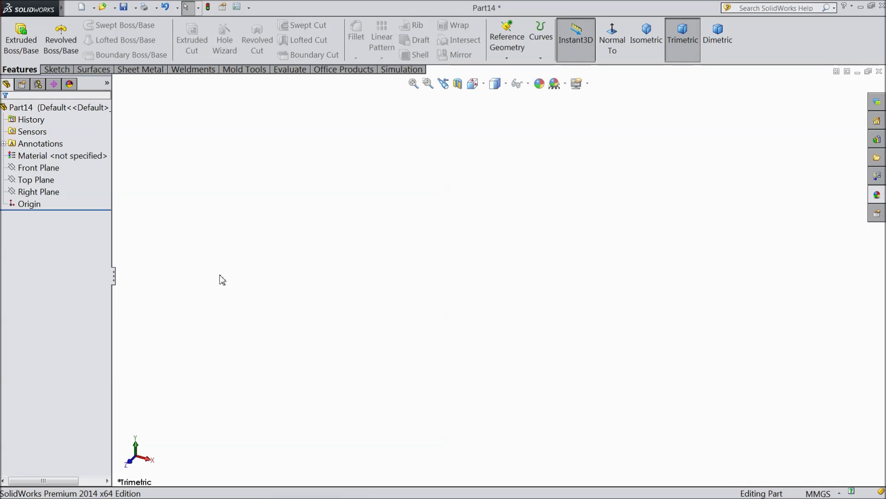
Step: In the new part, sketch a six-sided inscribed-circle polygon on the Front Plane, centered on the origin, with a corner about 66 mm straight above it
click(56, 166)
click(55, 158)
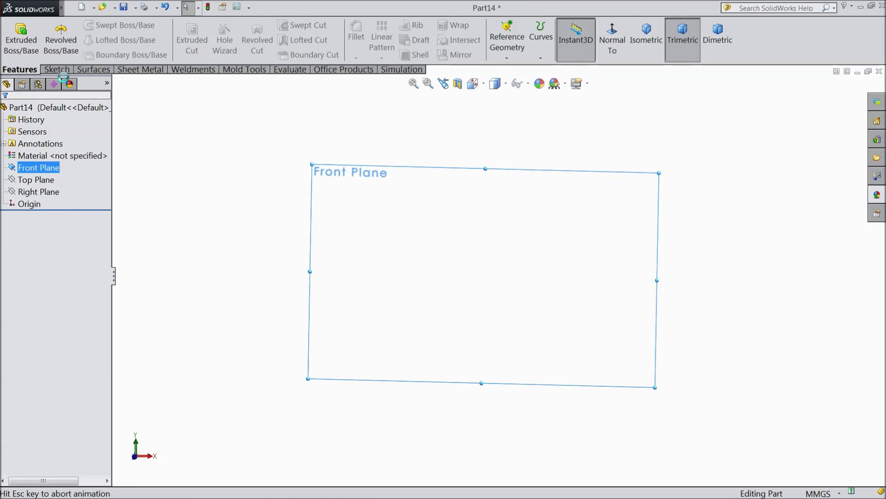
click(101, 55)
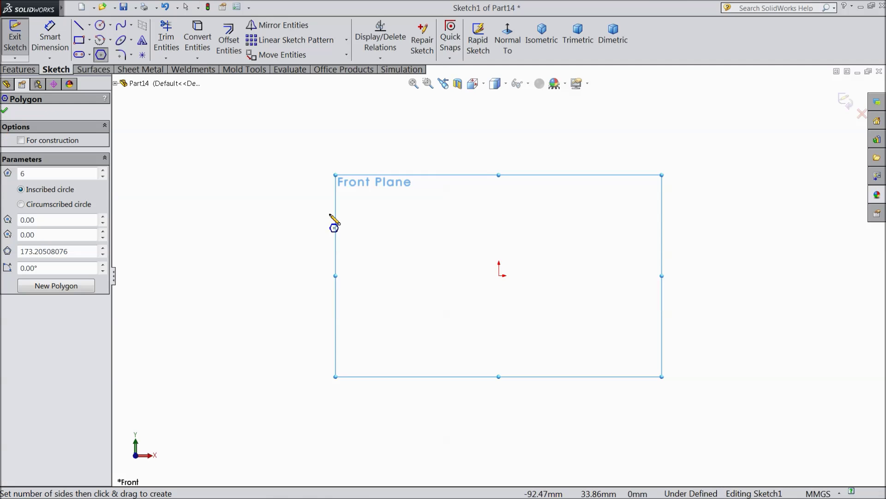
click(499, 275)
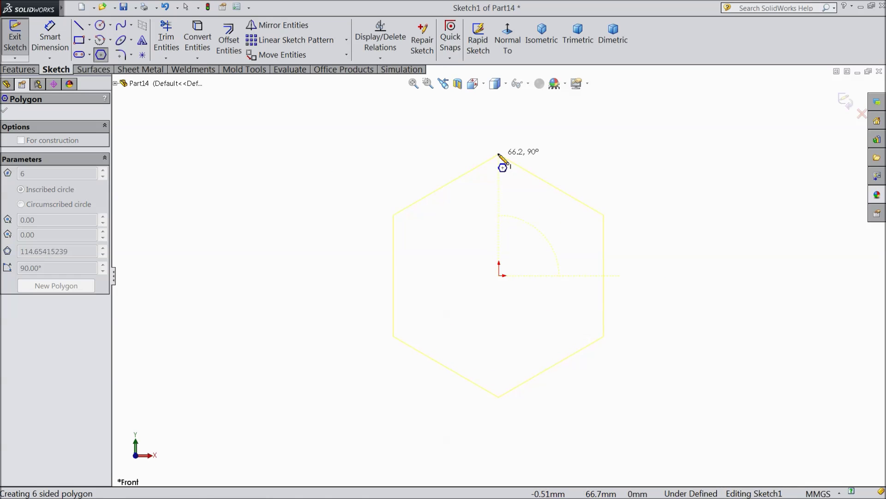
click(499, 154)
Step: Dimension the hexagon's width between its two vertical sides as 12 mm
click(50, 42)
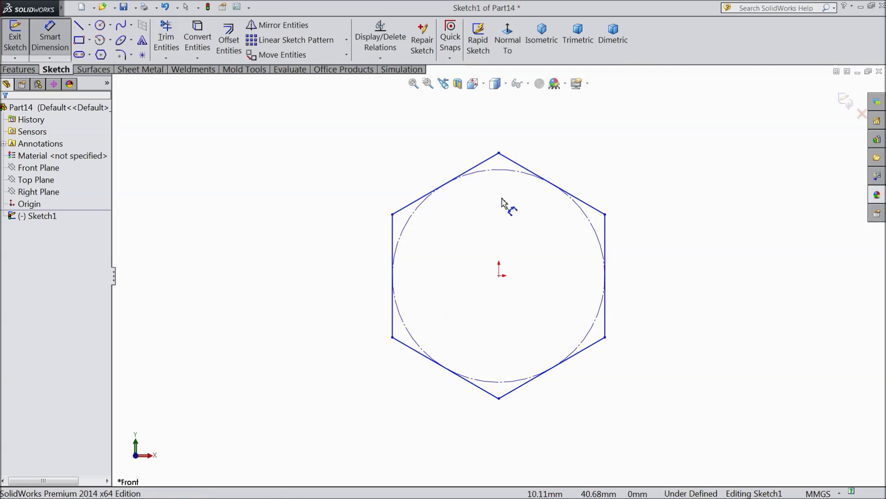
click(605, 233)
click(392, 240)
click(469, 134)
text(12)
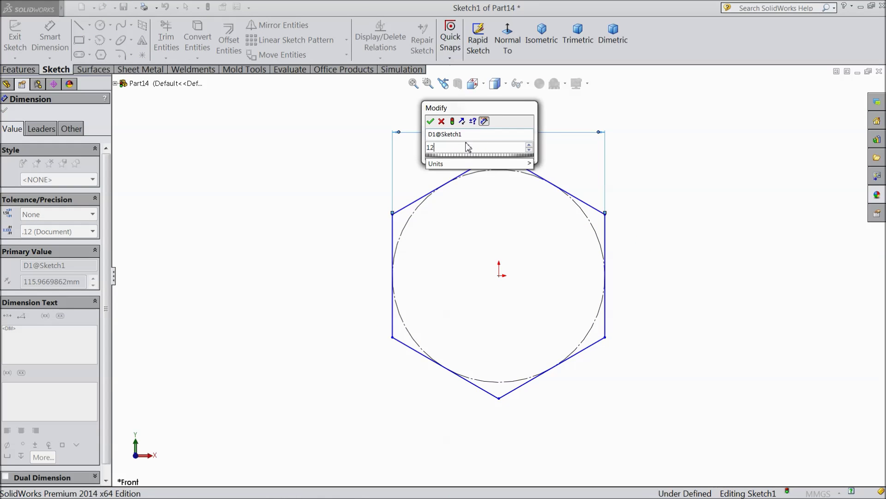
click(431, 122)
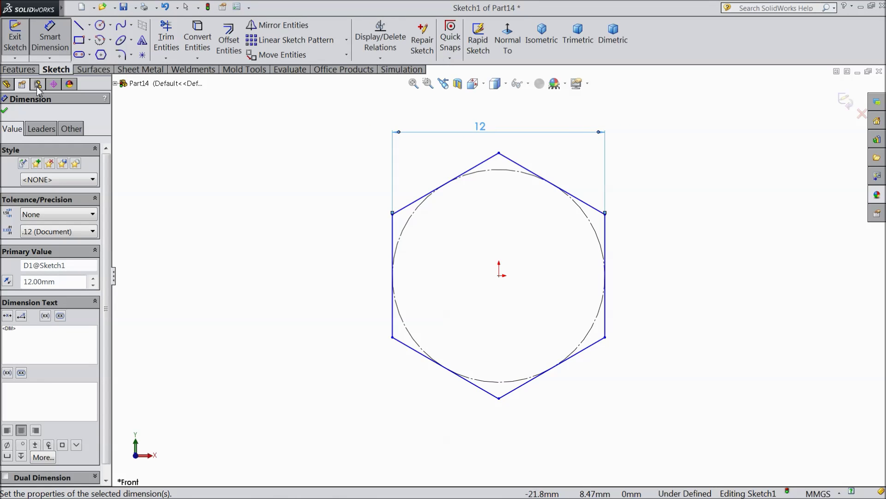
Step: Extrude the hexagon 5 mm as a blind boss
click(21, 70)
click(21, 39)
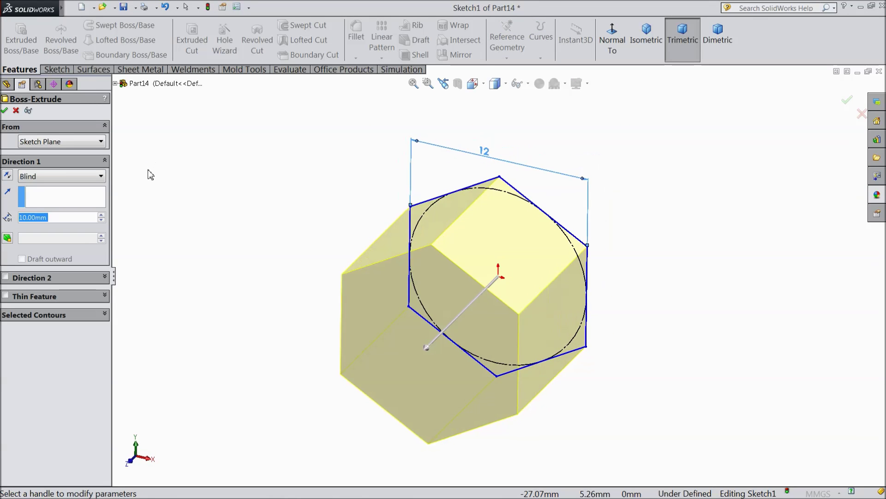
text(5)
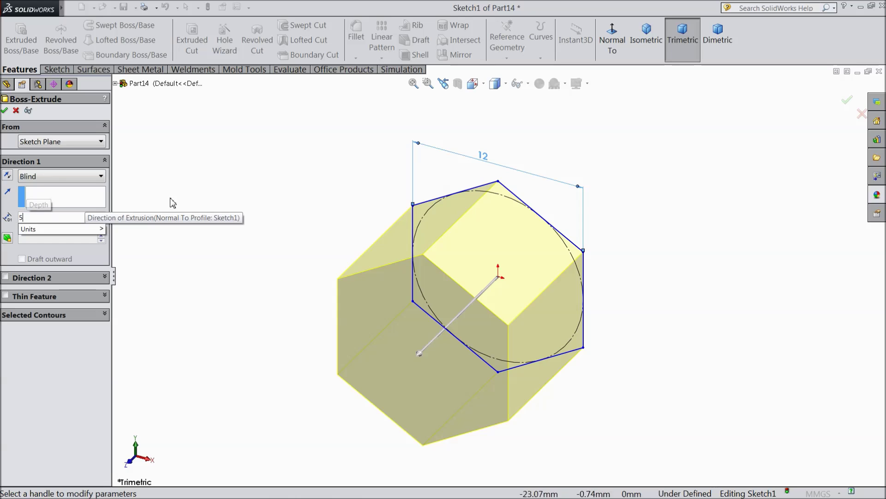
key(Return)
click(6, 111)
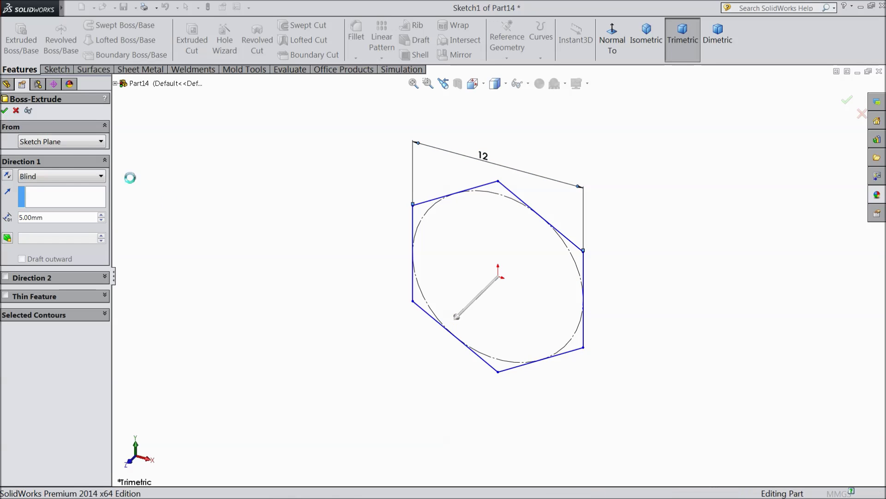
Step: Start a sketch on the hexagonal front face and draw a circle about 6.8 mm in diameter centered on the origin
click(462, 314)
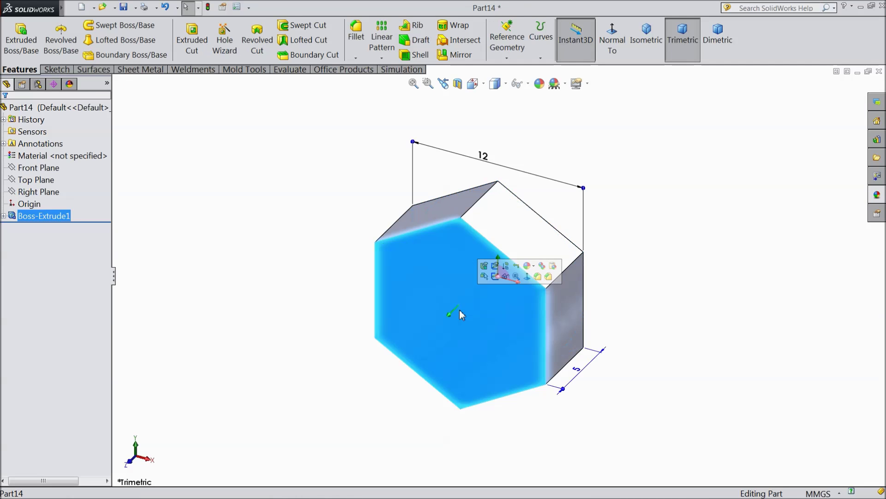
click(506, 276)
click(57, 69)
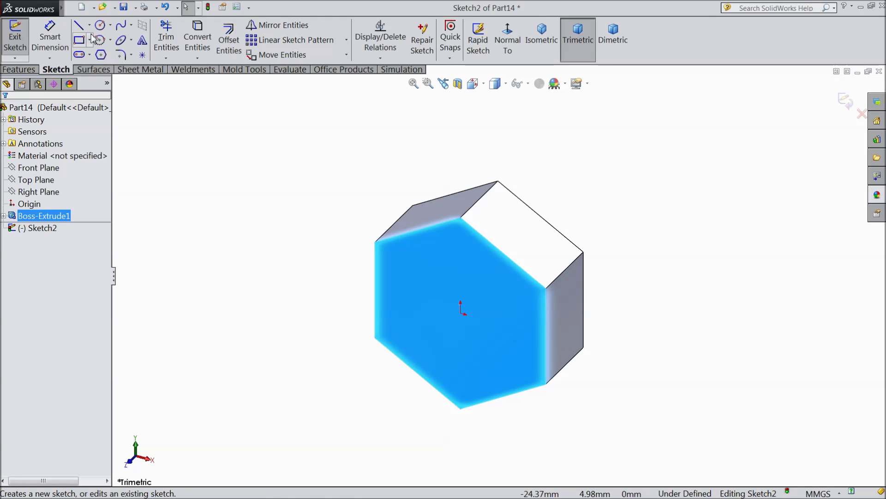
click(100, 26)
drag(461, 314, 509, 326)
Step: Set the circle's diameter to 6 mm
click(51, 44)
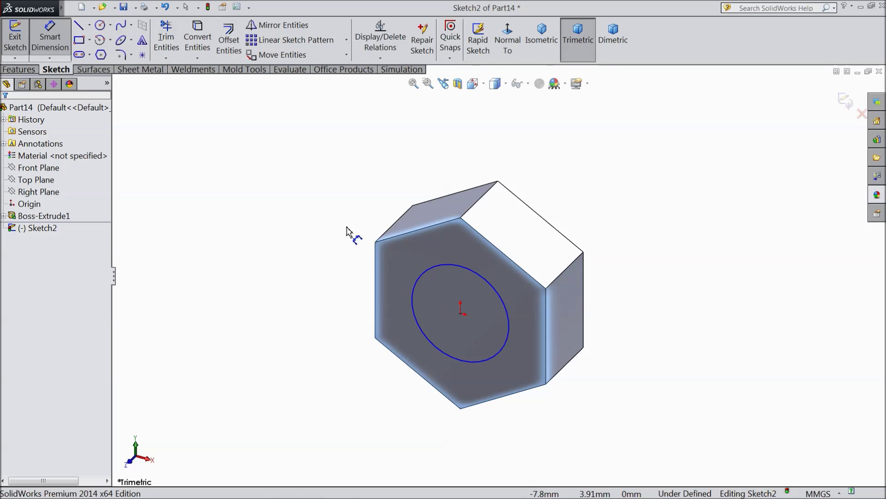
click(417, 296)
click(329, 275)
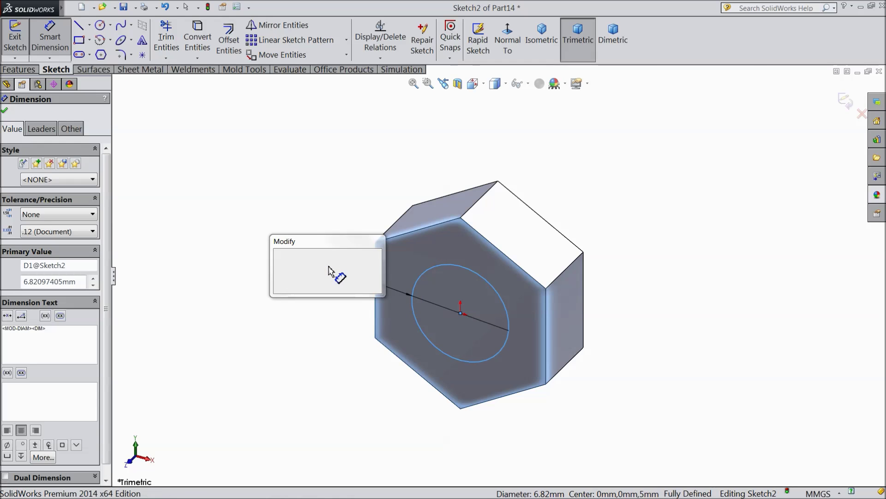
text(6)
click(278, 254)
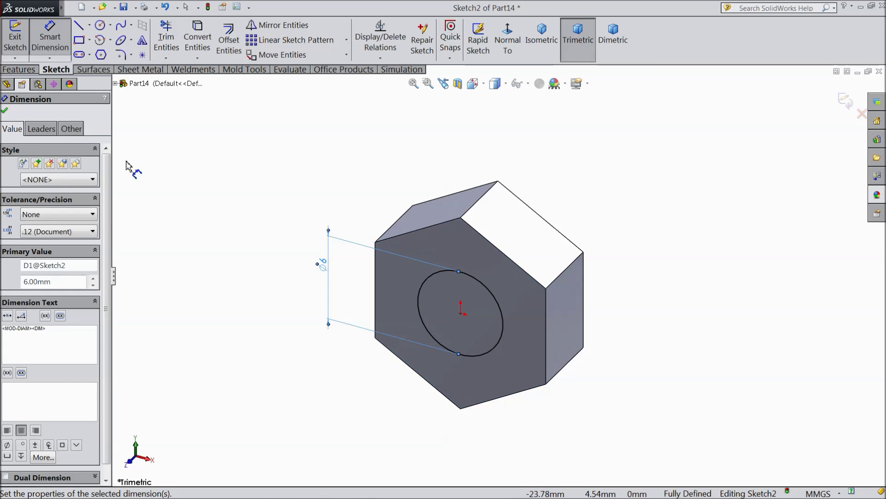
click(5, 111)
Step: Extrude the 6 mm circle 25 mm as a blind boss merged with the hexagonal head
click(18, 71)
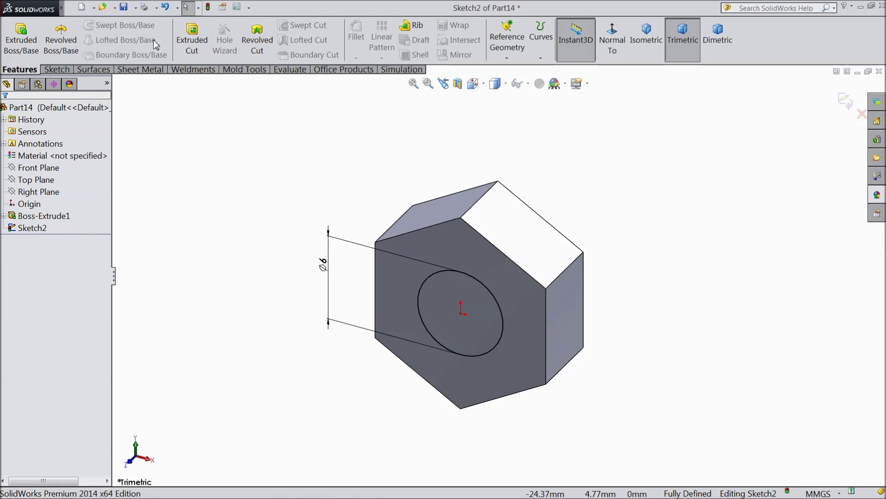
click(32, 41)
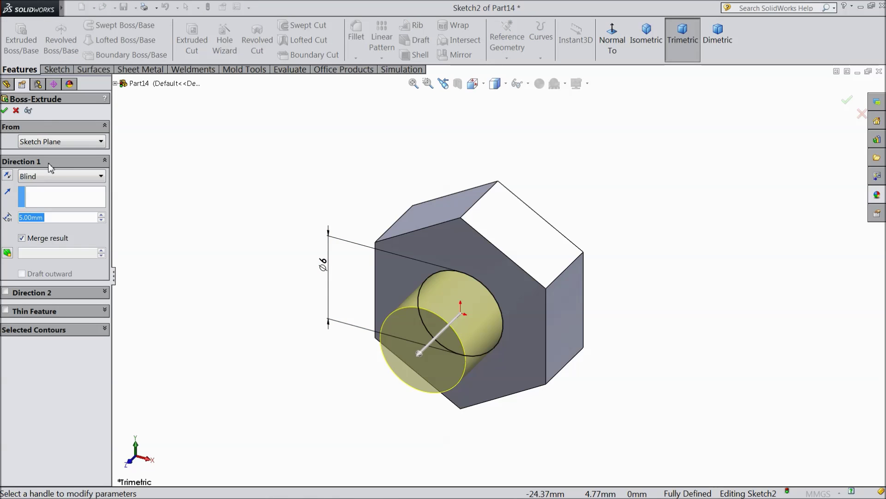
text(25)
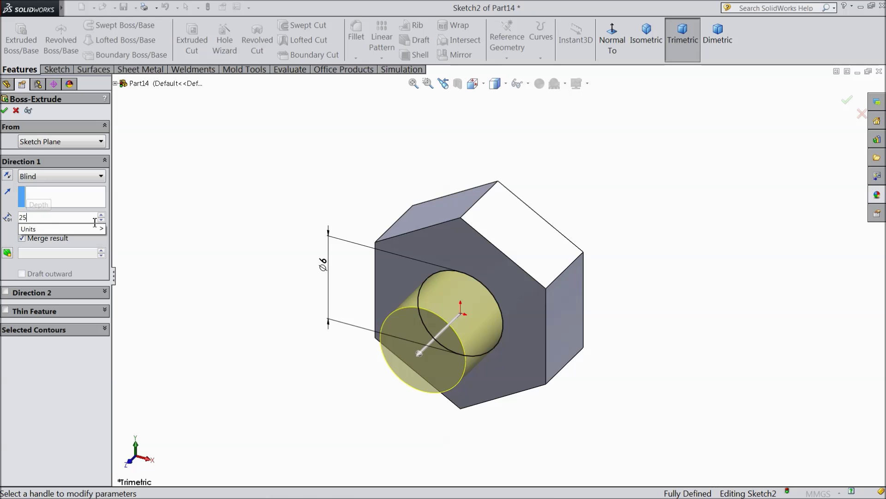
key(Return)
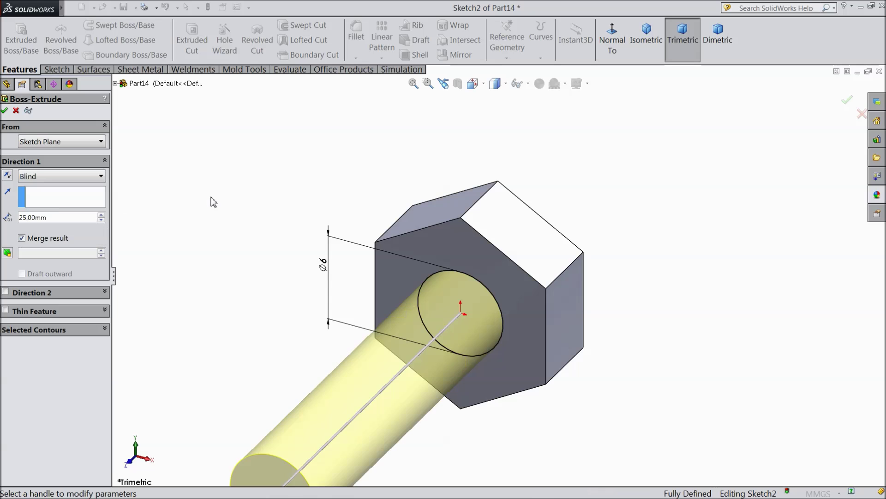
click(4, 113)
Step: On the head's outer face opposite the shank, sketch a 6 mm radius circle centered on the origin, reaching the hexagon's sides
key(f)
middle_drag(312, 243, 248, 344)
scroll(492, 346, down, 3)
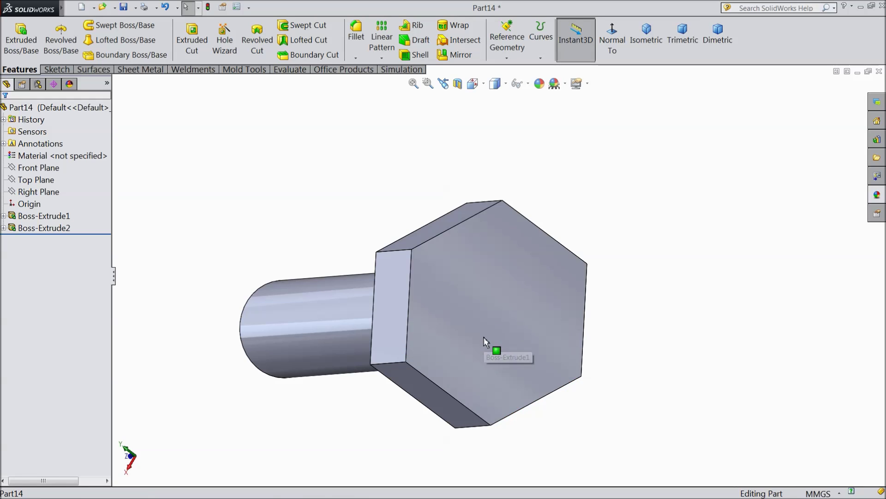
click(483, 336)
click(520, 308)
click(52, 70)
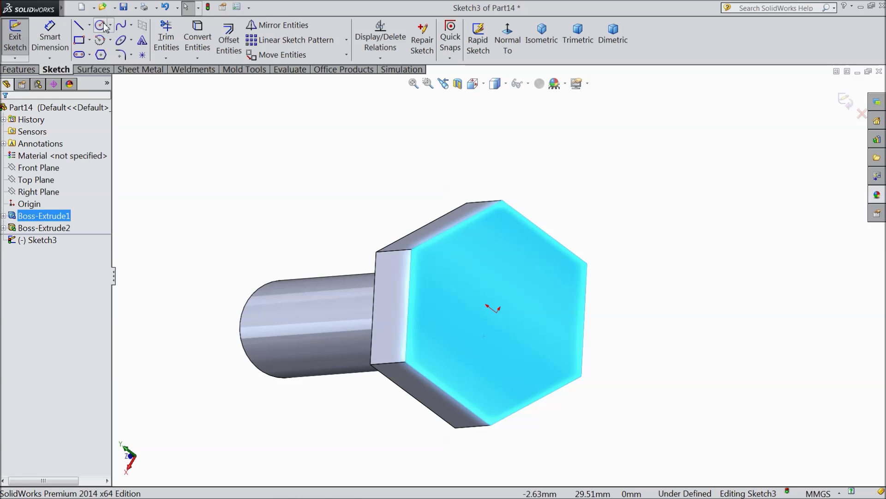
click(99, 25)
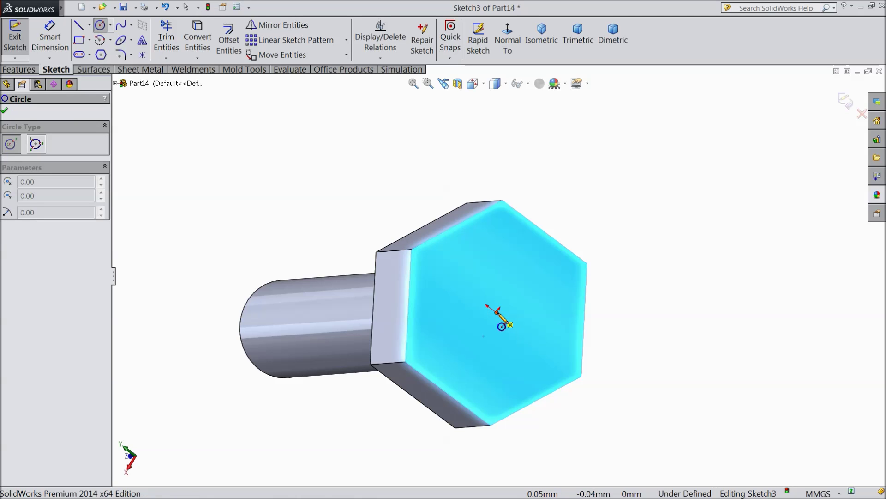
click(496, 309)
click(462, 227)
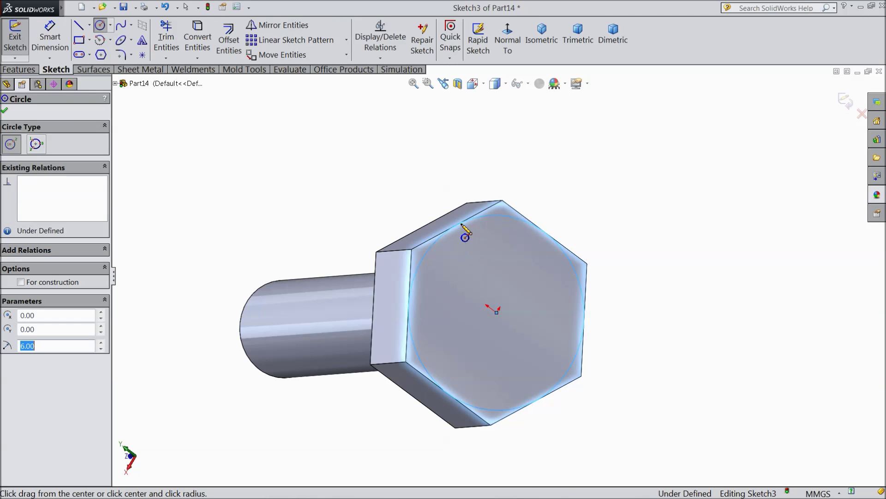
Step: Chamfer the head's corners with a 25 mm blind extruded cut outside the circle, using flipped cut side and 45° draft
click(19, 69)
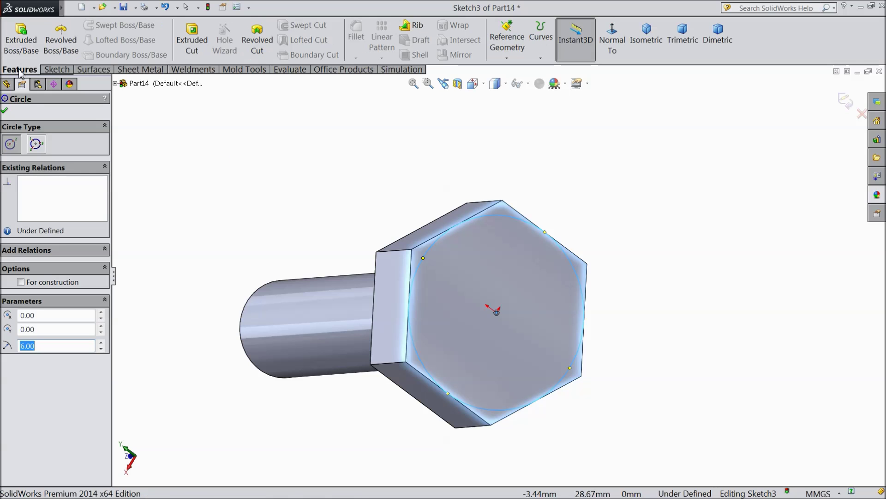
click(191, 40)
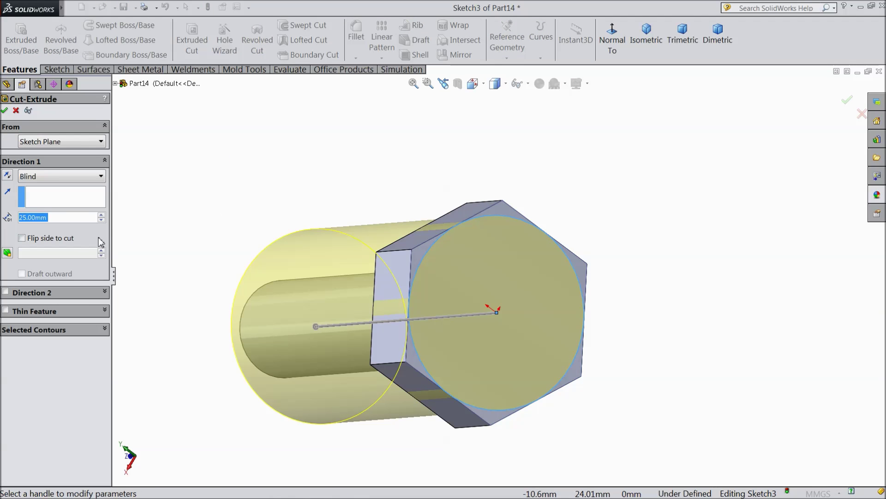
click(22, 238)
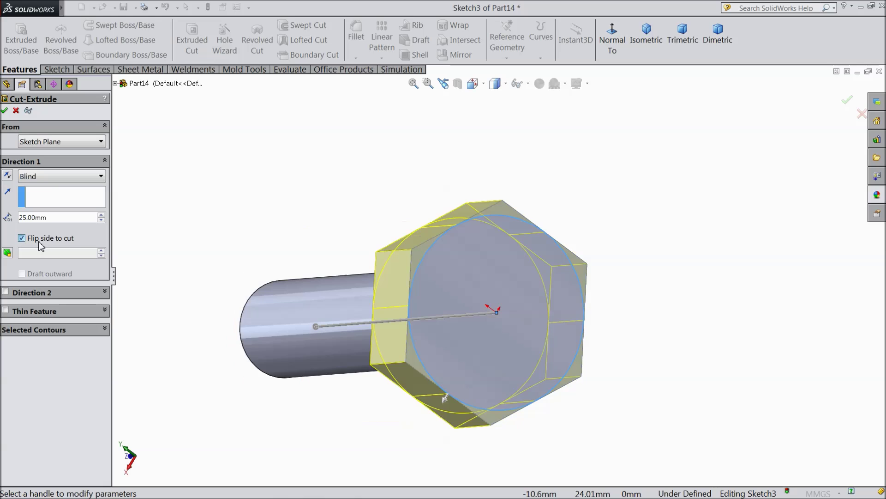
click(7, 253)
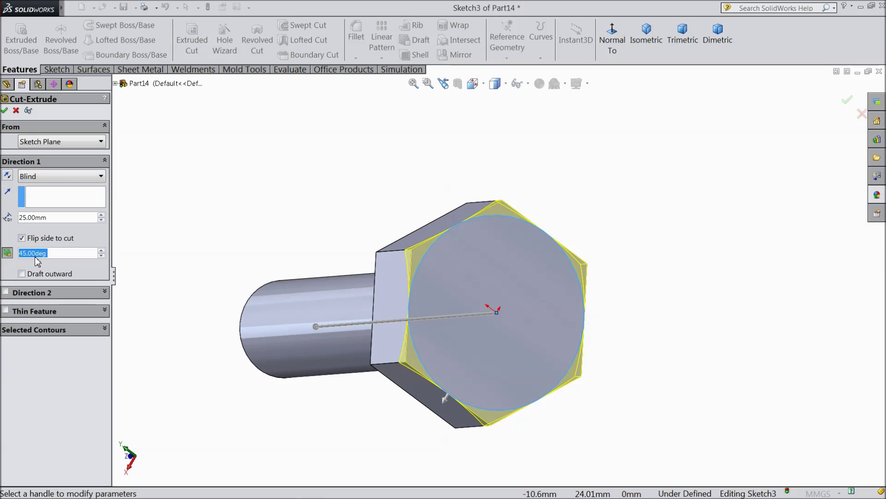
click(5, 112)
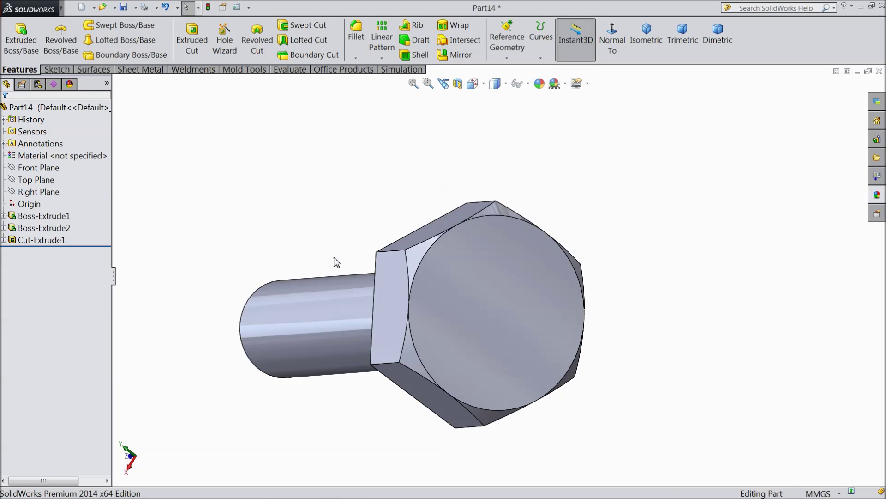
Step: Start a sketch on the head's round outer face and draw a circle about 10.2 mm in diameter centered on the origin
click(504, 323)
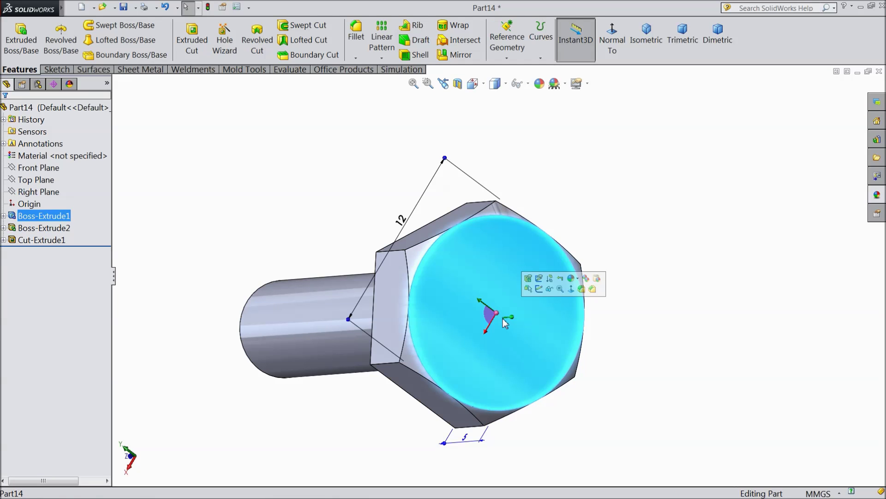
click(539, 290)
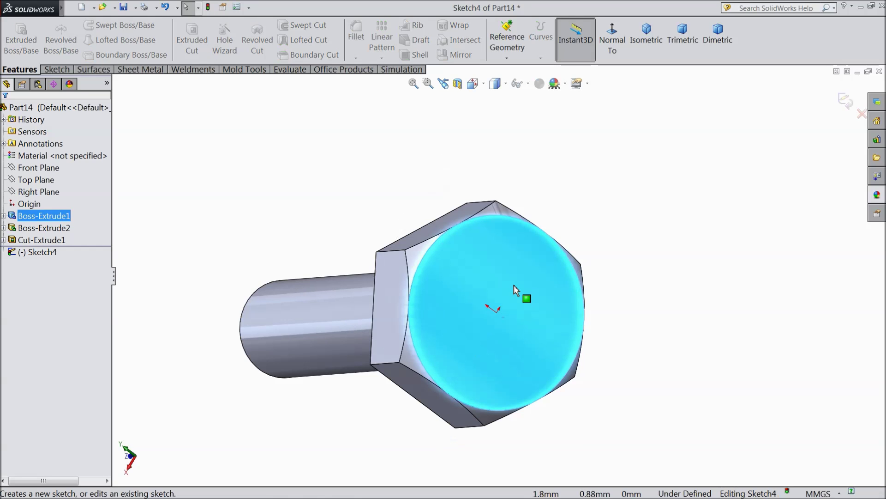
click(56, 69)
click(99, 25)
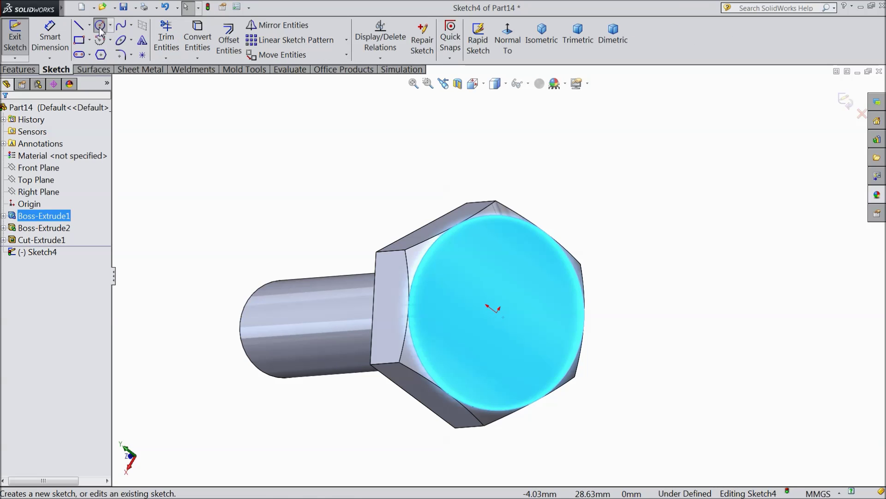
click(497, 313)
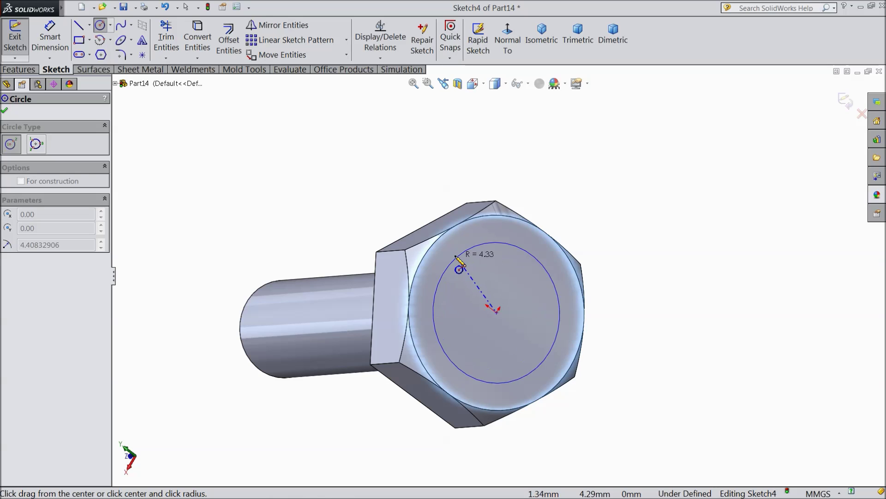
click(451, 256)
Step: Set the diameter of the circle on the head's outer face to 10 mm
click(64, 42)
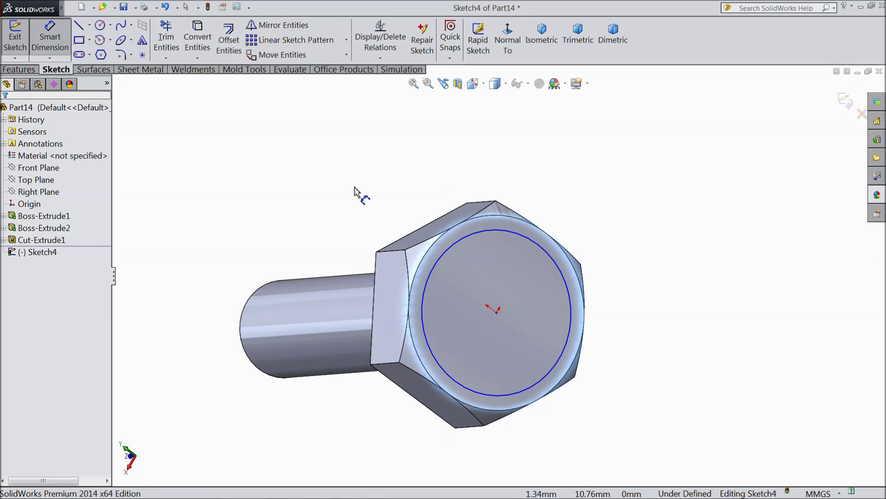
click(454, 254)
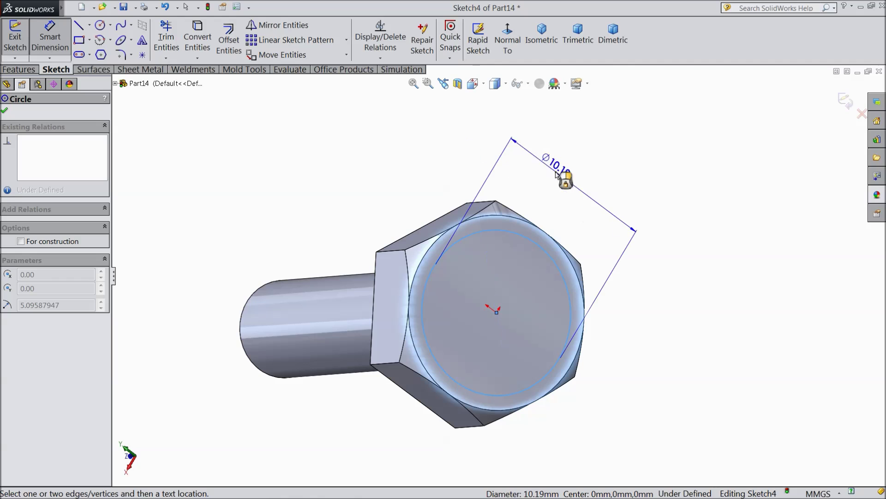
click(576, 183)
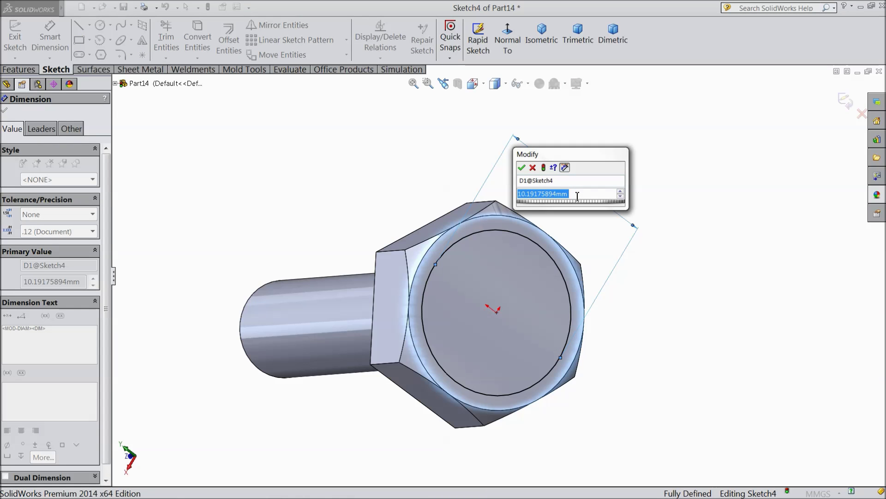
text(10)
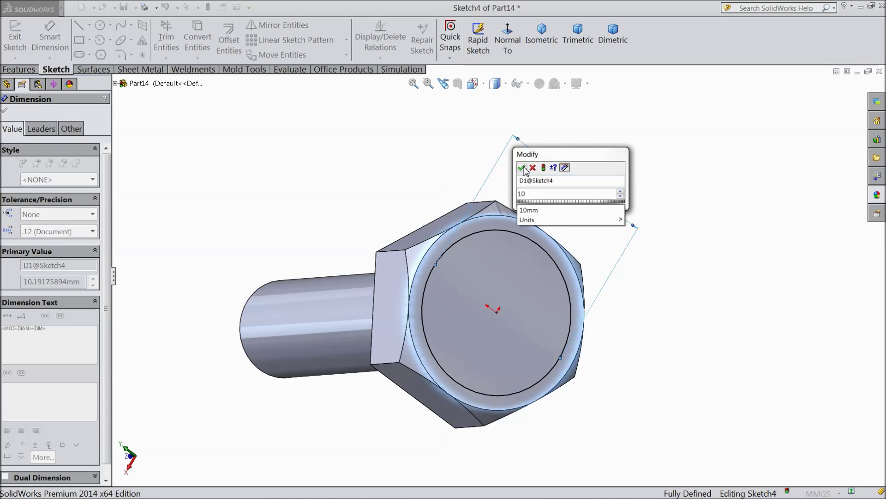
click(522, 168)
click(5, 110)
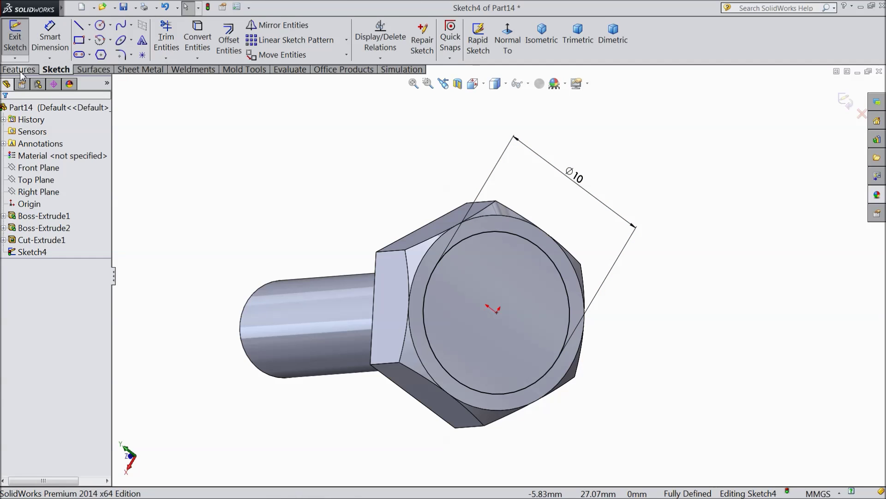
Step: Recess the head's outer face with a 0.5 mm blind extruded cut of the 10 mm circle
click(19, 70)
click(191, 40)
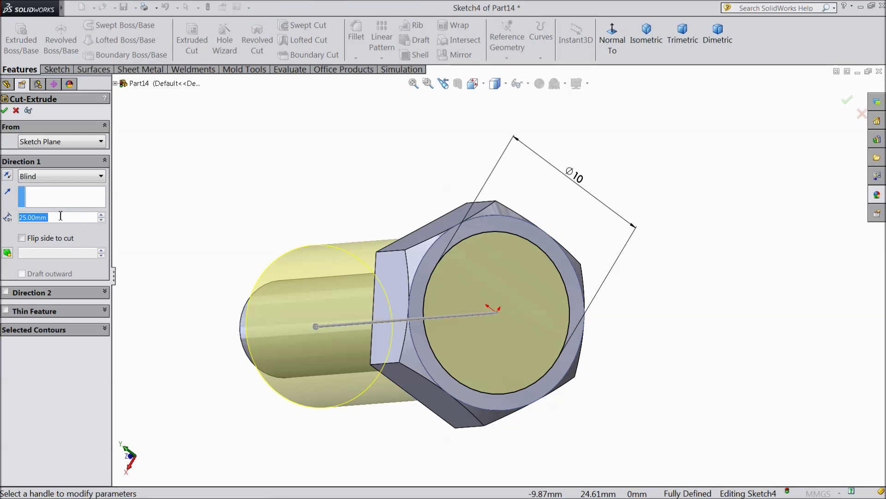
text(0.5)
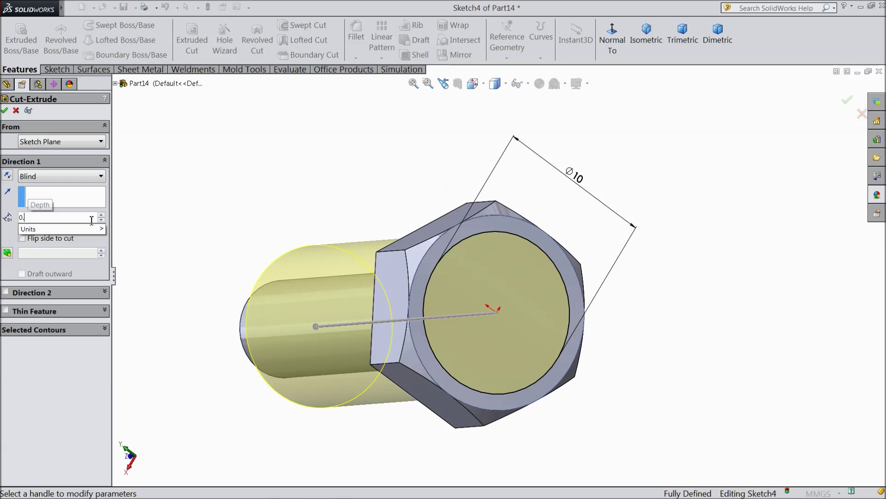
key(Return)
middle_drag(240, 211, 276, 227)
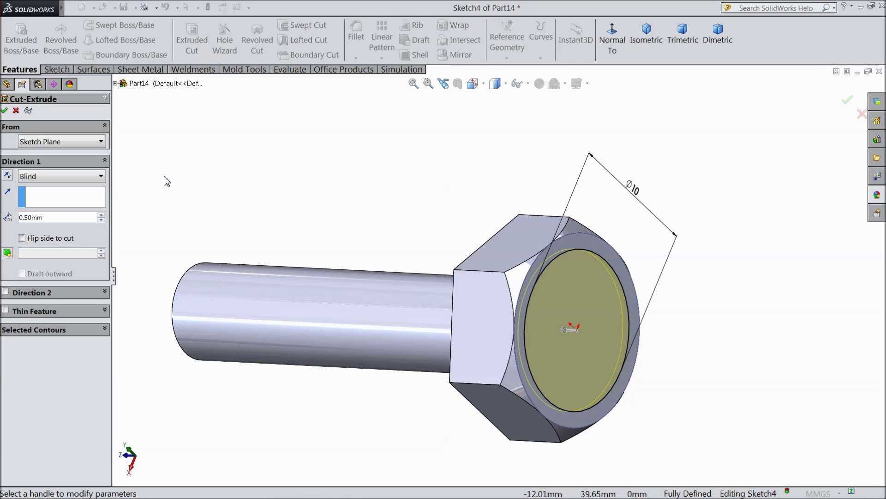
click(5, 111)
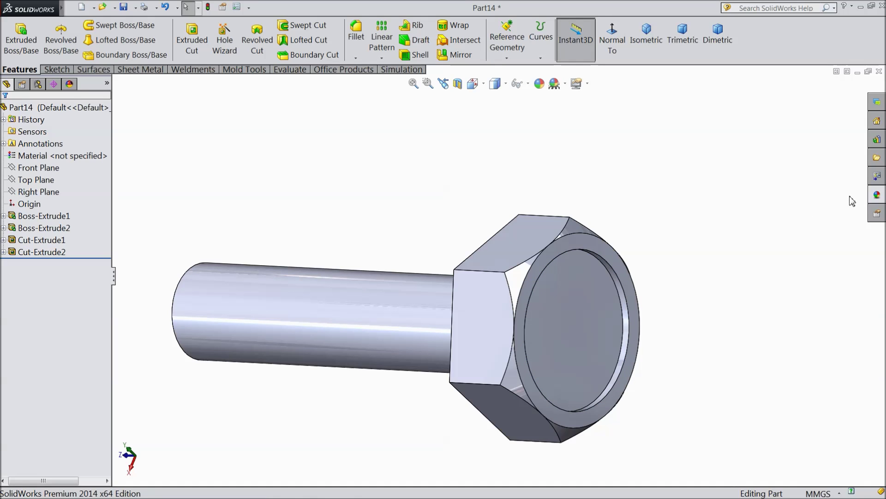
Step: Apply the satin finish stainless steel appearance to the whole bolt part
click(27, 107)
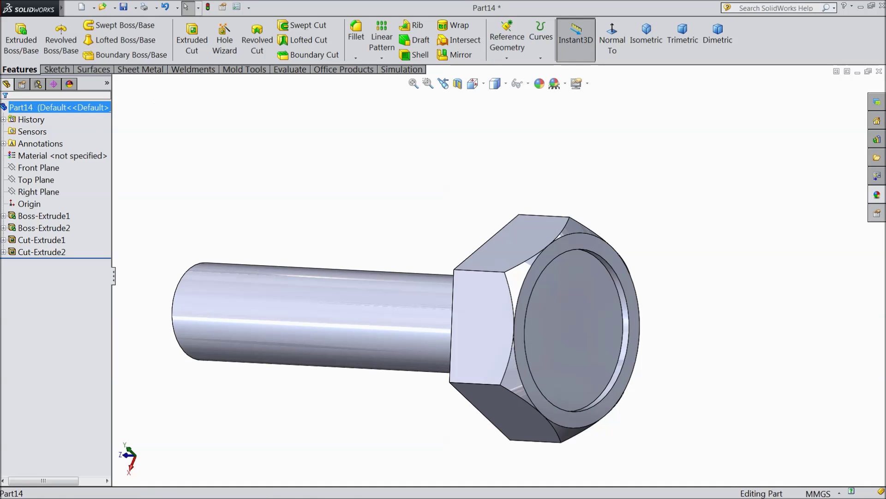
click(877, 194)
double_click(798, 442)
middle_drag(683, 323, 694, 353)
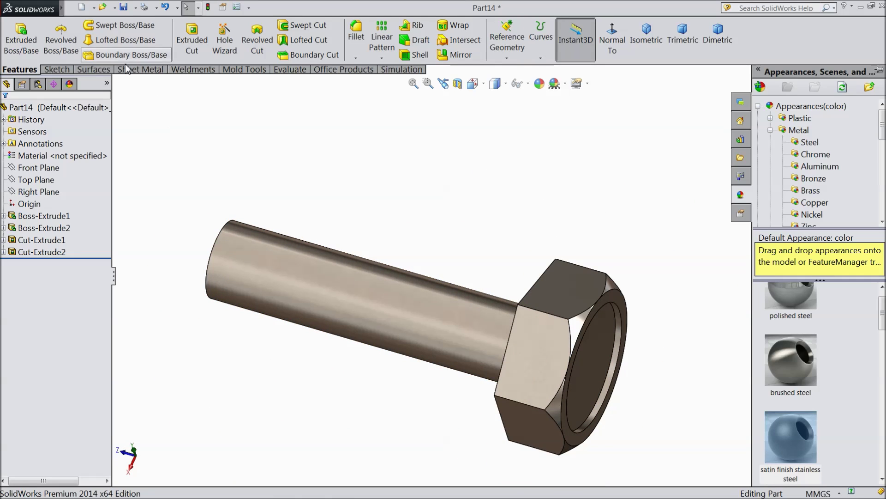
Step: Save the bolt part in the Pipe Vise folder as "Bolt m6X25"
key(ctrl+s)
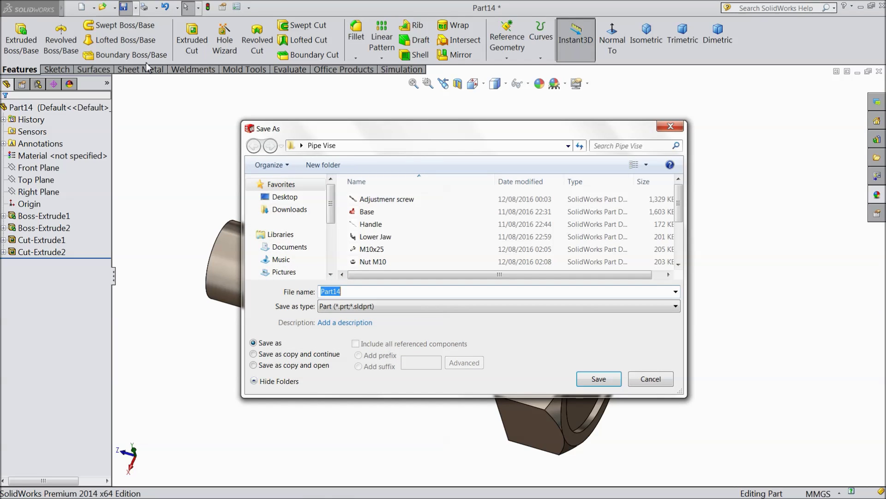
text(Bolt m6X25)
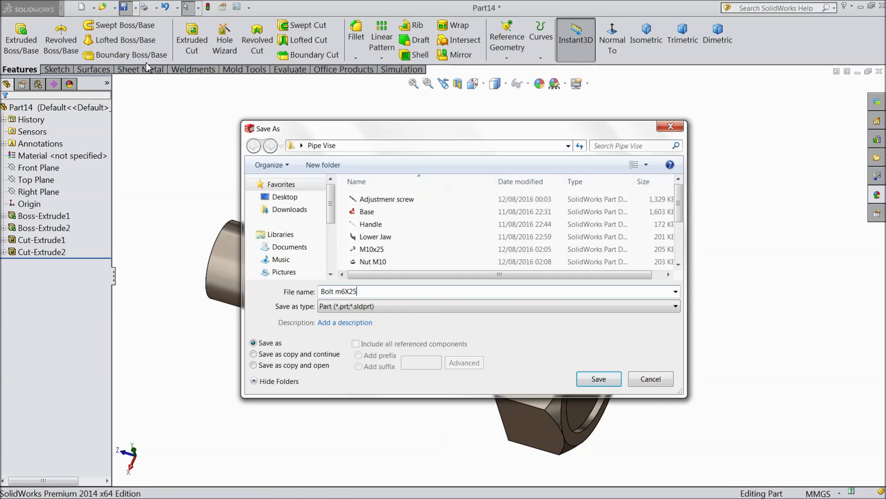
click(595, 380)
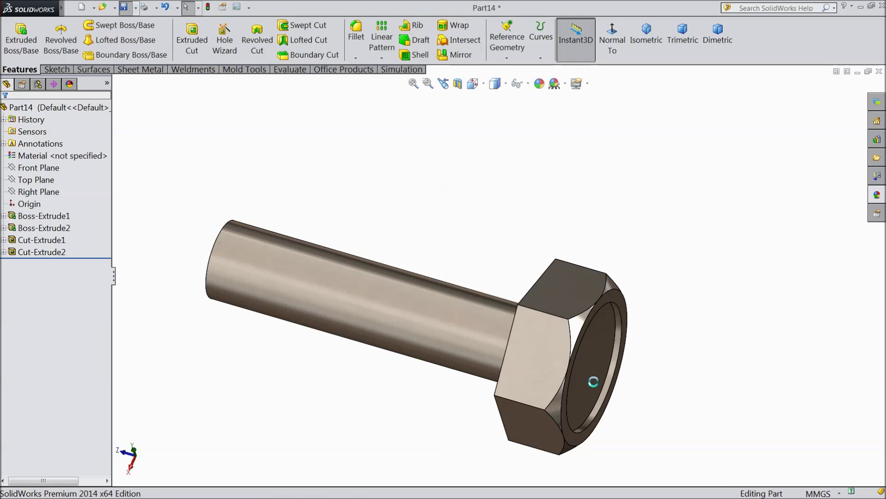
Step: Create a new part and sketch a hexagon on the Top Plane, centered on the origin, about 125.4 mm across flats with vertical side edges
click(83, 10)
click(381, 400)
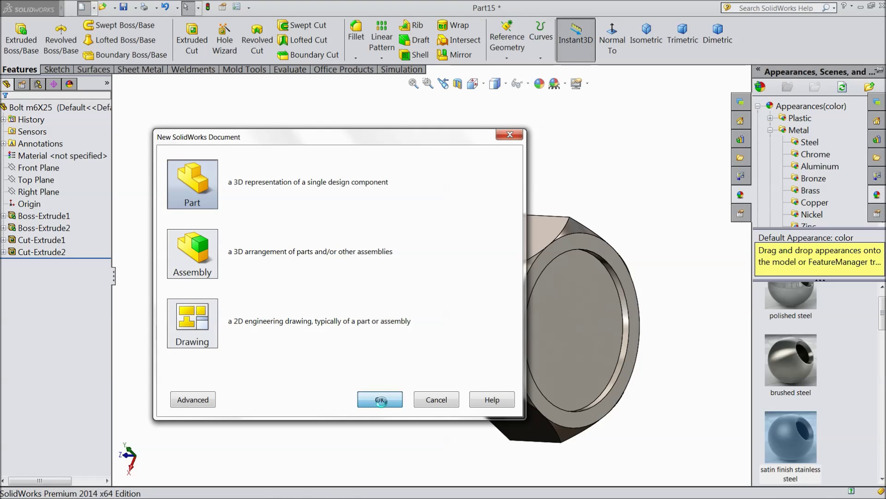
click(45, 179)
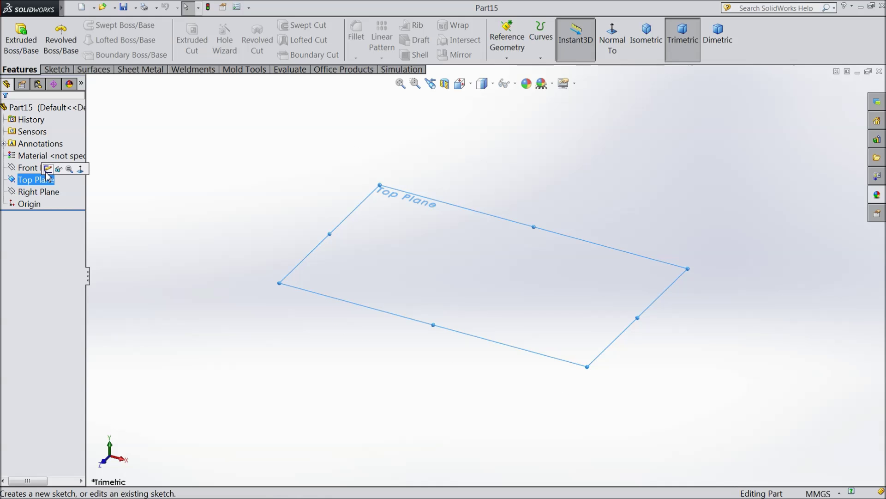
click(48, 169)
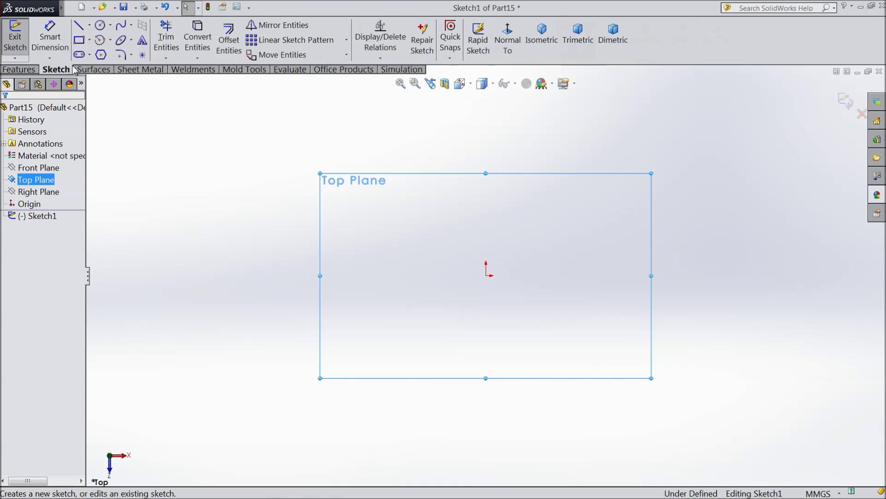
click(100, 55)
drag(486, 276, 485, 142)
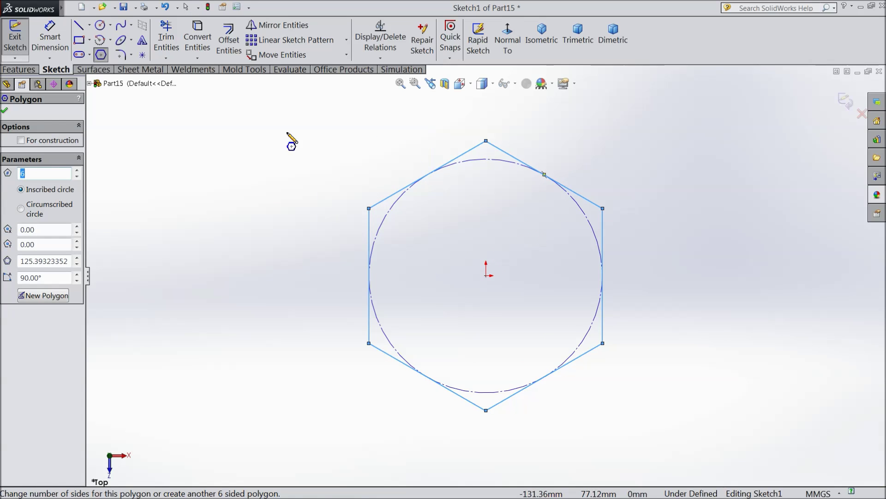
Step: Dimension the hexagon's width between its two vertical sides as 12 mm
click(50, 41)
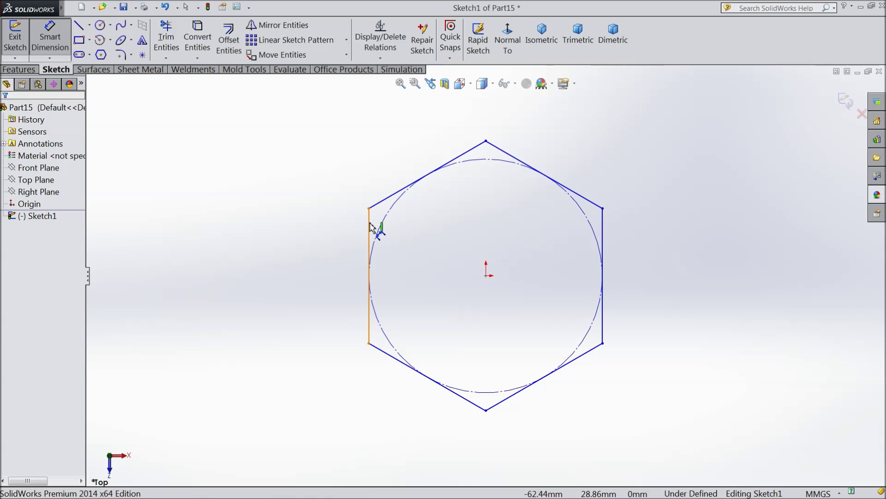
click(370, 229)
click(603, 231)
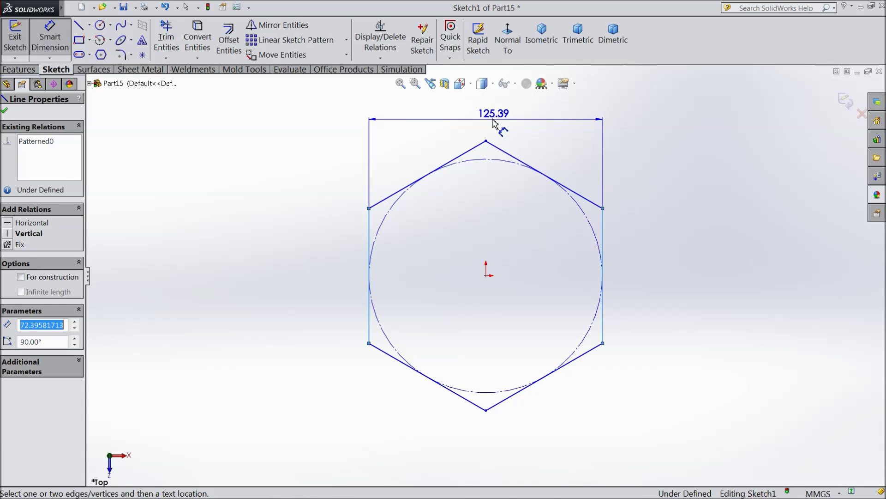
click(489, 117)
text(12)
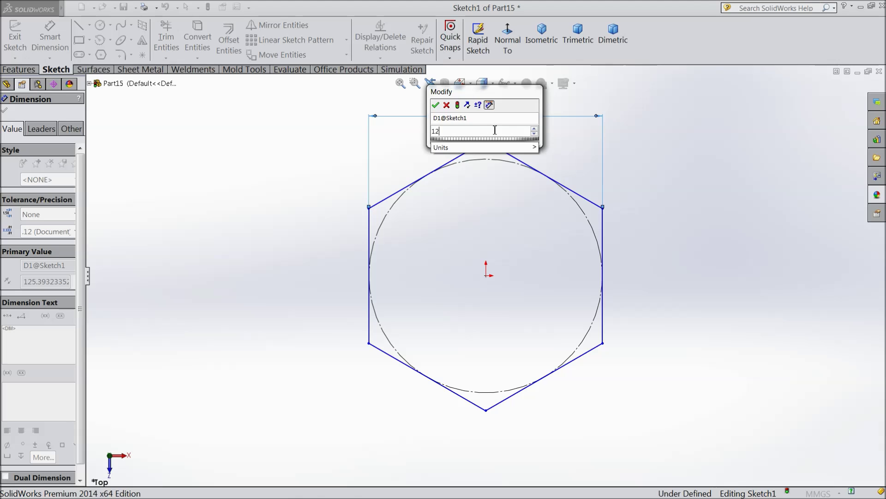
click(435, 105)
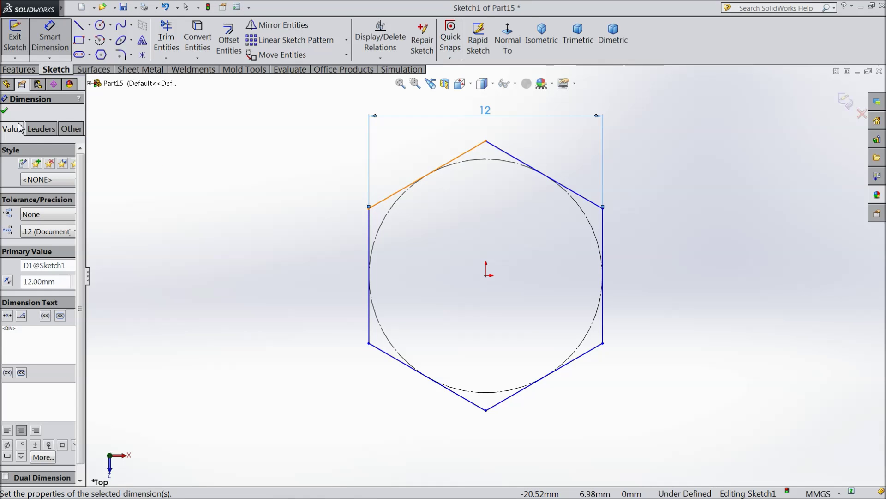
click(5, 111)
Step: Extrude the hexagon 4 mm using the Mid Plane end condition
click(18, 70)
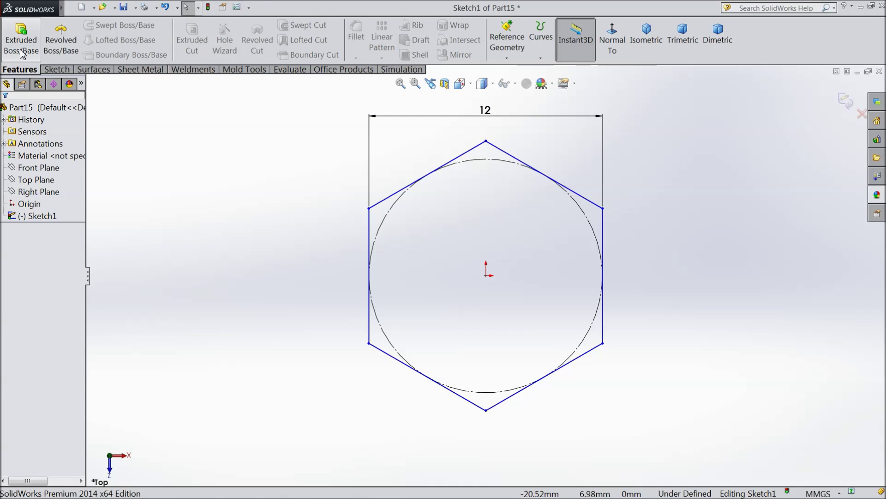
click(21, 39)
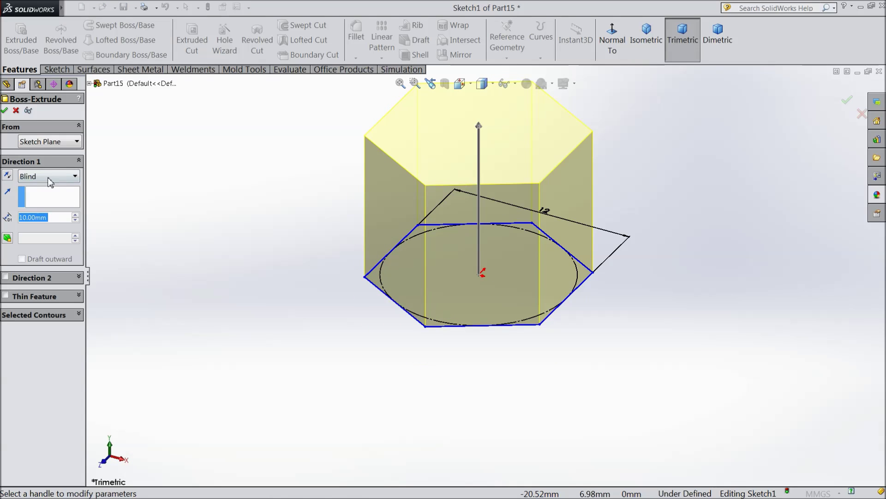
click(48, 176)
click(47, 234)
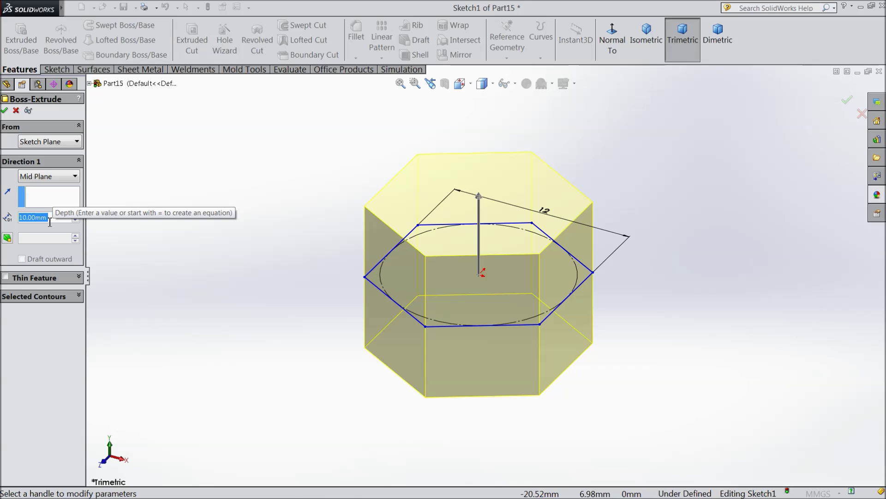
text(4)
key(Return)
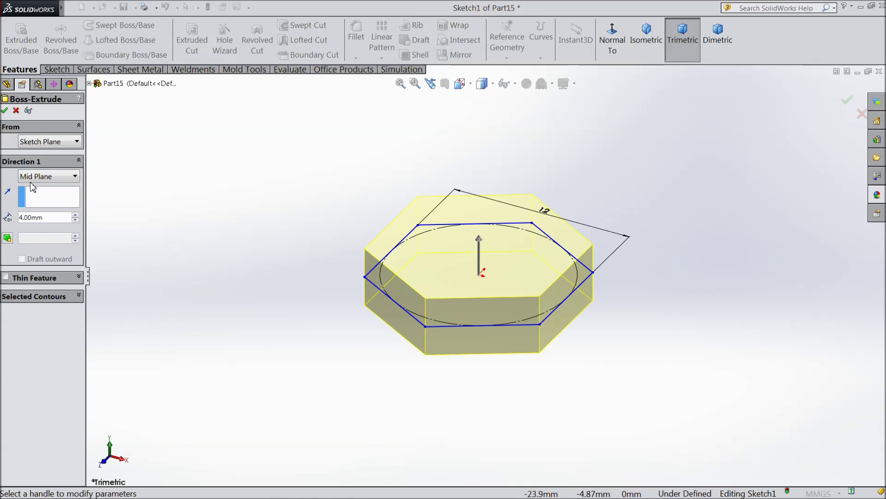
click(5, 111)
Step: On the nut's upper hexagonal face, sketch a 6 mm radius circle centered on the origin, reaching the hexagon's sides
click(447, 266)
click(472, 226)
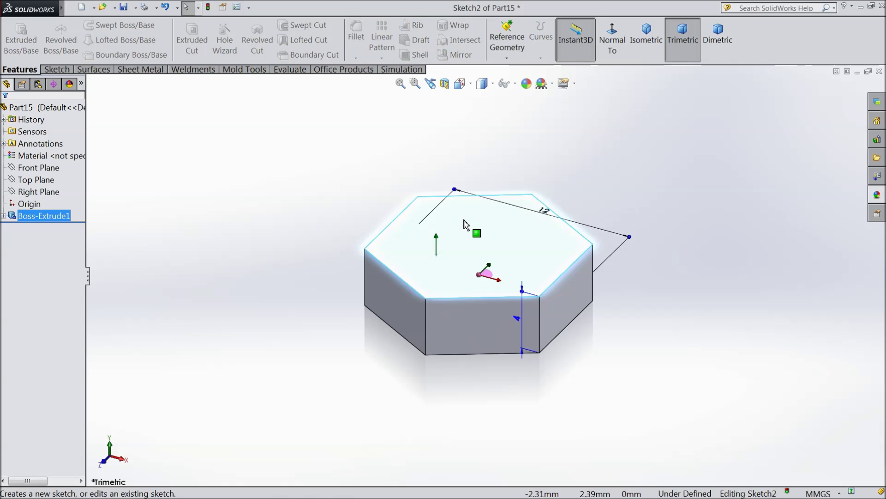
click(57, 70)
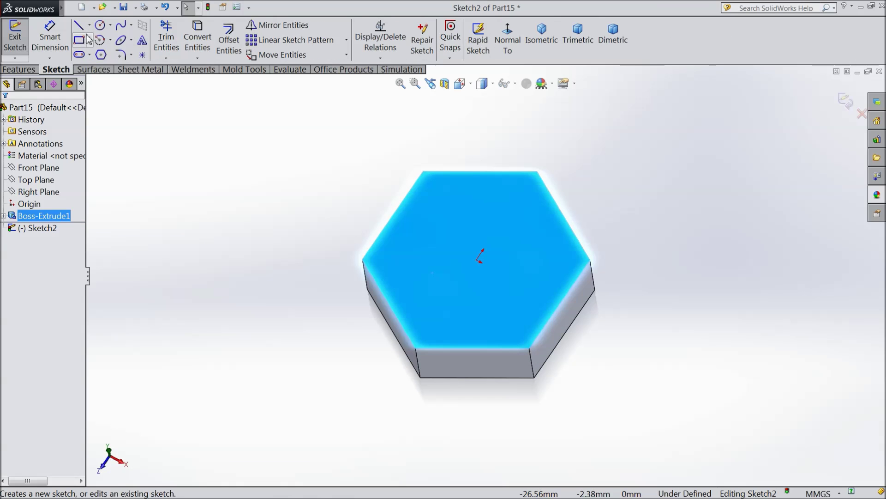
click(101, 25)
click(477, 260)
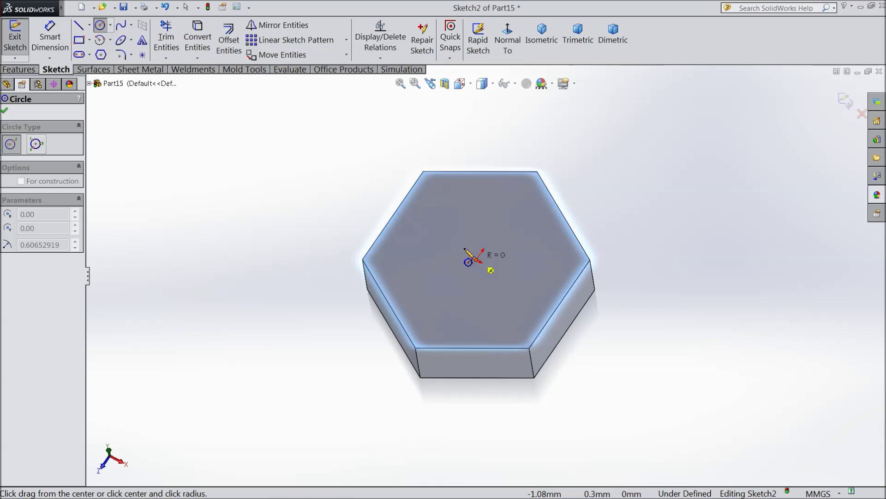
click(402, 224)
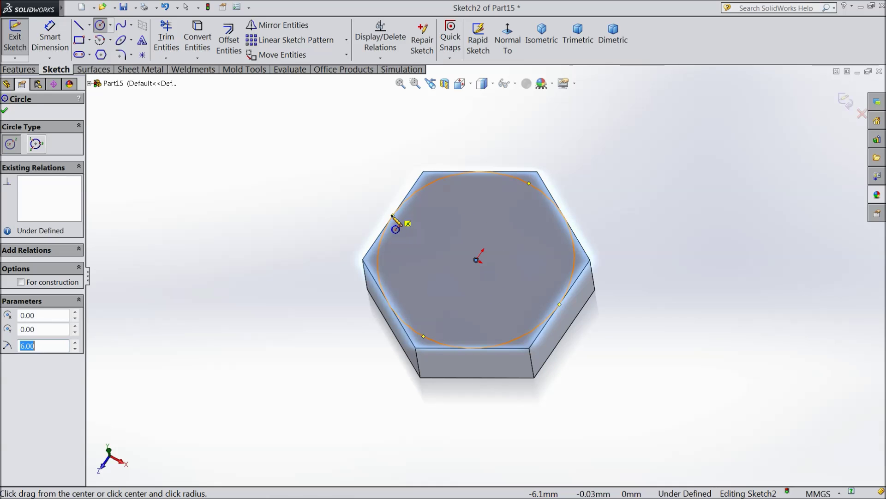
click(6, 111)
Step: Chamfer the nut's upper corners with a 4 mm blind extruded cut outside the circle, using flipped cut side and 45° draft
click(20, 69)
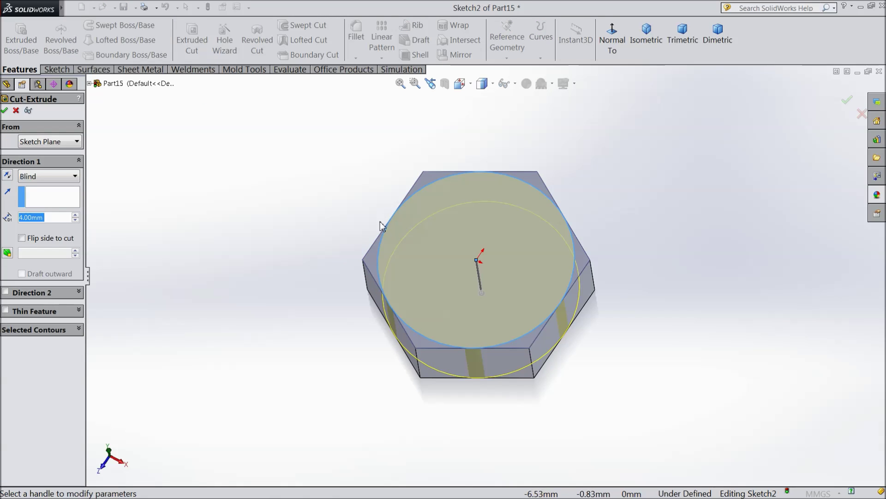
click(8, 253)
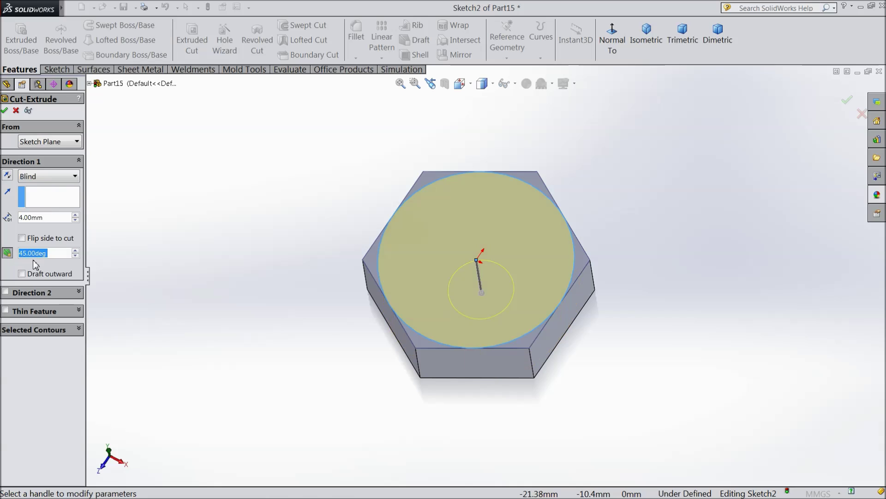
click(22, 238)
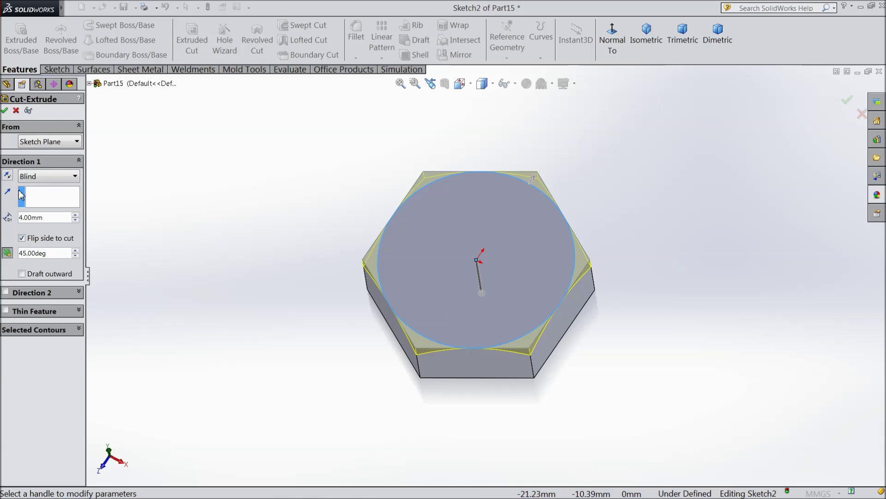
click(4, 110)
Step: Mirror the corner chamfer cut about the Top Plane onto the nut's opposite side
middle_drag(178, 251, 203, 224)
click(36, 179)
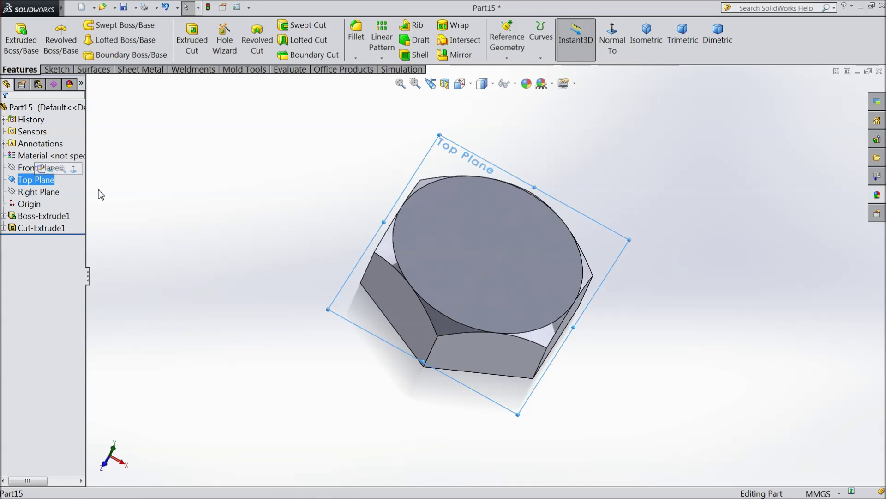
click(459, 55)
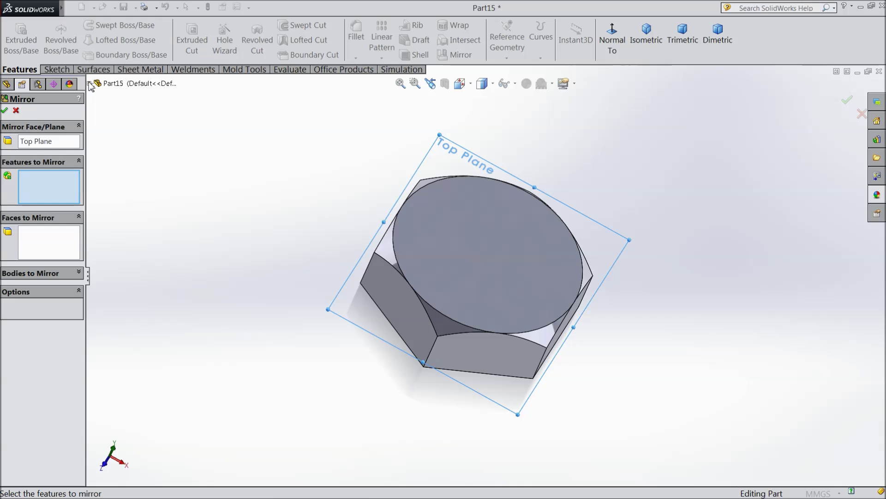
click(87, 83)
click(128, 205)
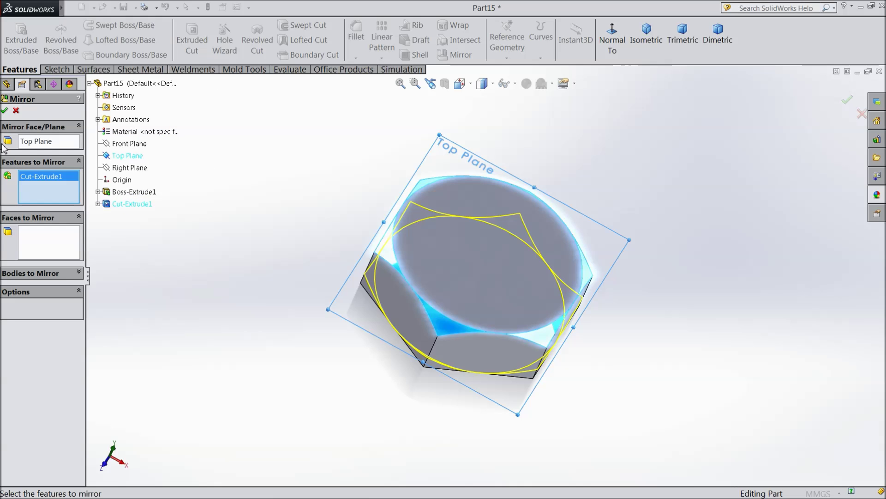
click(6, 111)
Step: On the nut's upper face, sketch a circle about 7.2 mm in diameter centered on the origin
middle_drag(197, 272, 166, 261)
click(490, 263)
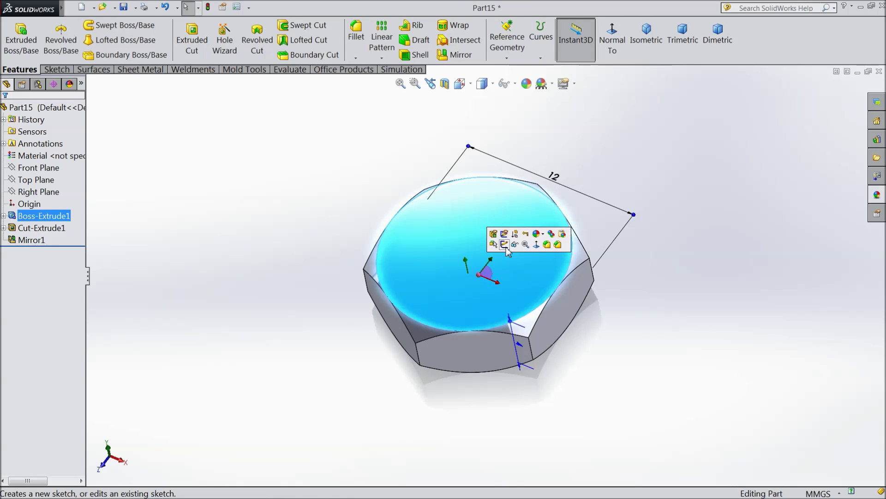
click(504, 233)
click(57, 70)
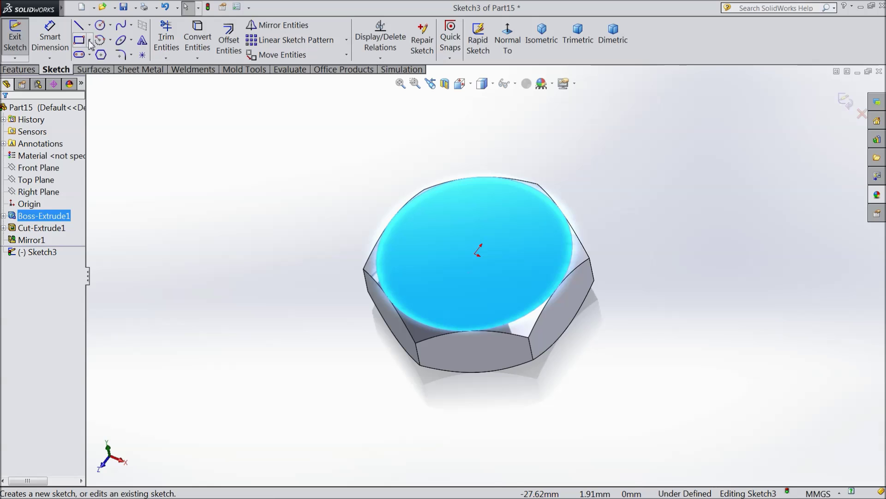
click(101, 26)
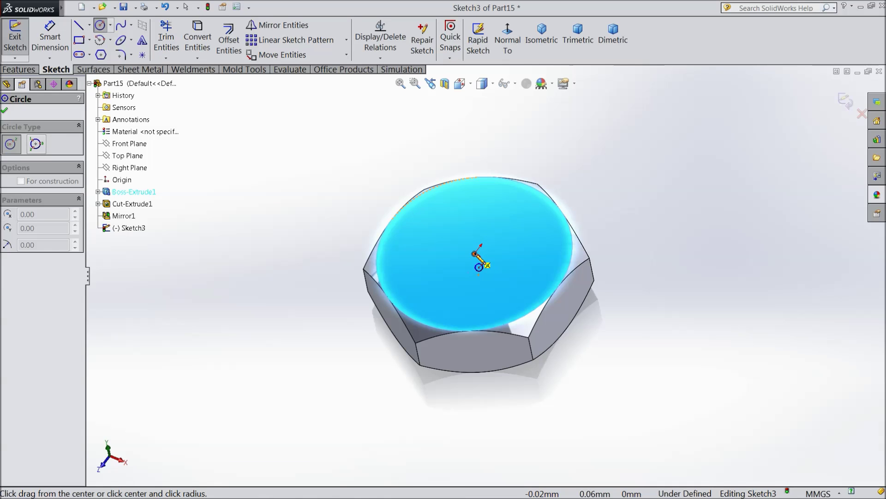
click(475, 254)
click(460, 224)
Step: Dimension the circle on the nut's upper face to a diameter of 6 mm
click(41, 42)
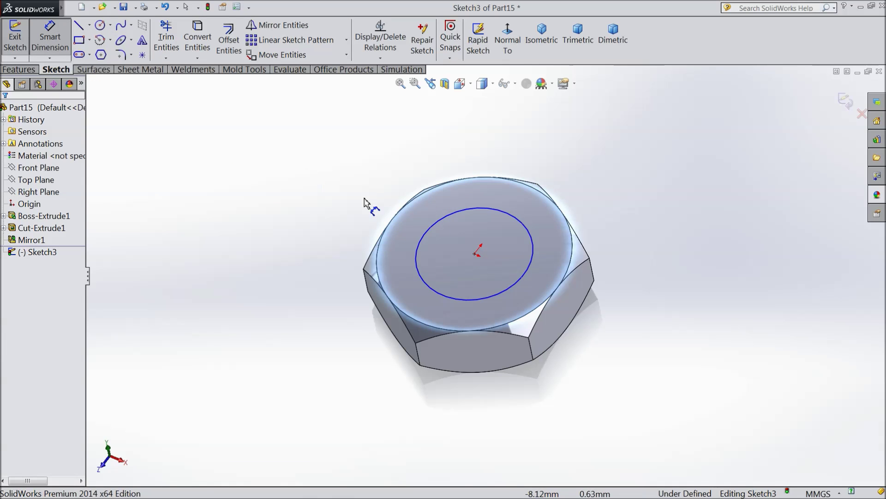
click(422, 239)
click(364, 207)
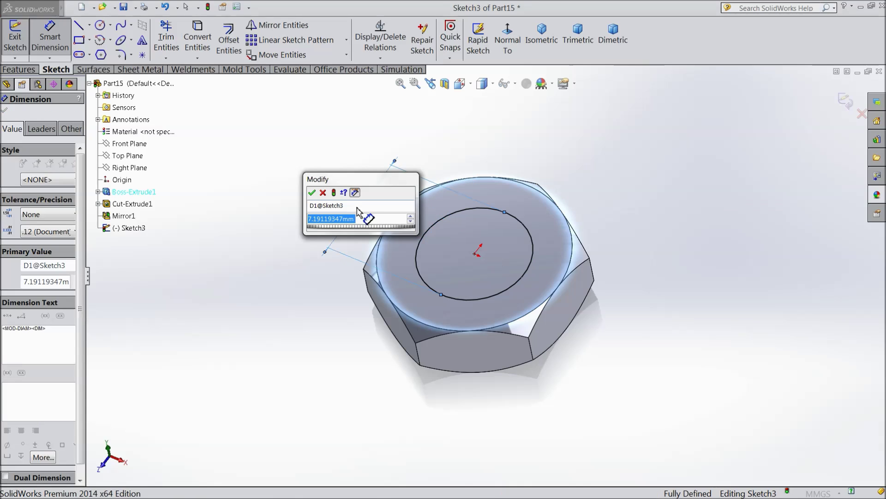
text(6)
click(313, 192)
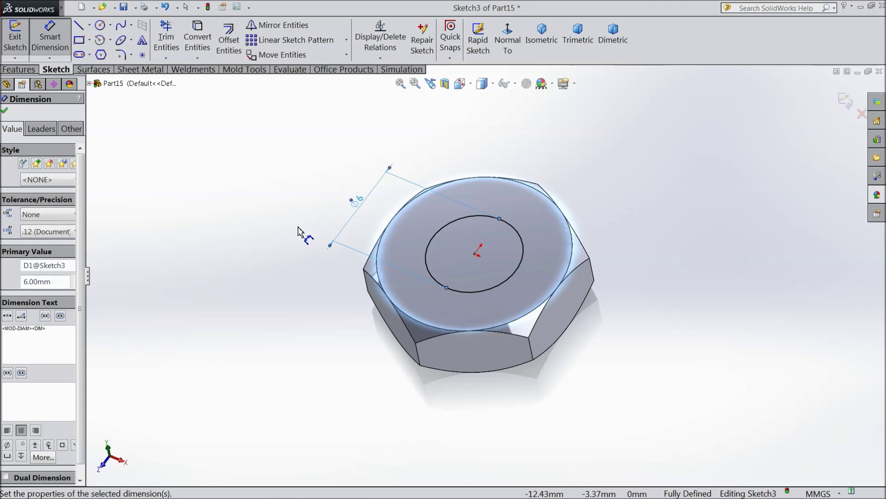
Step: Cut the 6 mm circle through the nut with an extruded cut using the Up To Next end condition
click(18, 69)
click(192, 39)
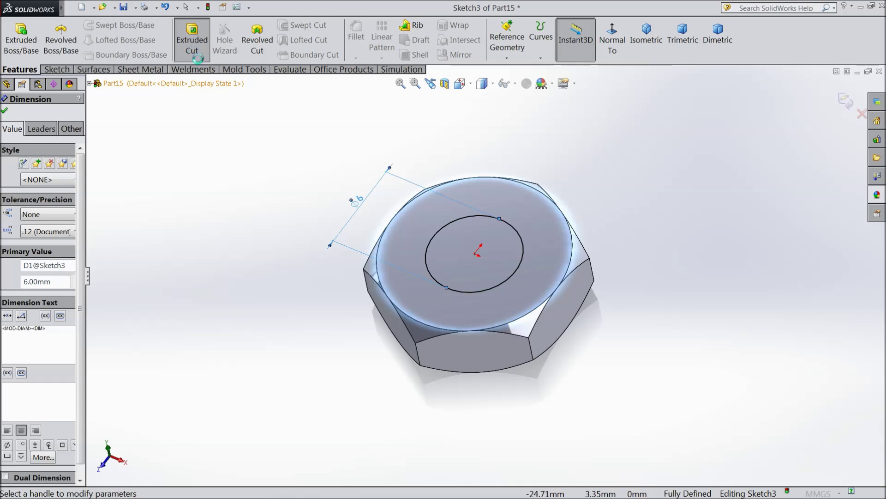
click(49, 176)
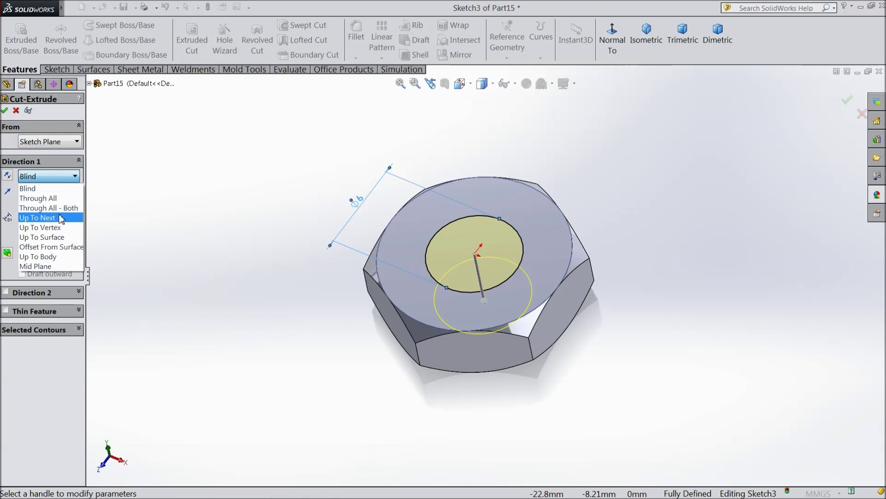
click(37, 218)
click(4, 110)
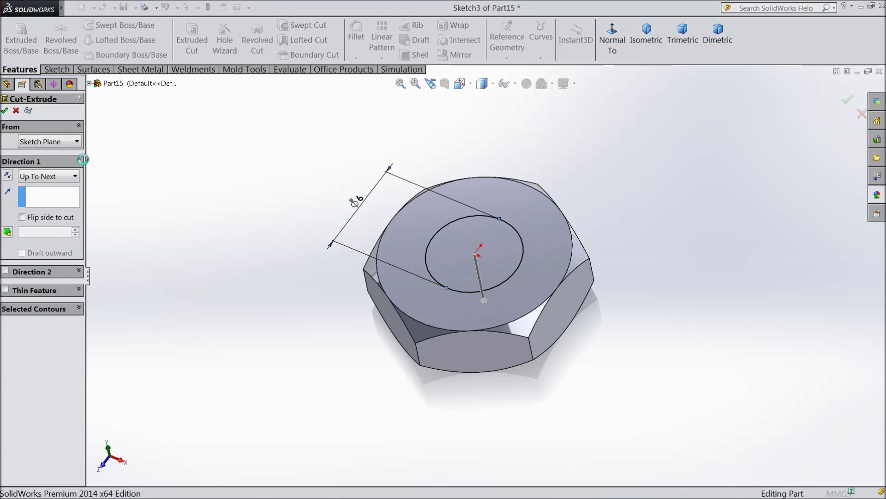
click(28, 107)
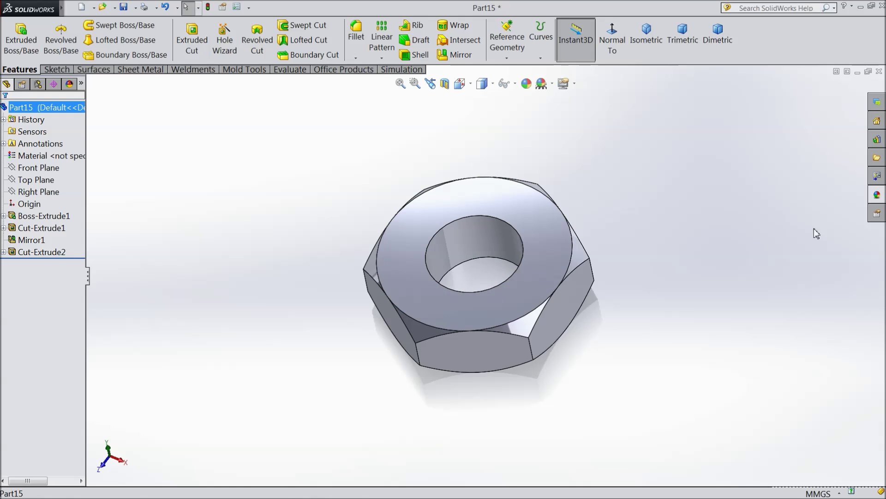
Step: Apply the satin finish stainless steel appearance to the nut and switch the scene to a plain white background
click(878, 196)
double_click(790, 437)
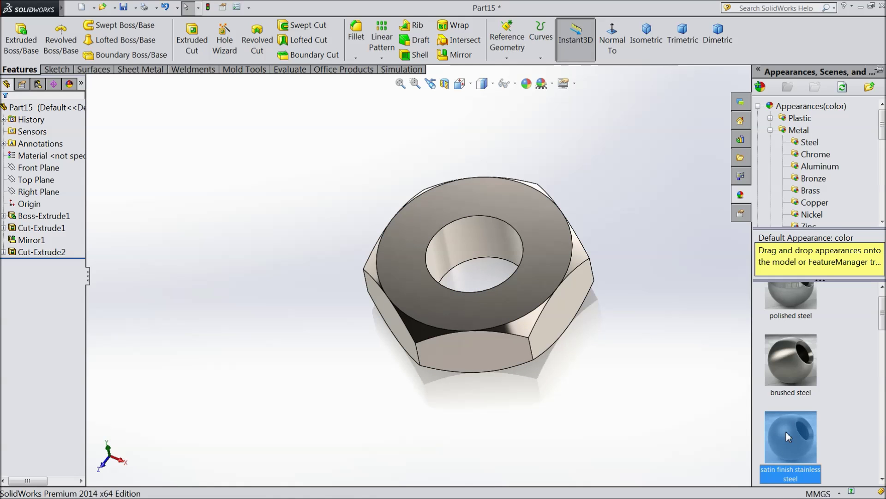
click(543, 83)
click(554, 36)
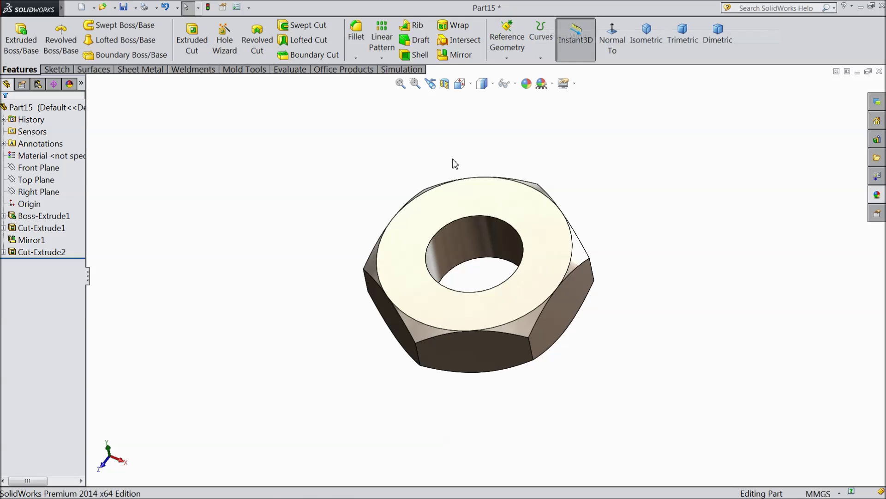
Step: Save the nut part in the Pipe Vise folder as "nut M6"
scroll(503, 272, down, 3)
middle_drag(465, 309, 477, 259)
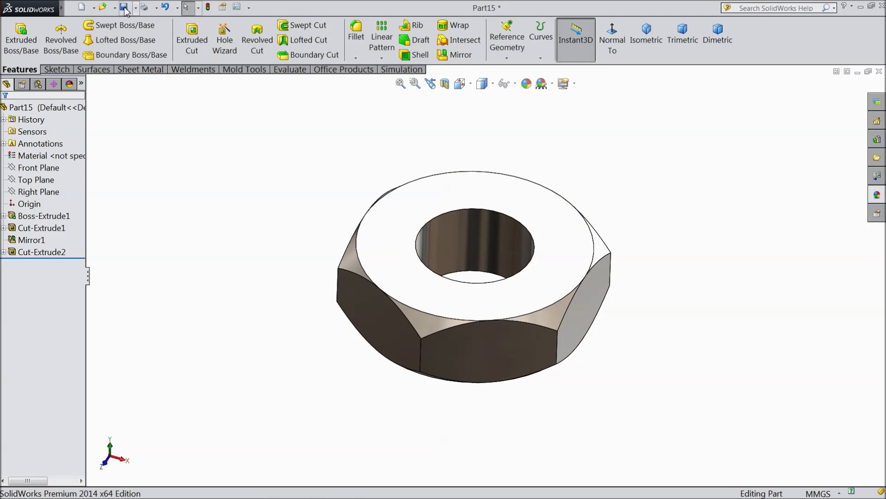
text(n)
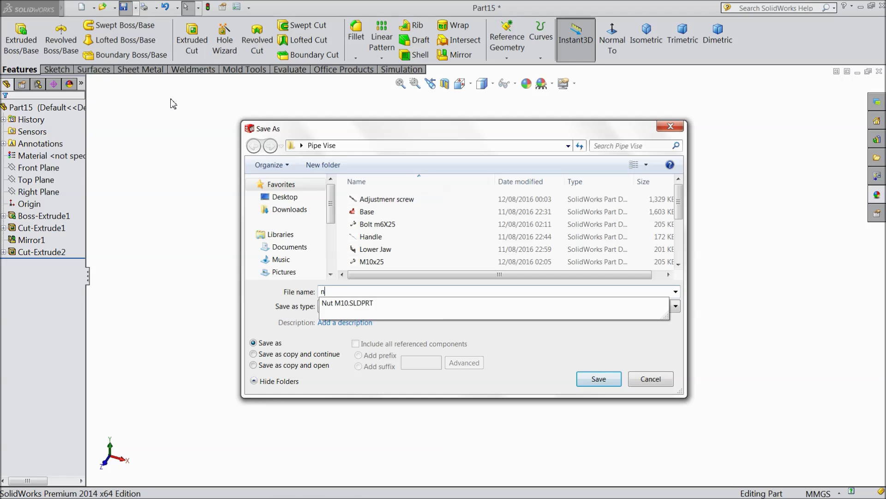
text(ut M6)
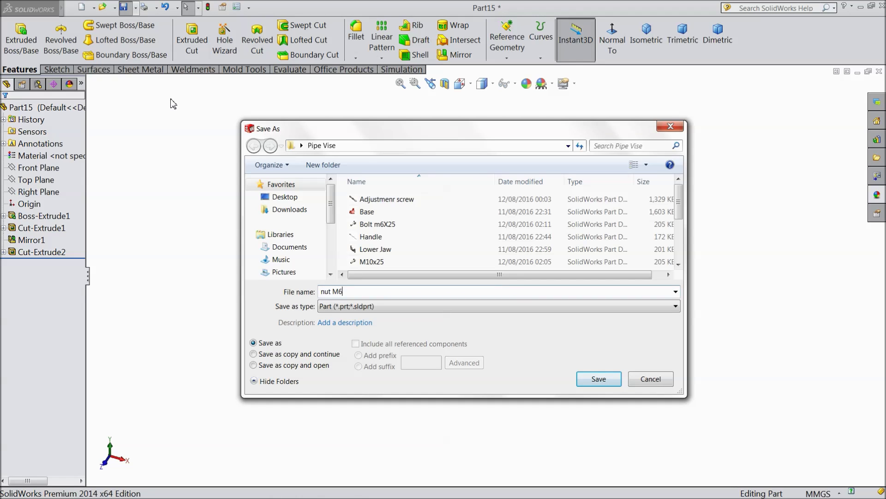
click(600, 386)
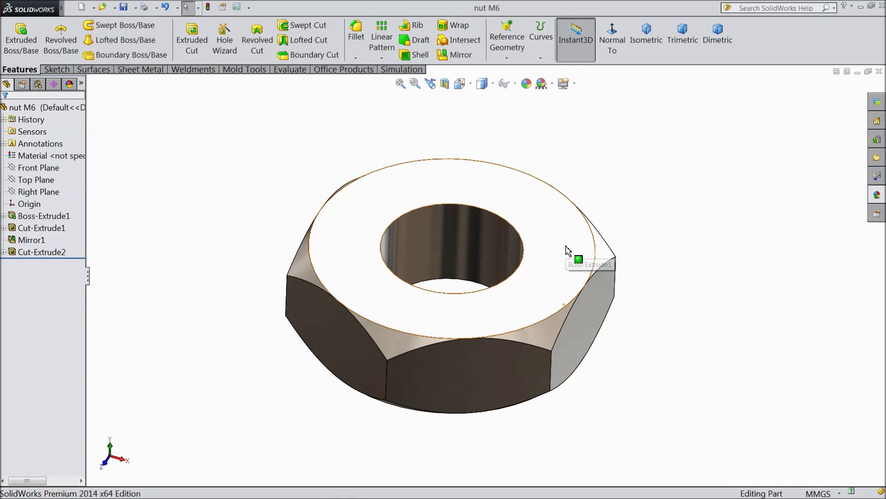
Step: Create a new part document and give it a plain white background scene
click(82, 7)
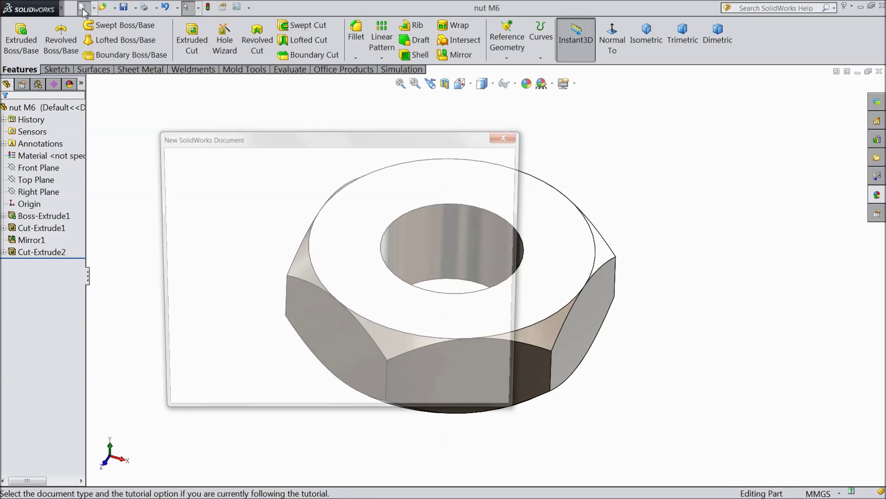
click(381, 399)
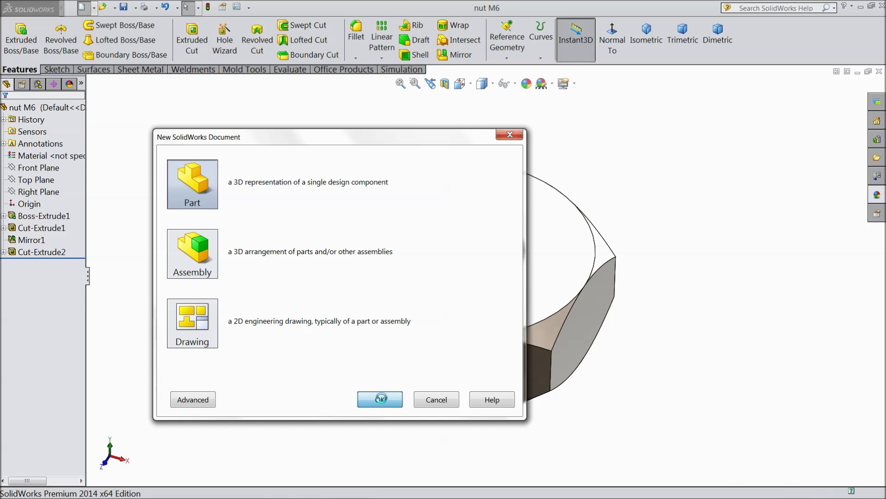
click(552, 84)
click(568, 29)
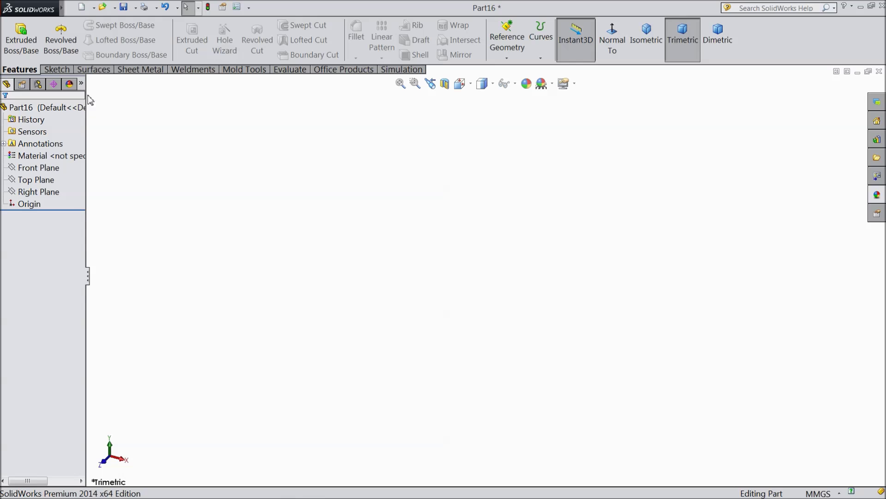
Step: On the Top Plane, sketch two concentric circles at the origin with diameters of about 173 mm and 119 mm
click(36, 180)
click(63, 117)
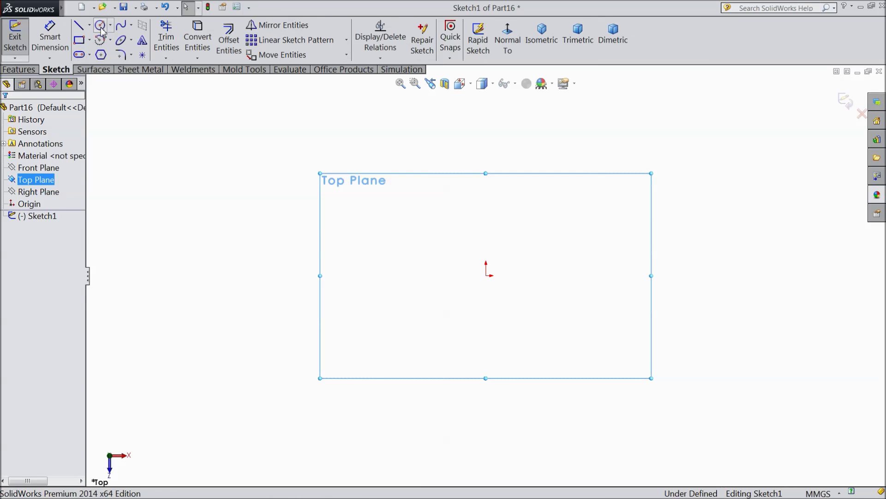
click(101, 26)
click(486, 275)
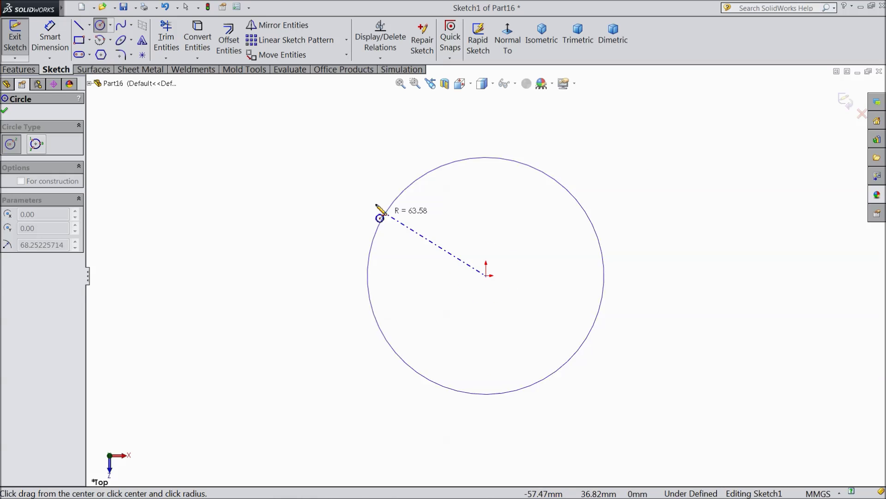
click(346, 197)
click(486, 276)
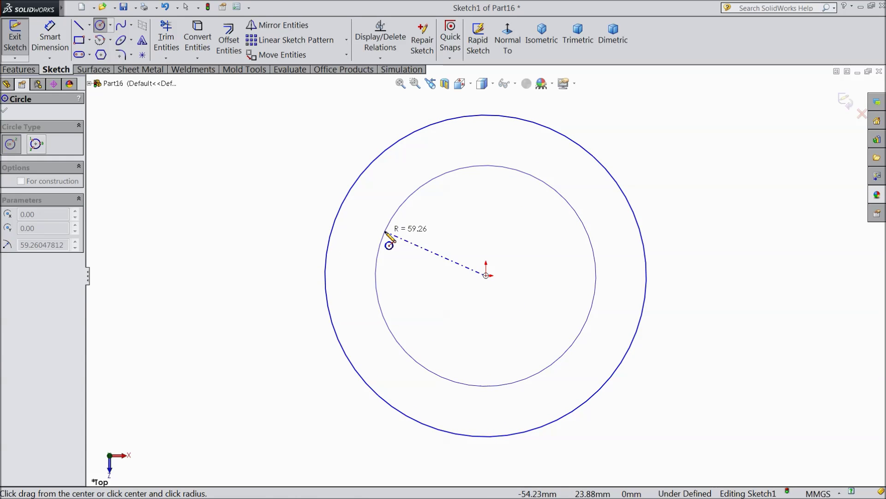
click(386, 232)
Step: Dimension the outer circle to 13 mm and the inner circle to 6 mm in diameter
click(50, 38)
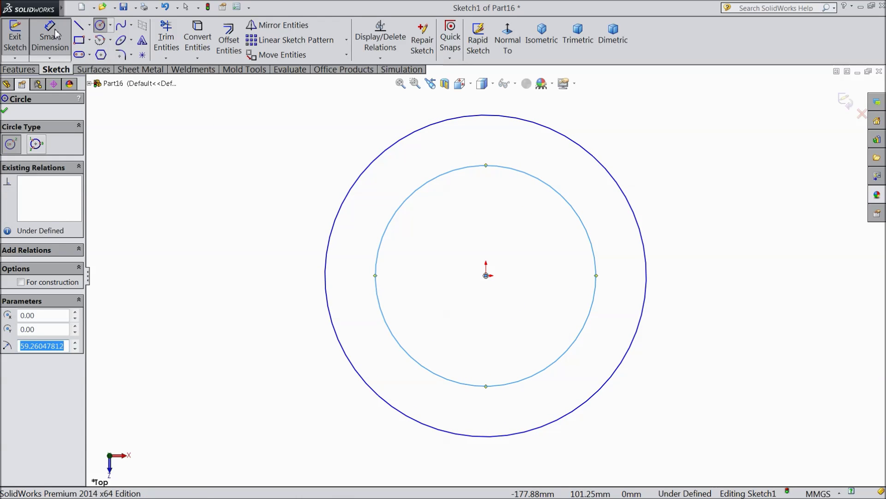
click(332, 253)
click(249, 288)
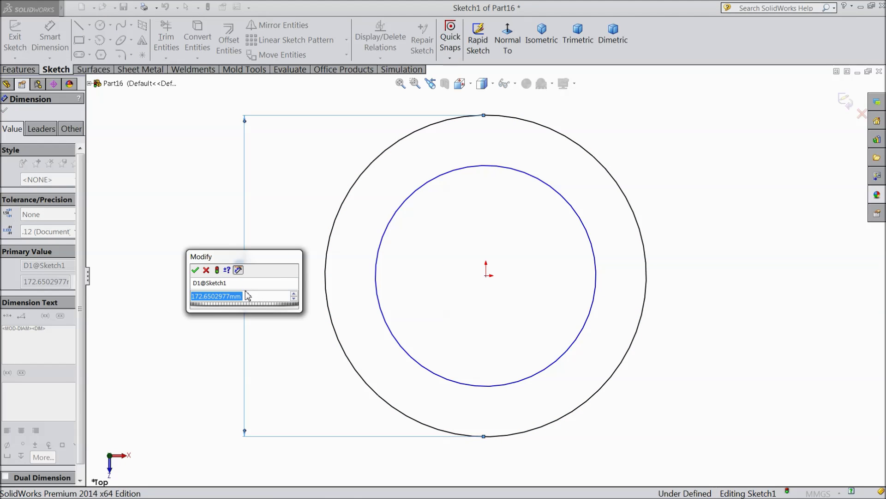
text(13)
click(195, 270)
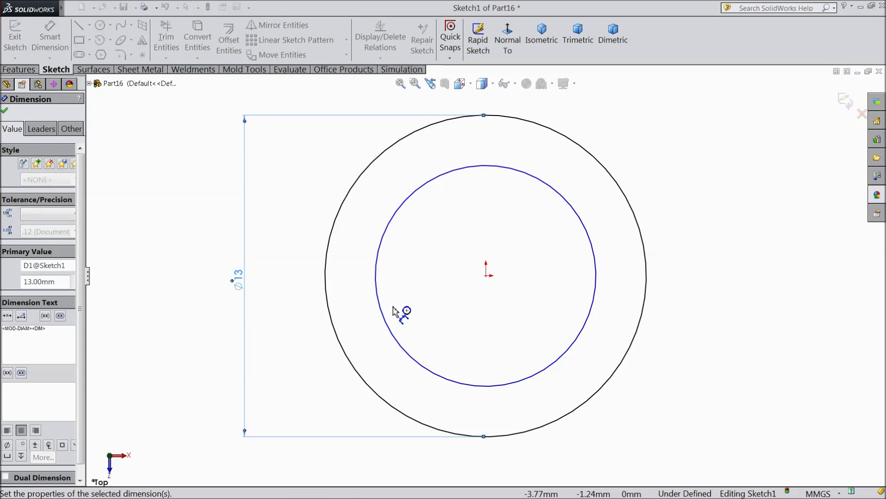
click(377, 288)
click(294, 280)
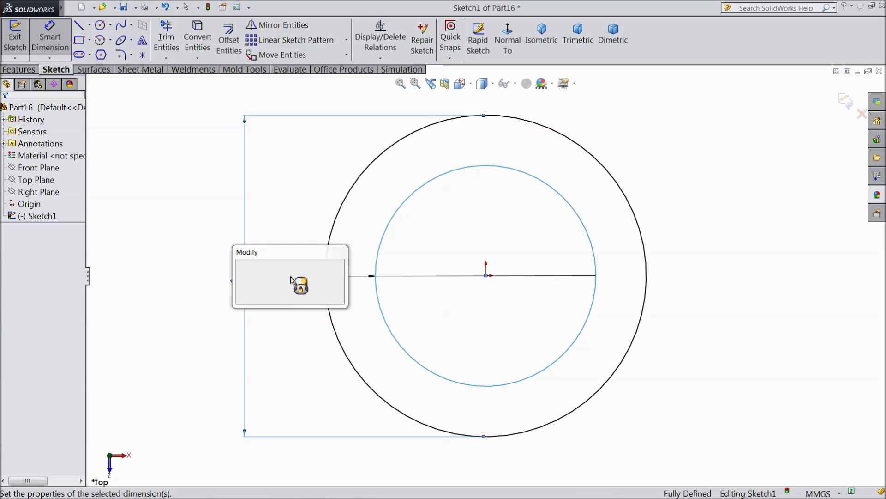
text(6)
click(241, 266)
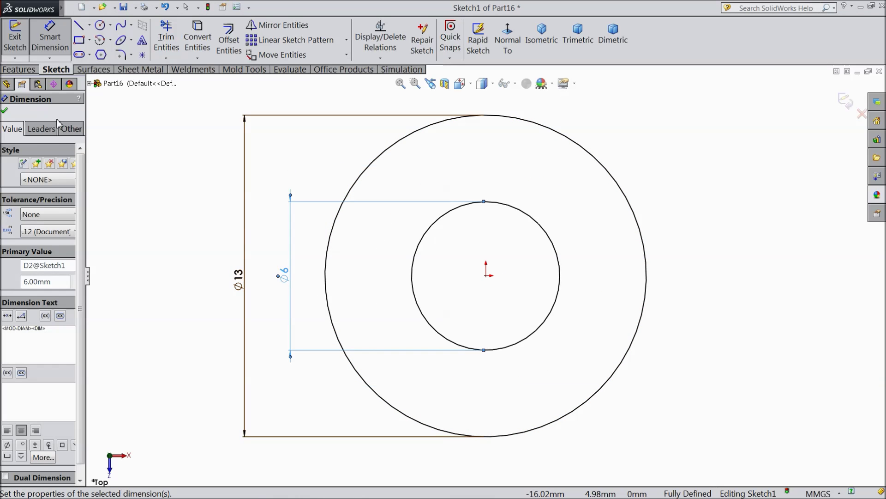
click(6, 113)
Step: Extrude the ring profile 1.75 mm as a blind boss to form the washer
click(17, 70)
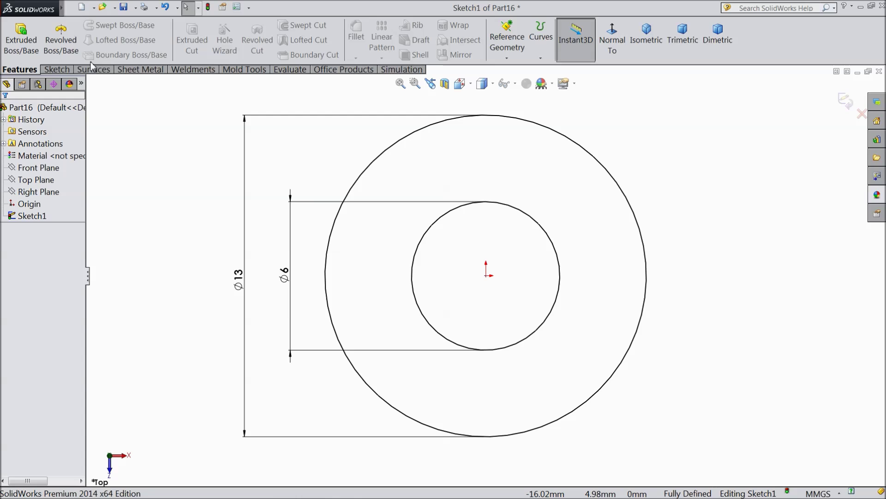
click(21, 42)
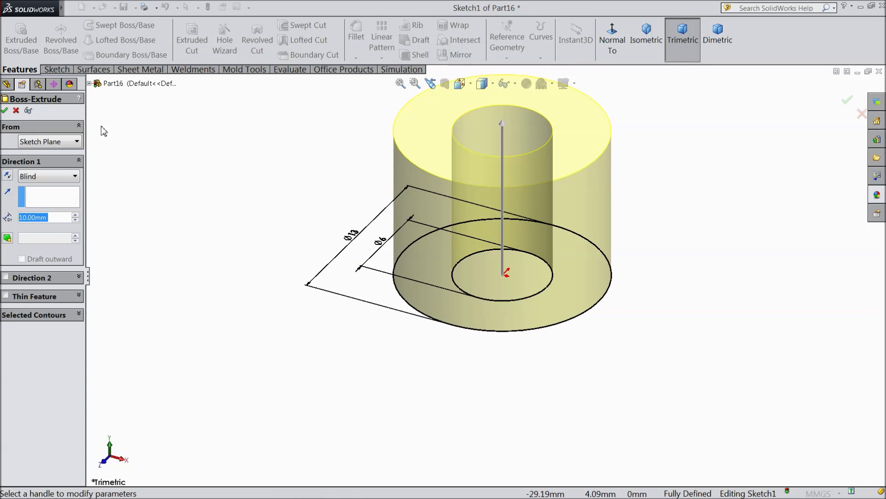
text(1.75)
key(Return)
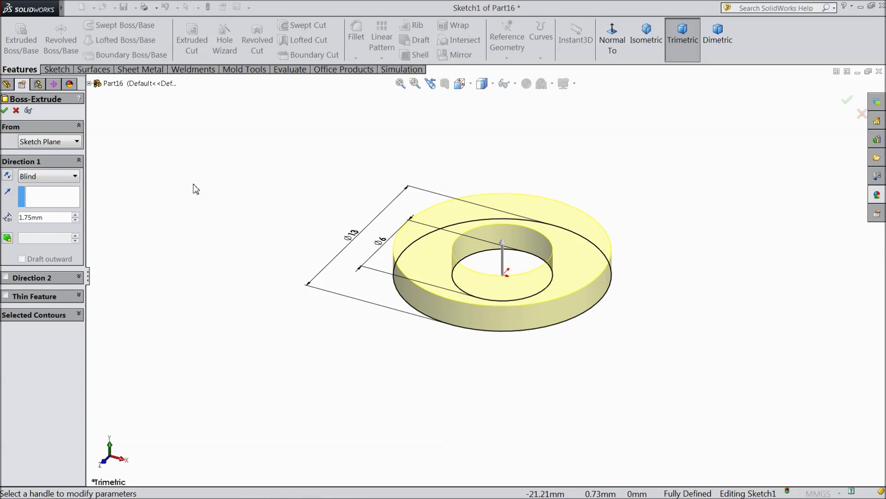
click(6, 111)
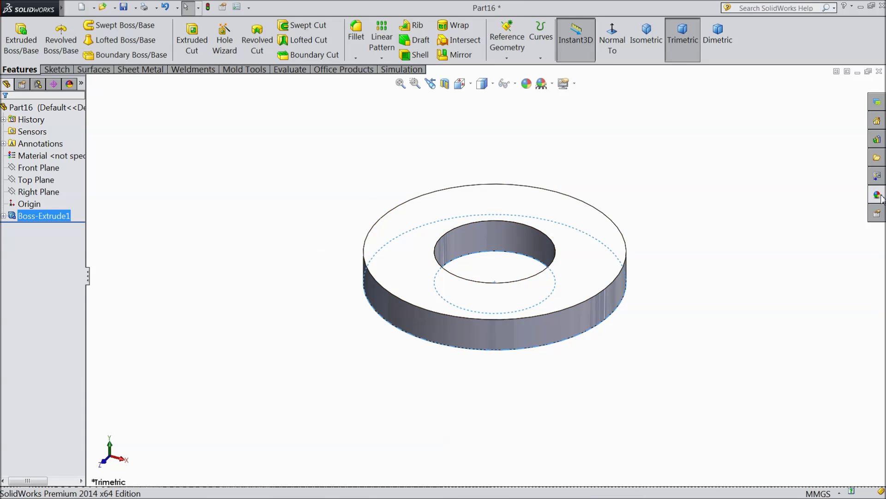
Step: Apply the satin finish stainless steel appearance to the washer
click(881, 197)
double_click(761, 434)
middle_drag(637, 437, 454, 340)
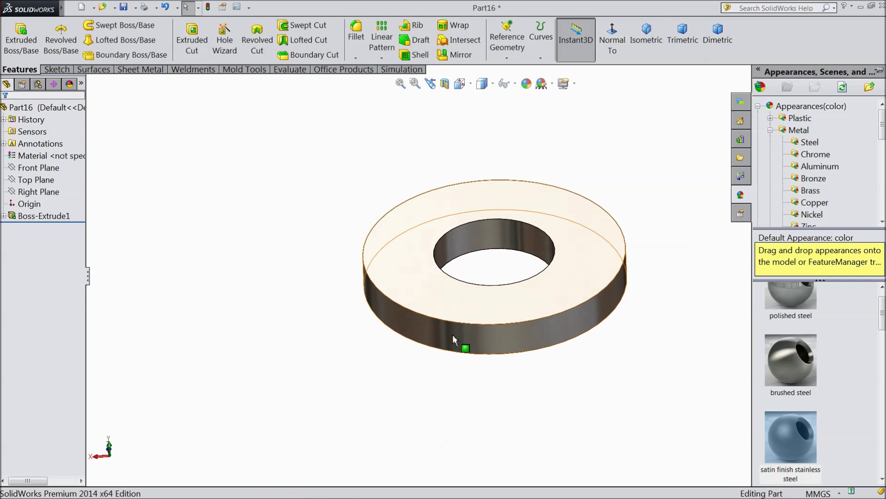
Step: Save the finished washer part in the Pipe Vise folder under the name "washer M6"
scroll(620, 240, down, 3)
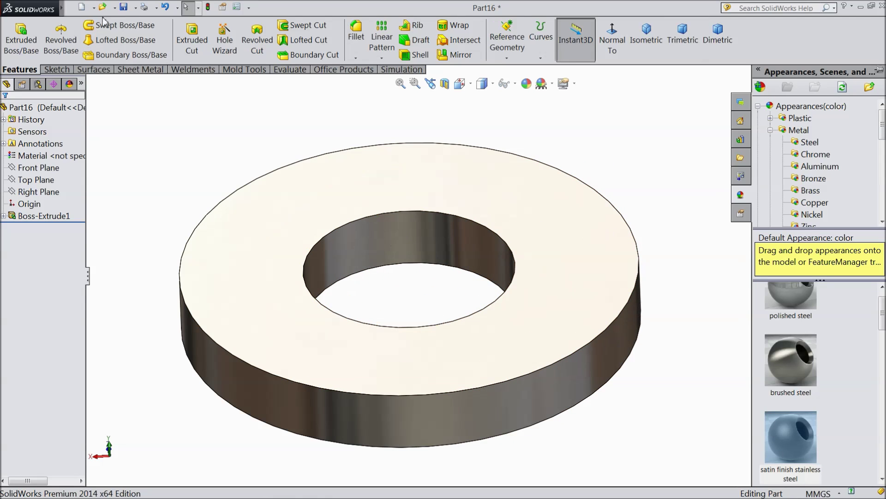
click(124, 7)
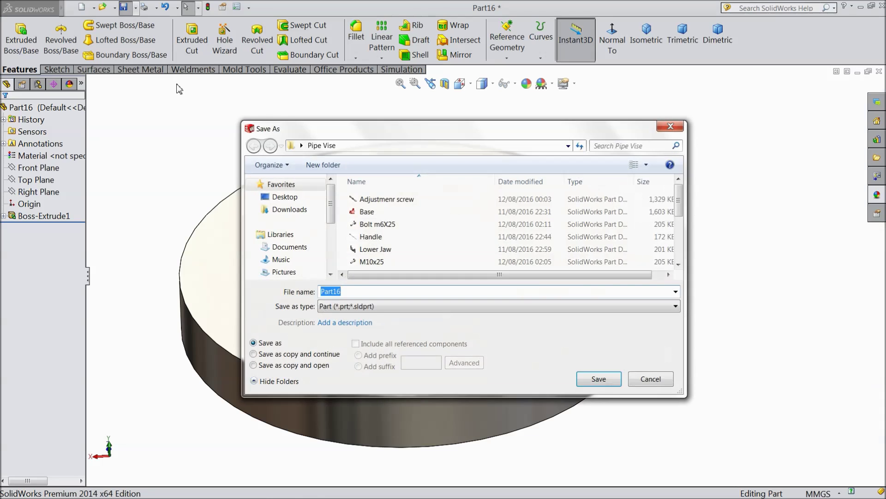
text(washer)
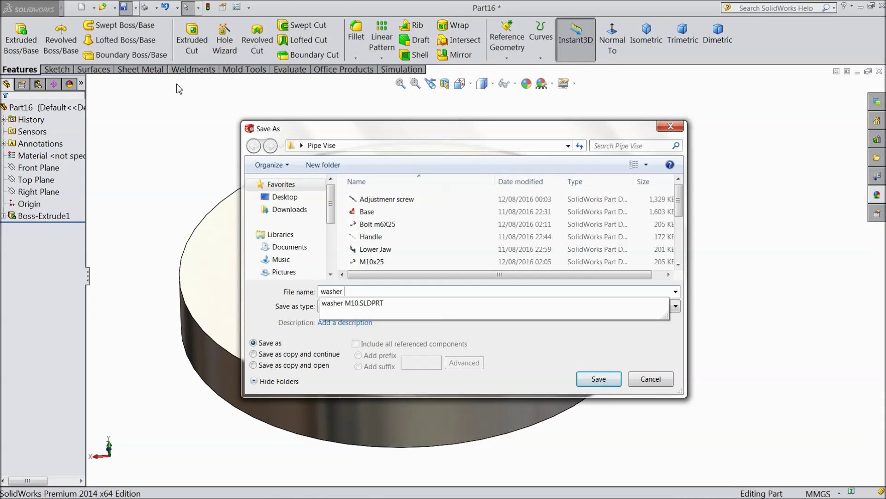
text( M6)
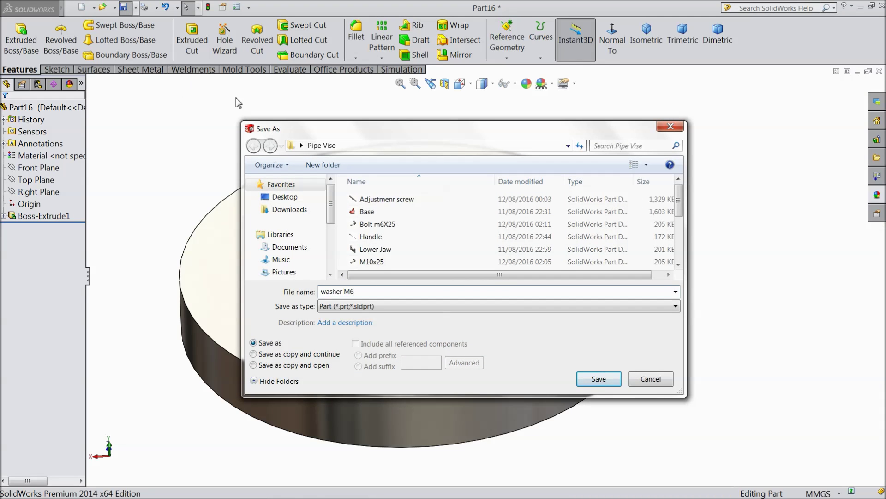
click(599, 378)
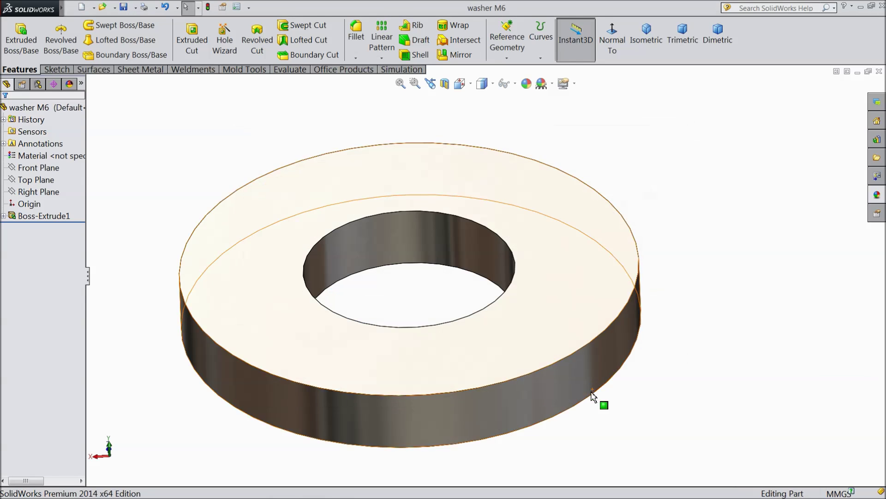
scroll(510, 386, up, 2)
middle_drag(410, 307, 241, 232)
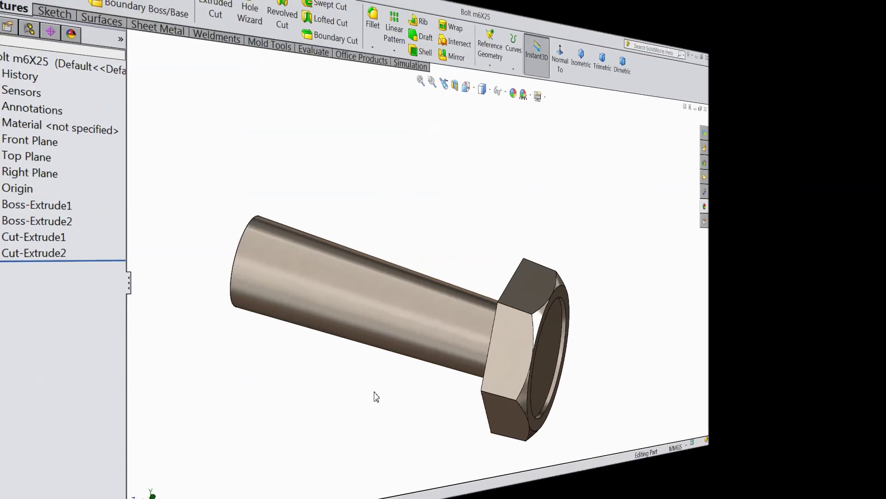
Step: Edit the shank extrusion of the Bolt m6X25 part and set its blind depth to 45 mm
middle_drag(376, 395, 334, 383)
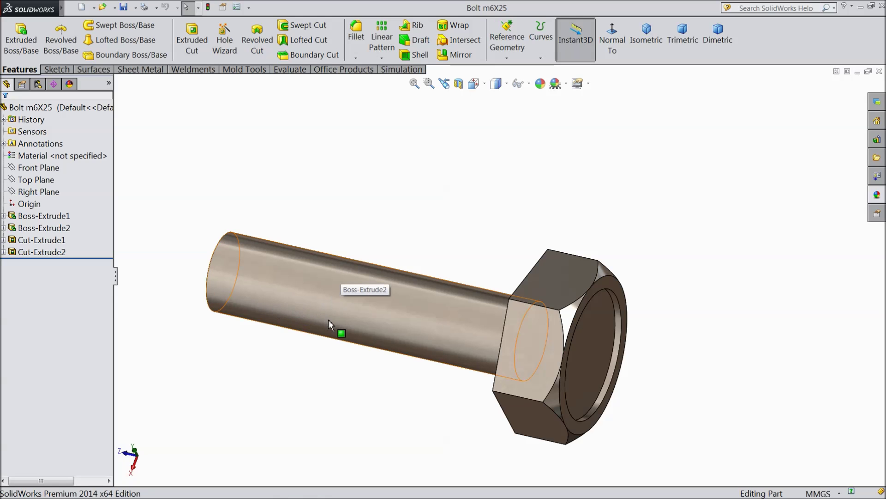
mouse_move(370, 322)
middle_down()
mouse_move(402, 298)
mouse_move(388, 327)
mouse_move(364, 291)
mouse_move(399, 331)
mouse_move(408, 364)
mouse_move(363, 324)
middle_up()
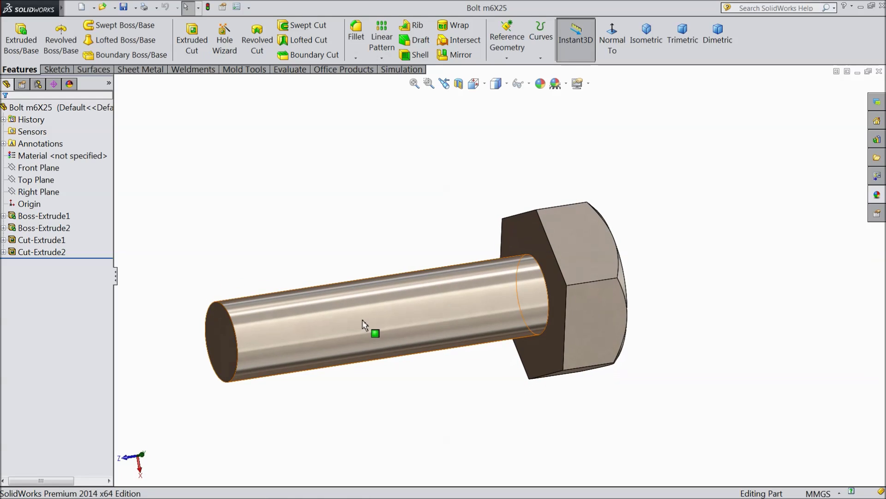
click(363, 325)
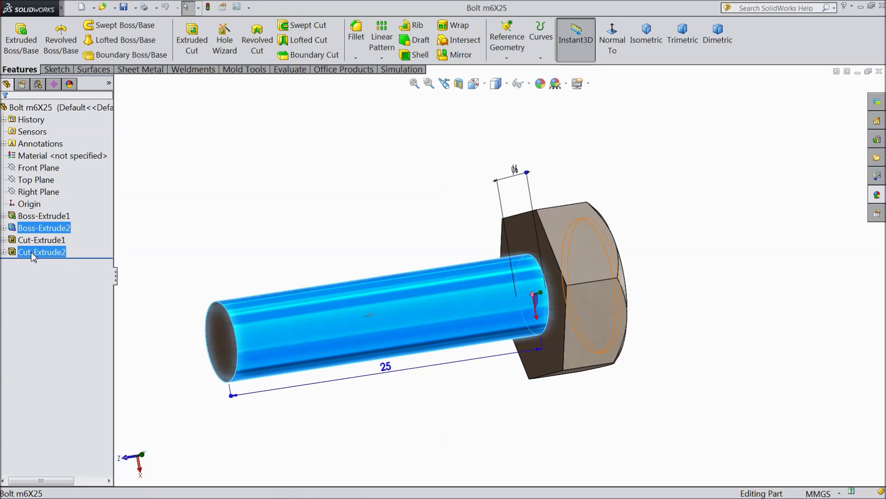
click(44, 227)
click(19, 206)
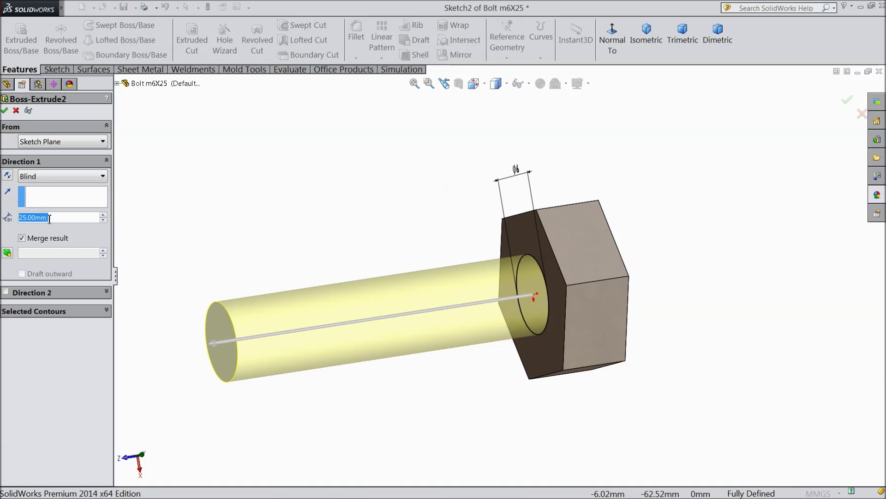
text(45)
key(Return)
middle_drag(230, 192, 374, 315)
scroll(311, 231, up, 3)
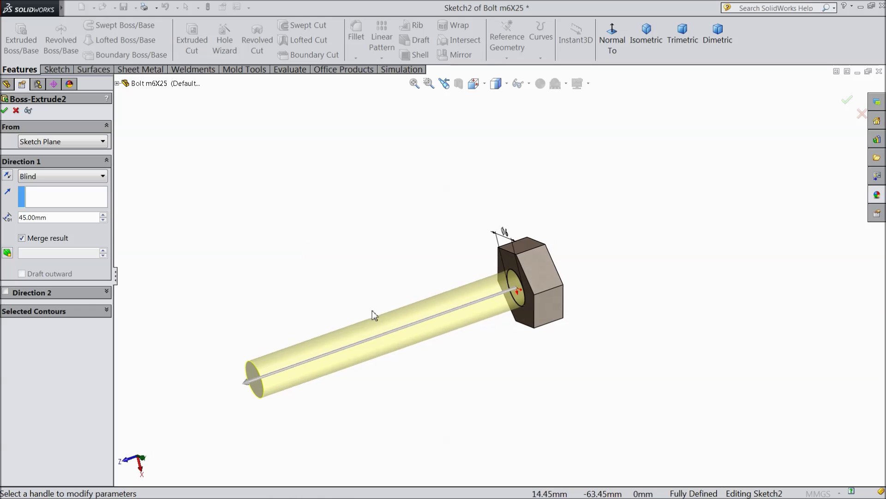
scroll(335, 316, down, 2)
middle_drag(261, 274, 161, 225)
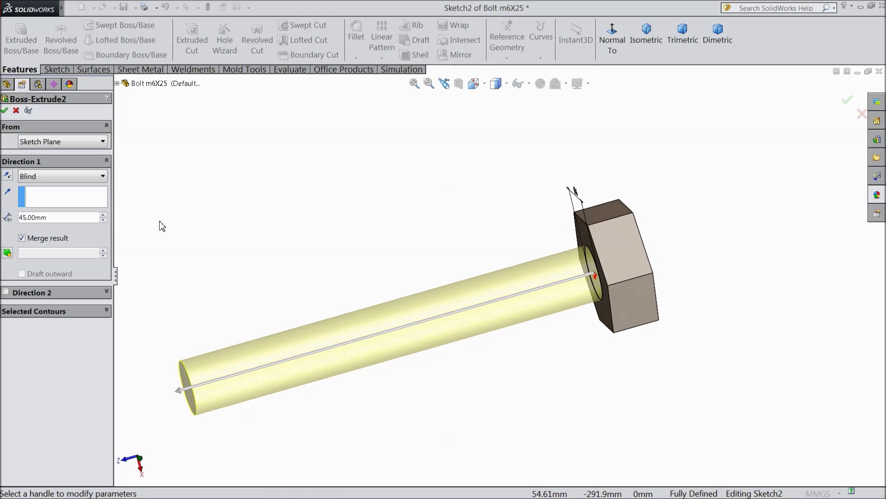
click(4, 110)
middle_drag(189, 214, 236, 231)
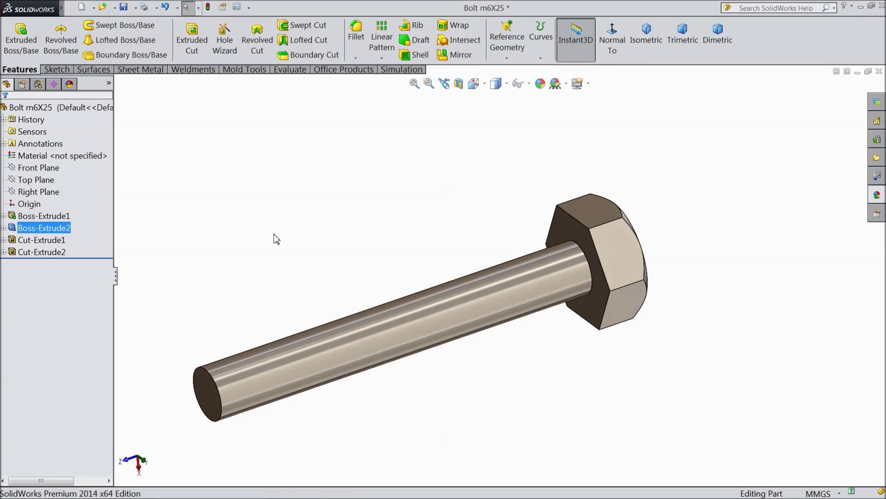
Step: Save the lengthened bolt as a separate part named "Bolt M6X45" in the Pipe Vise folder
click(136, 7)
click(146, 36)
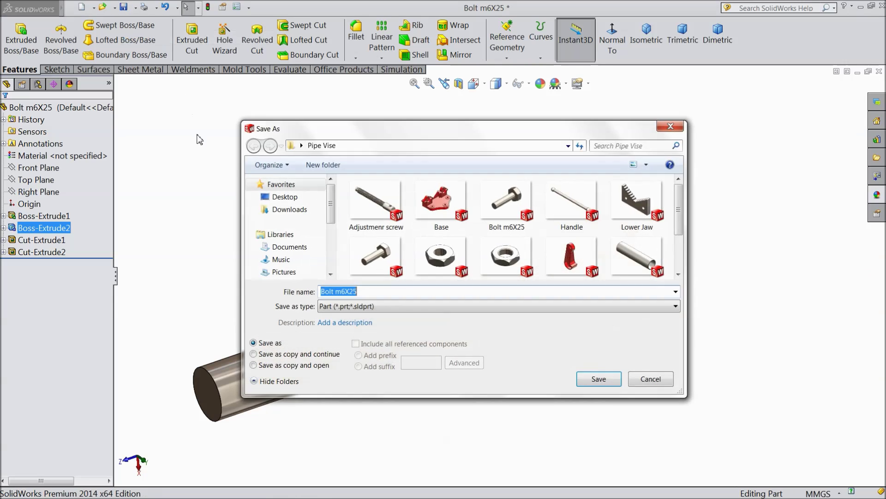
text(Bolt)
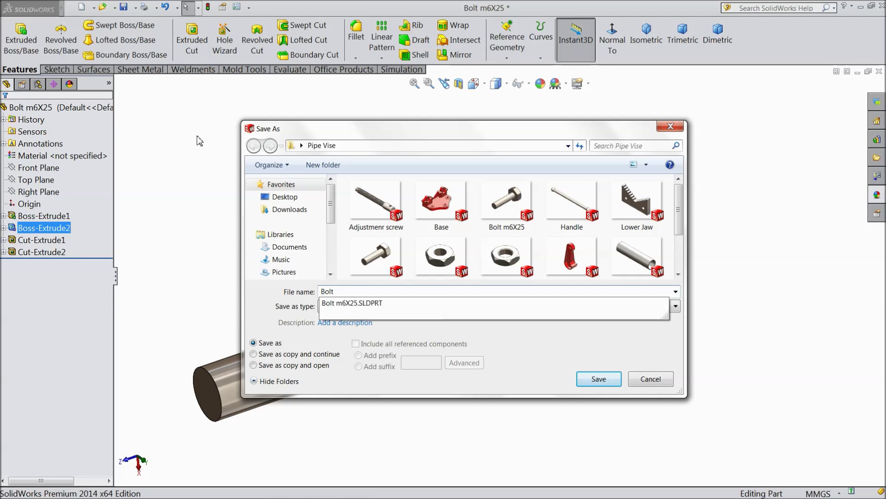
text( M25)
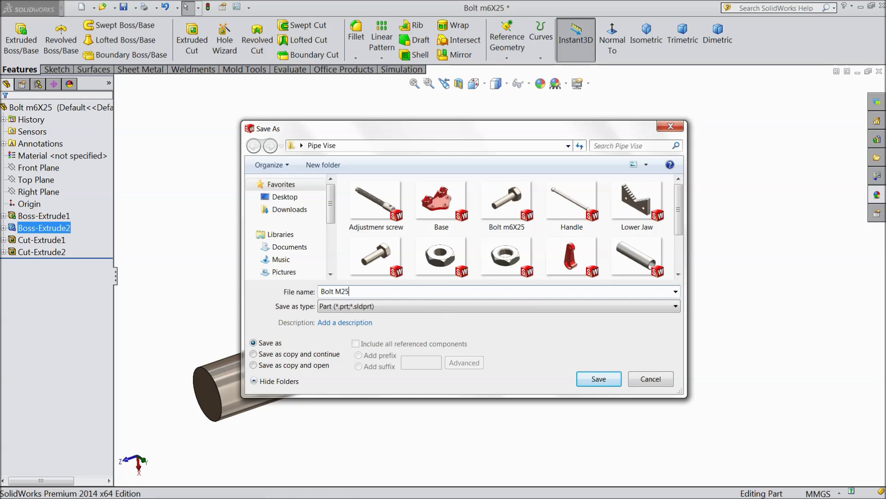
key(BackSpace)
key(BackSpace)
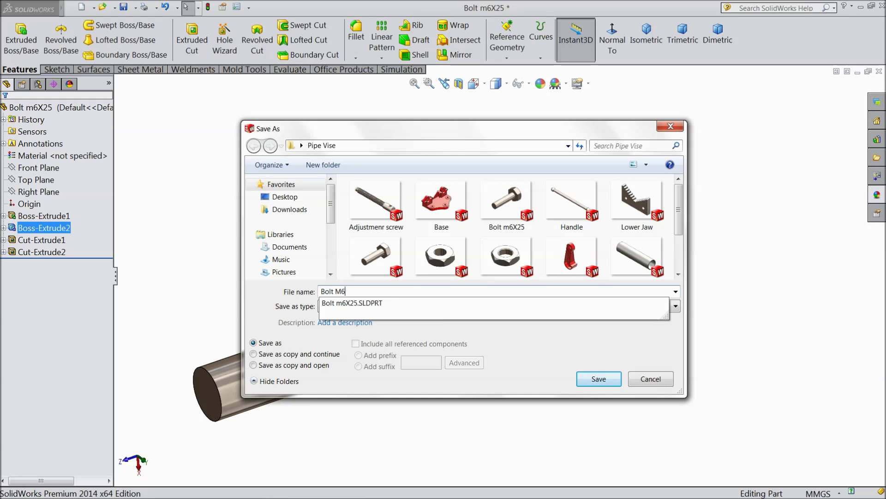
text(6X45)
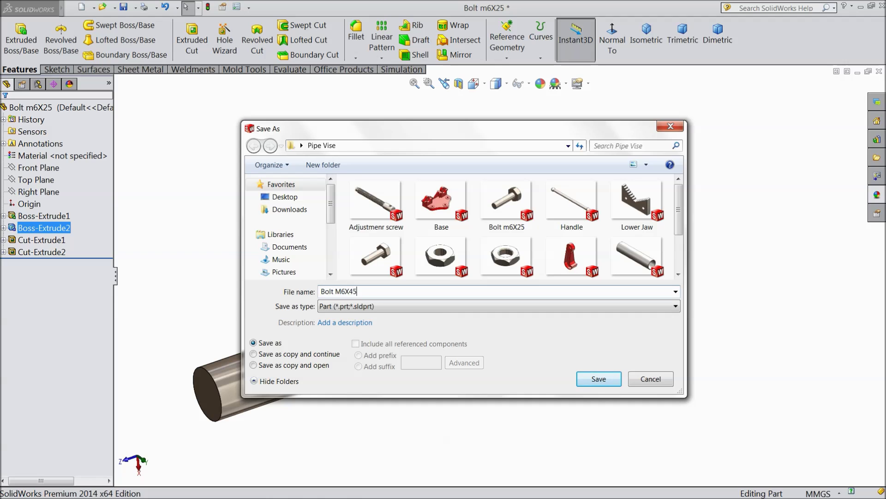
click(596, 380)
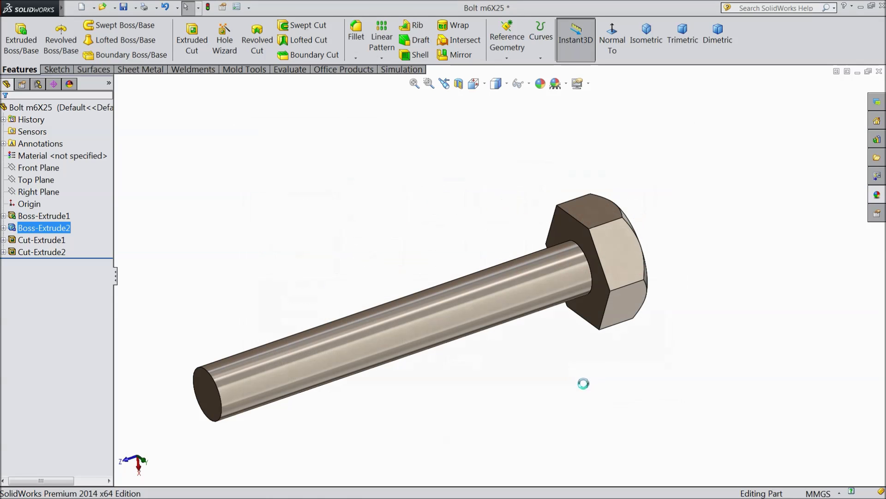
middle_drag(508, 378, 455, 362)
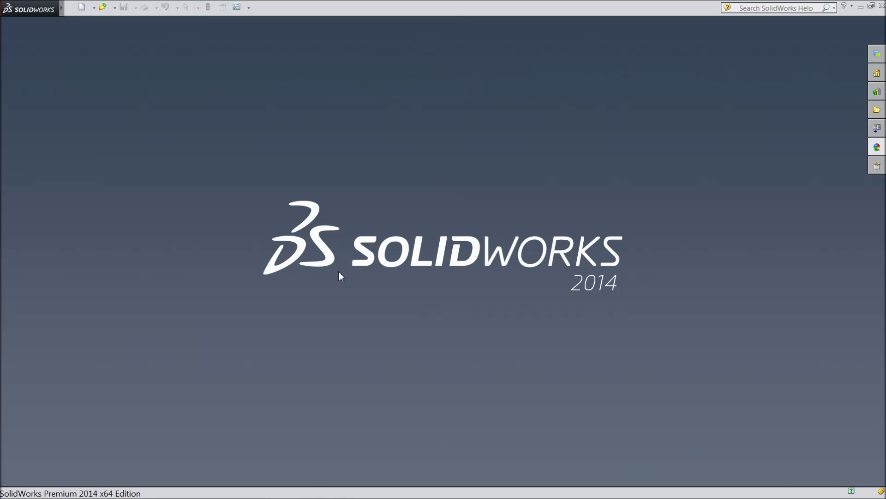
Step: Create a new assembly and place the Base part from the Pipe Vise folder as its first component
click(84, 10)
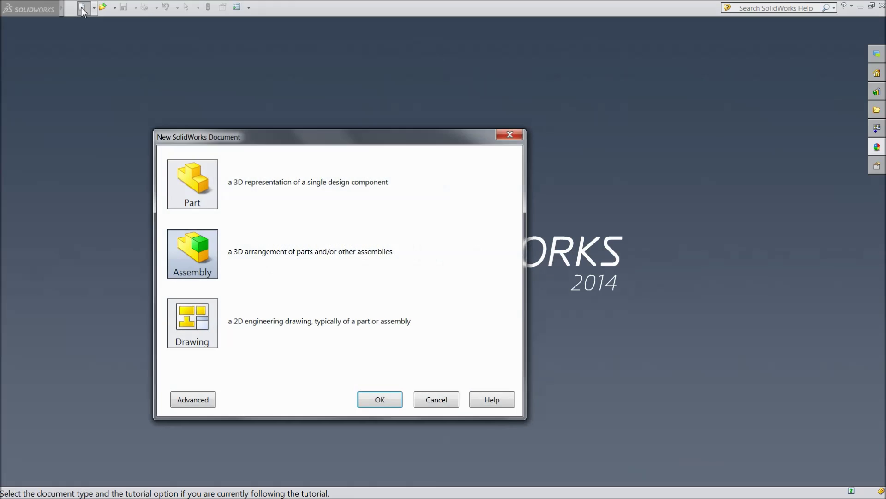
click(375, 401)
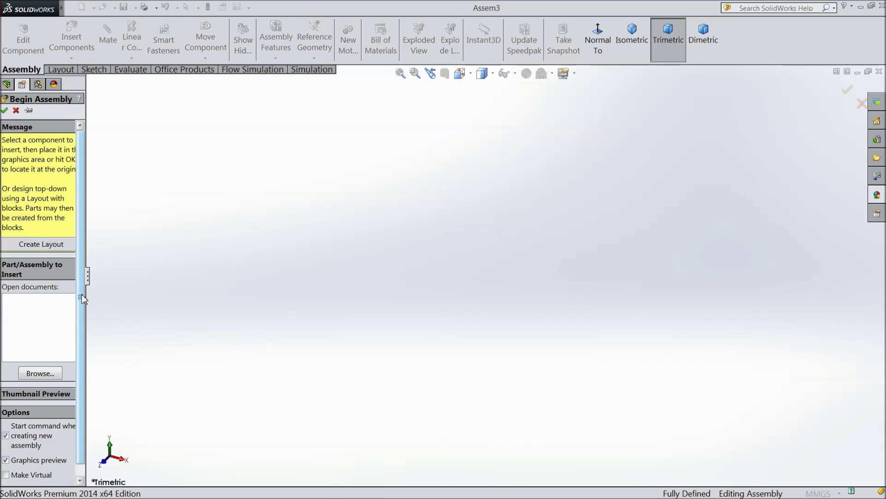
drag(86, 297, 117, 299)
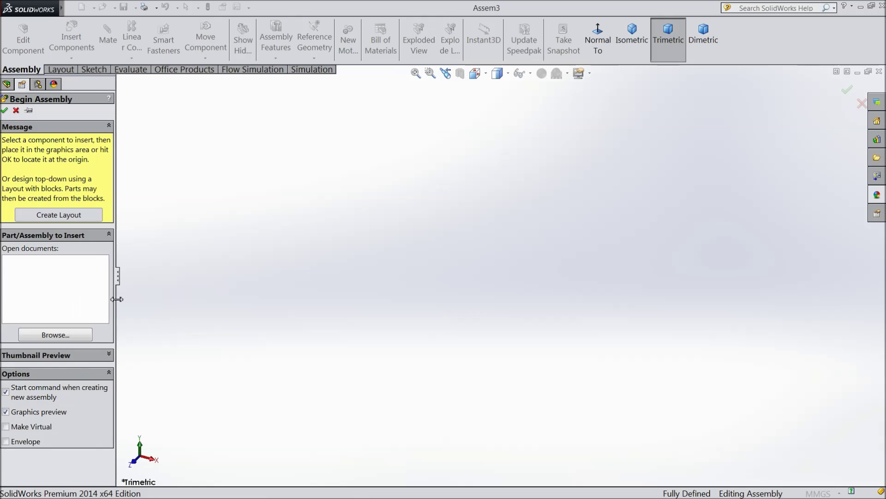
click(83, 338)
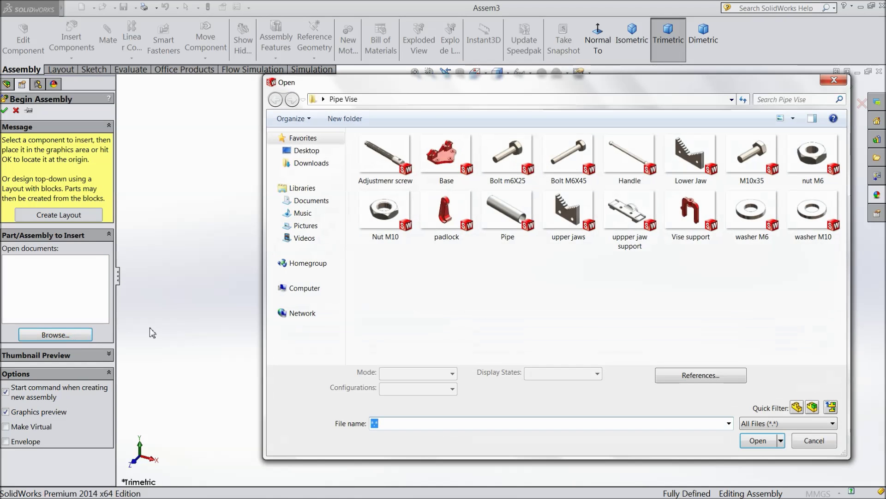
click(438, 176)
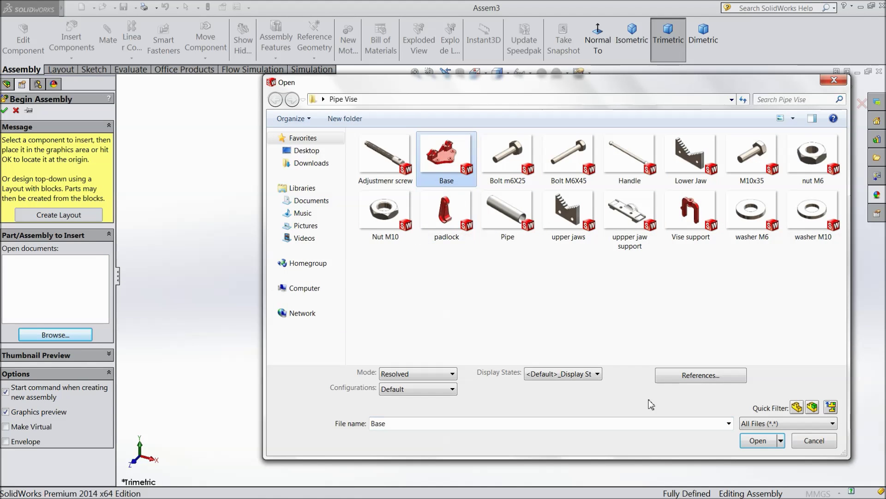
click(770, 444)
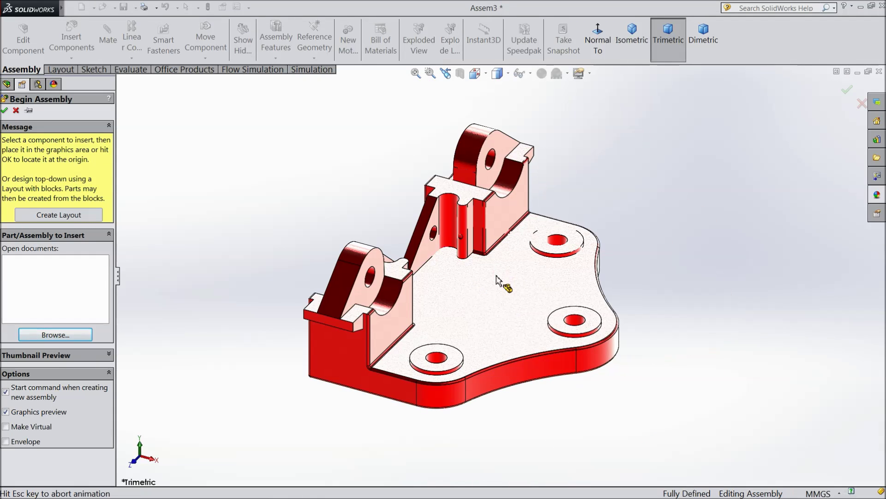
click(491, 289)
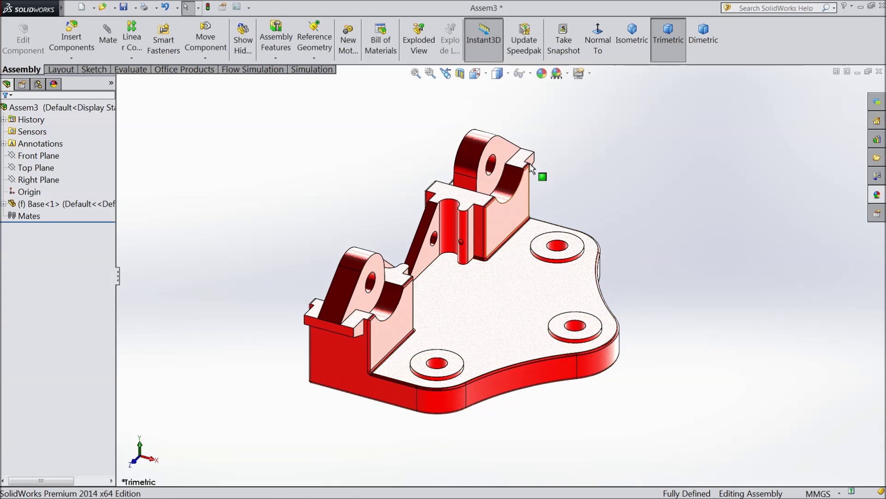
Step: Apply the Plain White scene and set the assembly's shaded and wireframe image quality close to High
click(568, 74)
click(595, 34)
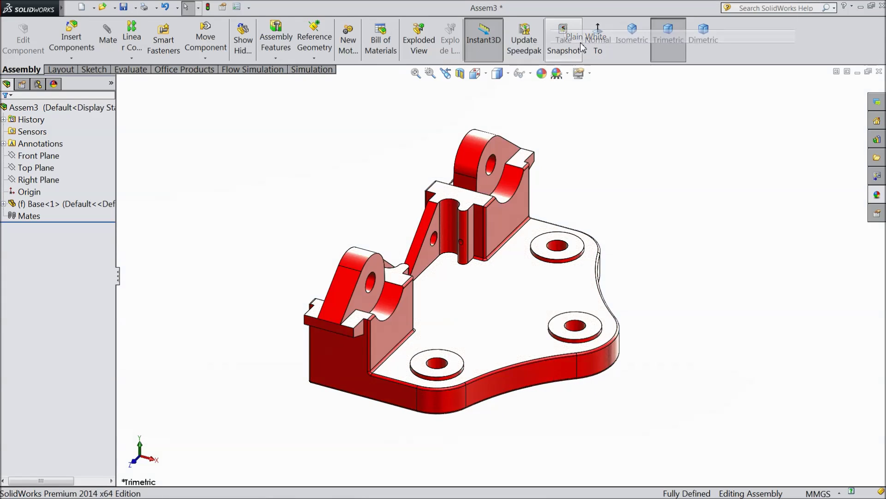
click(239, 7)
click(140, 82)
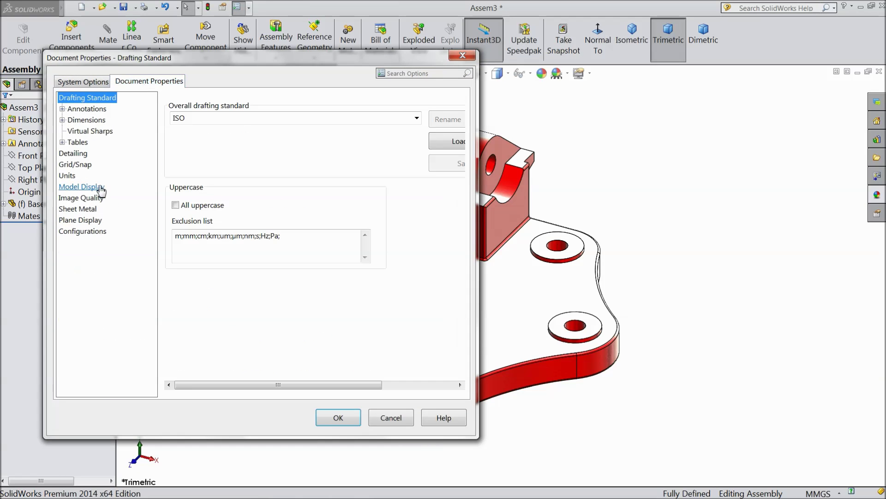
click(81, 201)
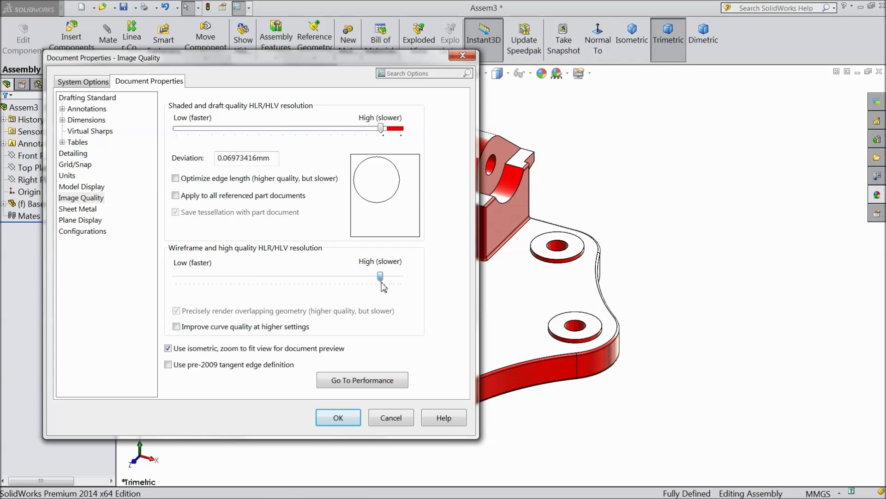
click(343, 425)
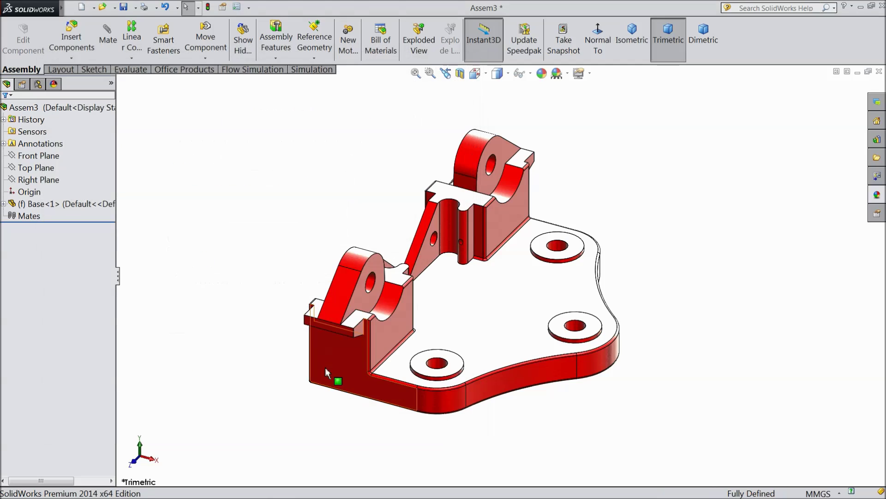
Step: Insert the Lower Jaw part from the Pipe Vise folder and place it above the Base plate
middle_drag(266, 337, 238, 322)
scroll(541, 301, down, 3)
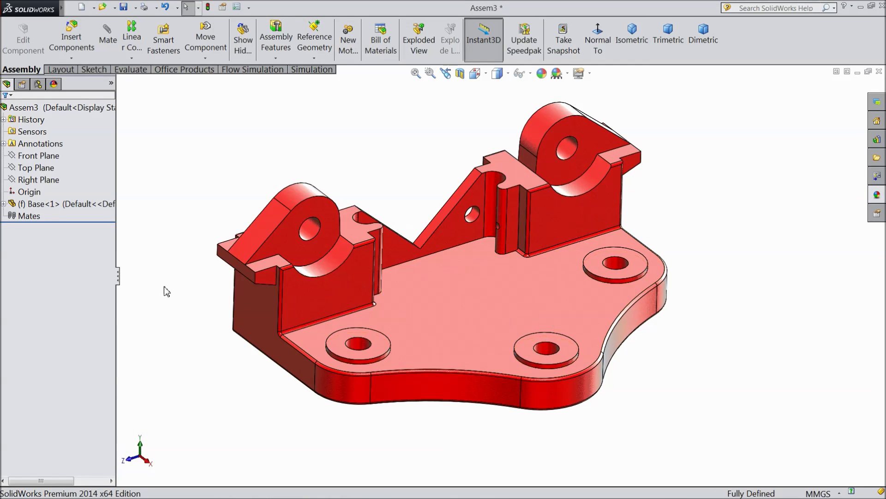
click(63, 55)
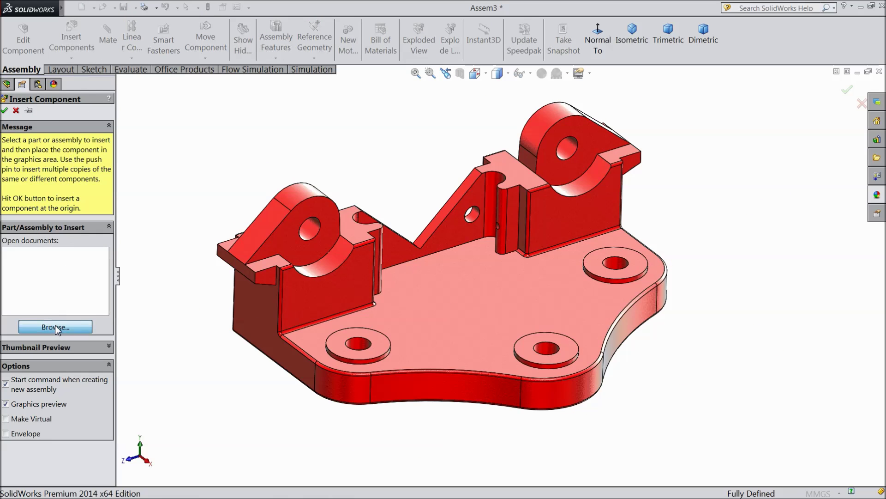
click(56, 327)
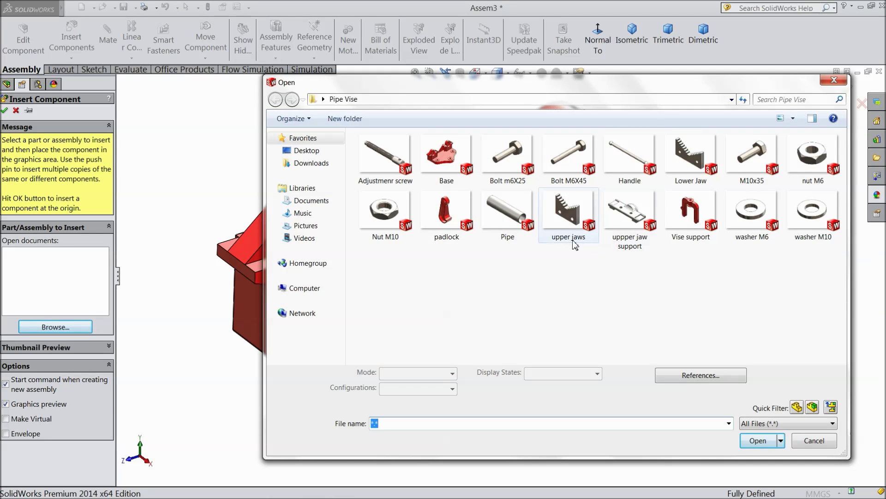
click(691, 160)
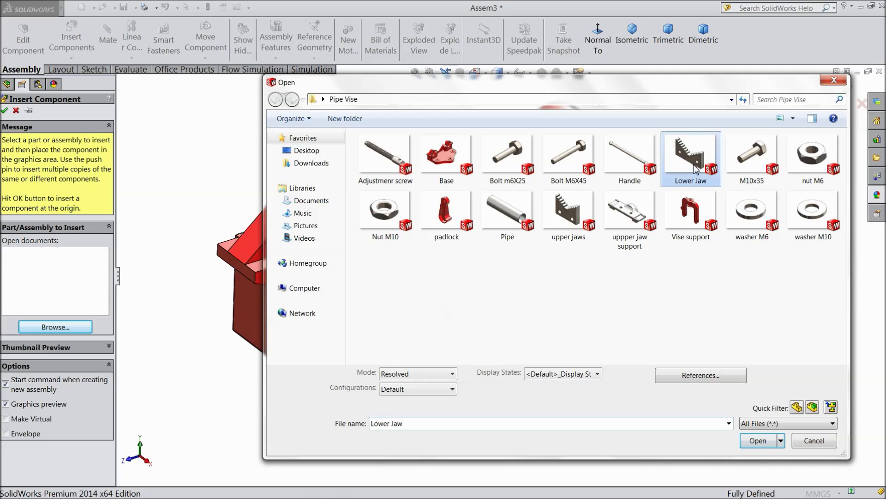
click(758, 440)
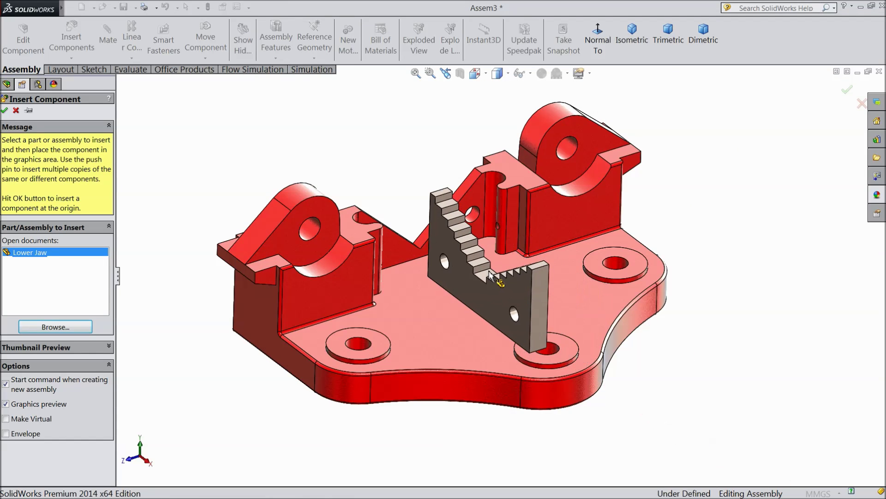
click(497, 268)
scroll(486, 240, down, 4)
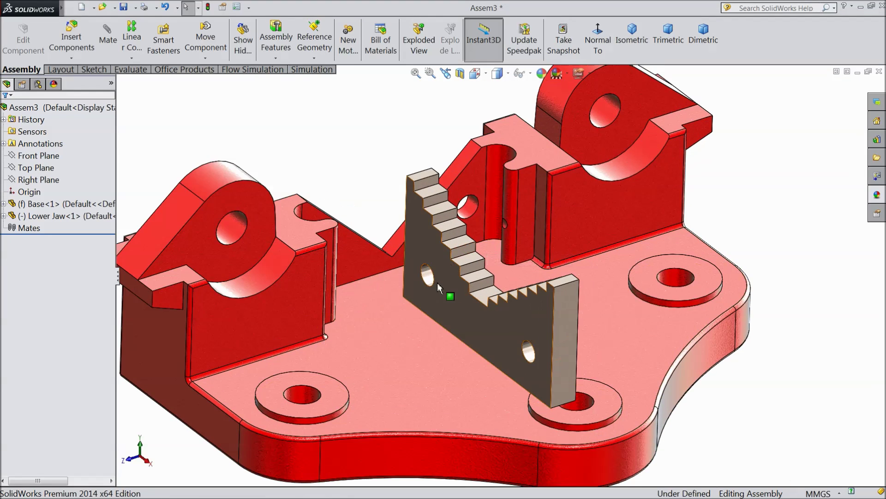
Step: Add a coincident mate between the Lower Jaw's flat face and the recessed V-shaped outer face of the Base
click(108, 42)
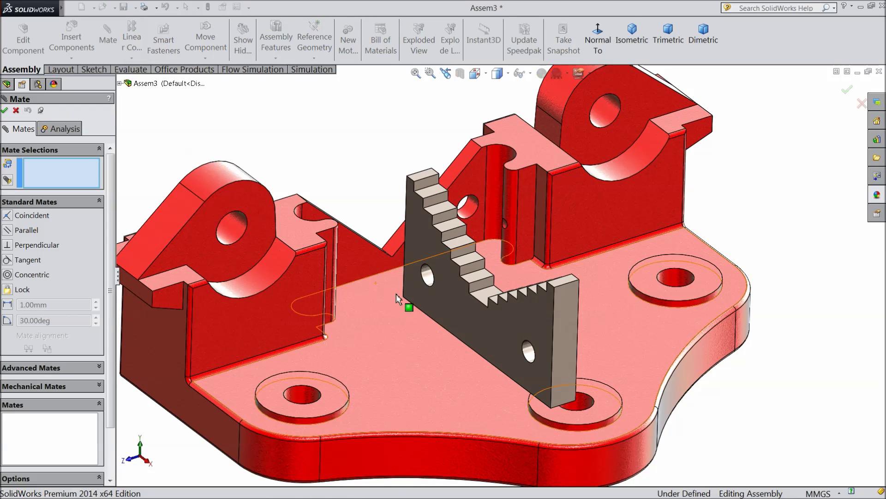
click(461, 302)
scroll(443, 300, up, 3)
middle_drag(431, 286, 392, 330)
click(381, 309)
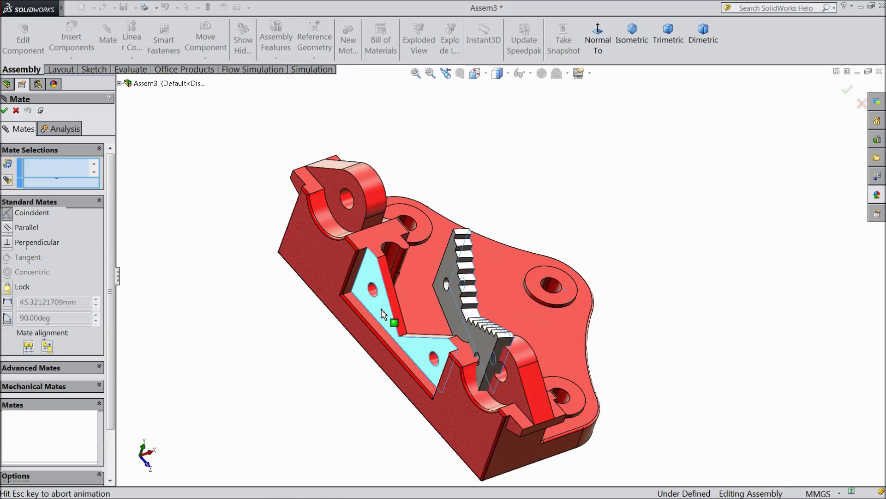
middle_drag(439, 334, 455, 305)
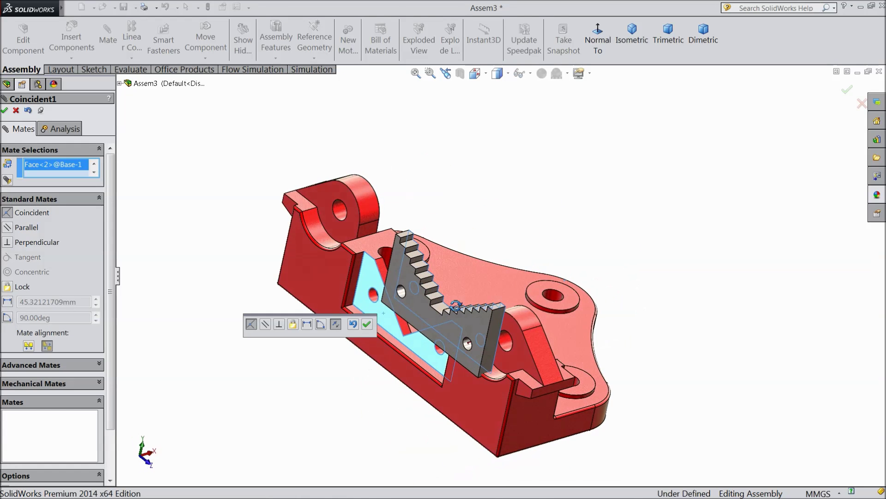
click(368, 325)
Step: Add a concentric mate between the first bolt hole of the Lower Jaw and the matching hole in the Base recess
scroll(391, 296, down, 3)
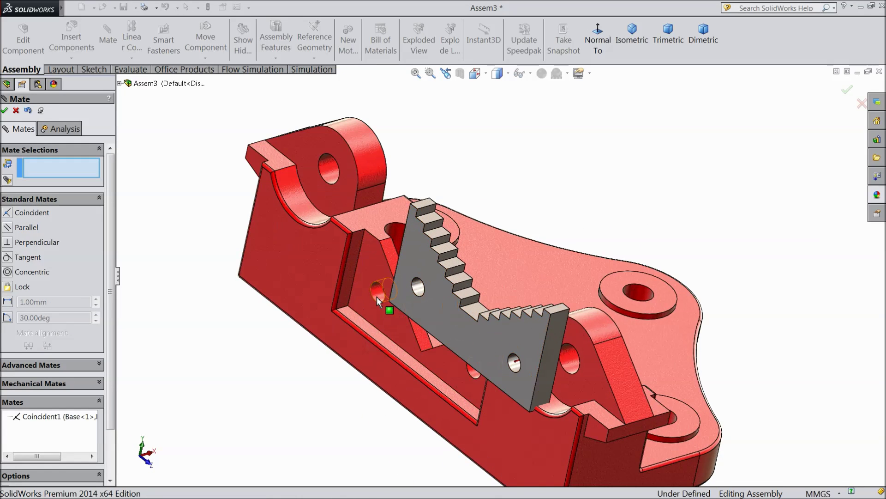
click(377, 296)
click(414, 289)
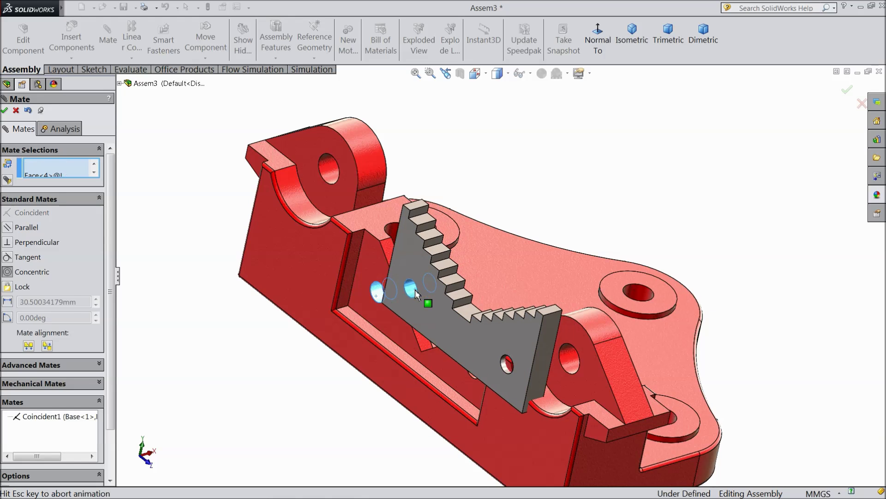
click(401, 307)
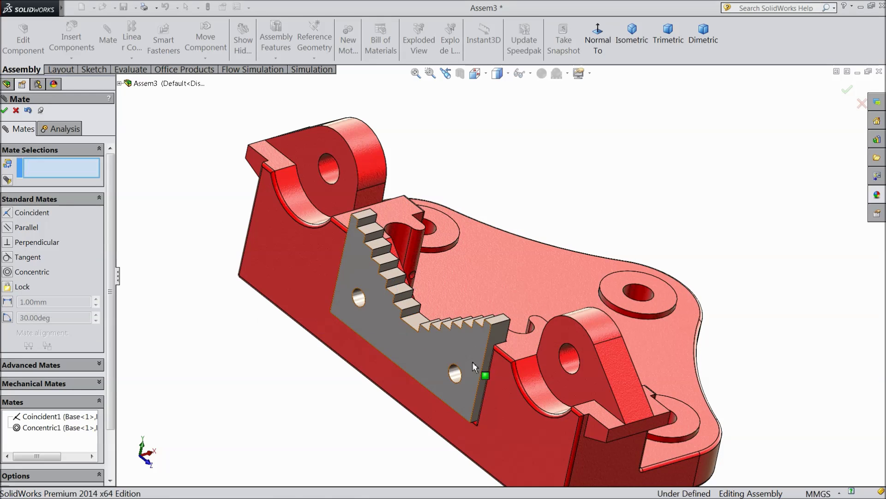
Step: Mate the Lower Jaw's second bolt hole concentric with the remaining hole in the Base wall and finish mating
click(454, 374)
middle_drag(454, 373, 352, 416)
scroll(503, 386, down, 3)
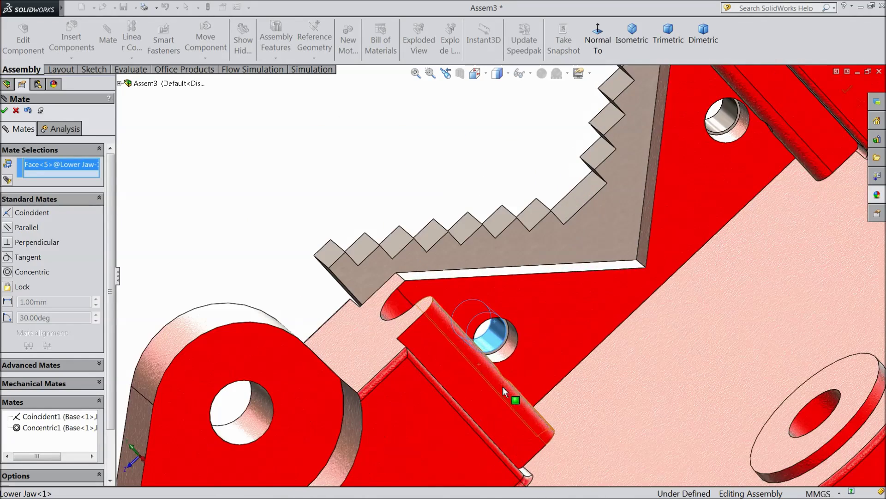
click(512, 348)
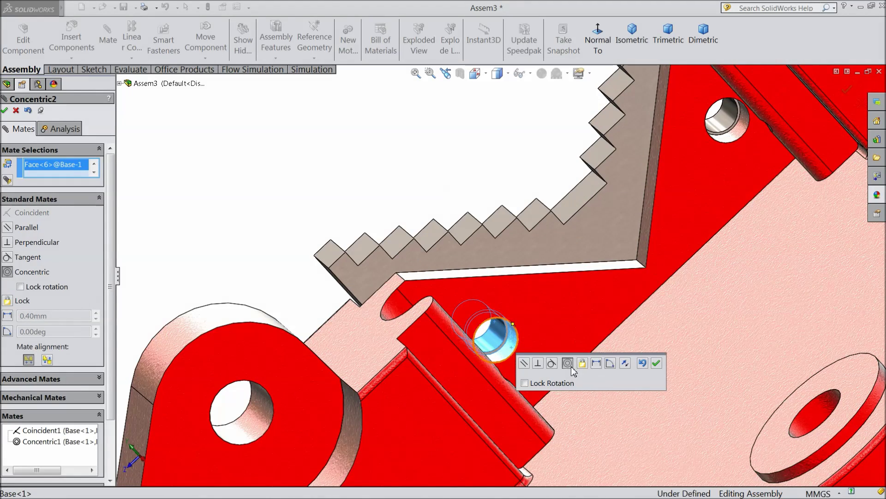
click(657, 364)
scroll(530, 359, up, 5)
middle_drag(530, 358, 544, 332)
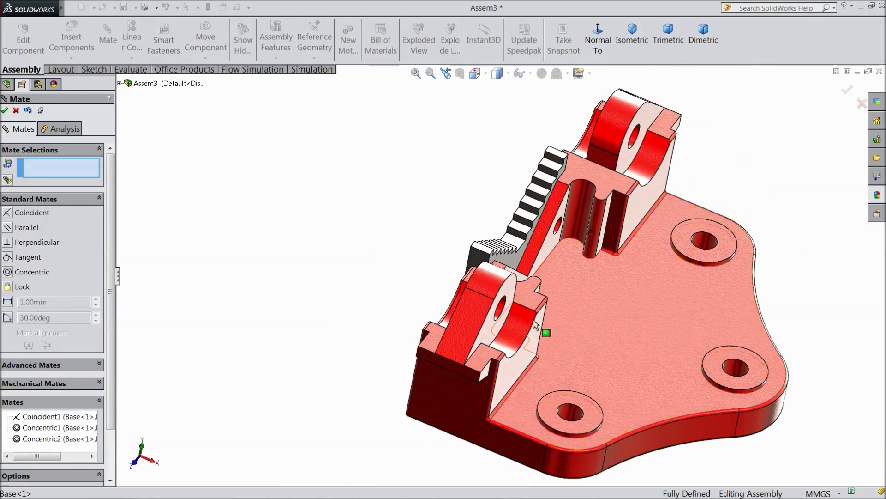
click(16, 111)
Step: Insert a second Lower Jaw from the Pipe Vise folder and place it over the Base plate
scroll(413, 269, down, 3)
click(71, 39)
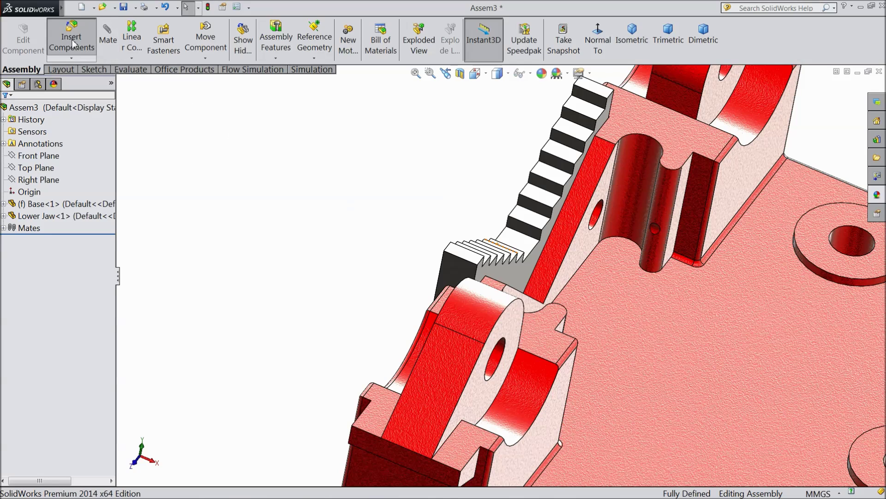
click(65, 327)
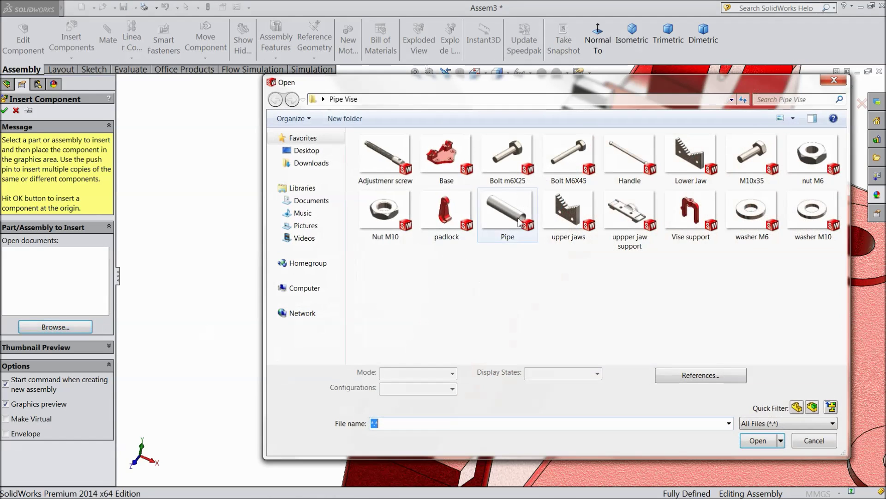
click(691, 156)
click(757, 440)
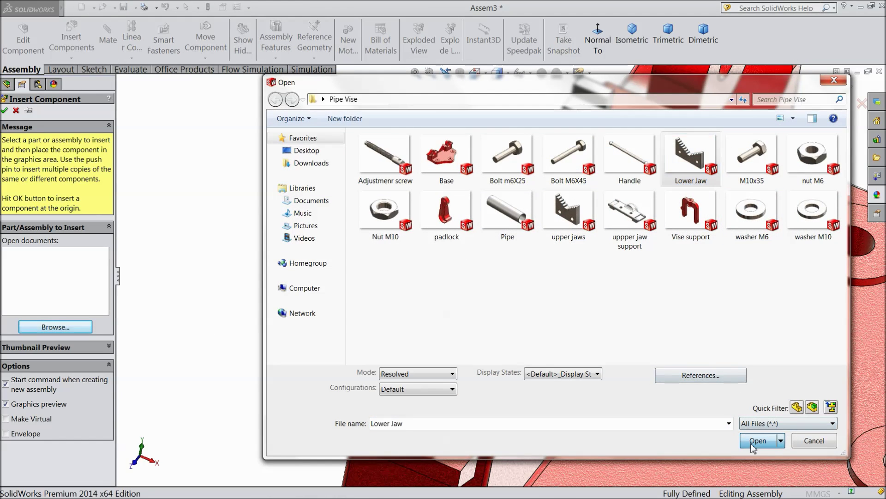
click(577, 351)
Step: Add a coincident mate between the second Lower Jaw's flat face and the inner mounting face of the Base
middle_drag(564, 356, 512, 361)
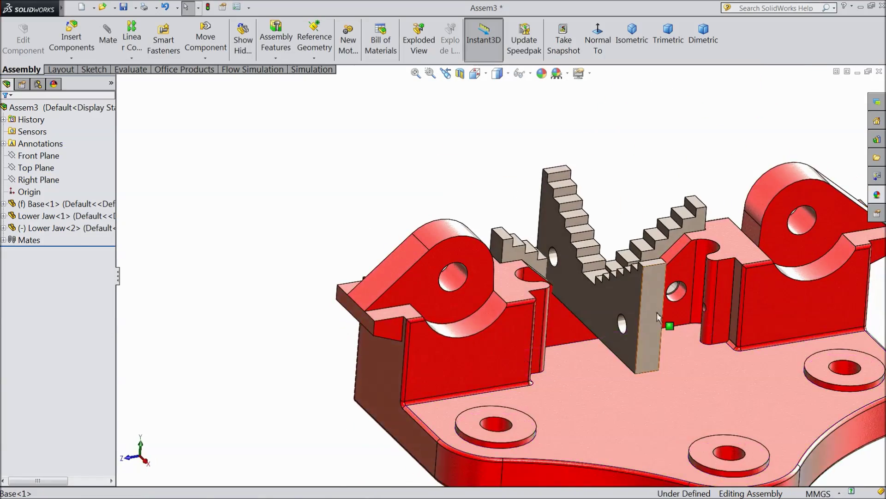
scroll(656, 319, down, 2)
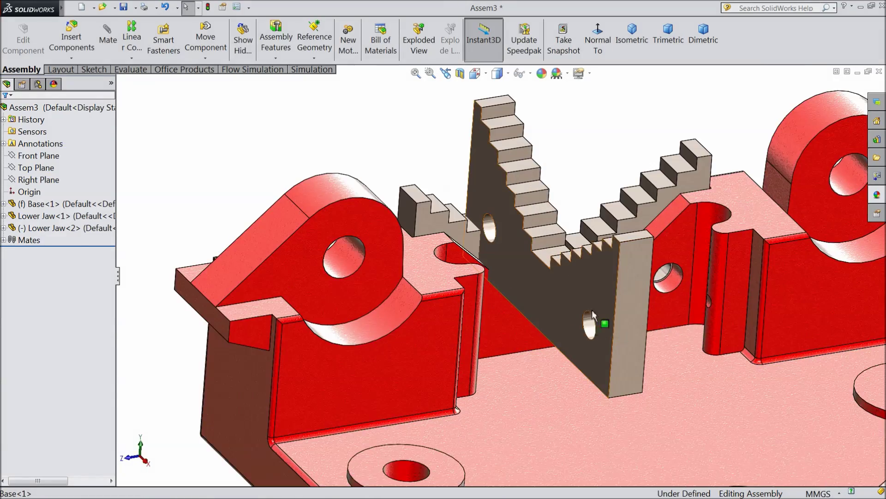
click(470, 319)
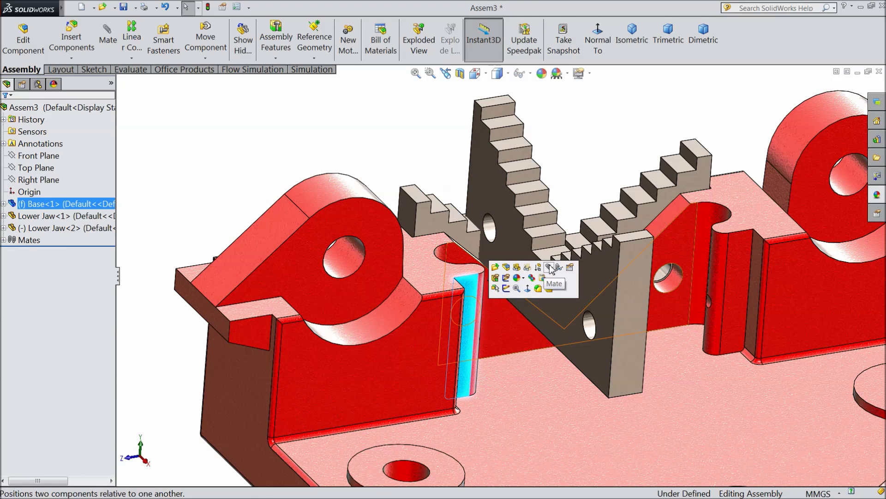
click(554, 287)
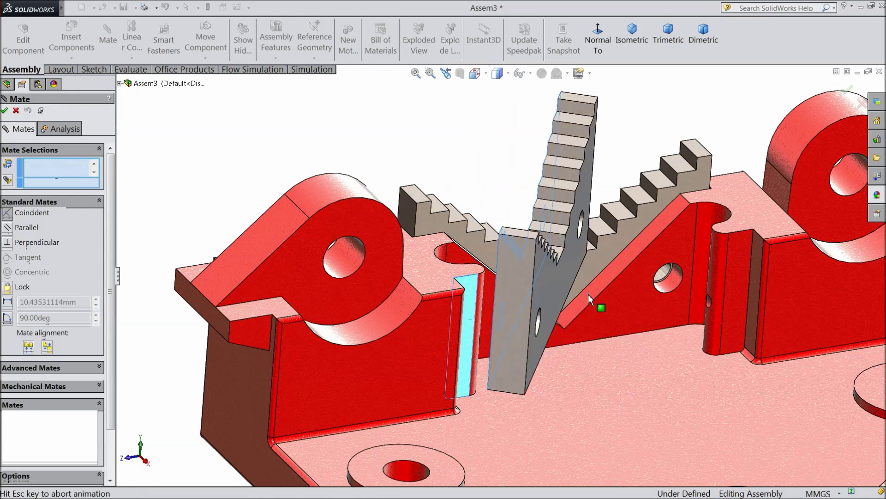
mouse_move(546, 303)
middle_down()
mouse_move(569, 409)
mouse_move(530, 304)
middle_up()
click(716, 309)
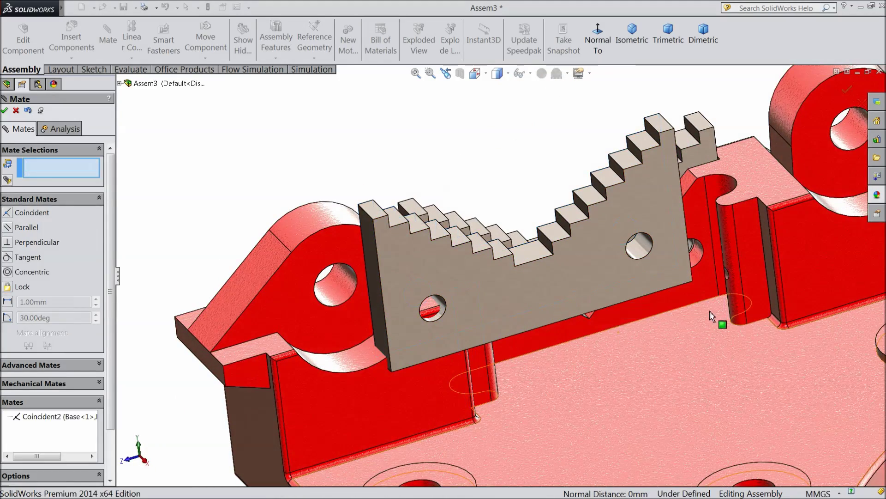
Step: Add a concentric mate between one bolt hole of the second Lower Jaw and its matching Base hole
middle_drag(650, 343, 616, 259)
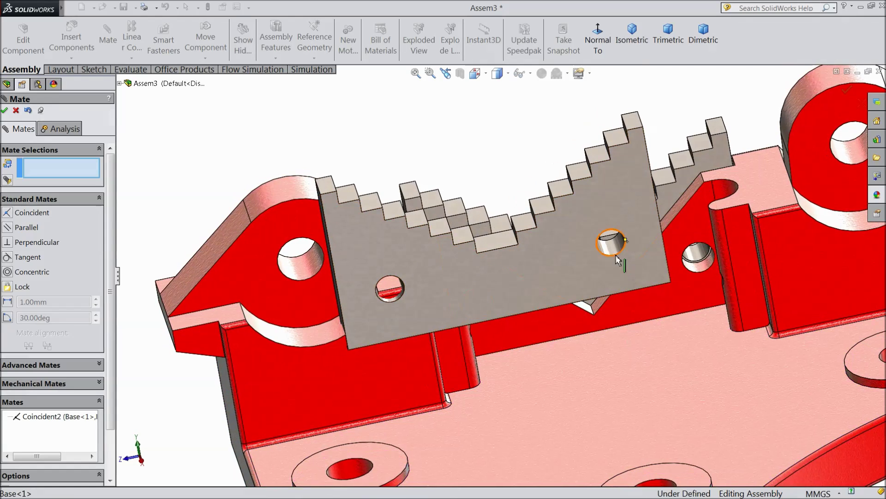
click(616, 250)
click(697, 268)
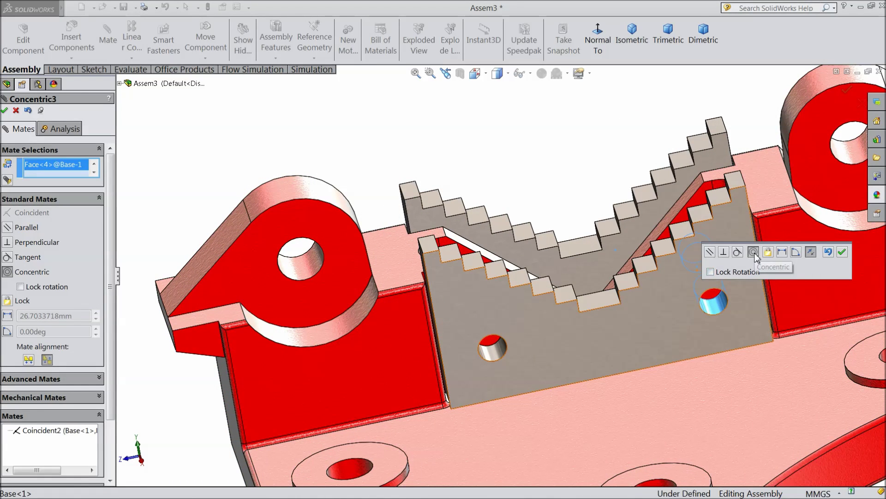
click(843, 253)
Step: Mate the second Lower Jaw's other bolt hole concentric with the remaining Base hole and finish mating
click(493, 352)
middle_drag(523, 349, 527, 387)
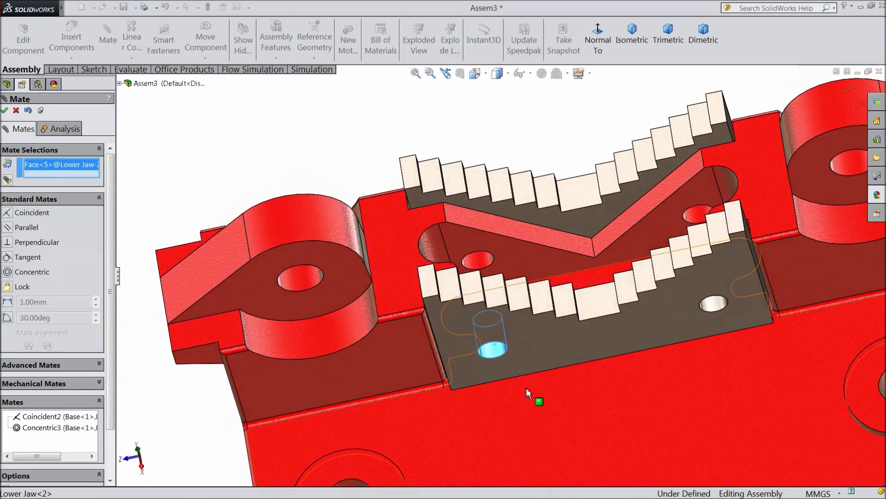
click(482, 263)
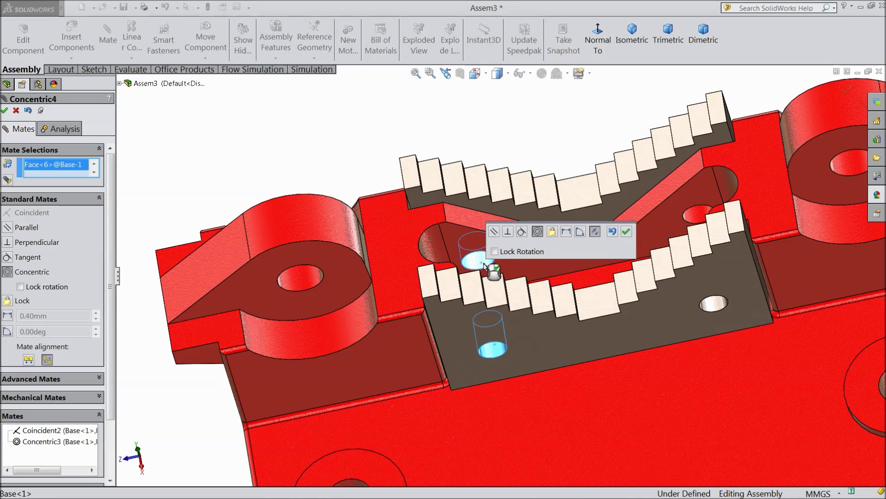
click(626, 232)
scroll(584, 354, up, 5)
middle_drag(585, 354, 570, 295)
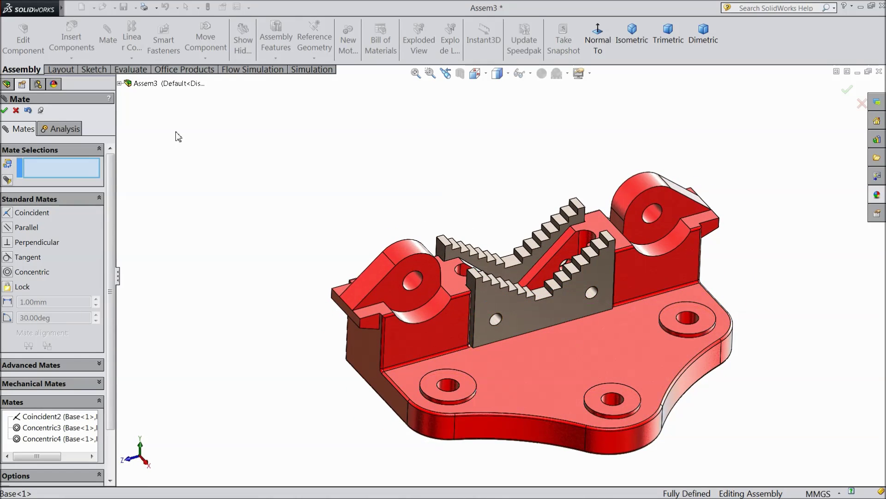
click(4, 110)
Step: Insert the "uppper jaw support" part from the Pipe Vise folder beside the Base and add a second copy of it
click(72, 40)
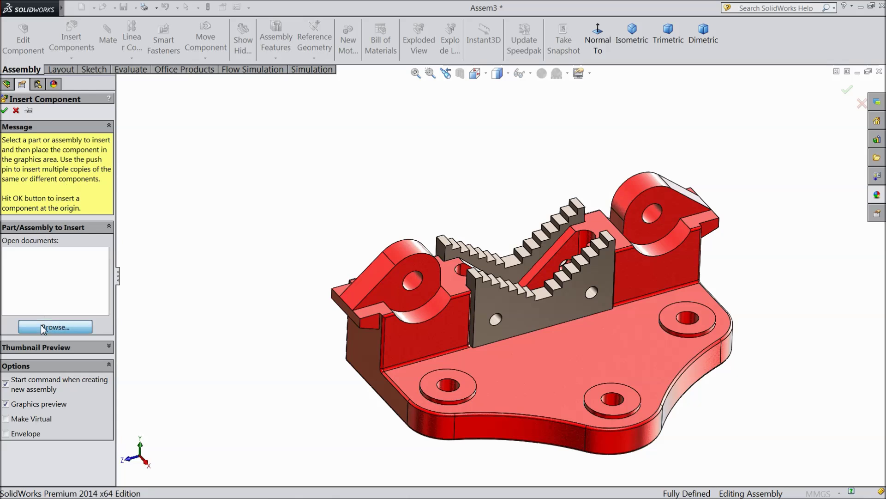
click(43, 328)
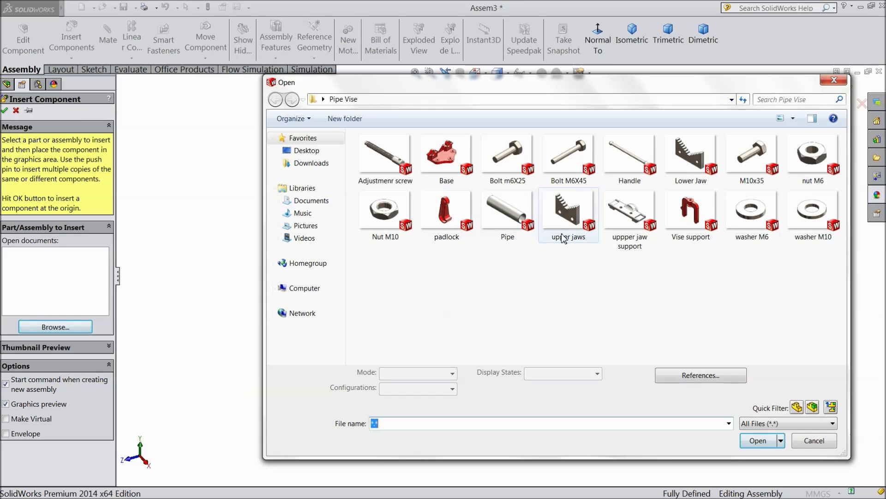
click(631, 217)
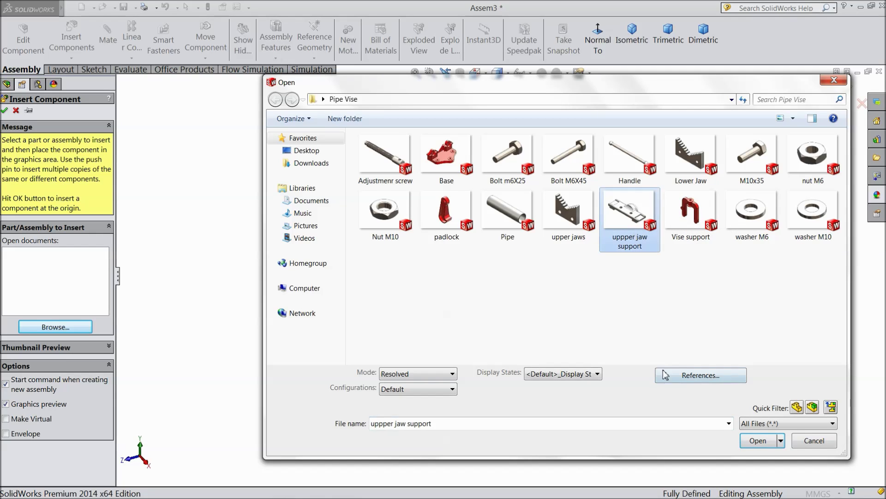
click(757, 441)
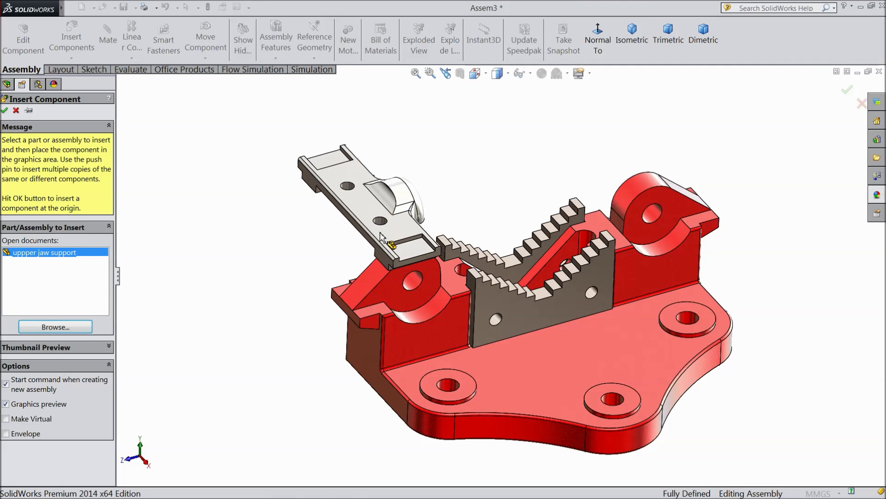
click(381, 235)
scroll(397, 258, down, 3)
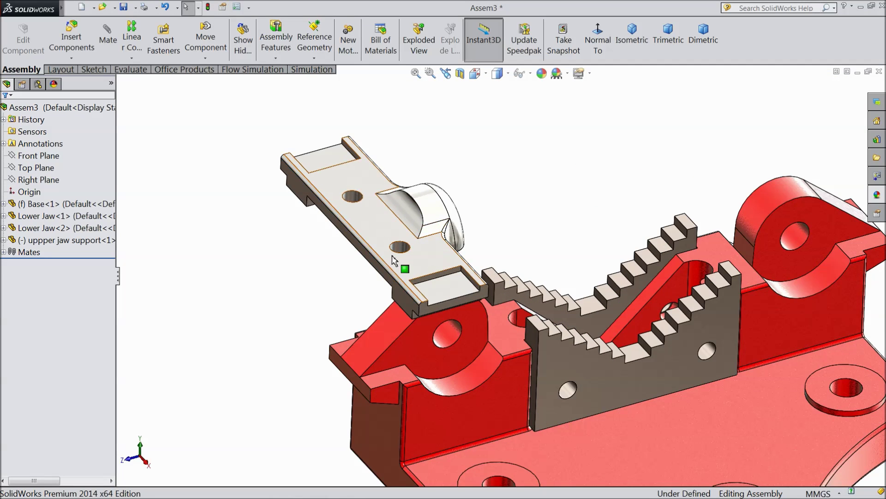
ctrl+drag(381, 226, 277, 262)
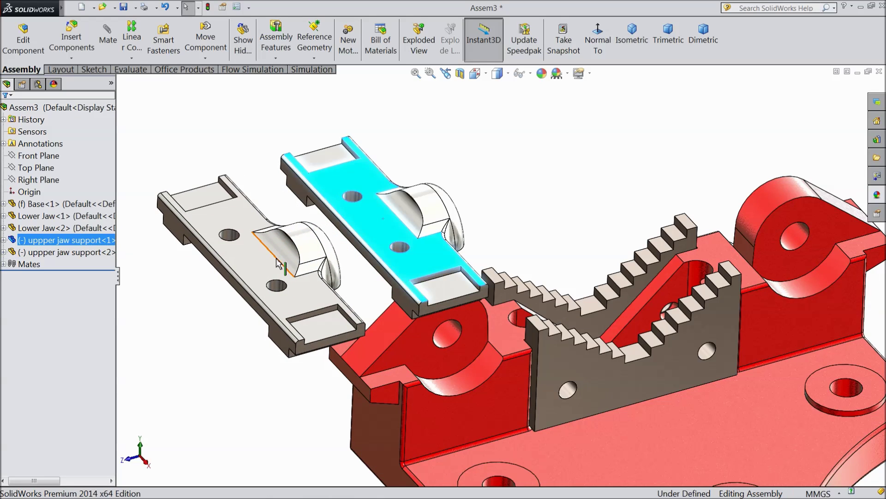
Step: Move the first uppper jaw support away from the Base with Move Component so it sits above its copy
scroll(286, 271, up, 4)
mouse_move(282, 274)
middle_down()
mouse_move(393, 301)
mouse_move(332, 314)
mouse_move(287, 287)
mouse_move(293, 262)
middle_up()
click(205, 60)
click(217, 69)
drag(437, 289, 347, 224)
click(4, 112)
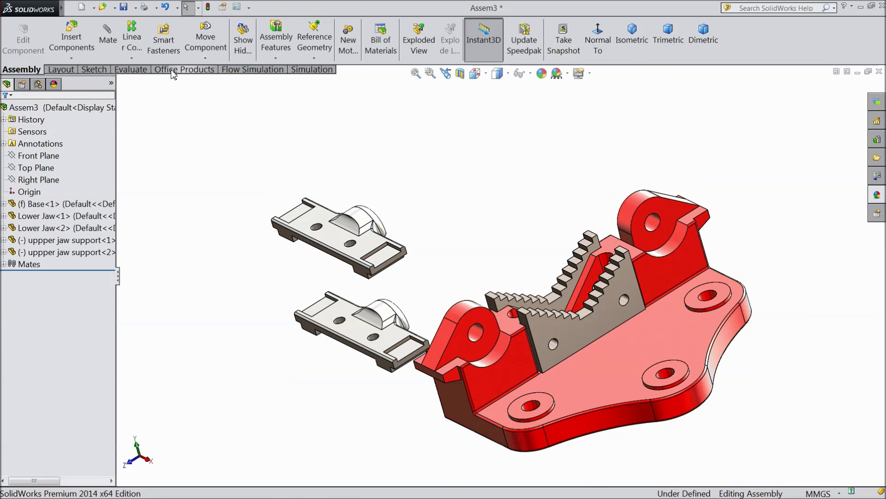
Step: Rotate both uppper jaw supports with Rotate Component so they stand upright with their half-round bosses facing up
click(200, 60)
click(228, 85)
drag(338, 238, 206, 185)
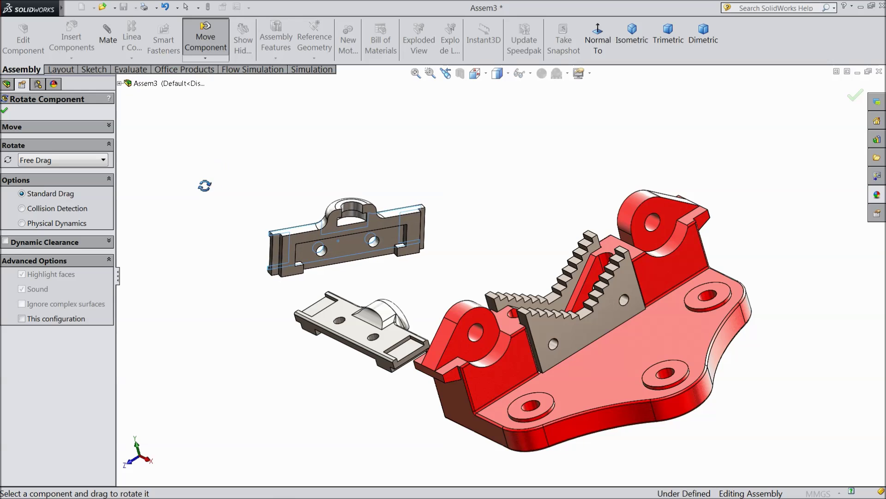
drag(334, 307, 396, 392)
mouse_move(378, 337)
mouse_down()
mouse_move(408, 342)
mouse_move(376, 338)
mouse_up()
scroll(377, 338, down, 1)
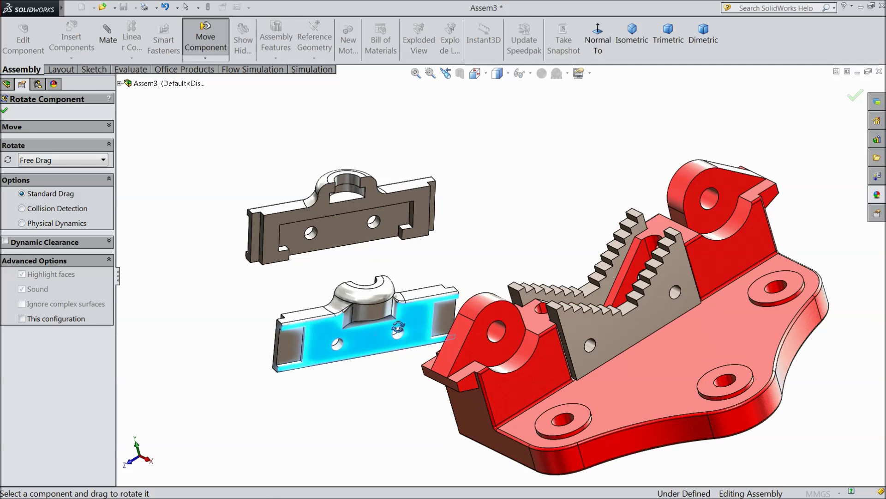
click(5, 111)
scroll(279, 167, down, 1)
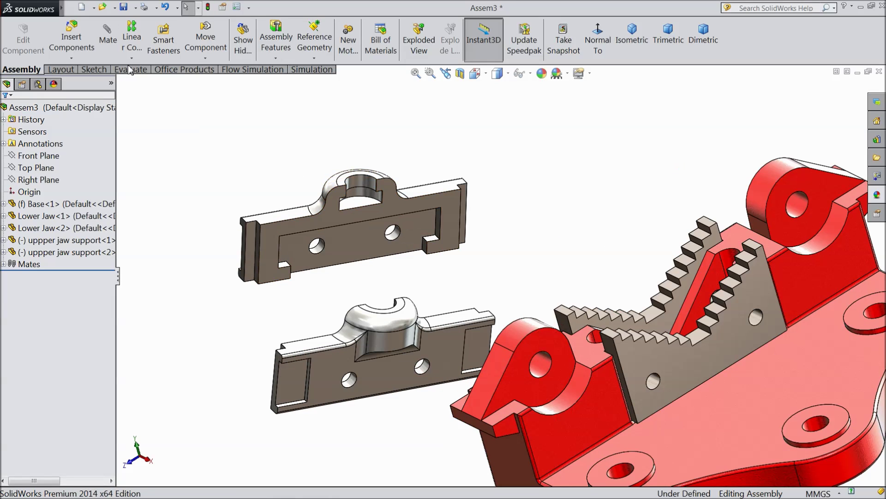
Step: Add a coincident mate between the top faces of the half-round bosses on the two uppper jaw supports
click(109, 42)
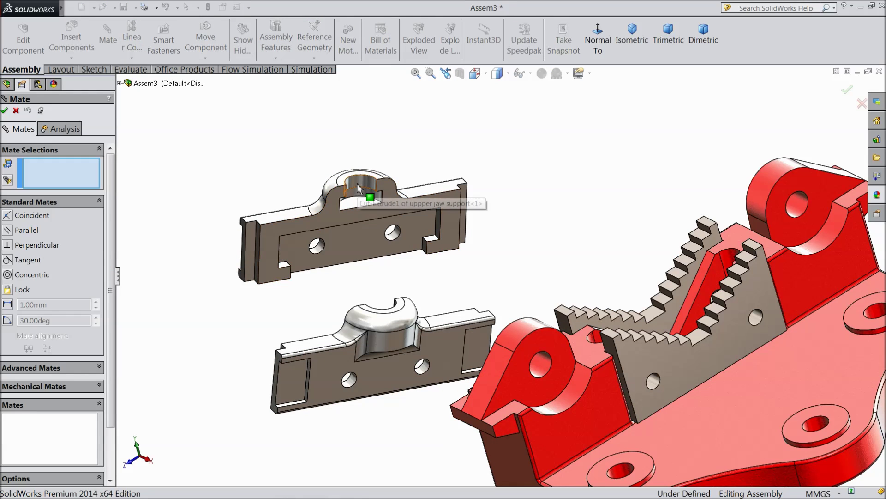
scroll(358, 186, down, 2)
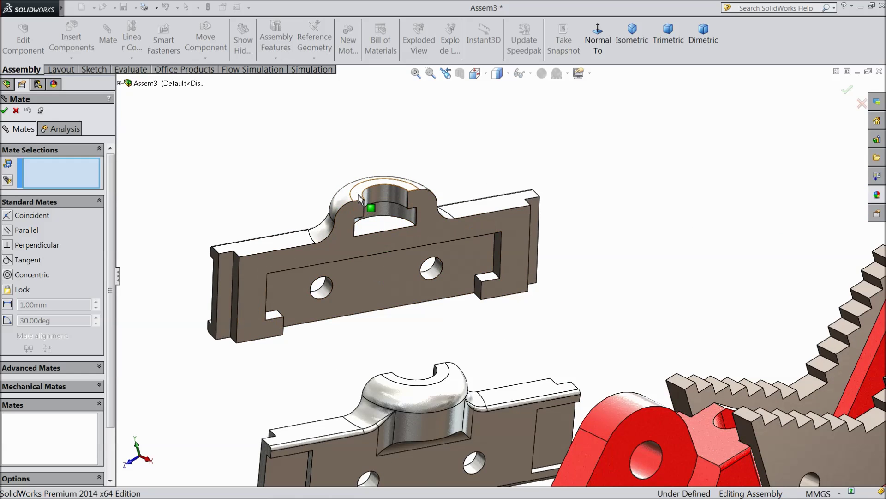
click(360, 195)
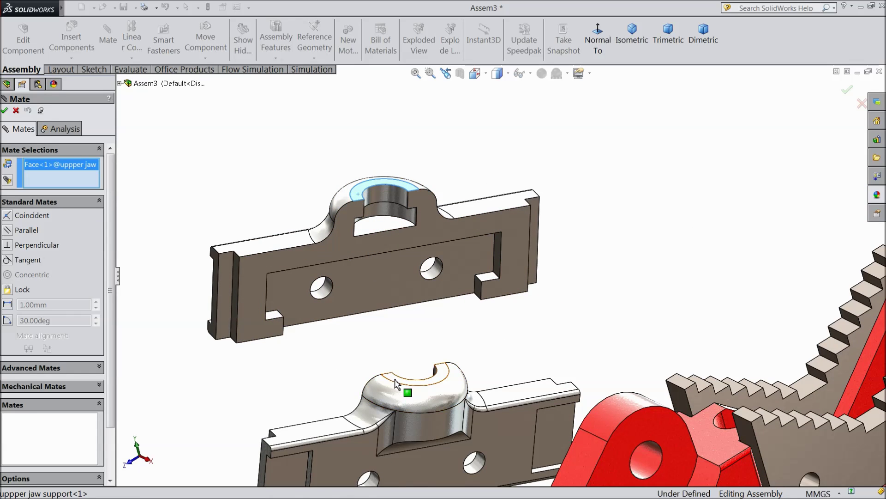
click(398, 380)
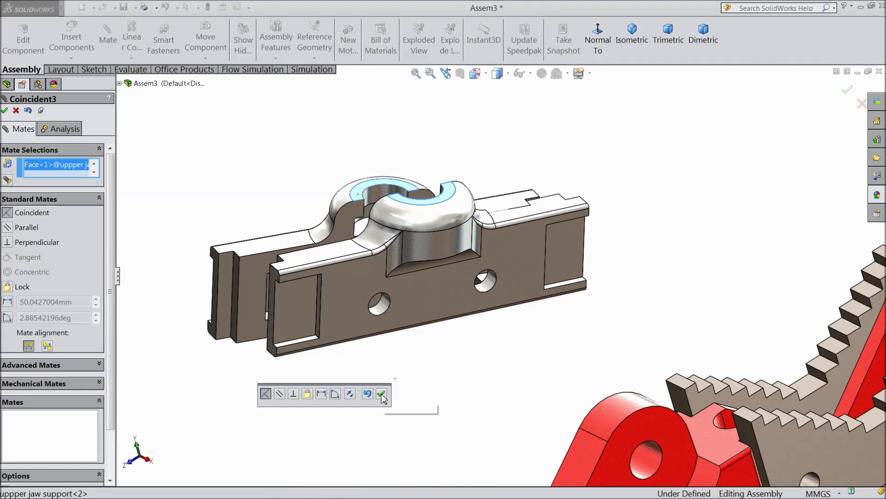
click(381, 395)
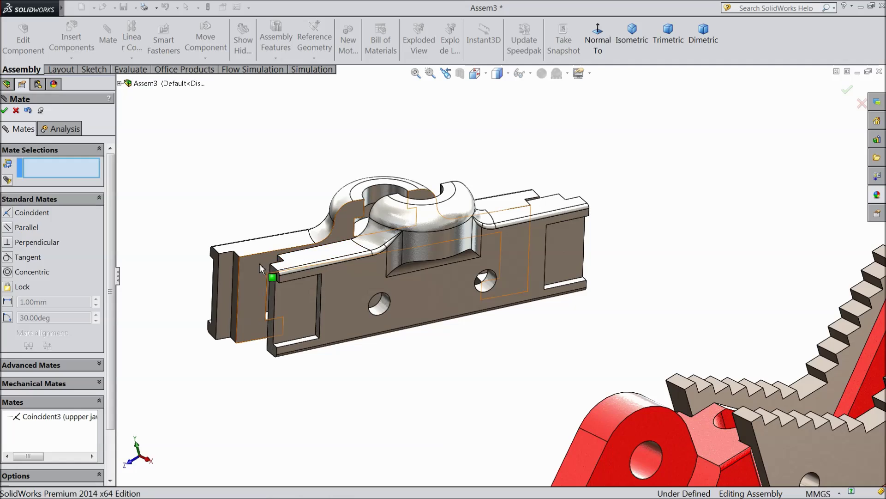
Step: Add a coincident mate between the facing inner flat faces of the two uppper jaw supports
click(270, 275)
middle_drag(271, 275, 375, 264)
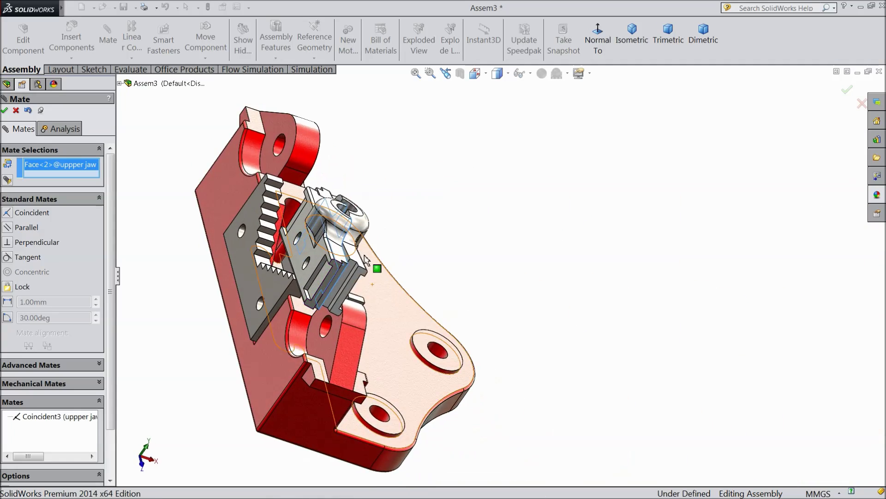
scroll(407, 273, down, 6)
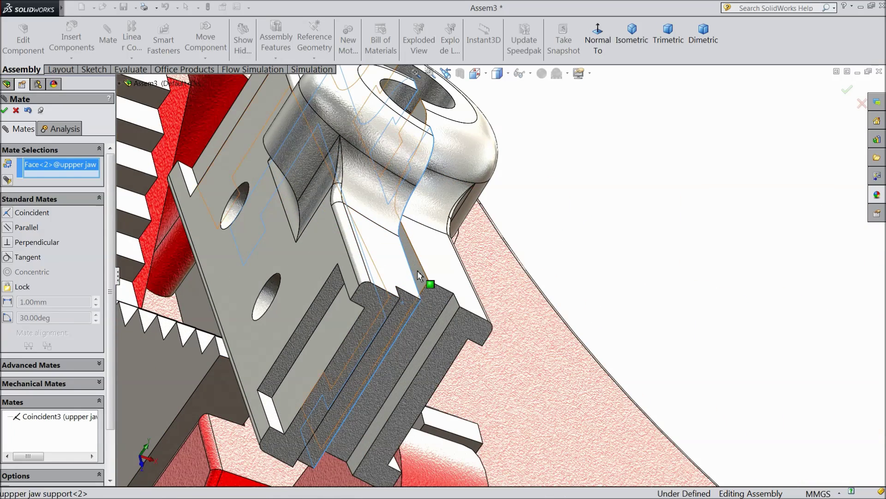
click(419, 276)
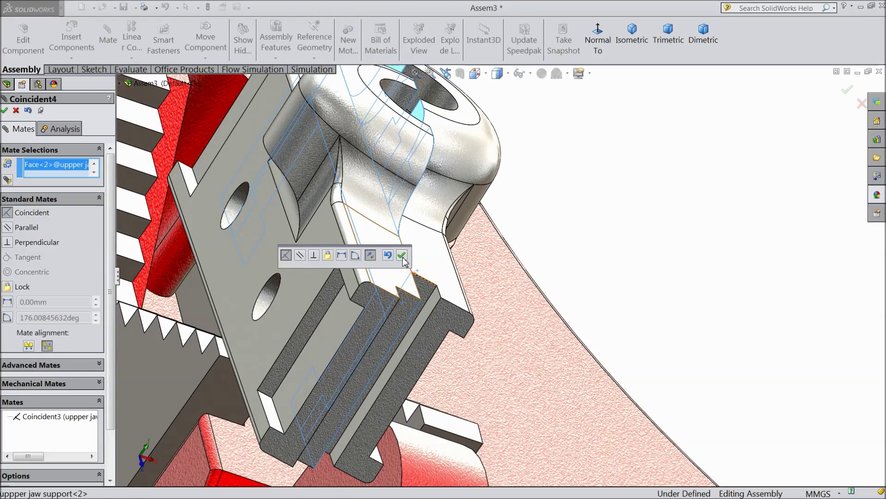
click(402, 255)
Step: Mate the two supports' half-round boss bores concentric so they form one full hole, and finish mating
scroll(402, 293, up, 5)
middle_drag(396, 307, 308, 296)
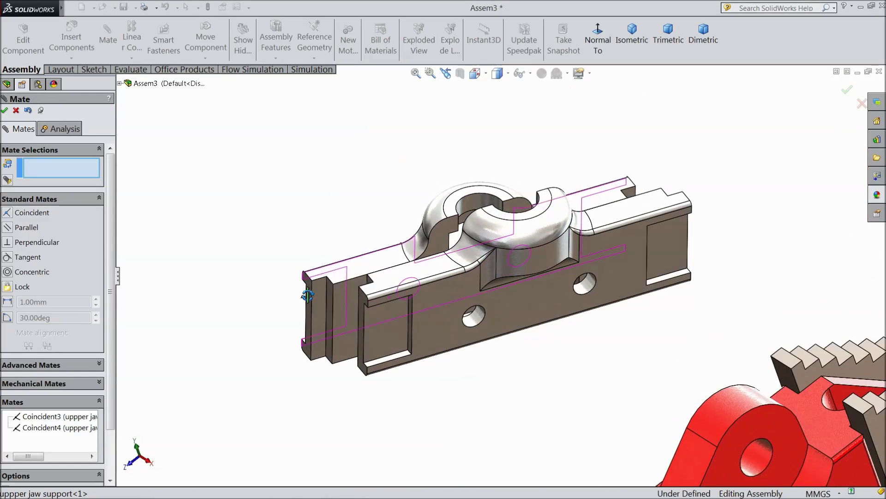
scroll(474, 212, down, 5)
click(476, 239)
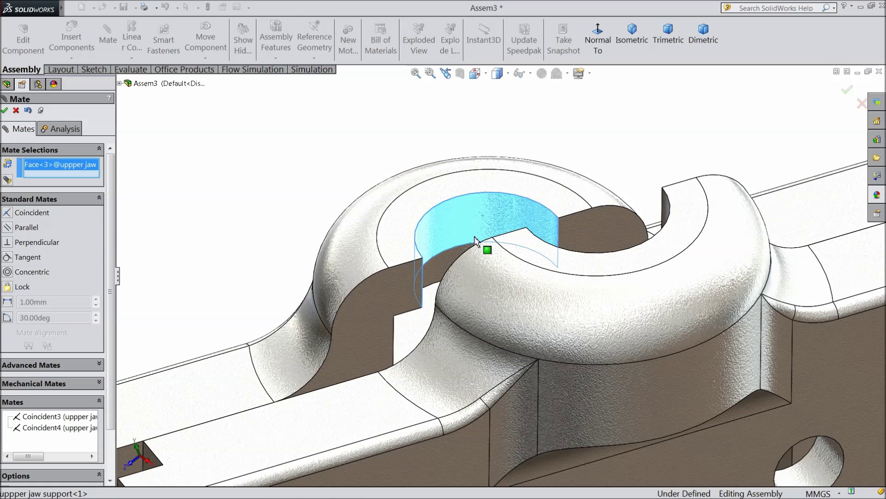
middle_drag(476, 238, 623, 229)
click(651, 220)
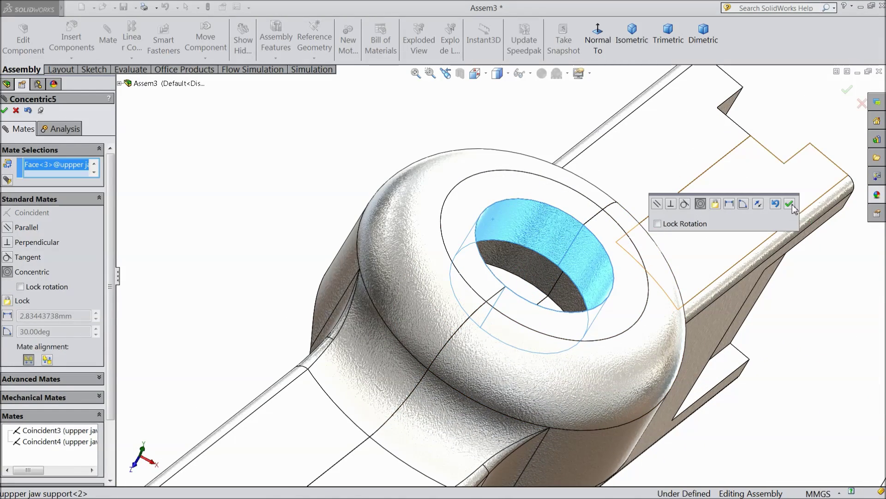
click(789, 204)
scroll(530, 279, up, 4)
scroll(495, 284, down, 2)
scroll(495, 284, up, 4)
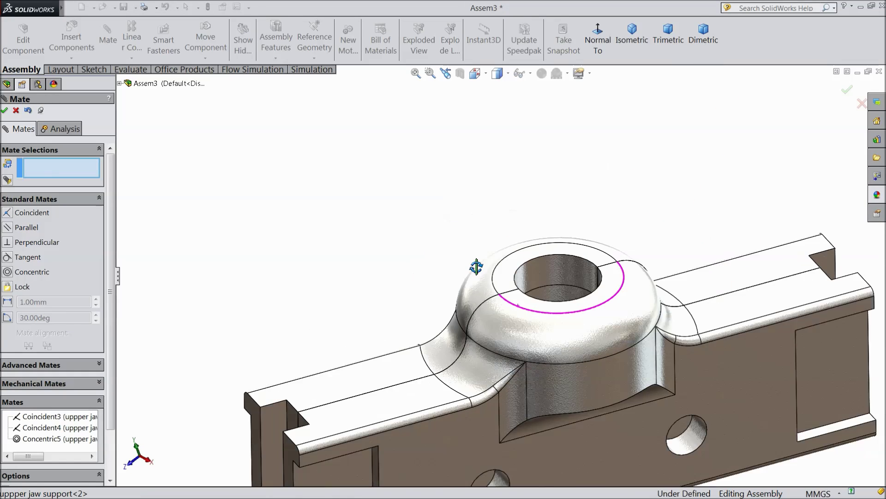
middle_drag(485, 237, 459, 356)
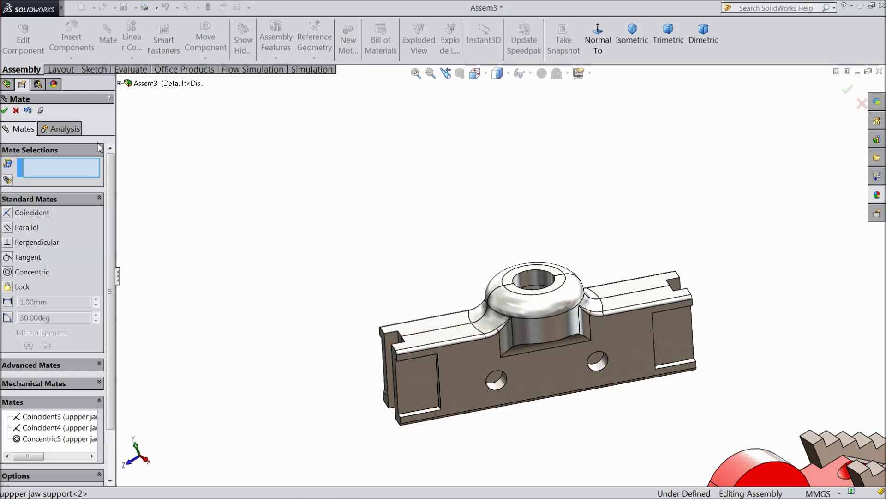
click(4, 110)
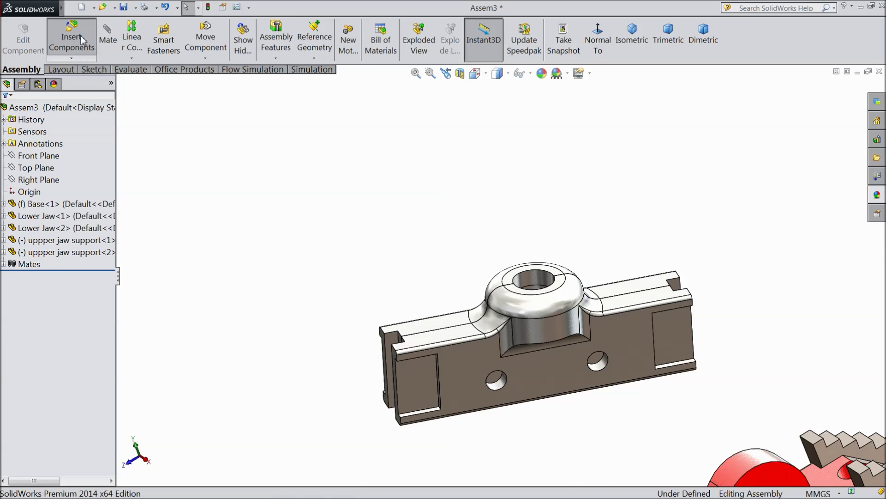
Step: Insert the "upper jaws" part from the Pipe Vise folder and place it beside the joined uppper jaw supports
click(71, 42)
click(56, 328)
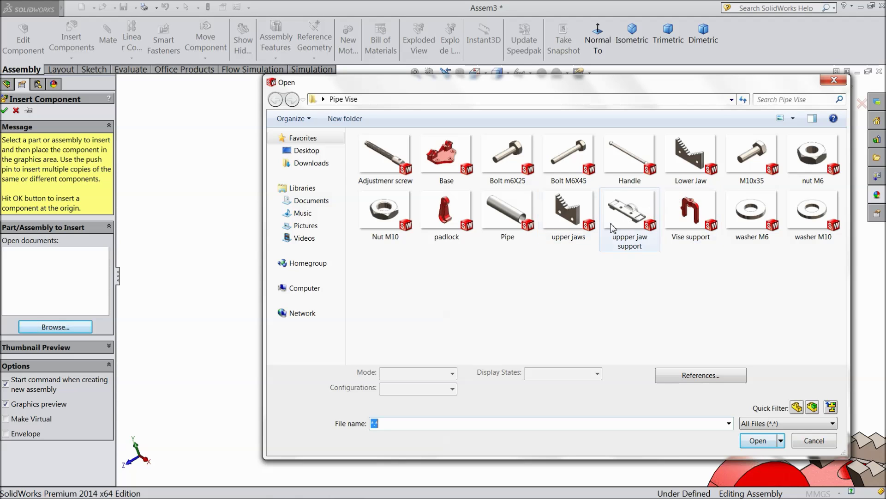
click(574, 224)
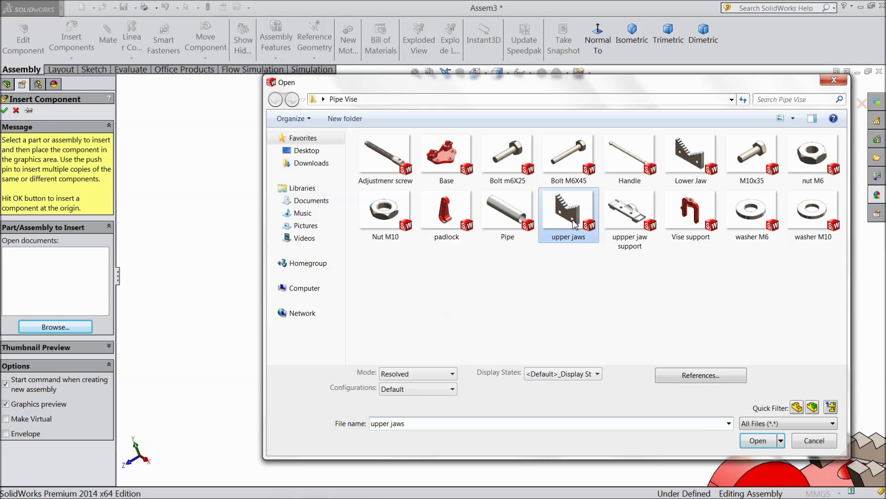
click(758, 441)
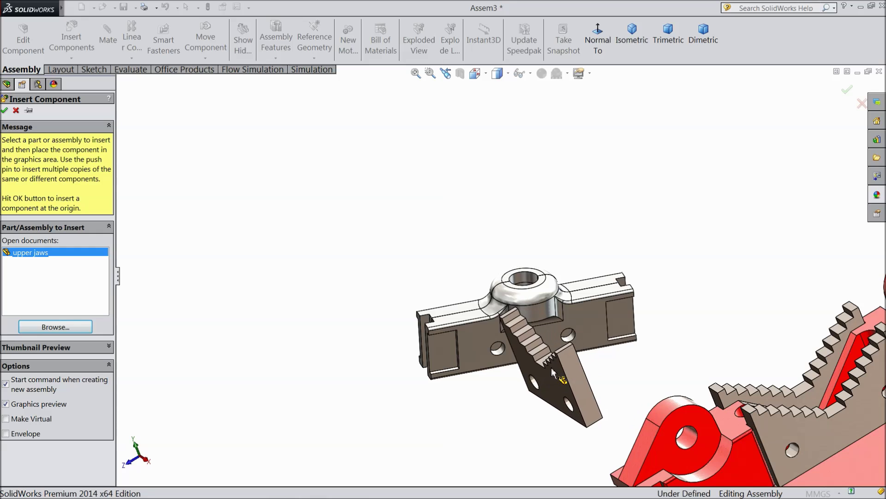
click(555, 372)
Step: Start an advanced Width mate with the inner recess faces of the two uppper jaw supports as width selections
scroll(522, 384, down, 3)
middle_drag(520, 386, 512, 319)
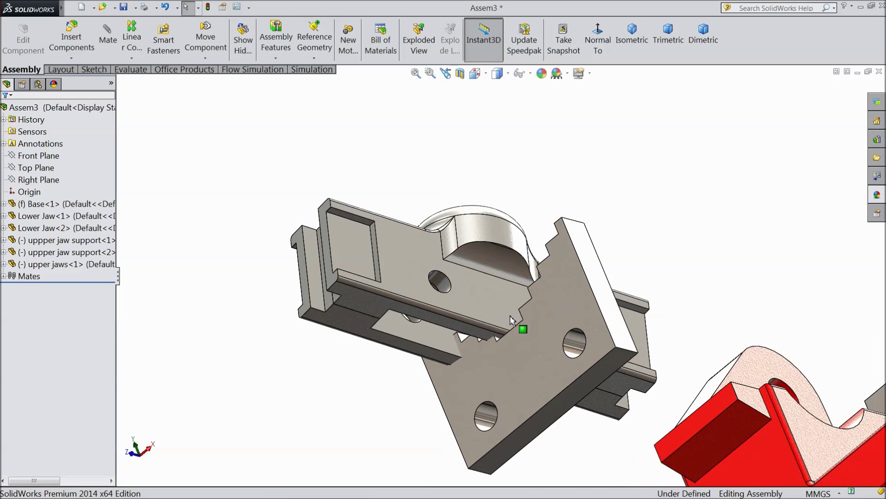
click(109, 44)
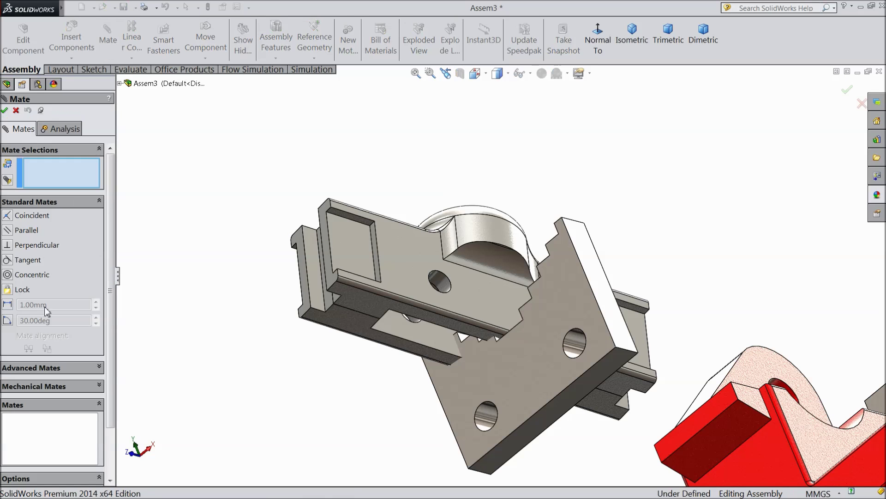
click(36, 368)
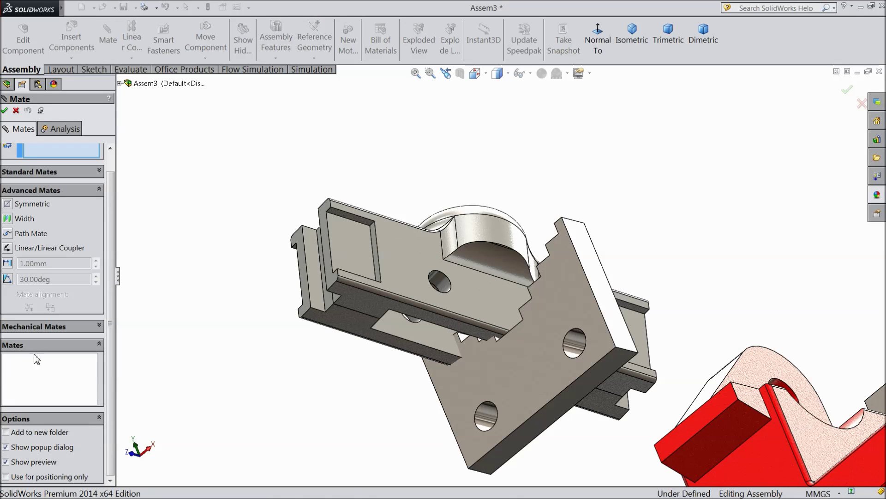
click(20, 220)
scroll(110, 202, up, 1)
scroll(415, 308, down, 3)
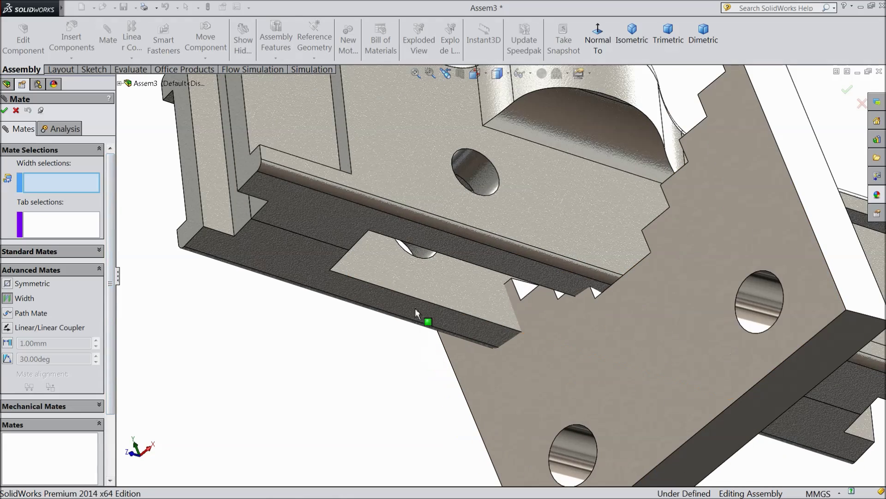
click(395, 281)
scroll(367, 371, up, 3)
middle_drag(366, 372, 493, 314)
click(463, 274)
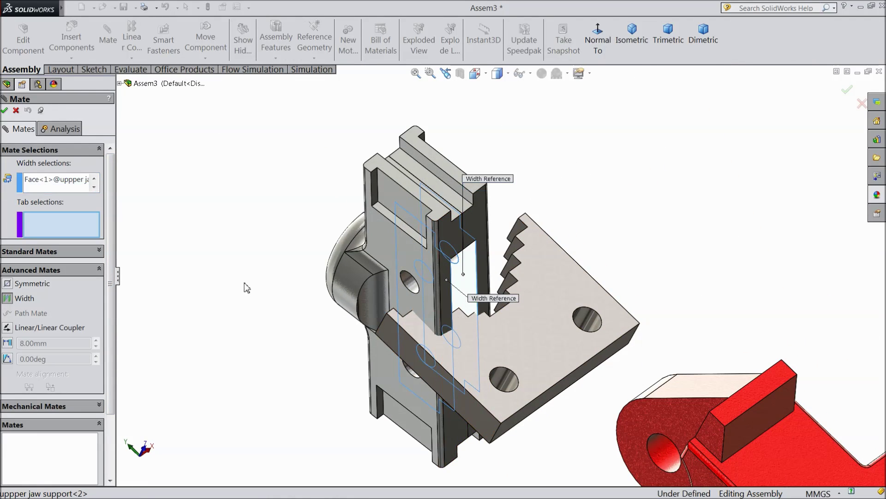
Step: Use the upper jaw's two broad side faces as tab selections and accept the width mate to centre it between the supports
click(550, 342)
middle_drag(551, 343, 531, 320)
click(667, 297)
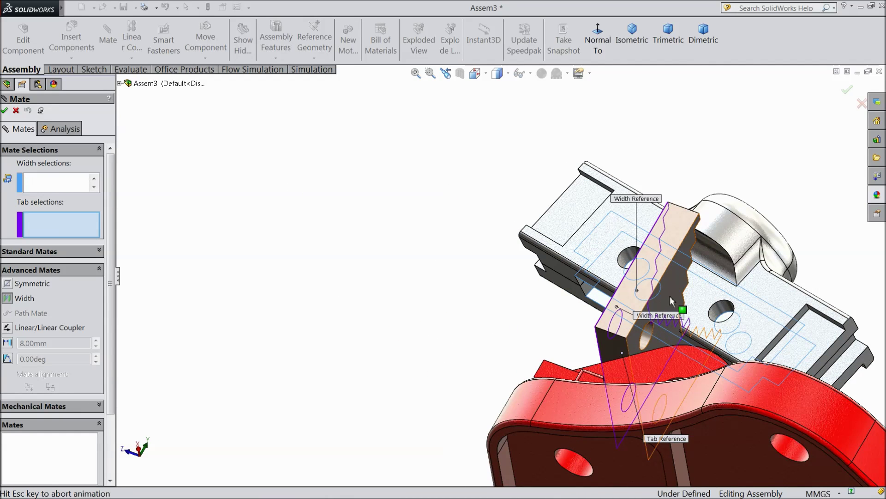
middle_drag(669, 301, 567, 351)
middle_drag(452, 304, 429, 301)
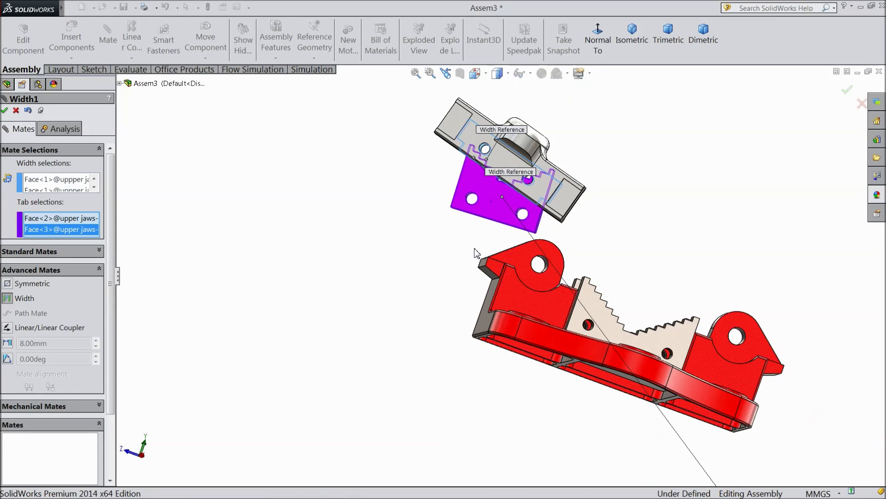
scroll(470, 127, down, 2)
middle_drag(406, 223, 425, 238)
click(6, 111)
click(5, 110)
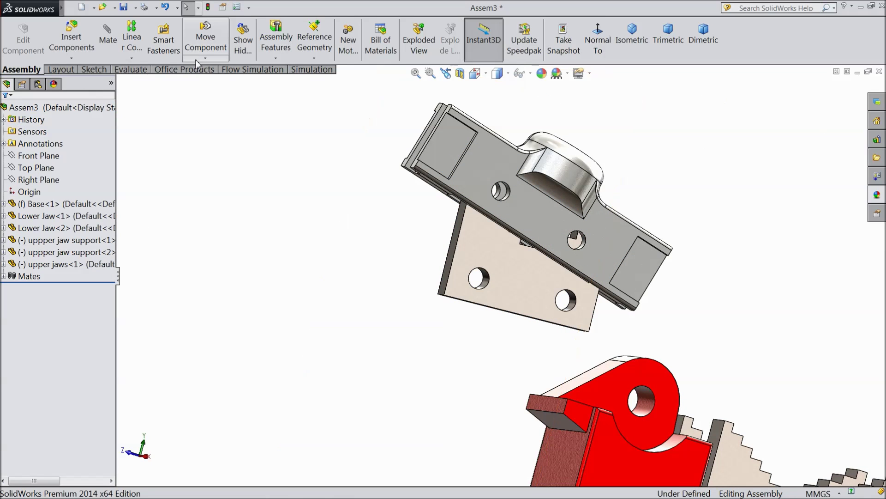
Step: Rotate the upper jaw with Rotate Component so its toothed edge sticks out clear of the supports
click(204, 58)
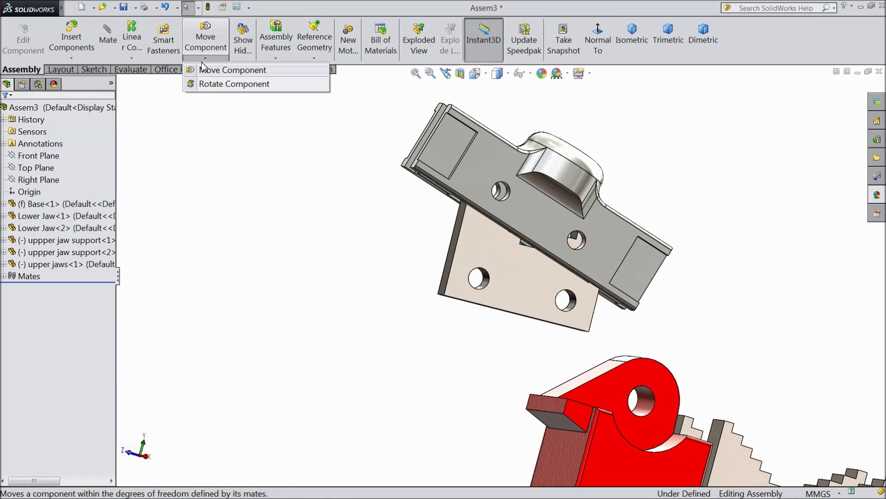
click(218, 85)
drag(474, 226, 446, 329)
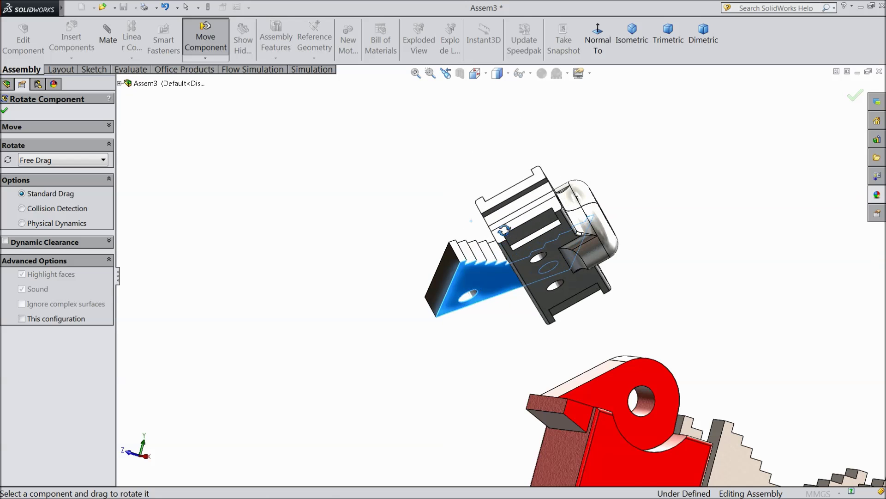
drag(472, 248, 400, 308)
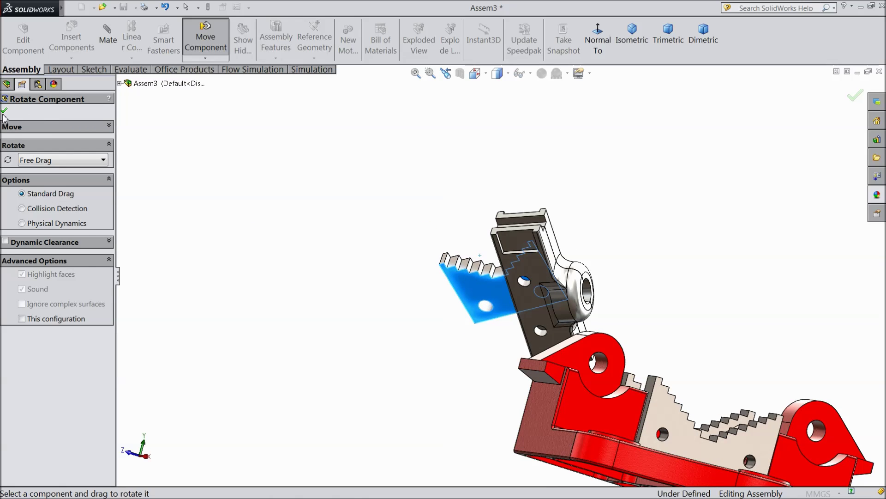
click(4, 112)
Step: Start another mate for positioning the upper jaw in the uppper jaw supports
click(115, 46)
middle_drag(331, 291, 358, 247)
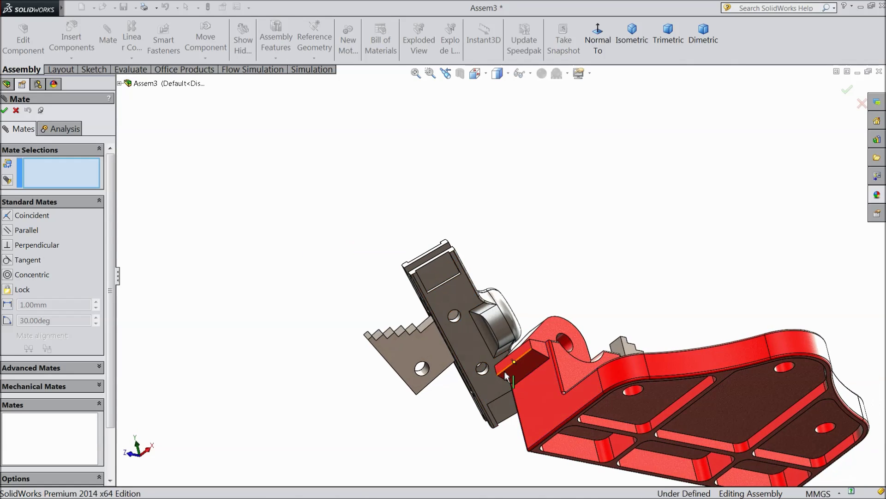
Step: Add a concentric mate between one bolt hole of the upper jaw and the matching hole in the upper jaw support
scroll(505, 371, down, 3)
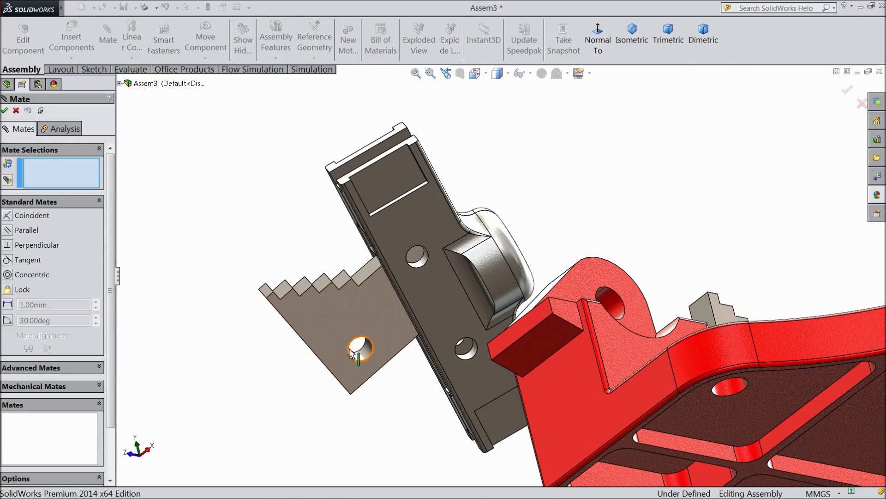
click(469, 356)
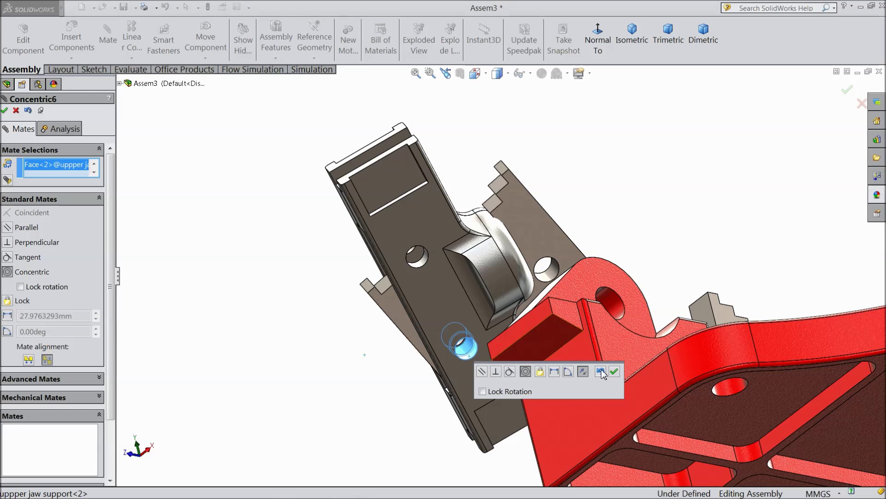
click(616, 372)
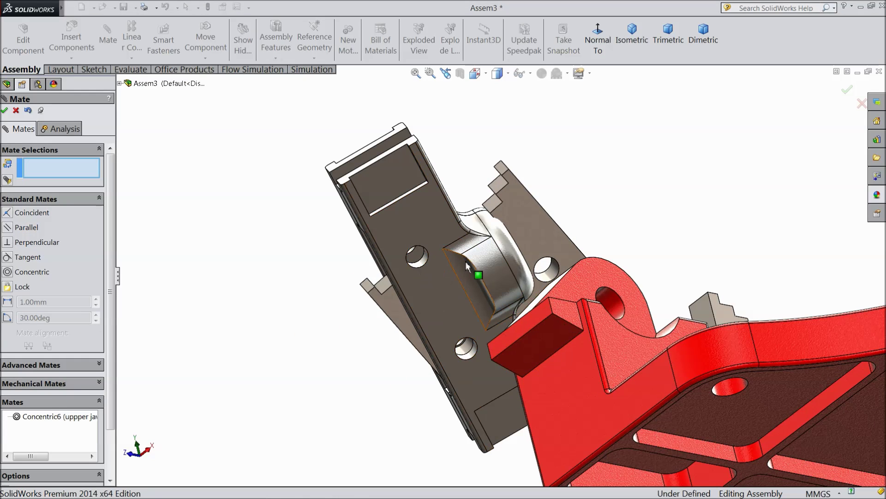
Step: Mate the upper jaw's other bolt hole concentric with the remaining hole in the upper jaw support and finish mating
scroll(450, 264, up, 2)
middle_drag(598, 203, 619, 203)
scroll(627, 201, up, 4)
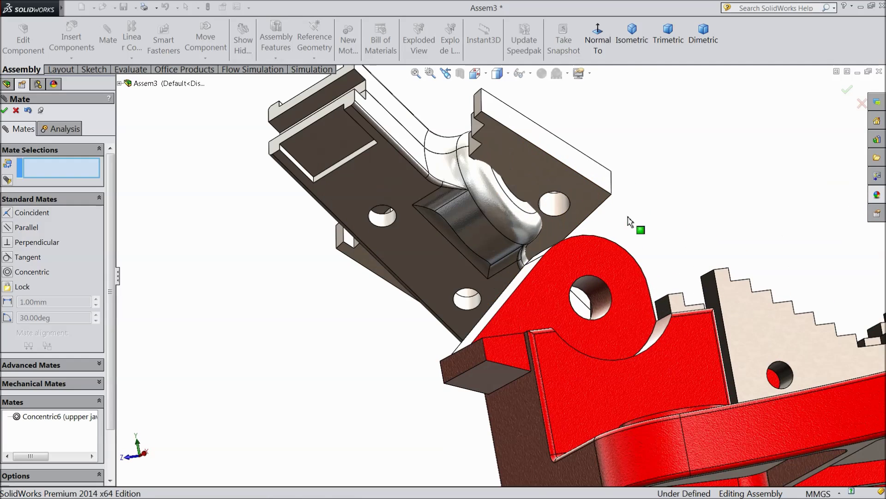
drag(563, 306, 323, 226)
scroll(413, 248, up, 4)
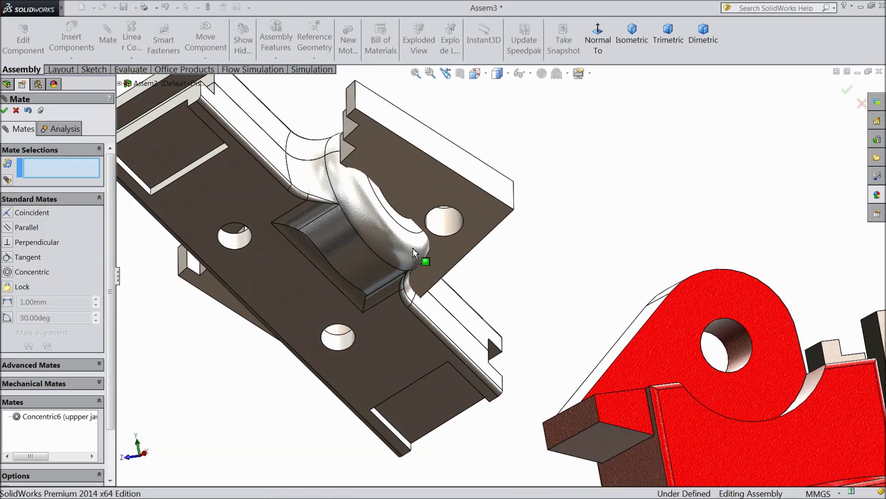
click(243, 241)
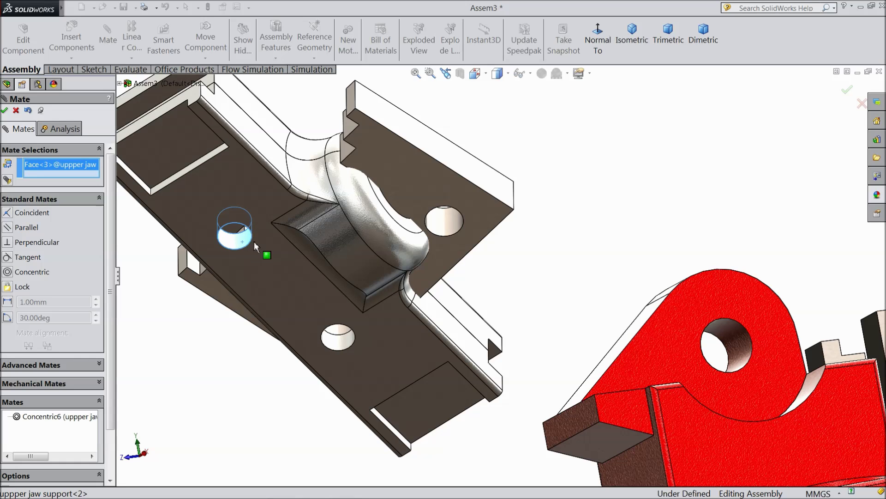
click(452, 225)
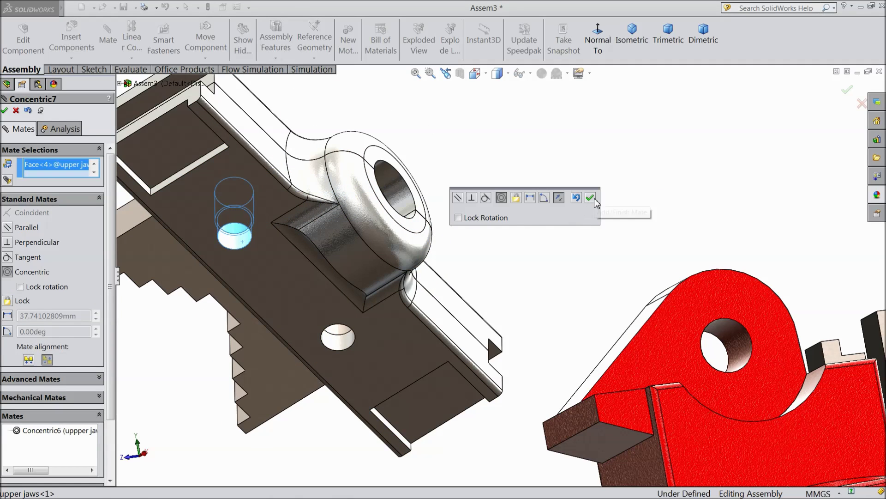
click(590, 198)
scroll(531, 287, up, 5)
middle_drag(372, 385, 374, 408)
middle_drag(515, 214, 537, 327)
scroll(612, 229, down, 3)
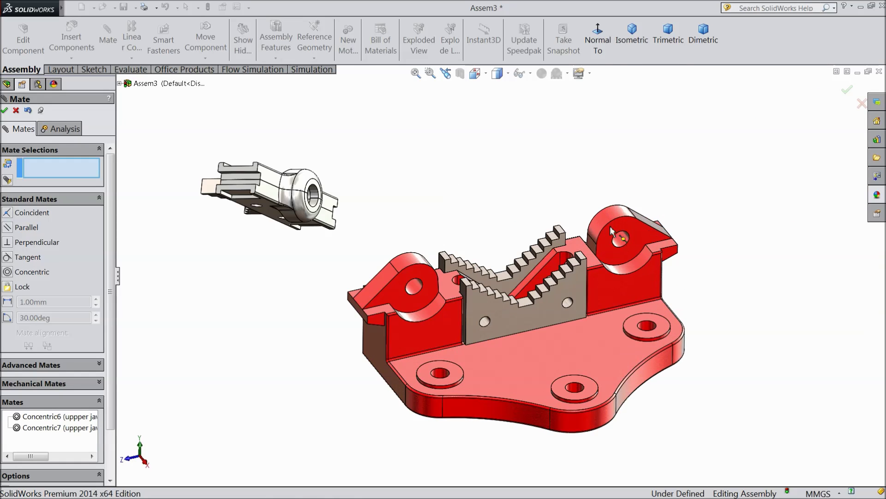
click(4, 111)
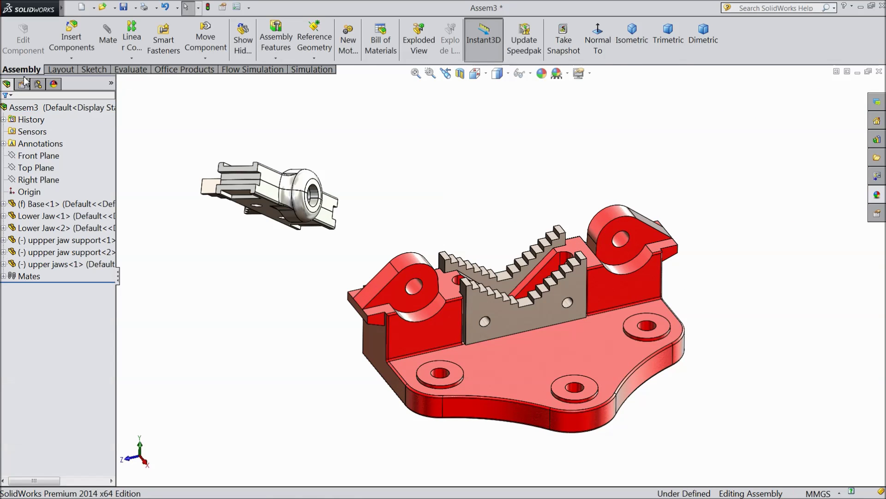
Step: Insert the Vise support part from the Pipe Vise folder and place it above the base
click(71, 42)
click(55, 327)
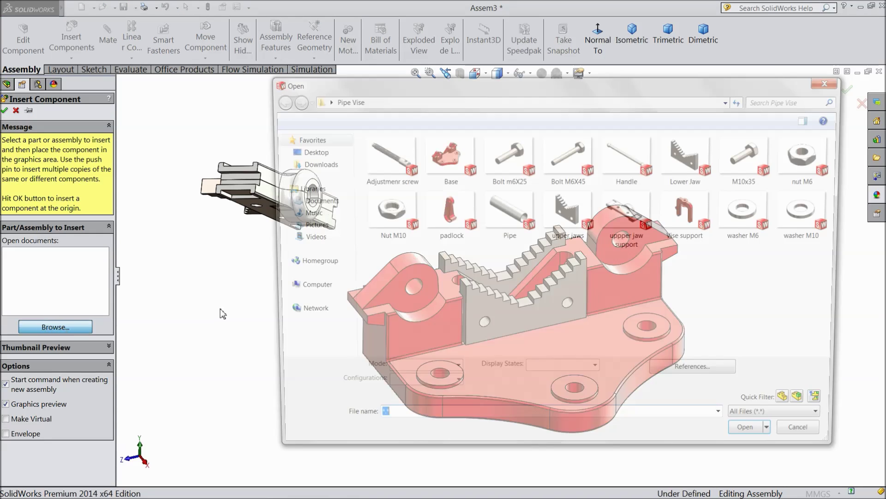
click(701, 217)
click(765, 443)
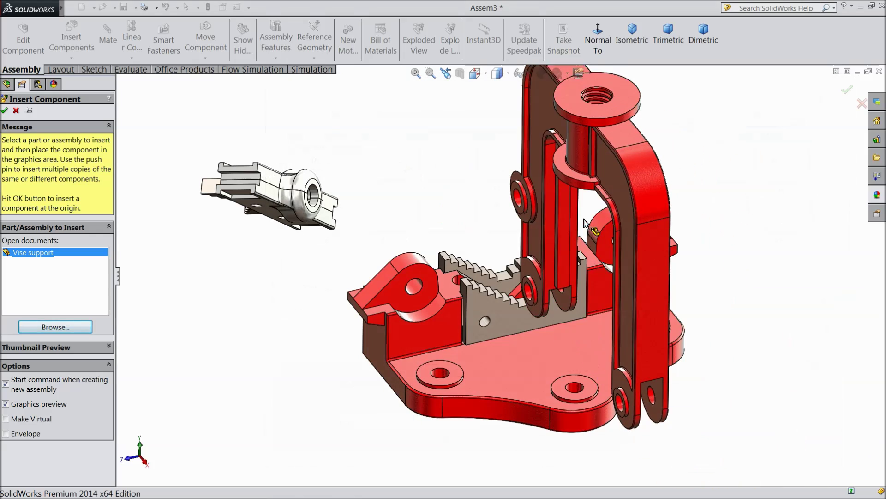
click(509, 186)
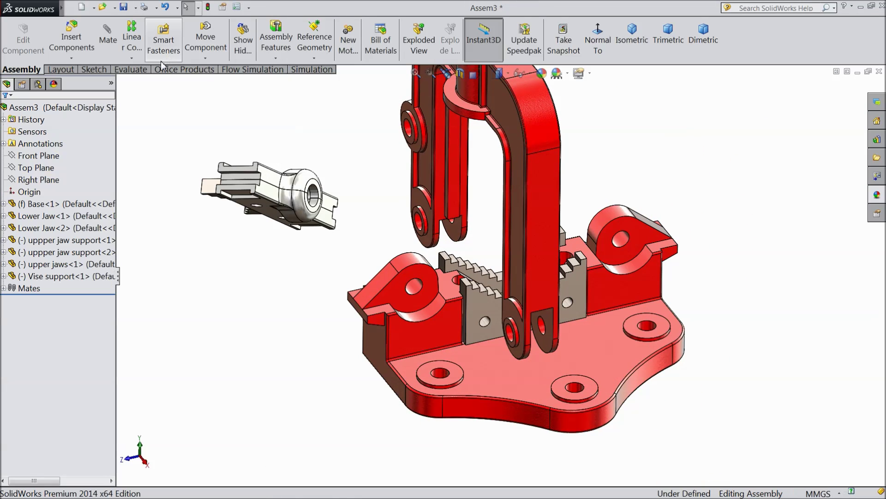
Step: Rotate the vise support freely so its arm ends face the base's hinge lugs
click(206, 57)
click(233, 84)
drag(513, 225, 589, 307)
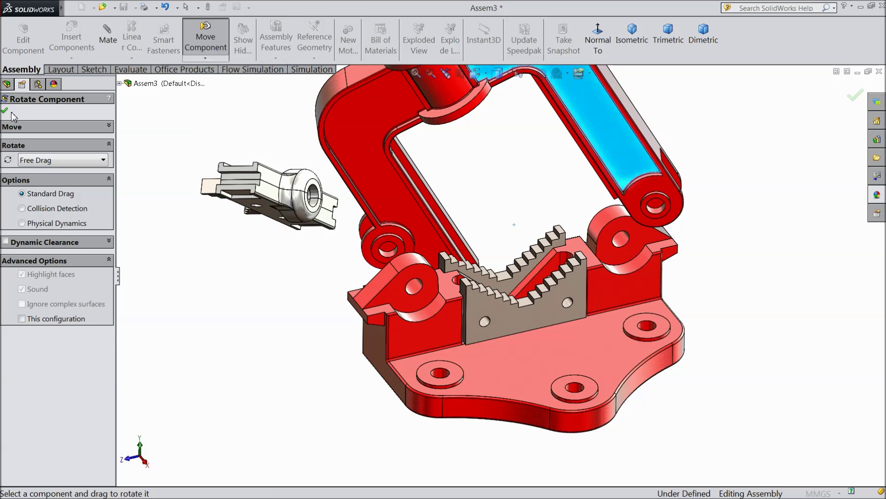
click(4, 110)
Step: Add a concentric mate between a base hinge lug's hole and the pivot hole in the vise support arm
click(108, 36)
scroll(464, 173, down, 3)
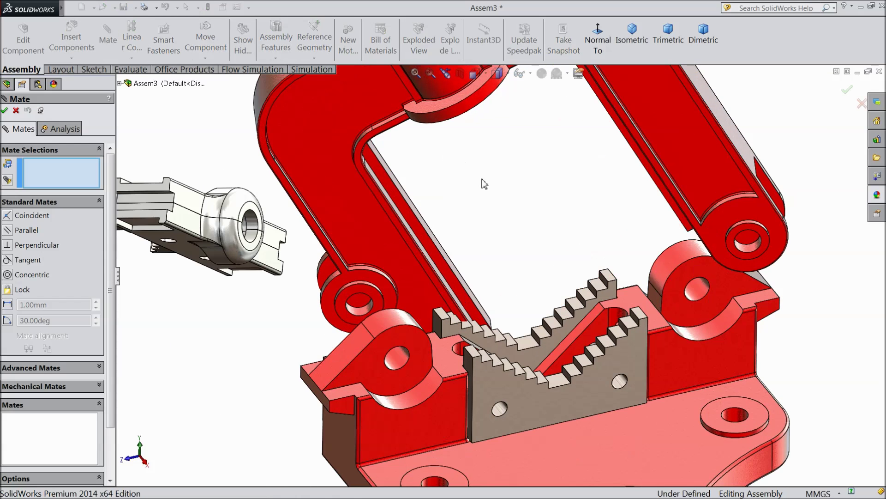
scroll(721, 295, down, 4)
click(668, 289)
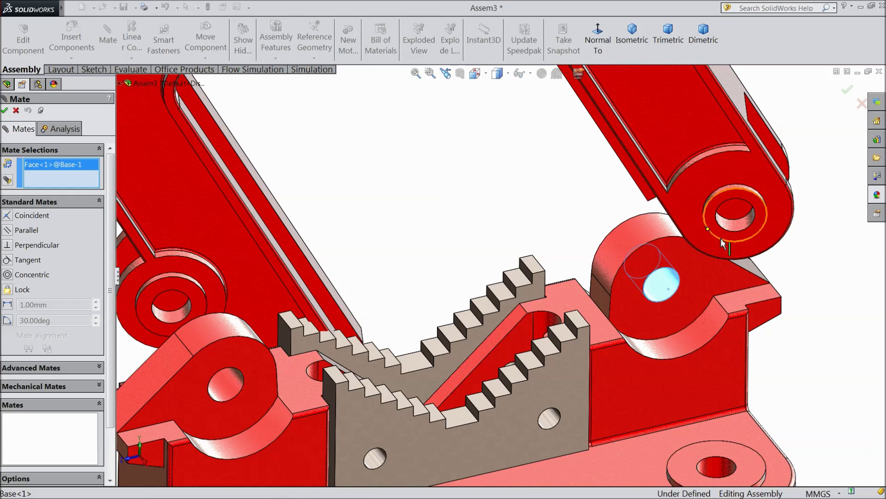
click(732, 225)
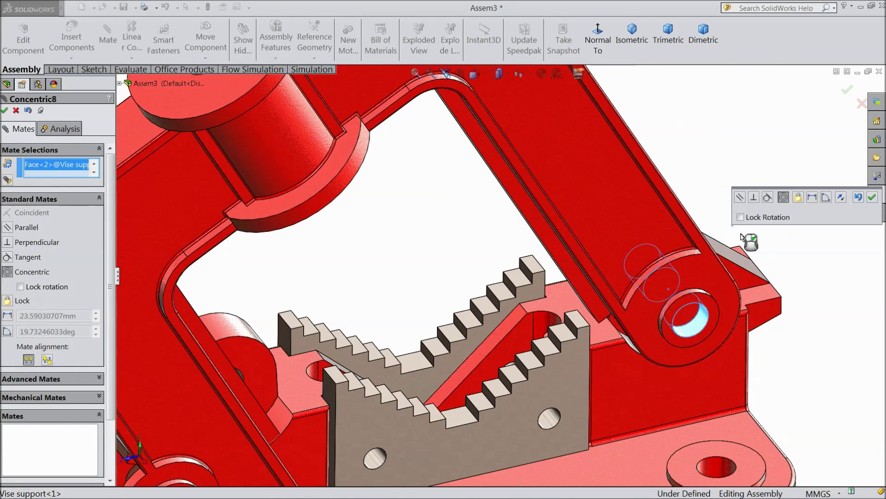
click(873, 199)
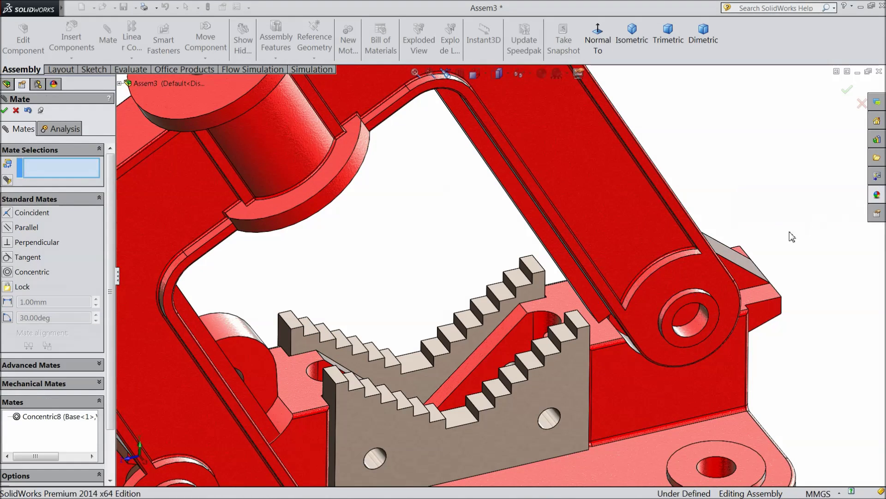
Step: Add a coincident mate between the inner face of the vise support's forked end and the side face of the base hinge lug
scroll(647, 303, up, 2)
middle_drag(654, 298, 572, 362)
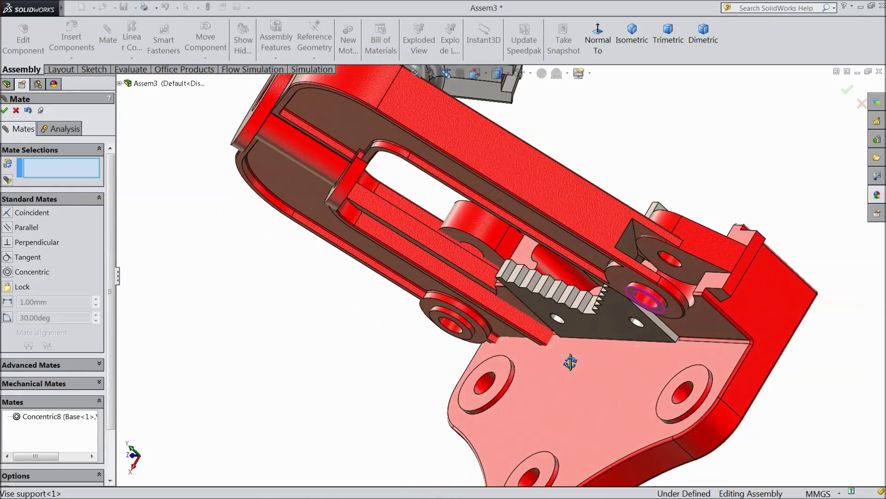
middle_drag(636, 275, 581, 246)
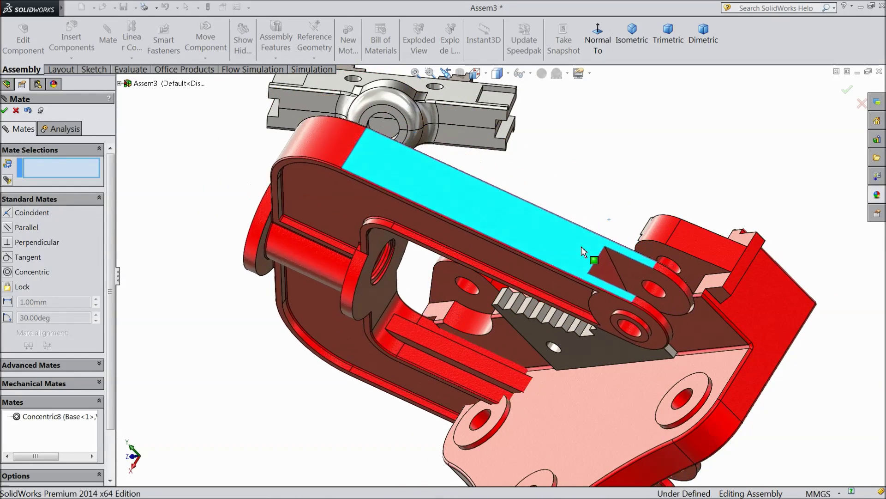
scroll(621, 283, down, 3)
click(621, 283)
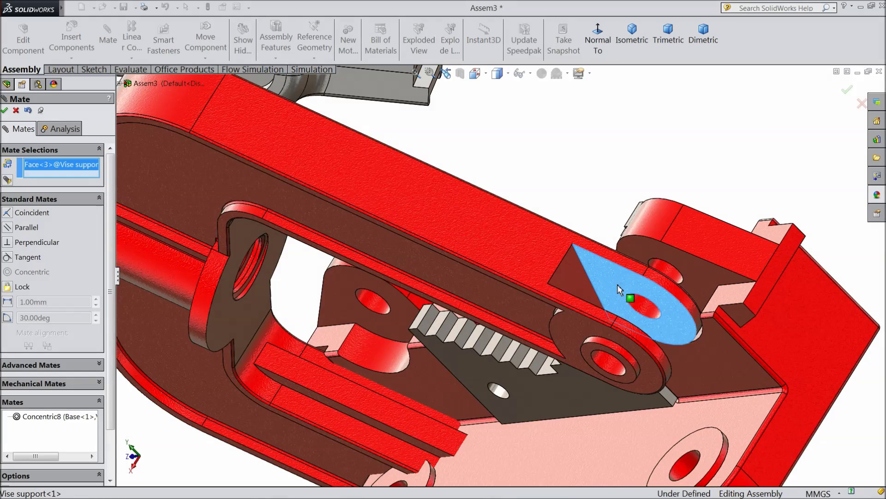
scroll(617, 284, up, 3)
middle_drag(633, 214, 610, 254)
scroll(611, 250, down, 3)
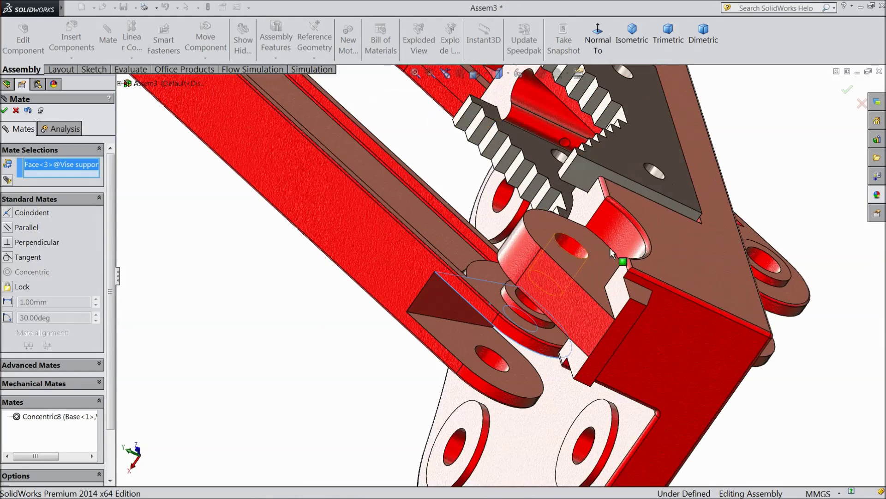
click(589, 273)
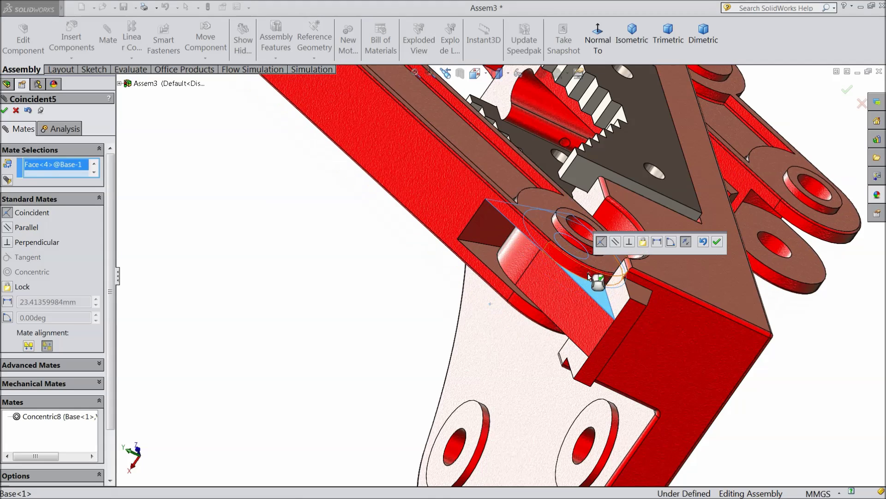
click(720, 244)
Step: Swing the vise support about its hinge until it stands upright over the base
key(f)
middle_drag(367, 300, 577, 295)
drag(235, 235, 382, 86)
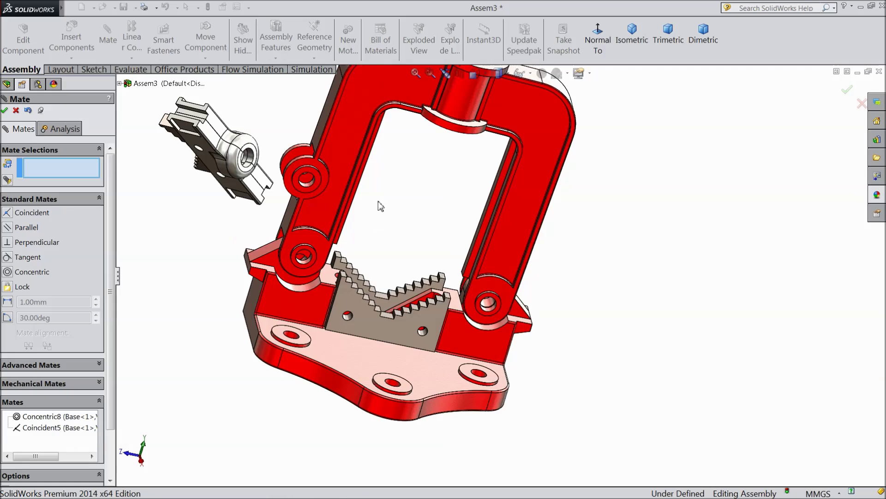
Step: Move the upper jaw assembly up beside the vise support's arm and finish mating
key(ctrl+7)
scroll(454, 165, down, 3)
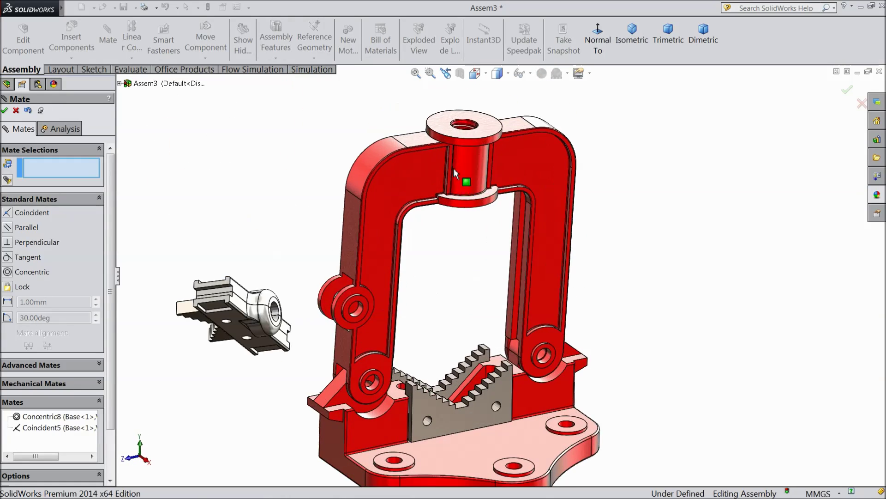
middle_drag(497, 296, 474, 289)
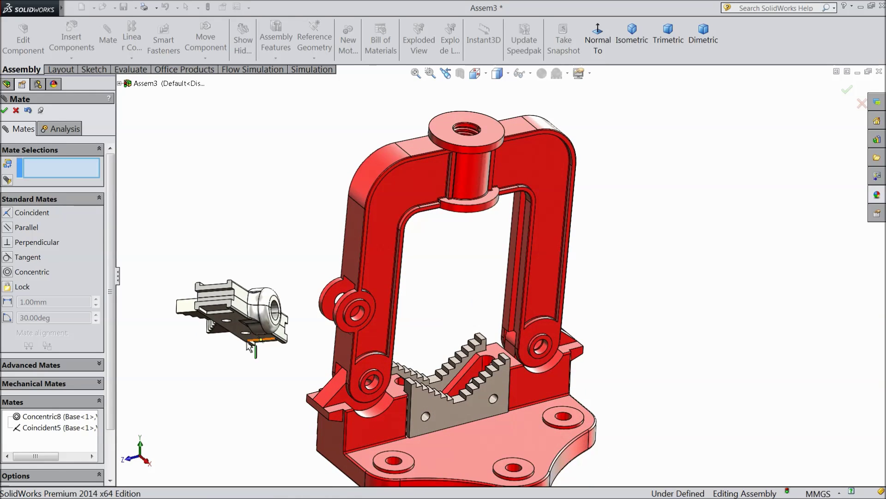
drag(233, 324, 184, 197)
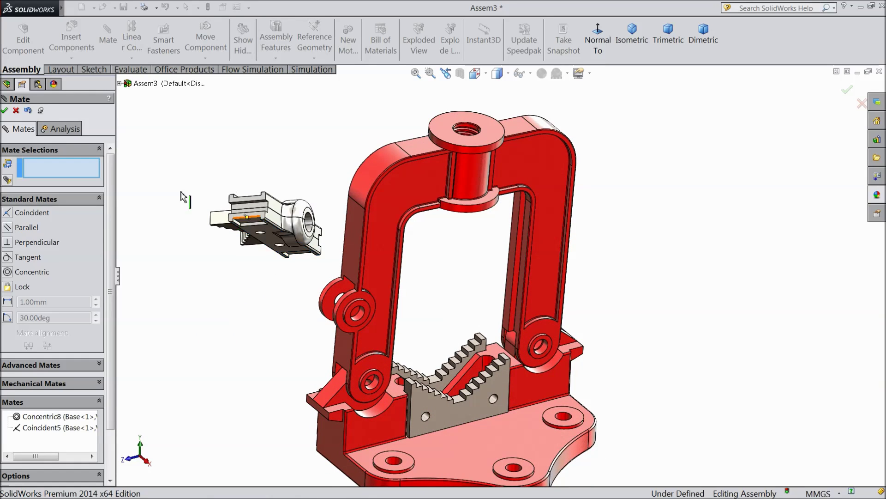
click(5, 110)
click(71, 41)
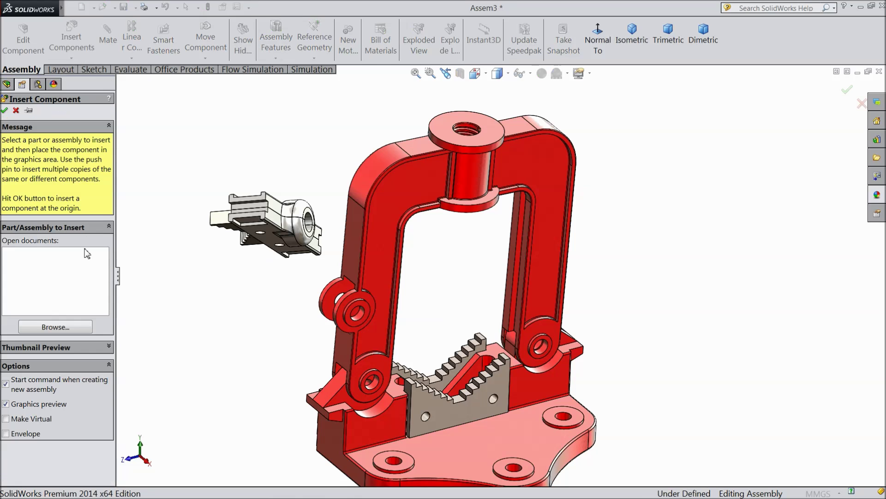
click(46, 327)
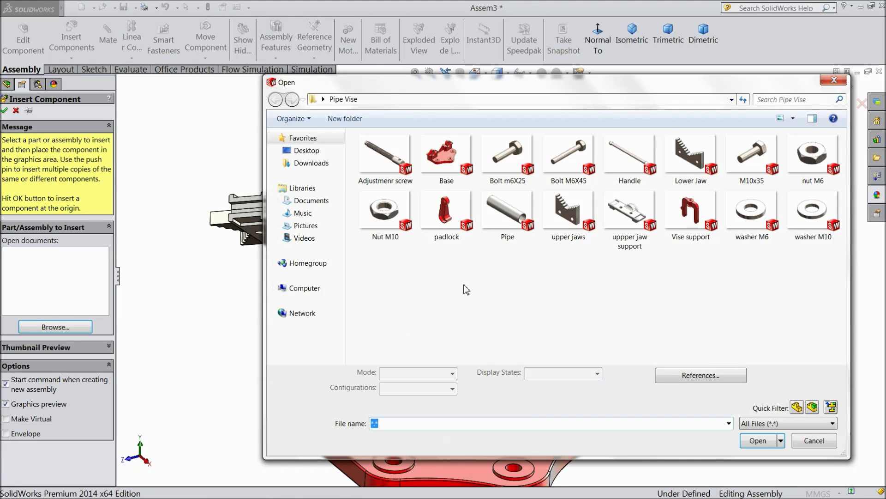
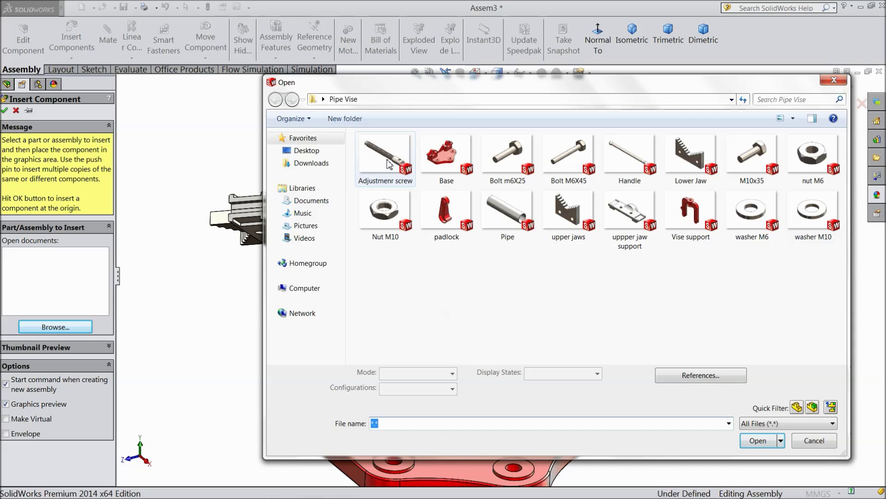
click(814, 441)
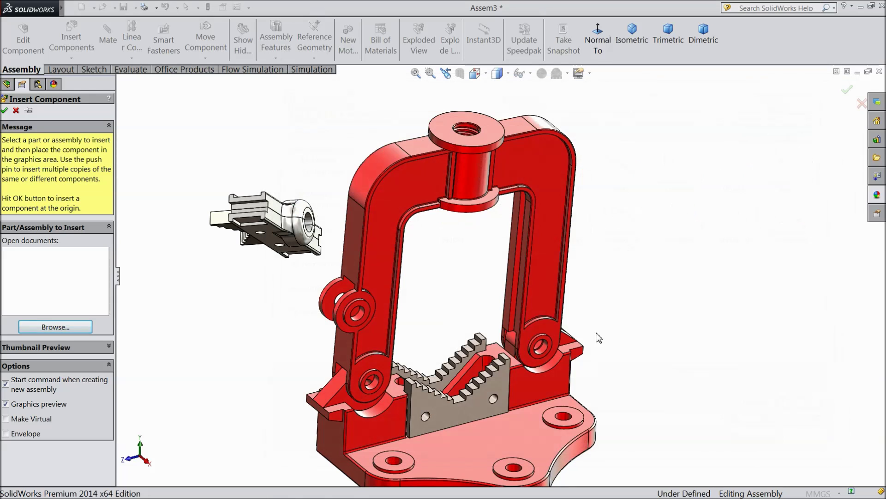
click(280, 234)
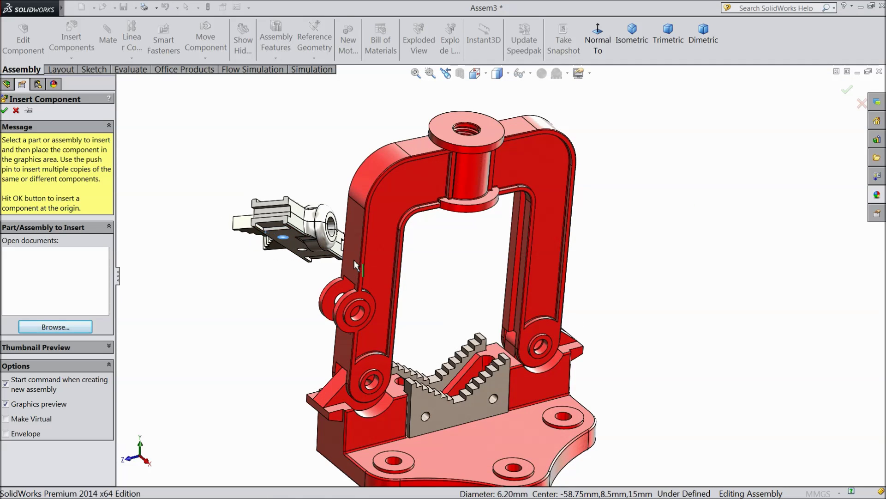
click(15, 111)
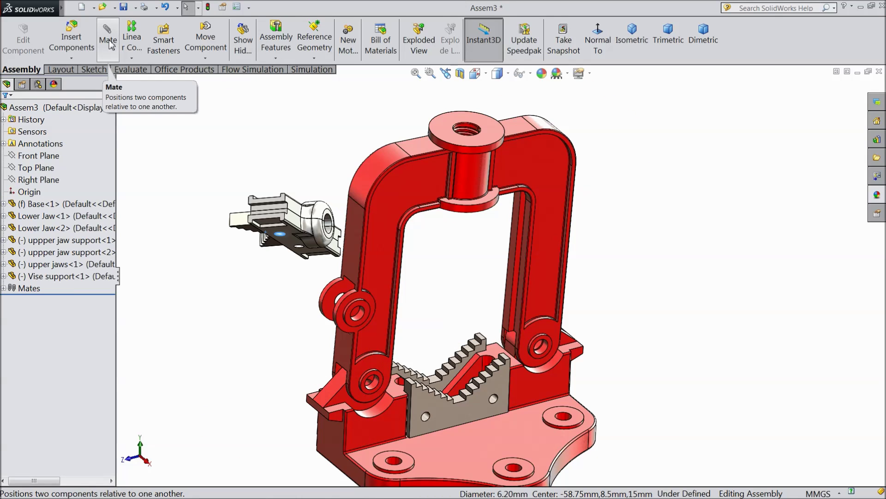
Step: Move the upper jaw assembly into the vise support's opening, above the lower jaws
drag(287, 241, 441, 338)
middle_drag(496, 318, 459, 287)
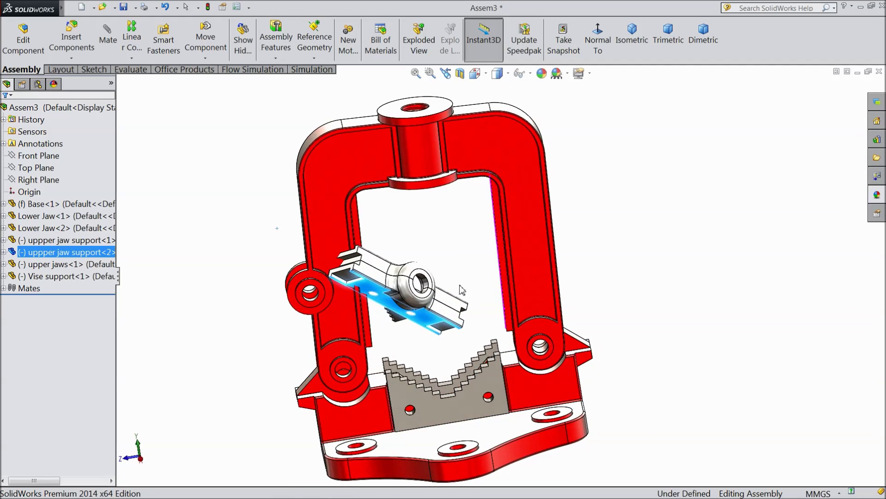
scroll(459, 291, down, 5)
scroll(461, 294, up, 5)
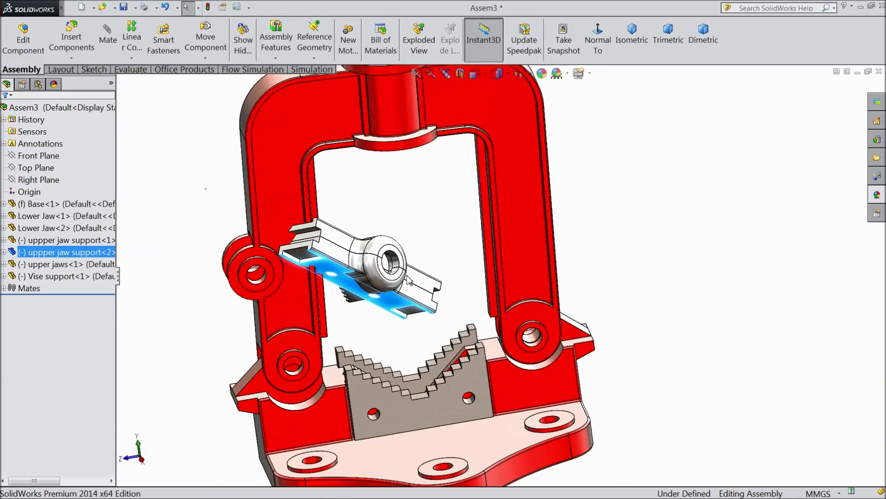
scroll(434, 151, down, 2)
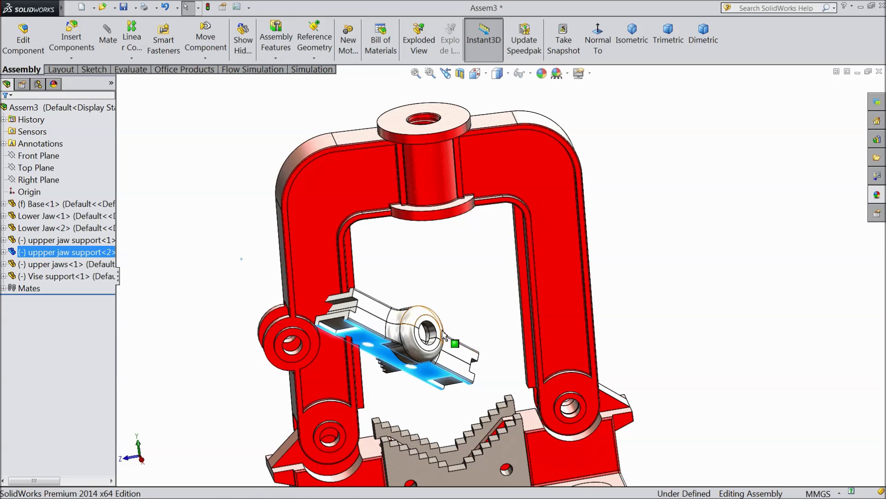
Step: Add a concentric mate between the vise support's round top collar and the central boss of the upper jaw support
click(134, 120)
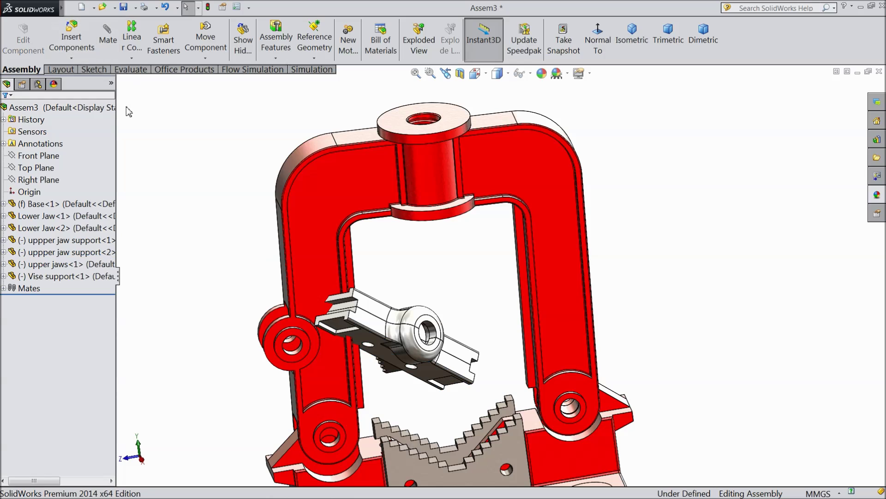
click(106, 39)
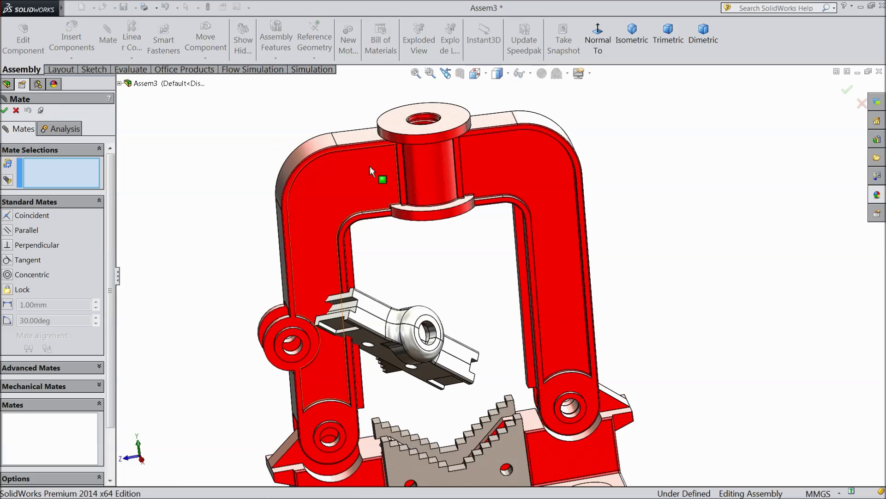
click(424, 139)
scroll(431, 356, down, 2)
click(442, 312)
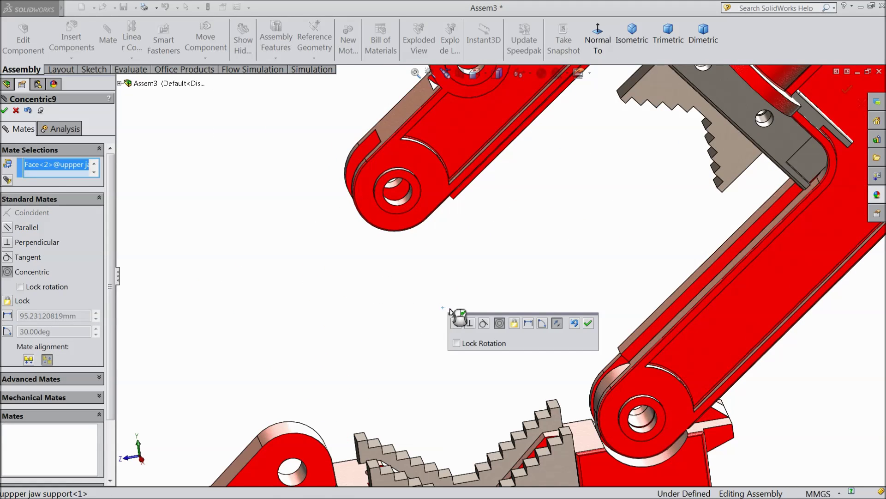
scroll(401, 307, up, 3)
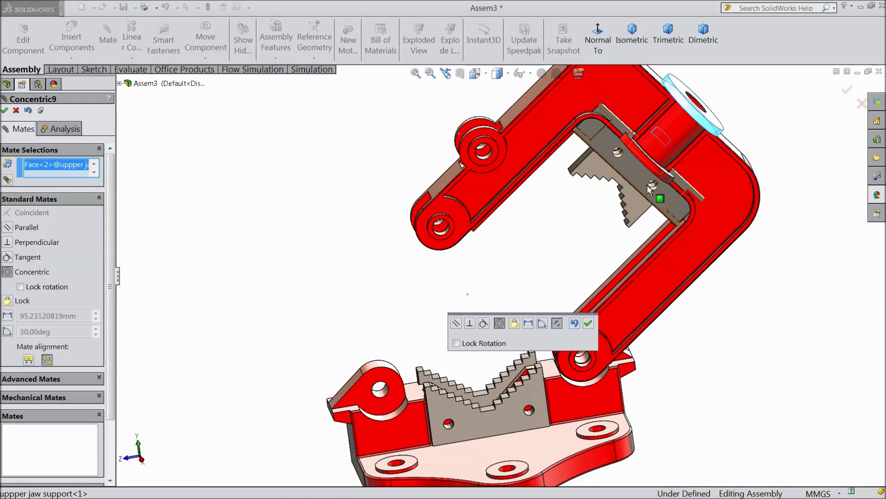
click(589, 324)
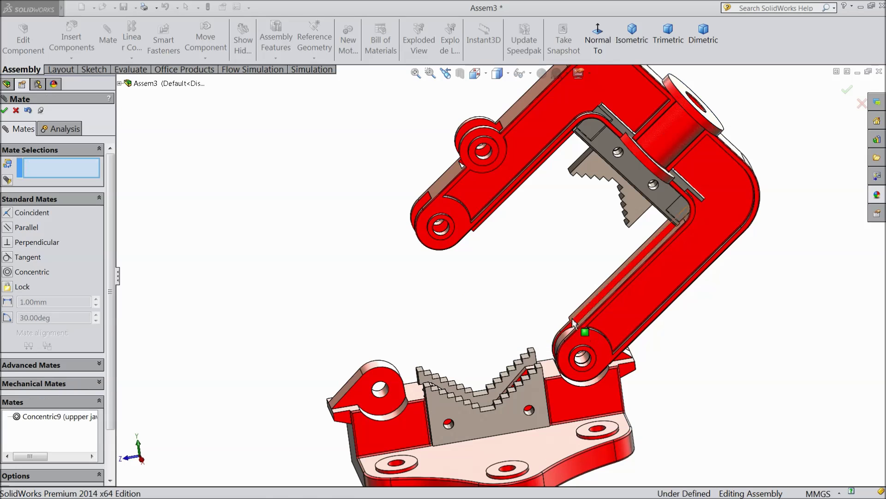
Step: Swing the vise support upright over the base and slide the upper jaw assembly down to mid-height in its opening
drag(476, 188, 387, 336)
scroll(453, 293, up, 2)
drag(506, 157, 505, 255)
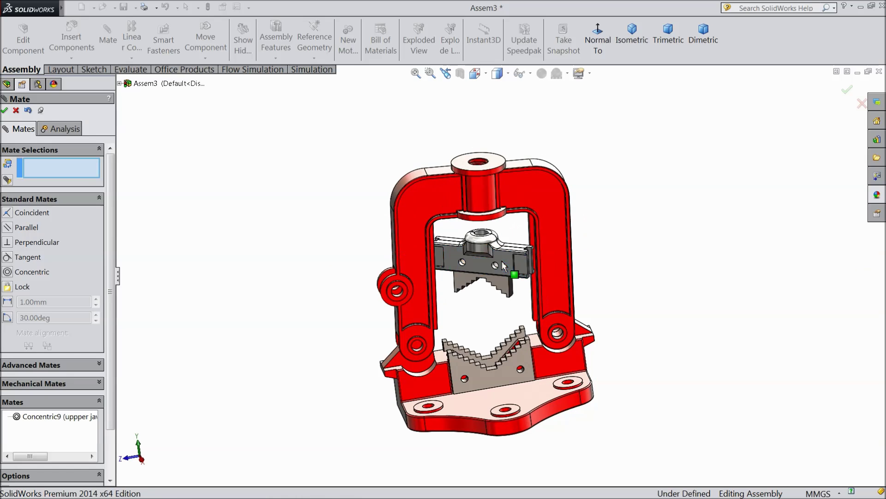
Step: Start a width mate with the two opposing side walls of the upper jaw supports' end slot as width selections
scroll(545, 207, down, 4)
click(32, 199)
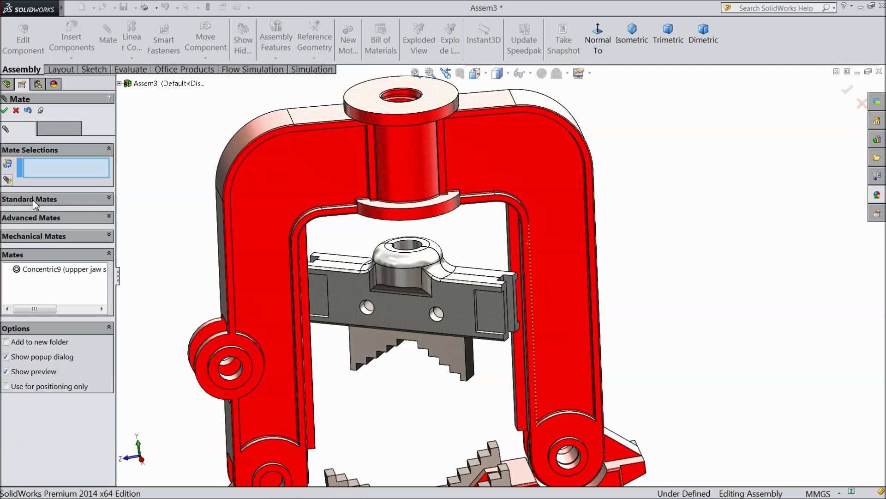
click(35, 210)
click(24, 239)
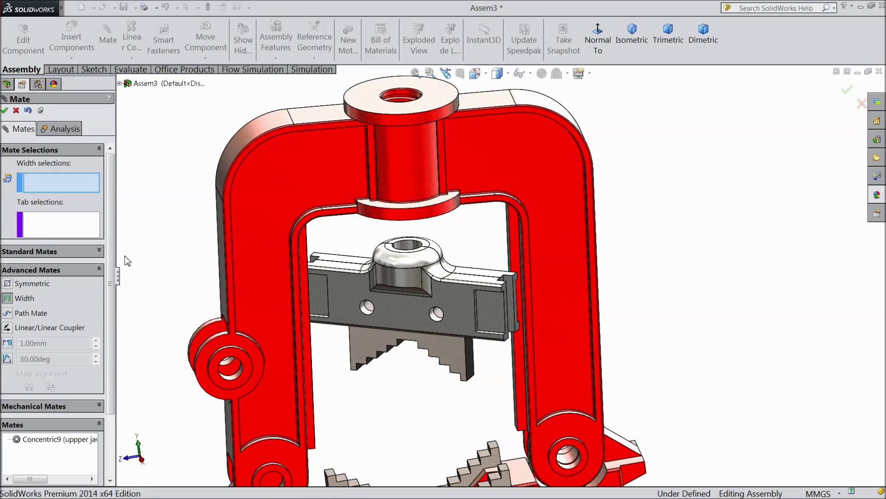
scroll(534, 277, down, 5)
scroll(534, 277, down, 3)
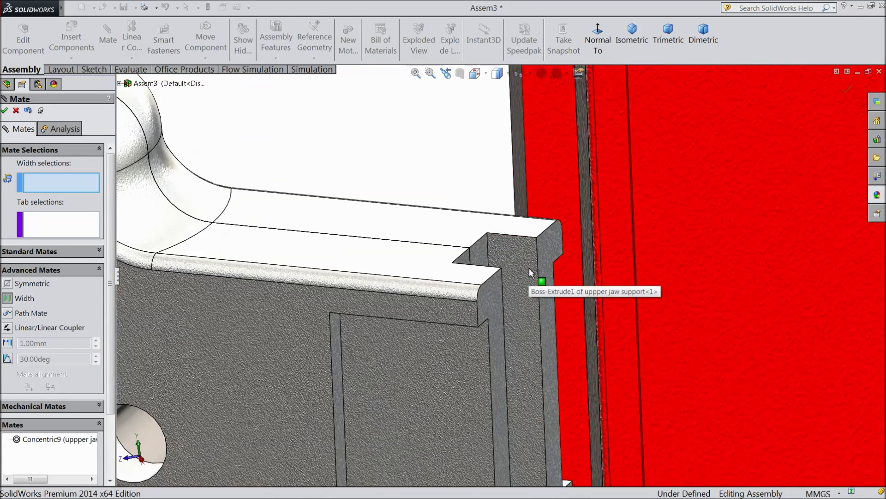
click(521, 268)
middle_drag(521, 268, 426, 333)
click(513, 281)
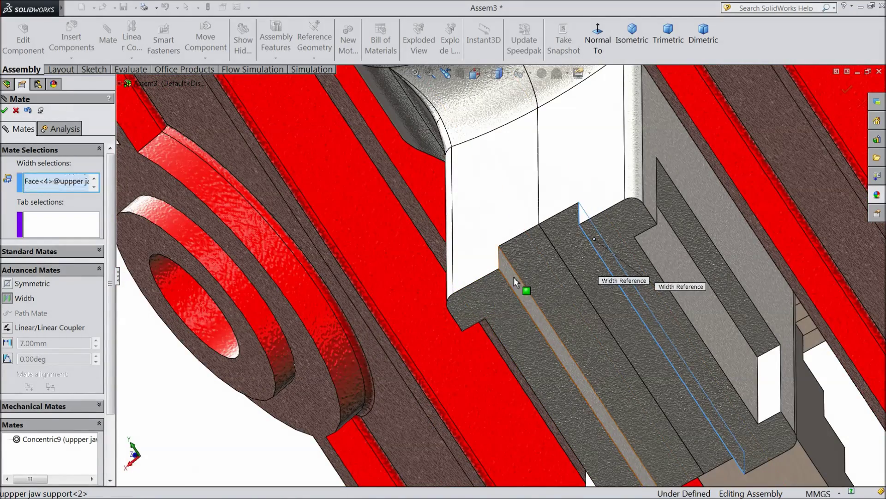
Step: Complete the width mate using the two side faces of the vise support's inner rib as tab selections
scroll(513, 281, up, 5)
middle_drag(549, 311, 668, 253)
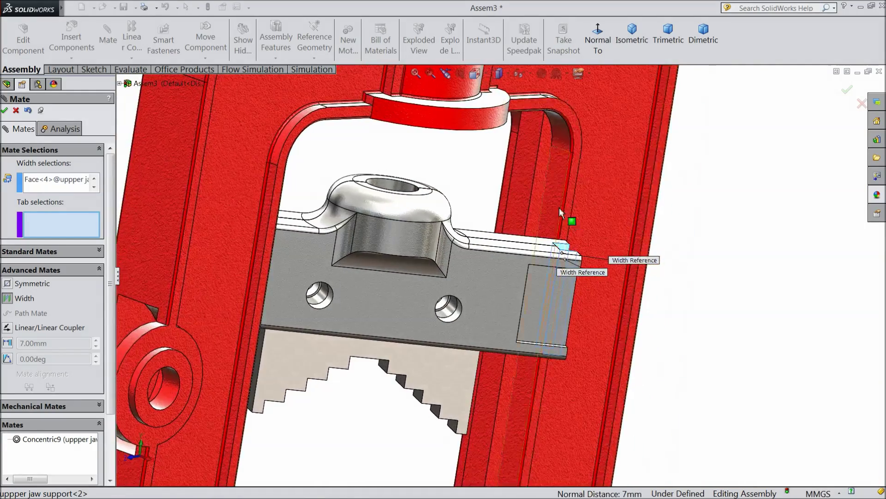
scroll(559, 207, down, 5)
click(498, 208)
scroll(497, 208, up, 5)
middle_drag(475, 242, 494, 230)
scroll(502, 229, down, 4)
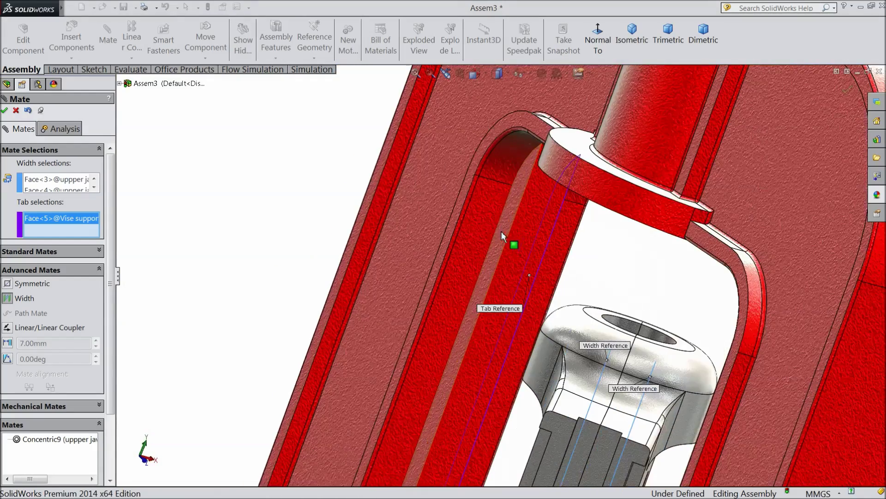
click(503, 236)
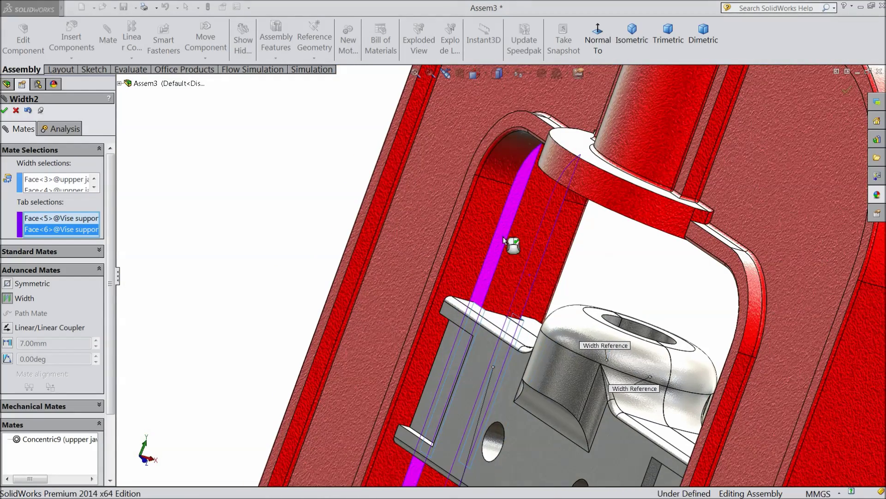
click(4, 111)
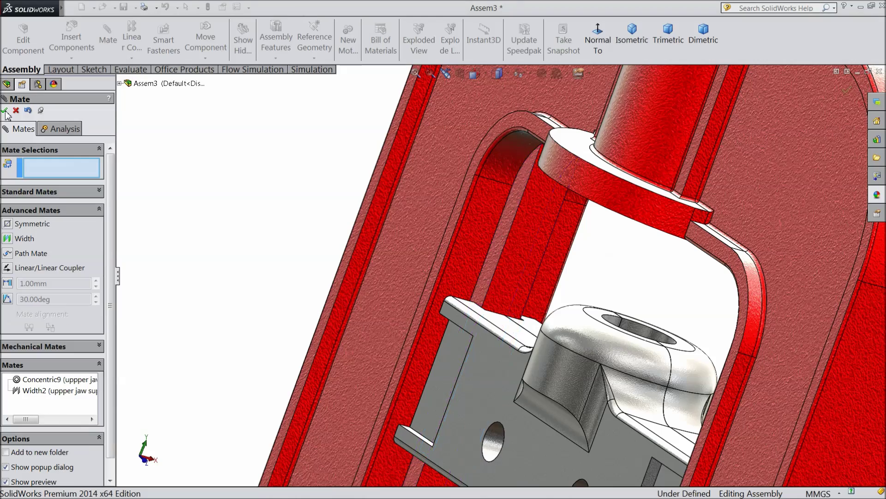
Step: Slide the upper jaw assembly slightly down along the vise support's ribs and finish mating
scroll(342, 263, up, 4)
middle_drag(369, 272, 385, 309)
scroll(267, 270, up, 2)
scroll(430, 314, down, 5)
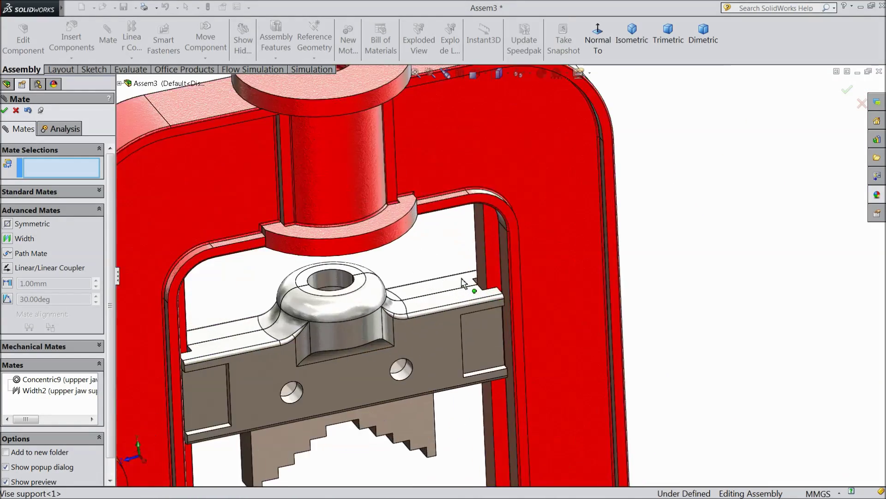
middle_drag(473, 324, 469, 300)
scroll(468, 301, up, 2)
scroll(468, 301, up, 5)
drag(433, 308, 428, 332)
mouse_move(399, 305)
middle_down()
mouse_move(385, 289)
mouse_move(391, 294)
middle_up()
click(15, 110)
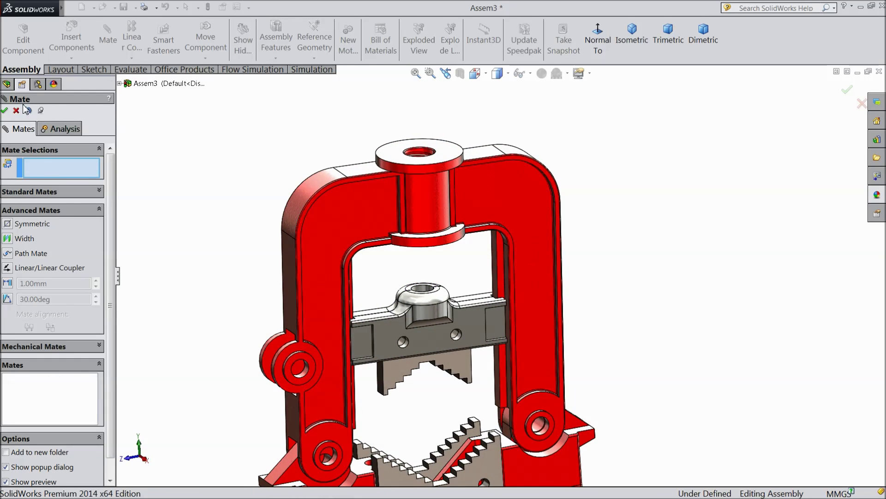
Step: Insert the Adjustmenr screw part from the Pipe Vise folder and place it beside the vise support
click(71, 42)
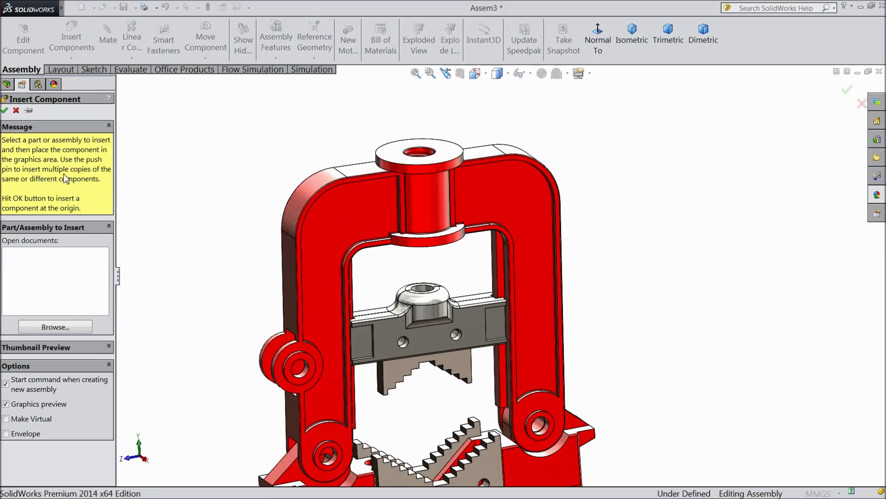
click(53, 327)
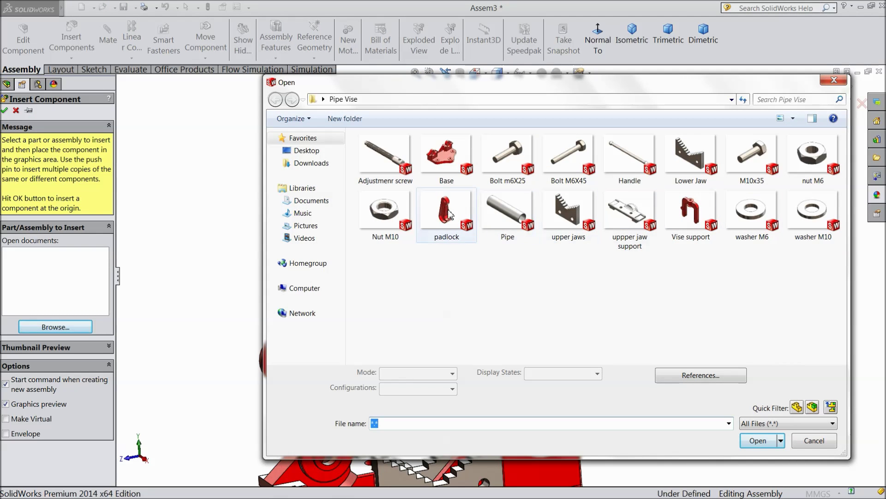
click(392, 169)
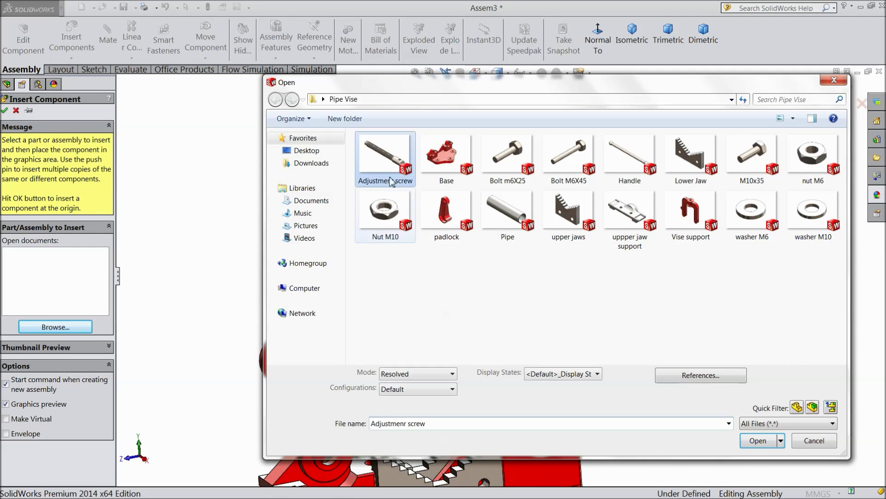
click(758, 441)
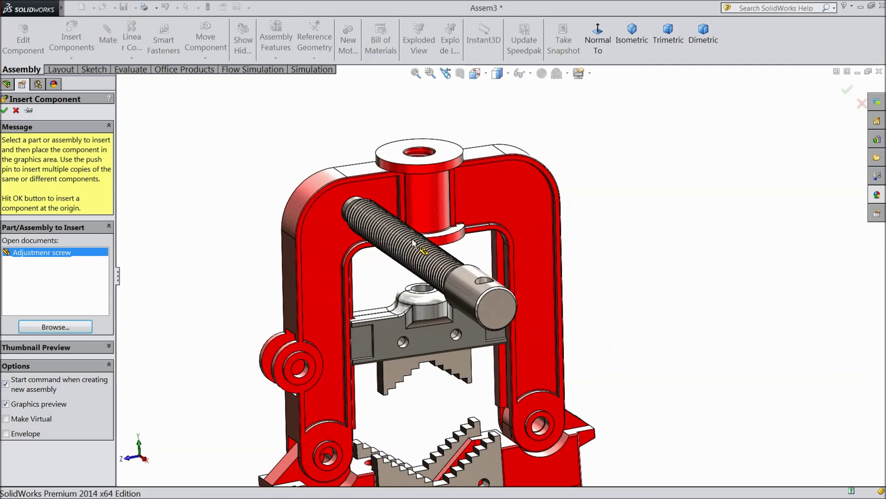
click(288, 211)
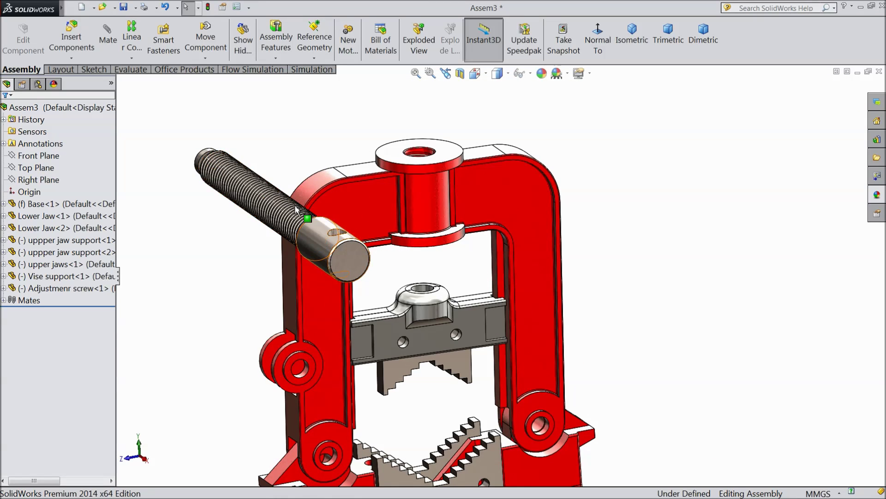
Step: Rotate the adjustment screw until it stands upright beside the vise support with its drilled head up
click(204, 59)
click(236, 85)
drag(326, 243, 335, 70)
drag(280, 152, 185, 136)
click(4, 111)
key(f)
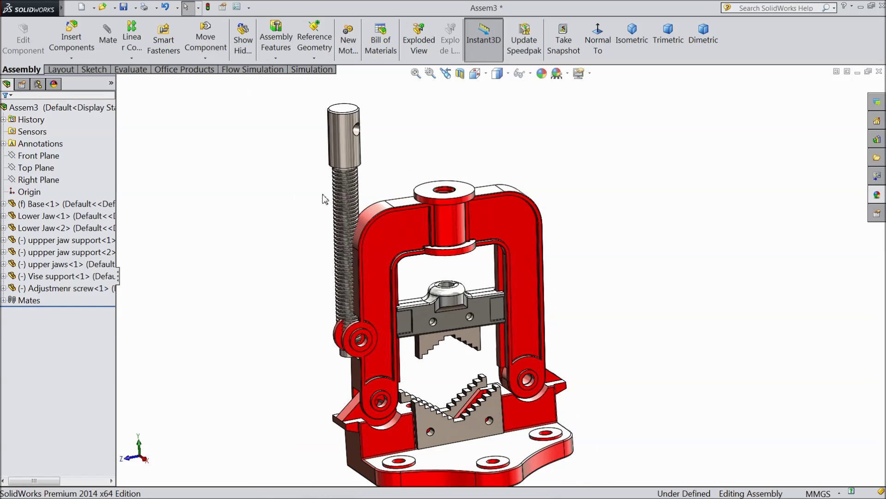
Step: Add a concentric mate between the adjustment screw's cylindrical head and the vise support's top collar
scroll(441, 203, down, 3)
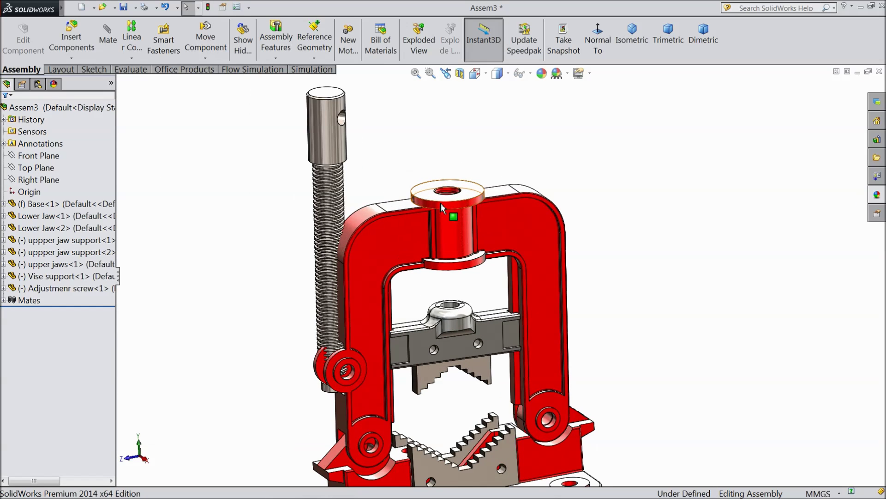
click(107, 40)
click(322, 141)
scroll(478, 217, down, 3)
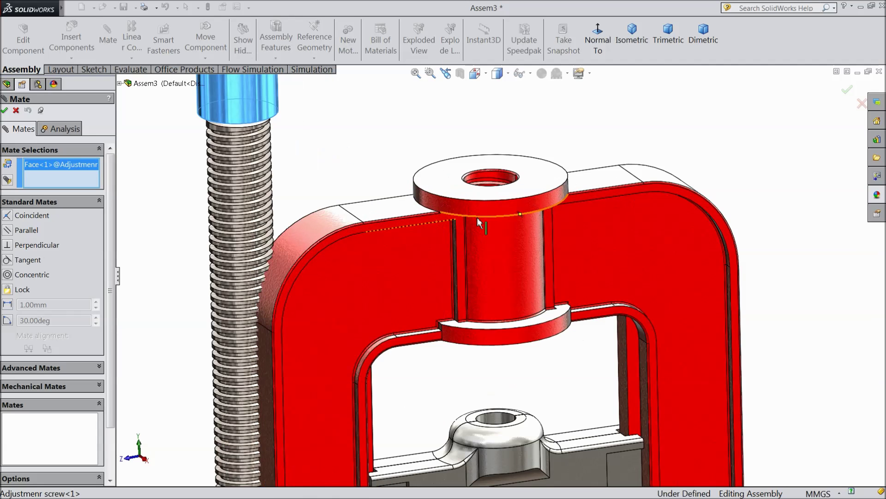
click(497, 210)
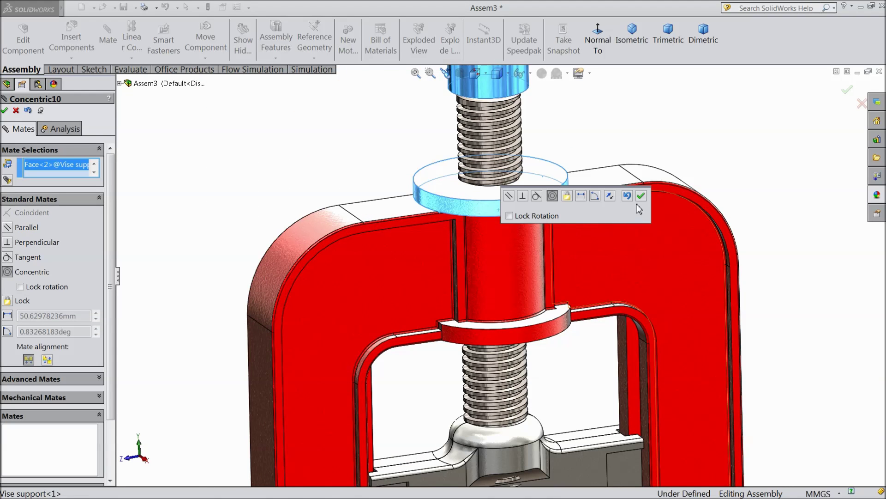
click(641, 195)
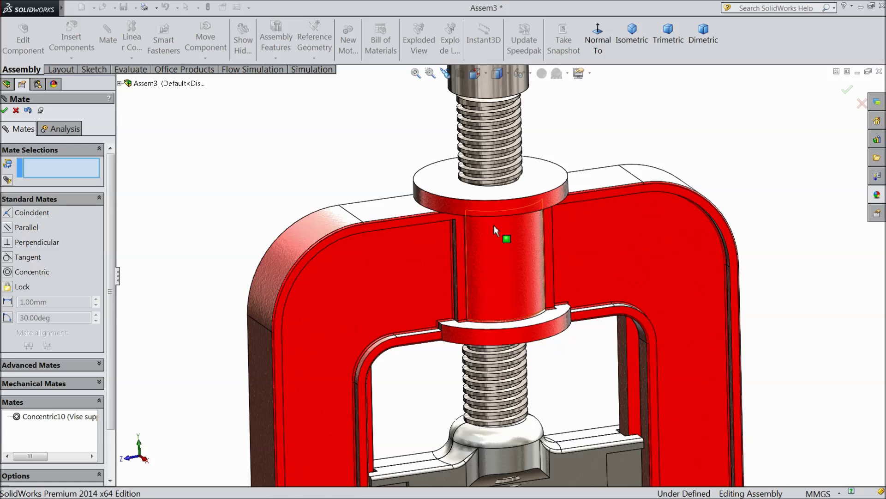
click(3, 112)
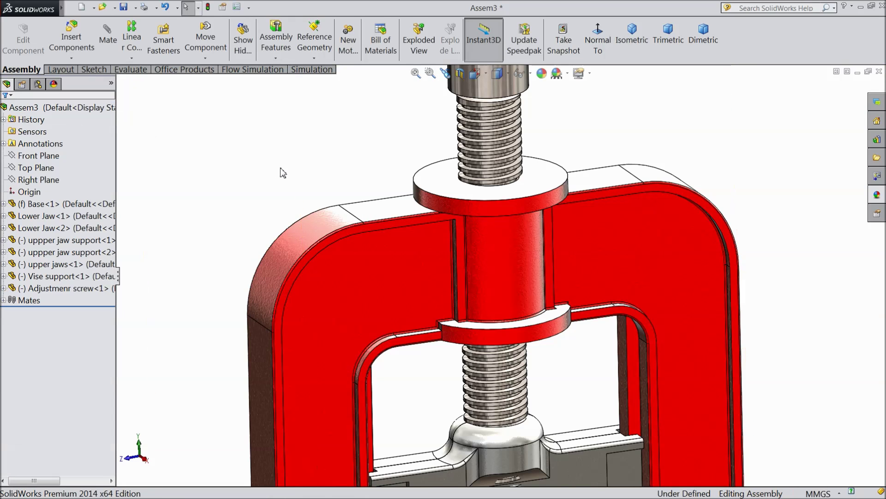
Step: Slide the adjustment screw up along its axis until its lower end clears the upper jaw support's boss
scroll(295, 176, up, 5)
scroll(535, 333, down, 3)
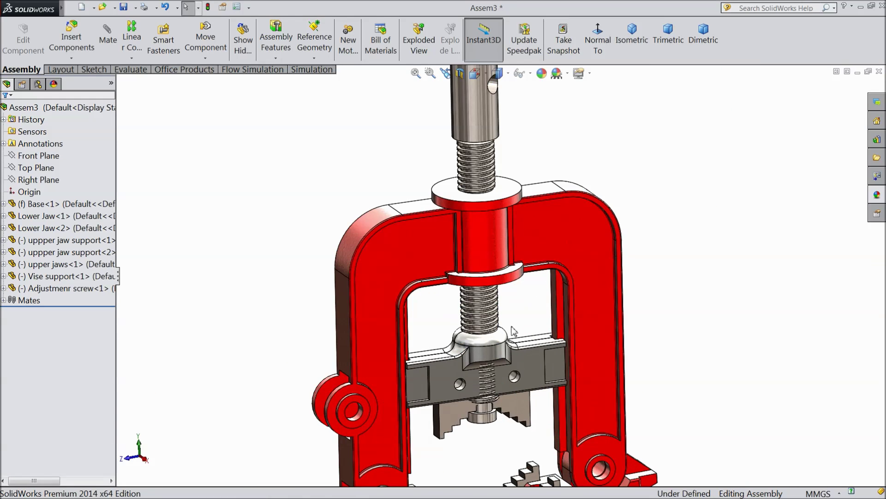
drag(480, 133, 484, 83)
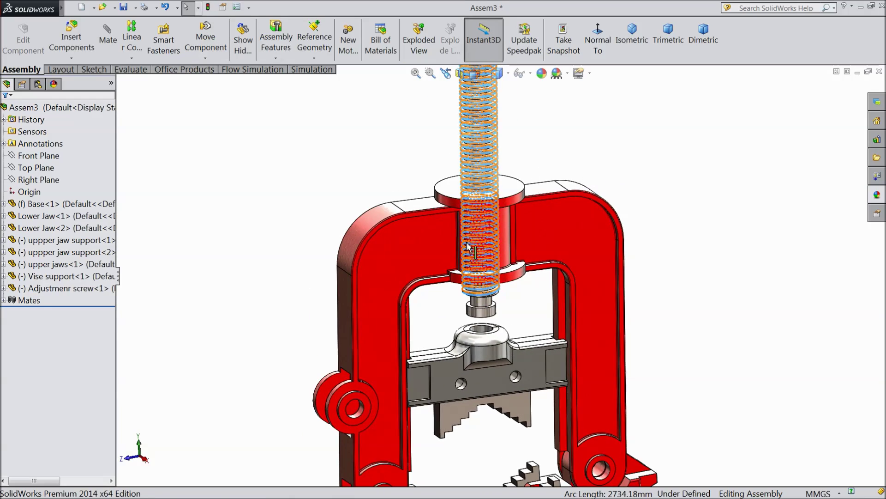
Step: Hide the front upper jaw support to expose the recess inside the boss beneath the screw
scroll(487, 298, down, 3)
scroll(487, 298, down, 3)
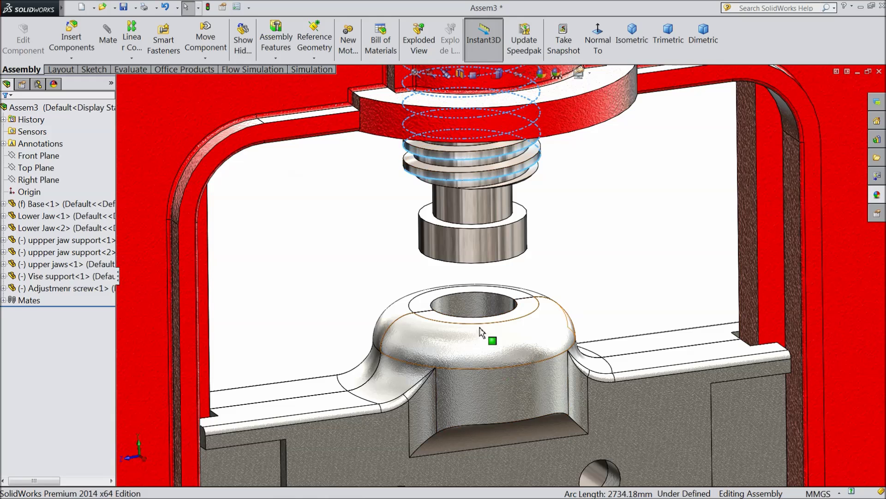
click(352, 291)
click(419, 337)
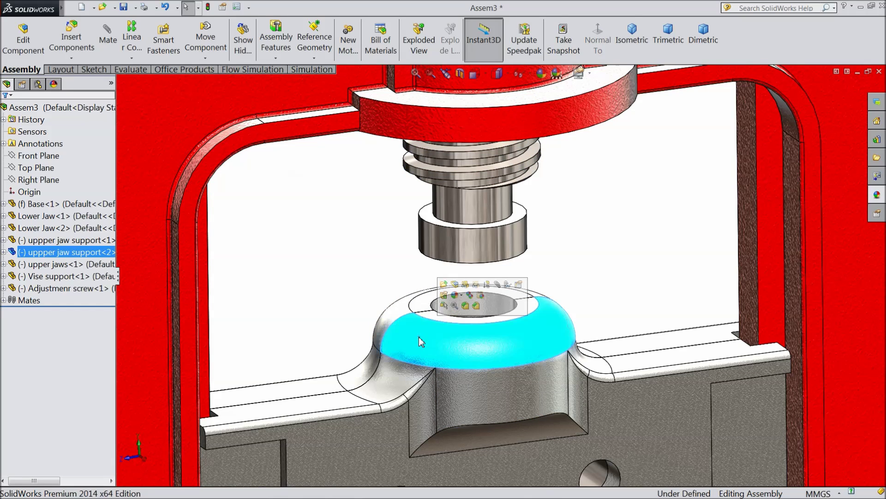
click(465, 285)
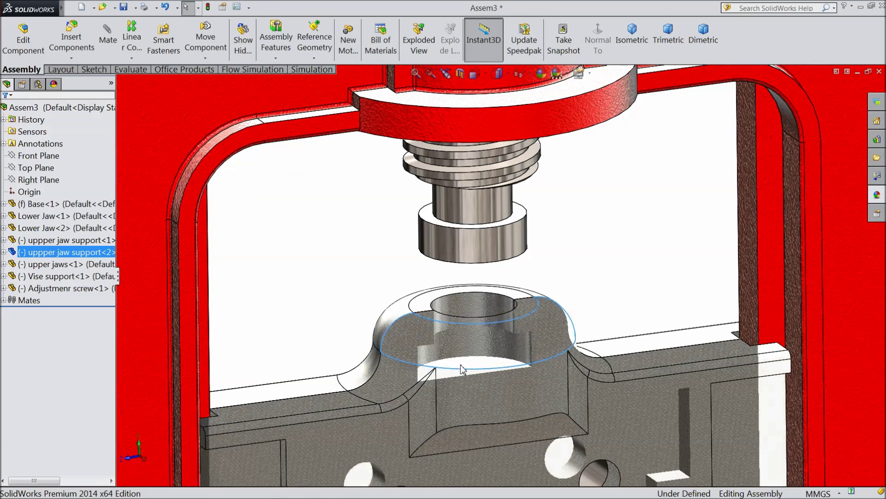
Step: Add a coincident mate between the upper face of the adjustment screw's end collar and the recess ledge inside the rear upper jaw support
scroll(441, 226, down, 3)
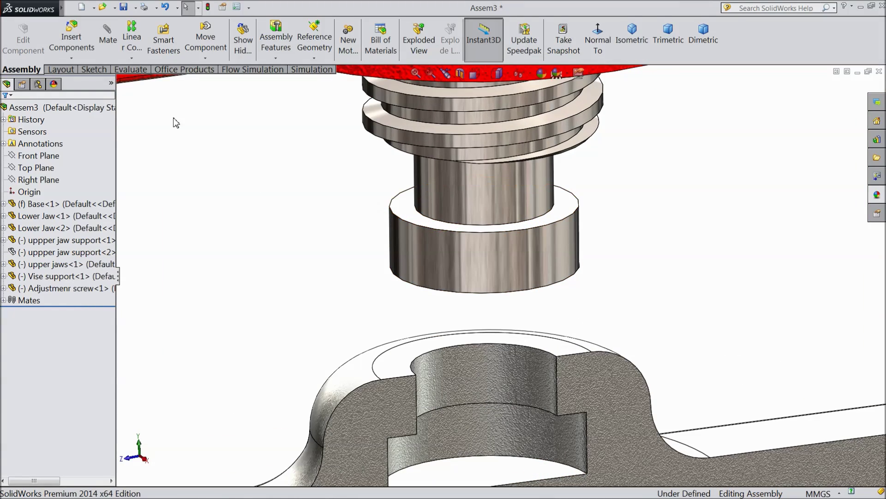
click(108, 54)
click(418, 217)
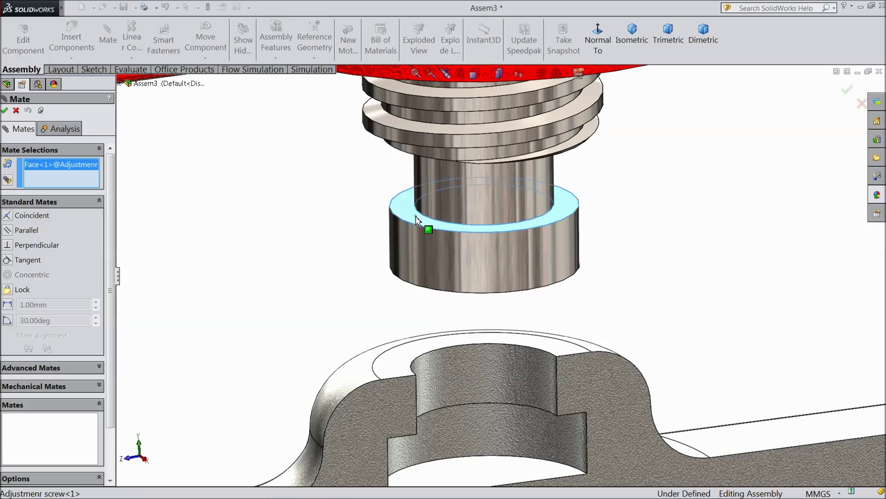
scroll(413, 270, up, 2)
scroll(410, 267, up, 1)
middle_drag(443, 384, 429, 298)
scroll(422, 358, down, 2)
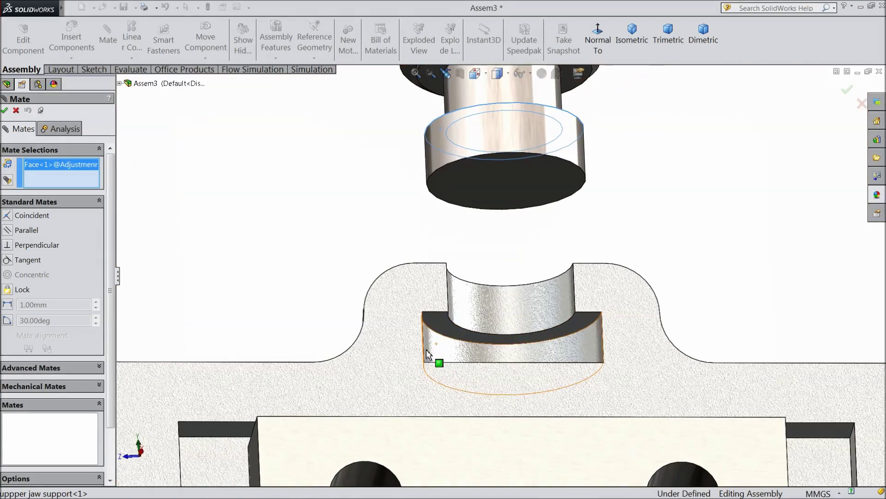
click(442, 322)
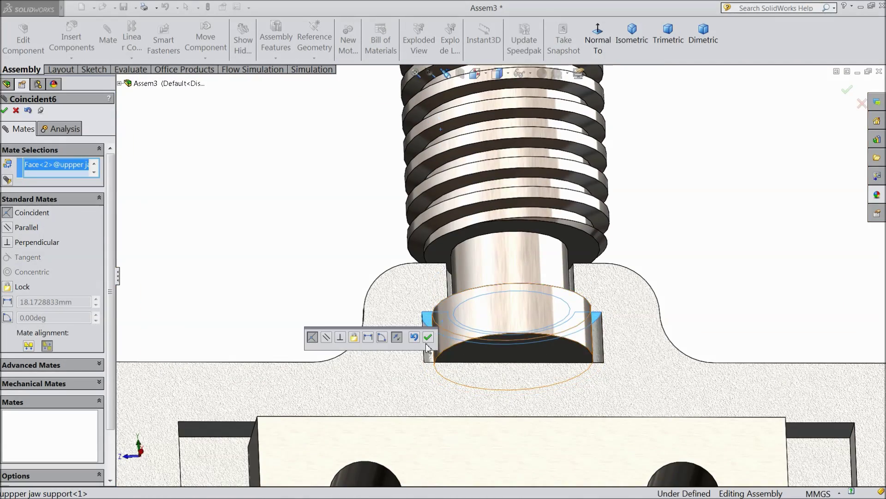
click(428, 337)
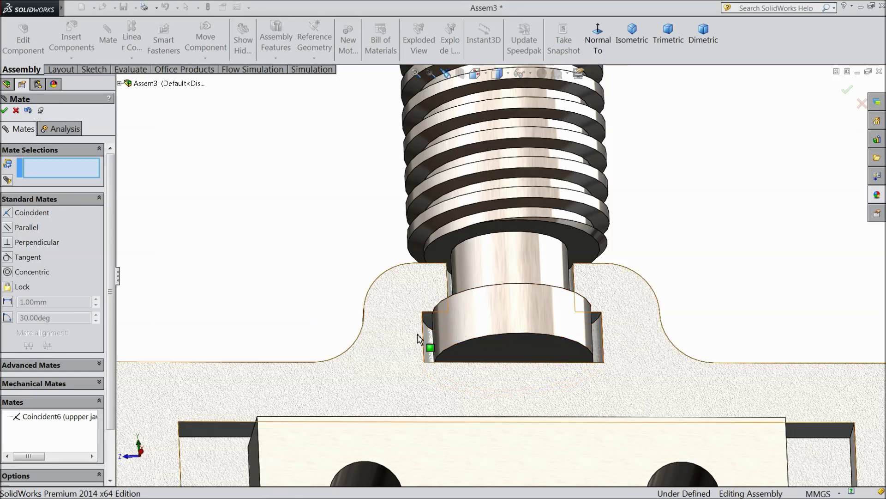
scroll(384, 231, up, 3)
middle_drag(384, 231, 395, 331)
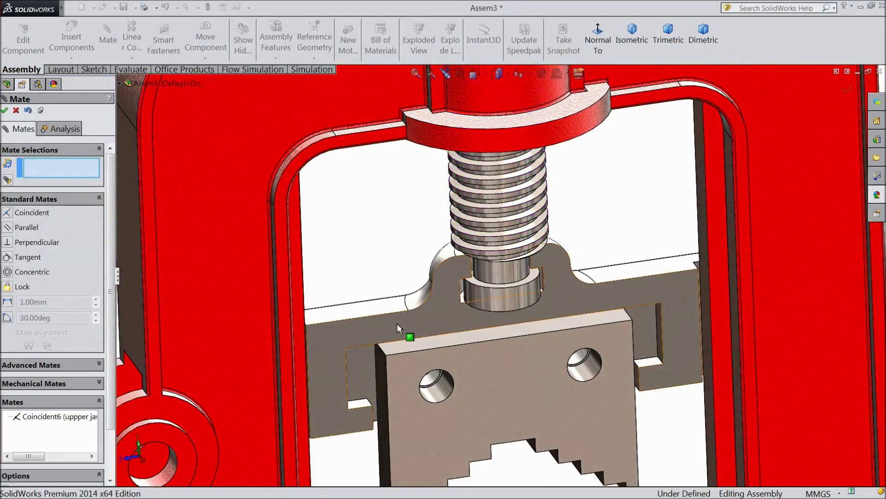
scroll(397, 323, up, 3)
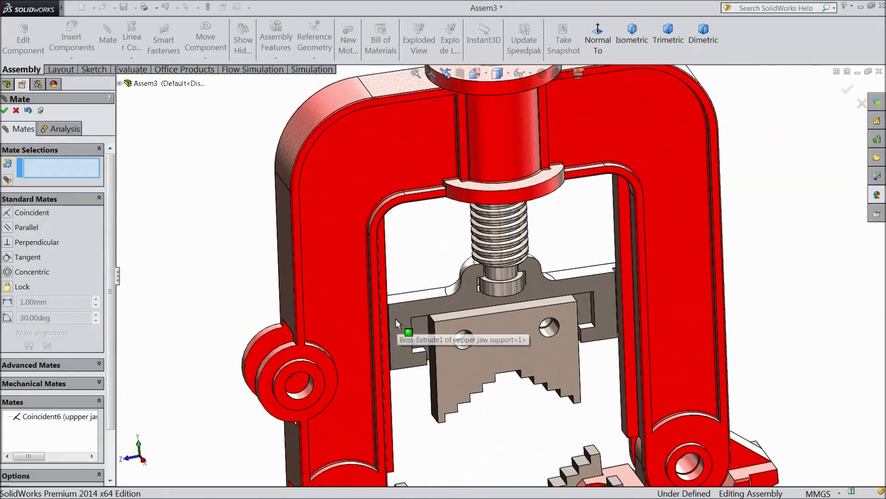
click(5, 110)
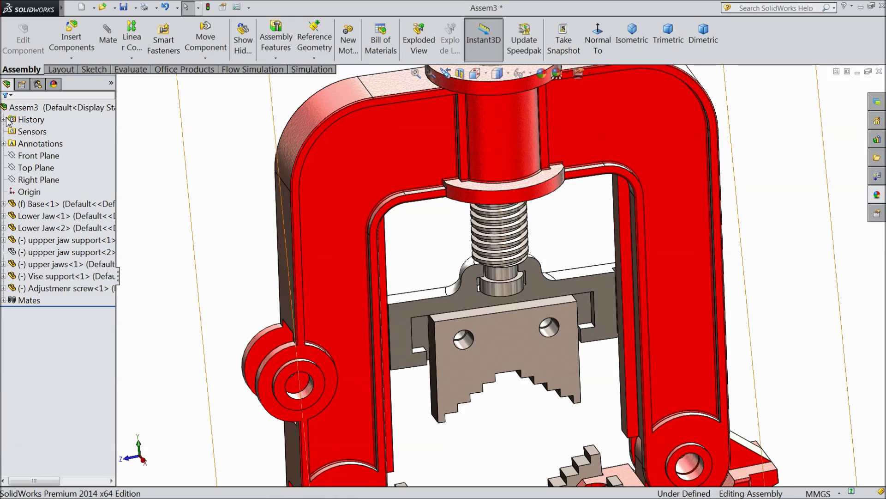
Step: Show the hidden front upper jaw support again
click(28, 251)
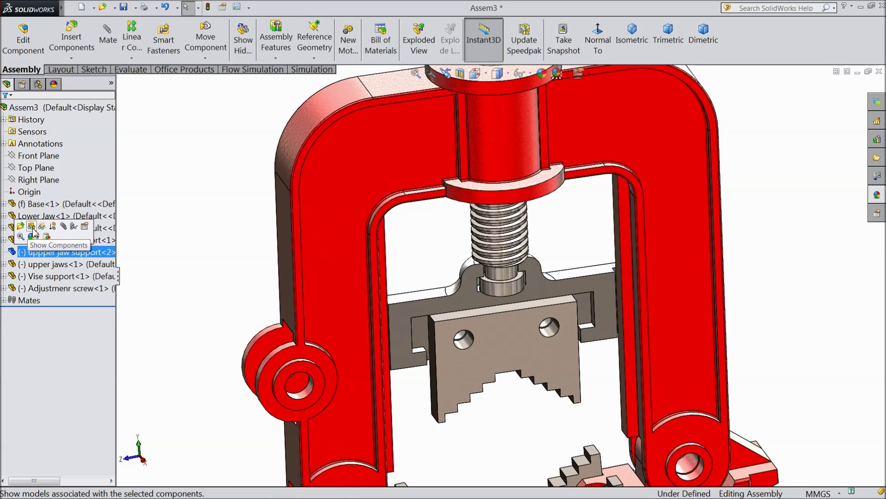
click(31, 233)
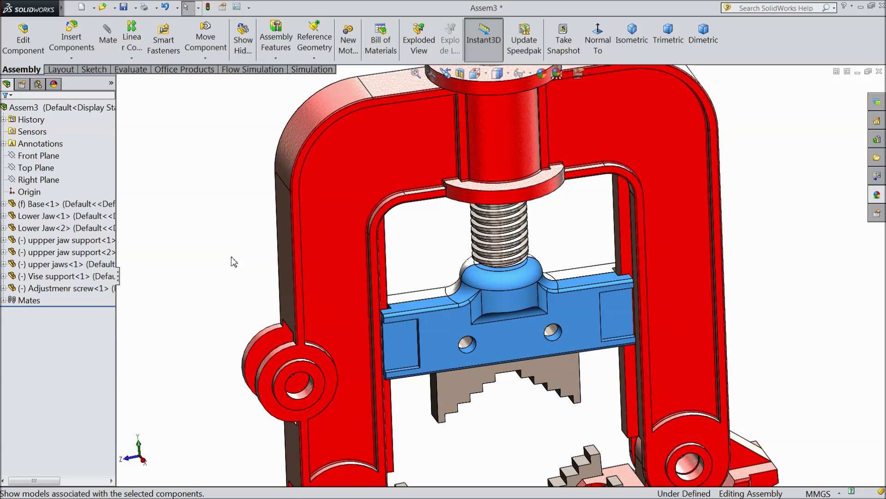
key(Escape)
scroll(480, 277, up, 3)
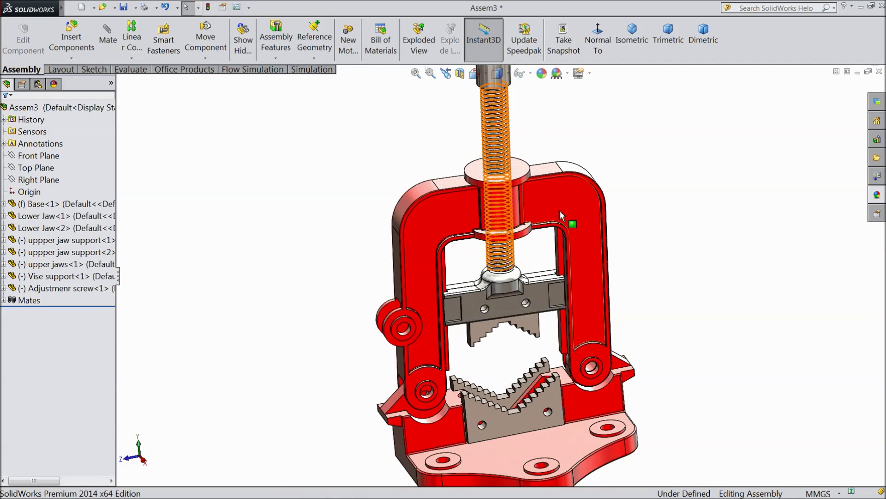
Step: Move the front upper jaw support along the vise support to test its travel together with the adjustment screw
click(492, 329)
drag(492, 329, 526, 273)
middle_drag(526, 273, 512, 240)
scroll(529, 272, up, 4)
scroll(517, 234, down, 4)
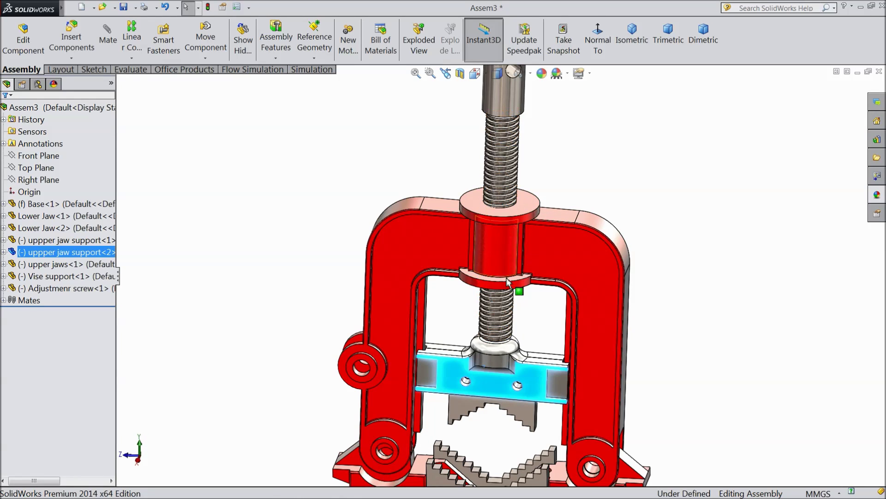
scroll(507, 284, up, 2)
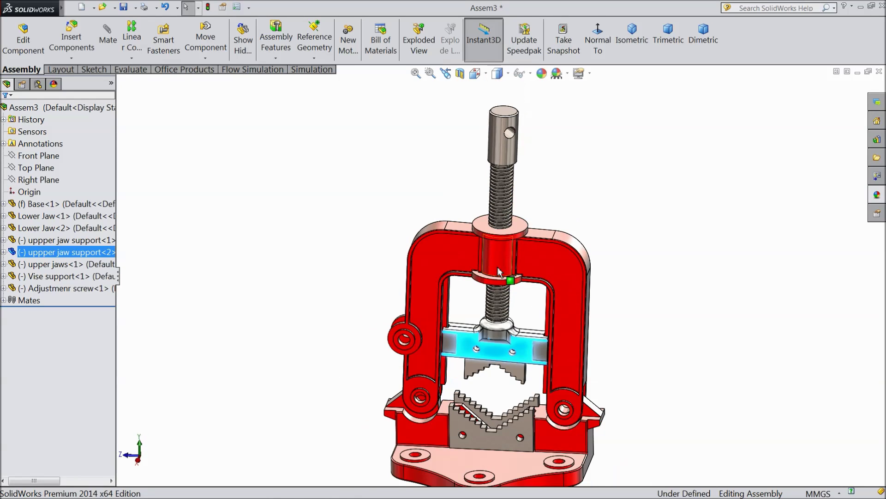
Step: Create a section view through the screw's axis, offset -10 mm from the front upper jaw support's face
click(460, 73)
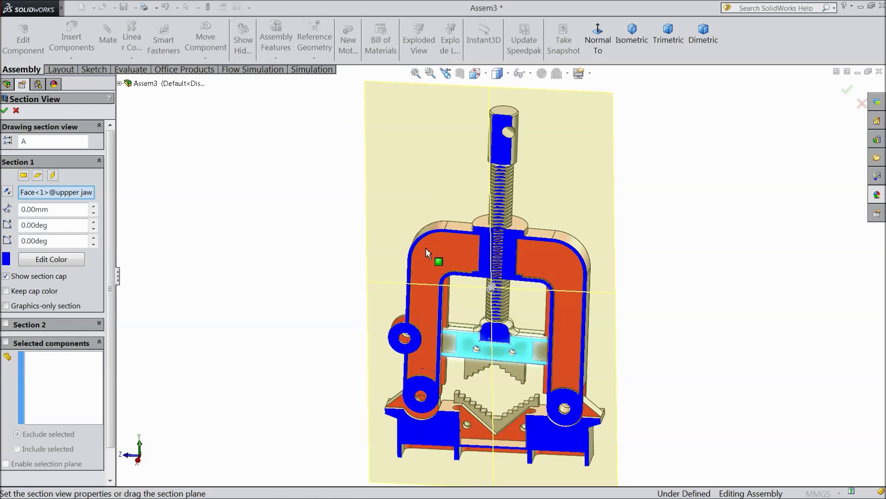
middle_drag(633, 273, 653, 238)
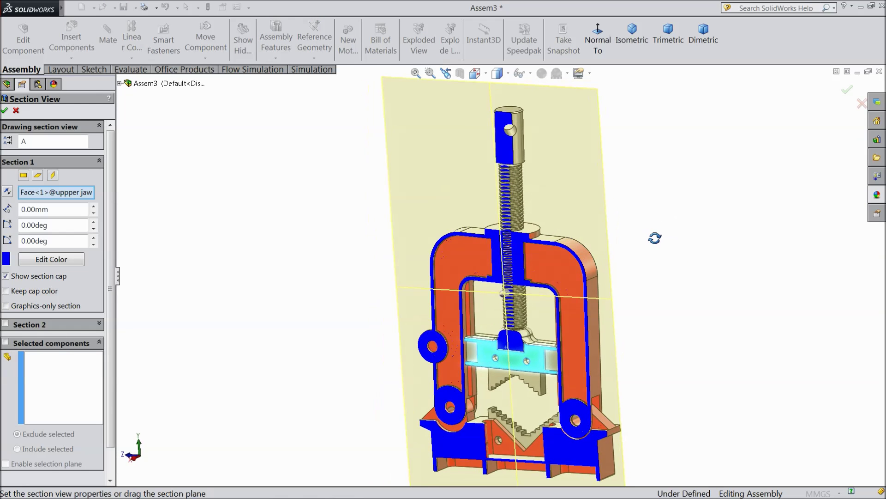
drag(505, 295, 511, 293)
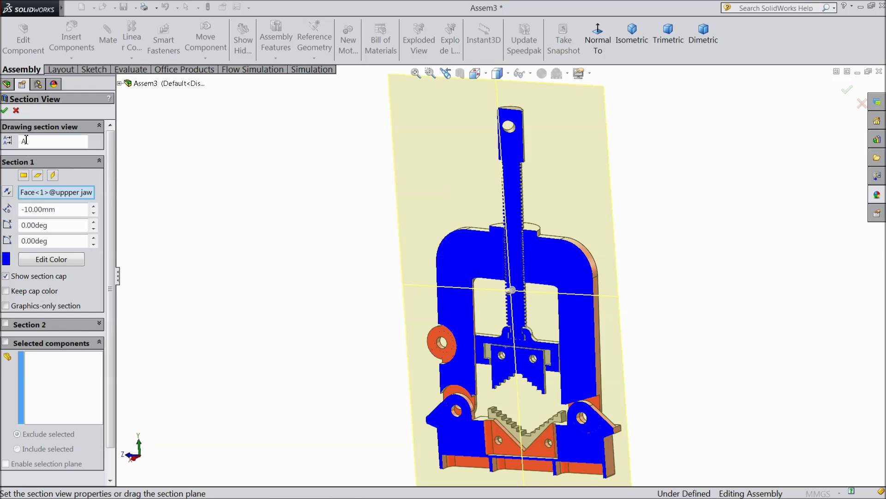
click(4, 111)
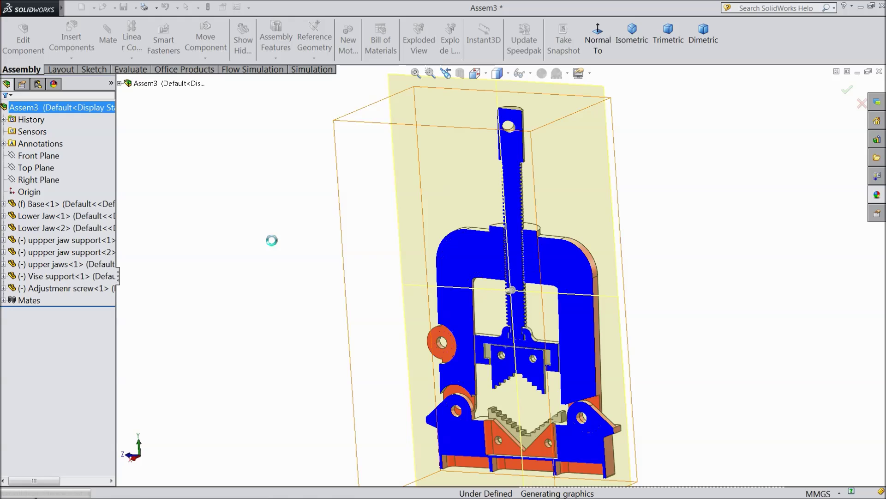
Step: Examine in section how the adjustment screw's threads meet the vise support's collar, and turn the section view off
scroll(464, 283, down, 10)
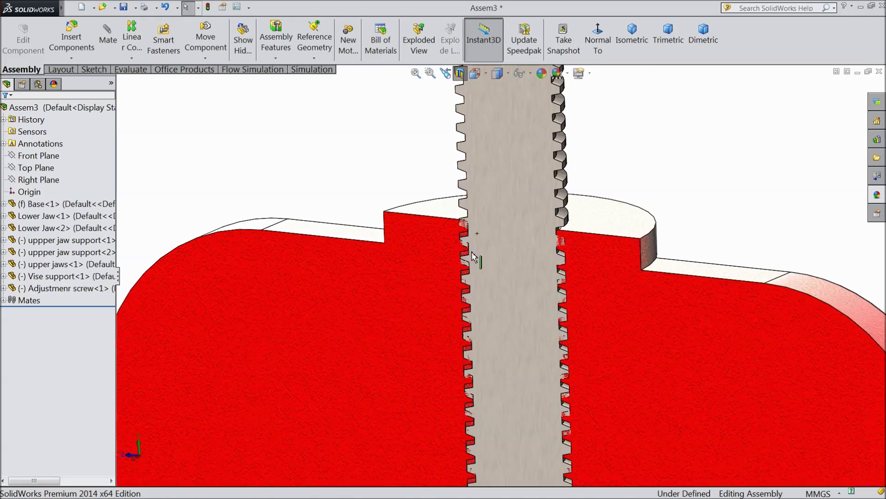
scroll(493, 273, up, 4)
middle_drag(561, 350, 590, 329)
scroll(590, 329, down, 5)
drag(531, 287, 505, 221)
scroll(503, 274, up, 6)
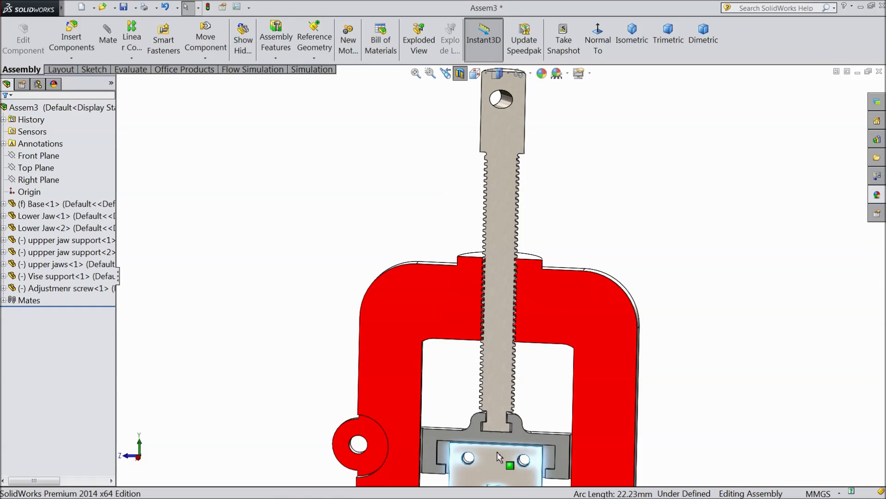
scroll(501, 274, up, 2)
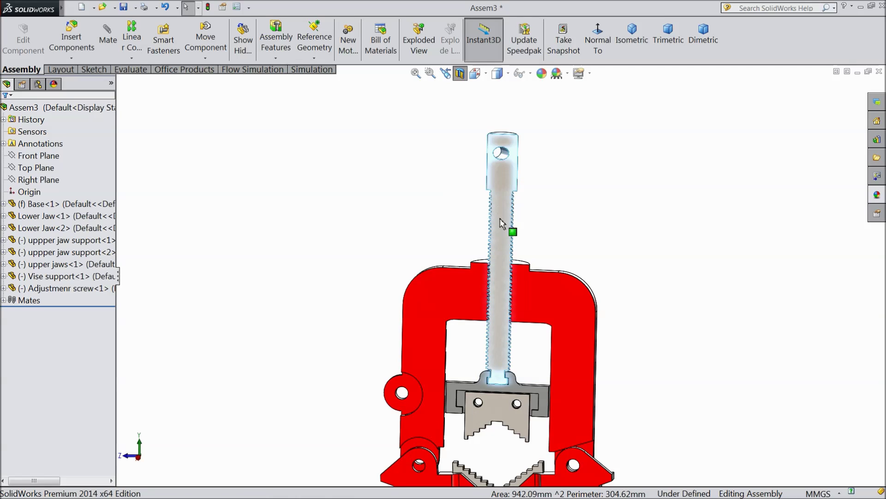
click(459, 73)
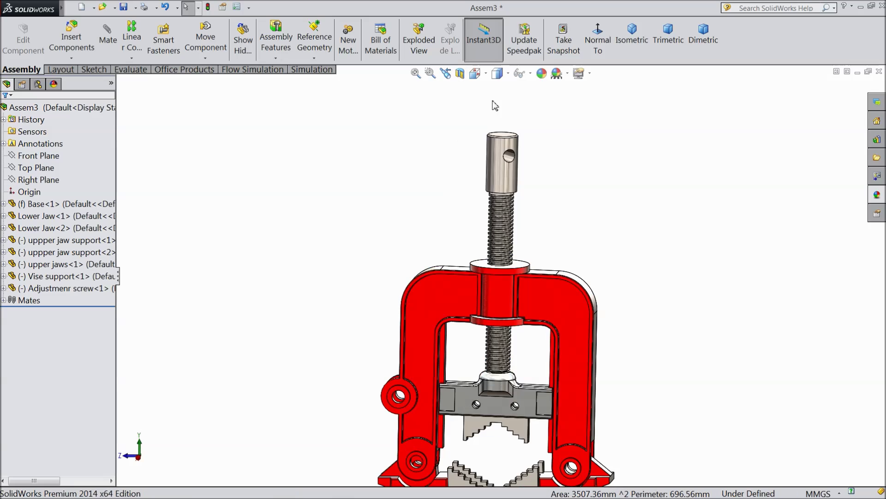
Step: Display the assembly in wireframe and orient the view normal to the vise support's front face
click(501, 74)
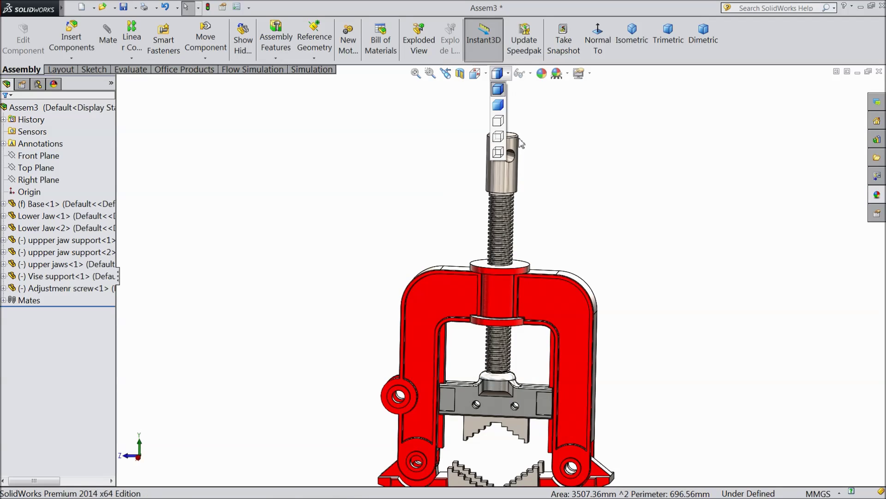
click(498, 153)
scroll(475, 259, down, 10)
scroll(467, 259, up, 10)
click(580, 310)
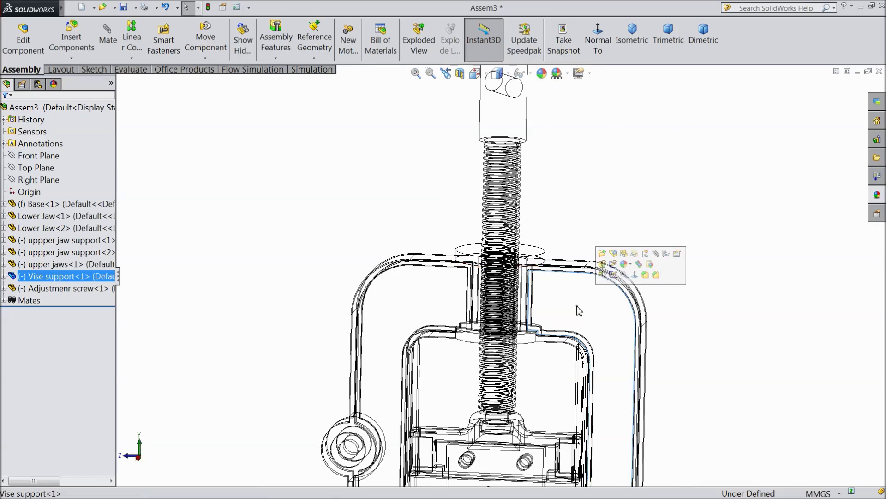
click(599, 51)
Step: Move the adjustment screw slightly to compare its threads with the internal threads of the vise support's collar
scroll(468, 258, down, 8)
scroll(457, 279, down, 3)
scroll(548, 174, up, 8)
scroll(522, 203, down, 3)
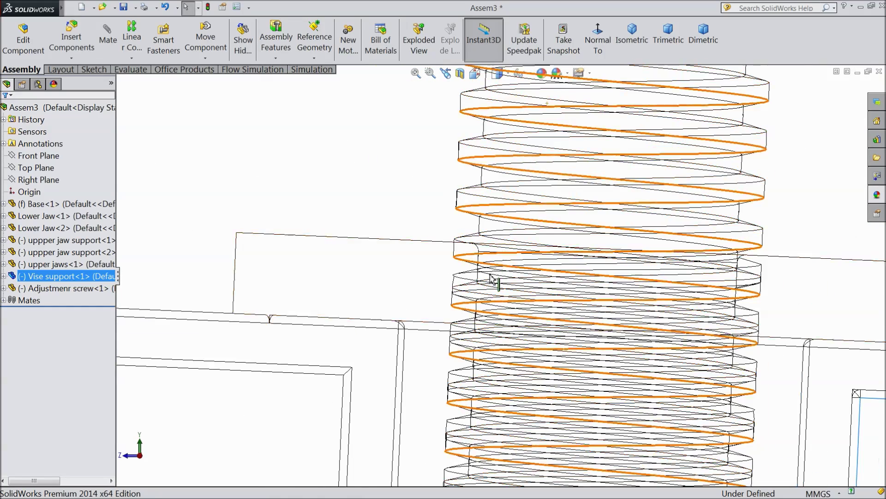
scroll(493, 317, down, 3)
scroll(493, 351, down, 2)
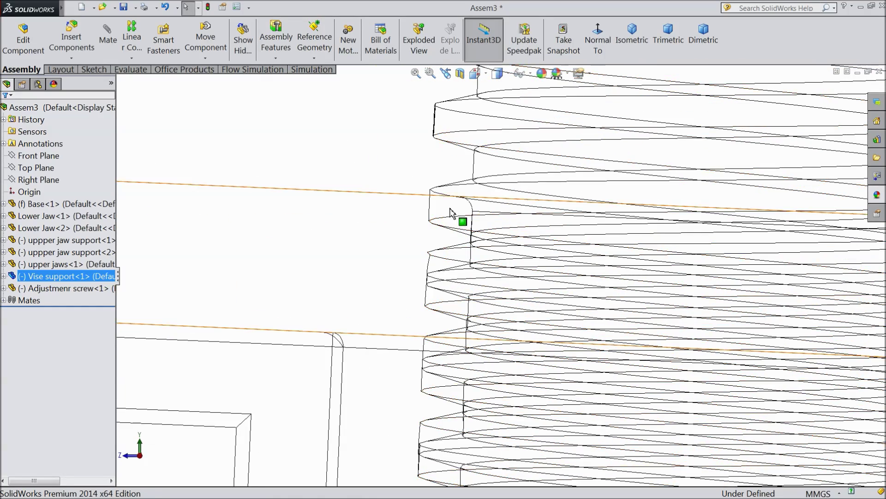
click(455, 133)
scroll(459, 128, up, 3)
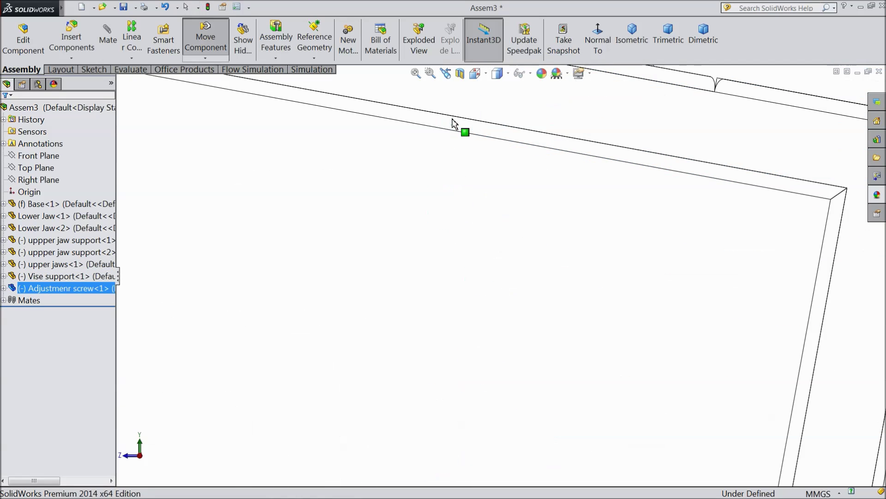
scroll(408, 200, up, 2)
scroll(408, 199, up, 5)
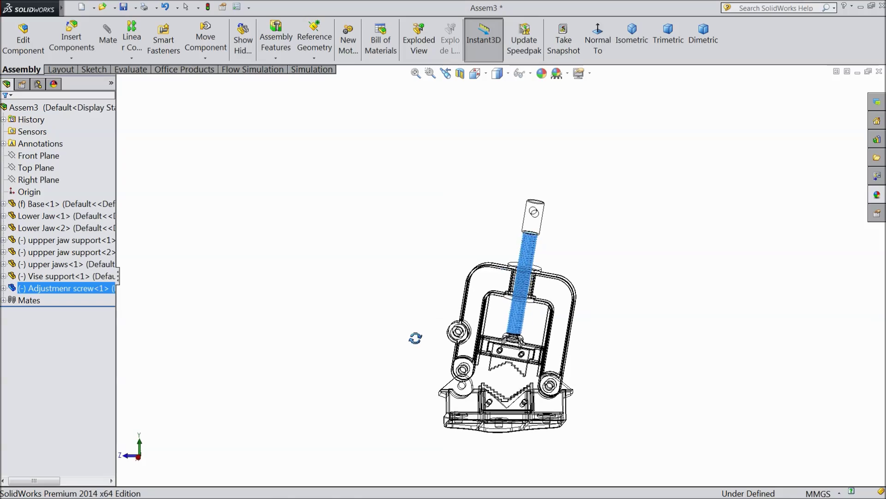
Step: Nudge the adjustment screw again at the collar's upper end to line up its threads
scroll(526, 277, down, 8)
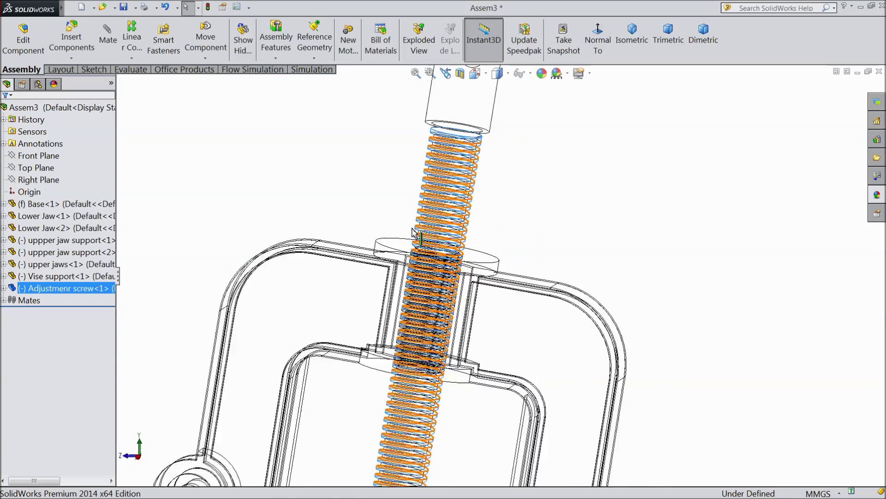
scroll(434, 279, down, 2)
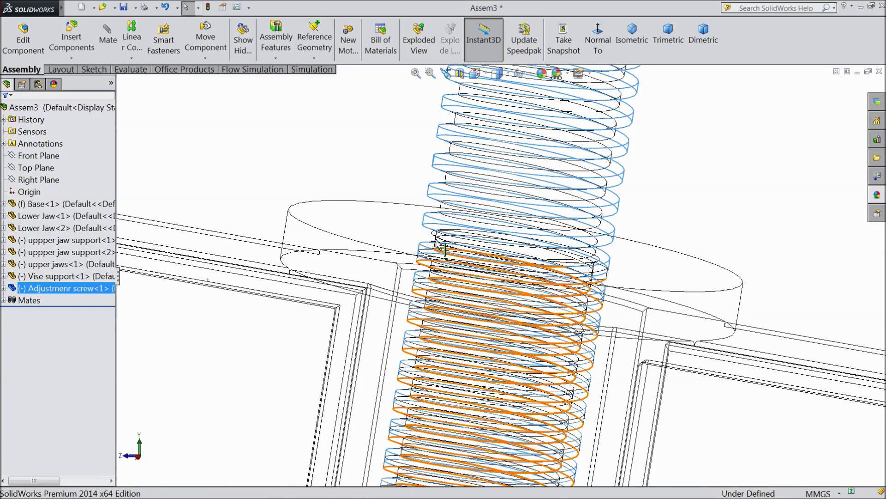
scroll(436, 234, down, 3)
click(435, 218)
drag(433, 213, 433, 212)
scroll(403, 169, up, 12)
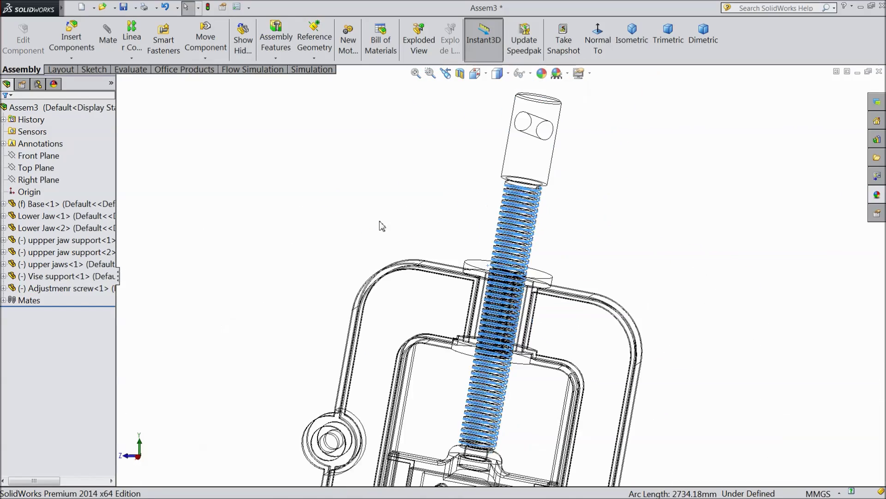
Step: Return the display to shaded with edges and section the assembly parallel to the vise support's front face at a -10 mm offset
drag(436, 293, 402, 321)
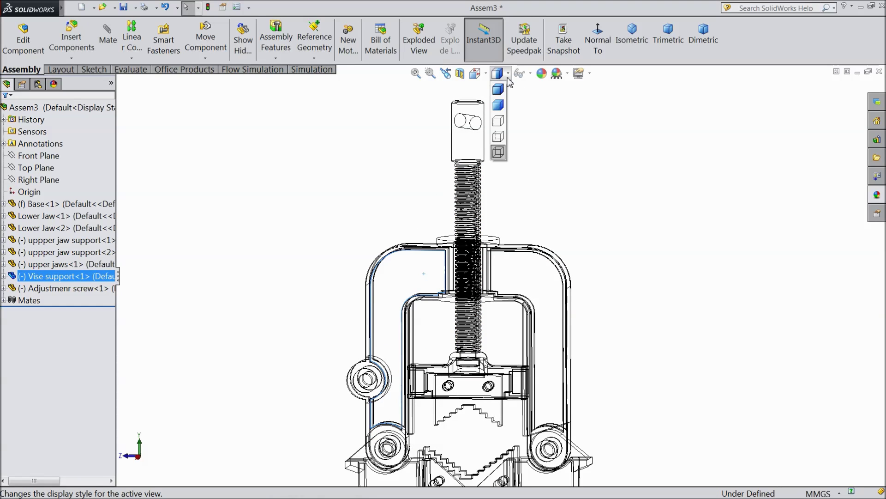
click(498, 90)
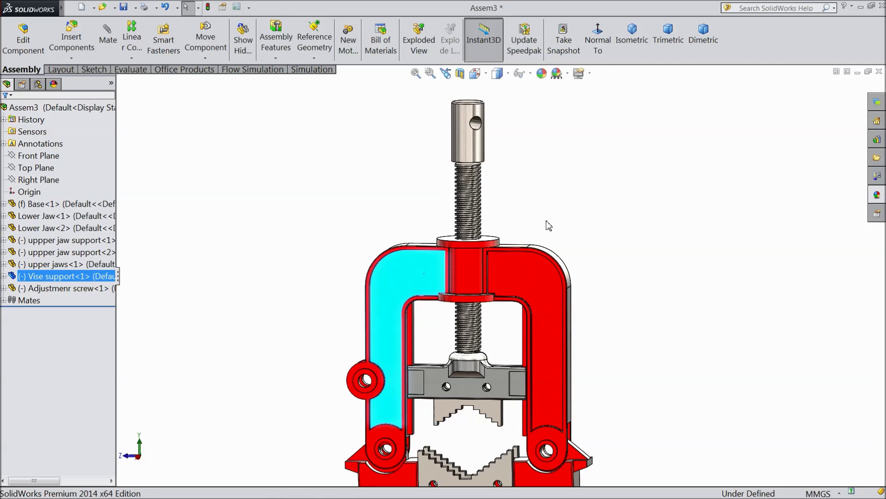
ctrl+click(76, 218)
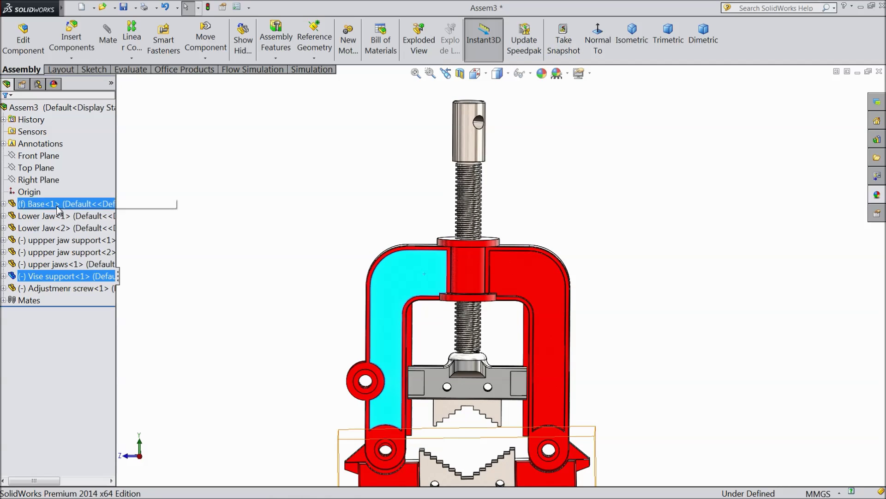
click(460, 72)
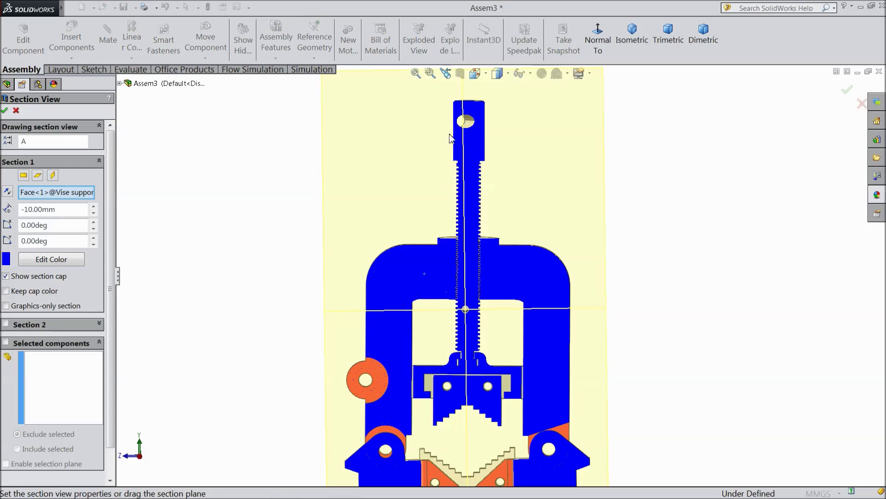
middle_drag(269, 281, 186, 274)
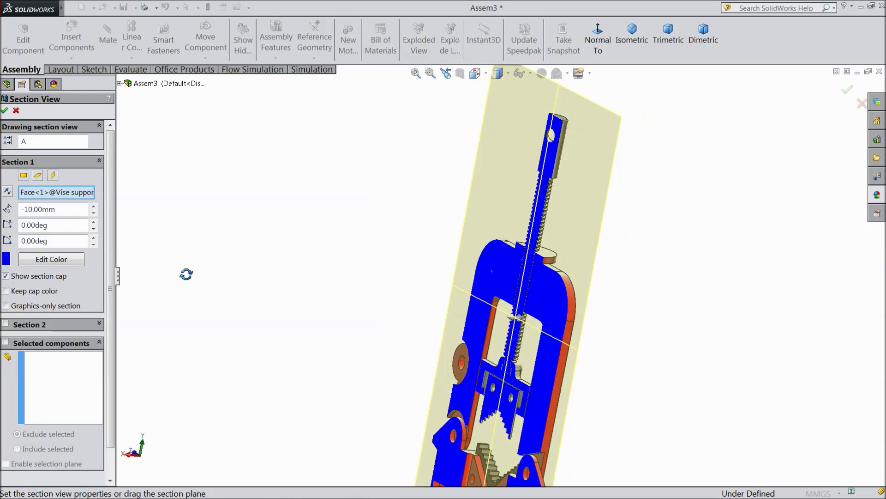
click(5, 111)
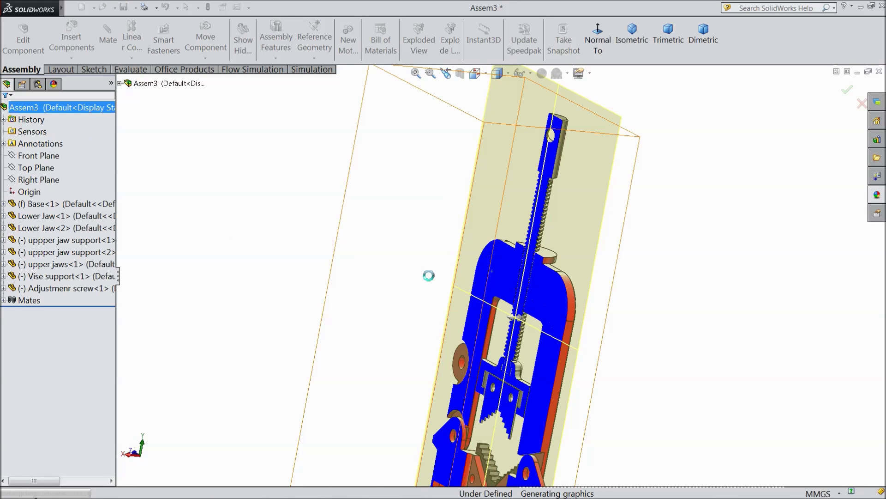
Step: Move the adjustment screw slightly so its threads mesh with the collar's internal threads in the section view
scroll(470, 249, down, 10)
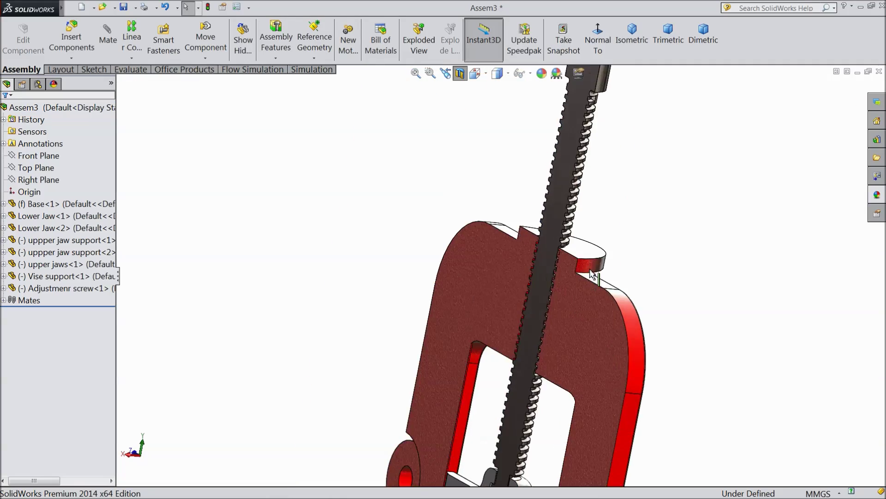
scroll(479, 301, down, 8)
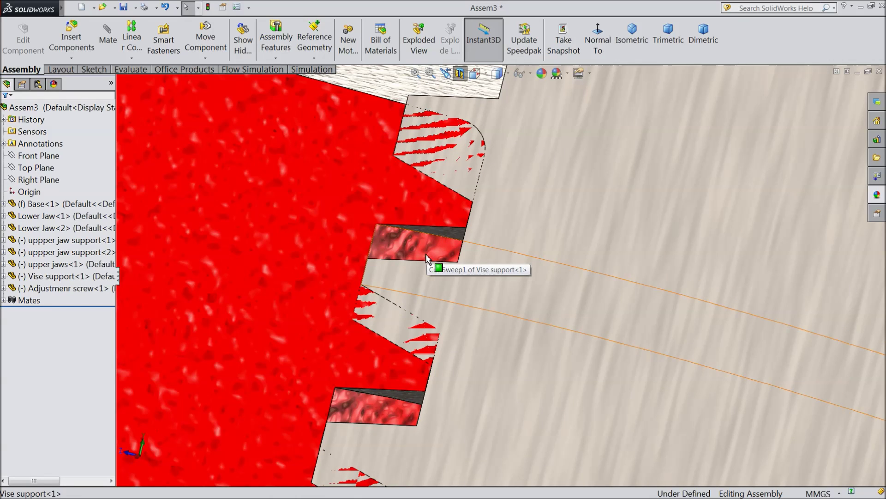
scroll(418, 253, up, 5)
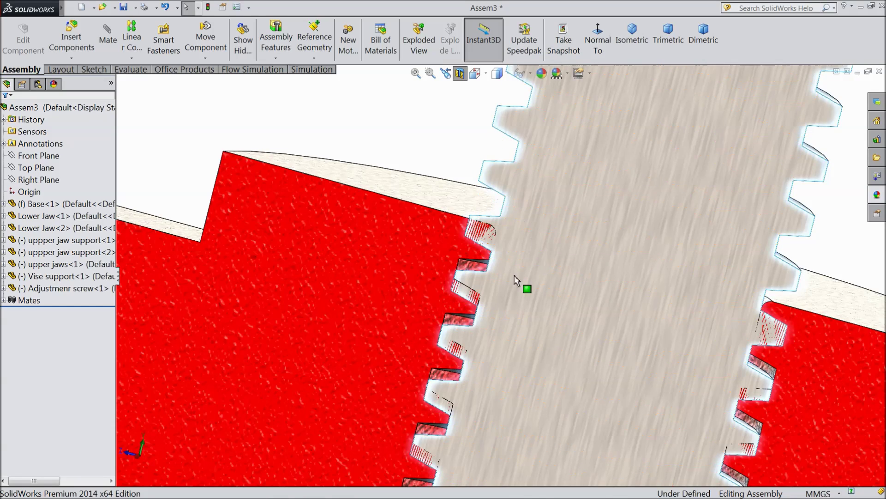
click(519, 307)
scroll(511, 319, up, 10)
drag(485, 409, 445, 450)
key(Escape)
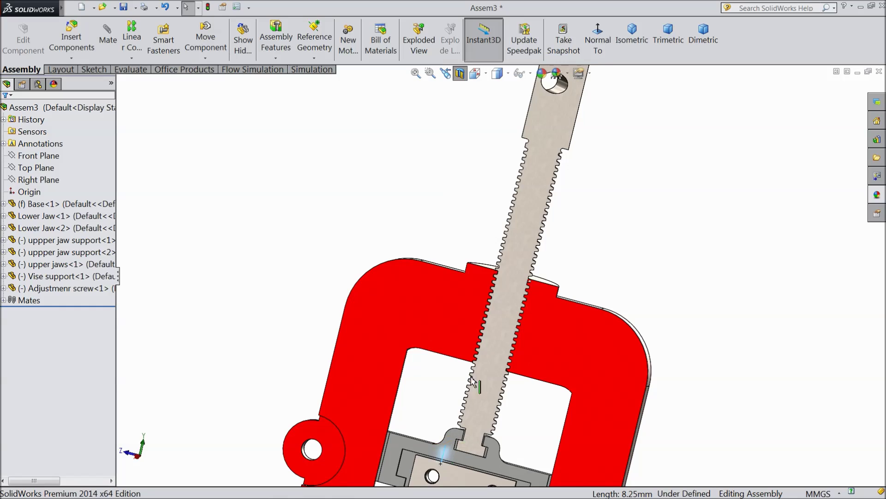
scroll(500, 257, down, 10)
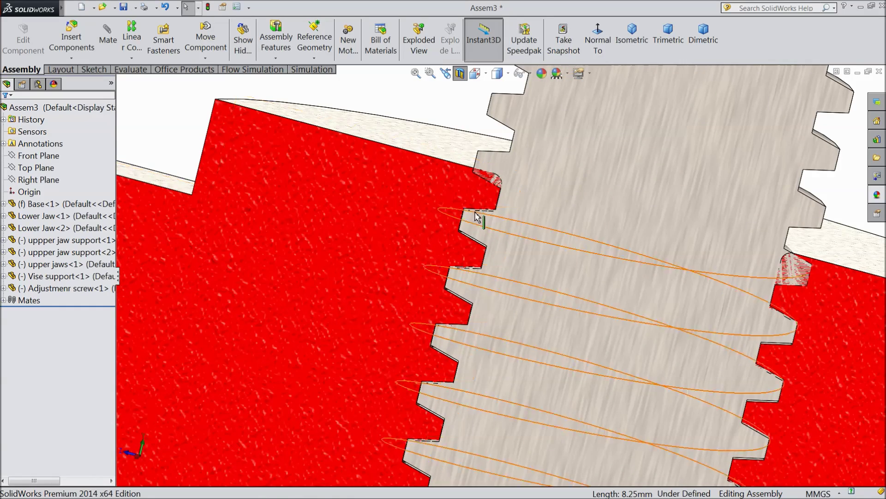
scroll(478, 249, up, 8)
middle_drag(552, 350, 591, 418)
middle_drag(568, 380, 548, 340)
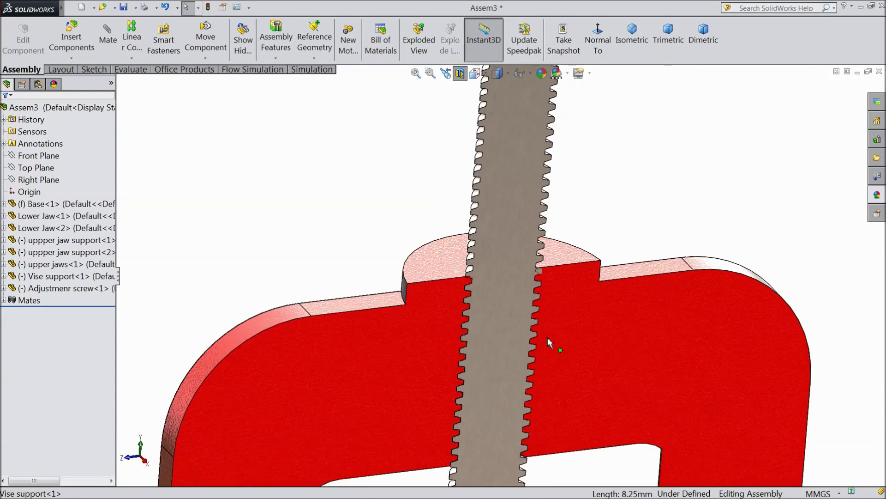
scroll(480, 291, down, 6)
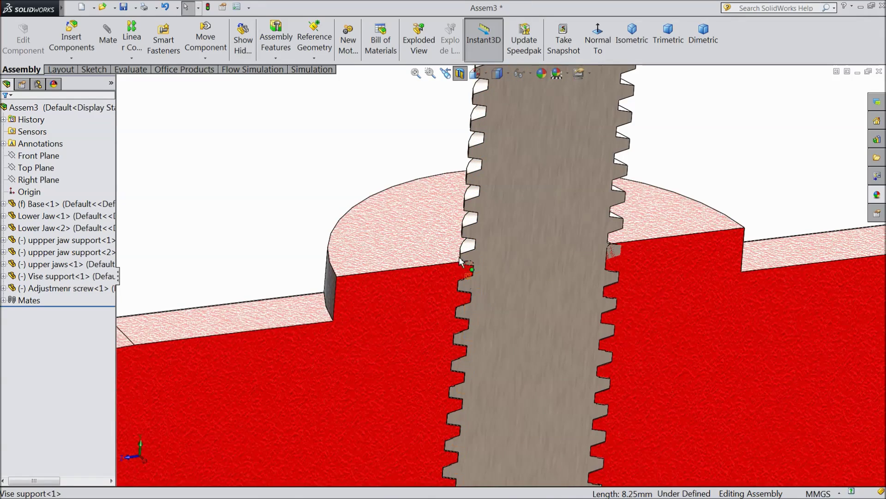
Step: Replace the section with one parallel to the Front Plane at a 162 mm offset and examine the screw and collar threads
click(460, 74)
click(461, 74)
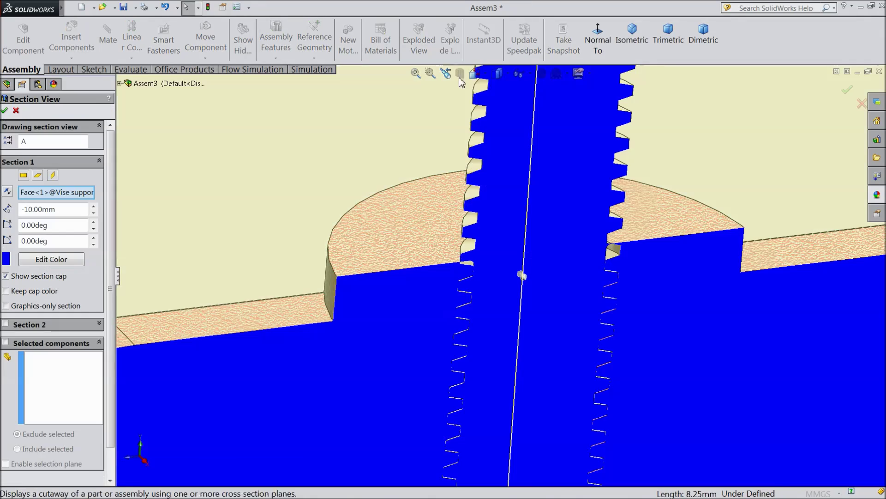
mouse_move(524, 280)
mouse_down()
mouse_move(517, 257)
mouse_move(520, 276)
mouse_up()
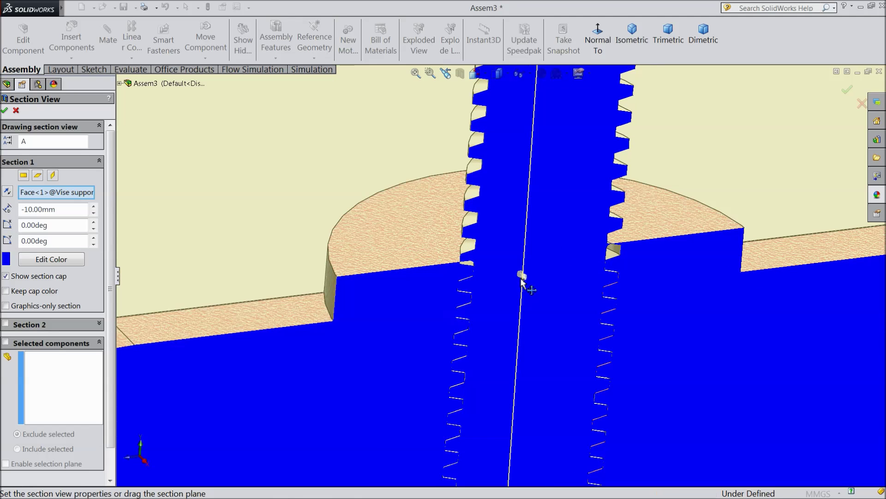
click(38, 176)
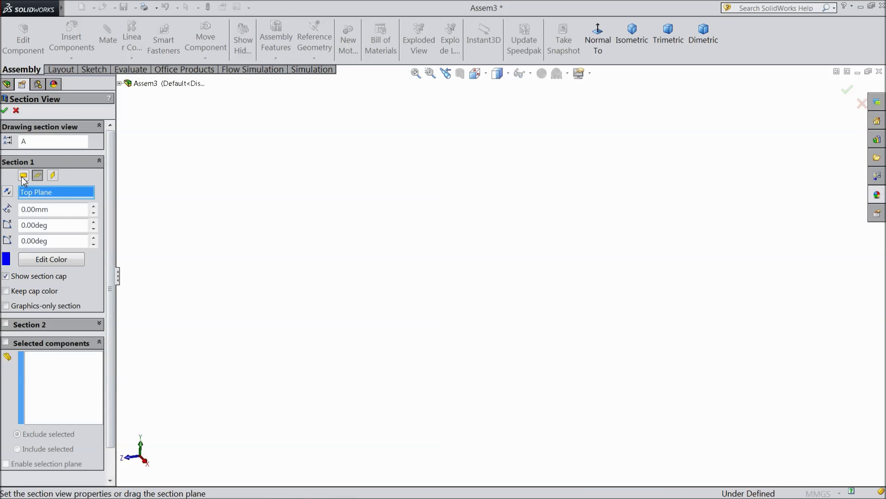
scroll(390, 246, up, 8)
scroll(607, 288, down, 5)
scroll(439, 277, down, 3)
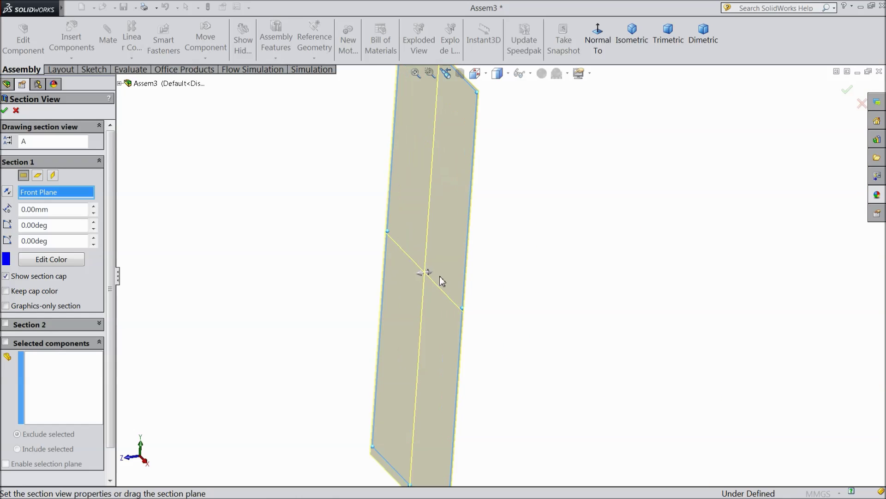
drag(420, 281, 222, 288)
scroll(222, 289, down, 10)
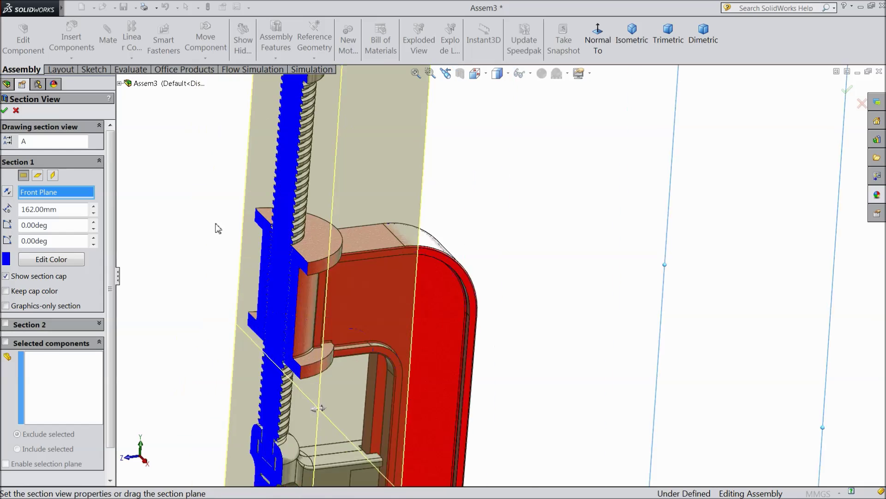
scroll(365, 274, down, 3)
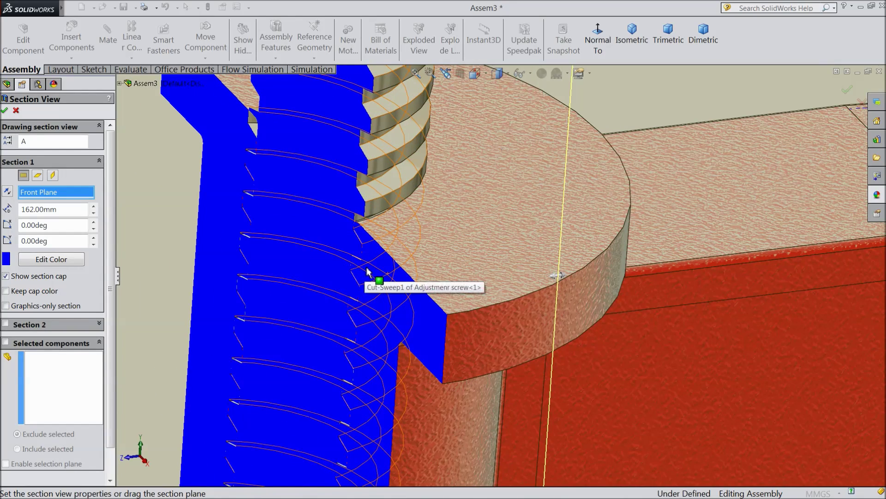
click(5, 111)
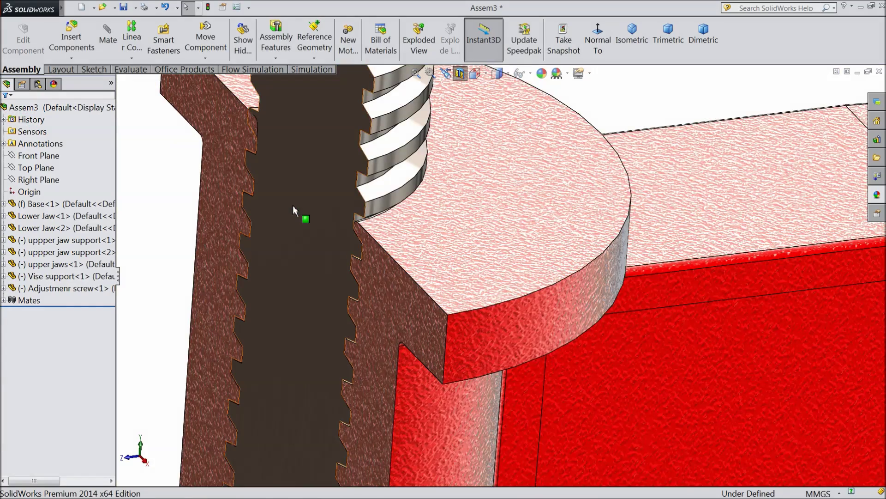
middle_drag(292, 205, 382, 207)
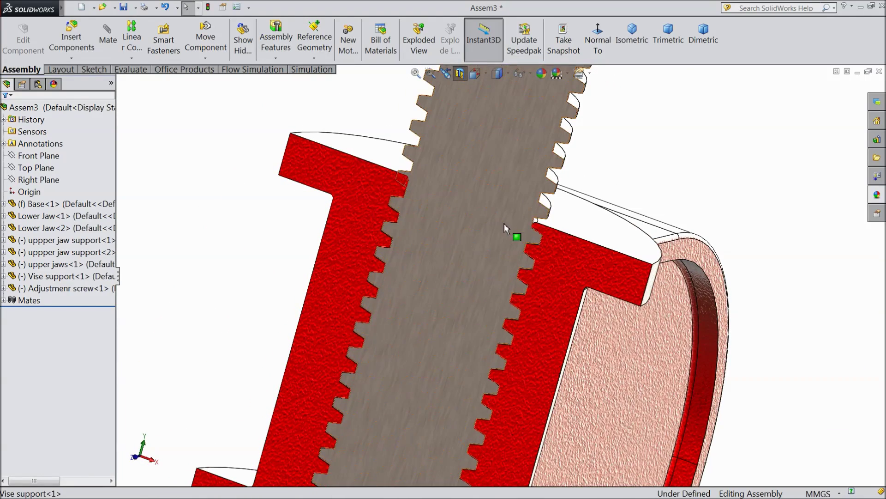
scroll(536, 240, down, 8)
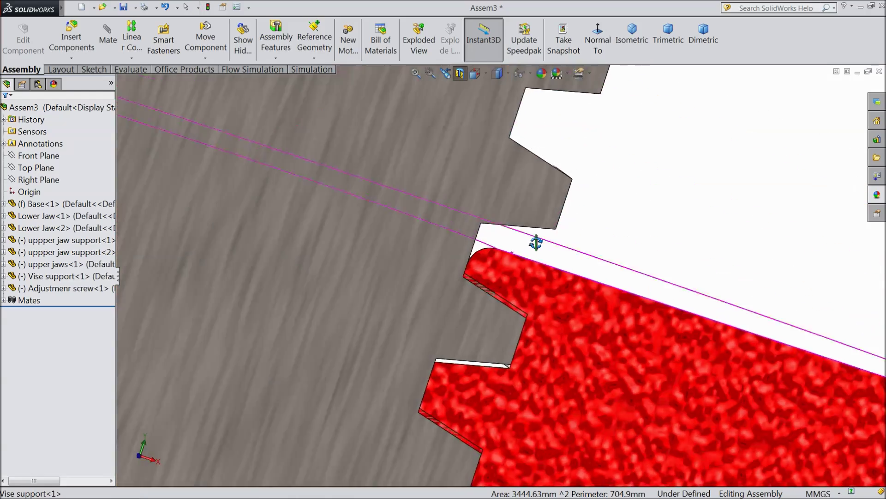
mouse_move(536, 243)
middle_down()
mouse_move(538, 221)
mouse_move(575, 256)
middle_up()
scroll(575, 259, up, 10)
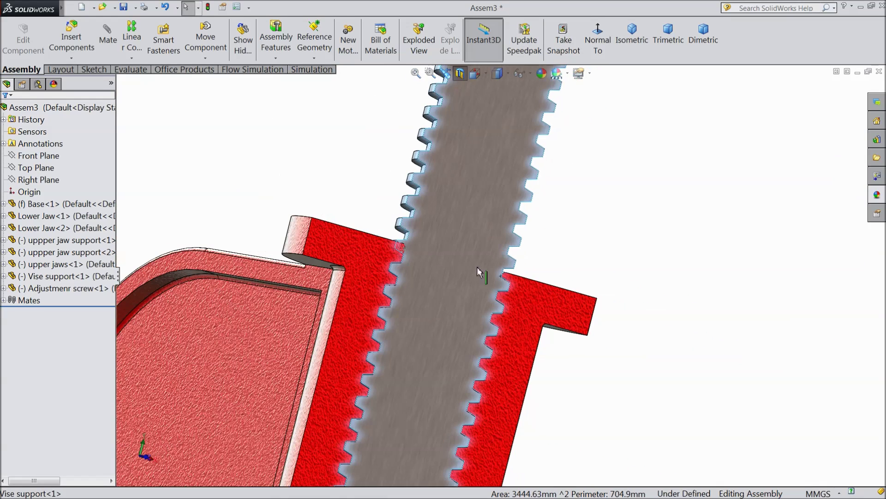
click(108, 39)
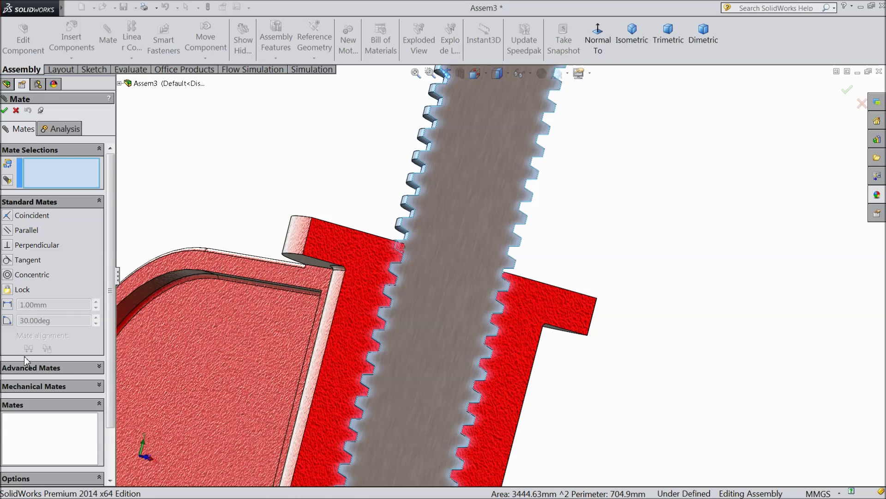
click(28, 388)
click(9, 282)
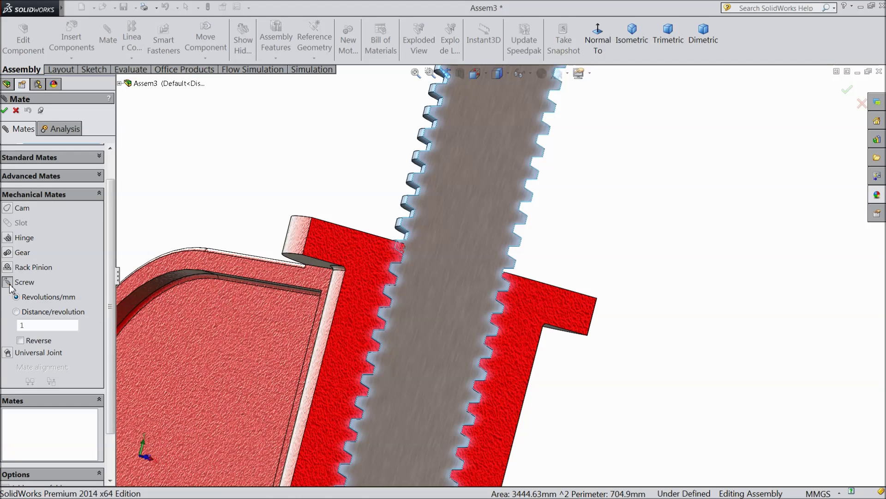
scroll(113, 210, up, 2)
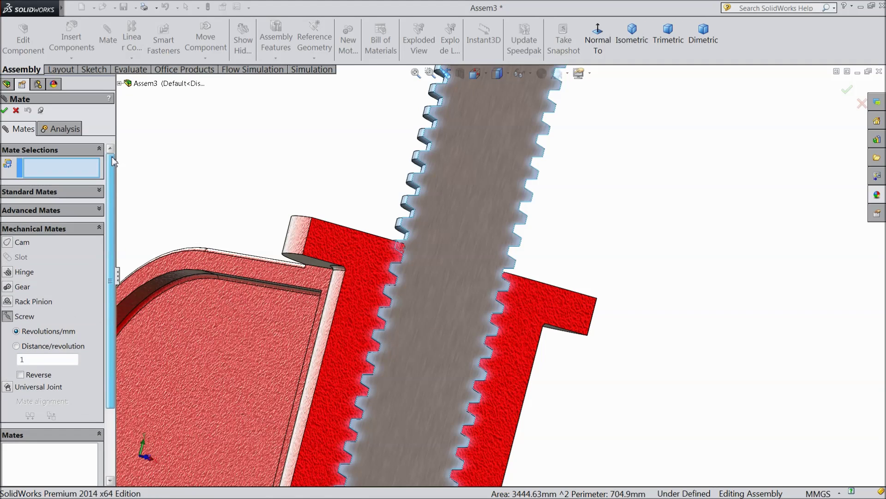
middle_drag(362, 219, 428, 244)
scroll(409, 241, down, 2)
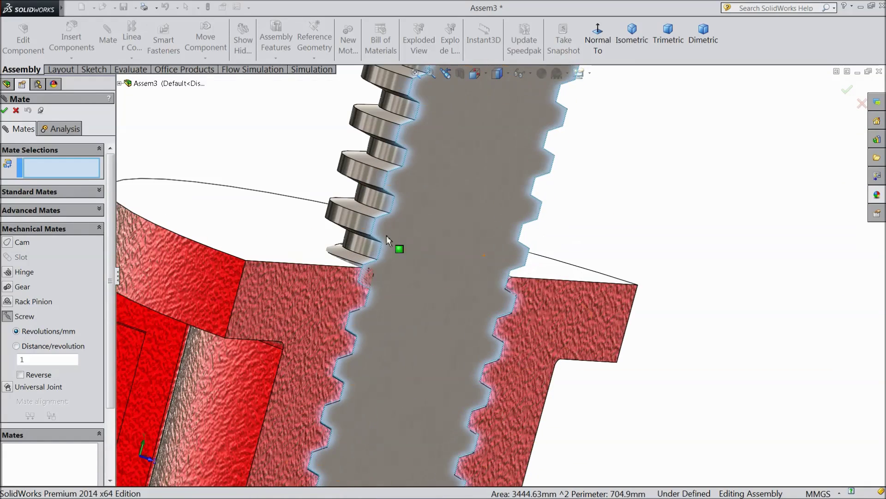
click(358, 223)
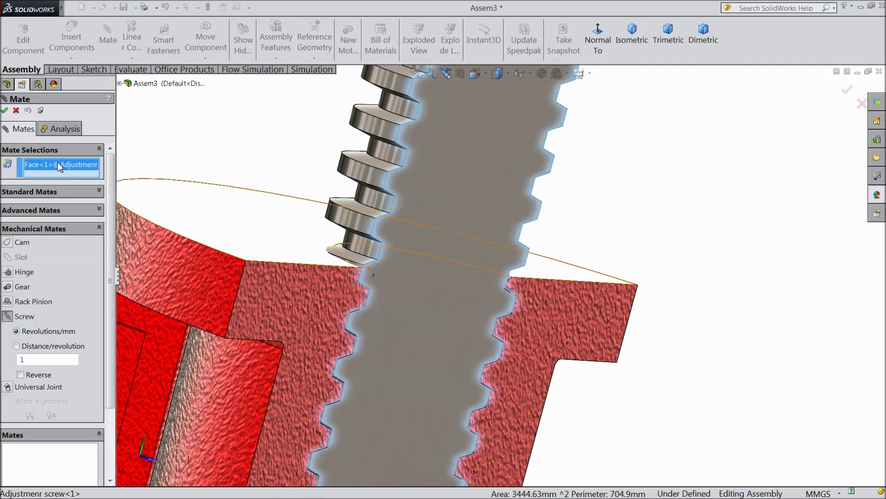
click(16, 112)
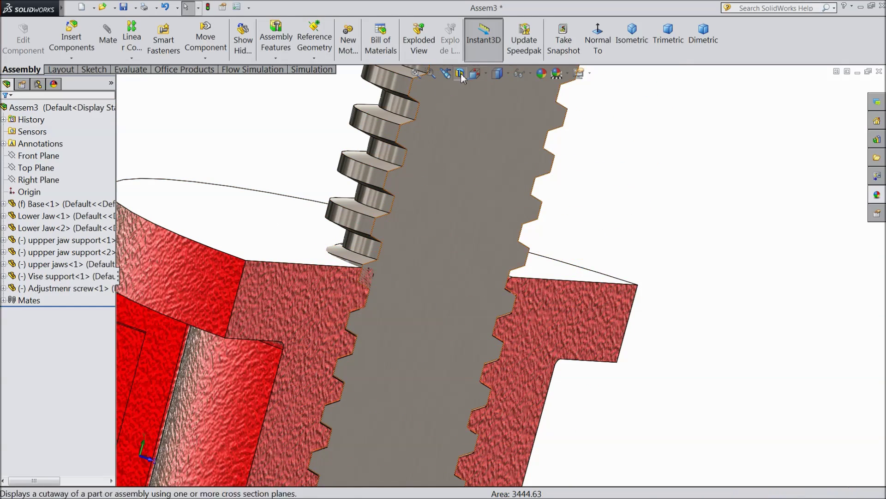
Step: Turn off the section view and start a Screw mate with the adjustment screw's outer thread face as first reference
click(461, 74)
middle_drag(418, 127, 277, 231)
click(107, 40)
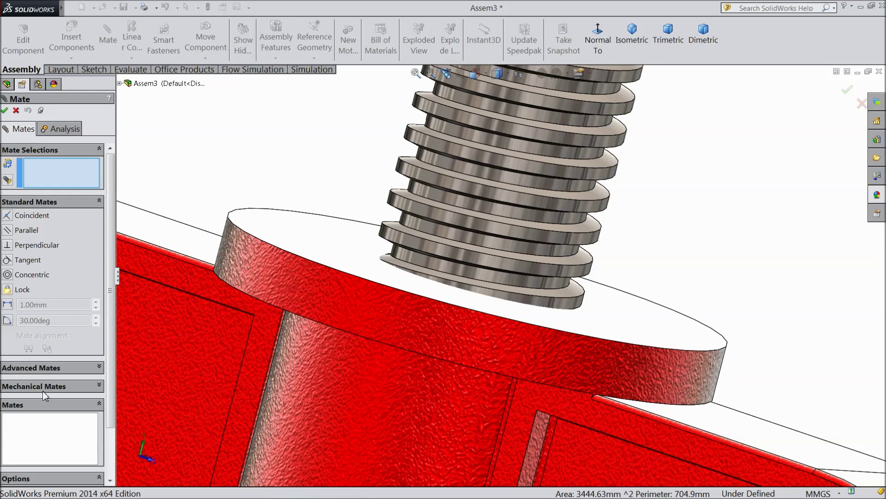
click(45, 395)
click(18, 283)
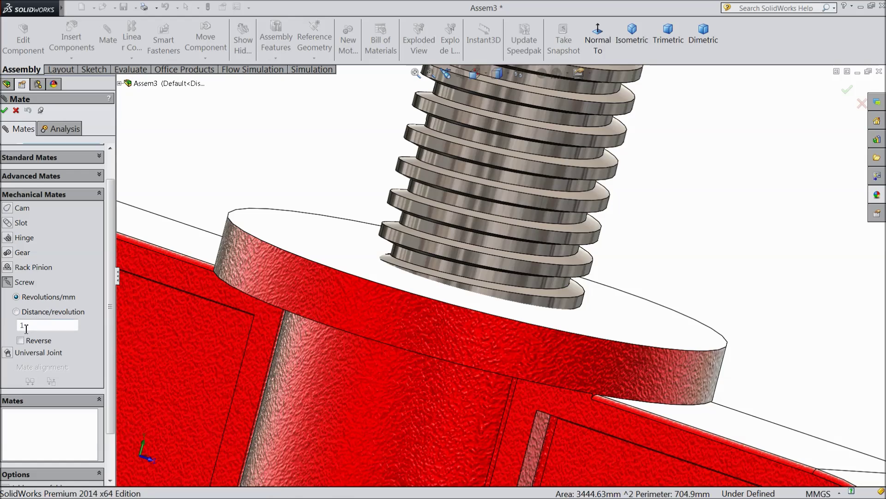
scroll(112, 212, up, 2)
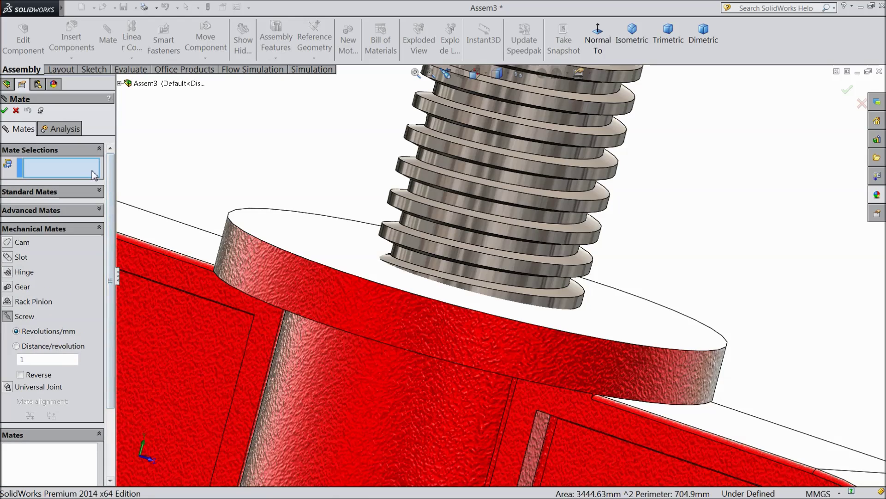
scroll(442, 184, down, 3)
click(447, 180)
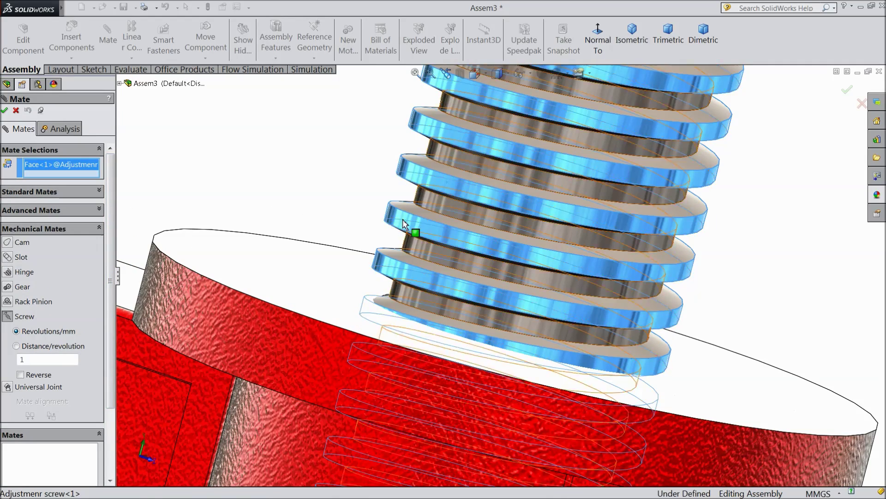
Step: Hide the adjustment screw to expose the internal threads of the vise support's collar
scroll(425, 212, up, 5)
middle_drag(382, 231, 416, 464)
scroll(520, 326, down, 5)
scroll(522, 334, down, 5)
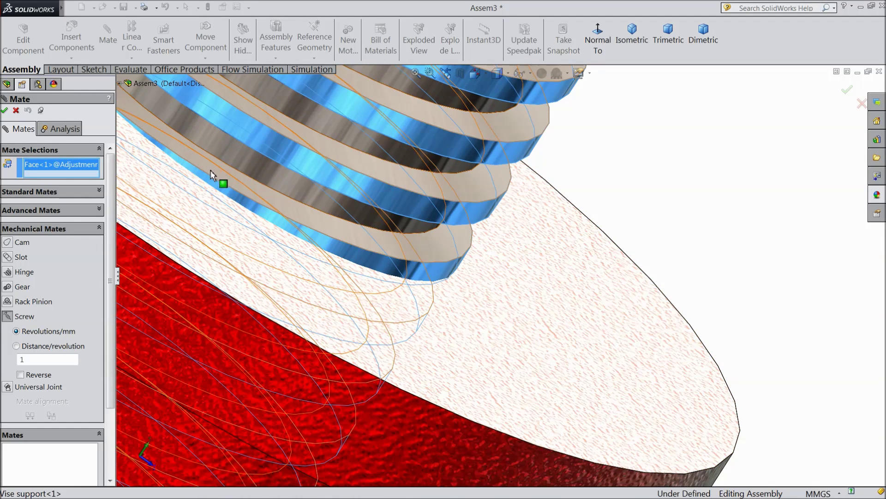
scroll(210, 190, up, 5)
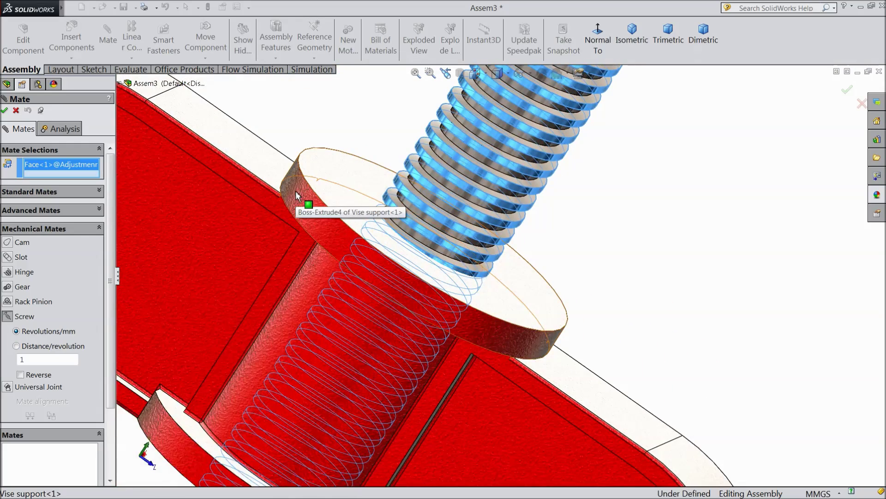
click(120, 85)
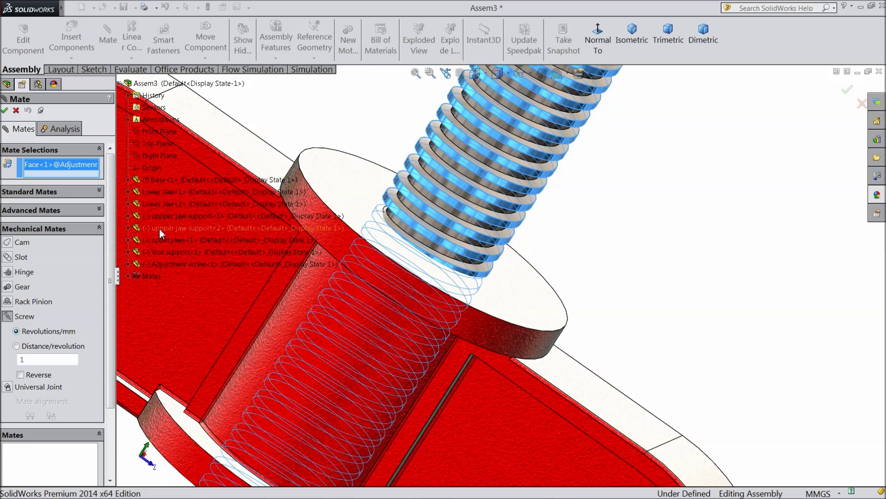
right_click(189, 268)
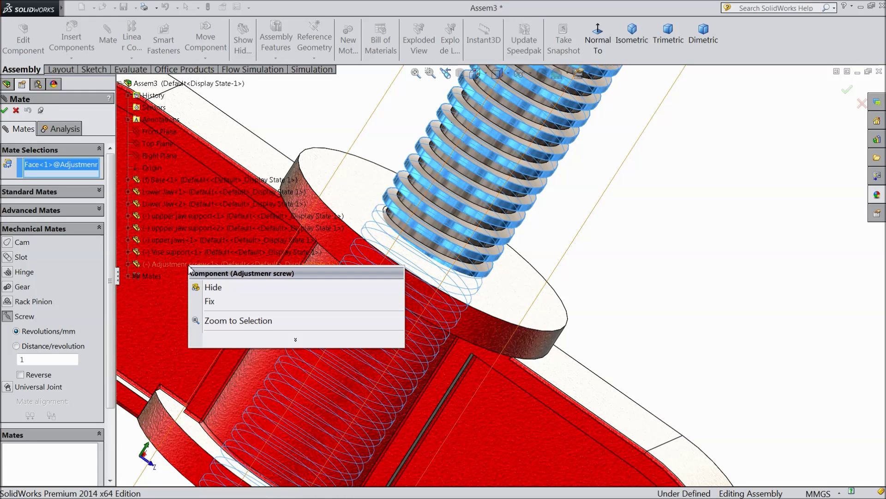
click(213, 289)
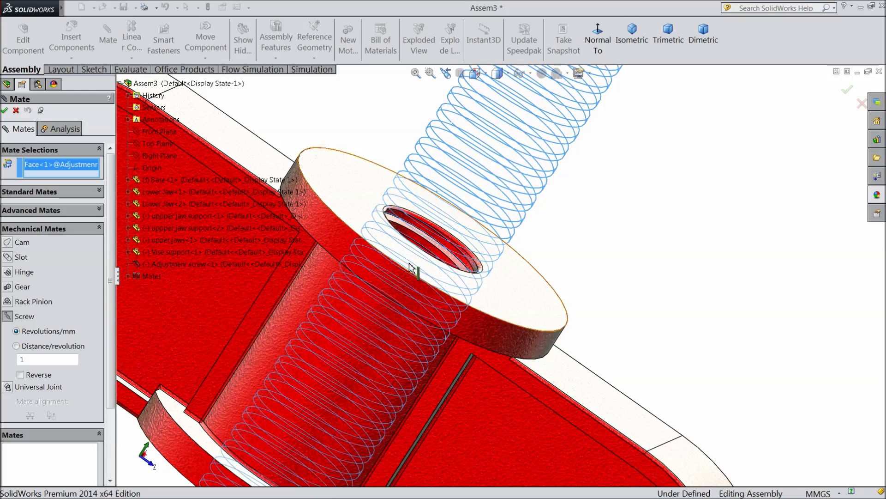
Step: Select a thread face inside the vise support's collar as the Screw mate's second reference
scroll(395, 213, down, 5)
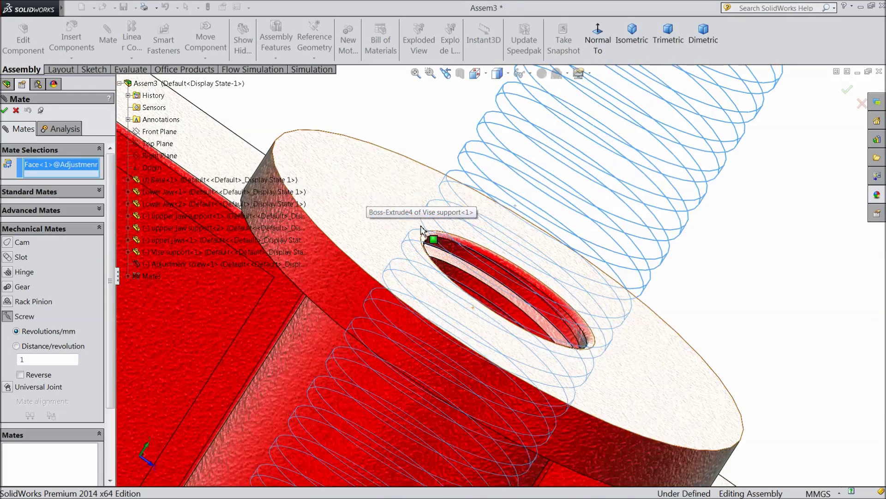
scroll(490, 278, down, 3)
scroll(425, 292, up, 3)
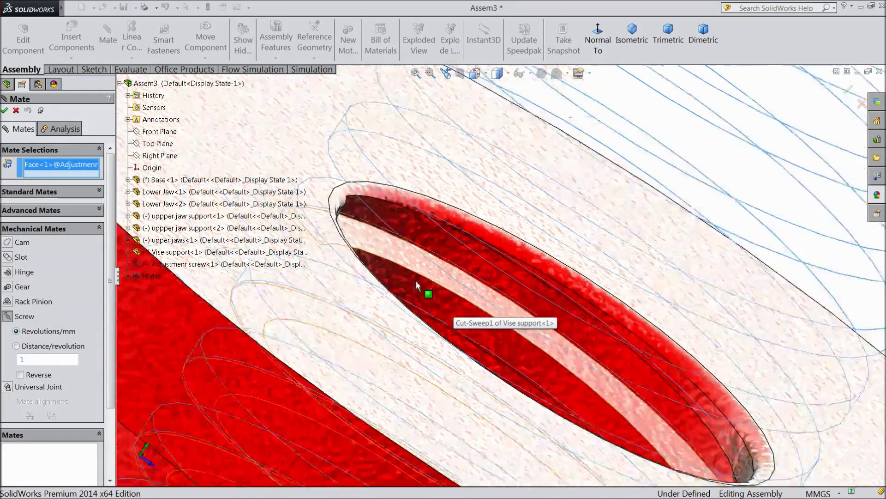
middle_drag(455, 292, 404, 270)
scroll(404, 270, down, 5)
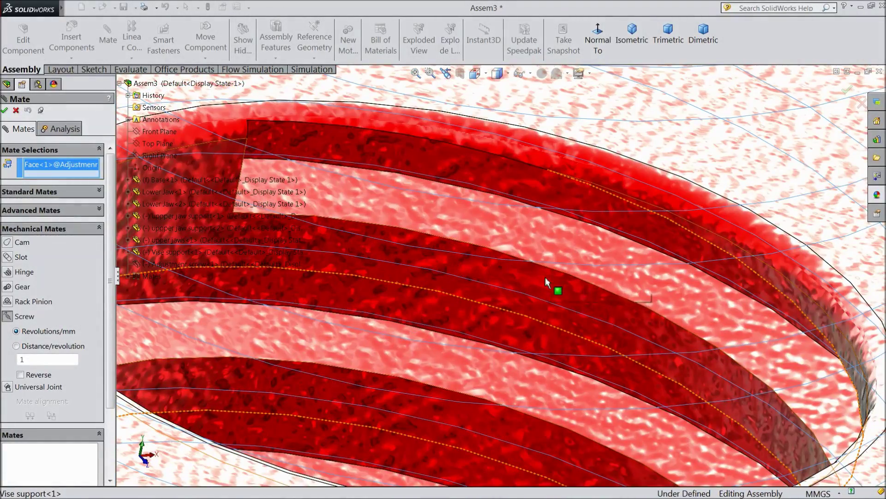
scroll(615, 323, up, 5)
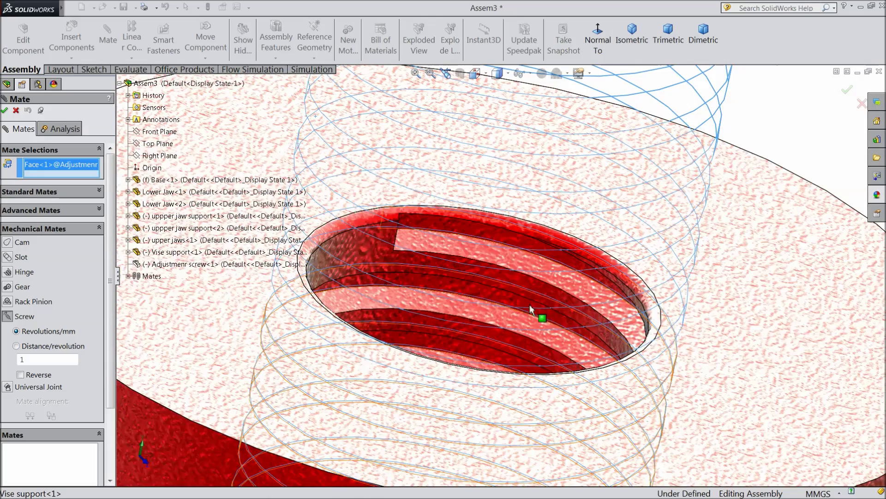
scroll(531, 307, down, 2)
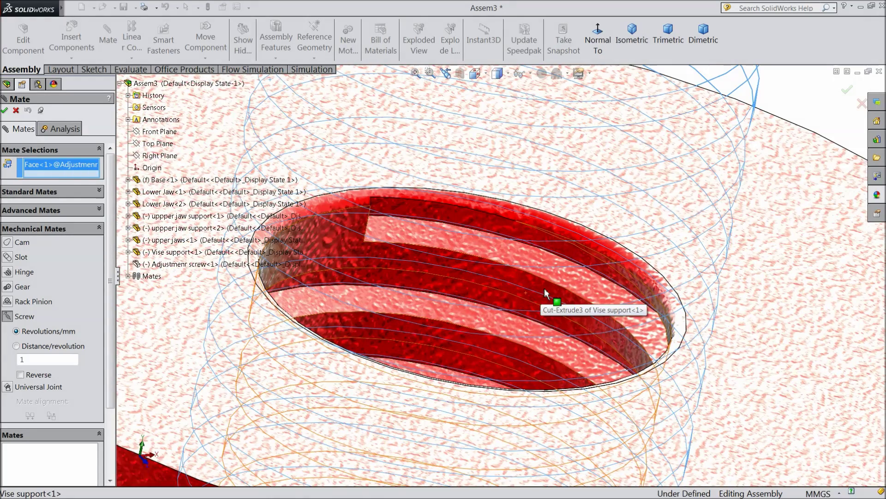
click(545, 288)
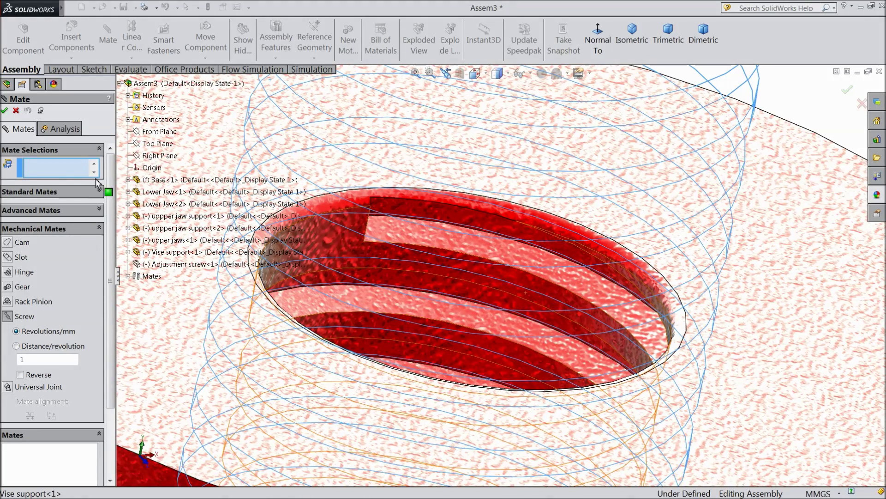
Step: Reselect the collar's internal thread face and accept the Screw mate at 1 revolution/mm with Reverse enabled
click(425, 268)
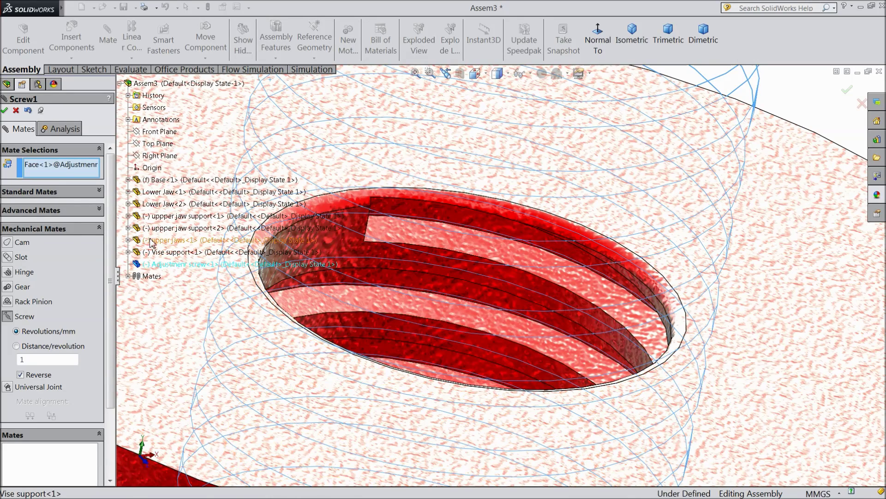
drag(118, 175, 162, 177)
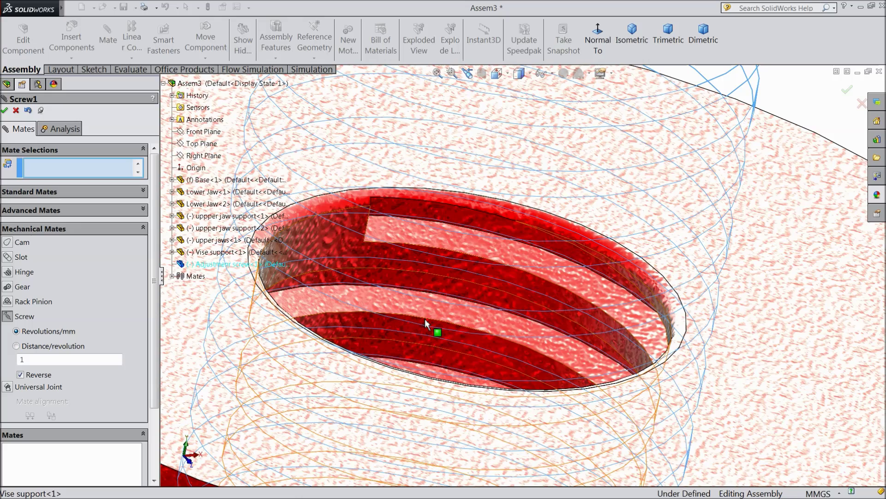
click(630, 279)
scroll(507, 294, up, 2)
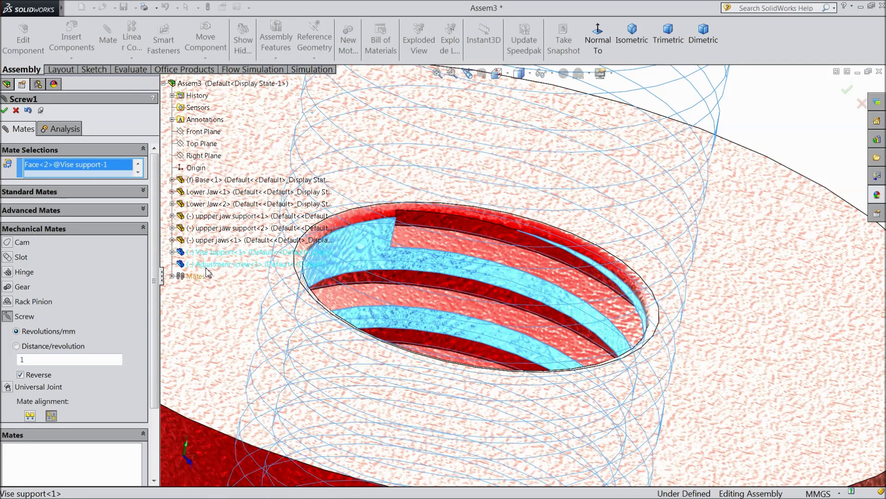
click(138, 163)
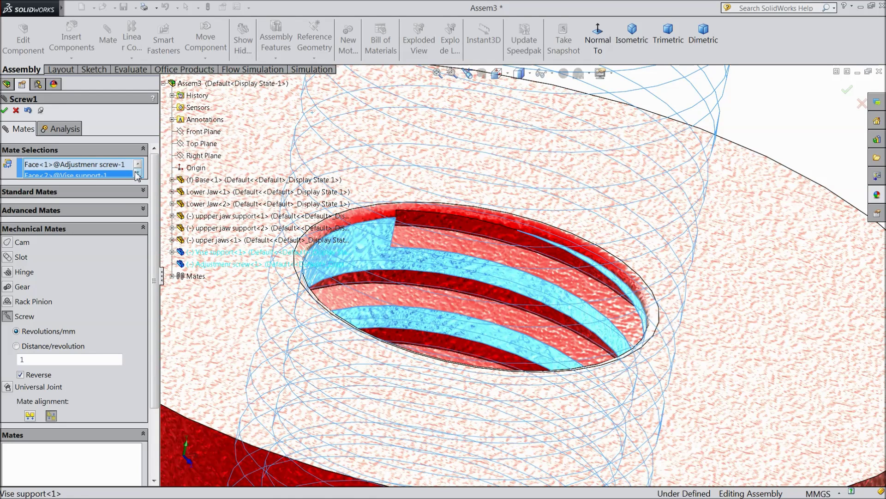
click(137, 173)
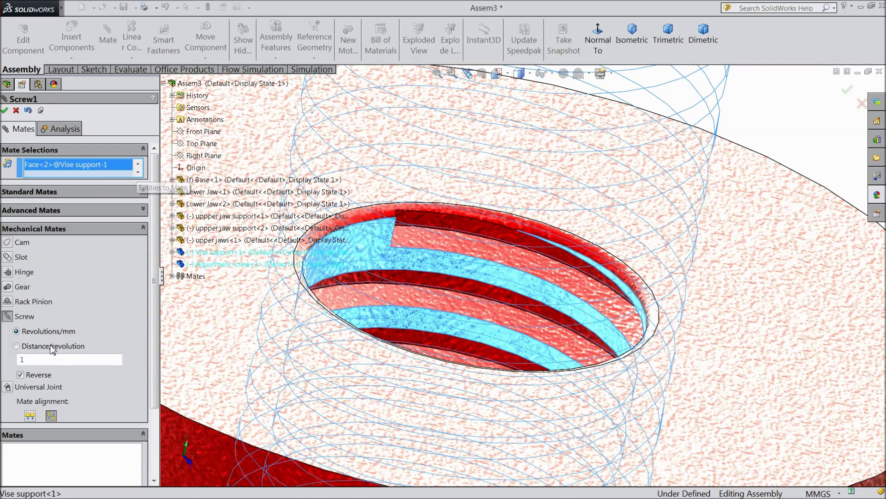
click(4, 111)
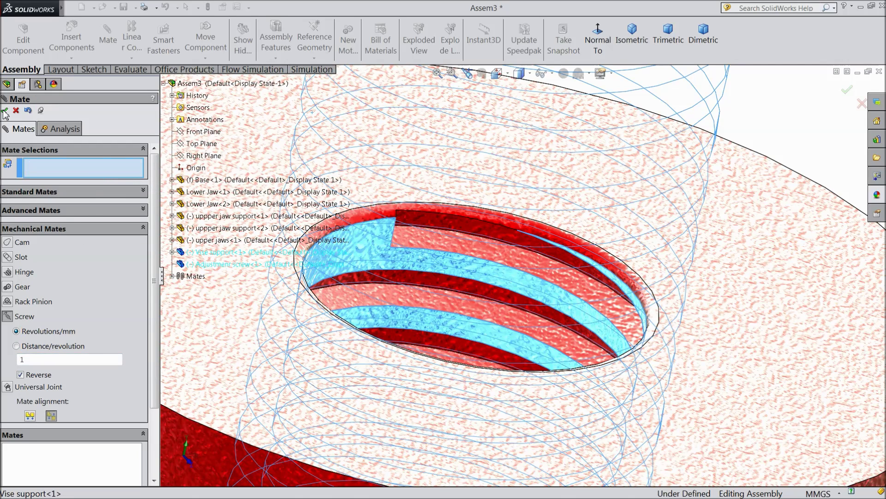
click(5, 111)
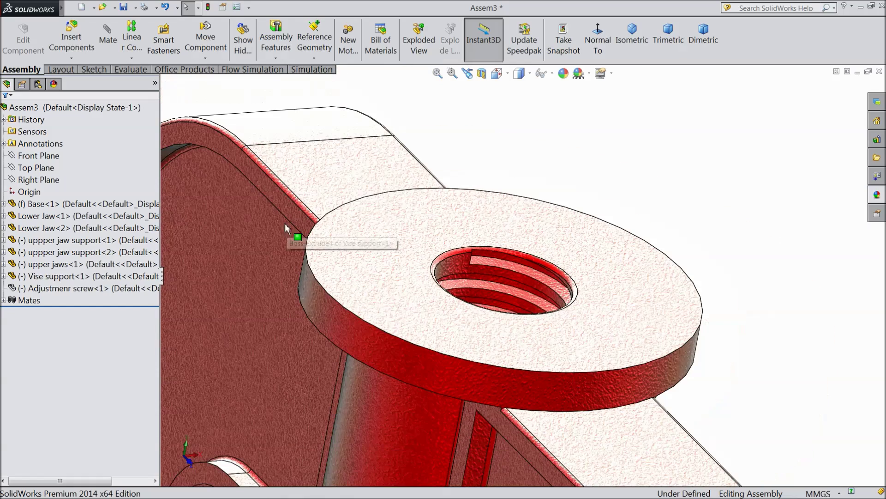
Step: Show the adjustment screw in the assembly again
right_click(12, 287)
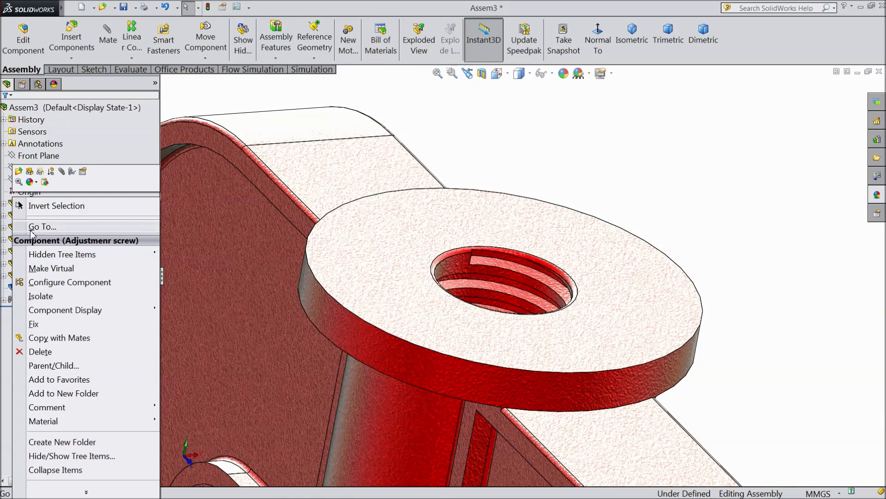
click(29, 171)
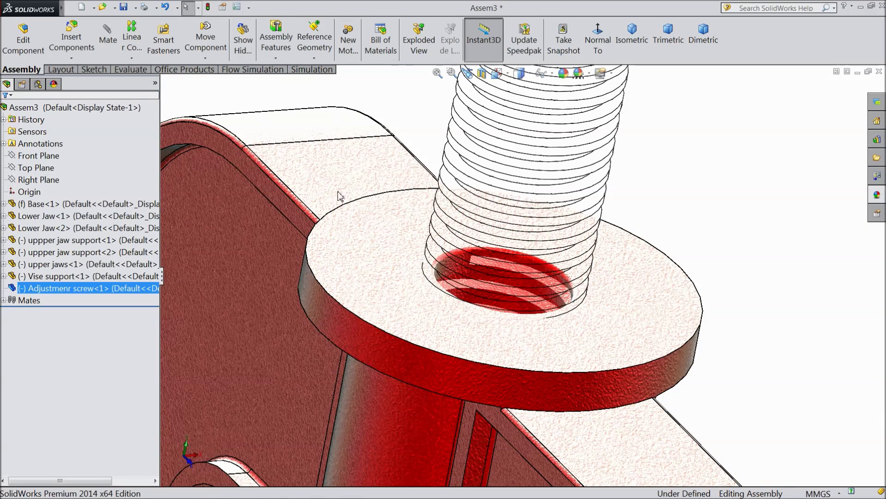
click(688, 151)
scroll(681, 210, up, 8)
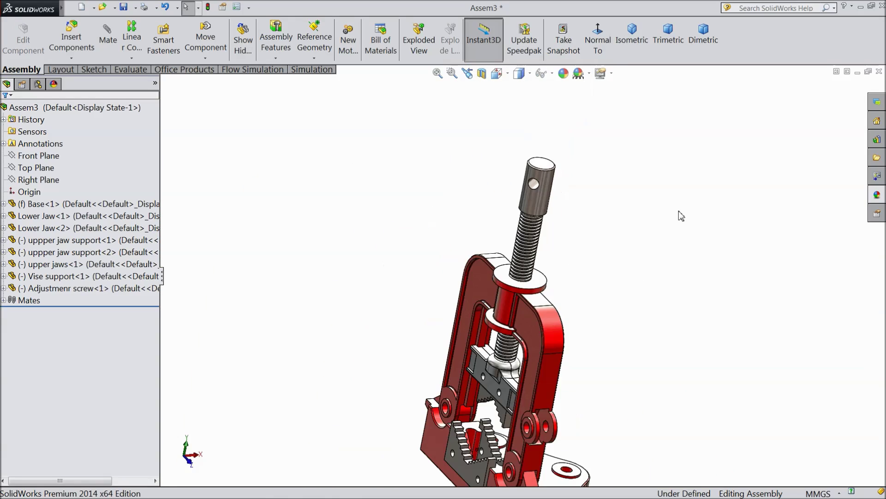
middle_drag(332, 295, 413, 335)
scroll(569, 273, down, 5)
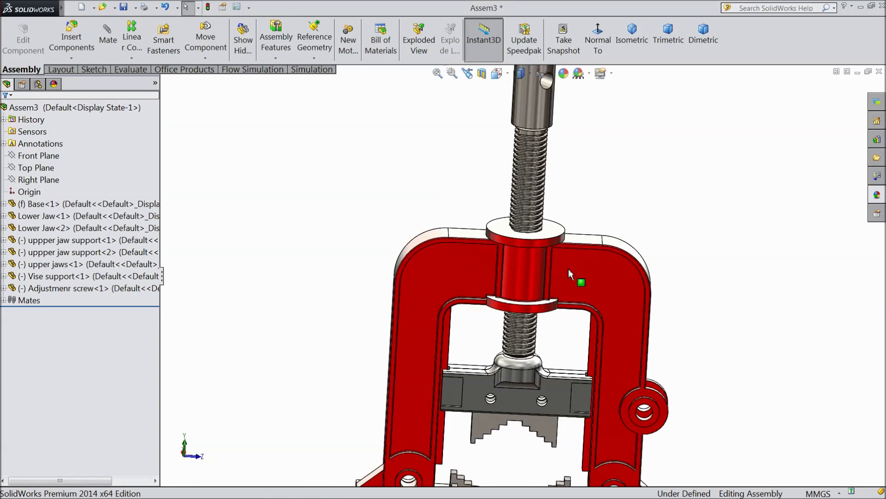
Step: Move the upper jaw support slightly to test the screw-driven motion and inspect the vise
drag(473, 384, 464, 401)
scroll(464, 400, up, 5)
middle_drag(383, 347, 589, 408)
middle_drag(556, 340, 514, 320)
scroll(561, 237, down, 6)
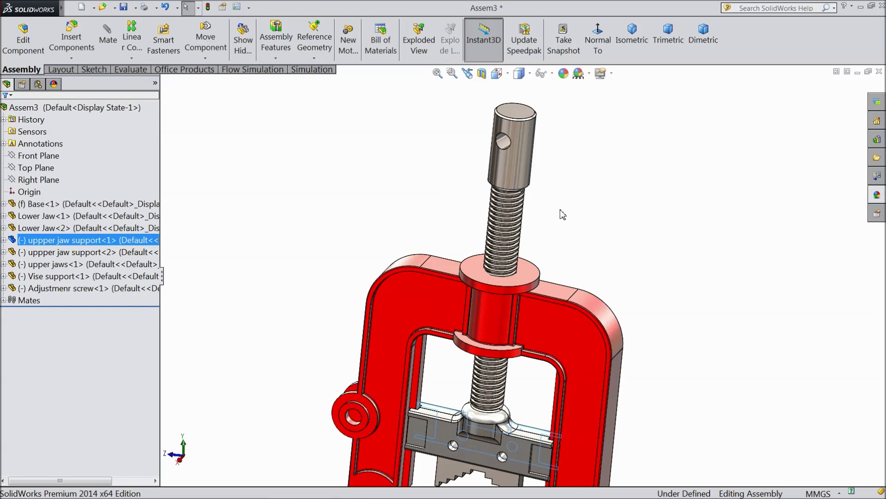
click(107, 36)
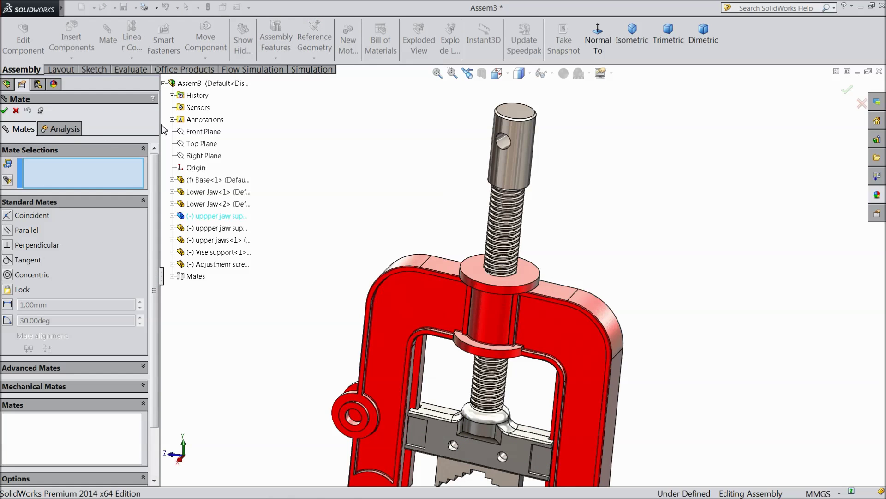
drag(161, 123, 115, 123)
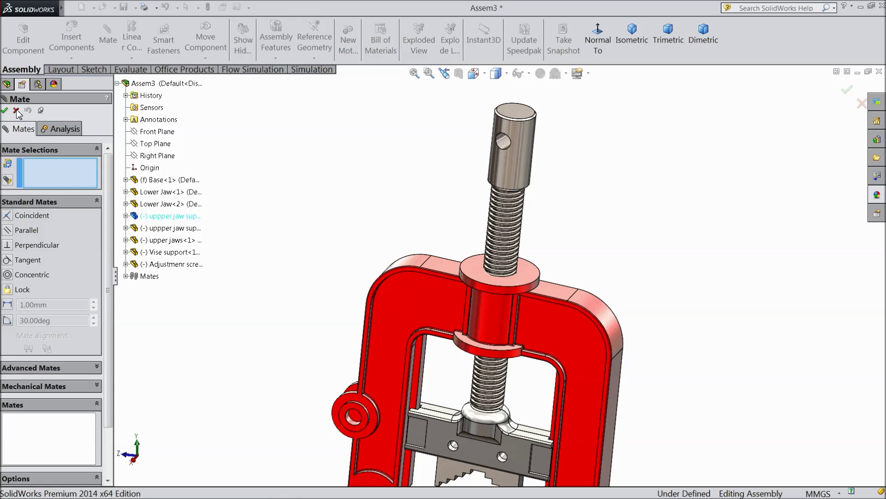
click(16, 110)
Step: Insert the Handle part from the Pipe Vise folder and place it beside the adjustment screw's head
click(71, 40)
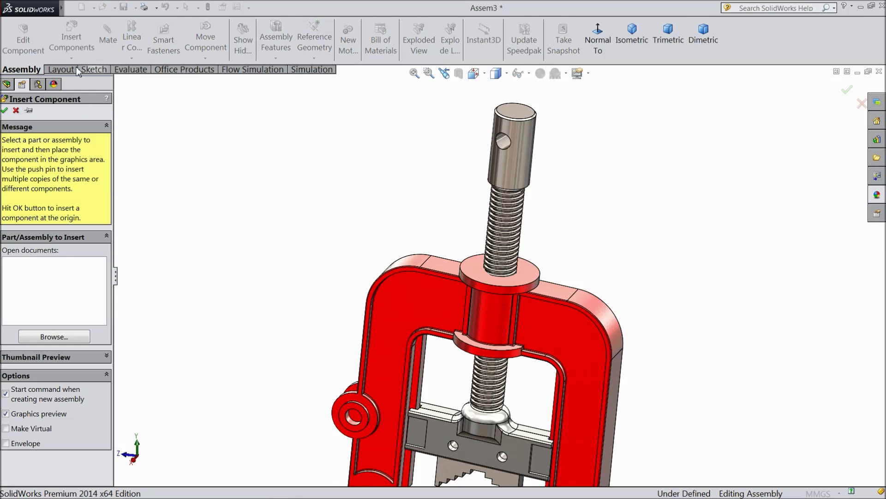
click(48, 338)
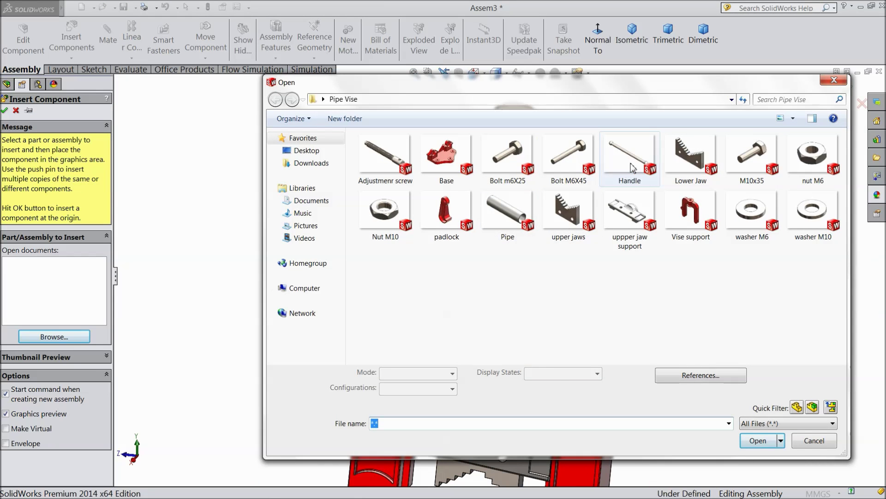
click(633, 167)
click(758, 441)
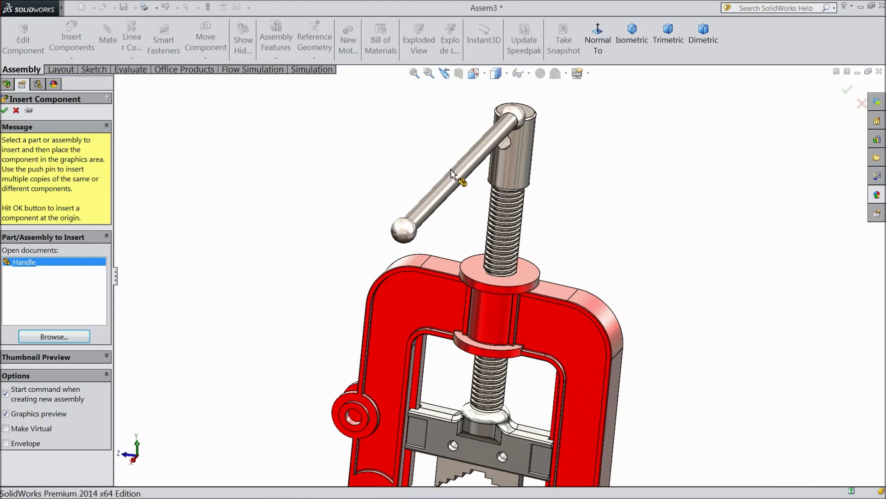
click(432, 169)
scroll(439, 146, up, 3)
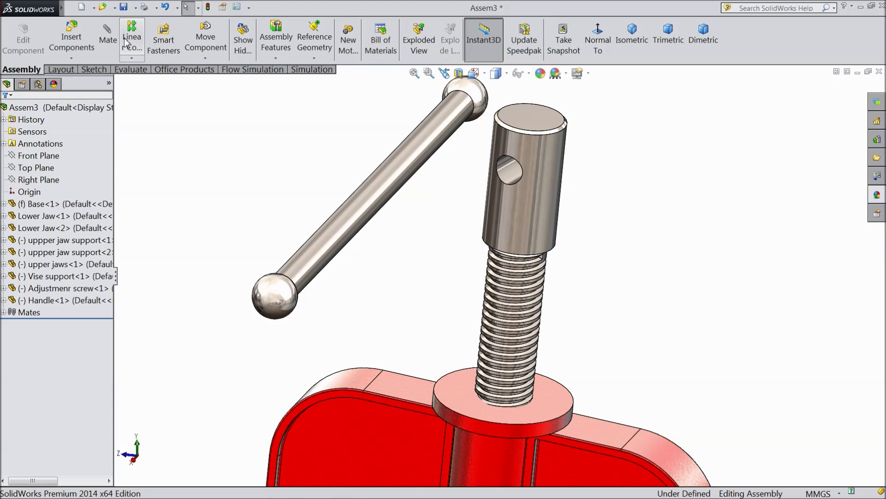
Step: Mate the handle's cylindrical rod concentric with the cross hole in the adjustment screw's head
click(108, 37)
click(380, 189)
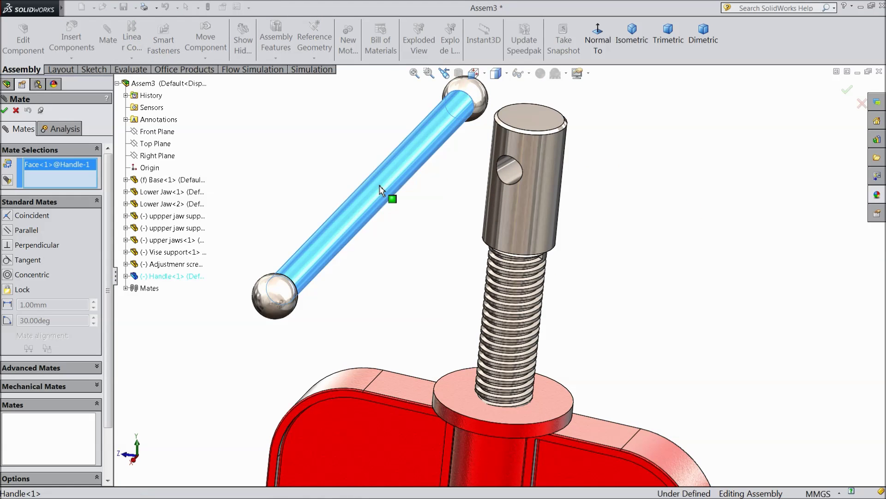
click(508, 173)
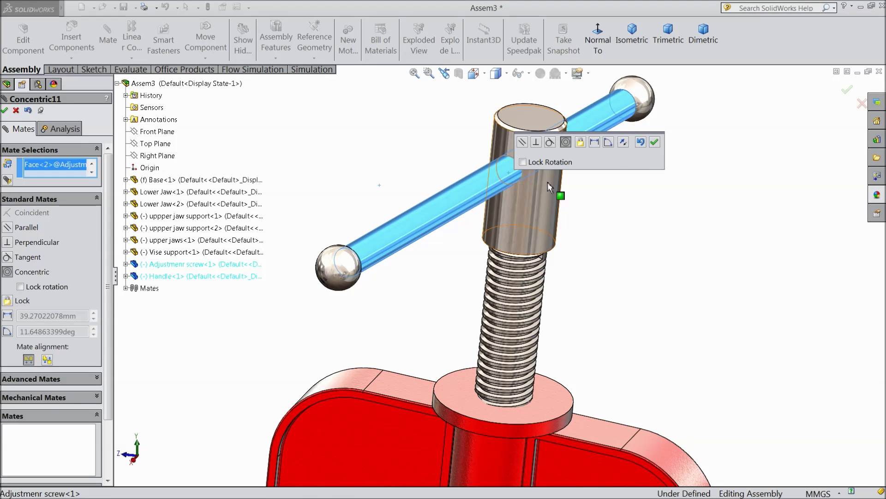
click(655, 142)
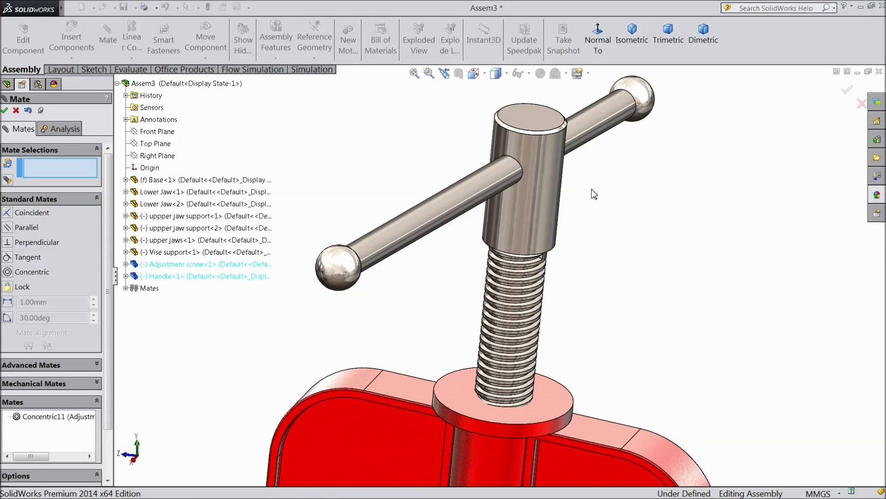
Step: Try to mate the circular edge between the handle's rod and ball to the edge of the screw head's cross hole
scroll(537, 199, up, 2)
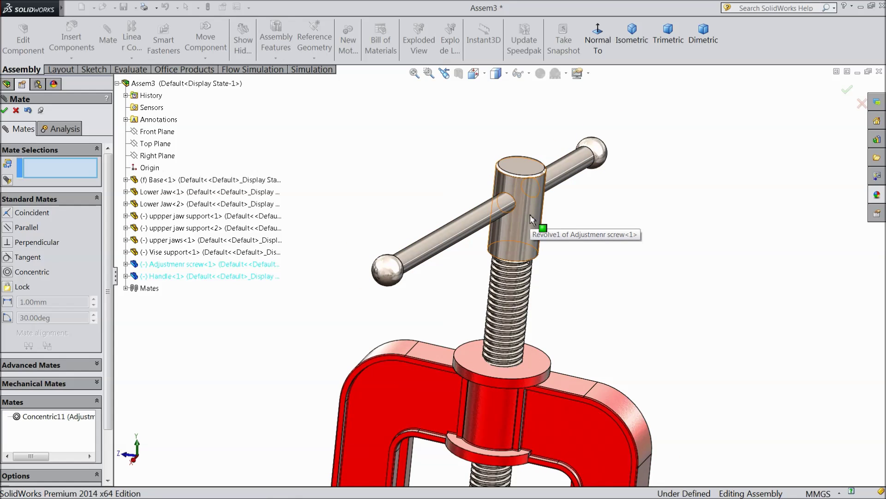
scroll(436, 265, down, 2)
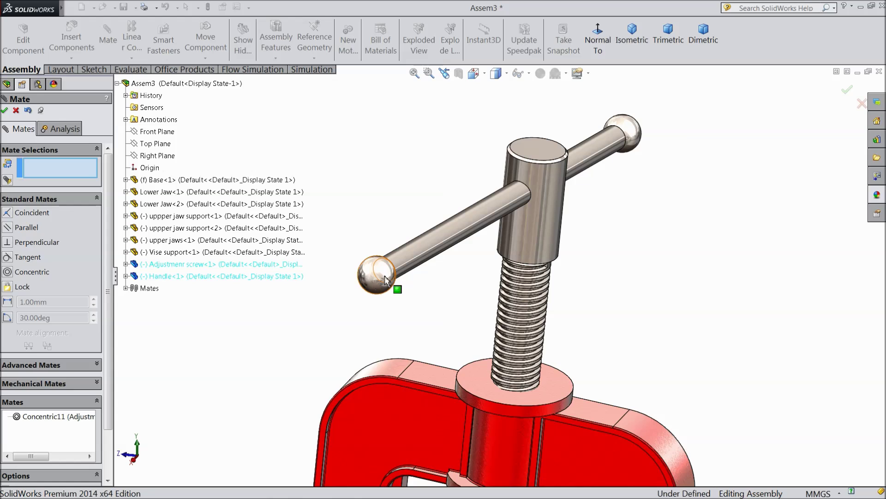
scroll(565, 229, down, 1)
scroll(365, 273, down, 2)
scroll(458, 287, up, 4)
middle_drag(461, 290, 527, 265)
drag(526, 264, 649, 236)
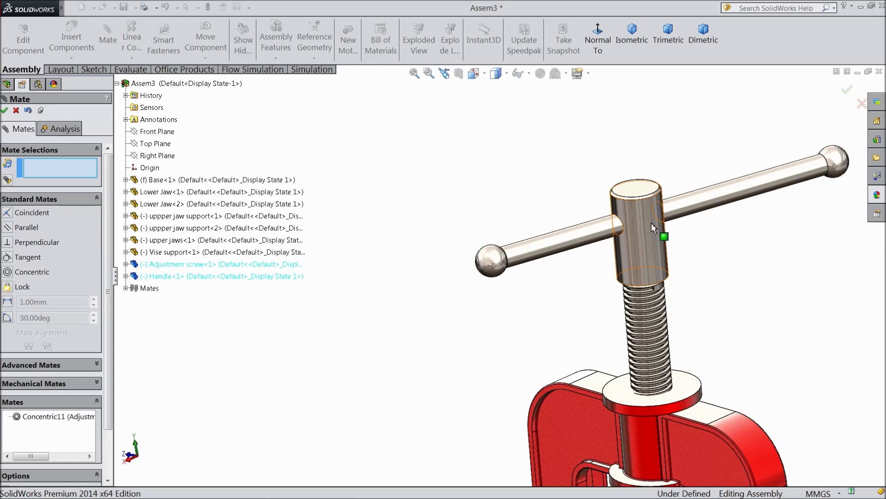
scroll(649, 235, down, 5)
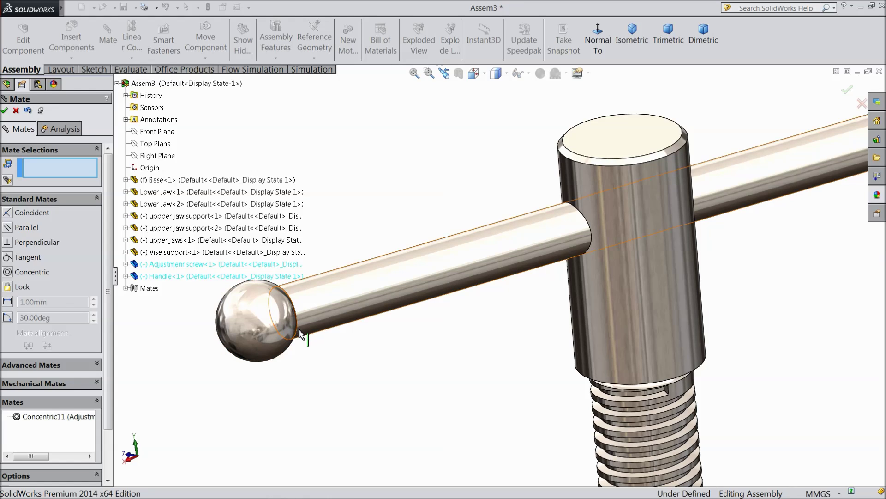
click(297, 328)
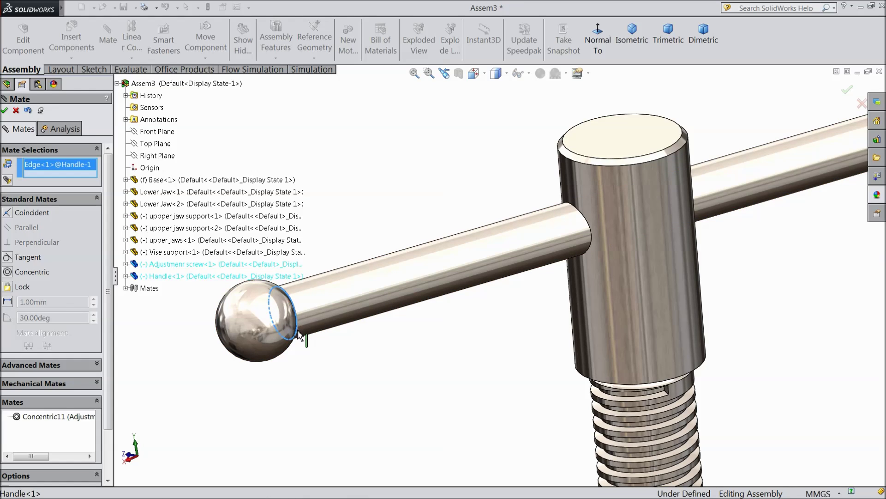
click(591, 240)
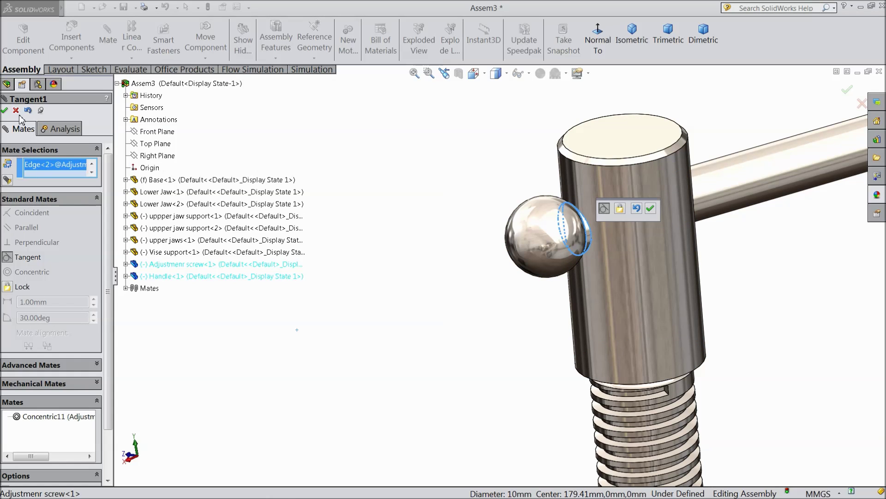
Step: Clear the edge selections, discard the tangent mate and remove the handle's concentric mate
right_click(33, 171)
click(67, 175)
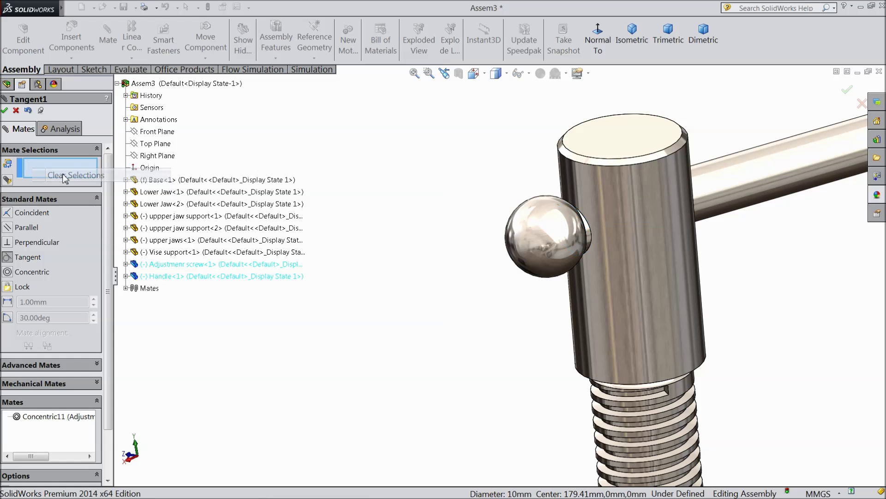
click(542, 246)
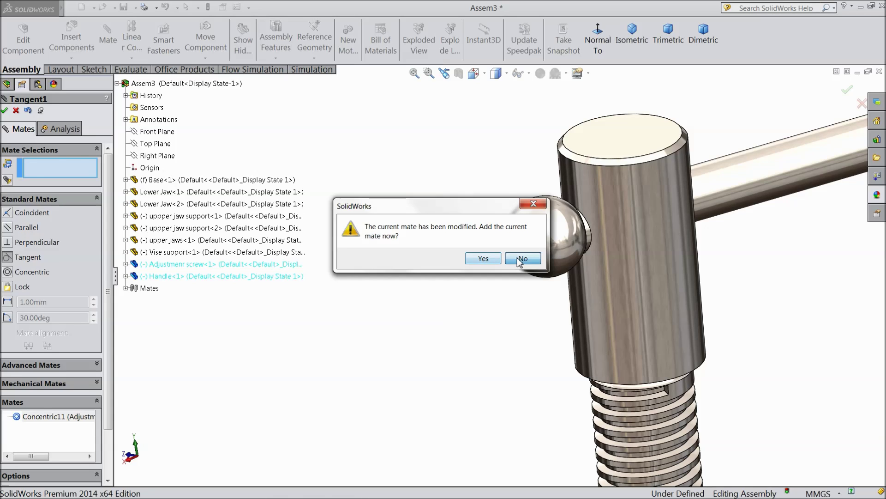
click(517, 258)
click(67, 444)
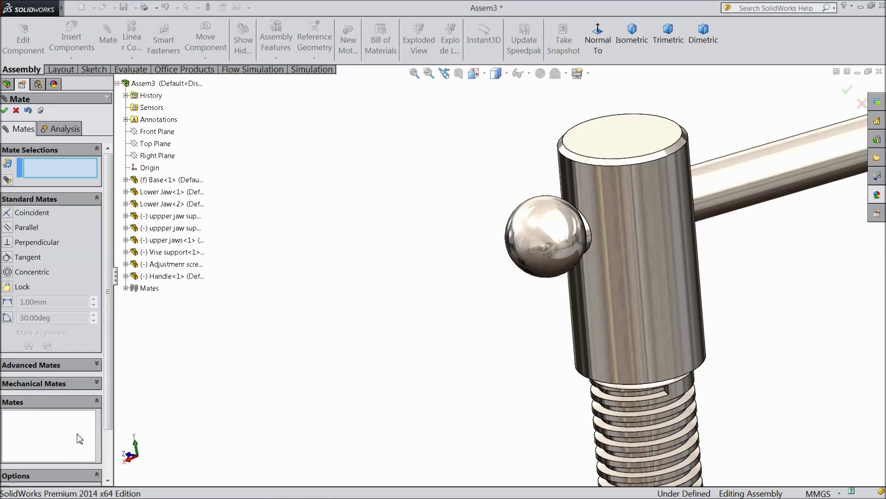
Step: Move the handle outward and mate its rod concentric with the adjustment screw head's cross hole again
scroll(481, 296, up, 4)
drag(543, 256, 379, 339)
click(520, 282)
click(556, 246)
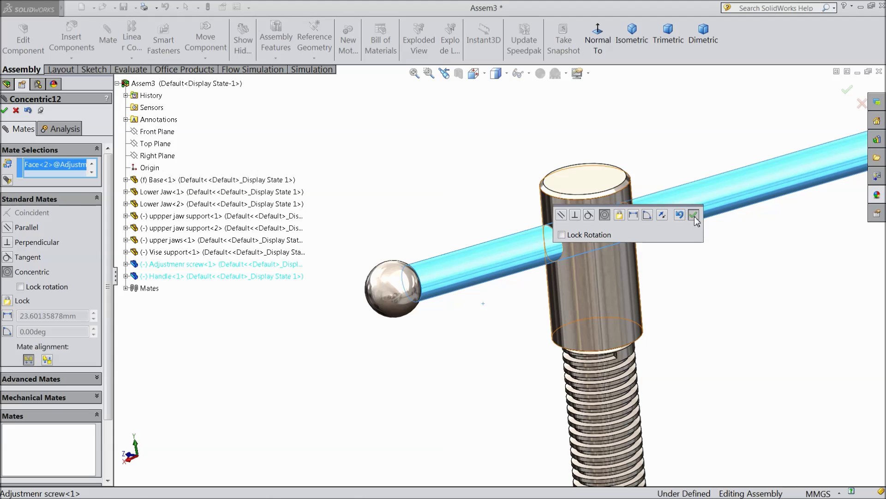
click(694, 215)
Step: Move the handle and vise support slightly to test the motion, inspect the vise, and finish mating
scroll(454, 296, up, 1)
scroll(467, 294, up, 4)
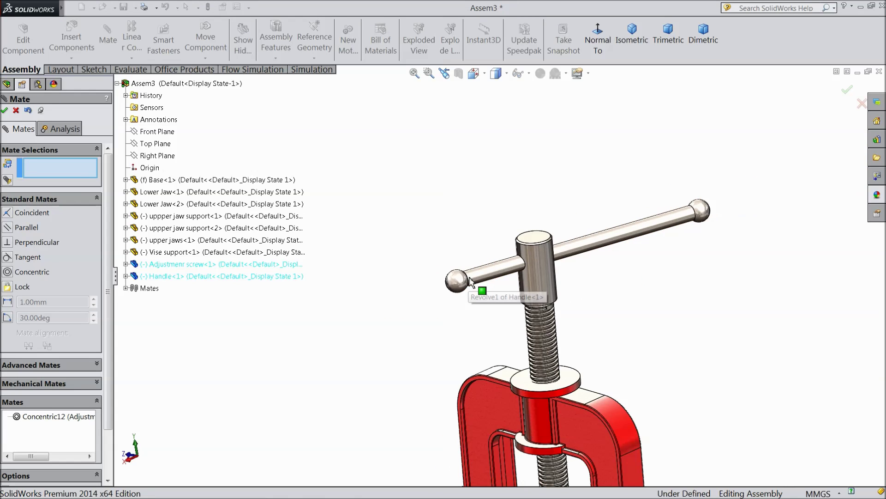
drag(471, 293, 483, 277)
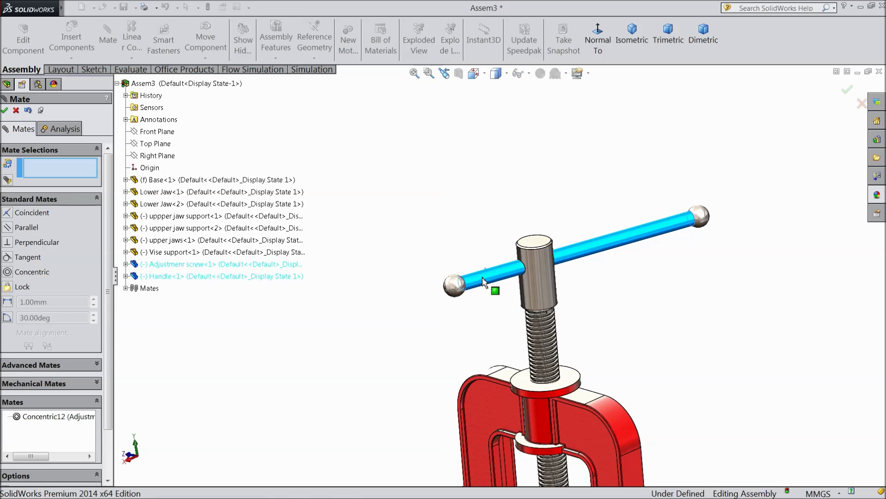
scroll(468, 303, up, 3)
middle_drag(440, 348, 482, 366)
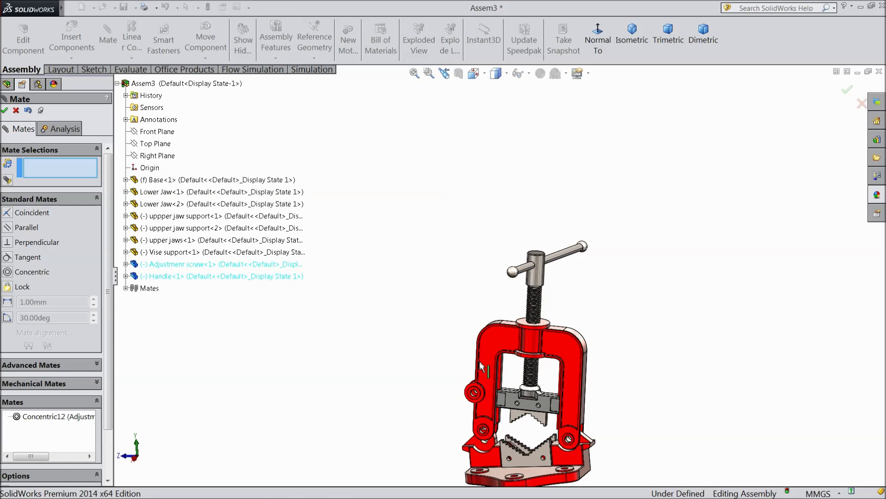
drag(493, 367, 518, 416)
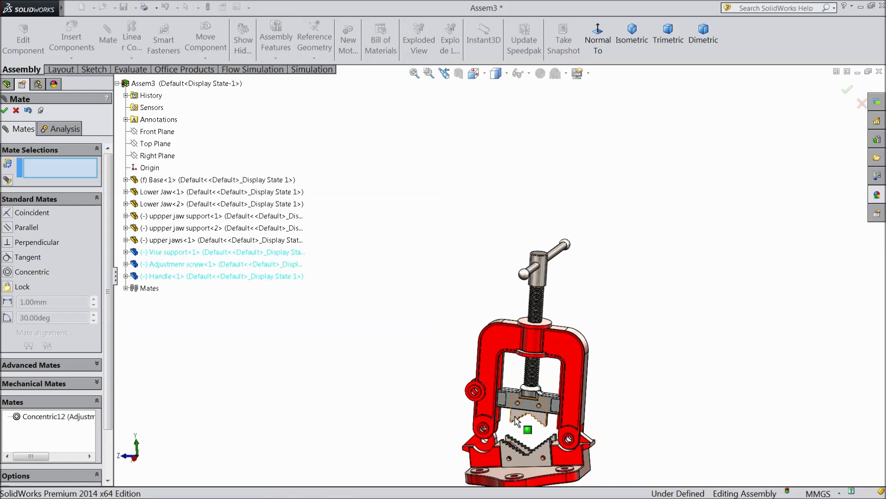
scroll(518, 416, down, 3)
scroll(420, 418, up, 2)
middle_drag(420, 417, 448, 423)
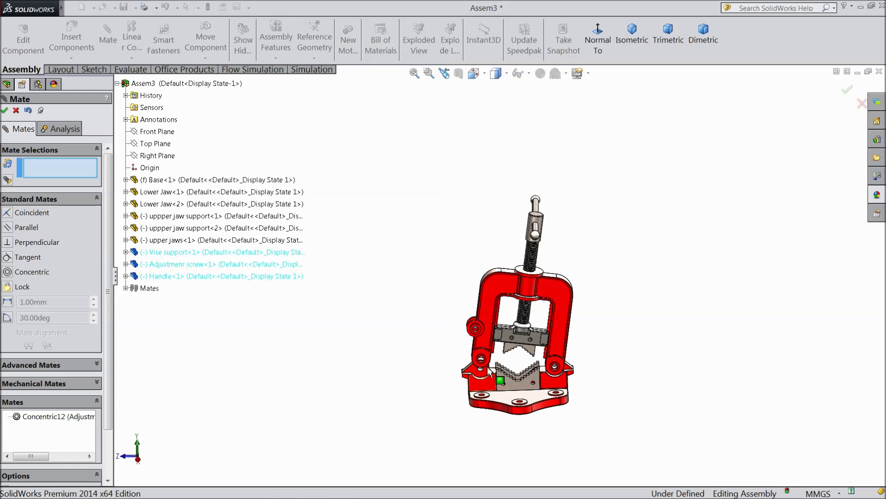
scroll(504, 344, down, 2)
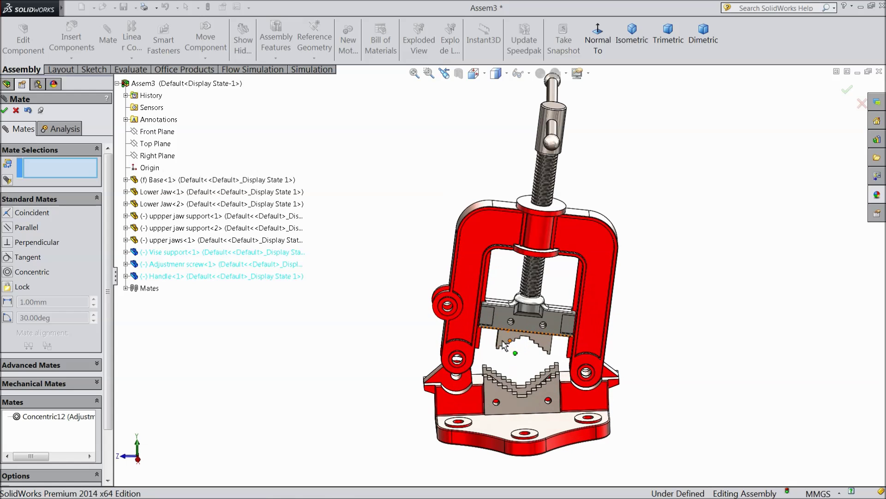
click(5, 110)
Step: Insert the padlock part from the Pipe Vise folder and place it beside the vise support
click(63, 46)
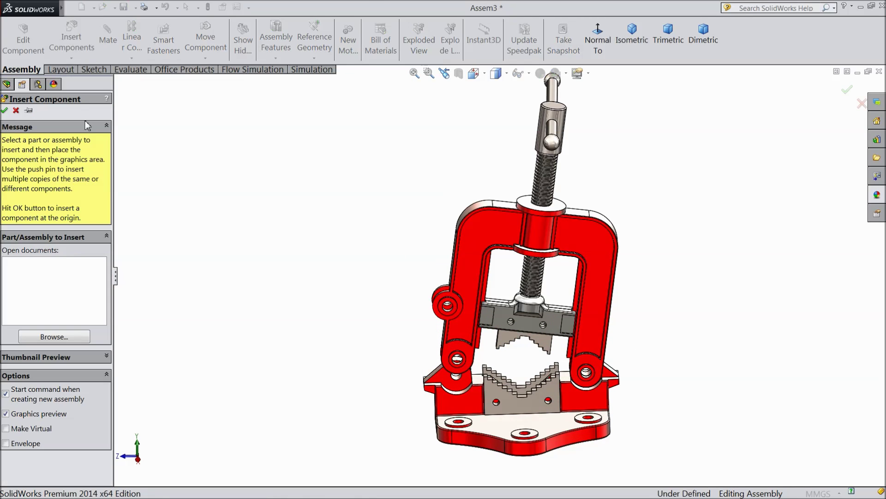
click(49, 337)
click(447, 213)
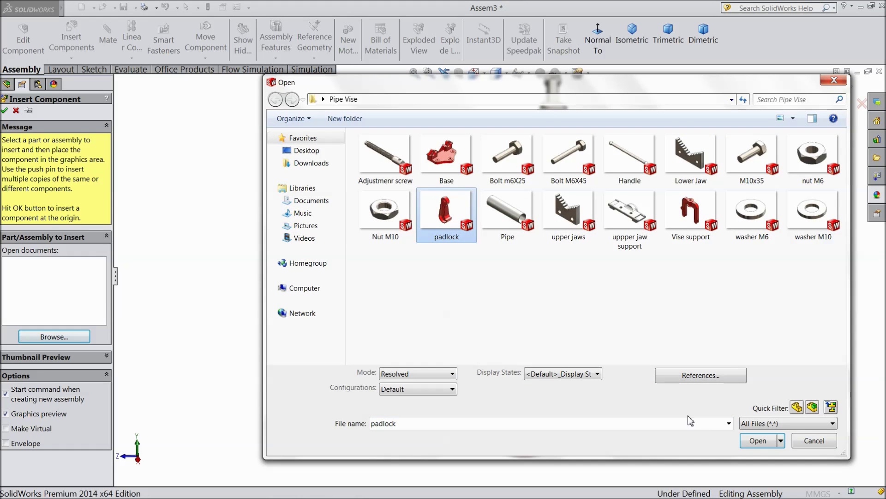
click(758, 441)
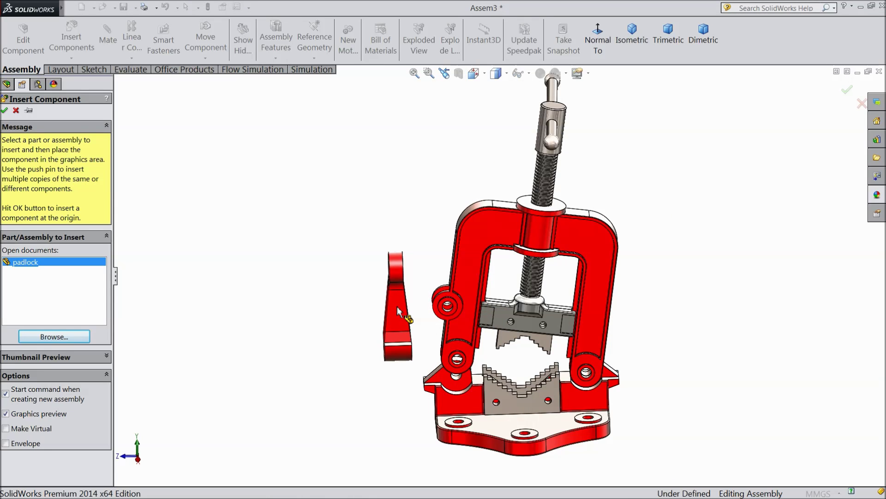
click(200, 148)
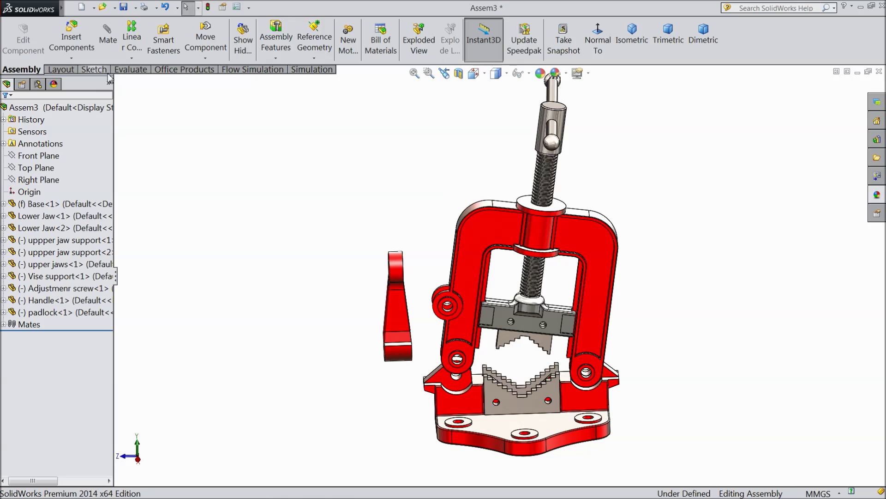
Step: Rotate the padlock with free drag so its hole faces the same way as the vise support's lug holes
click(208, 61)
click(227, 84)
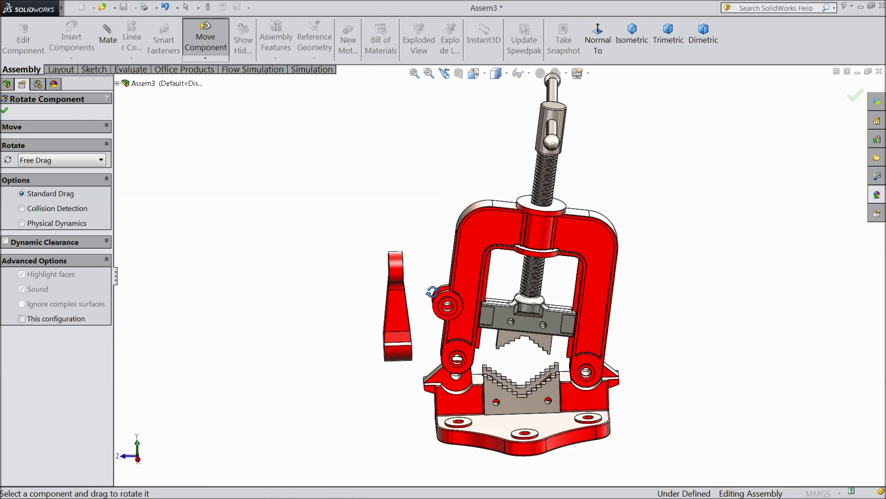
drag(391, 298, 485, 305)
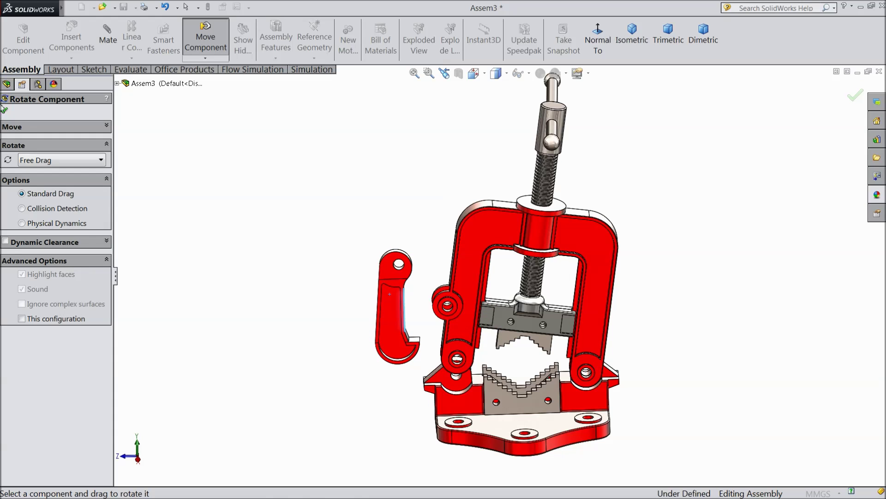
click(5, 112)
Step: Mate the padlock's upper hole concentric with the hole in the vise support's side lug
scroll(427, 280, down, 3)
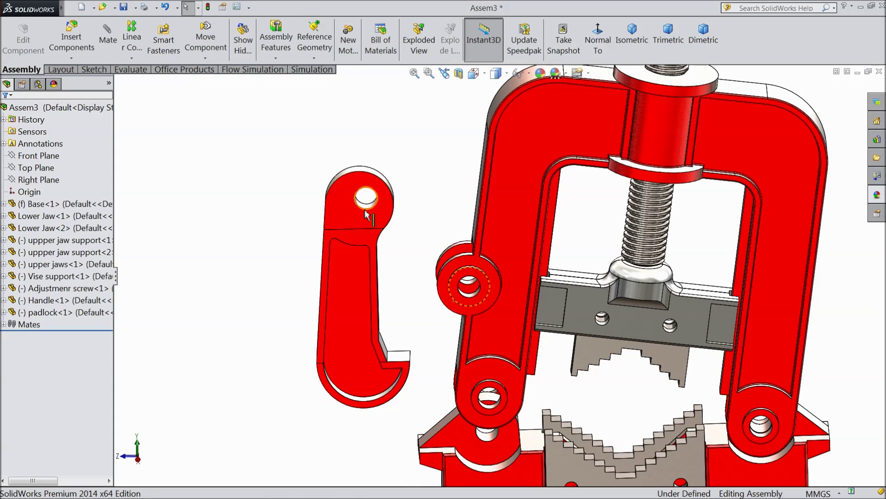
scroll(367, 217, down, 2)
click(107, 40)
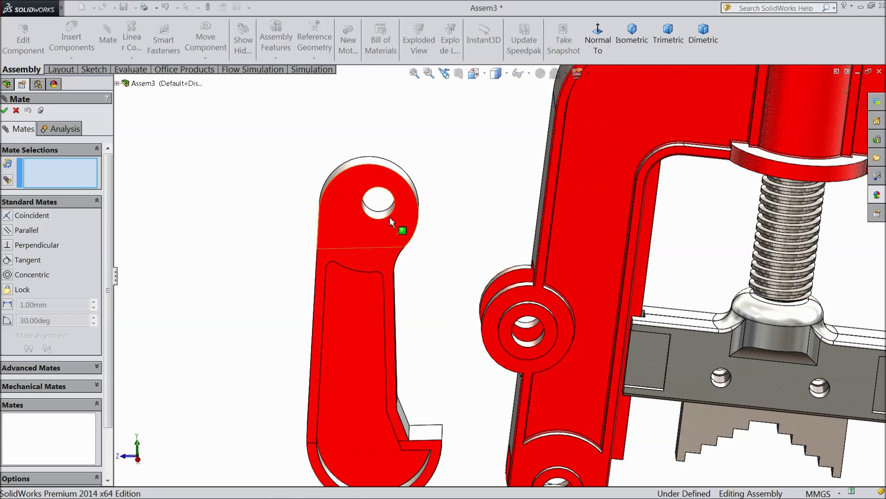
click(383, 216)
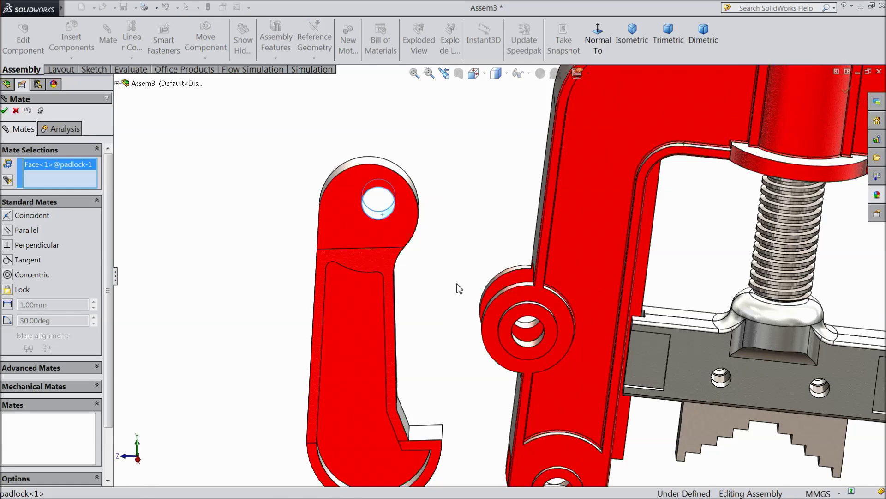
click(531, 345)
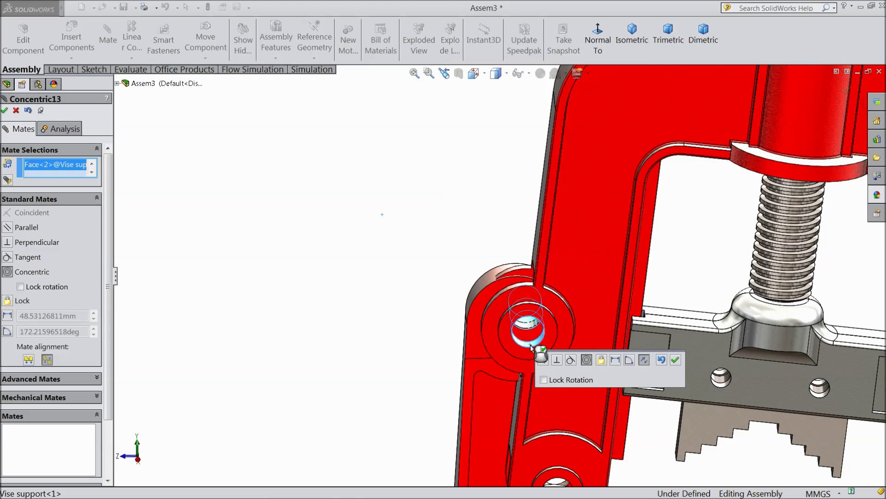
click(675, 362)
Step: Set up an advanced Width mate with the two opposite side faces of the padlock's upper end as width selections
drag(480, 441, 416, 377)
middle_drag(416, 378, 463, 379)
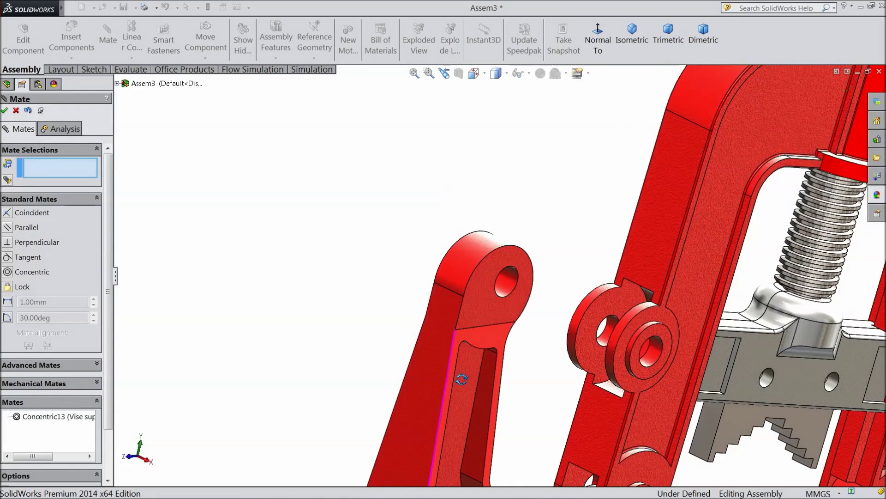
click(45, 365)
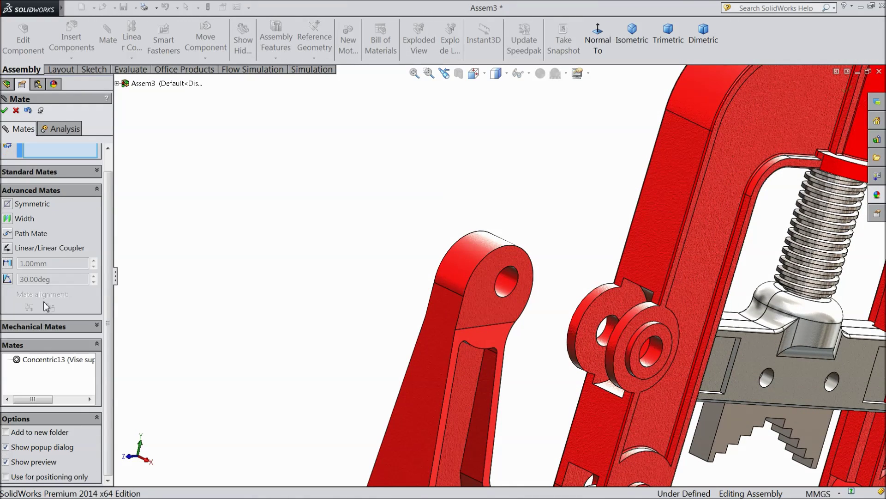
click(25, 223)
click(484, 310)
middle_drag(374, 308, 656, 378)
click(773, 405)
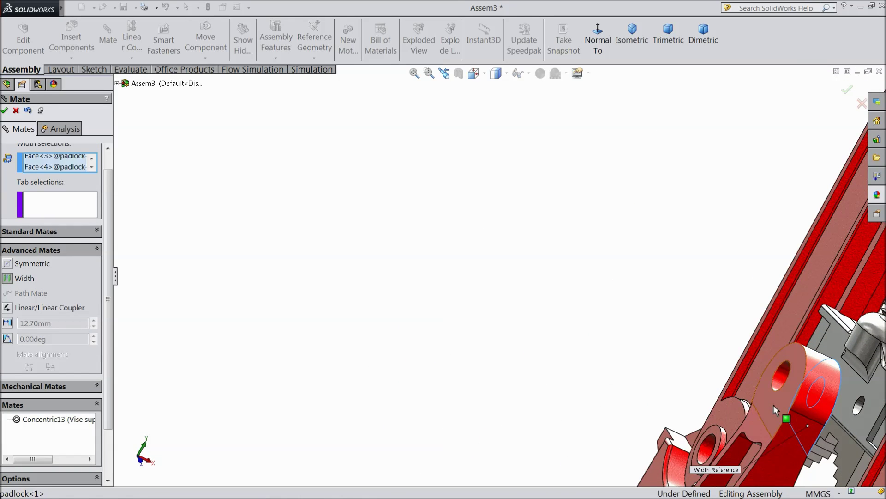
Step: Use the inner faces of the vise support's two side lugs as tab selections and apply the width mate
middle_drag(774, 405, 794, 394)
scroll(794, 394, down, 5)
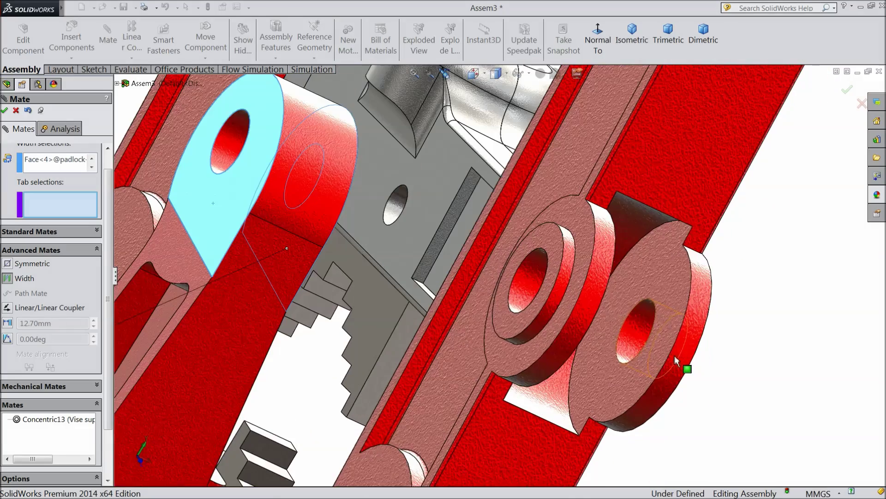
click(674, 342)
scroll(700, 401, up, 3)
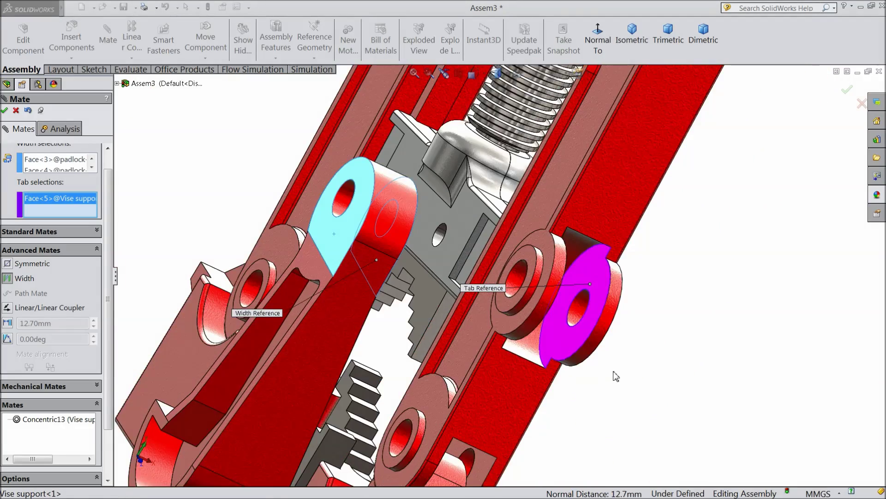
key(Return)
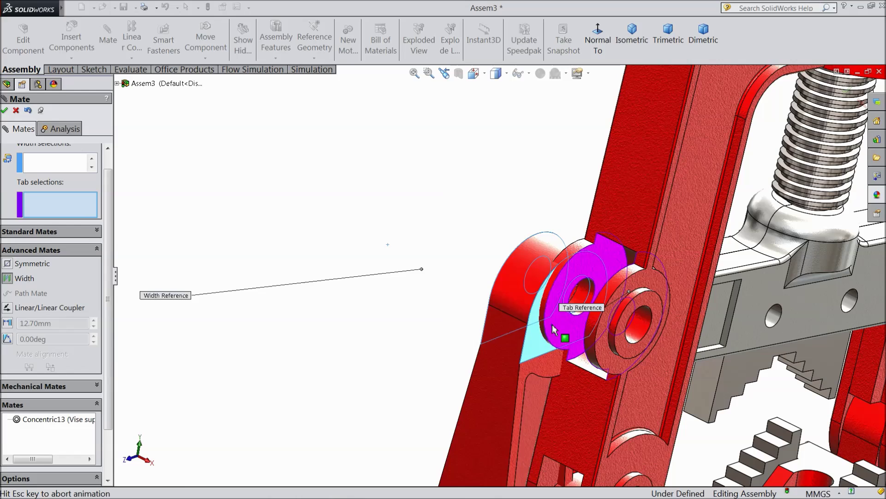
click(4, 110)
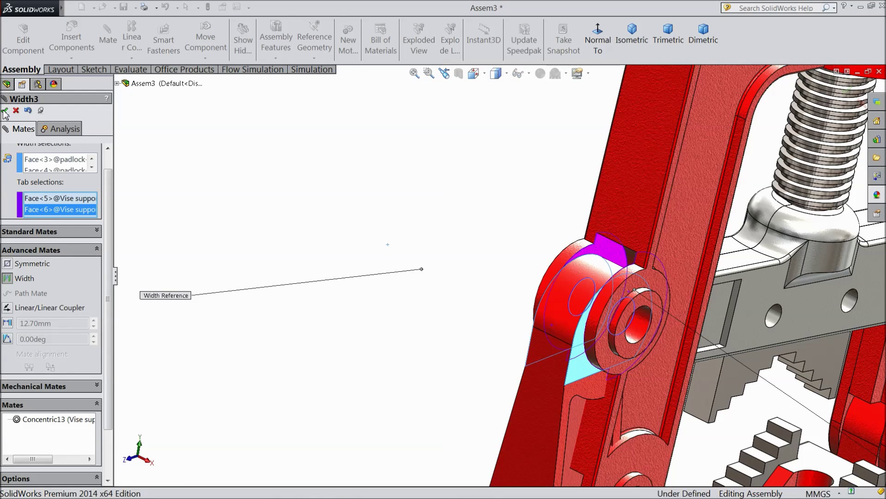
Step: Swing the padlock outward about the vise support's lug and inspect how it fits against the base
scroll(494, 273, up, 3)
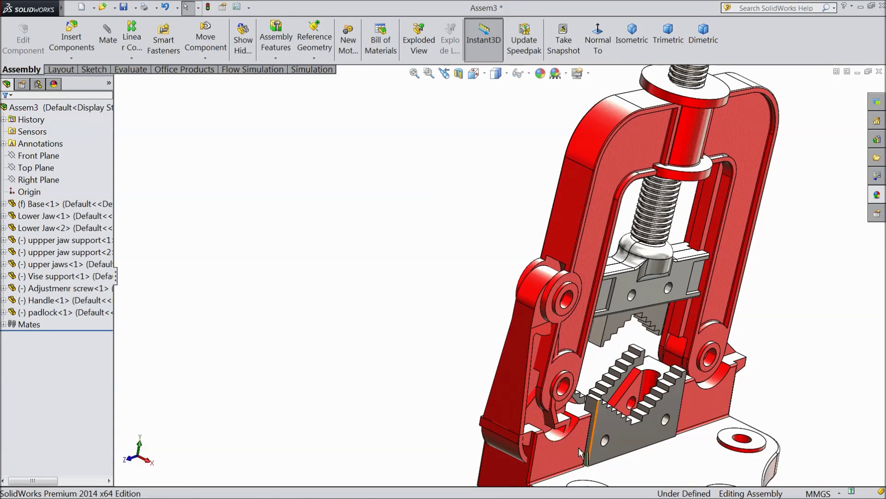
middle_drag(414, 389, 383, 361)
drag(514, 418, 475, 395)
scroll(392, 385, up, 3)
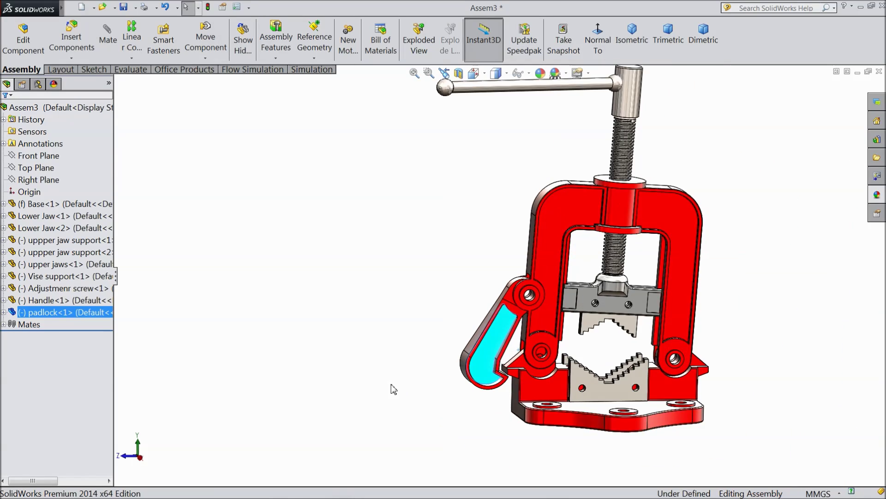
click(387, 368)
middle_drag(389, 372, 370, 360)
scroll(721, 266, down, 3)
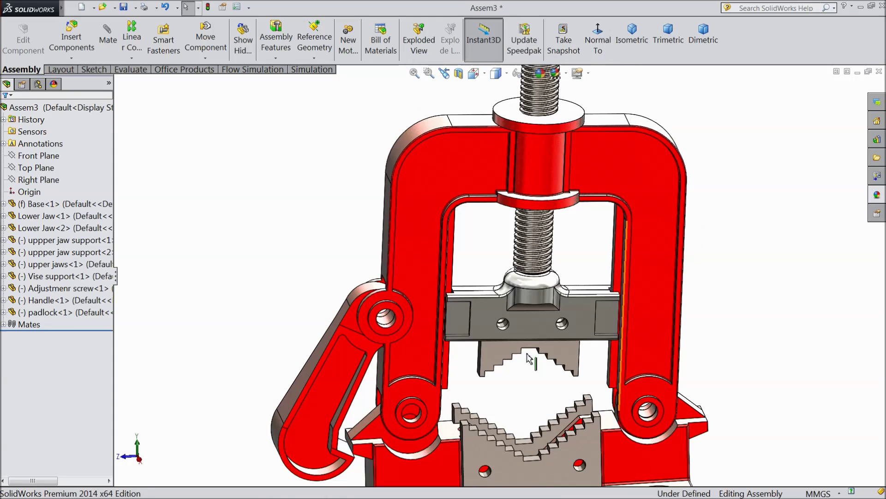
mouse_move(356, 464)
middle_down()
mouse_move(348, 411)
mouse_move(348, 453)
middle_up()
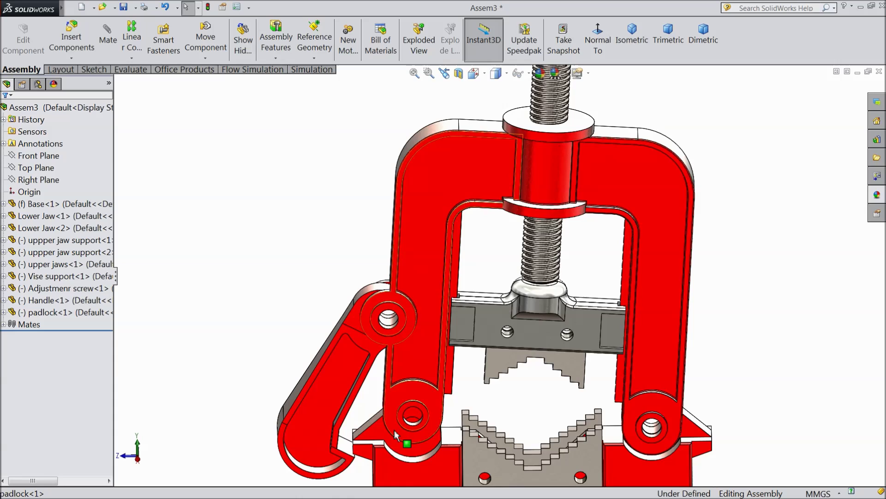
scroll(395, 421, up, 2)
scroll(497, 279, up, 2)
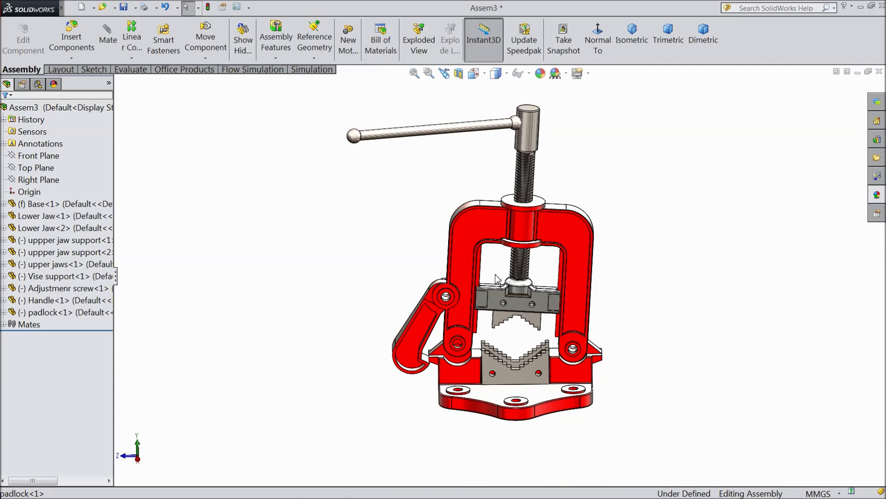
Step: Turn the handle around to the opposite side of the adjustment screw to test its motion
drag(467, 131, 520, 136)
scroll(547, 259, down, 2)
middle_drag(510, 388, 518, 398)
click(425, 356)
mouse_move(426, 356)
mouse_down()
mouse_move(430, 341)
mouse_move(428, 348)
mouse_up()
click(295, 388)
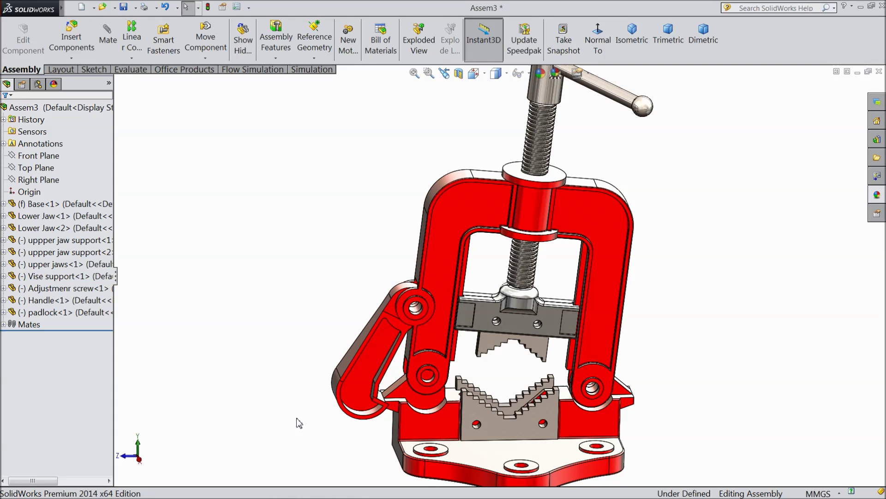
Step: Insert the Bolt M6X45 part from the Pipe Vise folder and place it in front of the lower jaw
scroll(572, 432, down, 4)
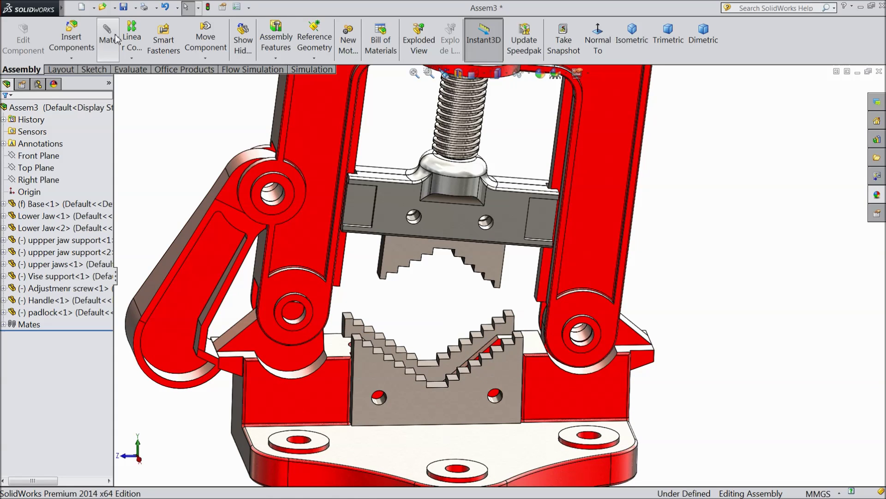
click(71, 41)
click(45, 337)
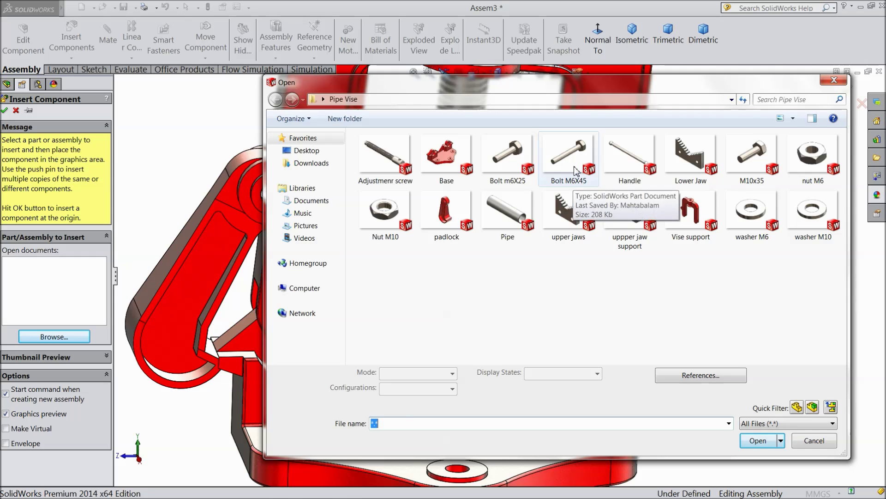
click(576, 187)
click(762, 443)
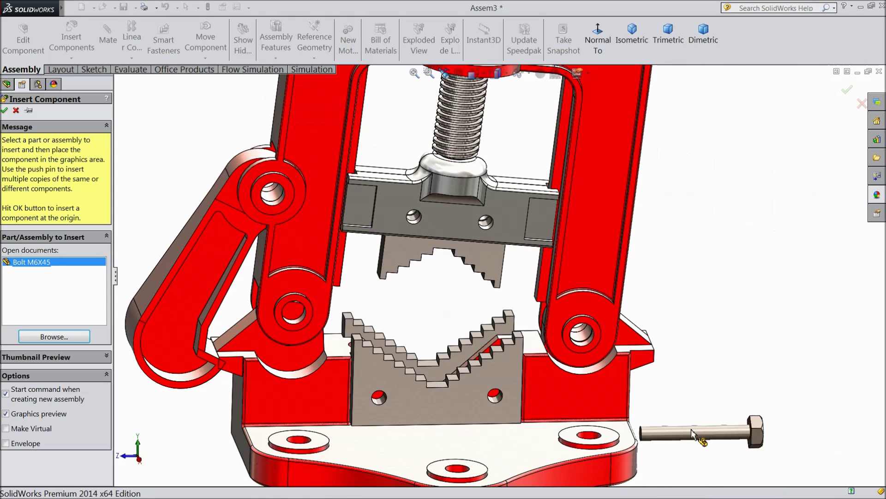
click(475, 363)
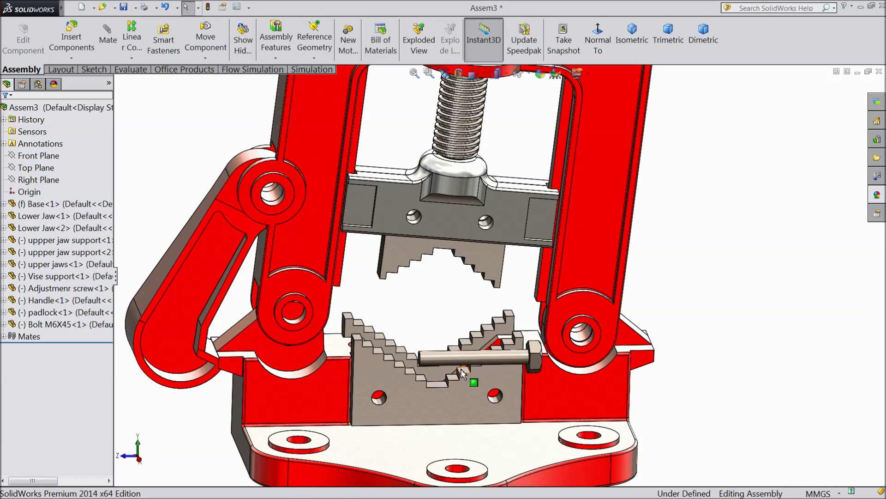
Step: Mate the bolt's shank concentric with the front lower jaw's hole farther from the padlock
scroll(468, 353, down, 3)
click(107, 37)
click(550, 353)
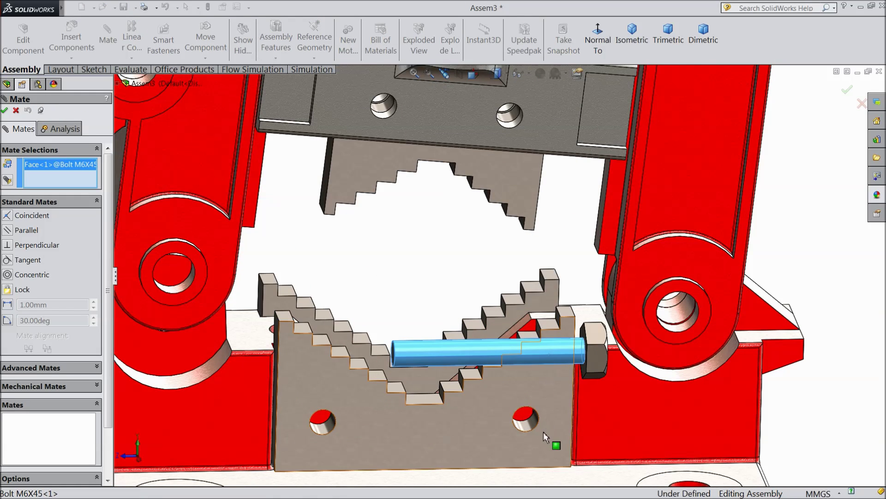
click(525, 427)
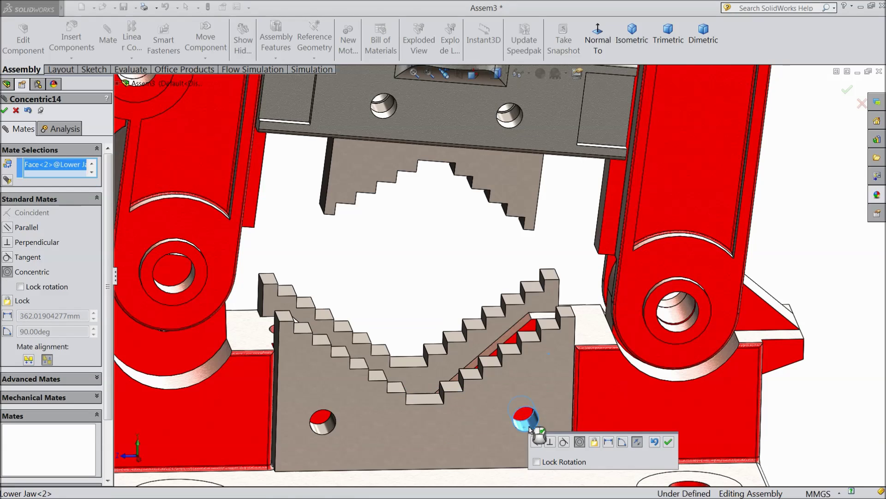
click(669, 442)
key(f)
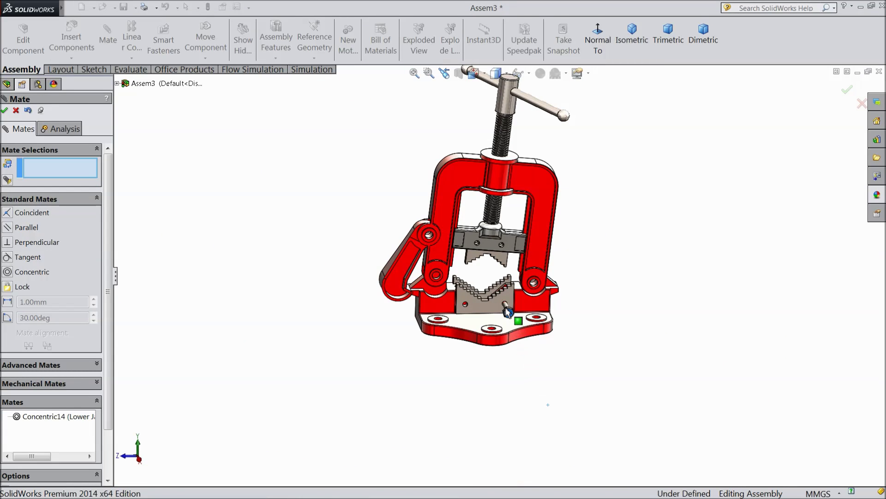
Step: Mate the underside of the bolt's head coincident with the lower jaw's front face and finish mating
scroll(500, 296, down, 6)
click(508, 288)
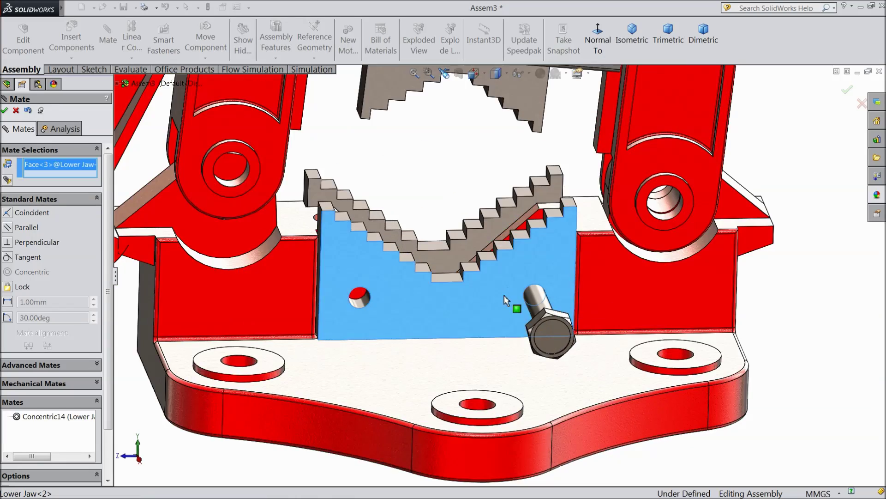
middle_drag(522, 338, 589, 410)
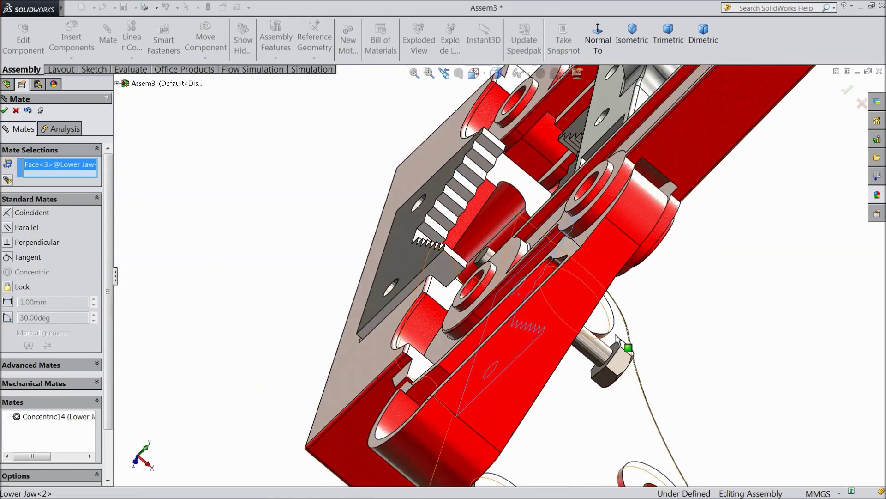
scroll(595, 363, down, 5)
click(595, 361)
middle_drag(564, 427, 489, 351)
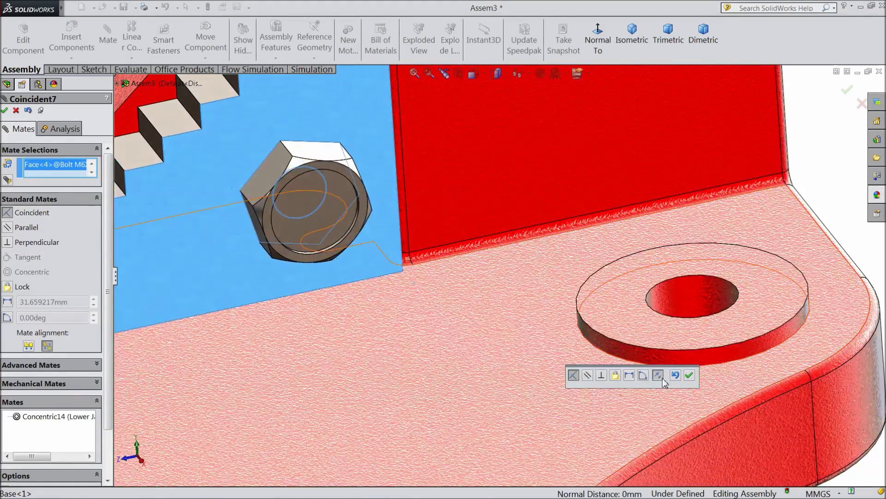
click(691, 377)
scroll(464, 336, up, 5)
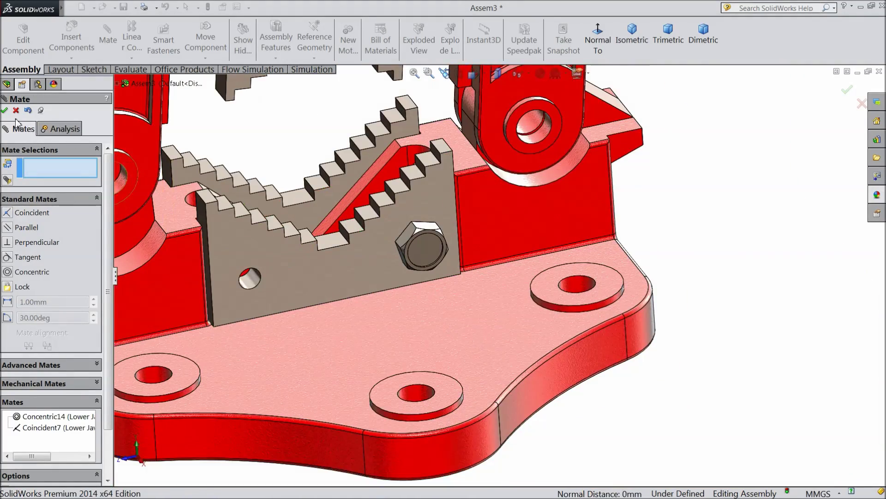
click(5, 110)
Step: Start a Copy with Mates of the Bolt M6X45 and activate the new reference for its concentric mate
scroll(500, 277, up, 3)
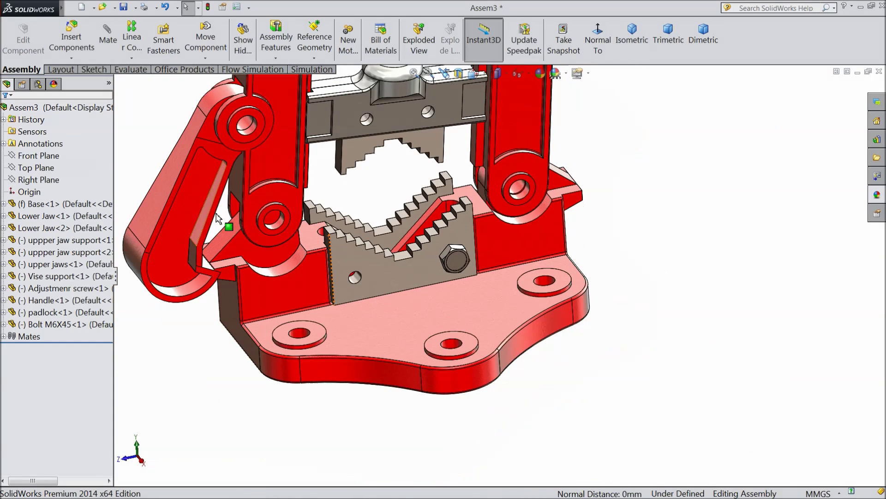
scroll(408, 180, down, 5)
scroll(528, 362, down, 2)
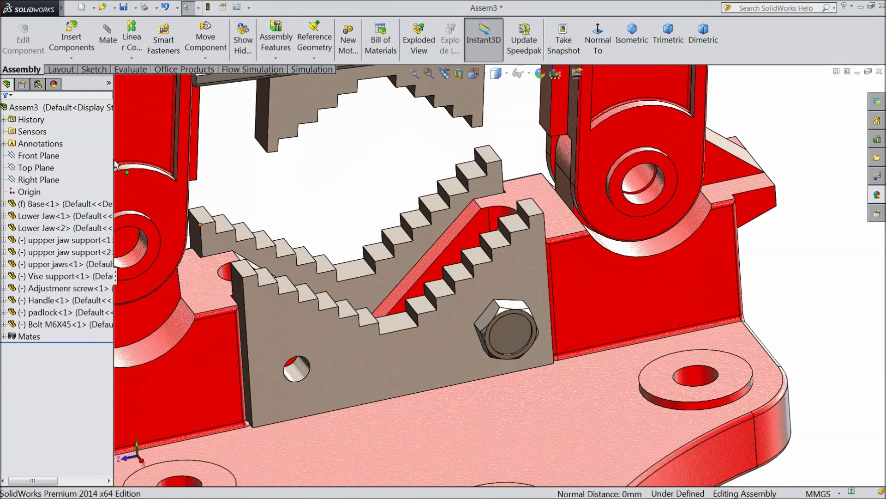
click(71, 58)
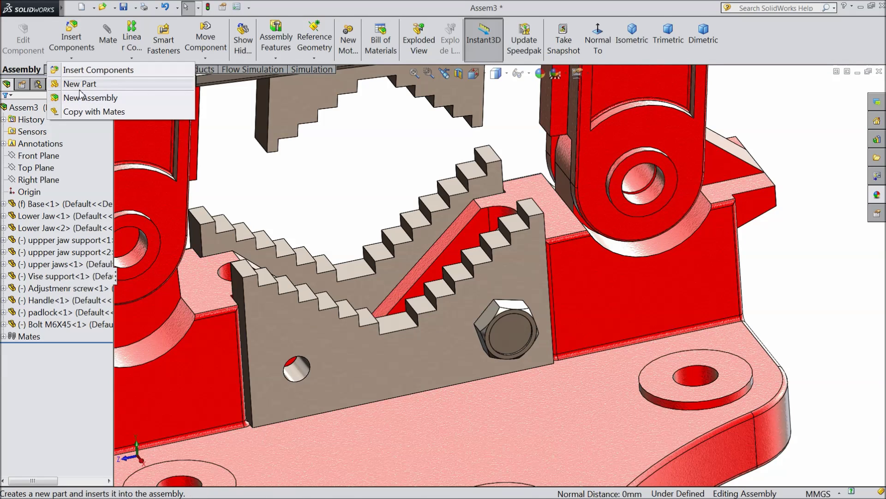
click(81, 112)
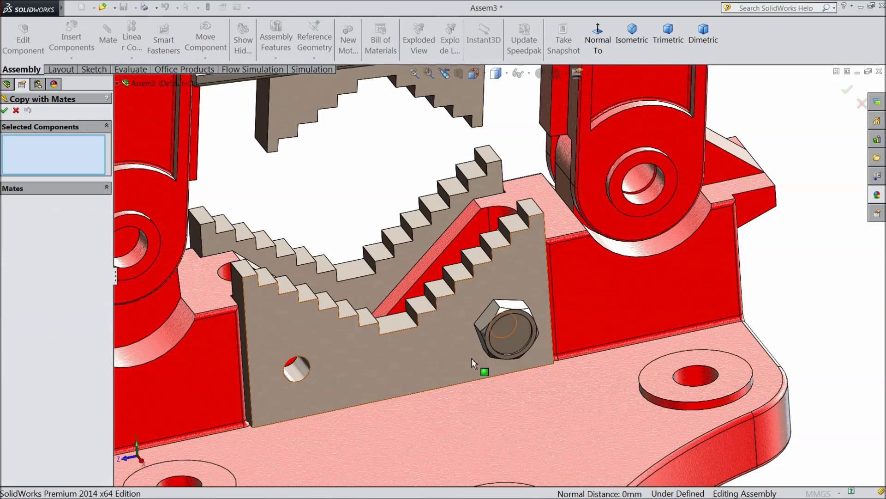
click(495, 345)
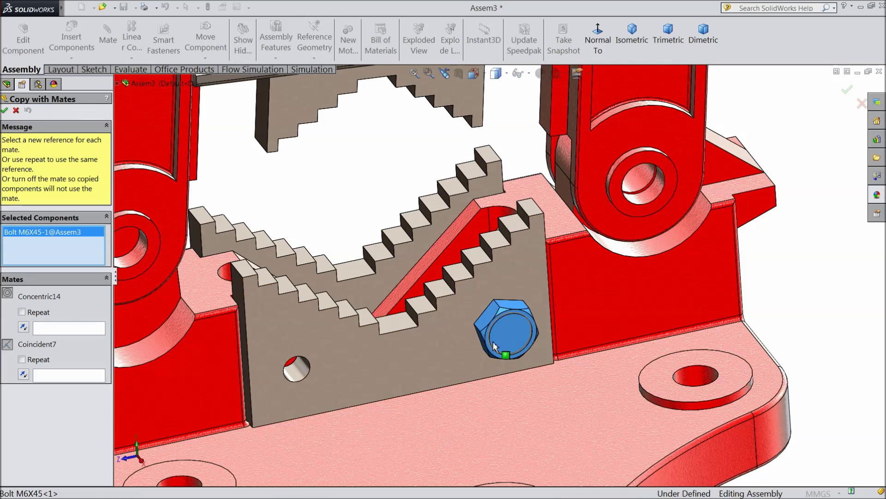
click(48, 329)
click(298, 375)
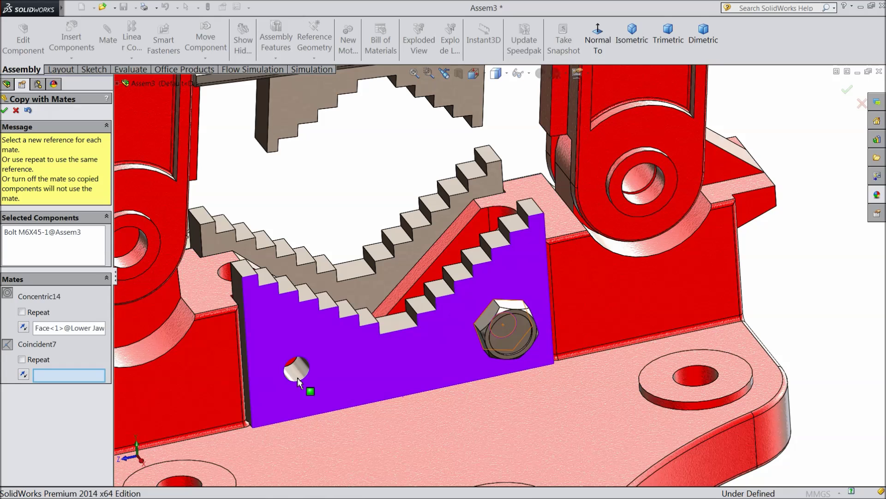
click(74, 329)
right_click(76, 330)
click(96, 338)
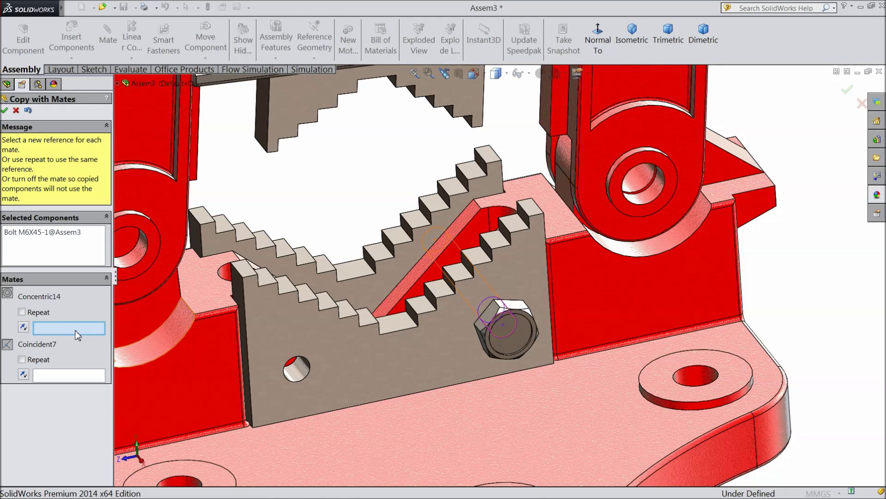
Step: Place the bolt copy in the lower jaw's empty hole, seated on the jaw's front face, and finish copying
click(297, 370)
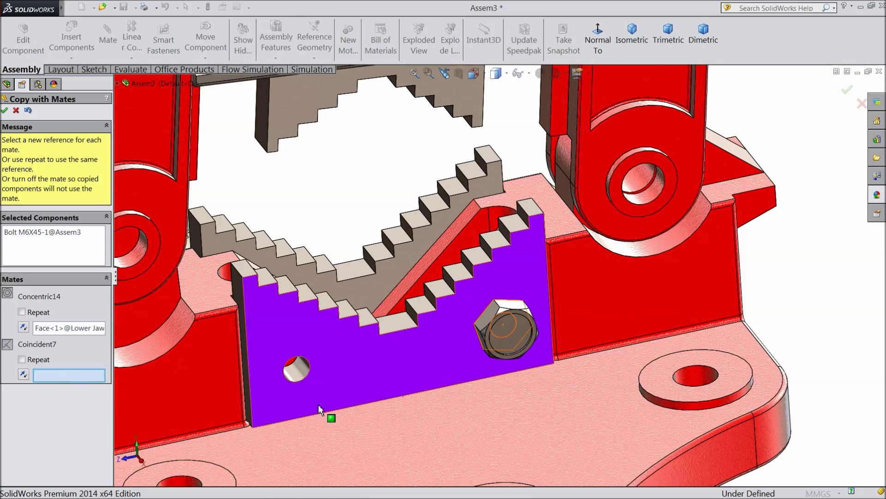
click(336, 380)
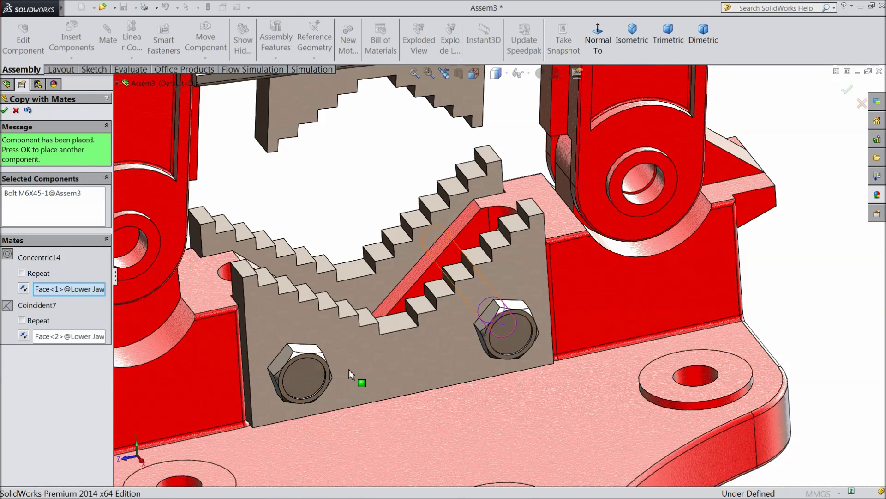
click(4, 111)
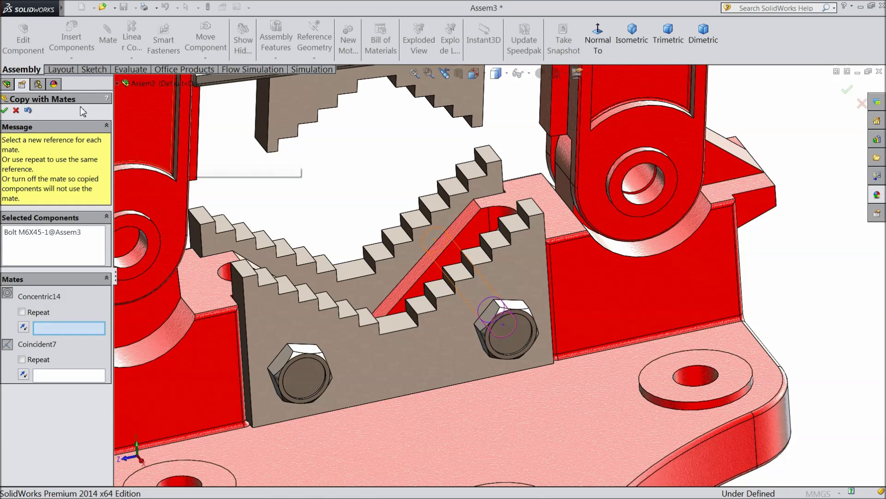
click(5, 110)
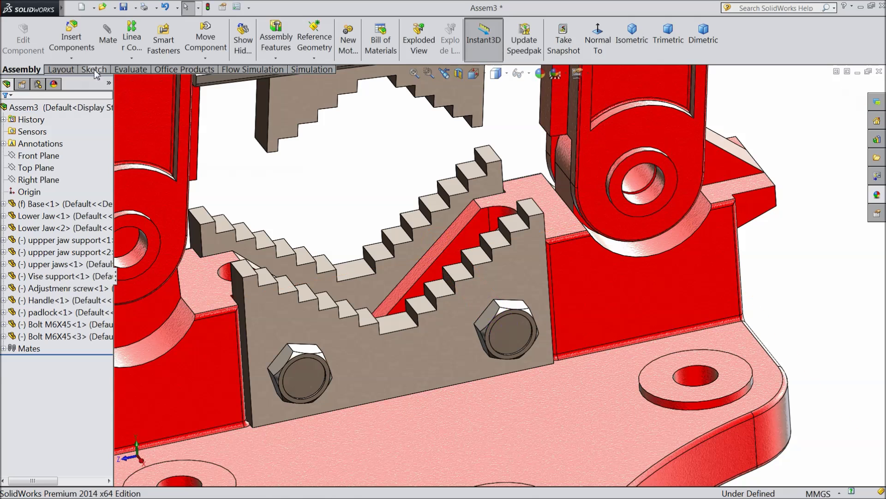
click(71, 41)
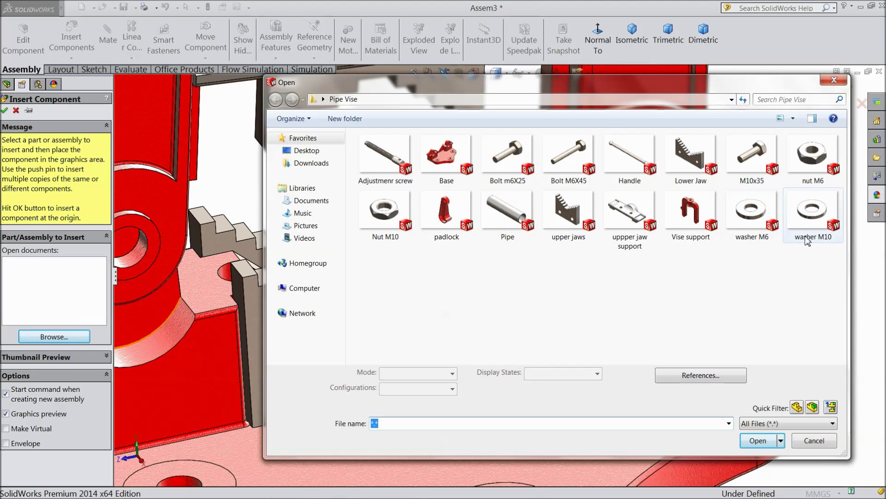
click(809, 236)
click(757, 441)
scroll(540, 351, up, 5)
middle_drag(446, 302, 475, 314)
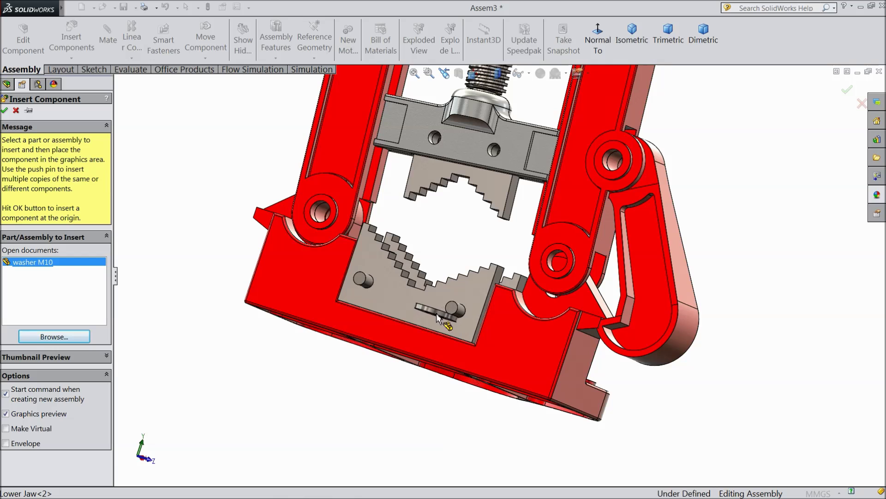
click(452, 305)
drag(424, 314, 403, 334)
scroll(395, 314, down, 2)
scroll(414, 309, down, 2)
middle_drag(403, 336, 383, 390)
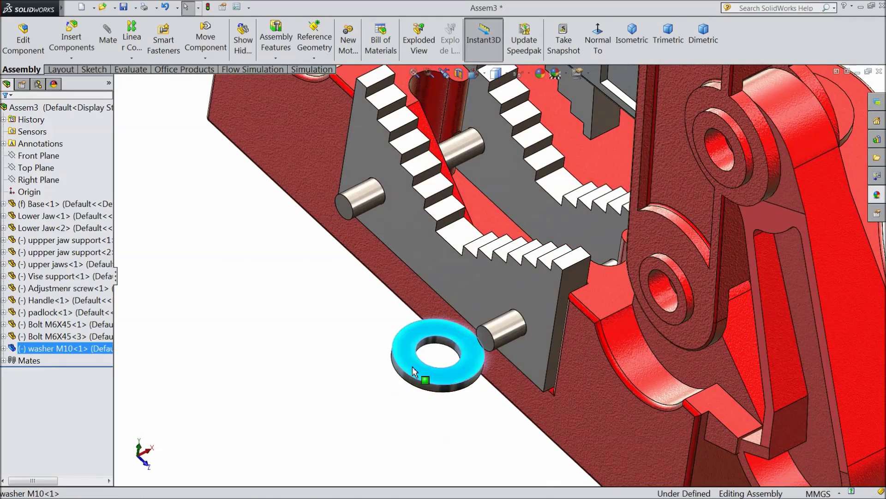
right_click(414, 372)
click(432, 336)
click(518, 180)
Step: Insert the nut M6 and washer M6 parts together and place them beside the bolt end nearer the padlock
click(73, 45)
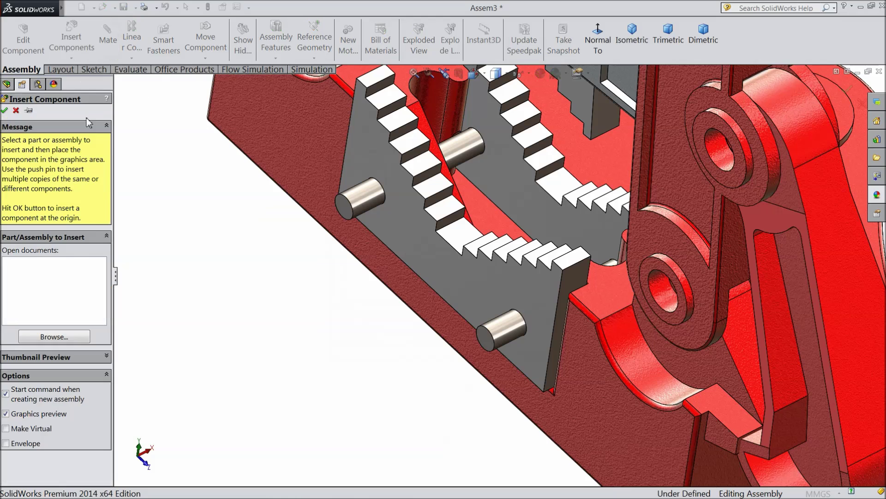
click(51, 338)
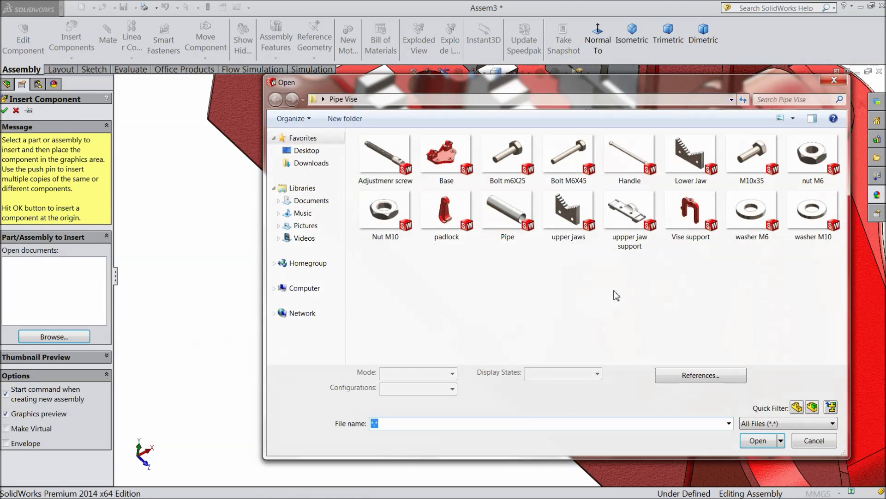
click(753, 238)
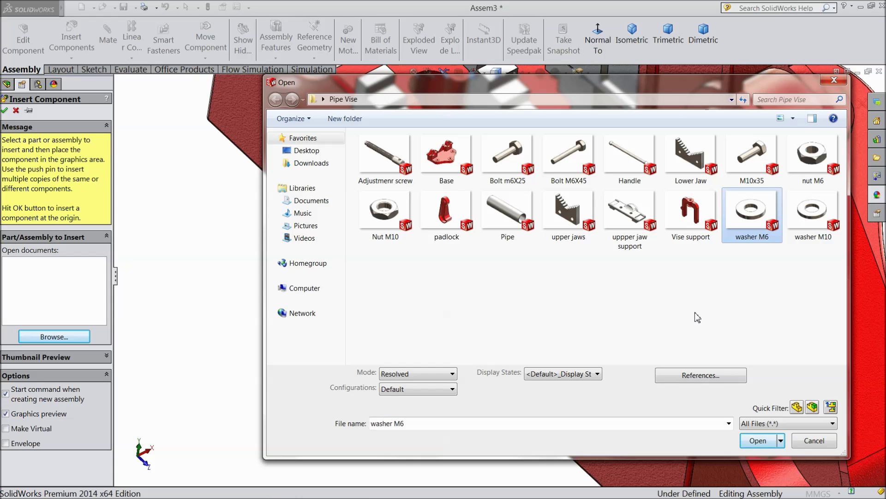
ctrl+click(815, 159)
click(759, 448)
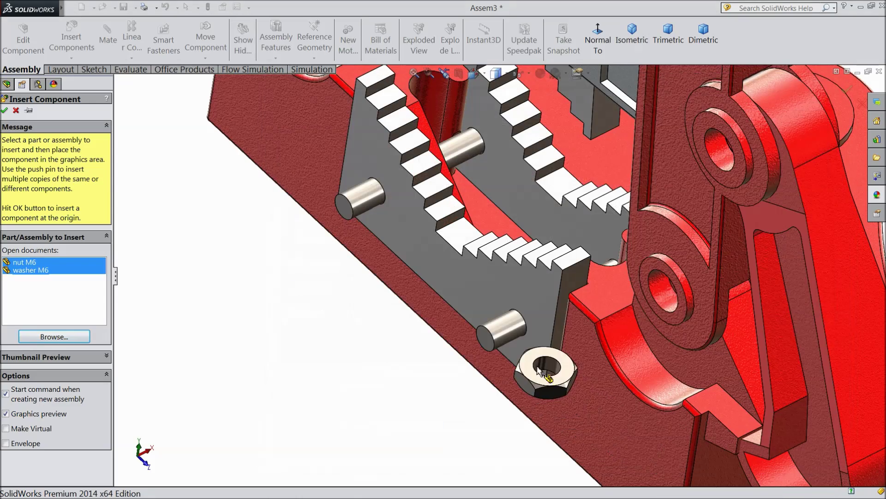
click(442, 346)
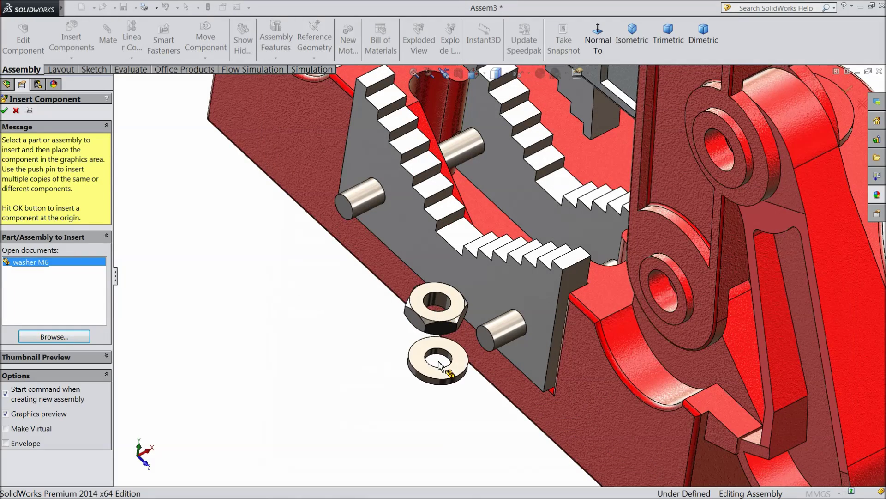
click(501, 365)
Step: Mate the M6 washer's hole concentric with the shank of the bolt nearer the padlock
scroll(511, 348, down, 3)
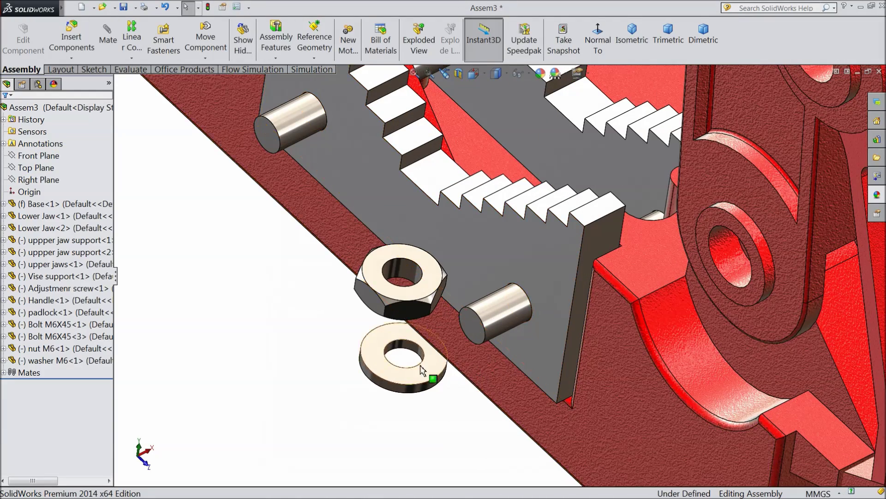
click(408, 352)
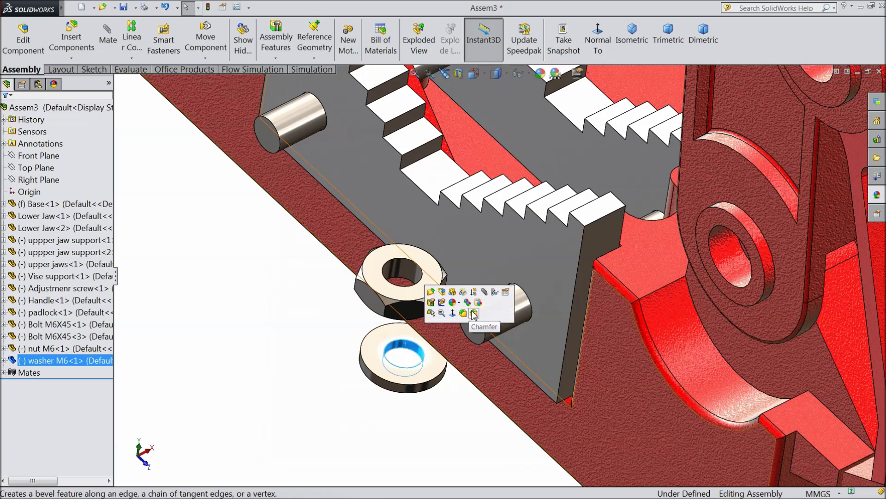
click(489, 294)
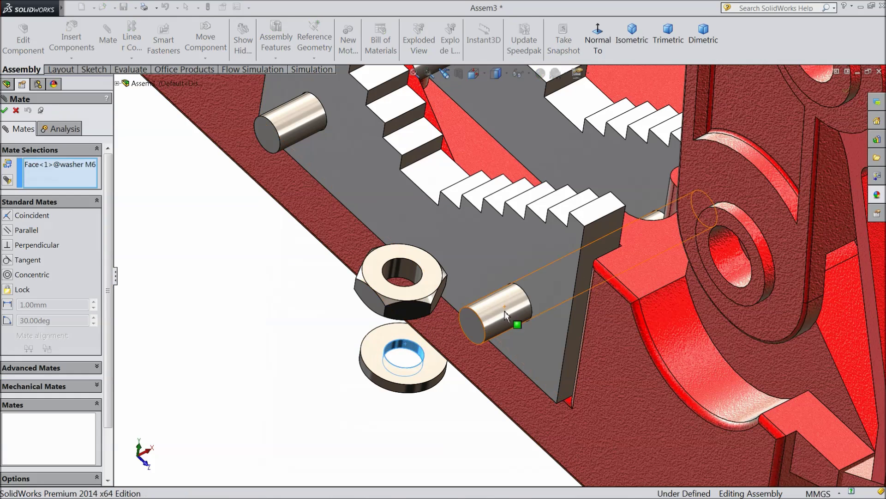
click(506, 316)
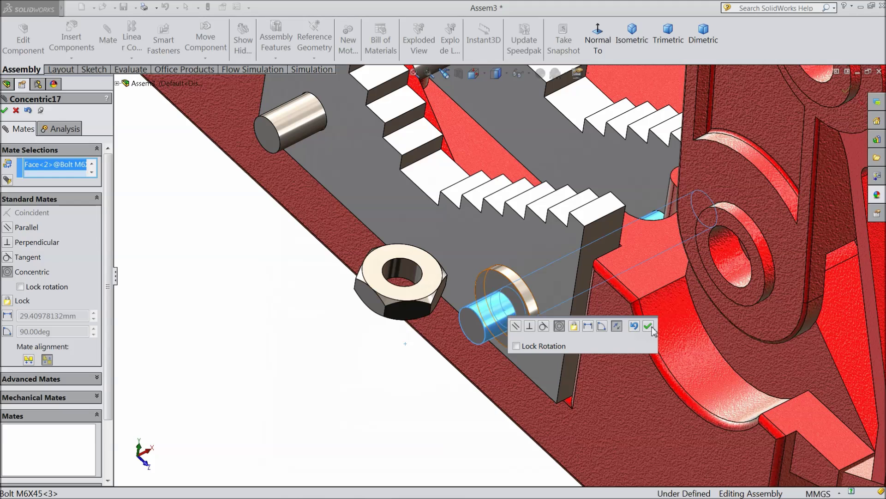
click(649, 326)
Step: Mate the M6 washer's inner flat face coincident with the lower jaw's outer face on the side opposite the bolt heads
drag(514, 318, 452, 346)
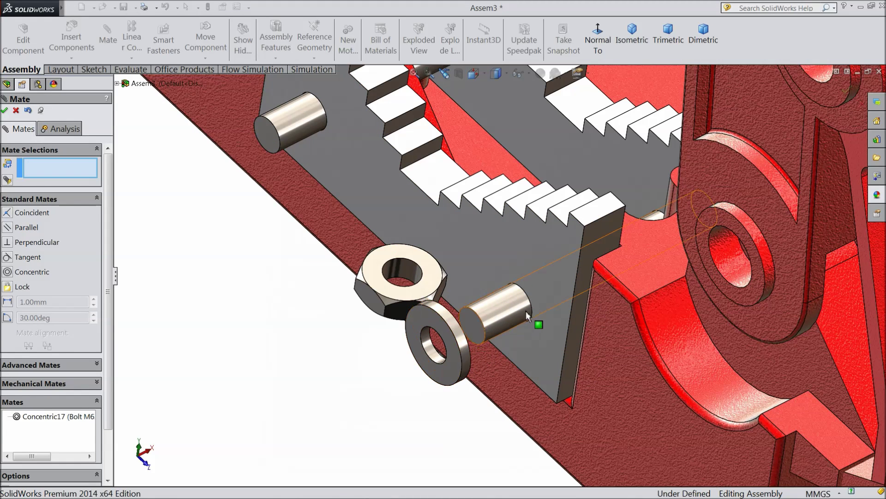
middle_drag(544, 298, 452, 349)
click(437, 322)
click(530, 276)
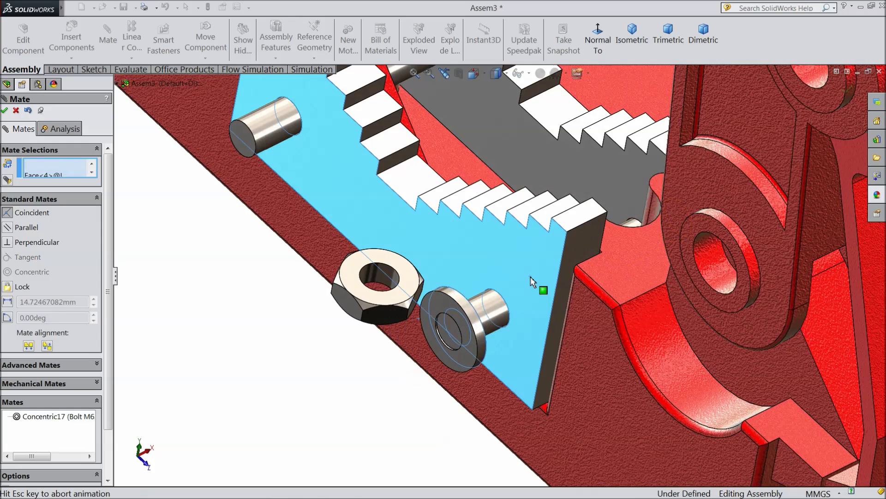
click(659, 301)
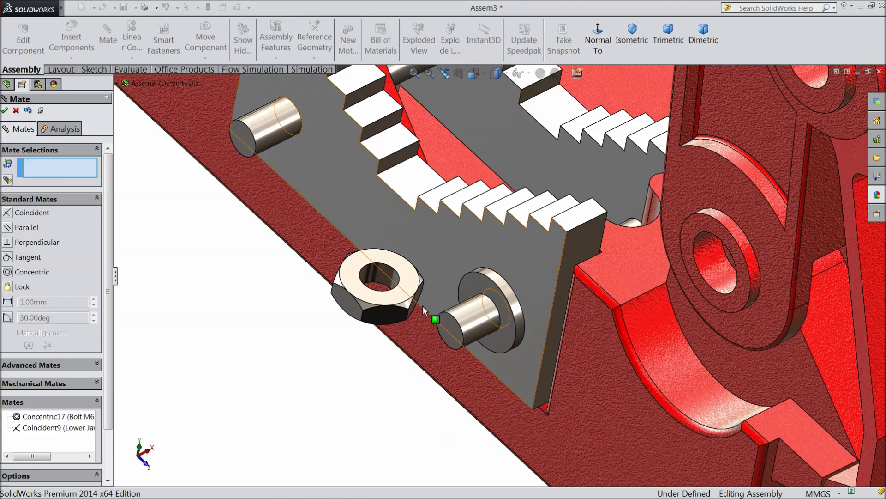
Step: Mate the M6 nut's flat face coincident with the washer and its hole concentric with the bolt's shank, and finish mating
click(398, 298)
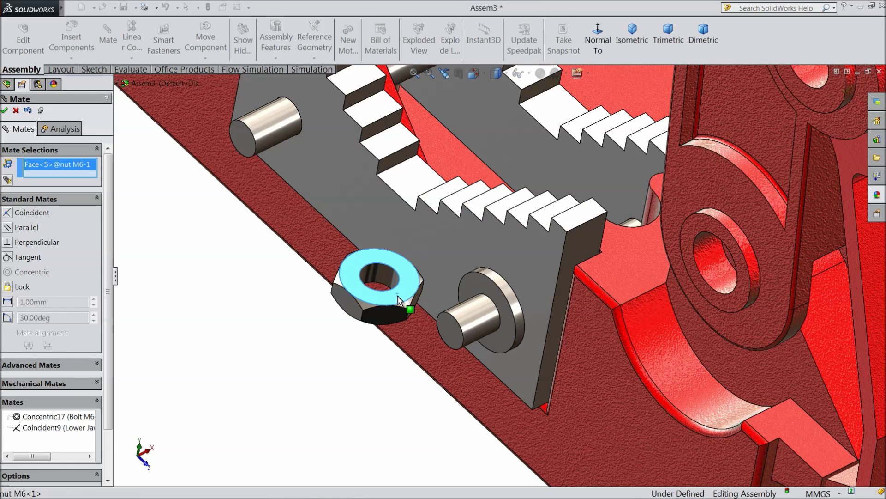
click(497, 296)
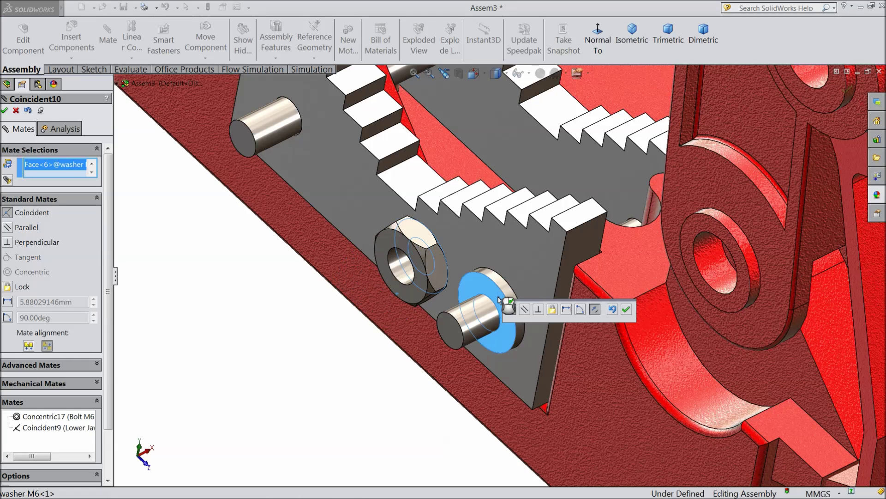
click(627, 311)
click(479, 329)
click(405, 274)
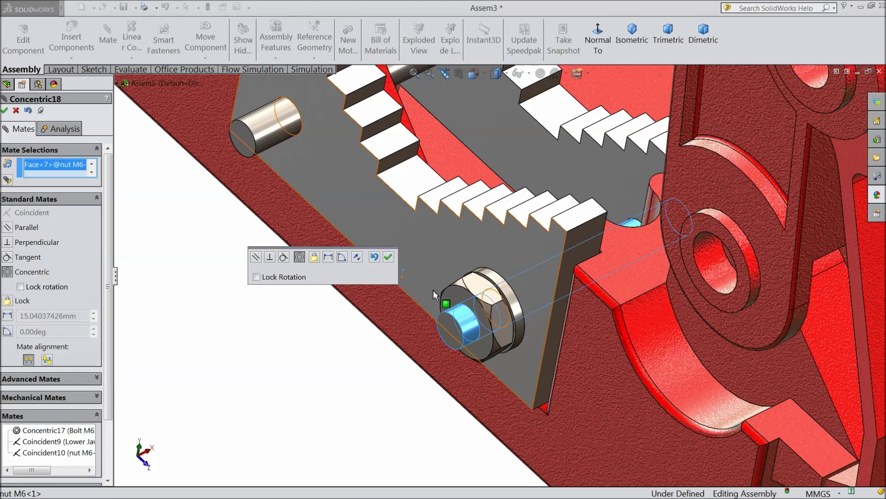
click(388, 259)
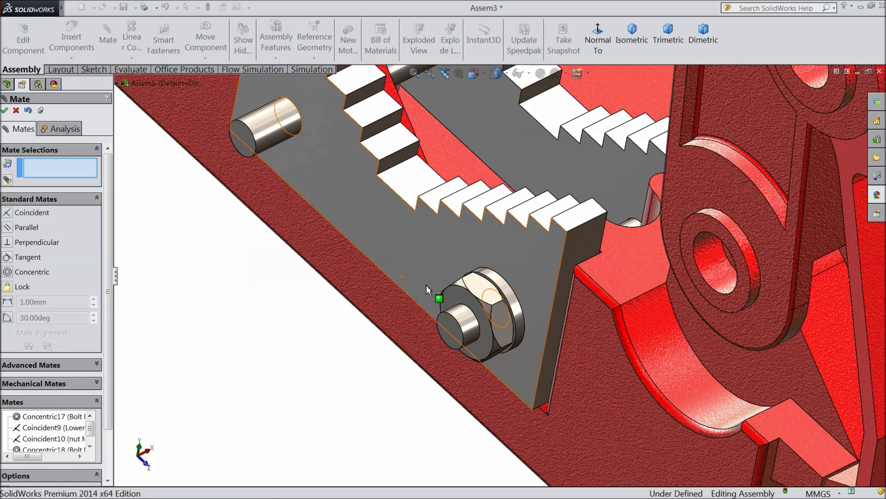
click(15, 110)
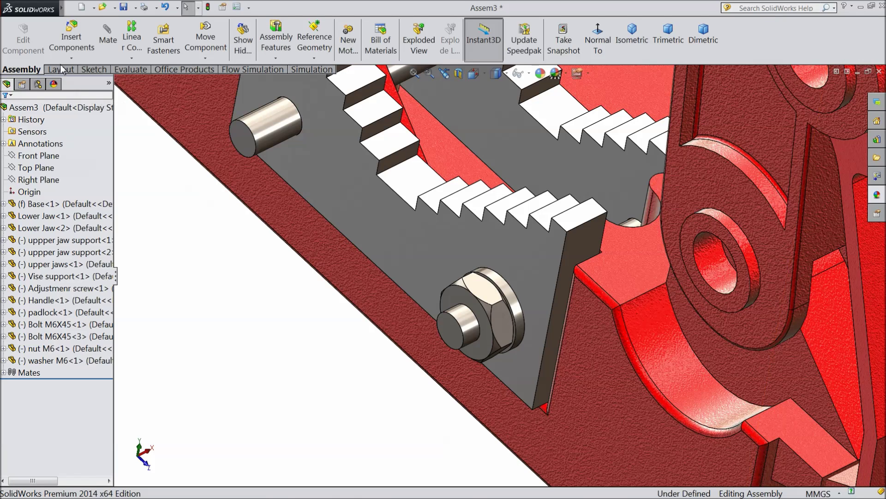
Step: Try to copy the M6 washer with mates onto the other bolt, using that bolt's shank and the jaw face as references
click(71, 58)
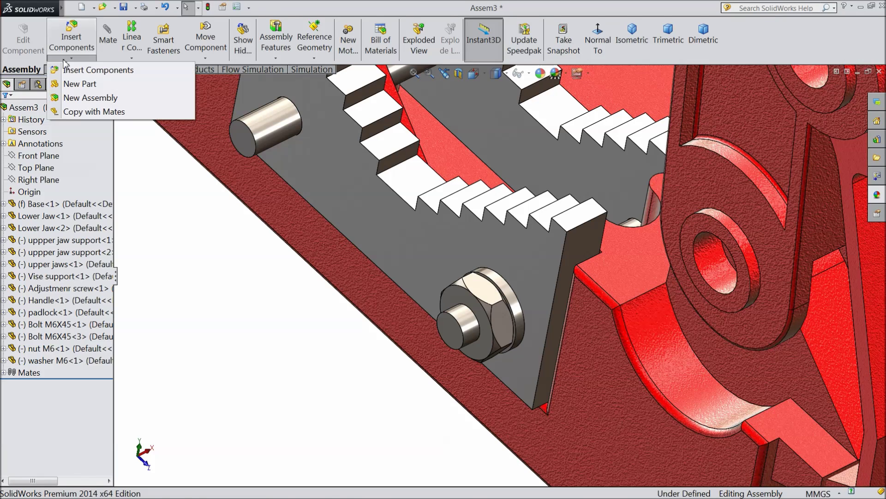
click(86, 111)
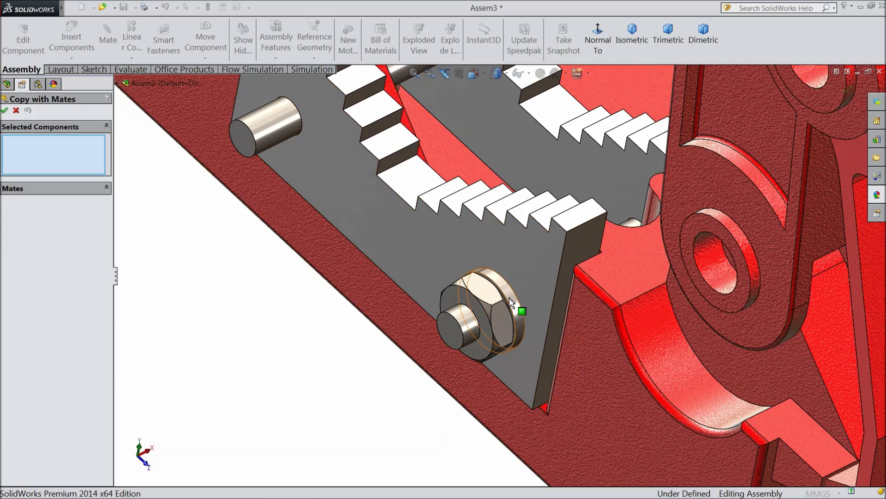
click(511, 304)
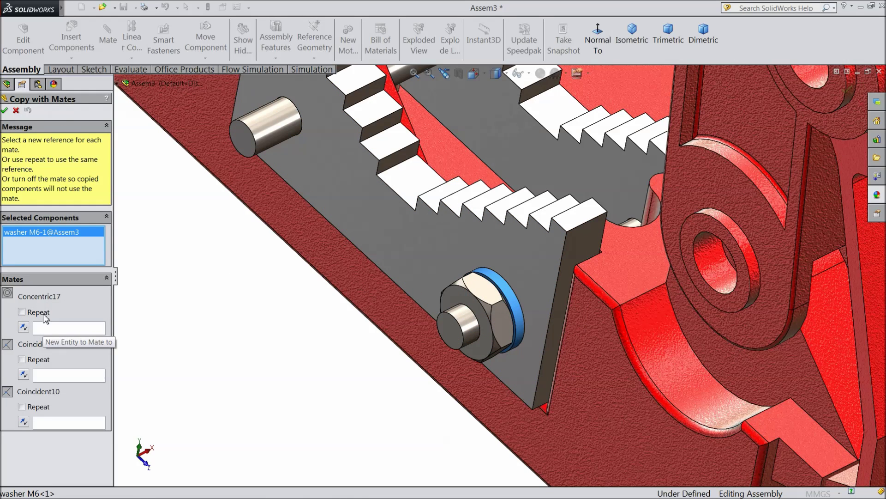
click(54, 330)
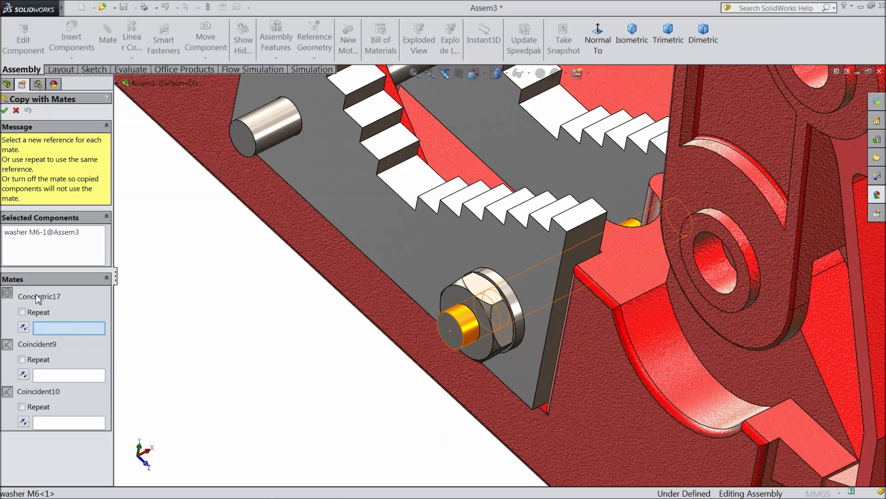
click(261, 139)
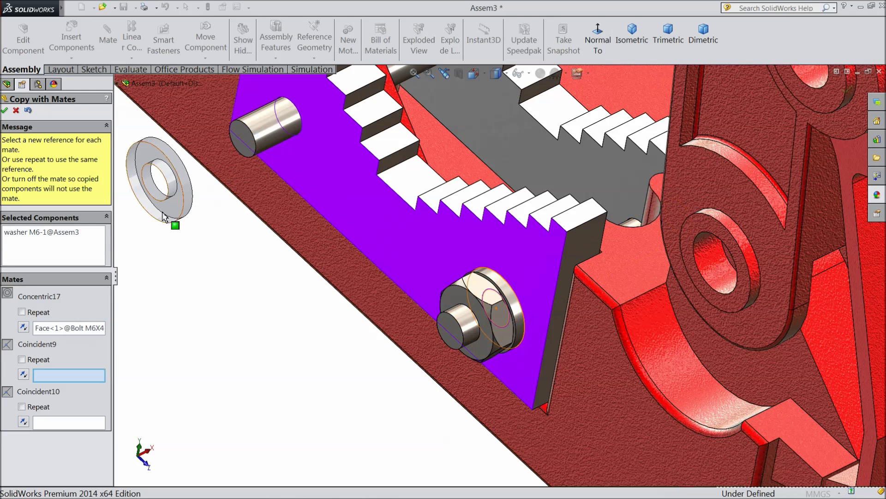
click(330, 155)
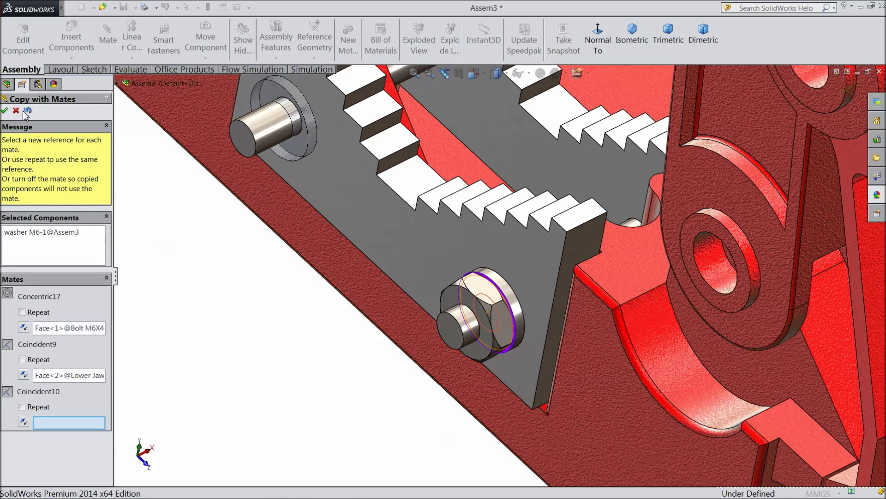
click(4, 111)
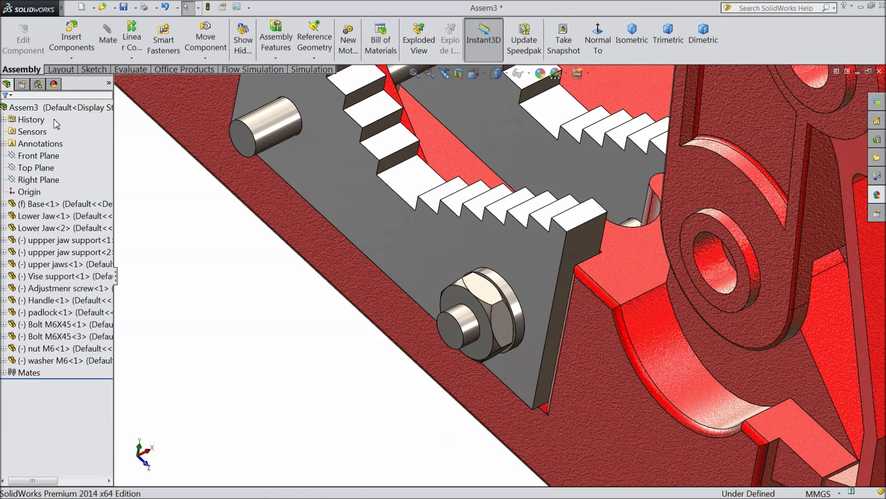
Step: Copy the M6 washer and the M6 nut and place the copies beside the bolt end farther from the padlock
scroll(344, 224, up, 6)
mouse_move(432, 245)
middle_down()
mouse_move(383, 259)
mouse_move(370, 291)
mouse_move(444, 225)
mouse_move(455, 241)
mouse_move(434, 257)
middle_up()
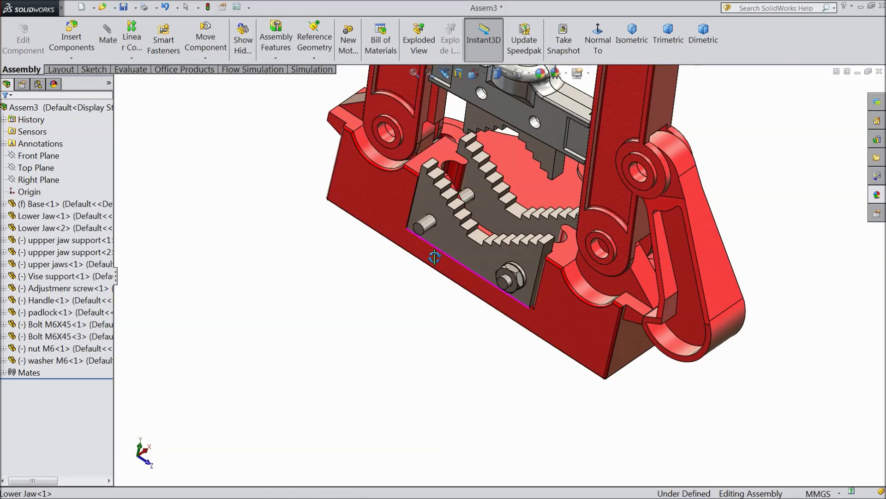
scroll(564, 204, down, 3)
middle_drag(415, 229, 408, 260)
scroll(445, 356, down, 3)
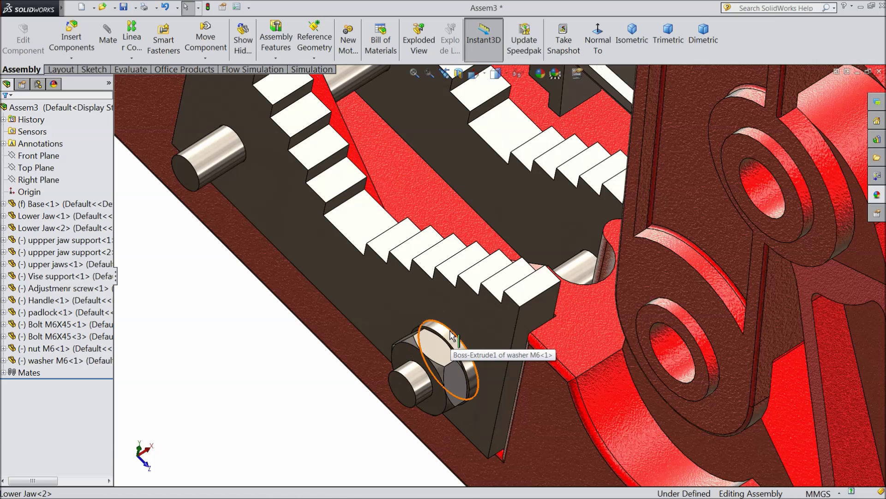
ctrl+drag(450, 337, 148, 202)
ctrl+drag(441, 354, 398, 337)
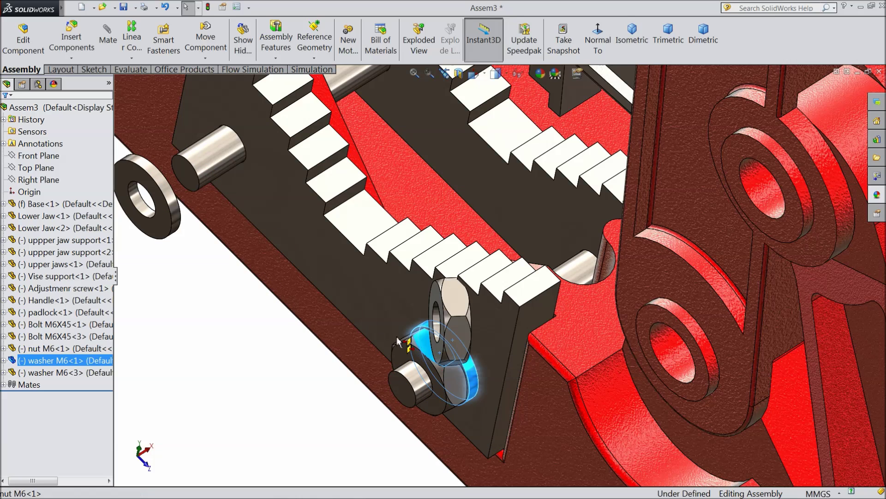
ctrl+drag(292, 294, 218, 280)
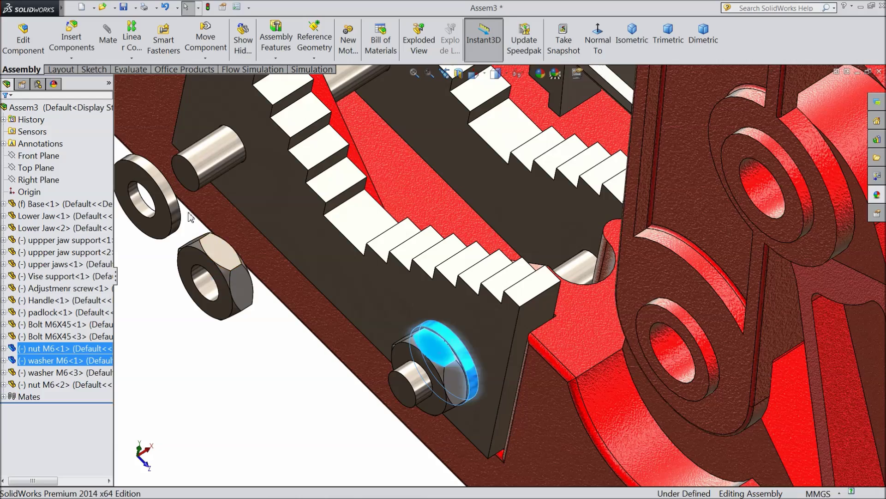
Step: Mate the copied washer's hole concentric with the shank of the bolt farther from the padlock
scroll(184, 210, down, 3)
scroll(332, 198, up, 3)
scroll(403, 186, up, 3)
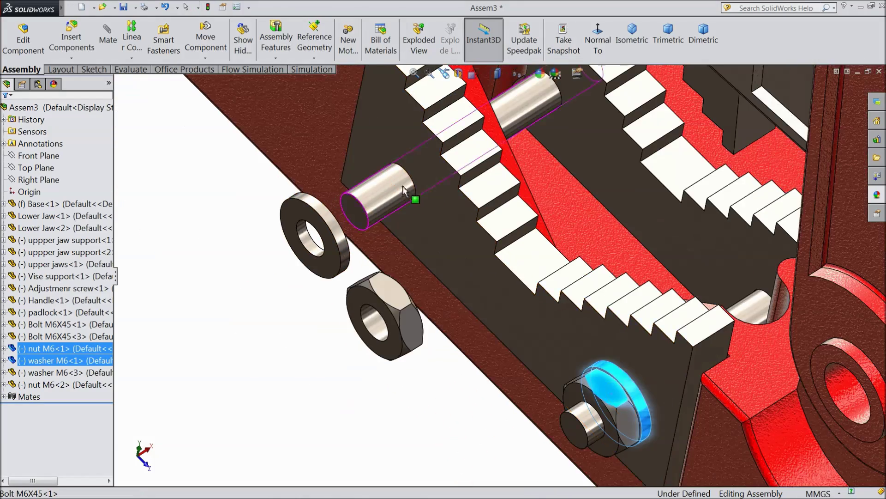
click(427, 209)
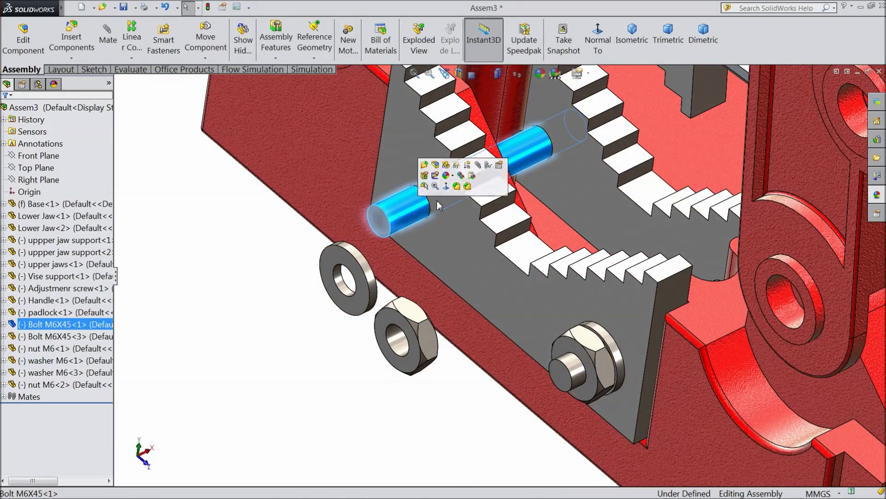
click(478, 165)
click(345, 292)
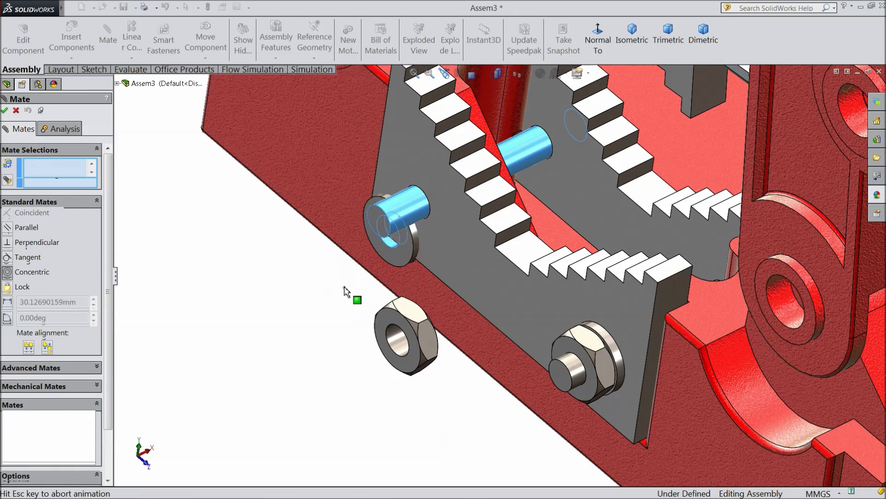
click(350, 291)
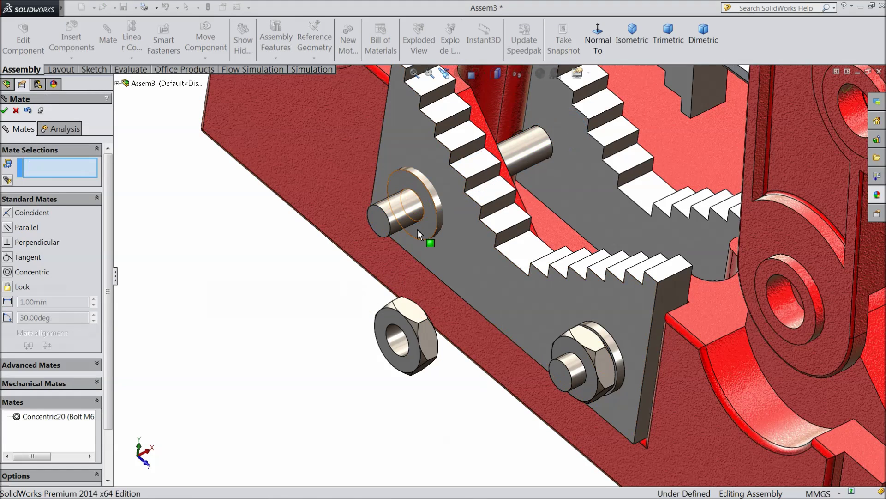
Step: Mate the copied M6 washer's flat face coincident with the lower jaw's outer face, with the mate alignment flipped
drag(367, 249, 269, 276)
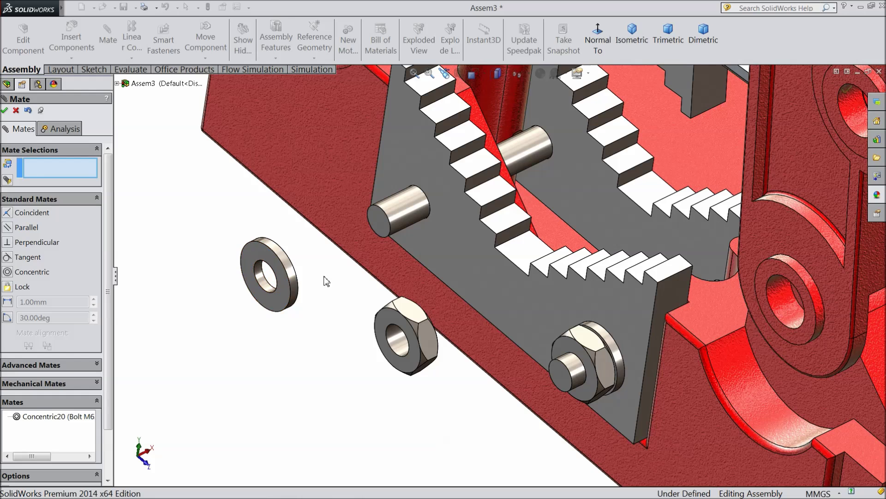
click(286, 276)
click(450, 227)
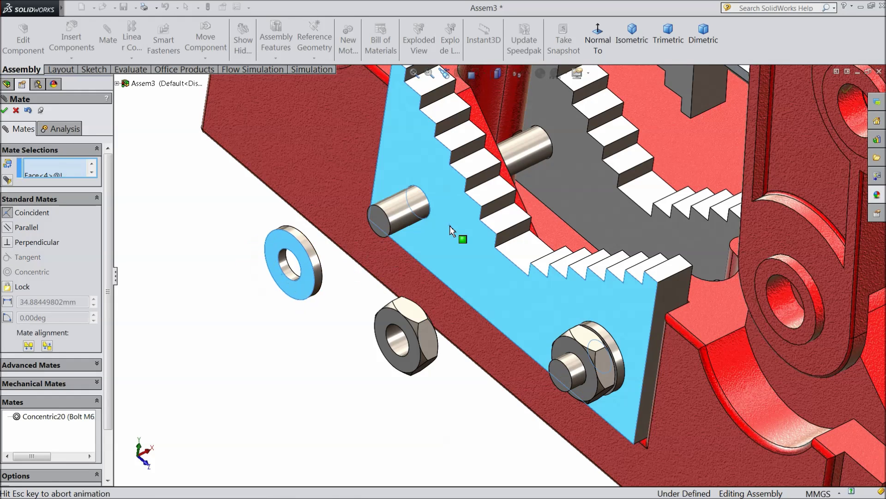
click(546, 200)
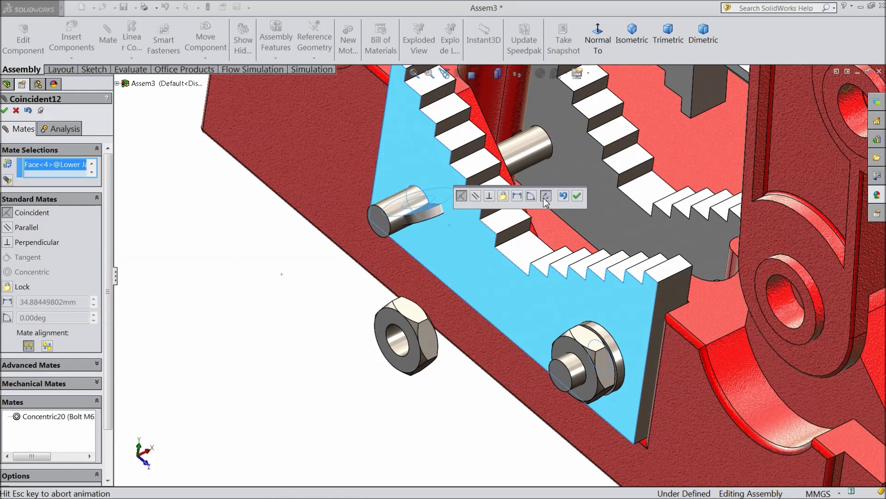
click(531, 267)
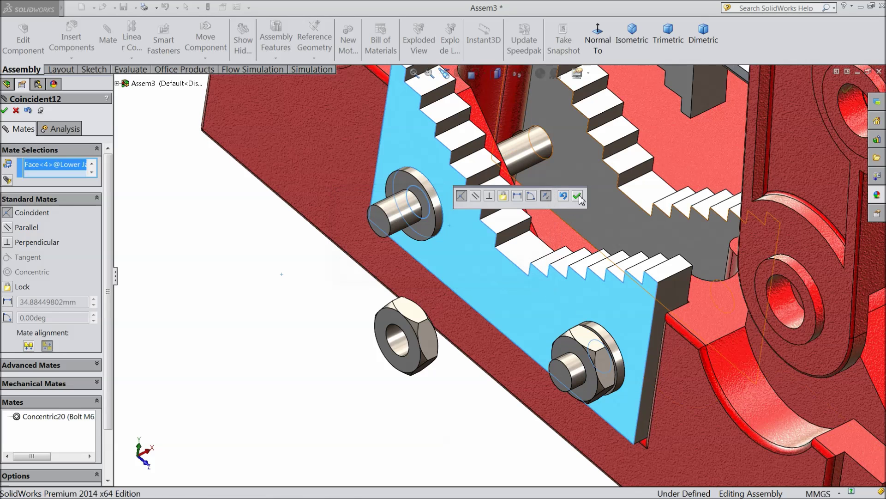
click(578, 196)
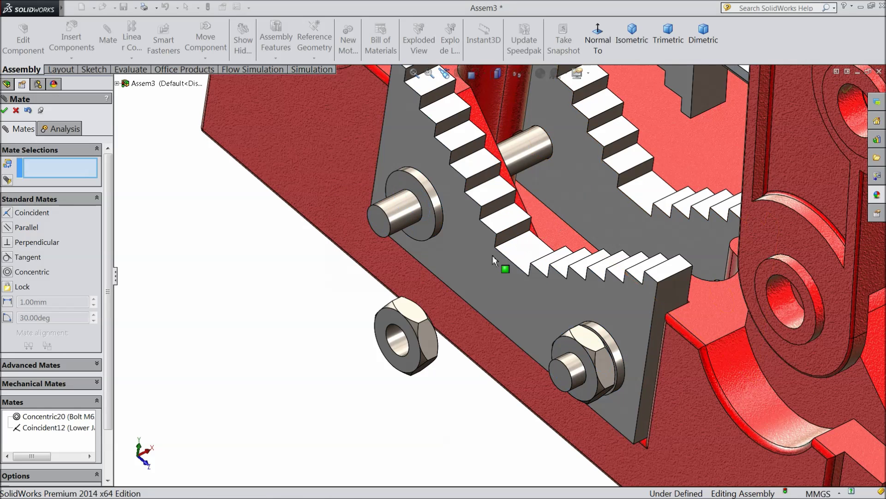
Step: Try to mate the copied M6 nut's flat face coincident with the lower jaw's outer face, with flipped alignment
click(408, 331)
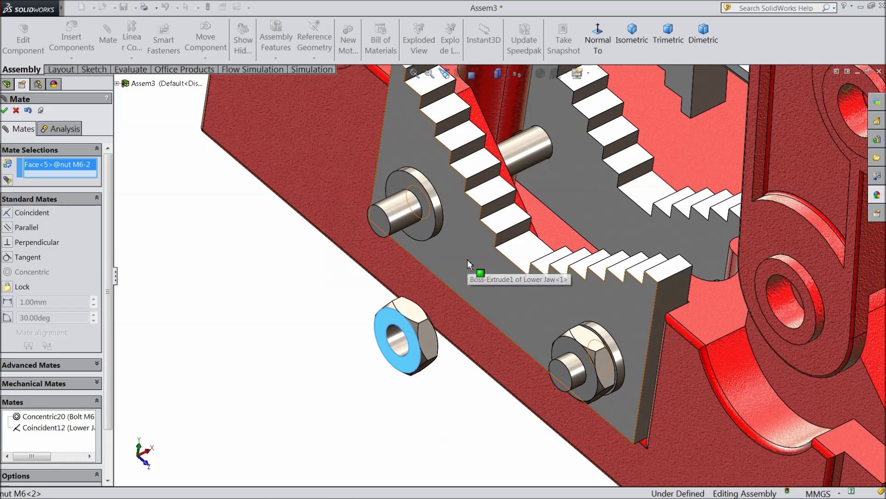
click(467, 259)
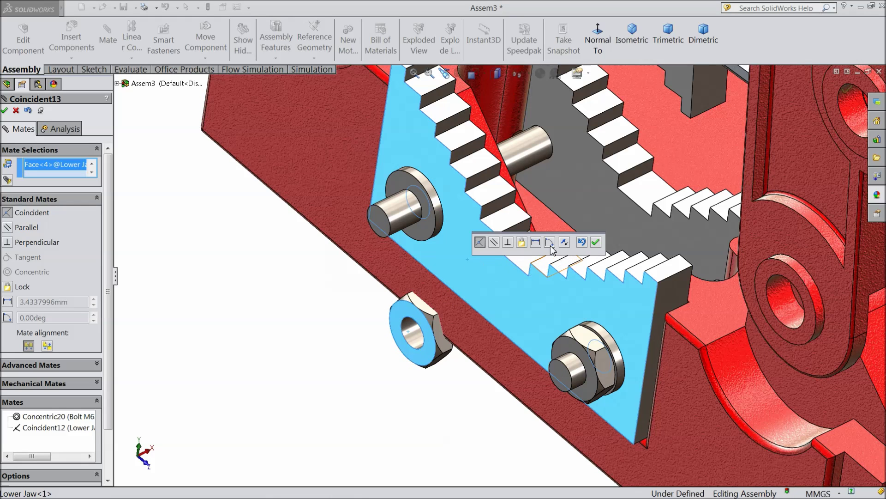
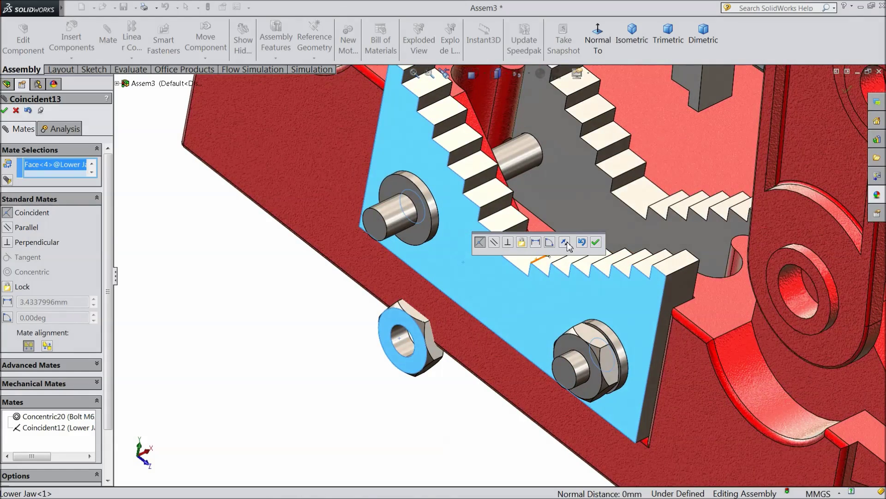
click(566, 244)
click(596, 242)
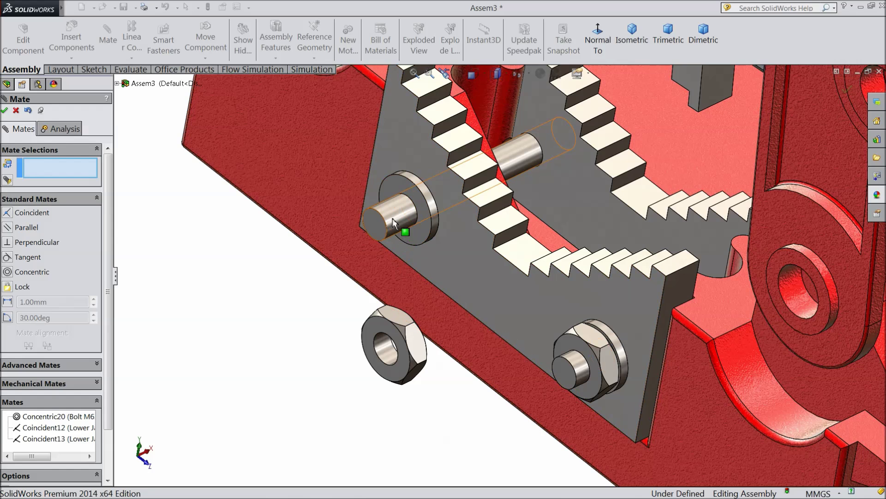
Step: Mate the copied M6 nut's hole concentric with the shank of the bolt farther from the padlock, and finish mating
click(389, 237)
click(389, 357)
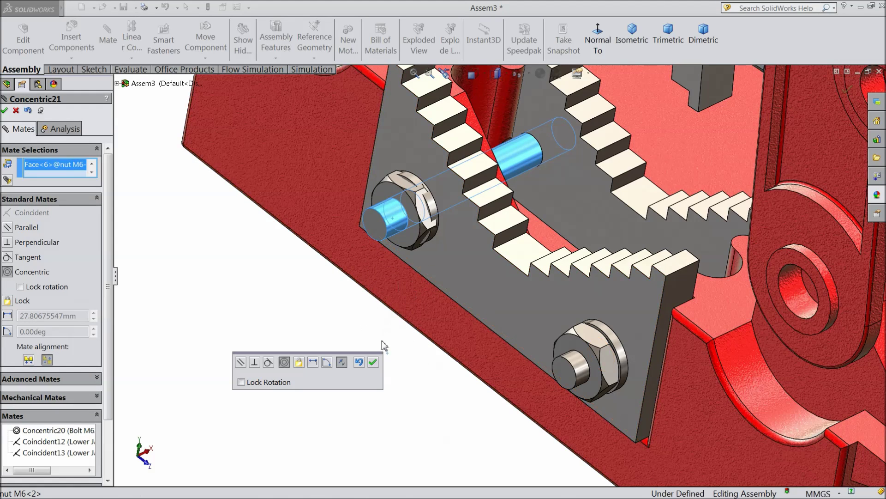
click(373, 362)
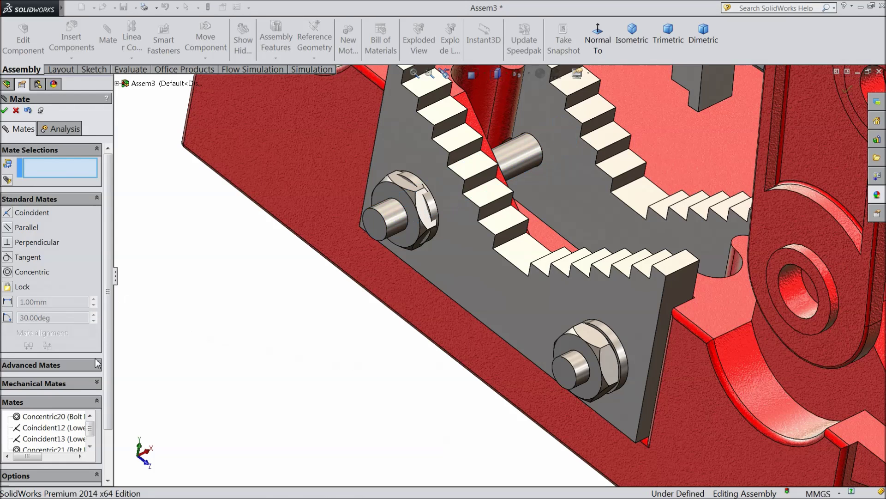
click(15, 110)
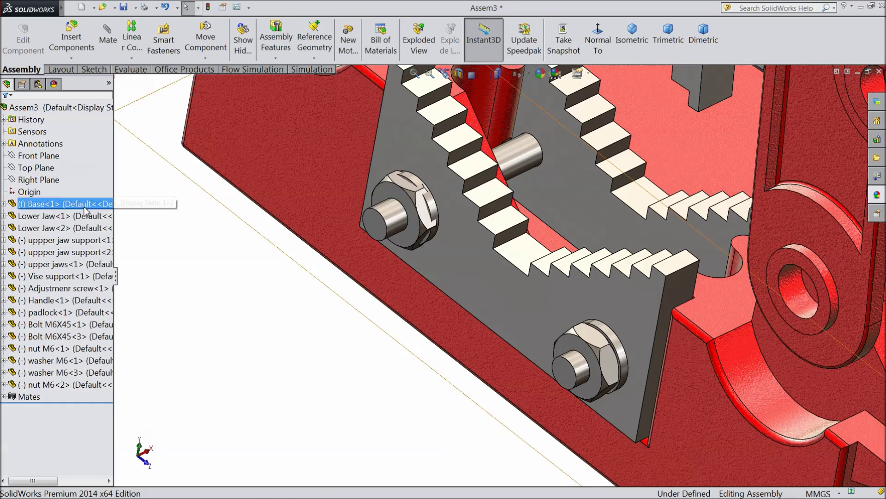
Step: Delete the coincident mate between the copied M6 nut and the lower jaw
click(5, 397)
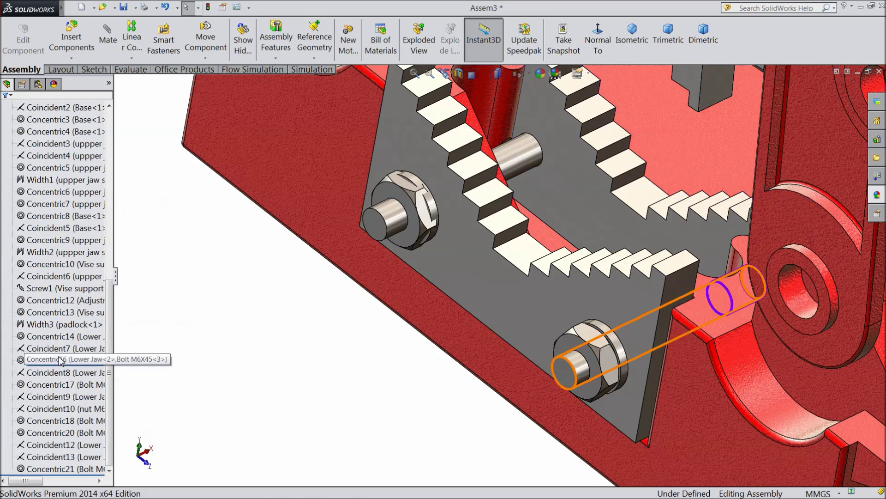
click(31, 468)
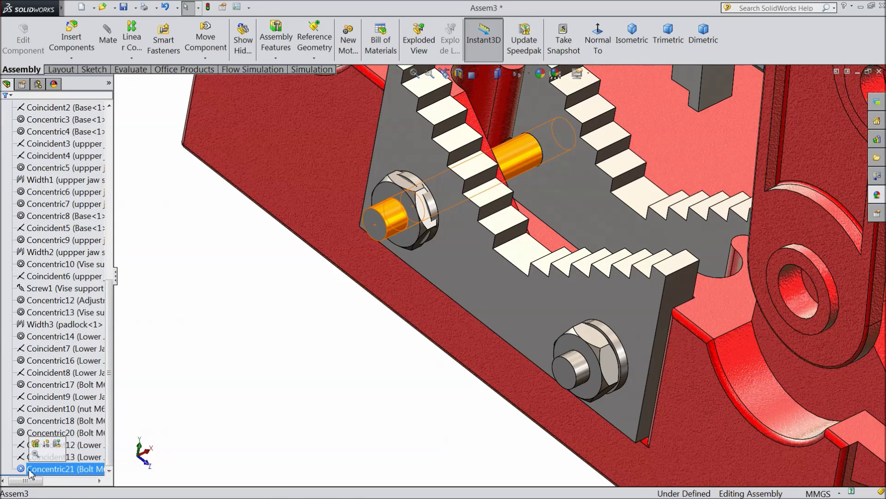
click(26, 458)
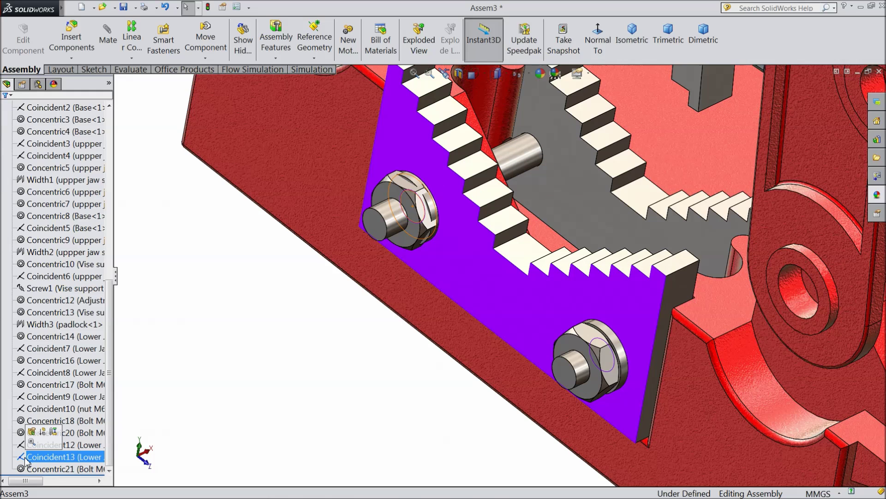
right_click(26, 458)
click(52, 353)
click(519, 179)
scroll(466, 247, down, 5)
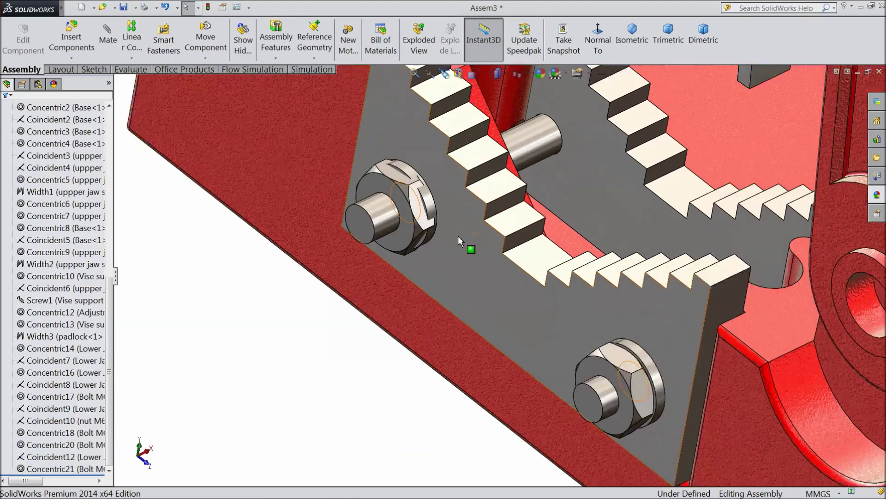
Step: Move the copied M6 nut outward along its bolt axis, away from the washer and lower jaw
drag(406, 210, 242, 297)
scroll(262, 301, down, 2)
middle_drag(262, 301, 217, 323)
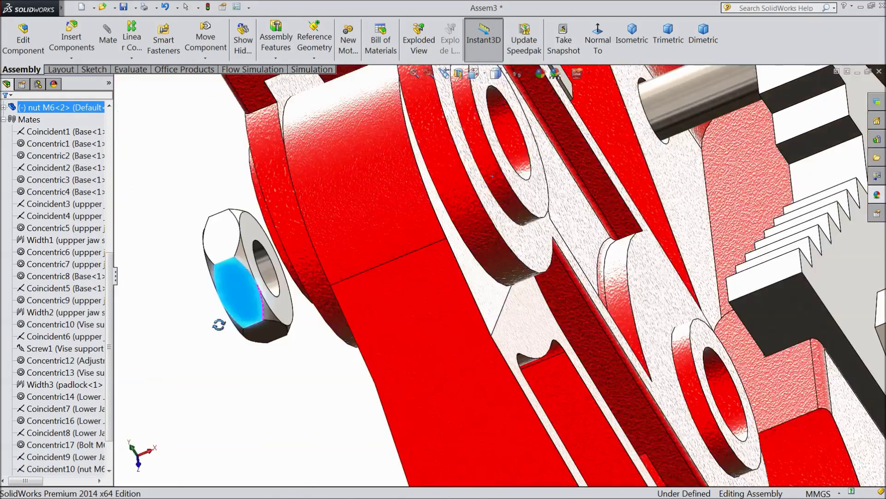
middle_drag(293, 346, 396, 312)
scroll(370, 341, up, 6)
scroll(268, 326, down, 4)
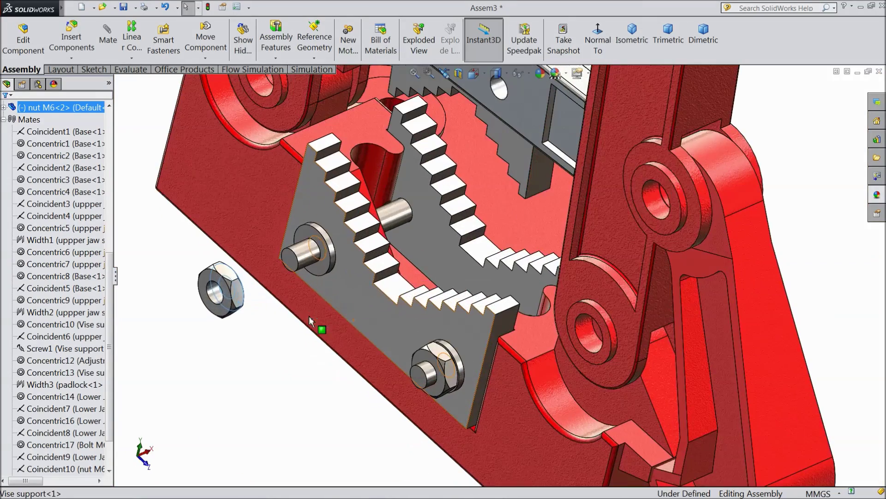
Step: Mate the copied washer's outer face coincident with the M6 nut's inner flat face, and finish mating
click(321, 264)
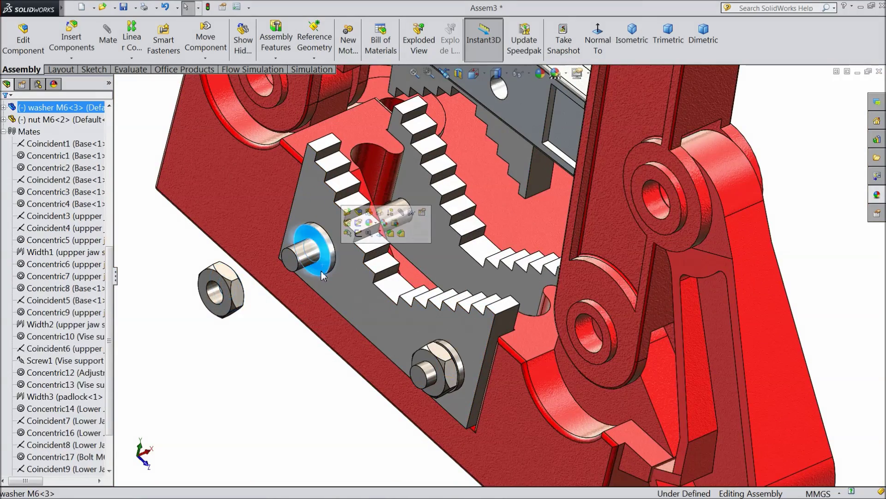
click(107, 39)
middle_drag(285, 305, 247, 313)
scroll(252, 311, down, 4)
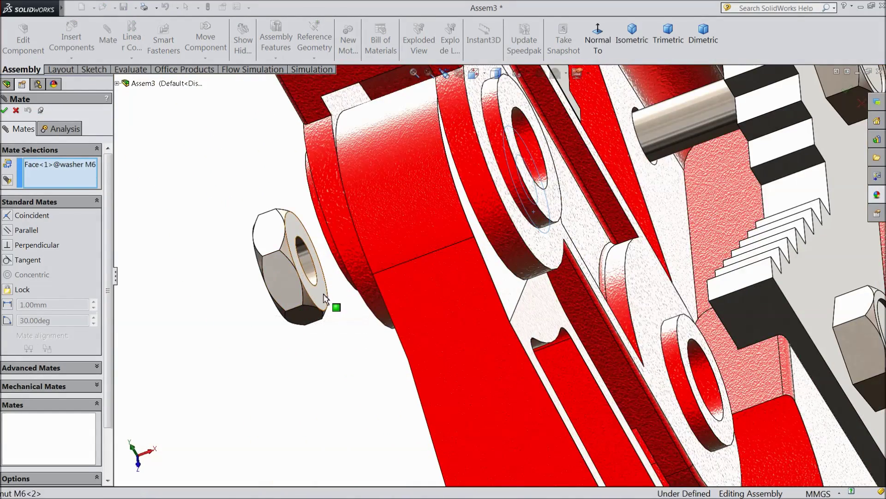
click(325, 299)
middle_drag(307, 349, 162, 295)
scroll(323, 353, up, 3)
scroll(261, 302, down, 3)
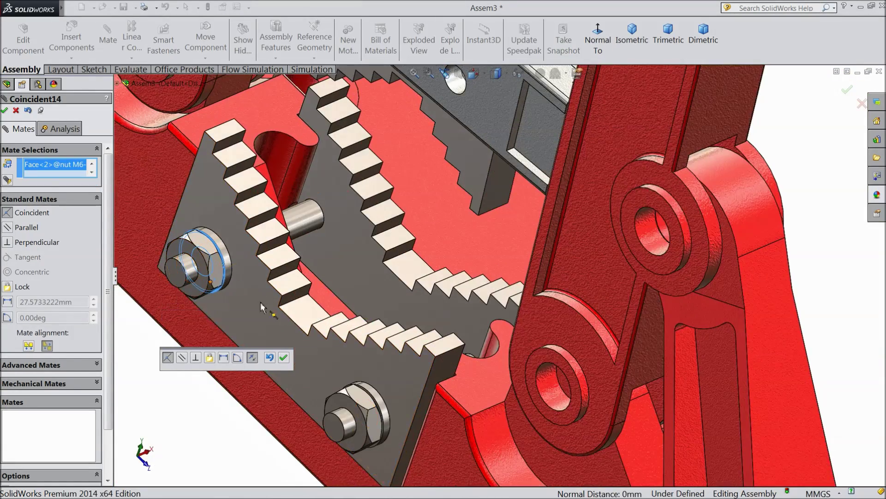
click(284, 358)
scroll(295, 360, up, 5)
middle_drag(322, 360, 291, 369)
scroll(355, 322, up, 3)
scroll(443, 269, down, 5)
middle_drag(443, 269, 461, 277)
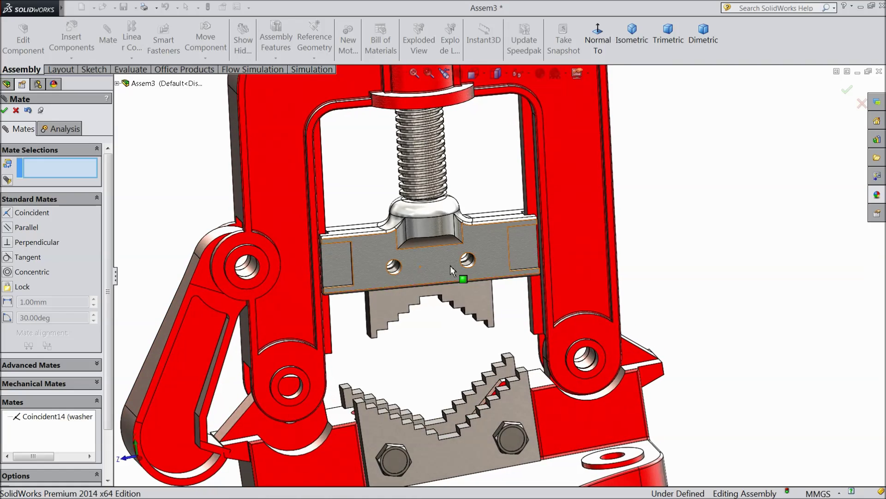
click(16, 110)
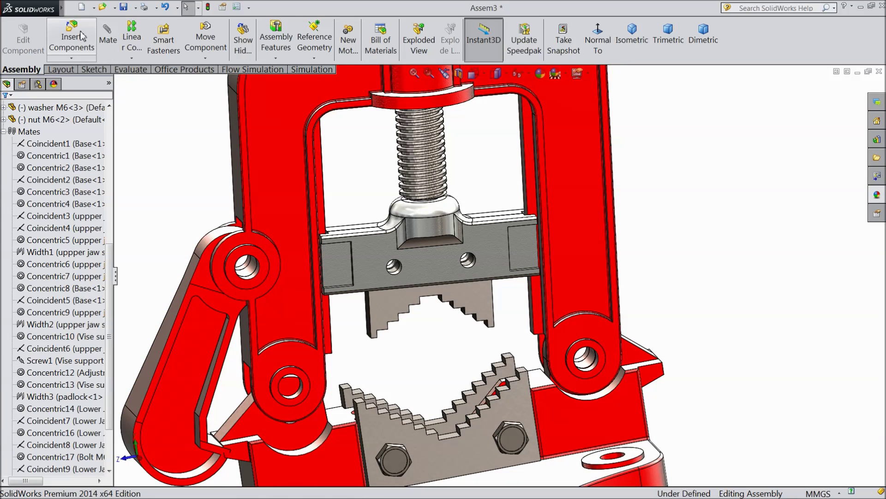
Step: Insert the Bolt m6X25 part from the Pipe Vise folder and place it in front of the upper jaw support
click(82, 38)
click(44, 337)
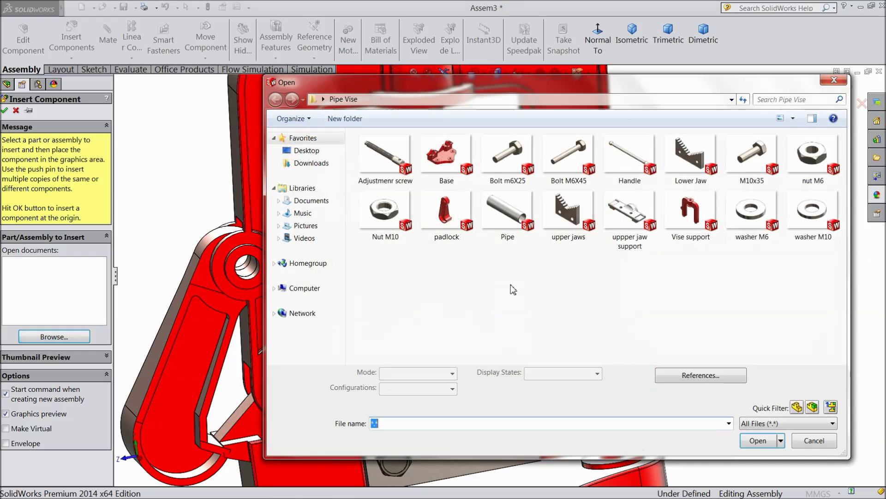
click(509, 167)
click(757, 441)
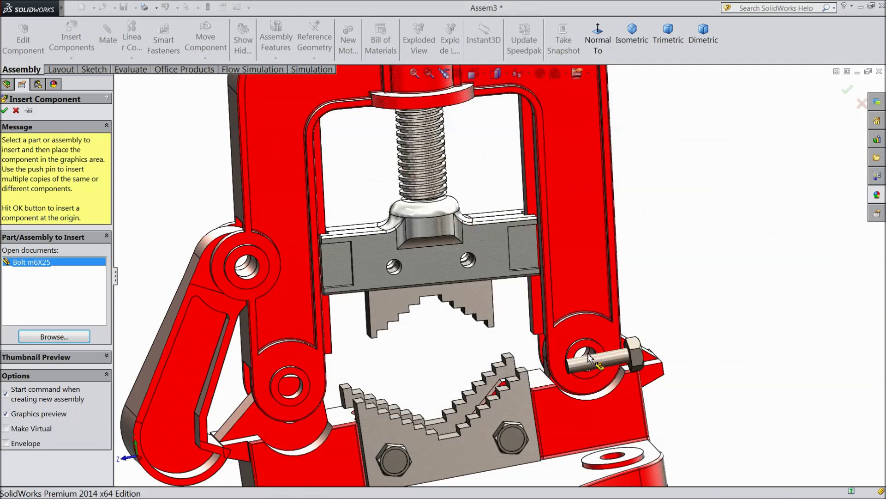
click(439, 283)
scroll(431, 261, down, 3)
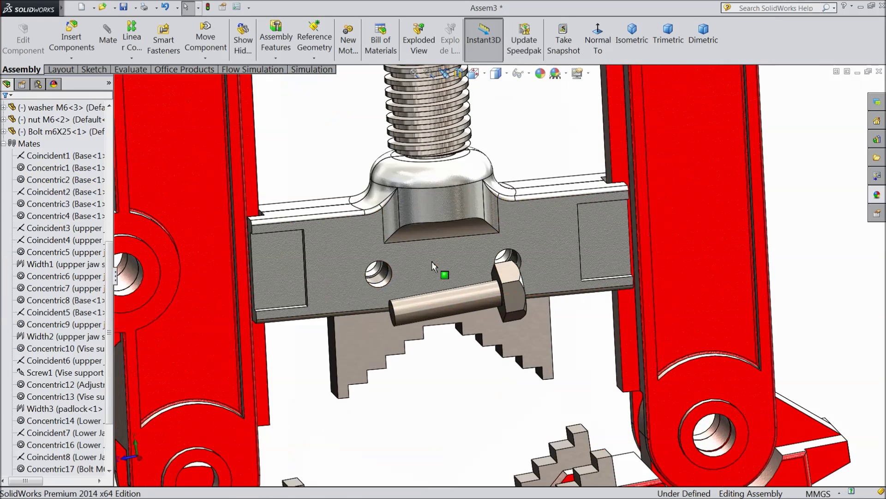
scroll(382, 285, down, 2)
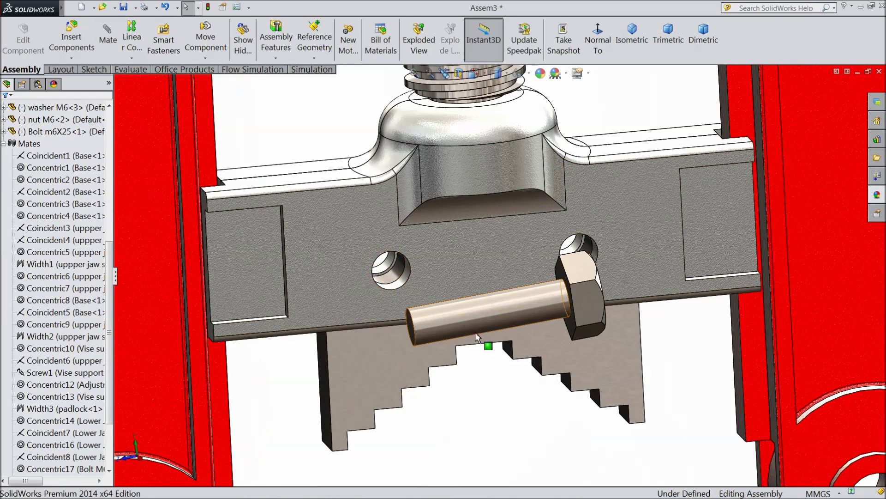
Step: Mate the m6X25 bolt's shank concentric with the upper jaw support's hole nearer the padlock
click(468, 312)
click(117, 35)
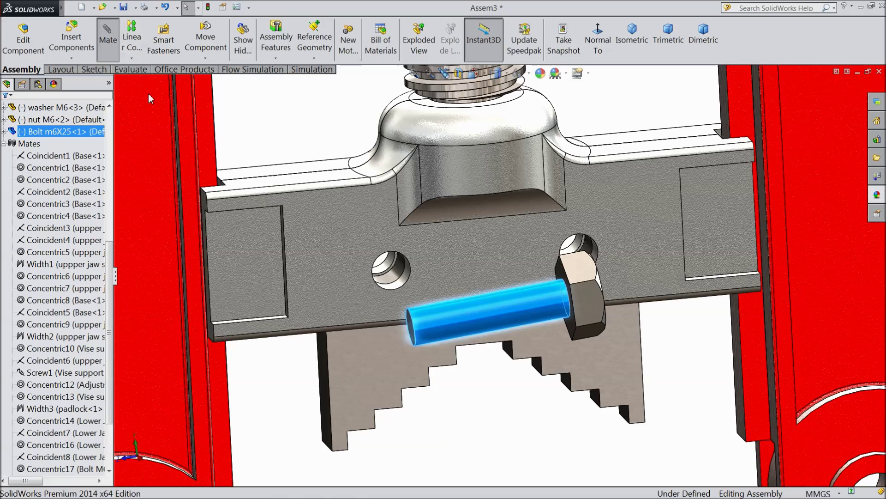
scroll(327, 266, down, 3)
click(461, 295)
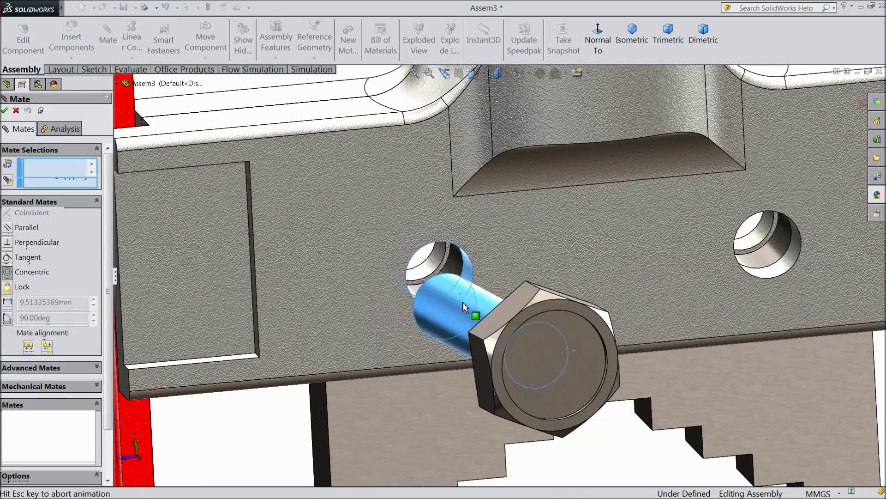
click(608, 319)
Step: Mate the underside of the m6X25 bolt's head coincident with the upper jaw support's outer face, and finish mating
scroll(516, 326, up, 3)
middle_drag(517, 326, 615, 381)
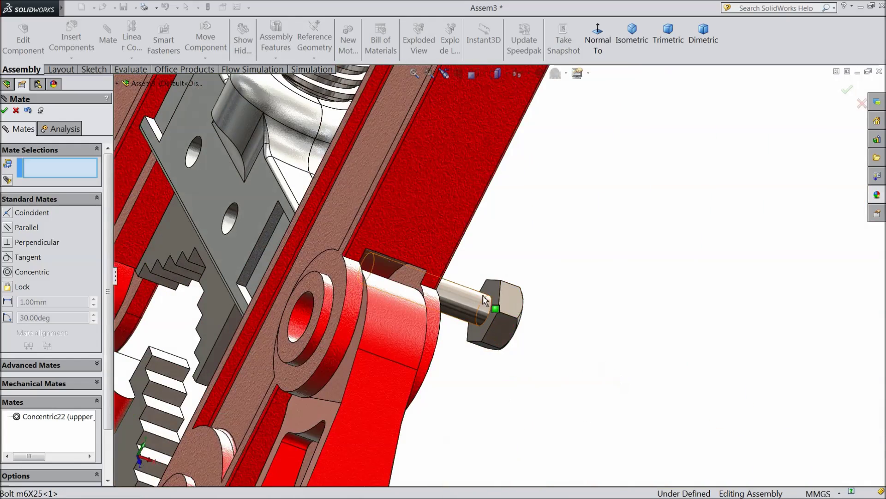
click(502, 300)
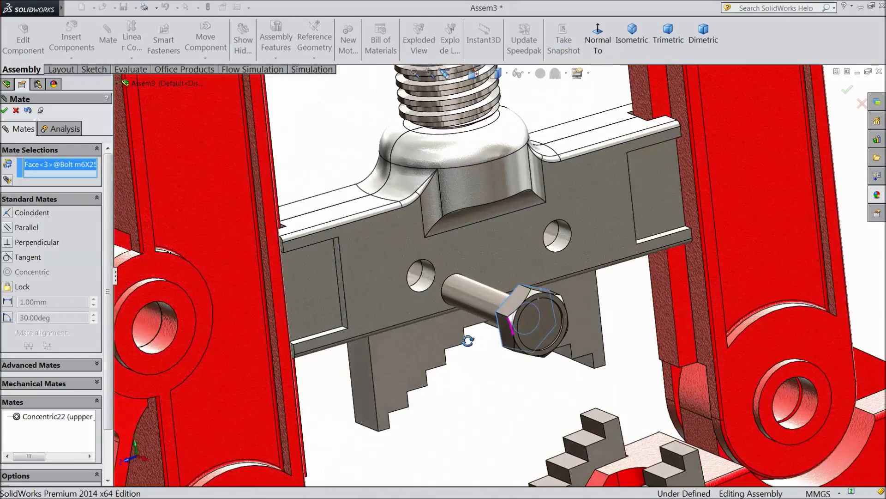
click(358, 290)
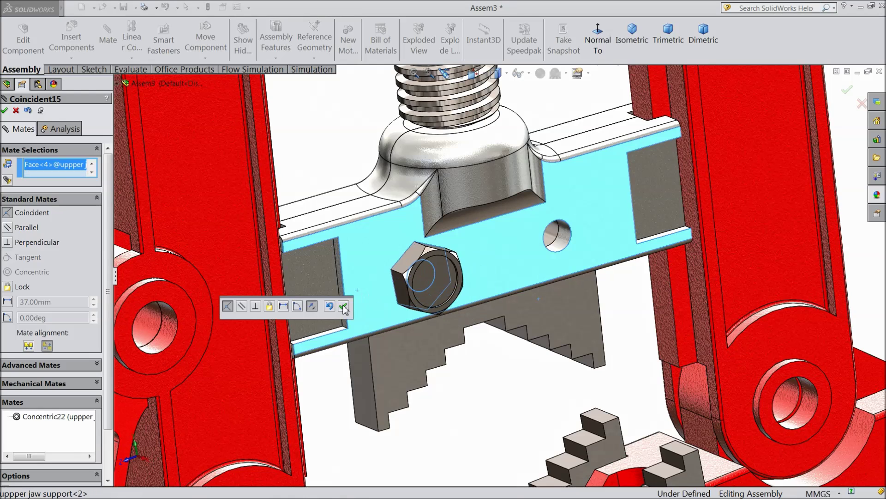
click(343, 305)
click(5, 111)
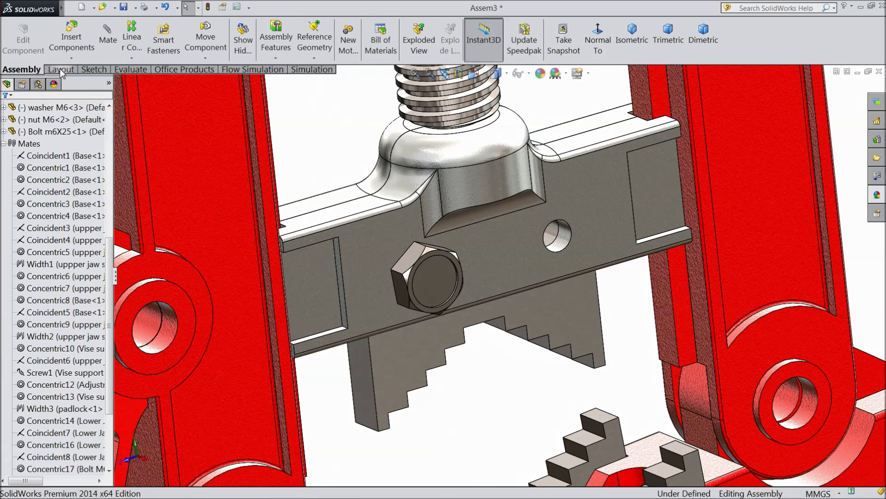
Step: Copy the m6X25 bolt with its mates into the upper jaw support's second hole, seating the head against the same outer face
click(72, 58)
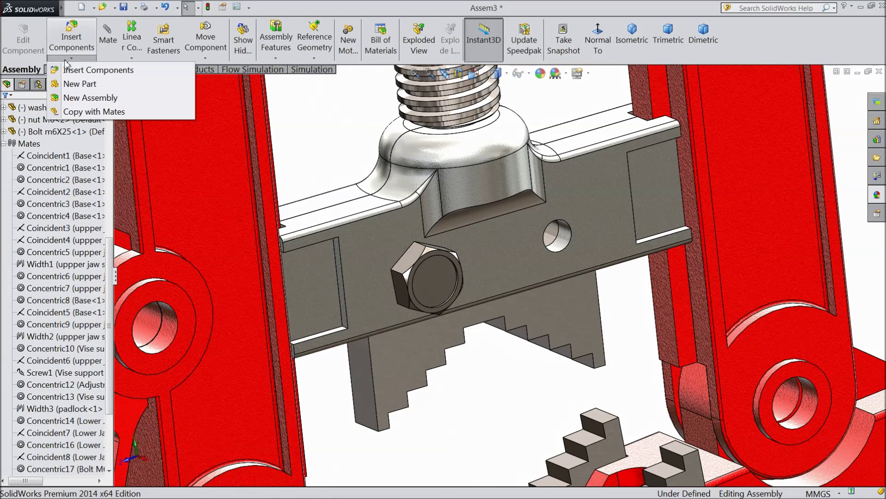
click(90, 112)
click(443, 303)
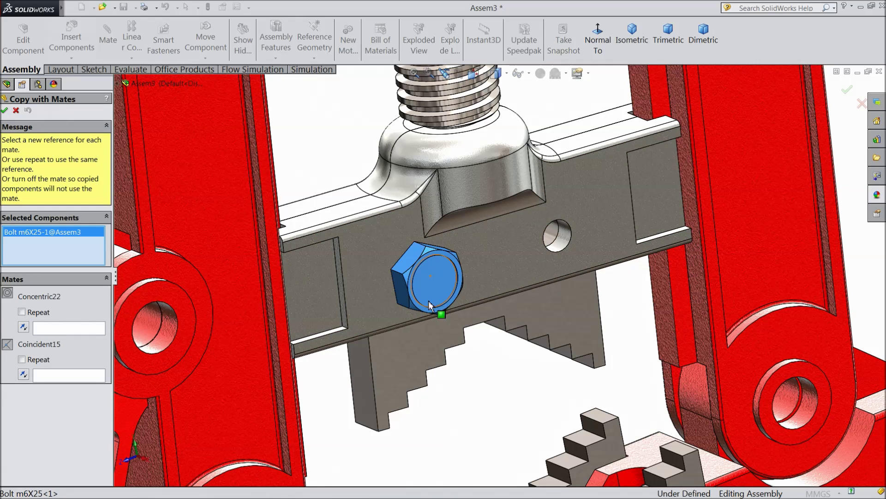
click(52, 328)
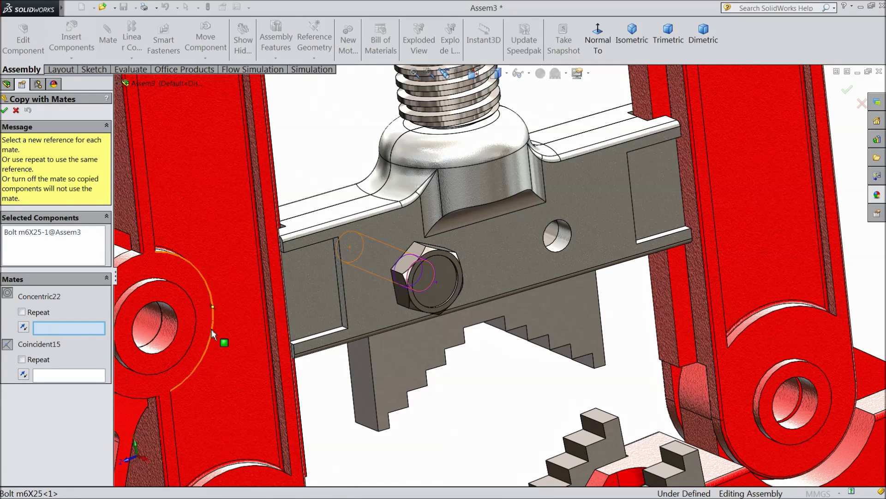
click(564, 244)
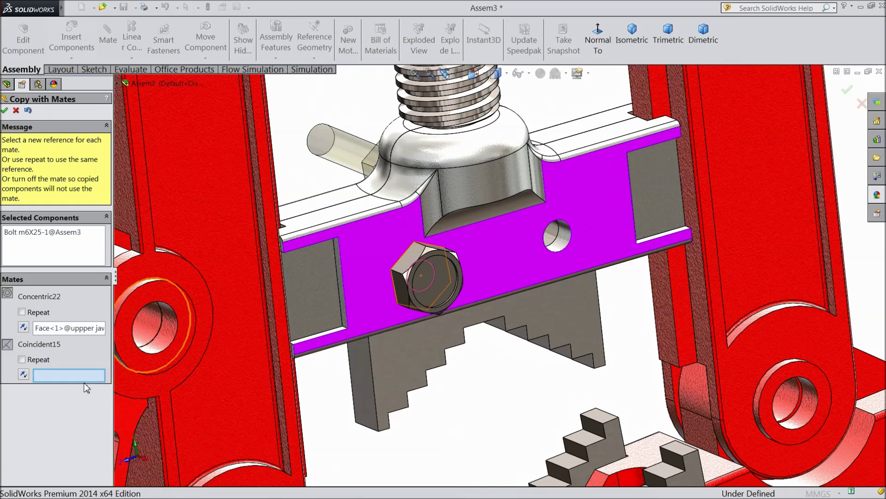
click(527, 257)
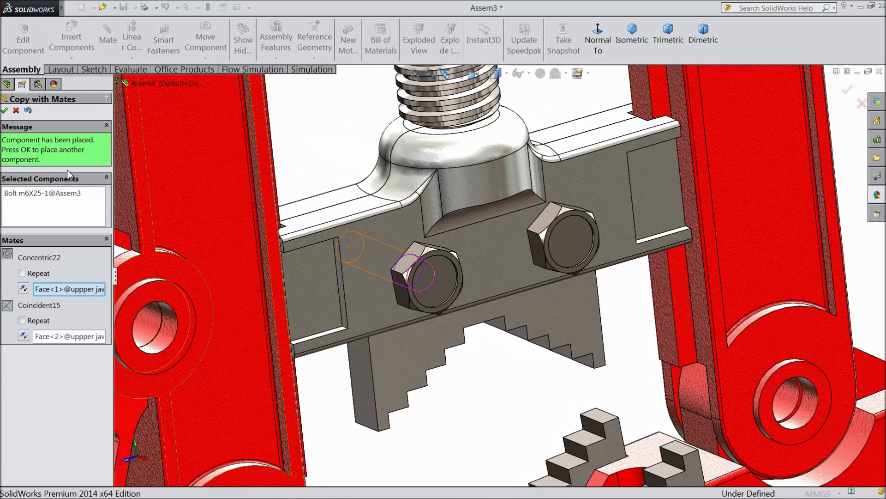
click(4, 110)
scroll(414, 253, up, 3)
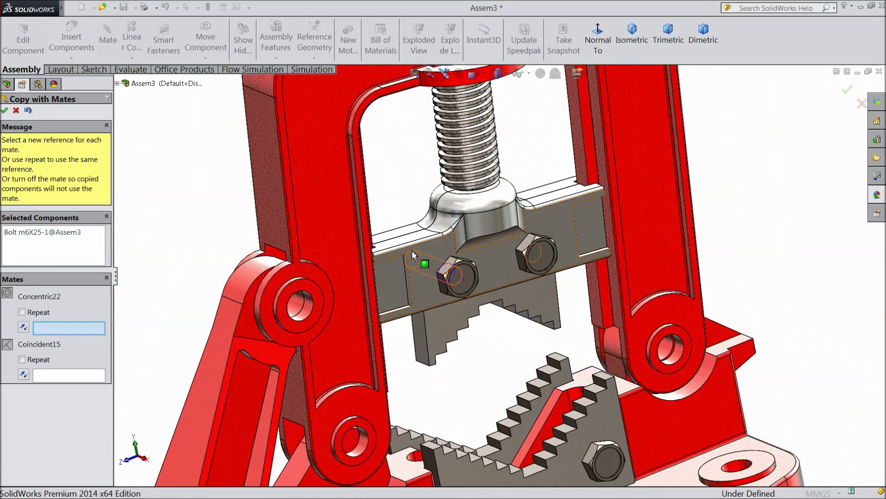
click(4, 111)
Step: Examine the bolts, washers and nuts on the upper and lower jaws from both sides of the vise
scroll(254, 259, up, 4)
middle_drag(266, 282, 399, 322)
scroll(272, 399, down, 6)
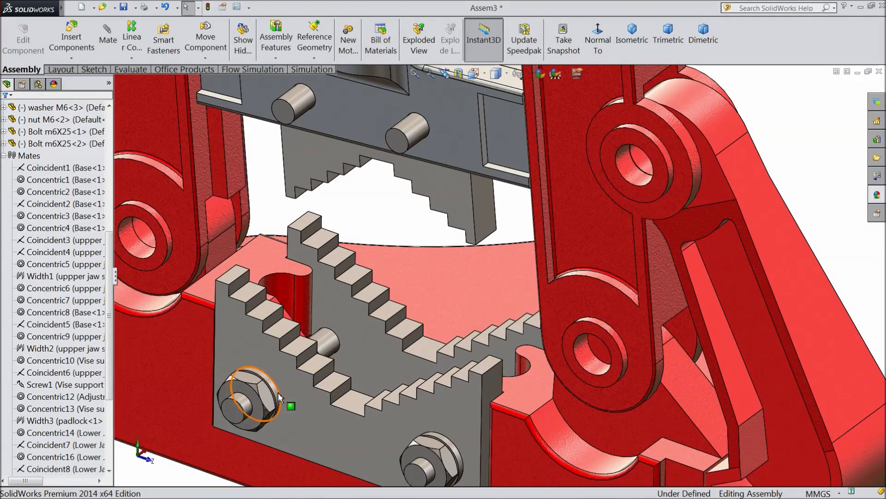
scroll(279, 397, up, 3)
middle_drag(278, 397, 468, 298)
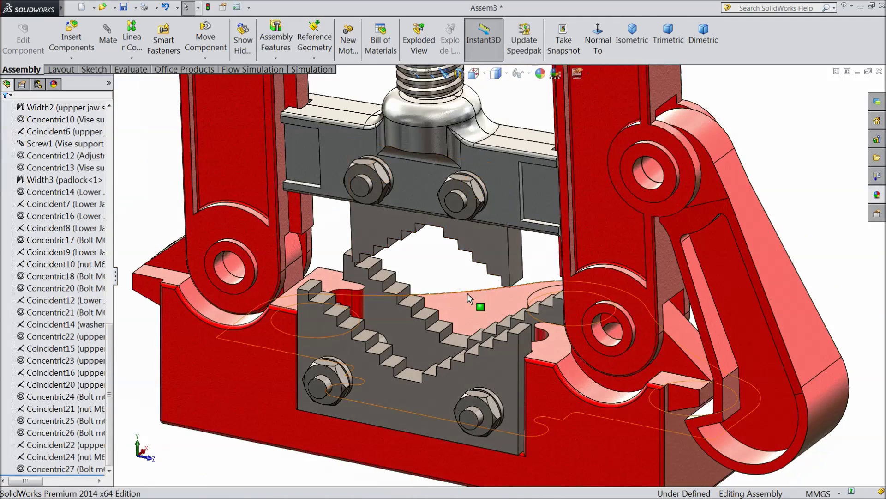
scroll(382, 216, down, 2)
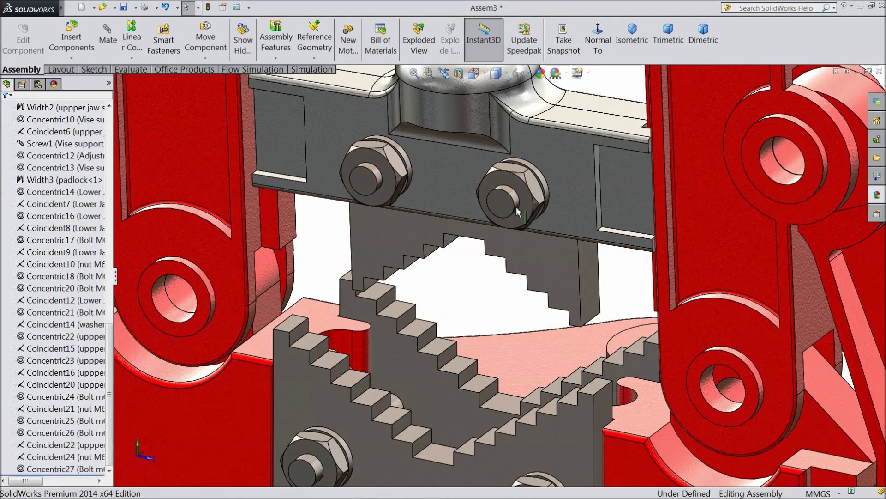
scroll(401, 370, up, 3)
click(467, 393)
middle_drag(468, 393, 466, 396)
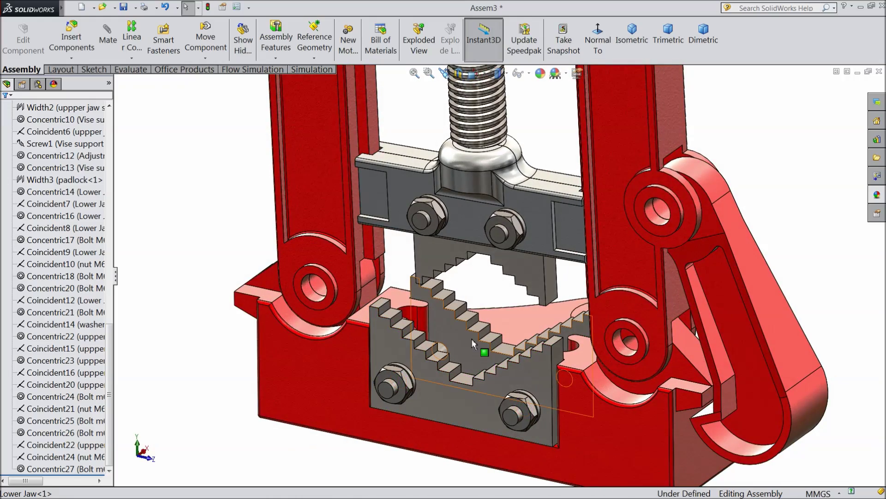
middle_drag(481, 356, 375, 314)
scroll(374, 312, up, 1)
middle_drag(442, 264, 490, 305)
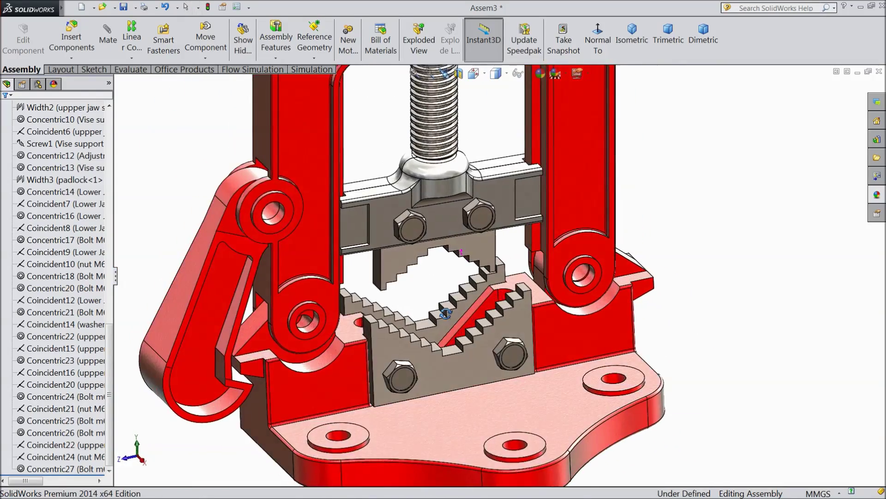
scroll(489, 304, up, 1)
scroll(571, 288, down, 2)
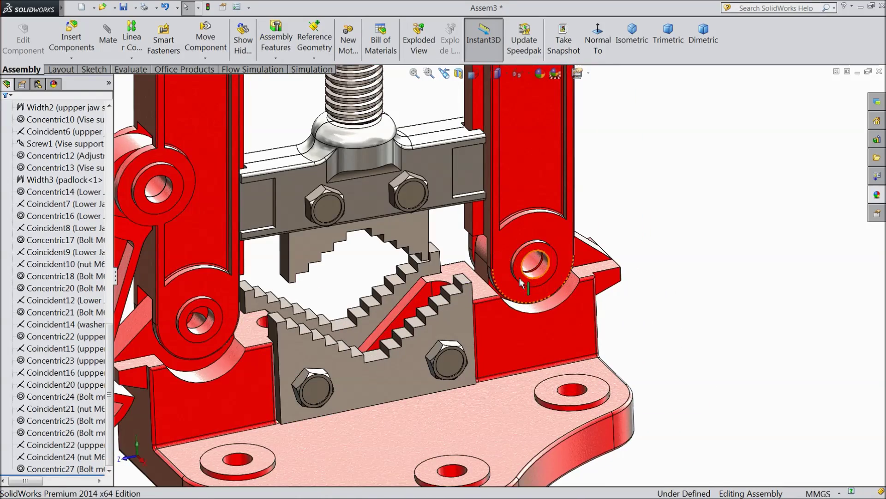
Step: Insert the M10x35 bolt, Nut M10 and washer M10 parts from the Pipe Vise folder and place them beside the base
click(85, 40)
click(54, 336)
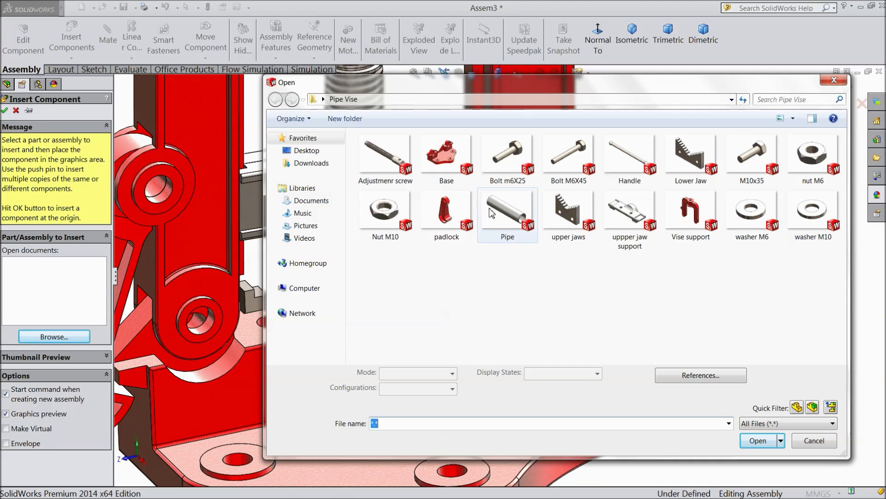
click(753, 159)
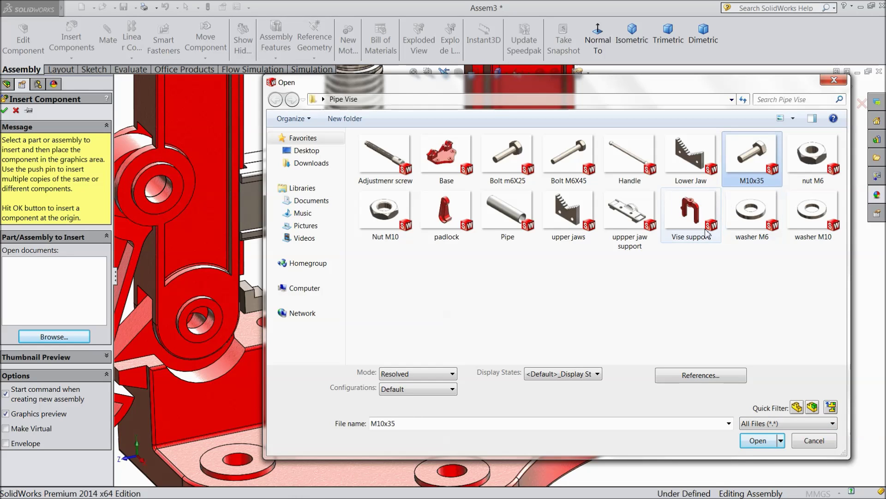
ctrl+click(808, 235)
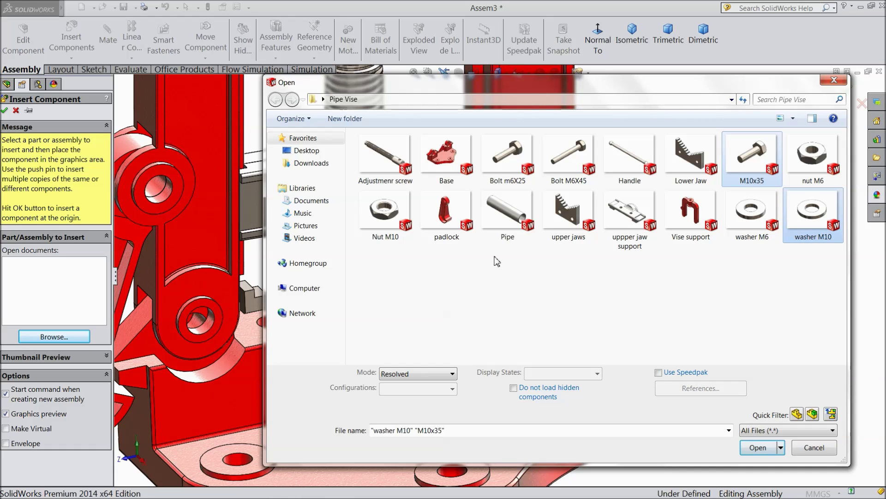
ctrl+click(391, 236)
click(758, 447)
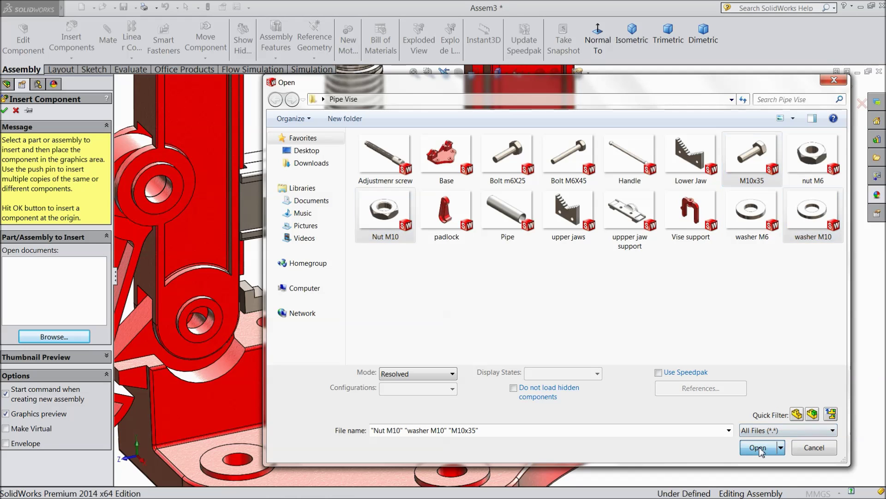
click(637, 338)
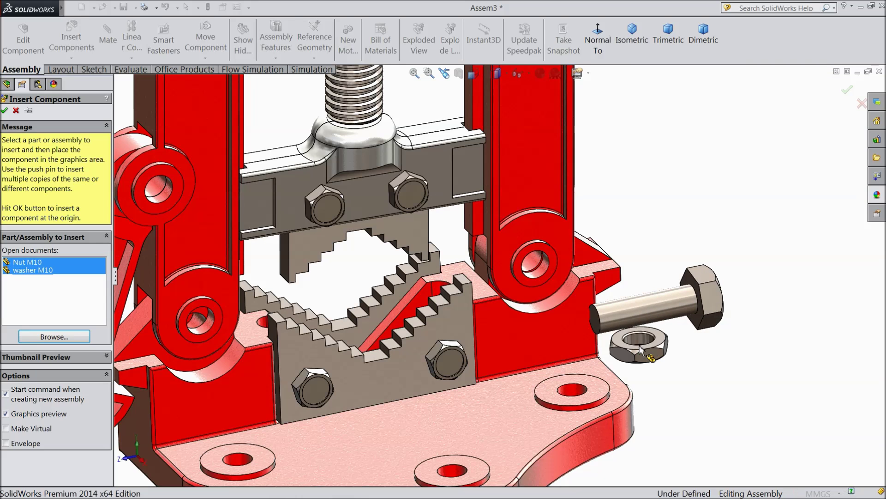
click(709, 386)
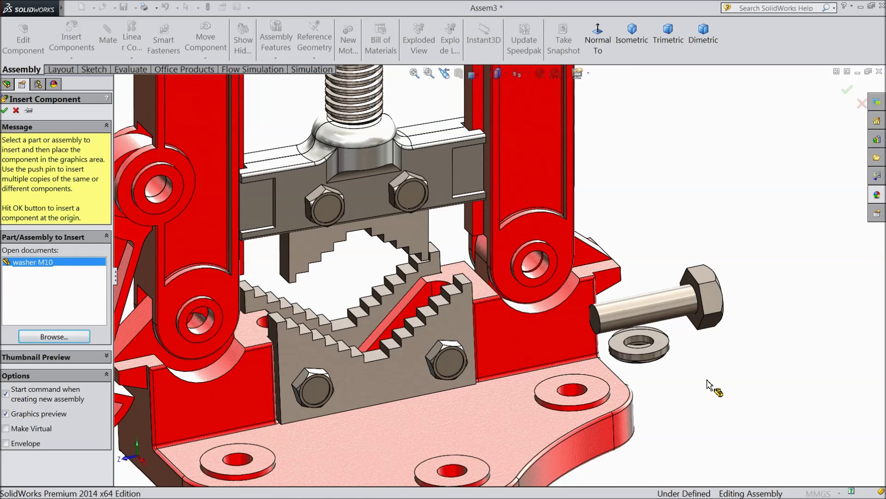
click(683, 367)
scroll(684, 367, down, 3)
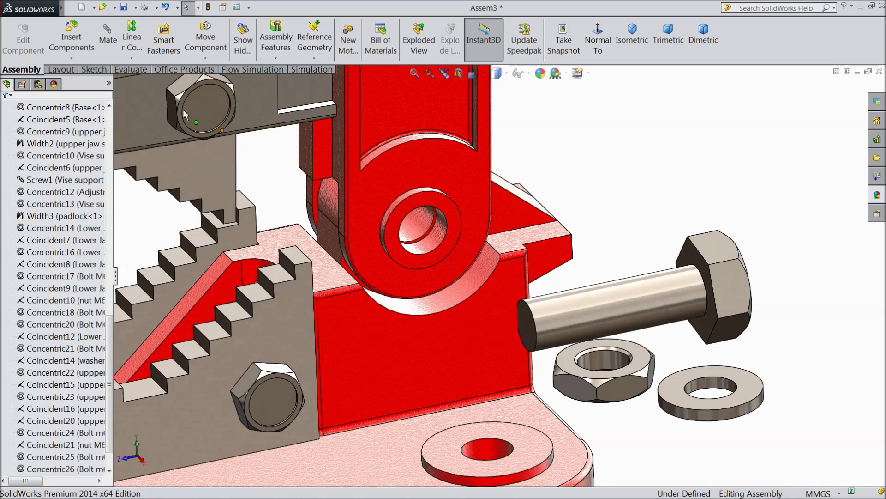
click(74, 42)
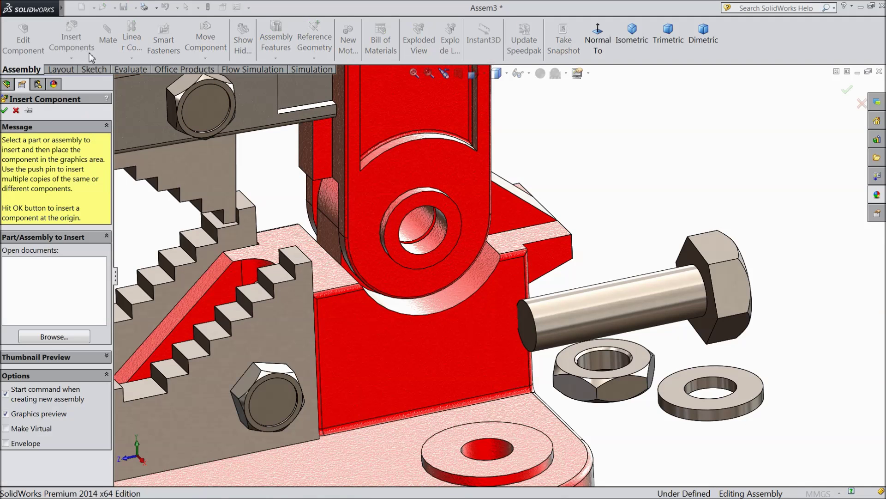
click(16, 110)
Step: Mate the M10x35 bolt's shank concentric with the vise support's lower hole away from the padlock, flipping its alignment so the head faces outward
click(108, 40)
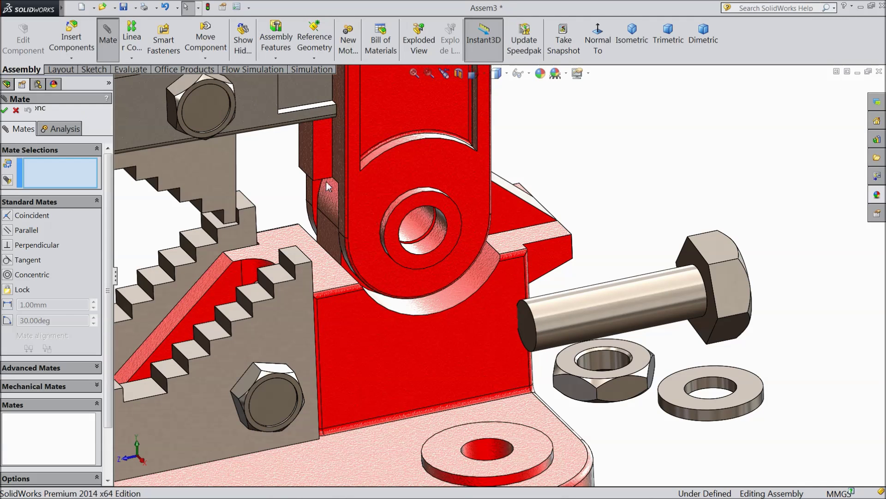
click(431, 249)
click(648, 300)
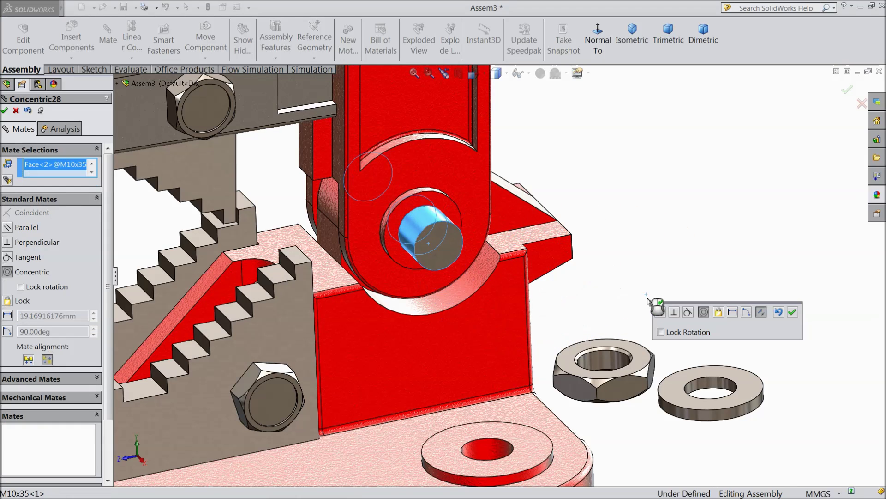
click(762, 313)
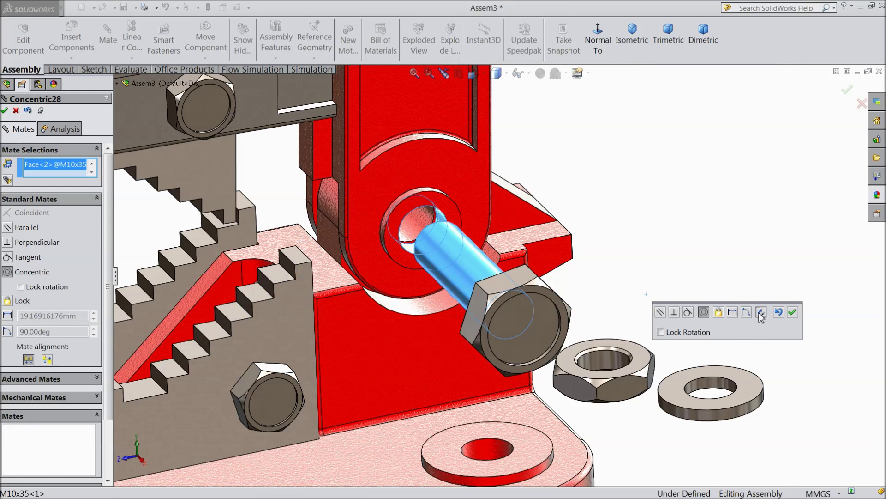
click(794, 314)
Step: Mate the underside of the M10x35 bolt's head coincident with the outer face of the vise support's raised ring around the hole
middle_drag(526, 317, 532, 328)
scroll(692, 323, down, 2)
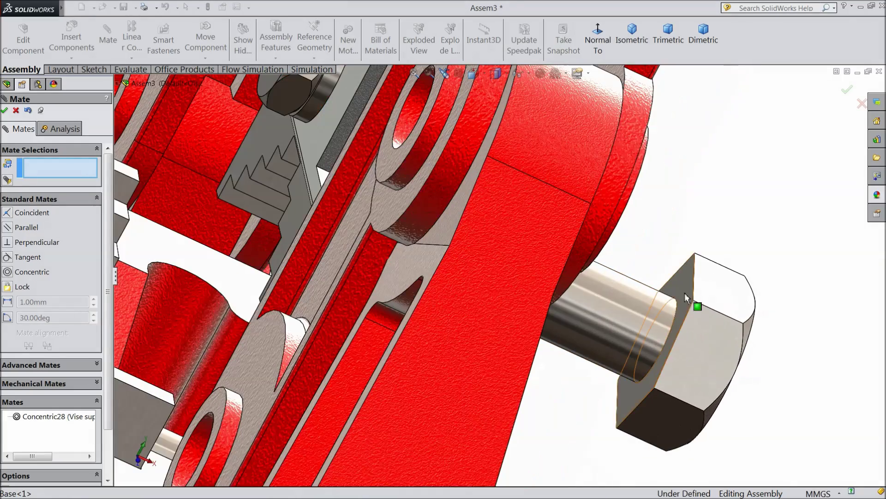
click(687, 298)
scroll(677, 332, up, 2)
mouse_move(678, 331)
middle_down()
mouse_move(639, 337)
mouse_move(674, 338)
middle_up()
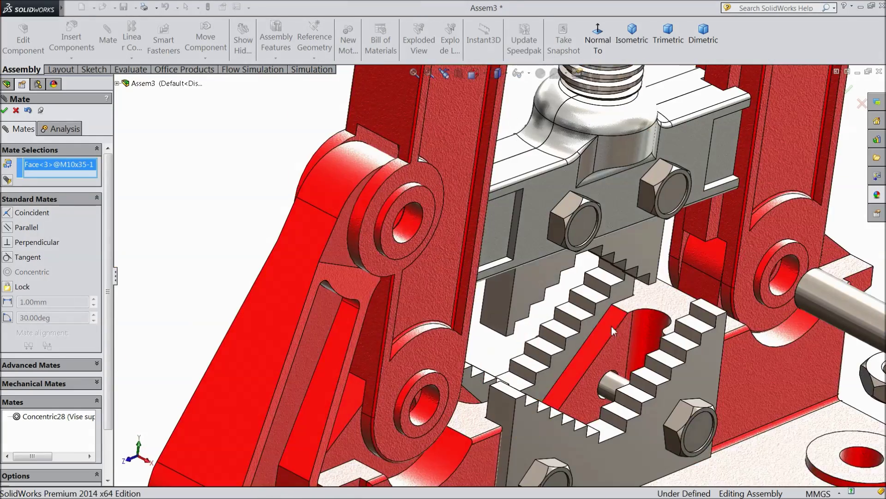
scroll(675, 338, up, 2)
scroll(753, 303, down, 3)
scroll(535, 261, down, 2)
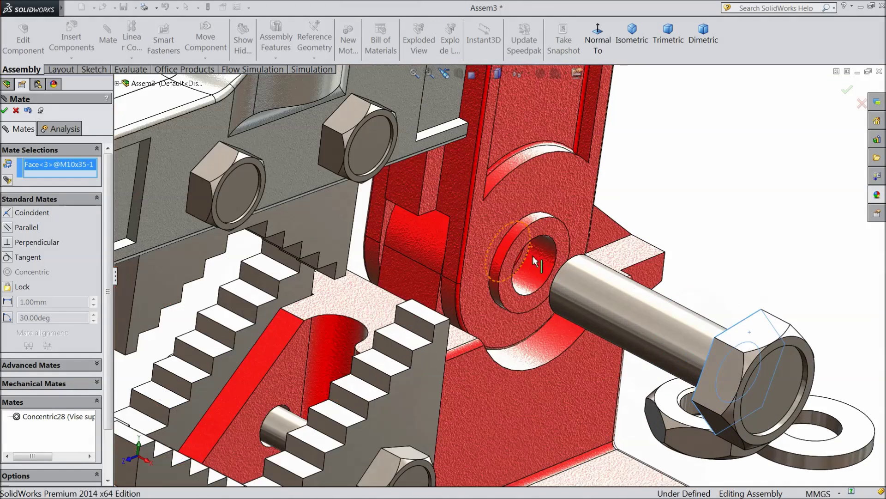
click(505, 283)
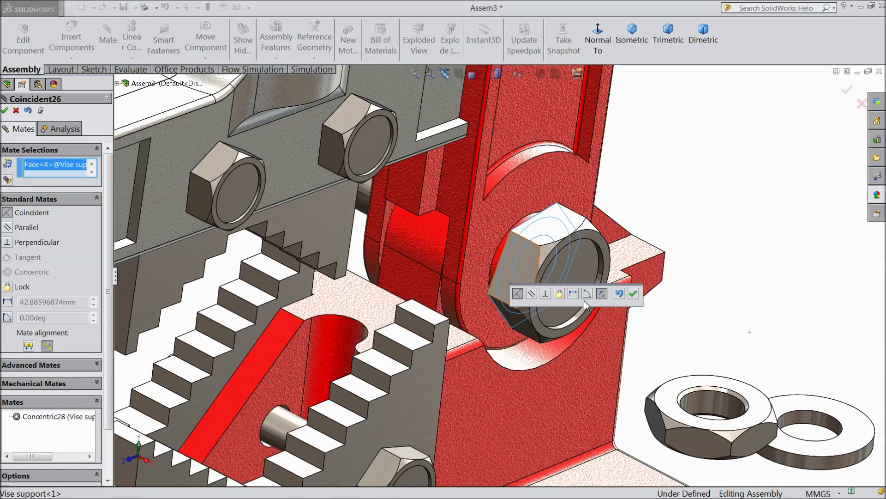
click(633, 294)
Step: Move the M10 nut and M10 washer into free space near the M10x35 bolt's threaded end
scroll(699, 355, up, 3)
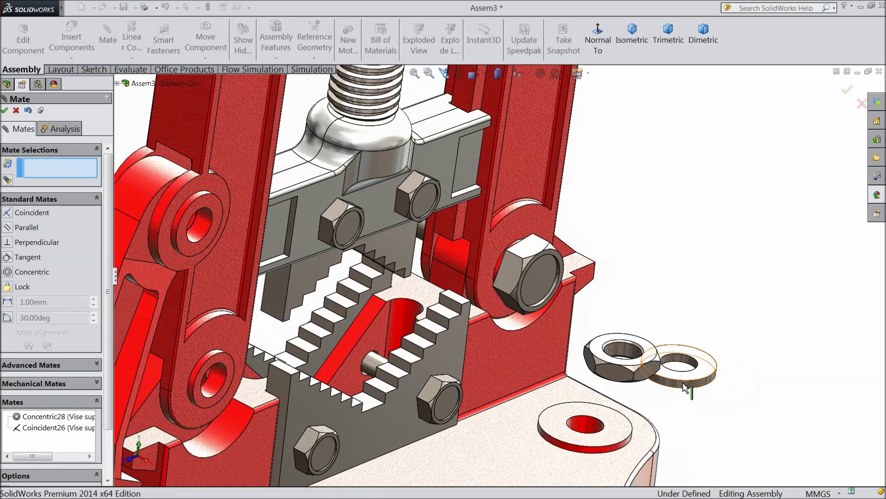
drag(593, 344, 563, 145)
drag(670, 374, 580, 268)
scroll(580, 272, up, 4)
middle_drag(579, 277, 524, 281)
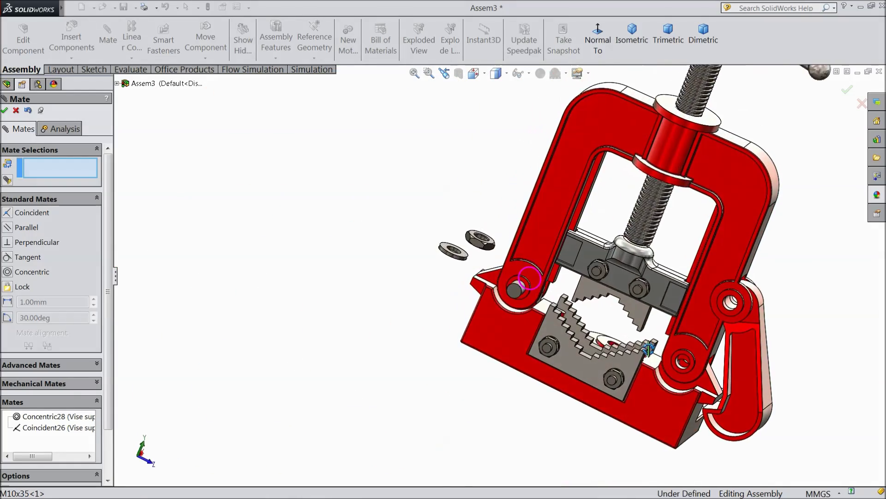
scroll(402, 168, down, 5)
drag(365, 157, 342, 268)
Step: Mate the M10 nut's bore concentric with the M10x35 bolt's shank
scroll(342, 268, down, 3)
click(342, 261)
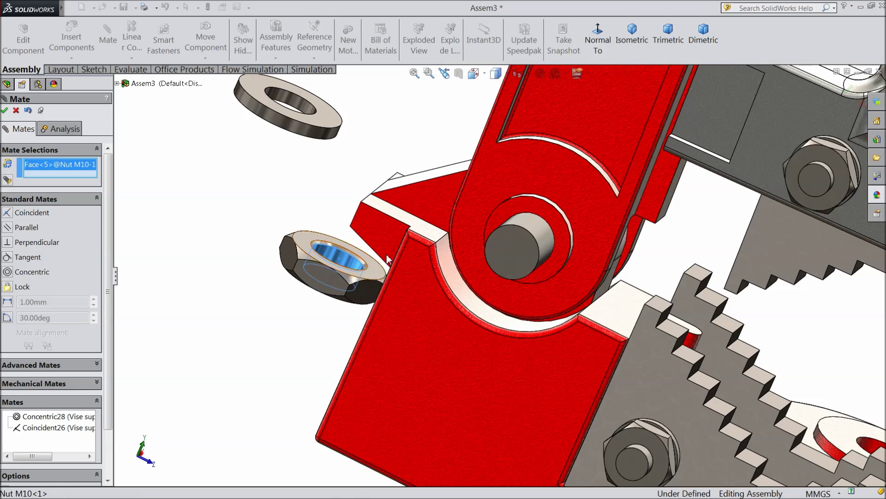
click(553, 246)
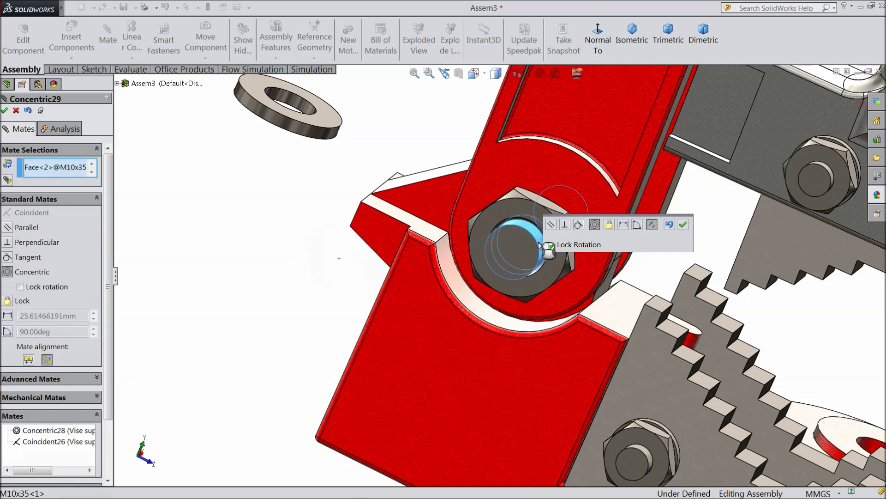
click(684, 225)
click(561, 245)
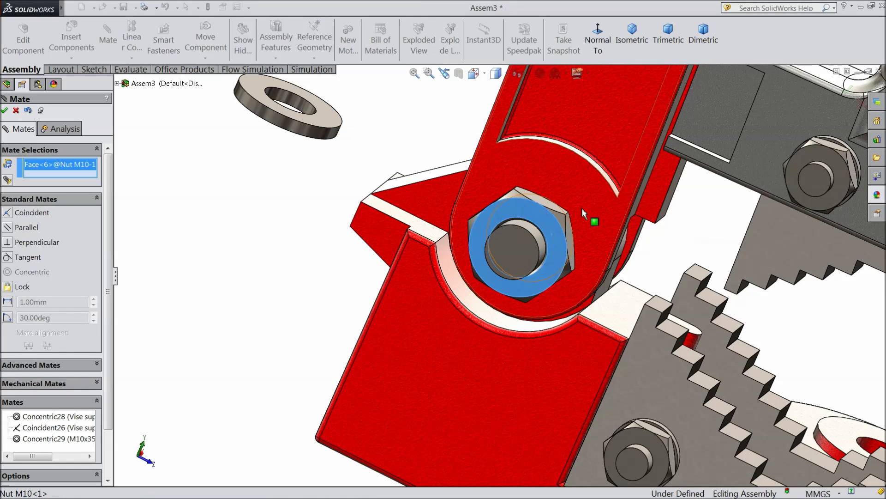
scroll(577, 220, down, 2)
middle_drag(573, 226, 548, 237)
right_click(79, 169)
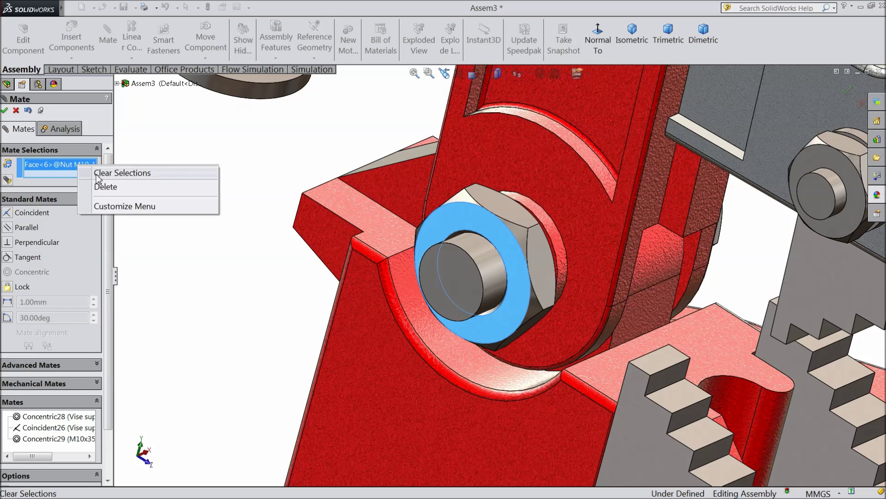
click(108, 177)
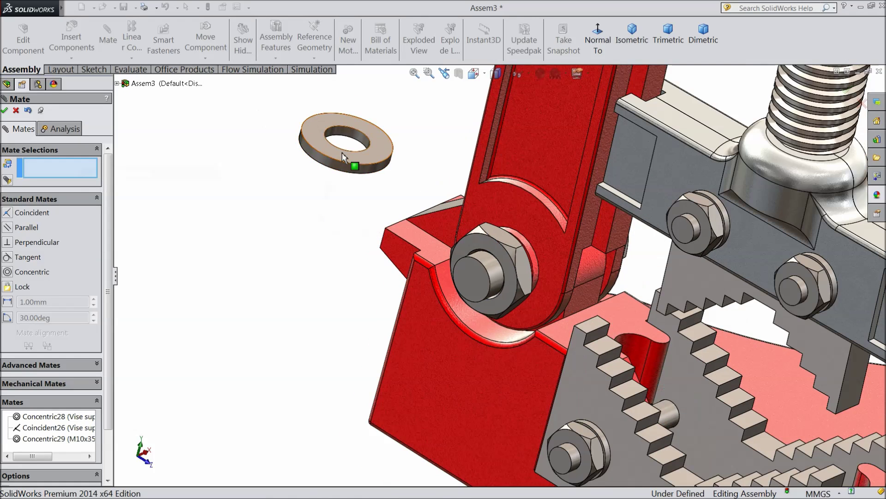
Step: Mate the M10 washer's flat face coincident with the outer face of the vise support's raised ring behind the M10 nut
click(356, 280)
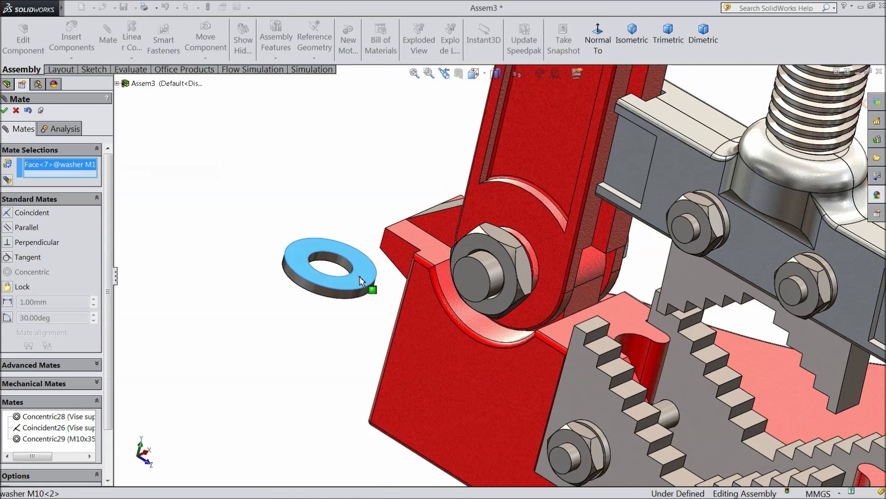
scroll(515, 268, down, 2)
scroll(516, 268, down, 4)
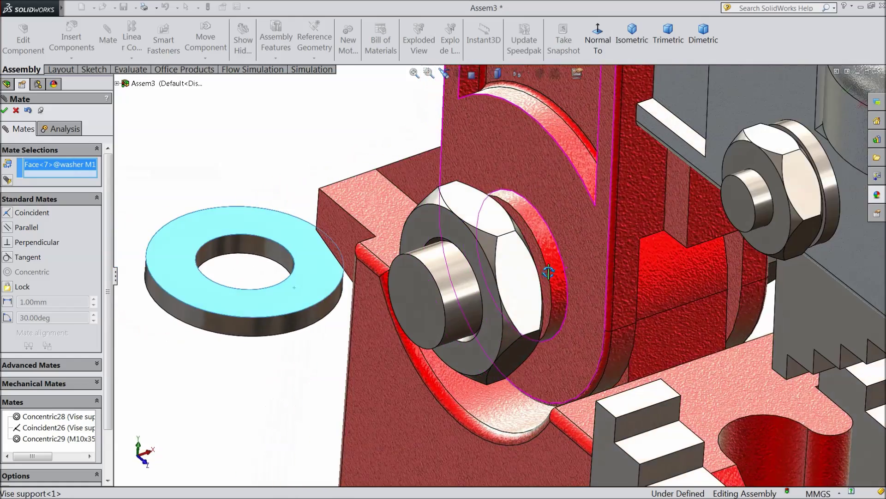
scroll(538, 275, down, 3)
click(535, 271)
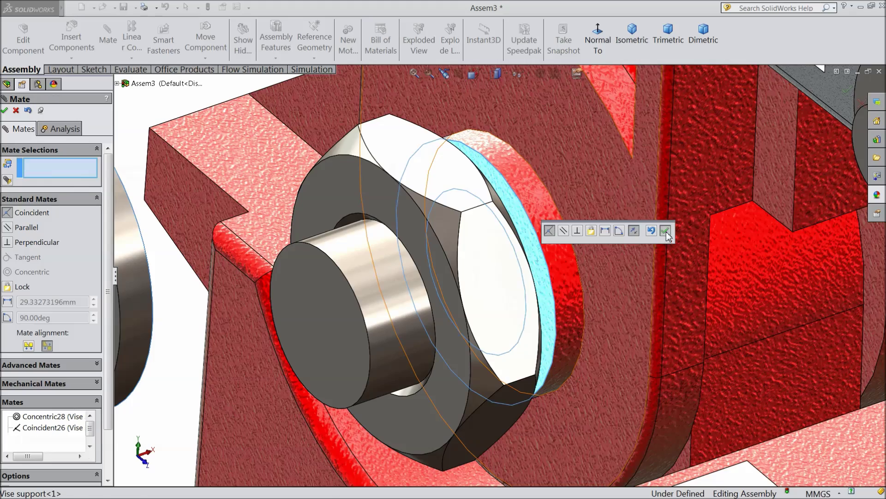
click(665, 231)
scroll(600, 259, up, 4)
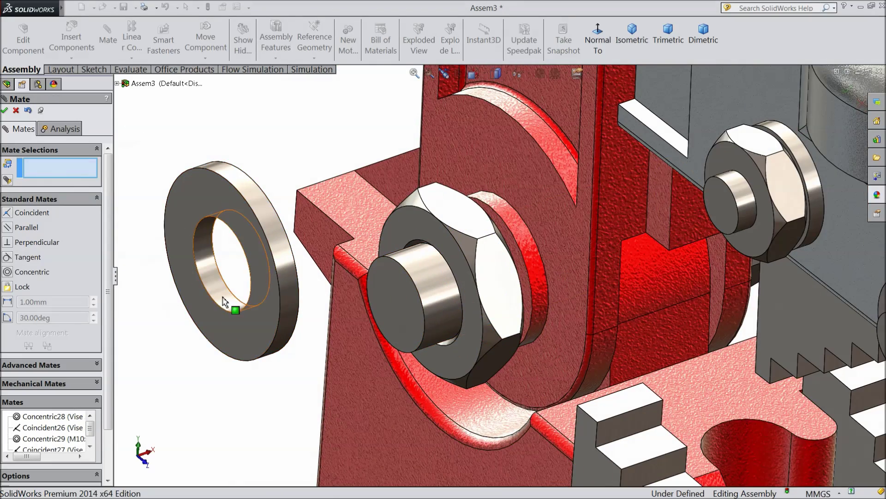
Step: Mate the M10 washer's bore concentric with the M10x35 bolt's shank
click(225, 302)
scroll(568, 295, down, 5)
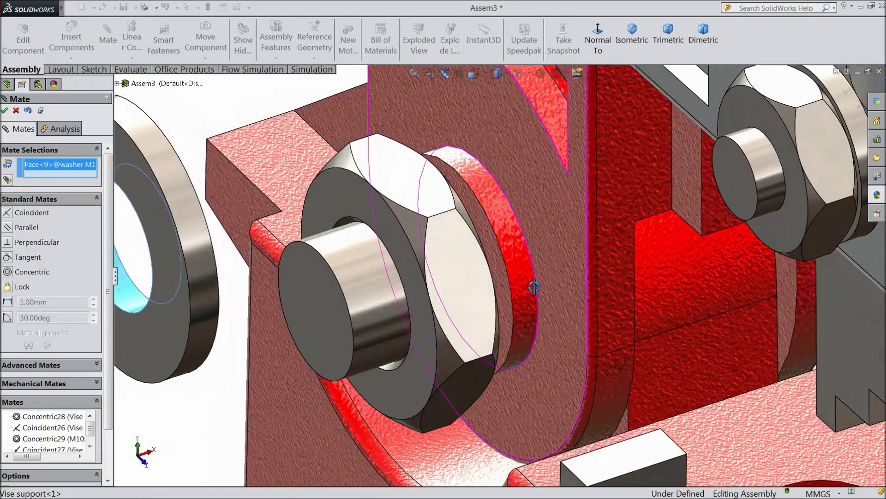
scroll(534, 287, up, 4)
click(418, 290)
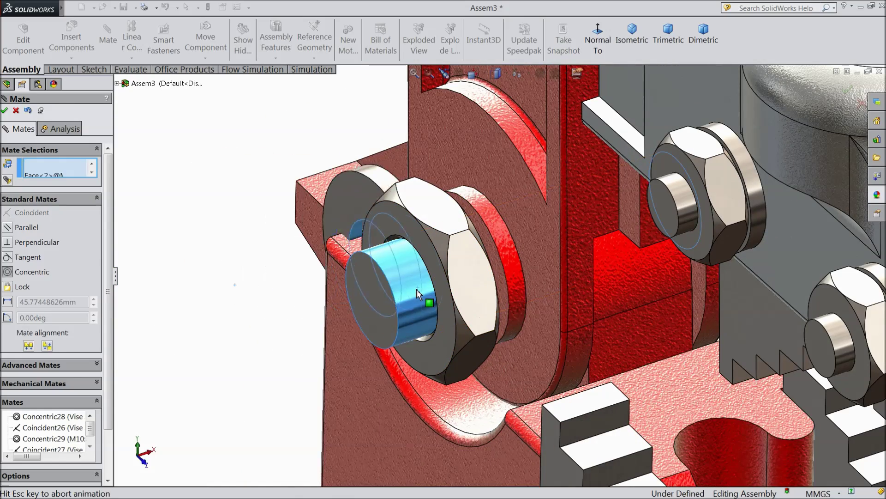
click(402, 303)
Step: Pull the M10 nut off the washer and mate its flat face coincident with the washer's outer face, using the flipped alignment
scroll(466, 290, down, 4)
drag(375, 295, 363, 300)
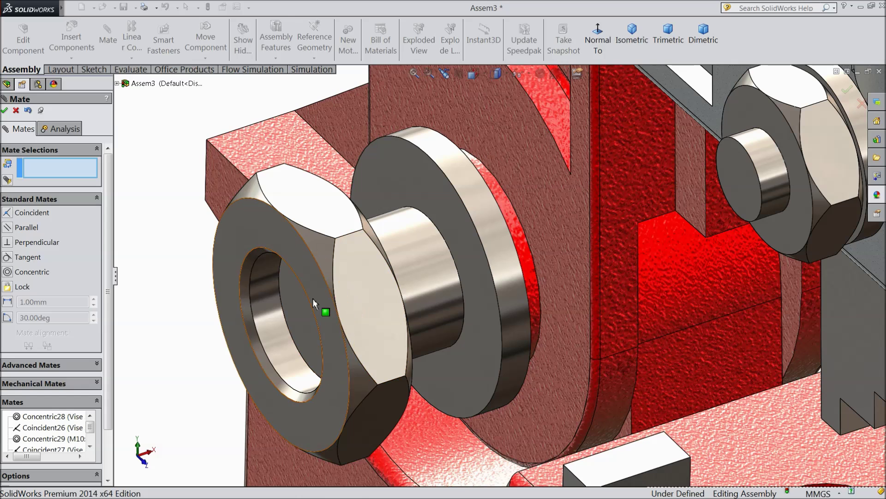
click(314, 279)
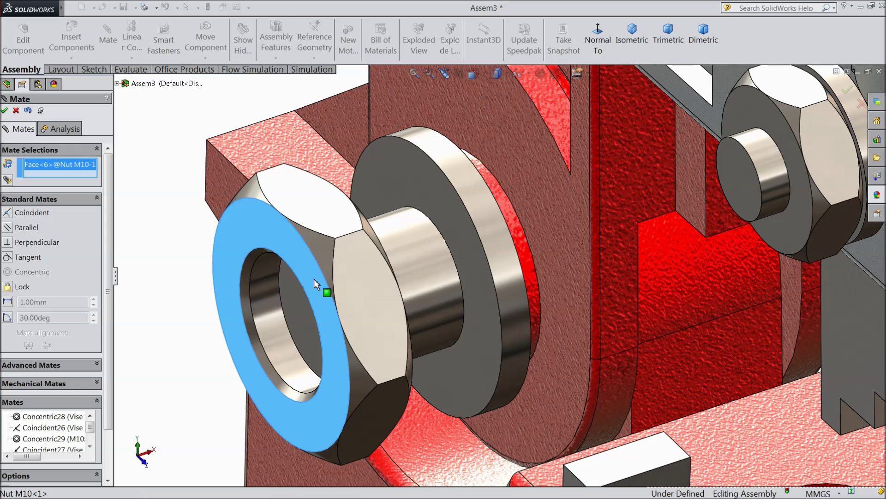
click(433, 199)
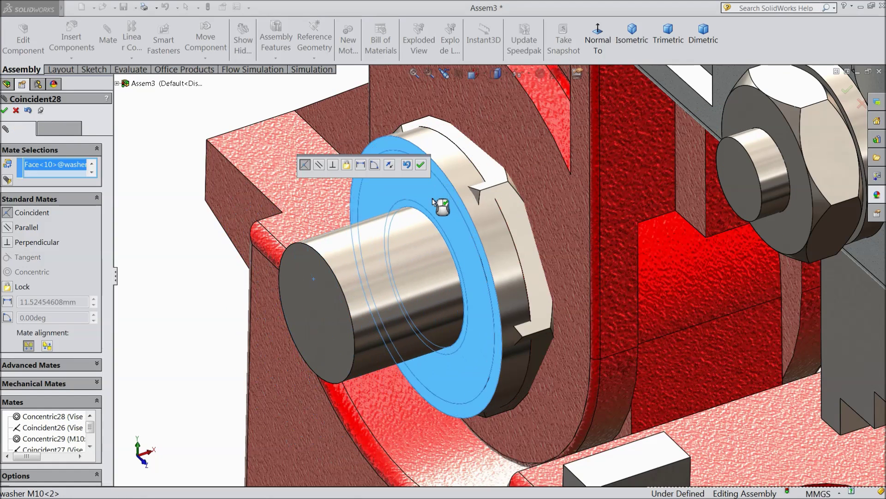
click(390, 167)
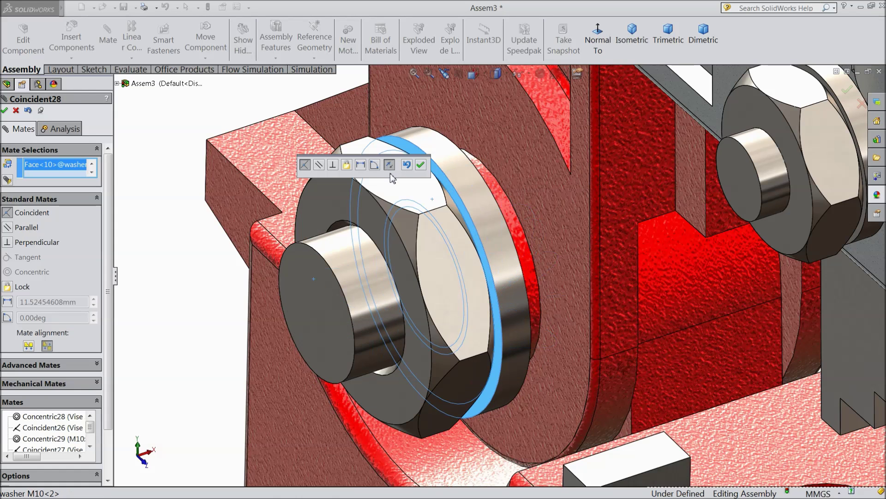
click(523, 268)
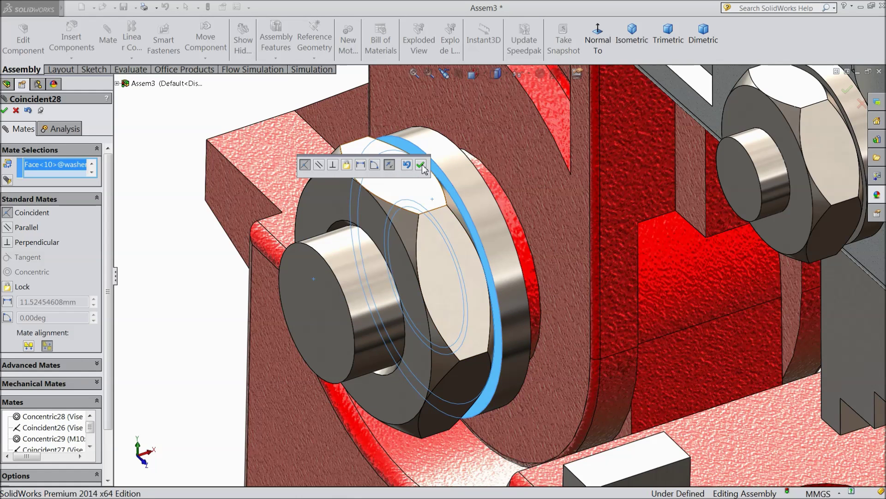
click(421, 165)
scroll(405, 287, up, 4)
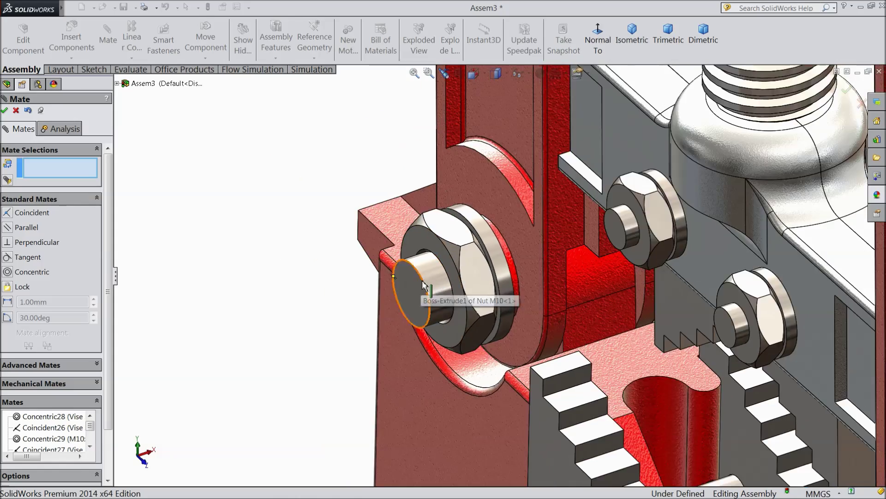
Step: Try to copy the M10x35 bolt with its mates to the vise support's padlock hole, giving new references for Concentric28 and Coincident26
scroll(425, 284, up, 4)
middle_drag(435, 296, 349, 335)
scroll(348, 335, down, 3)
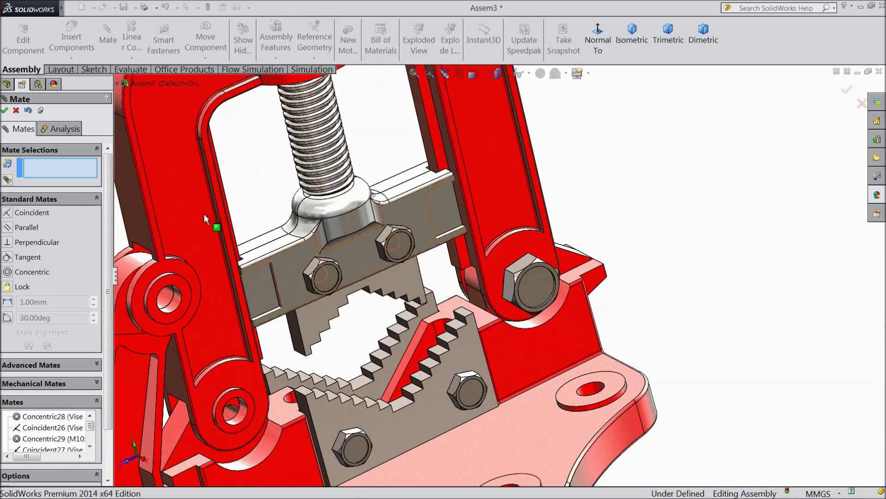
click(16, 111)
click(71, 57)
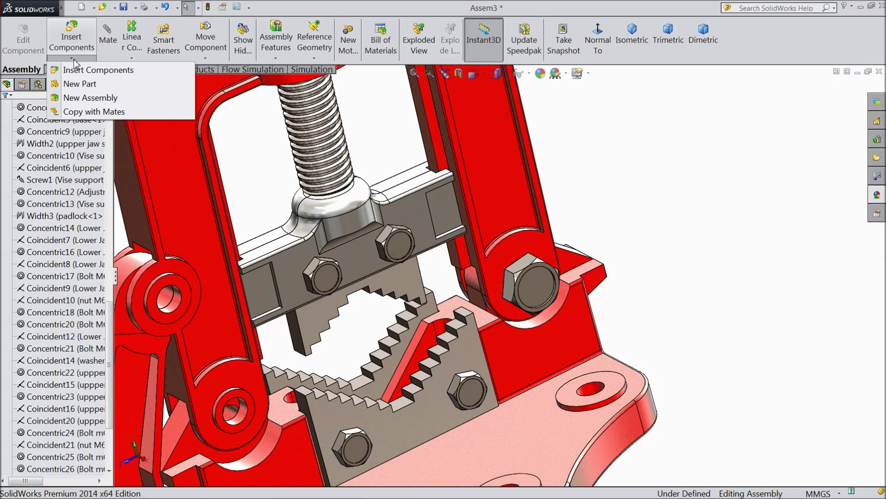
click(94, 111)
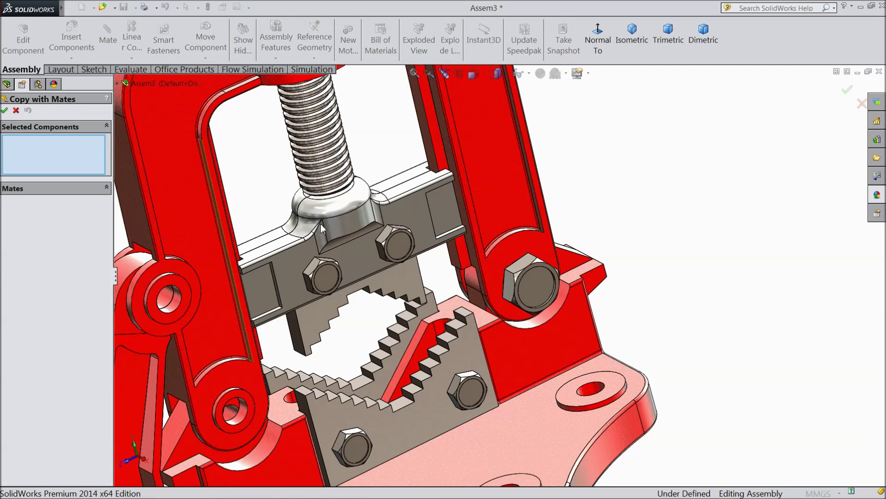
click(532, 292)
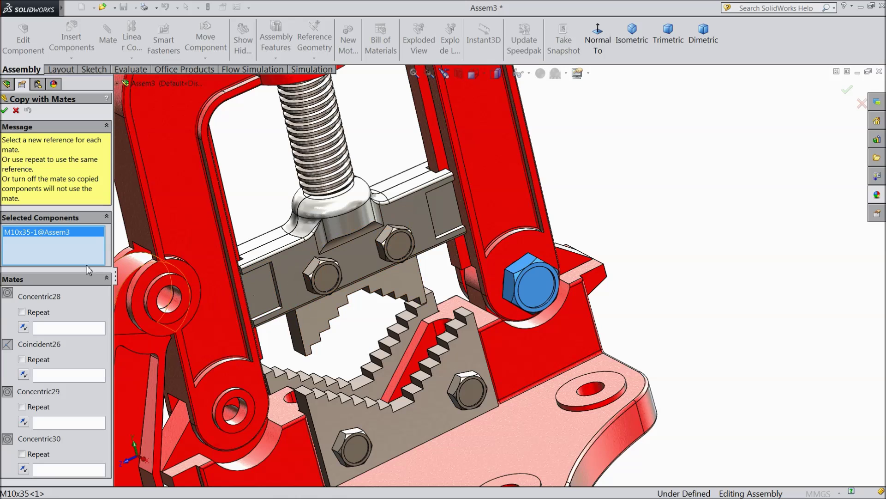
click(54, 328)
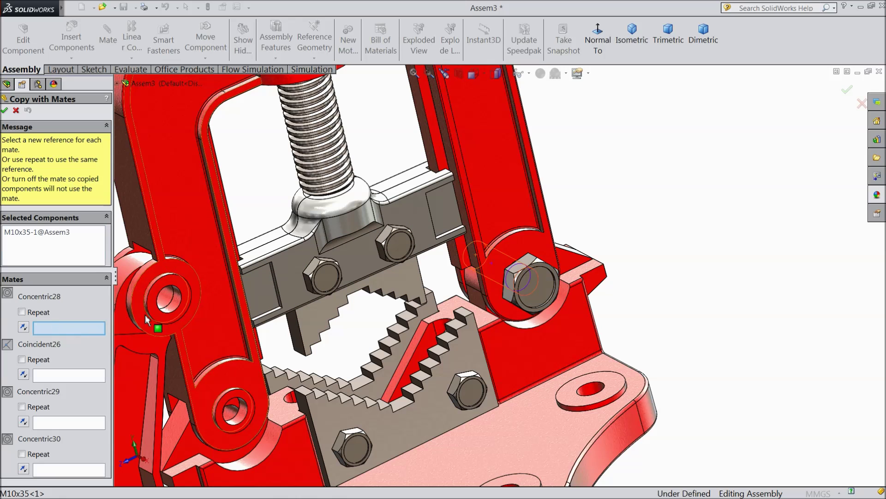
click(174, 307)
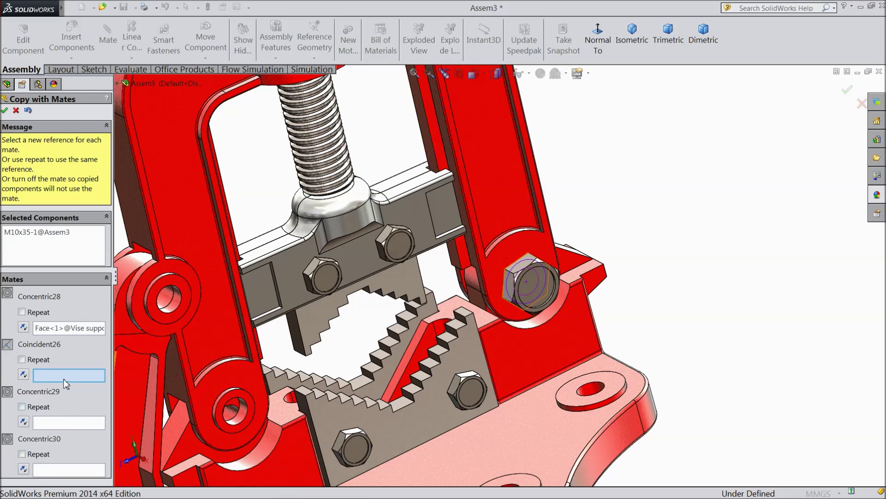
scroll(136, 344, down, 3)
click(200, 315)
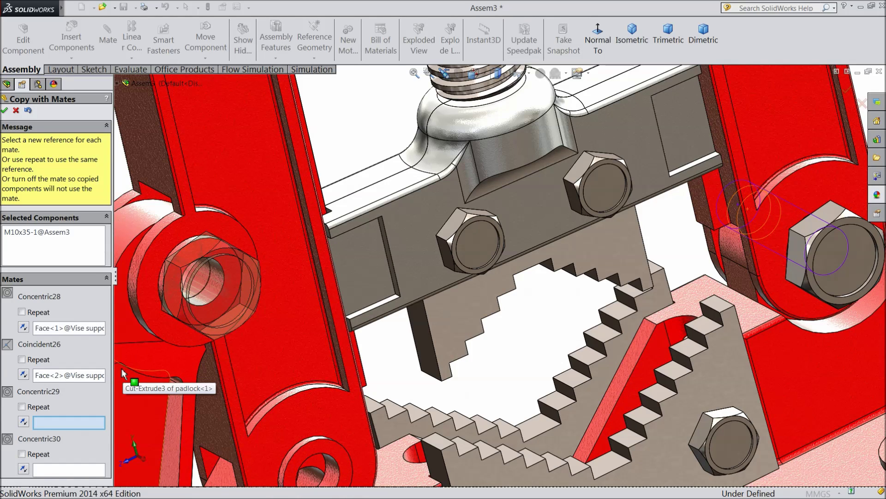
click(4, 111)
scroll(207, 290, up, 5)
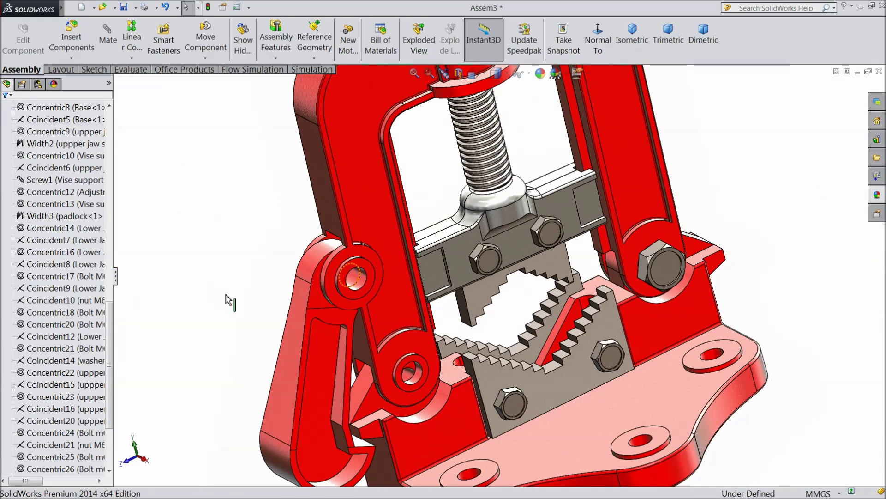
Step: Examine the assembled vise from the padlock and base up to the adjustment screw and handle
middle_drag(651, 308, 529, 309)
scroll(522, 320, up, 3)
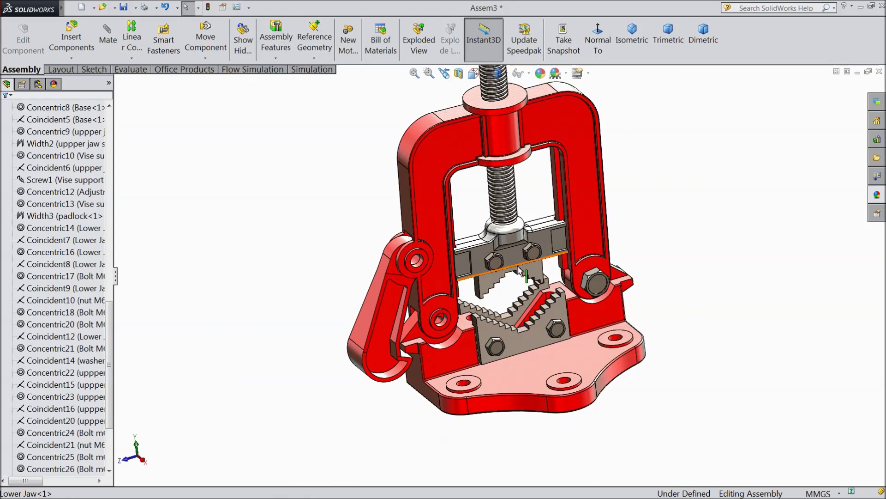
scroll(487, 255, down, 2)
scroll(409, 254, up, 2)
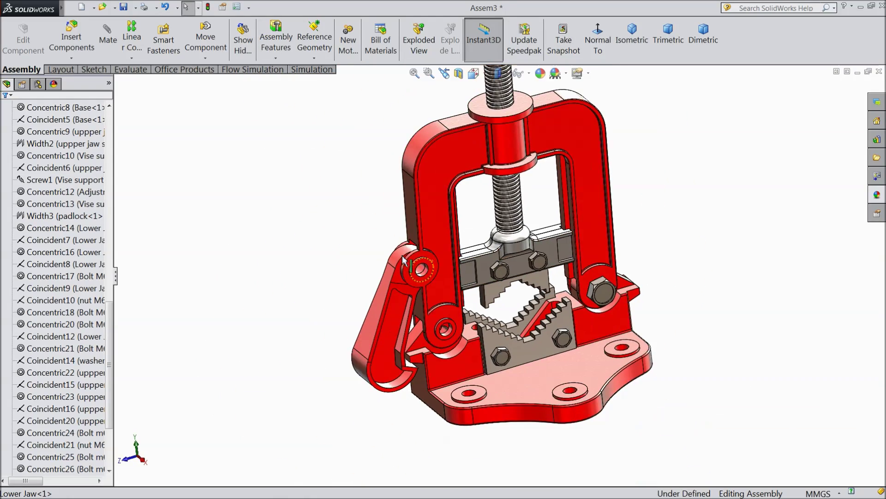
scroll(428, 254, down, 1)
scroll(428, 257, up, 3)
scroll(462, 273, up, 1)
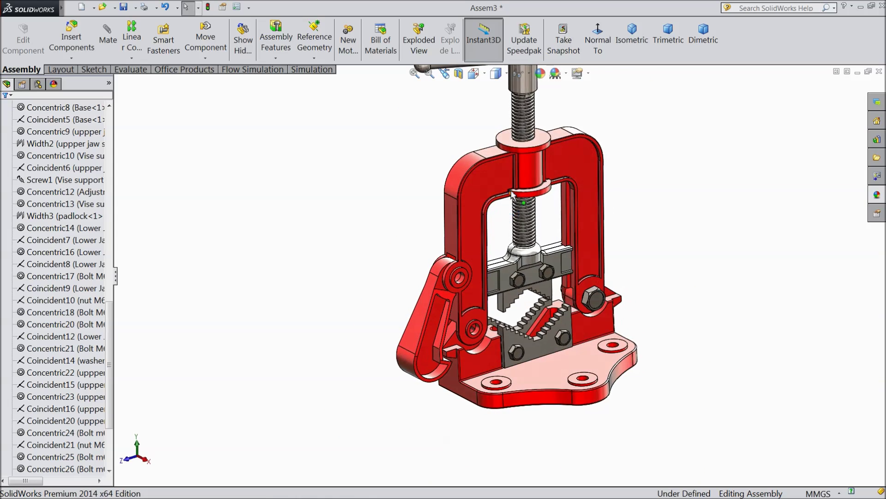
scroll(538, 154, down, 3)
scroll(538, 153, down, 2)
Step: Select the adjustment screw's Top Plane and the handle's Right Plane as mate references
click(515, 207)
drag(514, 206, 497, 236)
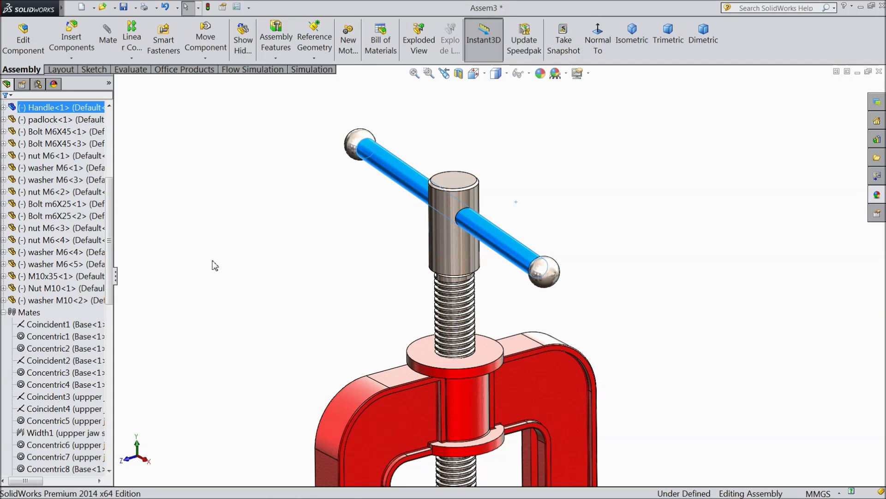
click(3, 312)
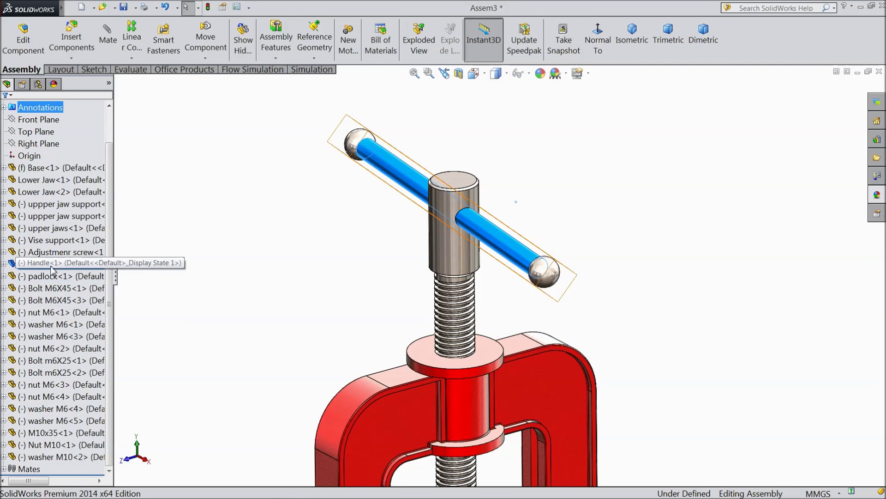
click(453, 253)
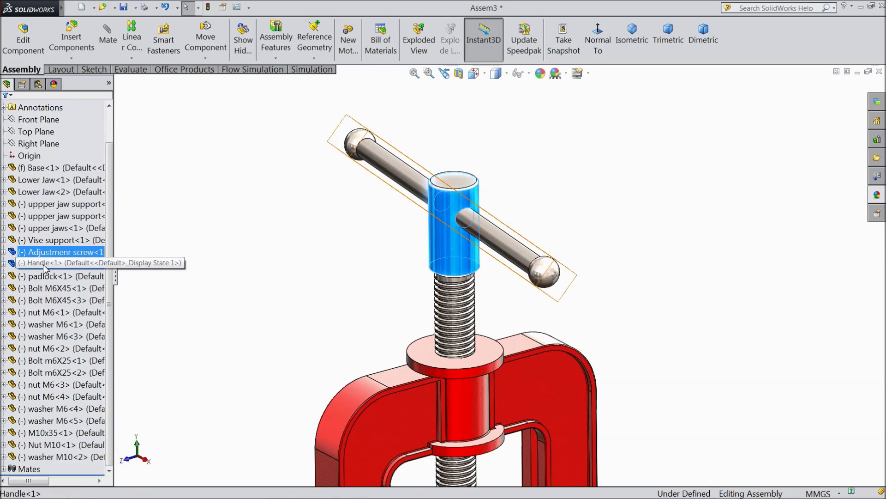
click(64, 263)
click(4, 252)
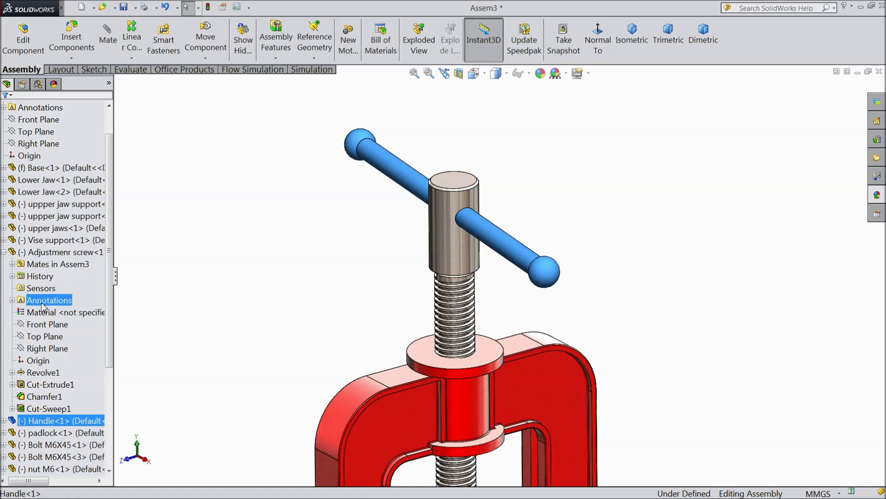
click(48, 339)
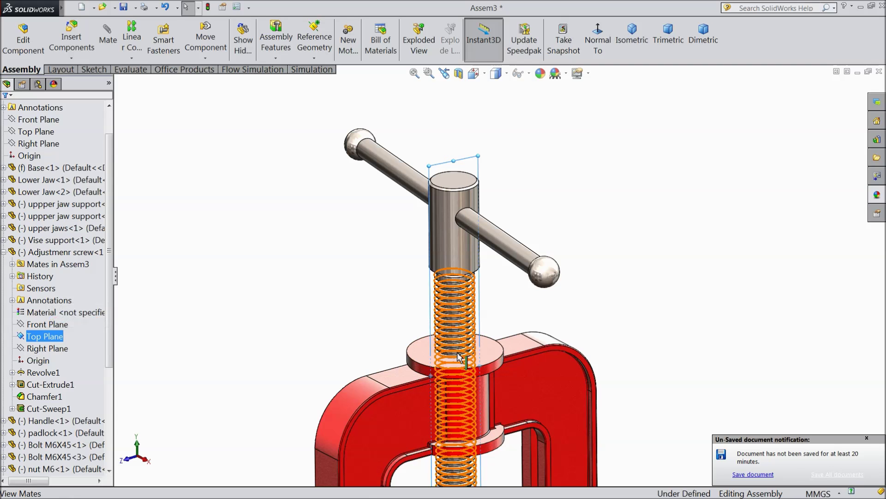
click(868, 438)
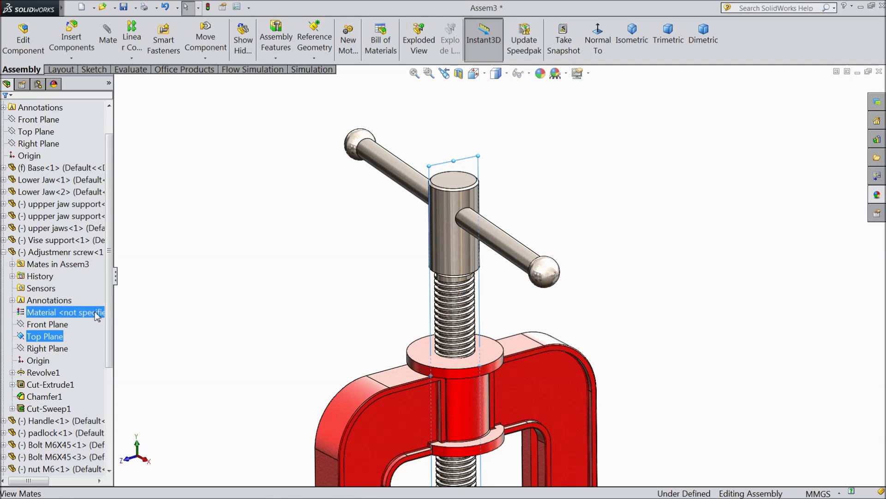
scroll(69, 319, down, 3)
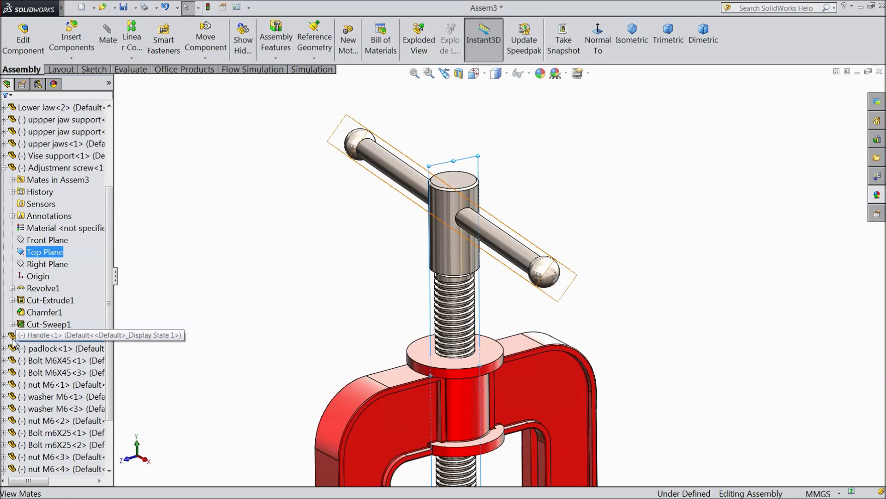
click(4, 337)
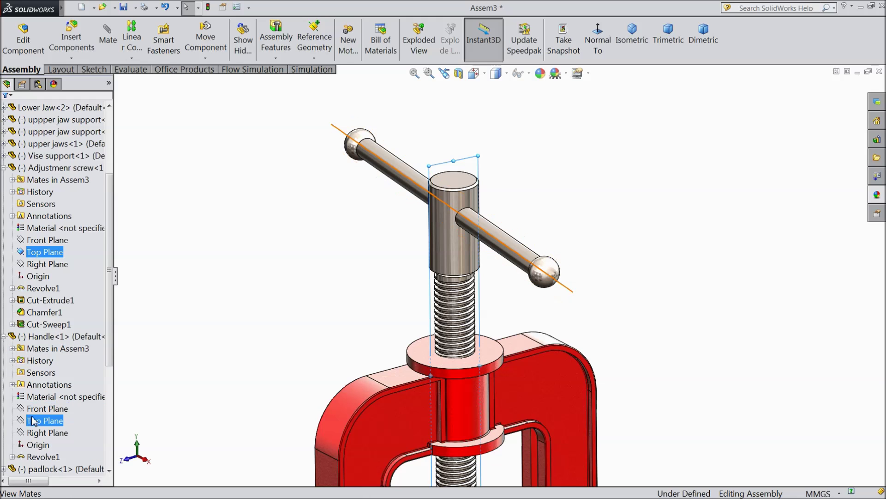
ctrl+click(37, 432)
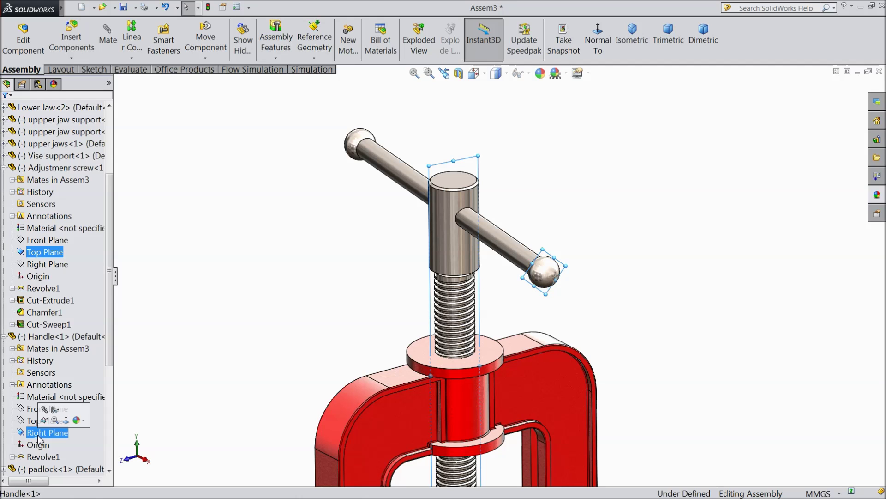
ctrl+click(54, 263)
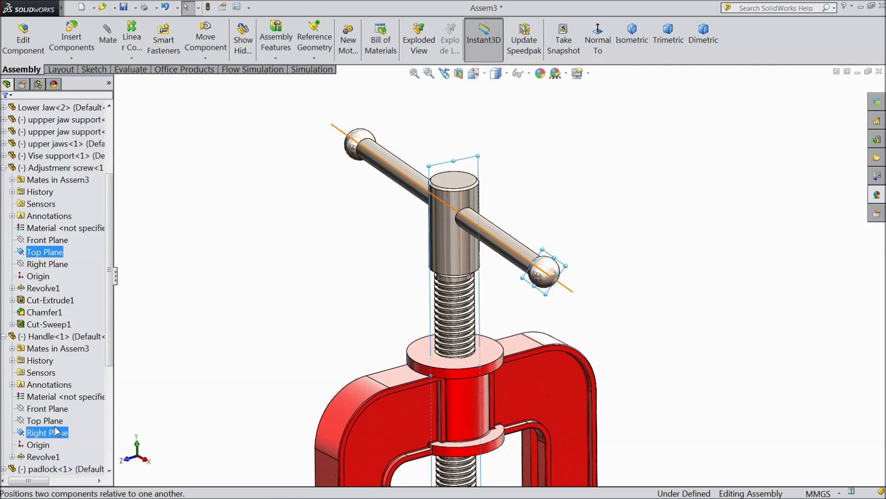
Step: Mate the handle's Right Plane to the adjustment screw's Top Plane at a distance of 80 mm
click(111, 43)
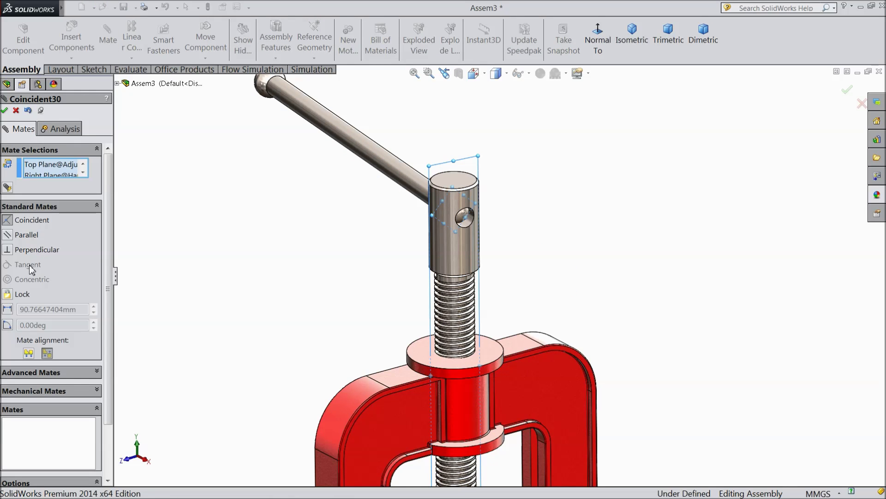
click(10, 311)
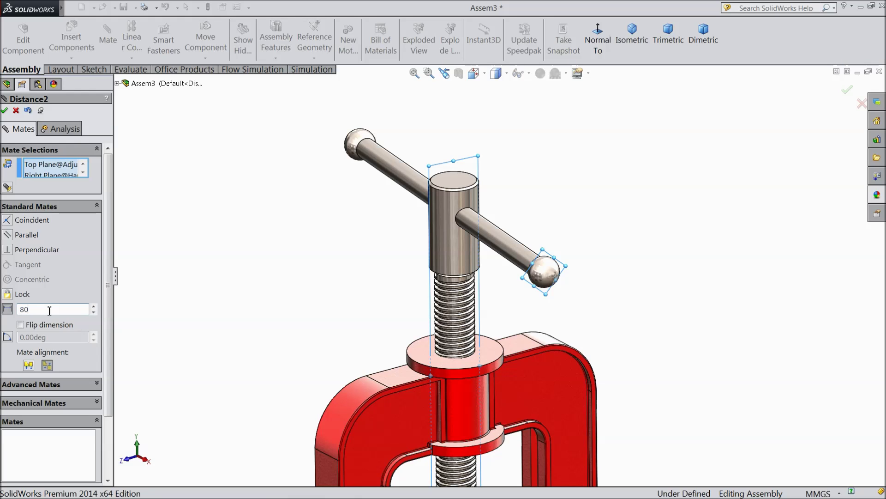
key(Return)
scroll(253, 275, up, 3)
middle_drag(253, 275, 337, 295)
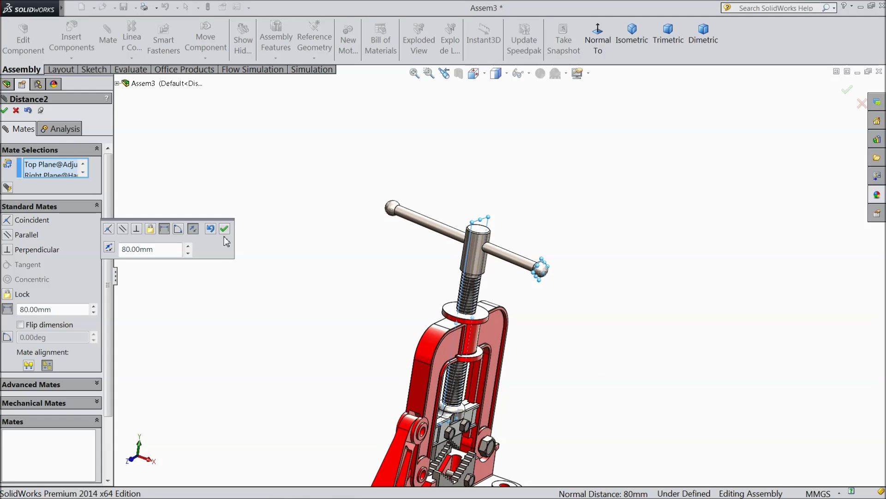
click(224, 229)
click(5, 111)
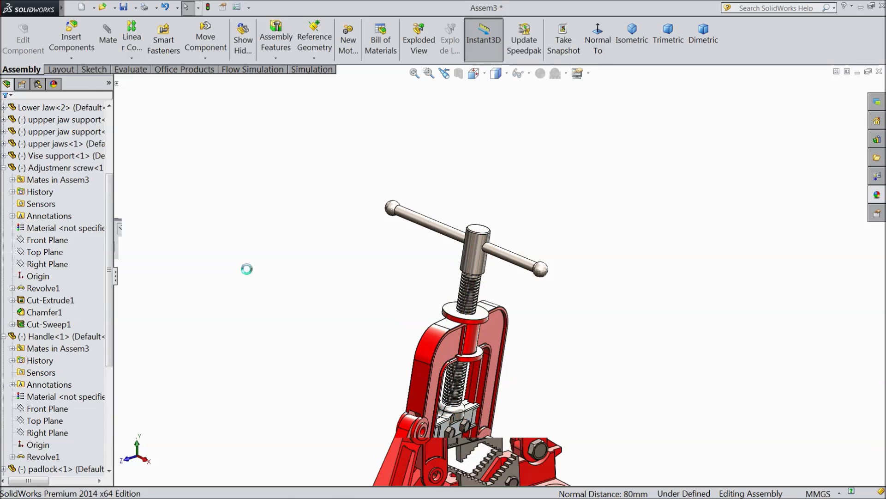
Step: Examine the assembled vise from the handle and adjustment screw down to the jaws, M10 bolts, padlock and base
scroll(277, 307, up, 3)
middle_drag(277, 306, 277, 328)
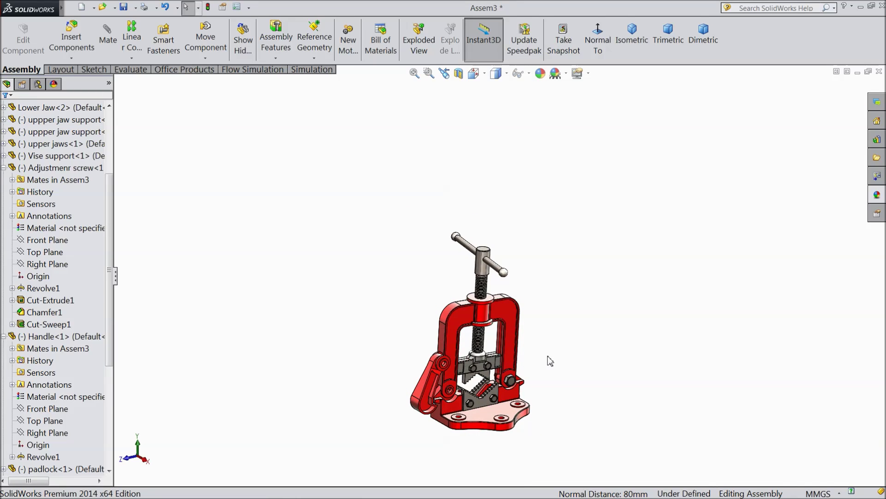
scroll(549, 360, down, 3)
mouse_move(458, 349)
middle_down()
mouse_move(434, 320)
mouse_move(453, 349)
middle_up()
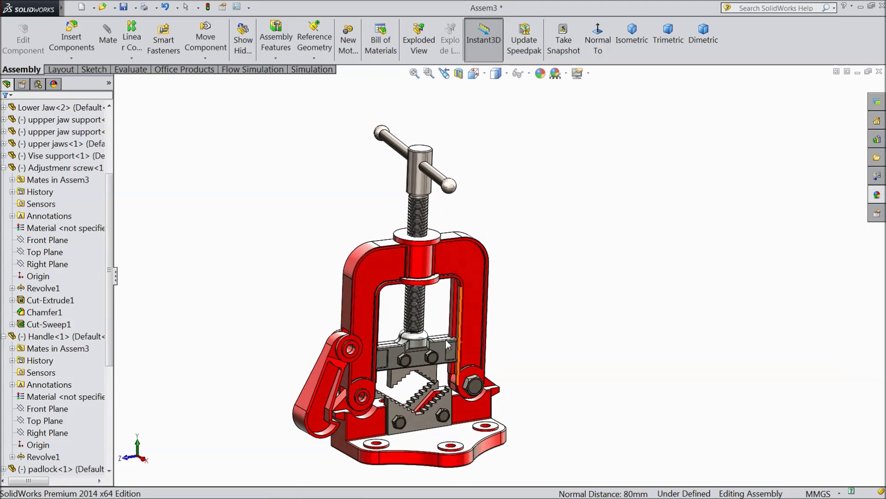
scroll(414, 361, down, 3)
scroll(391, 355, up, 2)
middle_drag(391, 356, 495, 154)
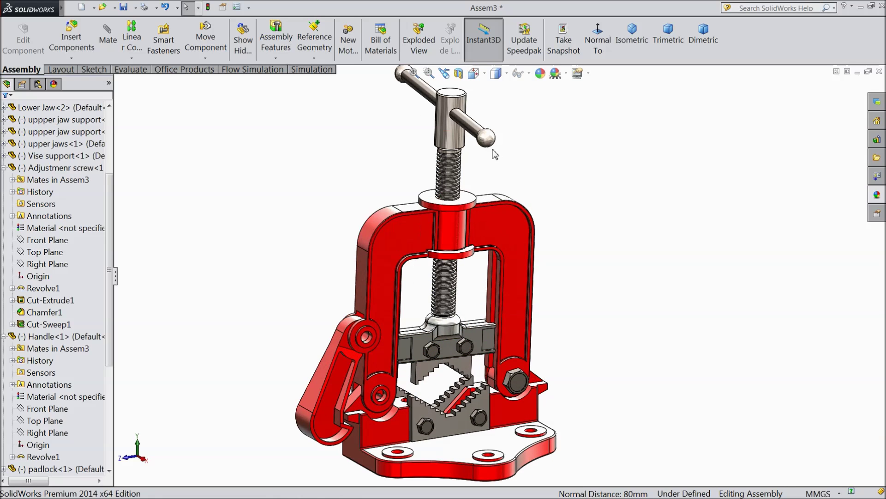
click(418, 358)
drag(418, 358, 418, 340)
mouse_move(396, 447)
middle_down()
mouse_move(350, 417)
mouse_move(381, 447)
middle_up()
click(607, 287)
mouse_move(608, 286)
middle_down()
mouse_move(629, 257)
mouse_move(615, 286)
middle_up()
scroll(413, 325, down, 5)
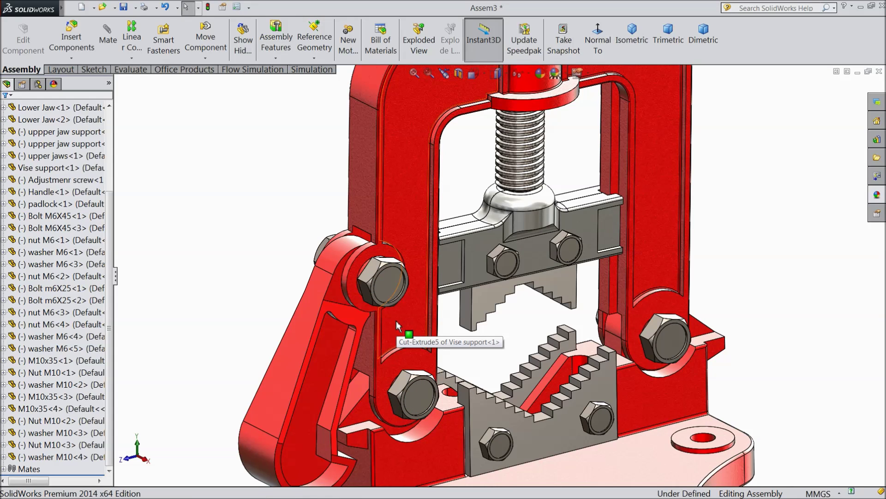
mouse_move(395, 313)
middle_down()
mouse_move(455, 313)
mouse_move(464, 329)
mouse_move(396, 311)
mouse_move(404, 317)
middle_up()
scroll(406, 310, up, 3)
middle_drag(429, 290, 409, 321)
scroll(498, 272, up, 2)
scroll(498, 273, up, 1)
scroll(541, 164, down, 2)
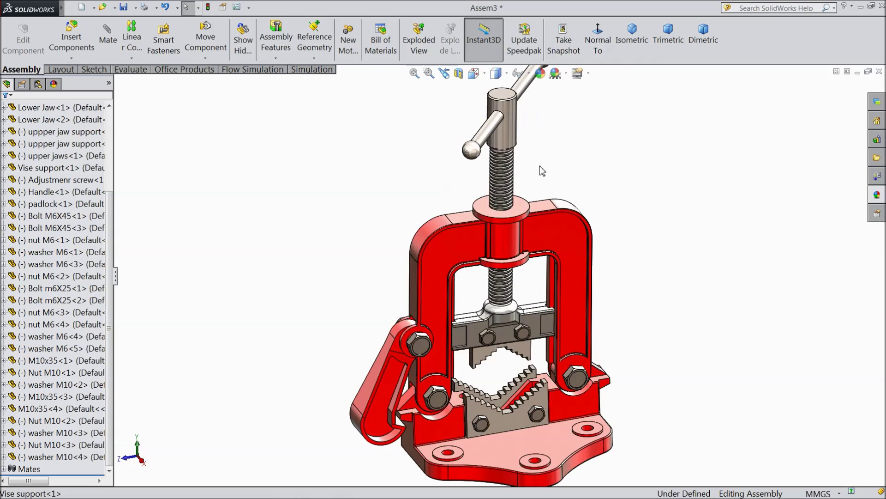
Step: Move the upper jaw support and swing the padlock to test the vise's motion
drag(509, 342, 516, 330)
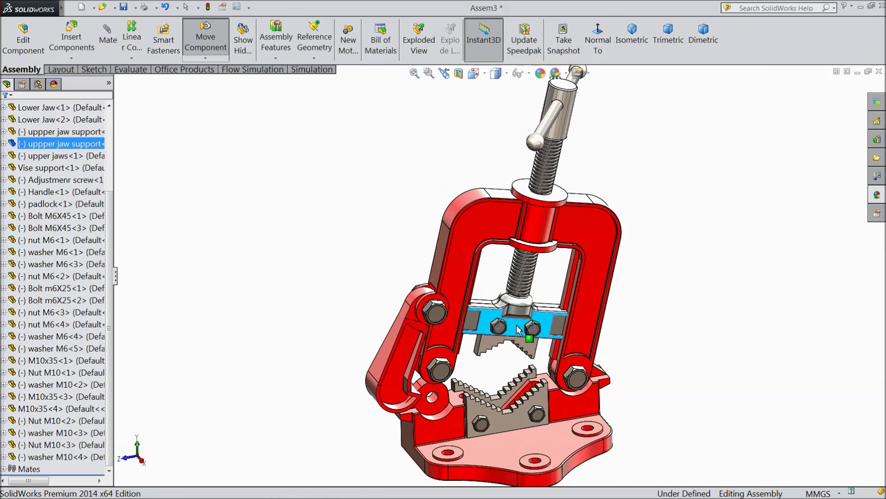
key(Escape)
drag(397, 383, 378, 420)
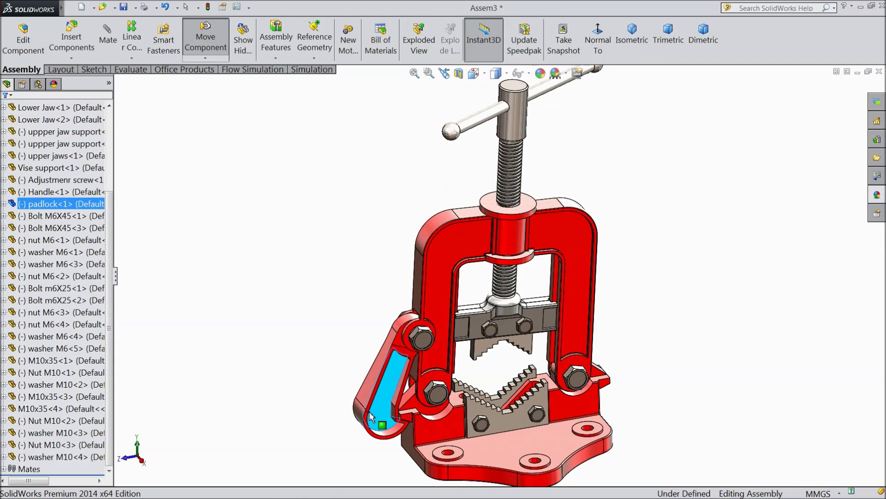
key(Escape)
click(277, 320)
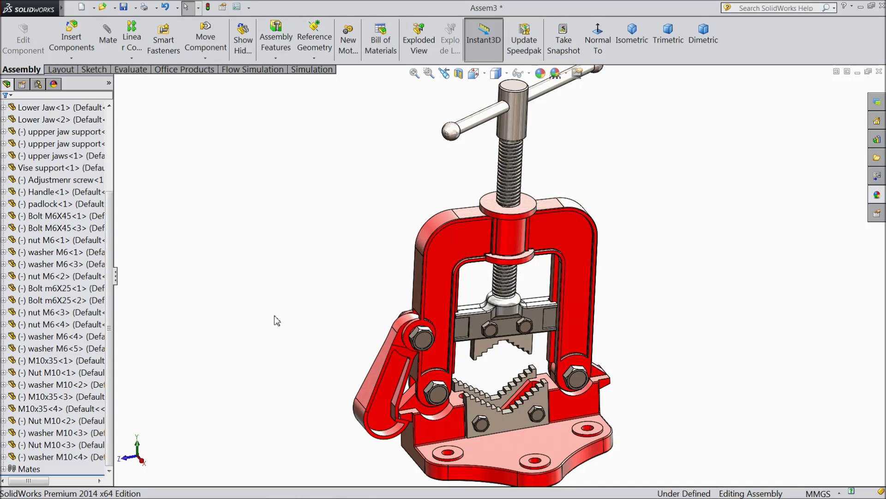
Step: Insert the Pipe part from the Pipe Vise folder and place it in front of the vise
click(71, 46)
click(50, 339)
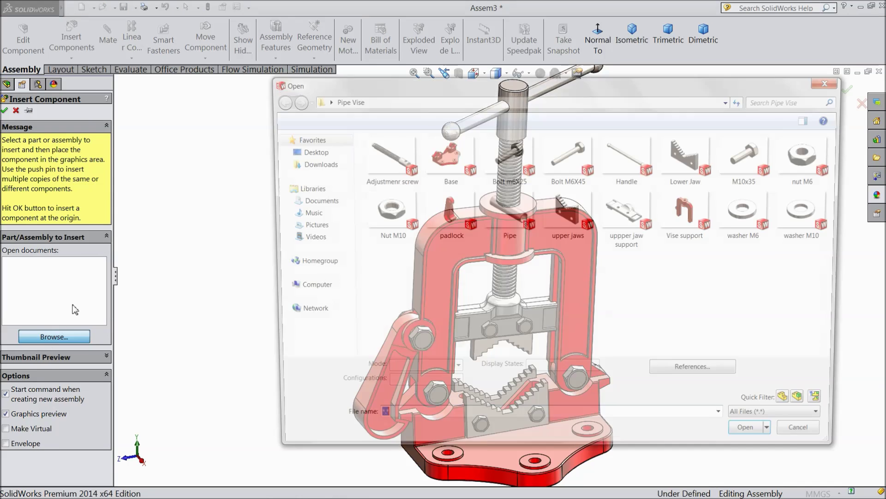
click(516, 226)
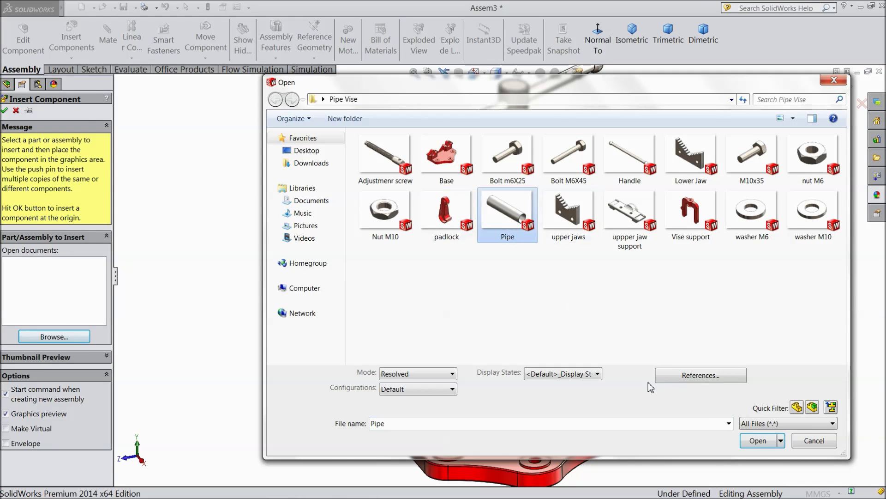
click(760, 440)
scroll(549, 351, down, 5)
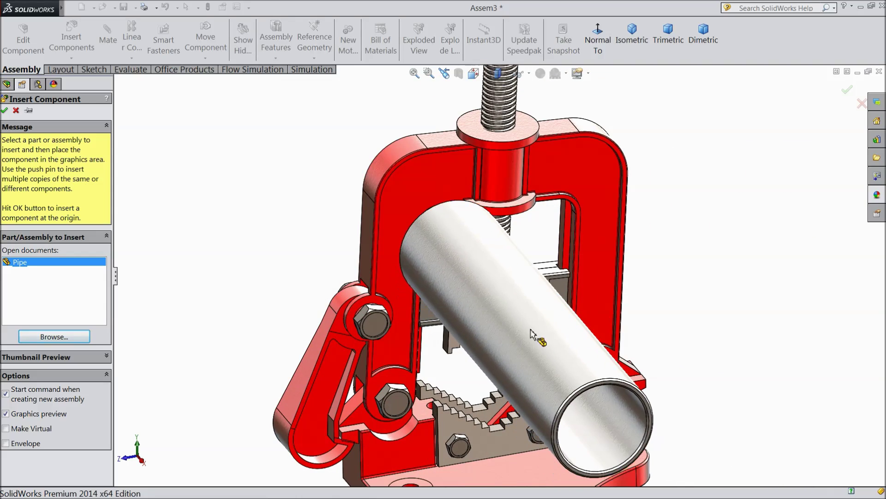
click(551, 337)
Step: Move the pipe into the vise opening so it runs between the upper and lower jaws
middle_drag(550, 334, 548, 328)
drag(548, 328, 439, 368)
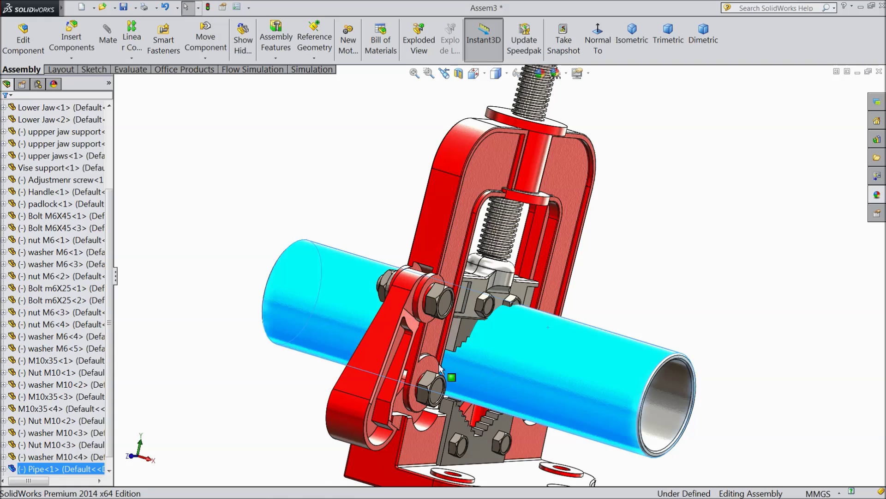
click(185, 244)
scroll(285, 311, up, 5)
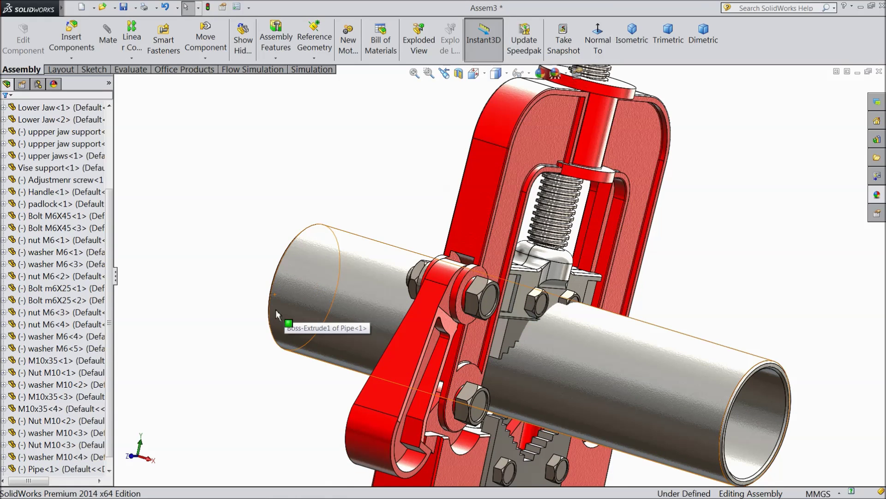
middle_drag(268, 315, 214, 286)
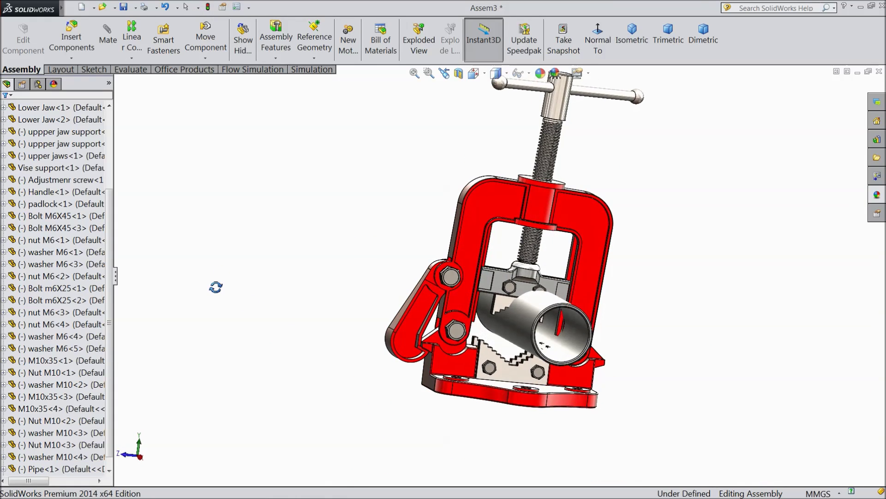
scroll(550, 339, down, 5)
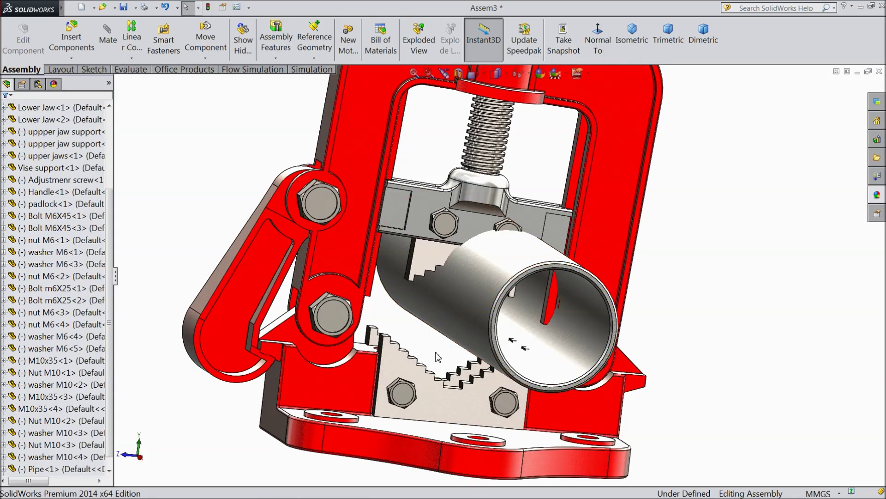
Step: Try to mate the pipe's outer face coincident with a tooth edge of the front lower jaw, and clear the mate selections
scroll(429, 306, down, 5)
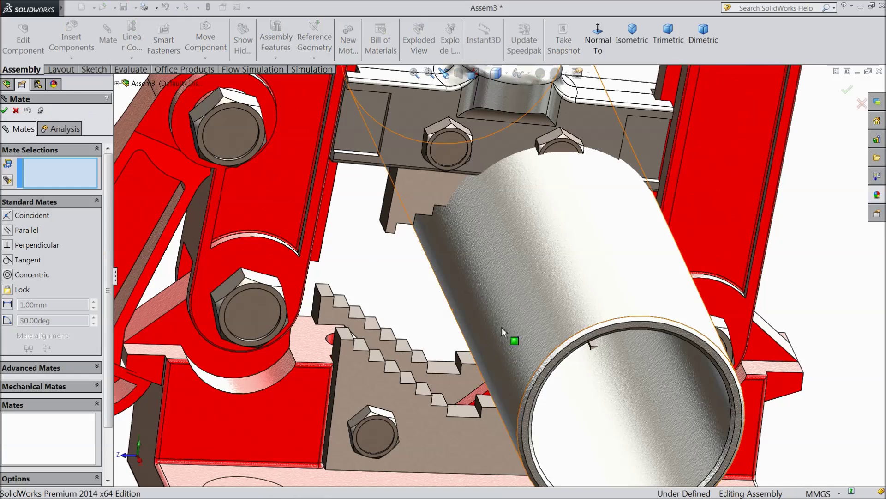
click(508, 311)
scroll(508, 310, down, 5)
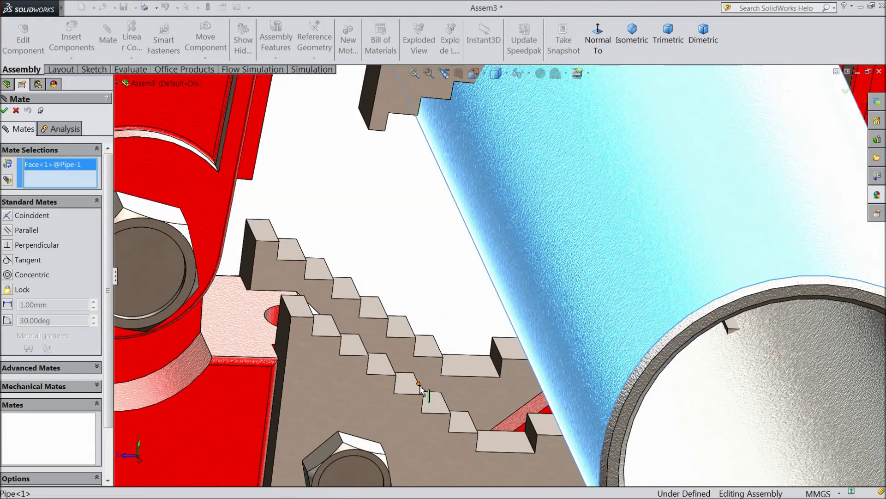
scroll(423, 391, down, 3)
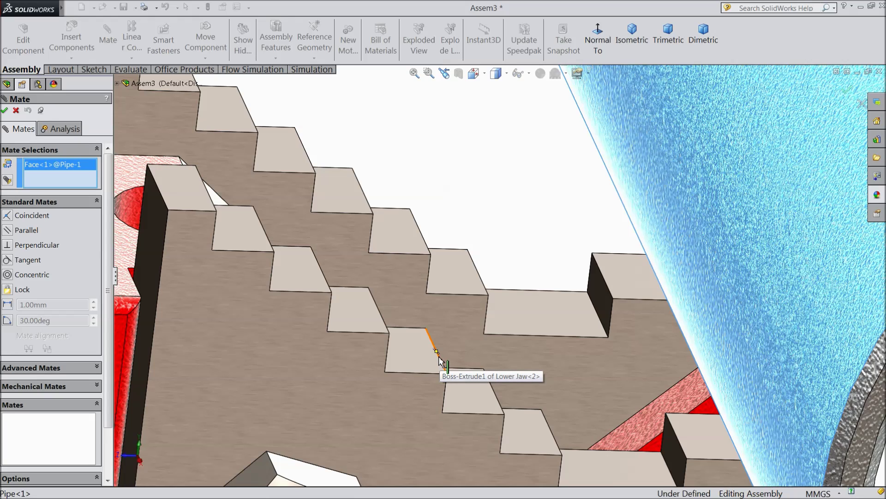
click(326, 282)
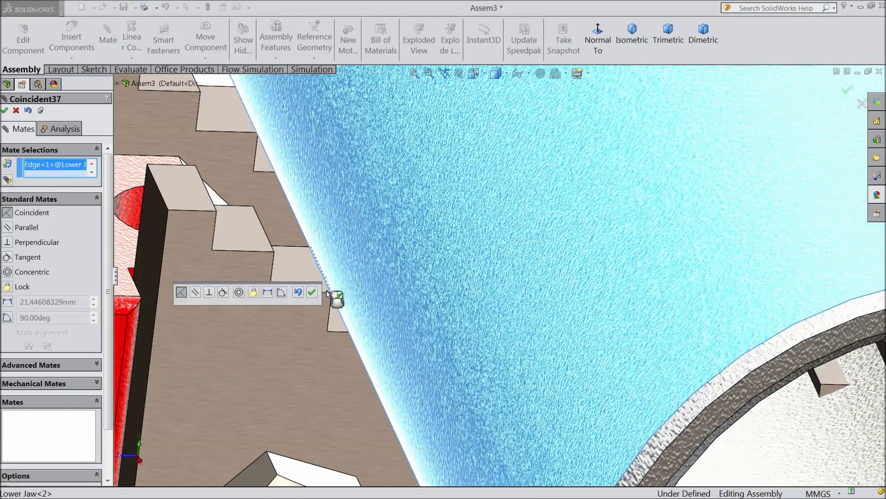
scroll(338, 301, up, 3)
scroll(432, 320, up, 3)
middle_drag(432, 321, 458, 329)
right_click(58, 169)
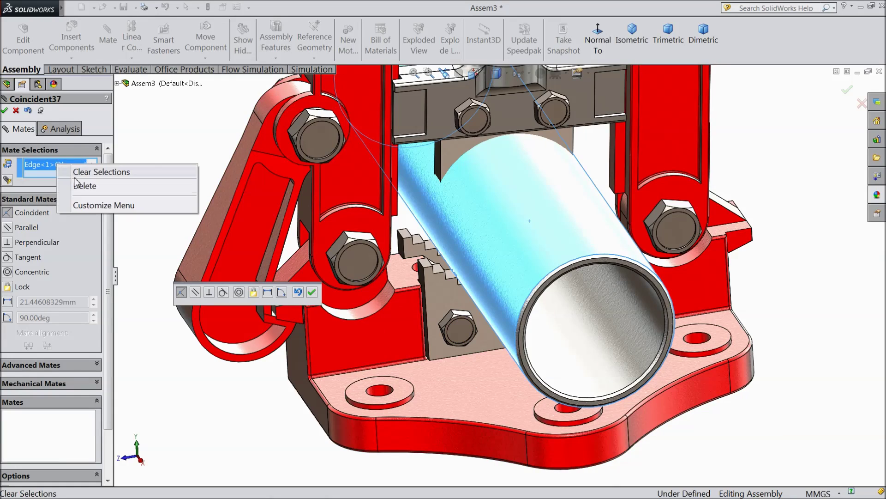
click(92, 172)
Step: Mate the pipe's outer face coincident with a tooth edge of the front lower jaw and finish mating
scroll(468, 273, down, 2)
scroll(440, 269, down, 3)
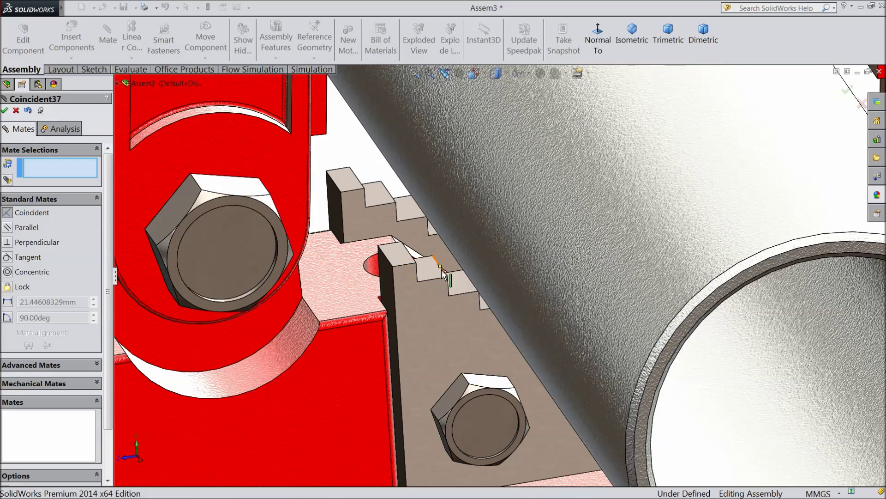
click(441, 268)
click(490, 265)
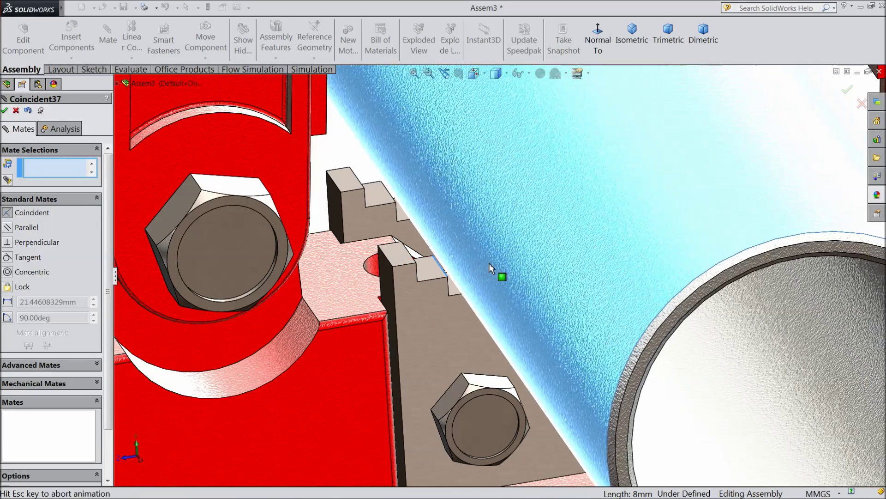
click(633, 249)
scroll(561, 271, up, 5)
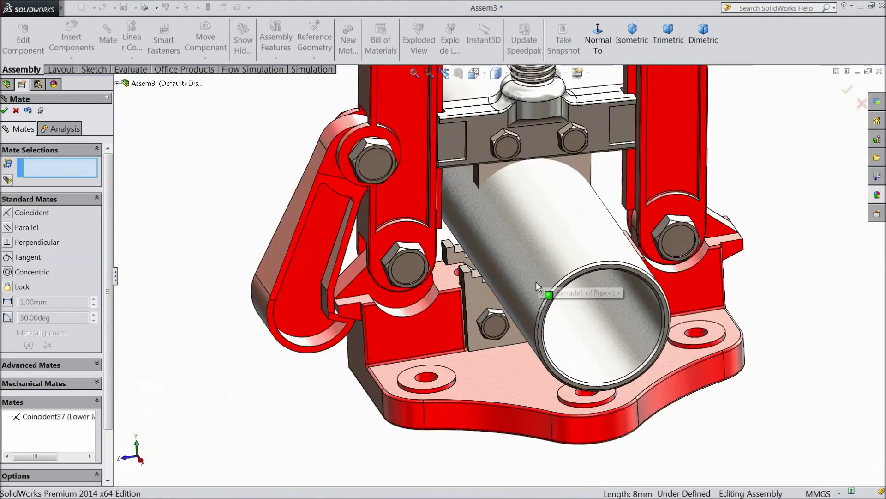
middle_drag(545, 289, 454, 210)
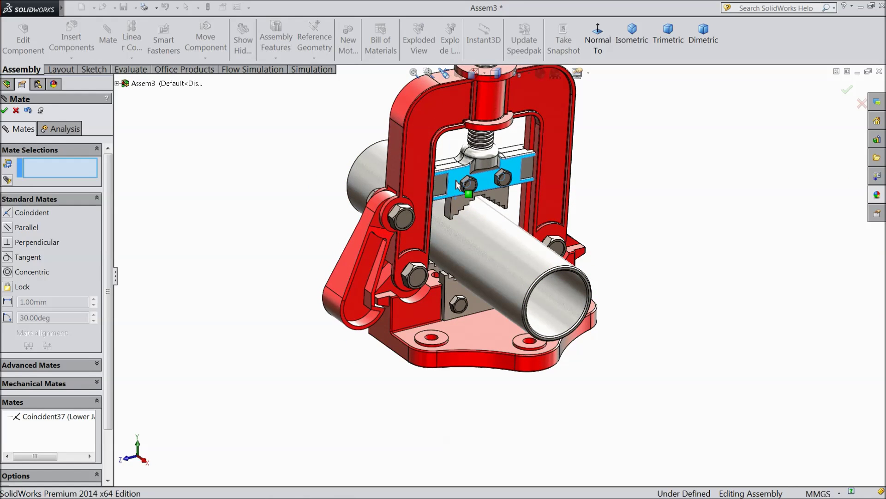
middle_drag(467, 241, 425, 287)
drag(365, 322, 329, 296)
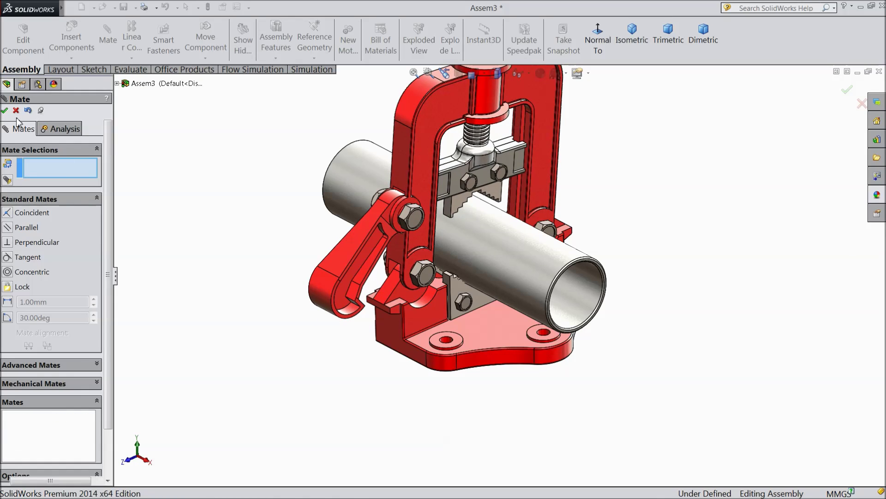
click(4, 111)
Step: Move the adjustment screw with the pipe in place to test the vise's motion, and inspect the assembly from several angles
scroll(297, 245, up, 3)
middle_drag(297, 245, 337, 257)
middle_drag(406, 245, 542, 248)
scroll(552, 285, down, 2)
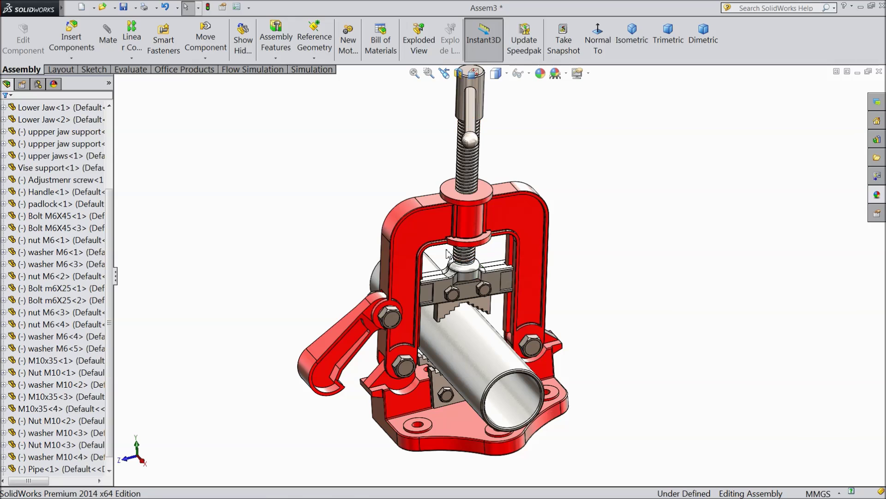
click(478, 89)
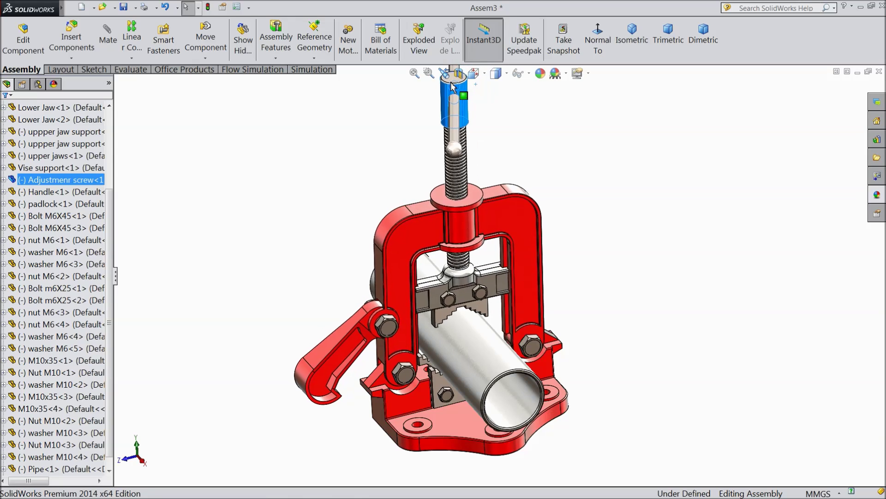
middle_drag(468, 252, 484, 199)
middle_drag(538, 228, 534, 260)
scroll(503, 286, up, 3)
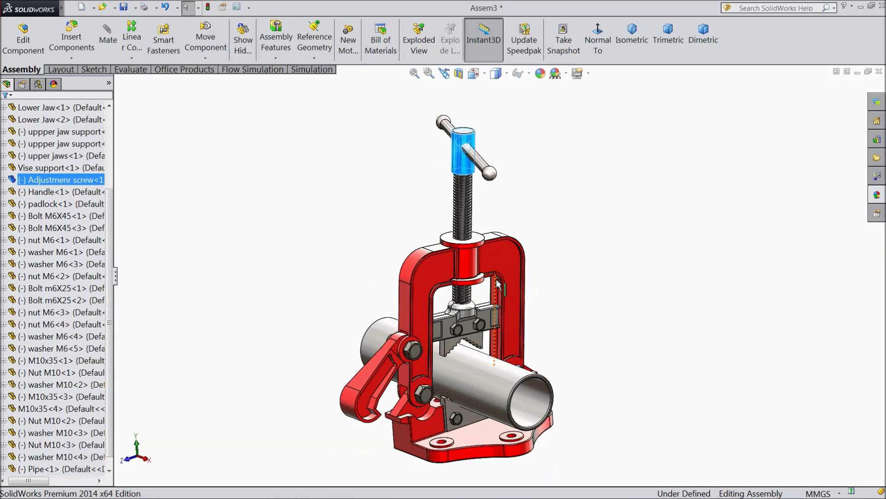
Step: Delete the Pipe component from the assembly together with its dependent coincident mate
click(489, 375)
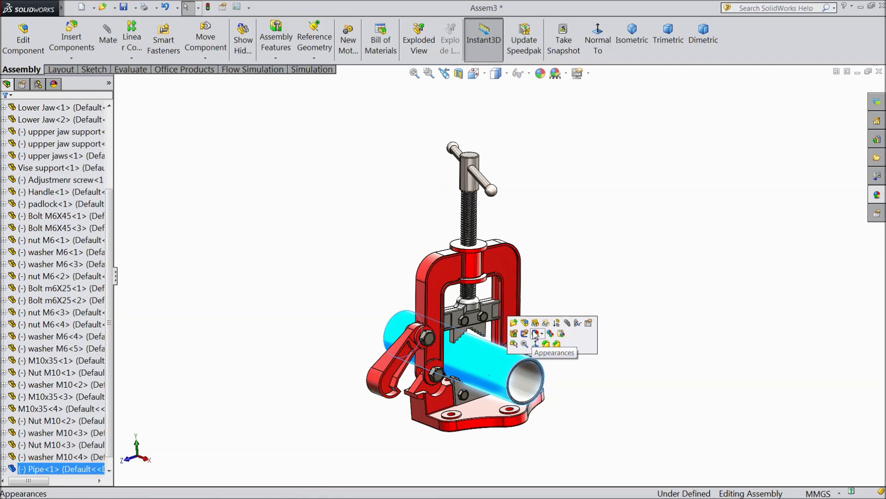
right_click(495, 367)
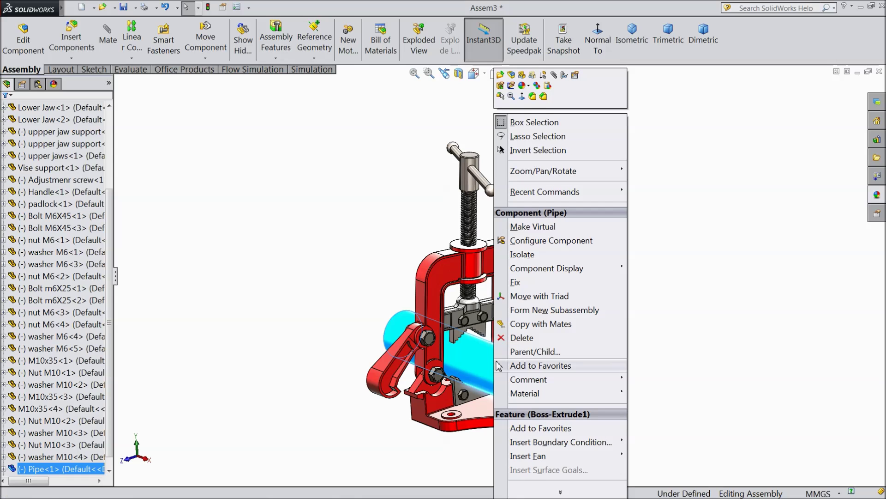
click(519, 338)
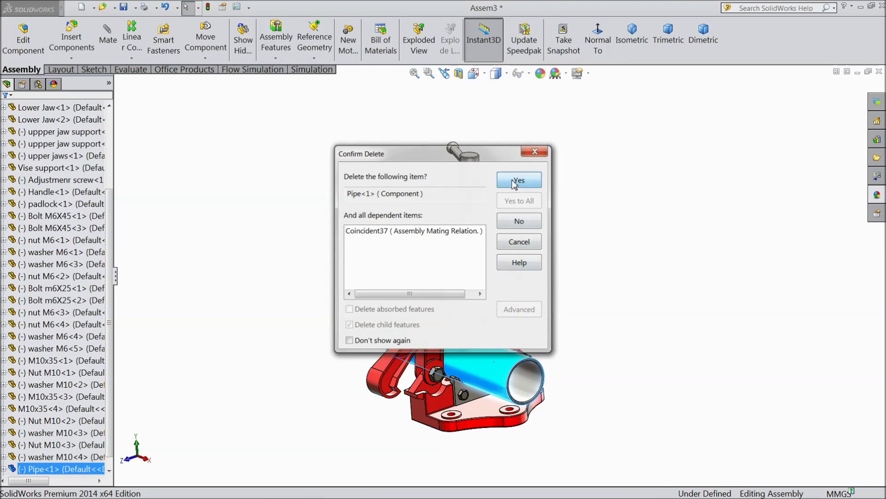
click(516, 181)
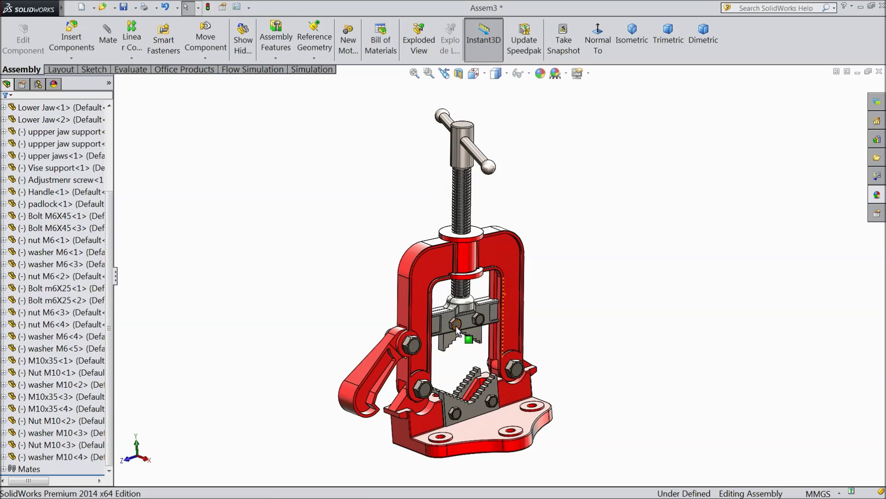
Step: Lower the upper jaw support toward the lower jaws and adjust the vise support, ending in the isometric view with nothing selected
drag(450, 325, 457, 356)
mouse_move(554, 335)
middle_down()
mouse_move(548, 316)
mouse_move(536, 336)
middle_up()
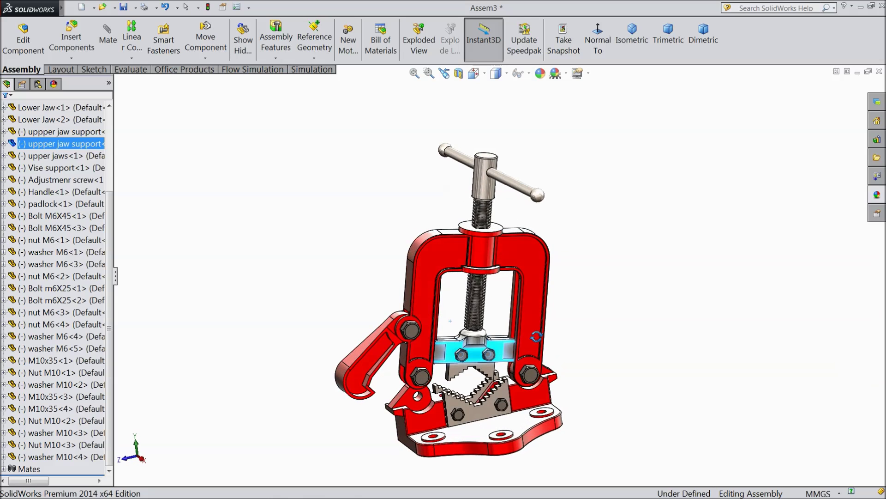
drag(433, 277, 427, 314)
mouse_move(591, 307)
middle_down()
mouse_move(600, 283)
mouse_move(602, 295)
middle_up()
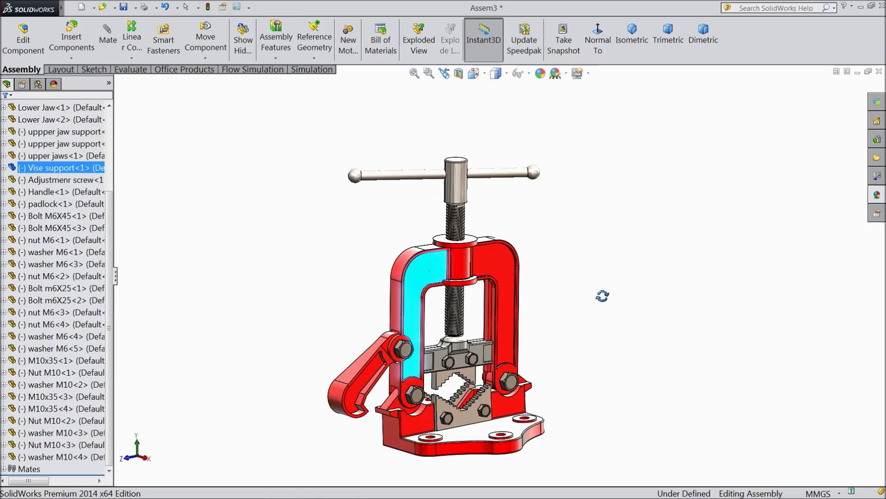
click(640, 44)
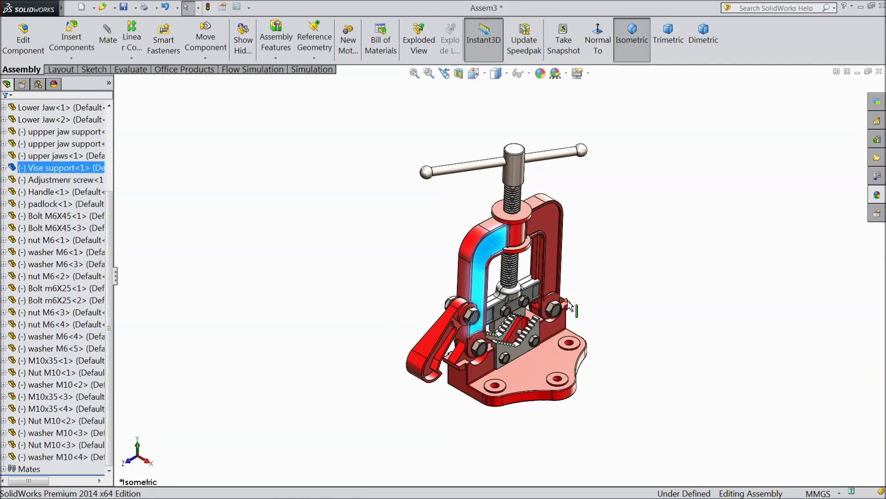
click(304, 315)
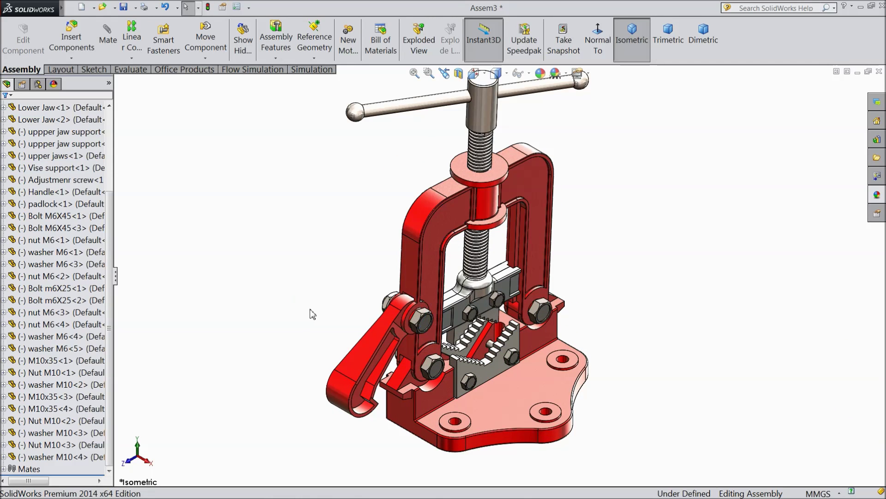